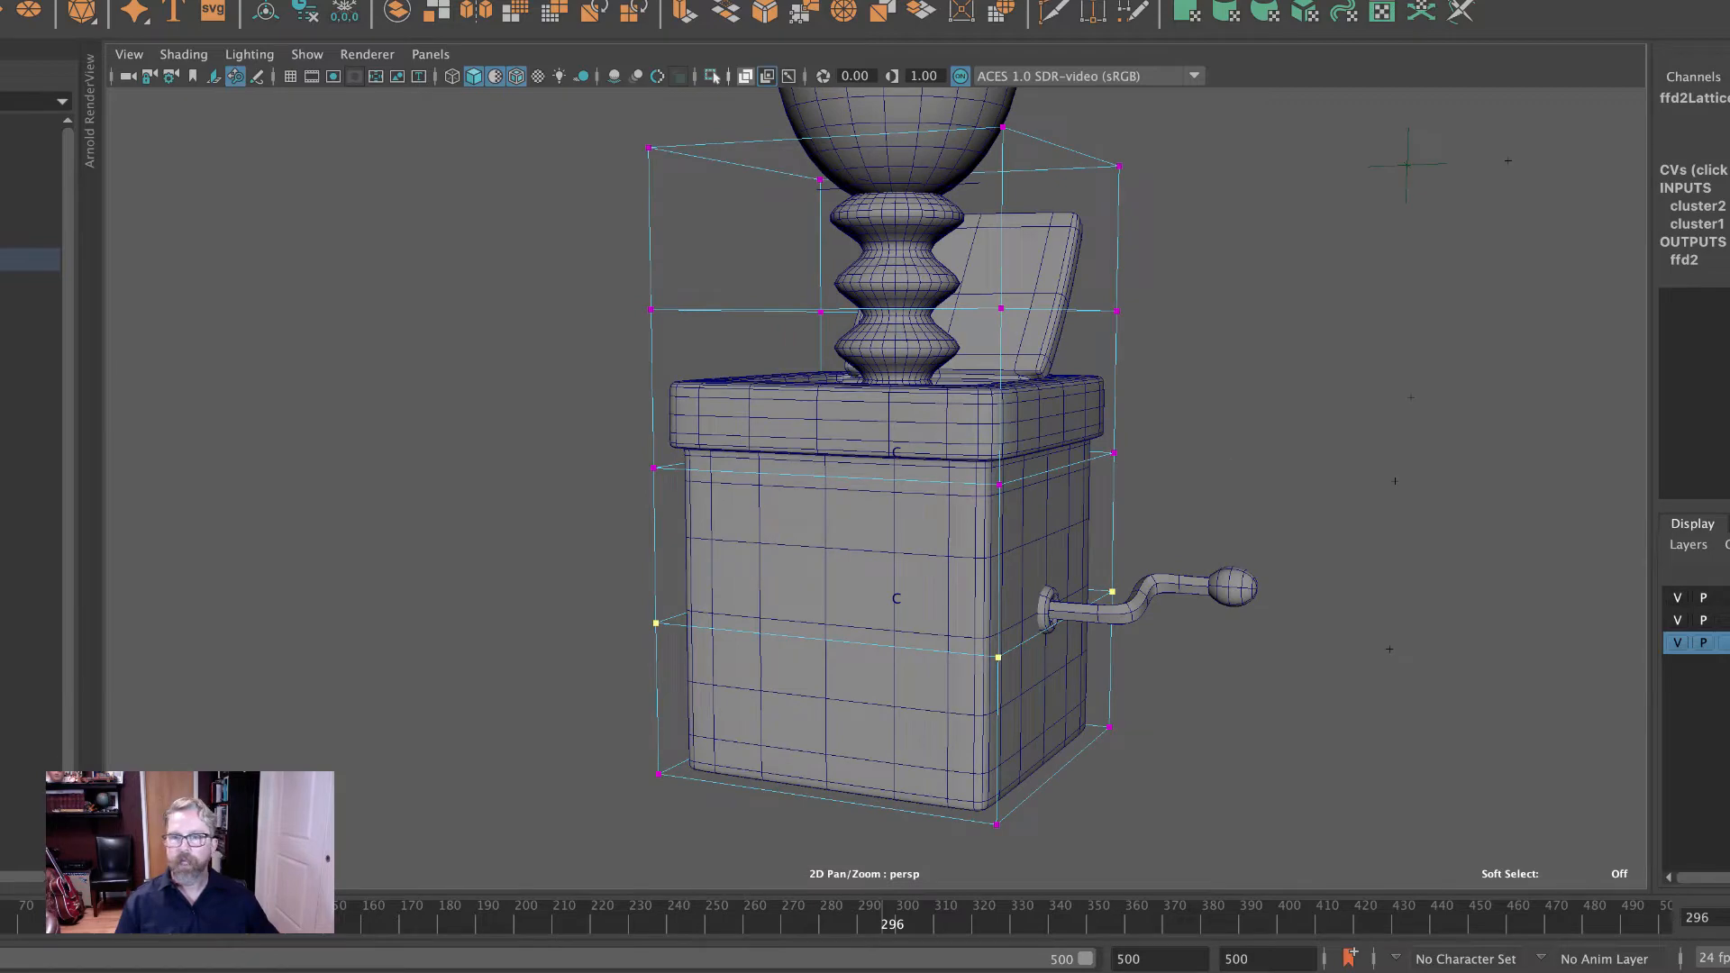
Try scaling the selected lattice points around the lower middle of the box inward and outward, undoing each deformation.
key(r)
mouse_move(899, 596)
mouse_down()
mouse_move(1036, 634)
mouse_move(795, 569)
mouse_move(1024, 630)
mouse_move(857, 586)
mouse_move(877, 587)
mouse_up()
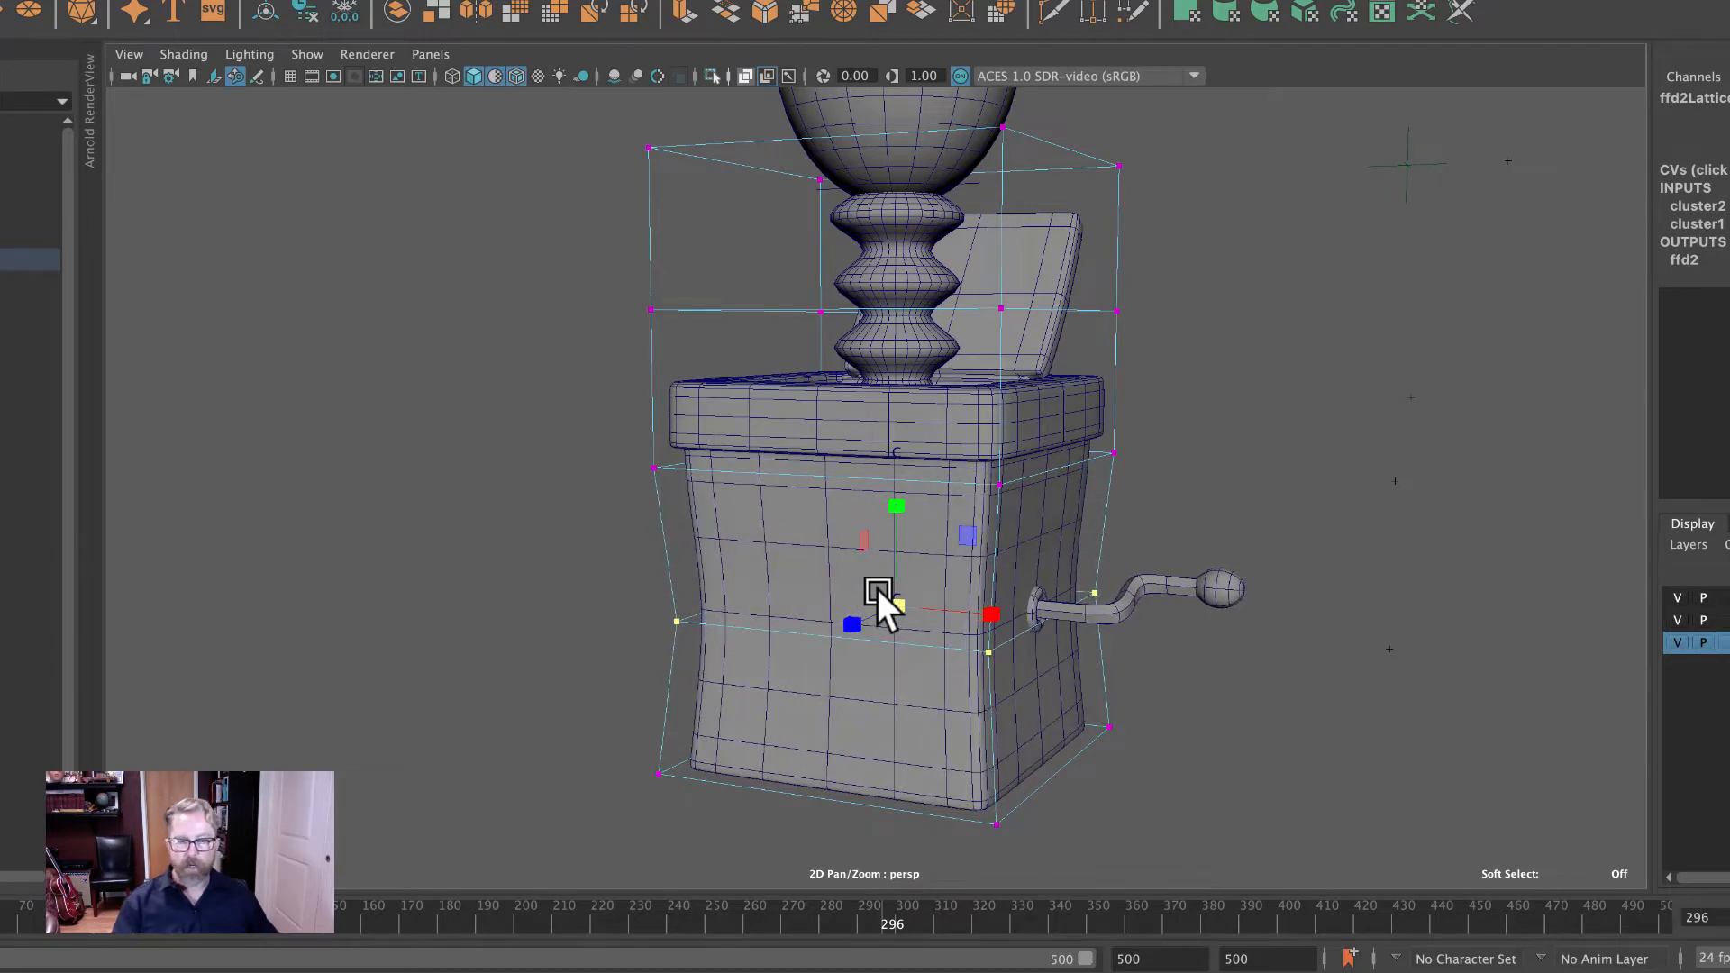
key(ctrl+z)
mouse_move(773, 598)
alt+mouse_down()
mouse_move(797, 607)
mouse_move(753, 626)
alt+mouse_up()
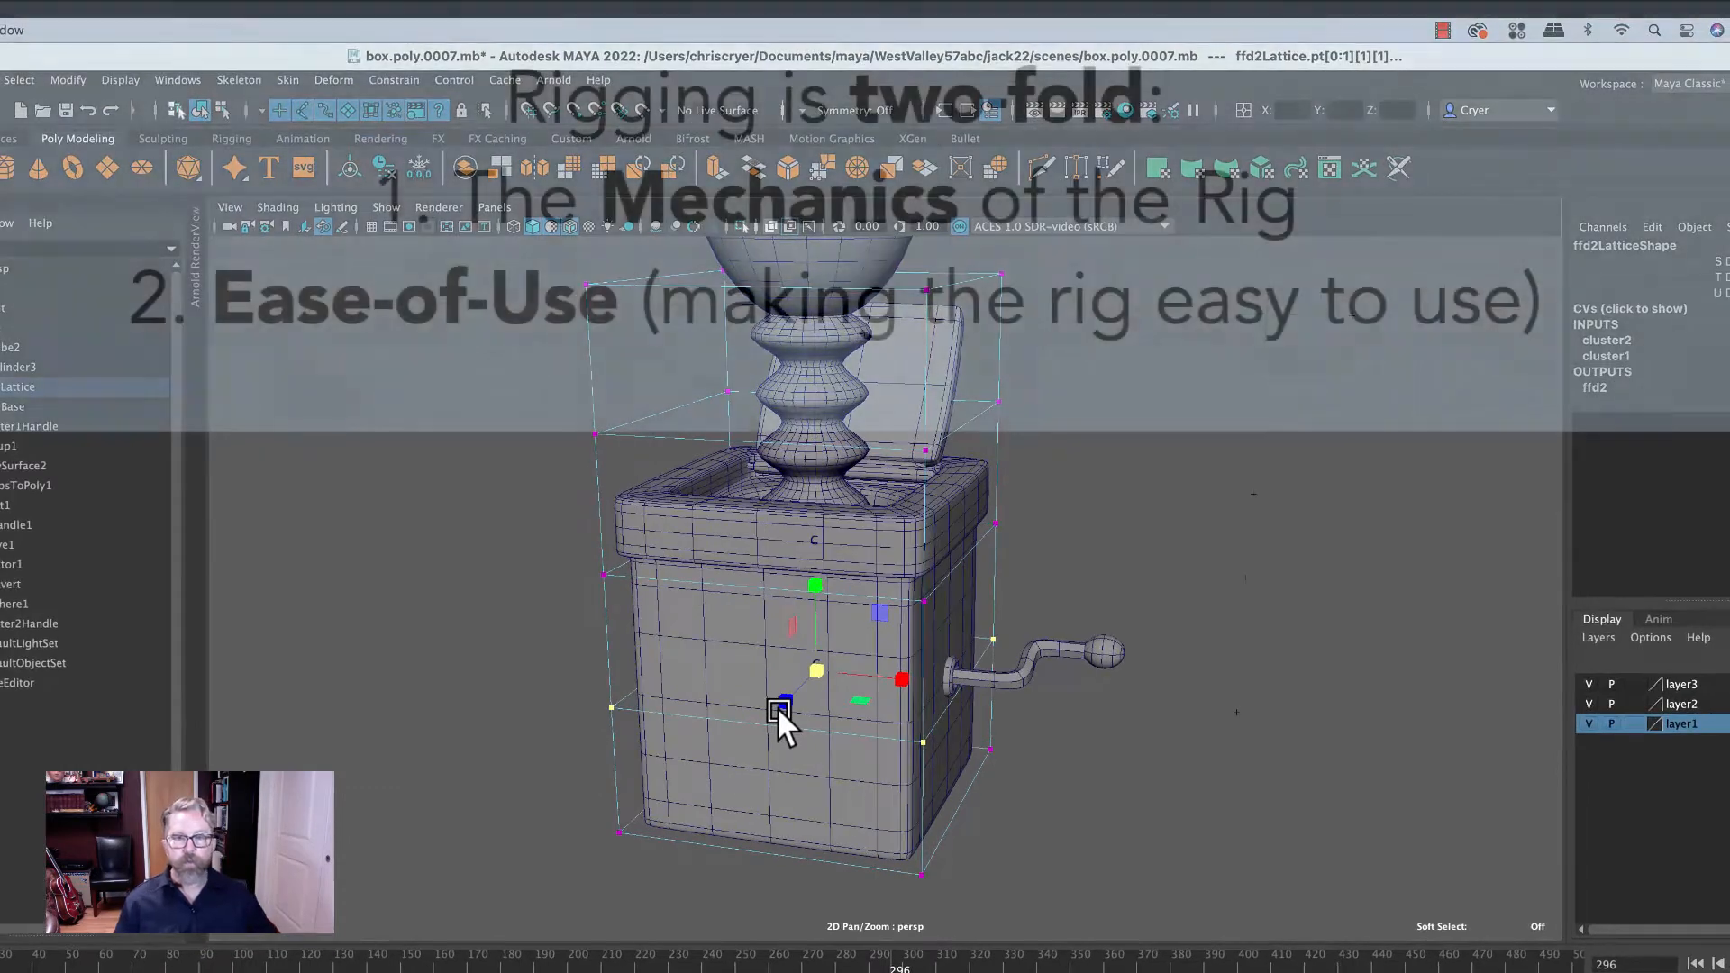
mouse_move(818, 667)
mouse_down()
mouse_move(880, 694)
mouse_move(758, 668)
mouse_move(903, 712)
mouse_move(787, 680)
mouse_up()
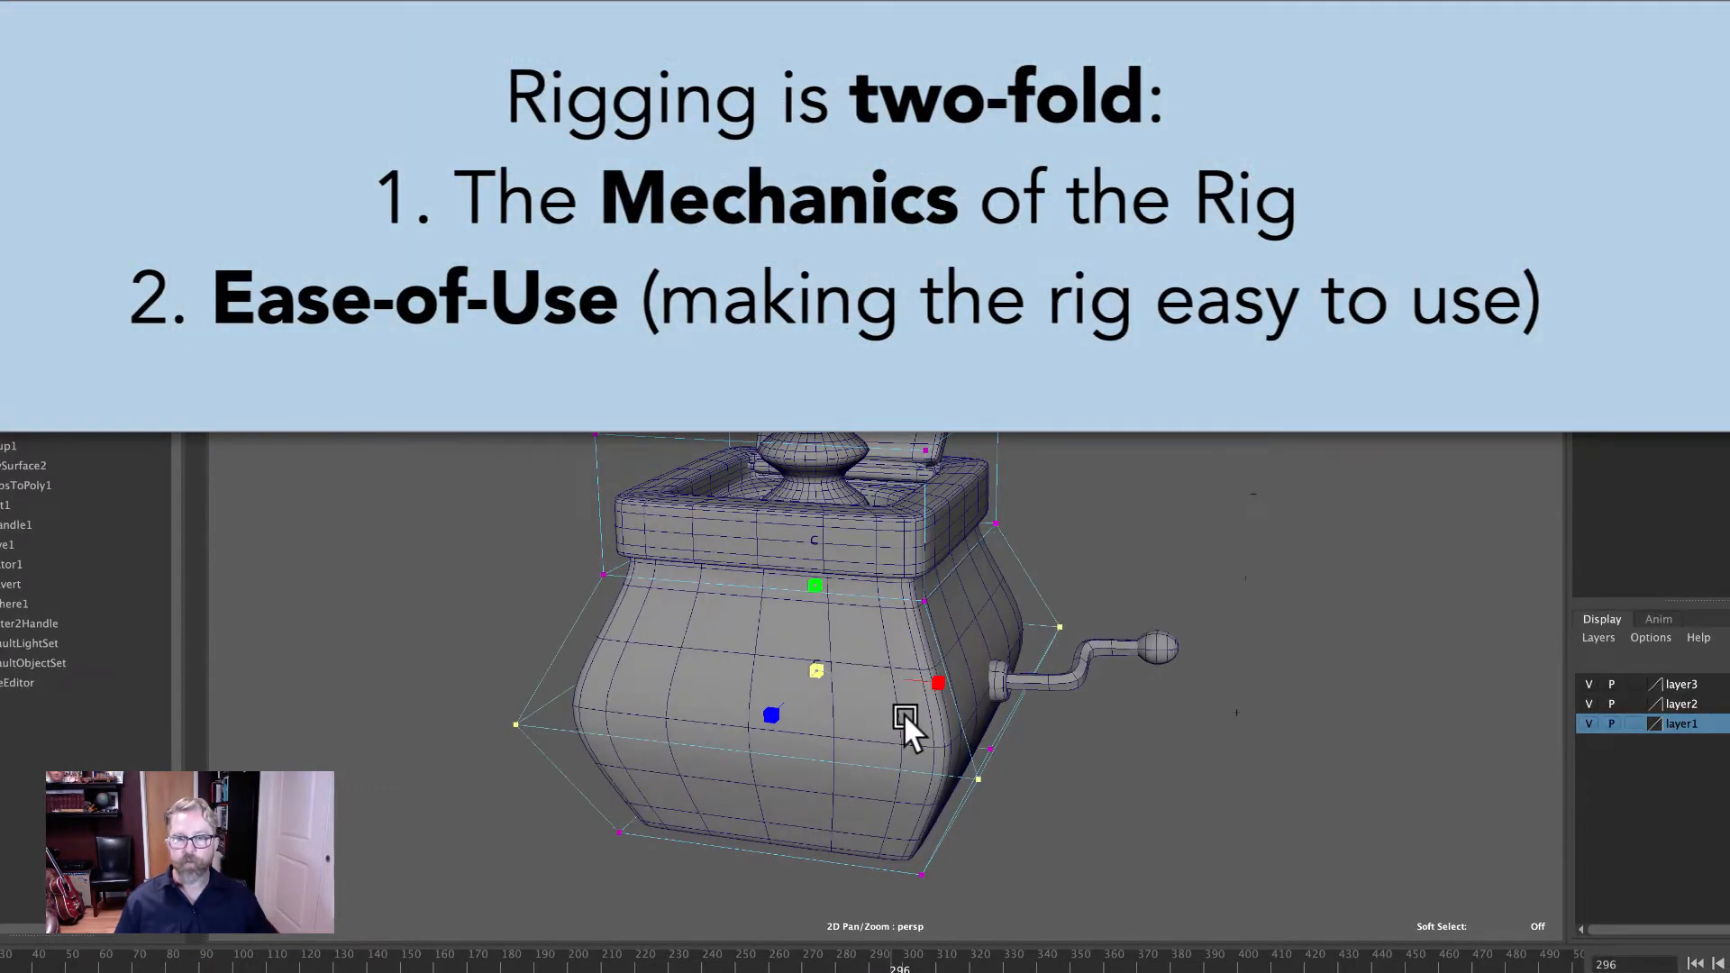
key(ctrl+z)
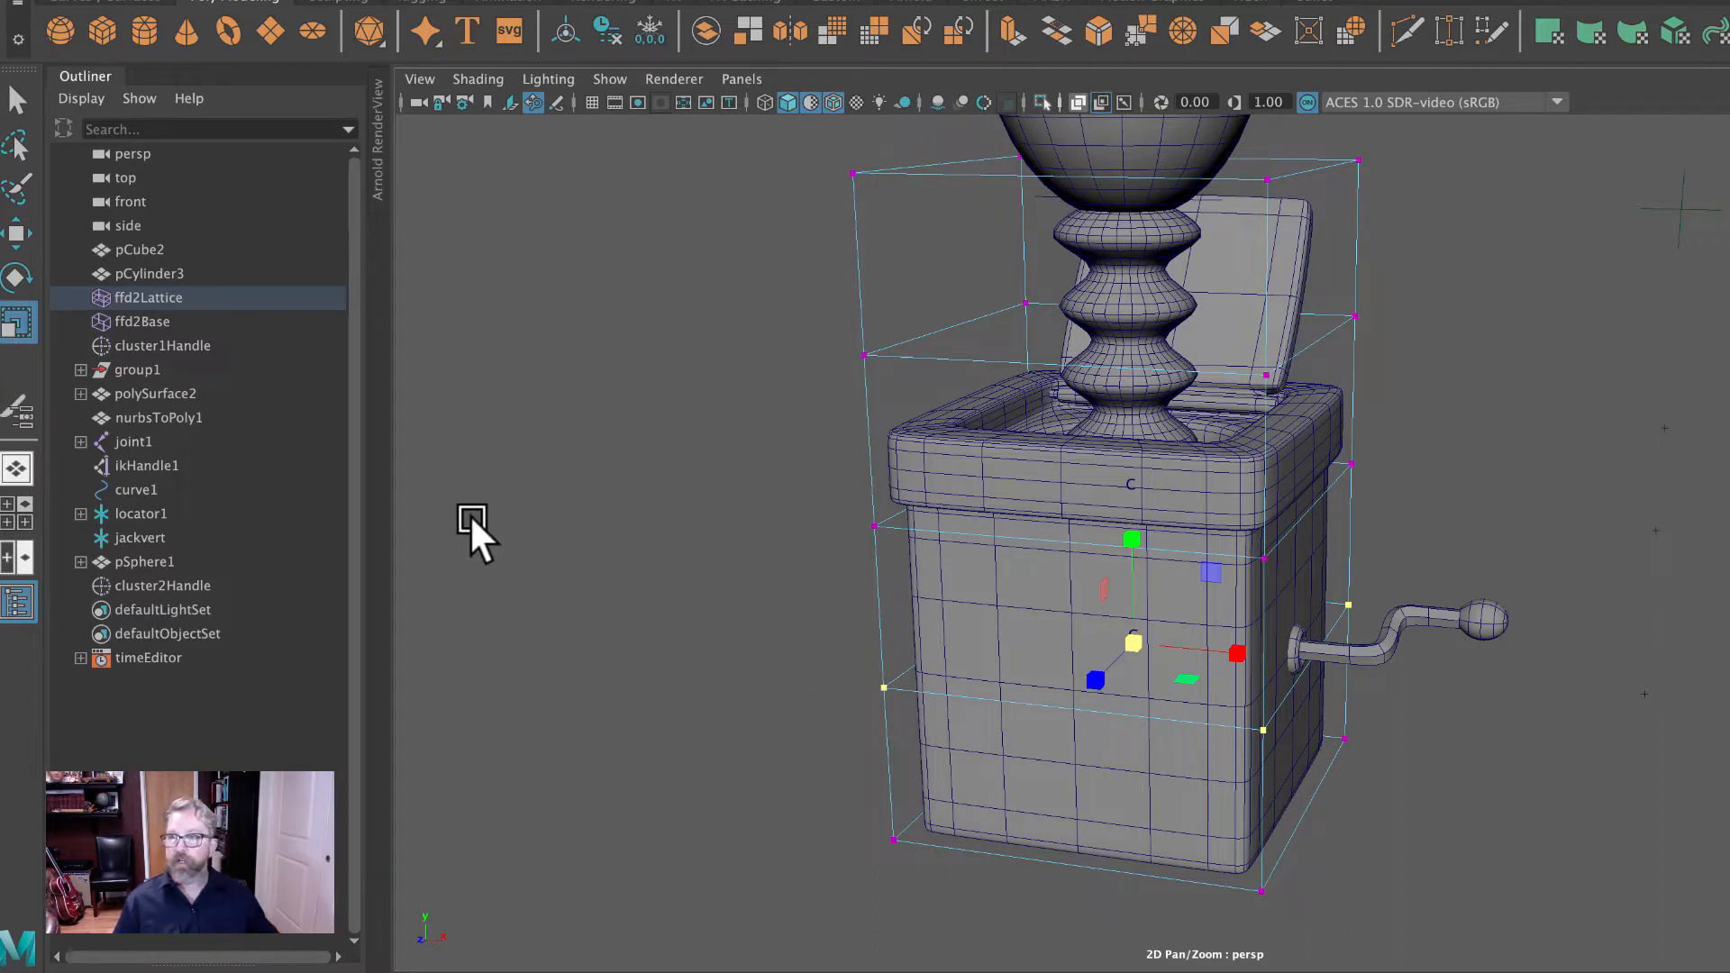
Select cluster1Handle by name, deselect it, and reselect it through its offset selection handle beside the crank.
click(1131, 630)
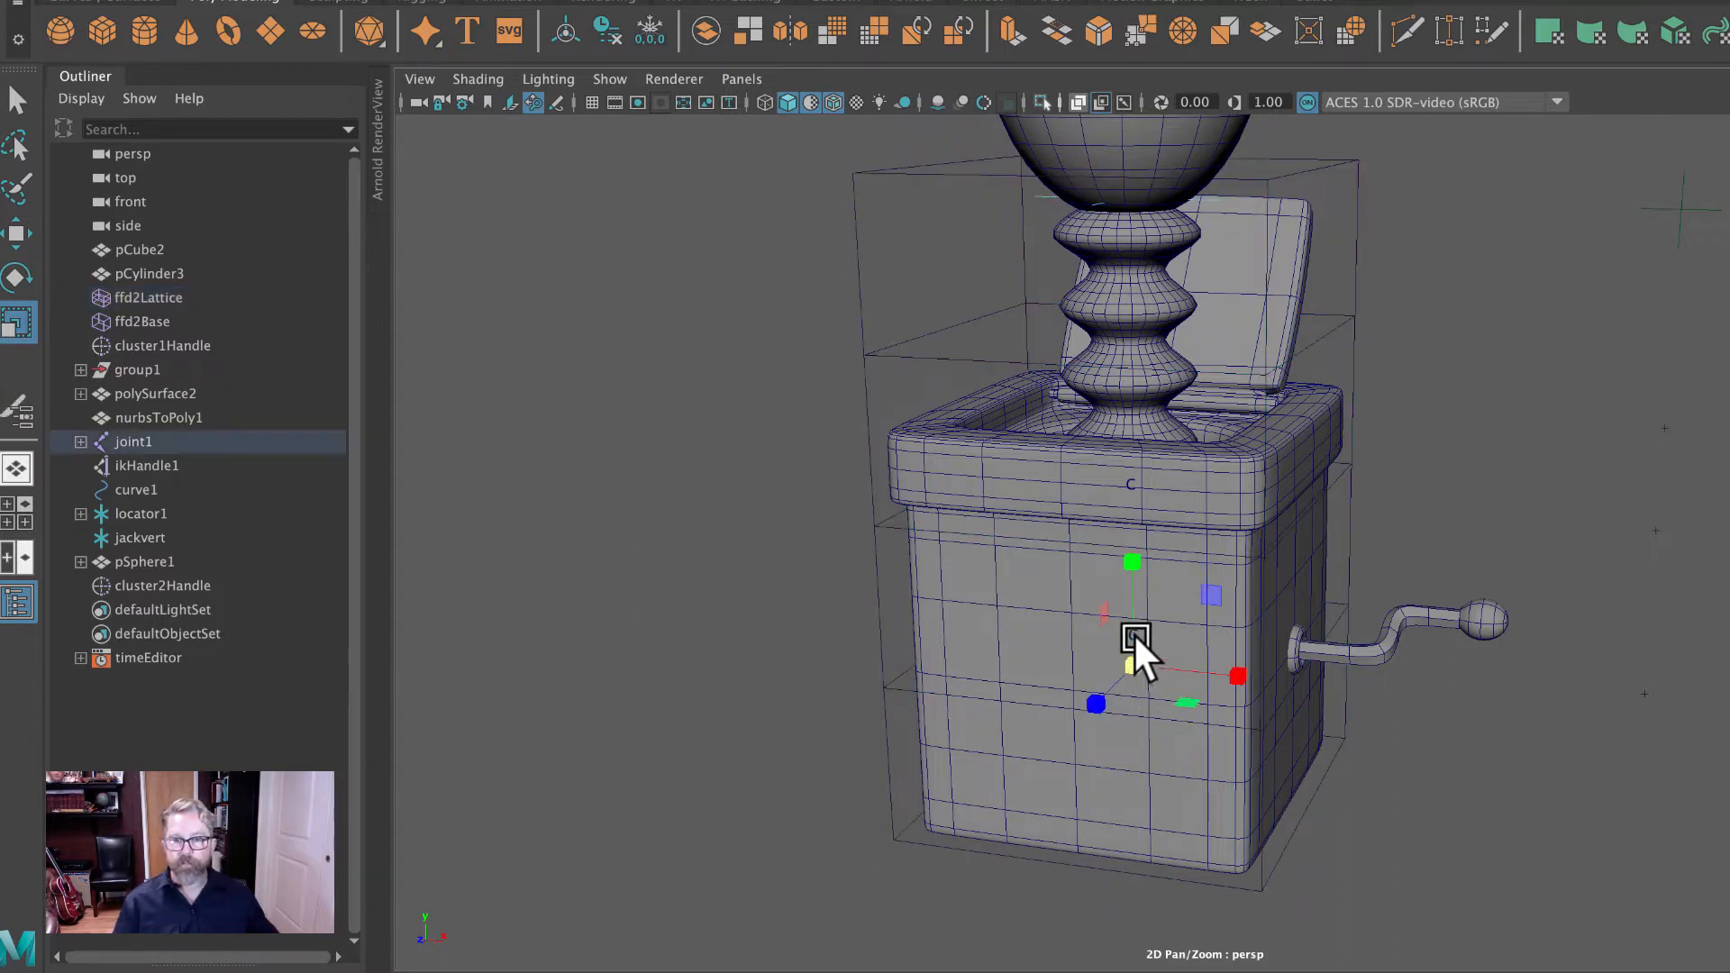
click(17, 99)
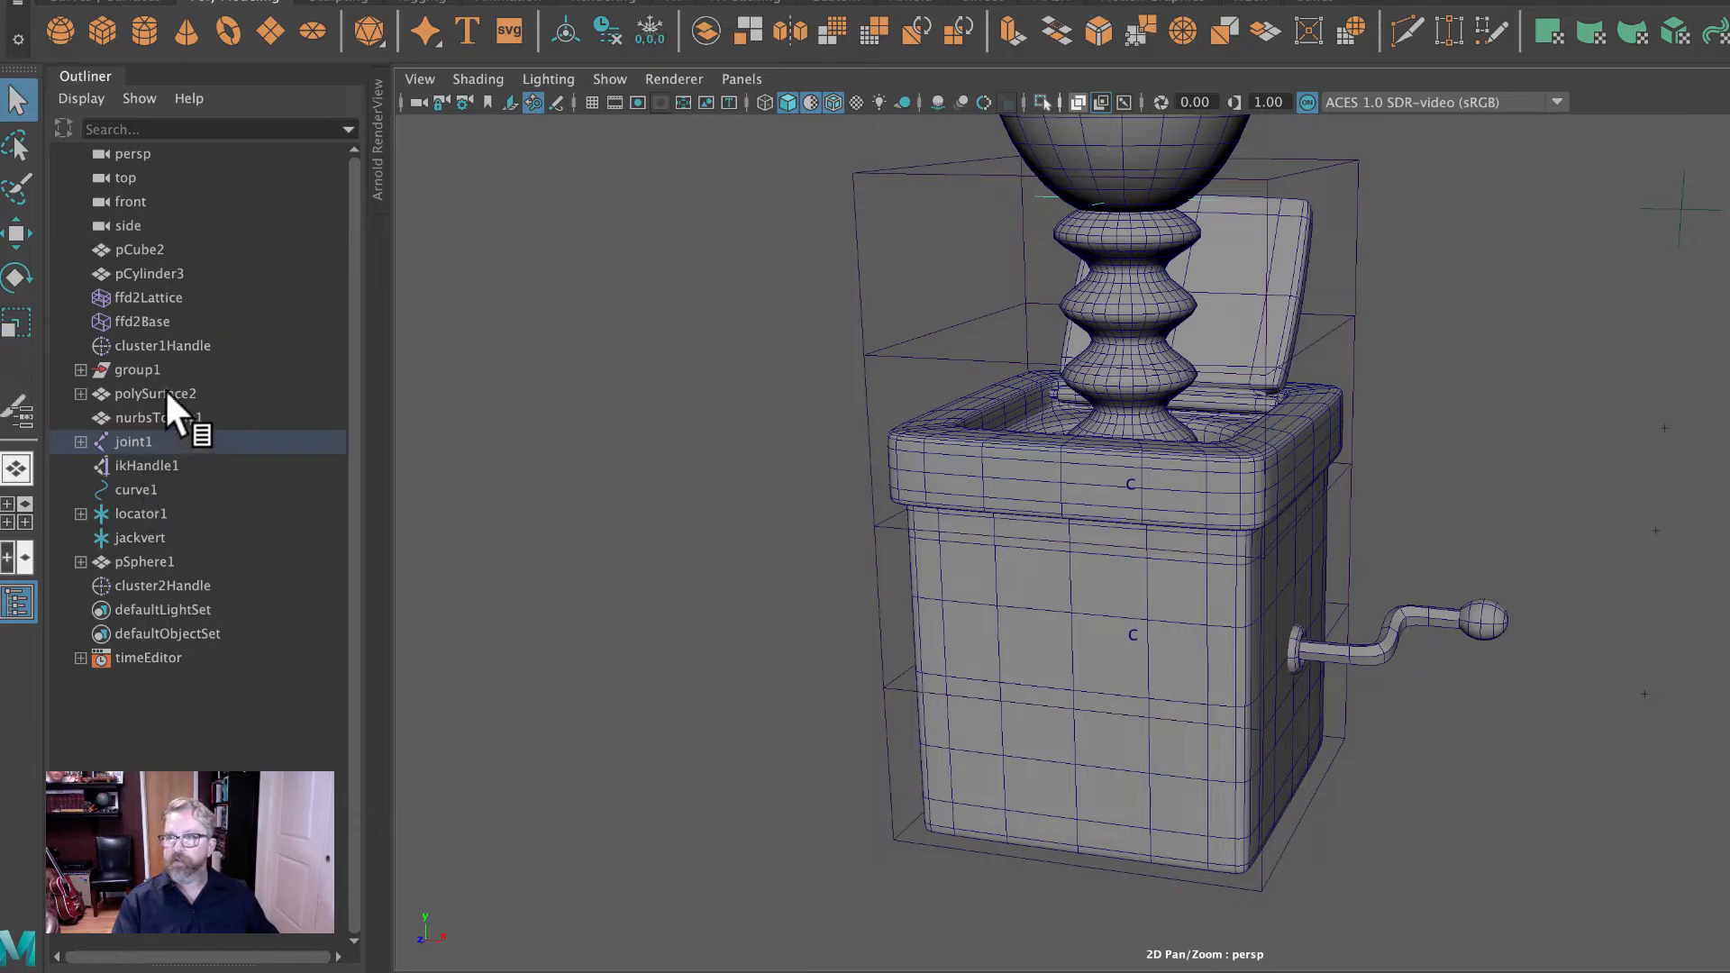
click(137, 344)
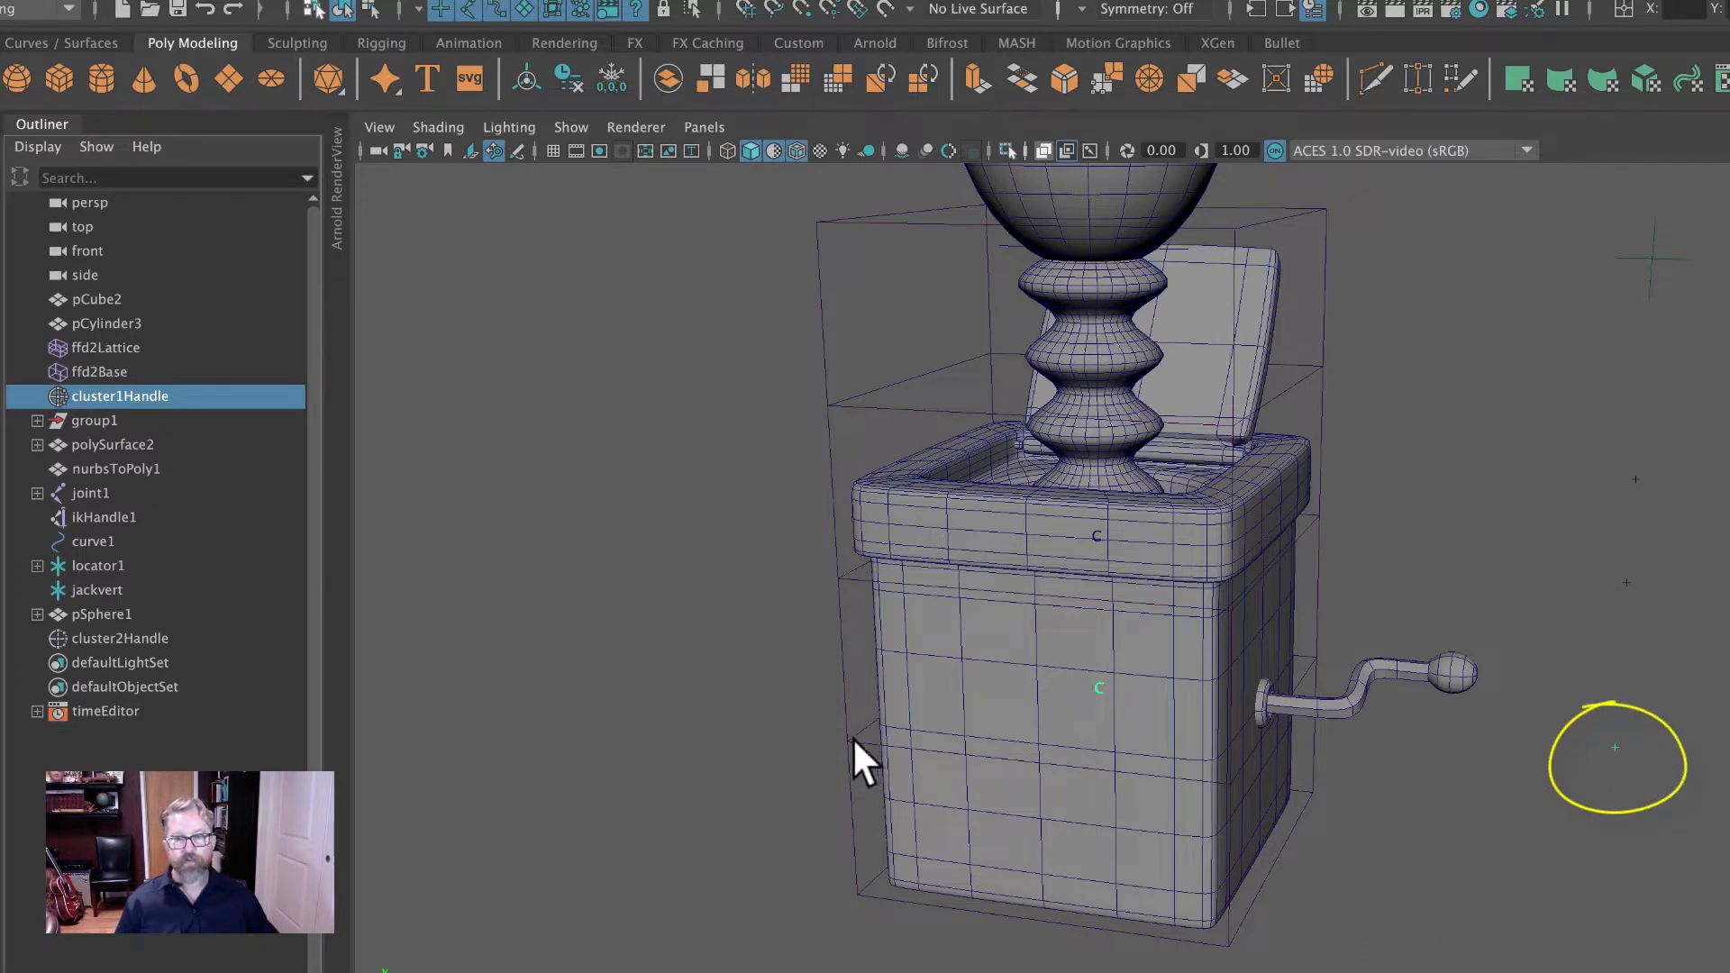
click(1600, 874)
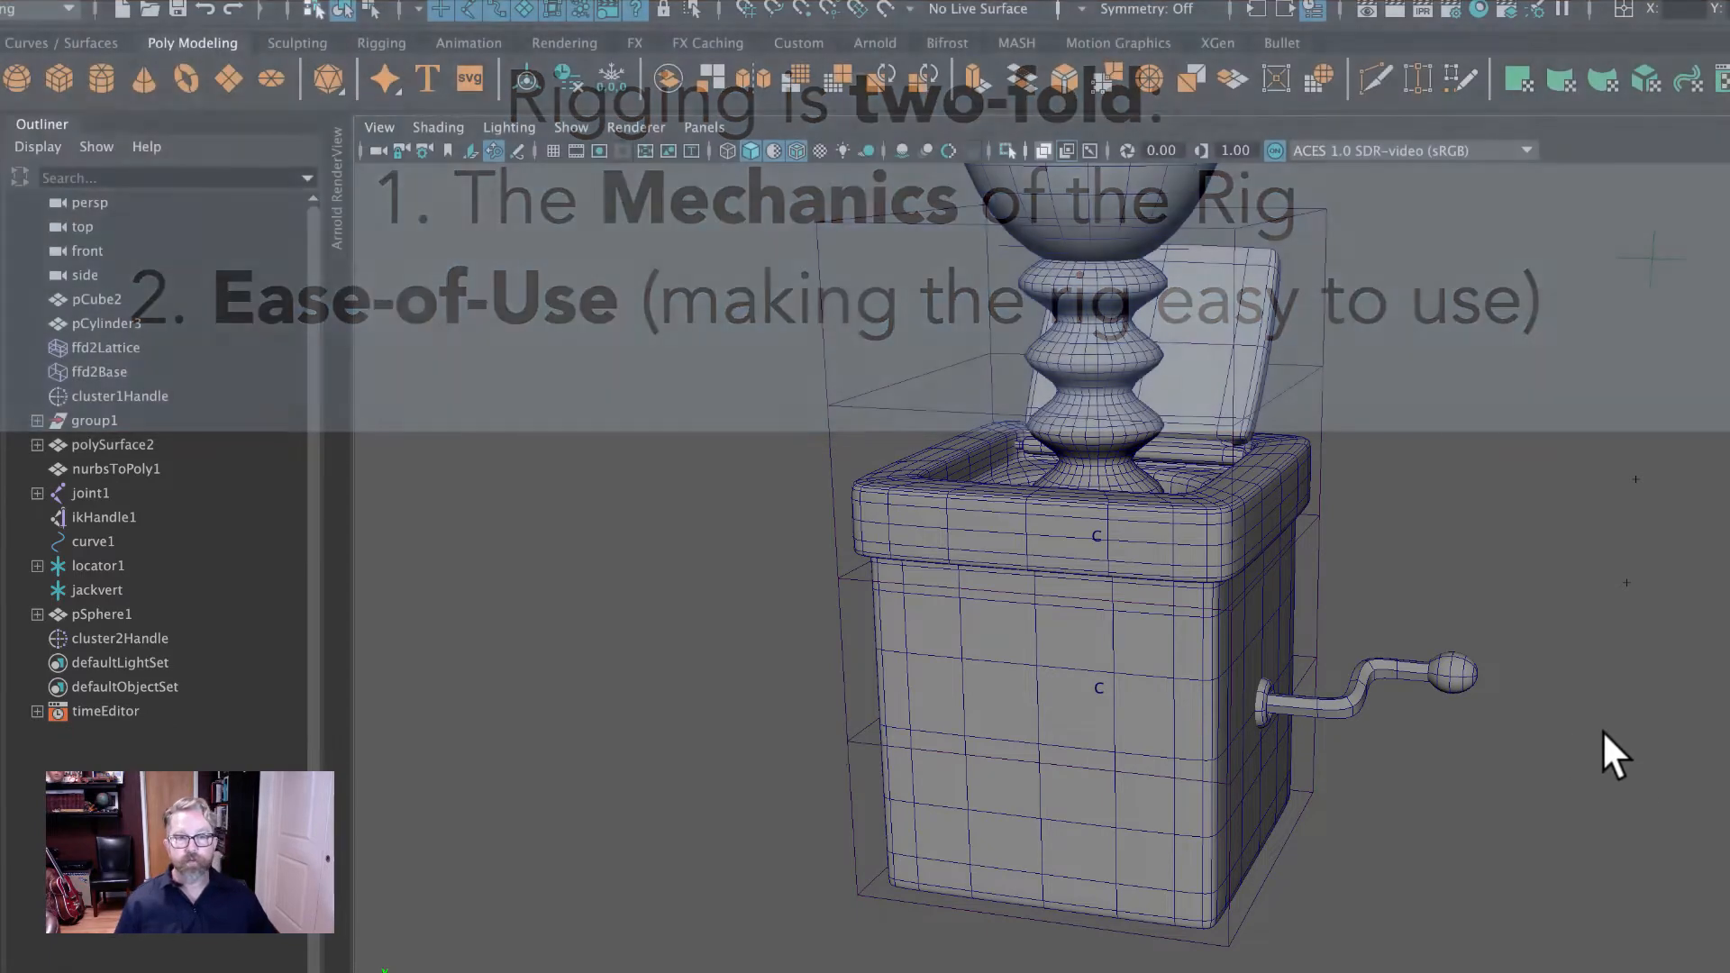
drag(1602, 730, 1663, 781)
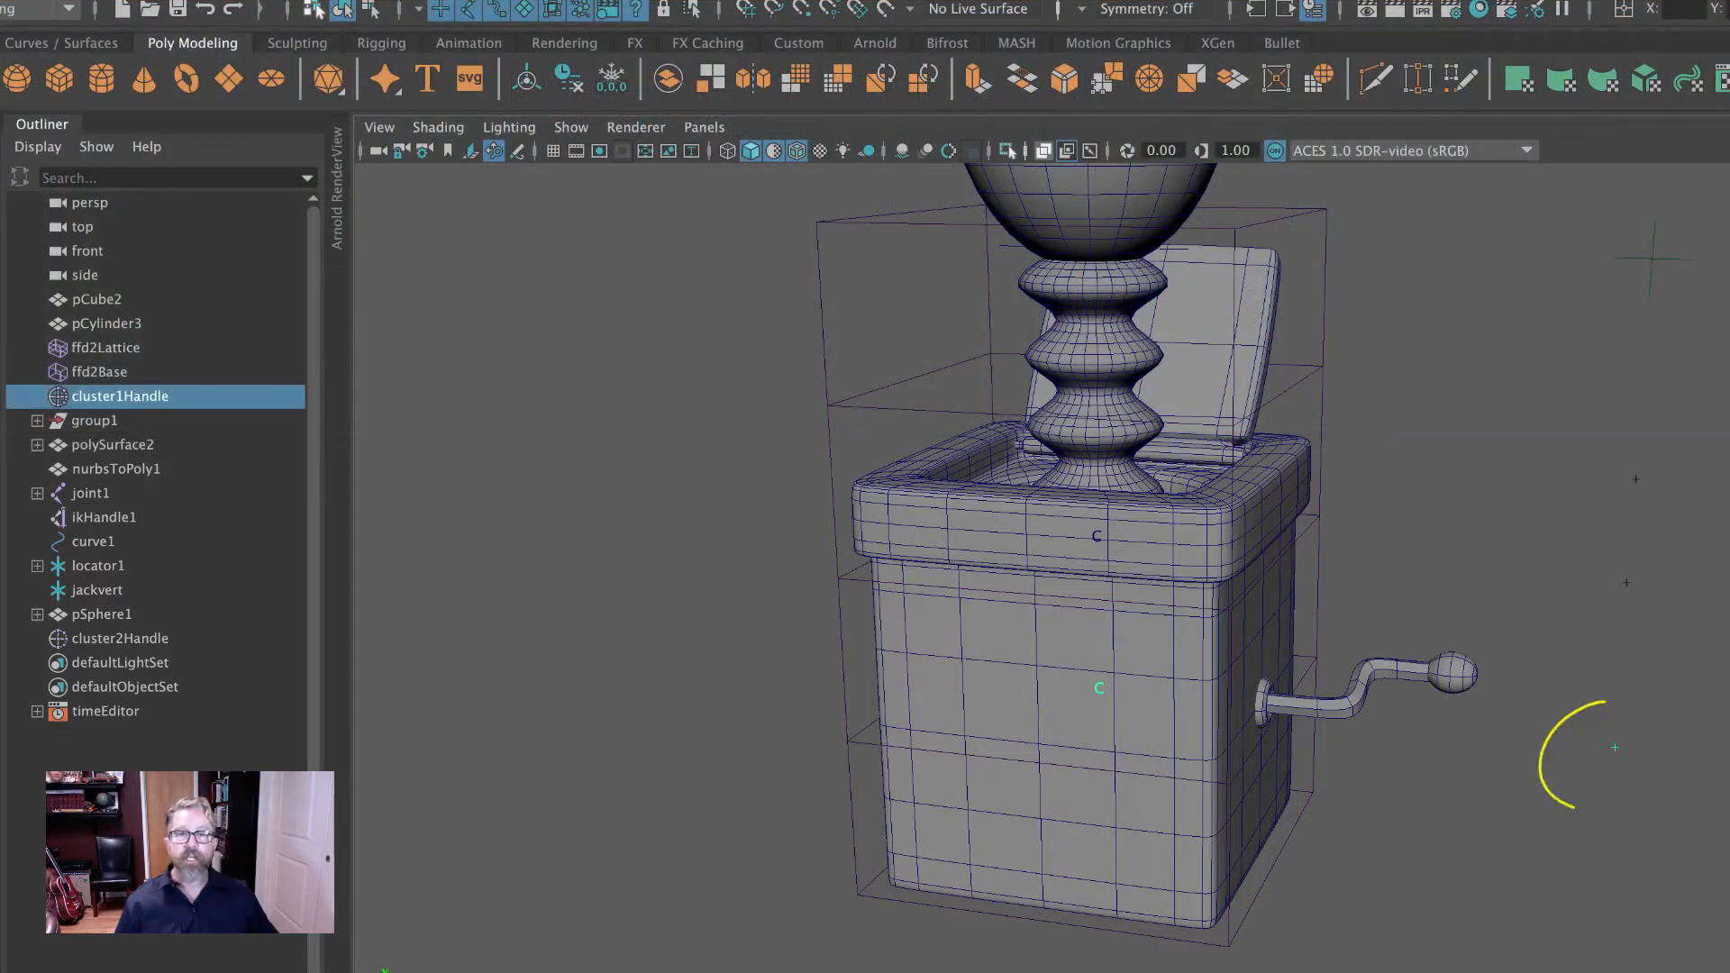
Try scaling up cluster1Handle to bulge the box, then delete the cluster and restore it.
key(w)
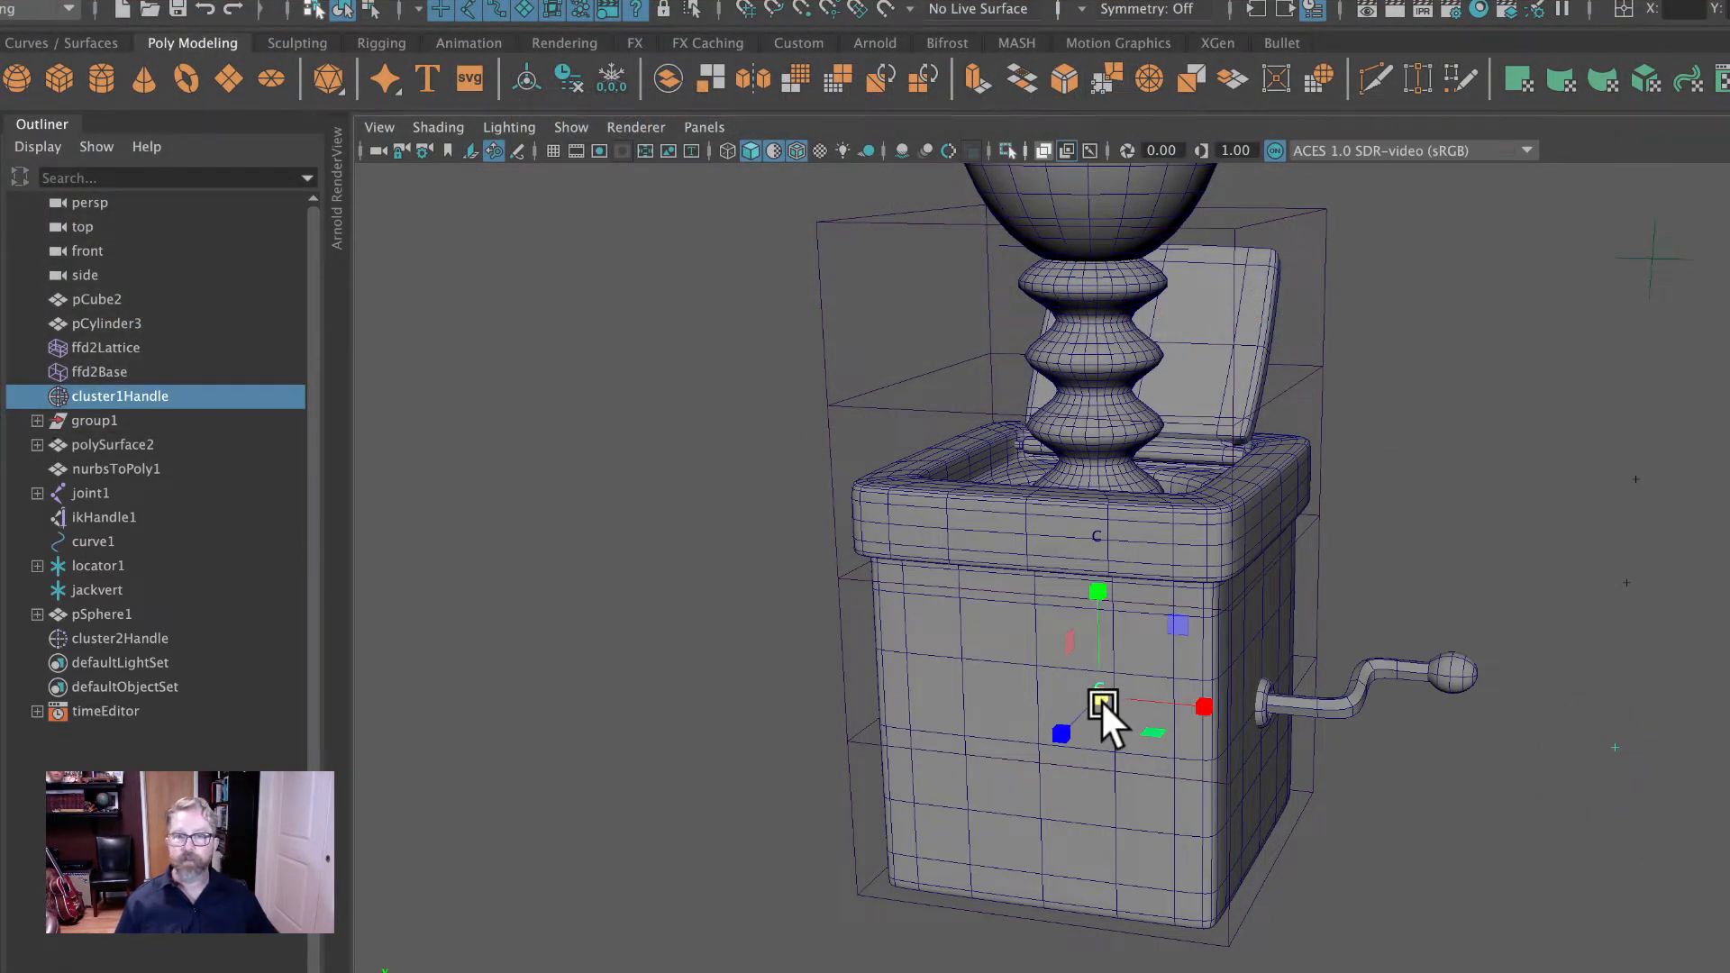
mouse_move(1100, 699)
mouse_down()
mouse_move(1150, 711)
mouse_move(1093, 707)
mouse_move(1110, 701)
mouse_up()
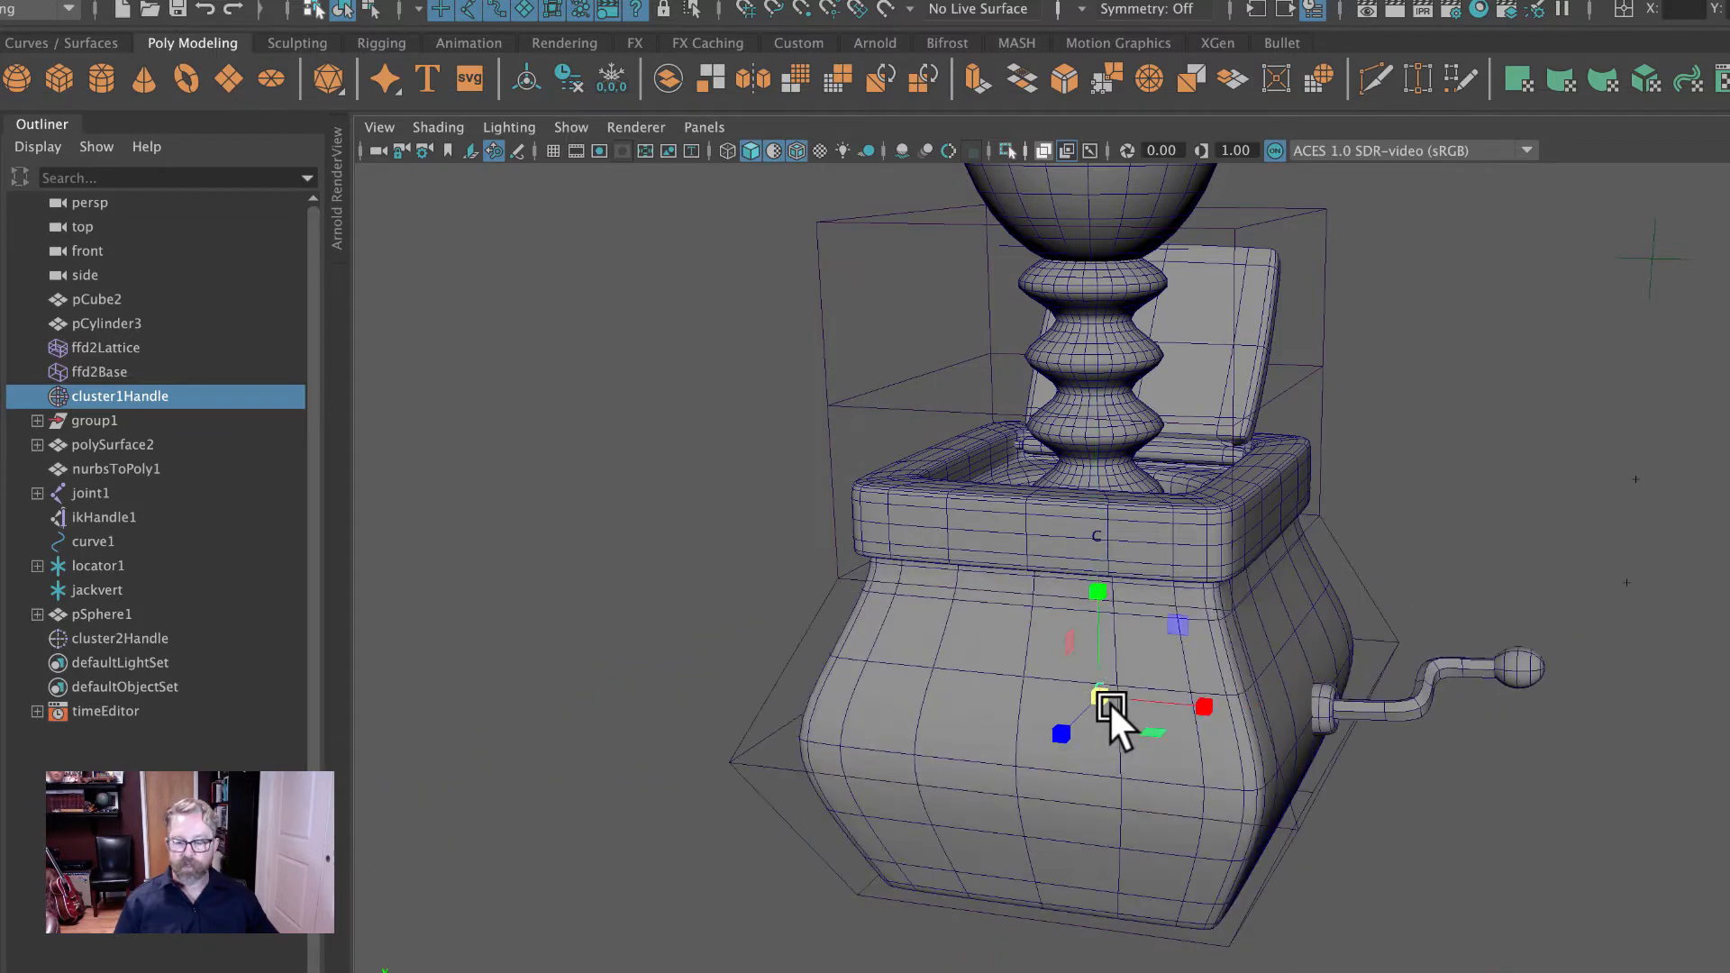
key(Delete)
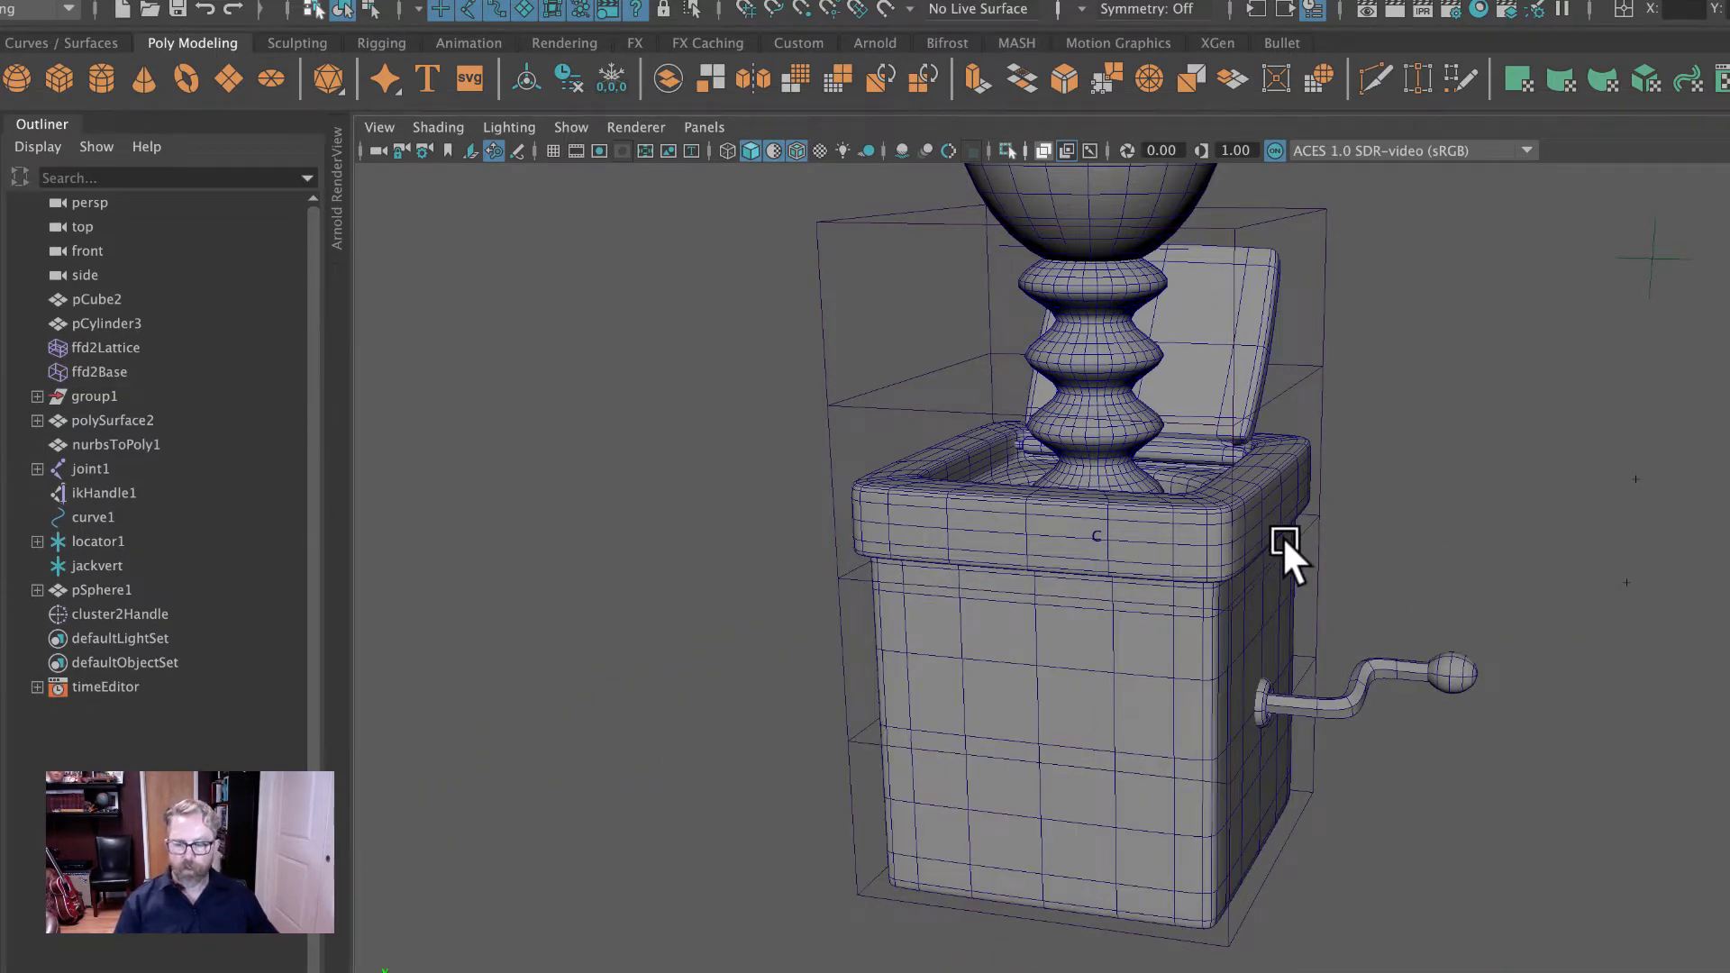
key(ctrl+z)
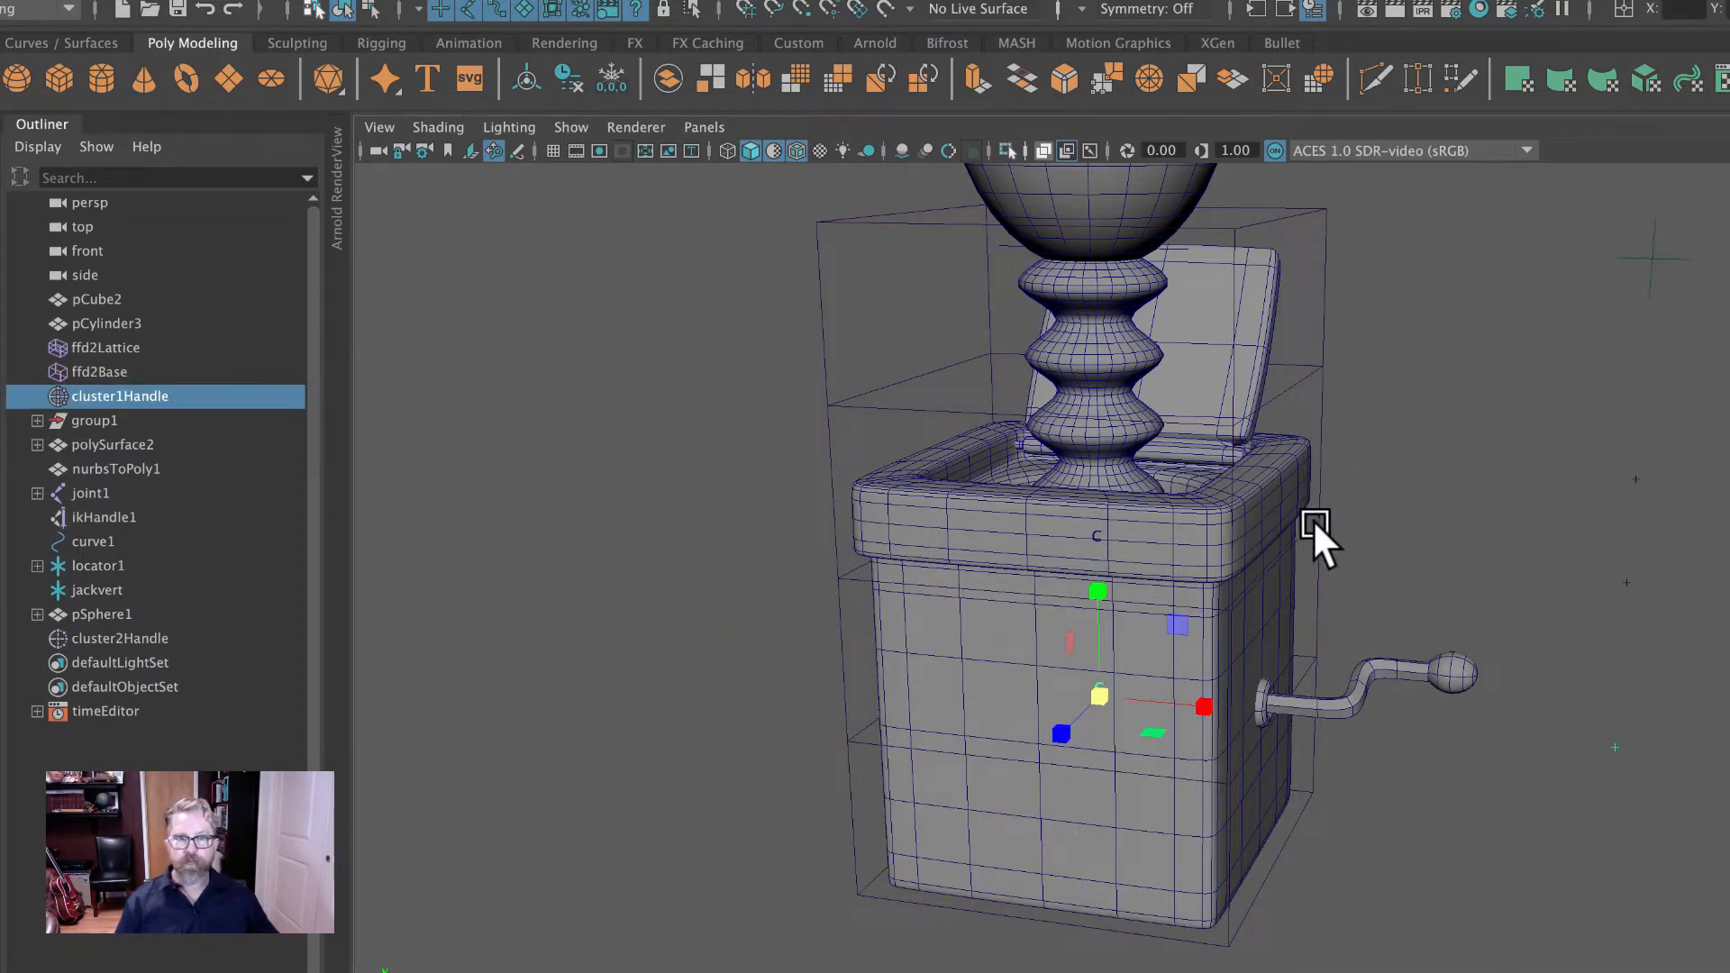
Select the row of ffd2Lattice control points just below the box's rim, including all four corners.
click(1321, 523)
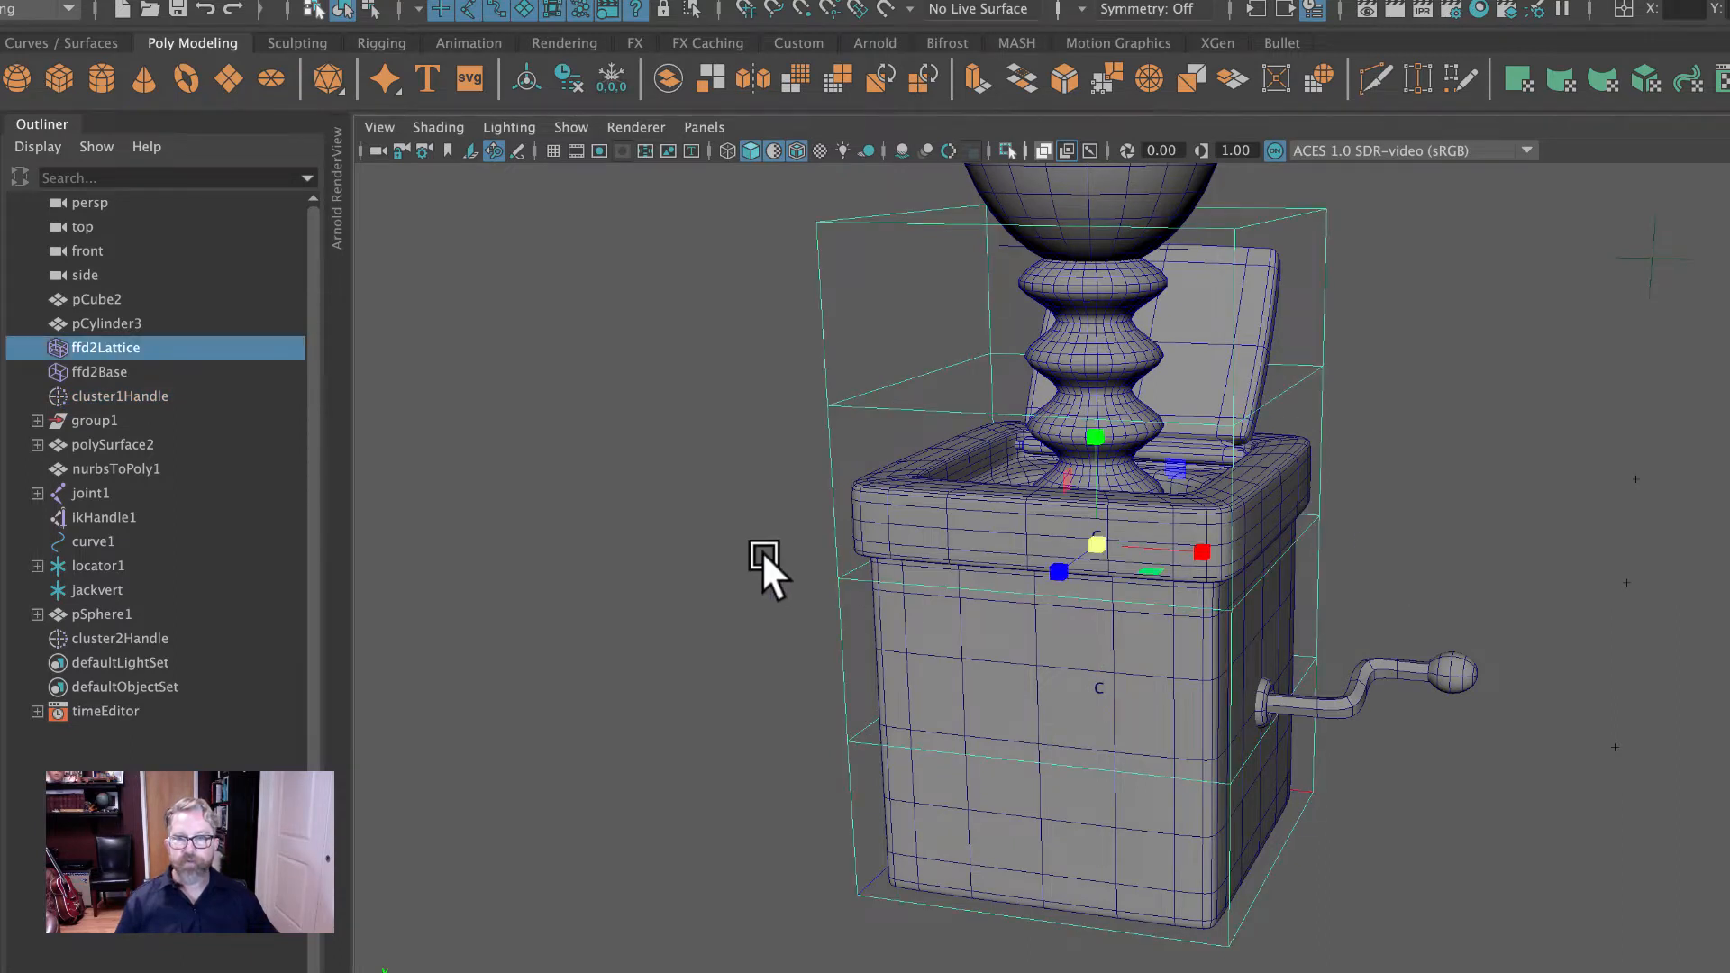
right_drag(838, 559, 818, 491)
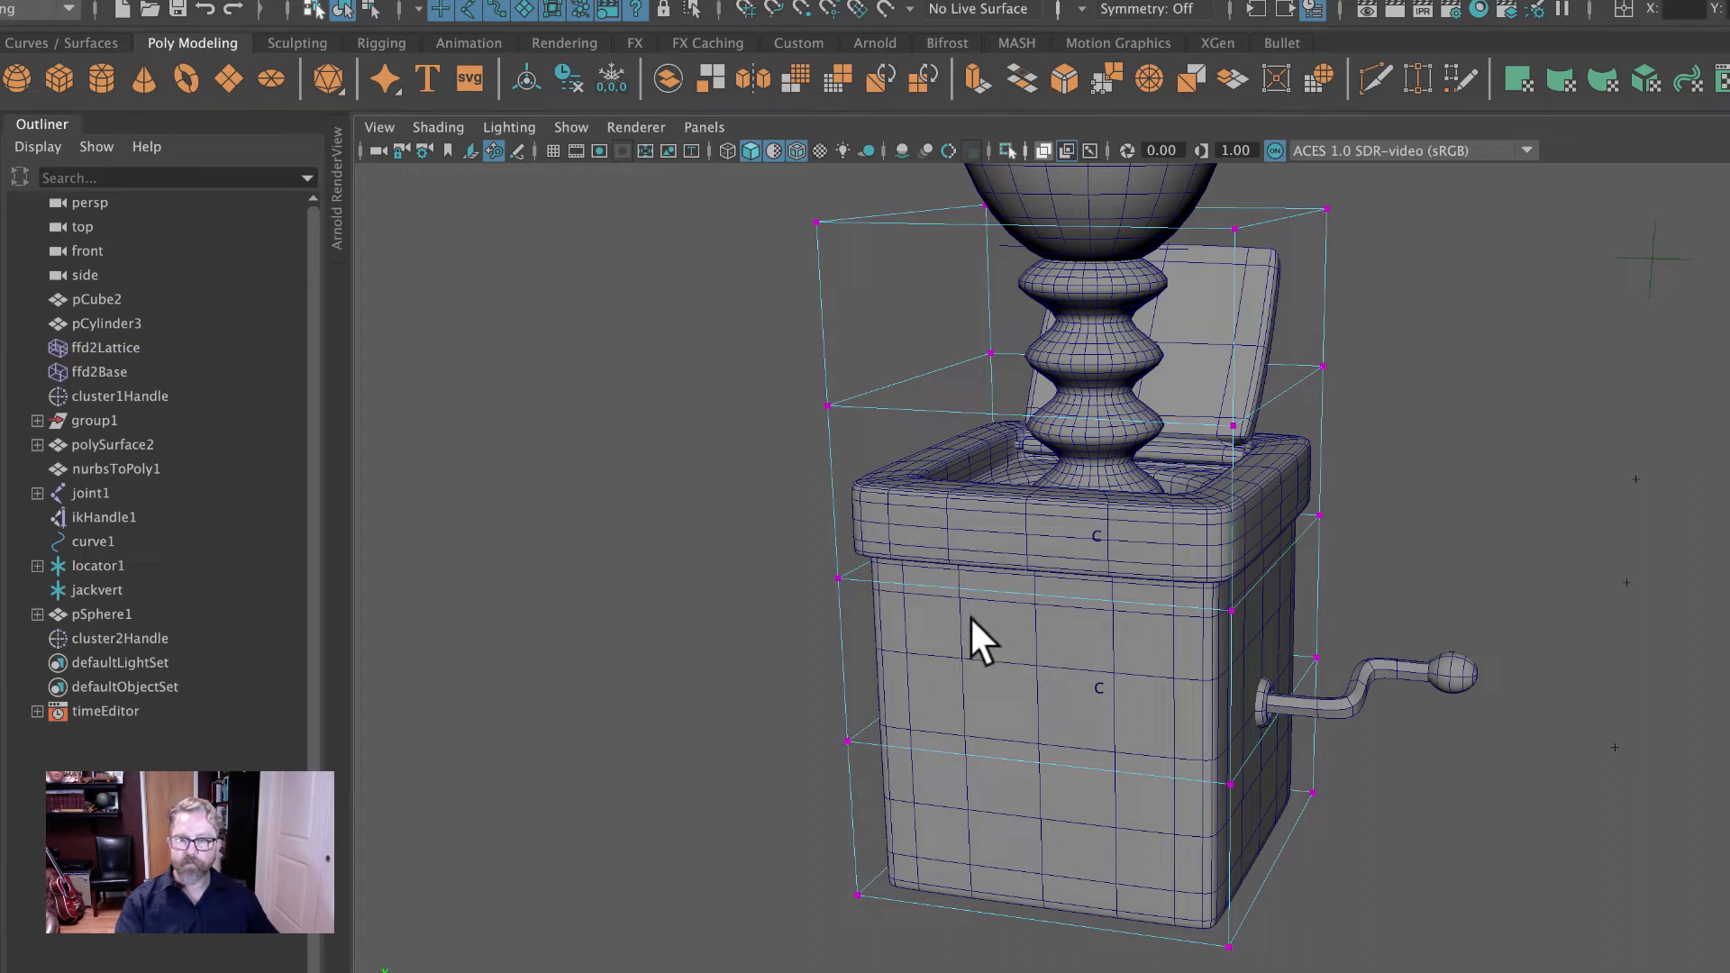
drag(848, 598, 850, 600)
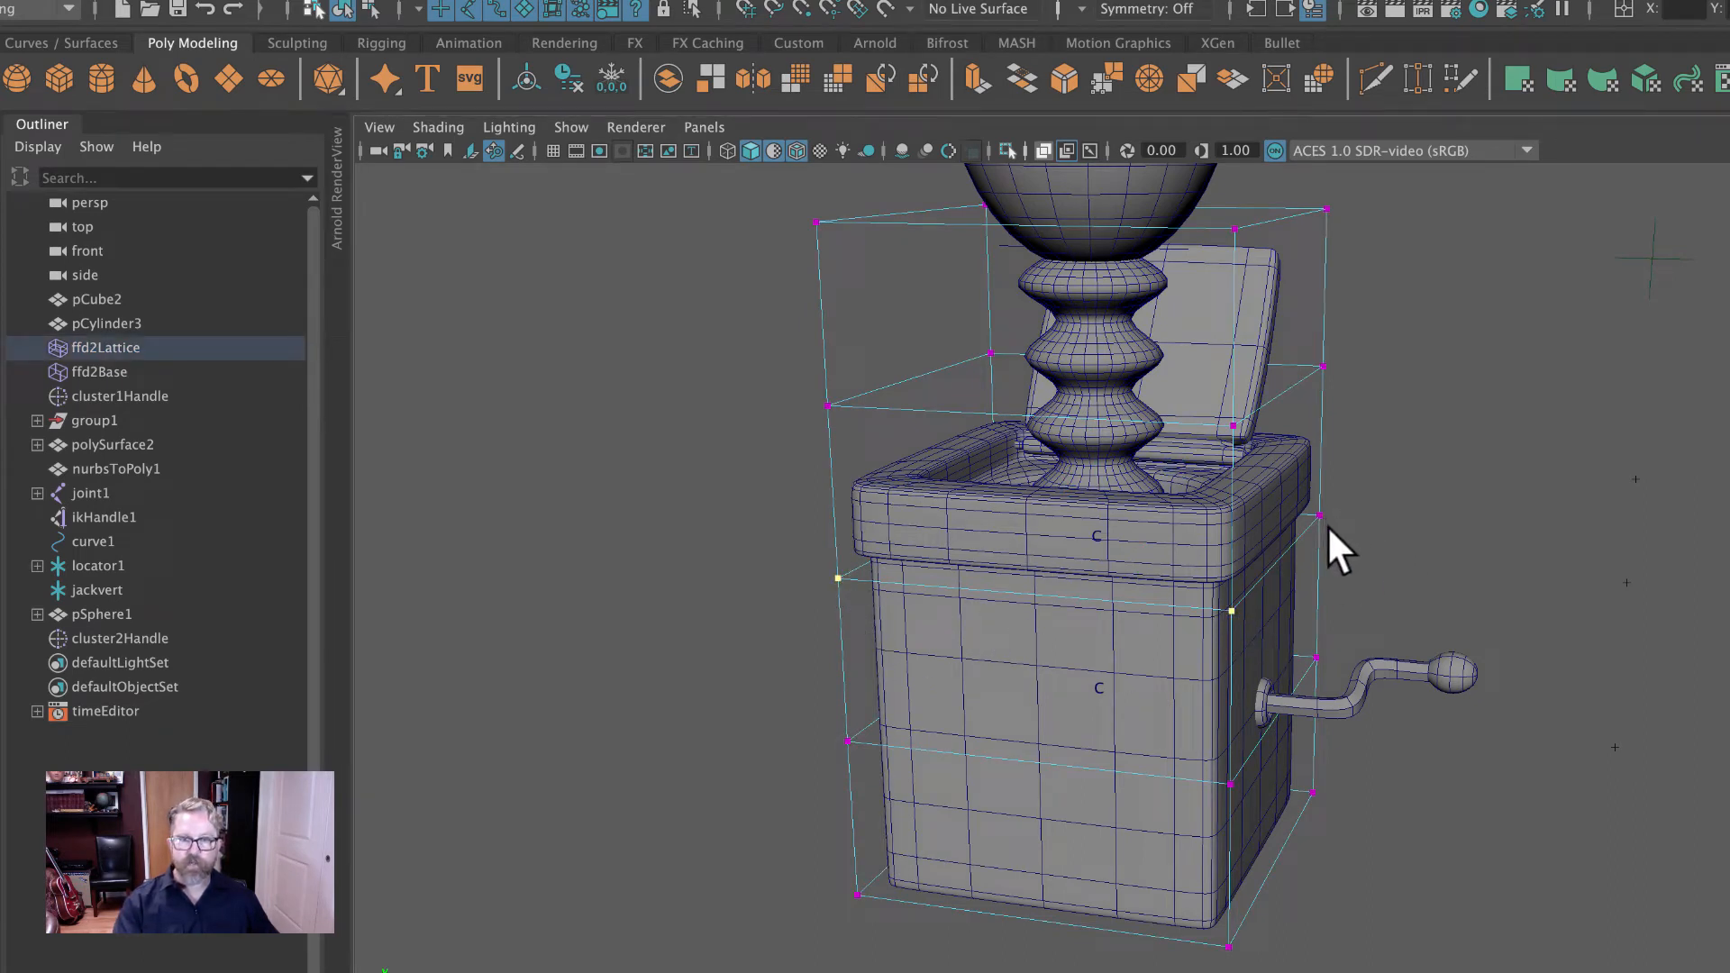
alt+drag(1170, 602, 1177, 608)
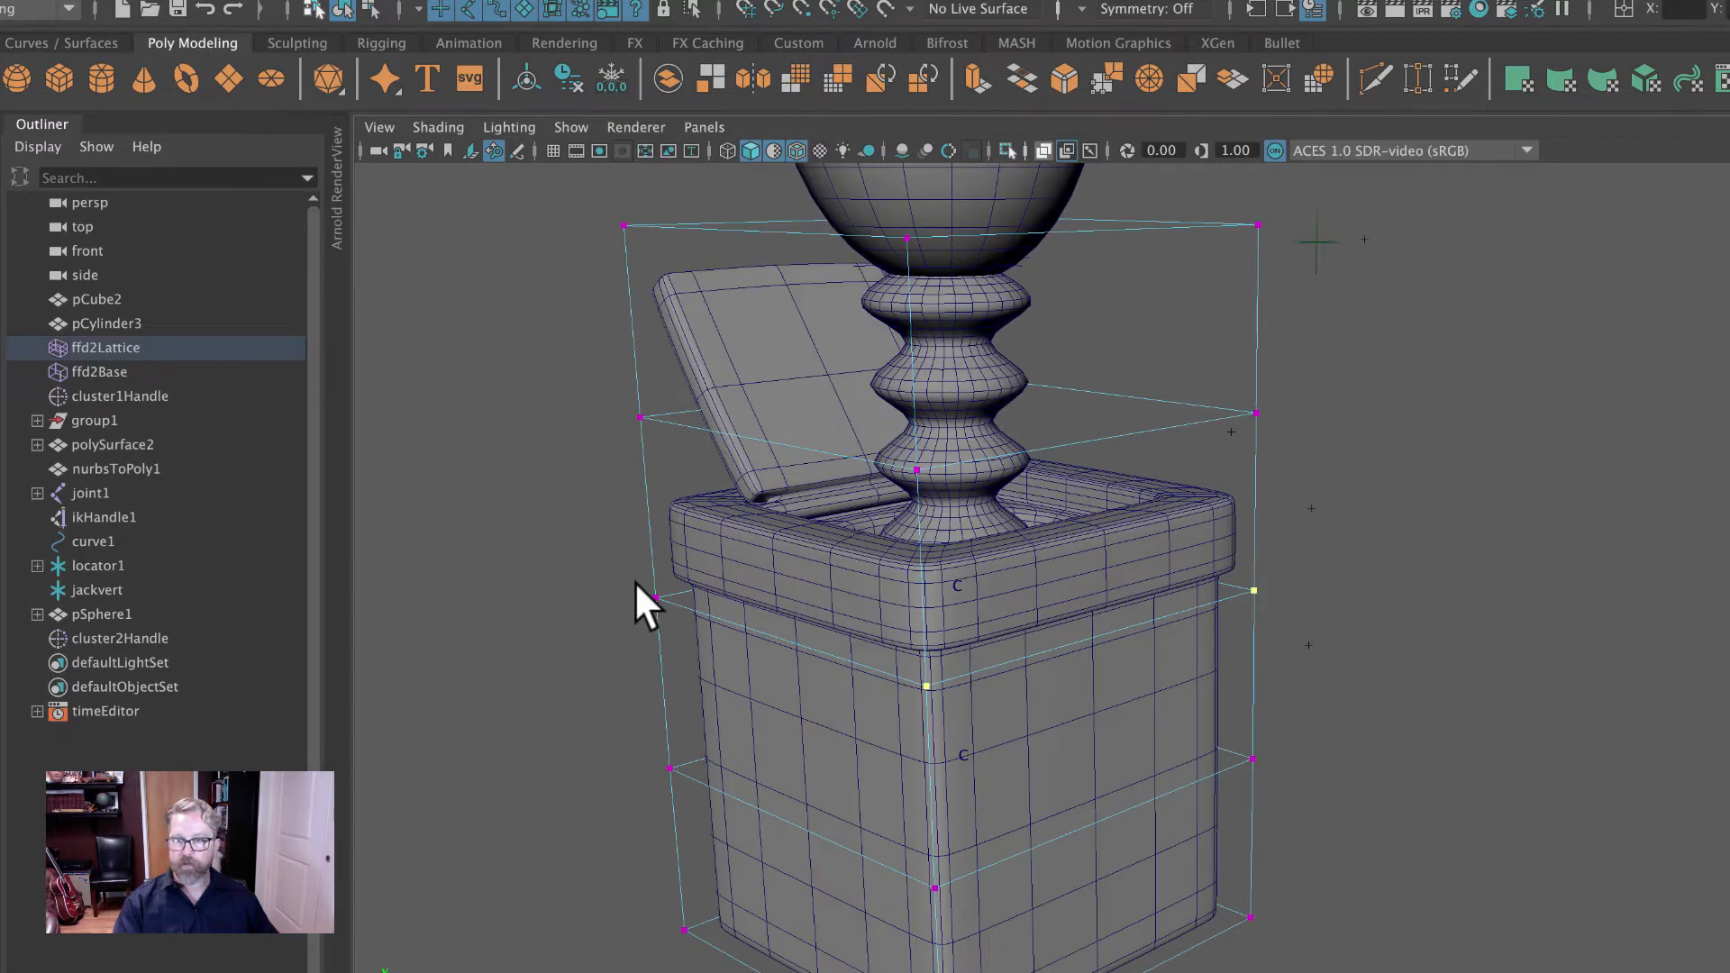
alt+drag(711, 623, 1184, 765)
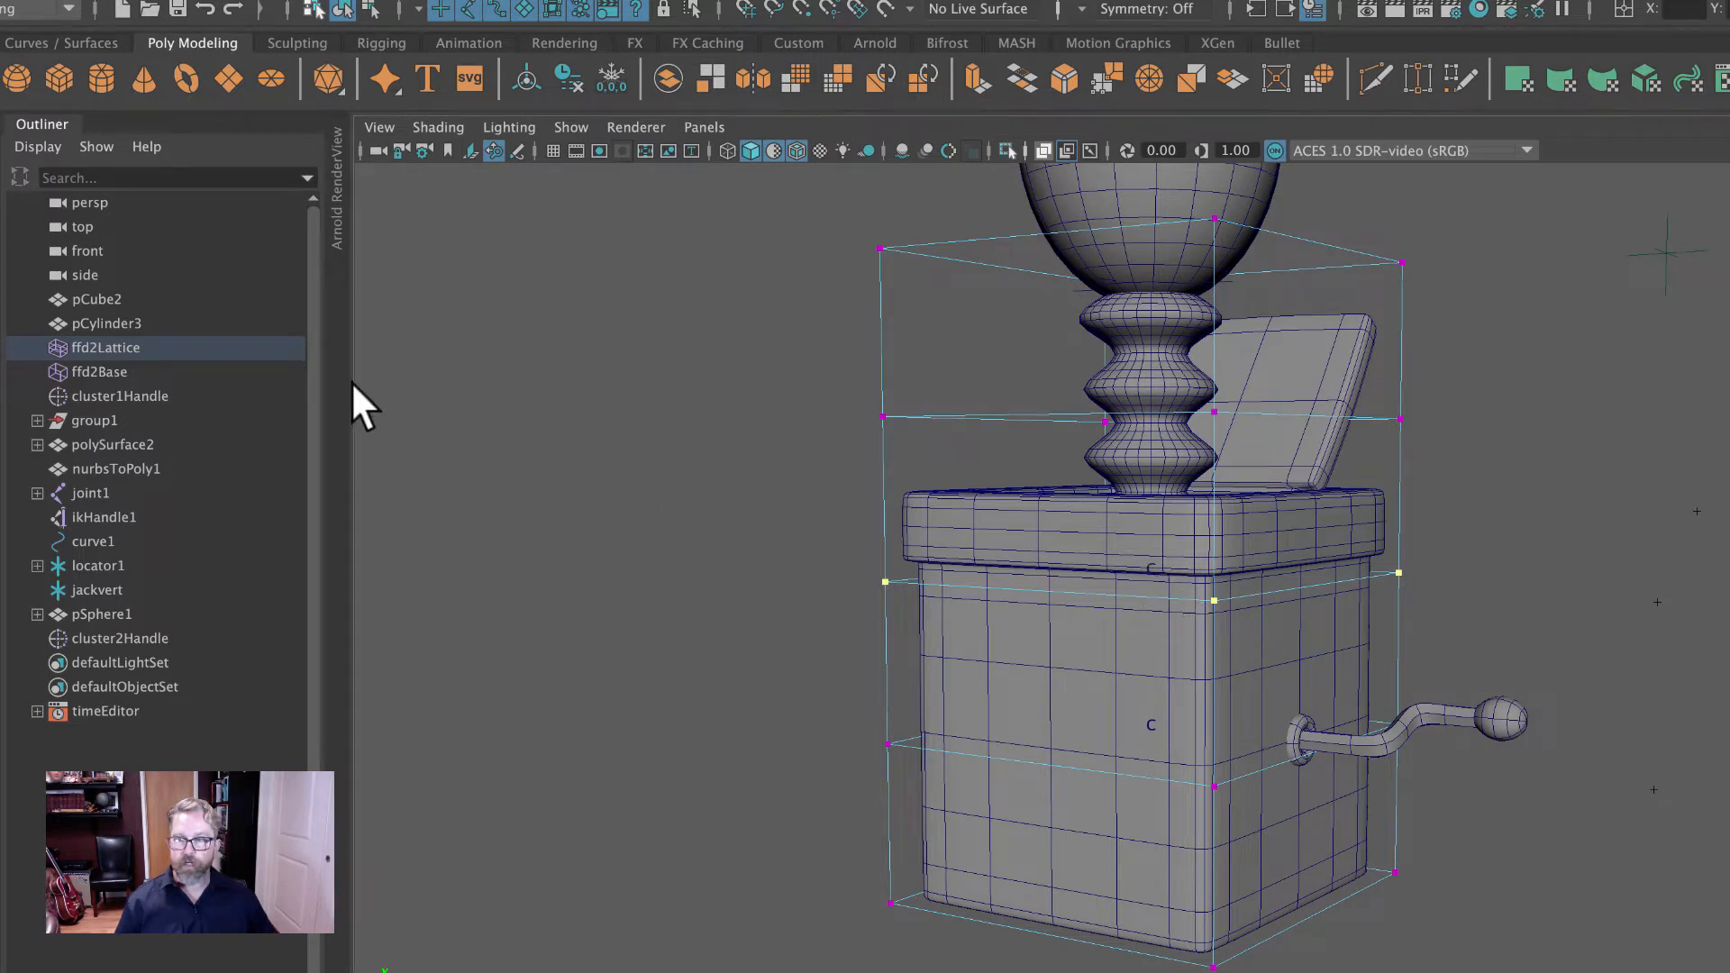
Select cluster1Handle and cluster2Handle in turn by name, then reselect cluster2Handle through its offset selection handle.
click(118, 392)
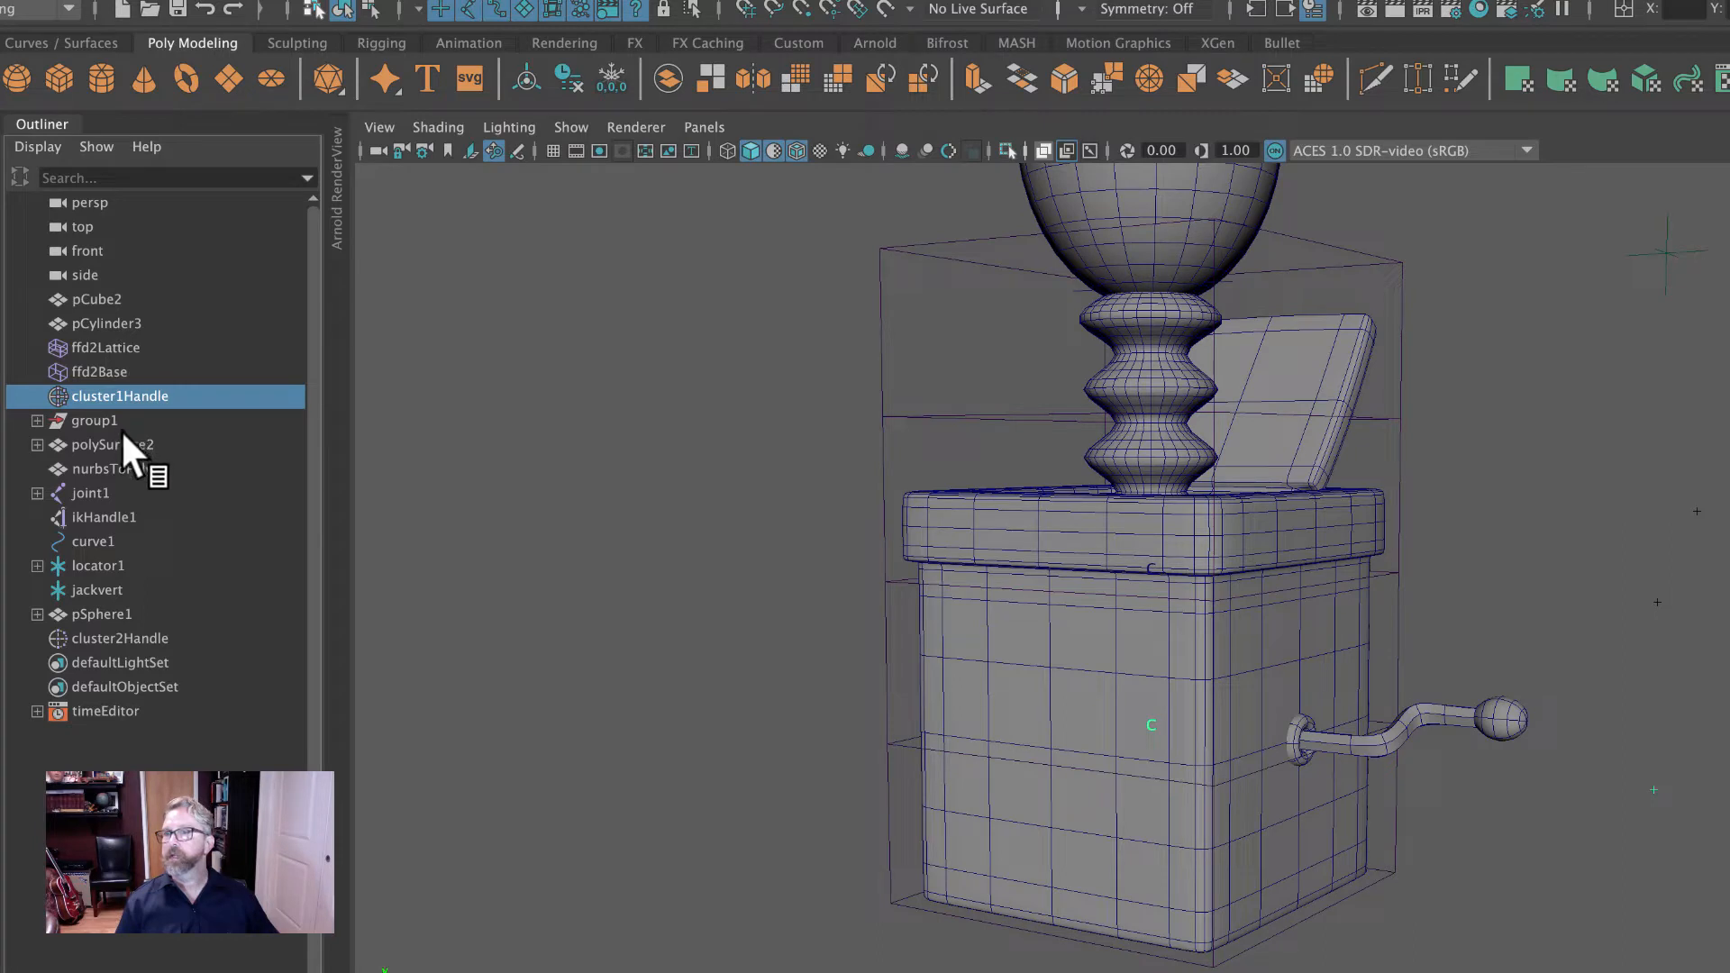
click(95, 638)
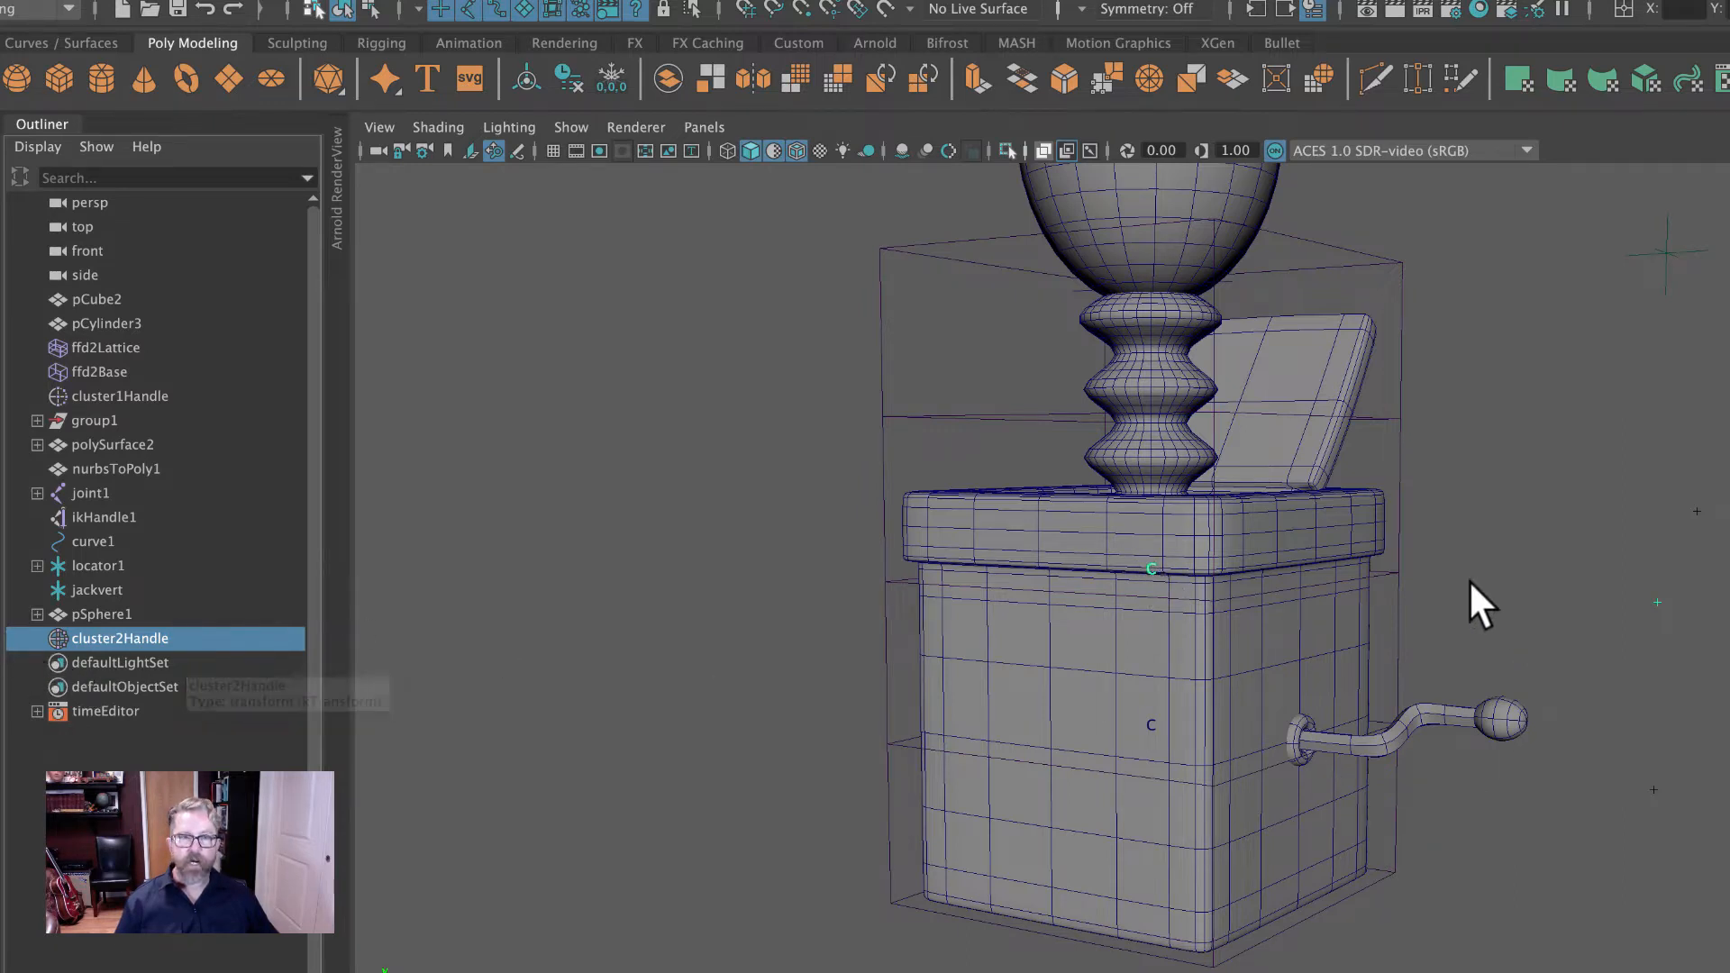
click(1616, 587)
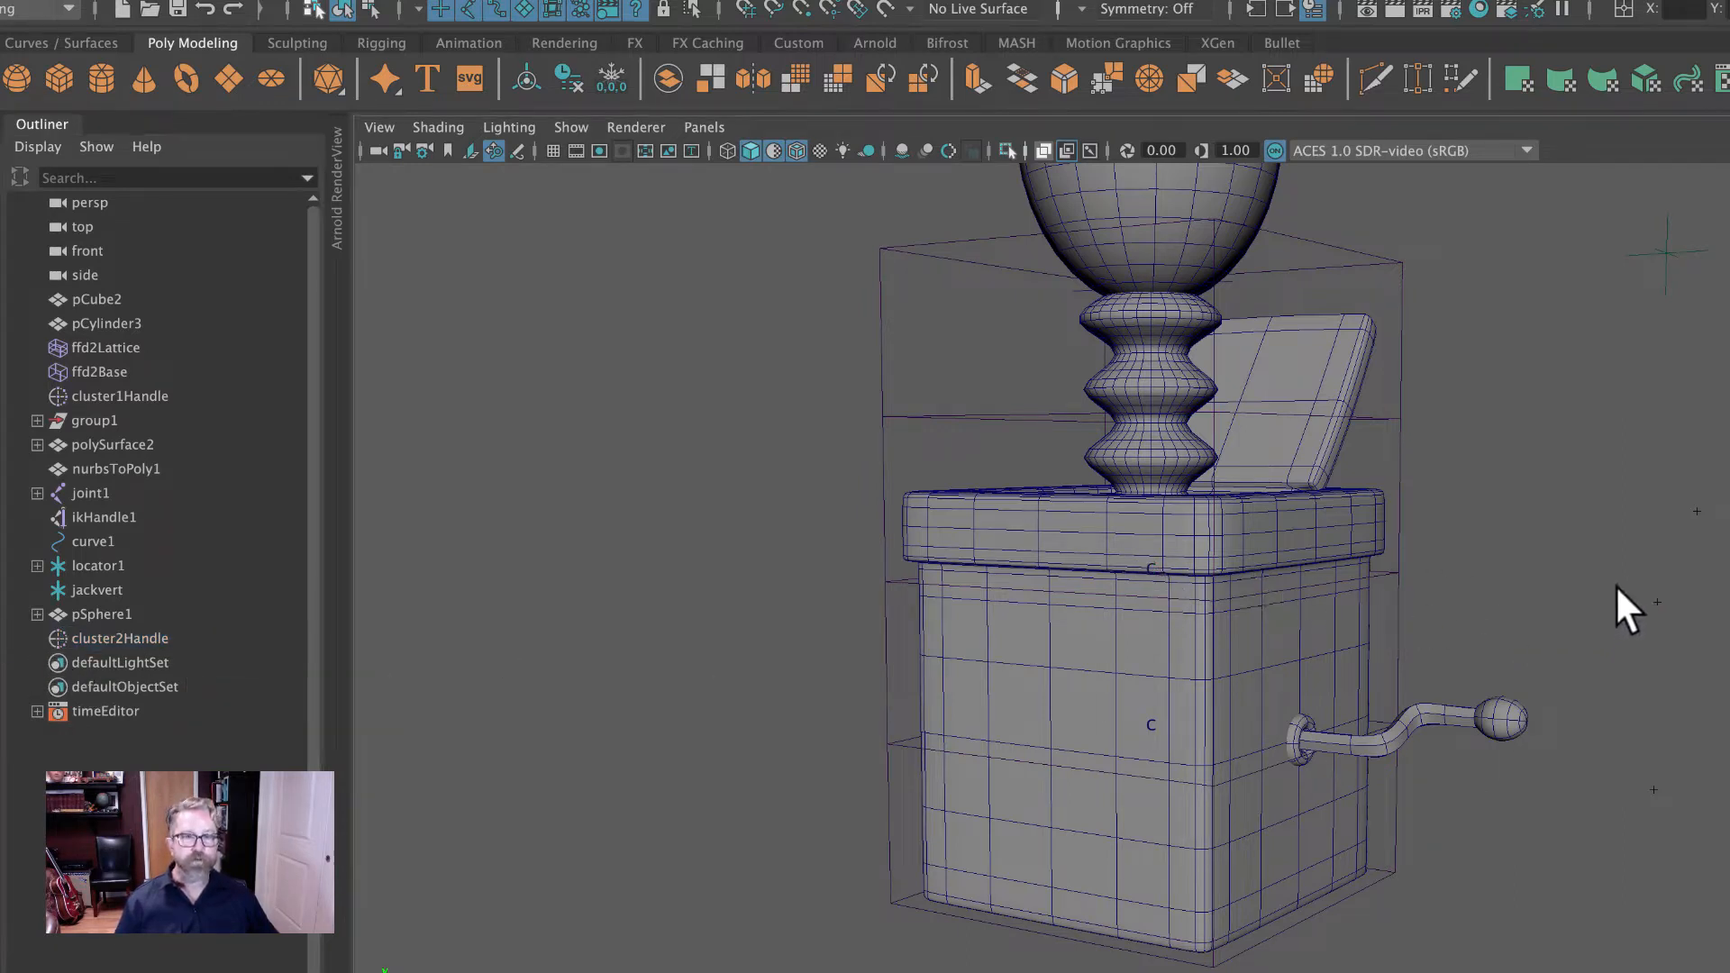
drag(1671, 615, 1673, 618)
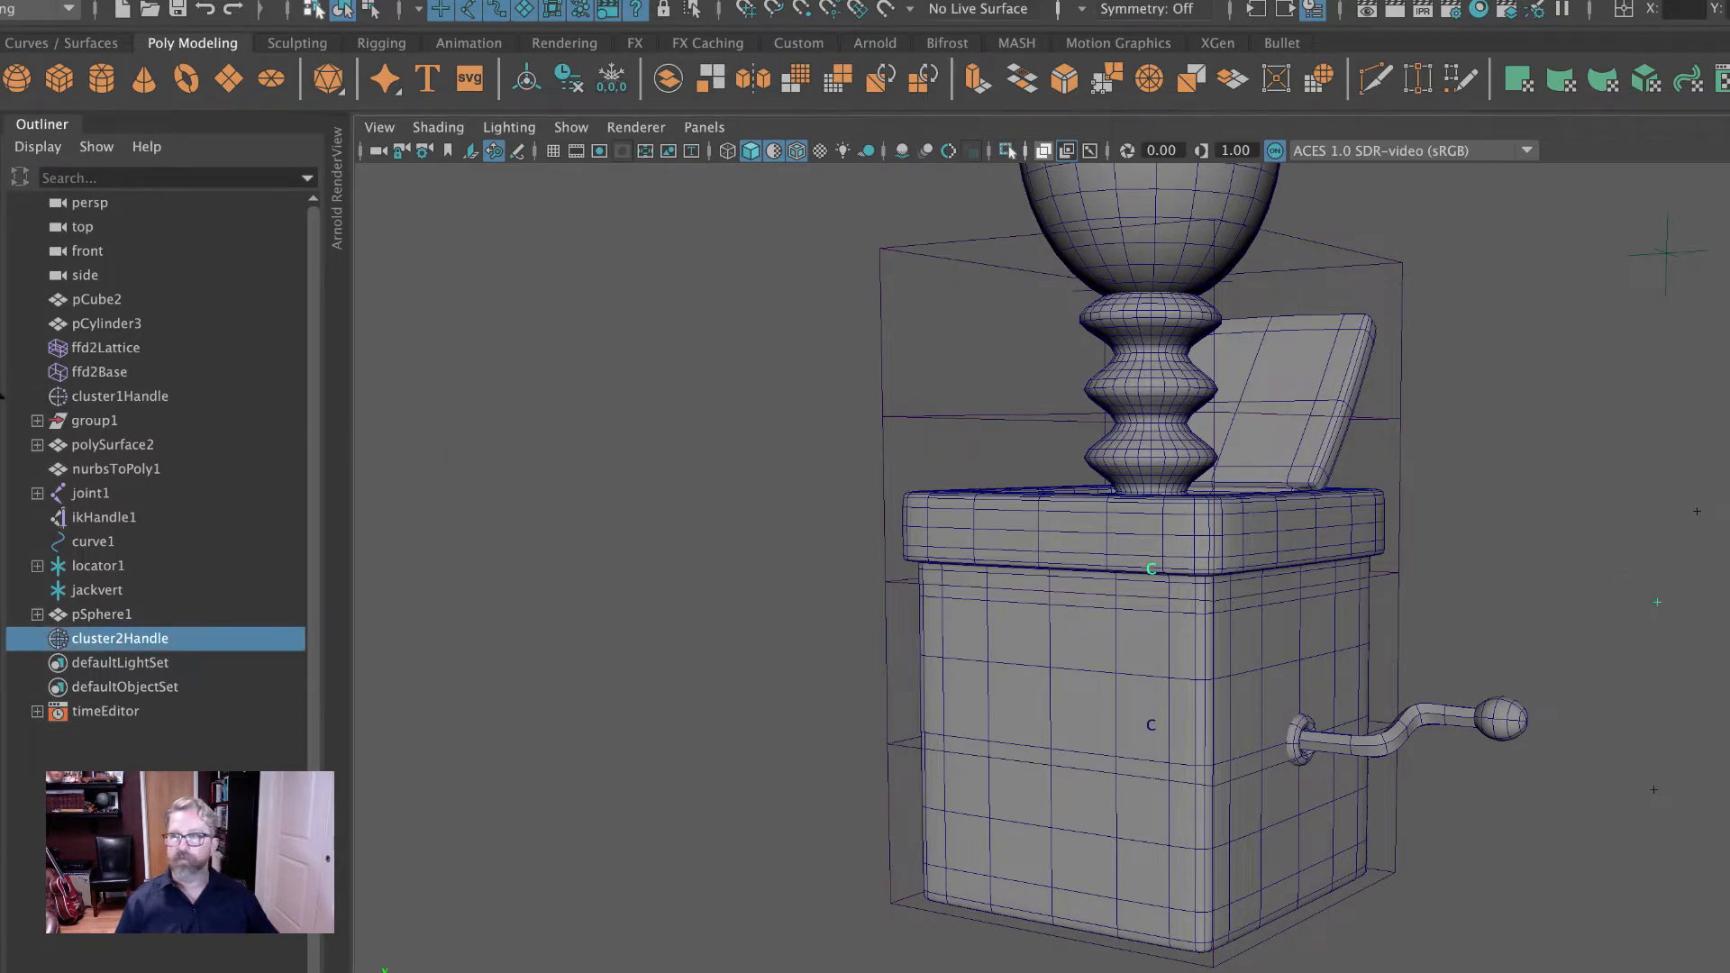
Try scaling and rotating cluster2Handle to deform the upper part of the box, undoing each transformation.
key(r)
mouse_move(1159, 573)
mouse_down()
mouse_move(1142, 566)
mouse_move(1176, 580)
mouse_up()
key(ctrl+z)
key(e)
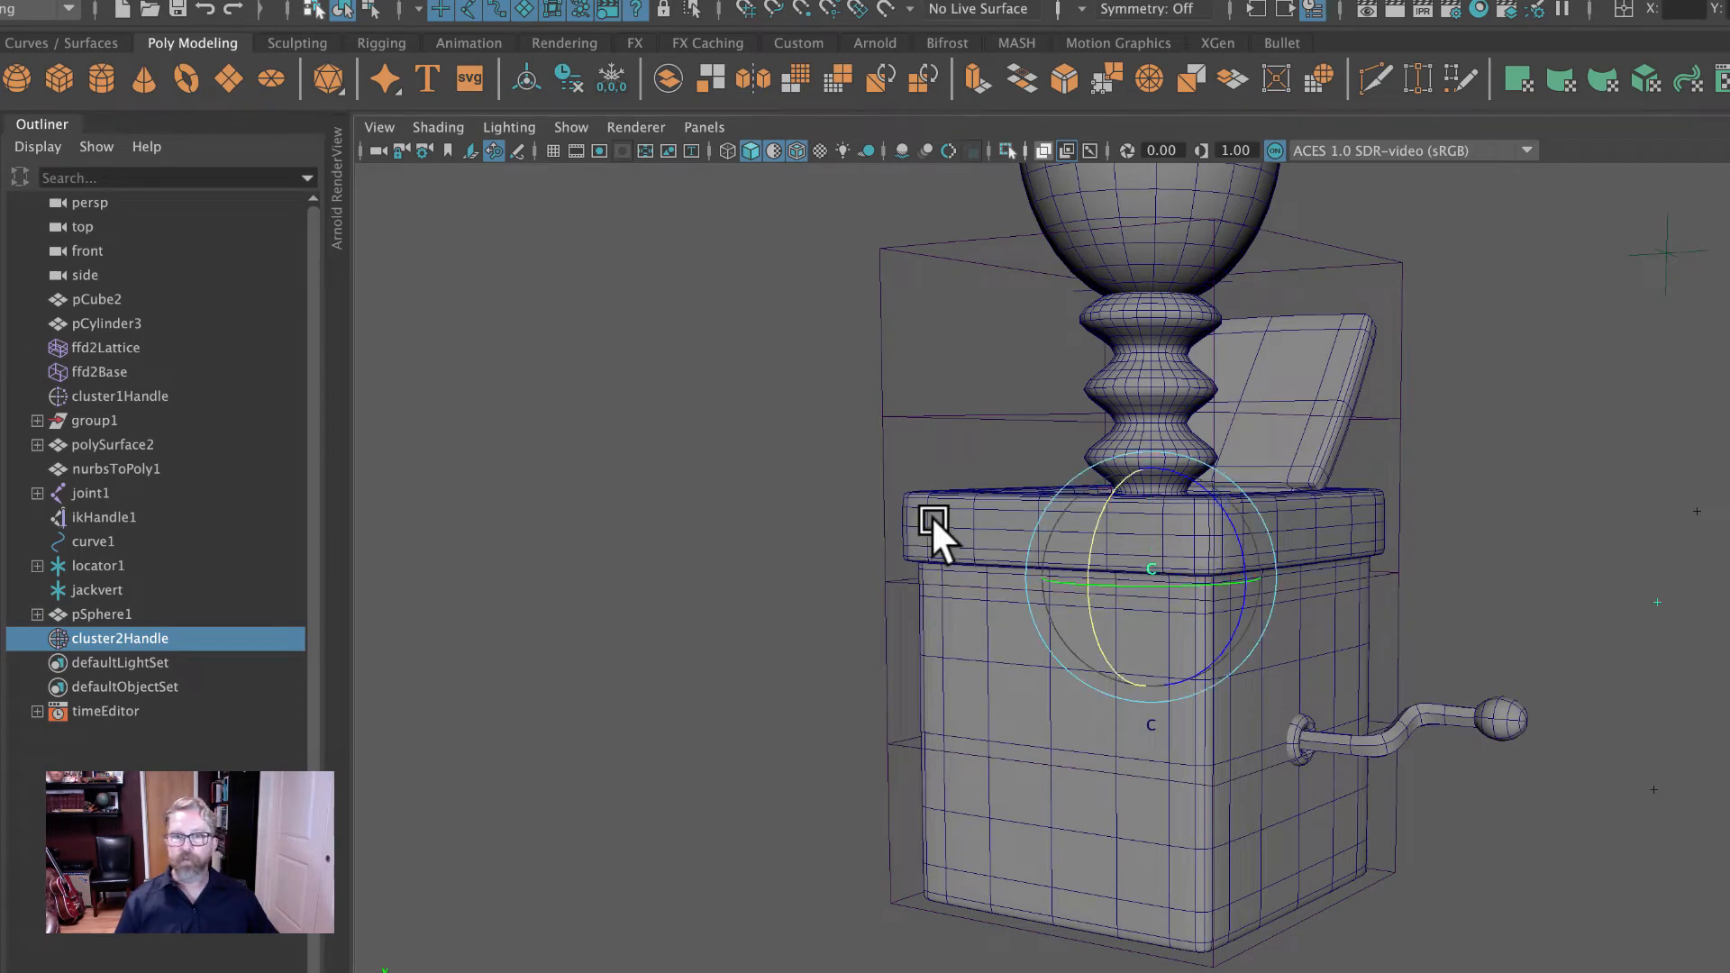
mouse_move(1104, 518)
mouse_down()
mouse_move(1091, 599)
mouse_move(1085, 528)
mouse_up()
key(ctrl+z)
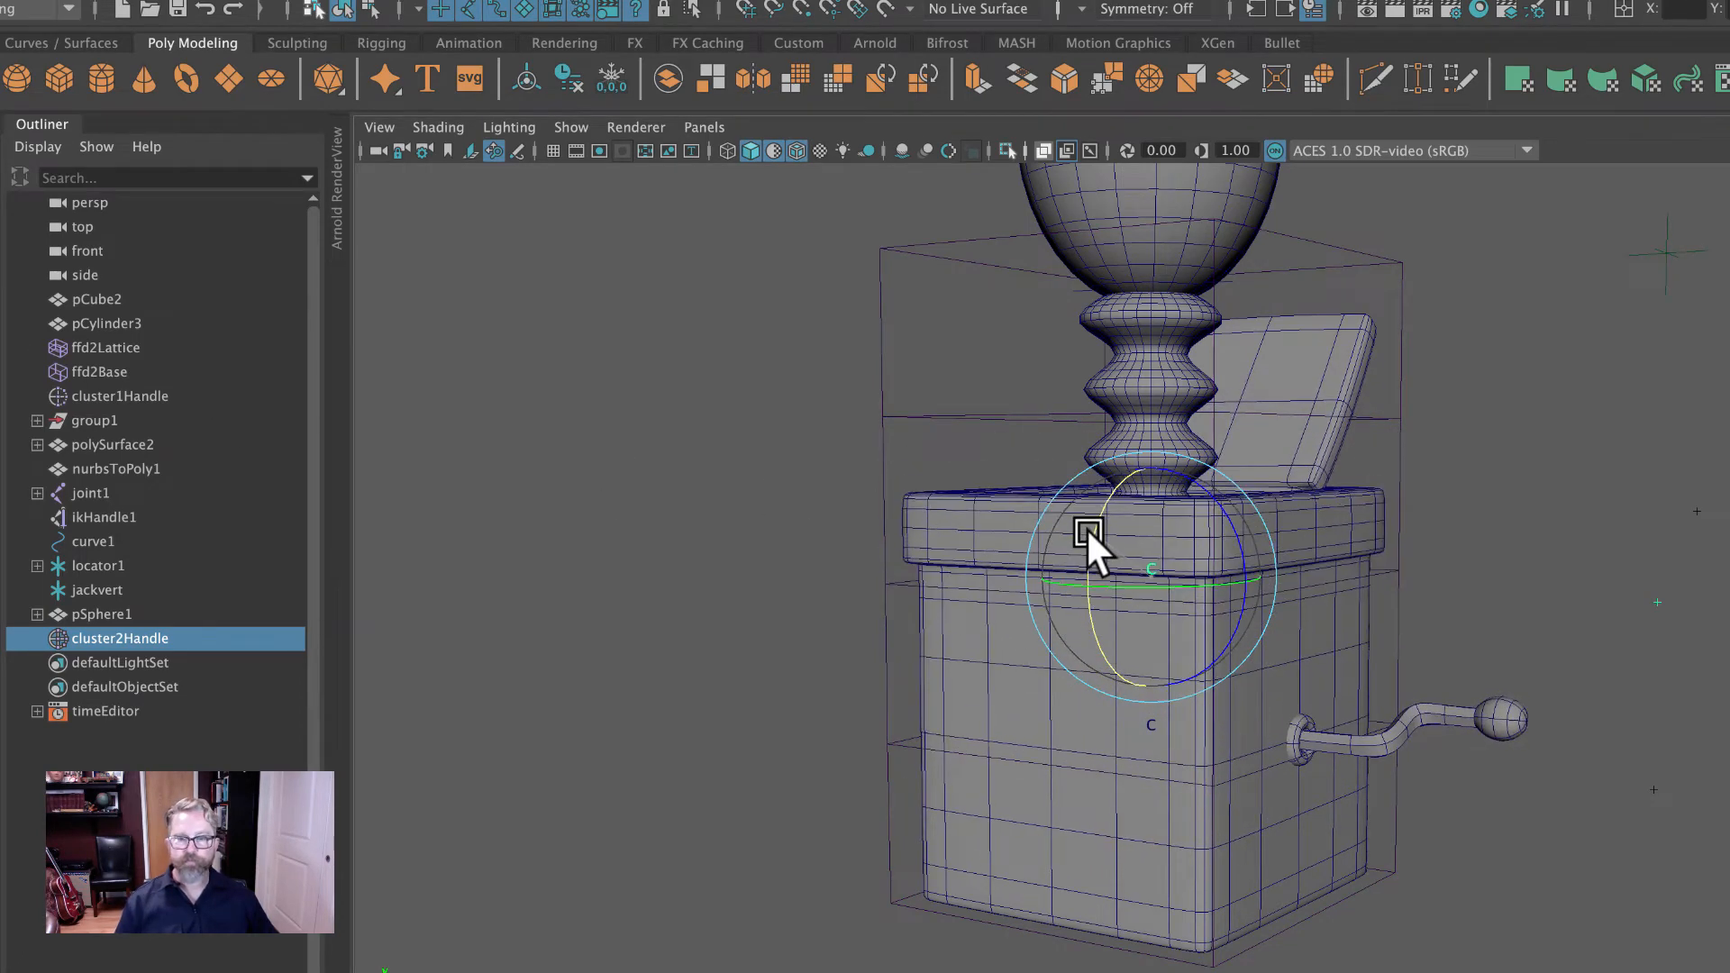
Select the box's lid, pCylinder3, and try rotating it forward about its hinge, undoing the rotation.
alt+drag(1234, 603, 1306, 643)
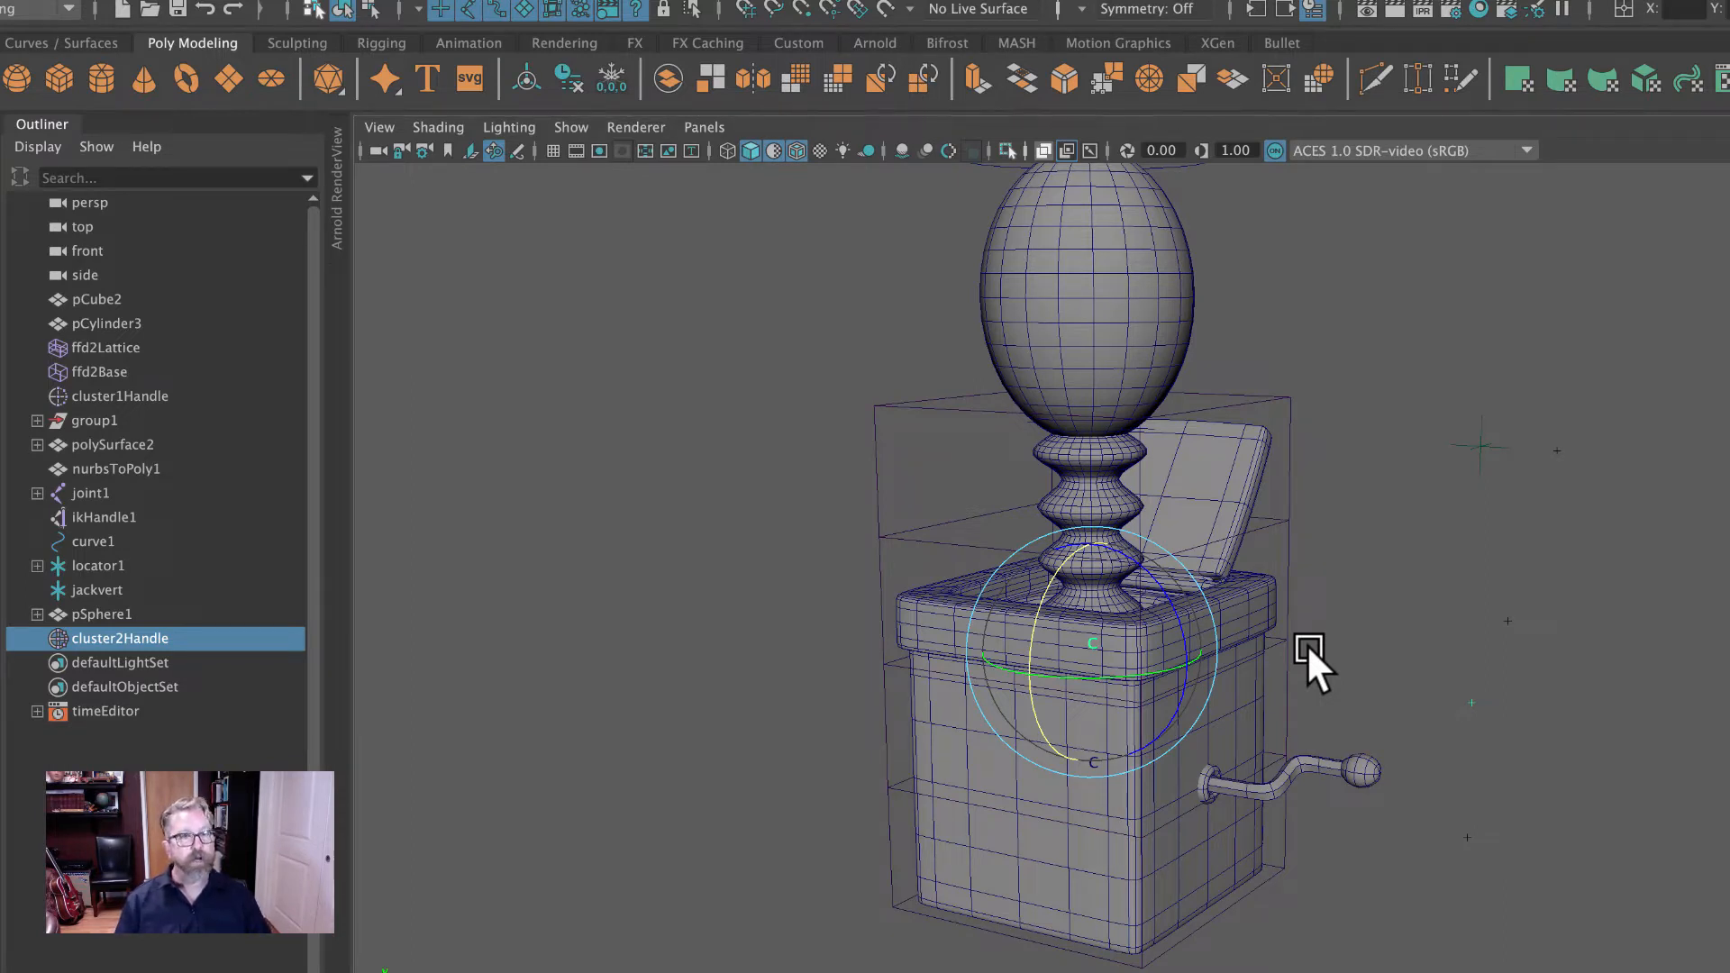
click(1477, 625)
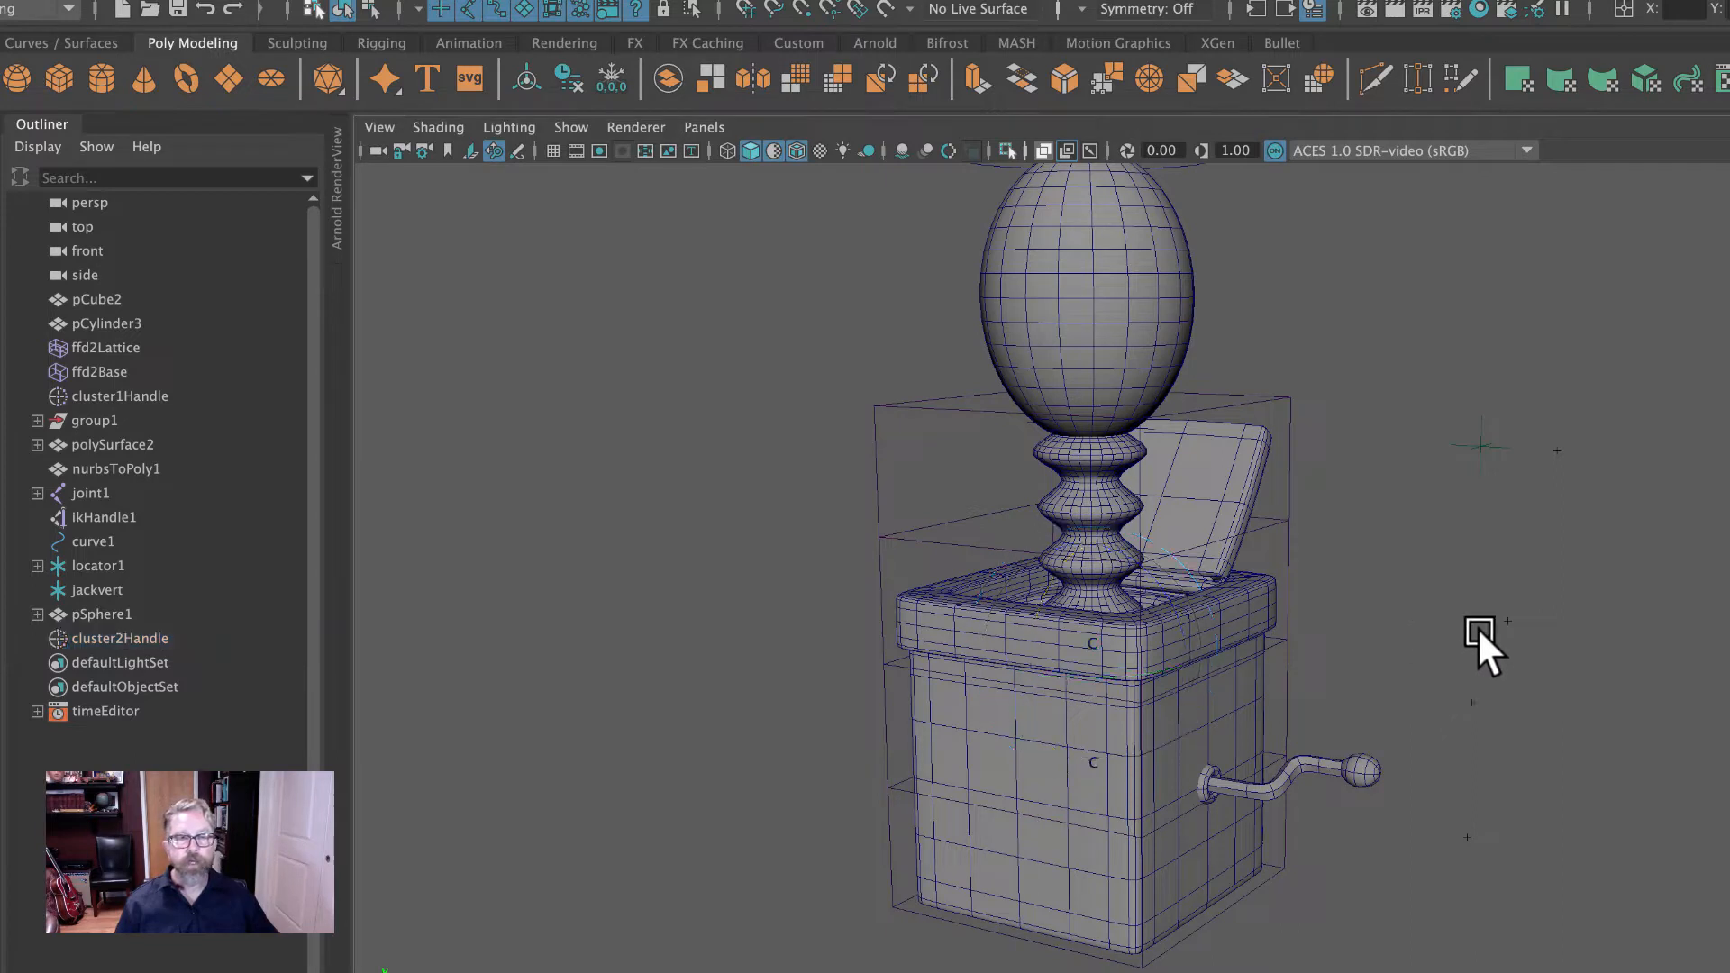
click(1216, 552)
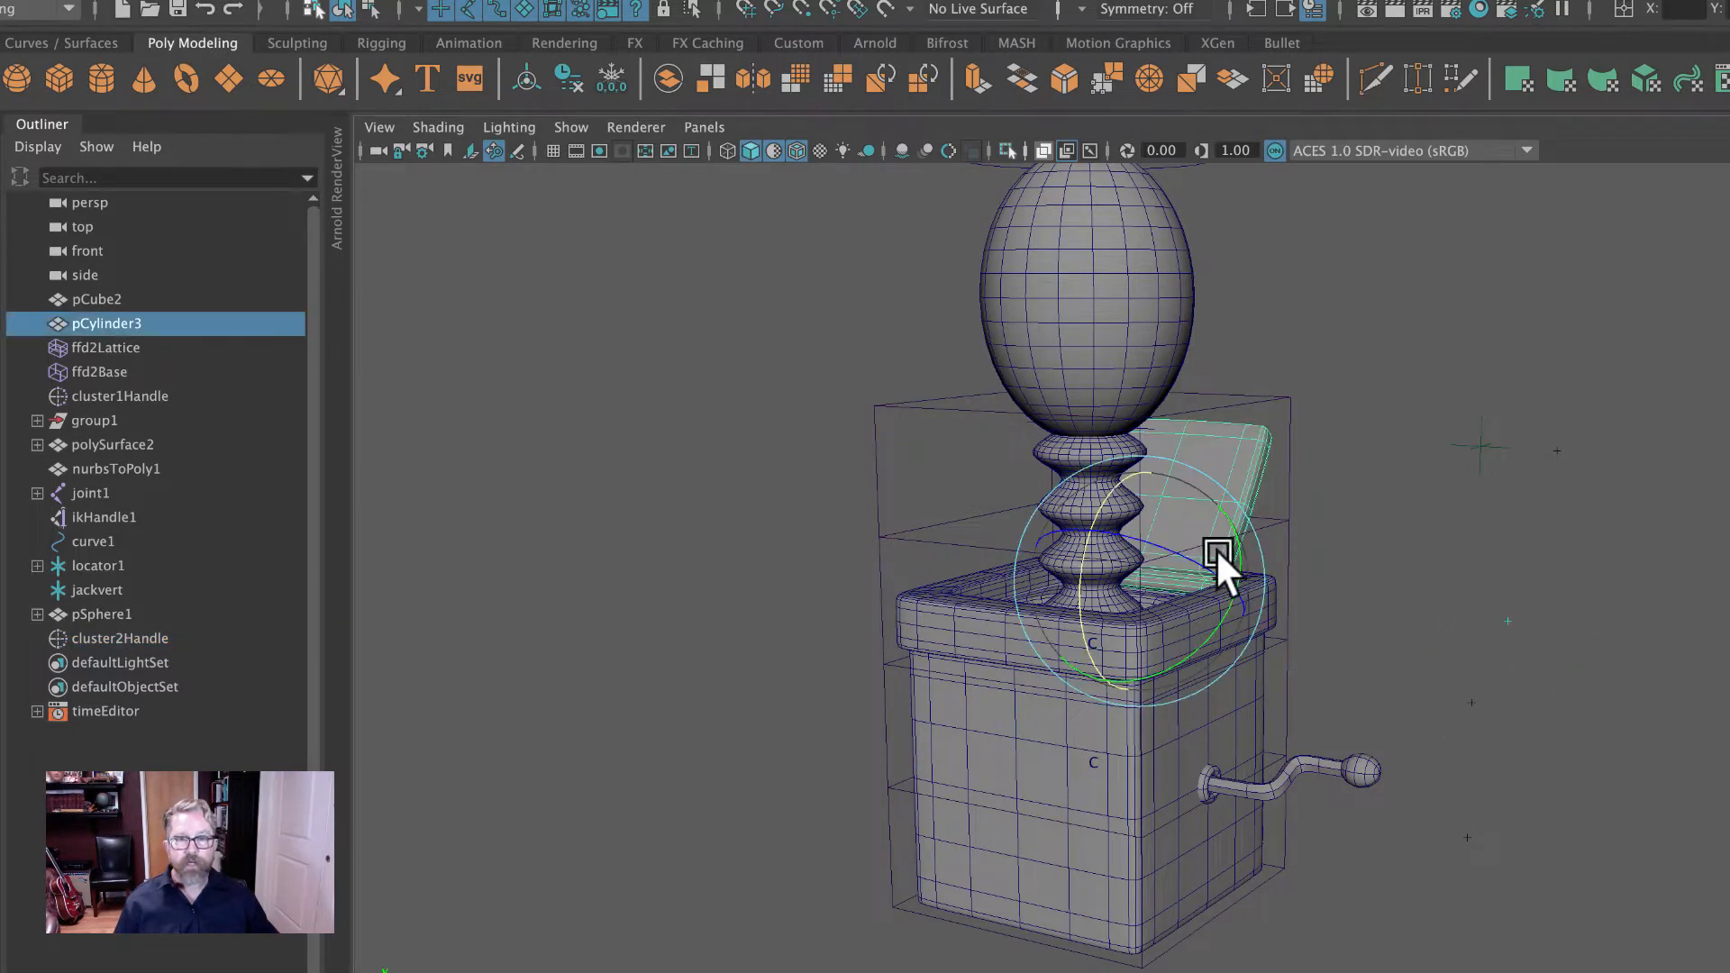
mouse_move(1111, 481)
mouse_down()
mouse_move(1063, 571)
mouse_move(1052, 683)
mouse_move(1075, 517)
mouse_move(1077, 669)
mouse_move(1099, 507)
mouse_up()
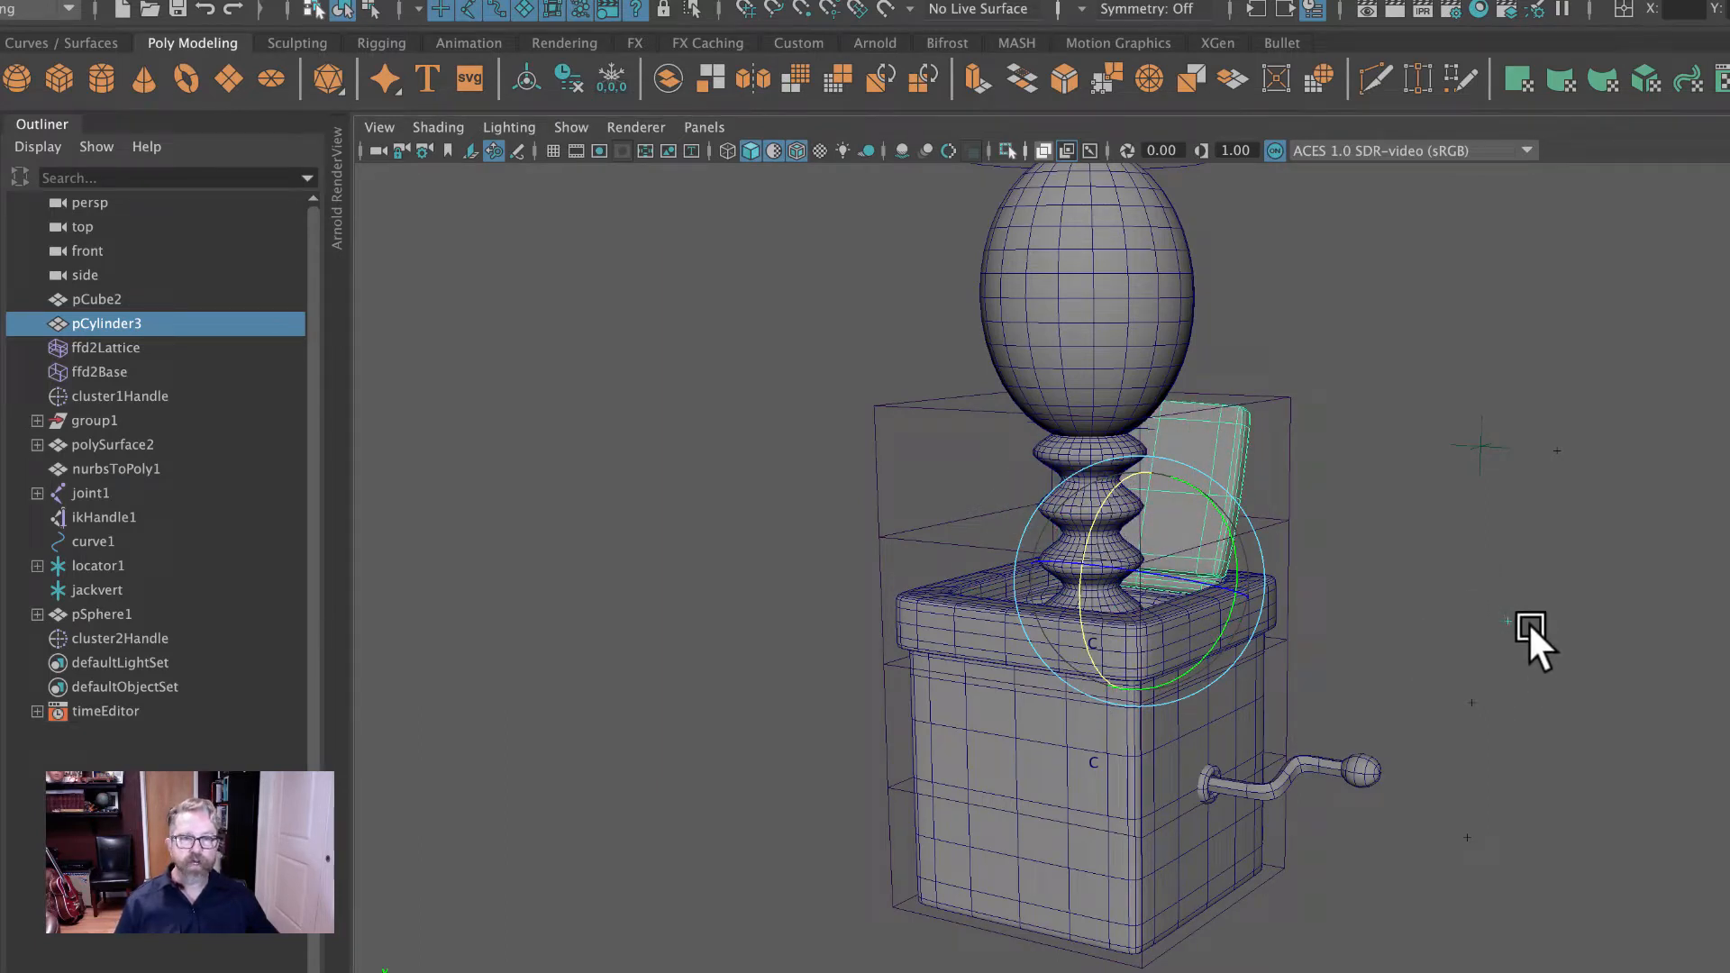
drag(1106, 489, 1083, 539)
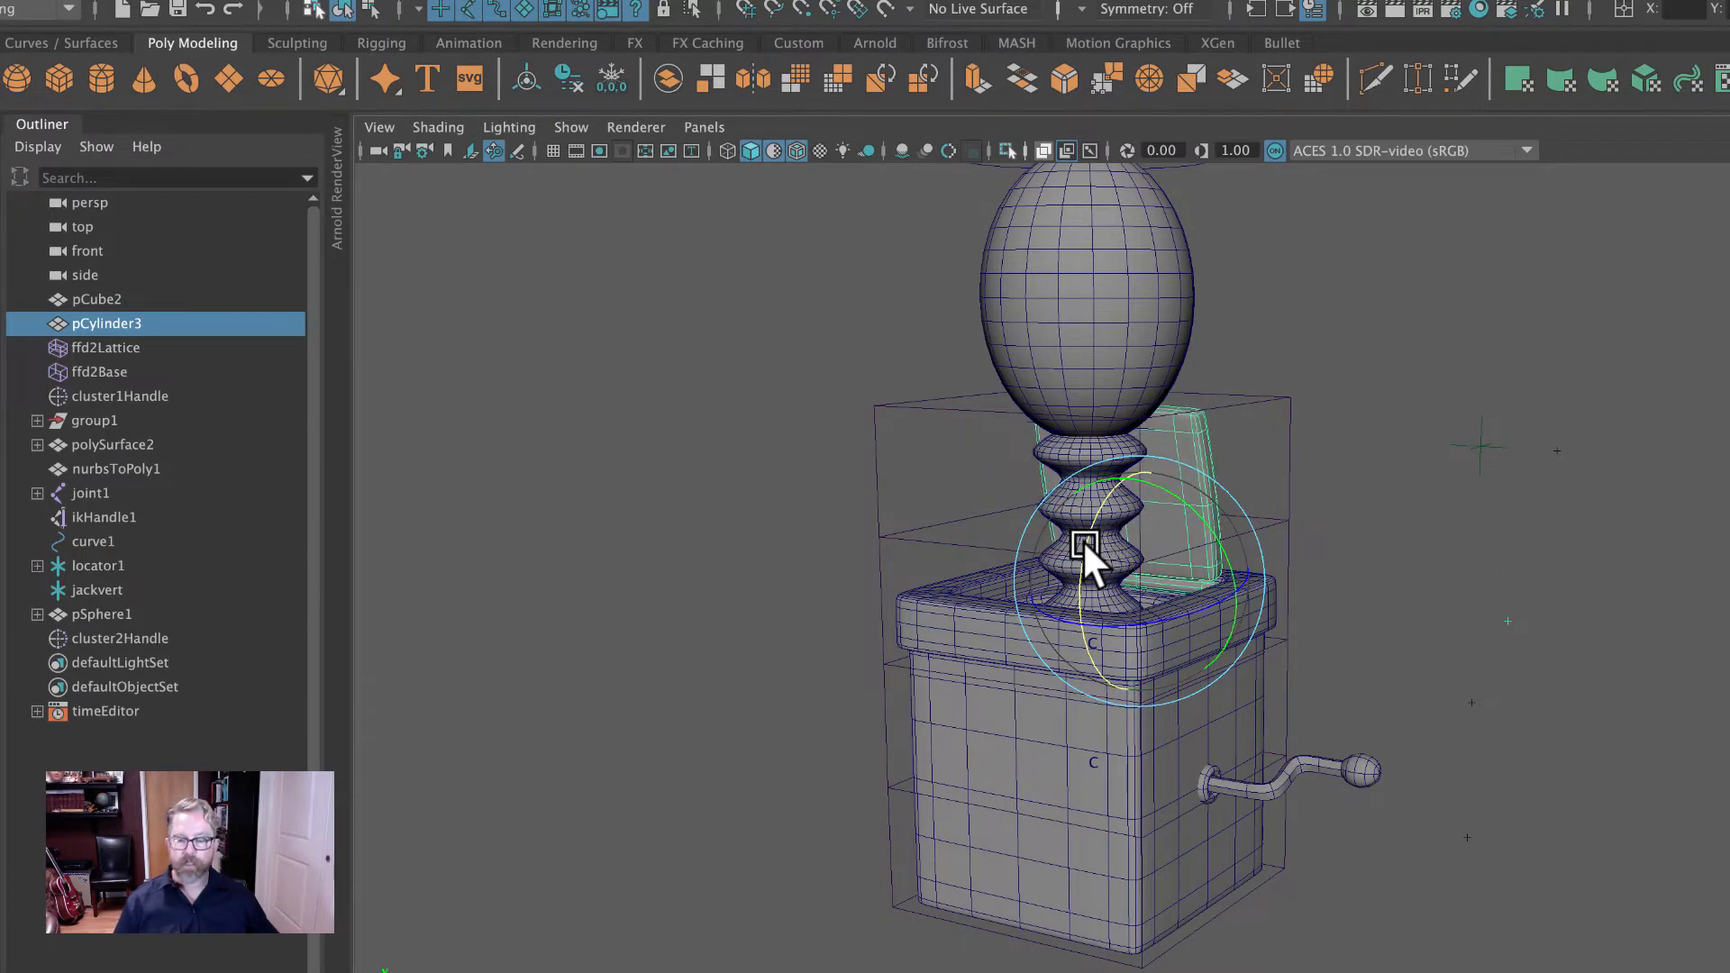
key(z)
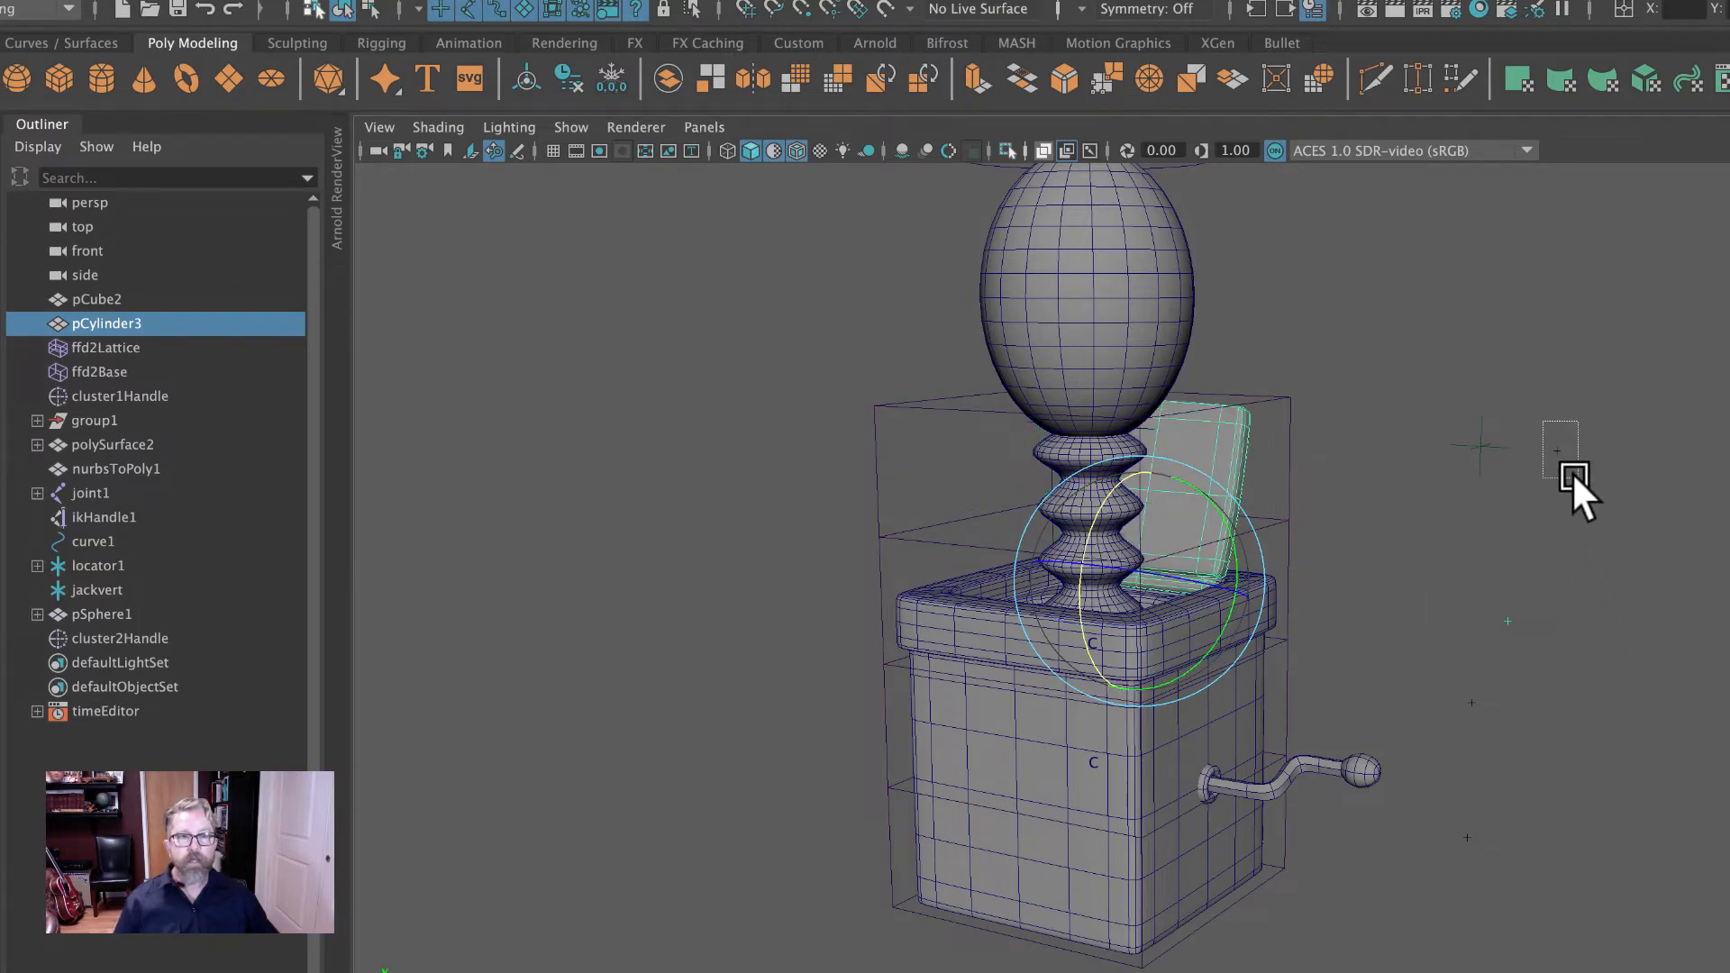
Select squash1Handle through its offset selection handle near the head and expand its squash1 input attributes.
drag(1571, 473, 1578, 477)
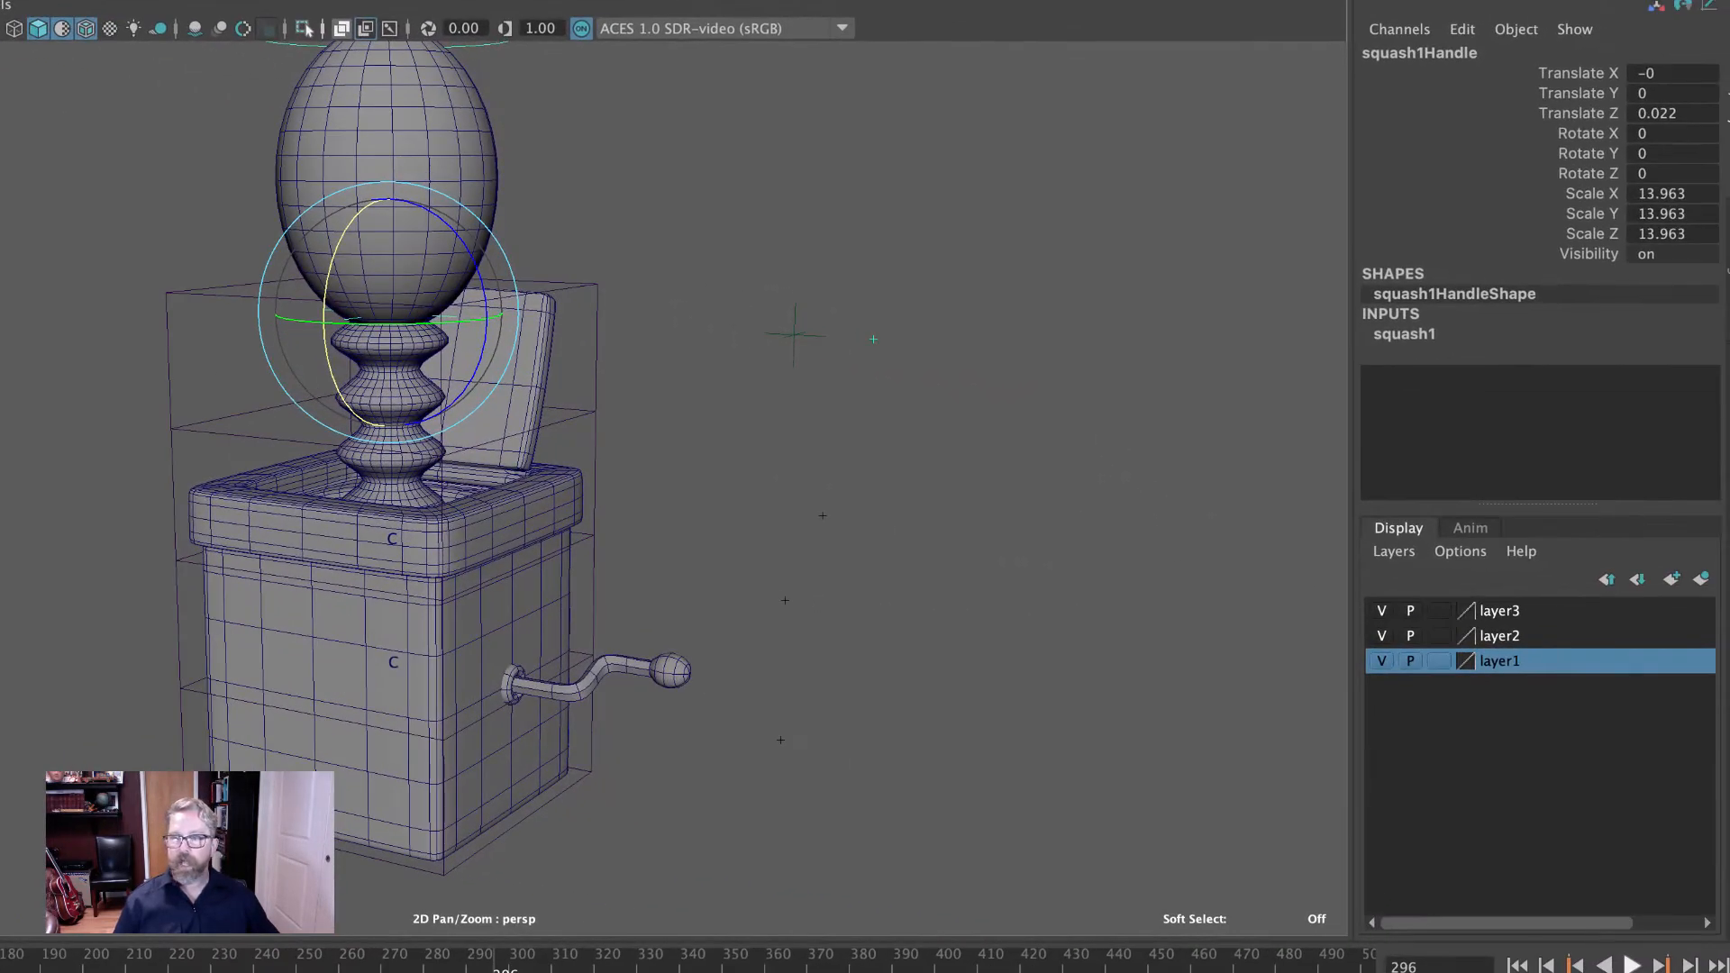
alt+right_drag(1017, 444, 942, 408)
alt+middle_drag(942, 408, 975, 450)
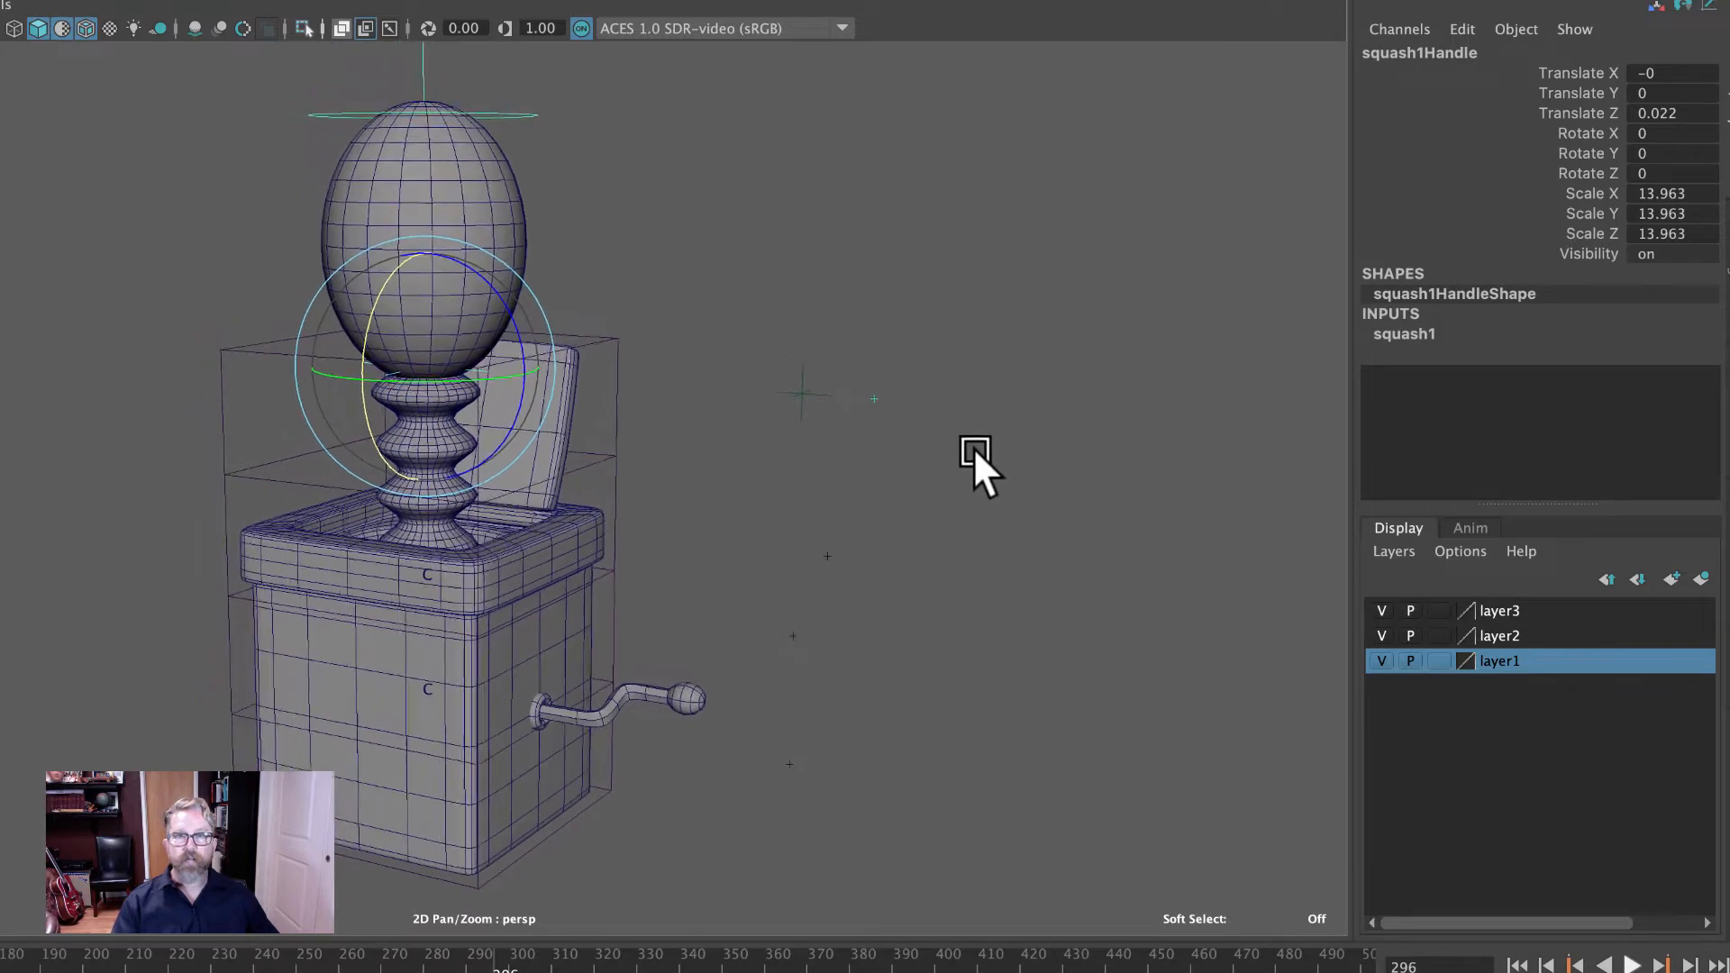
click(1402, 335)
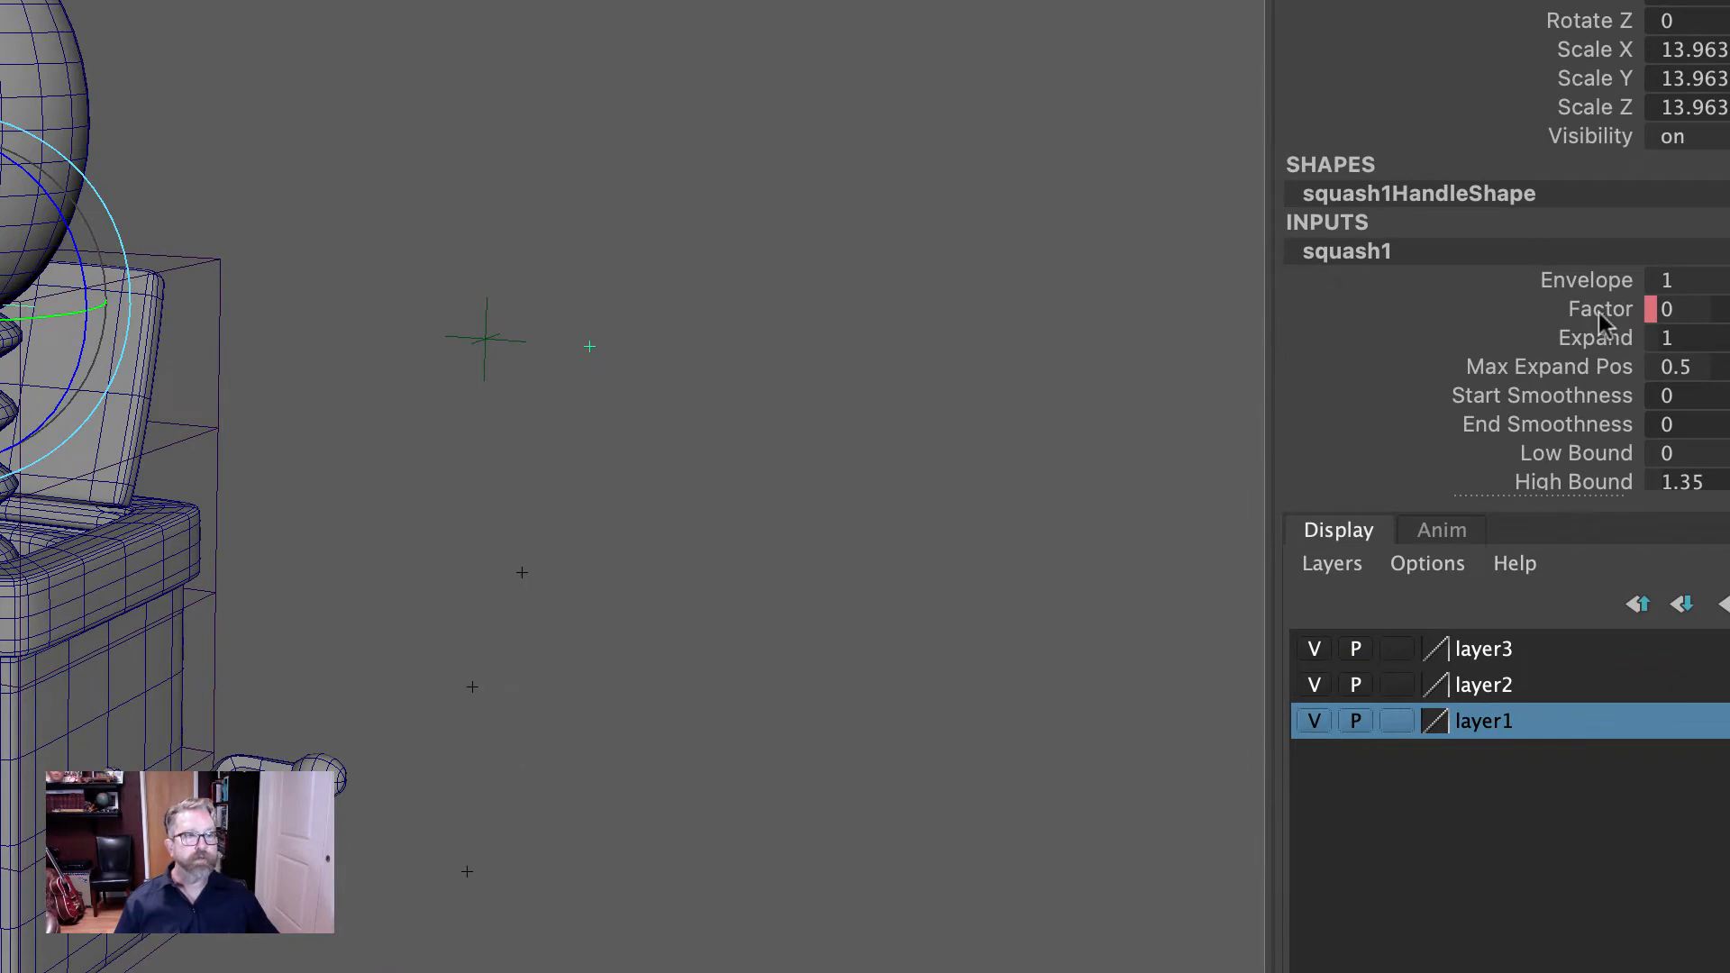
Try flattening the head by changing the squash1 Factor to -0.6, then undo the change.
click(1596, 313)
middle_drag(787, 332, 931, 386)
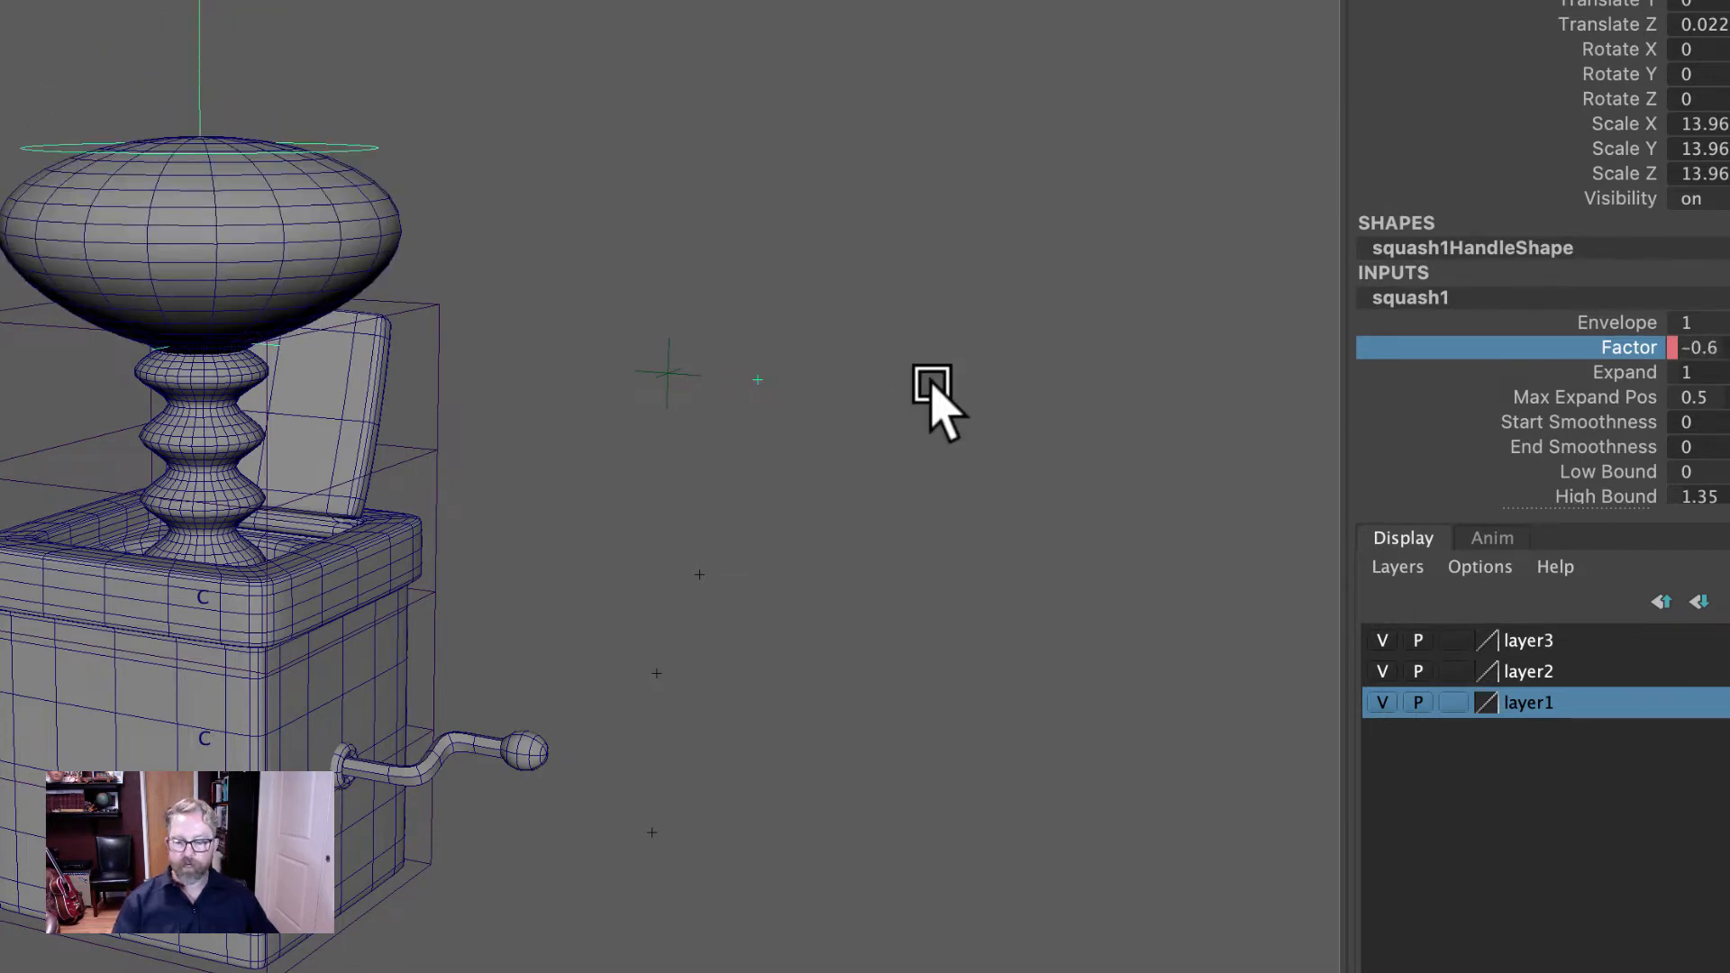
key(z)
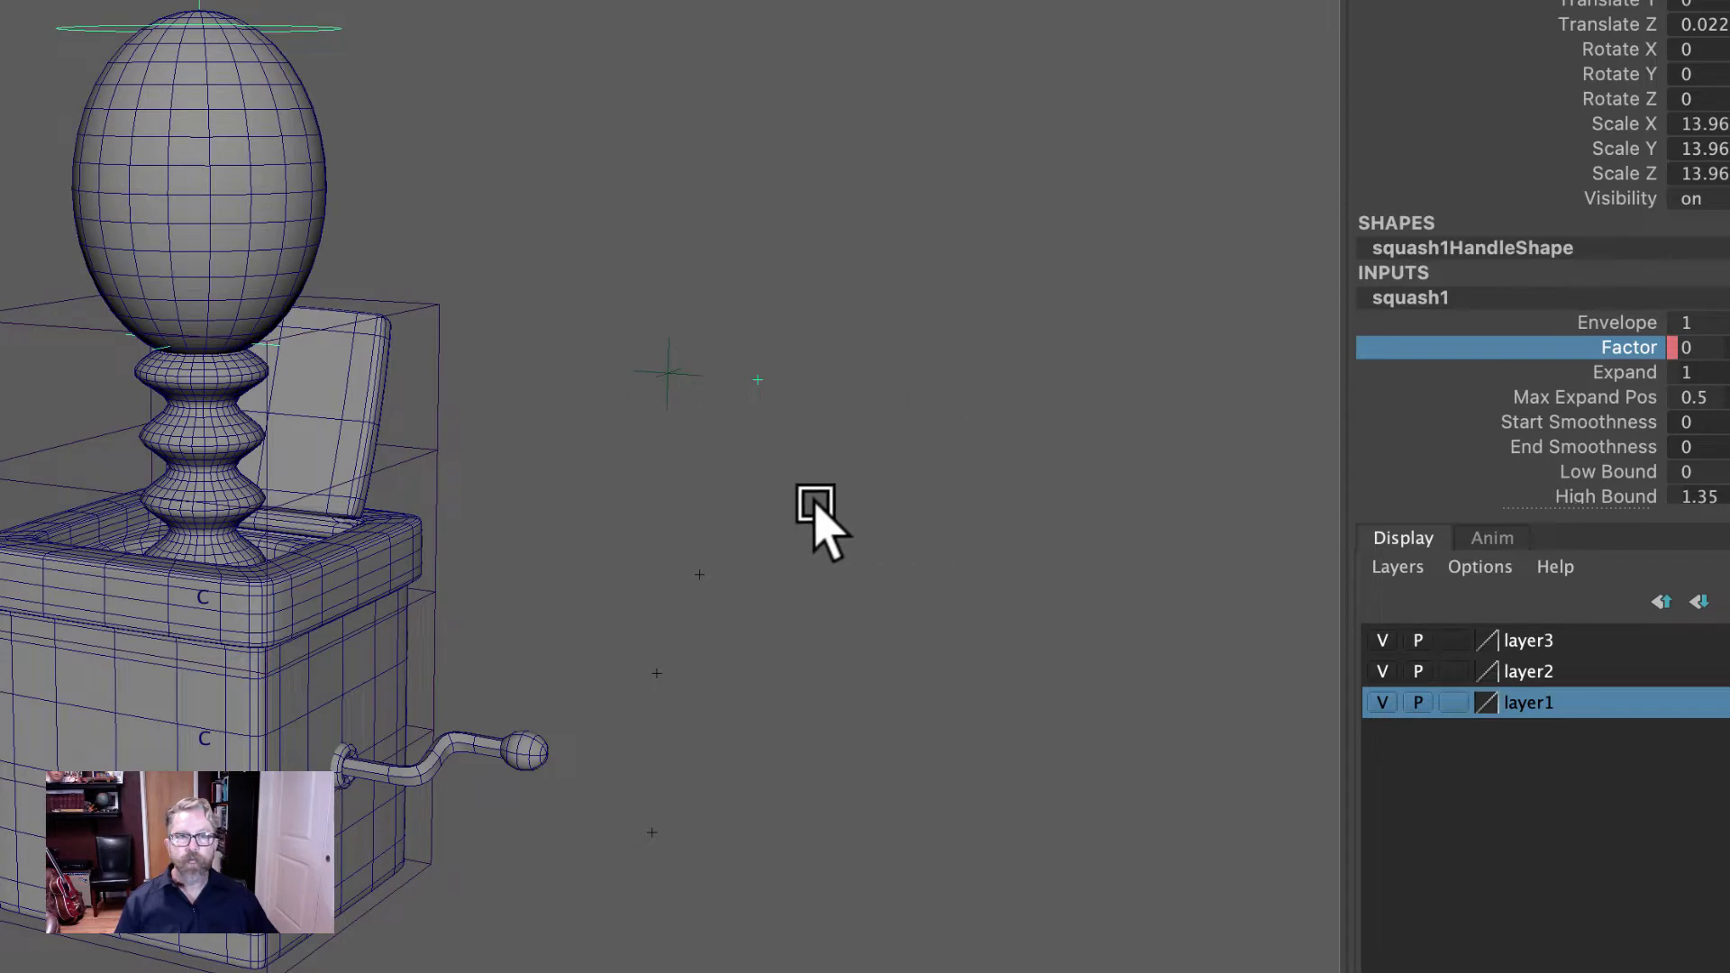
Select the jackvert locator beside the head and try moving it horizontally to bend the neck, undoing the move.
click(735, 478)
drag(643, 342, 768, 464)
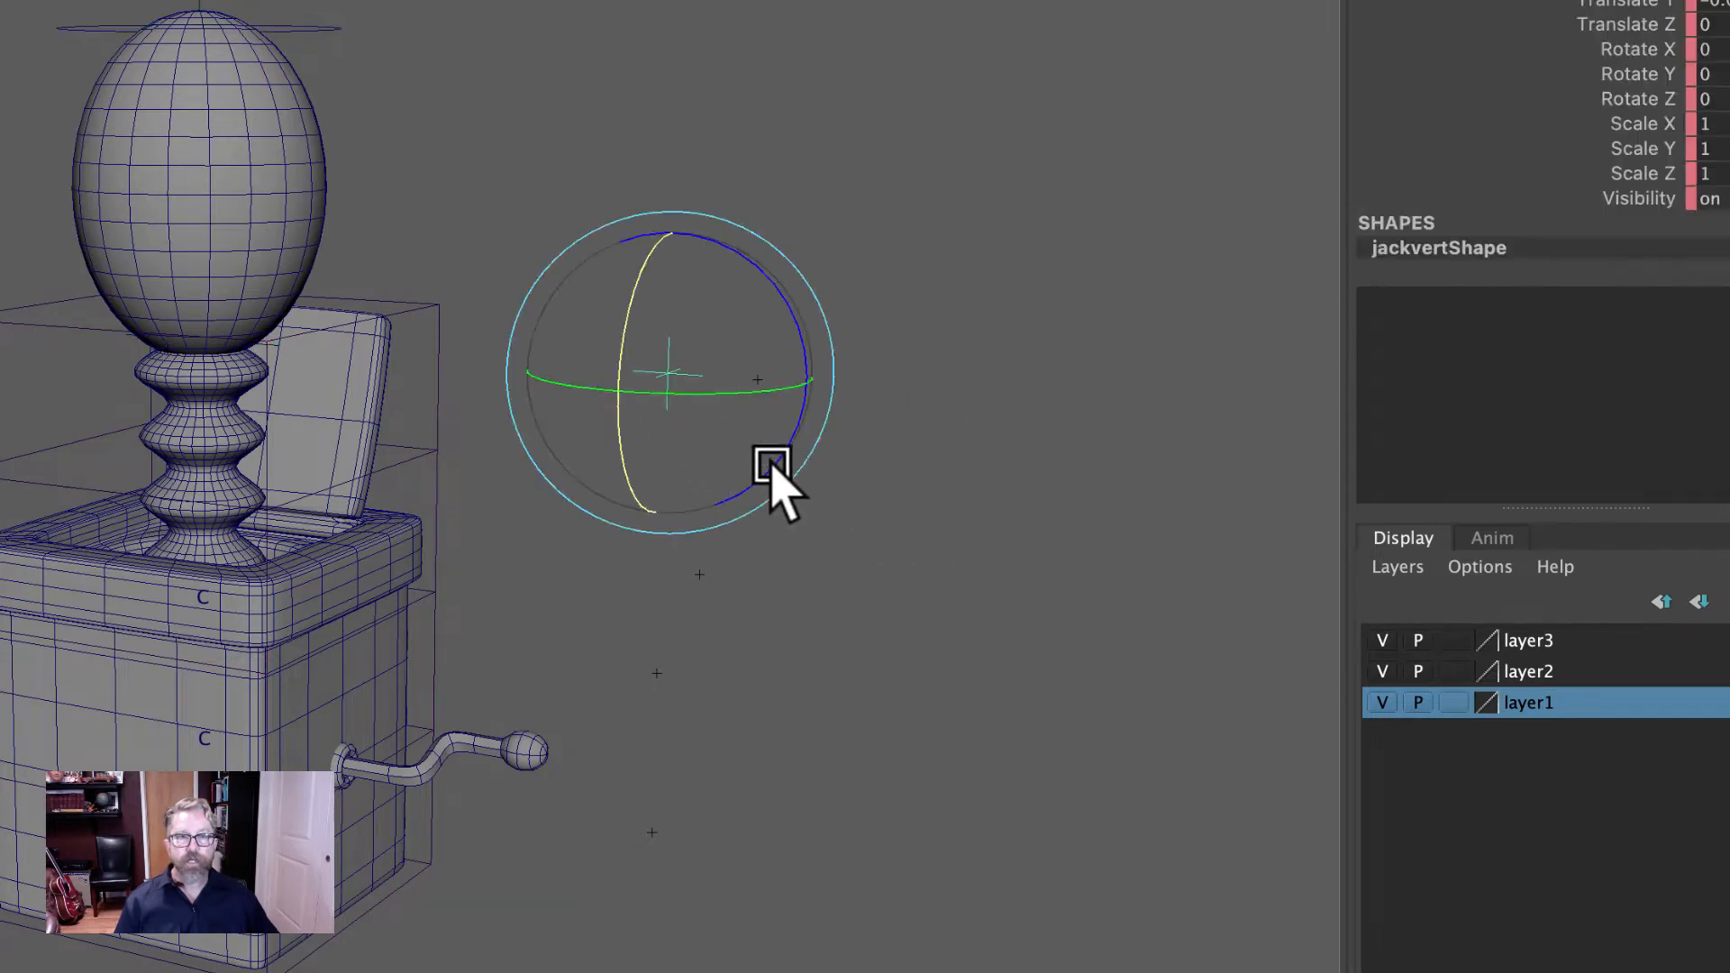
alt+drag(873, 502, 922, 492)
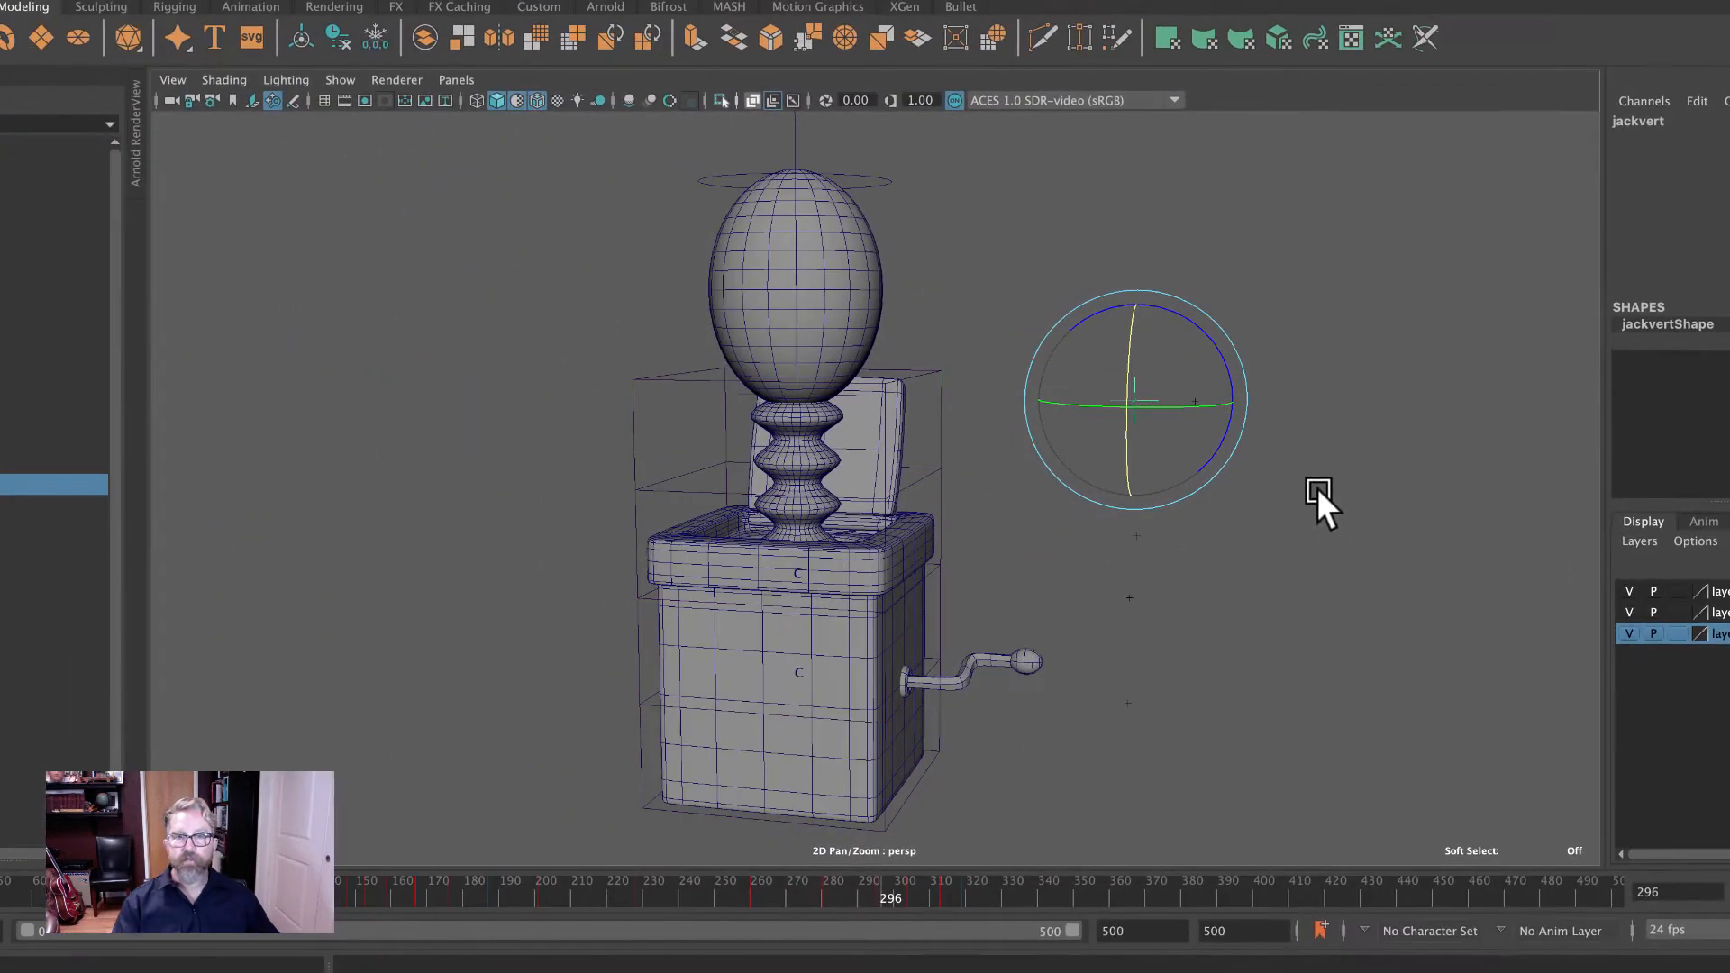
key(w)
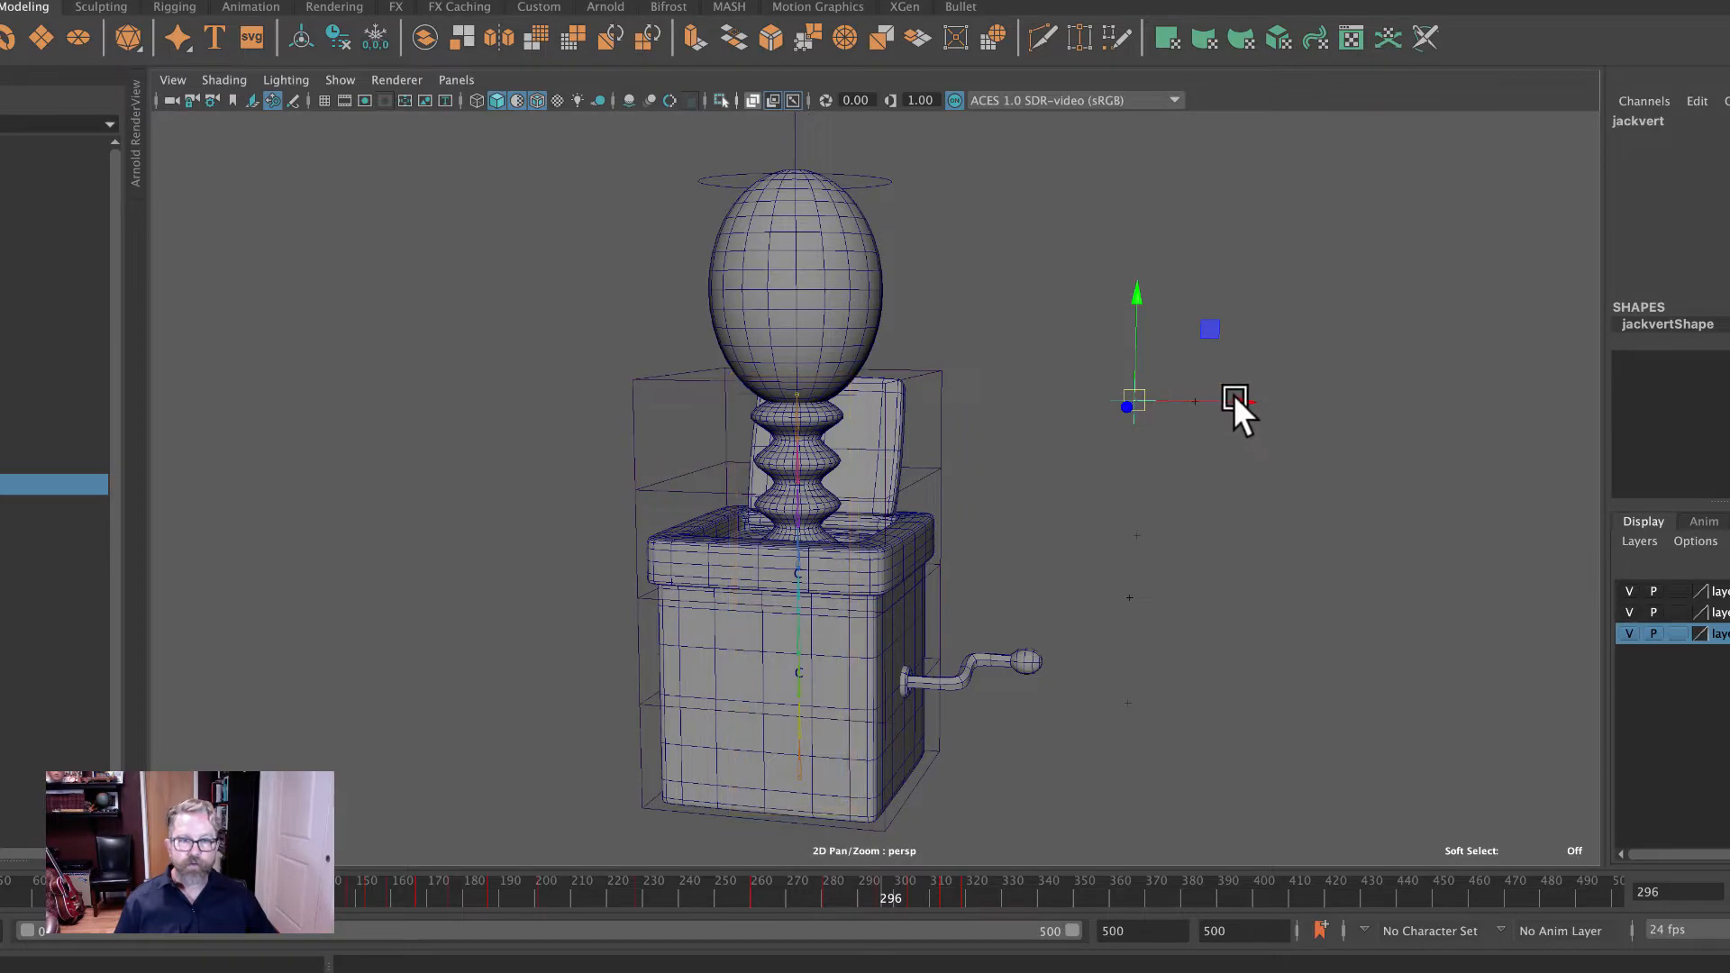
mouse_move(1234, 402)
mouse_down()
mouse_move(1061, 378)
mouse_move(1381, 442)
mouse_move(991, 379)
mouse_move(1274, 396)
mouse_move(1138, 370)
mouse_move(1012, 396)
mouse_up()
Select the neck mesh nurbsToPoly1, reselect the jackvert locator, and try moving it sideways and vertically, undoing the moves.
click(821, 433)
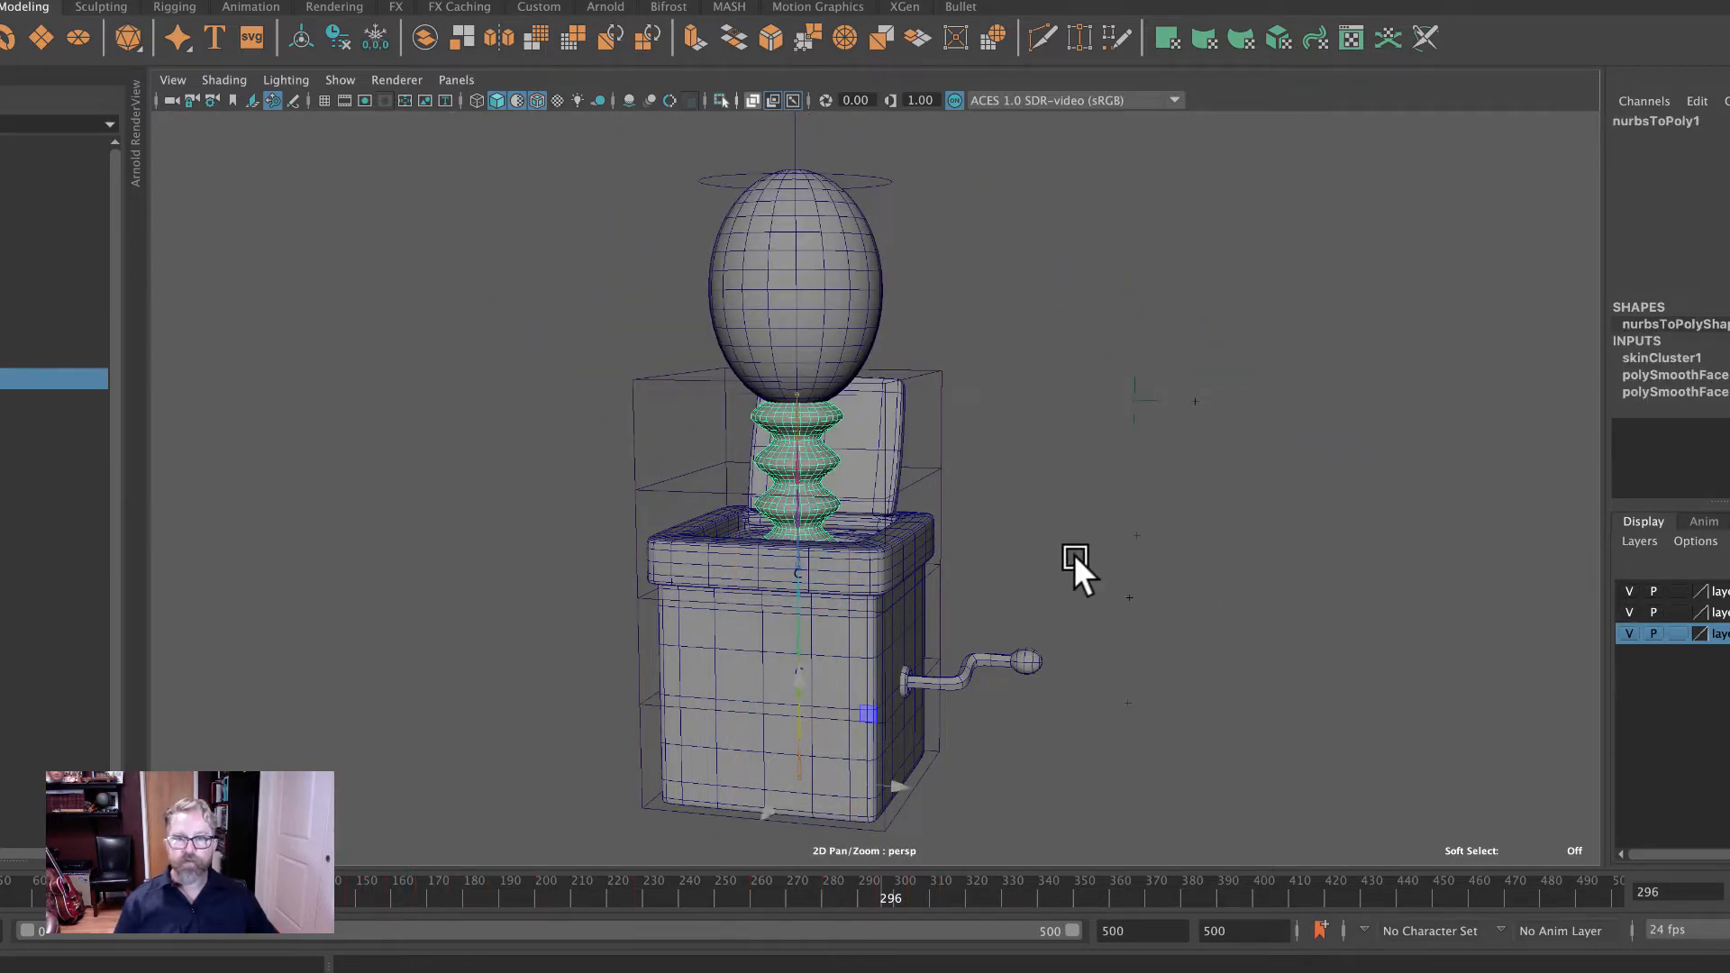
click(1126, 392)
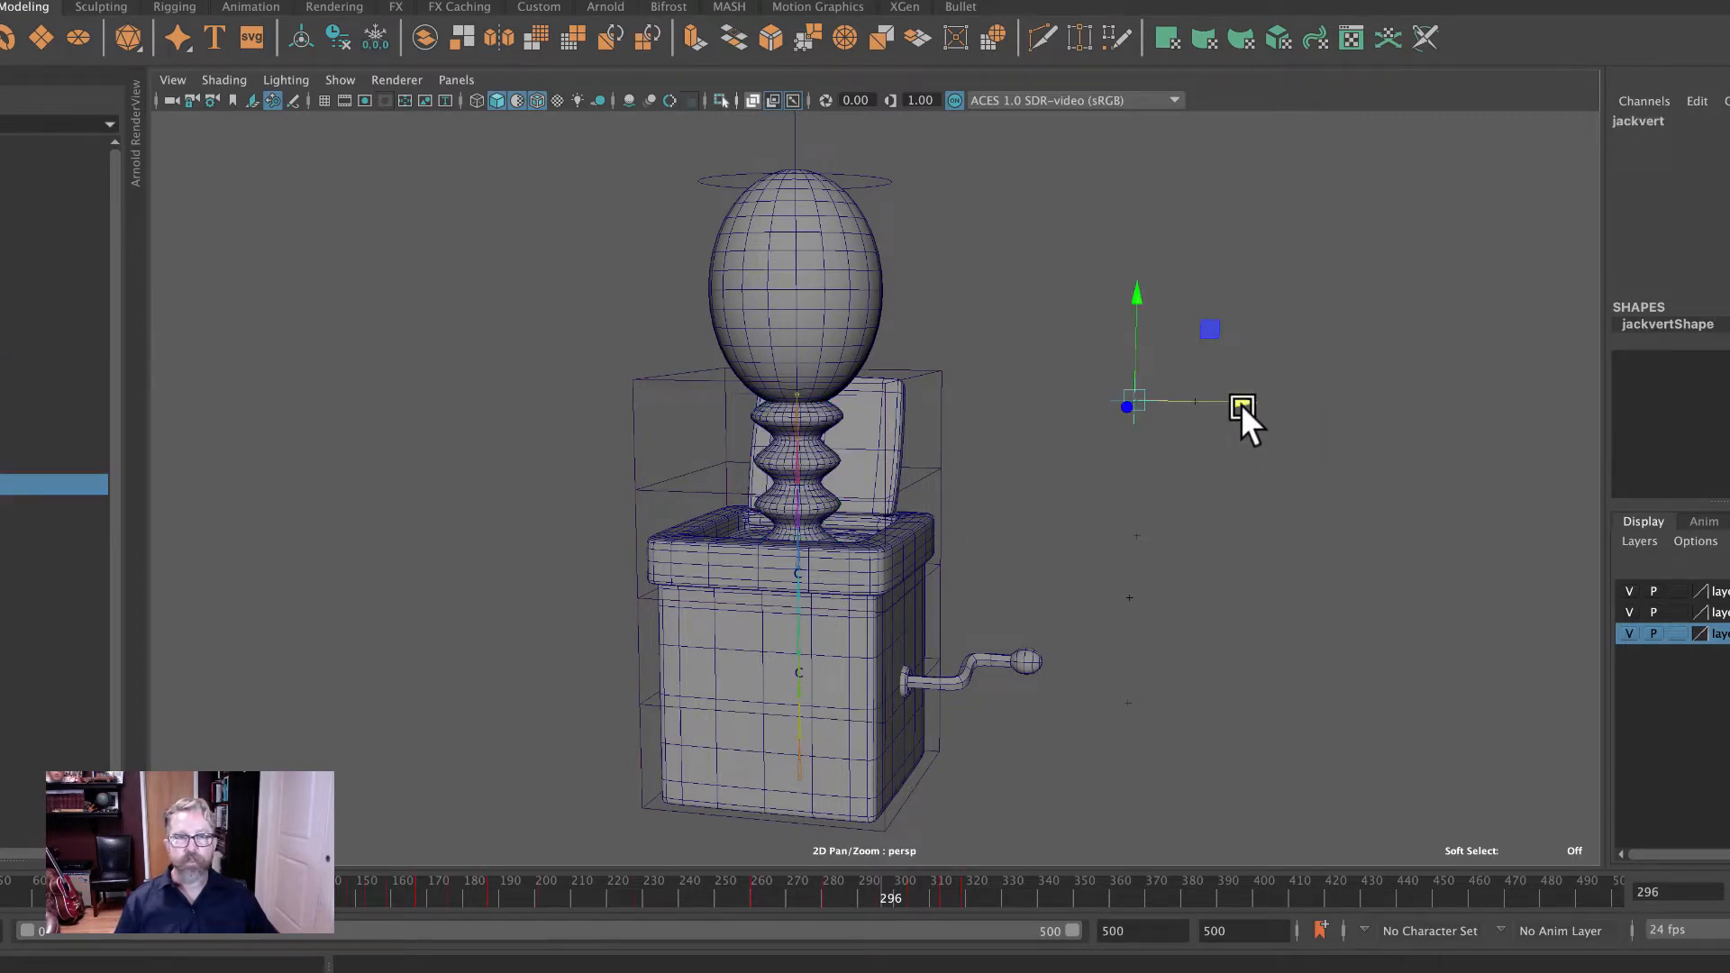
mouse_move(1241, 404)
mouse_down()
mouse_move(1338, 409)
mouse_move(1242, 400)
mouse_up()
key(ctrl+z)
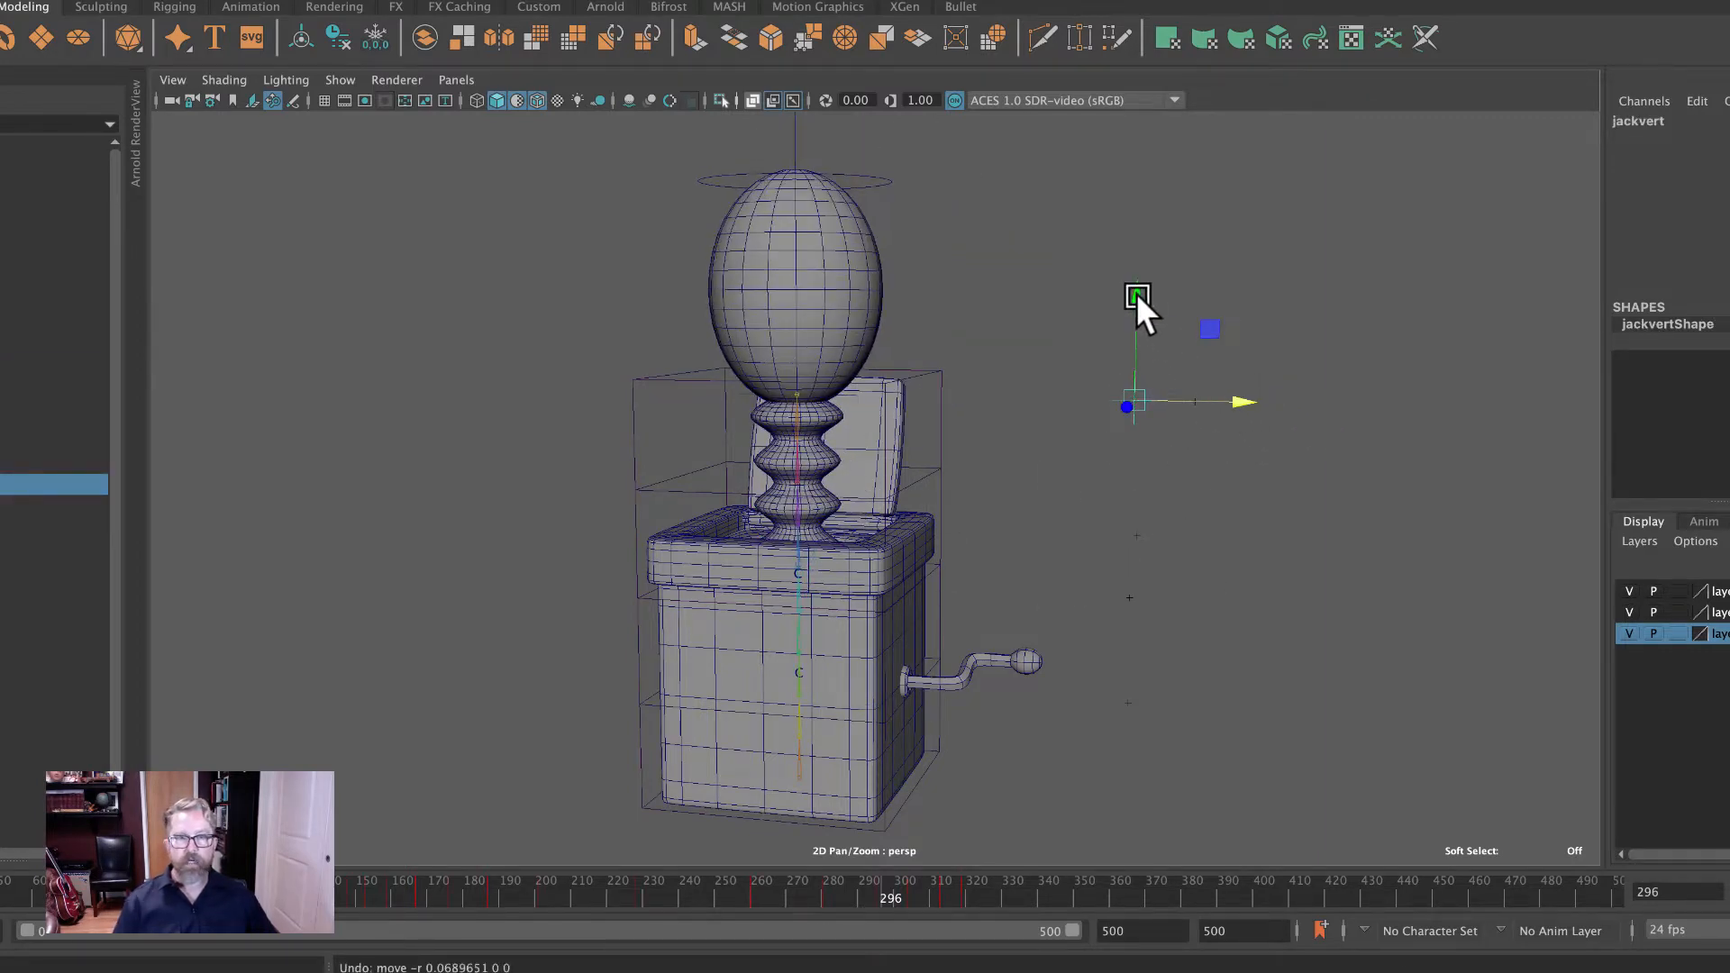
drag(1137, 294, 1189, 205)
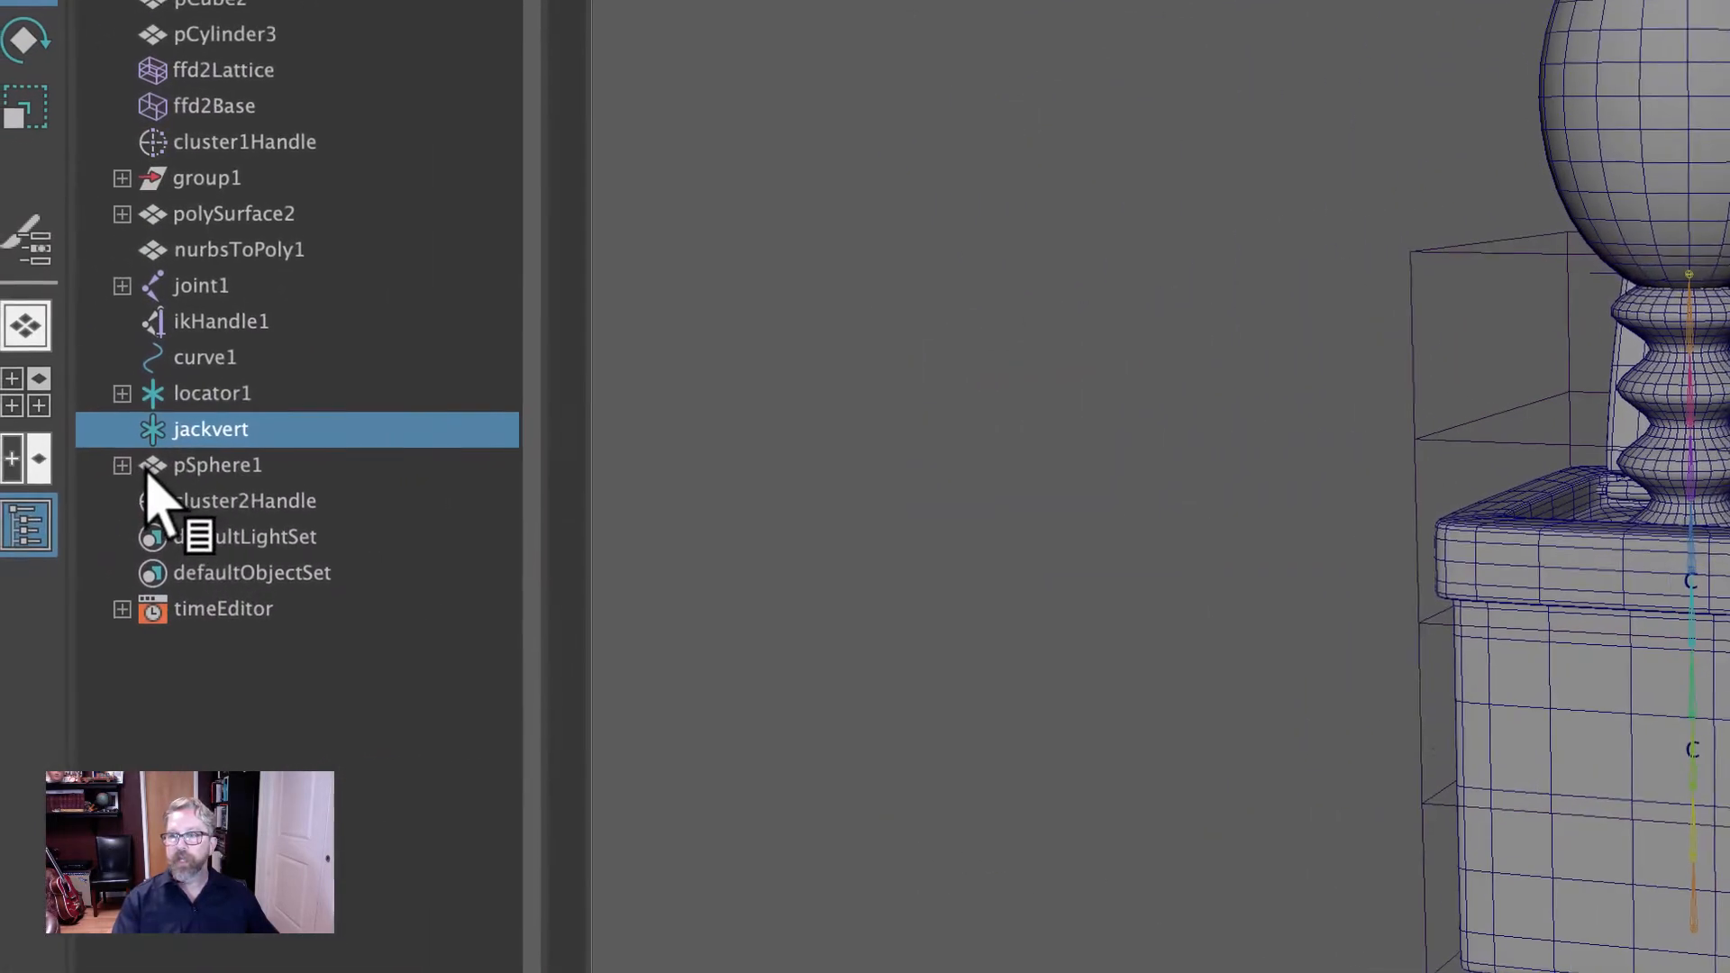
Expand the complete joint1 hierarchy in the Outliner and select its joints from joint10 up to joint1.
shift+click(123, 285)
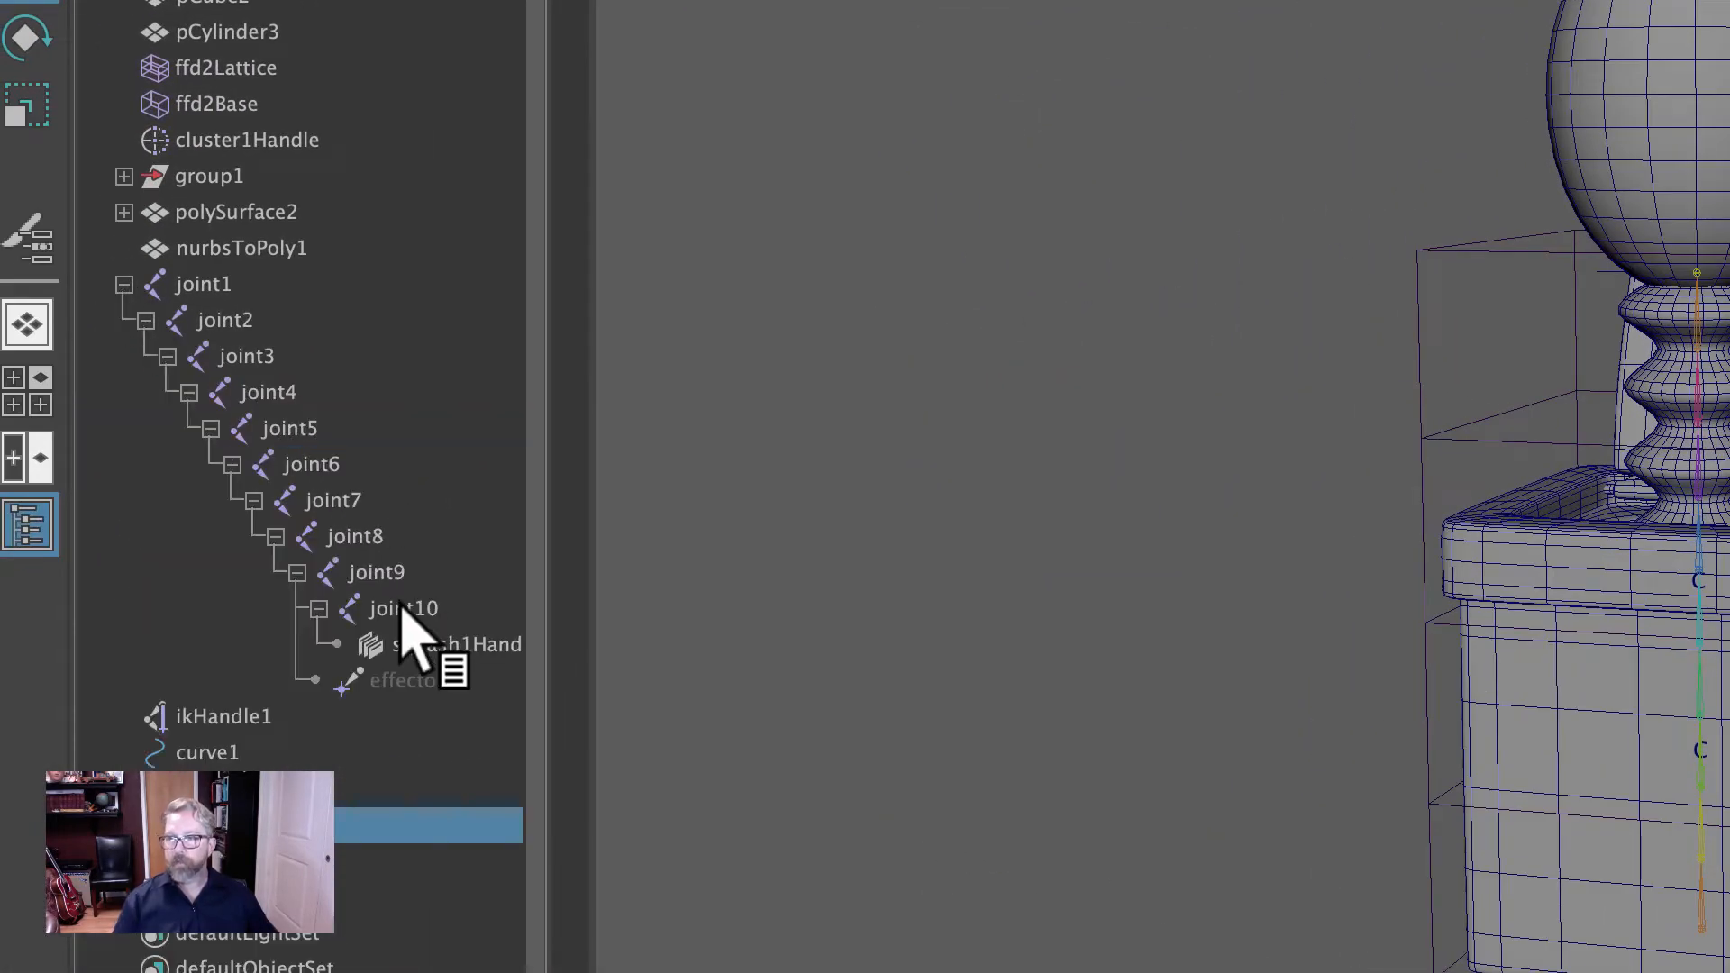
drag(390, 603, 225, 281)
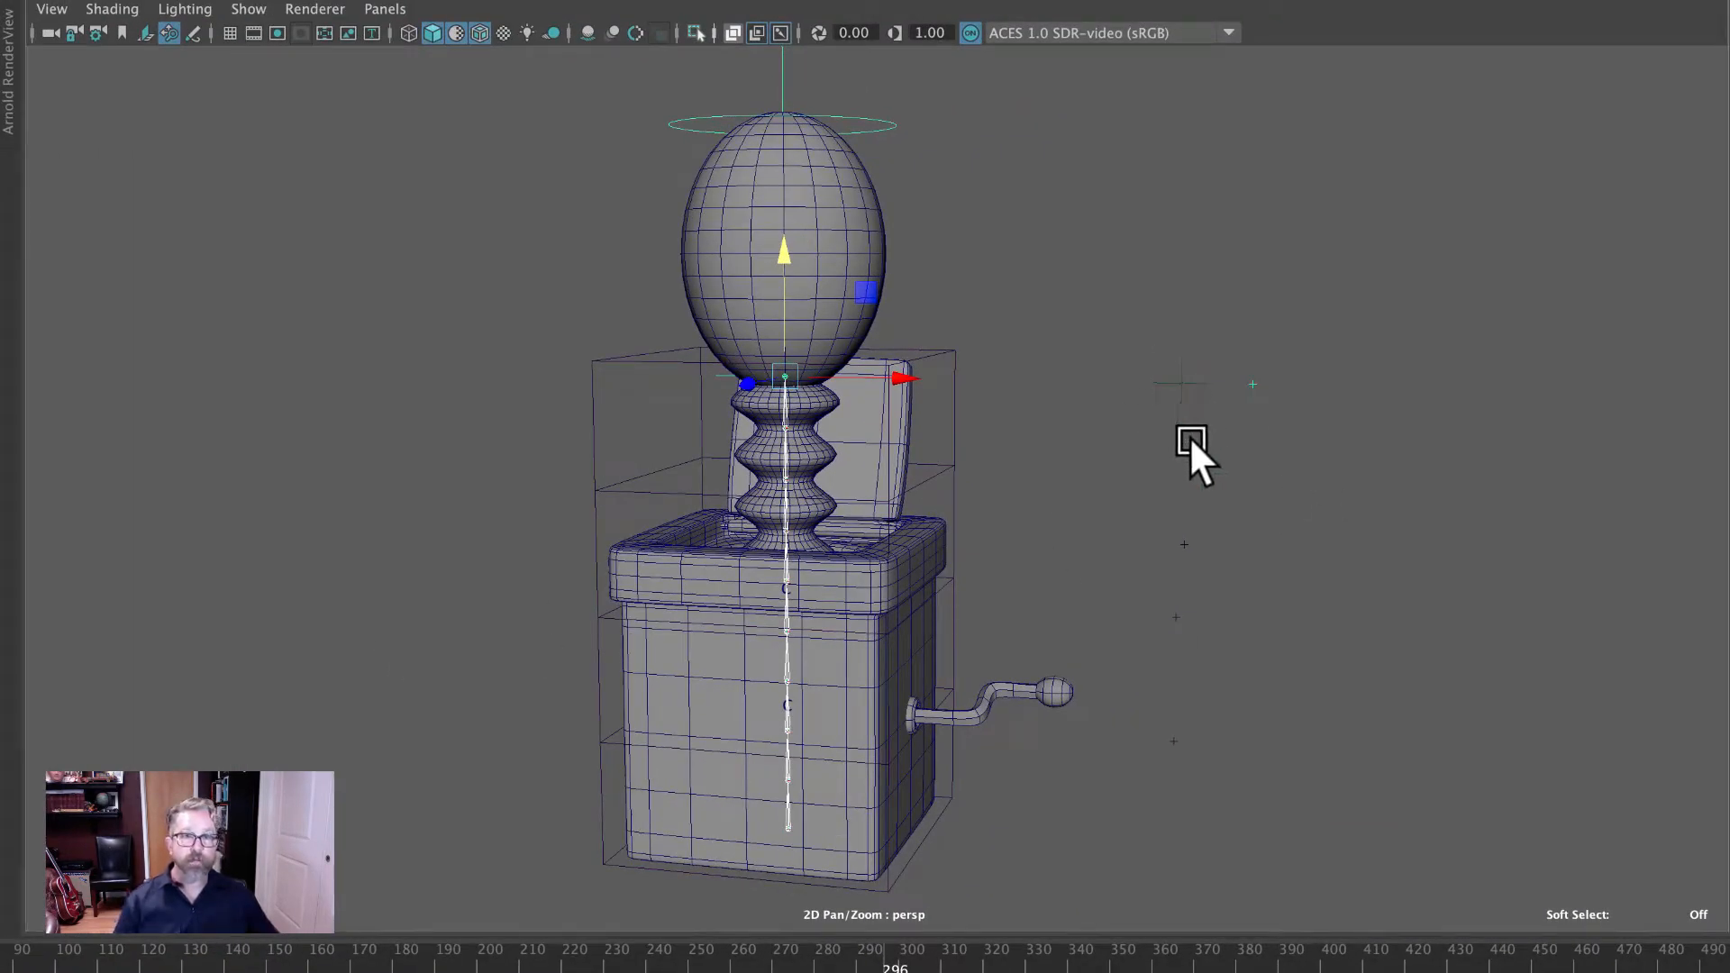
Reselect the jackvert locator, try moving it vertically and sideways, undo the moves, and clear the selection.
click(1180, 384)
drag(1178, 257, 1178, 609)
drag(1221, 456, 1285, 69)
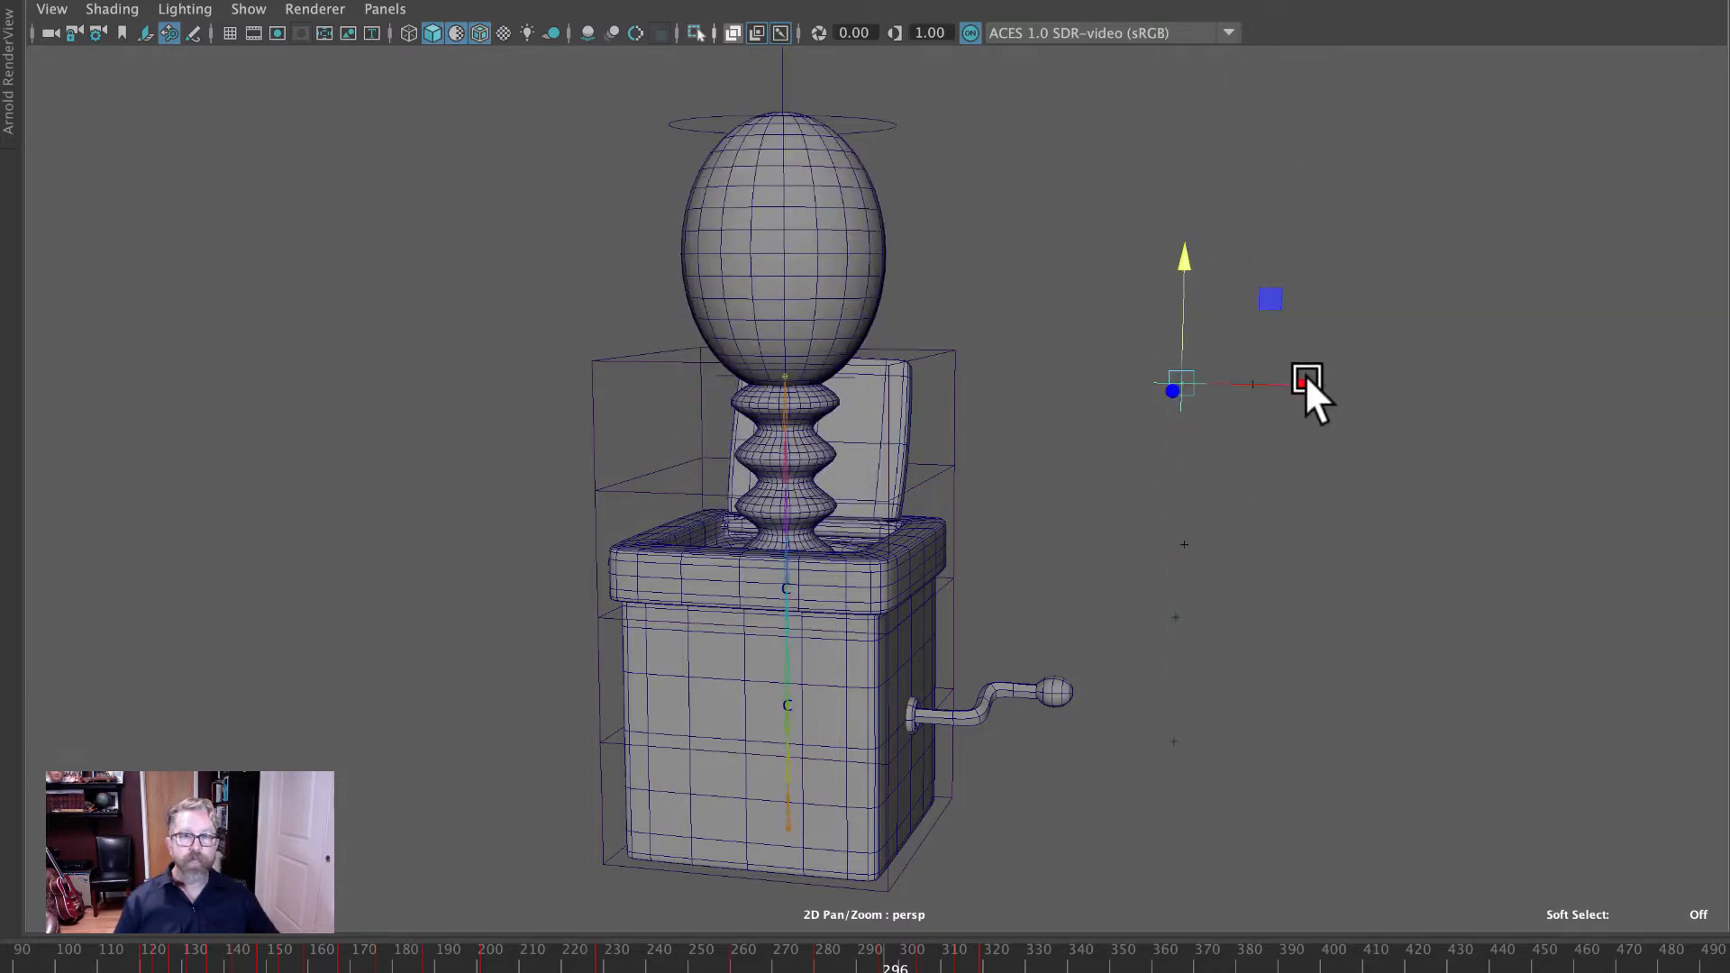
drag(1304, 375, 1161, 295)
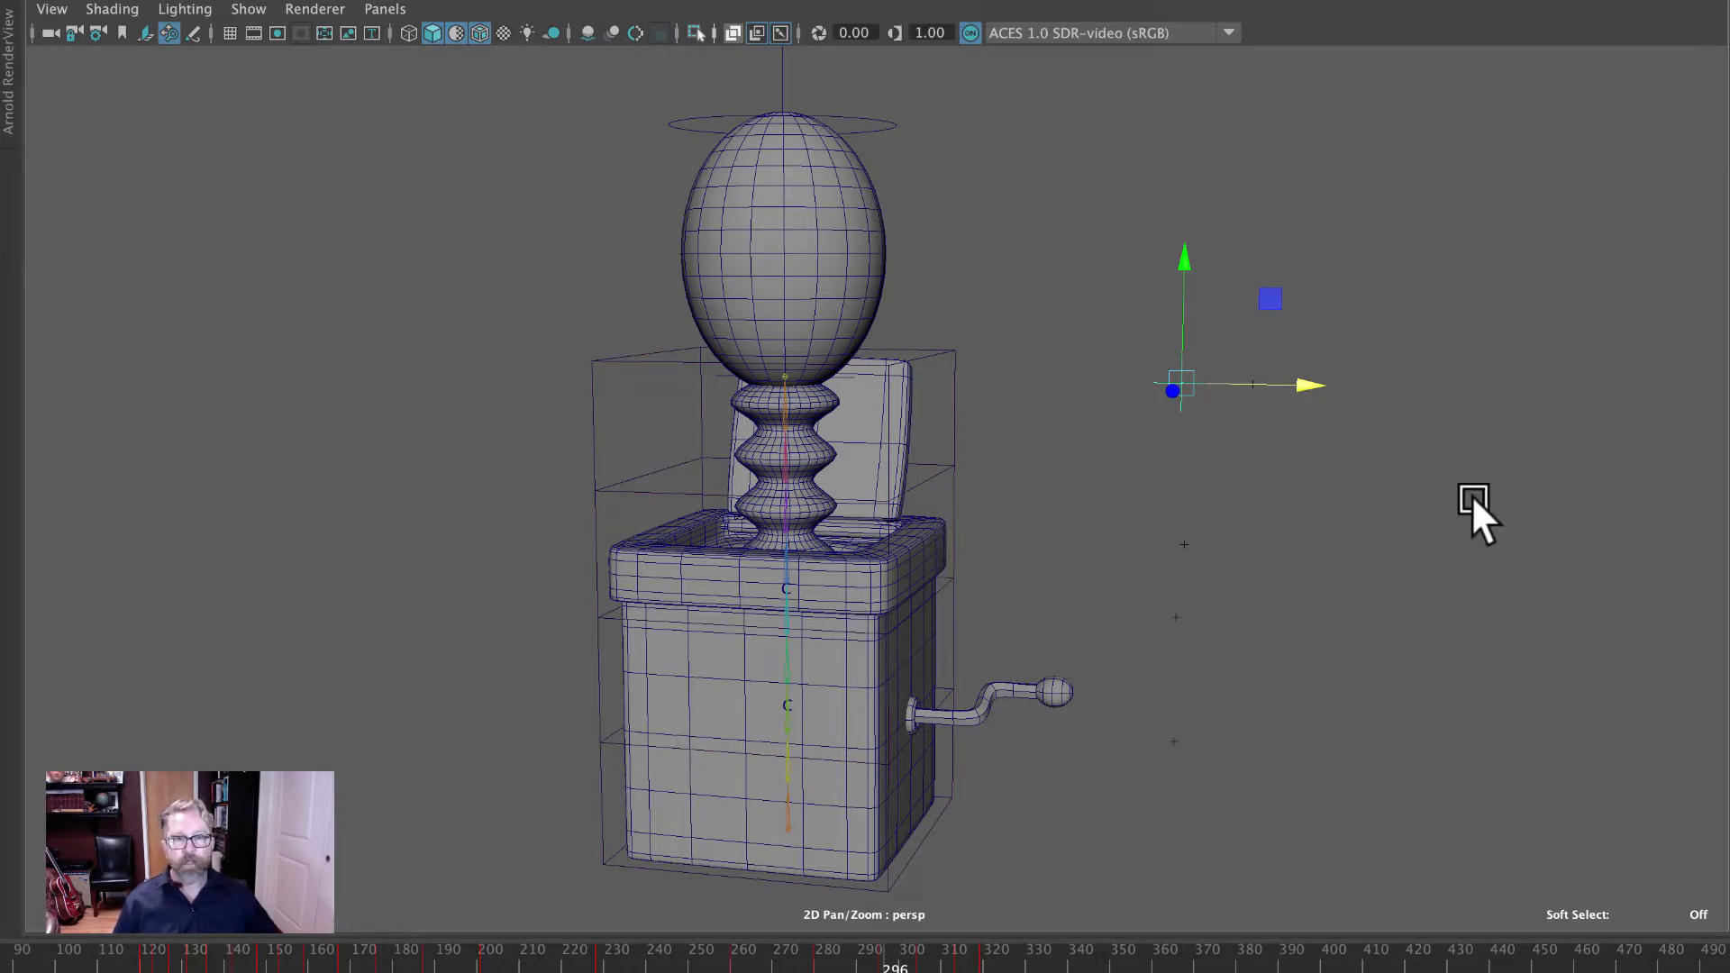
click(1472, 494)
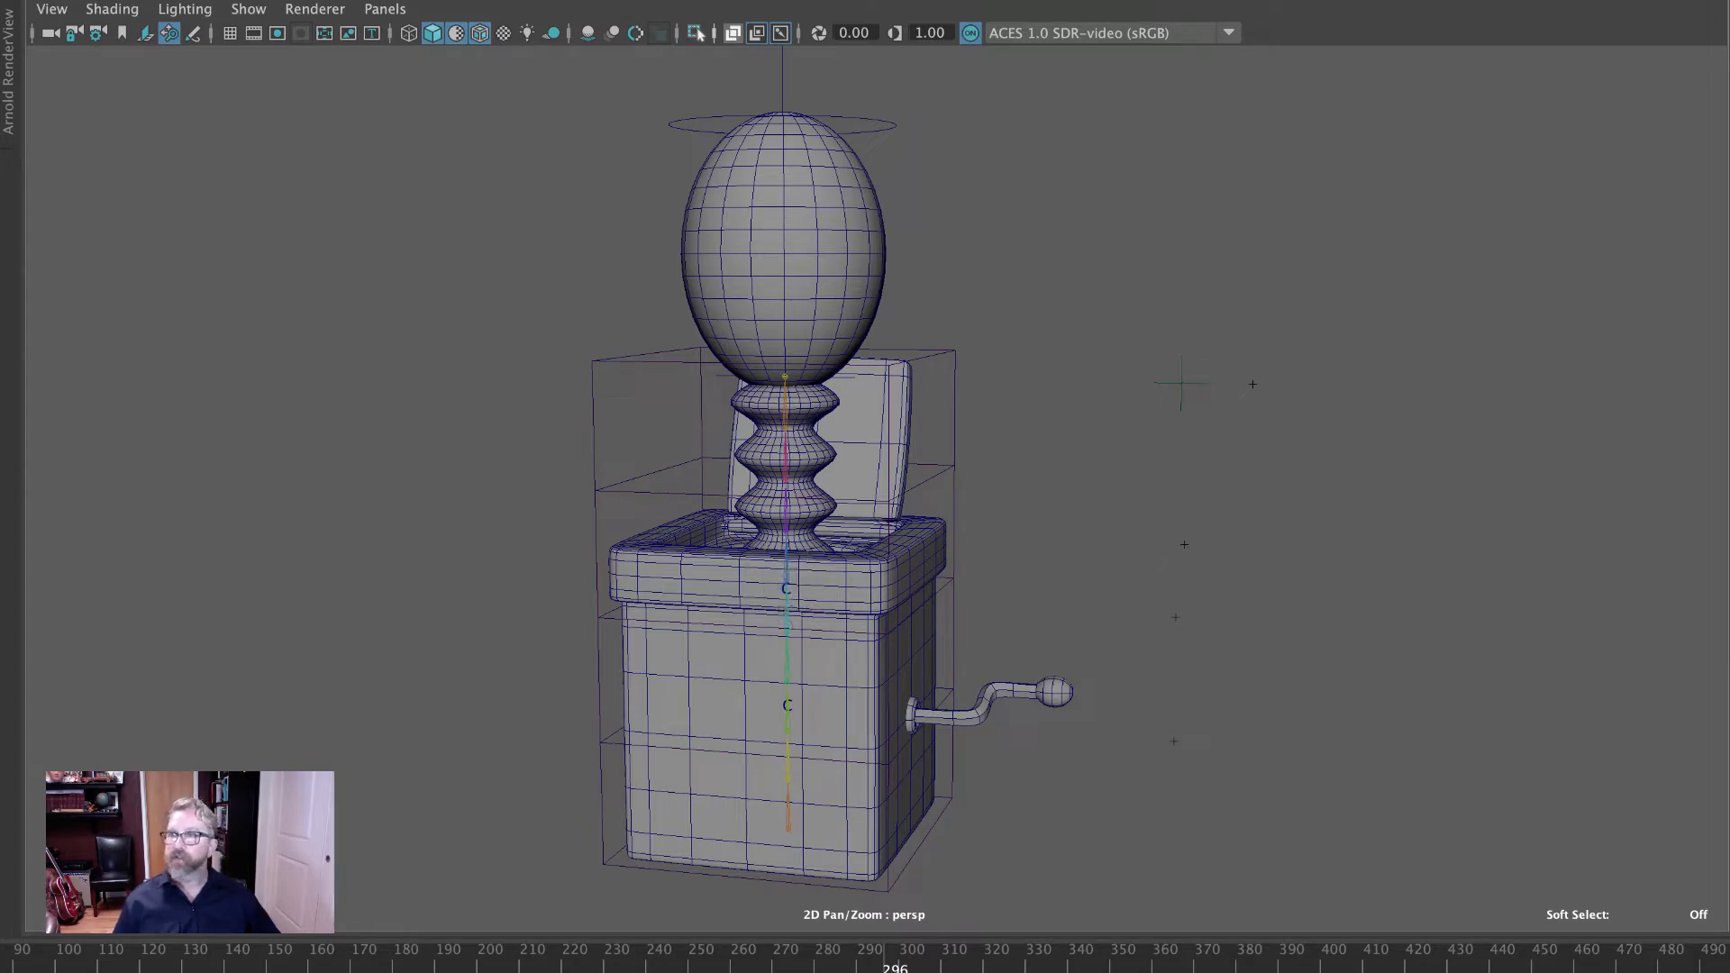
Start a new scene, discarding the unsaved changes to box.poly.0007.mb.
click(15, 6)
click(32, 43)
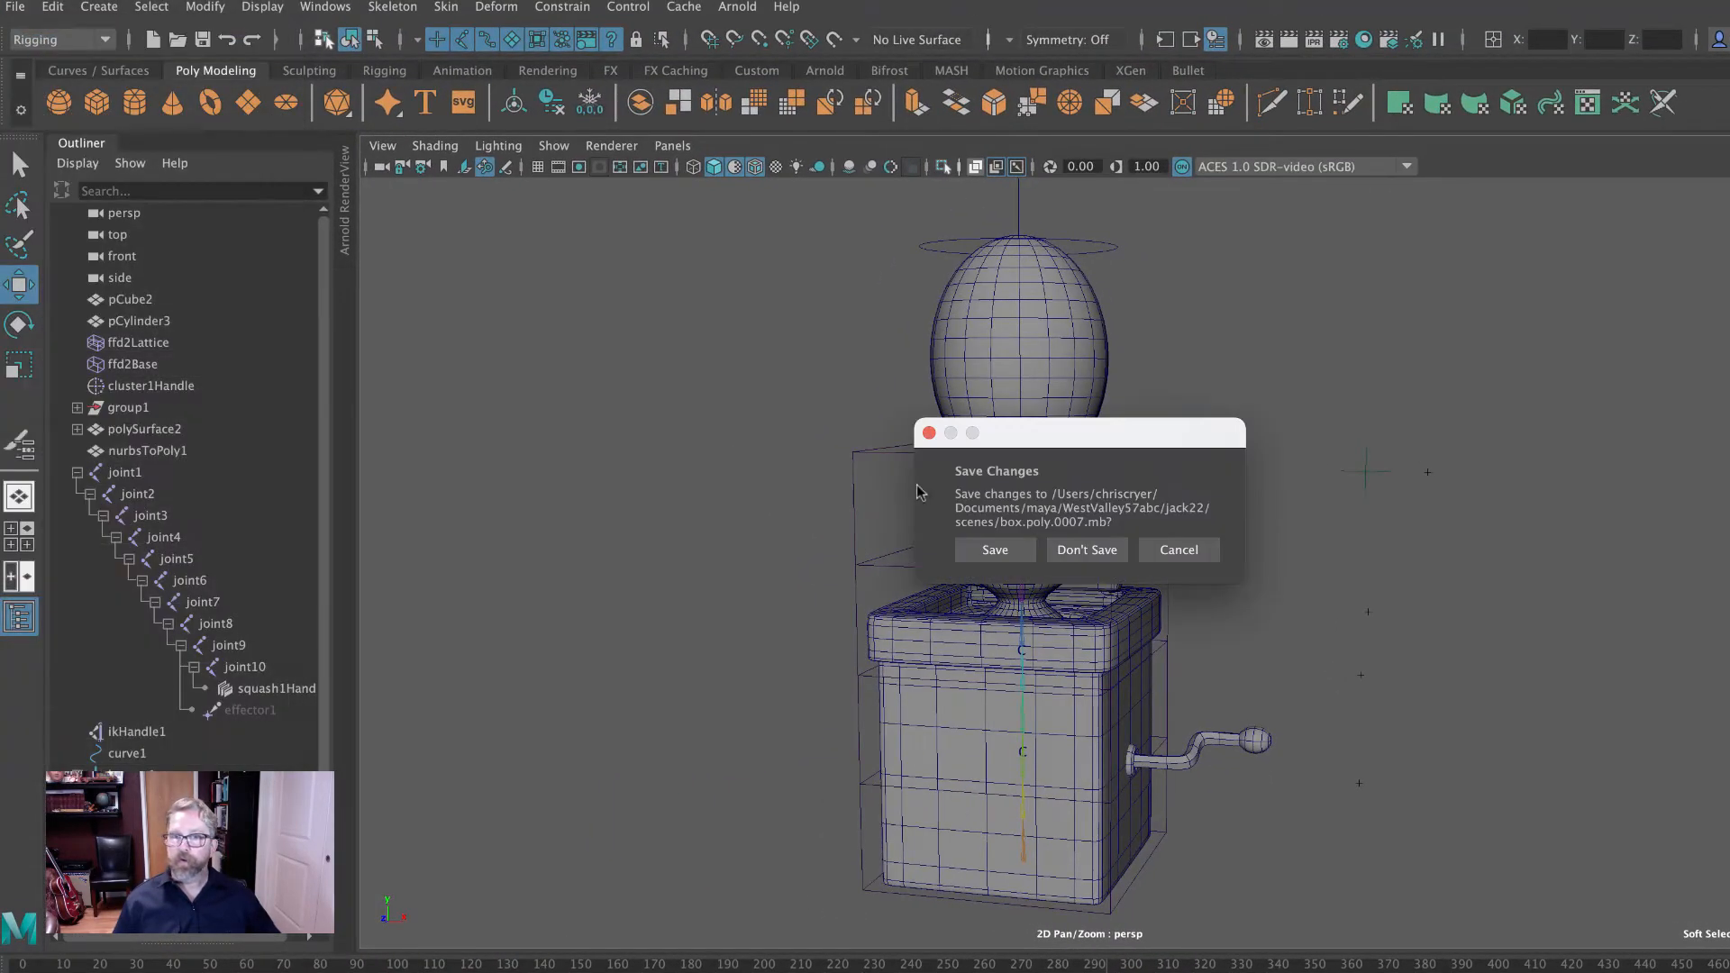
click(1074, 548)
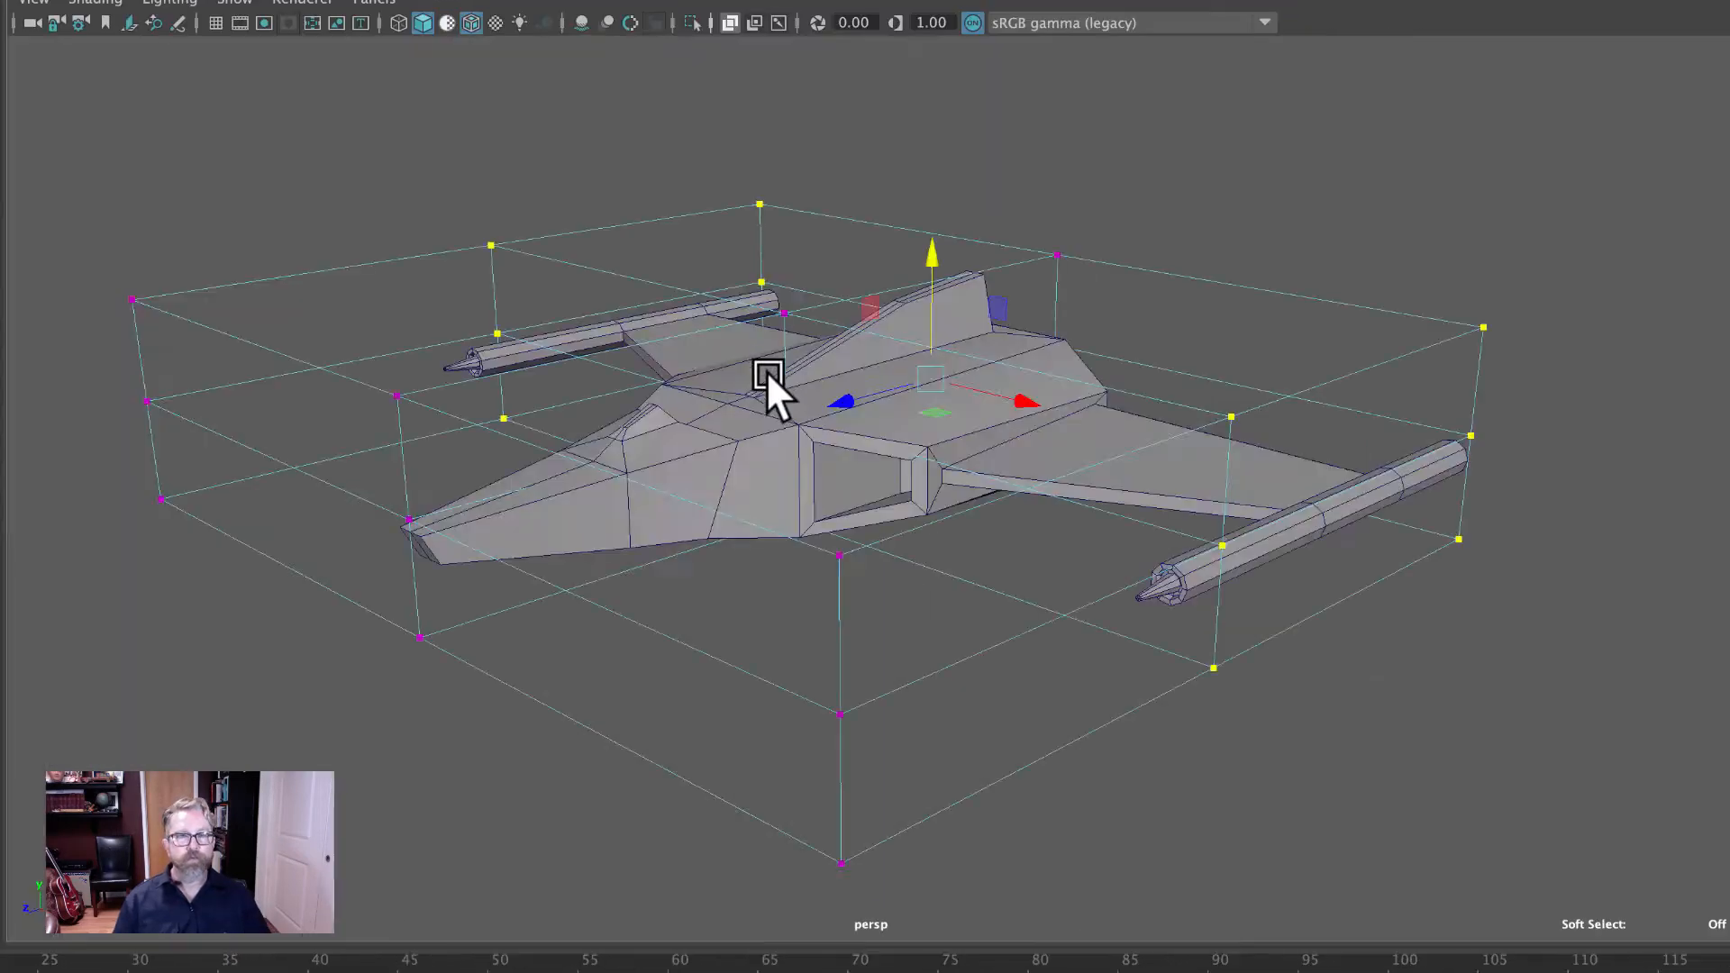
Lower the selected outer lattice points on both sides of the spaceship so its wings droop.
mouse_move(1012, 477)
alt+mouse_down()
mouse_move(1012, 508)
mouse_move(804, 518)
mouse_move(1018, 503)
alt+mouse_up()
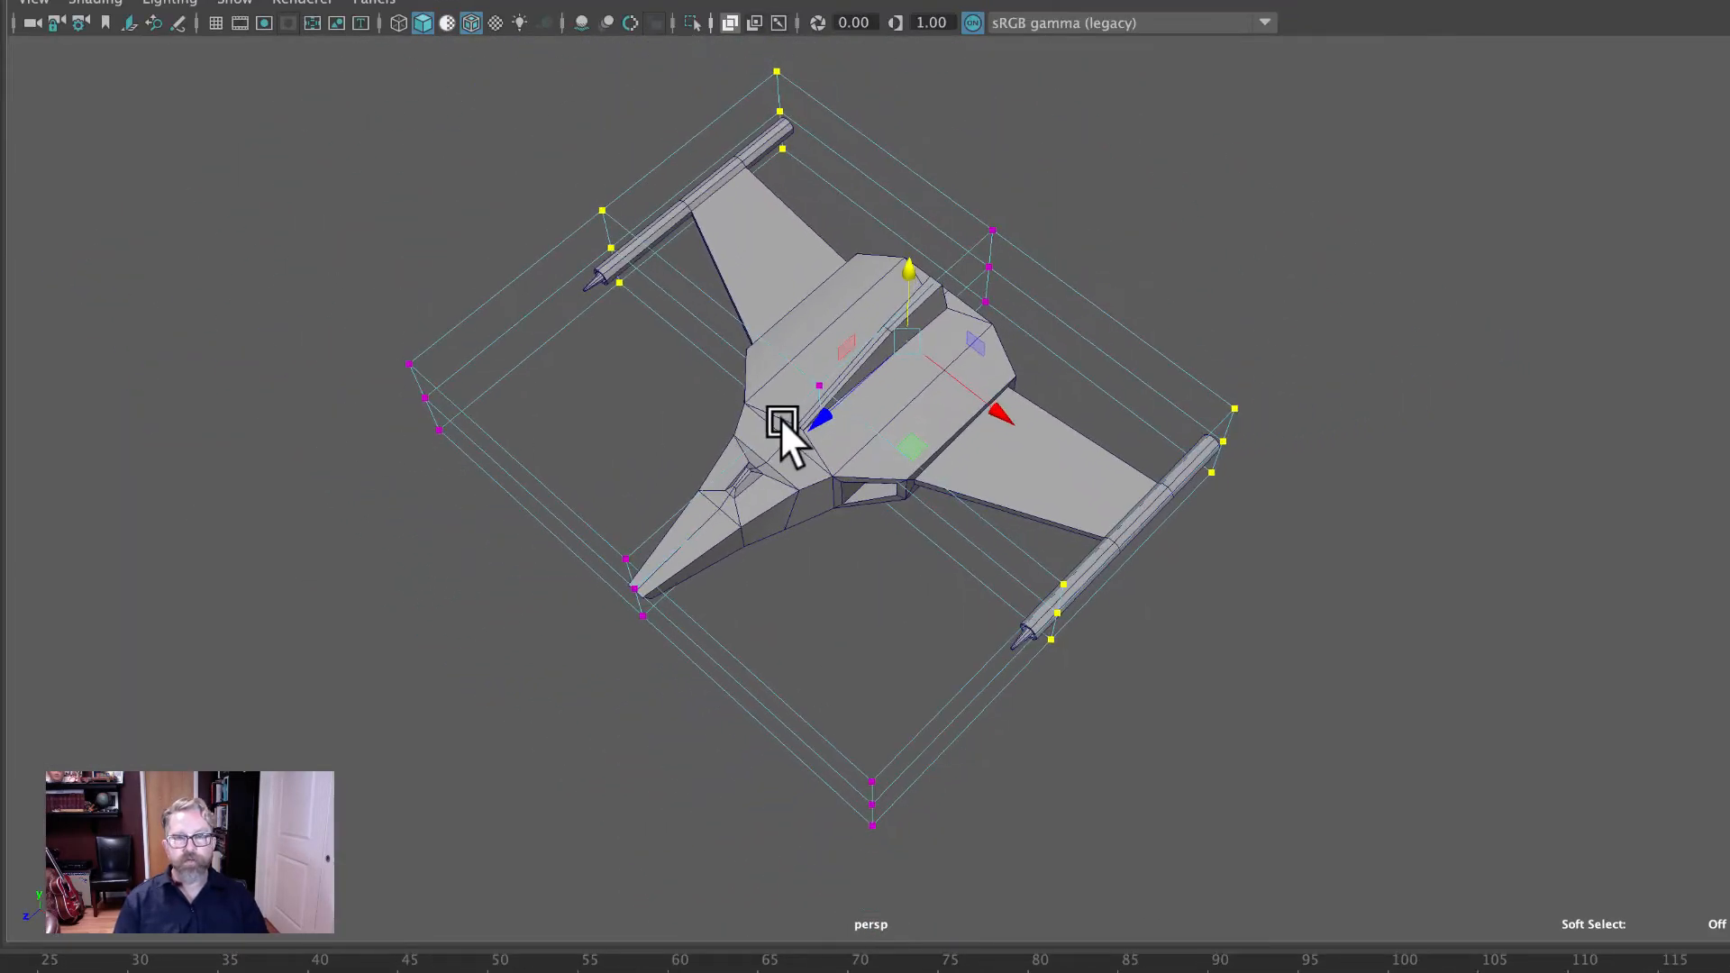
drag(780, 418, 880, 397)
alt+drag(933, 451, 836, 446)
Select the two upper centre lattice points around the spaceship's tail fin and raise them to make the fin taller.
click(884, 301)
drag(844, 357, 905, 411)
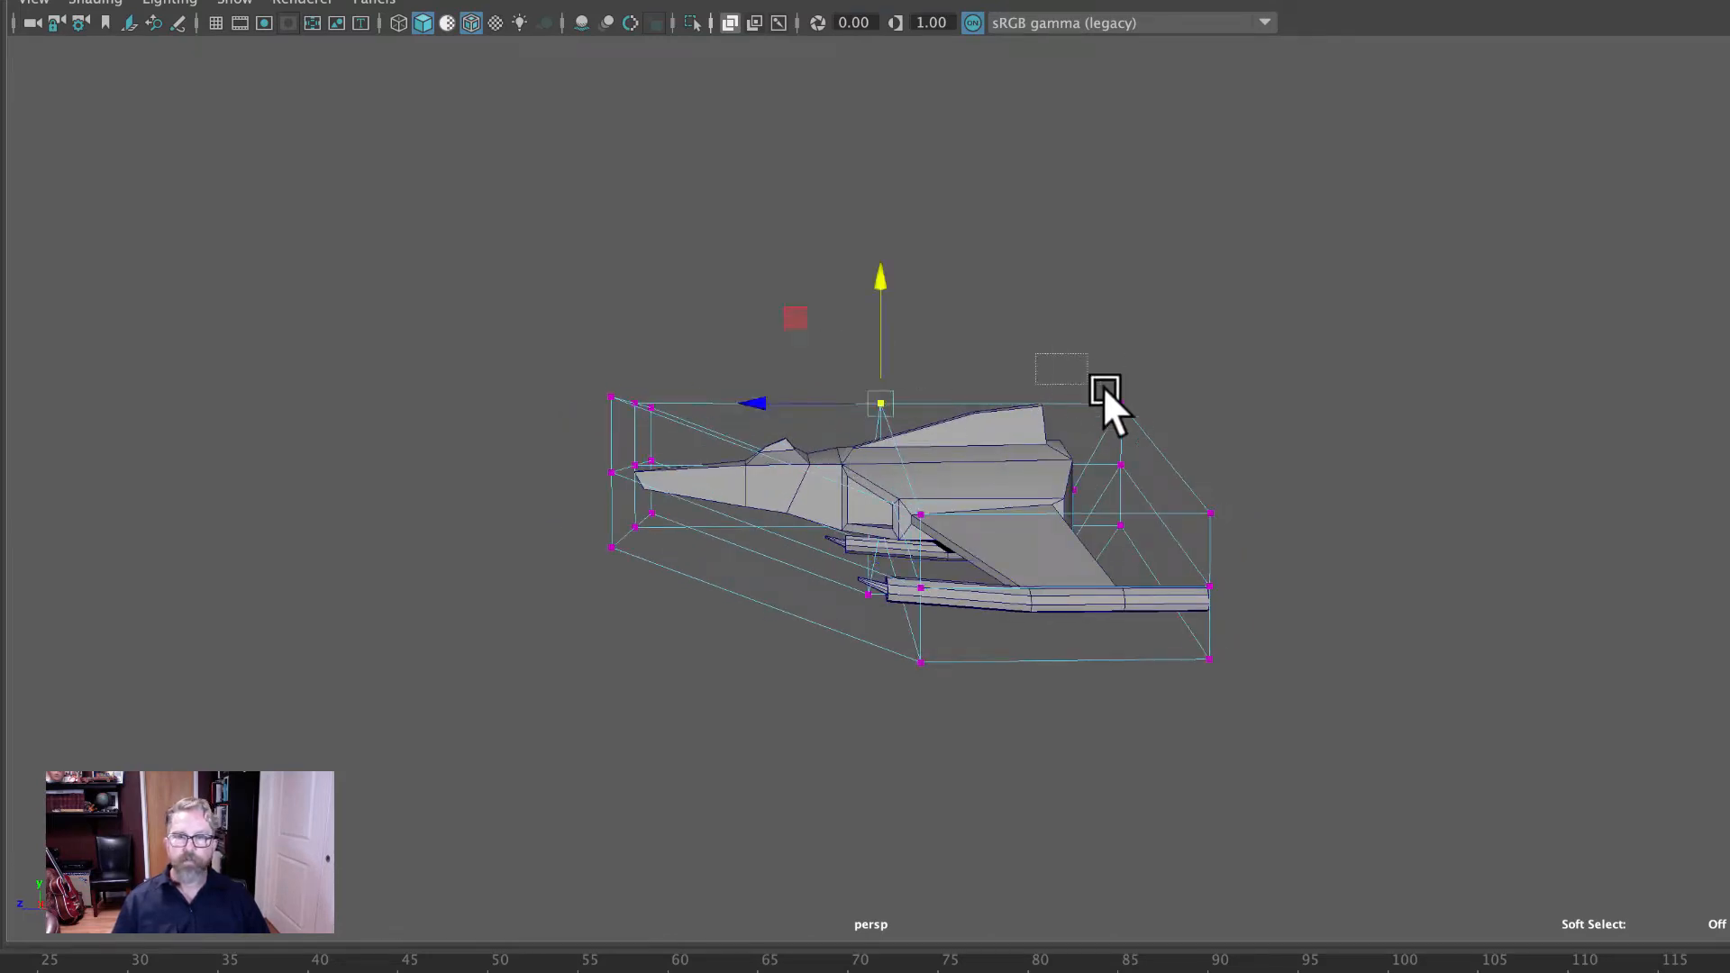
shift+drag(1105, 389, 1094, 462)
alt+right_drag(1095, 462, 1639, 550)
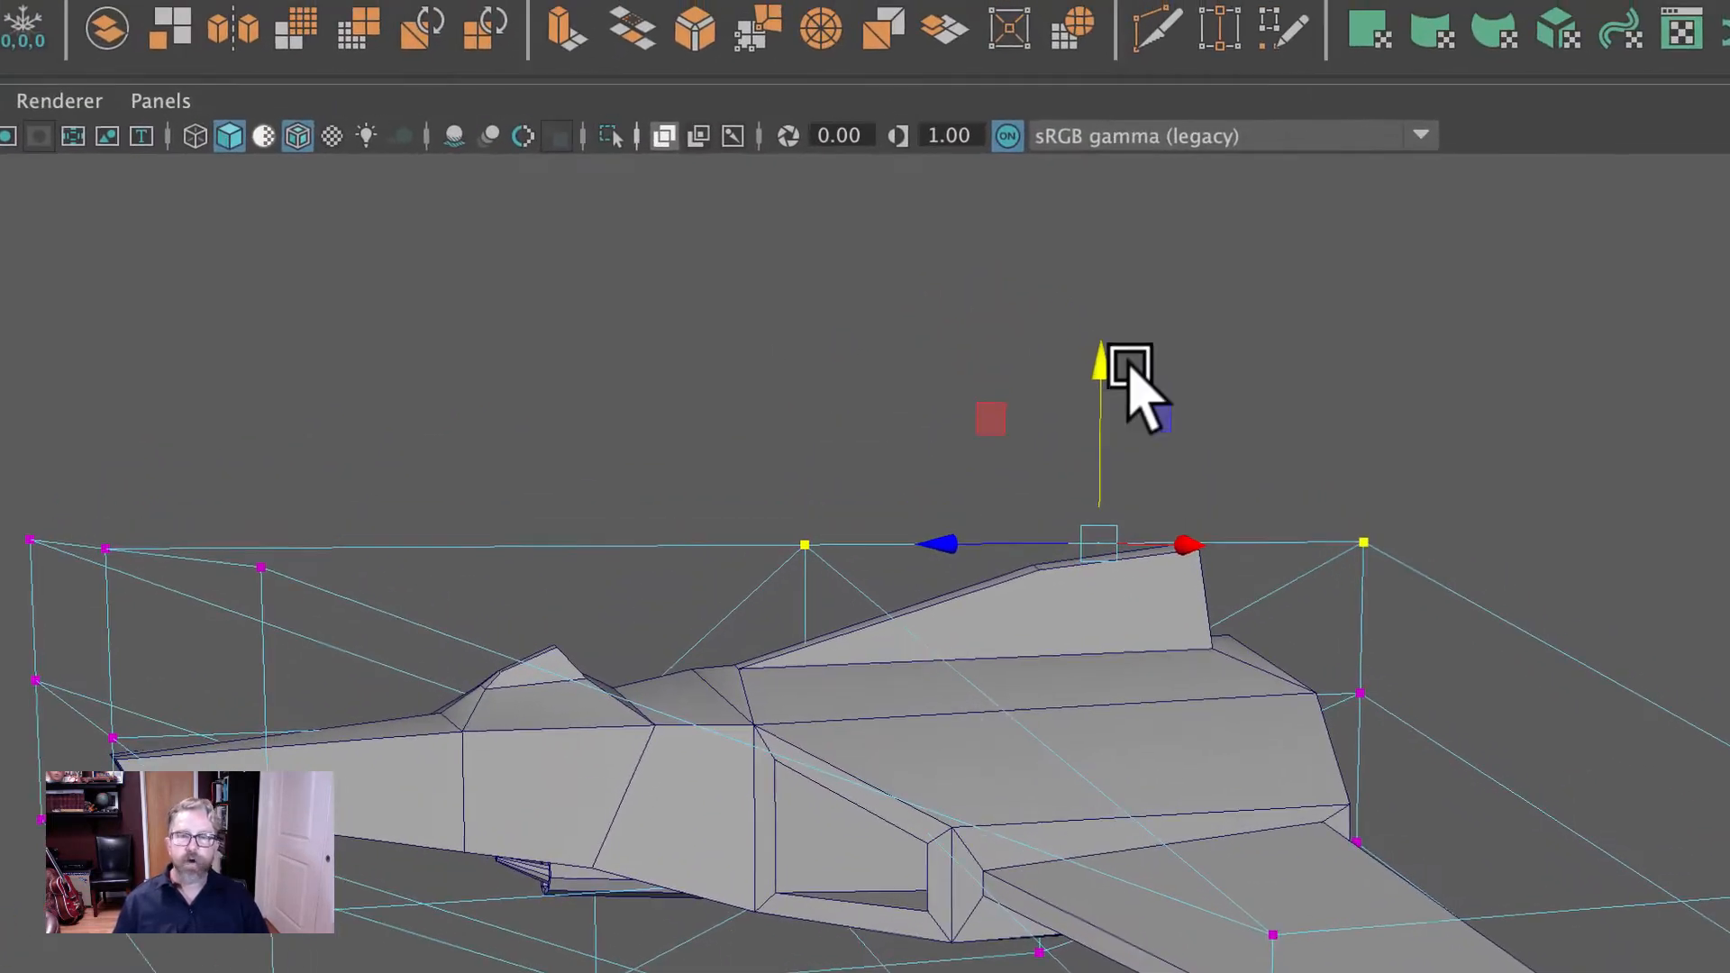
drag(1100, 361, 1066, 184)
Rotate the two raised lattice points to lift the rear of the tail fin, clear the selection, and return to object mode.
key(e)
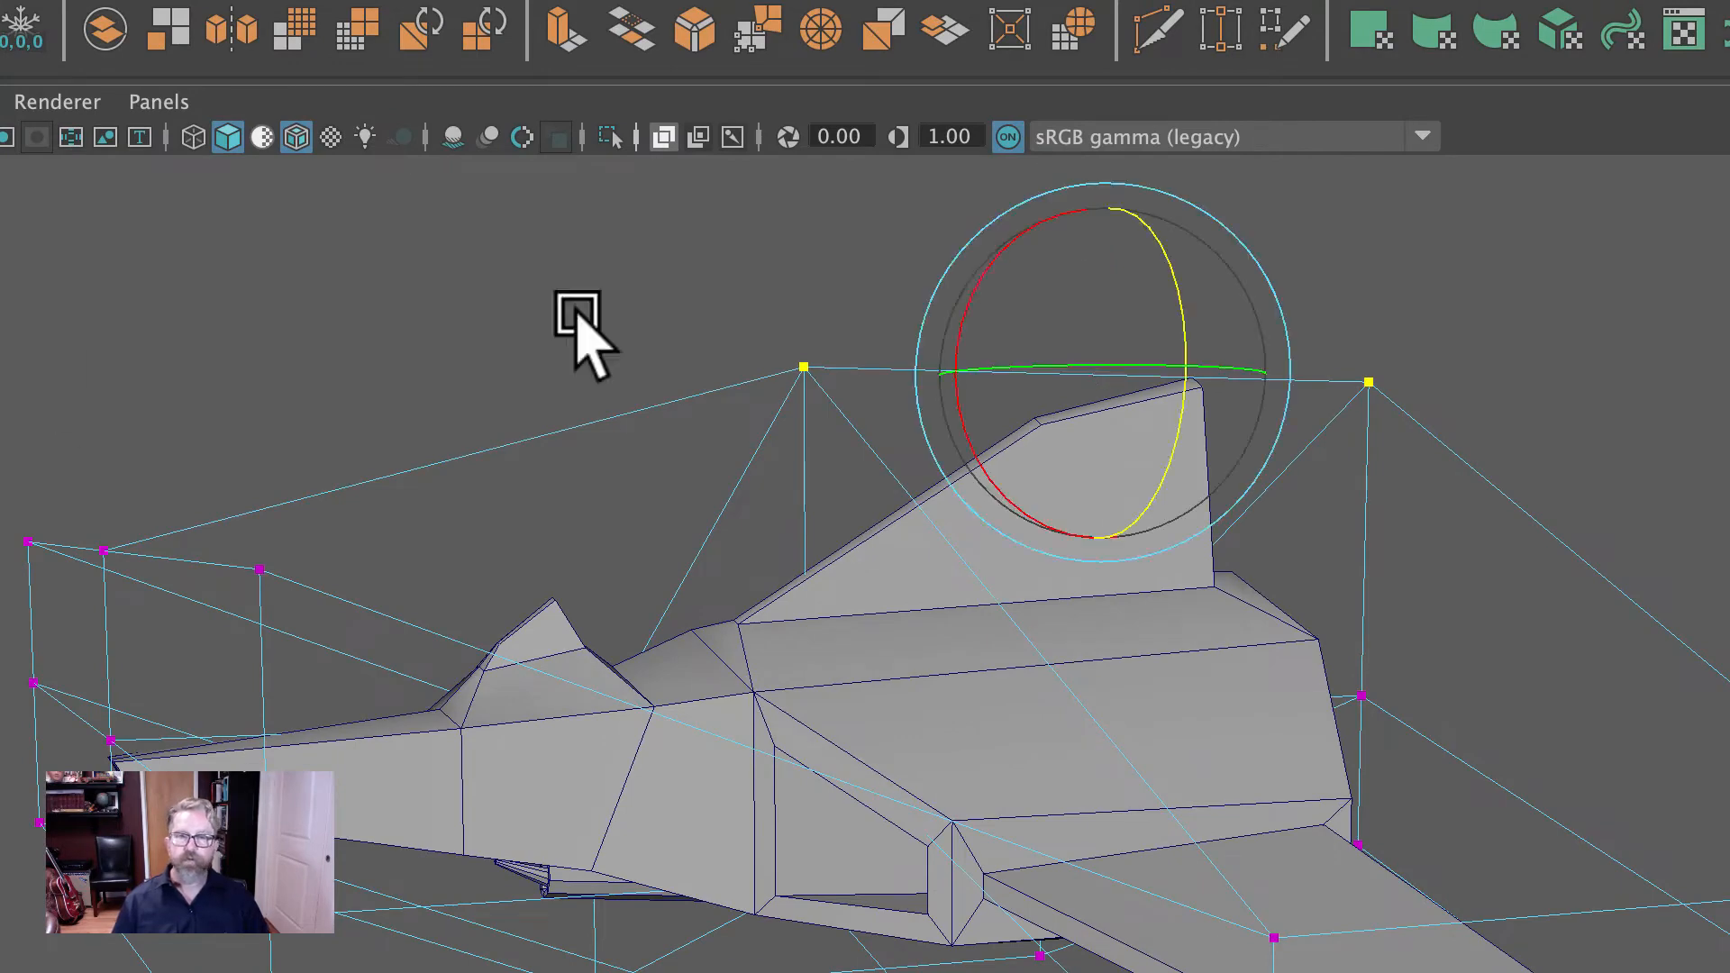
drag(976, 282, 969, 337)
click(775, 294)
alt+drag(1051, 602, 1133, 619)
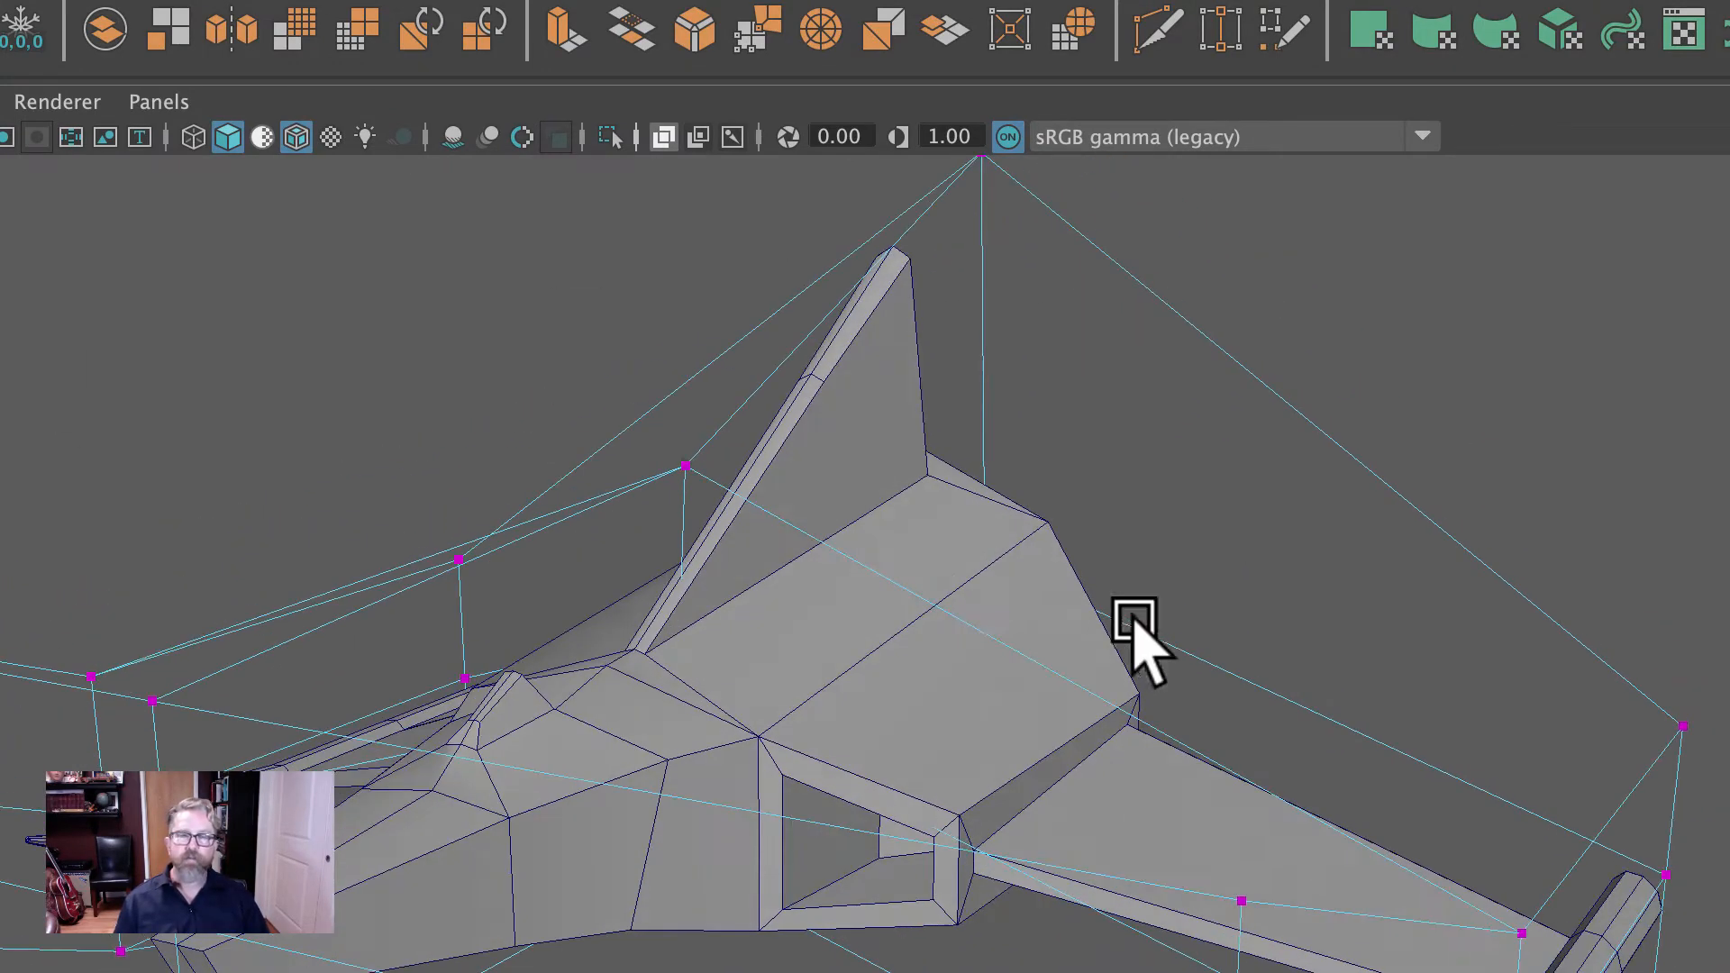
click(992, 580)
right_drag(803, 702, 964, 647)
alt+right_drag(1093, 721, 562, 492)
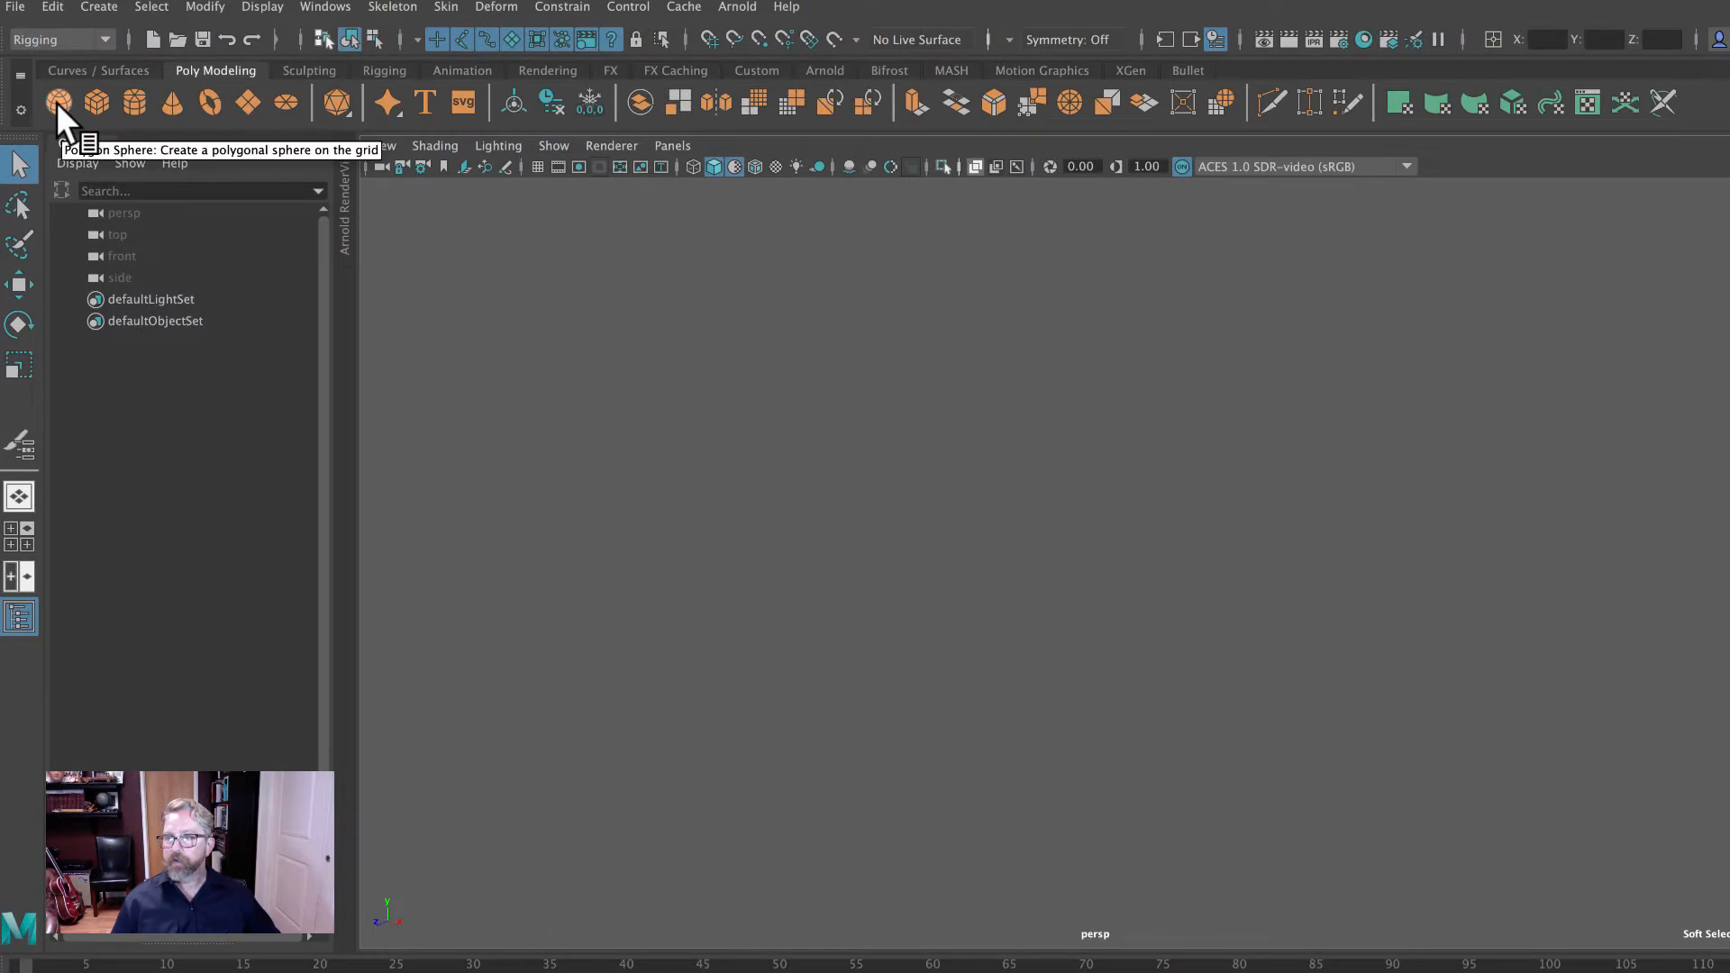
Create a polygon sphere at the origin and scale it uniformly to 5.449.
click(58, 102)
click(18, 365)
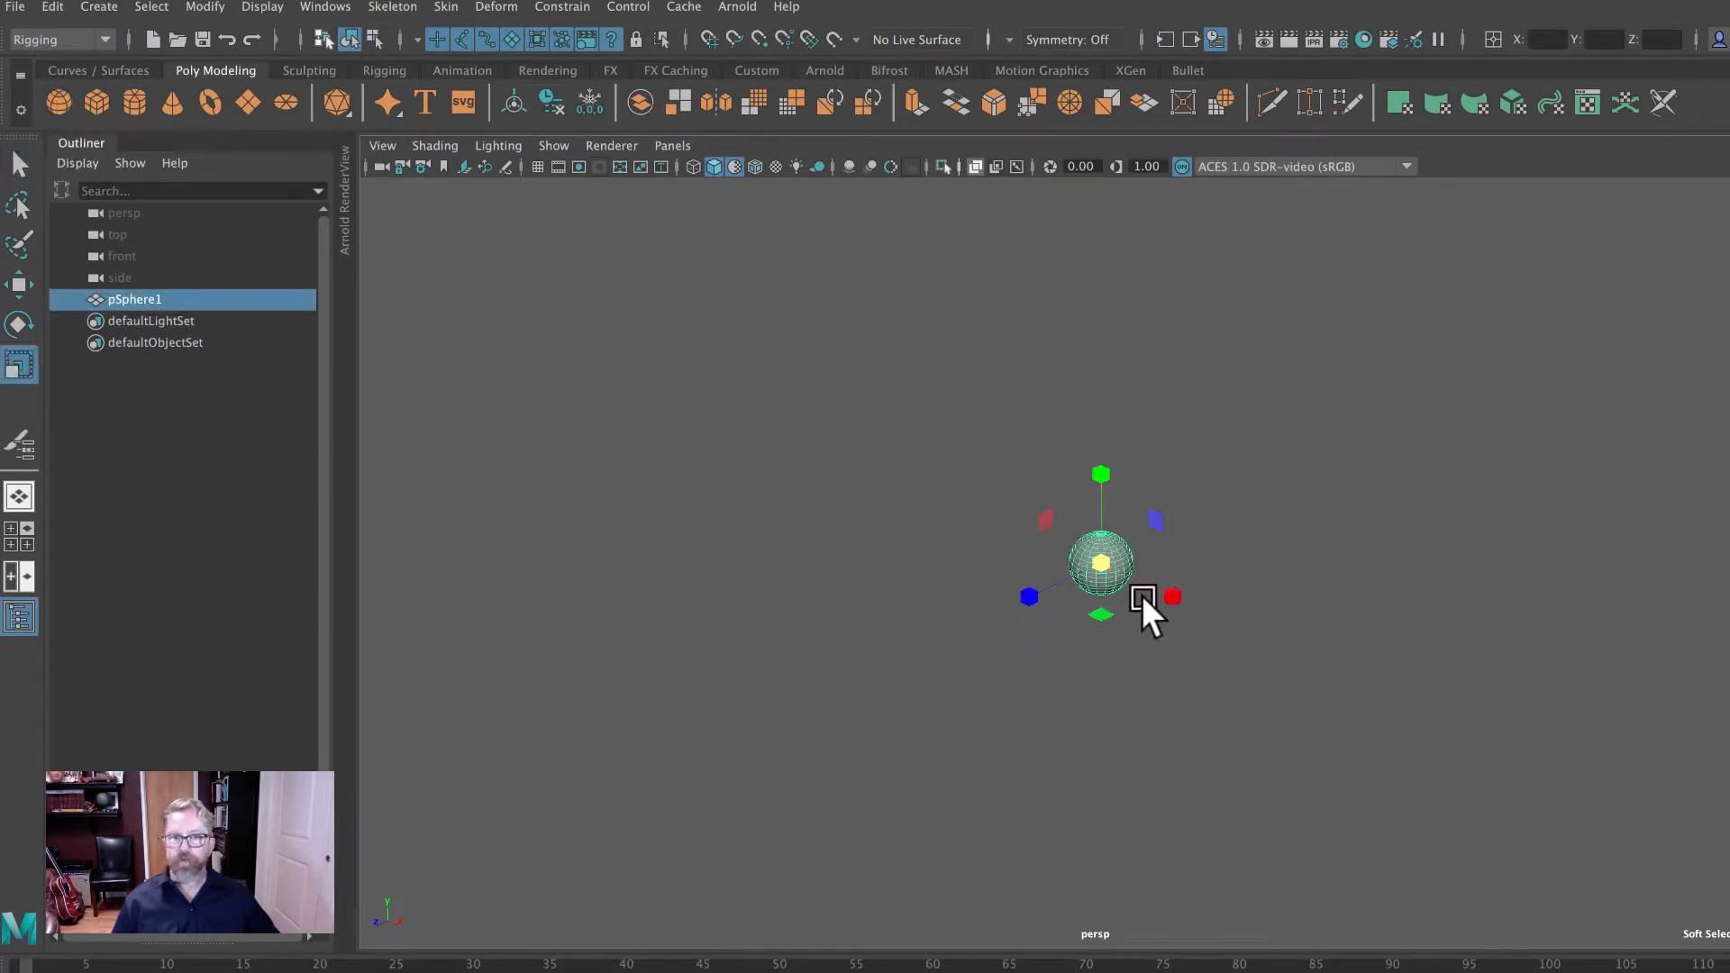
alt+right_drag(1101, 565, 1344, 636)
Select all of the sphere's vertices in vertex mode, then return the sphere to object mode.
right_drag(1169, 457, 1094, 441)
drag(826, 301, 1516, 966)
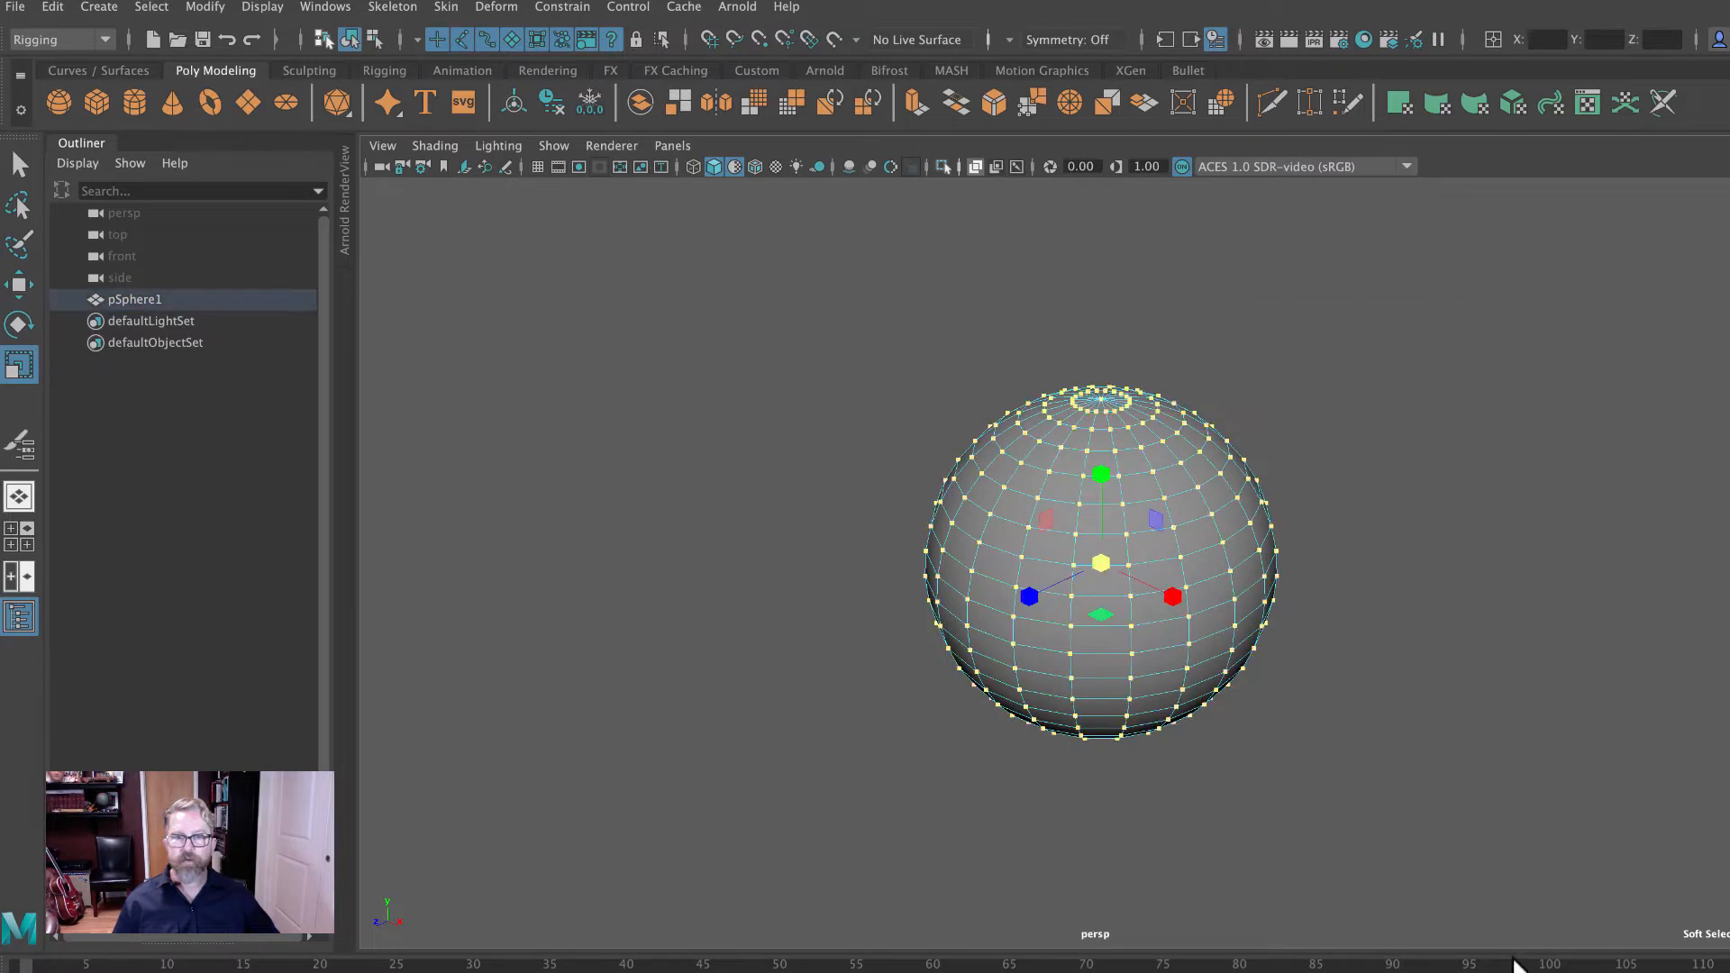
right_drag(1181, 521, 1274, 472)
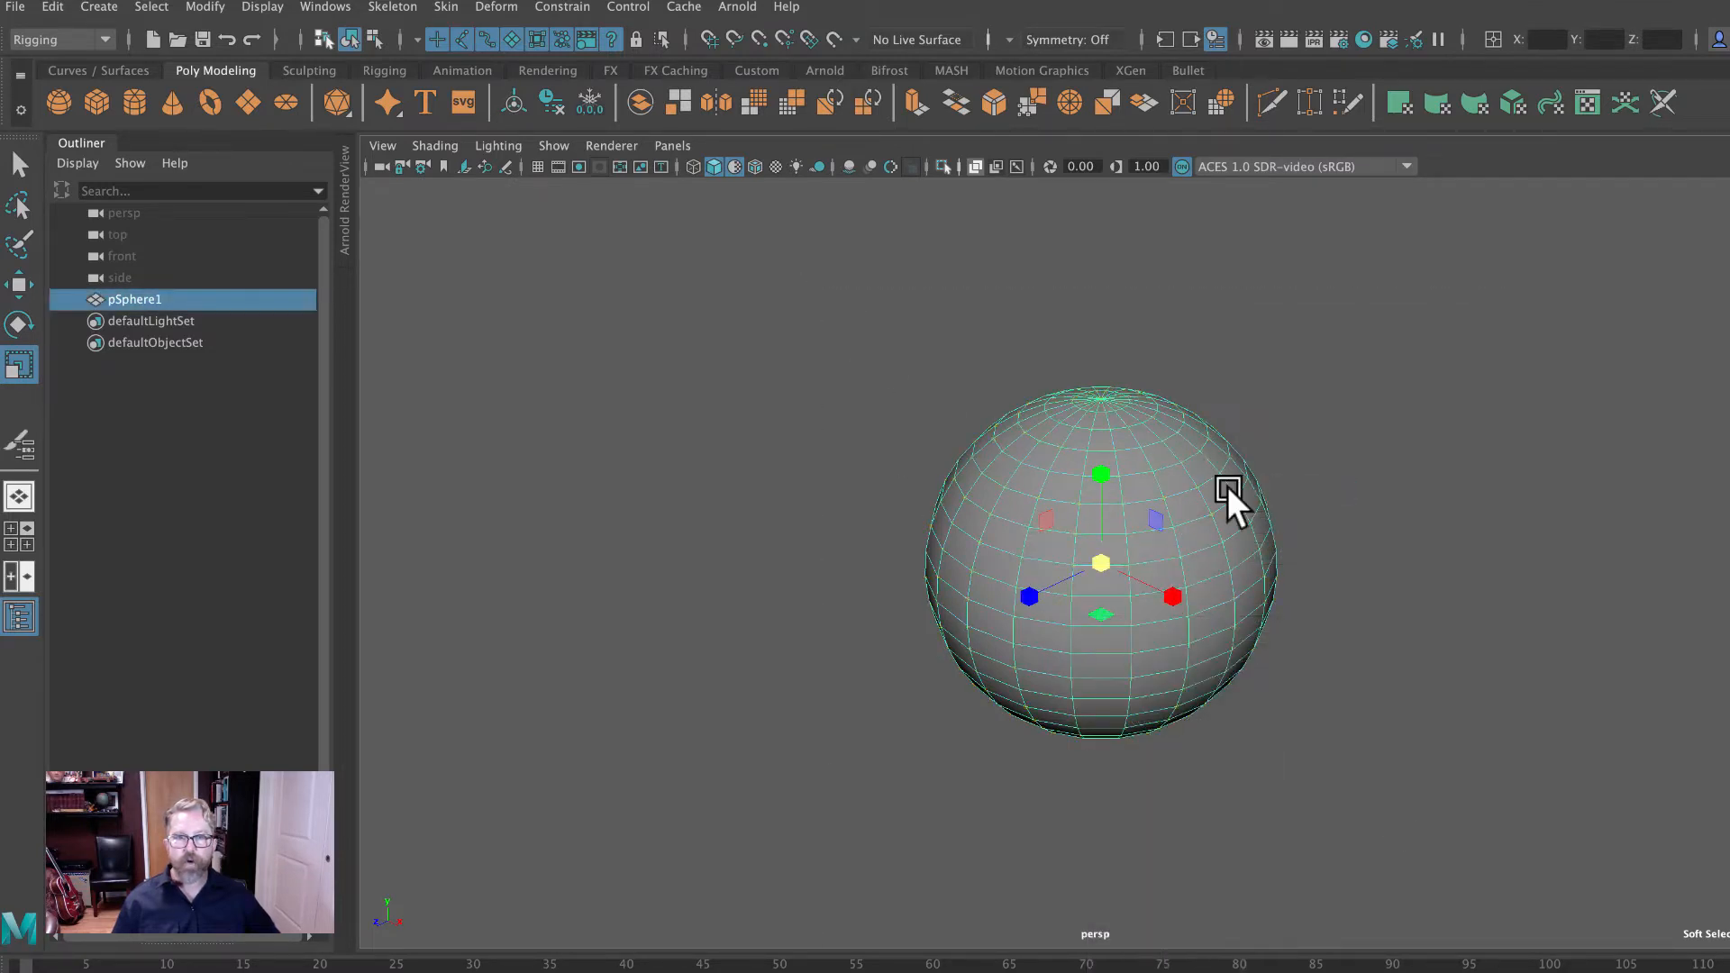
alt+drag(1245, 632, 1289, 636)
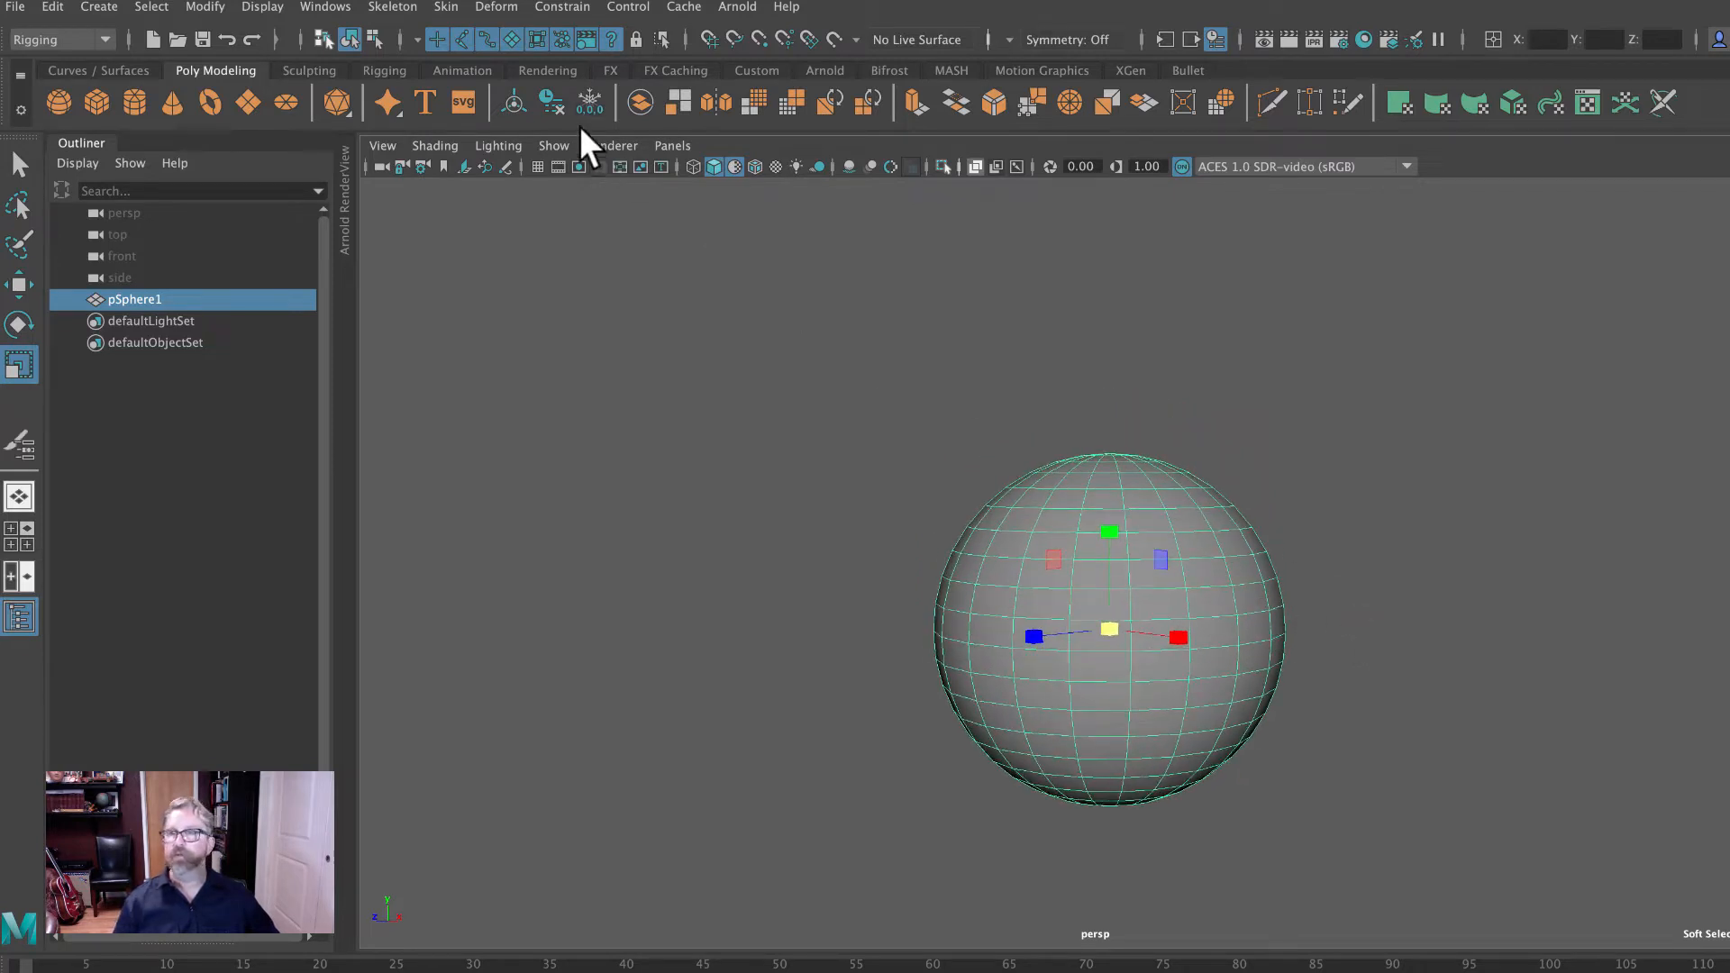
Add a lattice deformer to the sphere and set the lattice's T Divisions to 3.
click(500, 7)
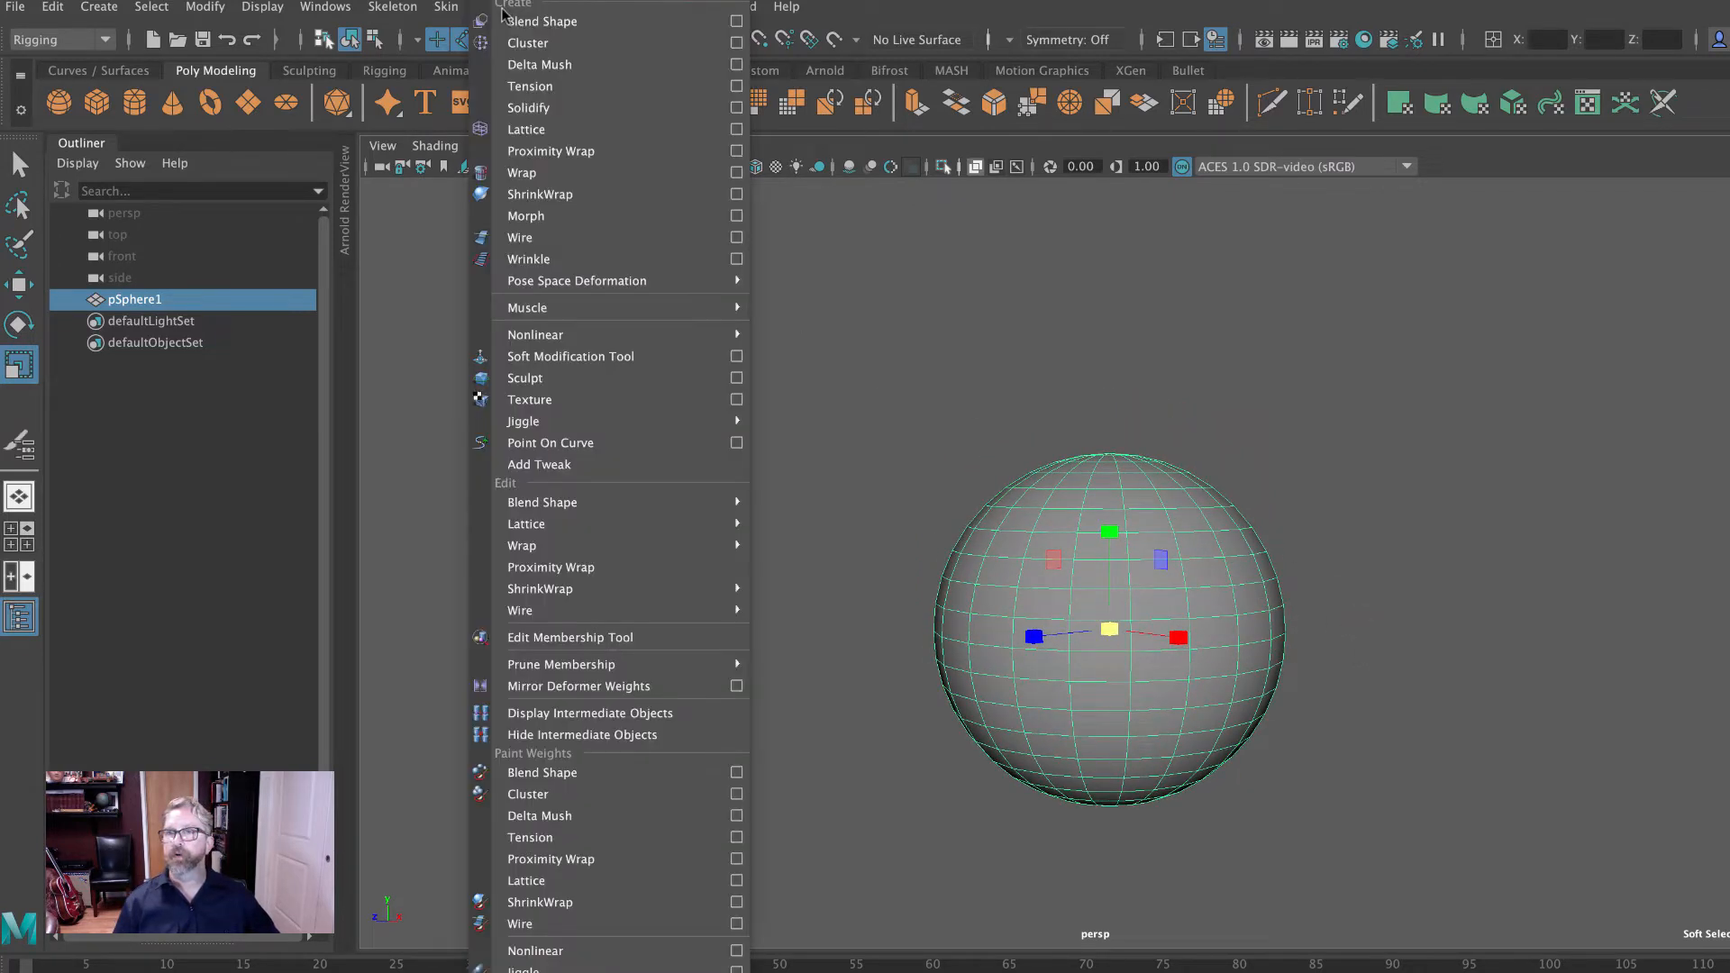
click(531, 129)
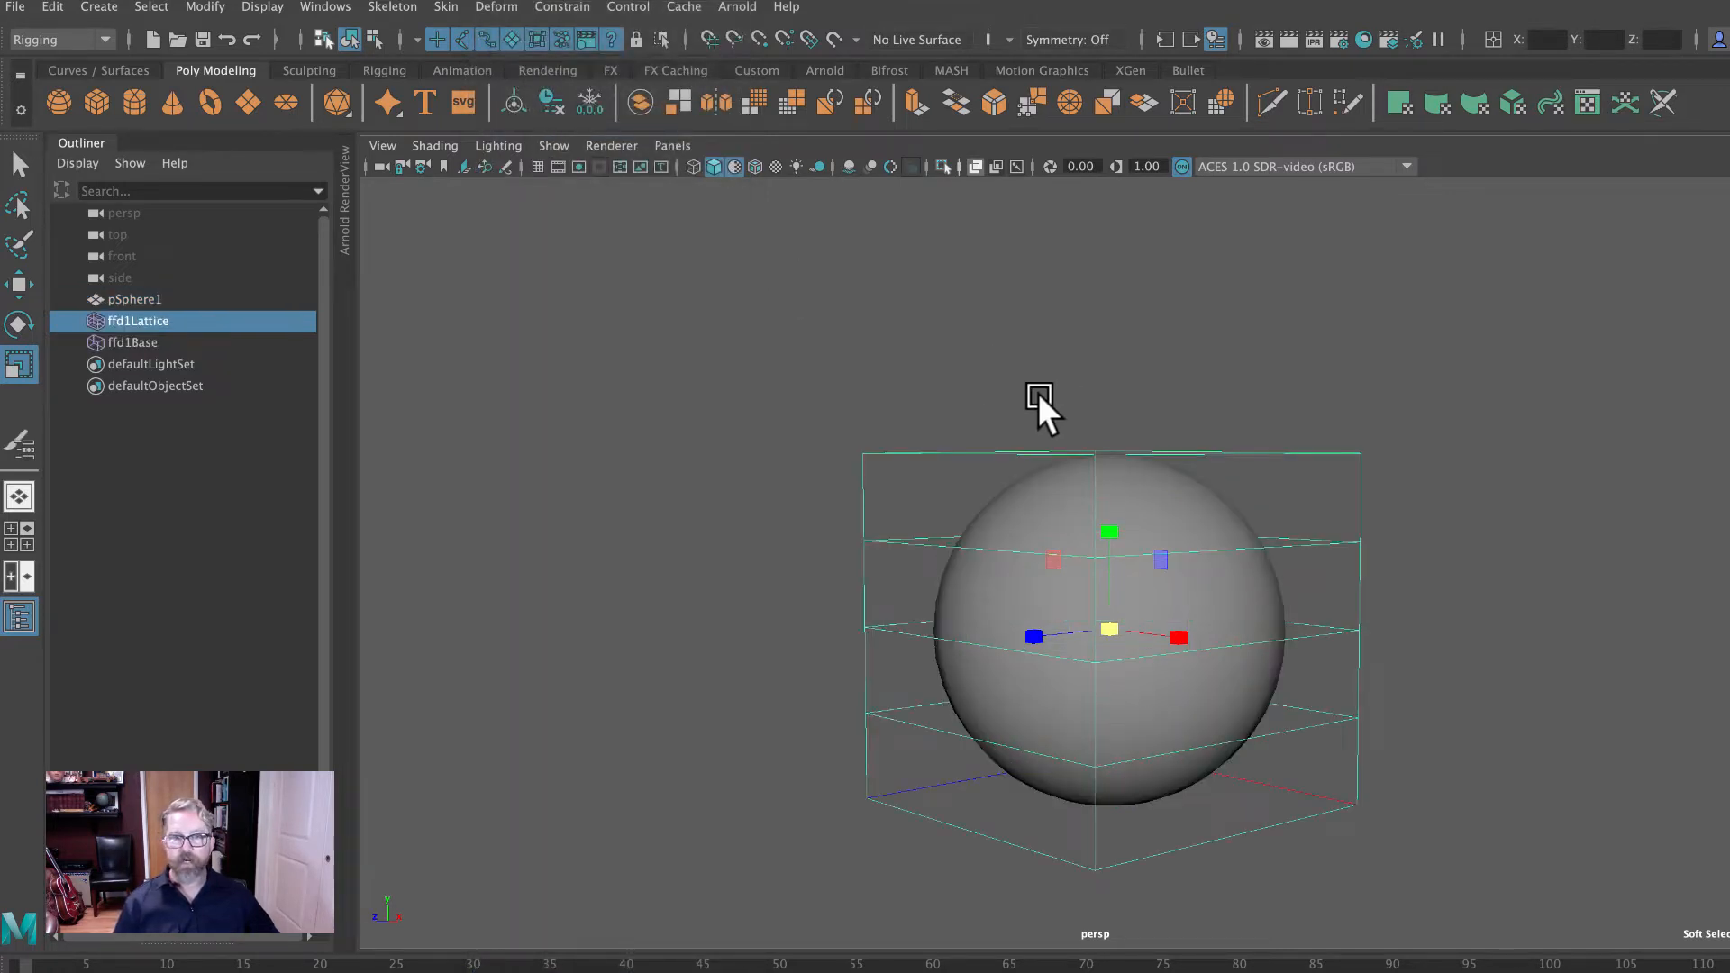
alt+drag(1304, 425, 1316, 441)
alt+middle_drag(1316, 441, 1288, 365)
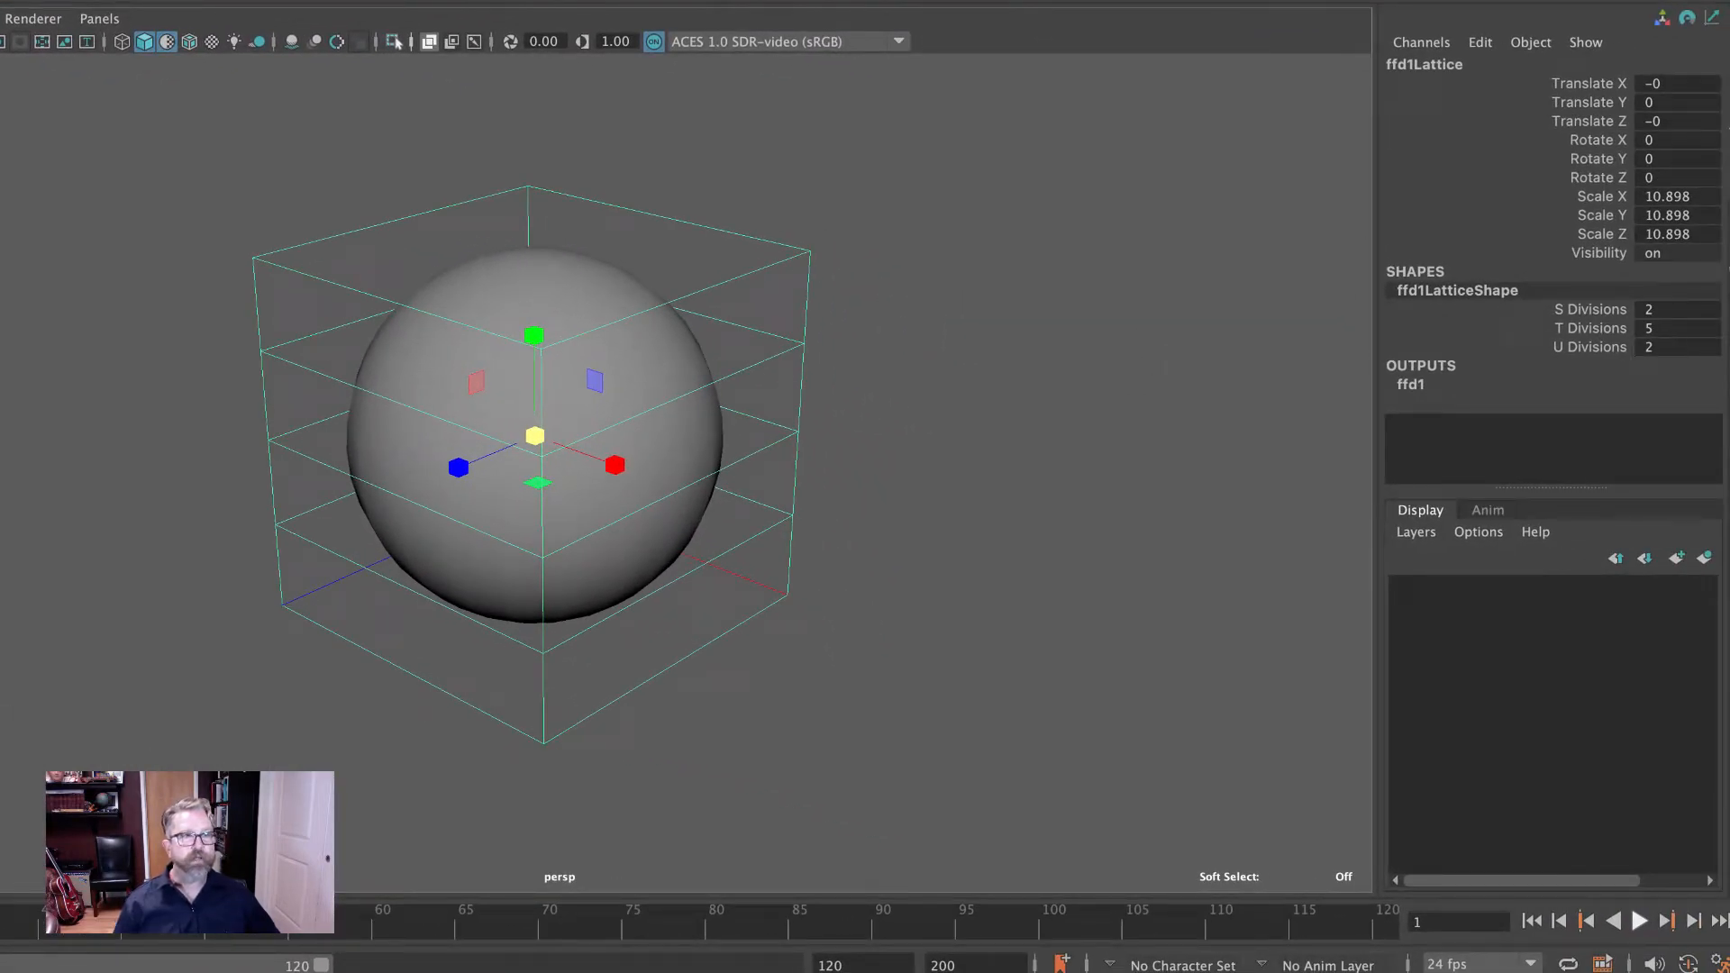
click(1673, 328)
text(3)
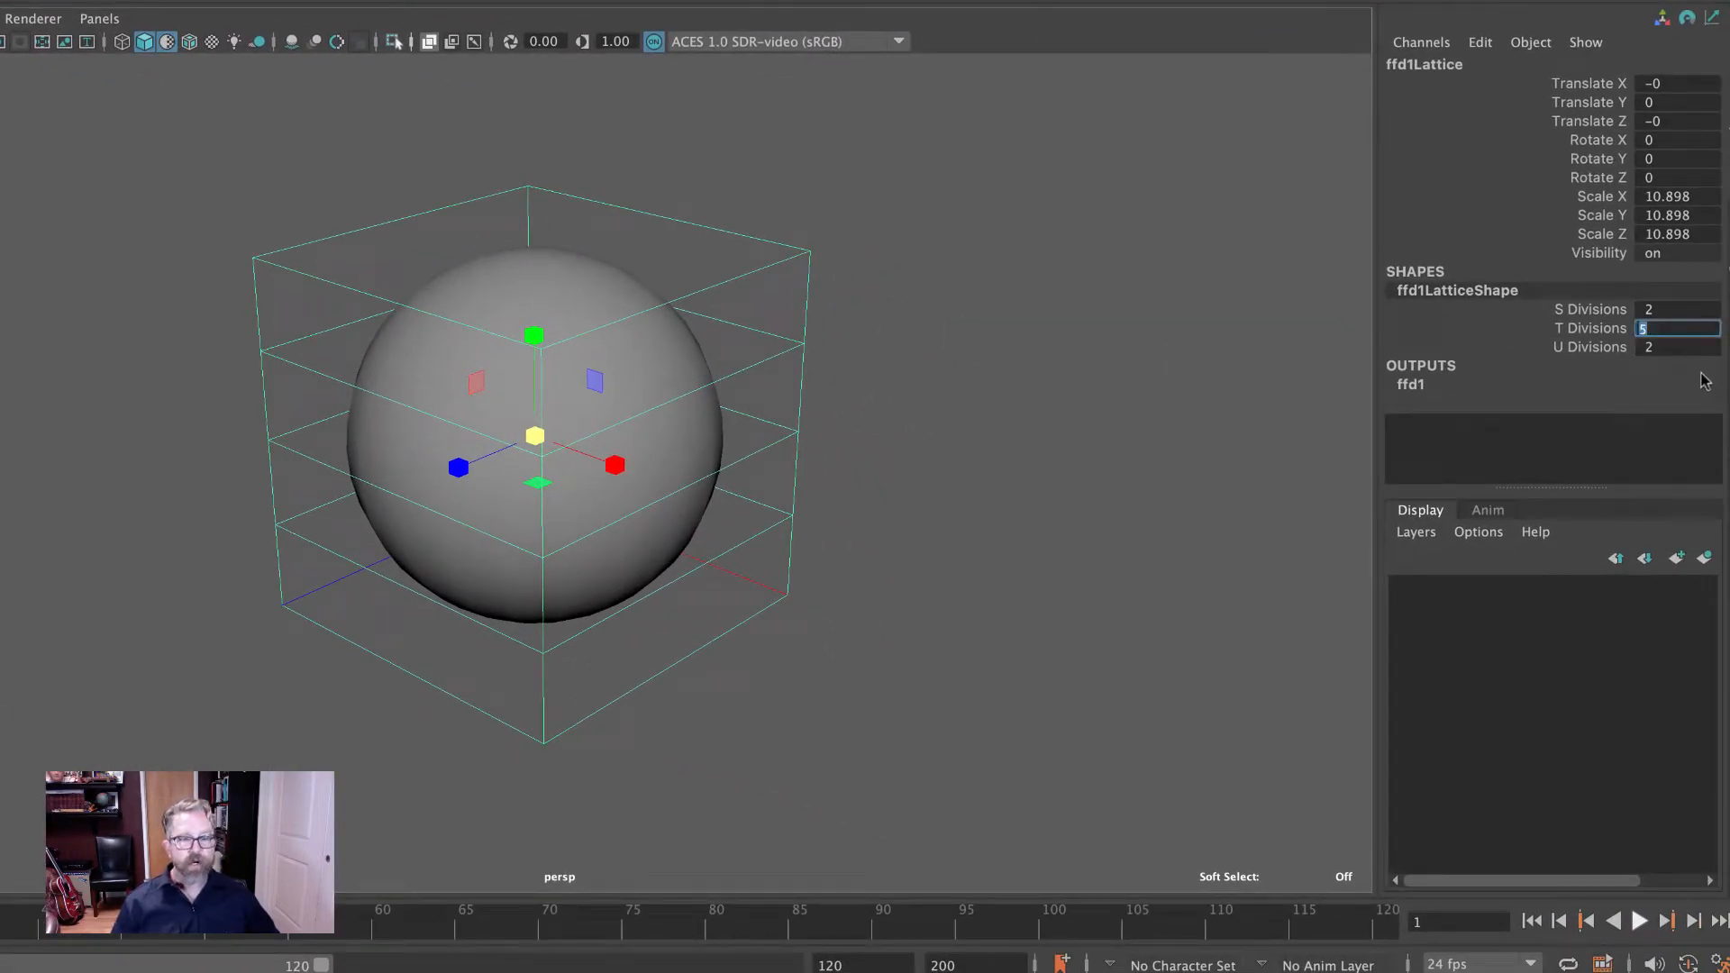
key(Return)
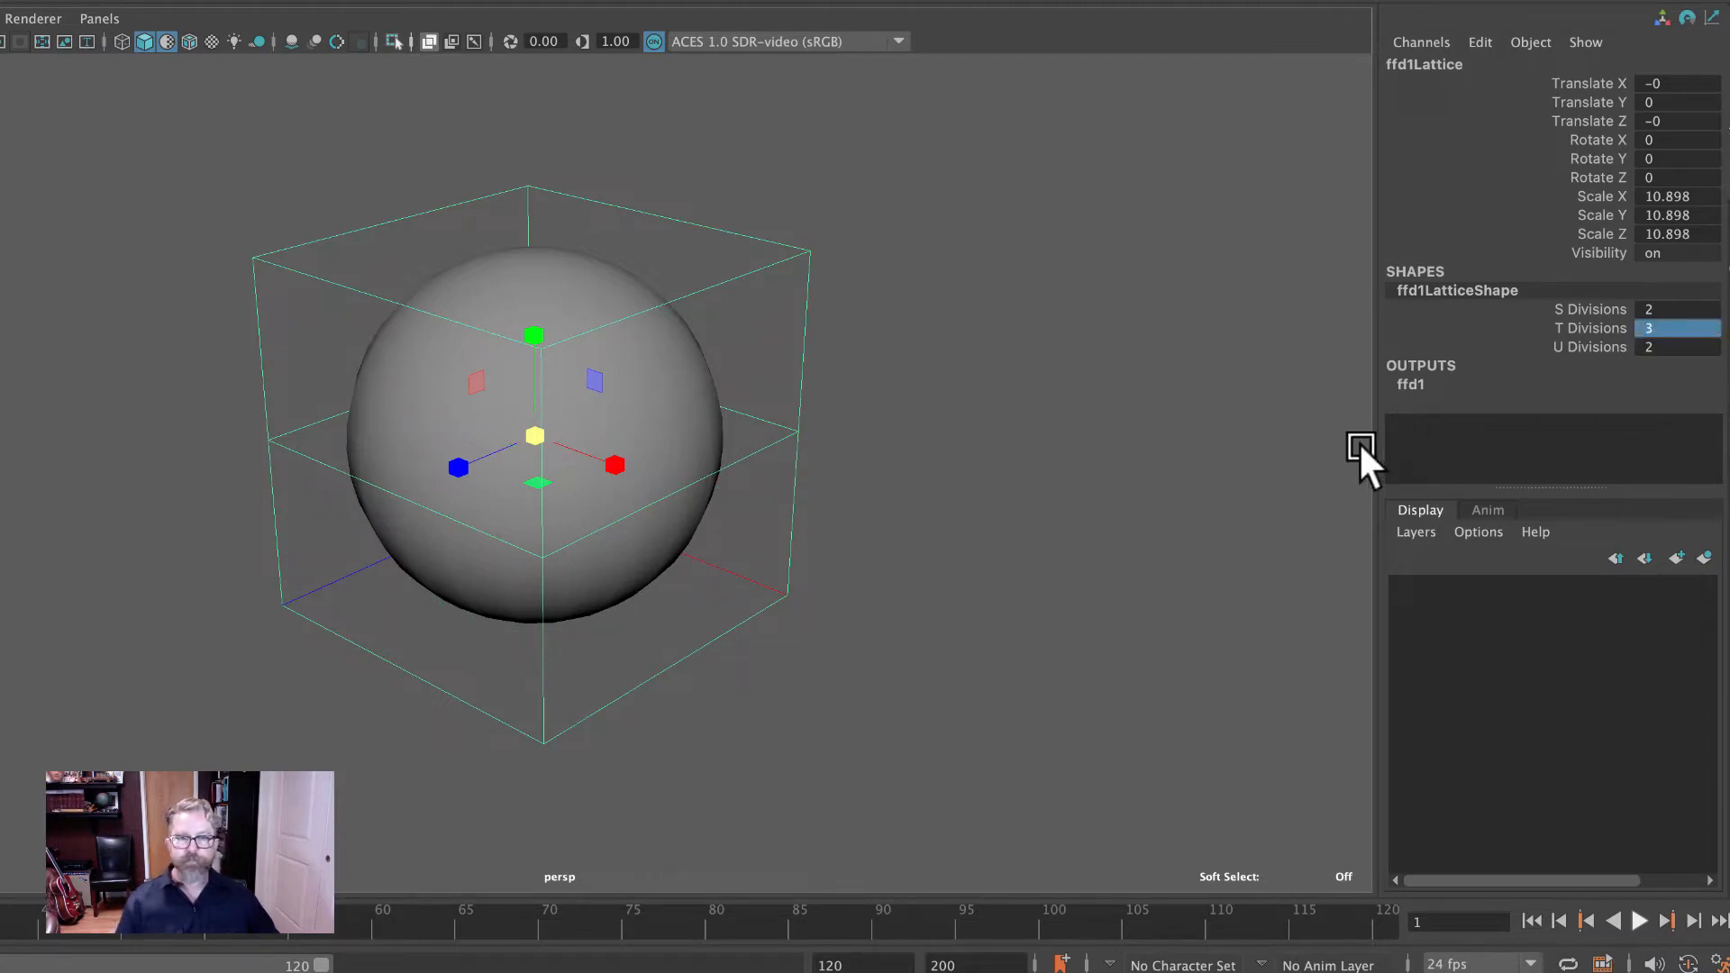
Switch the lattice to lattice point mode and select a corner point in its middle row, undoing the accidental sphere selection.
right_drag(755, 432, 757, 358)
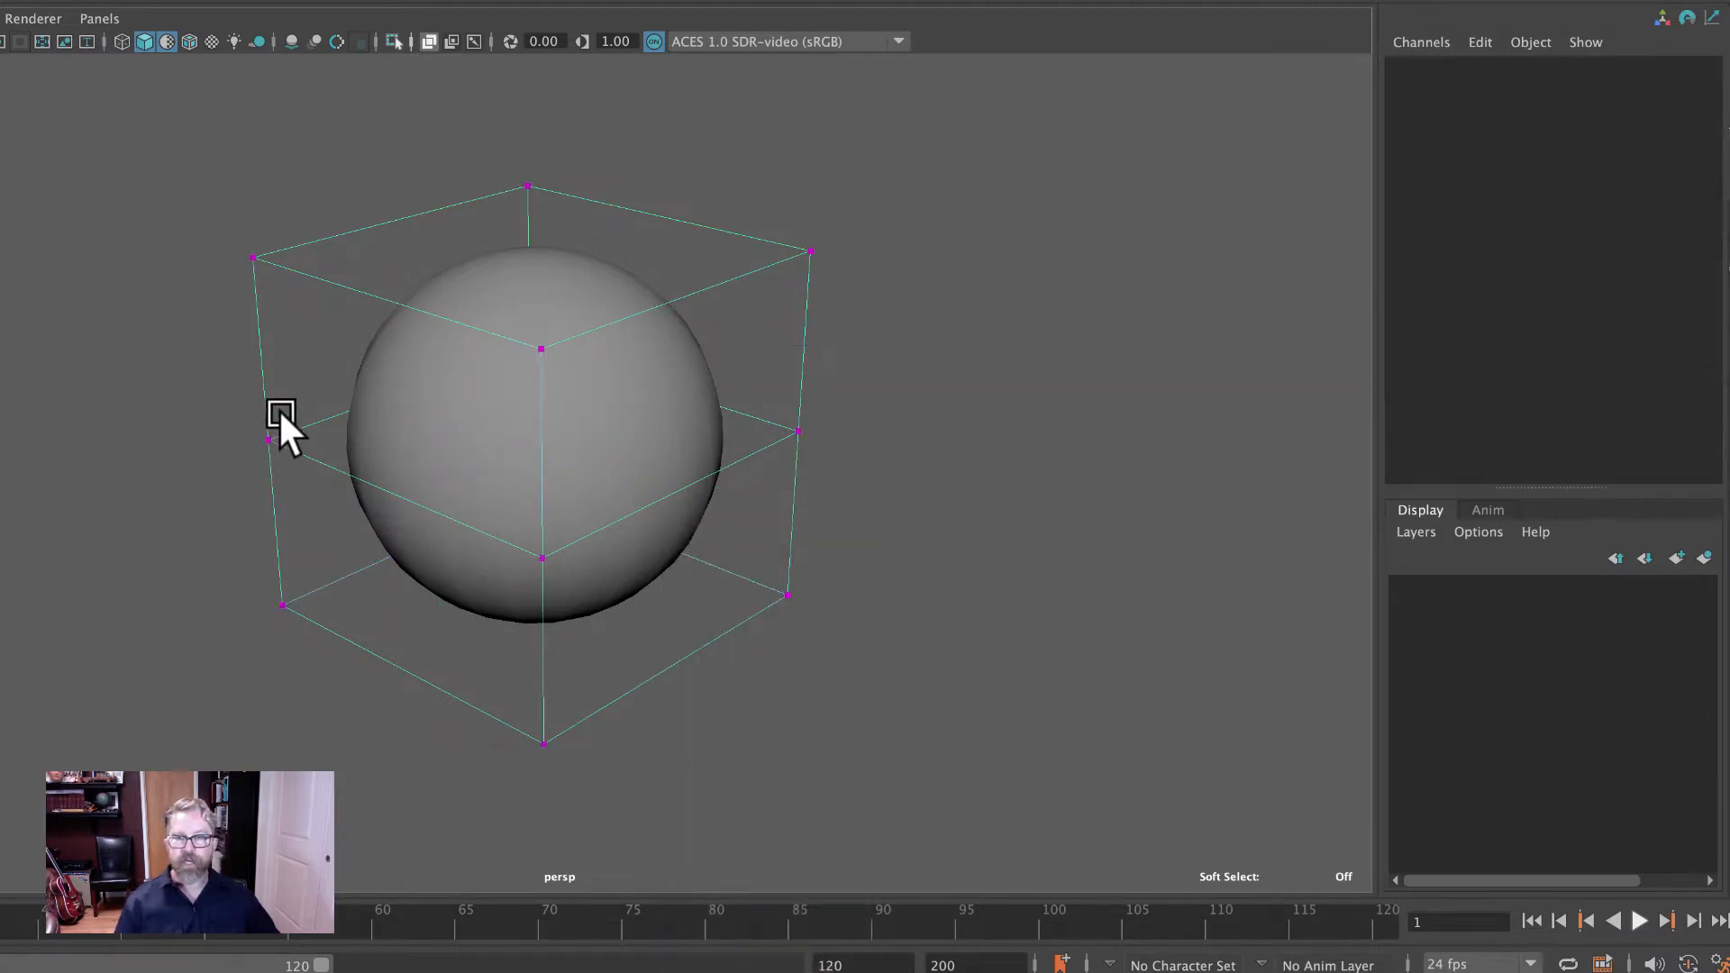
drag(232, 424, 1, 445)
key(w)
alt+drag(531, 595, 533, 528)
key(ctrl+z)
click(454, 443)
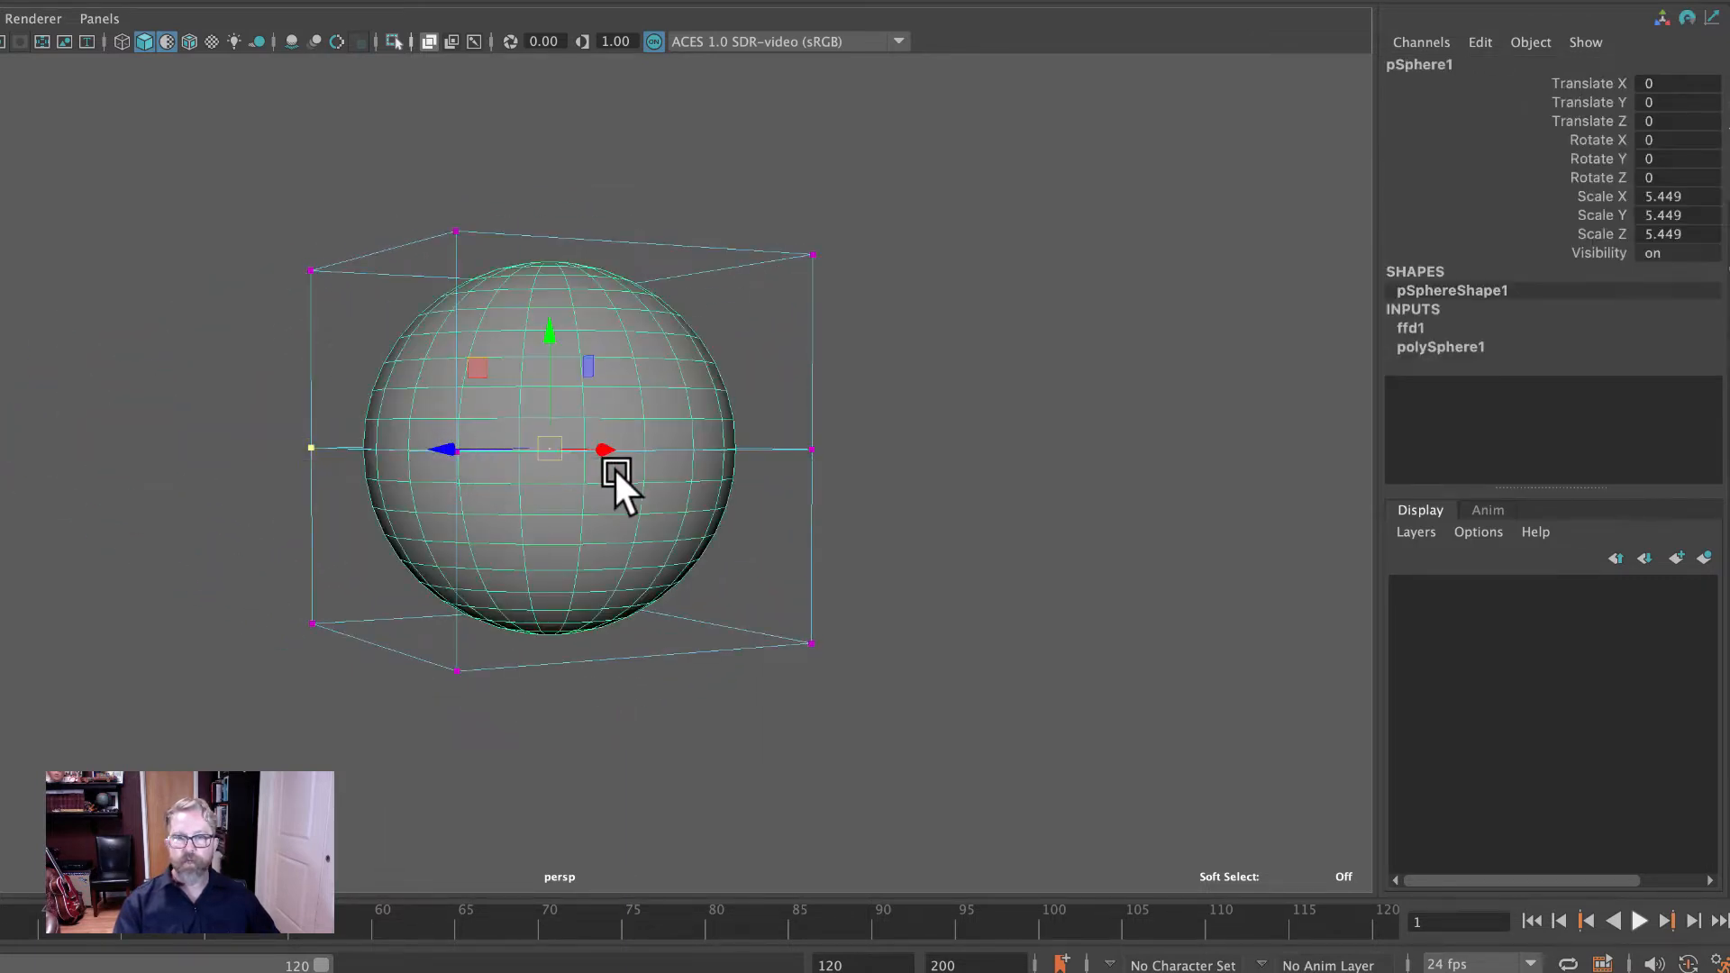
key(ctrl+z)
Add the remaining middle-row corner points around the sphere's lattice to the selection so all four are selected.
alt+drag(513, 496, 444, 491)
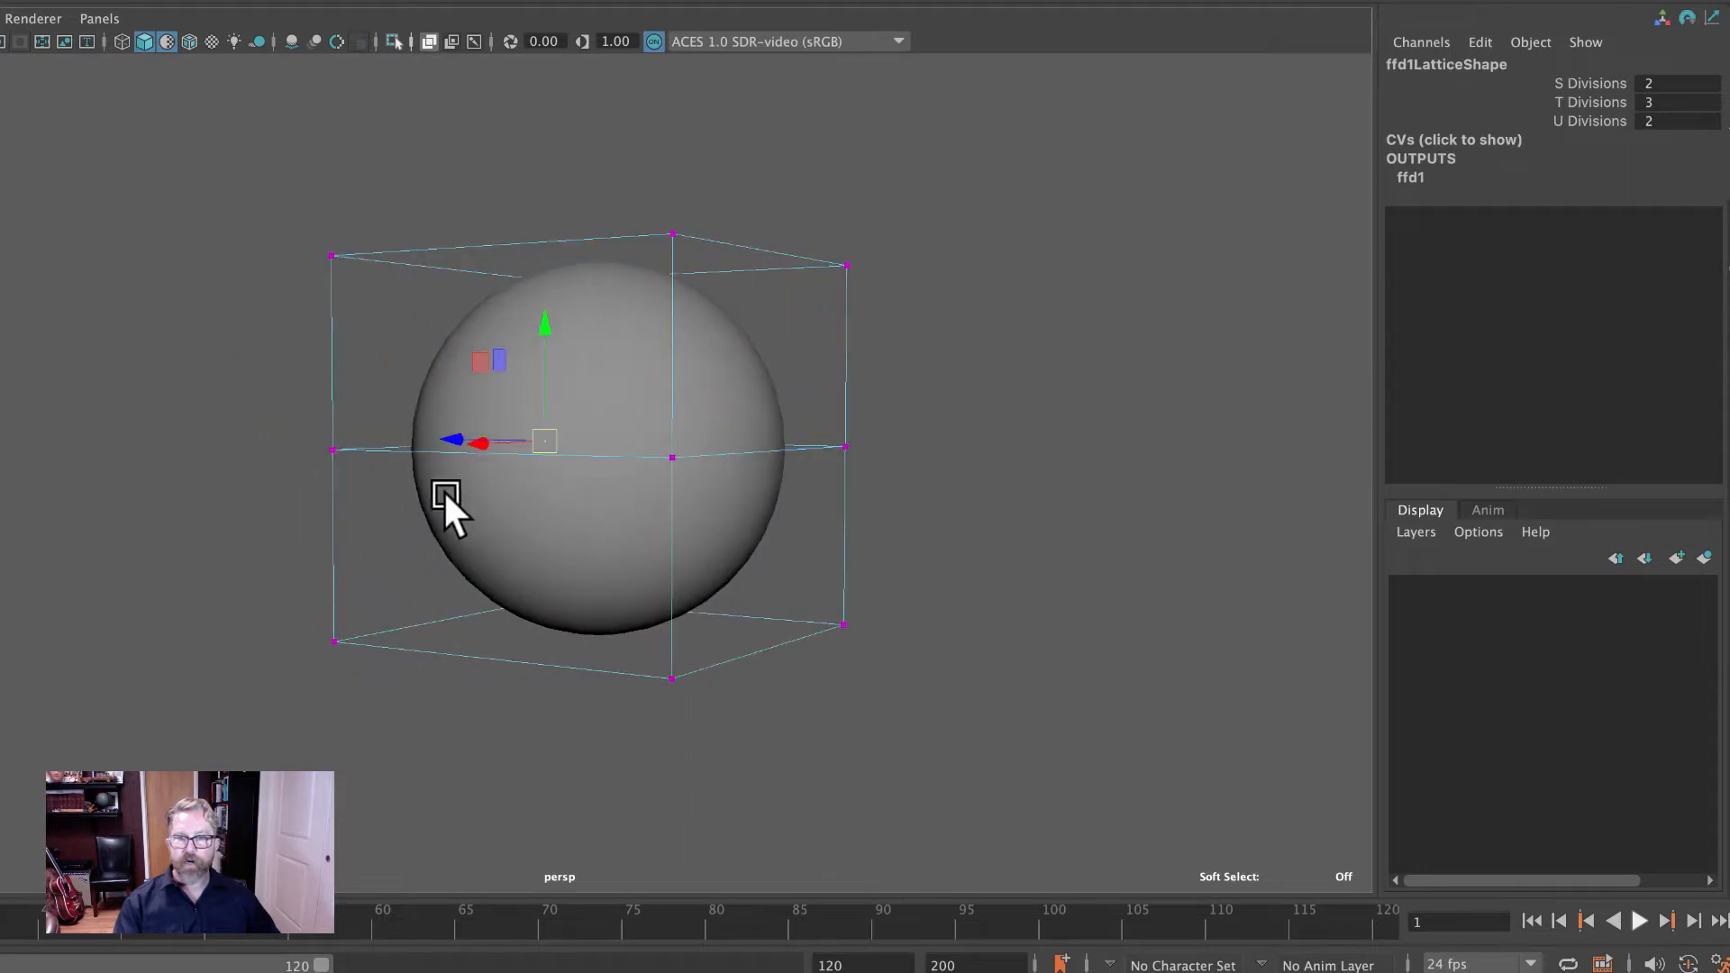
shift+drag(319, 426, 347, 458)
alt+drag(521, 497, 655, 495)
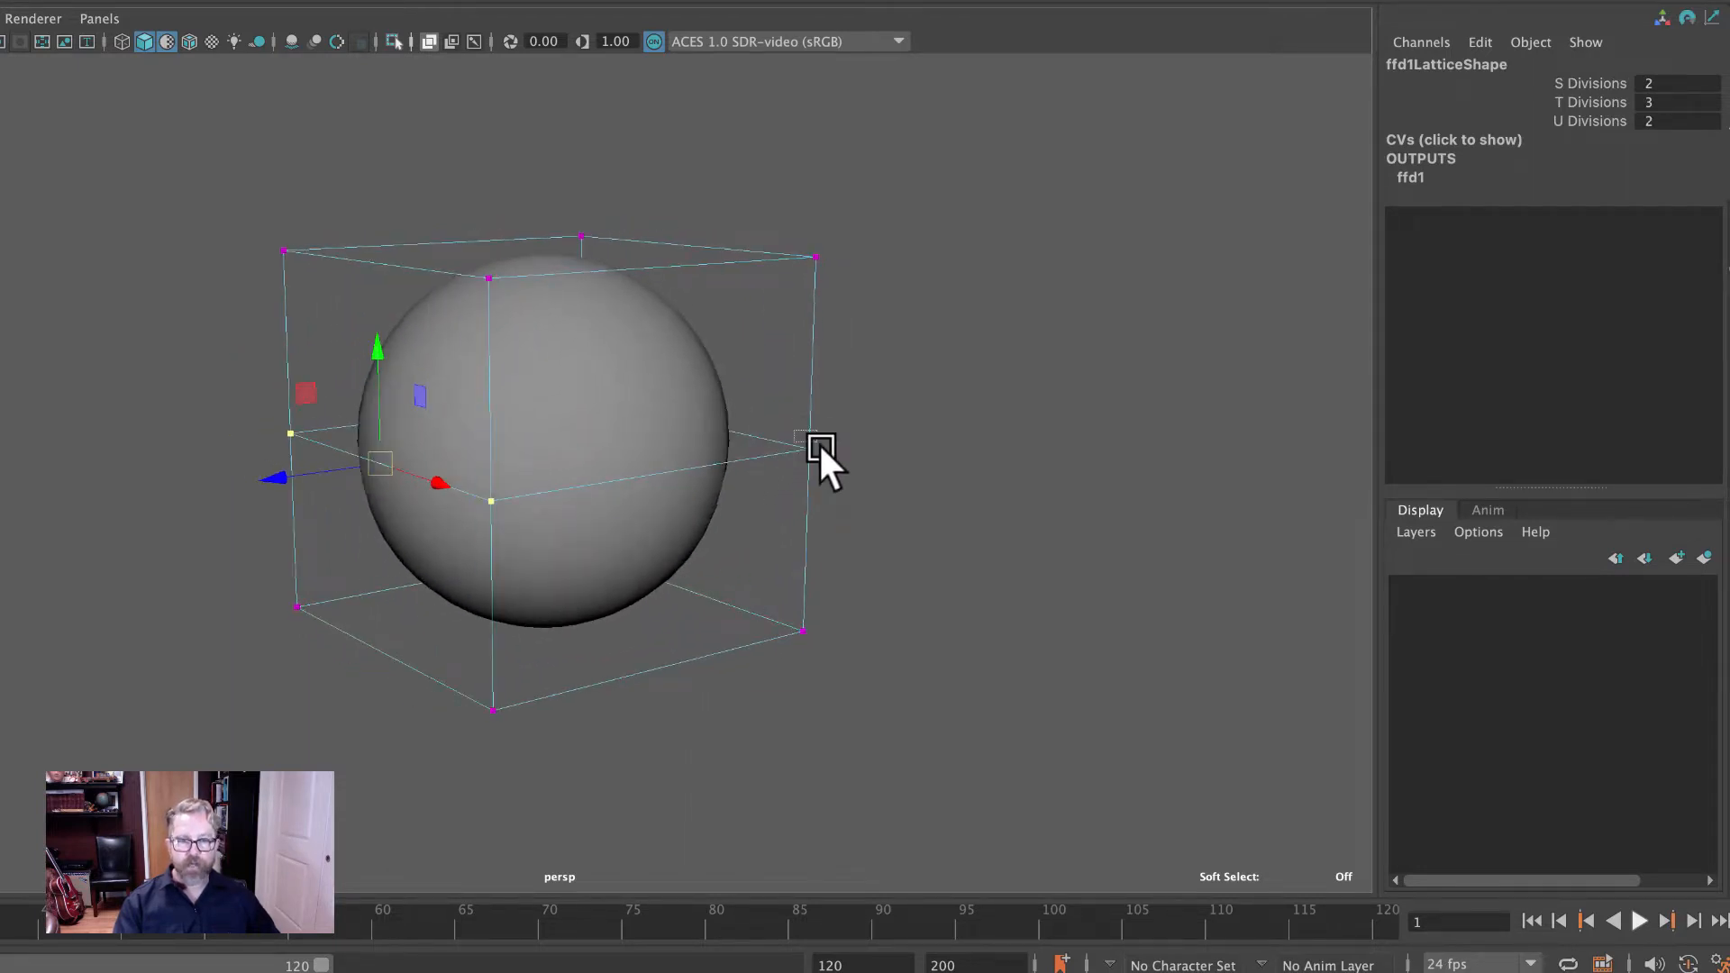
shift+drag(818, 442, 822, 447)
alt+drag(821, 446, 577, 498)
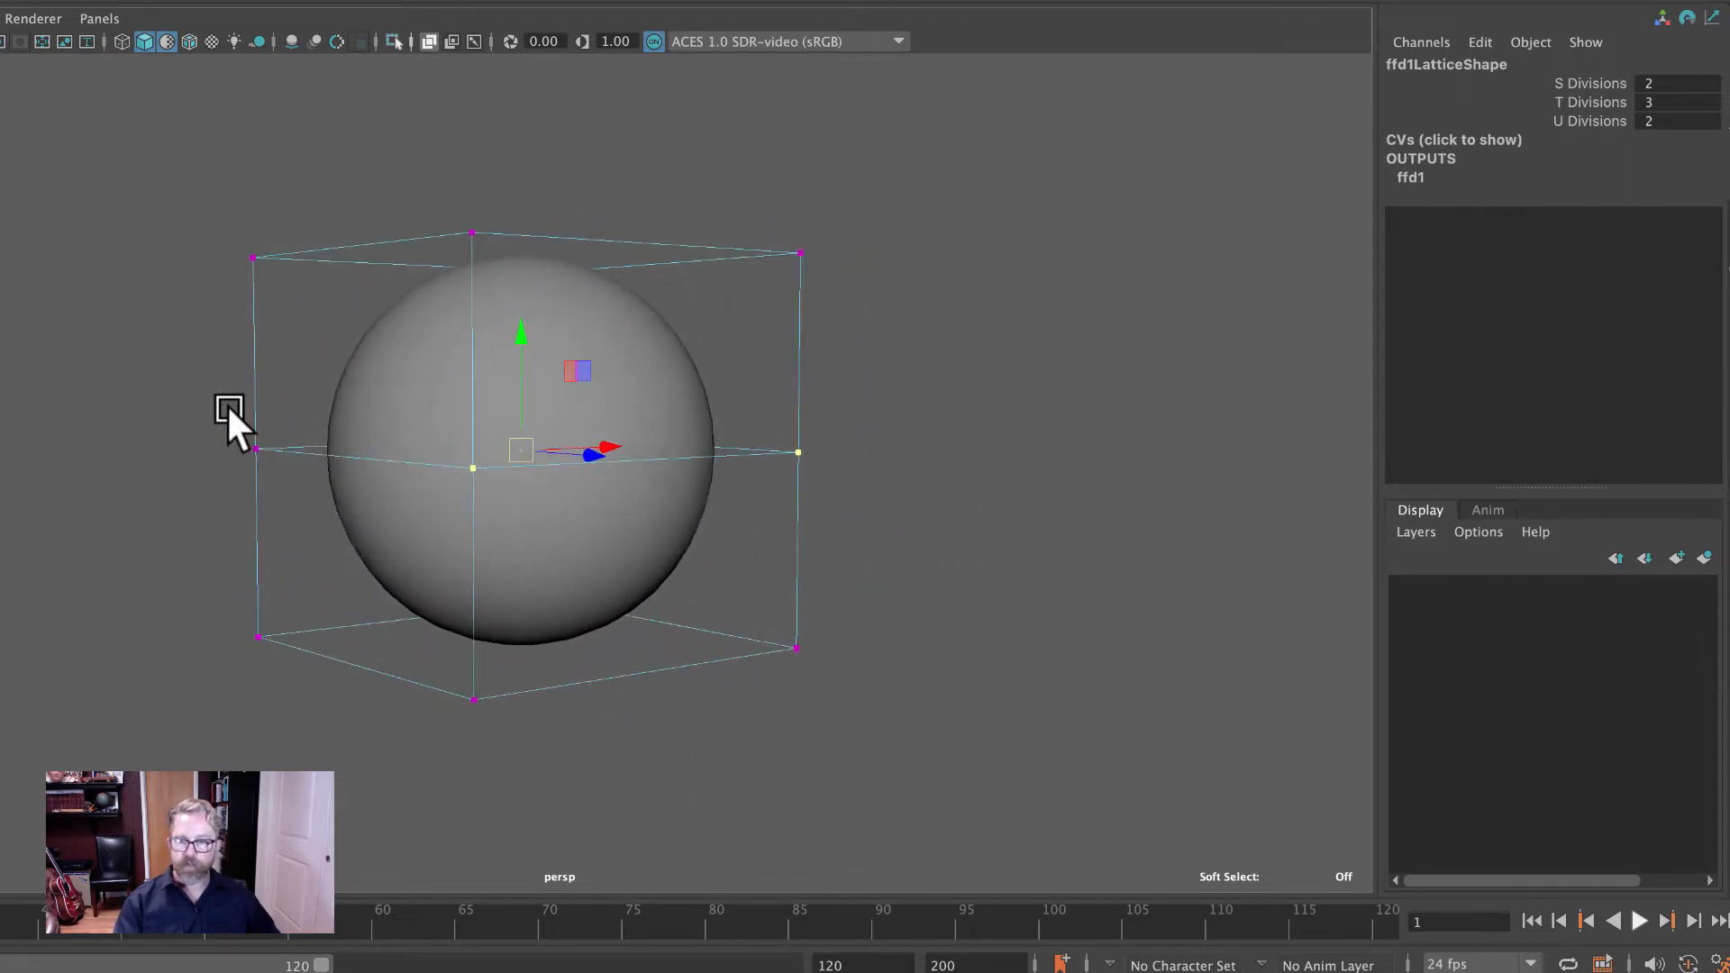
shift+drag(225, 403, 537, 496)
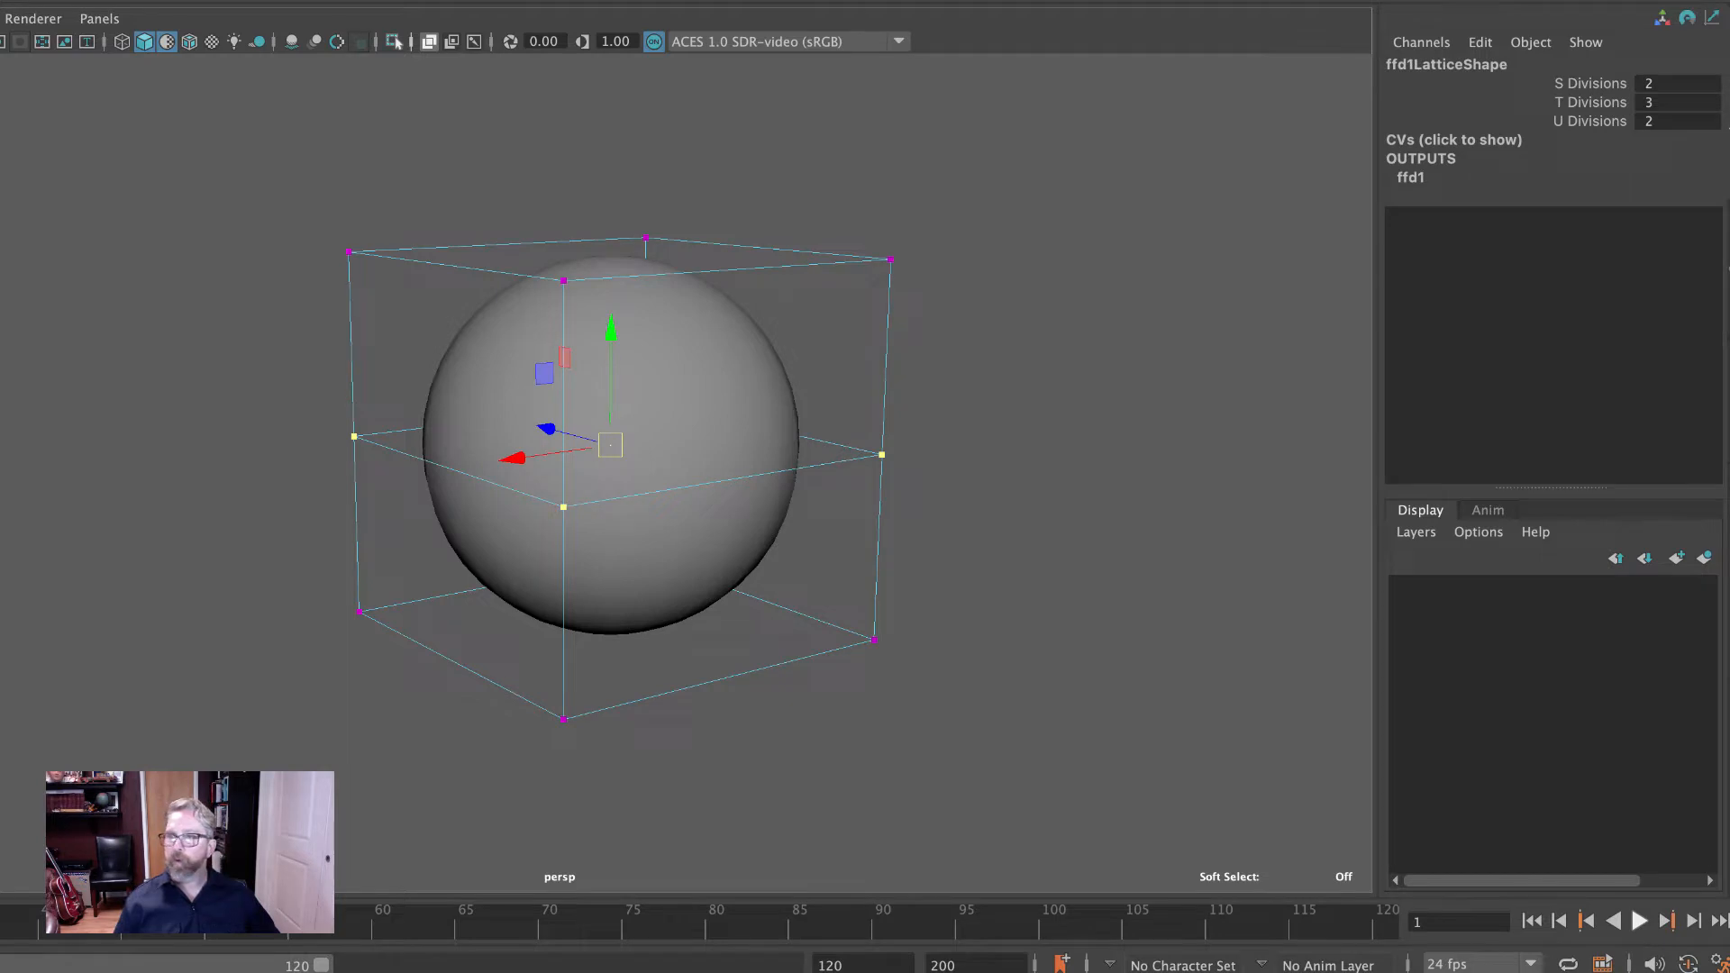
Scale the lattice's selected middle-row points evenly inward to pinch the sphere's middle into an hourglass shape.
key(r)
mouse_move(614, 440)
mouse_down()
mouse_move(633, 447)
mouse_move(613, 446)
mouse_up()
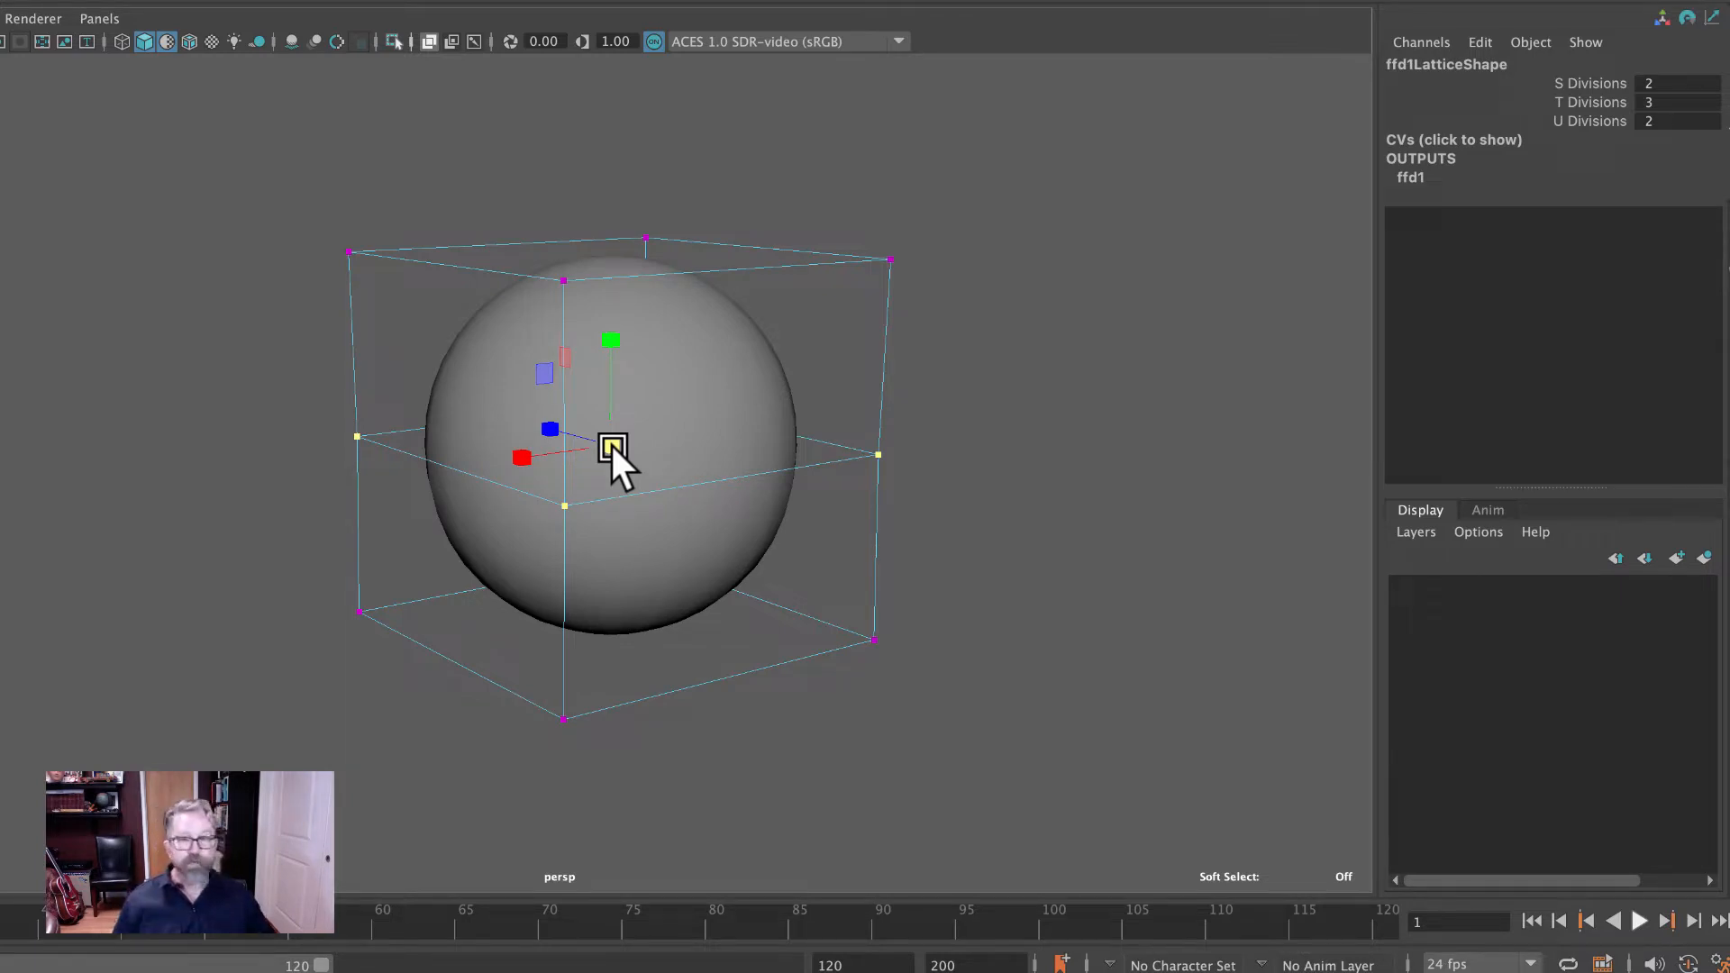
mouse_move(605, 446)
mouse_down()
mouse_move(494, 422)
mouse_move(678, 465)
mouse_move(595, 436)
mouse_up()
middle_drag(510, 414, 443, 407)
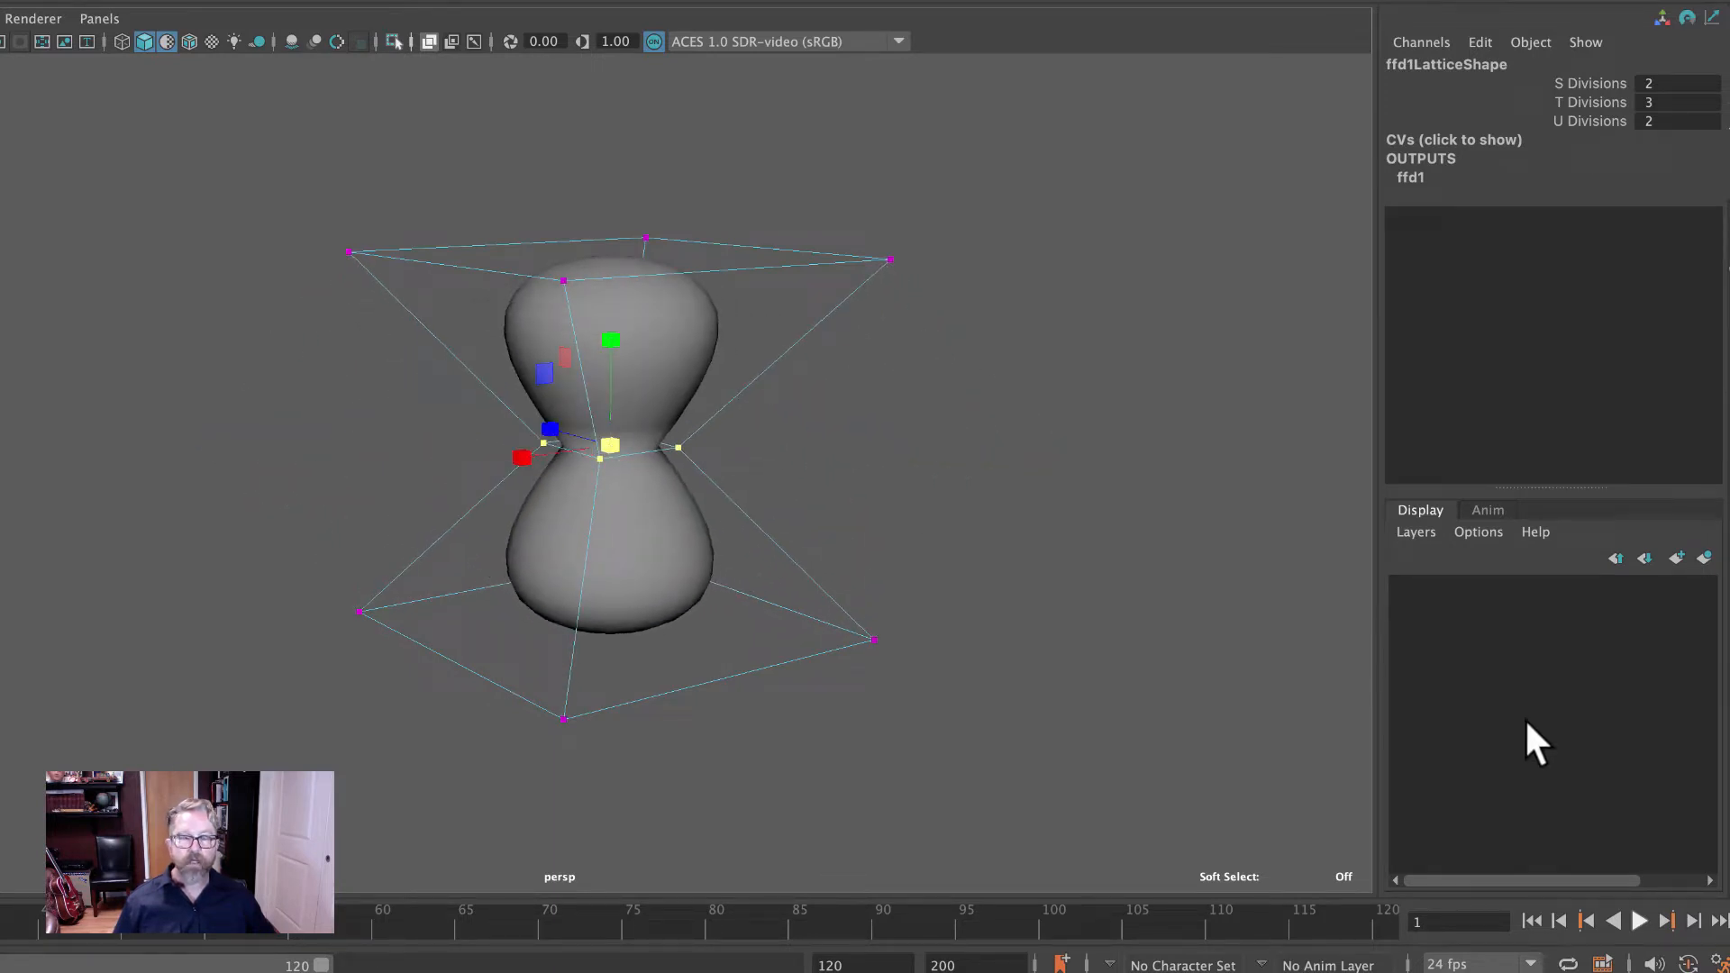
Switch the lattice to object mode, try deleting it, and undo the deletion.
right_drag(788, 268, 903, 227)
key(Delete)
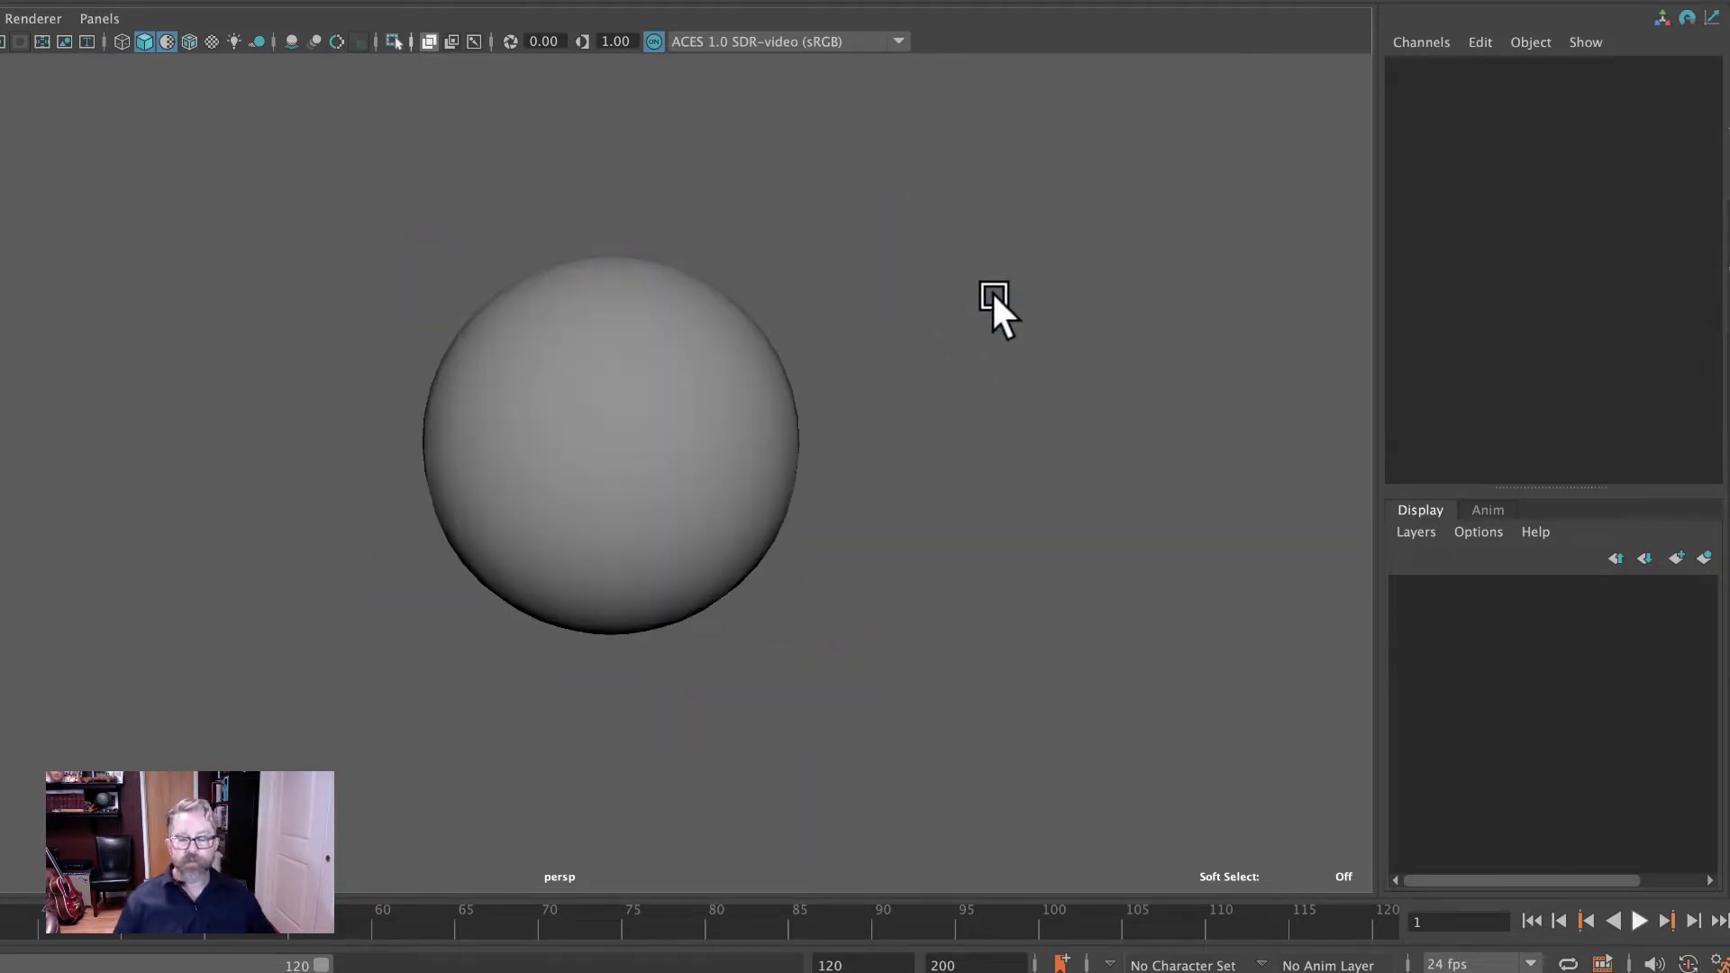
key(ctrl+z)
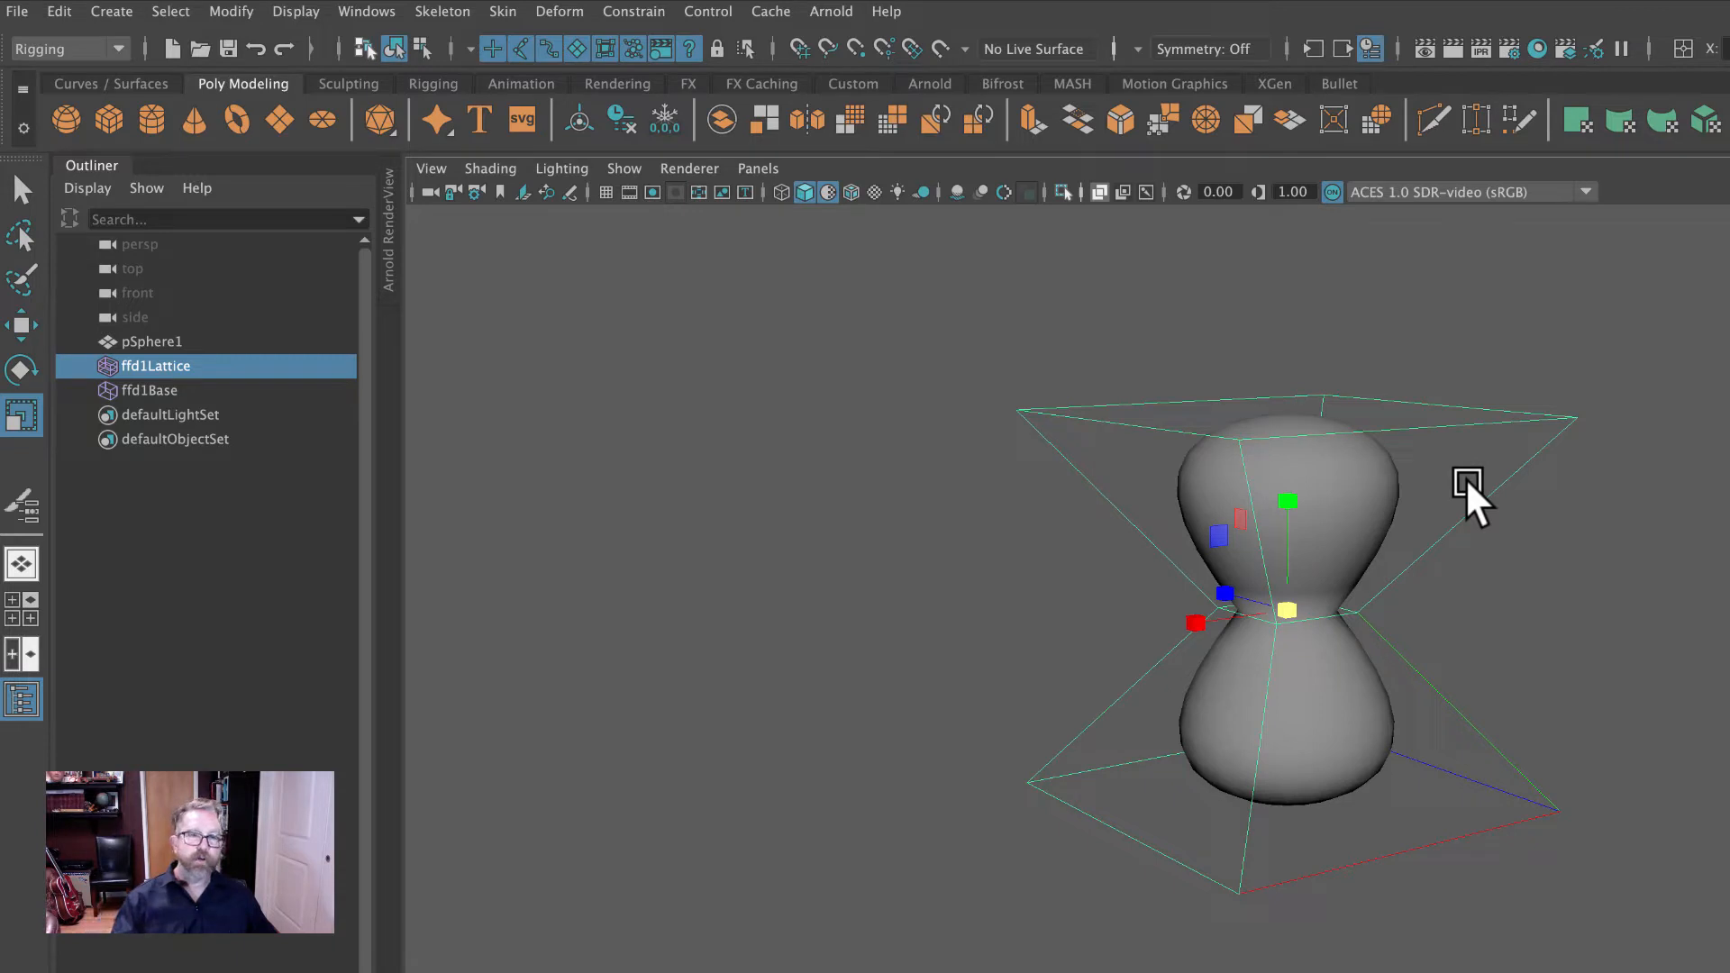
Delete the construction history of the hourglass-shaped sphere to bake in the lattice deformation, and clear the selection.
click(1359, 484)
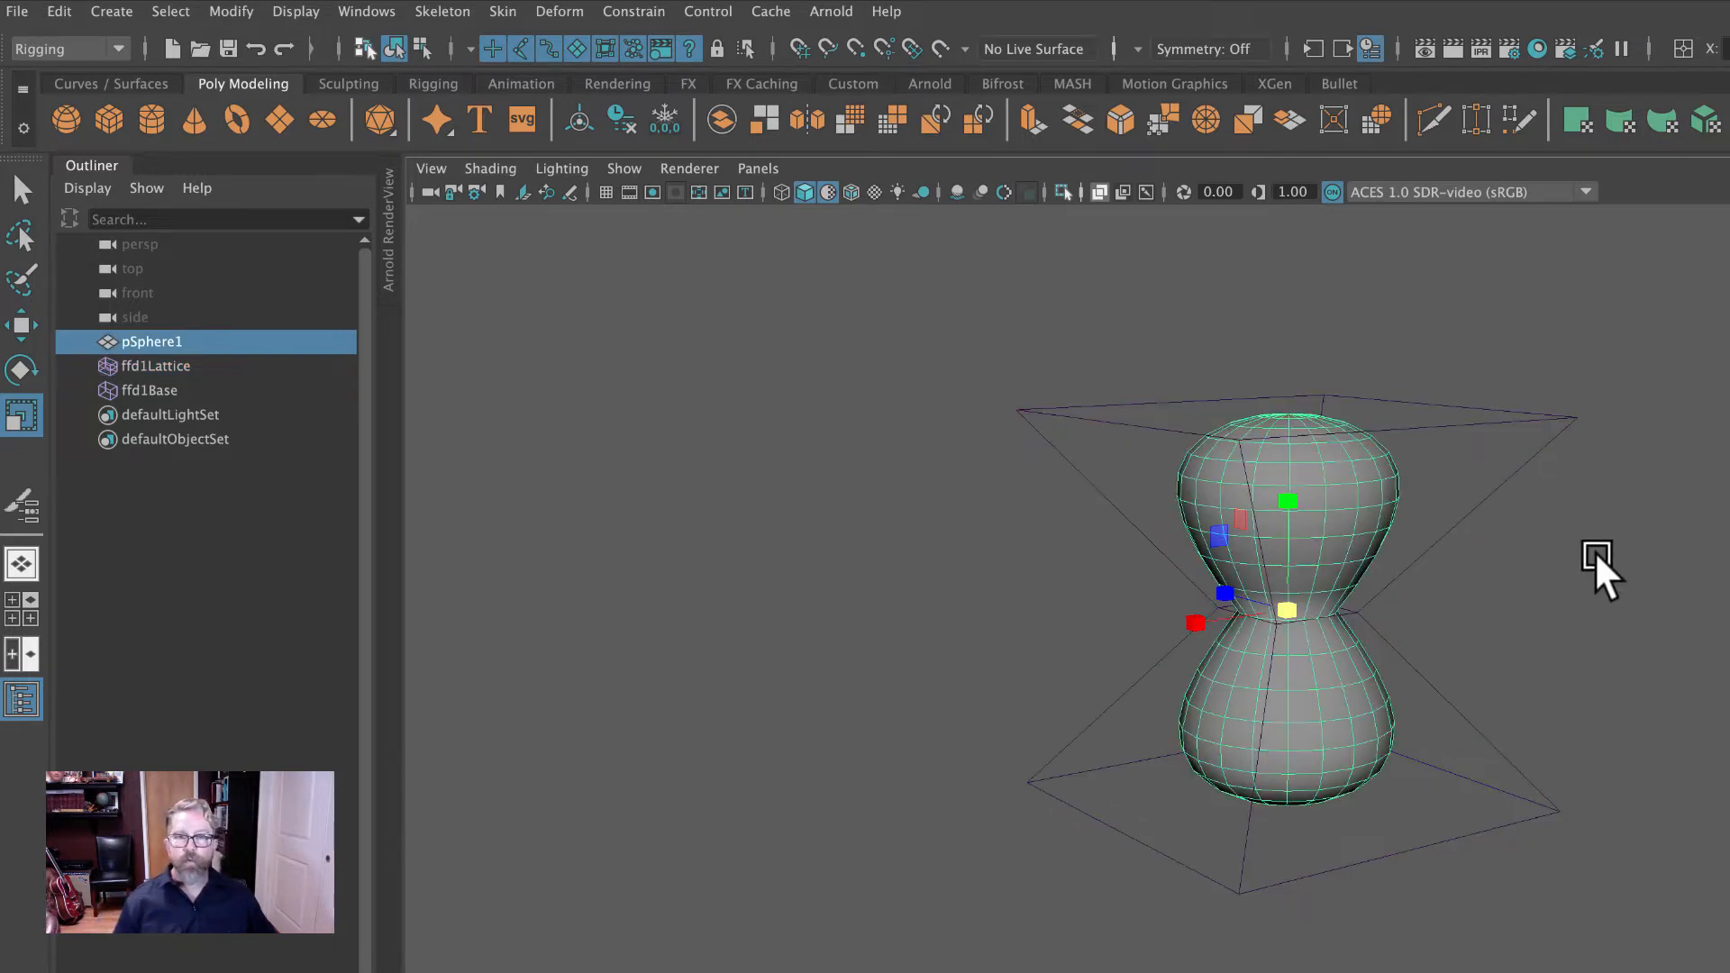
click(59, 11)
mouse_move(211, 298)
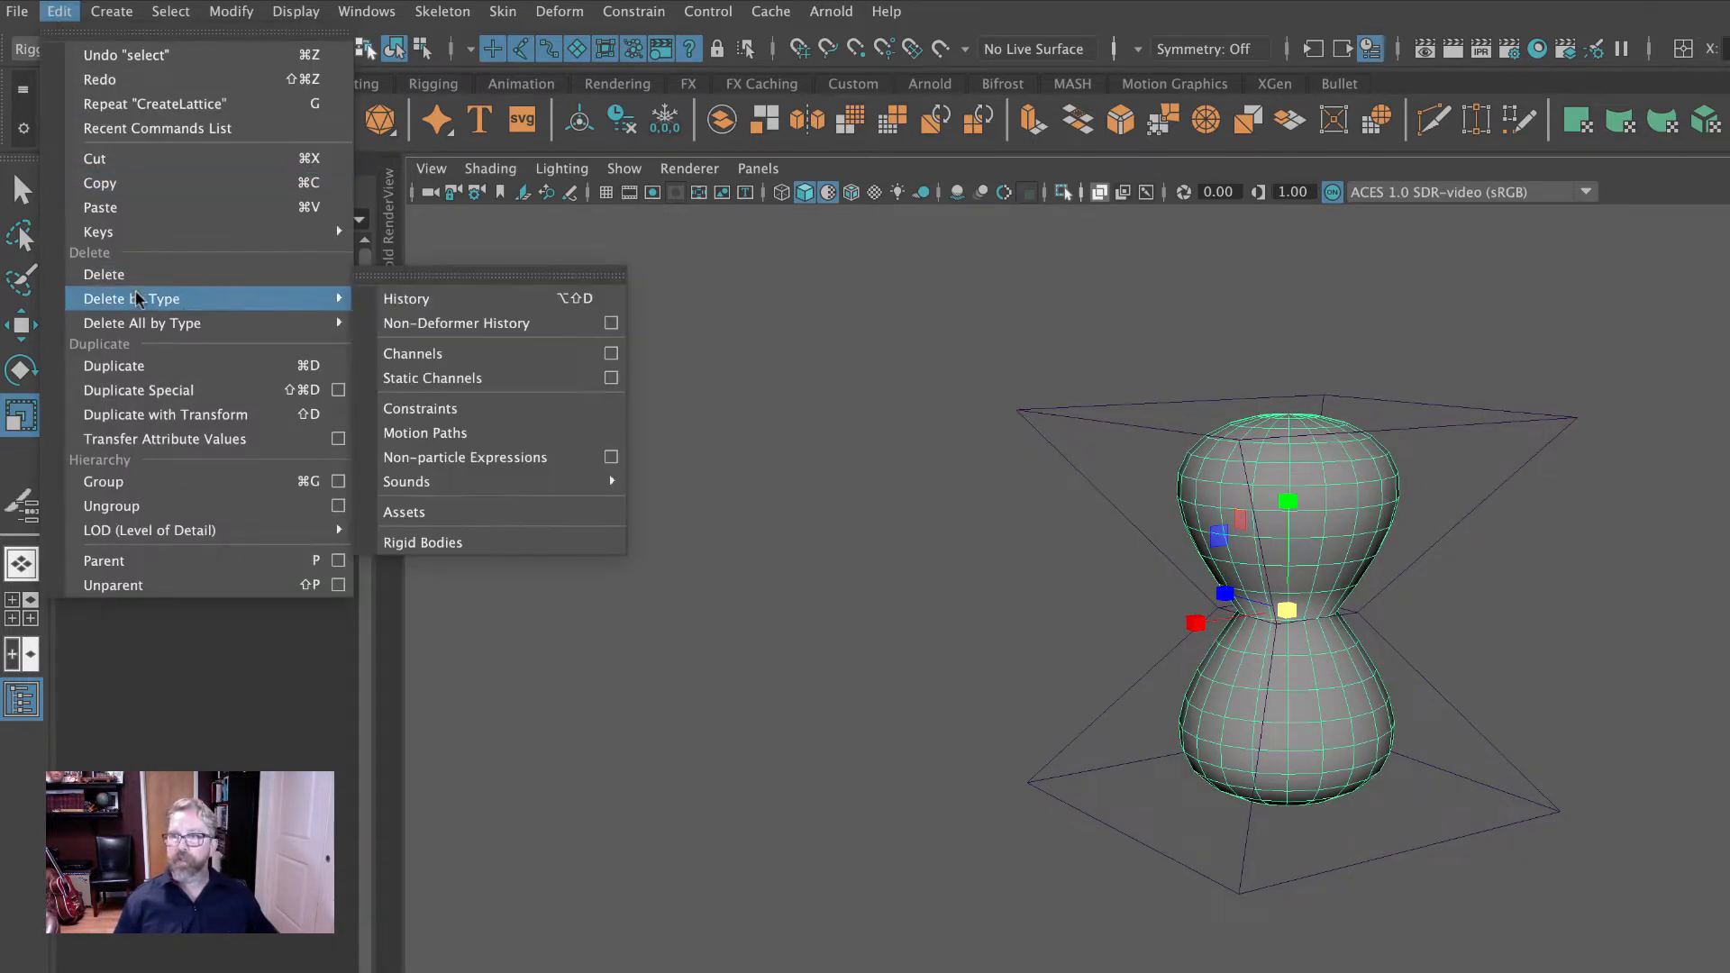
click(403, 304)
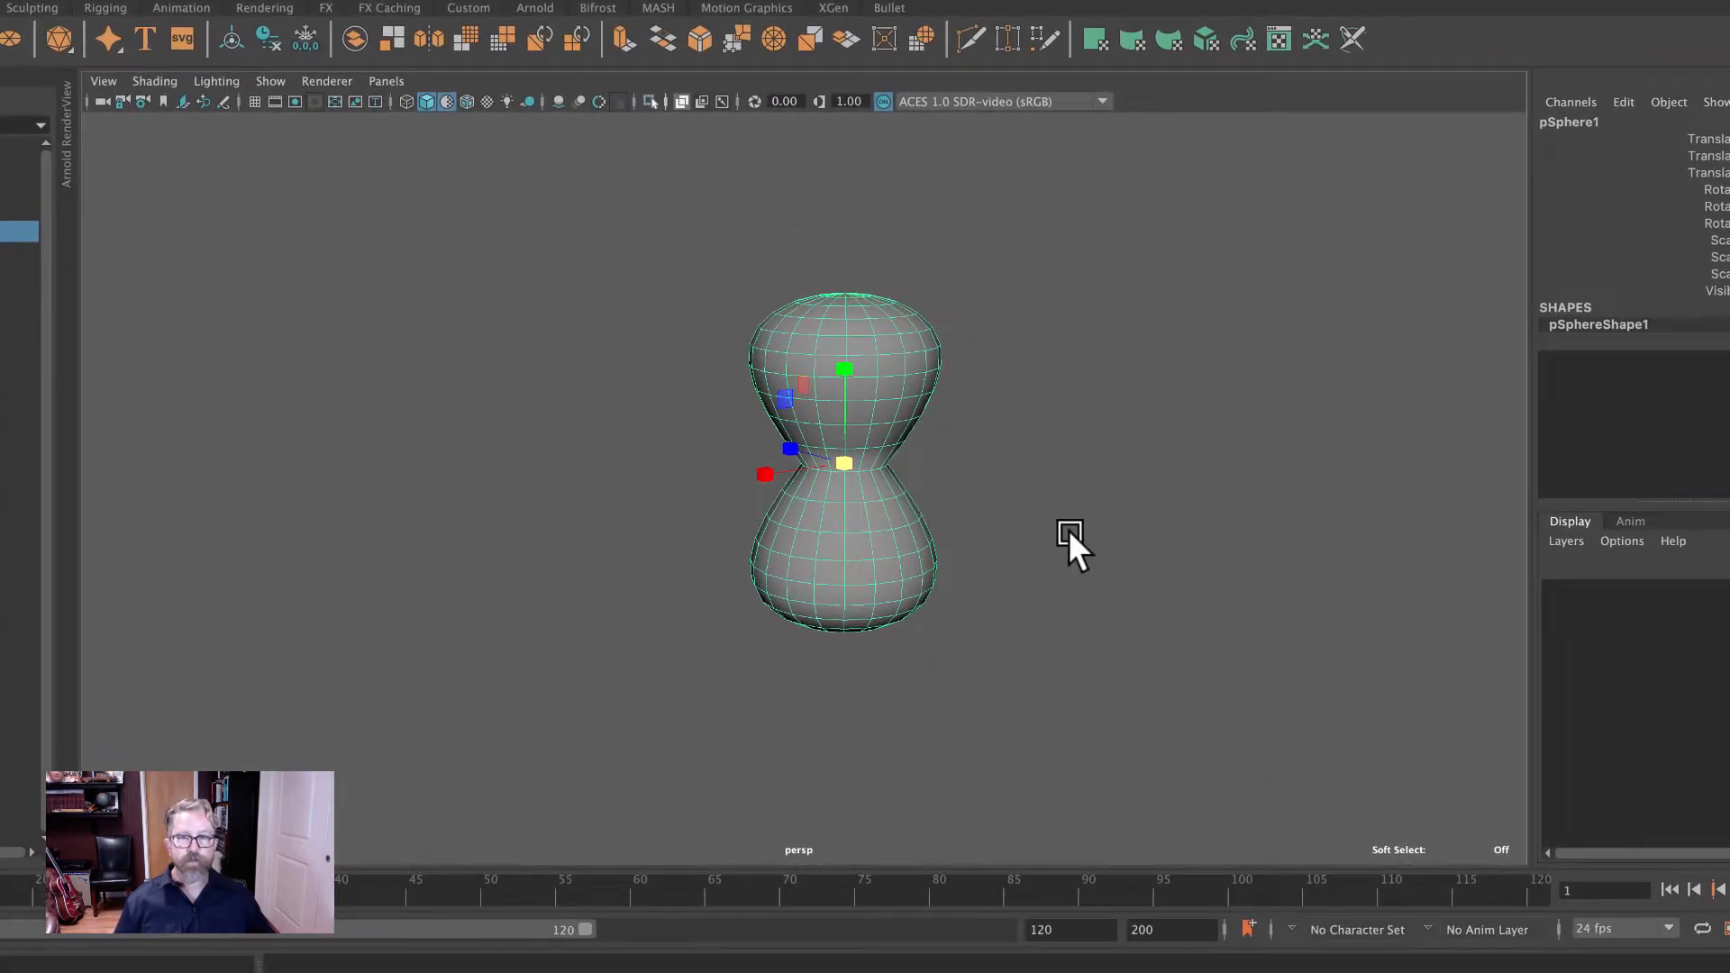
click(1070, 531)
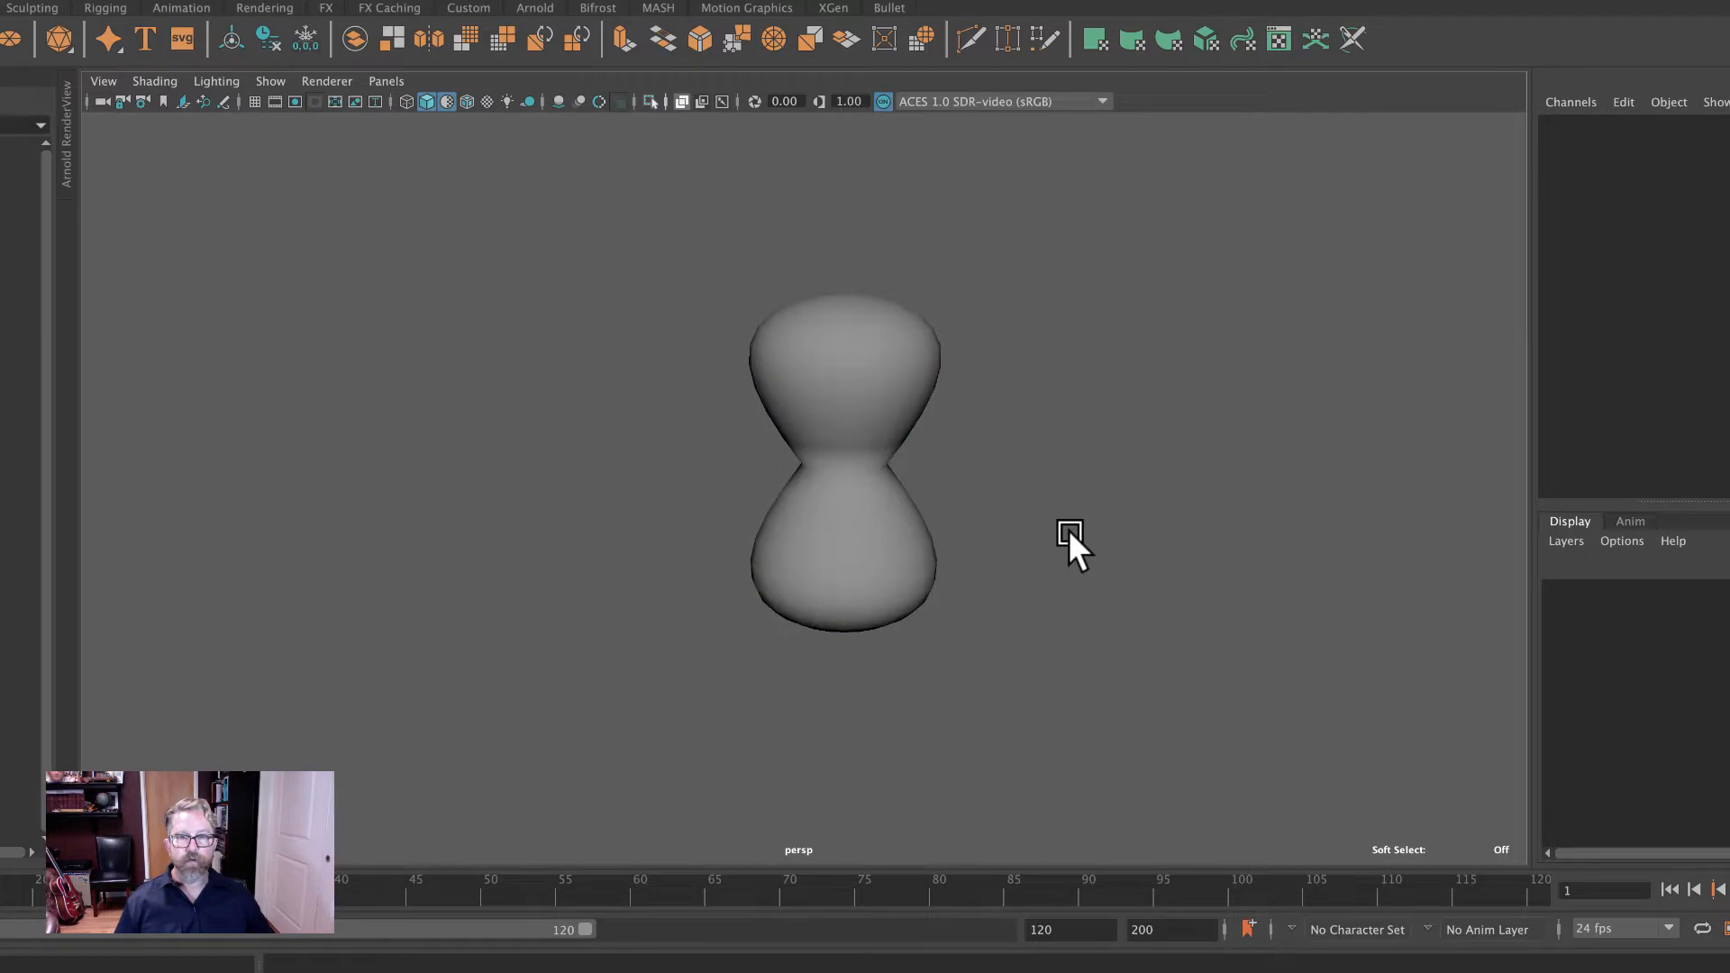
Replace the hourglass mesh with a new polygon sphere and scale it up uniformly to about five times its size.
click(916, 379)
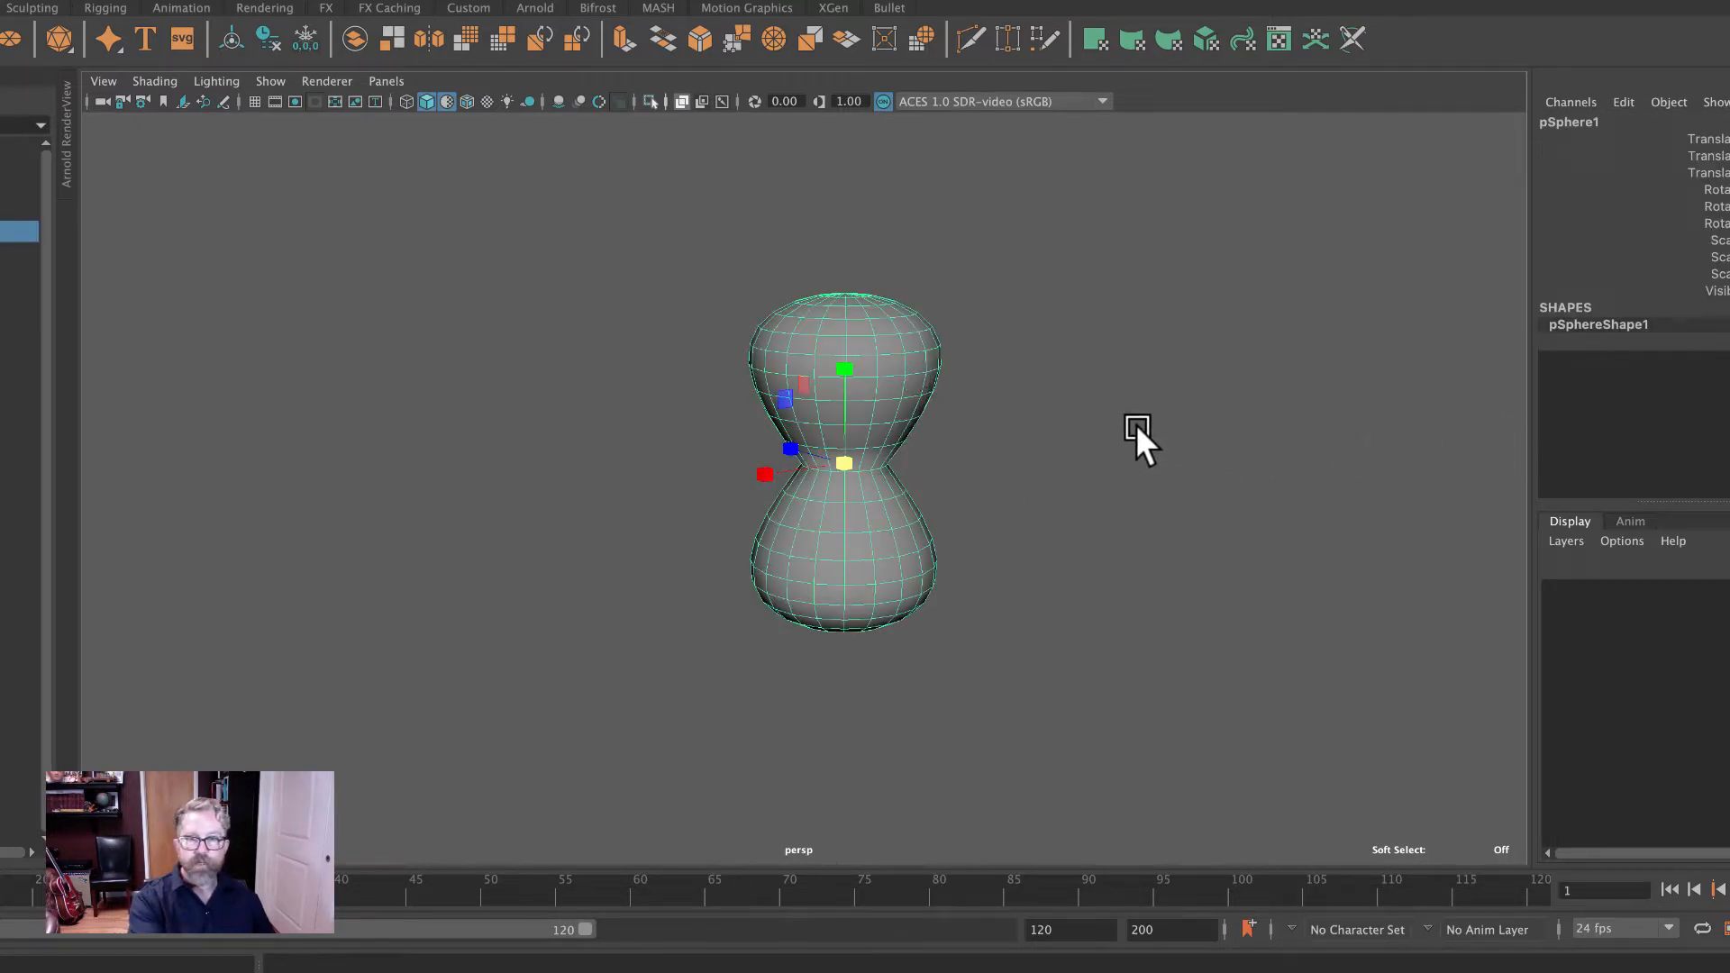
key(Delete)
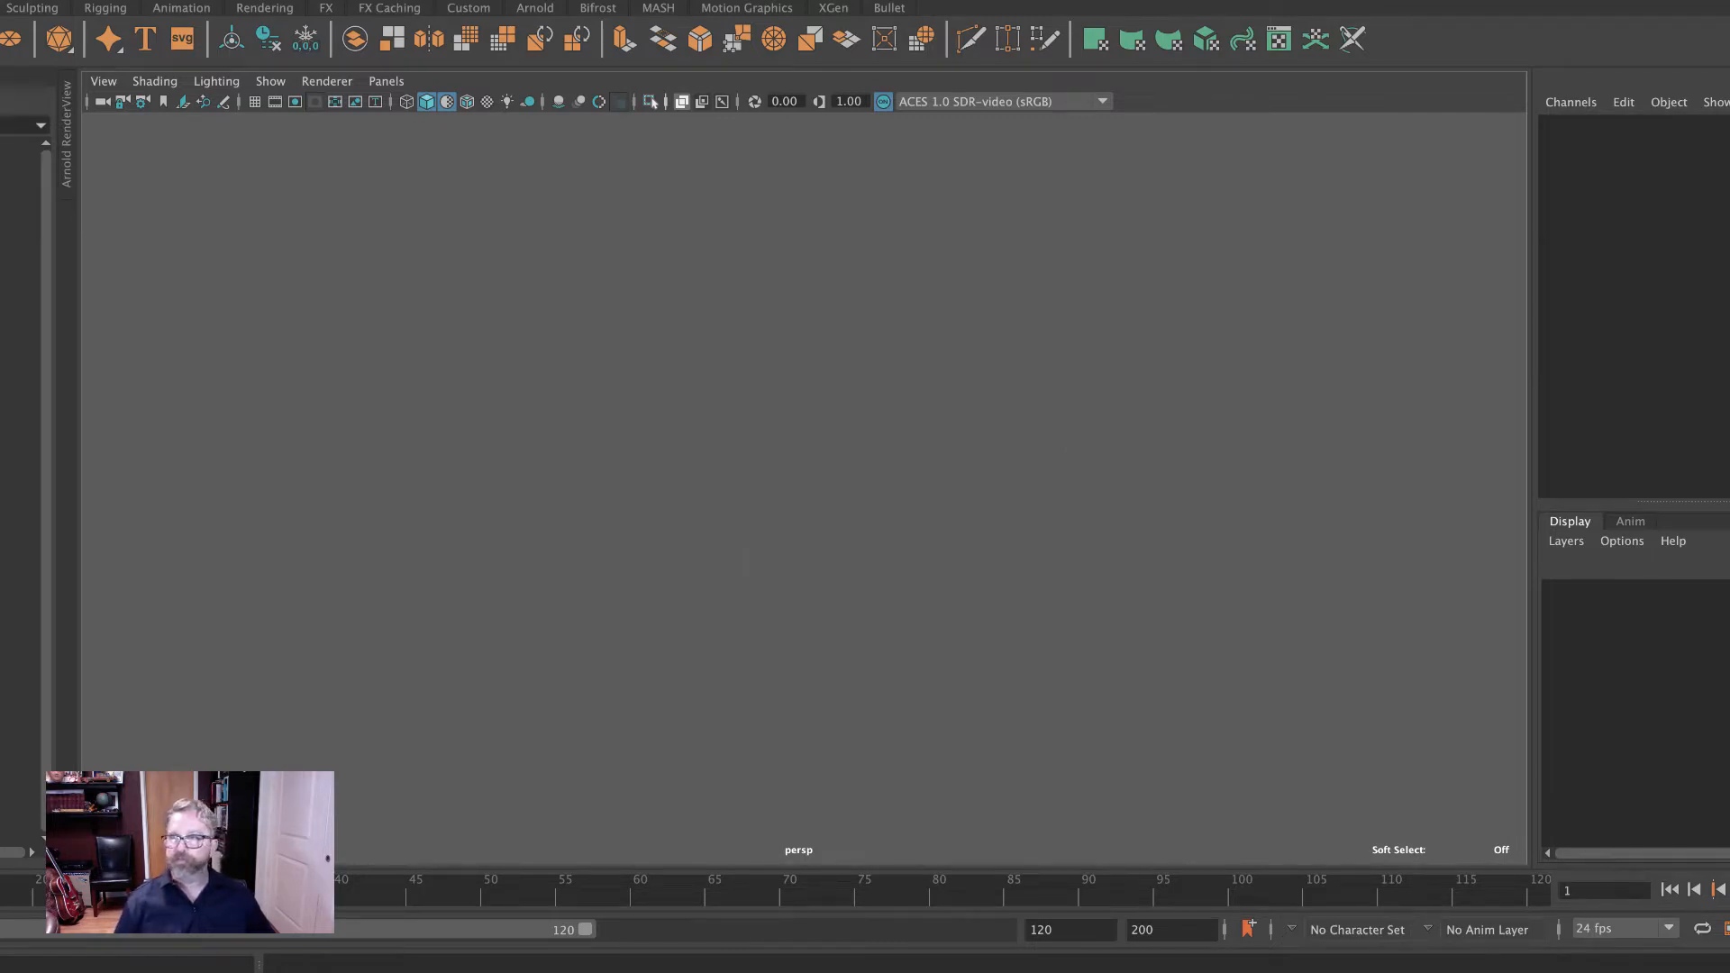
key(g)
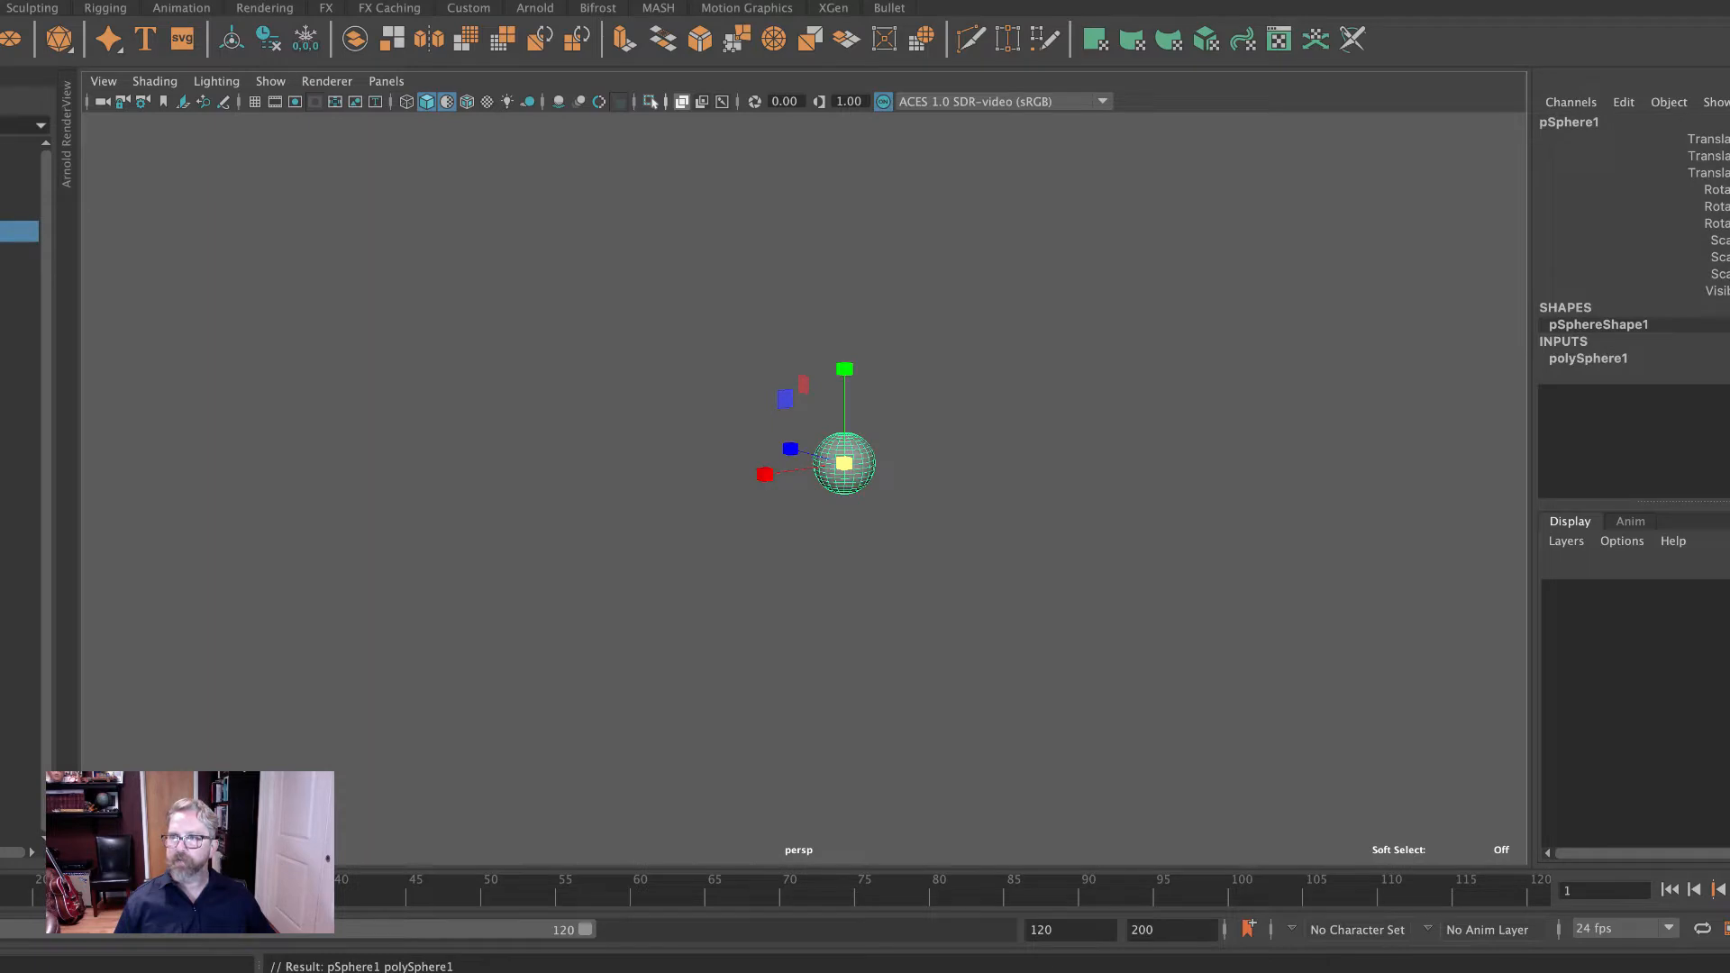
drag(847, 462, 1062, 536)
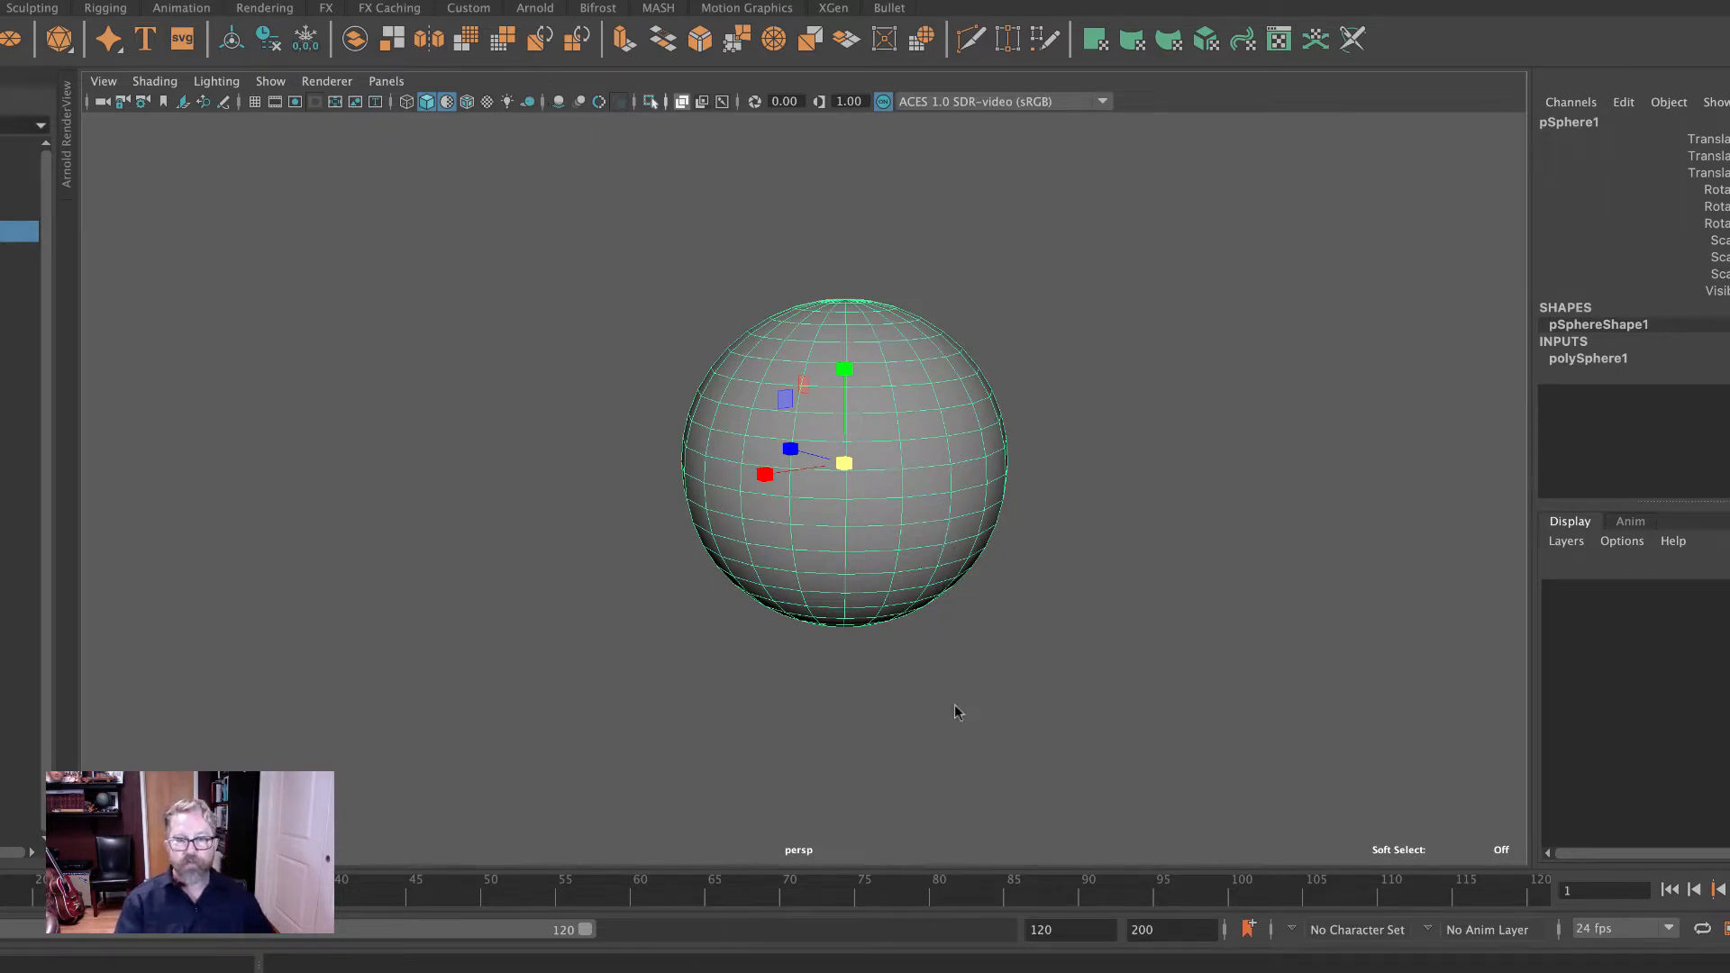
Select the vertices of the sphere's upper portion in vertex mode from the front view, then return to the perspective view.
key(space)
key(space)
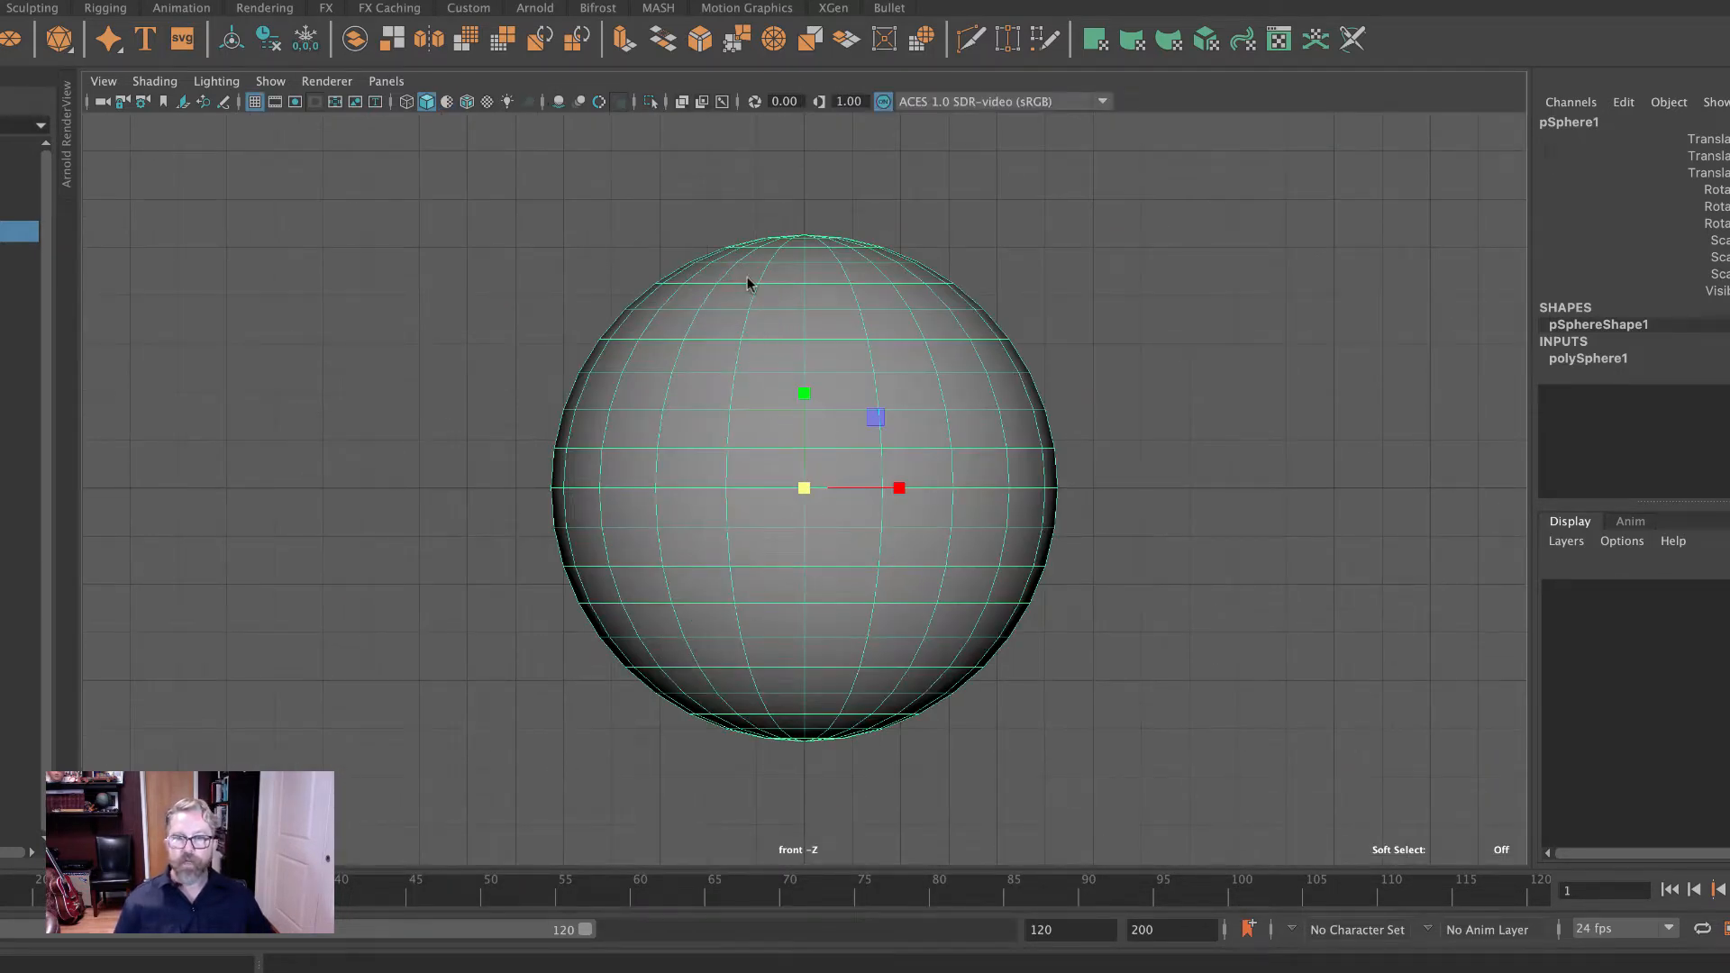
right_drag(747, 284, 665, 270)
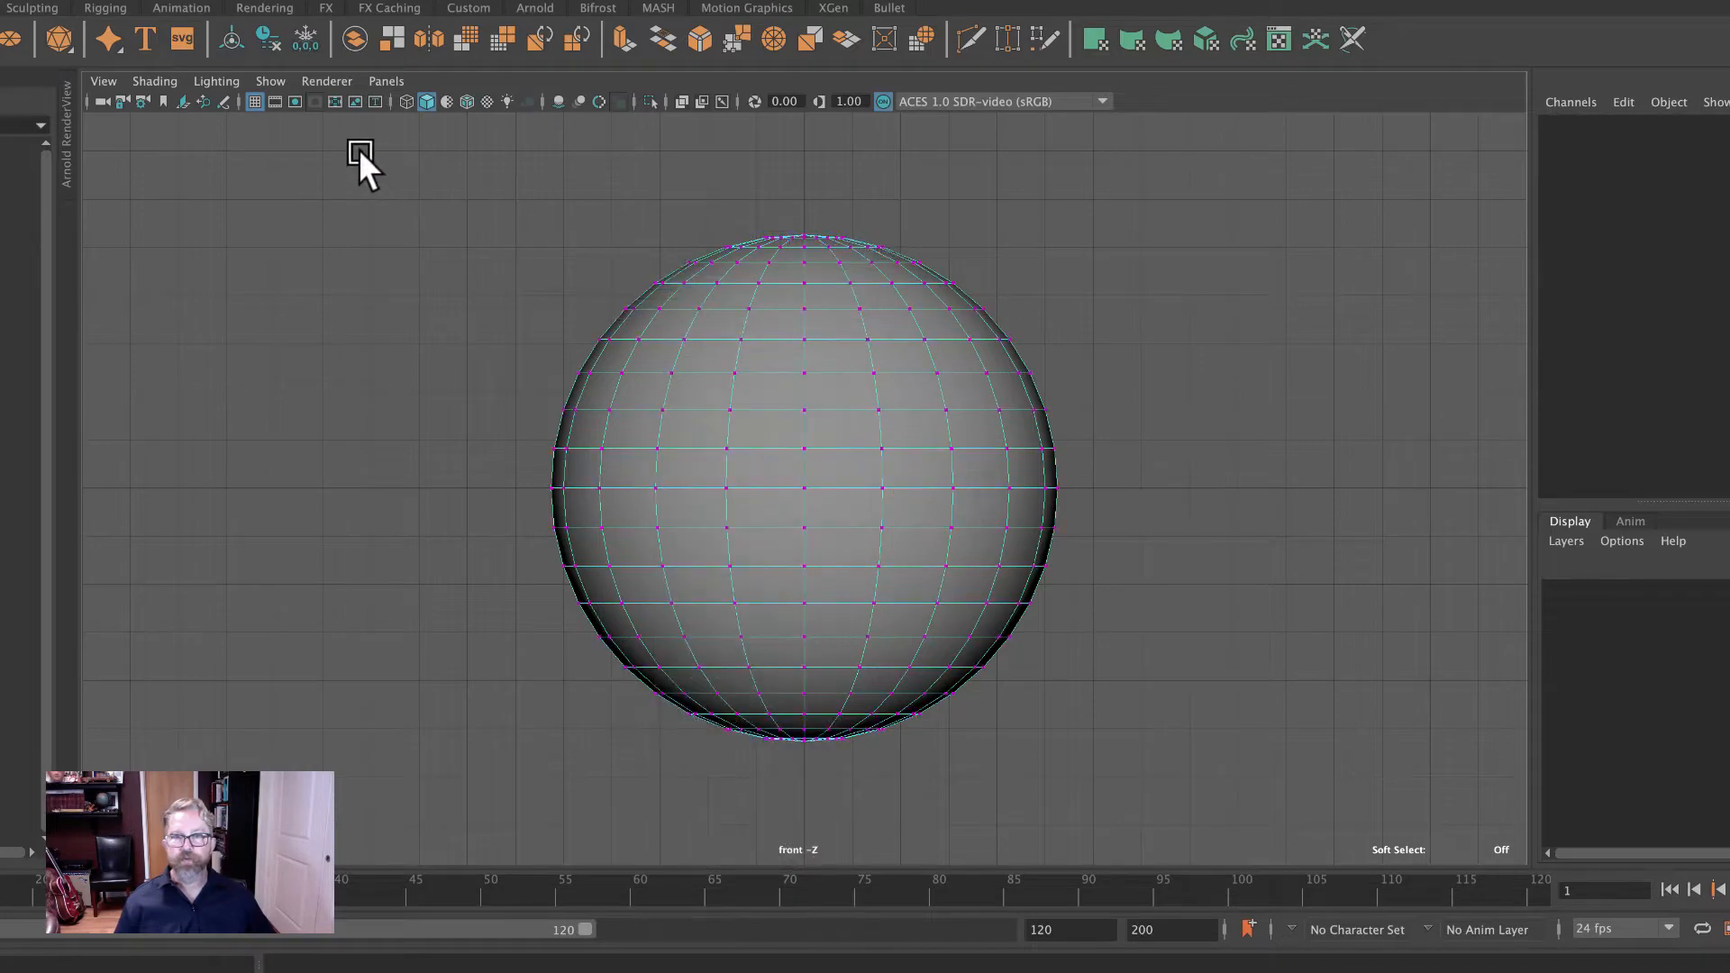
drag(359, 149, 1175, 390)
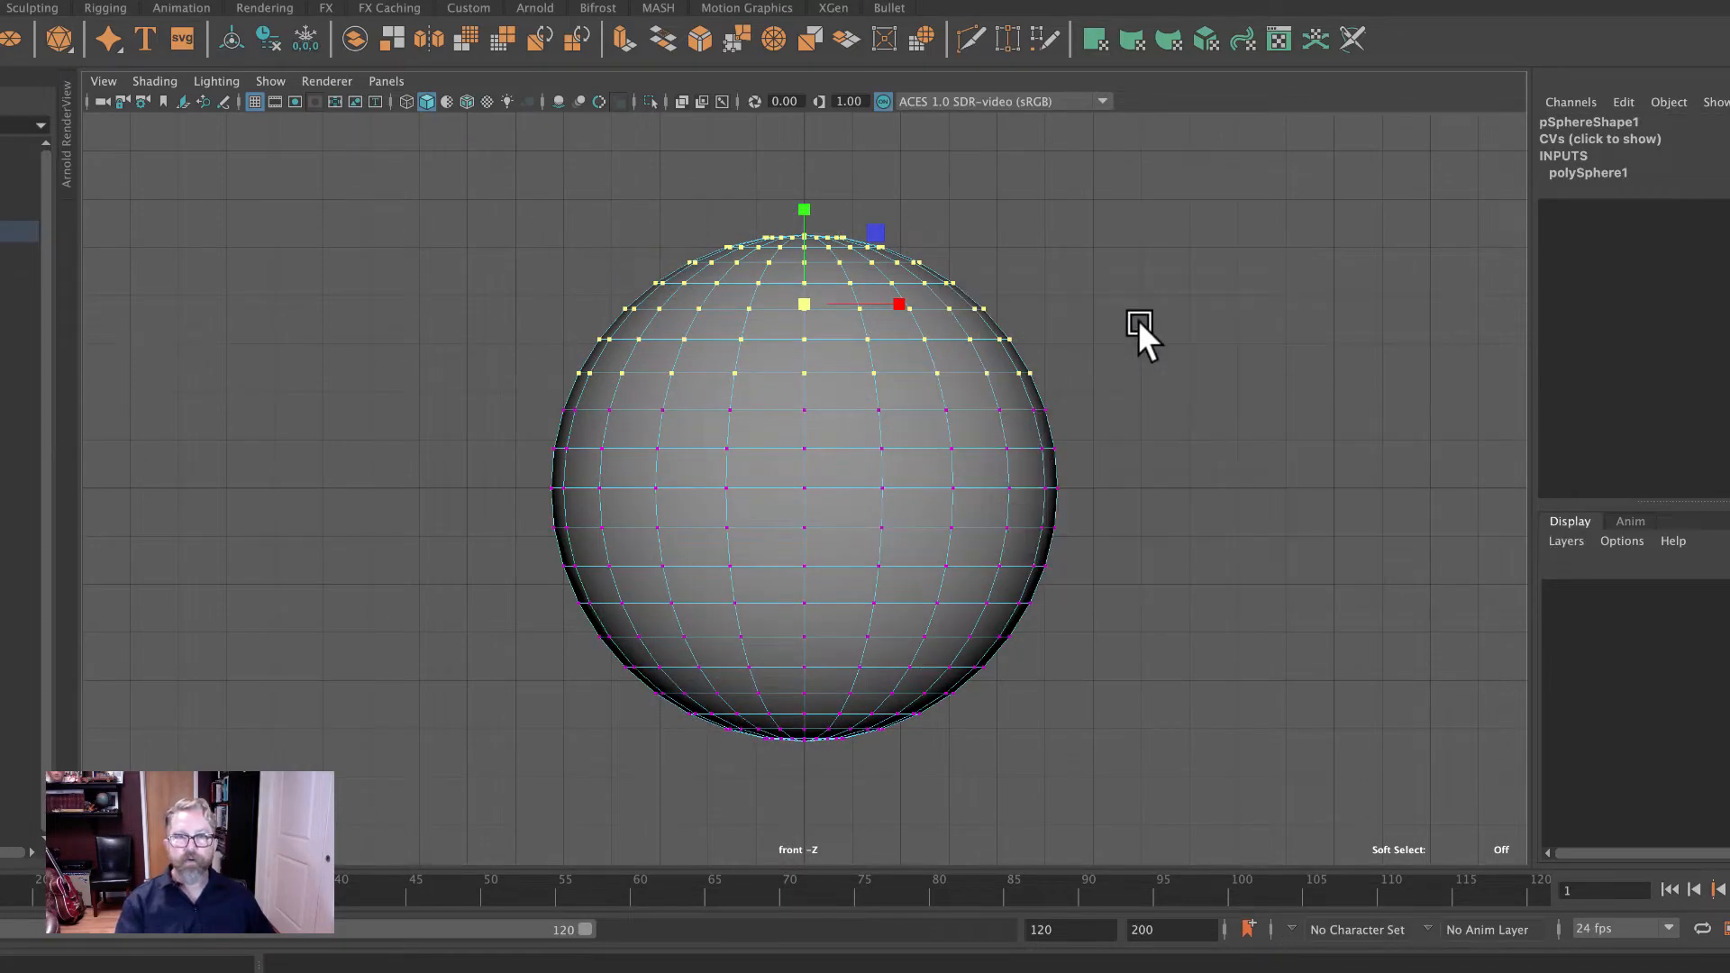
key(space)
key(space)
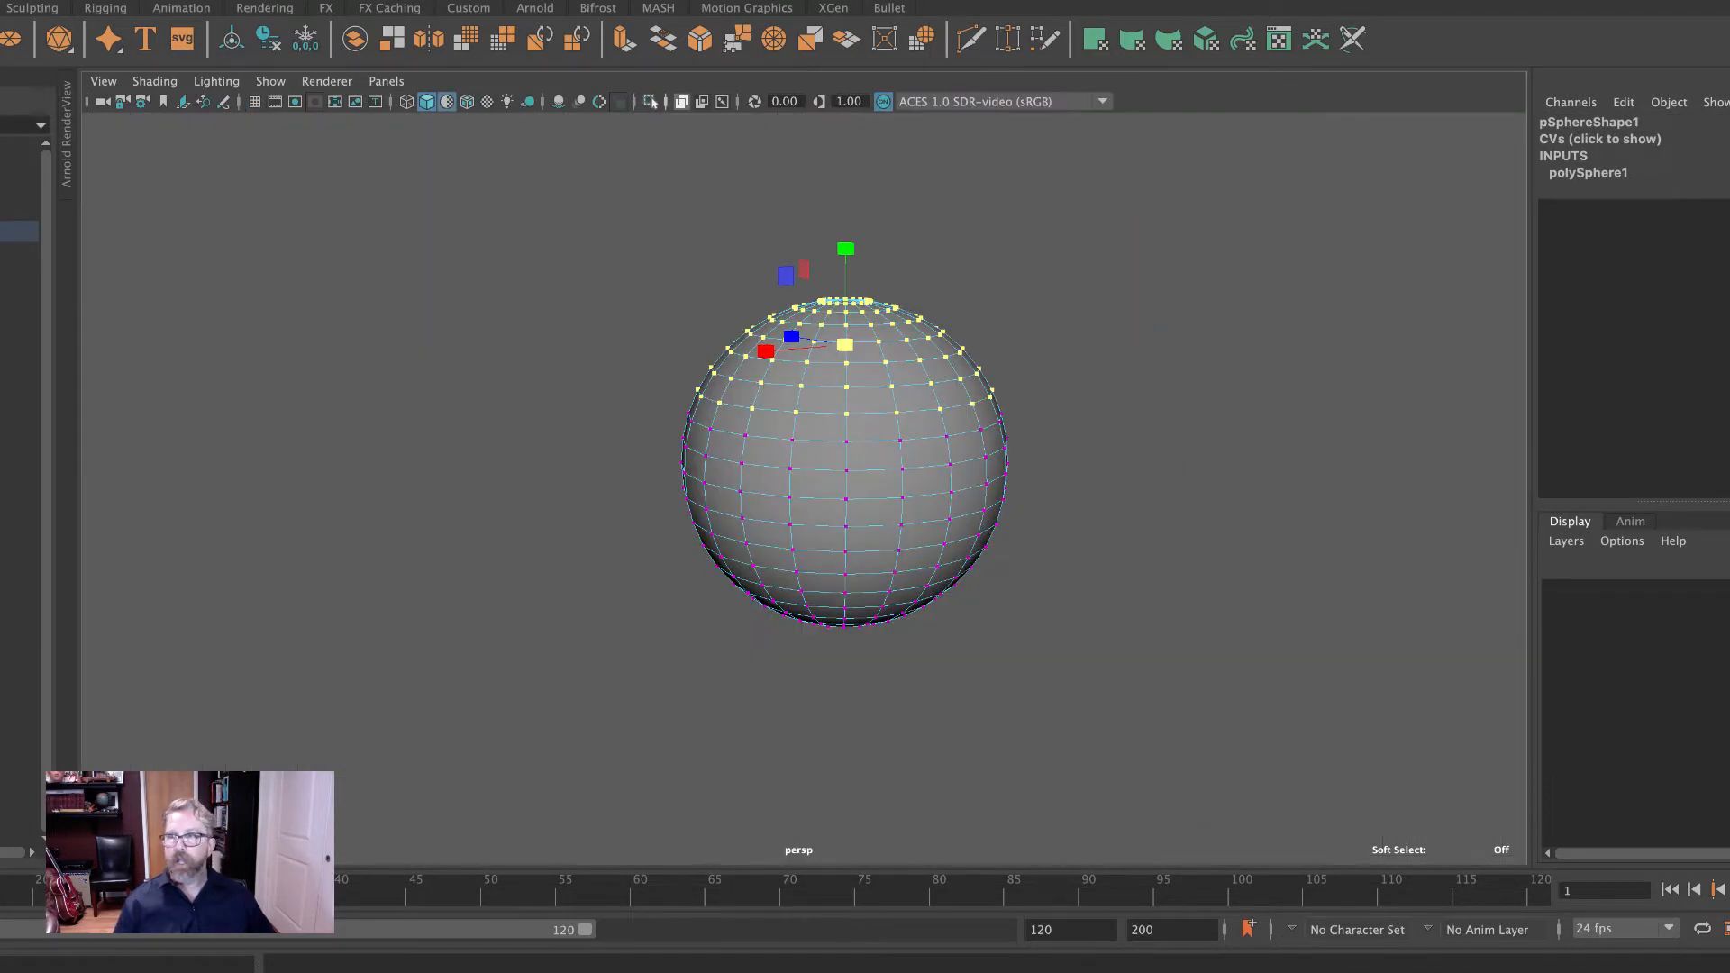
Try moving the selected upper vertices straight up without soft selection, and undo the move.
drag(839, 242, 844, 128)
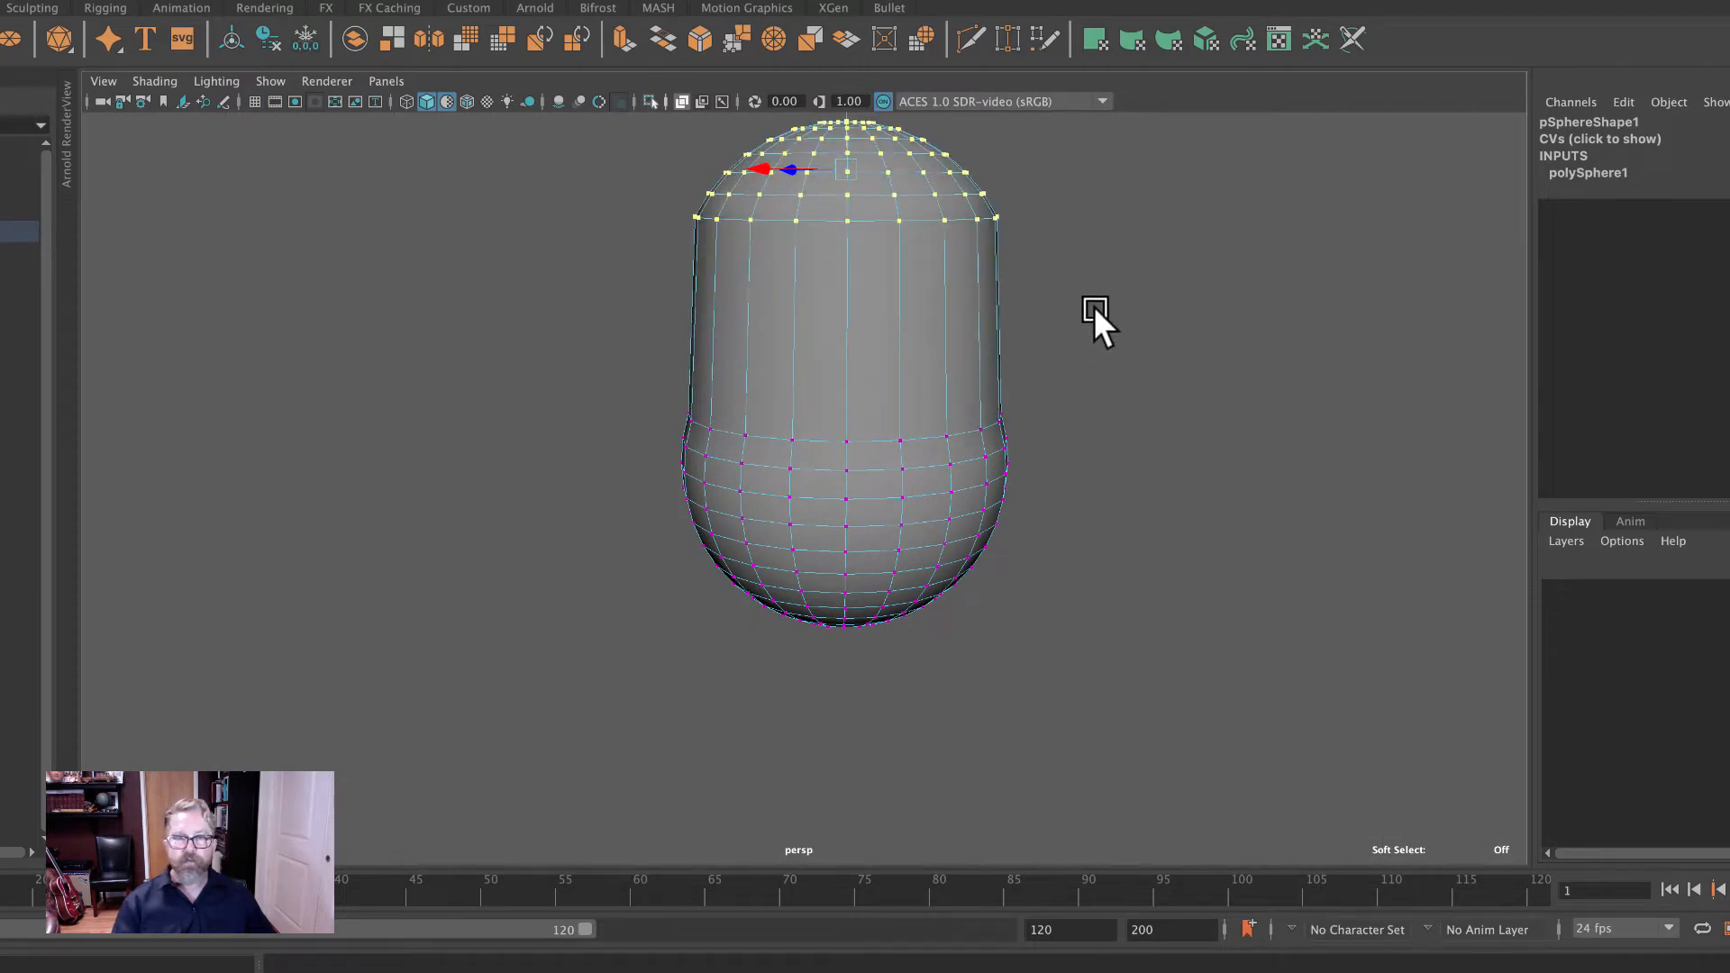
alt+drag(1093, 305, 1009, 454)
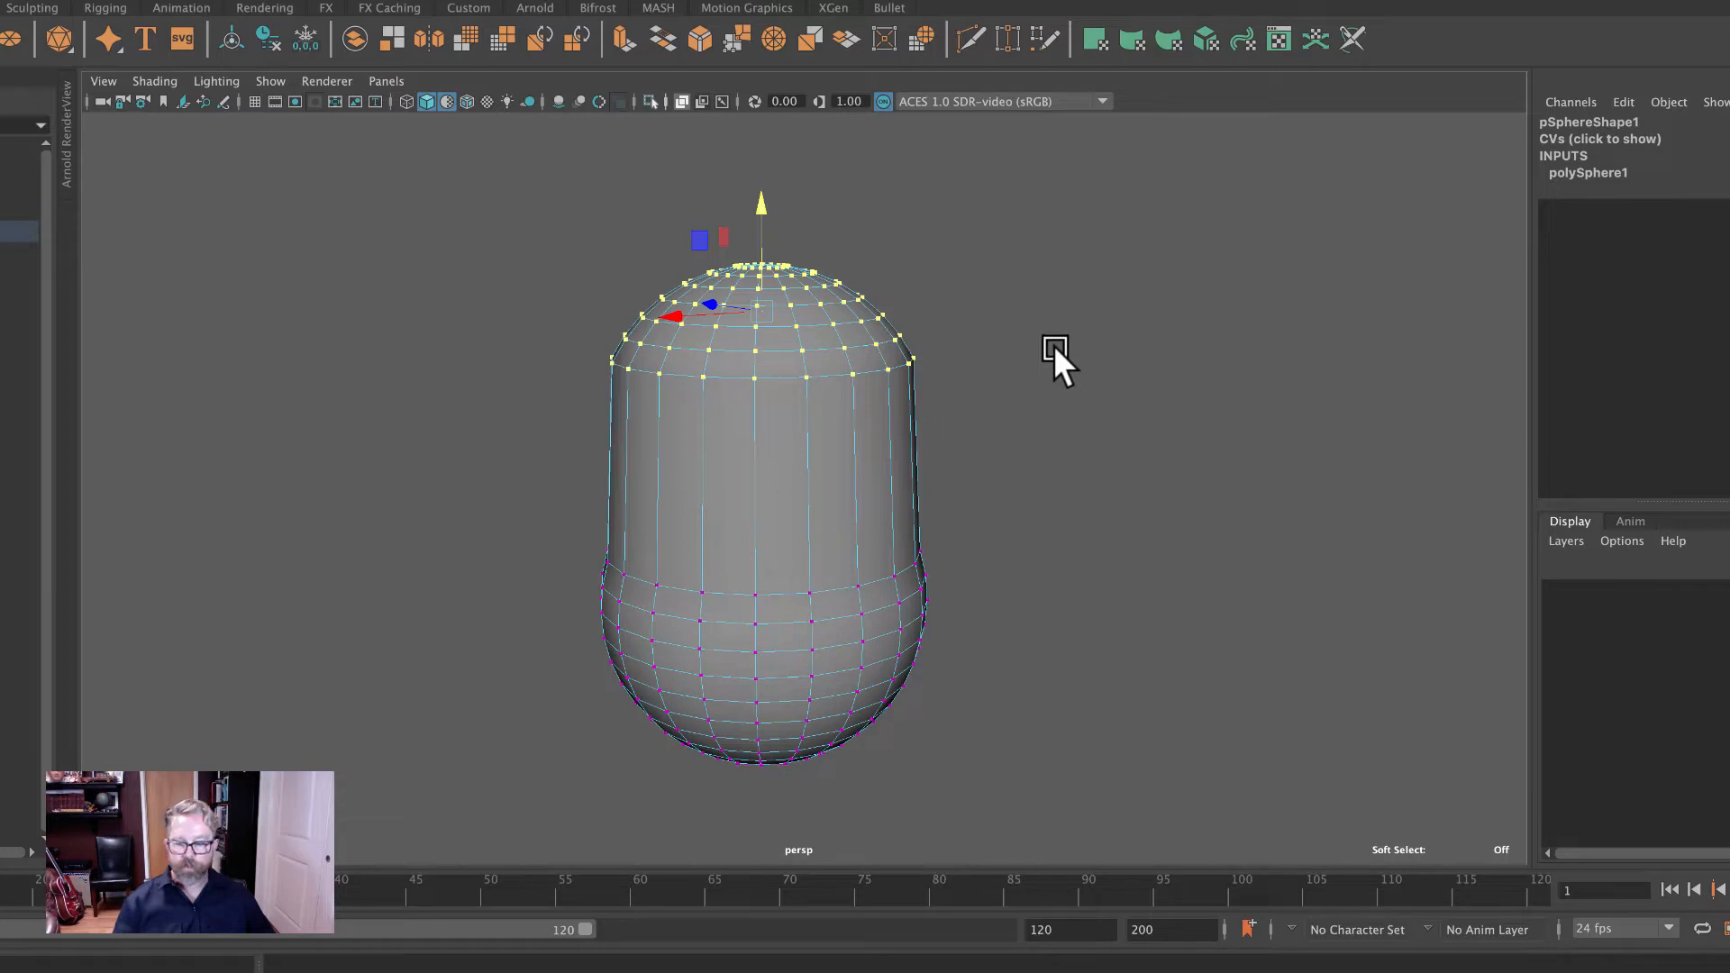
key(ctrl+z)
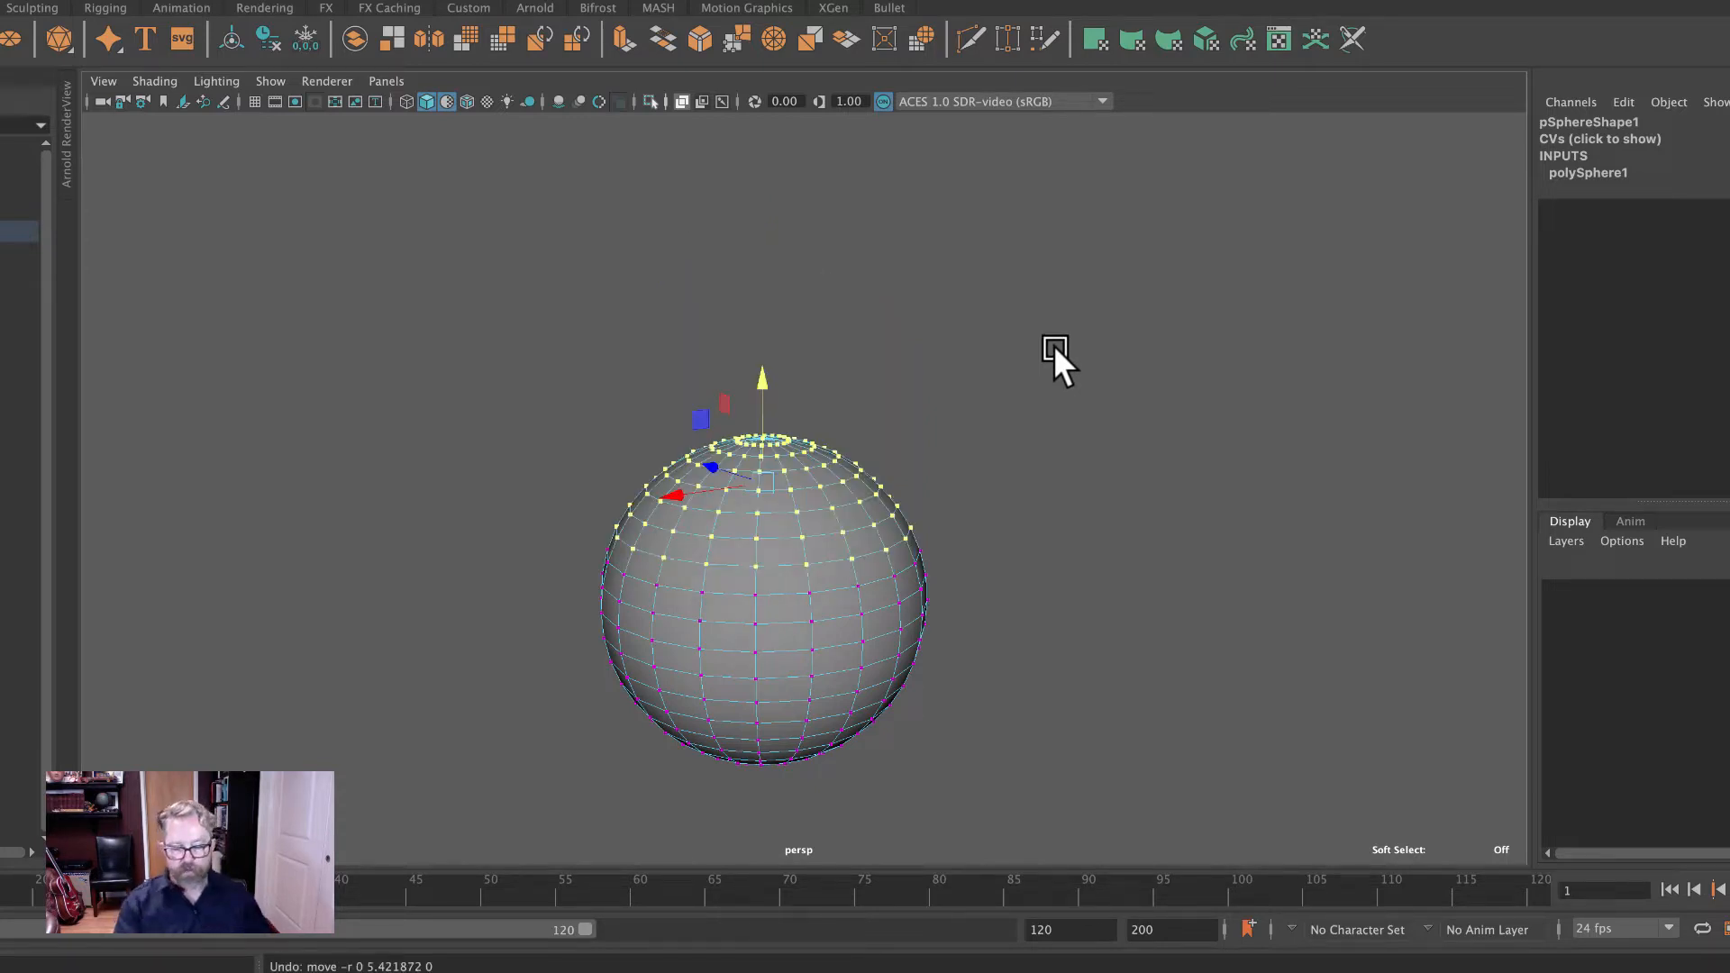
Turn on soft selection, try moving the sphere's upper vertices straight up with falloff, and undo the move.
key(b)
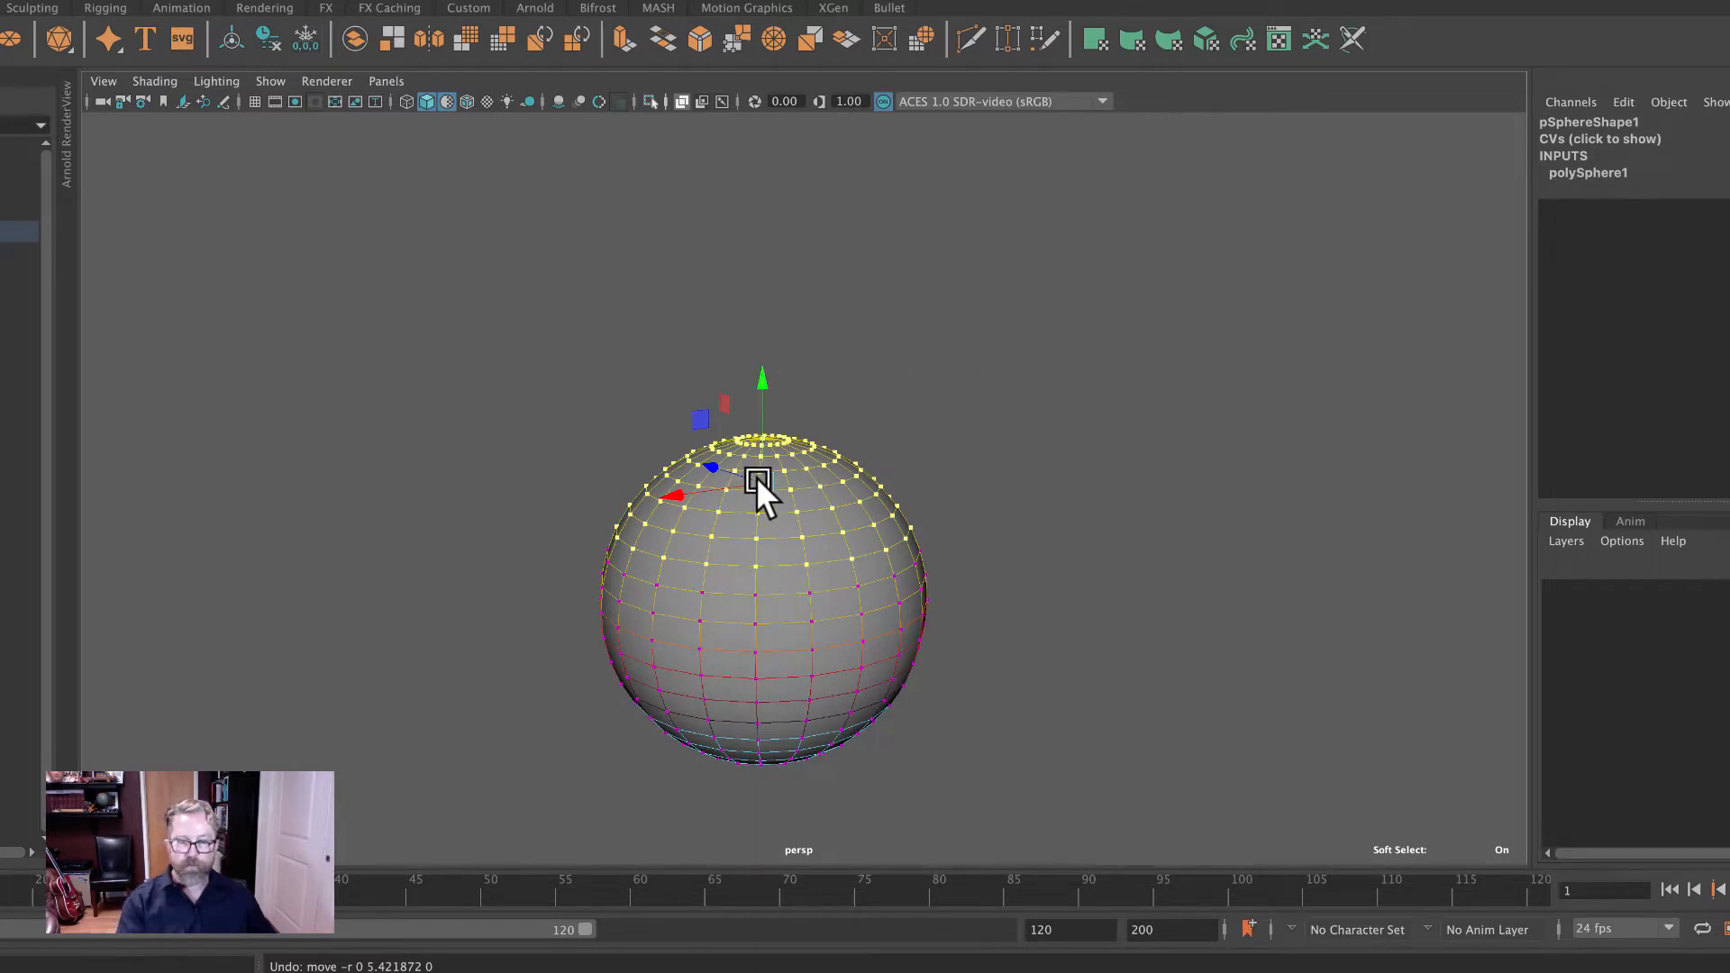
drag(755, 478, 758, 193)
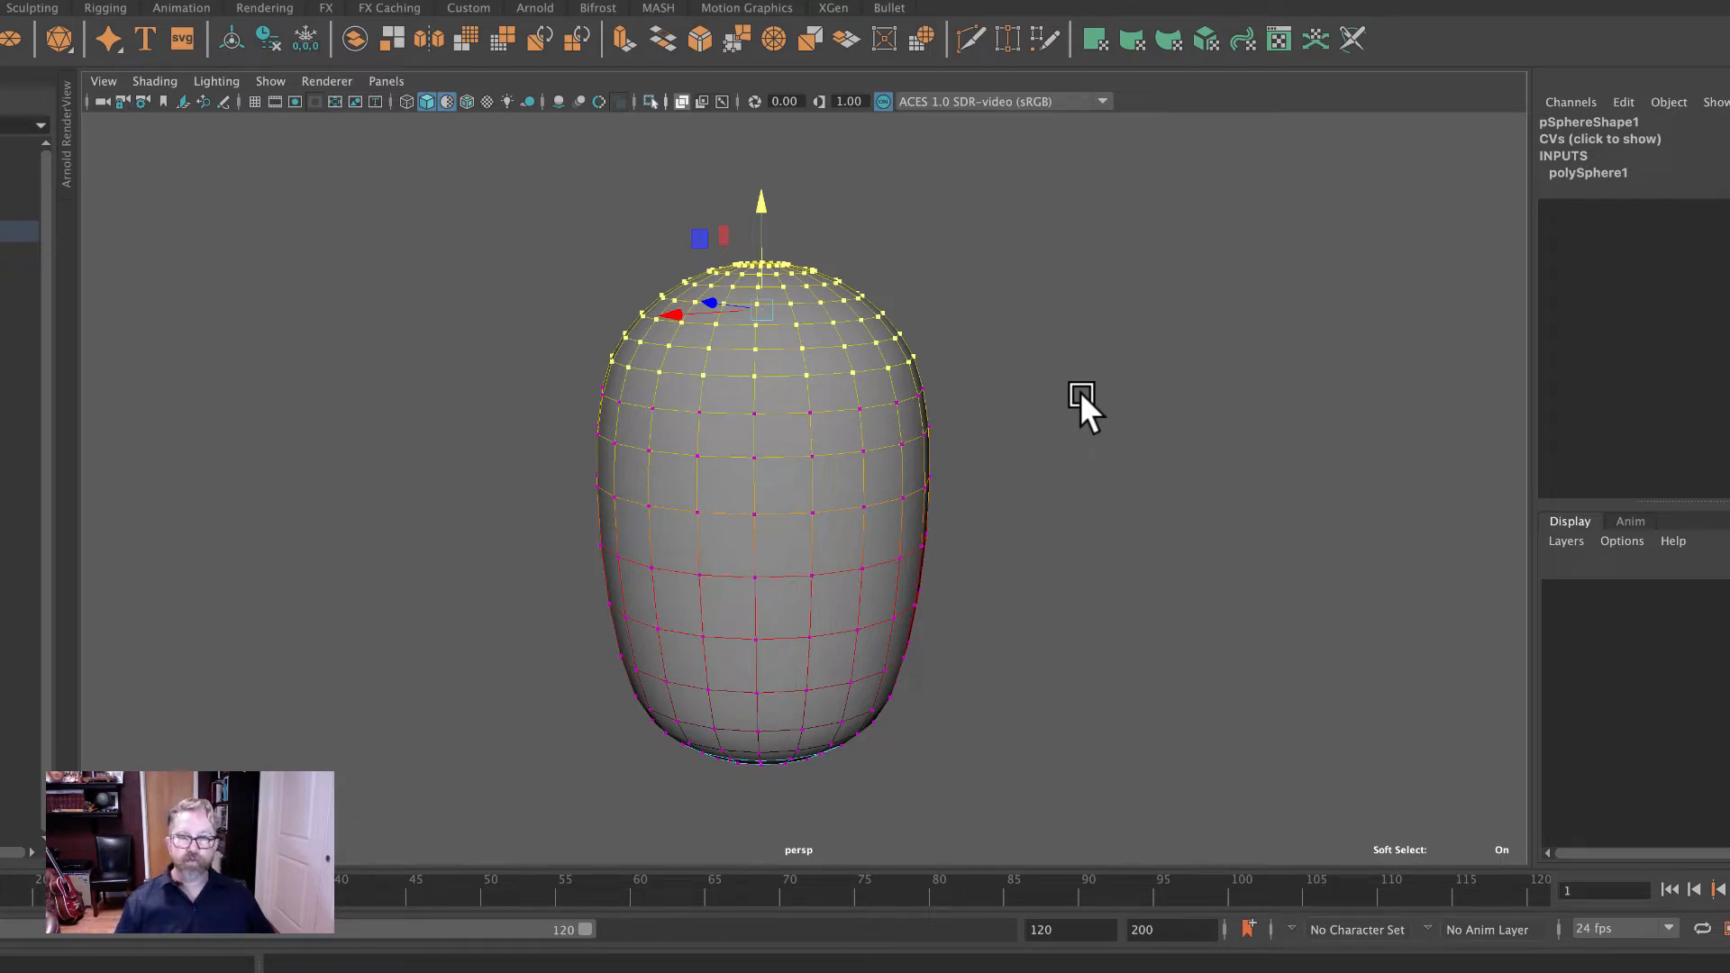
key(ctrl+z)
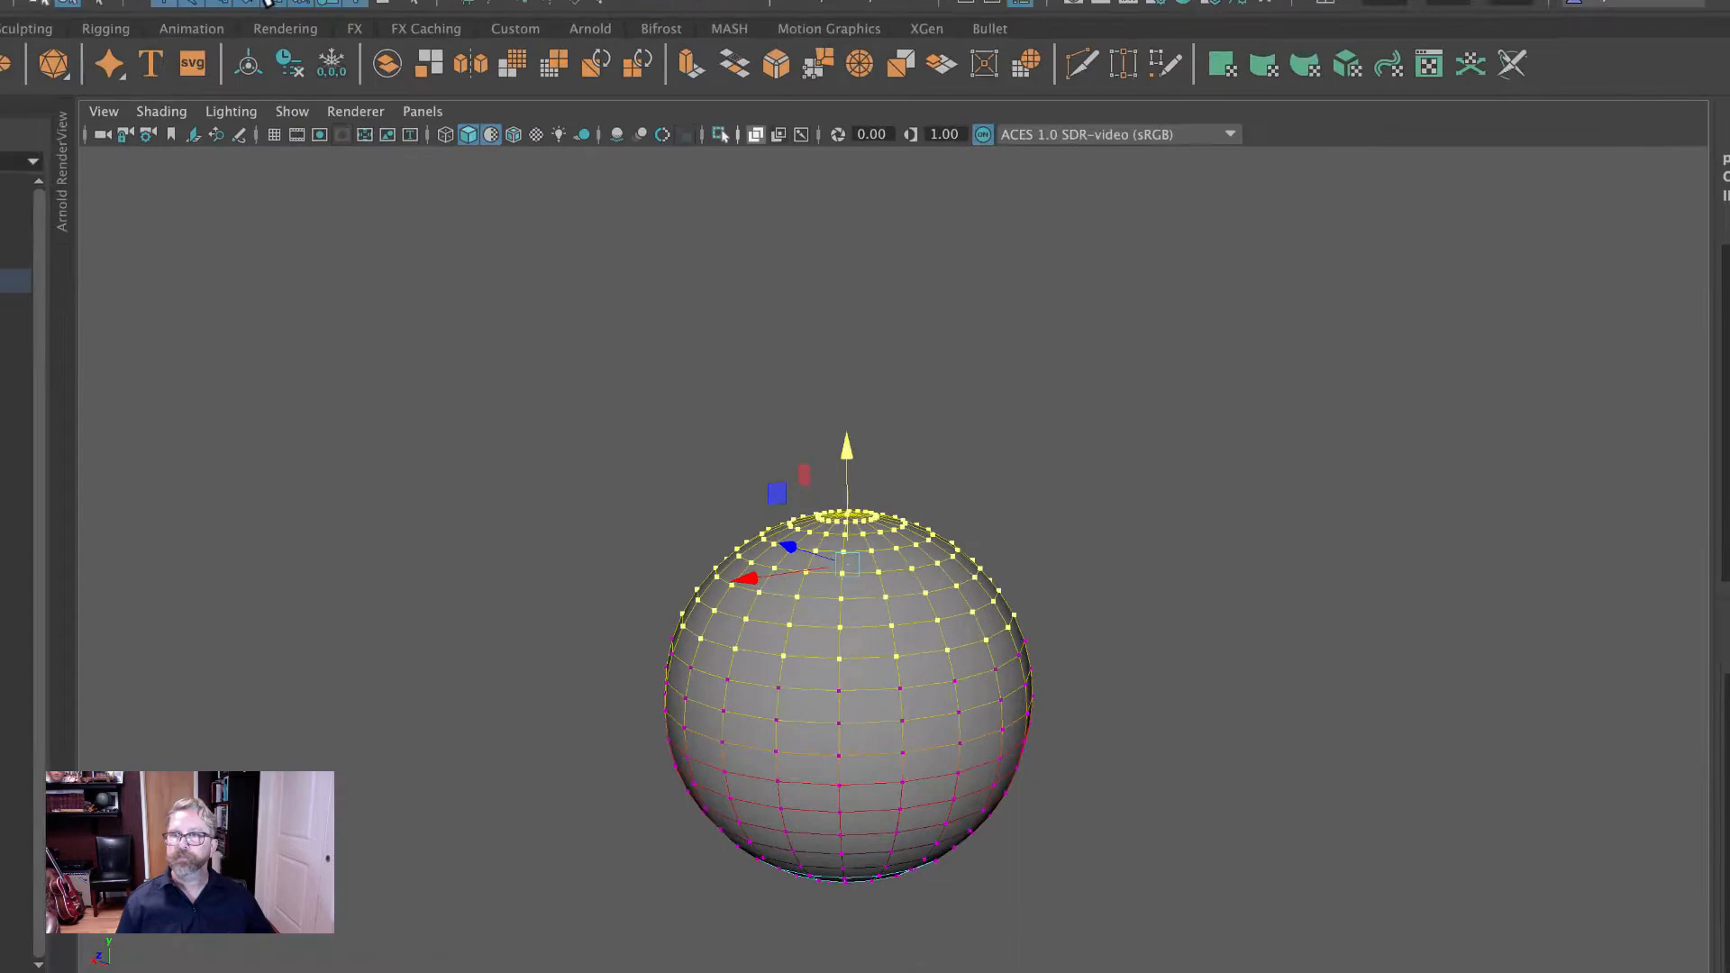
Create a cluster deformer on the sphere's selected upper vertices.
click(297, 17)
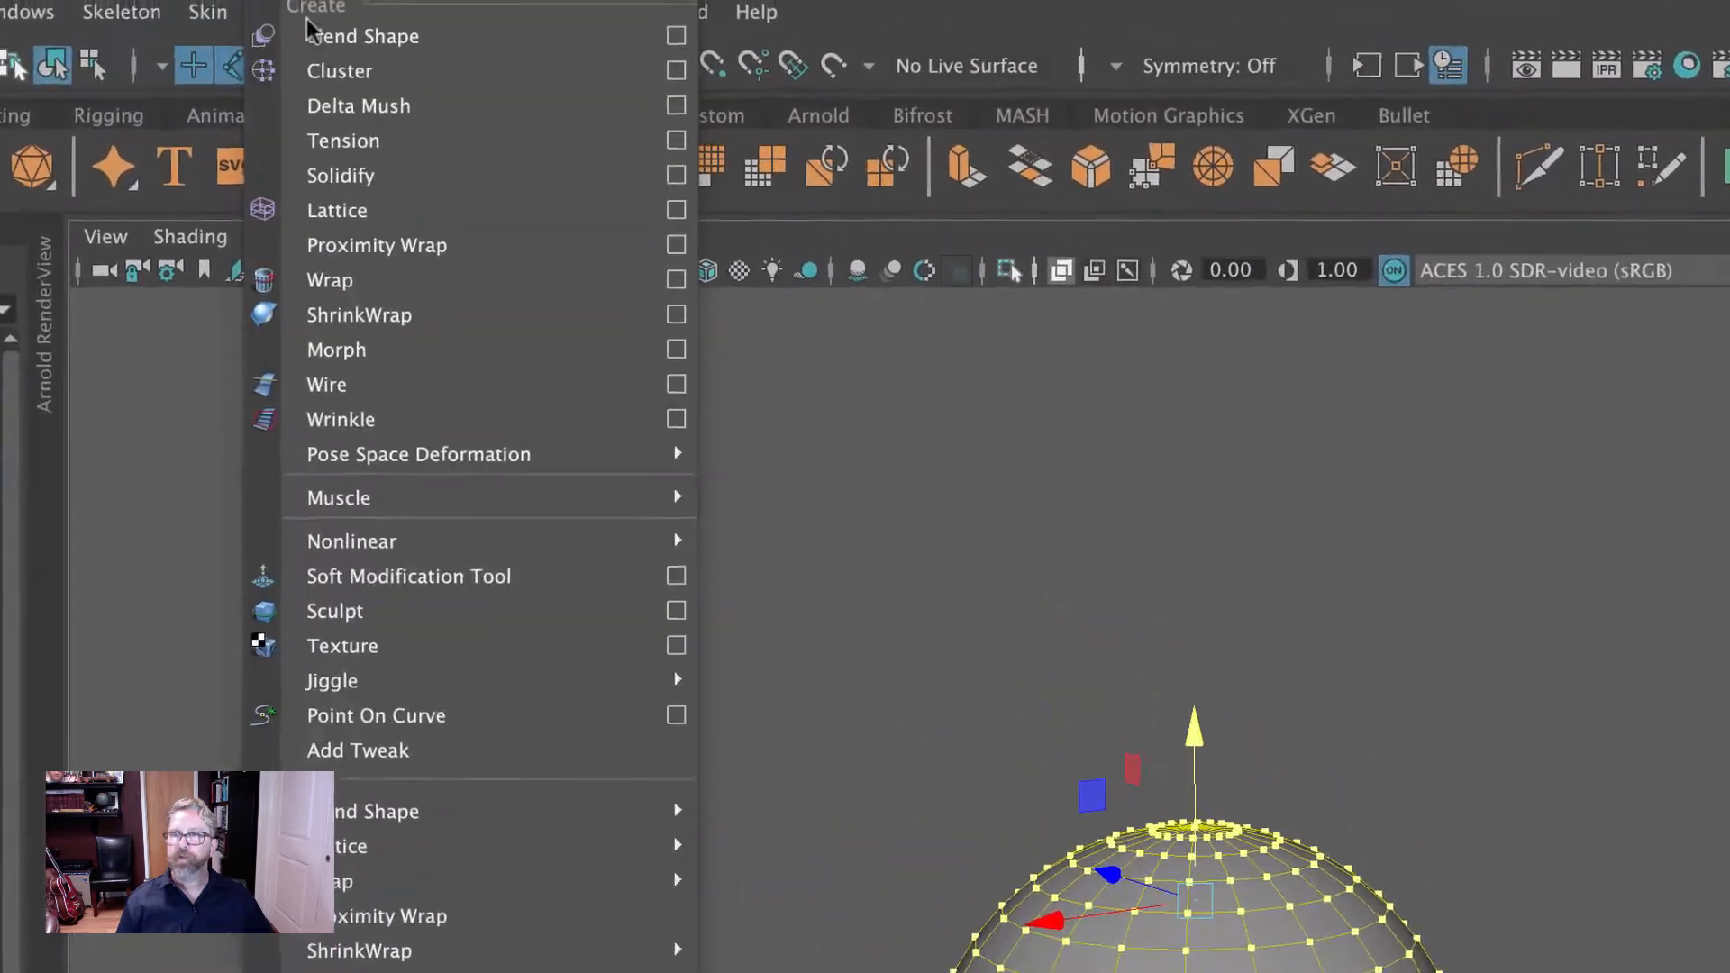
click(779, 17)
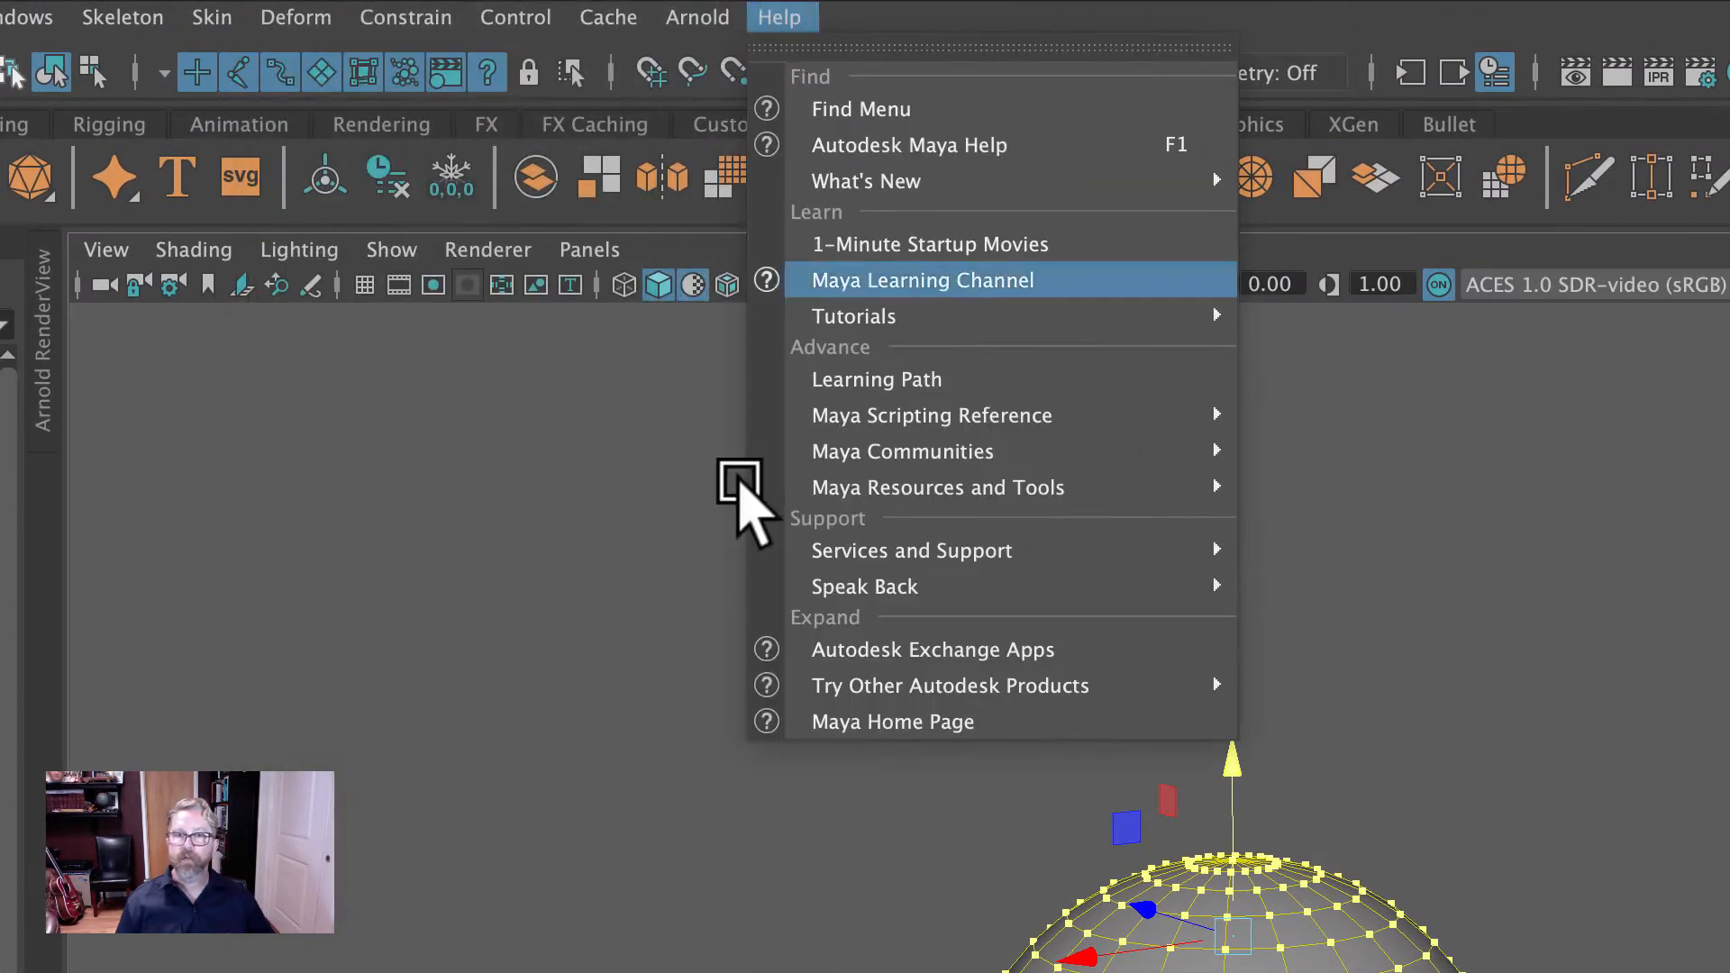
click(405, 18)
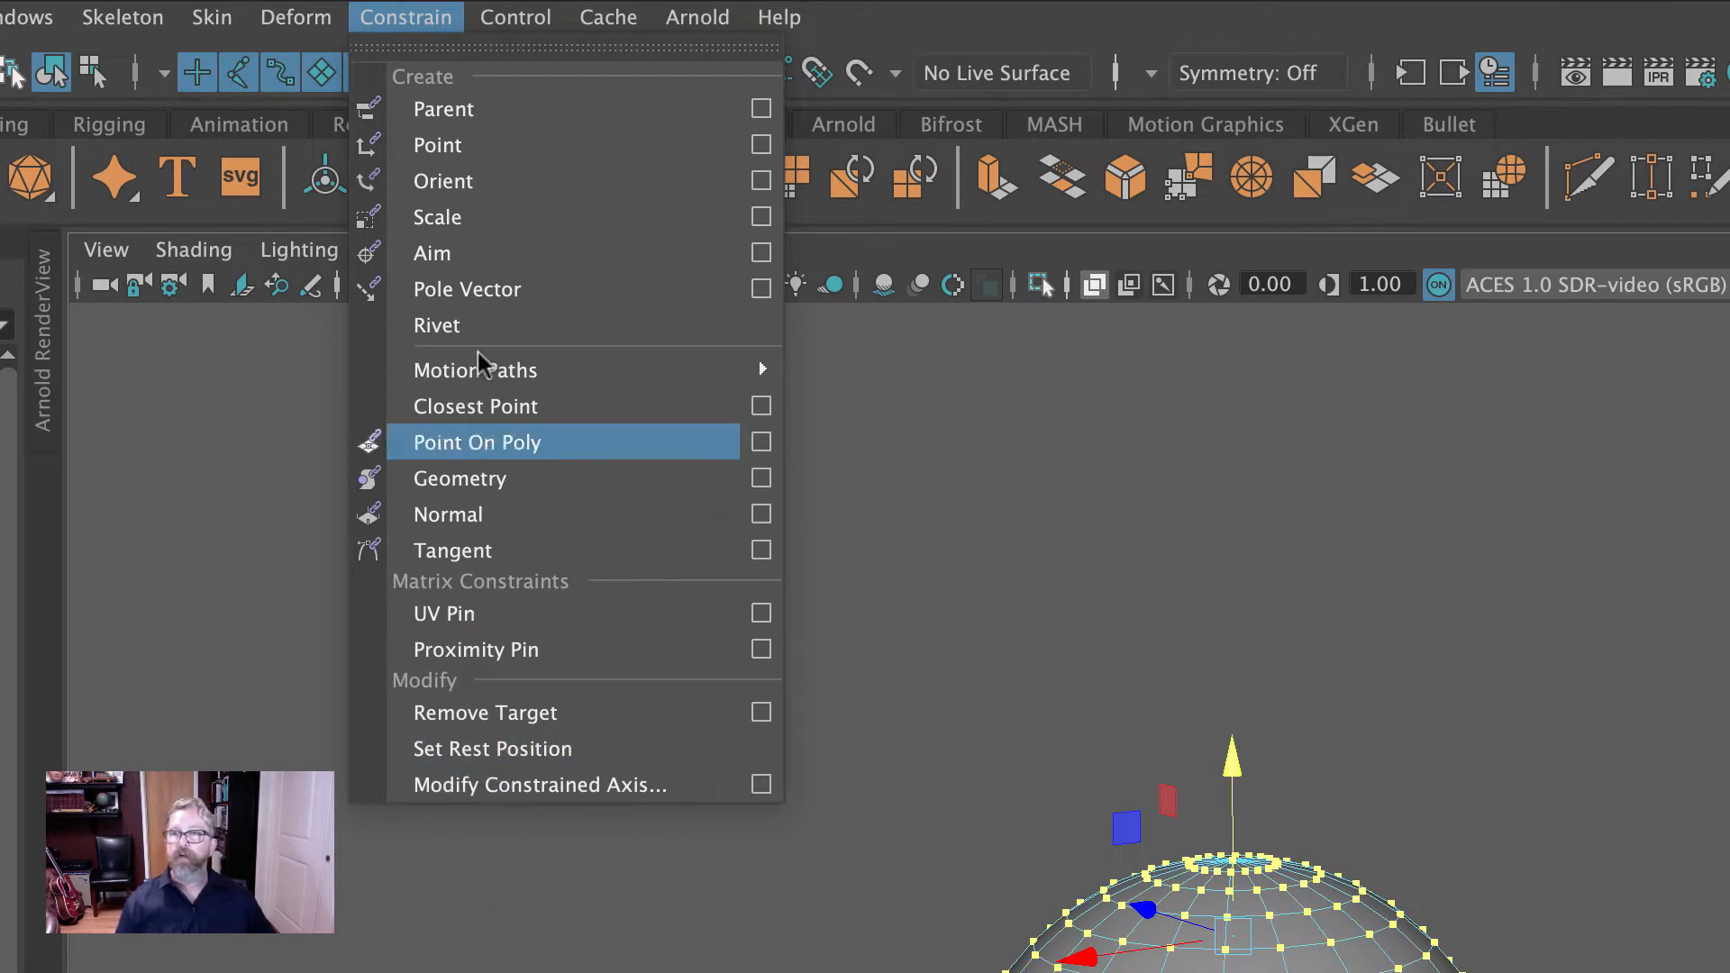
mouse_move(329, 16)
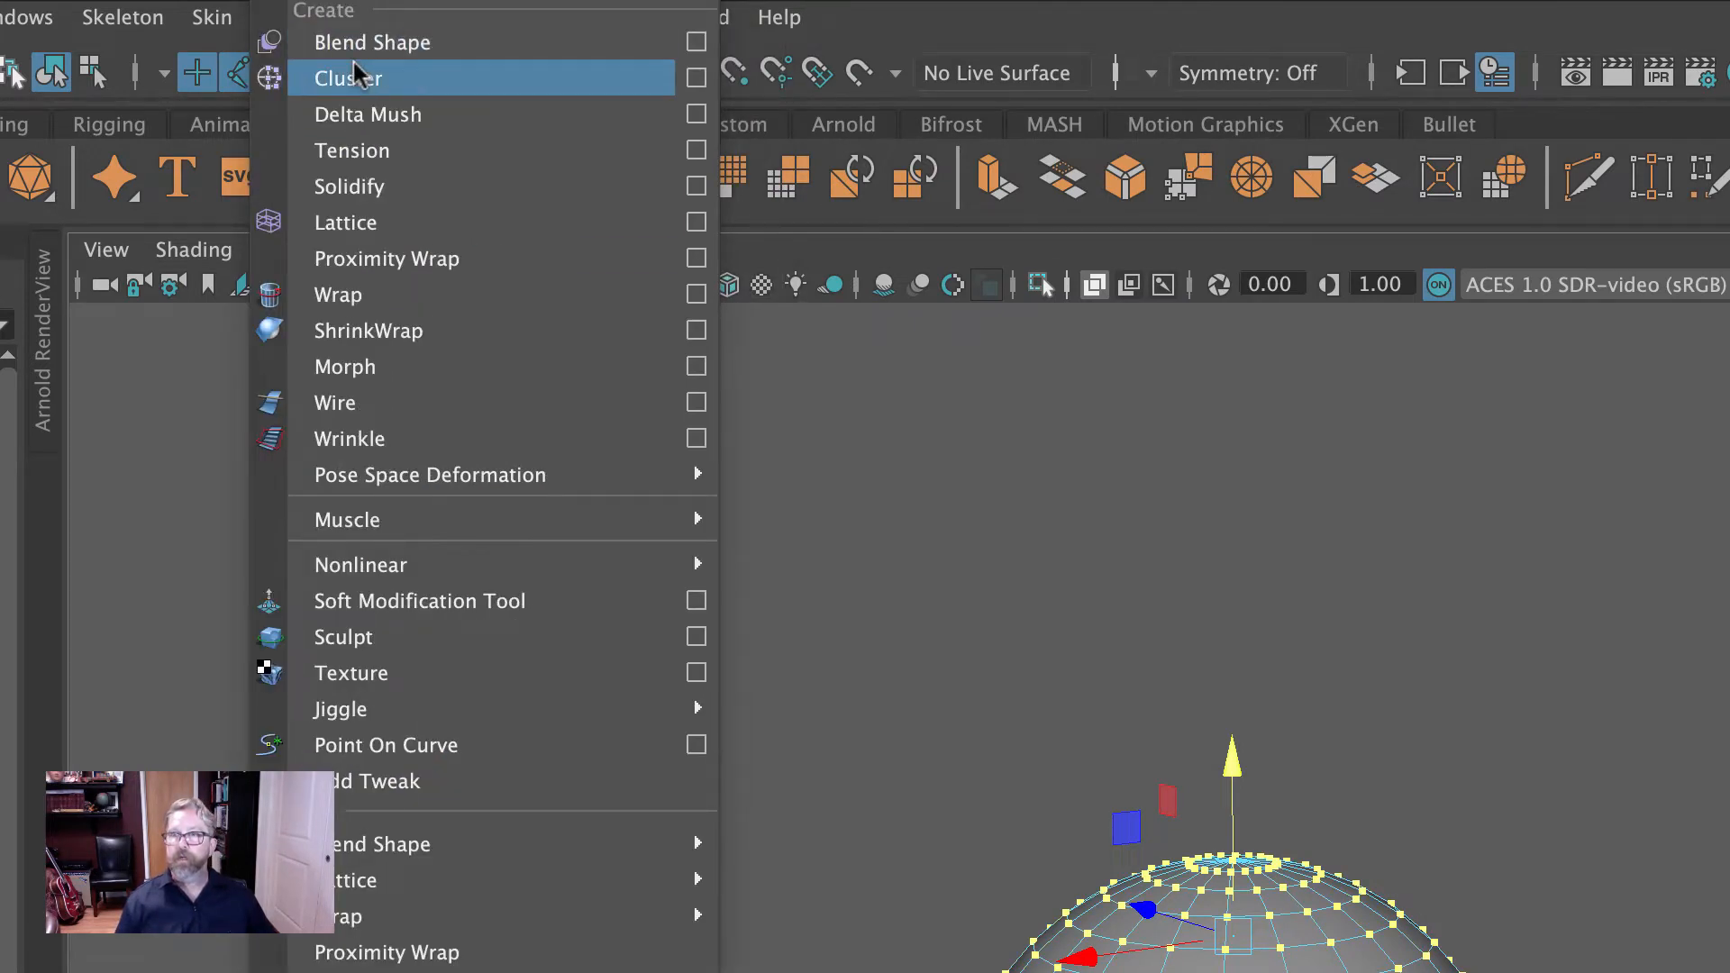
click(356, 79)
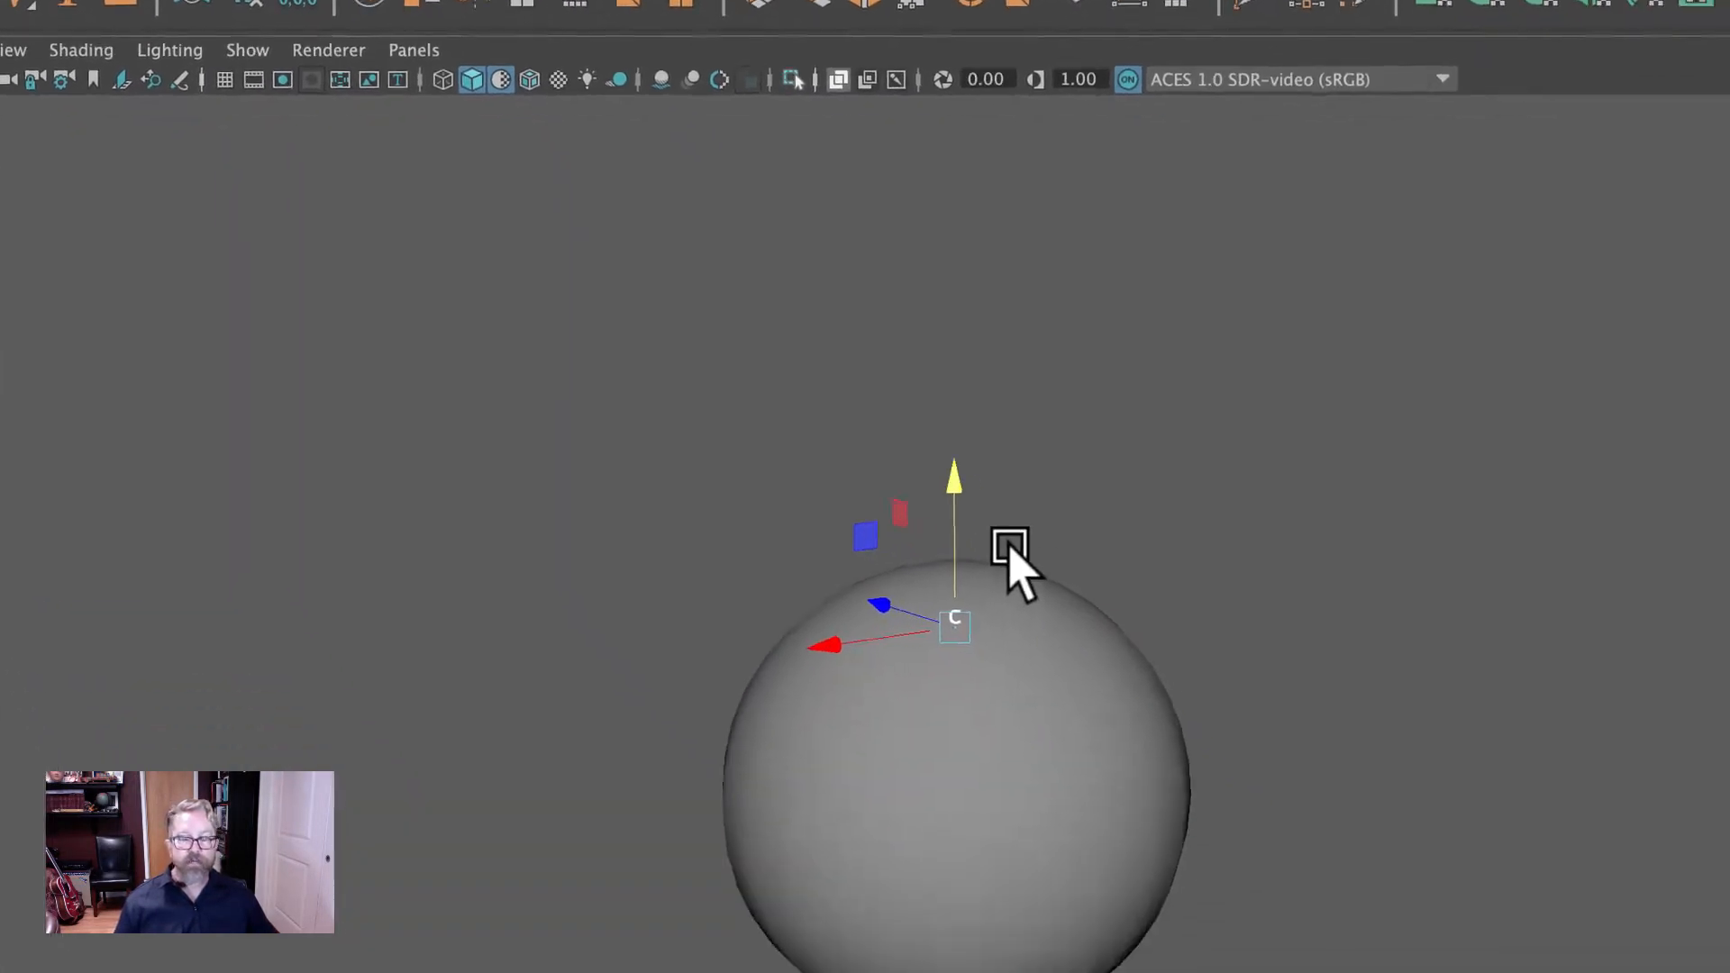
Try moving the cluster handle straight up to stretch the sphere's top, and undo the move.
drag(1231, 765, 1233, 675)
drag(824, 273, 852, 69)
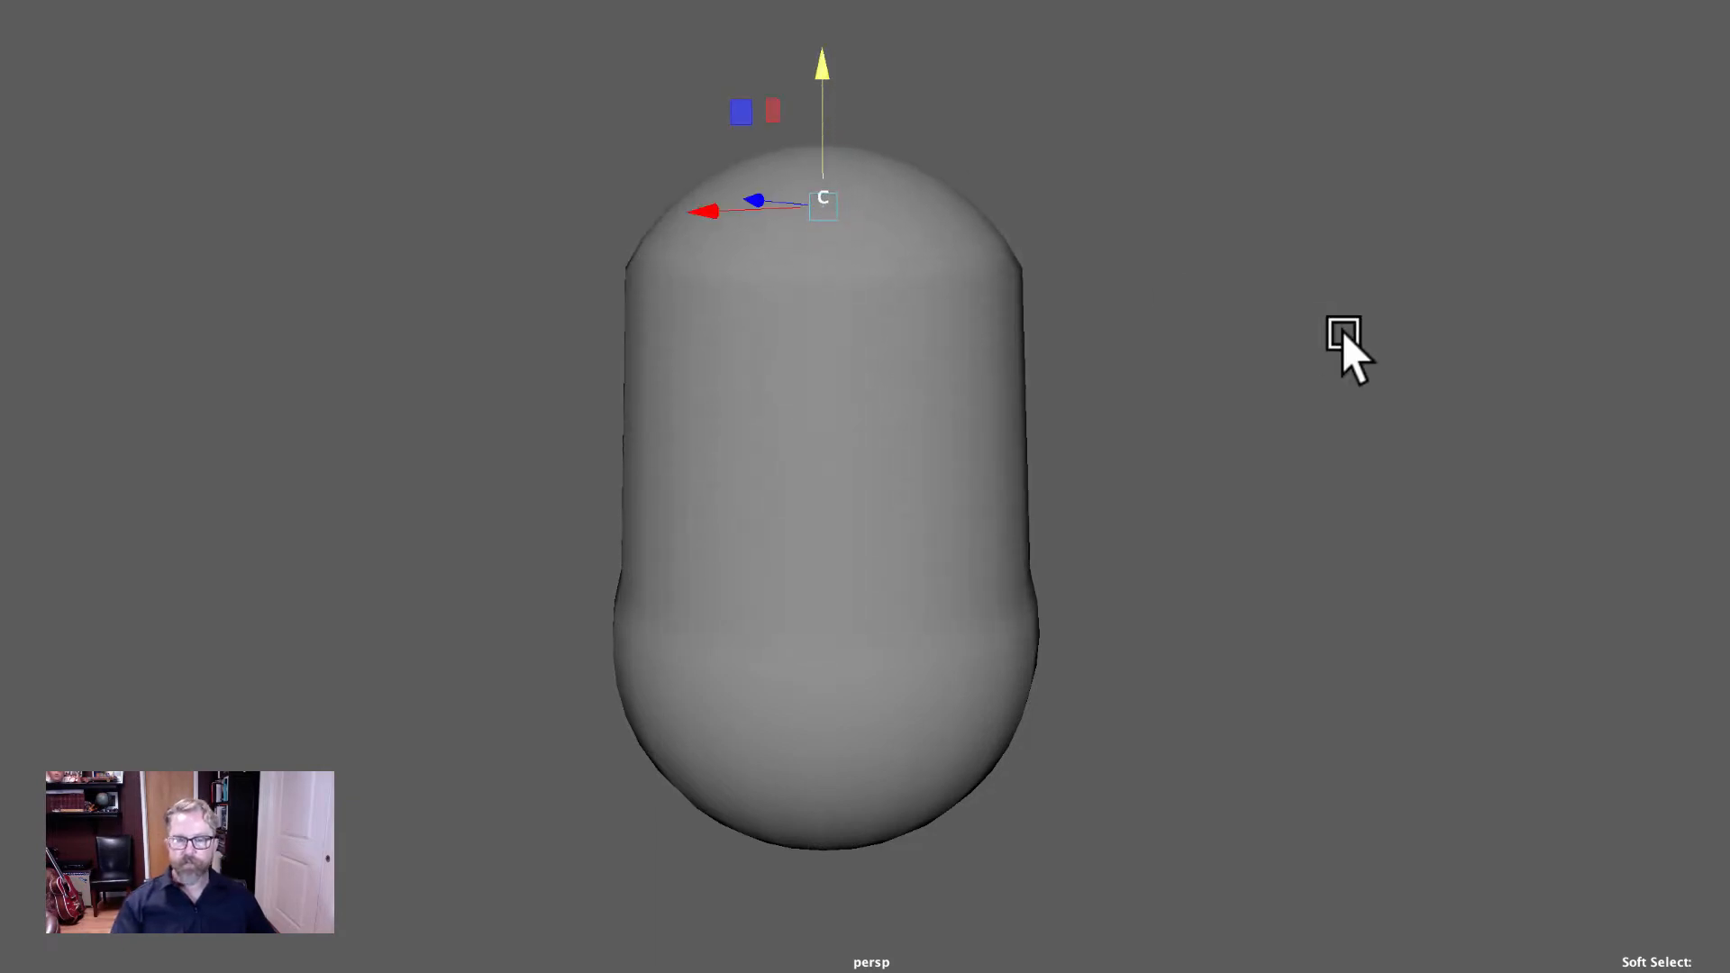
key(ctrl+z)
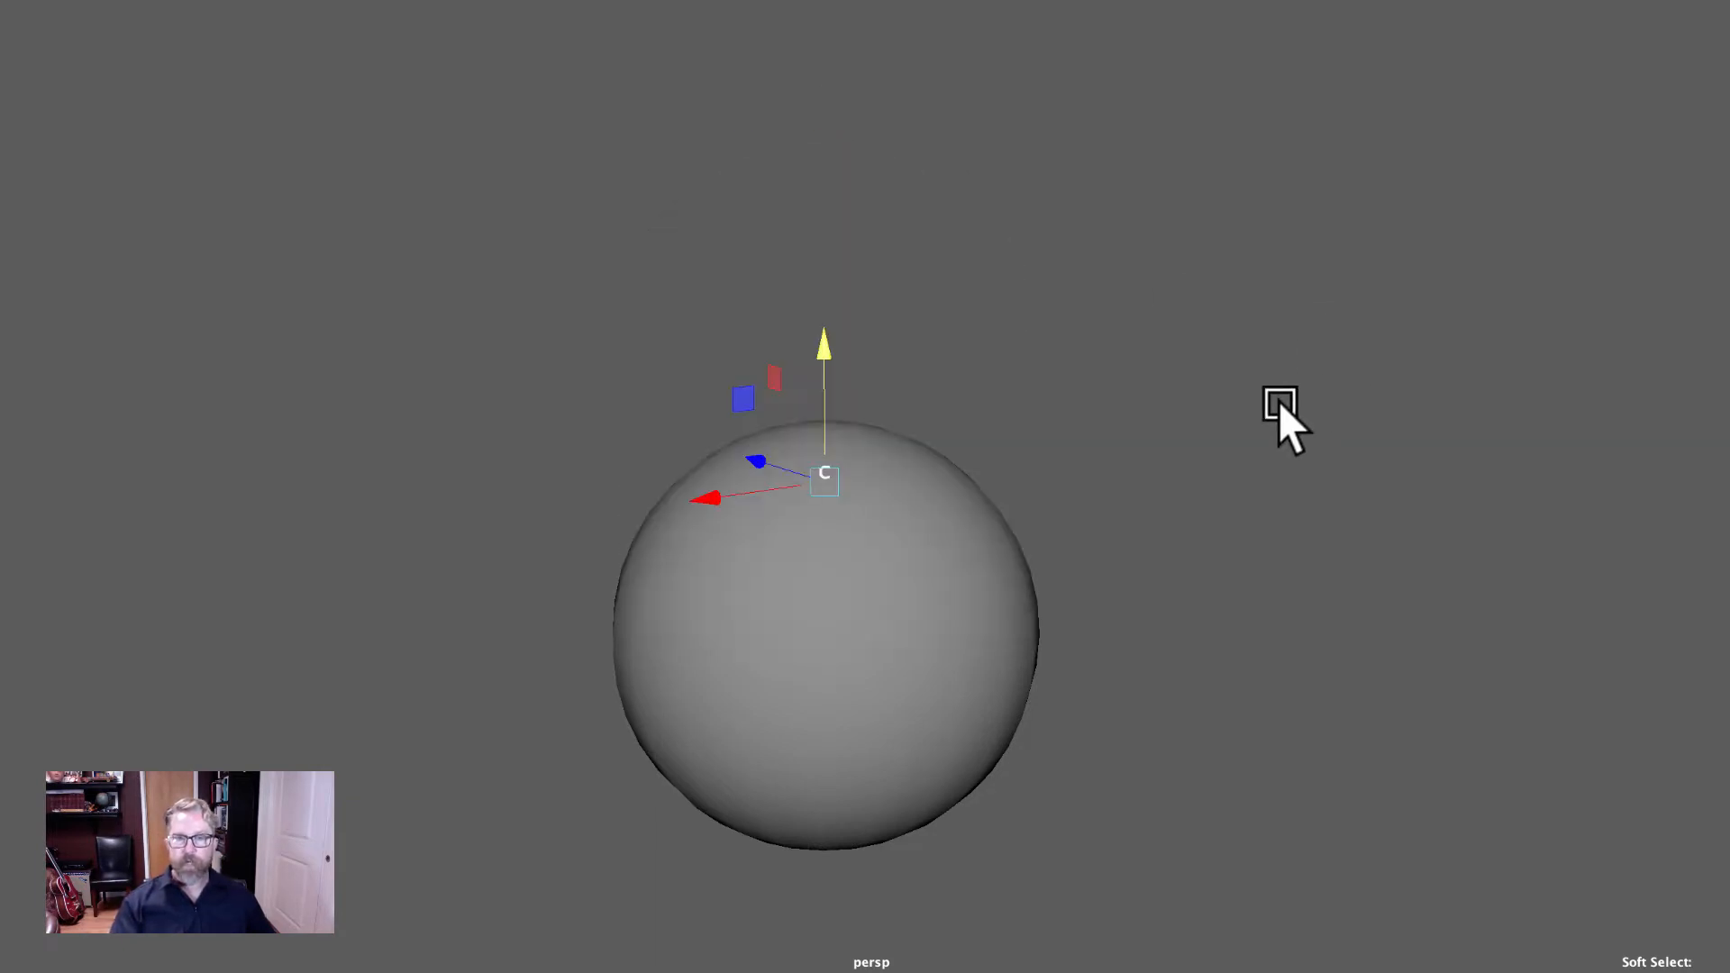
Select the sphere and open the settings of the Cluster paint weights tool.
click(937, 542)
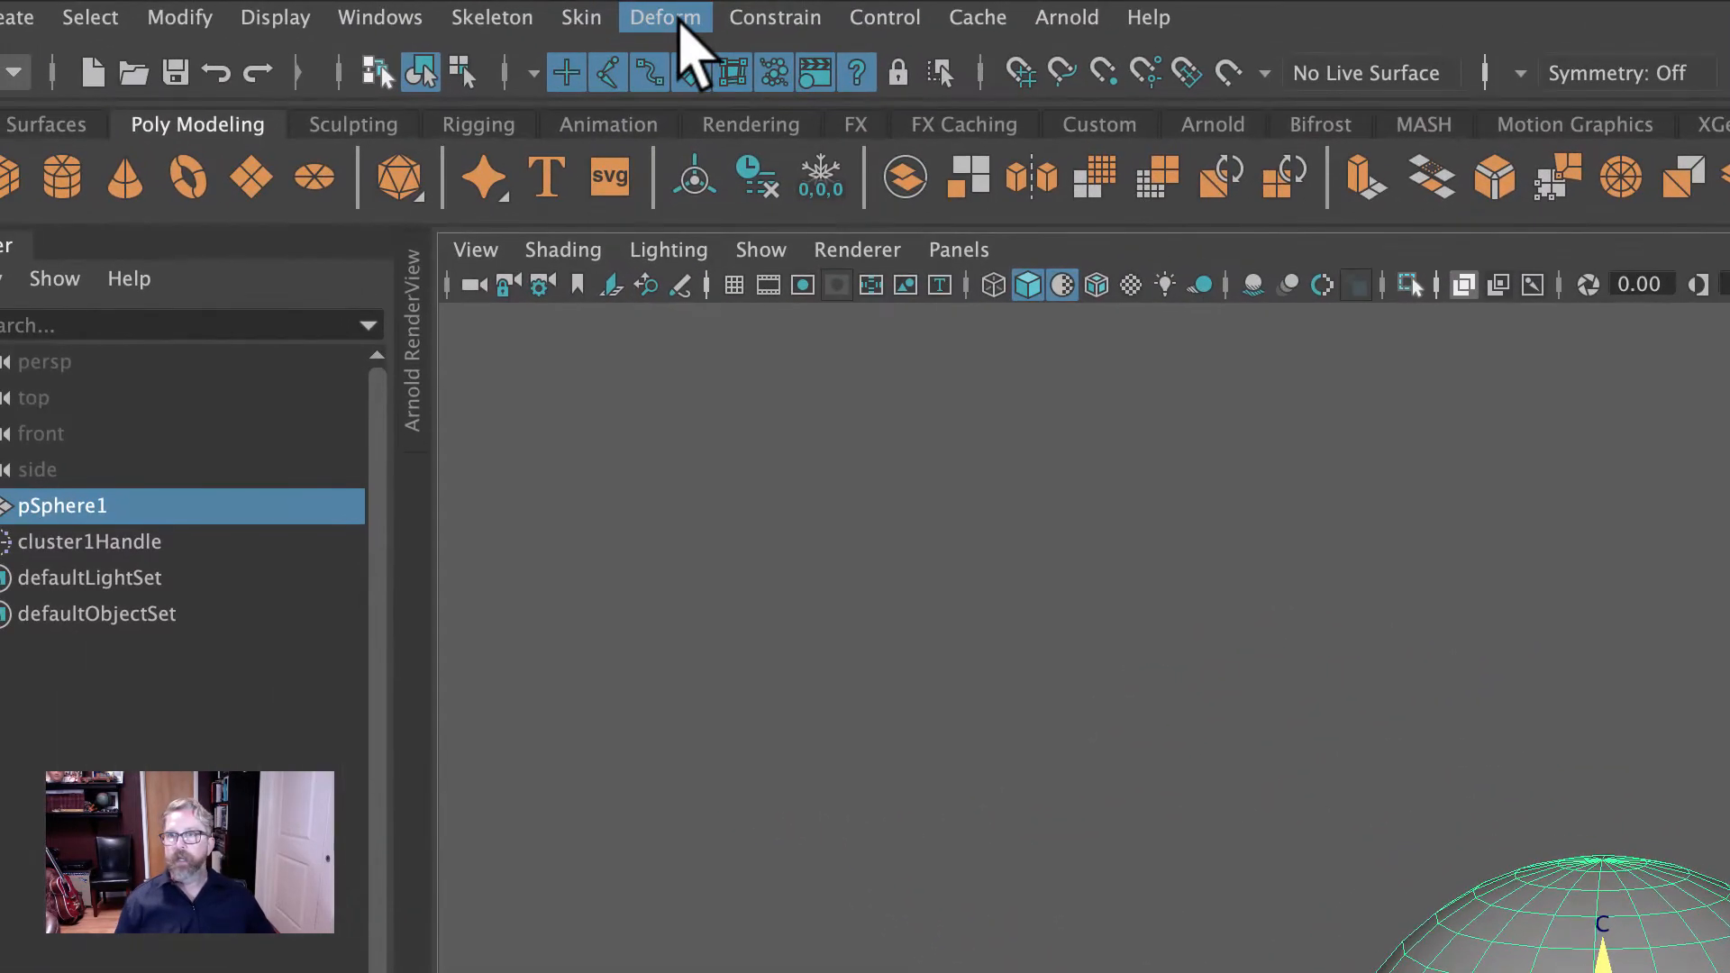
click(677, 20)
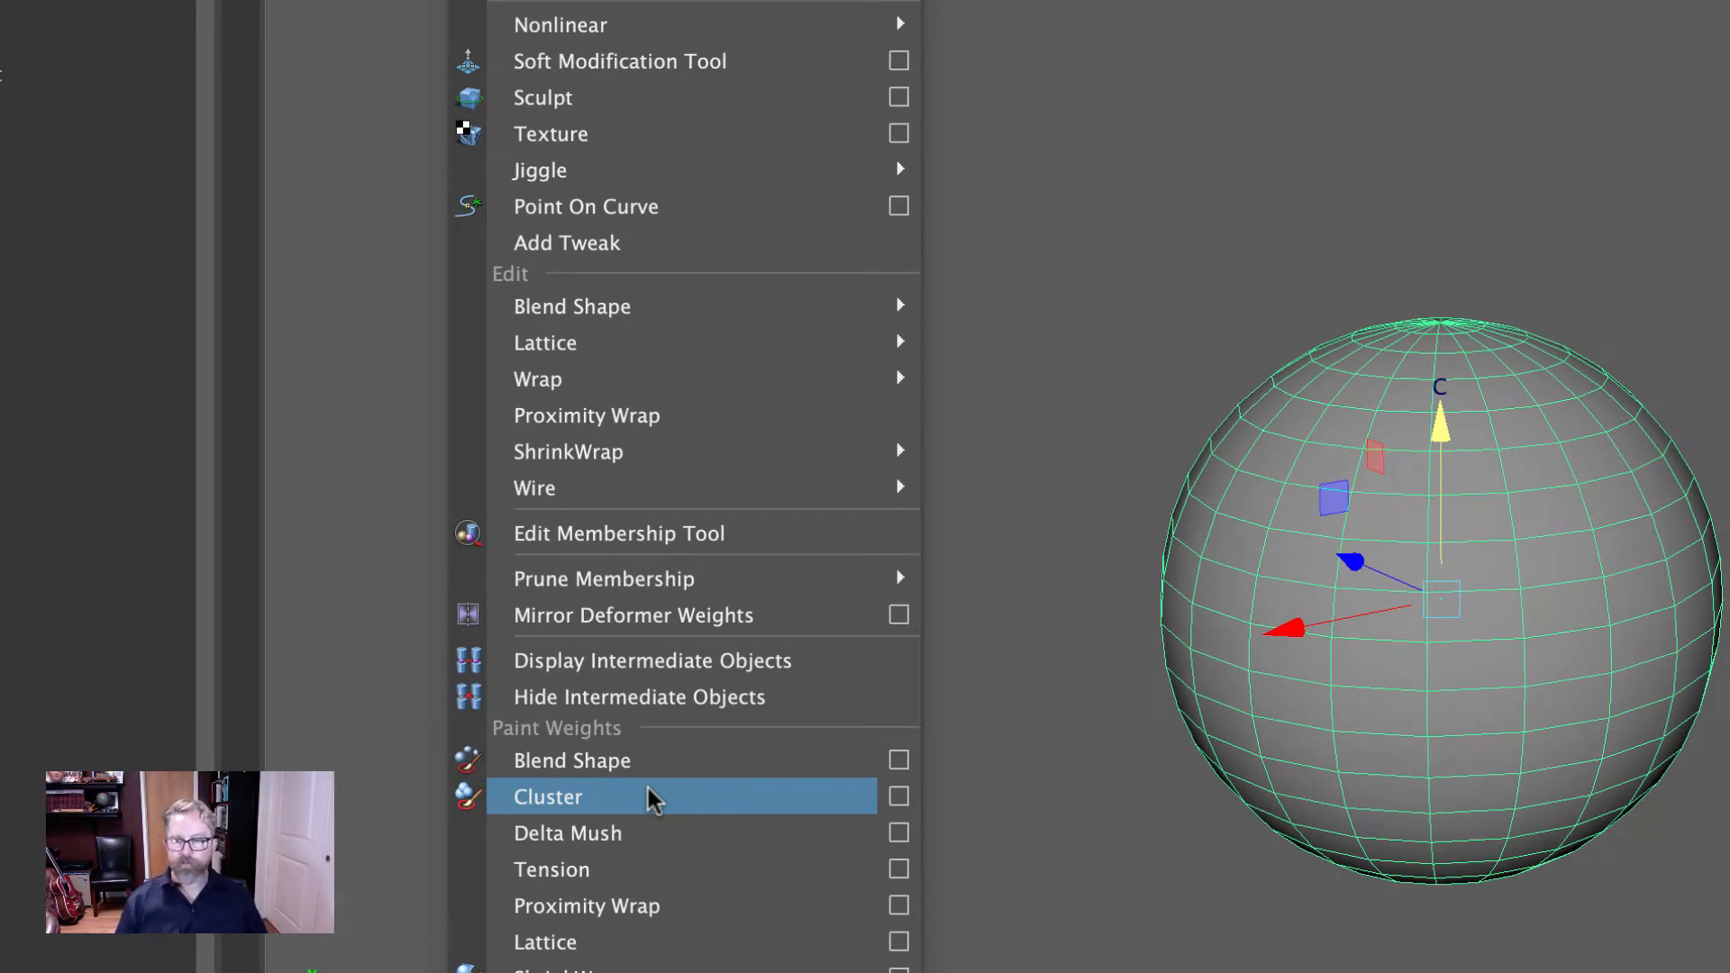
click(896, 796)
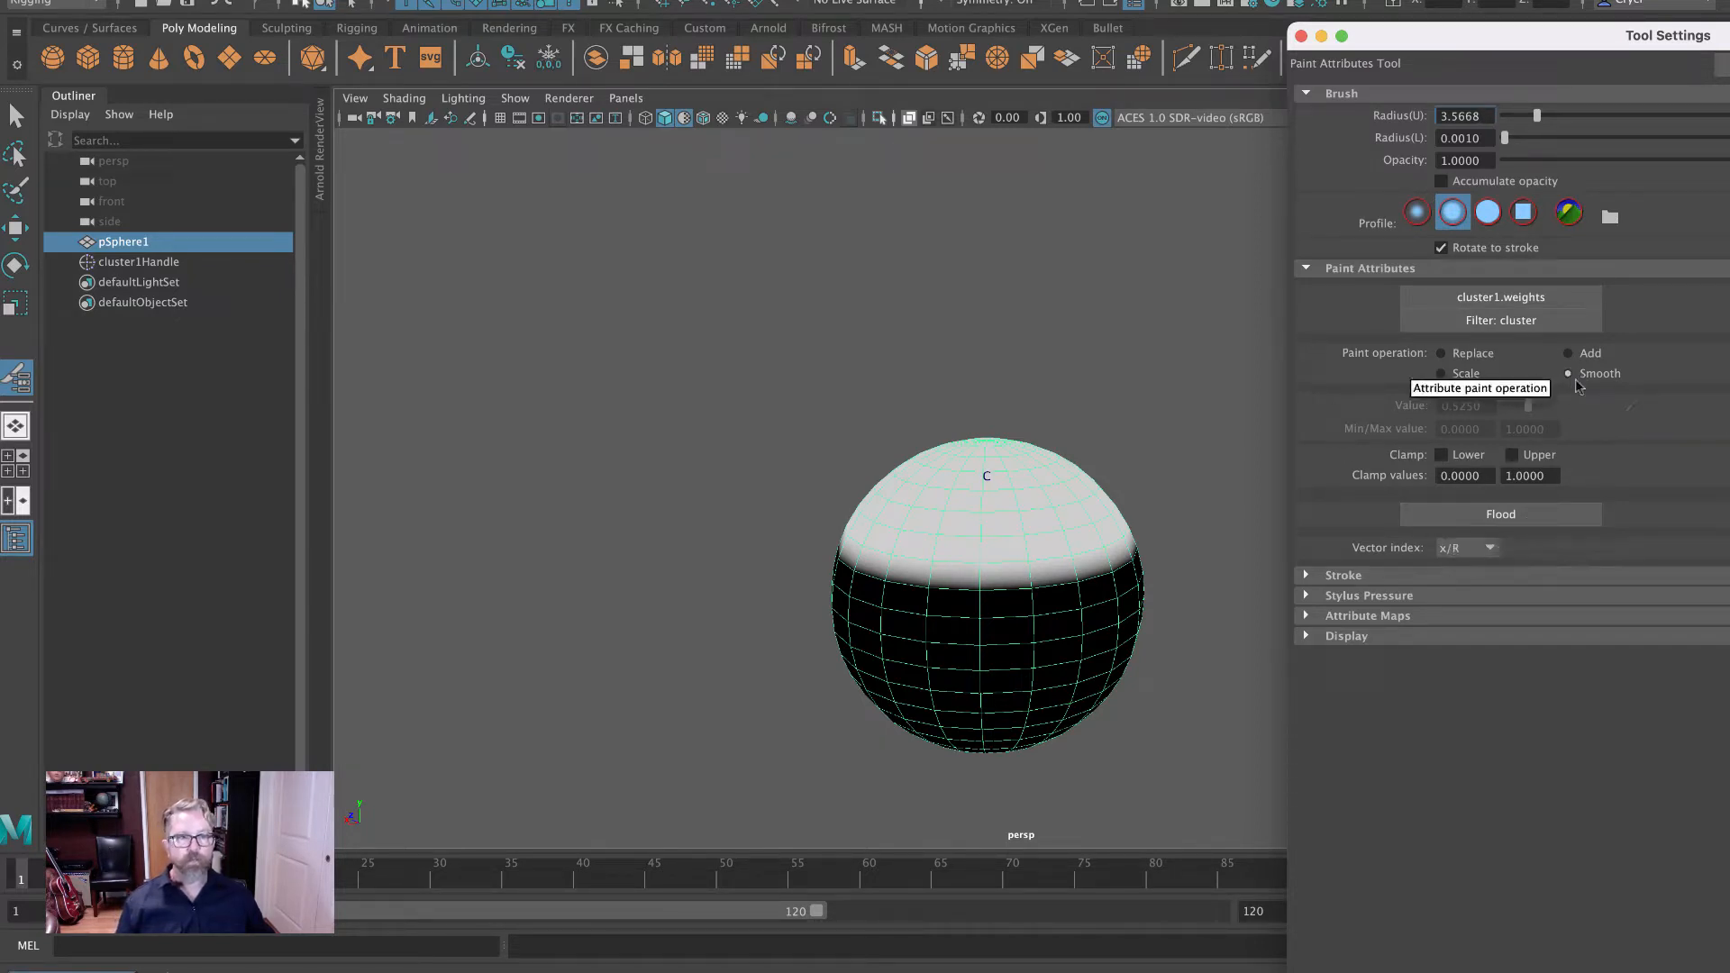
Flood the sphere's cluster weights repeatedly using the Smooth paint operation to soften the edge of the cluster's influence.
click(1501, 515)
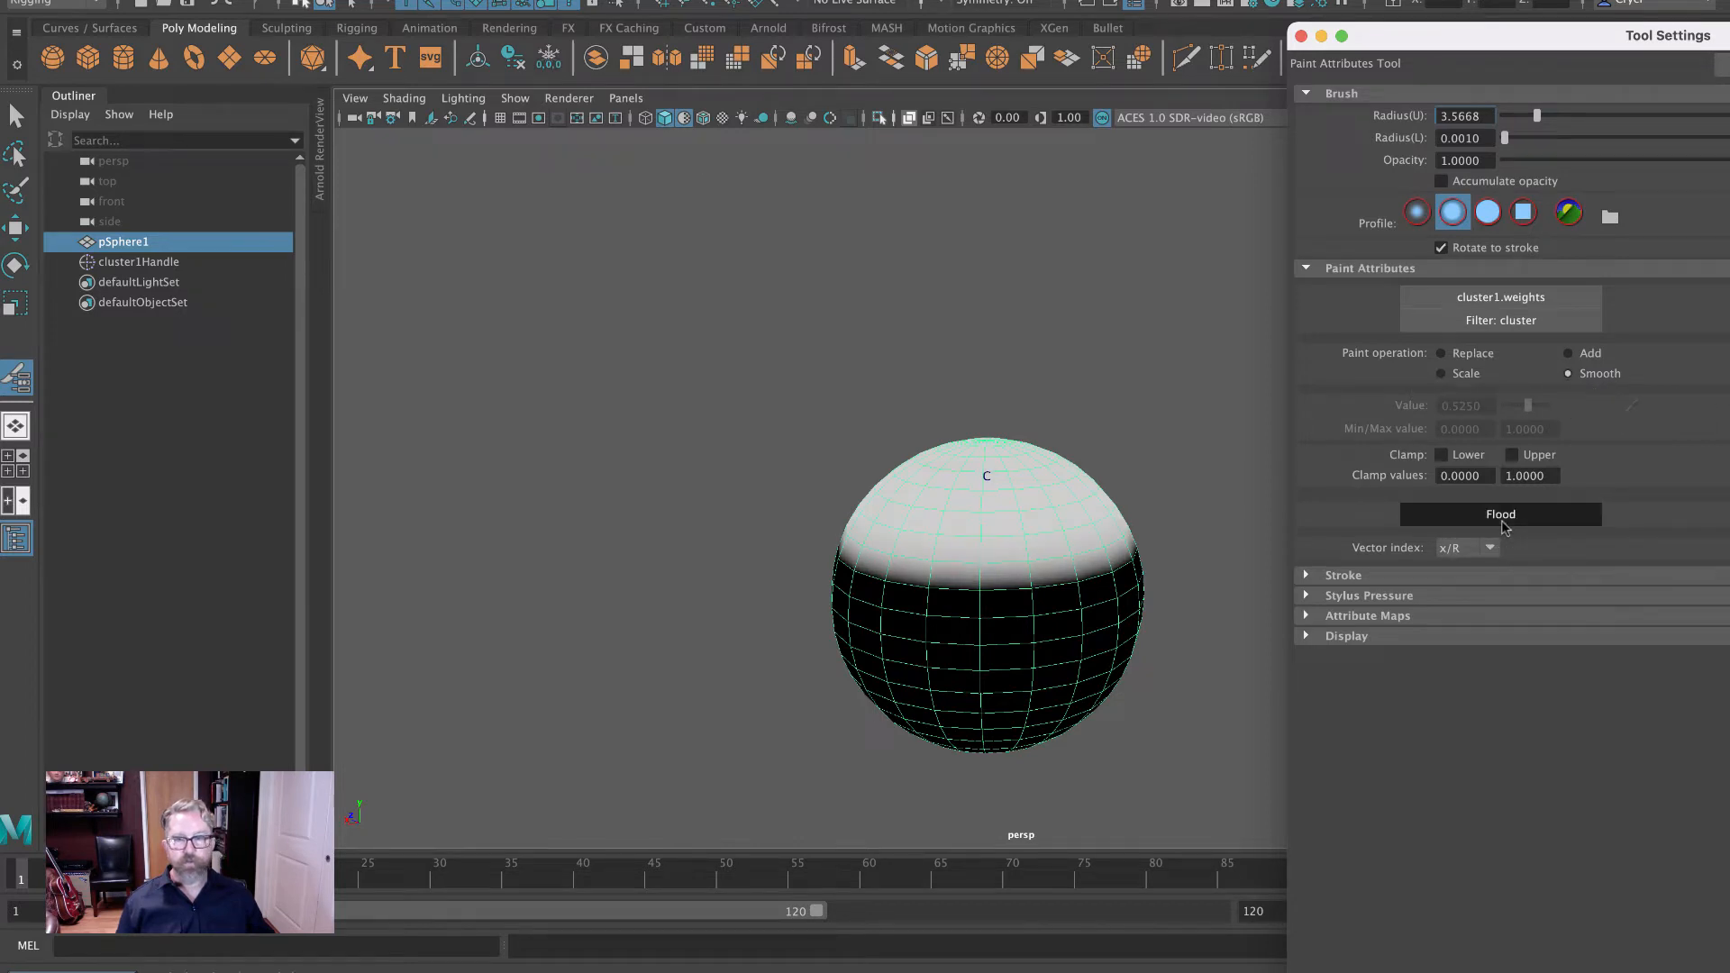
click(1501, 515)
click(1500, 515)
click(1501, 515)
click(1501, 517)
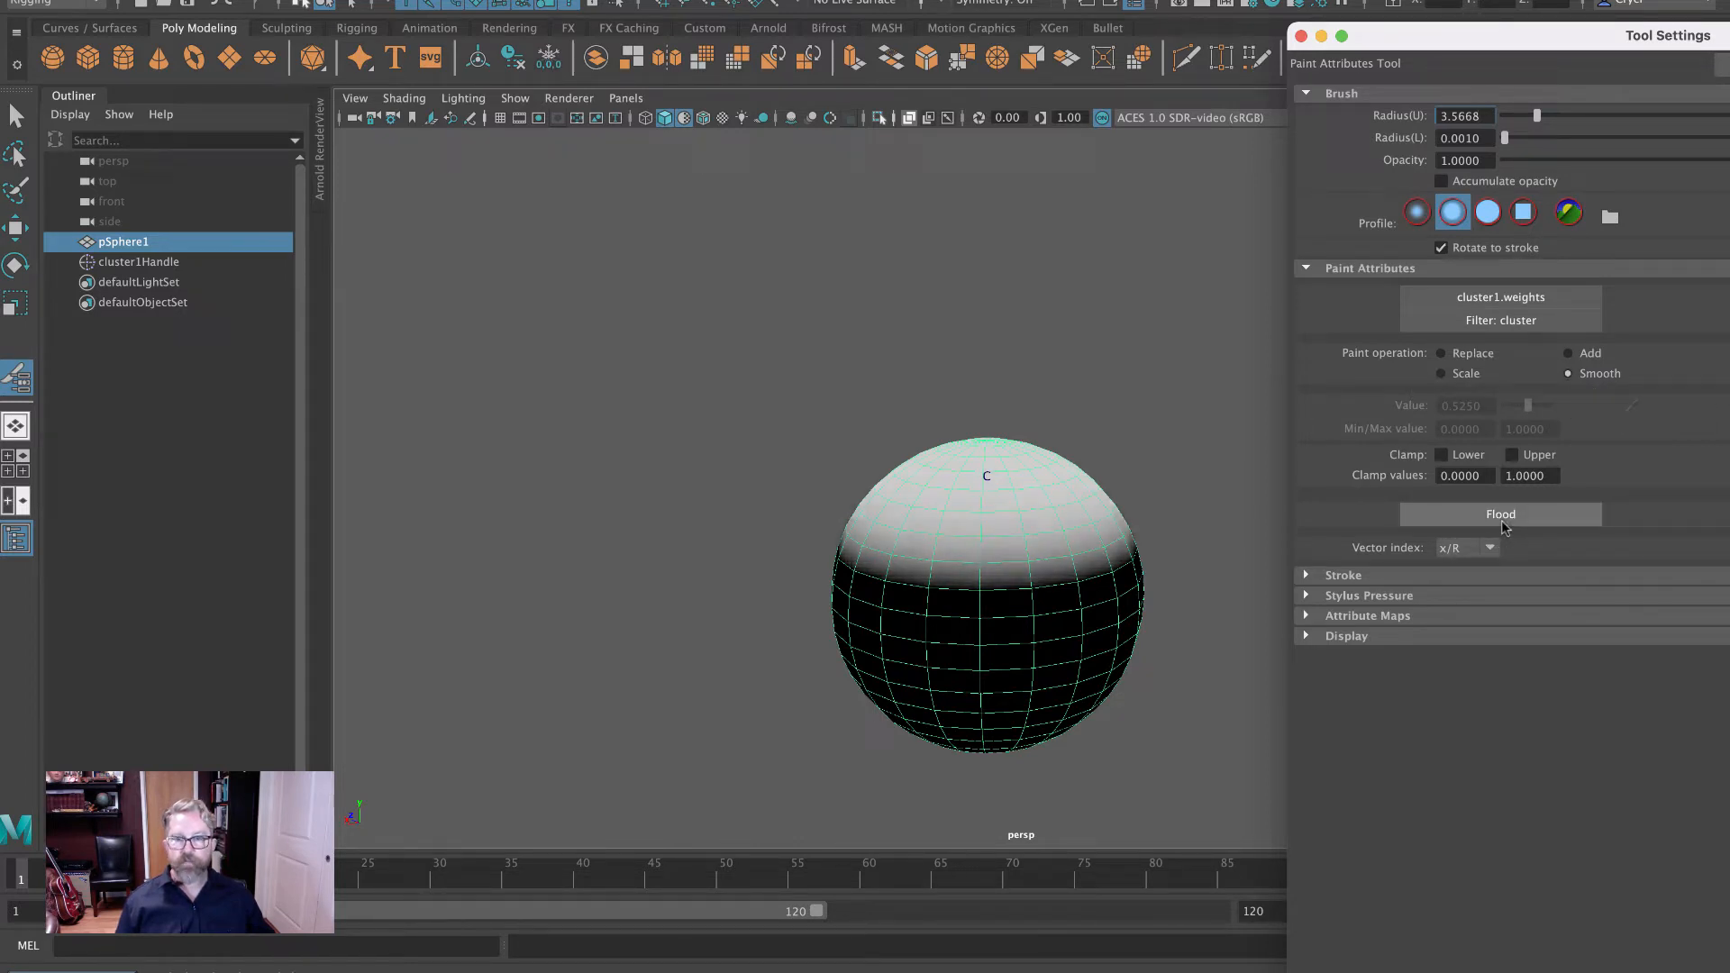
click(1501, 517)
click(1501, 517)
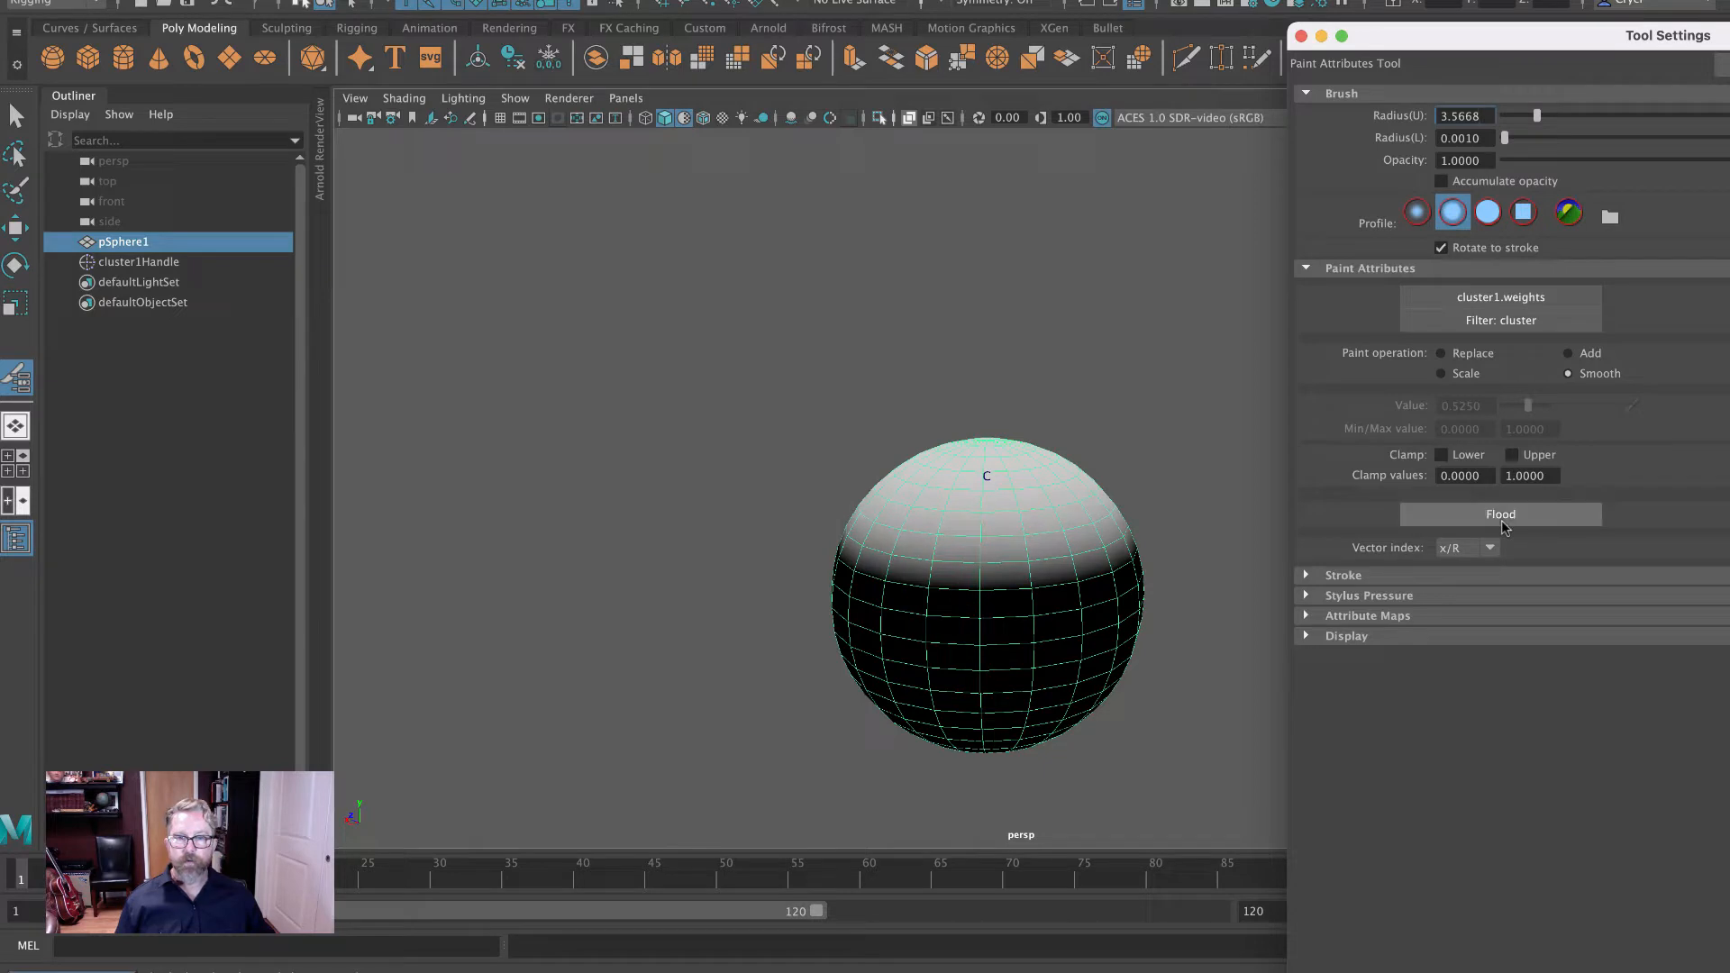
Flood the smoothed cluster weights once more and raise the cluster handle to stretch the sphere's top into an egg shape.
click(1501, 517)
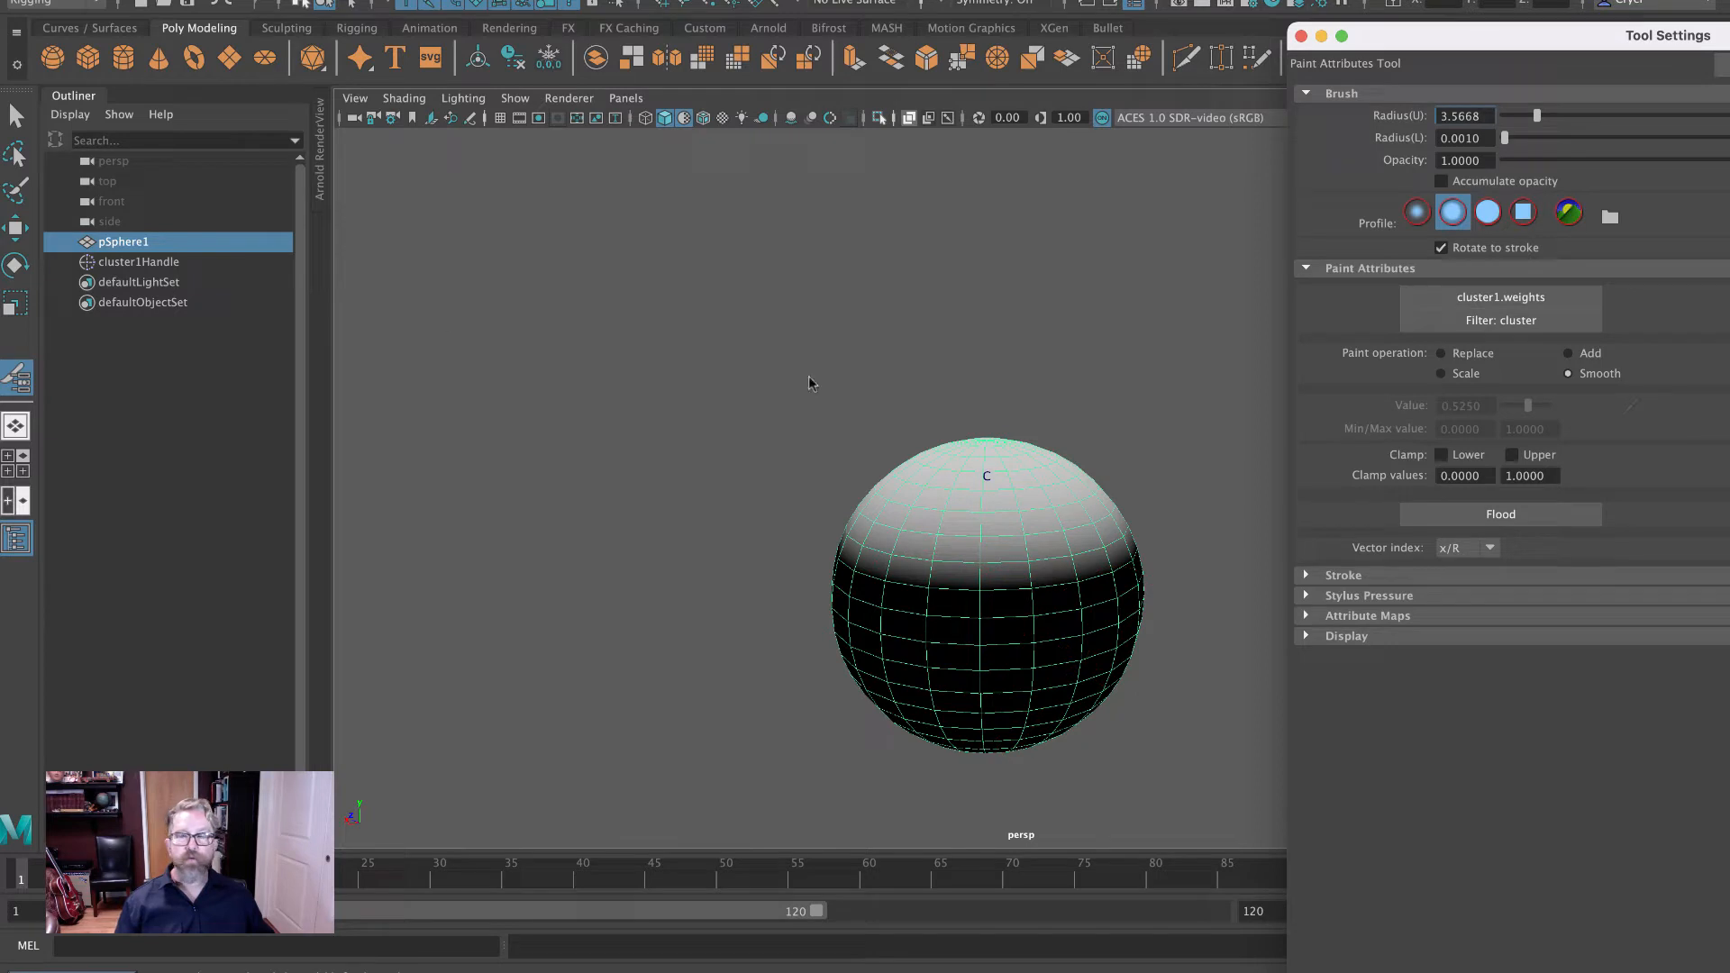
click(14, 229)
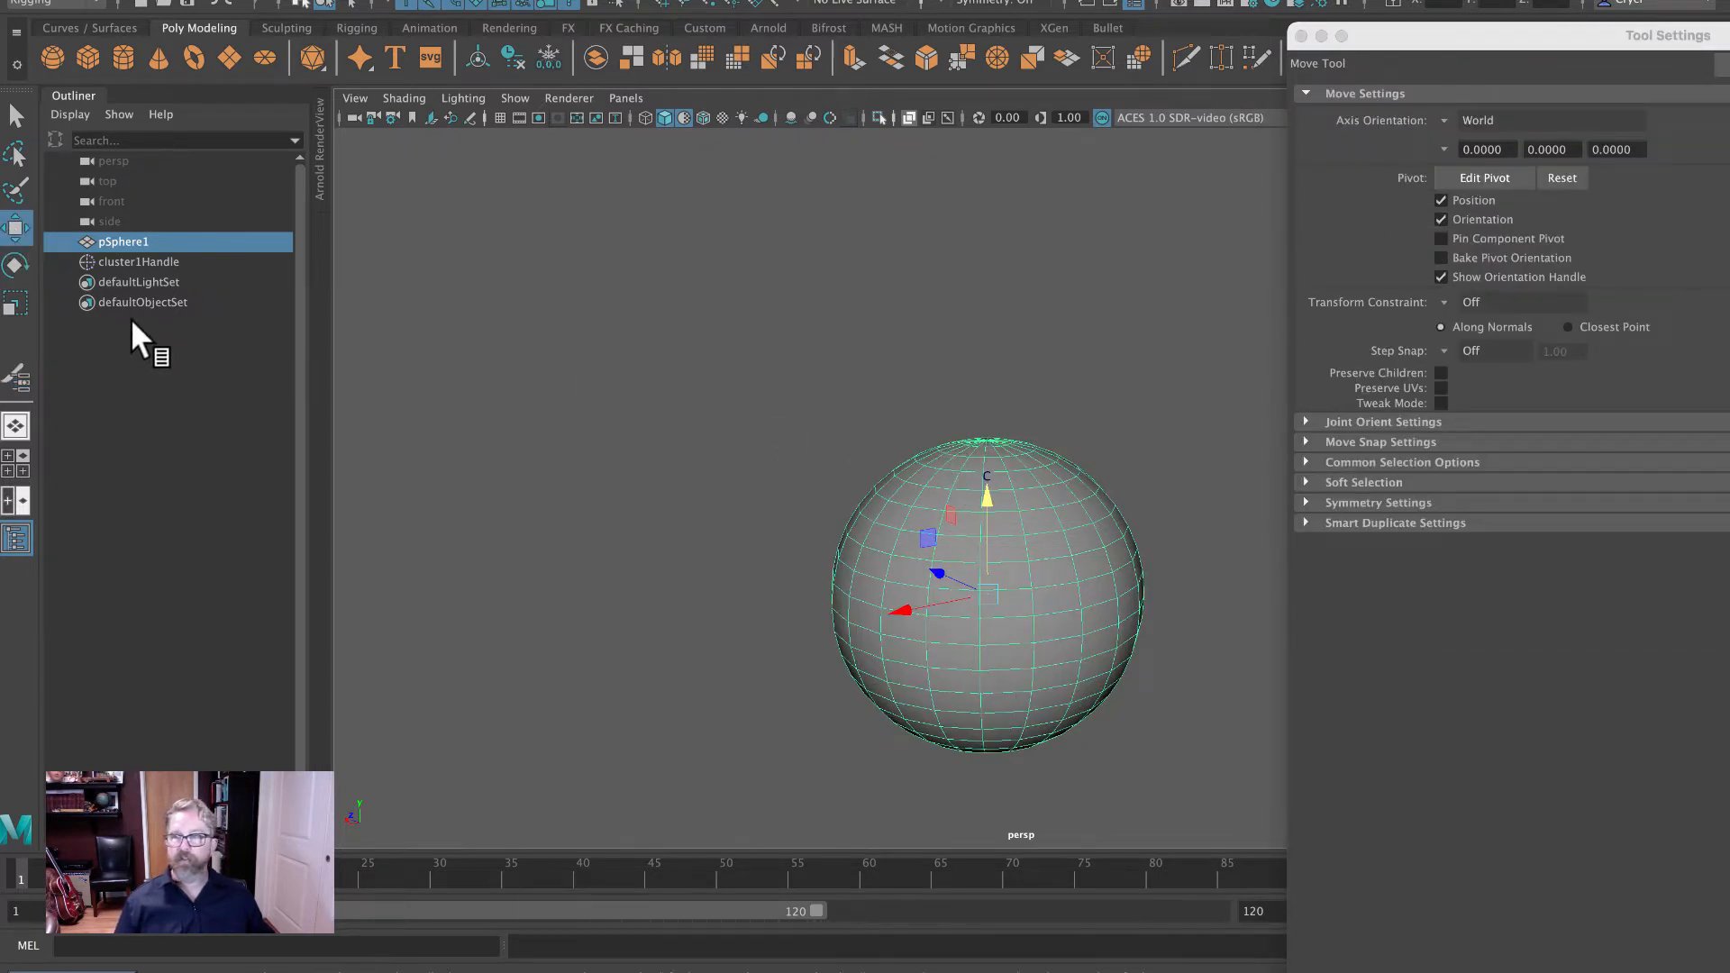
click(140, 262)
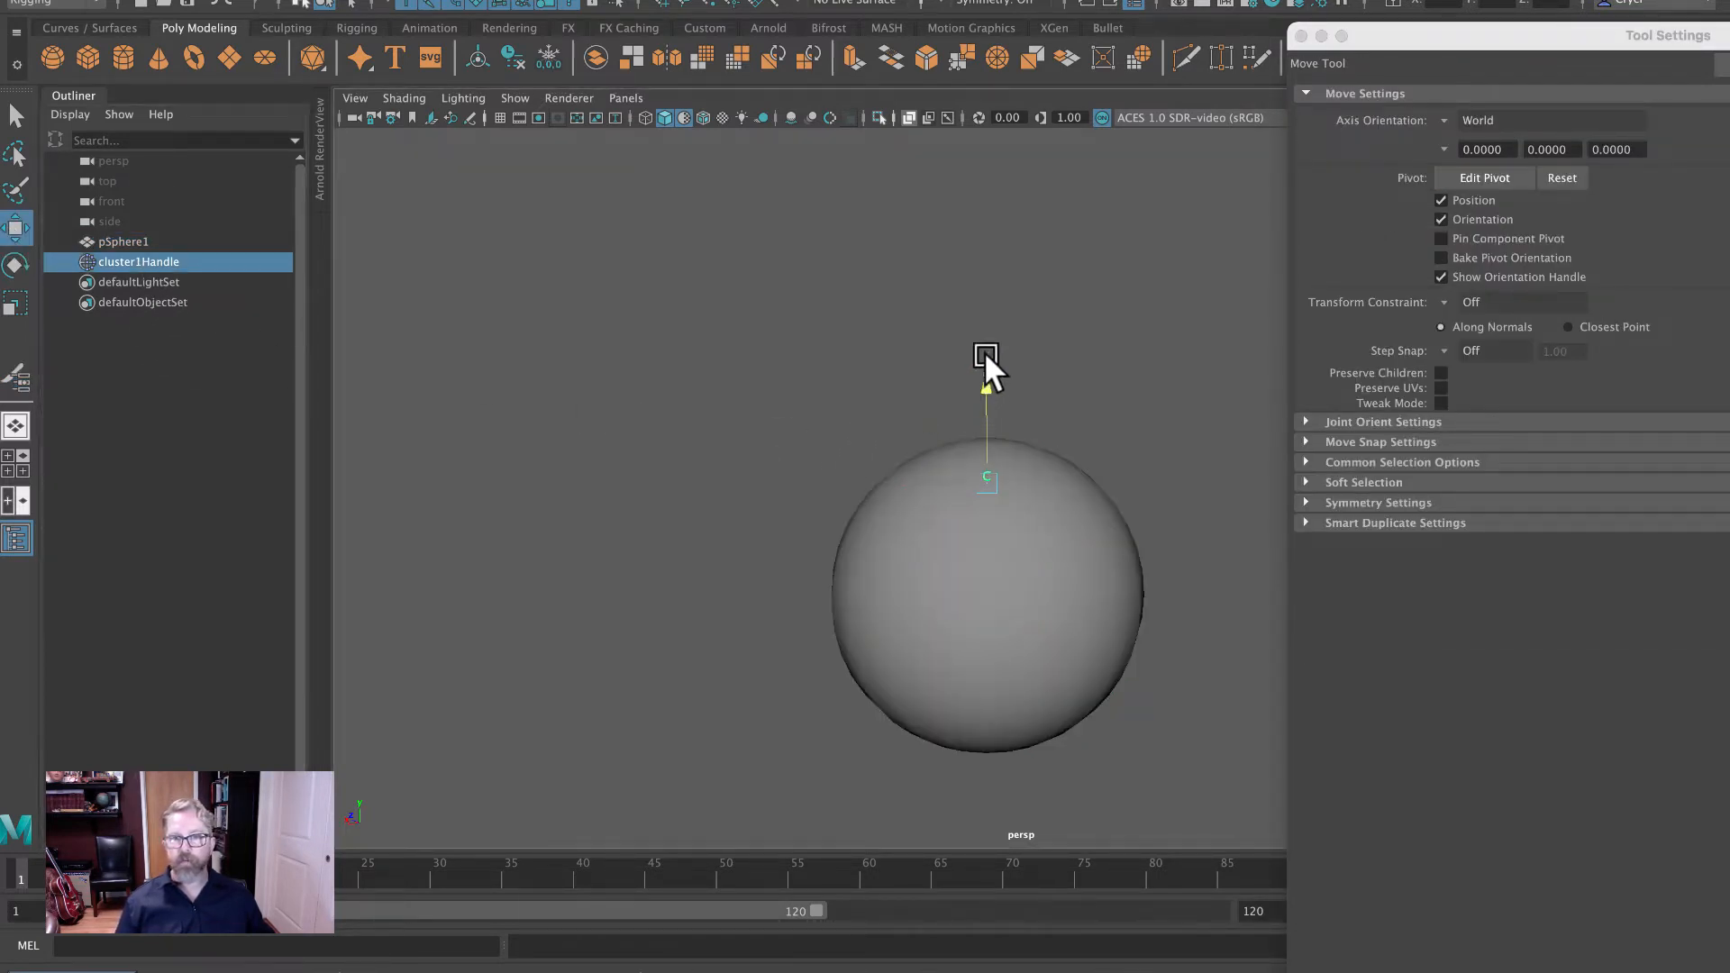
drag(984, 353, 992, 236)
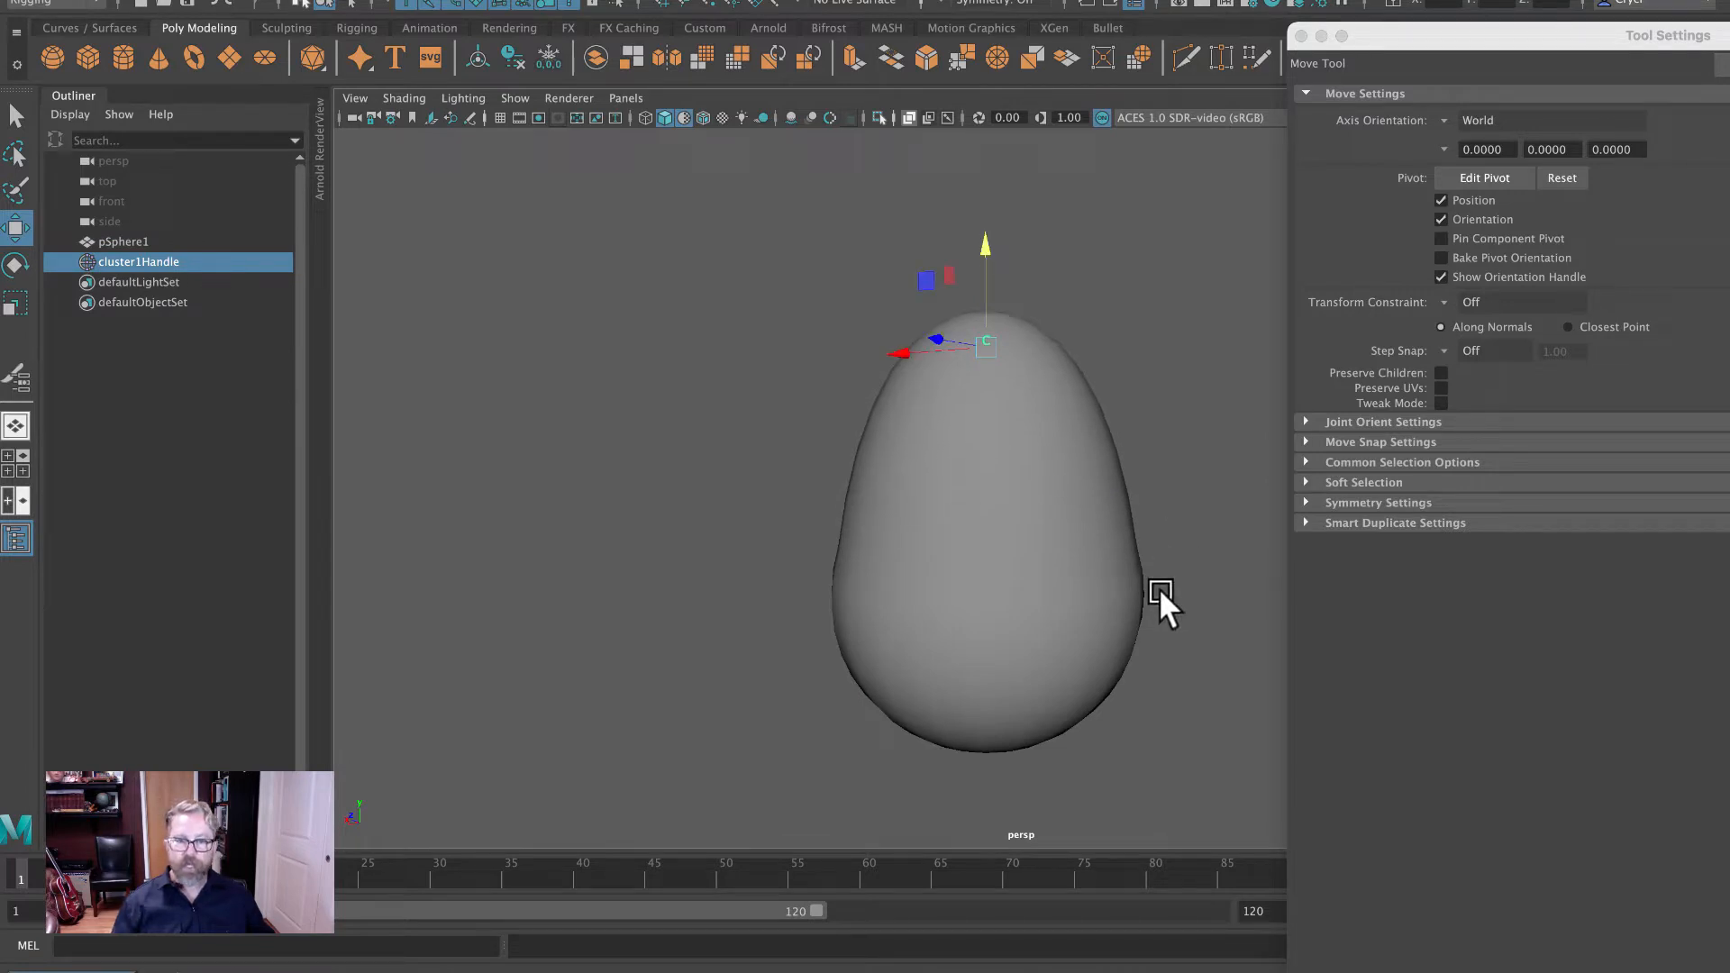
Reselect the sphere and flood its cluster weights repeatedly with the Smooth operation, closing the paint tool settings when done.
click(1126, 554)
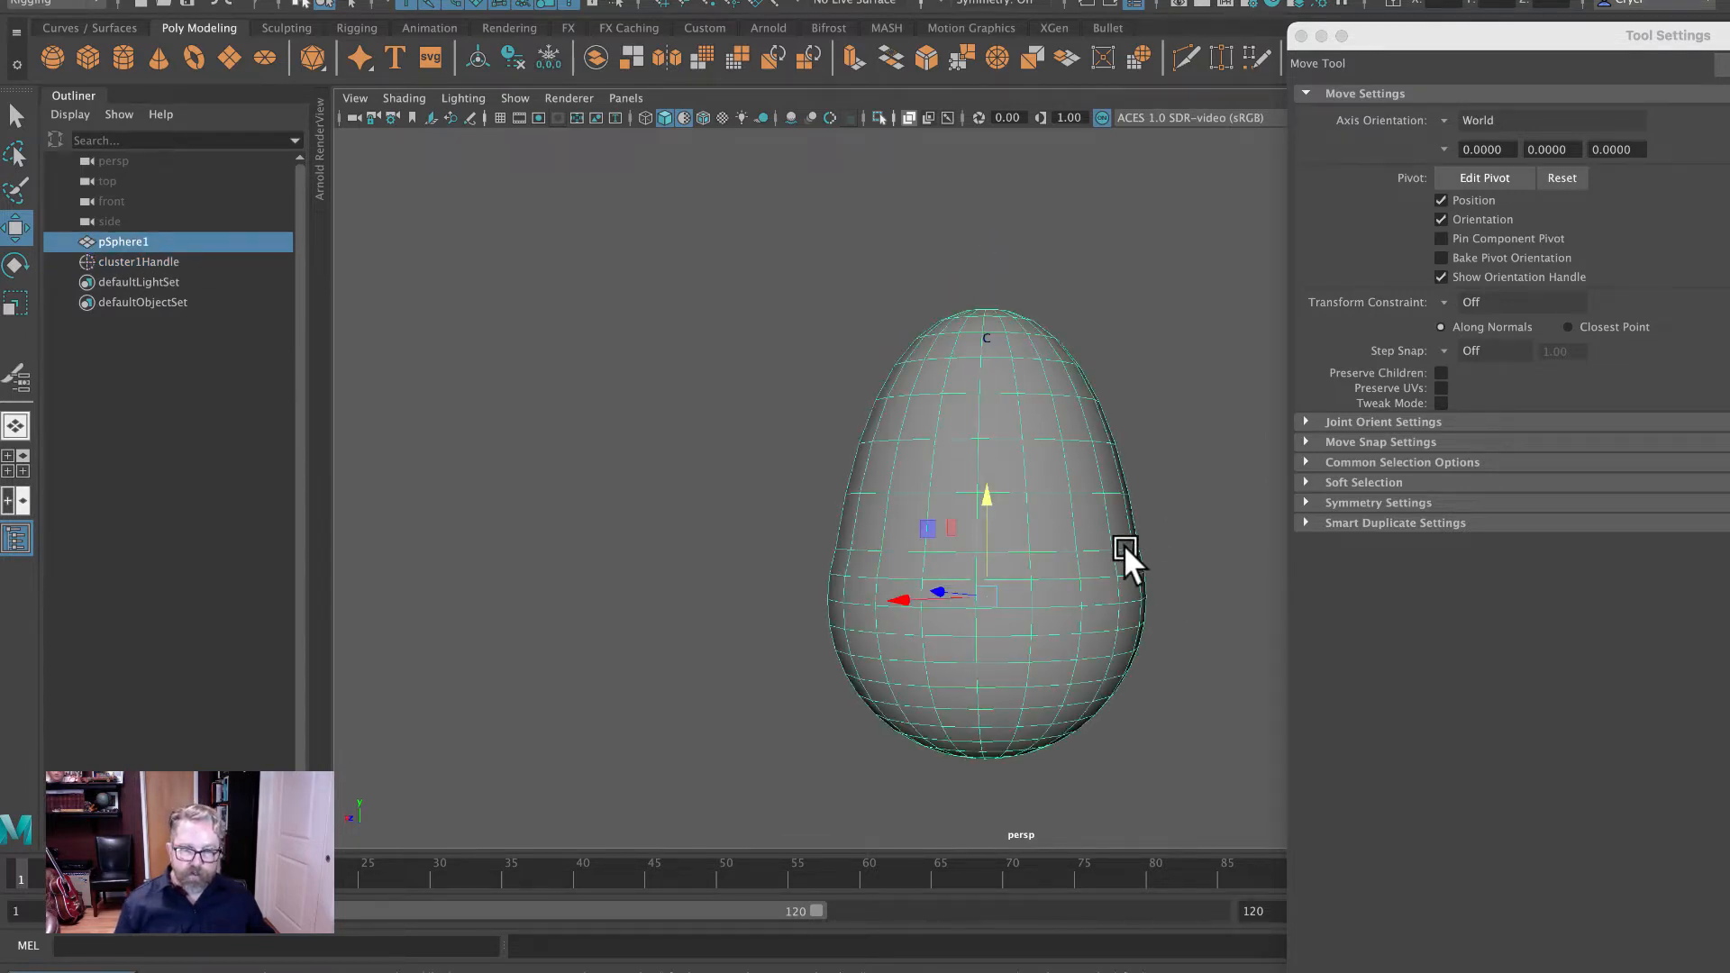
click(20, 377)
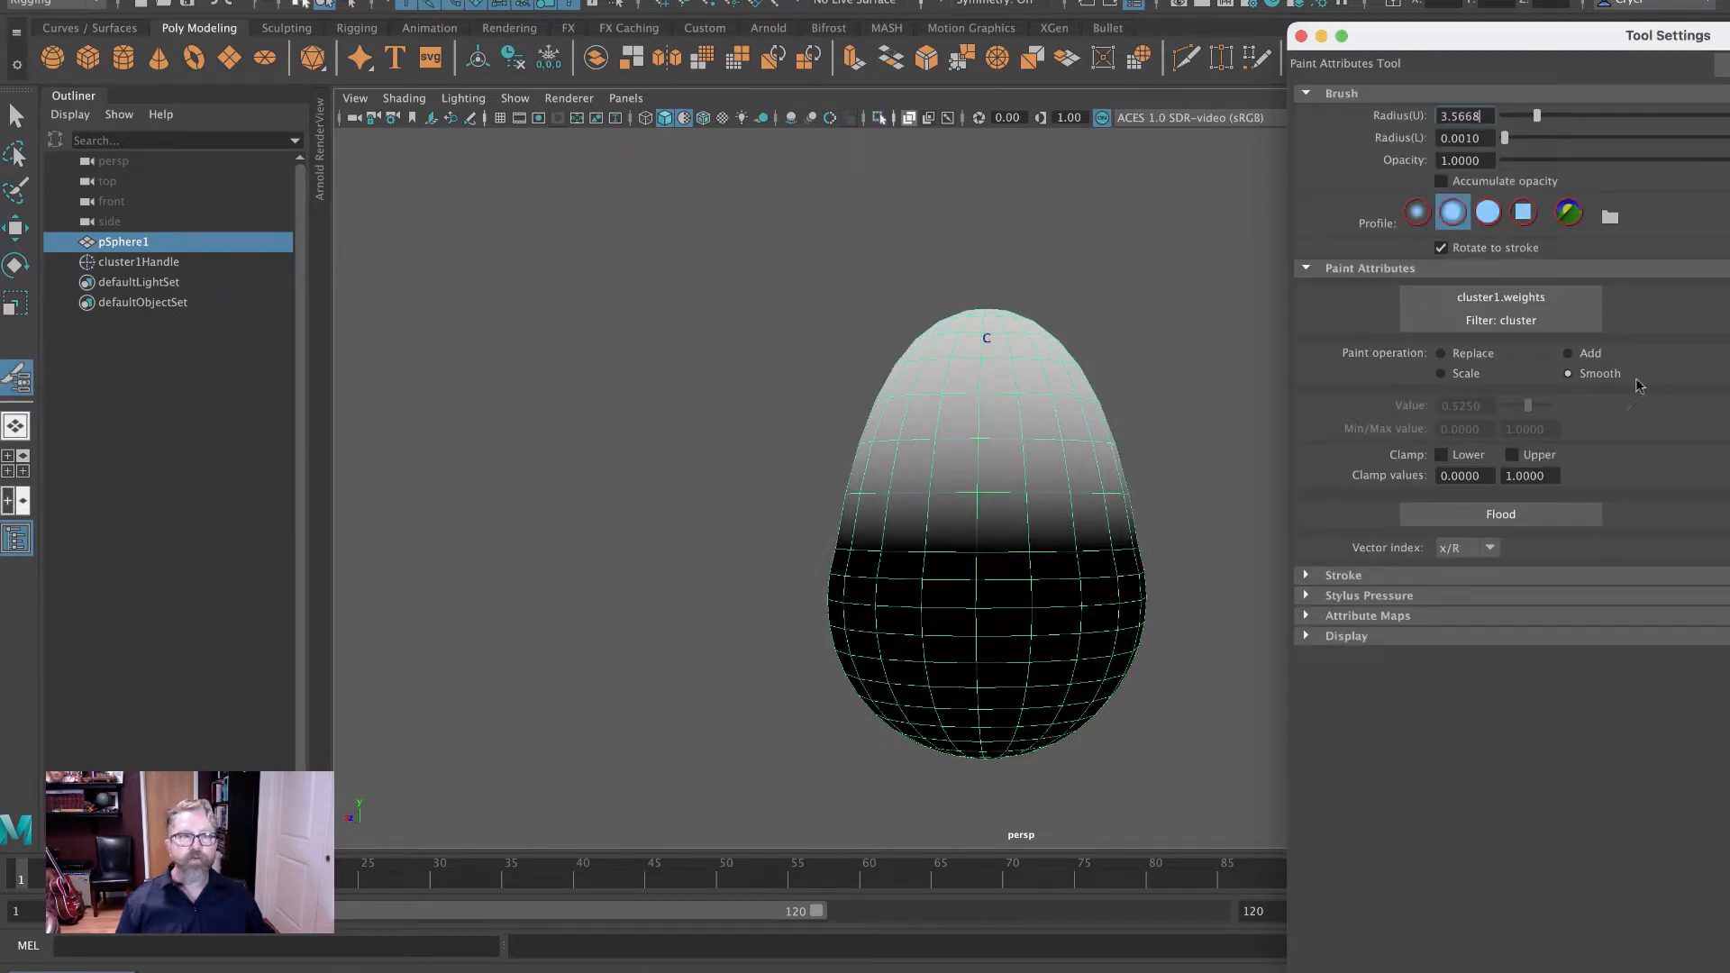
click(1493, 514)
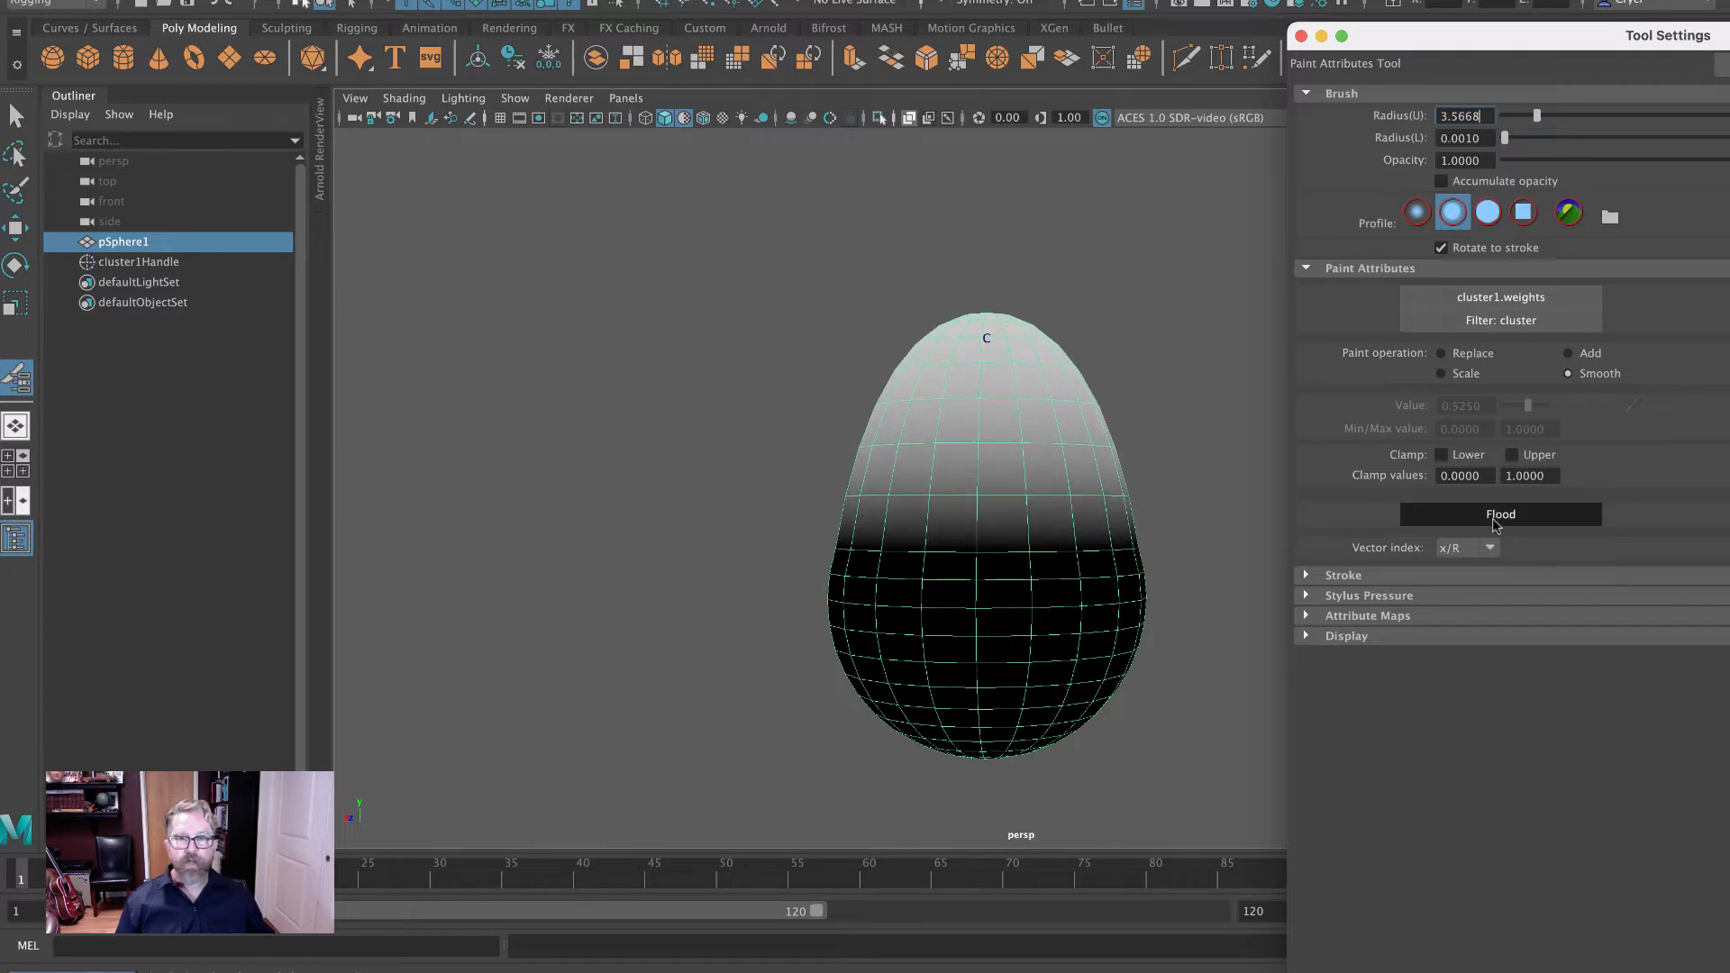
click(1492, 524)
click(1493, 524)
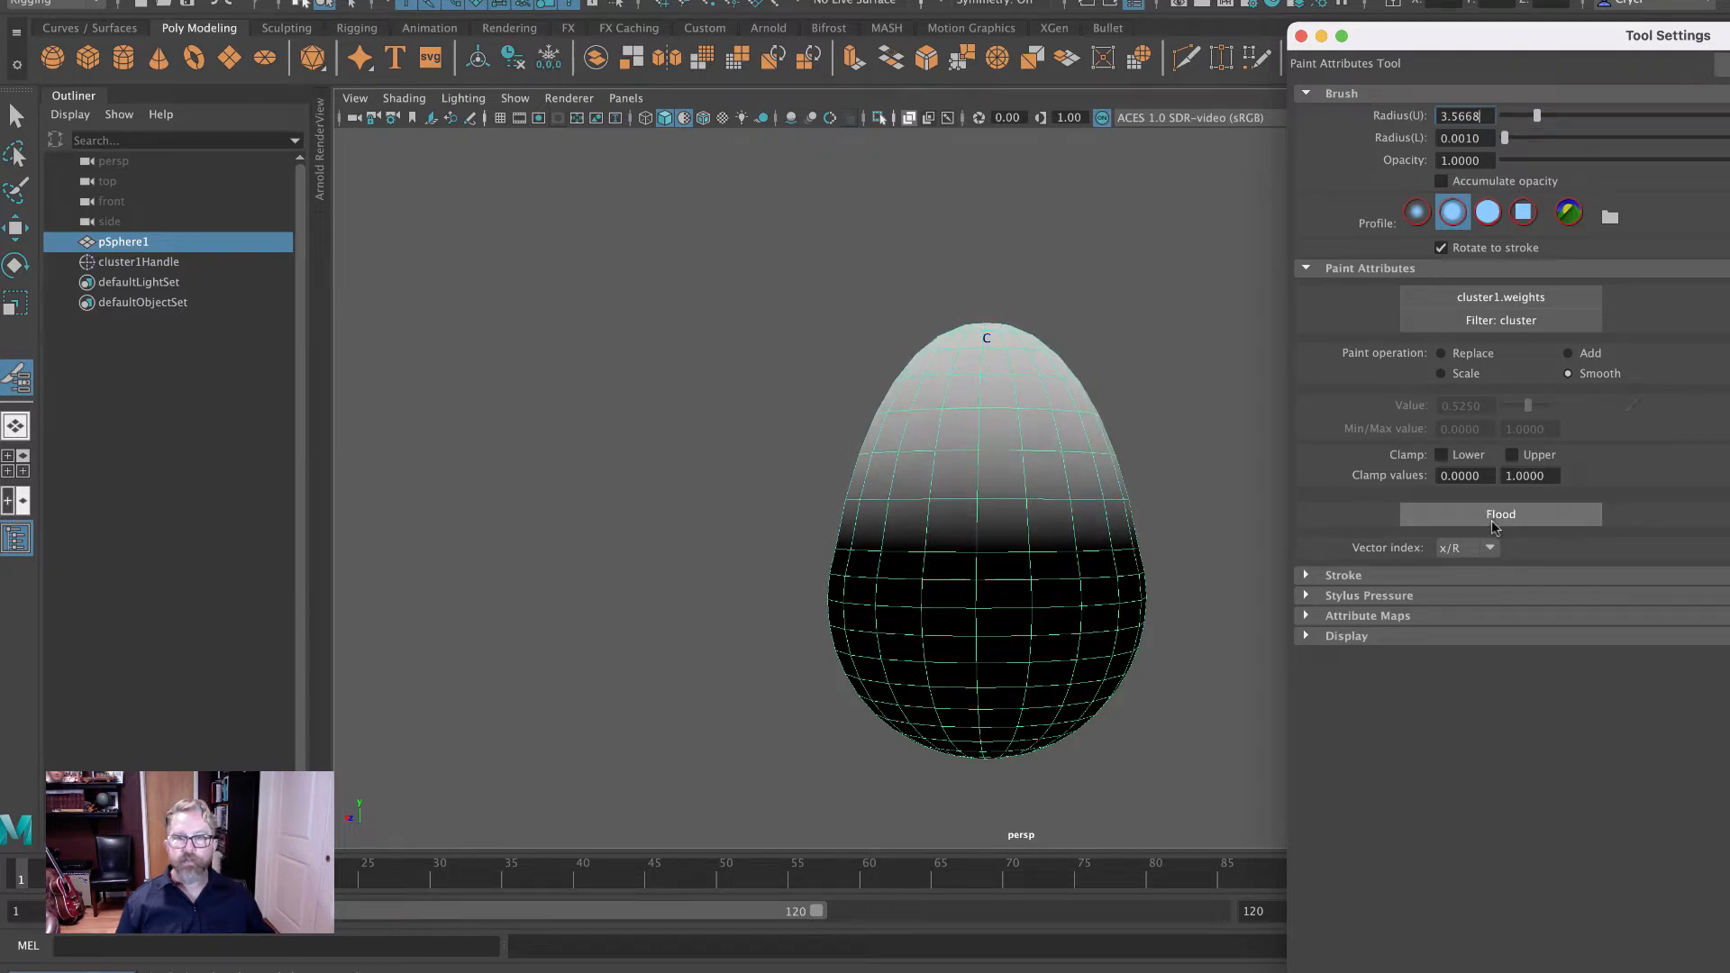
click(1493, 525)
click(1492, 526)
click(1492, 524)
click(1492, 524)
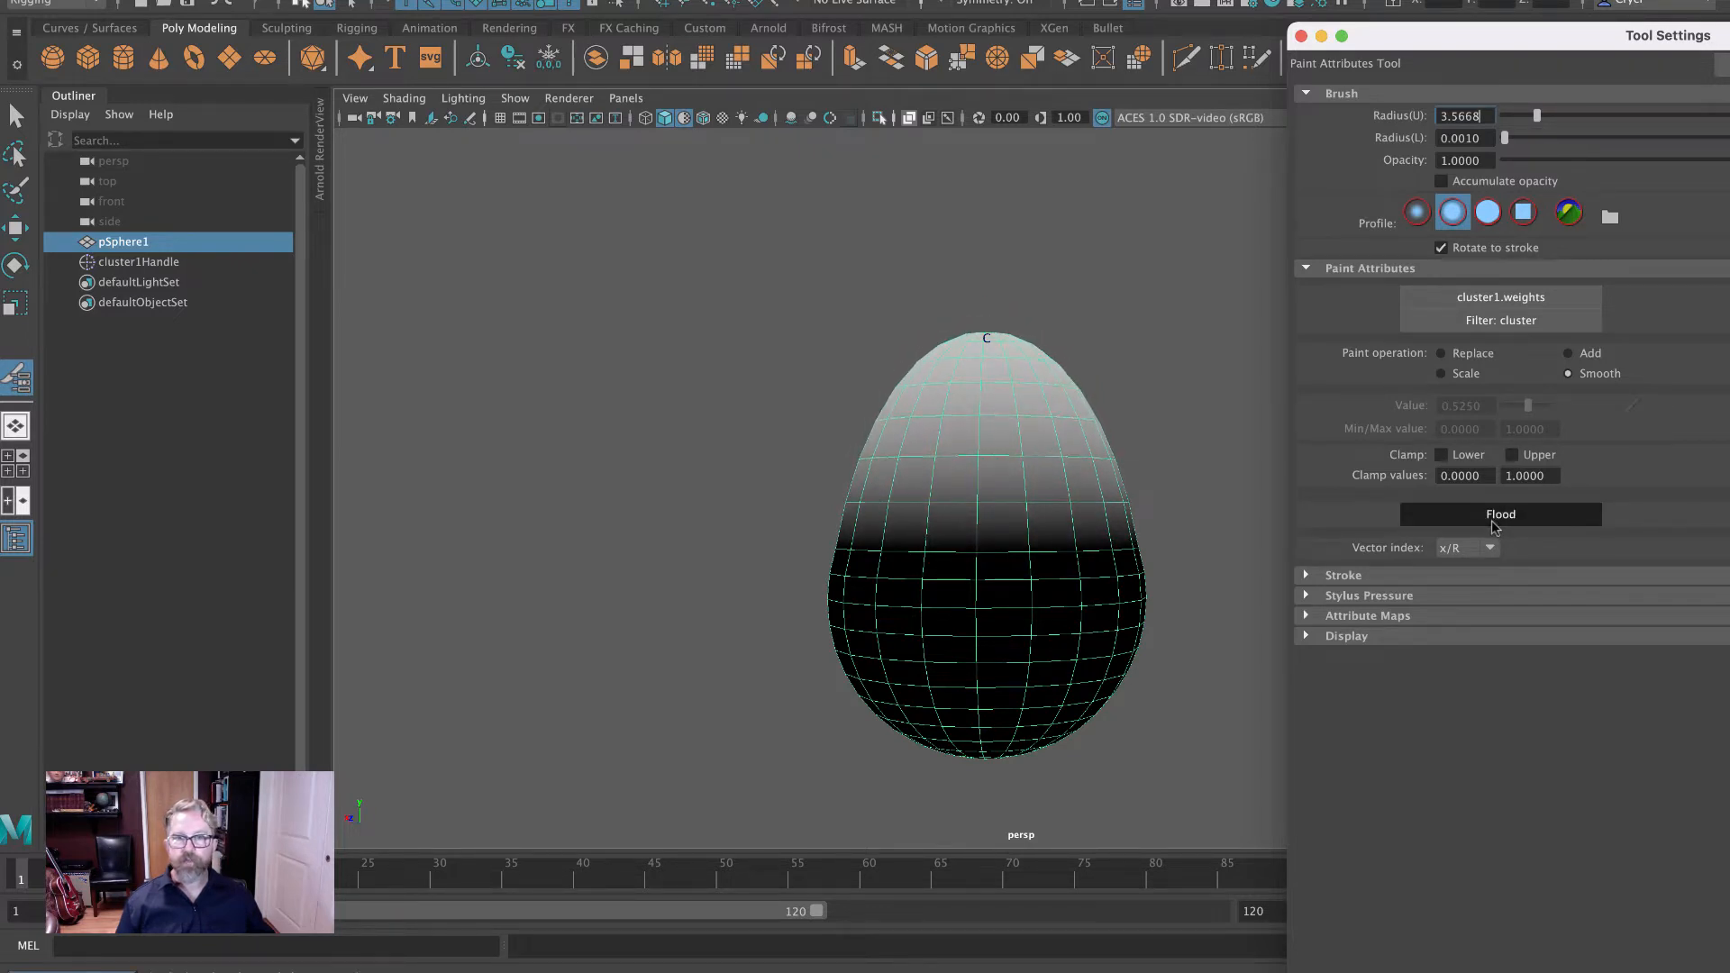
click(1492, 524)
click(1492, 525)
click(1492, 524)
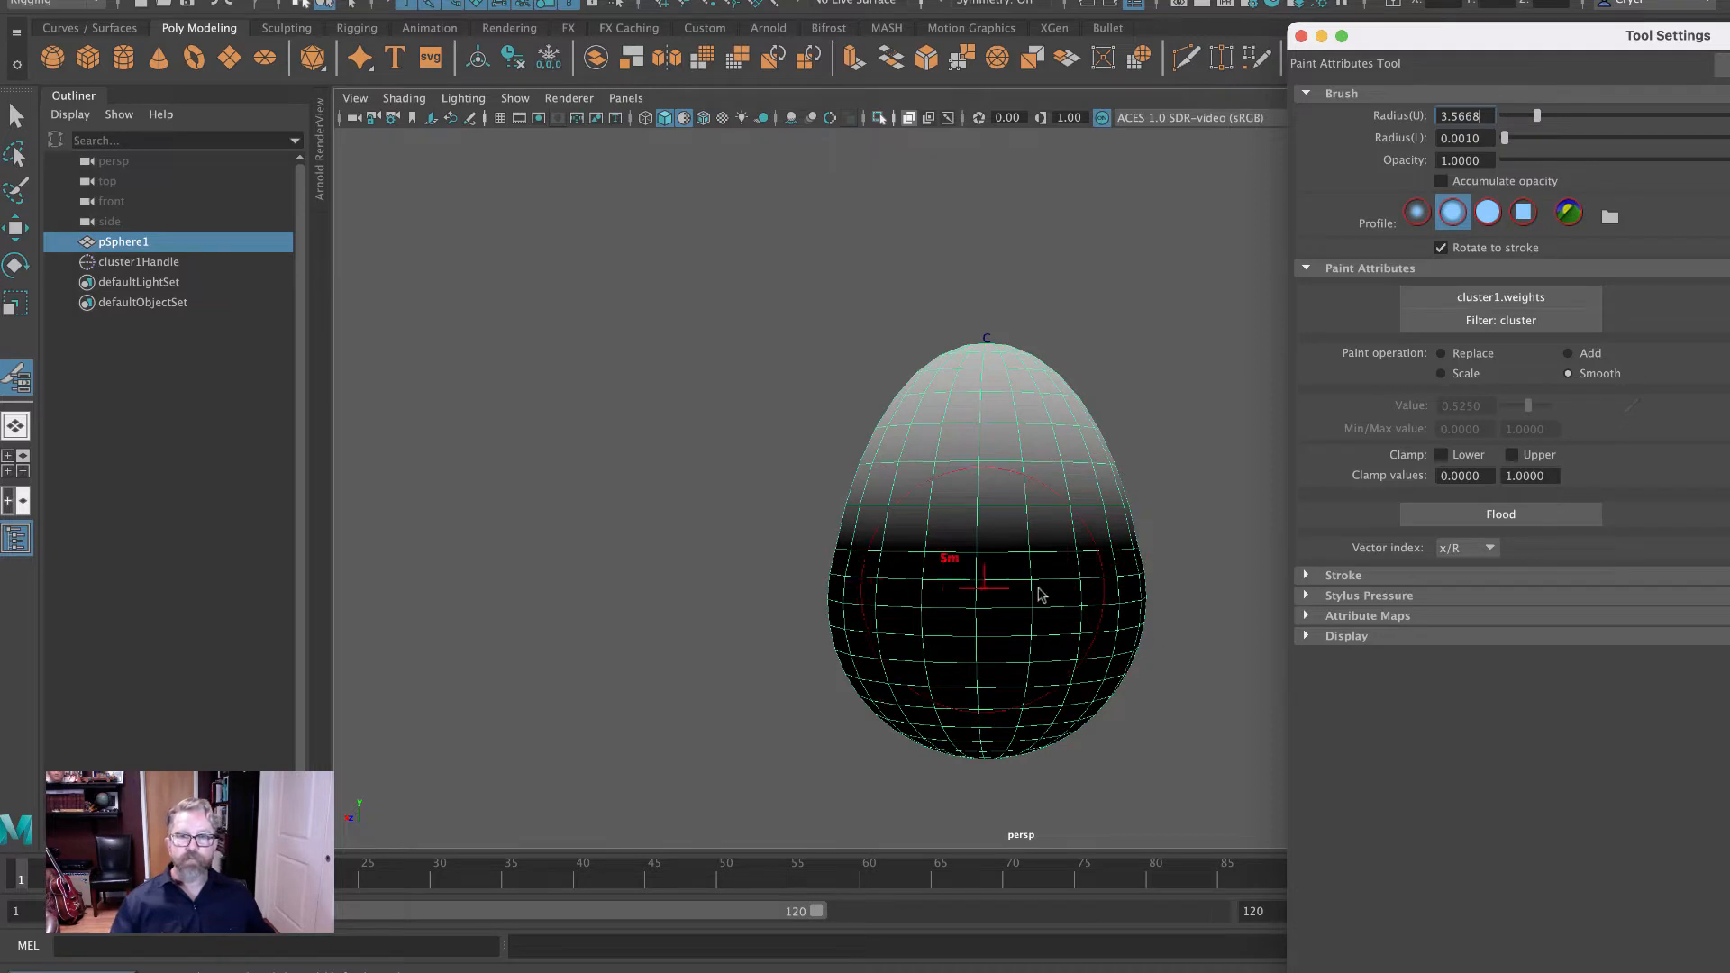
click(1300, 36)
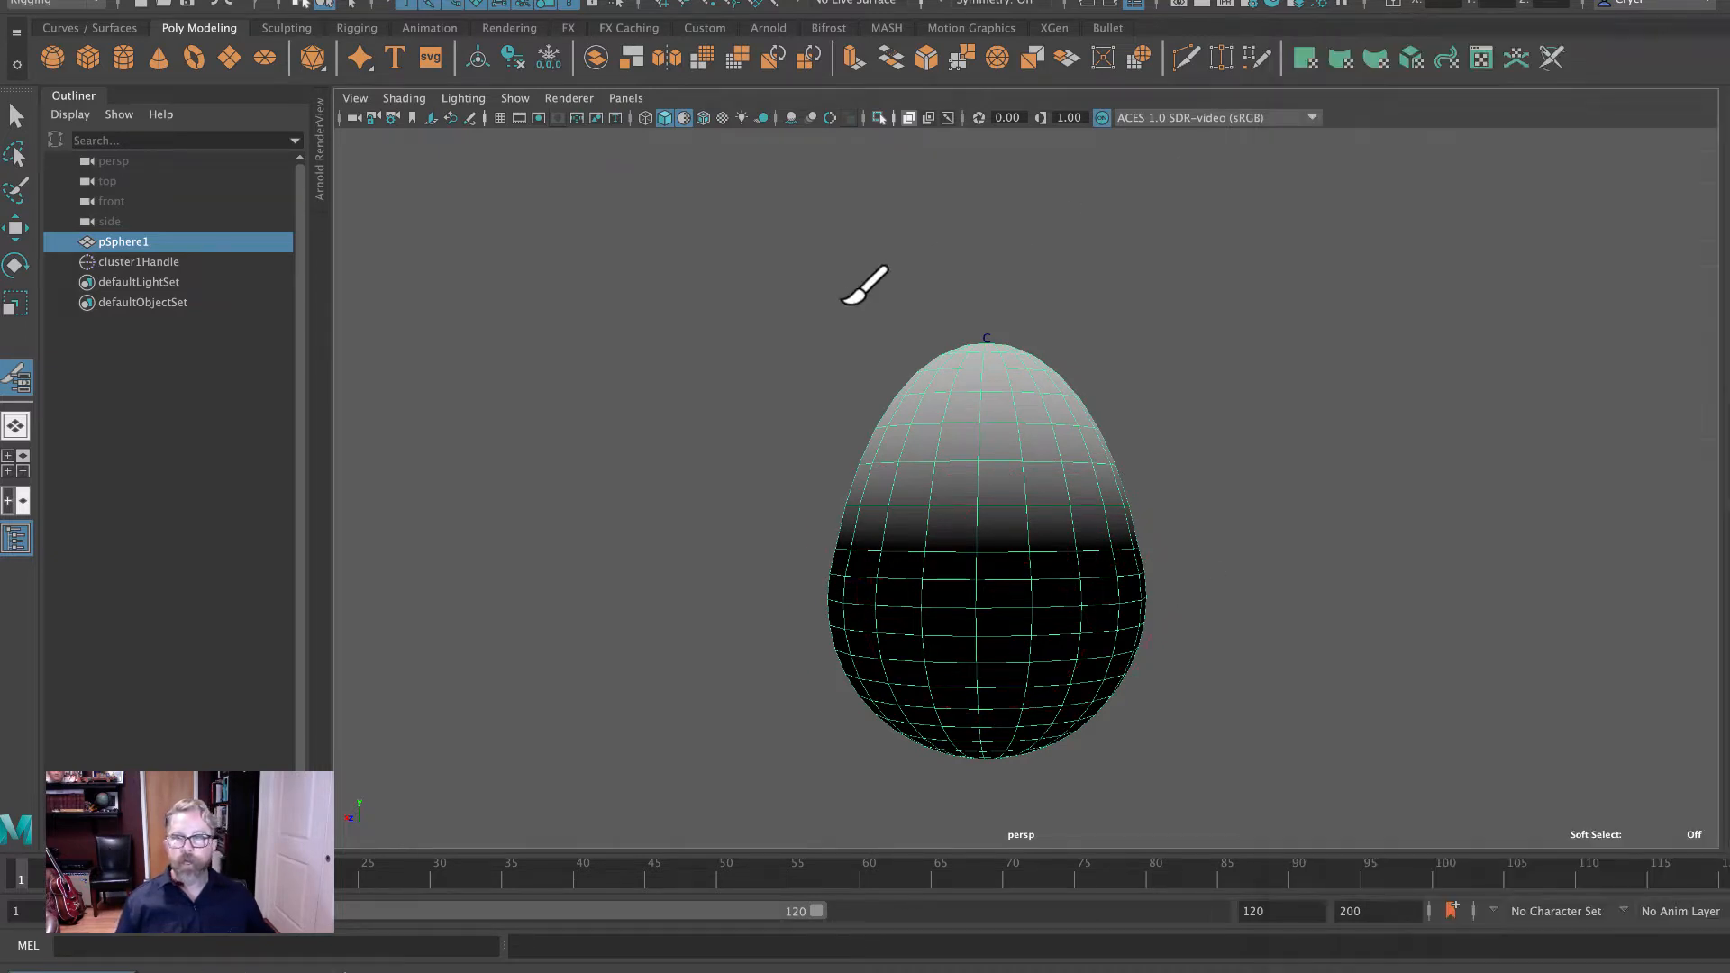
Move the cluster handle down into the sphere and back up to test the smoothed deformation.
click(144, 261)
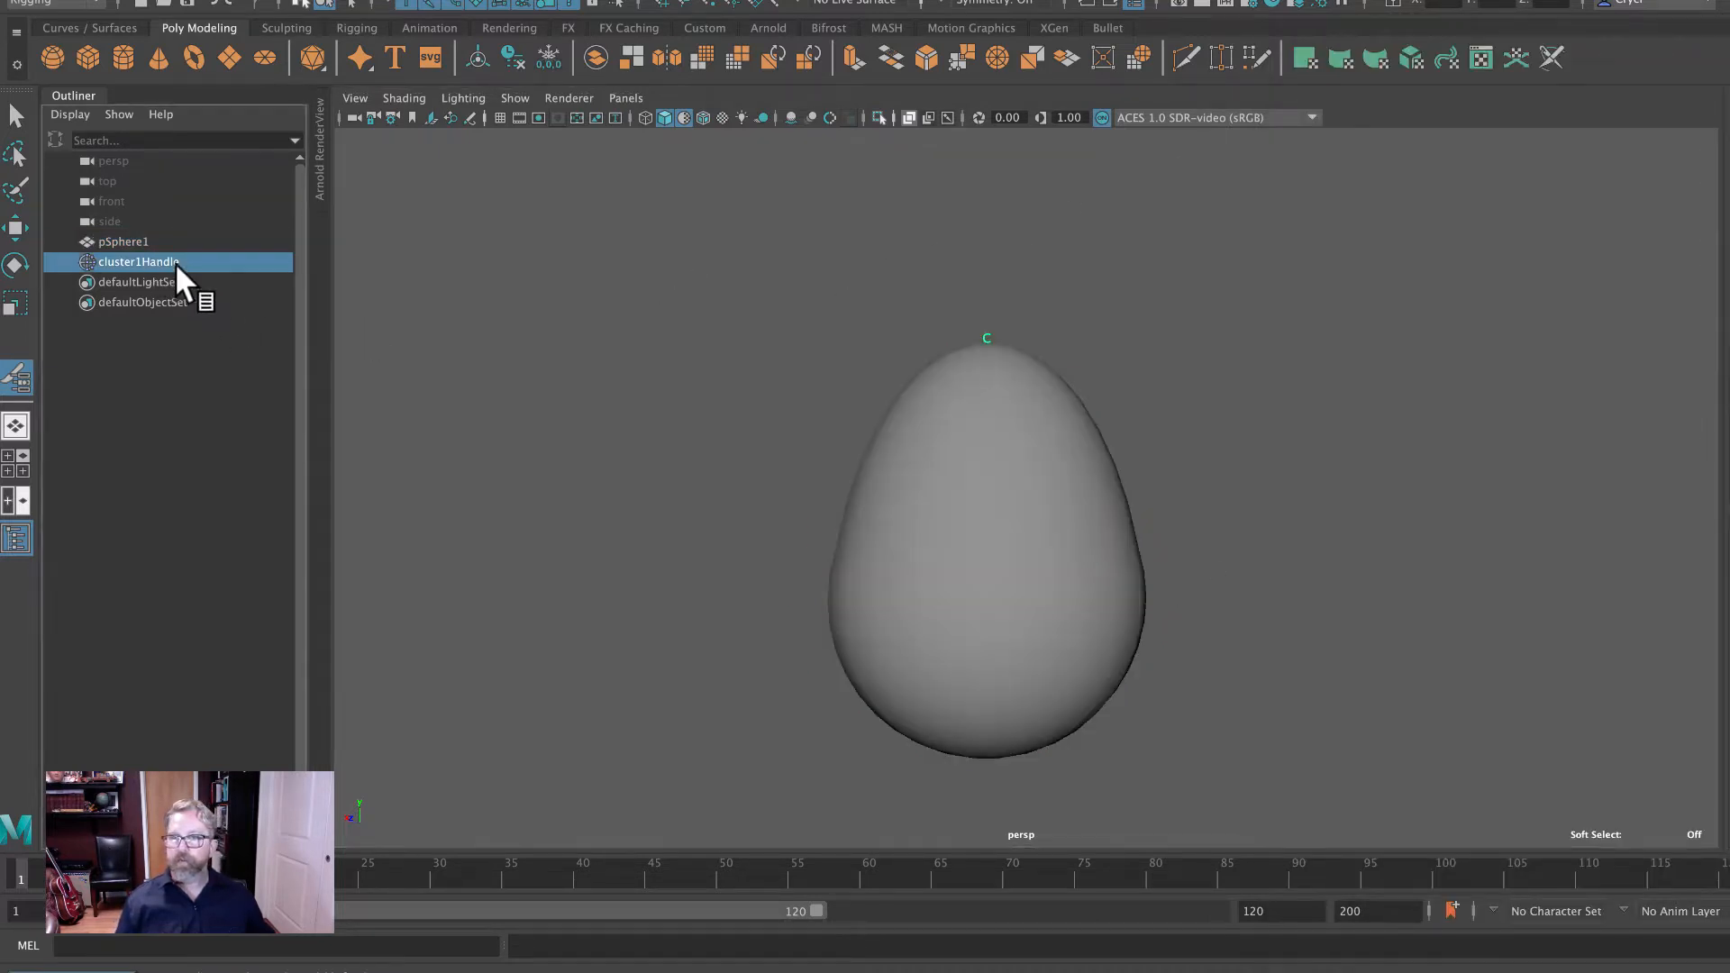
click(18, 231)
drag(992, 262, 1029, 540)
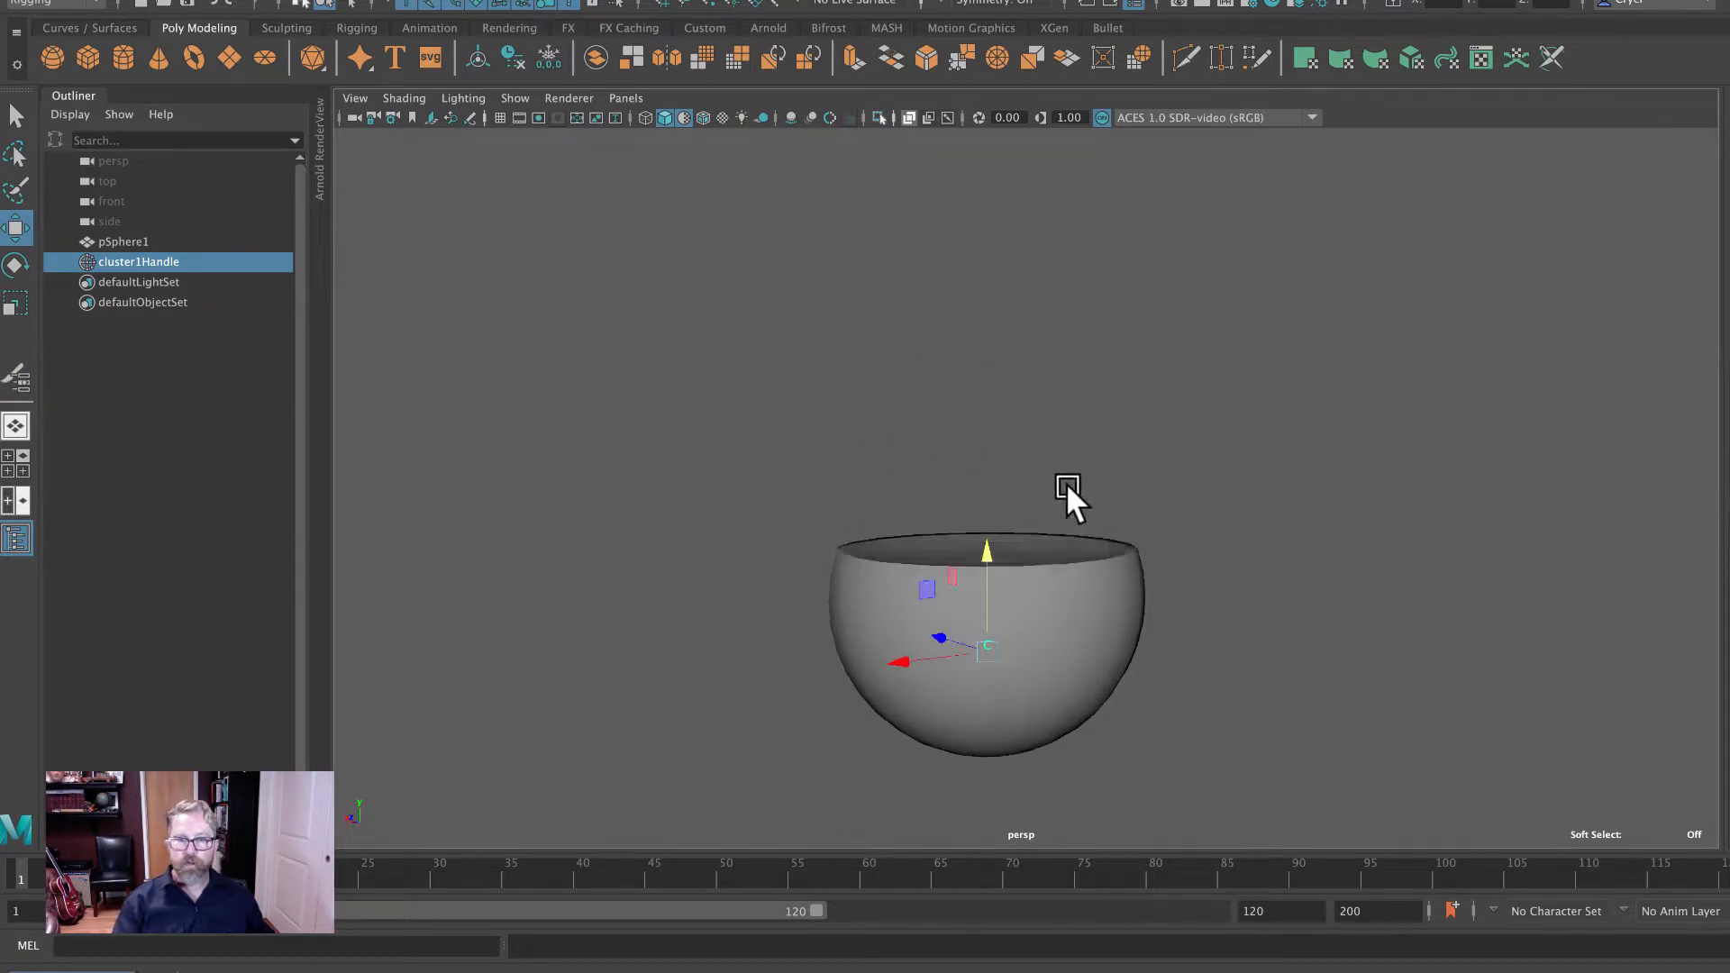
alt+drag(1067, 485, 971, 293)
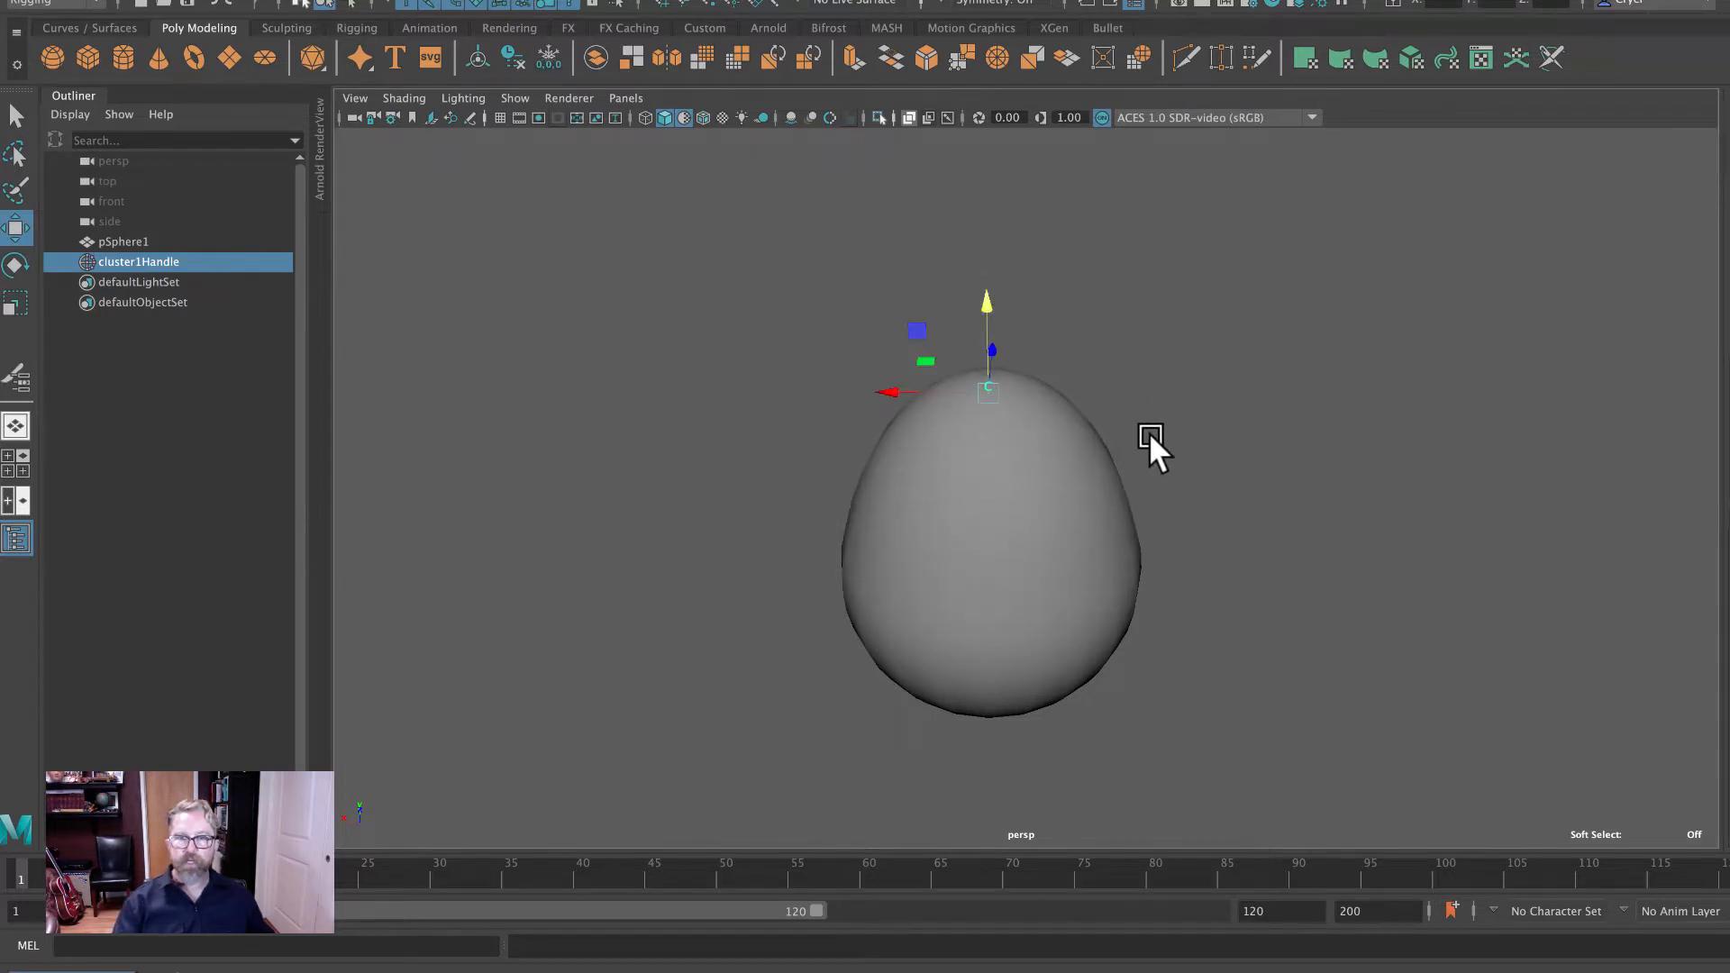
alt+drag(1148, 431, 1175, 405)
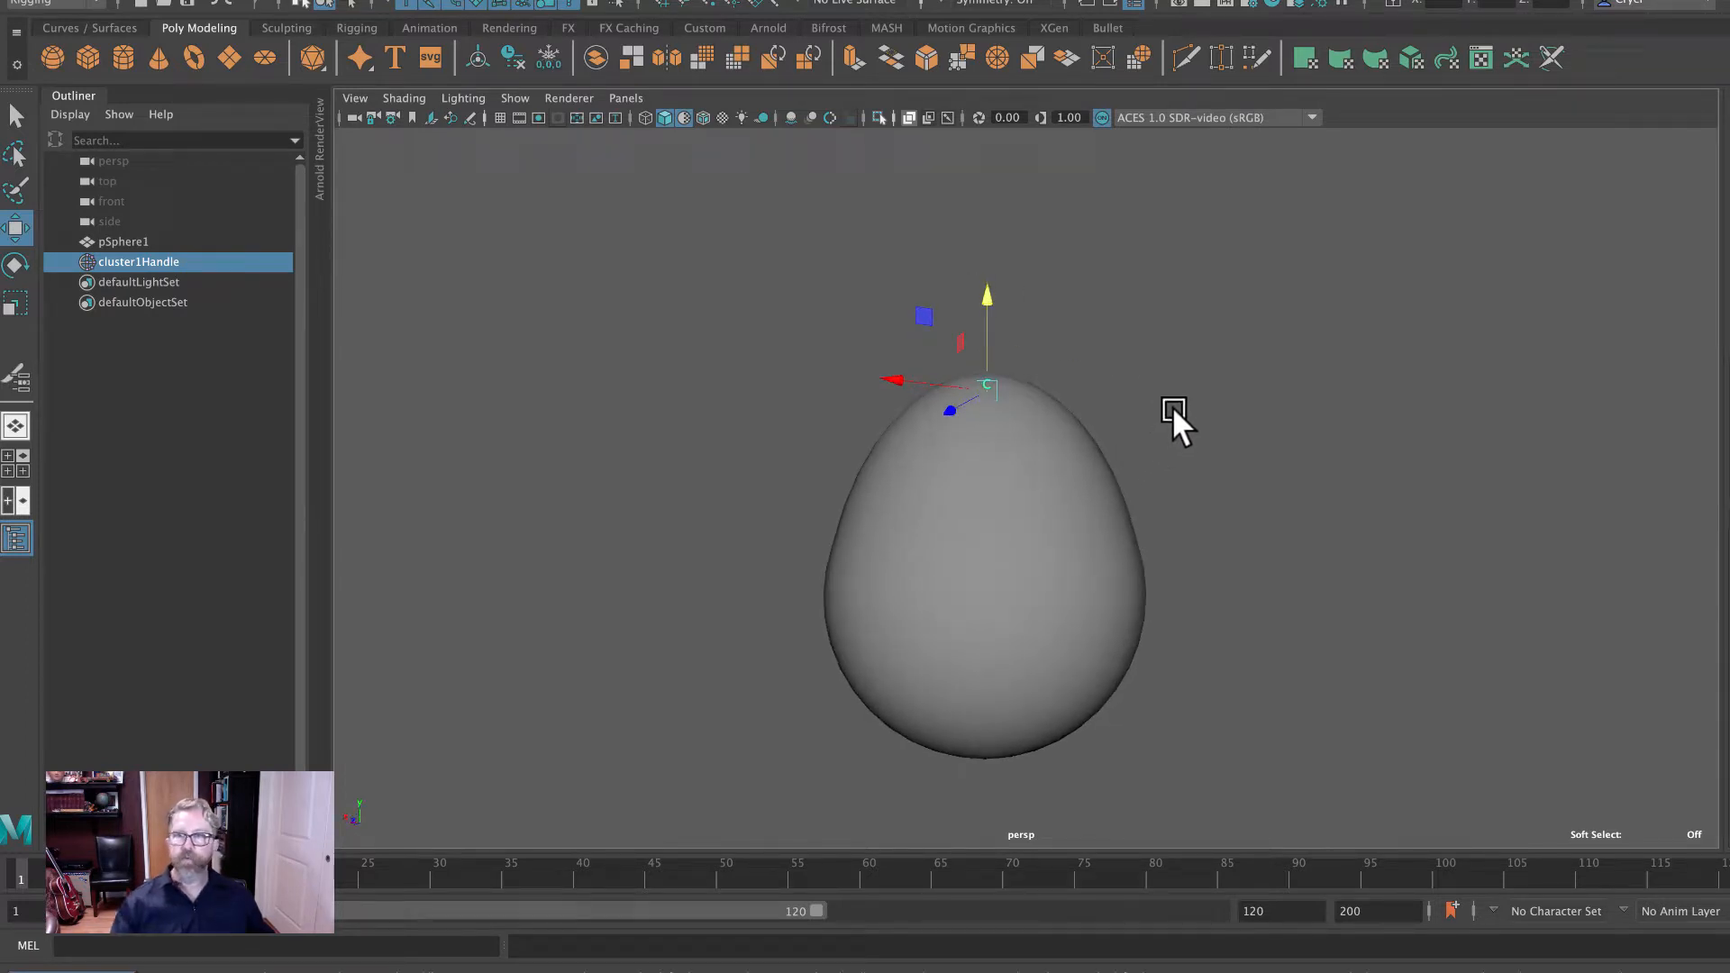
Display the wireframe on the shaded sphere and raise the cluster handle slightly higher.
click(703, 118)
mouse_move(988, 302)
mouse_down()
mouse_move(1015, 355)
mouse_move(1015, 251)
mouse_move(1027, 285)
mouse_move(1025, 263)
mouse_up()
alt+drag(1090, 377, 1081, 401)
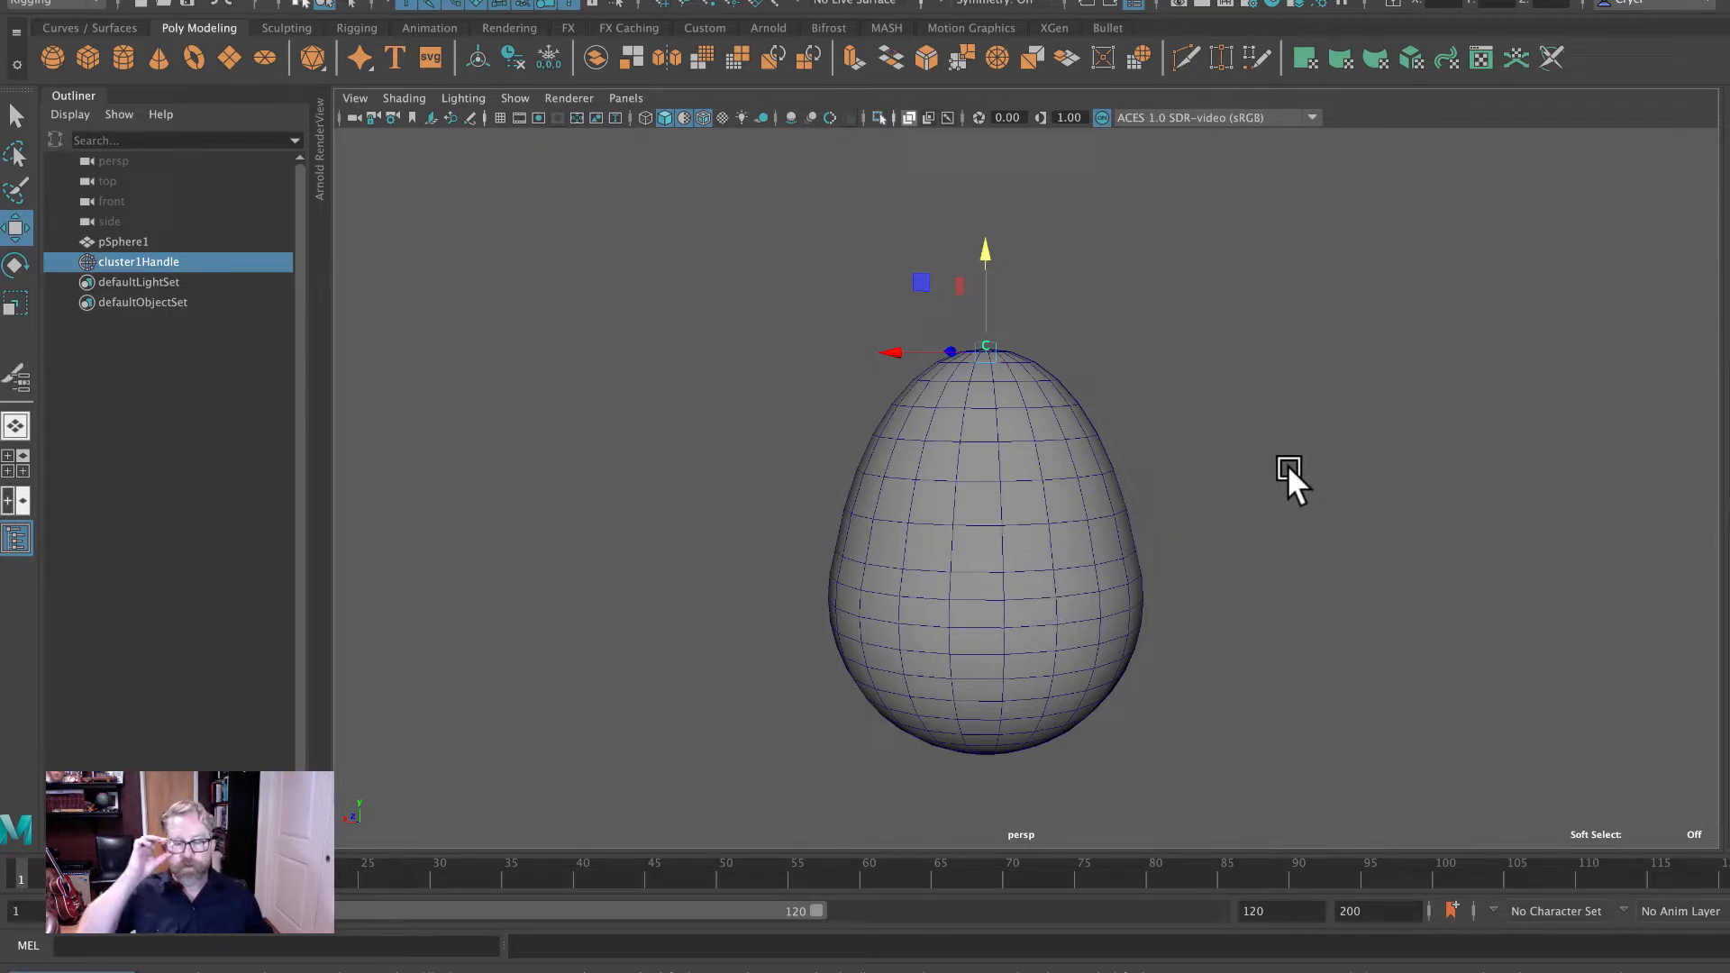
Replace the deformed sphere and its cluster handle with a new, slightly enlarged polygon sphere.
drag(827, 316, 1218, 496)
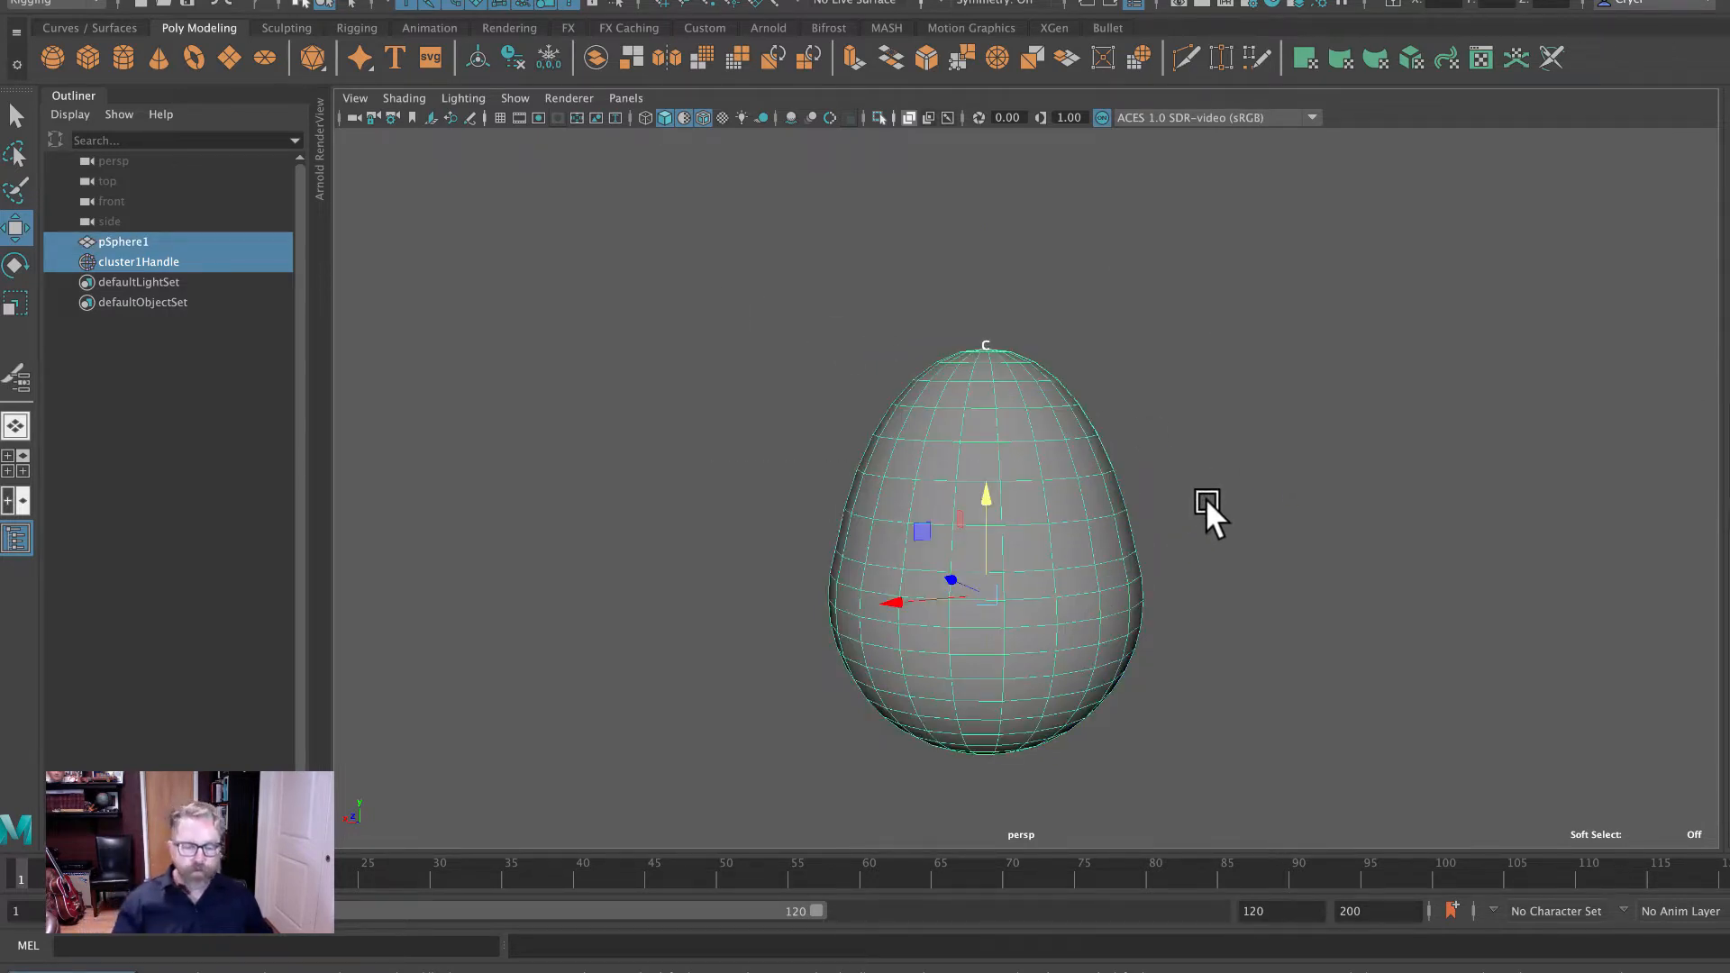
key(Delete)
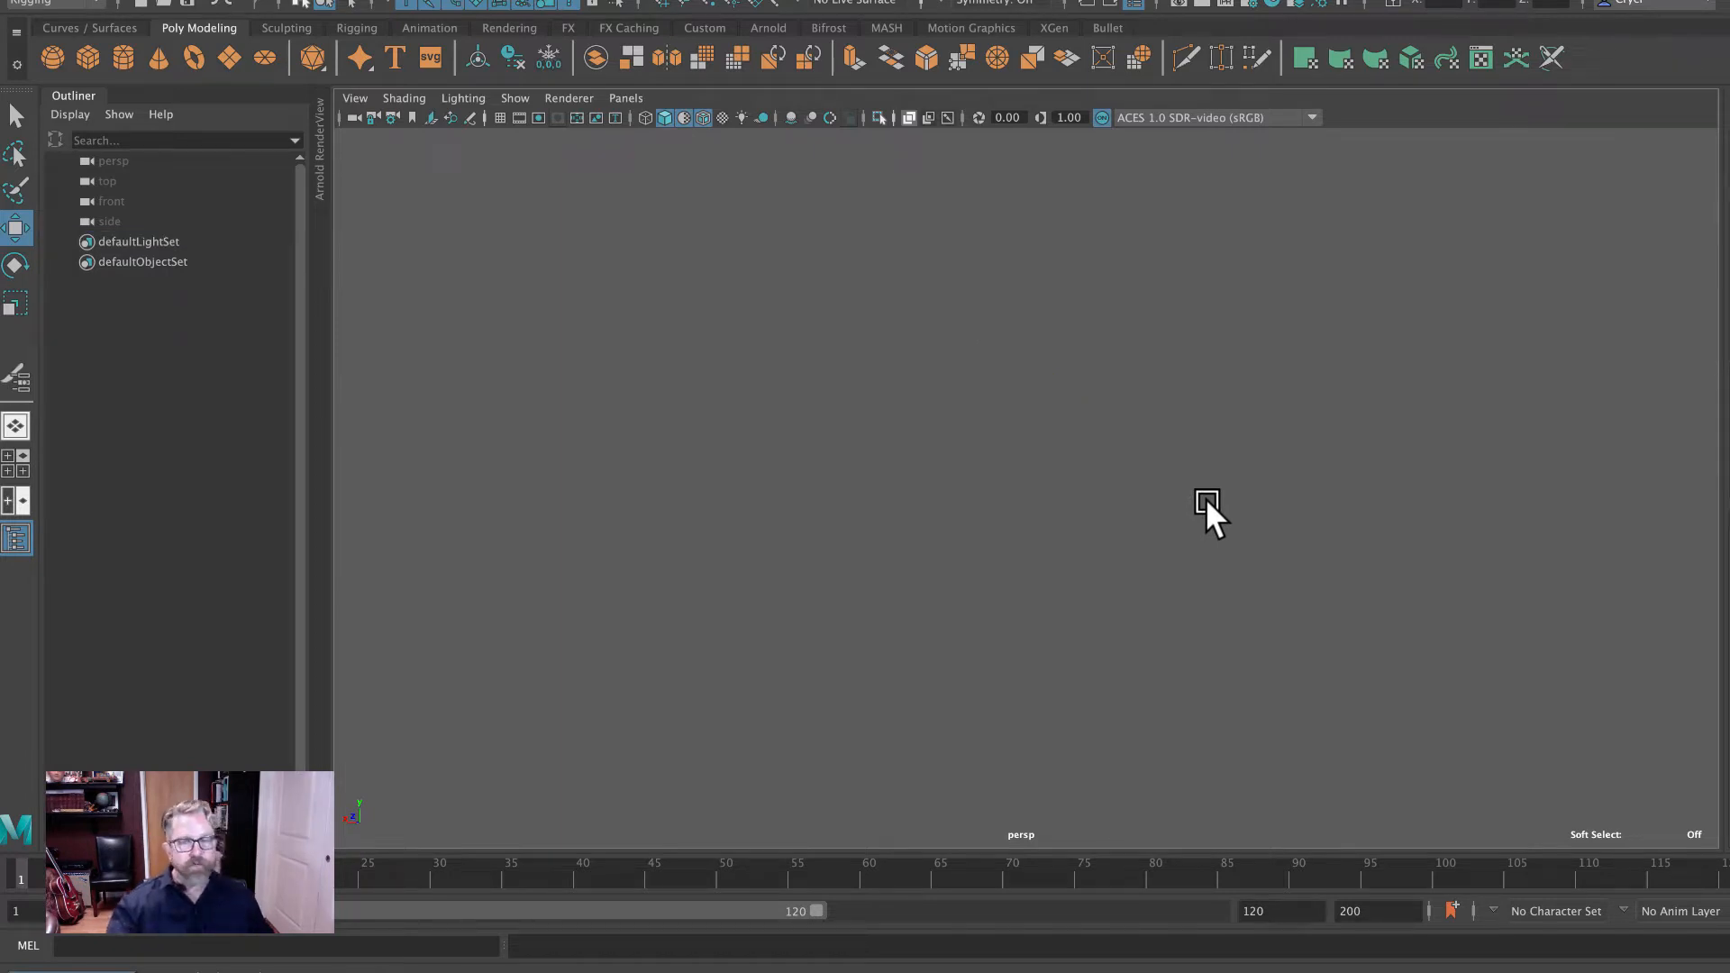
click(51, 57)
click(15, 304)
scroll(1224, 623, up, 5)
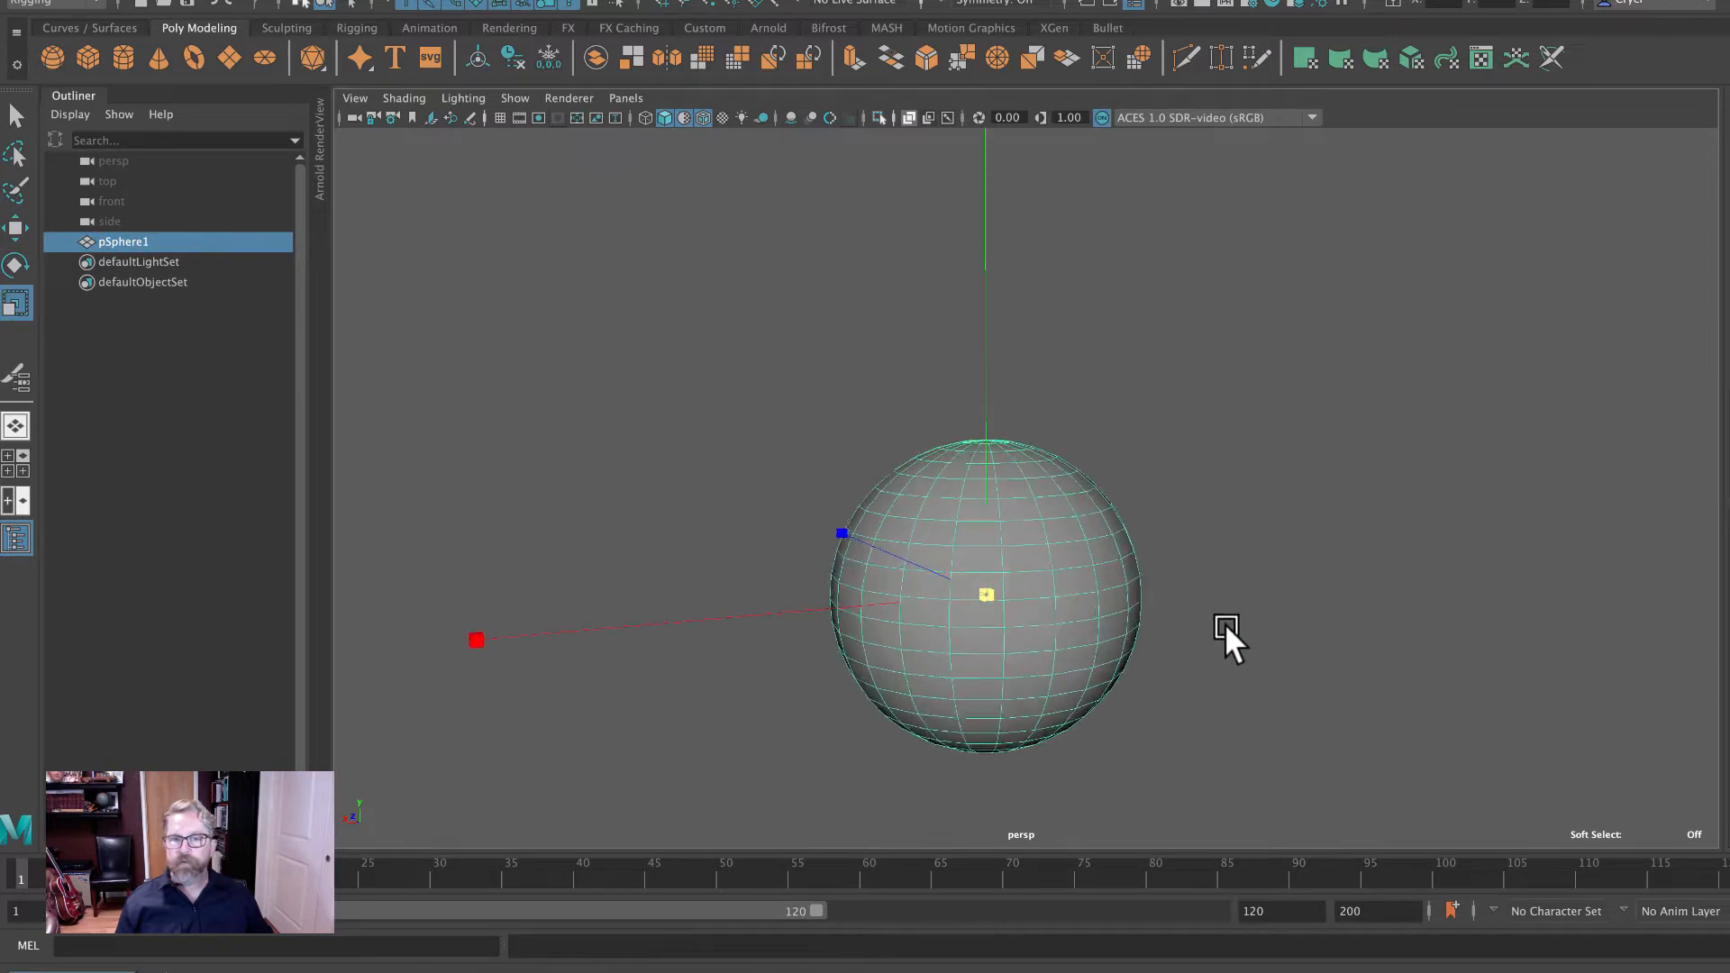
click(15, 227)
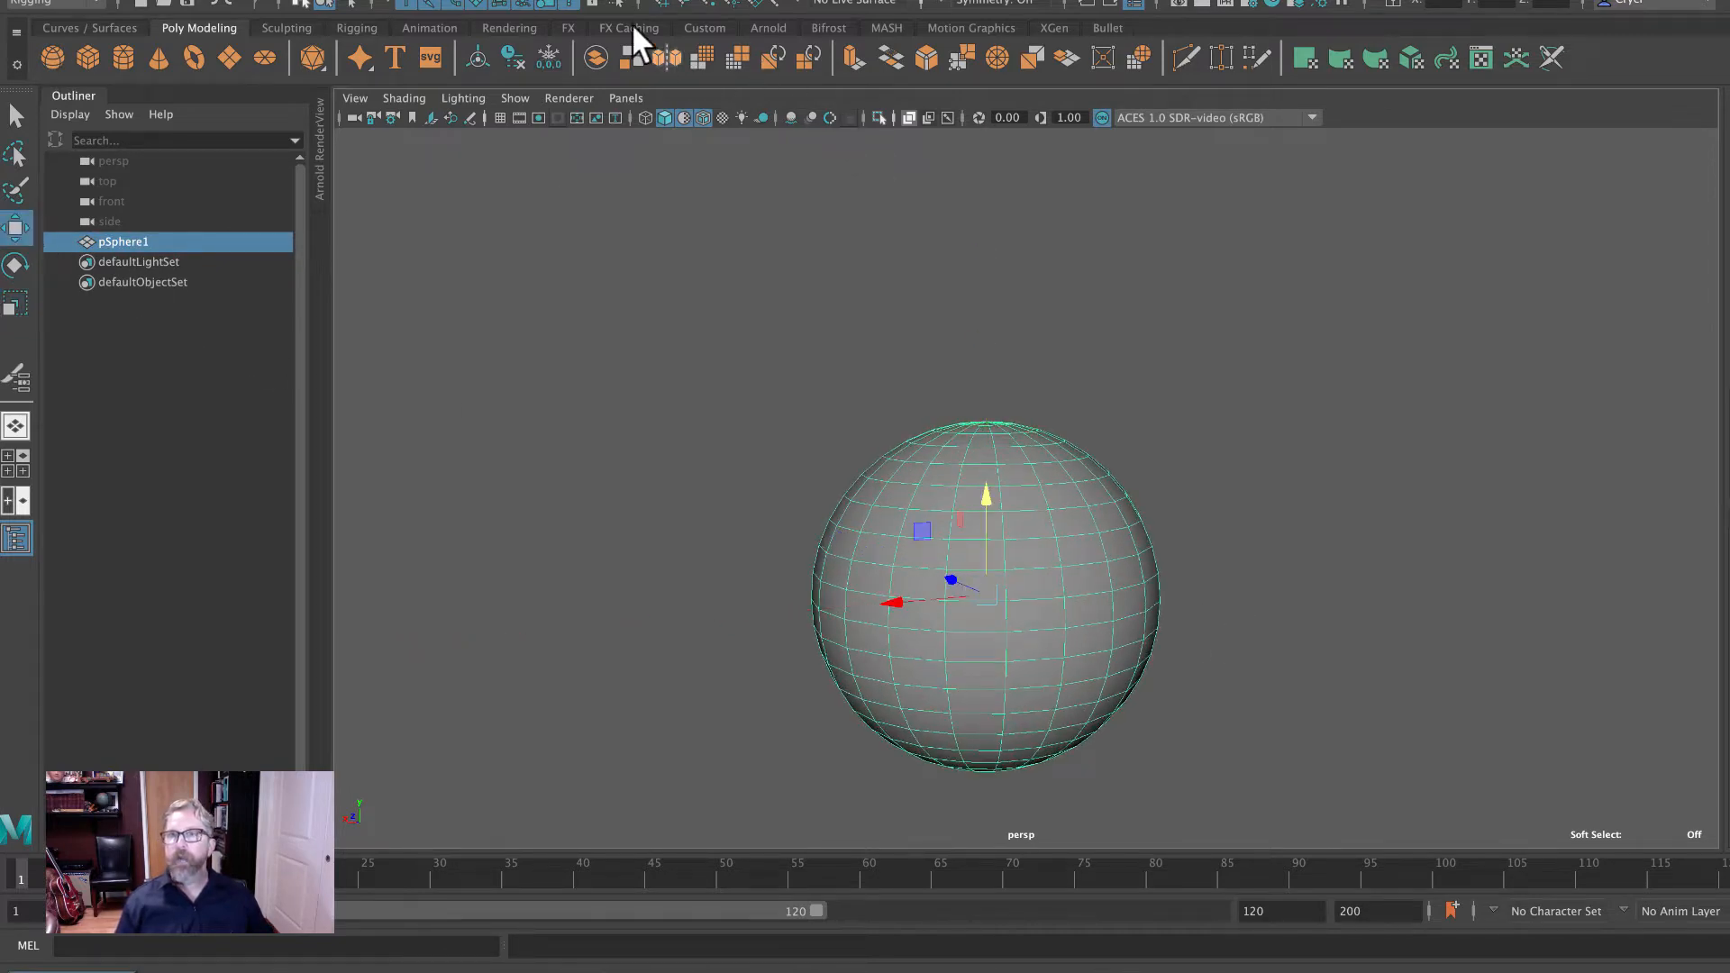
Add a nonlinear Squash deformer to the sphere and display it in wireframe.
click(473, 0)
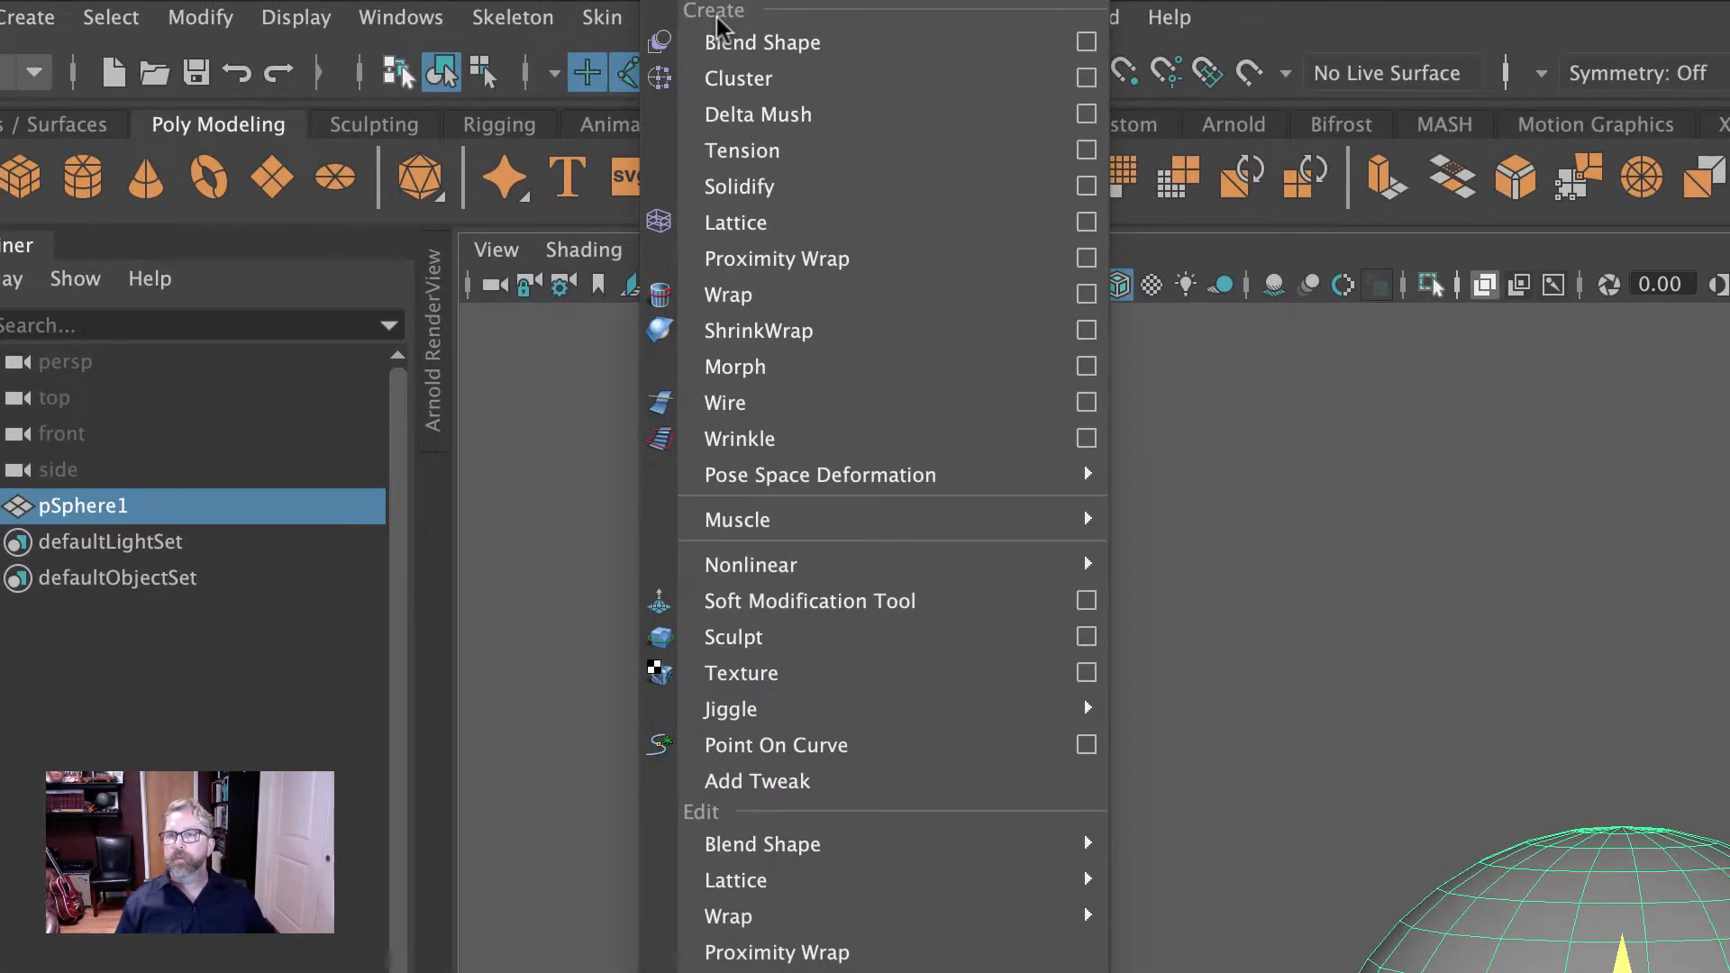
mouse_move(904, 565)
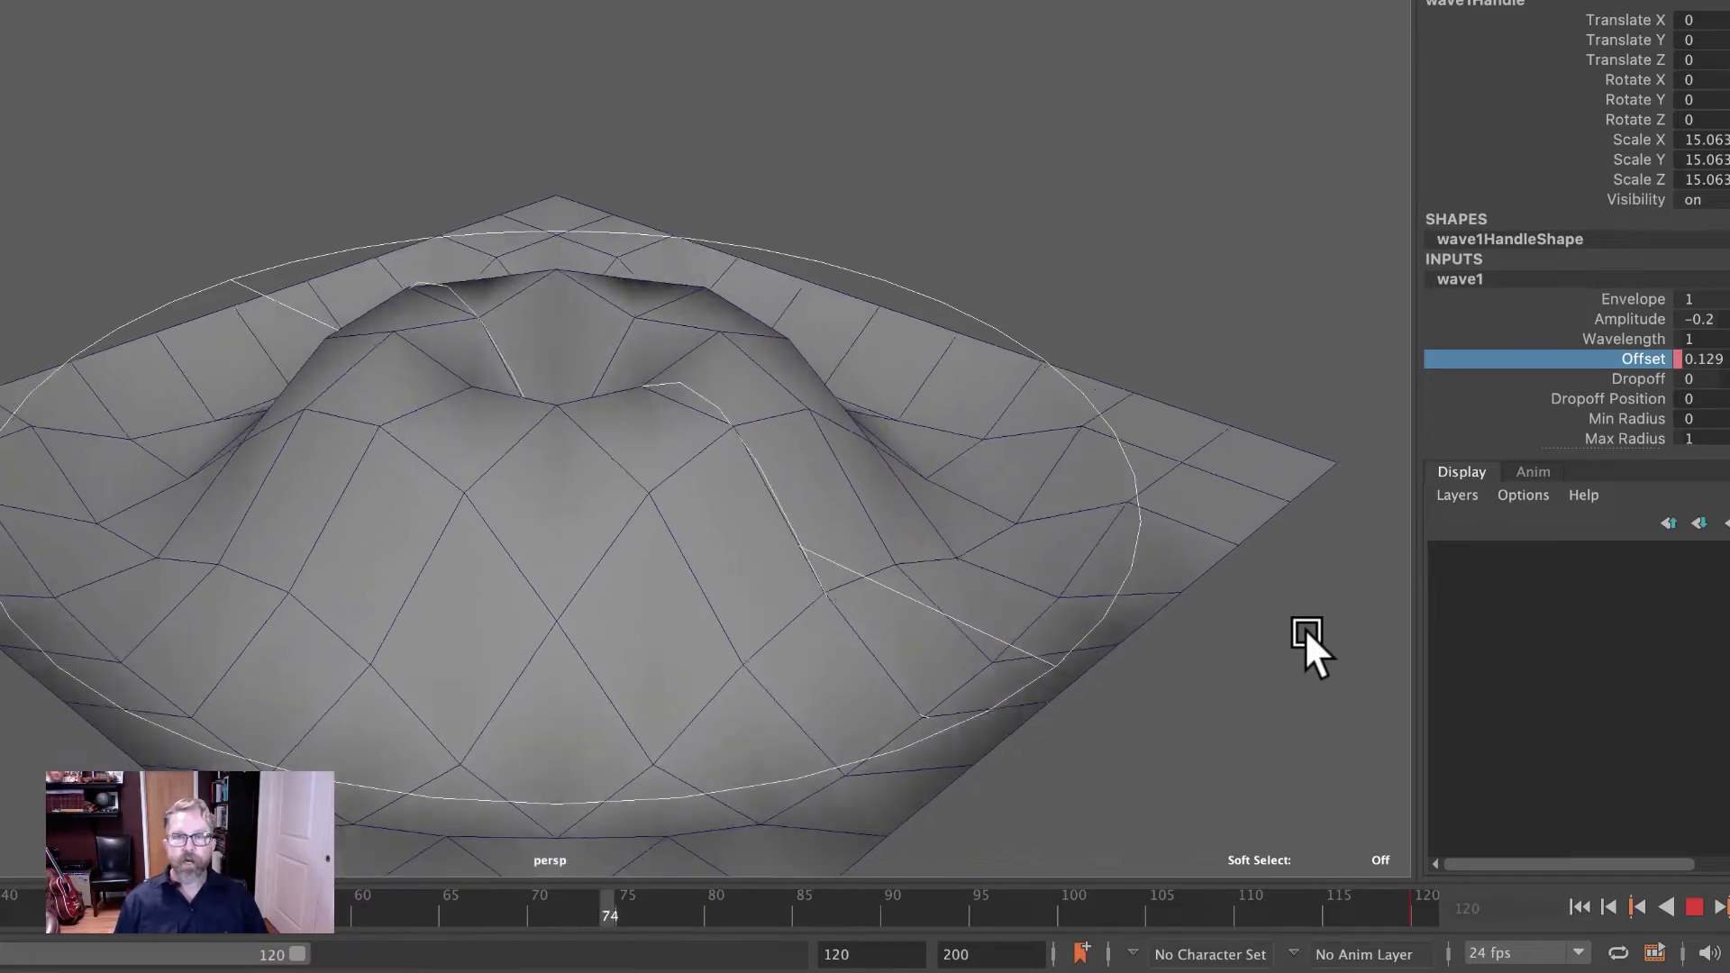
click(1694, 908)
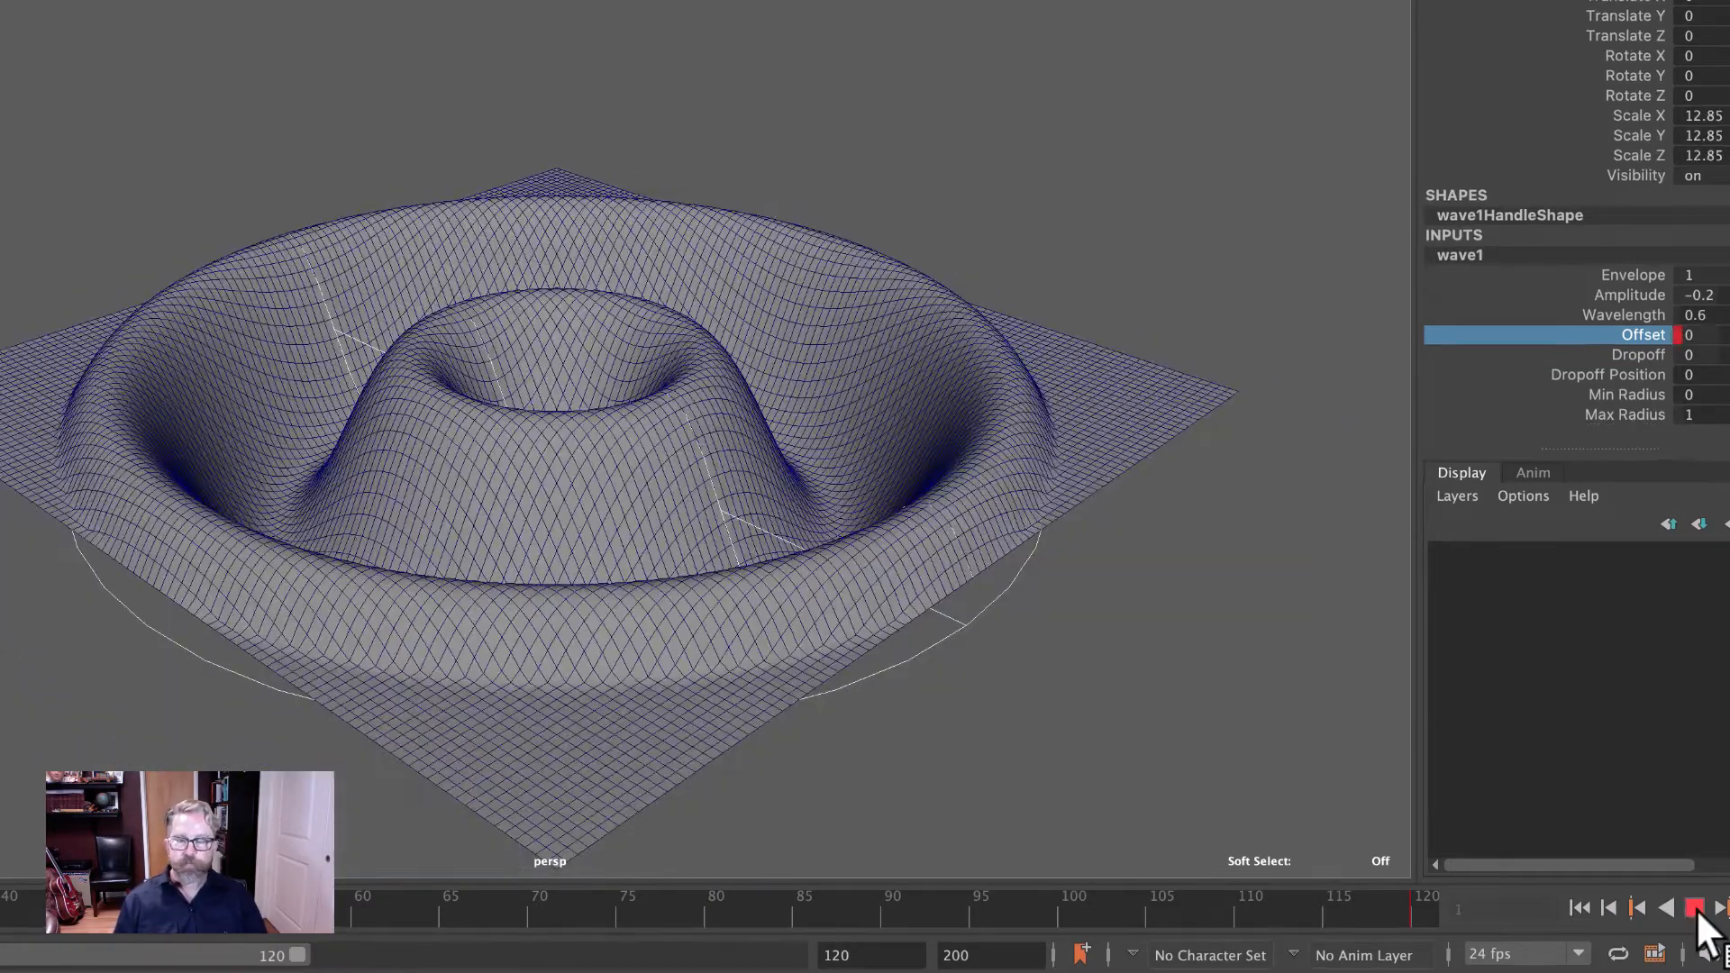
click(1694, 908)
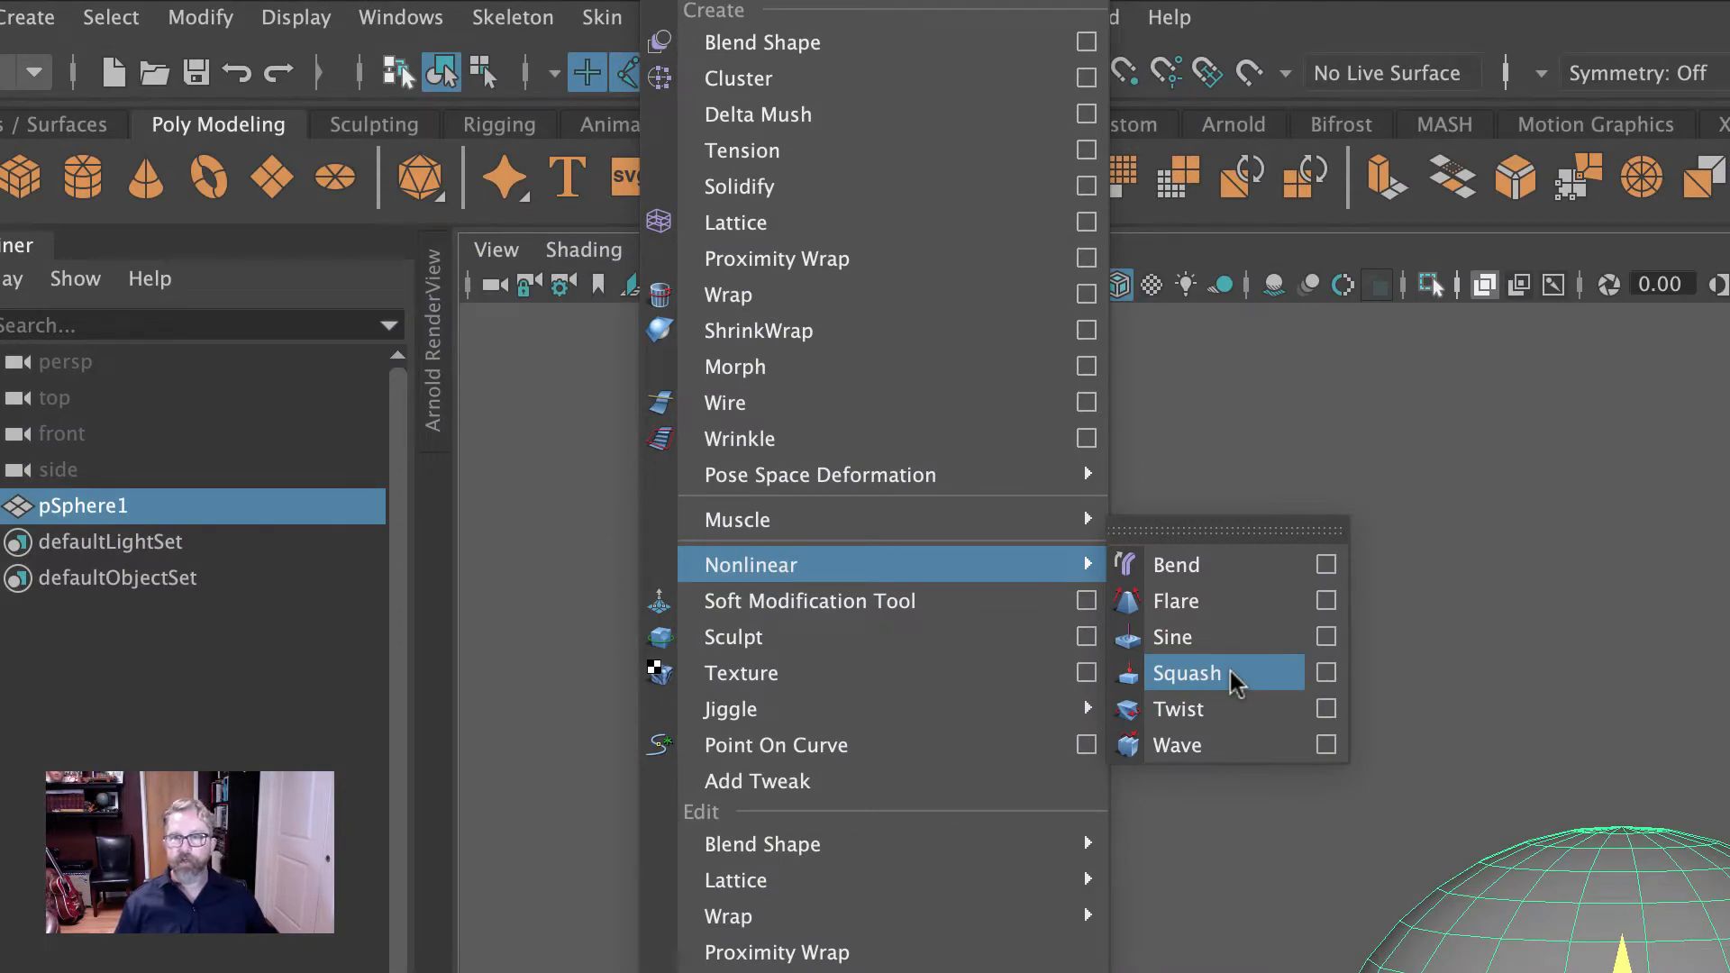
click(1186, 673)
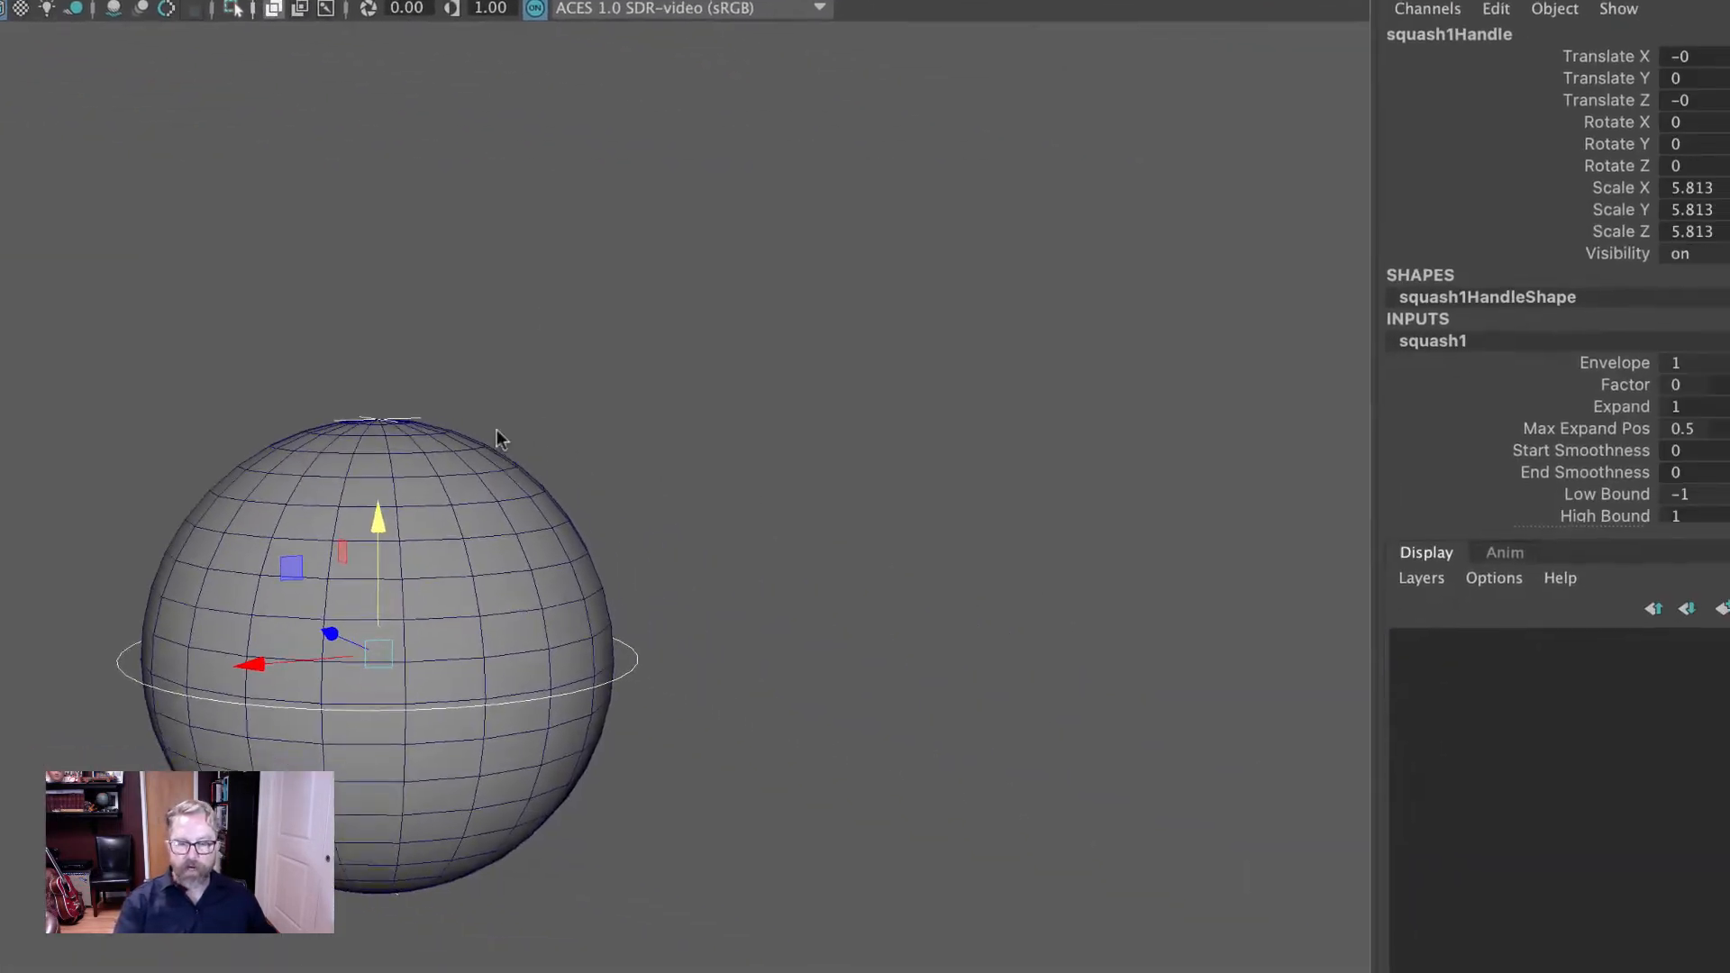
key(4)
alt+middle_drag(764, 479, 738, 281)
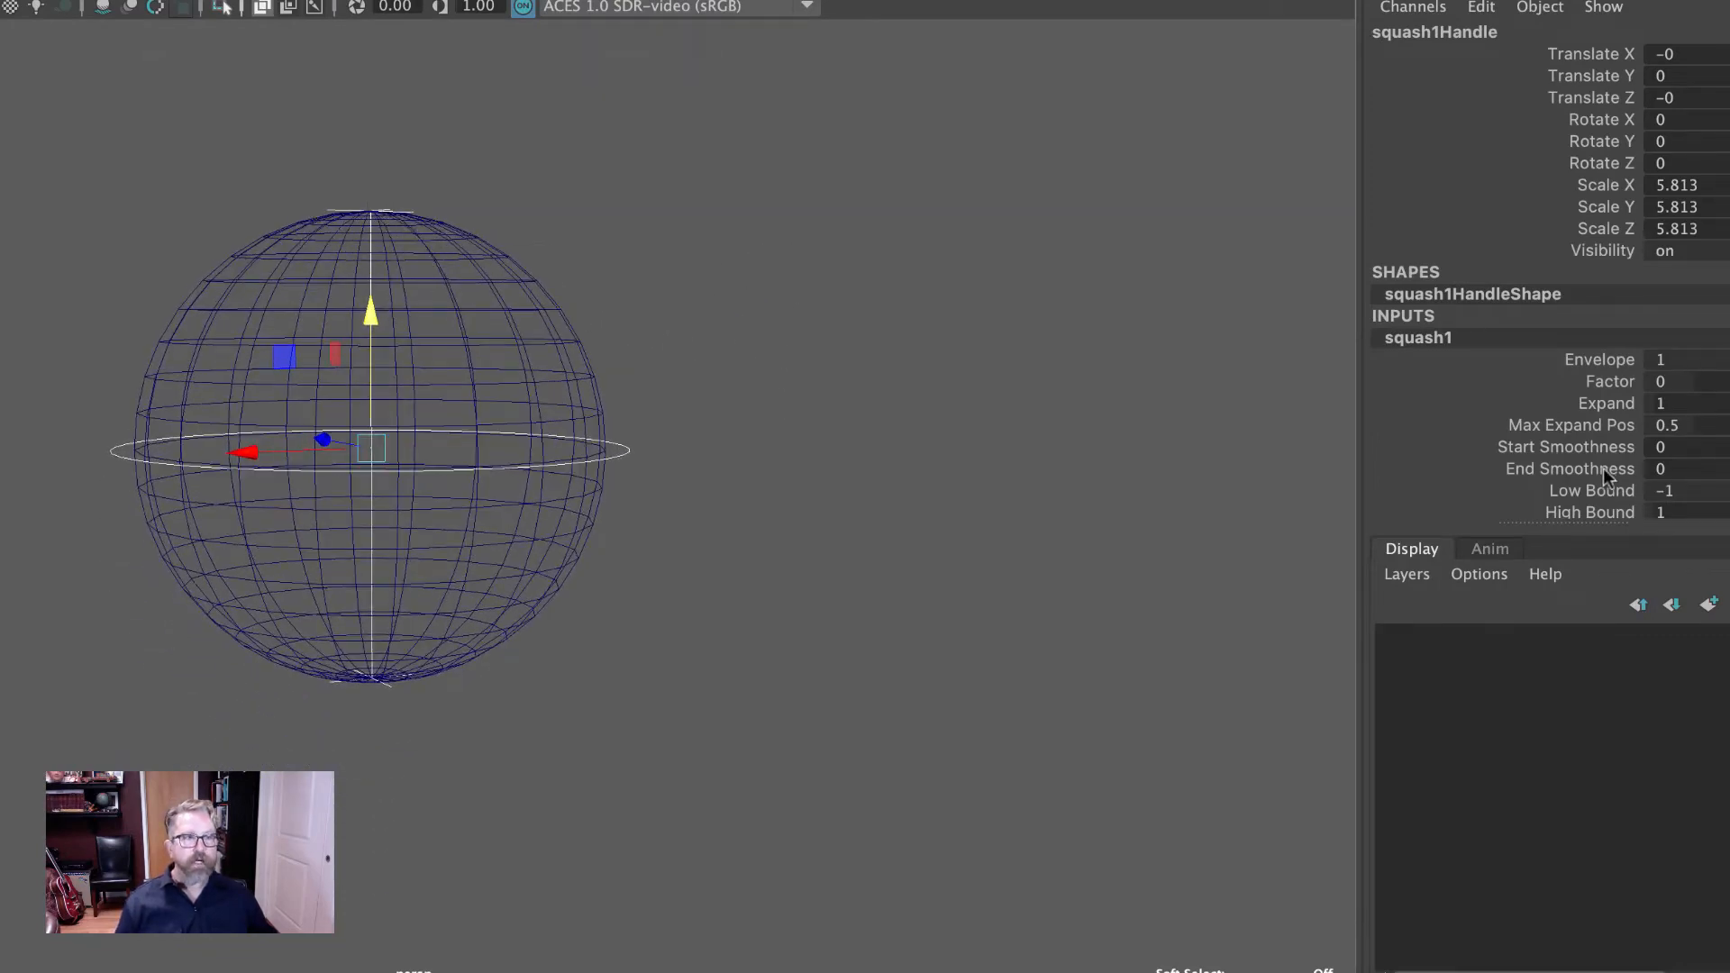
Try lowering the squash deformer's High Bound to 0.4 and adjusting its Low Bound, undoing each change.
click(1589, 511)
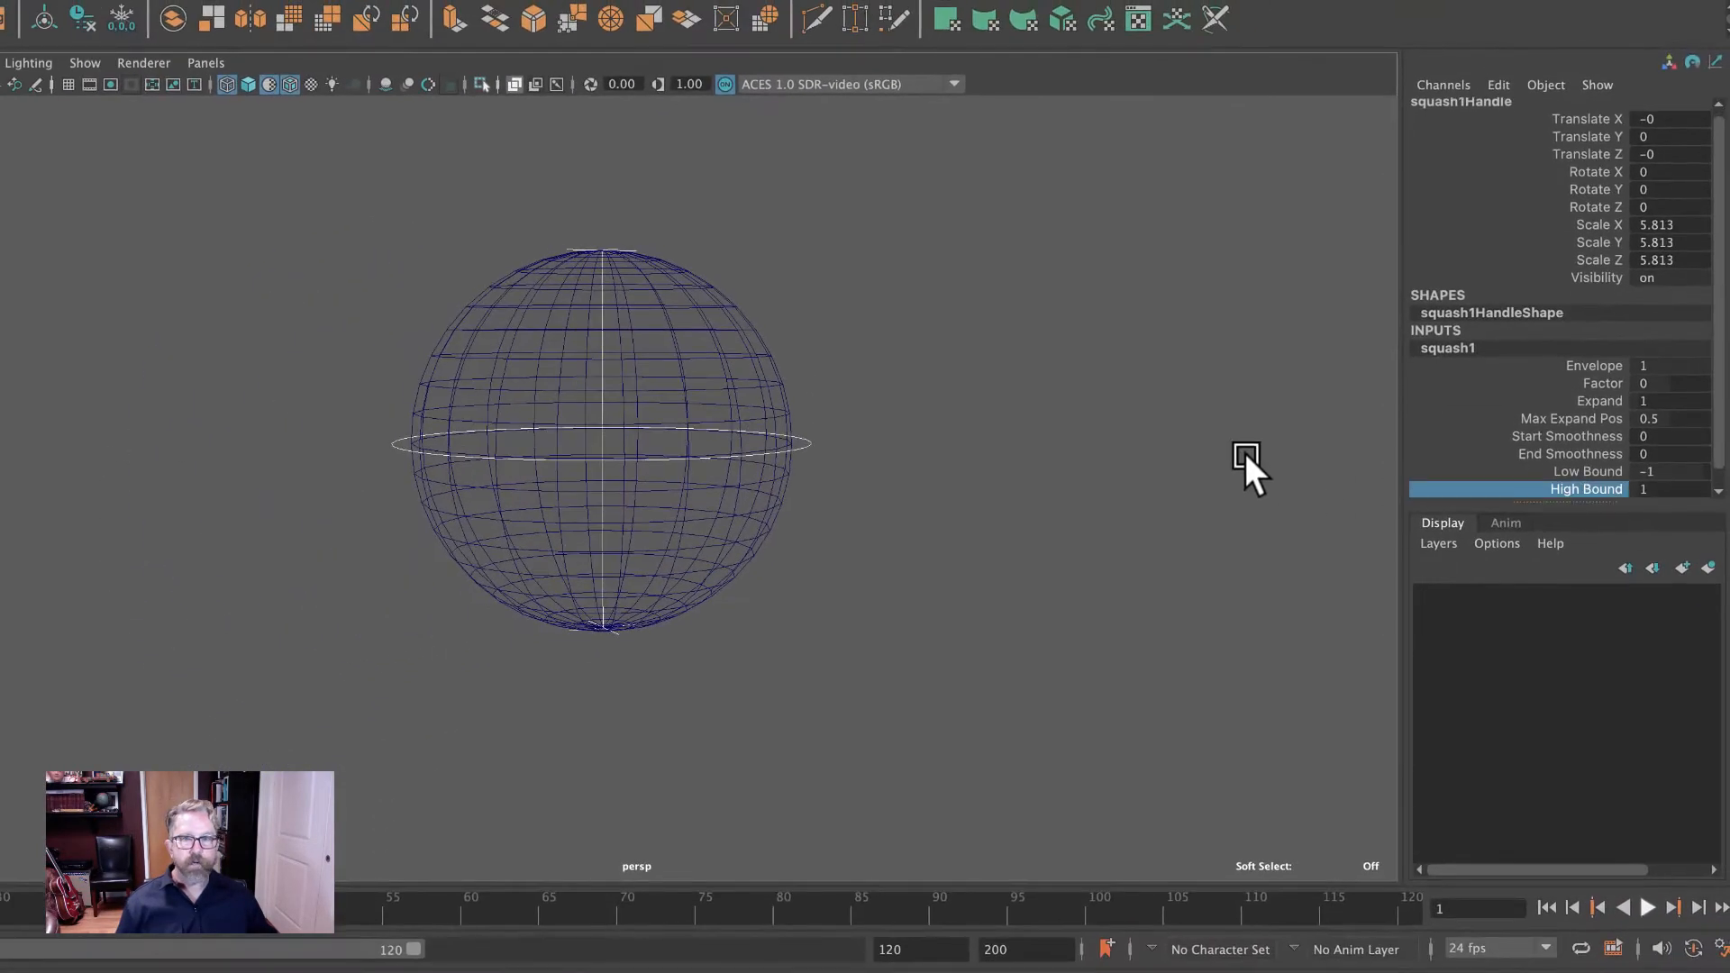
middle_drag(1246, 457, 1241, 454)
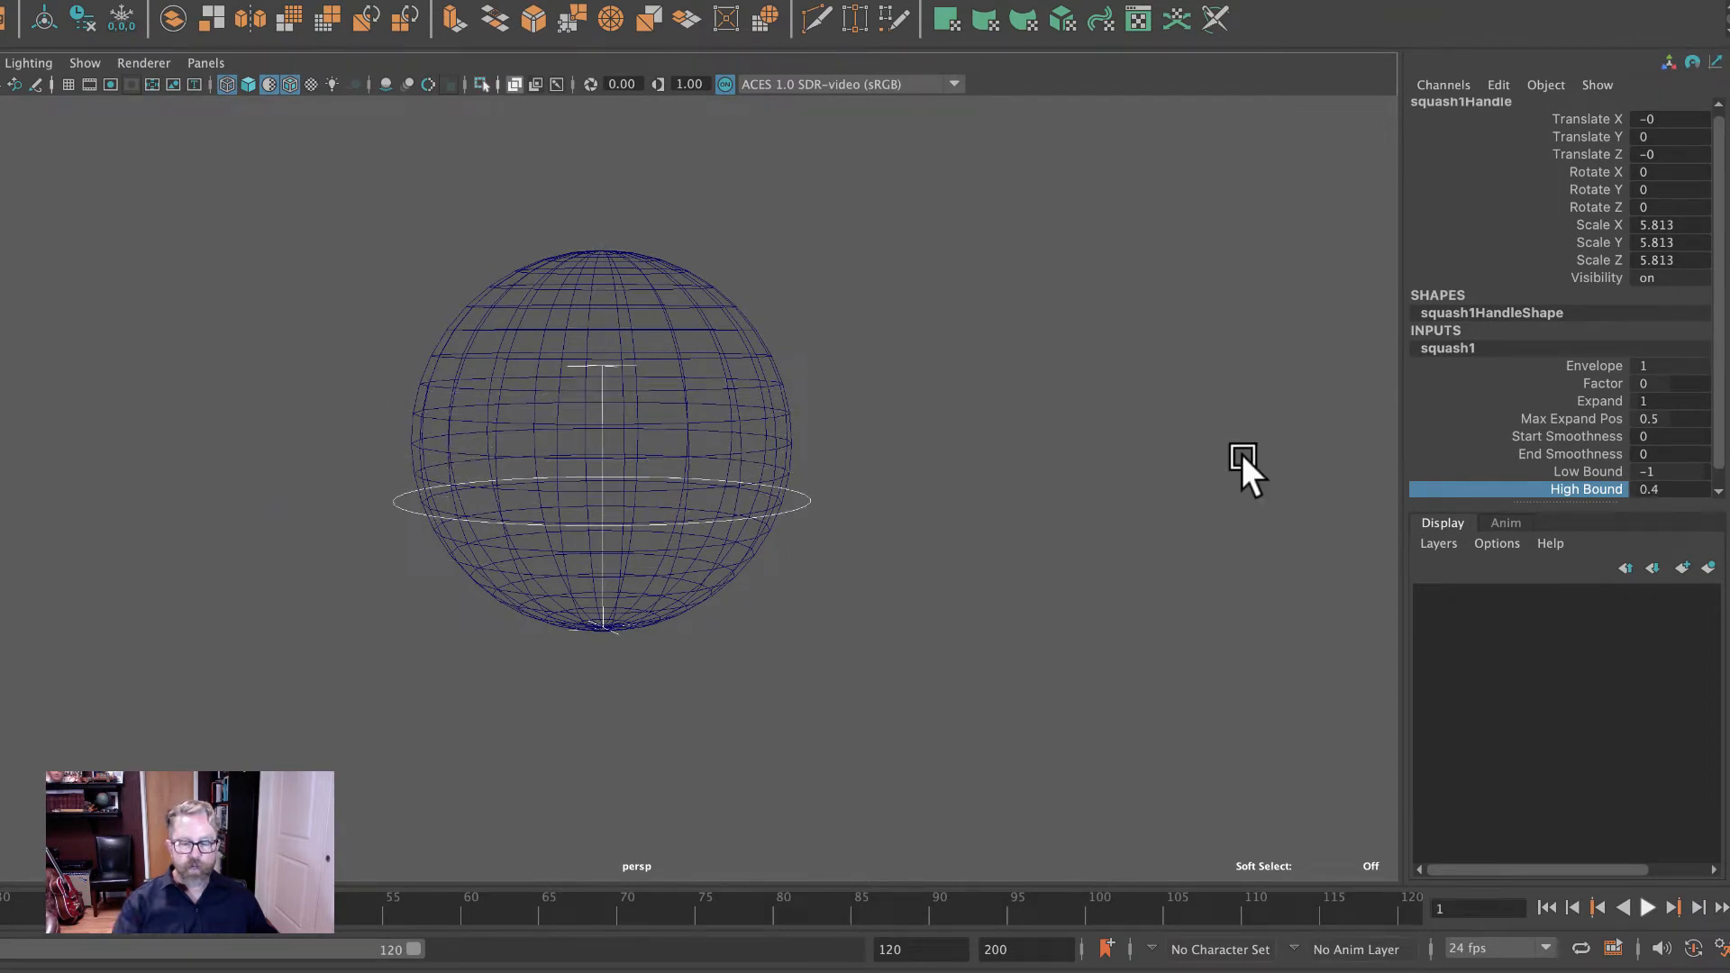
key(ctrl+z)
click(1587, 471)
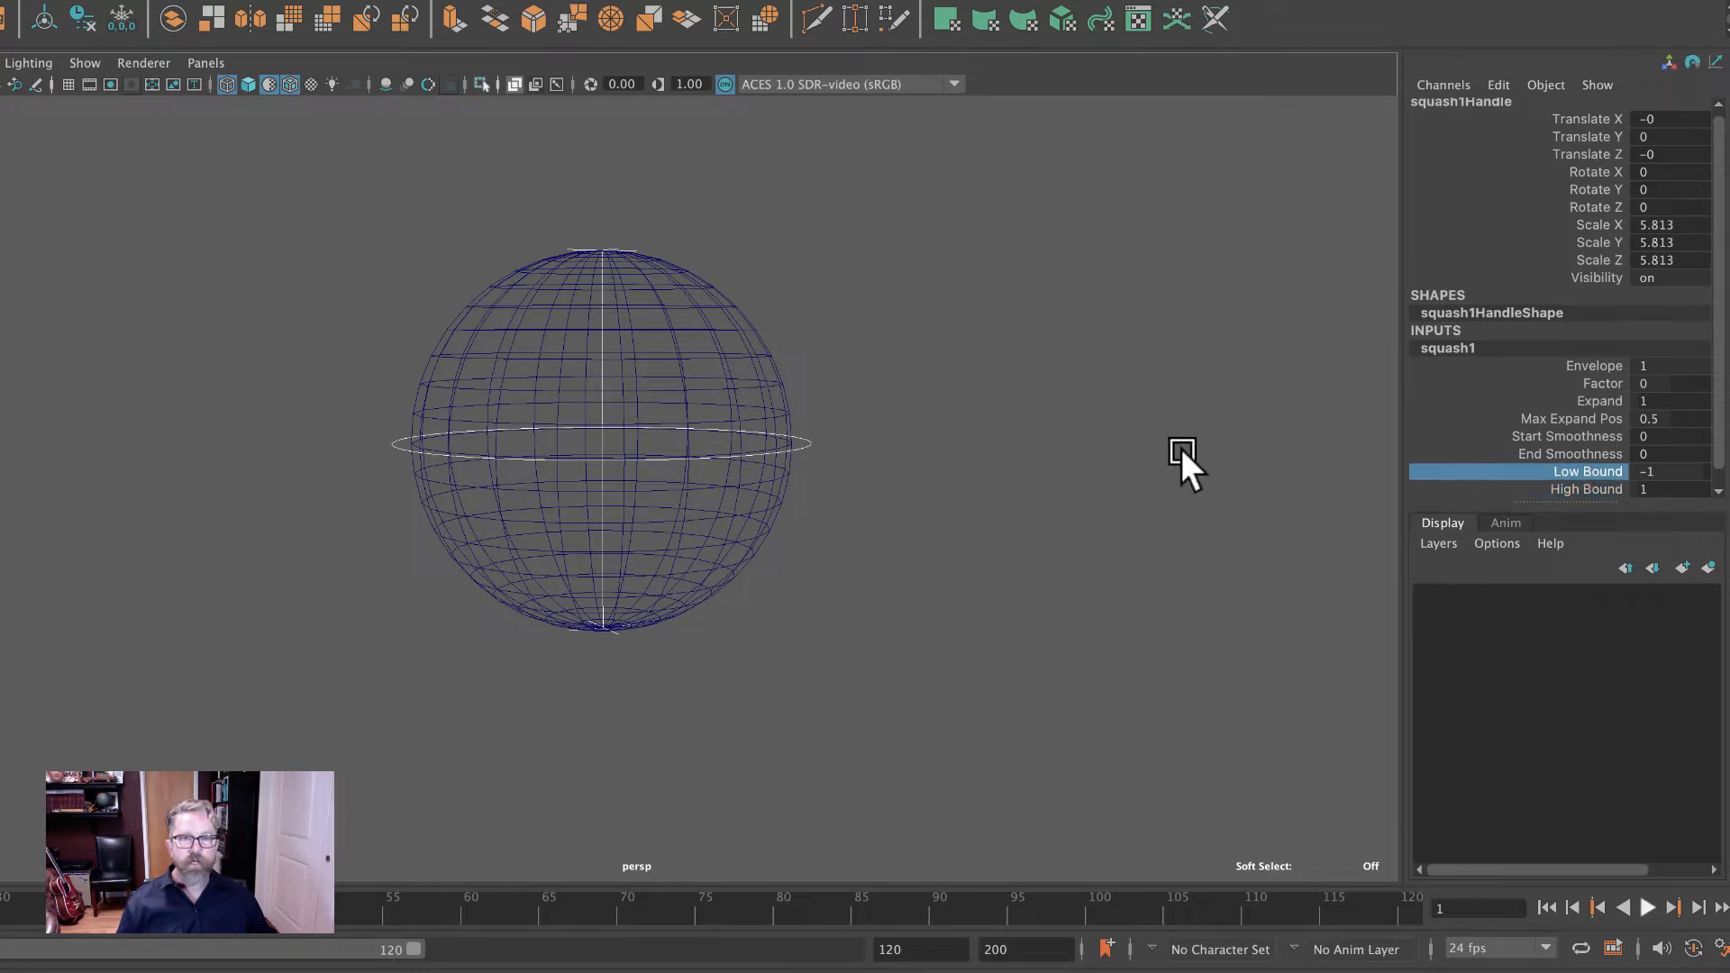
mouse_move(1180, 448)
middle_down()
mouse_move(1201, 451)
mouse_move(1175, 447)
middle_up()
key(ctrl+z)
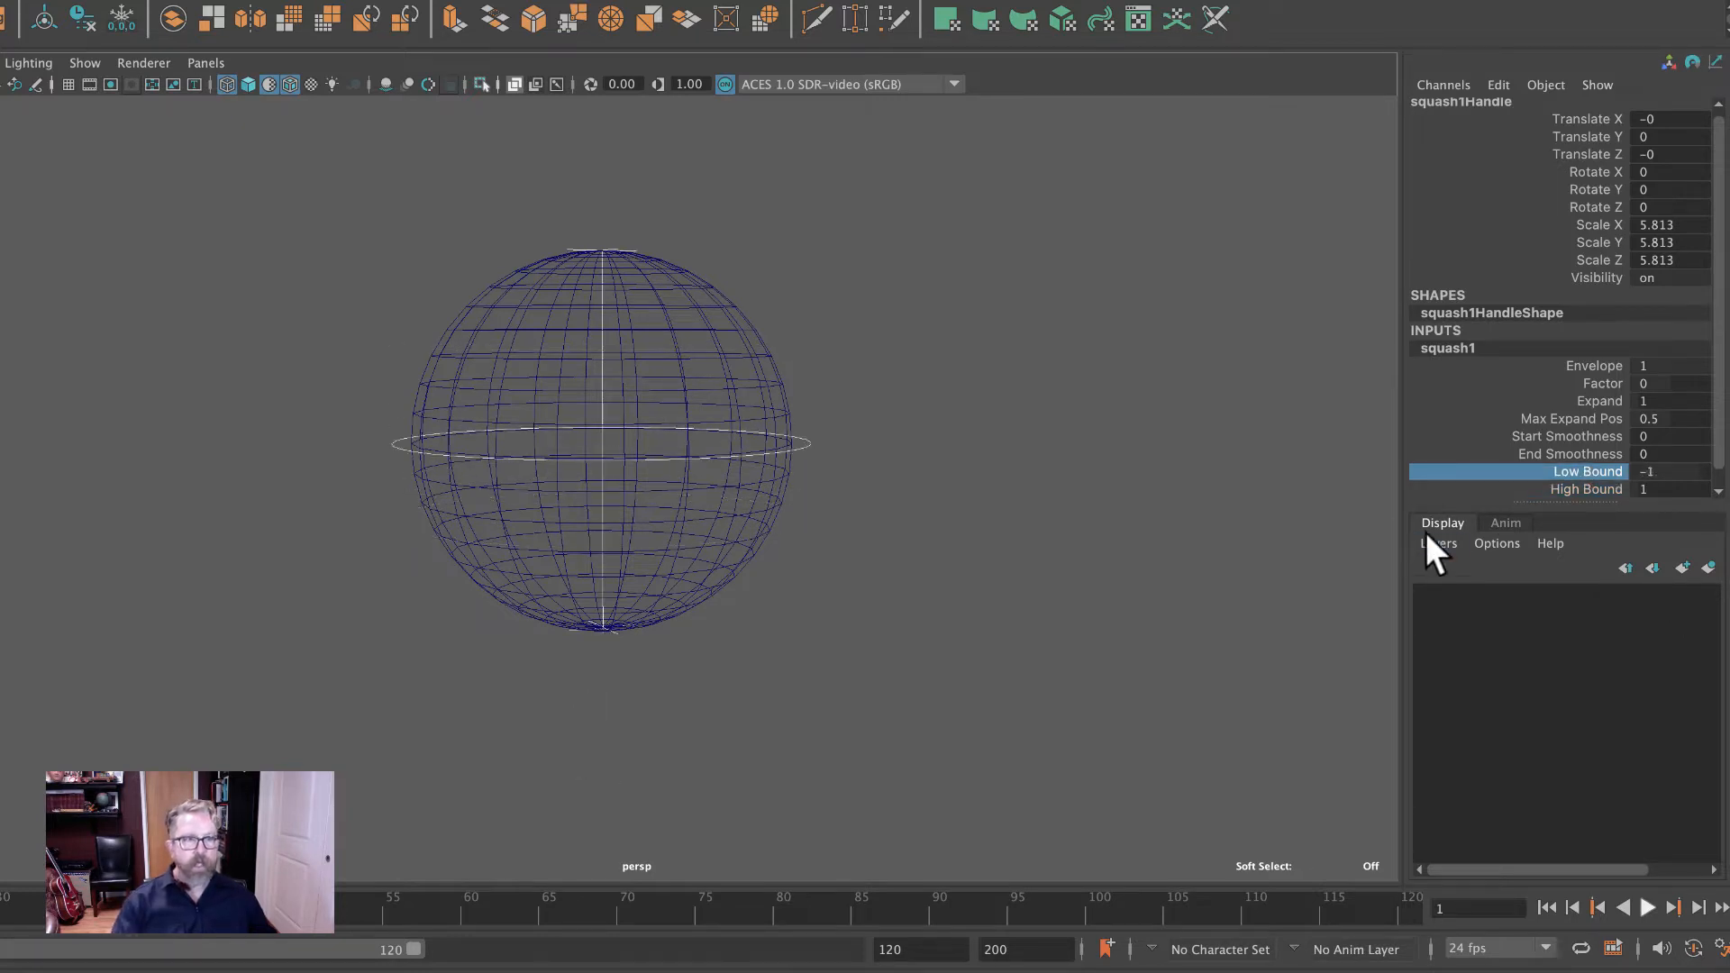
Return to shaded display and set the squash deformer's Factor to 0.8 to stretch the sphere vertically.
click(1597, 384)
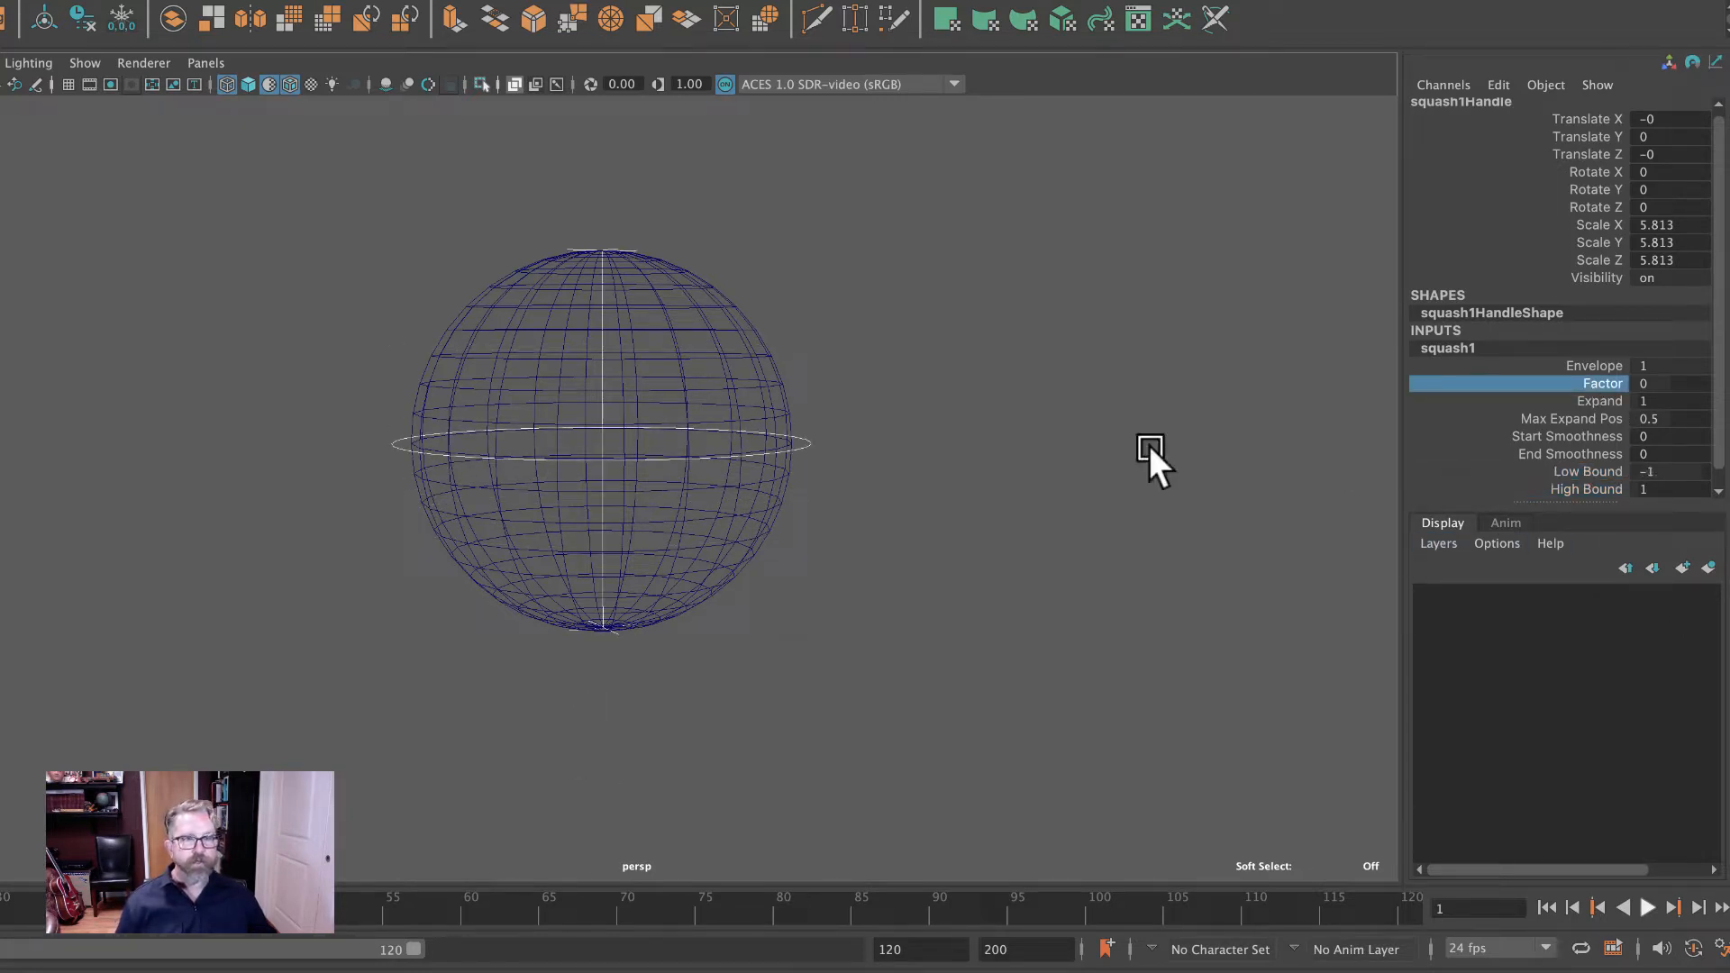
key(5)
middle_drag(1110, 434, 1105, 441)
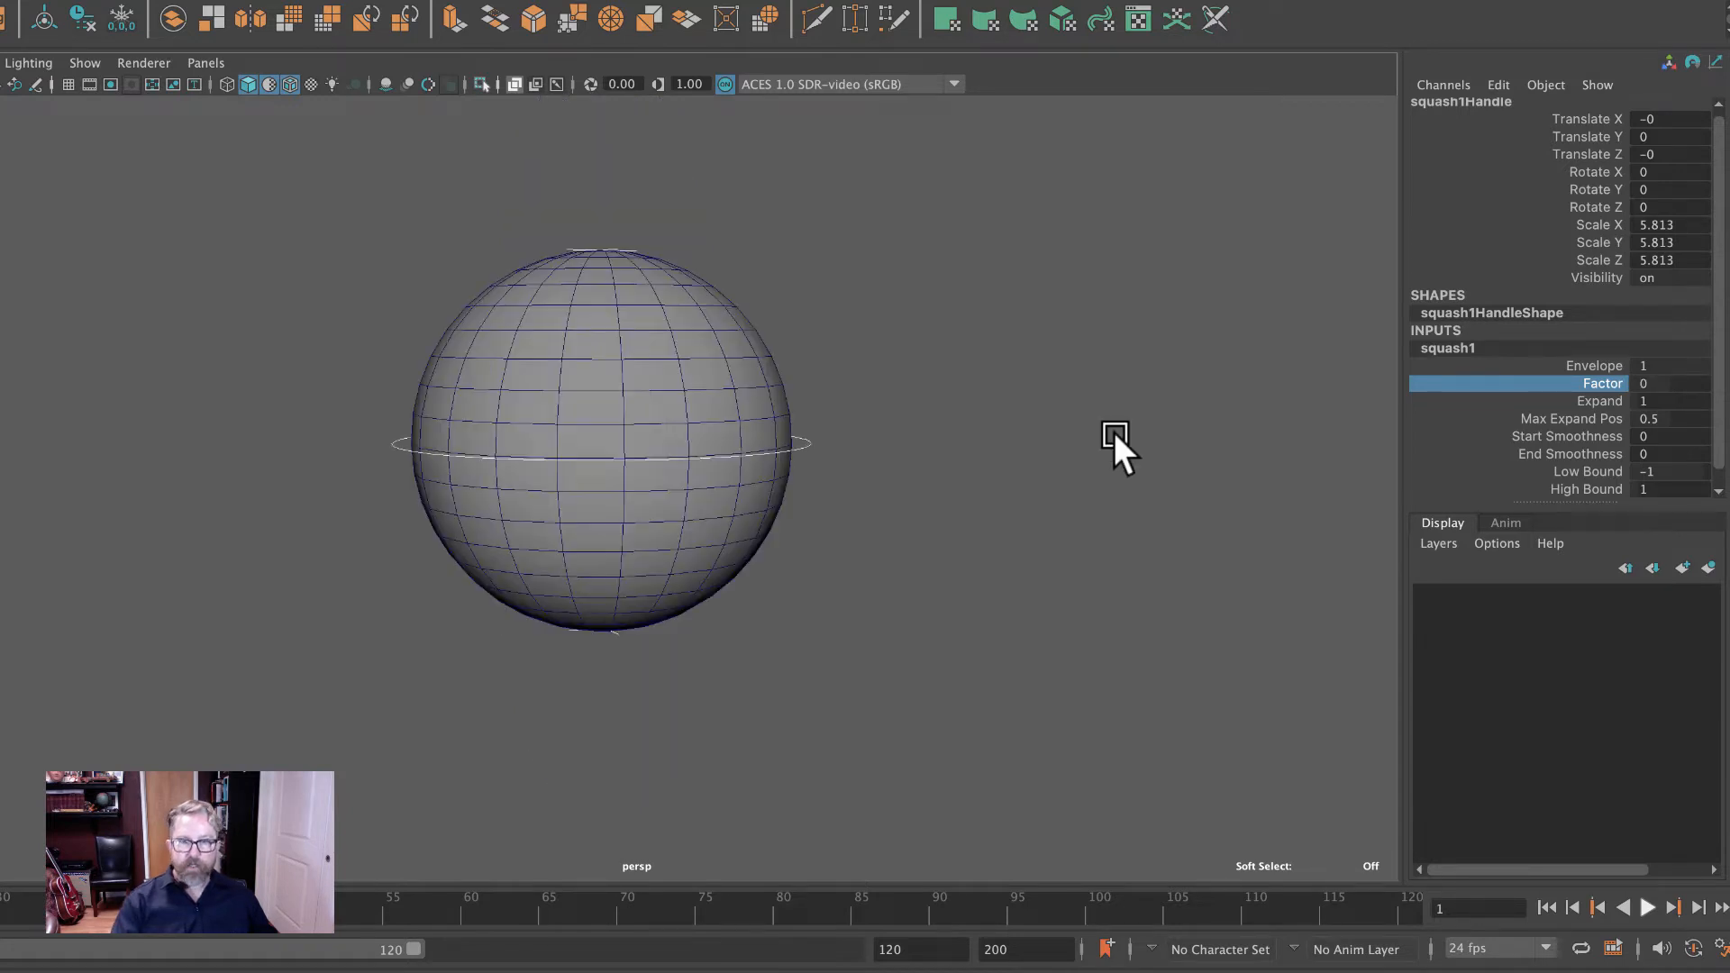
alt+drag(1103, 443, 1066, 460)
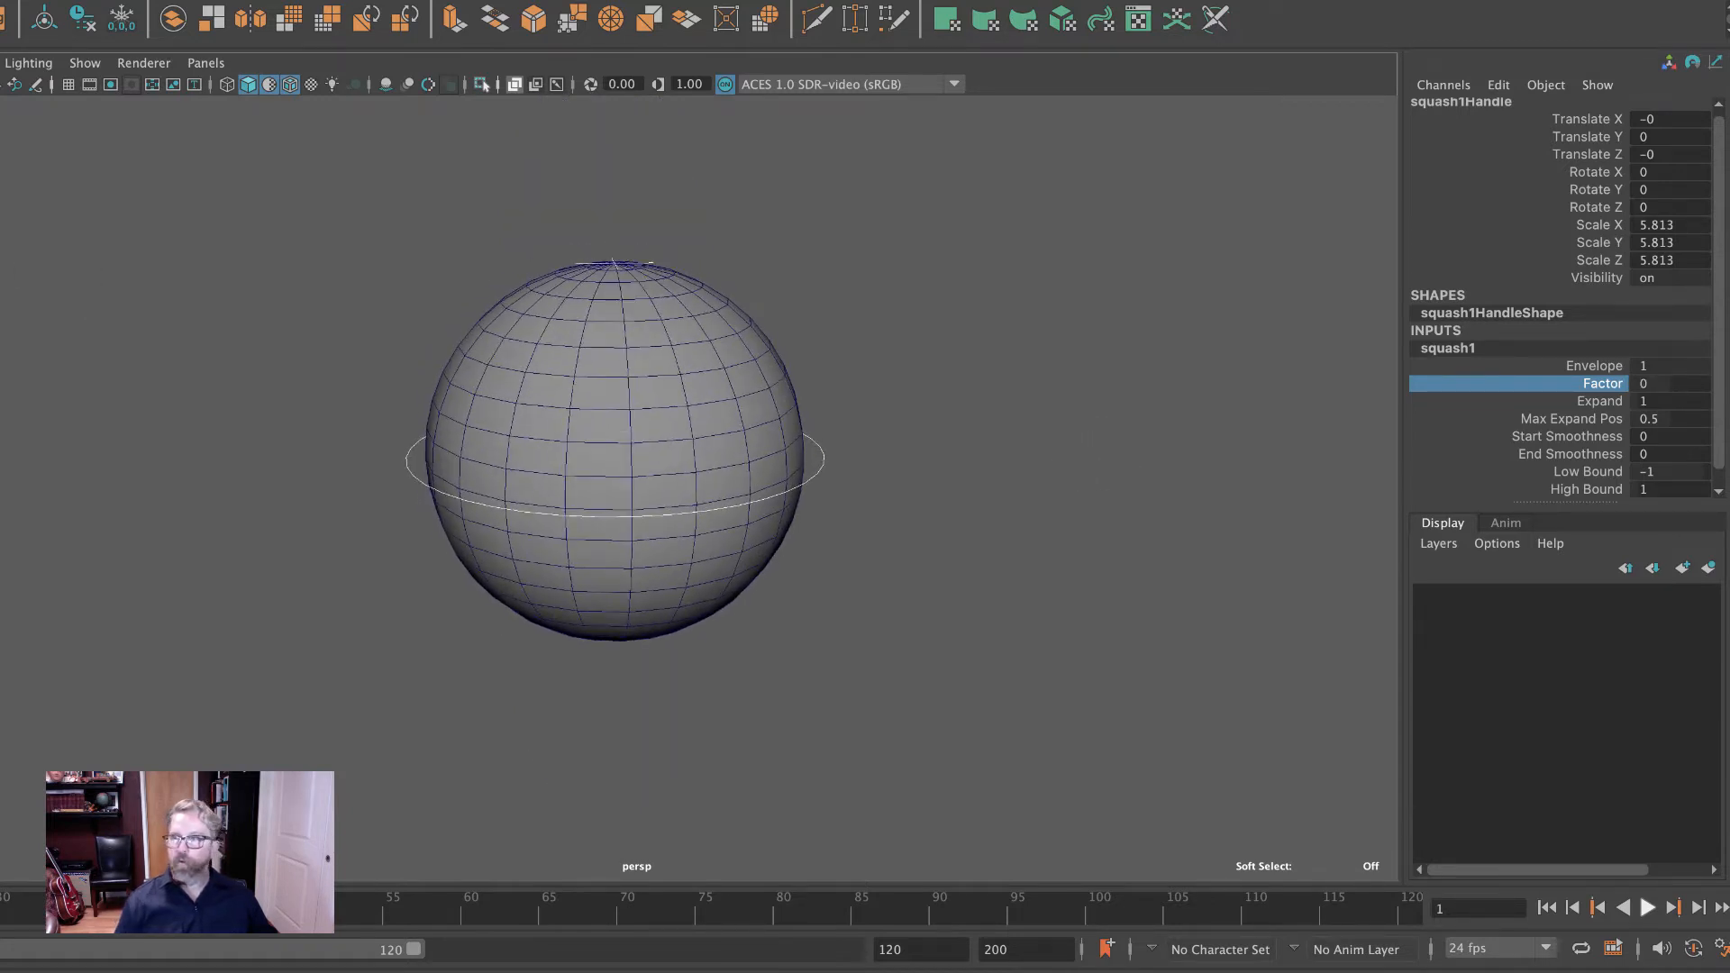
key(w)
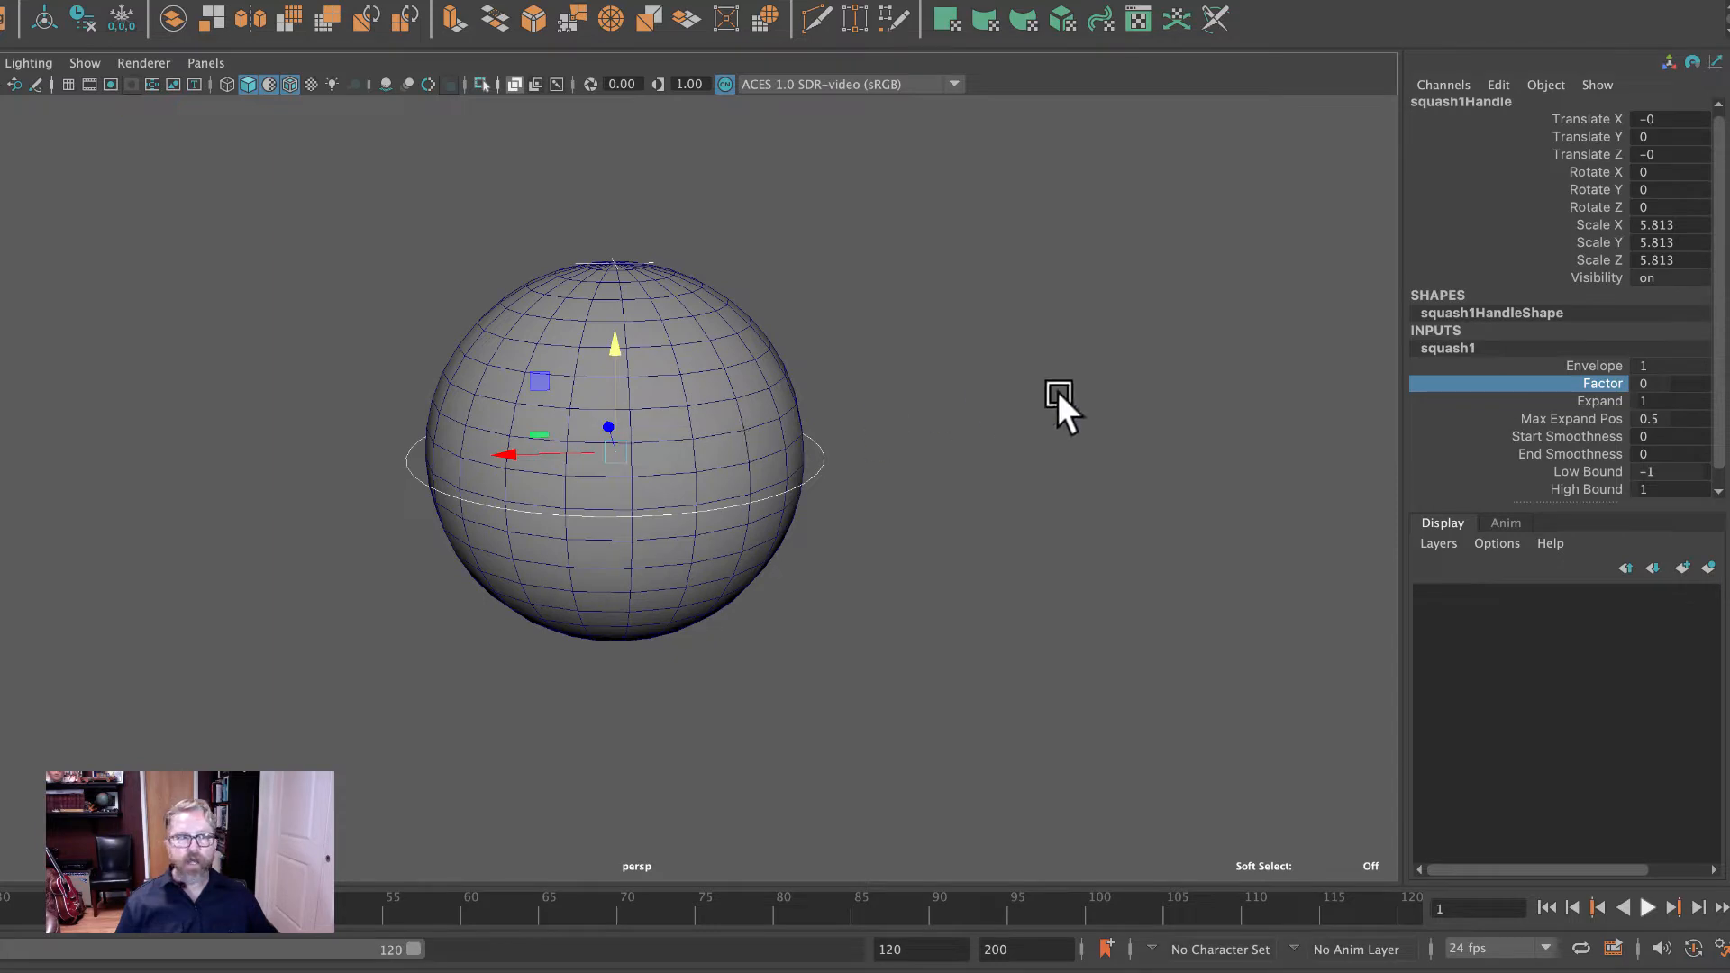
mouse_move(1117, 392)
middle_down()
mouse_move(1163, 390)
mouse_move(1133, 397)
middle_up()
alt+drag(1134, 396, 1138, 381)
alt+middle_drag(1138, 381, 1140, 402)
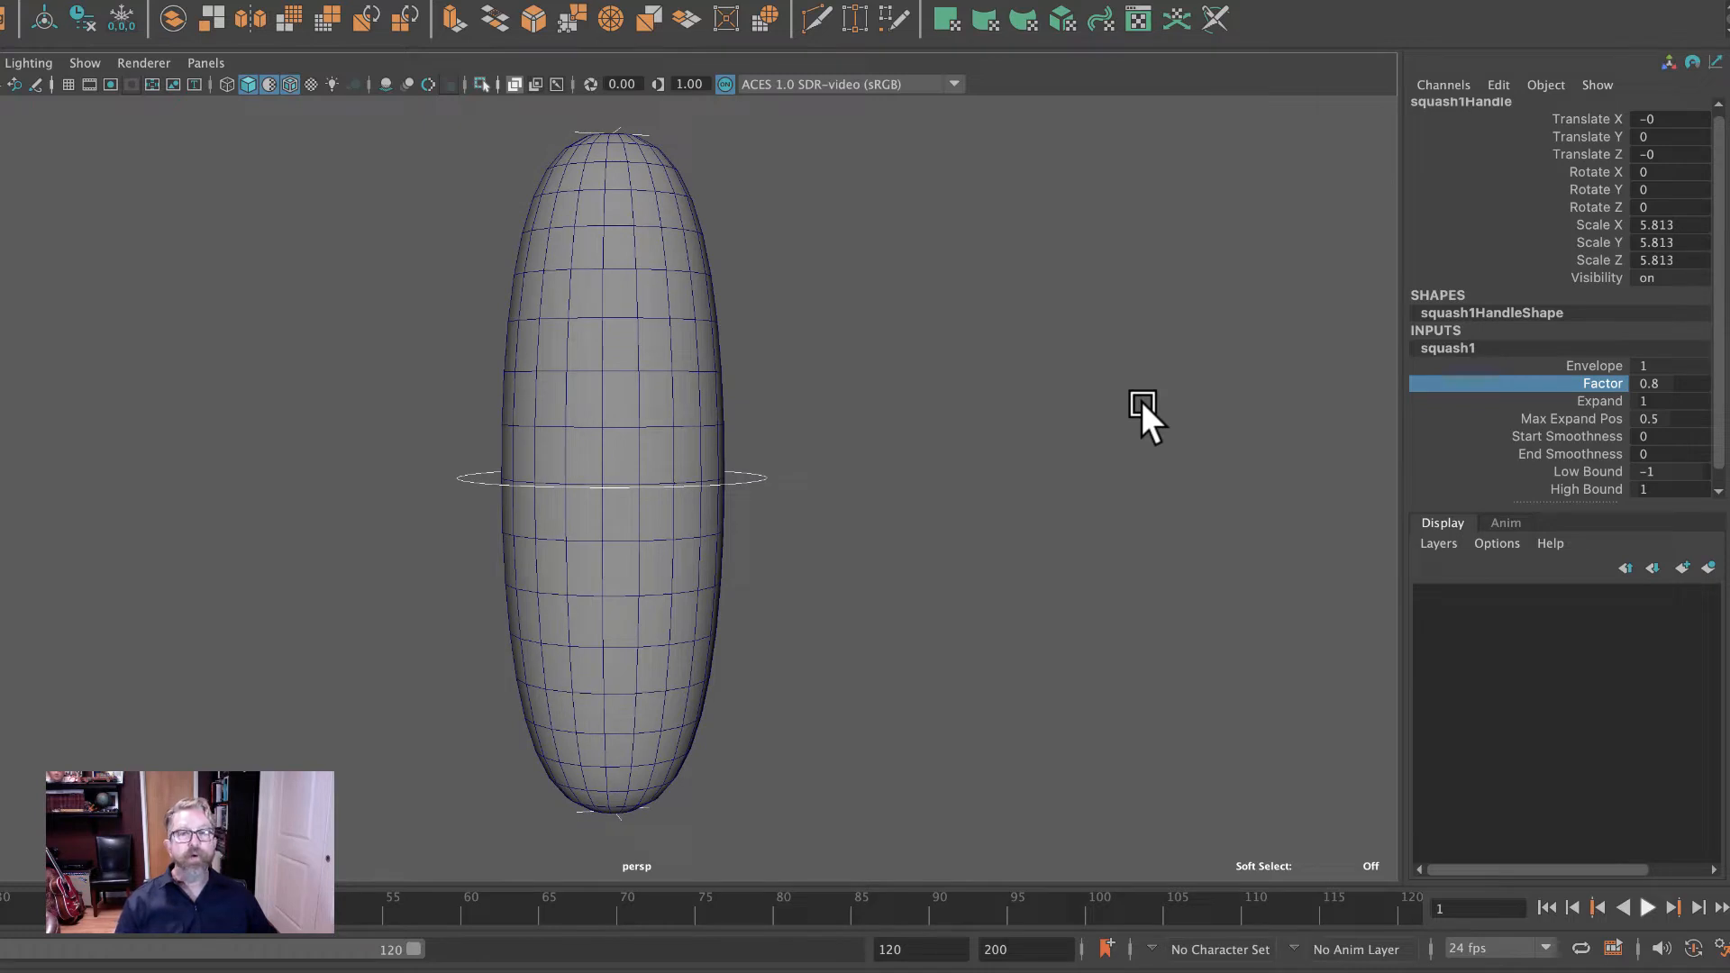
Reset the squash Factor to 0 and lower the squash handle to the sphere's base in the front view, at about Translate Y -5.961.
middle_drag(1141, 402, 467, 311)
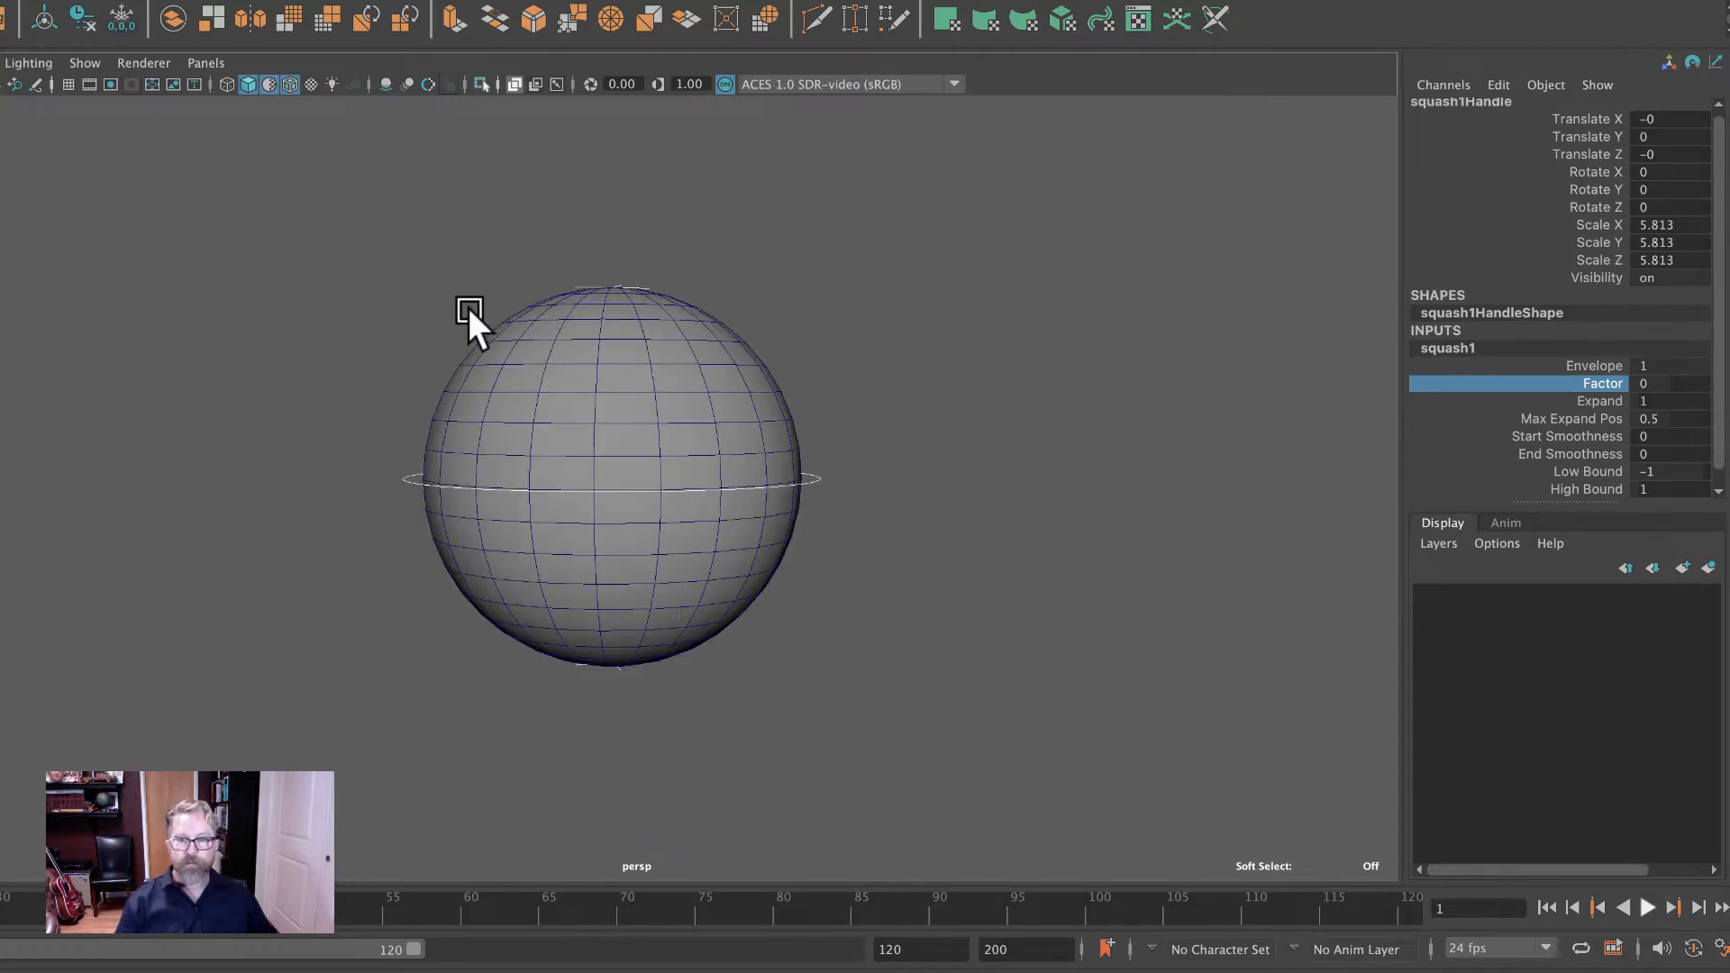
drag(617, 368, 618, 447)
key(space)
key(space)
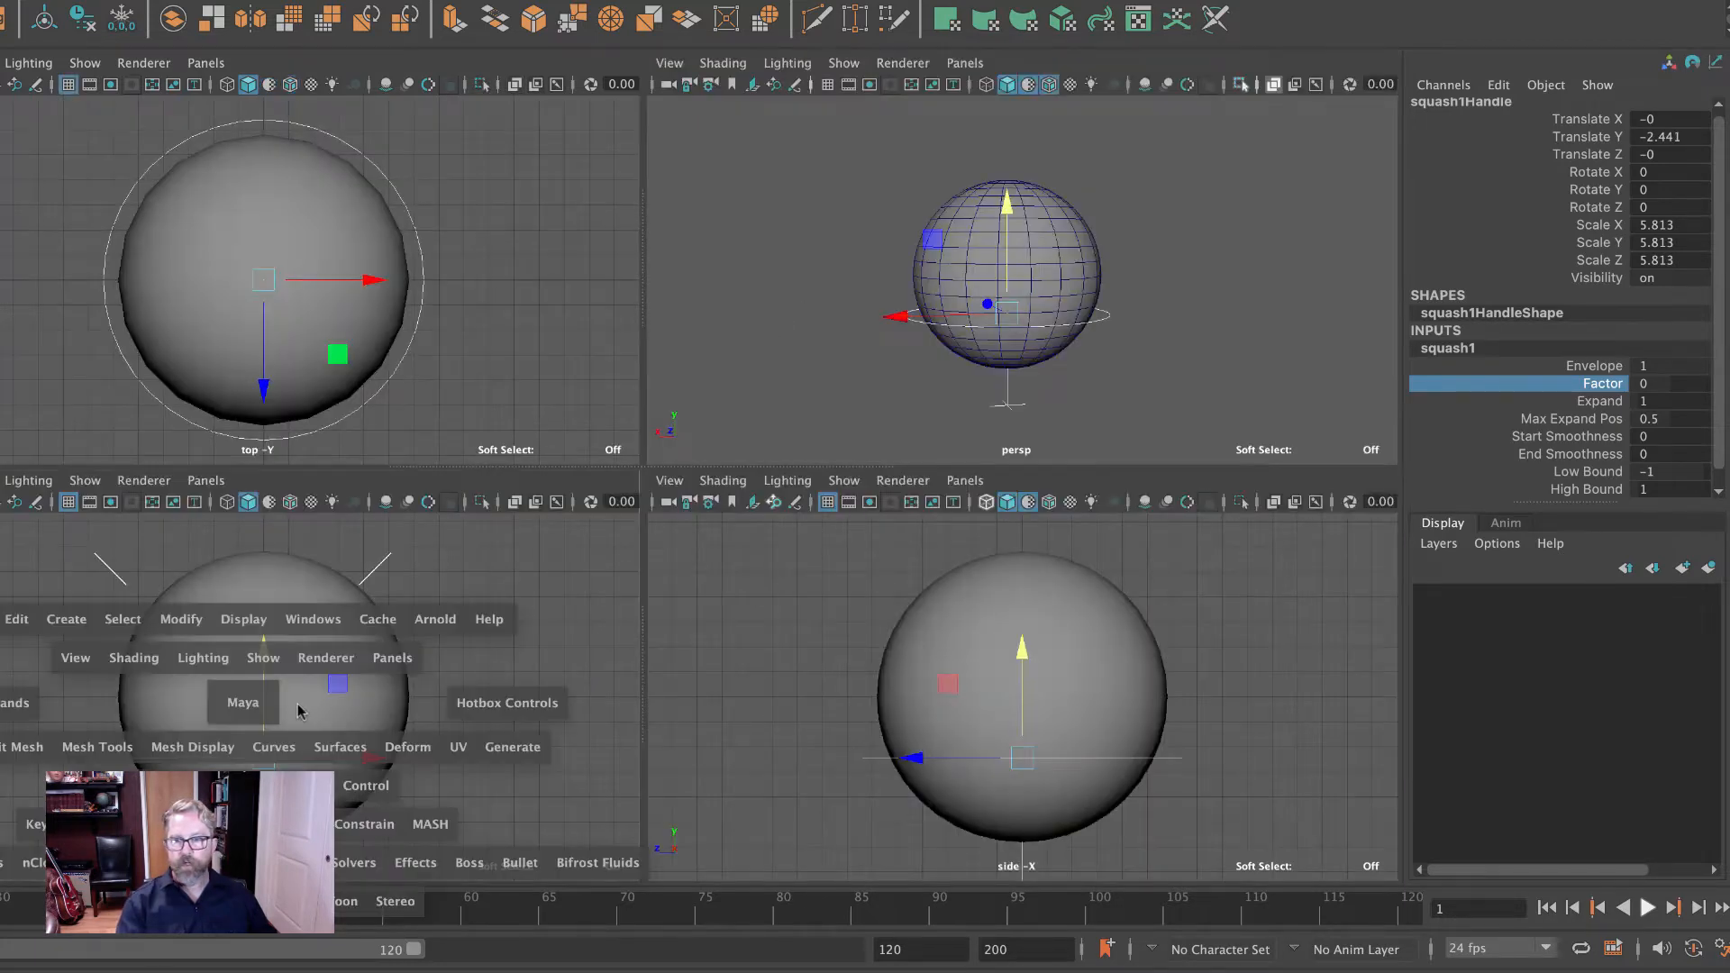
alt+right_drag(847, 532, 338, 459)
alt+middle_drag(552, 485, 542, 397)
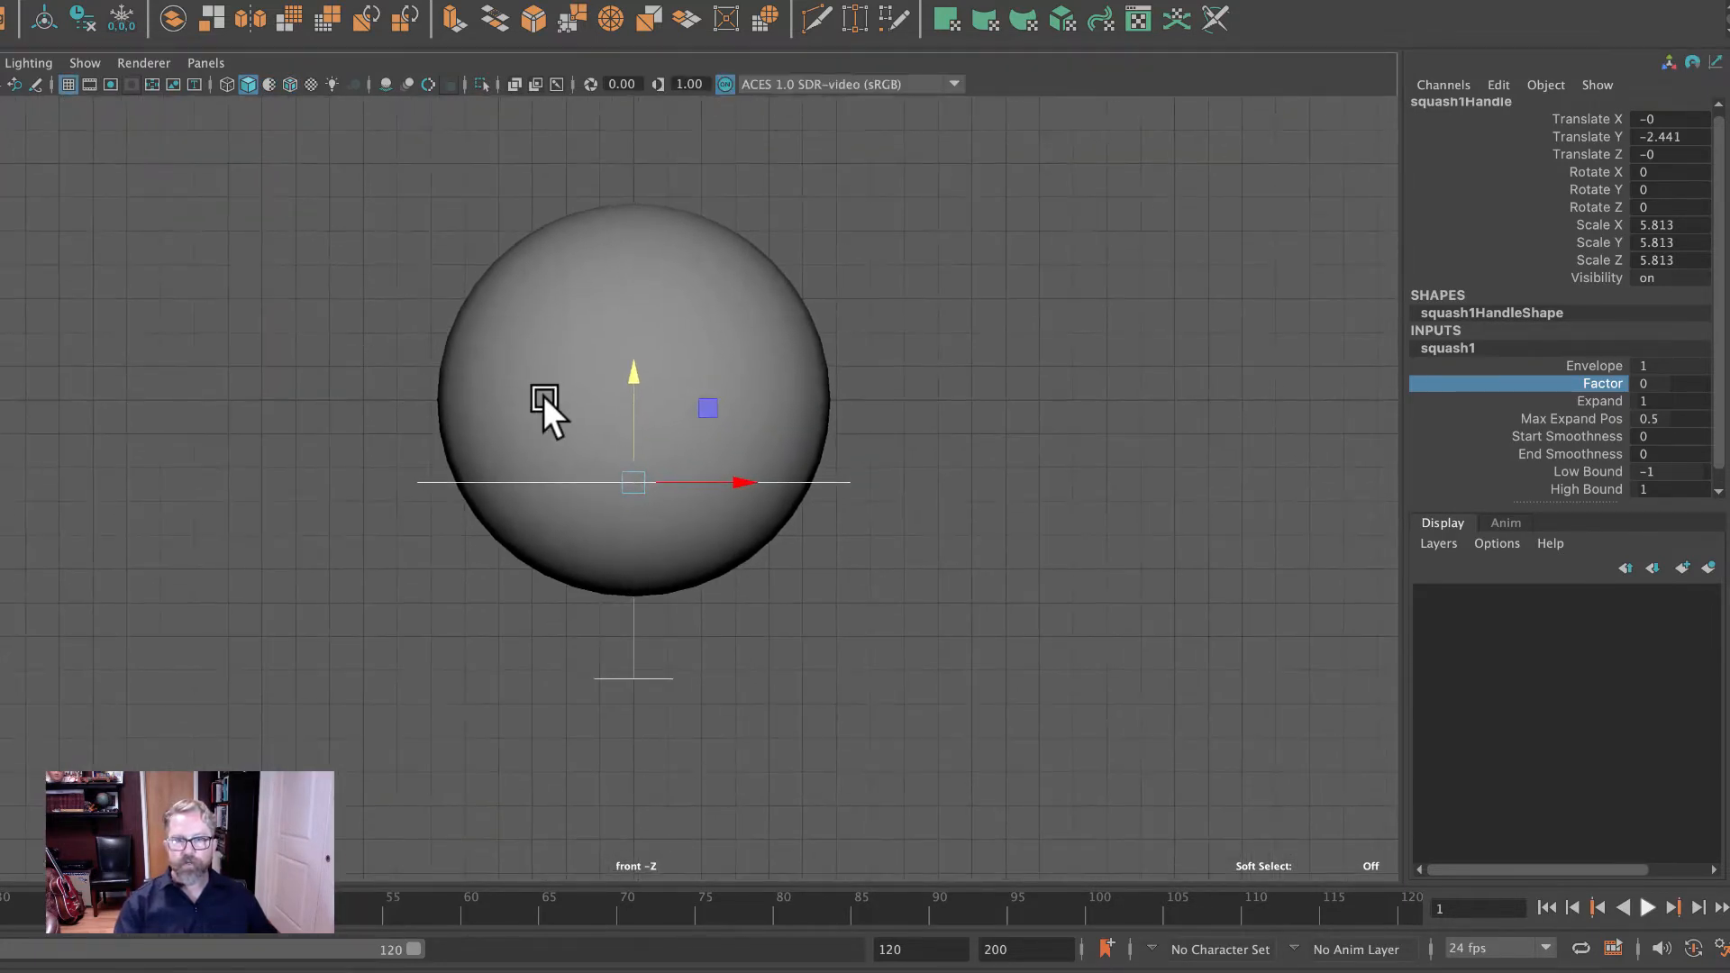
drag(635, 387, 636, 445)
drag(641, 489, 643, 482)
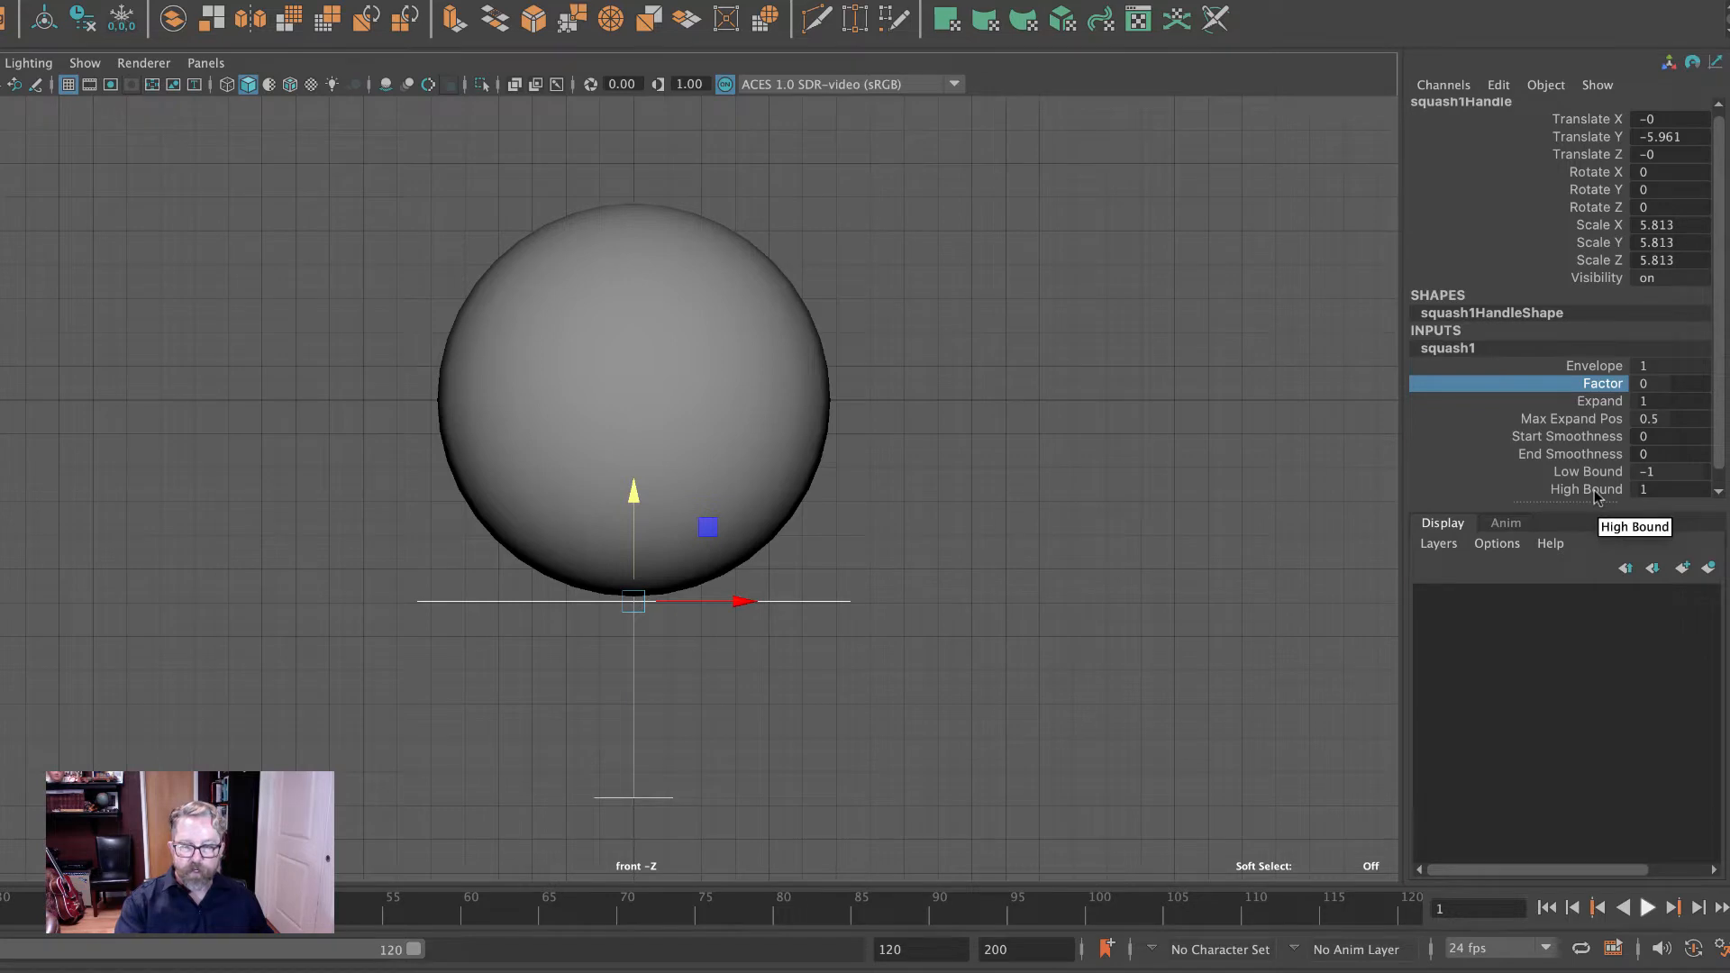
Try flattening the sphere's lower half by setting the squash Factor to -0.8, and undo it.
key(4)
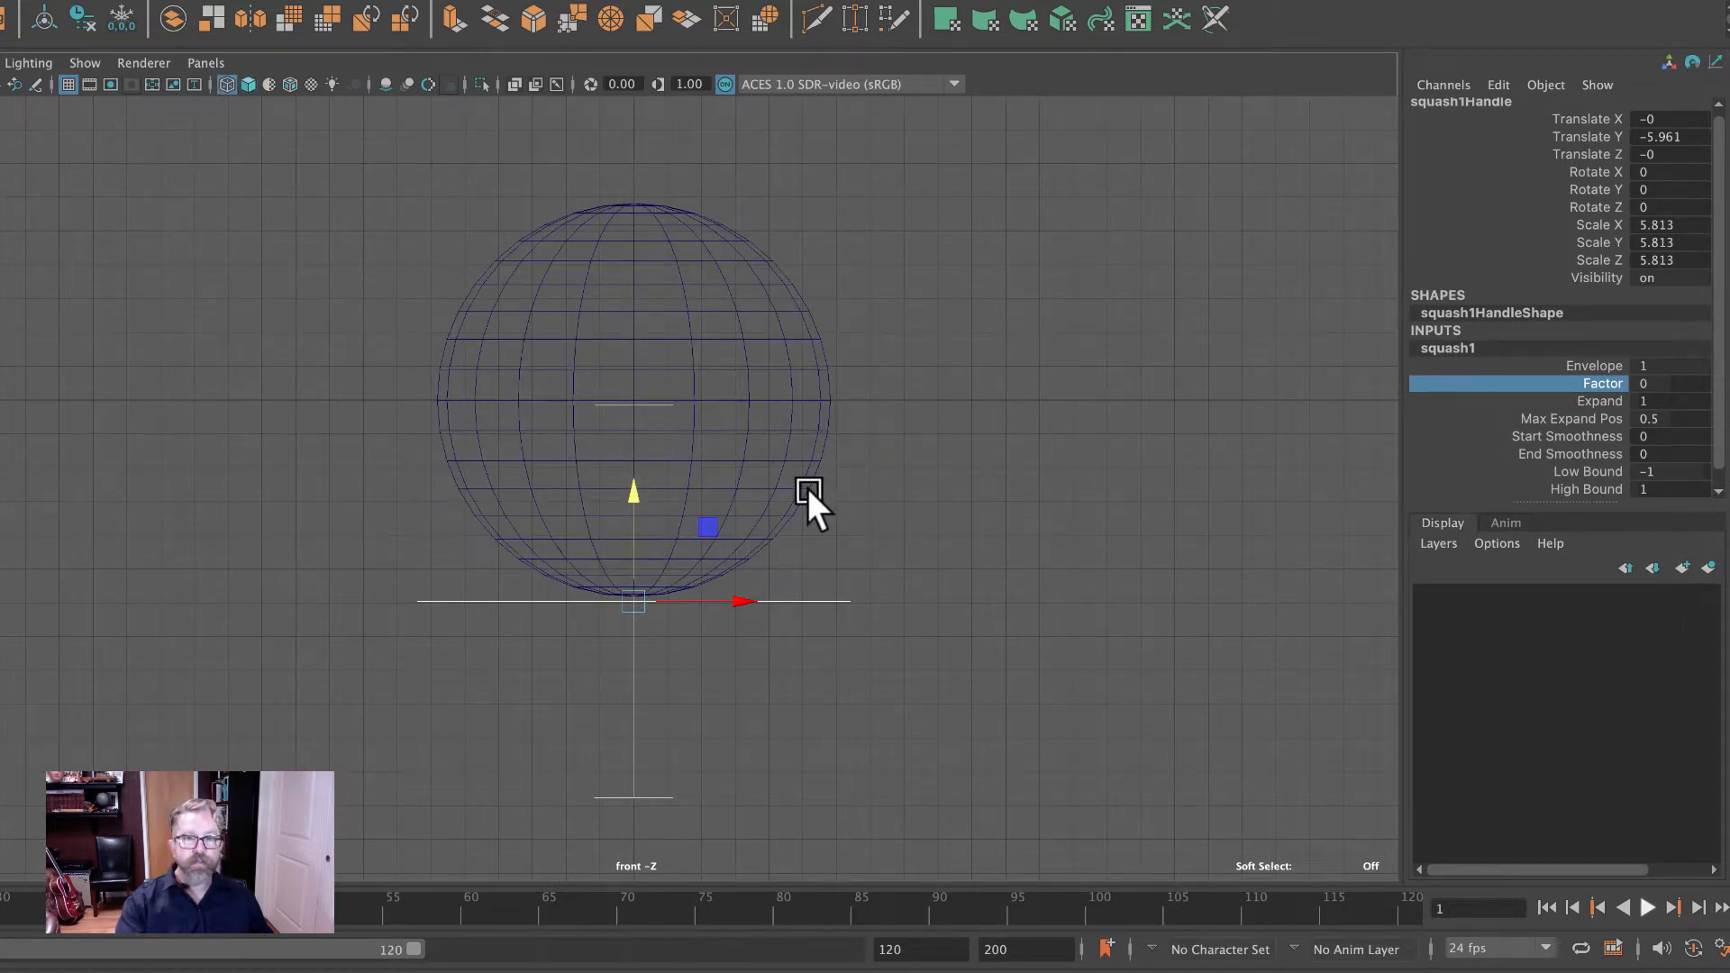
key(5)
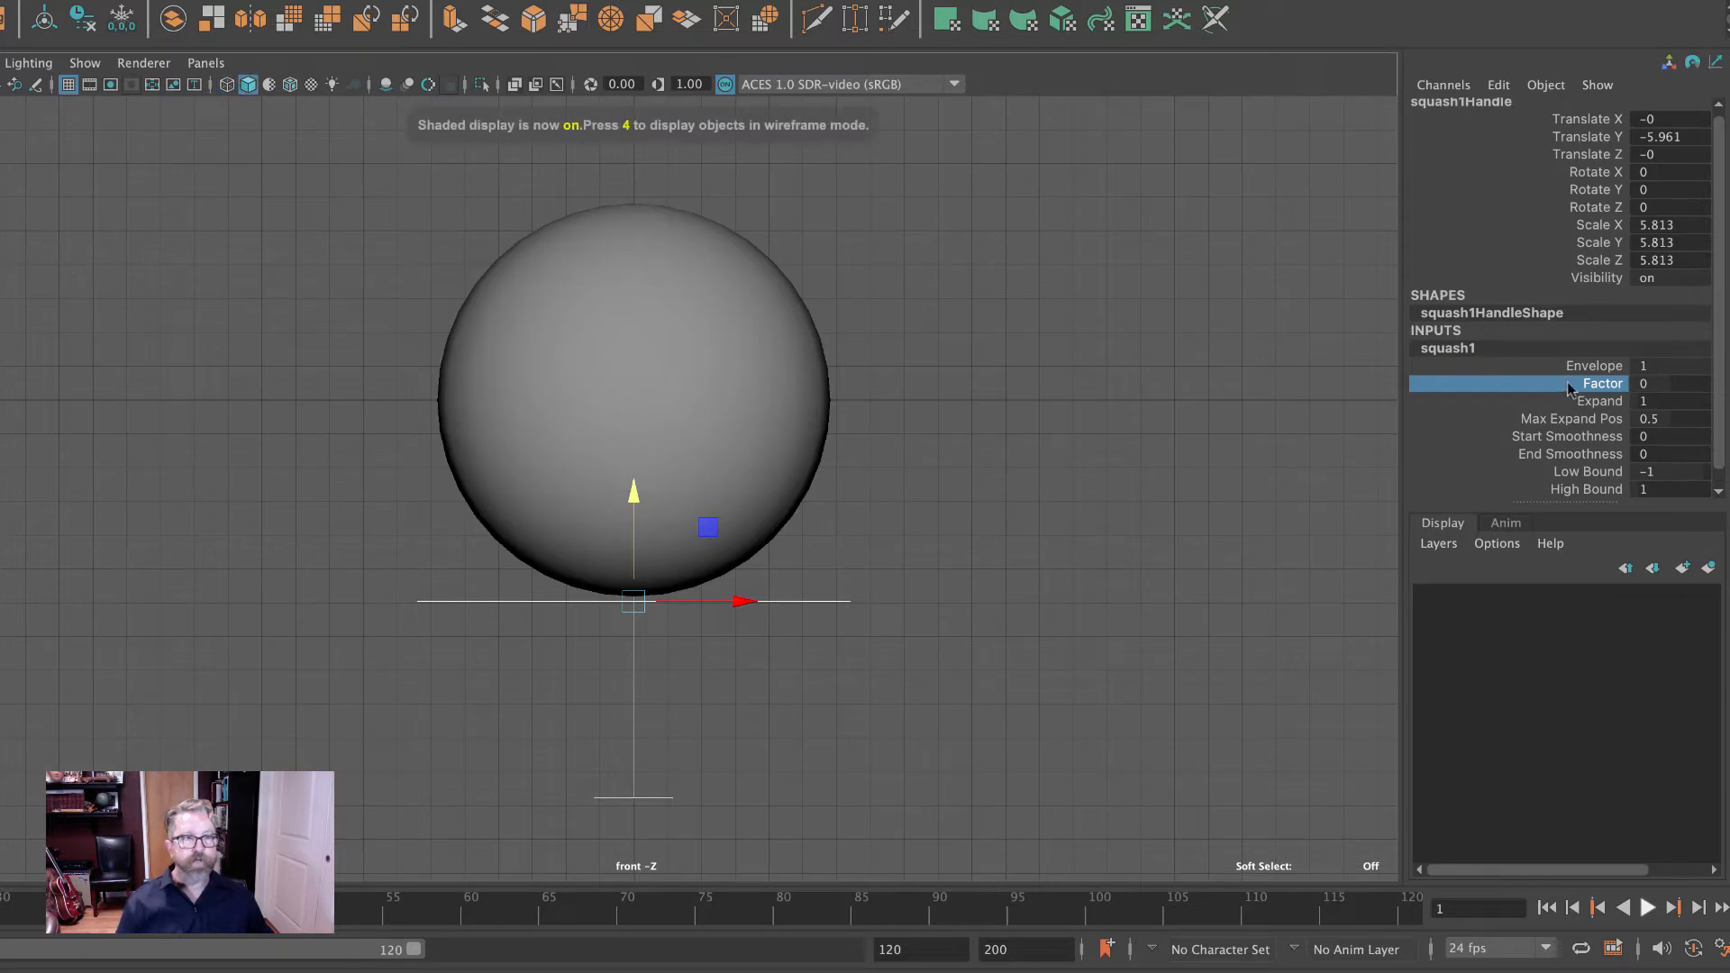
middle_drag(1256, 436, 1255, 439)
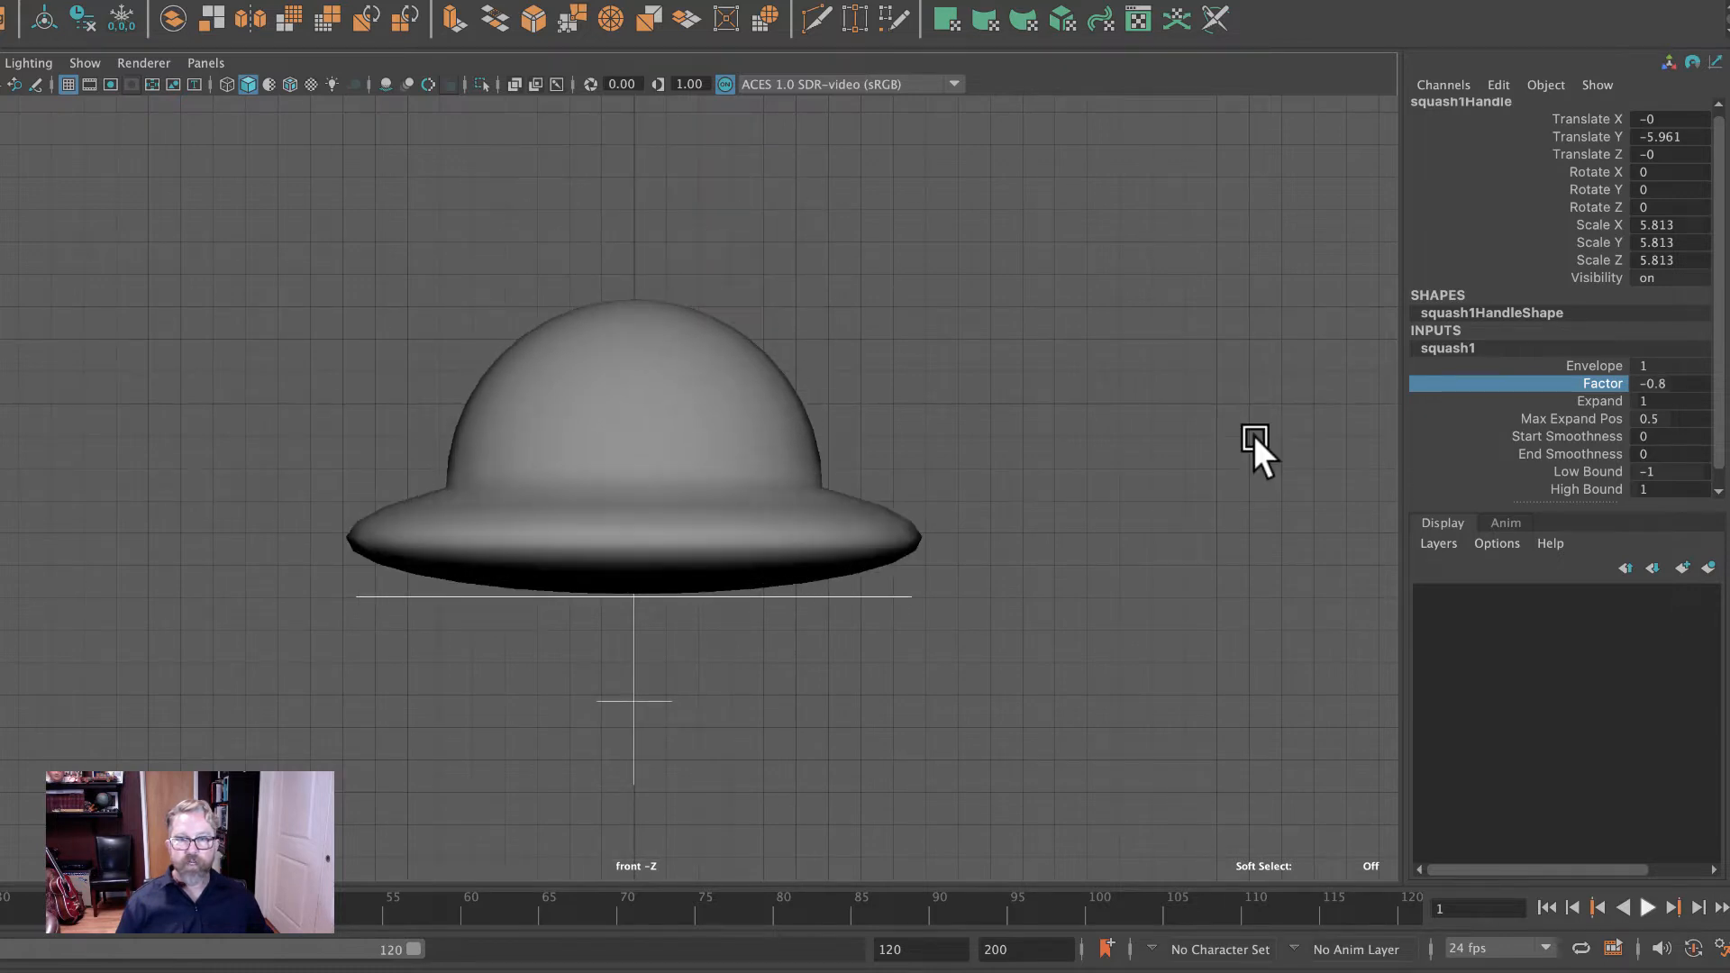
key(z)
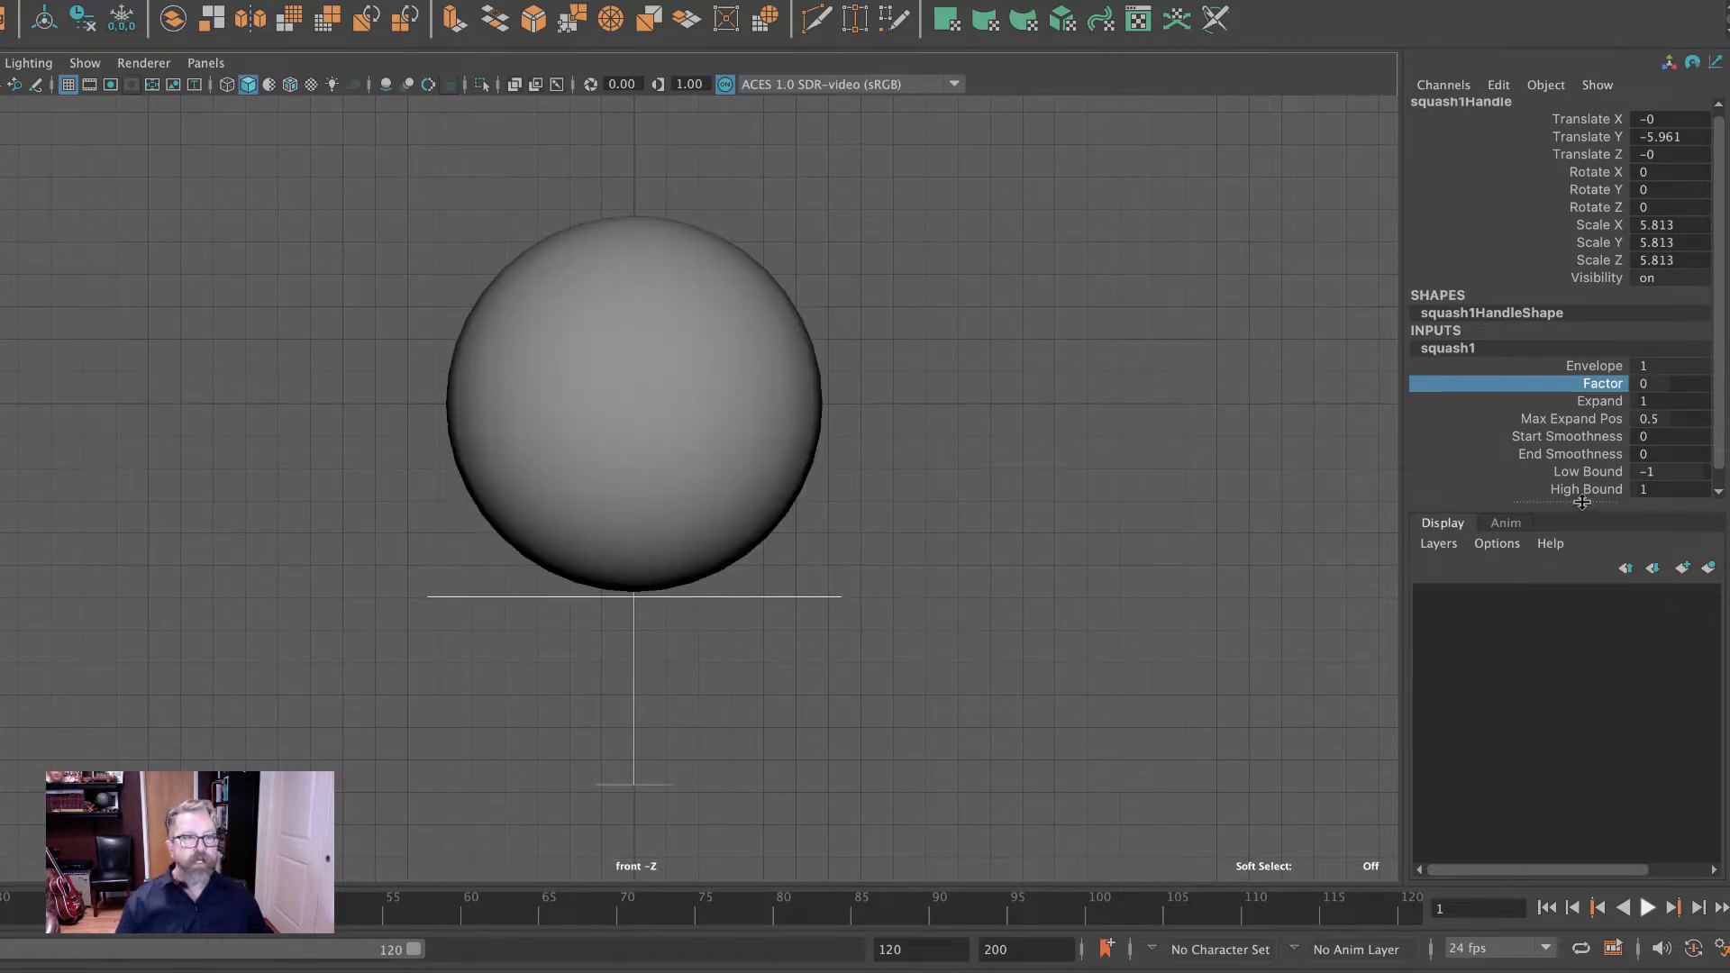
Display the sphere in wireframe and set the squash deformer's High Bound to 2.2 and Low Bound to 0.
click(1548, 492)
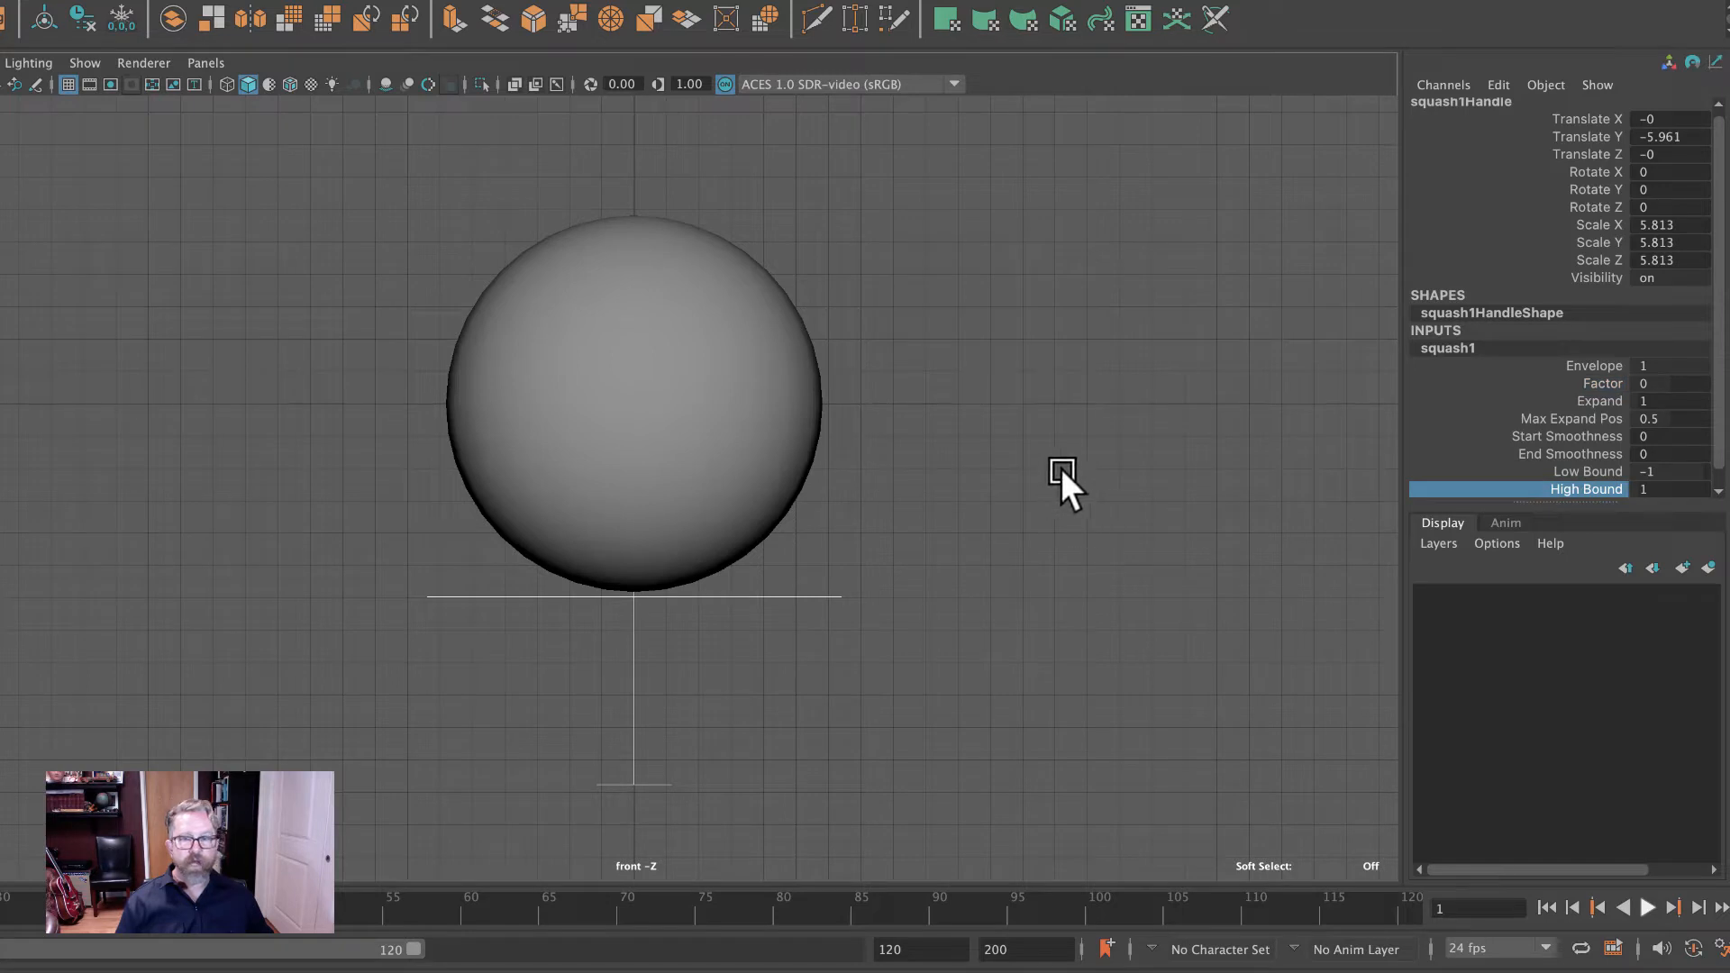
key(4)
middle_drag(1066, 477, 1073, 479)
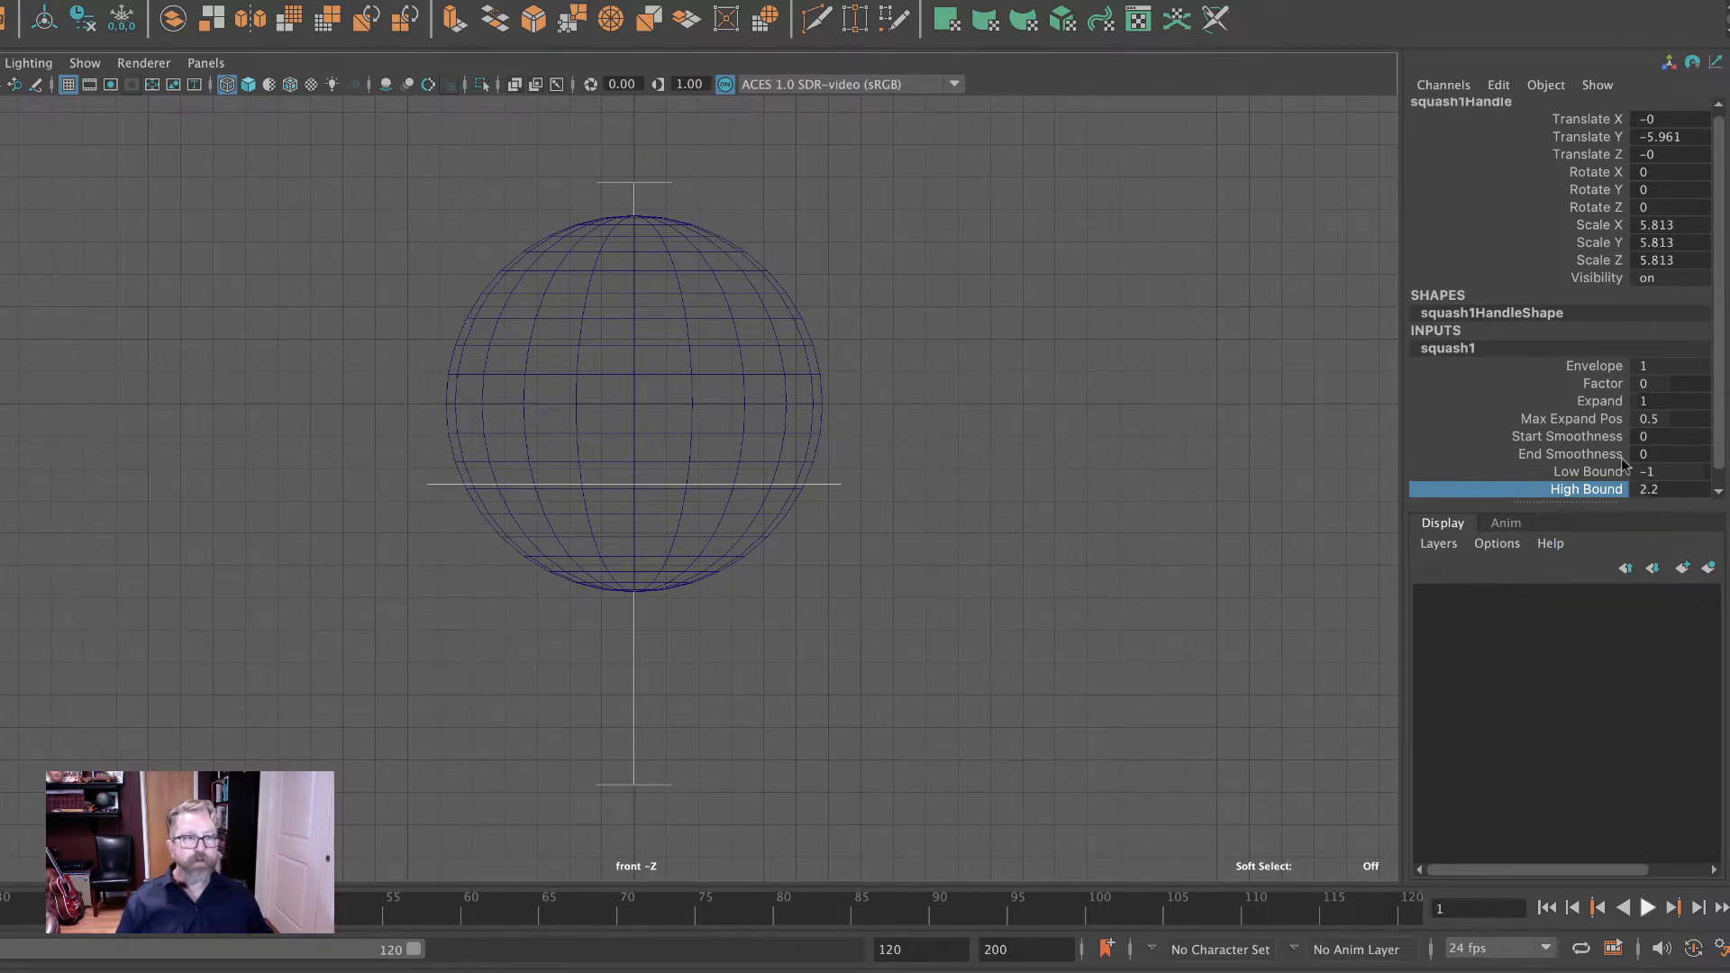
click(1575, 472)
middle_drag(1134, 537, 1139, 536)
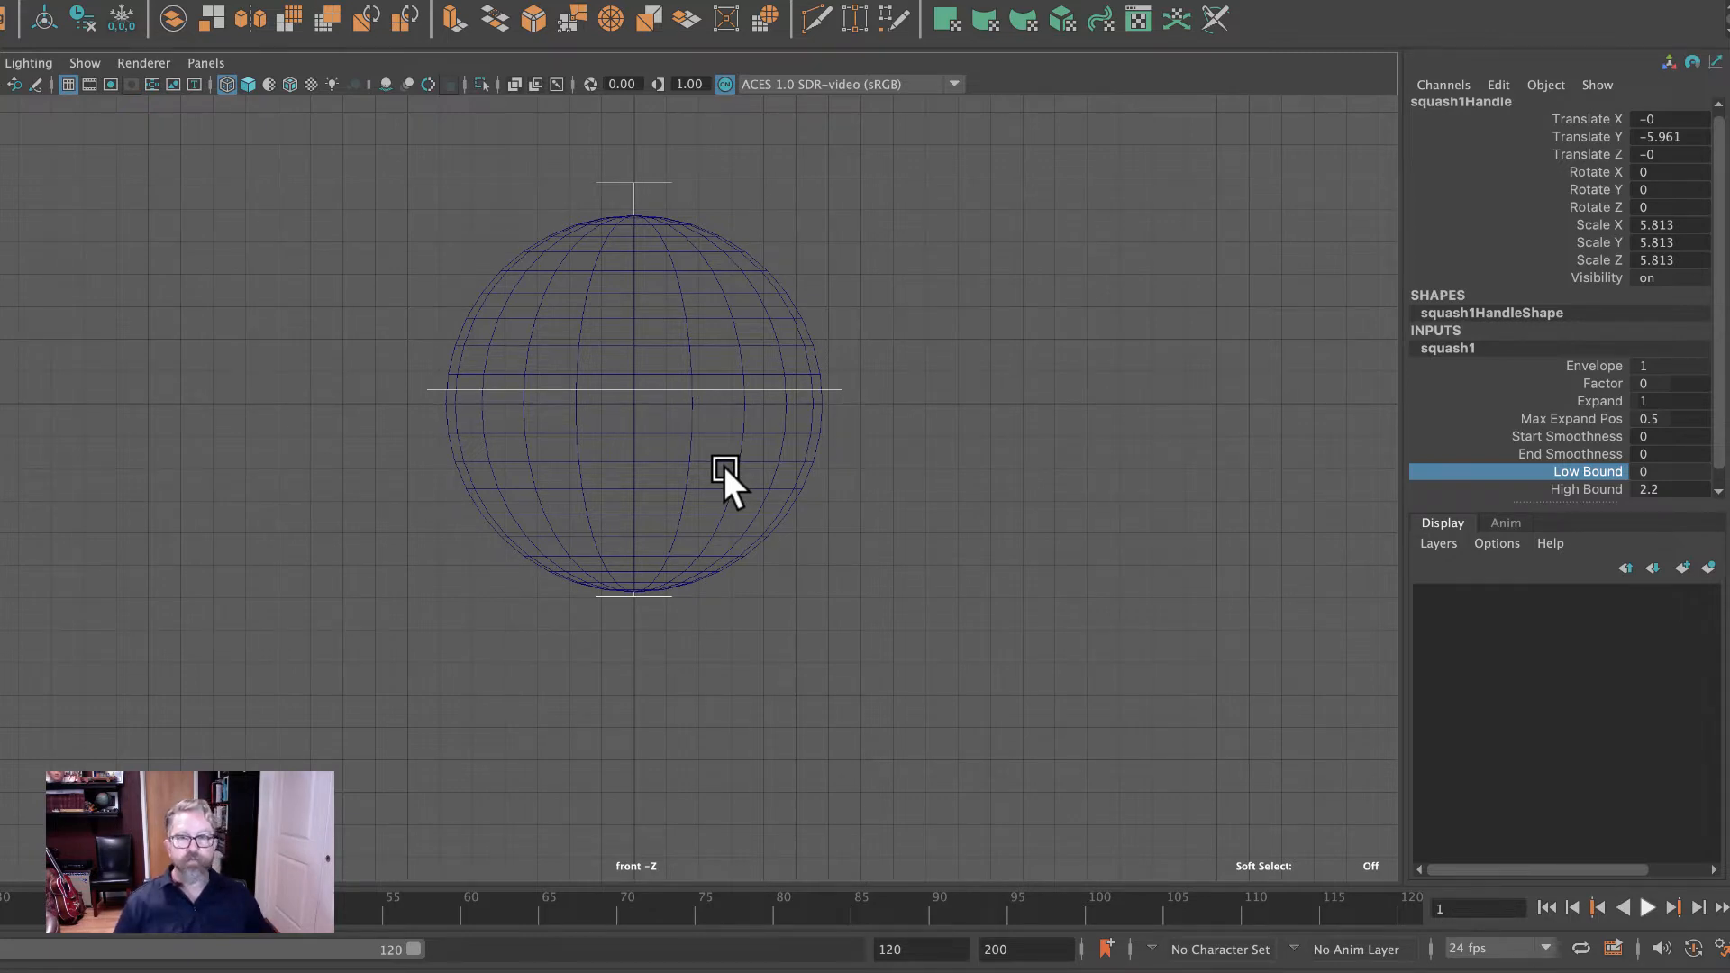
Set the squash Factor to 0.2 to stretch the sphere upward from its base, and return to the perspective view.
click(1600, 386)
middle_drag(1240, 435, 1242, 437)
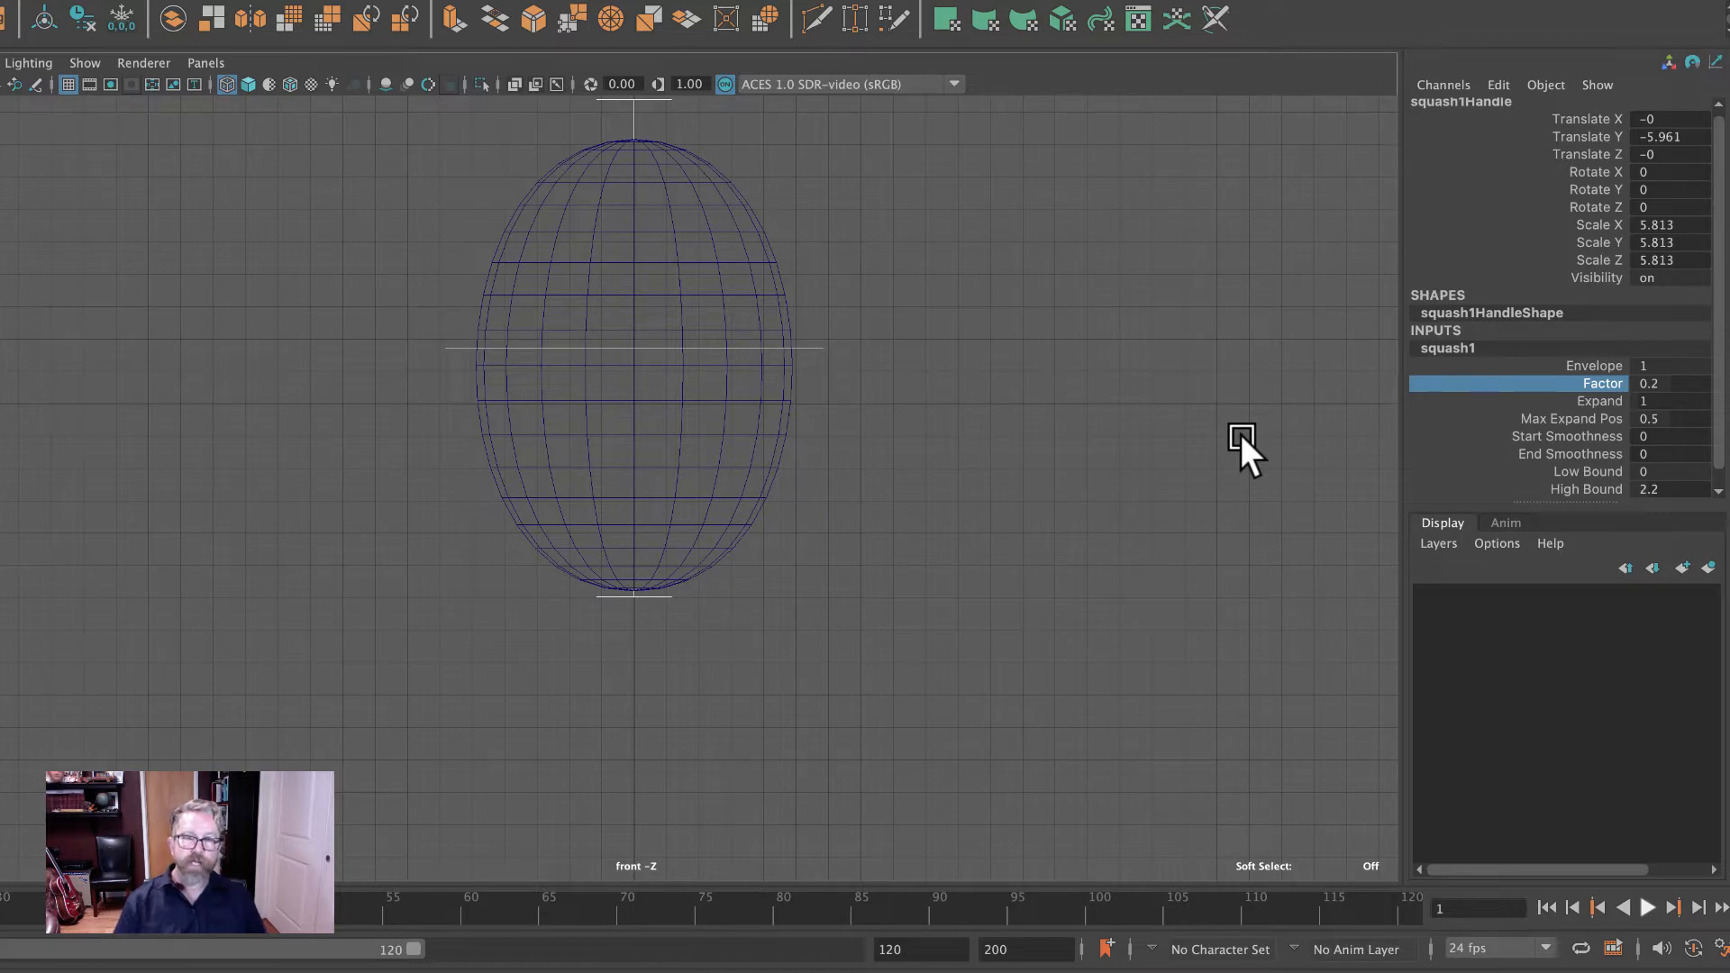
key(space)
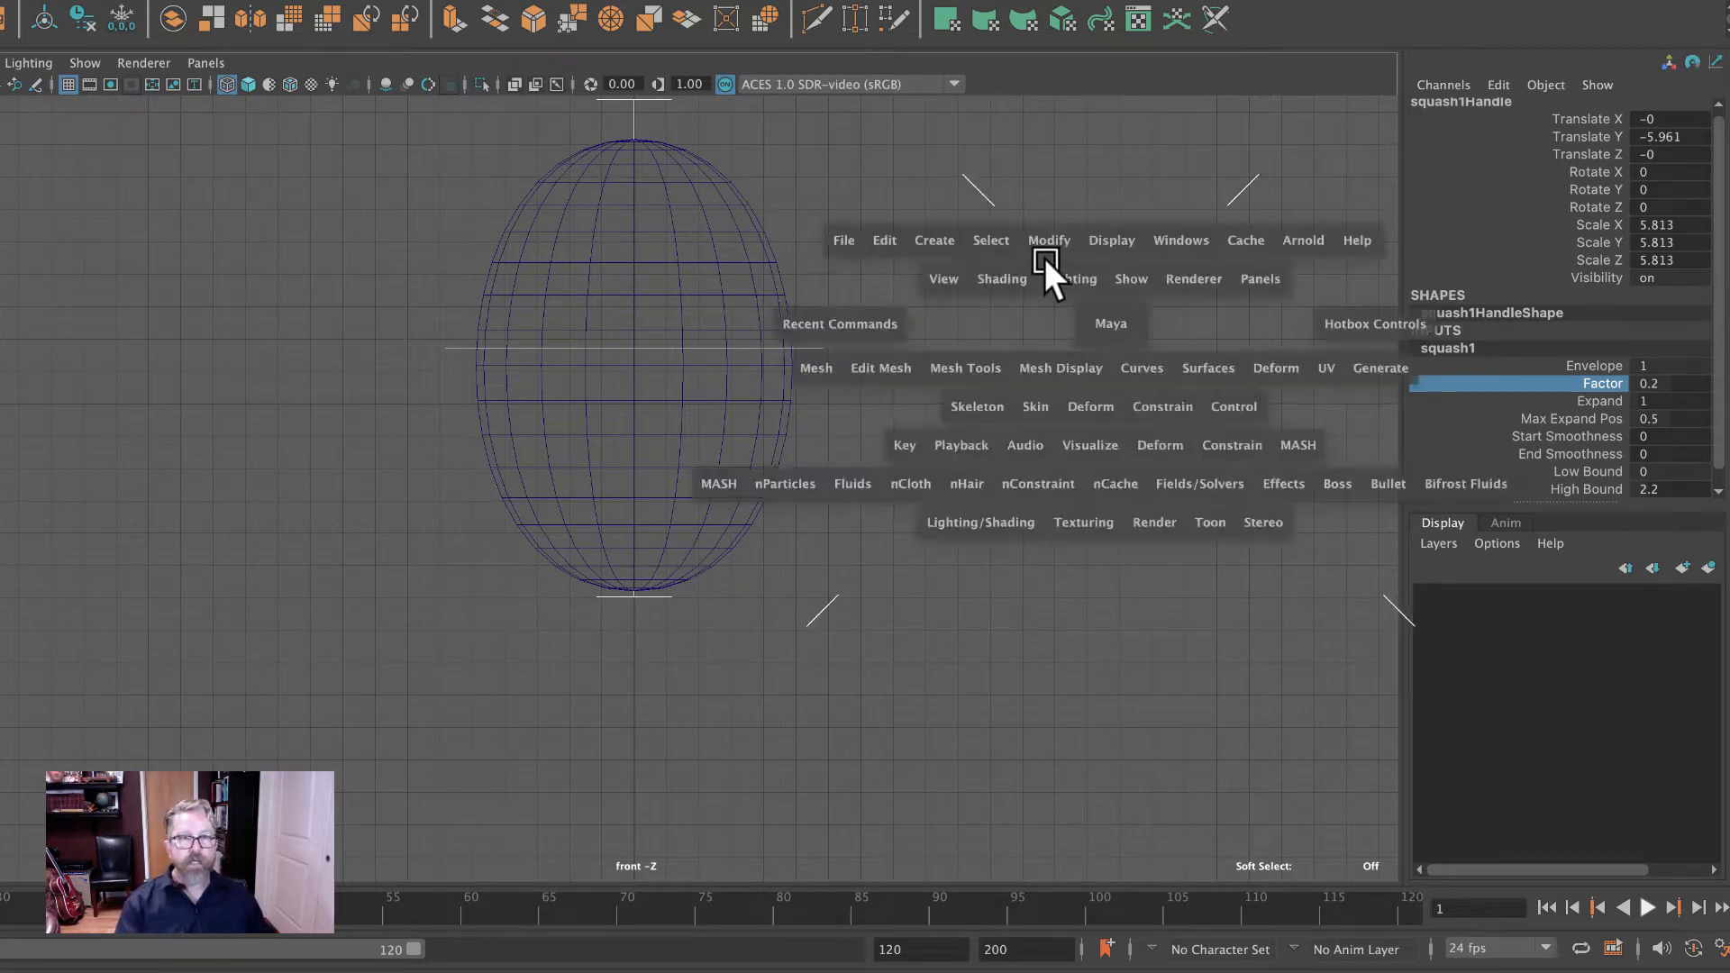
key(space)
mouse_move(1061, 289)
alt+mouse_down()
mouse_move(1036, 298)
mouse_move(1040, 282)
mouse_move(1058, 315)
alt+mouse_up()
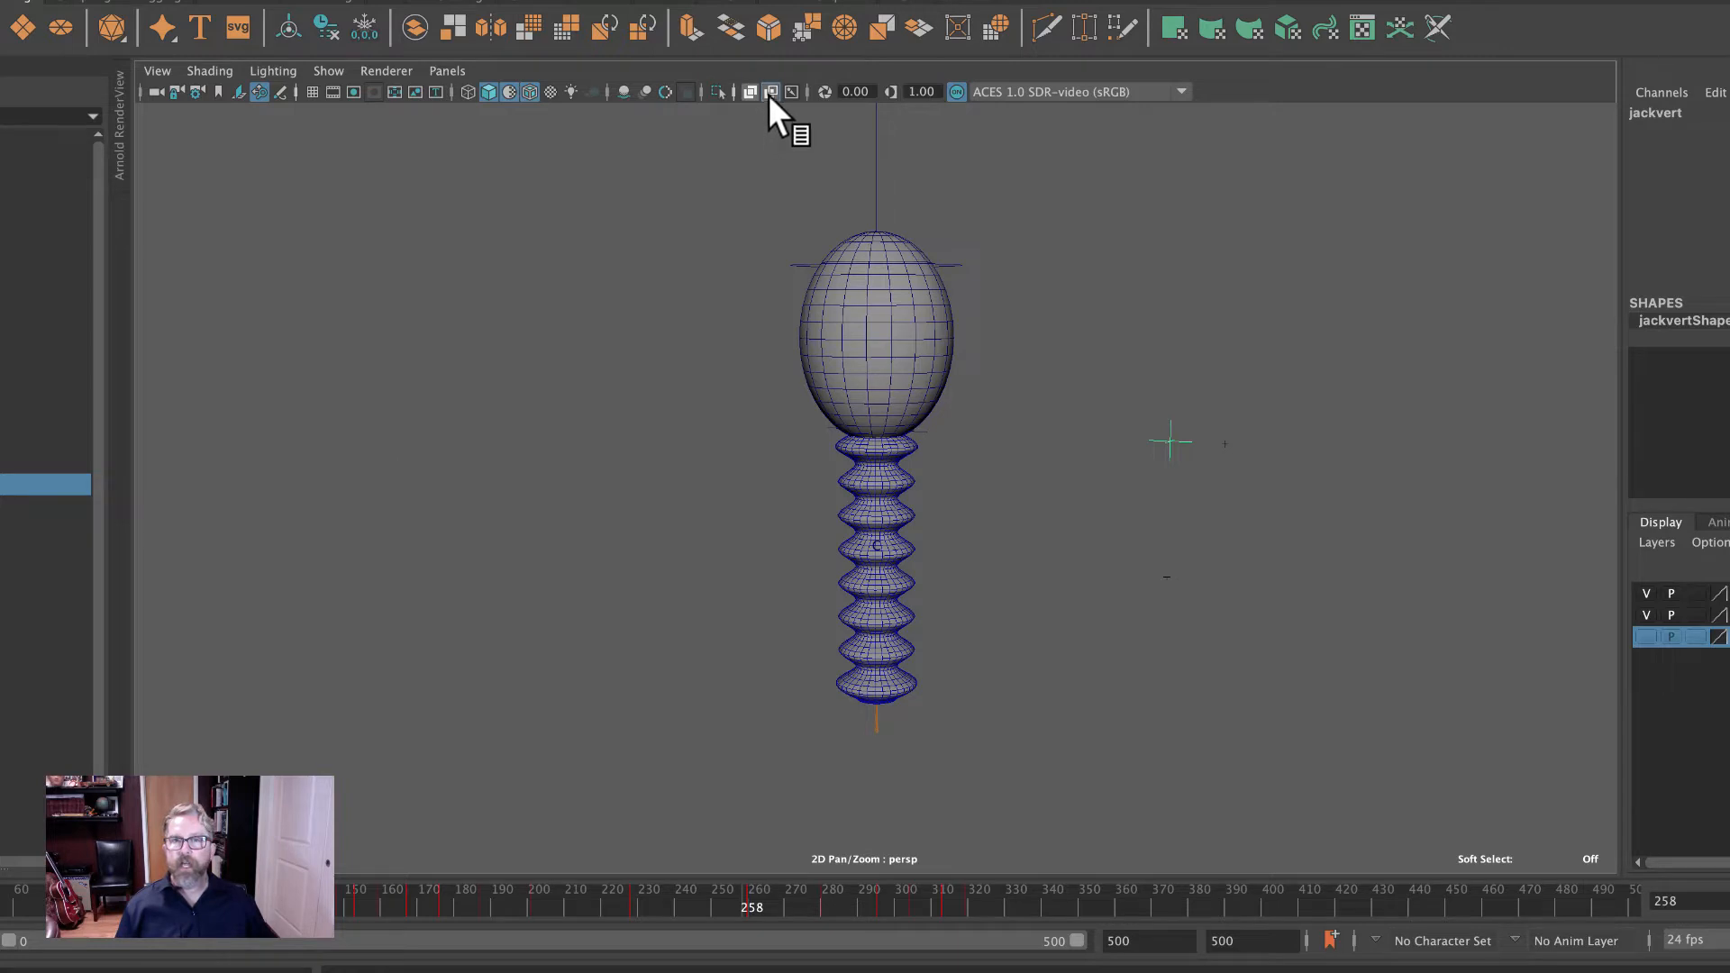
Show the joints through the jack-in-the-box model and move its control locator upward to stretch the spring neck.
click(791, 91)
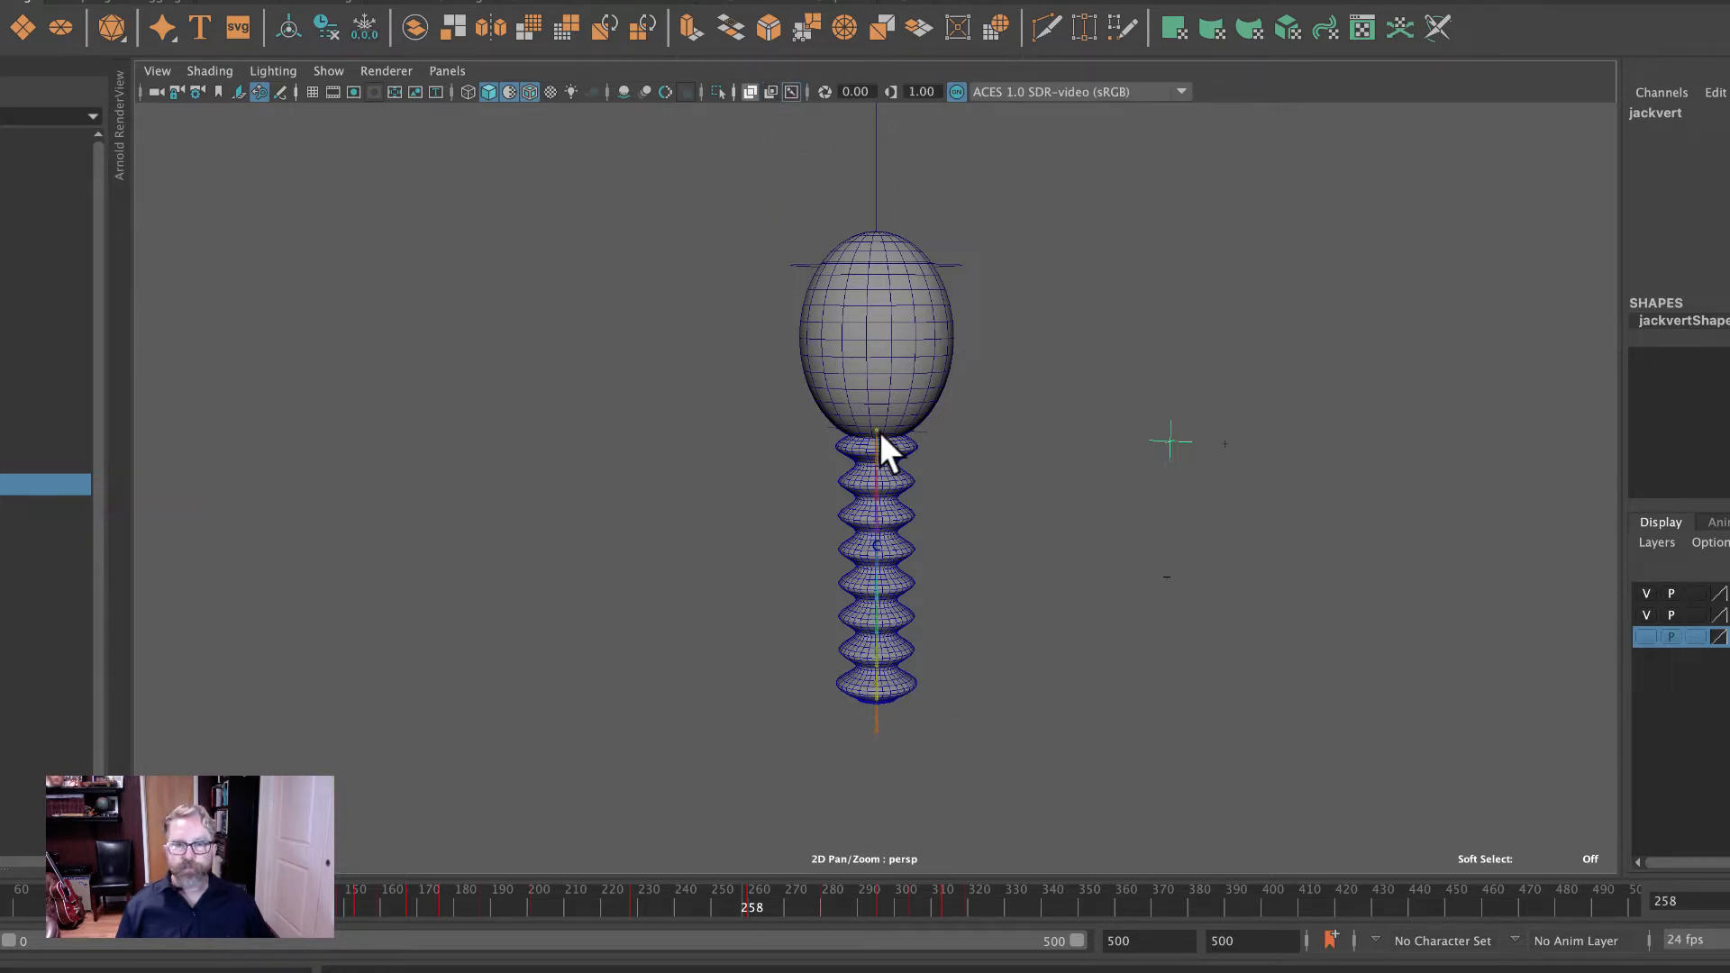
key(w)
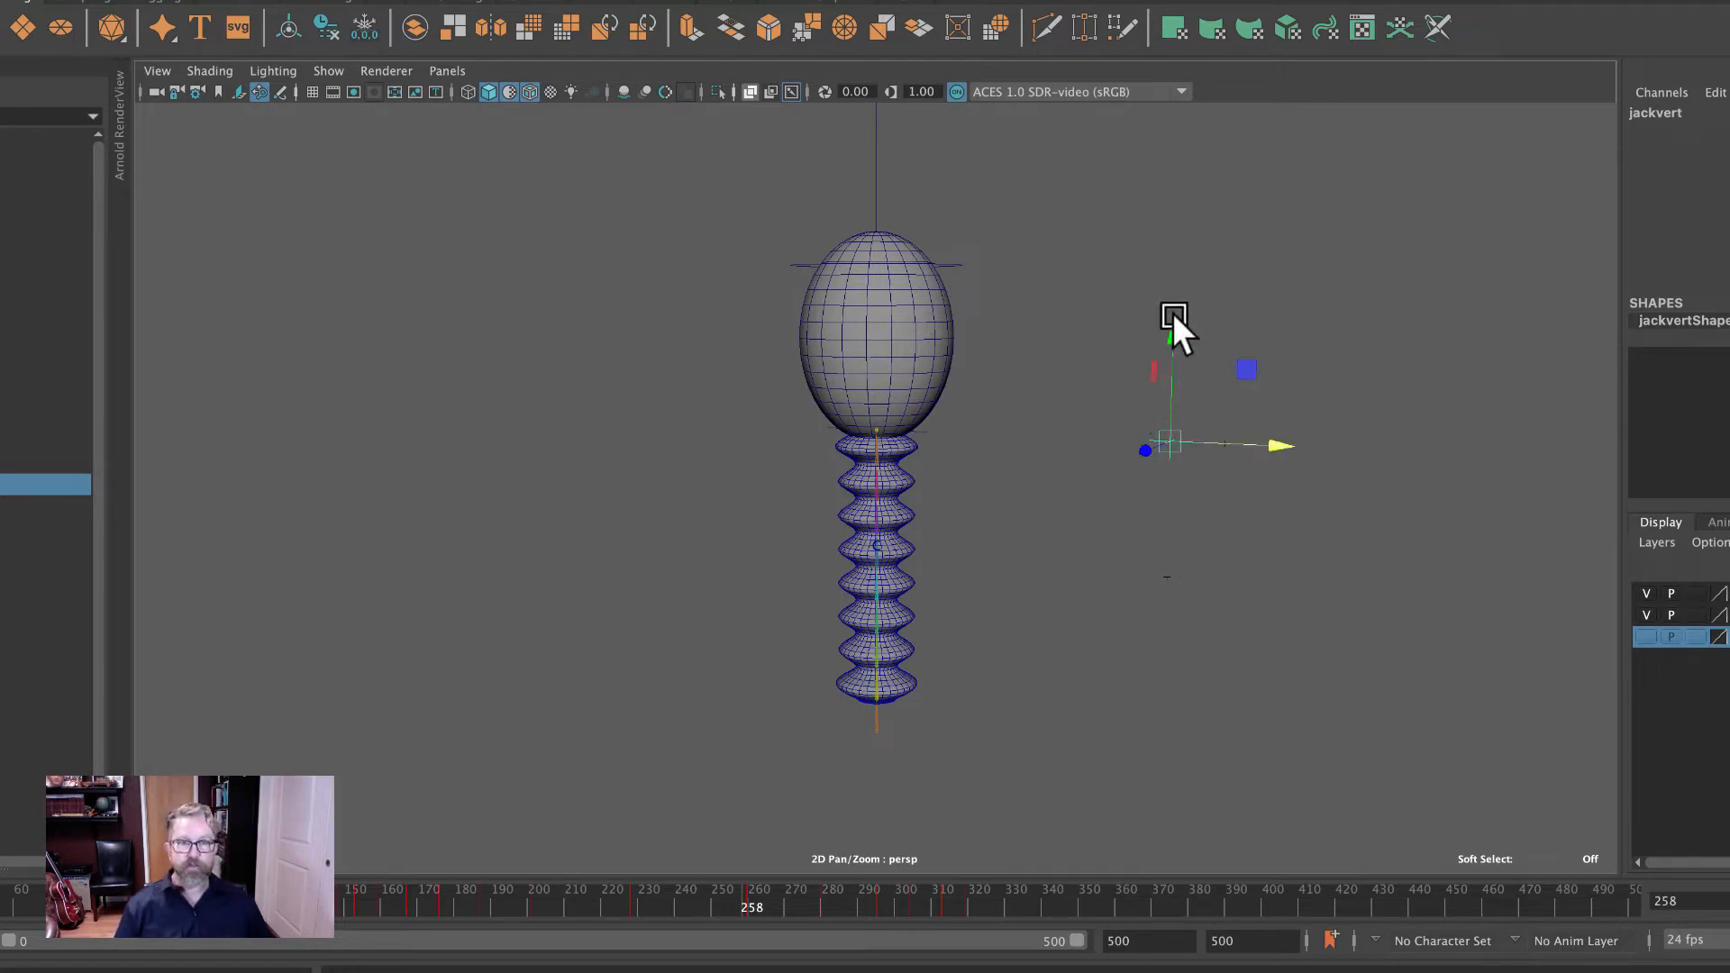
drag(1171, 312, 1230, 216)
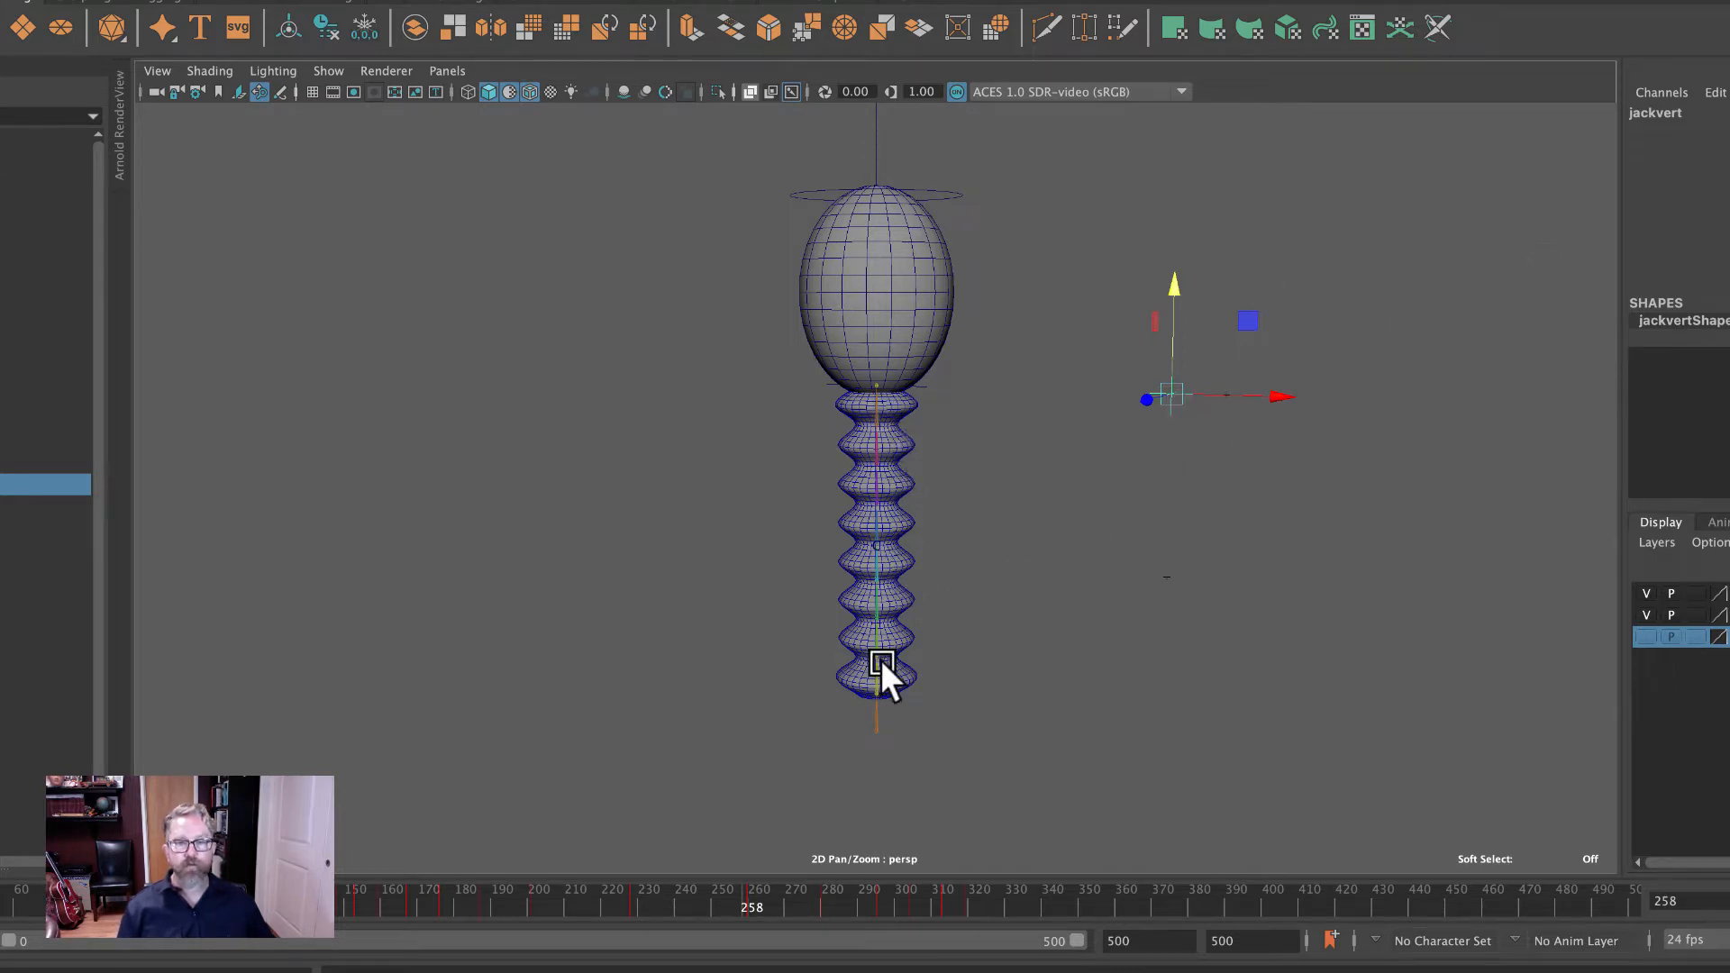
drag(1154, 316, 1263, 181)
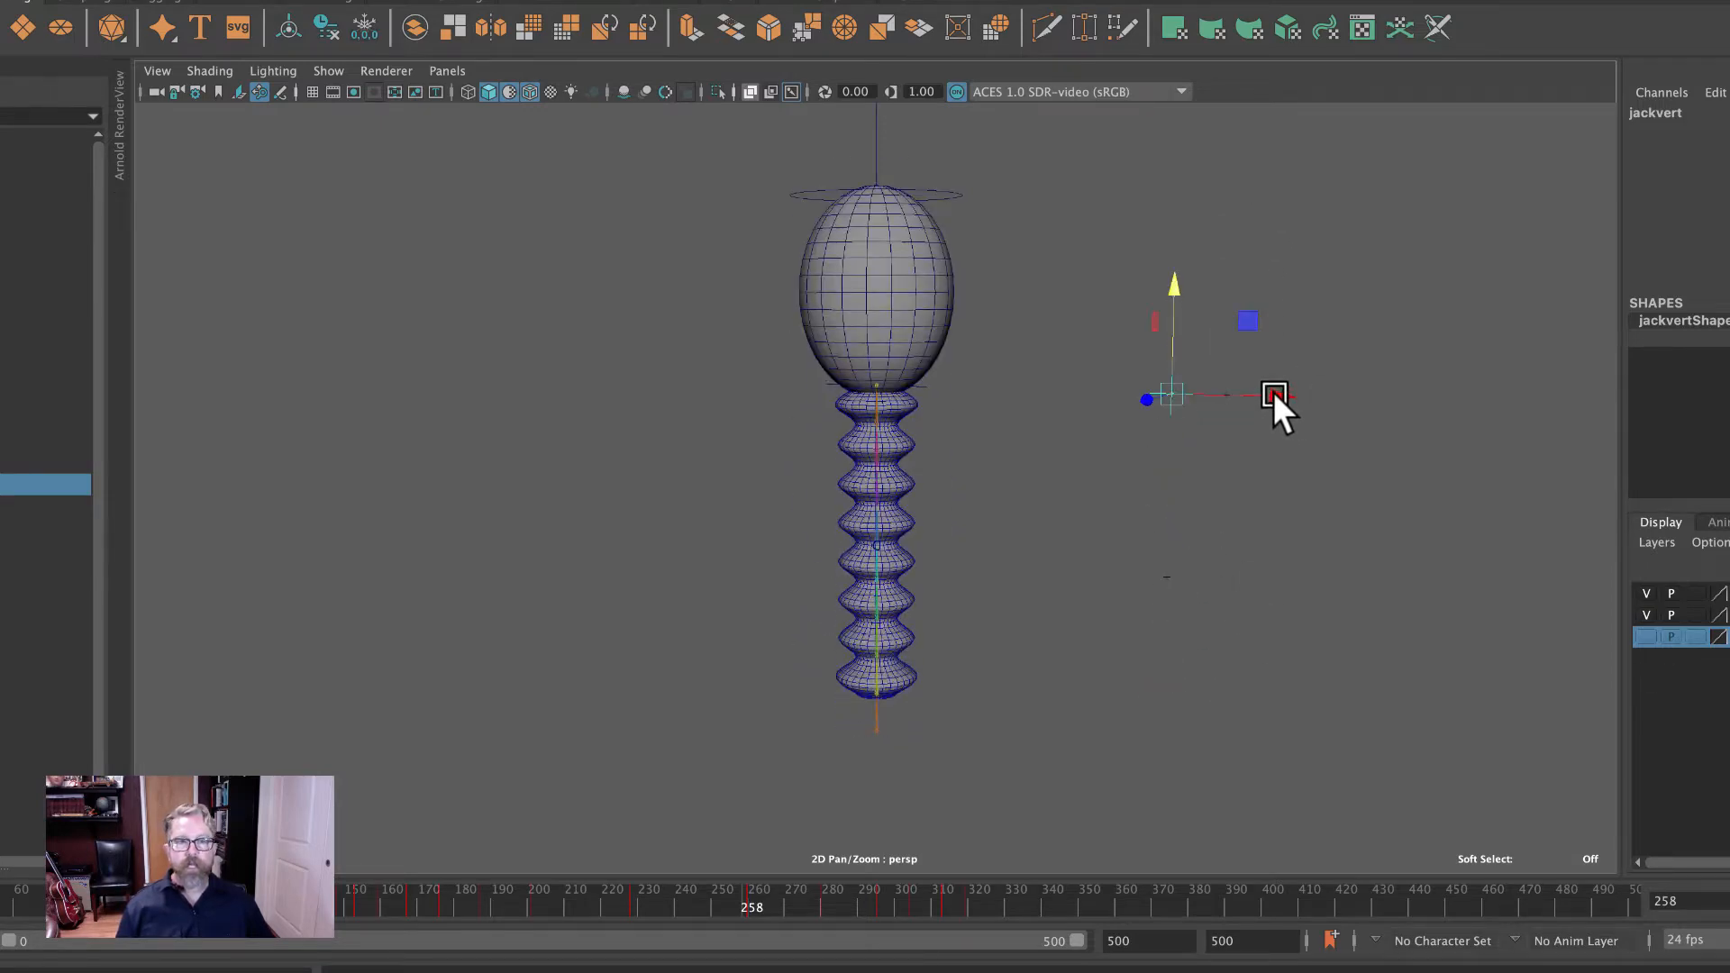
Try moving the control locator sideways to bend the spring neck, undoing each move.
mouse_move(1274, 398)
mouse_down()
mouse_move(1093, 382)
mouse_move(1323, 414)
mouse_move(993, 362)
mouse_move(1337, 409)
mouse_move(991, 361)
mouse_move(1296, 386)
mouse_up()
key(z)
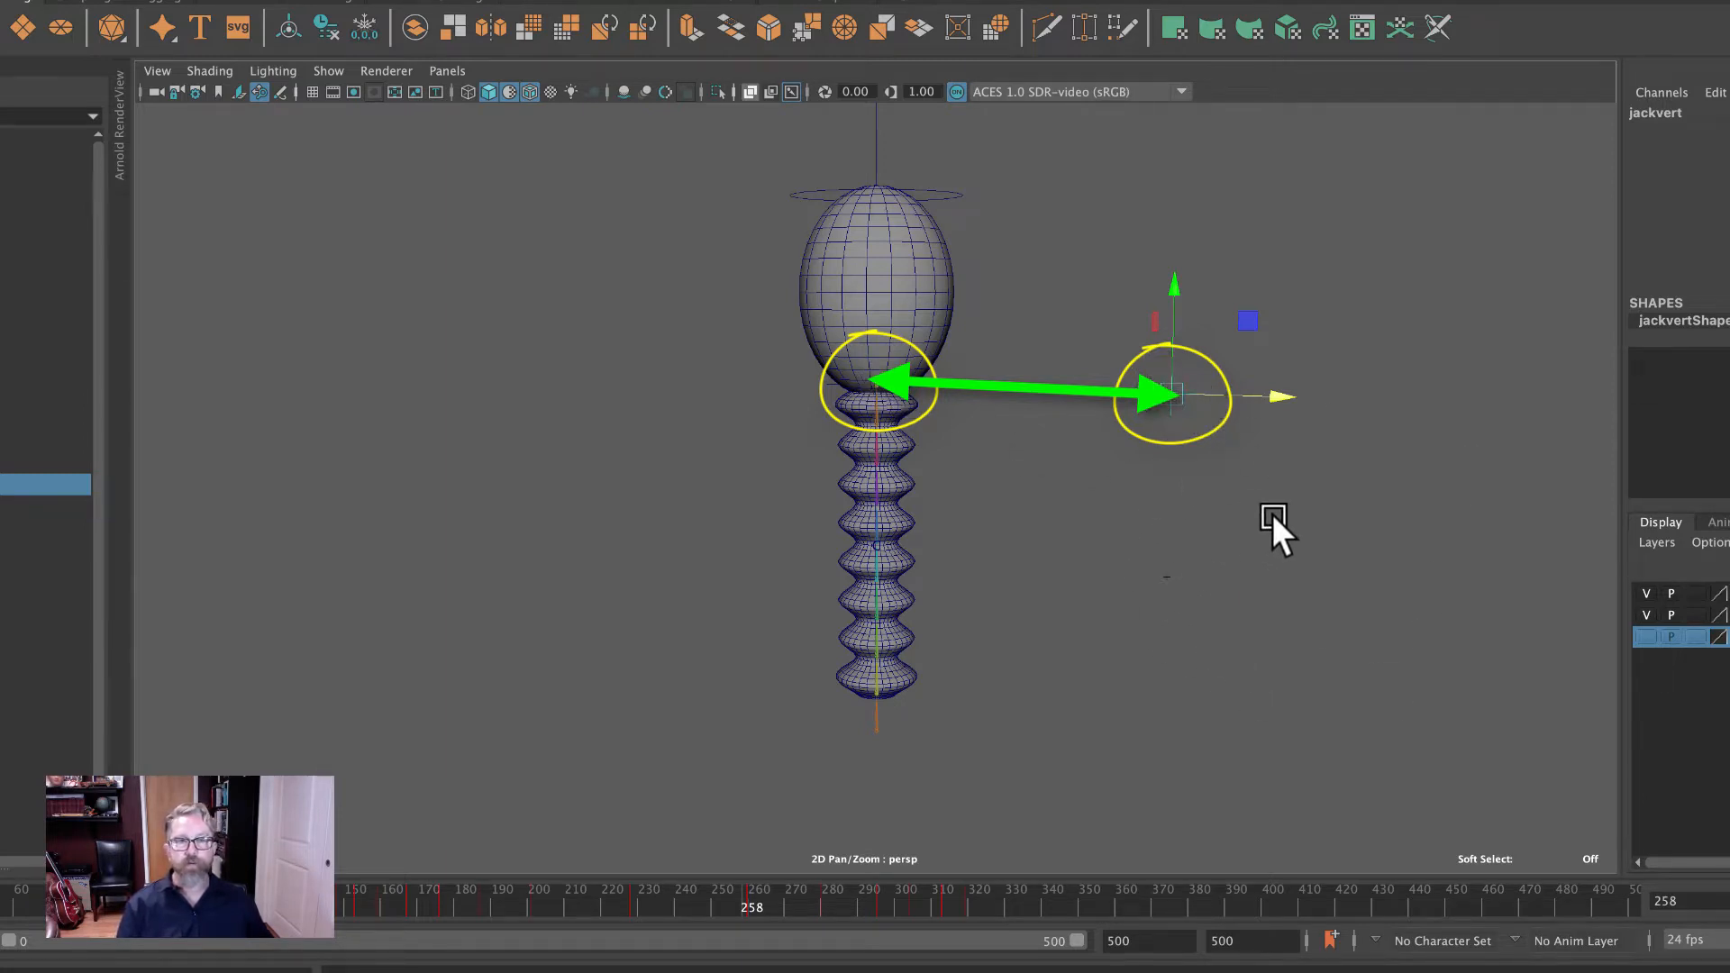
mouse_move(1242, 389)
mouse_down()
mouse_move(1022, 356)
mouse_move(1299, 357)
mouse_up()
drag(1474, 366, 771, 230)
key(z)
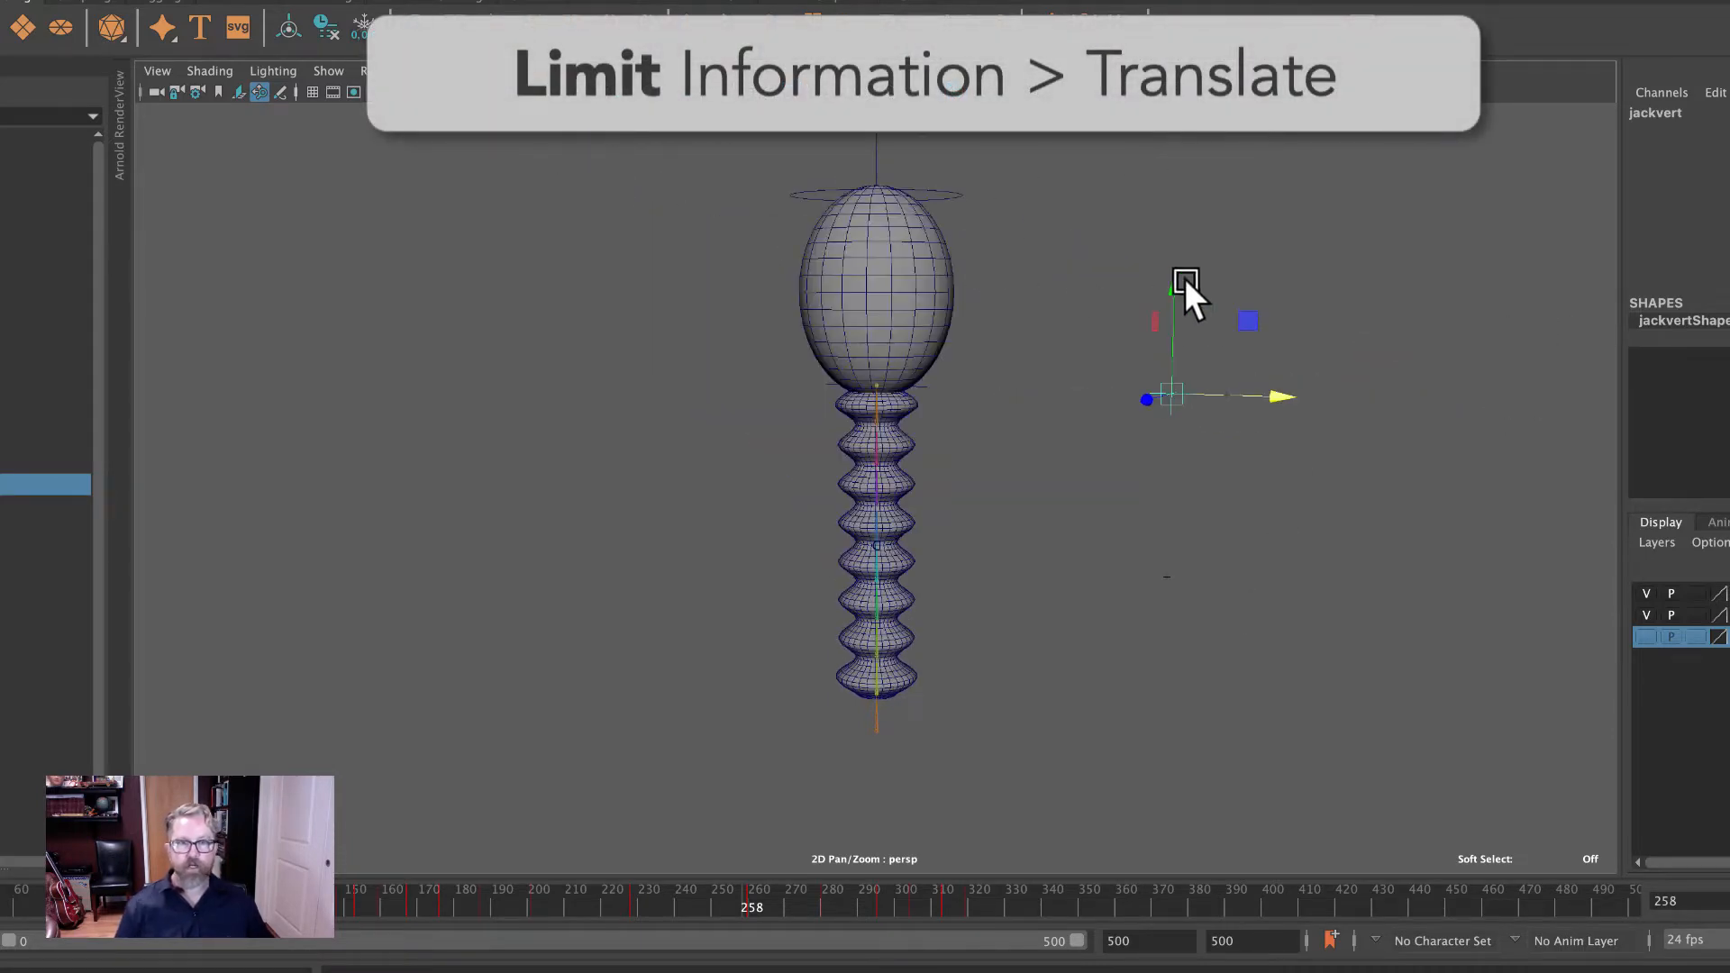
Test the control locator by moving it down to compress the spring and sideways to bend it, restoring the upright stretched pose.
drag(1184, 278, 1362, 360)
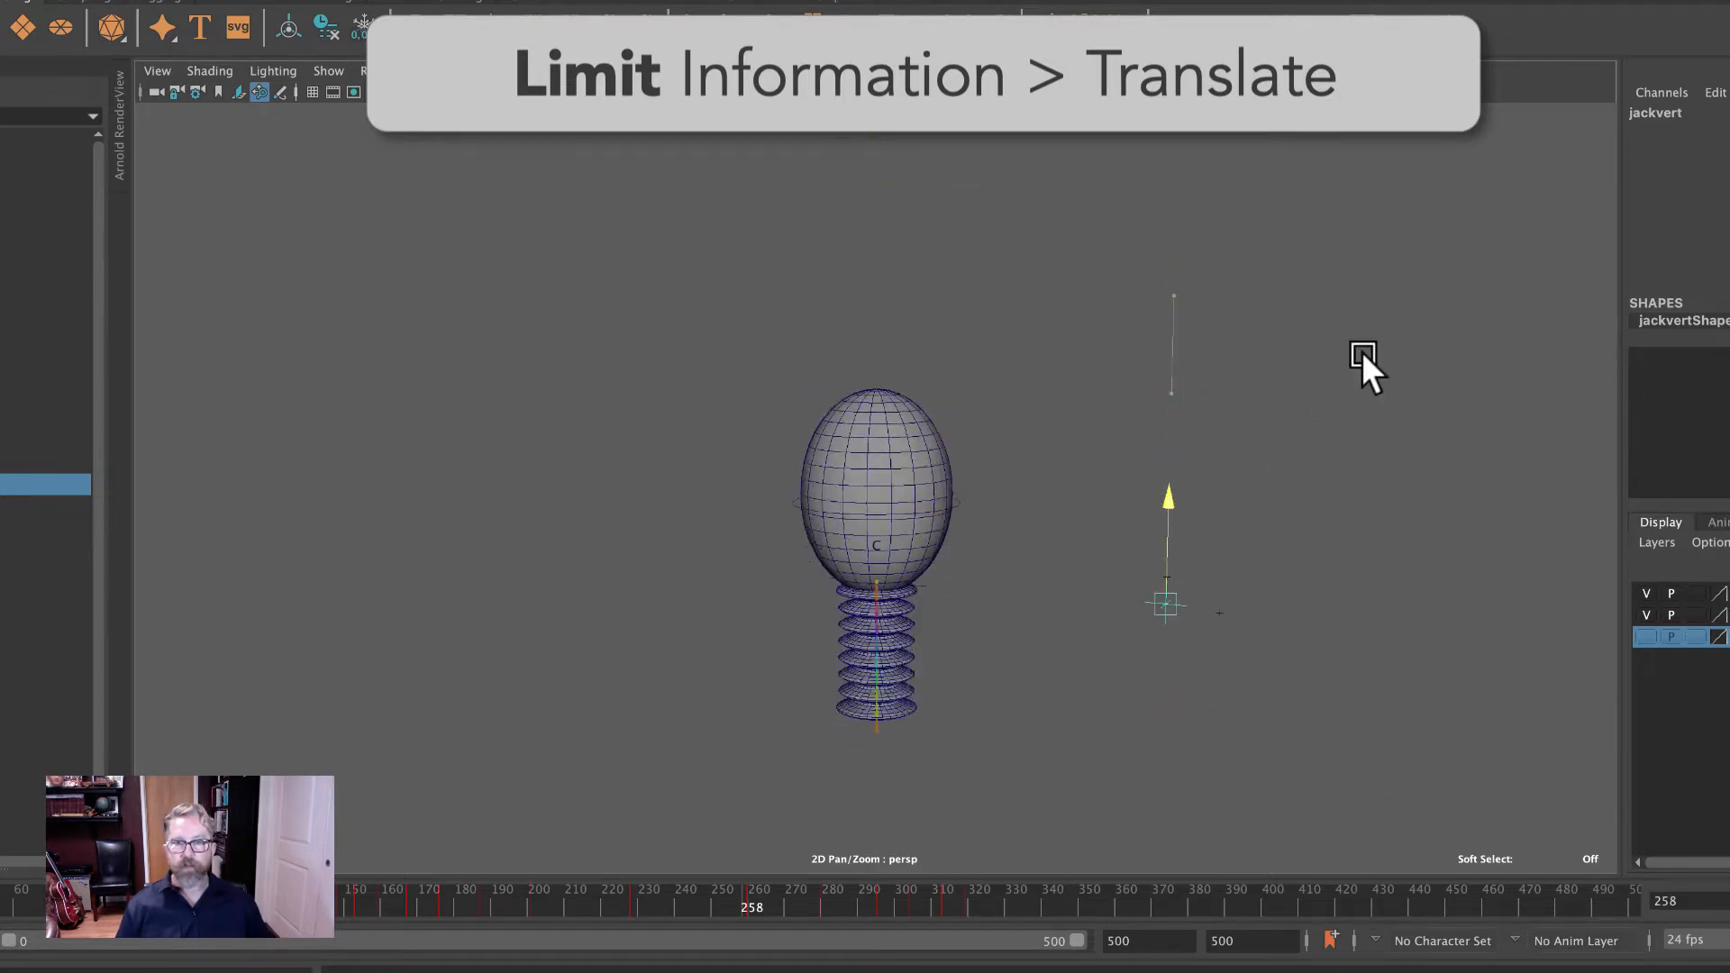
key(z)
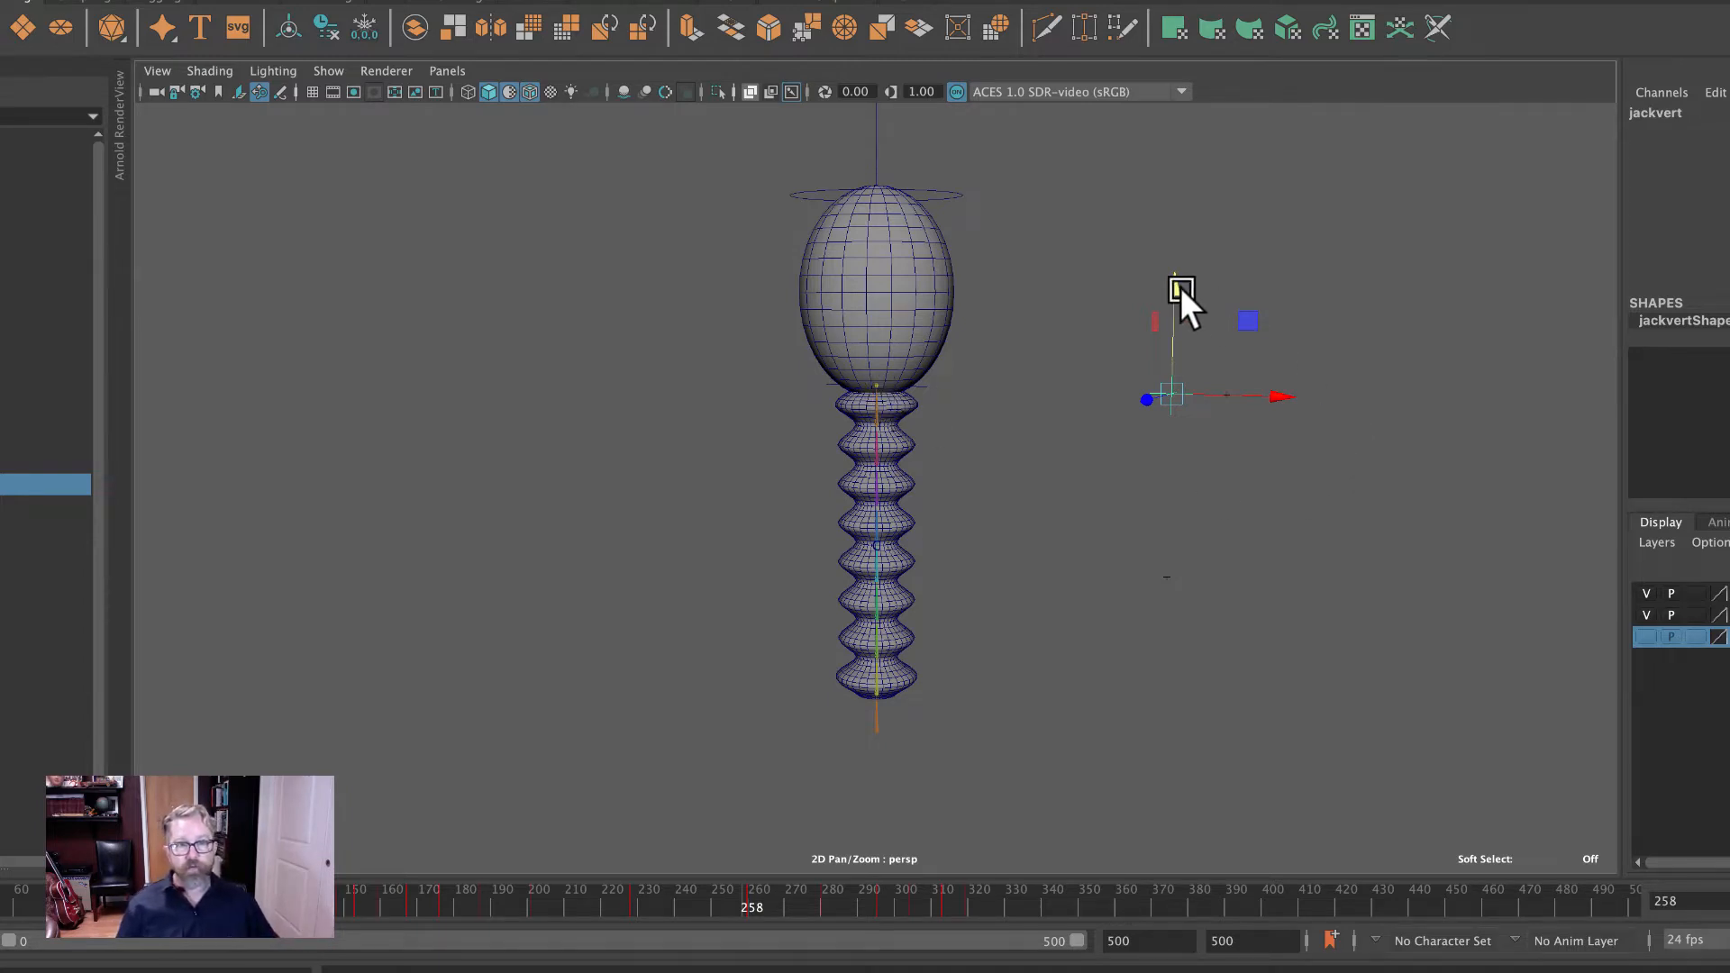
drag(1180, 289, 1169, 373)
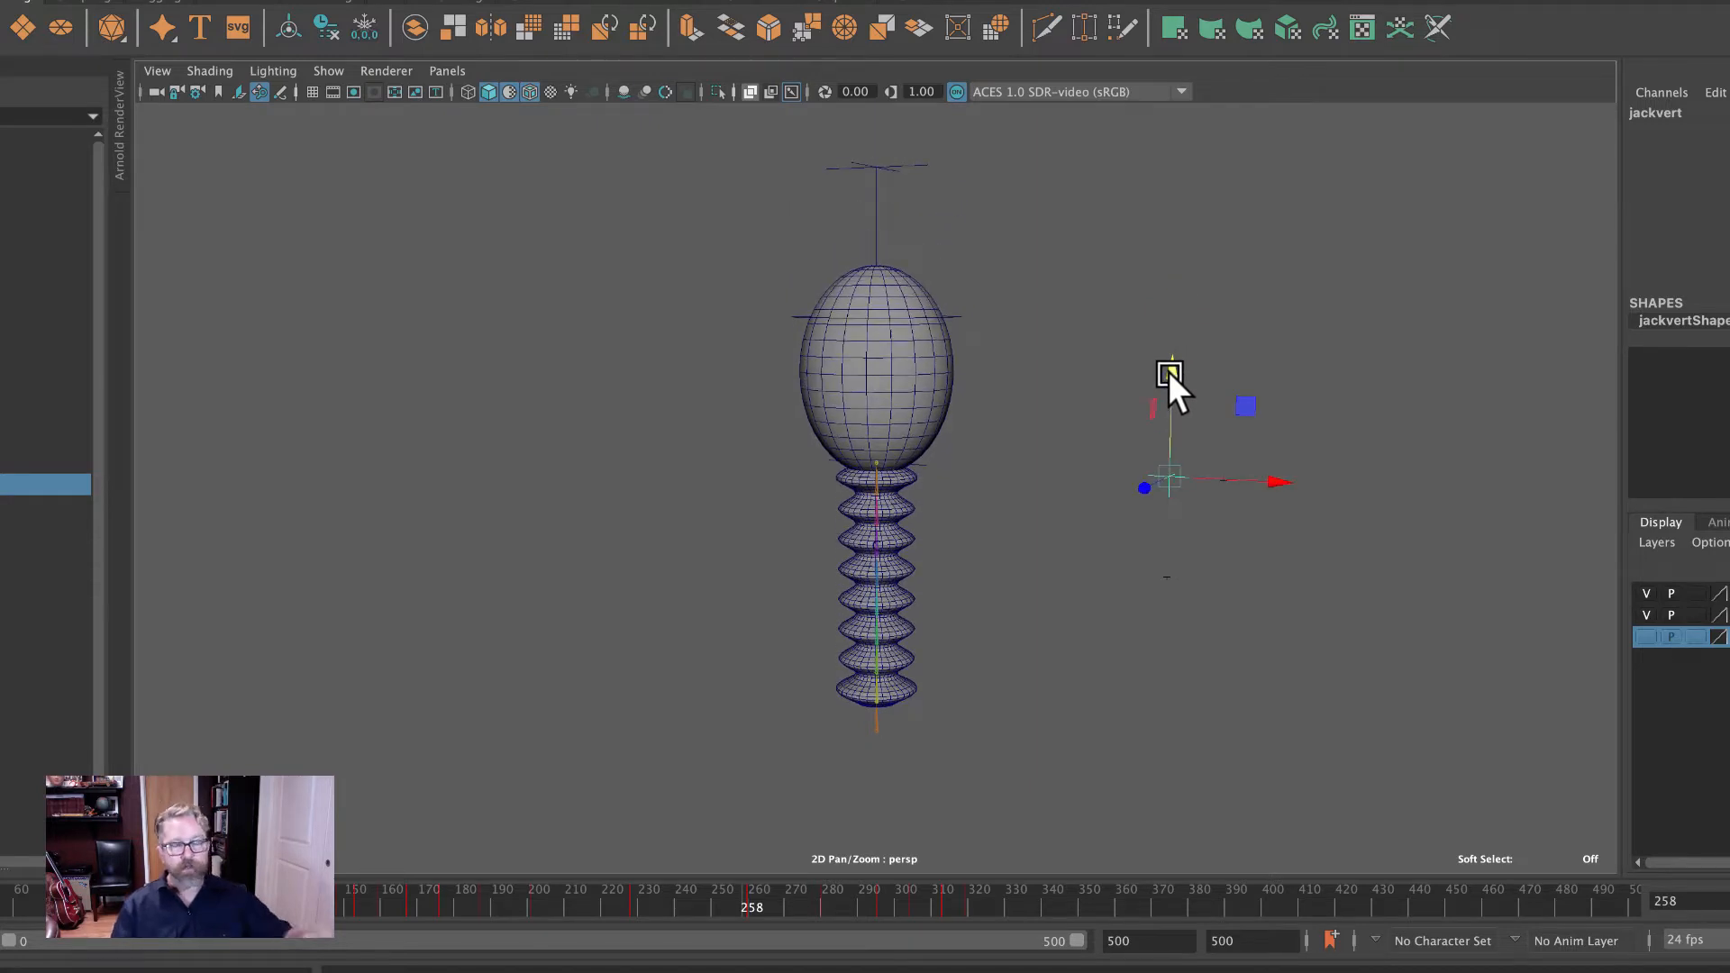
drag(1167, 371, 1182, 229)
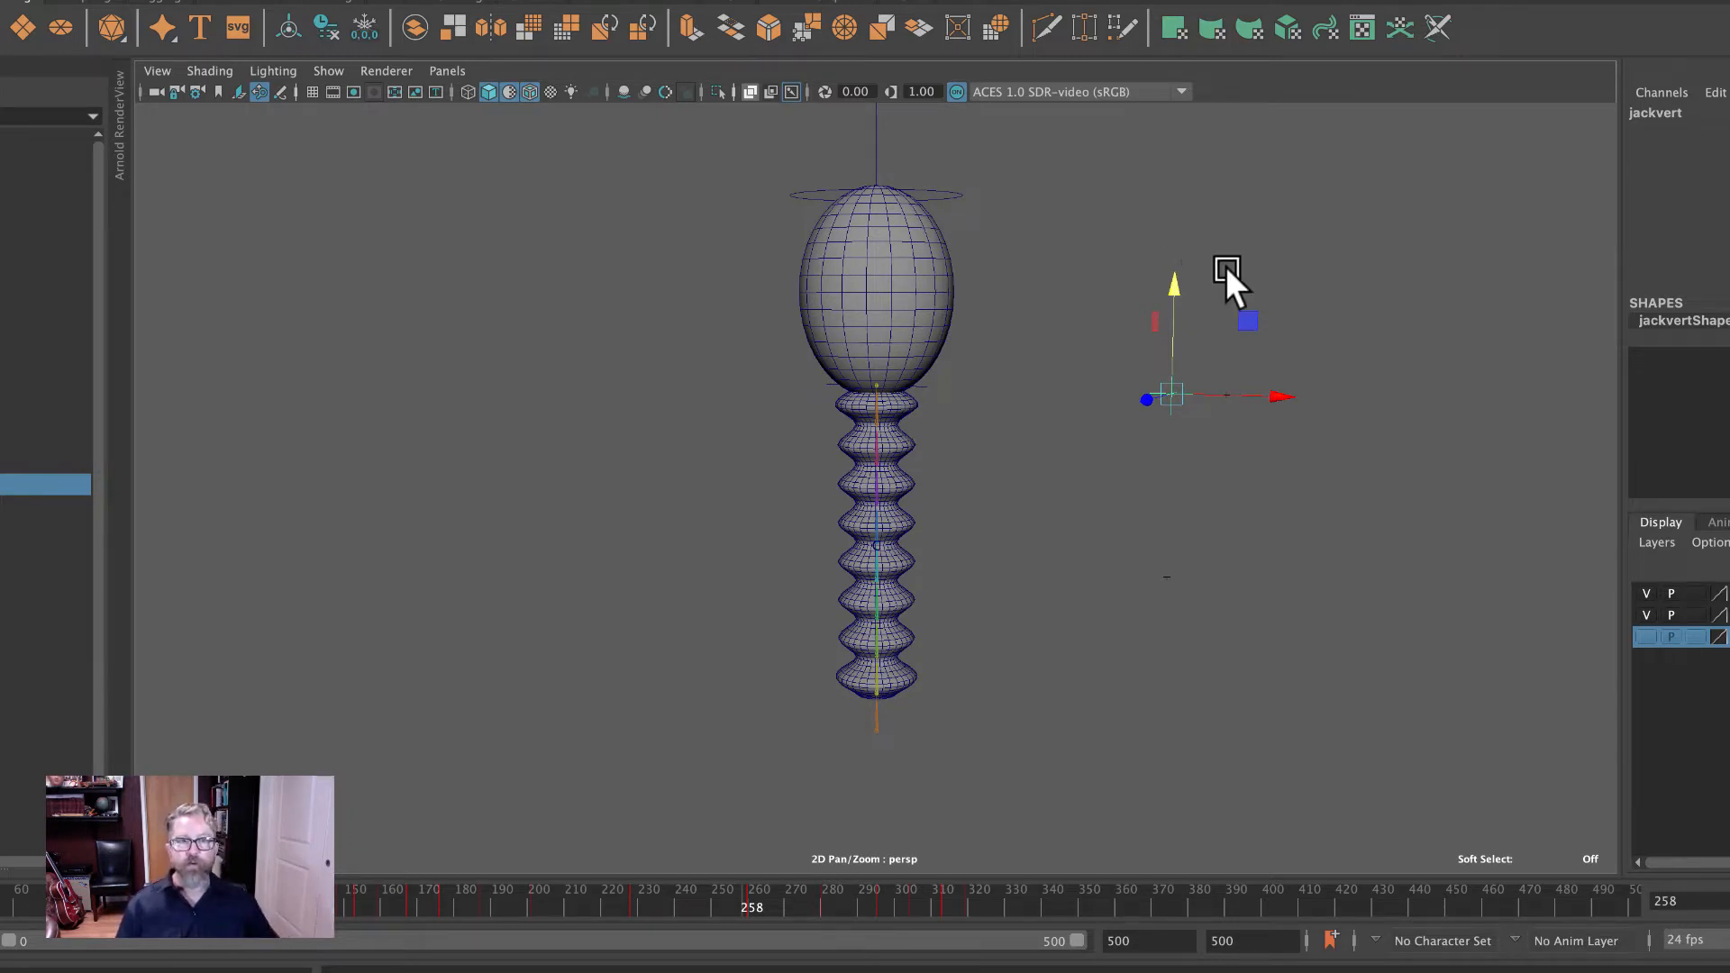
drag(1298, 405, 1676, 402)
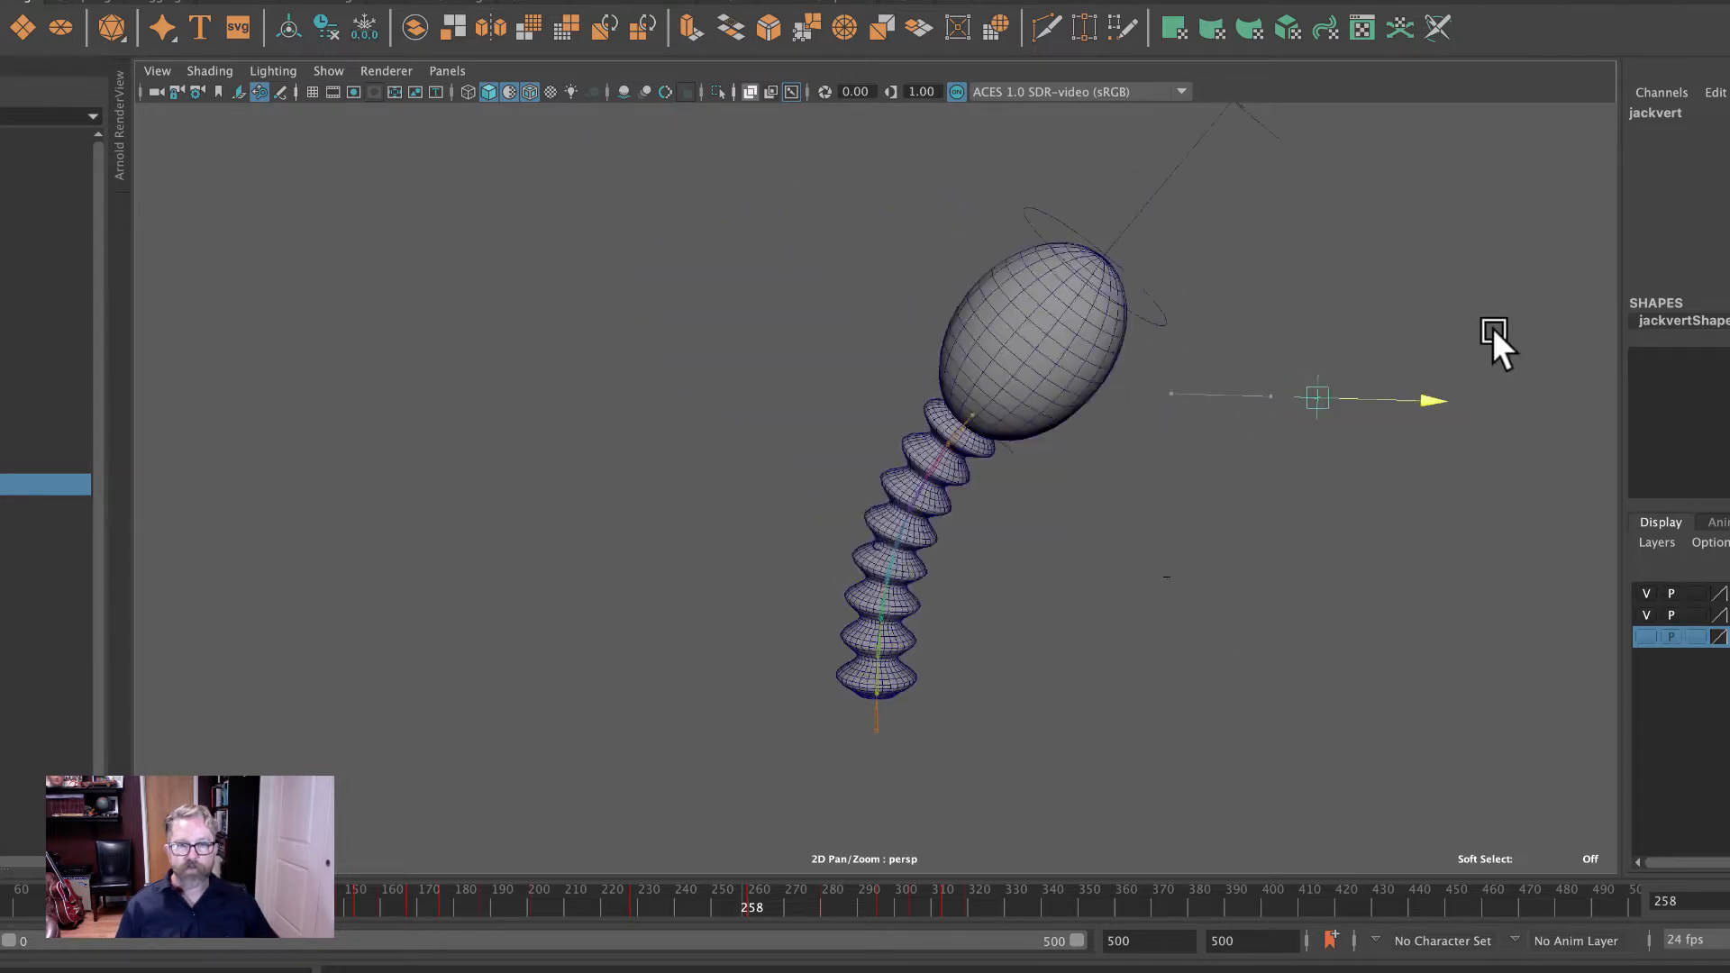
key(ctrl+z)
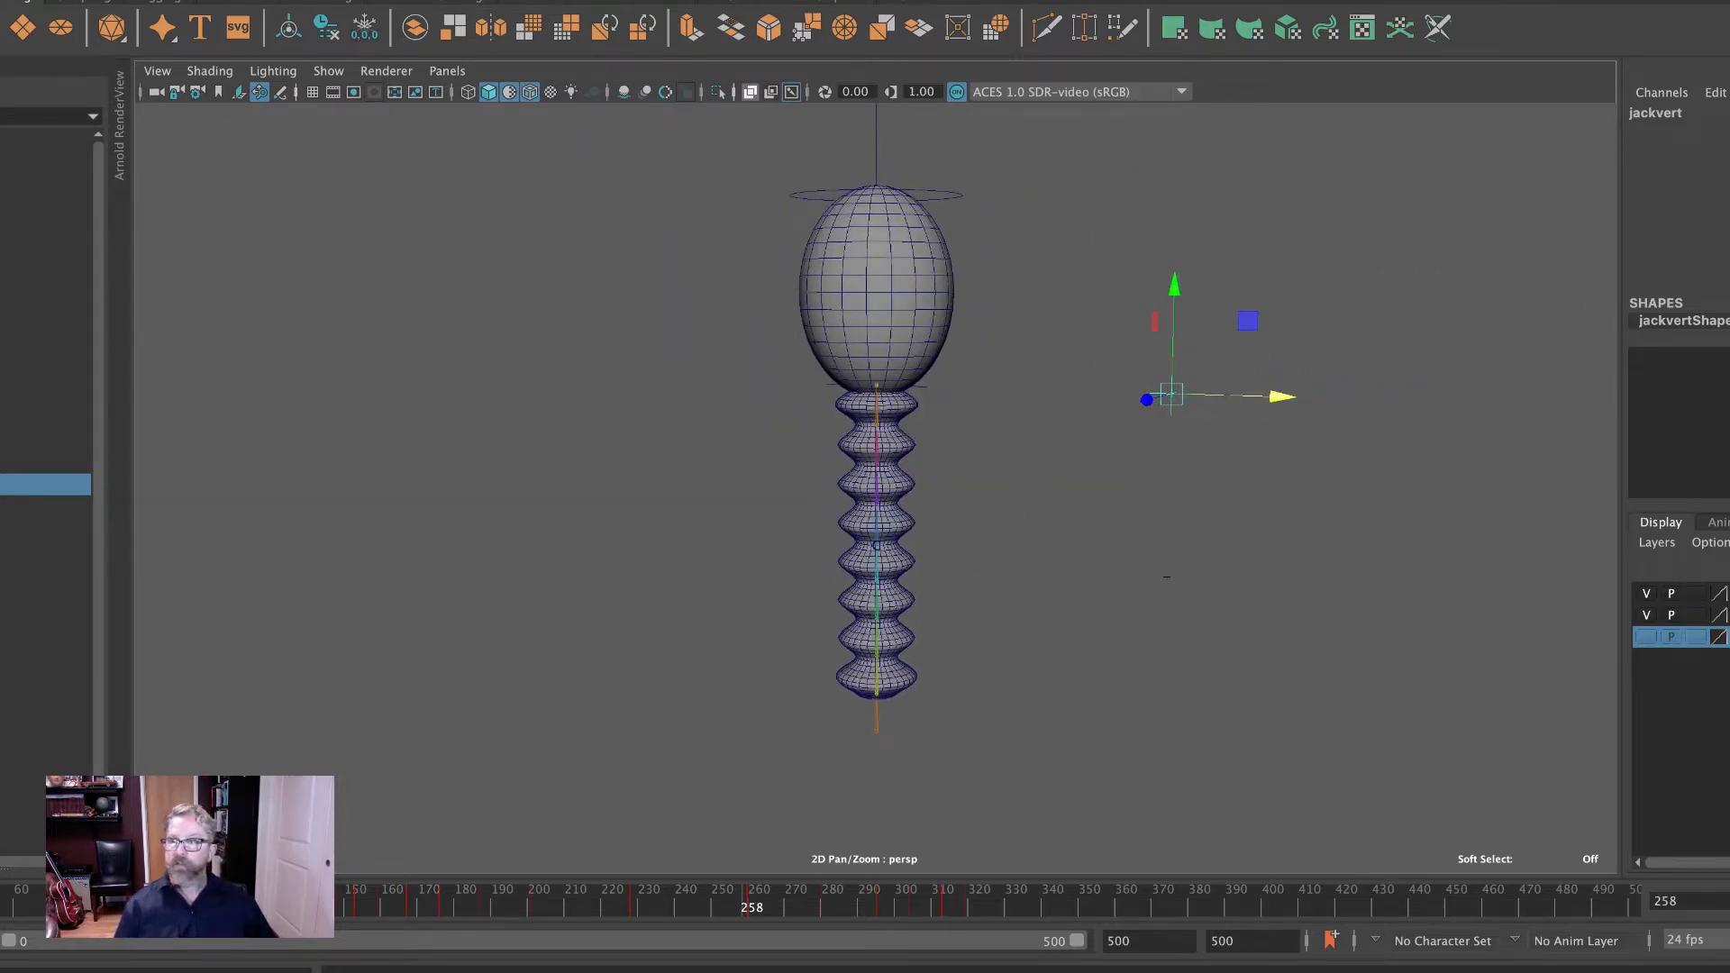
Start a new scene and create a polygon cylinder, stretching it vertically to about 8.456 in Scale Y.
click(56, 7)
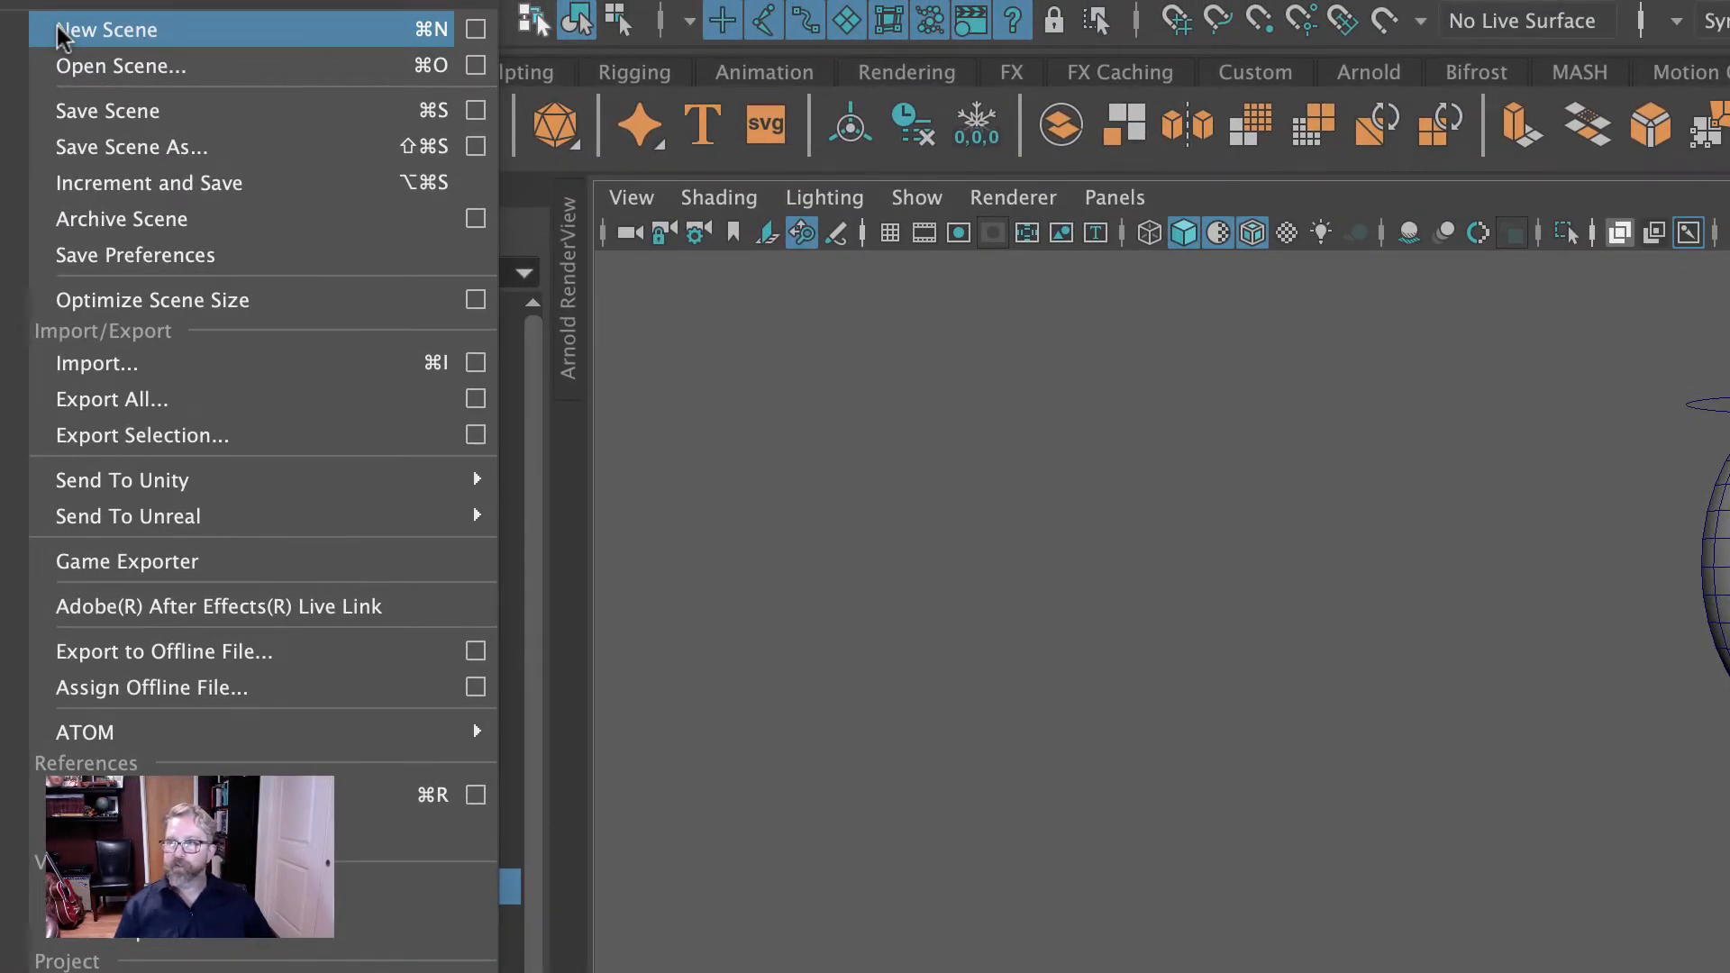
click(58, 32)
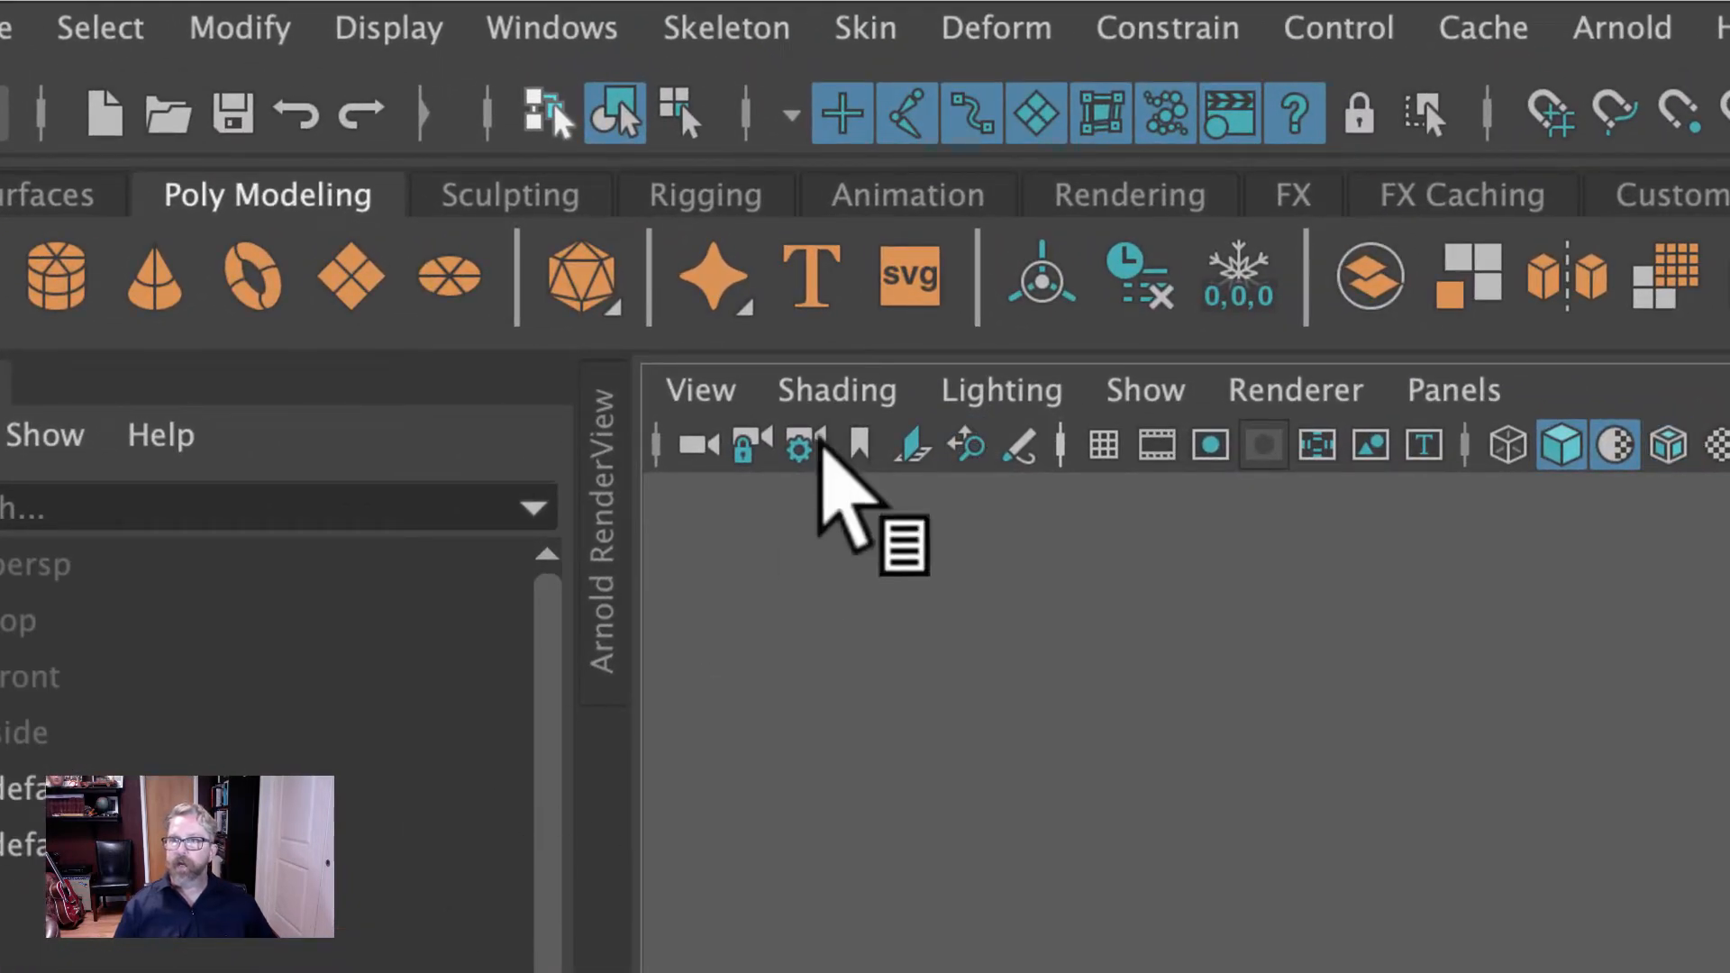
click(863, 28)
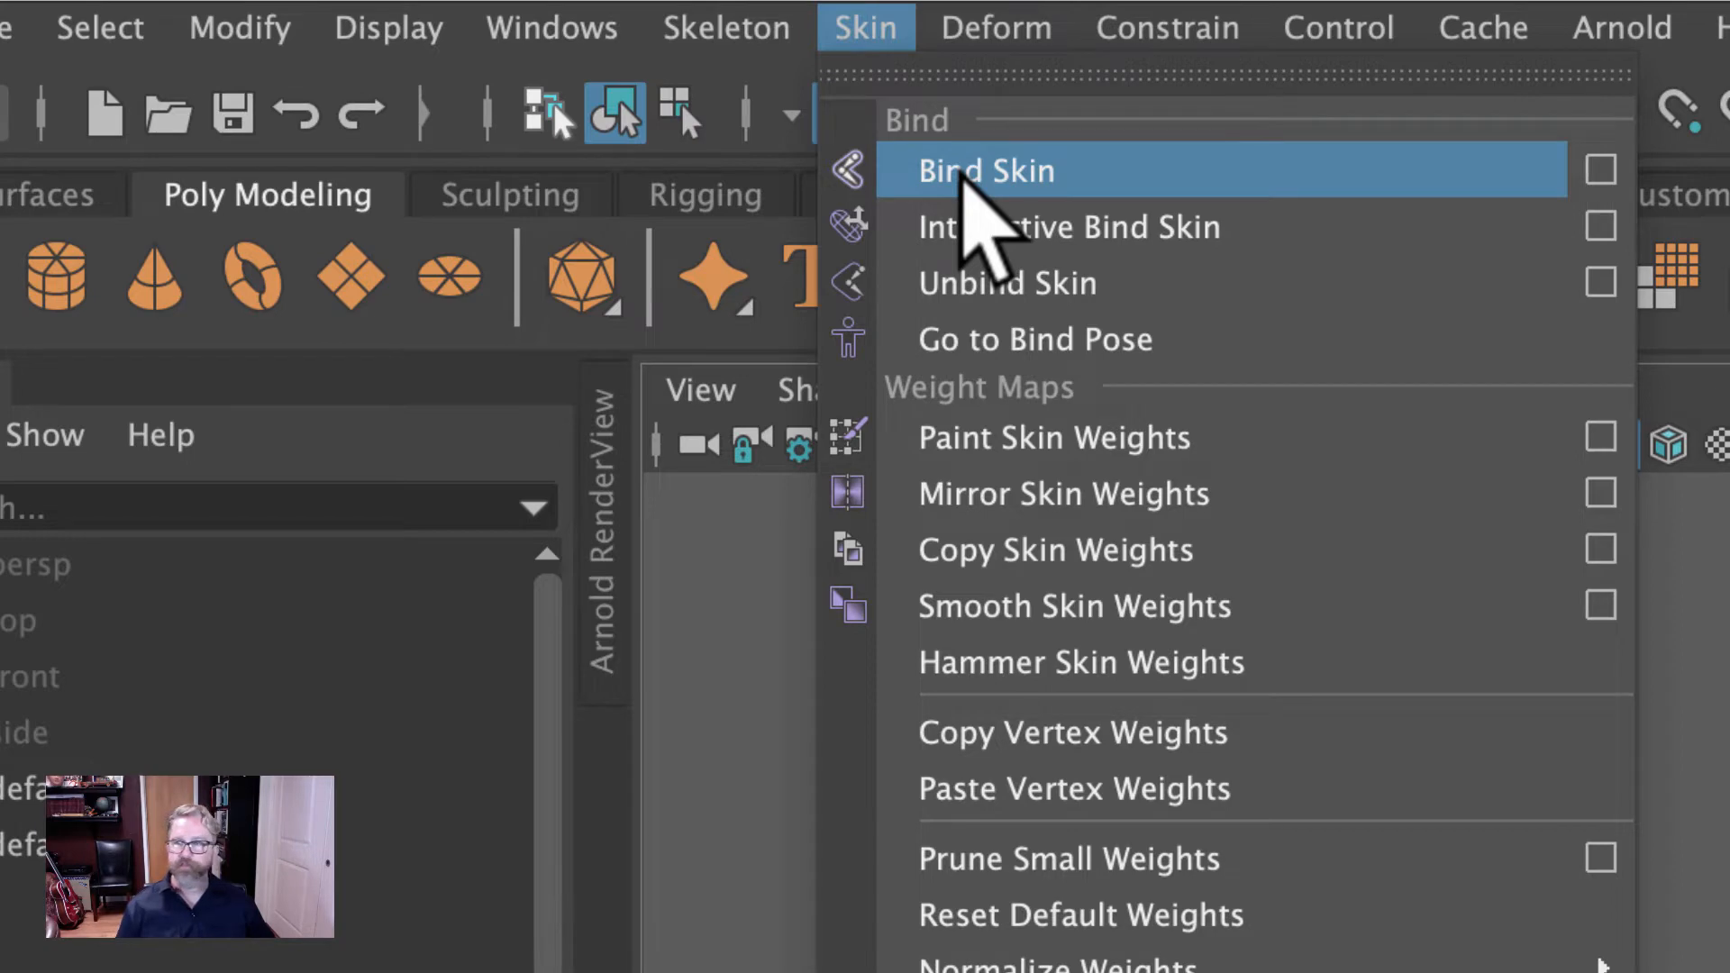
mouse_move(1000, 28)
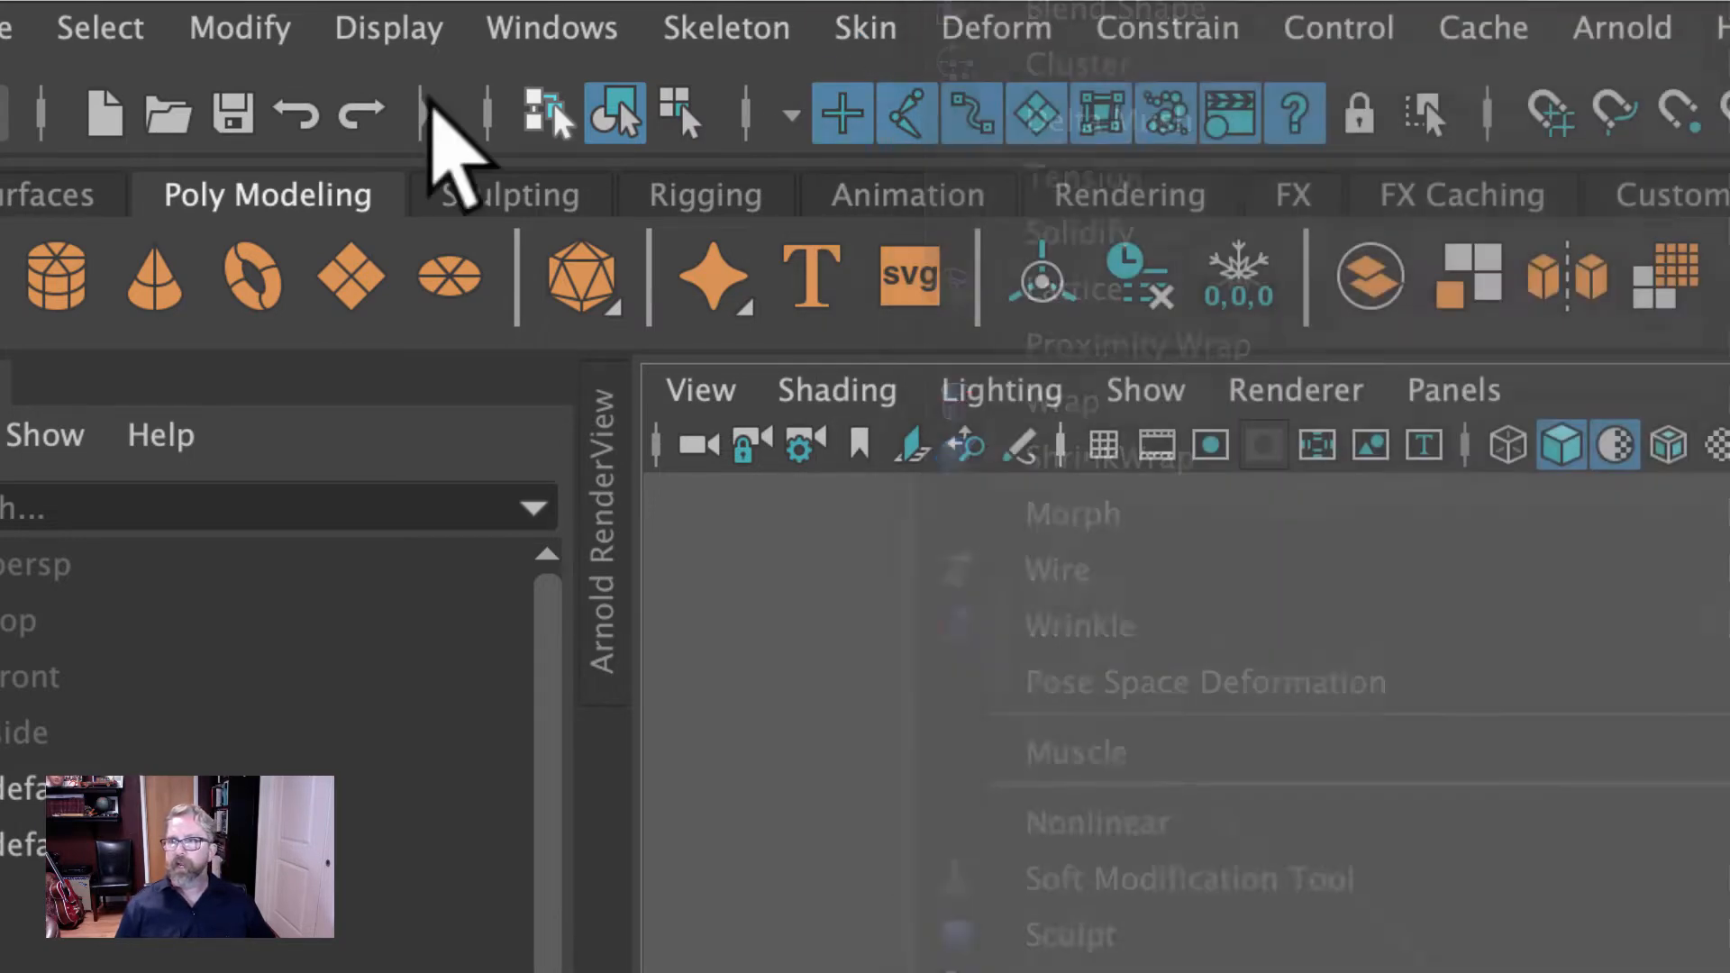
click(58, 276)
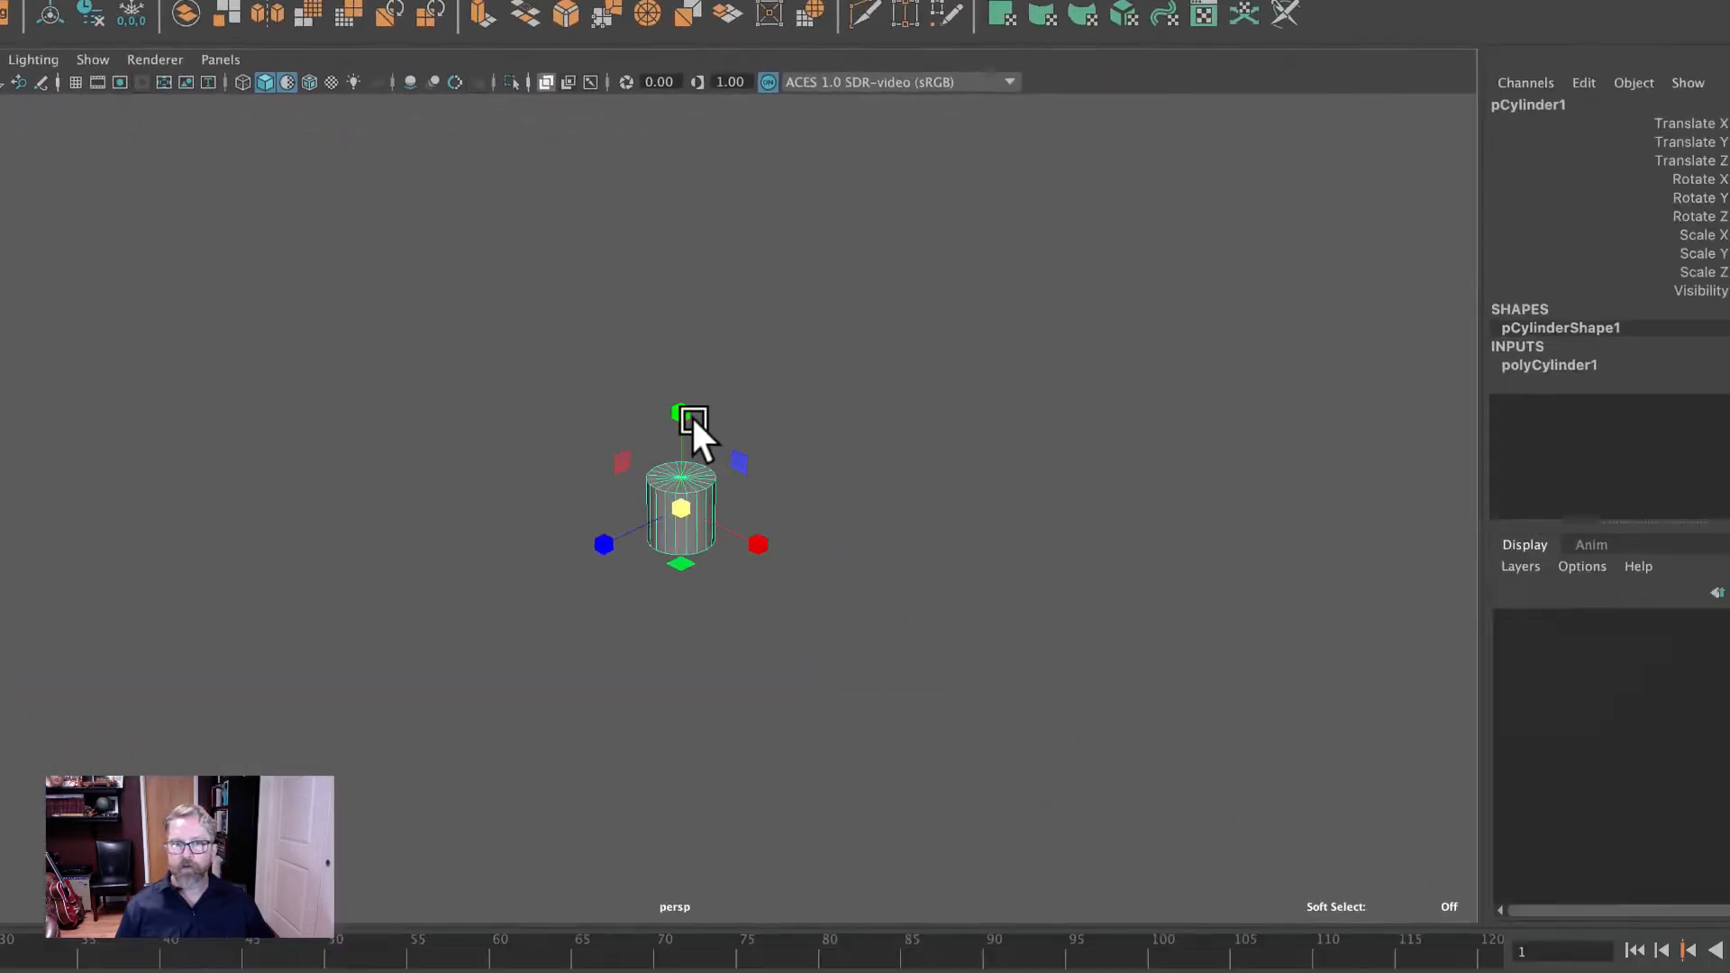
drag(690, 414, 641, 331)
Set the cylinder's Subdivisions Height to 12.
click(1486, 349)
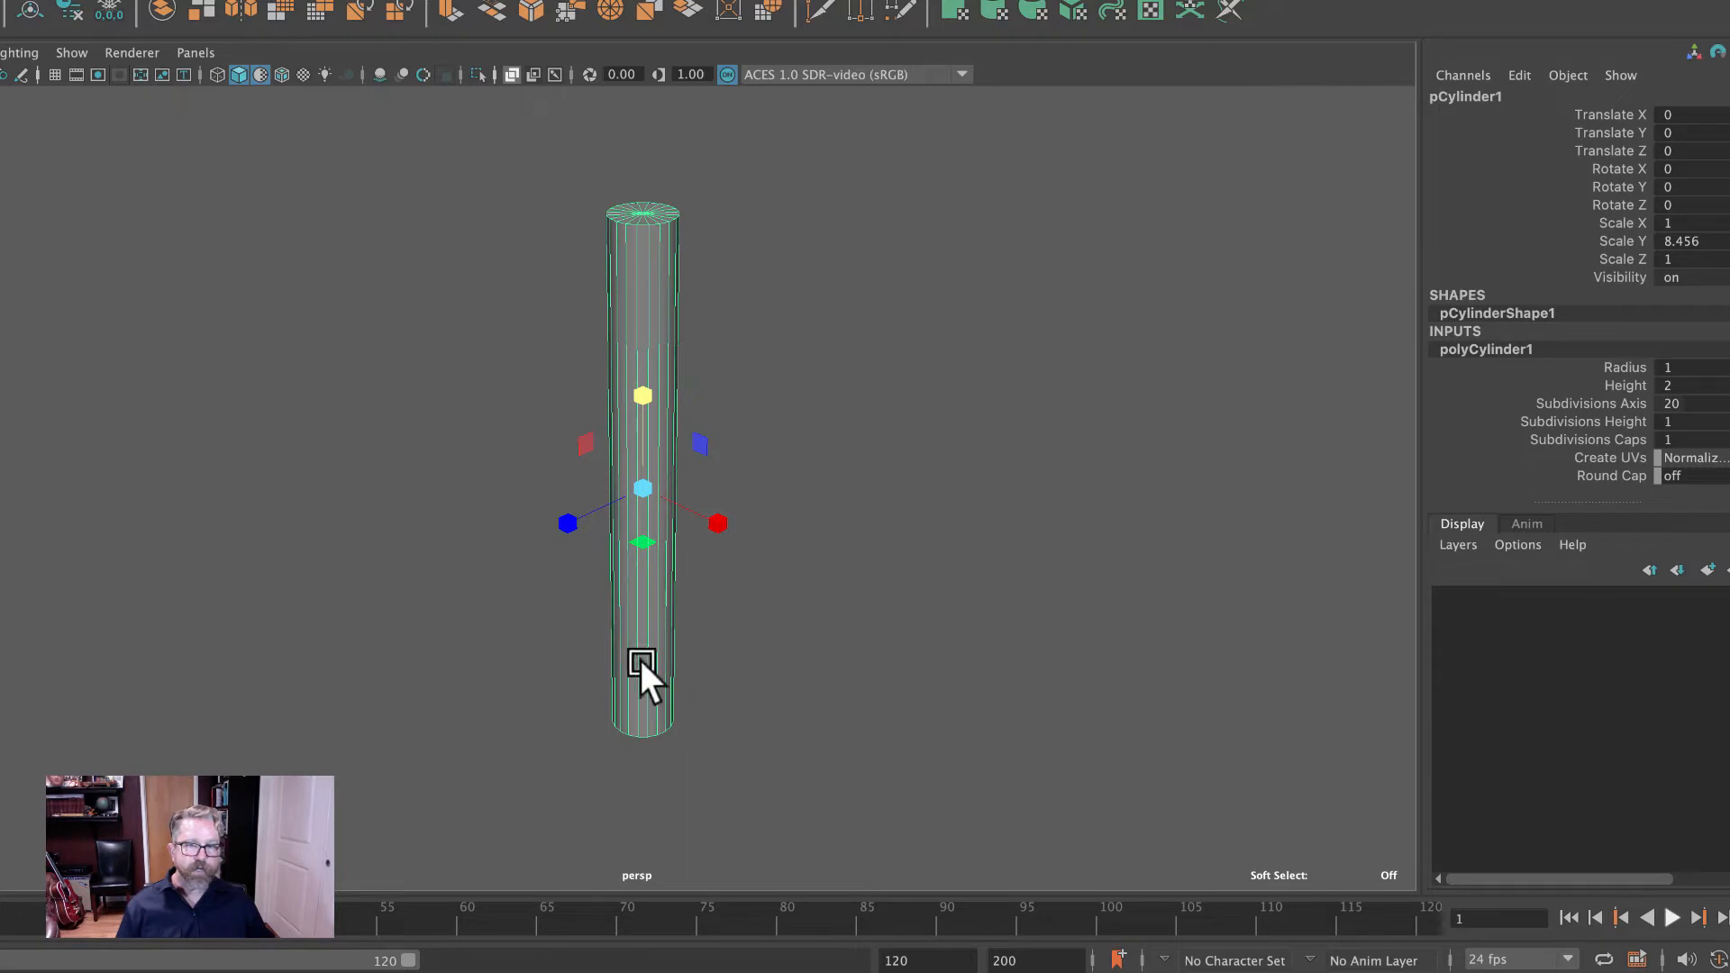
click(1678, 421)
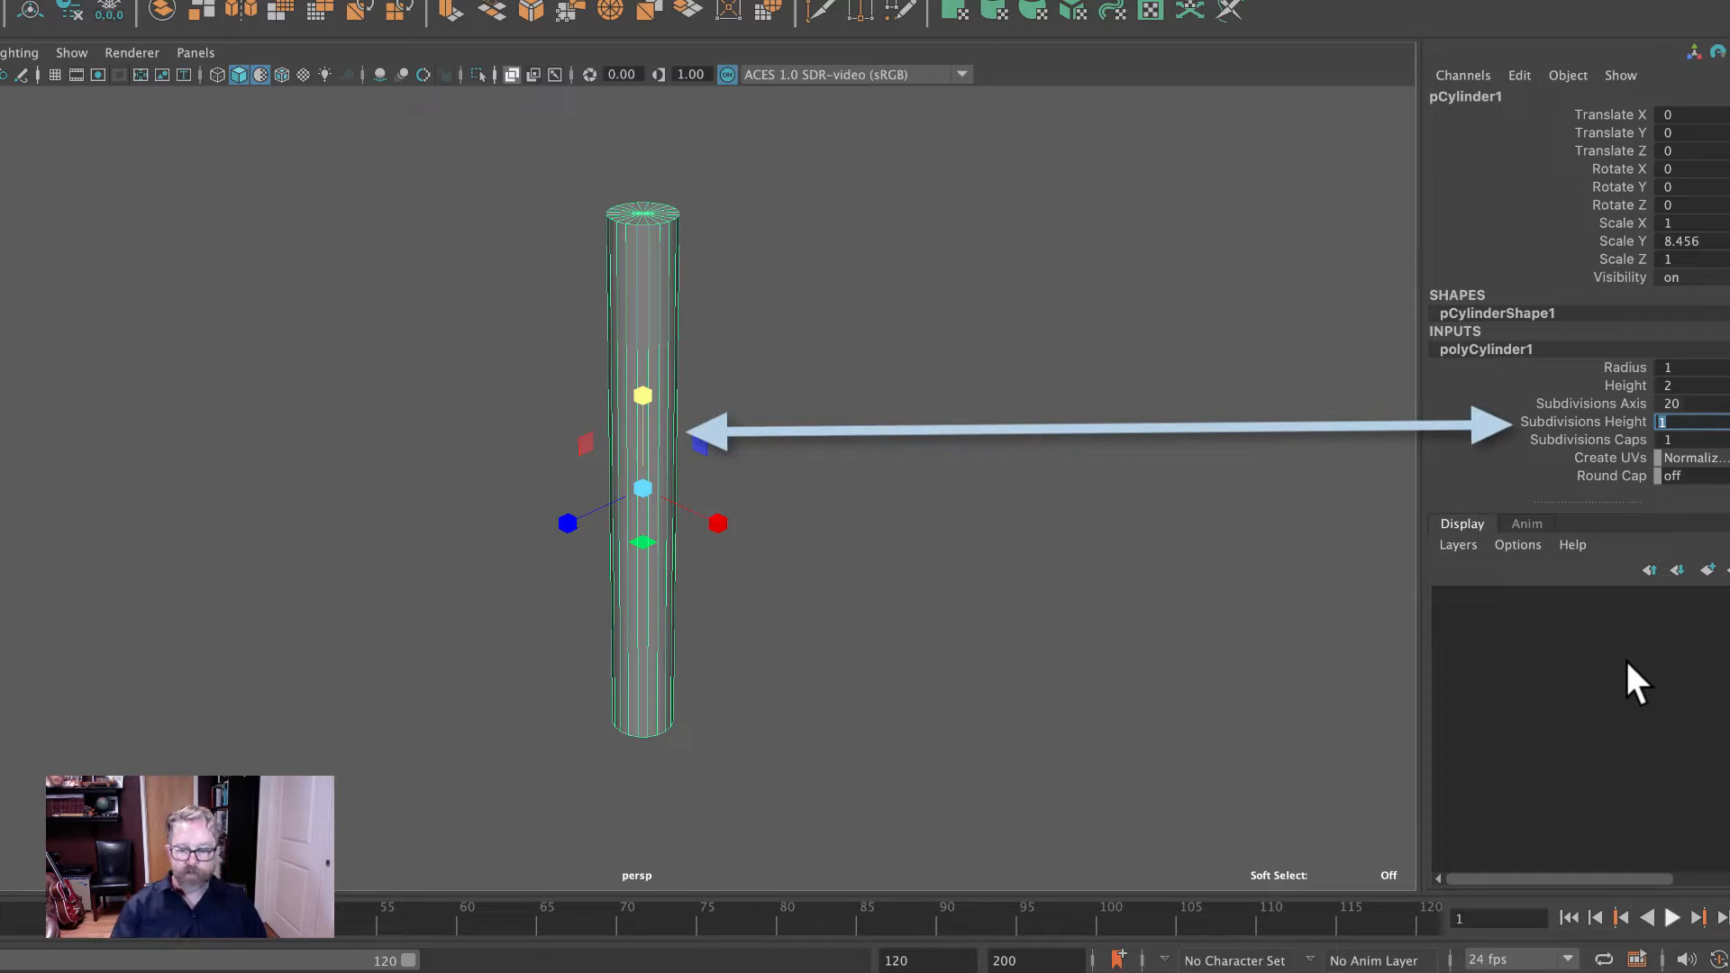
text(12)
key(Return)
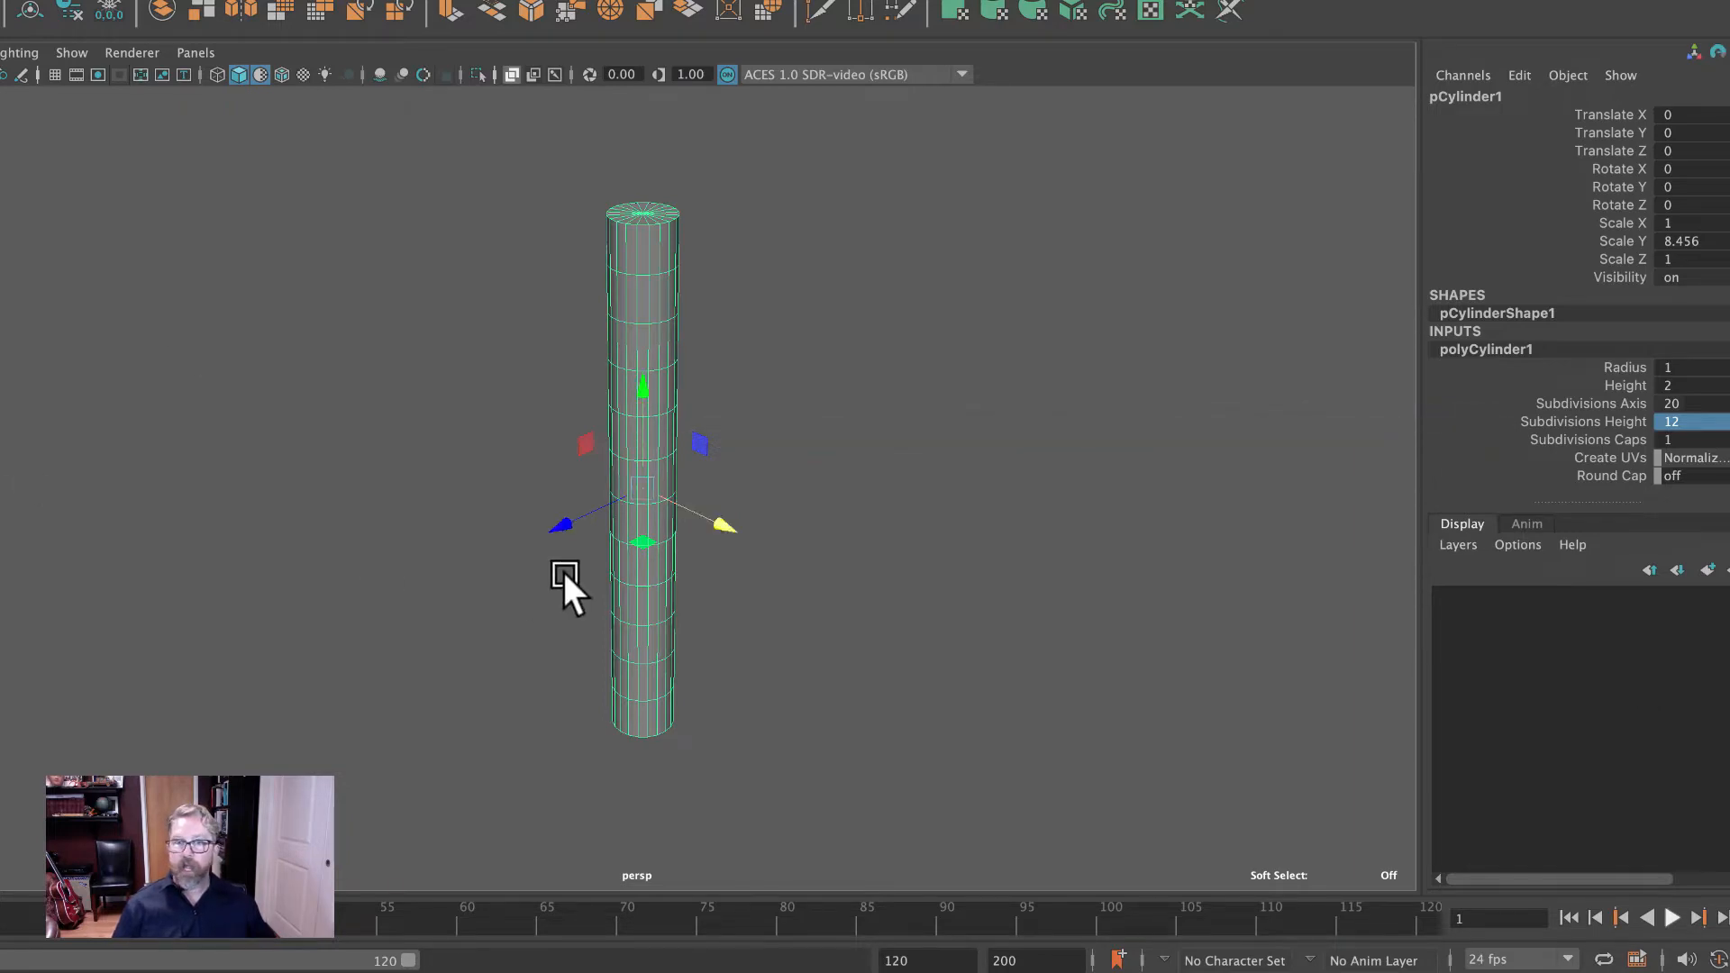
Deselect the cylinder, switch to a full-size side view and frame all of it.
click(706, 715)
key(space)
key(space)
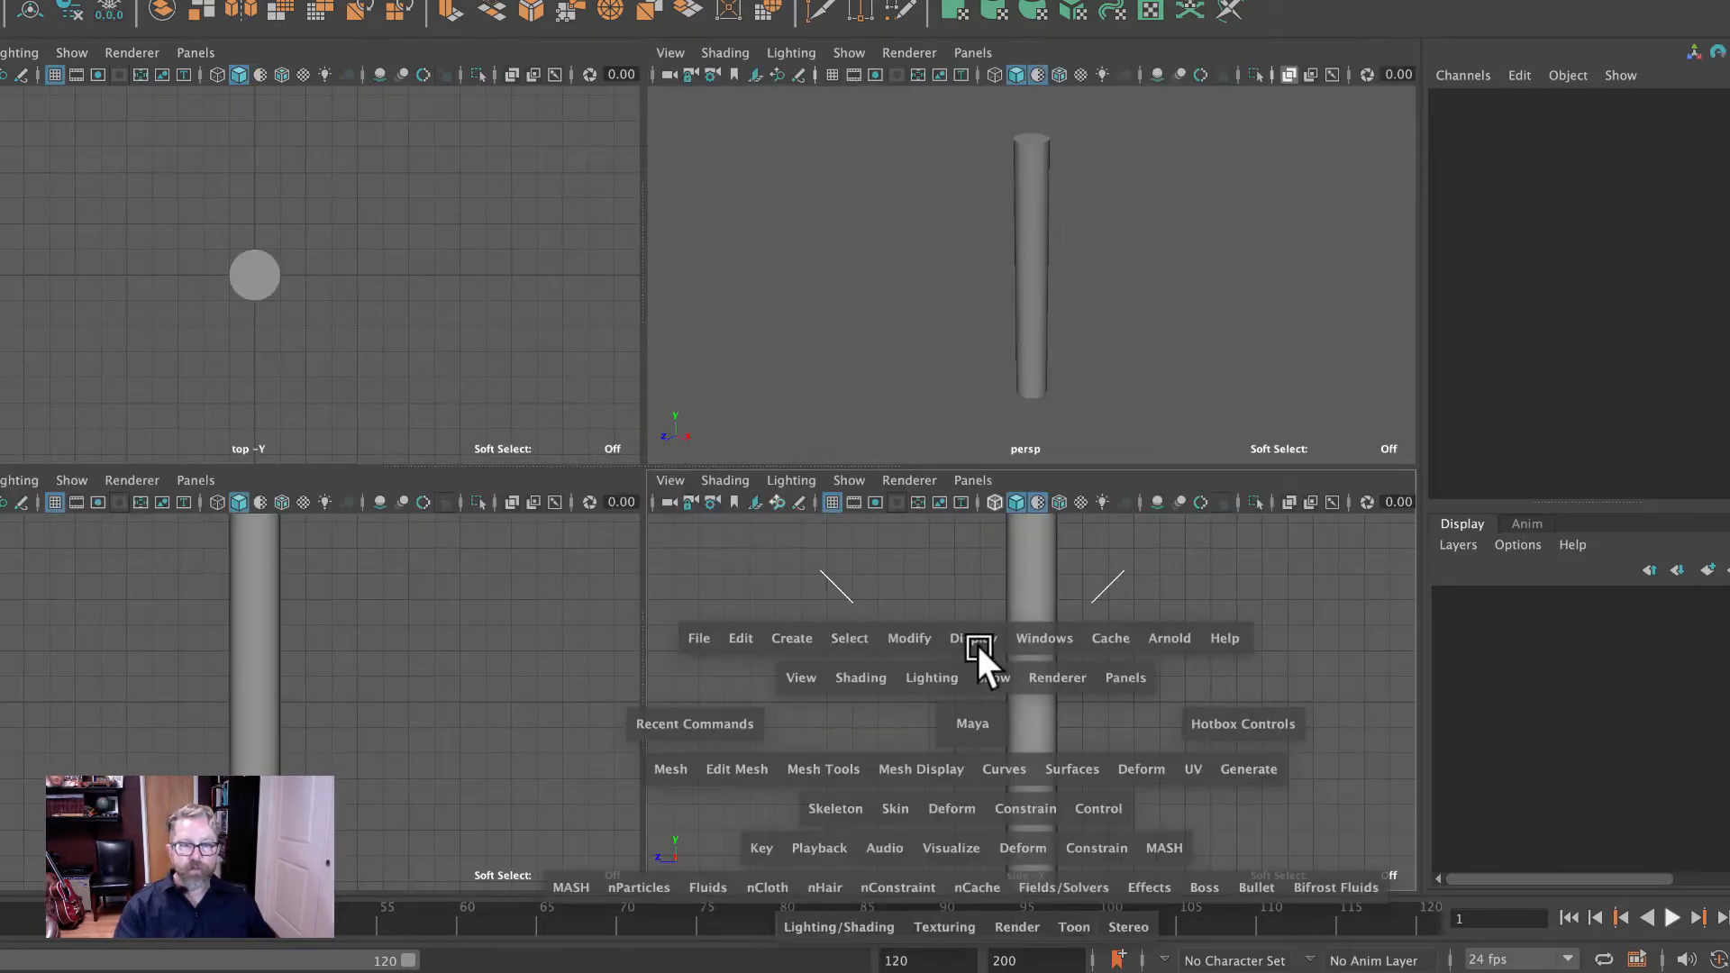
key(a)
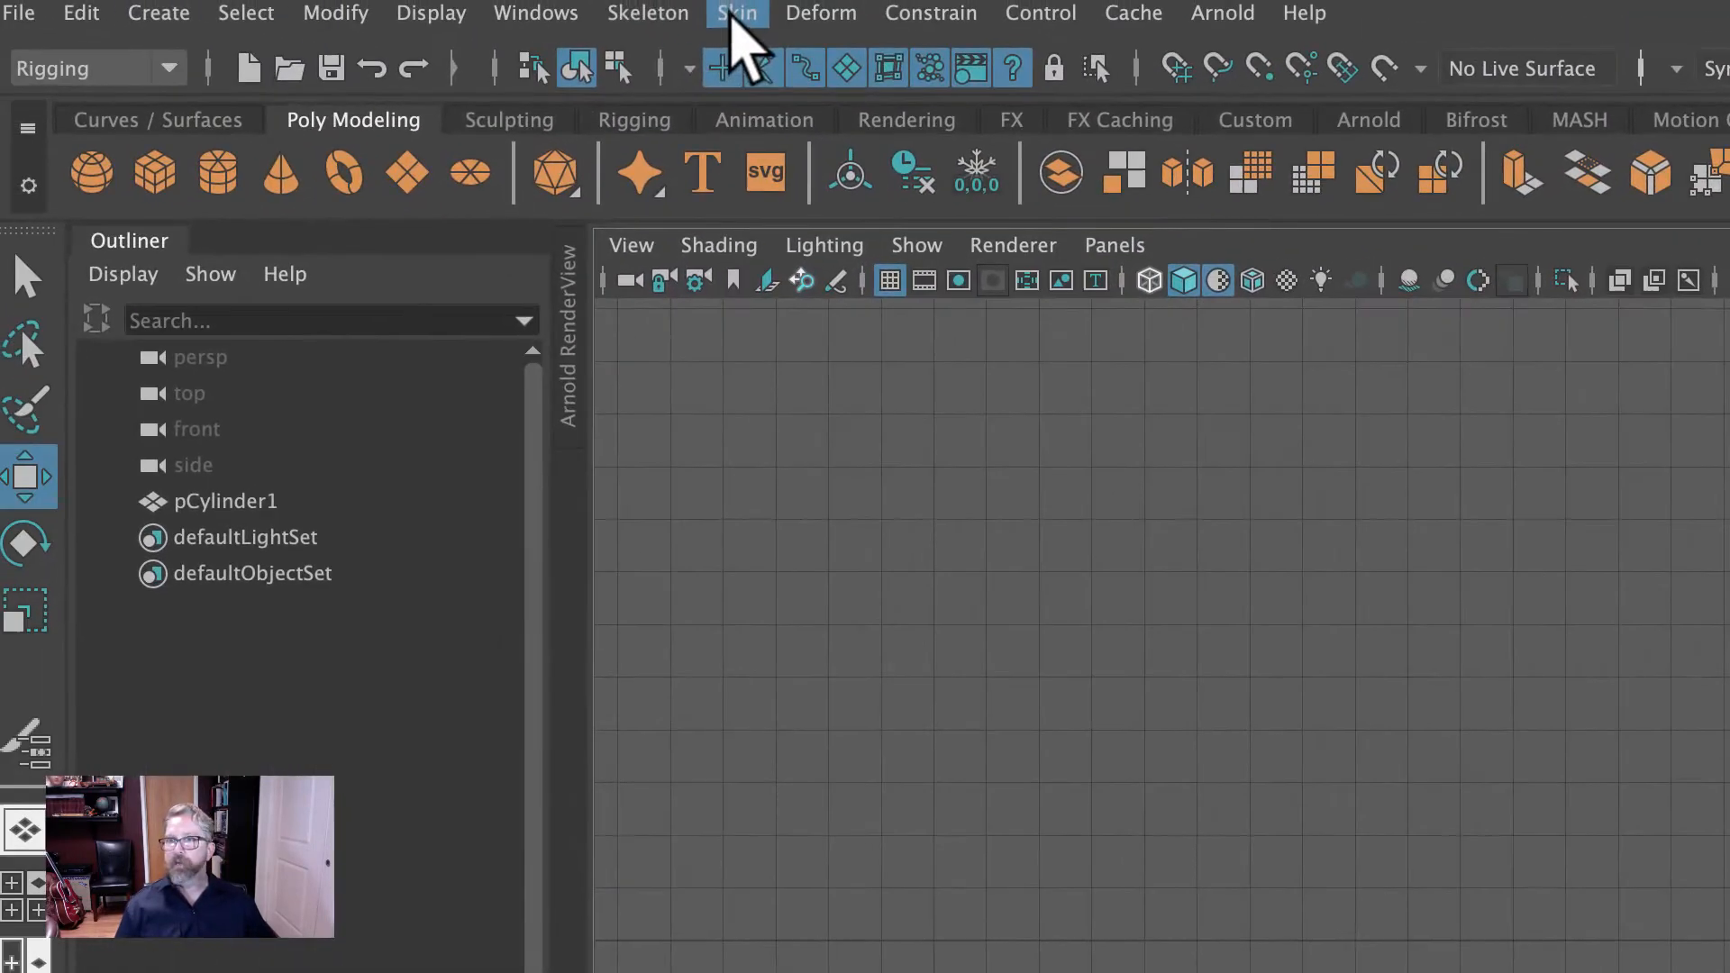
Start the Create Joints tool with its settings reset to default and Orient Joint to World enabled.
click(667, 12)
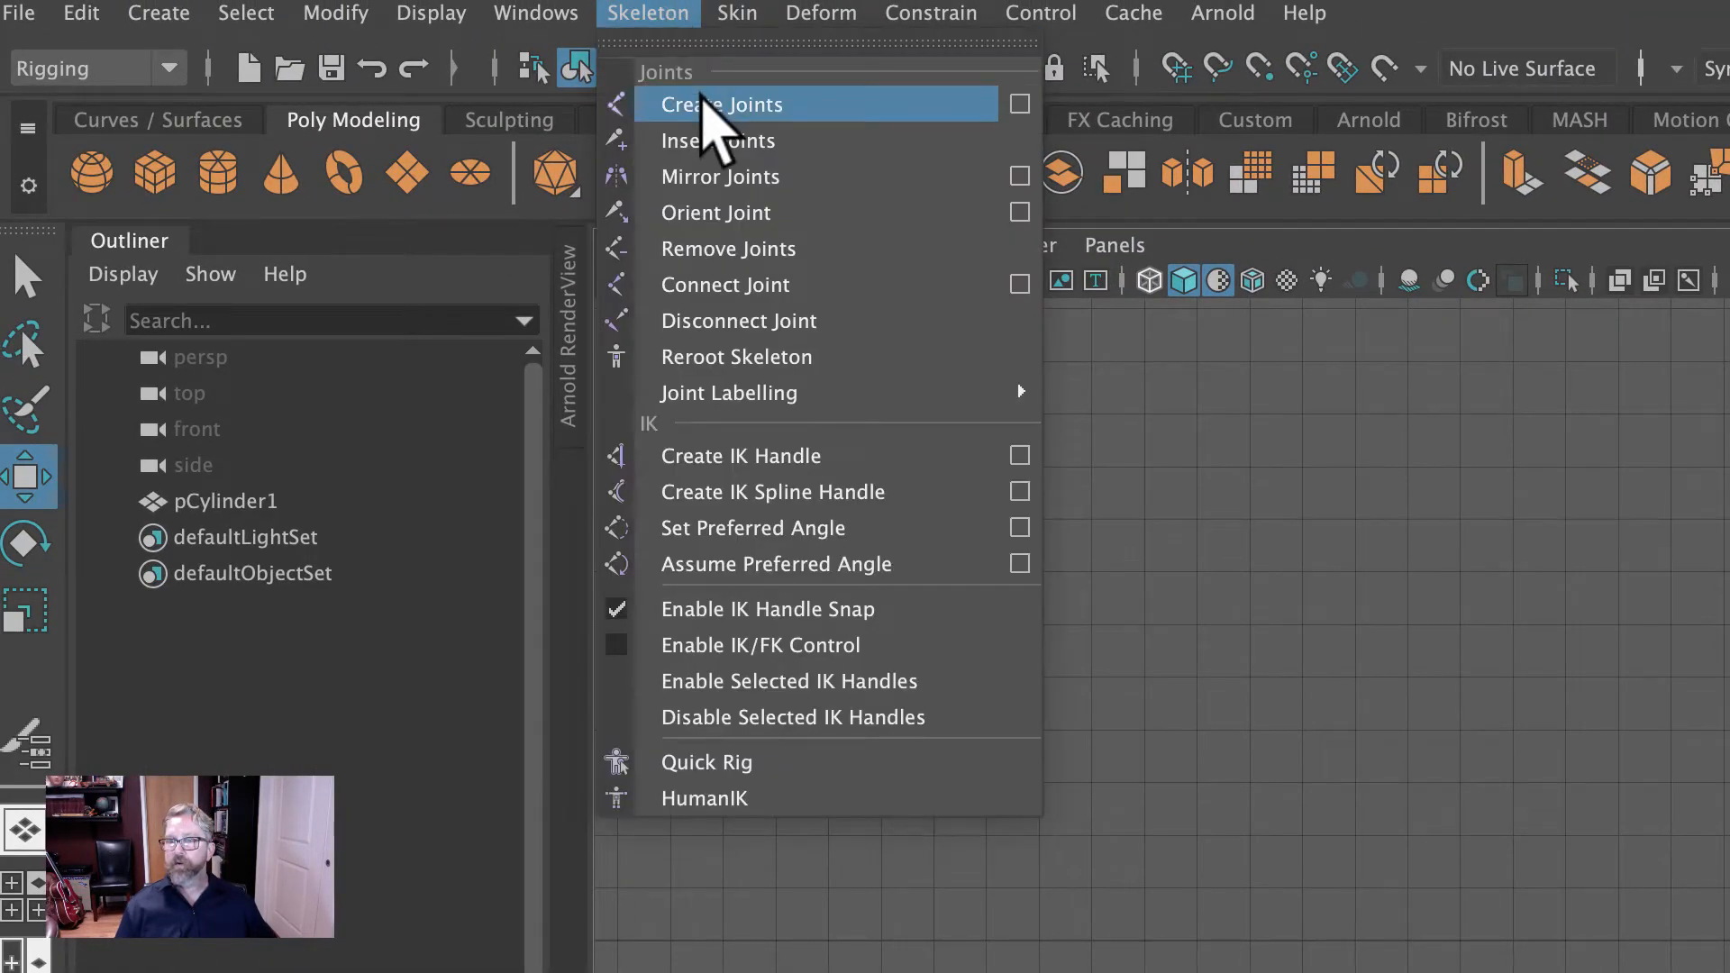
click(1019, 105)
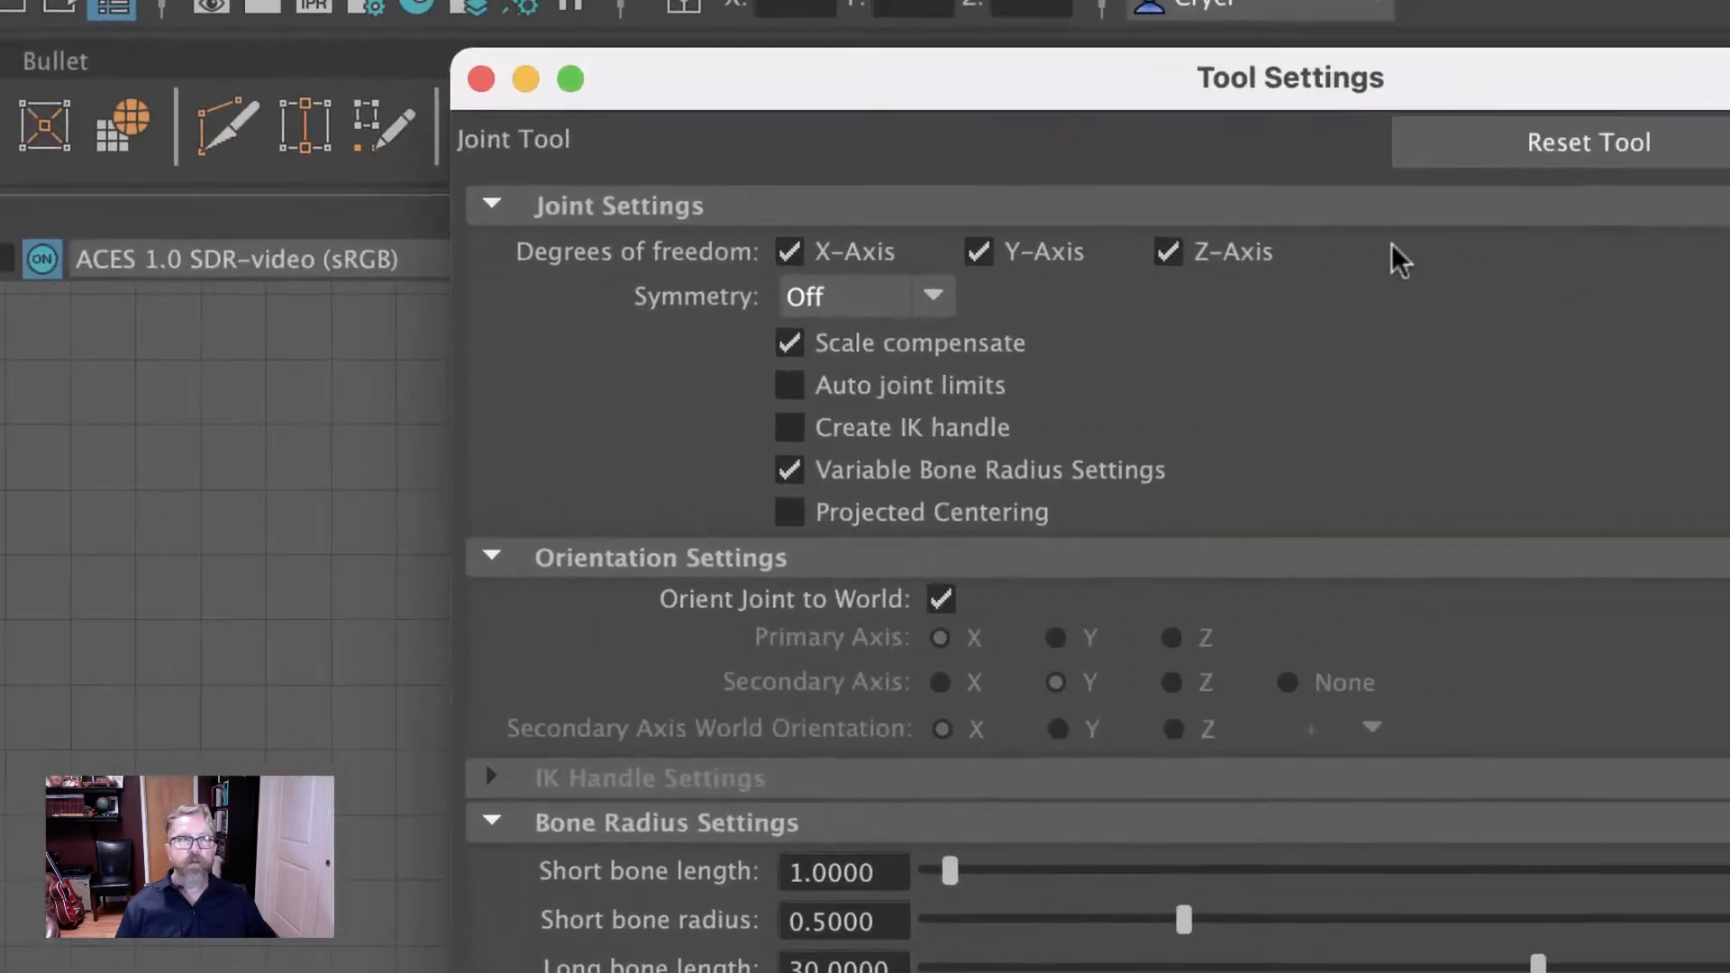
click(1593, 144)
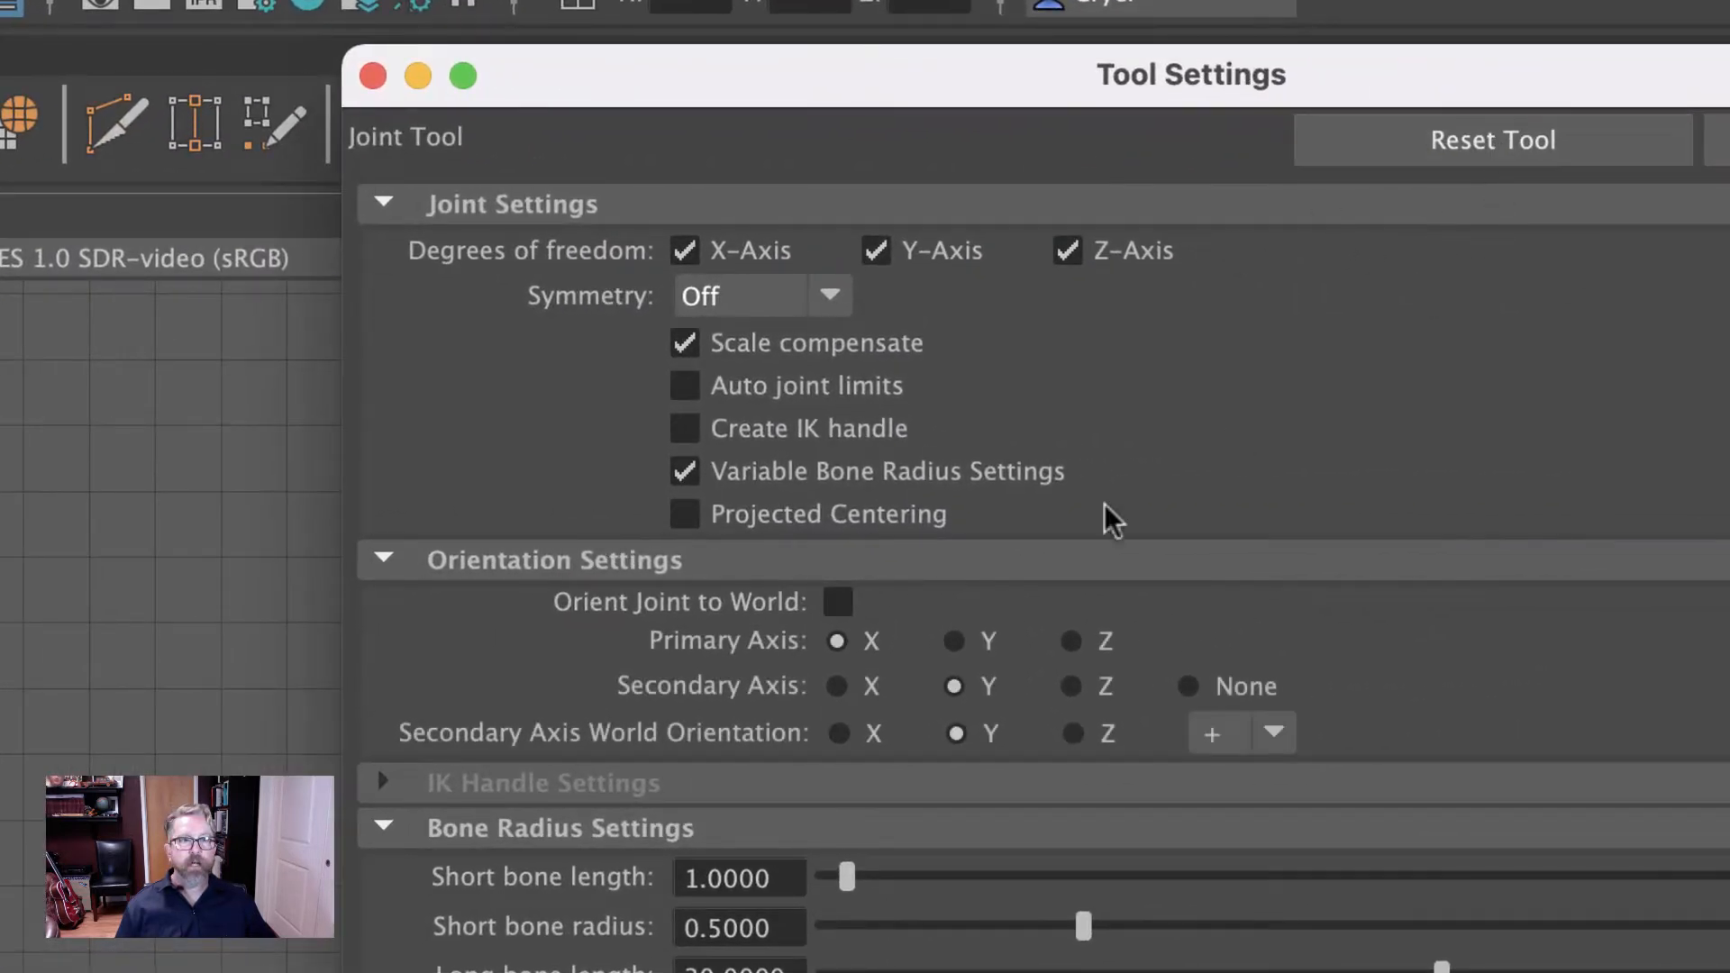
click(838, 600)
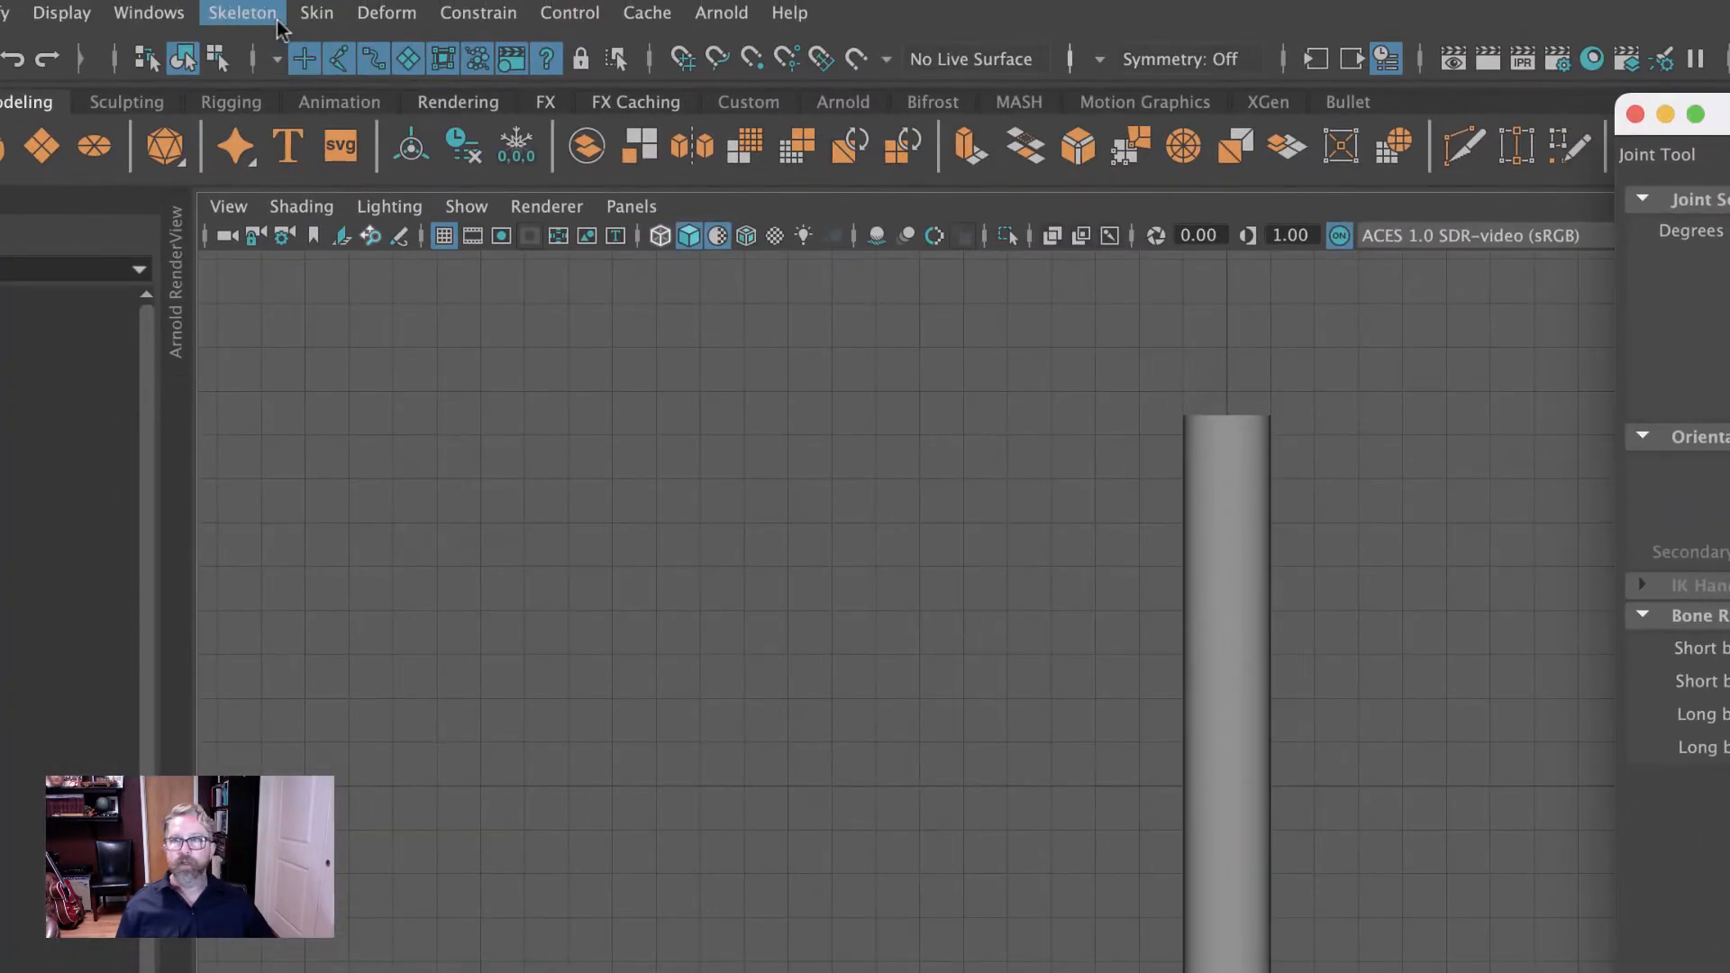
In wireframe display with grid snapping, draw a three-joint chain down the cylinder's centre, with joints near its top, at its middle and near its bottom.
click(261, 17)
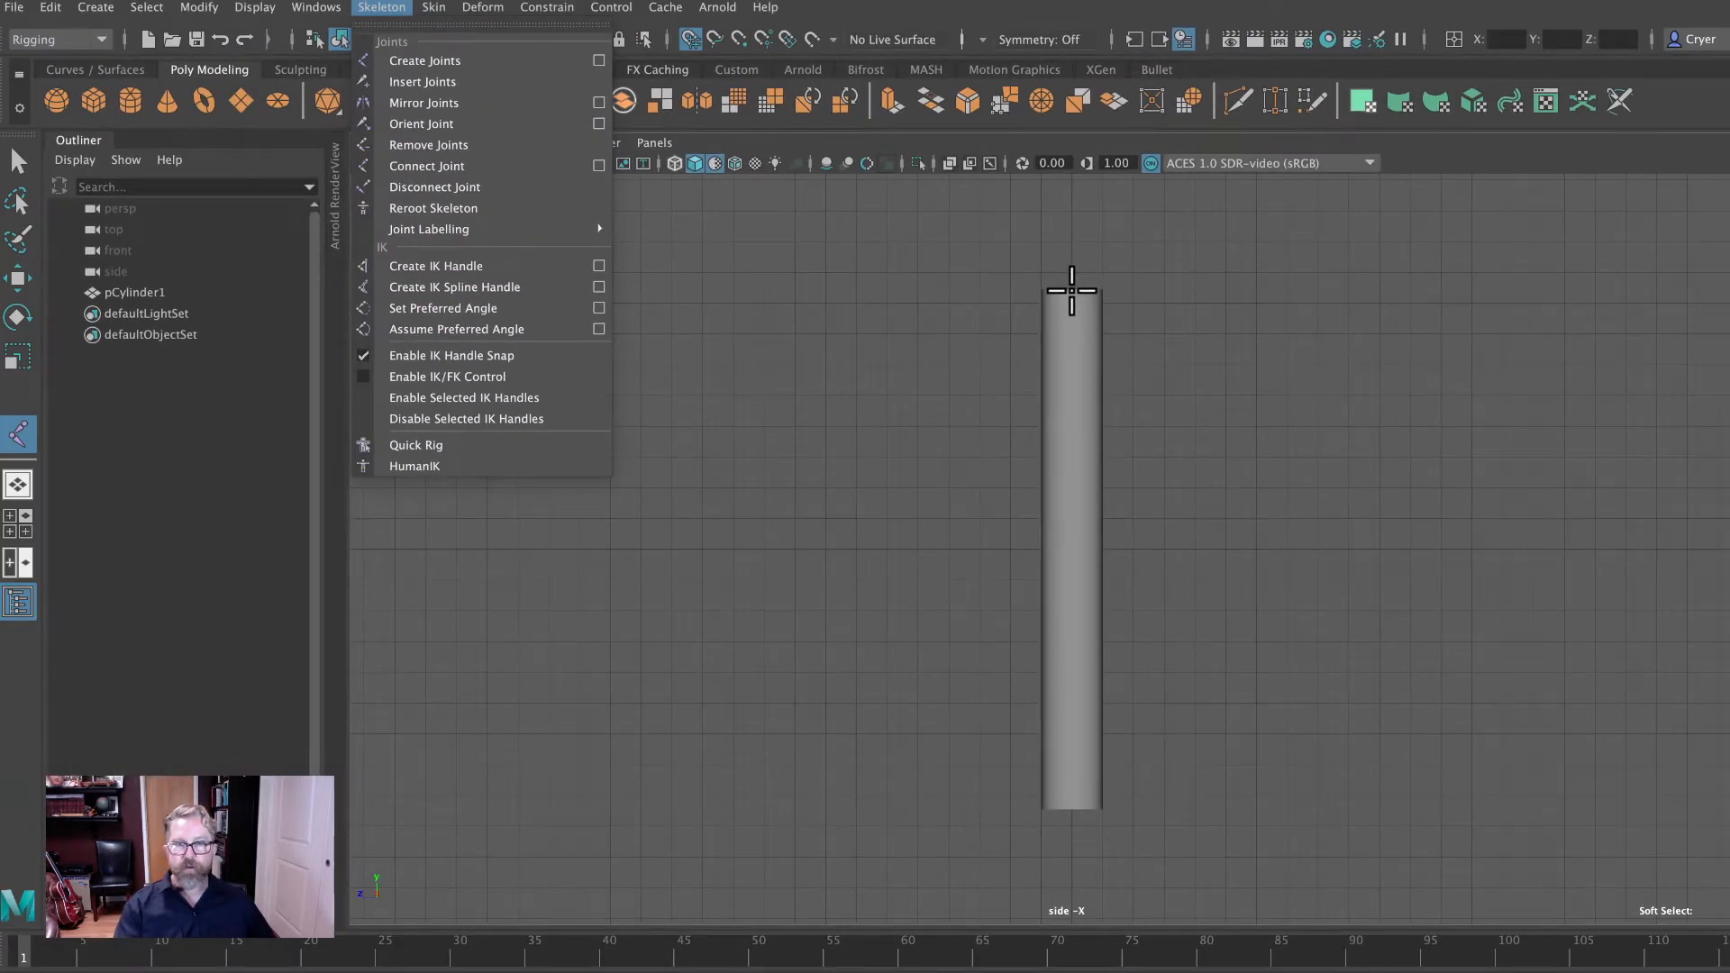
click(443, 320)
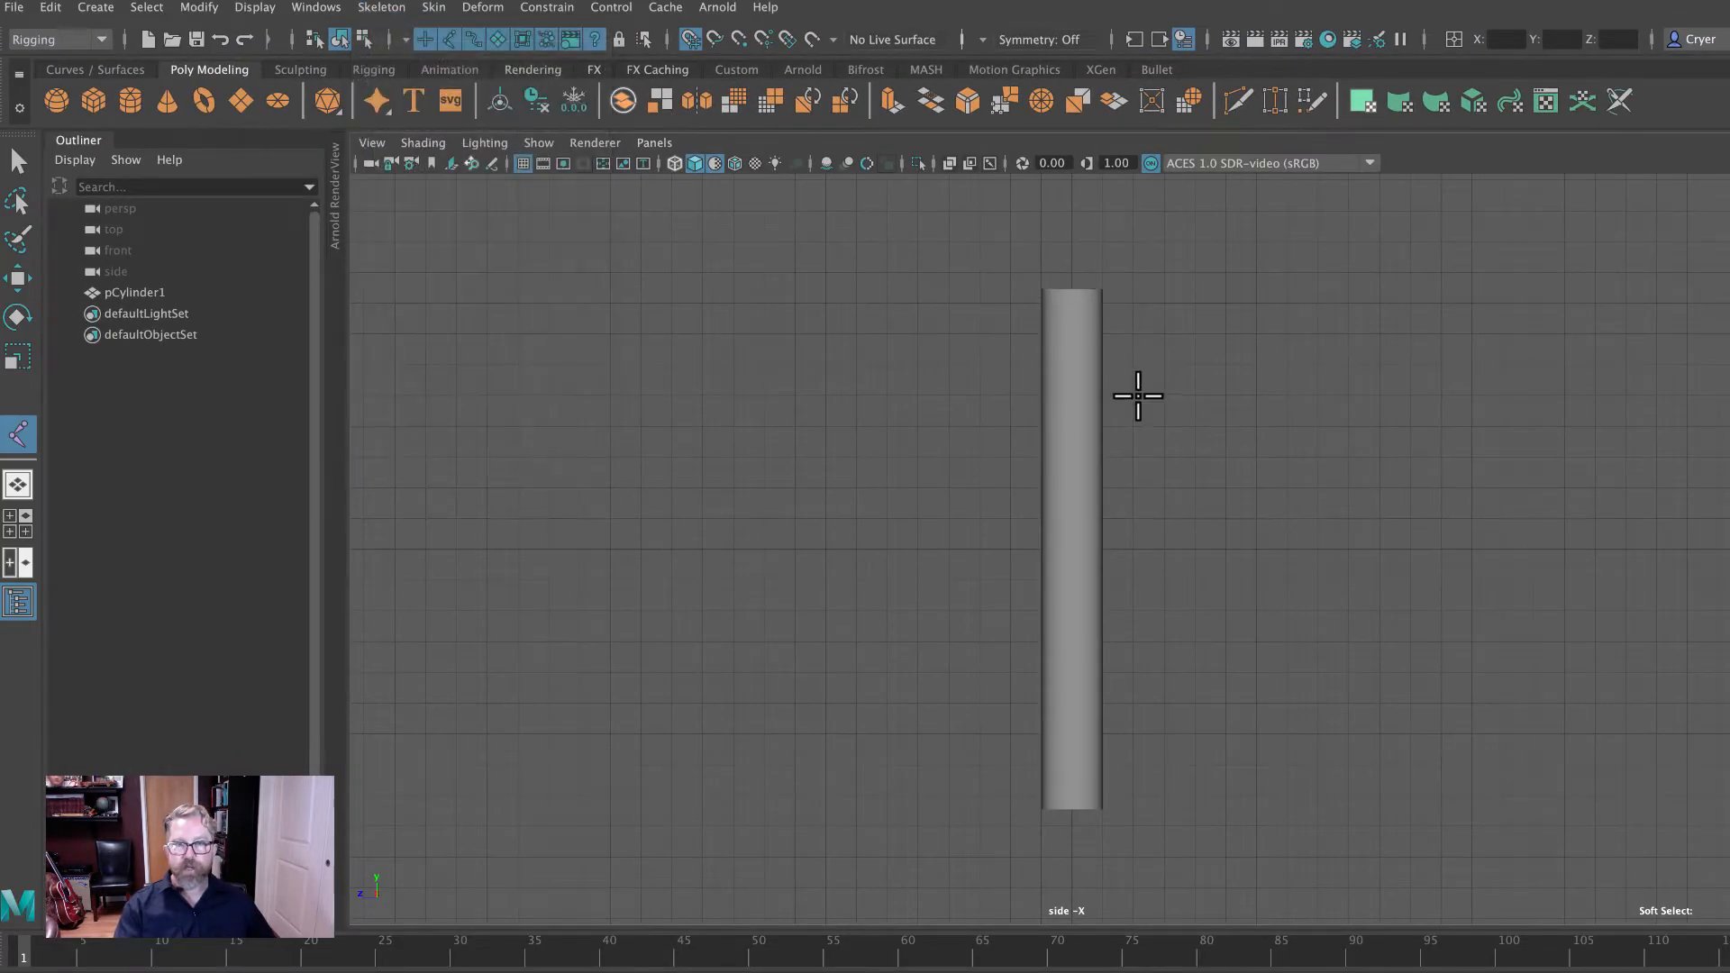
key(4)
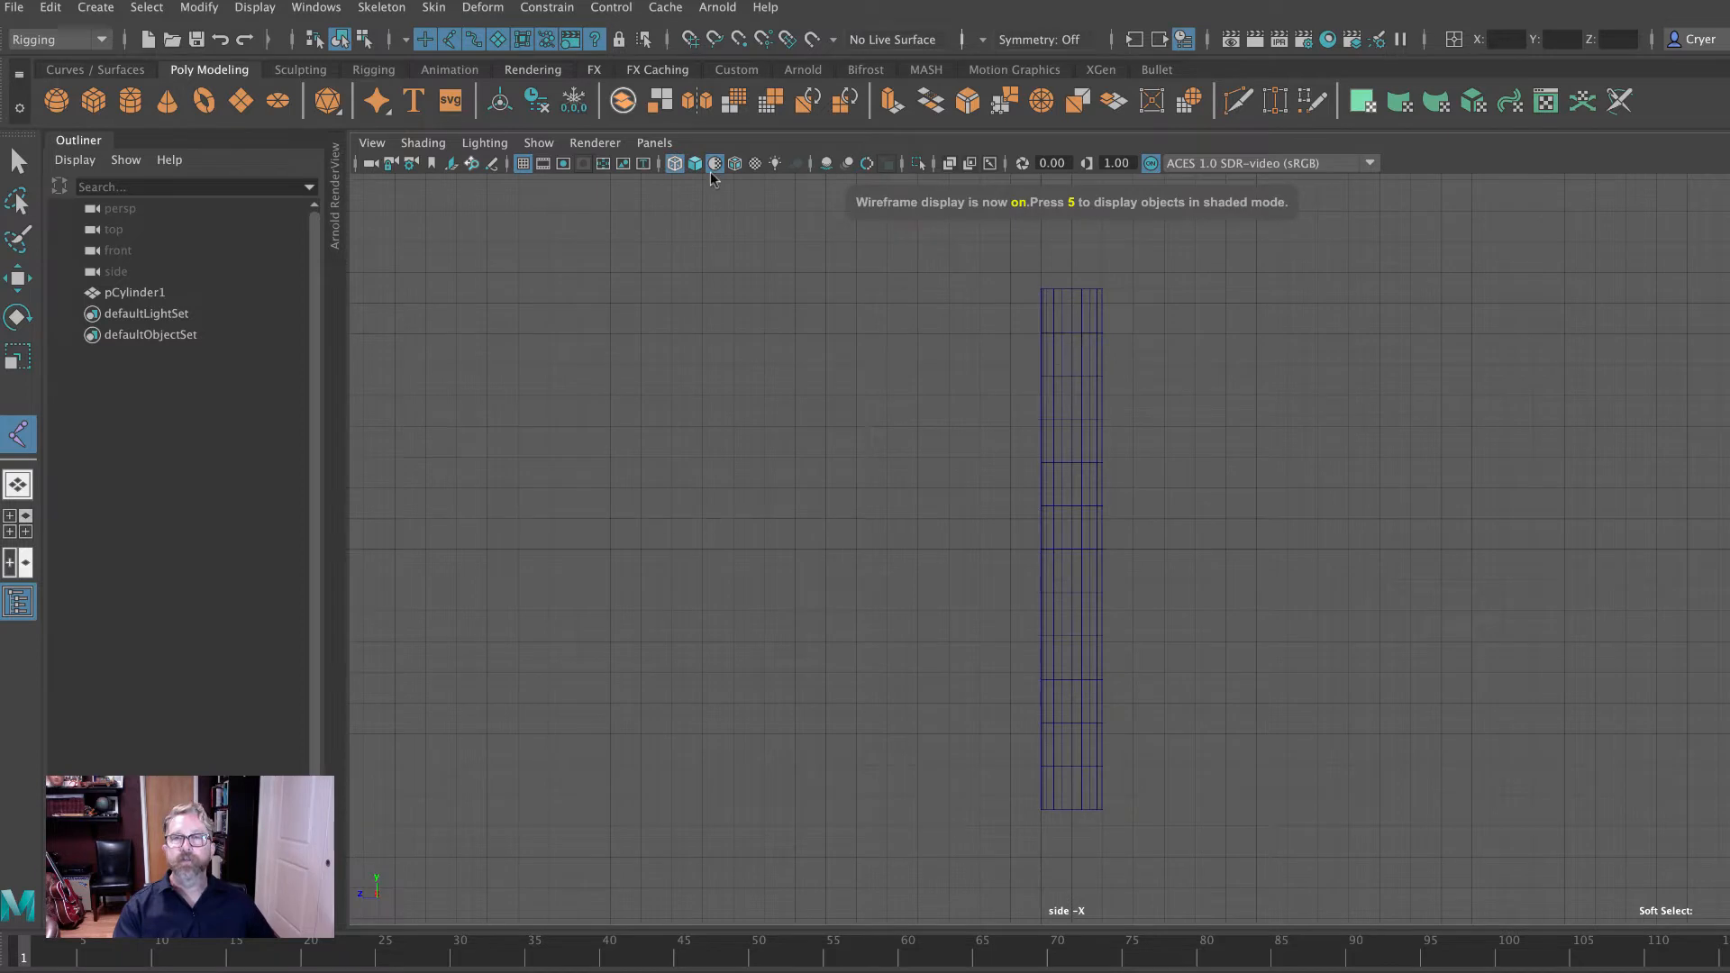
click(539, 143)
mouse_move(713, 134)
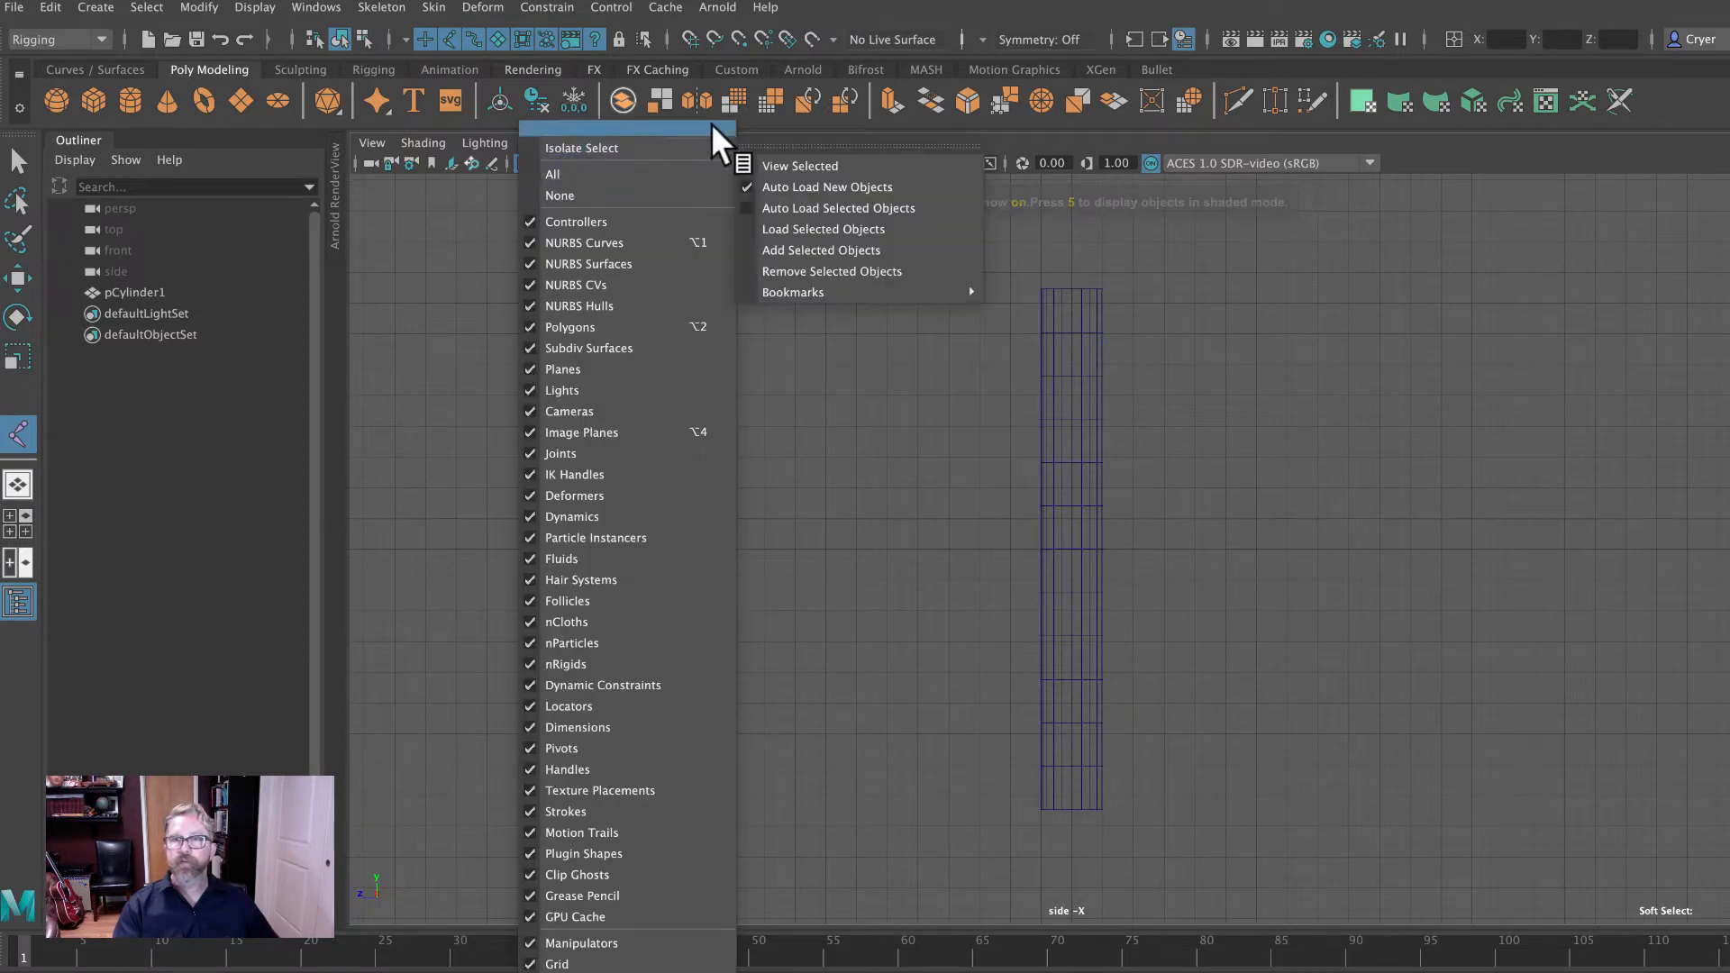
click(997, 143)
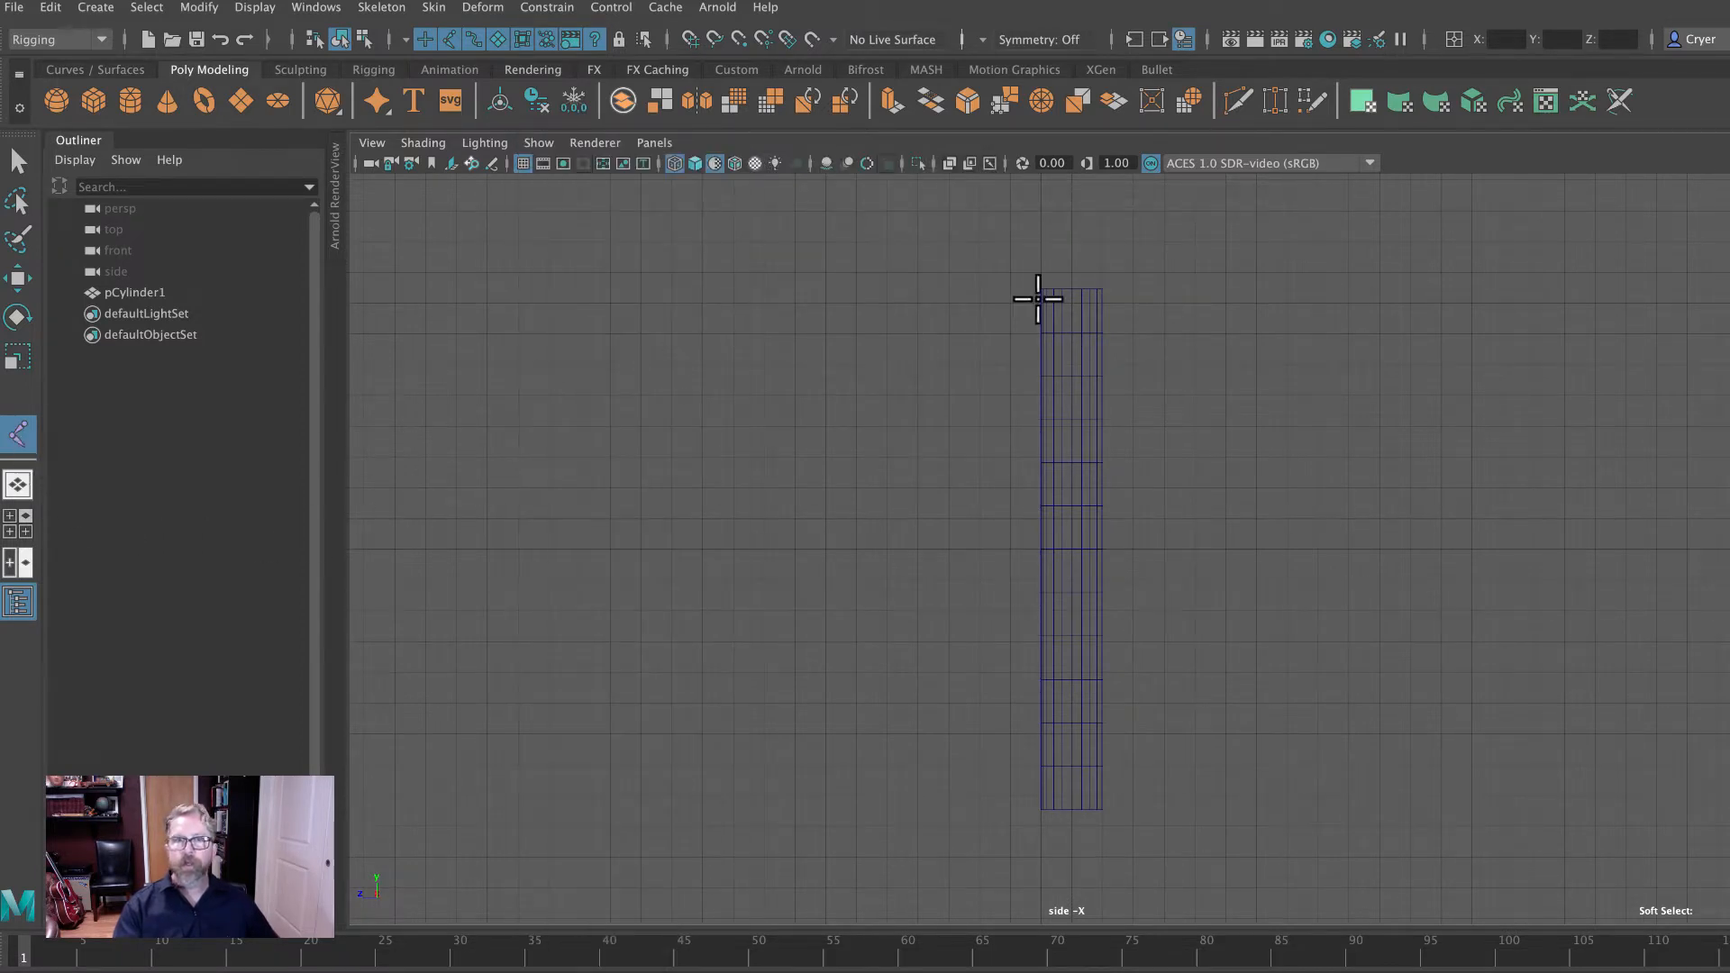
click(1063, 299)
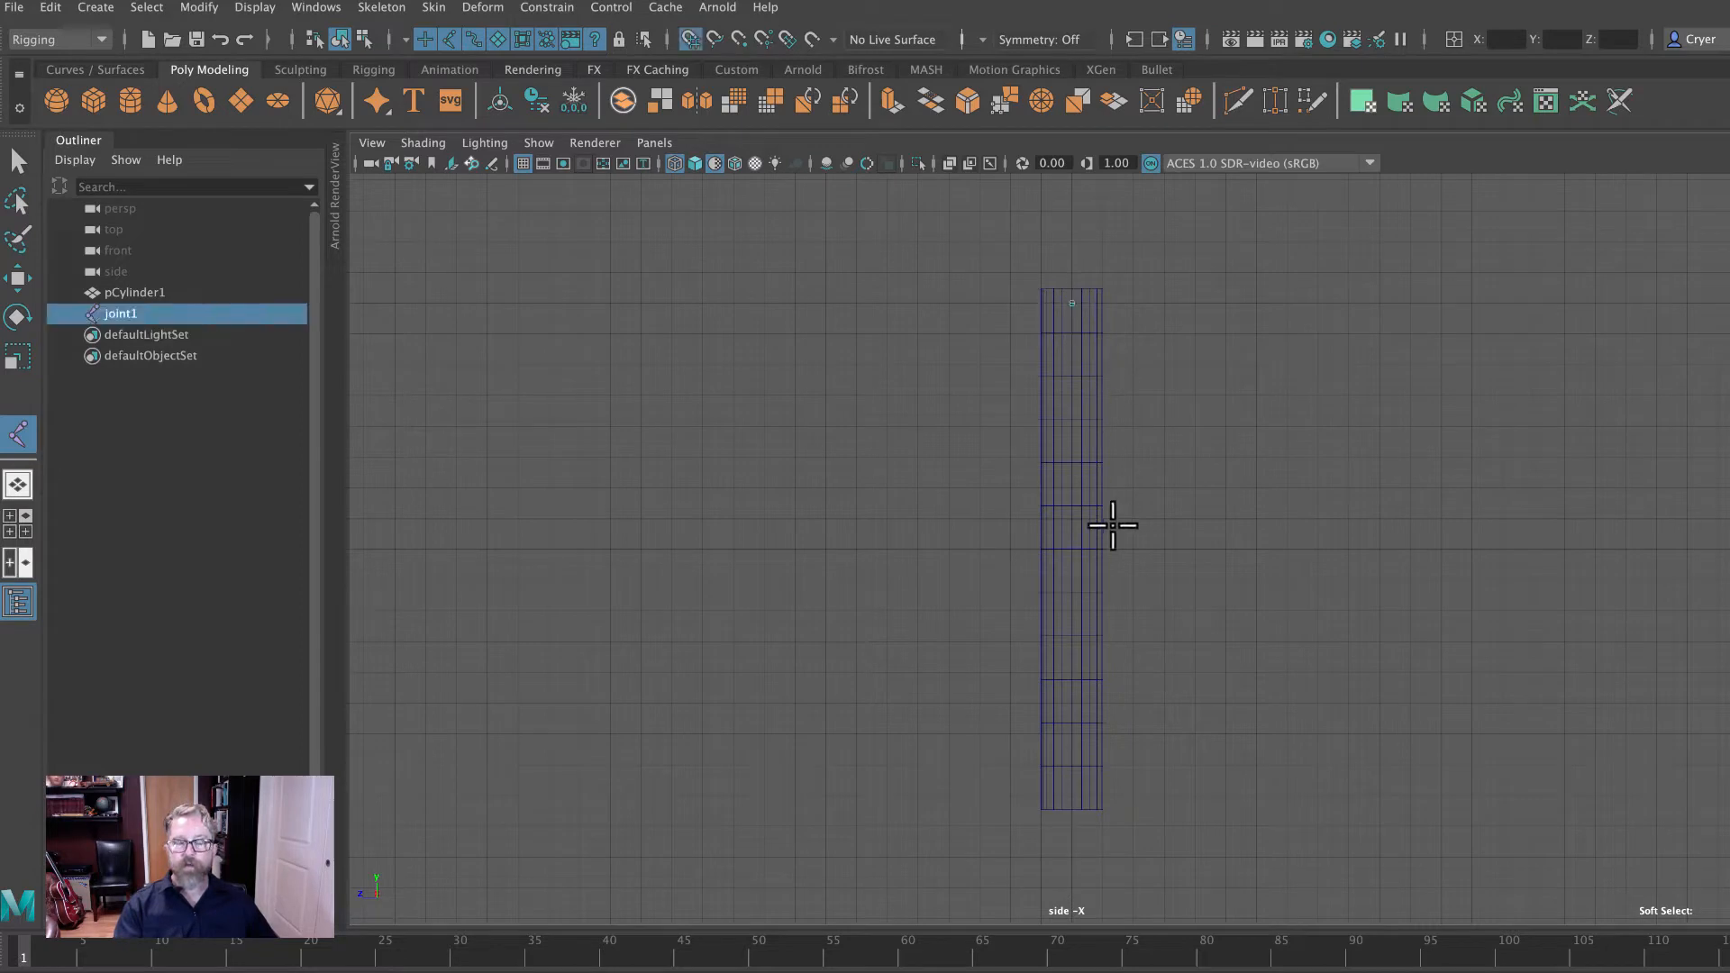
click(1072, 551)
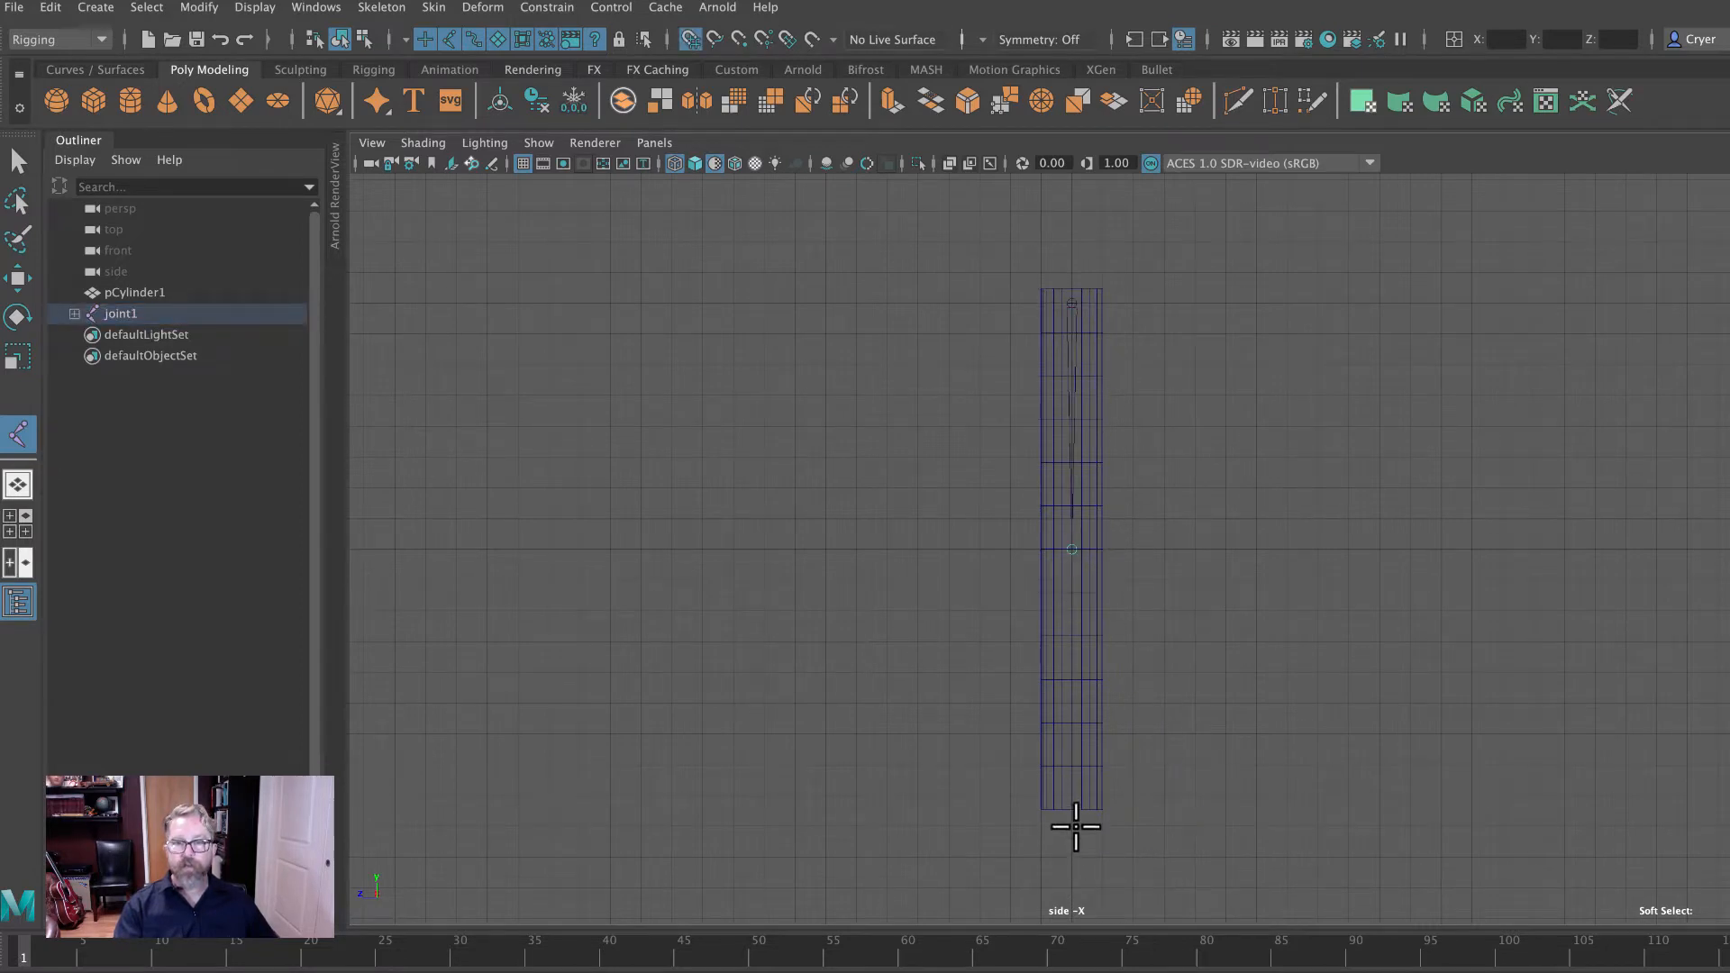
click(1072, 797)
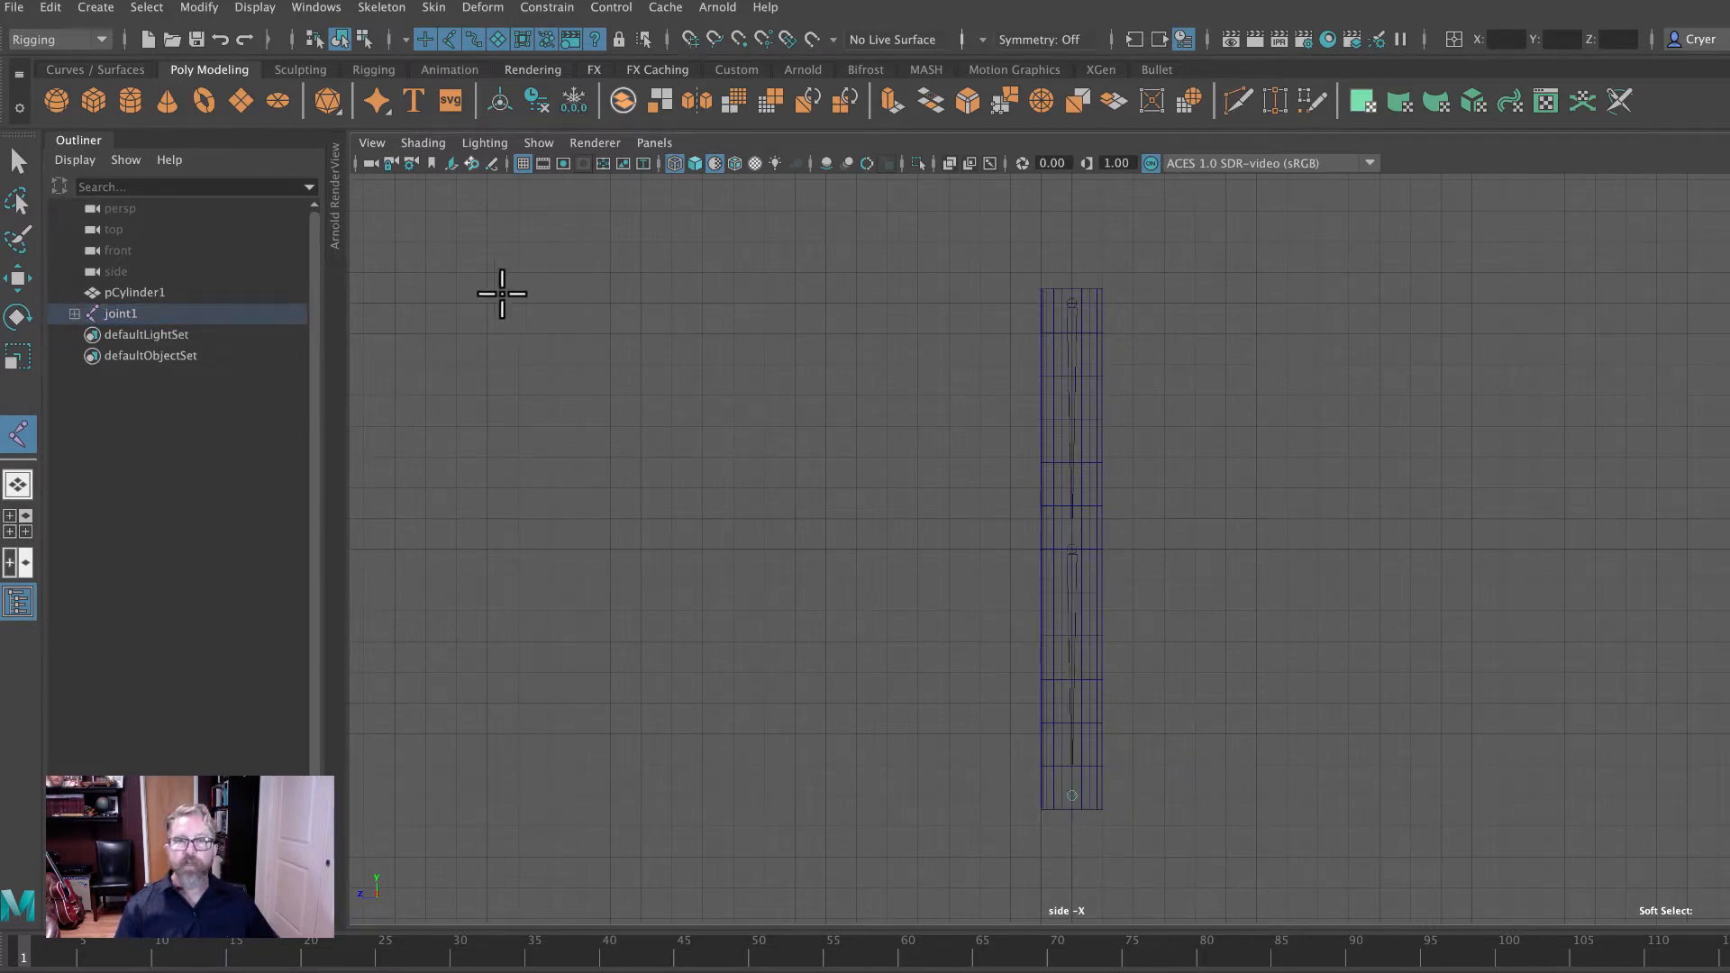
click(18, 160)
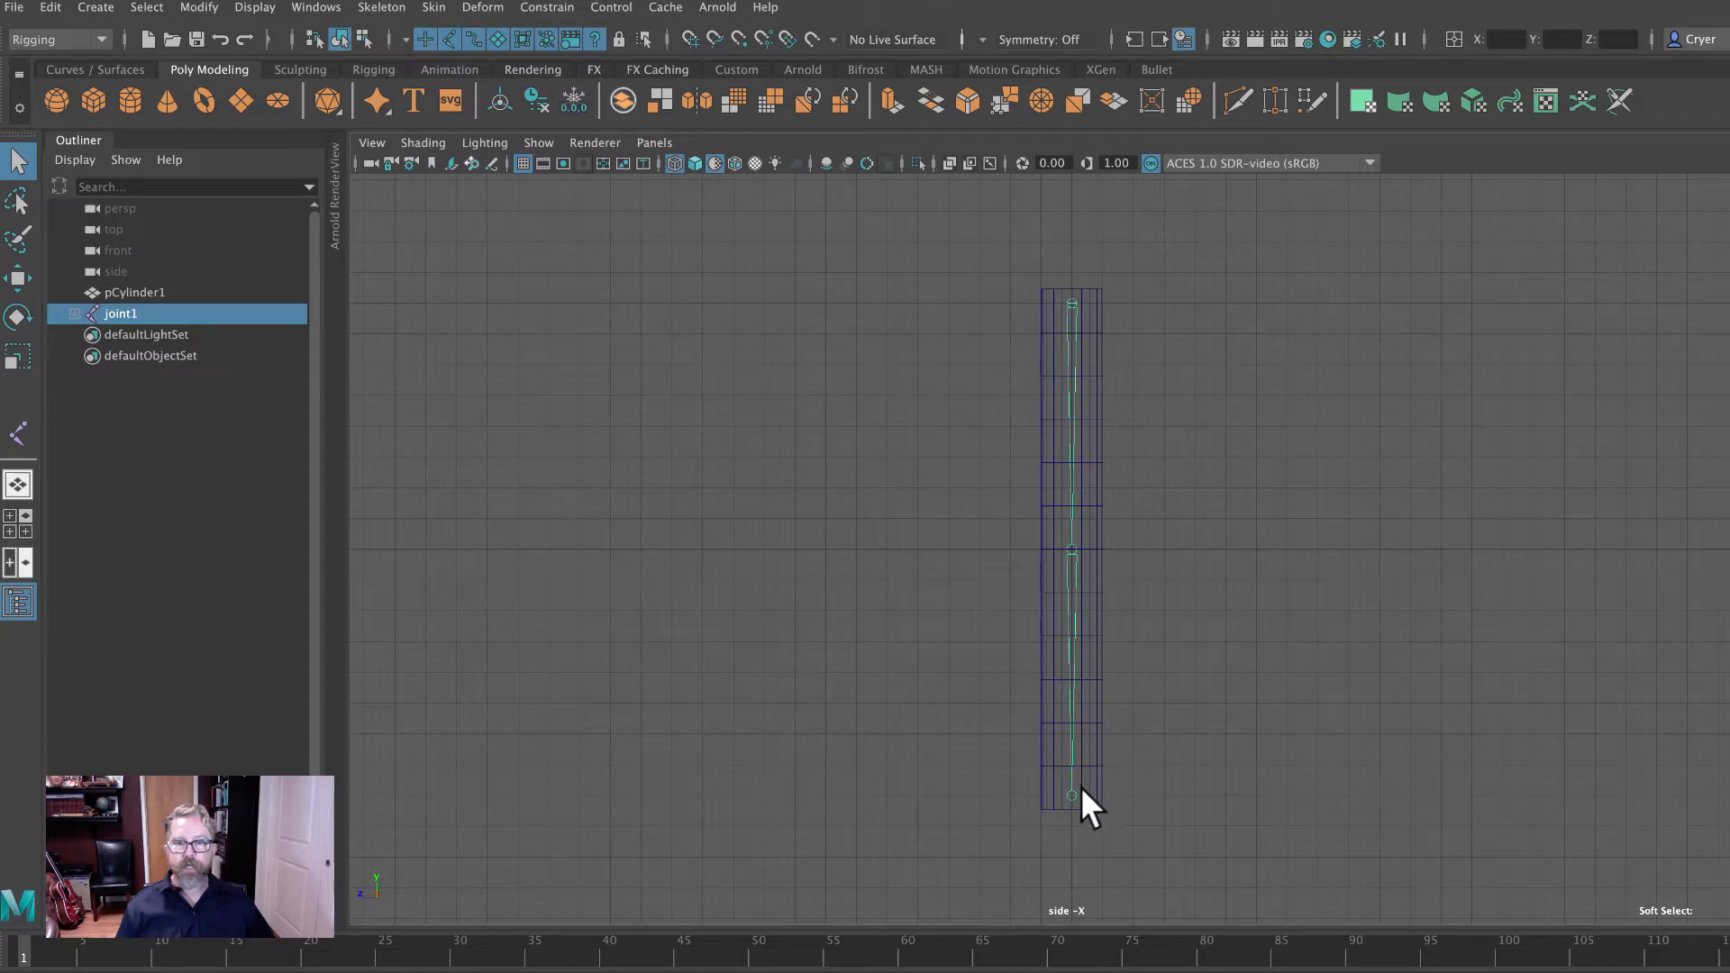
Parent the cylinder to the top joint of the chain.
drag(1130, 440, 1135, 443)
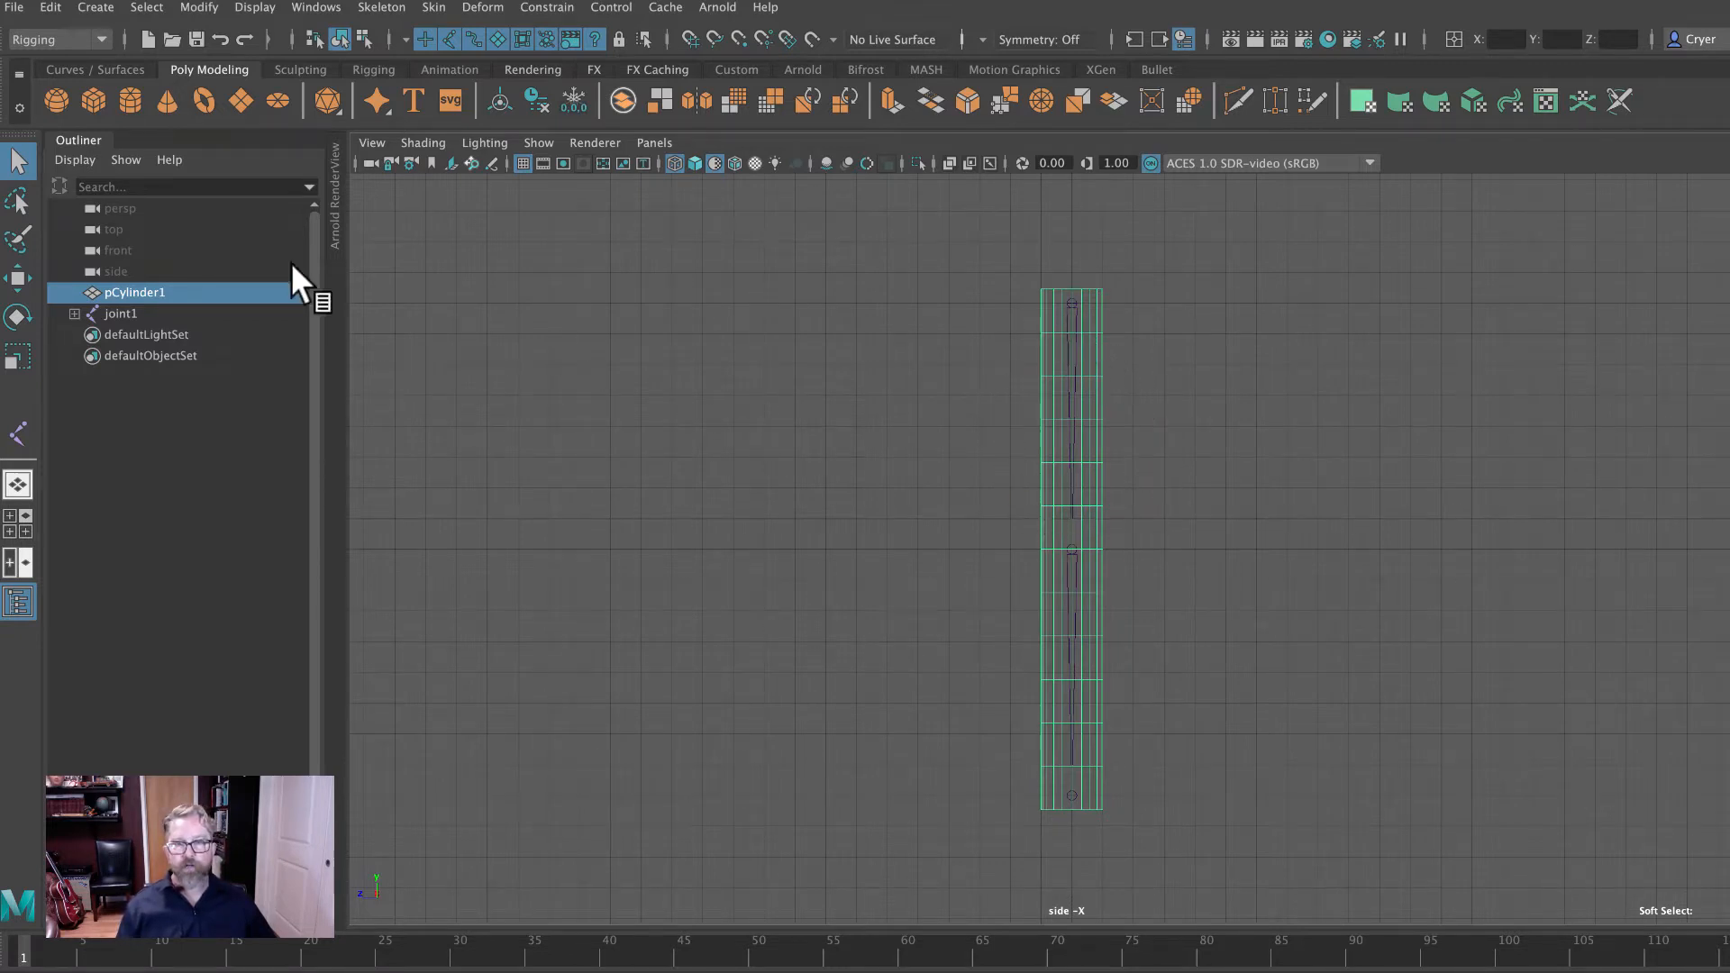
shift+click(1068, 302)
key(p)
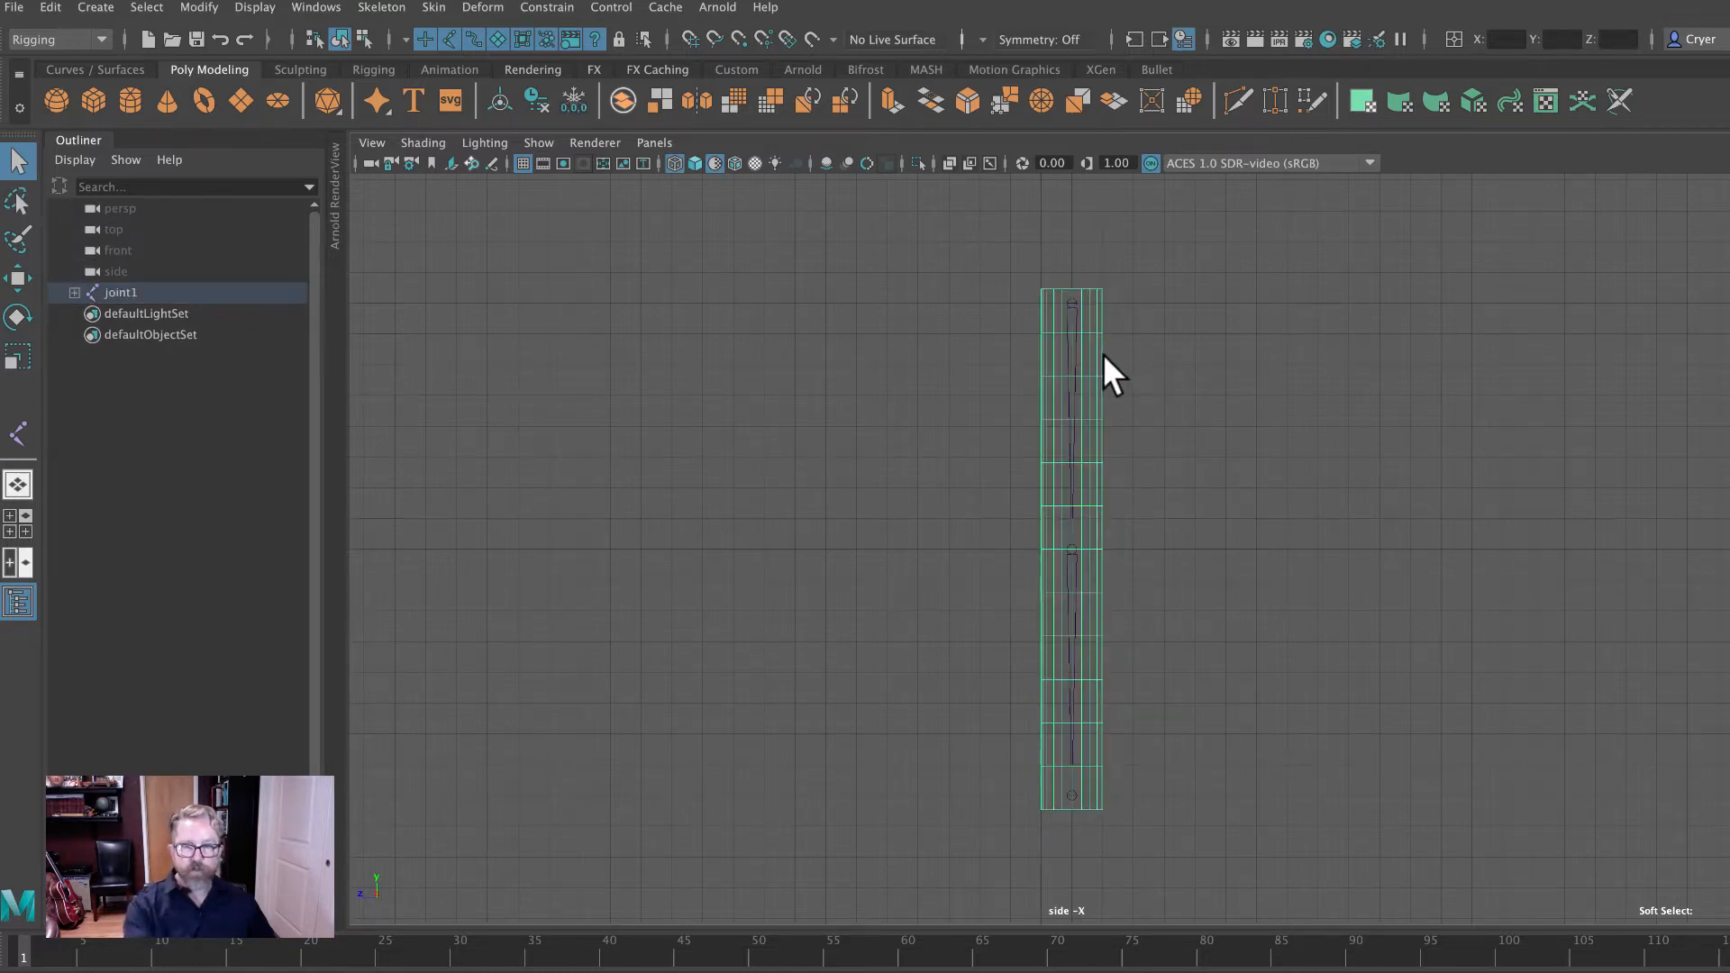
Test the parenting by rotating the top joint and the middle joint in turn, undoing each rotation.
click(1072, 299)
click(17, 316)
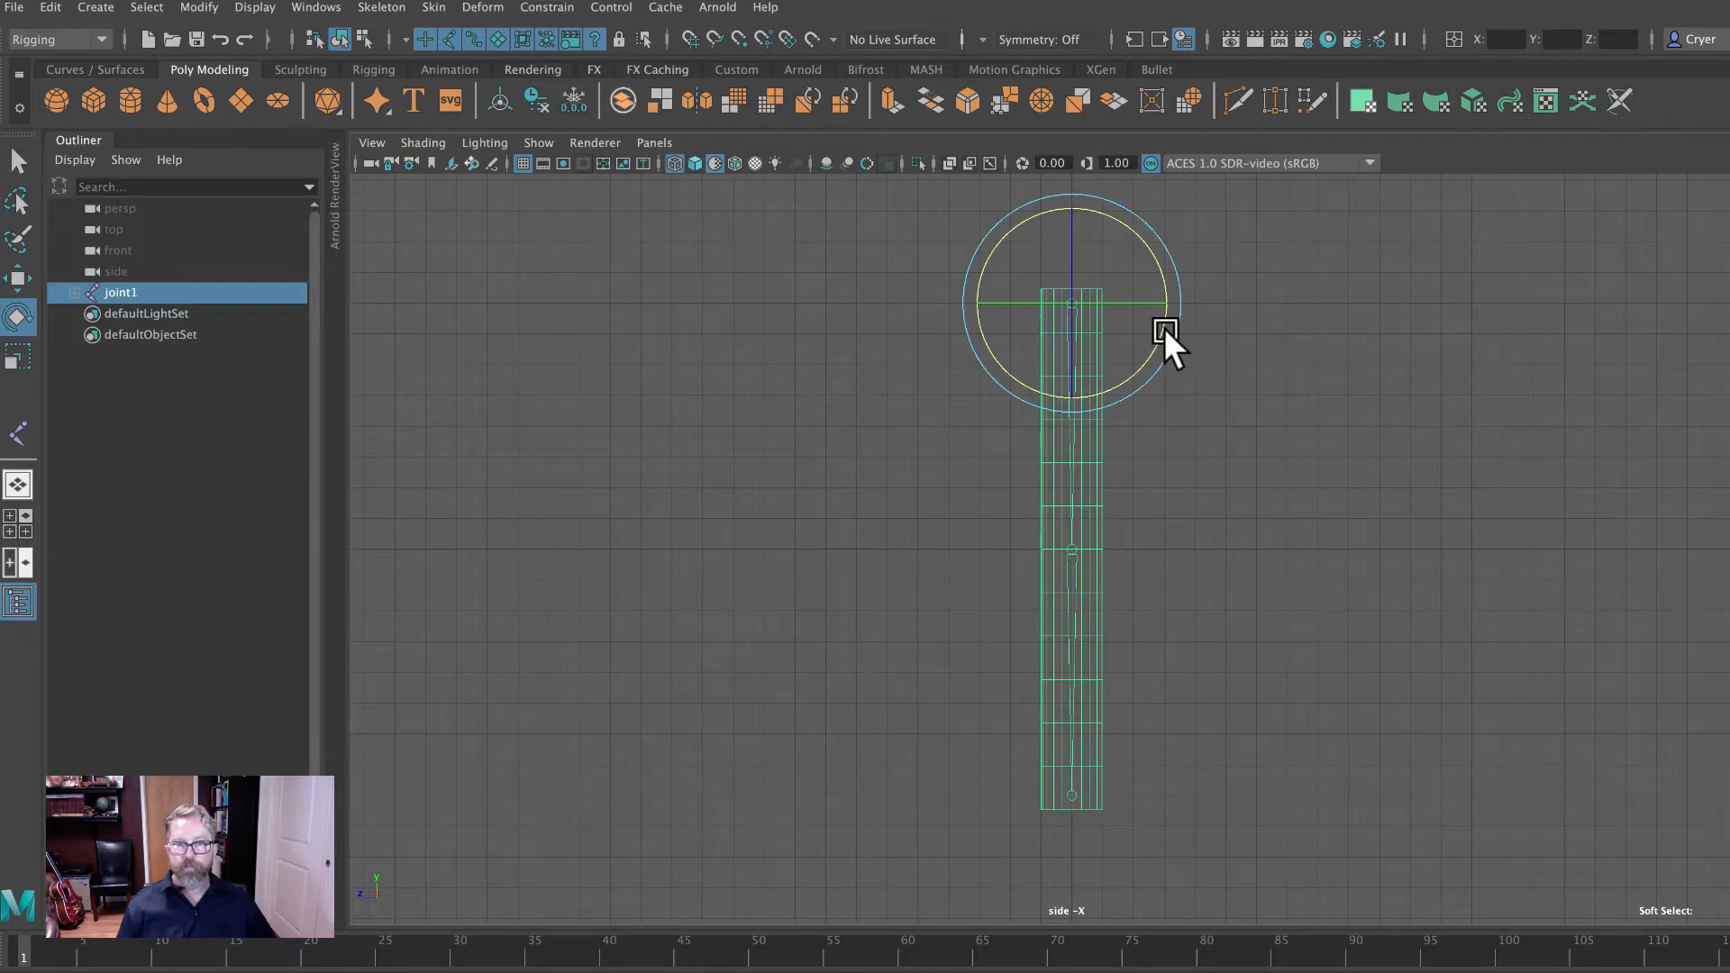
drag(1164, 327, 1100, 375)
key(ctrl+z)
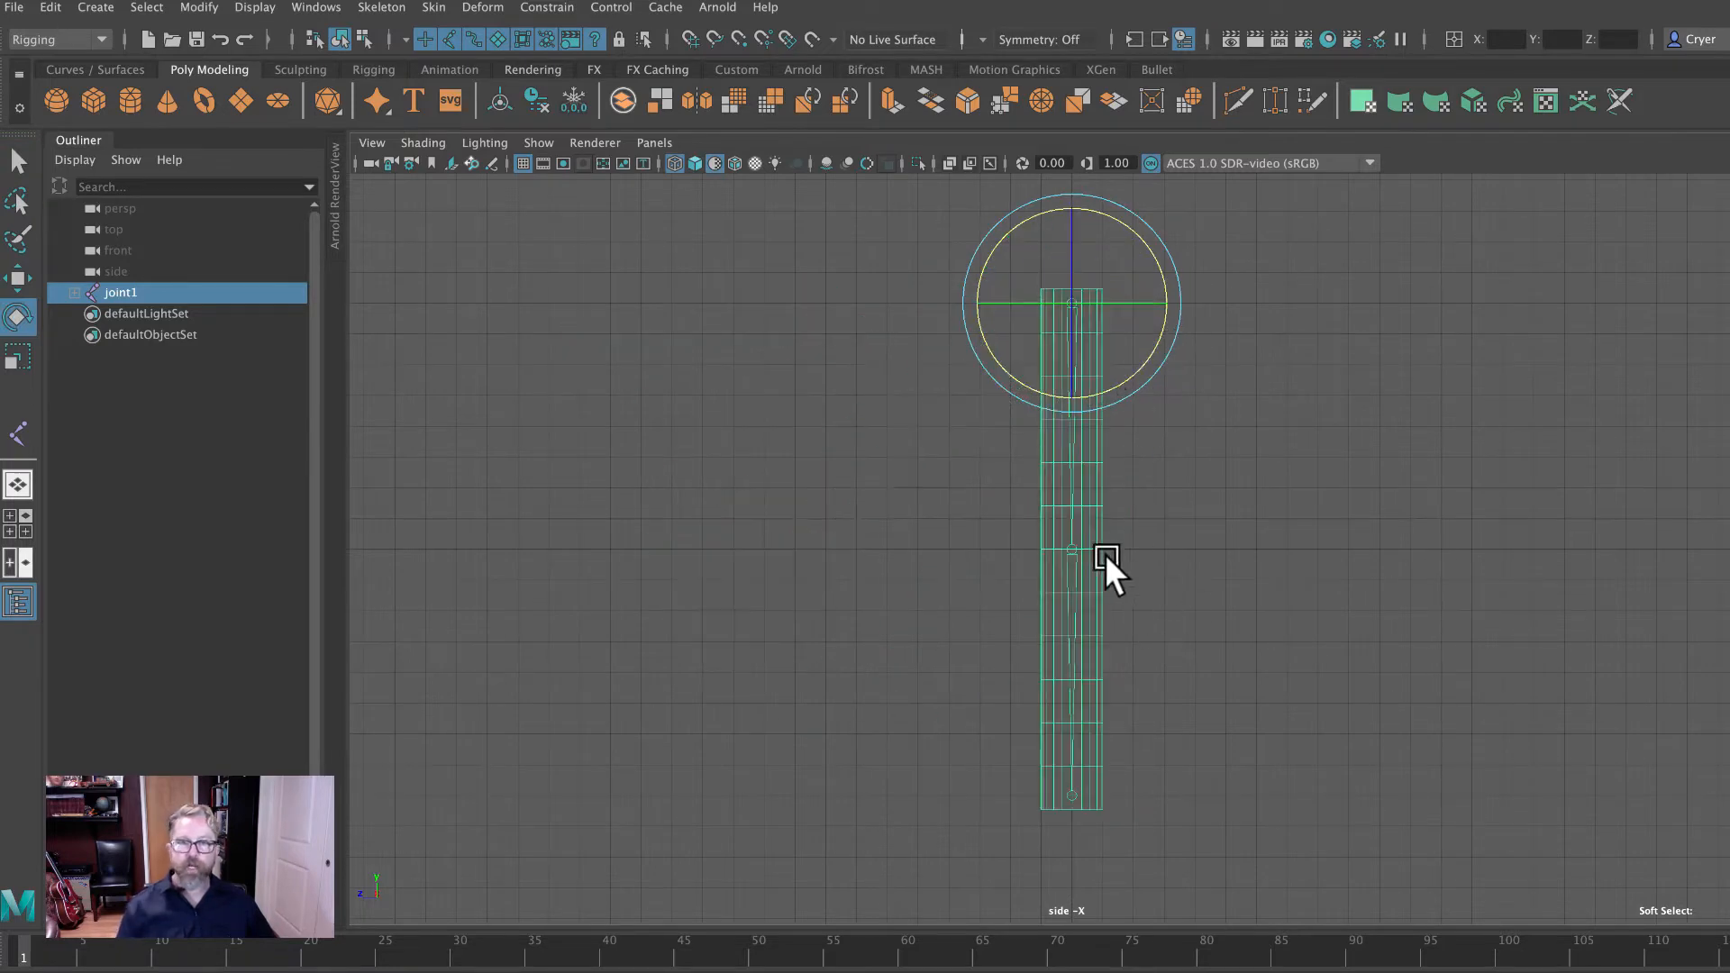
click(1070, 550)
drag(1160, 556, 1269, 582)
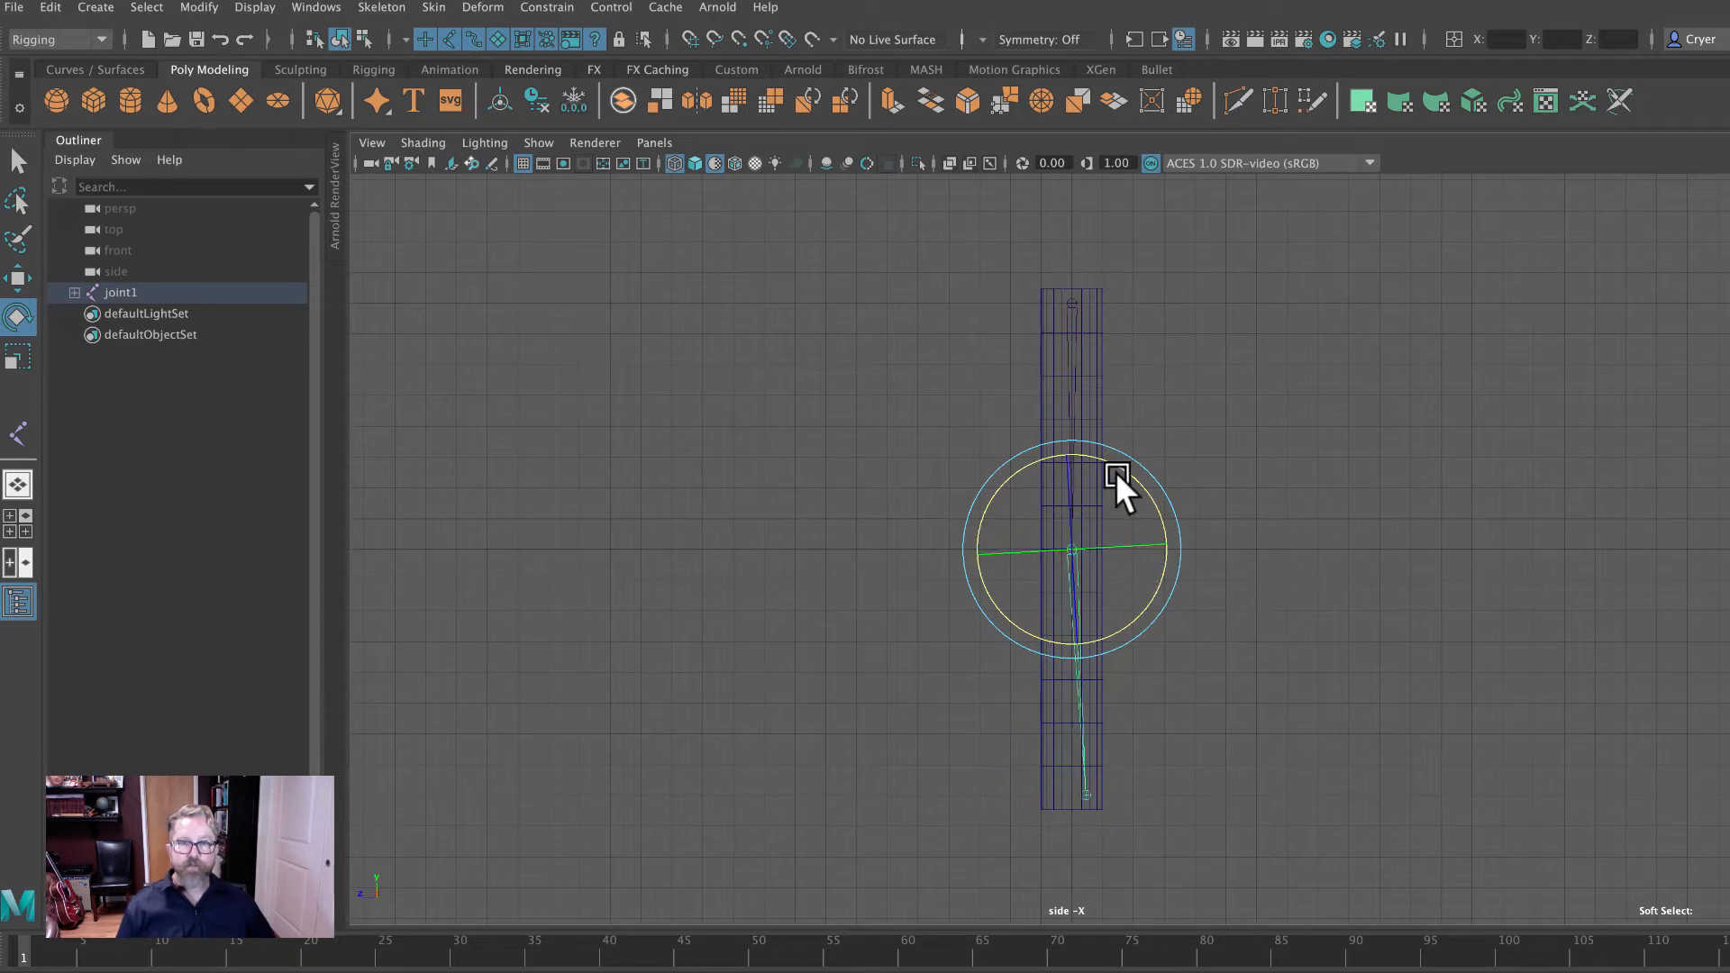
key(ctrl+z)
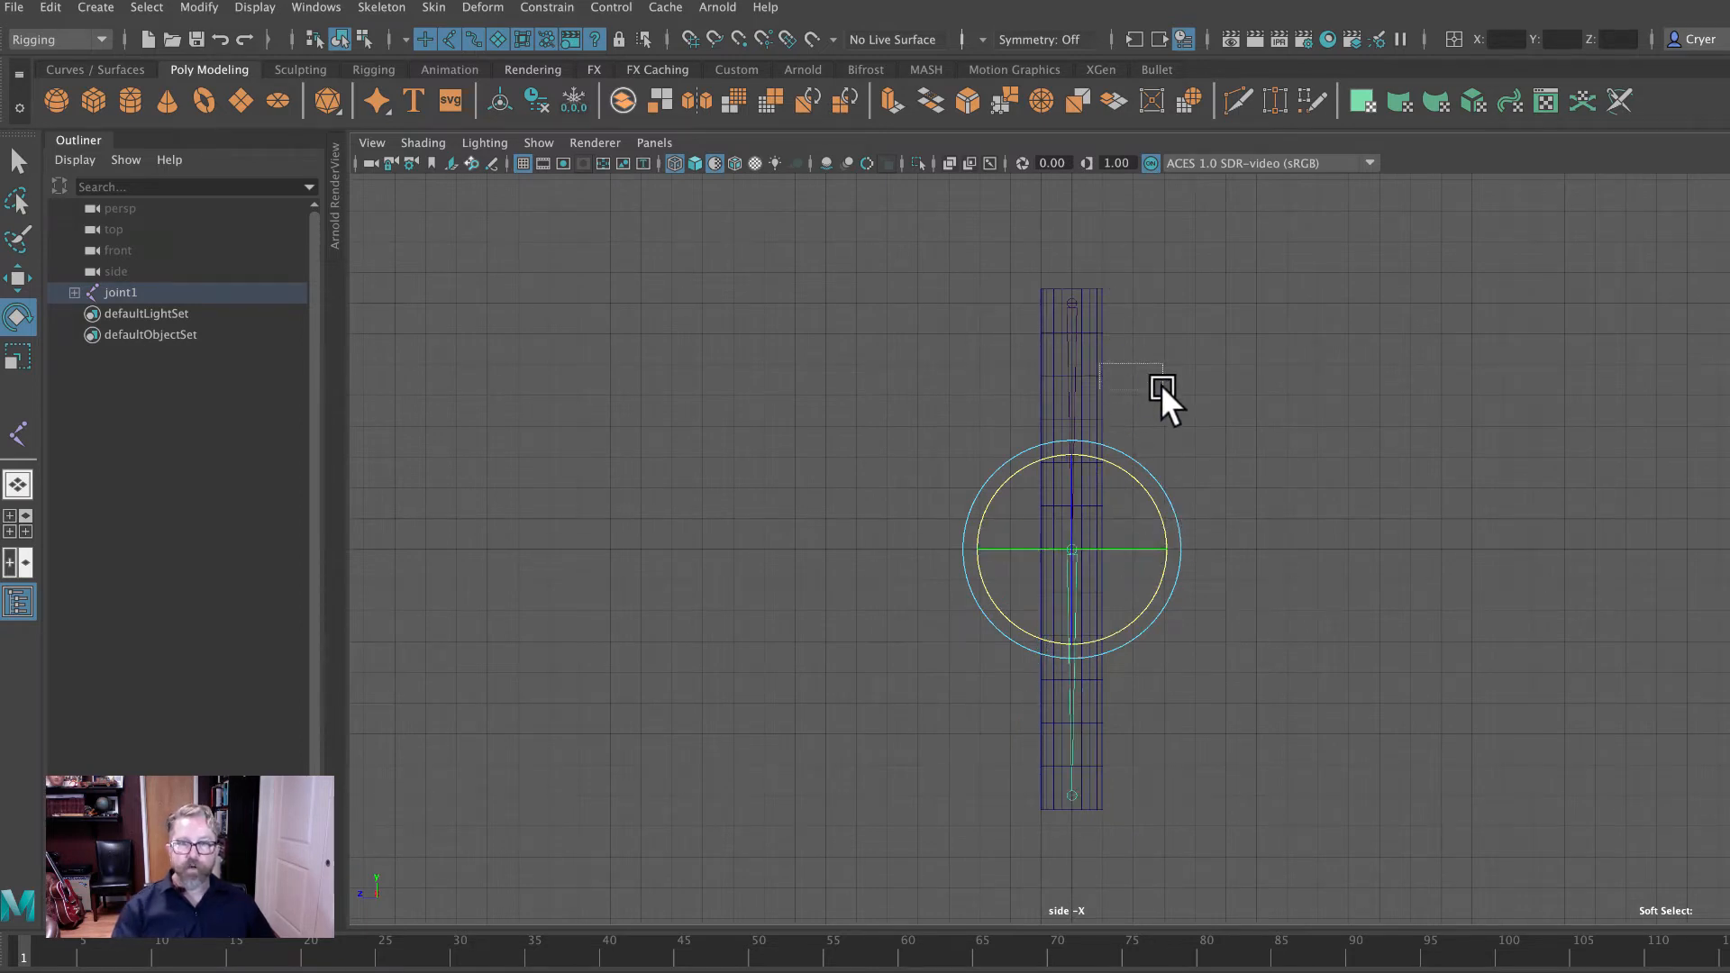
Unparent the cylinder from the top joint and parent it to the middle joint instead.
drag(1160, 384, 1155, 386)
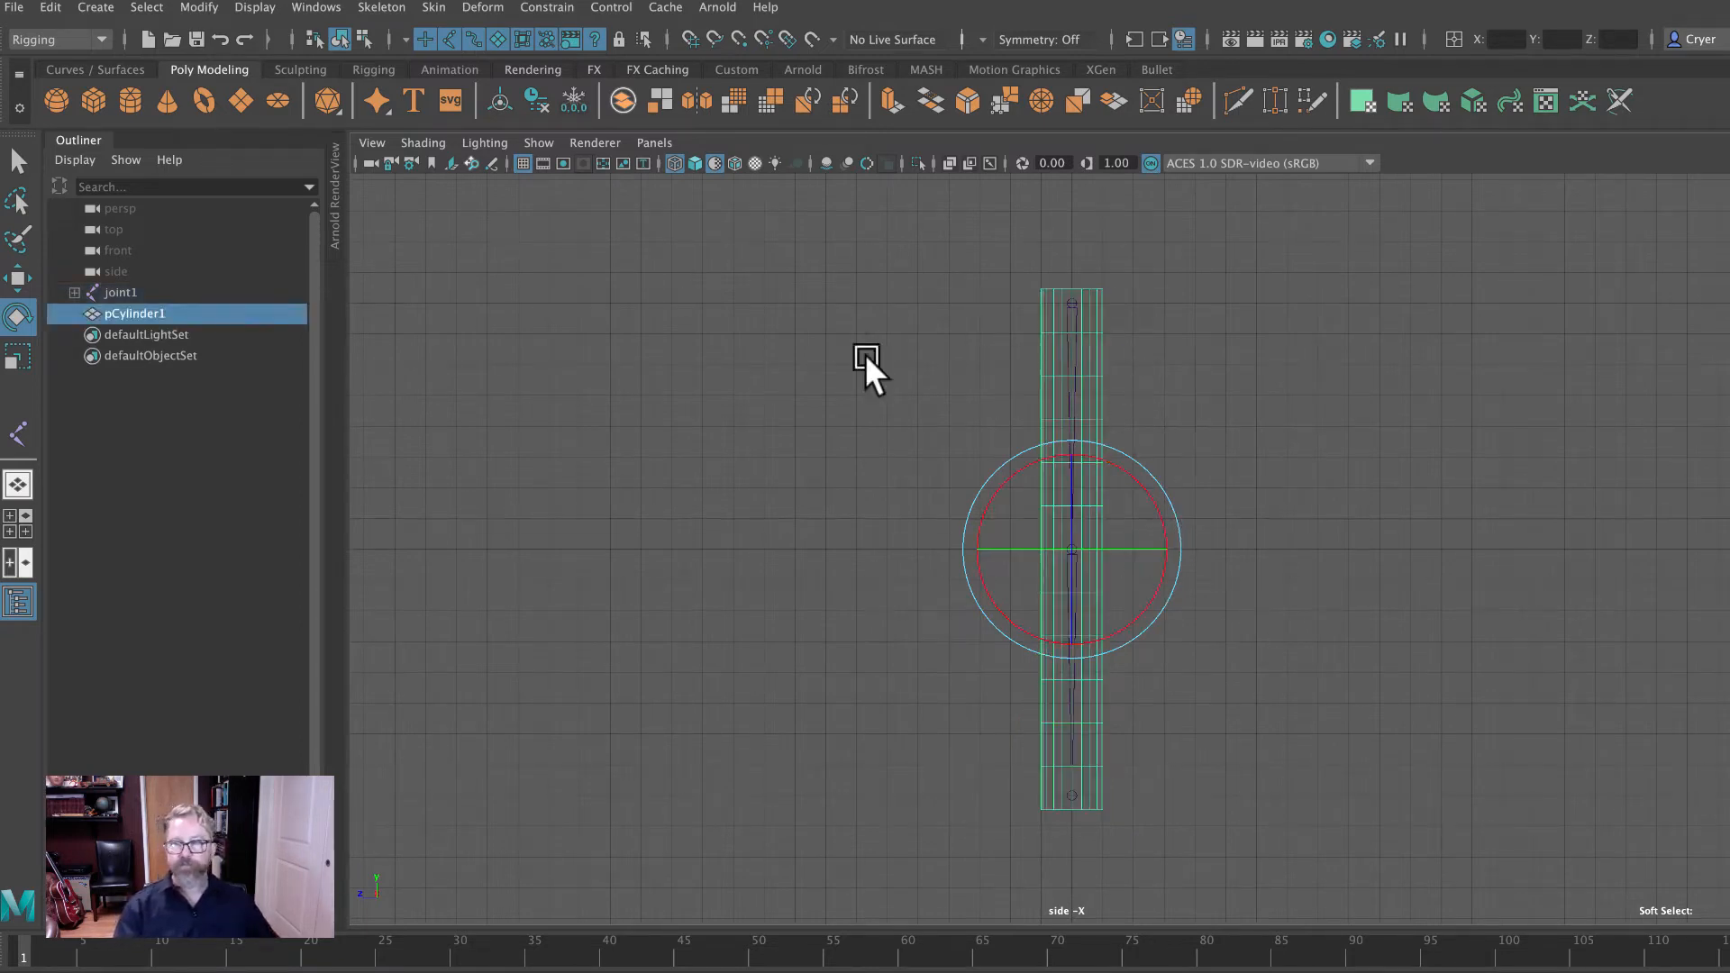
click(18, 161)
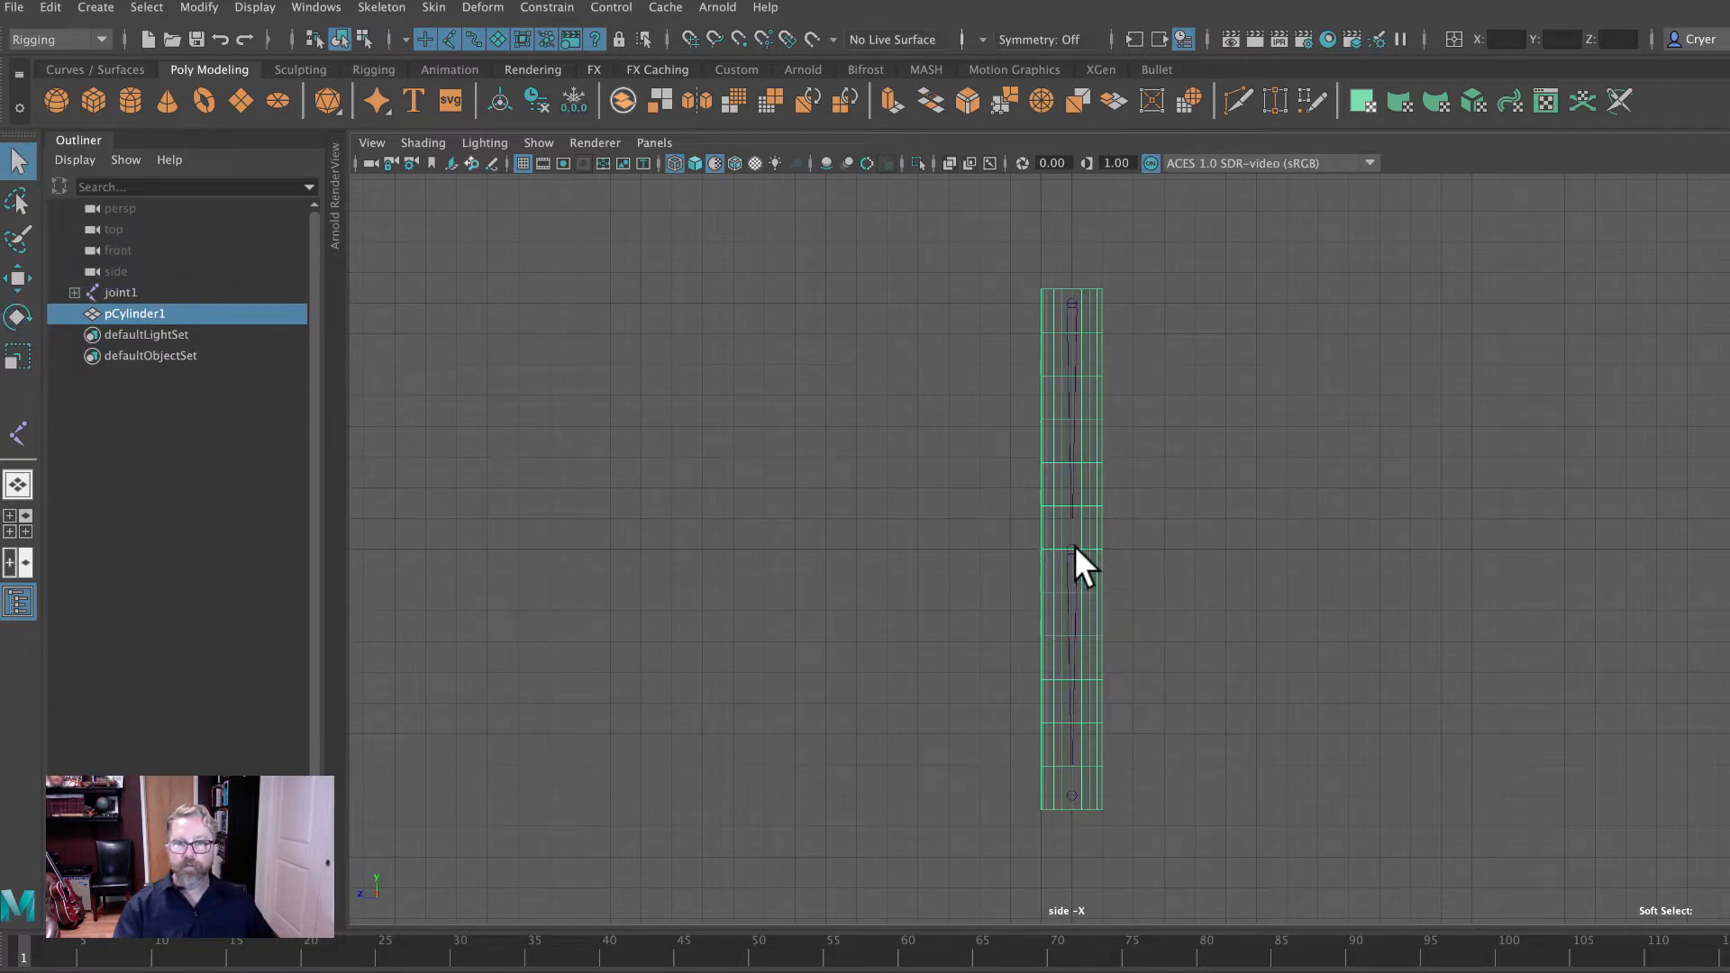
shift+click(1074, 550)
key(p)
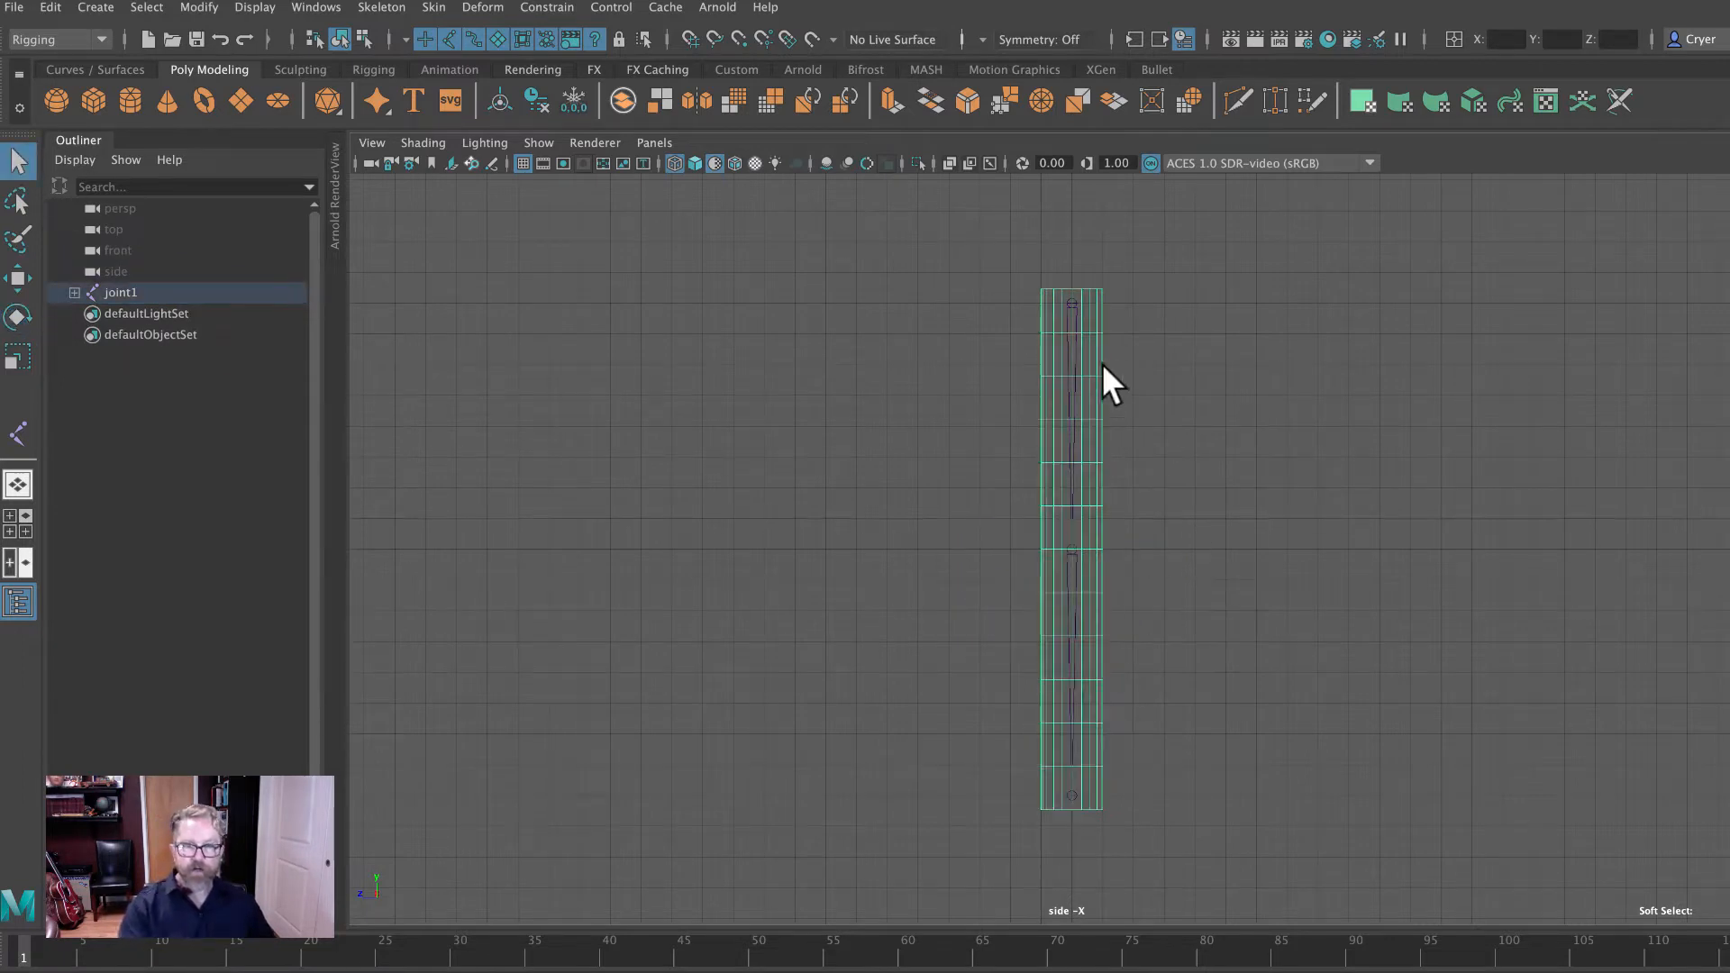
Rotate the top joint and the middle joint to test the cylinder's new parenting, undoing both rotations.
click(1069, 301)
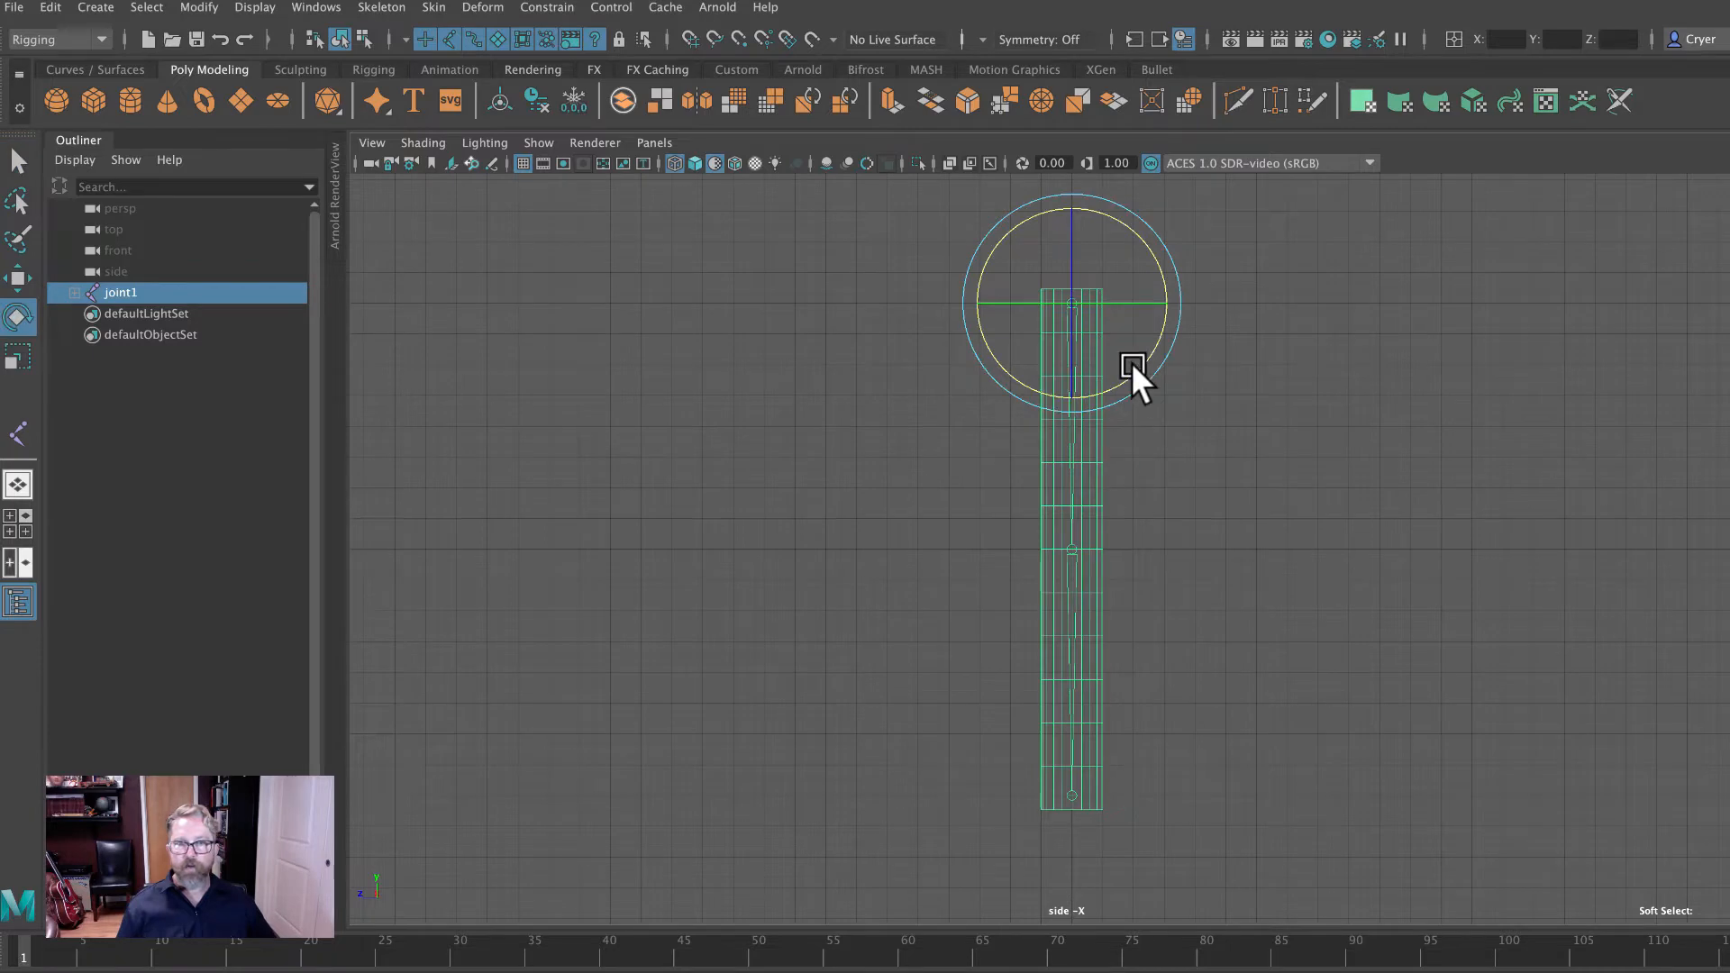
drag(1133, 367, 1092, 419)
key(ctrl+z)
key(ctrl+z)
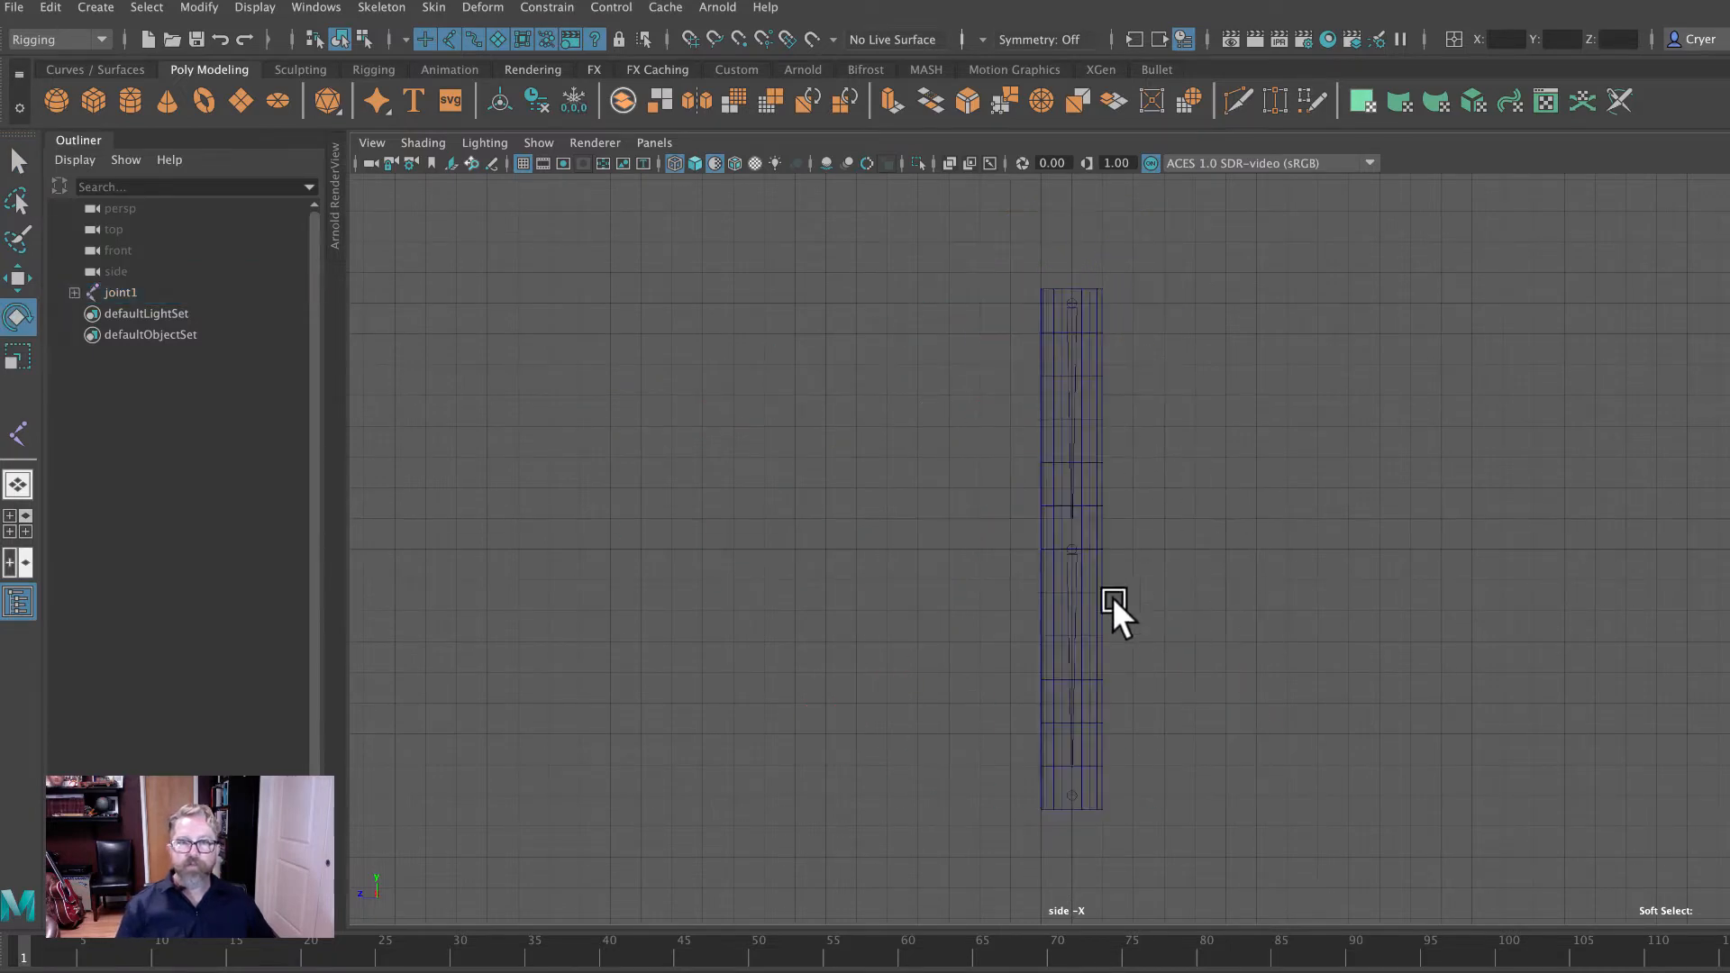
click(1072, 546)
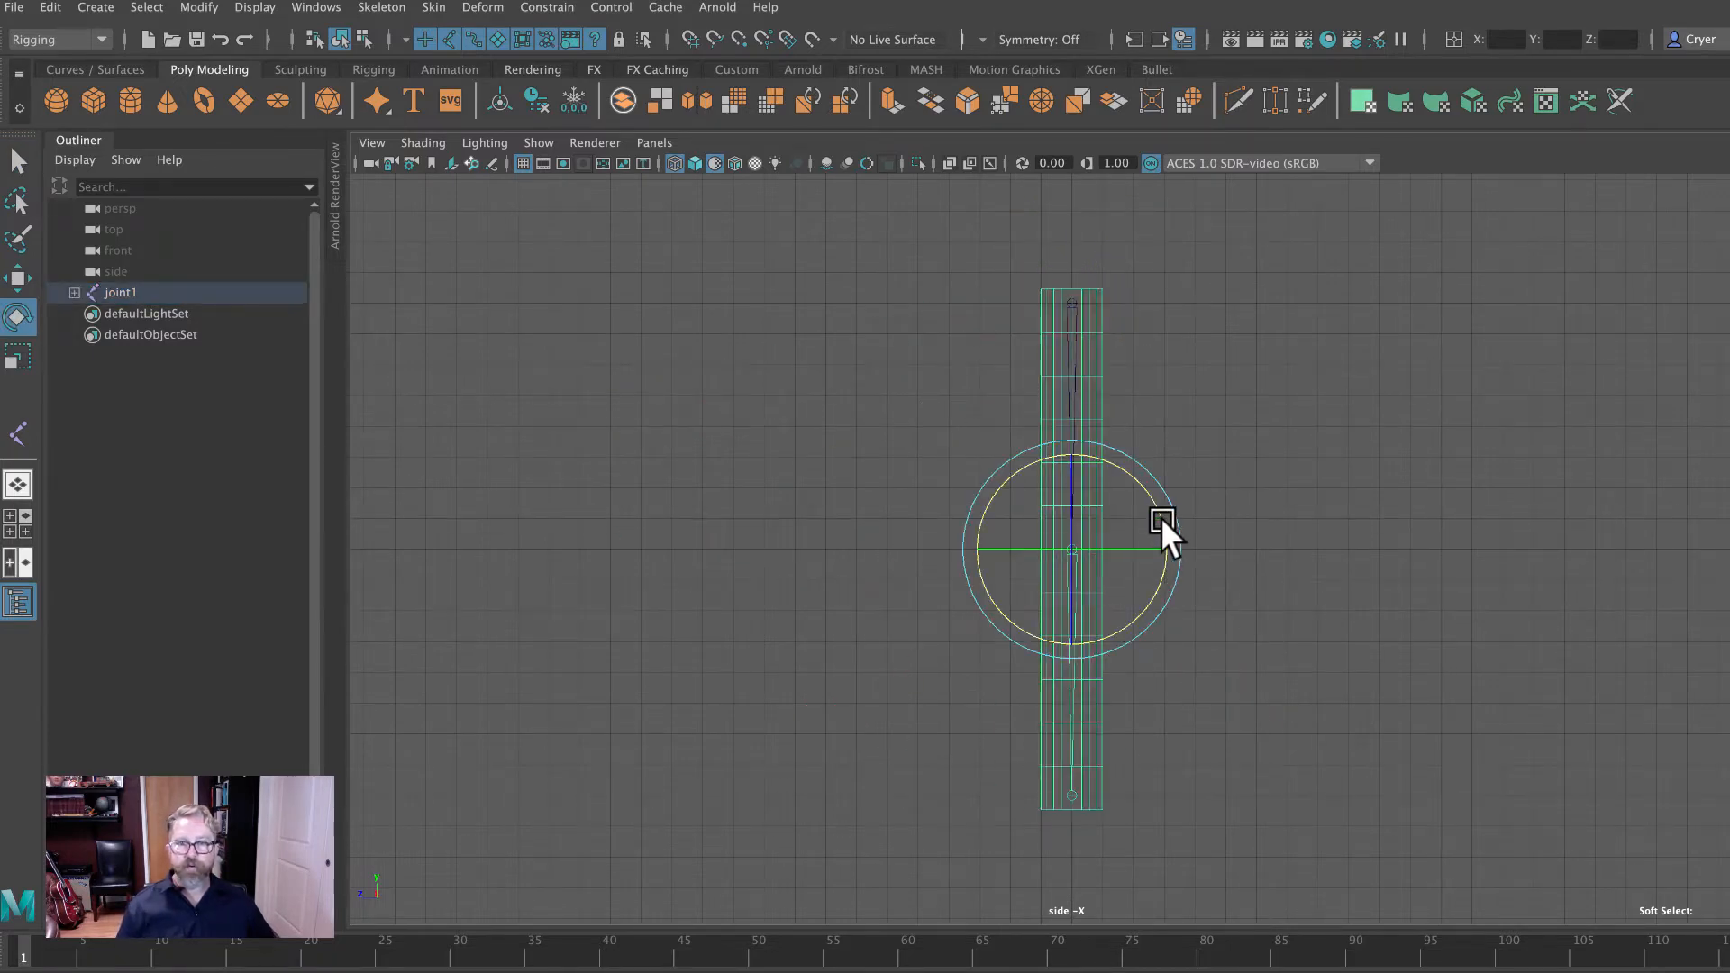
drag(1160, 517, 1165, 618)
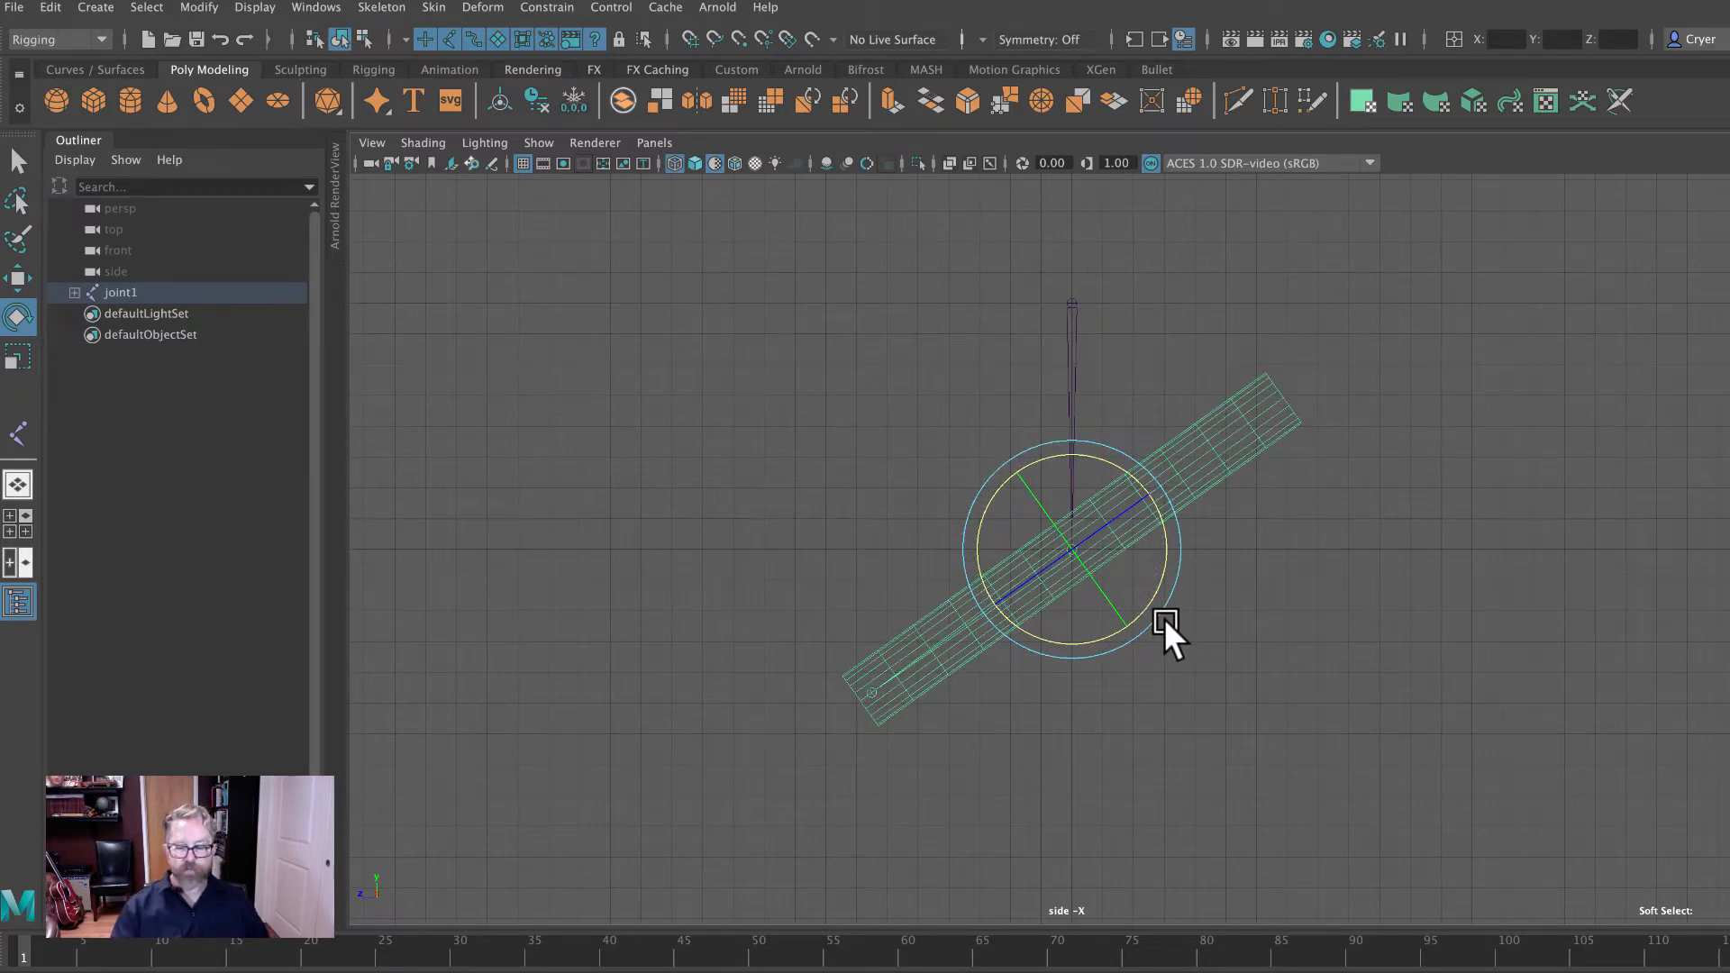
key(ctrl+z)
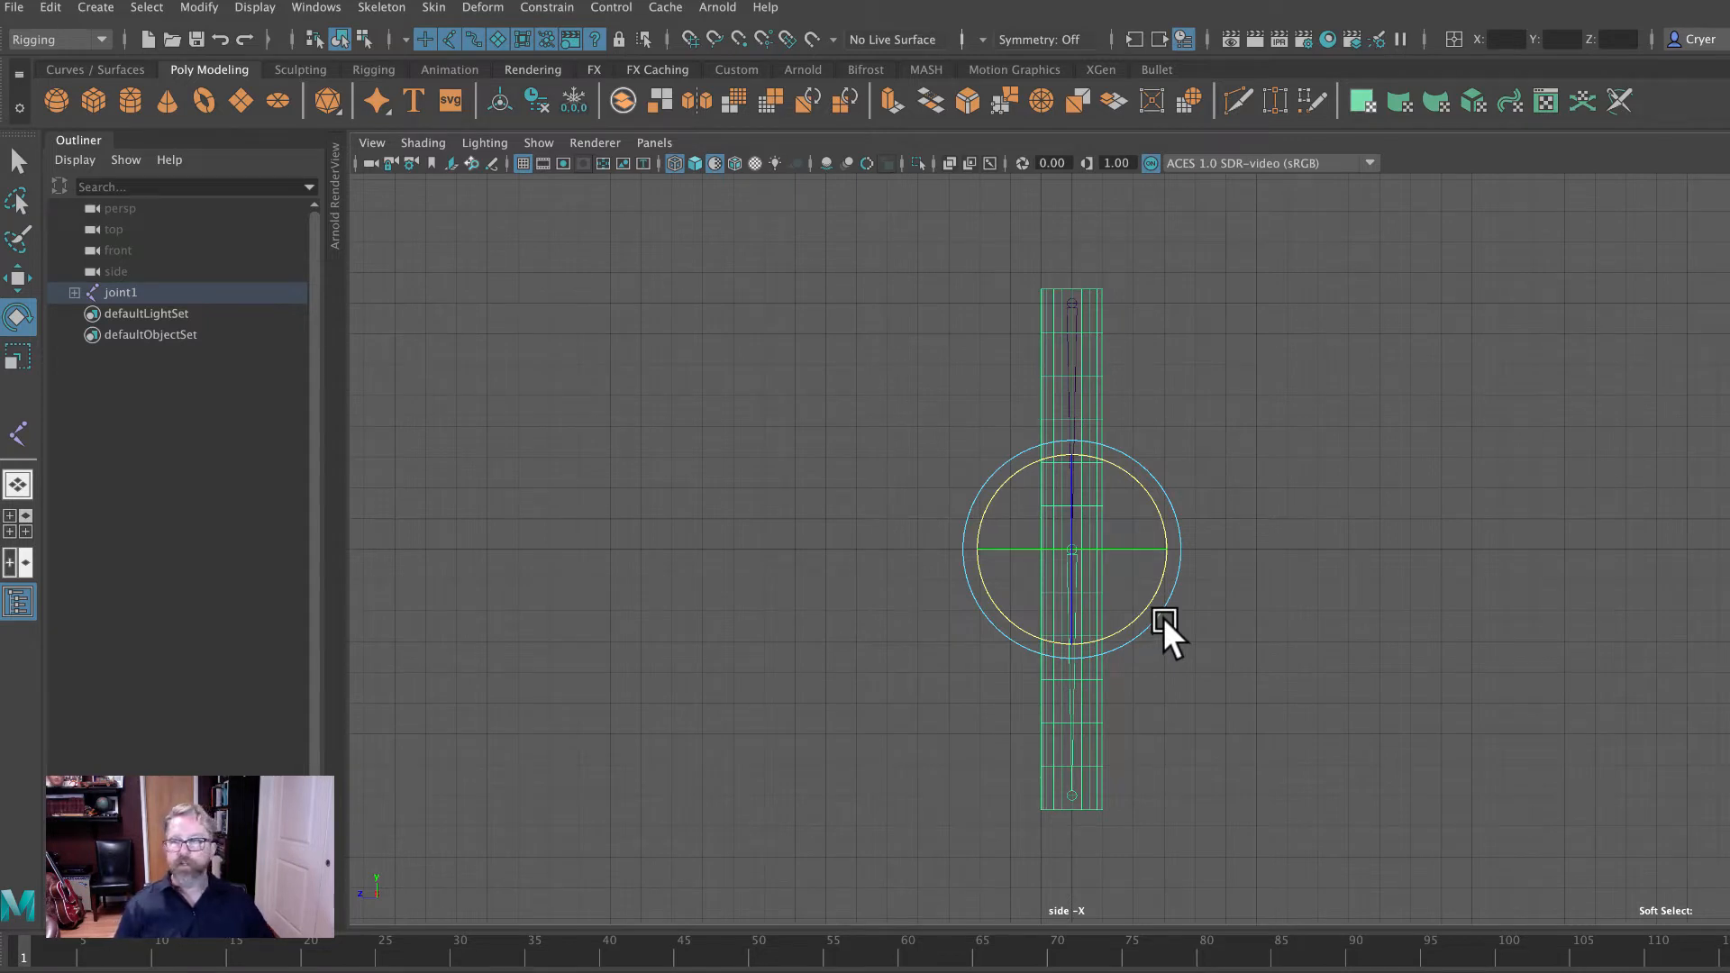
Unparent the cylinder from the middle joint so it stands outside the joint hierarchy.
key(q)
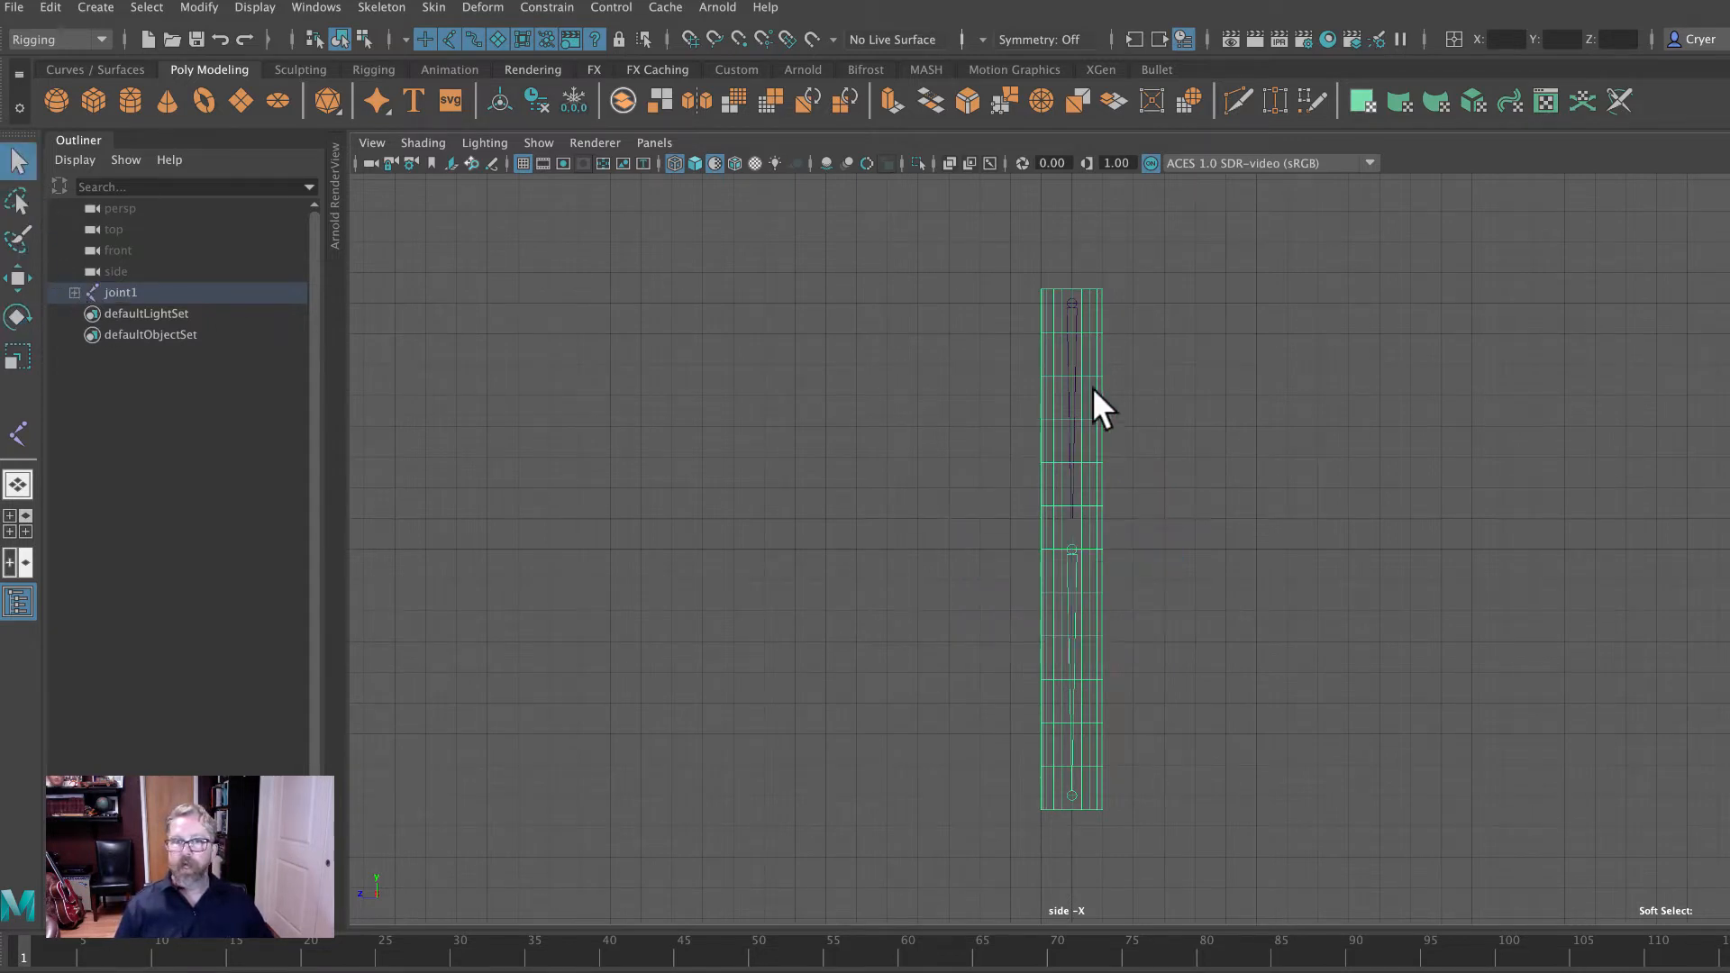
key(ctrl+z)
key(ctrl+z)
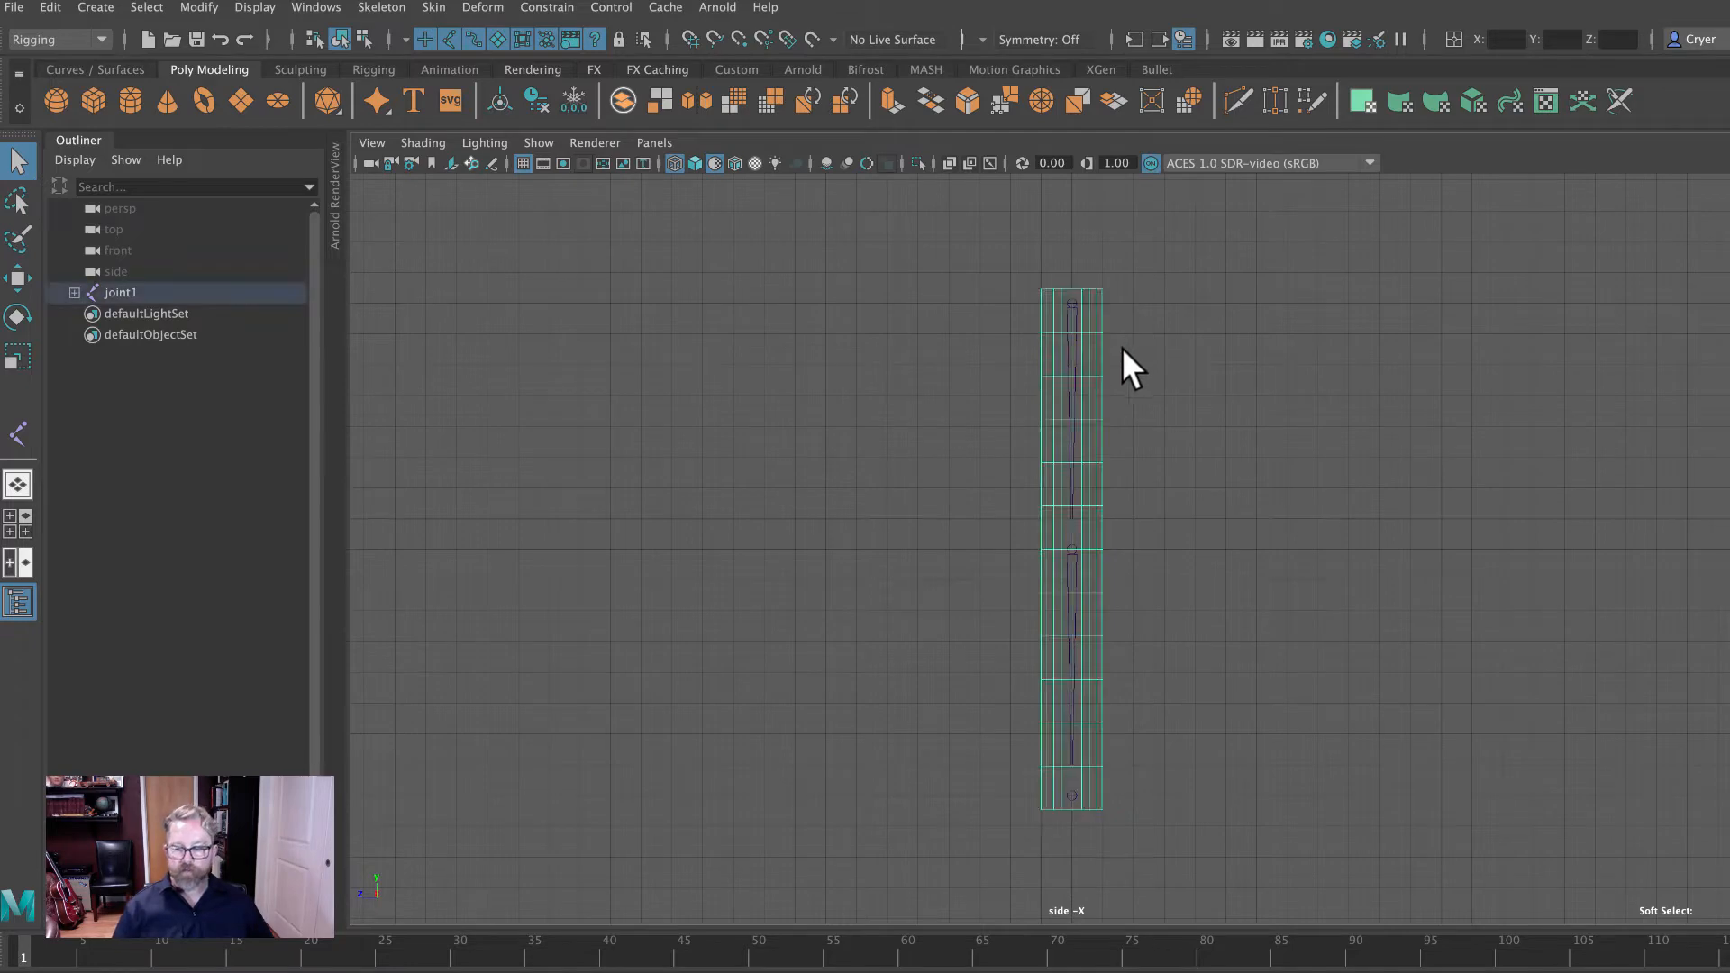
key(shift+p)
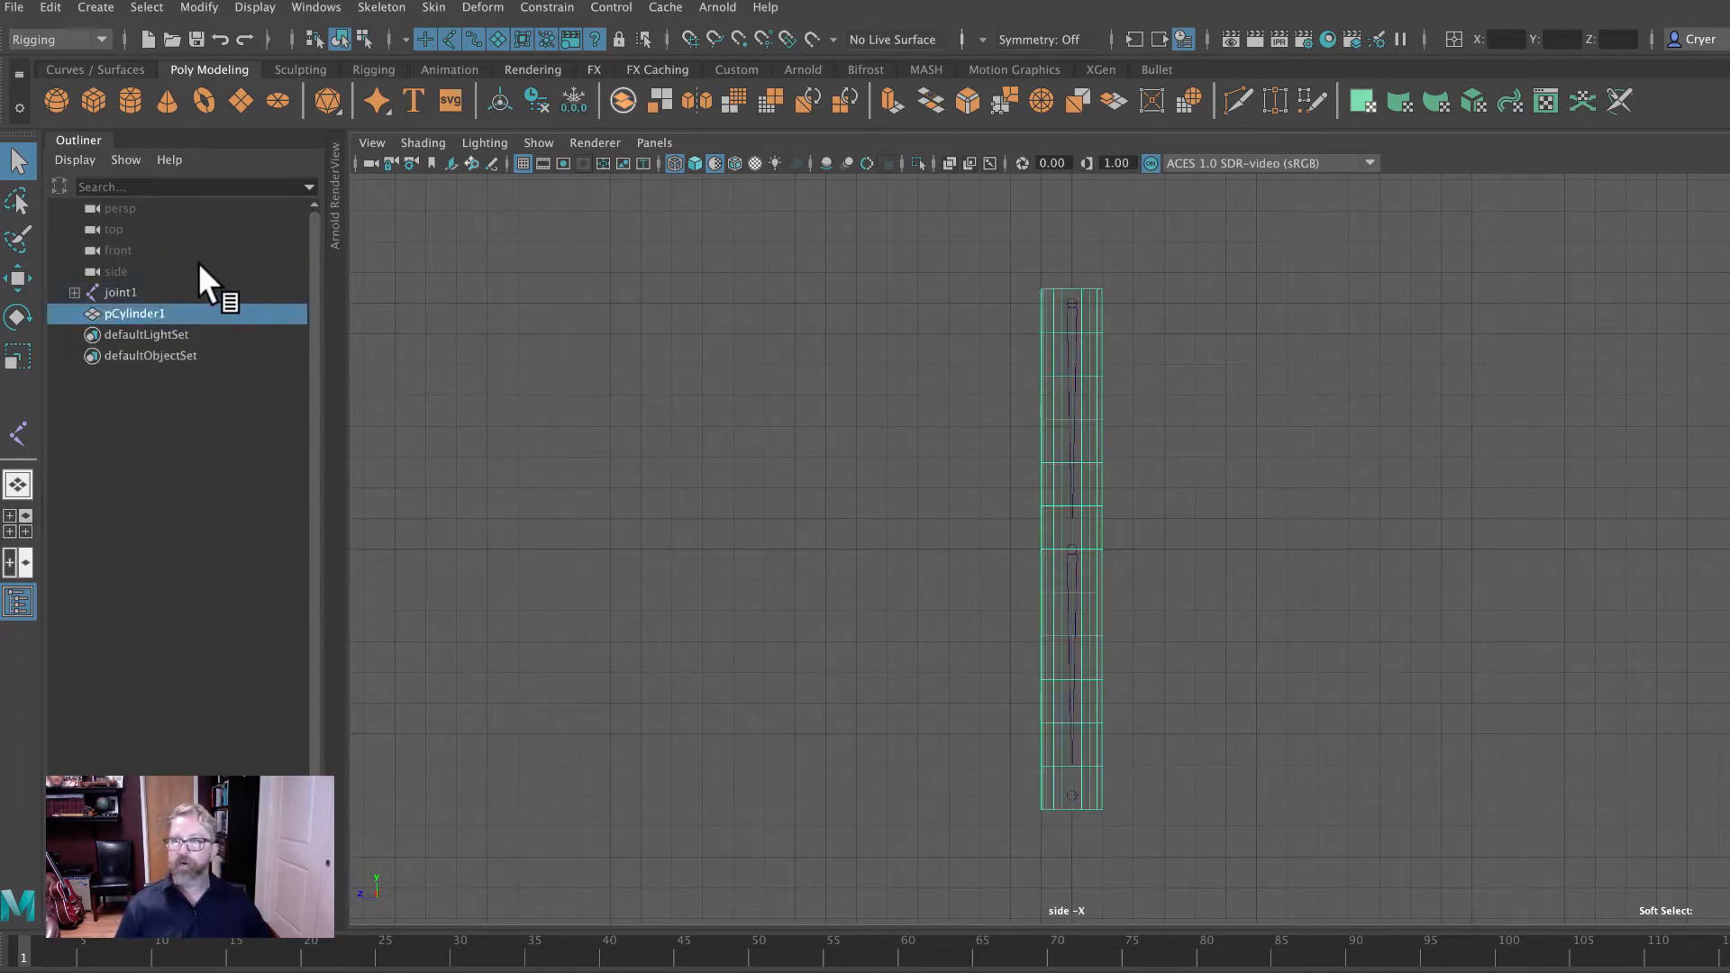
Expand the joint1 hierarchy down to its last child joint, and select and frame pCylinder1.
shift+click(74, 292)
click(129, 293)
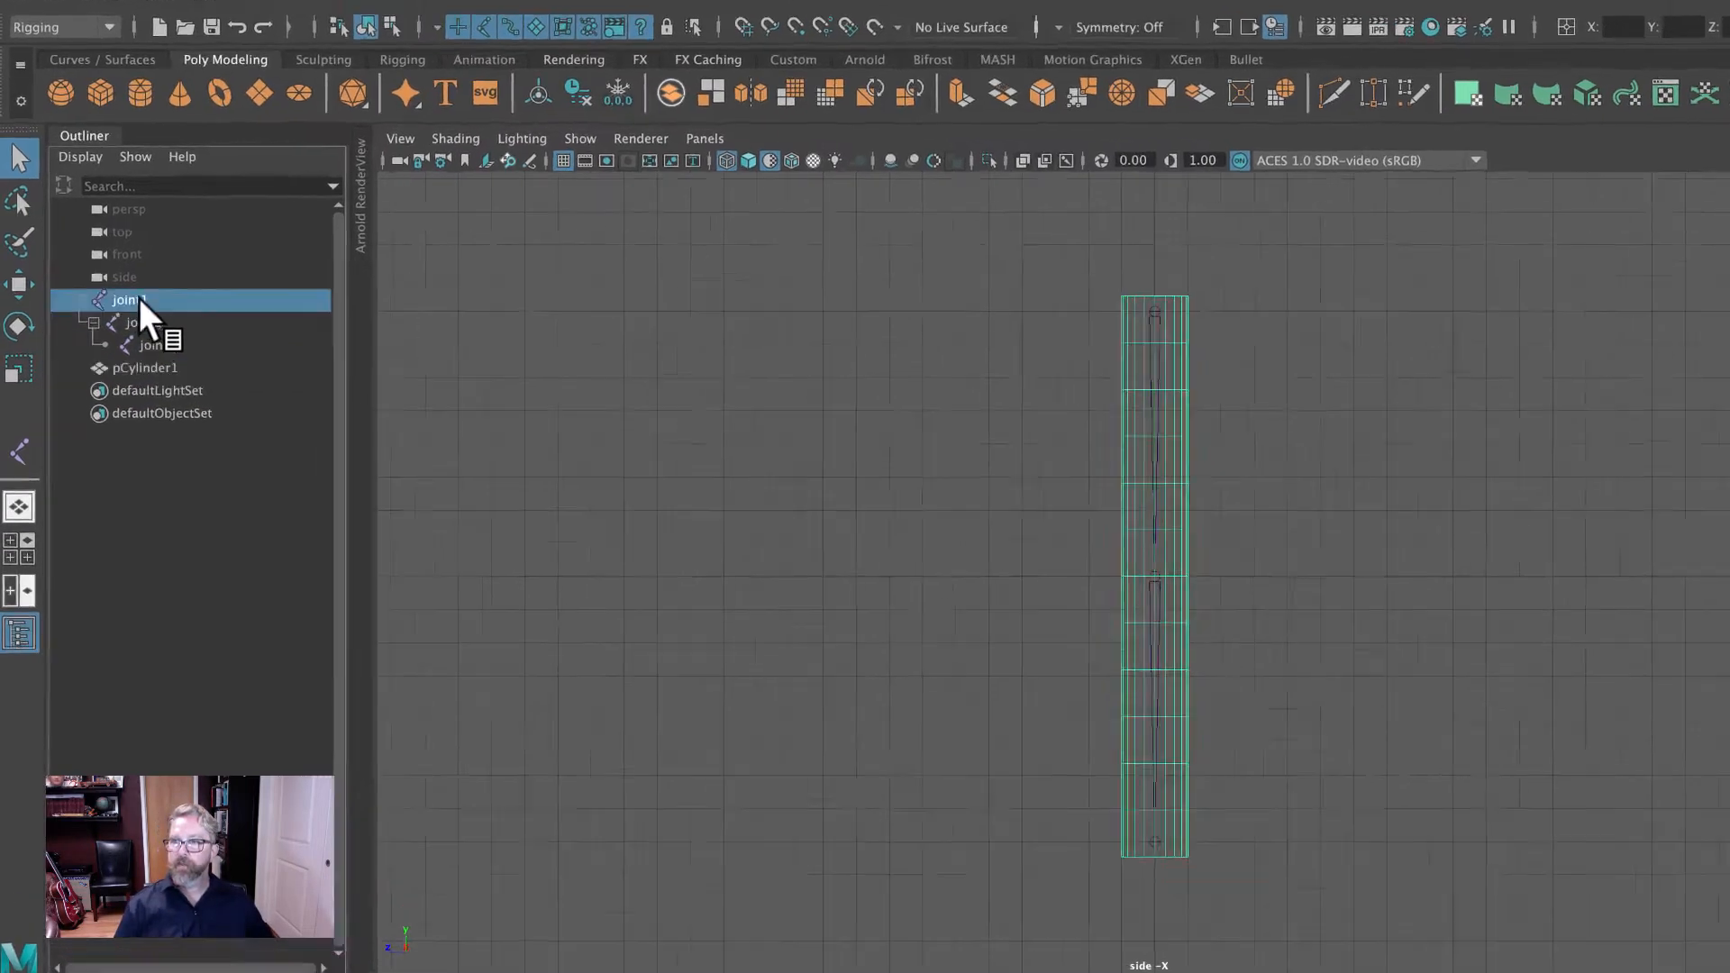
shift+click(157, 334)
click(245, 449)
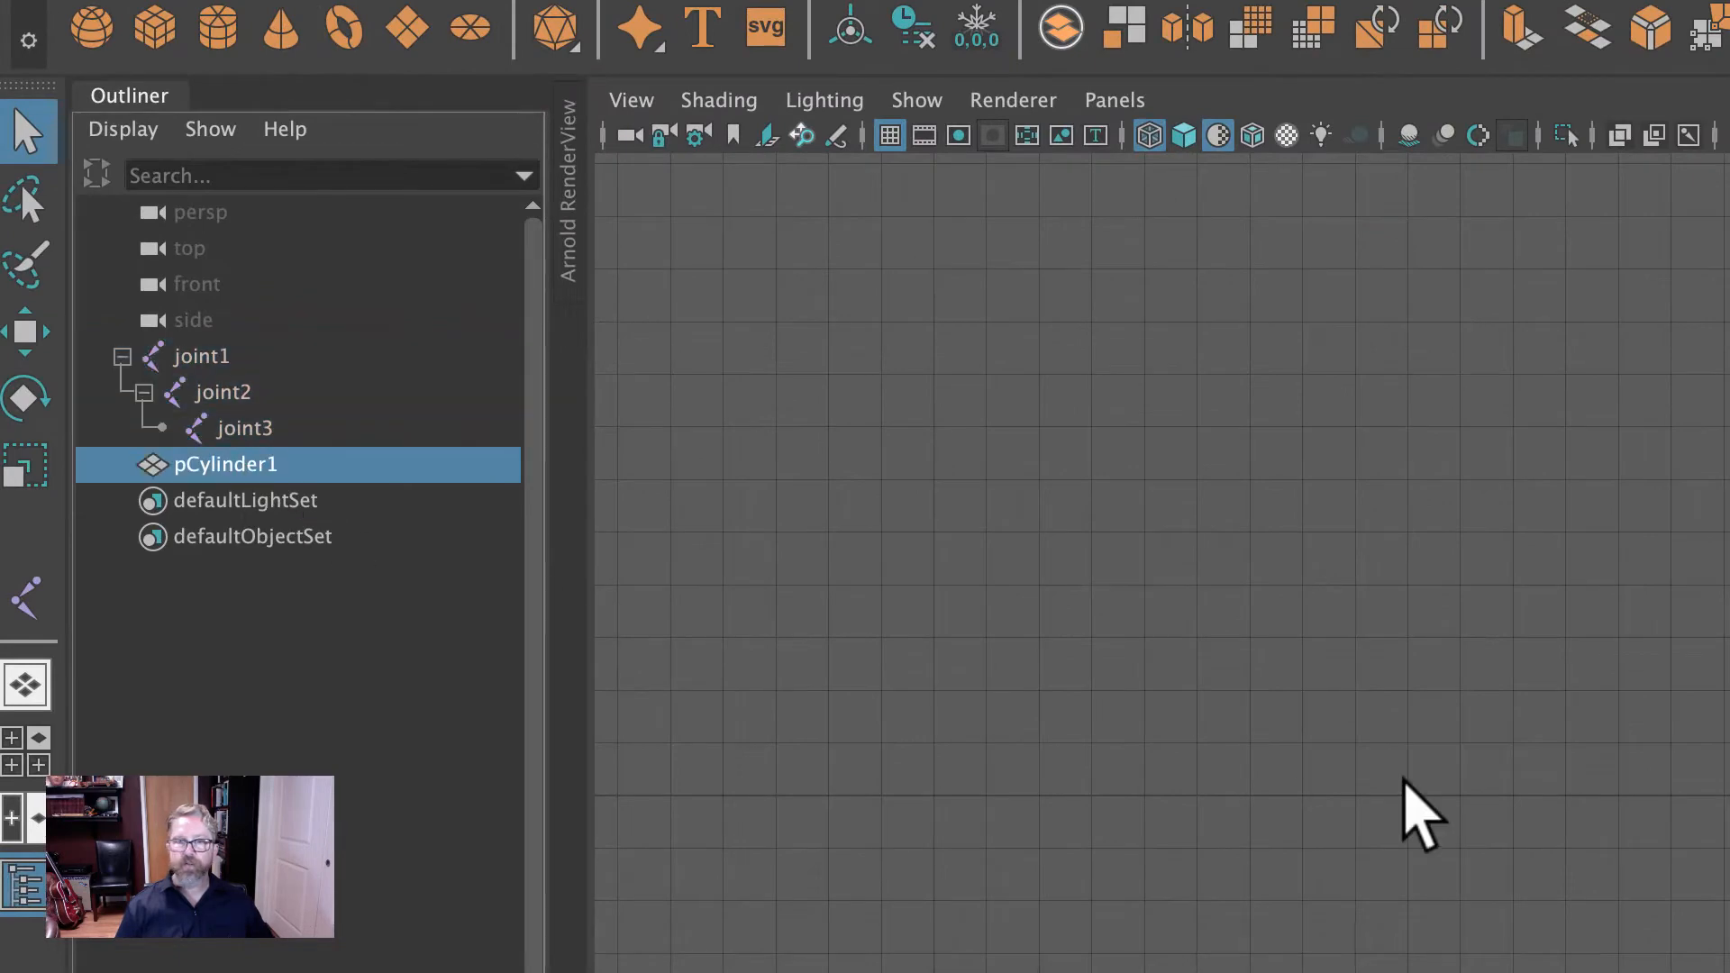
key(f)
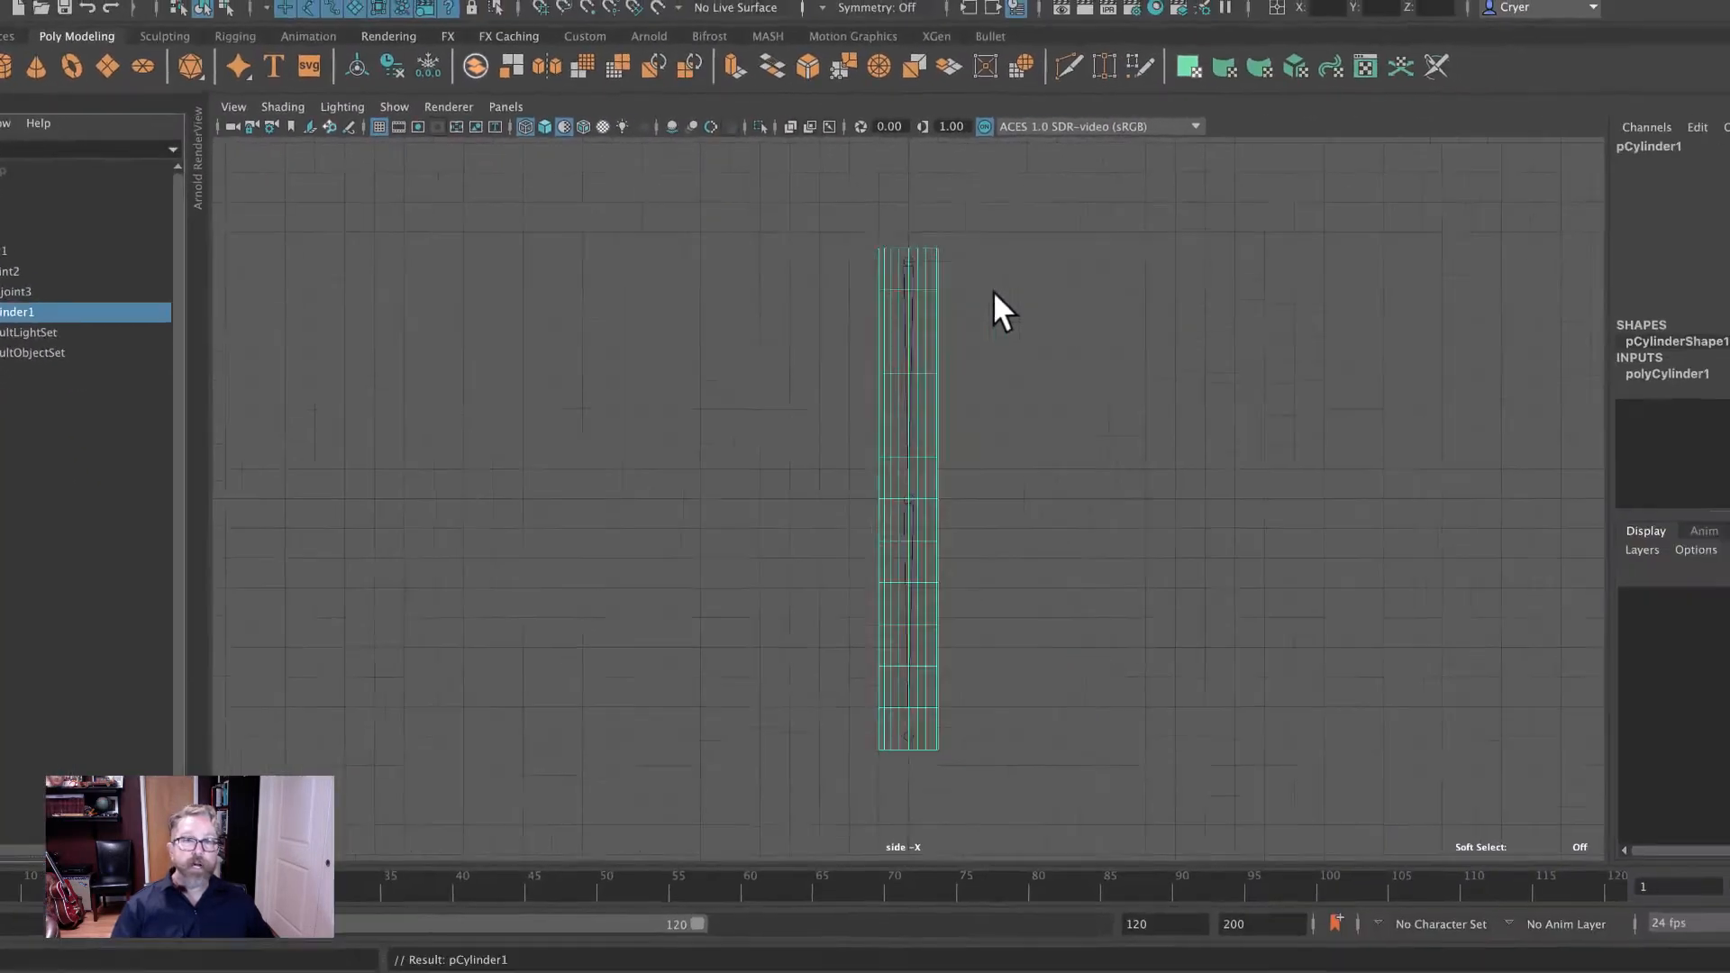
Select joint1 together with pCylinder1 and bind the skin, with the Bind Skin options reset to their defaults.
click(885, 263)
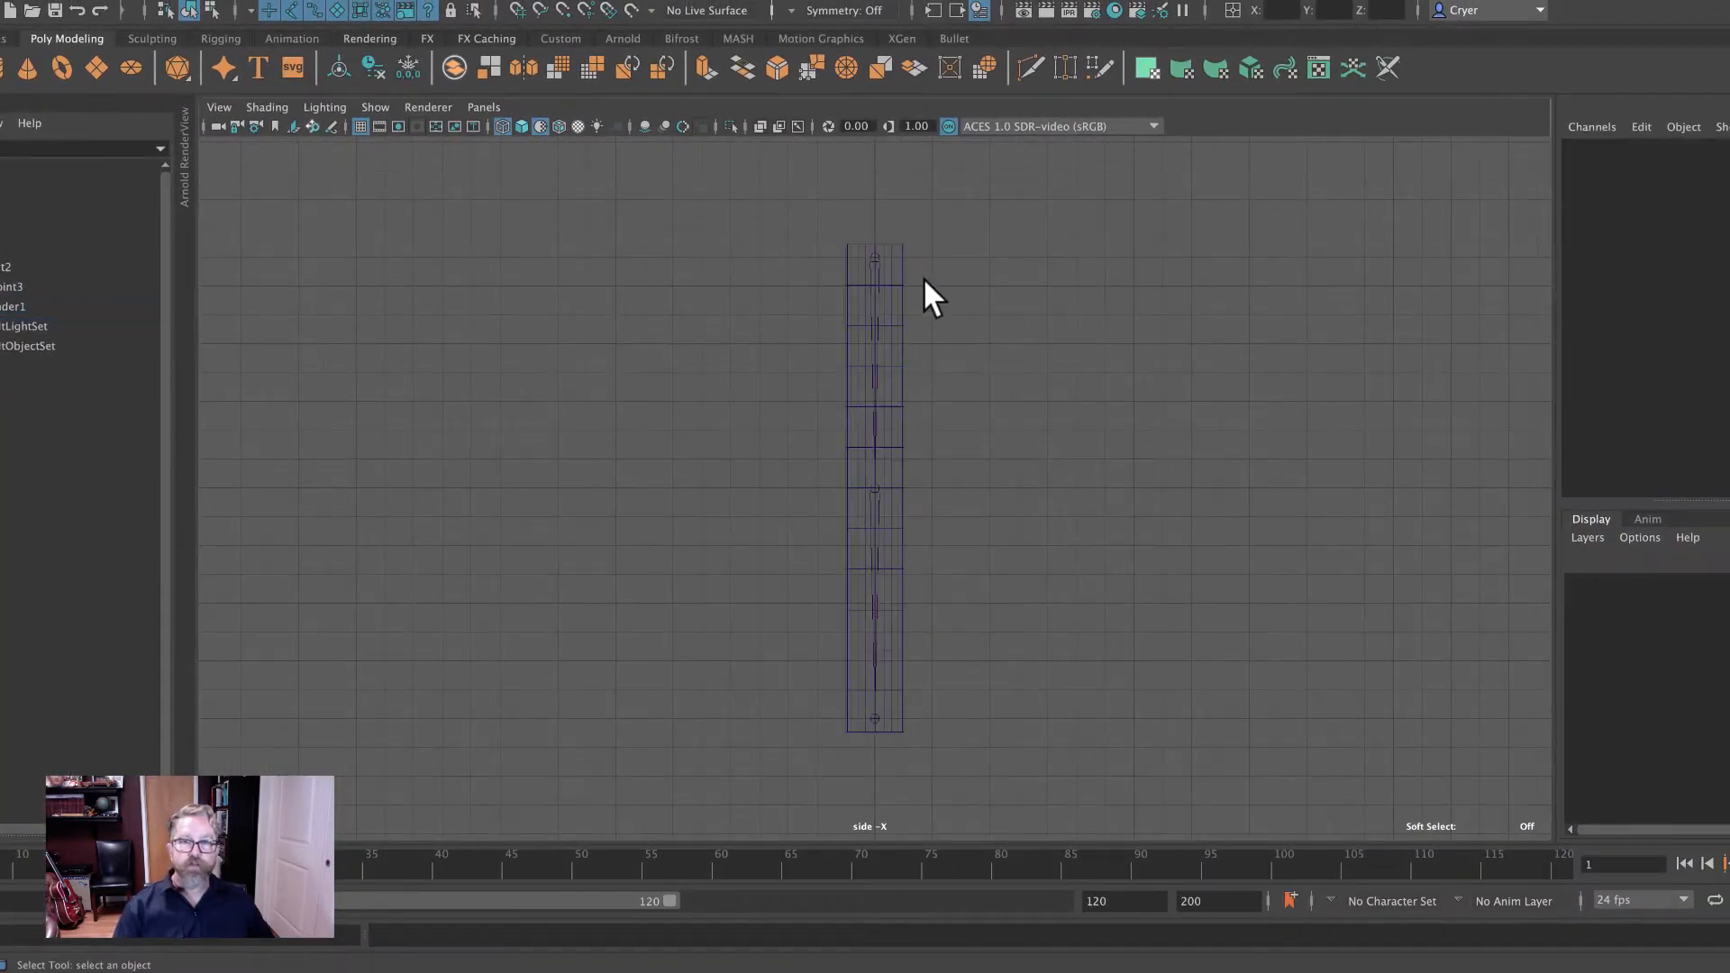
click(876, 251)
shift+click(875, 252)
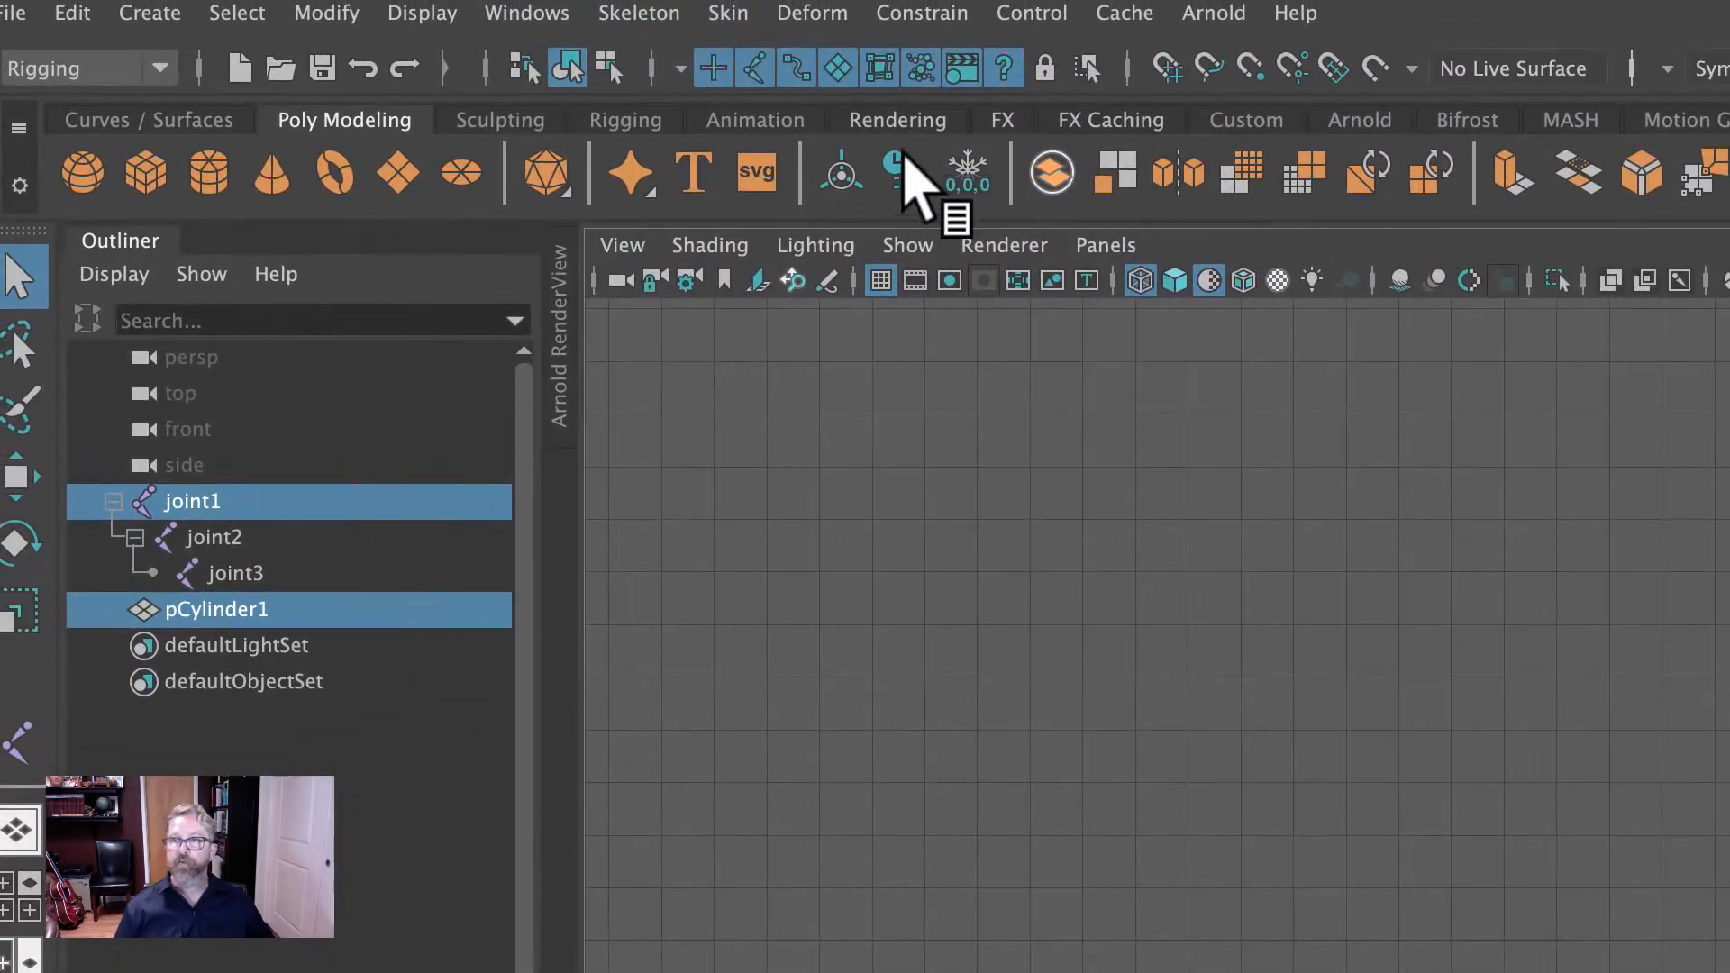
click(720, 14)
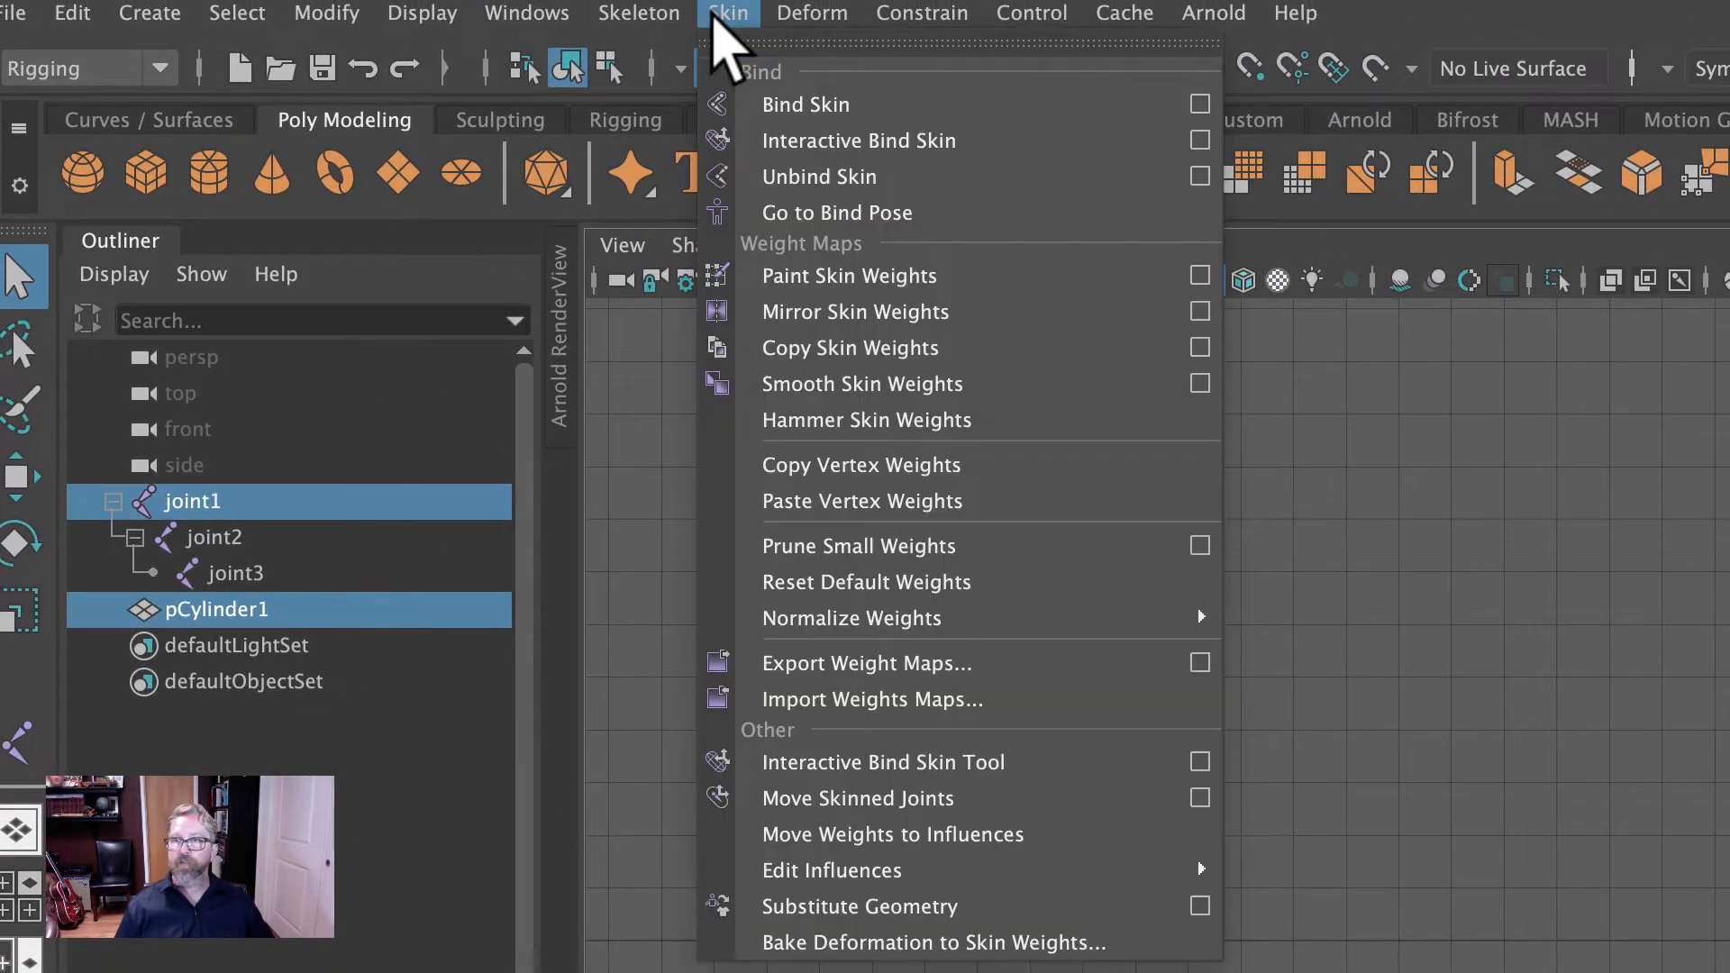
click(1191, 105)
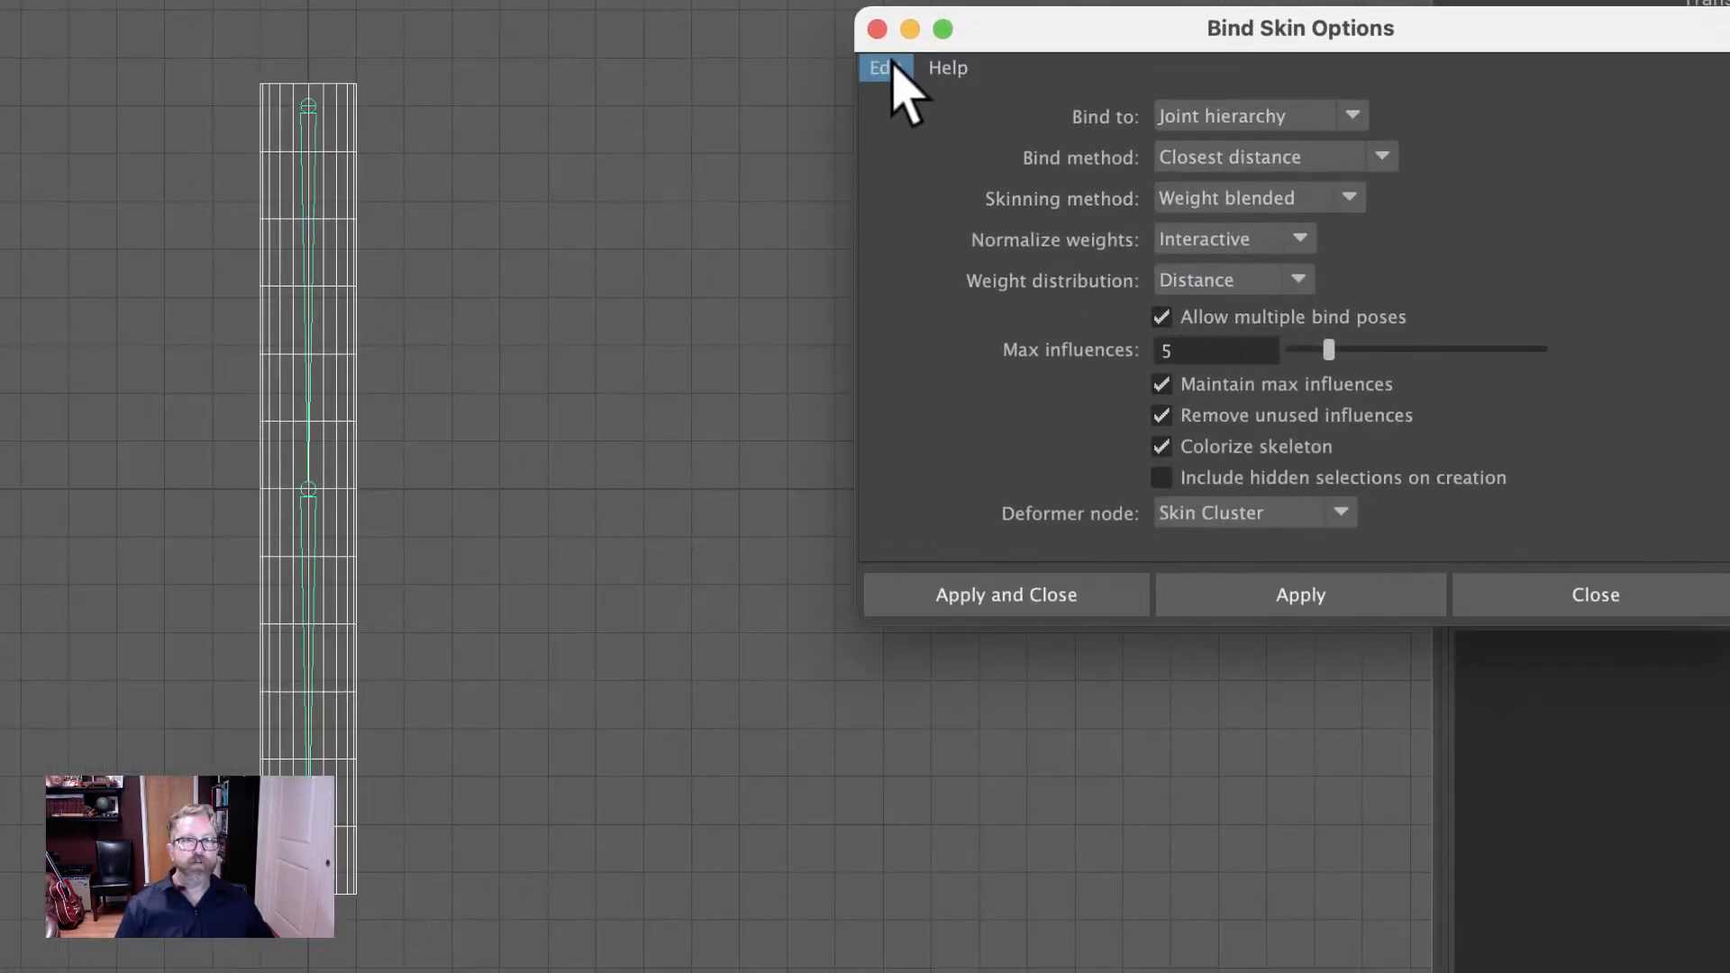
click(891, 67)
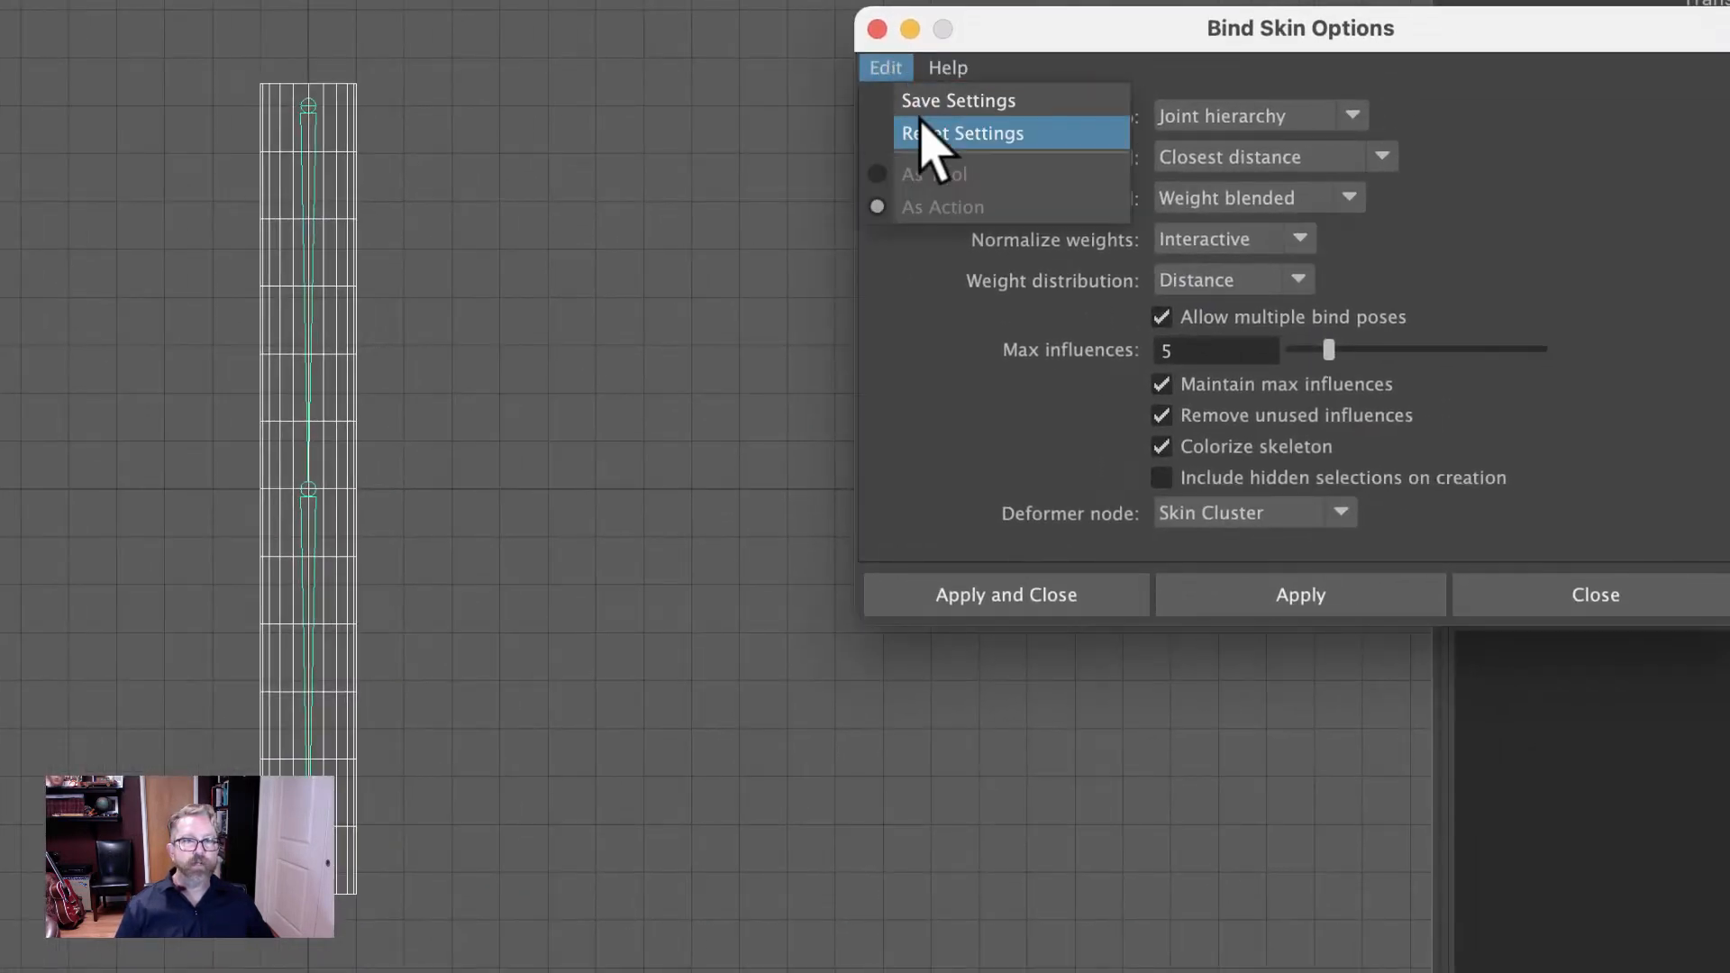
click(922, 131)
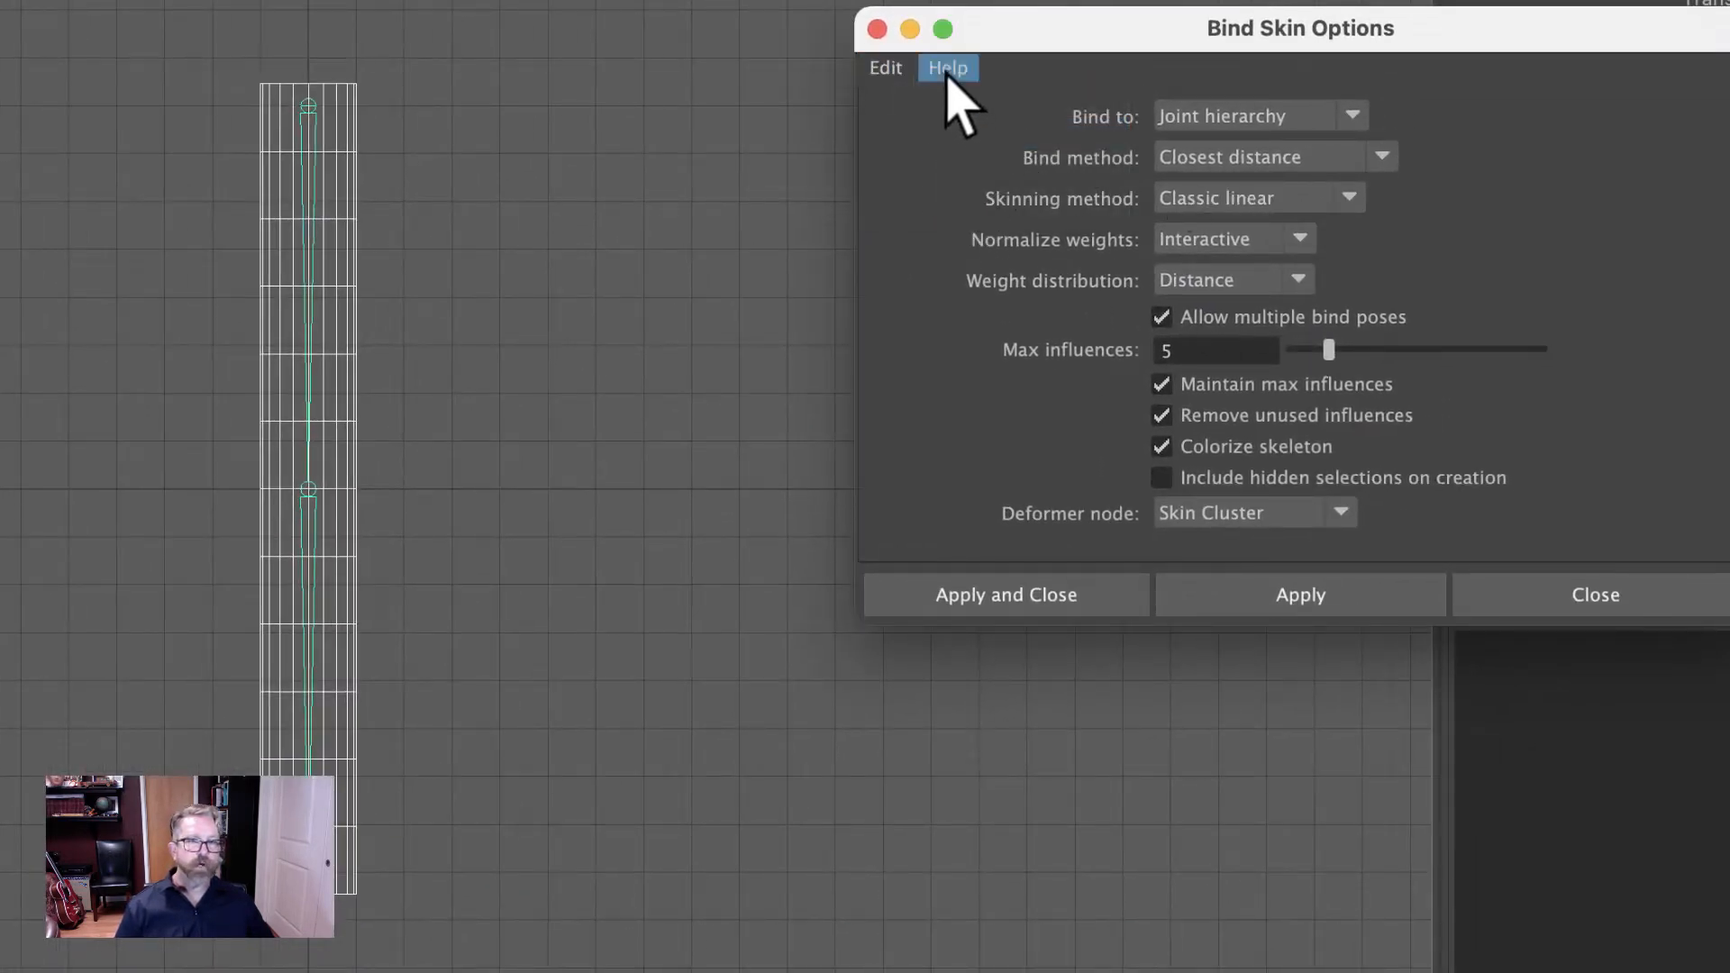
click(892, 70)
click(927, 139)
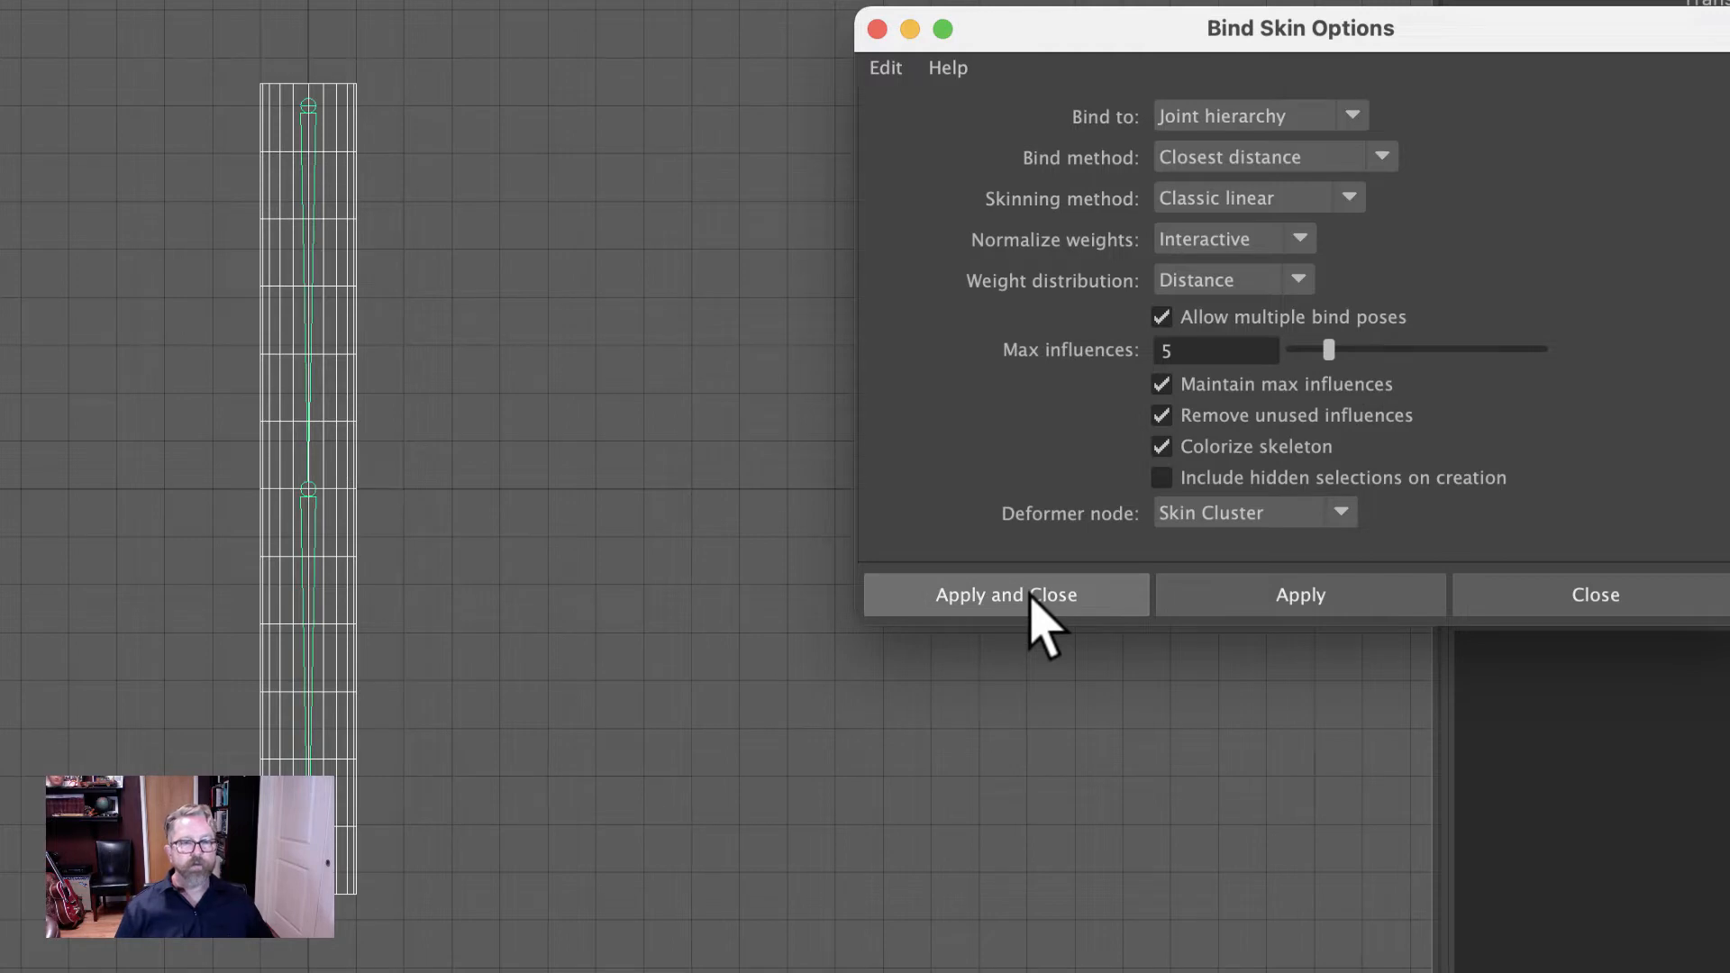
click(1032, 595)
Rotate joint2 in the side view to test how the bound cylinder bends at the middle.
click(314, 510)
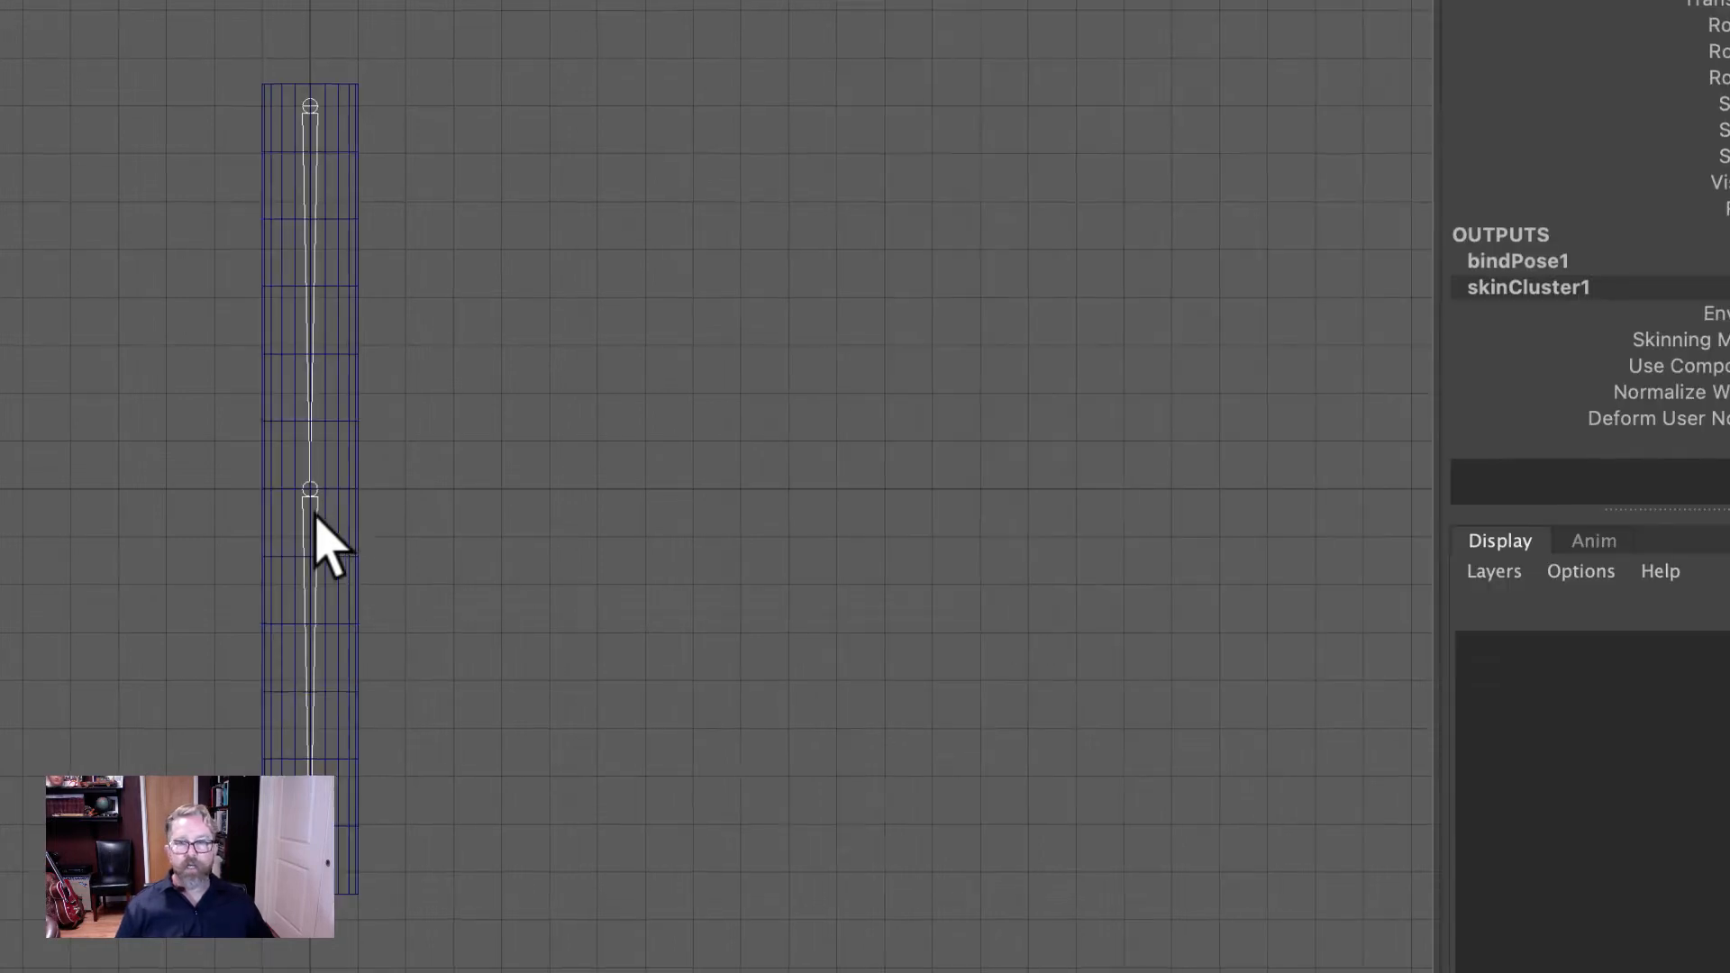
key(e)
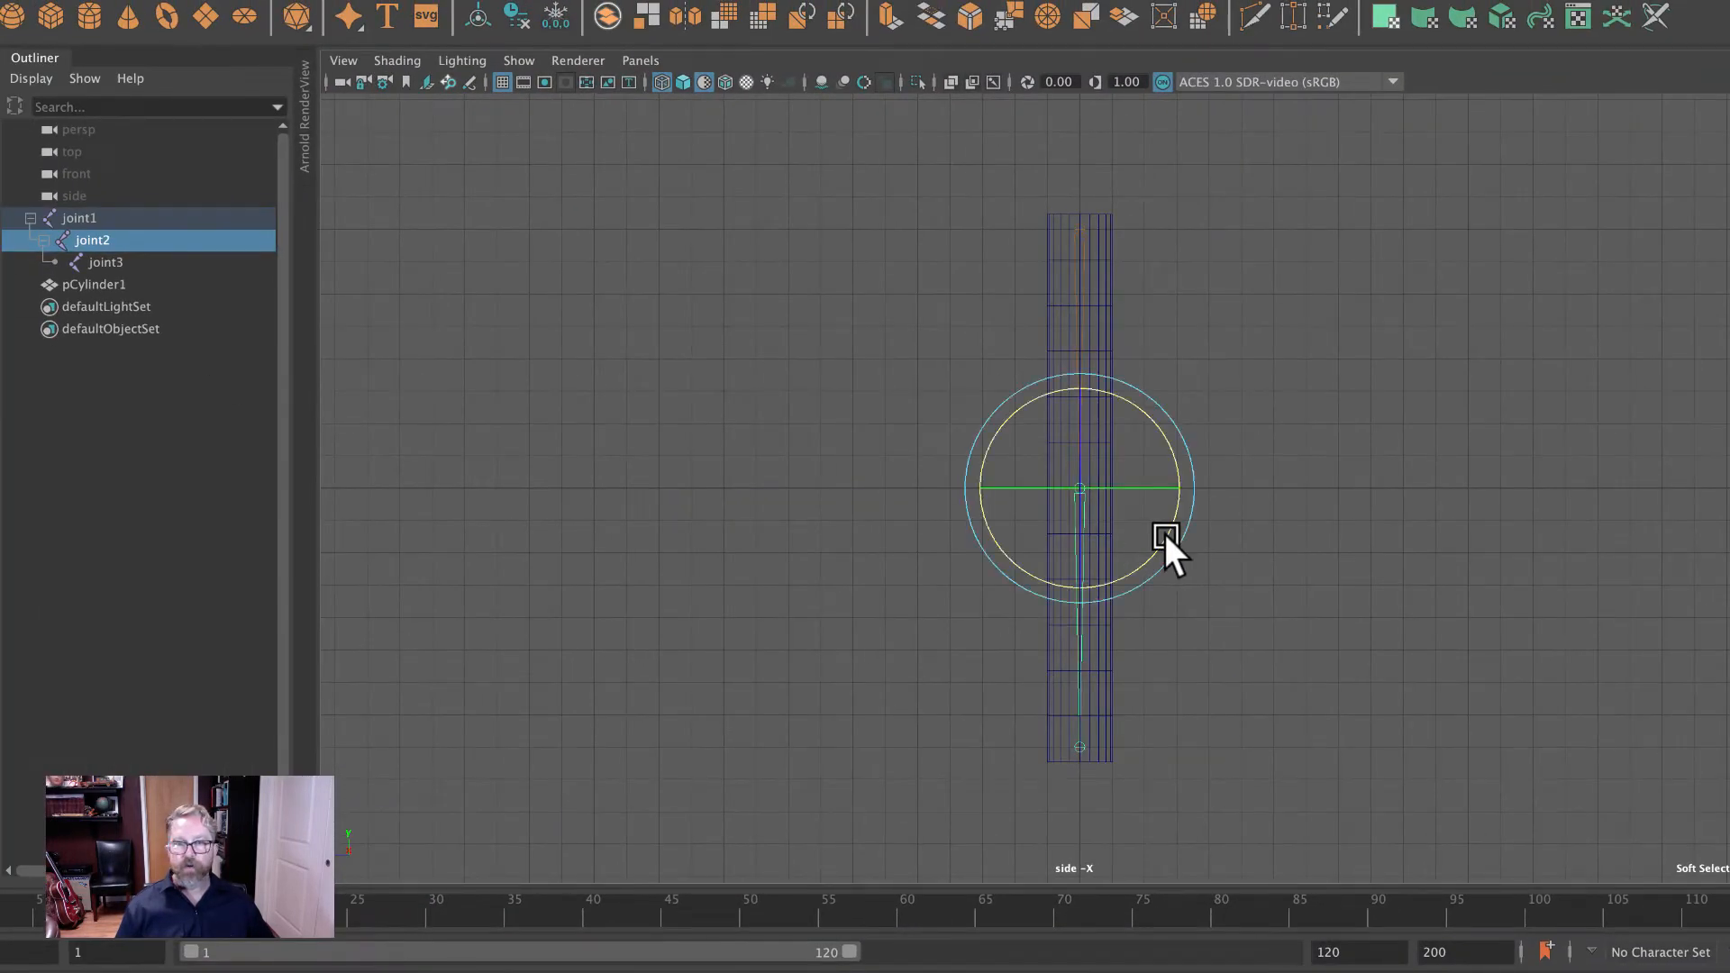
drag(1165, 548, 997, 565)
Show the side view shaded with X-ray joints, and preview pCylinder1 smoothed.
key(5)
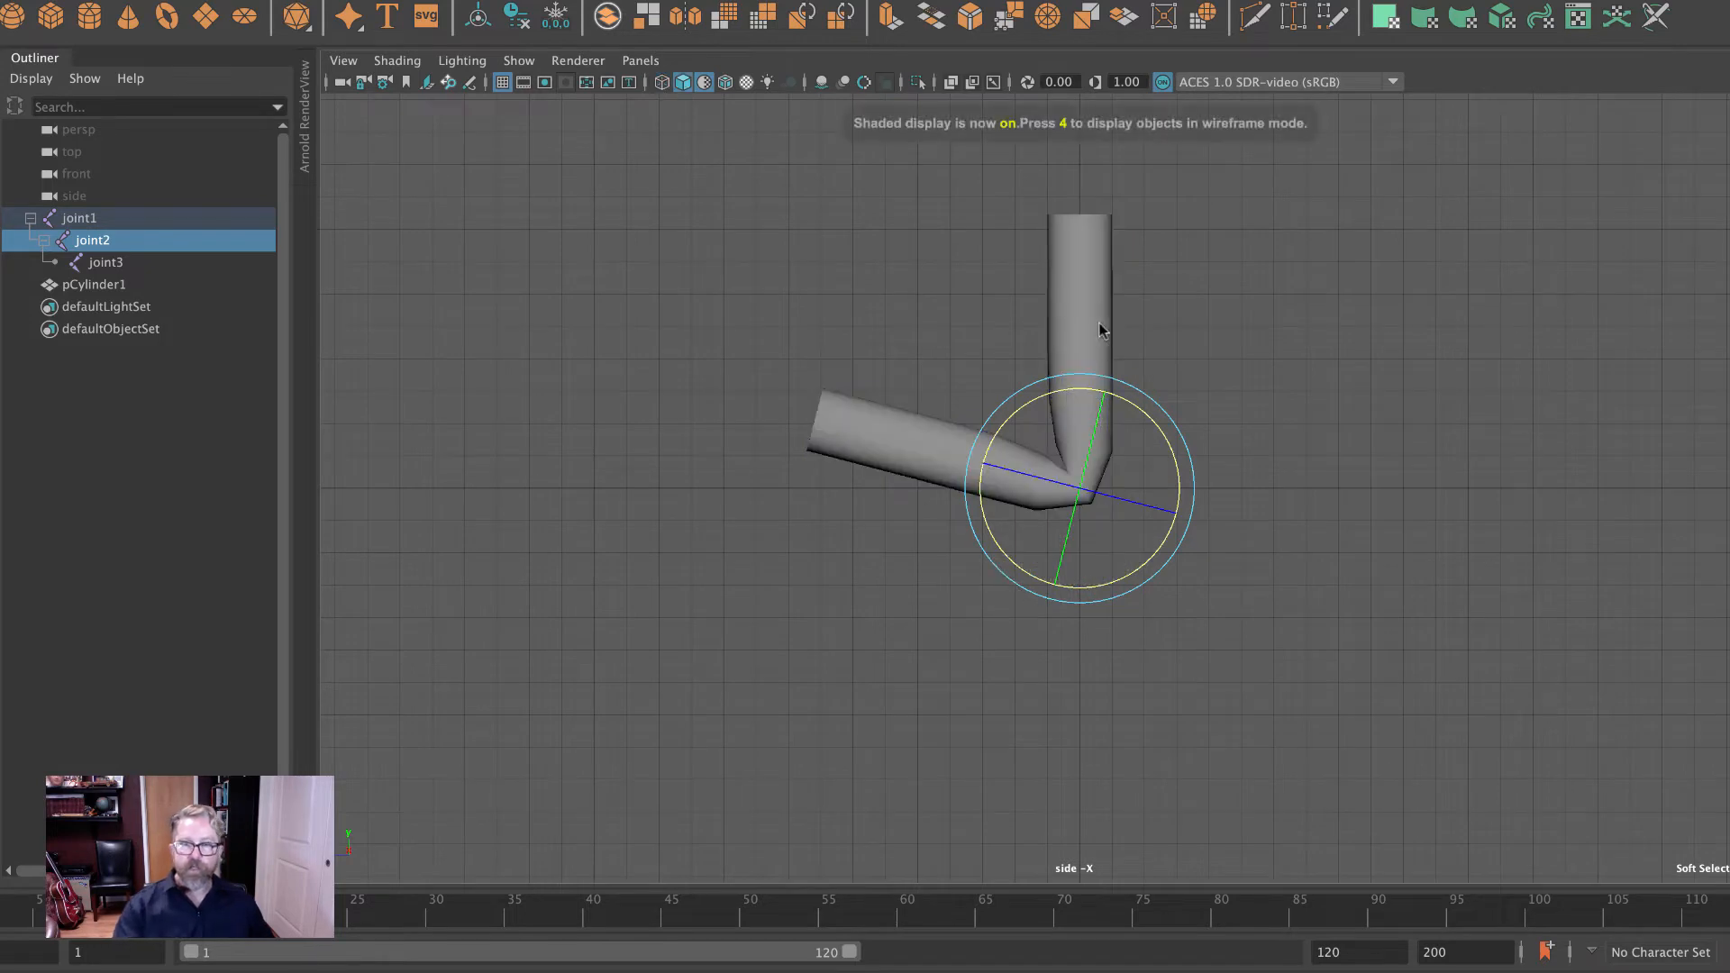
drag(1142, 318, 1148, 321)
key(3)
click(1261, 382)
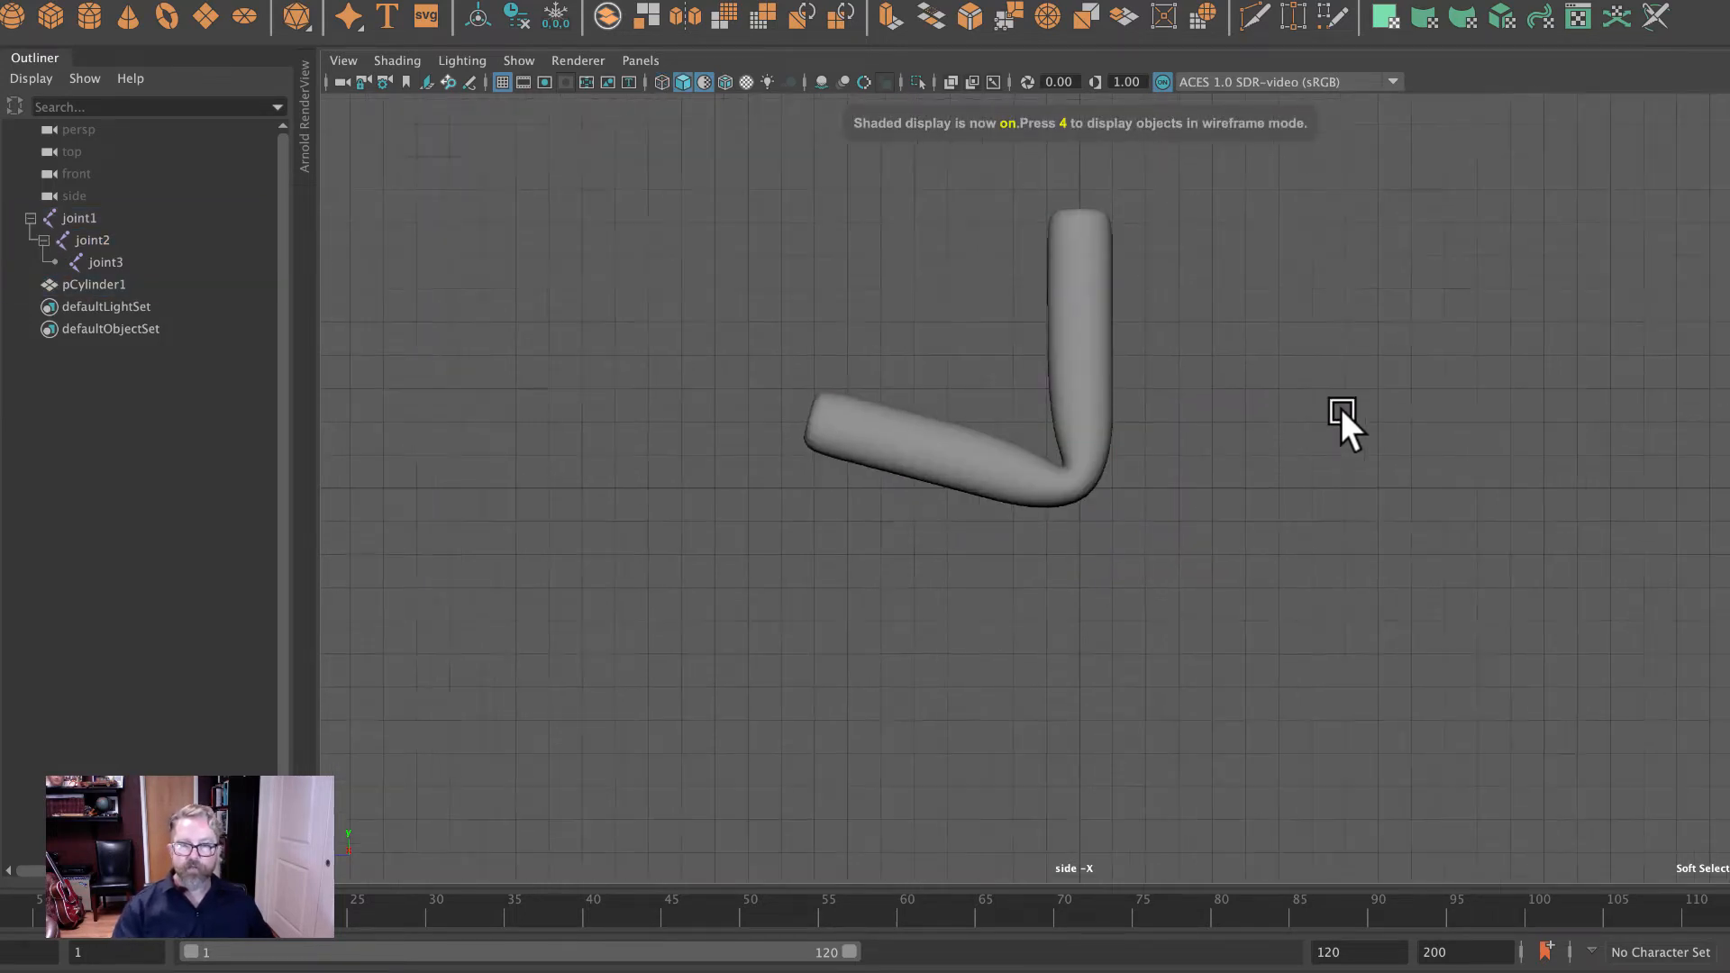
alt+right_drag(1340, 410, 1597, 410)
click(993, 82)
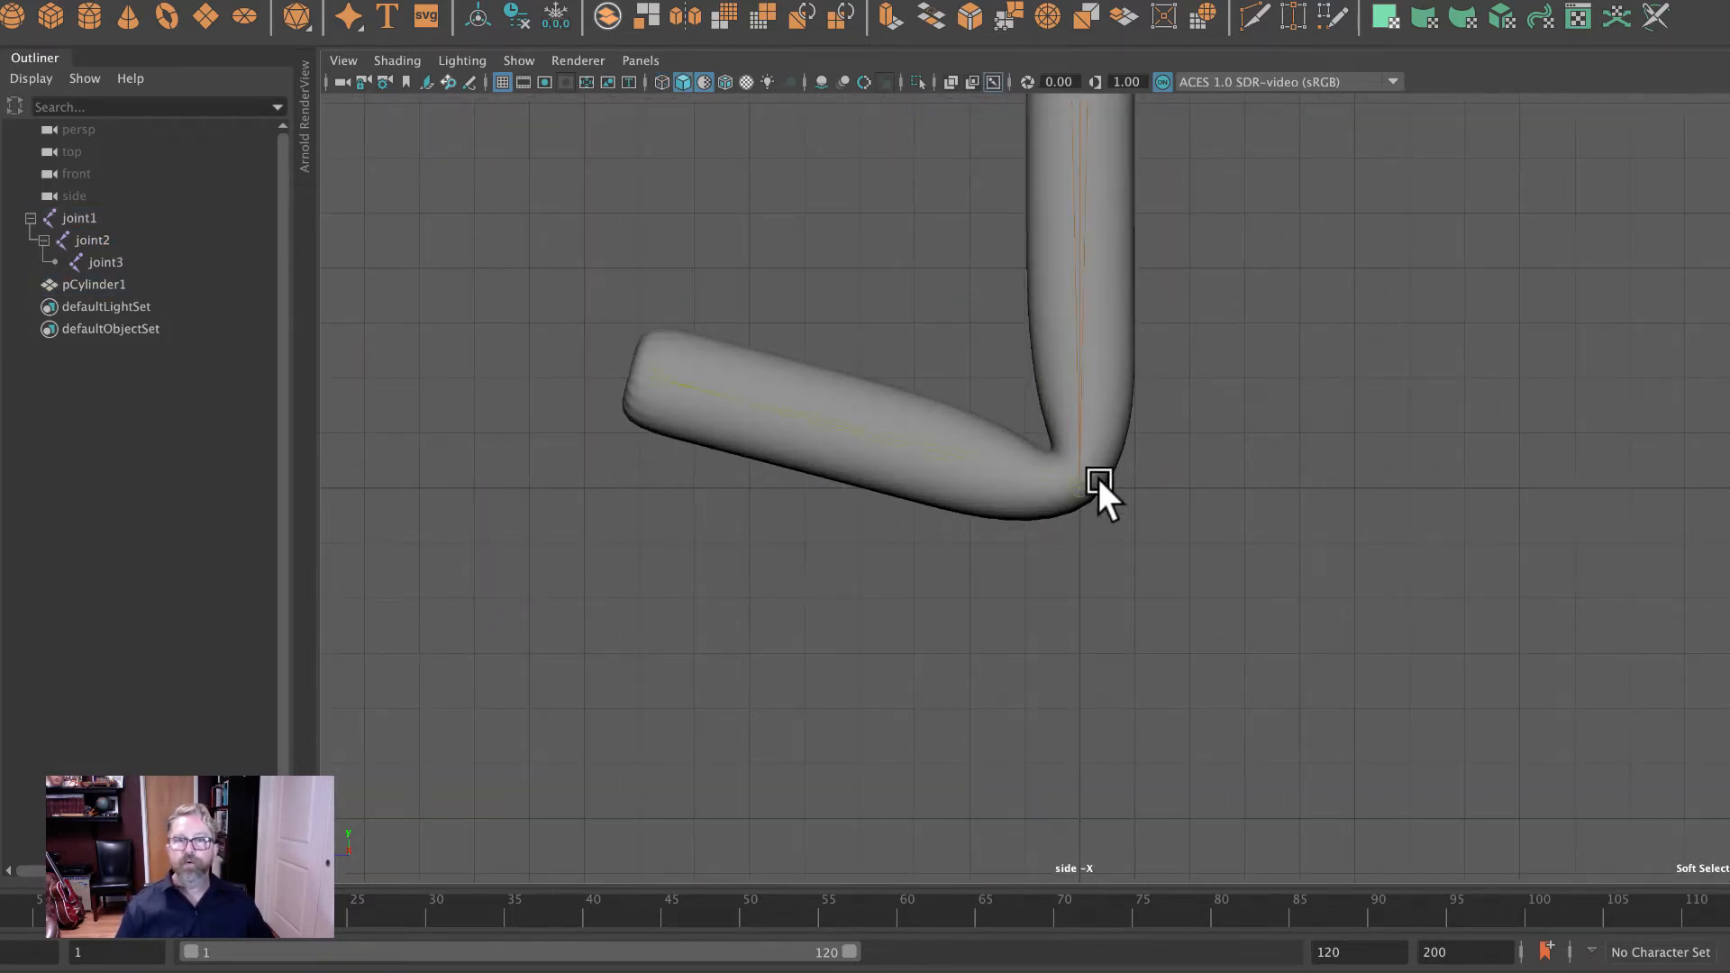
Reselect joint2 and rotate it back partway, opening up the bend in the cylinder.
click(1074, 479)
click(1342, 491)
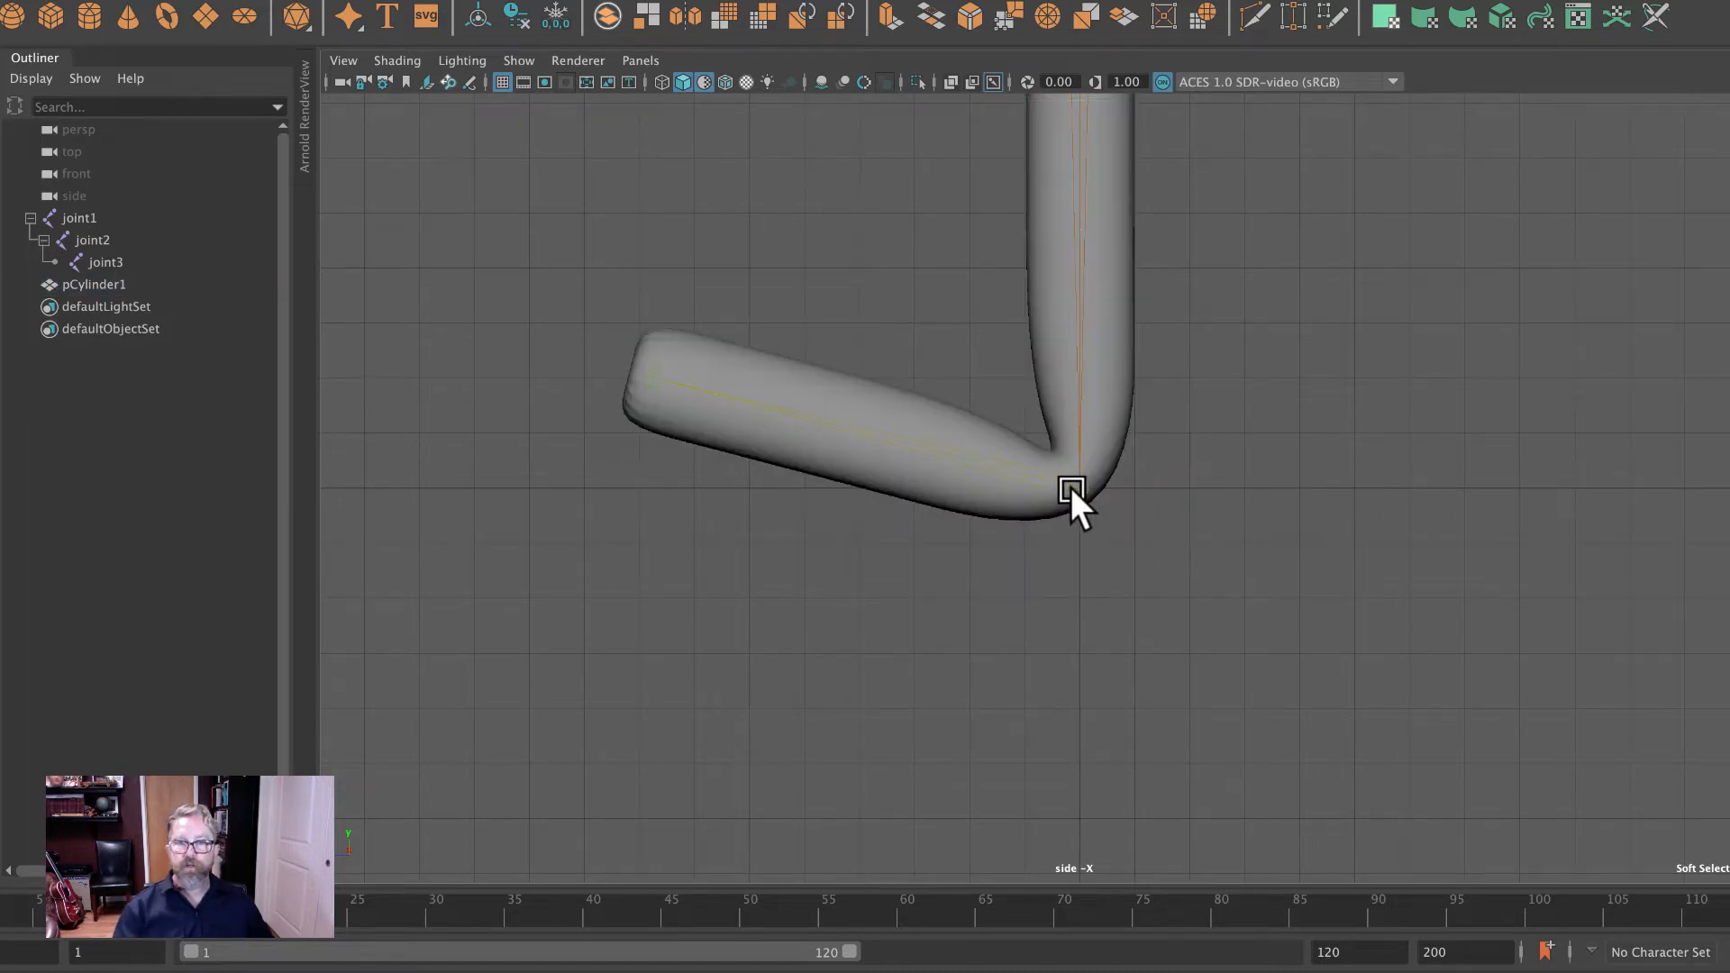
click(1085, 486)
alt+right_drag(1418, 512, 1360, 469)
click(1361, 469)
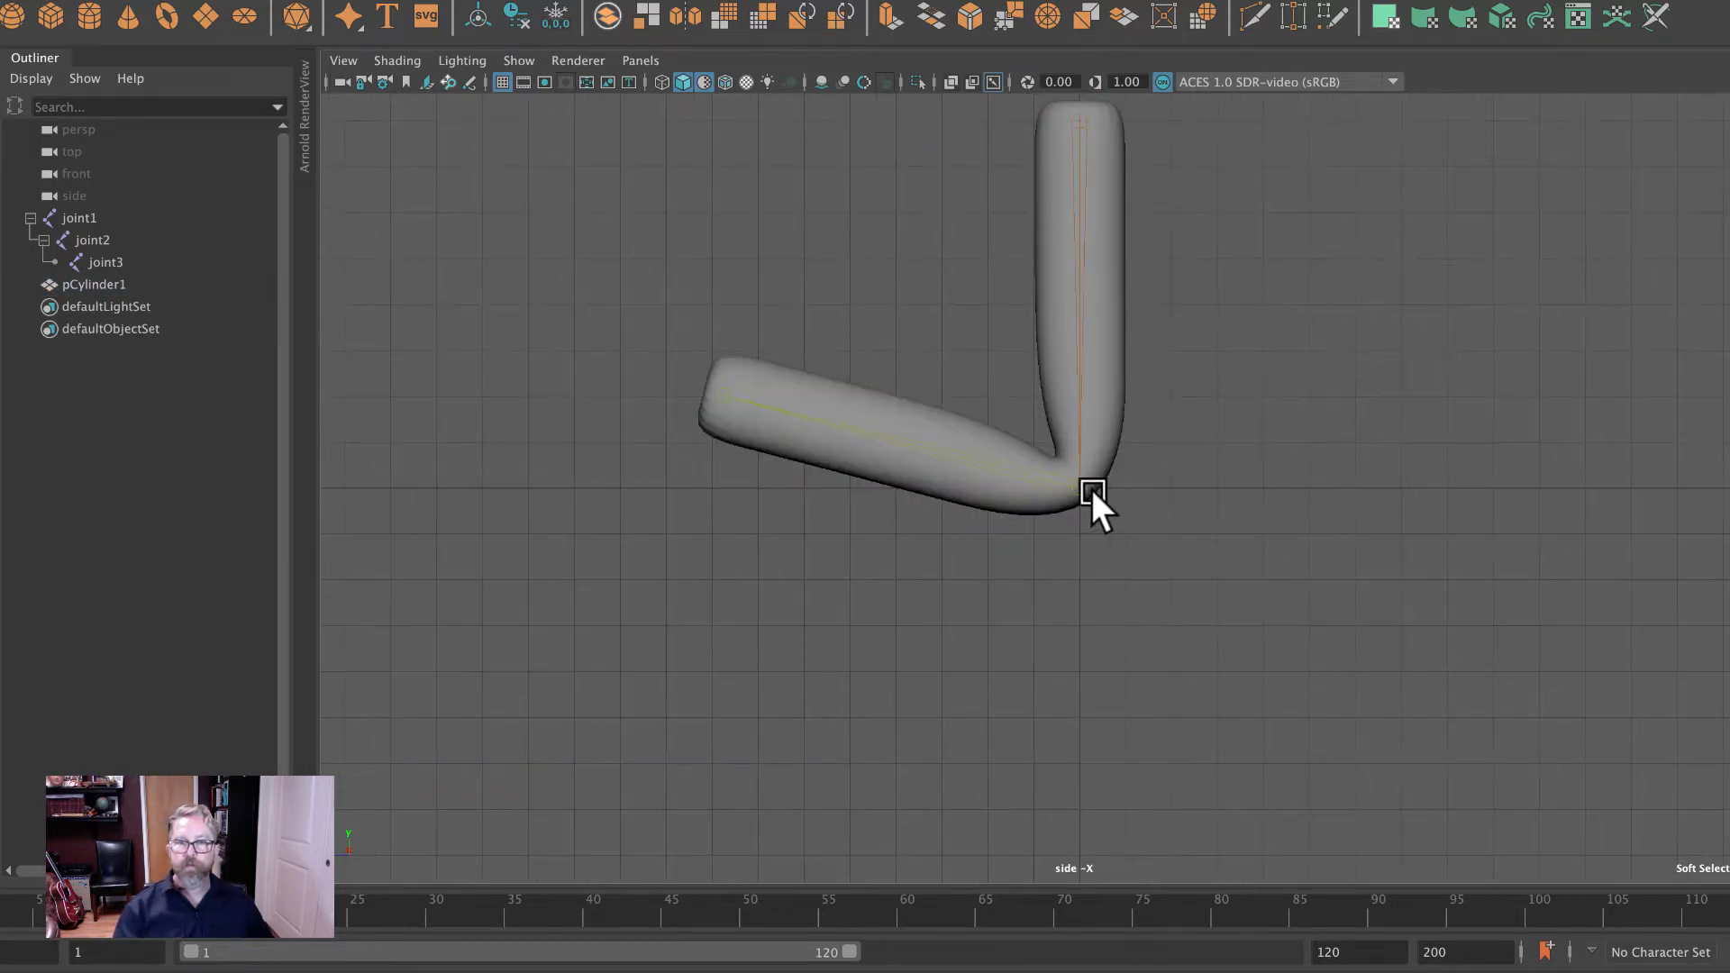
click(1077, 479)
click(90, 240)
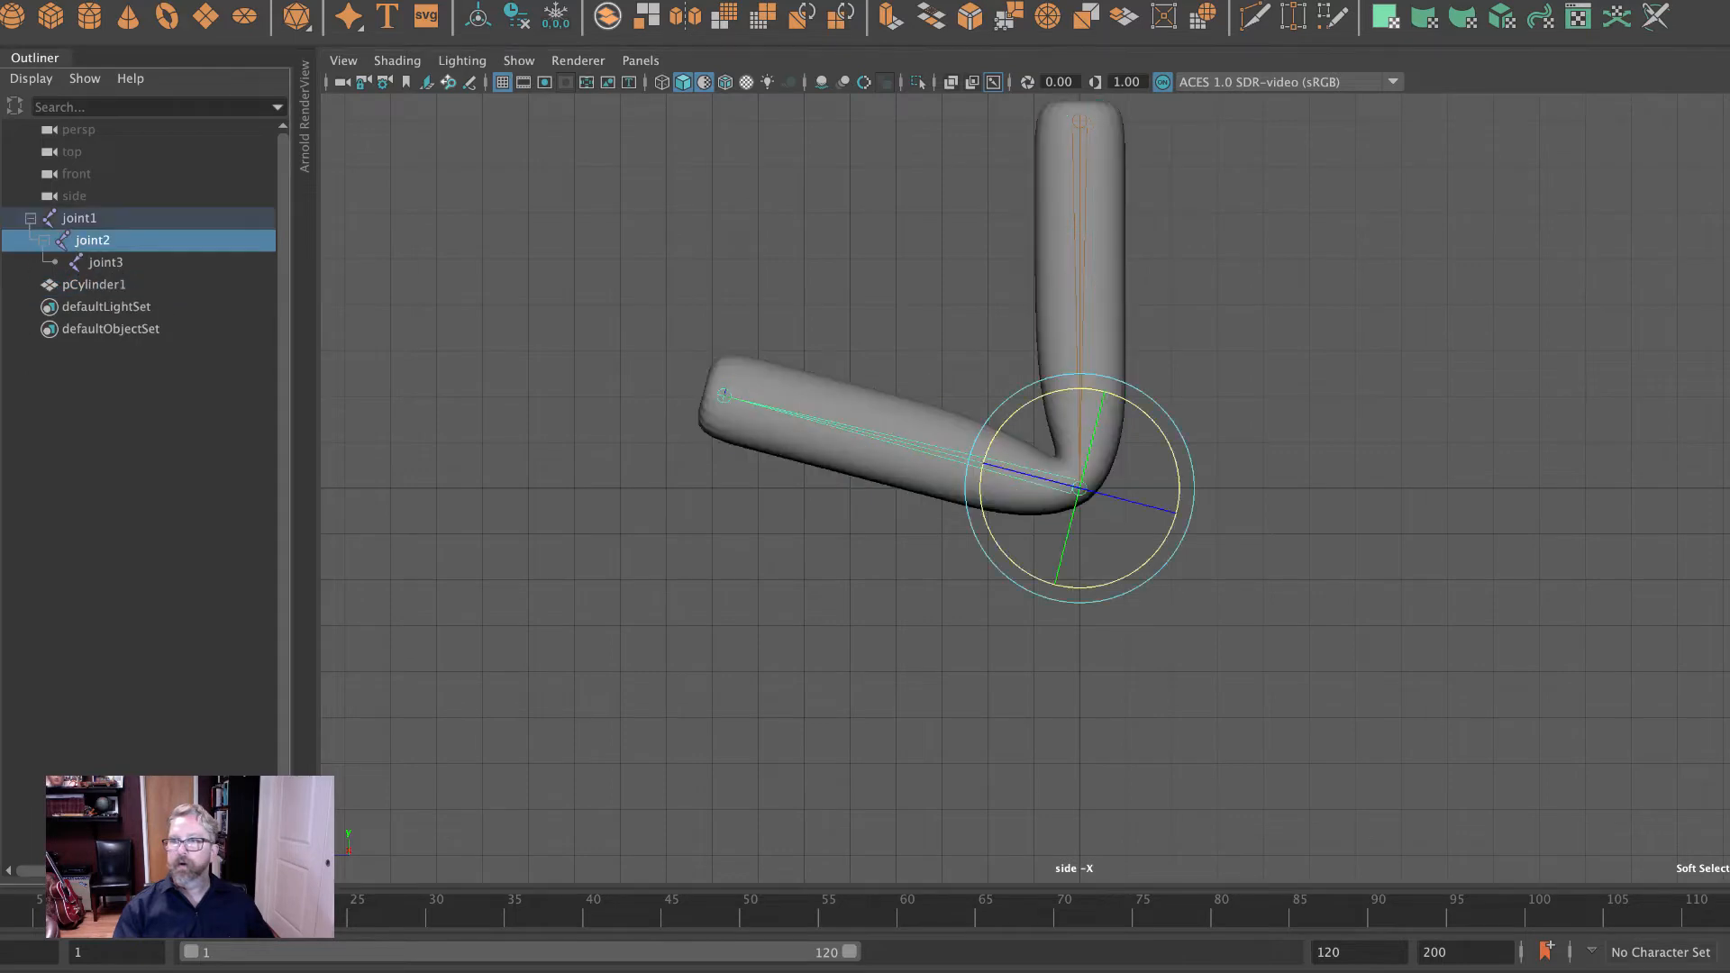
drag(1180, 558, 1240, 486)
Rotate joint1 to test how the whole skinned cylinder follows, and undo the rotation.
alt+middle_drag(1378, 429, 1422, 572)
click(1121, 261)
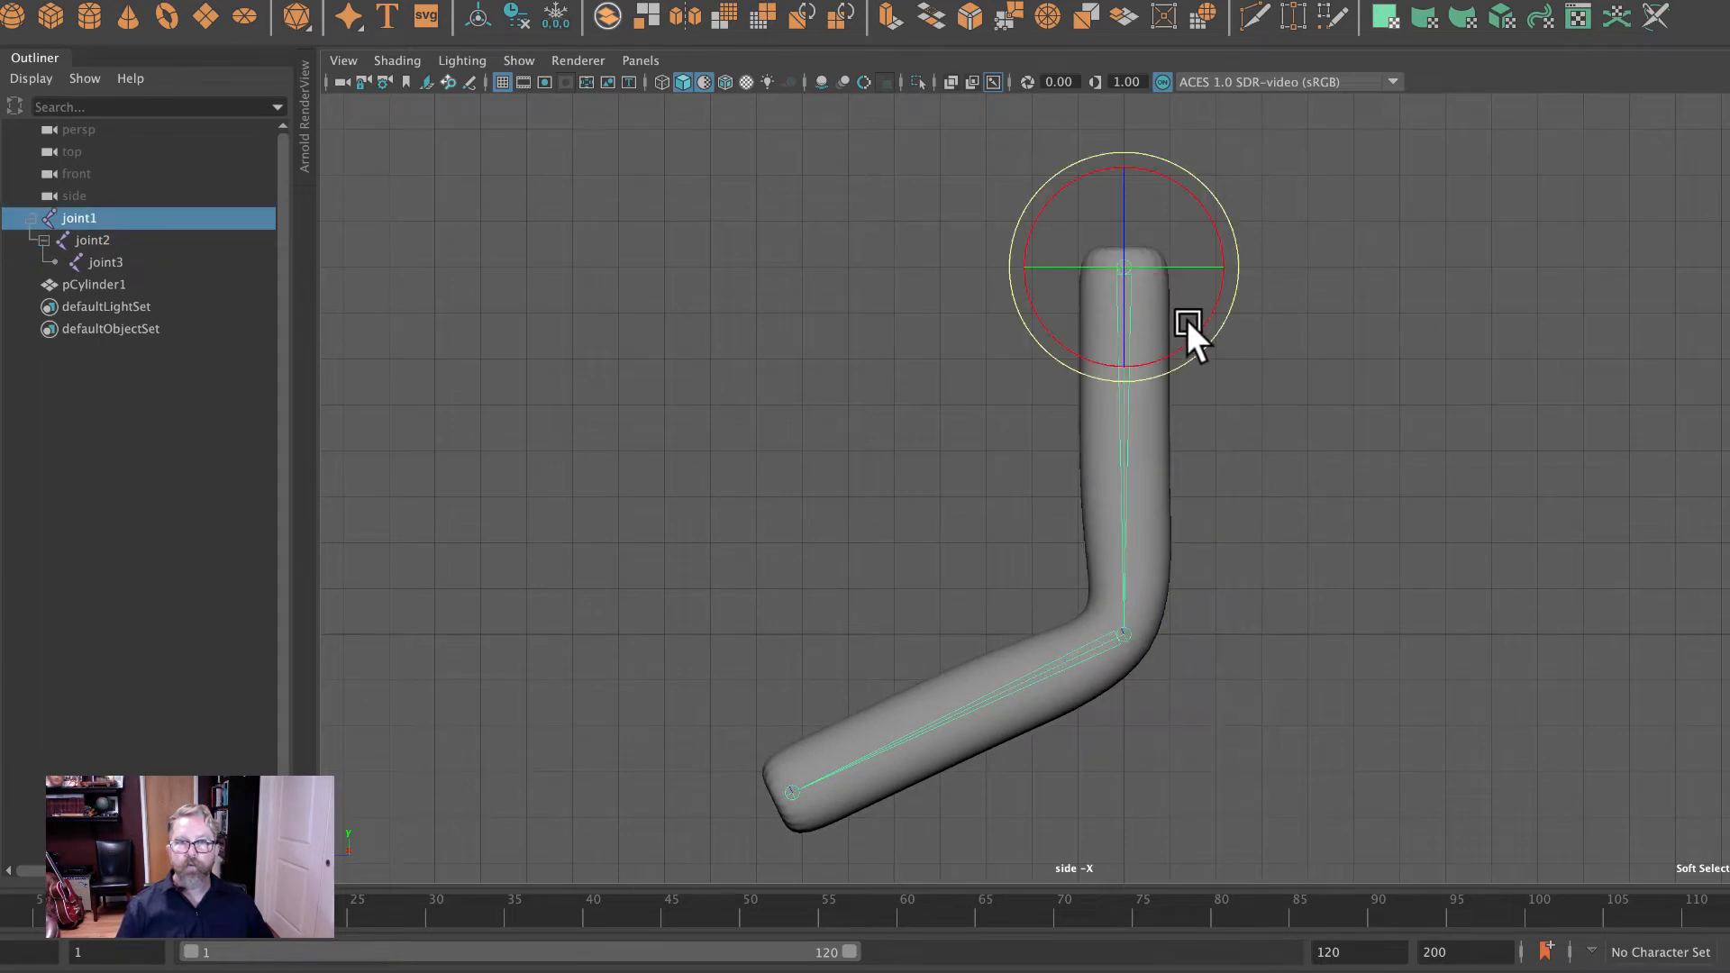
drag(1198, 326, 1159, 323)
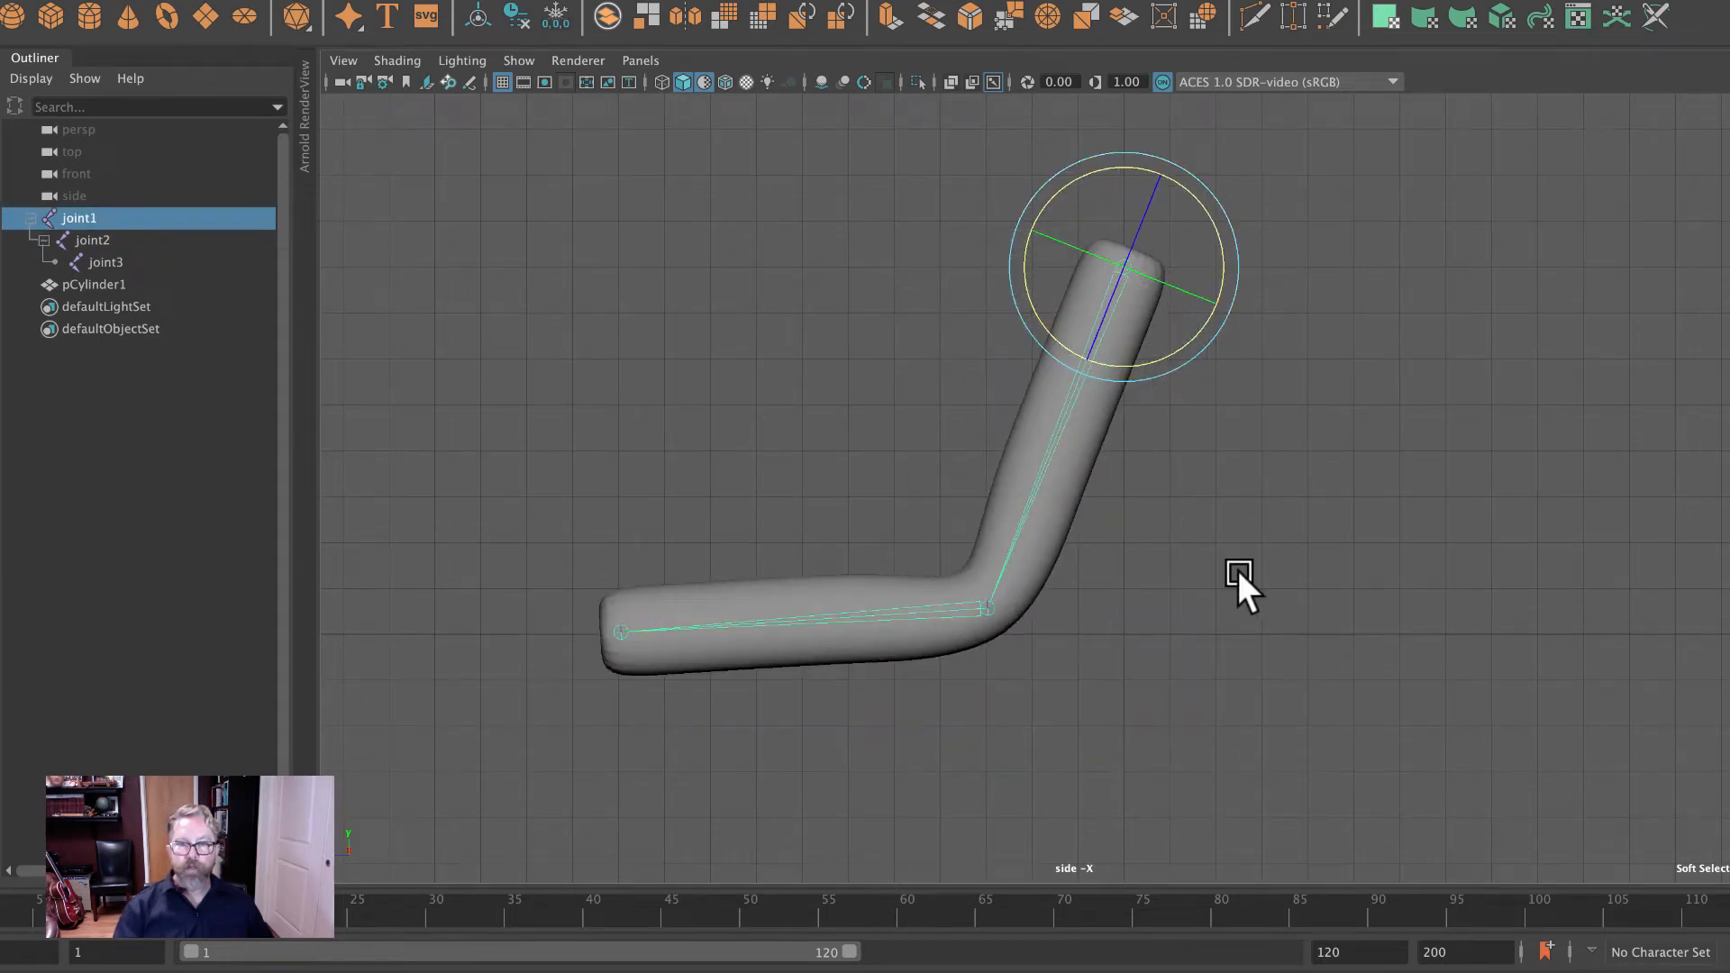
key(ctrl+z)
alt+right_drag(1311, 467, 1271, 437)
alt+middle_drag(1271, 436, 1224, 286)
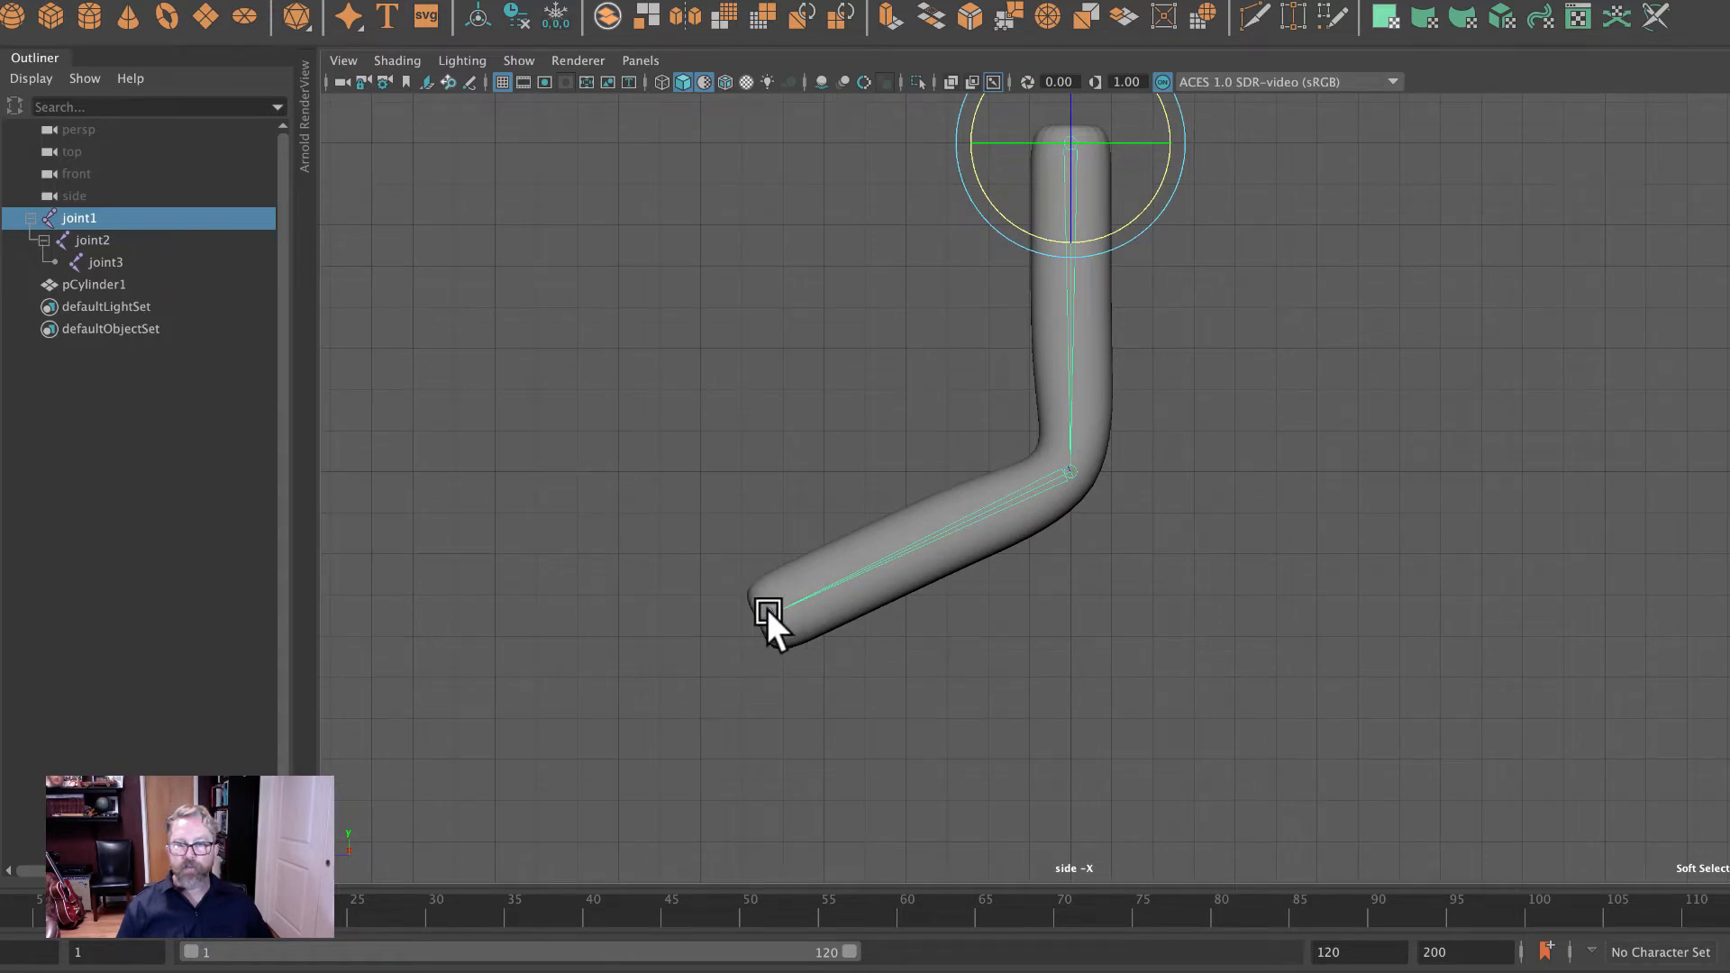
Swing joint2 to the opposite side to test the reverse bend, and undo back to the joint1 selection.
click(1072, 467)
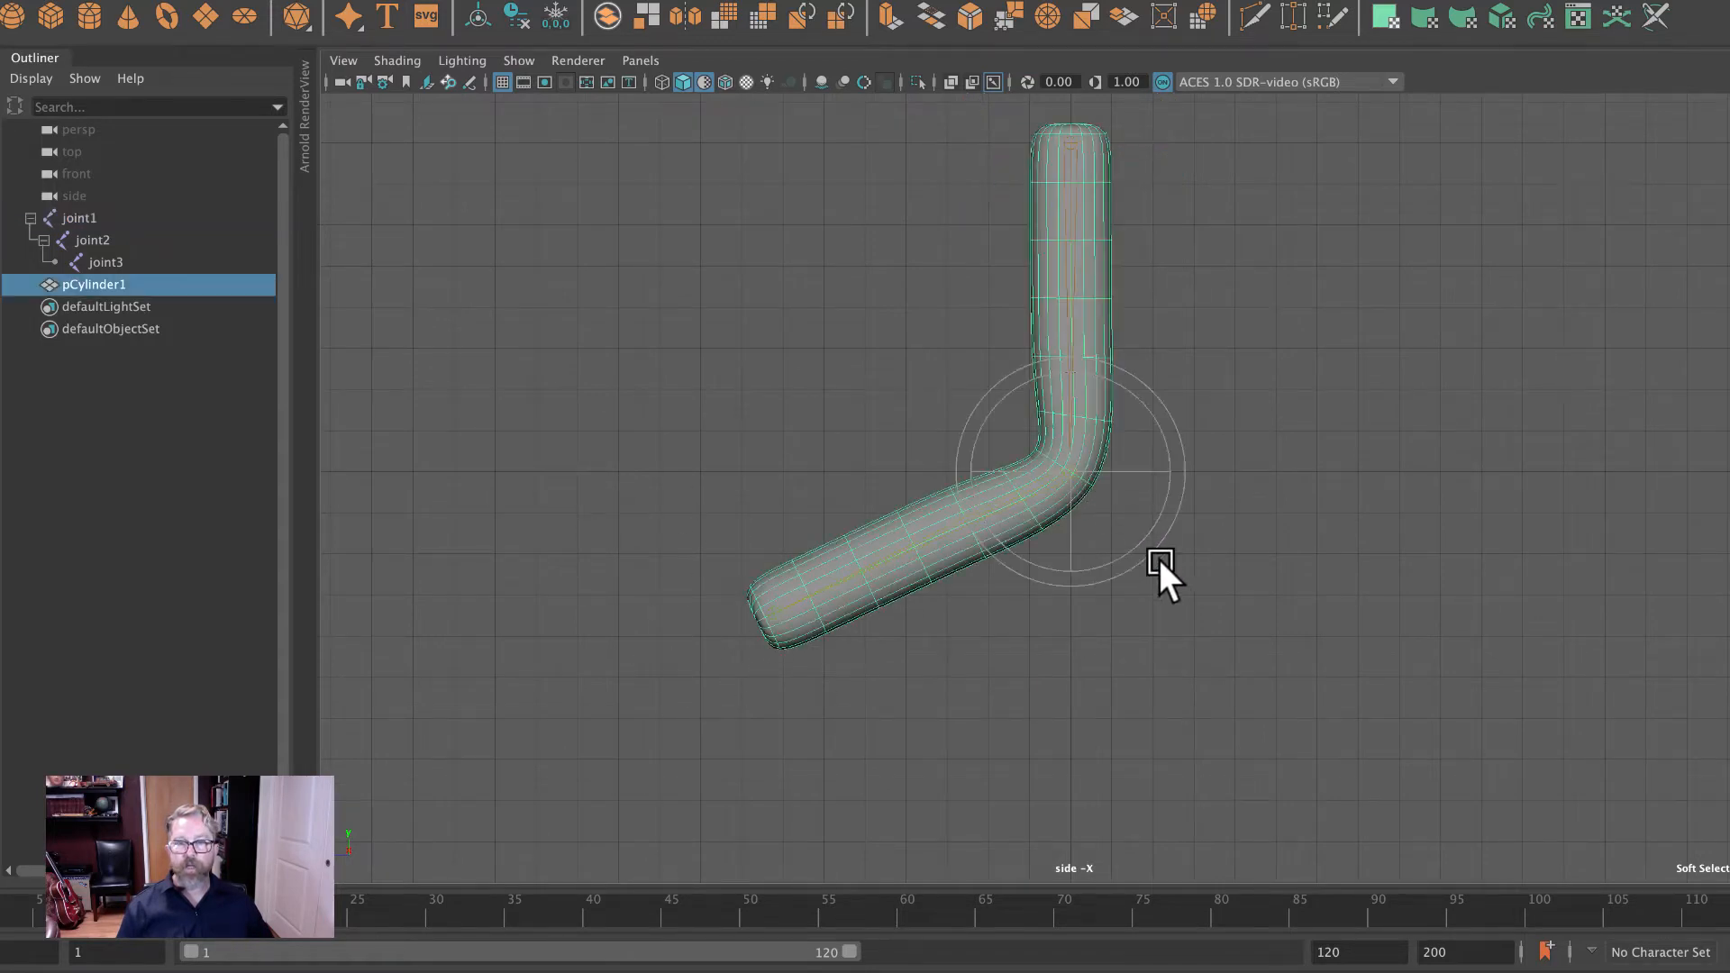
click(1342, 491)
click(1081, 478)
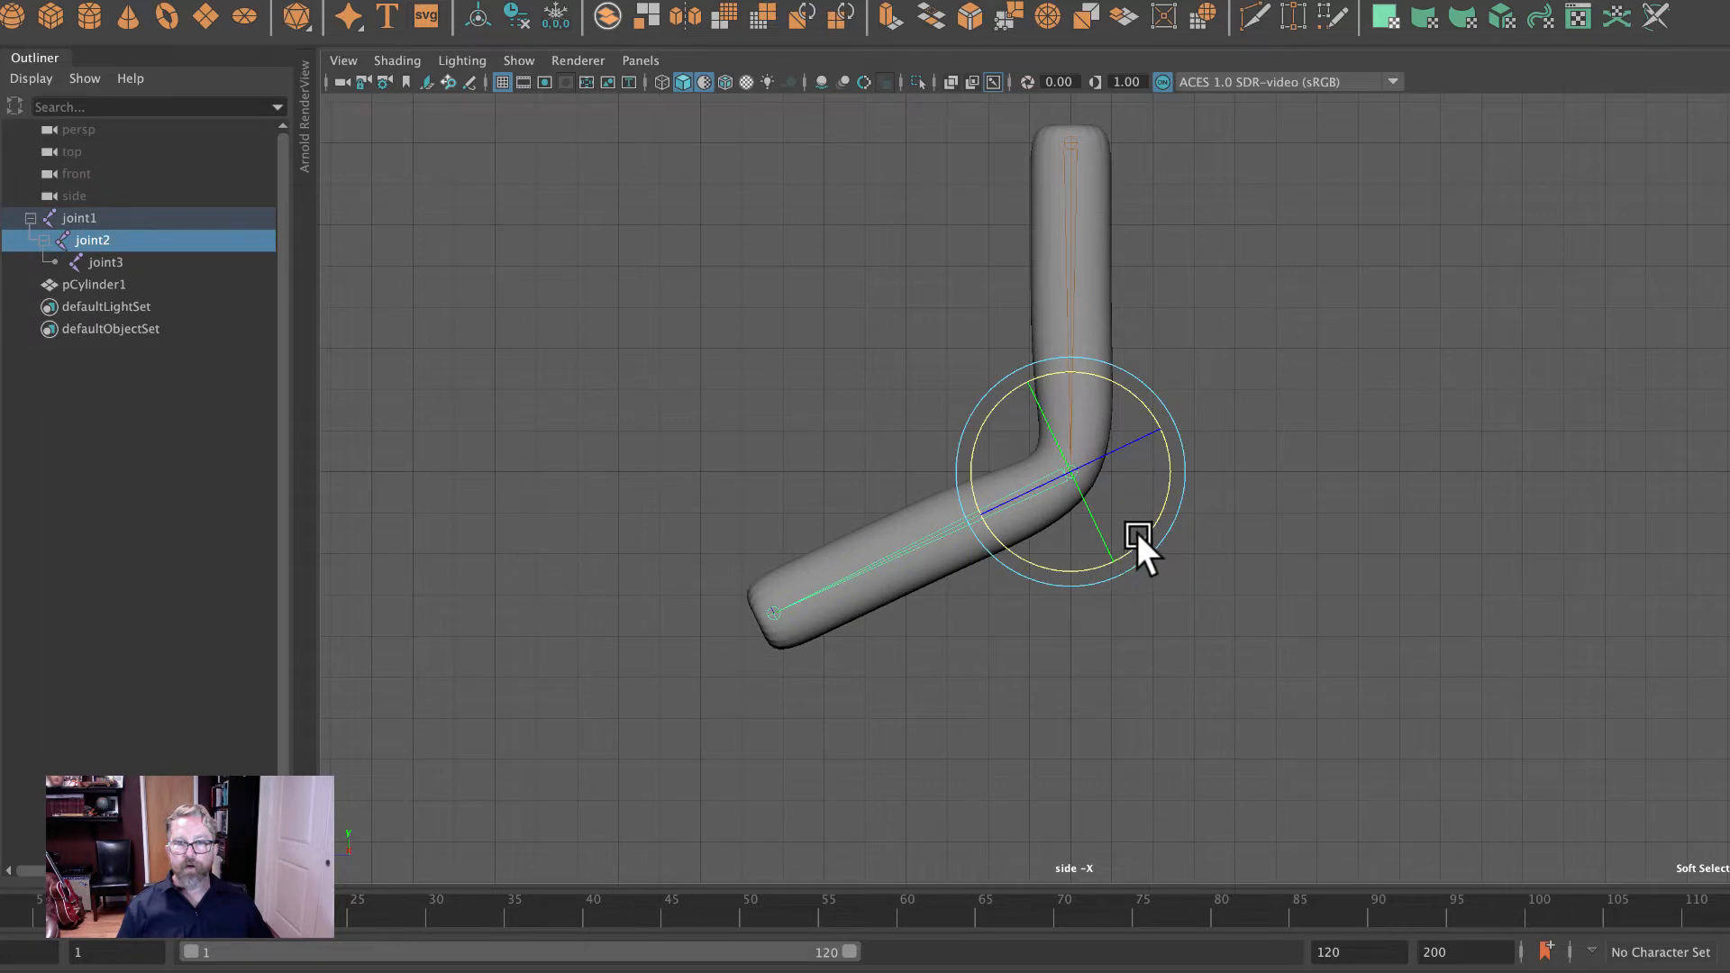
drag(1137, 533, 1003, 375)
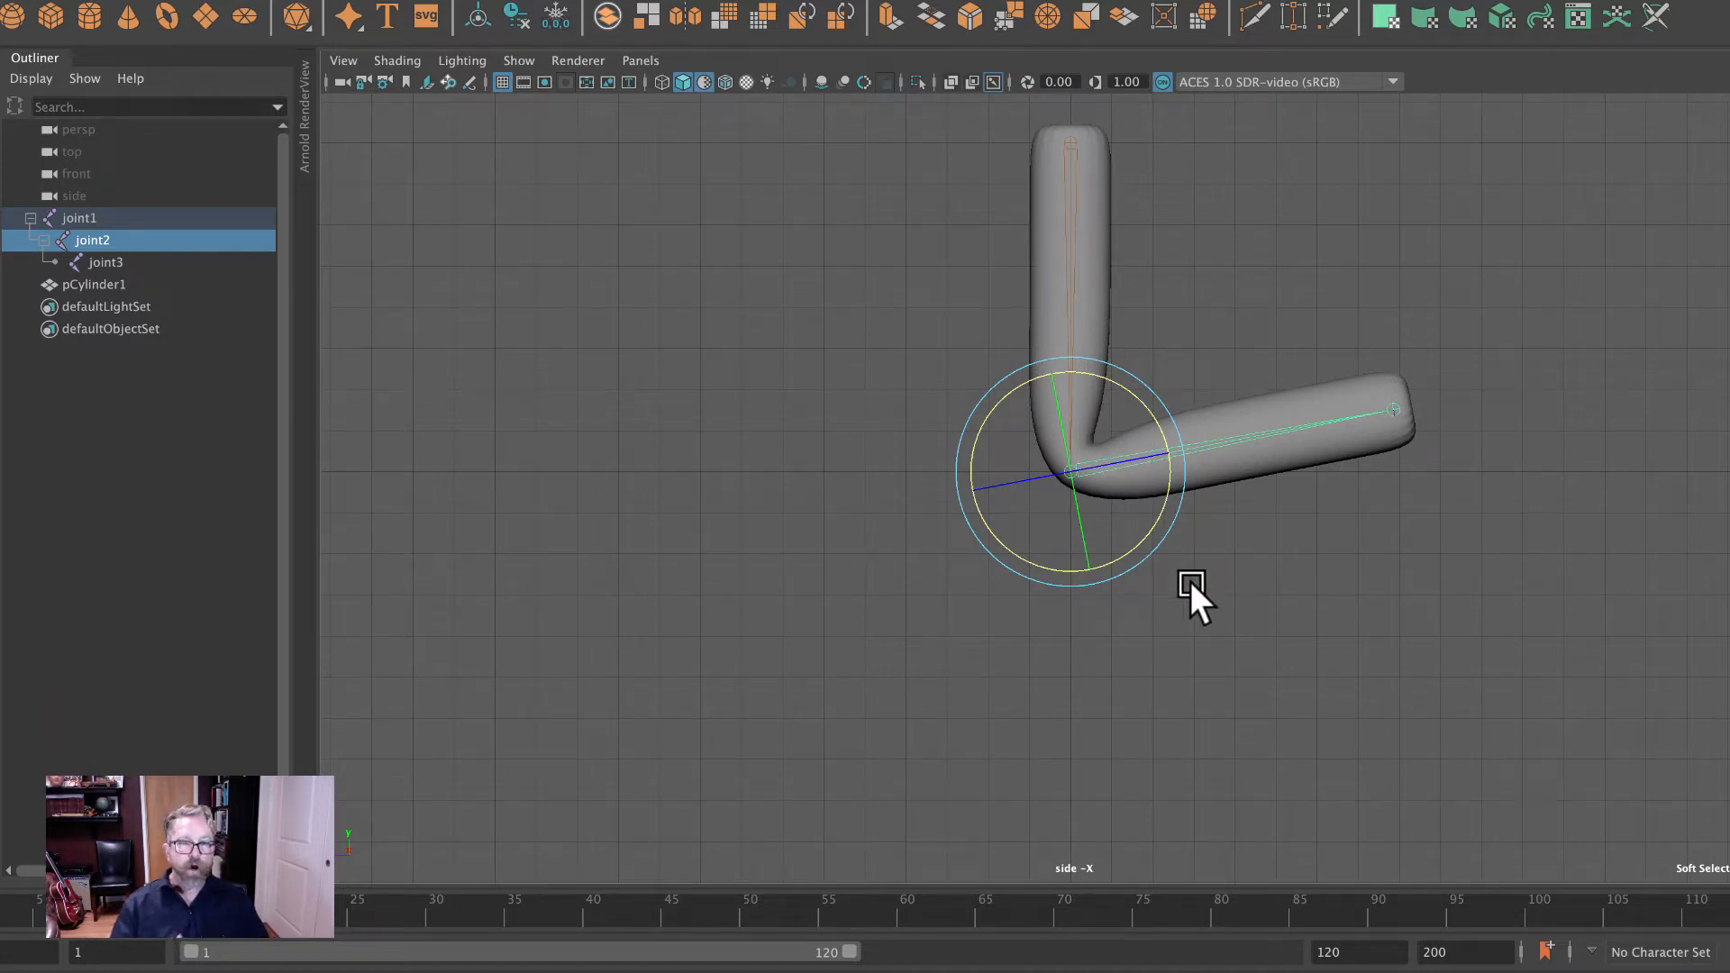
key(ctrl+z)
key(ctrl+z)
key(ctrl+z)
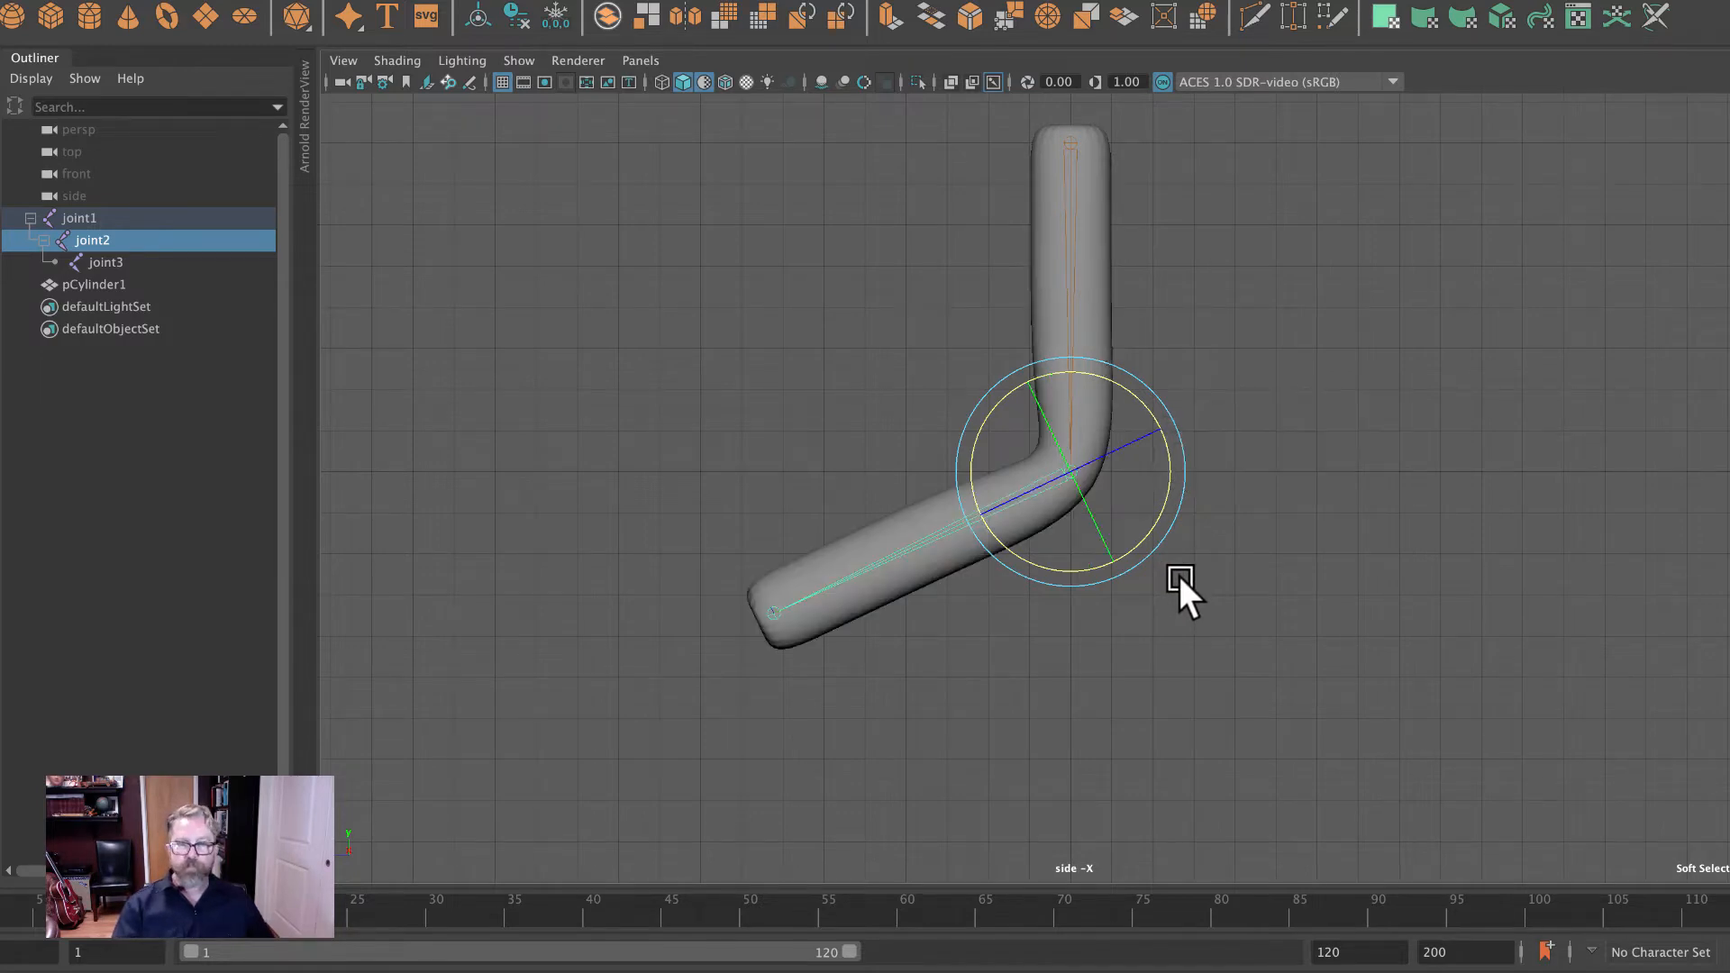
key(ctrl+z)
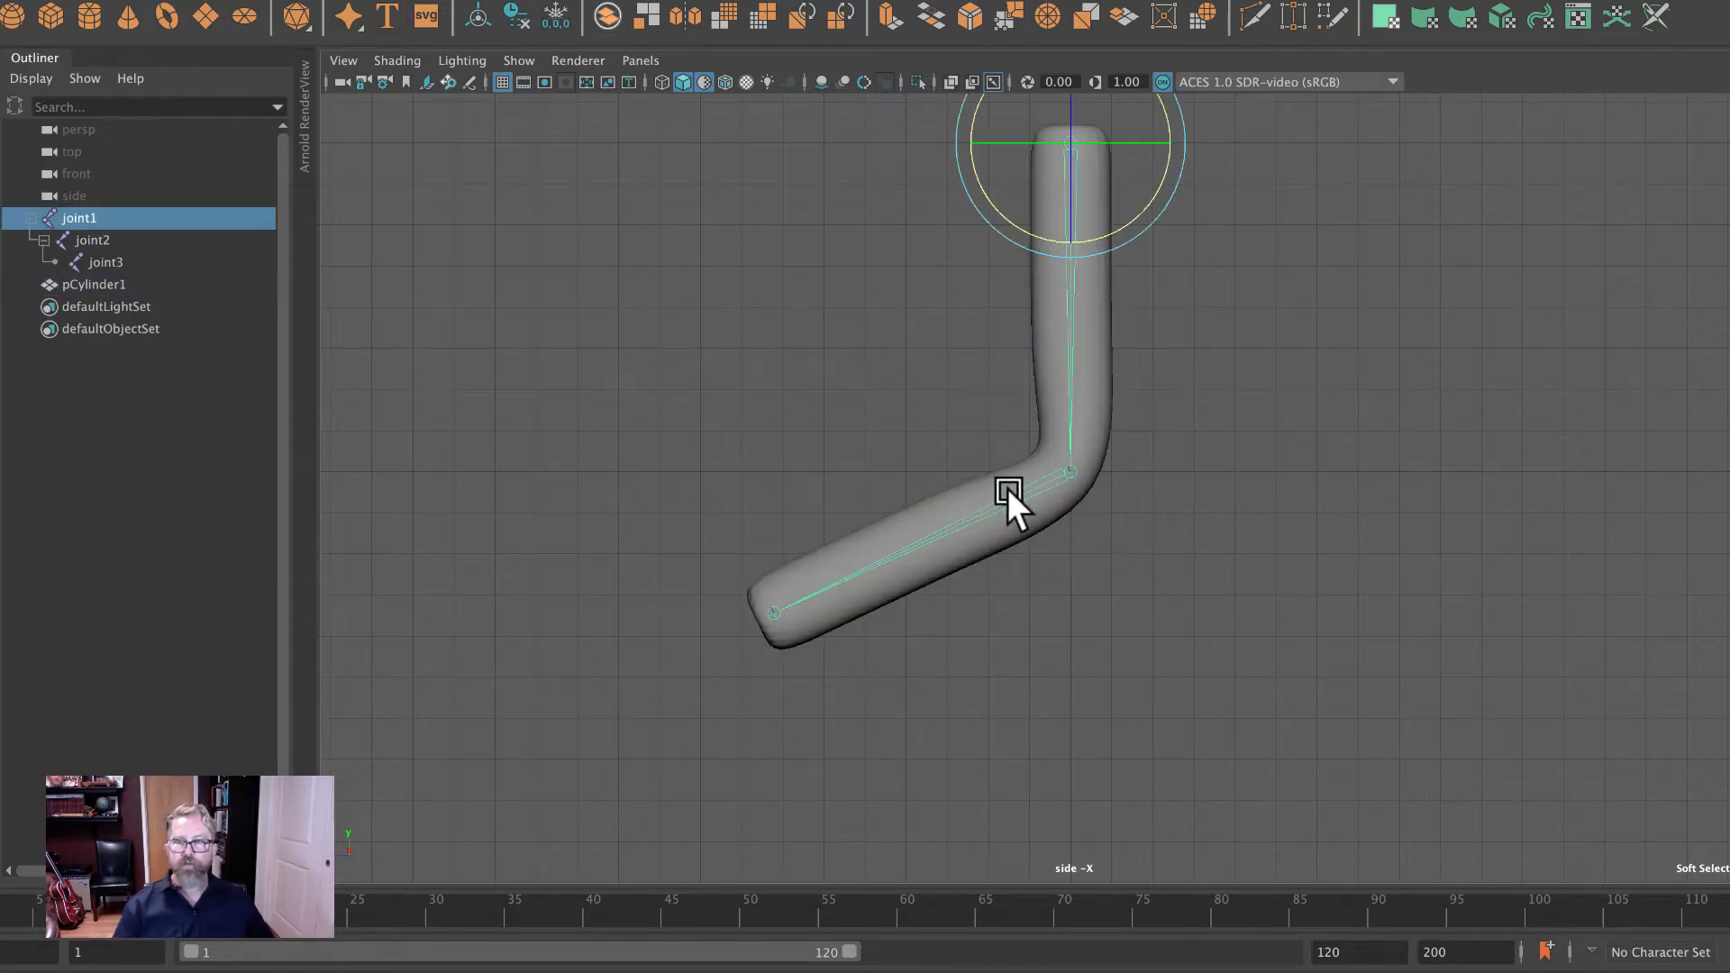
Select joint2 and reset its rotation so the cylinder stands straight.
click(83, 239)
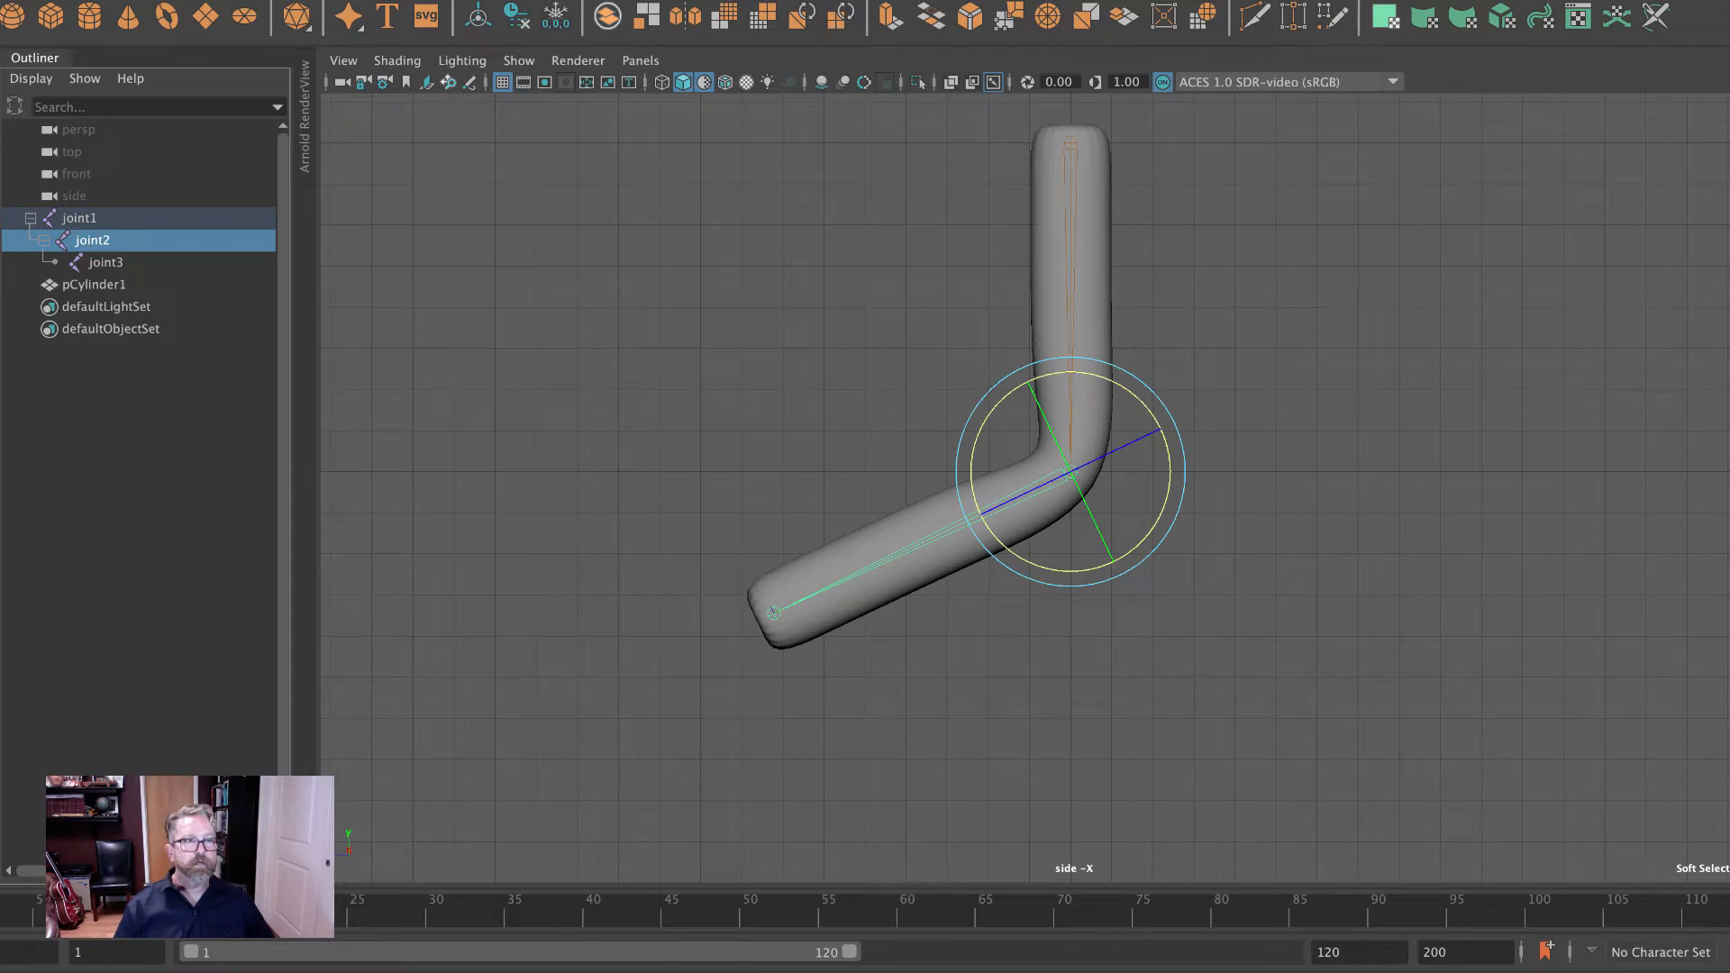
key(Return)
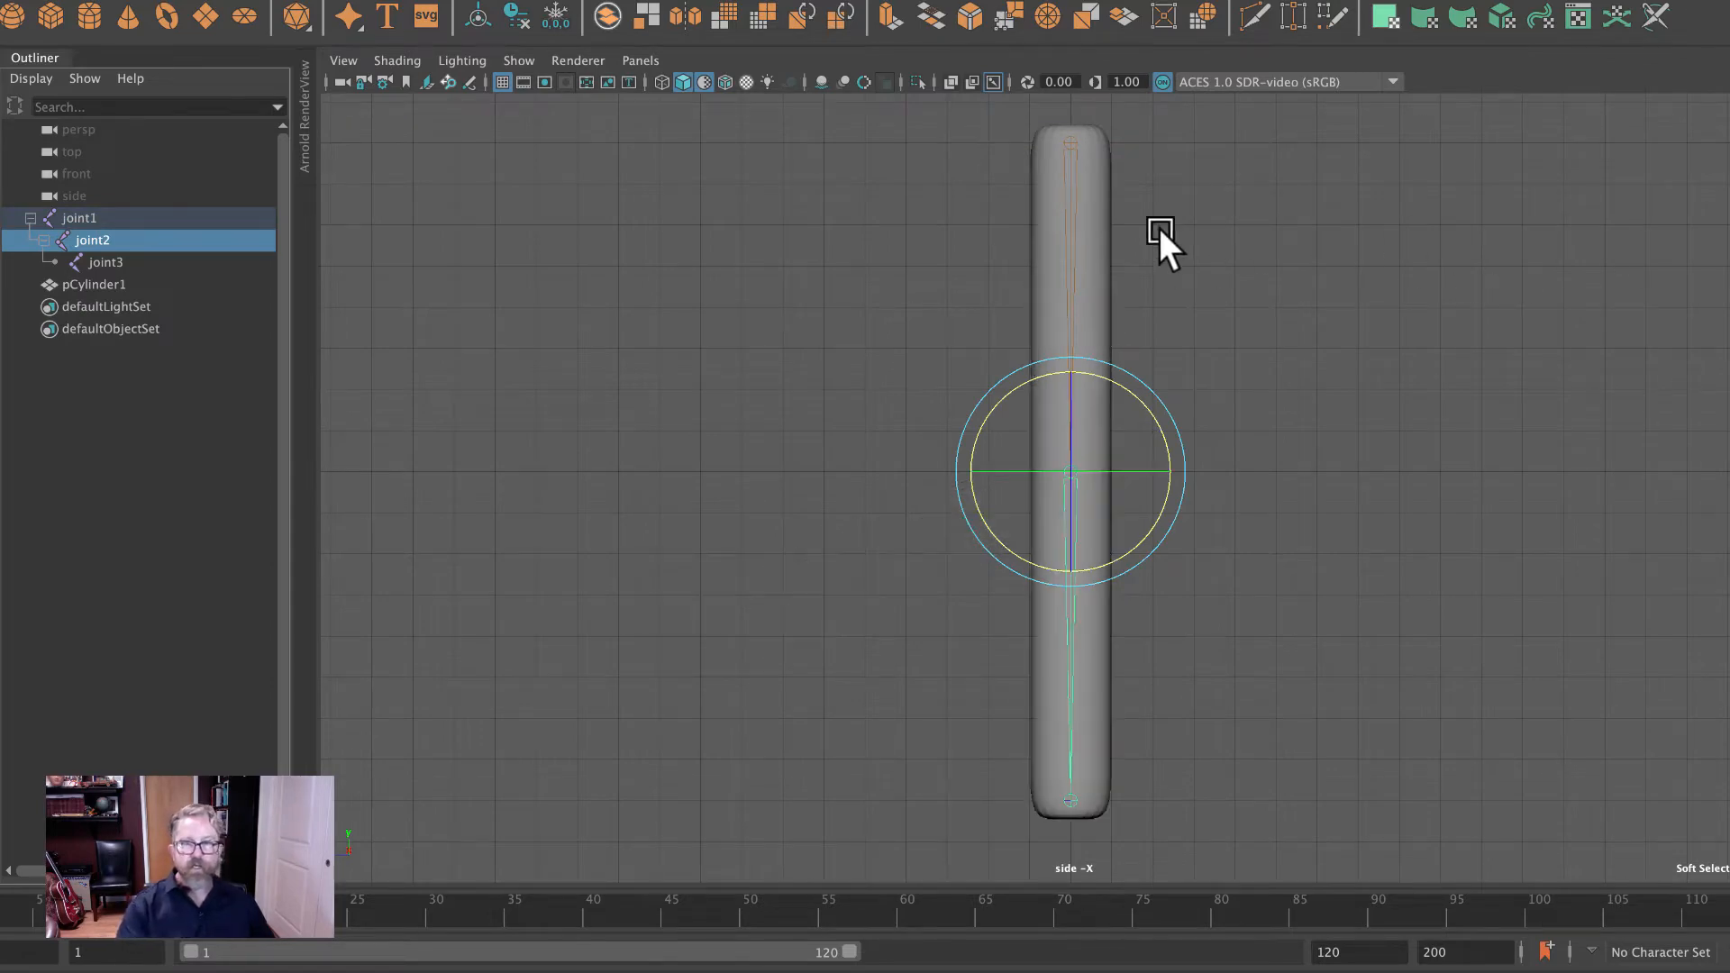
Select pCylinder1 and view the Paint Blend Shape Weights Tool settings, closing them without painting.
click(1100, 203)
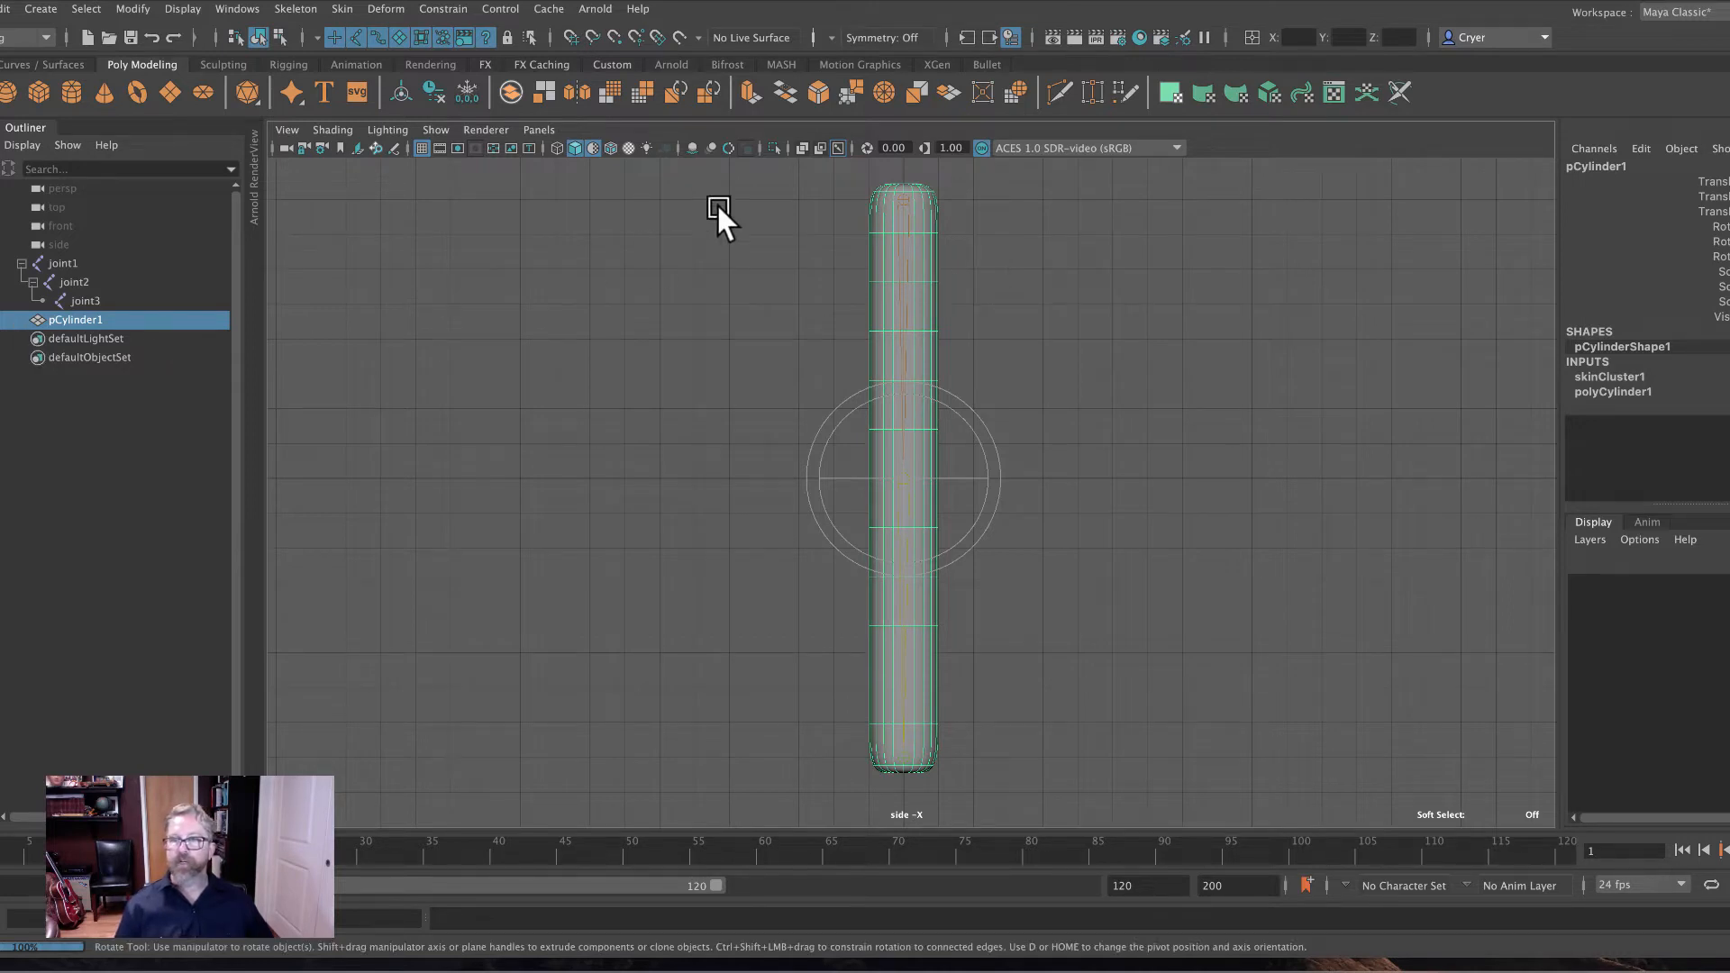
click(400, 9)
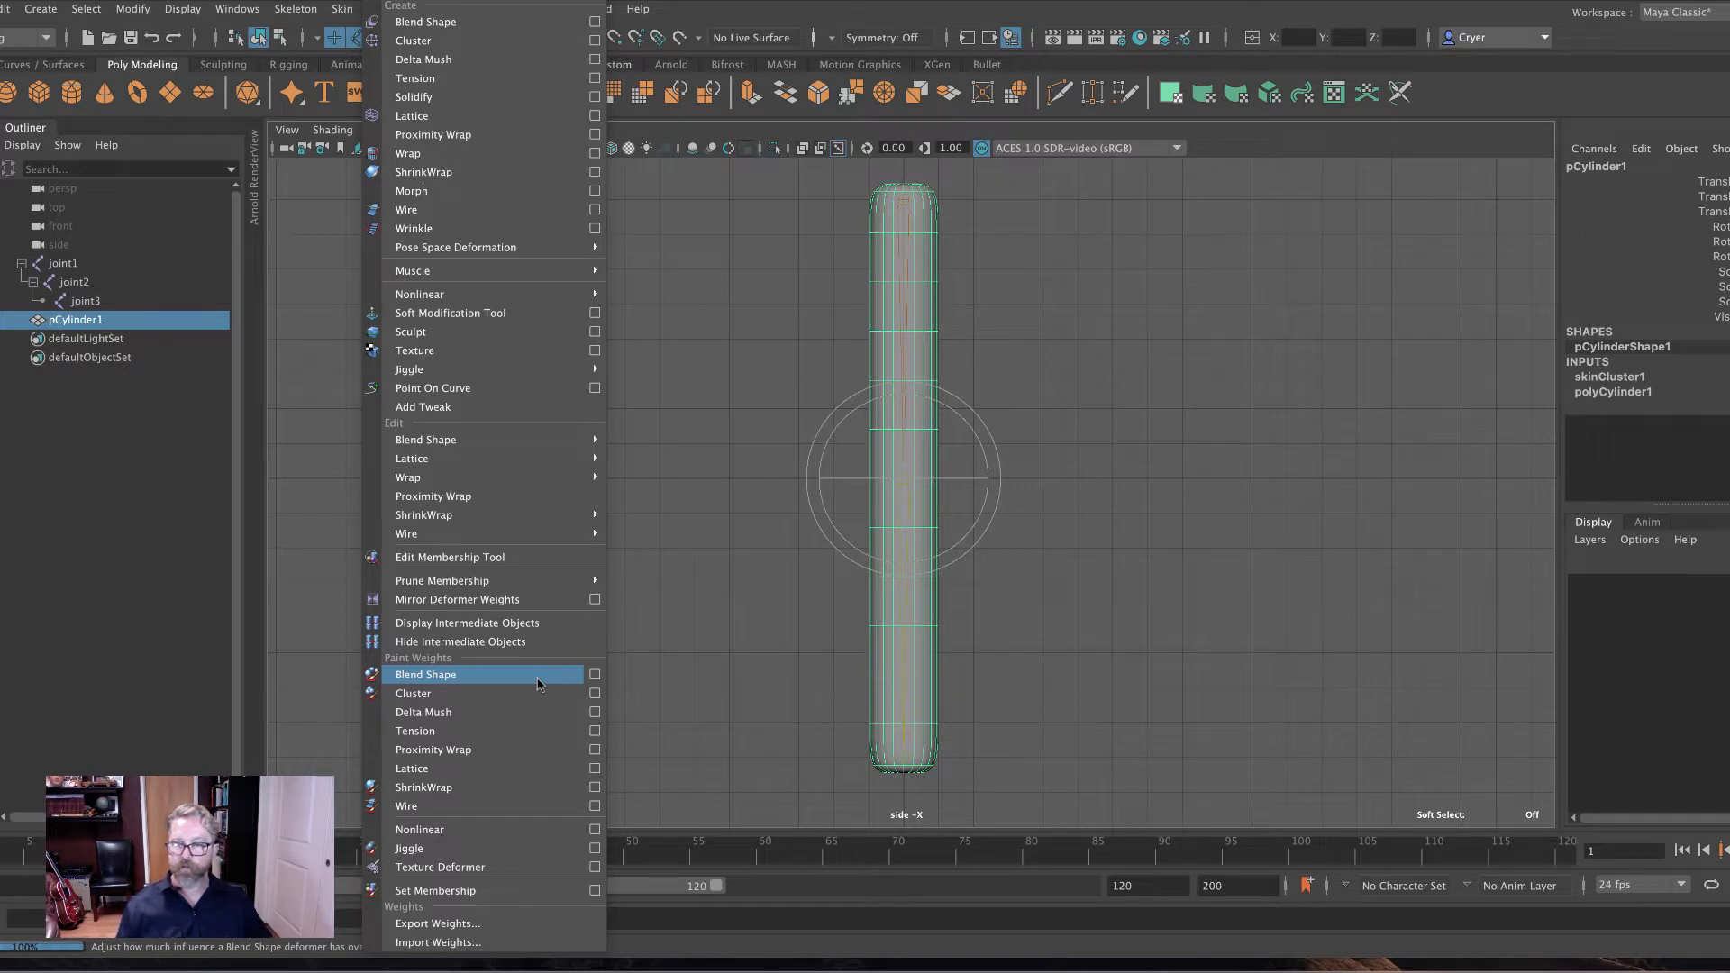
click(594, 676)
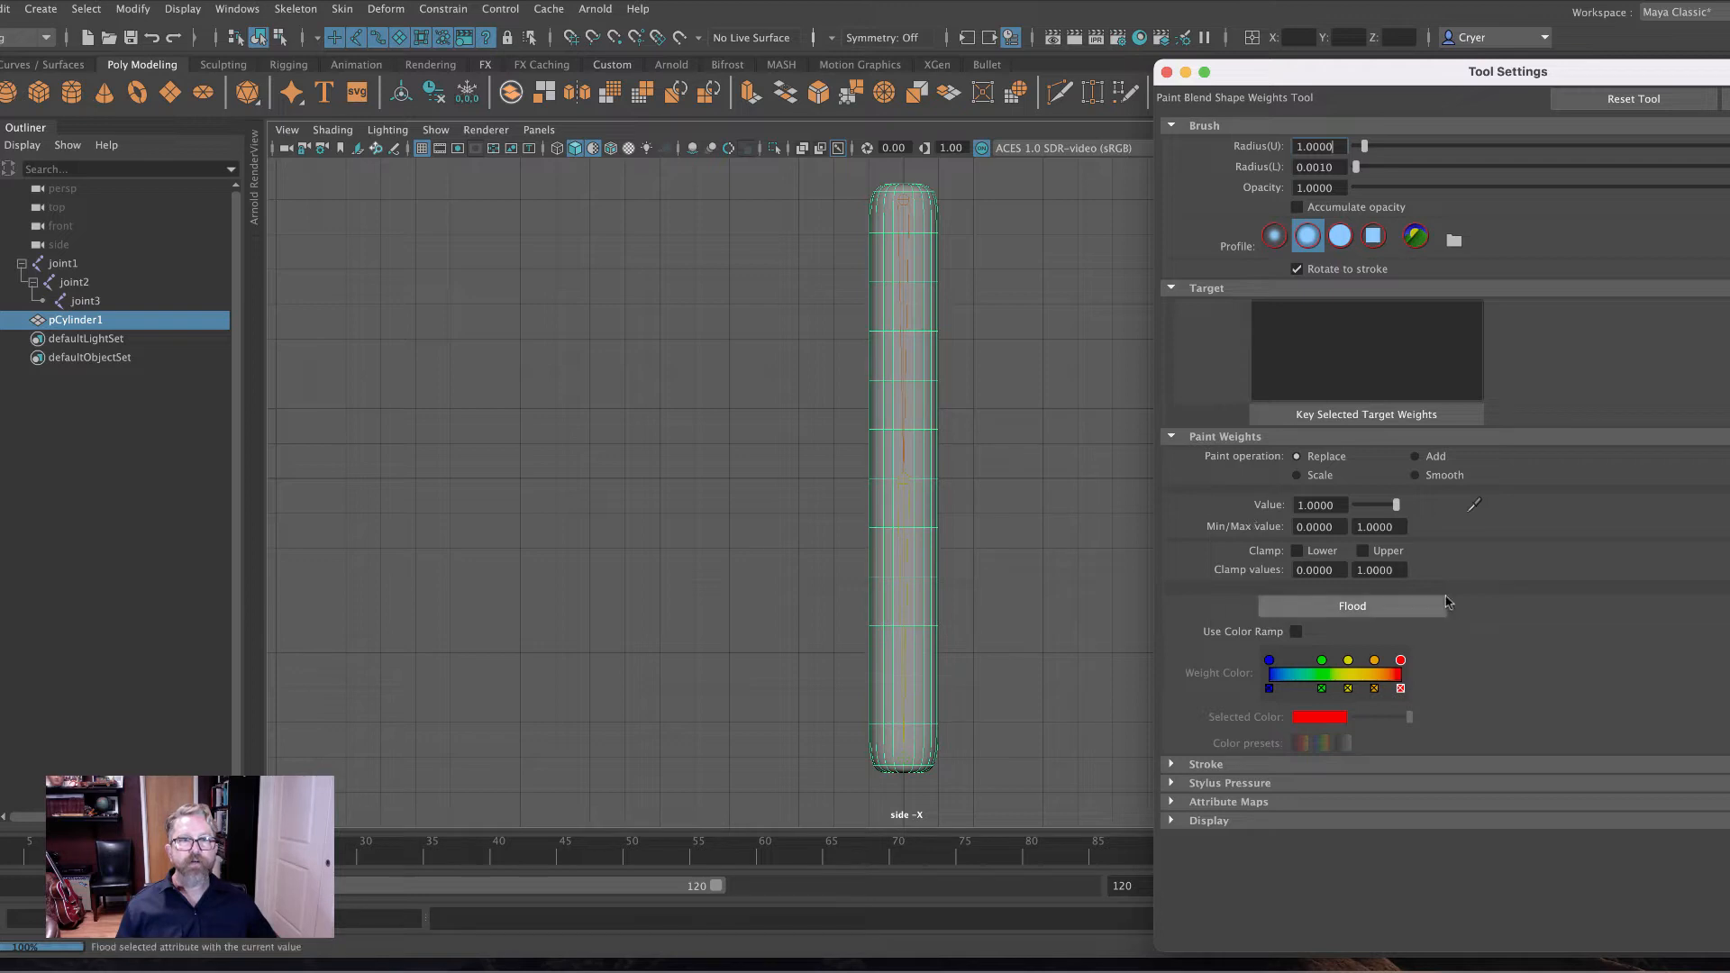
click(1166, 71)
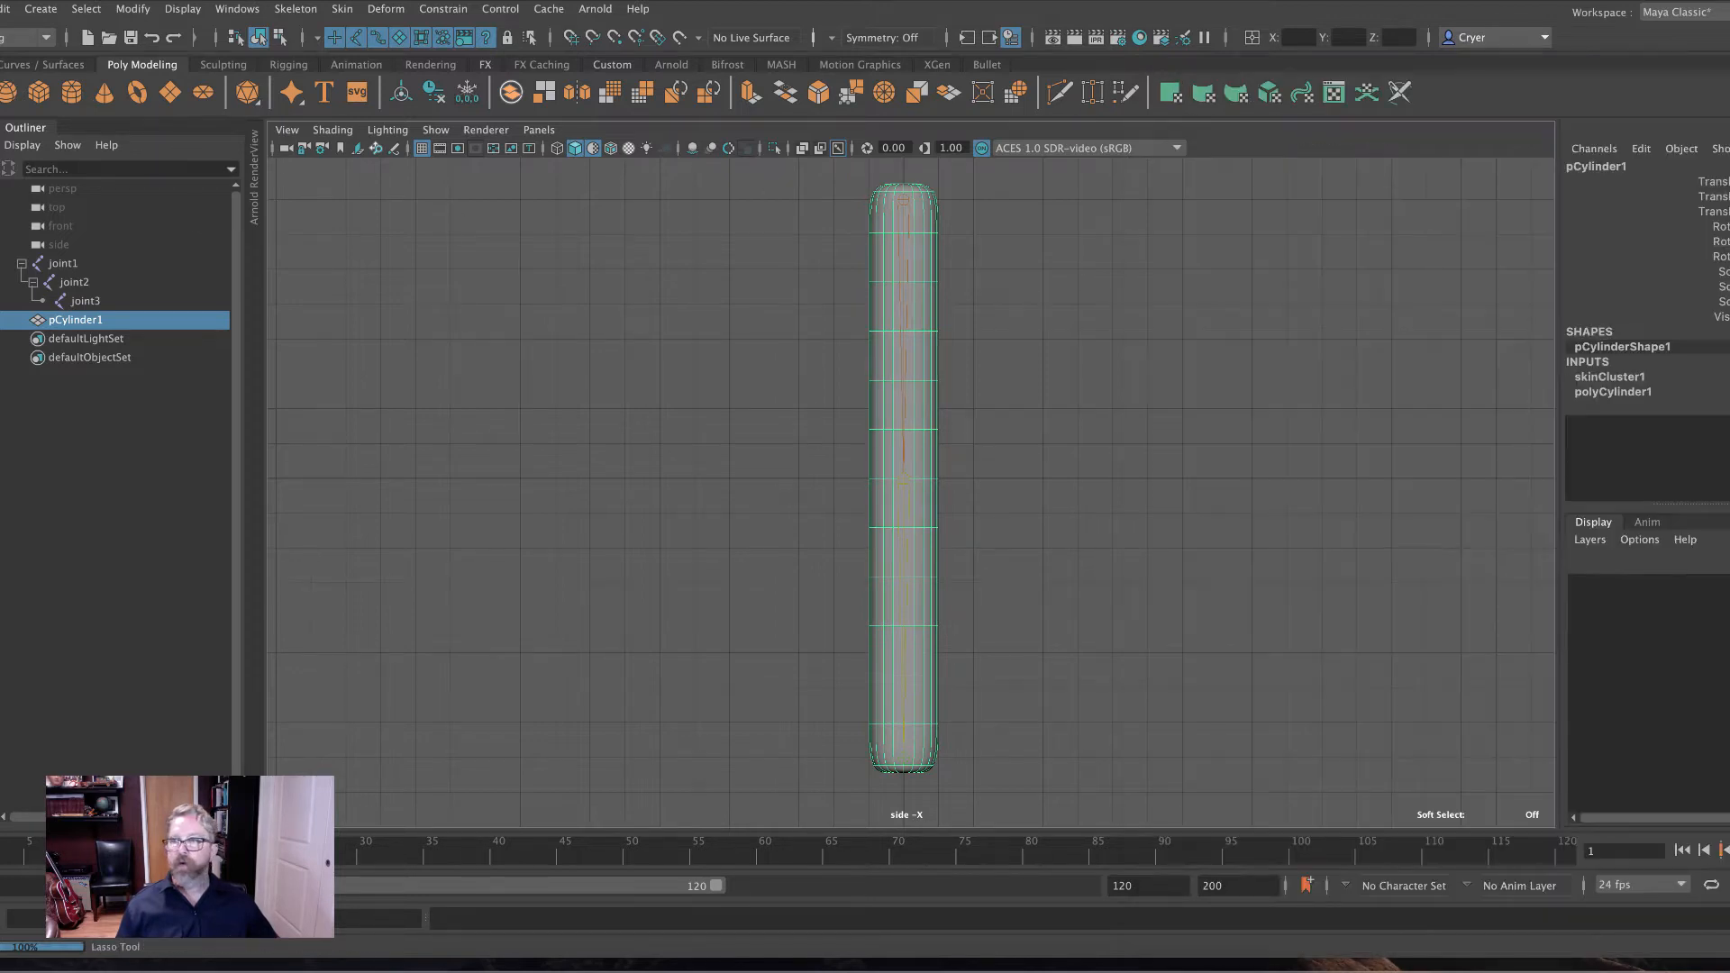
Scale joint2 uniformly by about 2.2 to test its effect on the cylinder, and undo the scaling.
click(900, 496)
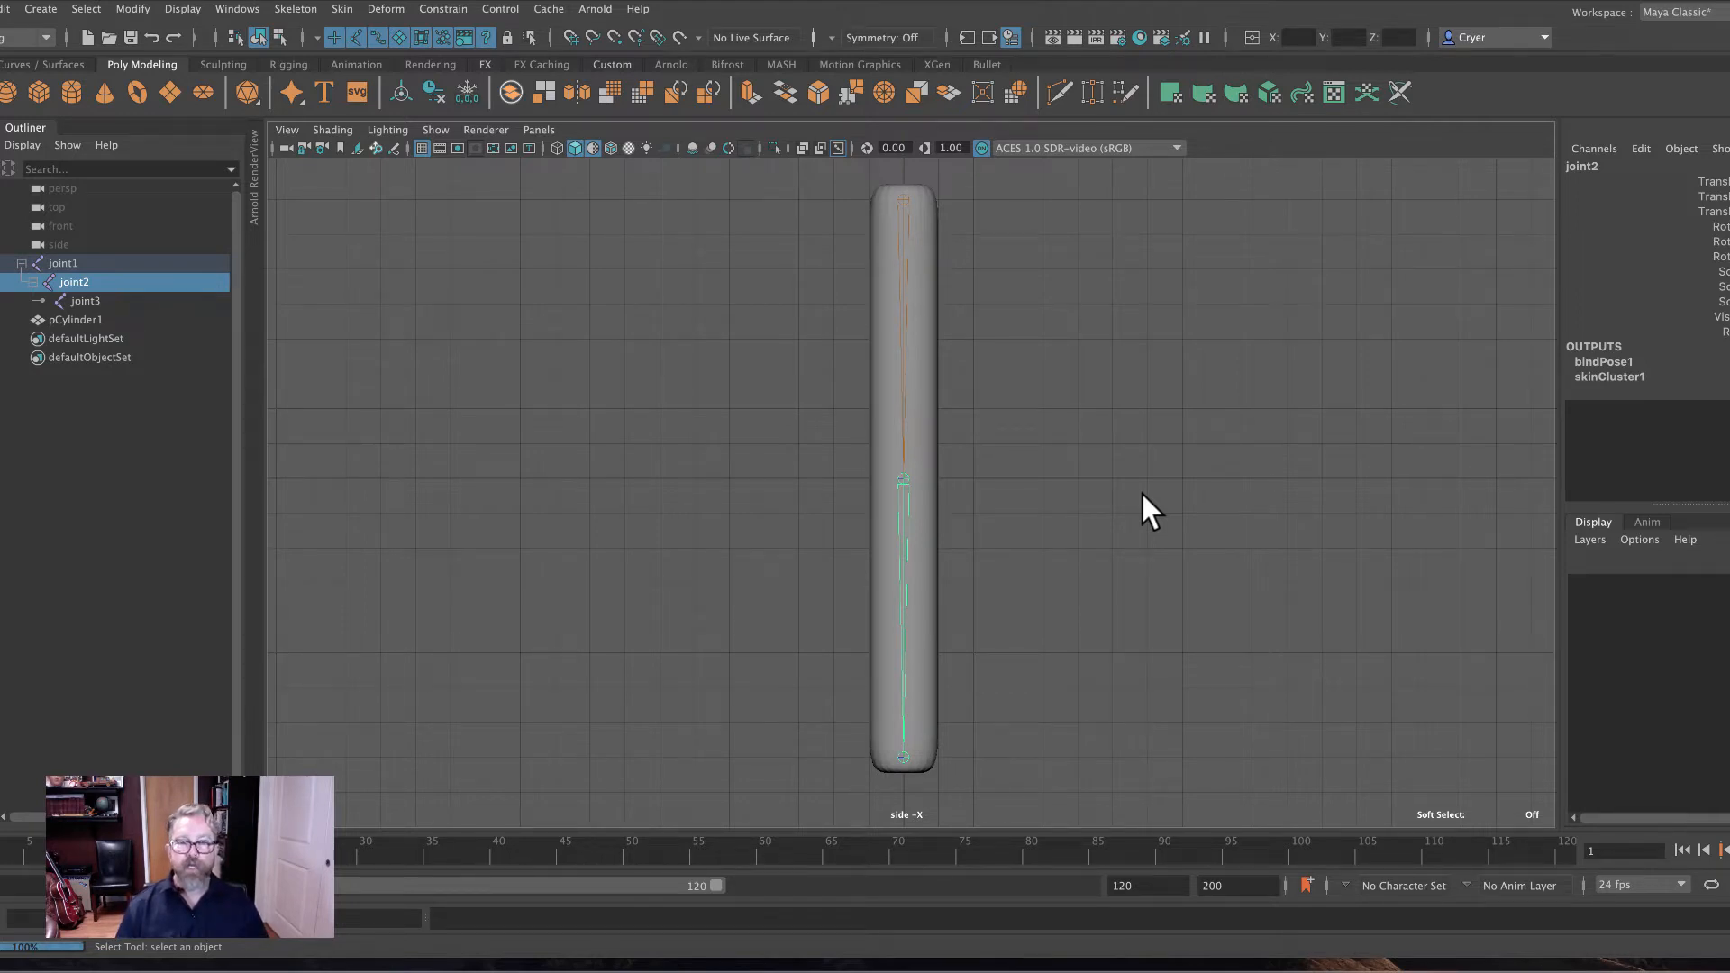
key(r)
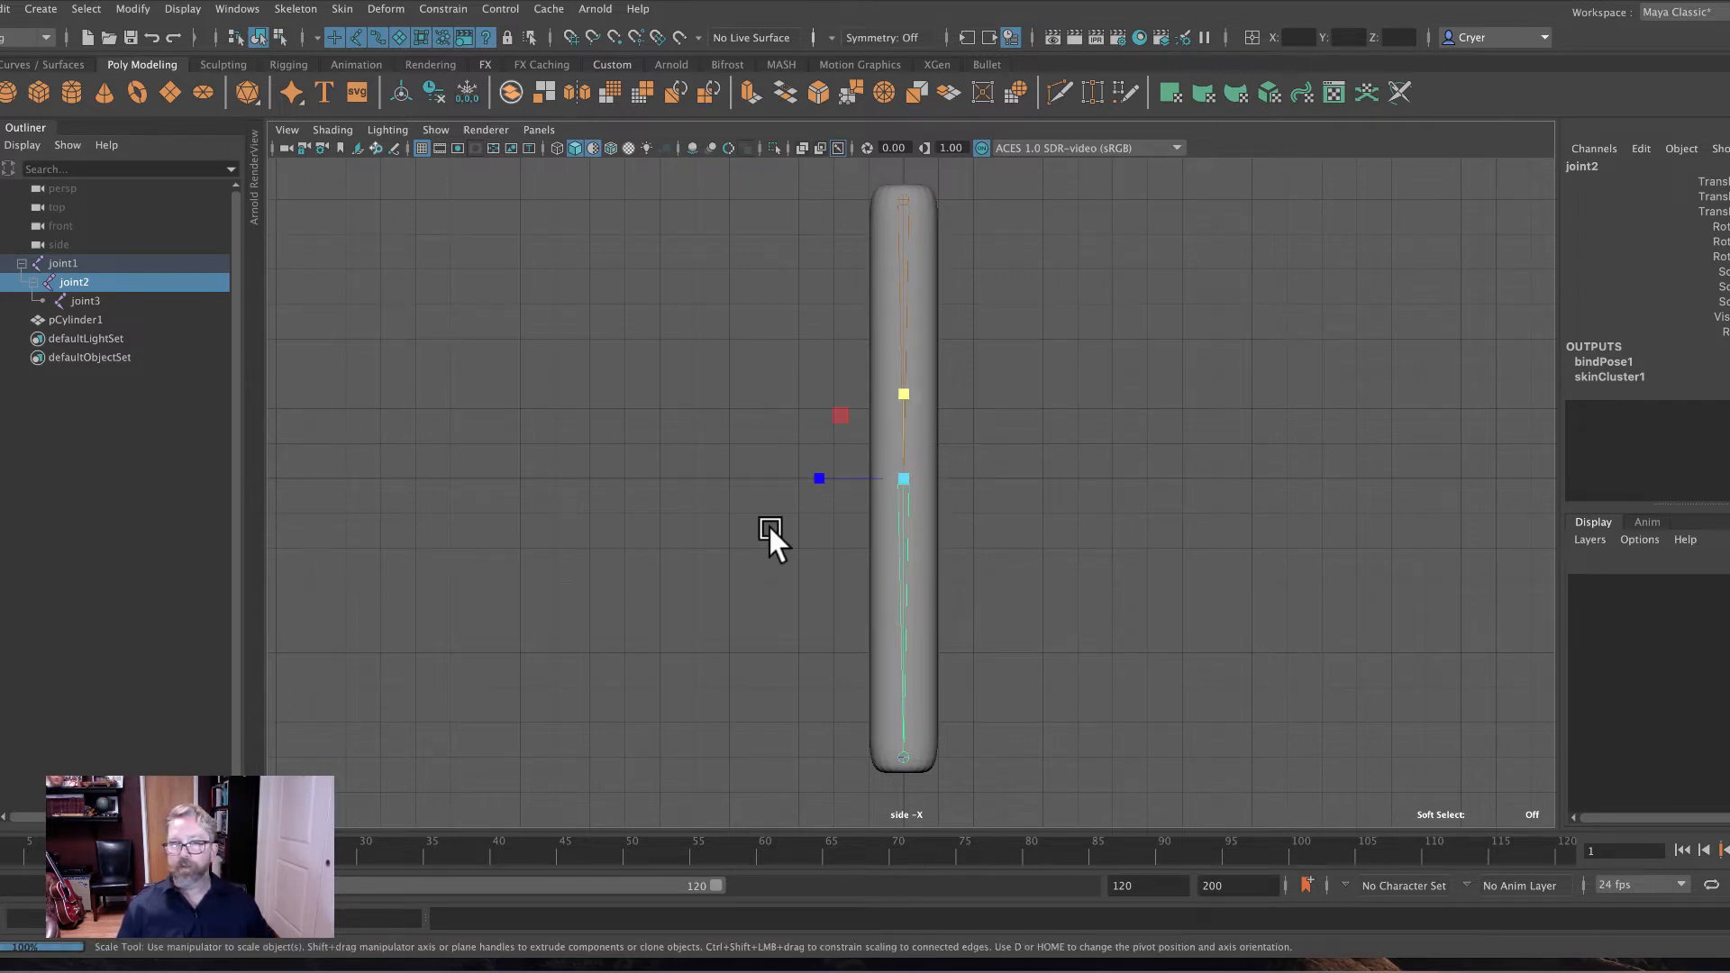
drag(895, 461, 1266, 615)
scroll(865, 511, down, 5)
key(super+z)
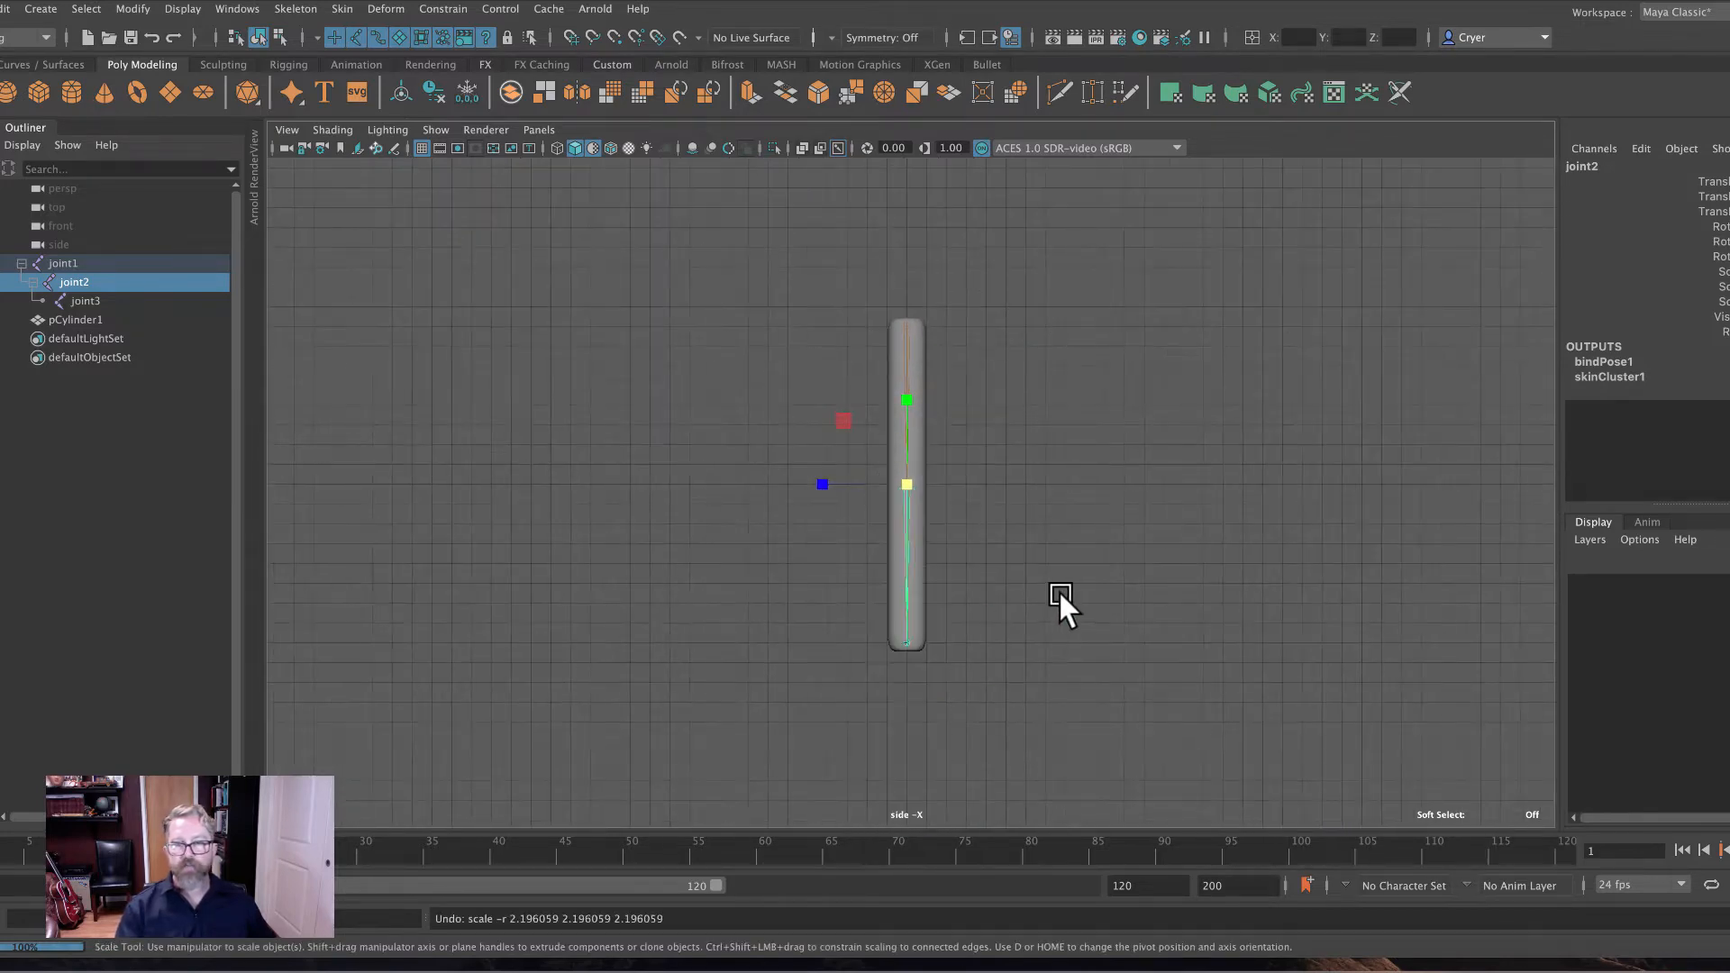
Move joint2 about 5.37 cm along Z to test the skin deformation, and undo the move.
key(w)
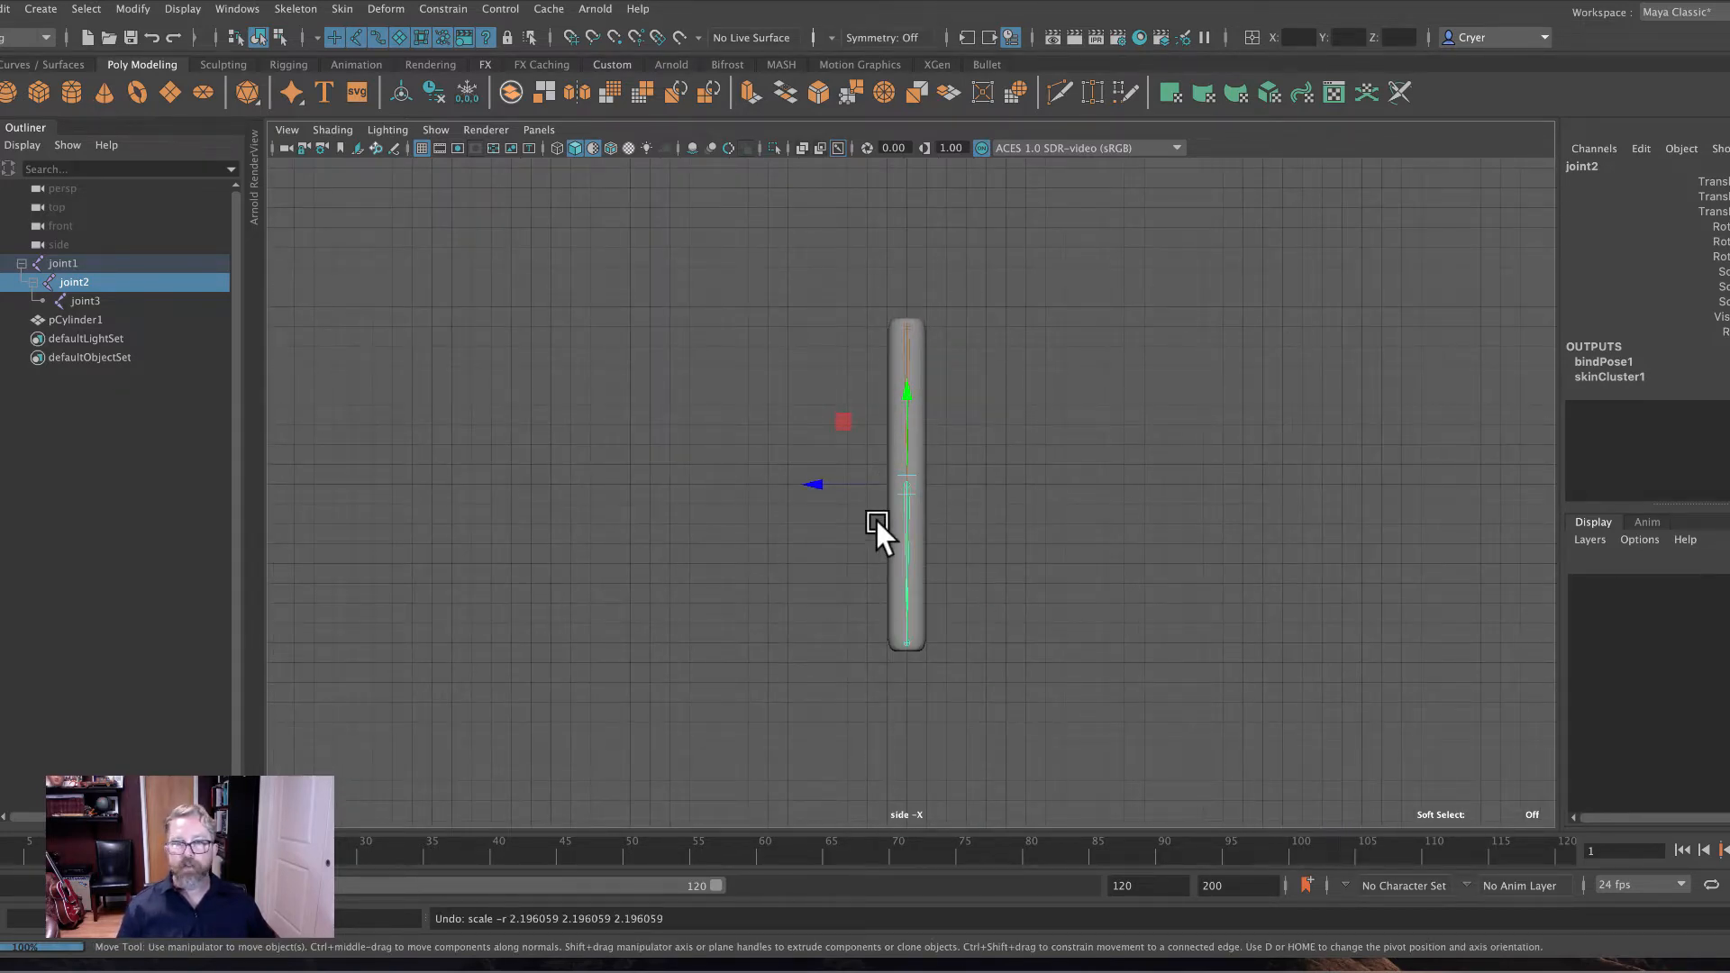
drag(802, 485, 659, 478)
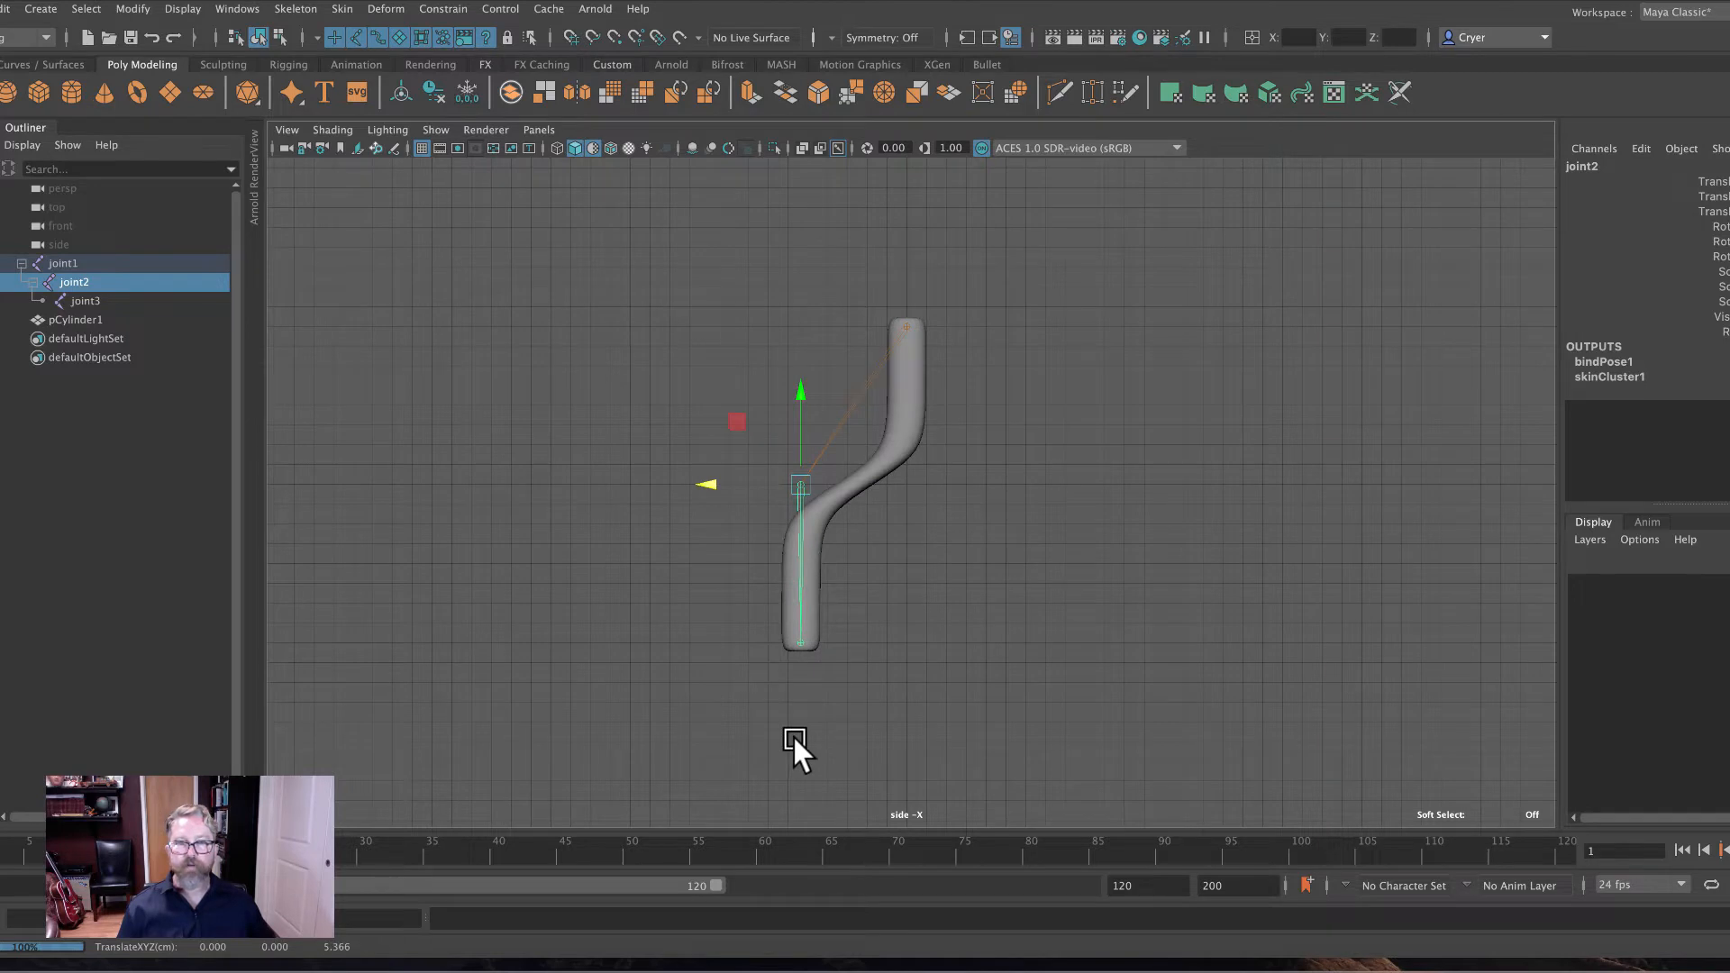
key(super+z)
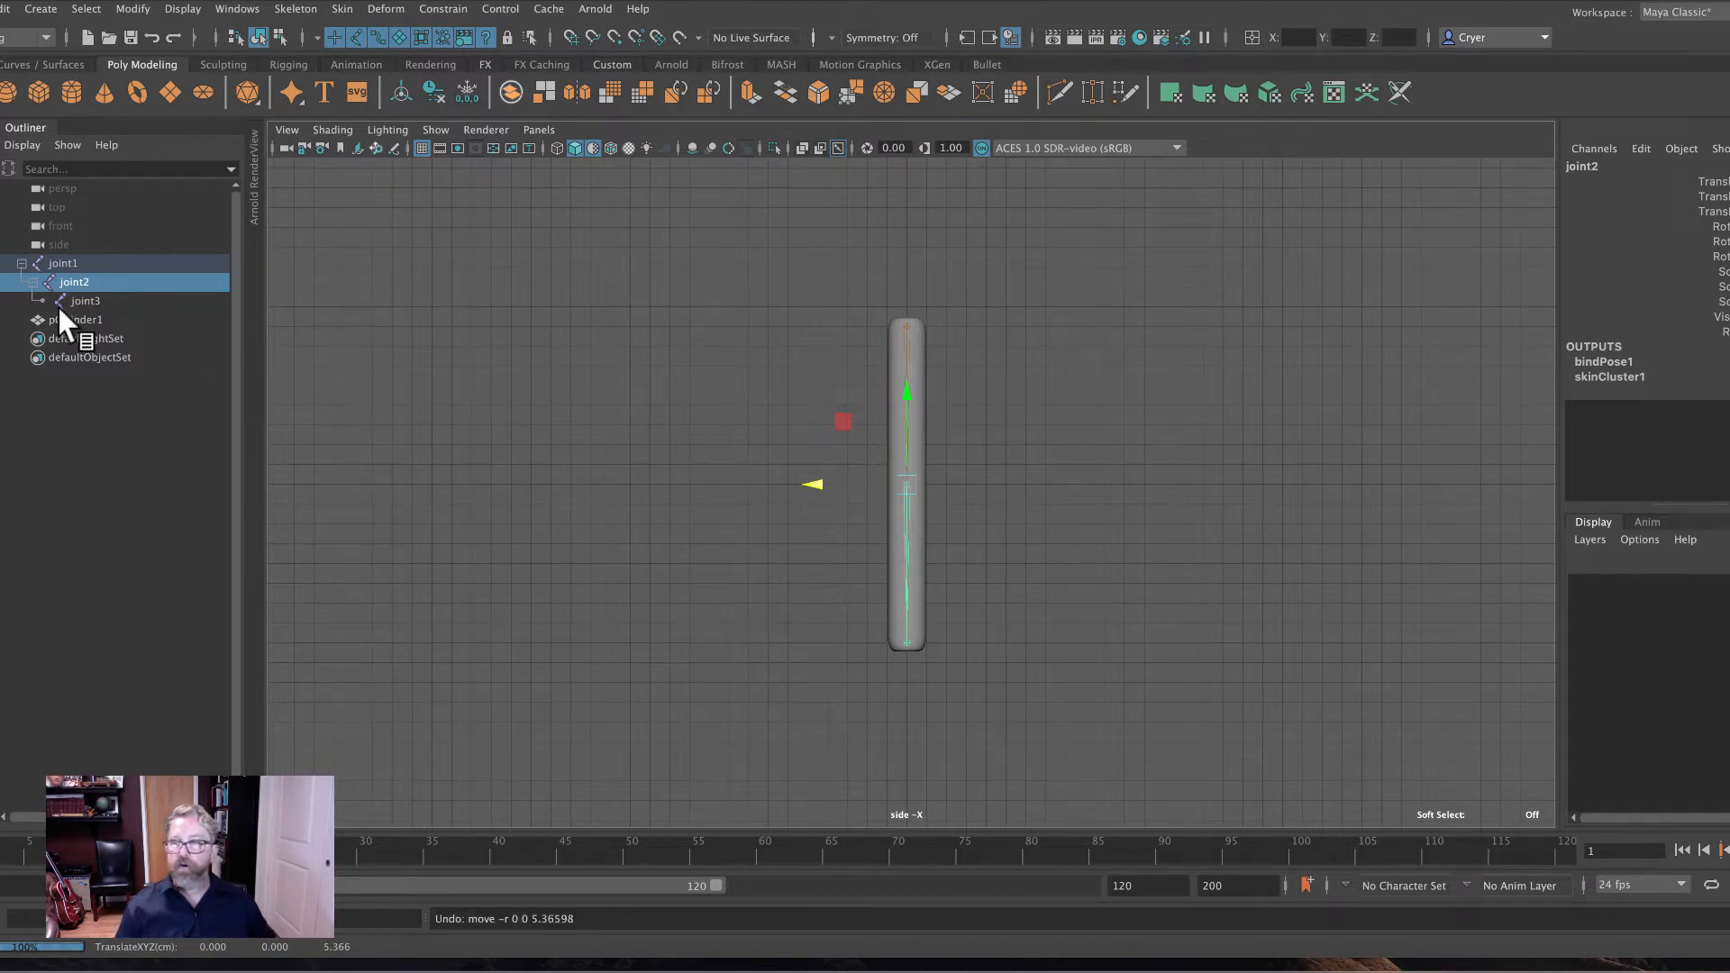
Rotate the joint to test how the skinned cylinder bends.
key(e)
drag(968, 427, 851, 701)
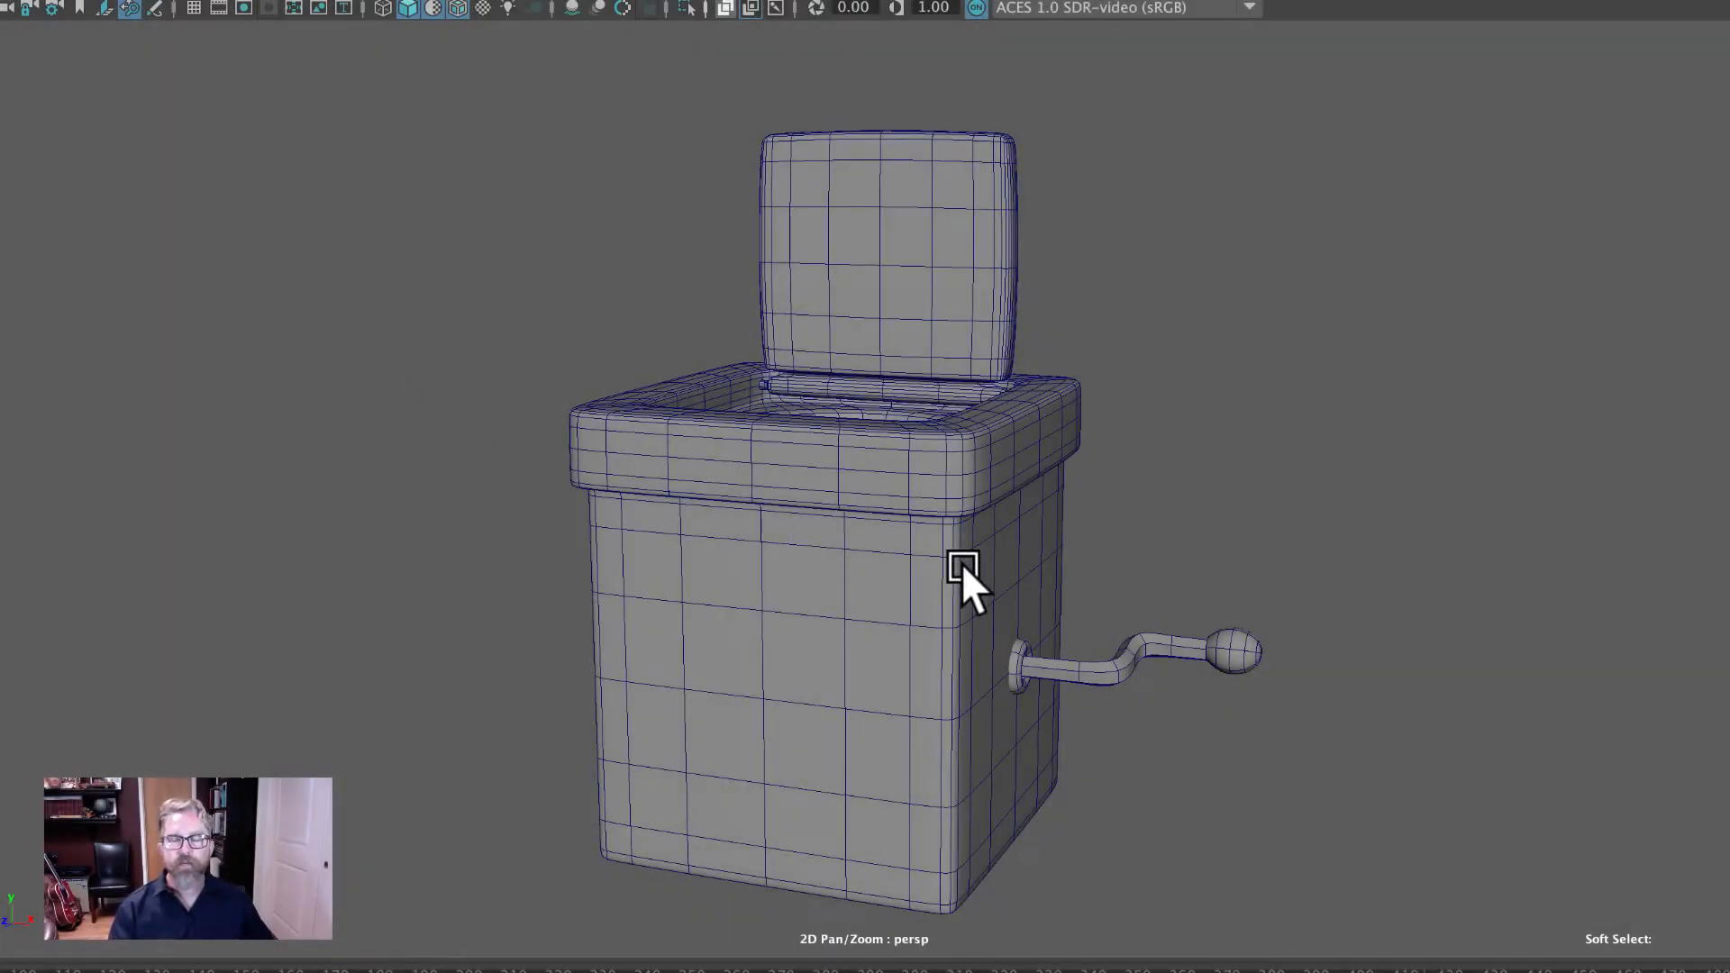
Try to smooth the box body pCube2 with the Modeling set's Mesh Smooth operation.
alt+drag(961, 564, 937, 573)
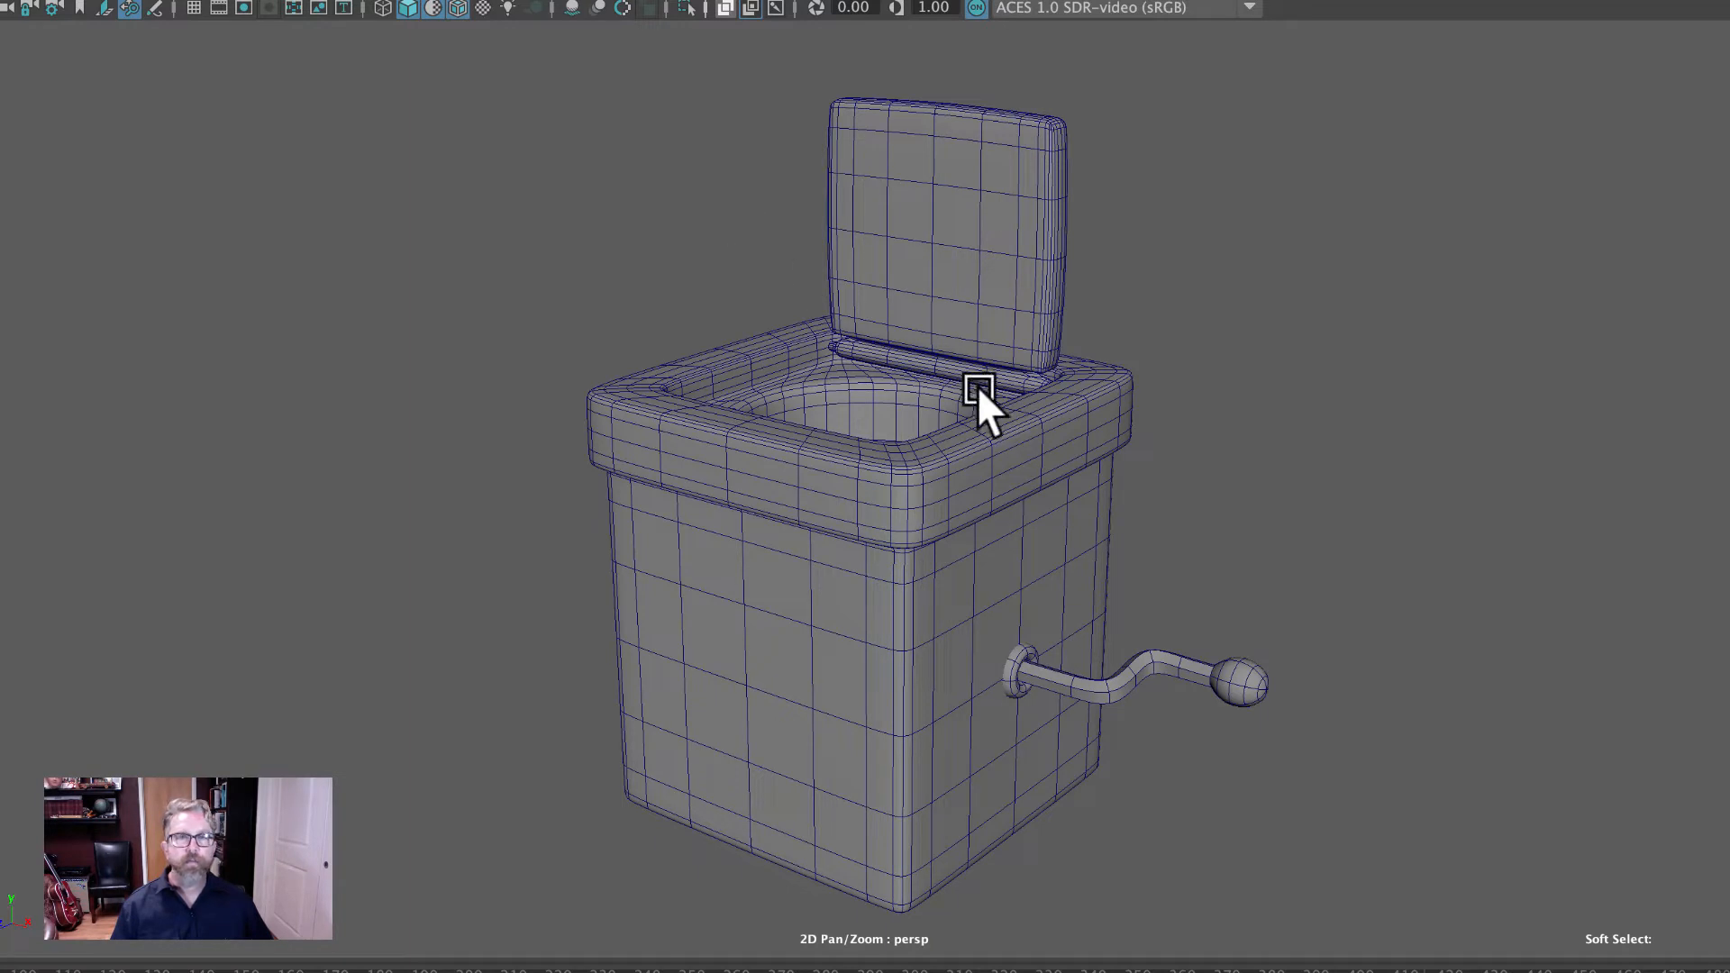
click(681, 360)
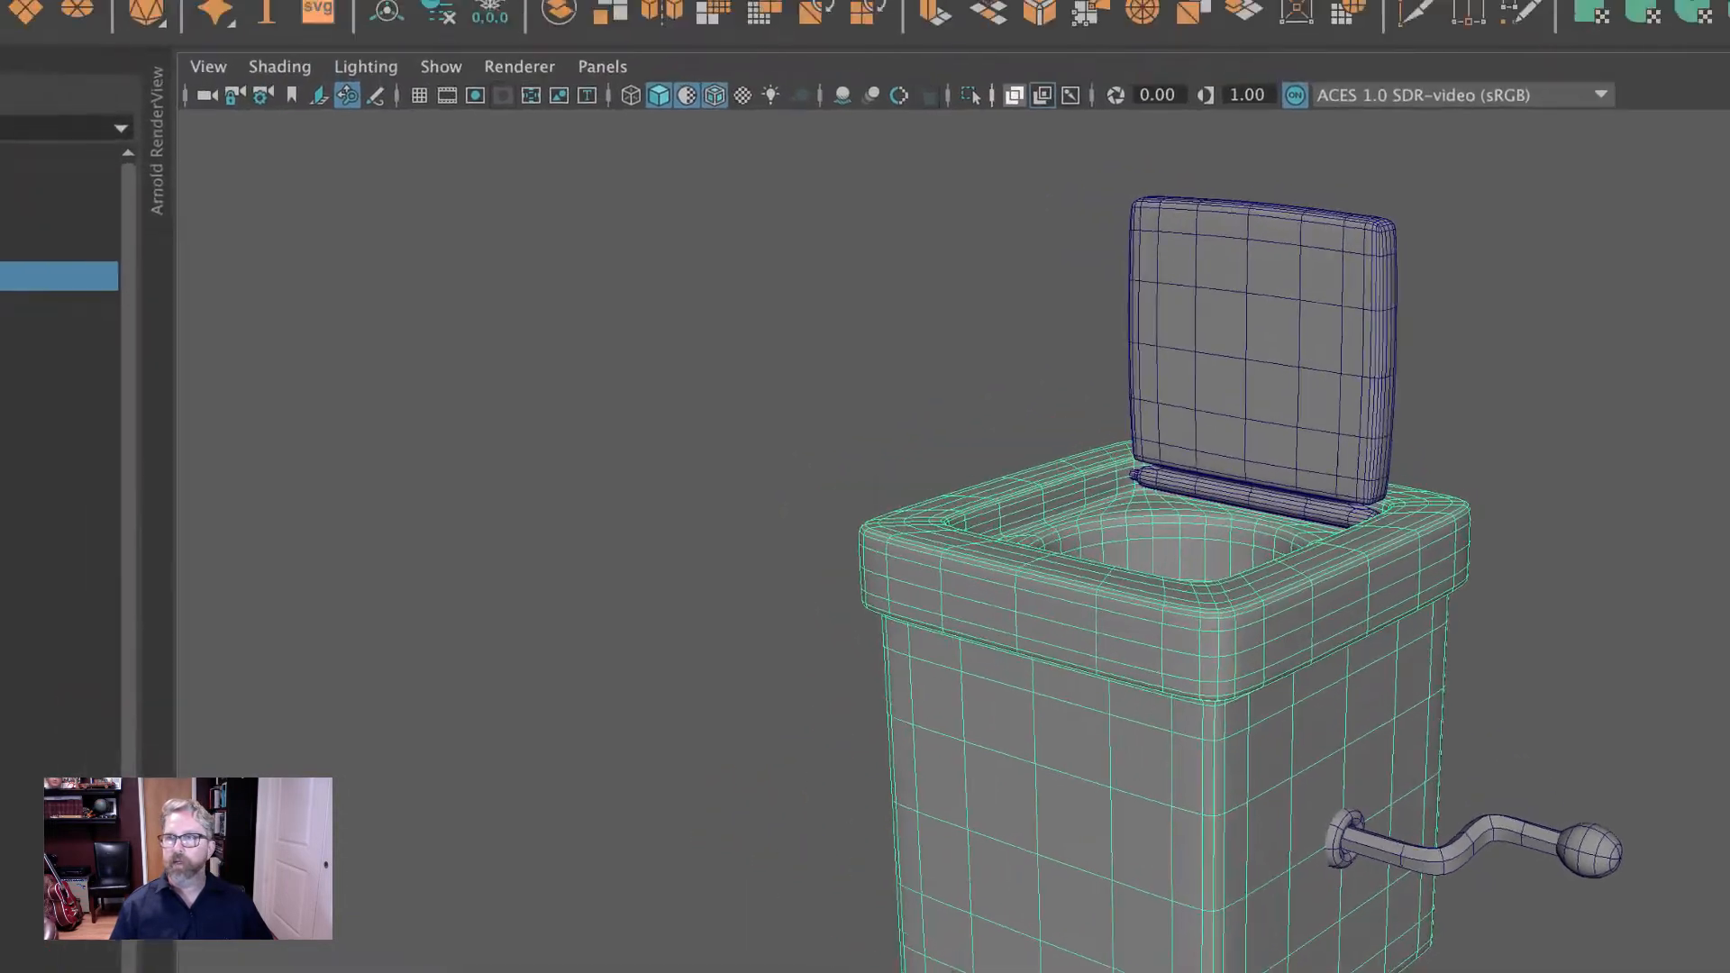
click(89, 67)
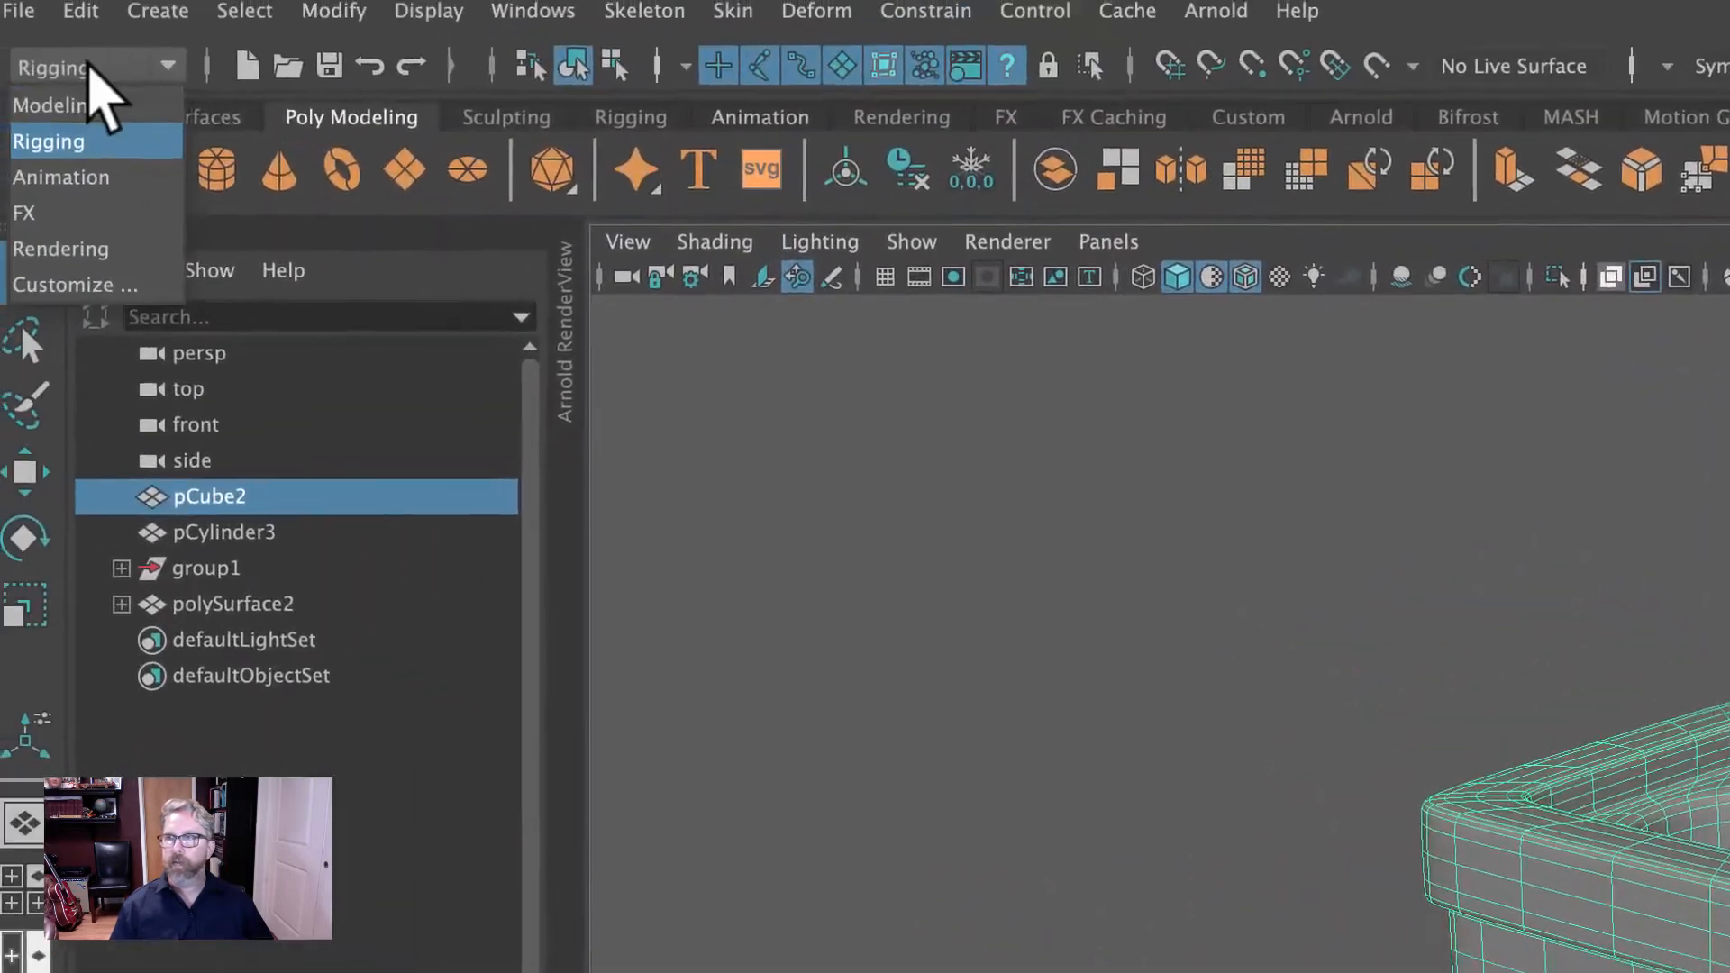
click(113, 102)
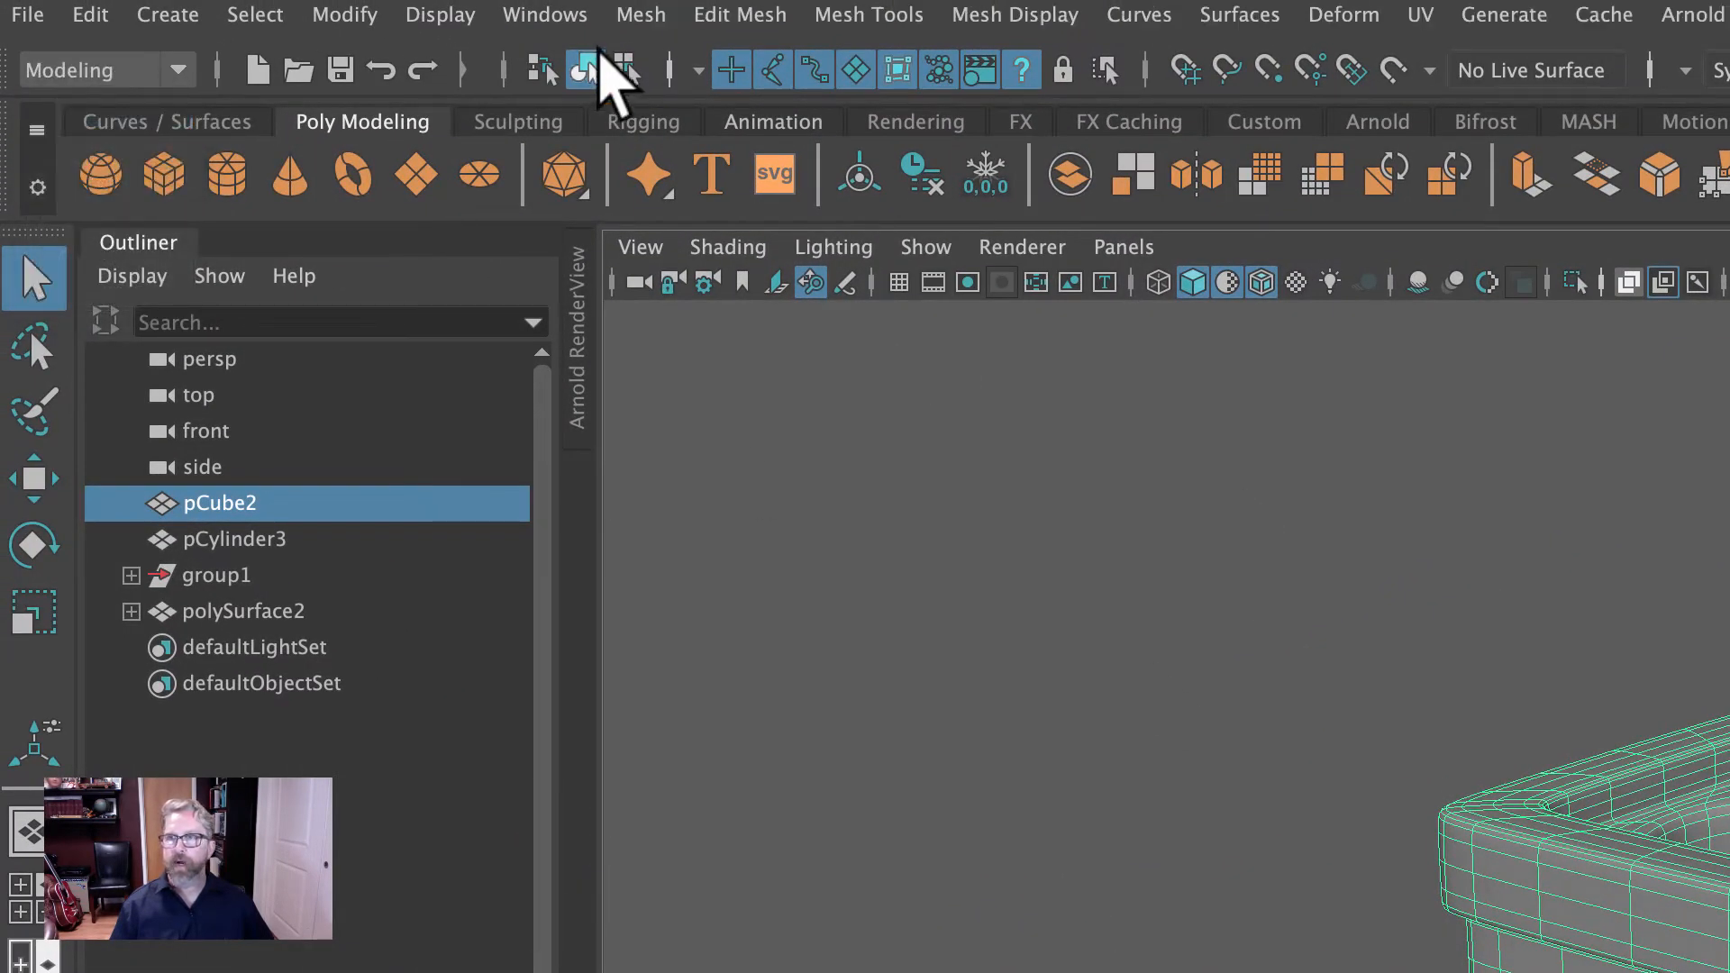
click(639, 17)
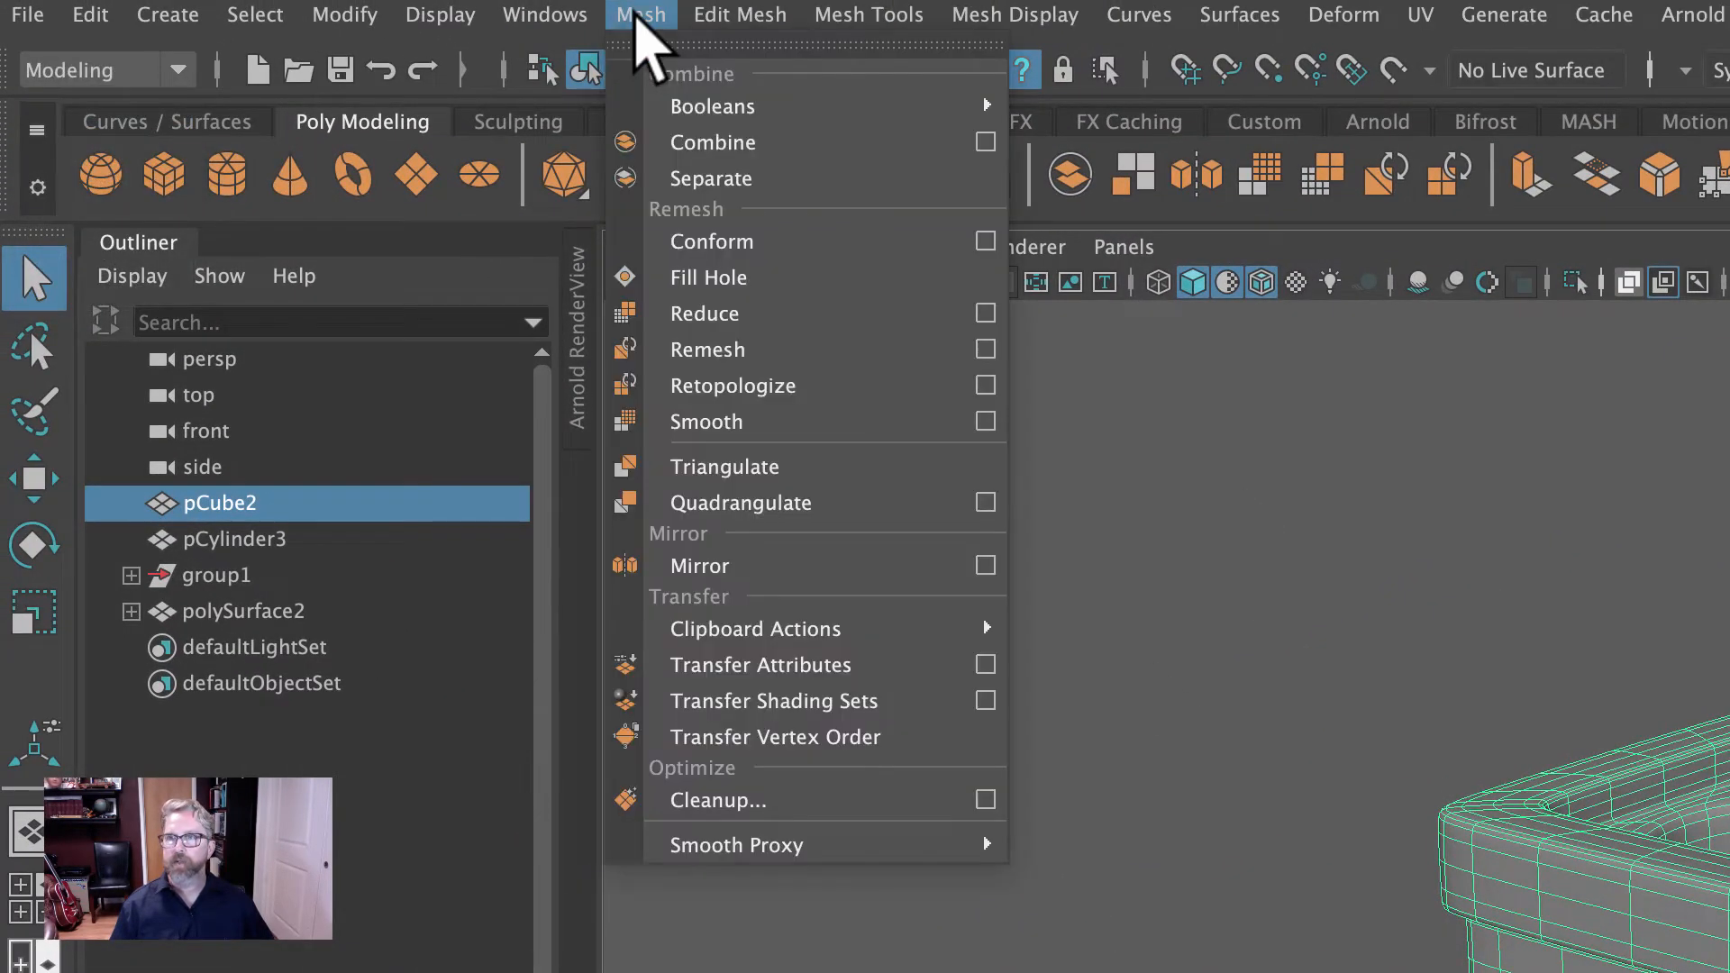
click(744, 424)
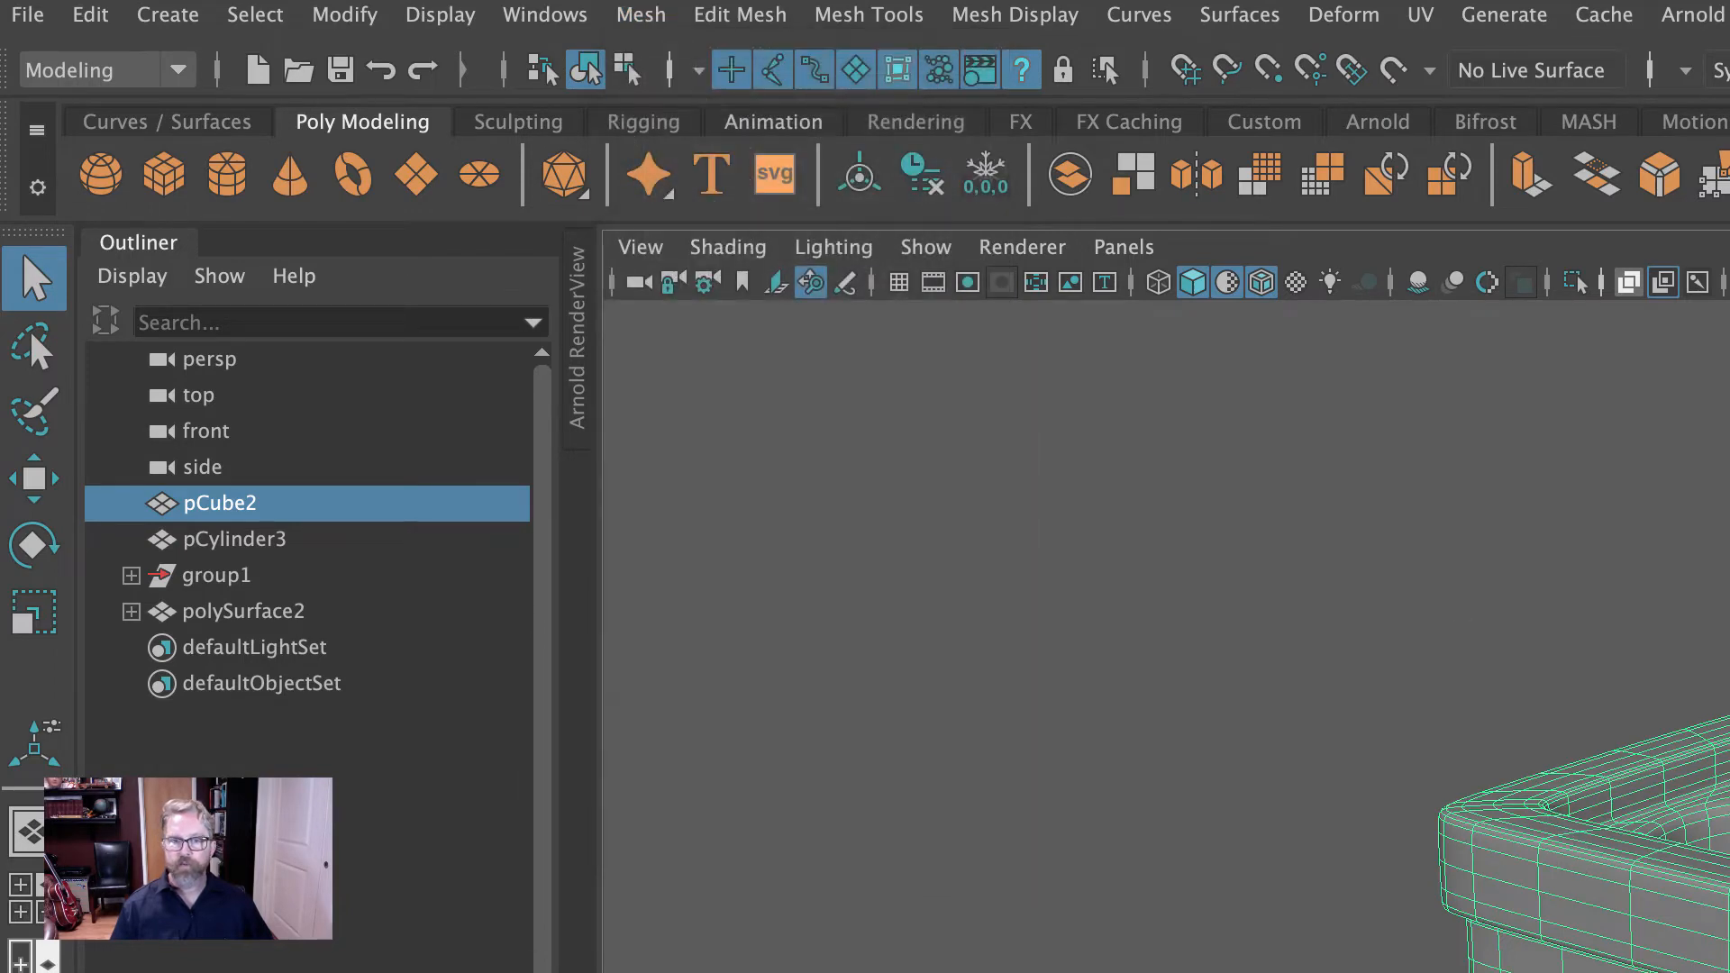
Try the same Mesh Smooth operation on the lid pCylinder3.
click(234, 539)
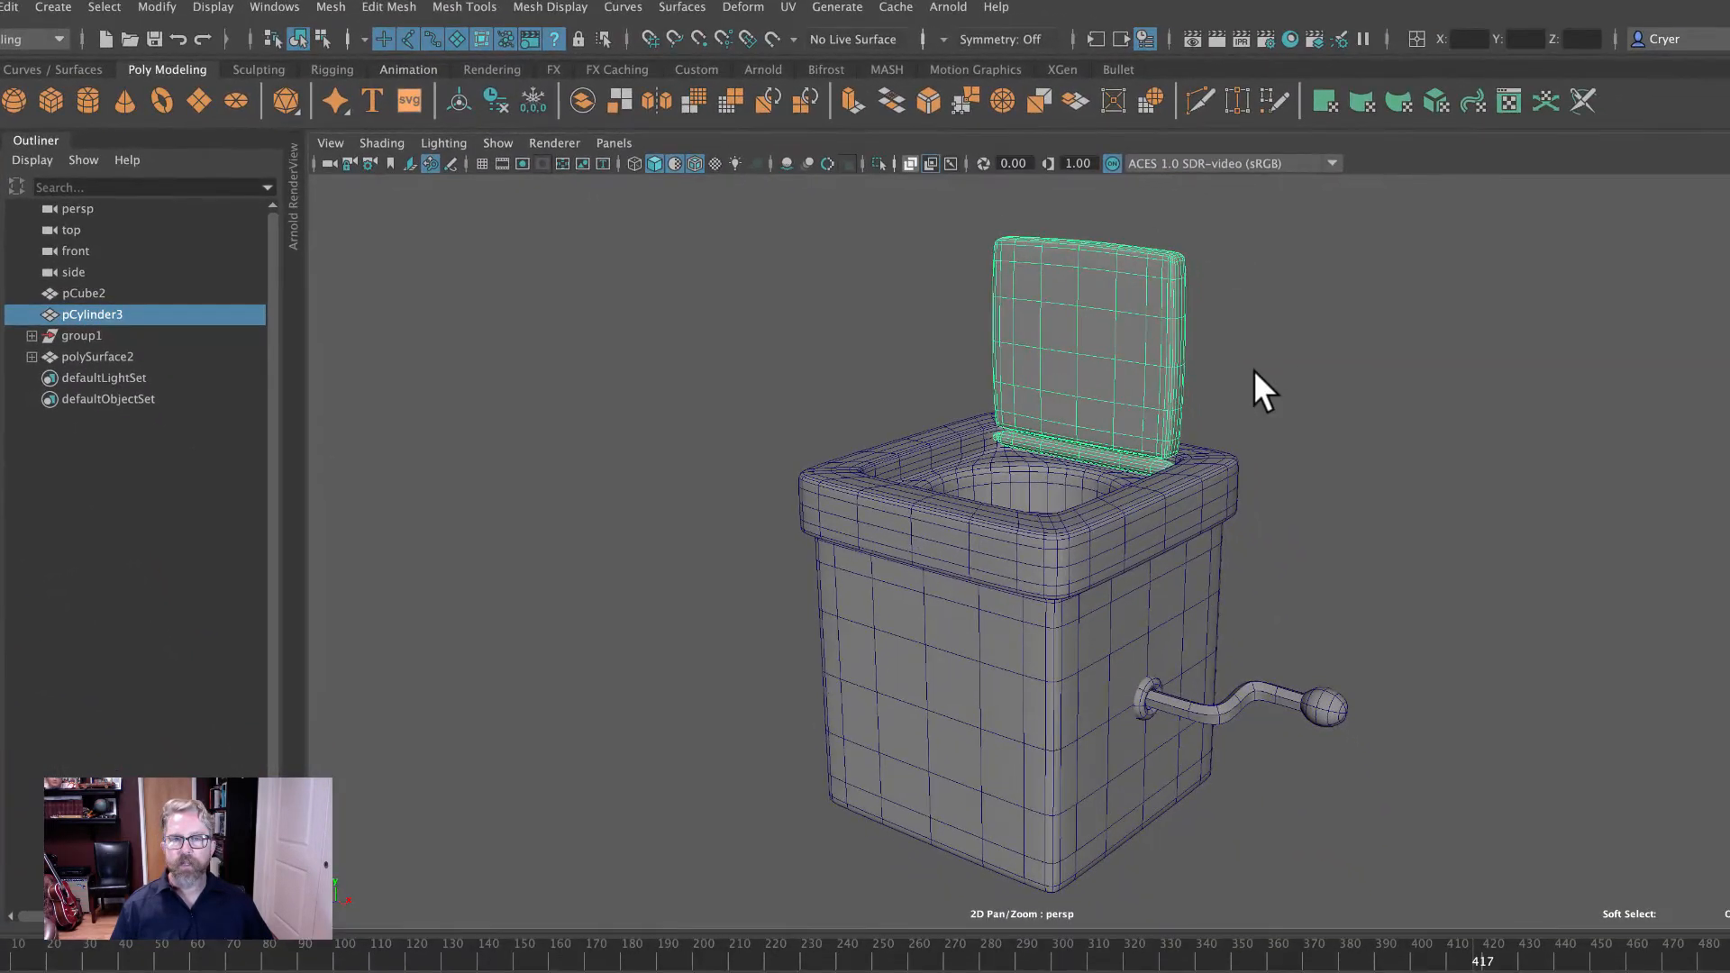
click(323, 6)
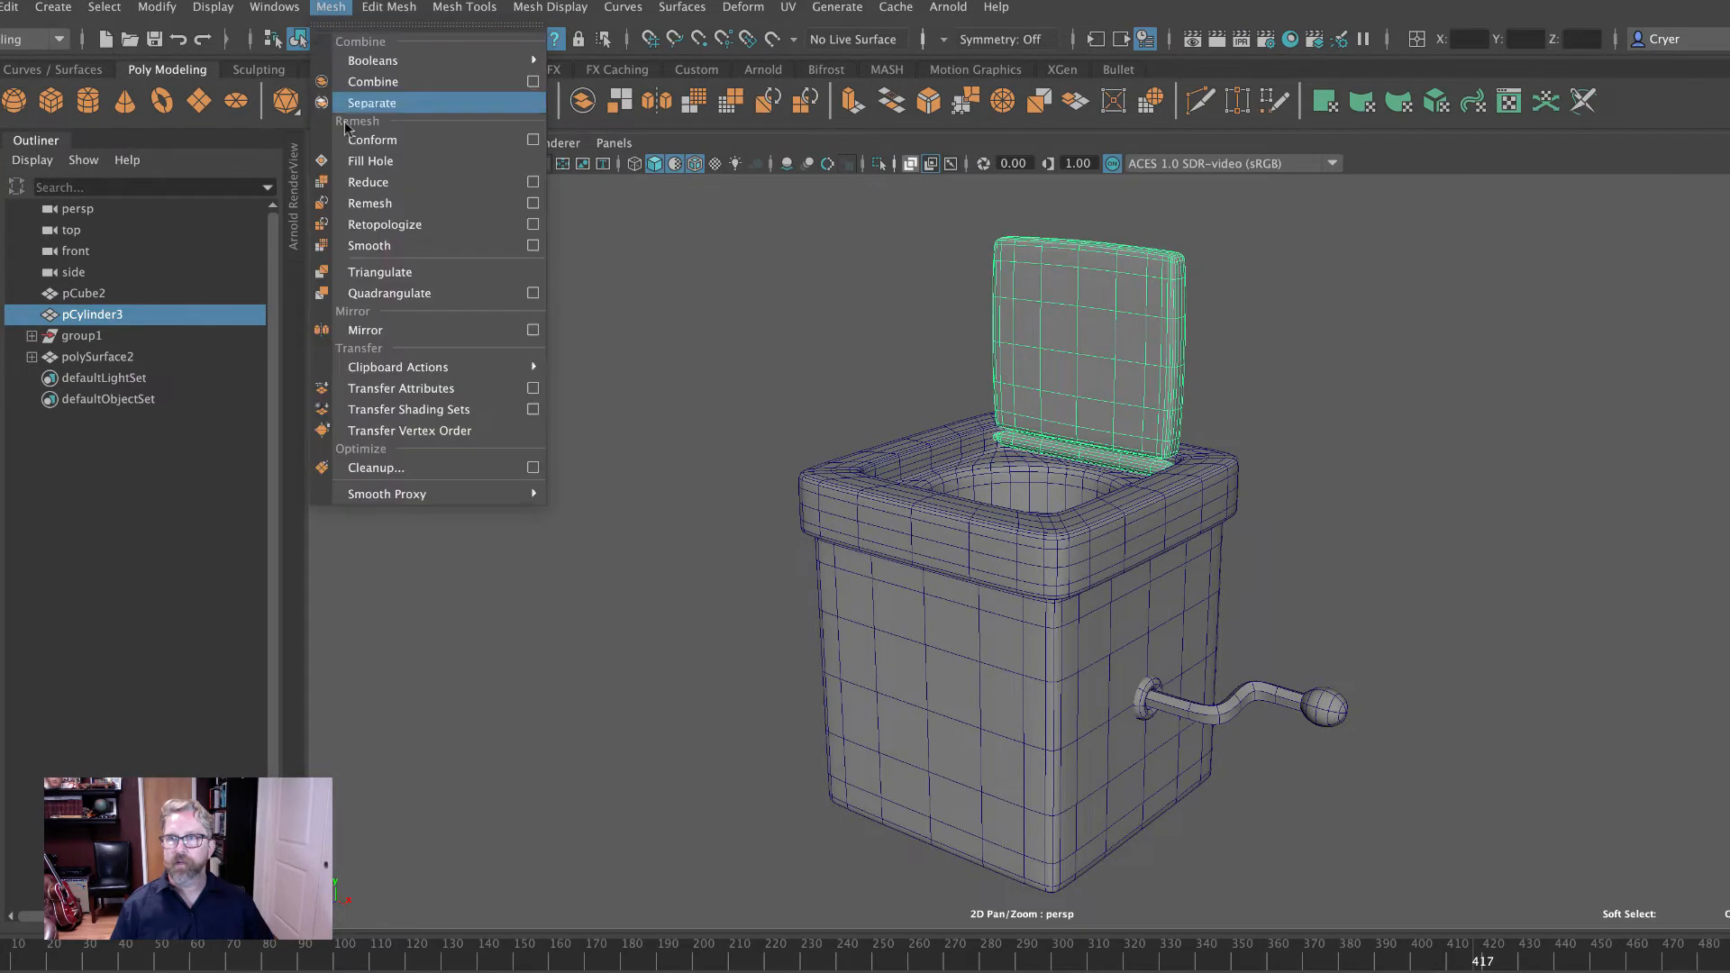
click(369, 245)
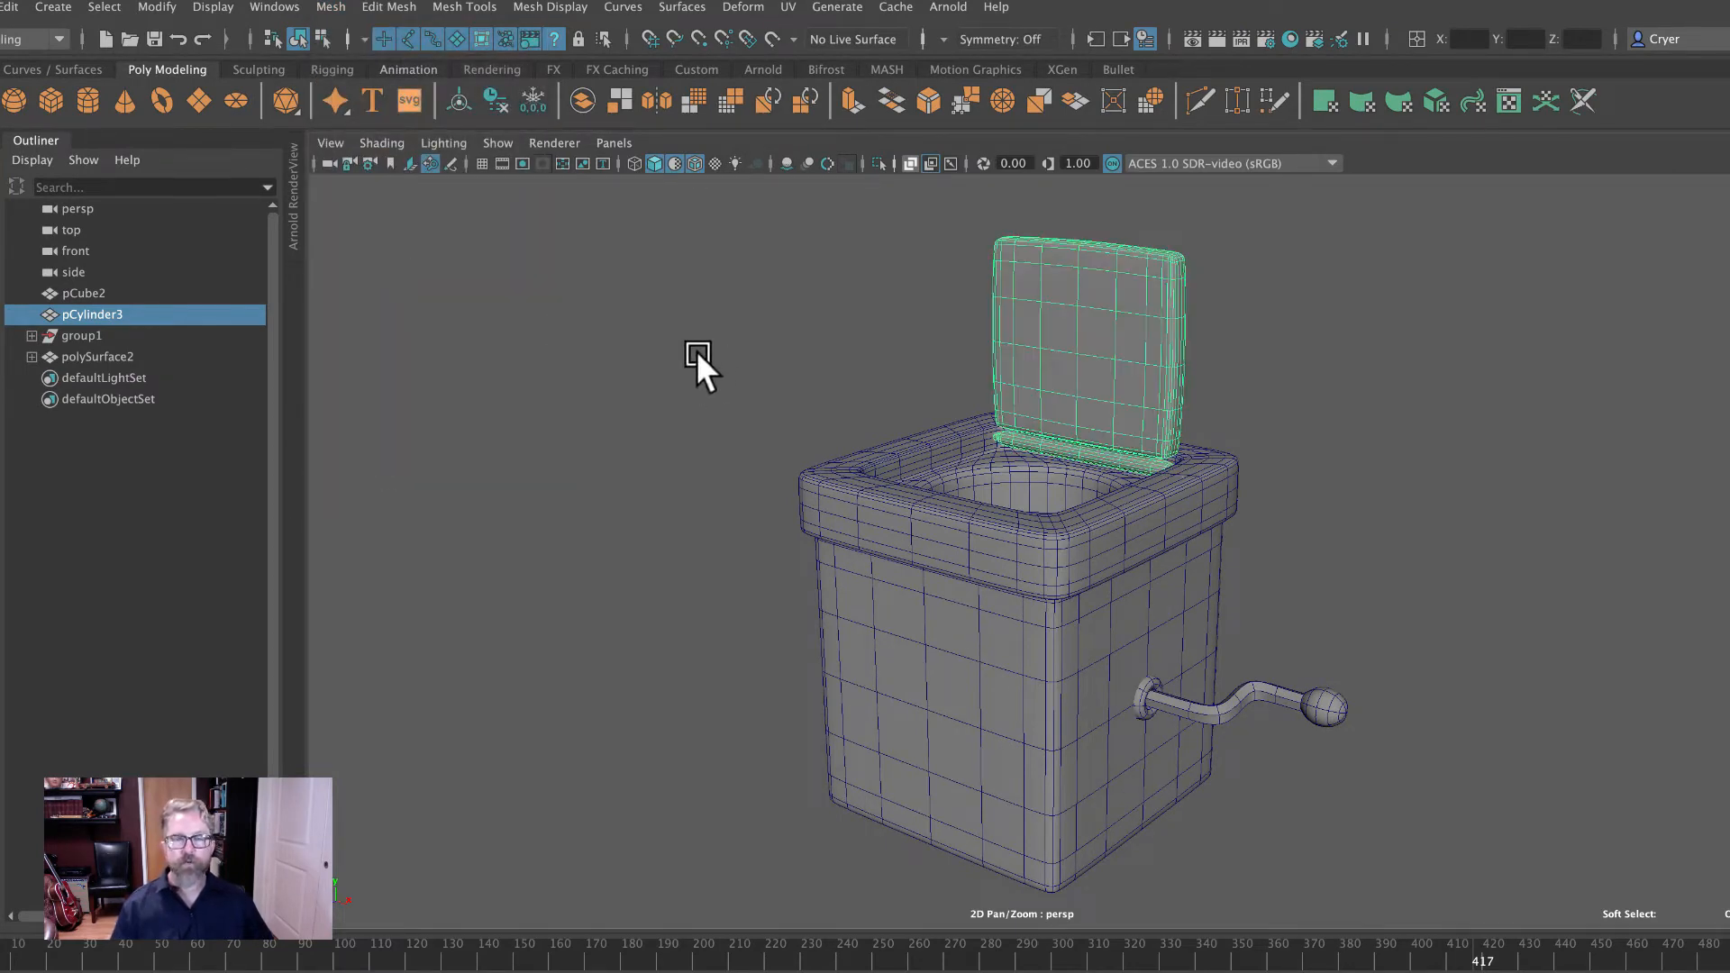
Delete the construction history of all objects in the jack-in-the-box scene.
click(640, 360)
drag(910, 388, 1135, 515)
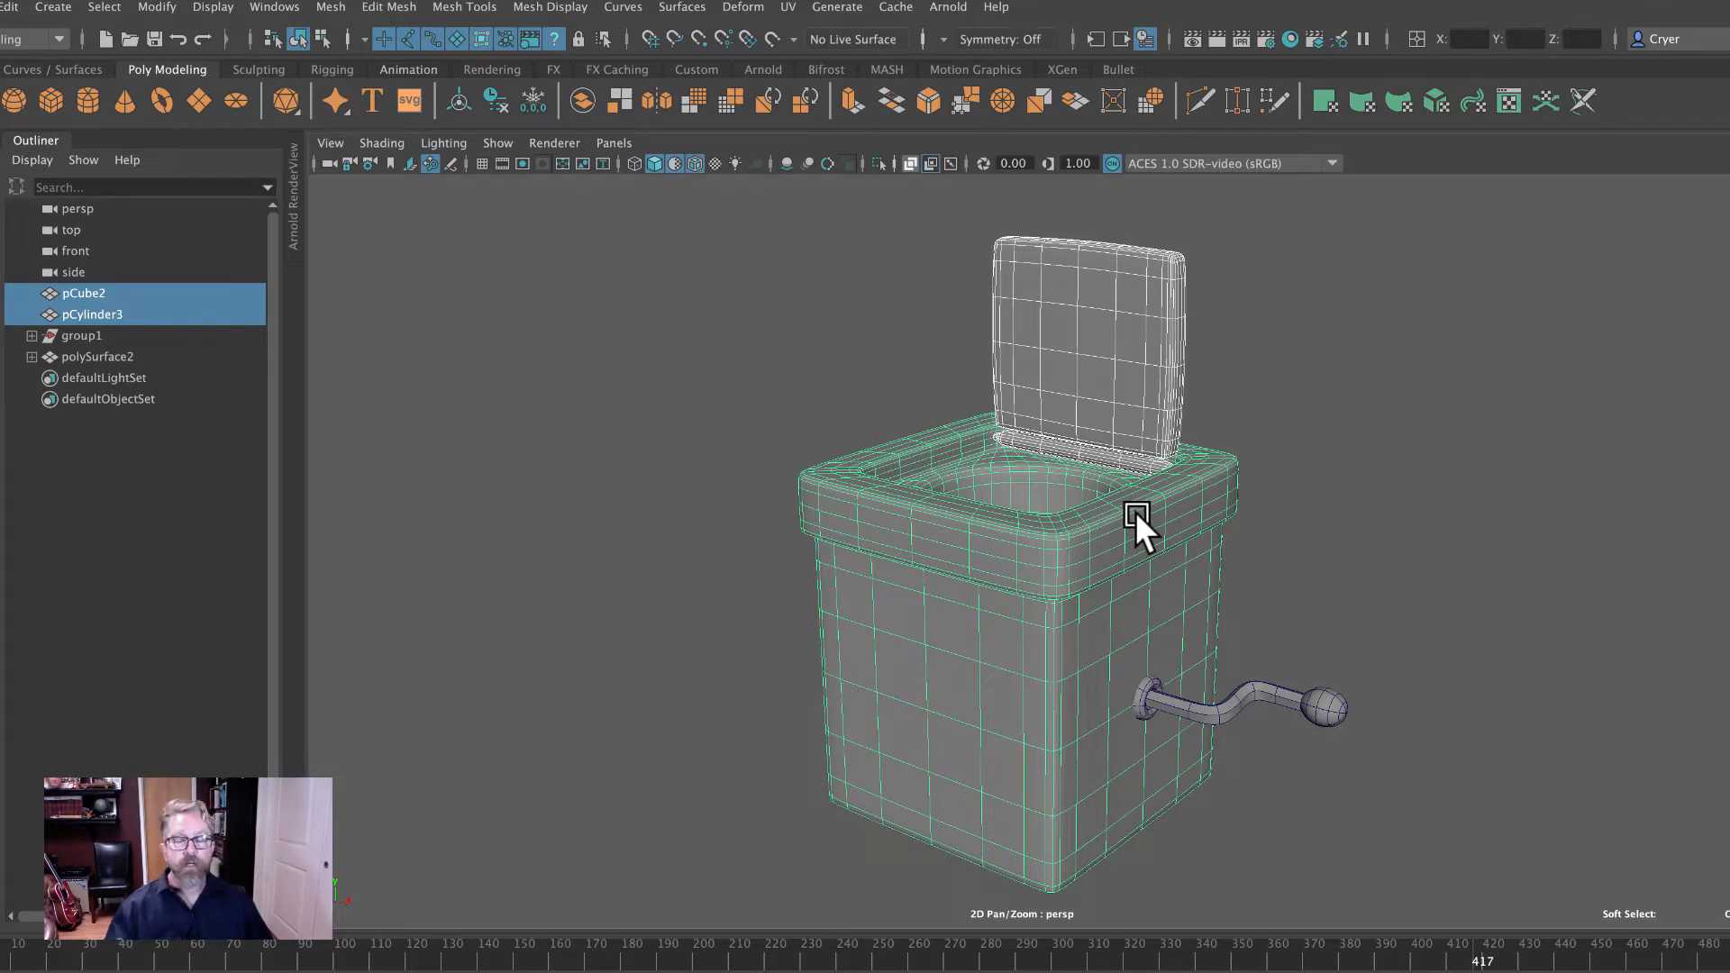
click(827, 330)
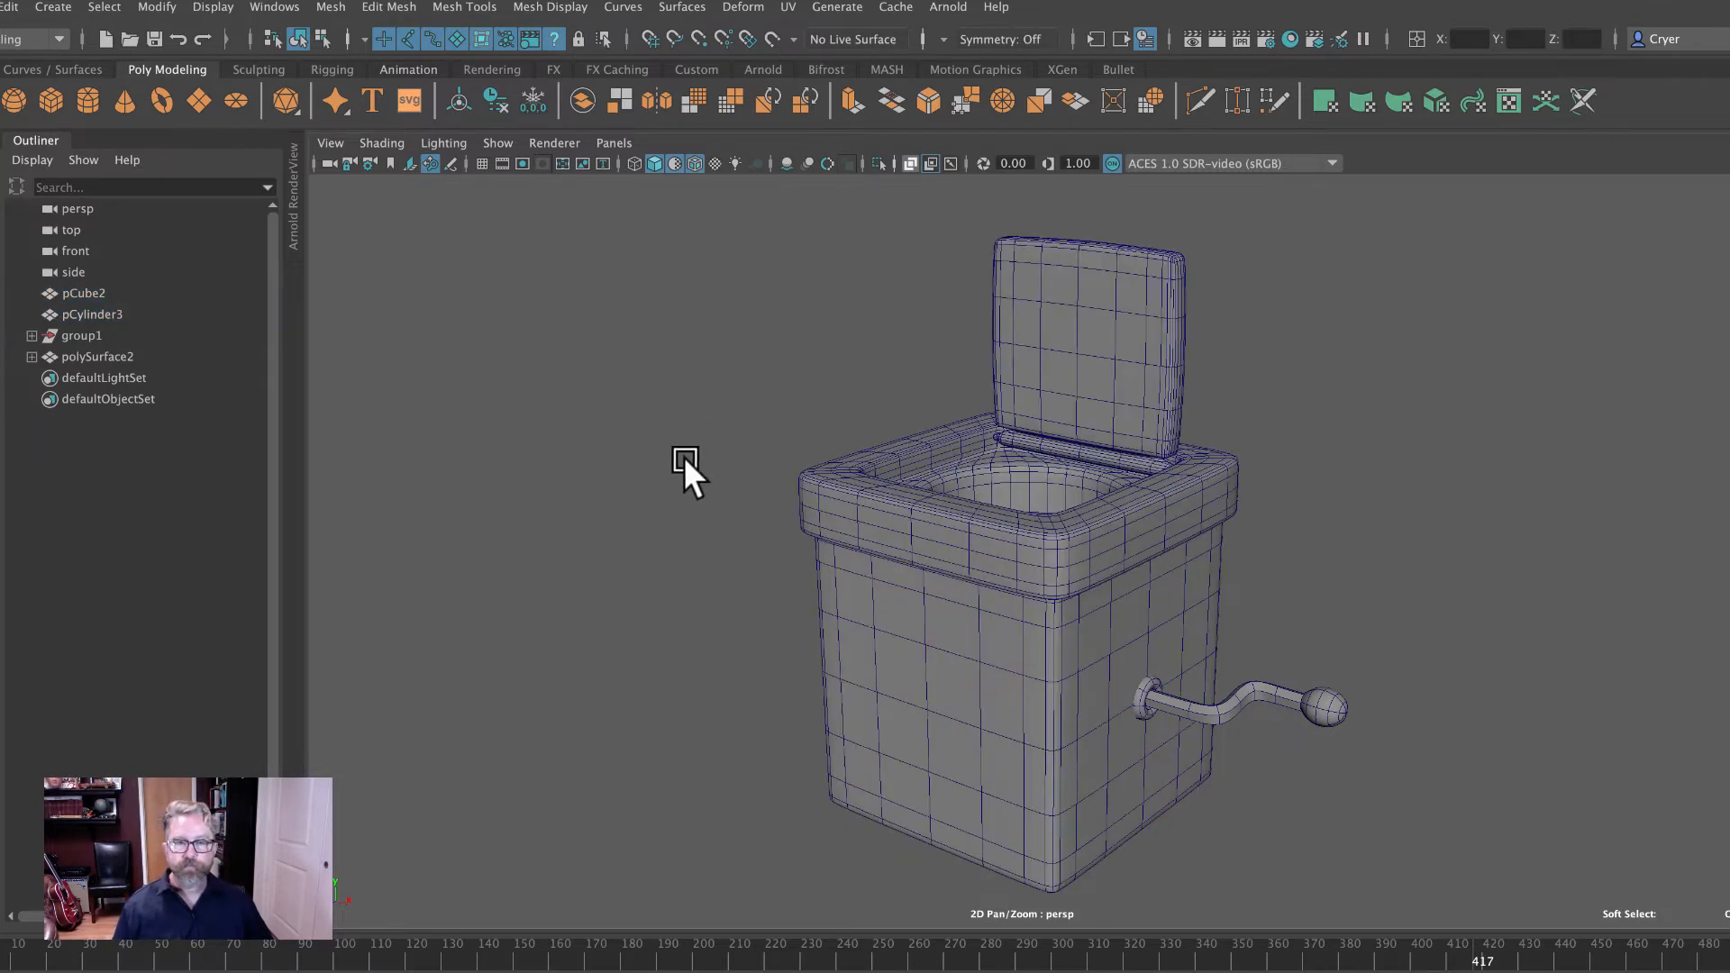
click(1089, 359)
click(485, 261)
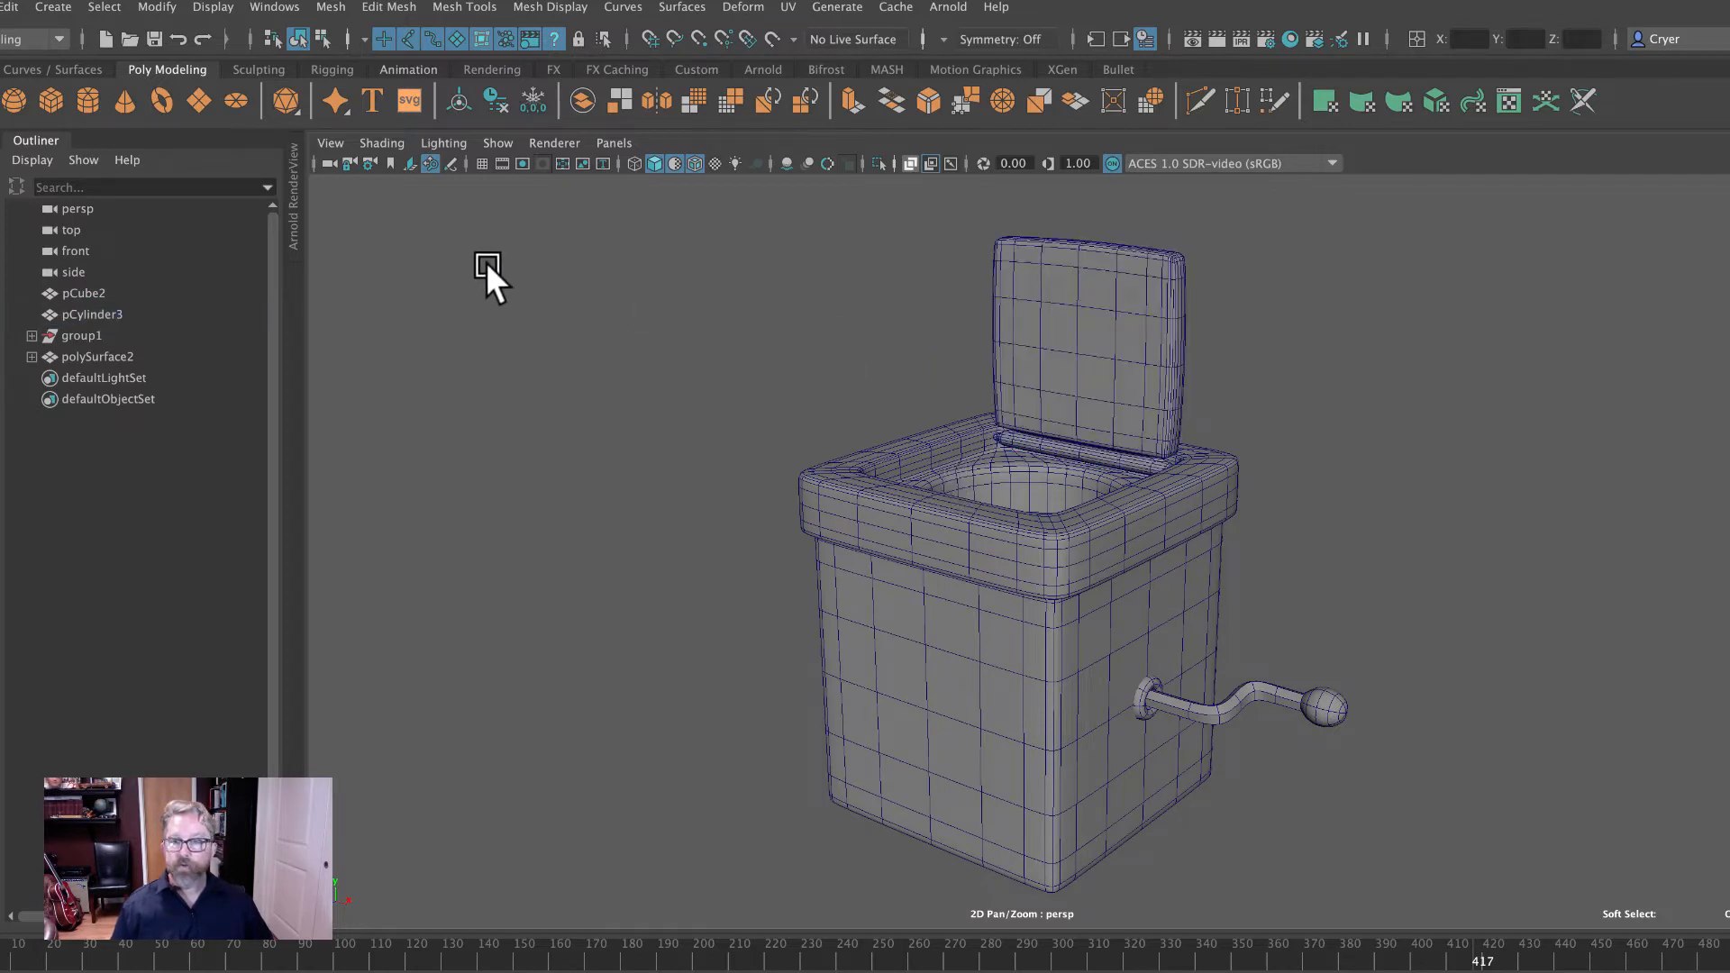
click(17, 9)
mouse_move(105, 280)
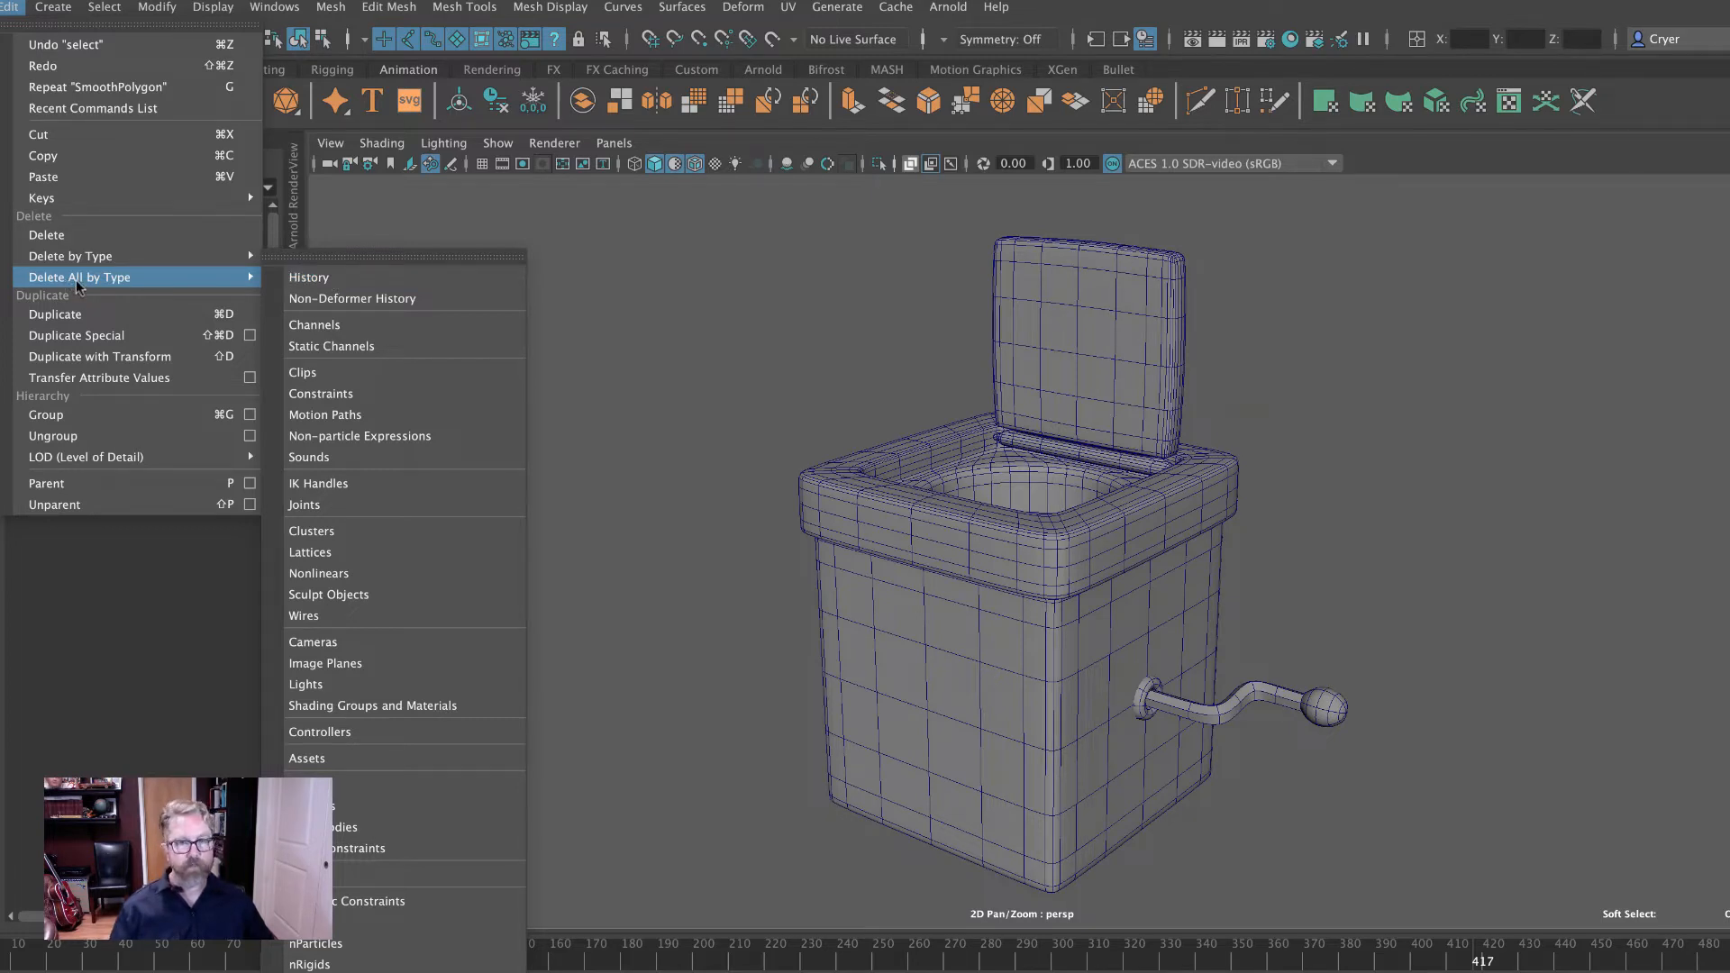
click(310, 281)
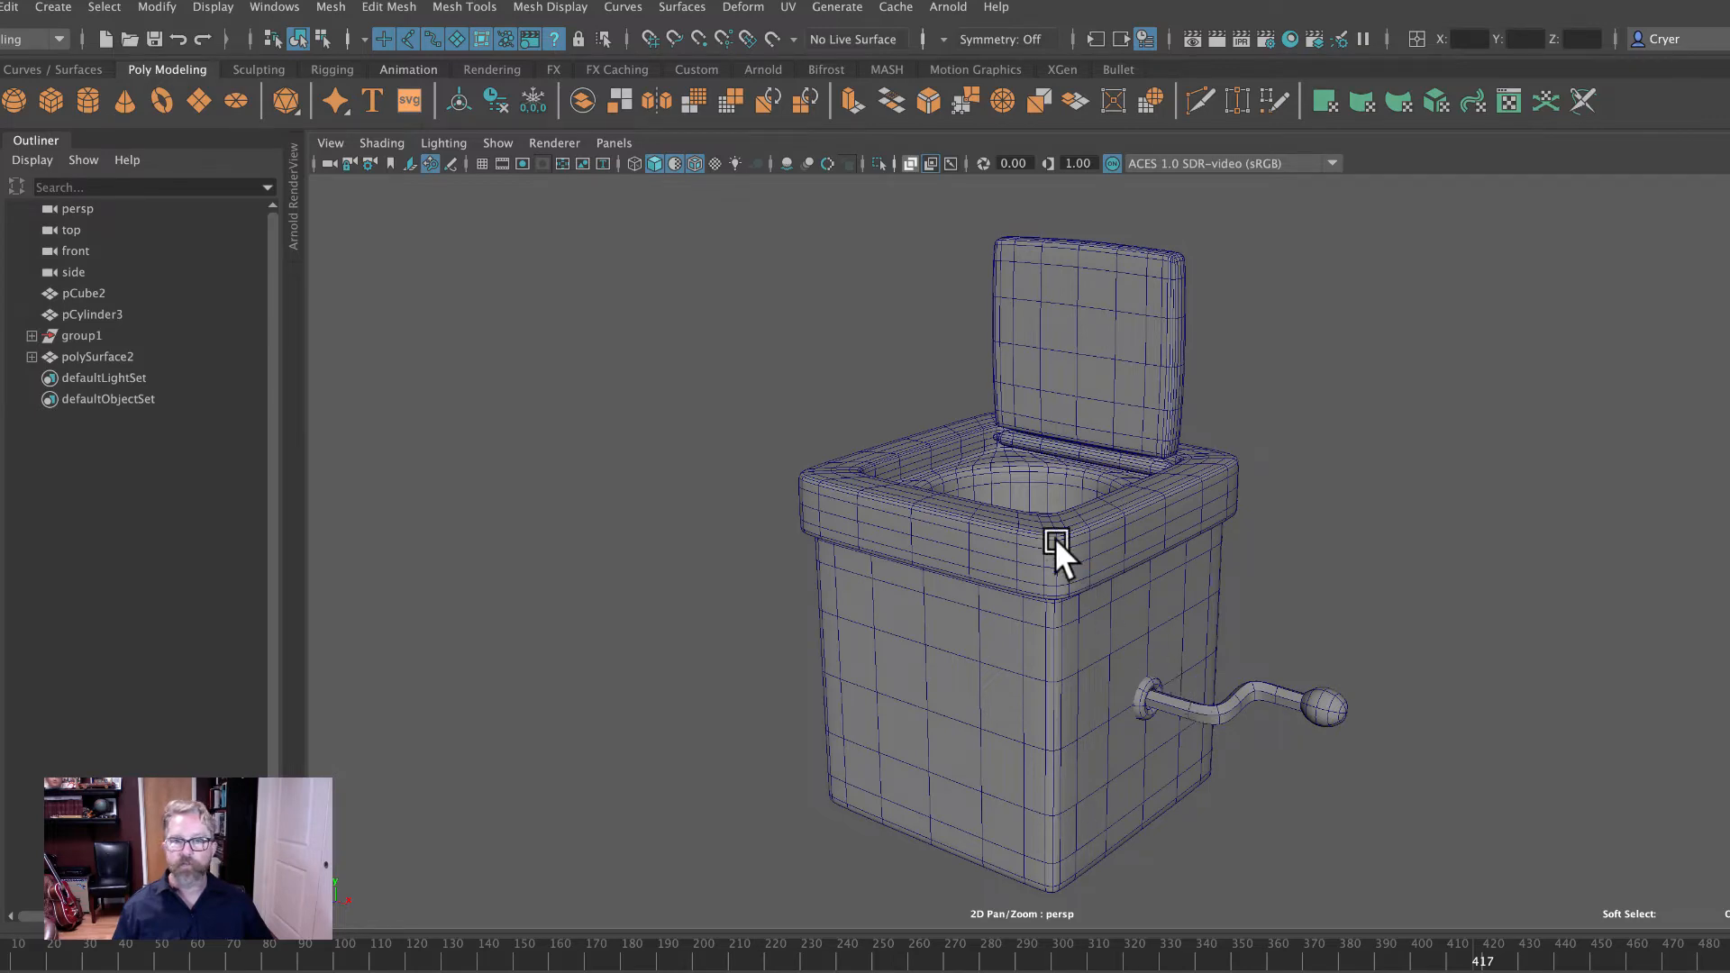
Select the lid pCylinder3 and check its input nodes for remaining construction history.
click(1012, 523)
click(1168, 492)
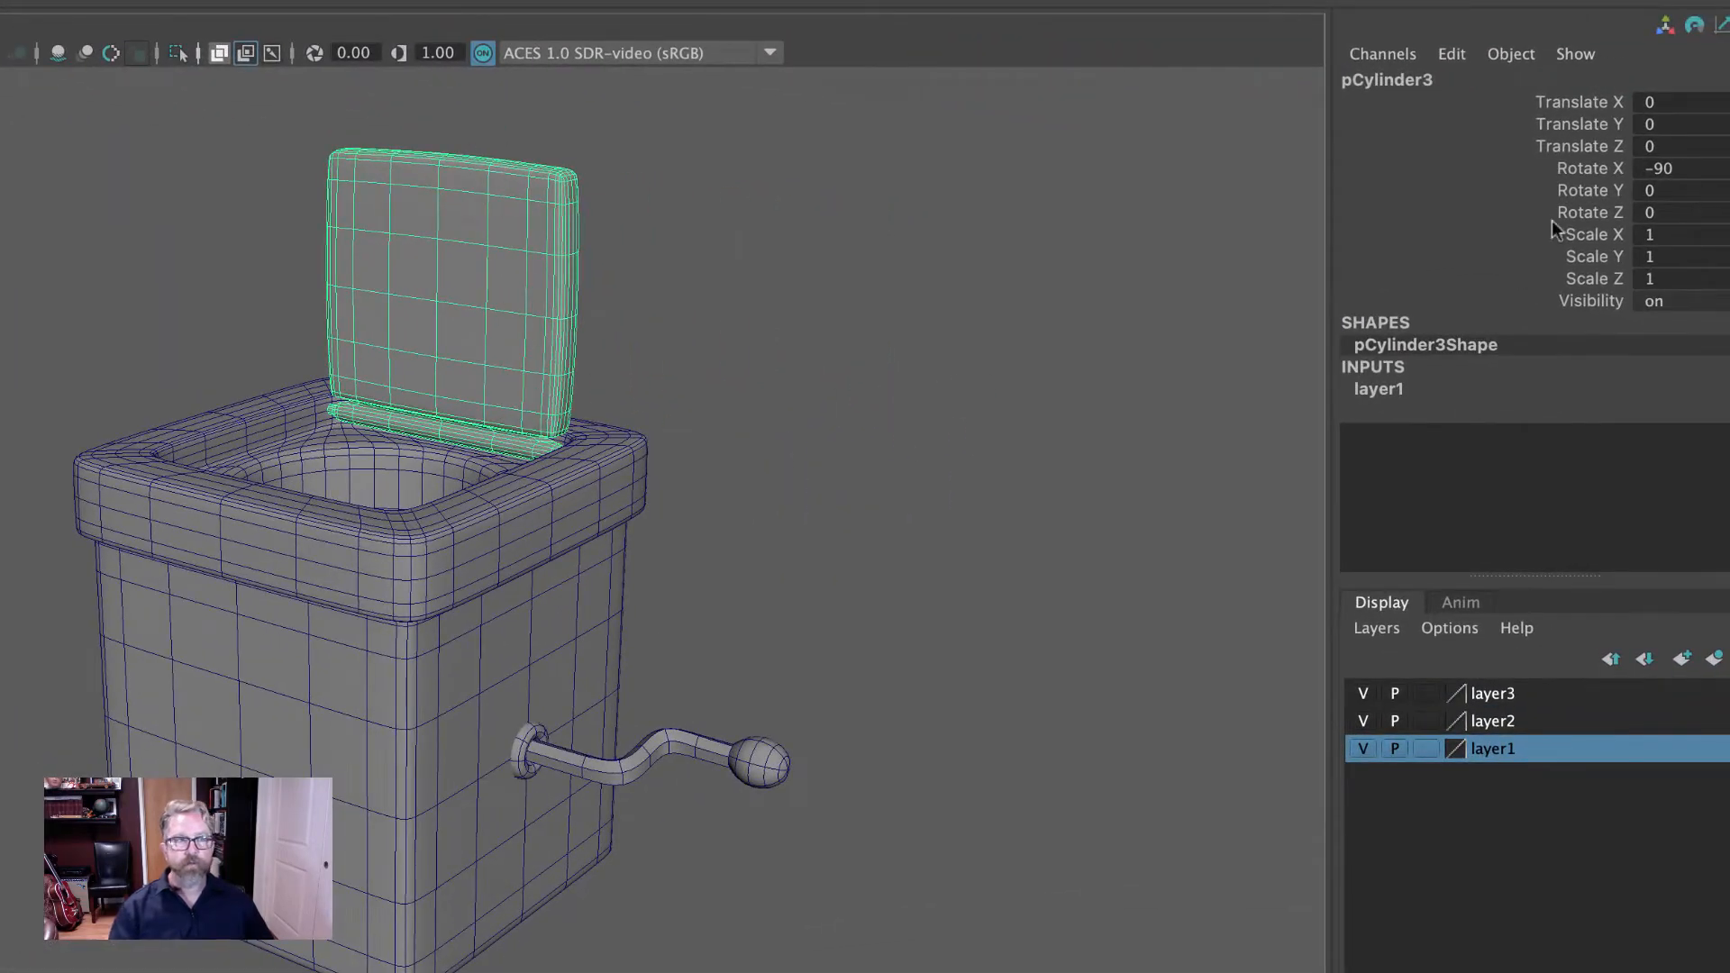
alt+drag(936, 338, 1078, 335)
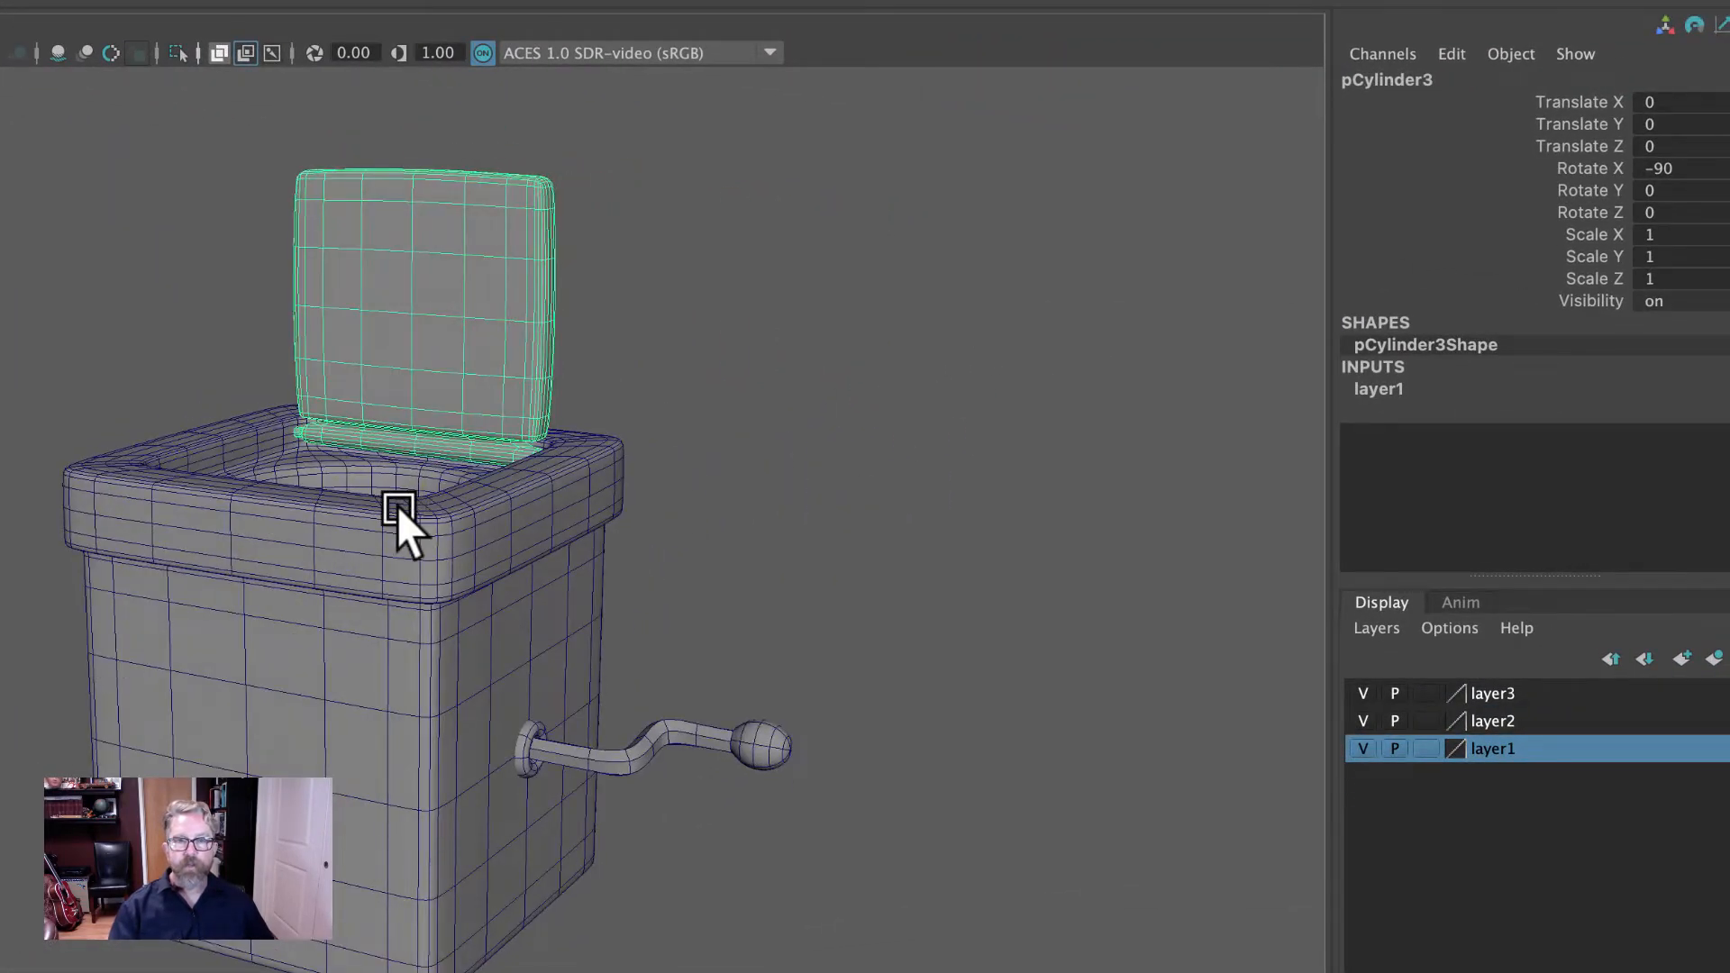
Select the lid pCylinder3 and the box body pCube2 together, and create a Lattice deformer around them from the Rigging set.
click(577, 572)
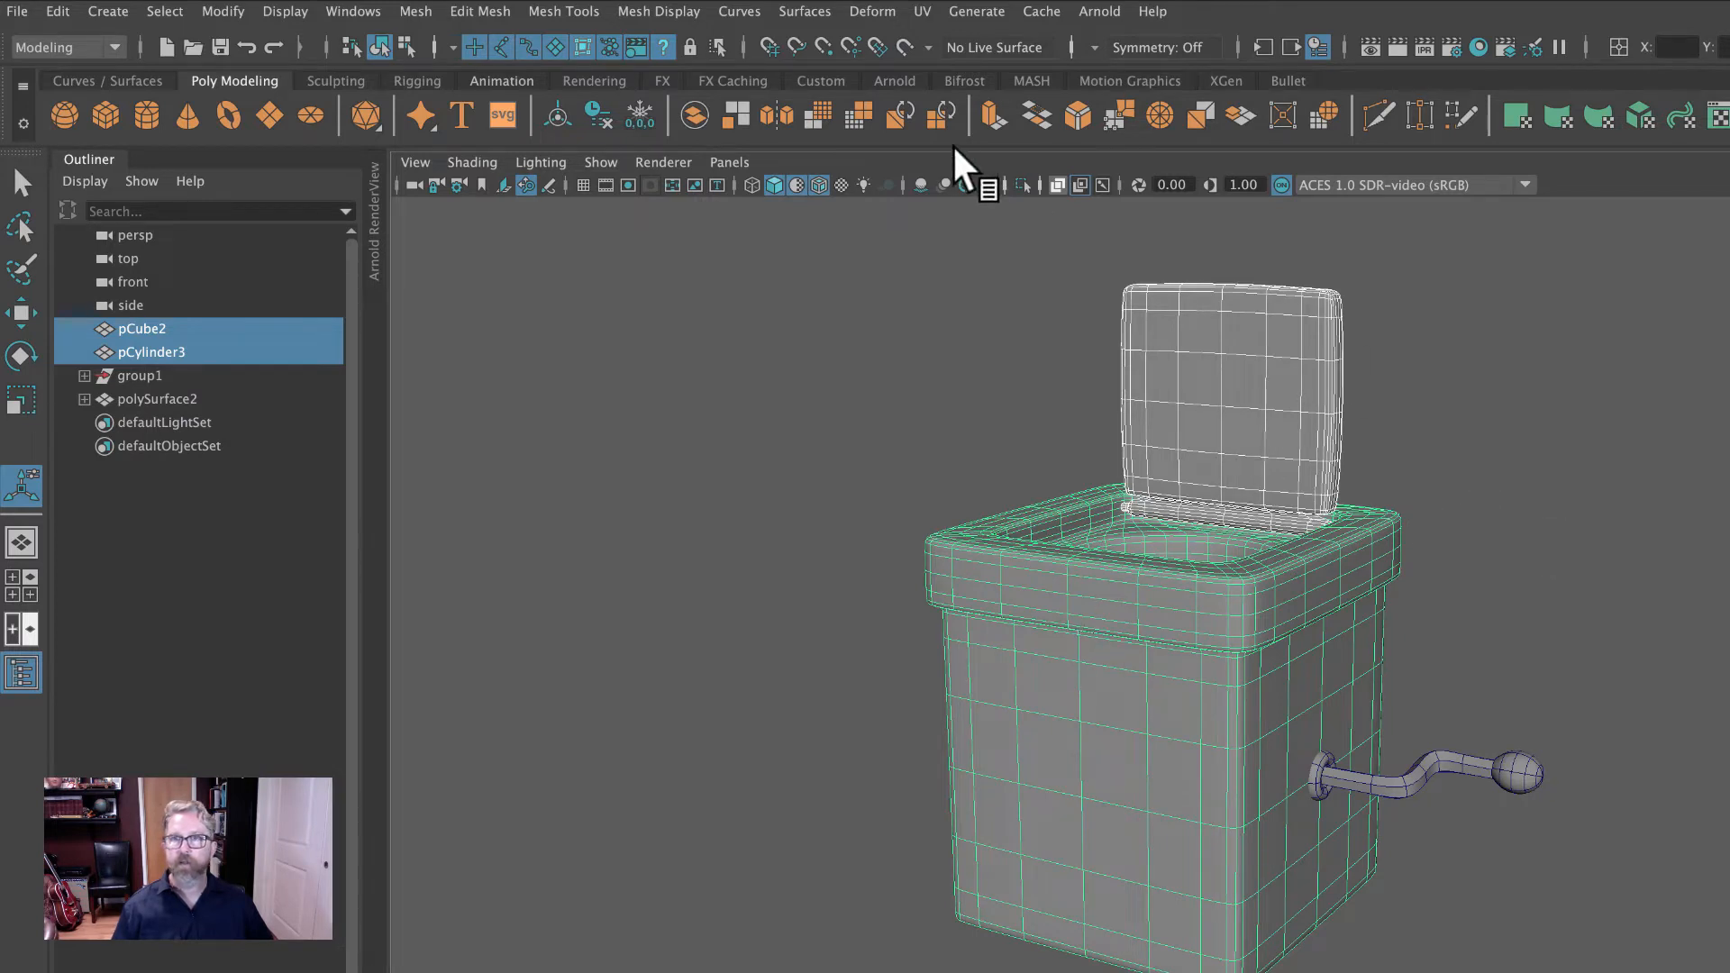
click(99, 47)
click(91, 96)
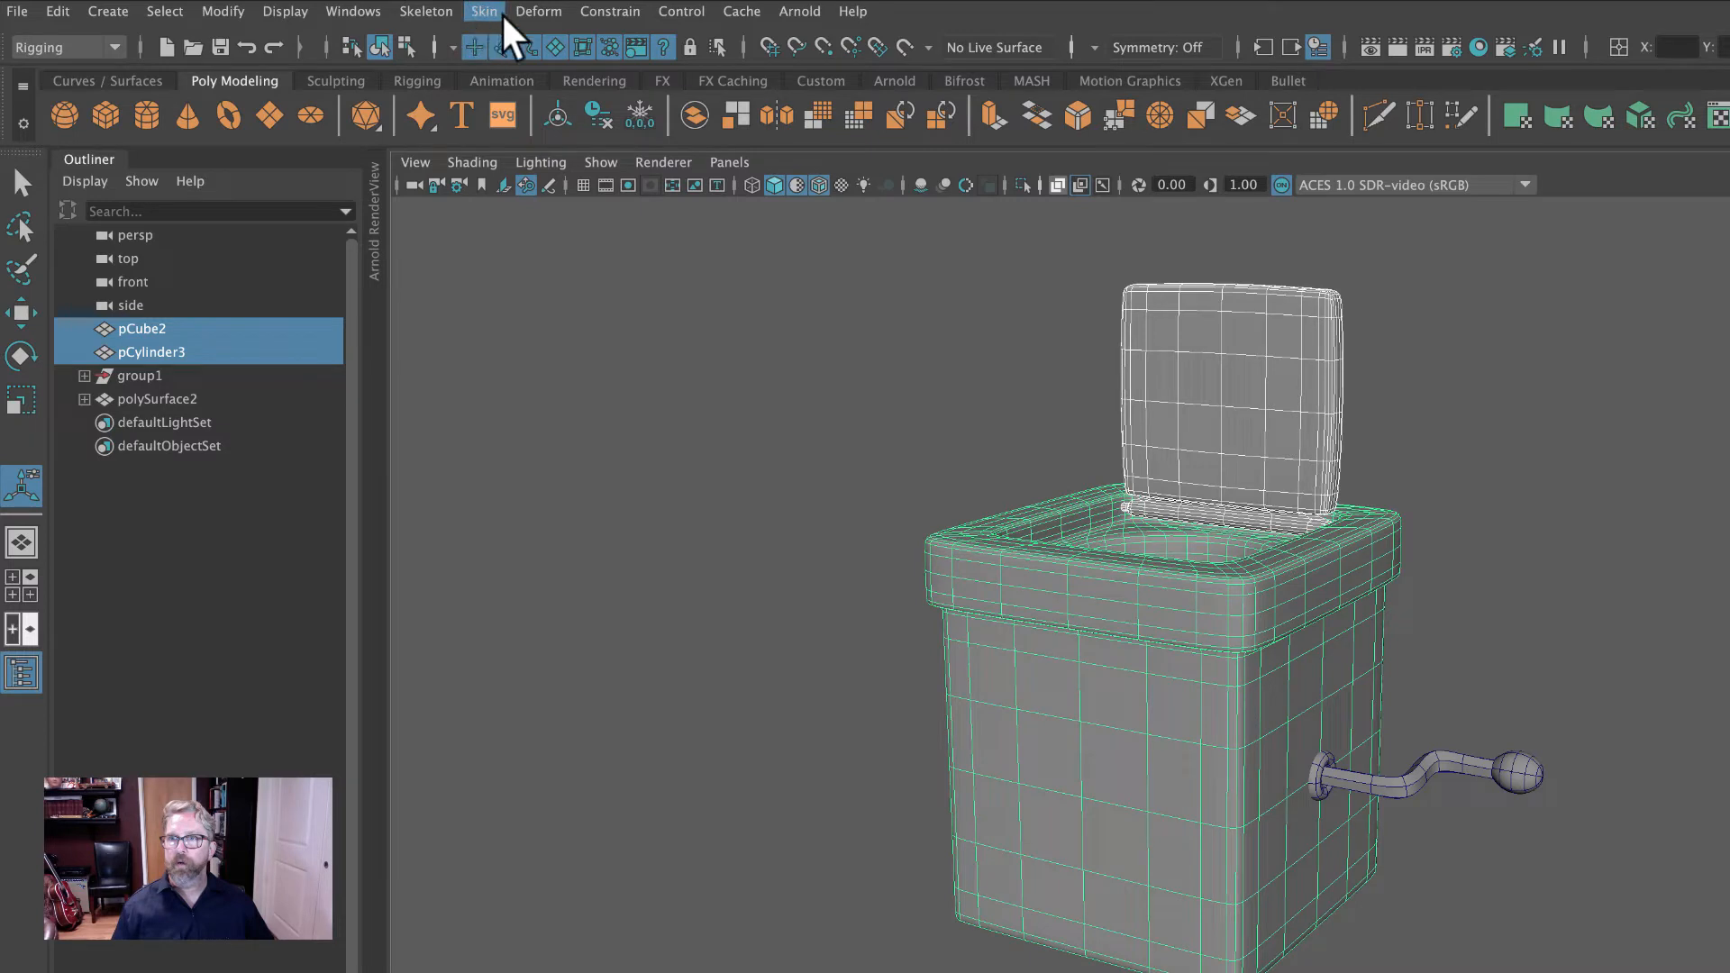
click(537, 13)
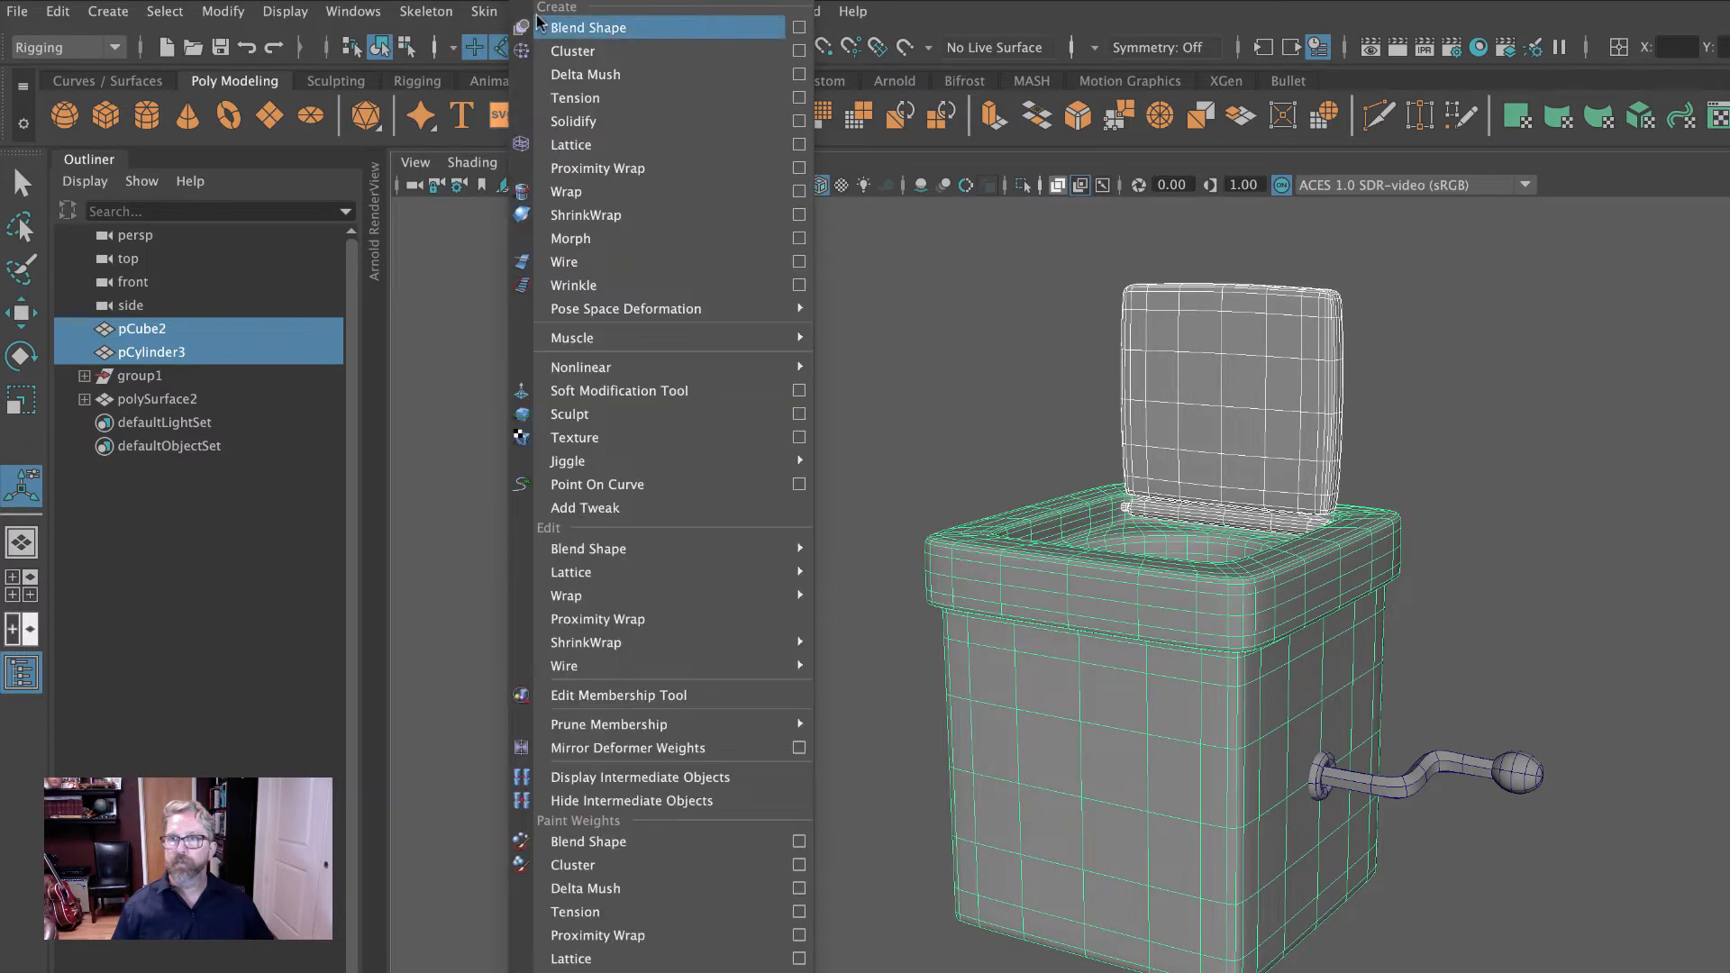
click(571, 144)
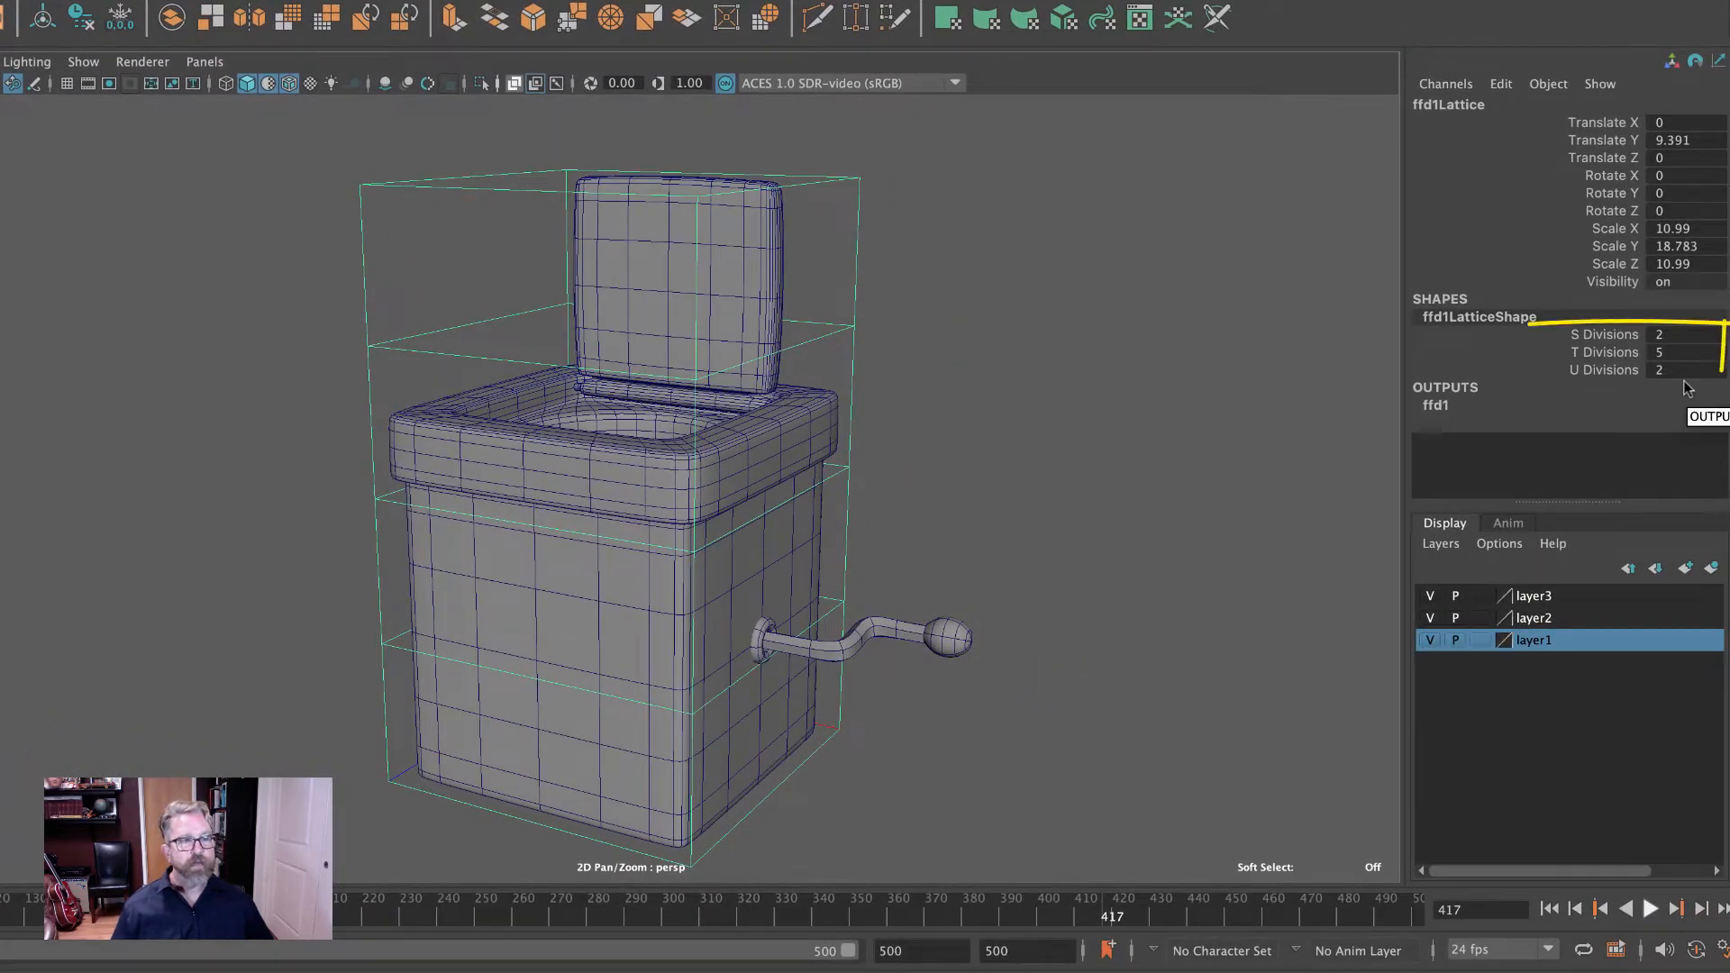
Try 8 T Divisions on the lattice around the box, and set them back to 5.
click(1684, 351)
text(8)
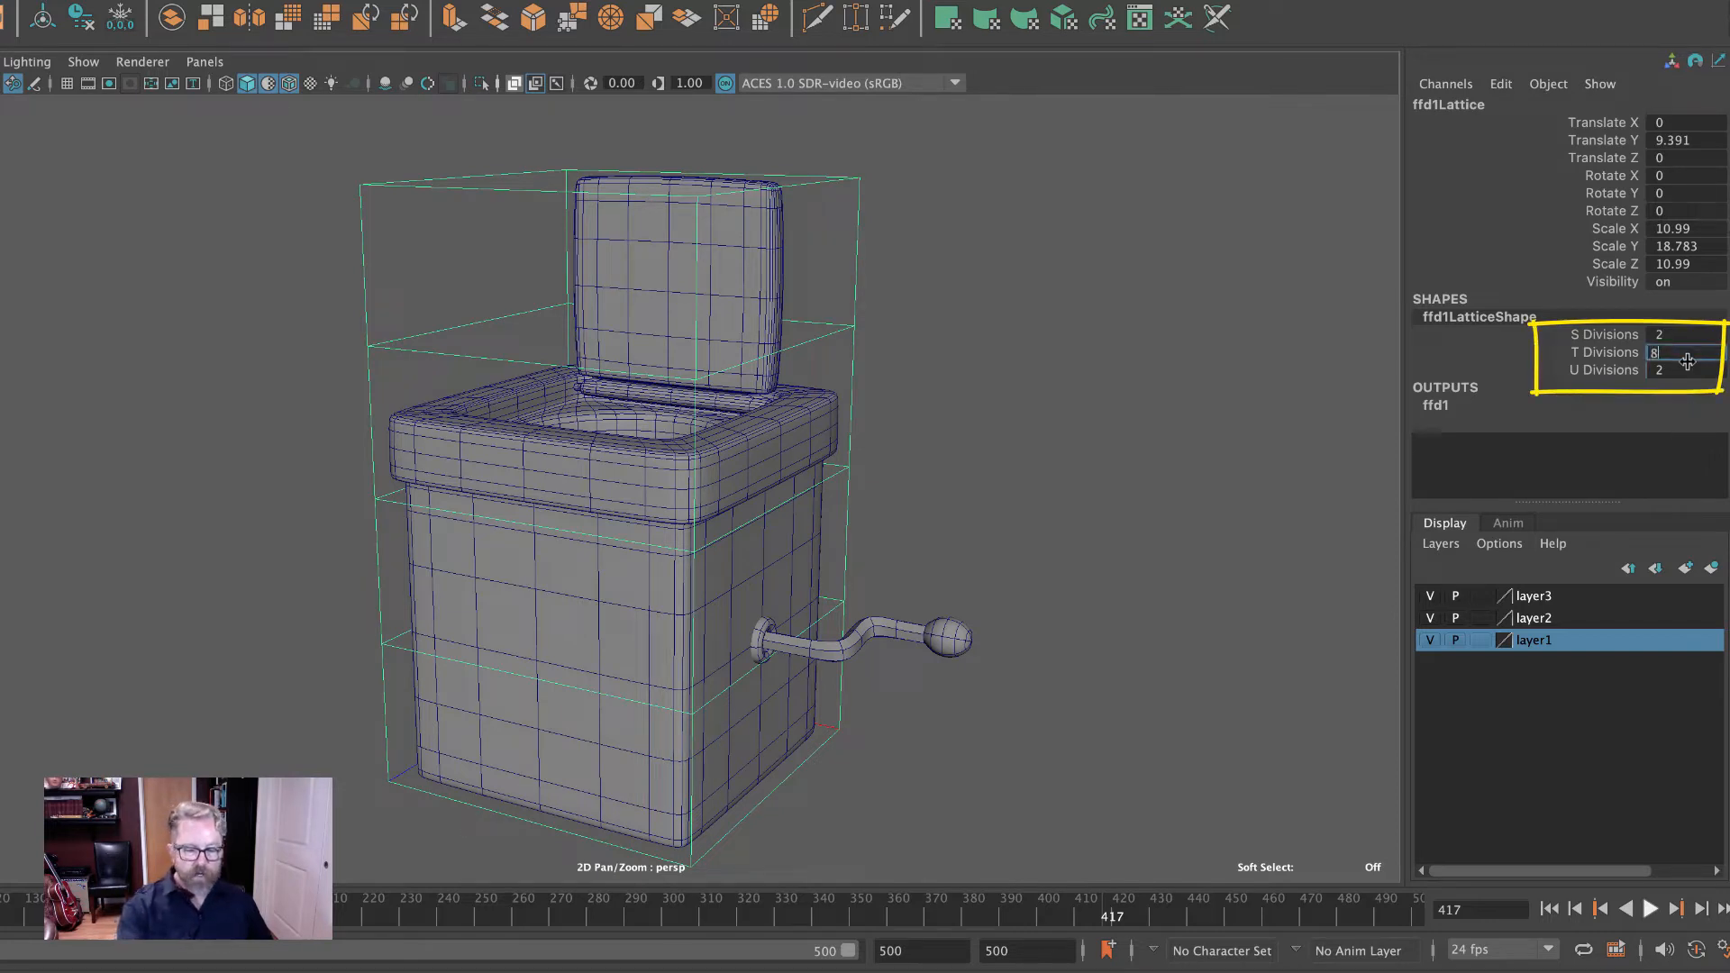
key(Return)
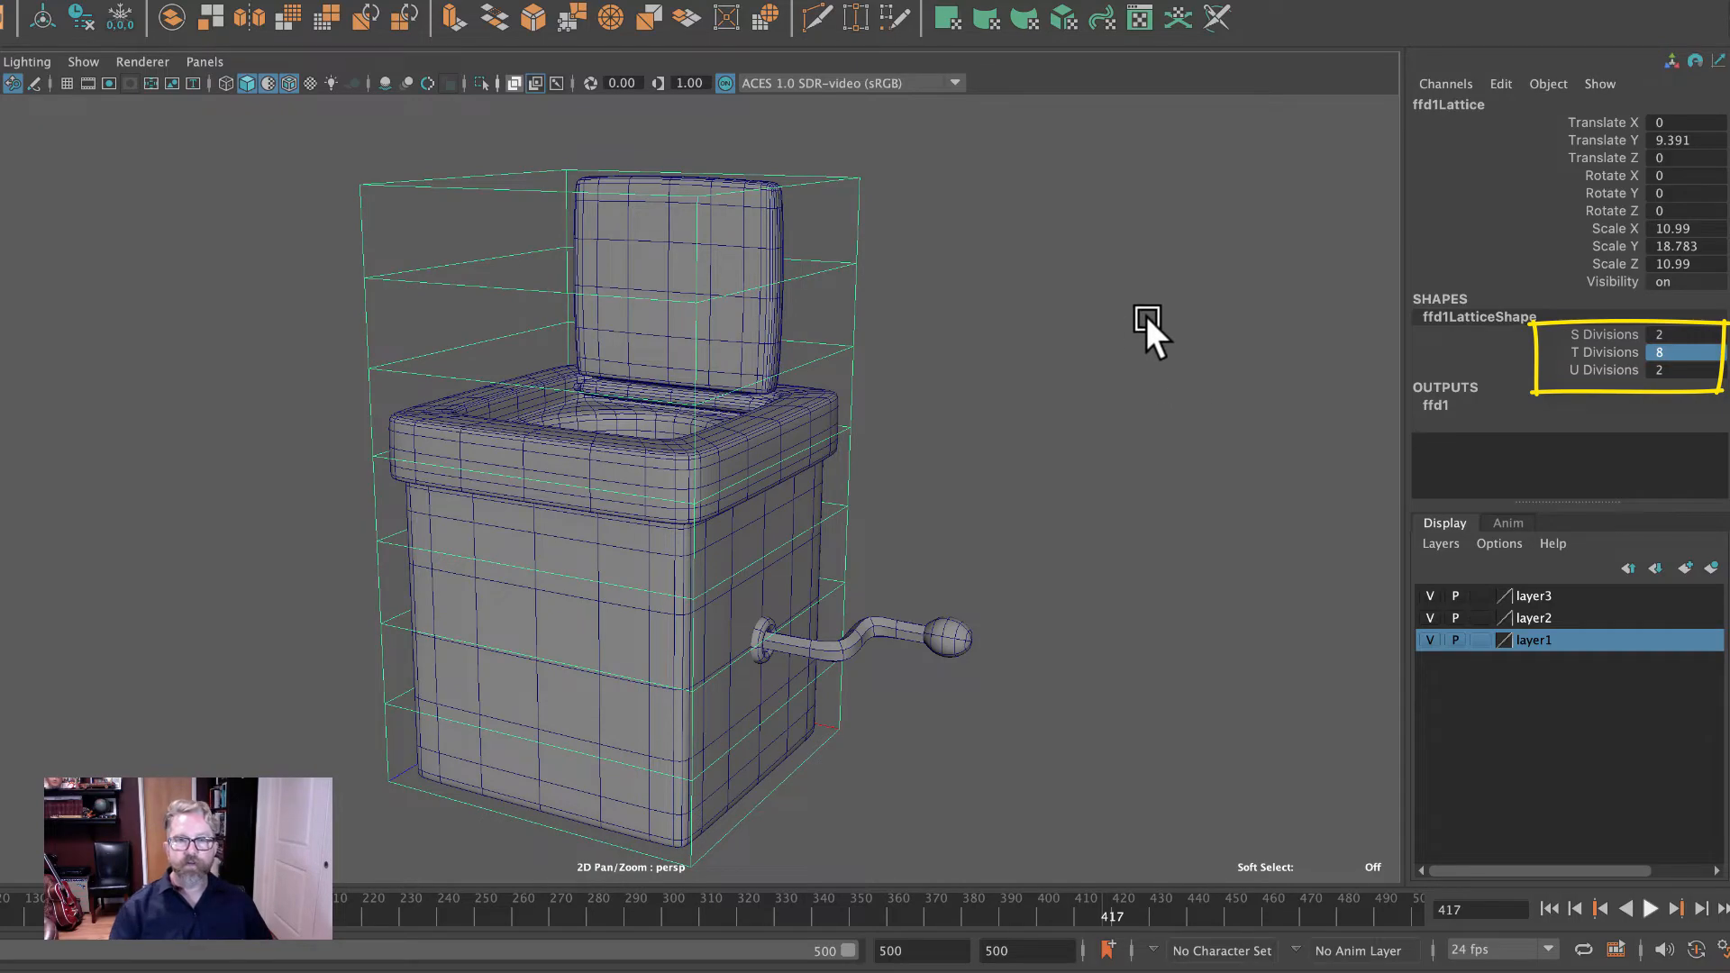
mouse_move(1139, 328)
alt+mouse_down()
mouse_move(1051, 297)
mouse_move(1108, 336)
mouse_move(1247, 298)
mouse_move(1138, 328)
alt+mouse_up()
click(1678, 347)
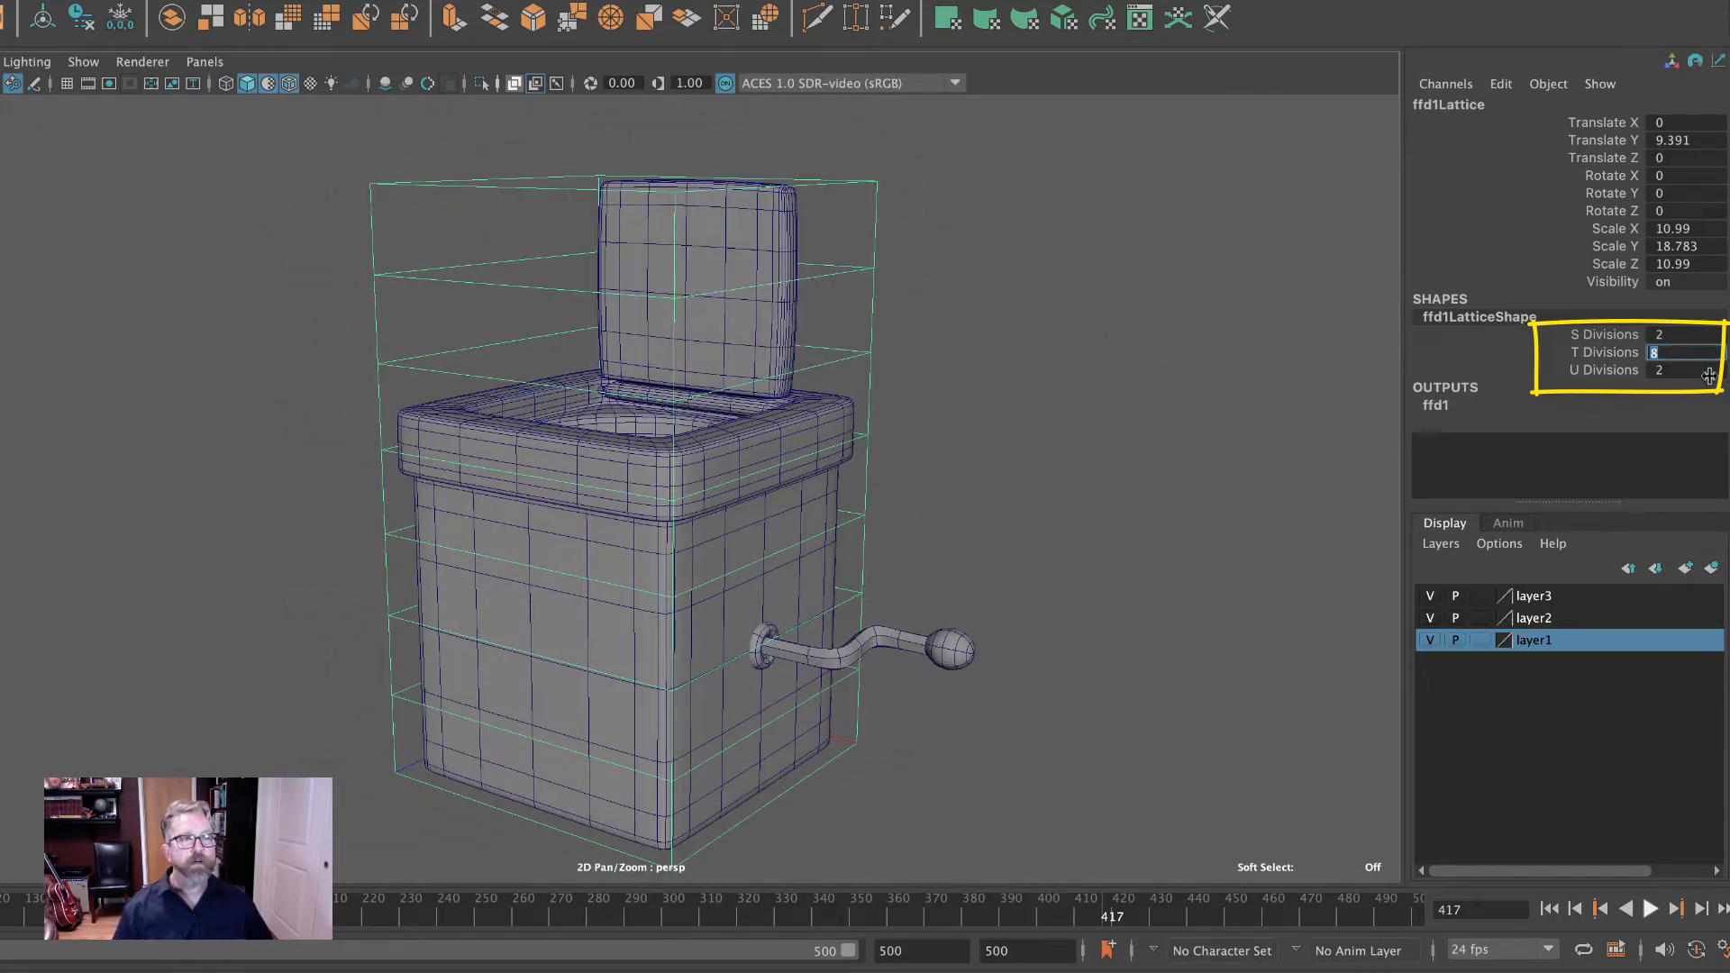
text(5)
key(Return)
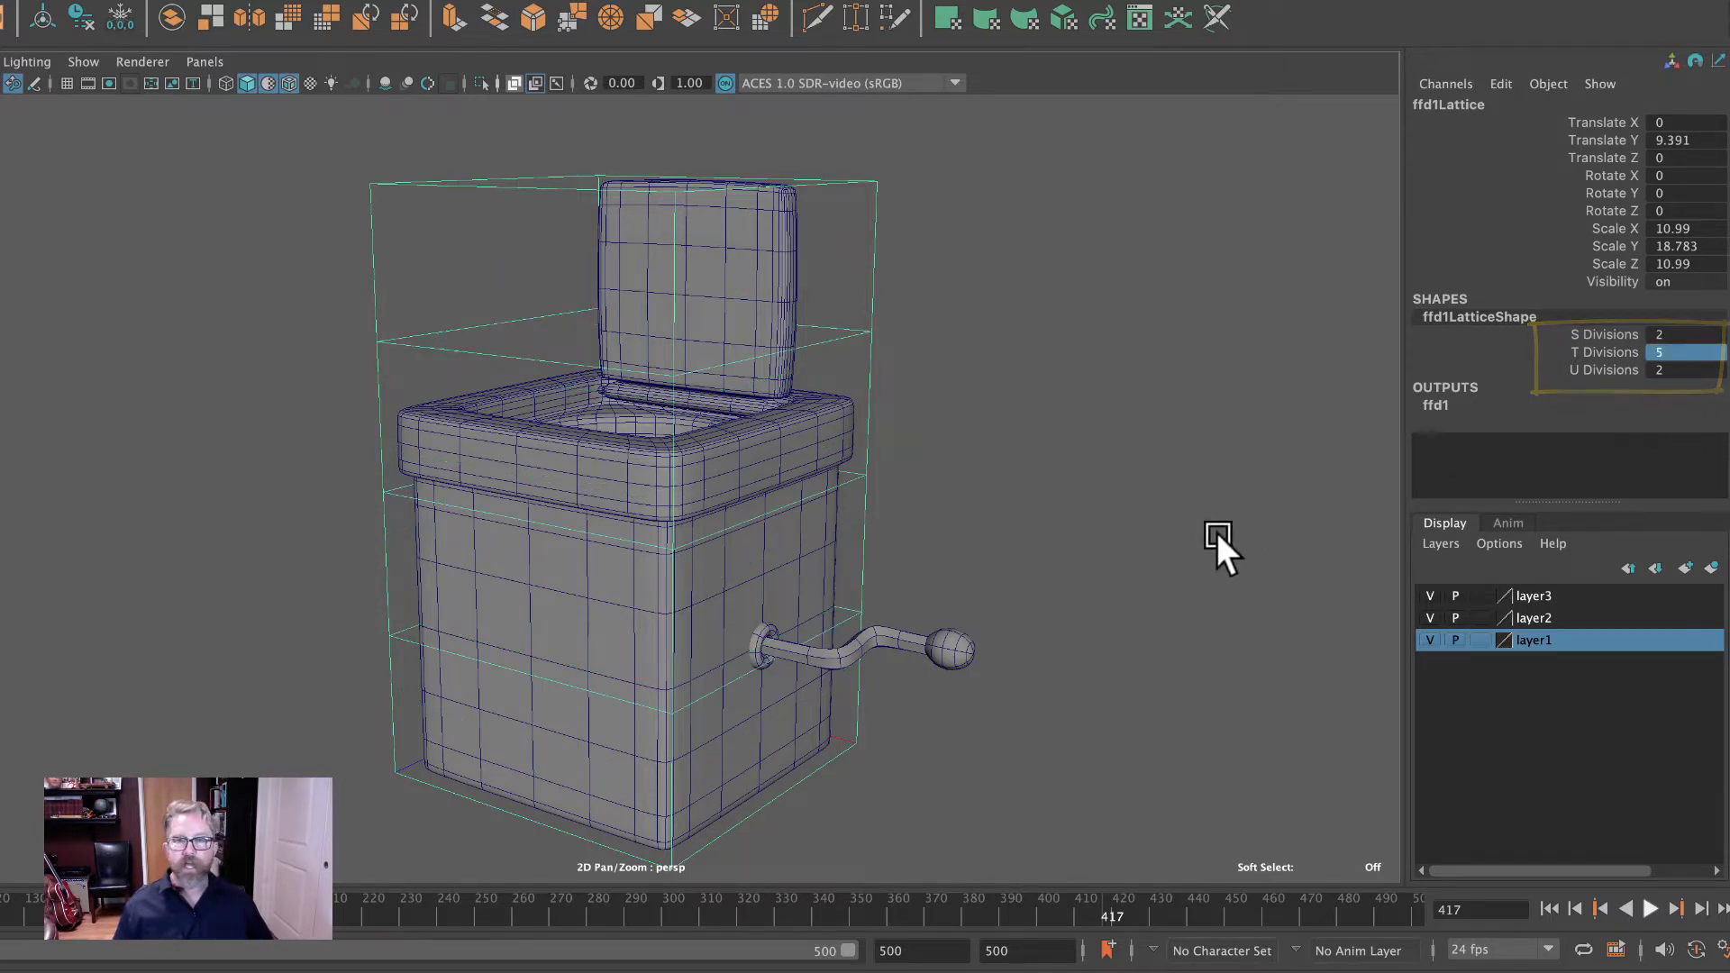
Switch the lattice to lattice point editing and select the four points of its second row from the bottom.
click(1181, 448)
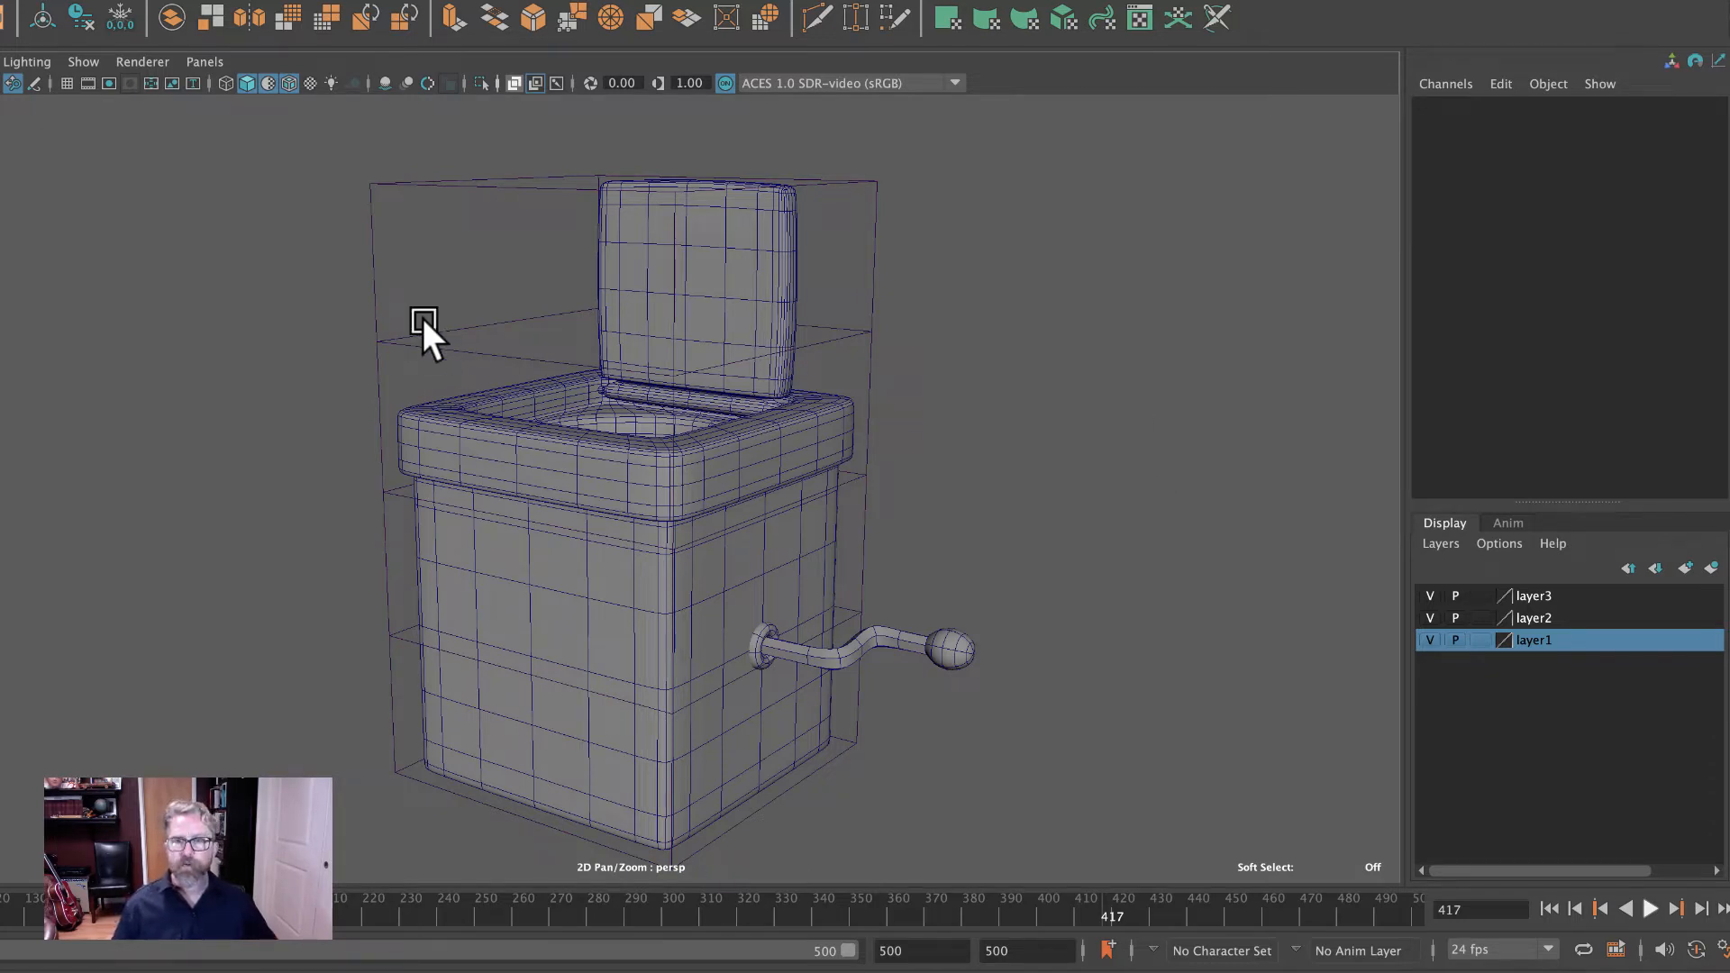
drag(401, 364, 446, 371)
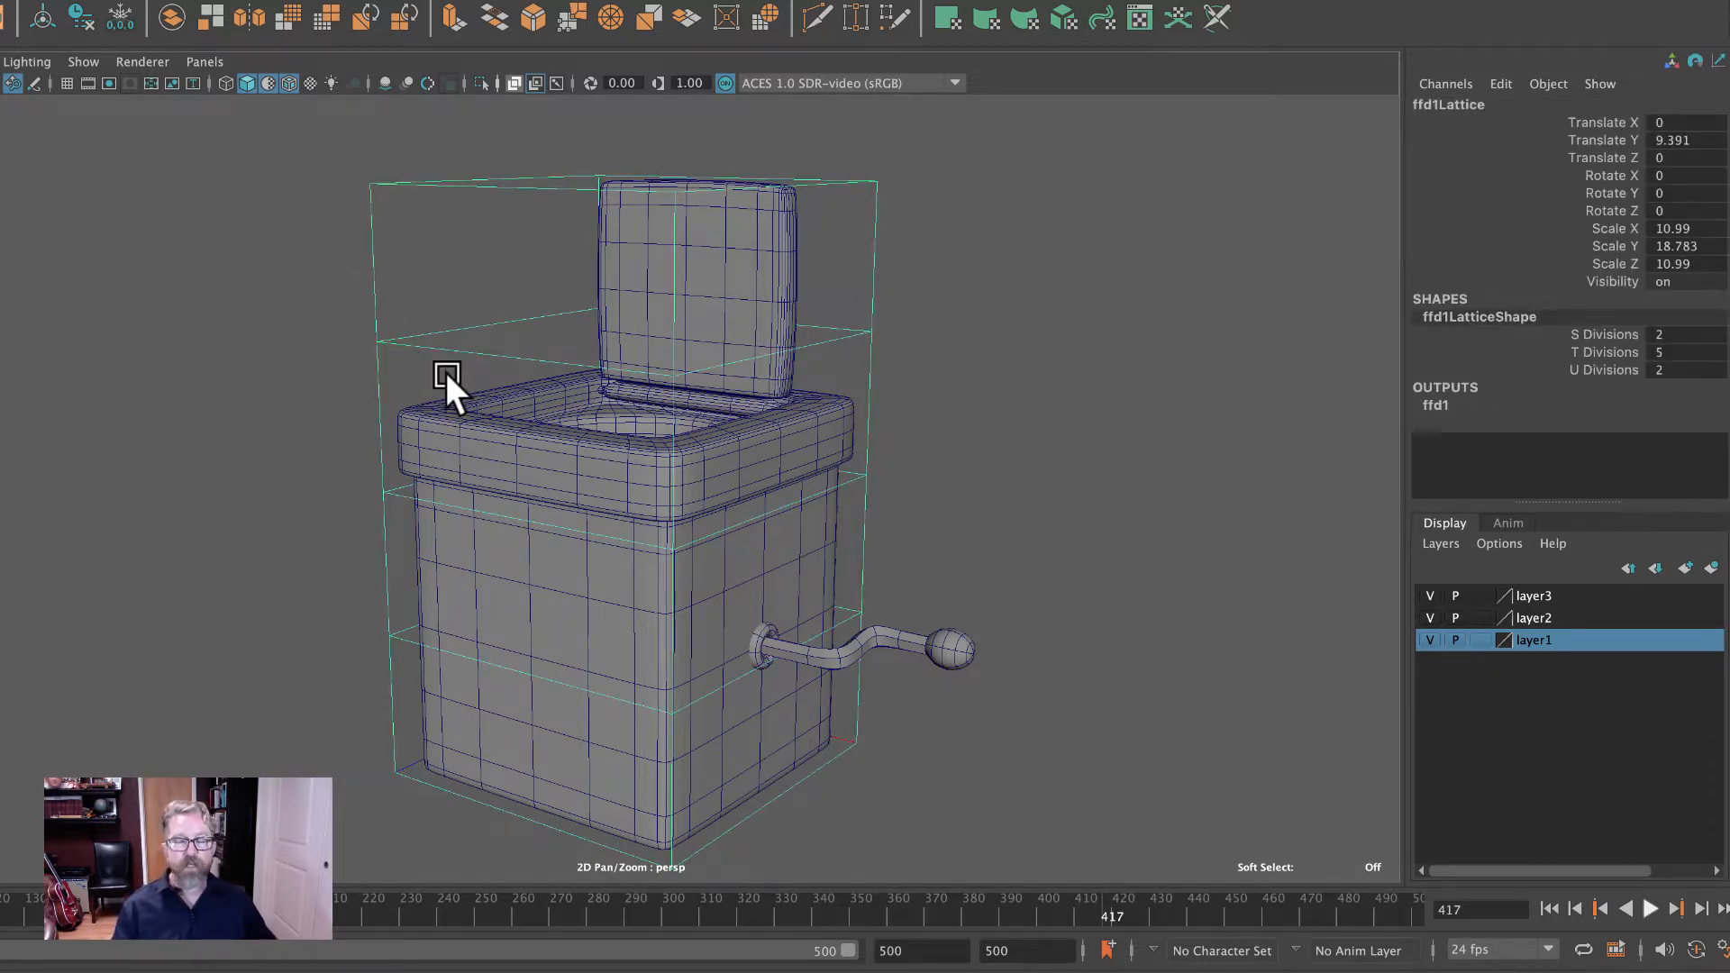
right_drag(387, 597, 380, 496)
click(397, 645)
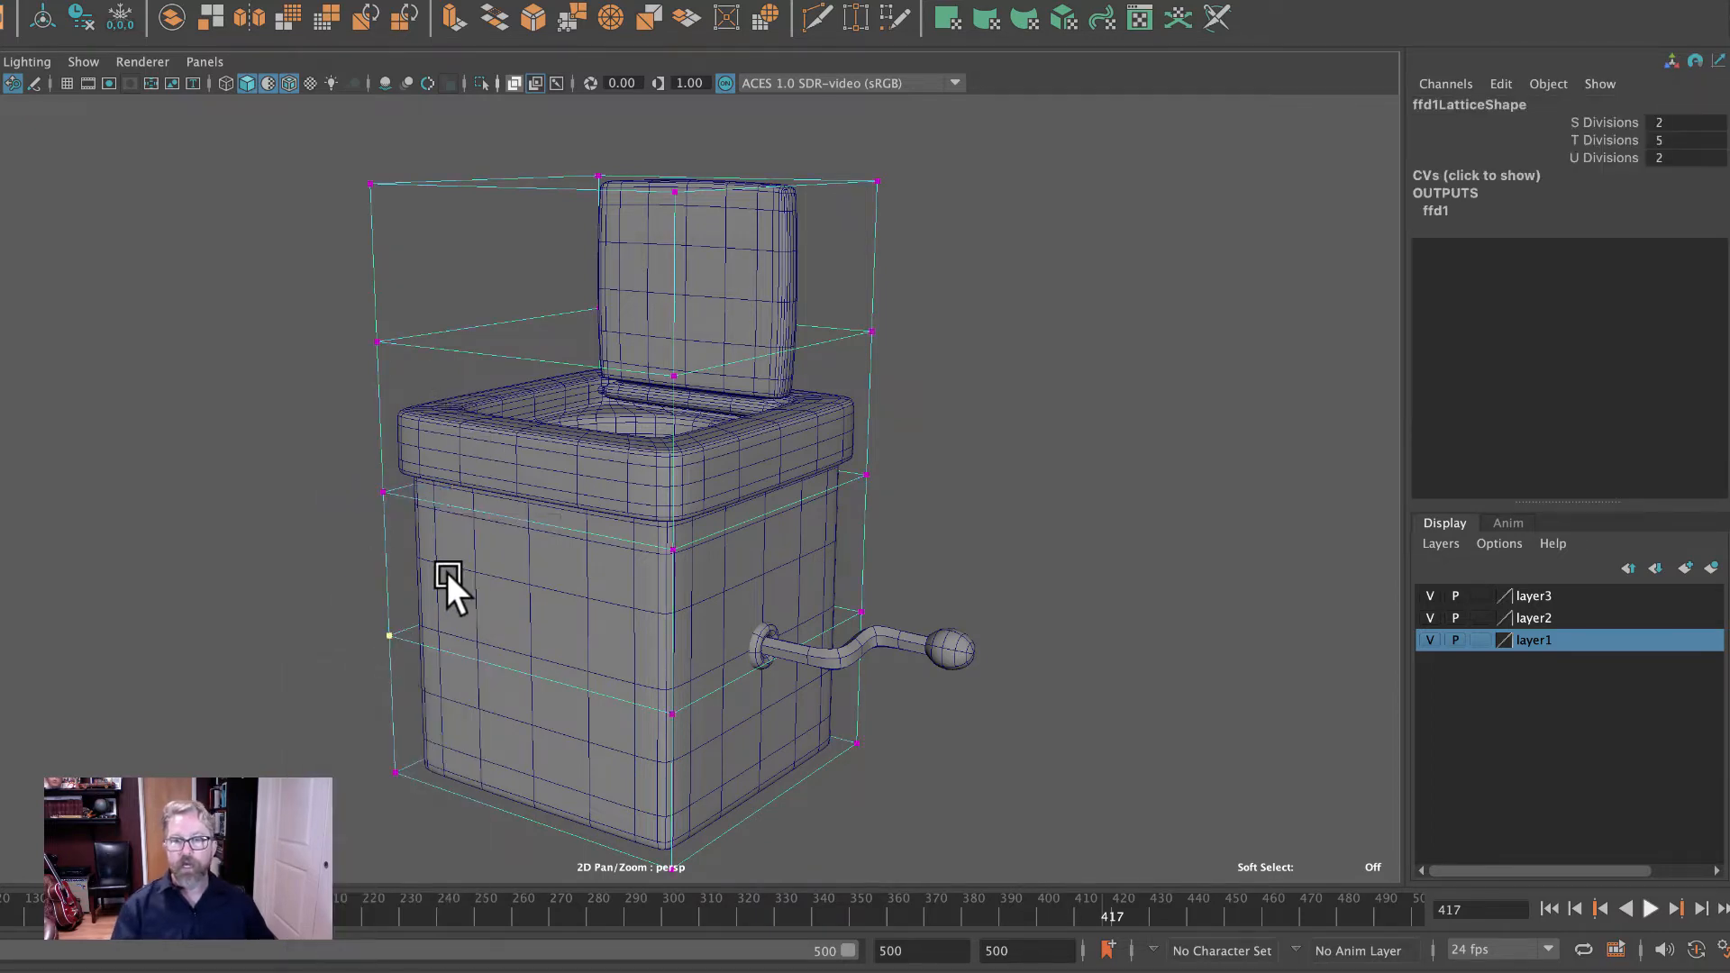
alt+drag(447, 571, 590, 563)
alt+drag(314, 663, 461, 652)
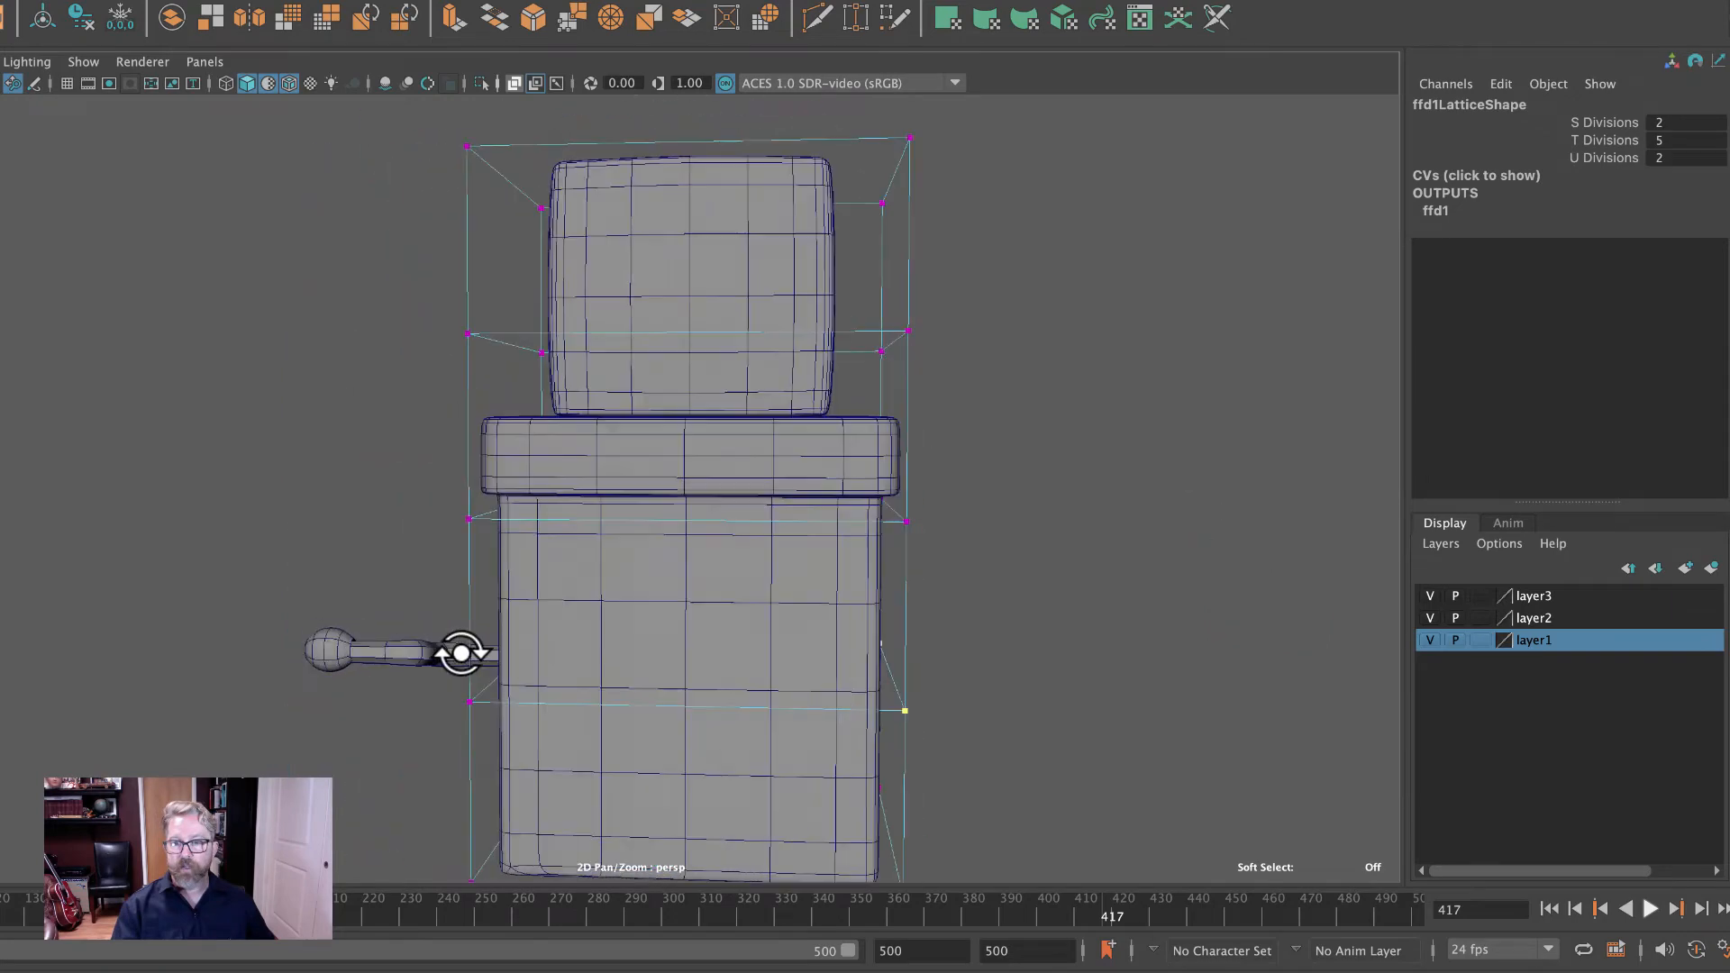
alt+drag(451, 712, 559, 705)
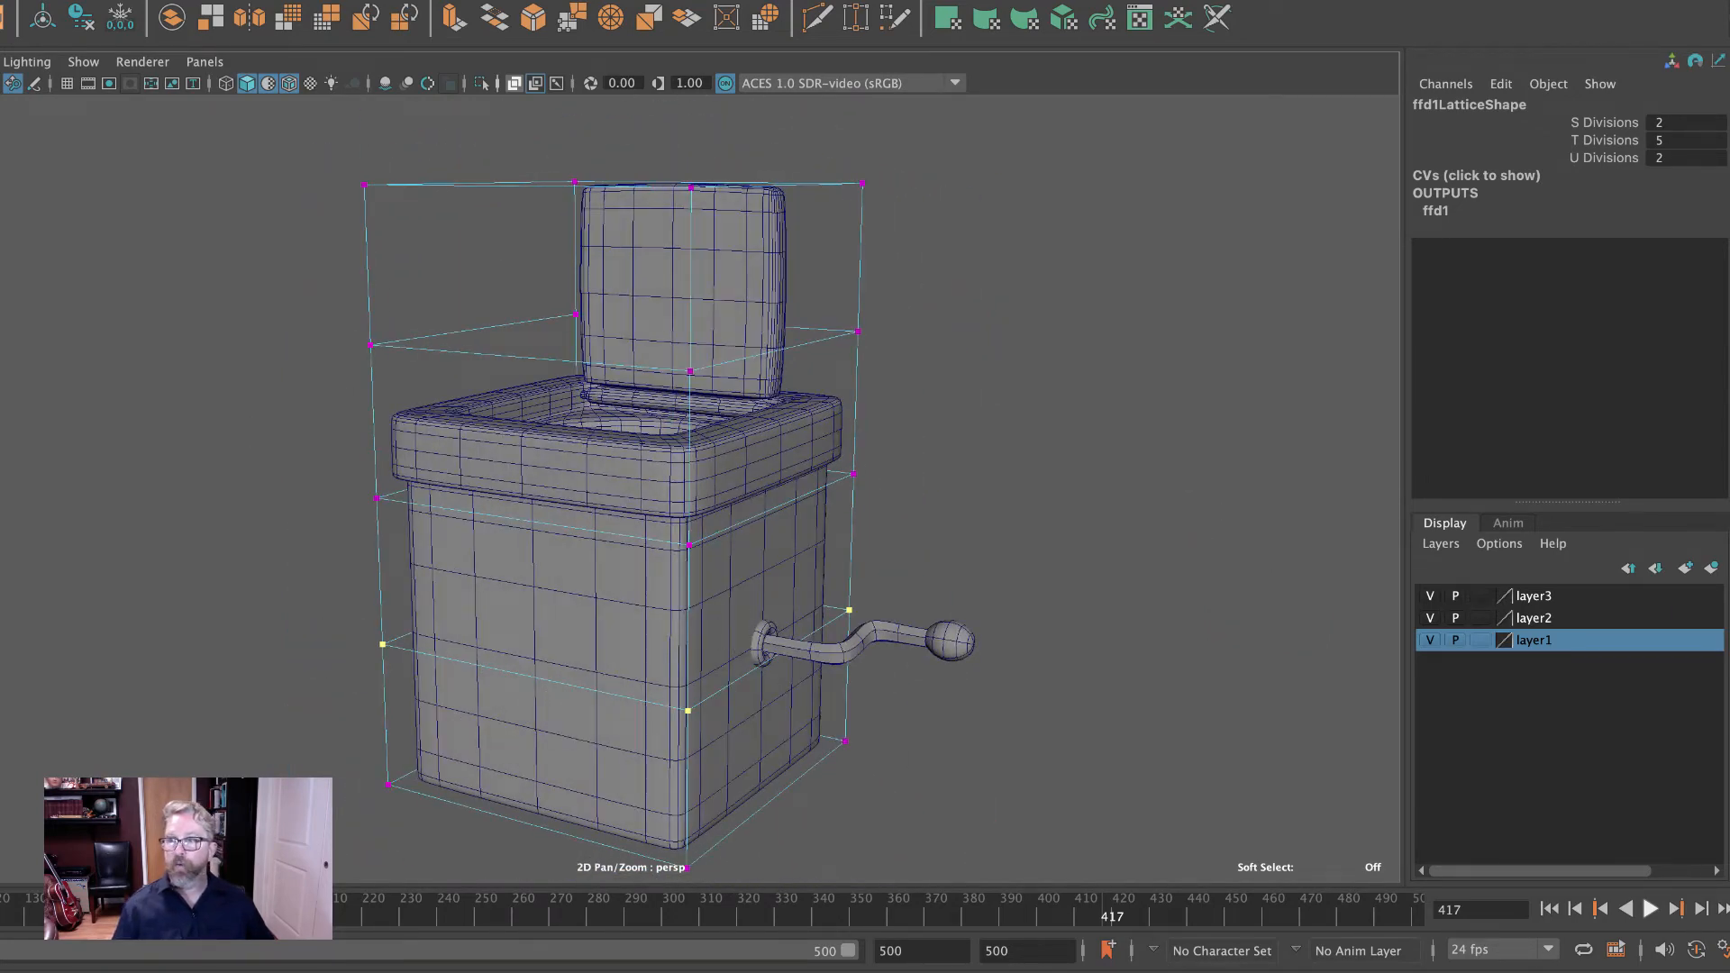
Scale the selected lattice points outward to test bulging the box and its crank, vary the amount, and undo the scaling.
key(w)
drag(634, 631, 938, 616)
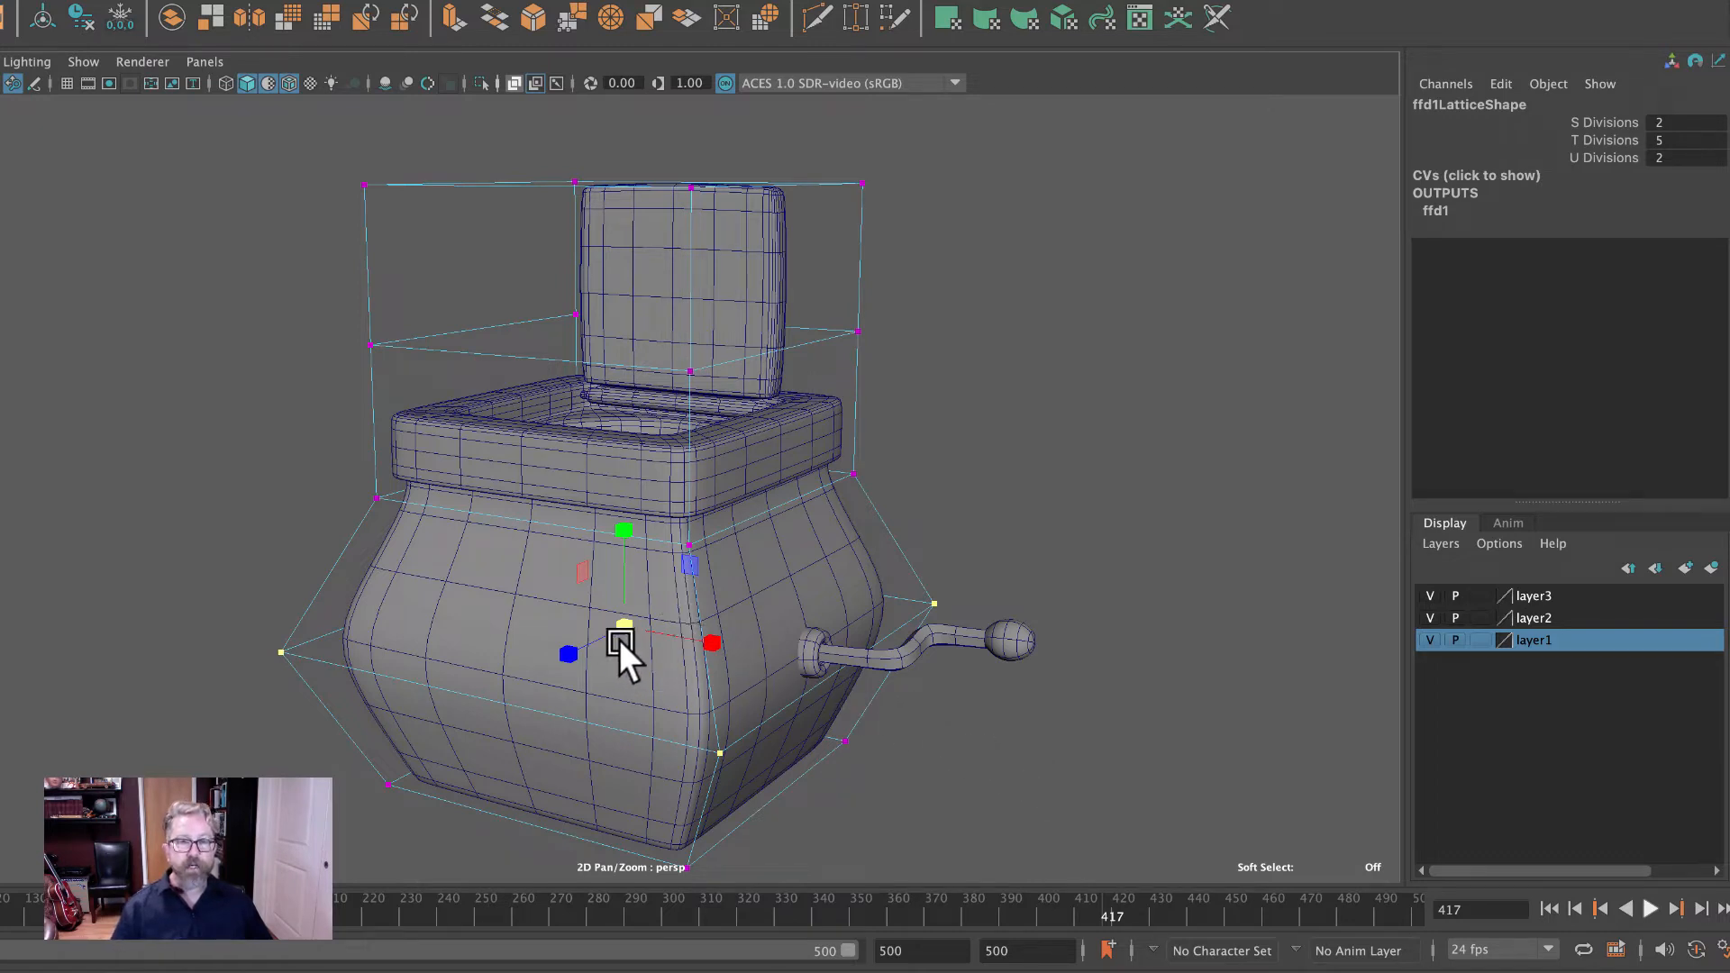
drag(619, 639, 655, 646)
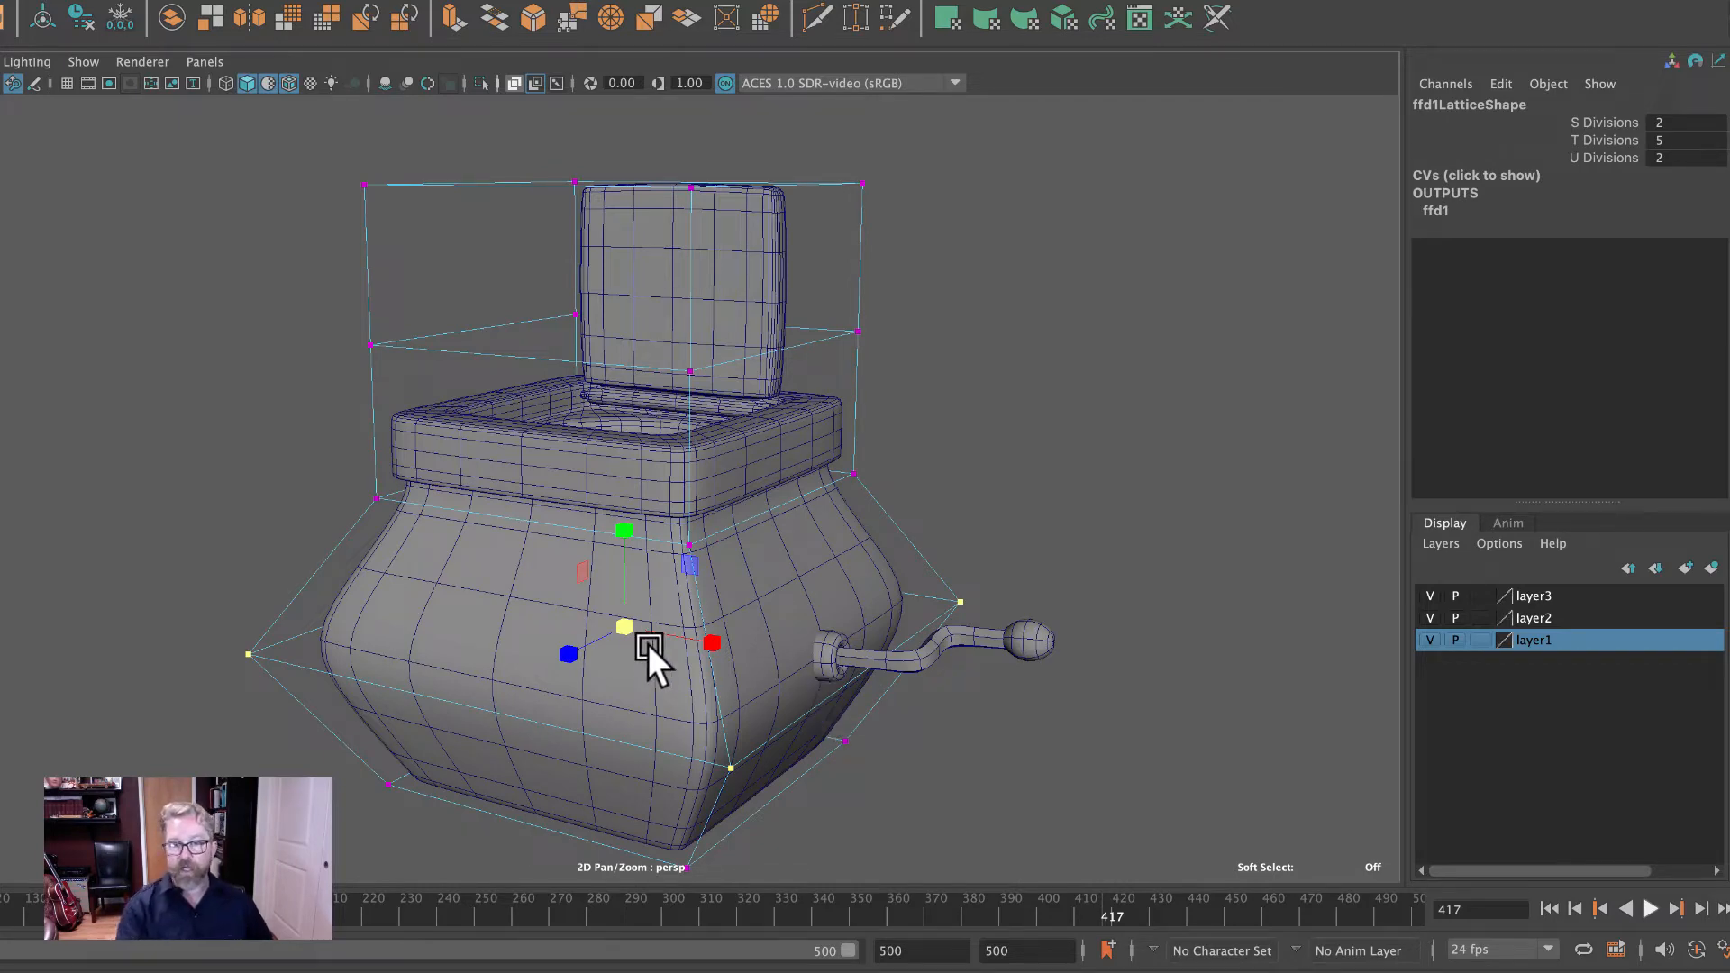
mouse_move(625, 627)
mouse_down()
mouse_move(484, 604)
mouse_move(389, 612)
mouse_move(598, 625)
mouse_up()
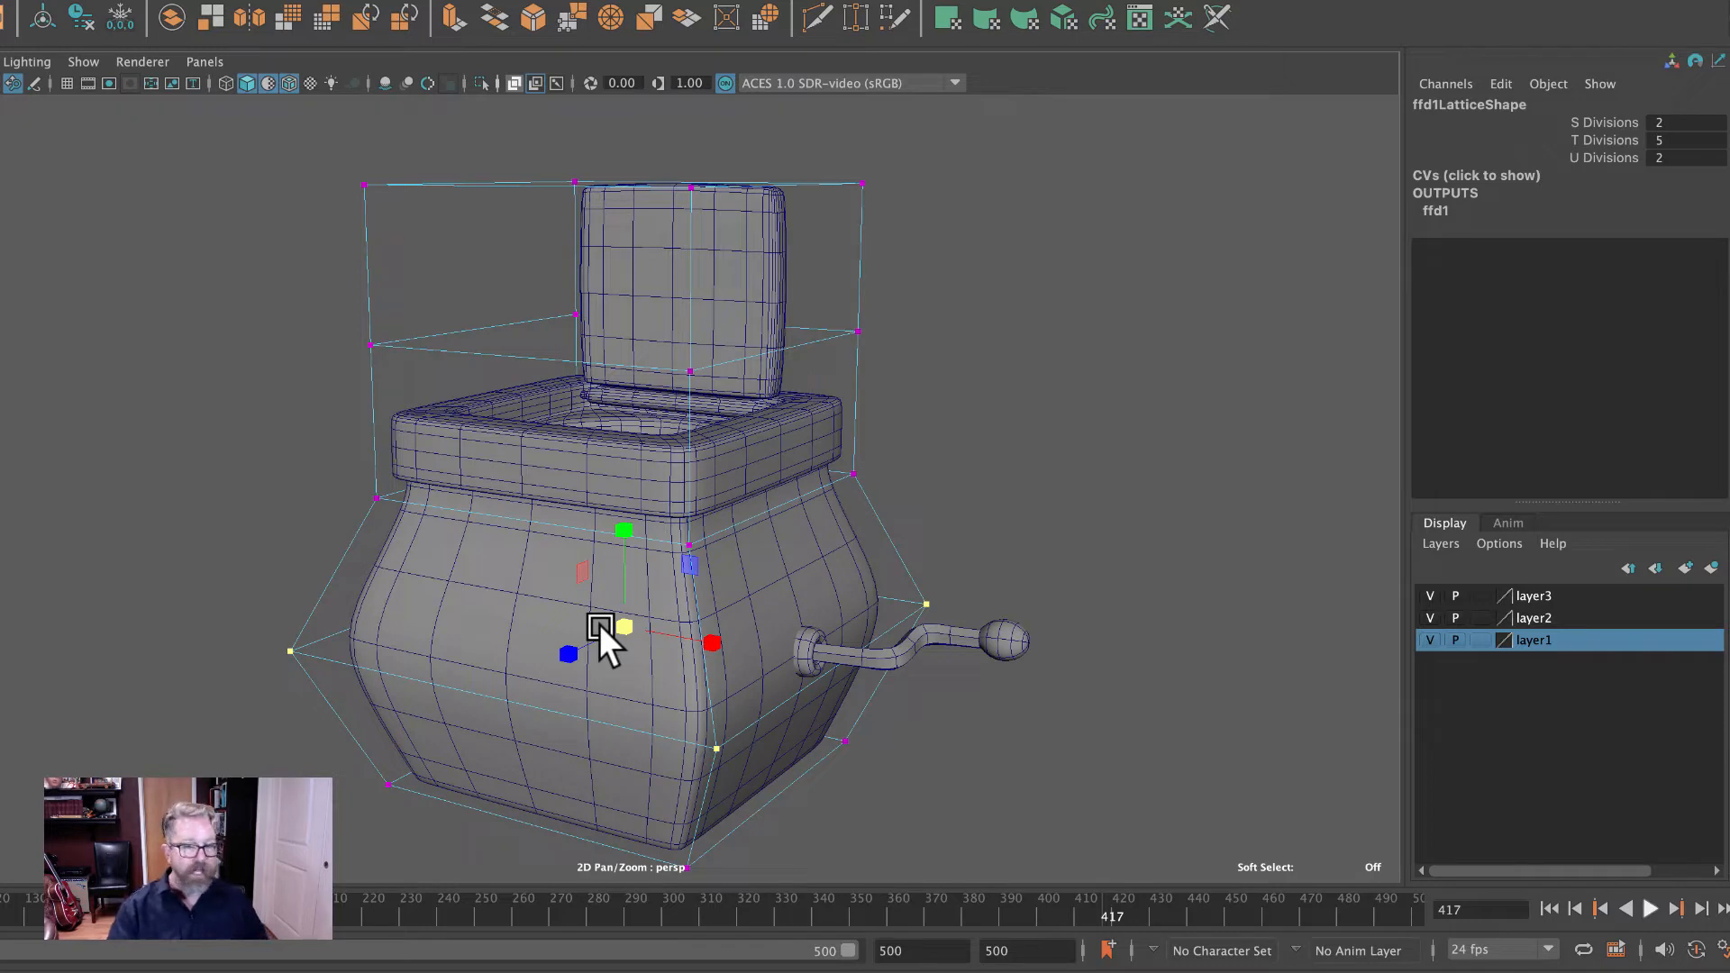
key(ctrl+z)
key(ctrl+z)
key(ctrl+z)
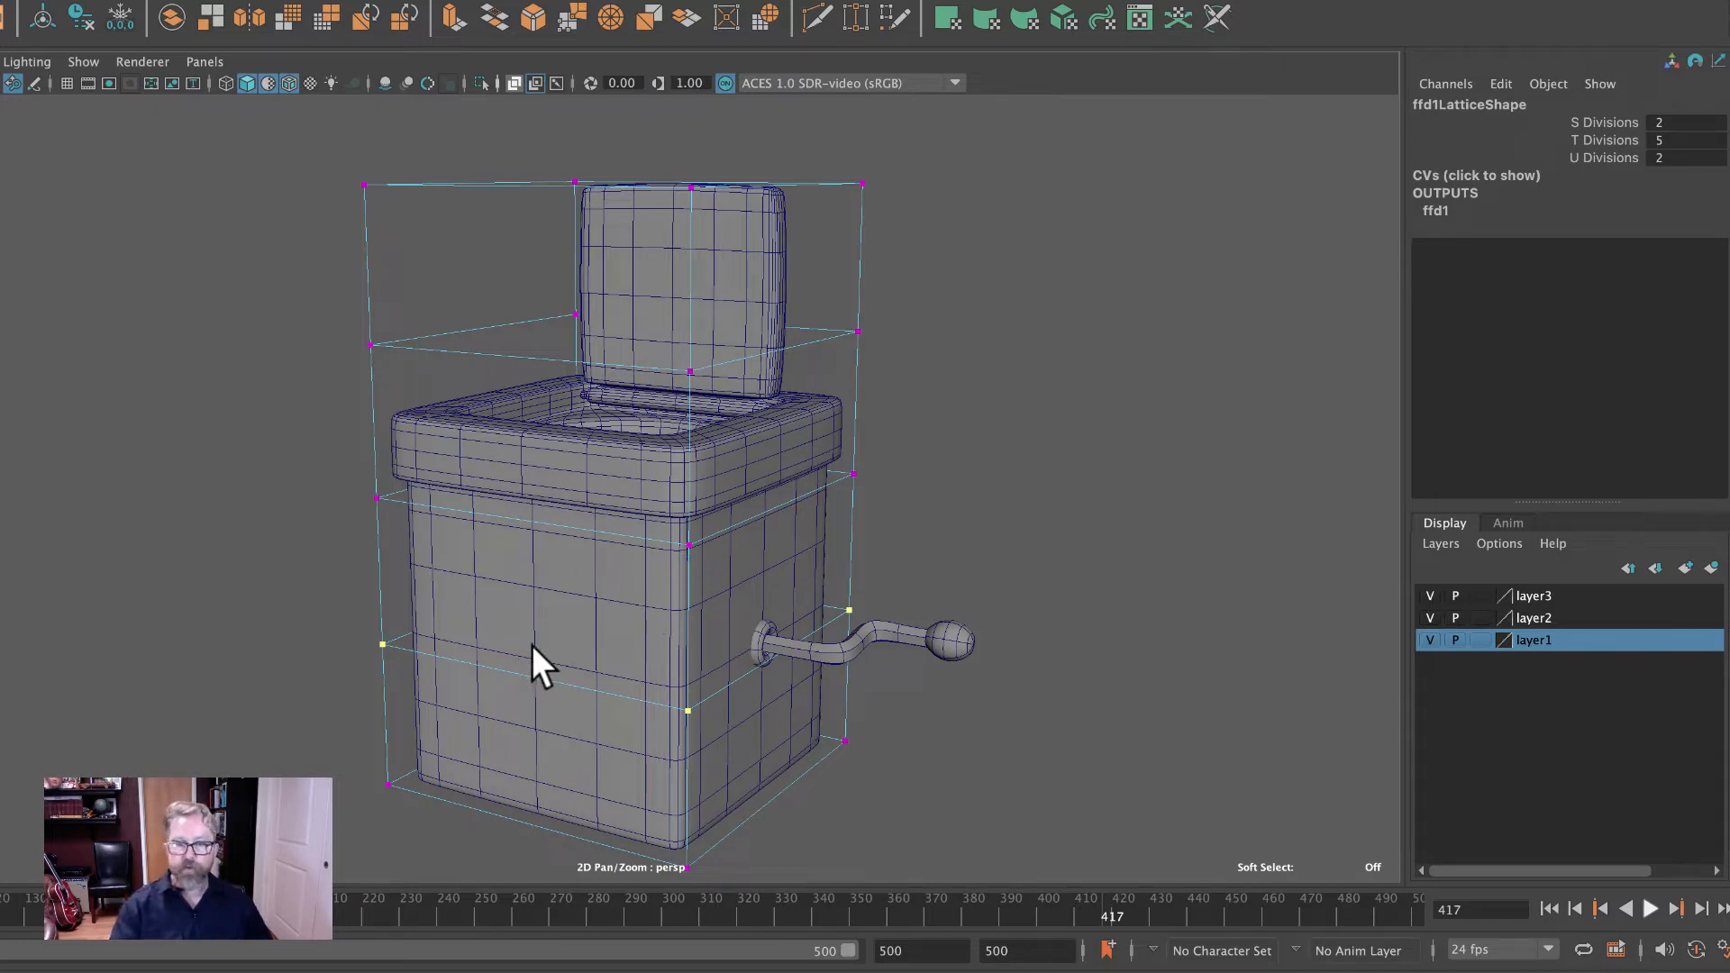
mouse_move(484, 597)
alt+mouse_down()
mouse_move(559, 547)
mouse_move(440, 549)
mouse_move(633, 544)
mouse_move(490, 565)
alt+mouse_up()
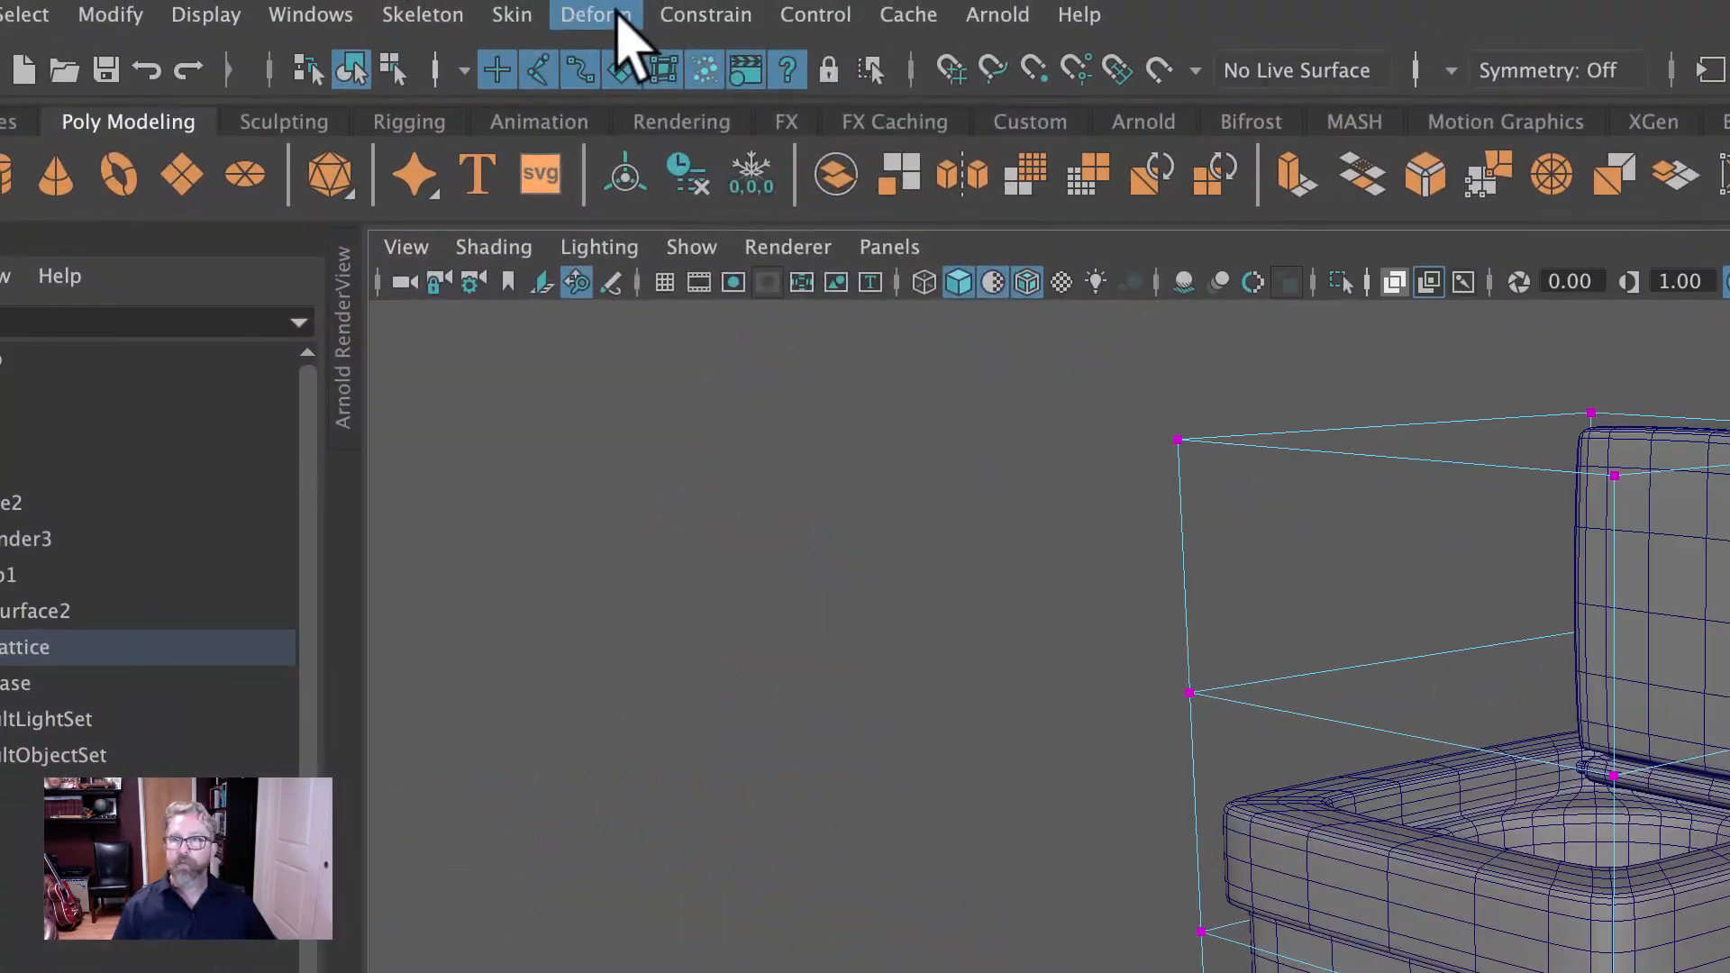
Create a Cluster deformer from the selected lattice points, and try picking it at the centre of the box.
click(618, 18)
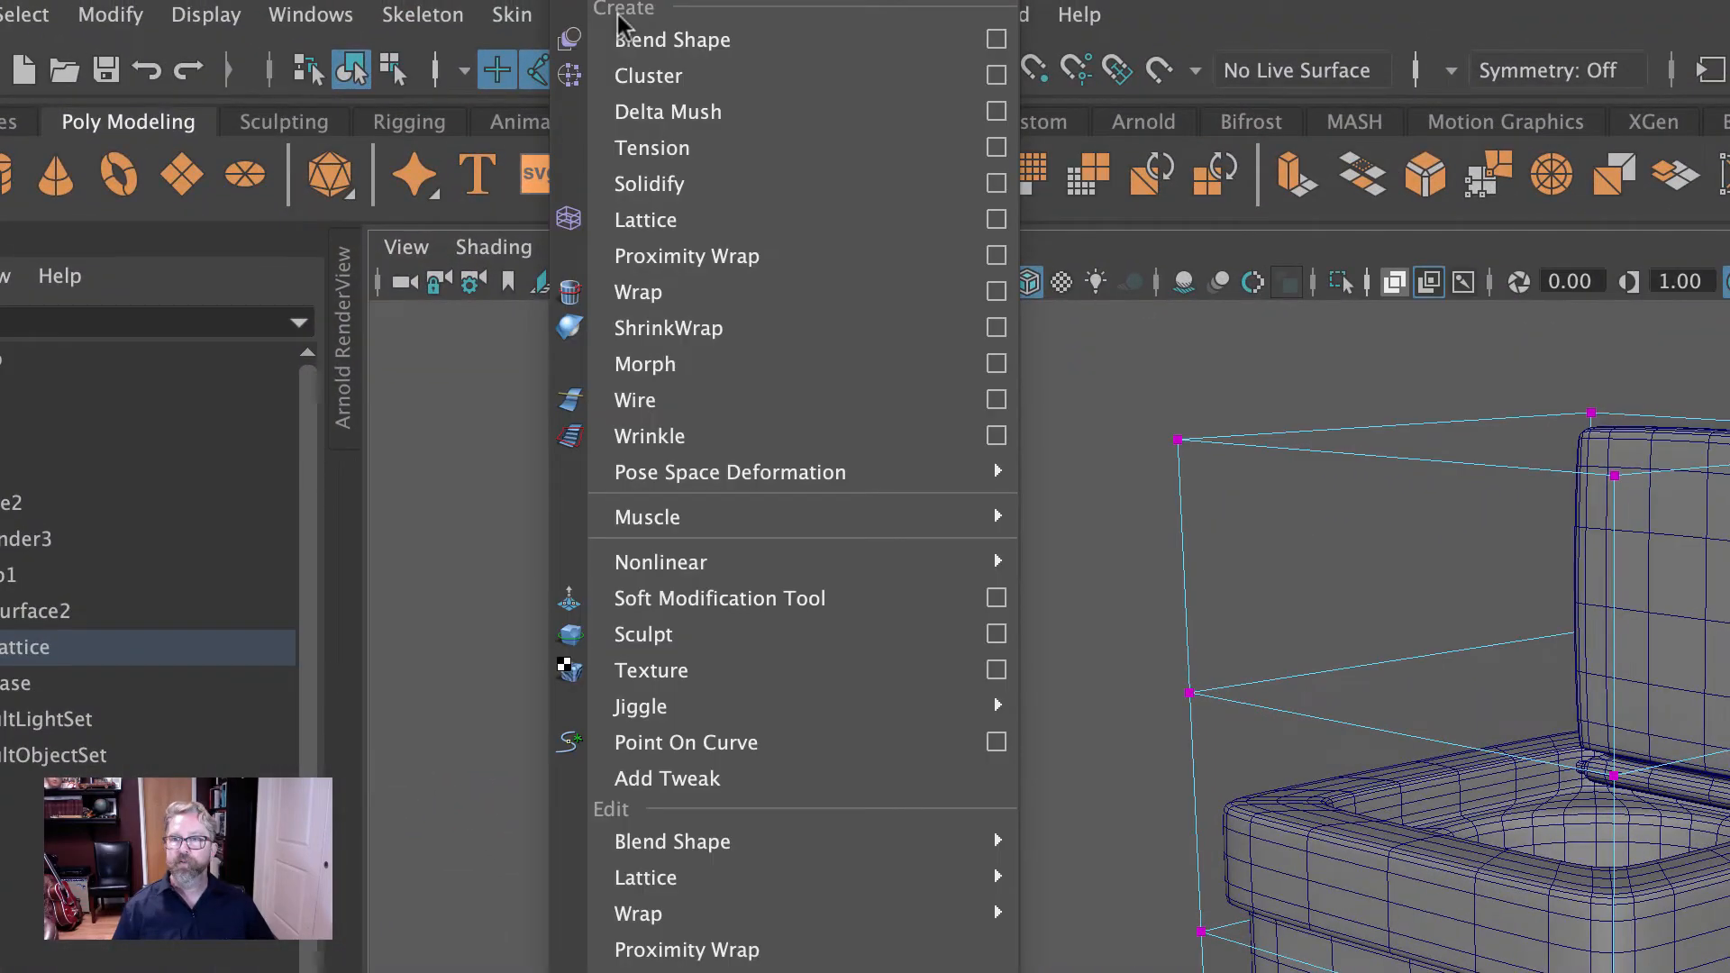
click(656, 77)
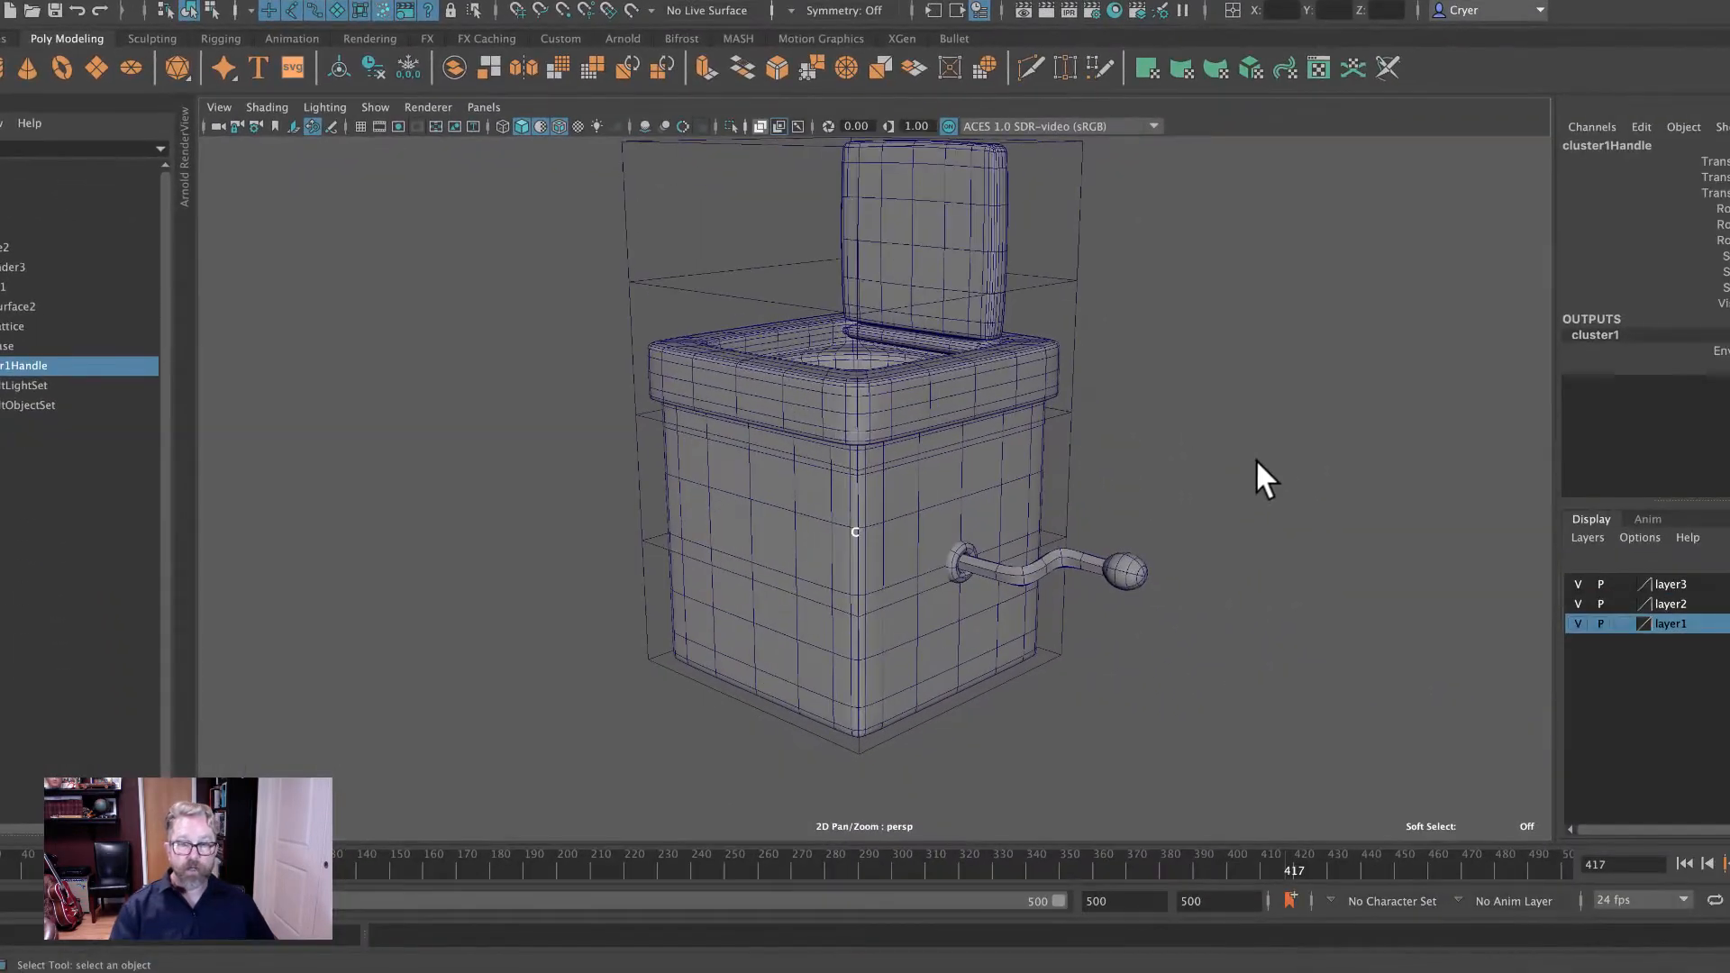
alt+drag(1374, 522, 1385, 508)
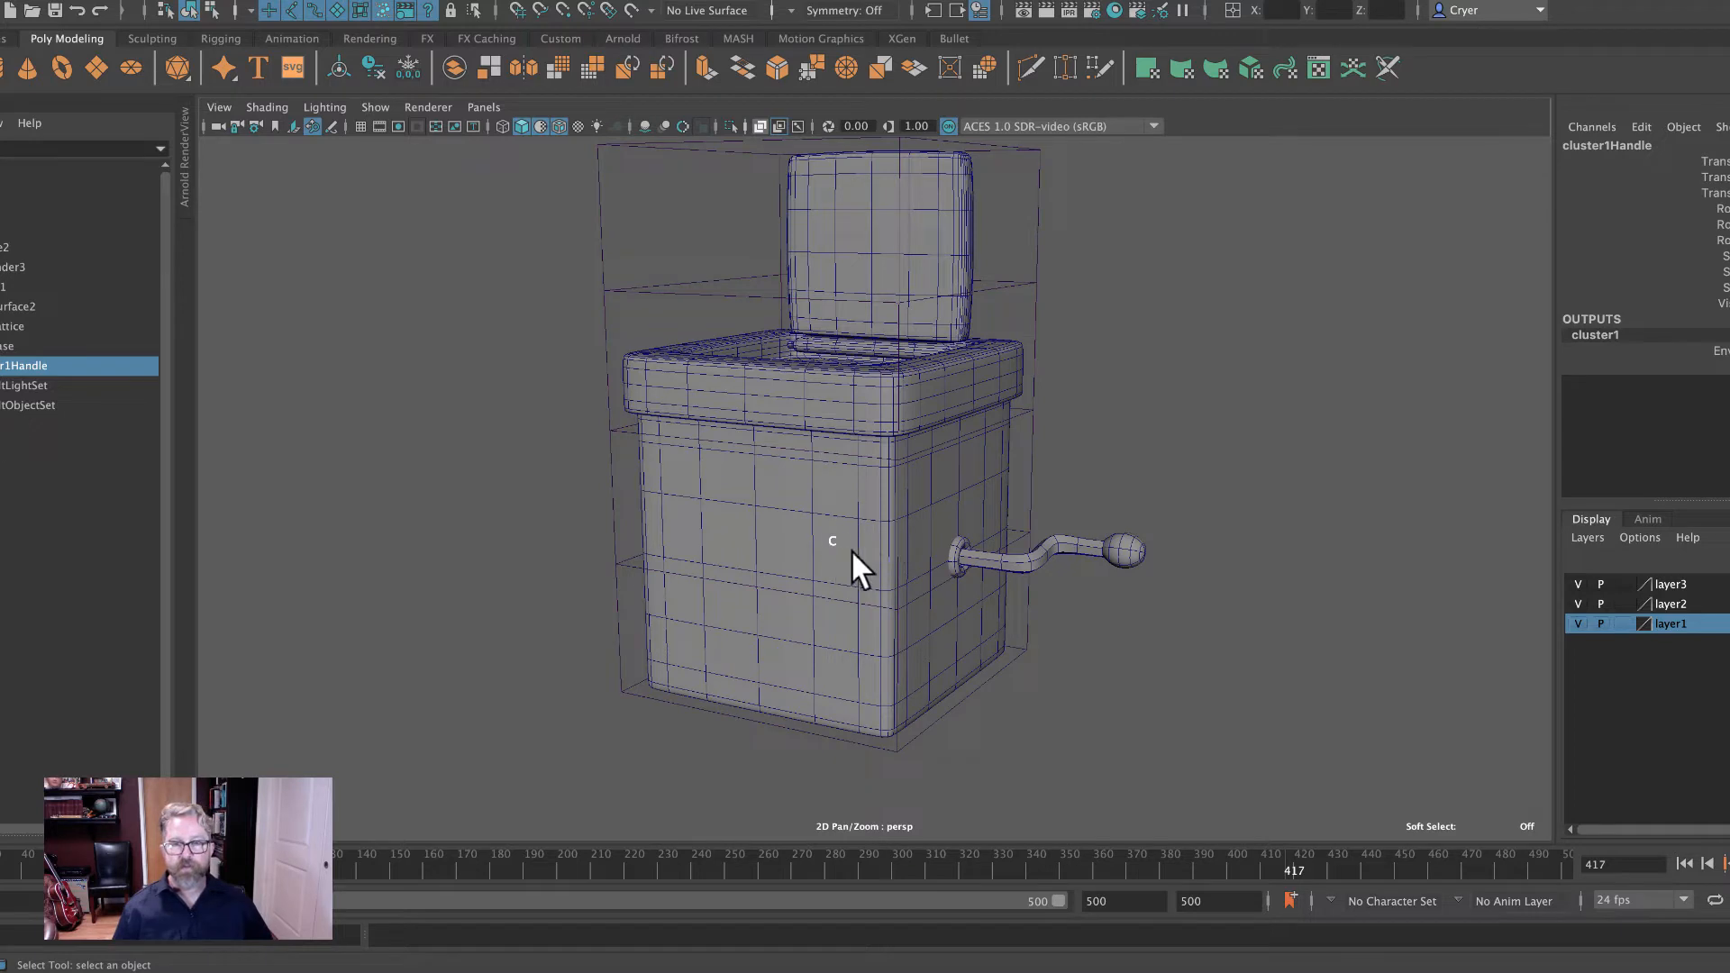
click(492, 516)
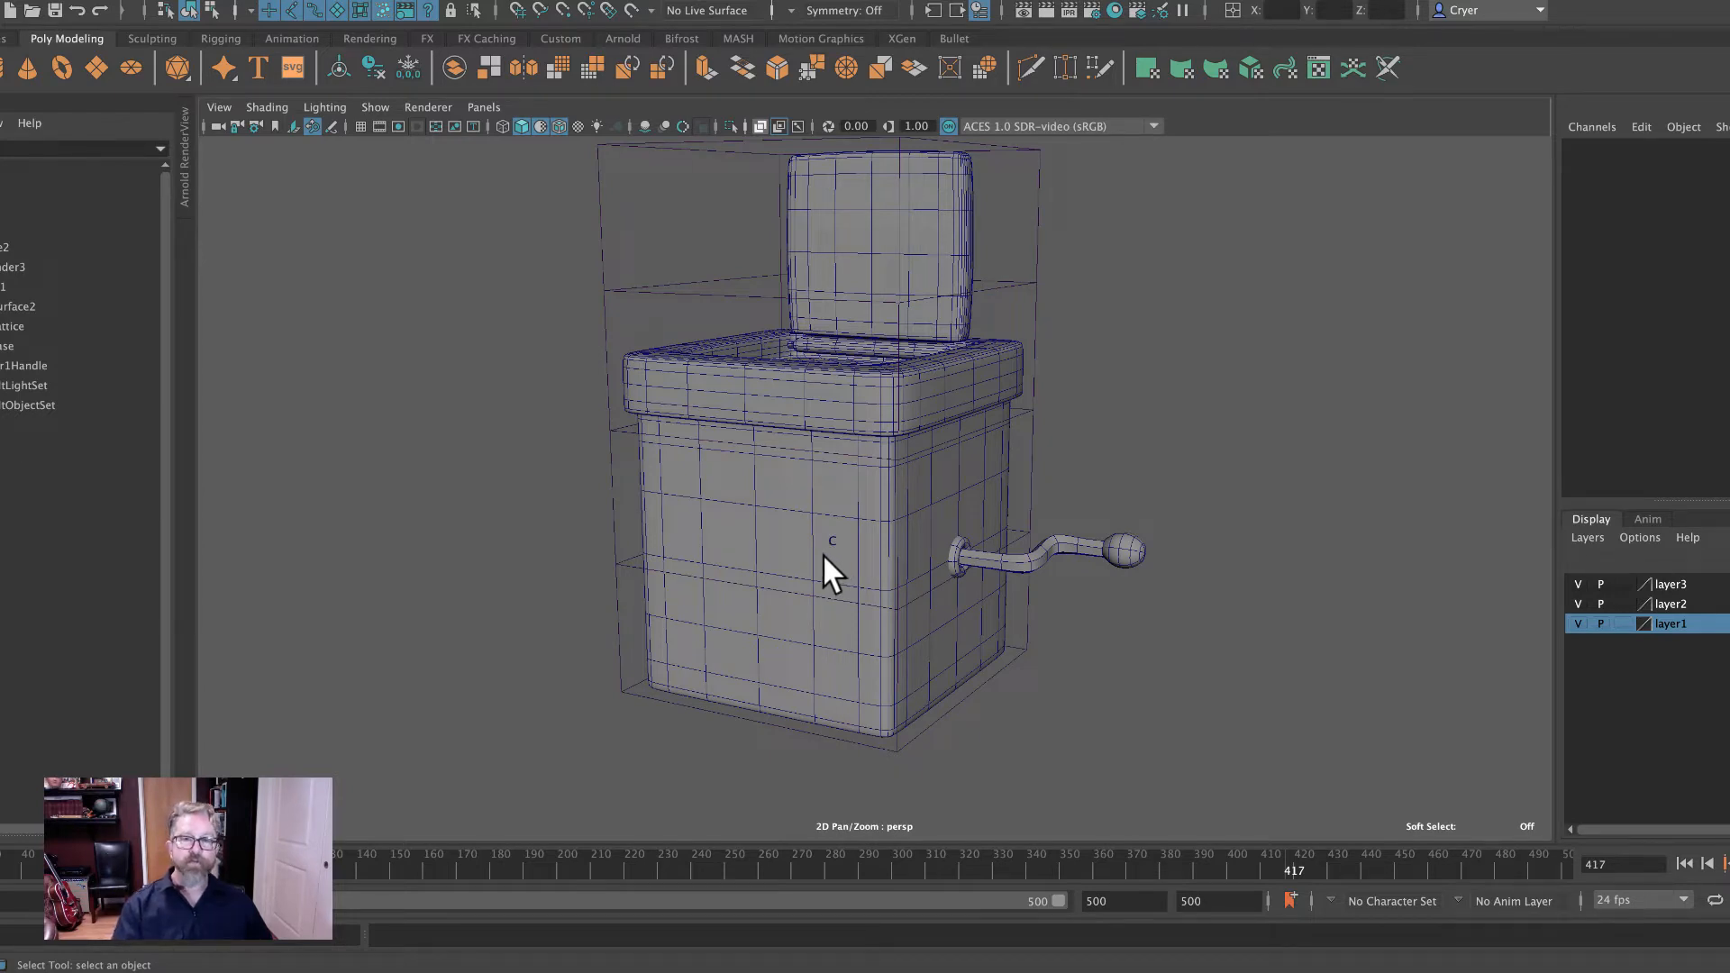
click(860, 593)
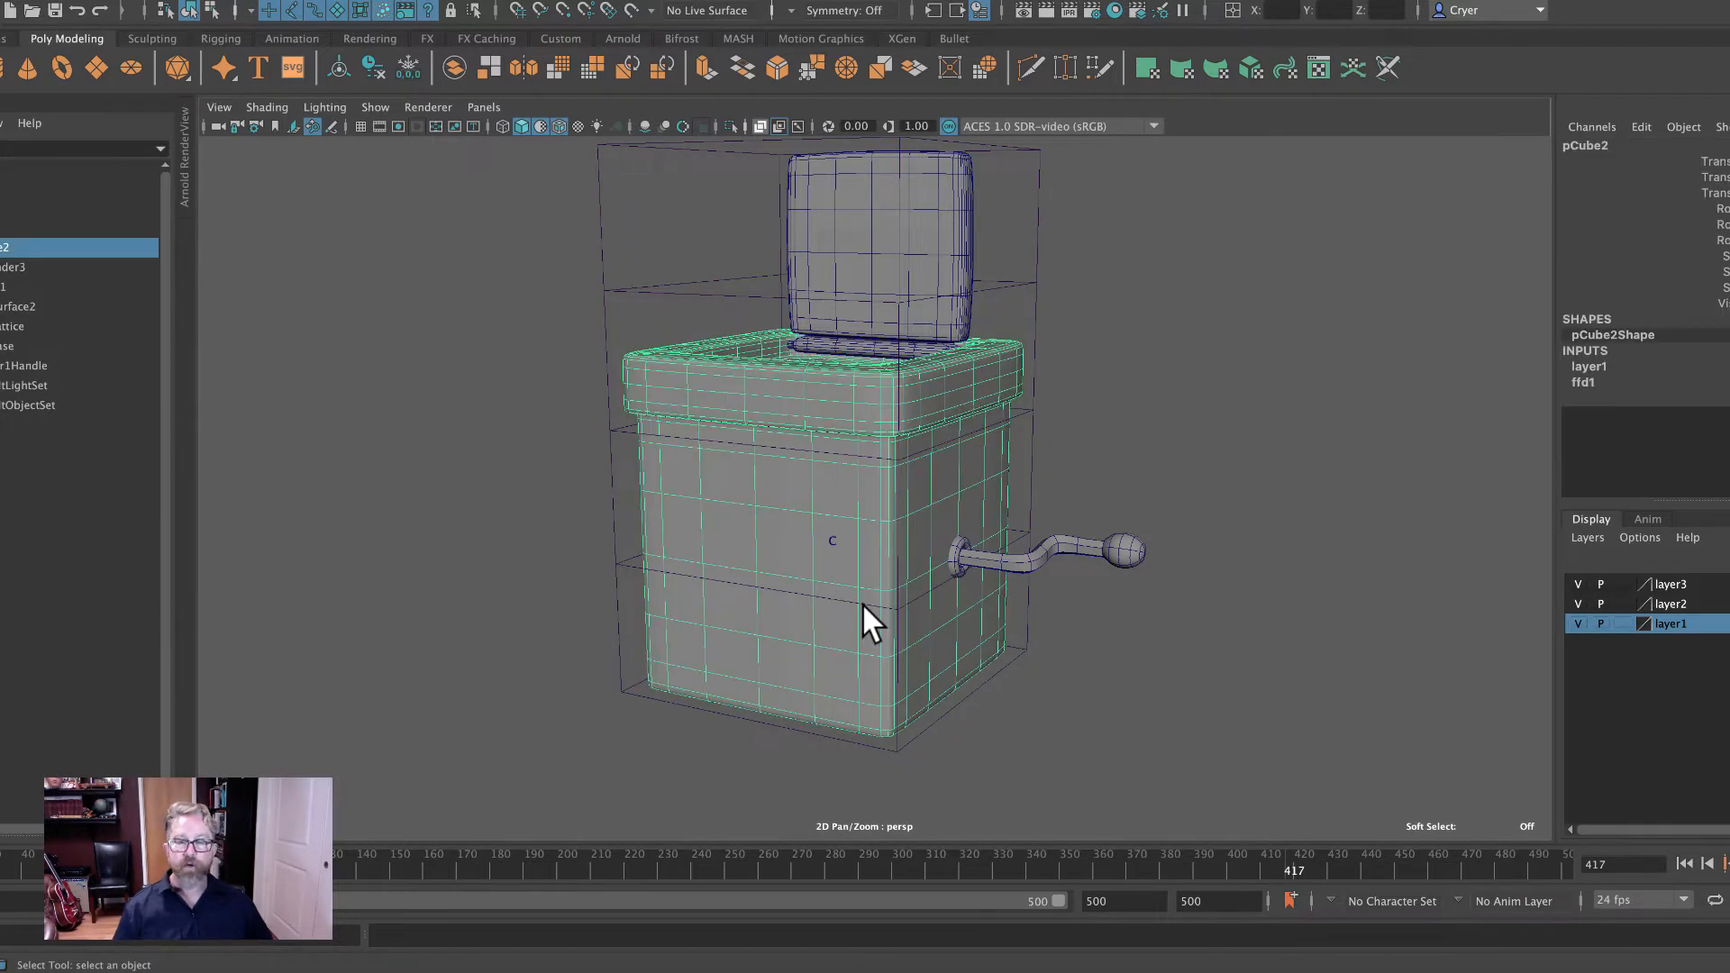
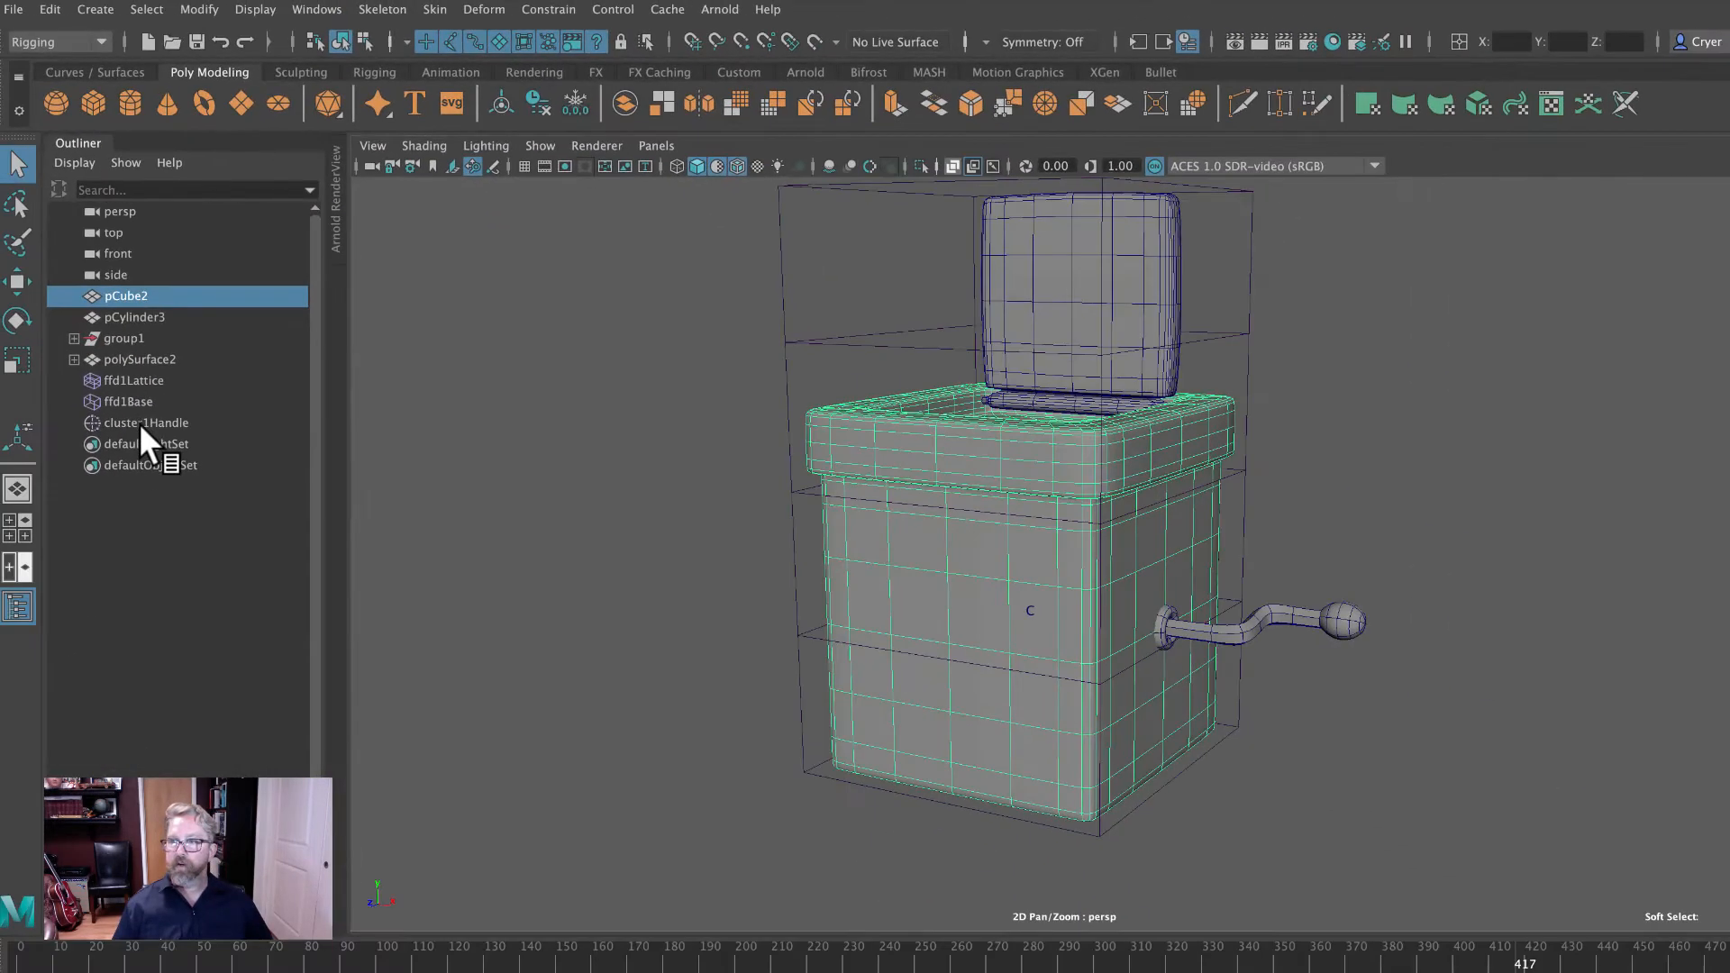
Select cluster1Handle by its name in the scene list and turn on its Selection Handles display.
click(144, 424)
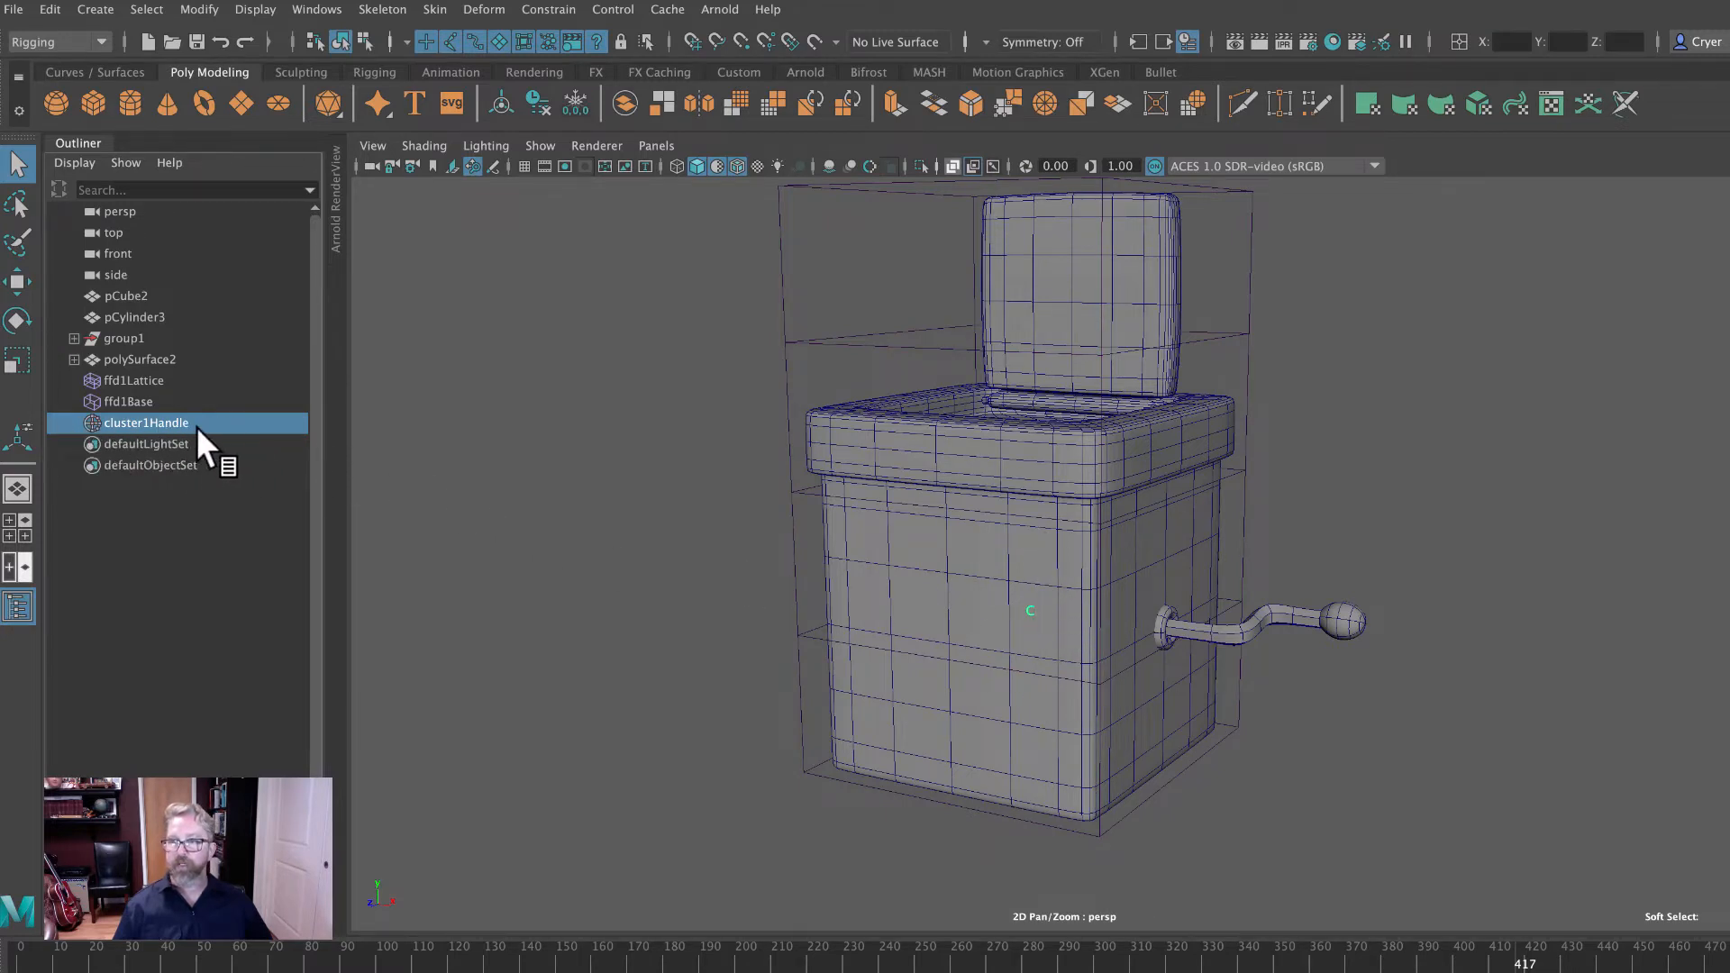
click(254, 11)
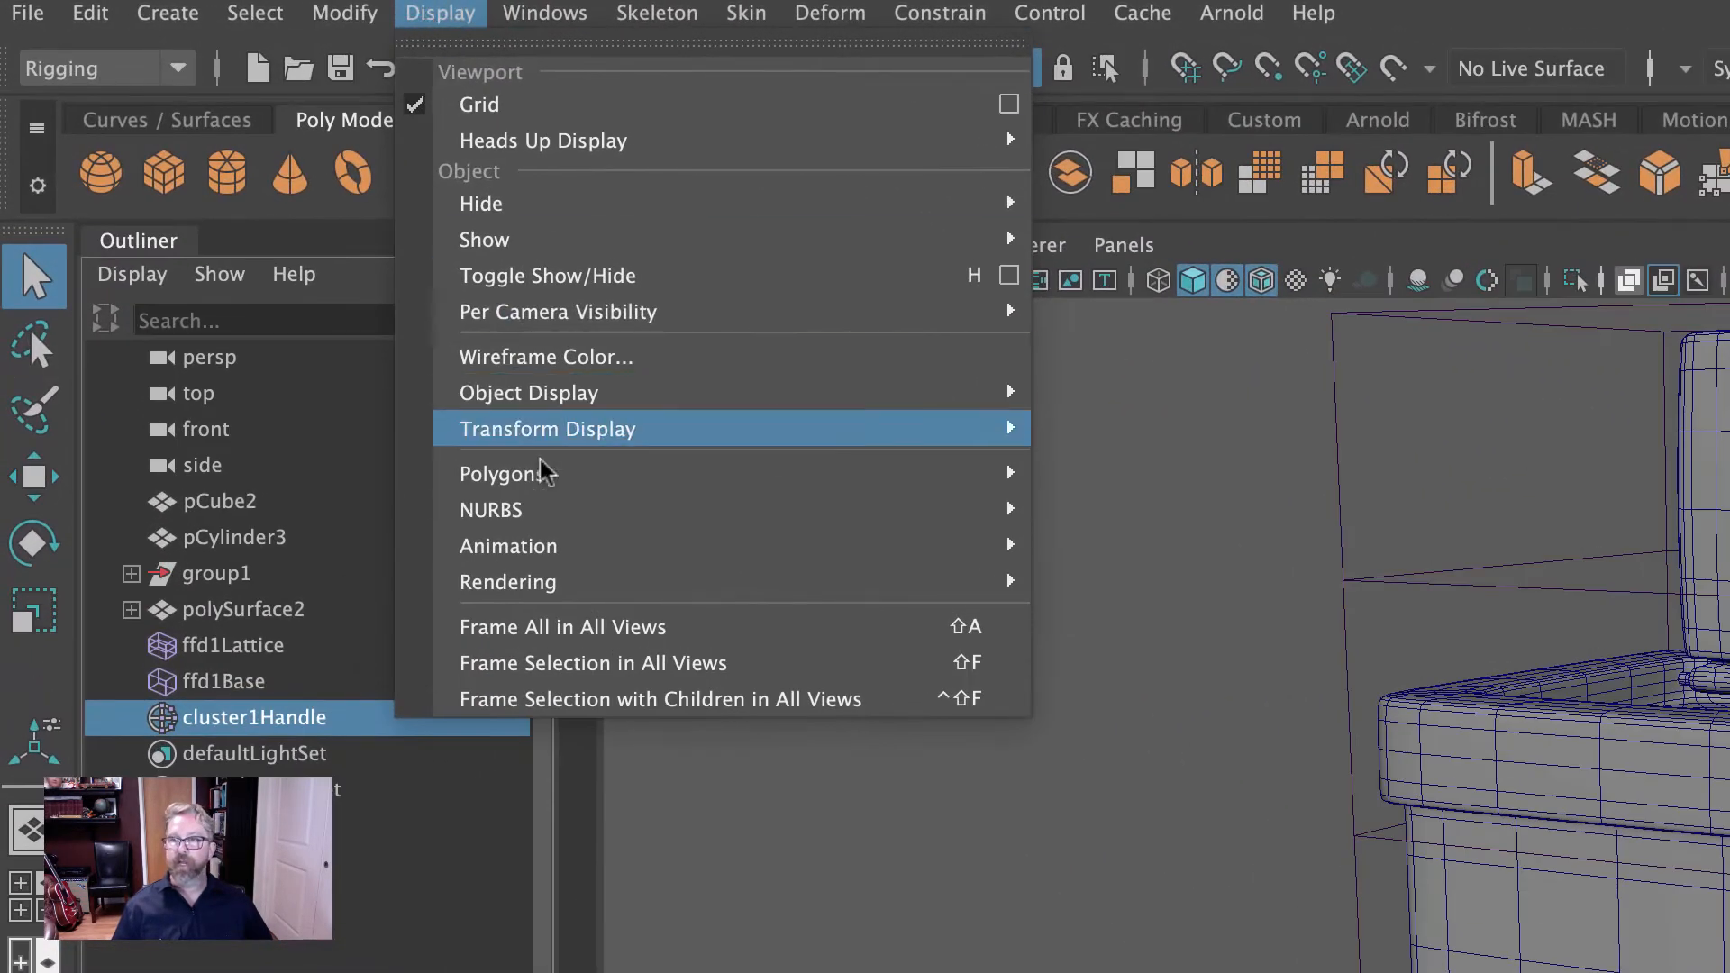
mouse_move(600, 431)
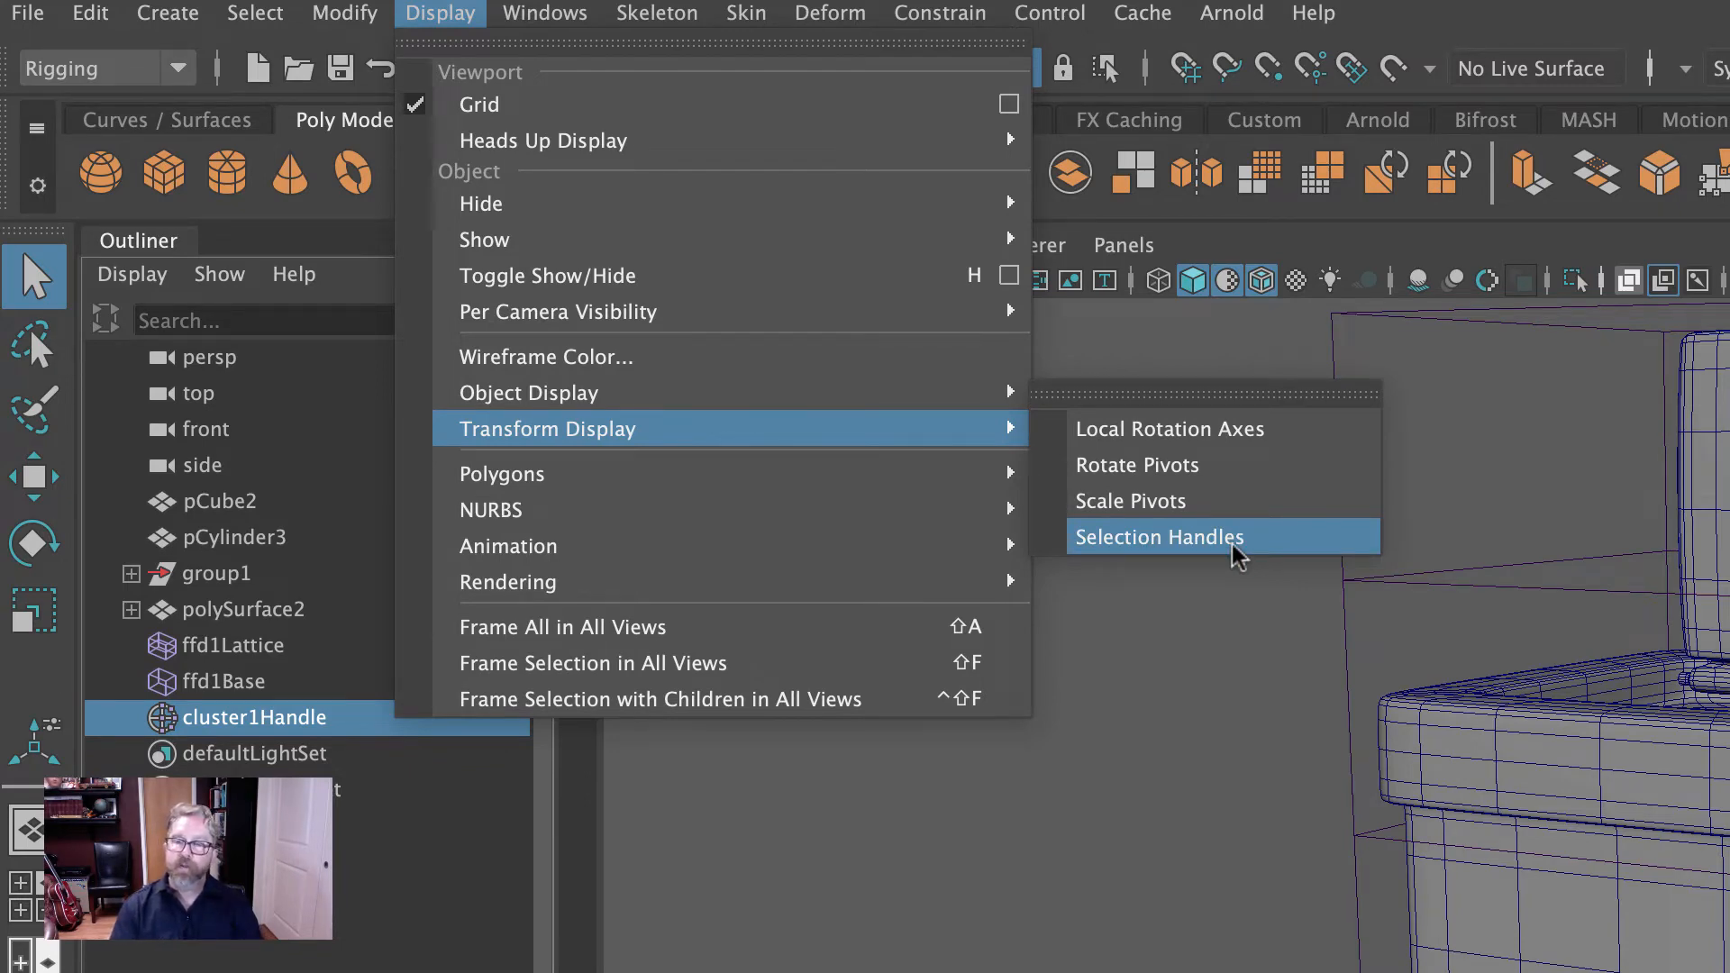
click(1234, 541)
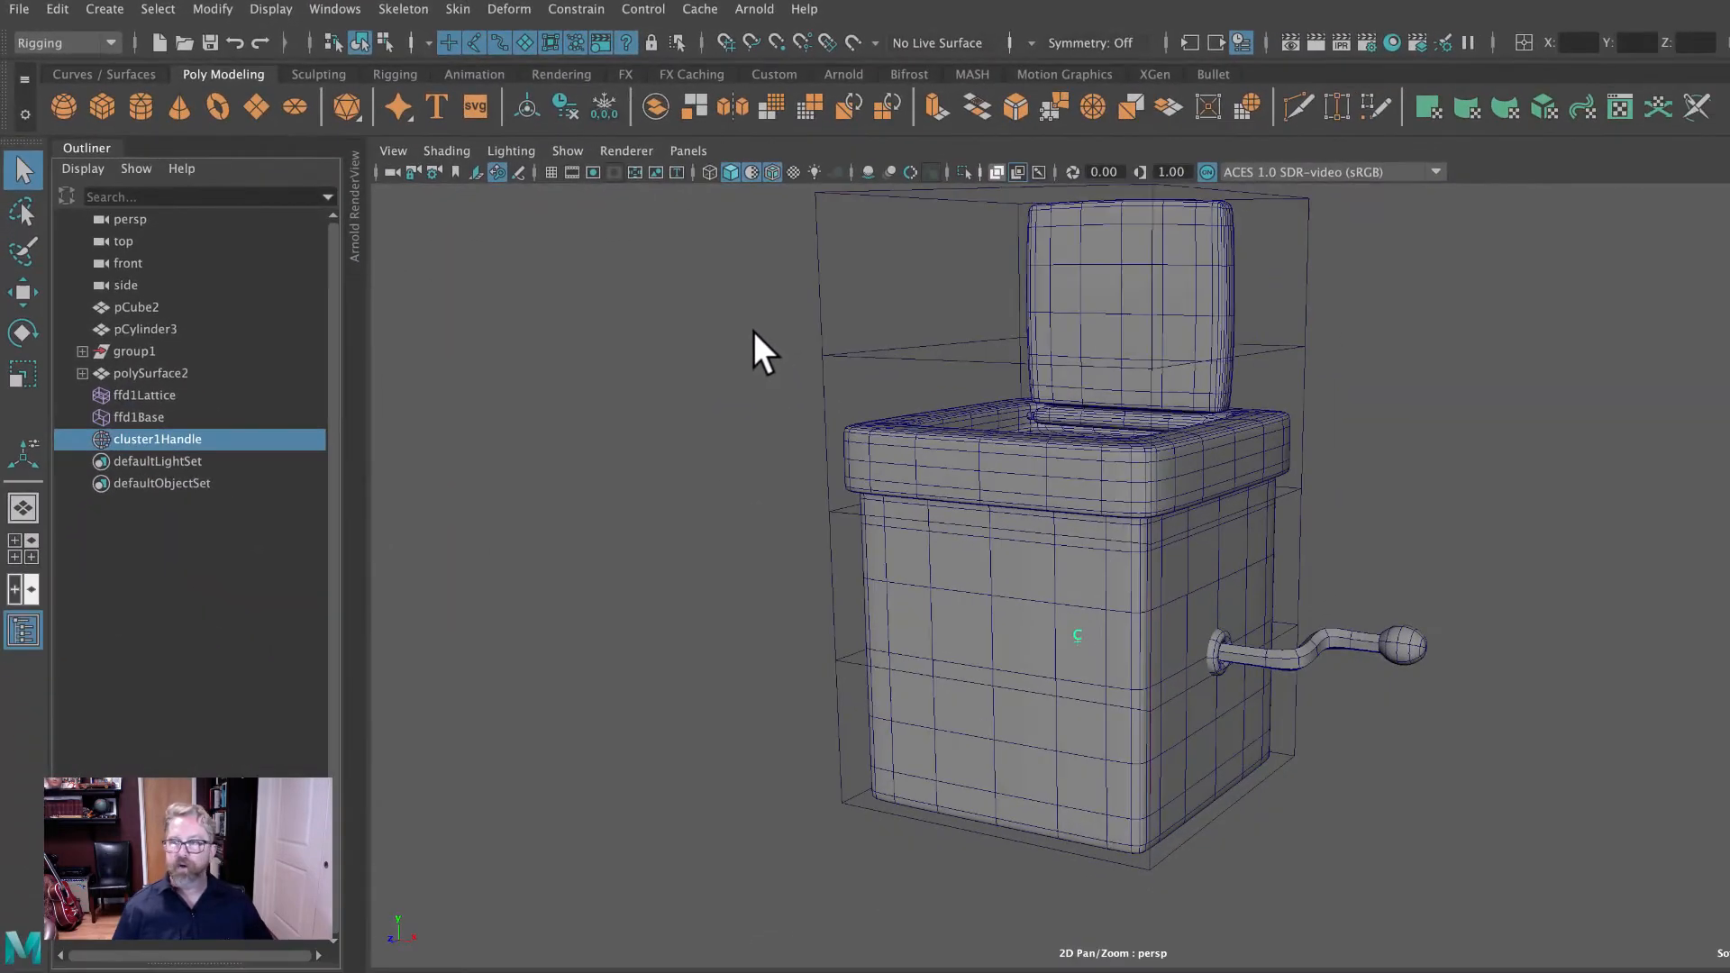
Test moving the cluster outward along X to bend the box, undo the move and clear the selection.
click(23, 291)
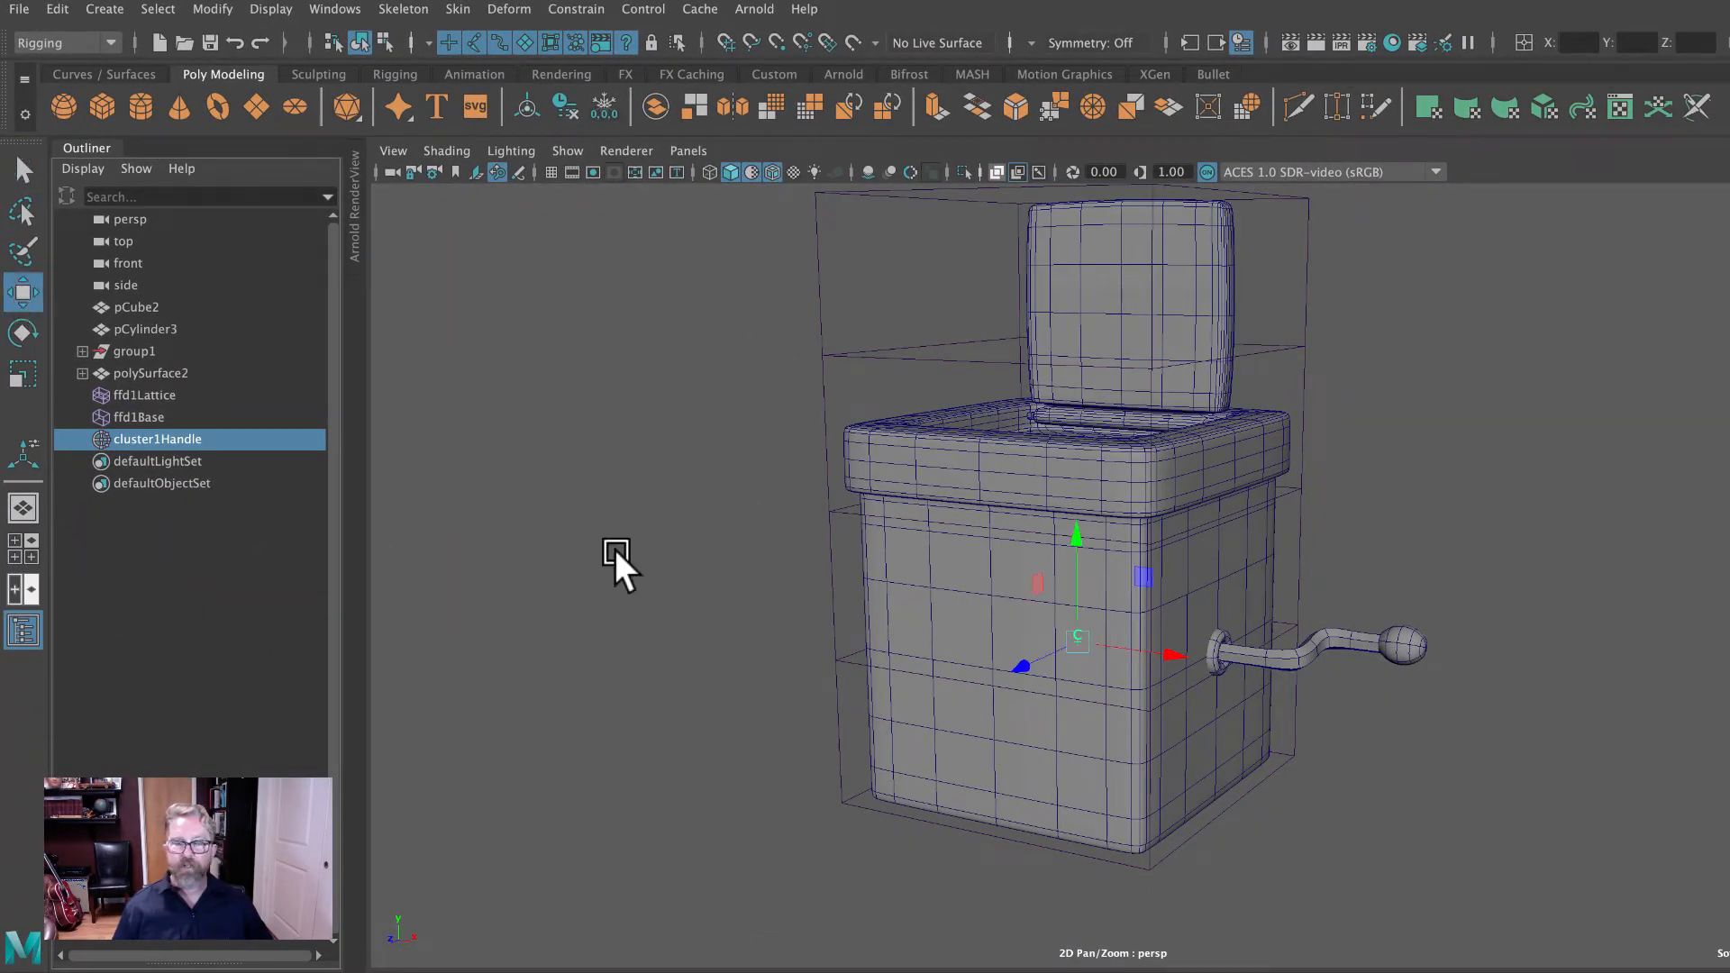
drag(1193, 668, 1379, 687)
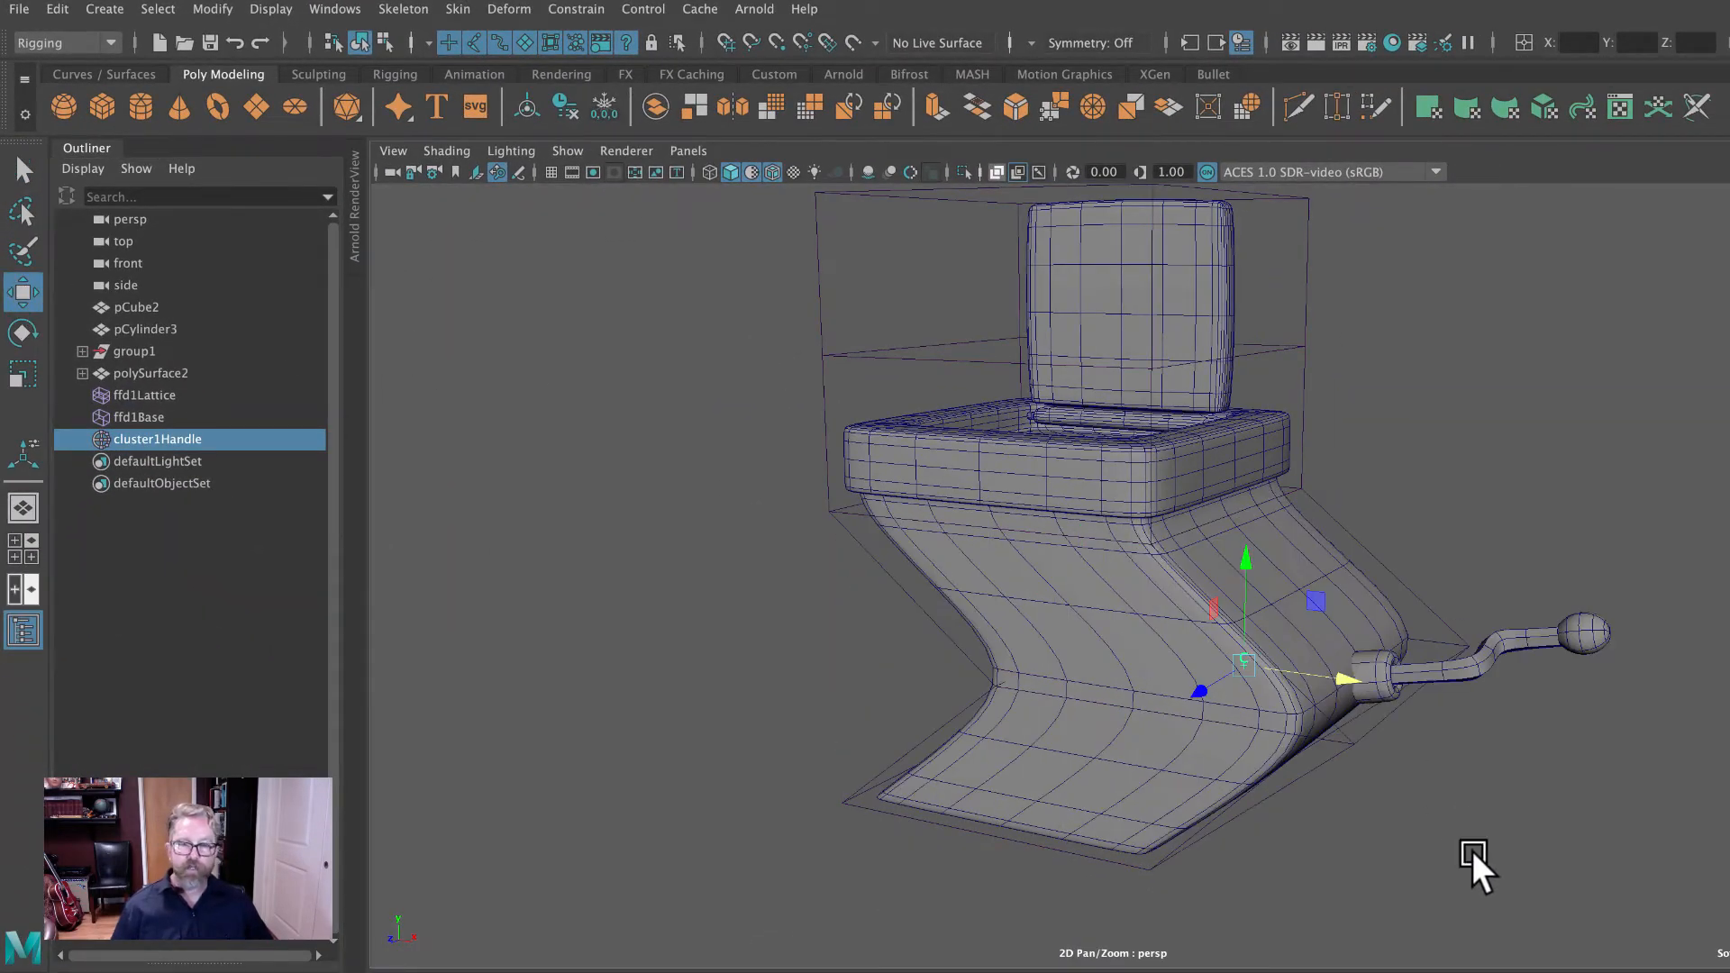
key(ctrl+z)
click(668, 575)
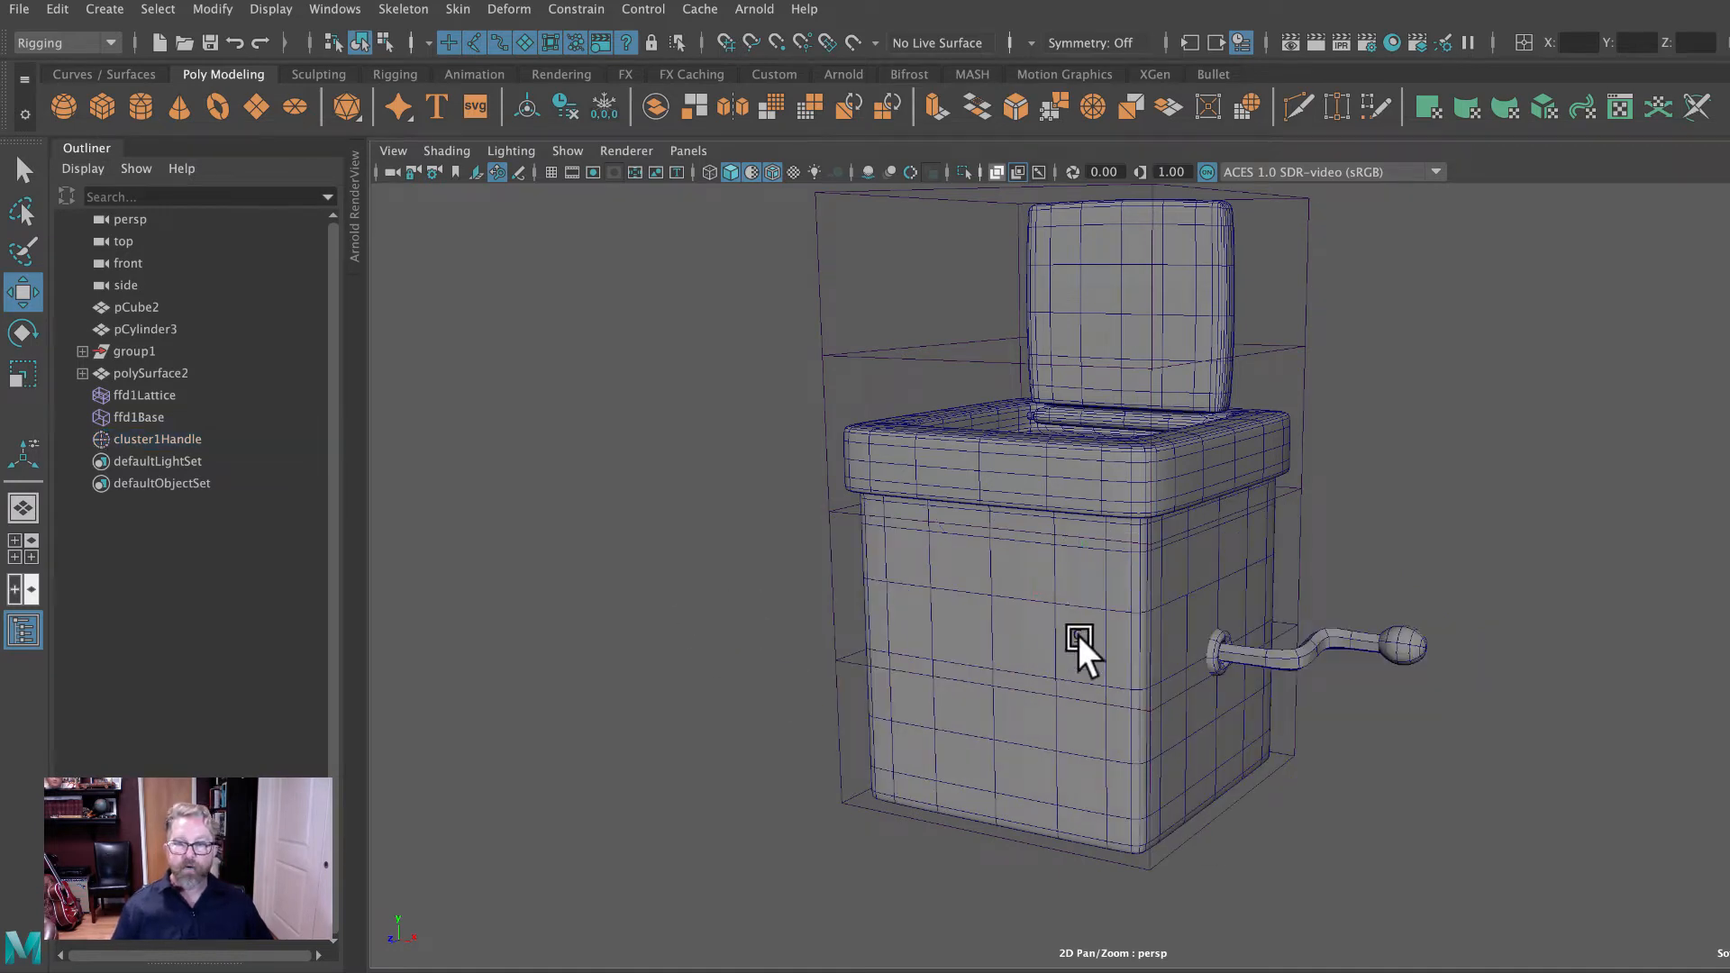
Practise picking the cluster in the viewport by its selection handle, try another X move, and undo it.
click(1079, 637)
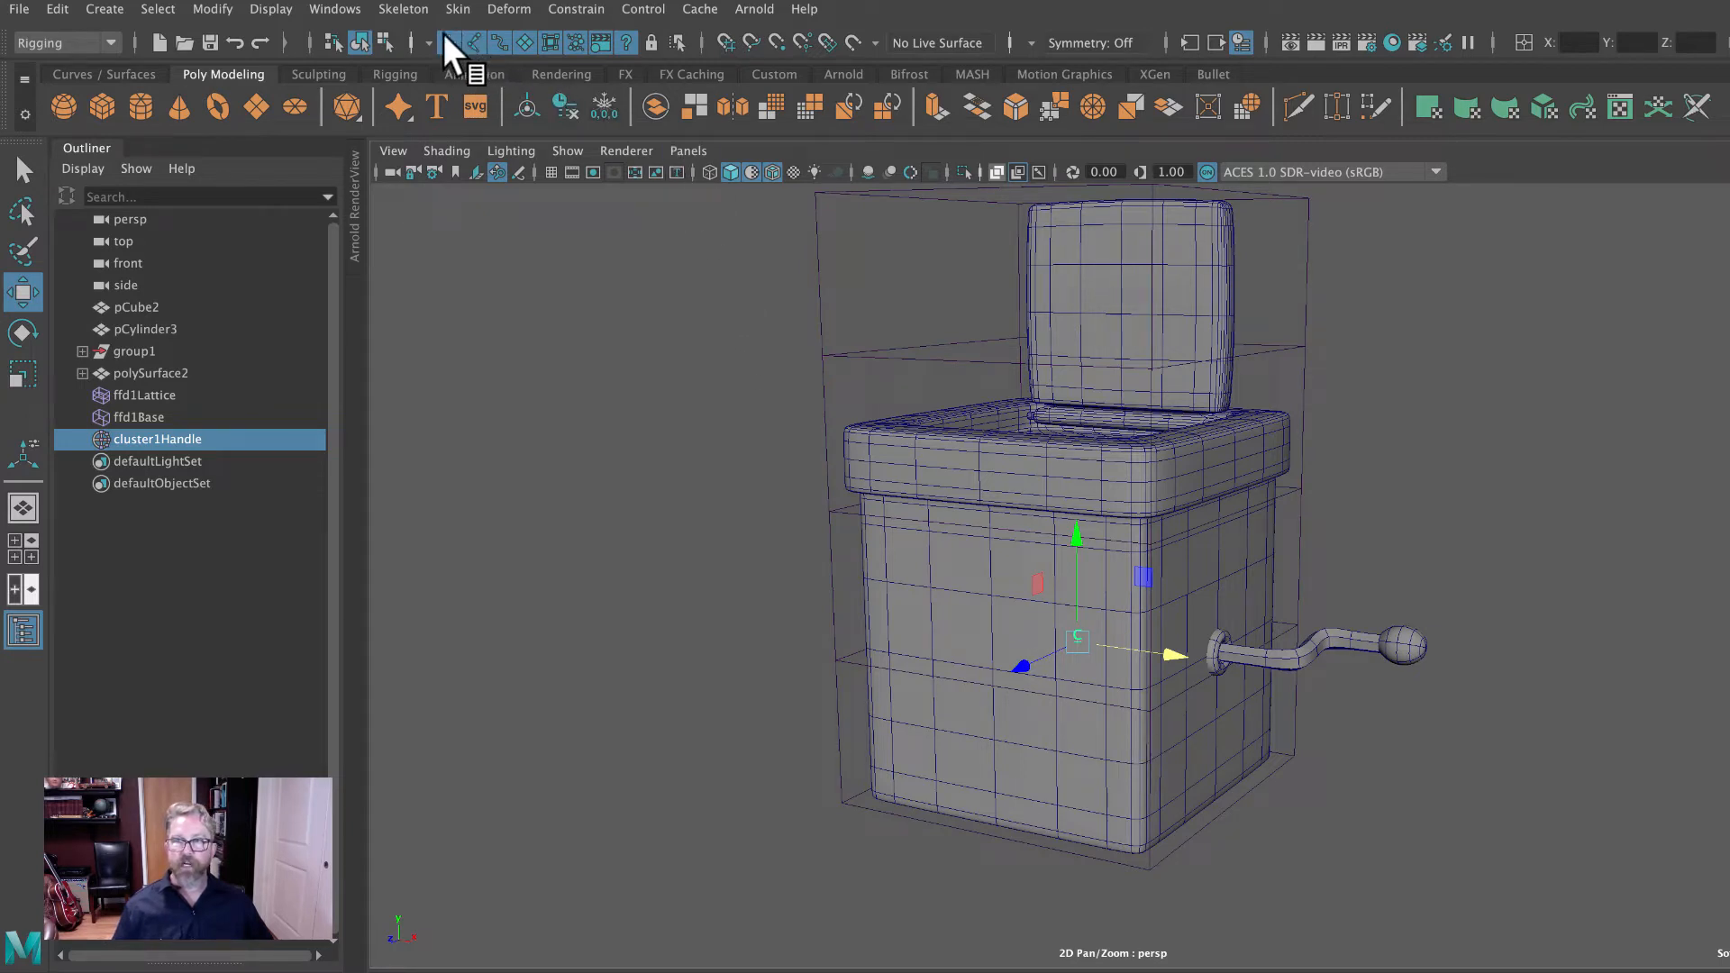
click(987, 651)
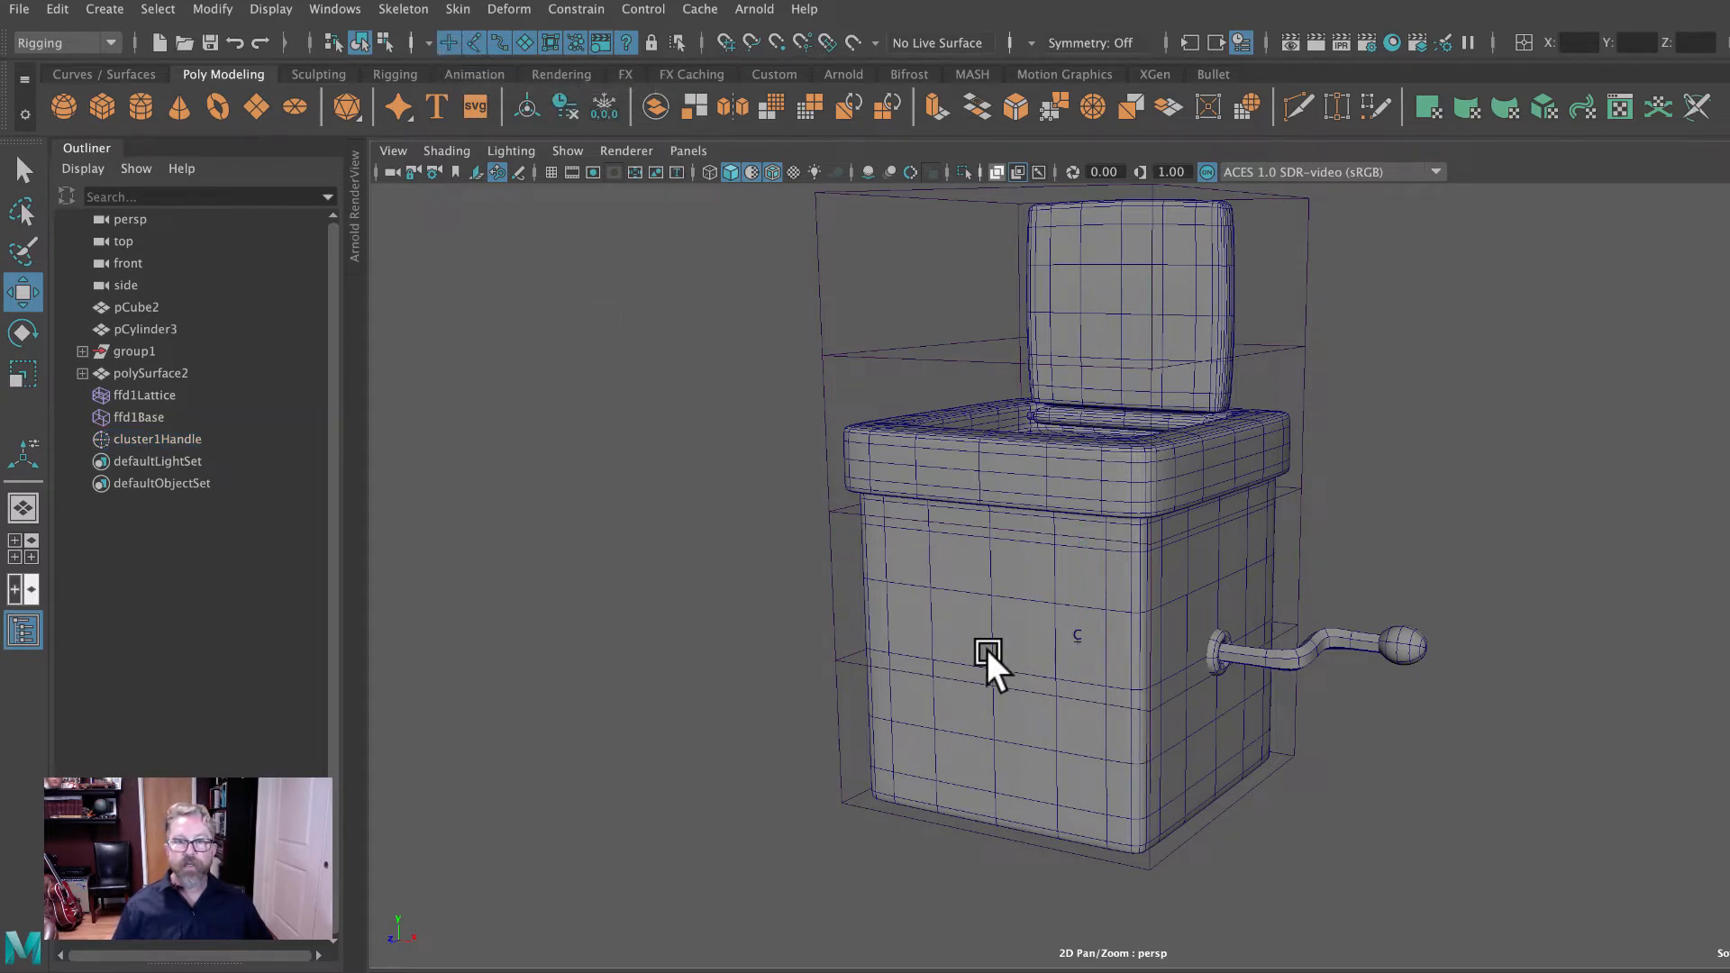
click(1075, 634)
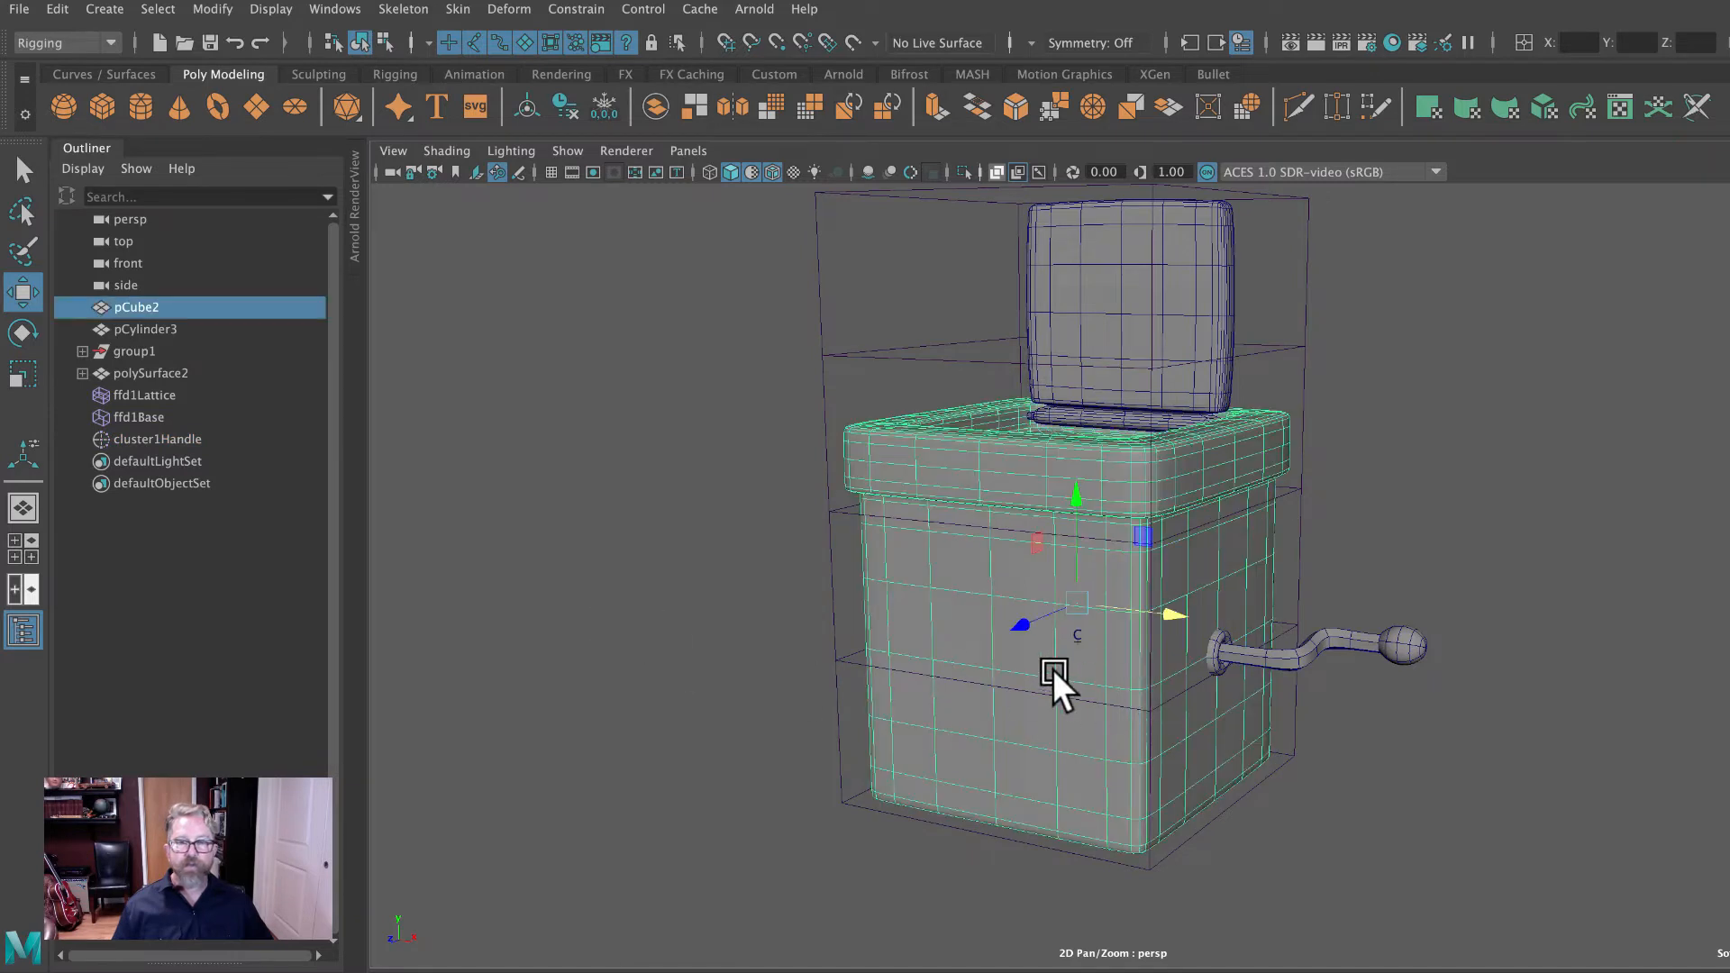
click(960, 670)
click(1084, 641)
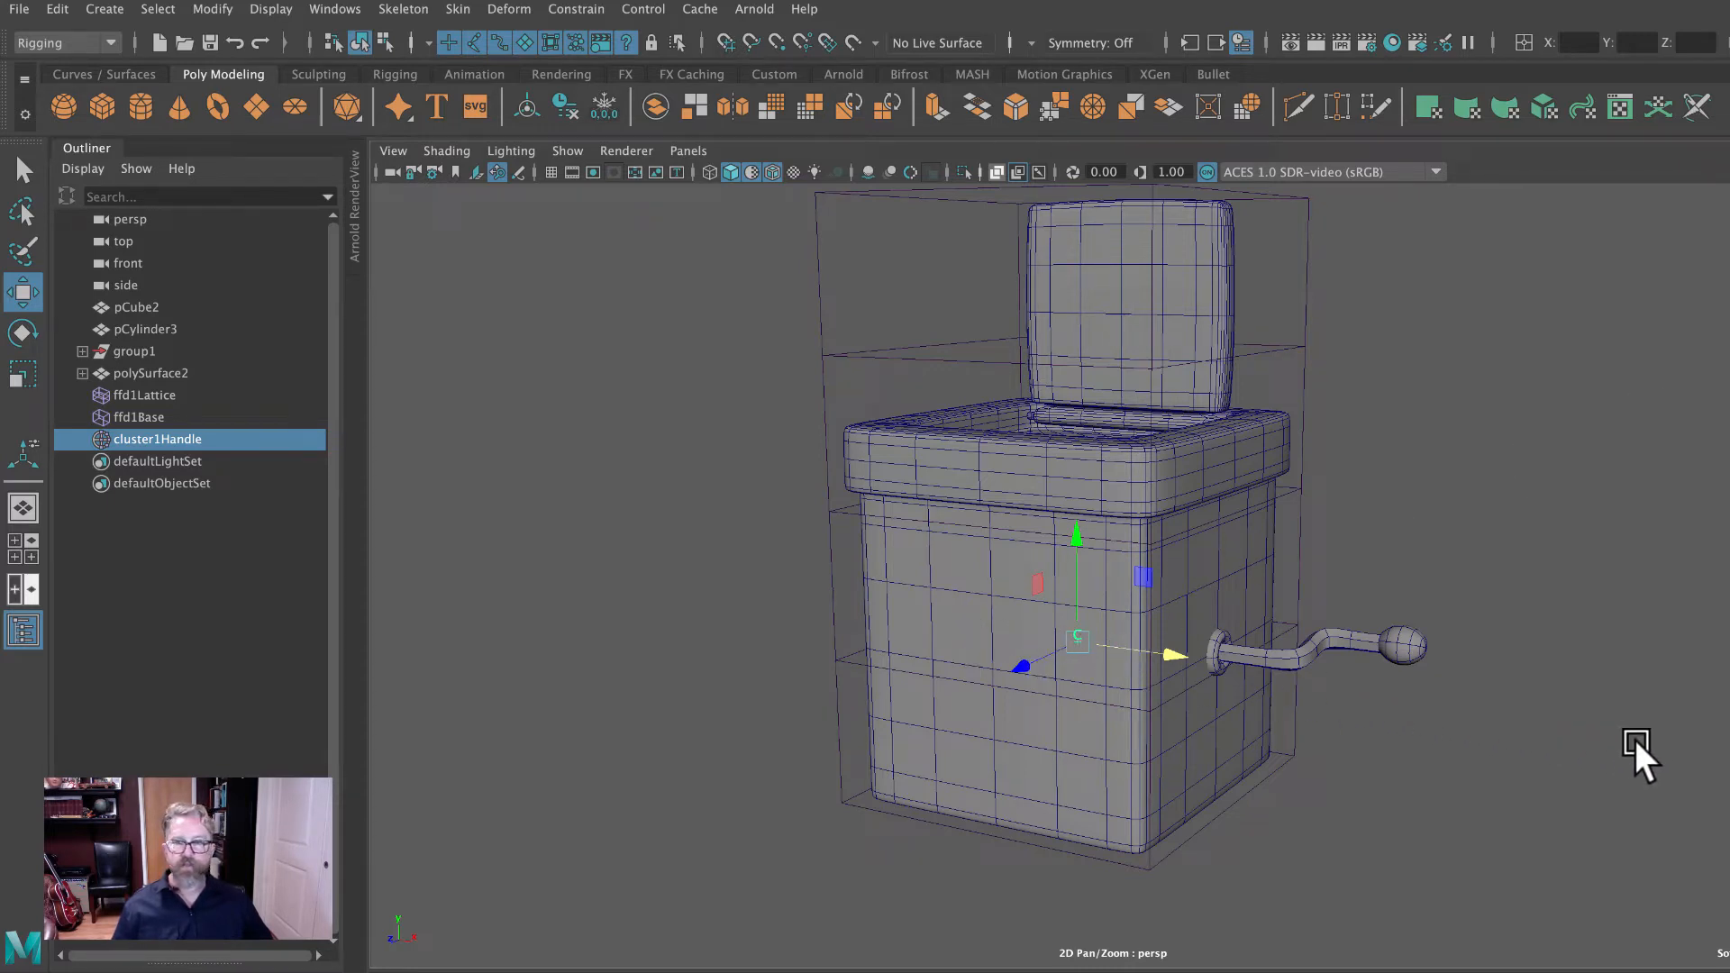
drag(1166, 651, 1555, 763)
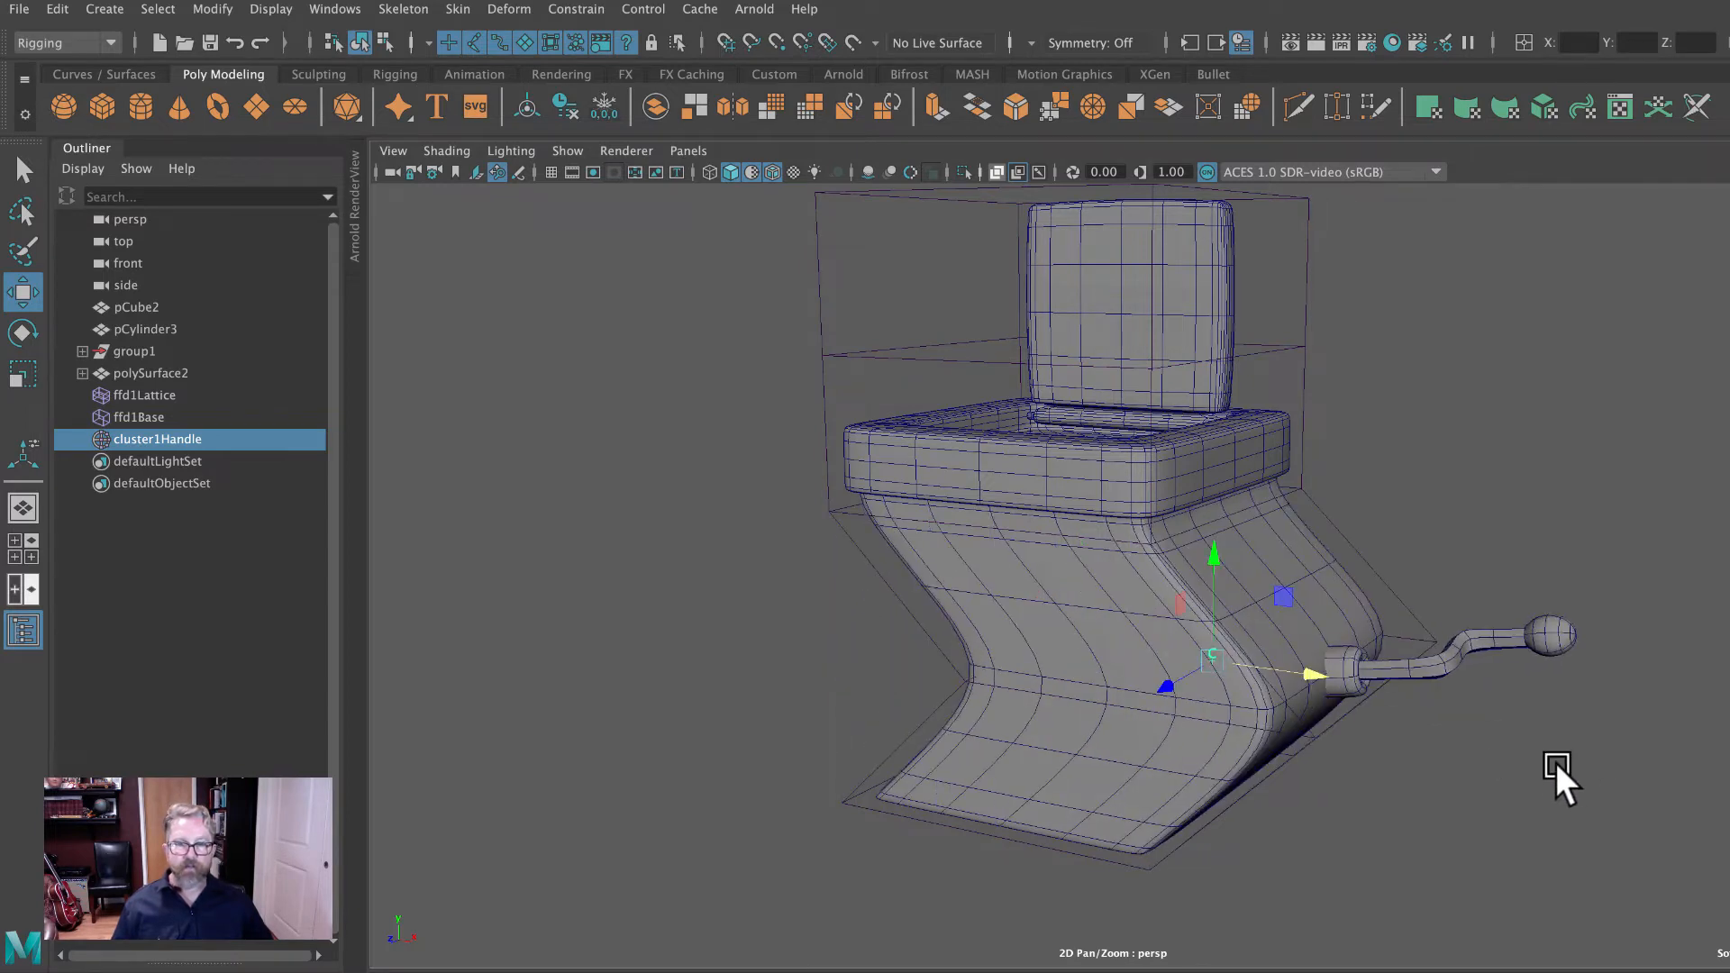
key(ctrl+z)
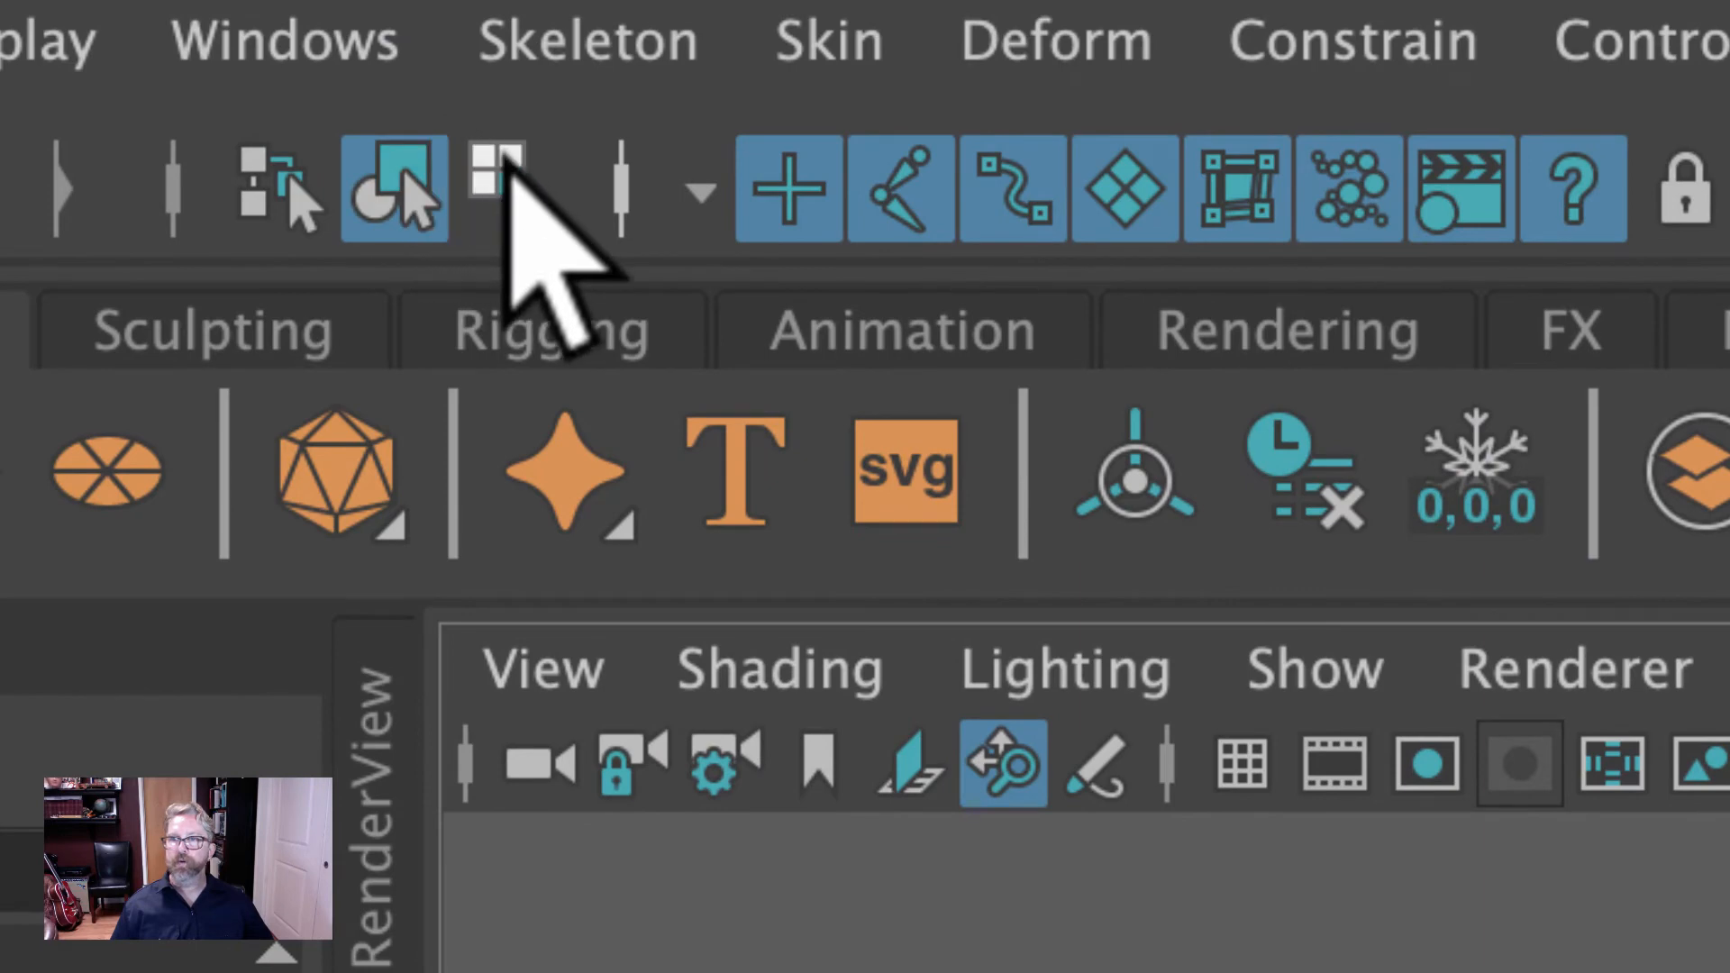
Switch to component selection with handles enabled, and move the cluster's selection handle along X to beyond the crank.
click(500, 172)
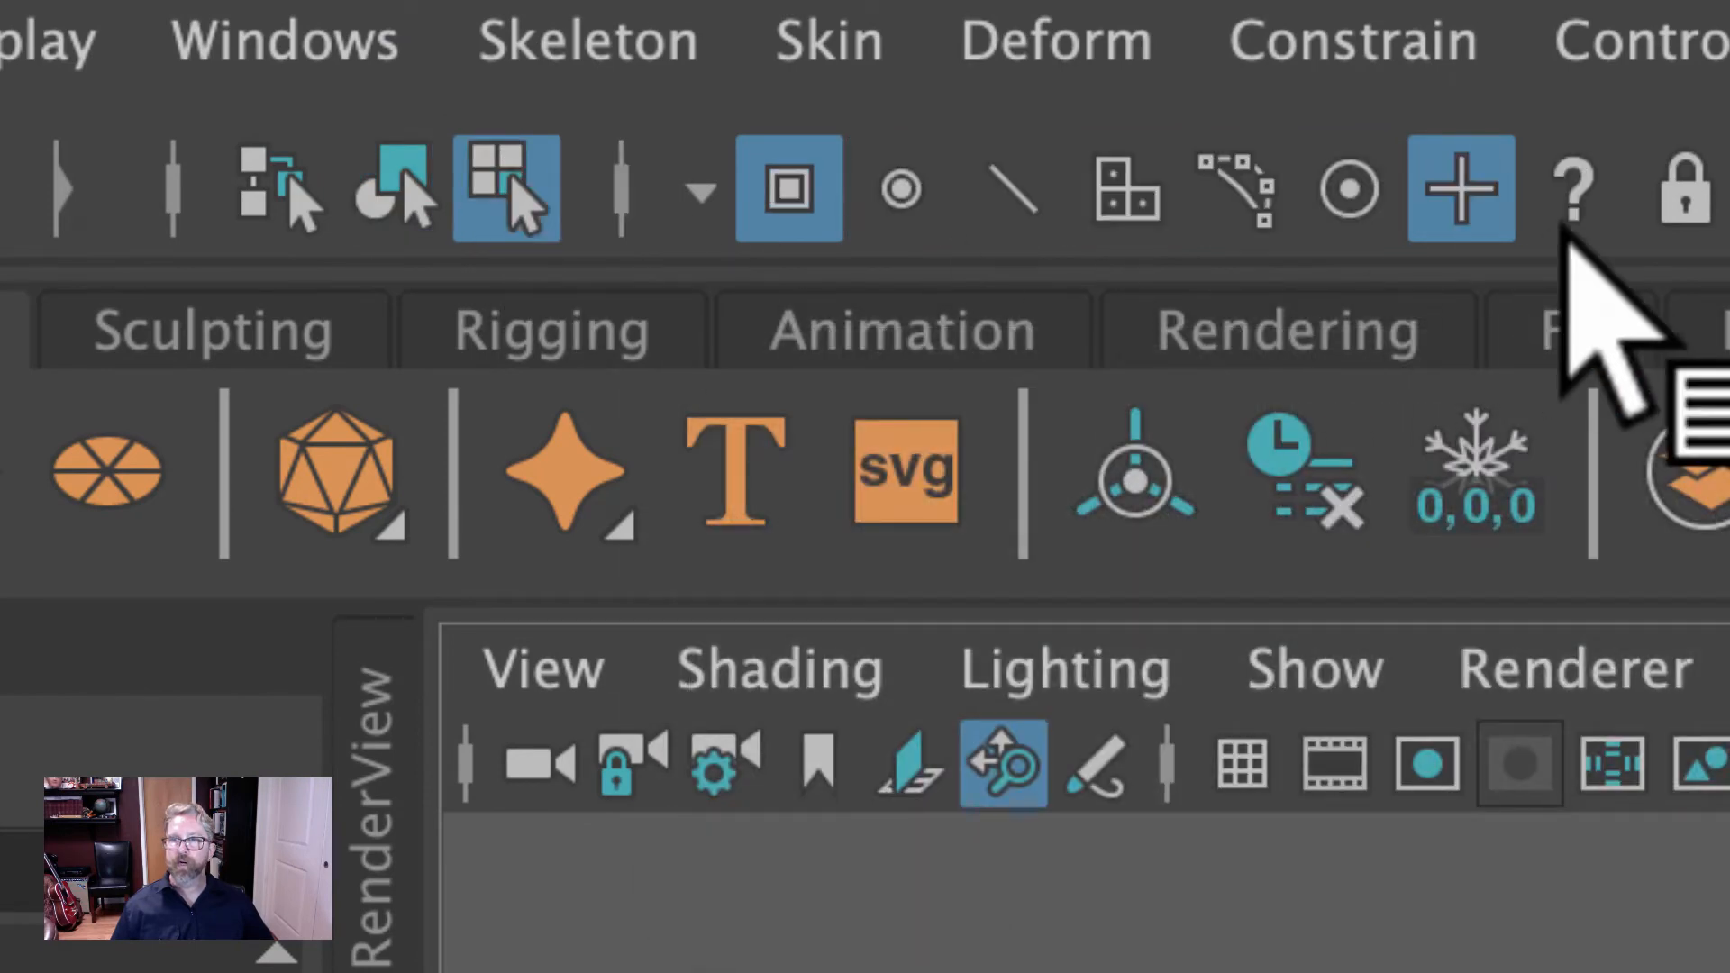
click(1478, 171)
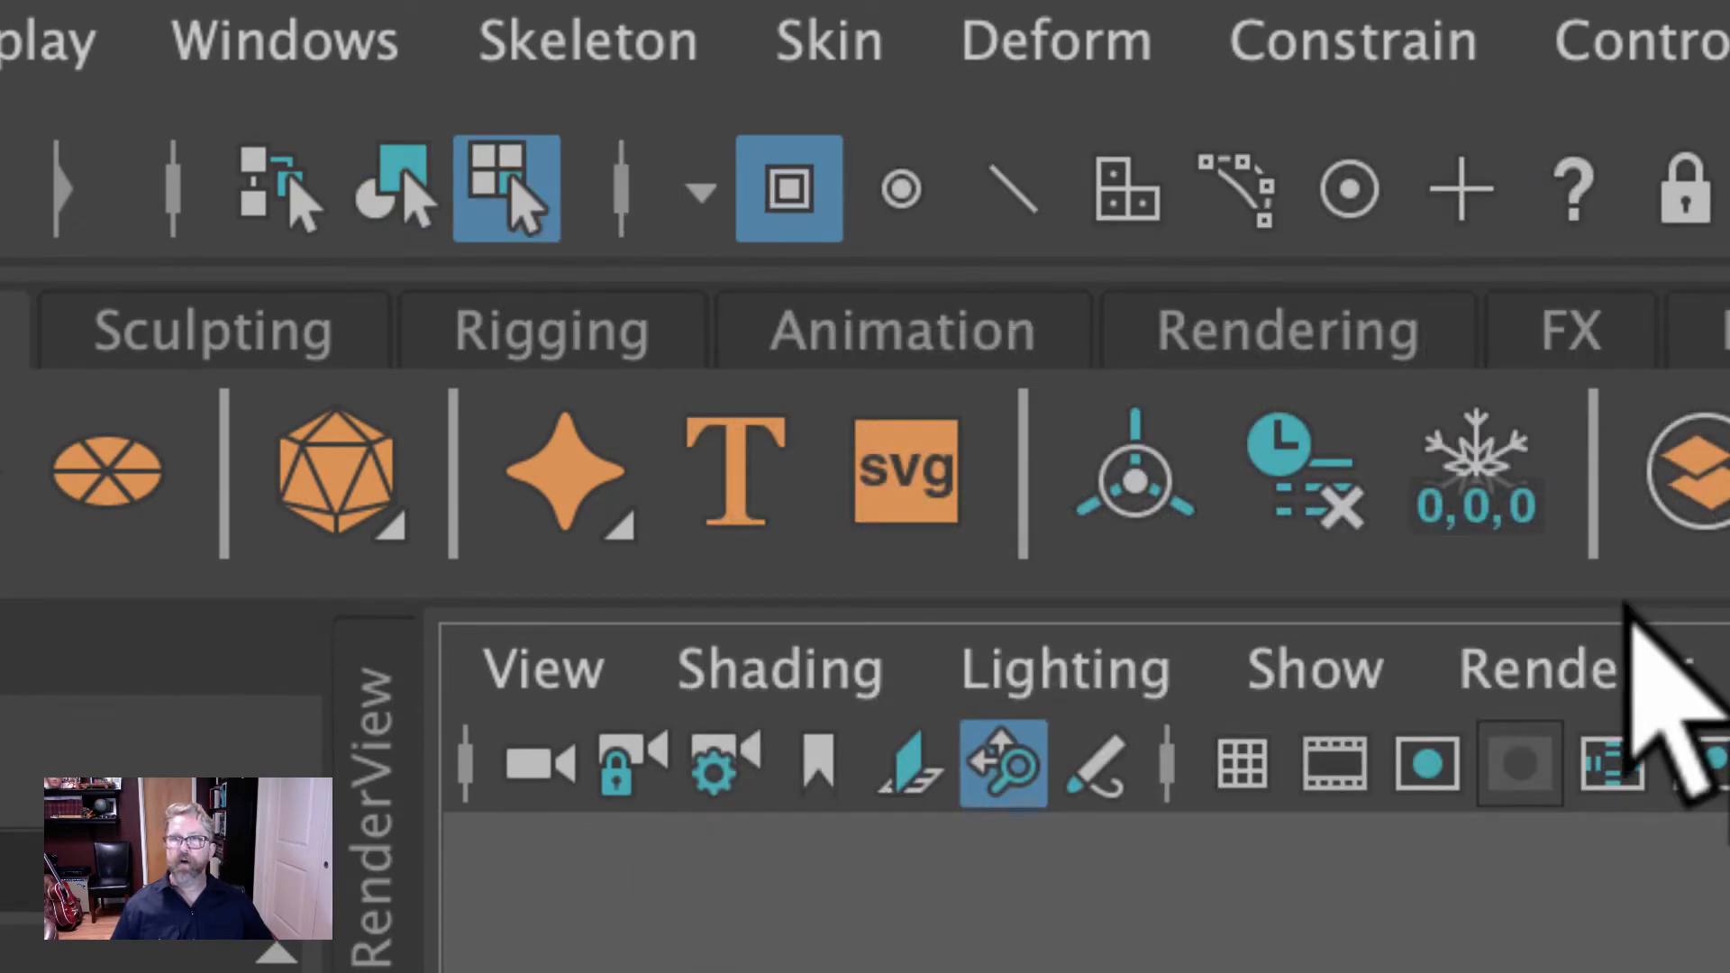
click(1475, 199)
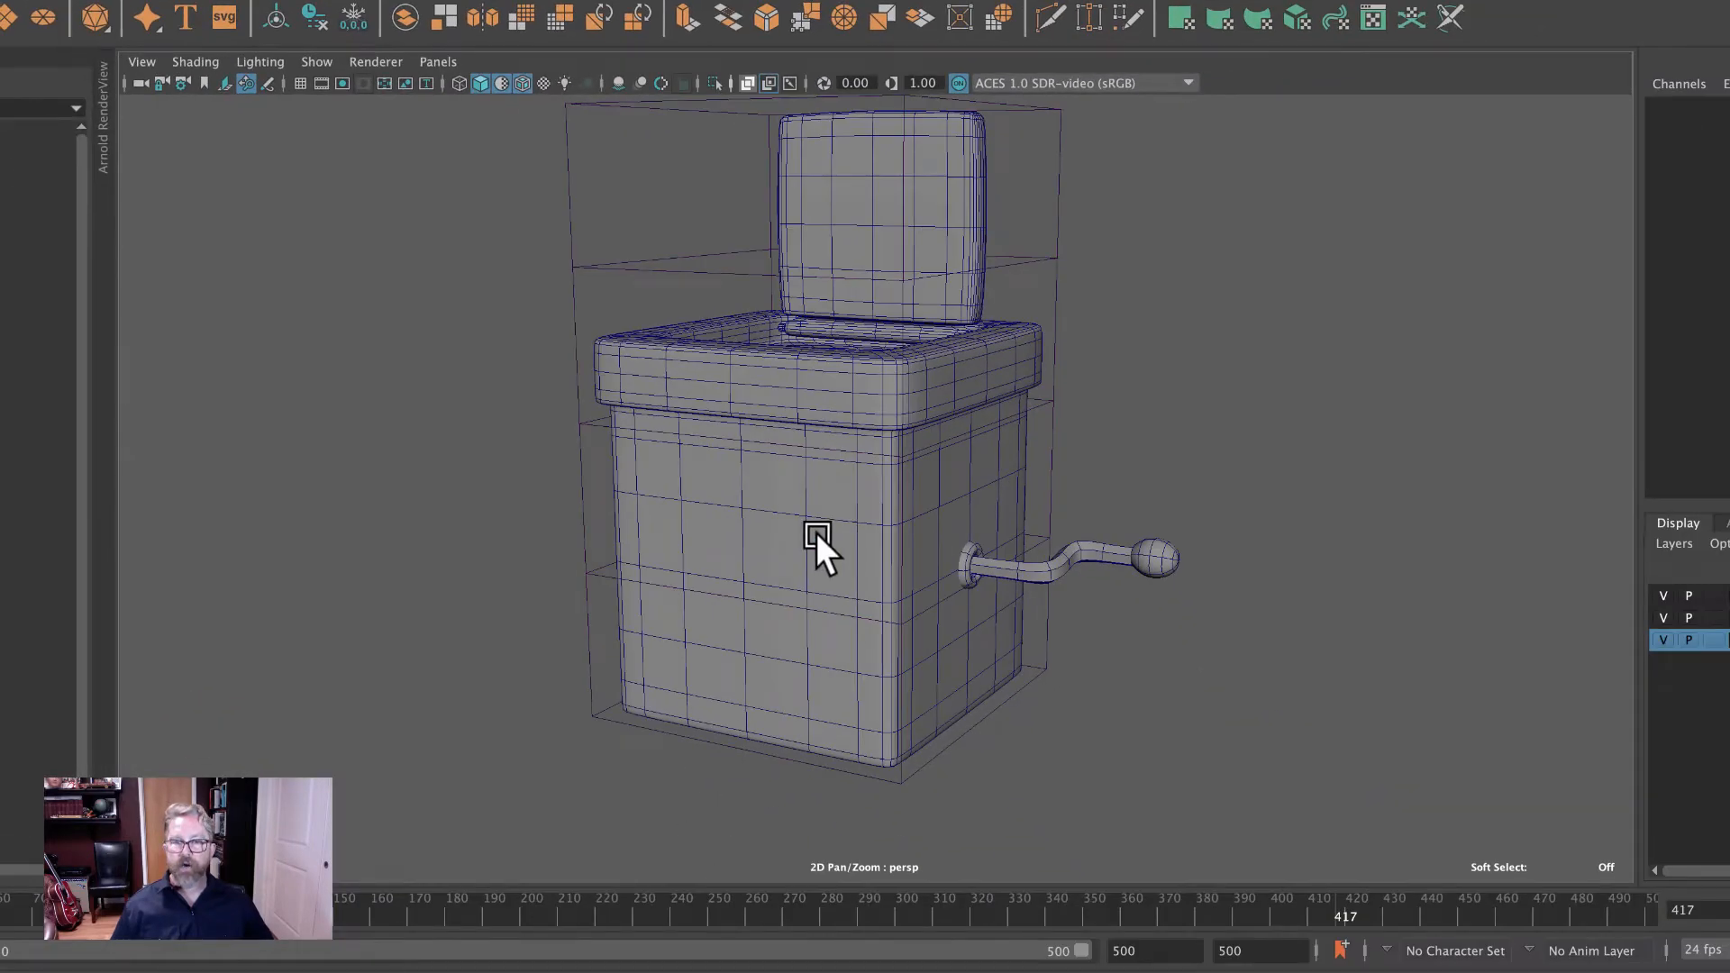
click(821, 542)
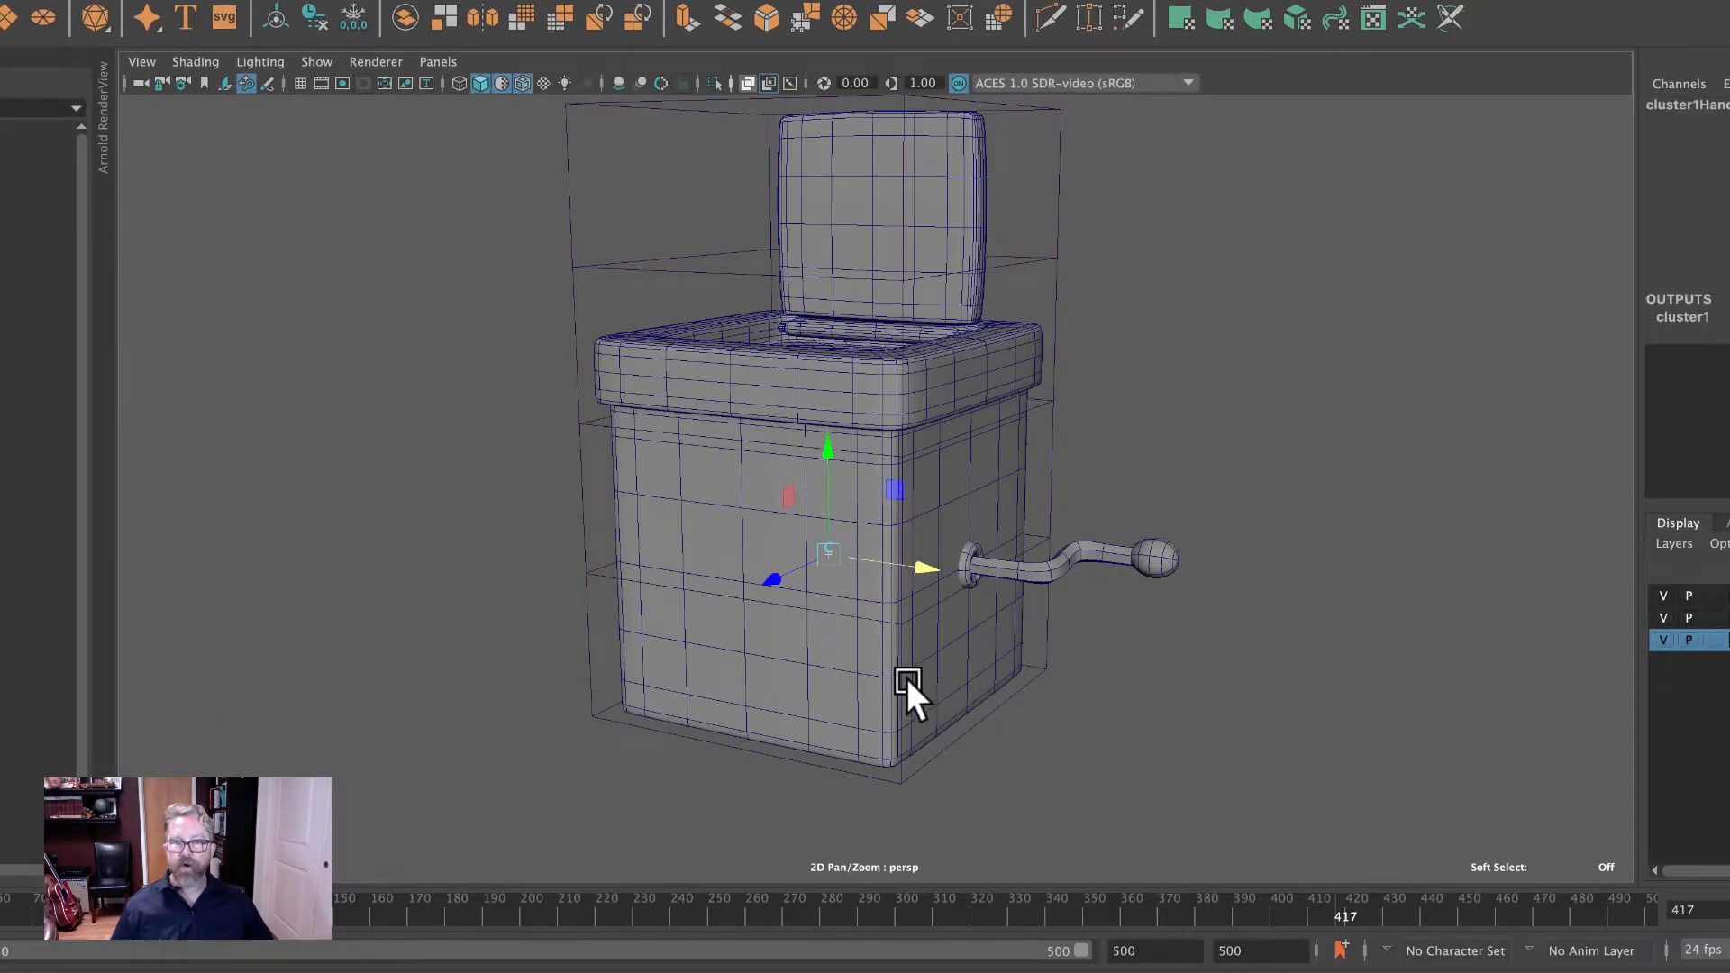
drag(917, 570, 1418, 630)
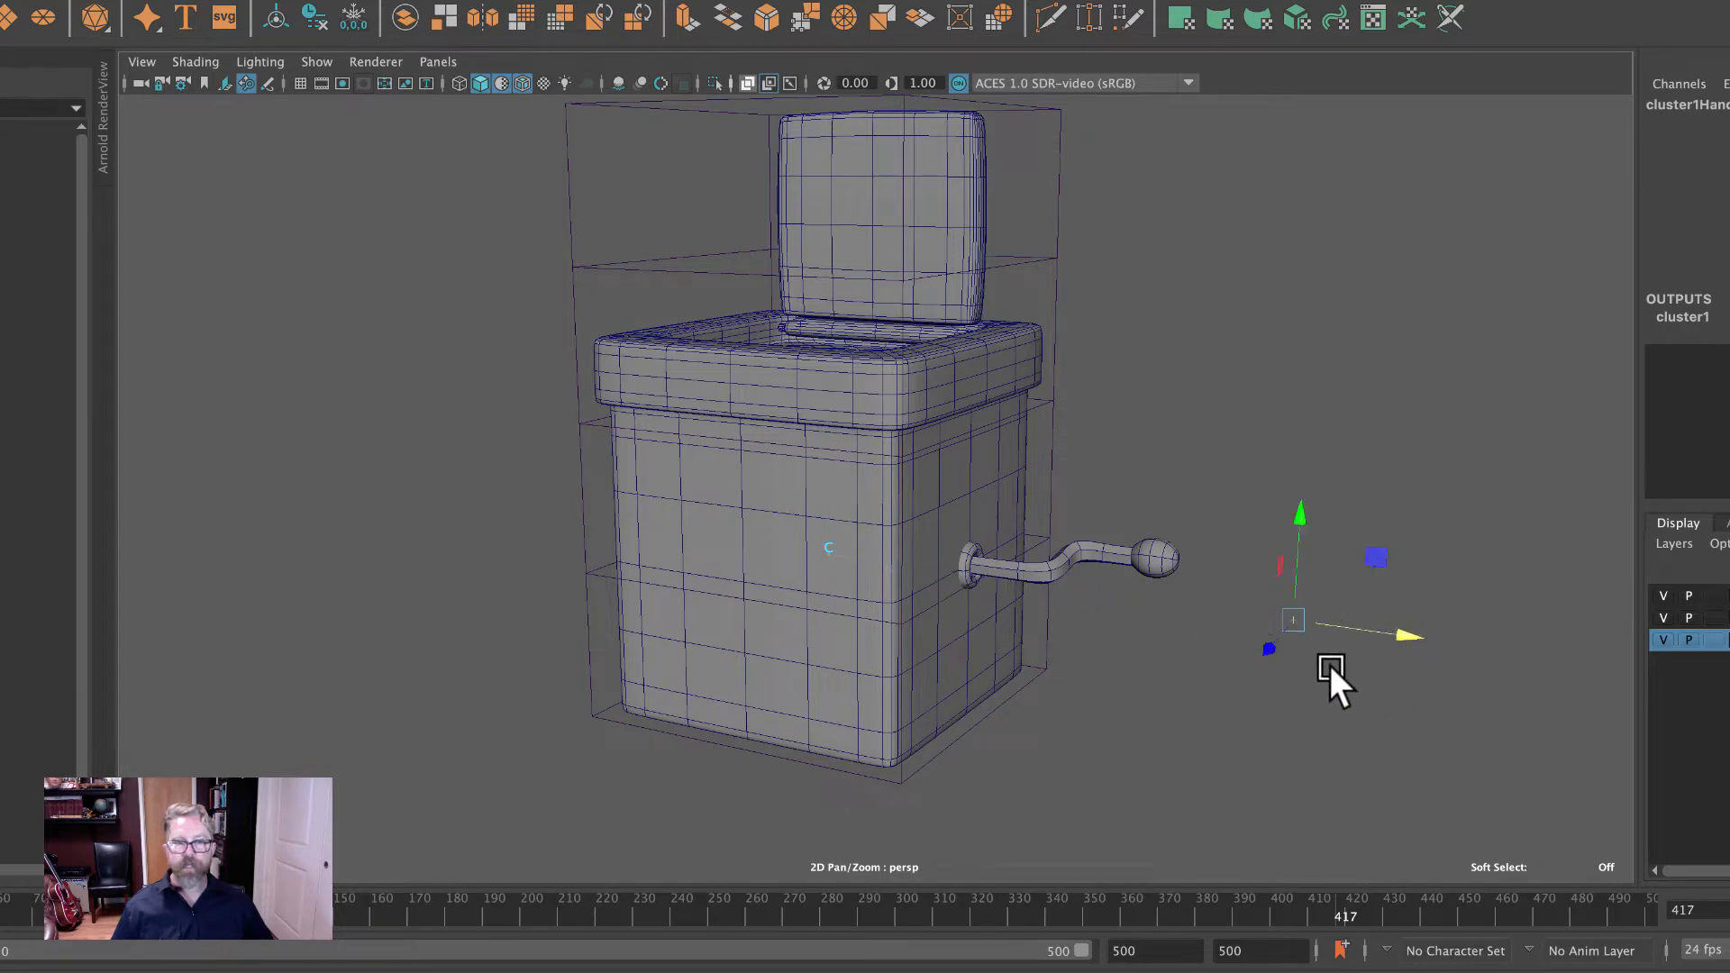
Try moving the selection handle closer to the crank knob in the front view, and undo that move.
key(space)
key(space)
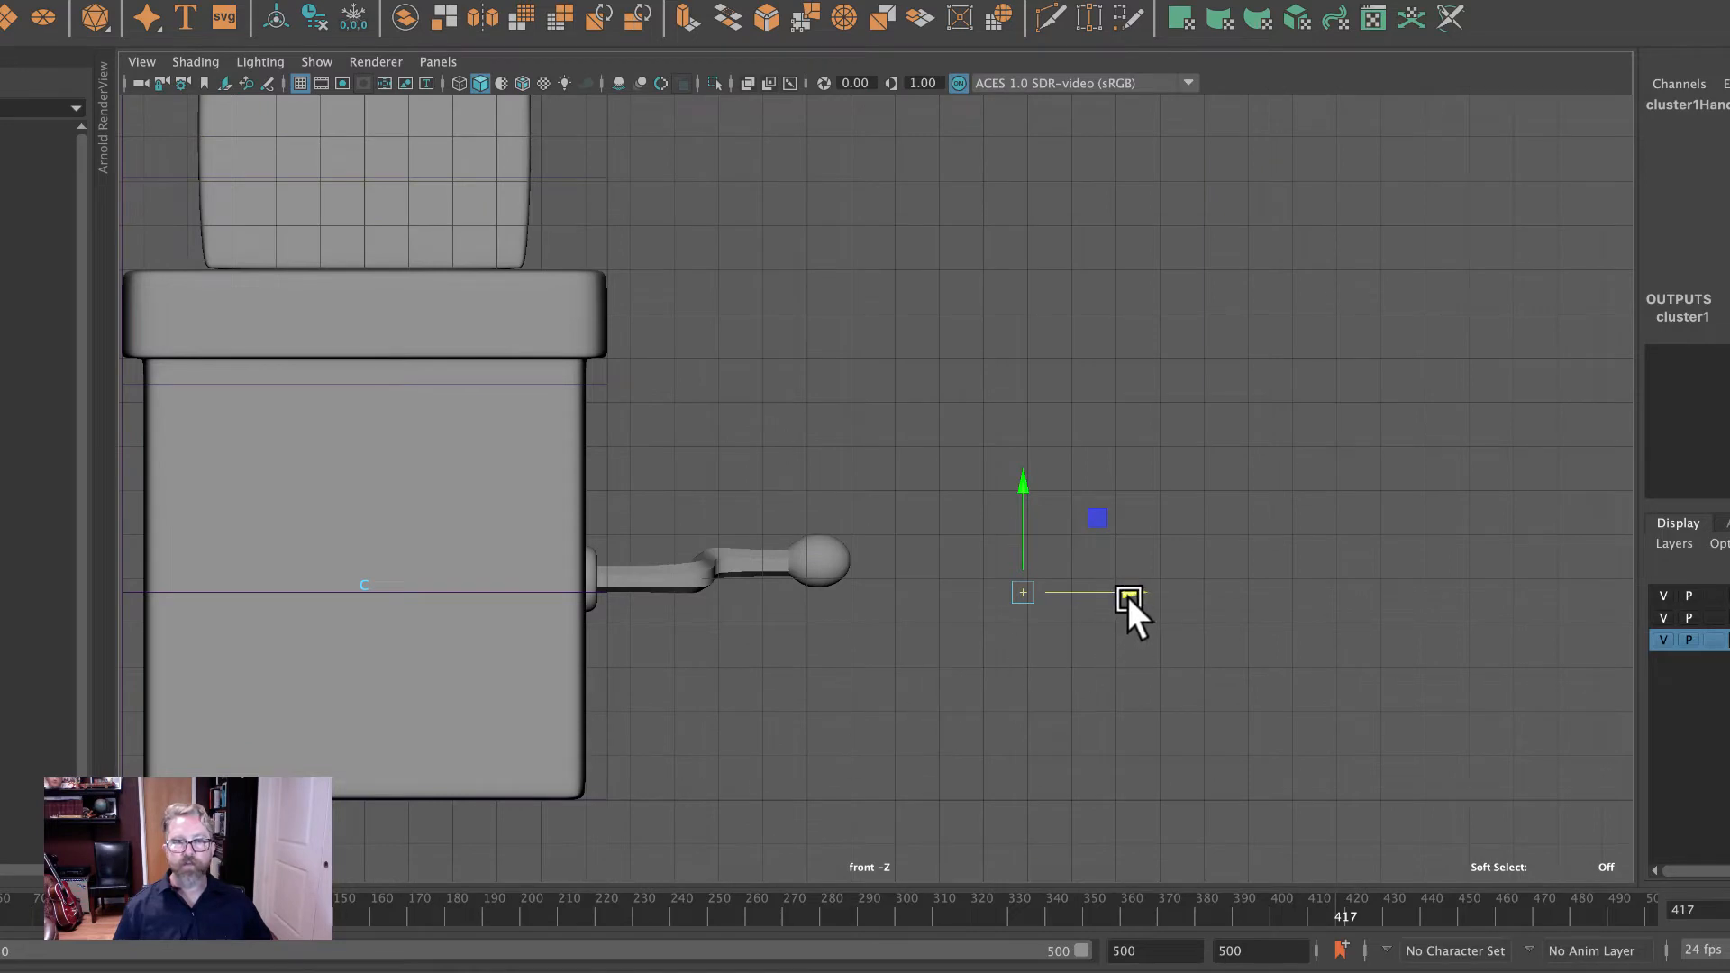
drag(1127, 596, 955, 592)
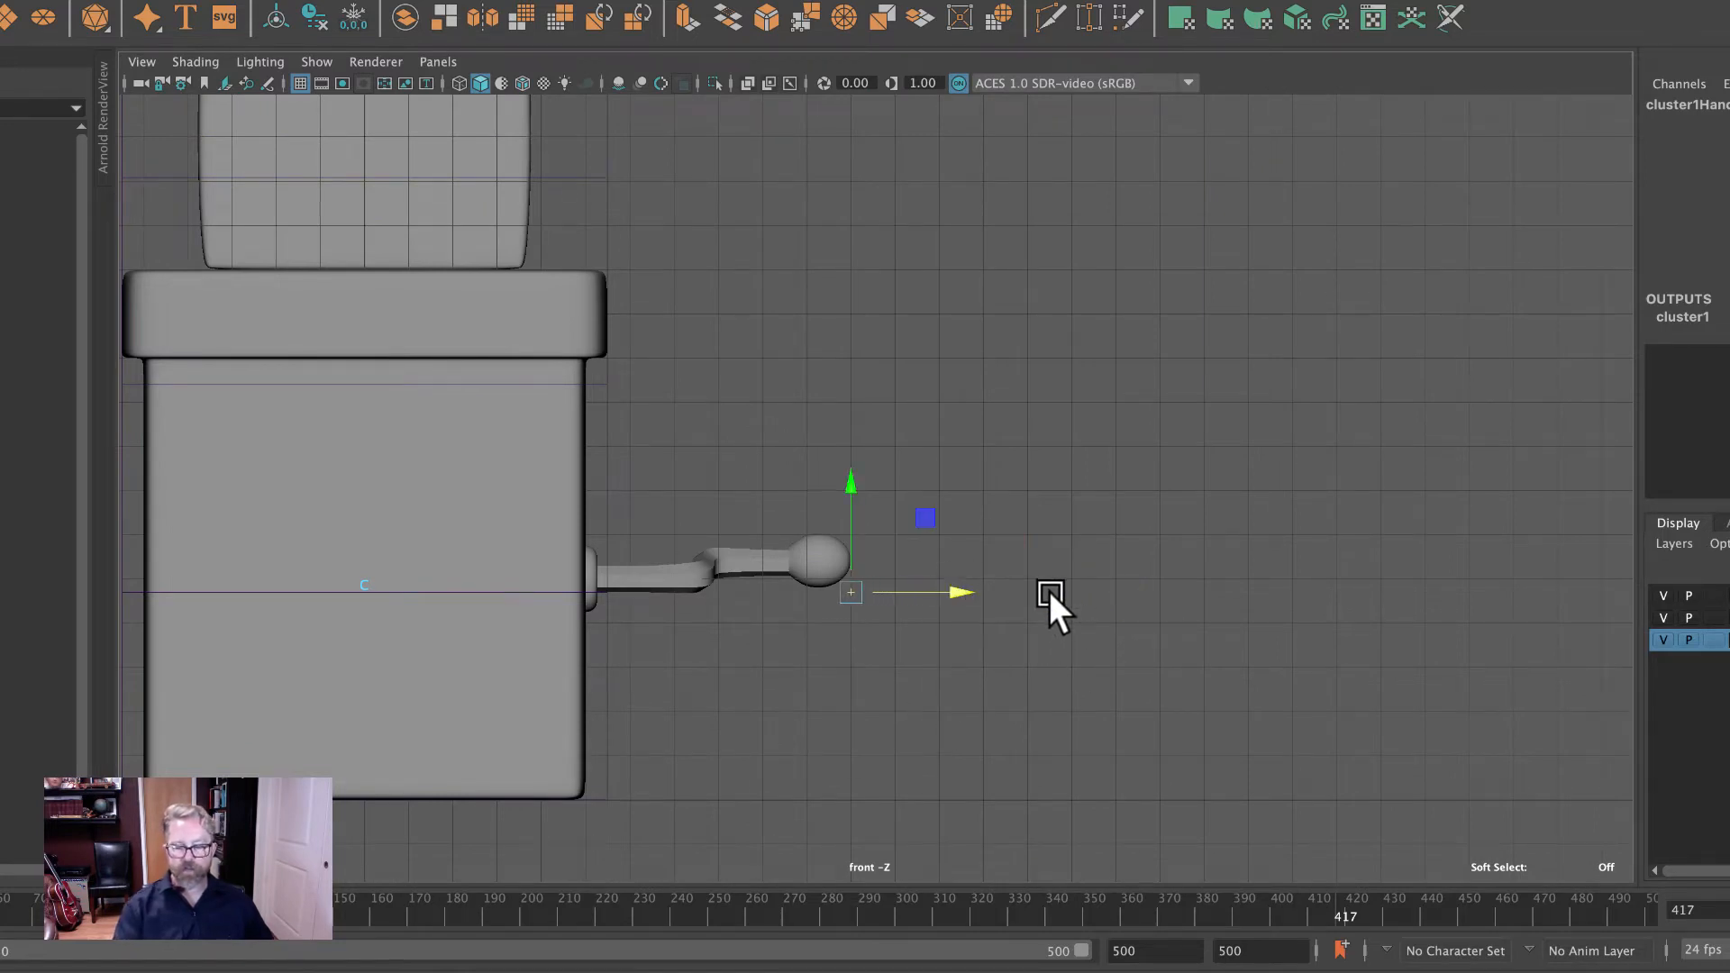
key(ctrl+z)
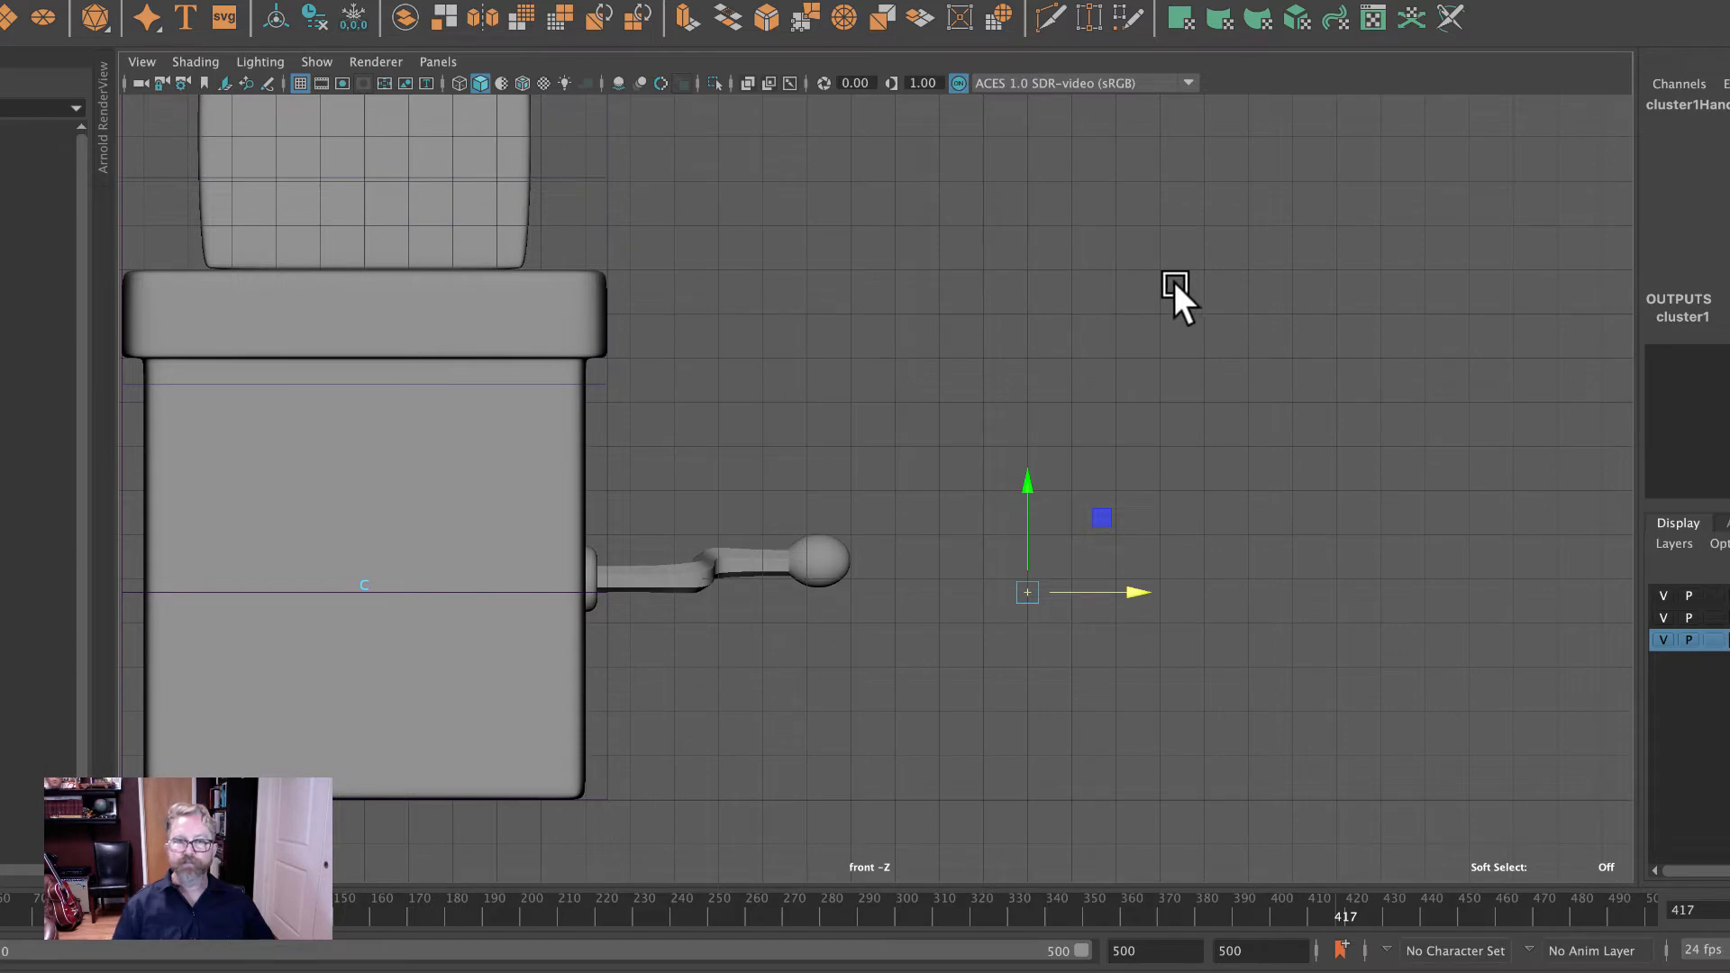
Return to the perspective view in object selection mode and clear the selection.
key(space)
key(space)
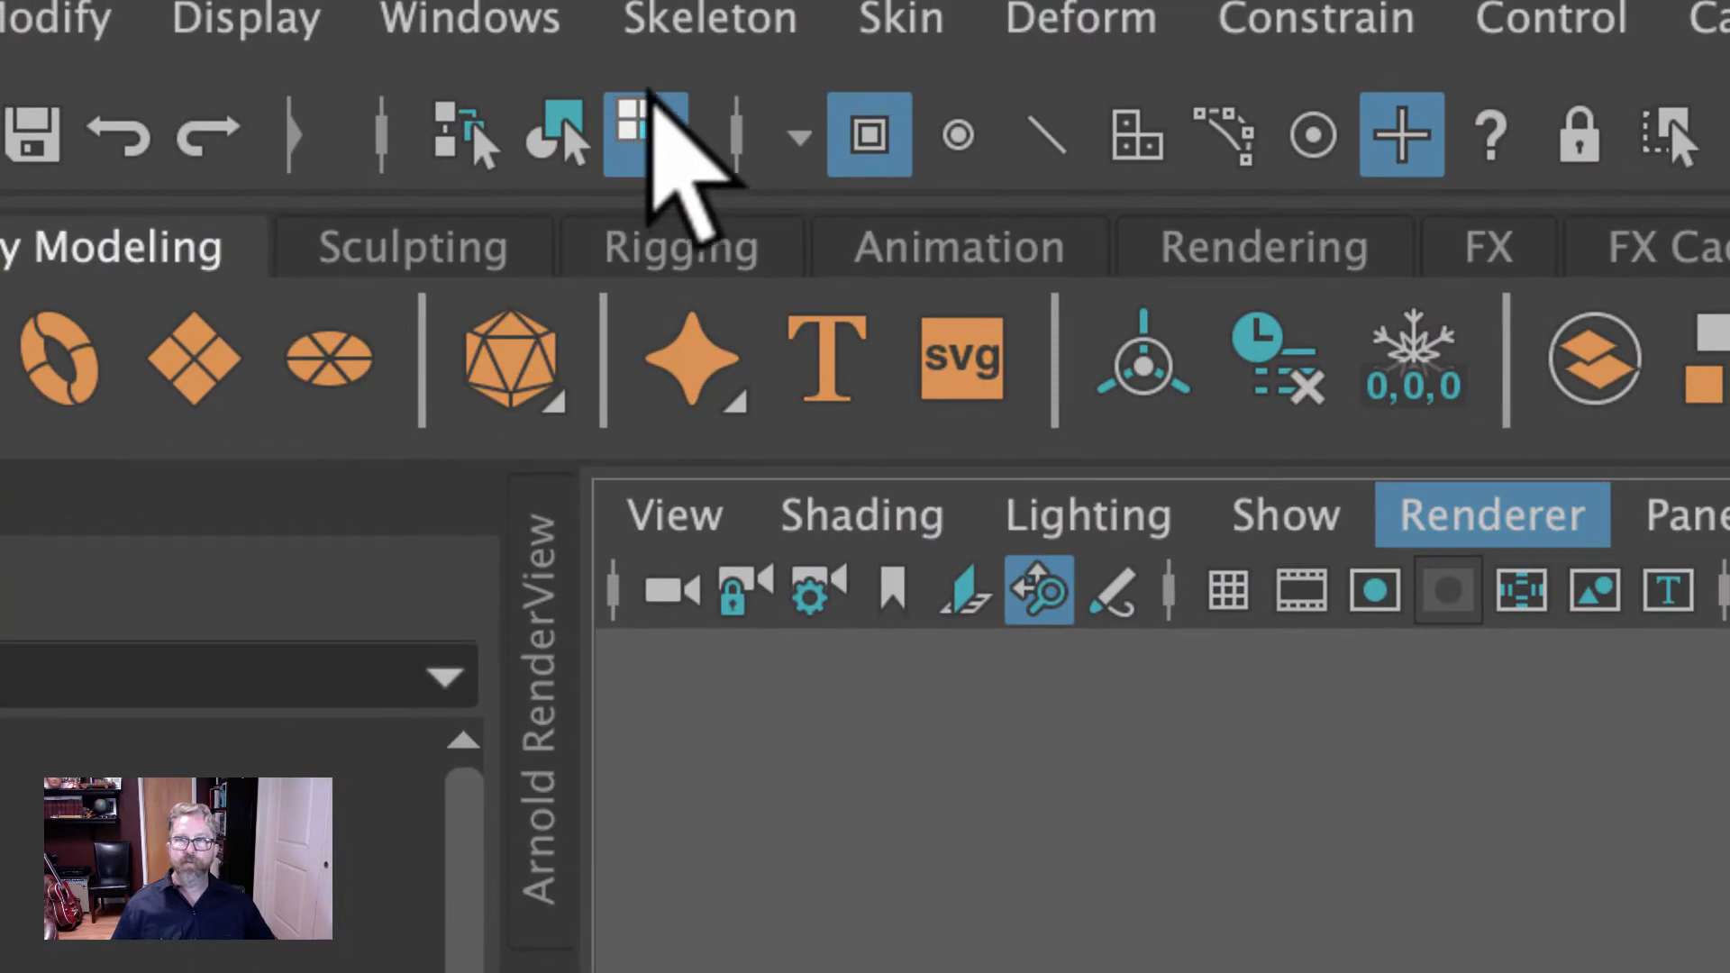
click(553, 122)
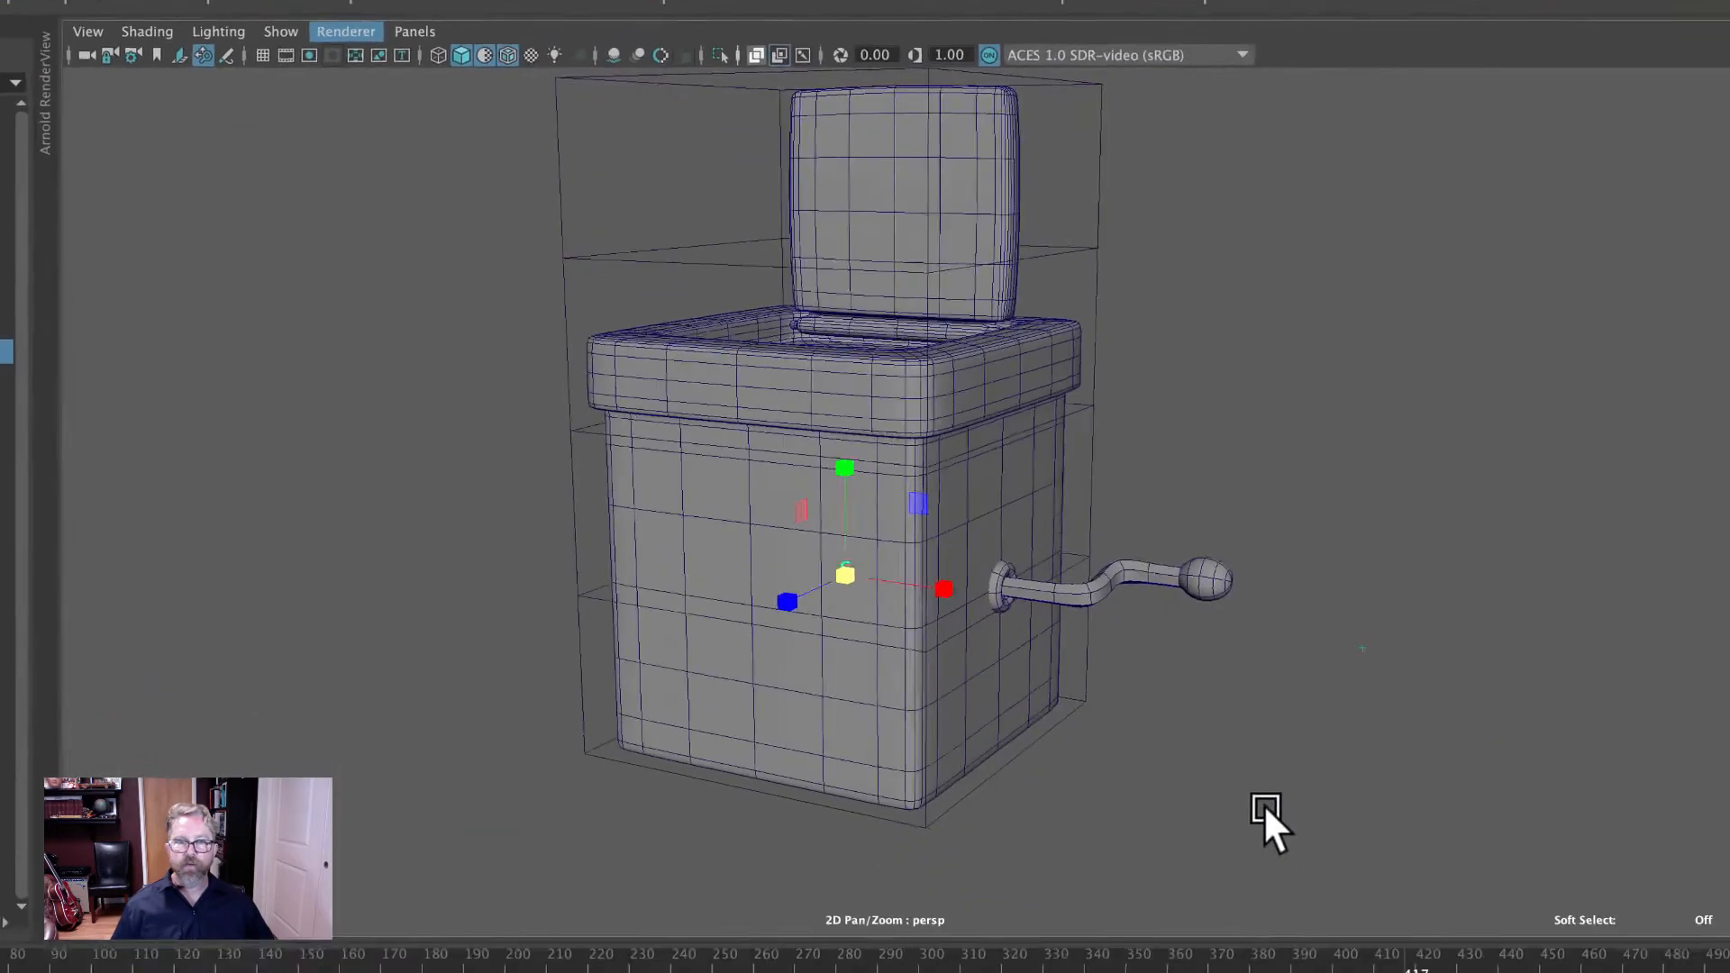
click(1278, 806)
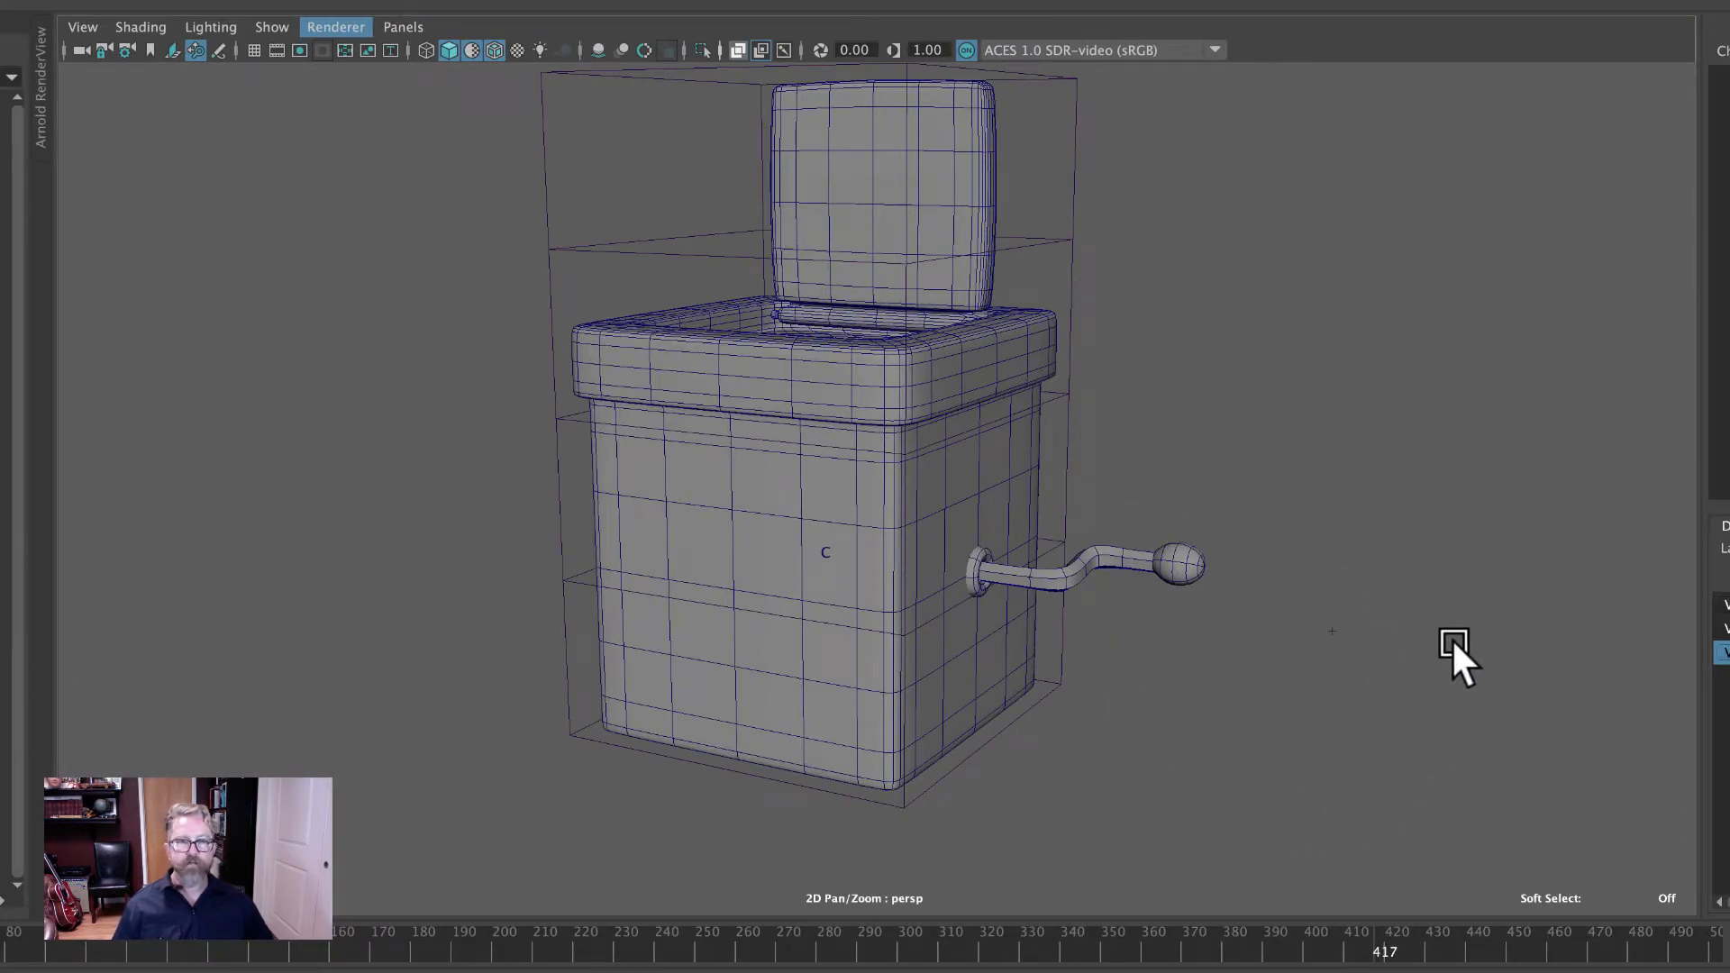
Reselect the cluster, try scaling it uniformly, undo the scaling and deselect it.
key(z)
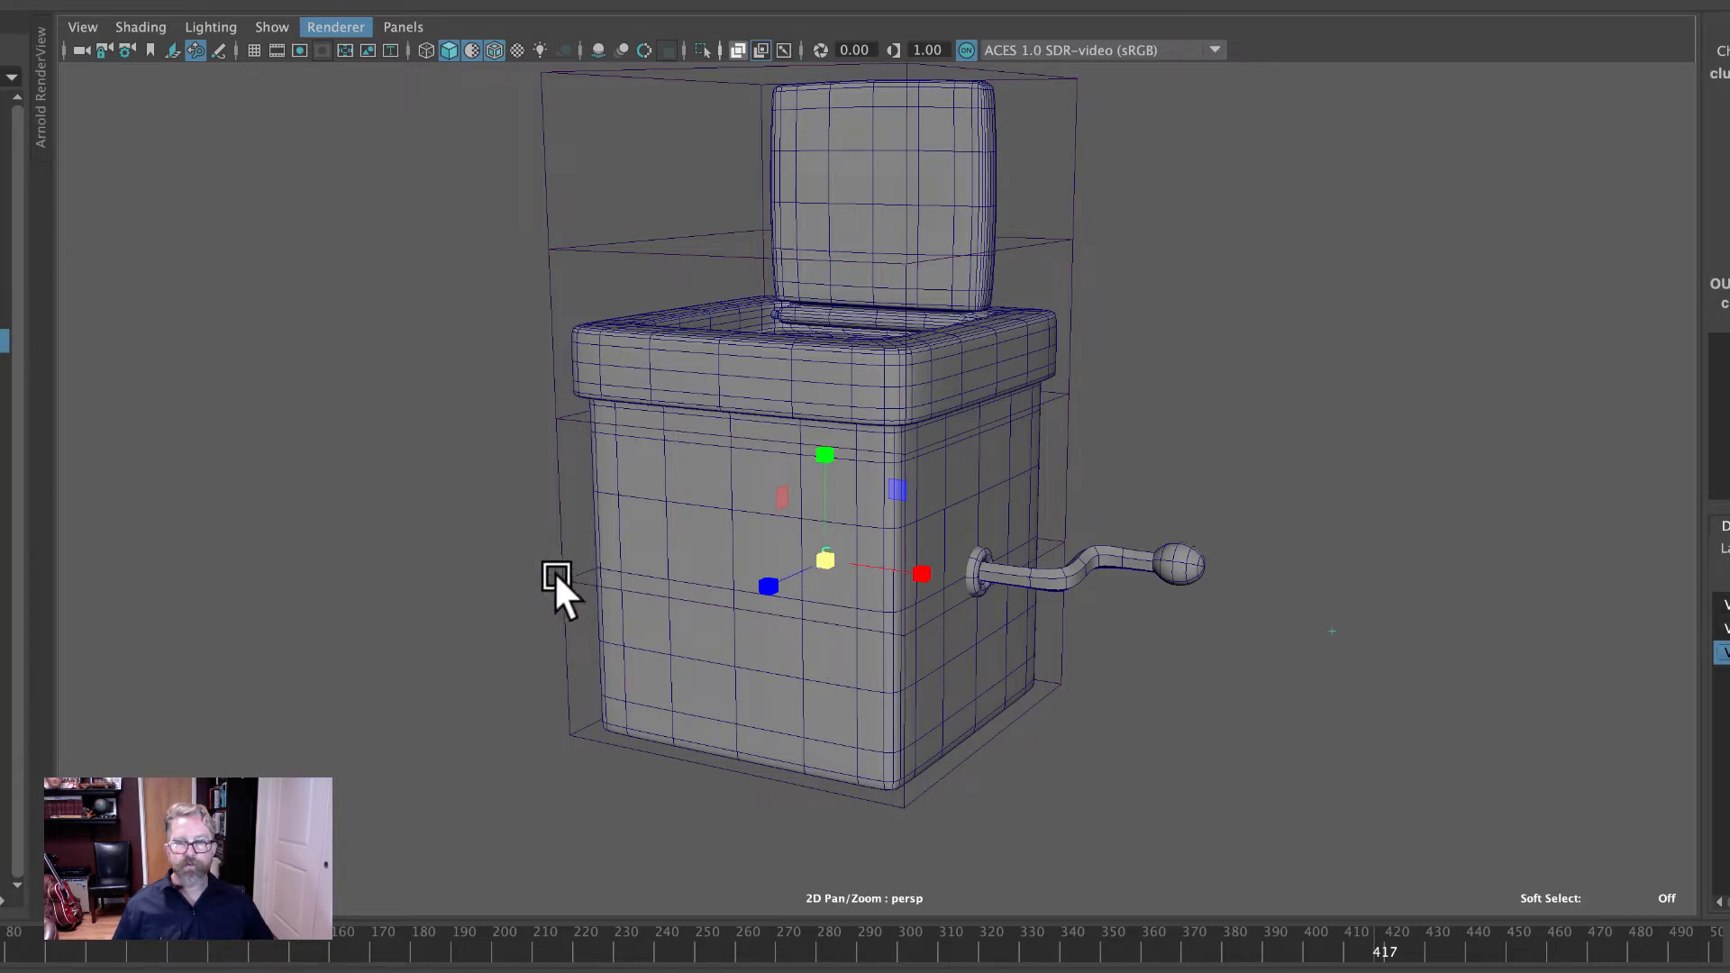
mouse_move(836, 557)
mouse_down()
mouse_move(811, 548)
mouse_move(856, 563)
mouse_move(821, 554)
mouse_up()
key(ctrl+z)
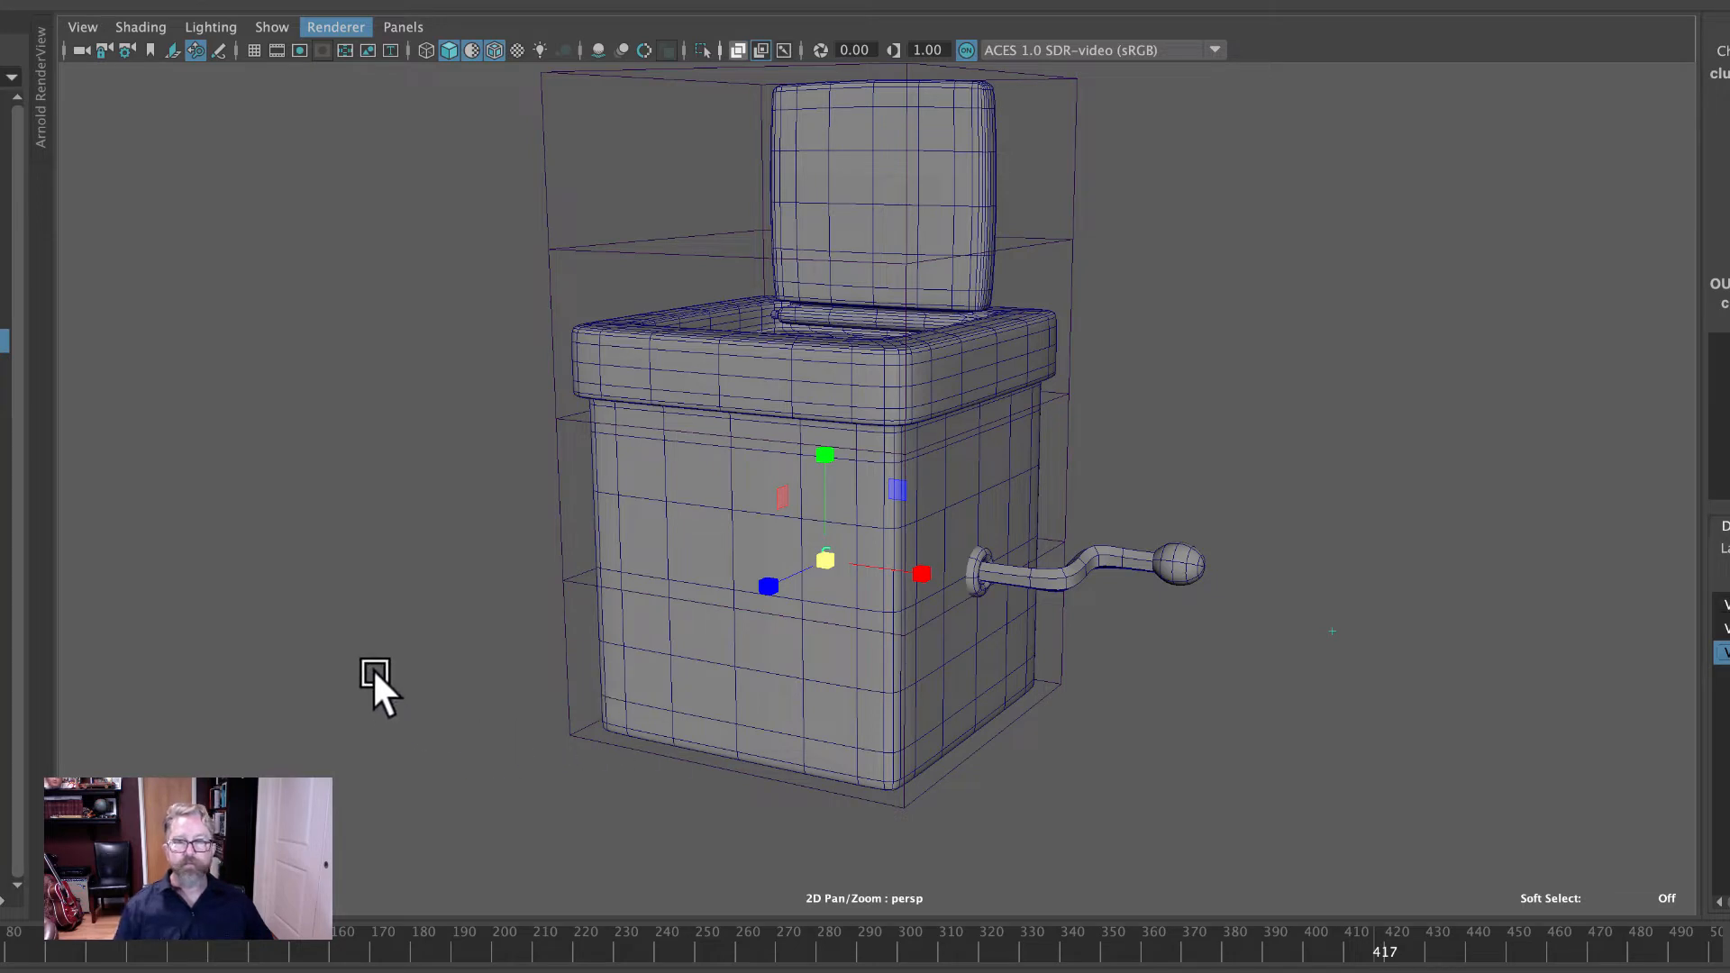
click(366, 653)
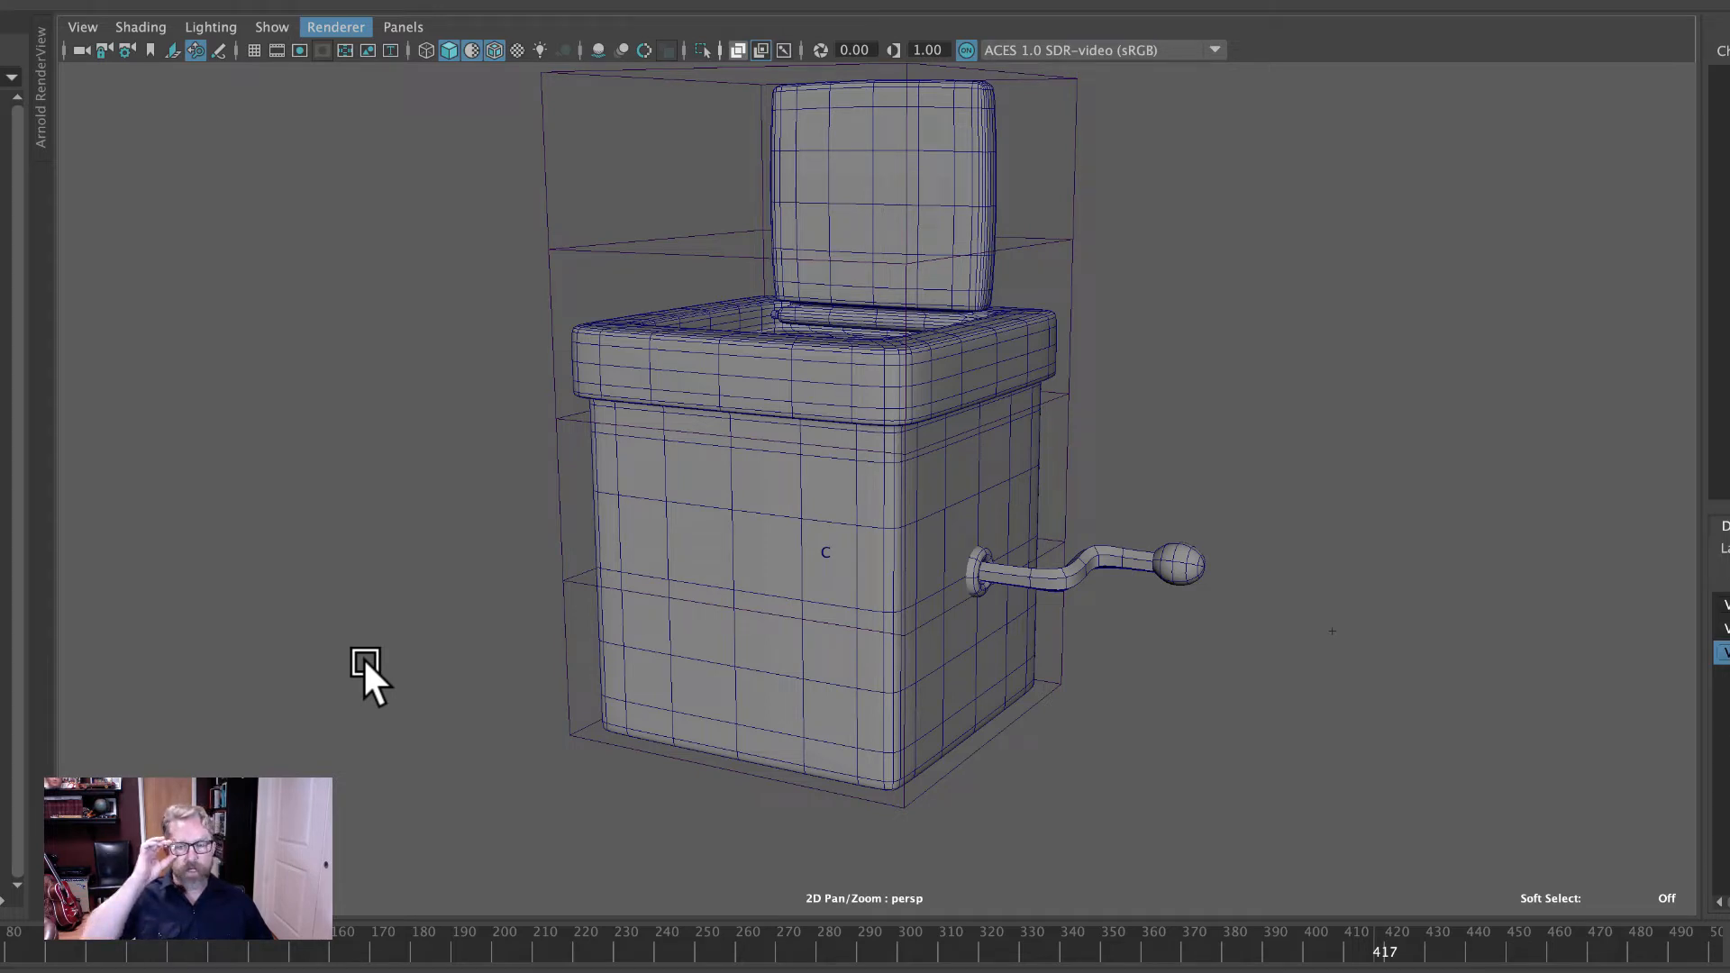
Display the lattice's control points and select the four corner points of its middle row.
click(567, 422)
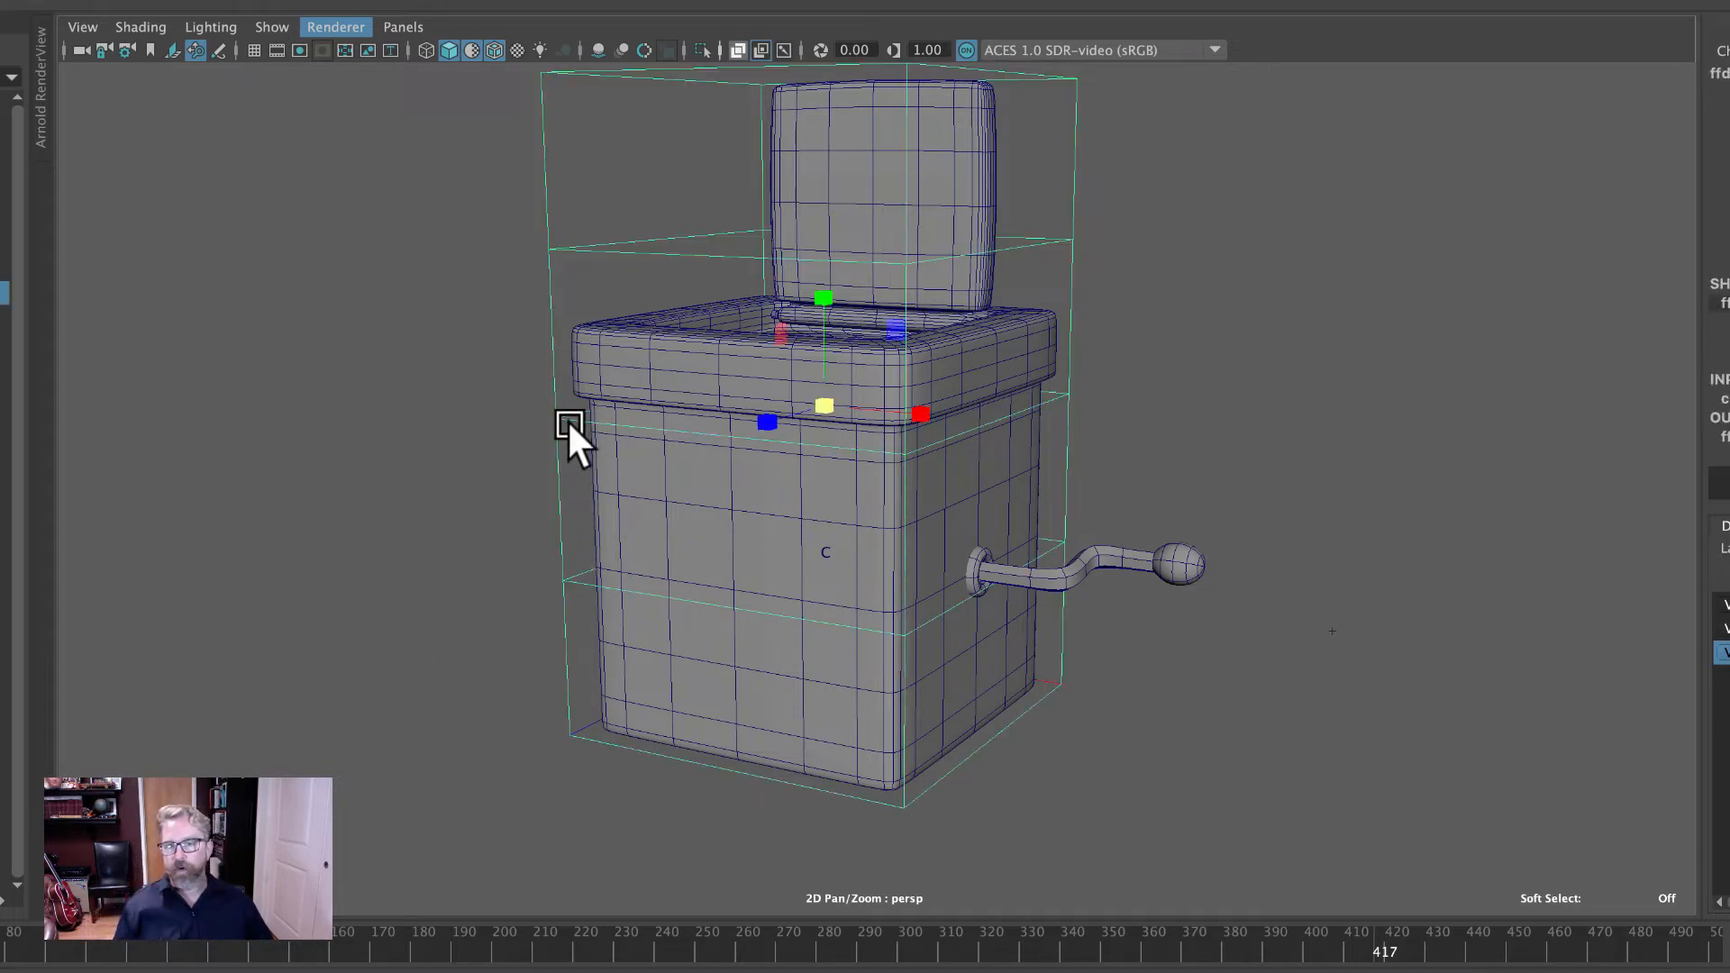
right_drag(571, 418, 526, 408)
drag(538, 396, 567, 432)
key(q)
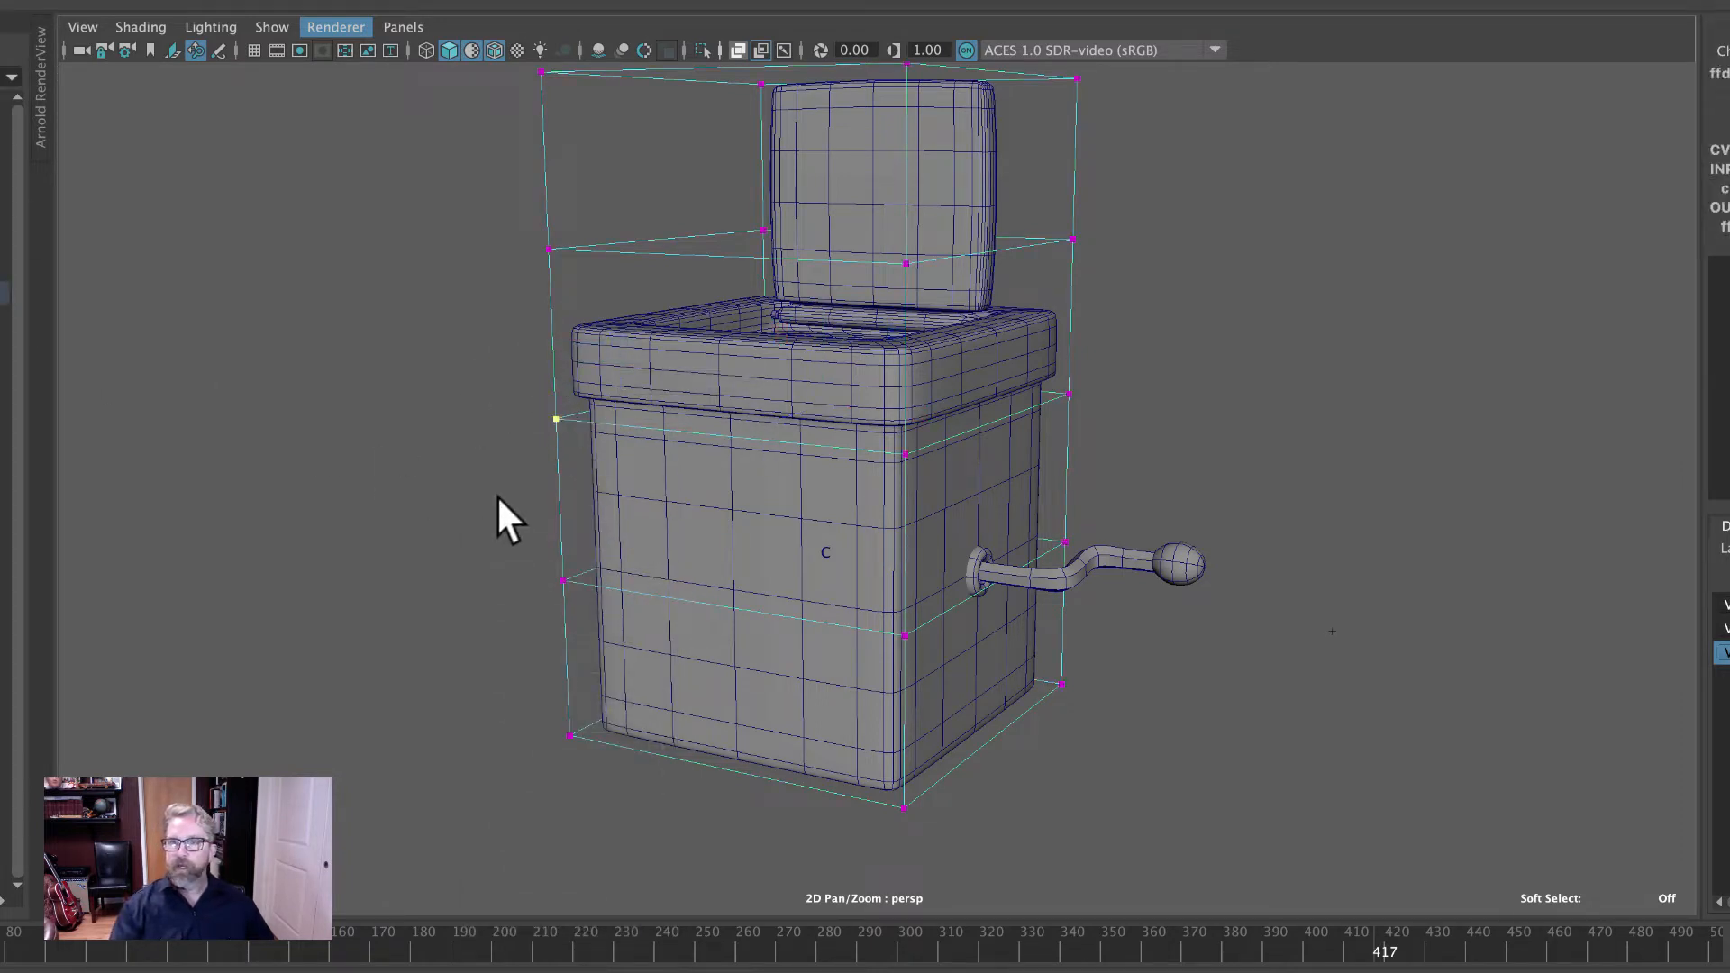
alt+drag(905, 451, 701, 418)
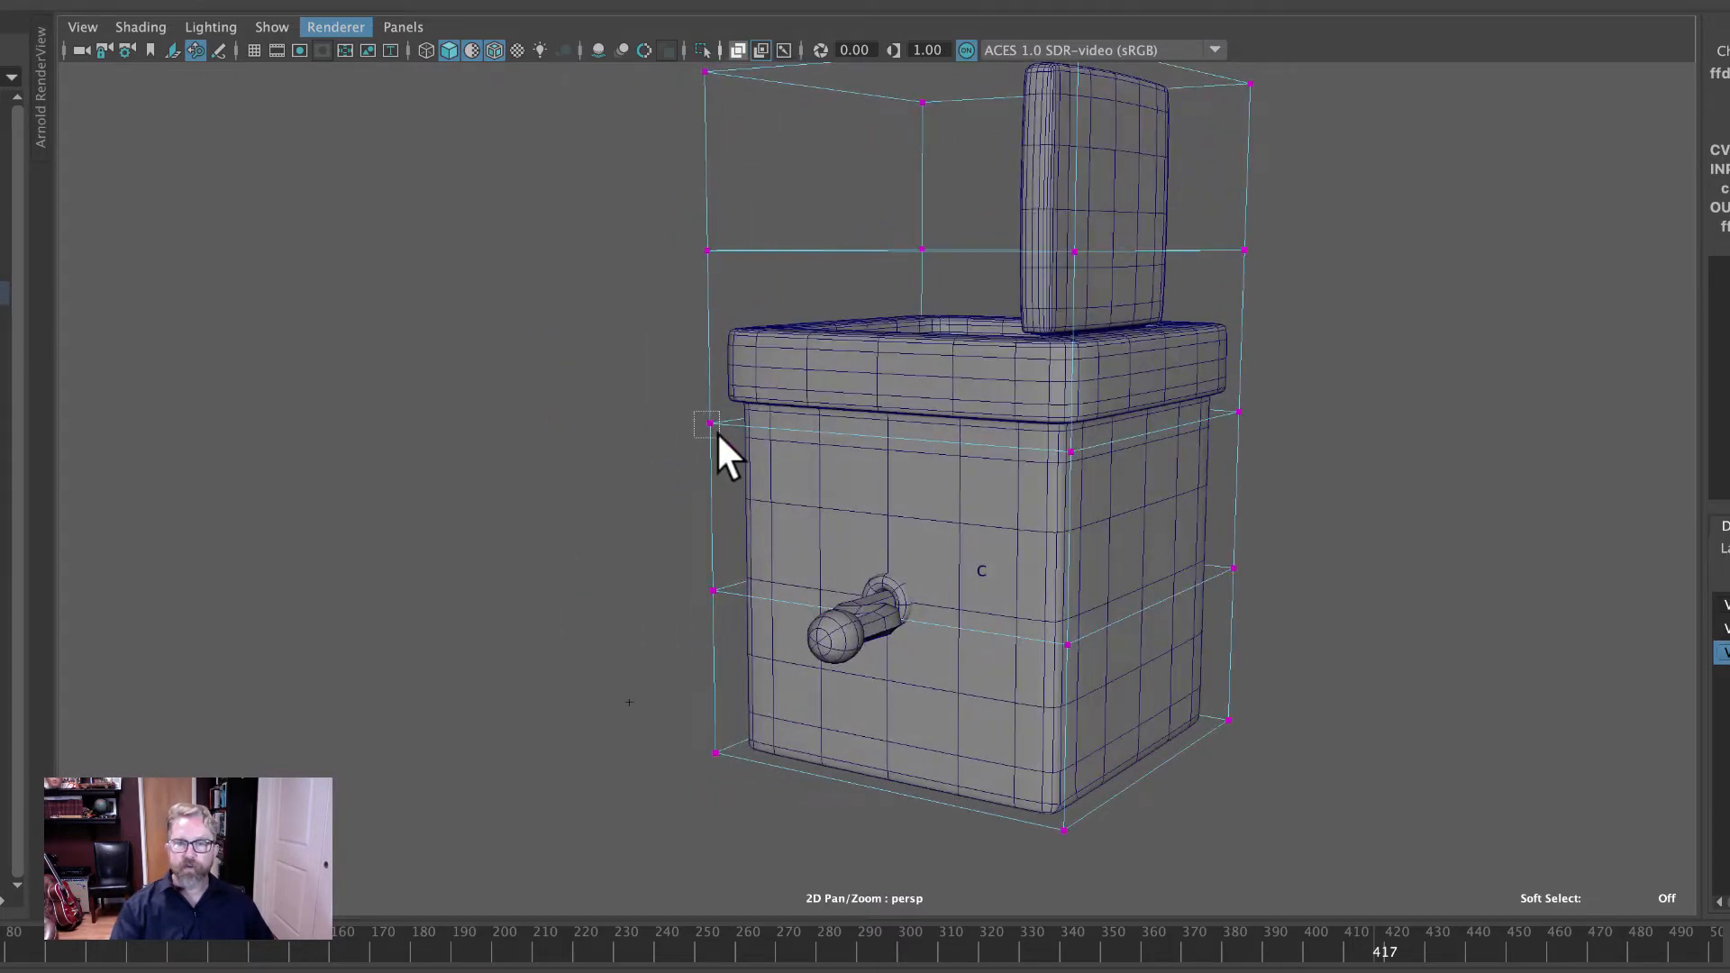
alt+drag(741, 494, 633, 507)
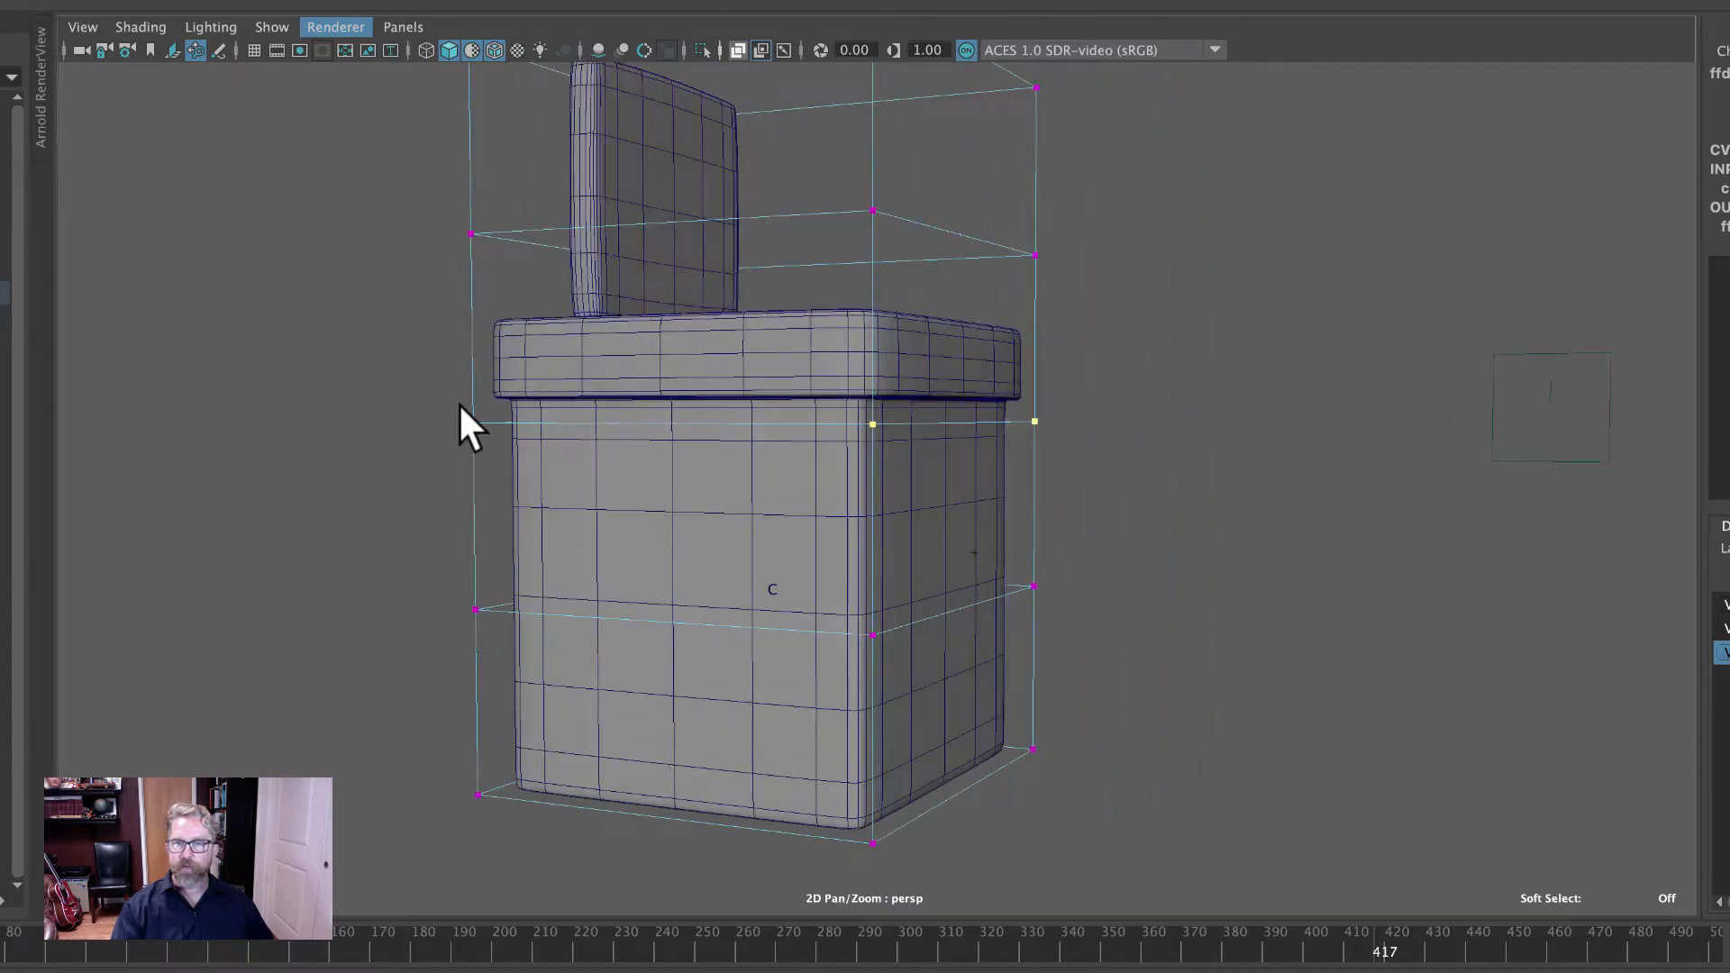
alt+drag(444, 521, 931, 607)
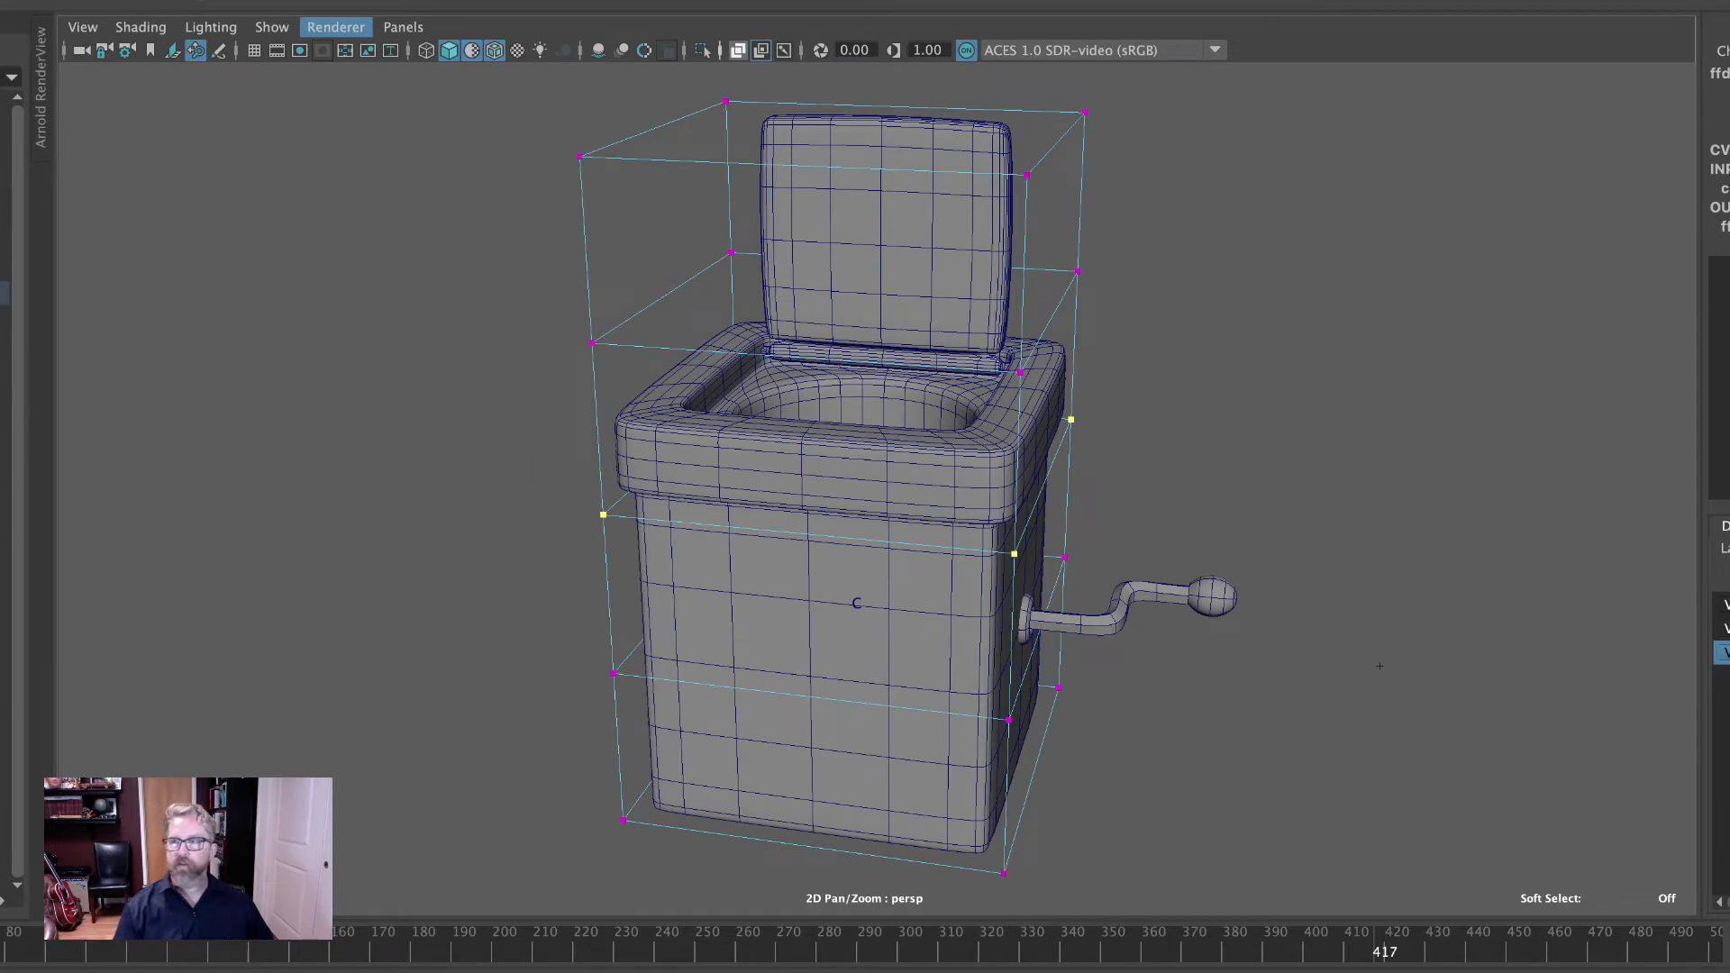
Try rotating the selected middle-row lattice points about the X axis.
key(e)
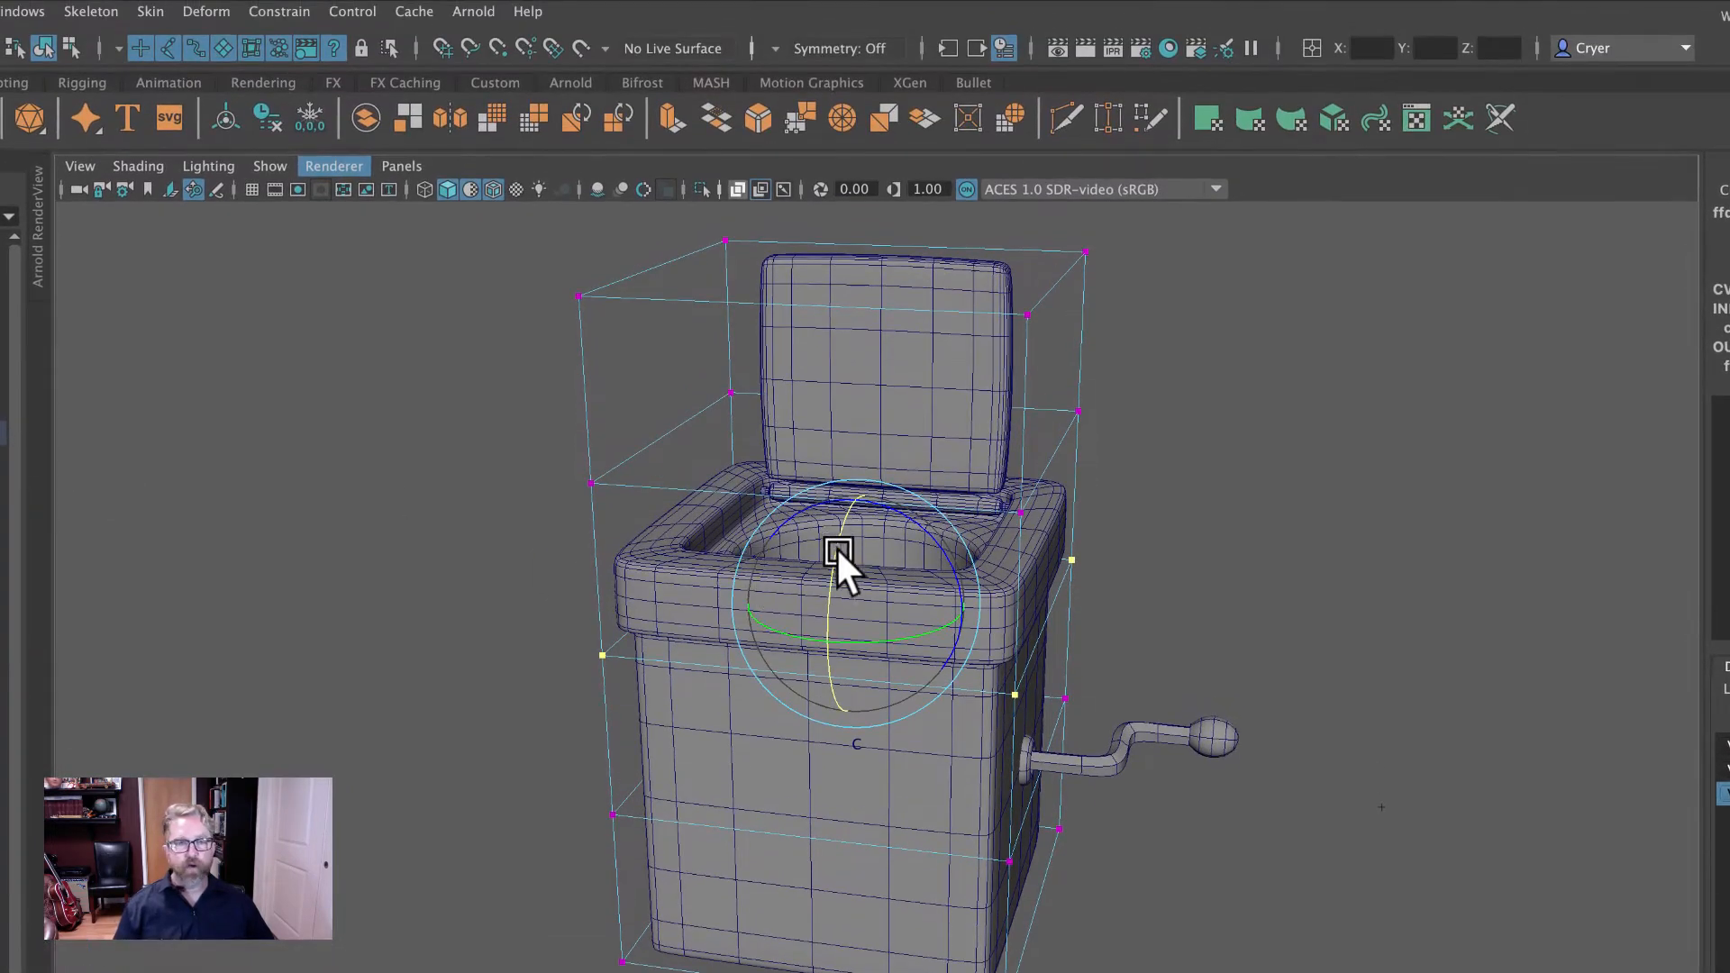
drag(836, 548, 878, 551)
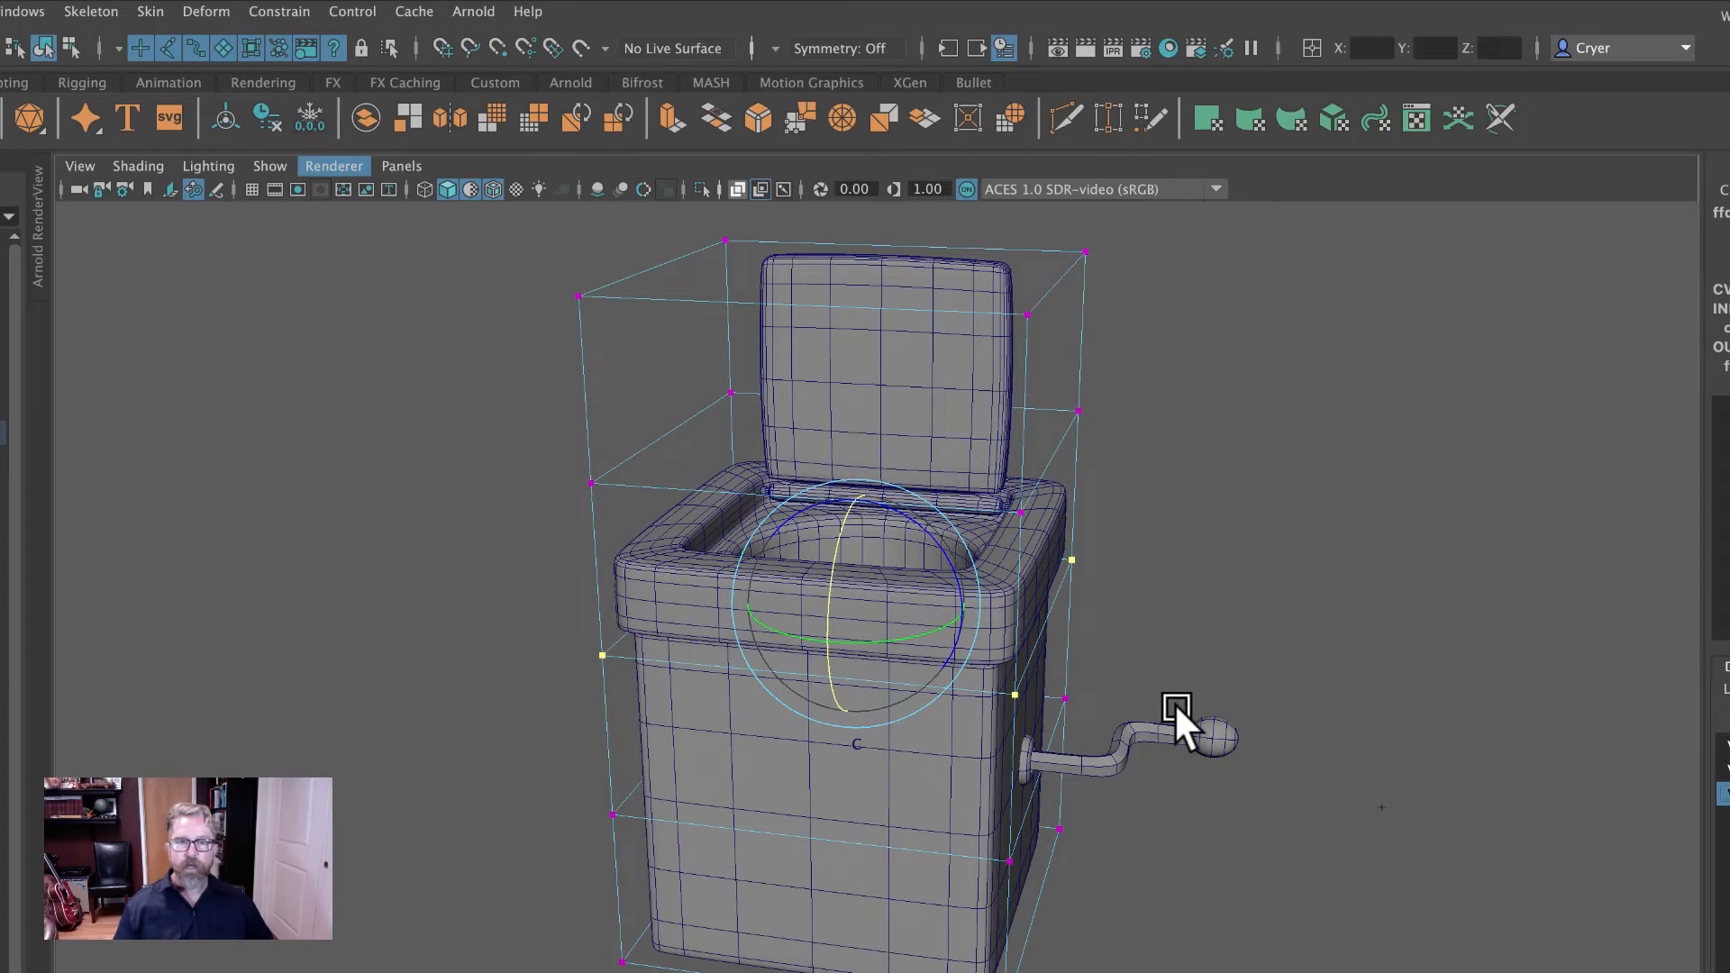
key(q)
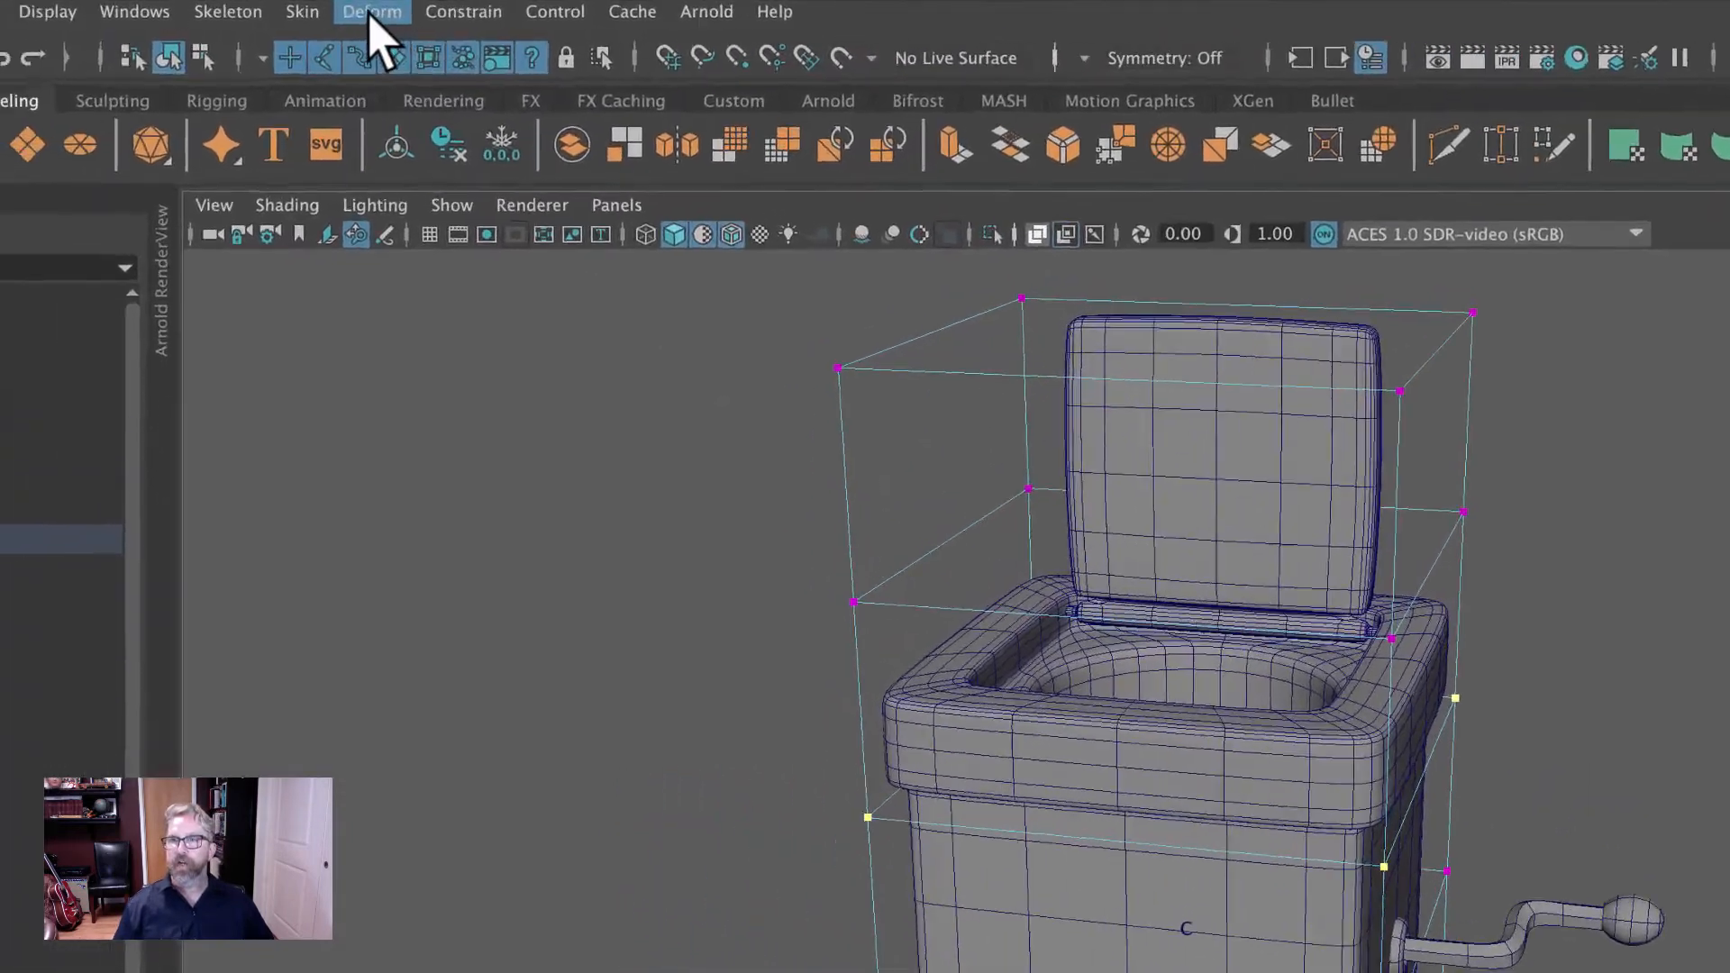
Create a cluster from the selected lattice points and display its selection handle.
click(206, 11)
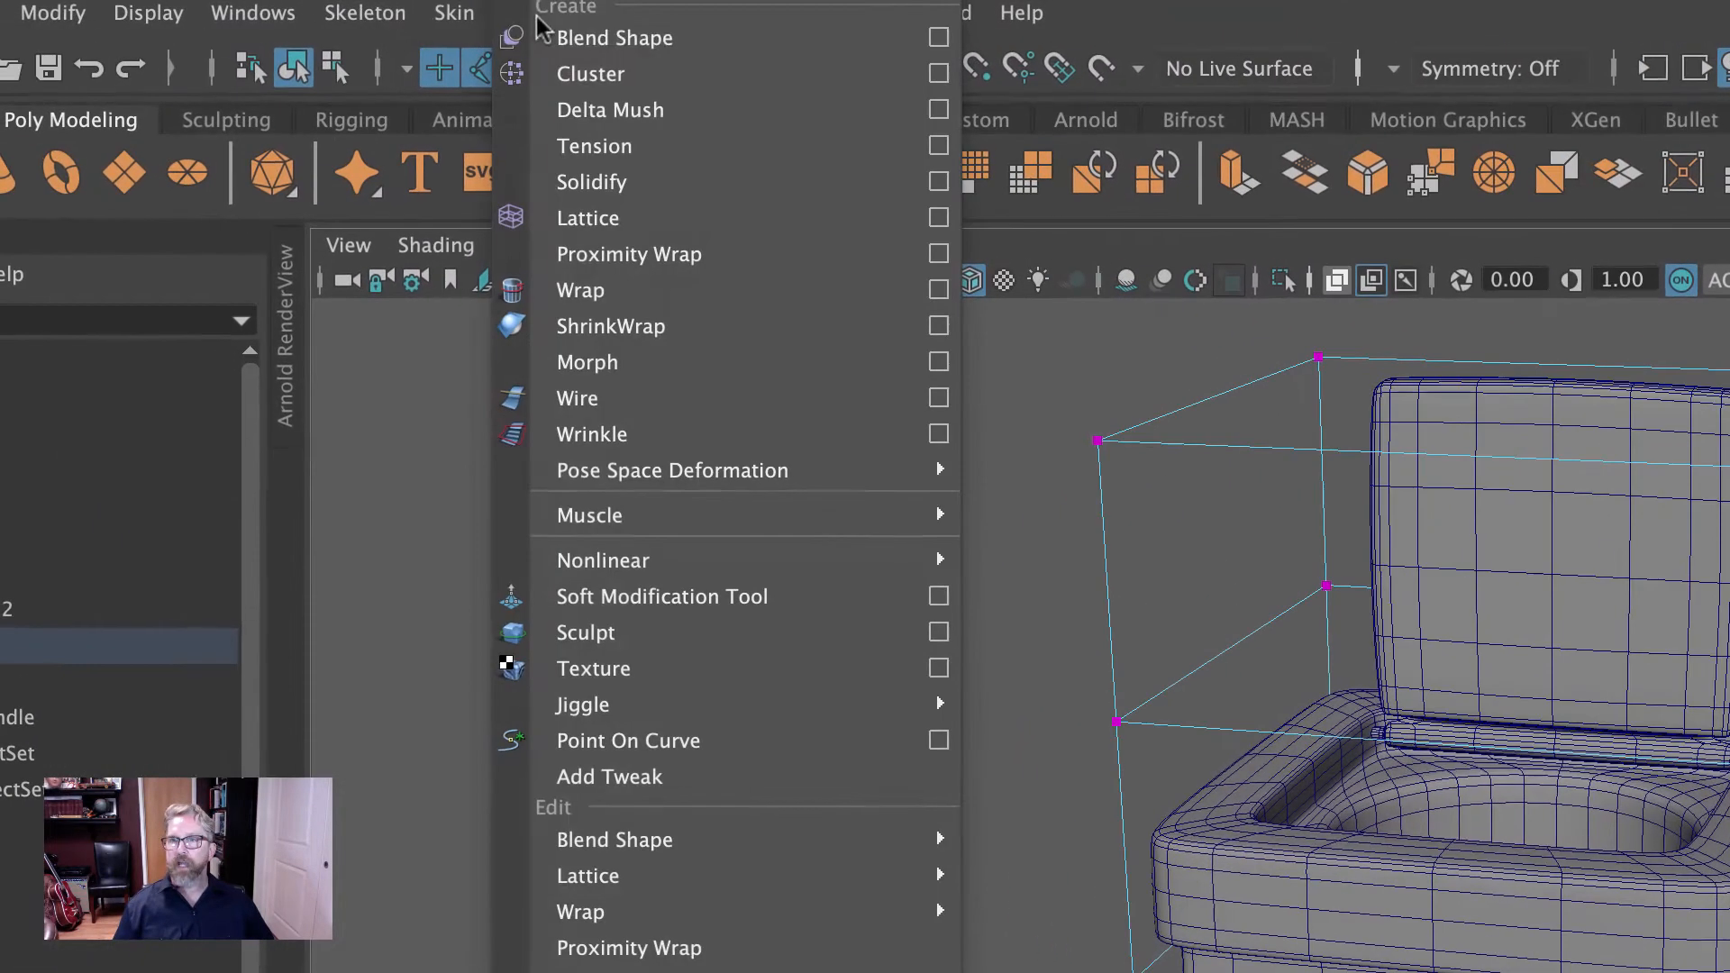
click(592, 79)
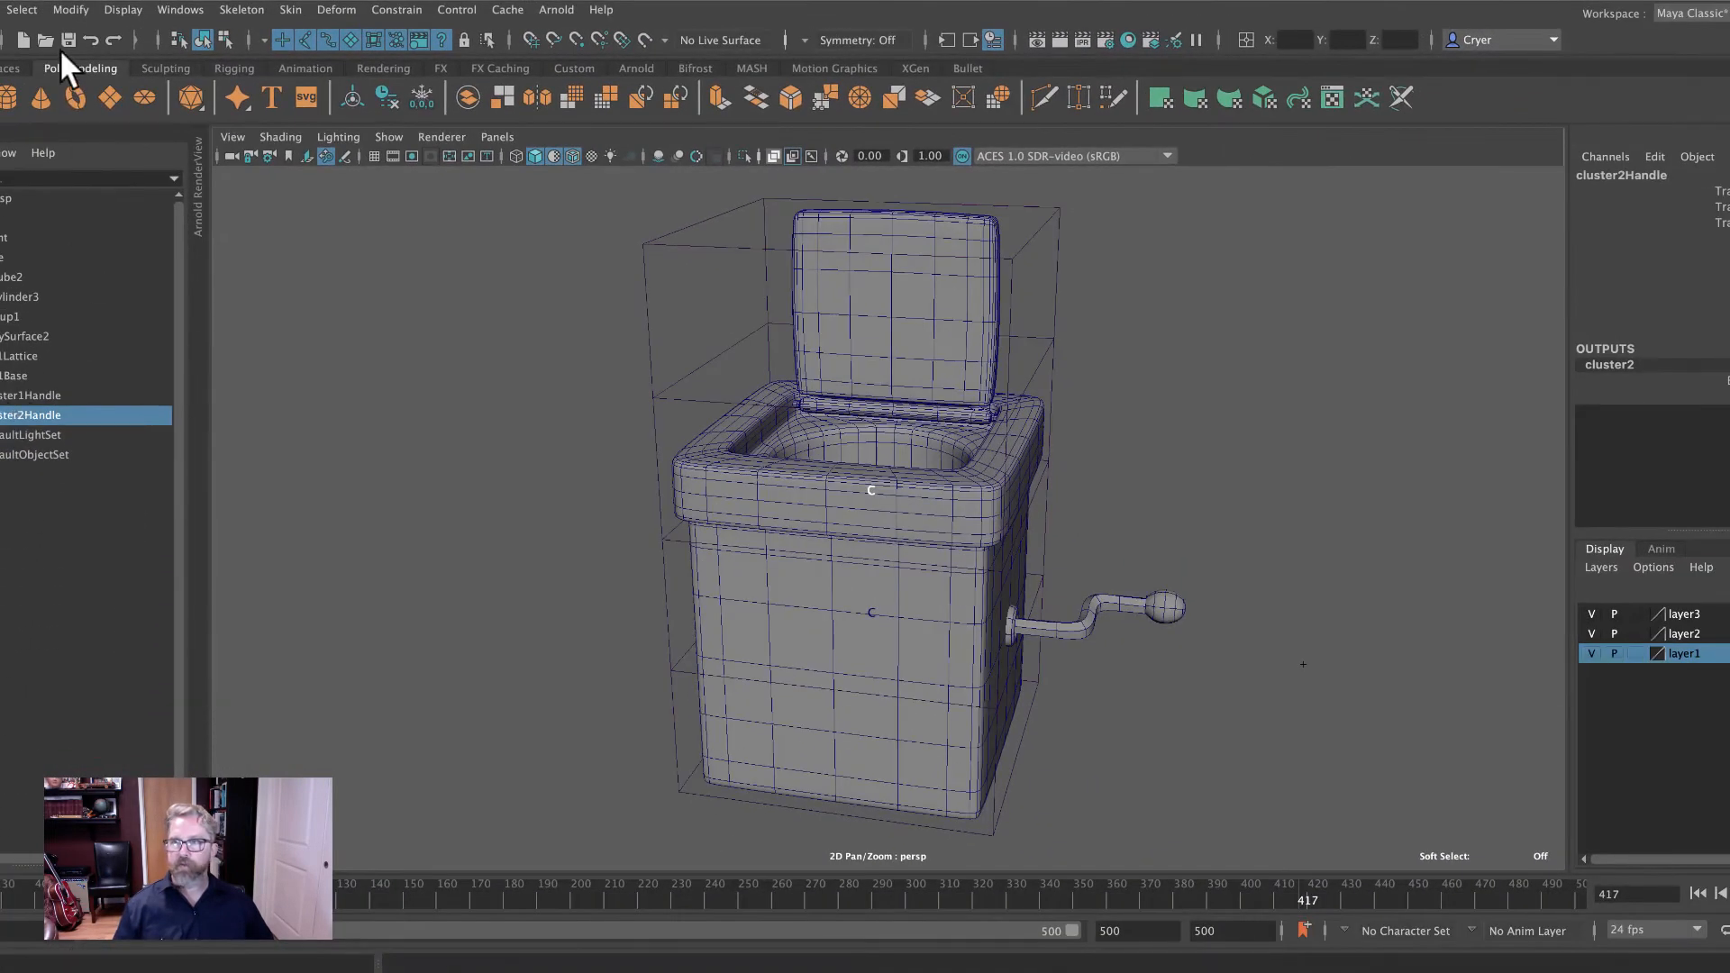
click(117, 9)
mouse_move(205, 237)
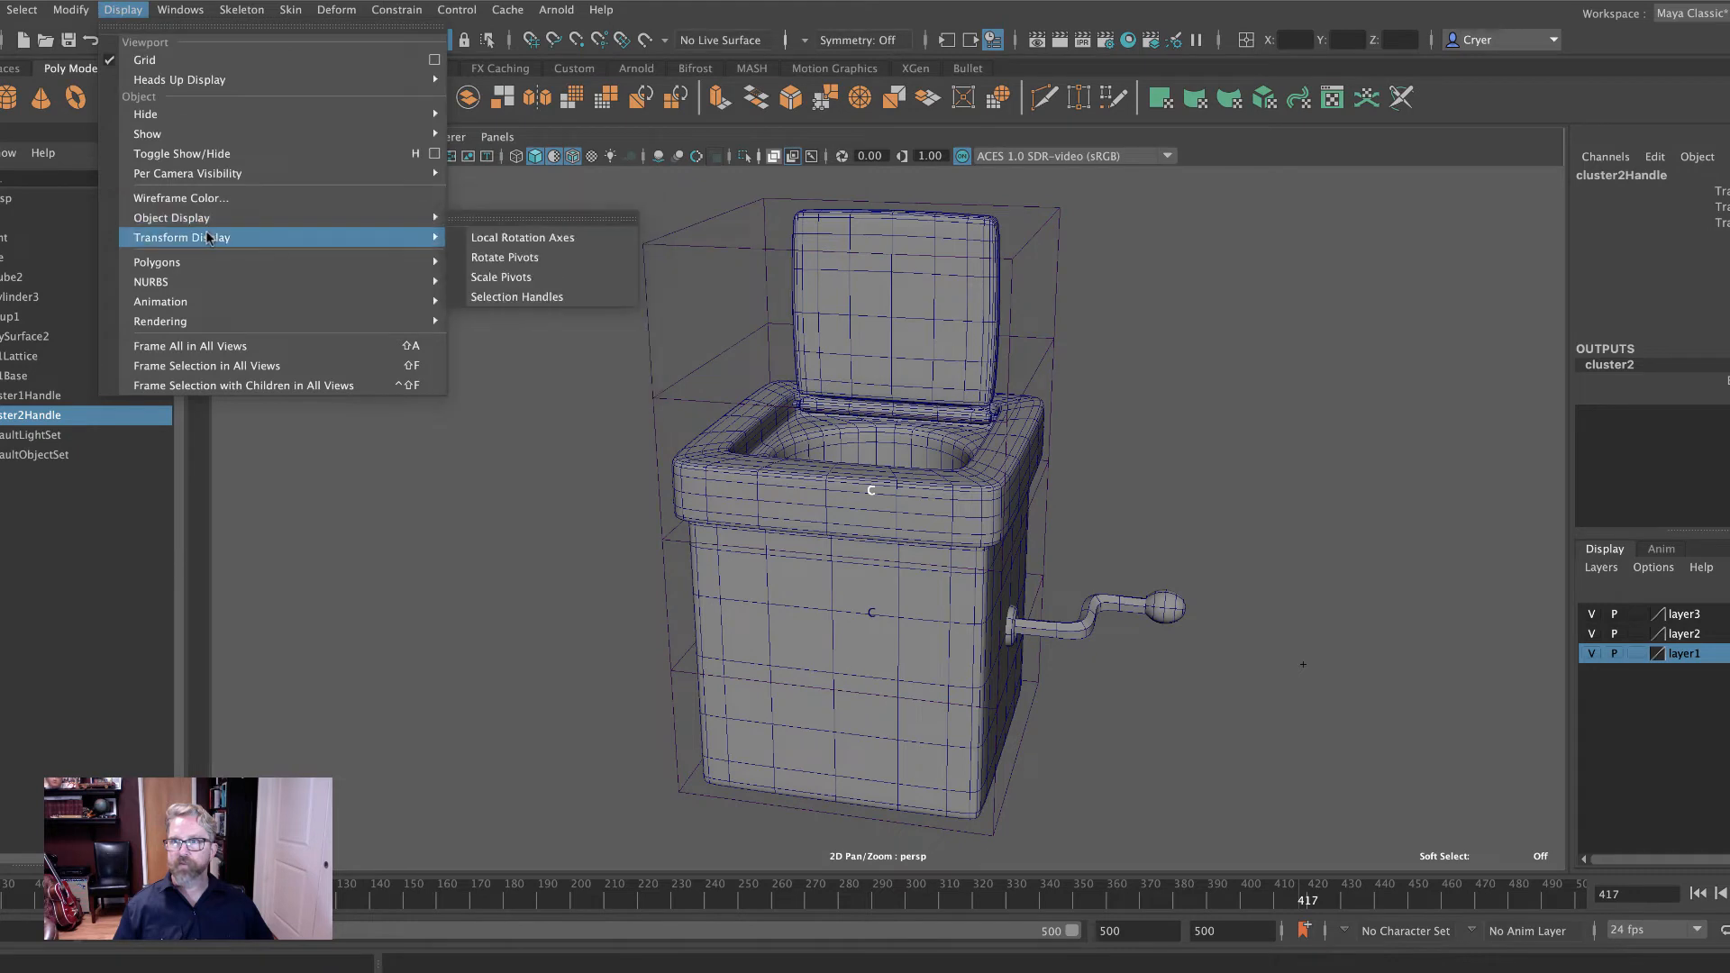
click(529, 298)
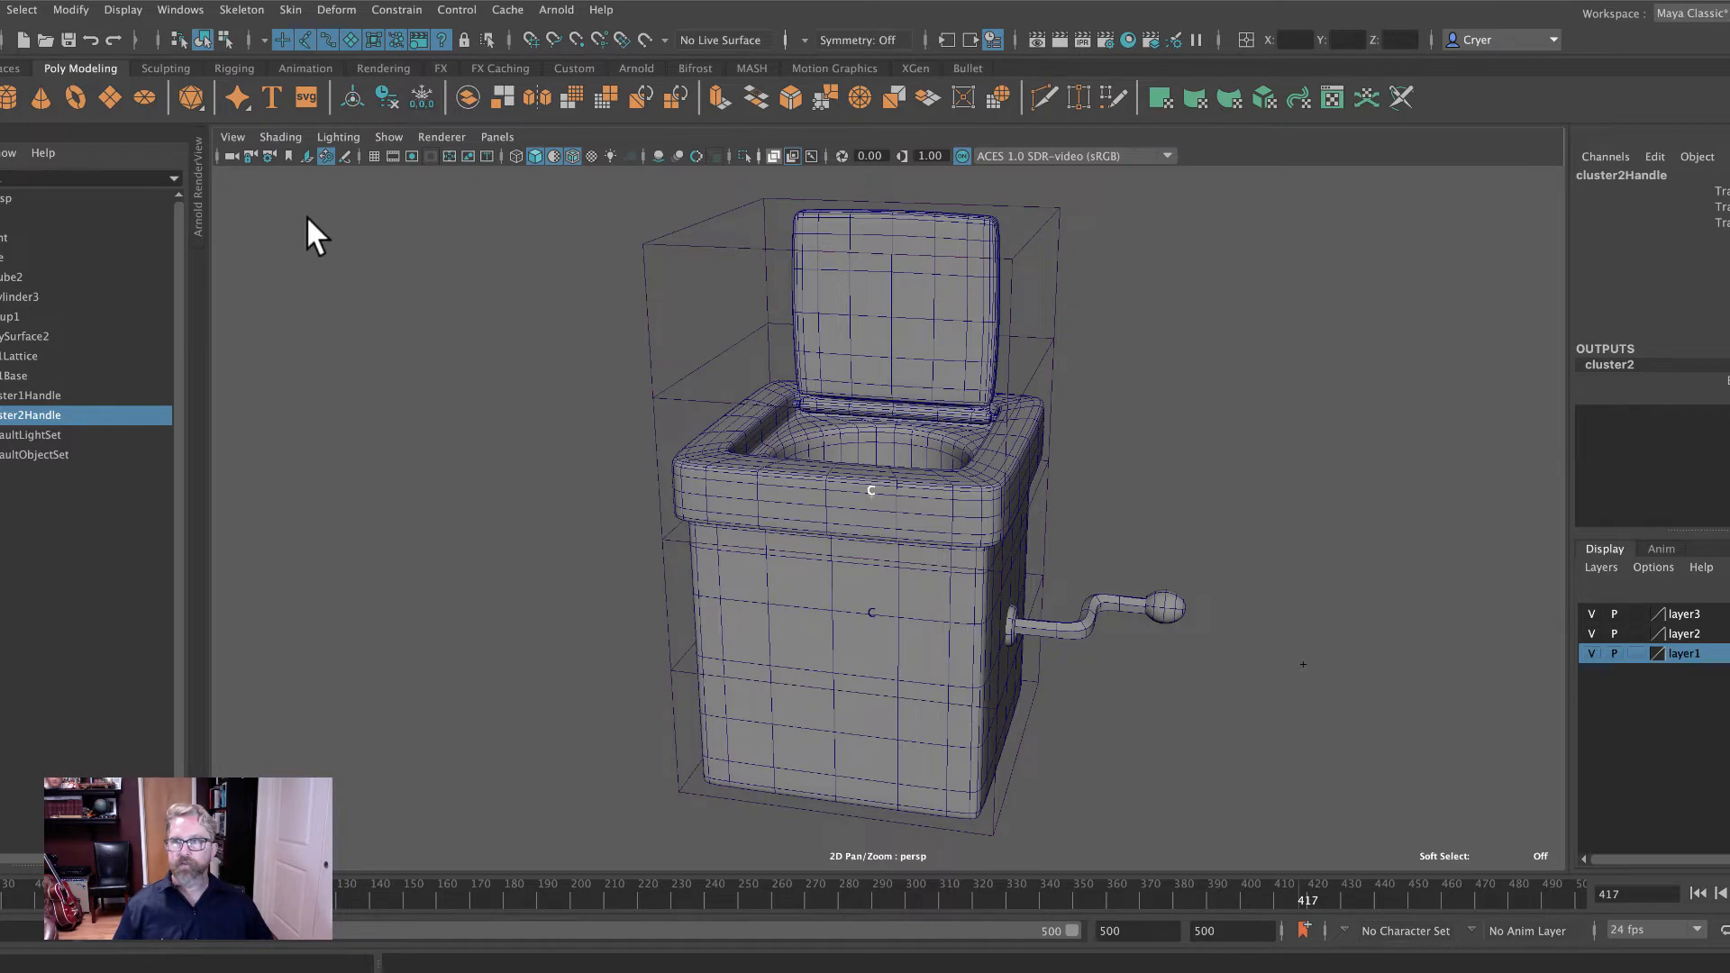
Switch to component selection and move the new cluster's selection handle along X to beyond the crank, fine-tuning its position in the front view.
click(224, 39)
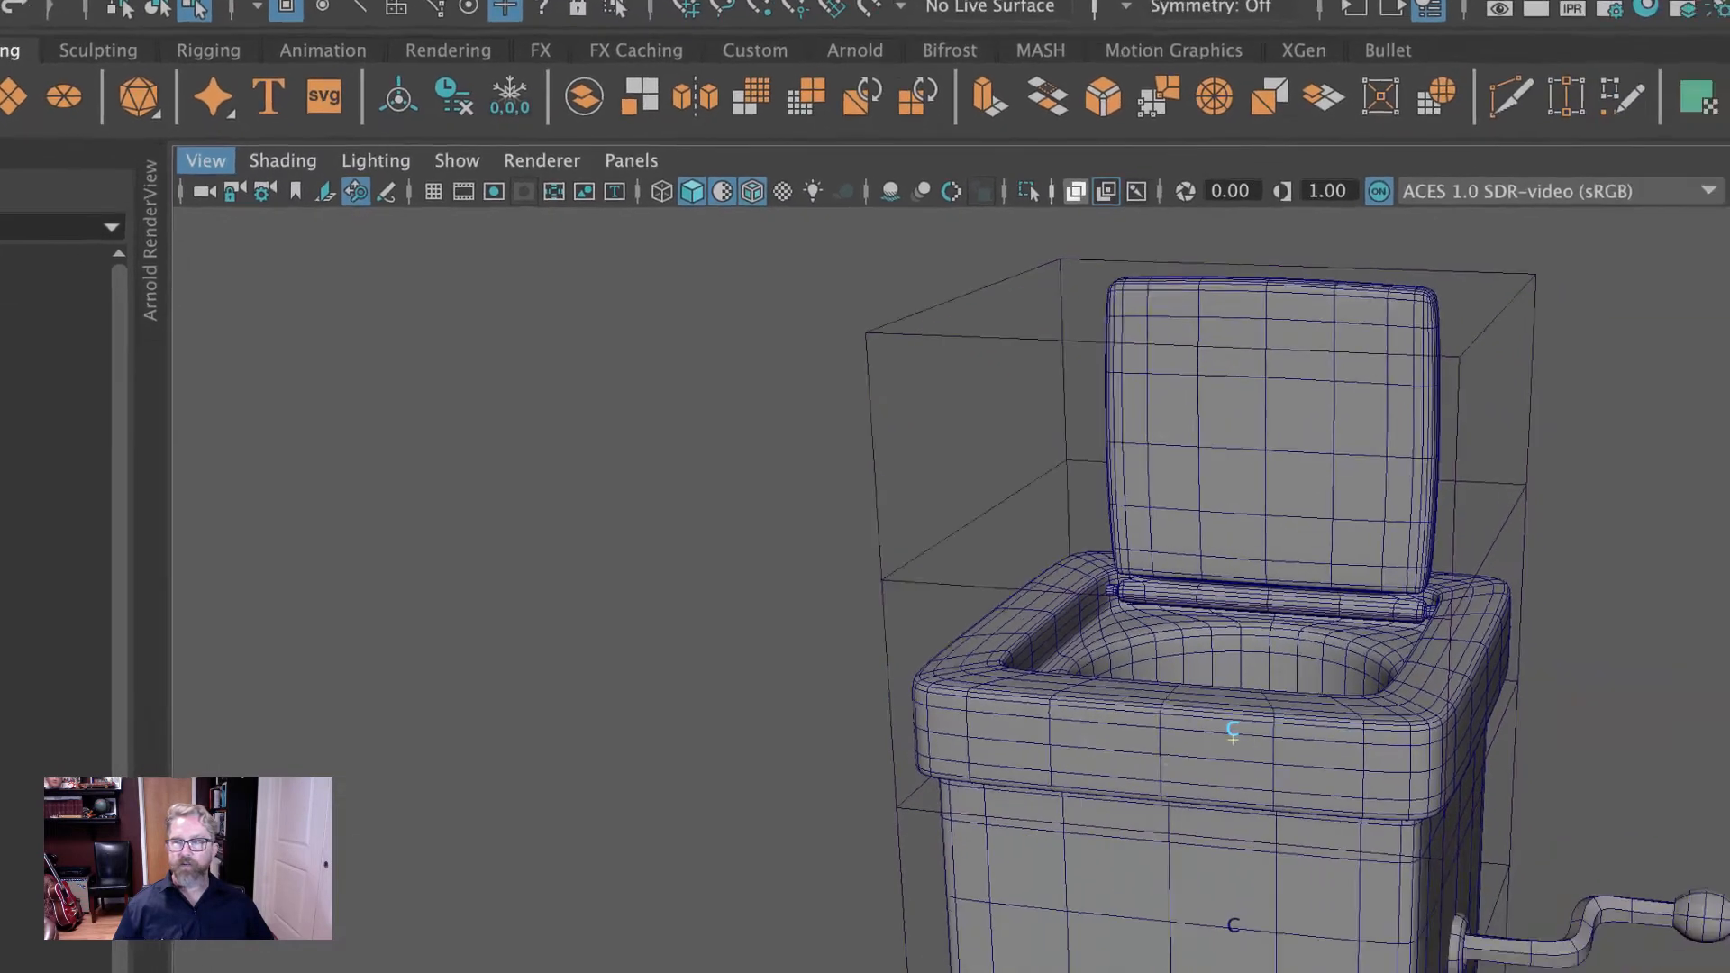
key(w)
drag(969, 474, 1420, 497)
key(space)
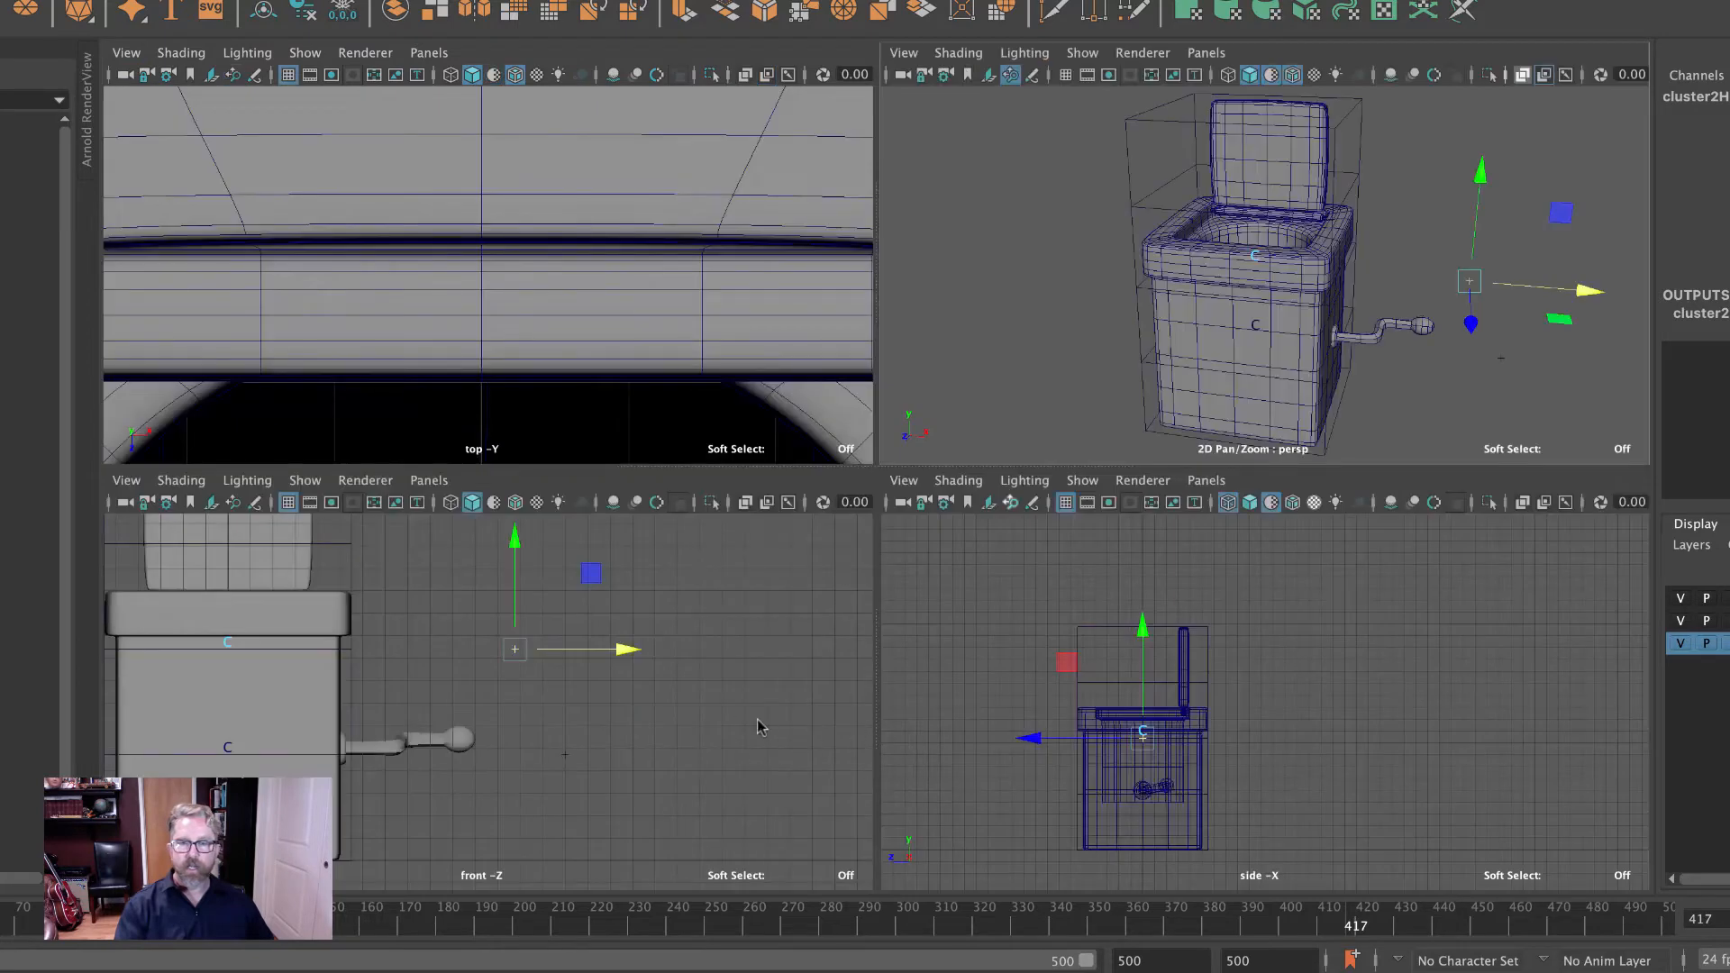
key(space)
drag(1043, 384, 989, 382)
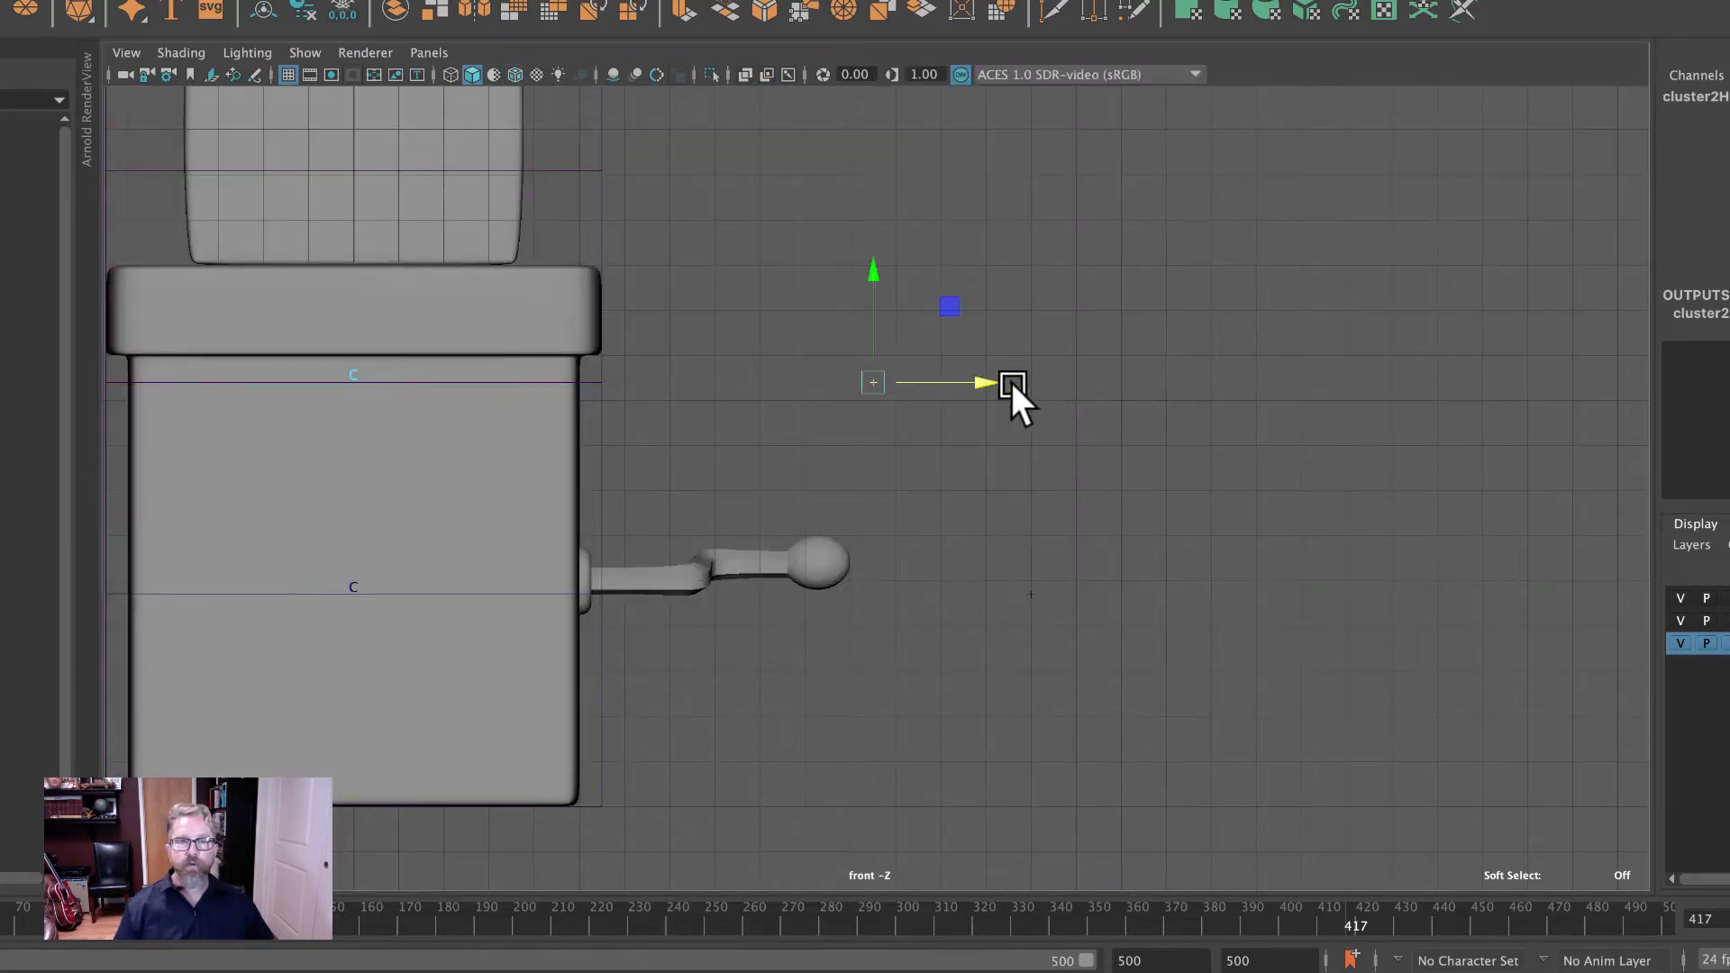
middle_drag(1047, 393, 1041, 384)
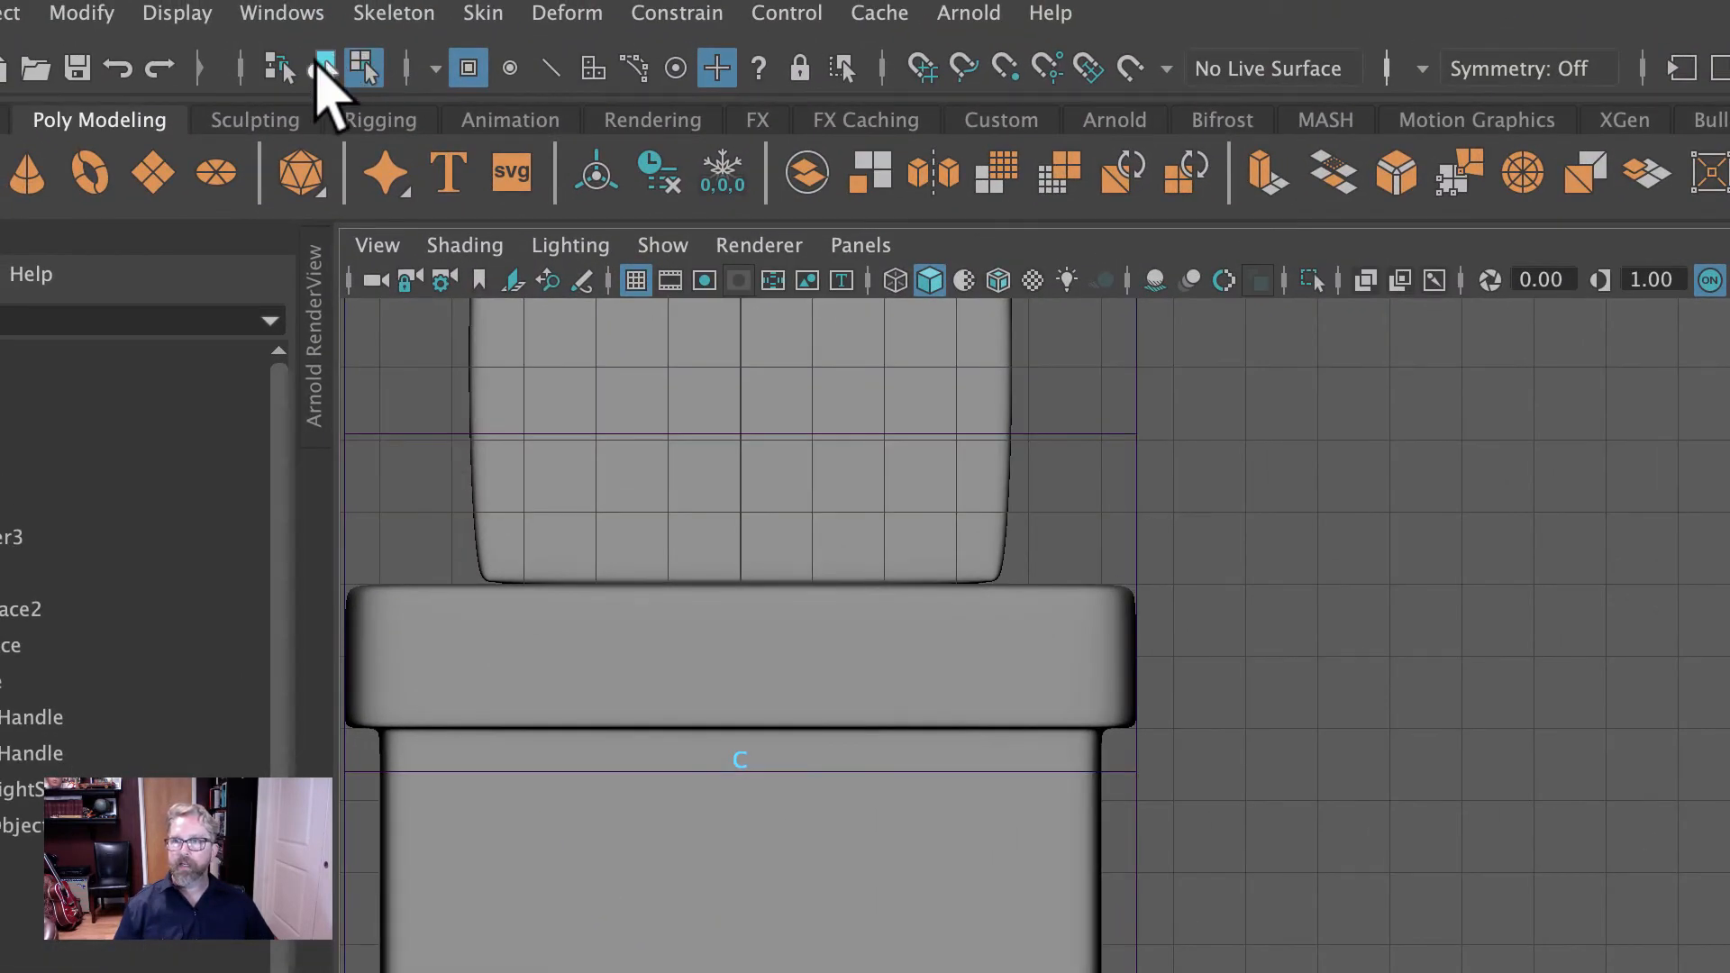
Return to object selection mode in the perspective view and select the new cluster by its offset handle.
click(322, 68)
key(space)
key(space)
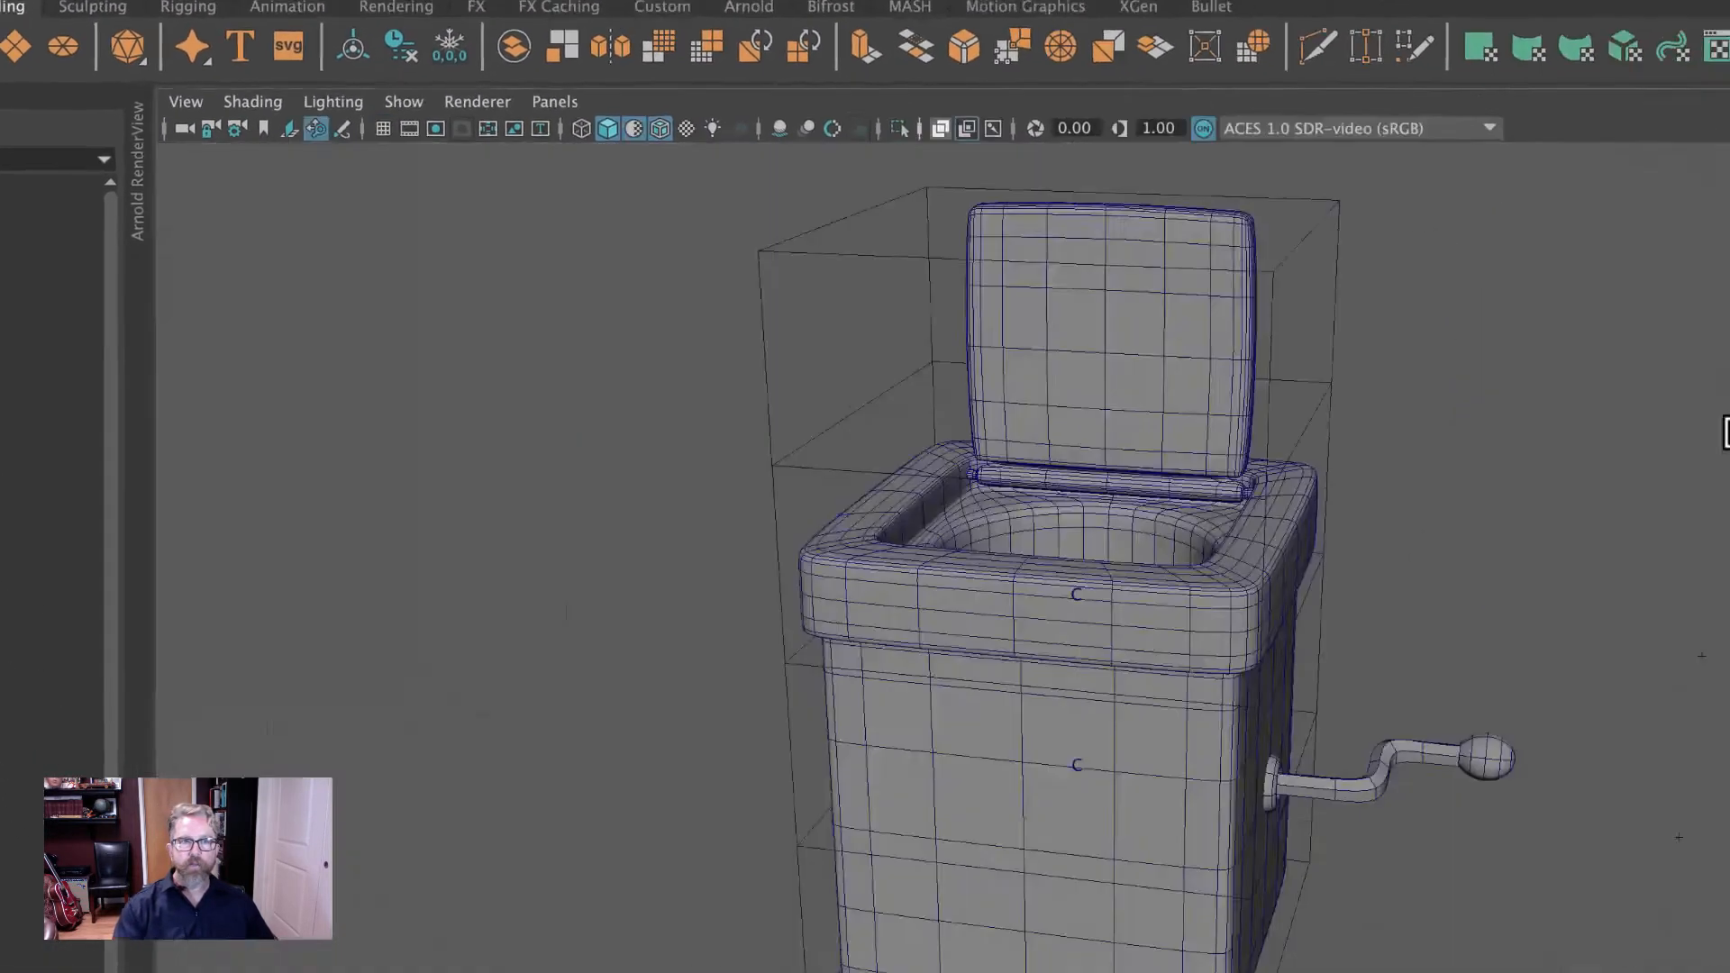
alt+middle_drag(1356, 289, 1198, 238)
drag(1198, 400, 1377, 543)
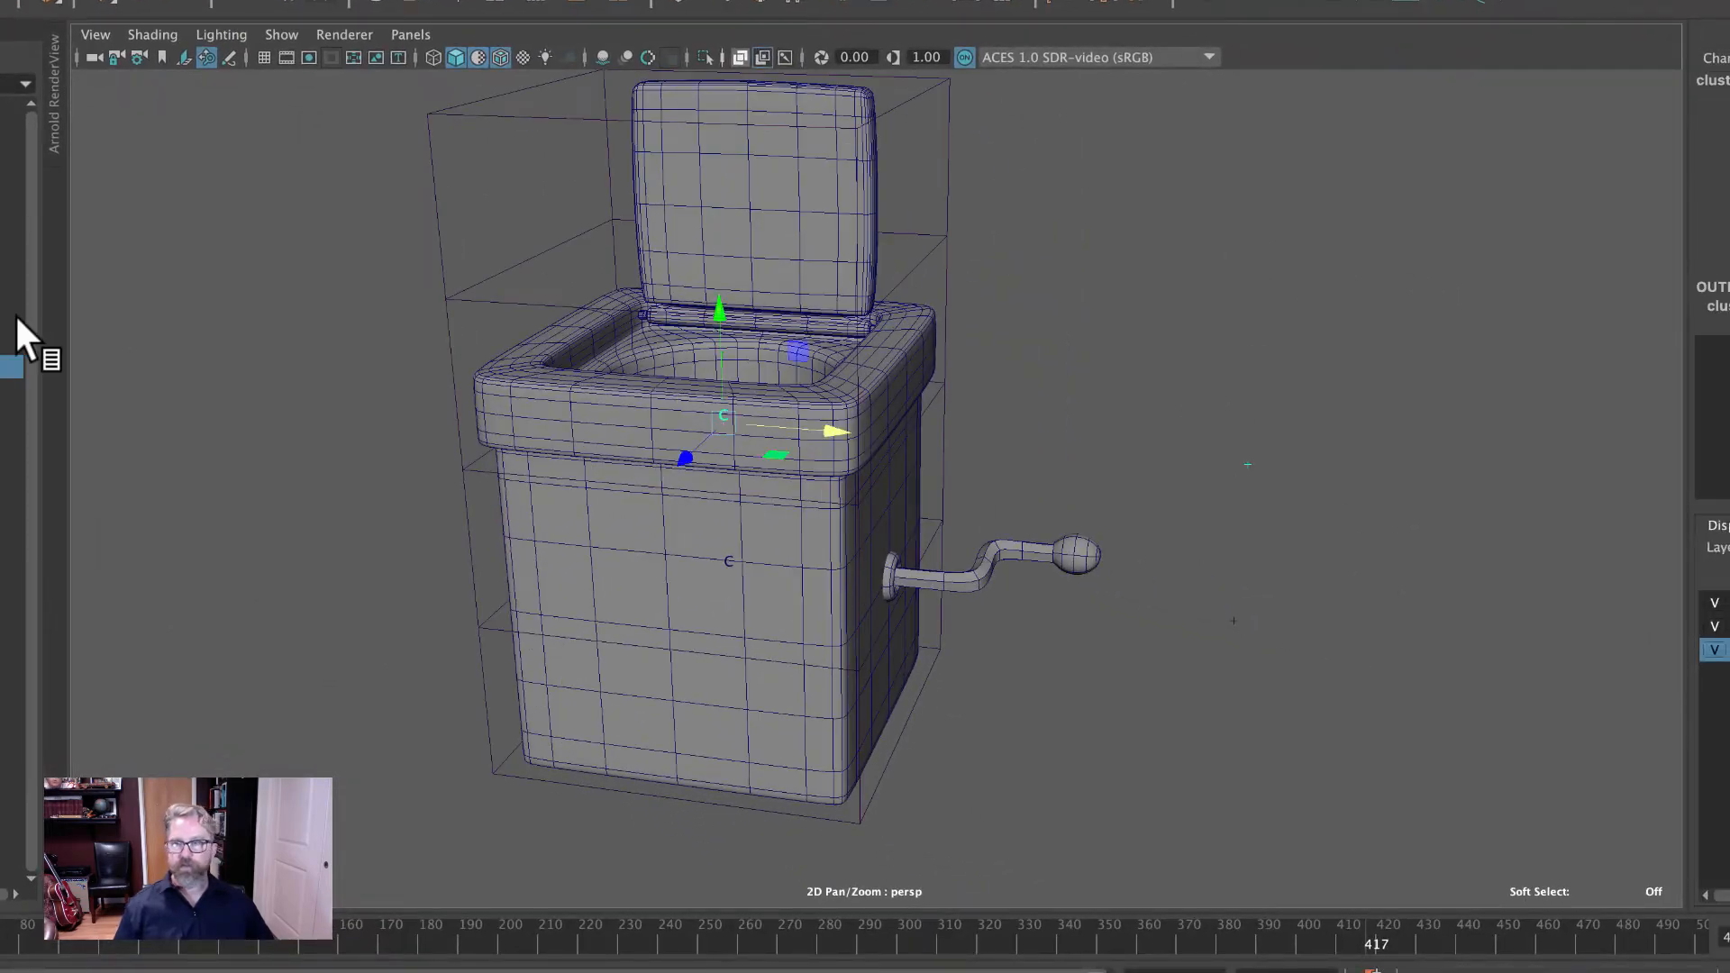
Try rotating the new cluster about the X axis, undo the rotation and clear the selection.
key(e)
drag(694, 371, 737, 397)
key(z)
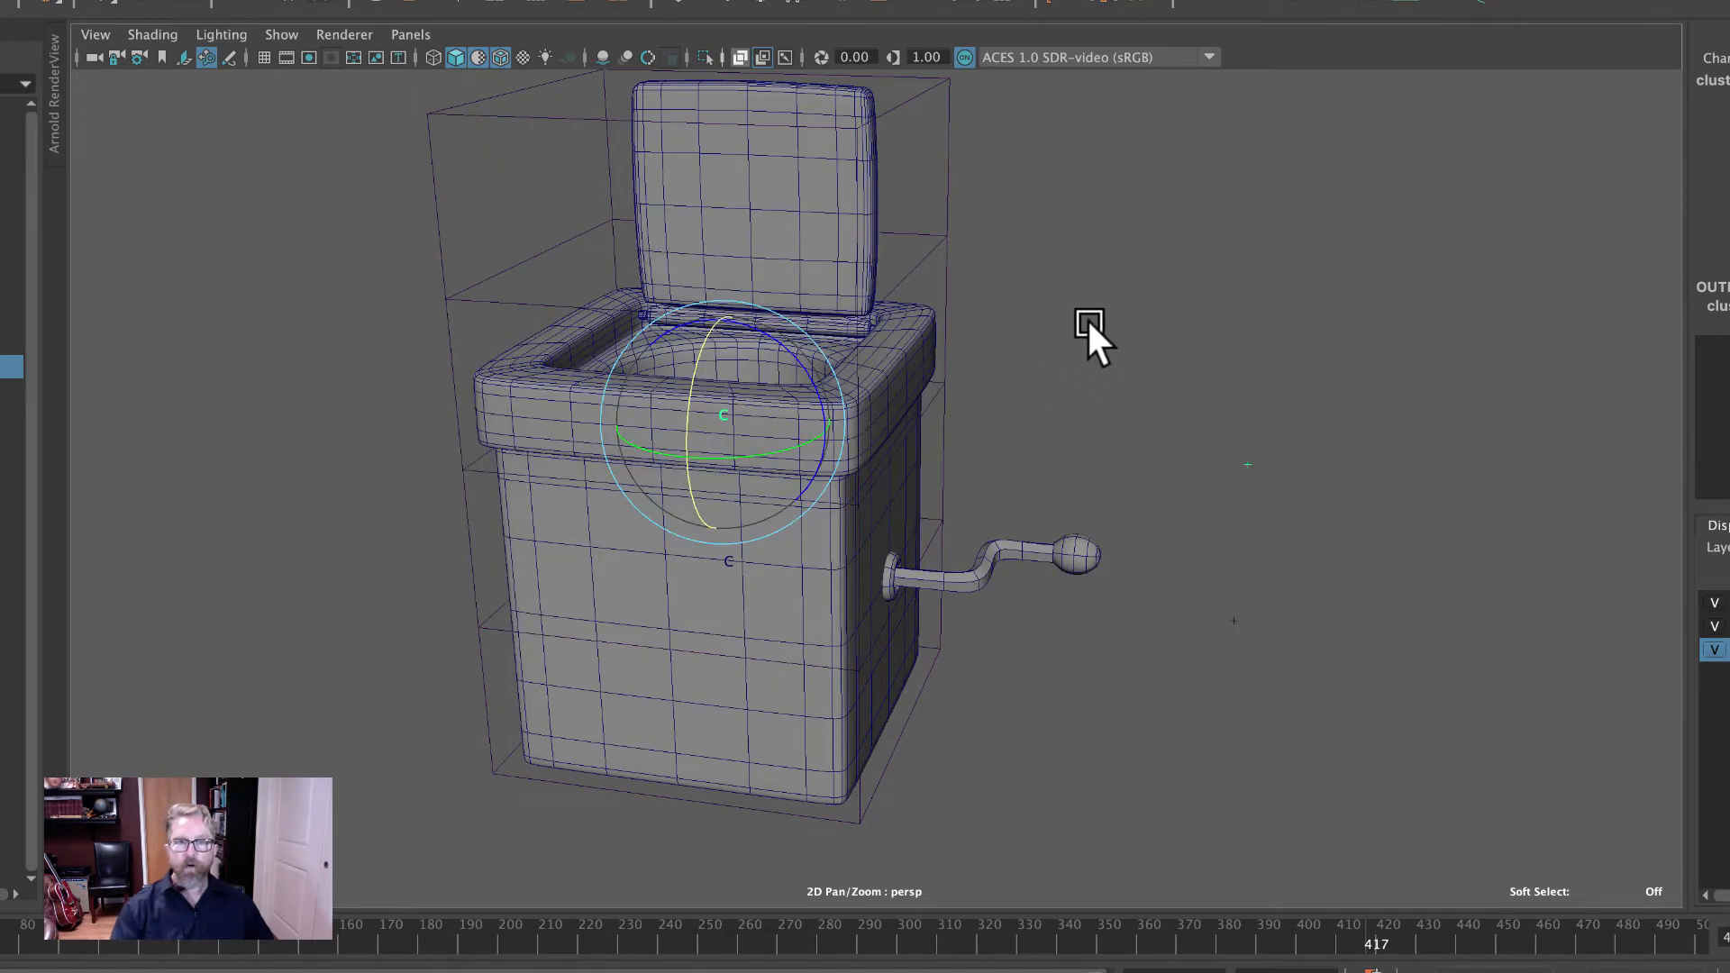
click(1088, 322)
scroll(1135, 355, down, 1)
alt+middle_drag(1135, 355, 1165, 363)
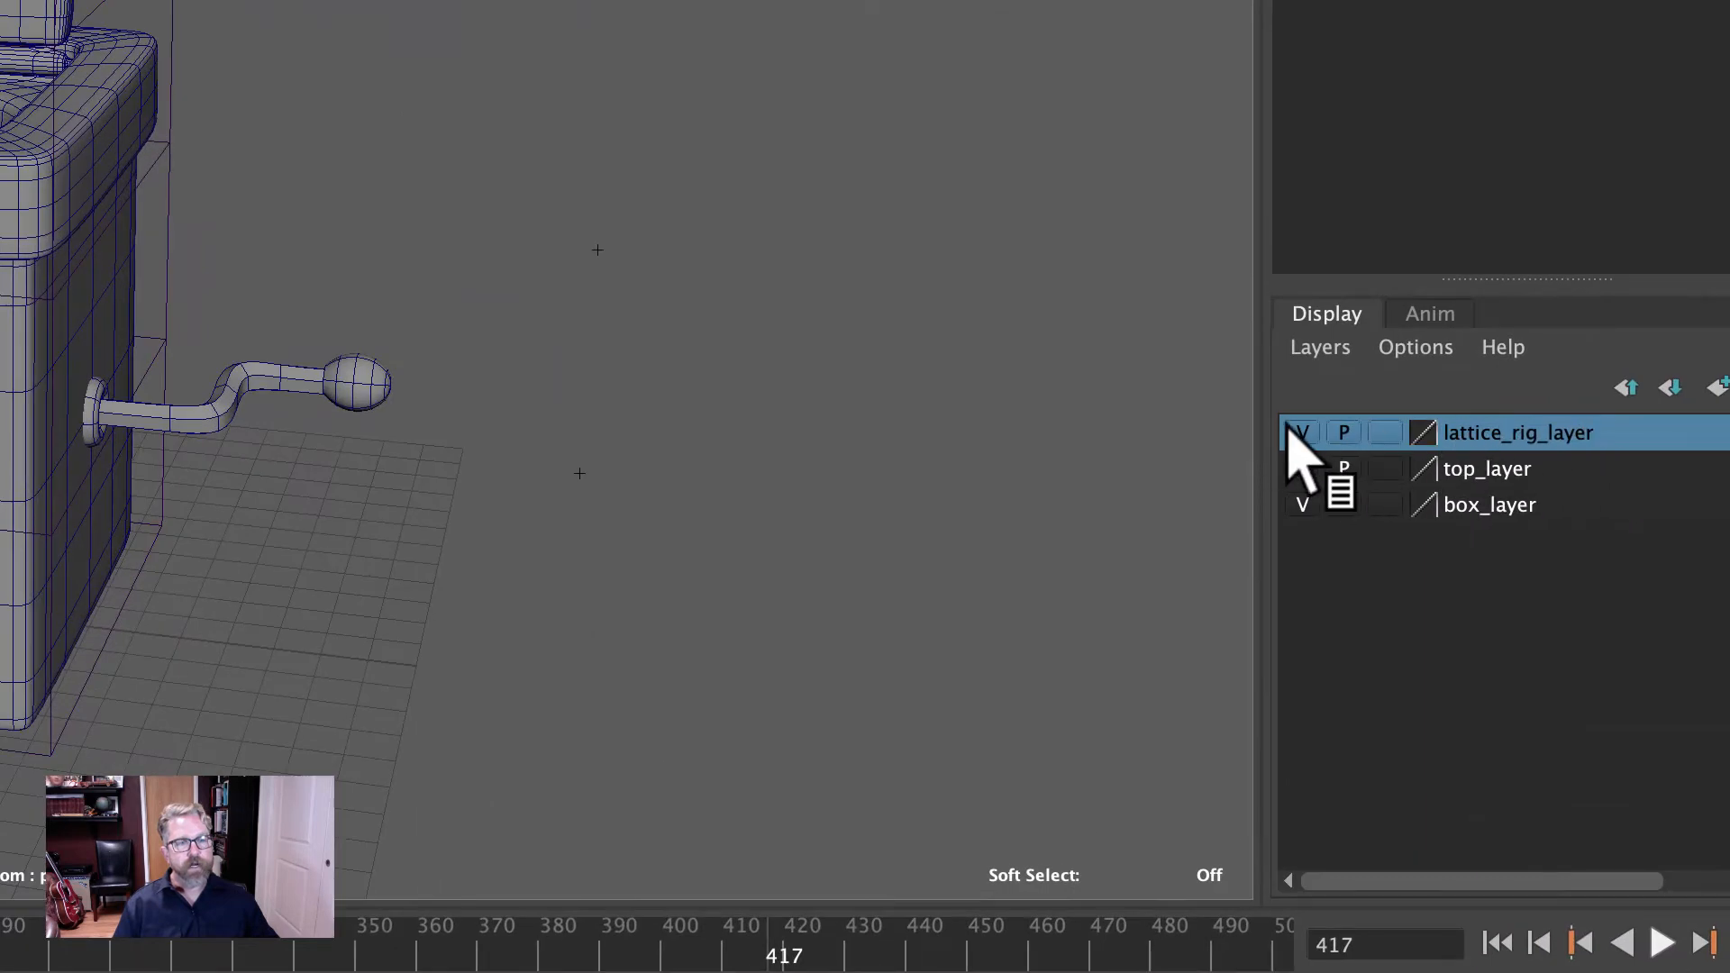
Hide lattice_rig_layer and top_layer, and set box_layer to template display.
click(1297, 433)
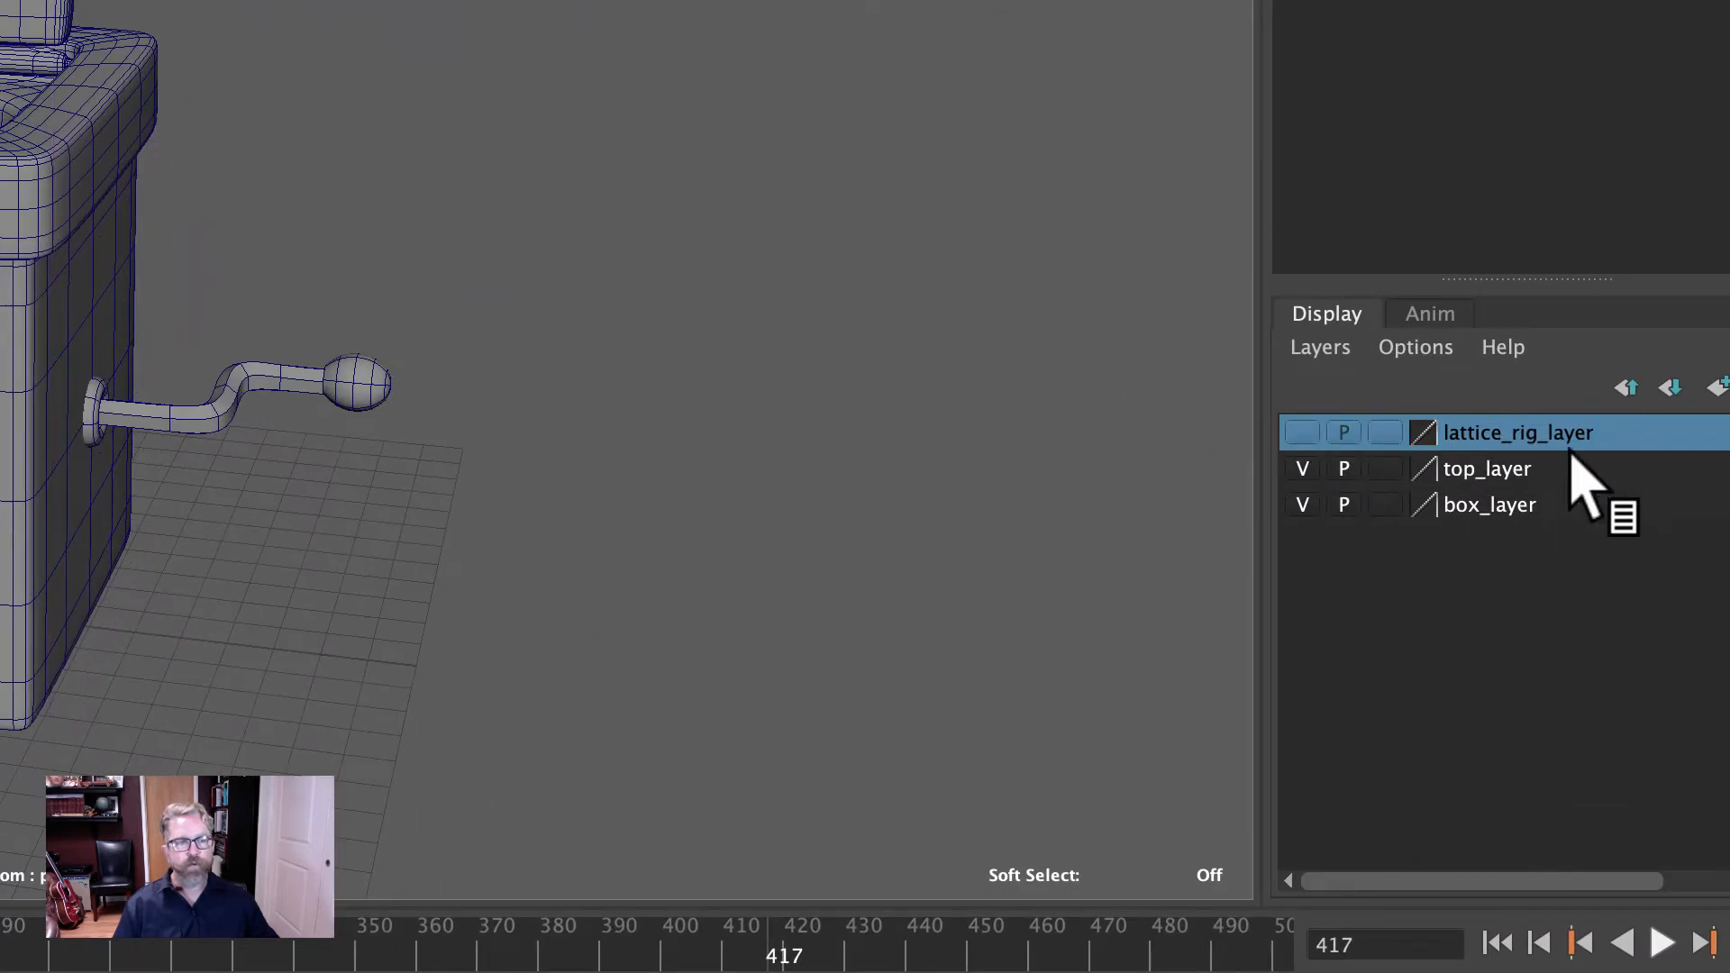
click(1304, 468)
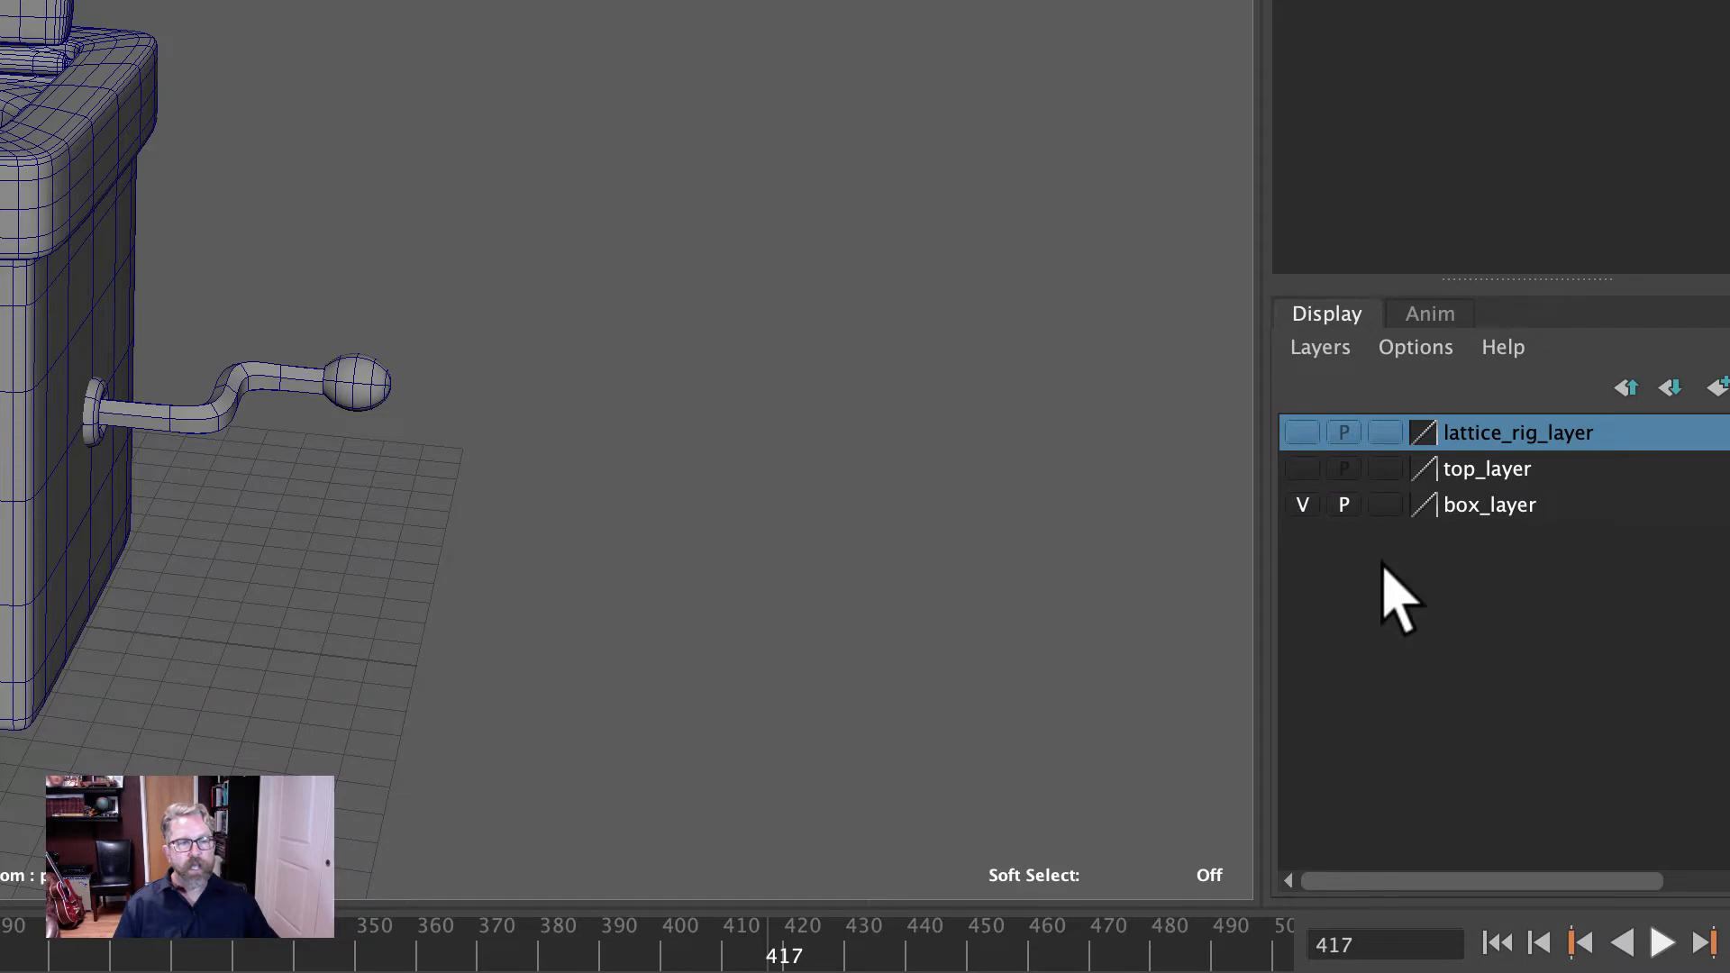
click(1385, 505)
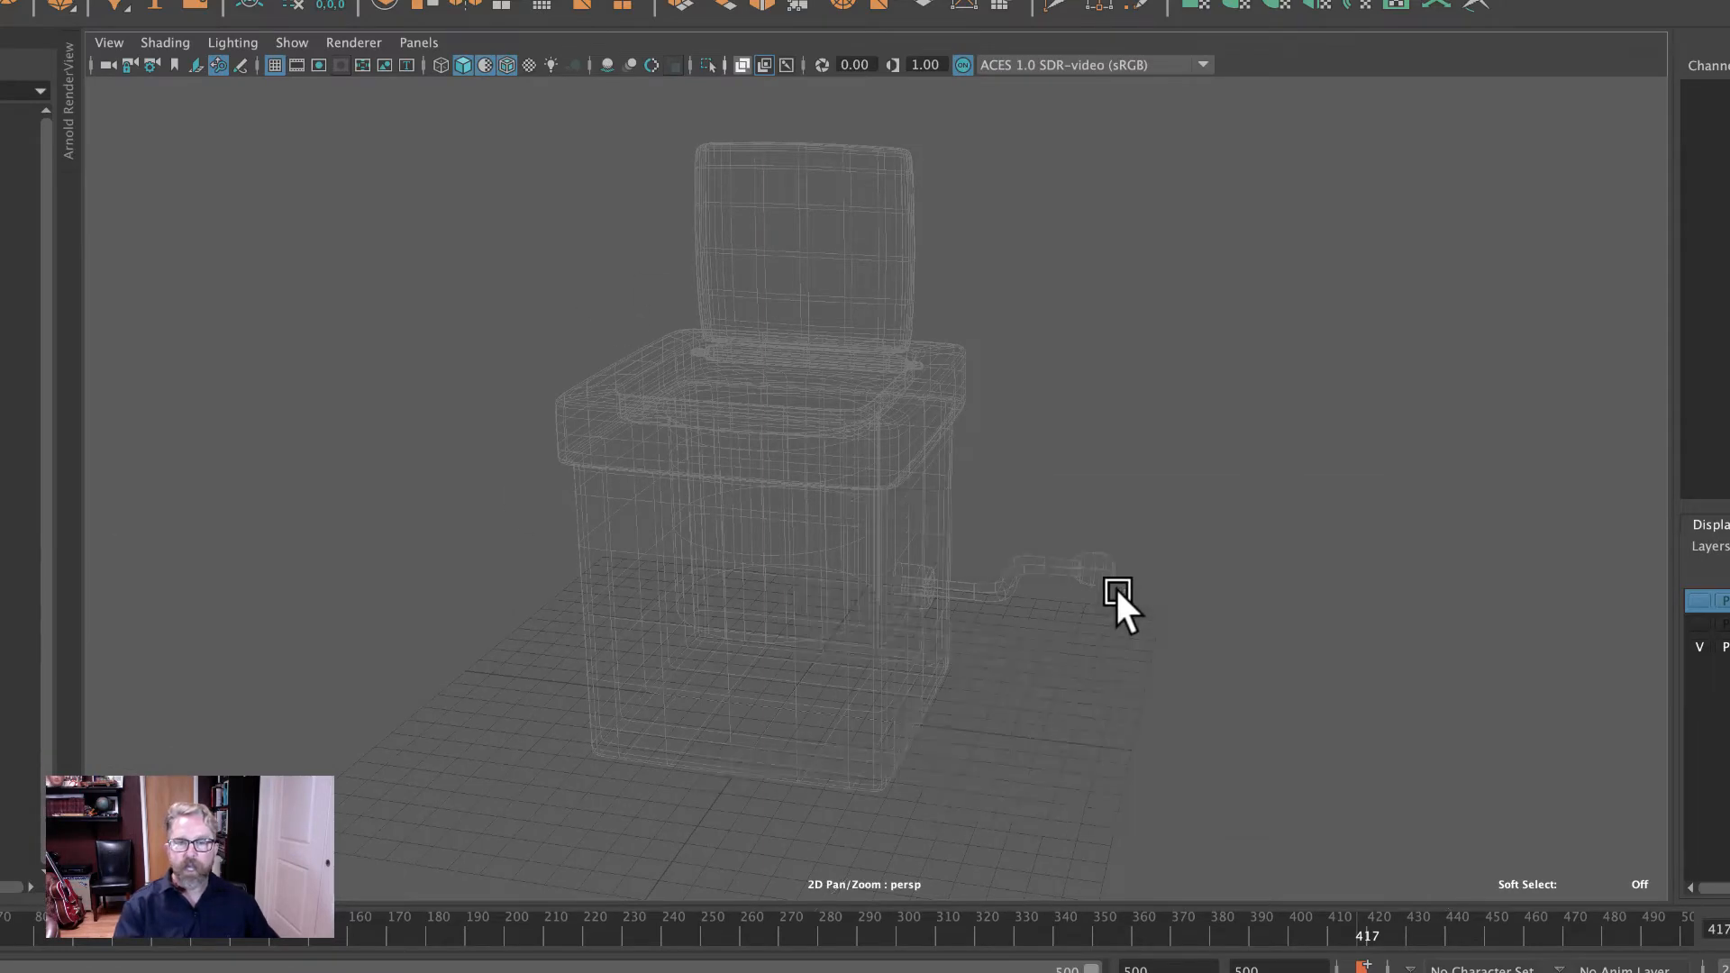
In the front view, start the CV Curve Tool with its settings reset and the curve degree set to 1 Linear.
key(space)
key(space)
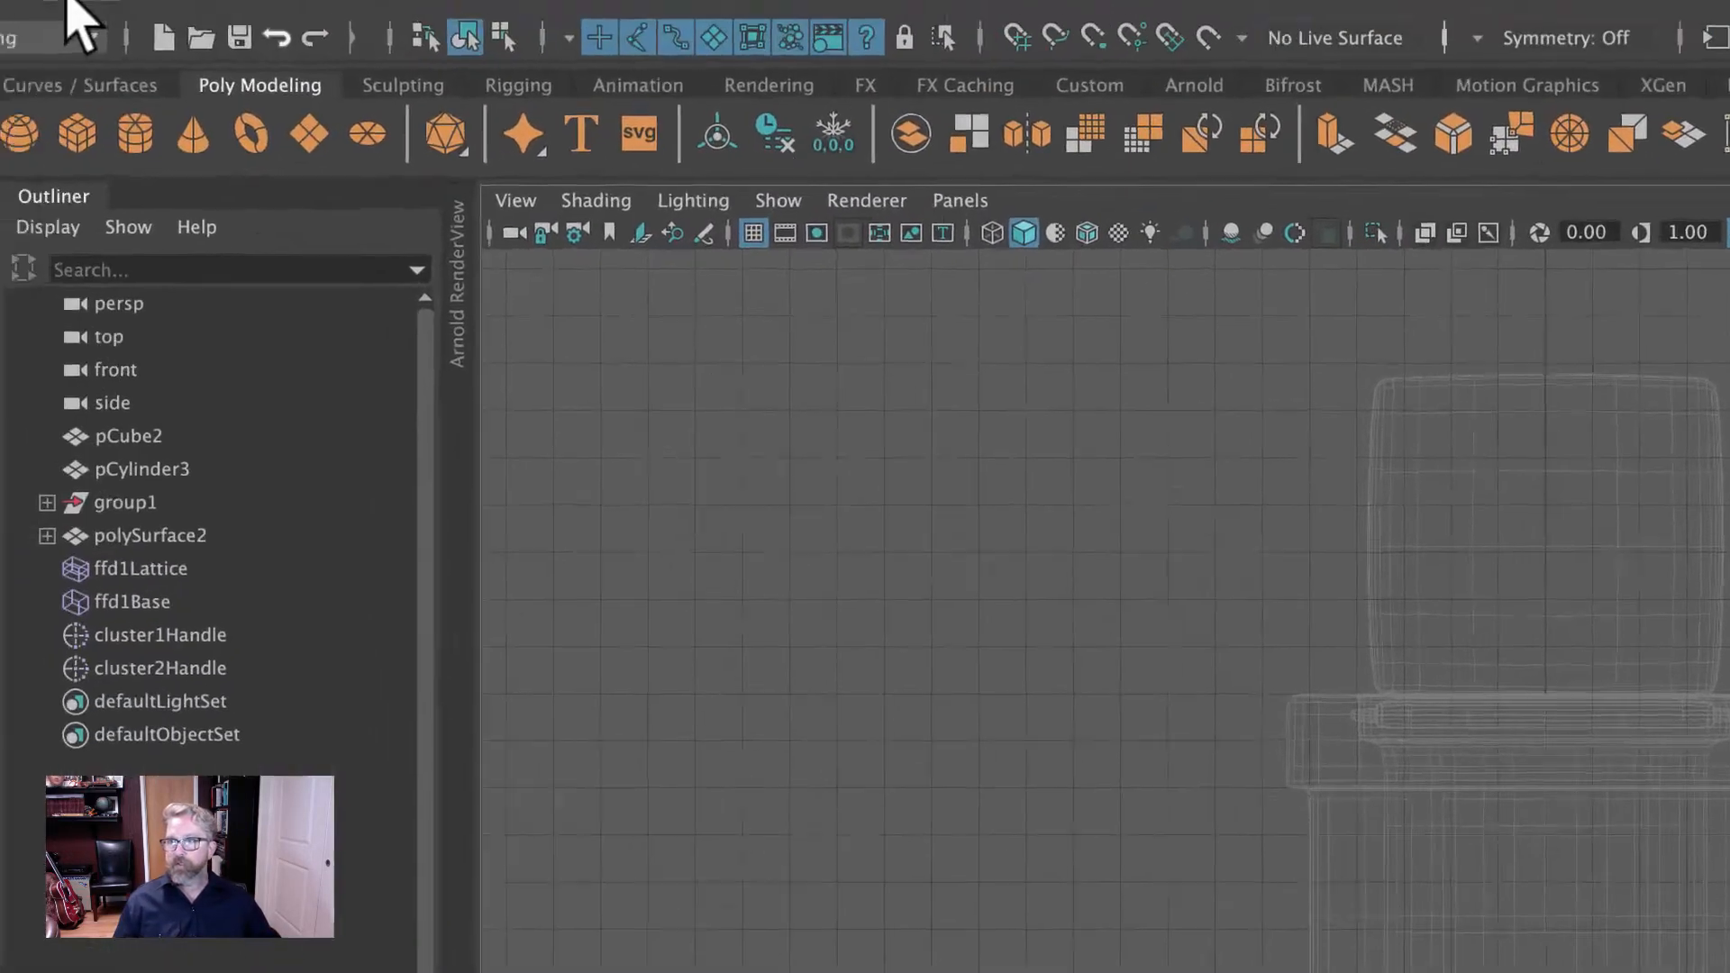
click(142, 16)
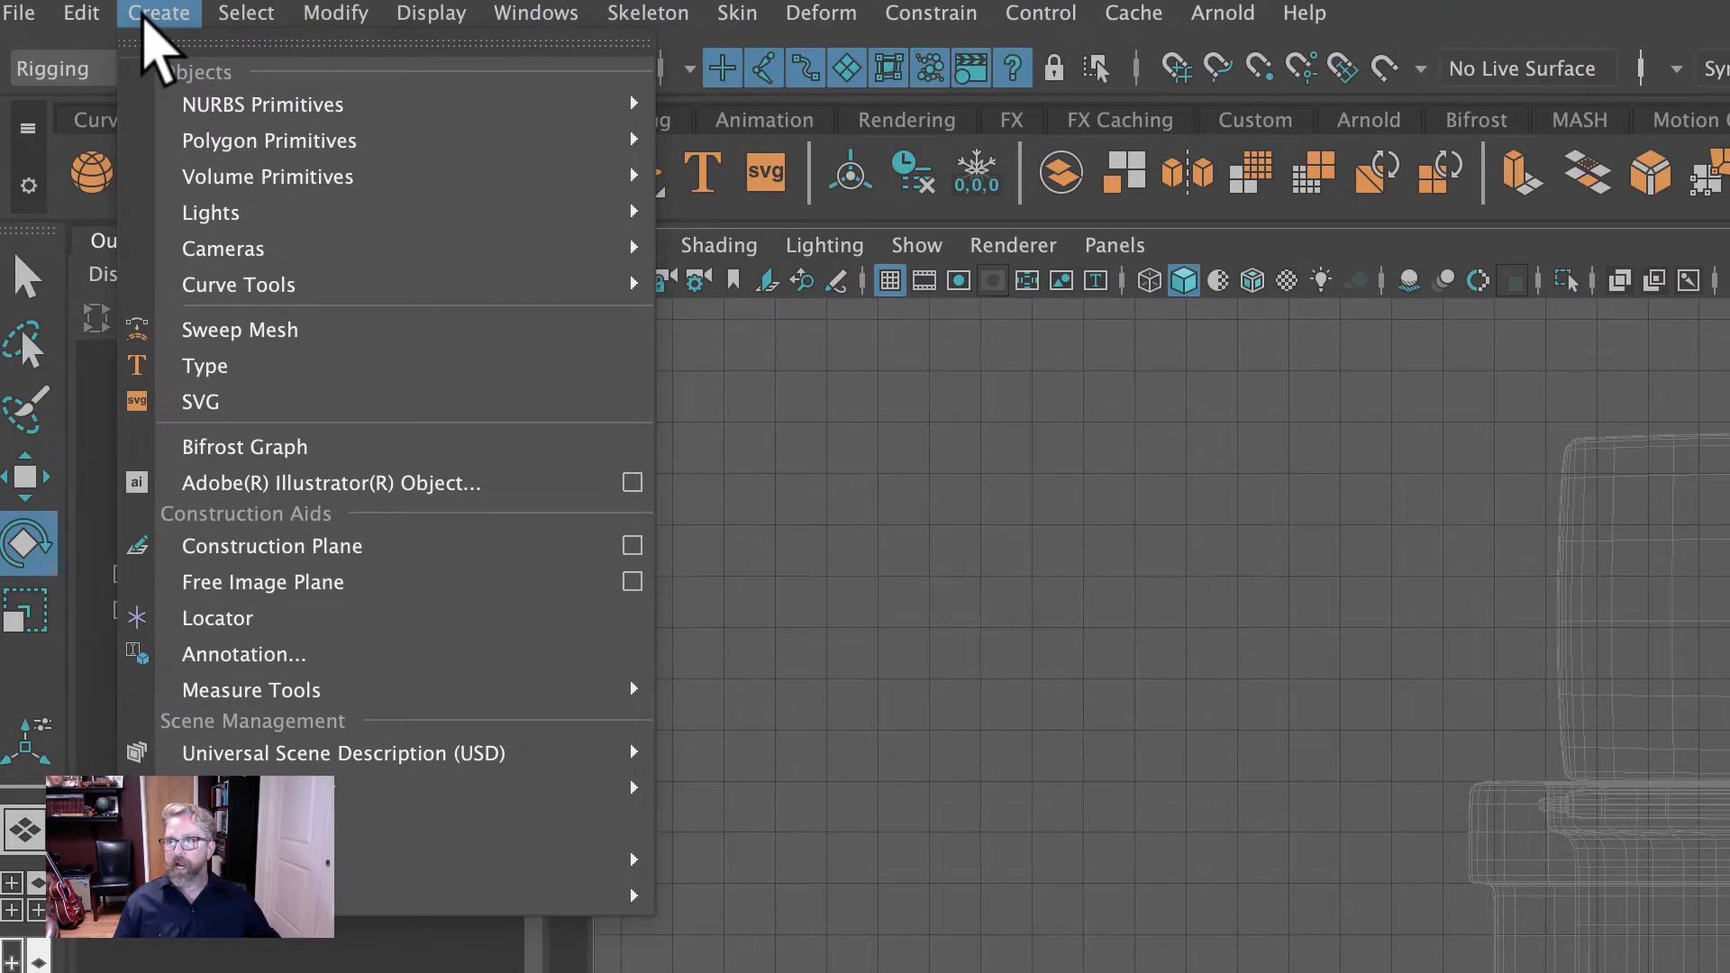
mouse_move(642, 285)
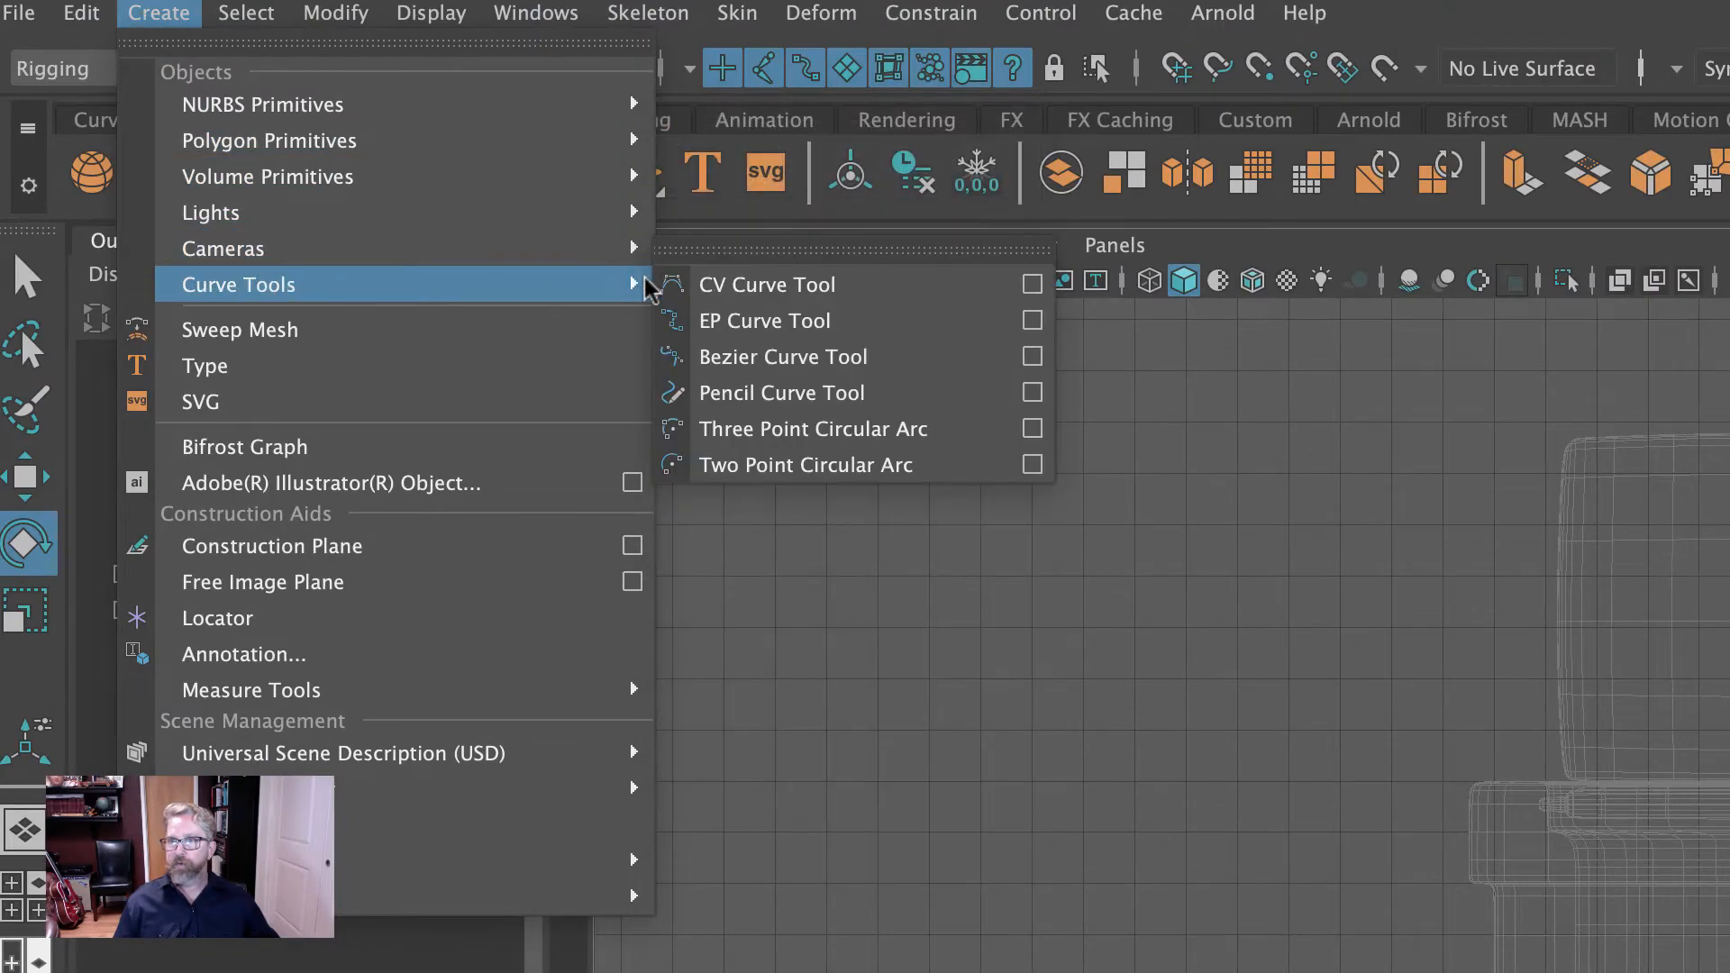
click(1032, 286)
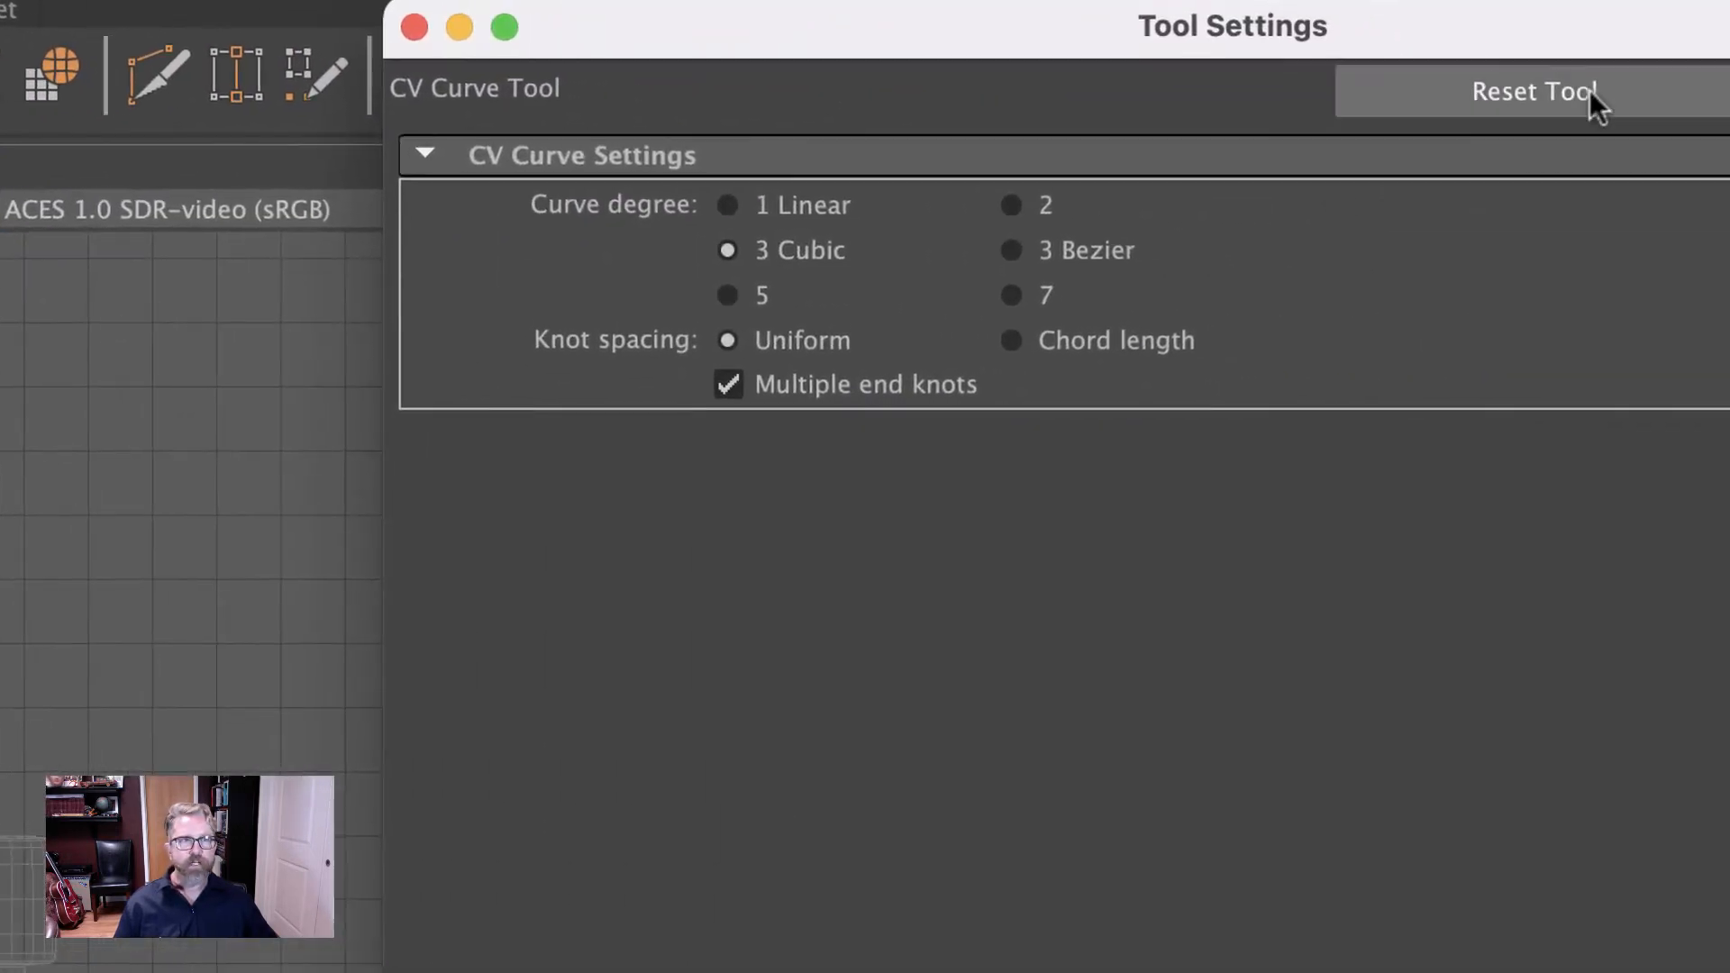
click(1590, 90)
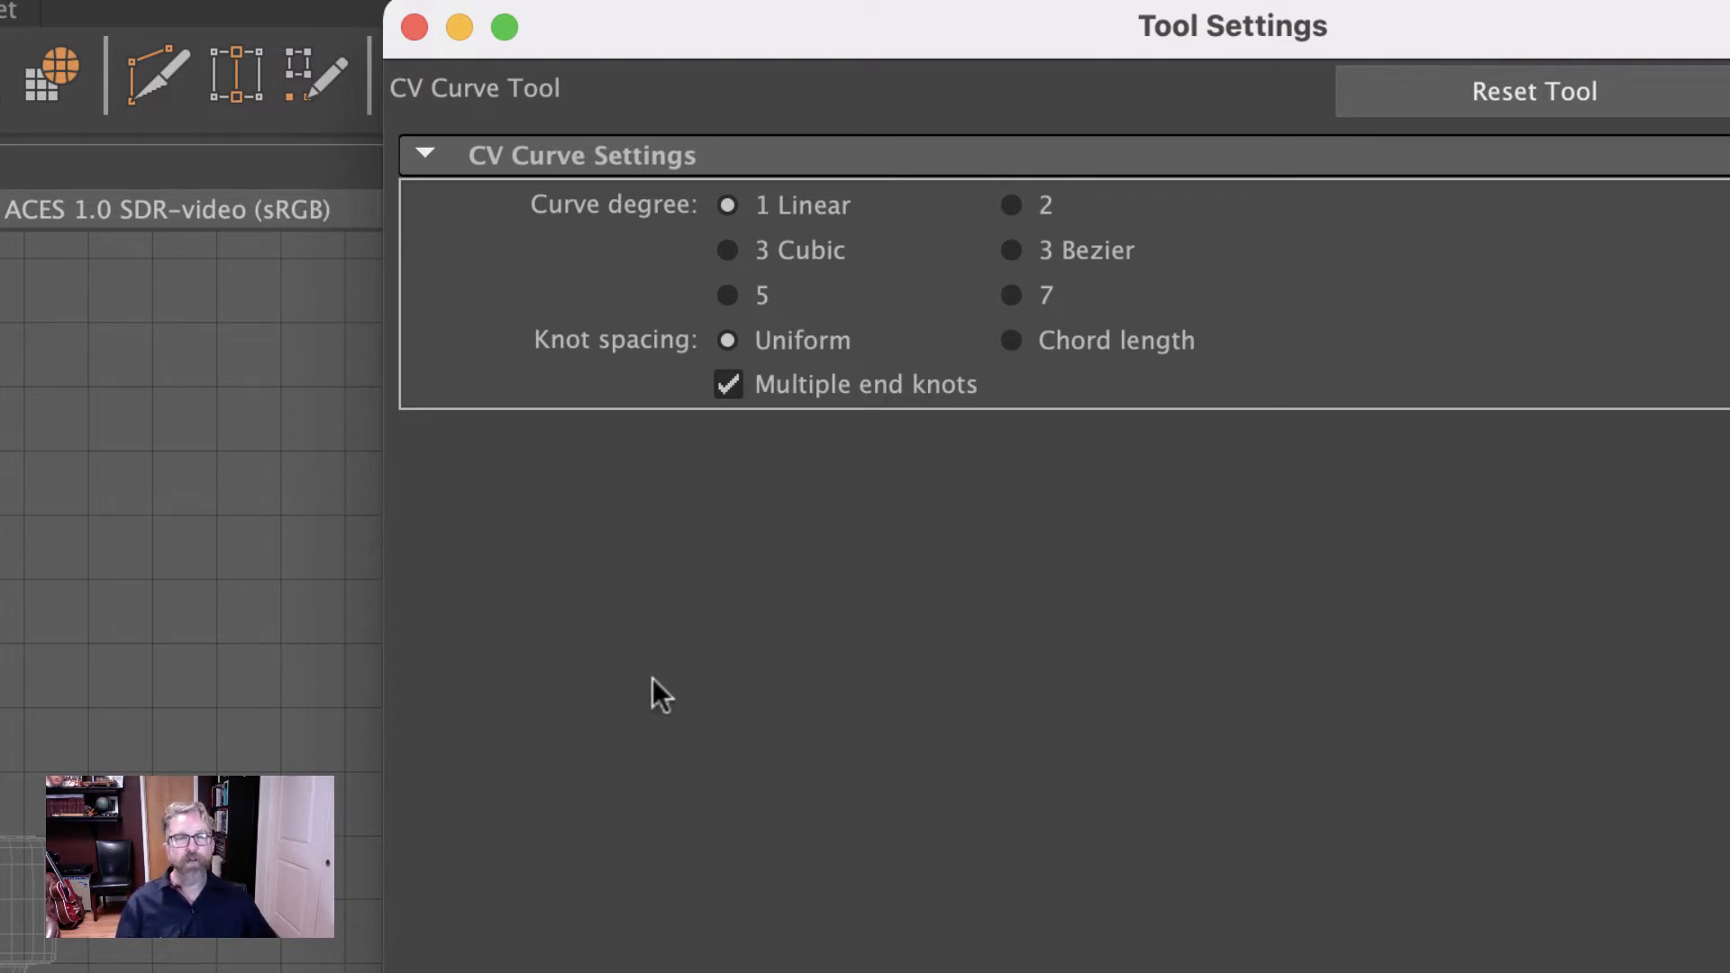
click(411, 29)
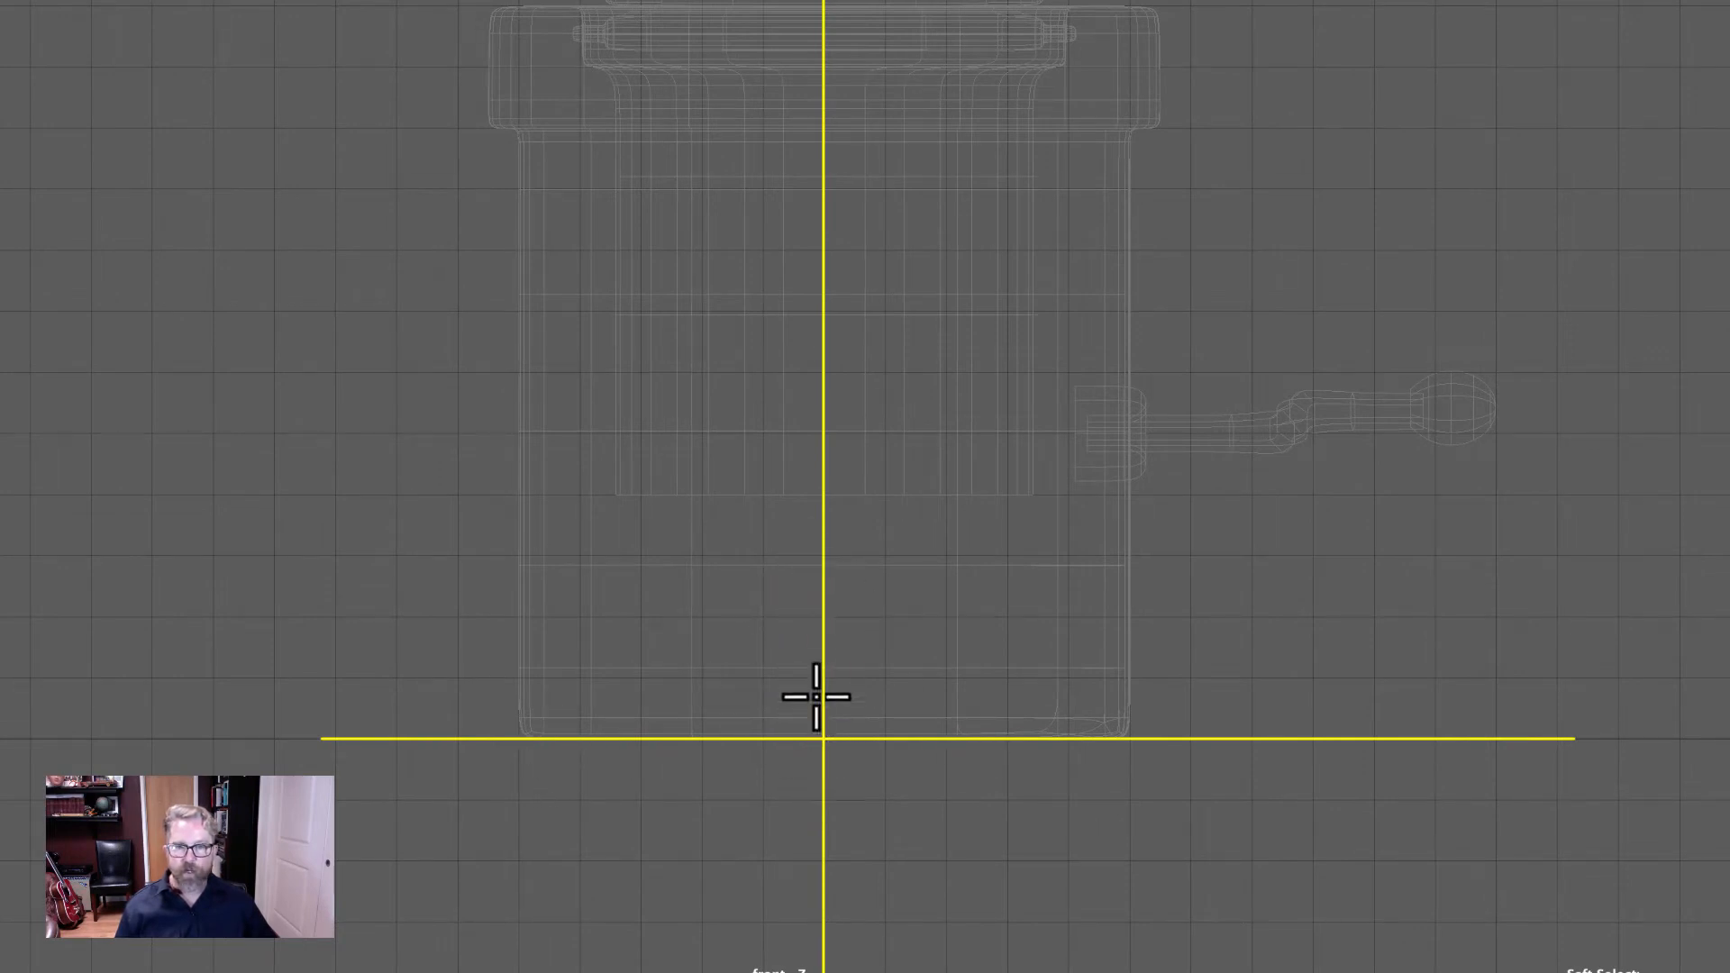
Place nine grid-snapped points zigzagging up inside the box to its rim, just left of the centre axis, alternating one grid square sideways.
click(764, 617)
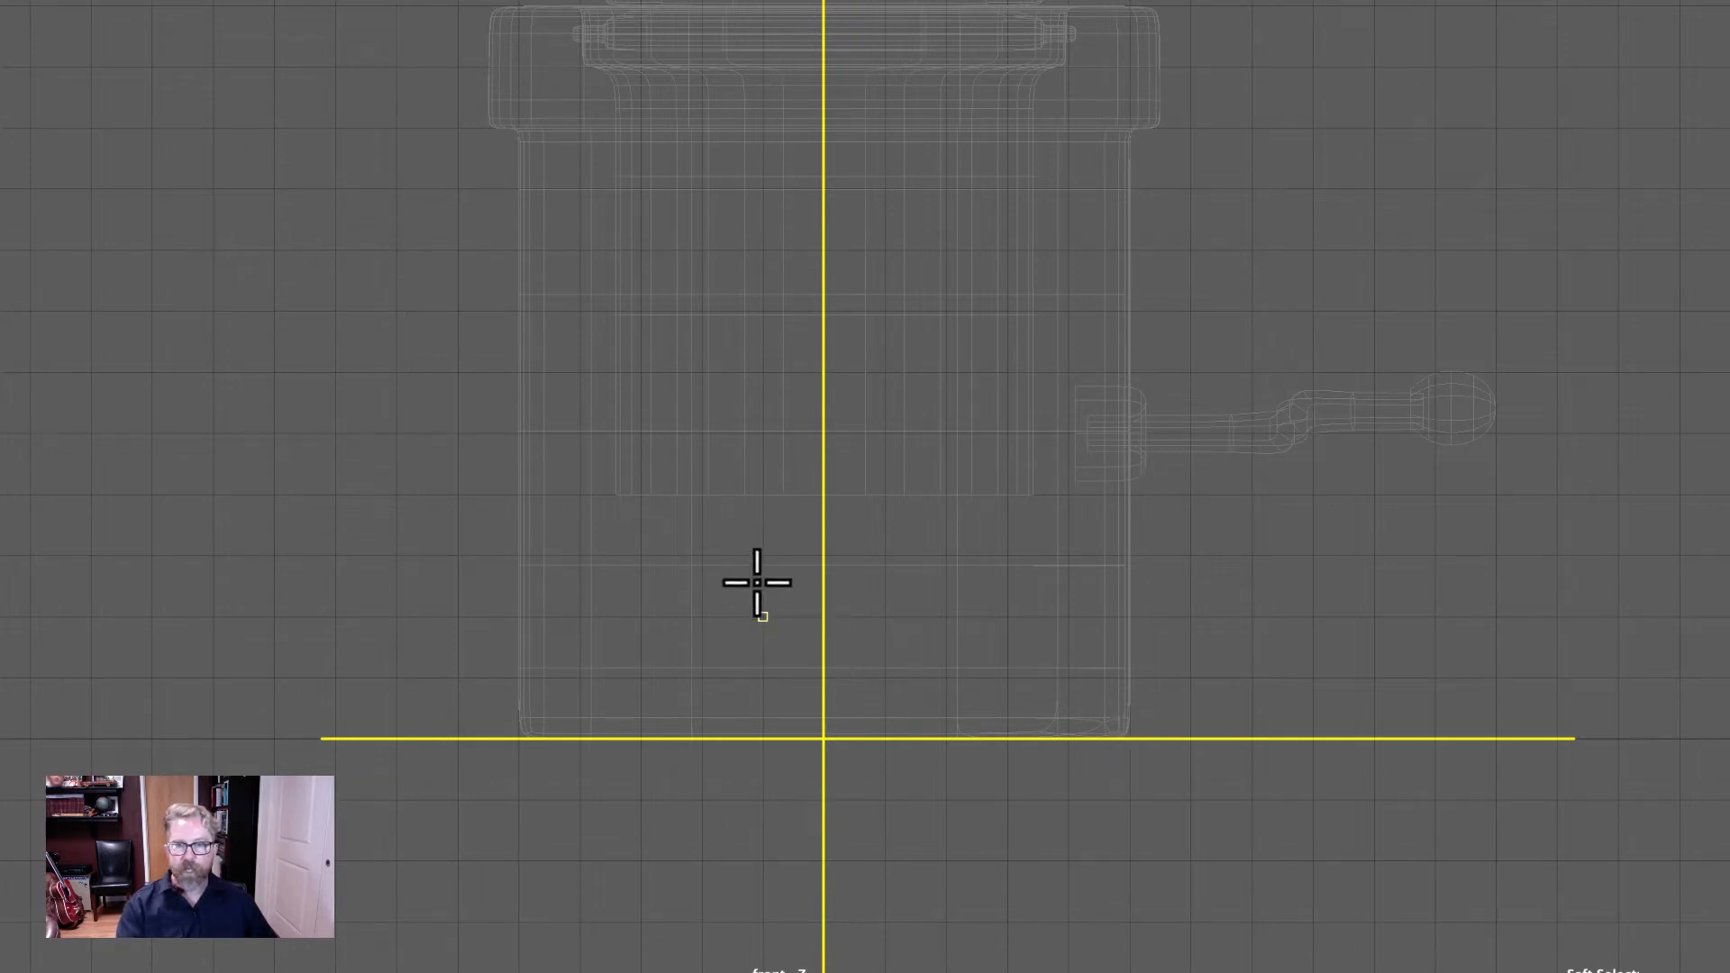
click(702, 556)
click(762, 494)
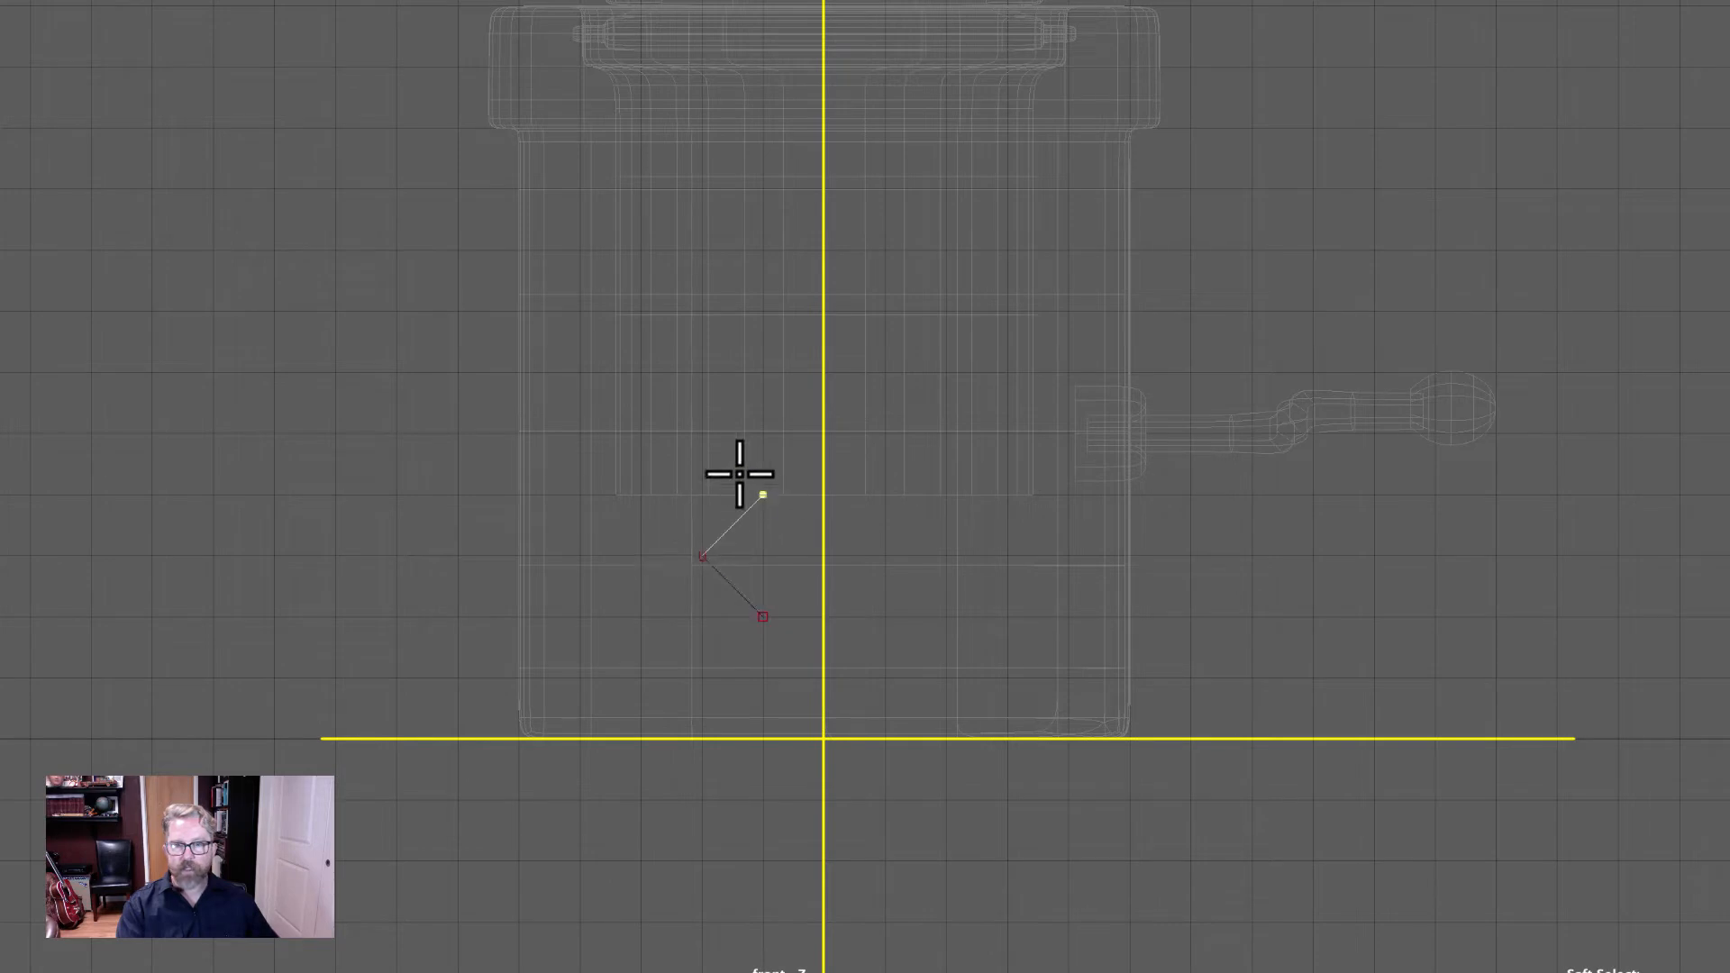
click(702, 435)
click(762, 372)
alt+middle_drag(1054, 251, 942, 493)
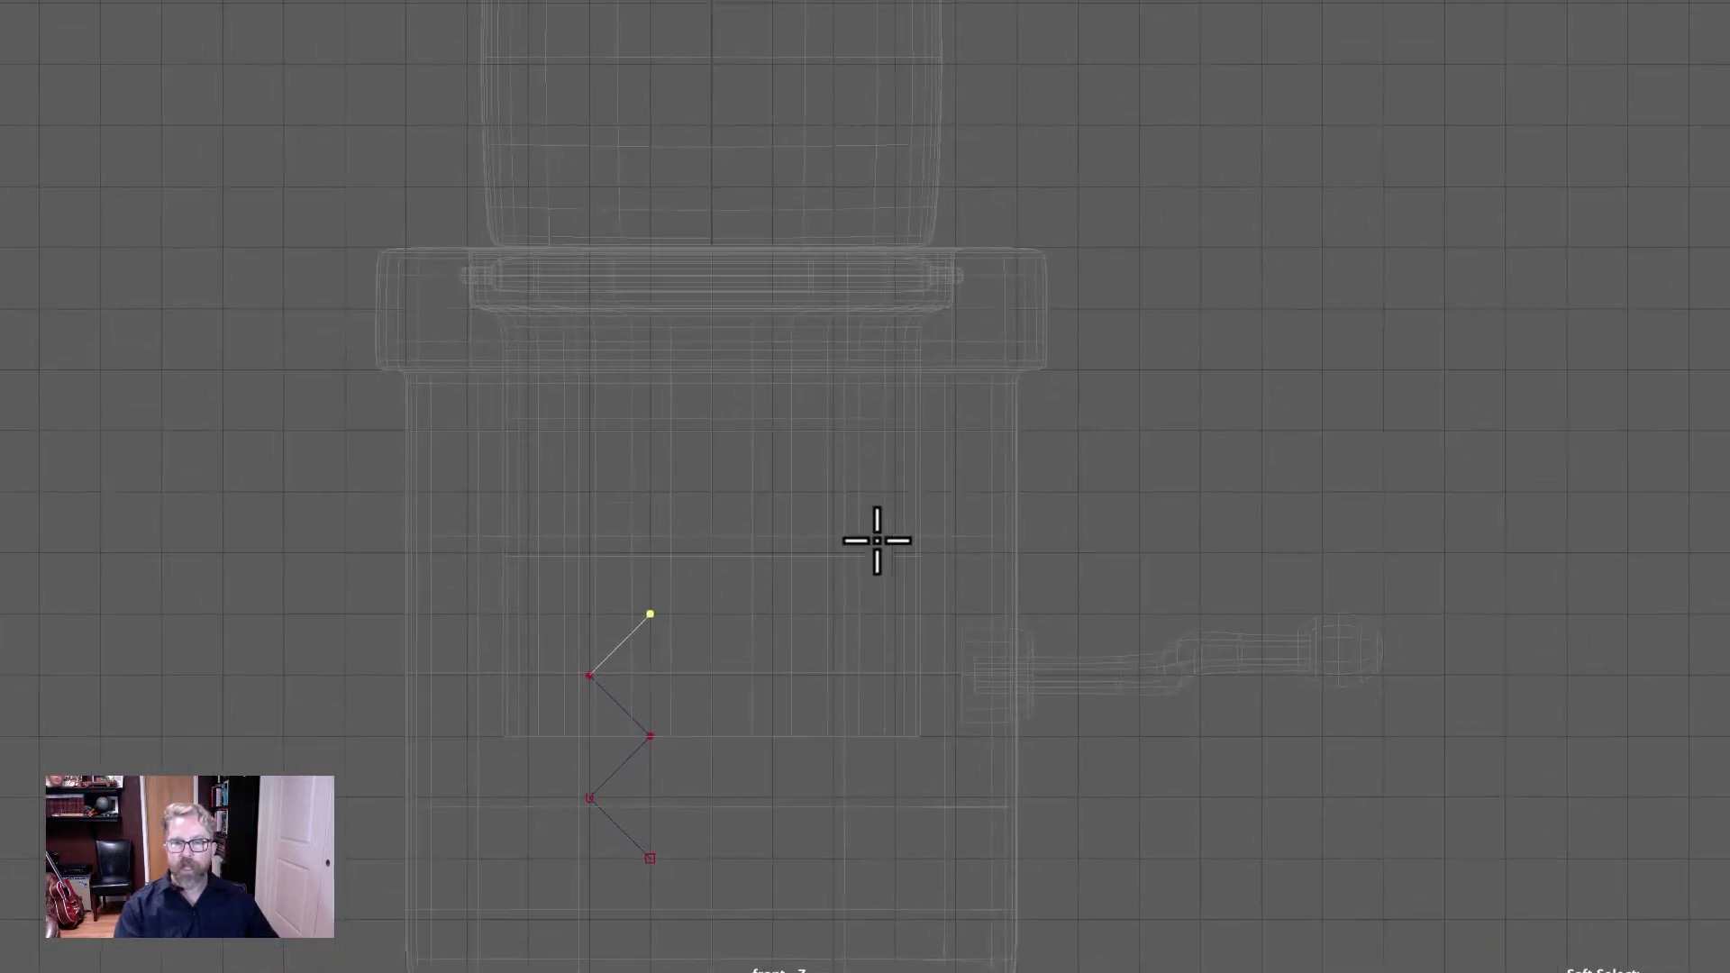
click(589, 552)
click(650, 491)
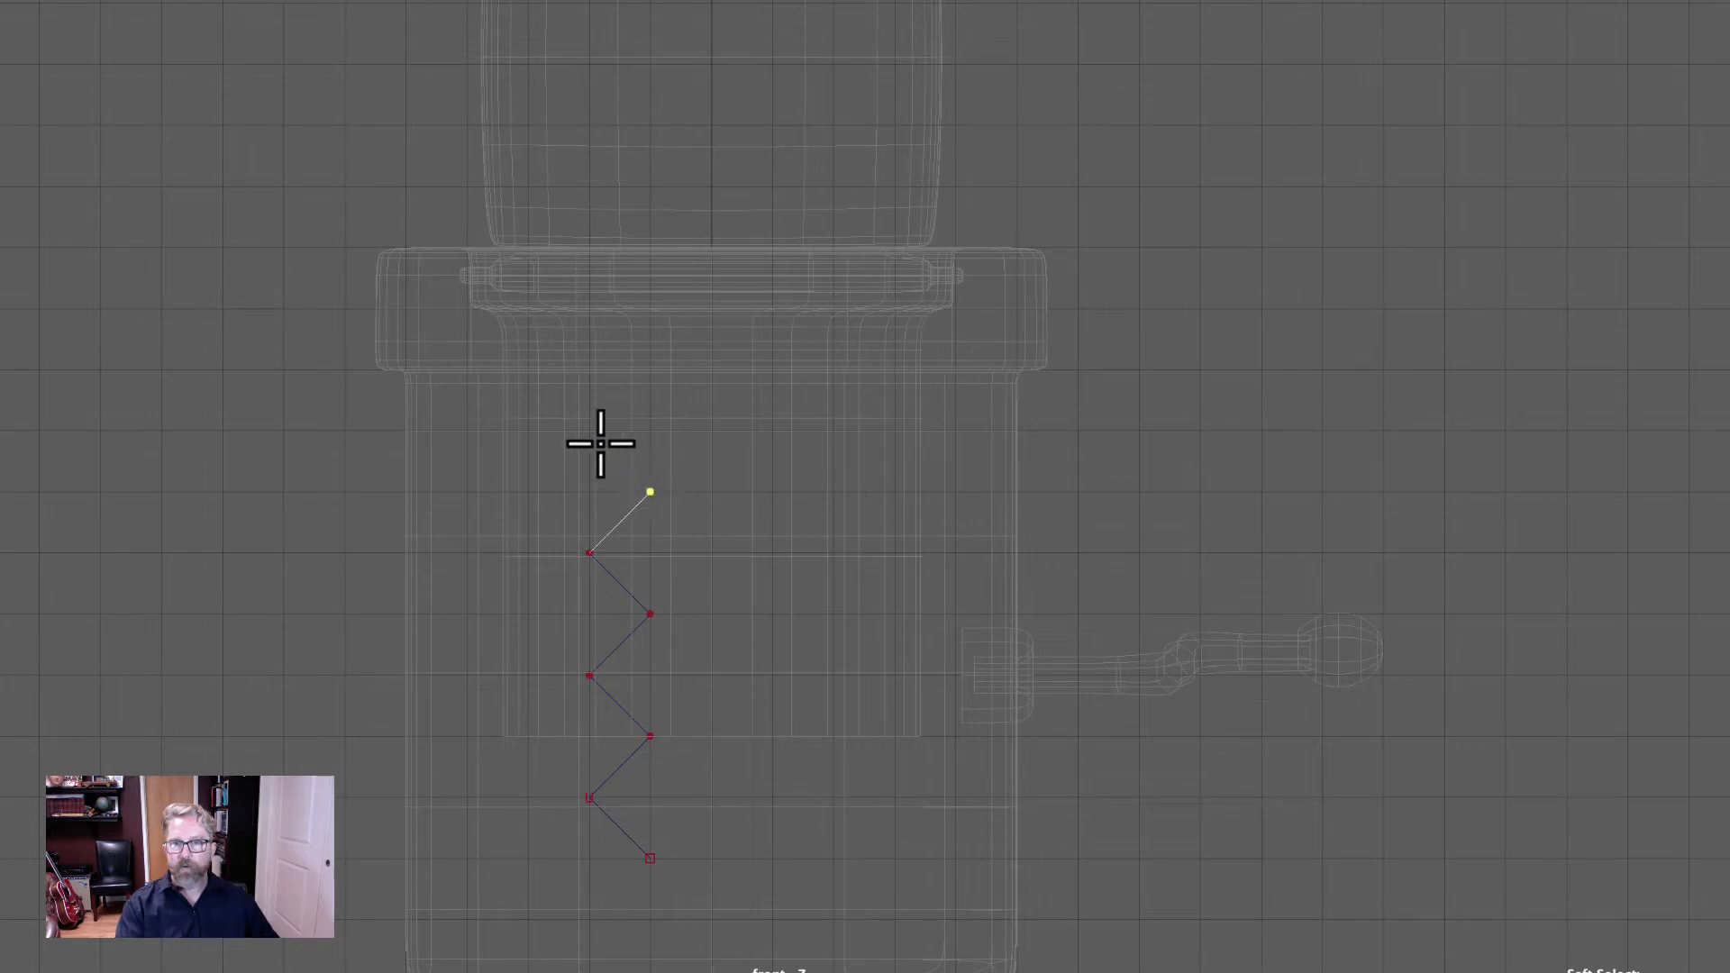
click(589, 430)
click(650, 369)
Continue the same zigzag with eight more points to near the top of the rounded block above the box, and finish the curve.
alt+middle_drag(857, 345, 885, 397)
alt+middle_drag(883, 468, 918, 631)
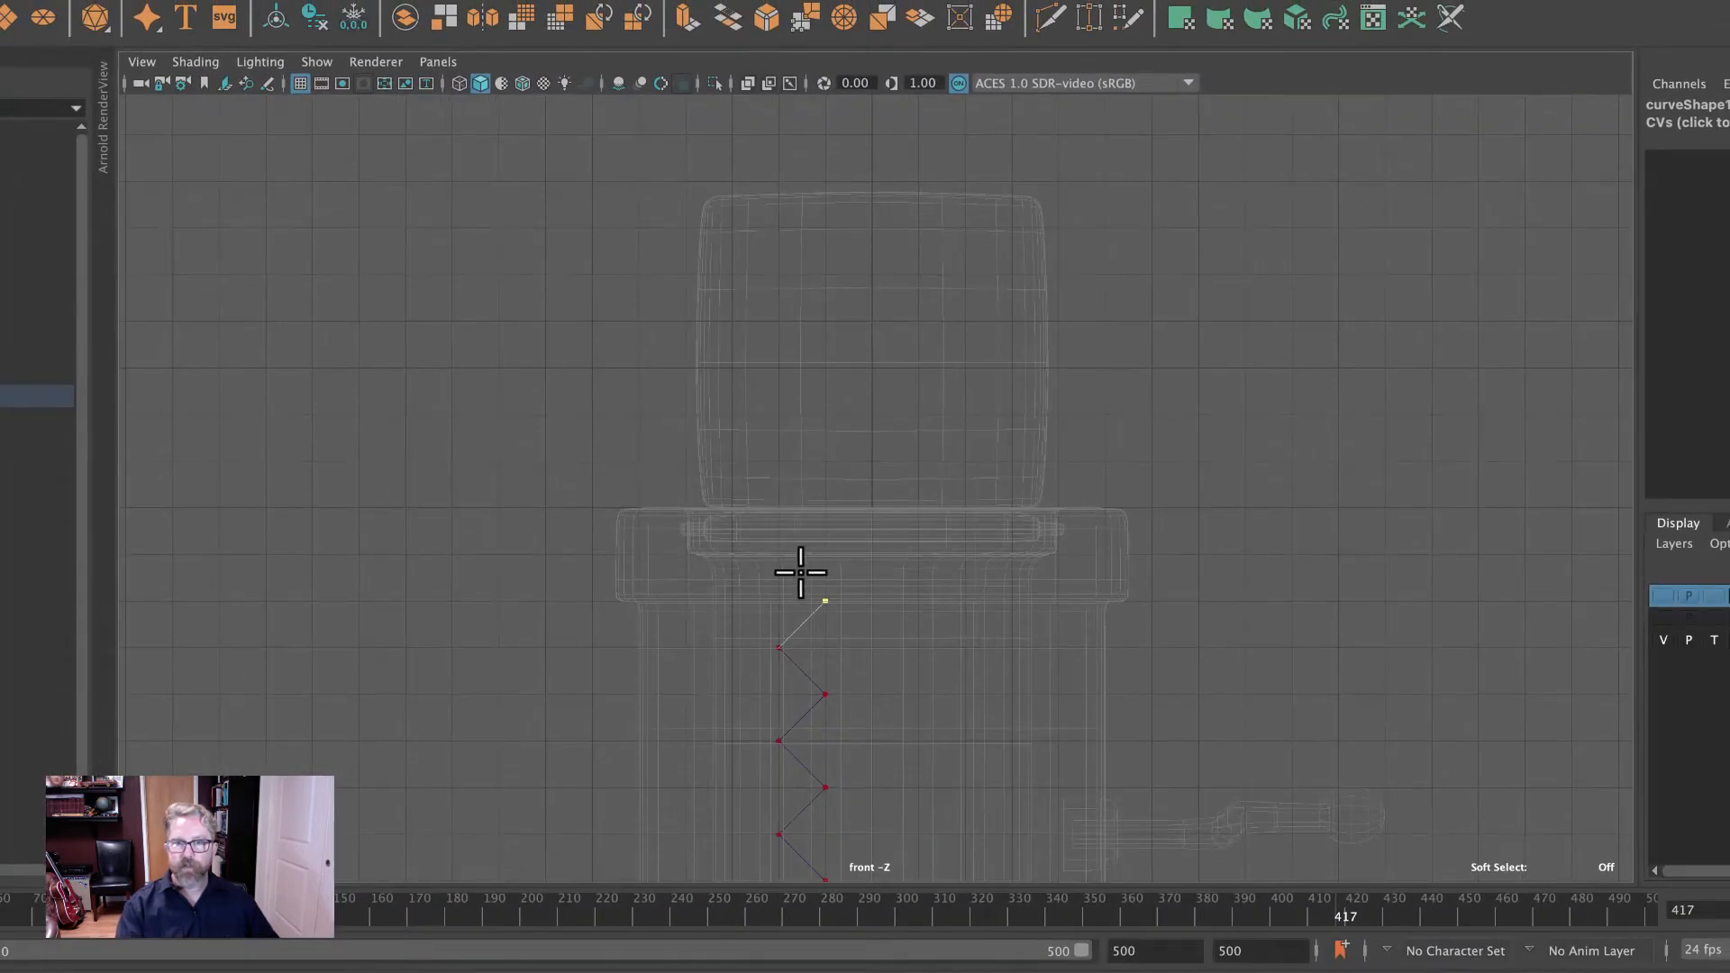
click(778, 461)
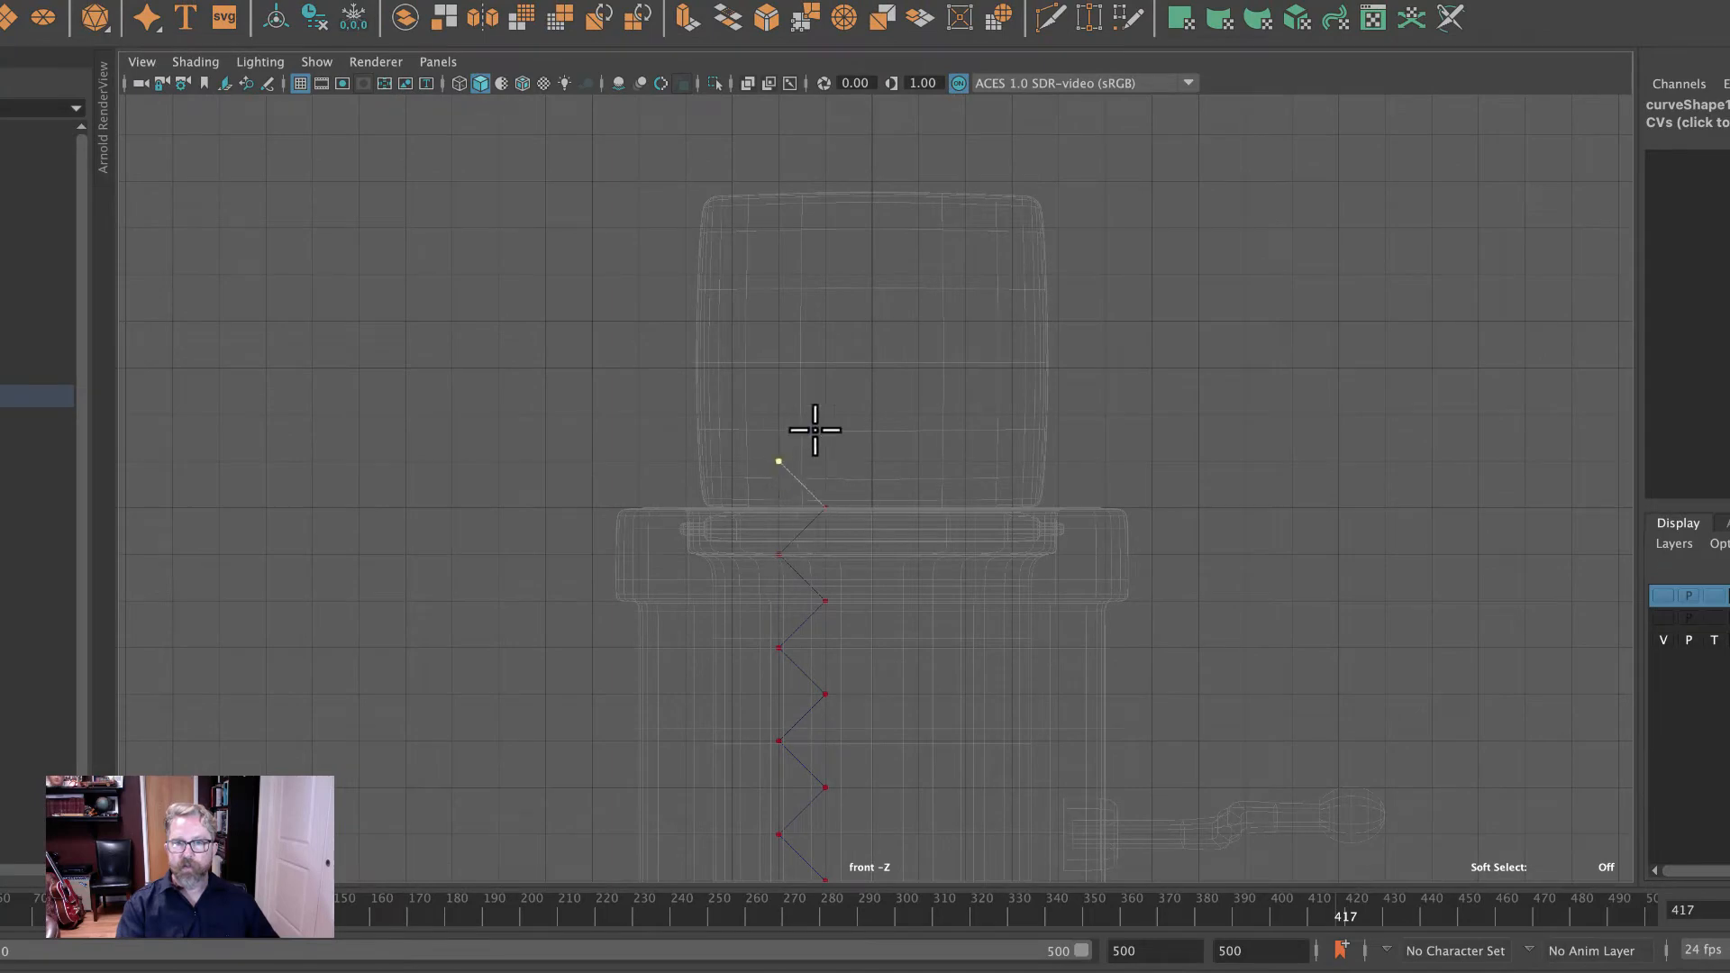
click(825, 414)
click(778, 367)
click(826, 322)
click(778, 275)
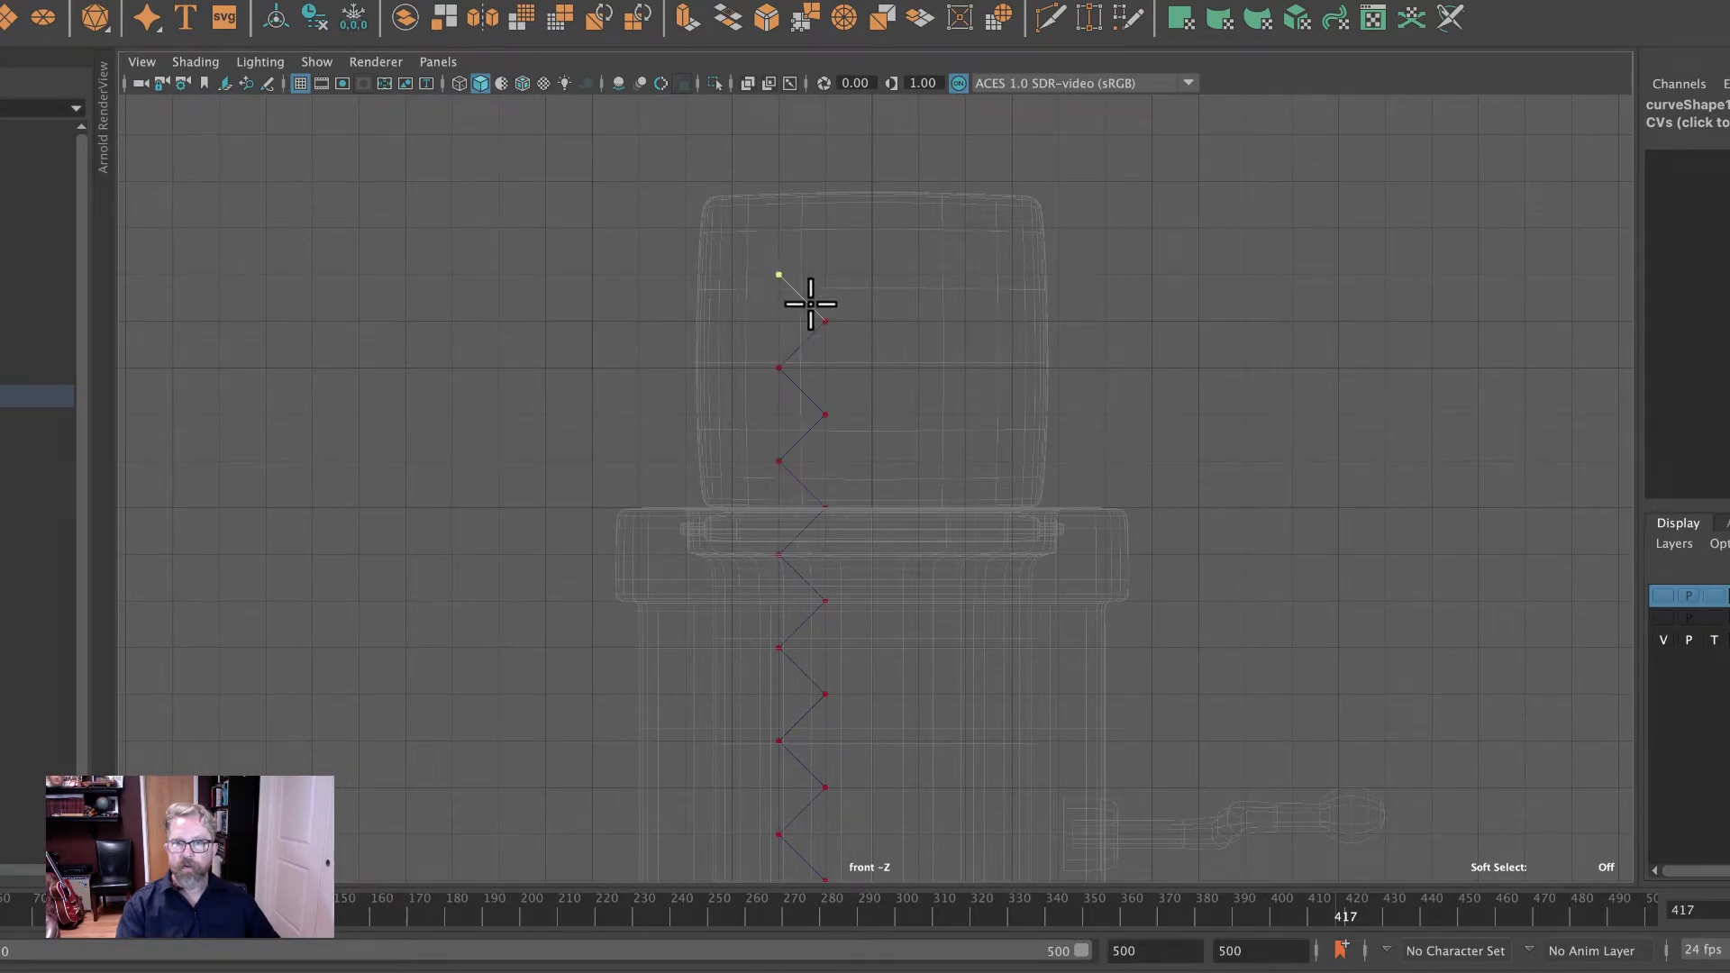
click(823, 229)
alt+right_drag(1274, 451, 890, 473)
alt+middle_drag(890, 473, 973, 324)
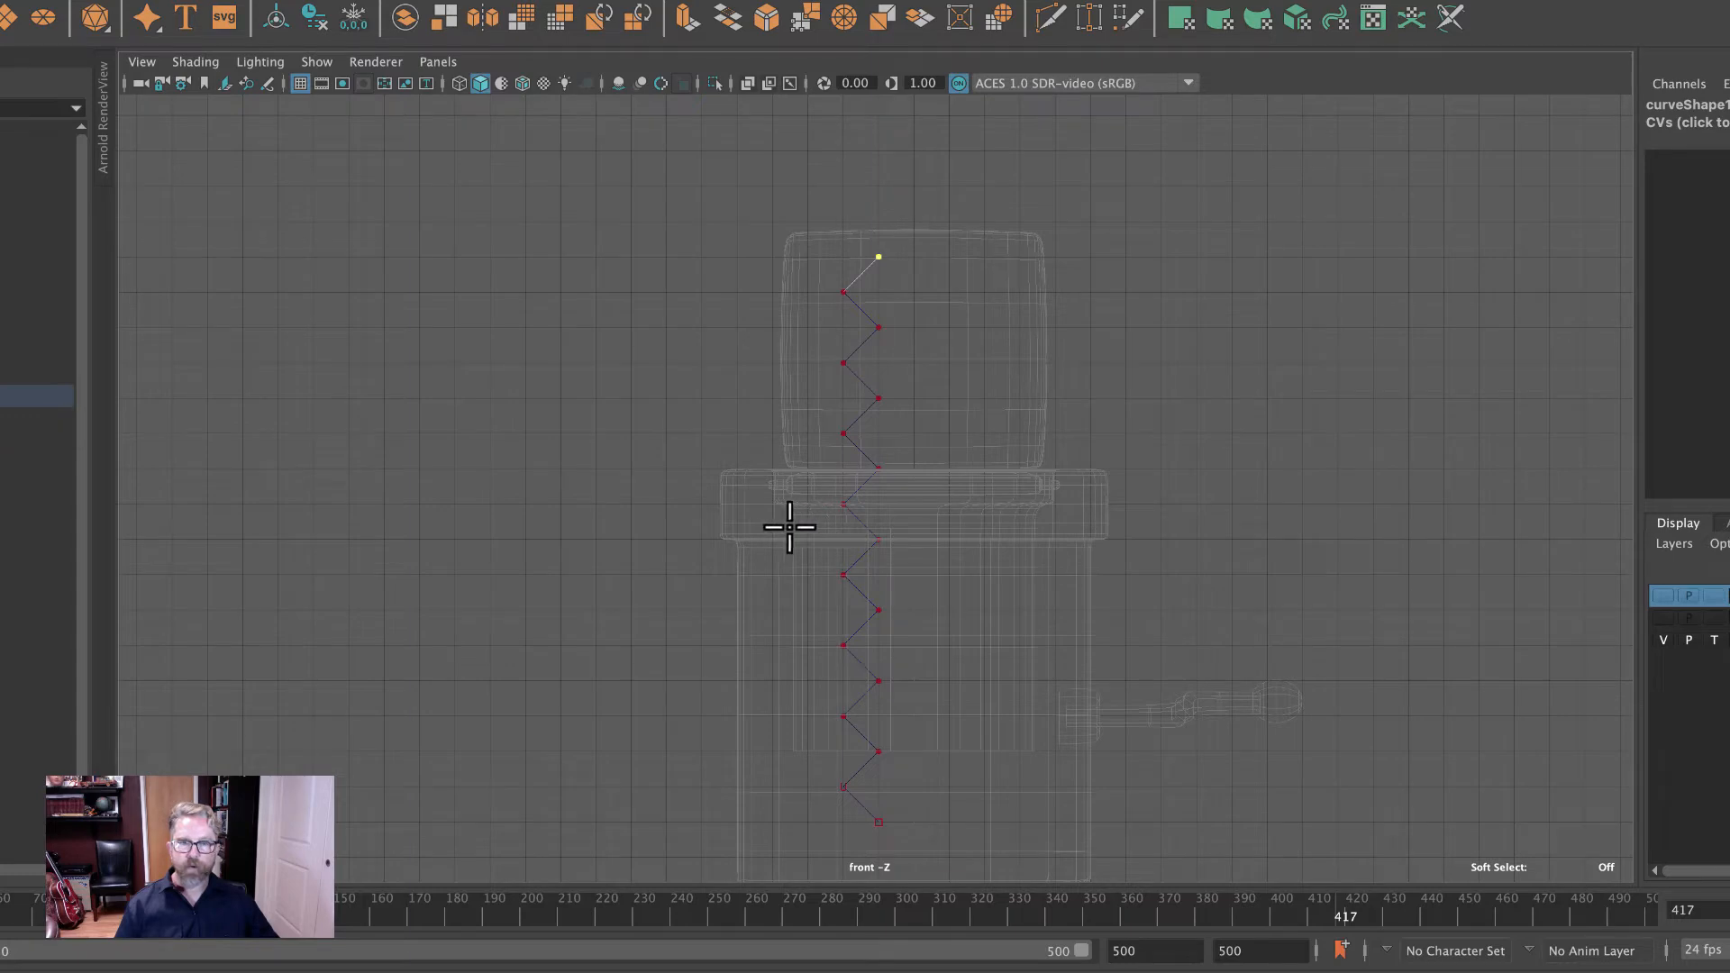
key(e)
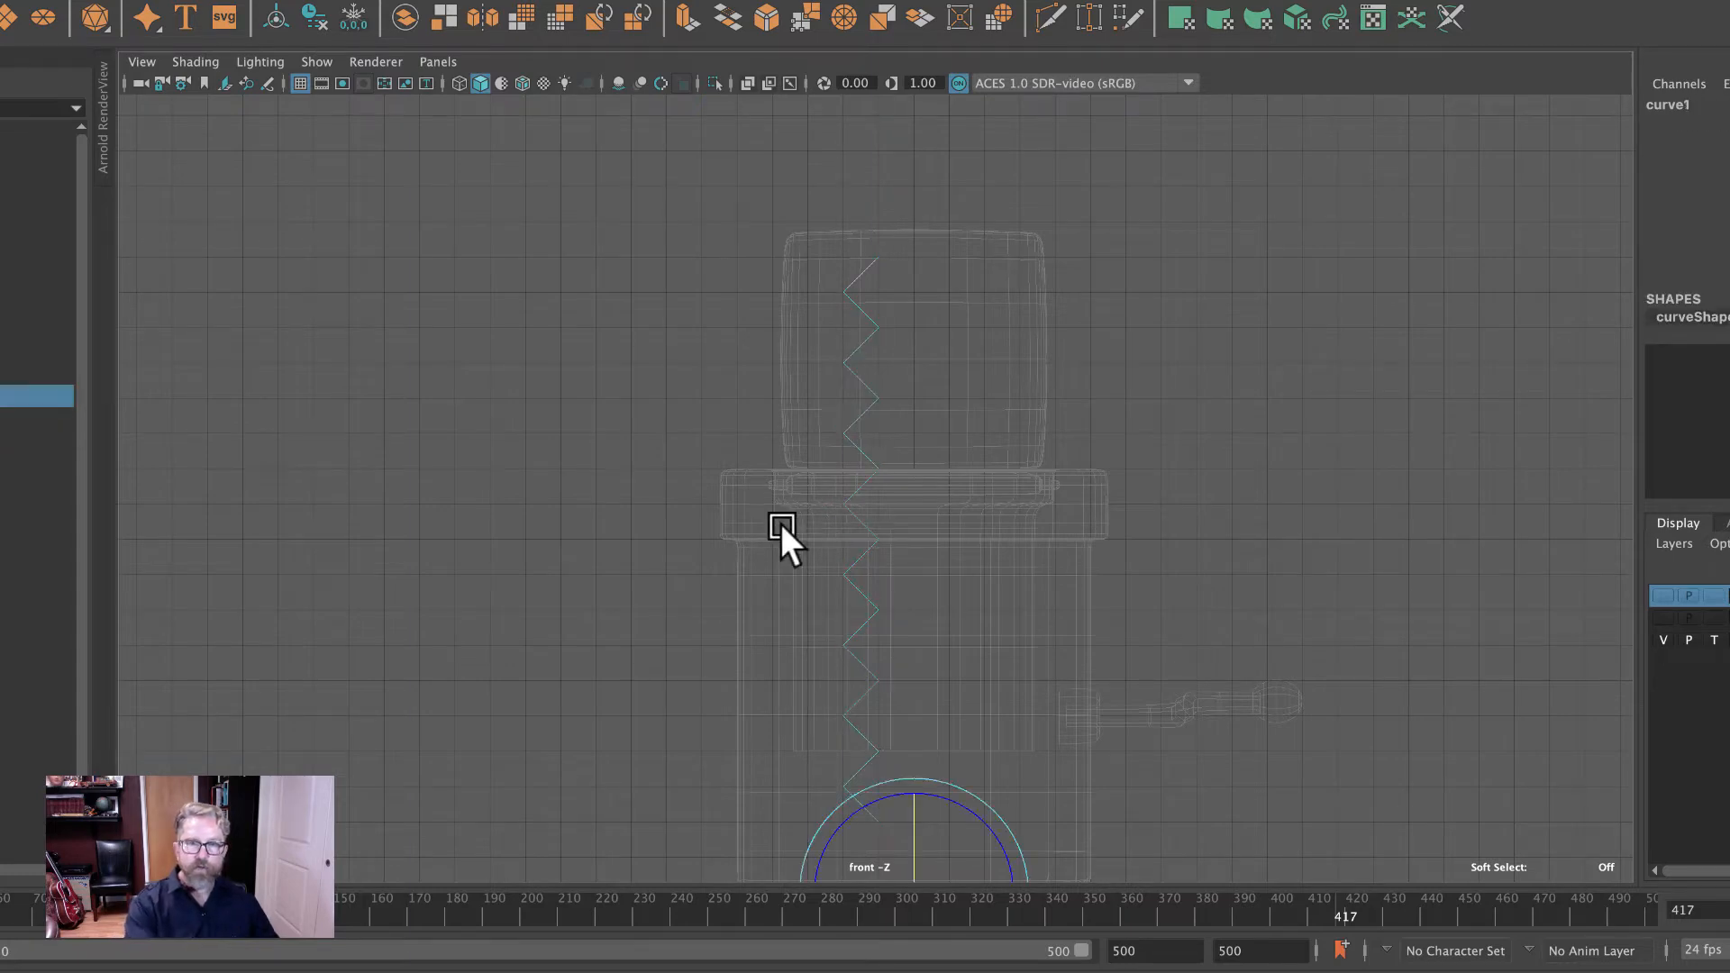
Switch to the Modeling menu set and start a surface Revolve on the selected zigzag curve.
alt+middle_drag(752, 521, 633, 394)
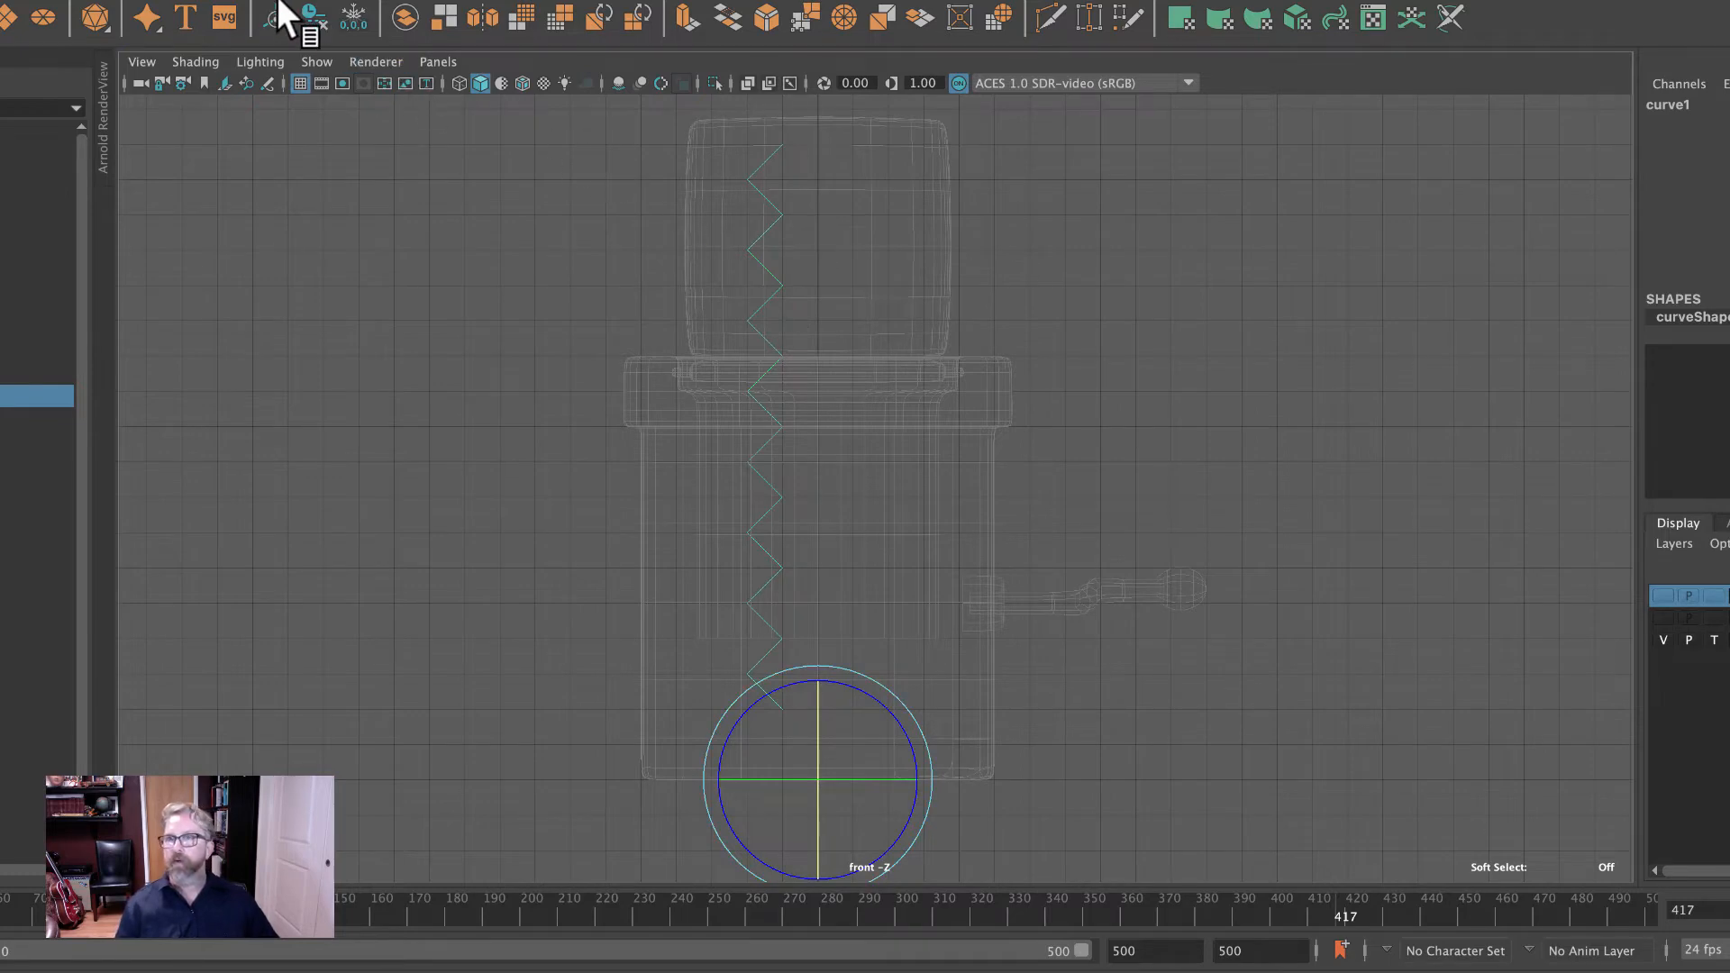
click(83, 34)
click(90, 61)
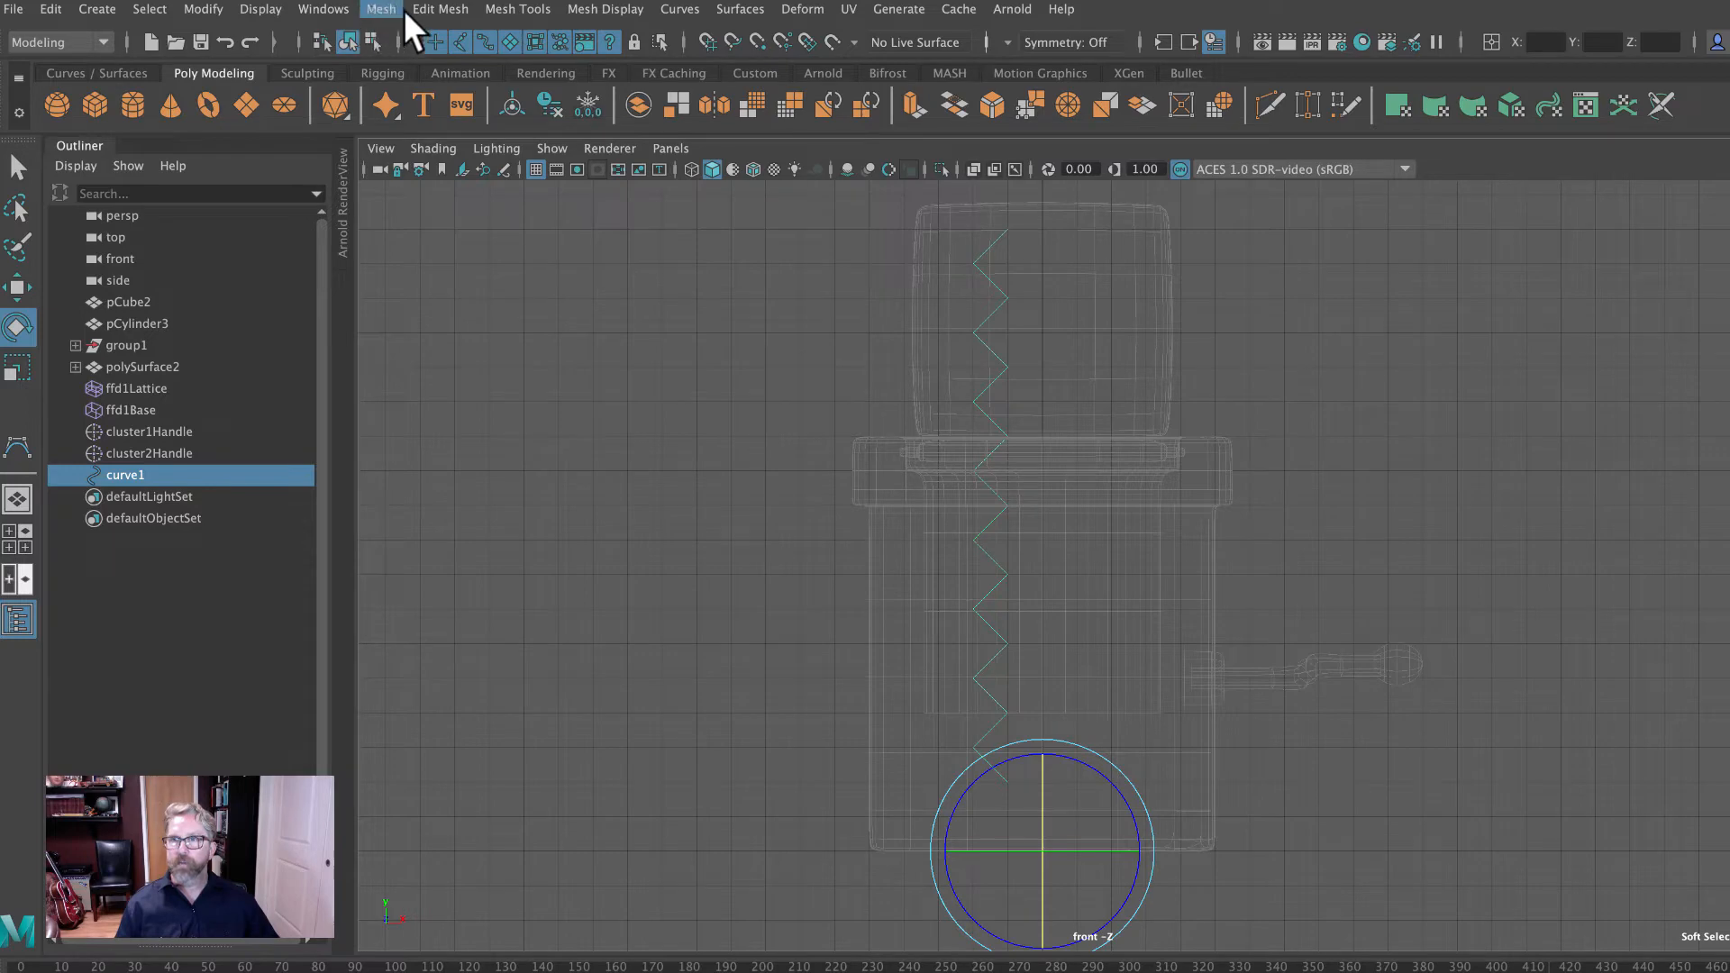
click(737, 11)
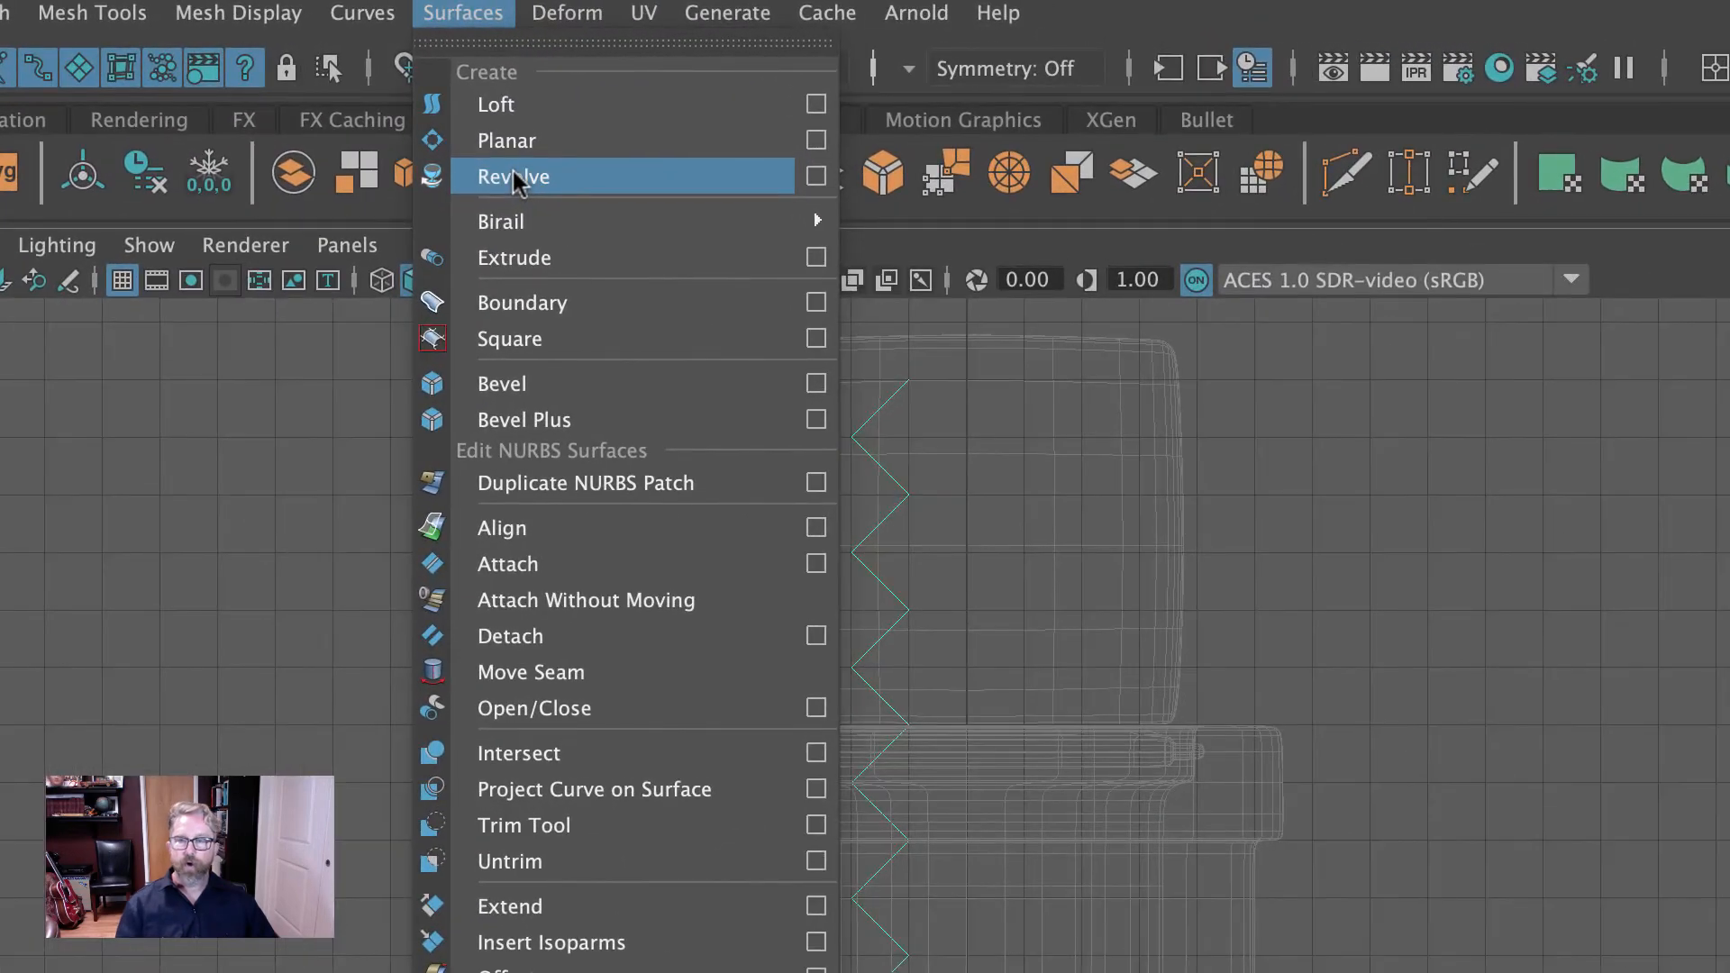
Revolve the zigzag profile curve 360 degrees around the Y axis as a NURBS surface and check it in the perspective view.
click(815, 176)
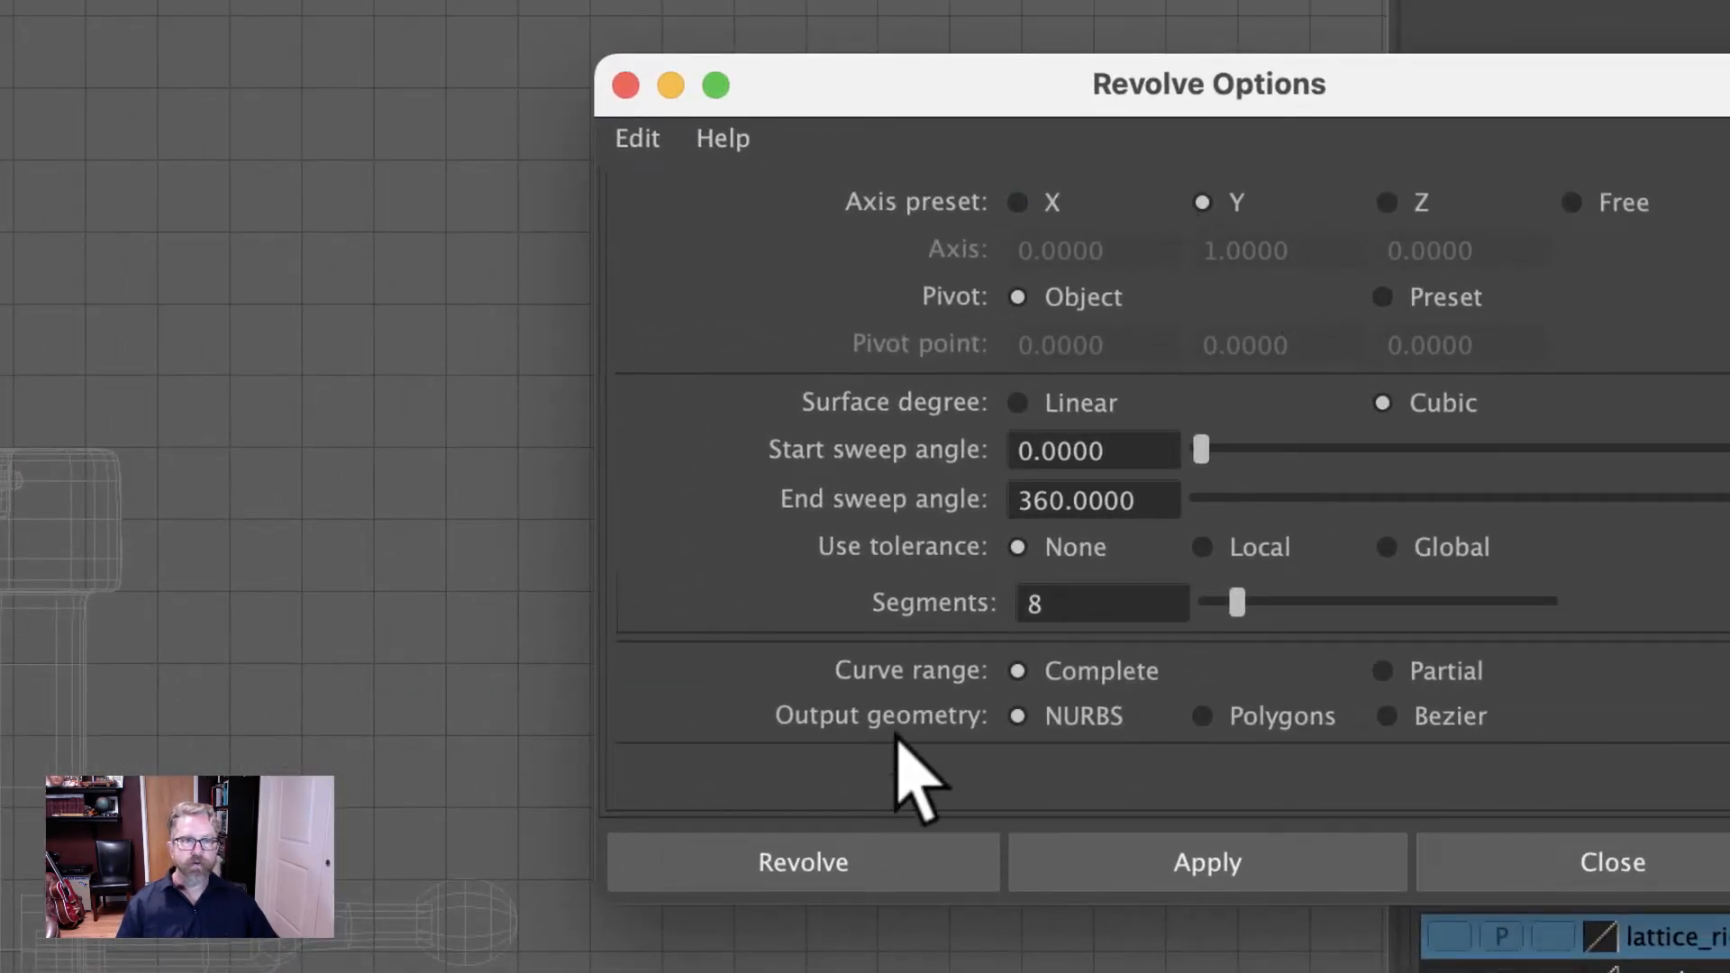
click(815, 860)
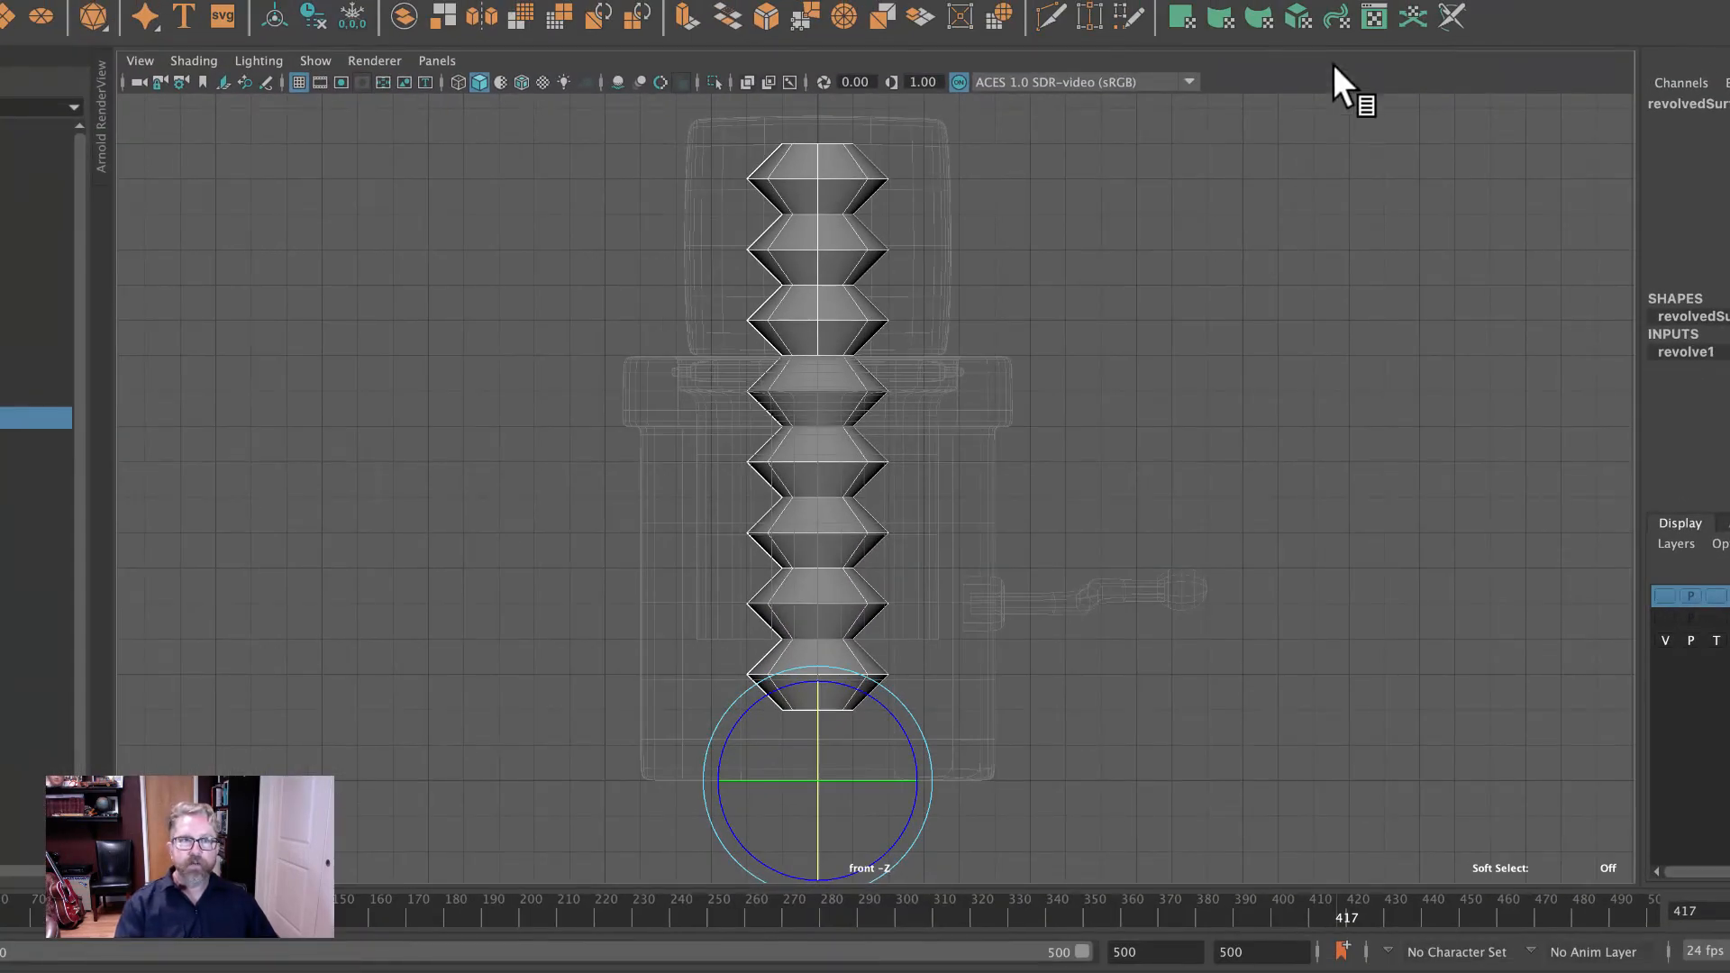
key(space)
key(space)
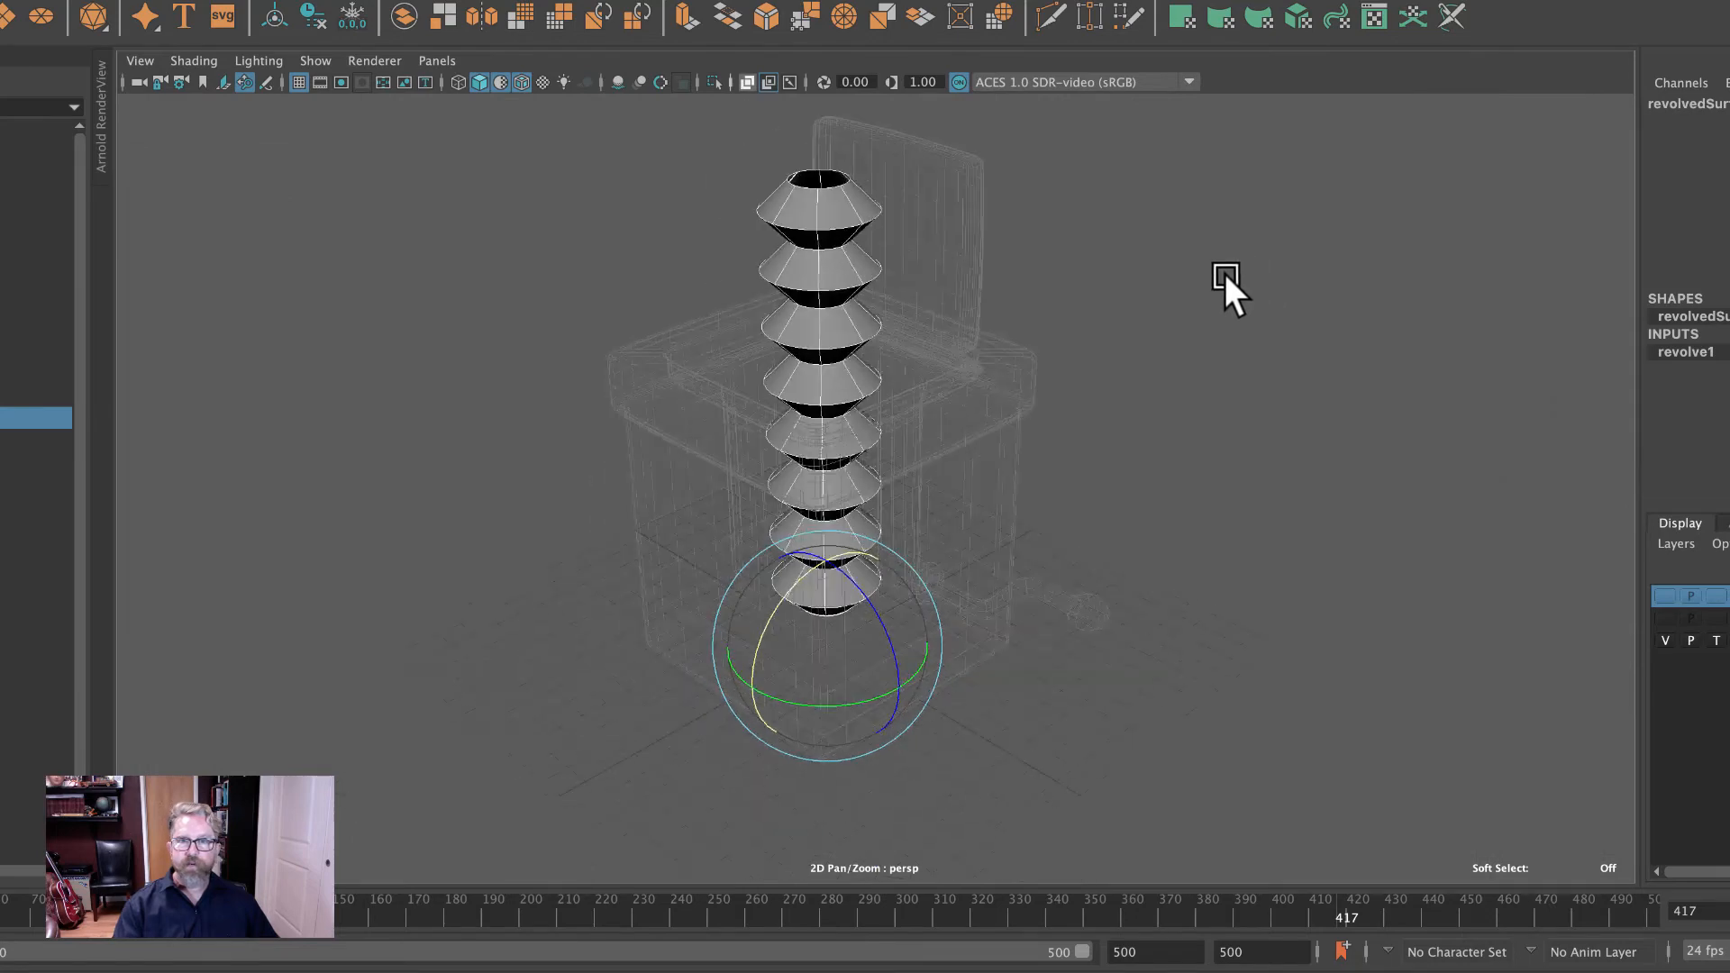
alt+drag(1224, 274, 1317, 262)
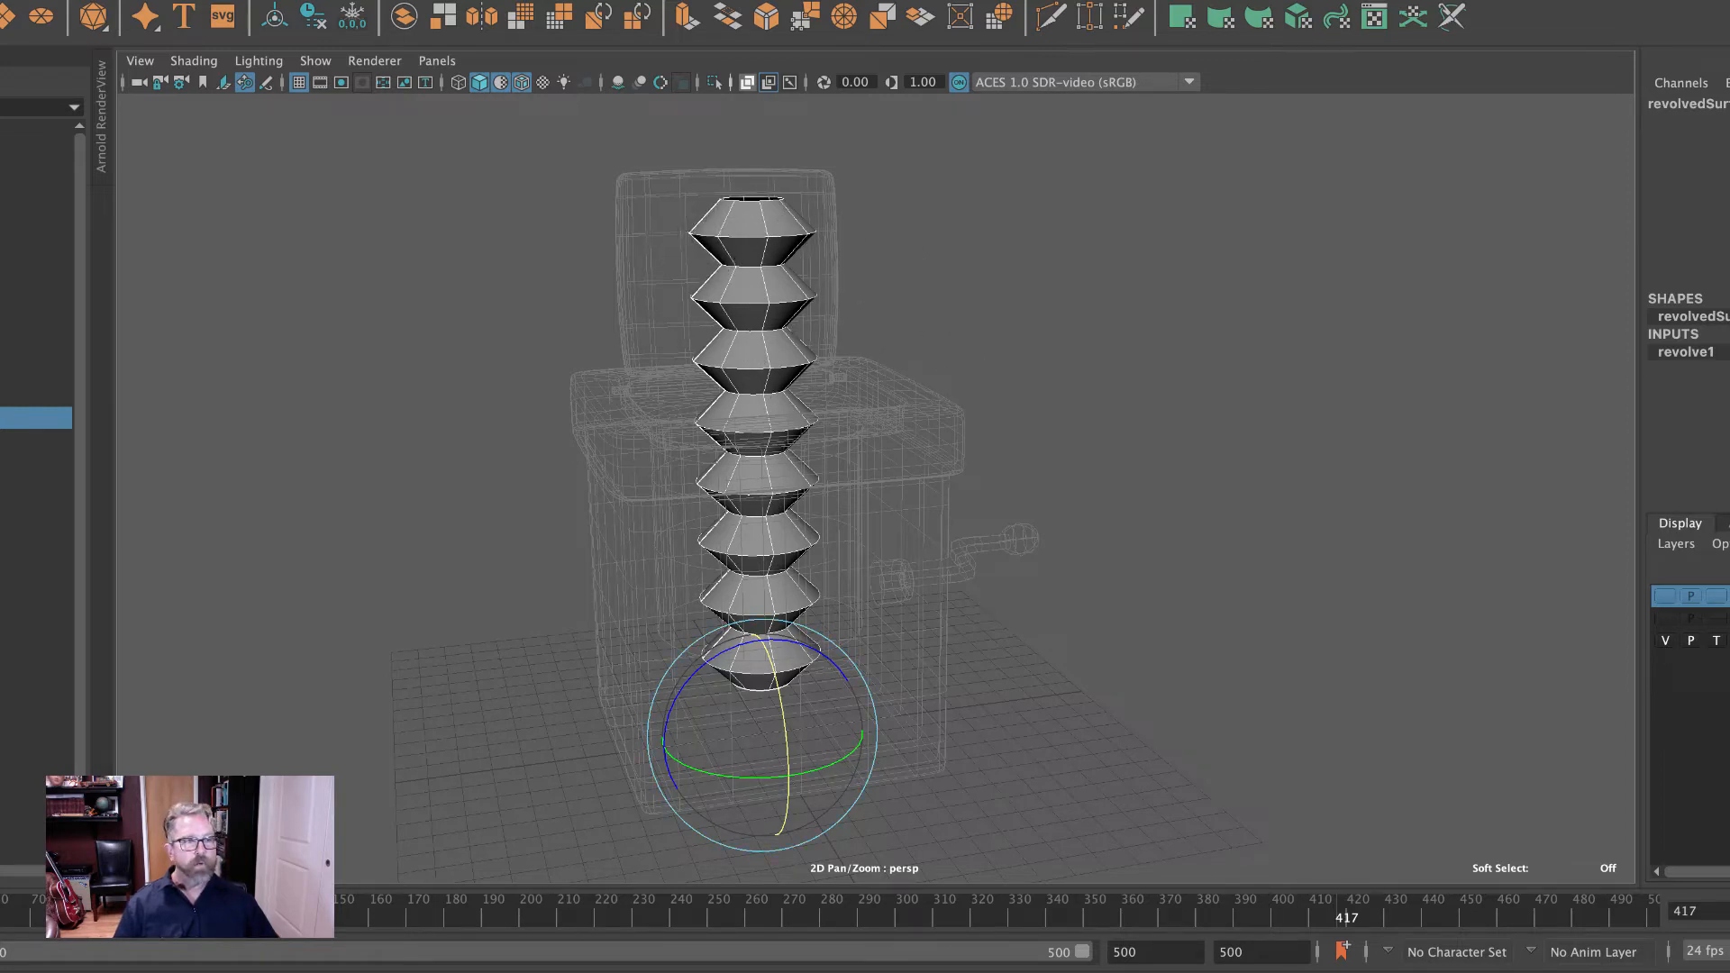
Examine the revolved surface's spans and degree in its shape attributes.
key(ctrl+a)
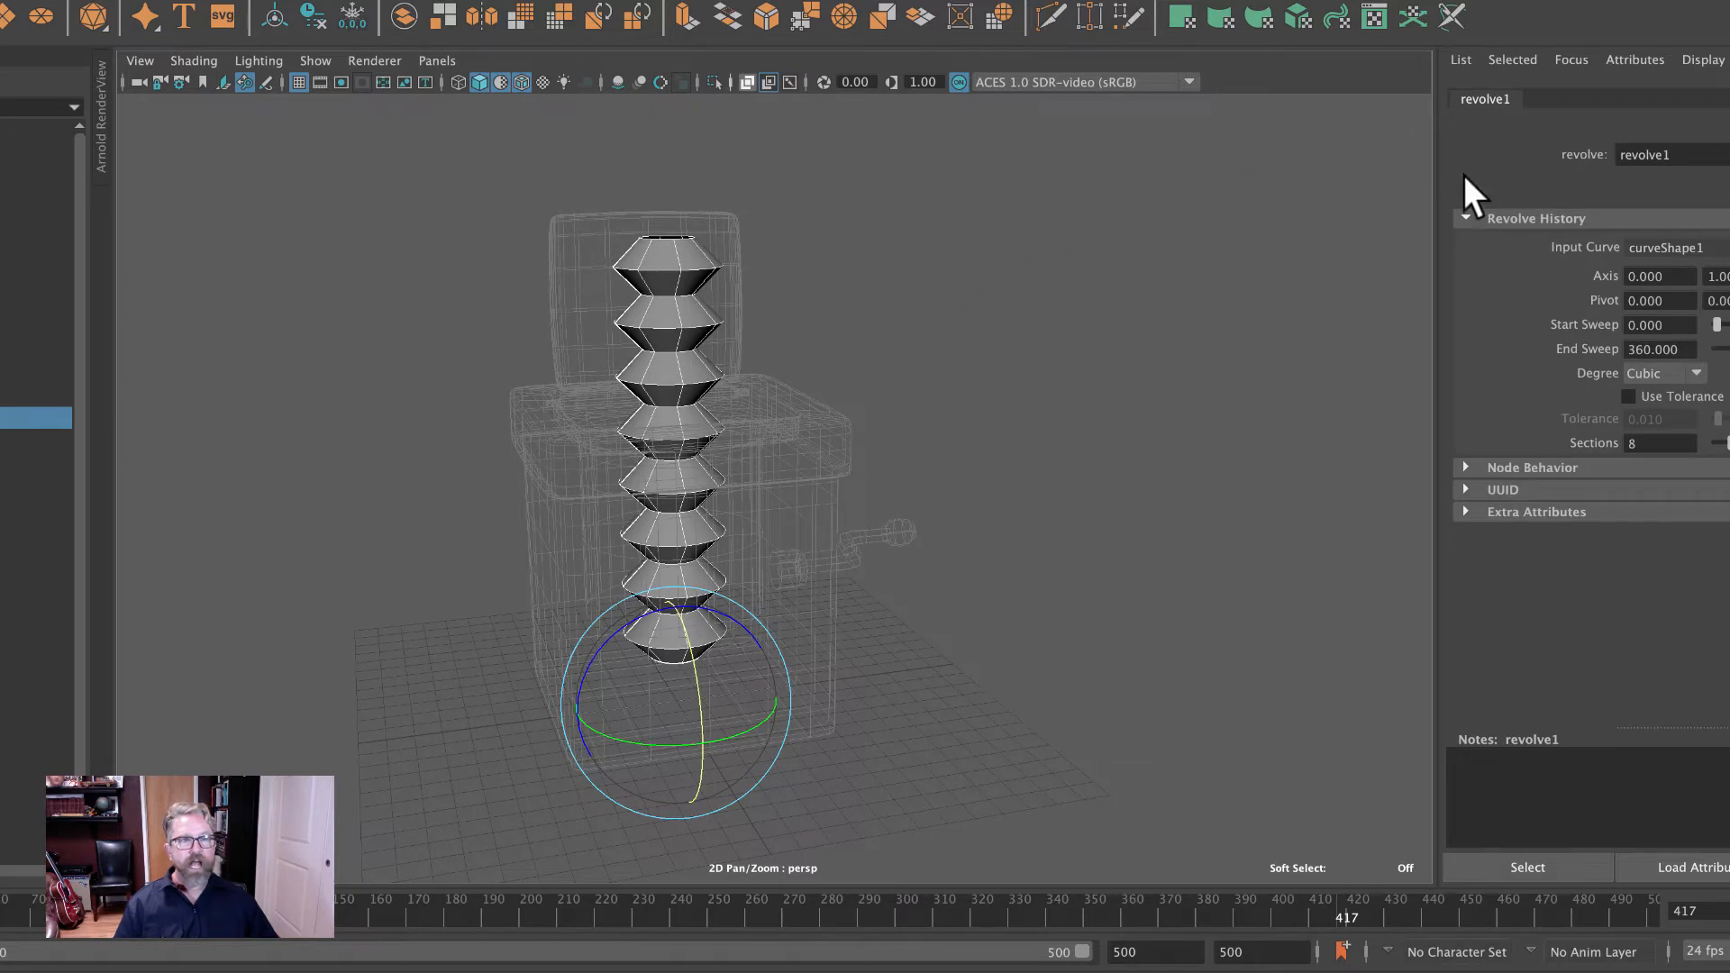
click(995, 311)
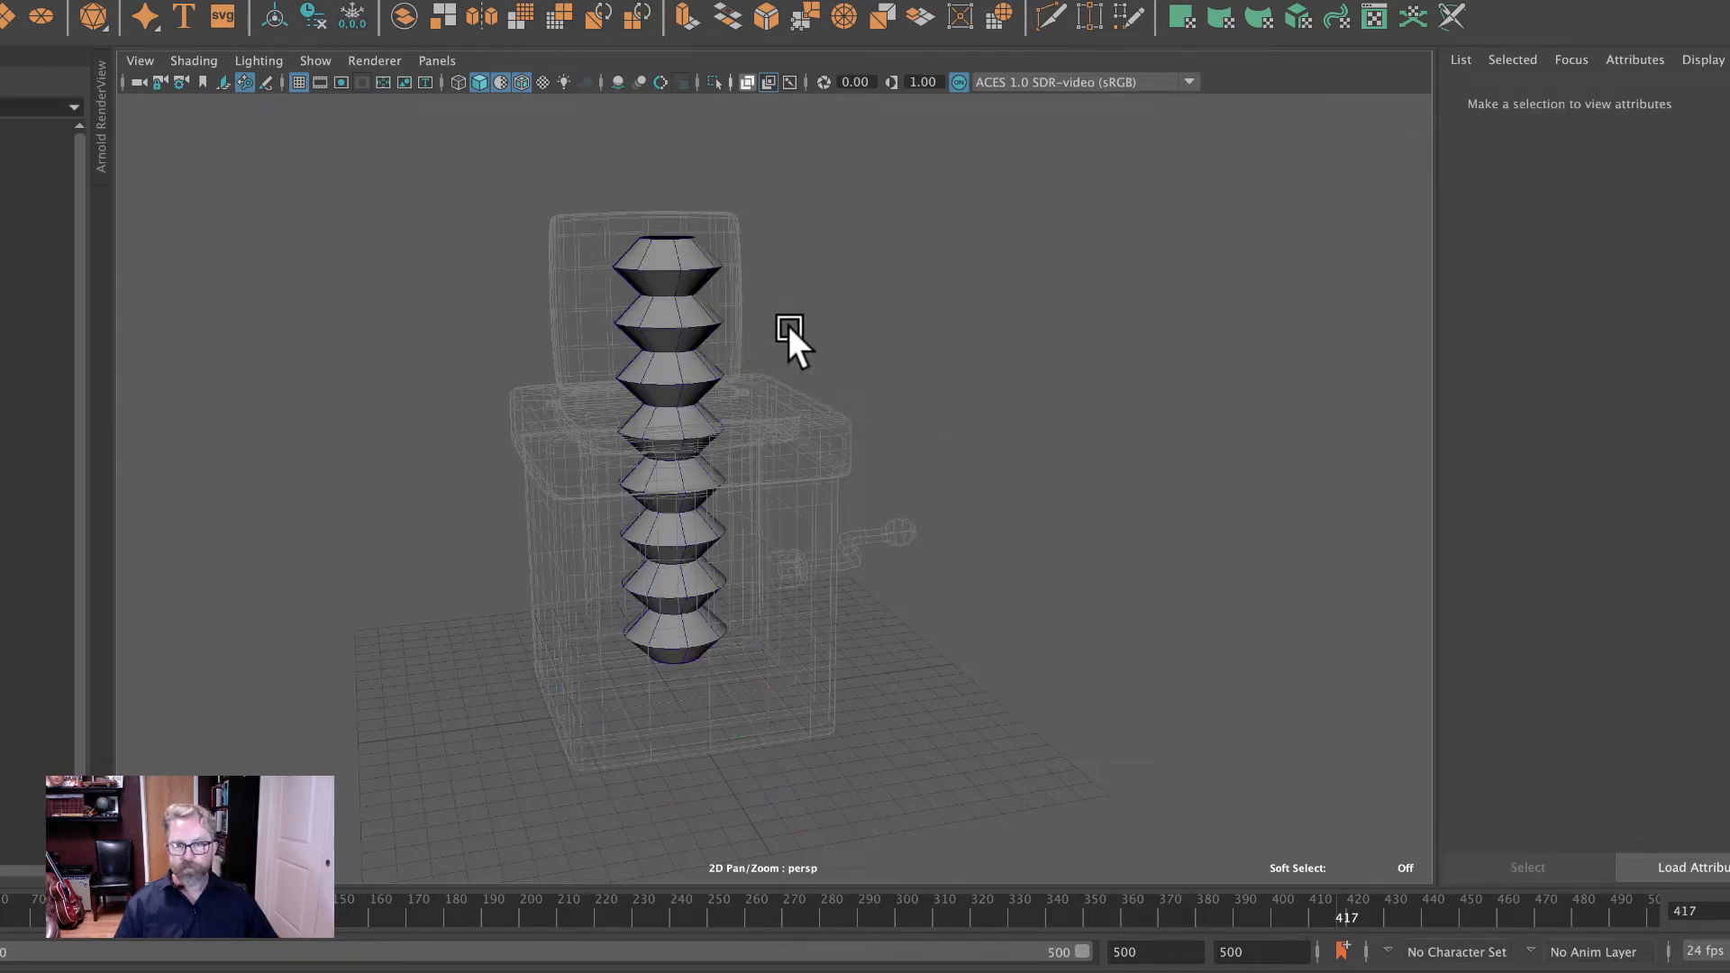
click(690, 267)
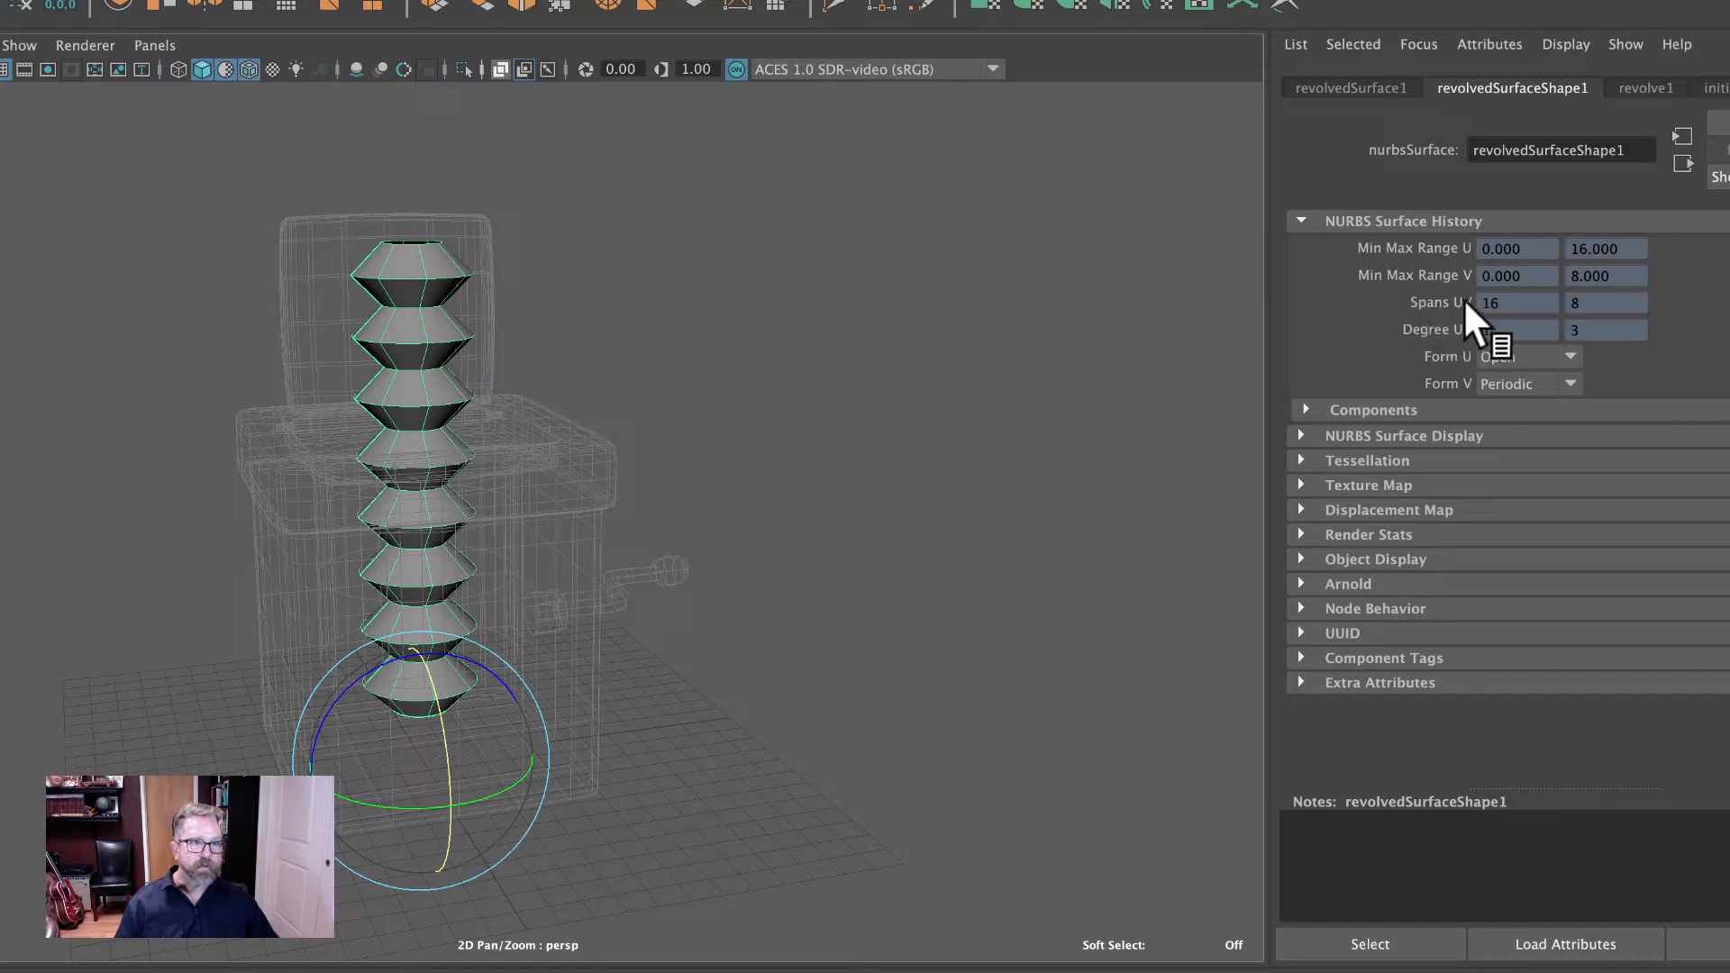
Rebuild the zigzag profile curve with the options reset to default and the number of spans set to 16.
shift+drag(317, 230, 521, 318)
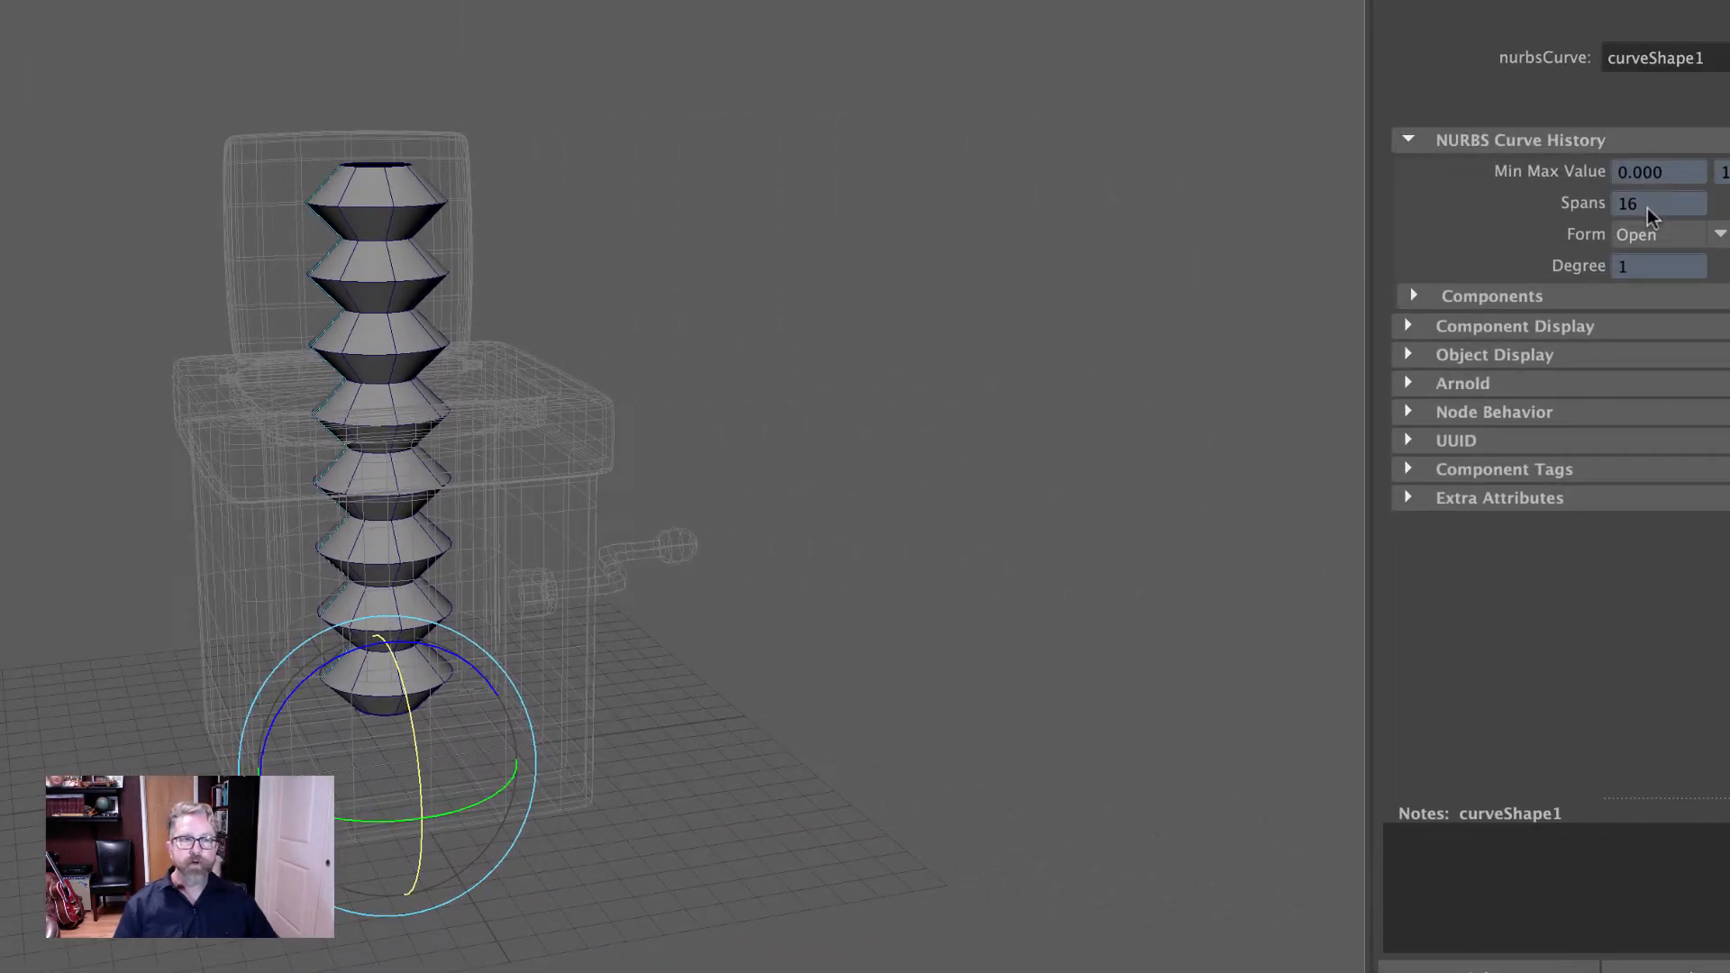
click(568, 2)
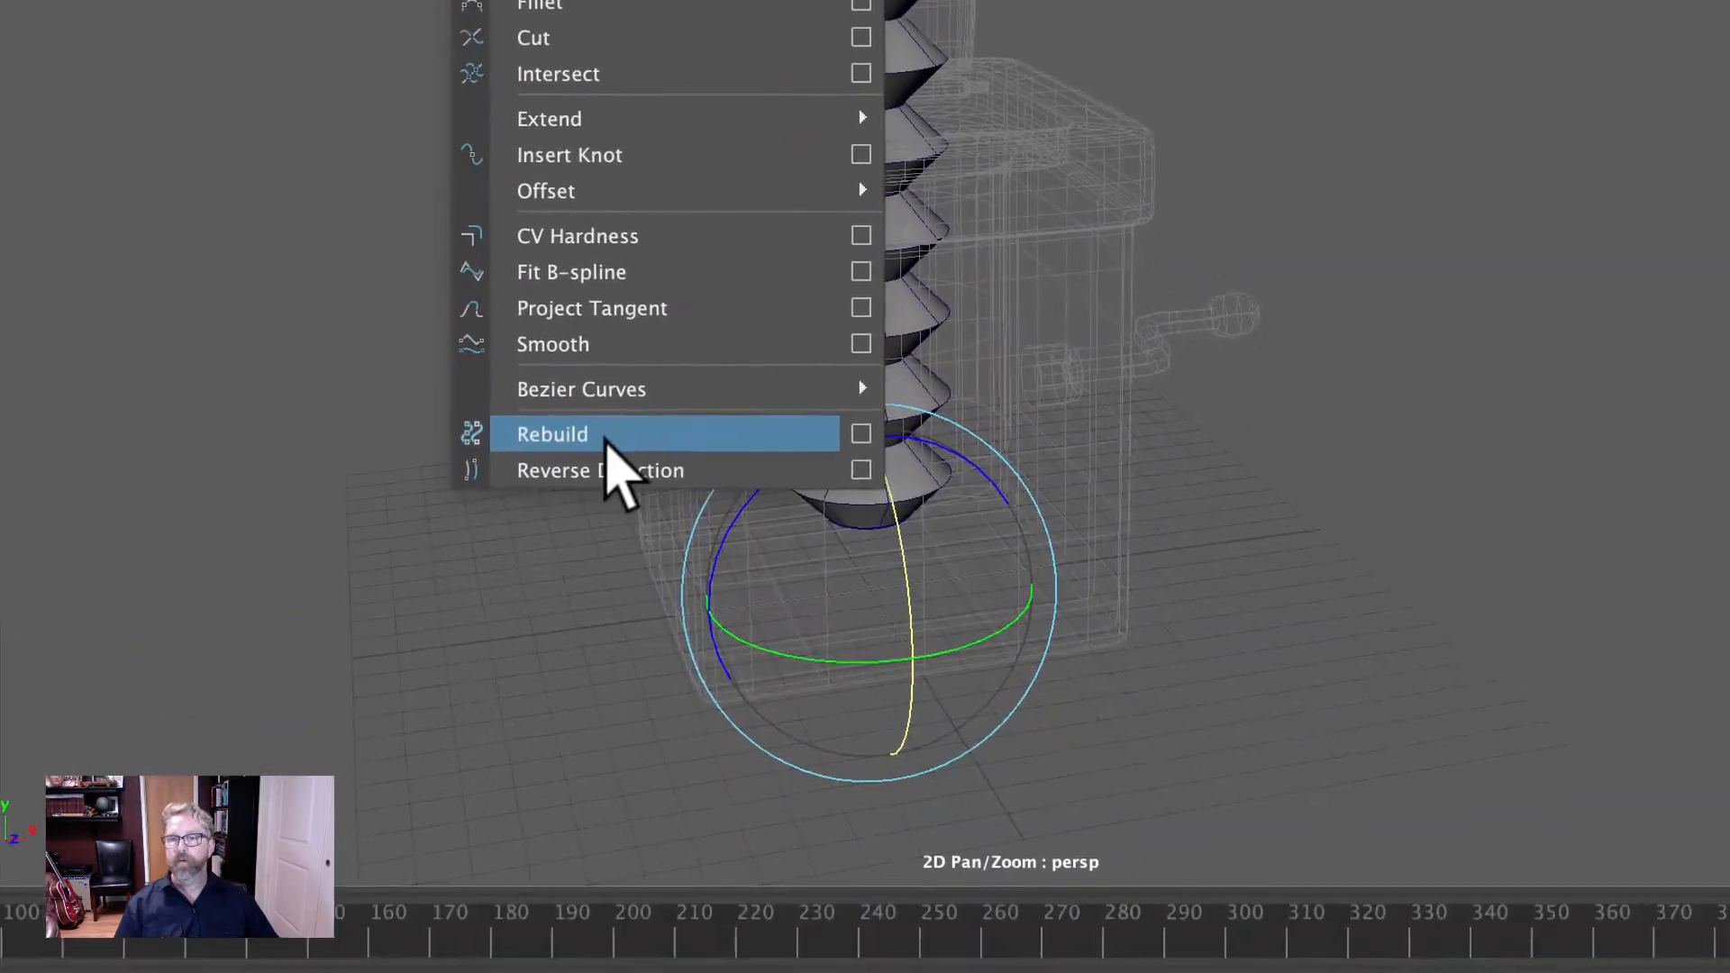
click(860, 433)
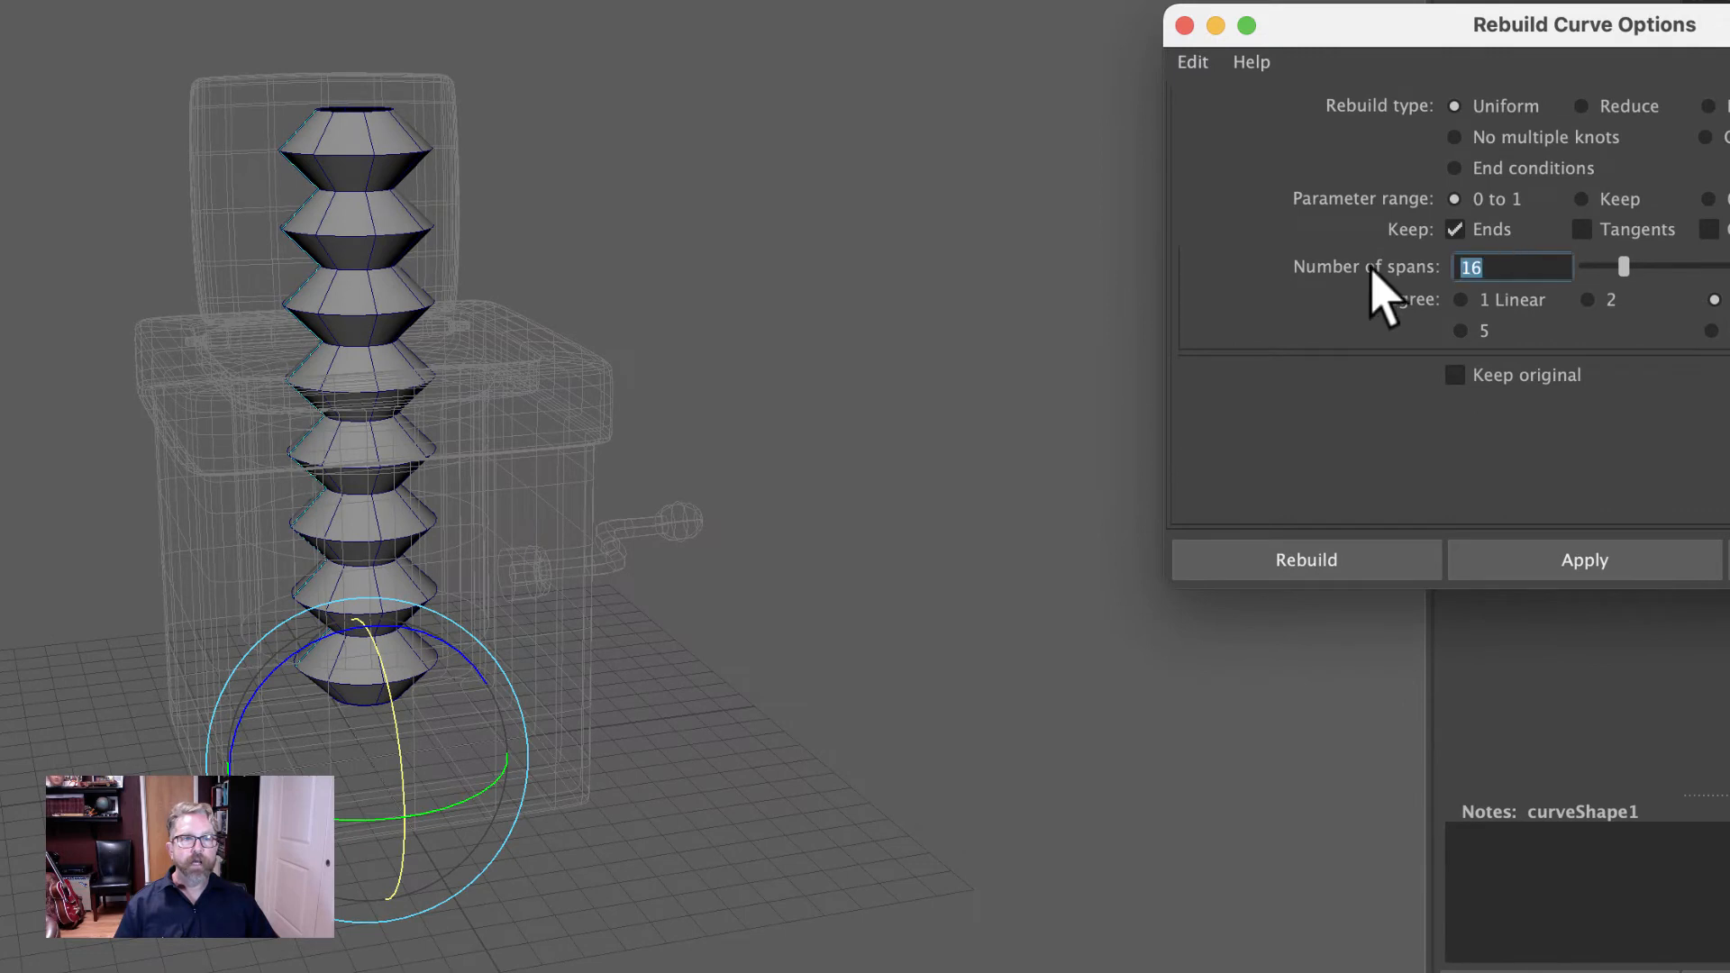
click(1191, 63)
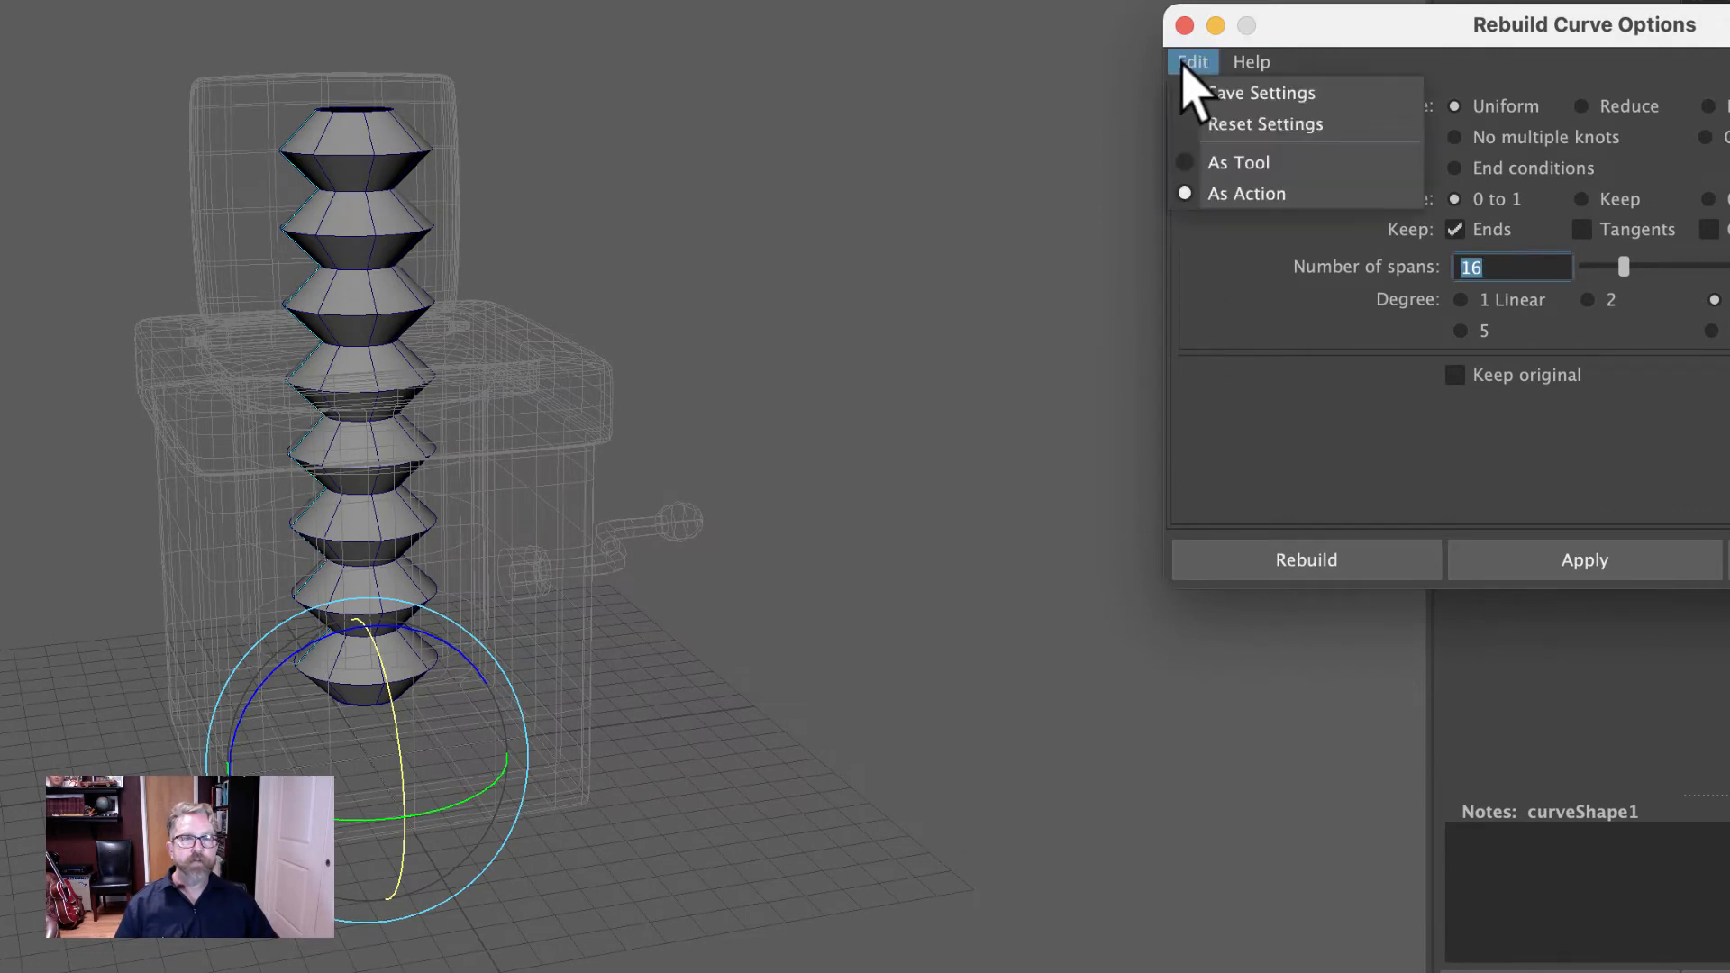
click(1226, 121)
double_click(1494, 265)
text(16)
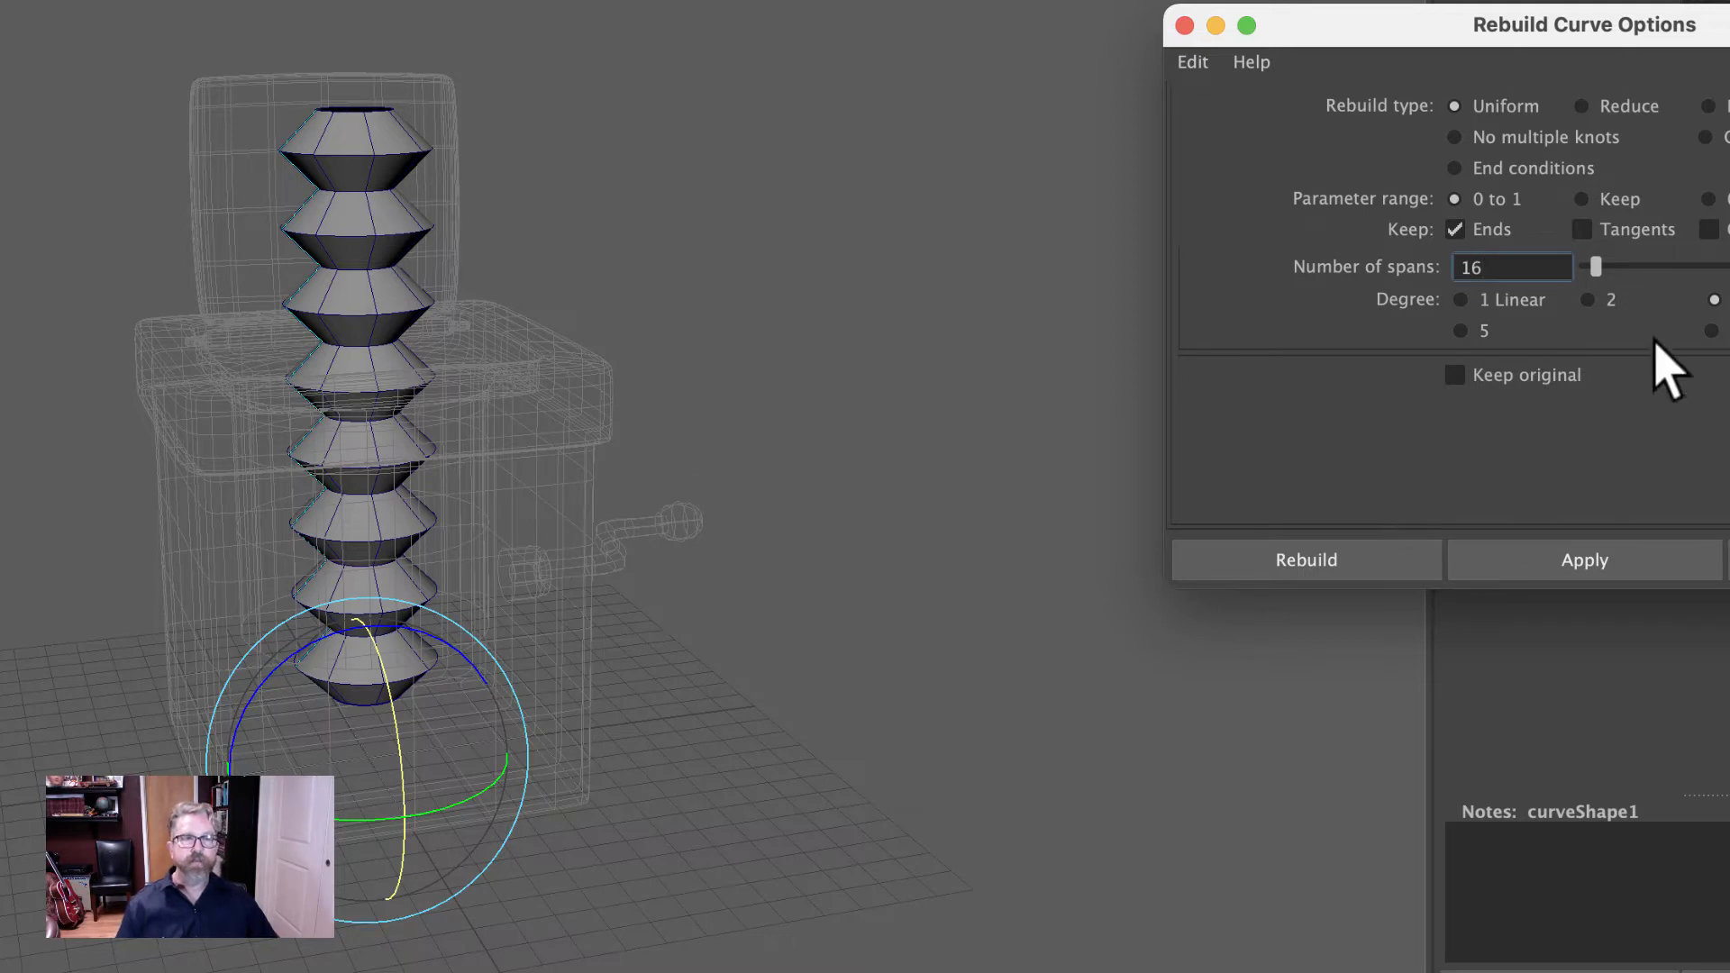
click(1308, 560)
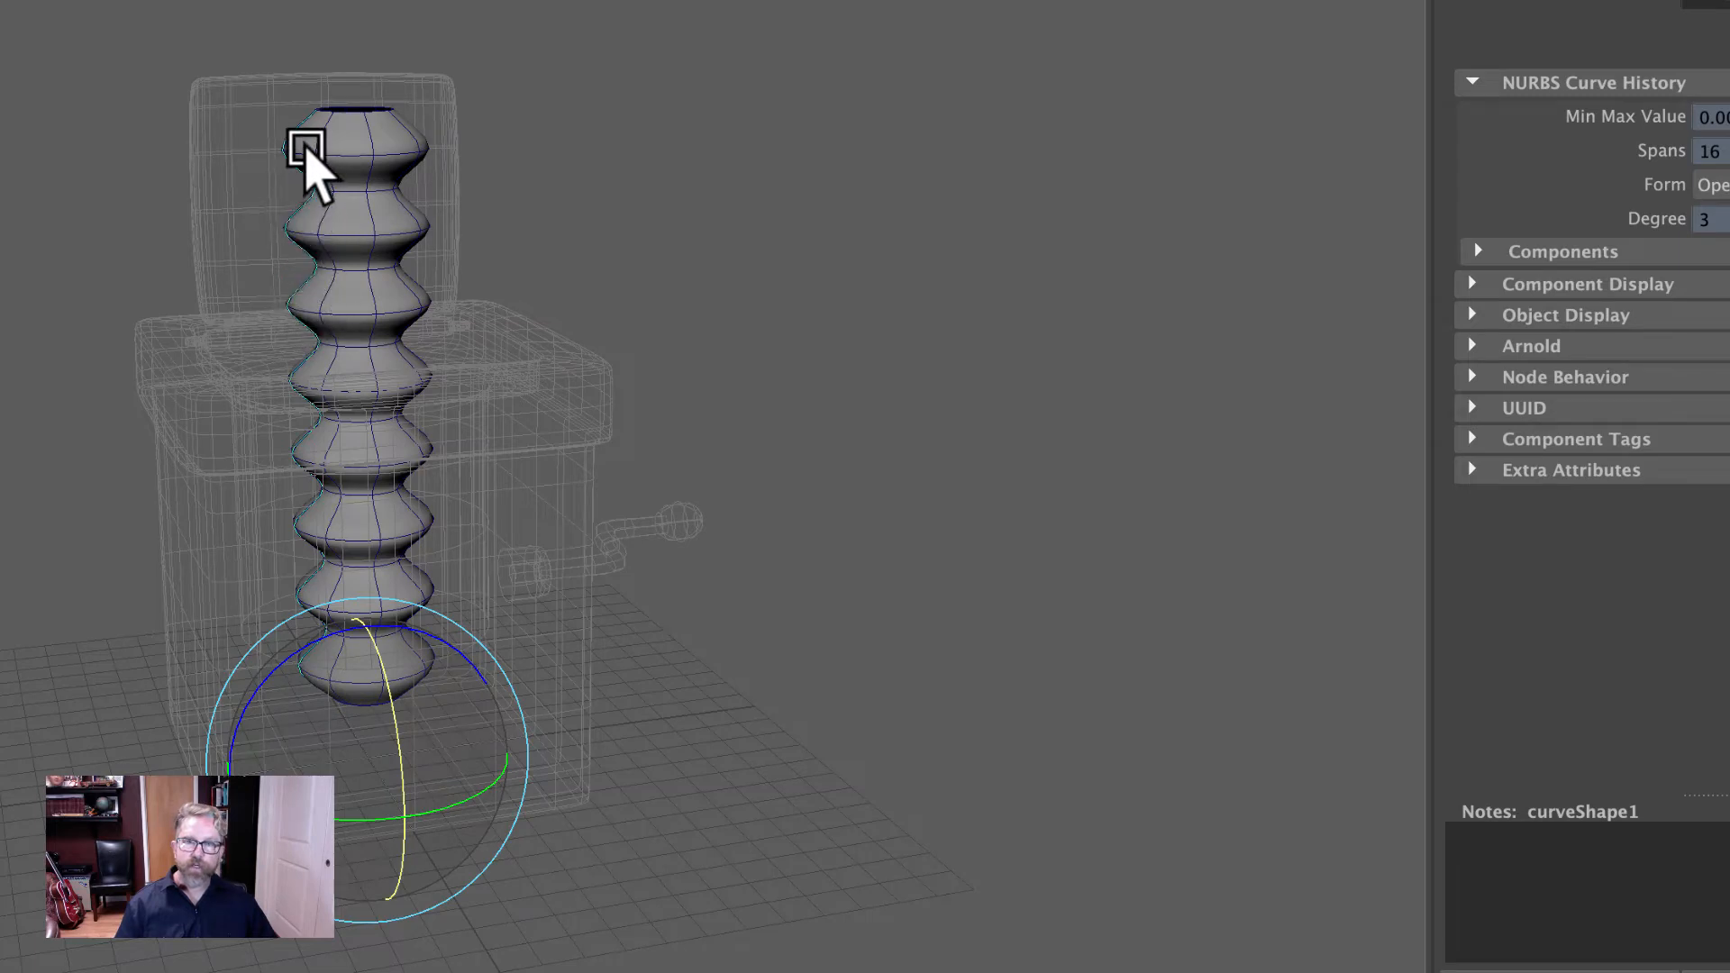
Inspect the smoothed accordion shape and delete the original profile curve, keeping the revolved surface.
alt+right_drag(687, 587, 1216, 569)
alt+middle_drag(968, 507, 1205, 695)
alt+drag(1157, 644, 1115, 624)
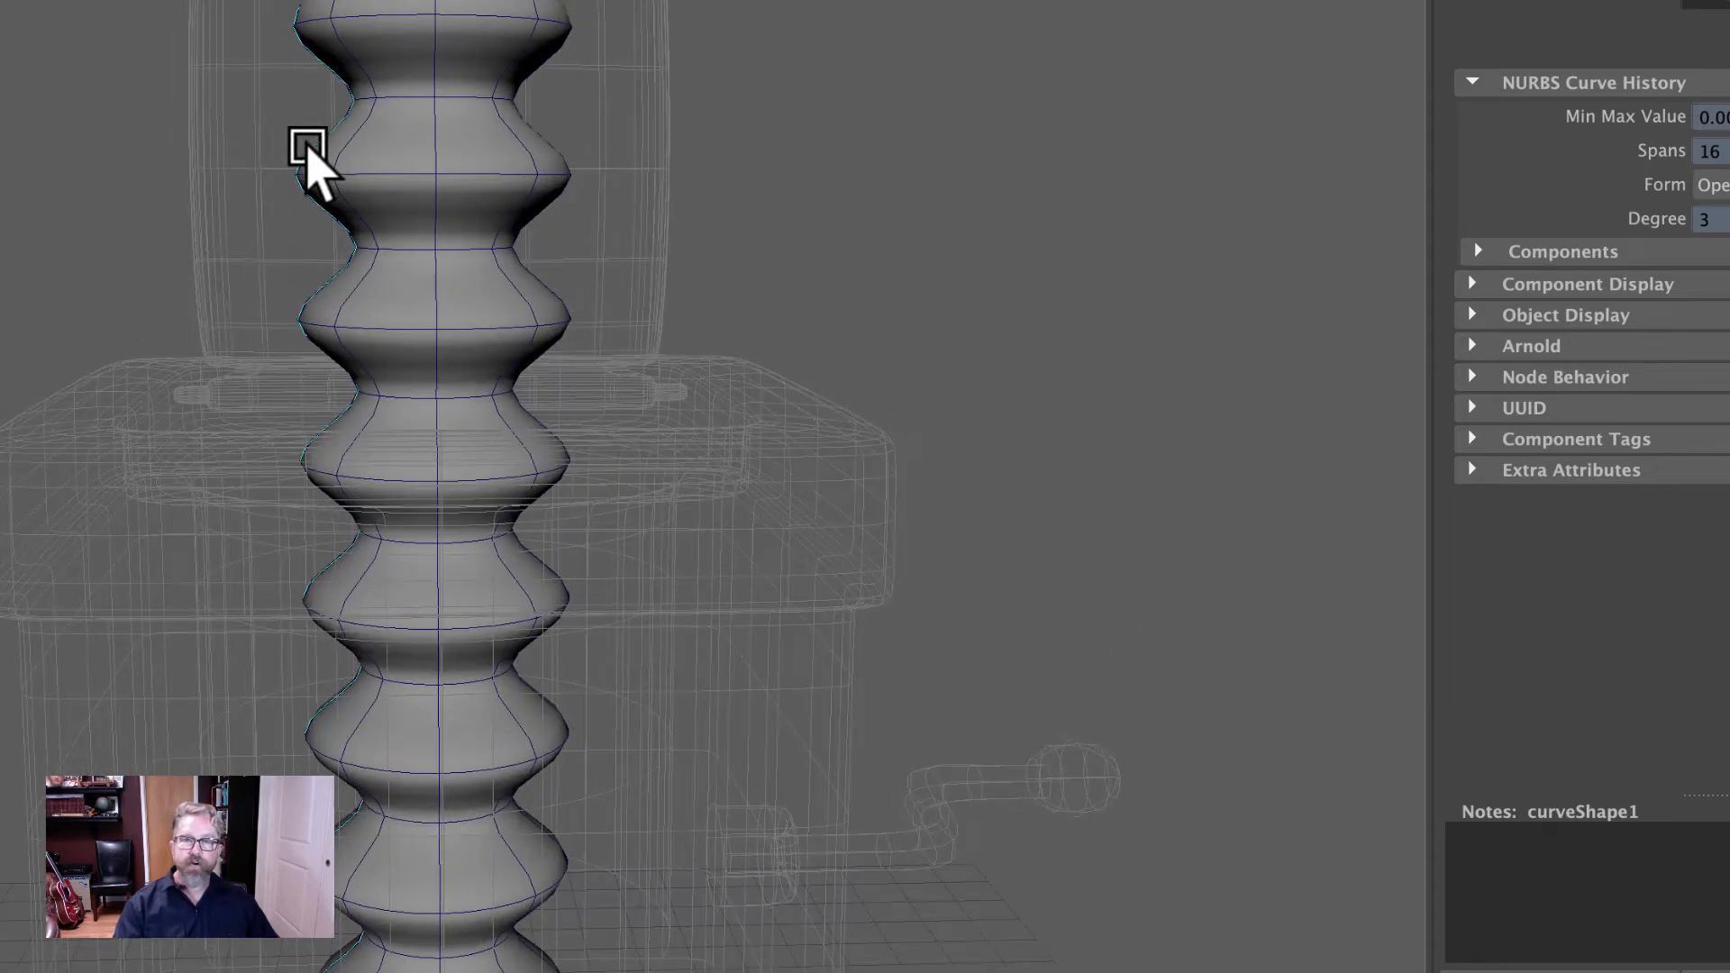
alt+right_drag(1101, 466, 755, 420)
alt+middle_drag(884, 458, 988, 365)
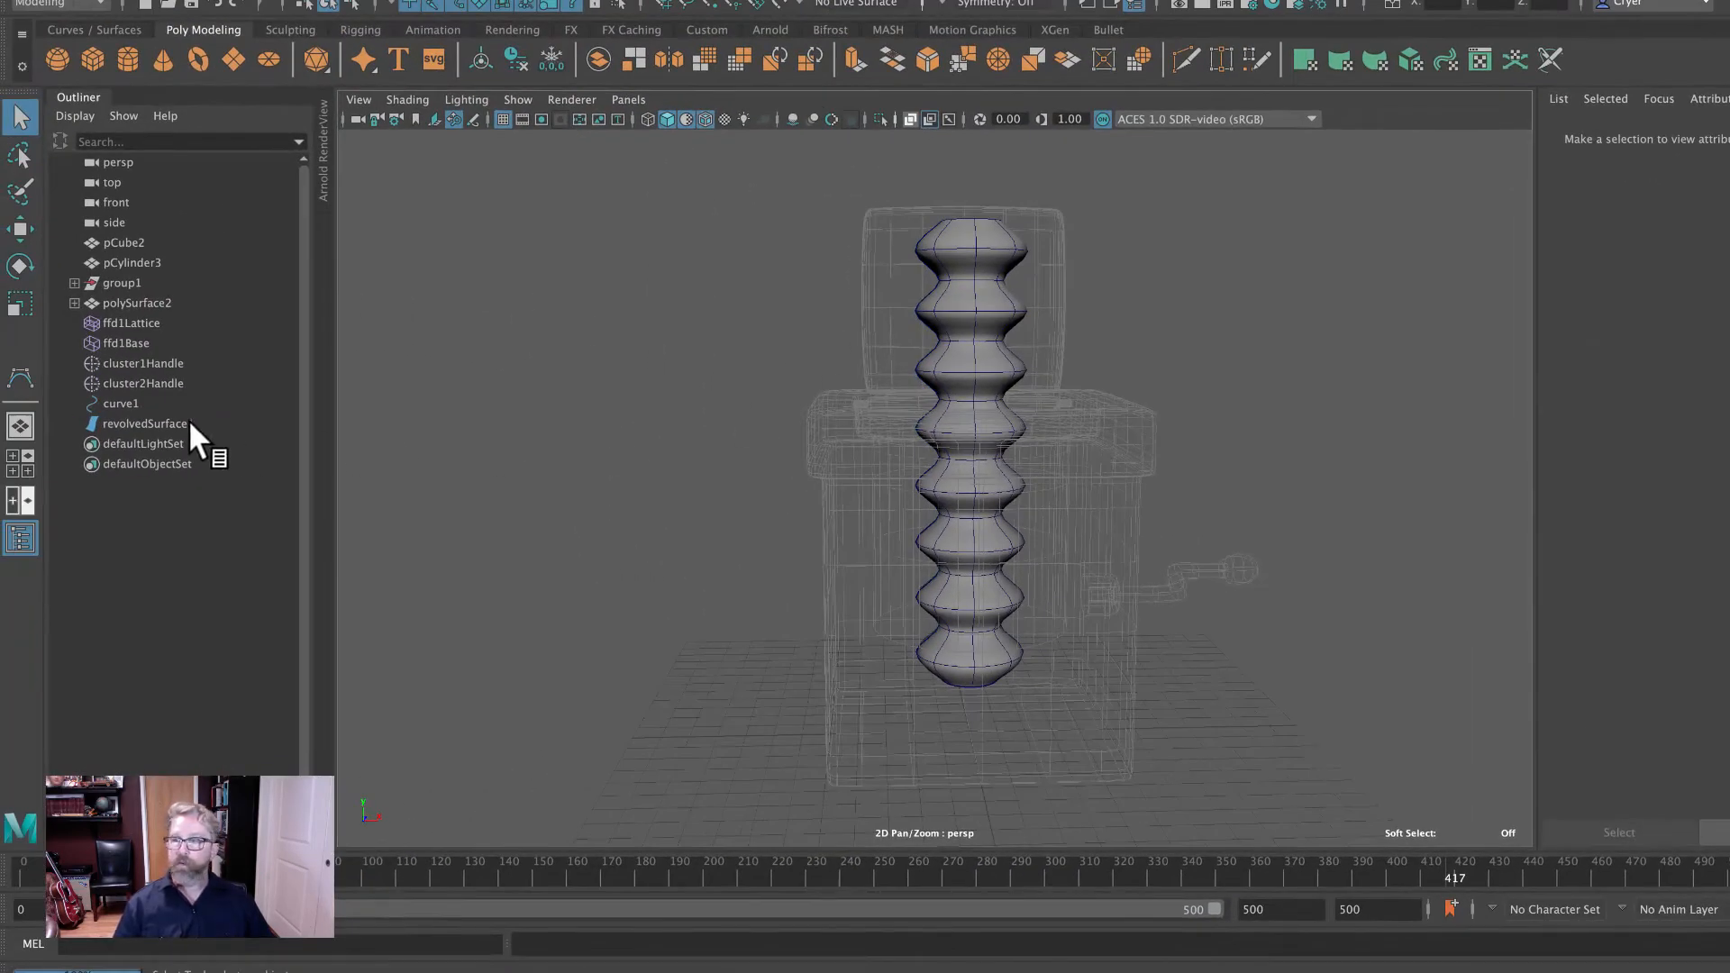
click(120, 403)
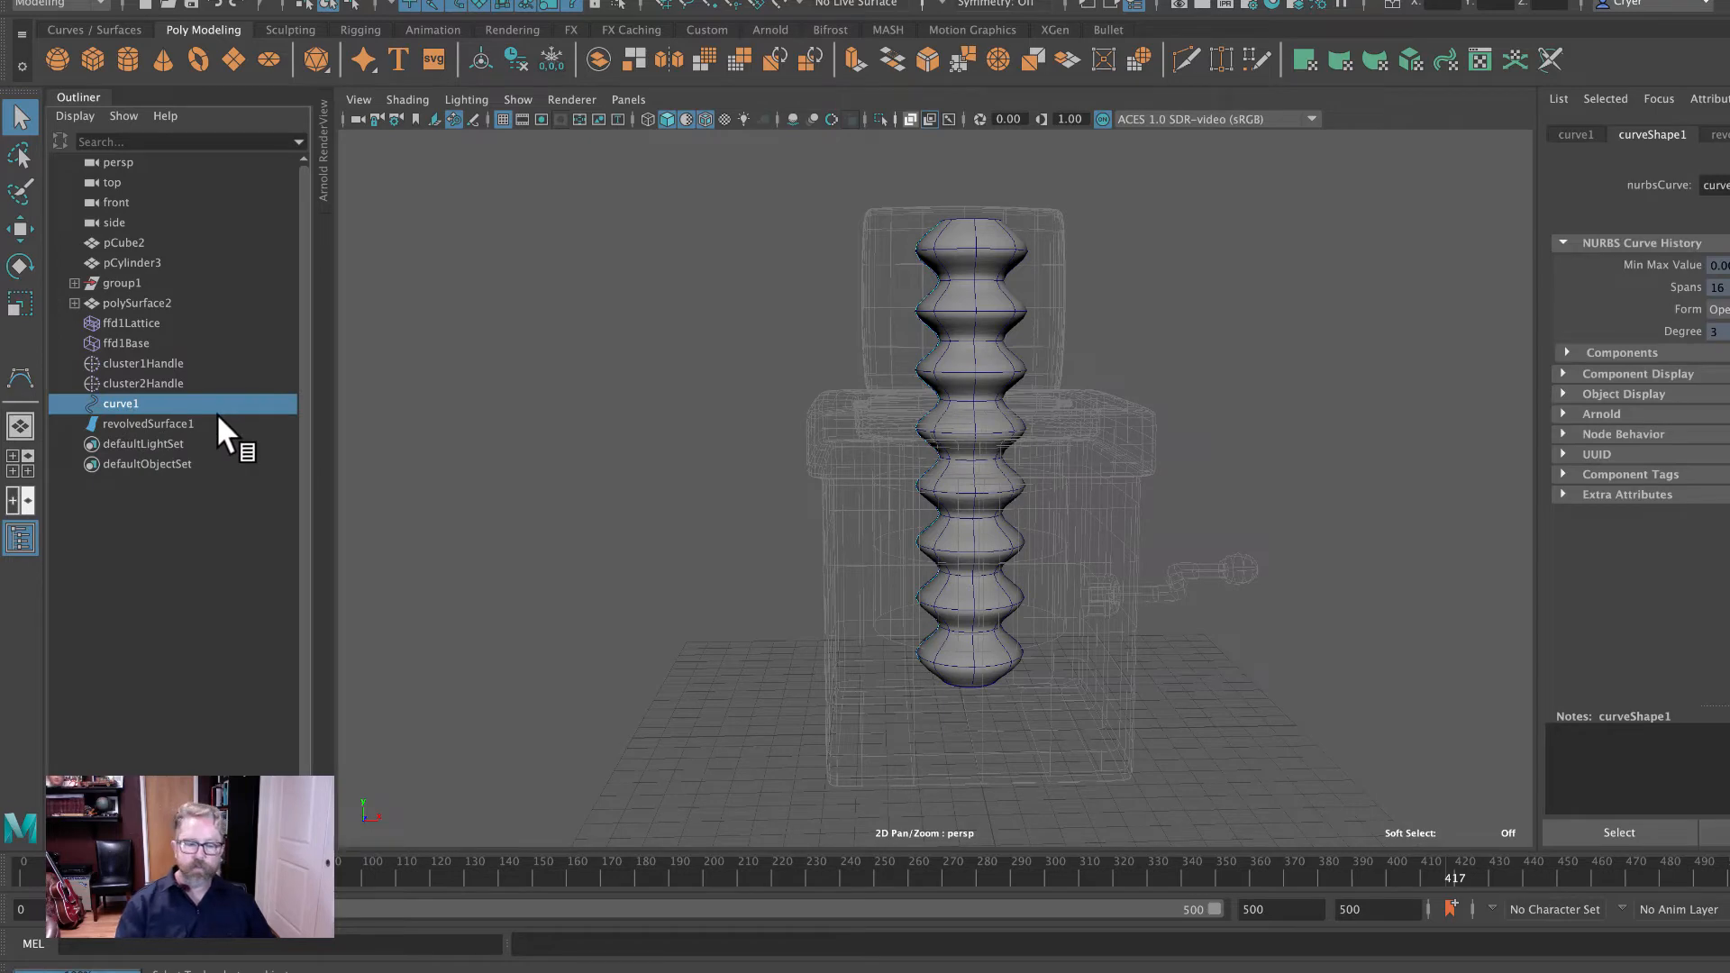
key(Delete)
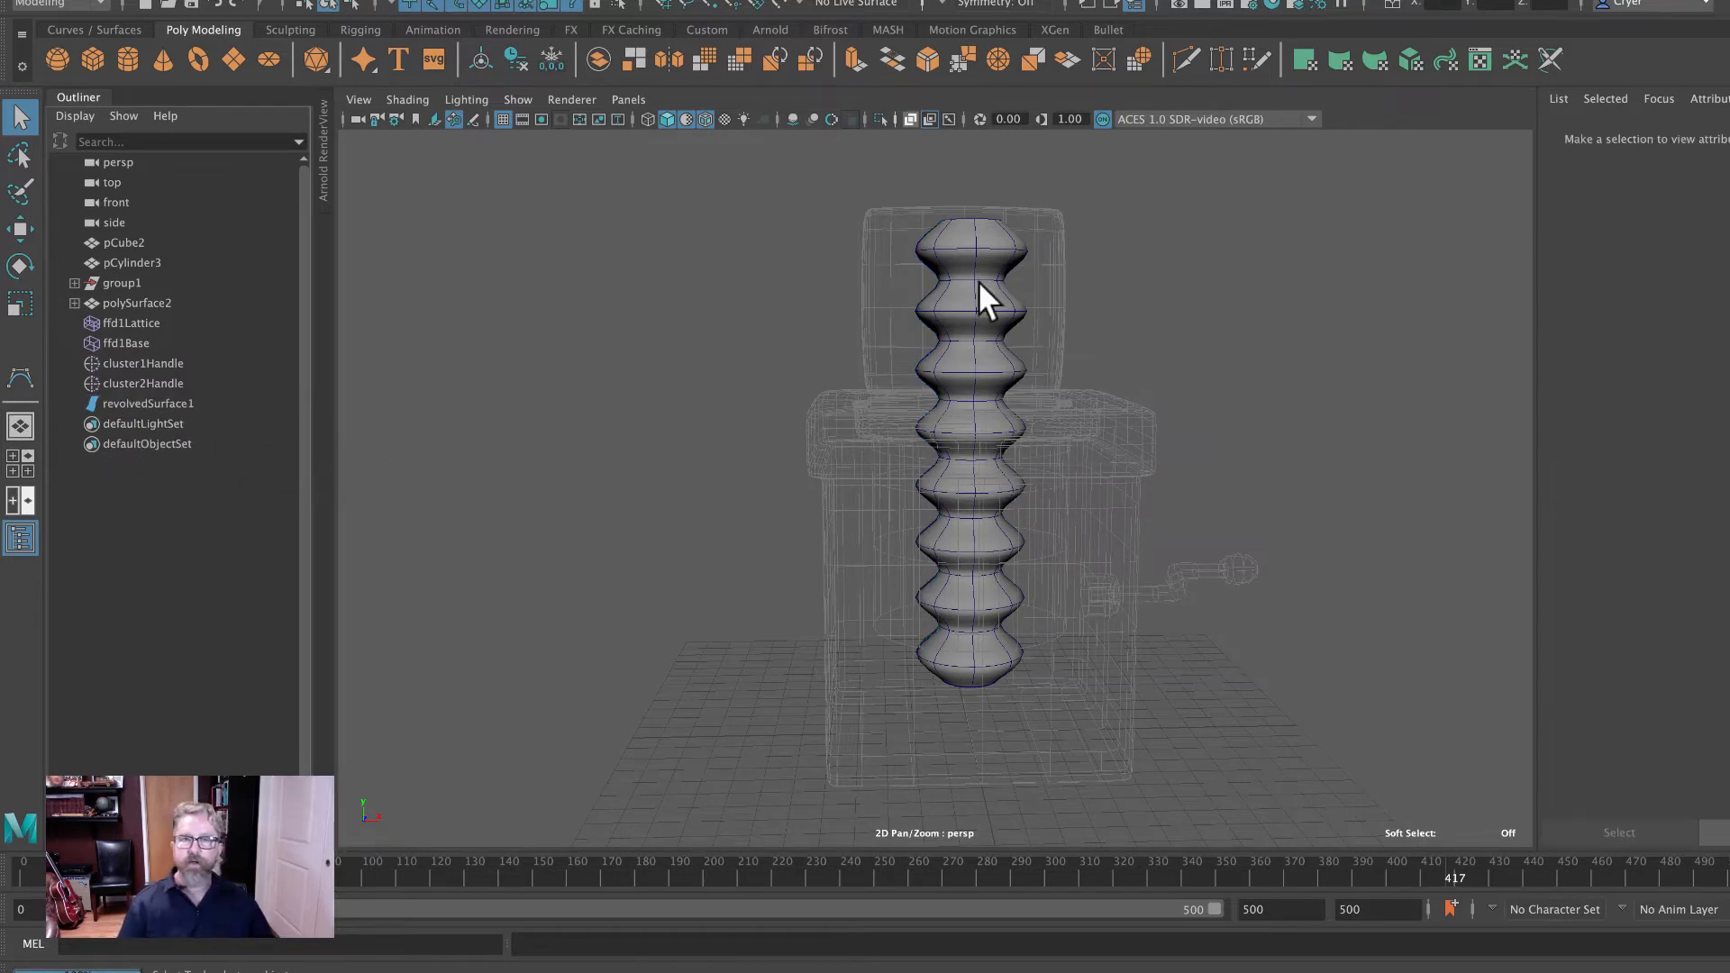
Switch to the Rigging menu set and start the Joint tool in the front view after reviewing its settings.
click(998, 264)
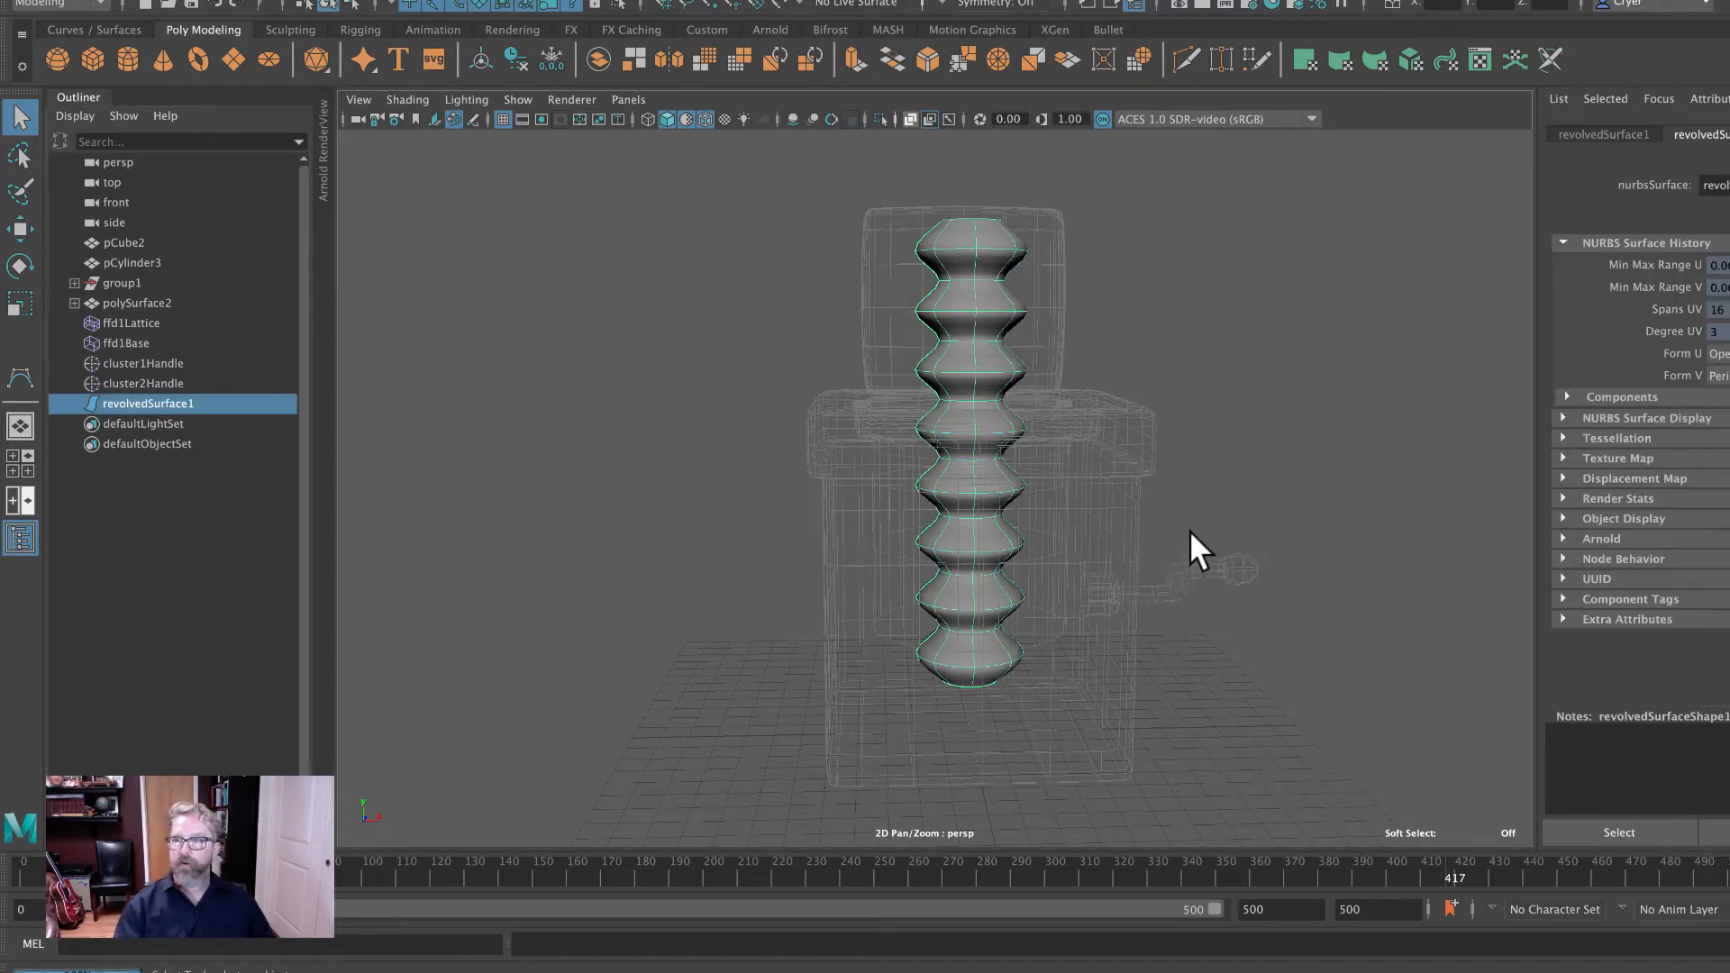
mouse_move(1193, 544)
alt+mouse_down()
mouse_move(1160, 532)
mouse_move(1178, 532)
alt+mouse_up()
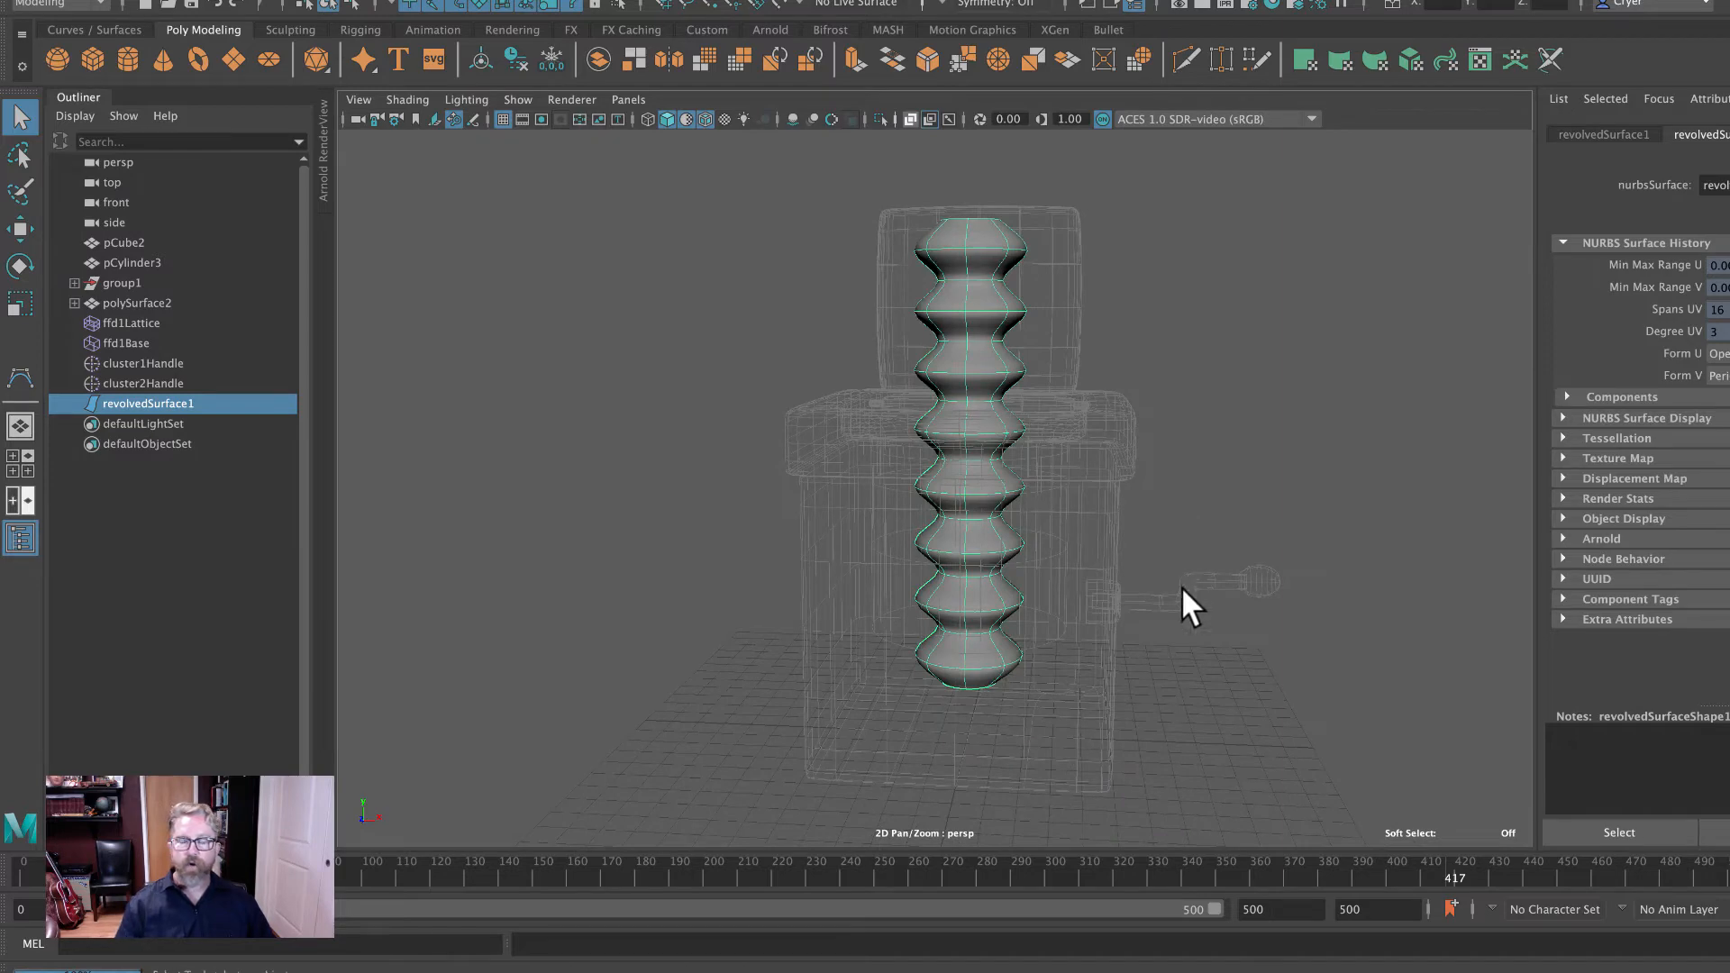
key(space)
key(space)
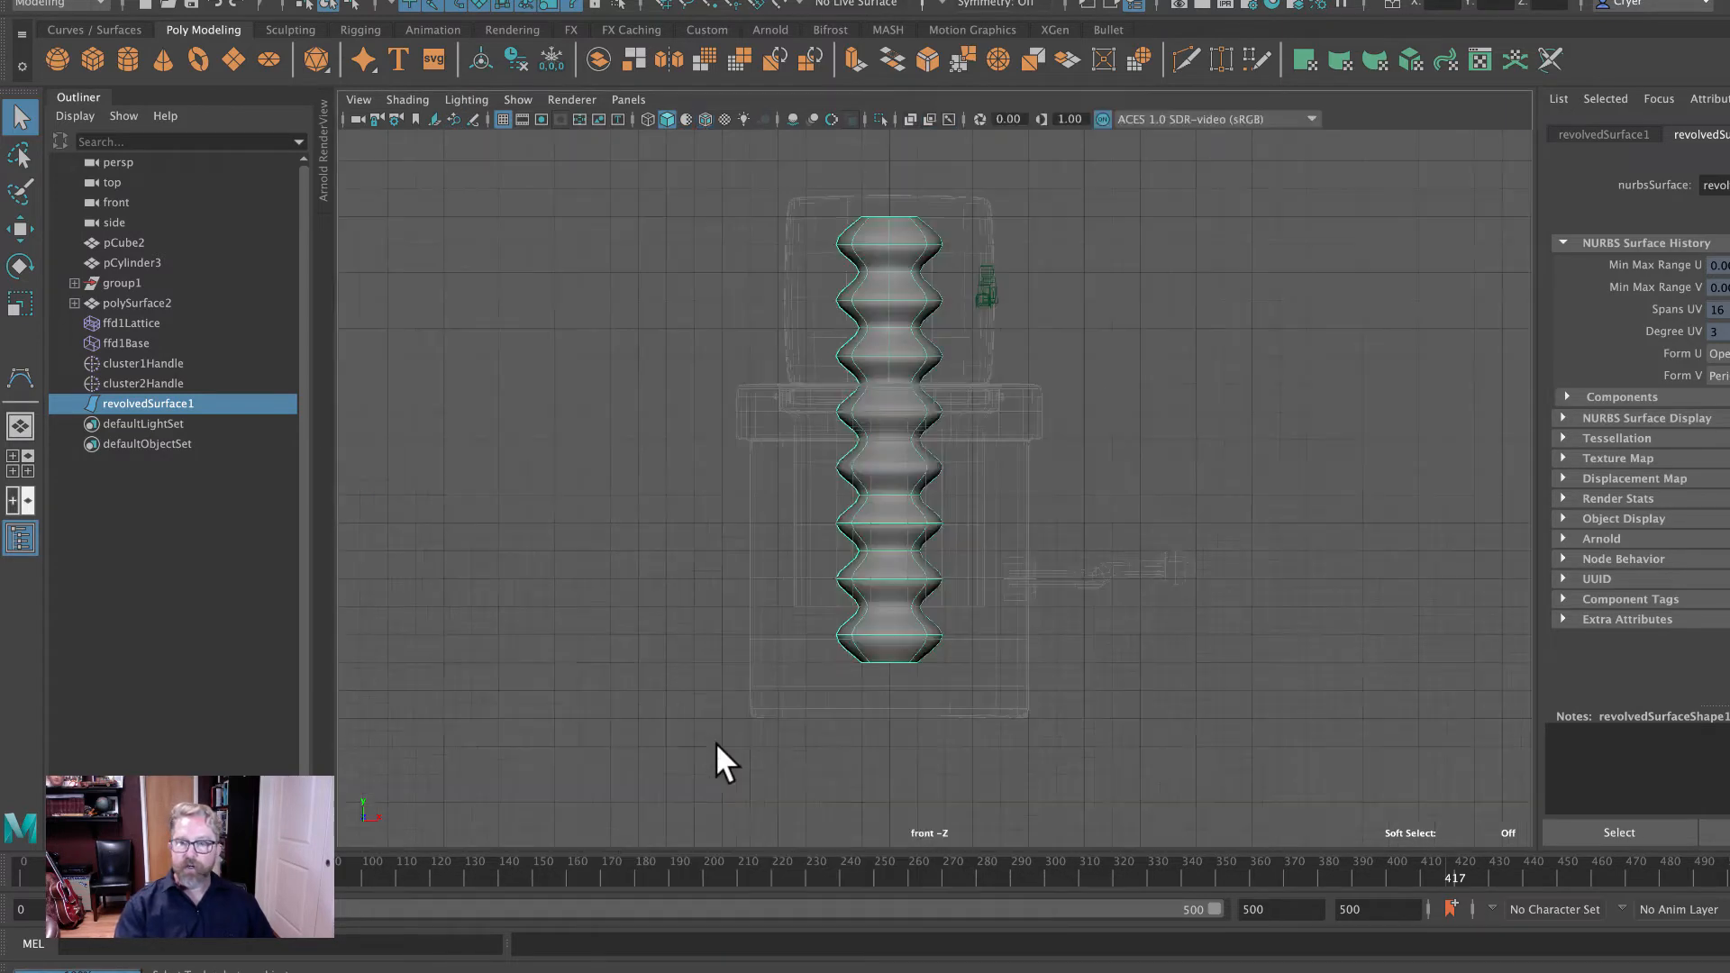
alt+middle_drag(958, 642, 1051, 661)
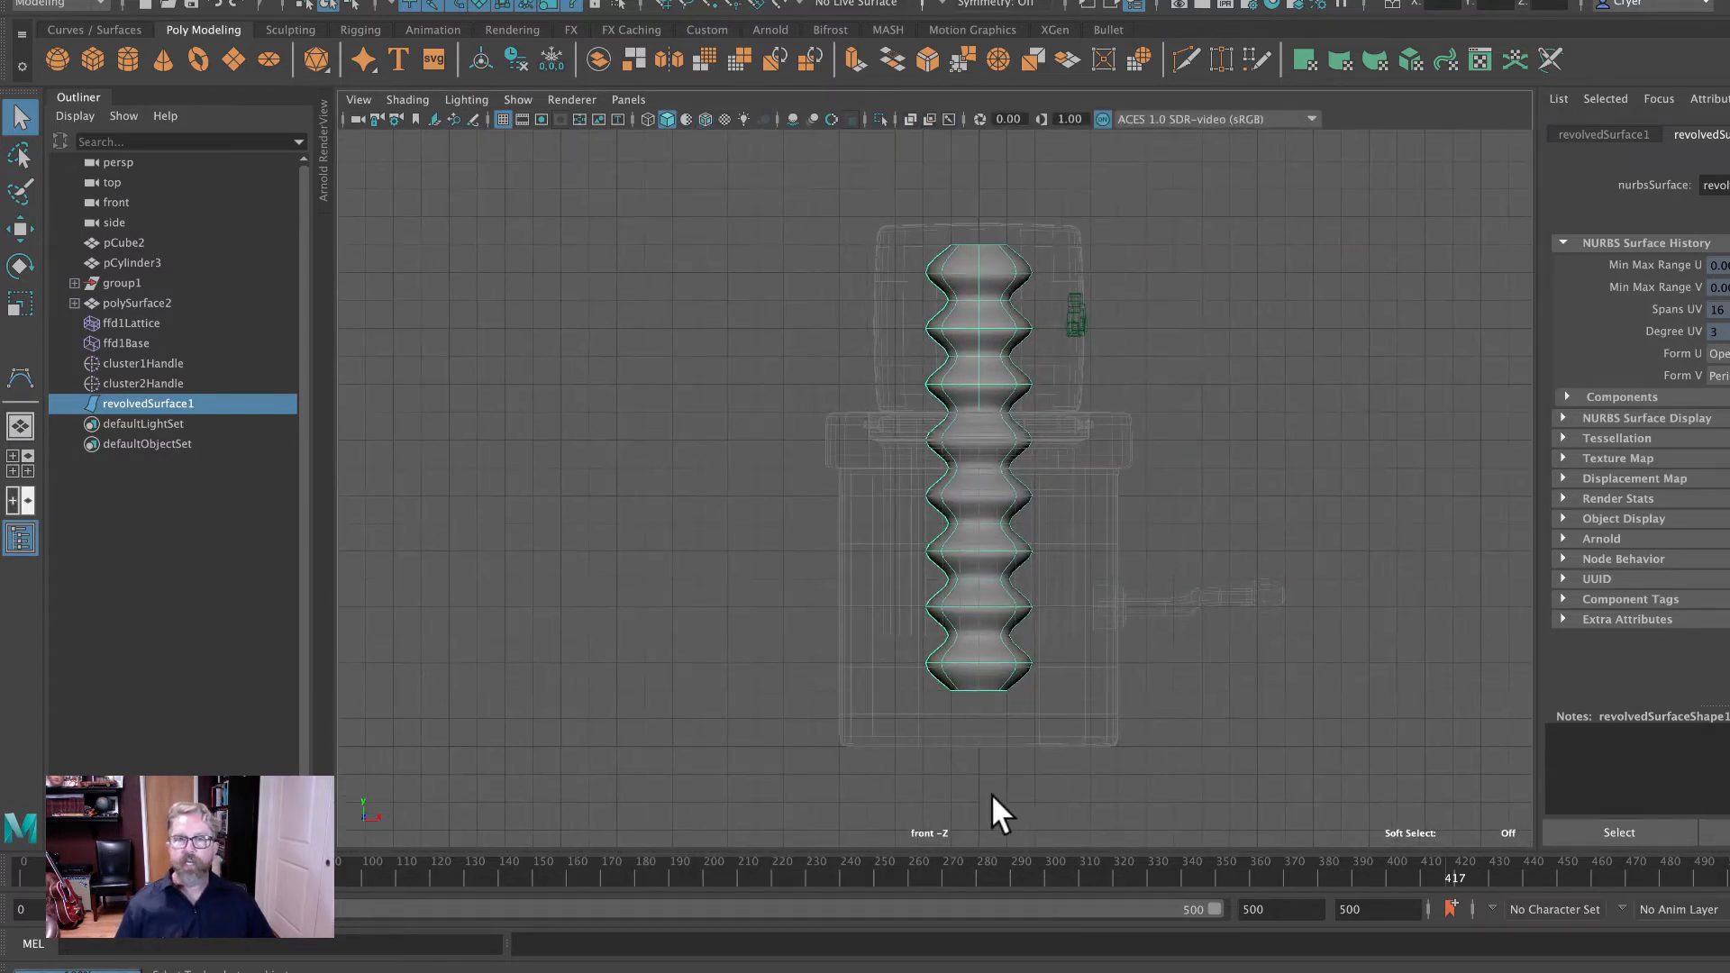
click(72, 4)
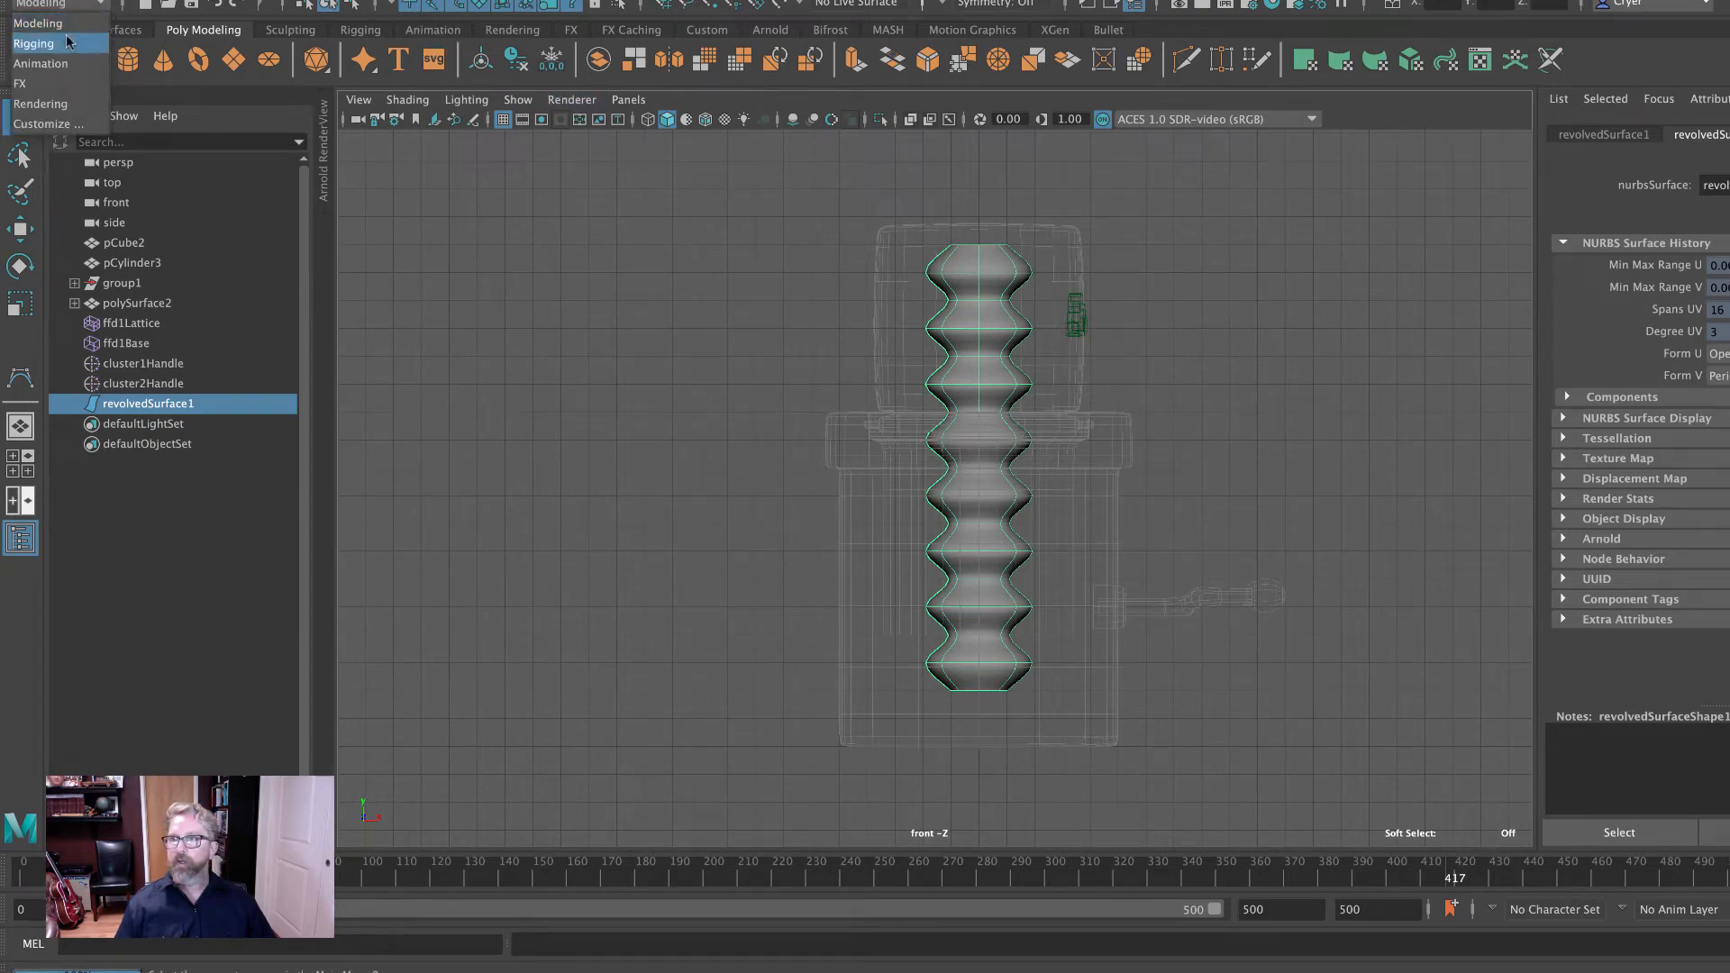
click(68, 42)
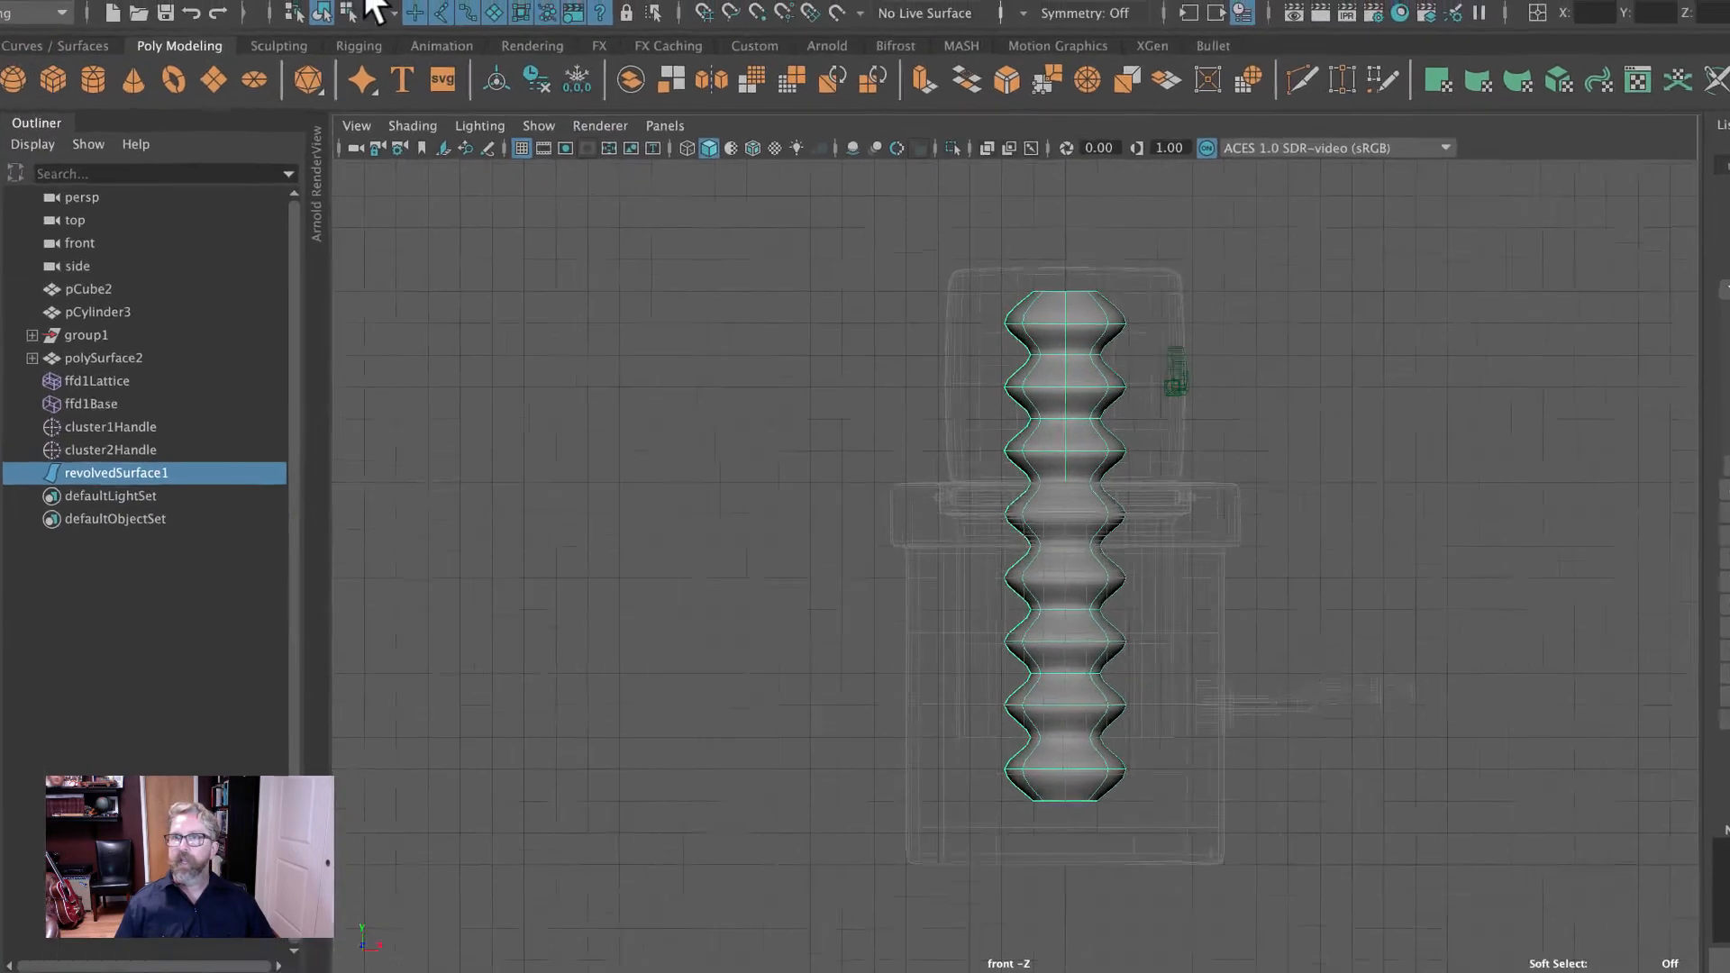
click(382, 12)
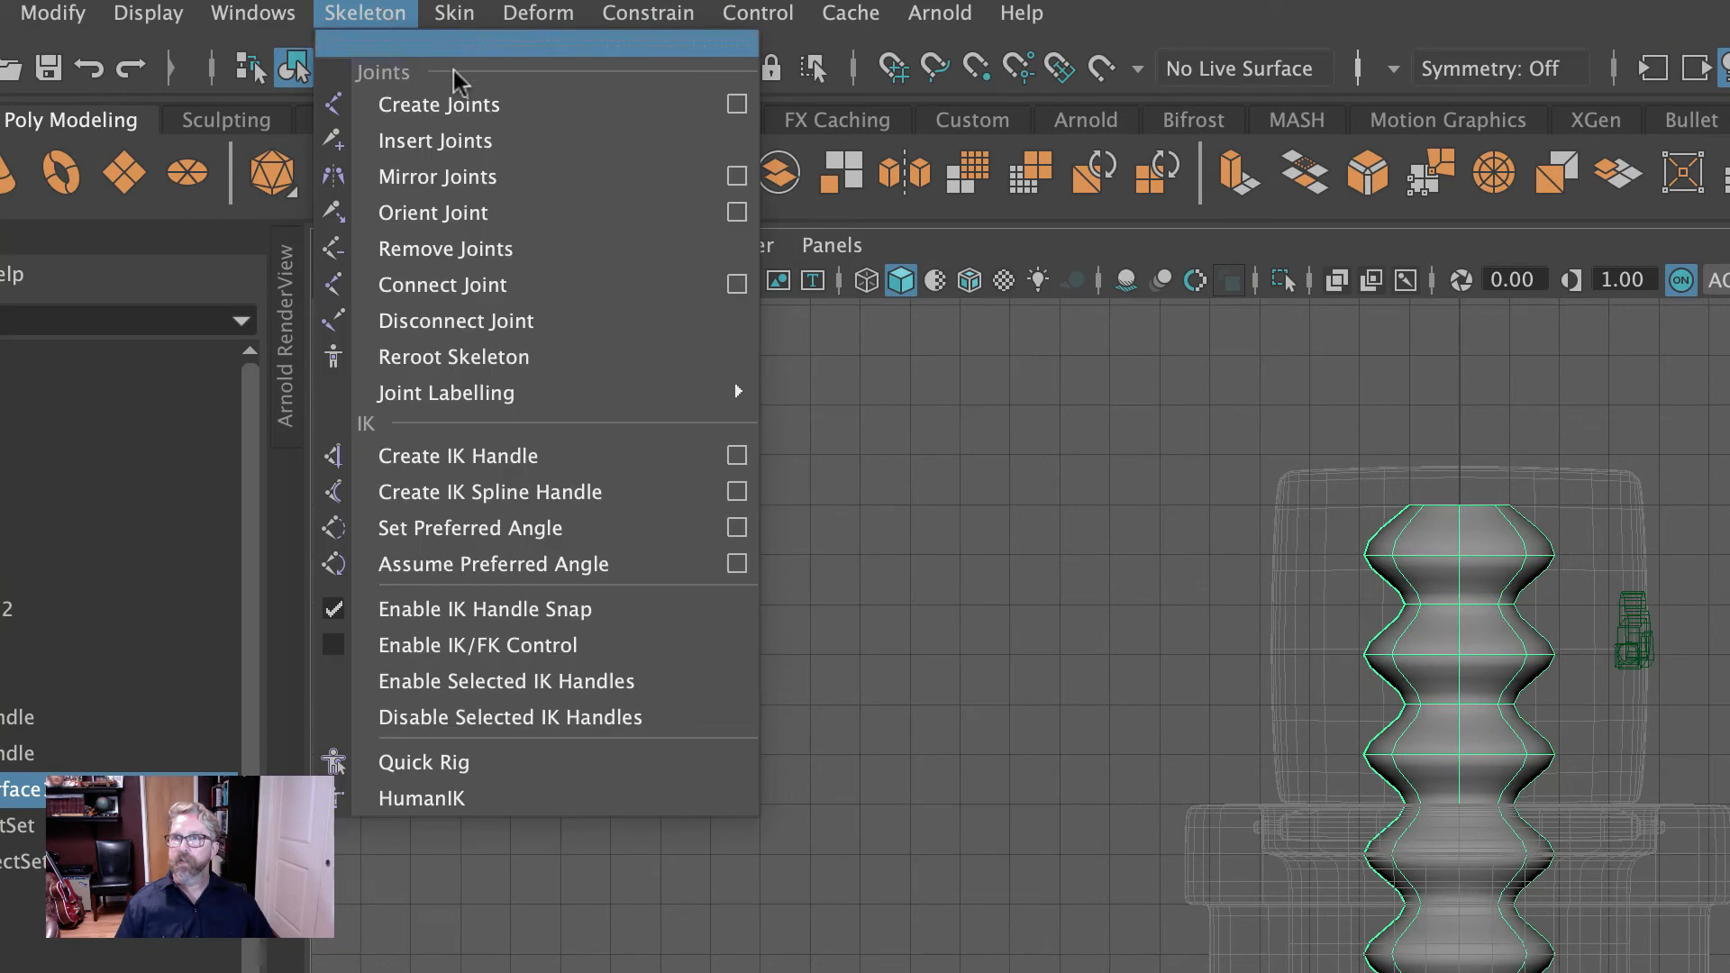
click(735, 105)
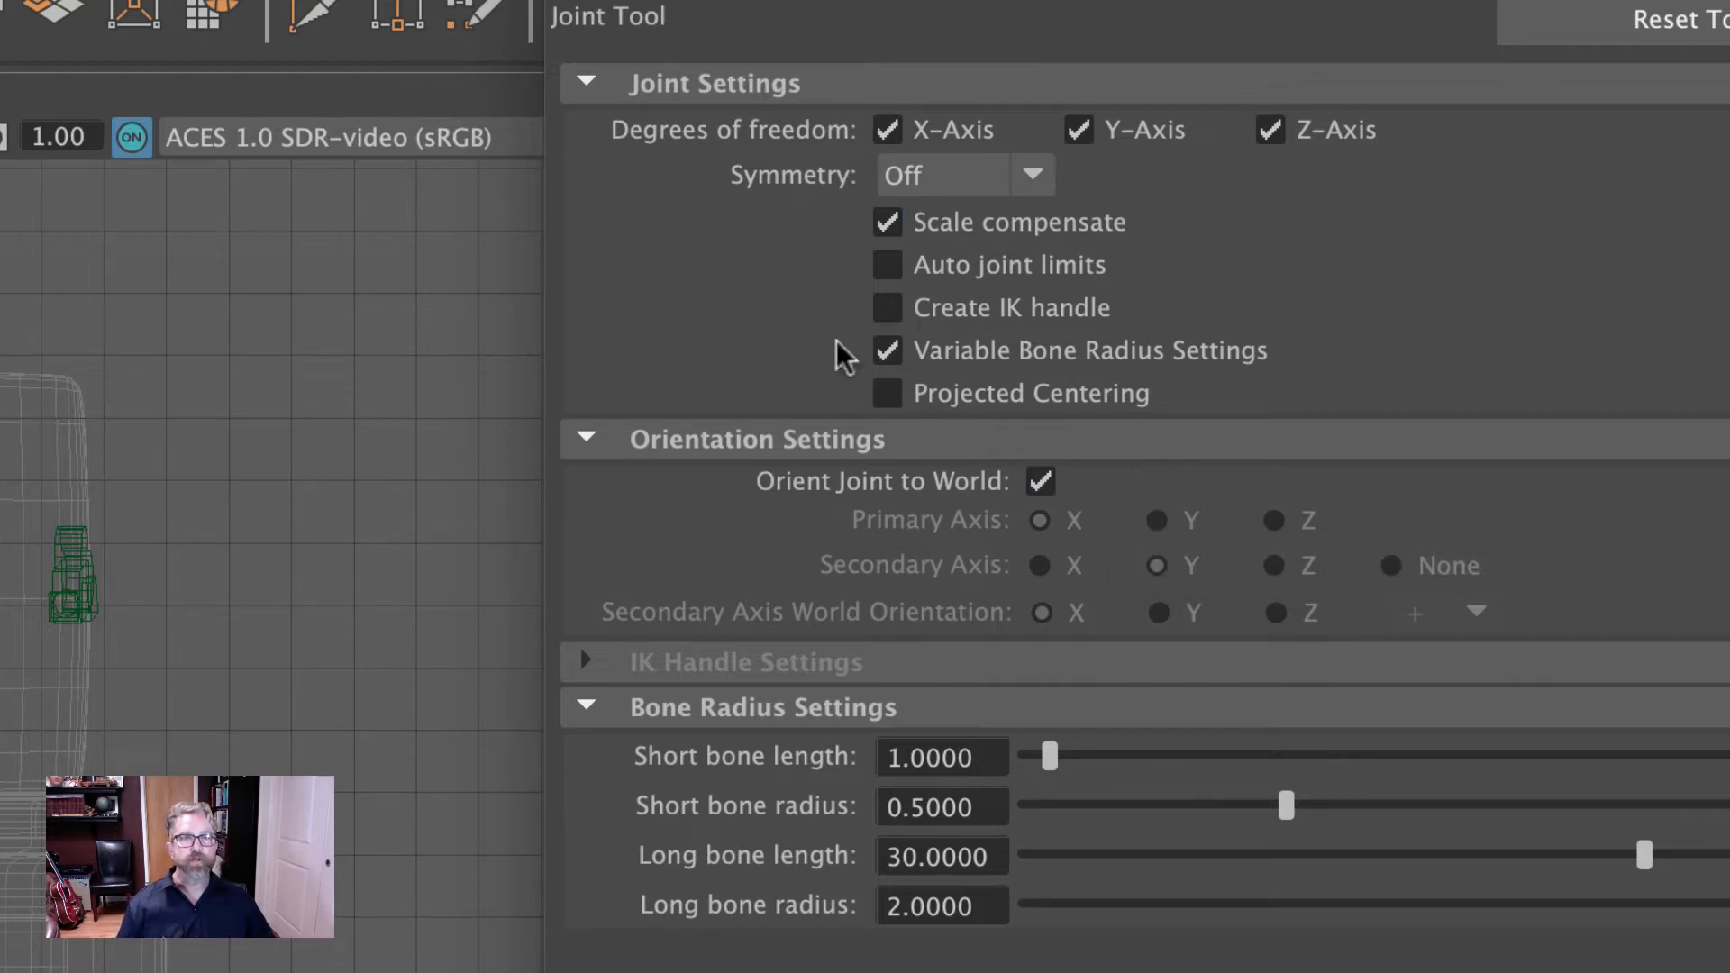
click(582, 7)
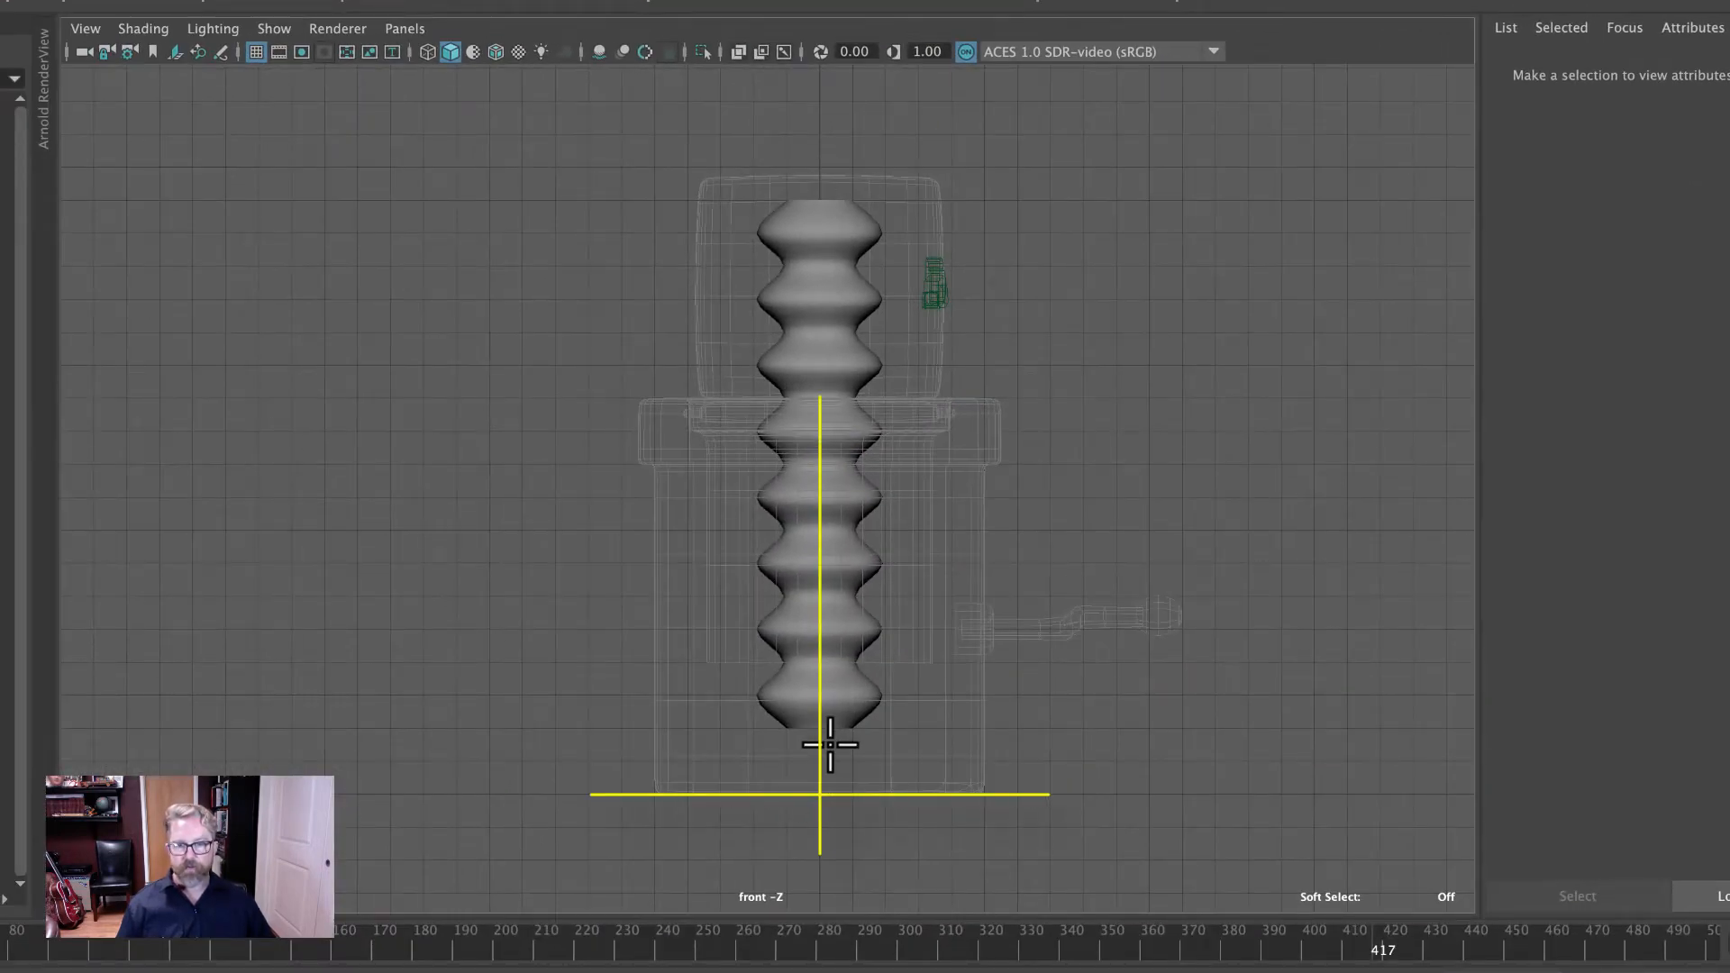
Switch the front view to wireframe display and discard the two trial joints placed at the base of the surface.
click(820, 795)
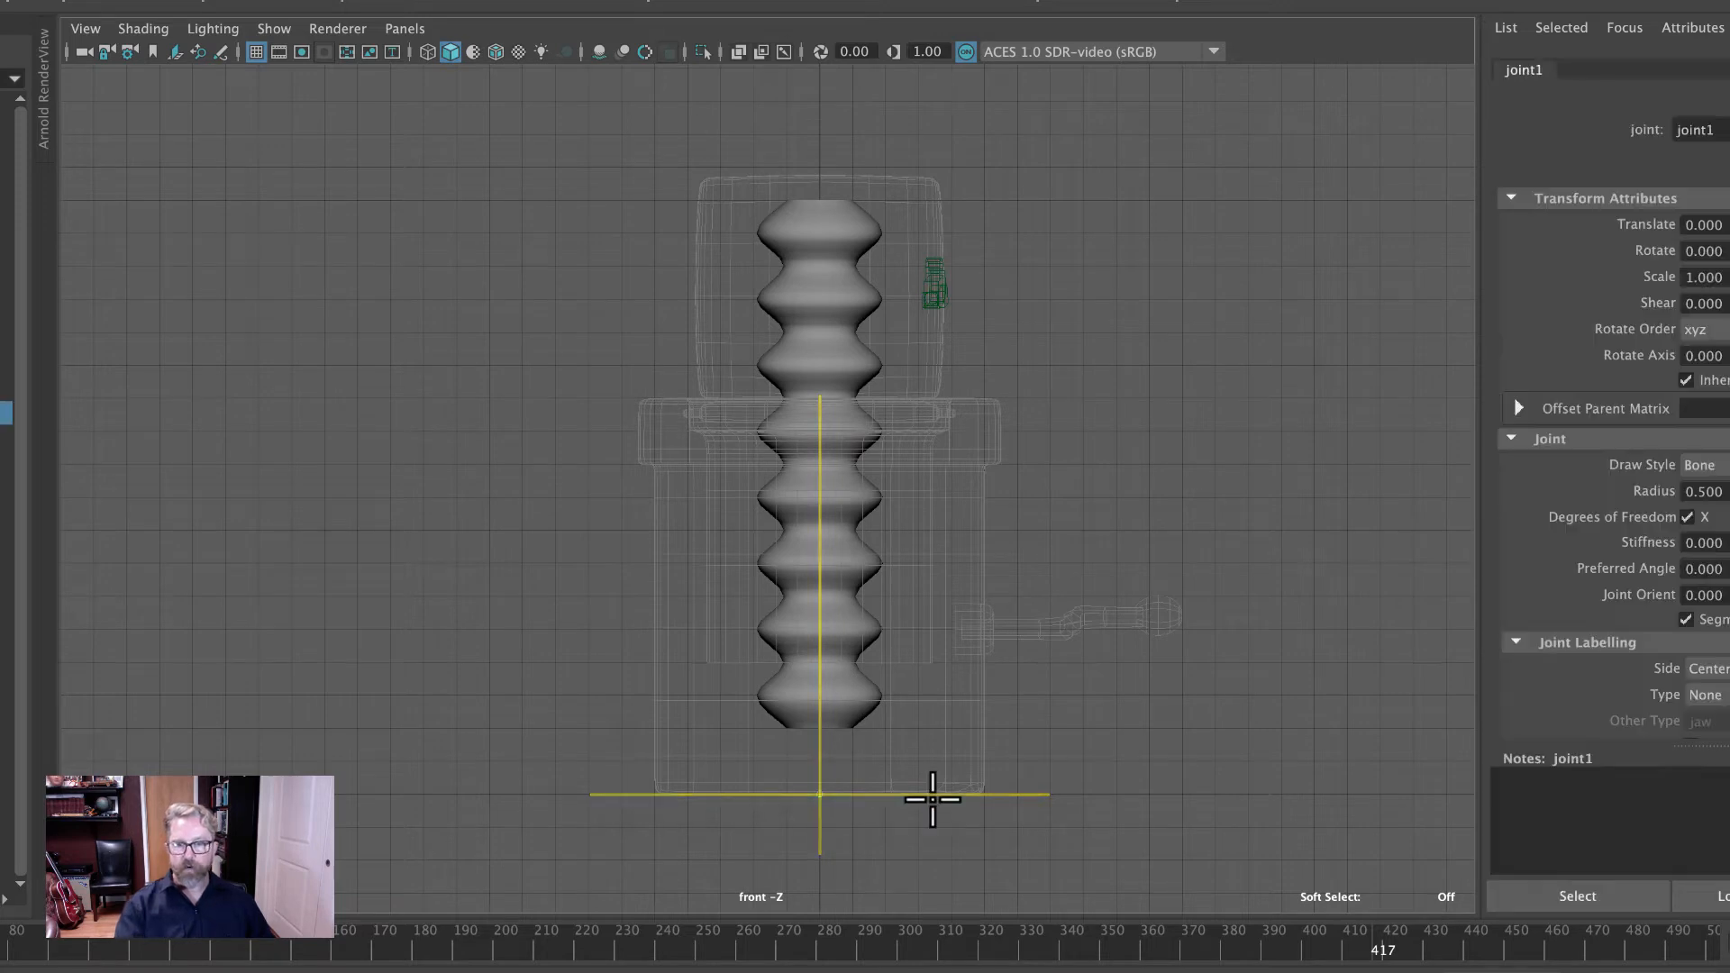
click(819, 730)
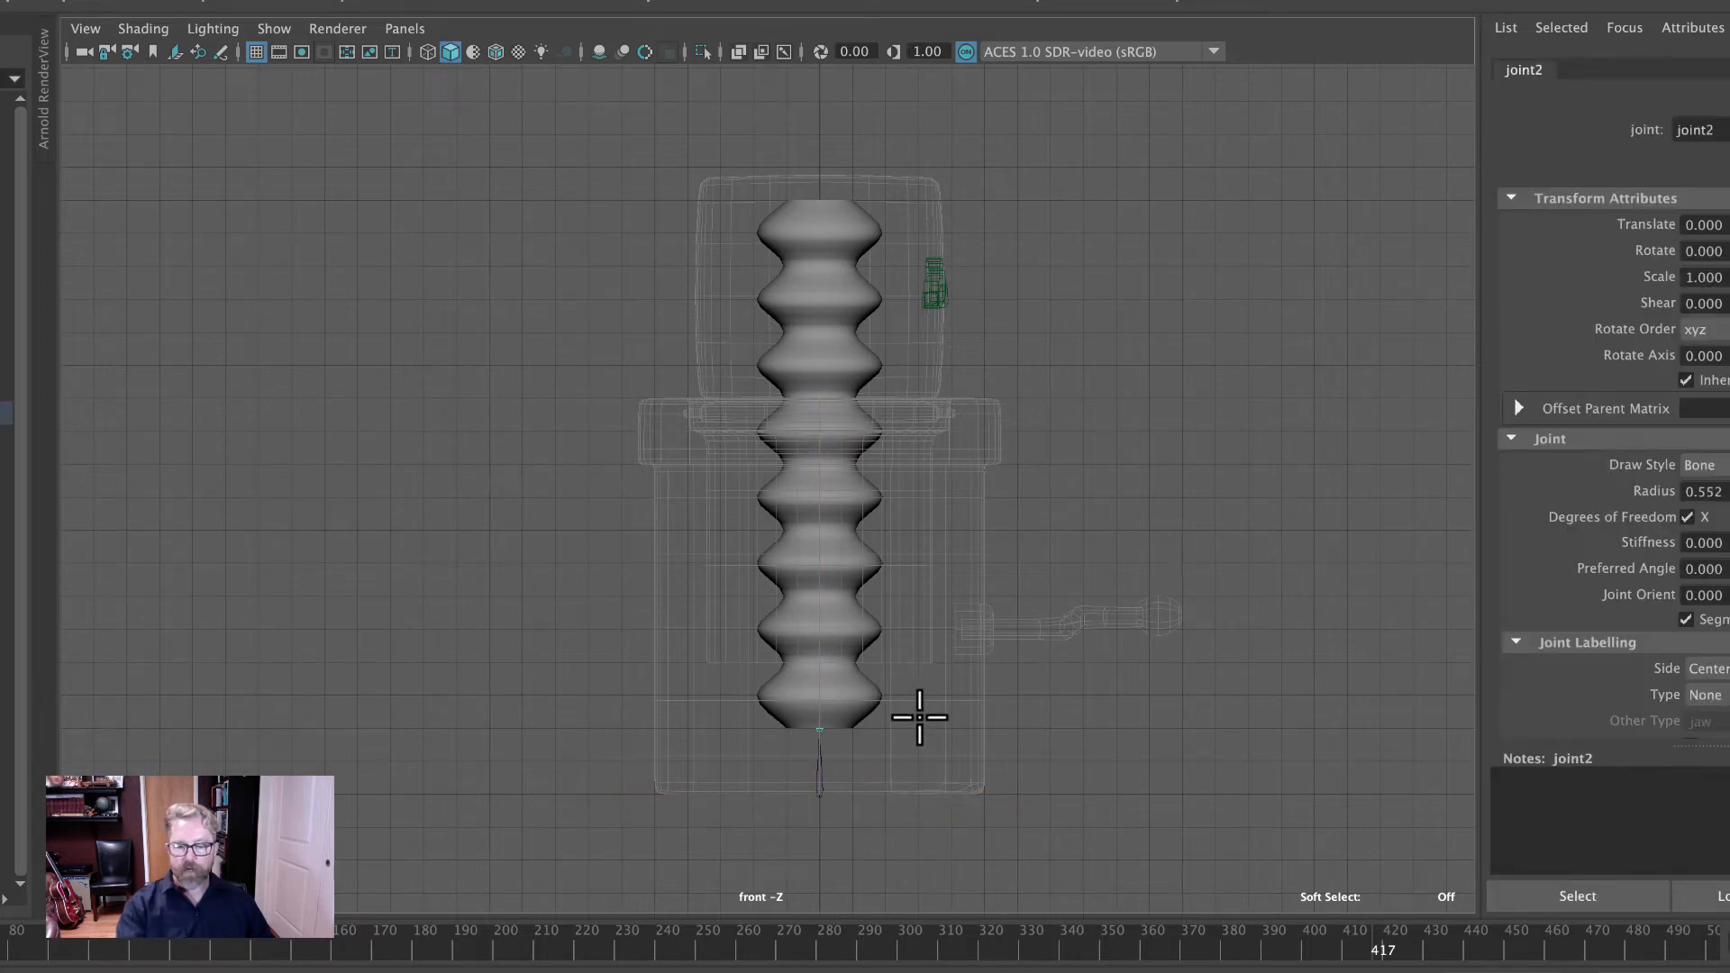
key(4)
key(Return)
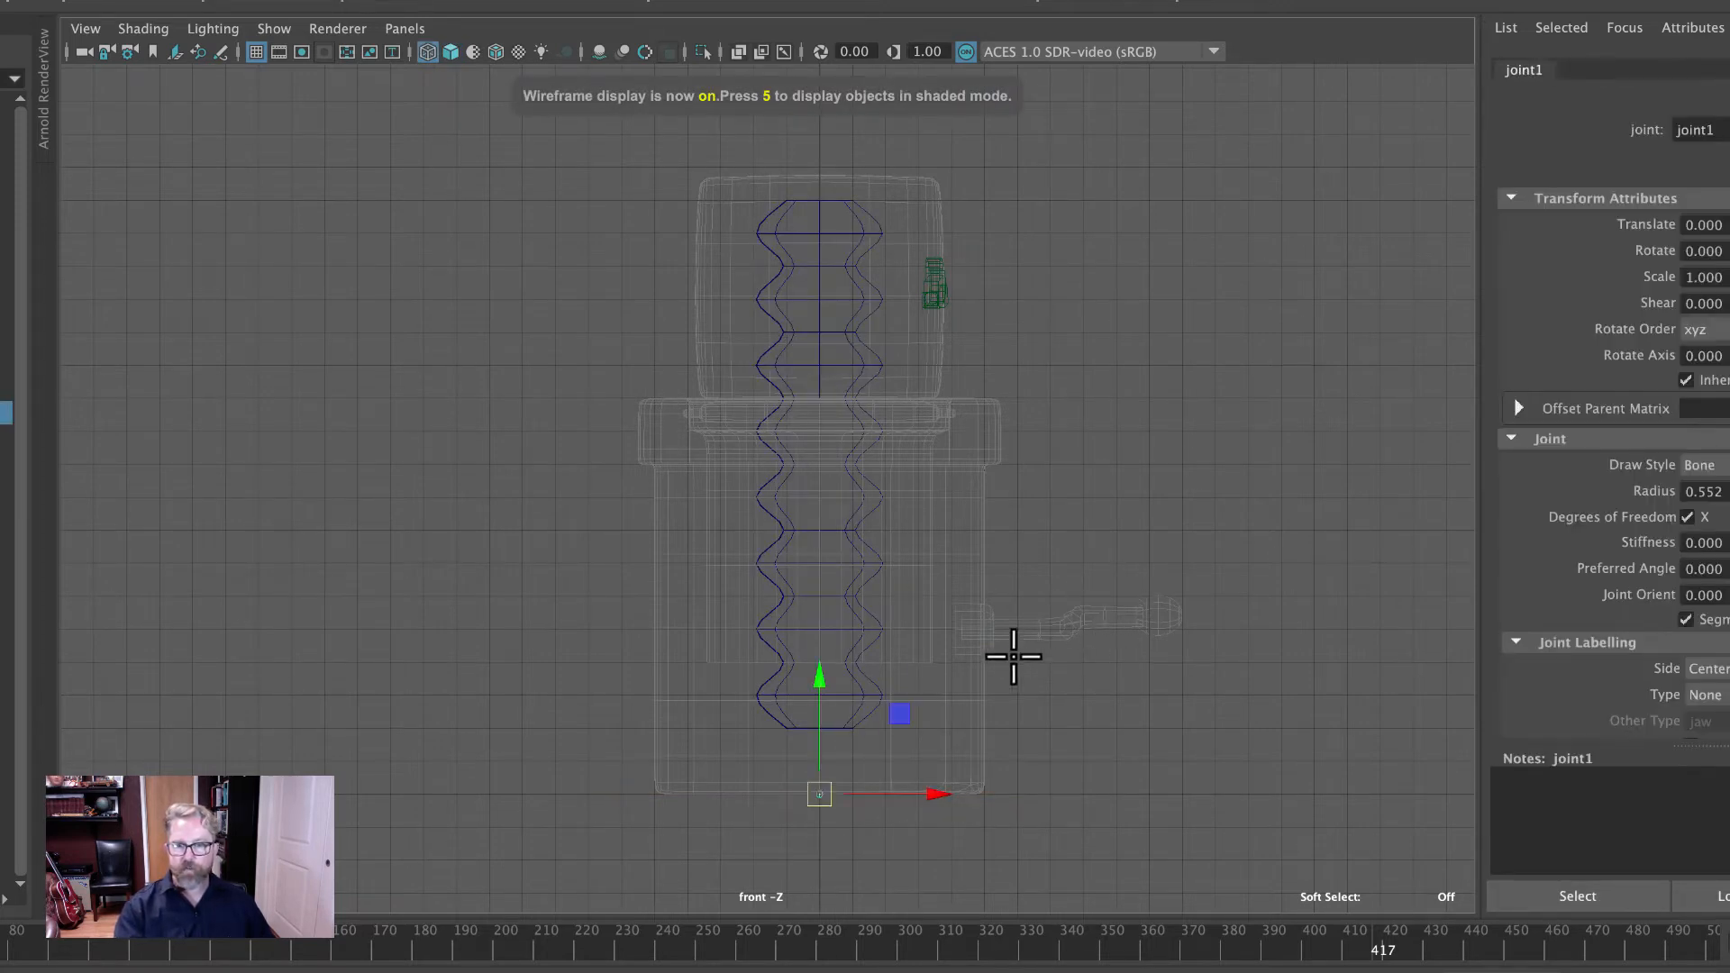
key(q)
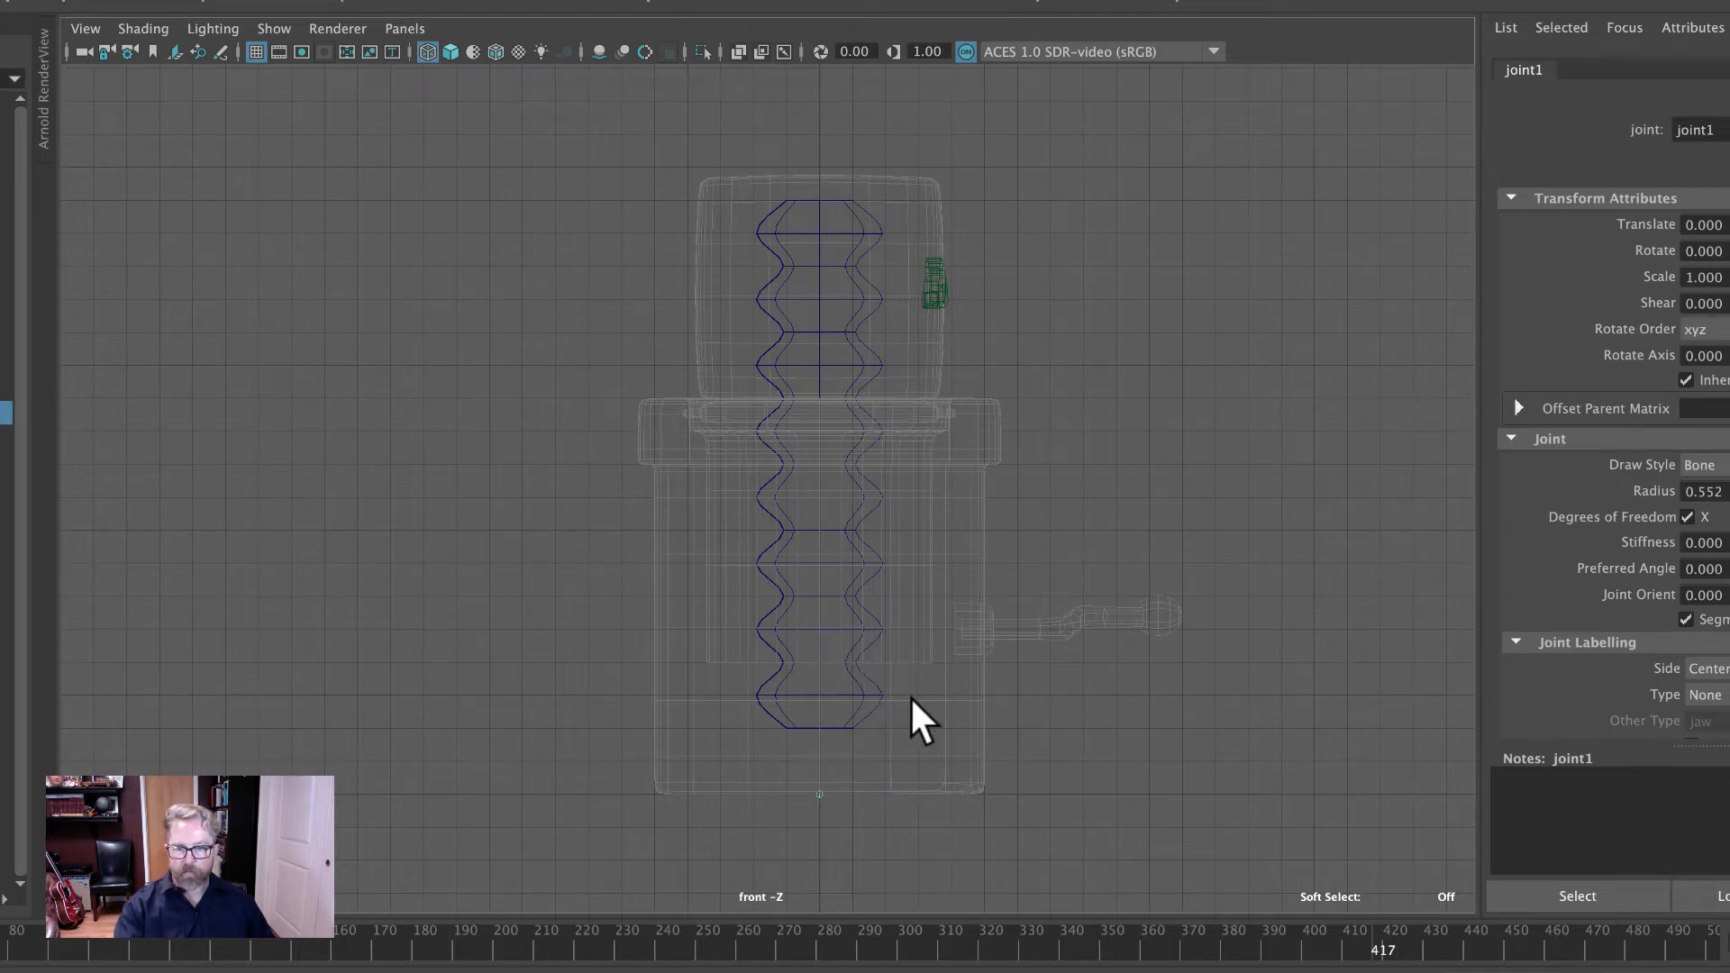
key(Delete)
Create a vertical chain of ten evenly spaced joints from the box's base up the centre to the top of the accordion surface.
key(y)
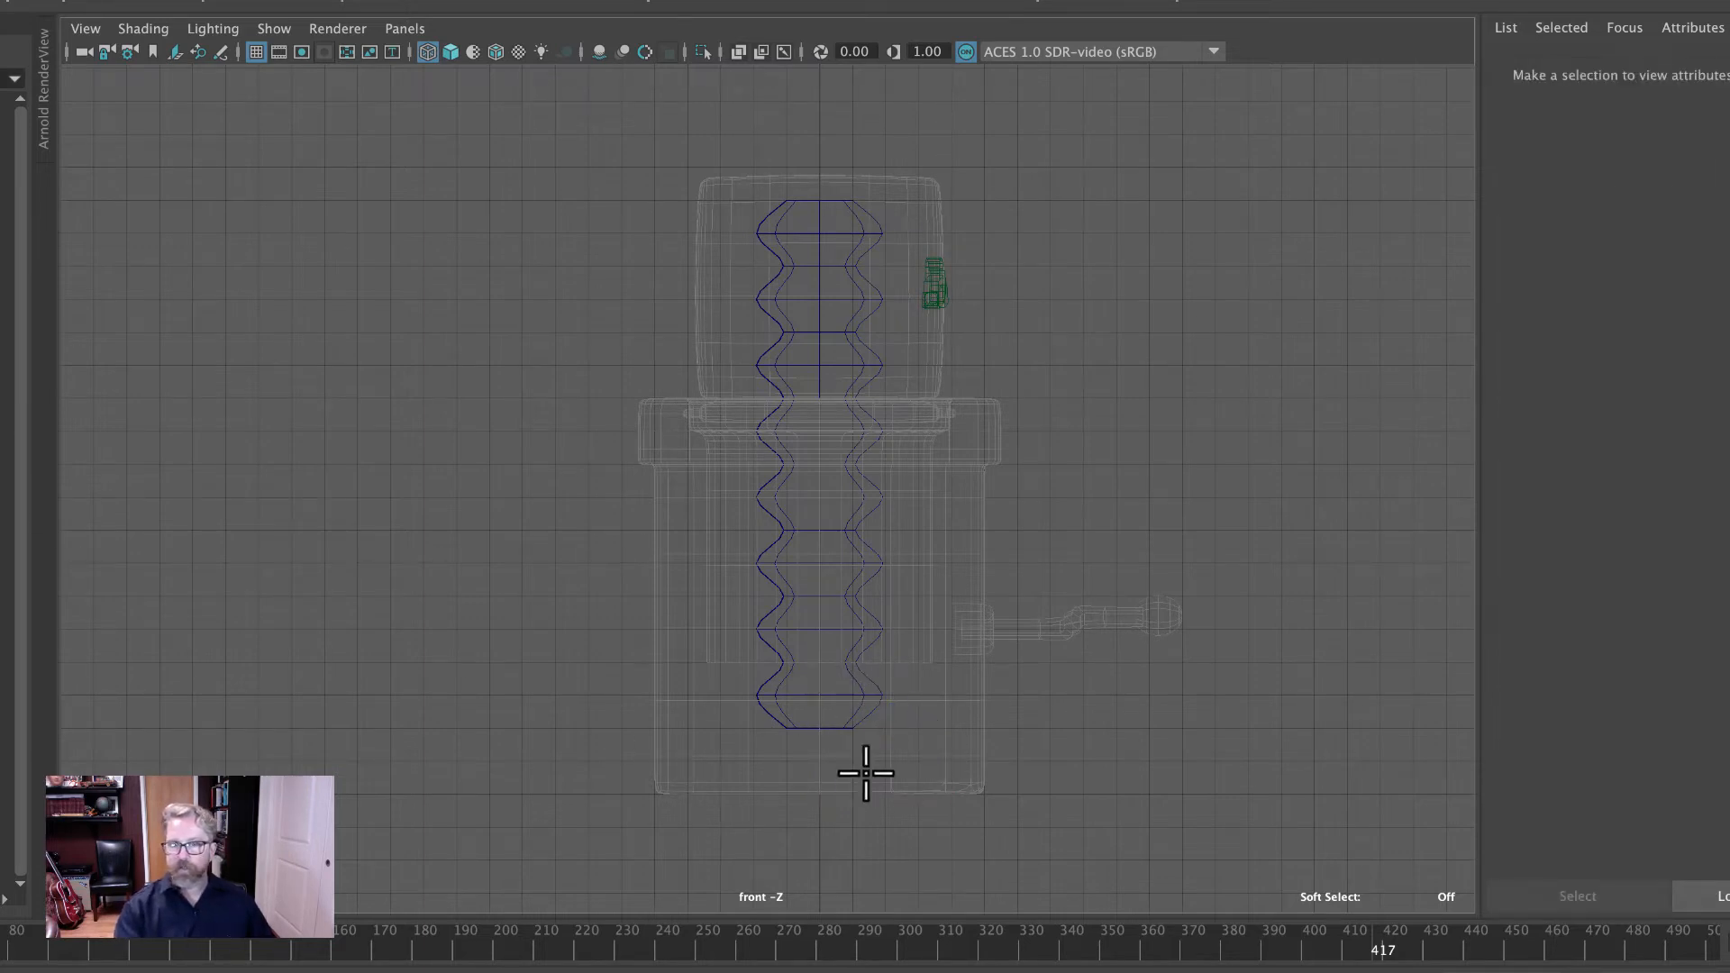
click(818, 793)
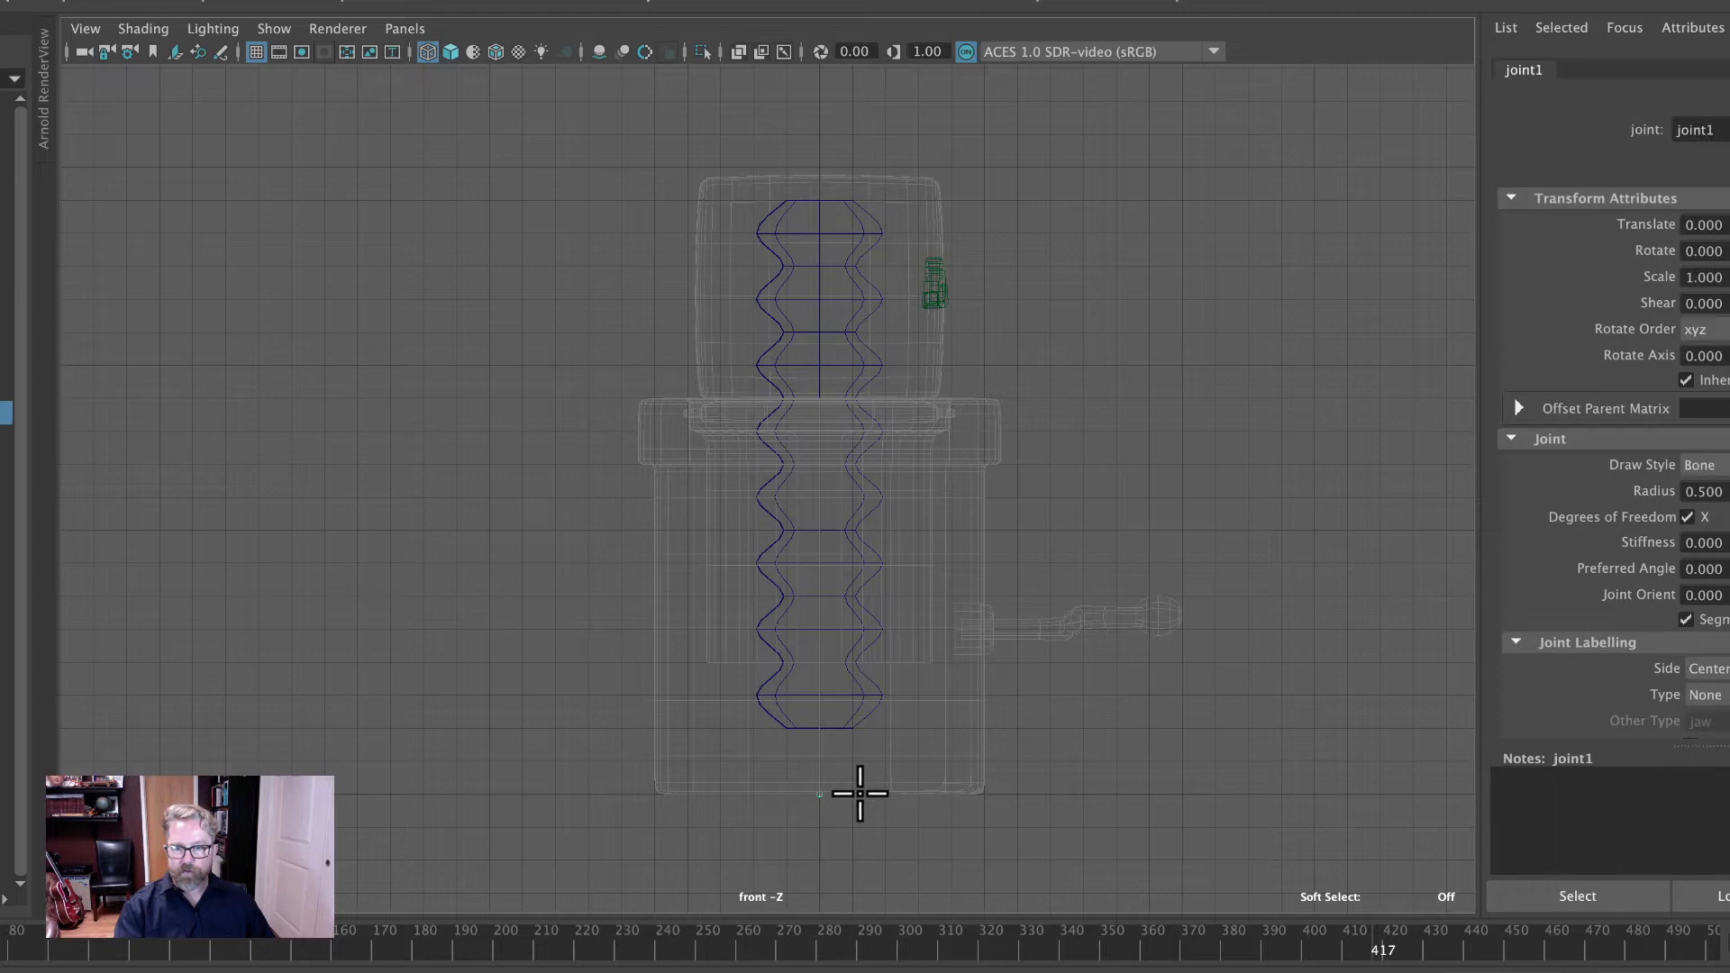
click(821, 729)
click(819, 663)
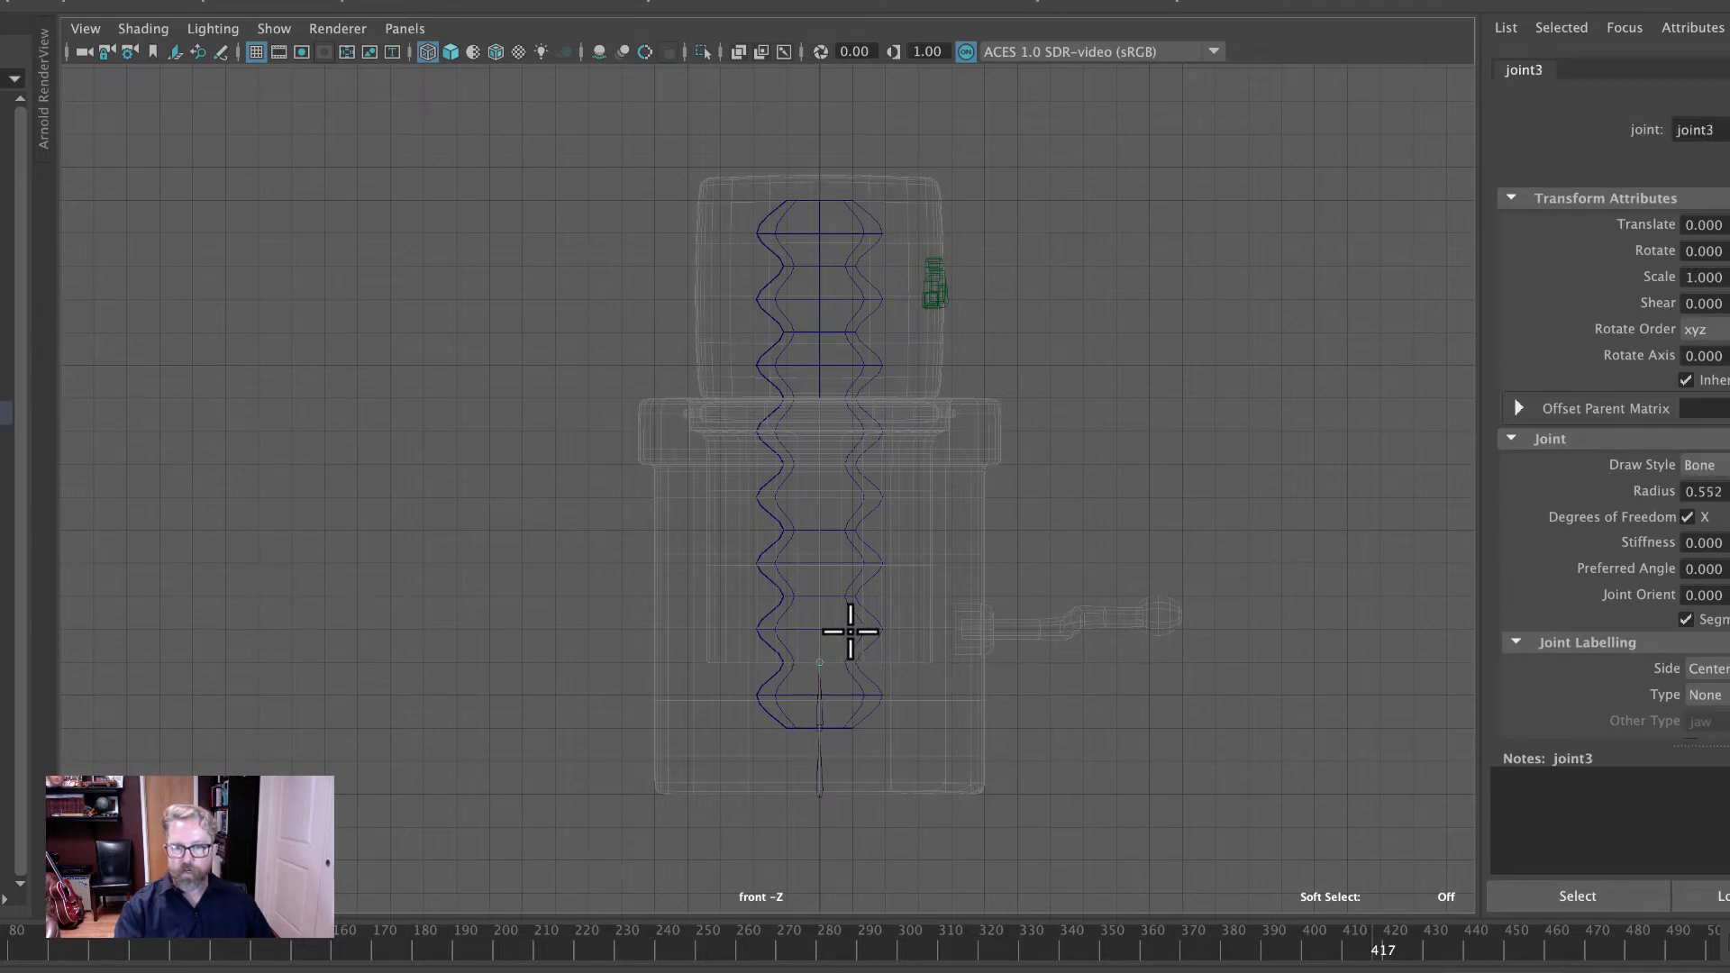
click(819, 596)
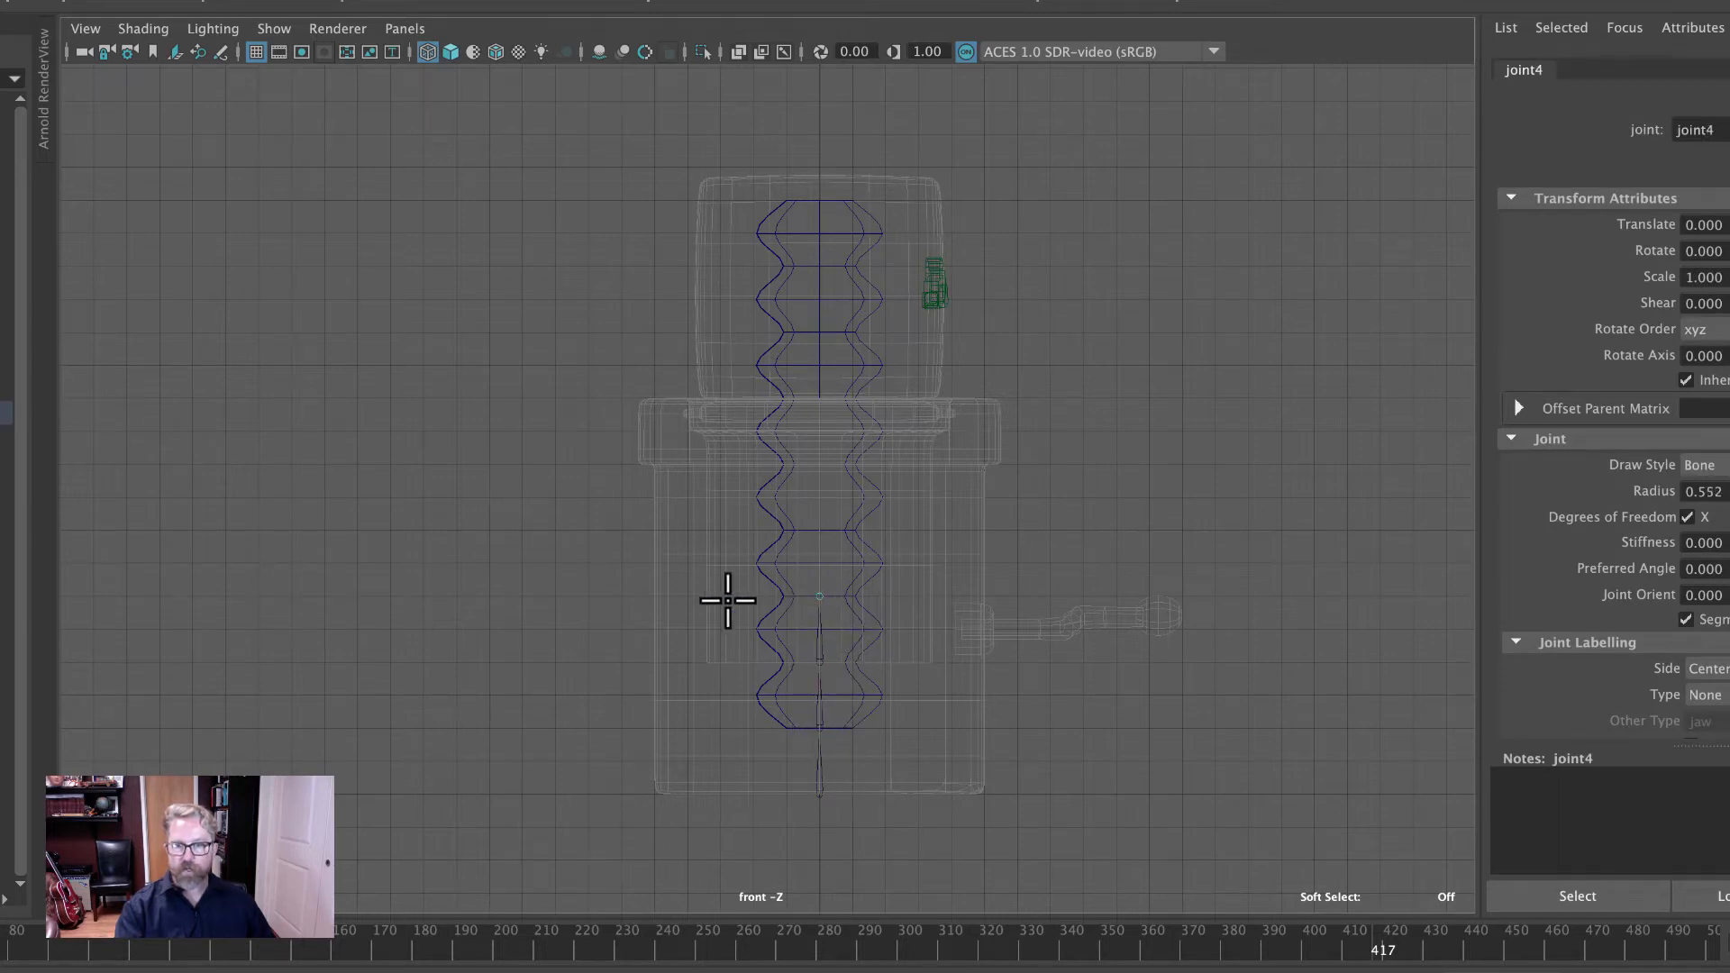
click(819, 530)
click(819, 464)
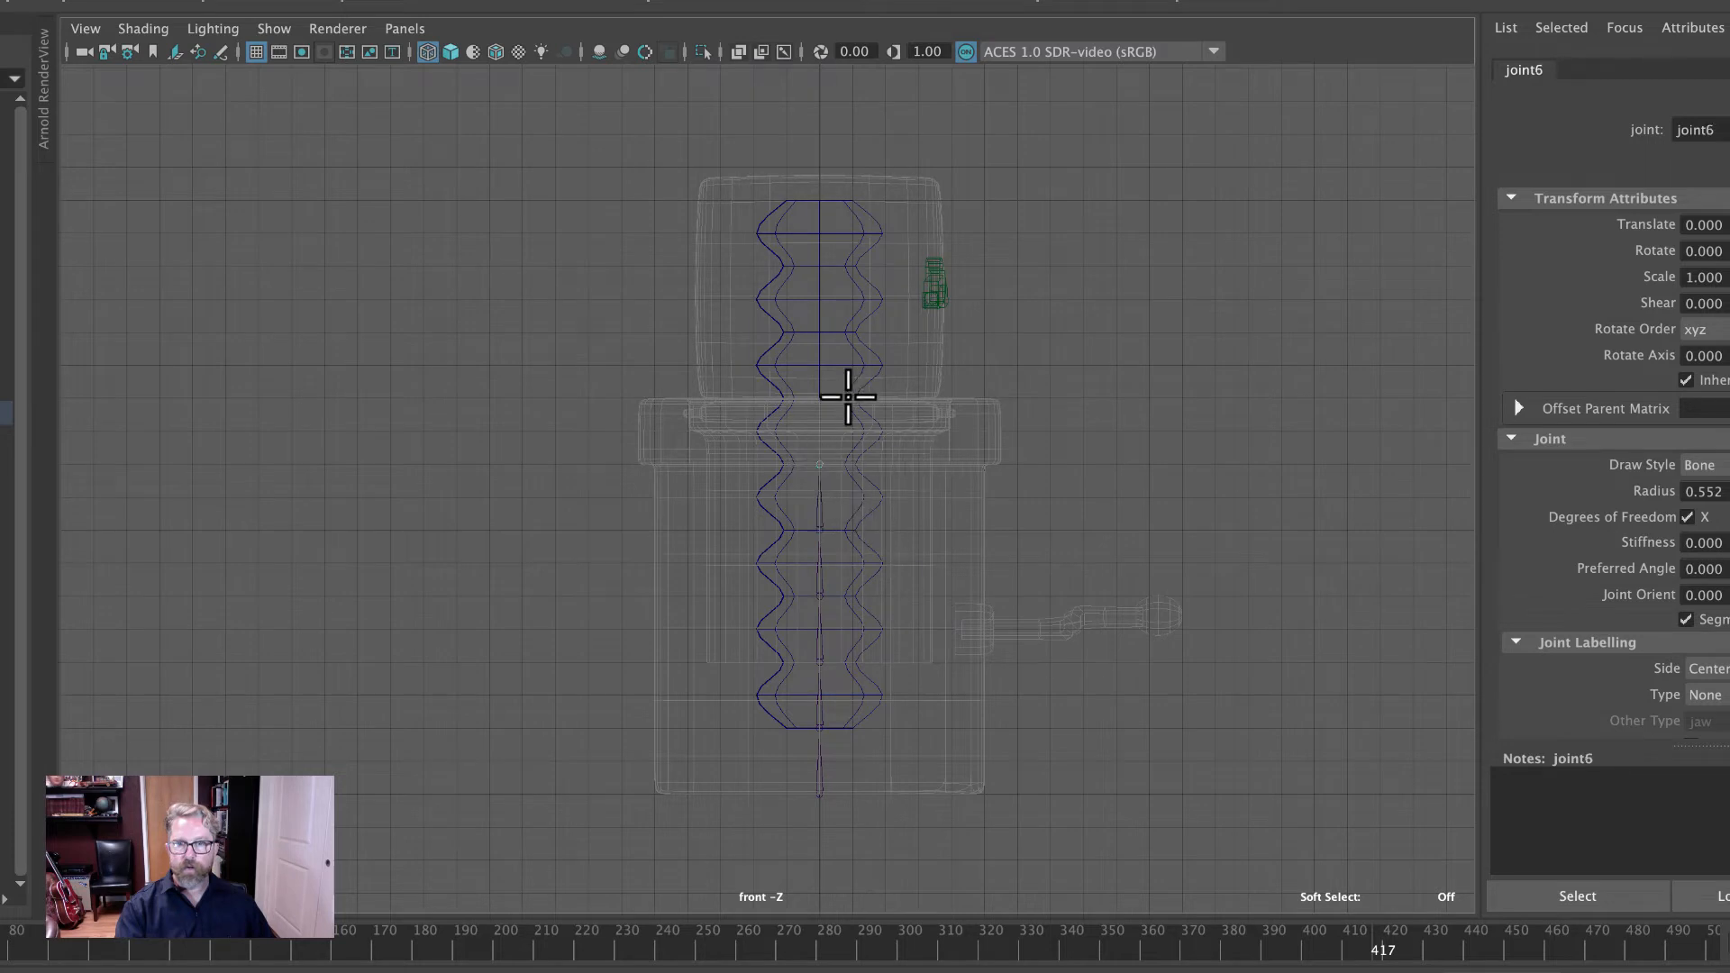
click(819, 396)
click(819, 333)
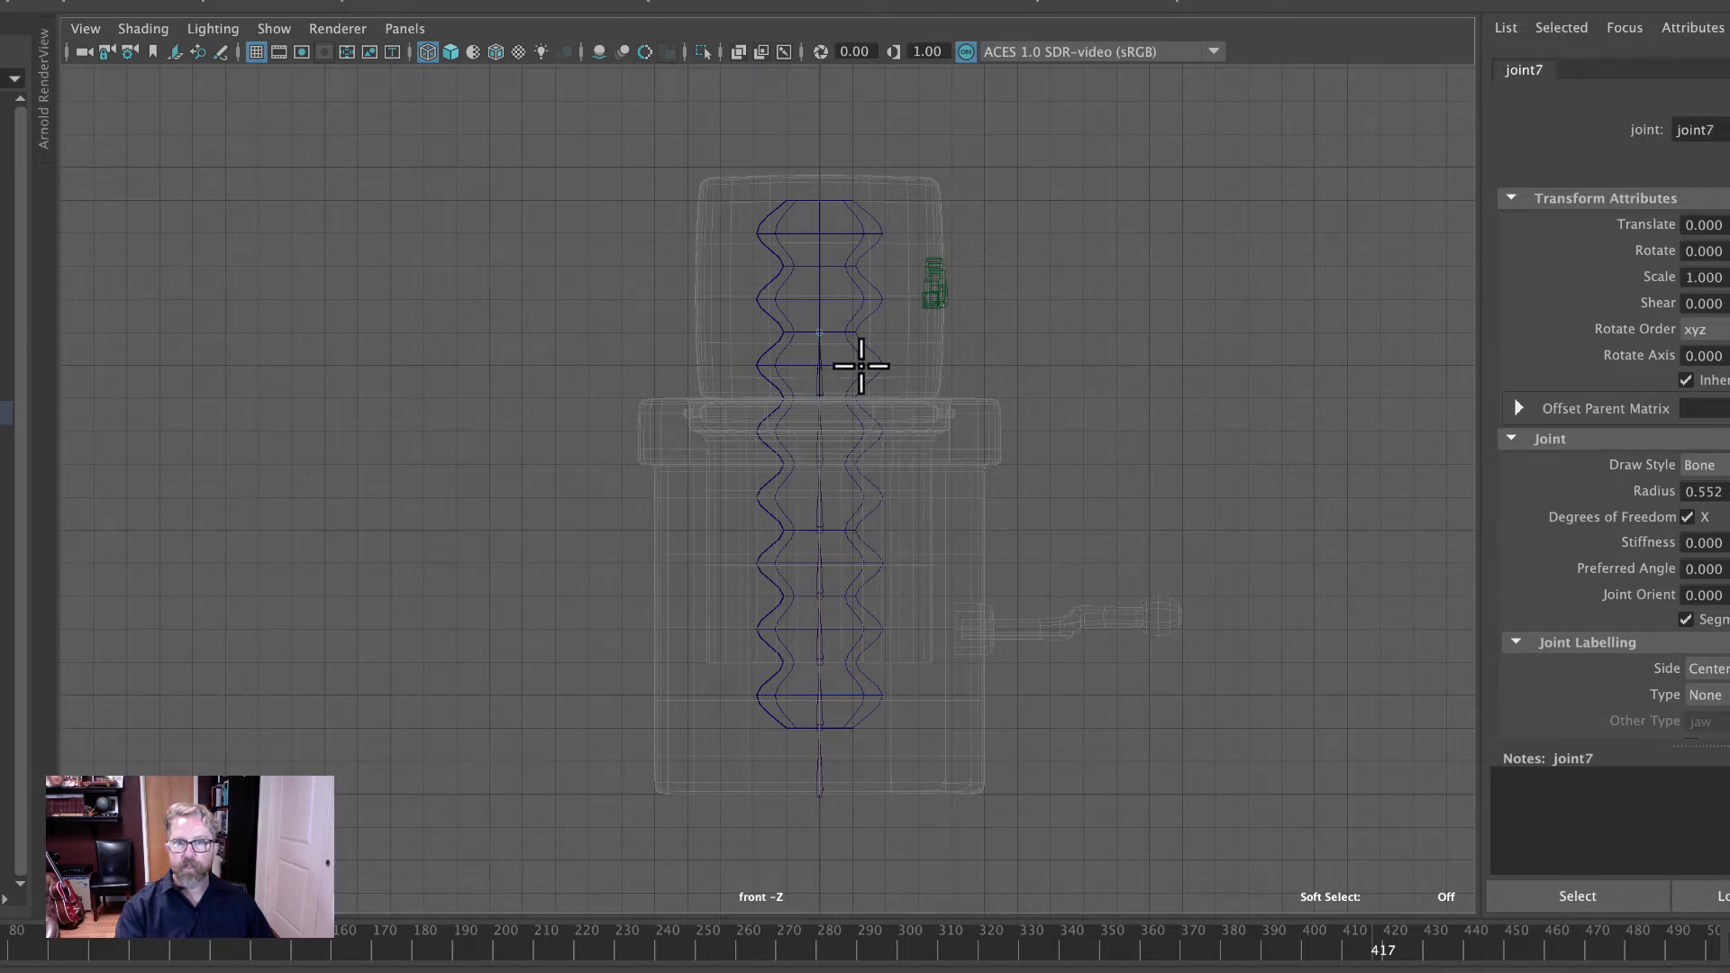
click(819, 267)
click(819, 200)
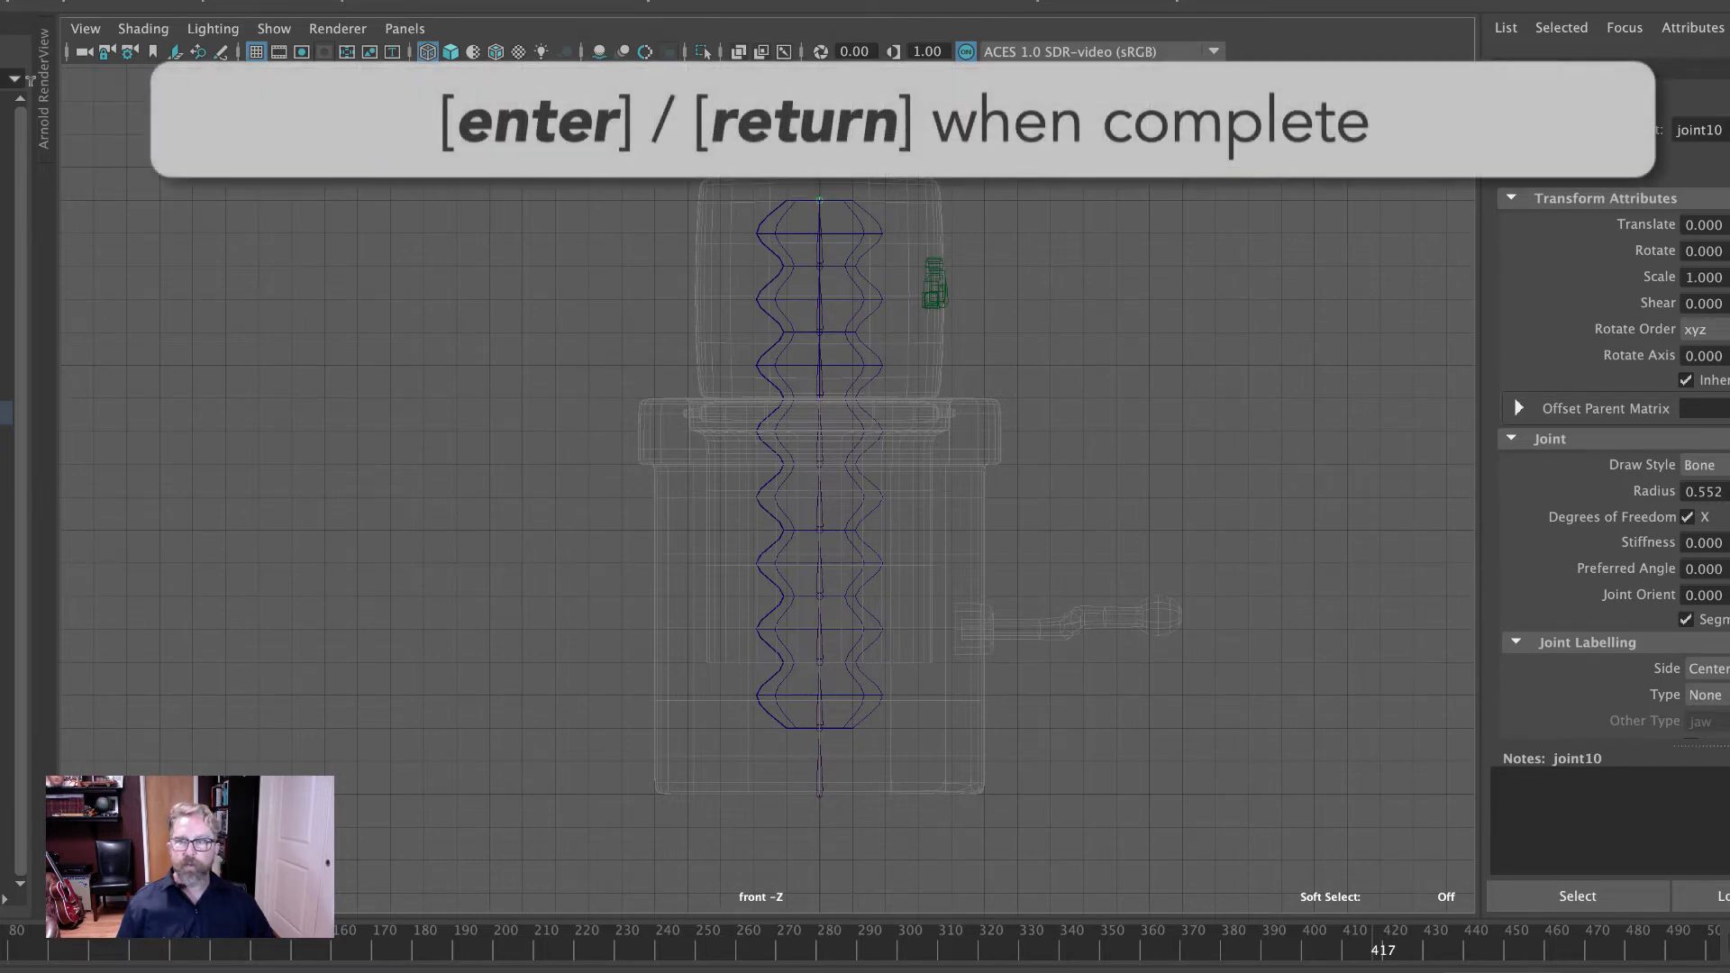
key(Return)
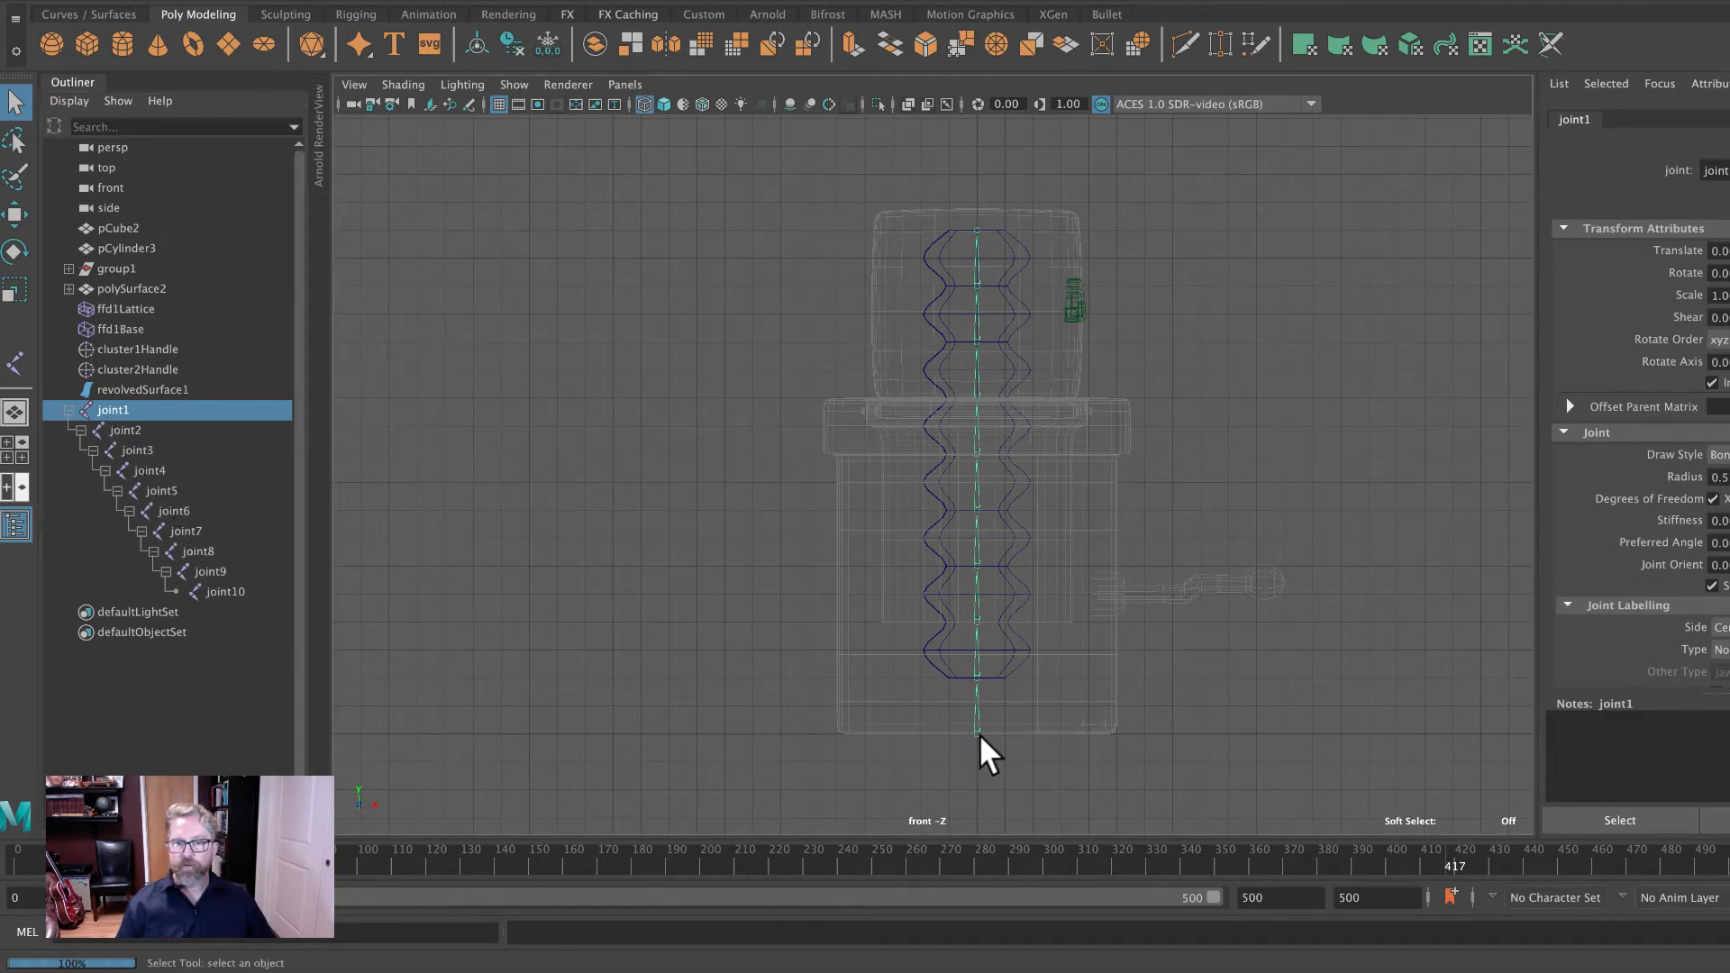
click(978, 231)
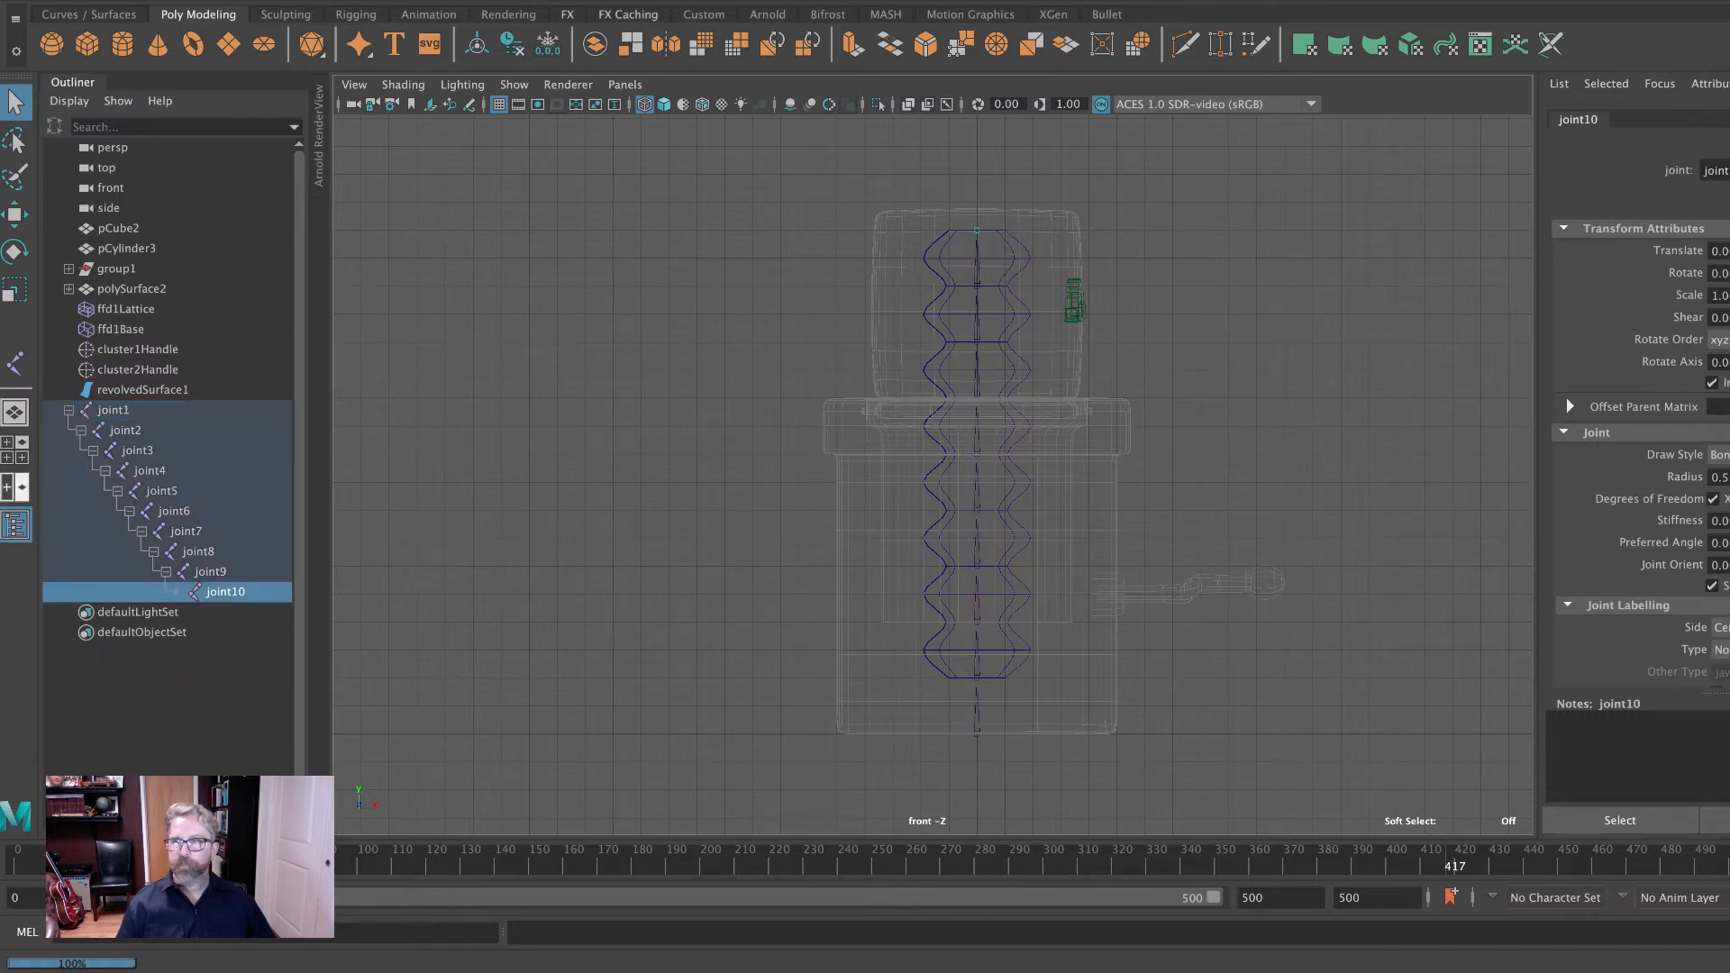
click(699, 400)
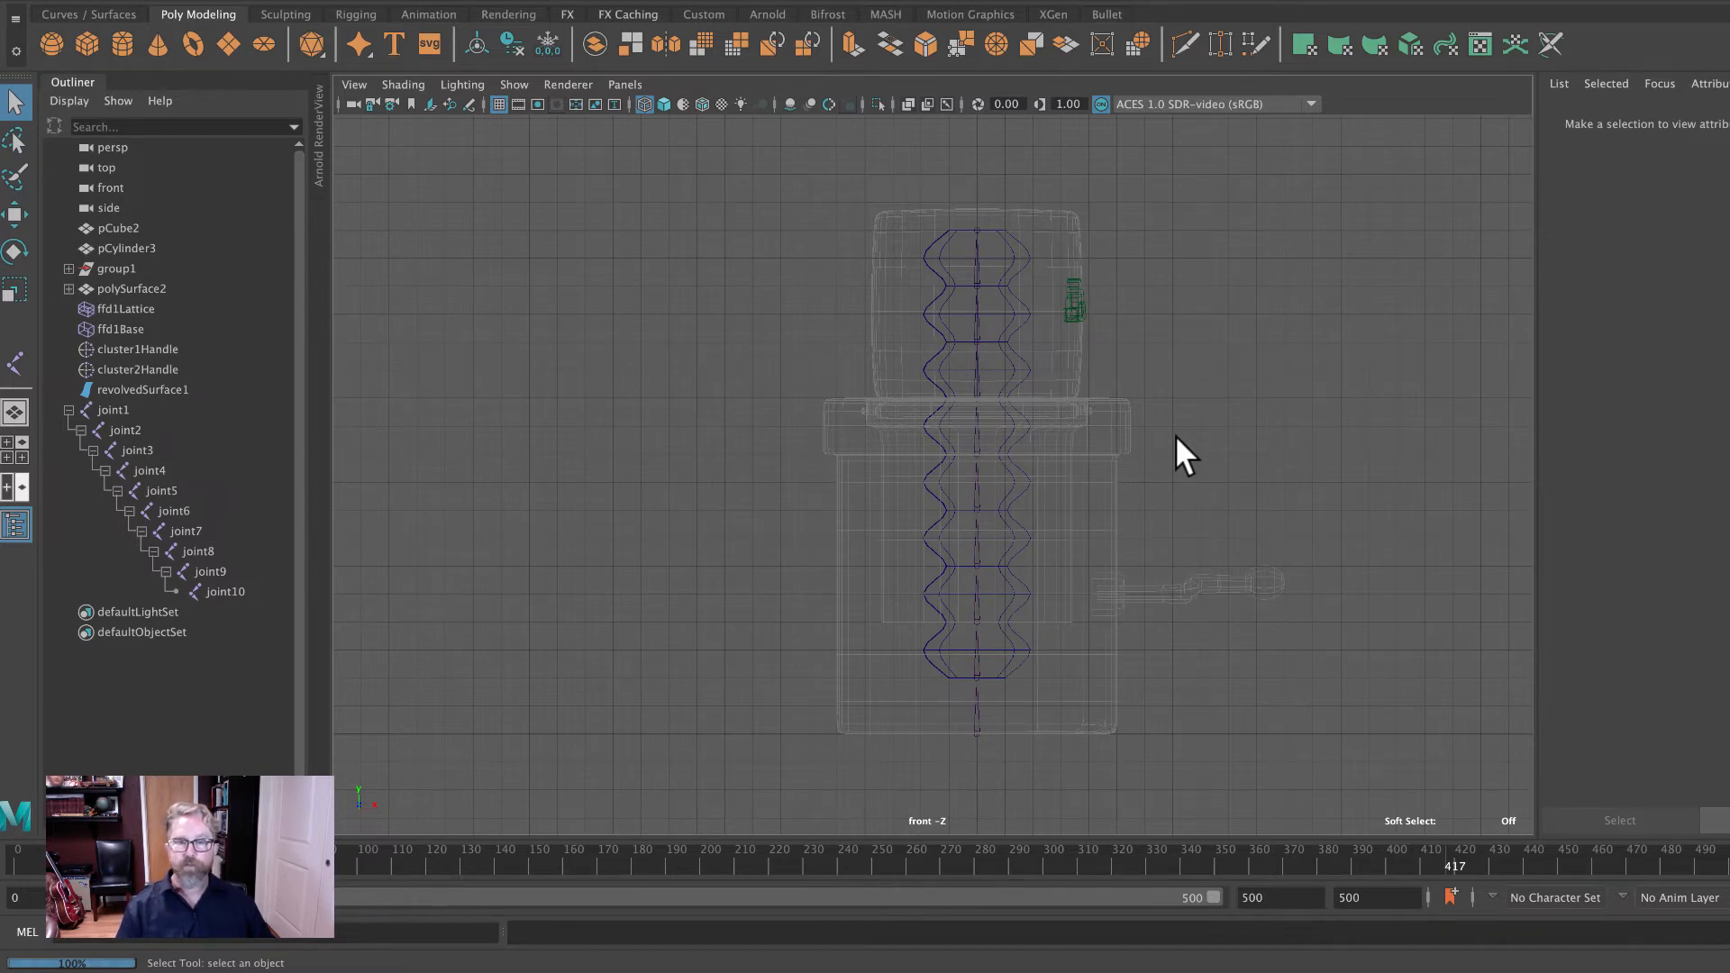
Bind the revolved surface to the joint chain with Bind Skin, using the default settings.
click(1029, 267)
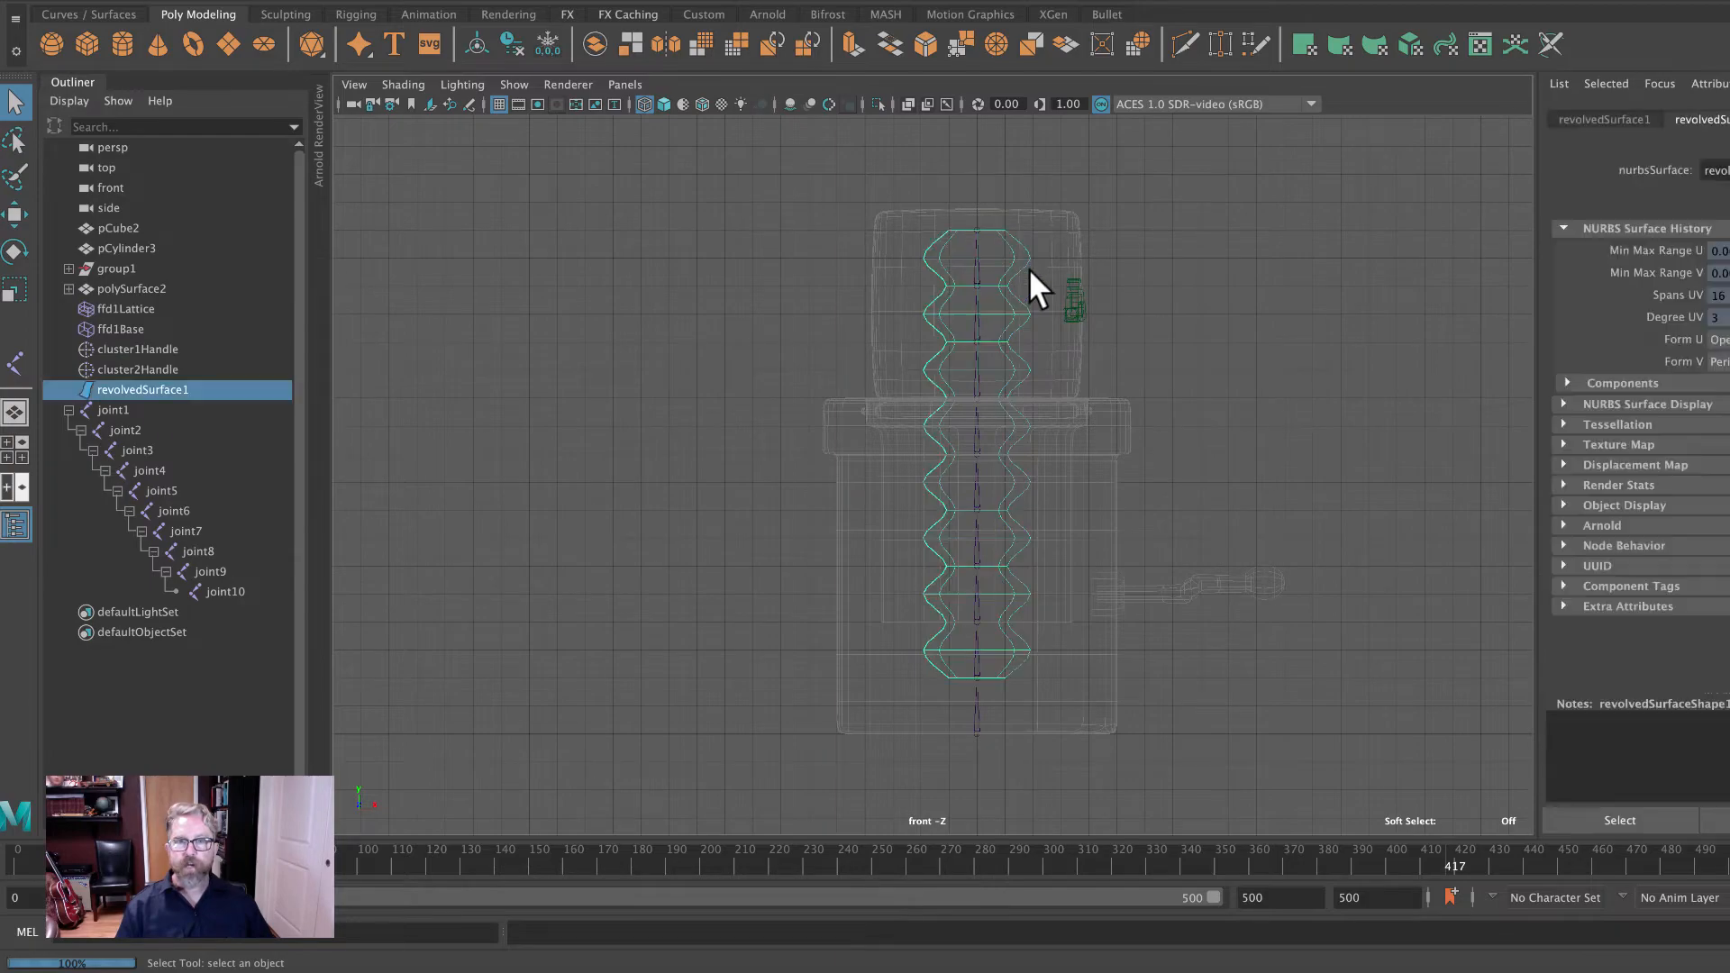
shift+click(976, 733)
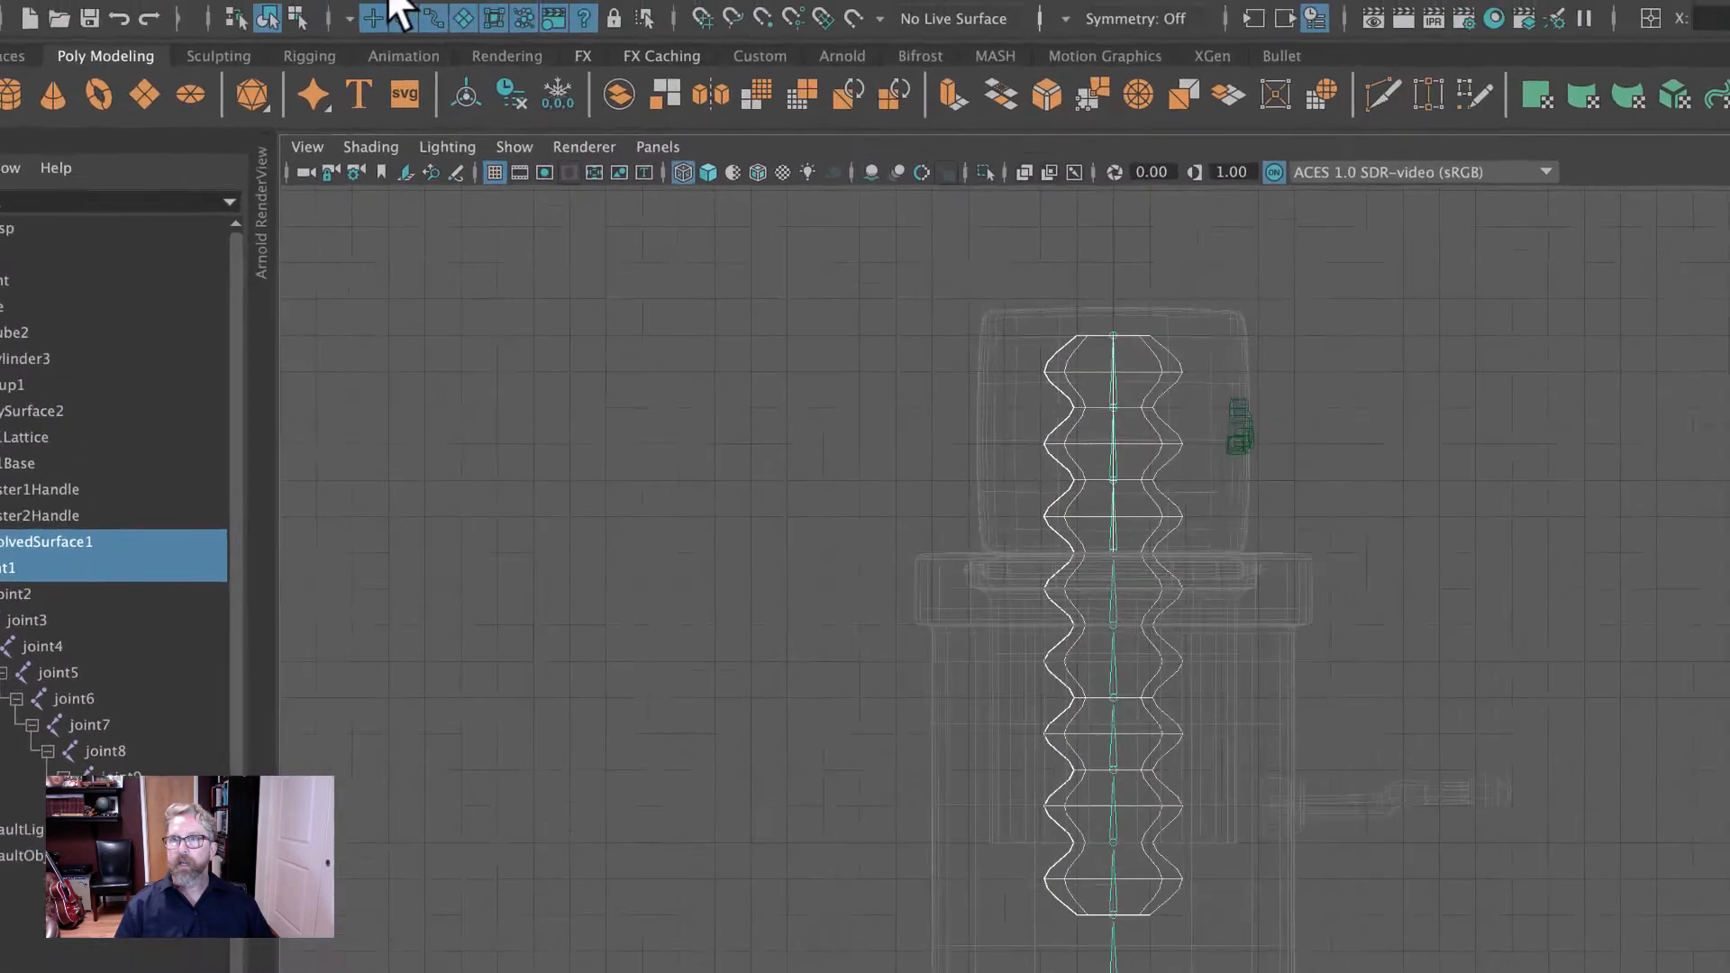
click(340, 18)
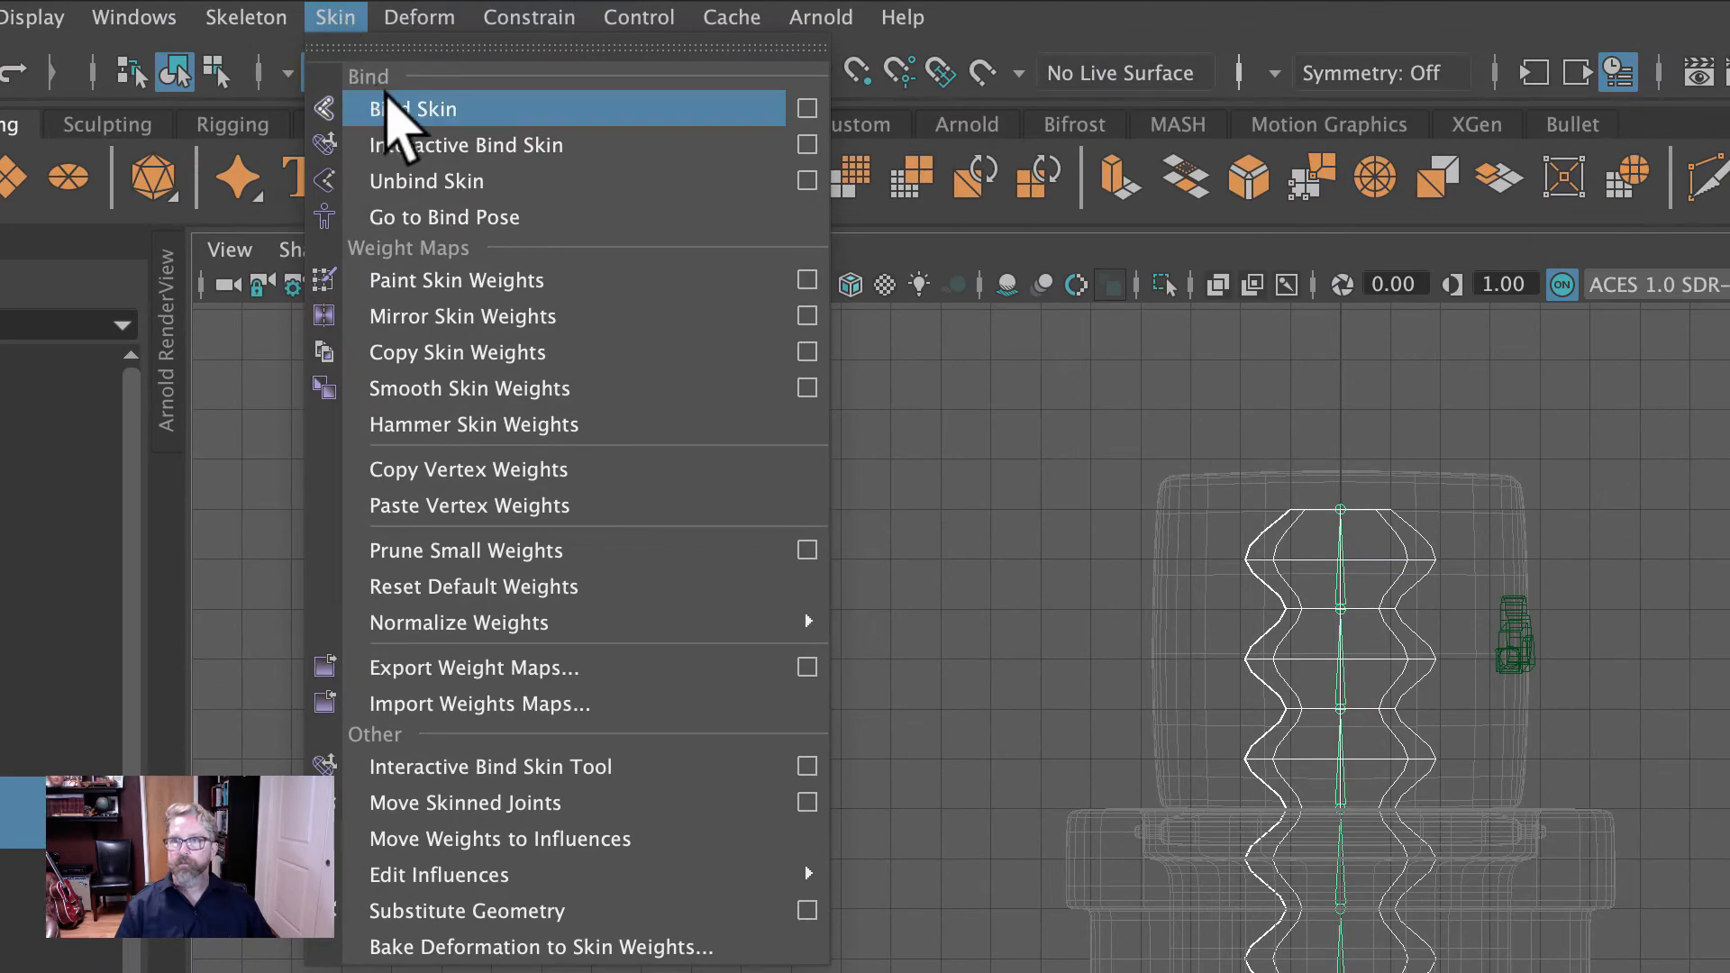
click(806, 109)
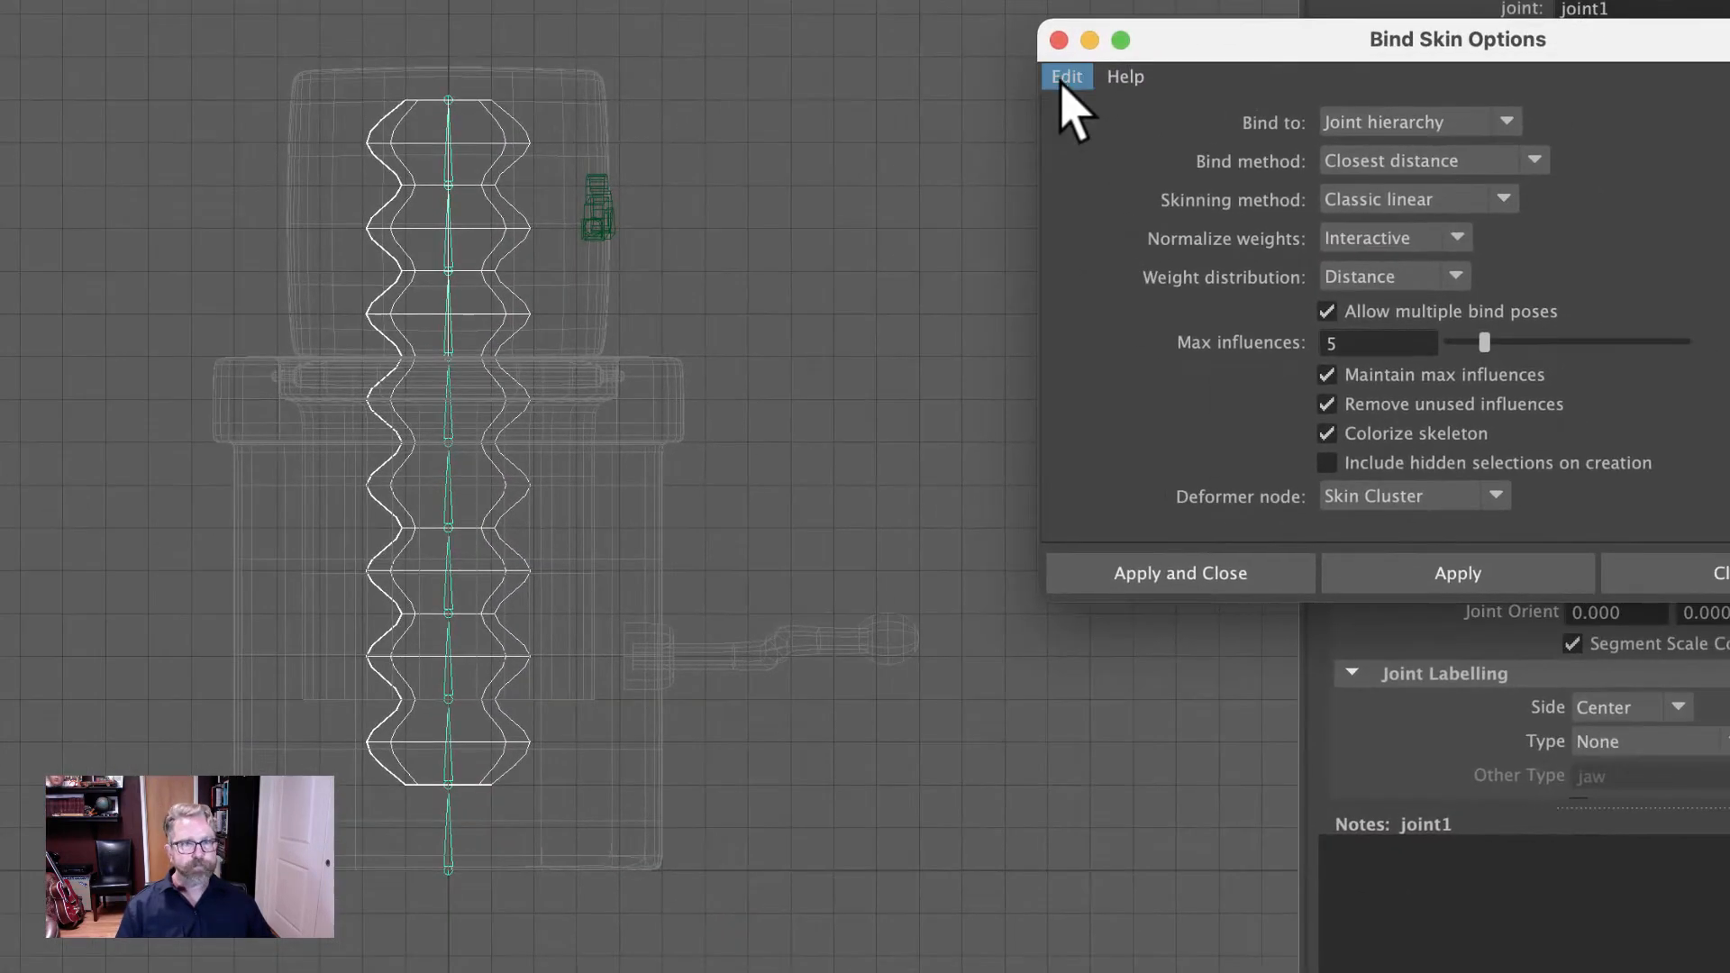
click(1287, 166)
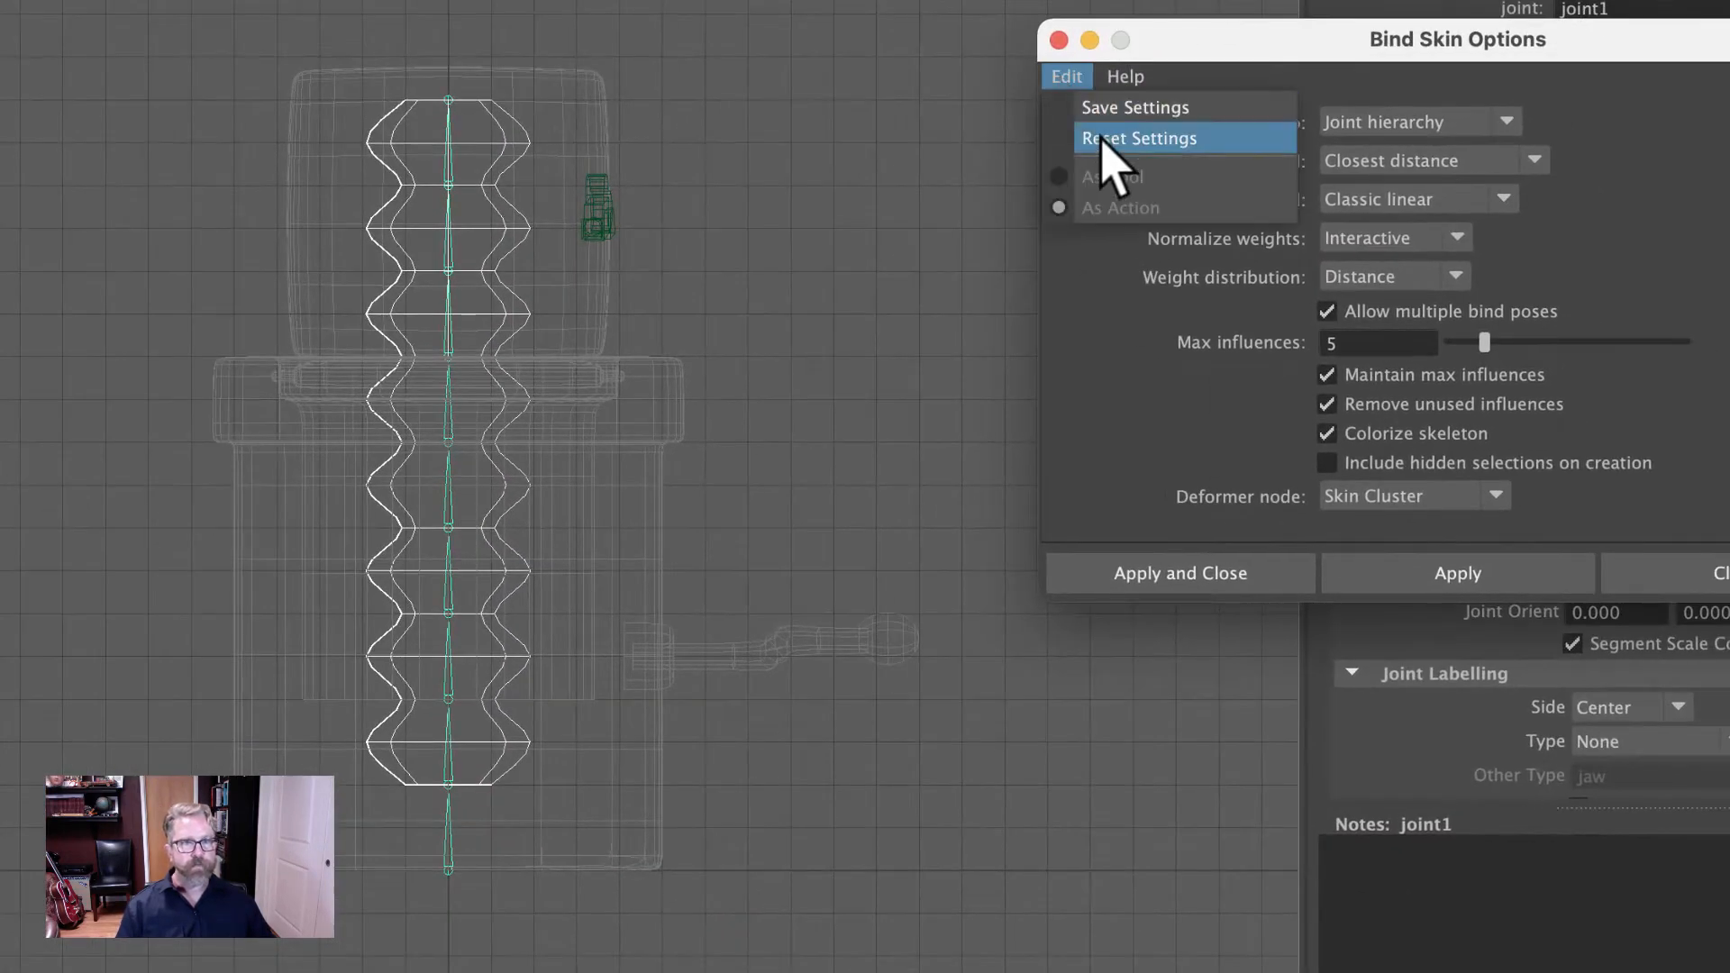
click(1330, 239)
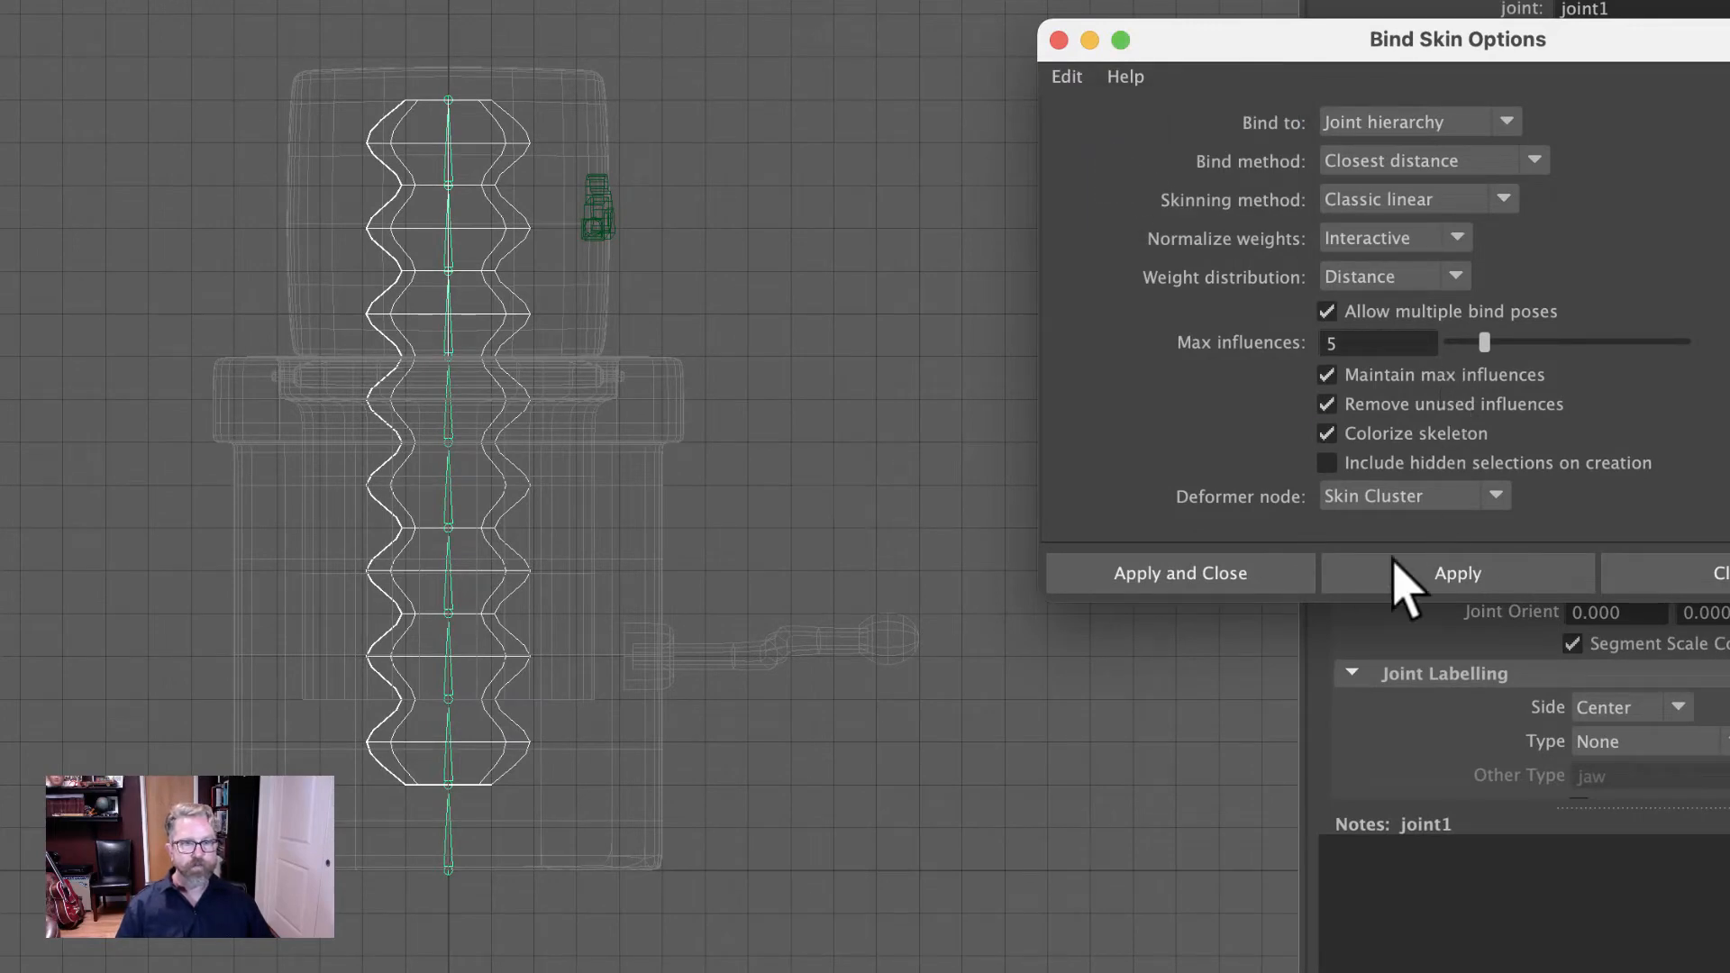
click(1181, 577)
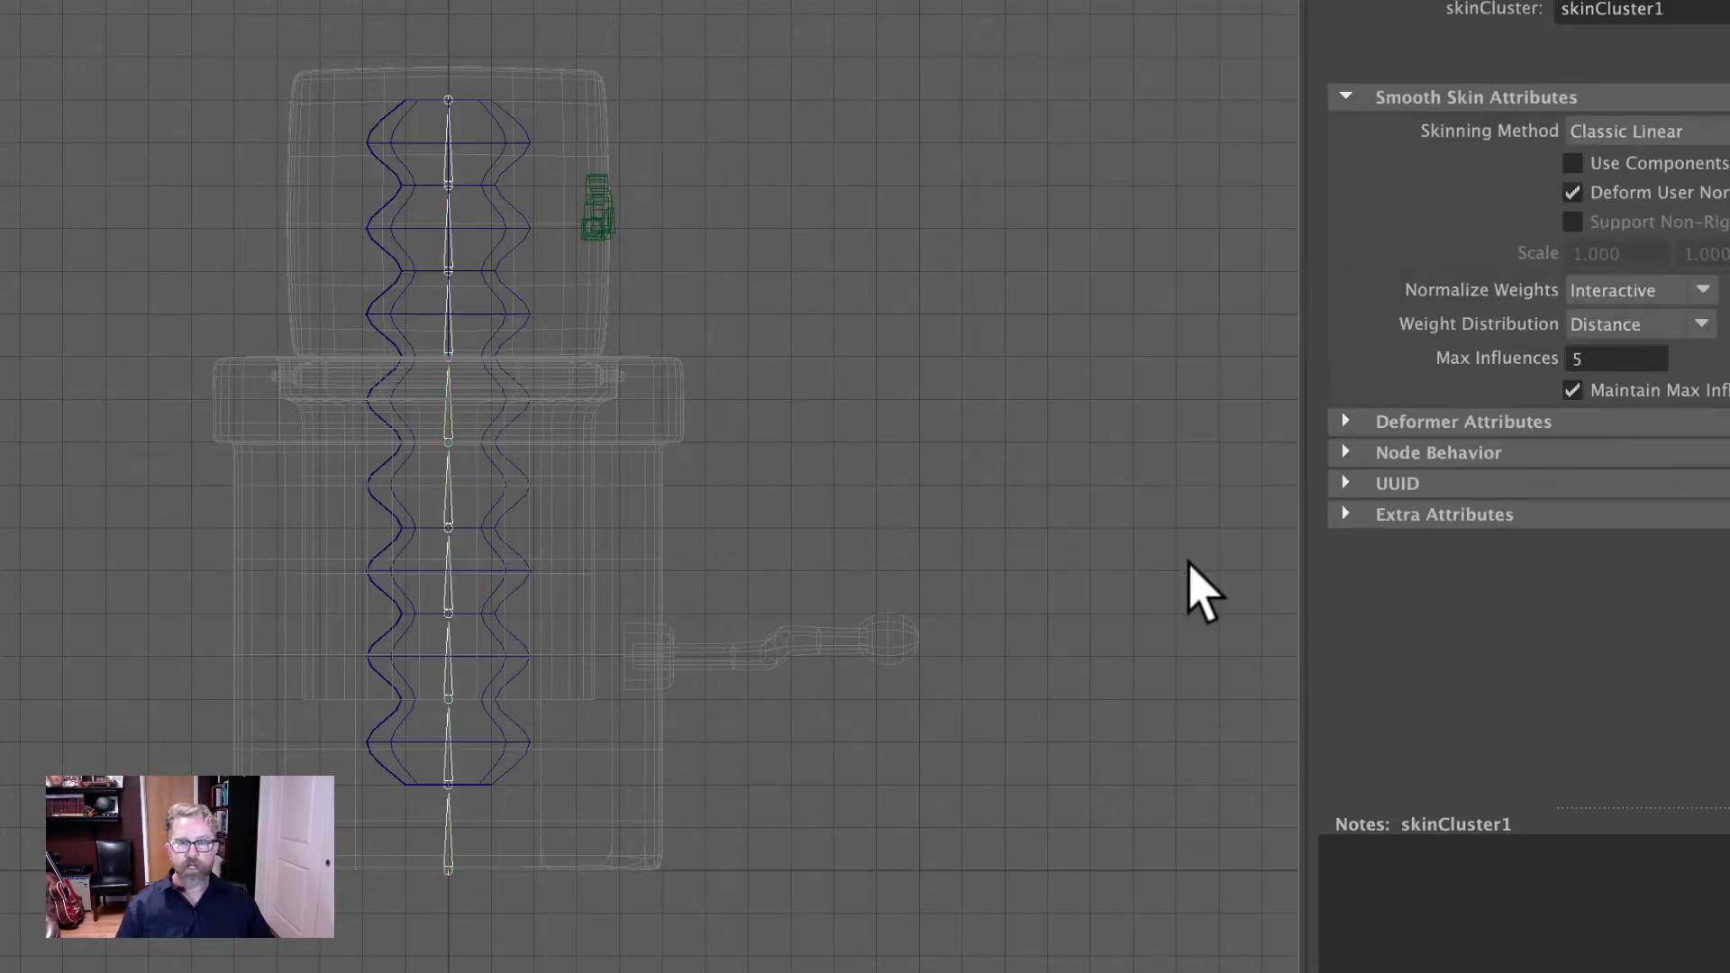
click(943, 448)
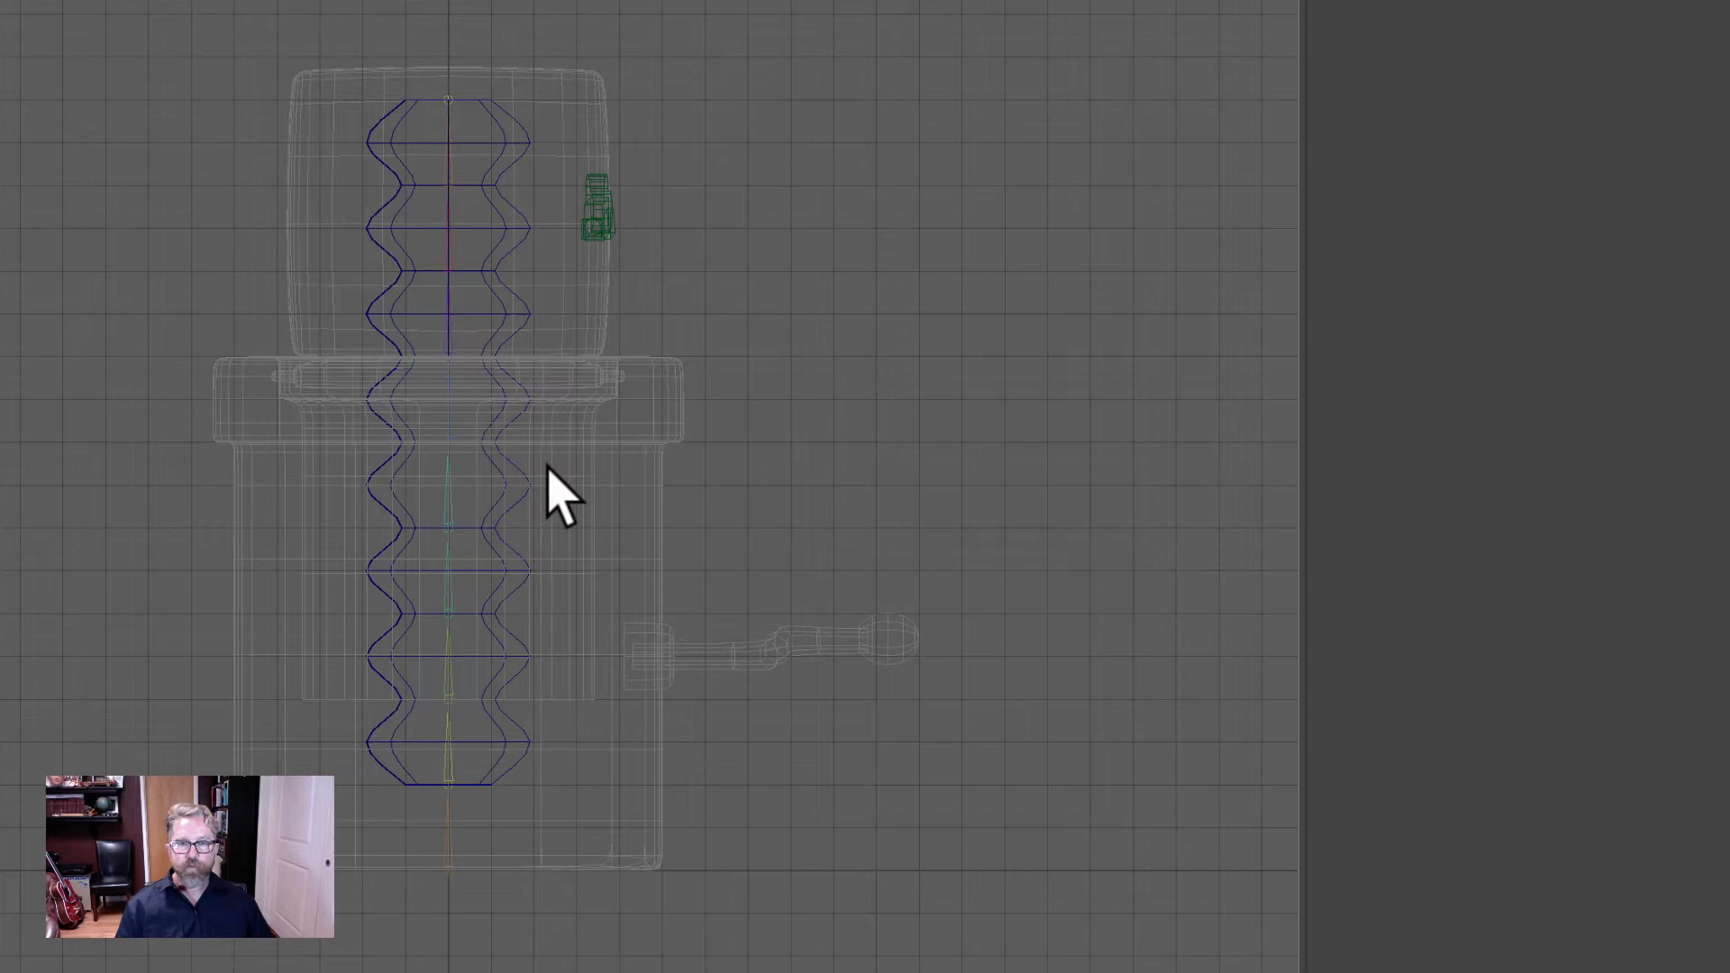
Turn on shaded display and test the skin binding by rotating joint6, undoing the rotation.
click(448, 429)
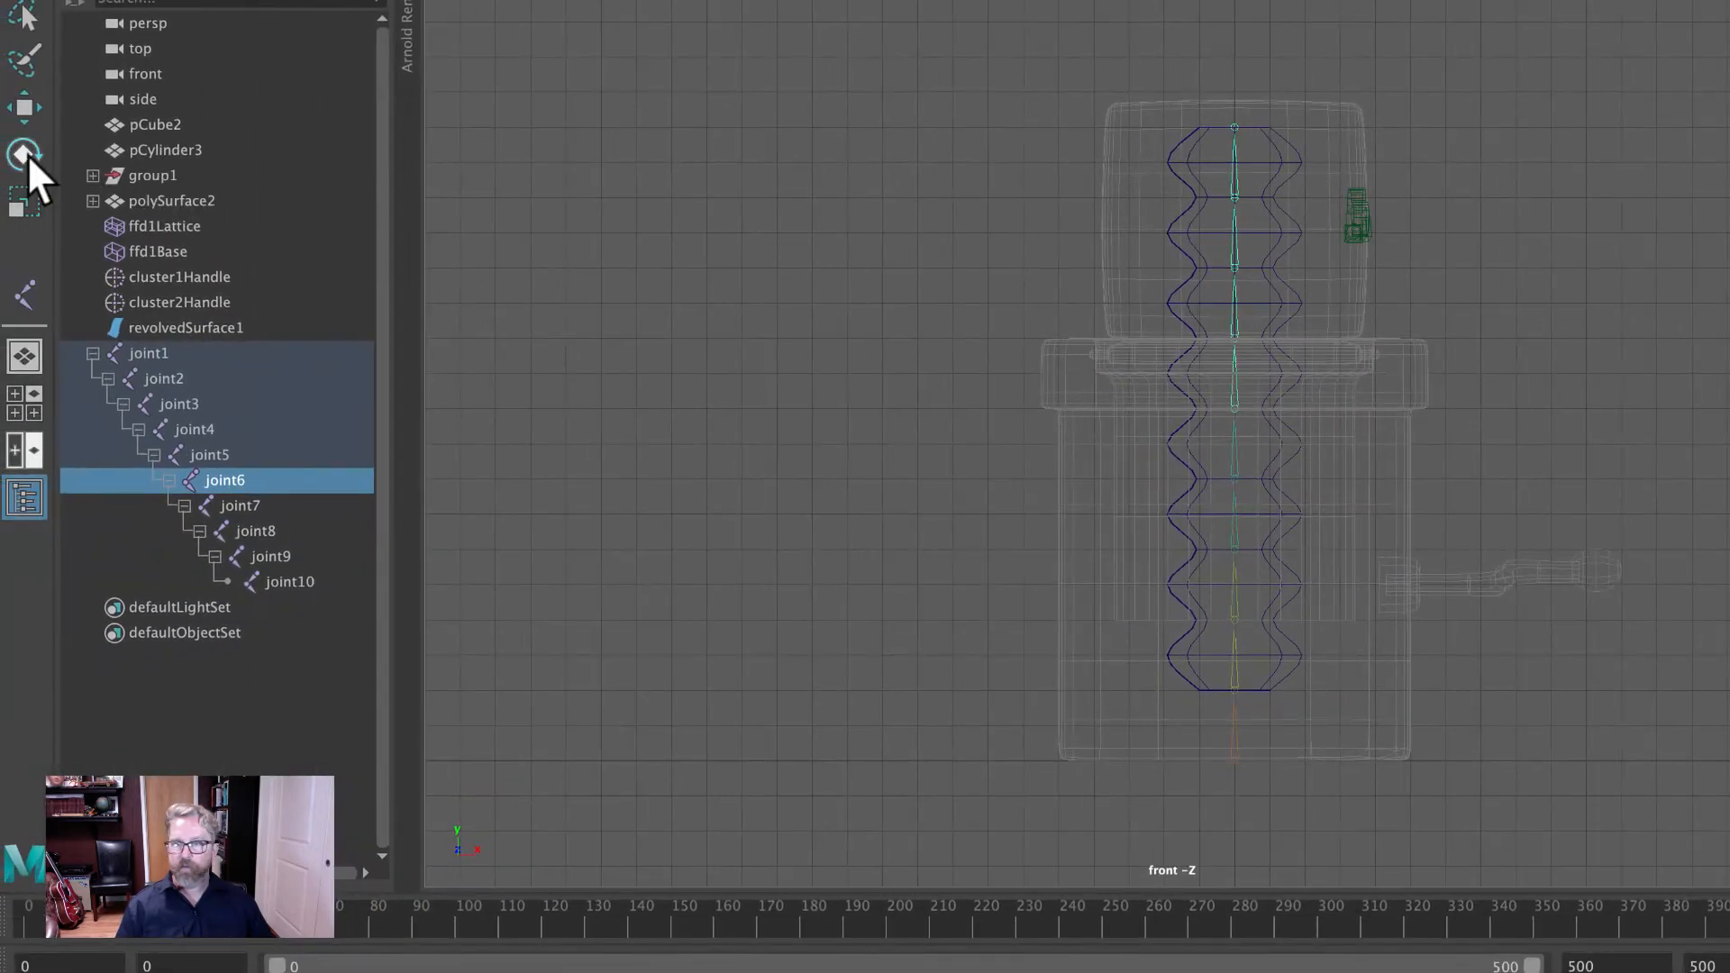
click(24, 154)
key(5)
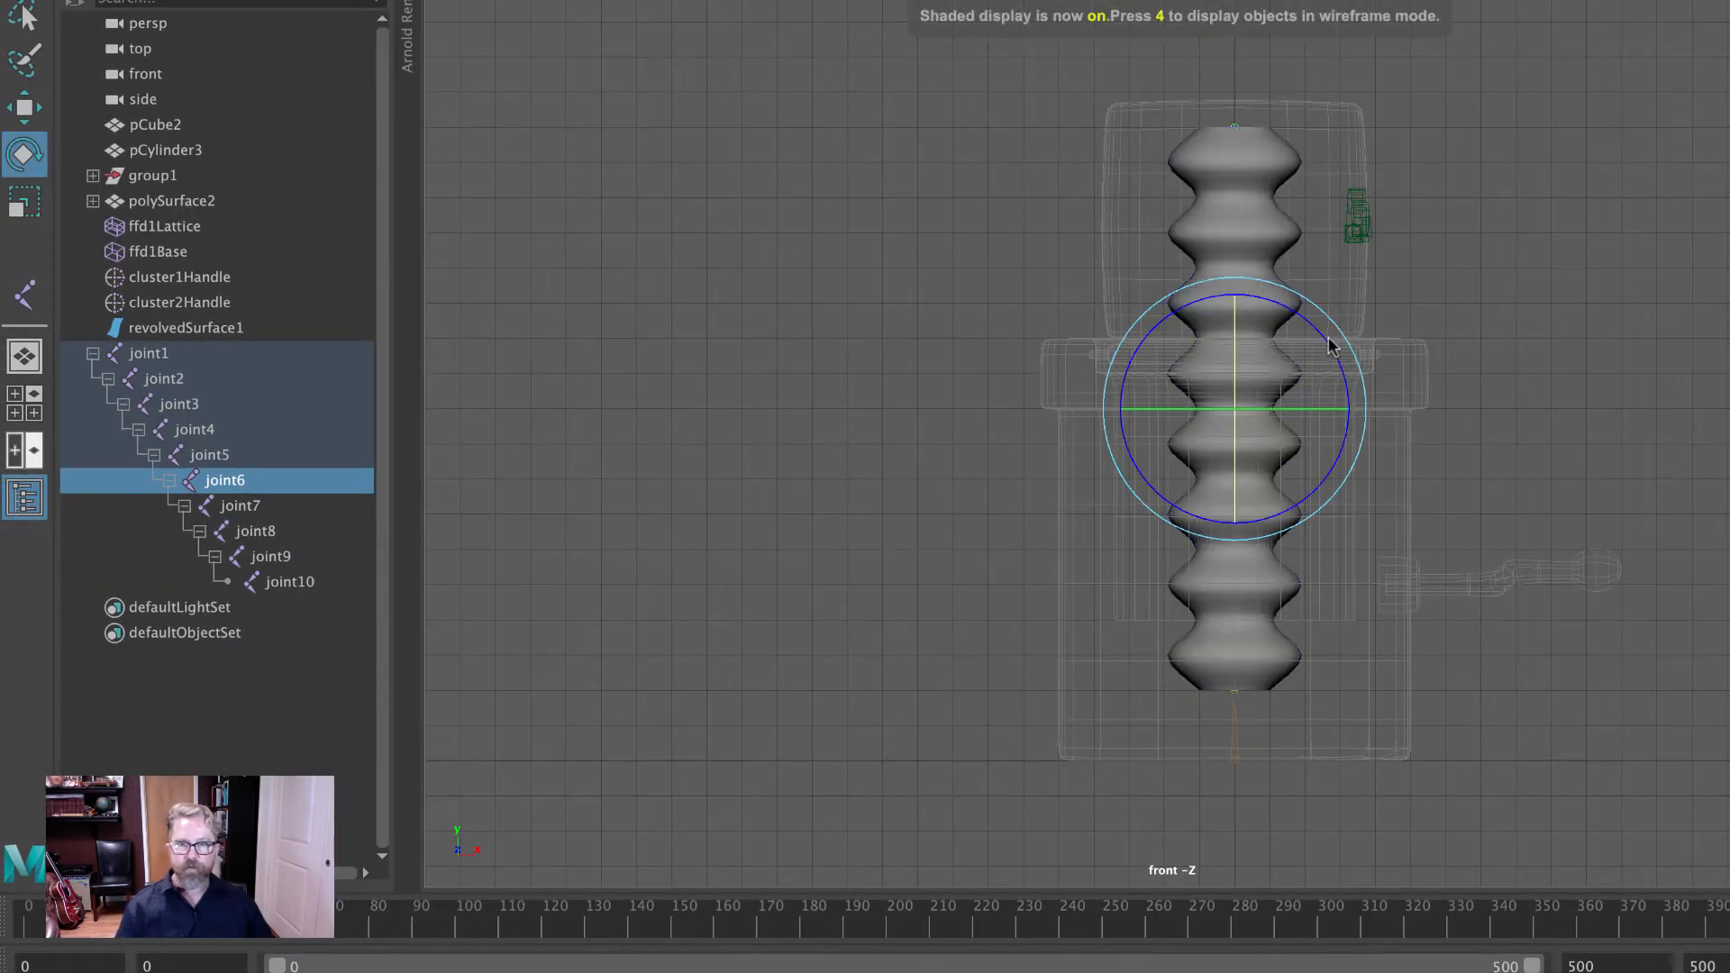
drag(1331, 347, 1155, 327)
key(ctrl+z)
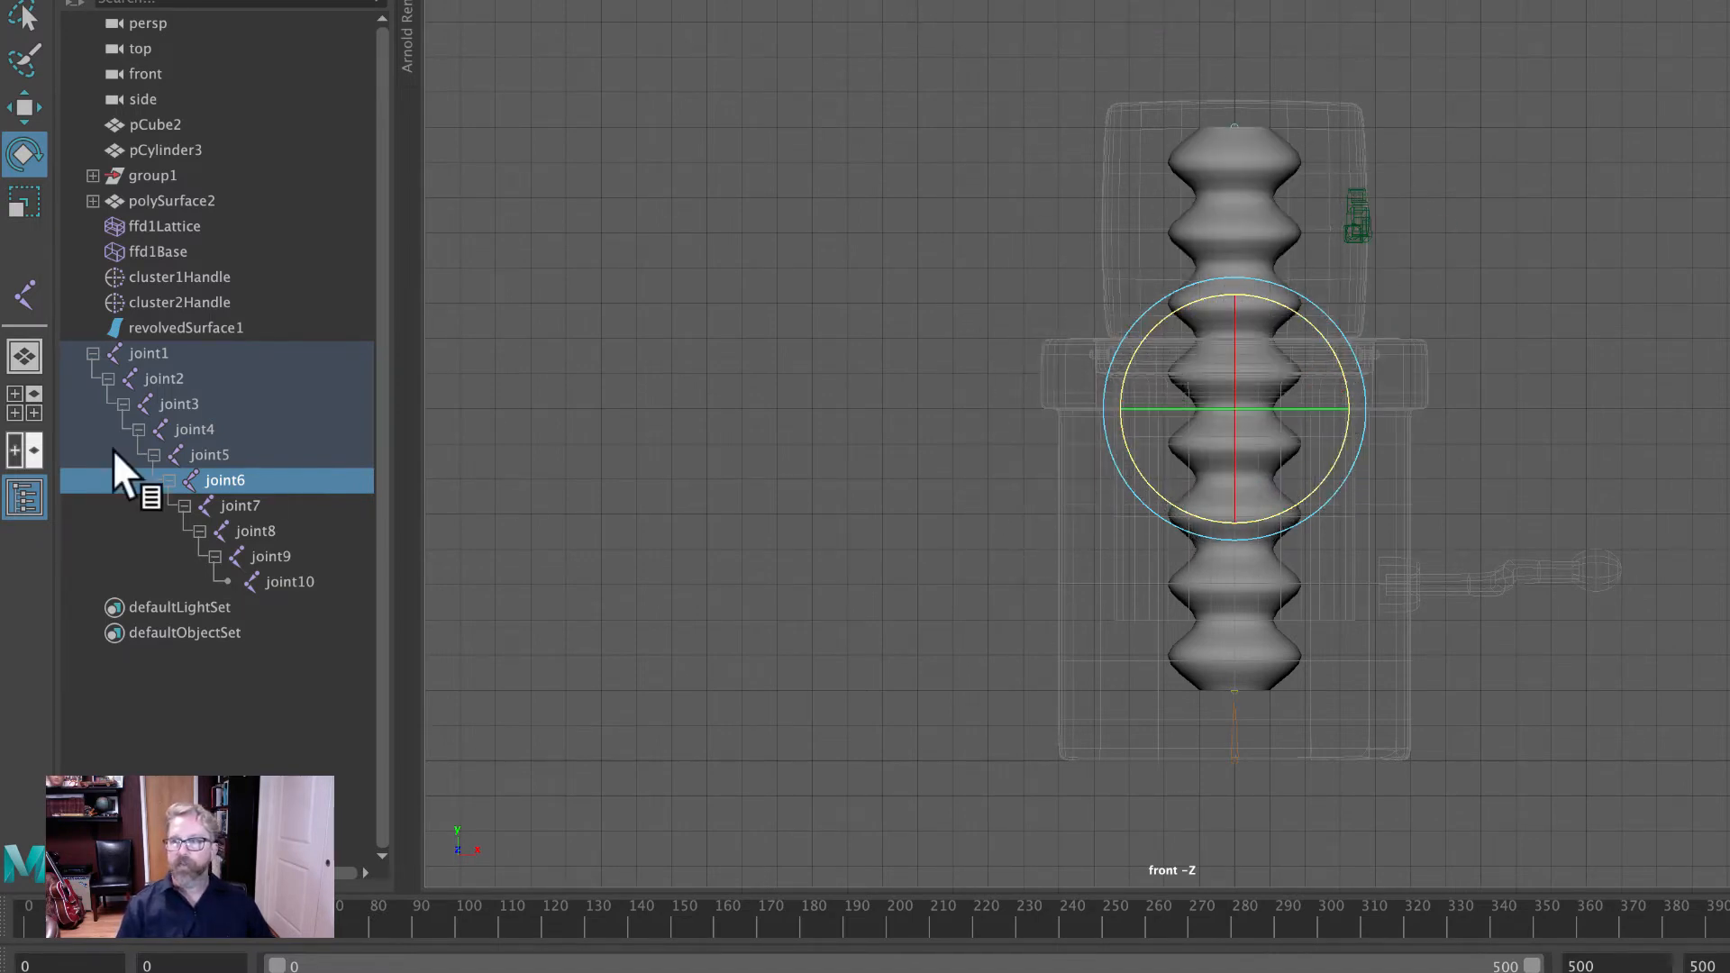
Select joint1 through joint10 and try rotating them all together, undoing the rotation.
drag(144, 354, 288, 569)
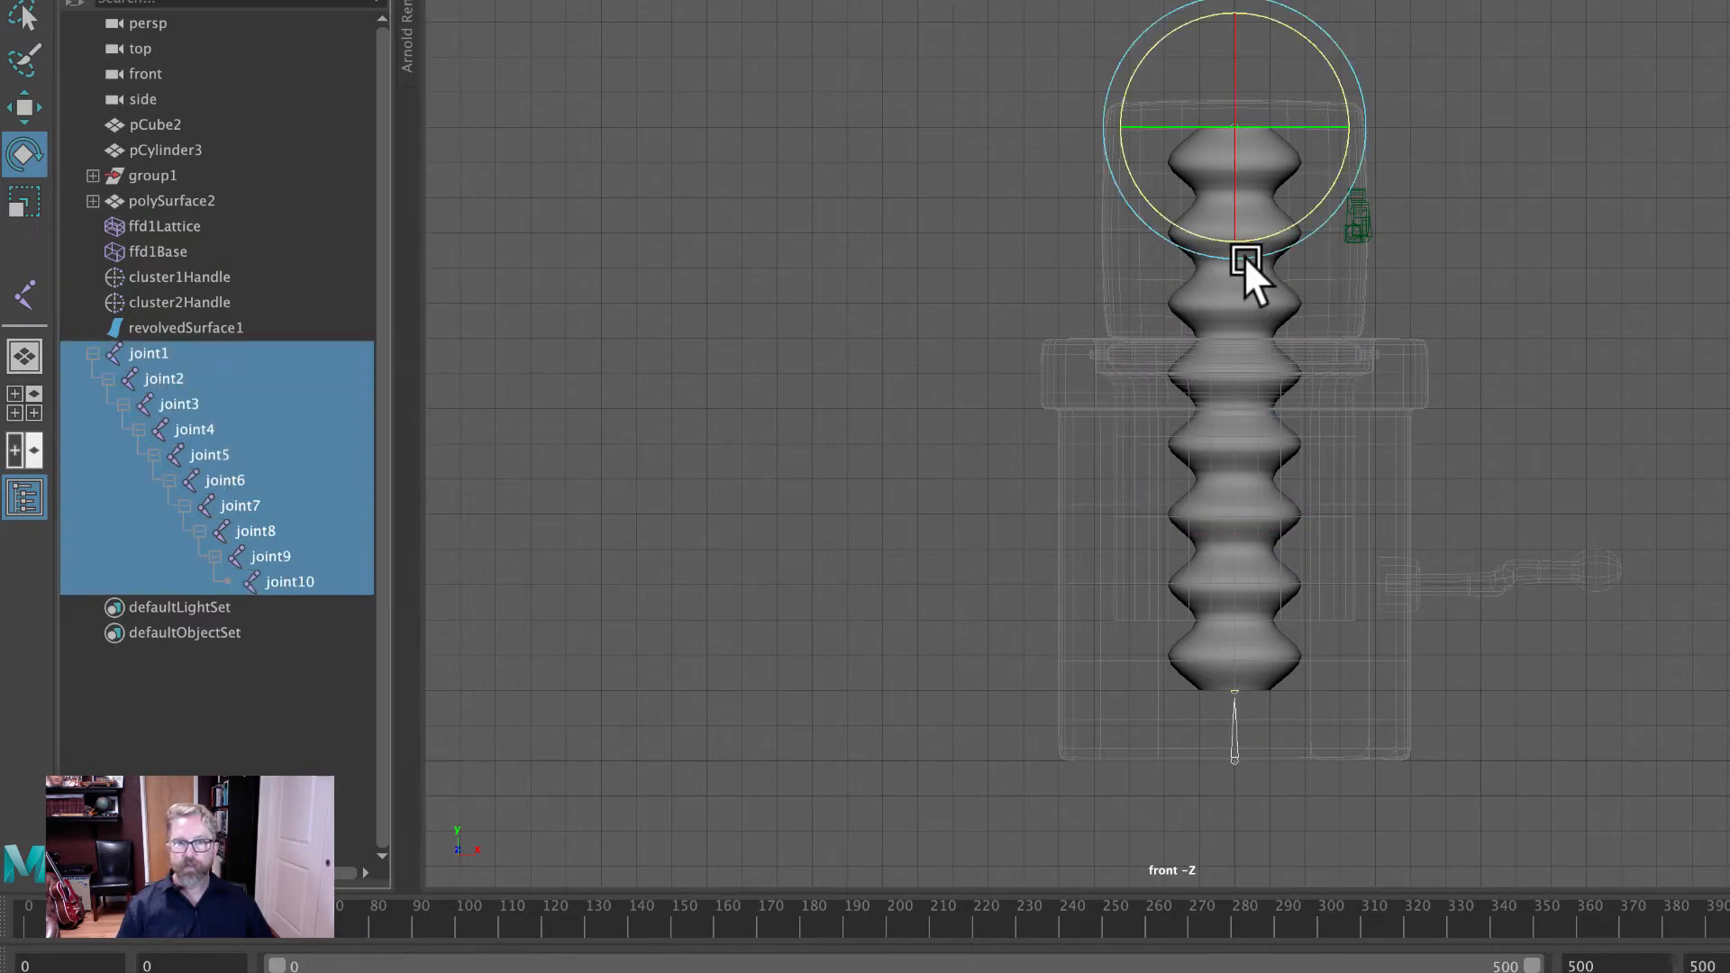
mouse_move(1312, 207)
mouse_down()
mouse_move(1298, 220)
mouse_move(1341, 196)
mouse_move(1299, 248)
mouse_move(1344, 192)
mouse_move(1299, 233)
mouse_move(1322, 218)
mouse_up()
key(ctrl+z)
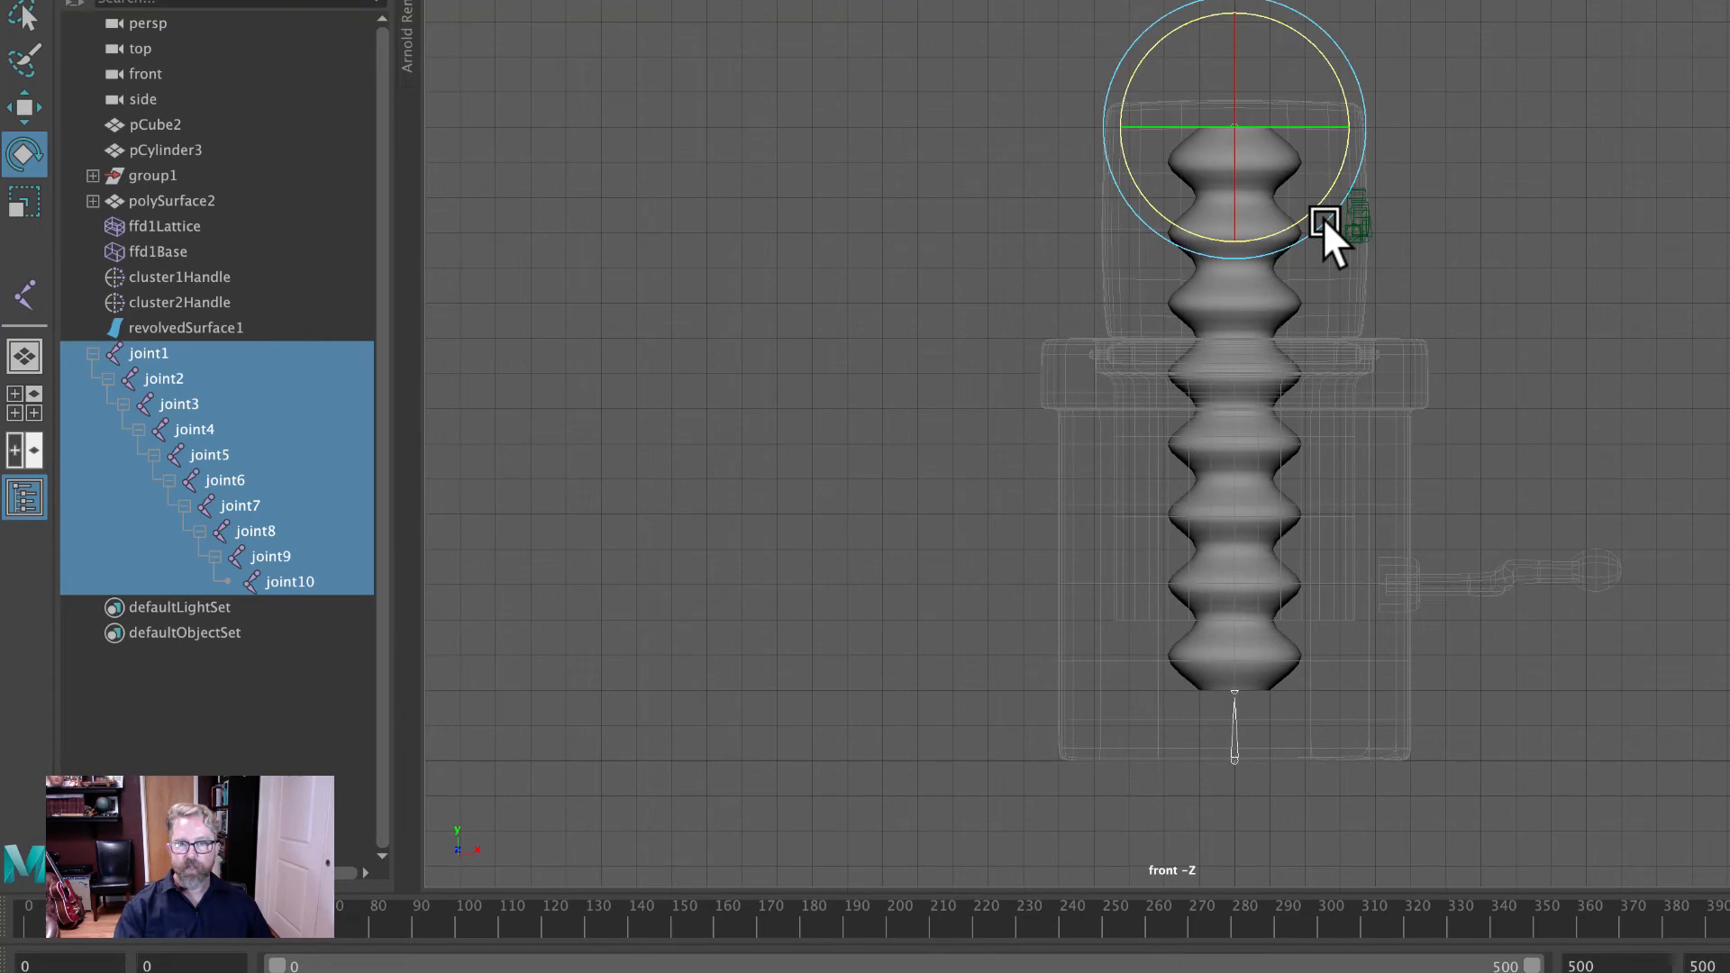
Try compressing the spring by scaling all ten joints vertically, and undo the scaling trials.
click(24, 203)
drag(1235, 11, 1283, 87)
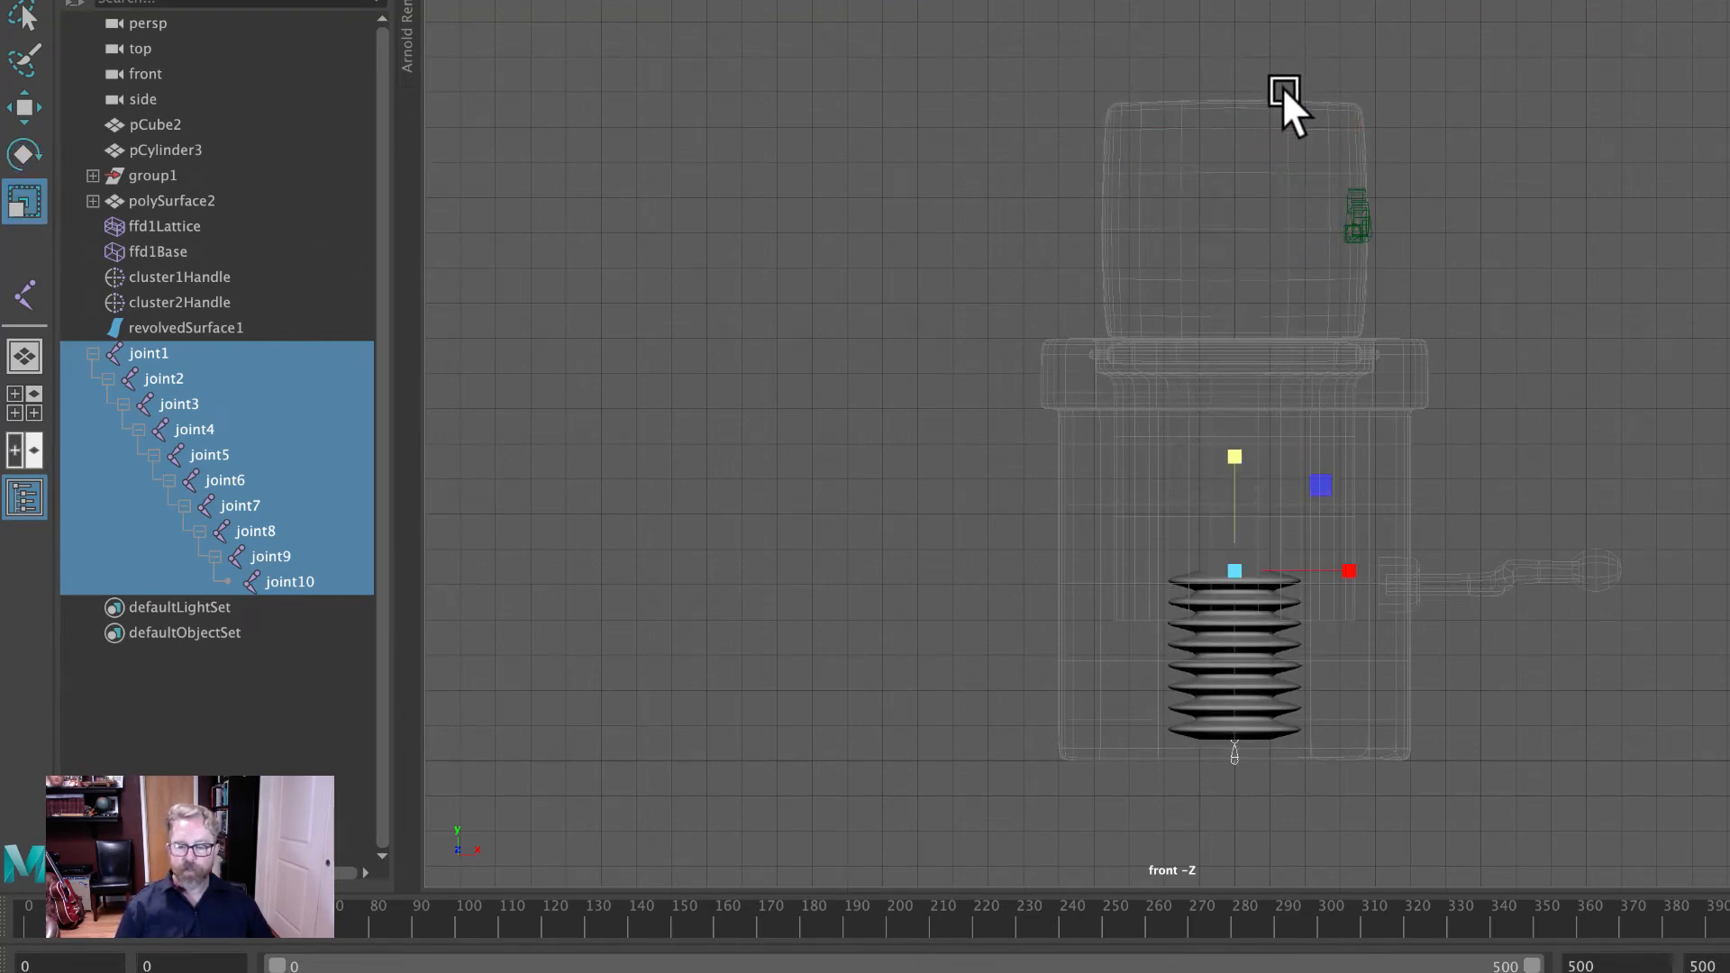
key(ctrl+z)
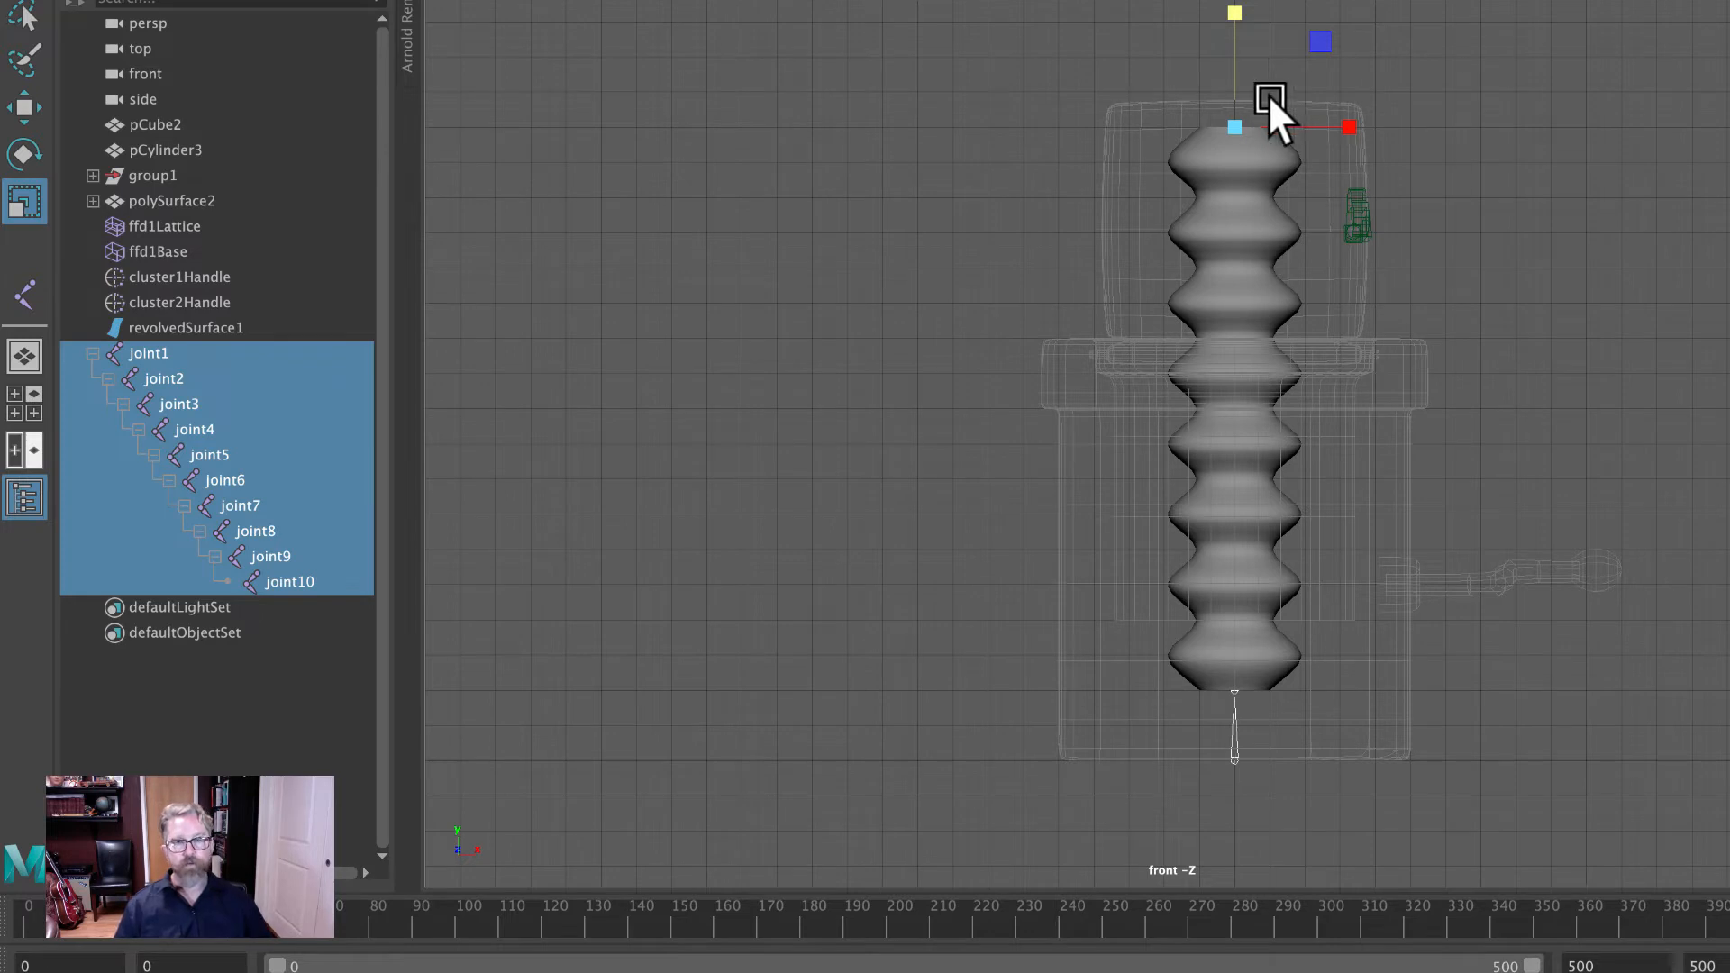
drag(1227, 11, 1305, 20)
key(ctrl+z)
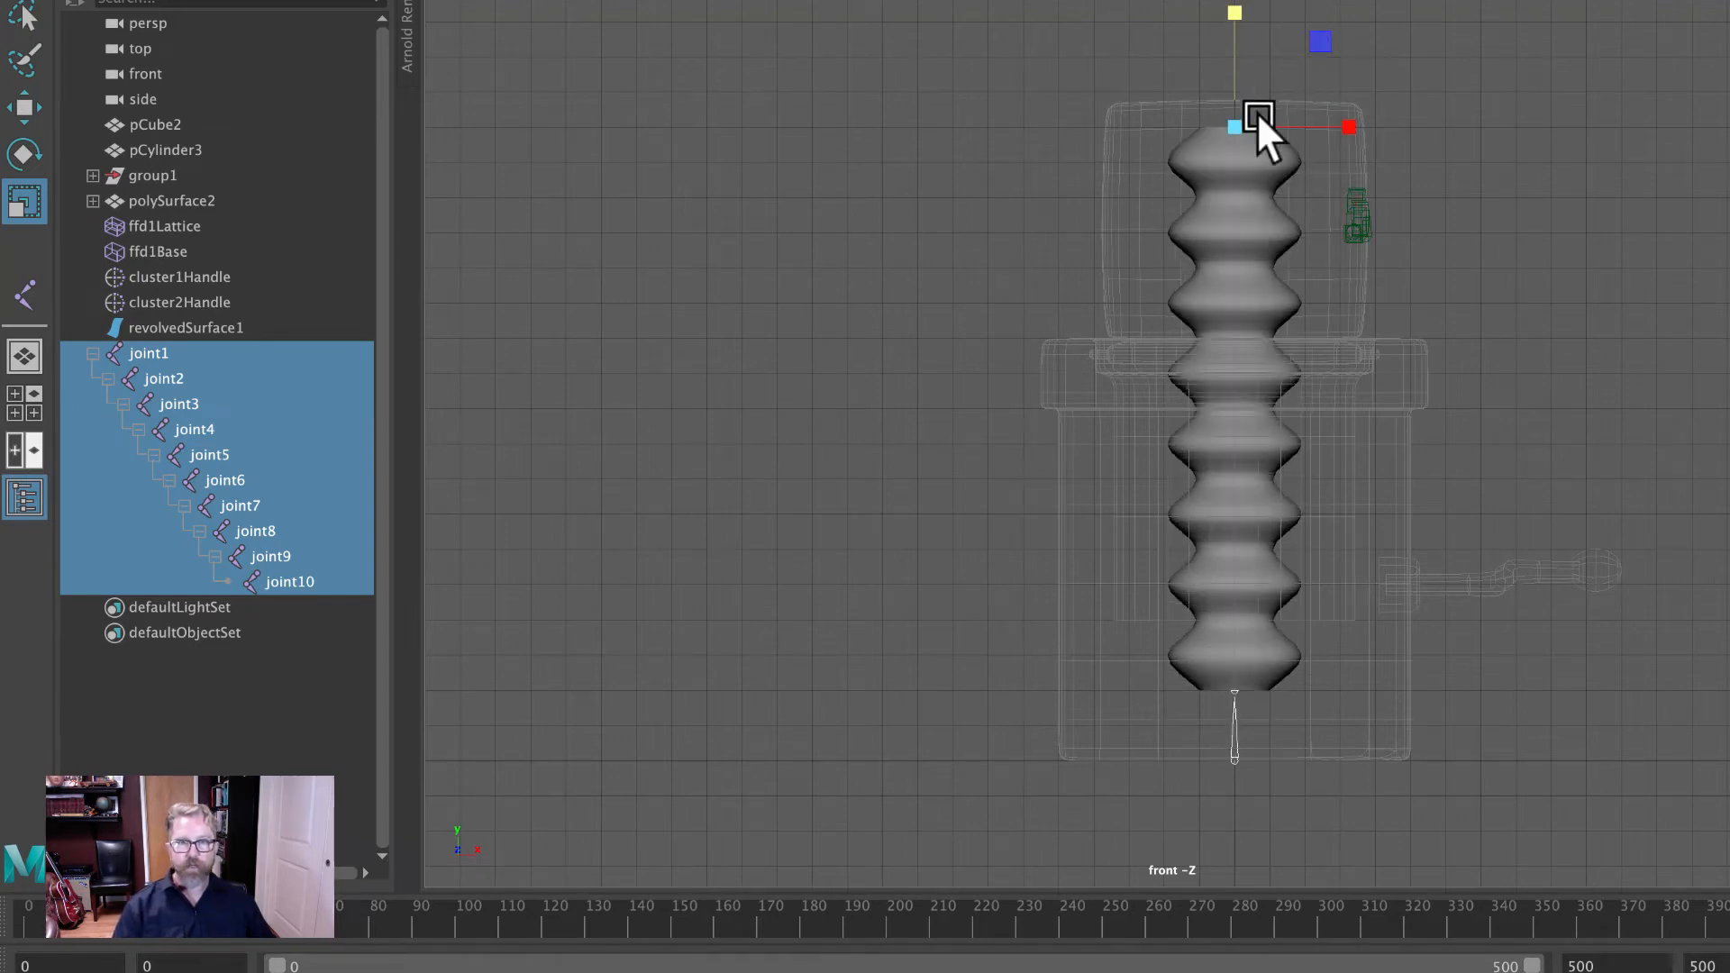
Try bending the spring sideways by rotating all ten joints, and undo the bend.
click(23, 160)
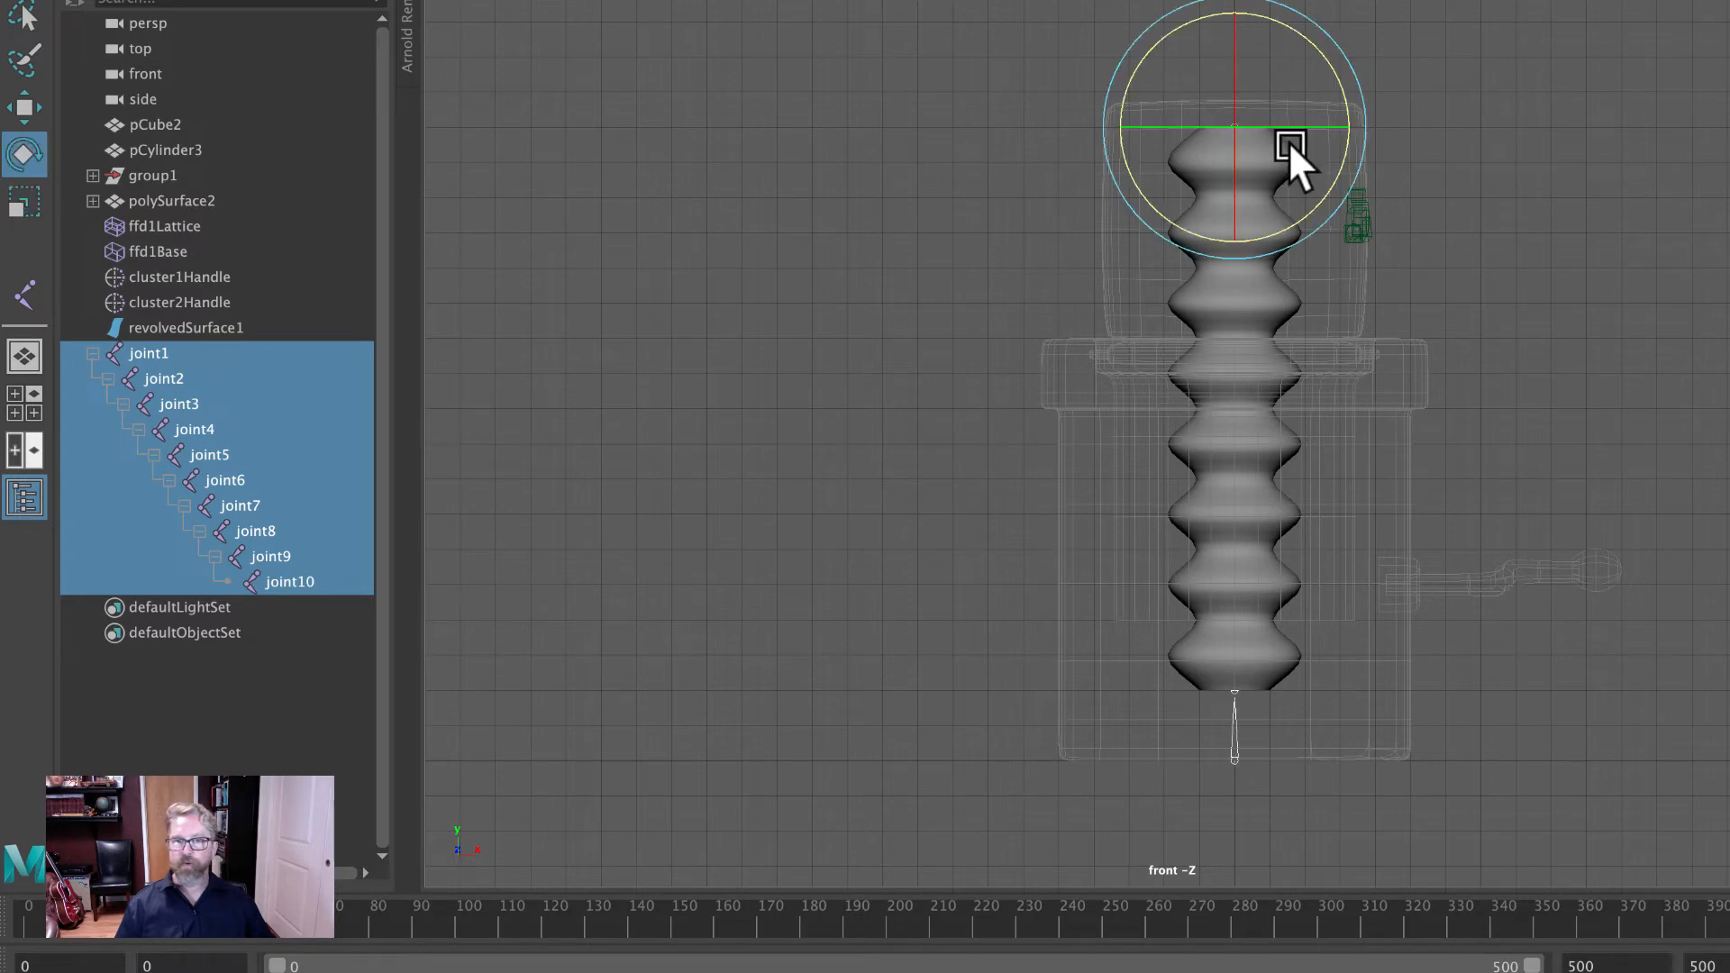
drag(1326, 160, 1370, 208)
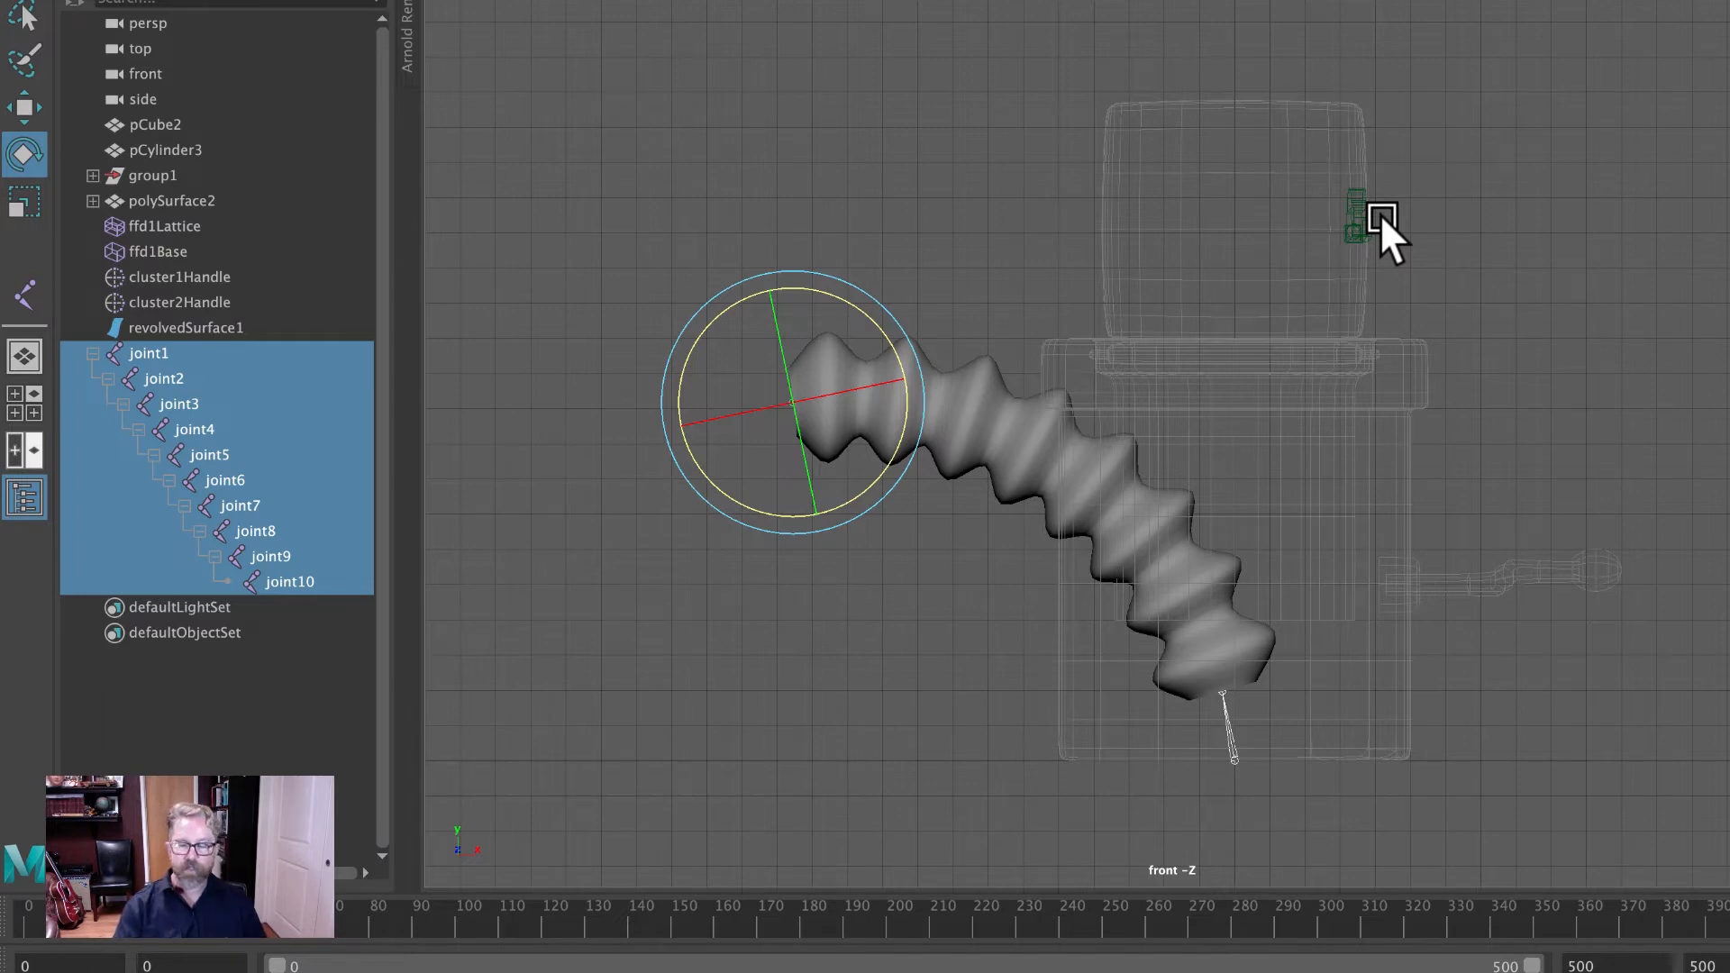
key(ctrl+z)
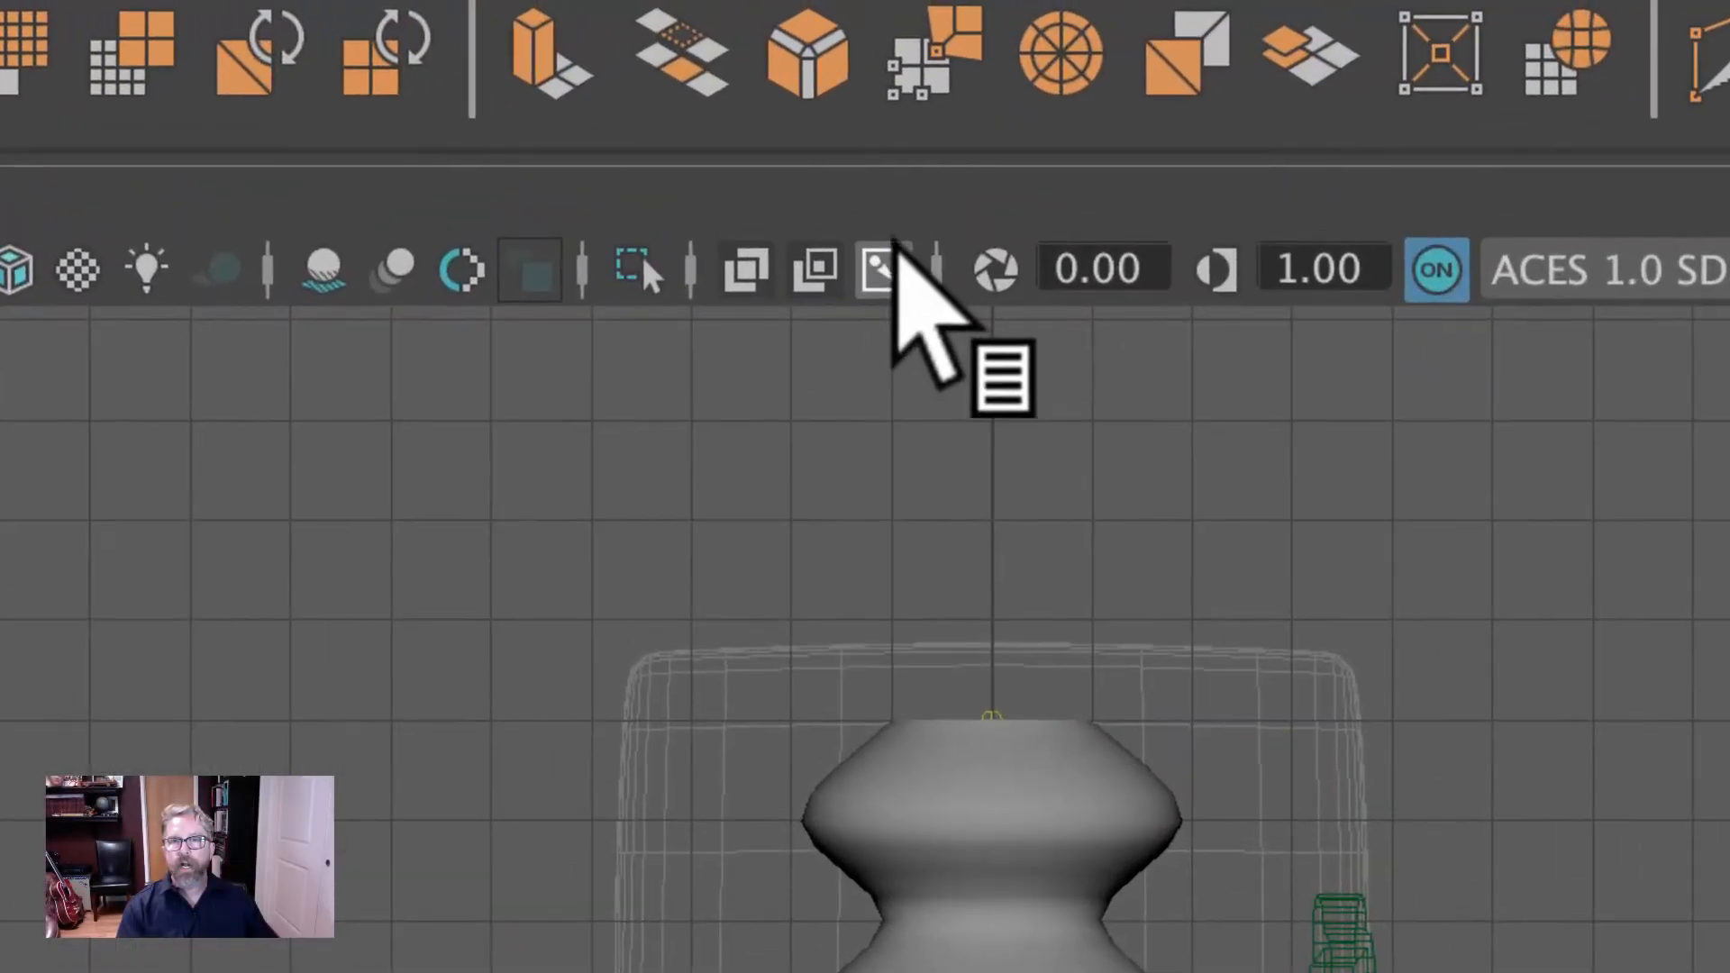
Enable X-ray joints, create an IK spline handle from the base joint to the top joint, and select its curve1.
click(881, 269)
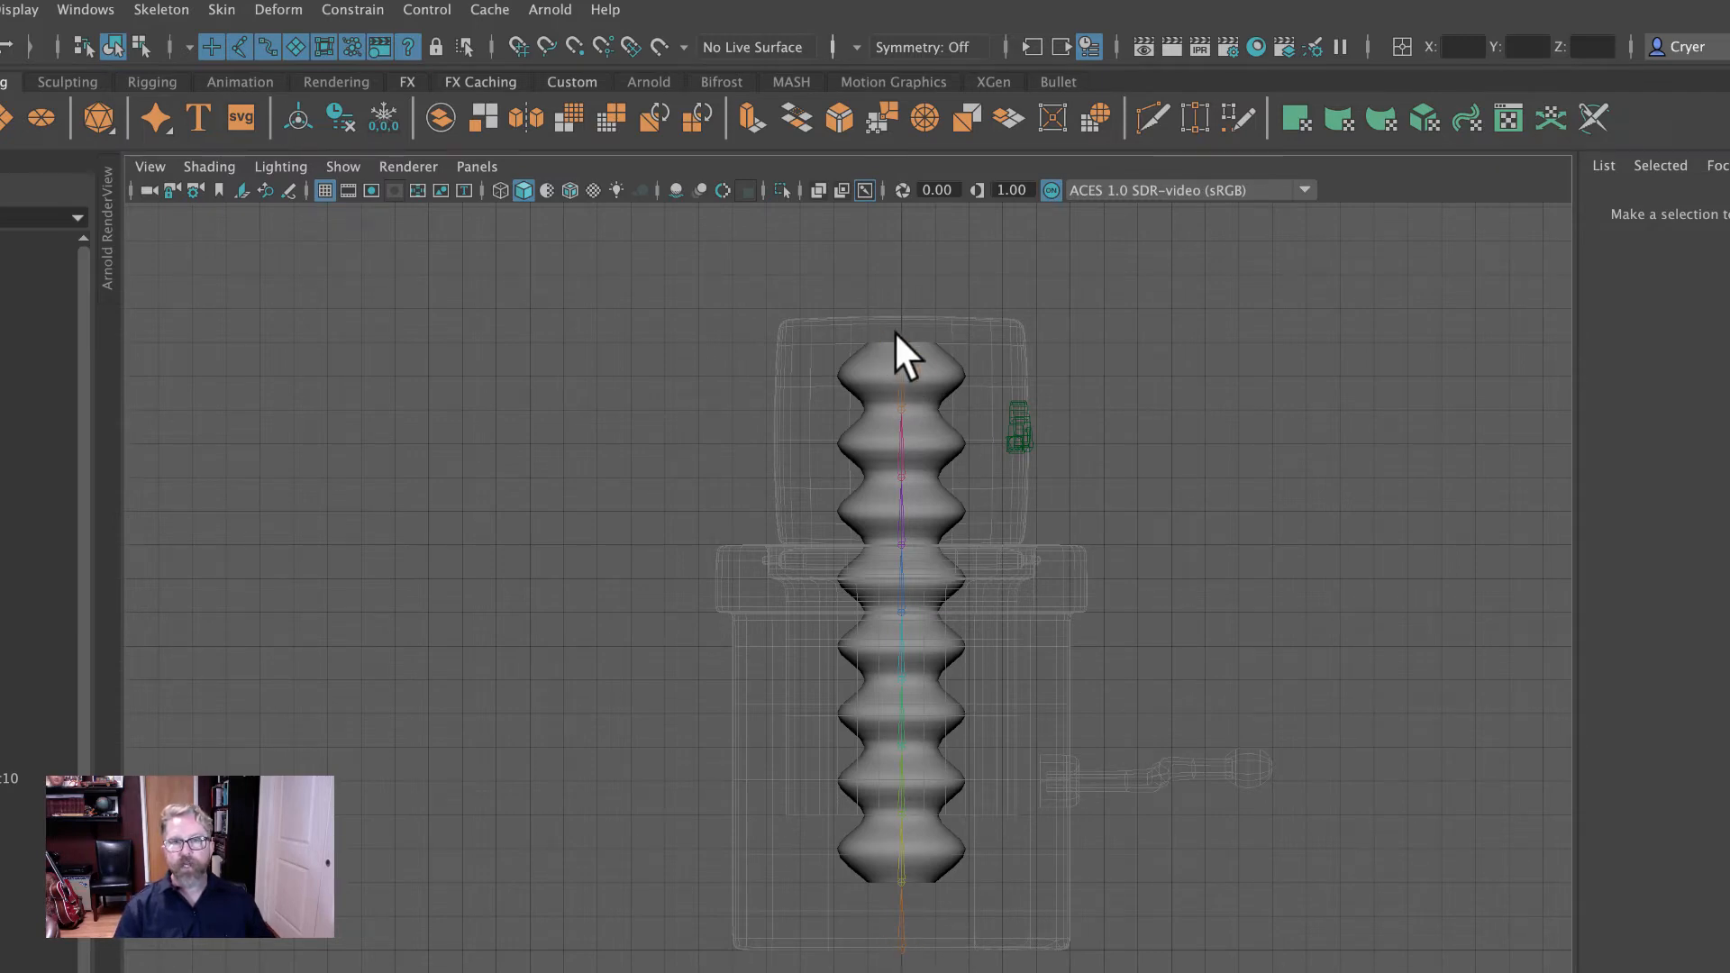
click(162, 10)
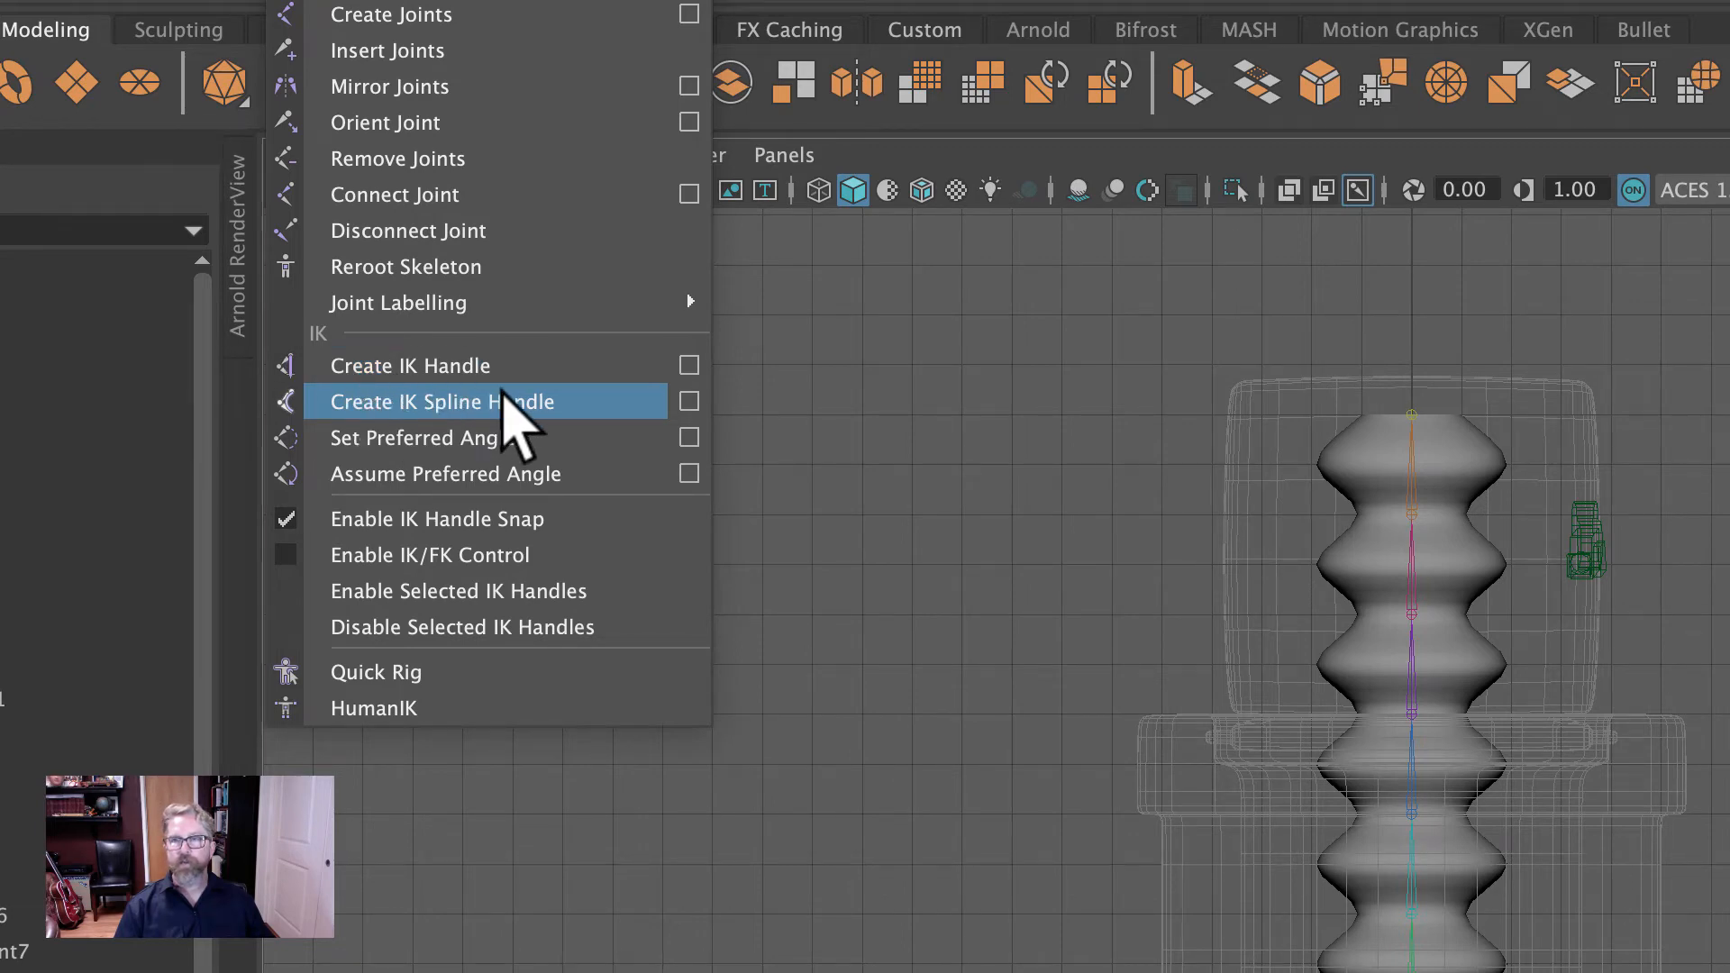
click(502, 400)
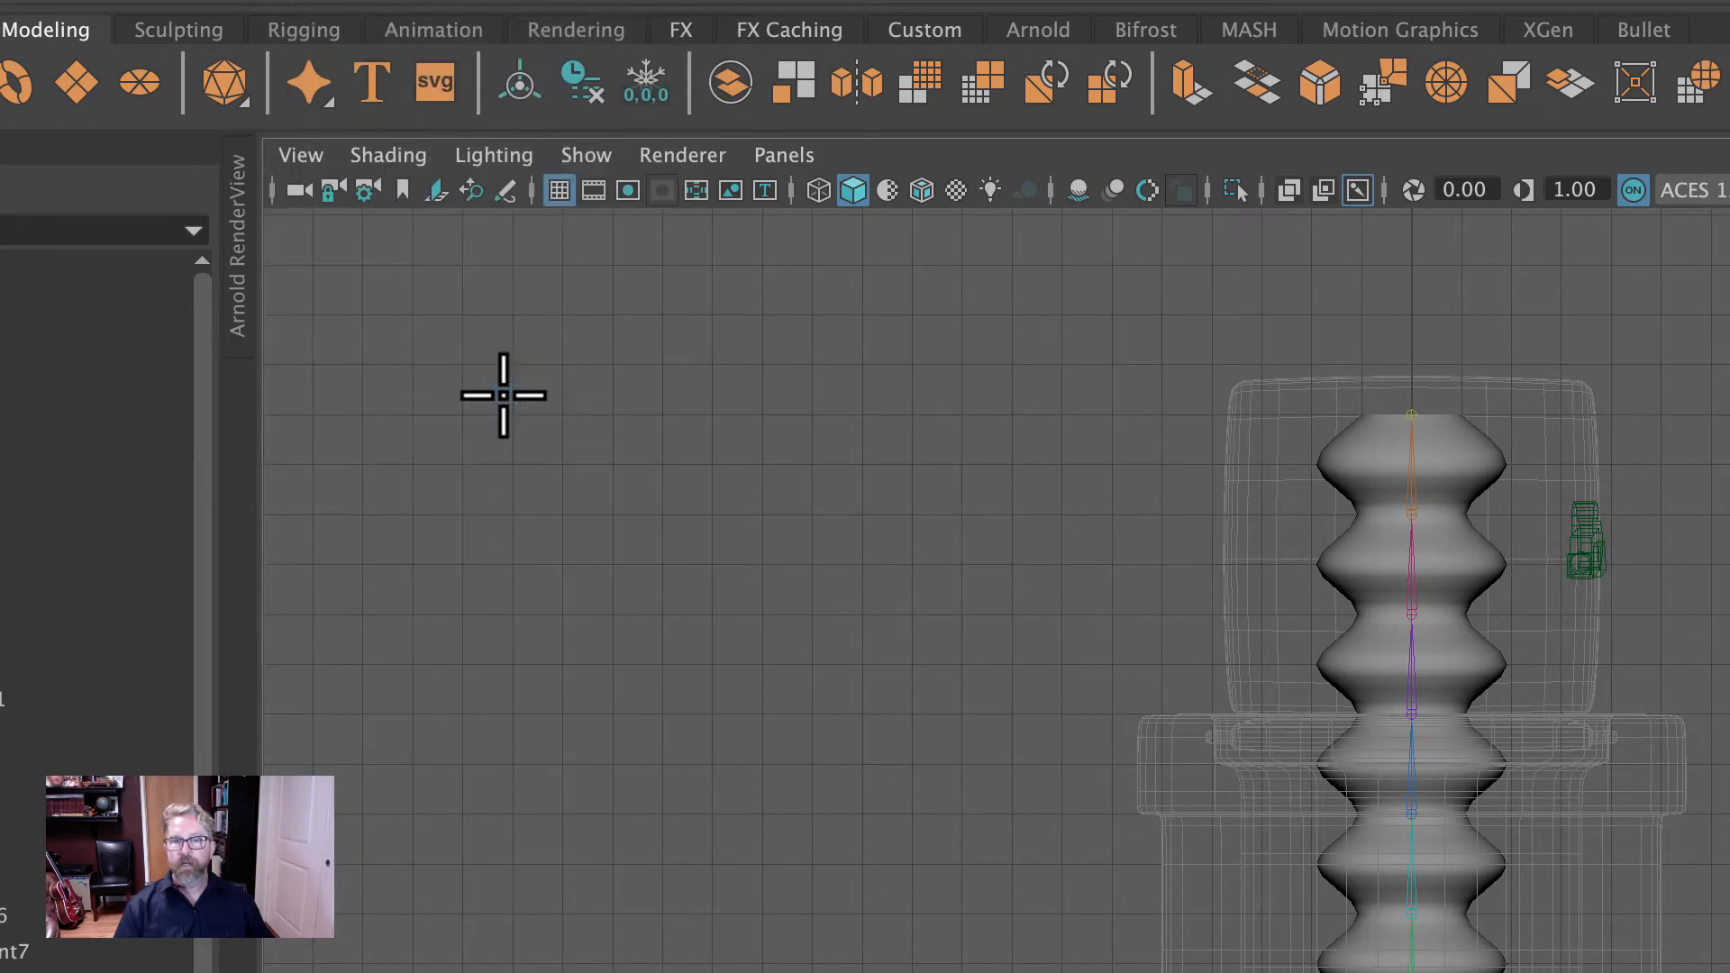
click(813, 721)
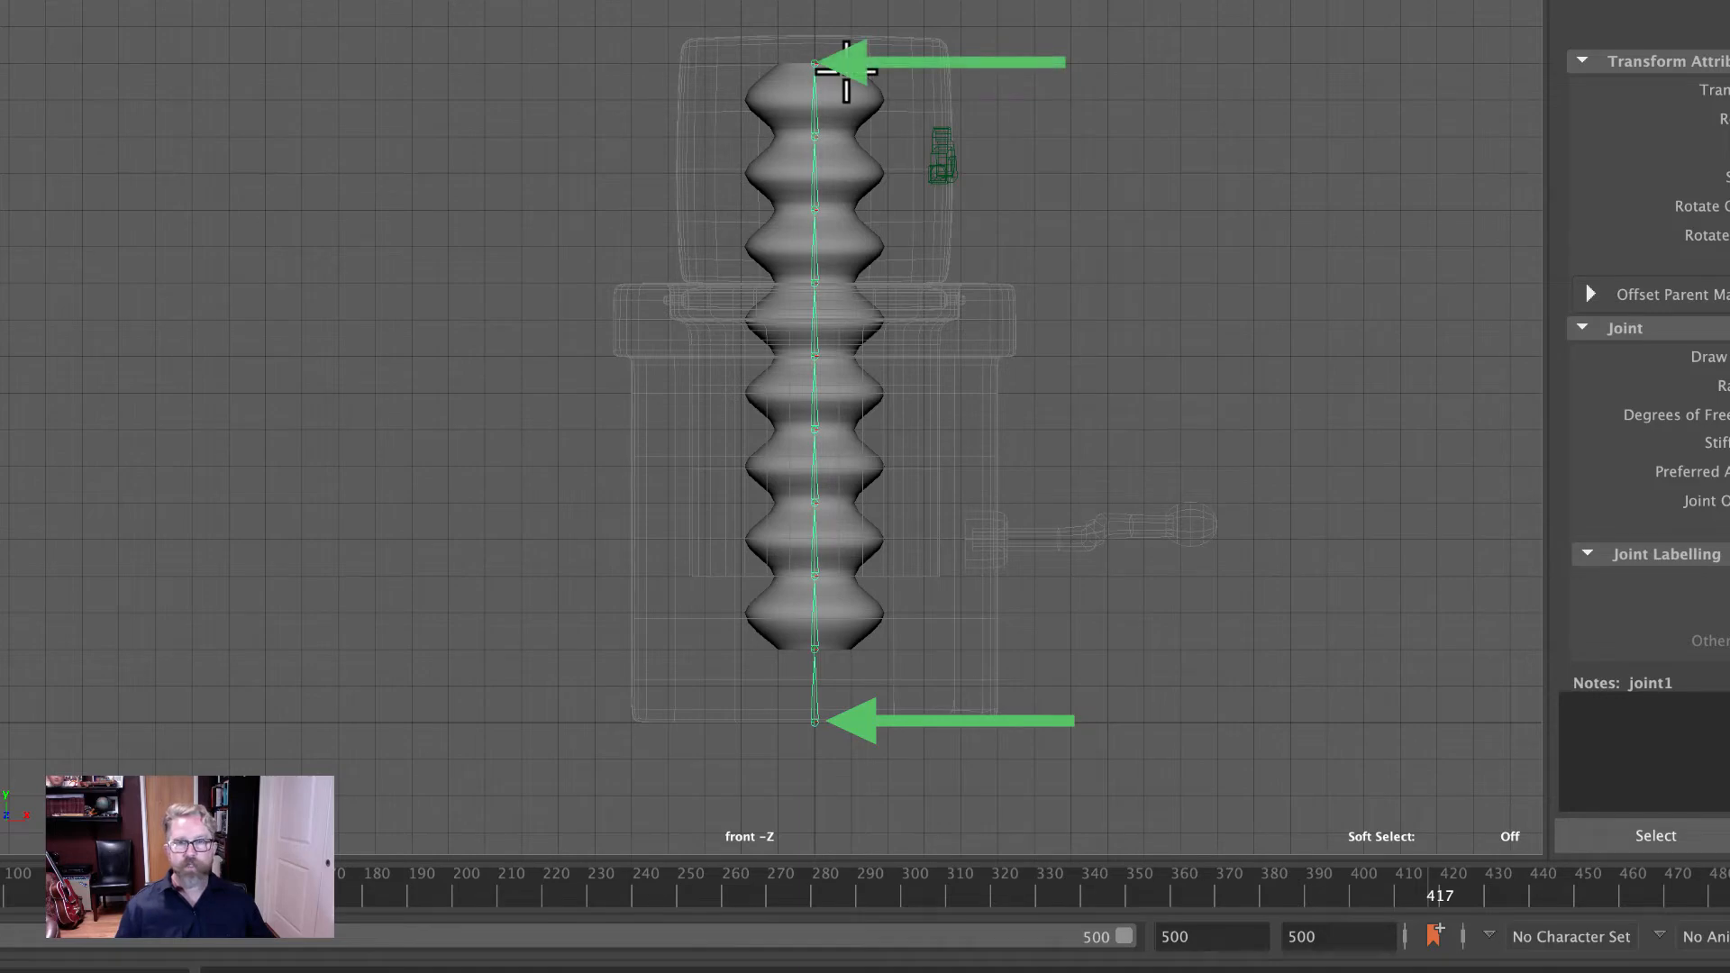
click(813, 63)
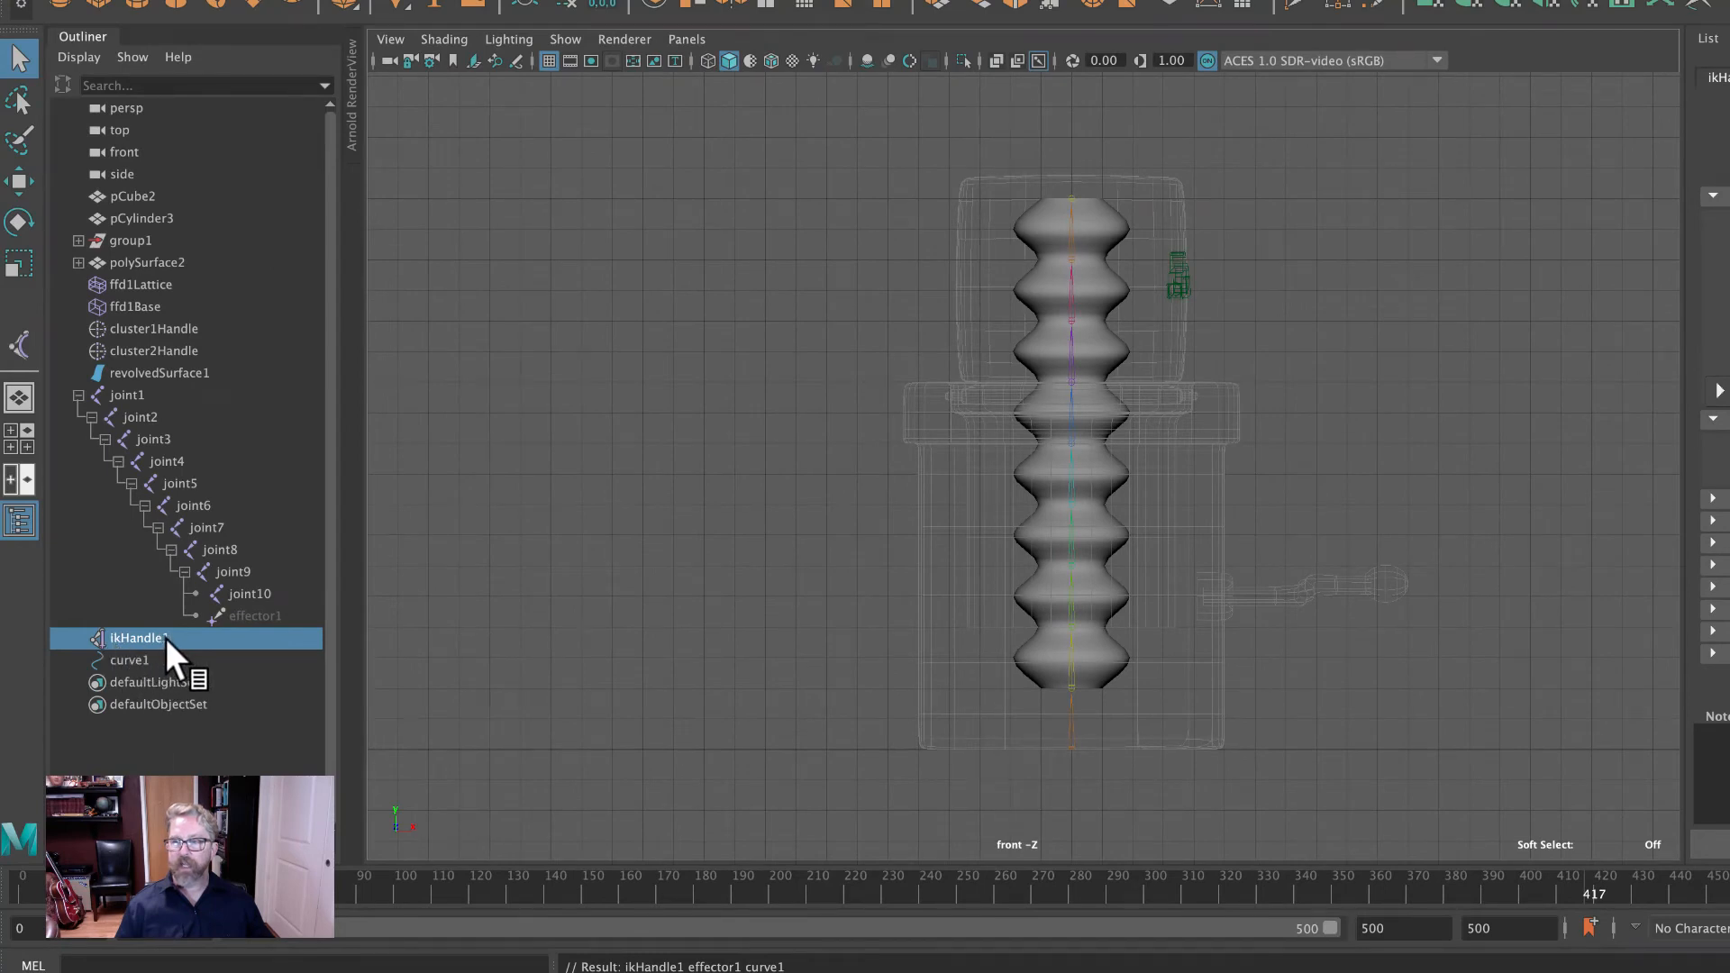
click(124, 661)
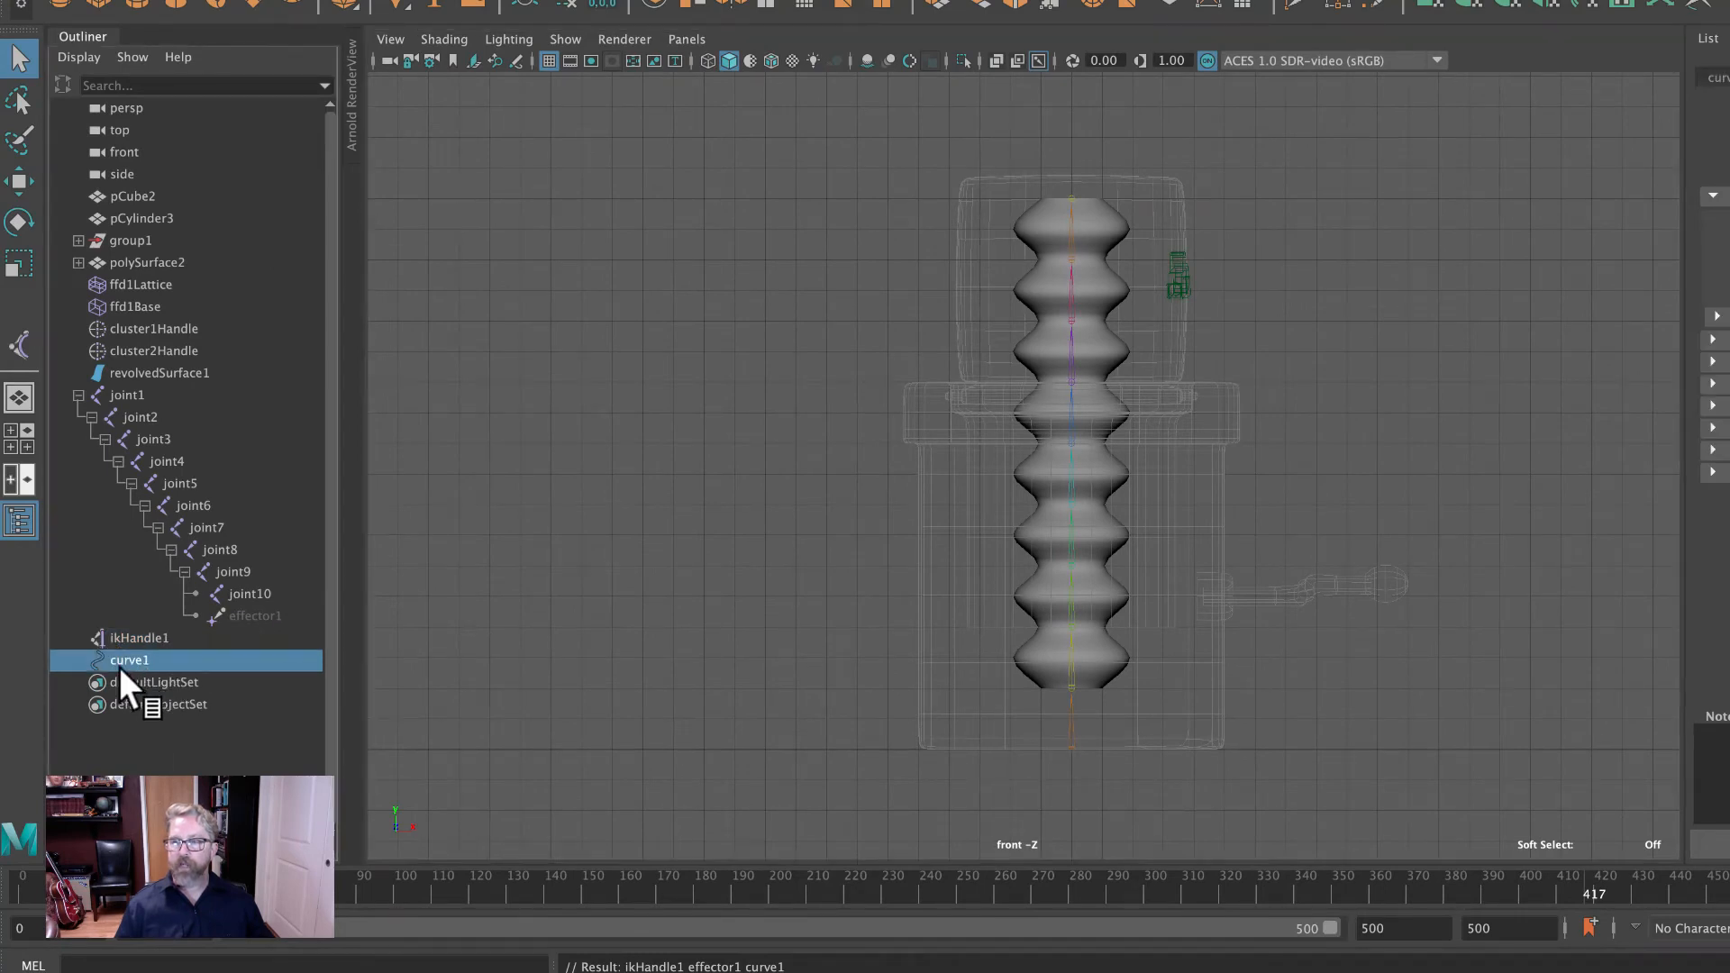
Try moving curve1 sideways along the X axis together with the spring, and undo the move.
click(135, 636)
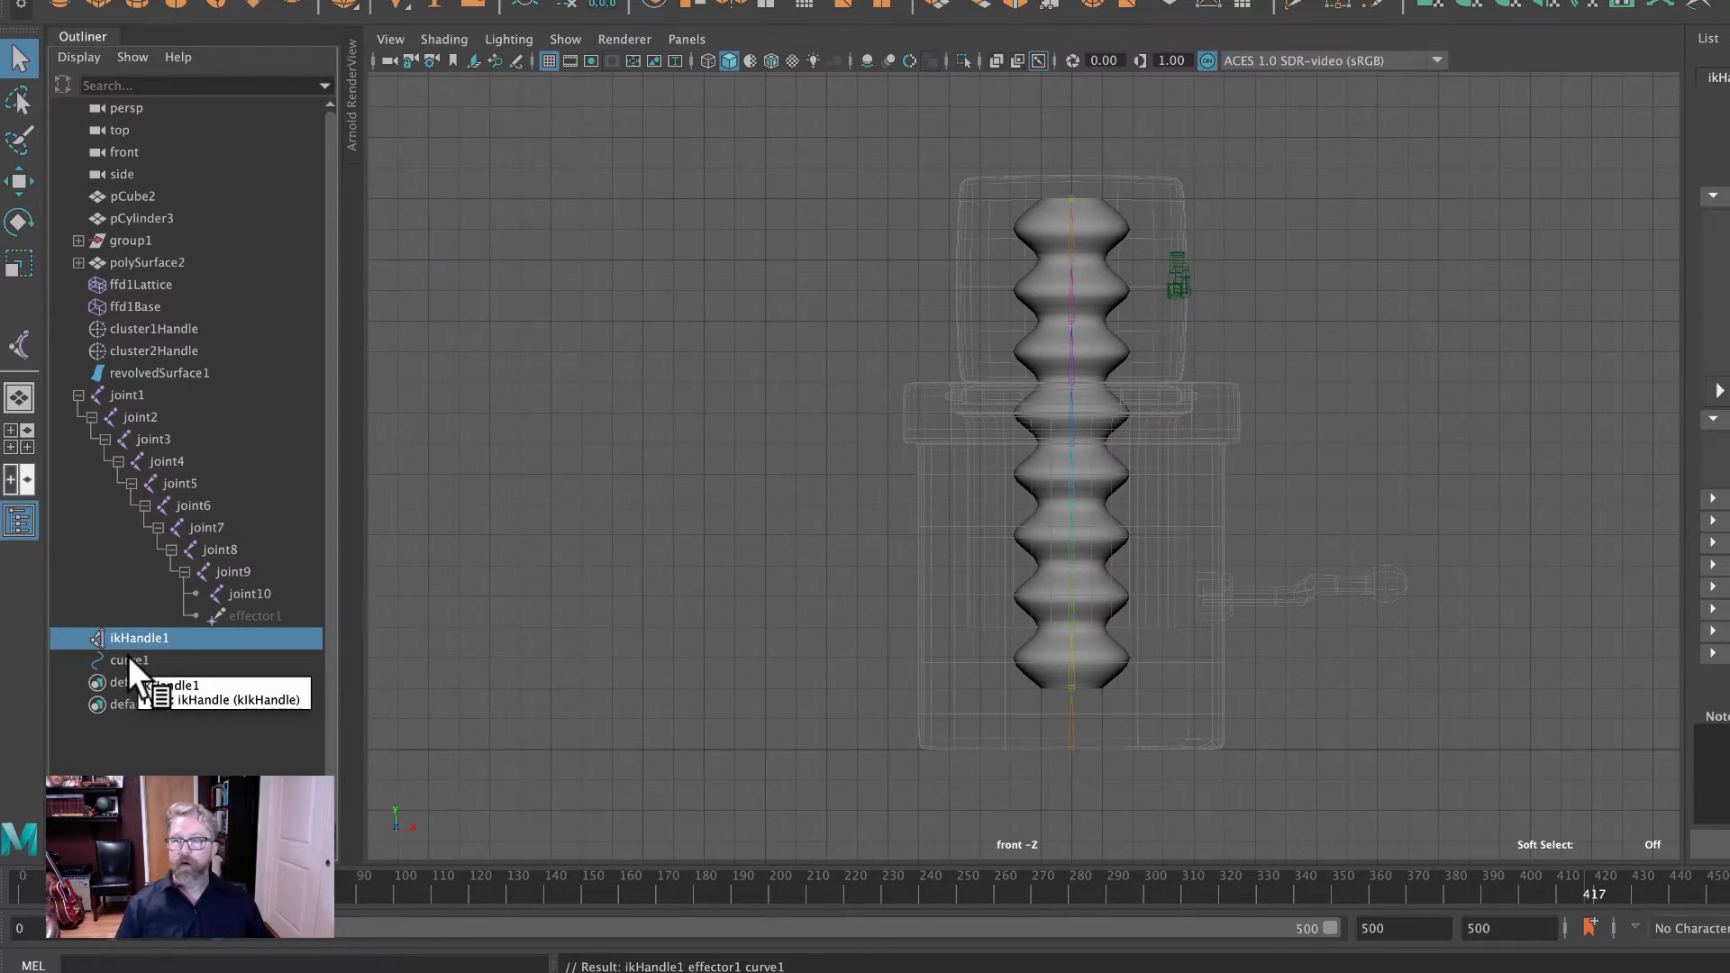
click(128, 661)
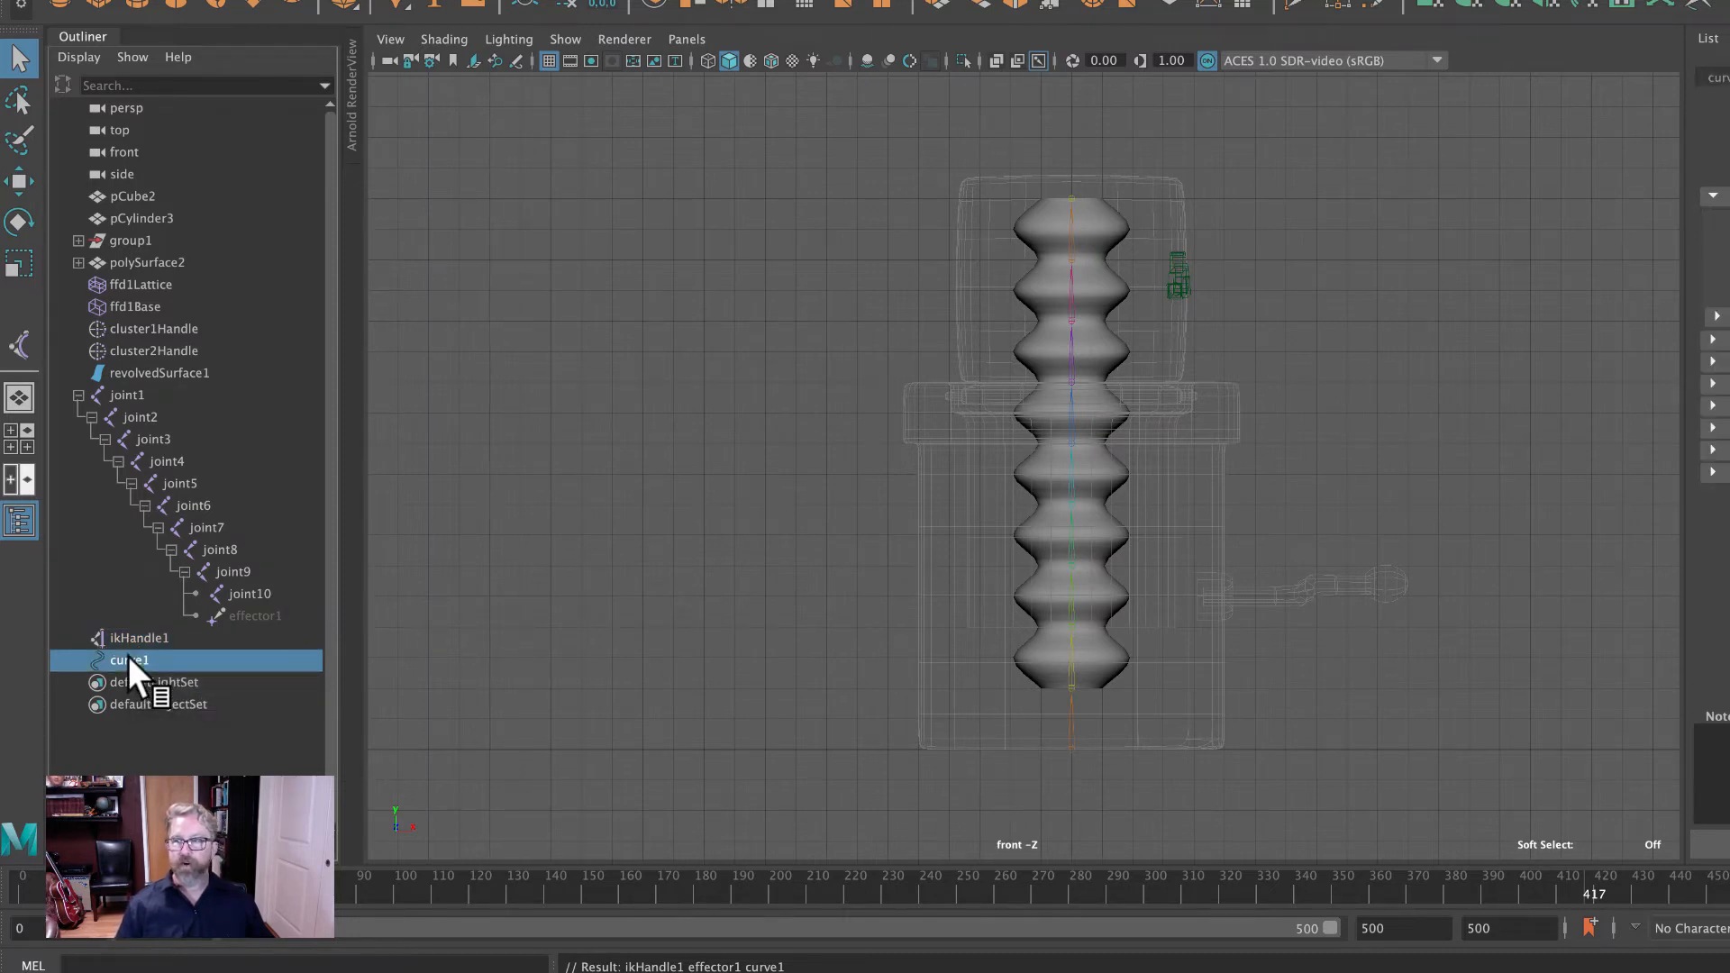
click(18, 180)
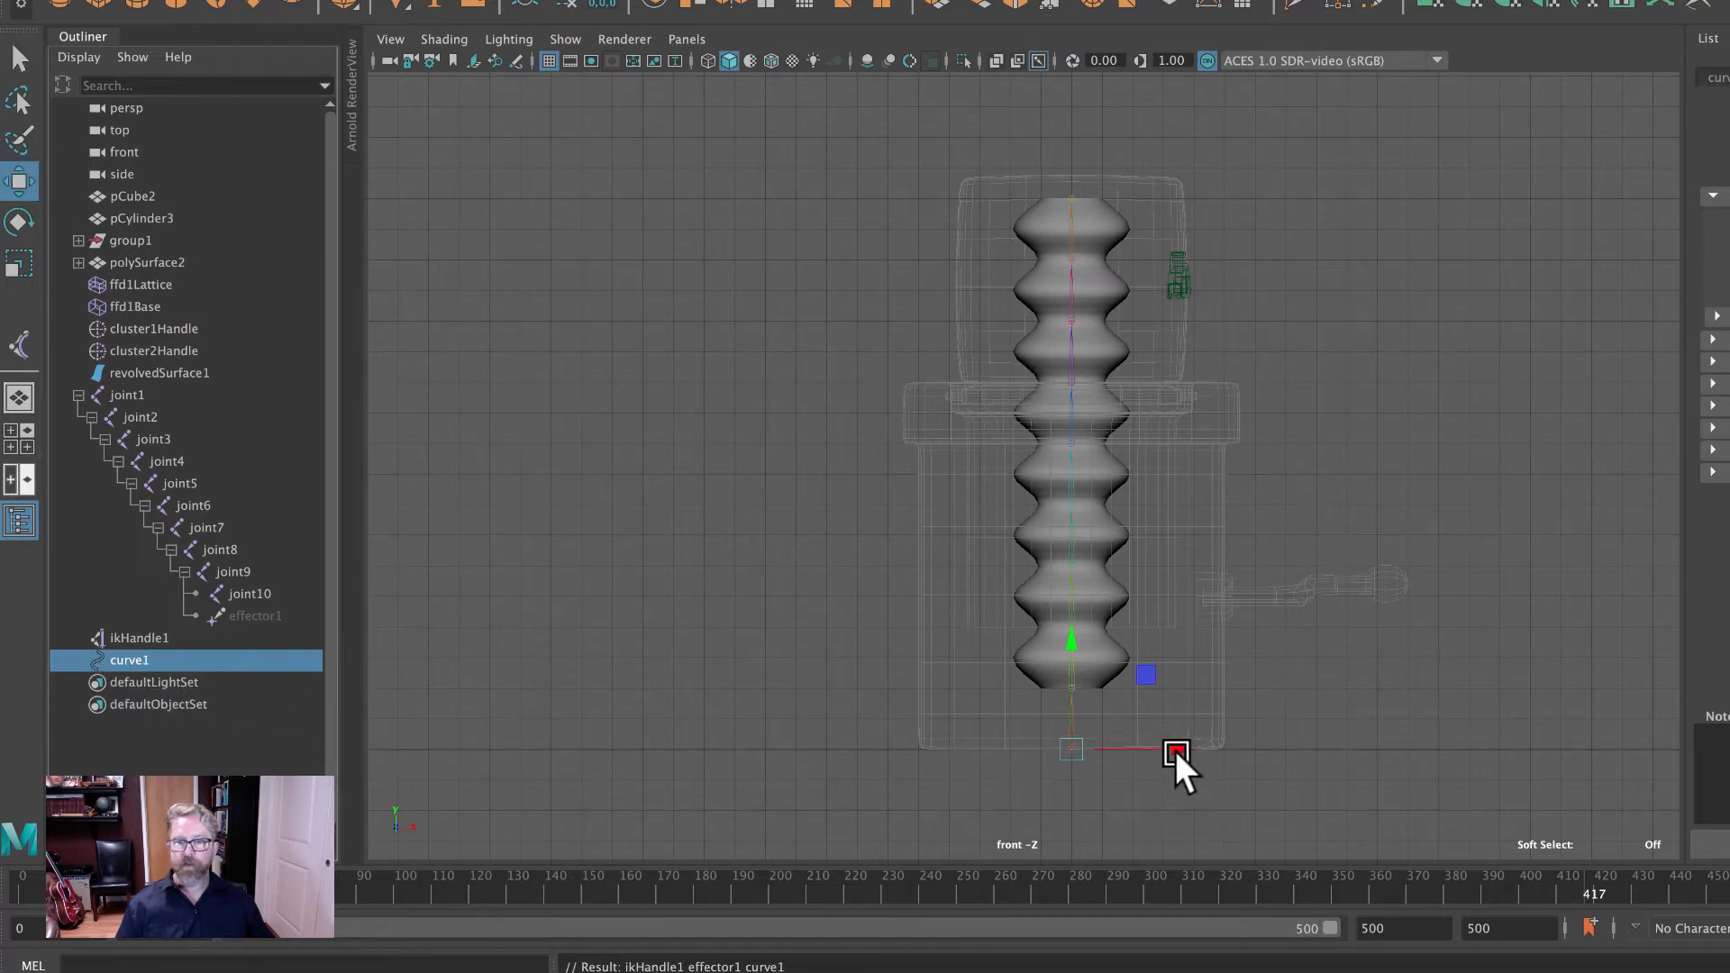
drag(1175, 750, 964, 709)
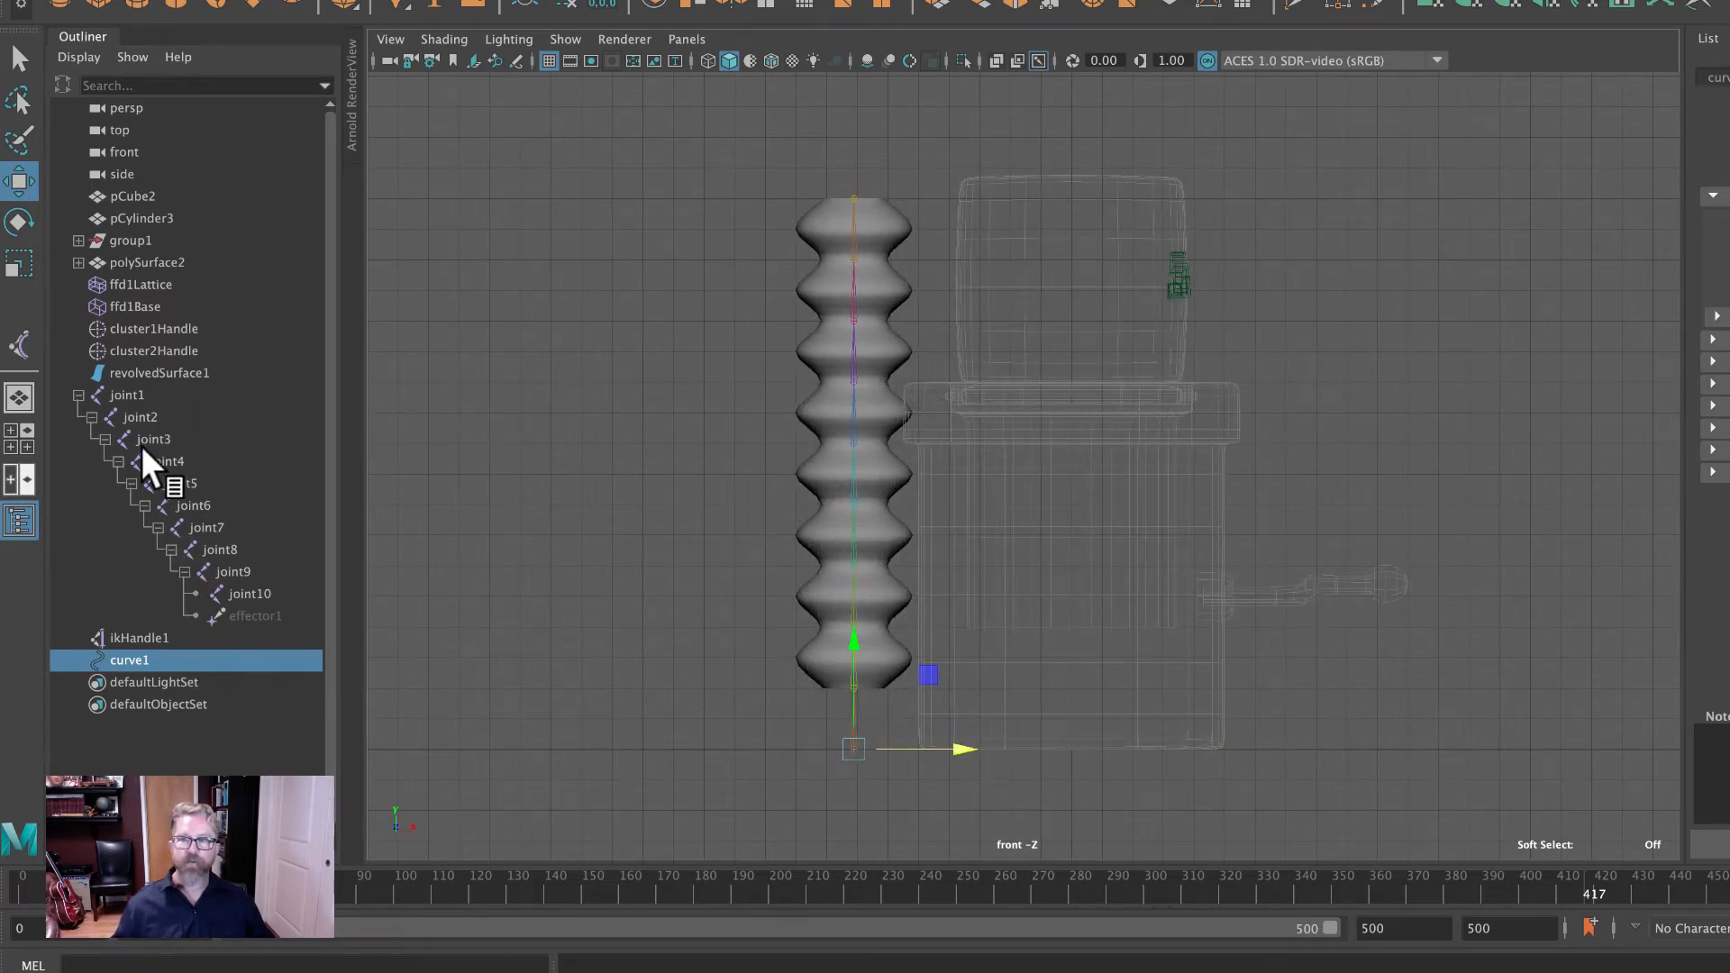
middle_drag(142, 446, 159, 497)
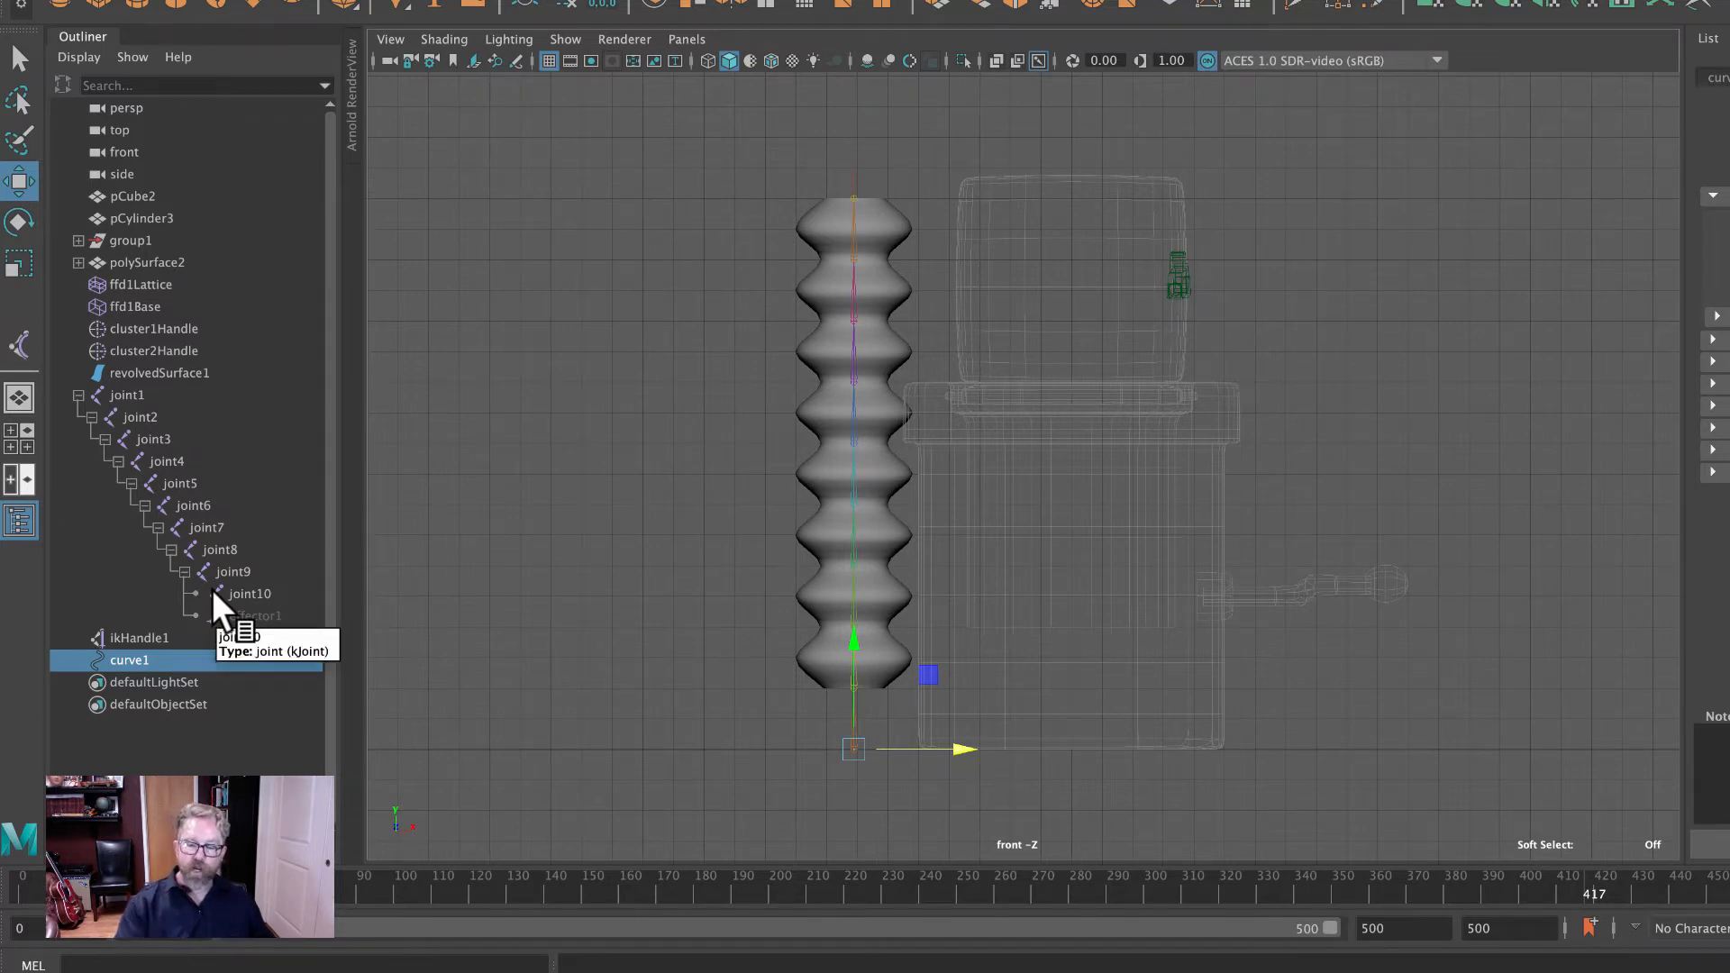
key(ctrl+z)
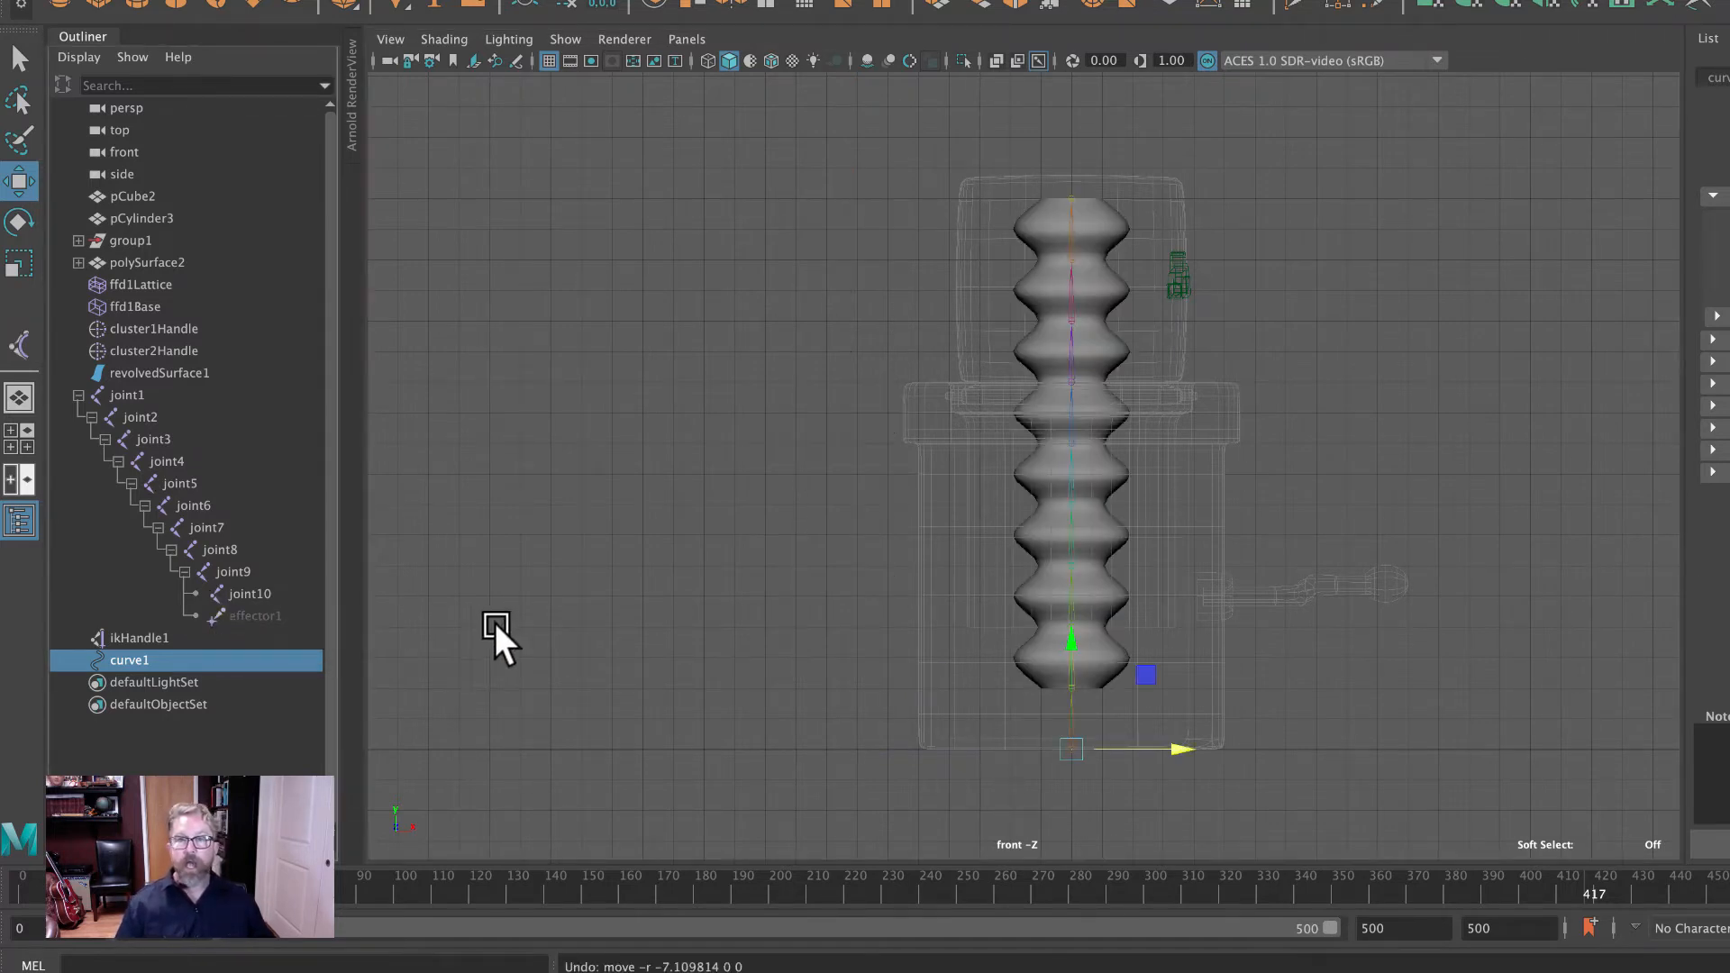
Display only NURBS curves and NURBS CVs in the front view, and switch curve1 to control vertex mode.
click(569, 36)
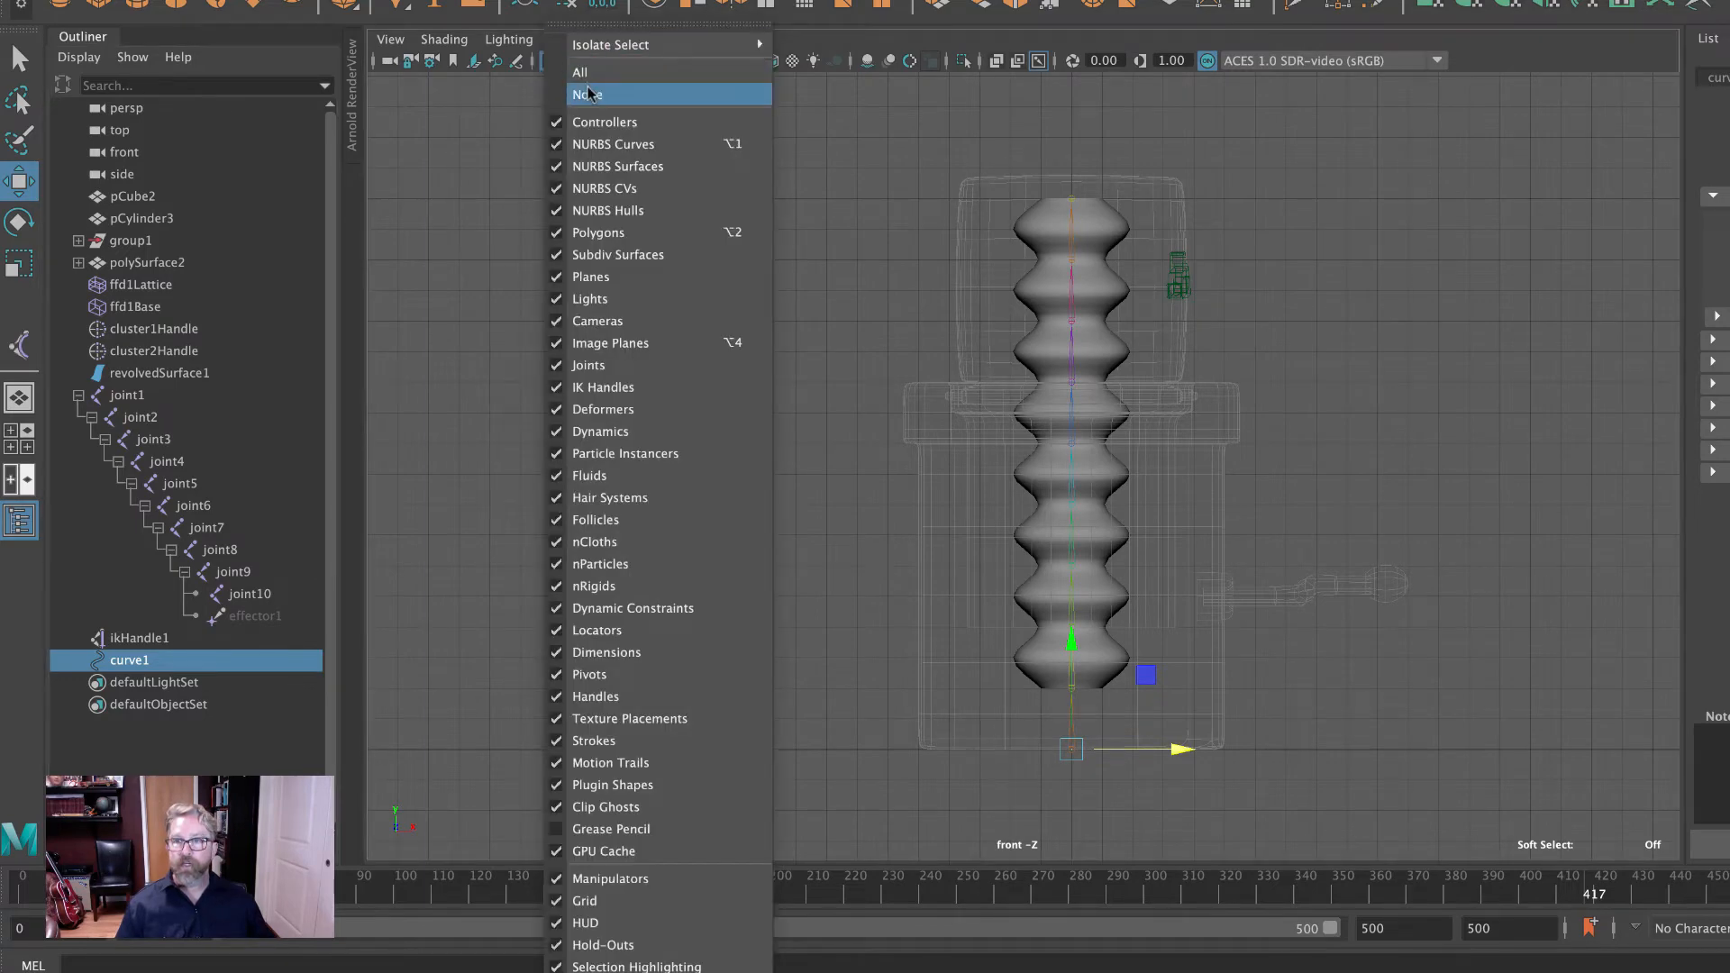
click(584, 88)
click(566, 34)
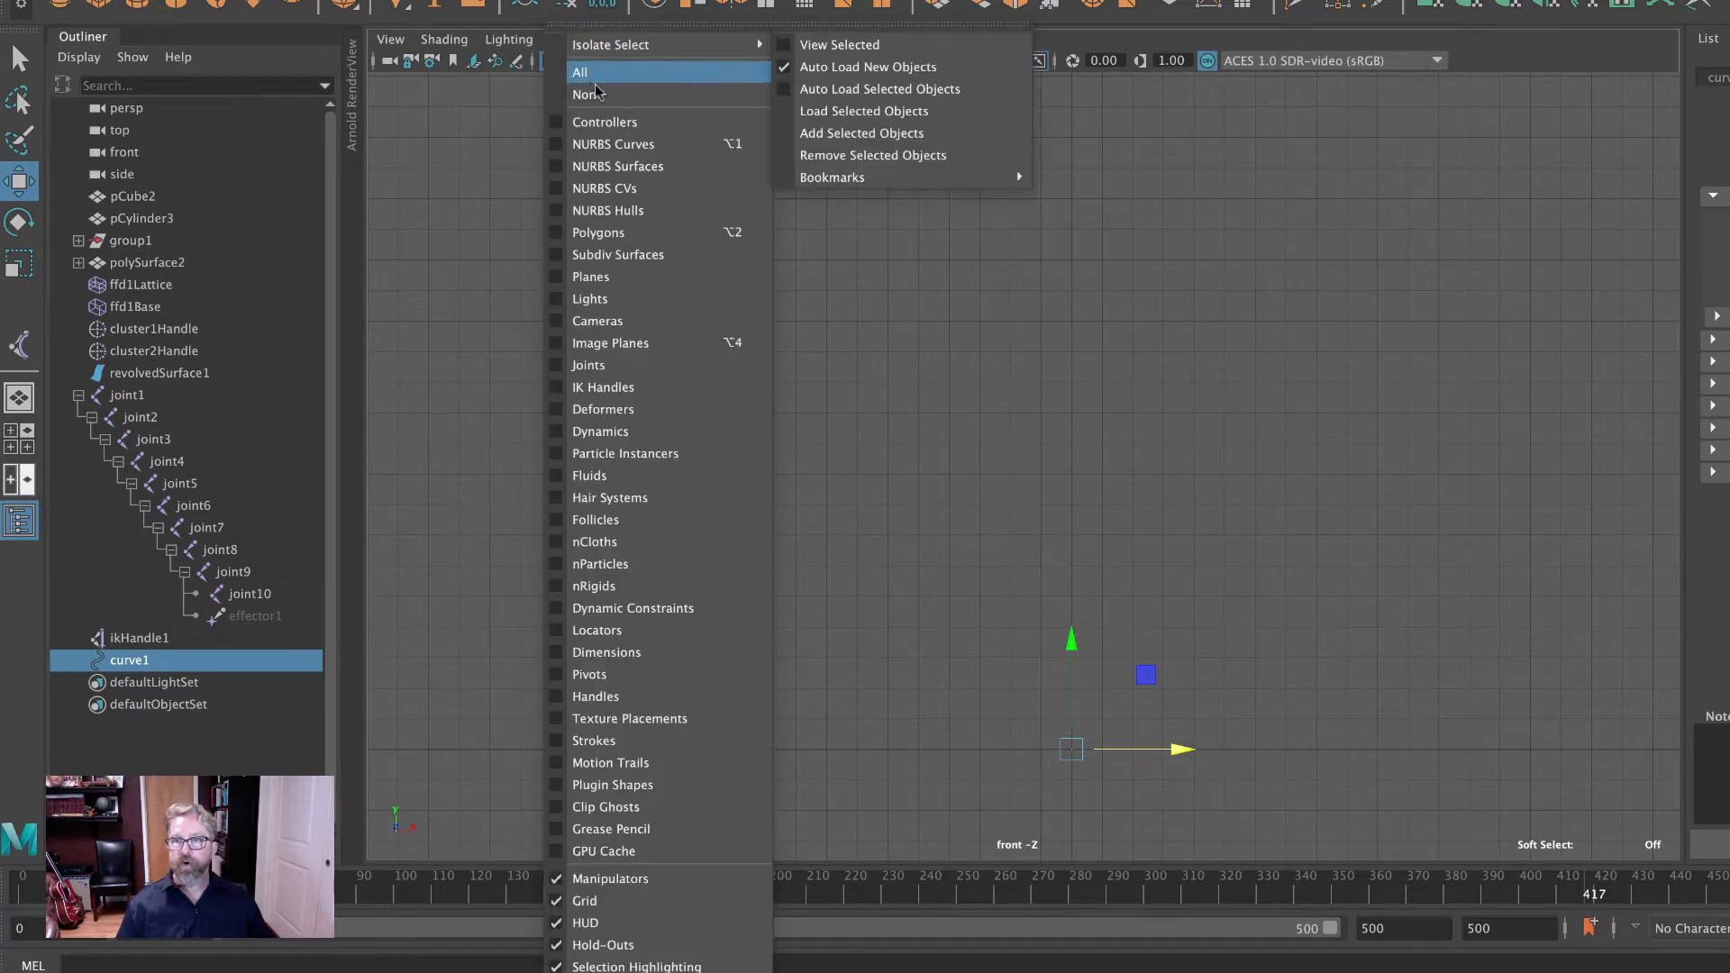
click(623, 146)
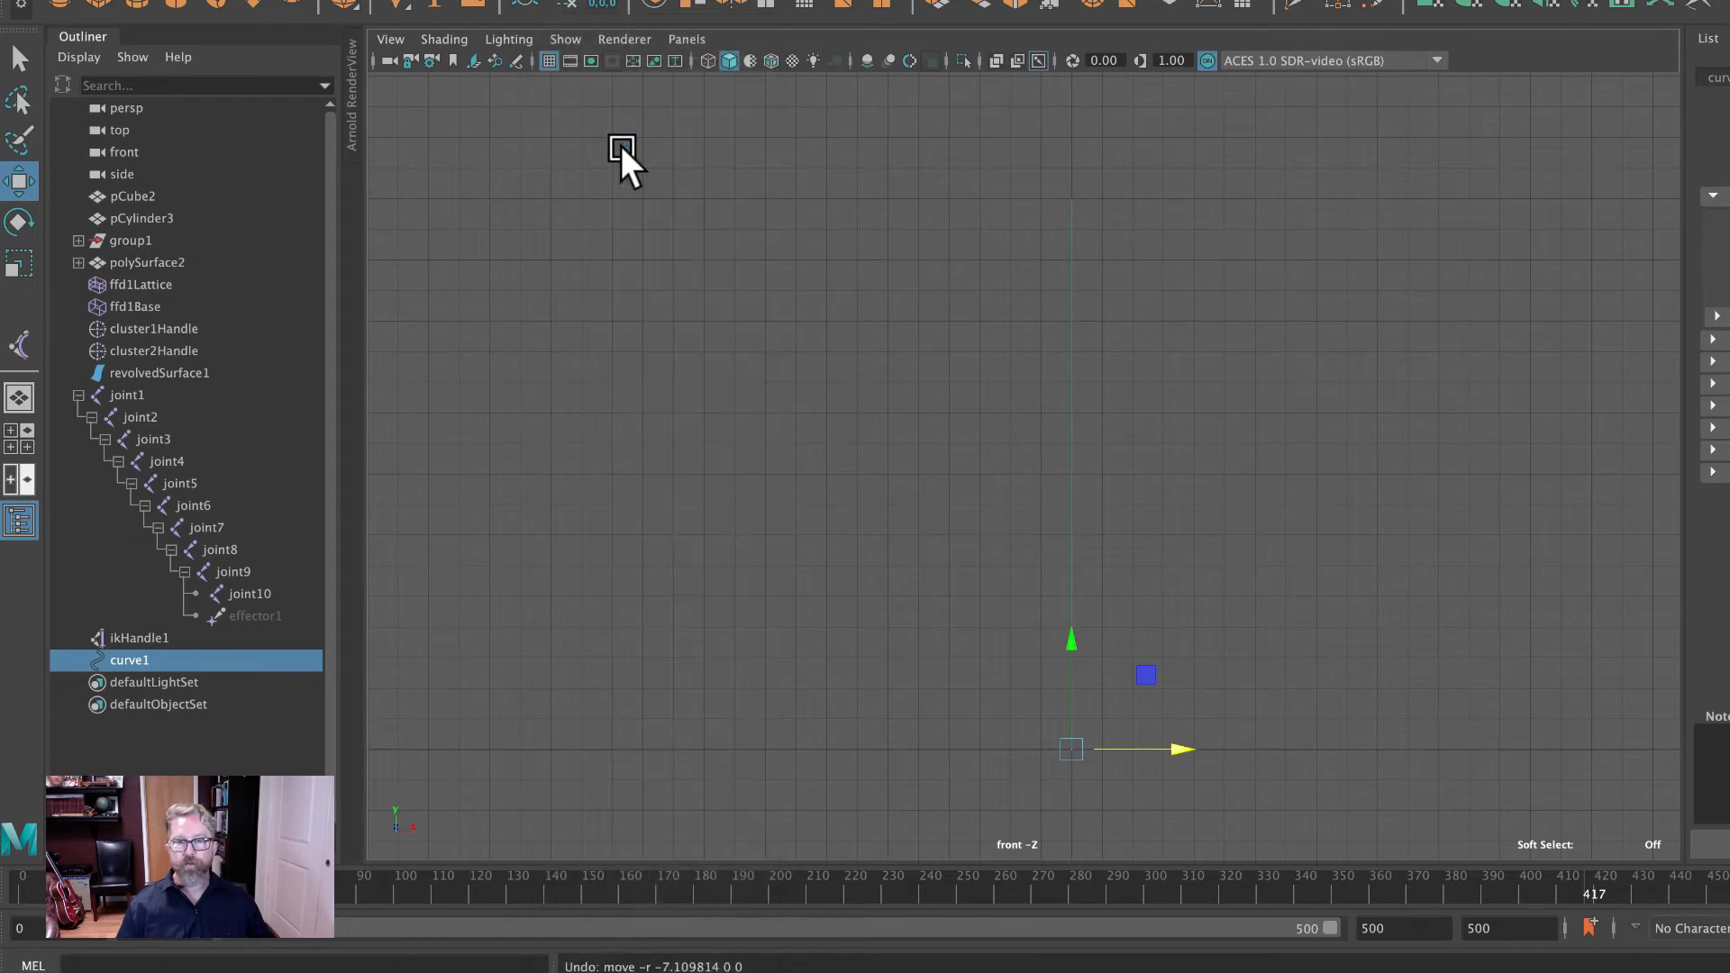
right_drag(1070, 311, 987, 313)
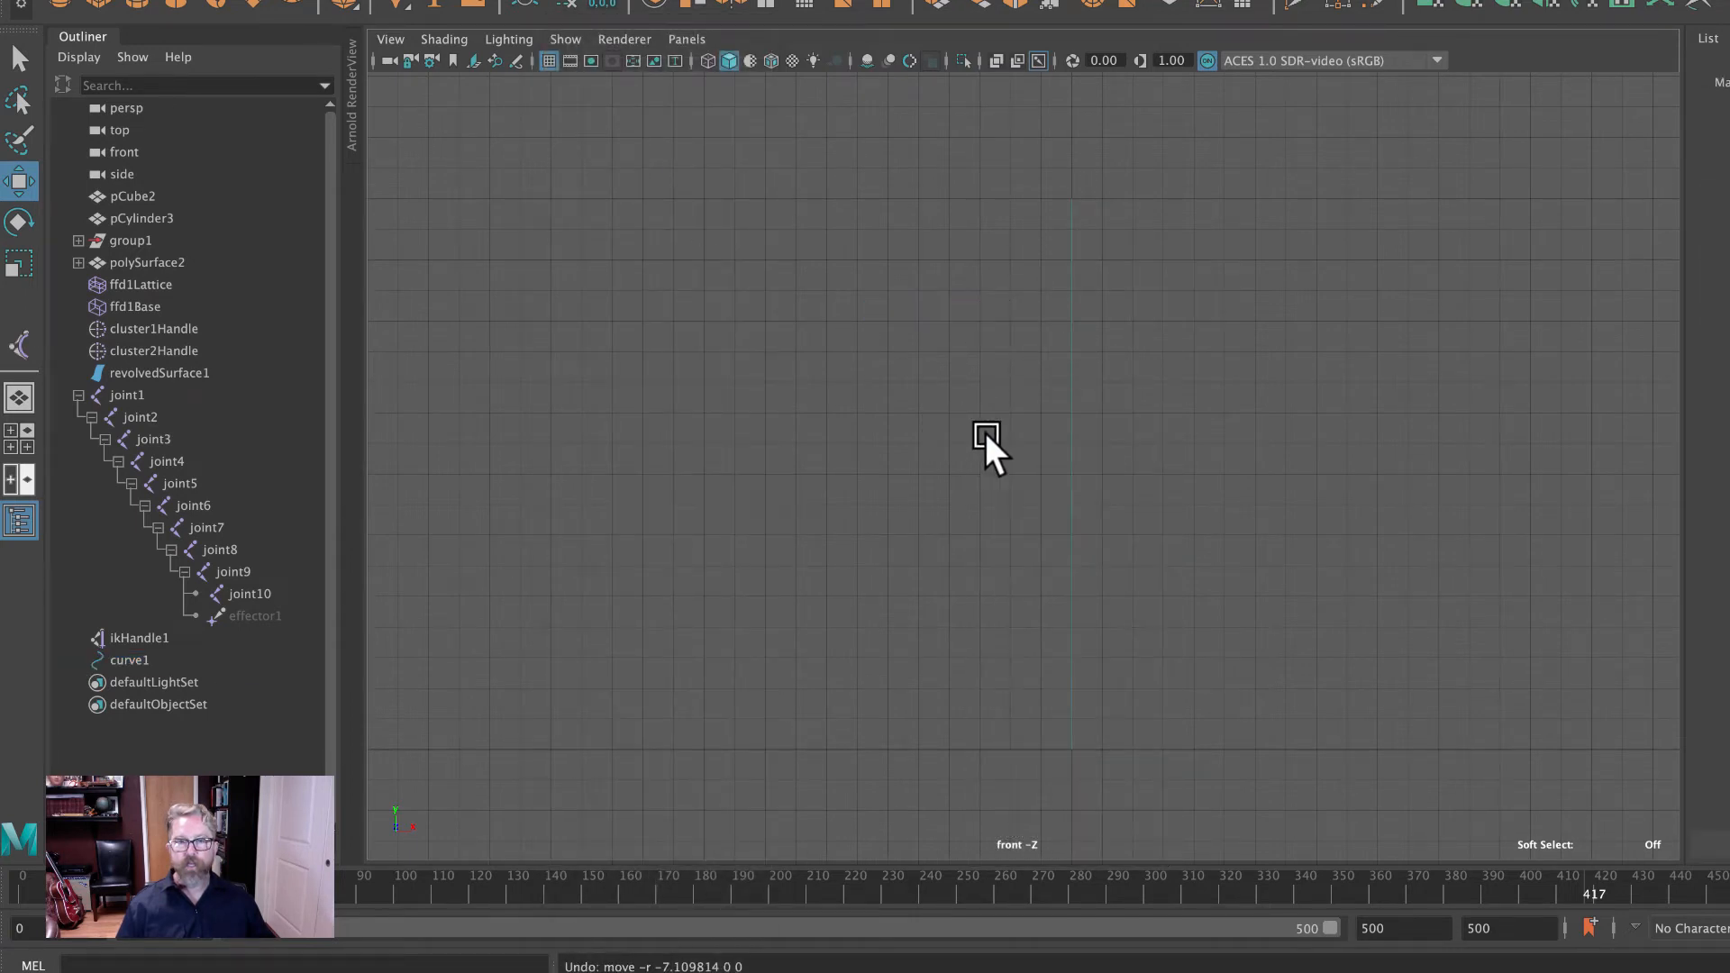
click(567, 39)
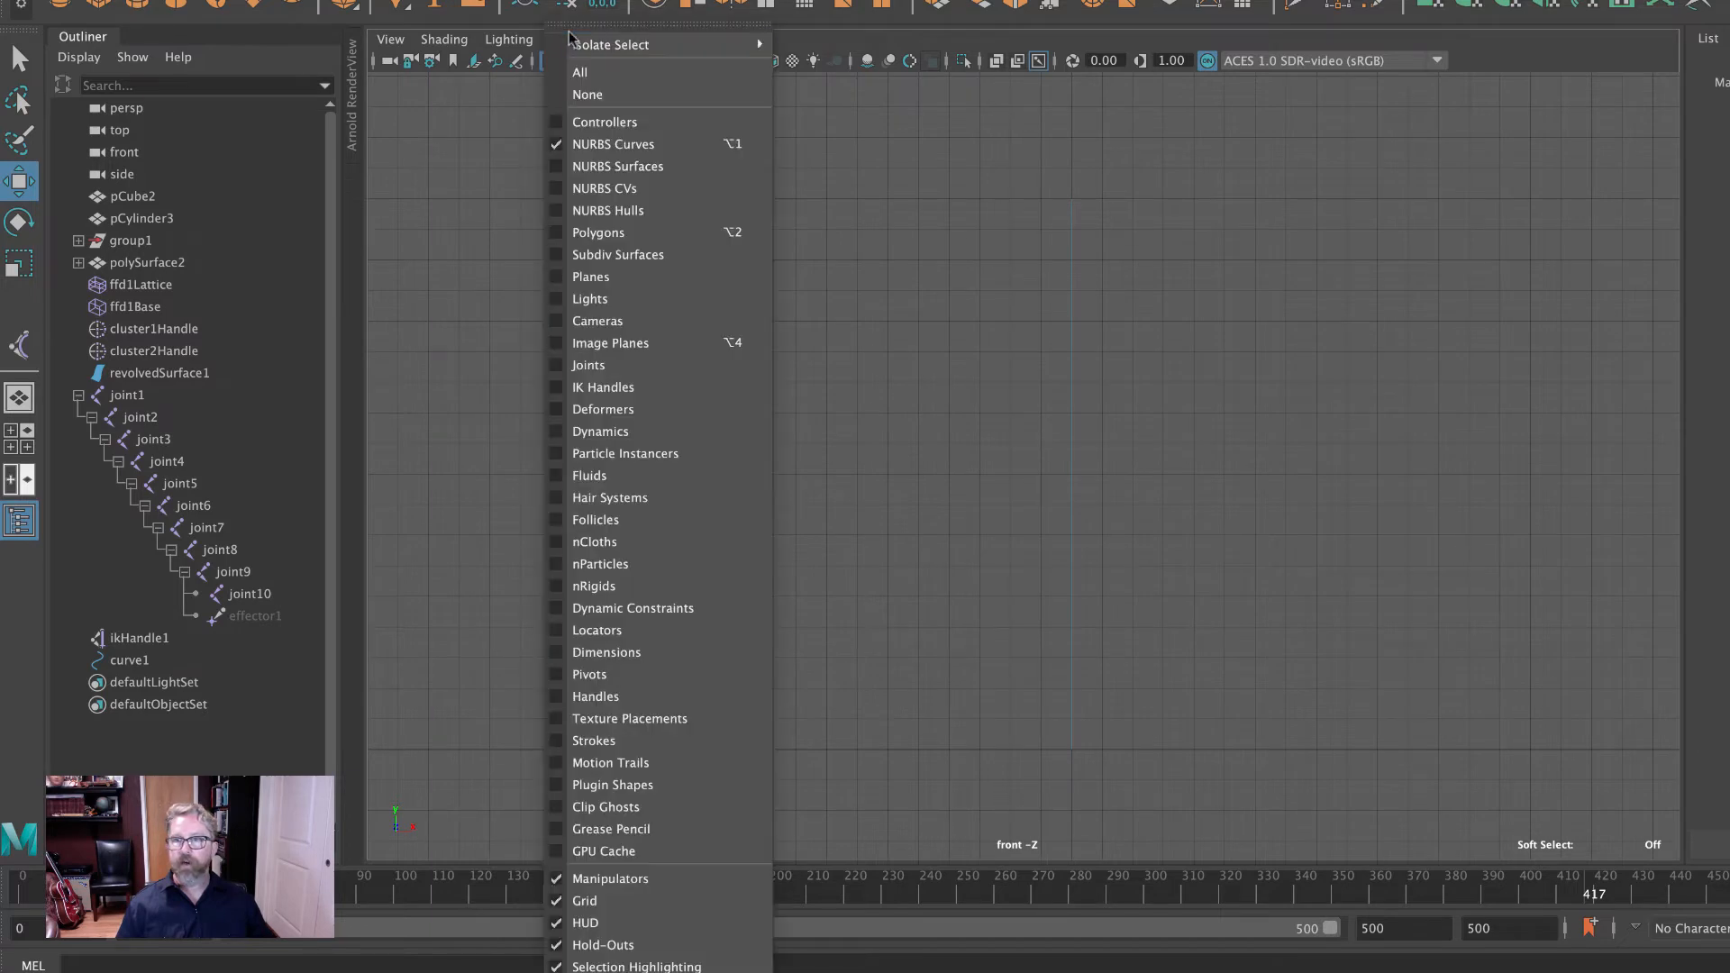
click(602, 187)
click(568, 39)
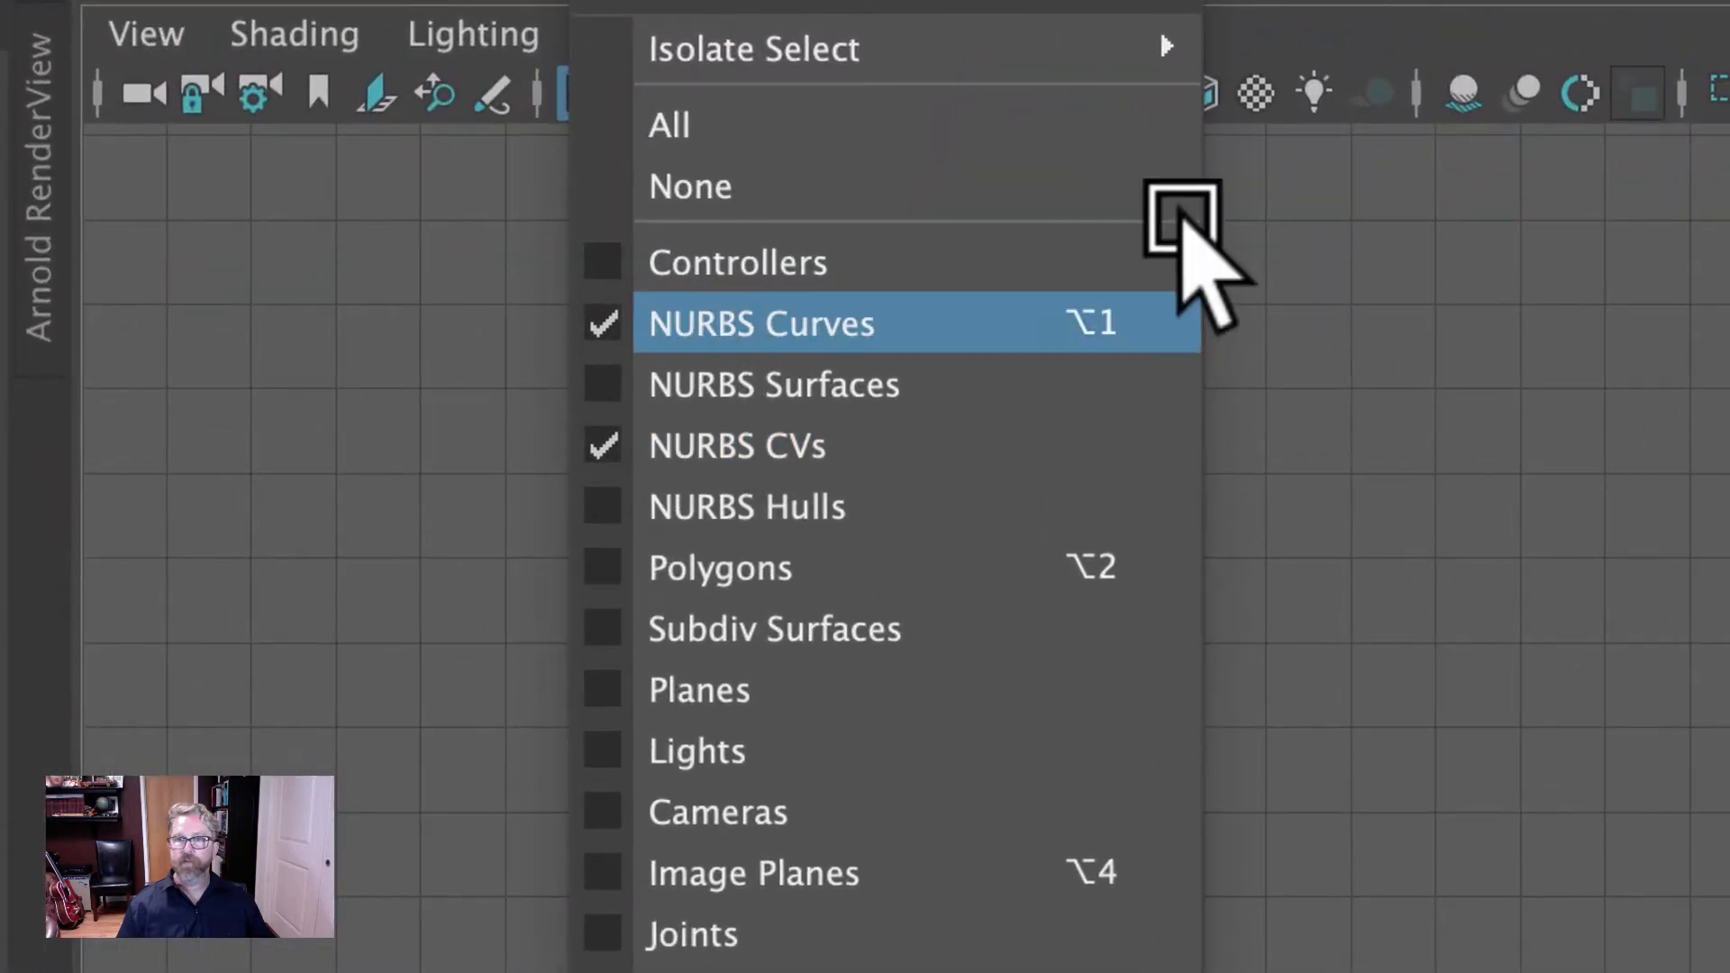
click(1573, 25)
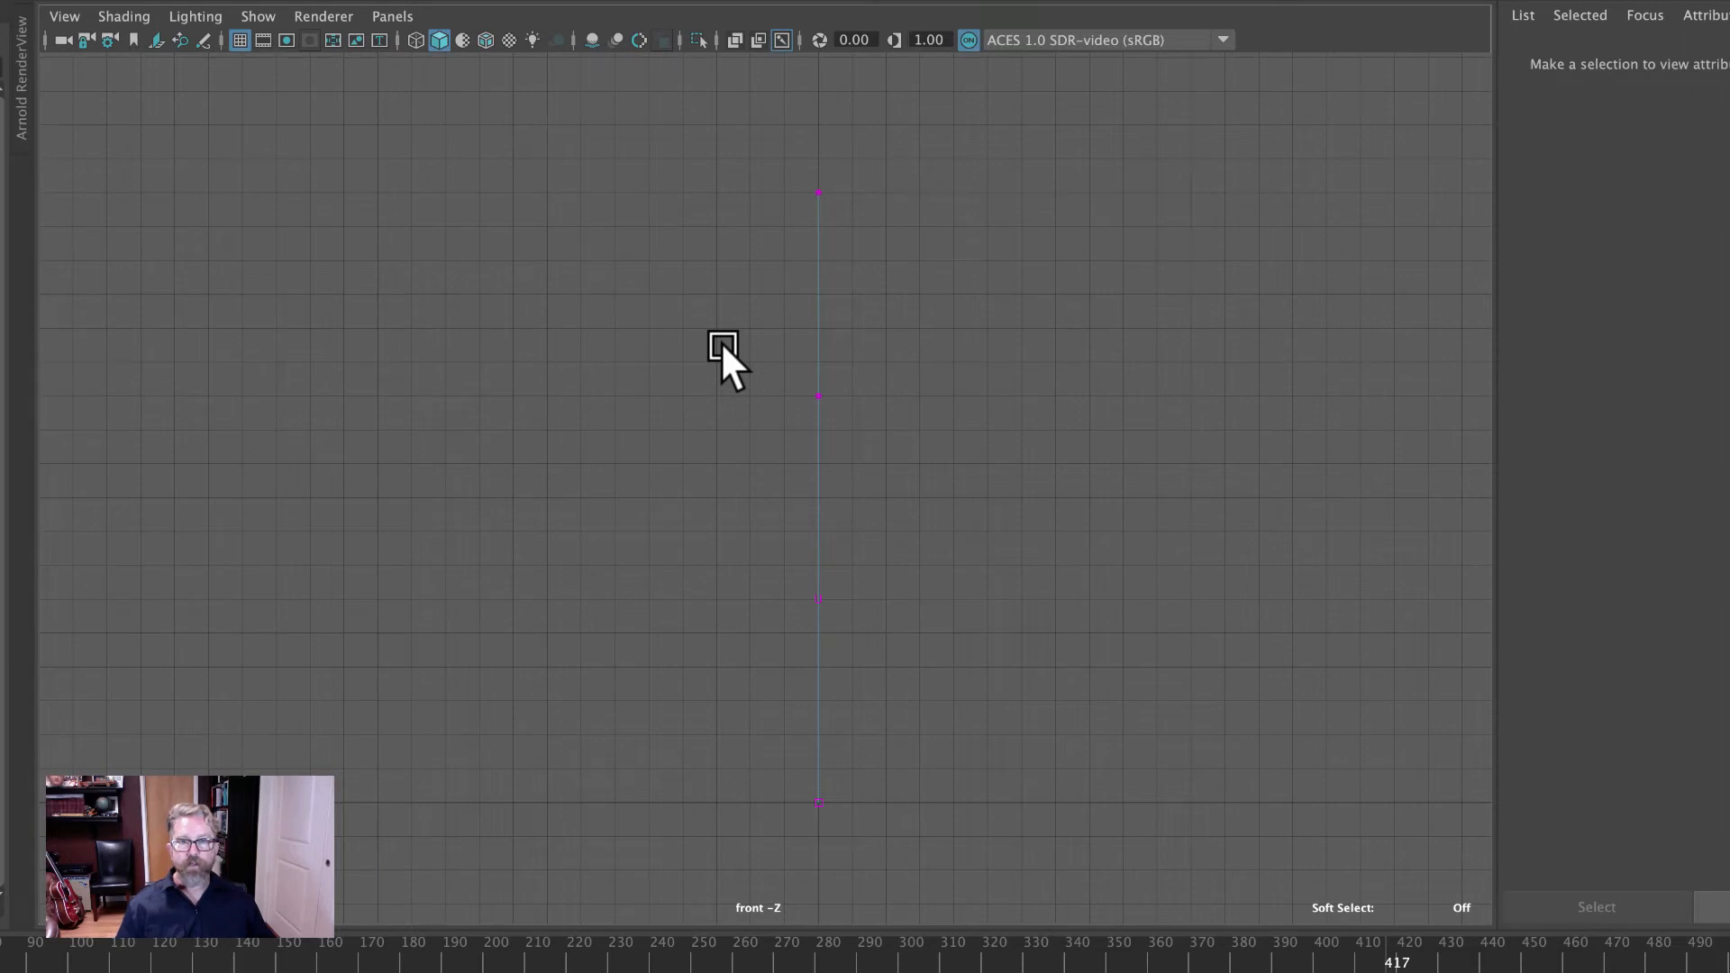
Select curve1's second control vertex from the top, show all object types, try bending the spring by moving it sideways, and undo the moves.
drag(722, 350, 874, 434)
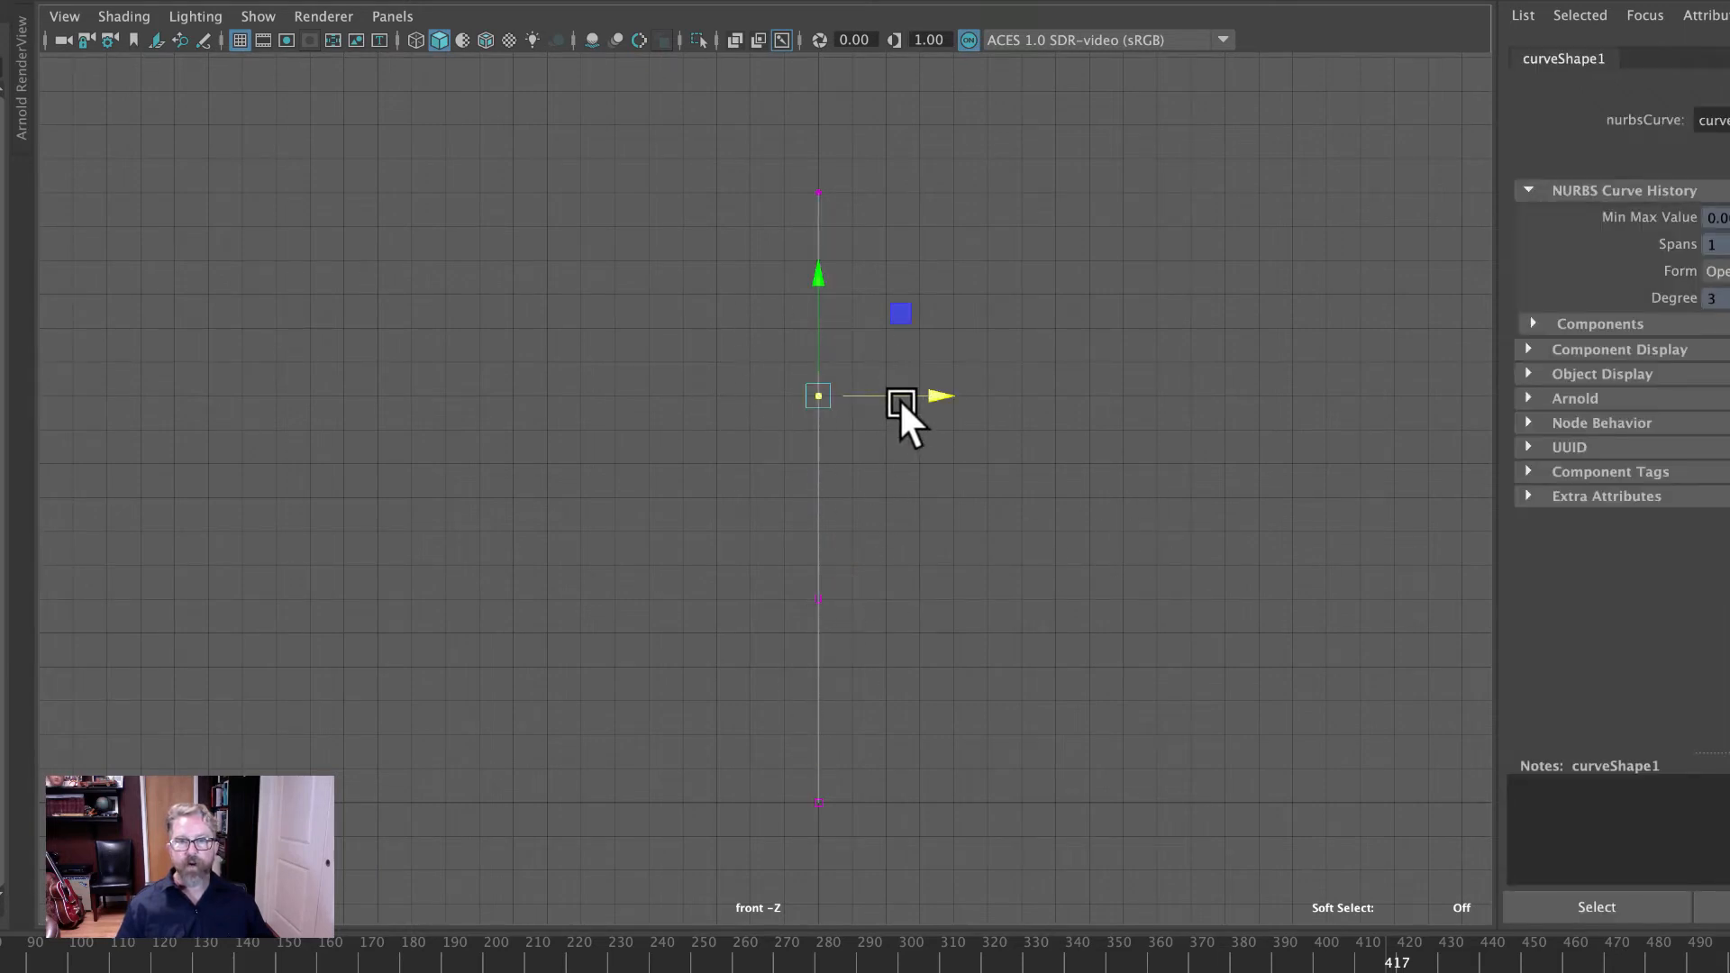
click(250, 16)
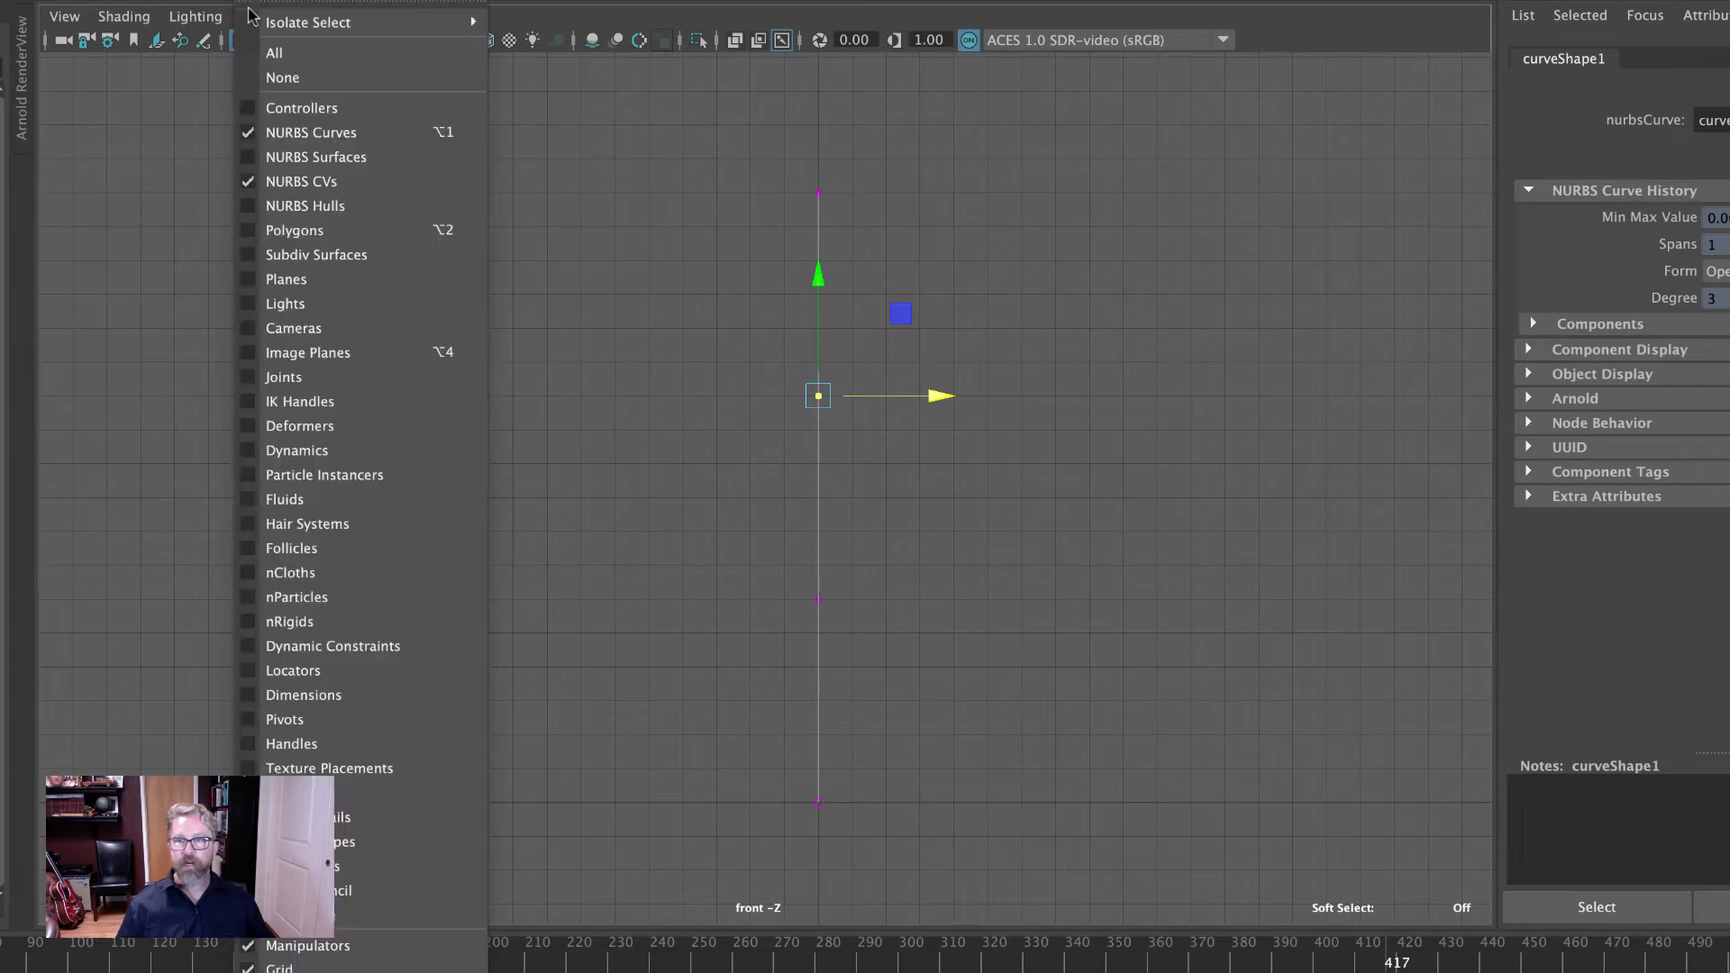
click(269, 51)
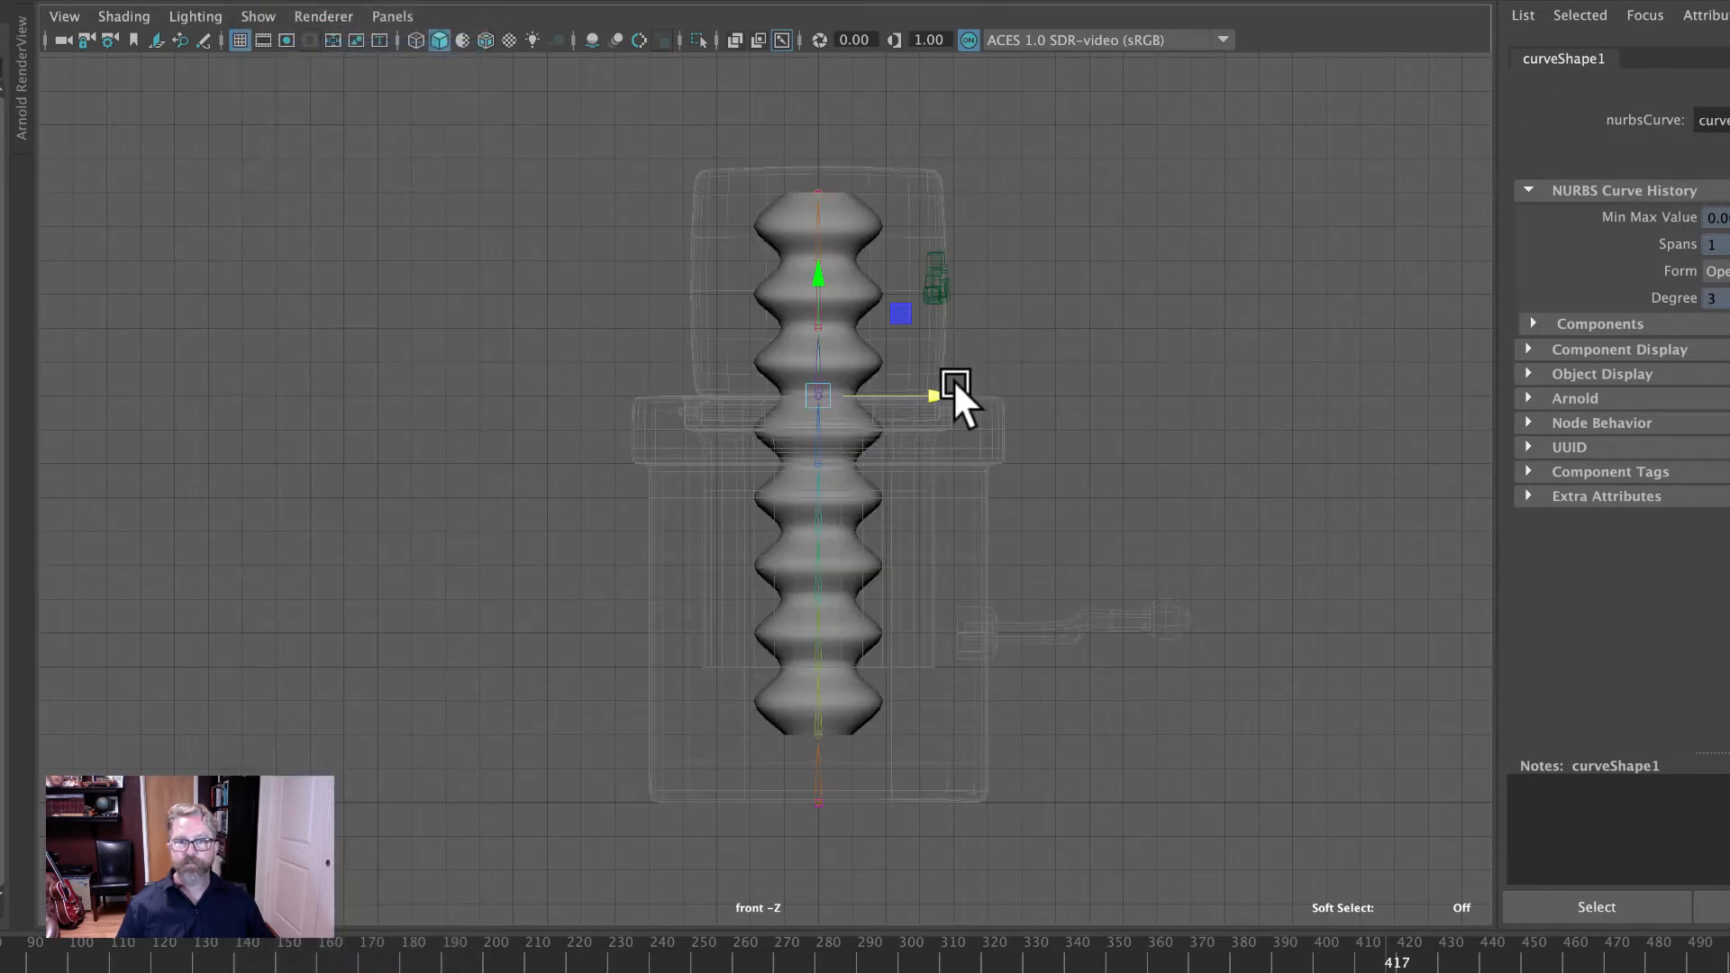
drag(955, 389, 1045, 338)
drag(933, 396, 830, 335)
key(ctrl+z)
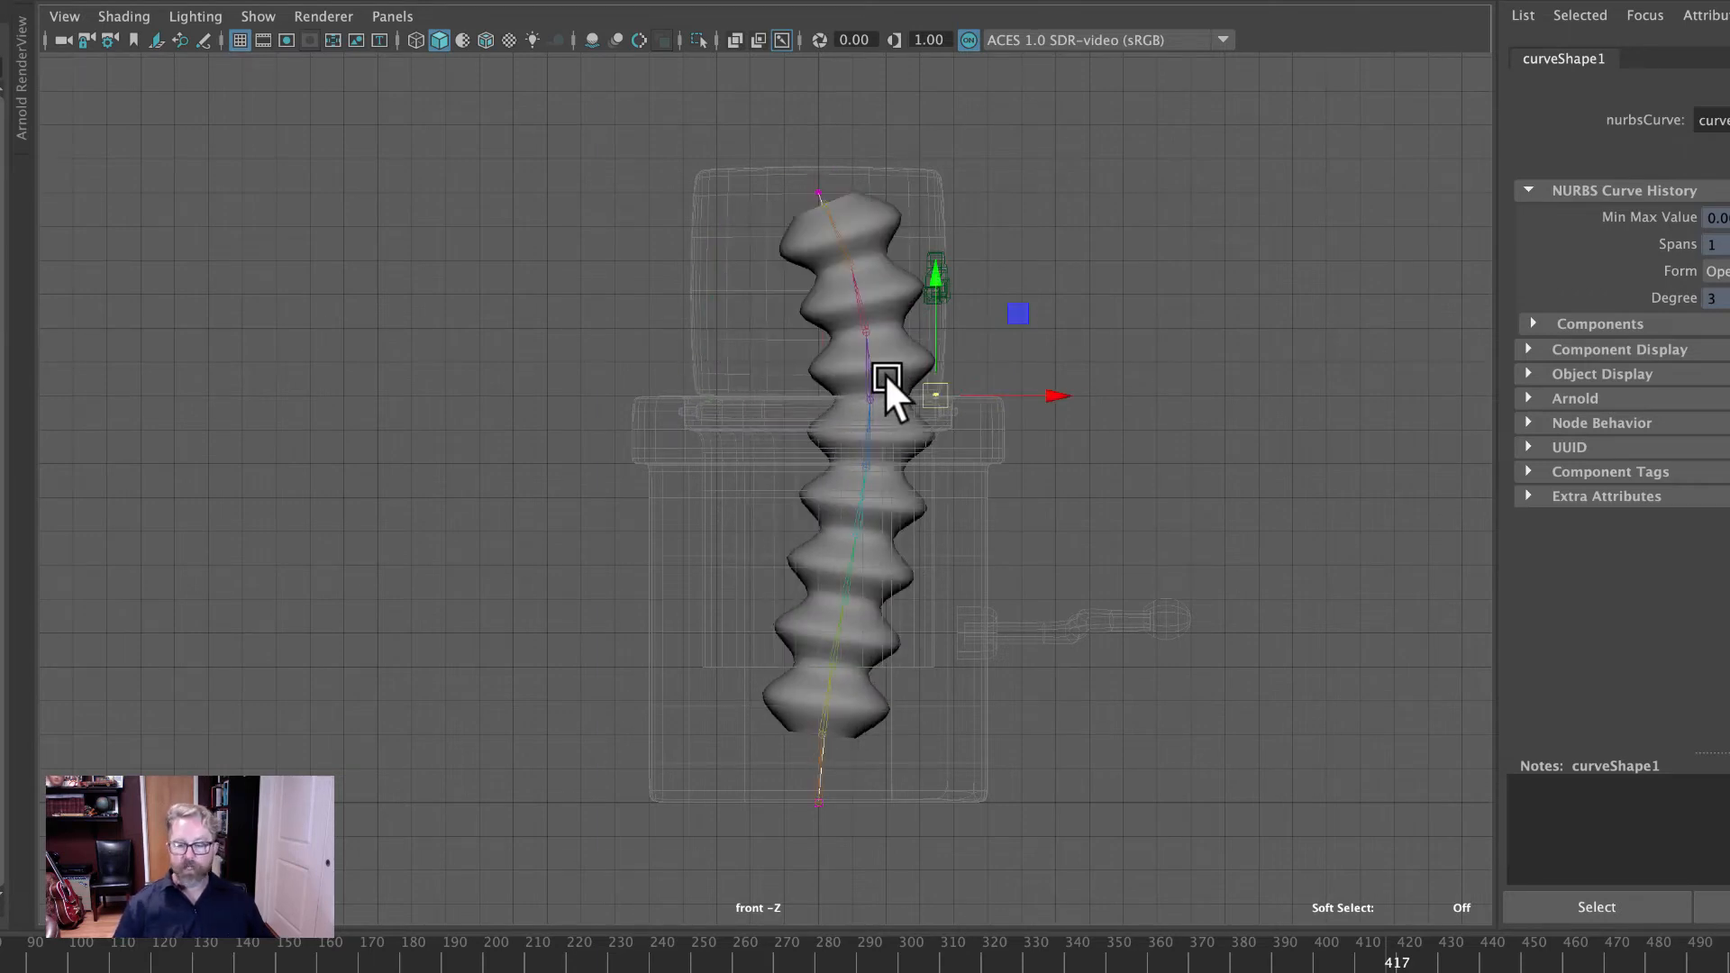
key(ctrl+z)
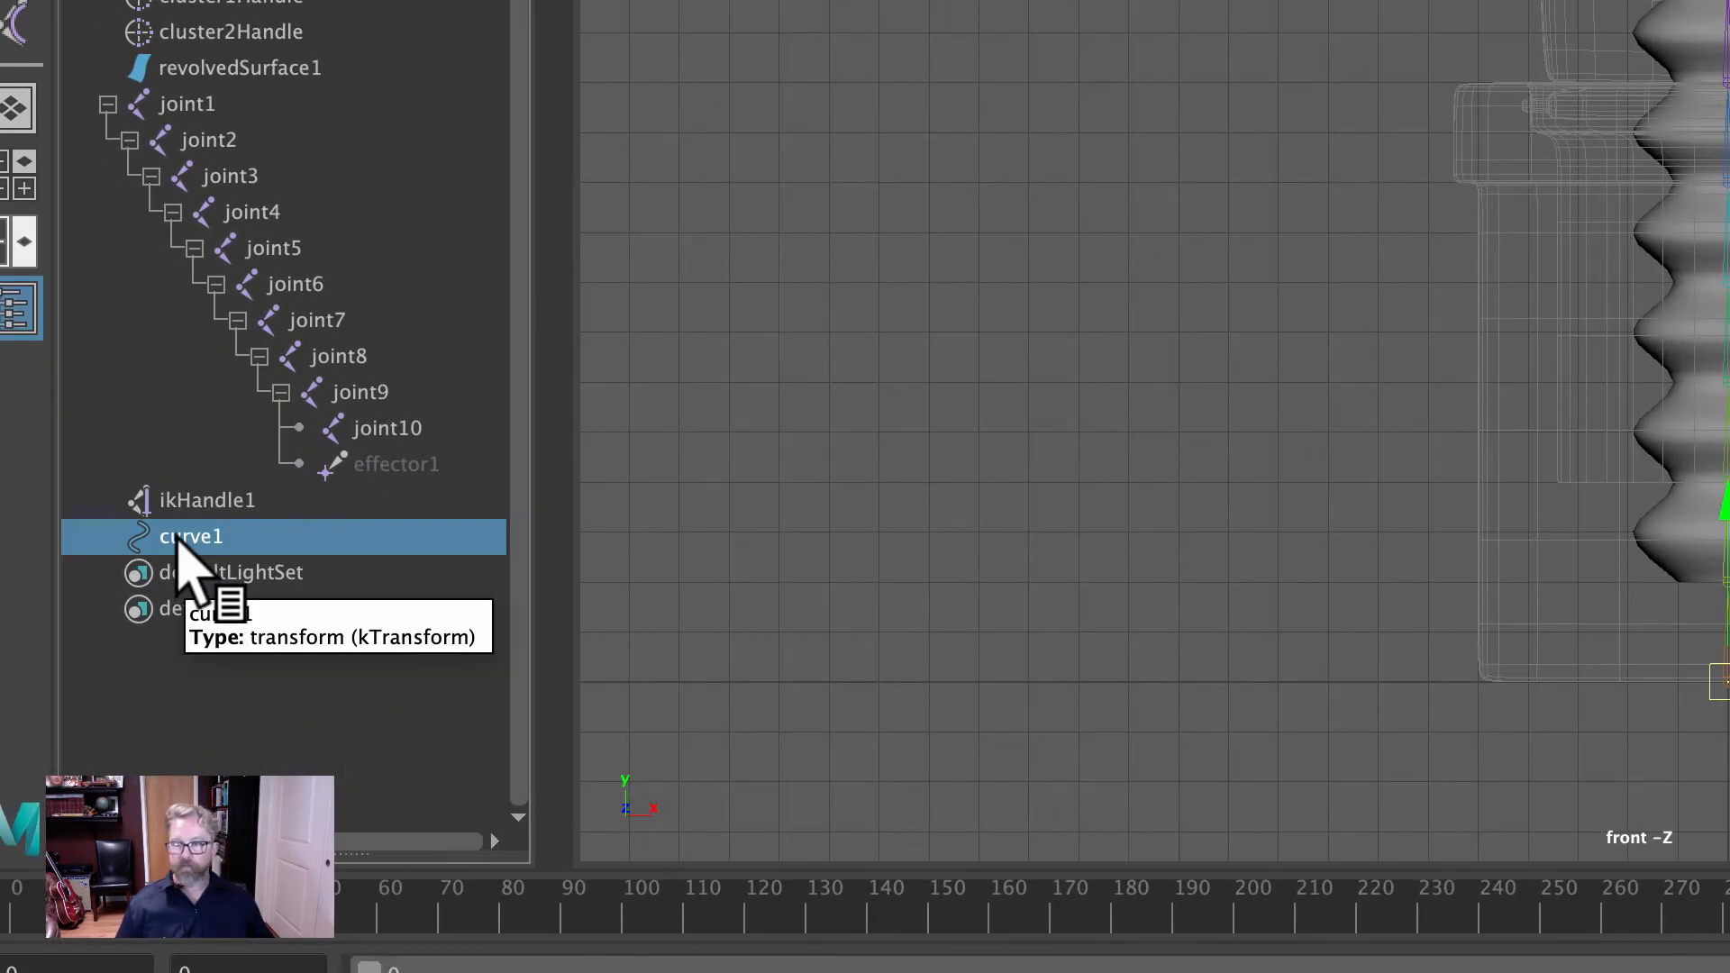
click(356, 84)
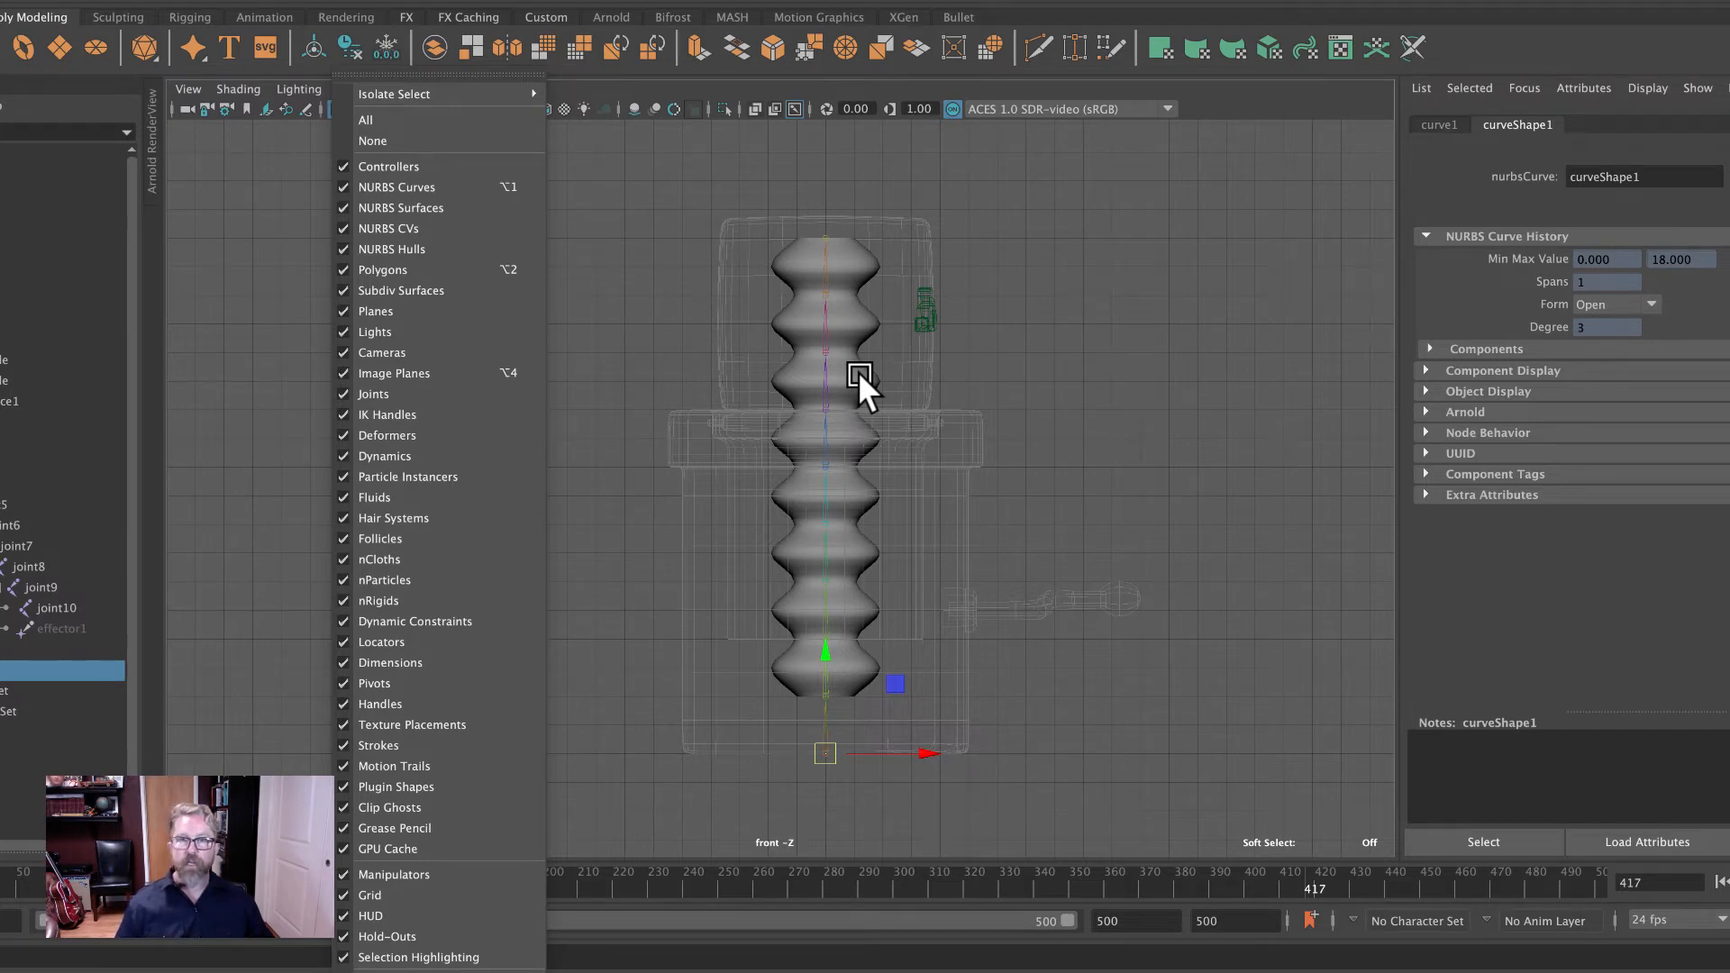
key(ctrl+z)
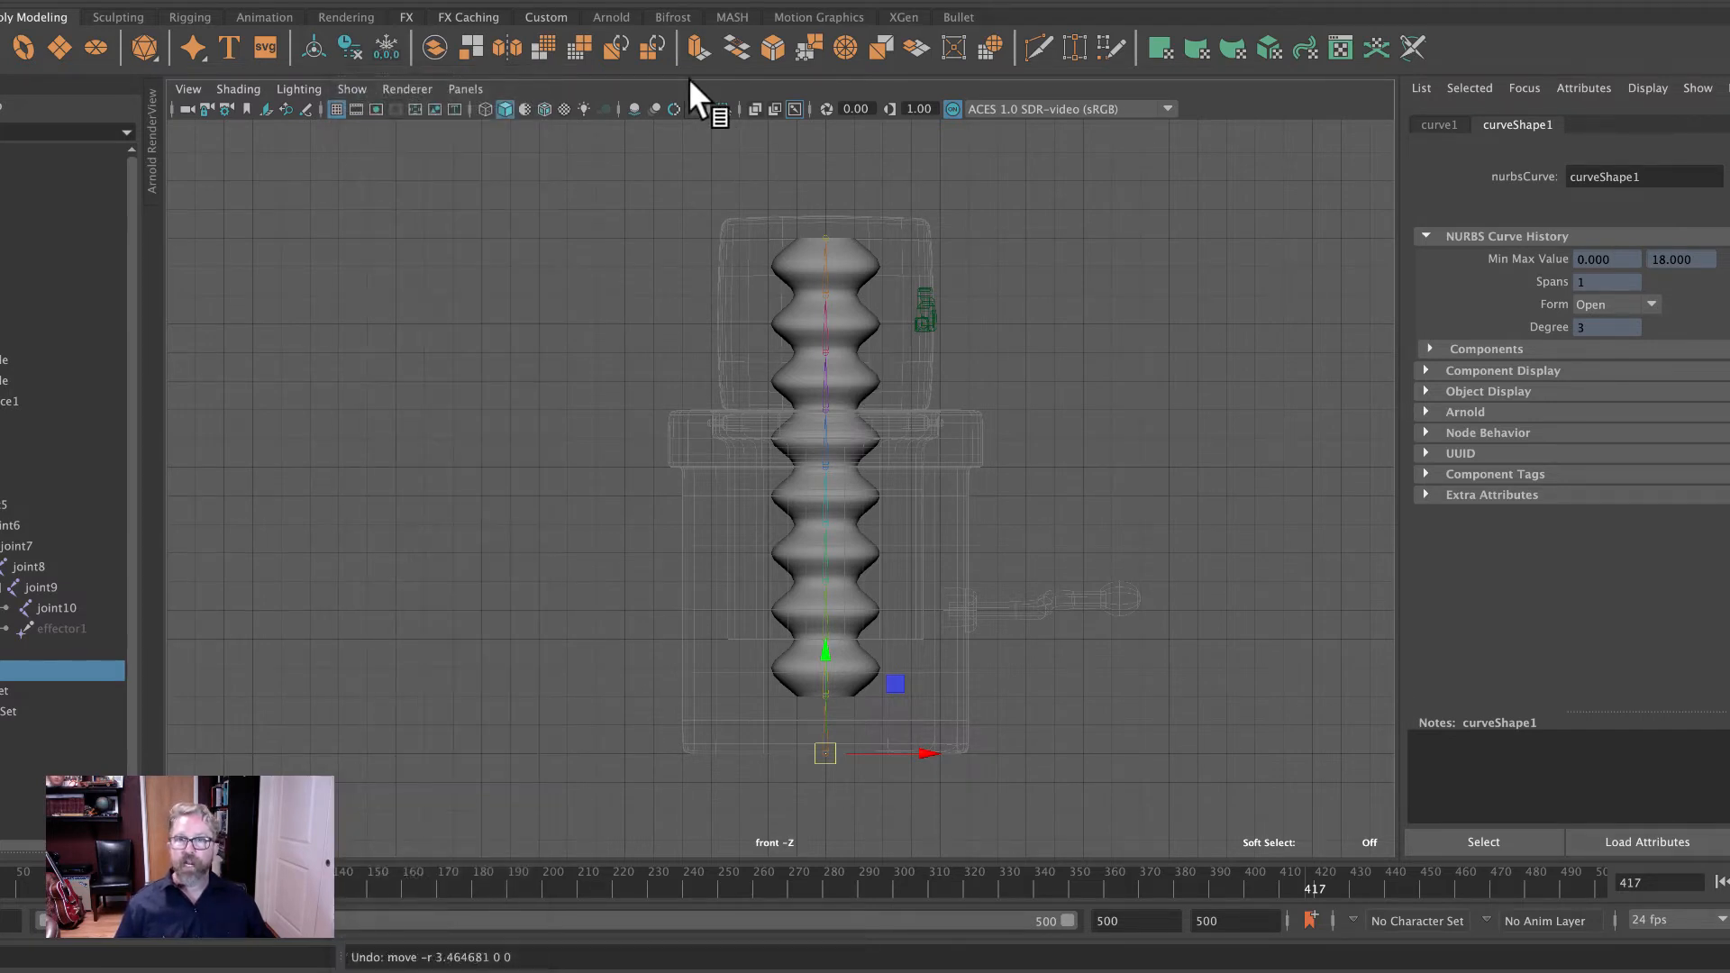
Hide all object types in the front view except NURBS curves and locators.
click(352, 89)
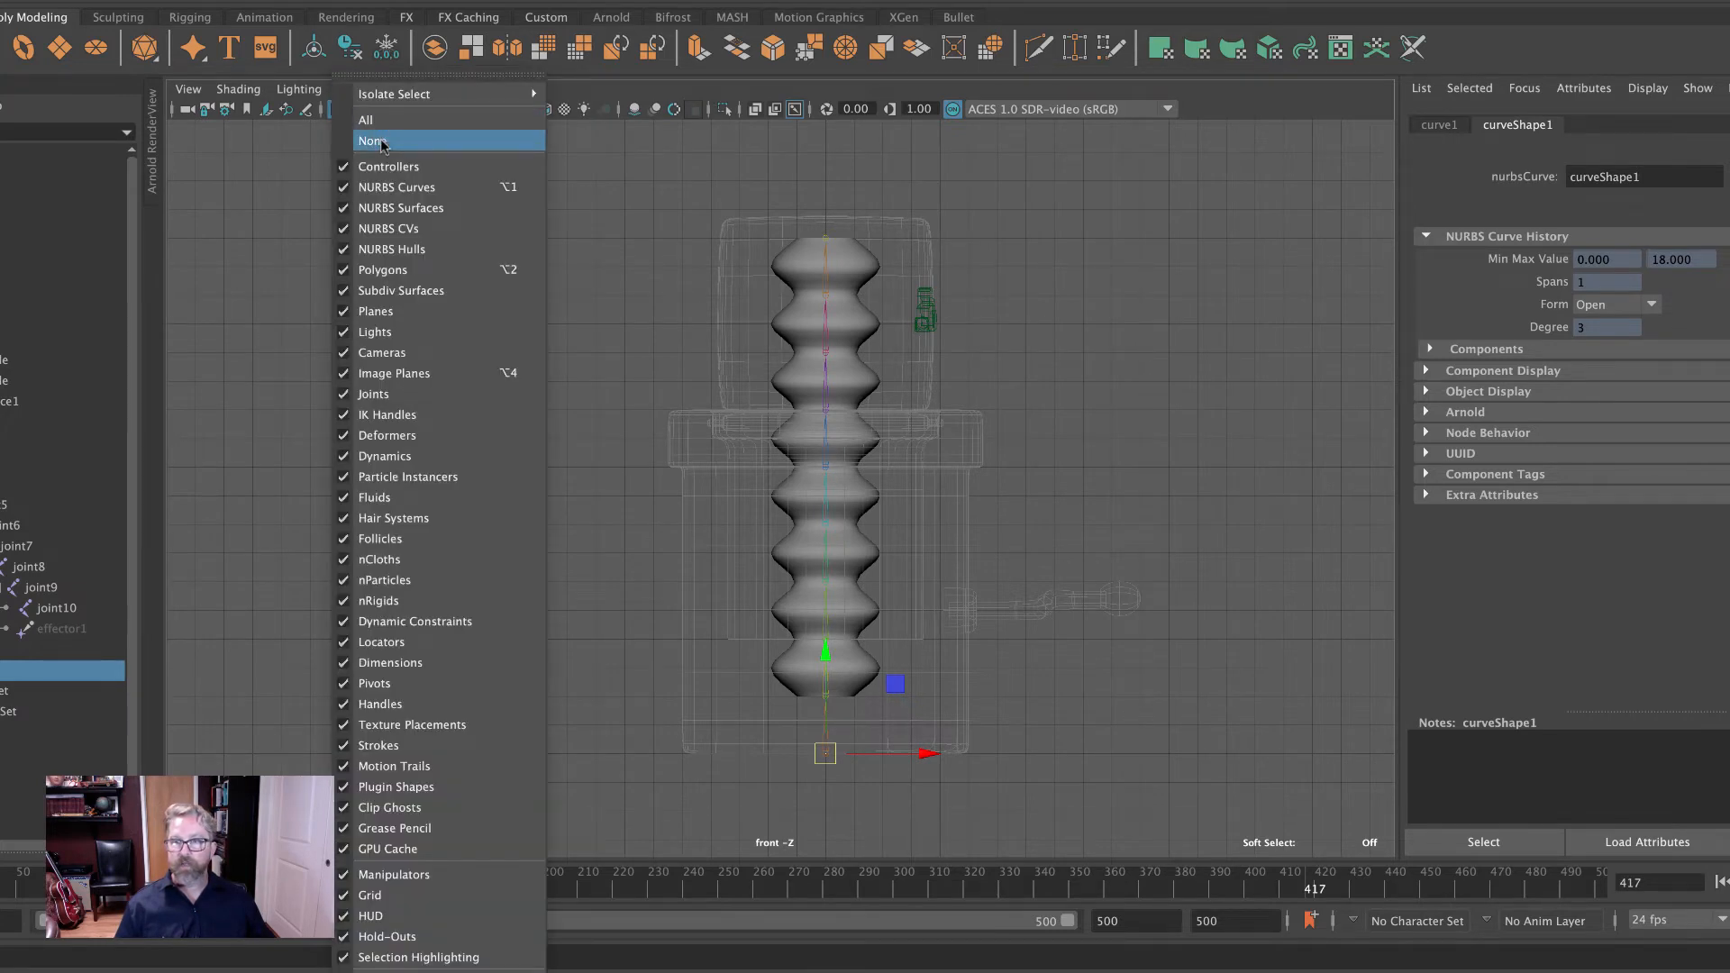
click(377, 141)
click(351, 87)
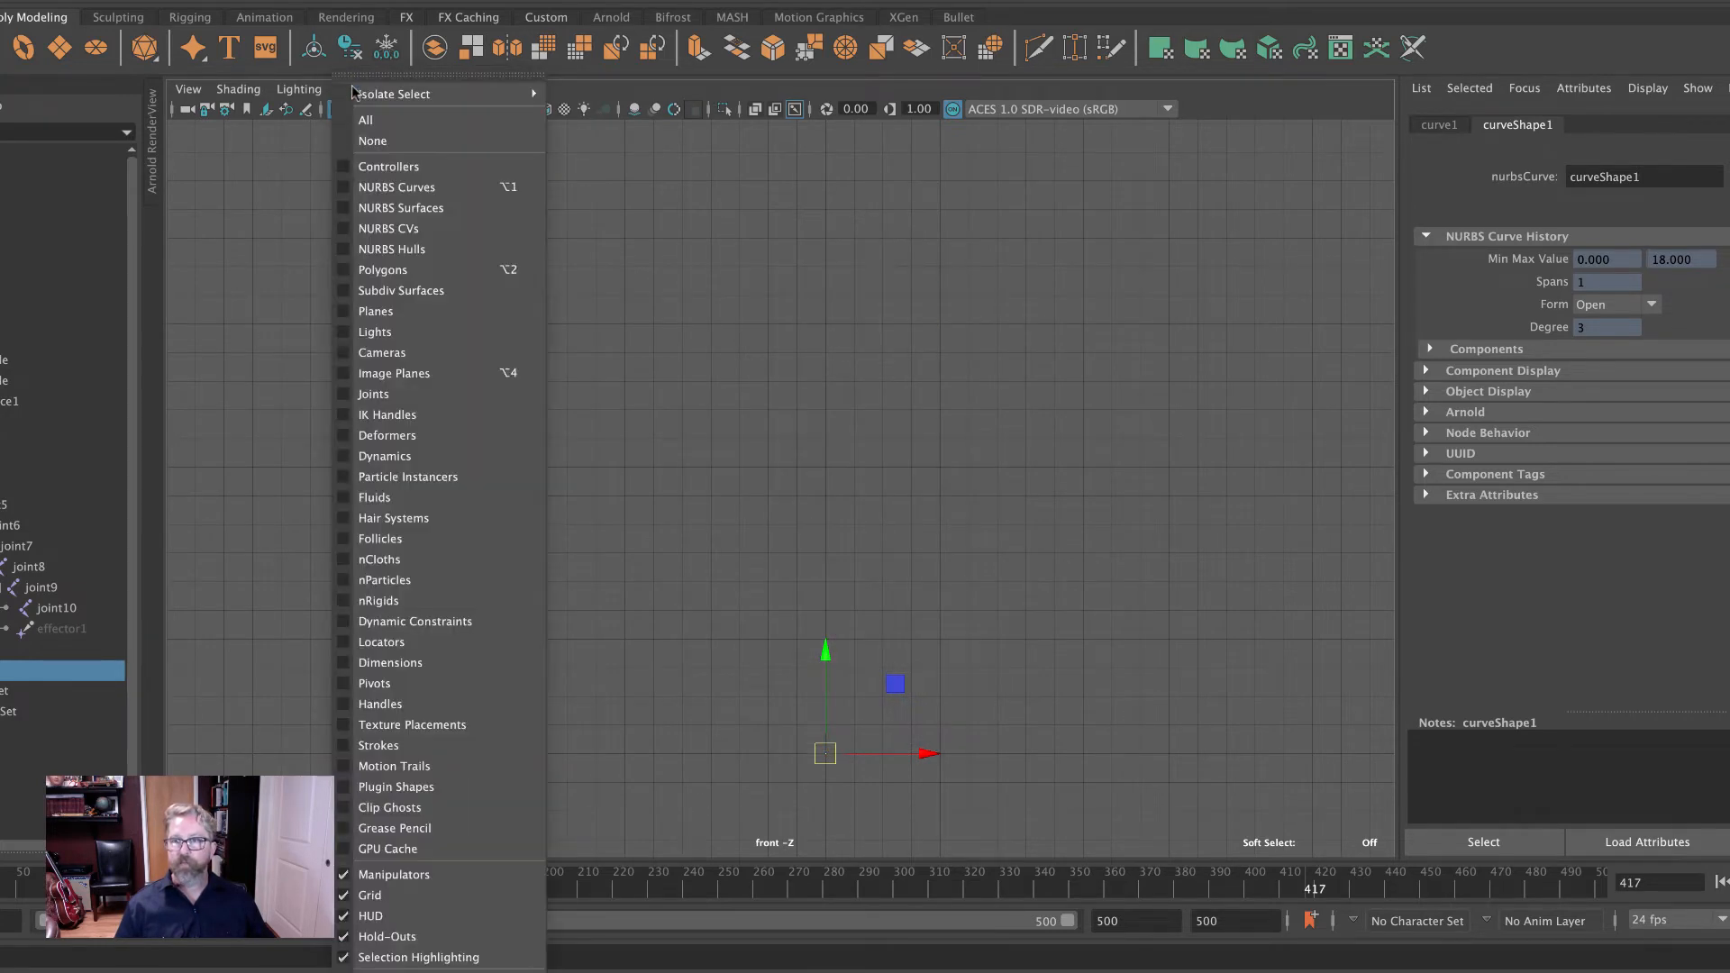
click(390, 189)
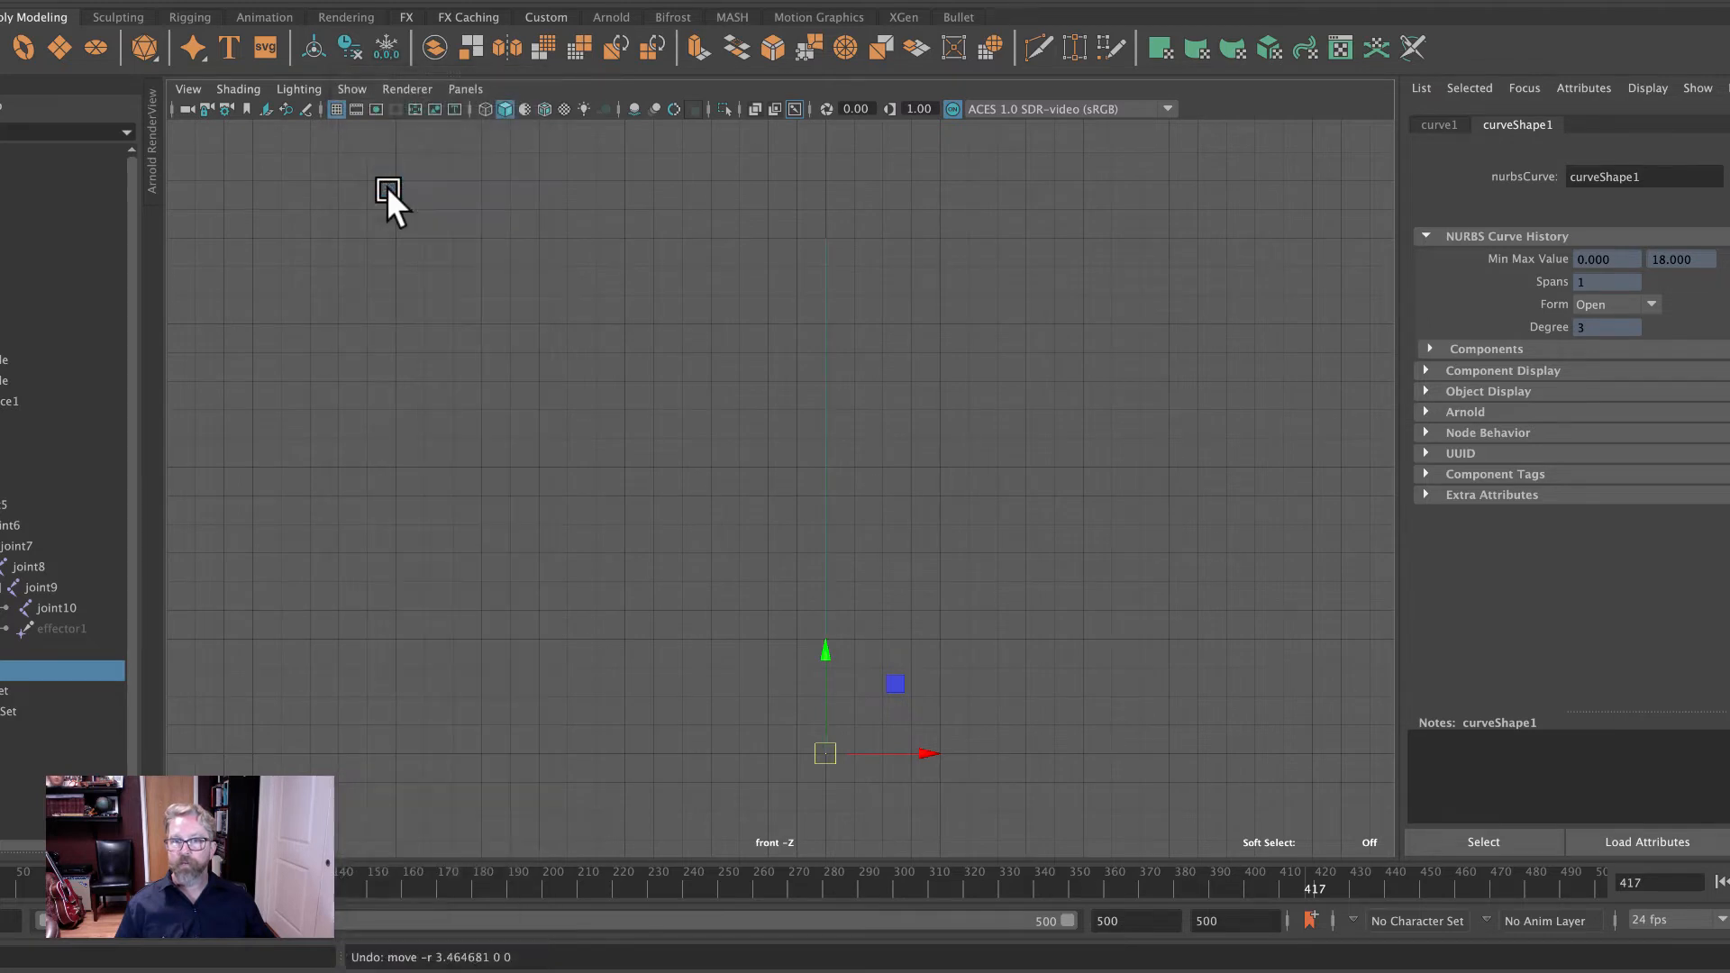
click(352, 86)
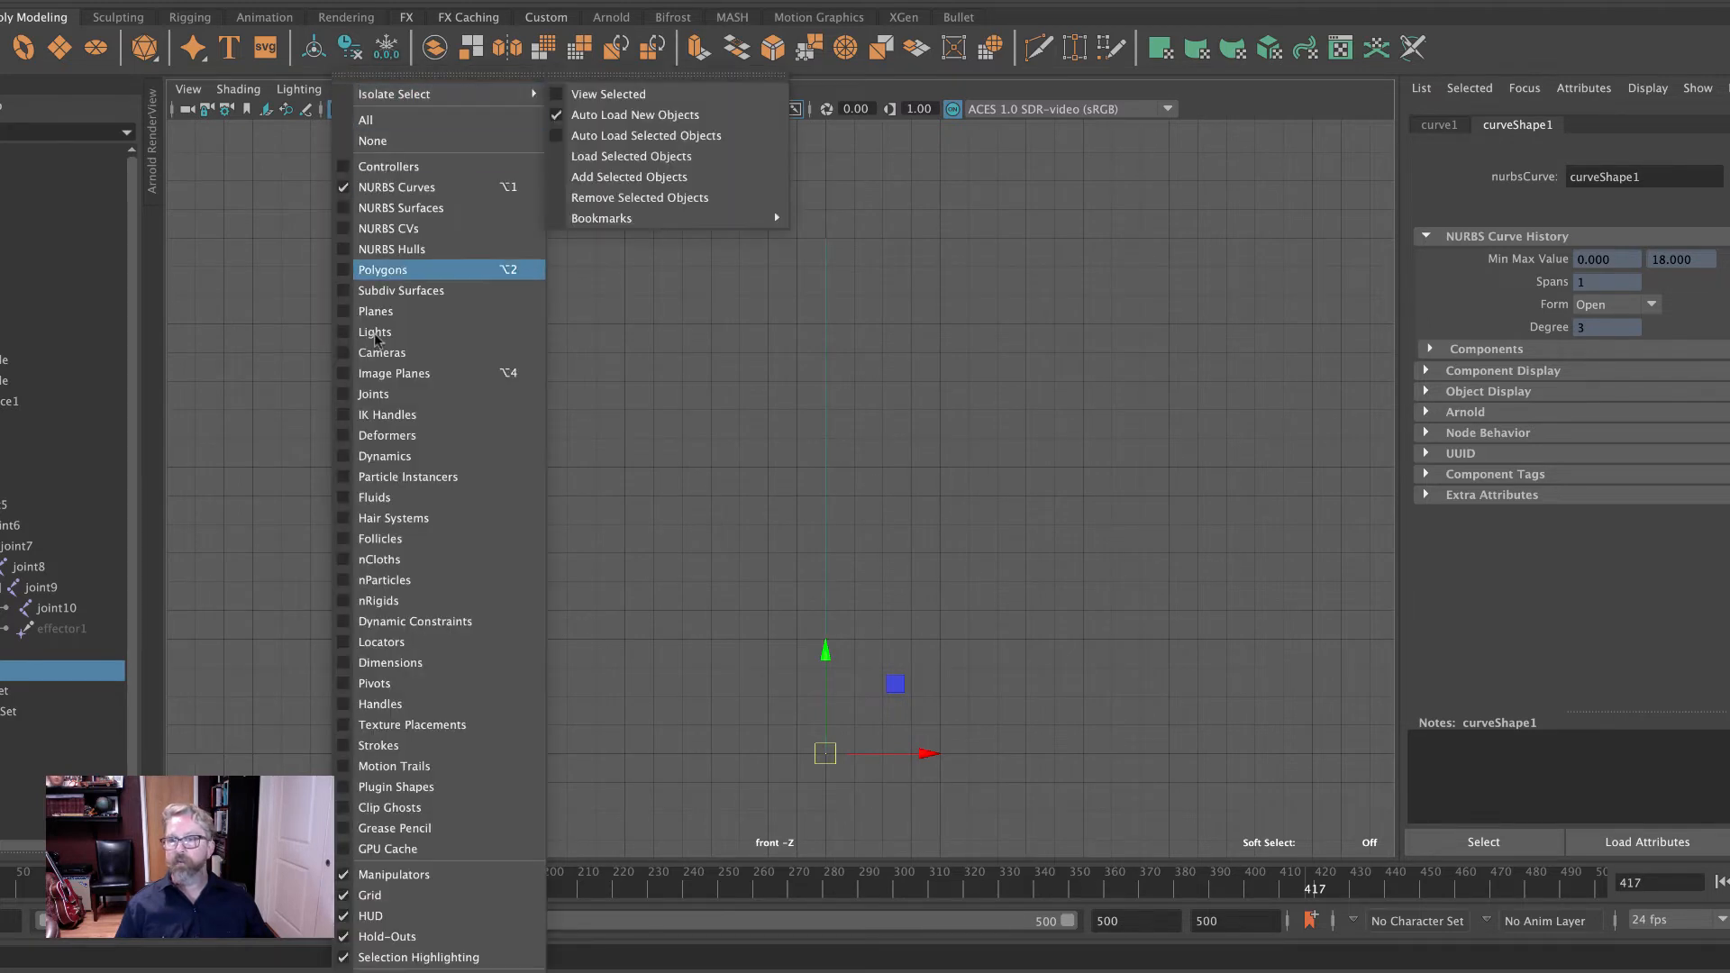
click(430, 645)
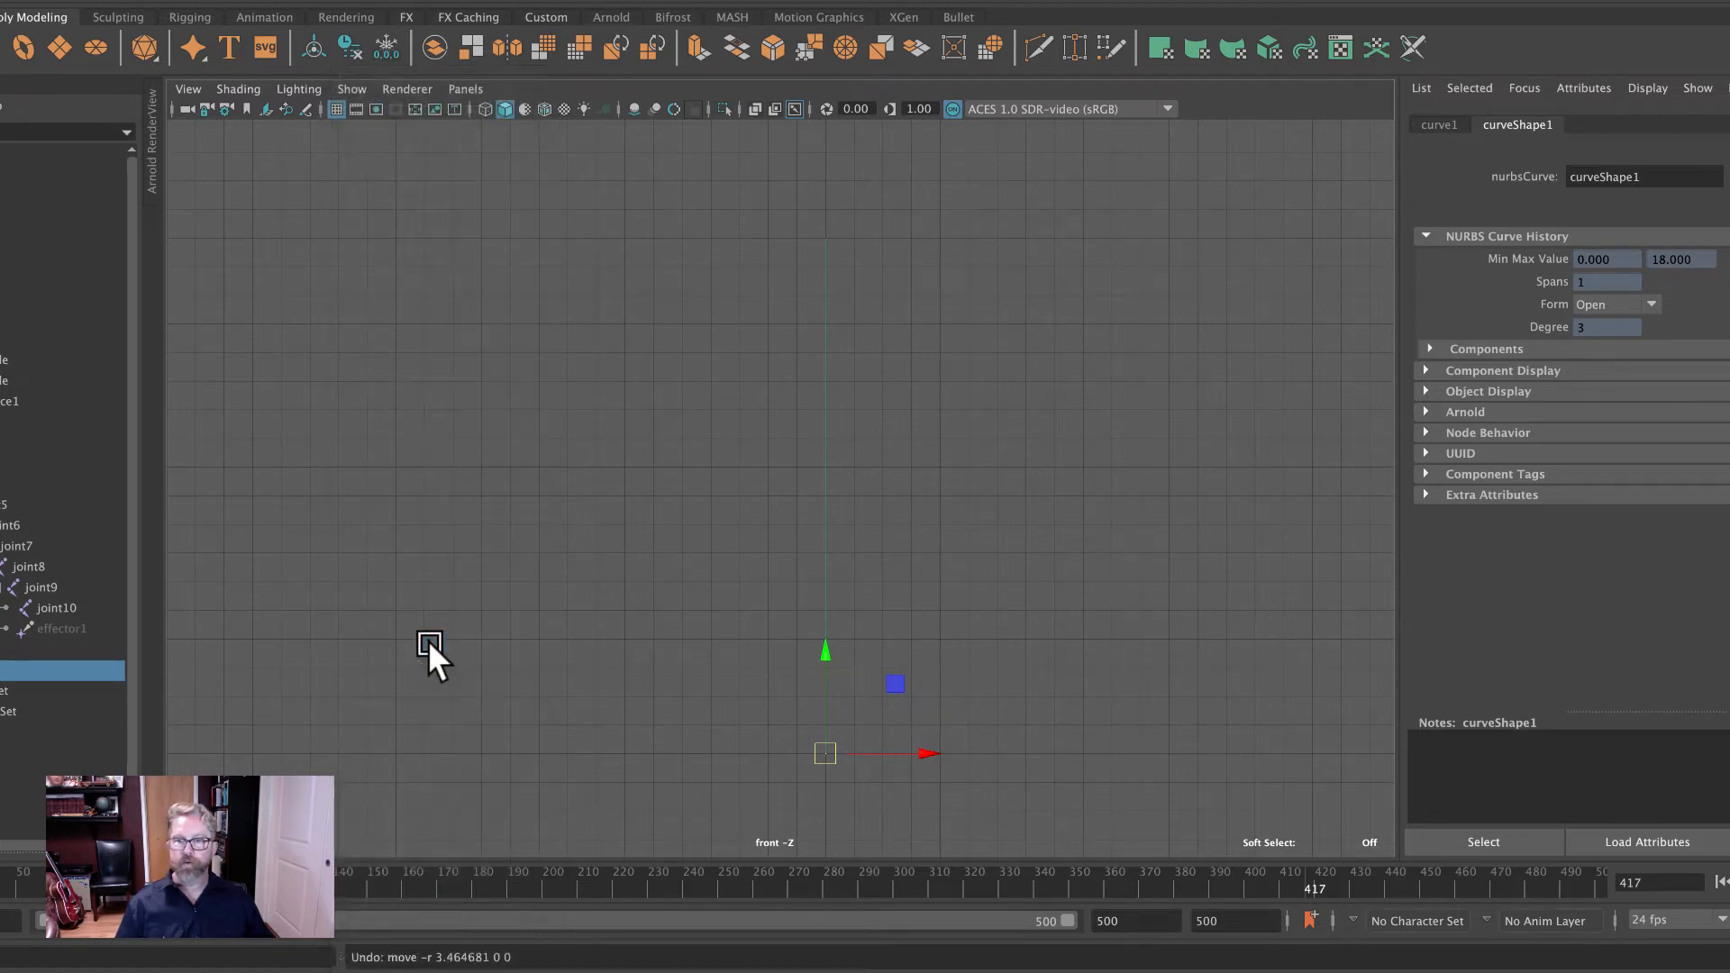
click(345, 87)
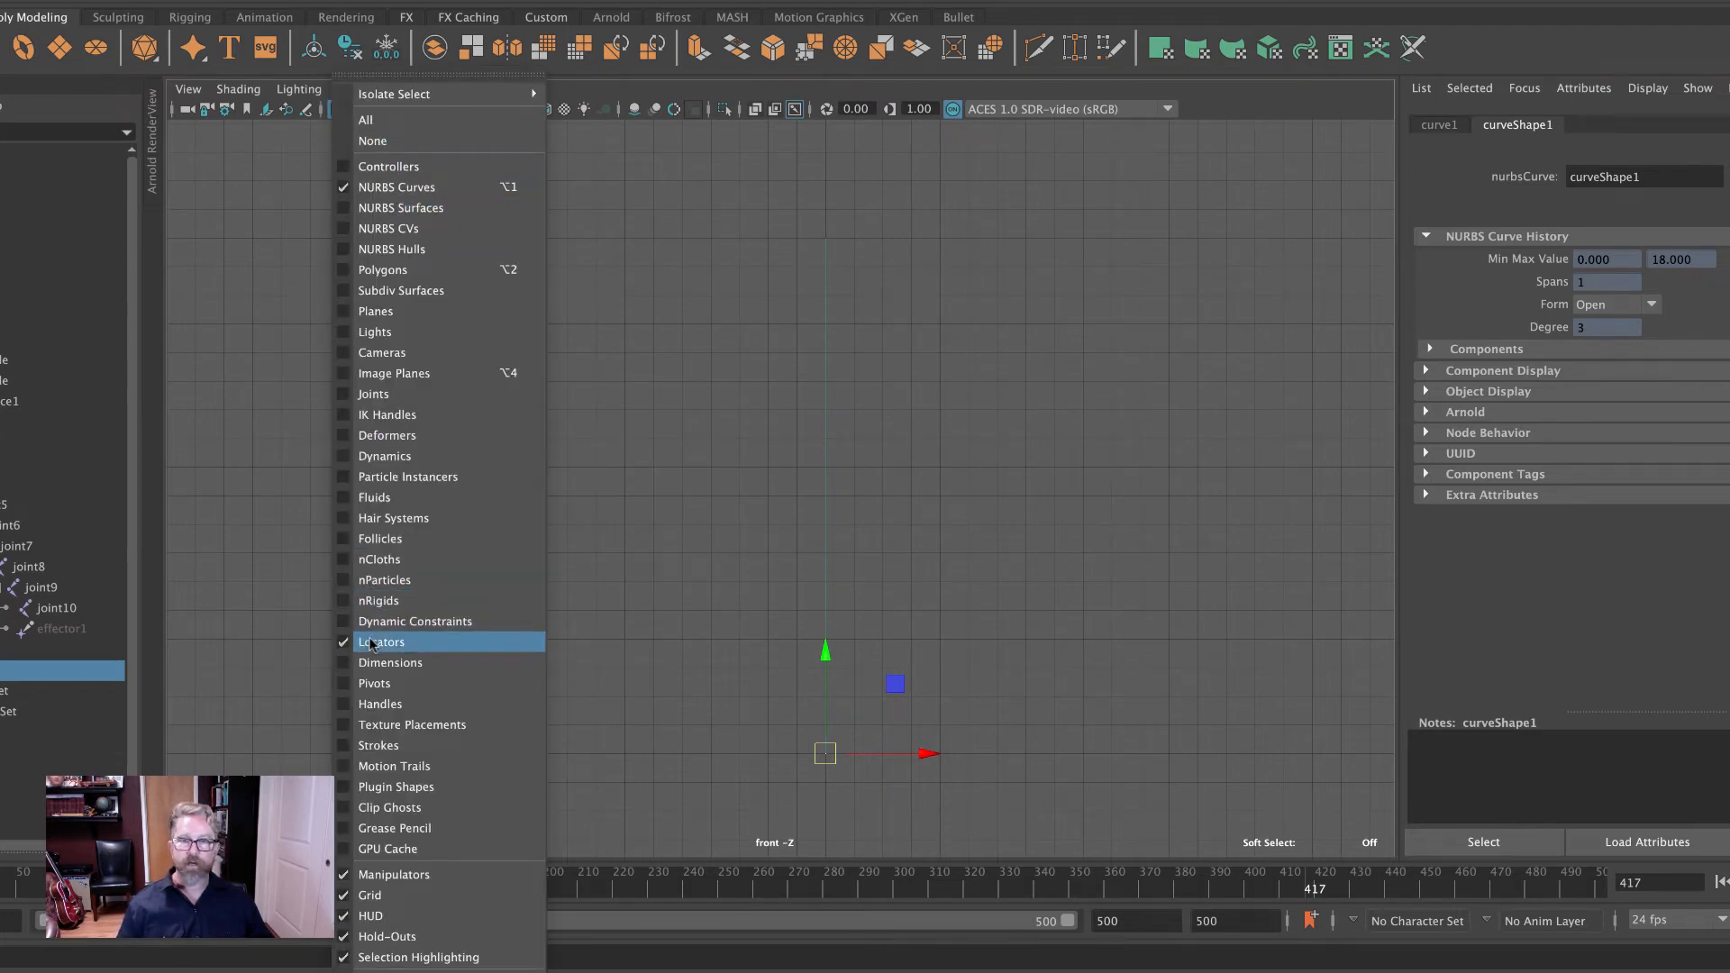
click(935, 243)
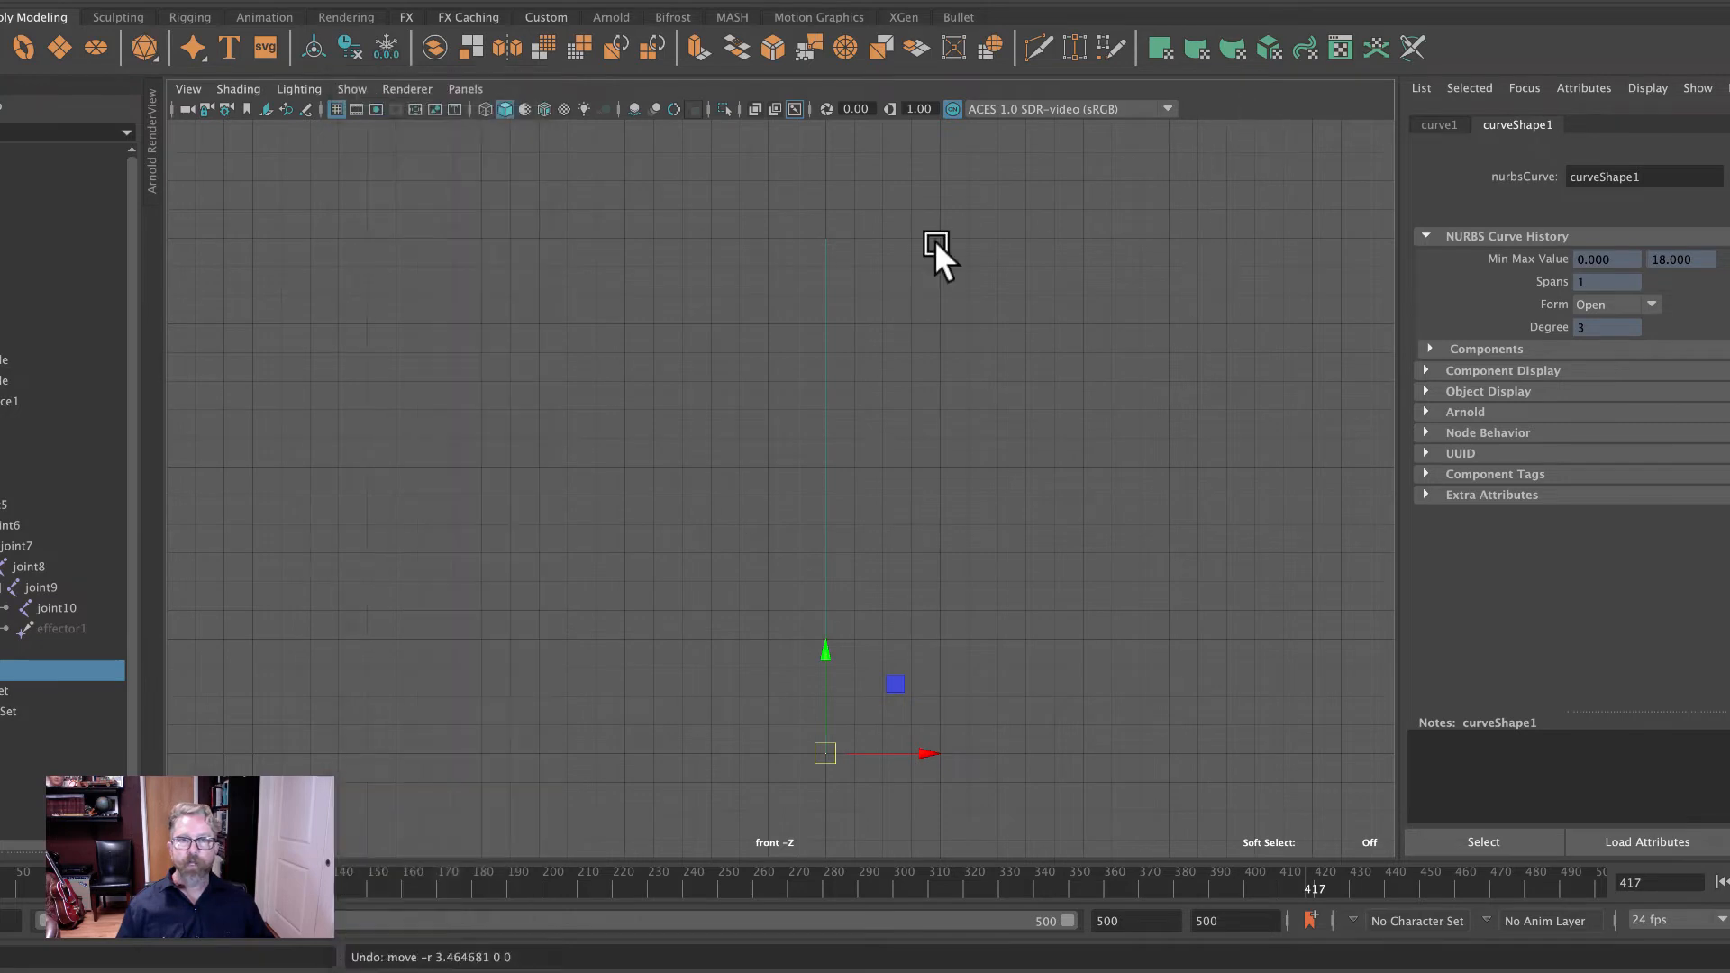
Switch curve1 to Curve Point mode and mark a point on the upper part of the curve.
right_click(823, 349)
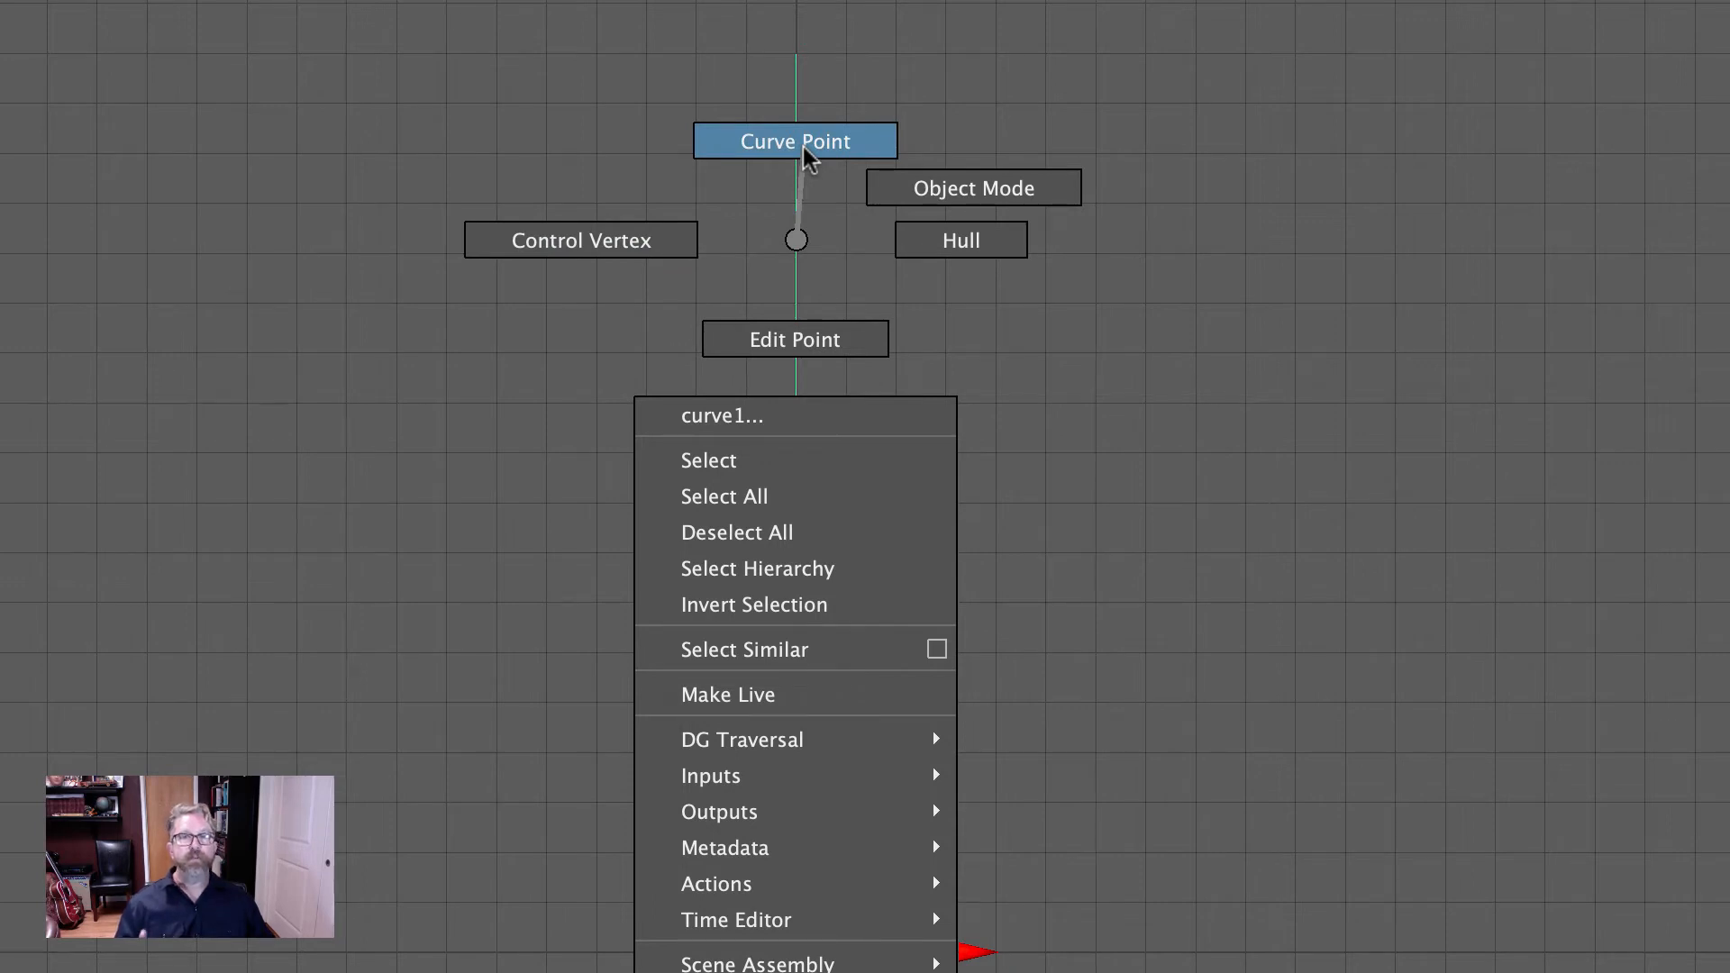
right_drag(807, 158, 805, 156)
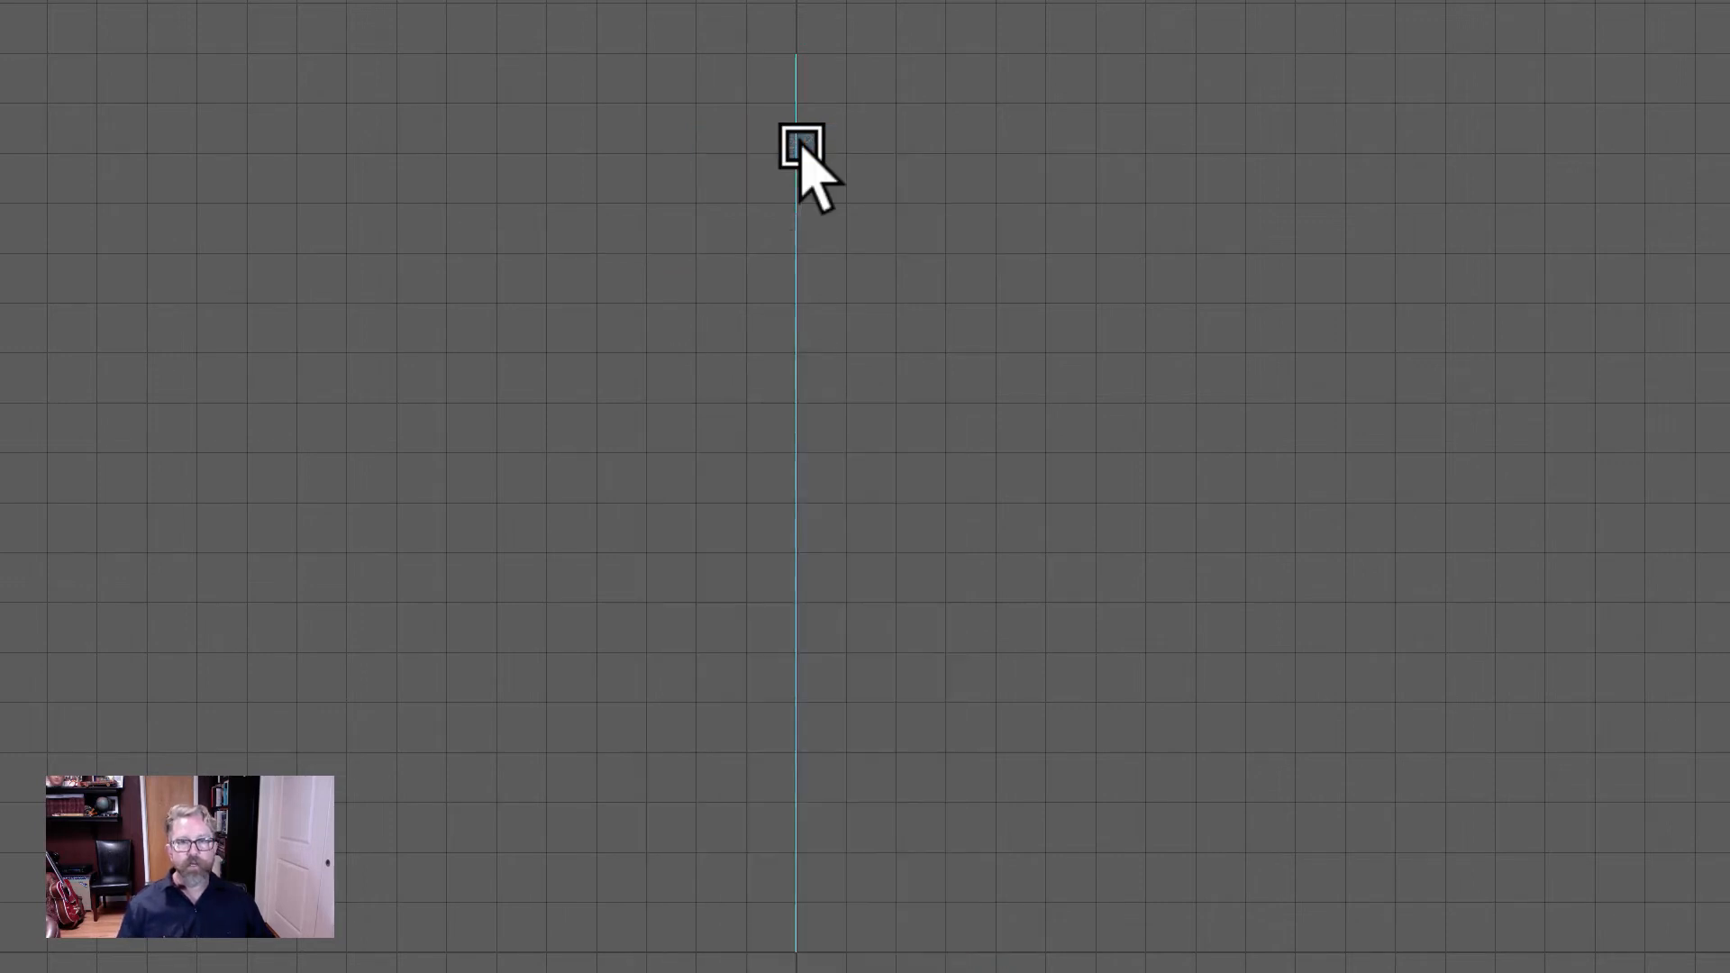
click(830, 324)
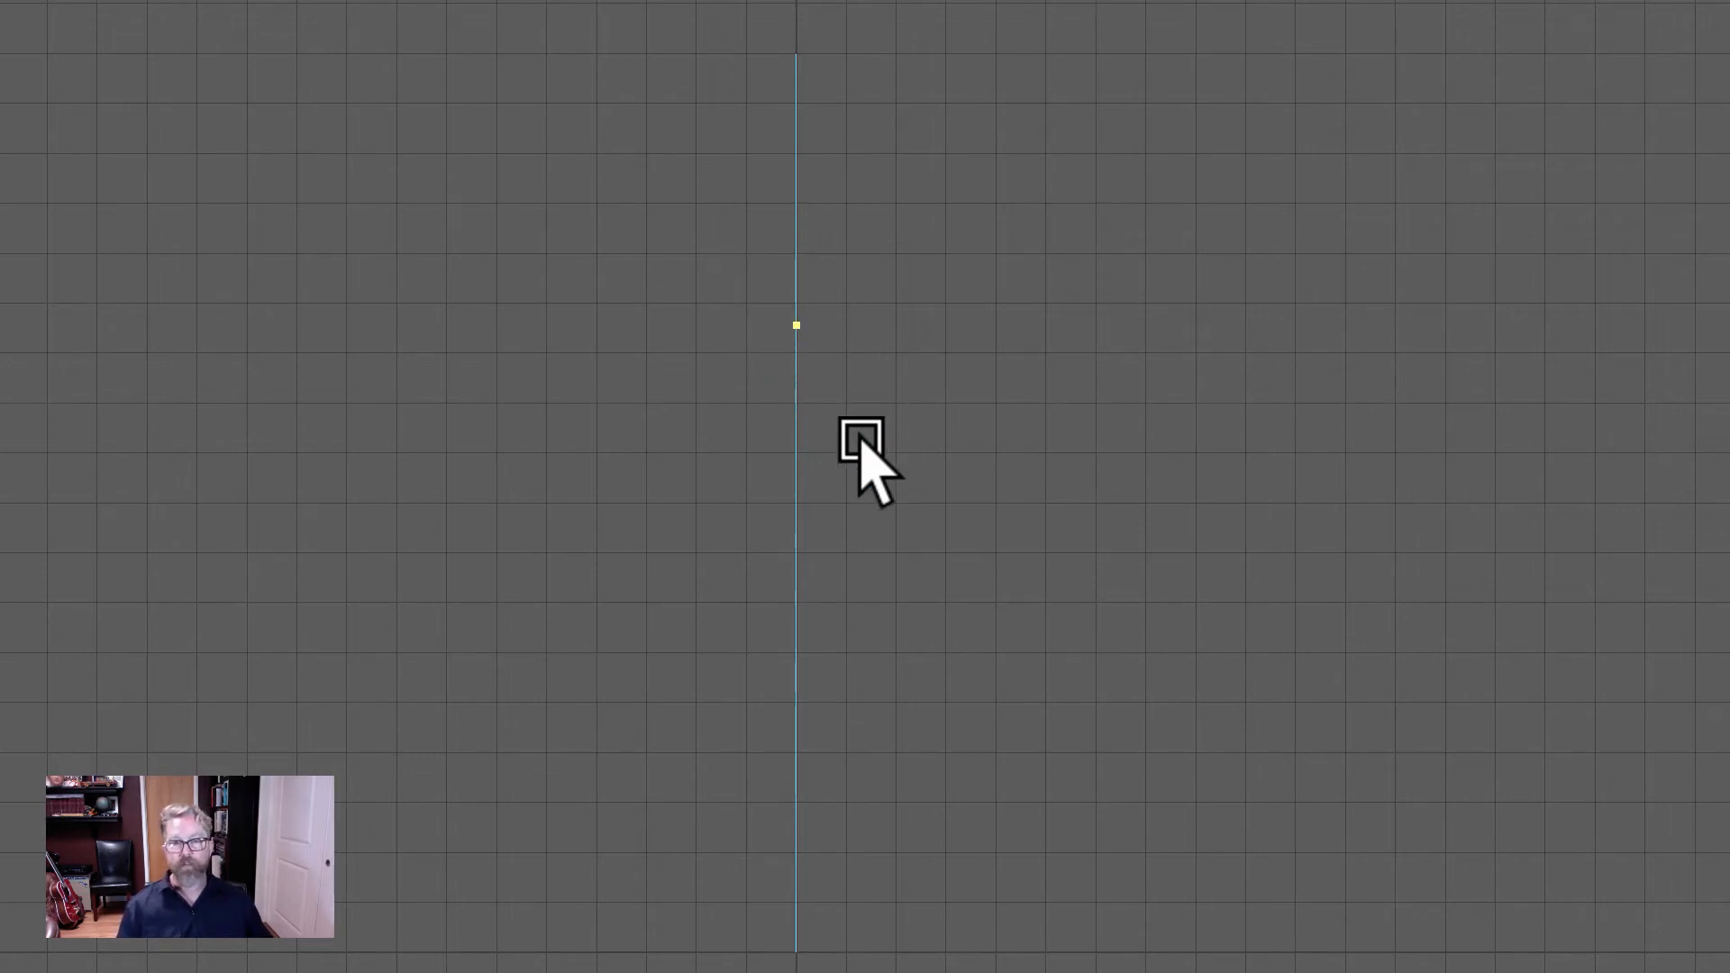
Try marking points at different places along curve1 in Curve Point mode, including its top end.
right_drag(796, 311, 805, 221)
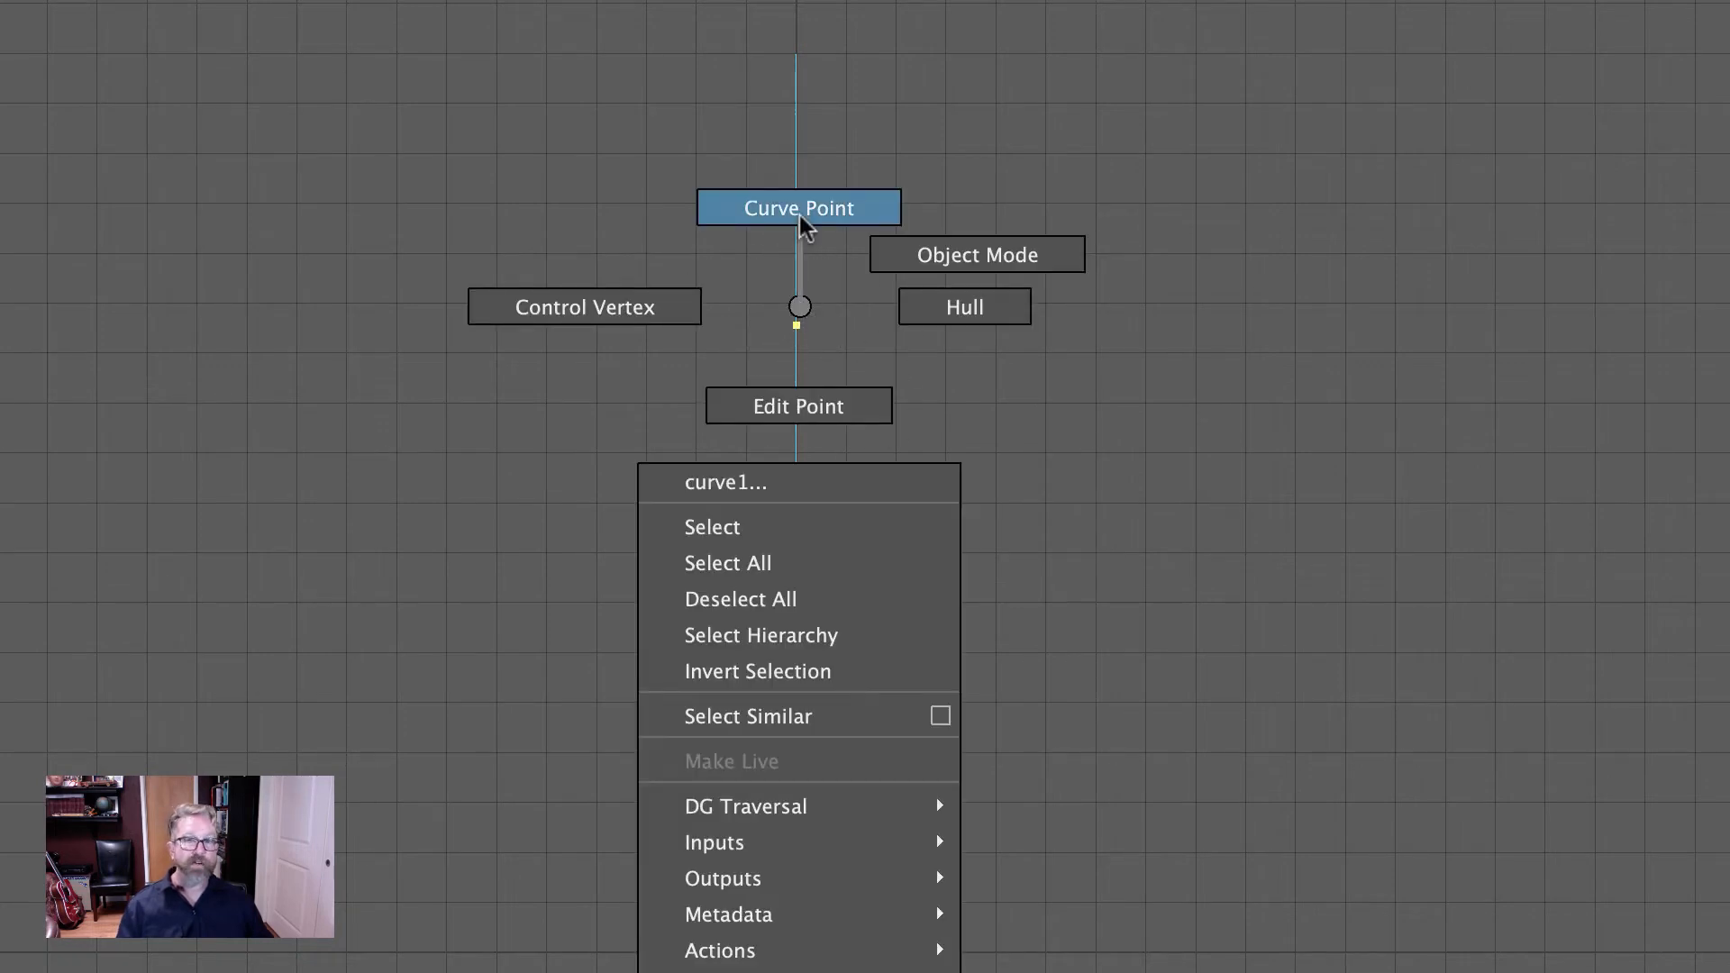
right_drag(801, 218, 797, 225)
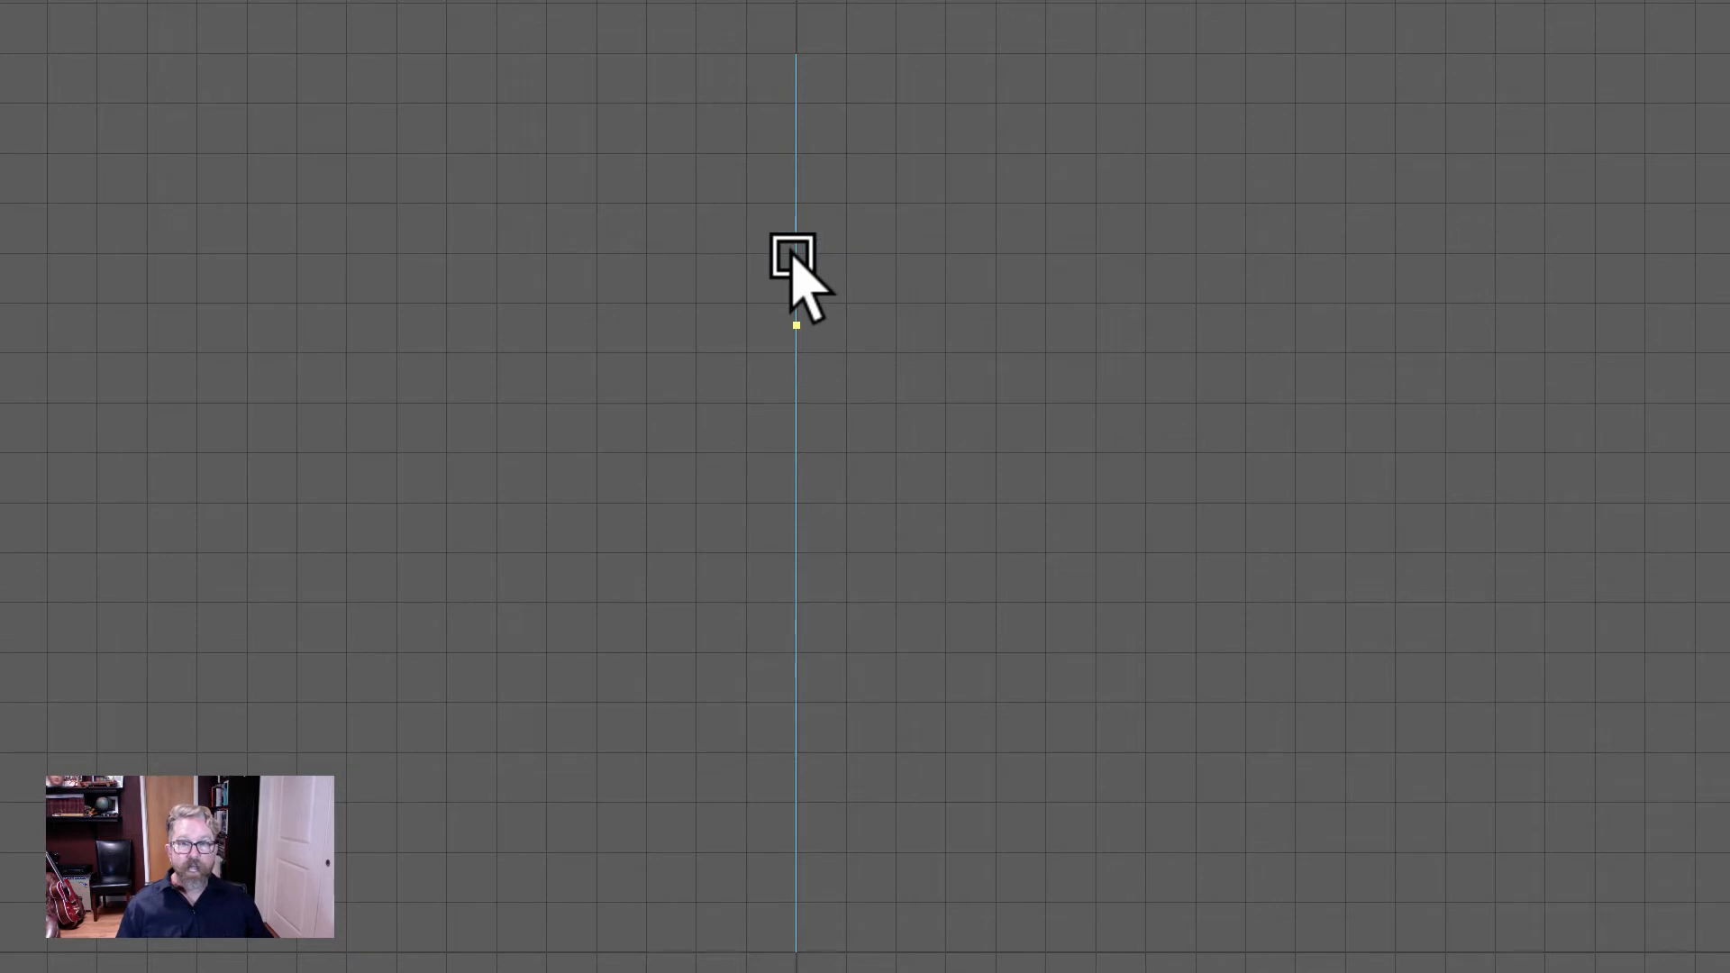
click(799, 159)
drag(802, 157, 804, 11)
right_drag(797, 258, 796, 149)
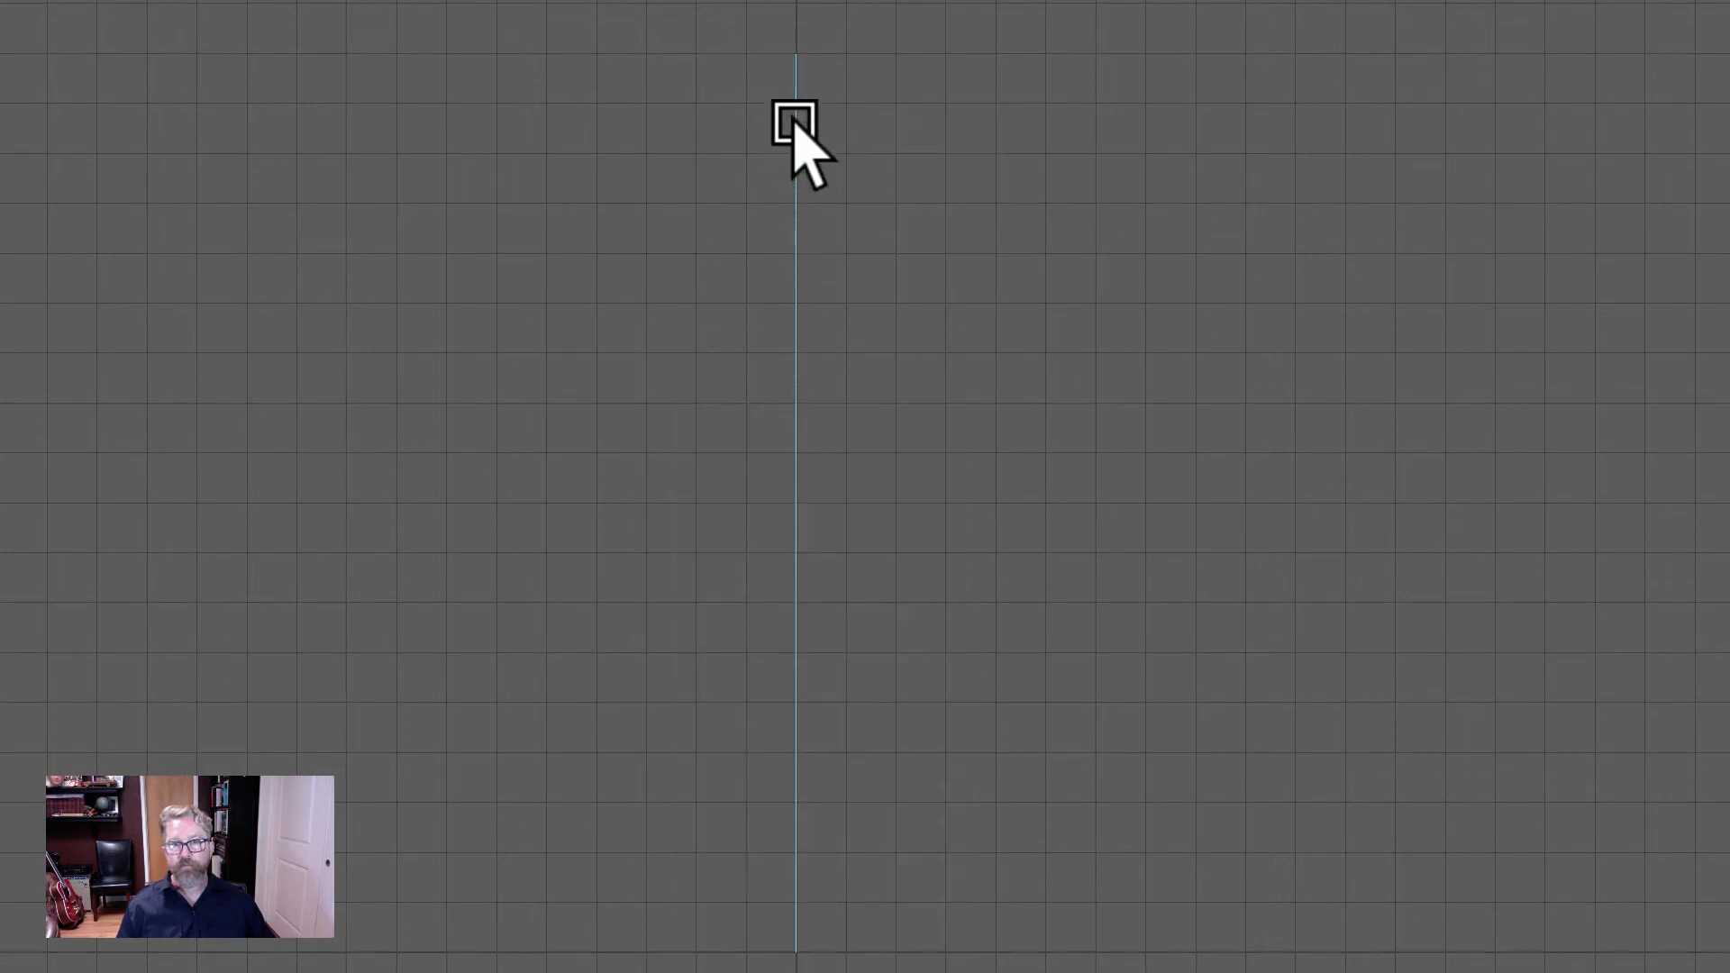
drag(797, 123, 797, 7)
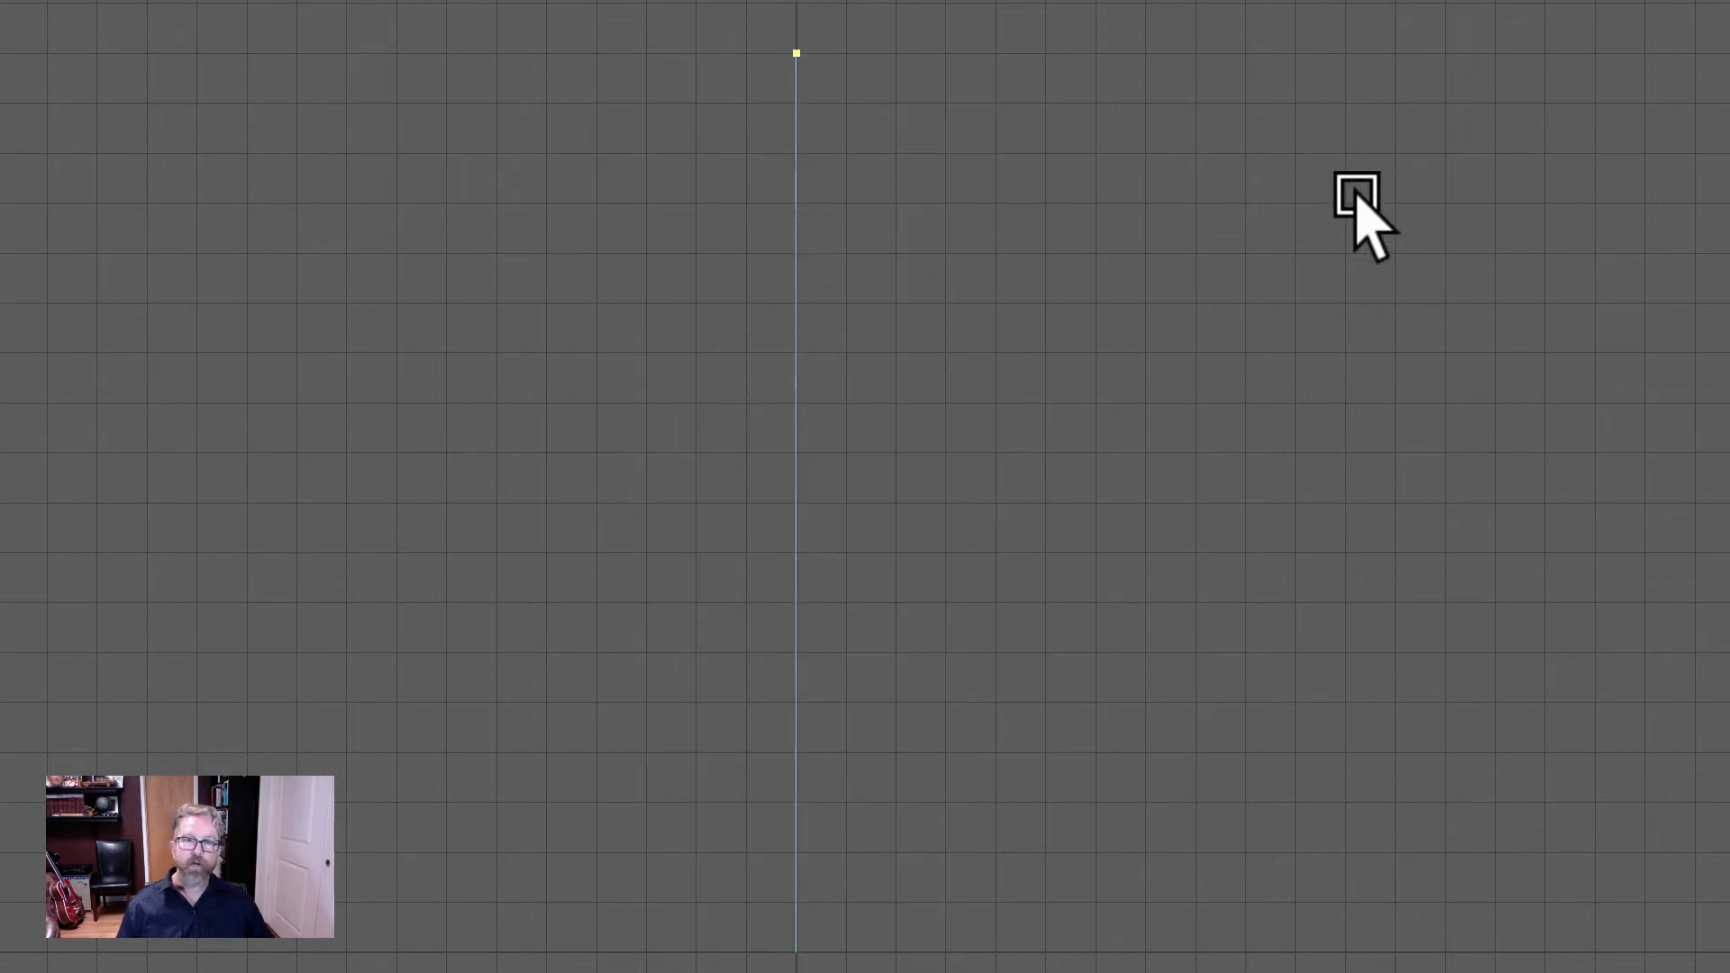
click(786, 383)
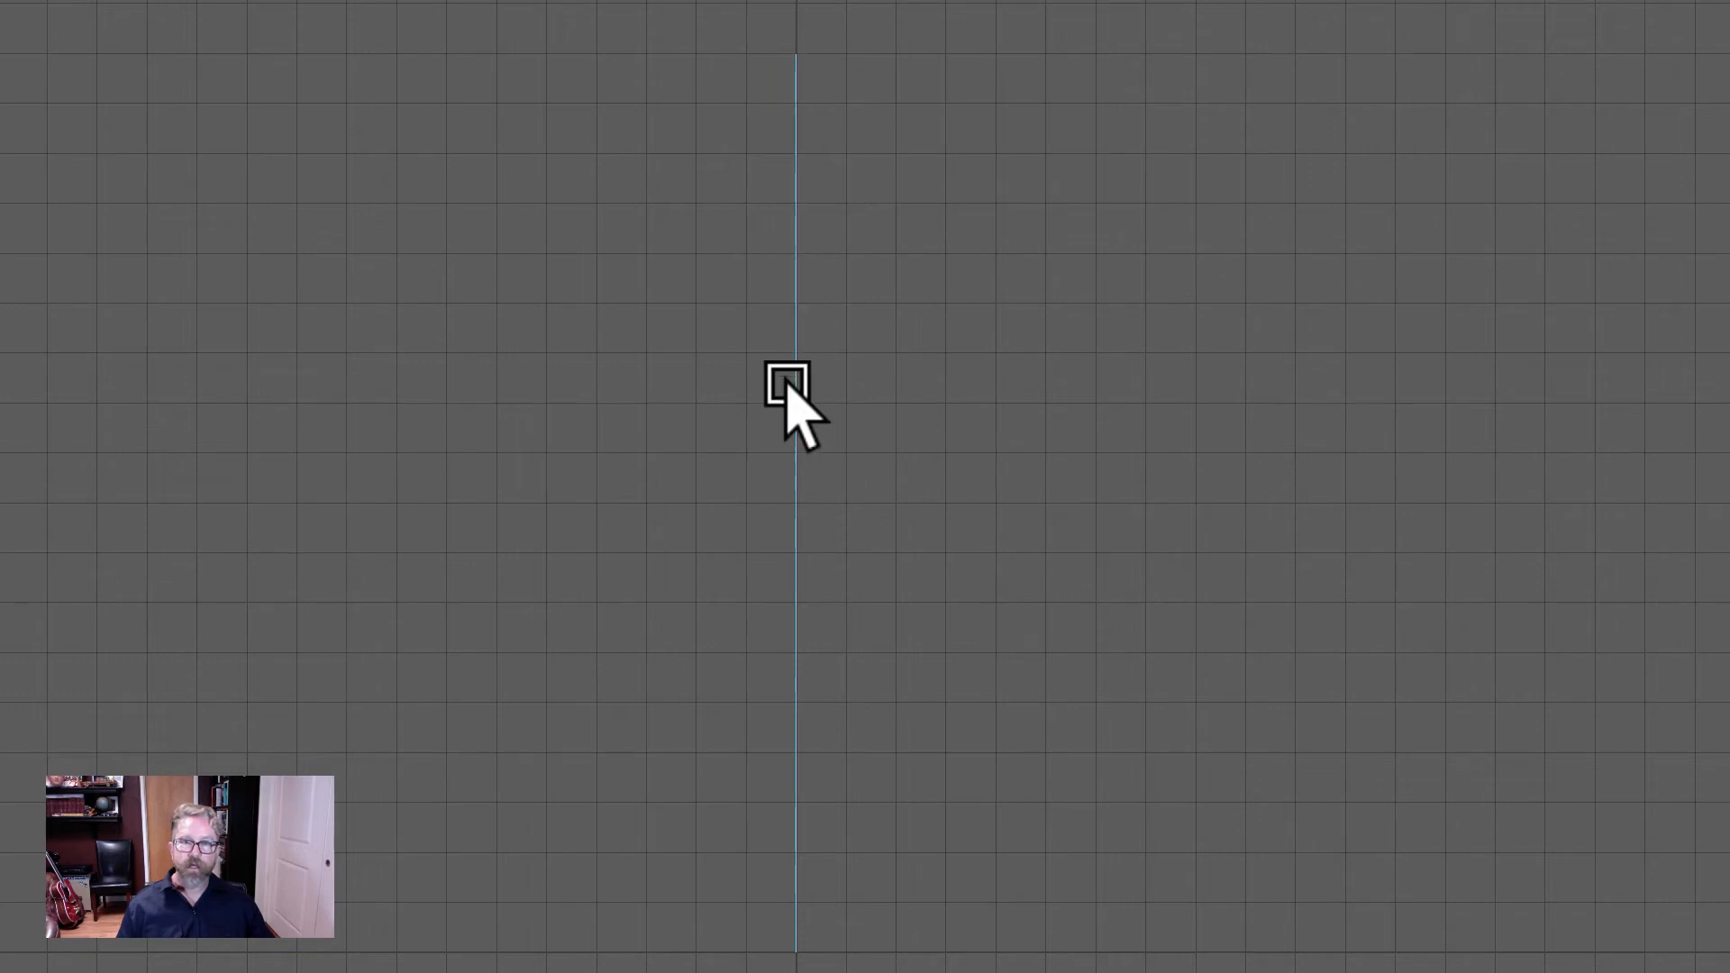
right_drag(786, 383, 773, 358)
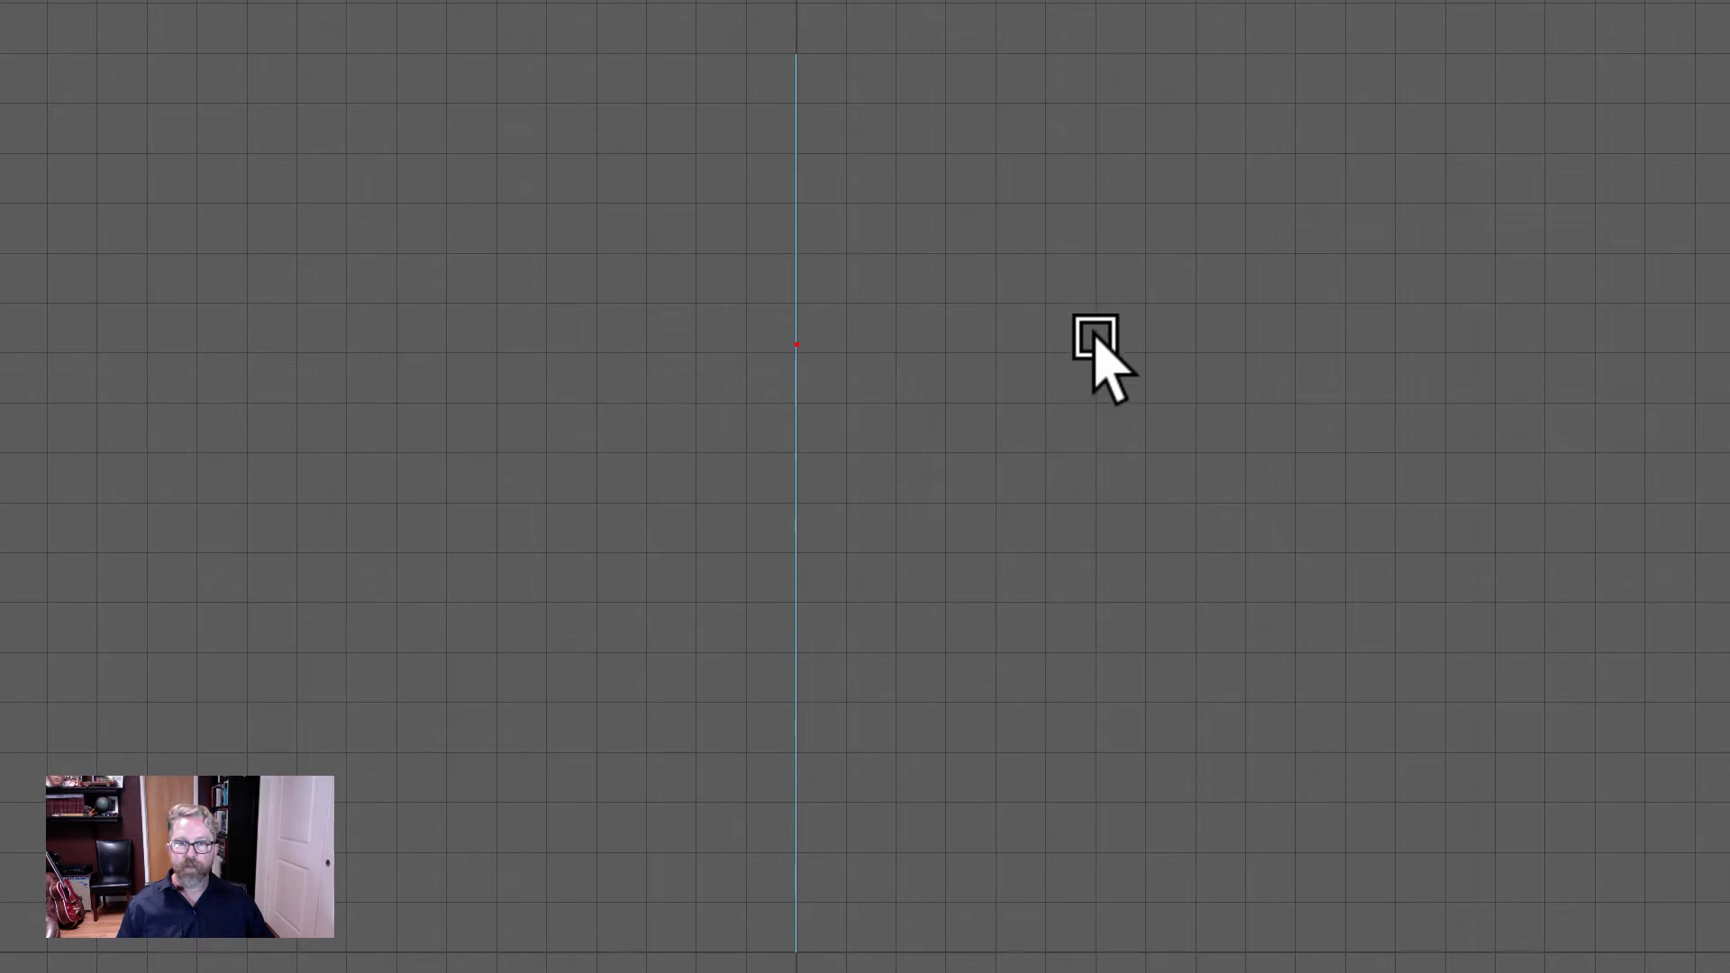
Mark the curve point at the very top end of curve1 and create a Point On Curve deformer there.
drag(1093, 333, 1188, 2)
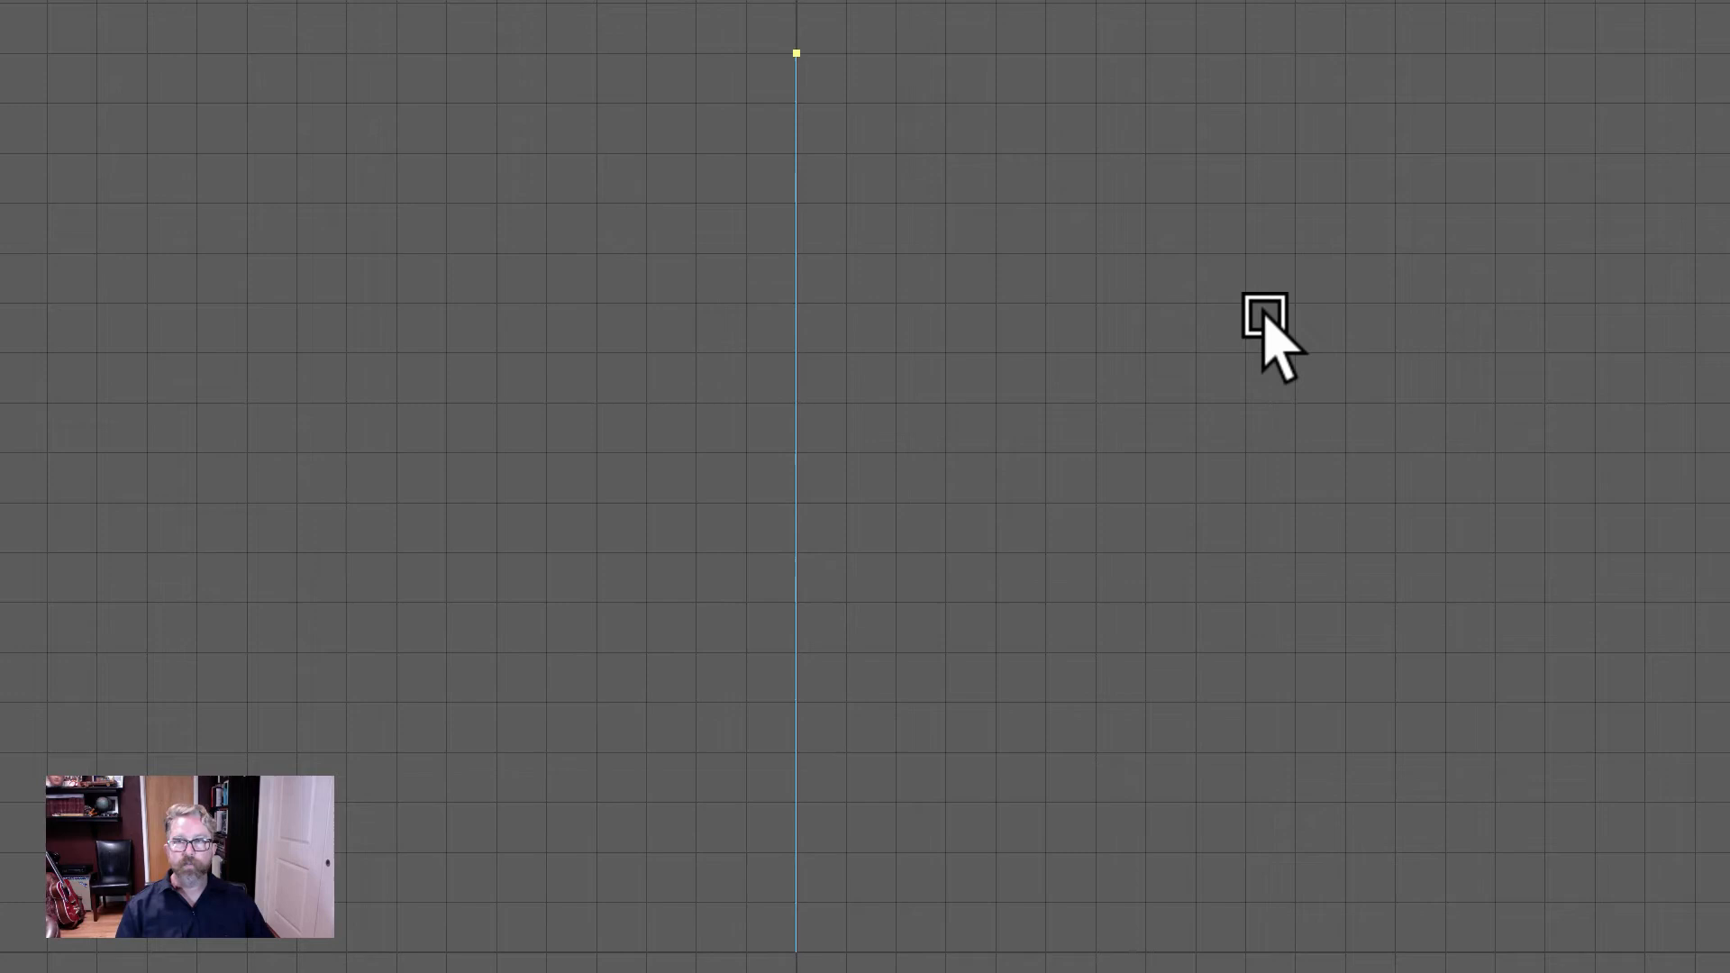
click(350, 11)
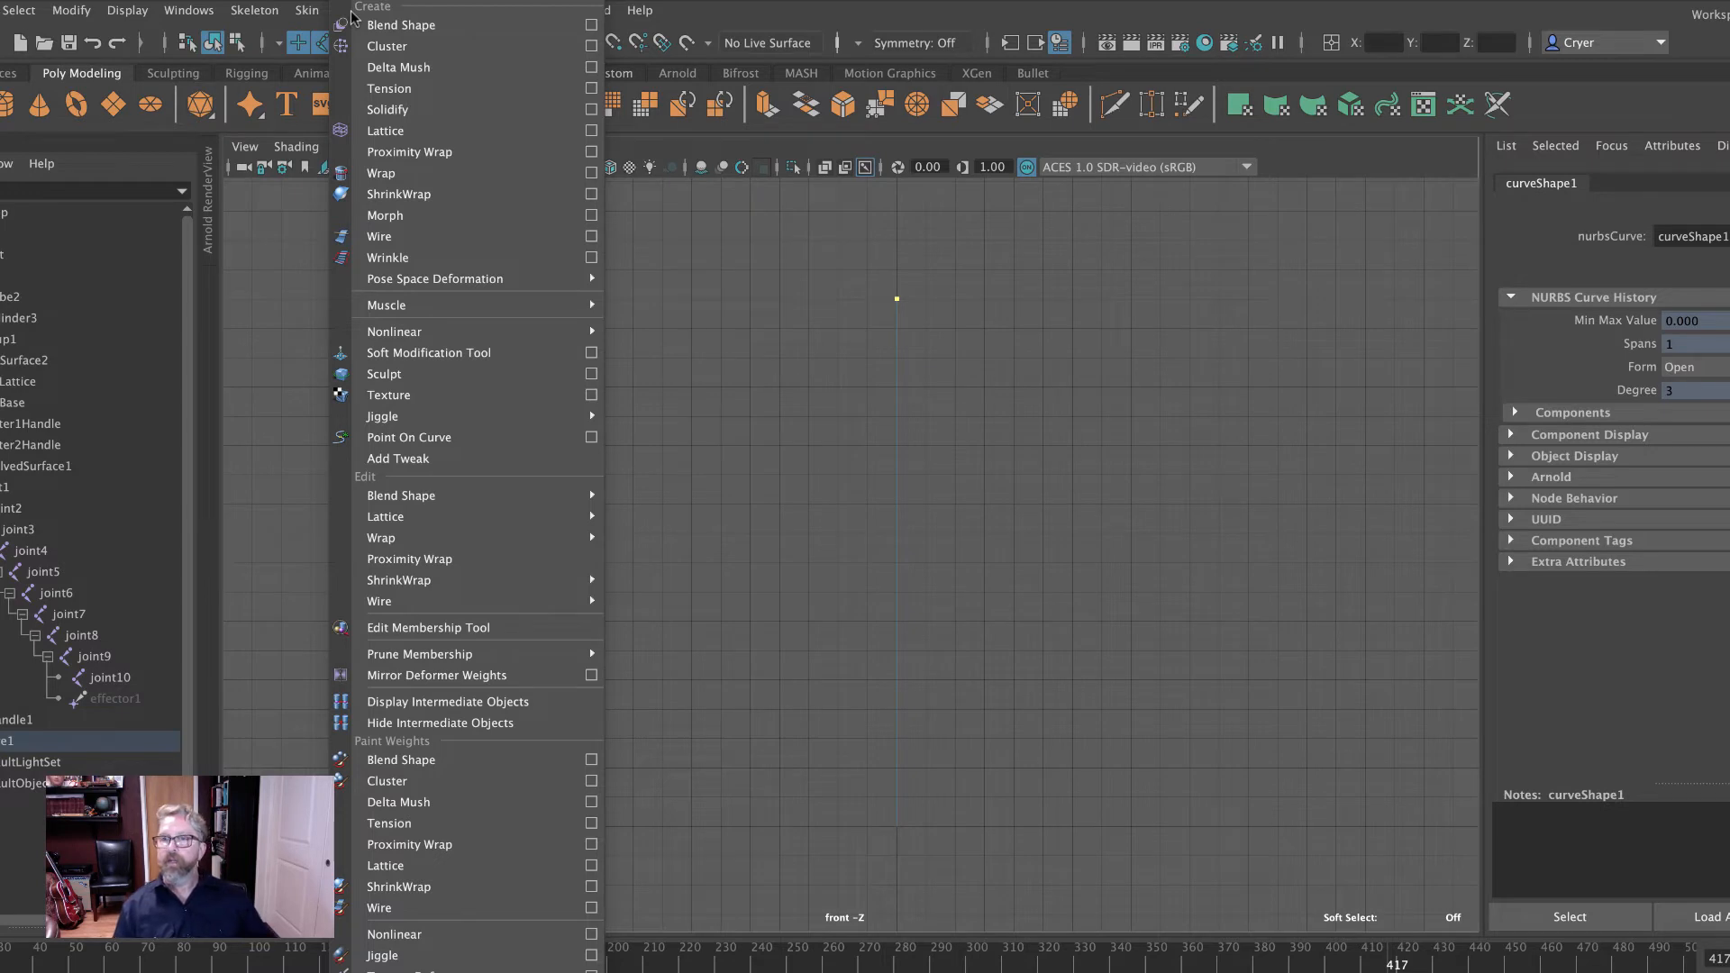
click(423, 437)
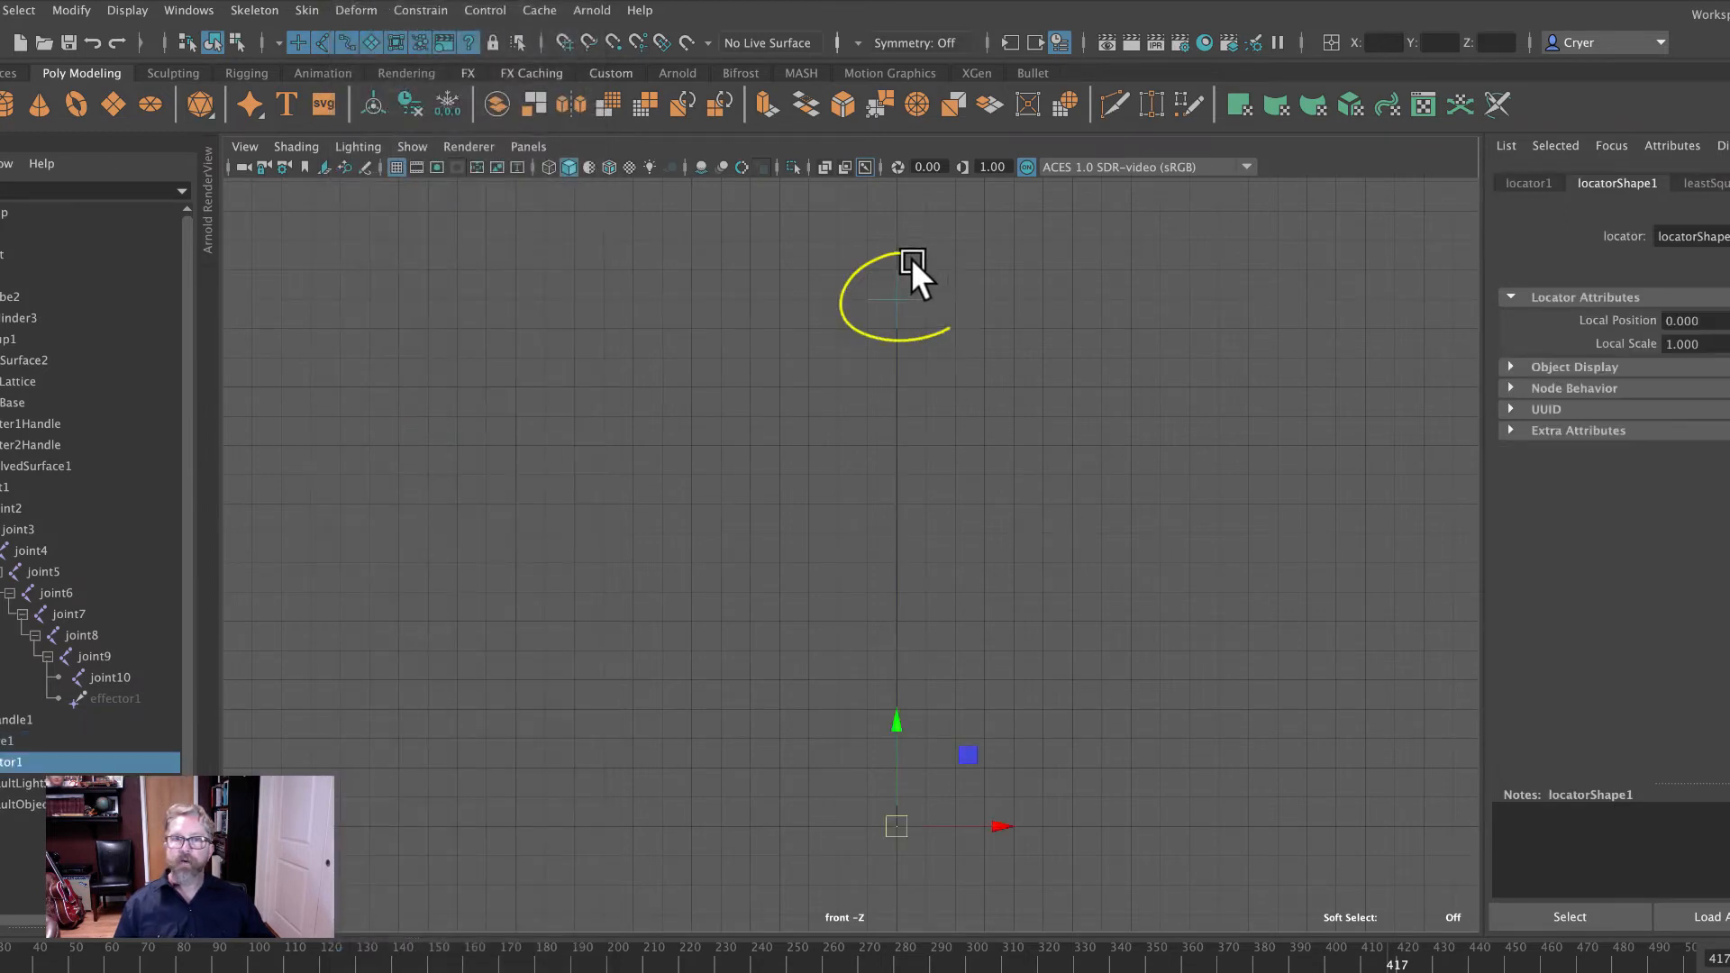
Hide the locators in the front view and show them again.
click(407, 149)
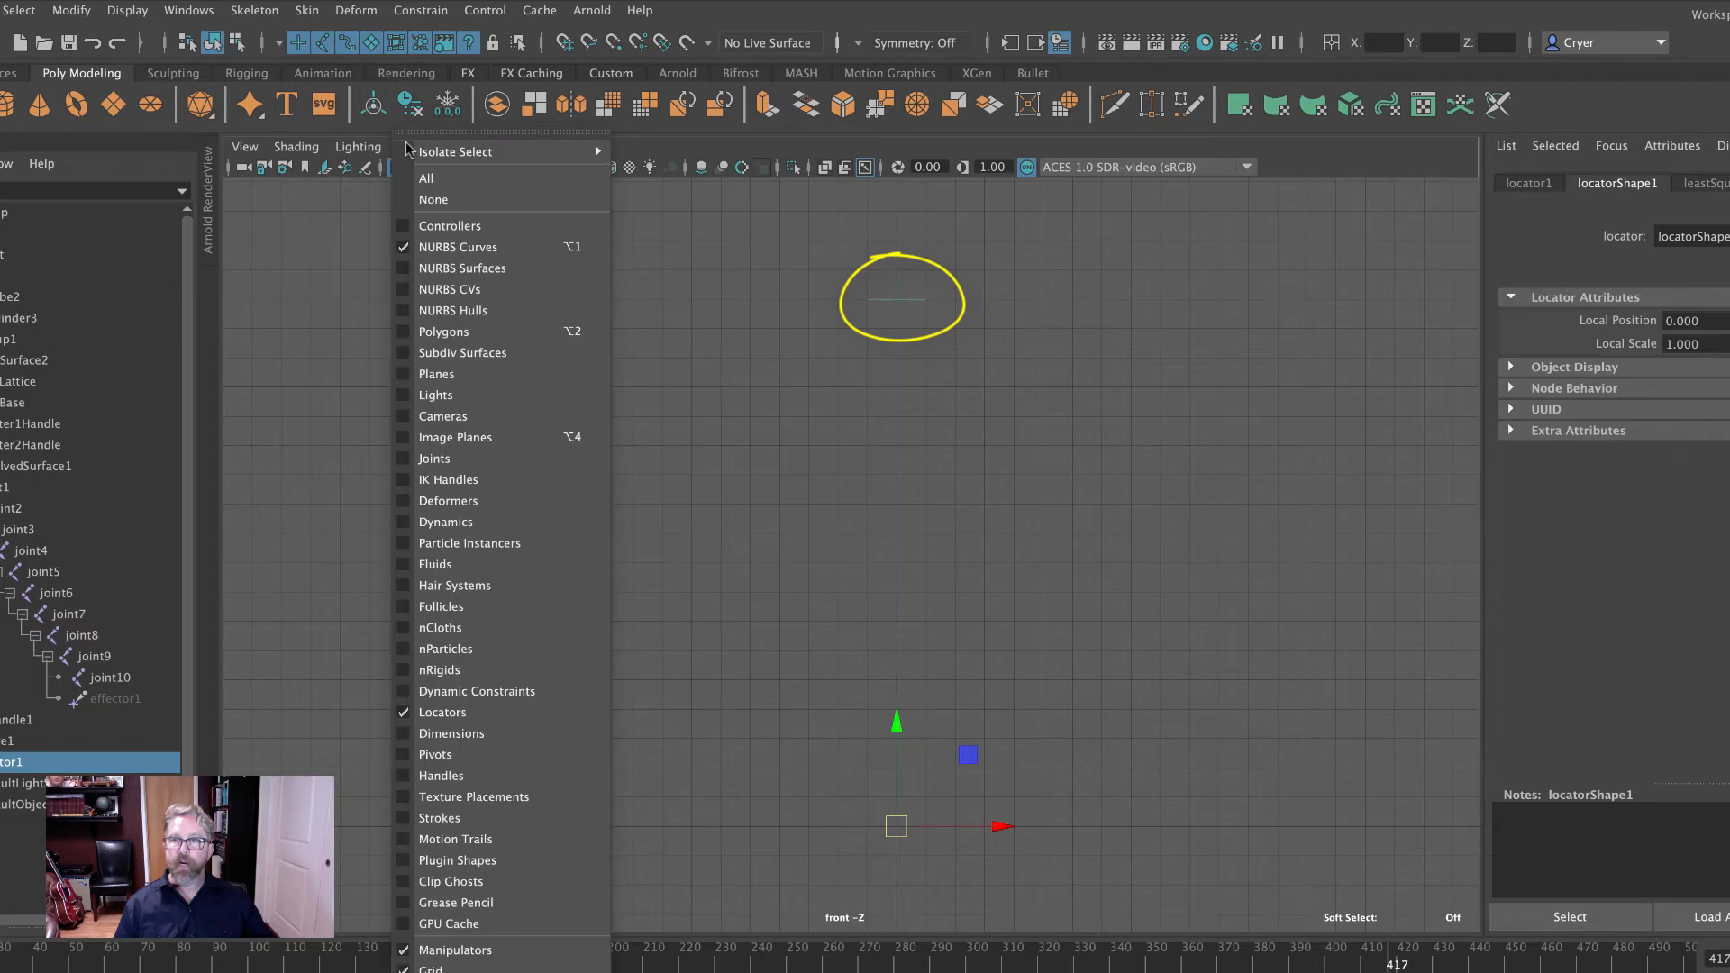
click(445, 713)
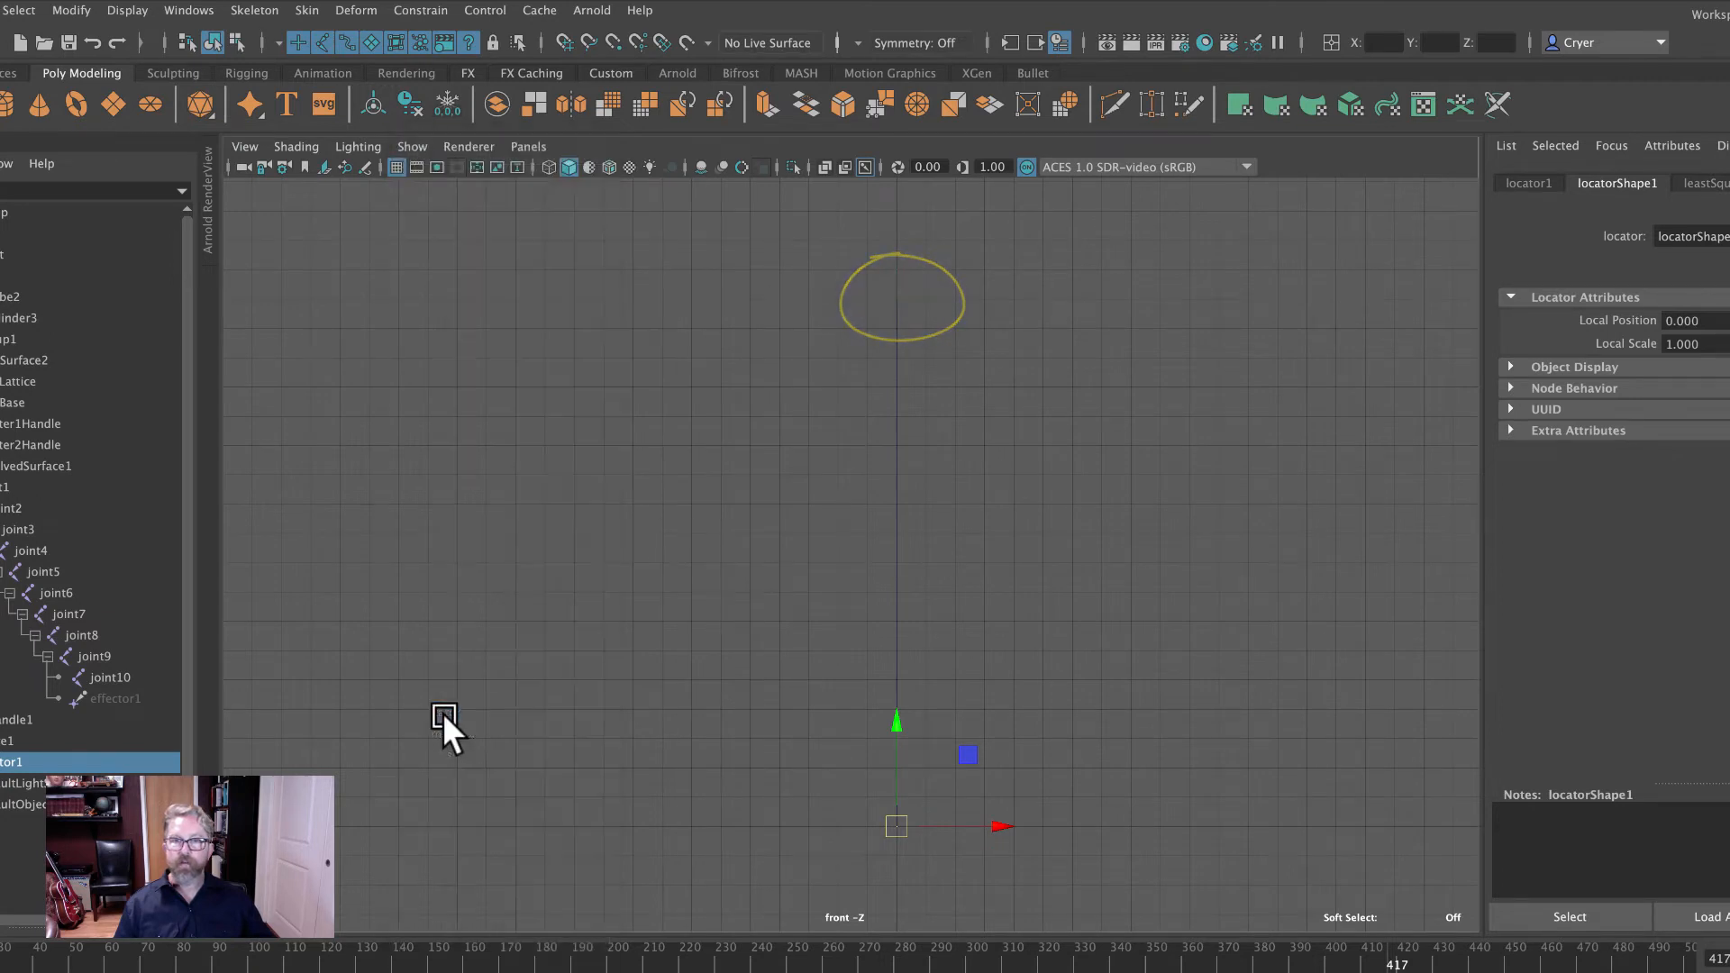
click(413, 146)
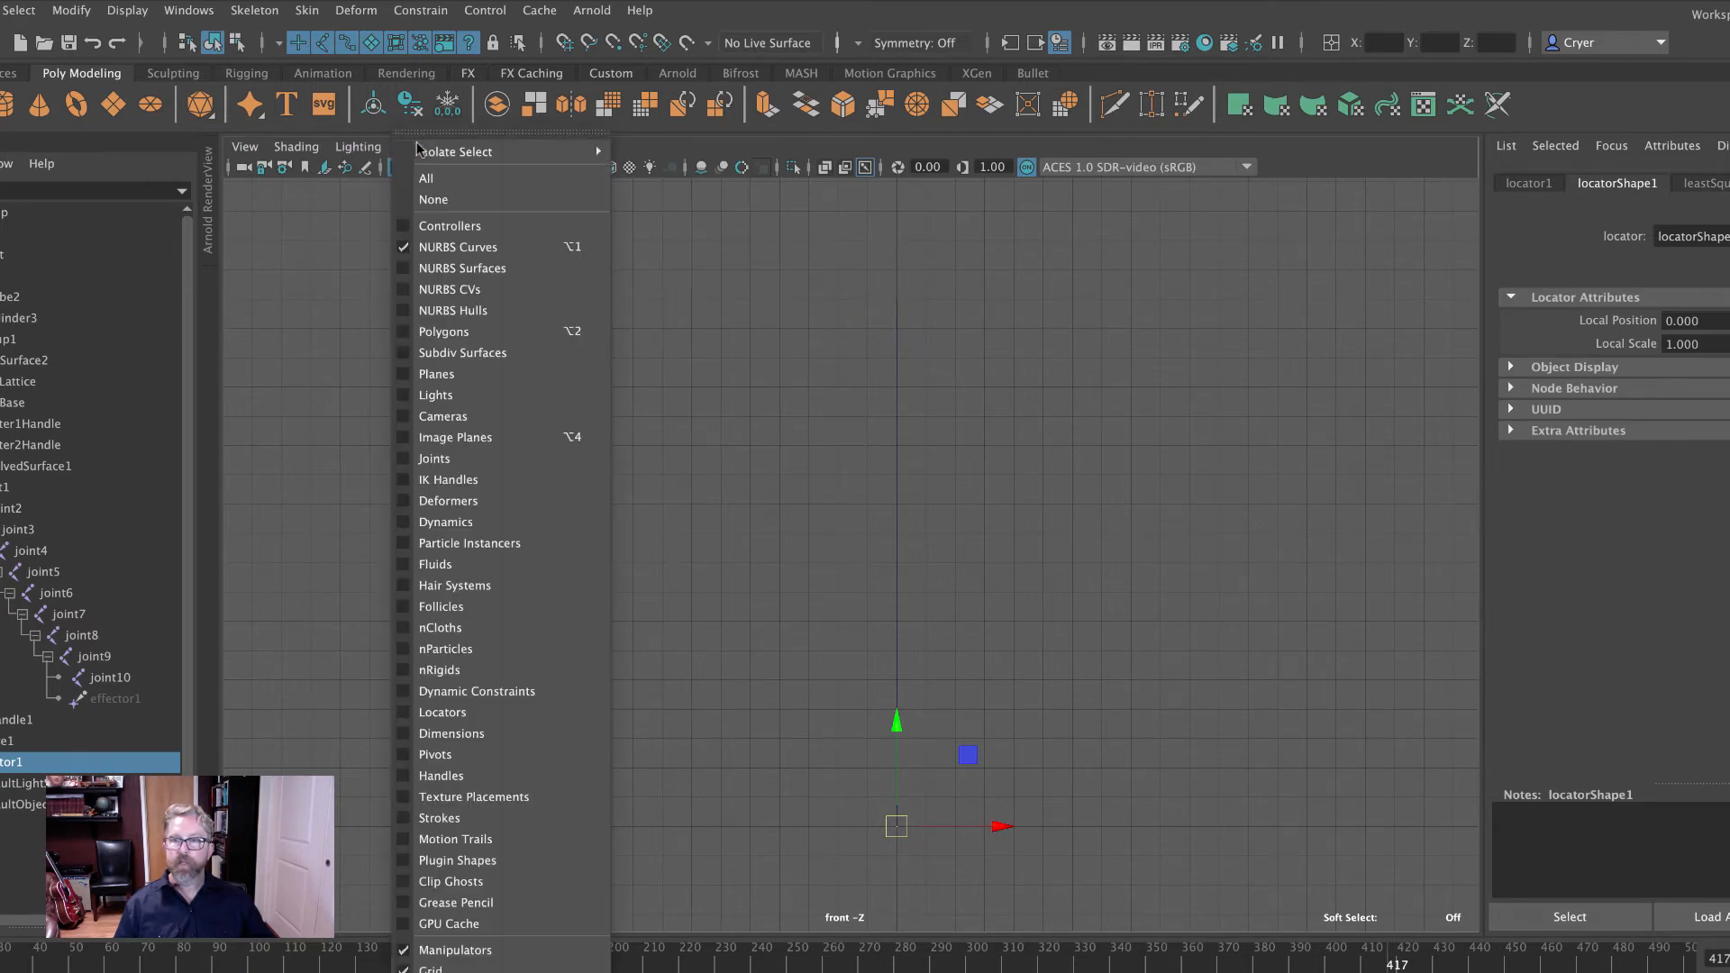
click(445, 712)
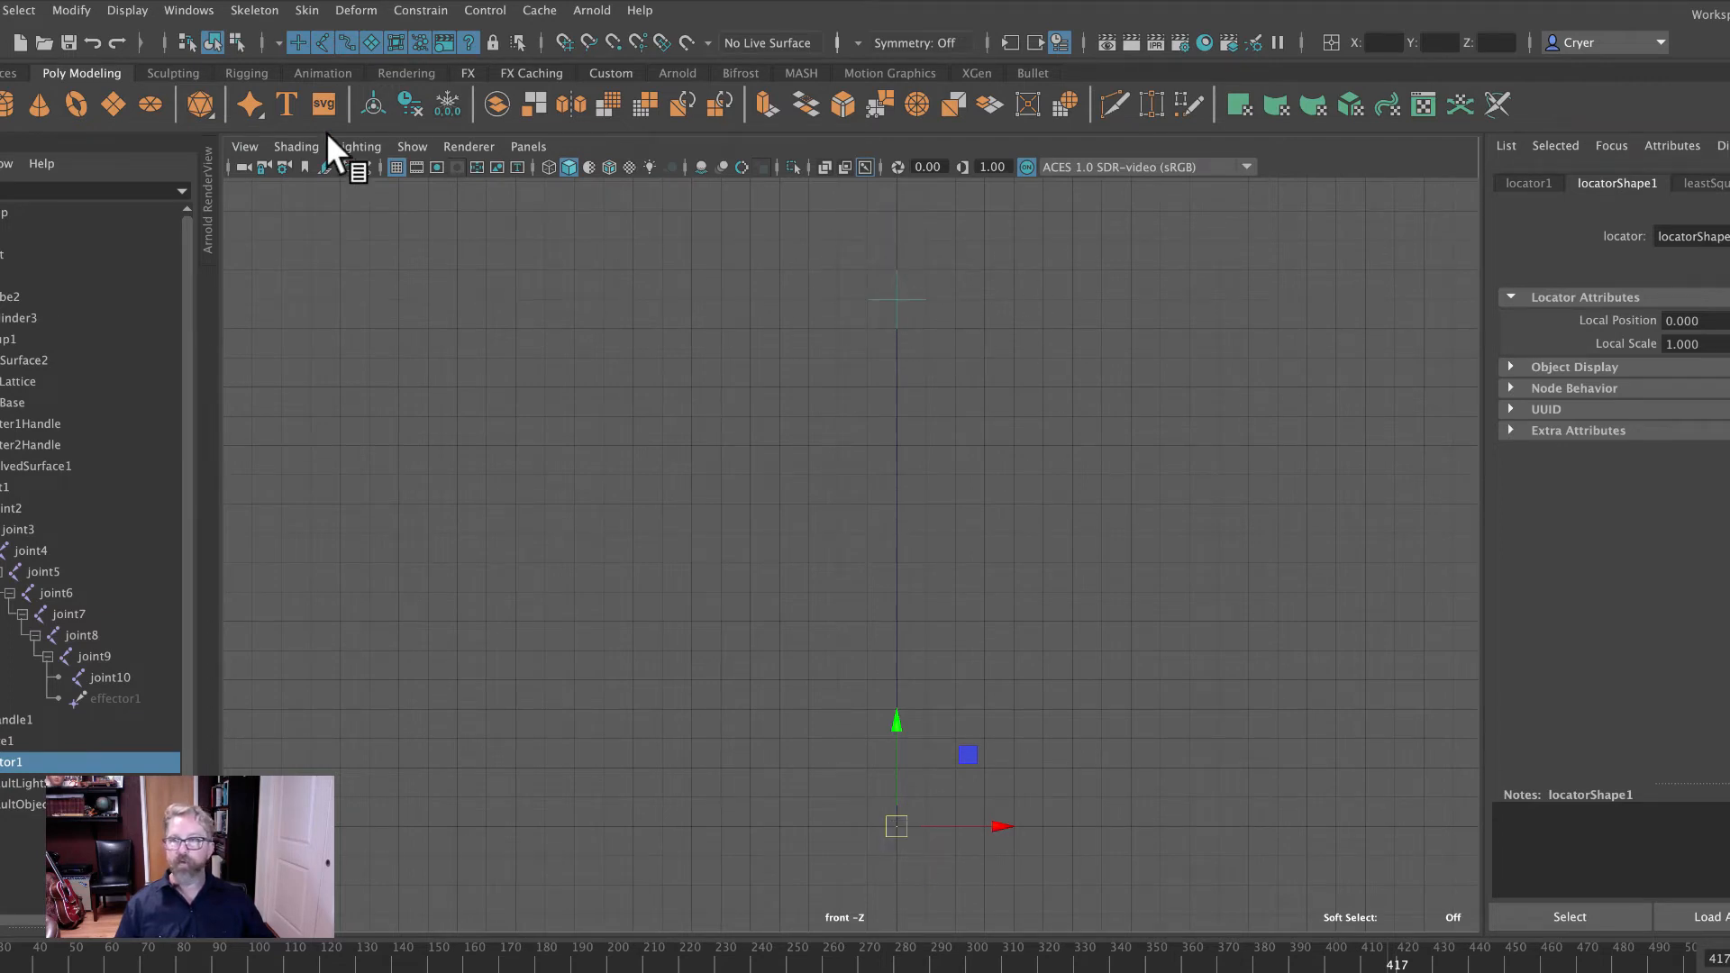
Select locator1 and center its pivot.
click(59, 13)
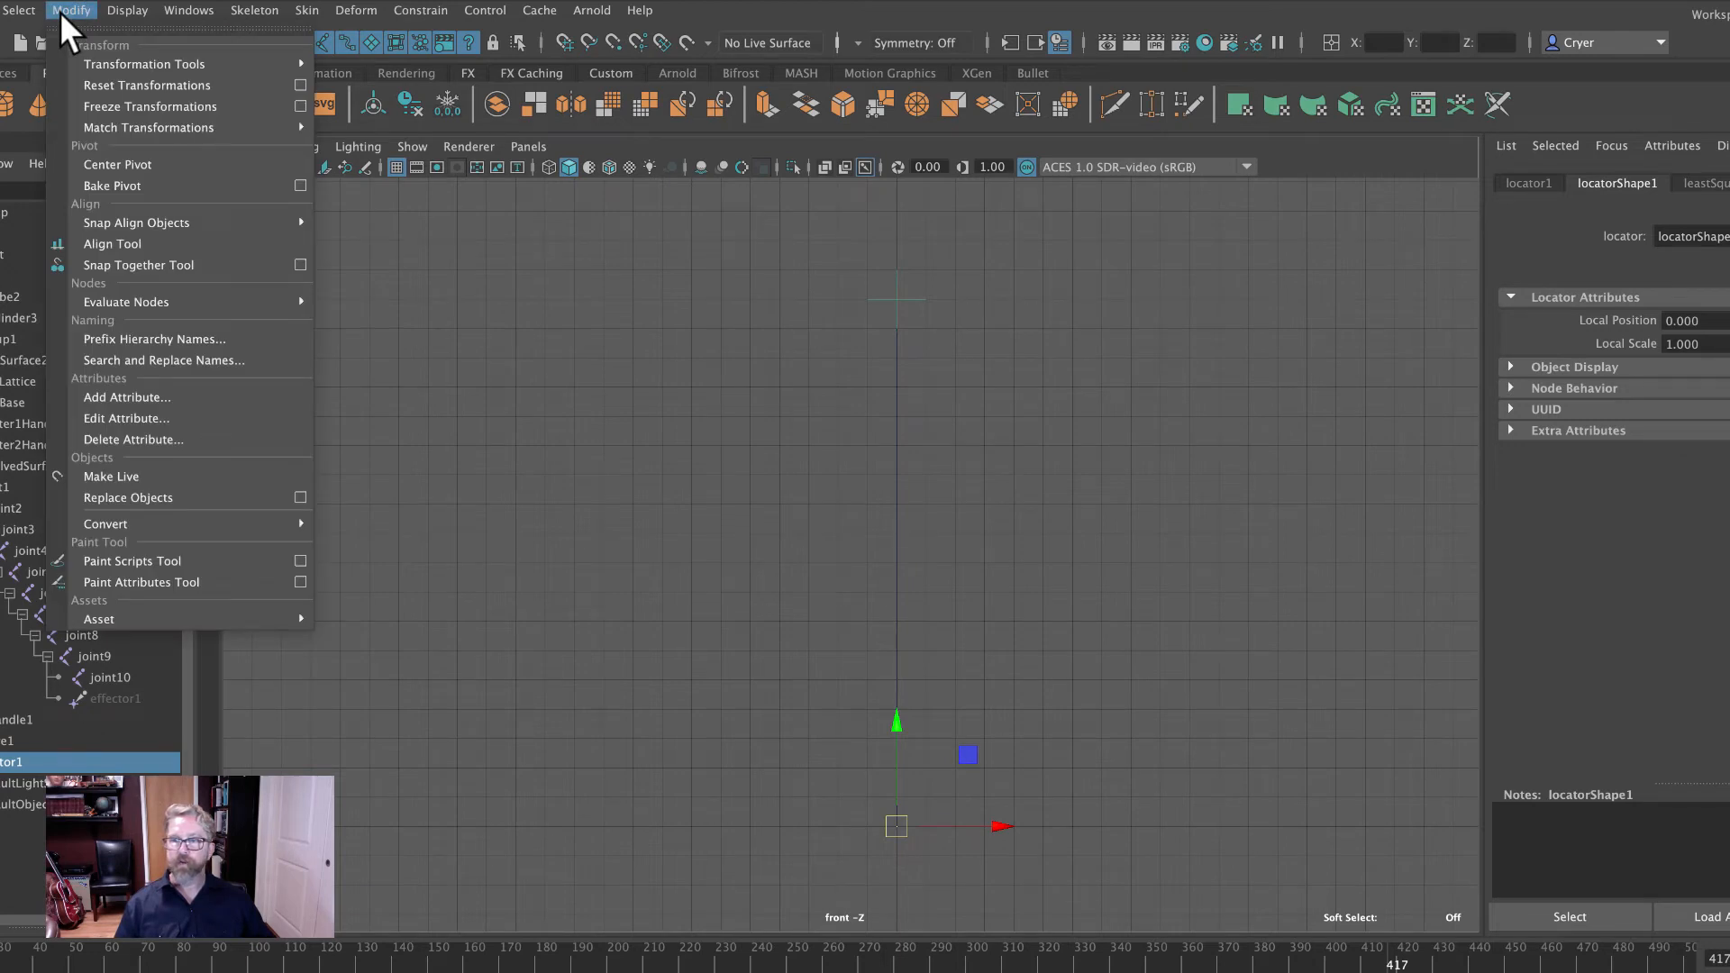
click(322, 794)
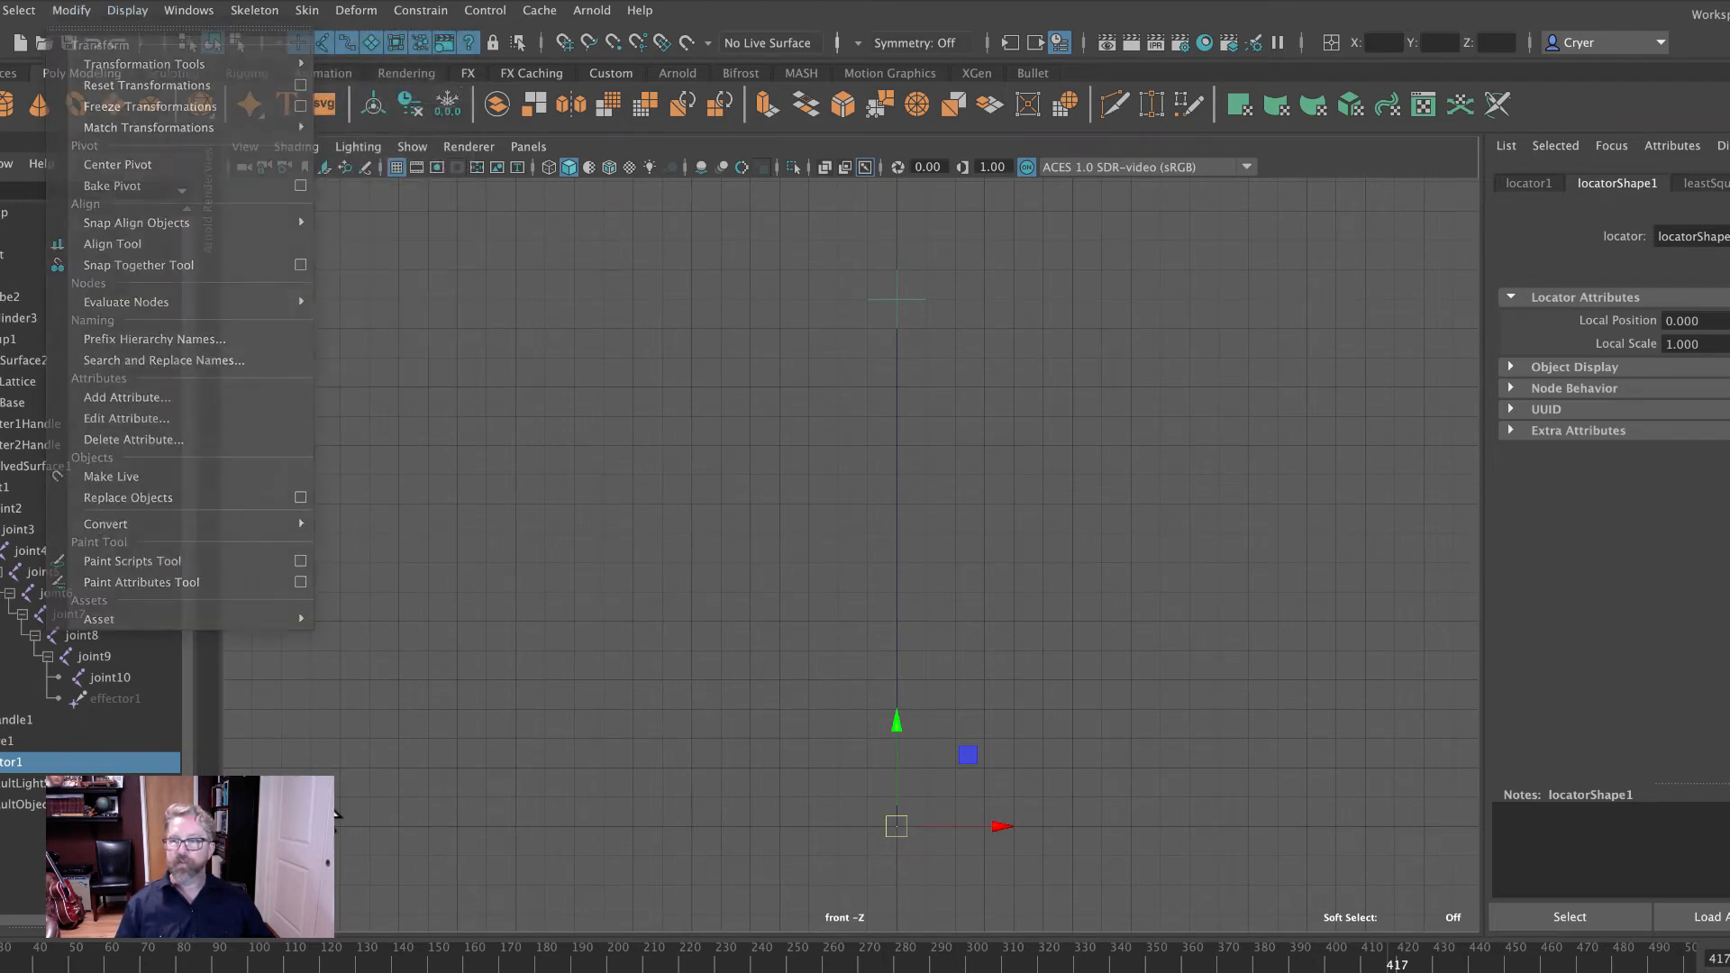
click(580, 620)
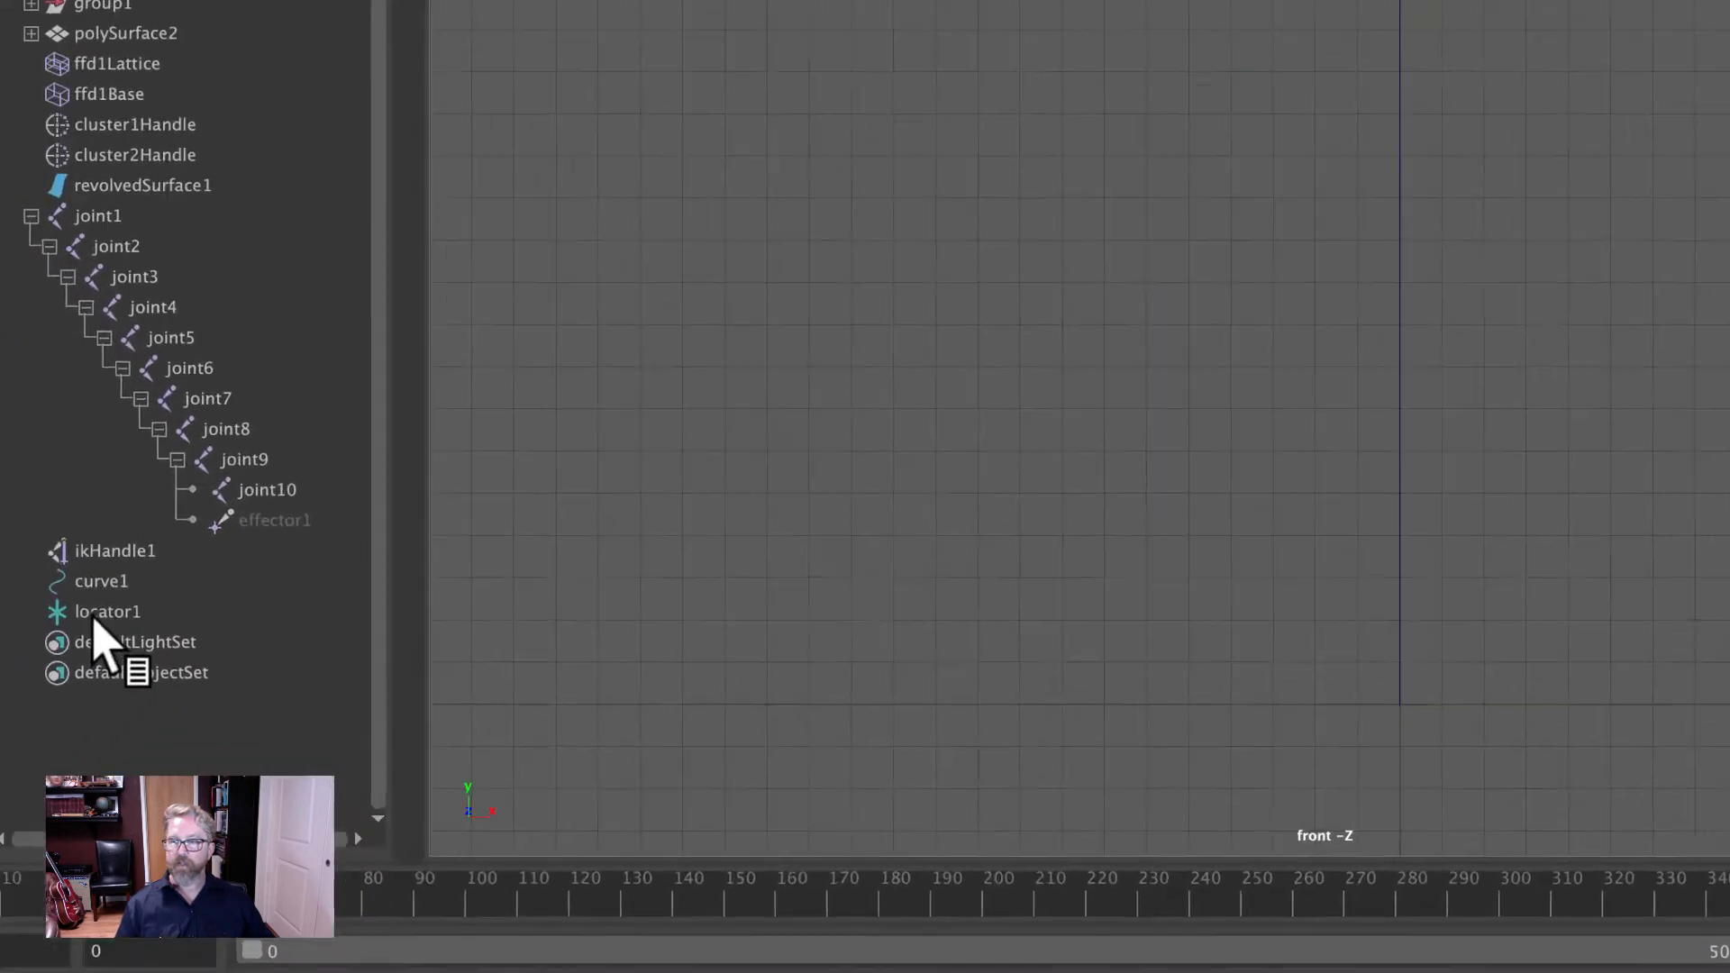
click(94, 616)
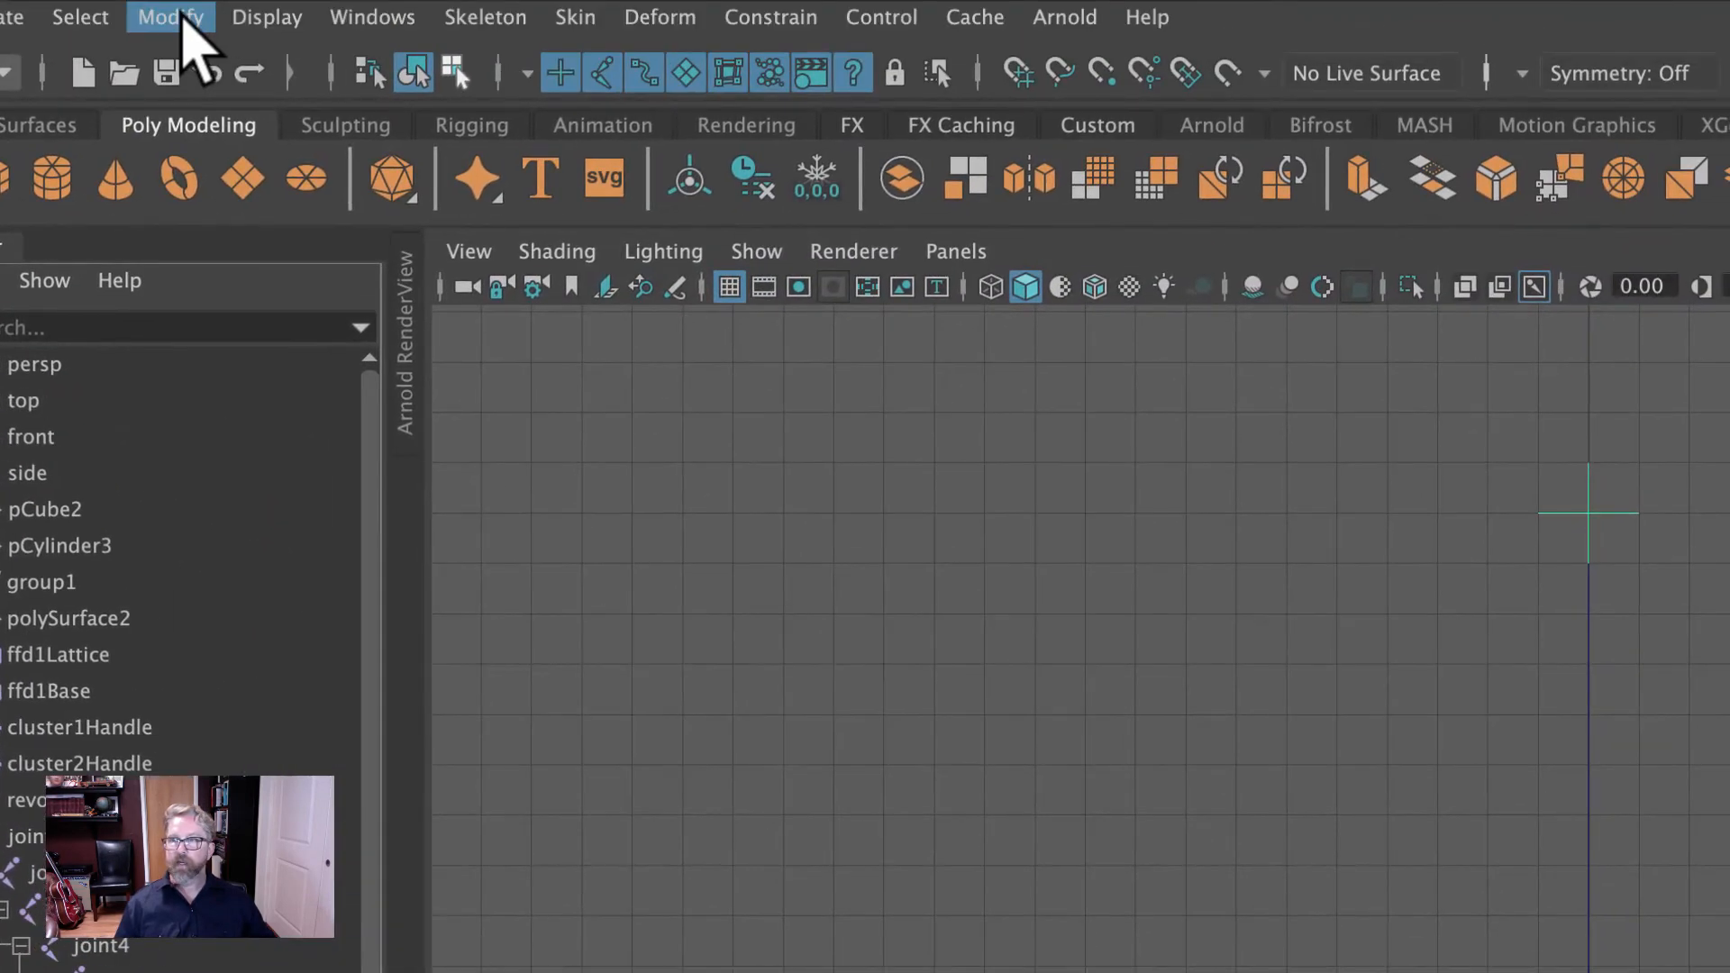
click(183, 14)
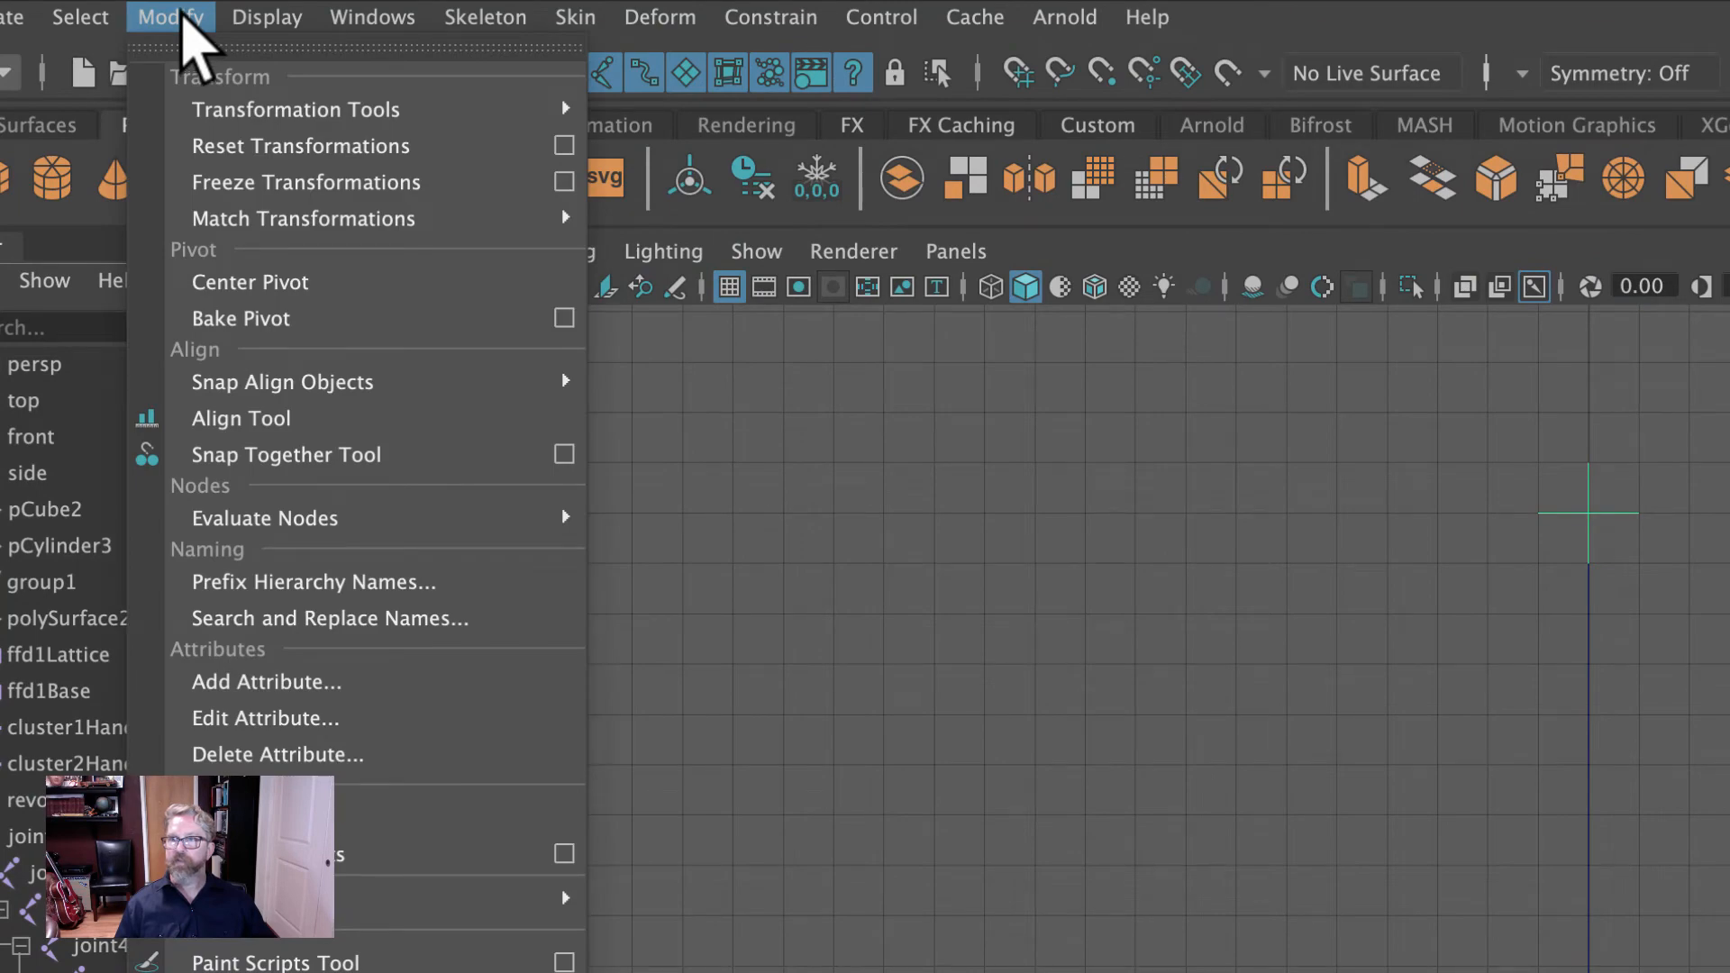
click(257, 282)
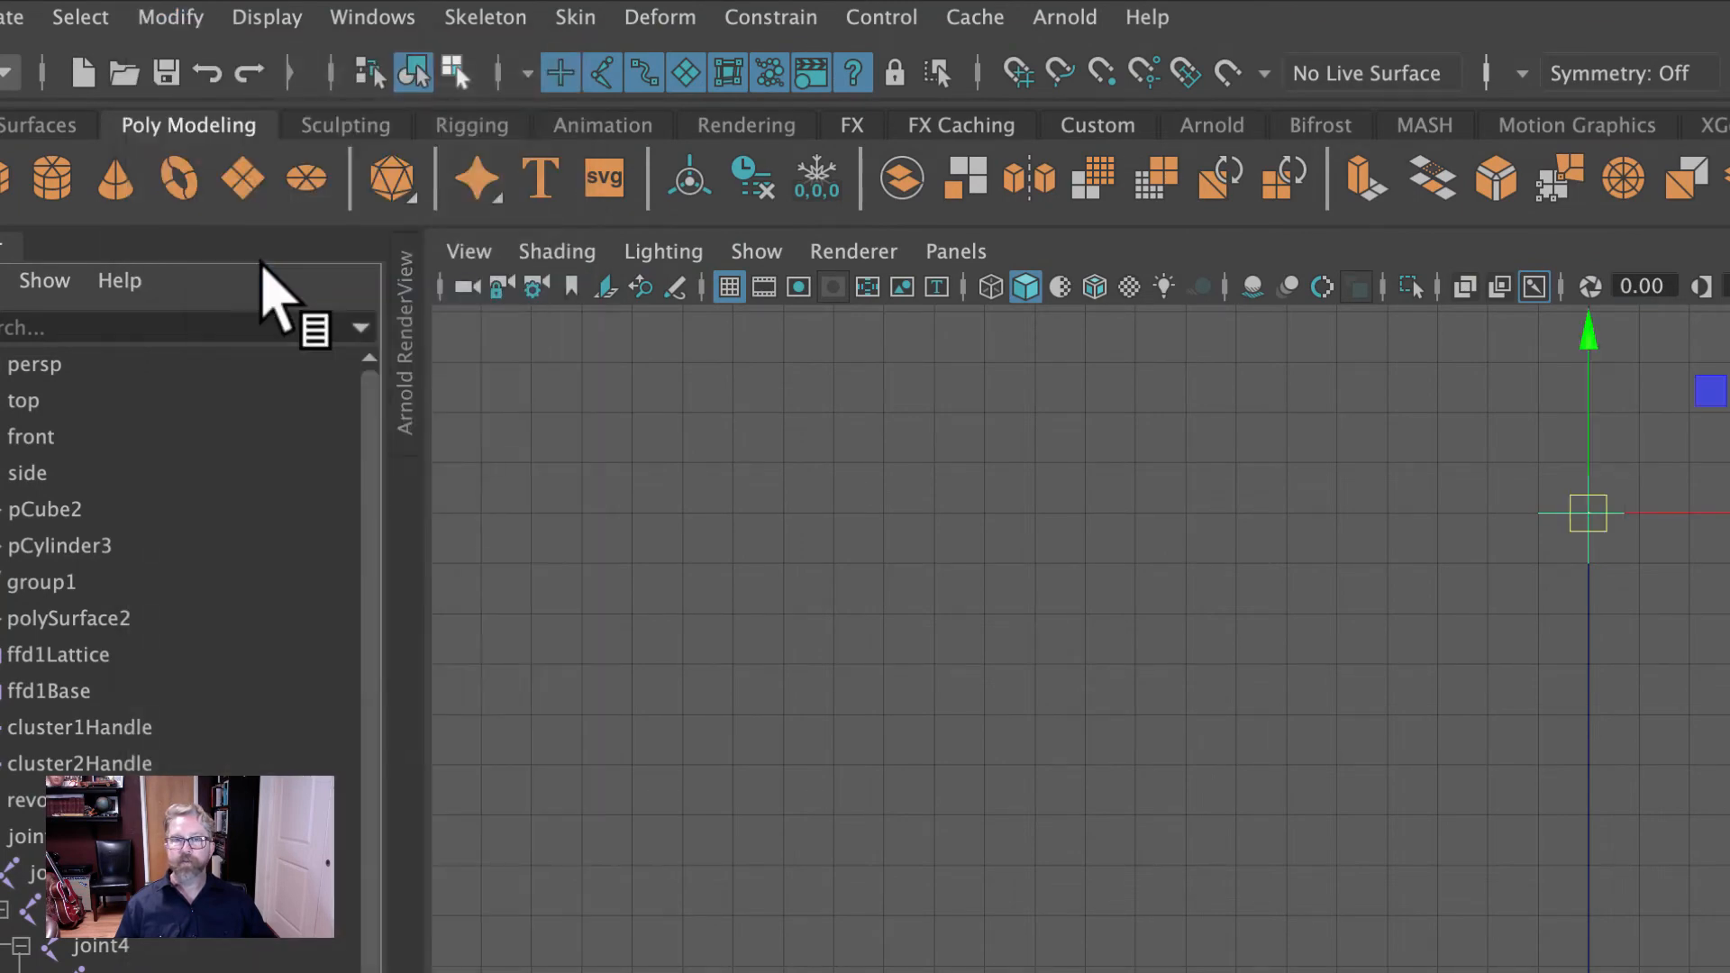
Show all object types in the front view, test bending the spring by moving locator1 sideways and down, and undo both moves.
click(756, 251)
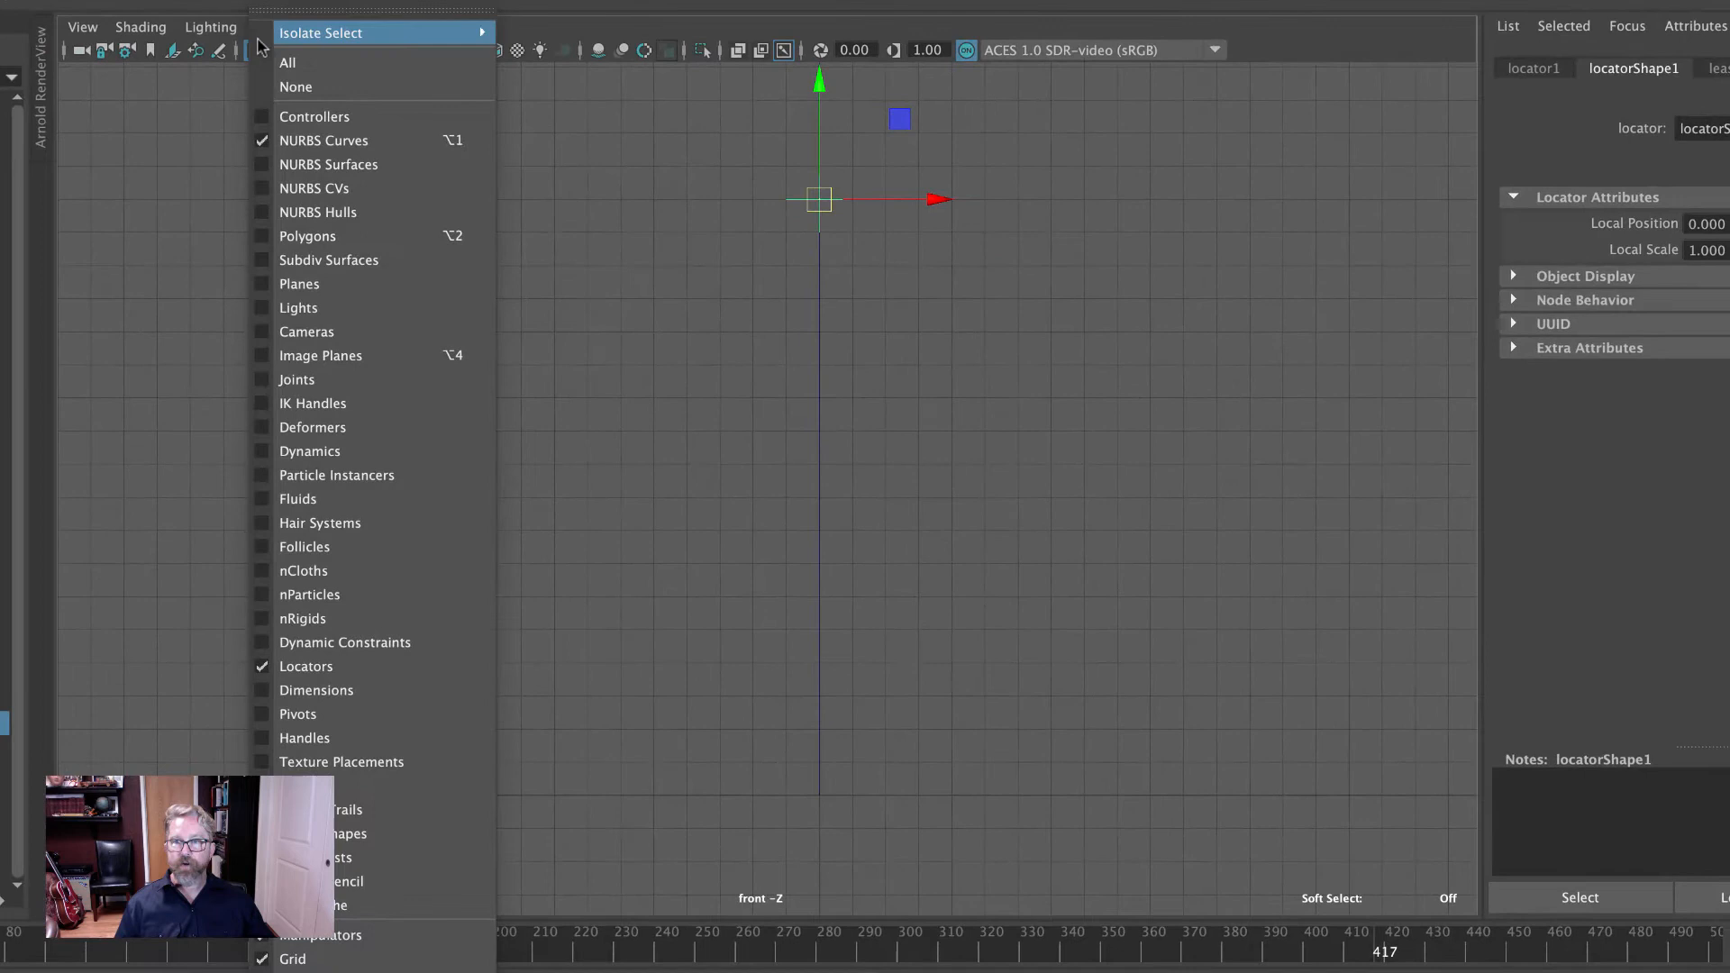
click(282, 65)
drag(887, 202, 1115, 219)
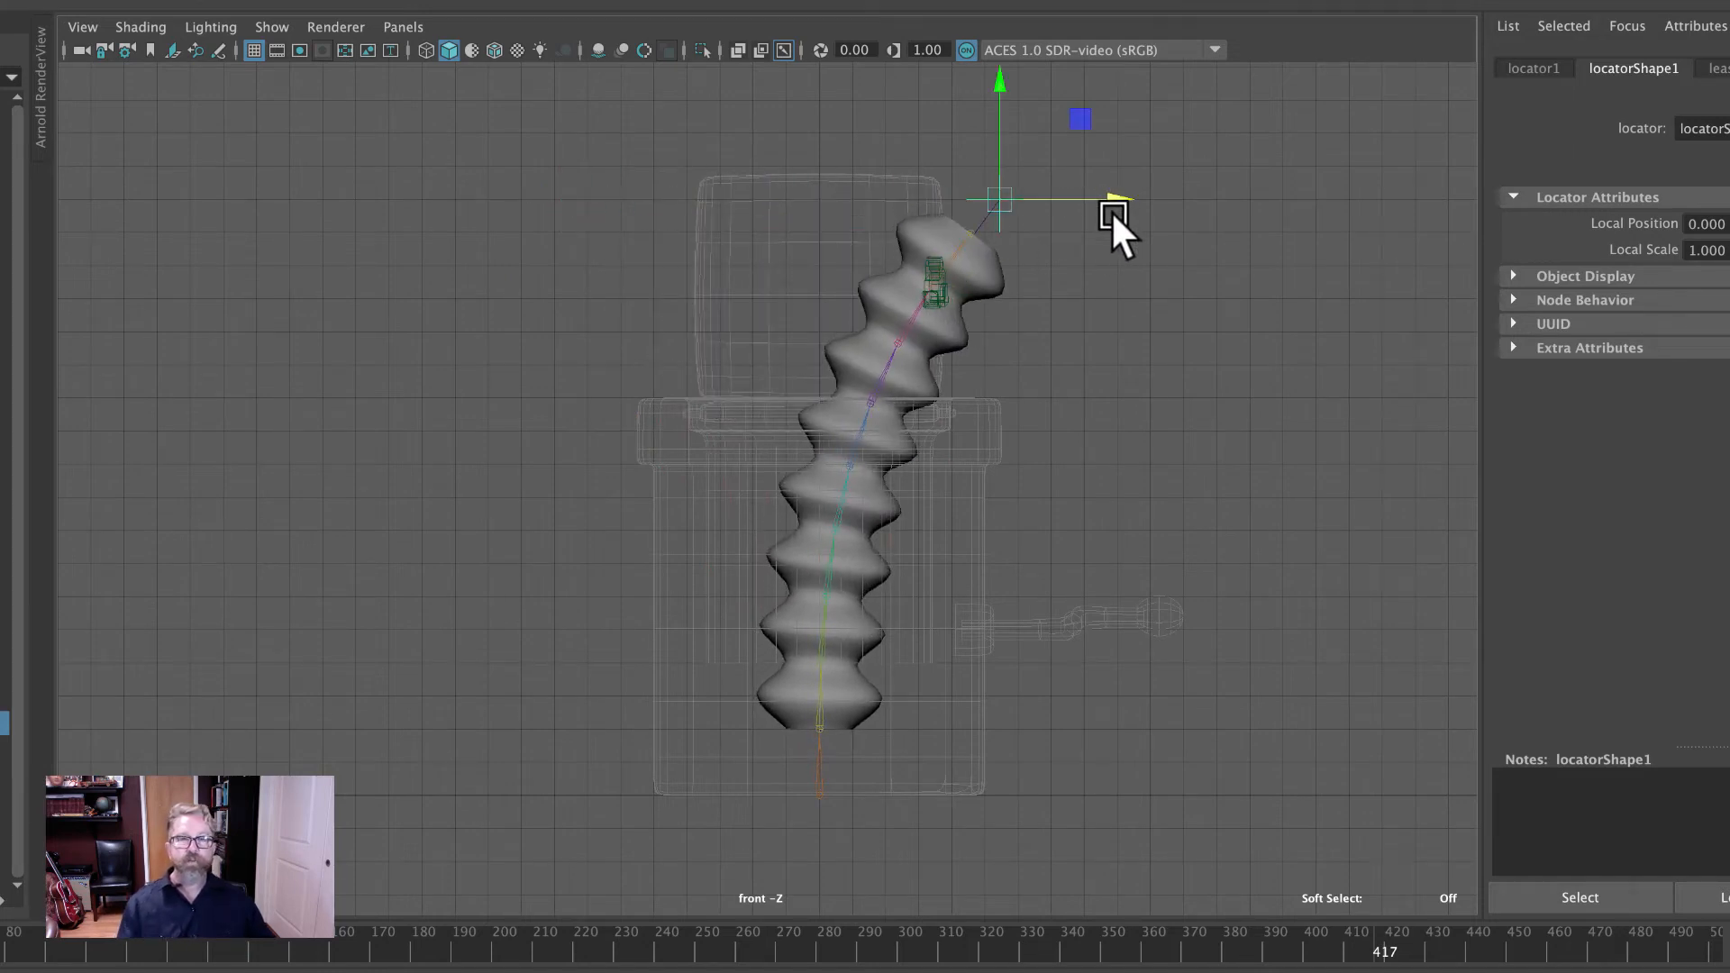
key(ctrl+z)
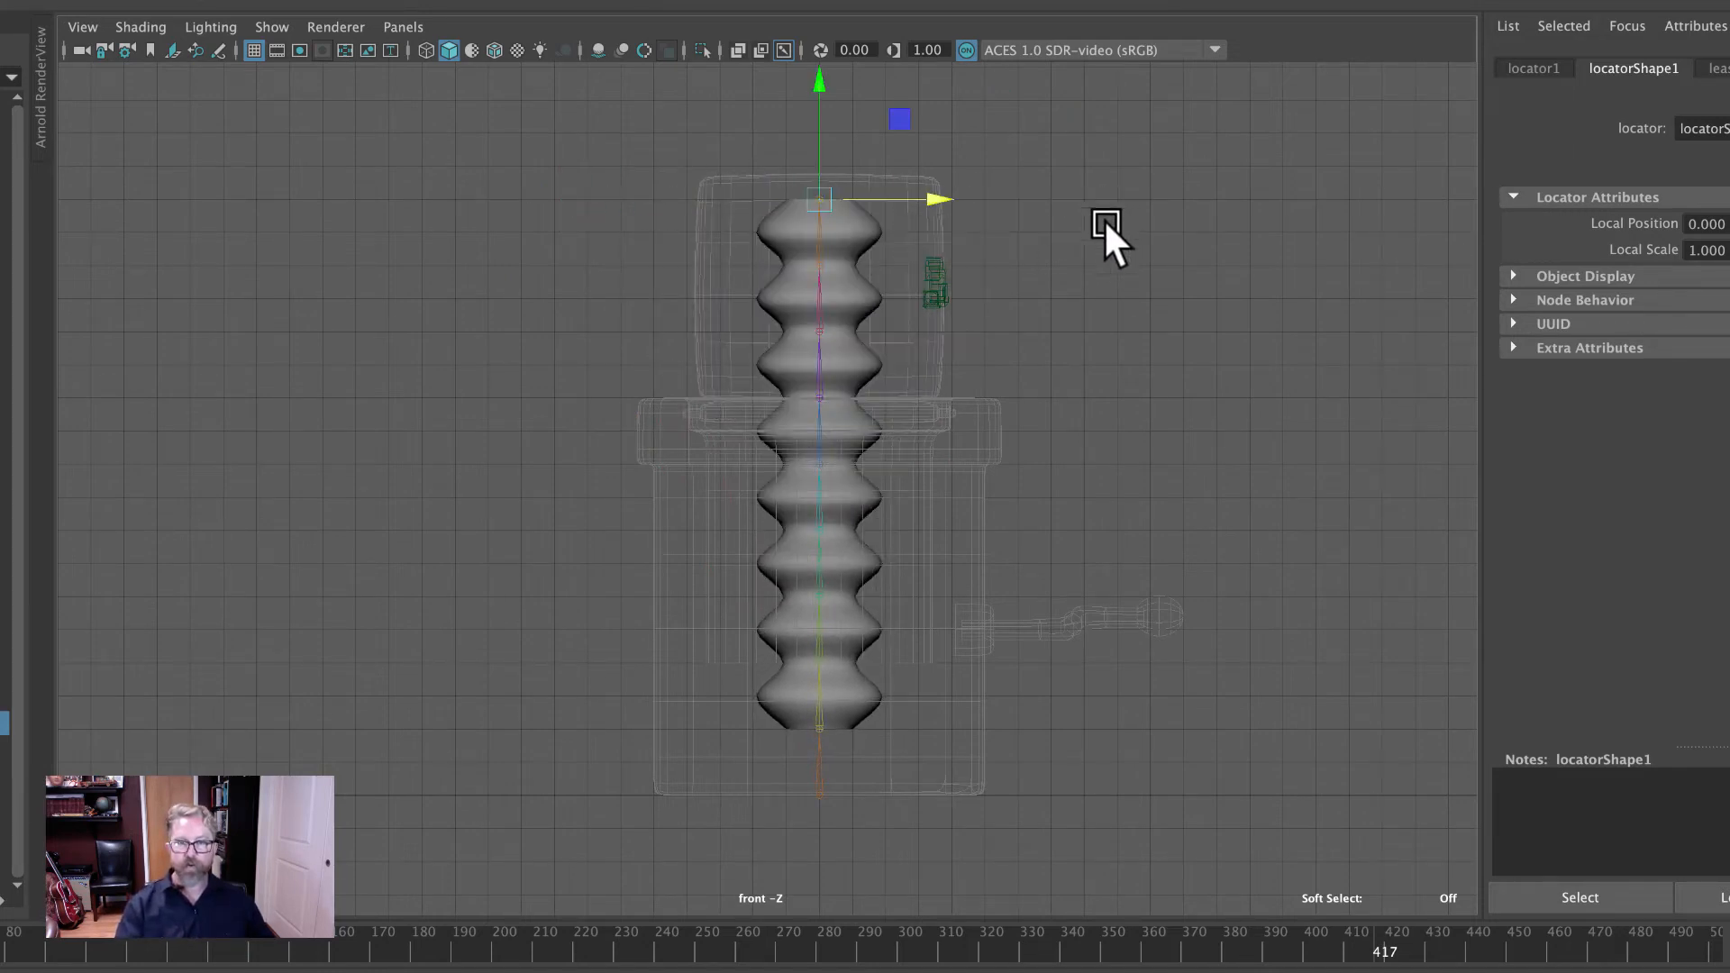
drag(818, 87, 903, 140)
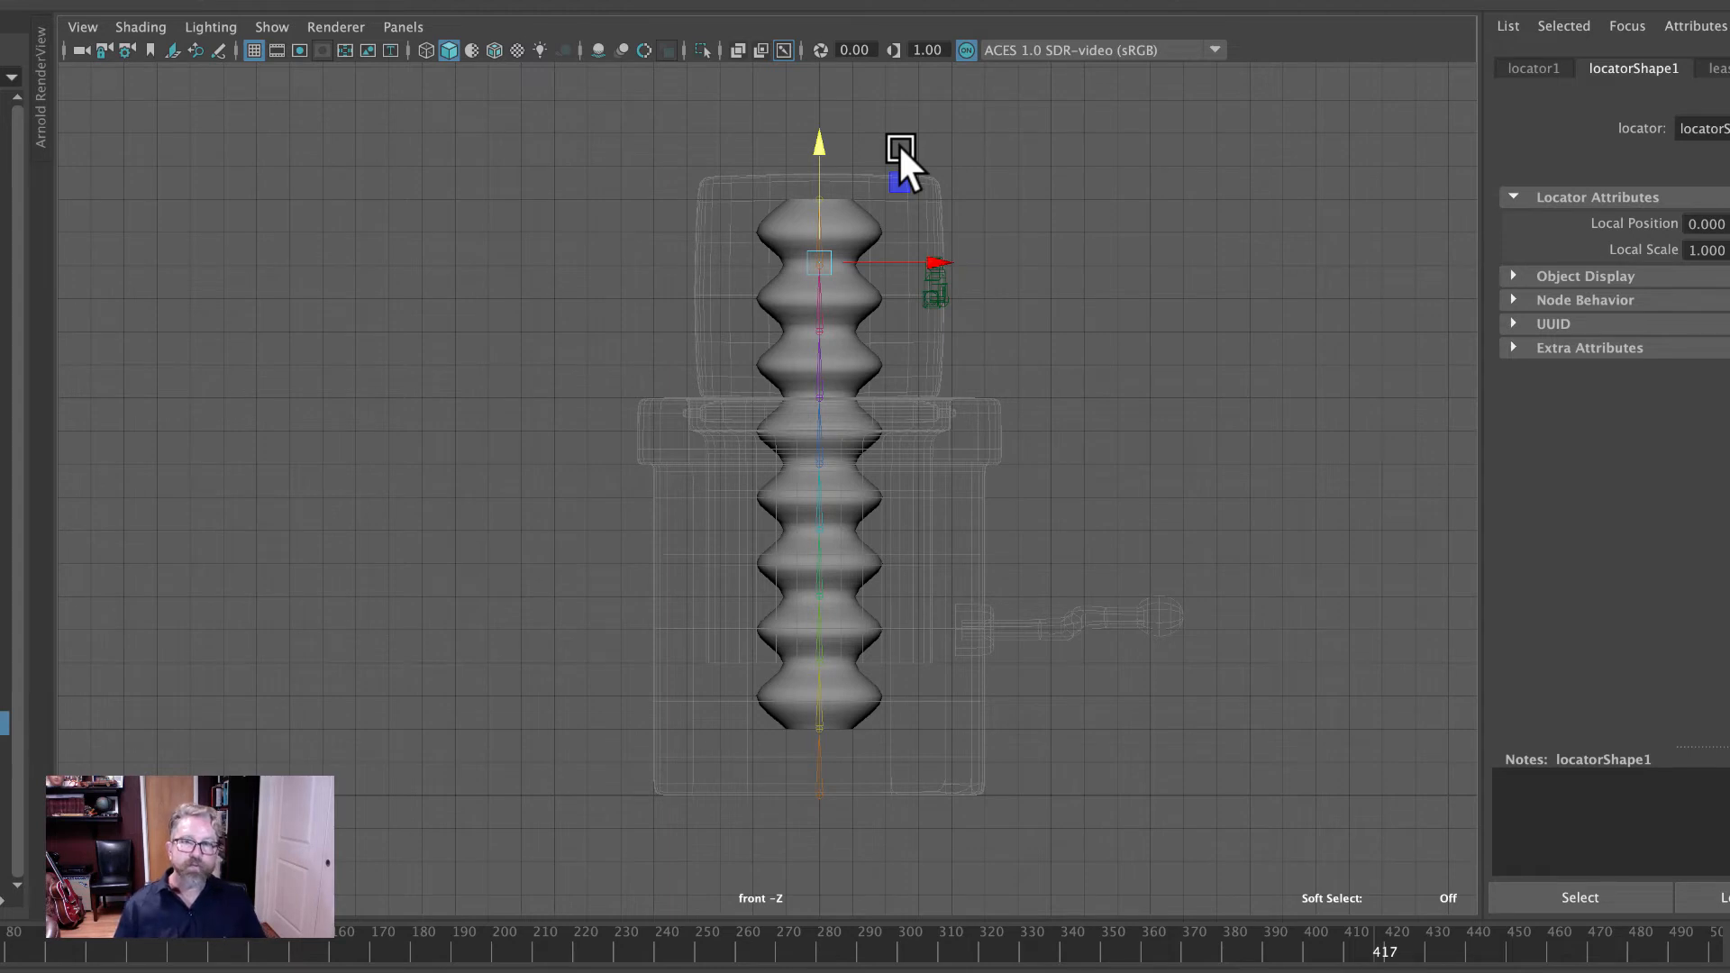
key(ctrl+z)
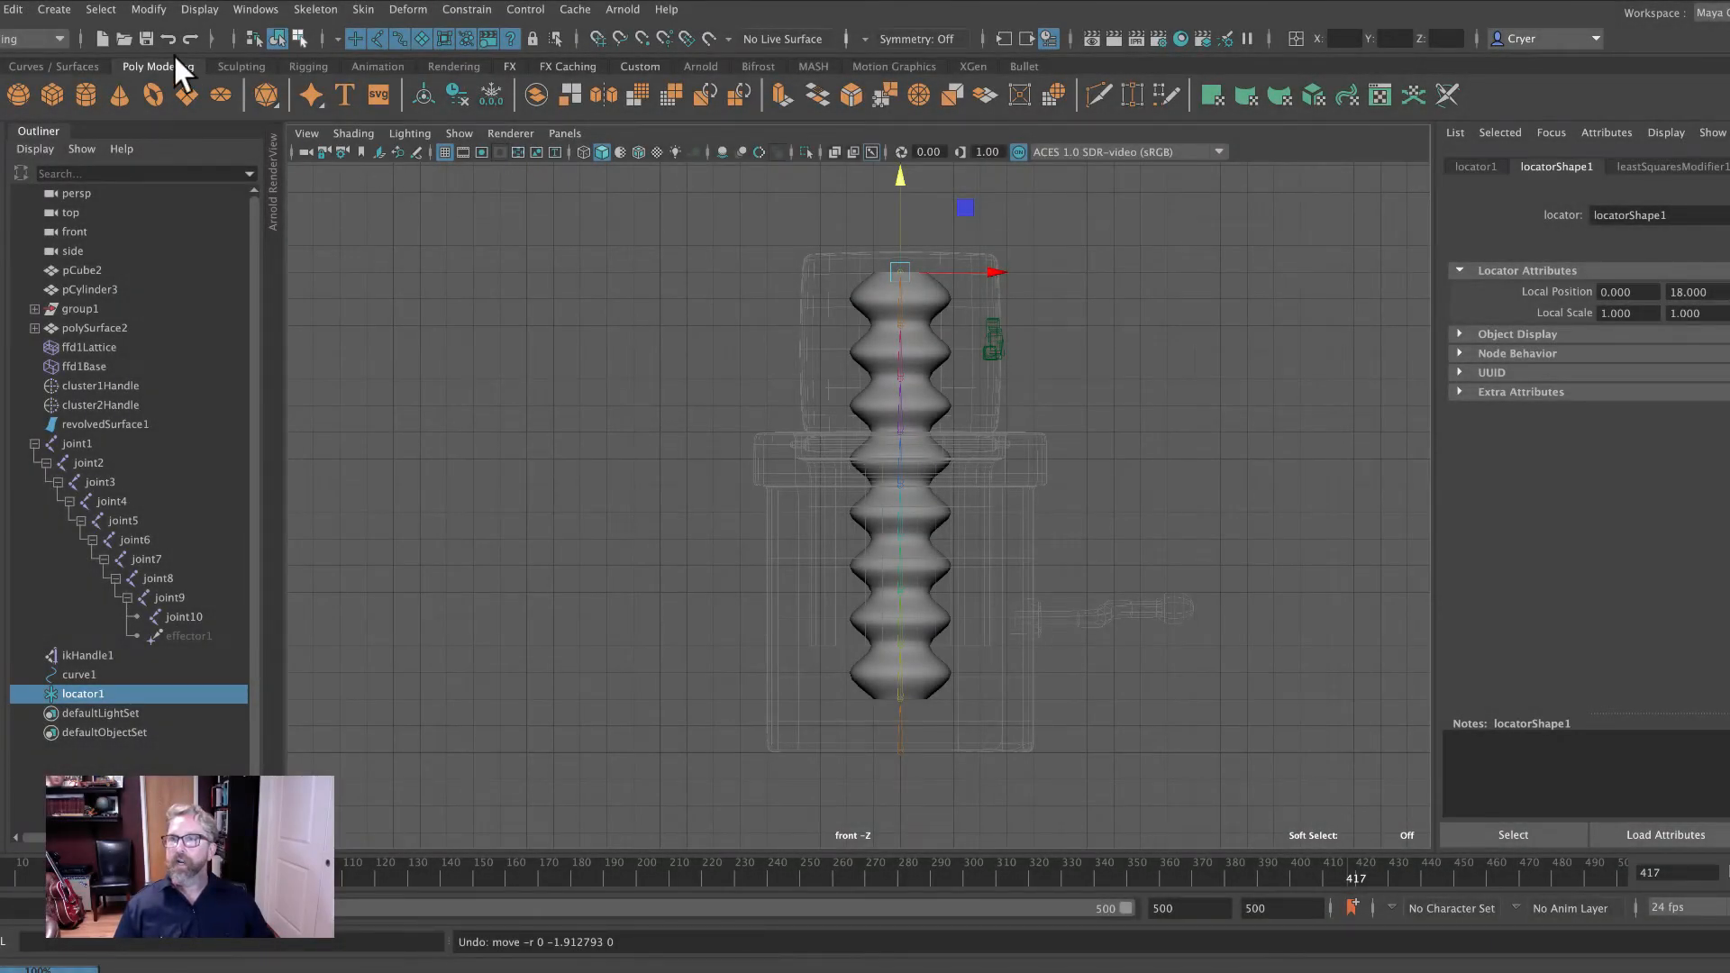
Create a second locator and place it beside the top of the spring at X 13, Y 18.
click(54, 10)
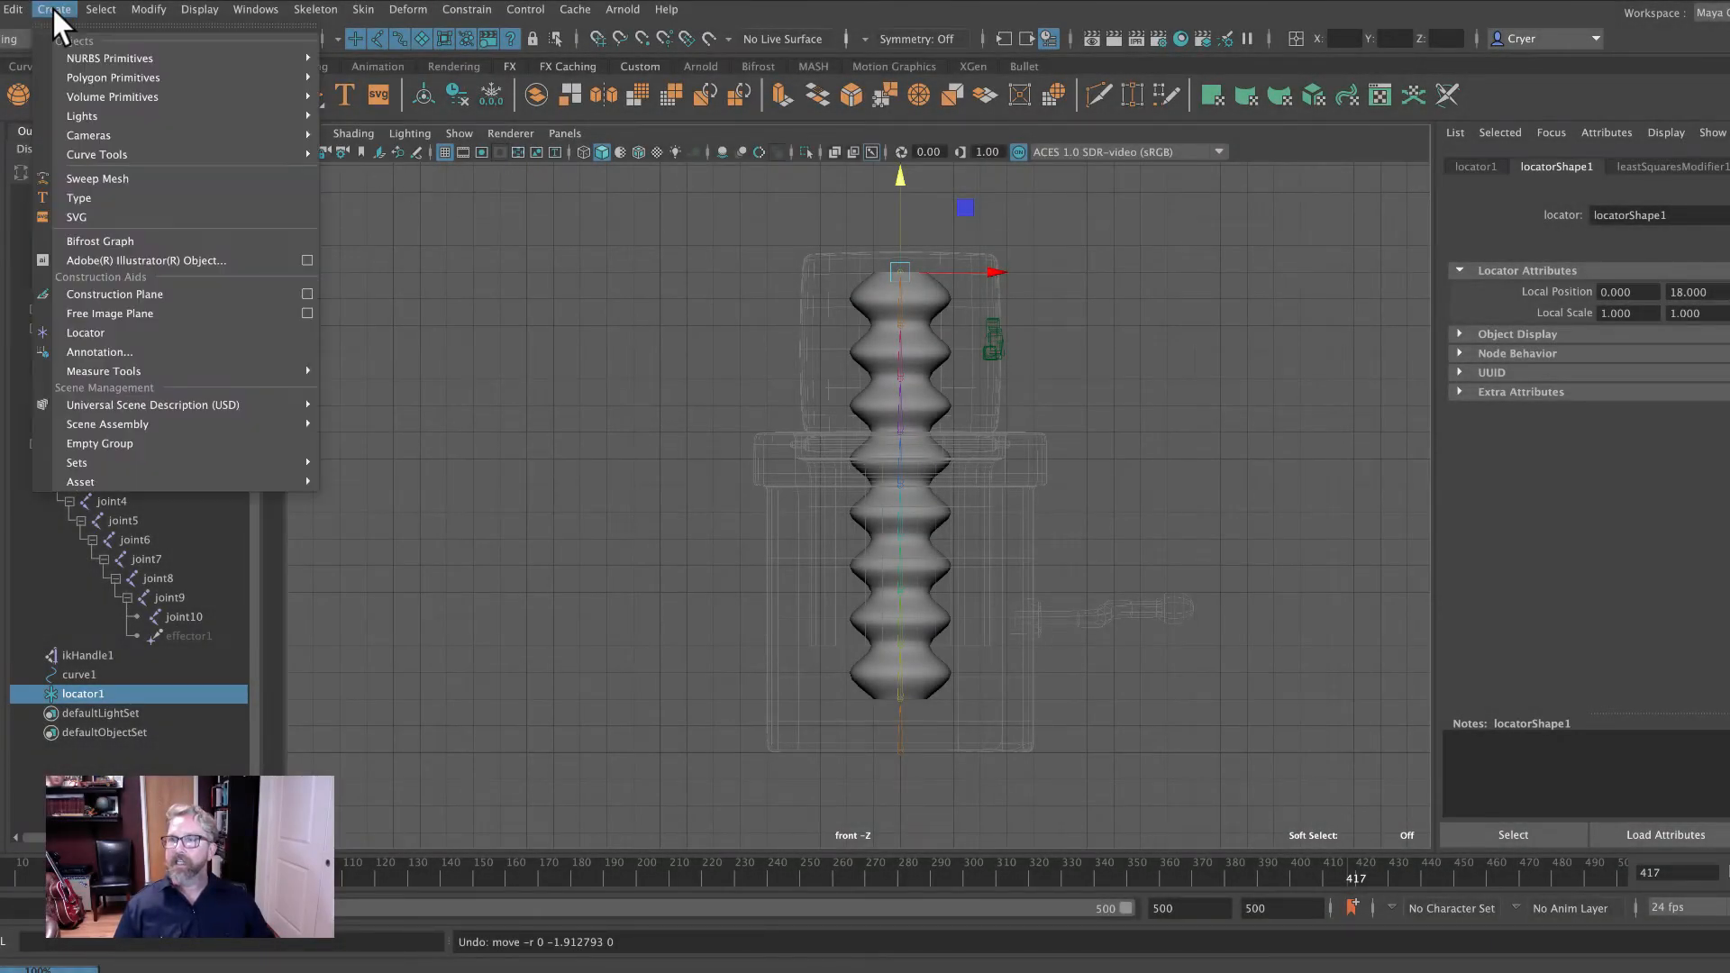
click(132, 334)
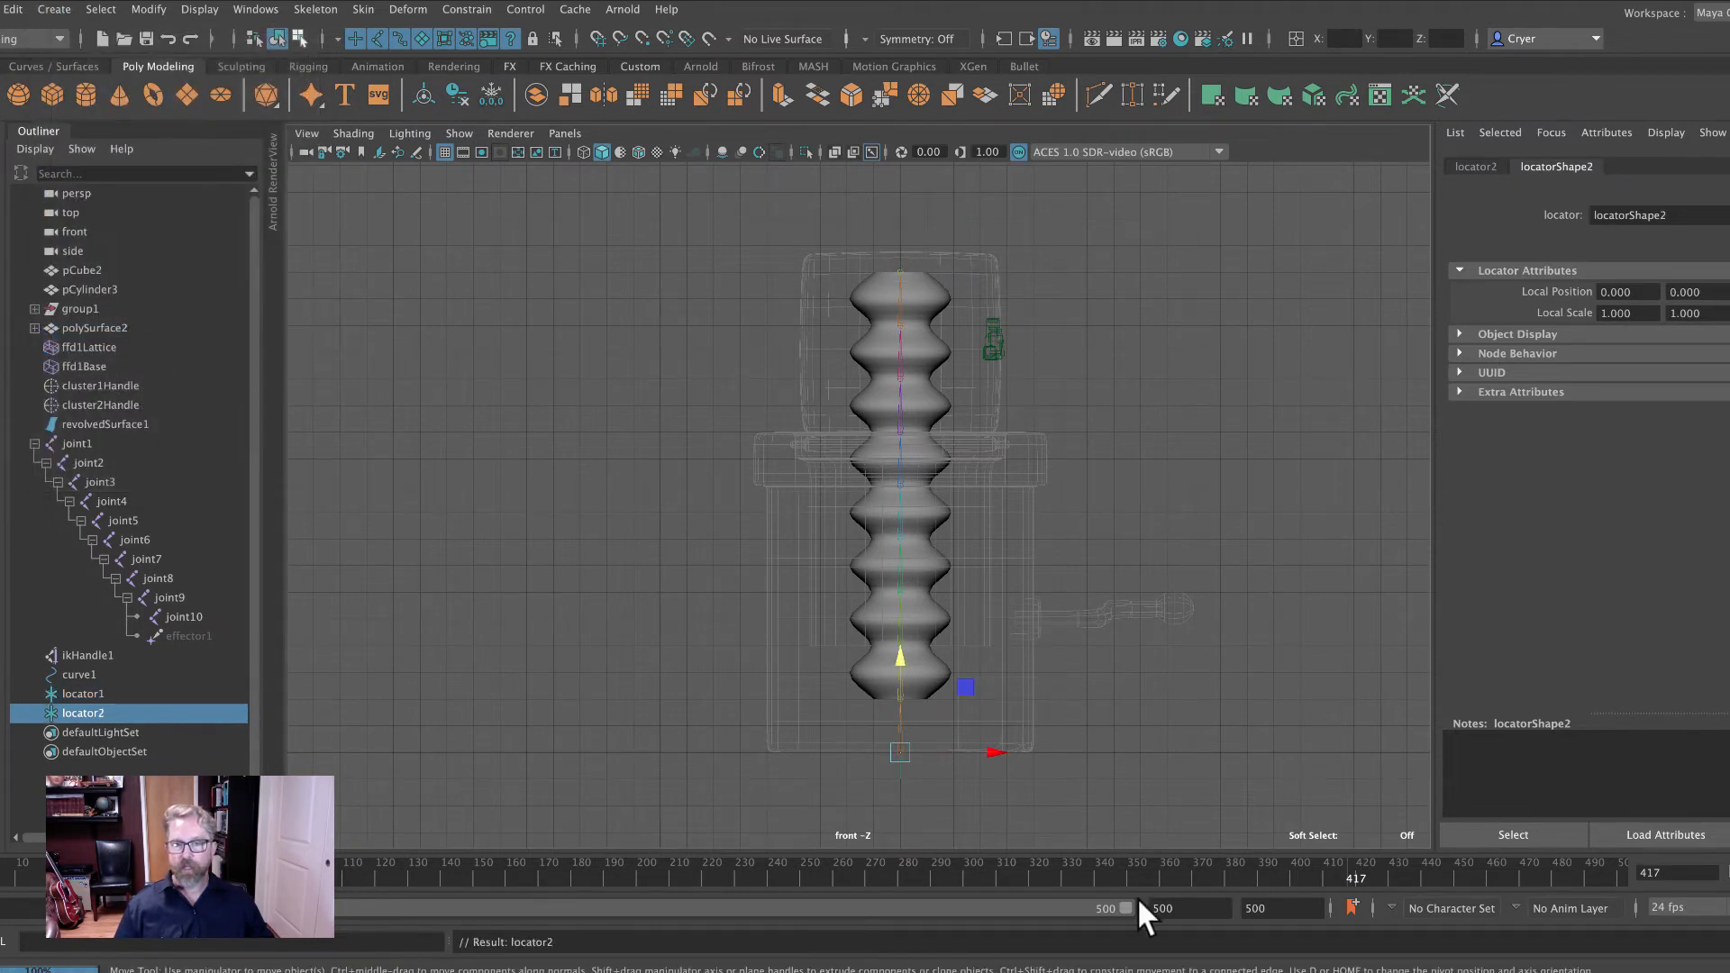
drag(900, 748, 1244, 266)
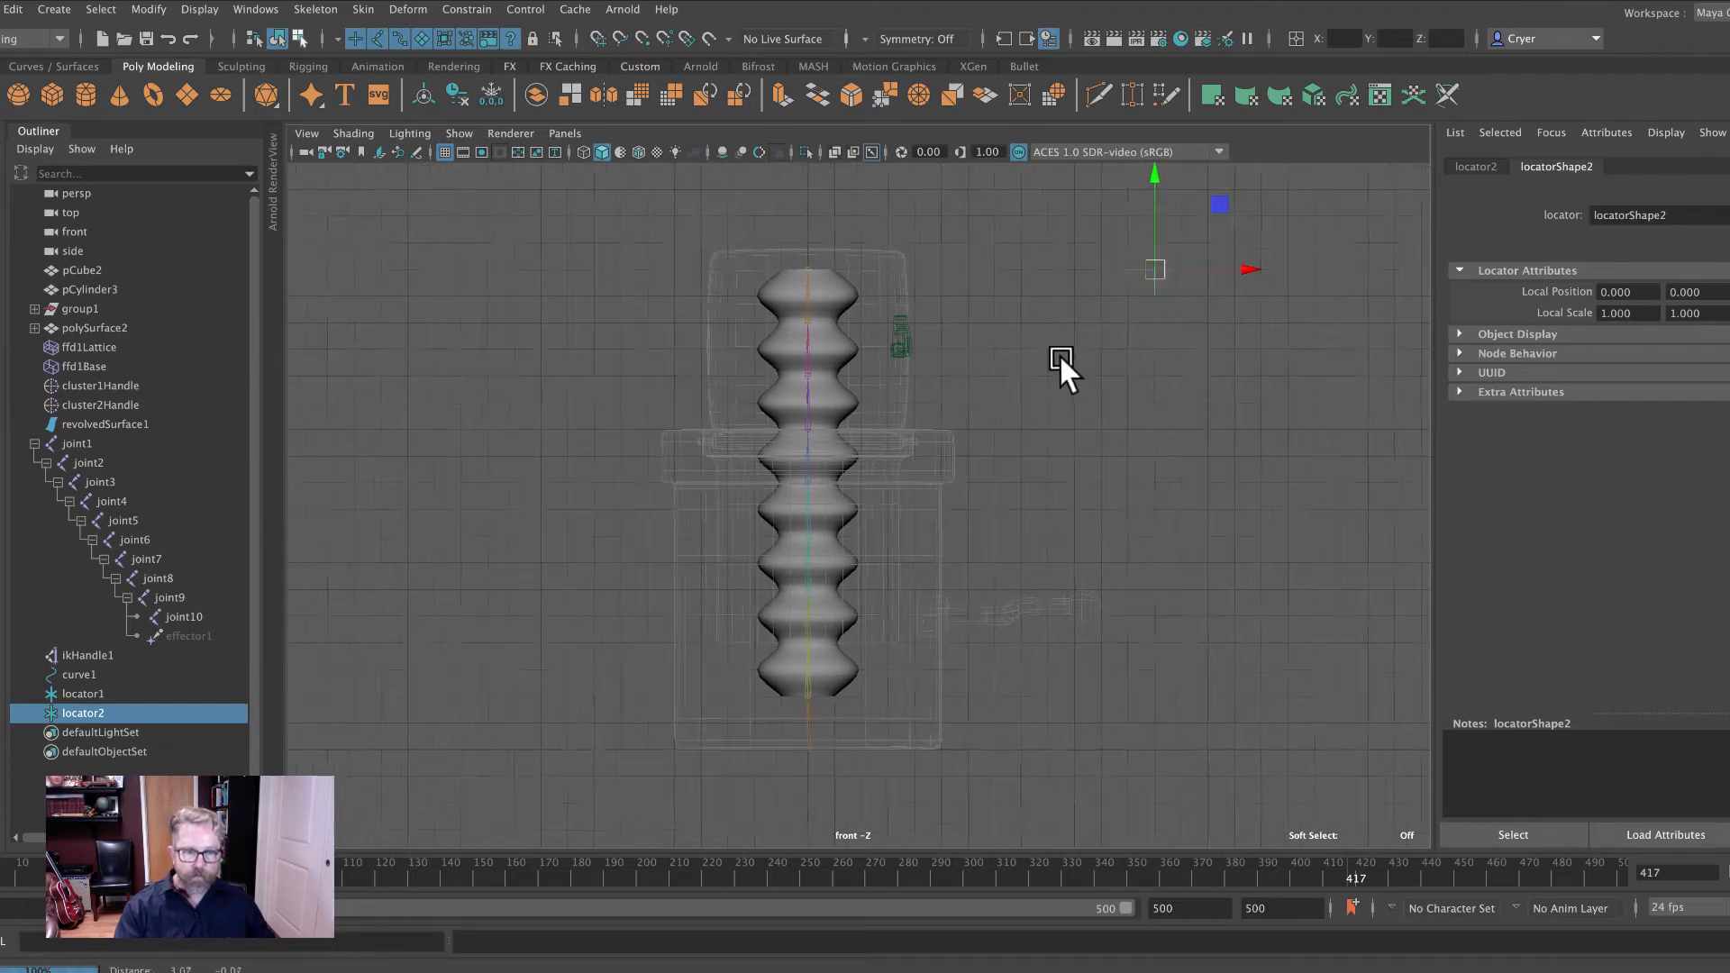
key(space)
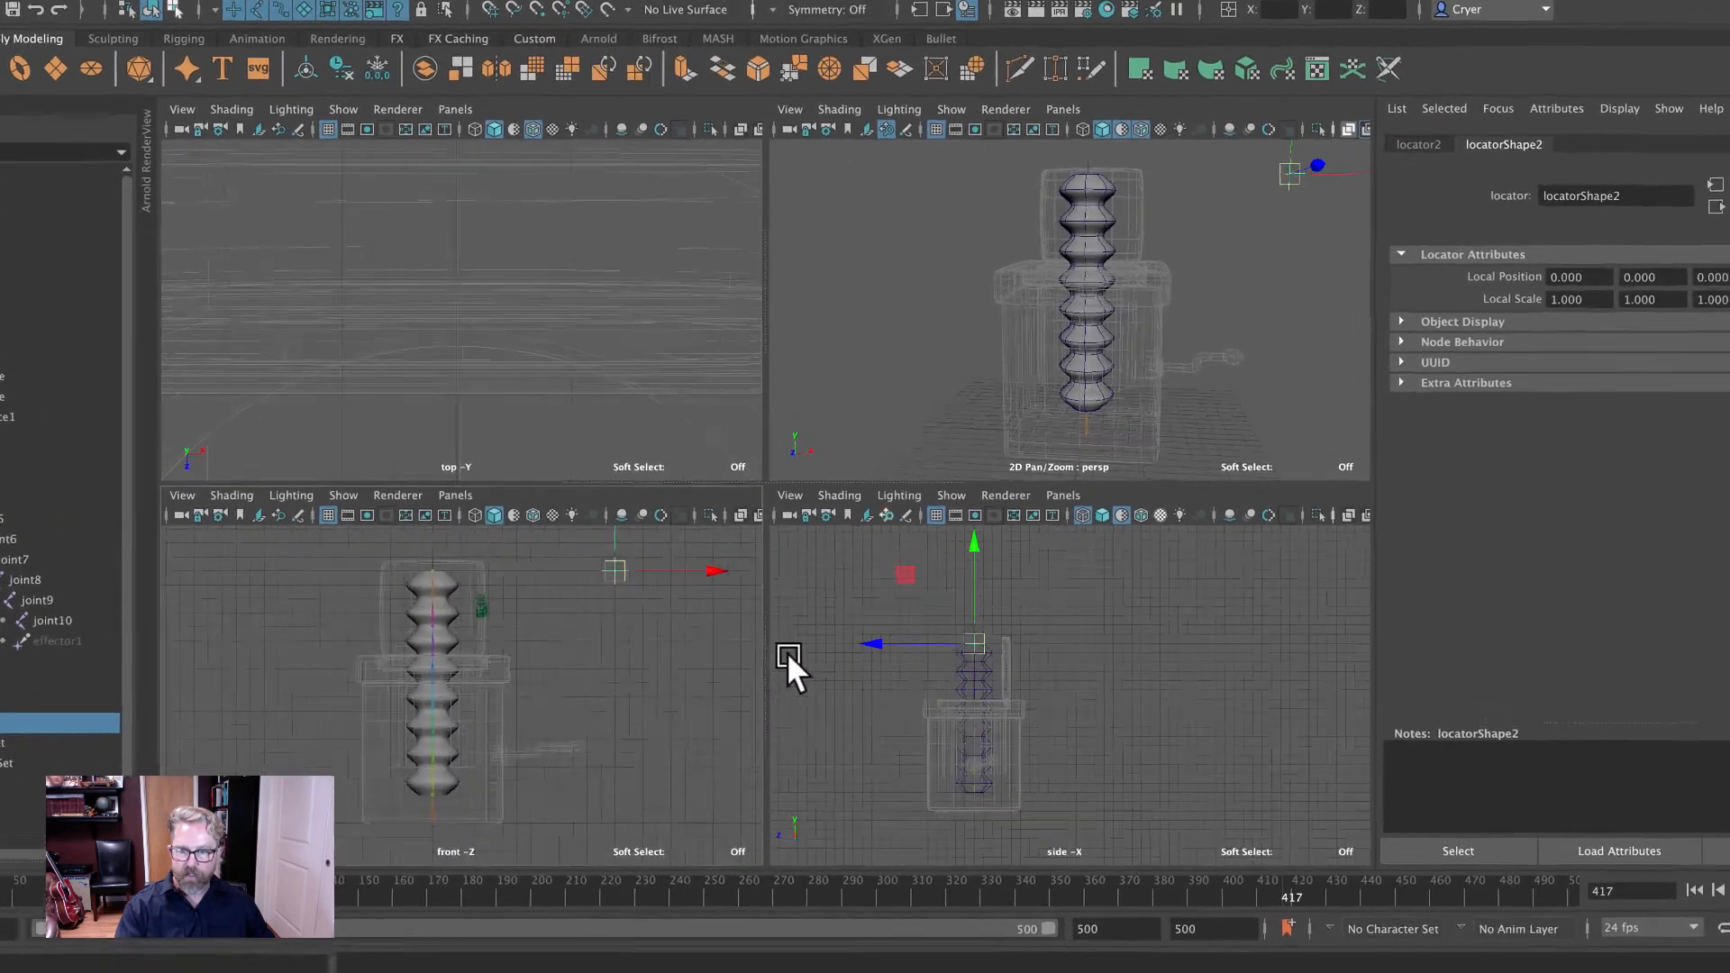
key(space)
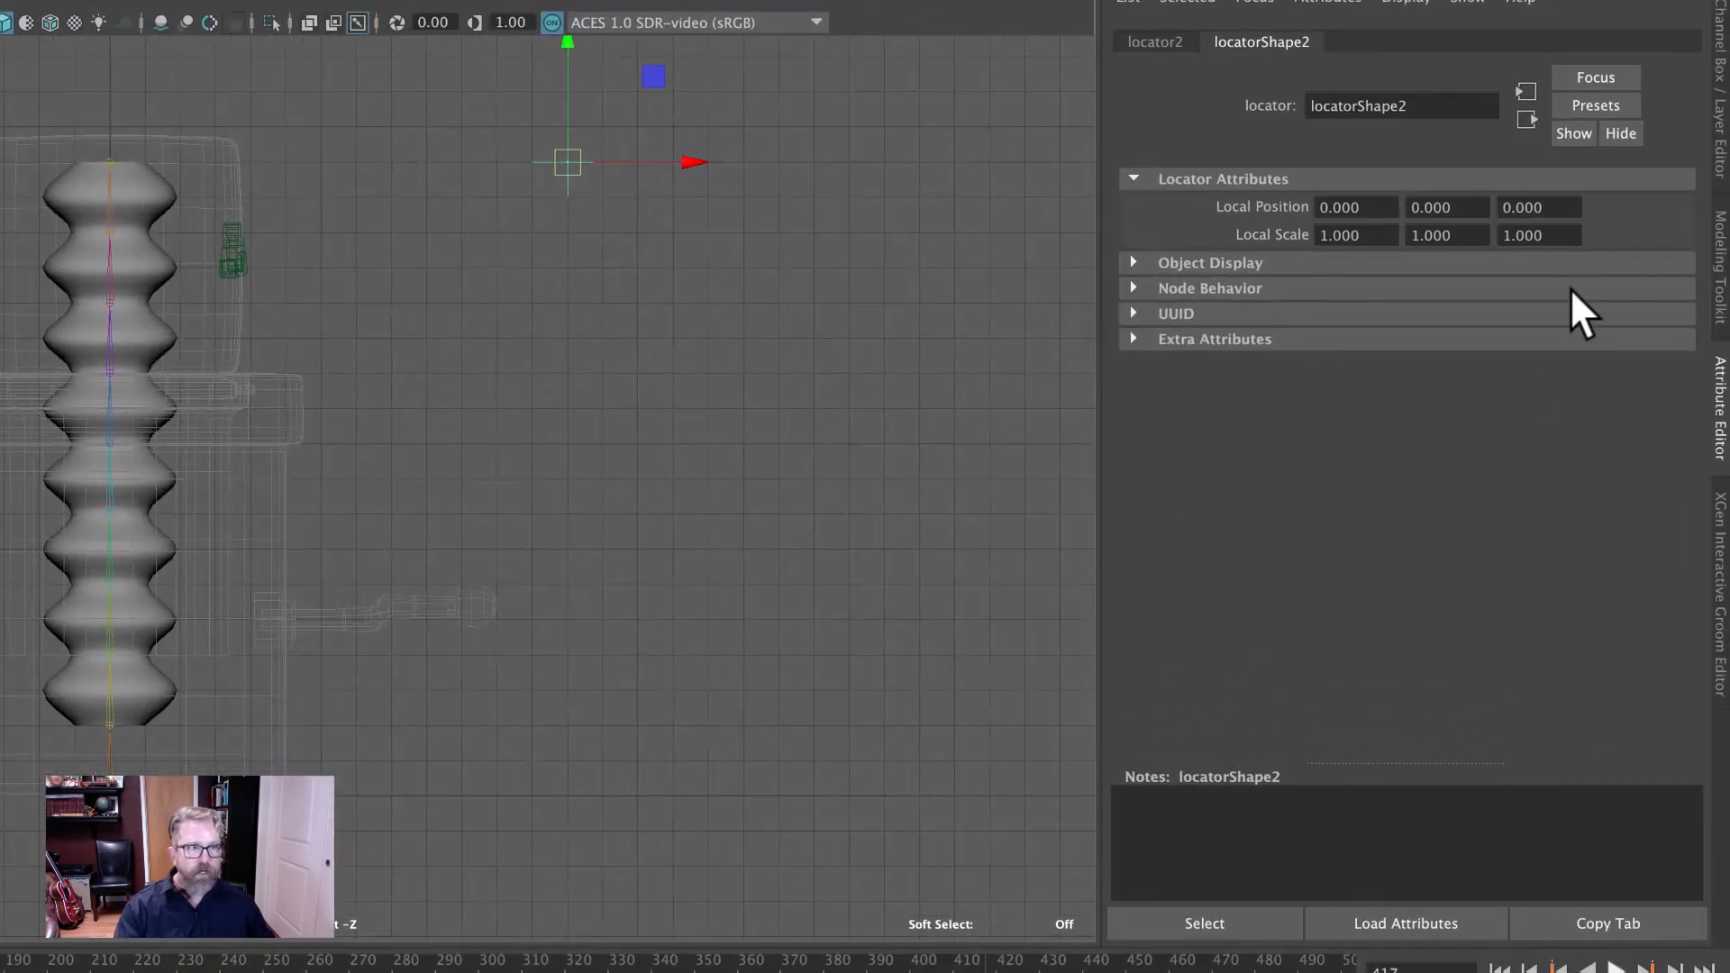
Show lattice_rig_layer as a reference, move locator2 to Translate X 15 above the lattice rig's controls, and hide the layer again.
click(1719, 126)
click(1362, 612)
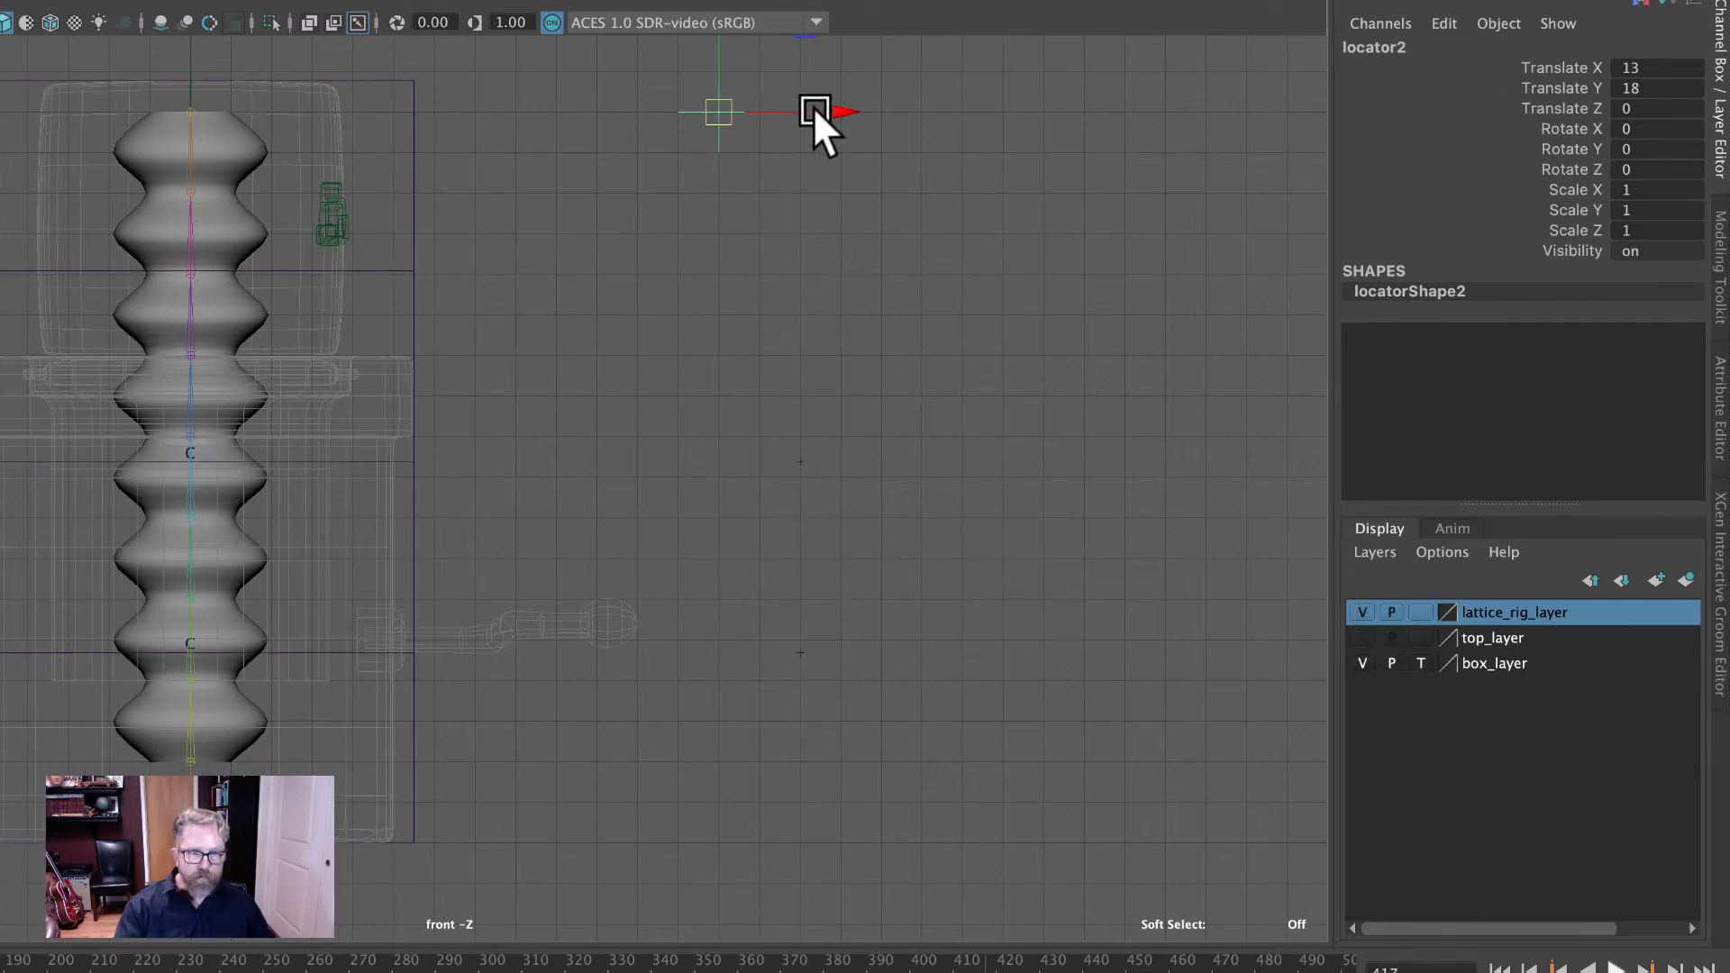
drag(711, 105, 807, 107)
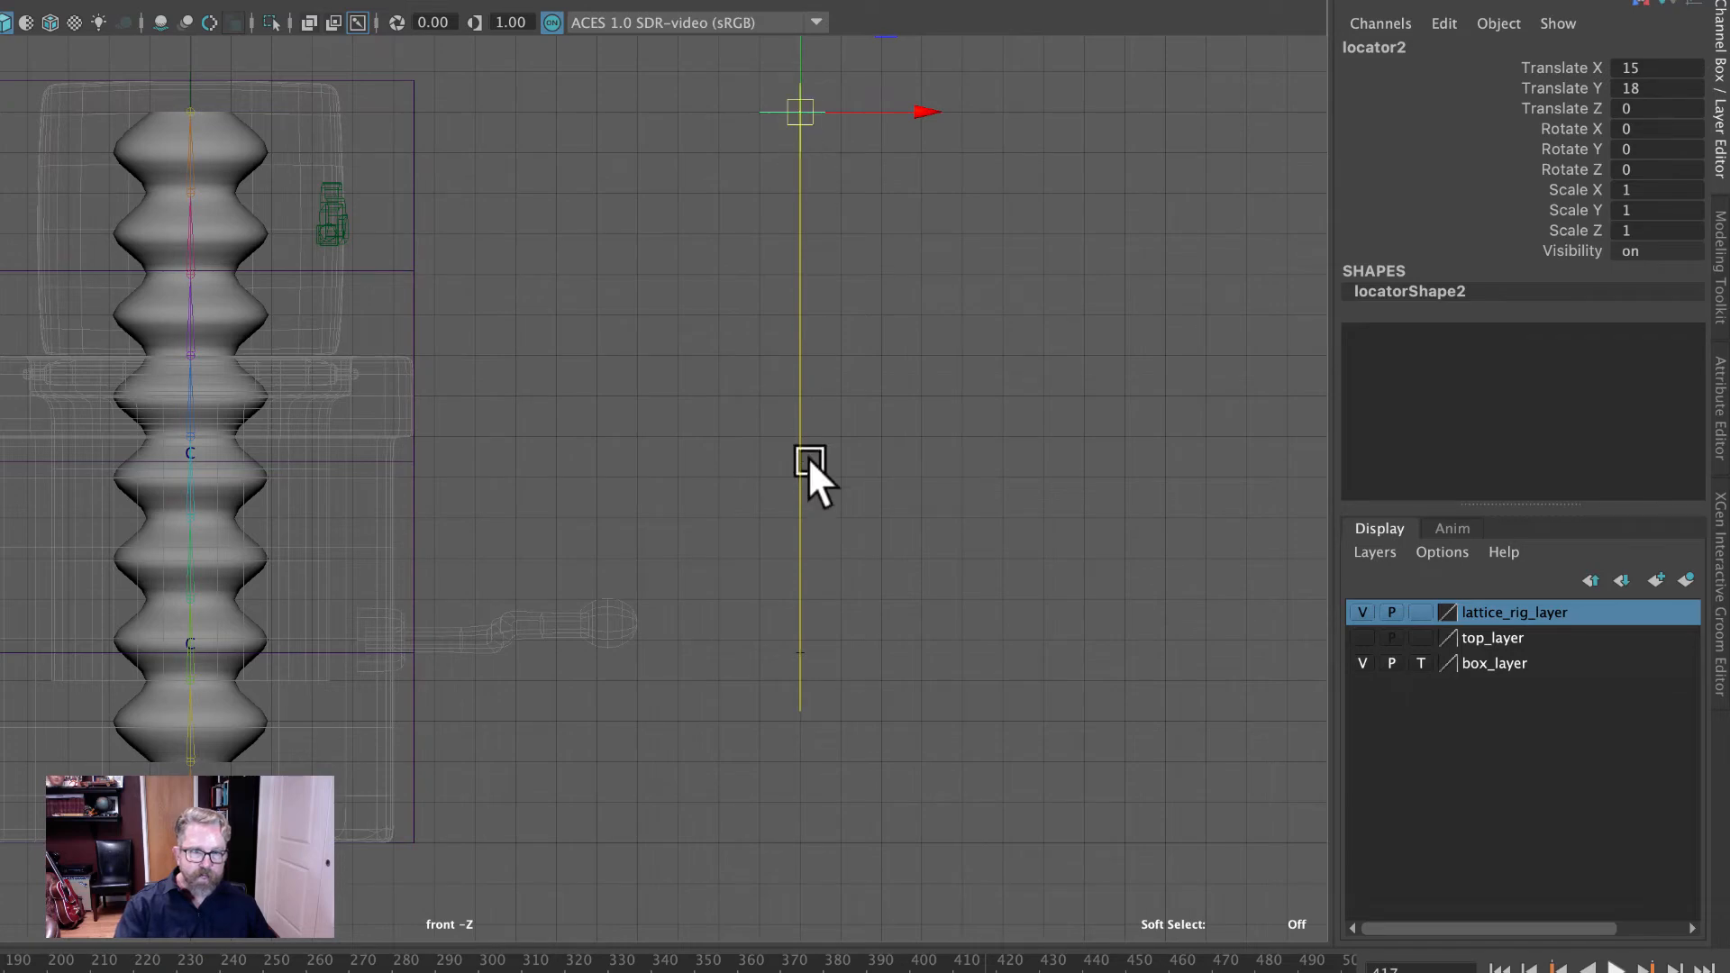
click(1357, 609)
Create a Parent constraint with locator2 as the driving object and locator1 at the top of the spring as the constrained object.
key(space)
key(space)
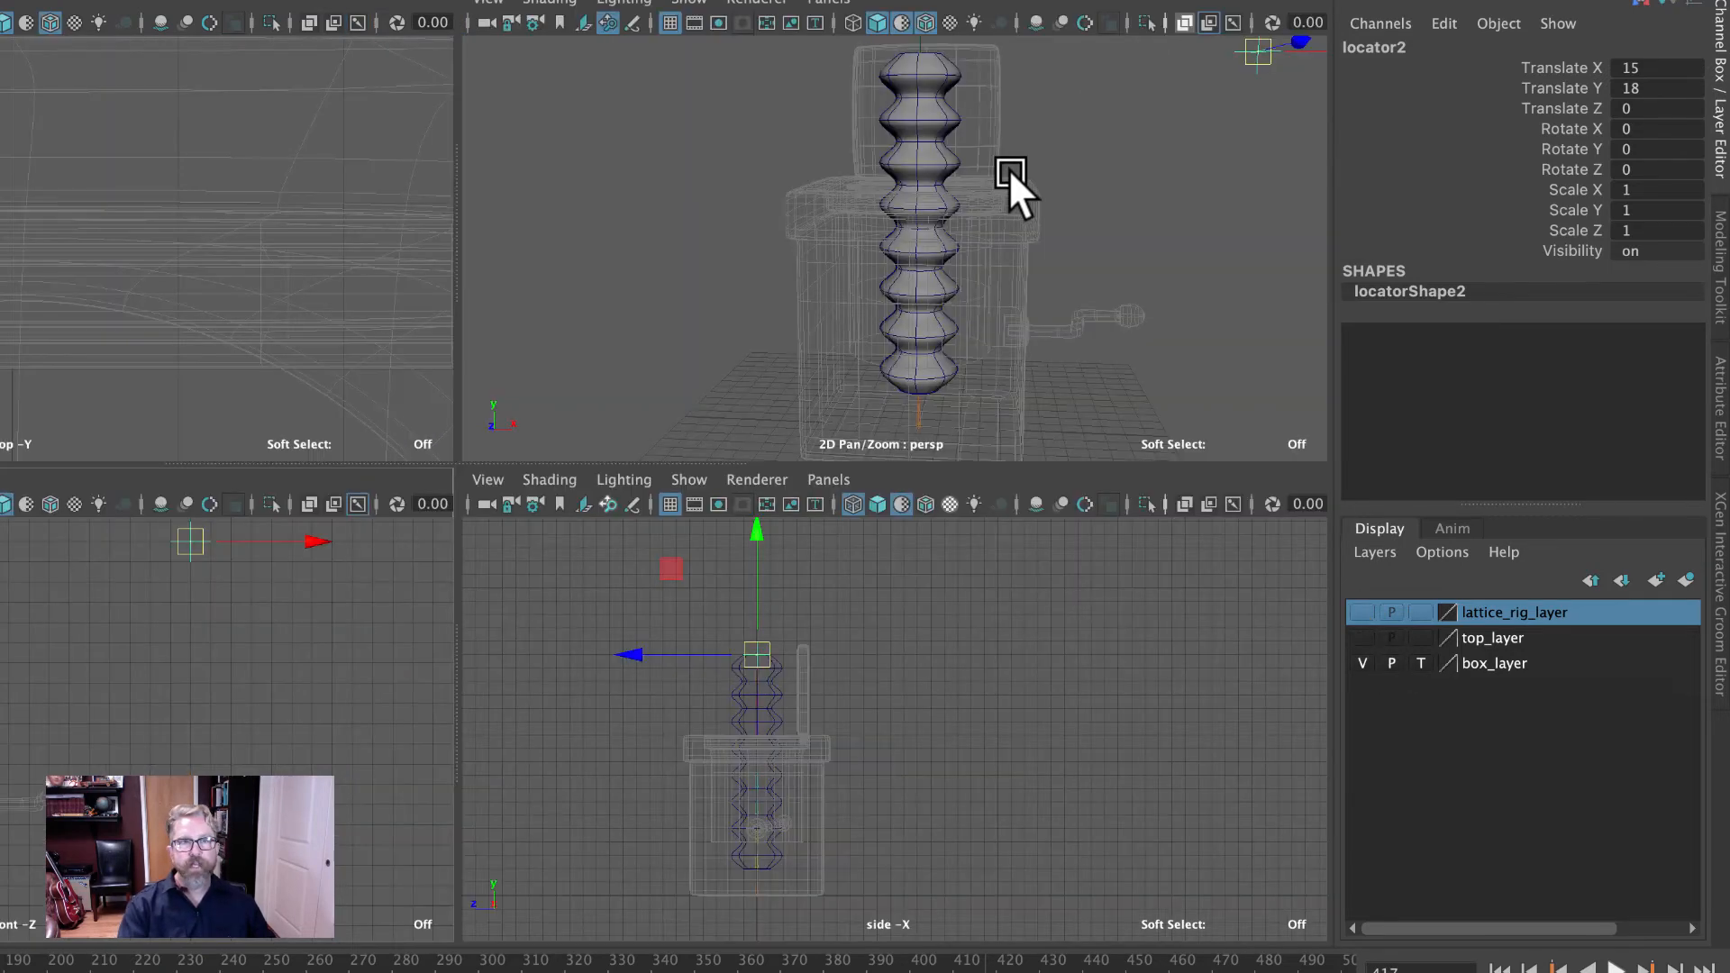
alt+middle_drag(1033, 263, 916, 335)
alt+drag(839, 391, 834, 414)
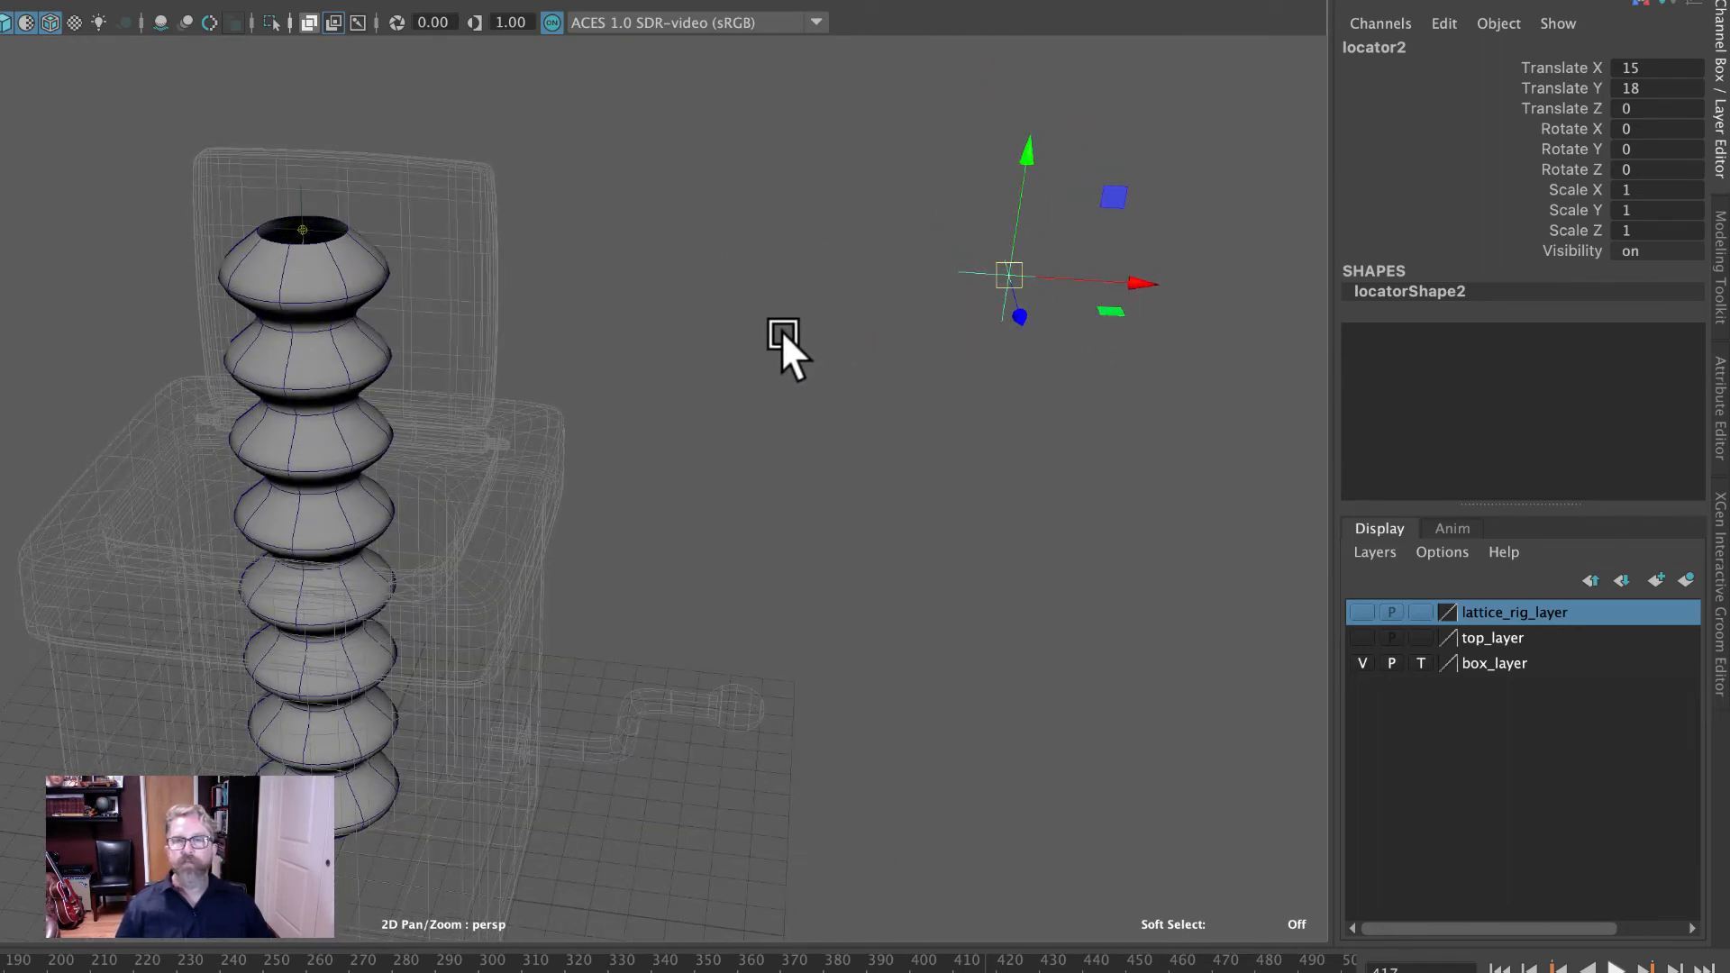
click(300, 209)
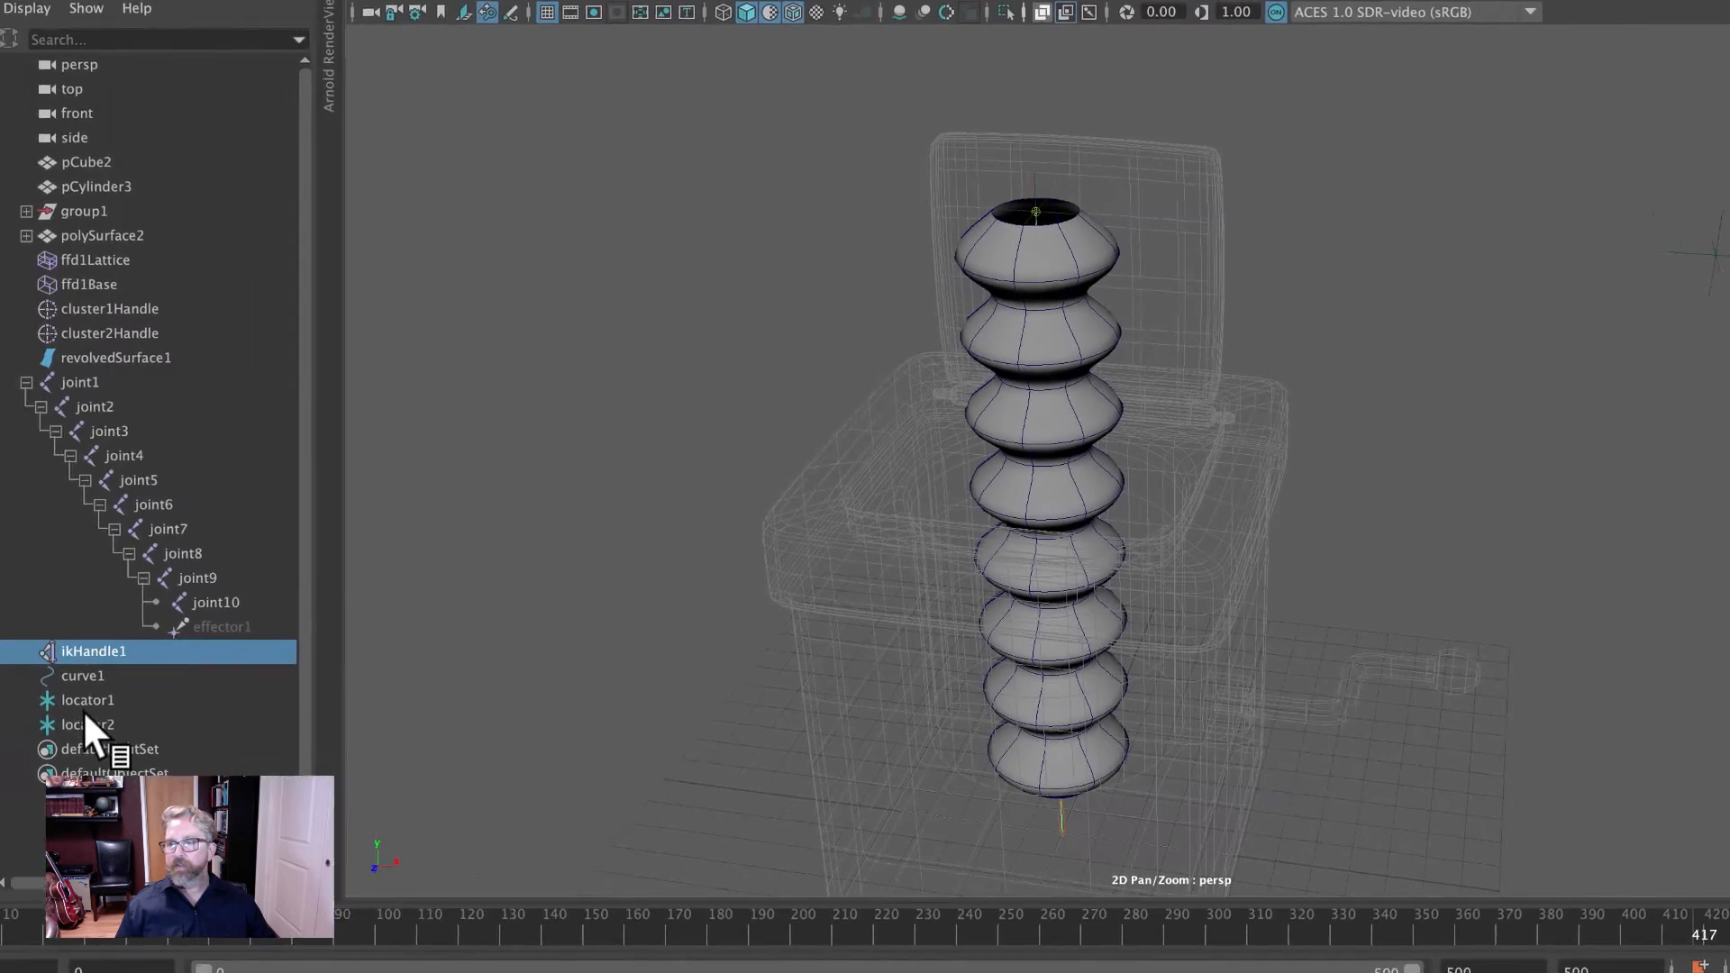
click(79, 699)
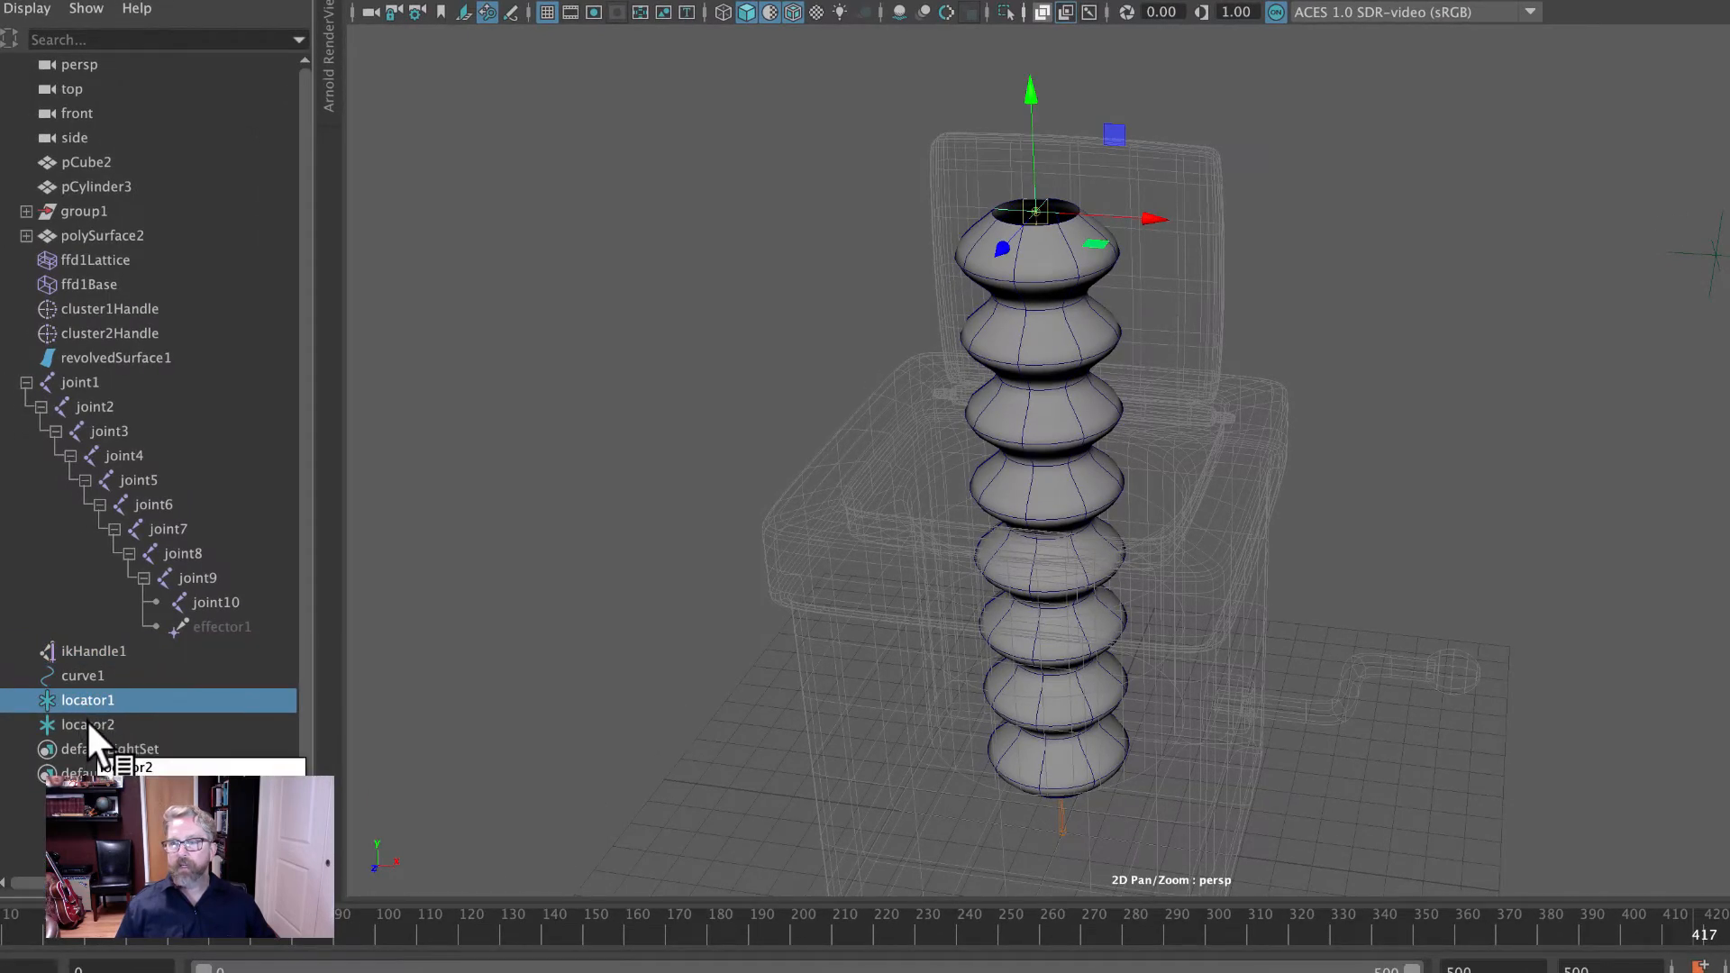
click(86, 724)
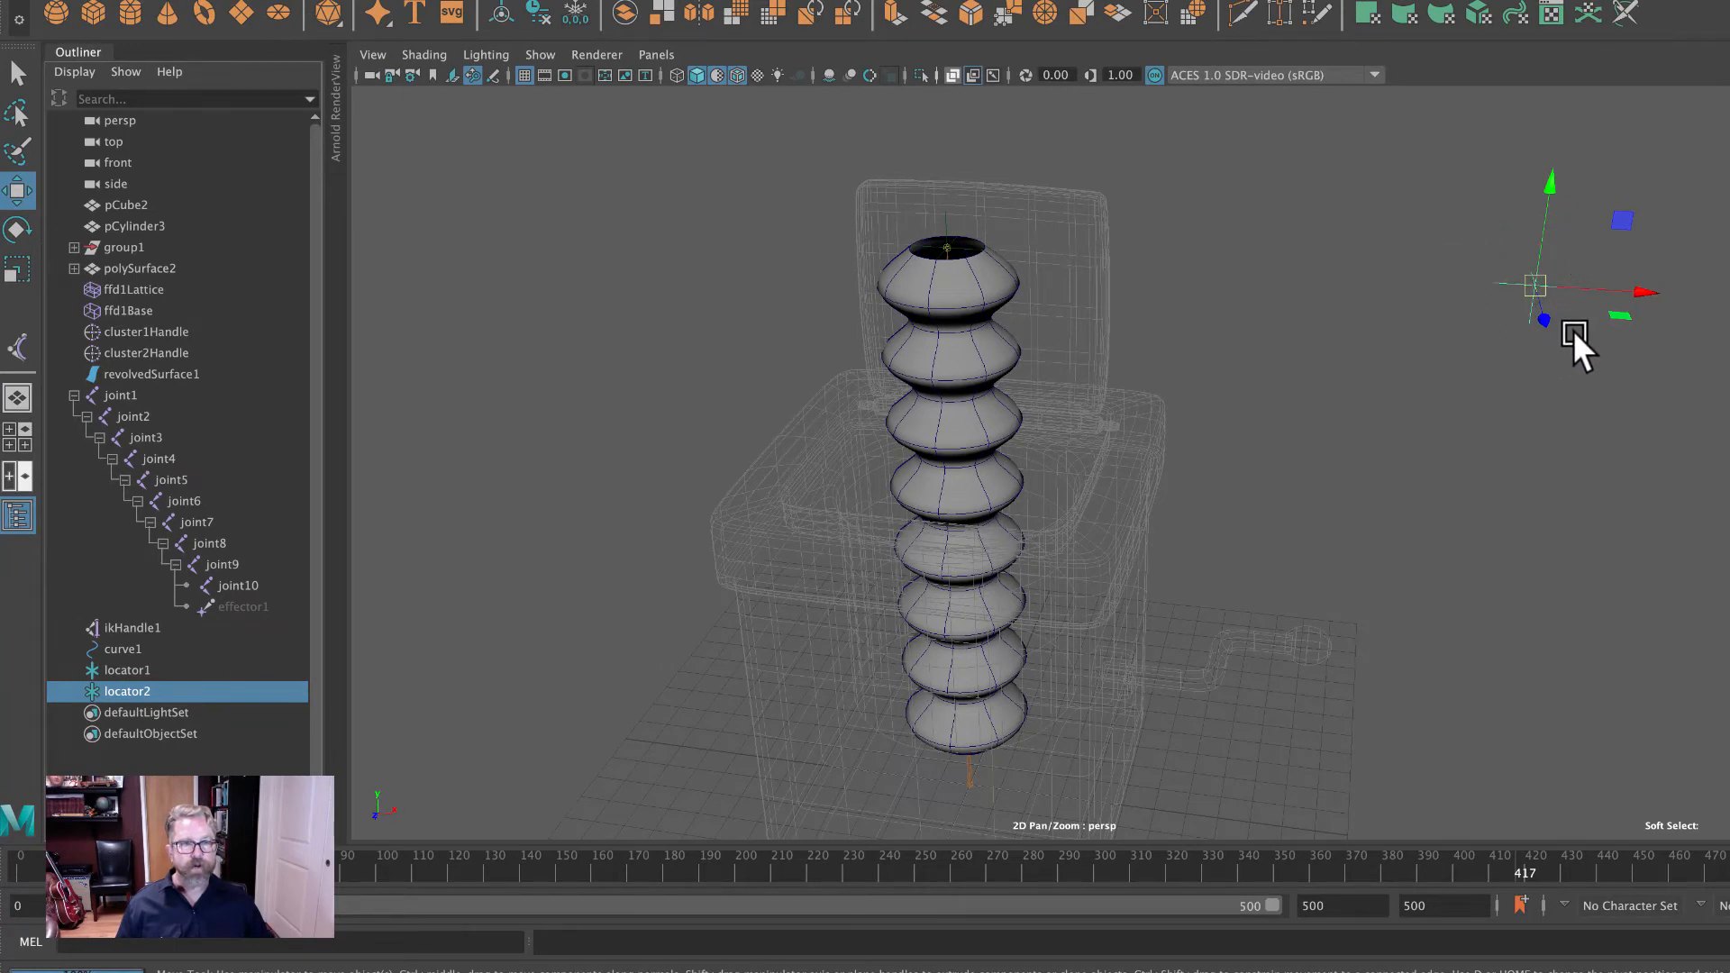
ctrl+click(132, 668)
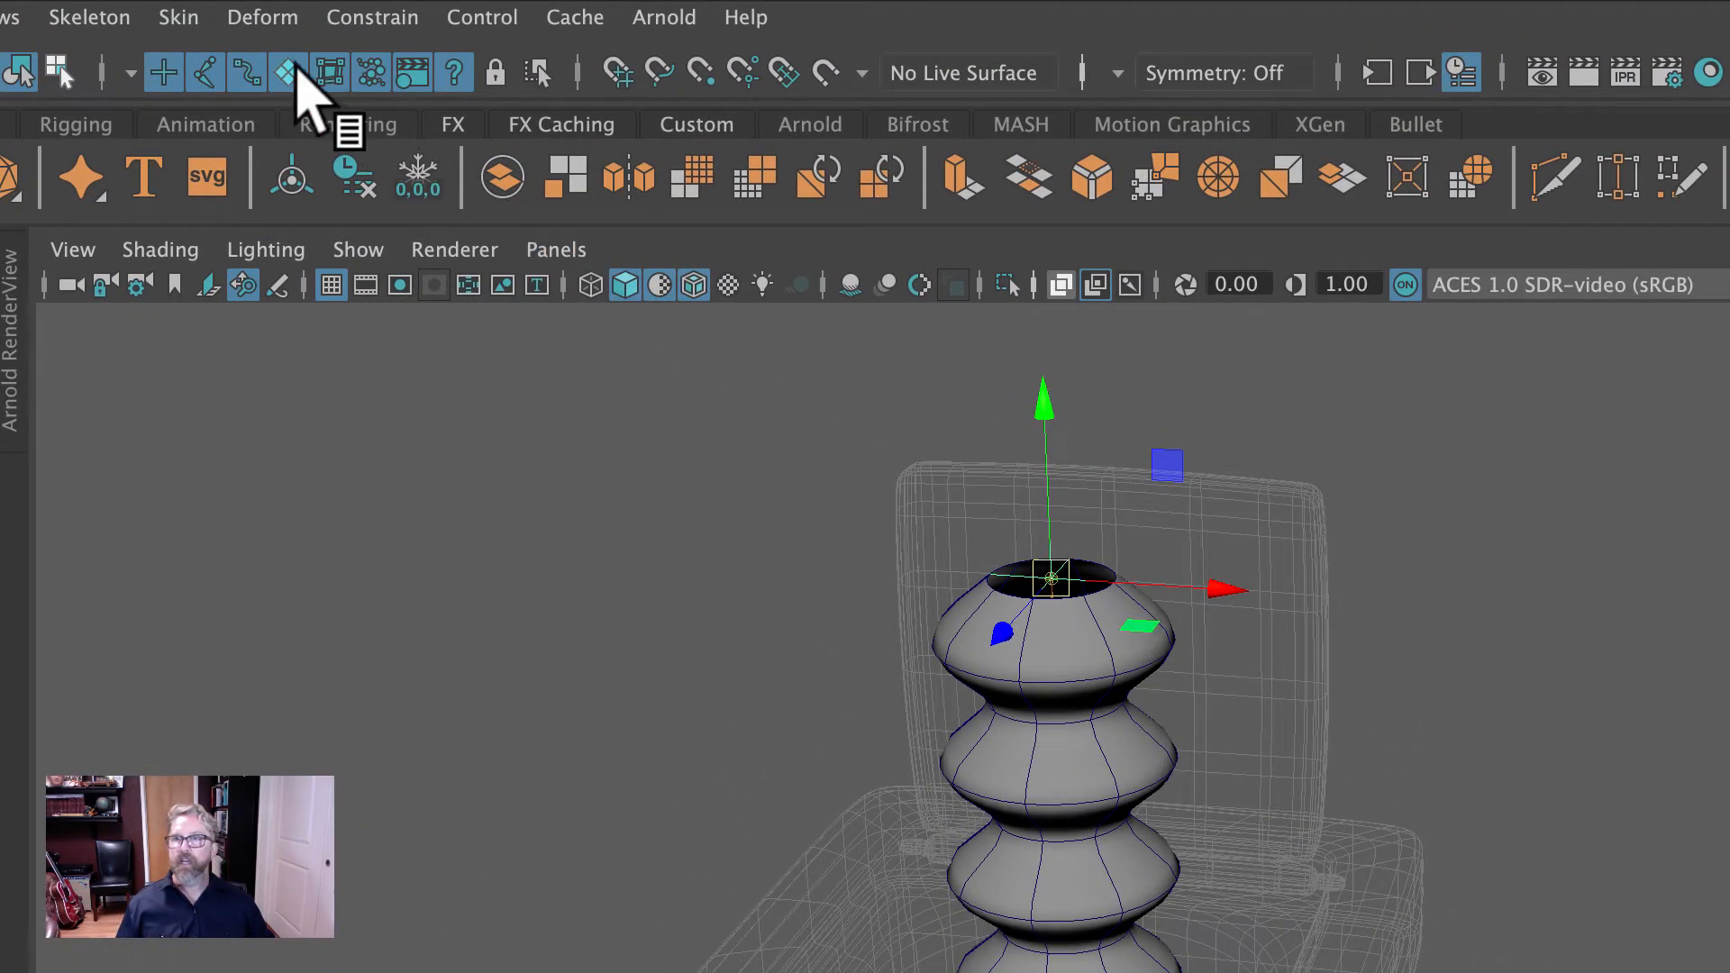
click(358, 20)
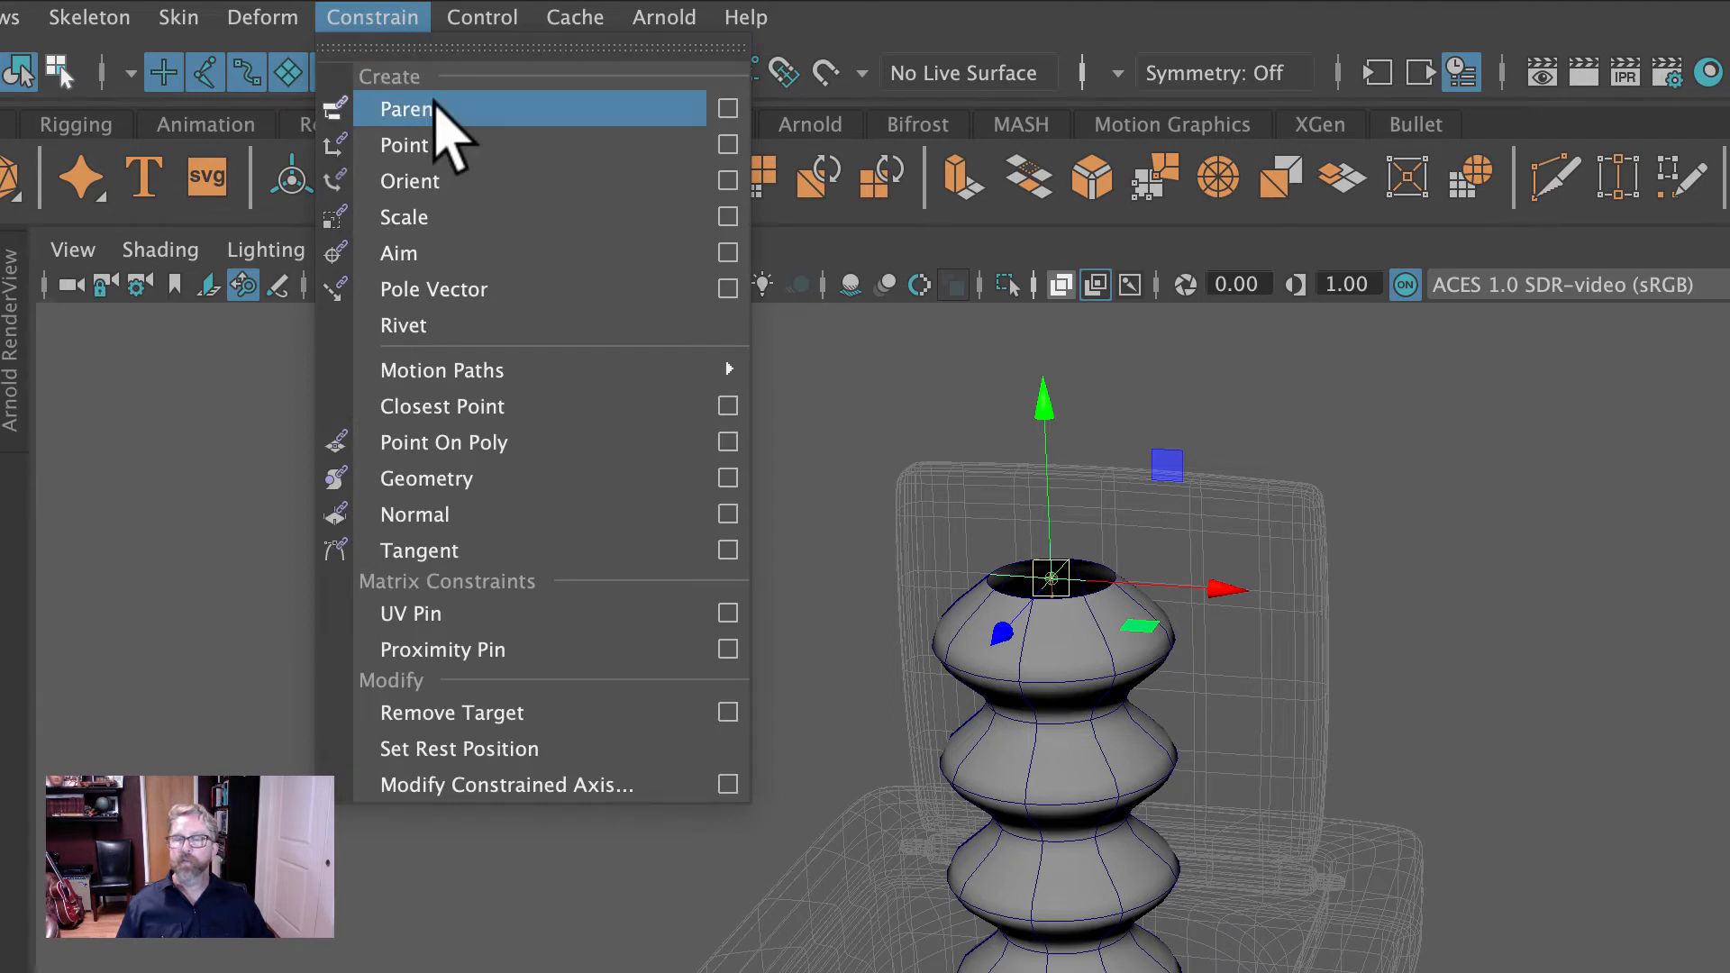
click(491, 109)
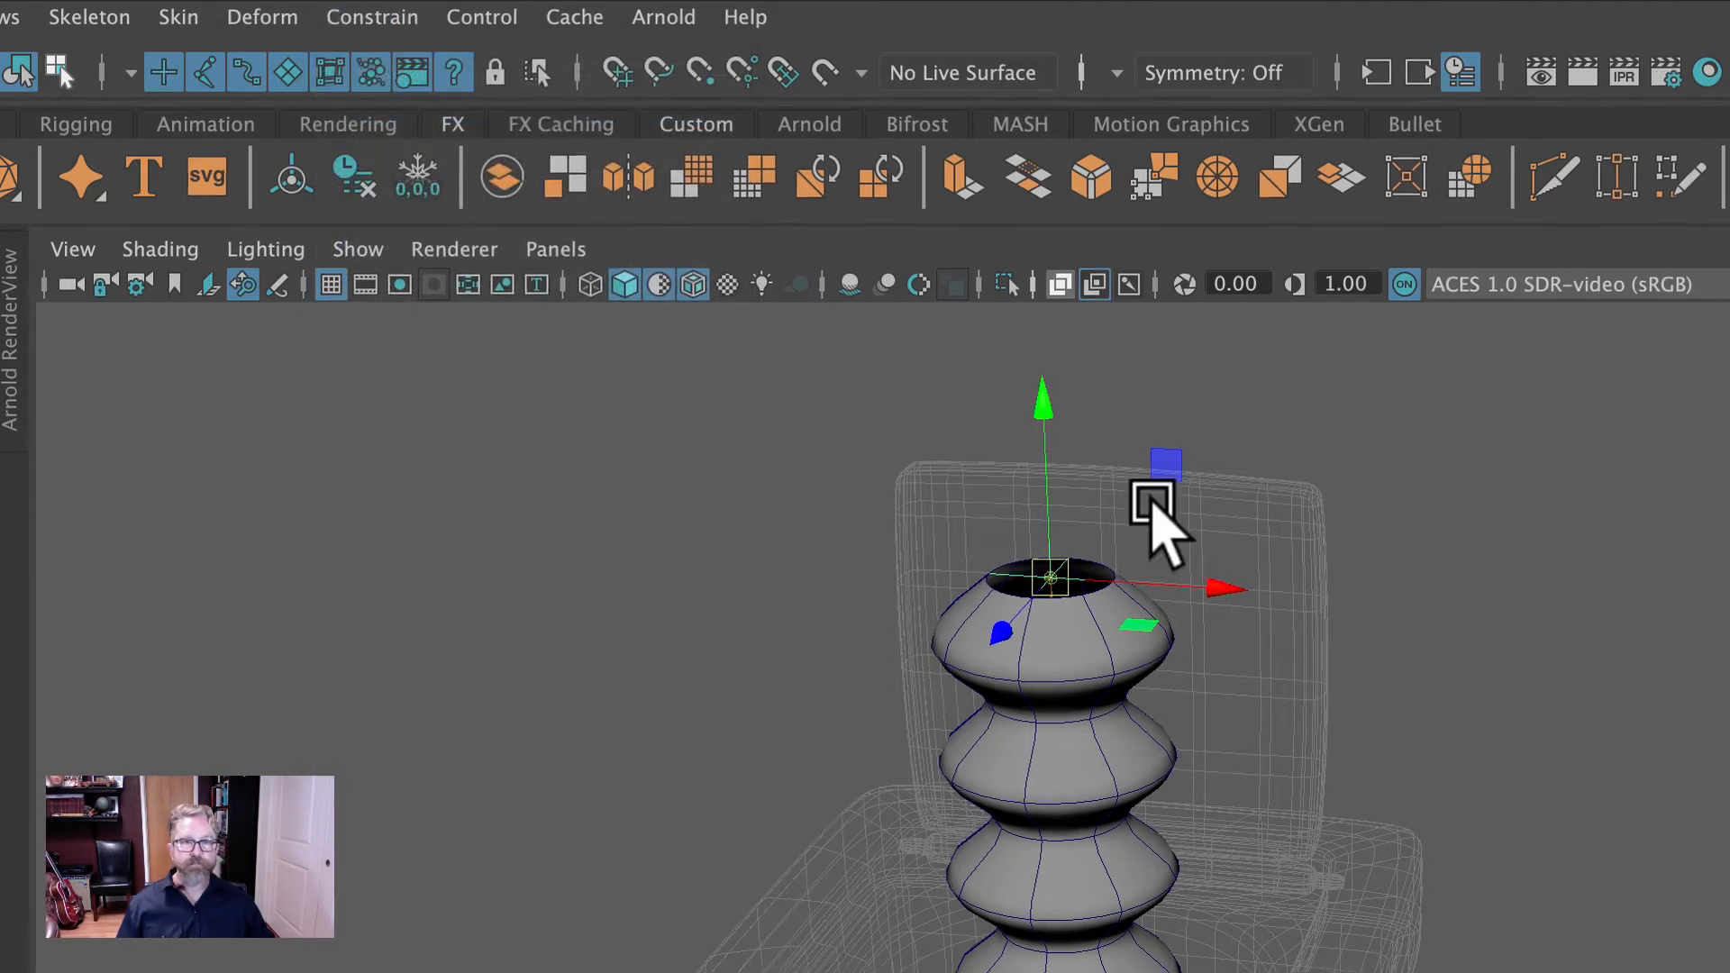
Select locator2, test the constraint by moving it along X, undo the move, and view the spring from several angles.
drag(1447, 348, 1569, 530)
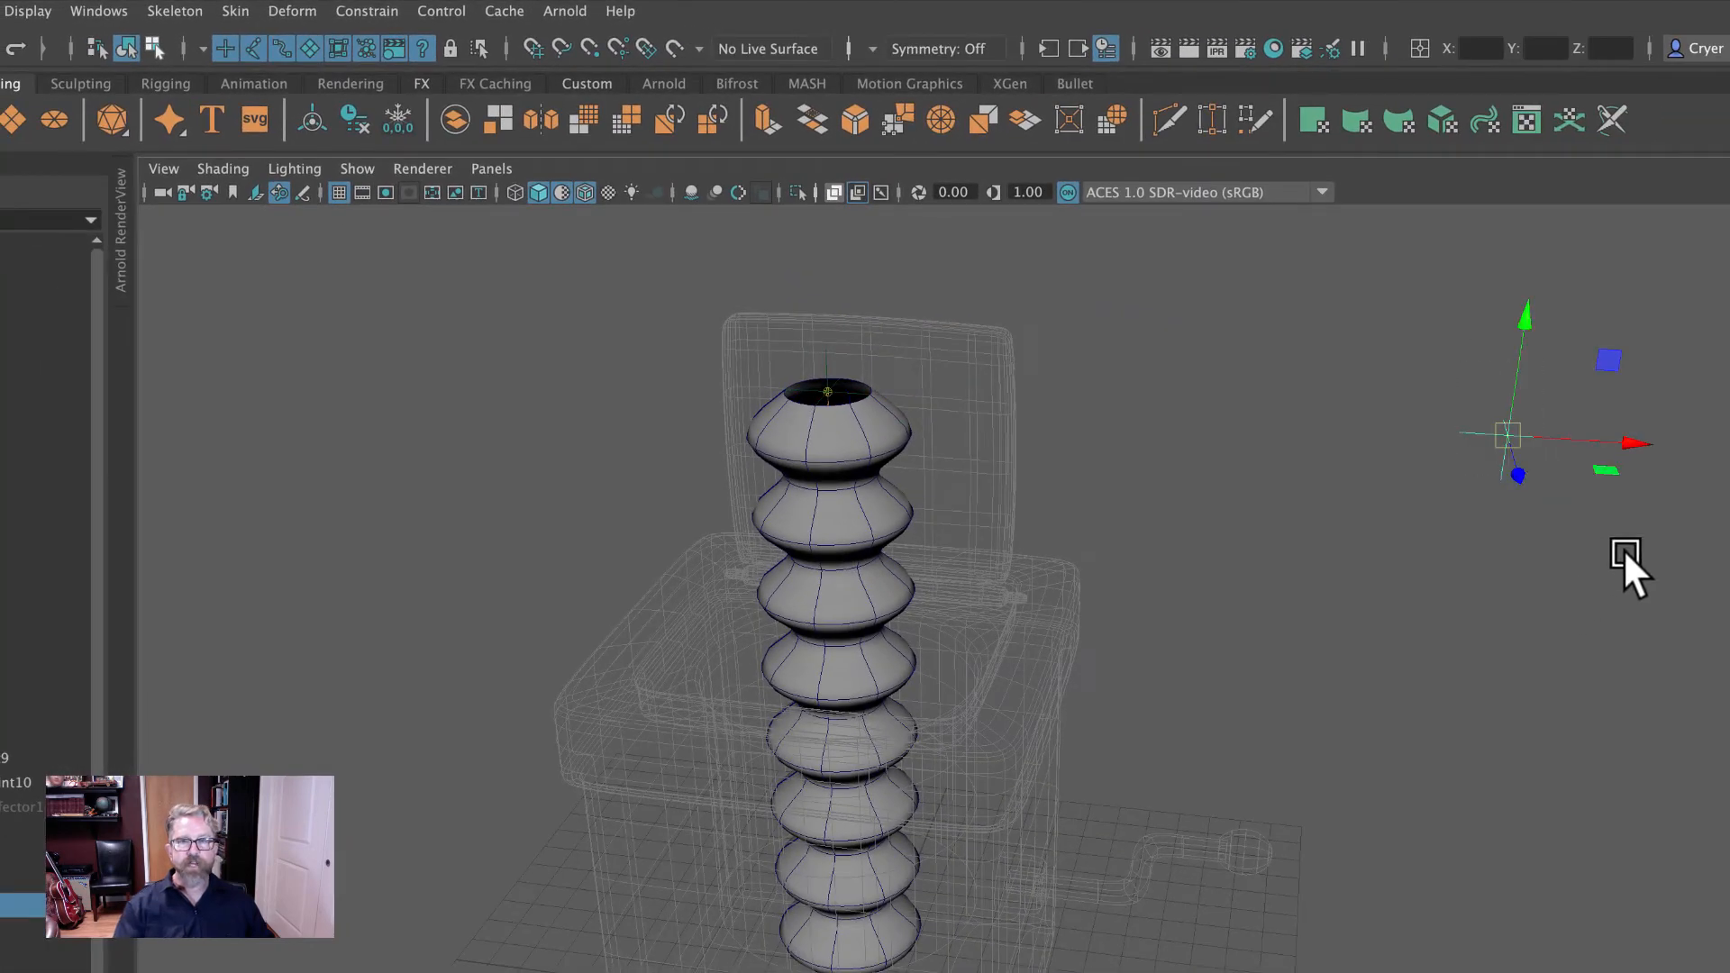
mouse_move(1624, 442)
mouse_down()
mouse_move(1358, 398)
mouse_move(1726, 447)
mouse_move(1645, 436)
mouse_up()
key(z)
alt+drag(1591, 564, 1587, 556)
alt+right_drag(1587, 554, 1306, 337)
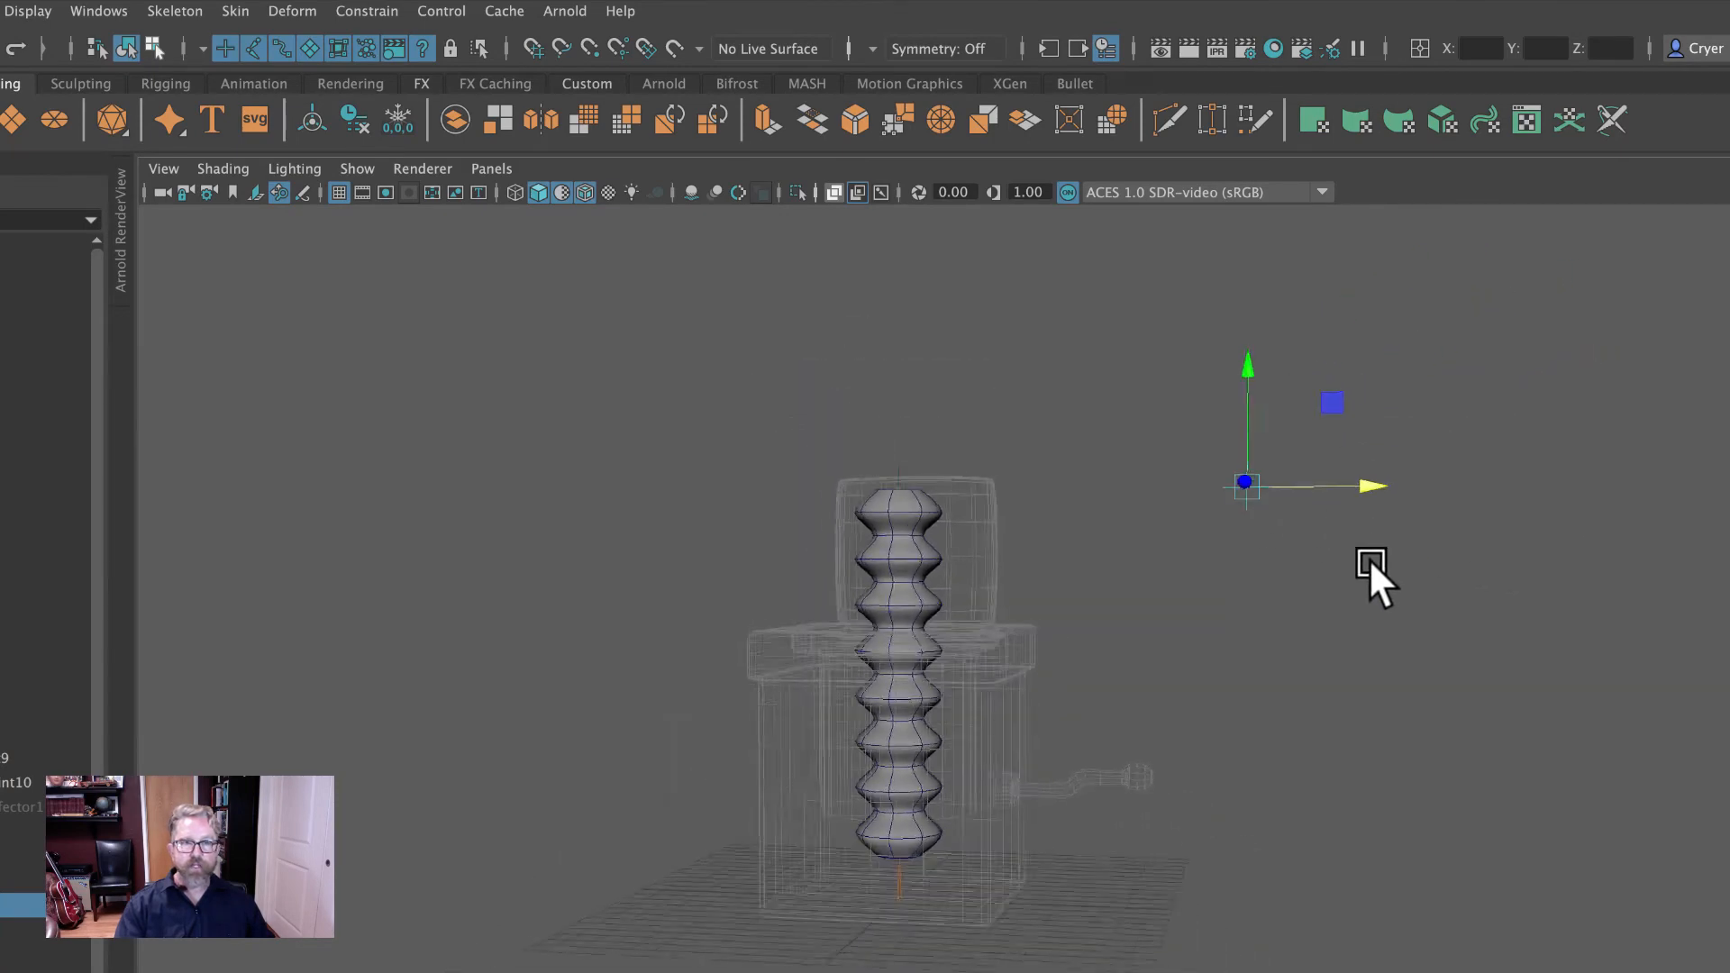
alt+drag(1371, 579, 1239, 456)
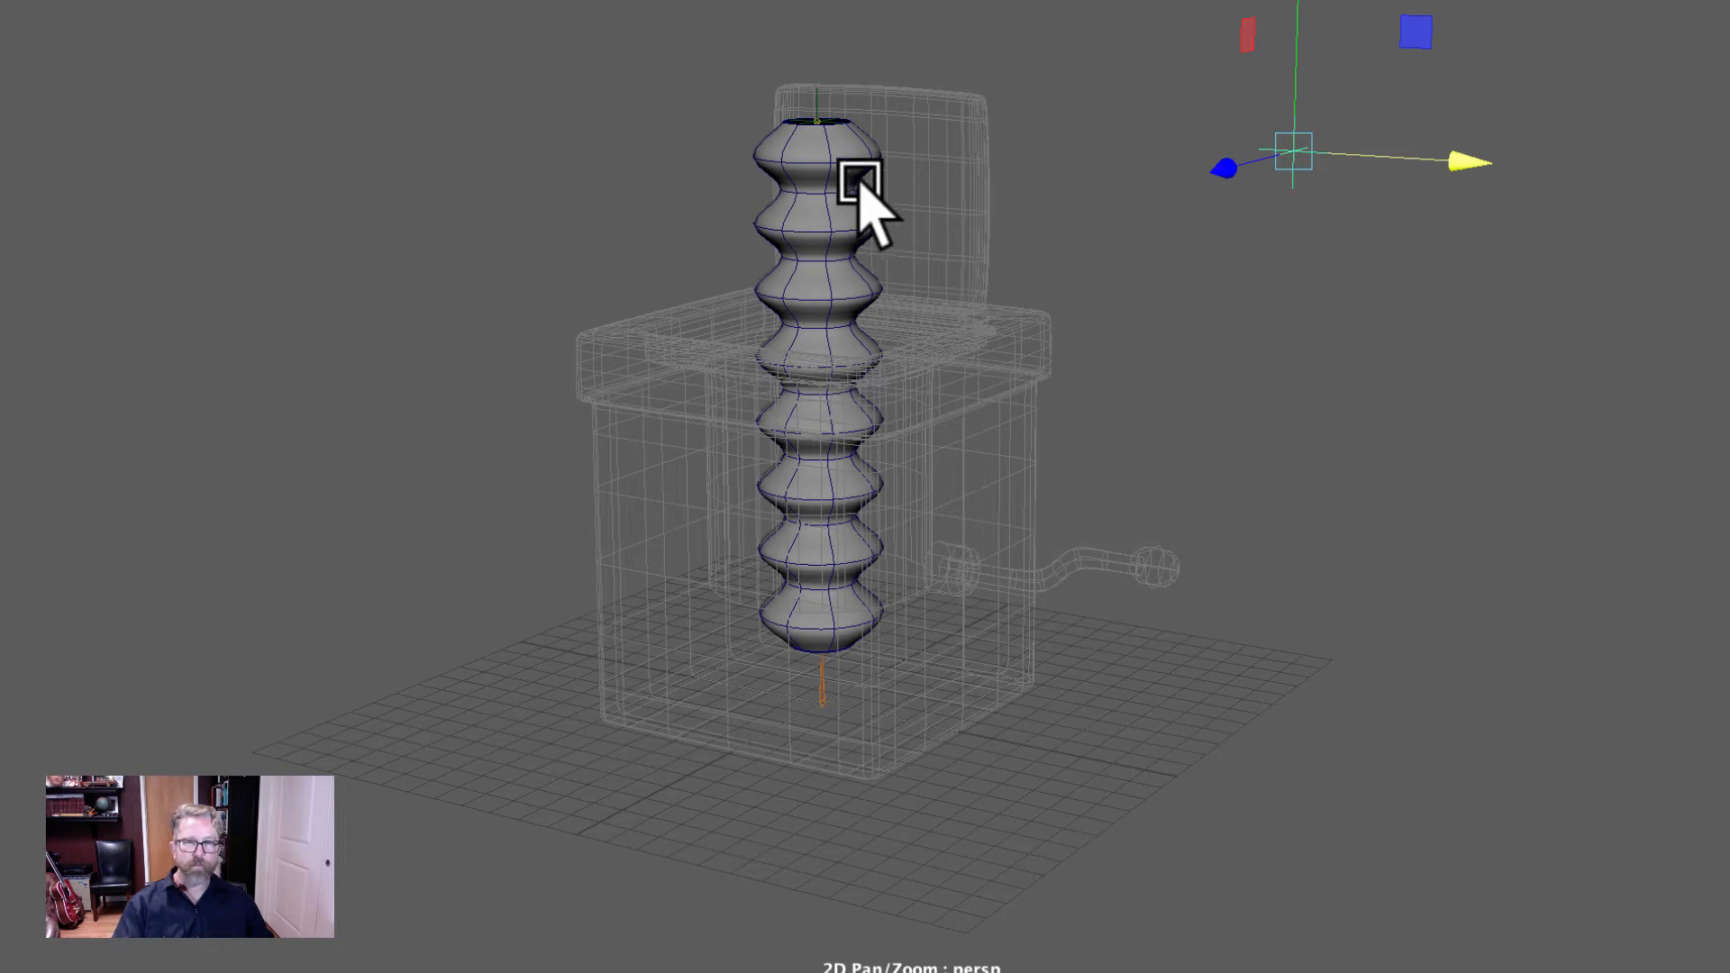
alt+drag(1262, 275, 1367, 289)
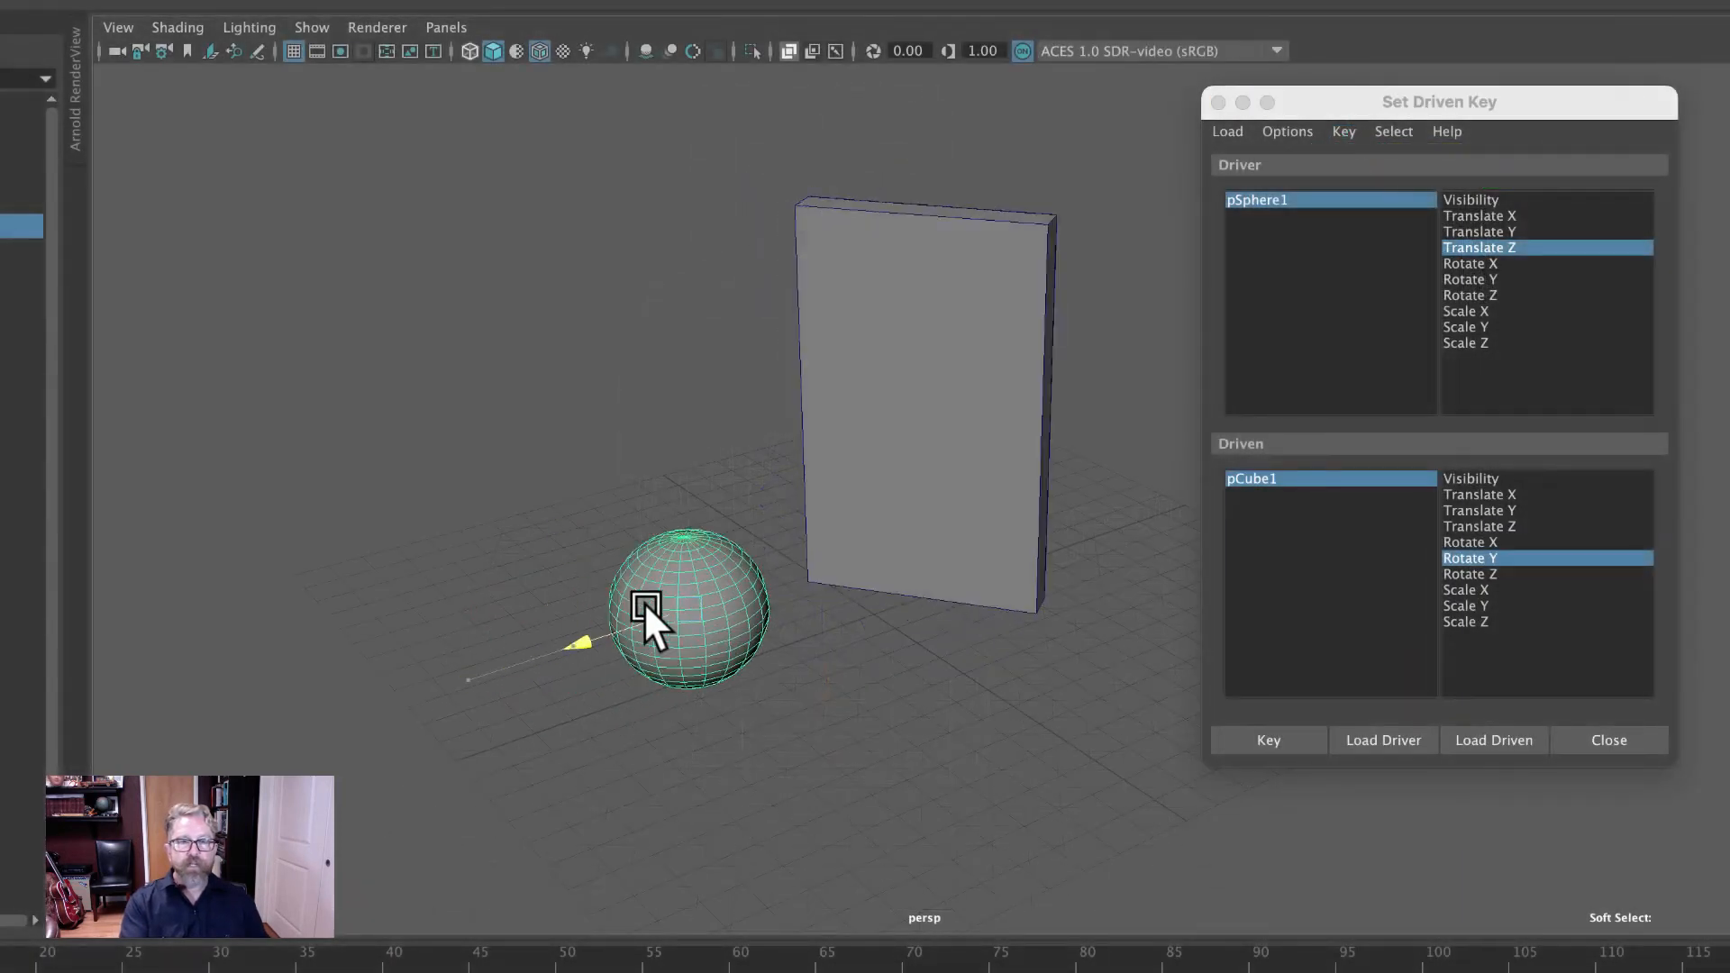
Move the sphere along Z in the driven key example to examine how it drives the cube's Y rotation.
mouse_move(645, 609)
mouse_down()
mouse_move(1181, 397)
mouse_move(865, 528)
mouse_move(239, 715)
mouse_move(758, 583)
mouse_move(1332, 398)
mouse_move(193, 714)
mouse_move(852, 550)
mouse_move(1305, 409)
mouse_move(274, 637)
mouse_move(1274, 378)
mouse_move(475, 610)
mouse_move(278, 641)
mouse_move(744, 573)
mouse_move(1219, 368)
mouse_move(747, 553)
mouse_move(211, 701)
mouse_move(866, 534)
mouse_move(1328, 382)
mouse_move(538, 629)
mouse_move(185, 699)
mouse_move(1274, 406)
mouse_move(283, 620)
mouse_move(1117, 409)
mouse_move(1171, 414)
mouse_move(397, 629)
mouse_move(279, 645)
mouse_move(436, 640)
mouse_move(643, 602)
mouse_move(1175, 386)
mouse_move(864, 516)
mouse_move(235, 708)
mouse_move(757, 576)
mouse_move(1328, 385)
mouse_move(618, 604)
mouse_move(186, 705)
mouse_move(848, 552)
mouse_move(1300, 390)
mouse_move(268, 622)
mouse_move(1272, 371)
mouse_move(467, 602)
mouse_move(273, 625)
mouse_up()
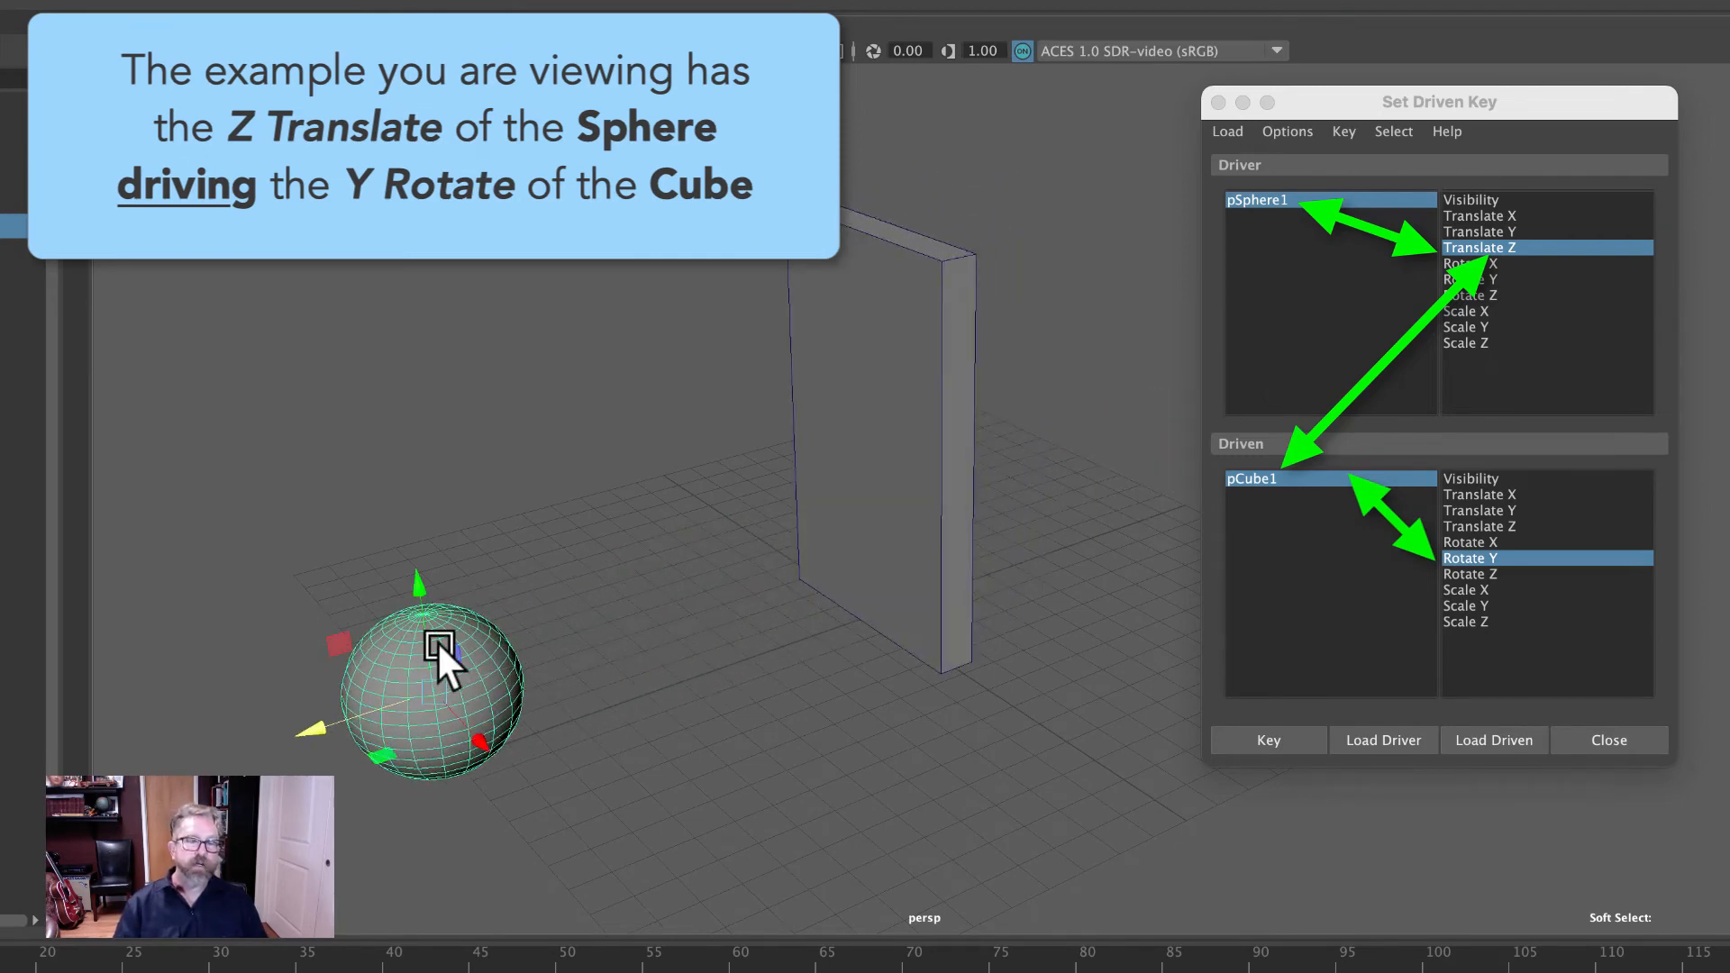
drag(436, 640, 273, 625)
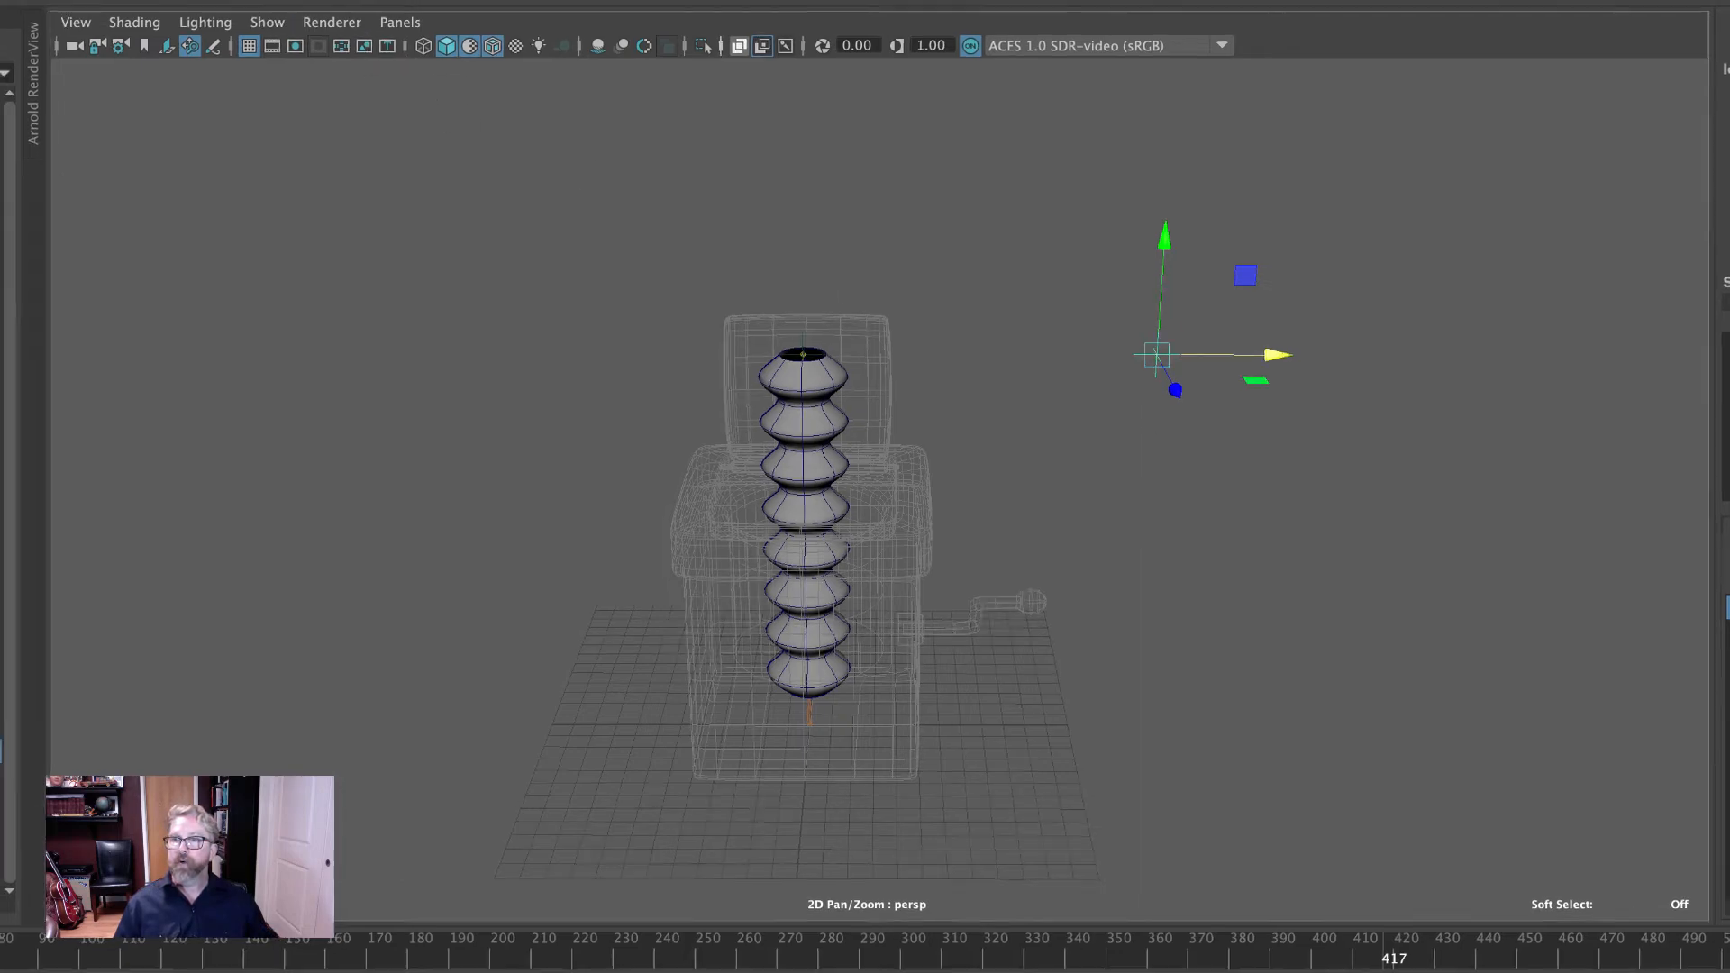
Switch to the Animation menu set, open Set Driven Key, and load locator2 as the driver with Translate Y as its driving attribute.
click(46, 35)
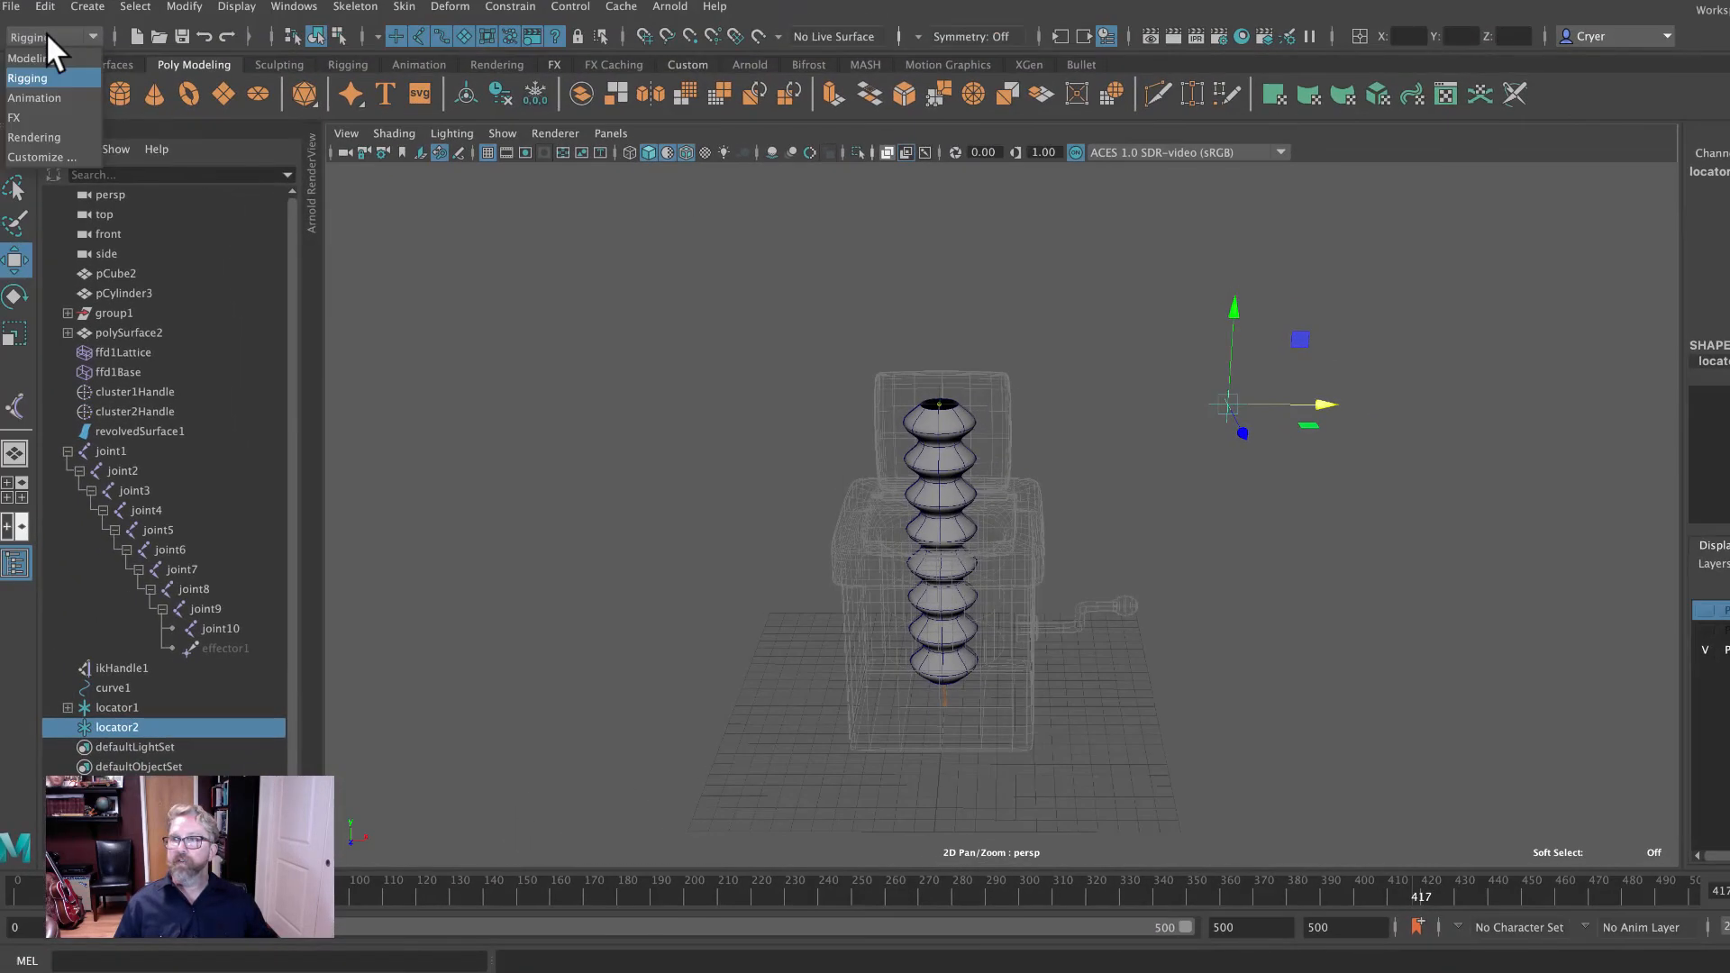
click(50, 93)
click(343, 7)
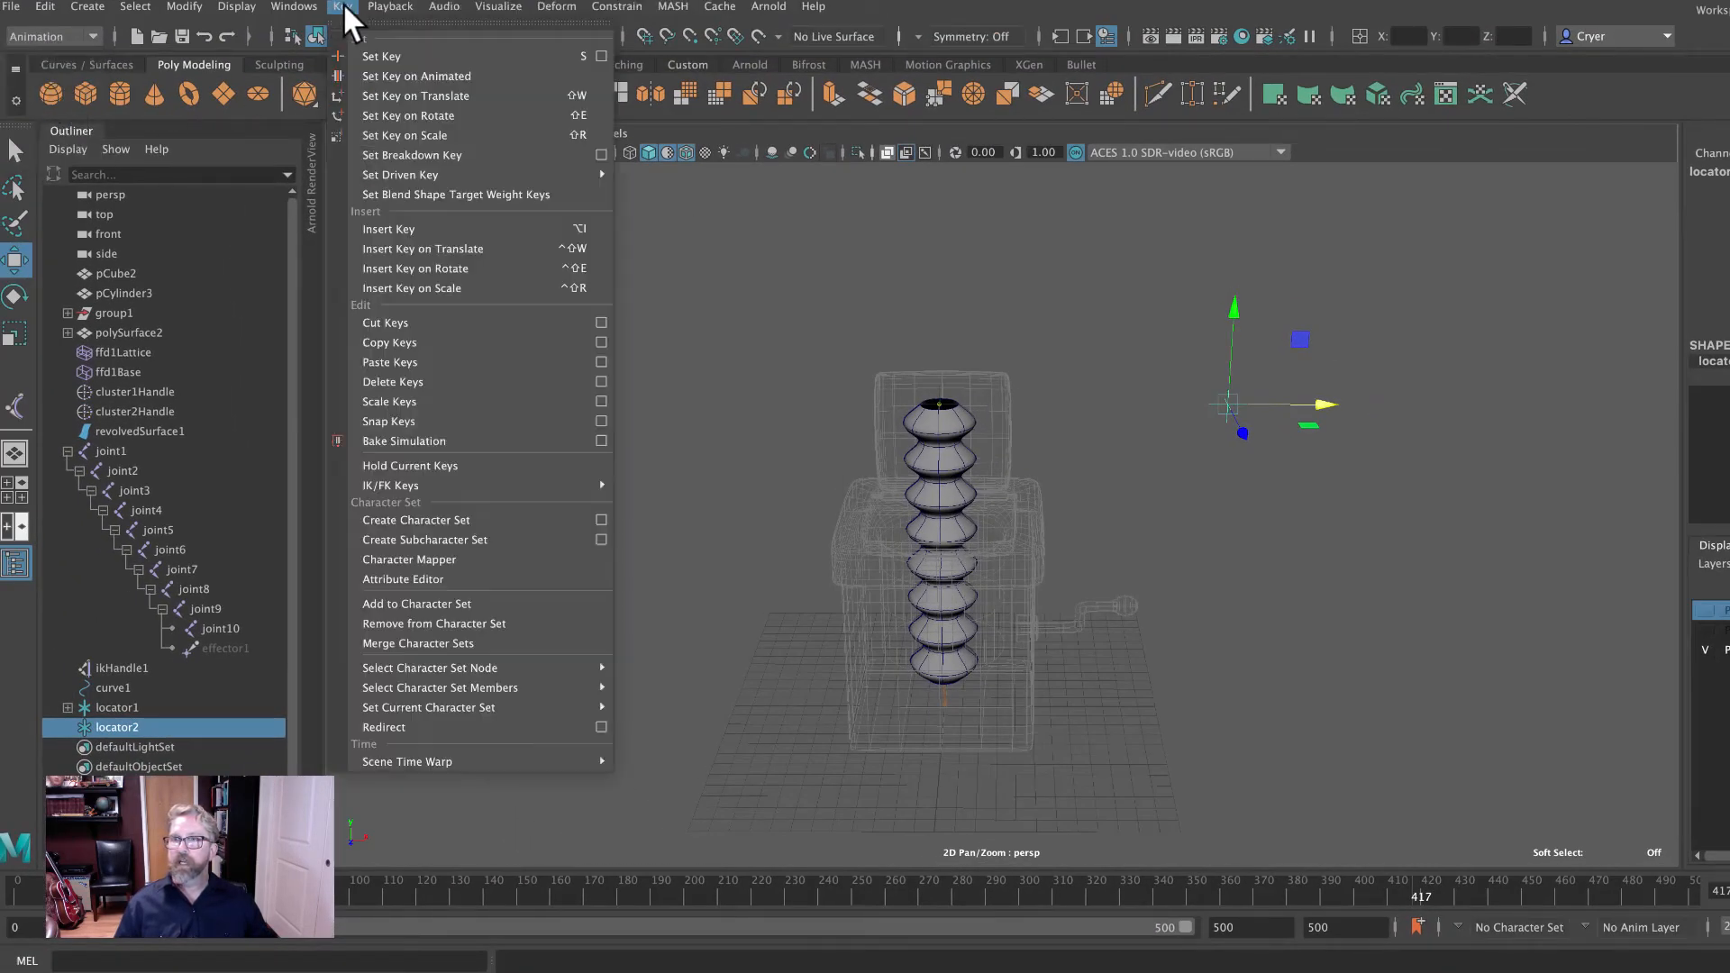
mouse_move(540, 174)
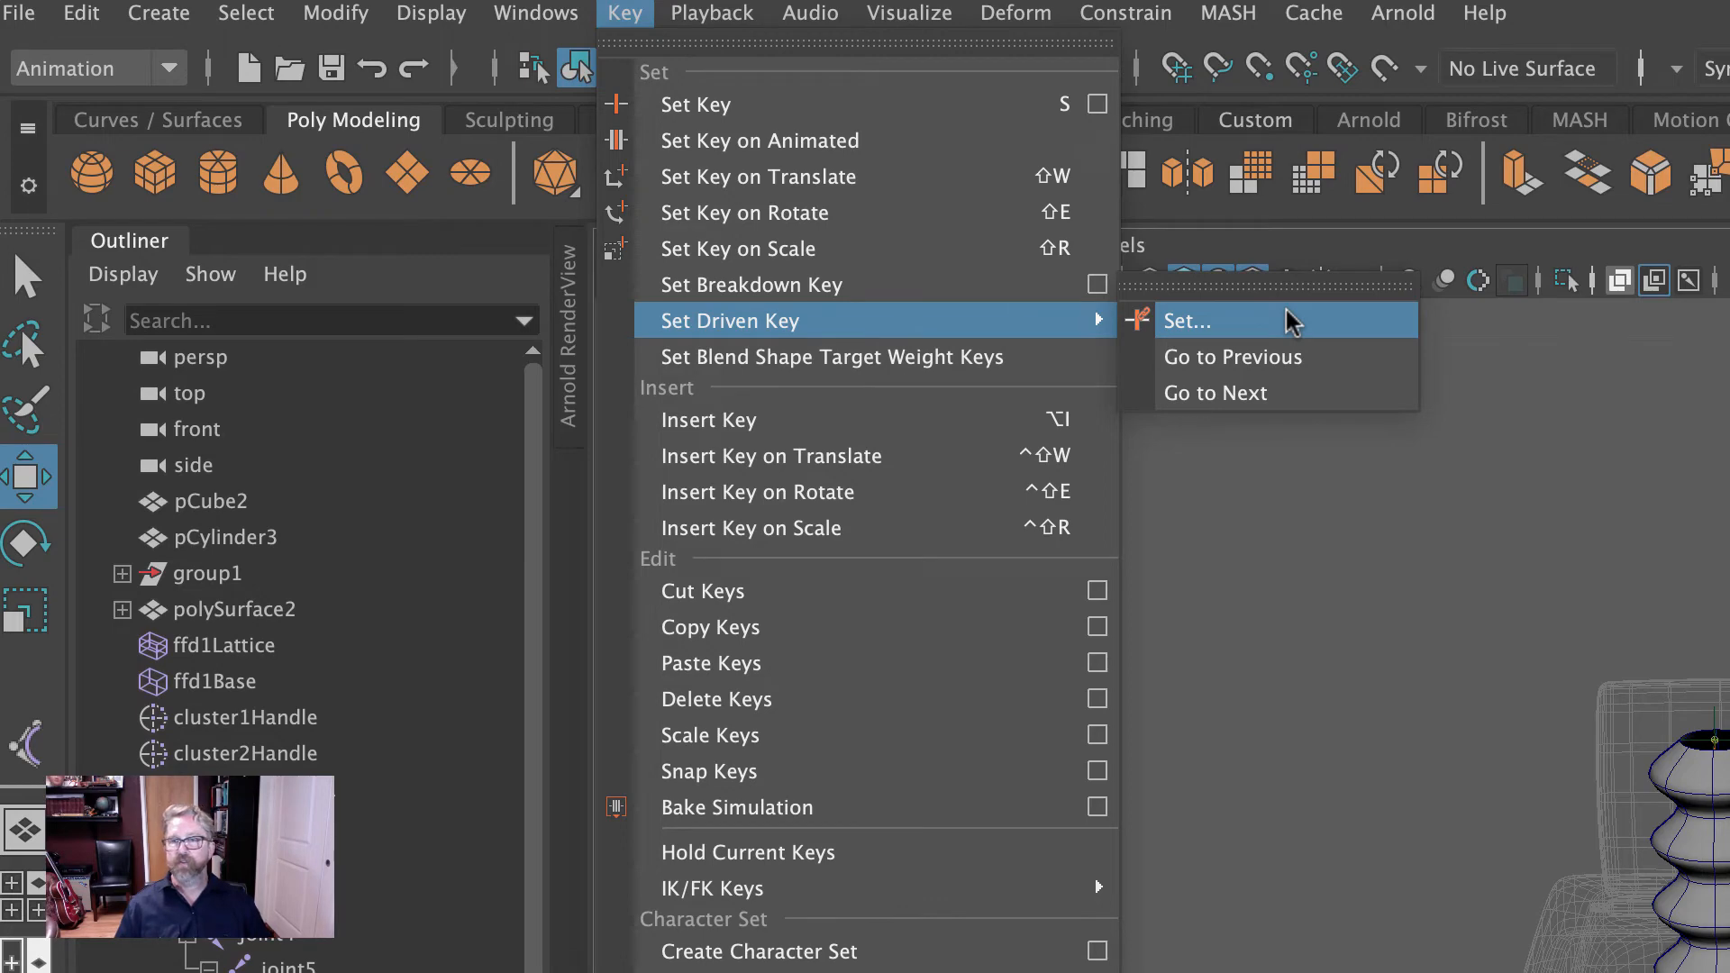
click(1293, 323)
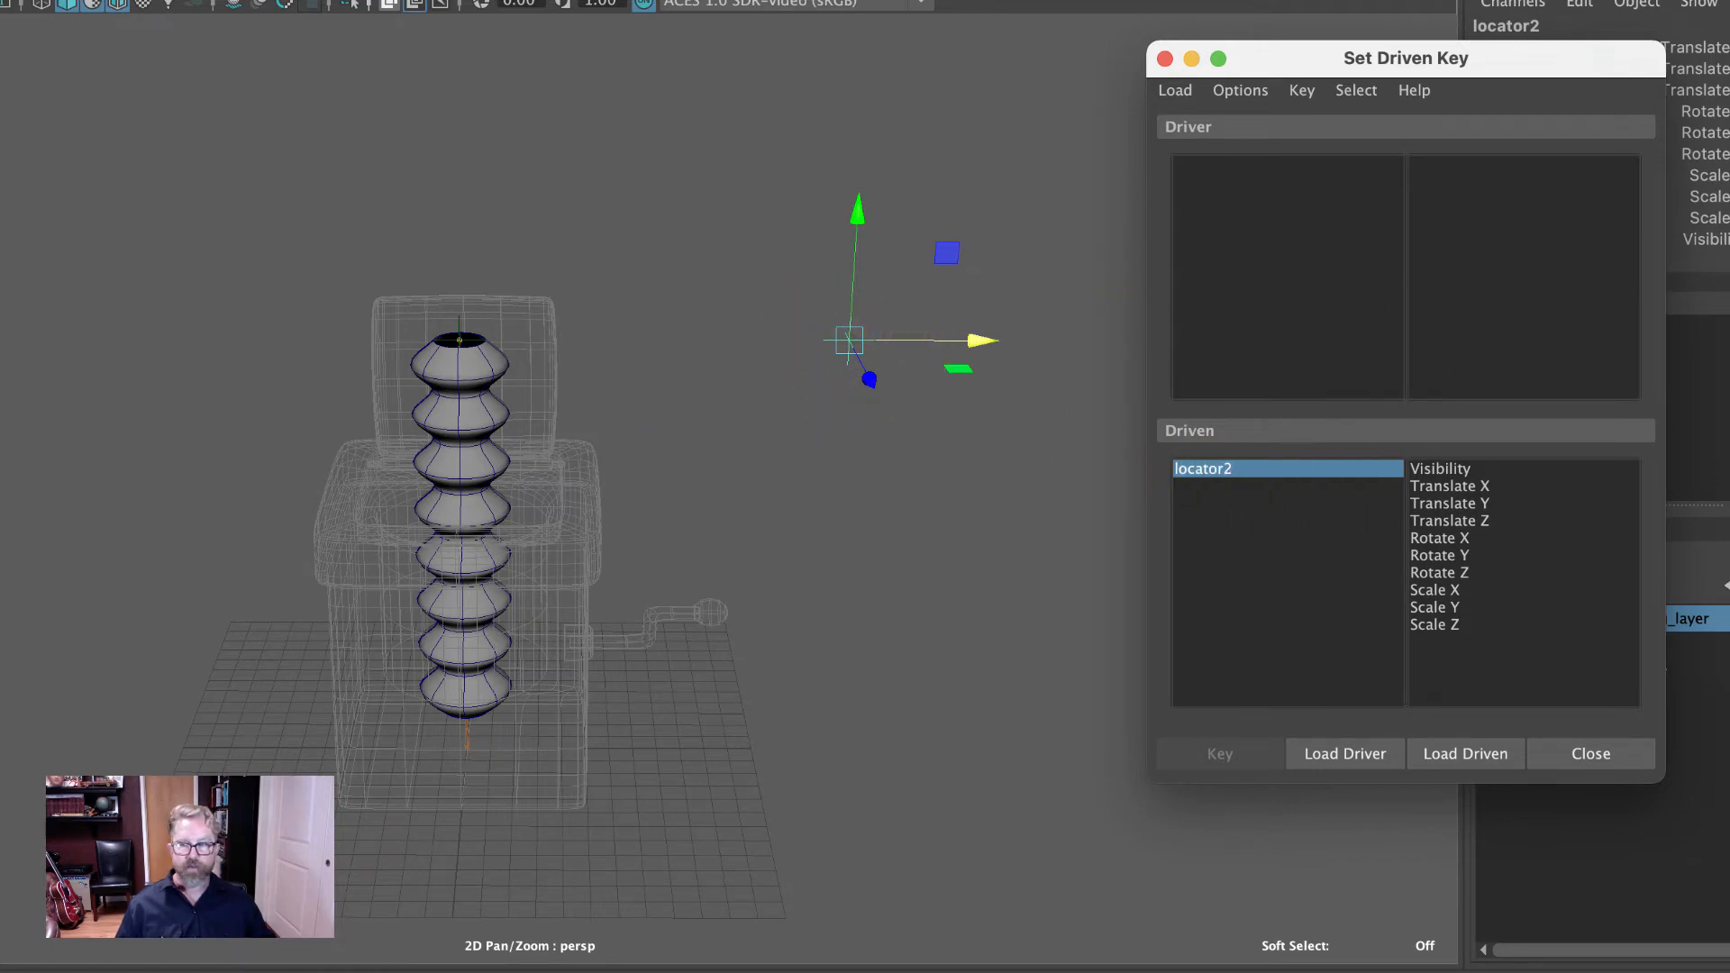
click(1359, 755)
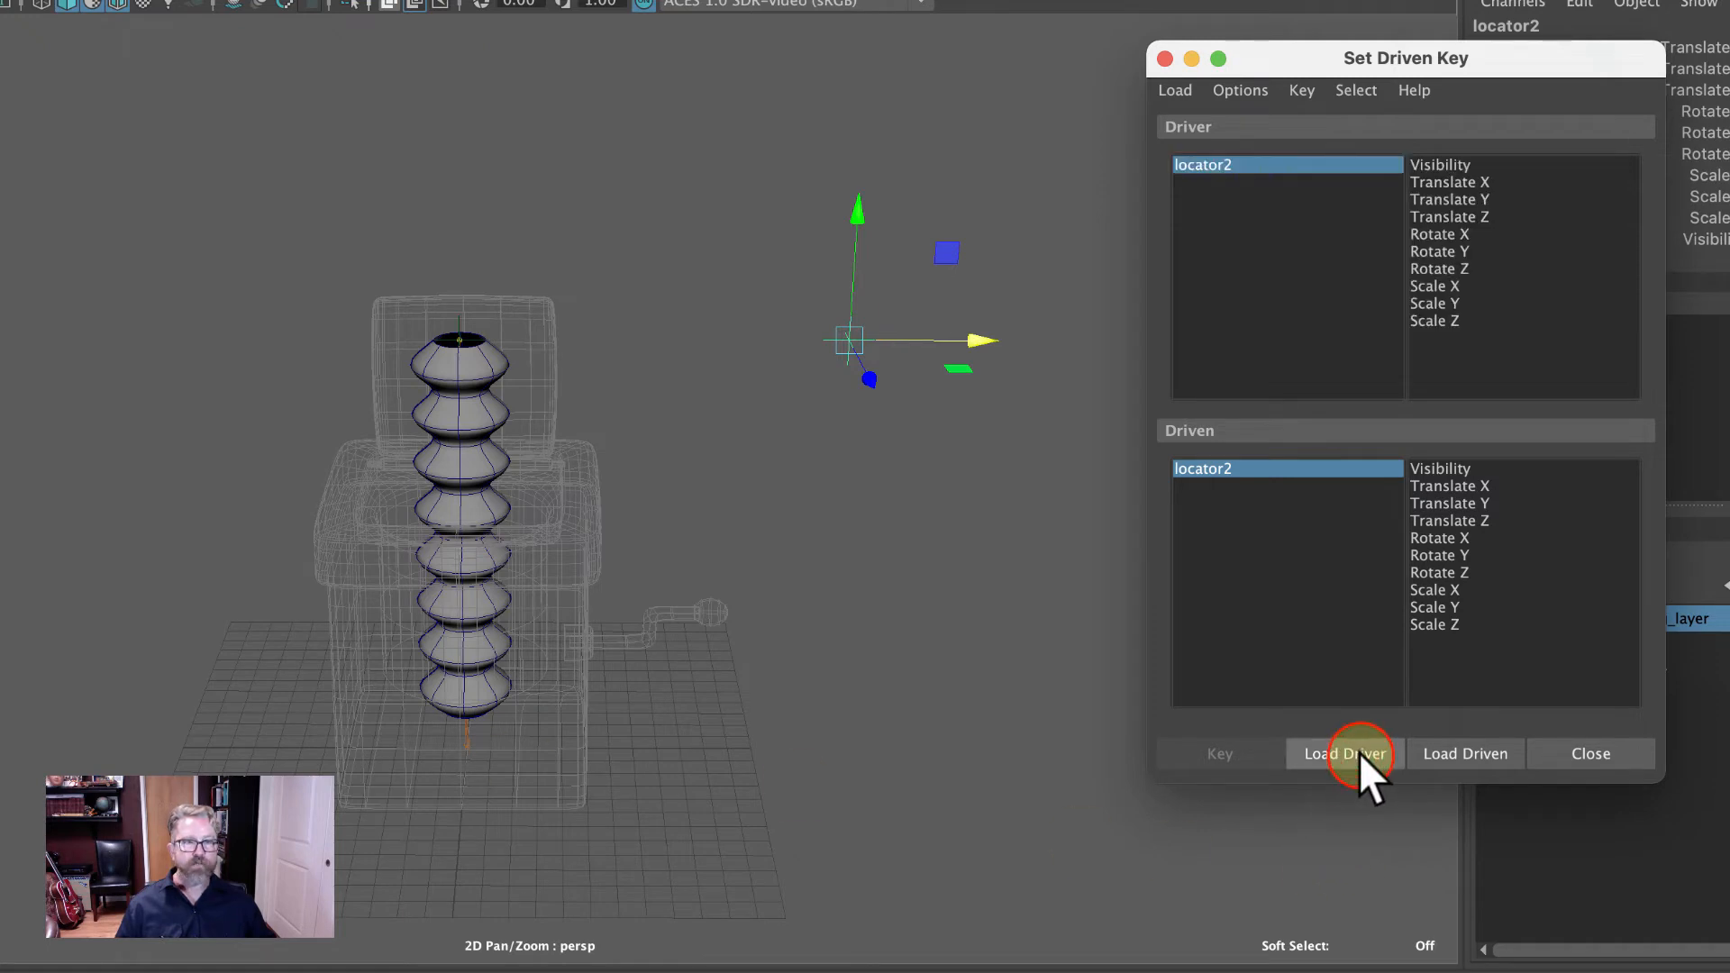
click(1203, 165)
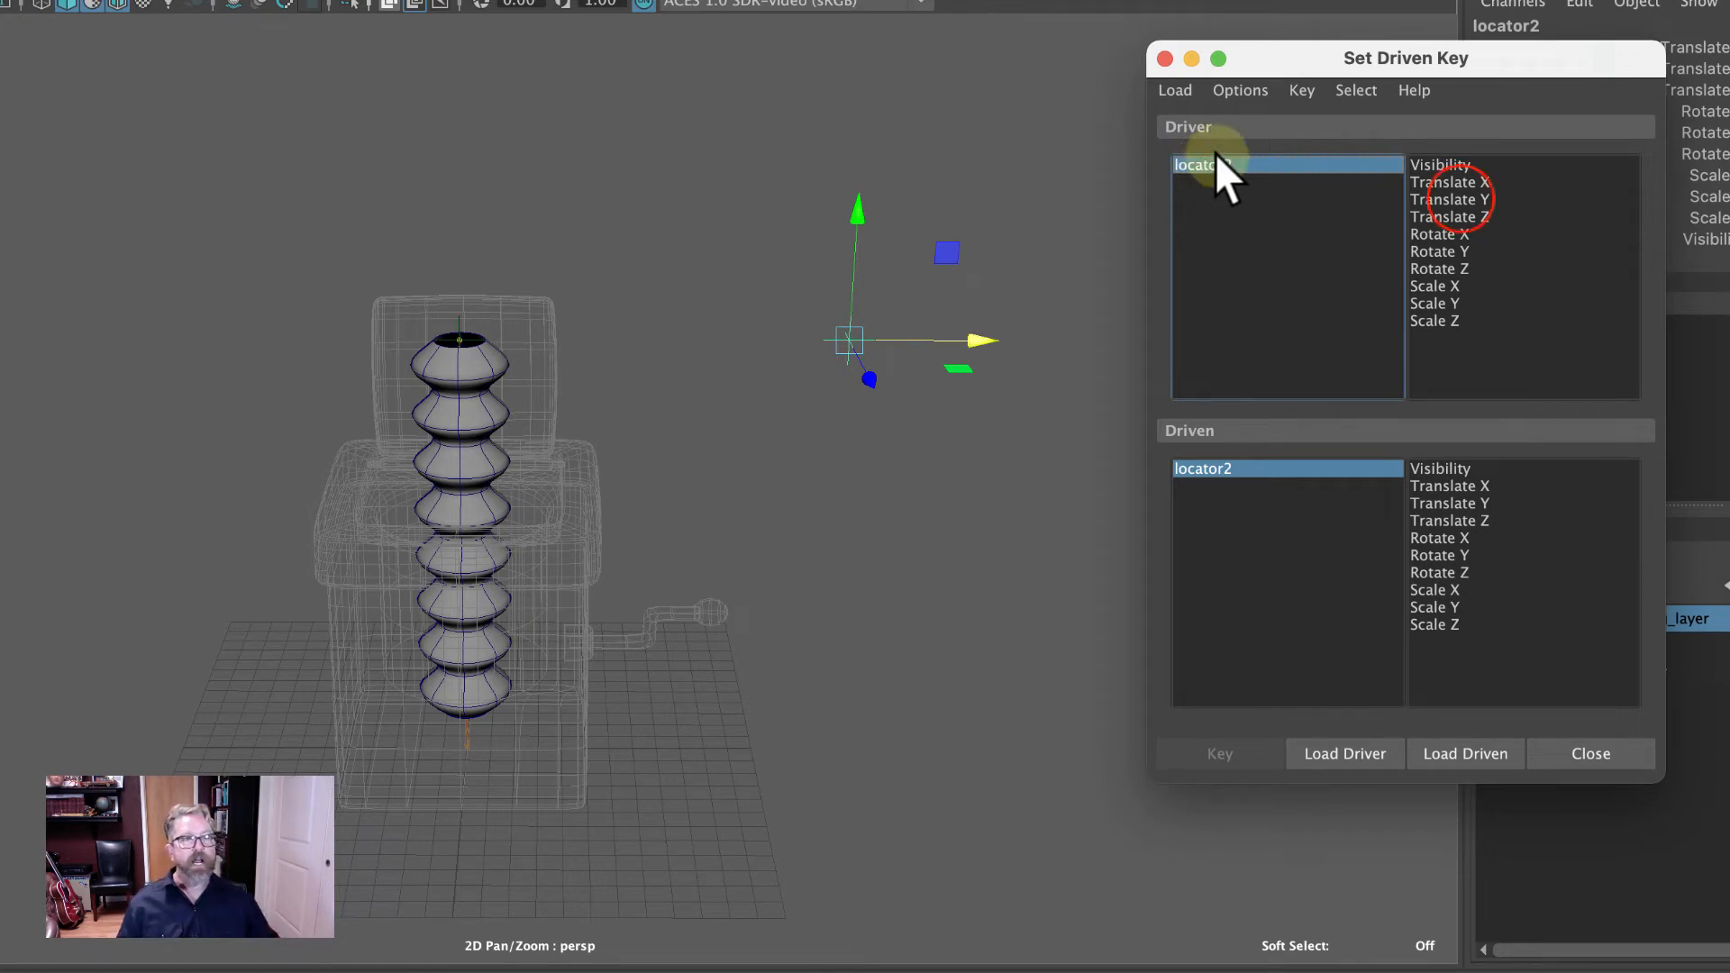
click(1458, 199)
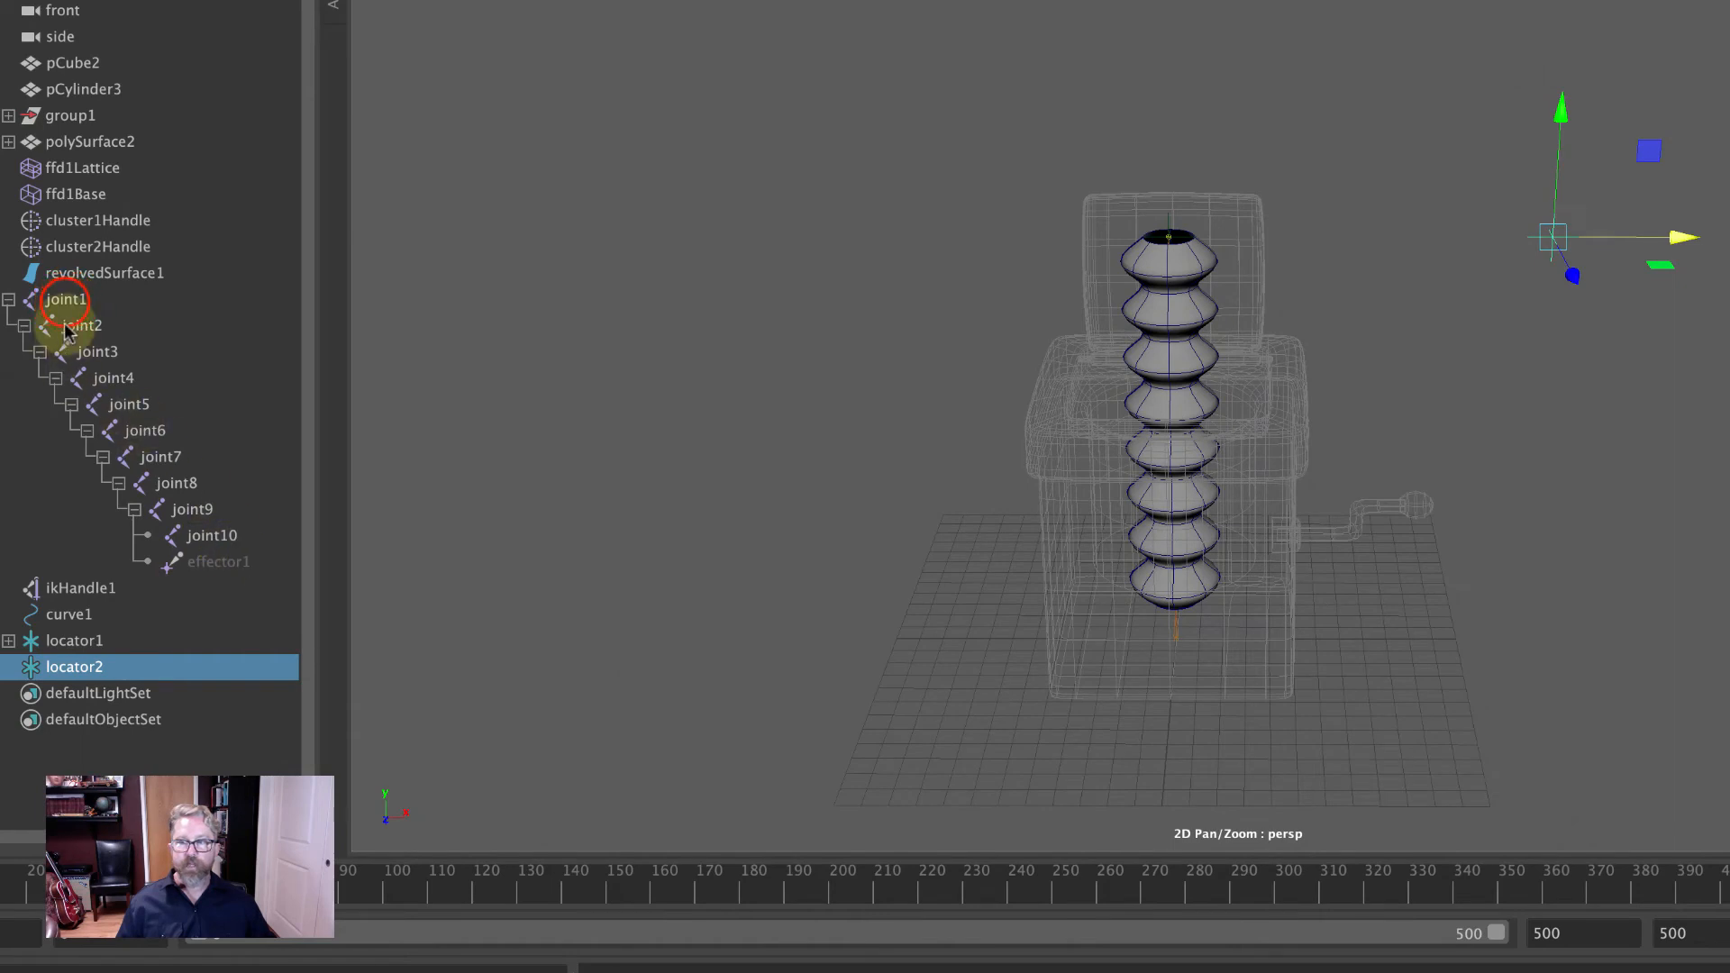
Load joint1 through joint10 as the driven objects and choose Scale Y as the driven attribute for all of them.
drag(65, 300, 204, 527)
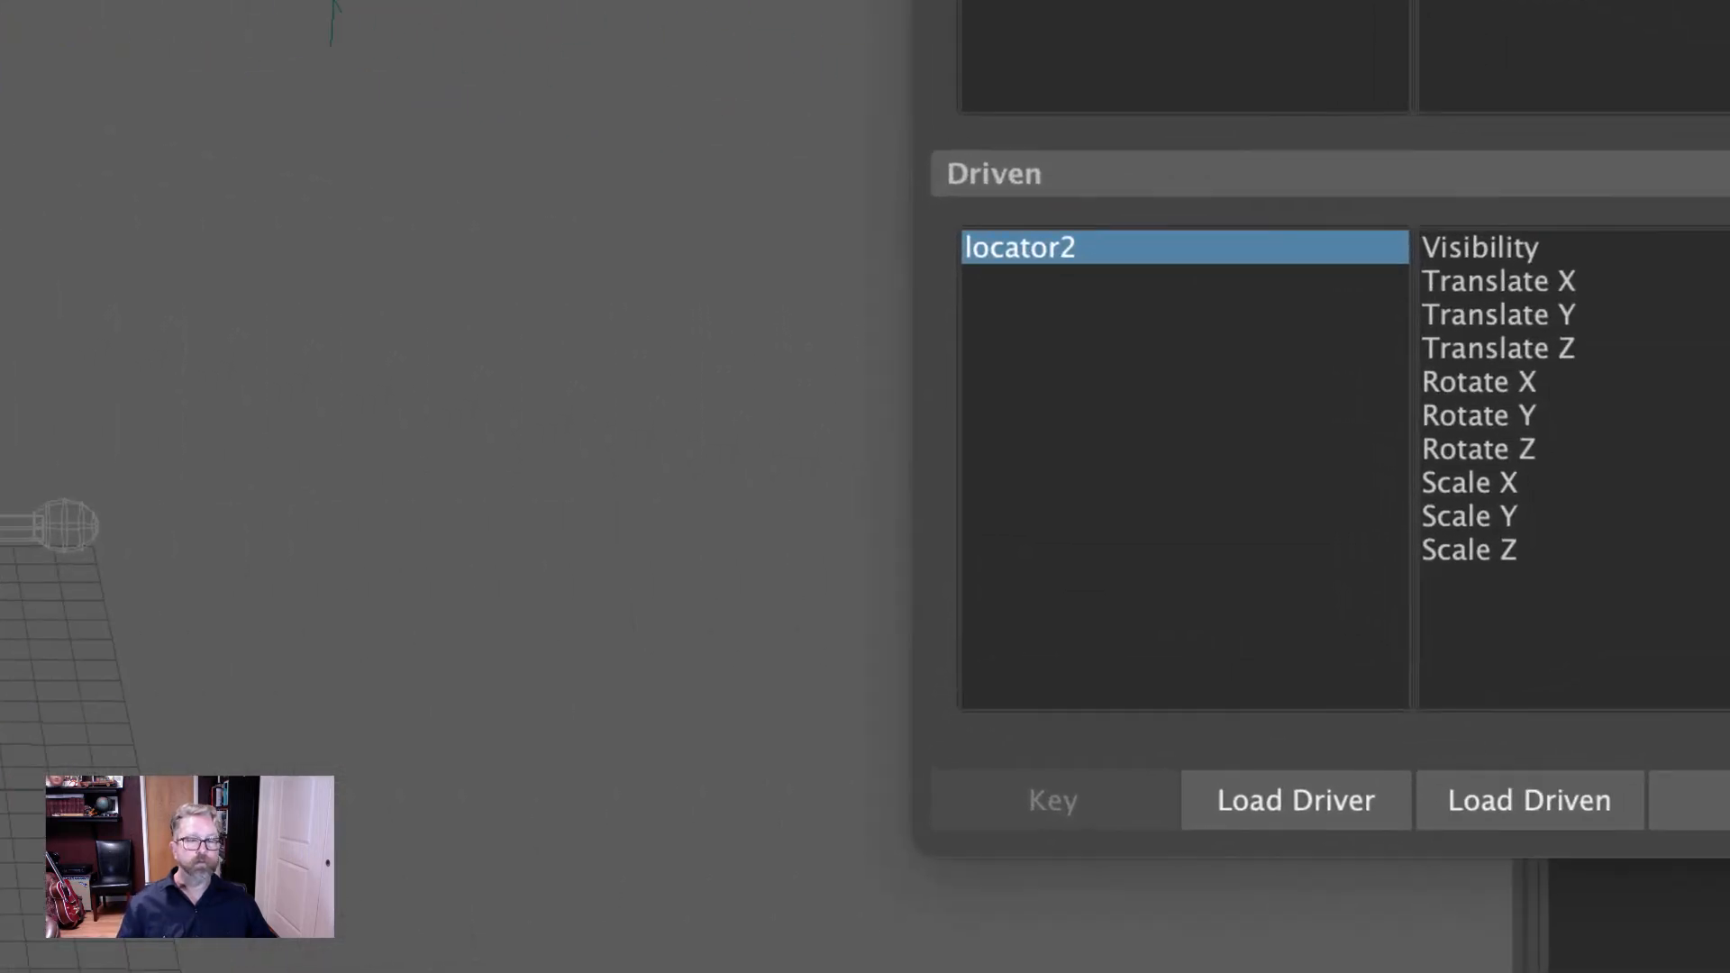
click(1520, 791)
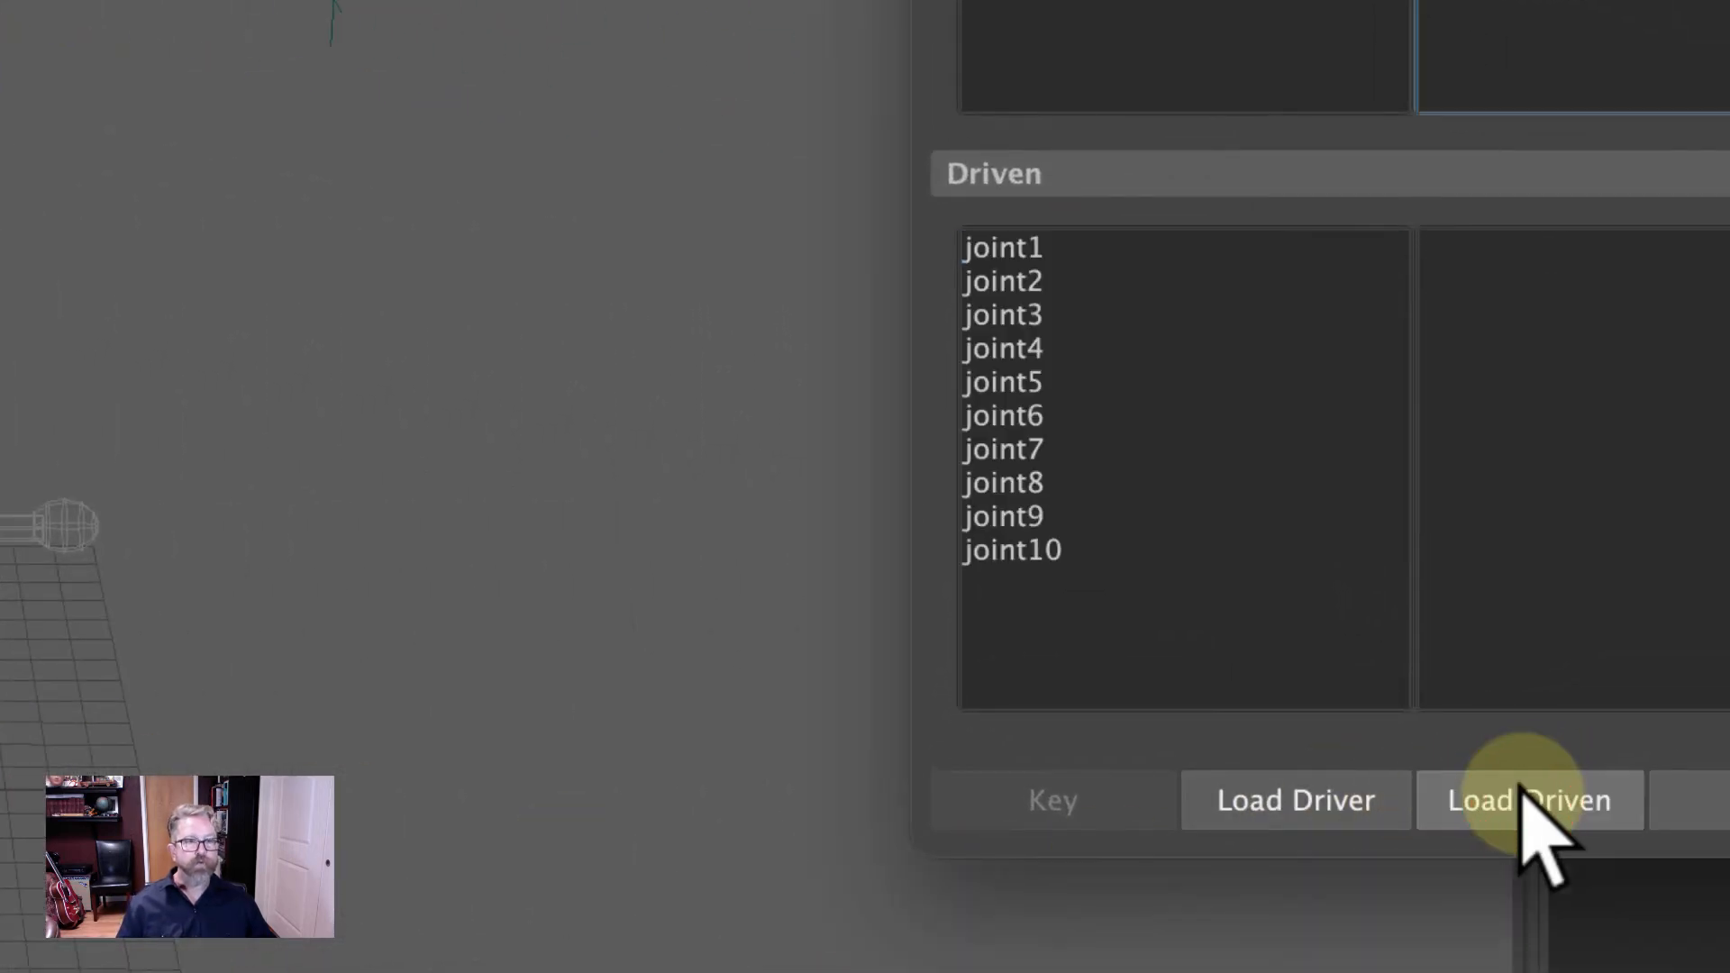
drag(1003, 252, 1054, 557)
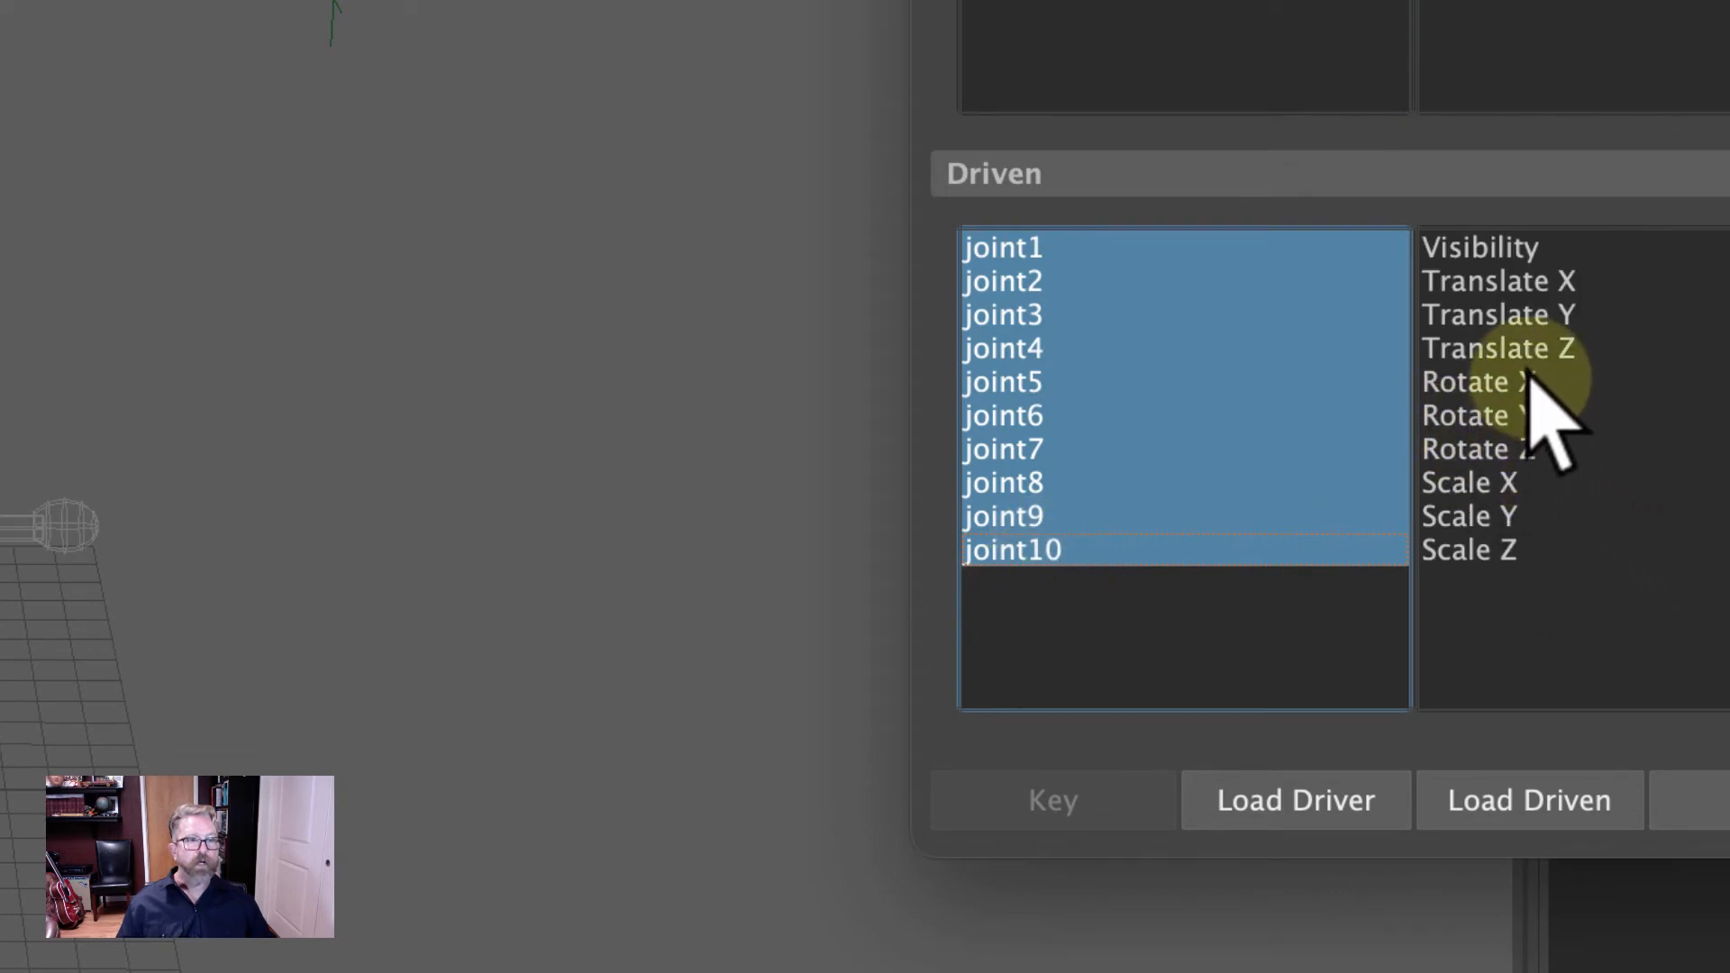
click(1496, 516)
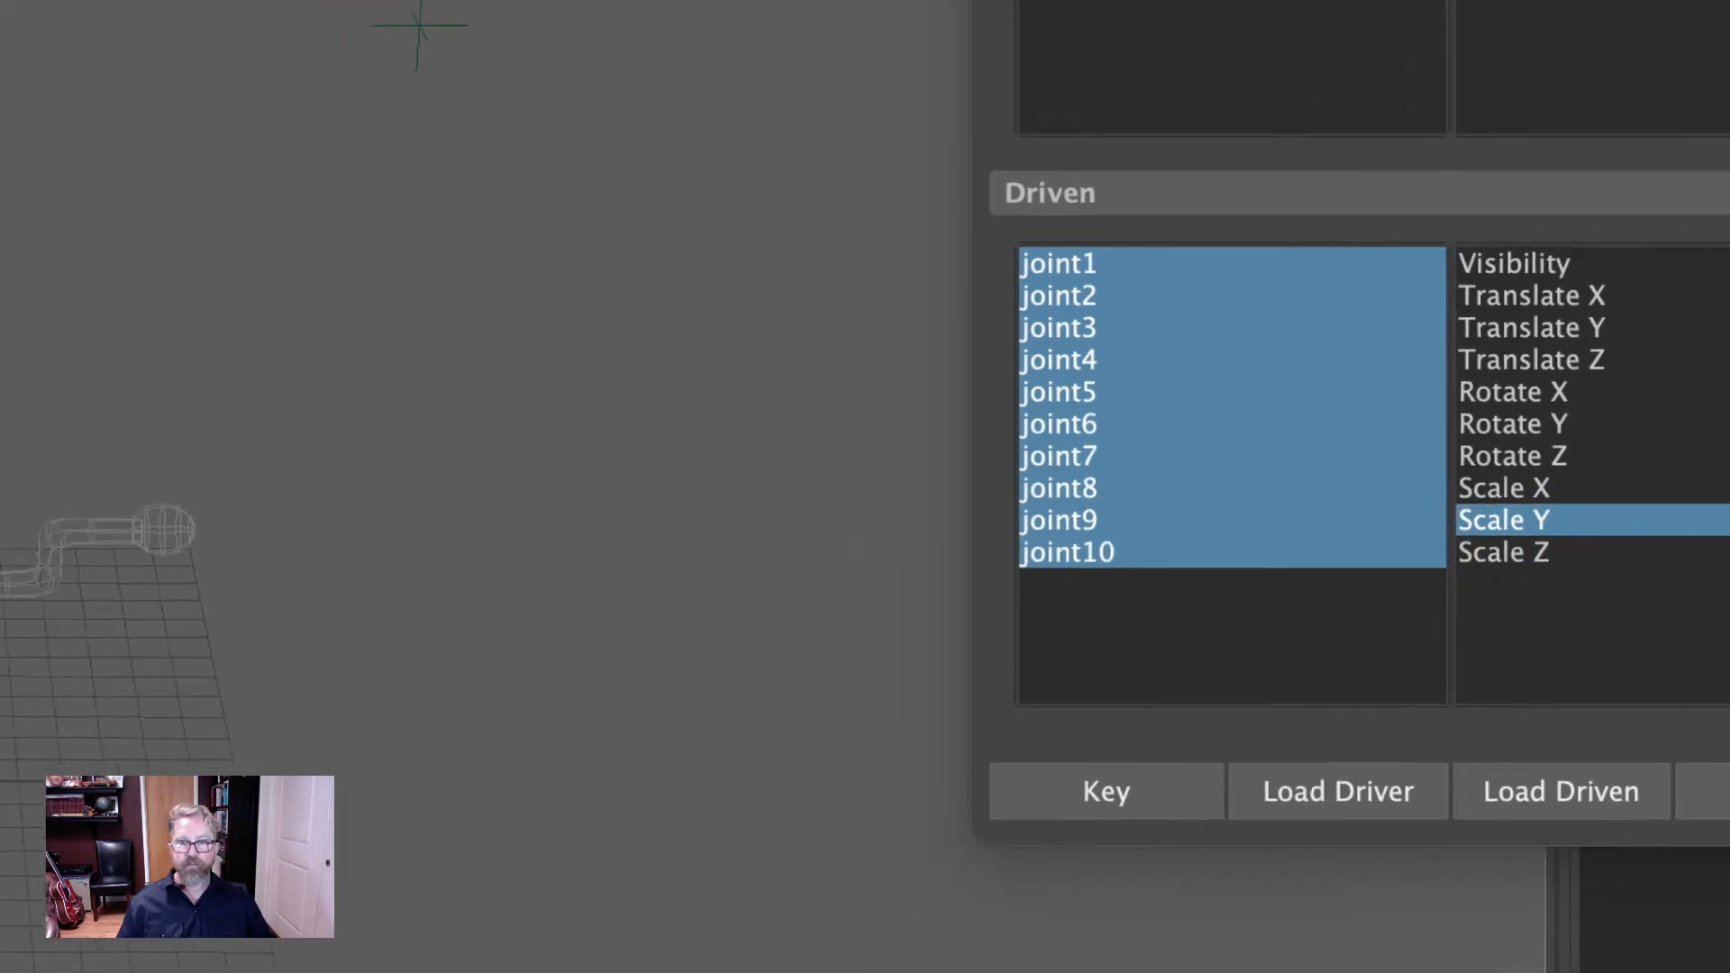
Test compressing the spring by reducing the Scale Y of all ten joints, and reset their Scale Y to 1.
drag(806, 148, 1094, 256)
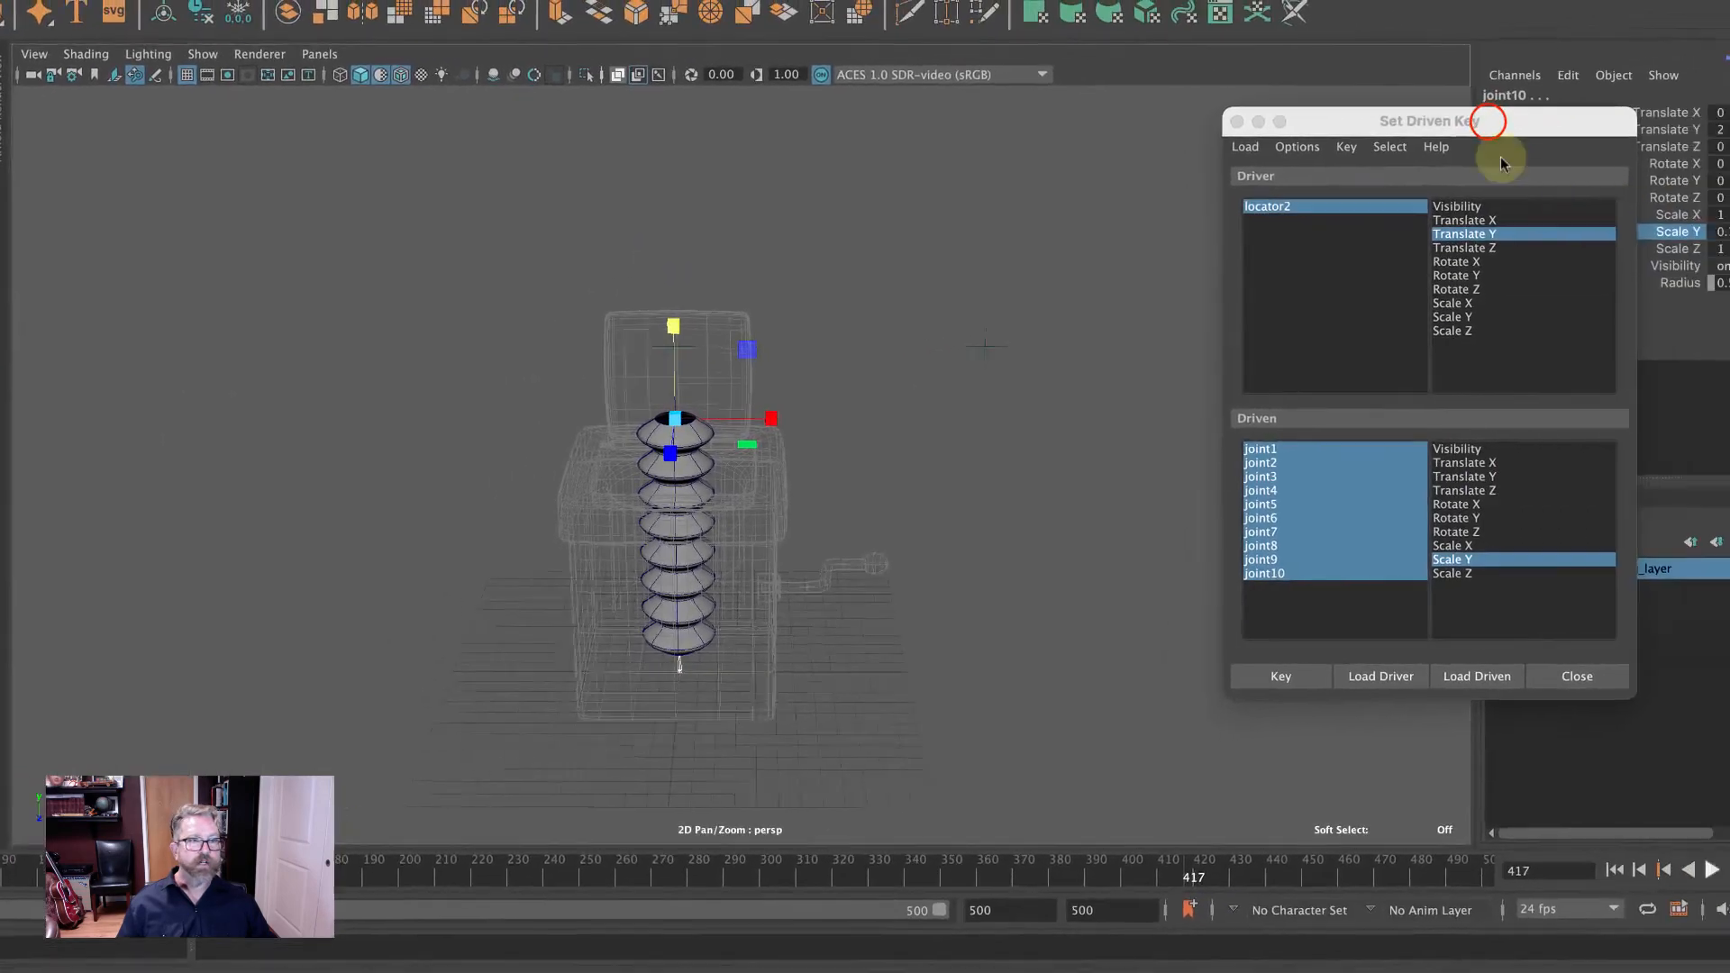
drag(1486, 120, 1255, 95)
click(1603, 239)
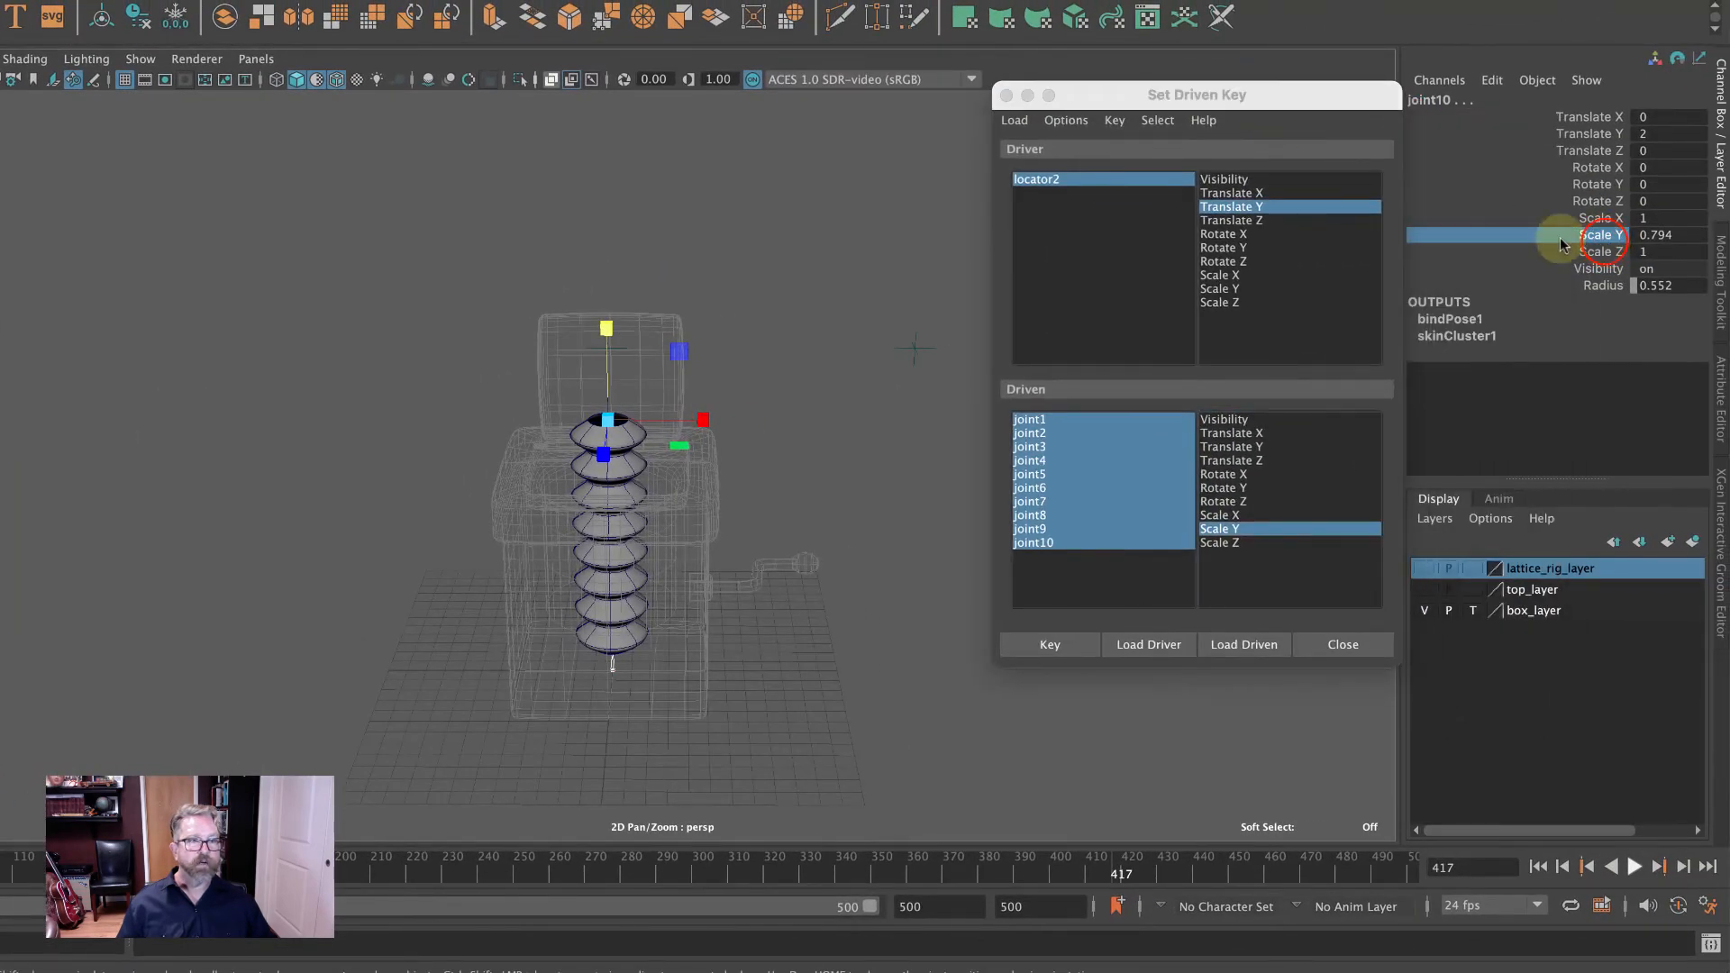
middle_drag(835, 169, 626, 175)
click(1677, 235)
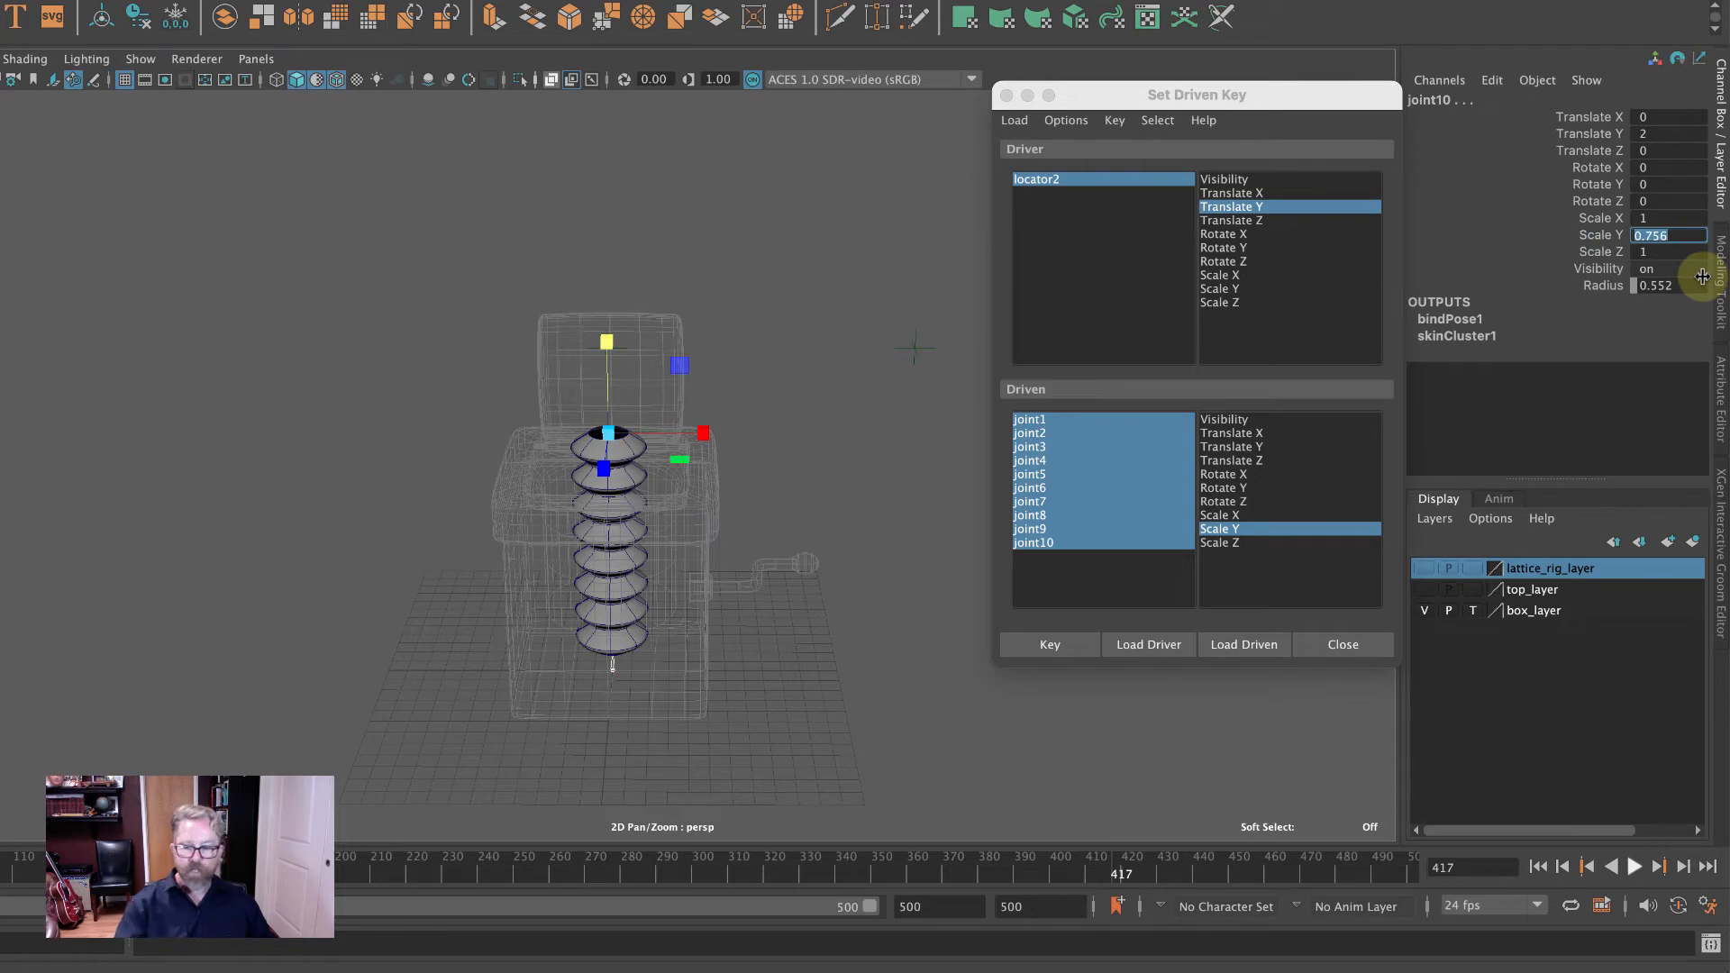
text(1)
key(Return)
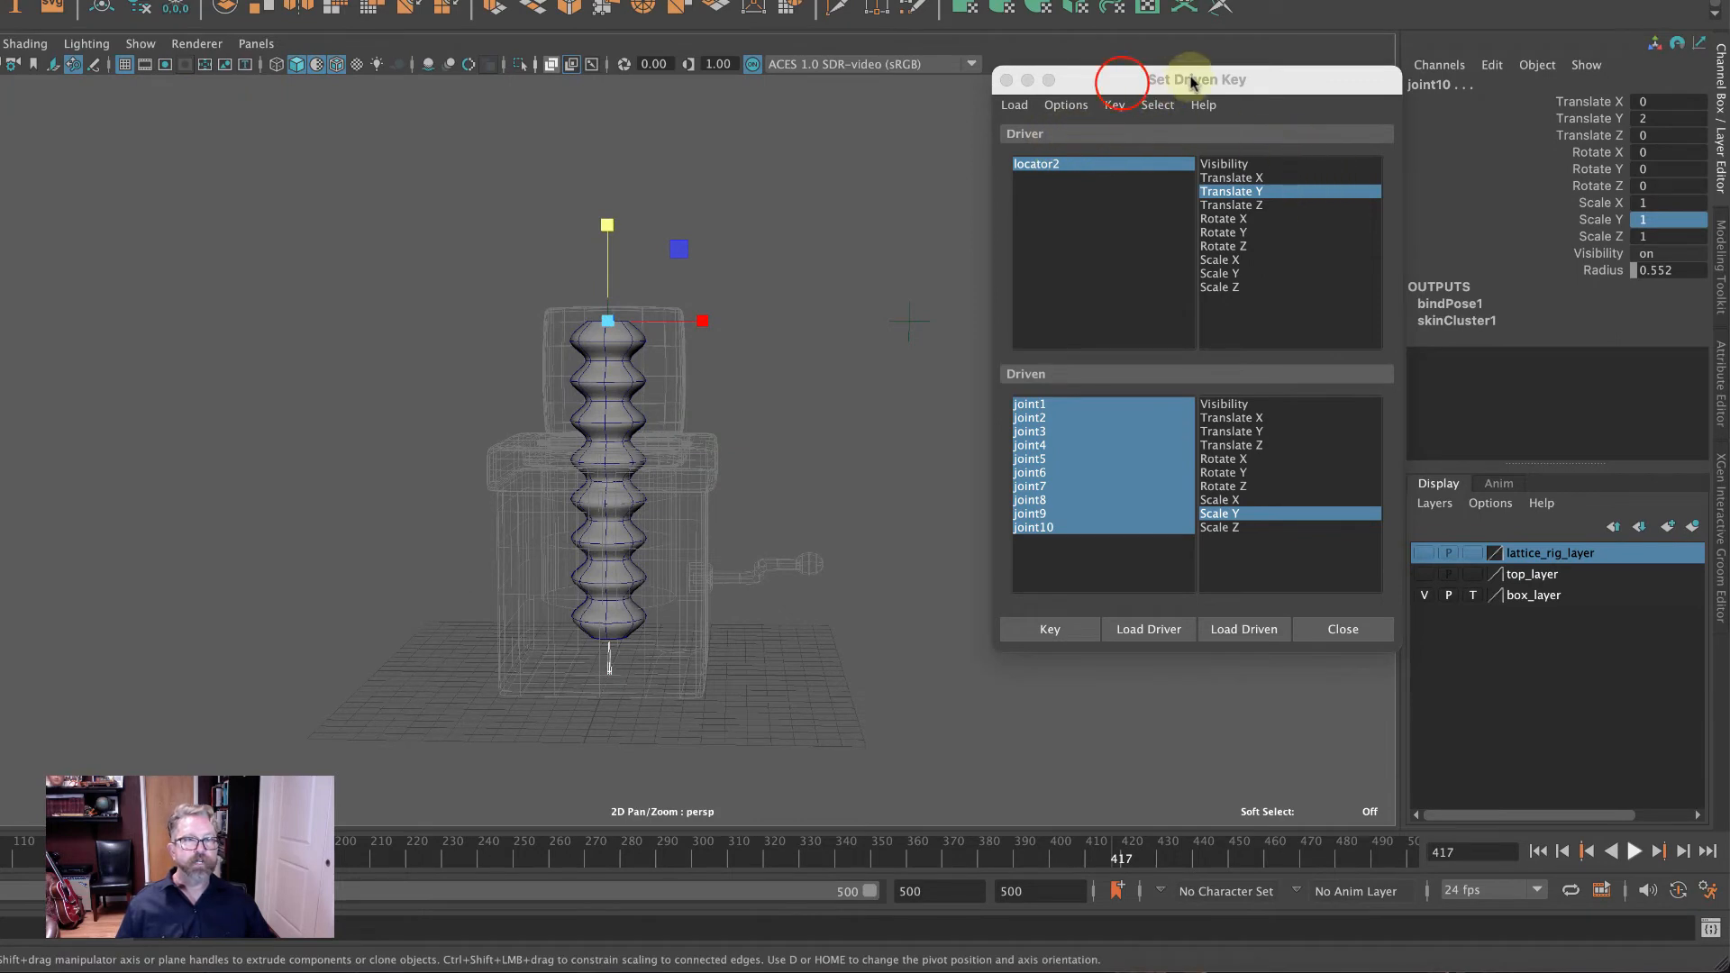
Change the driving attribute to locator2's Scale Y, paired with Scale Y of joint1 through joint10 as the driven attribute.
drag(1117, 79, 1249, 76)
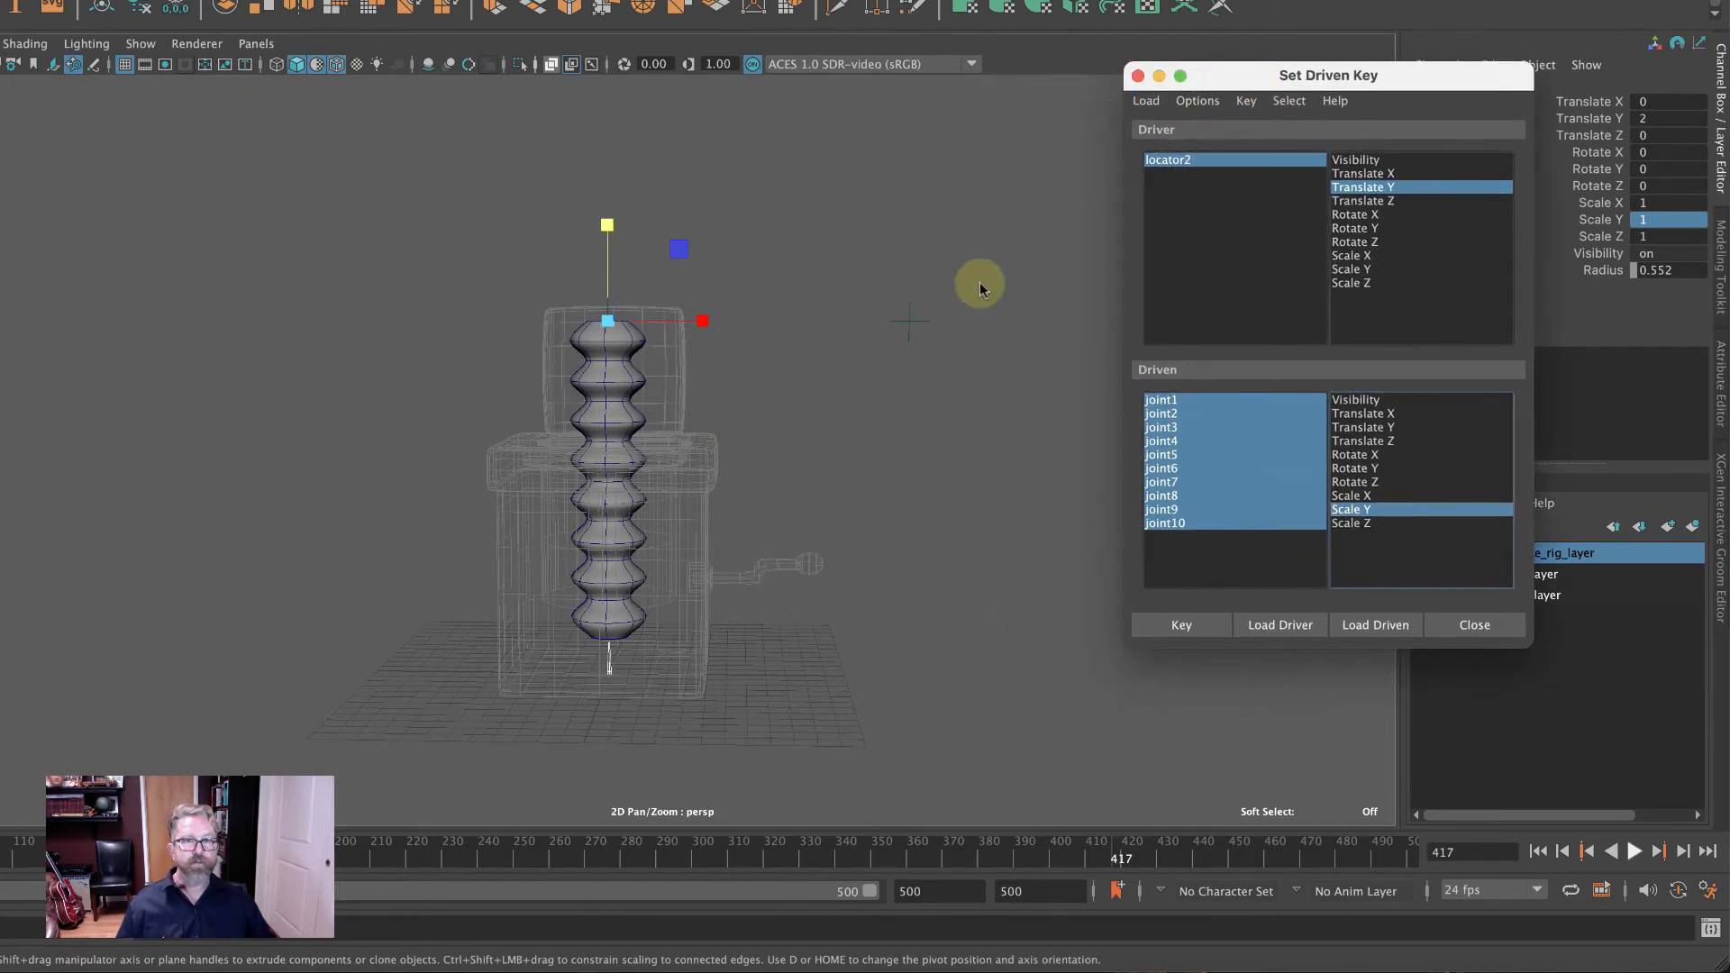
click(1174, 155)
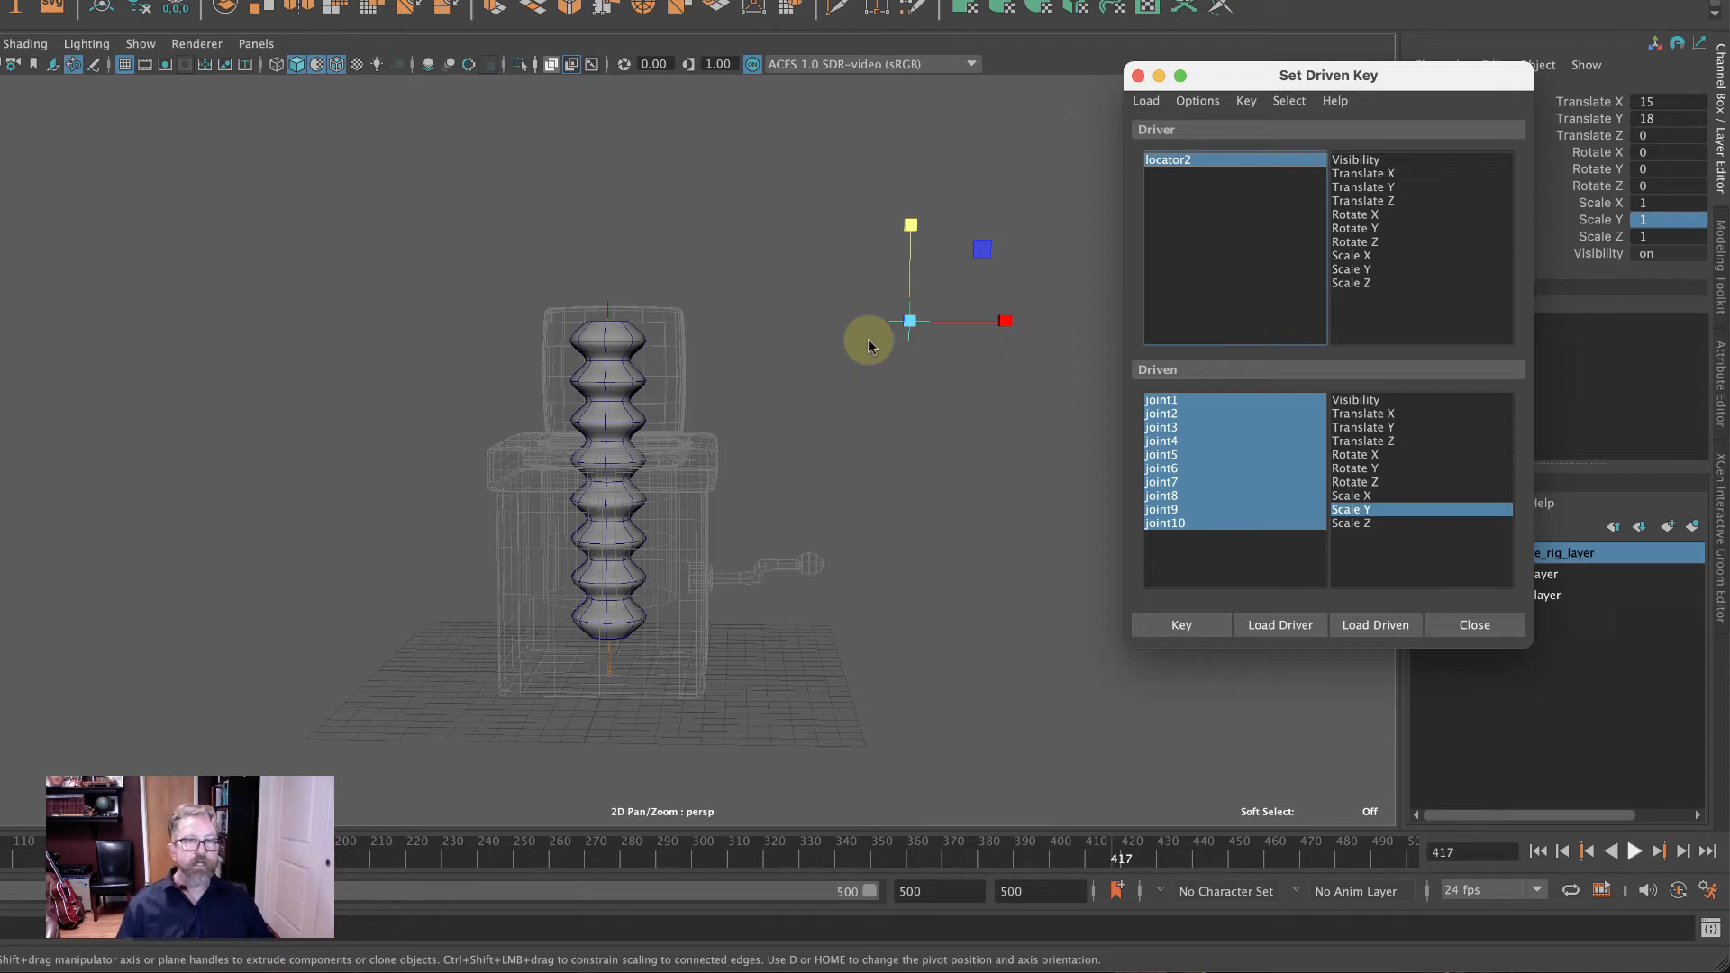
click(1171, 160)
drag(1160, 401, 1230, 581)
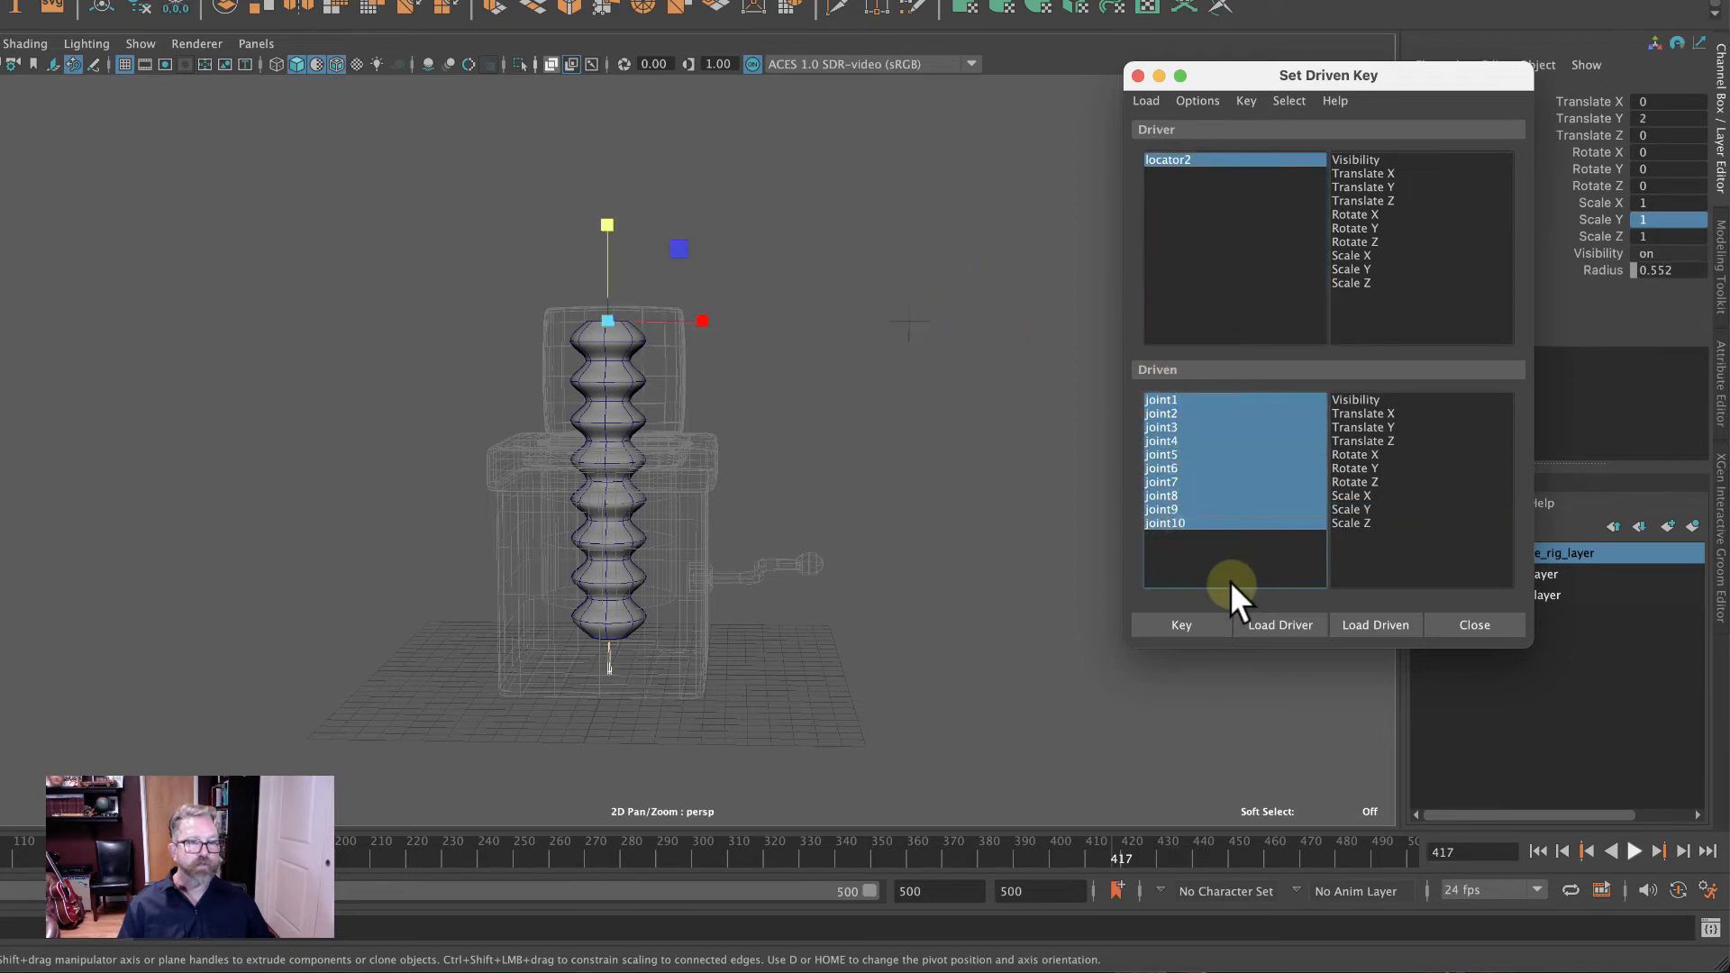
click(1352, 510)
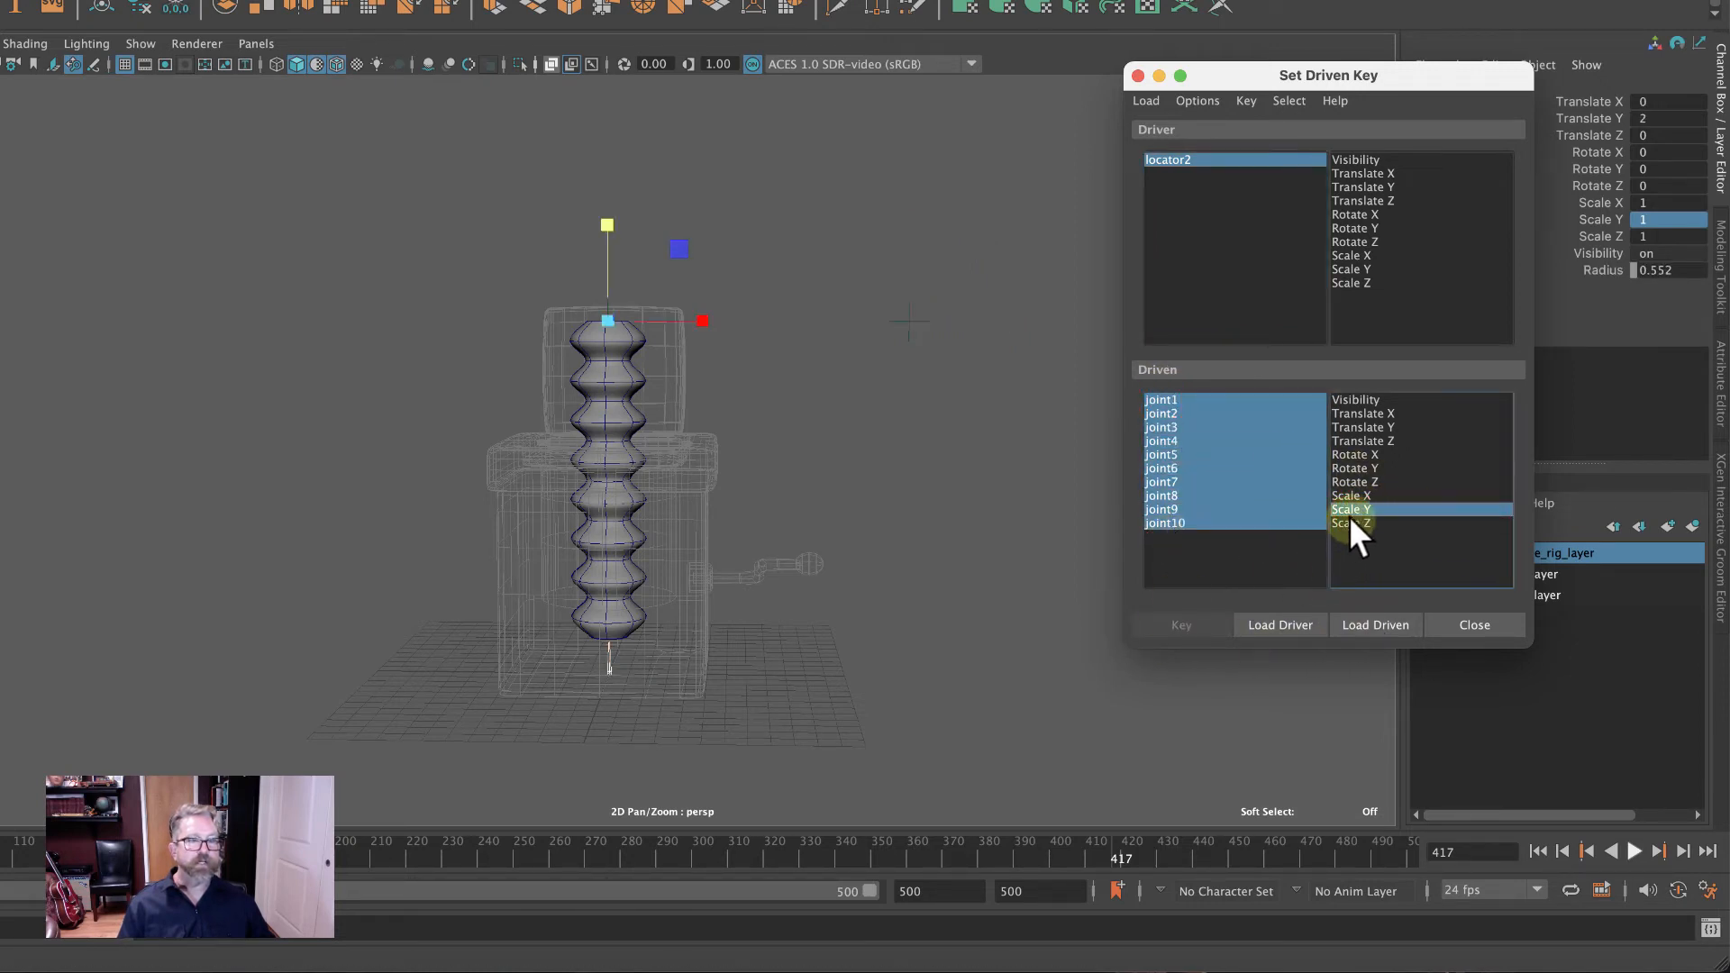
click(1160, 159)
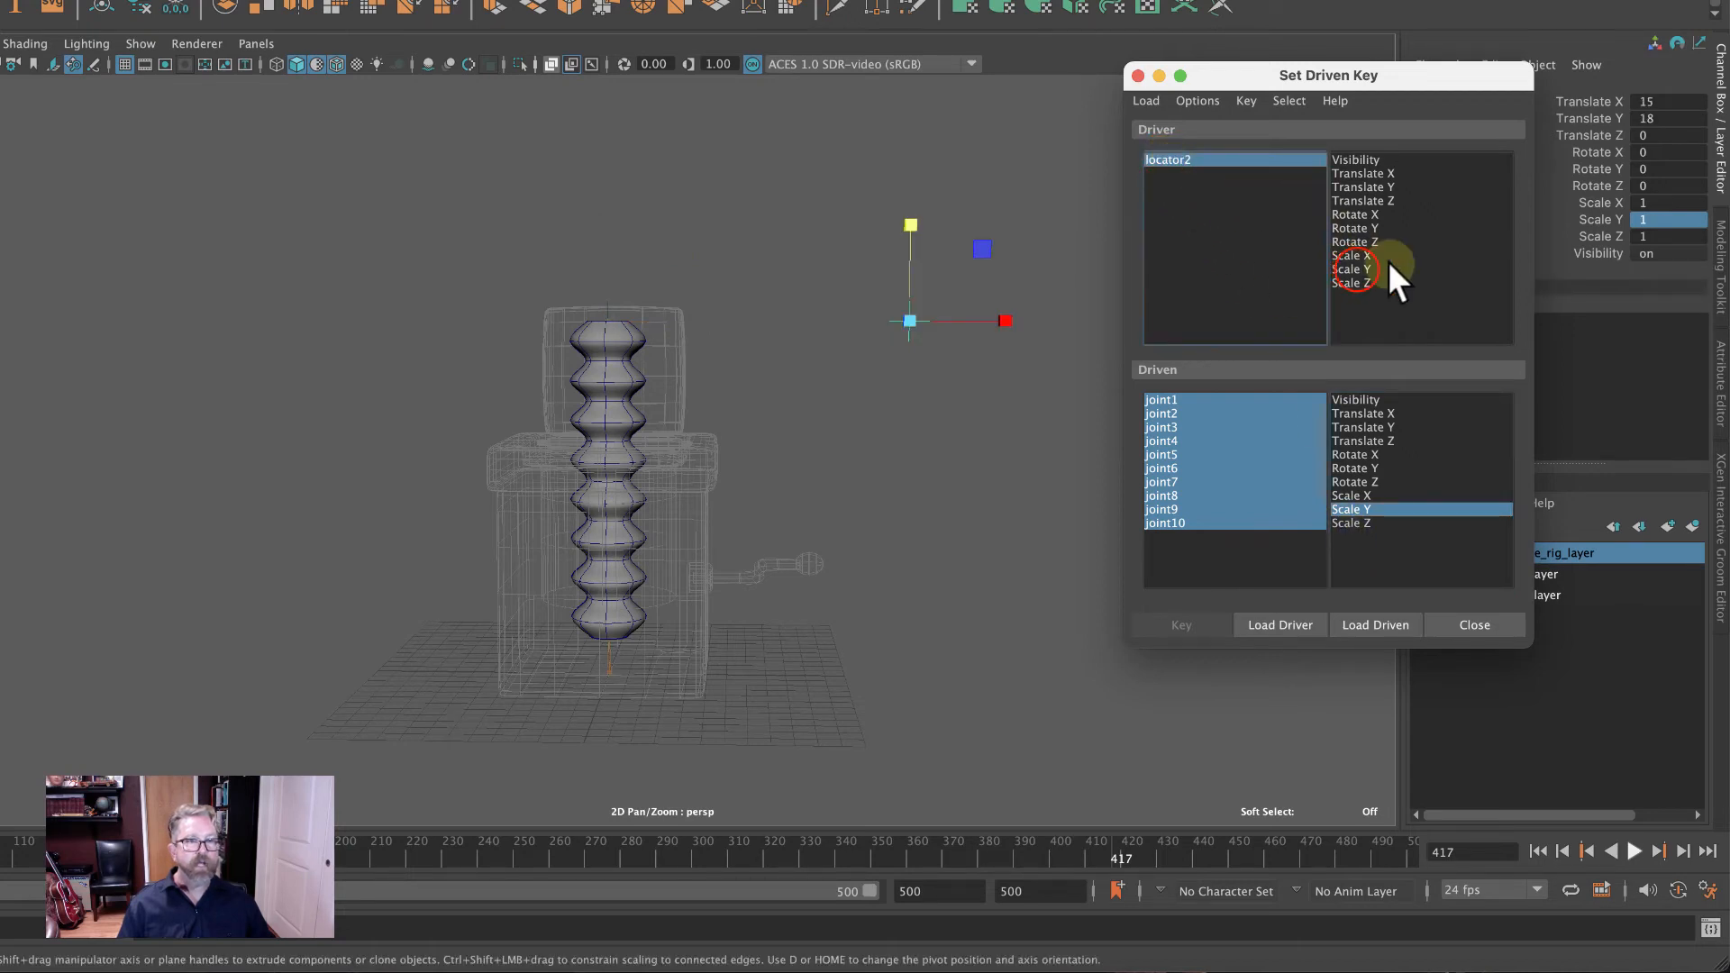
click(1352, 269)
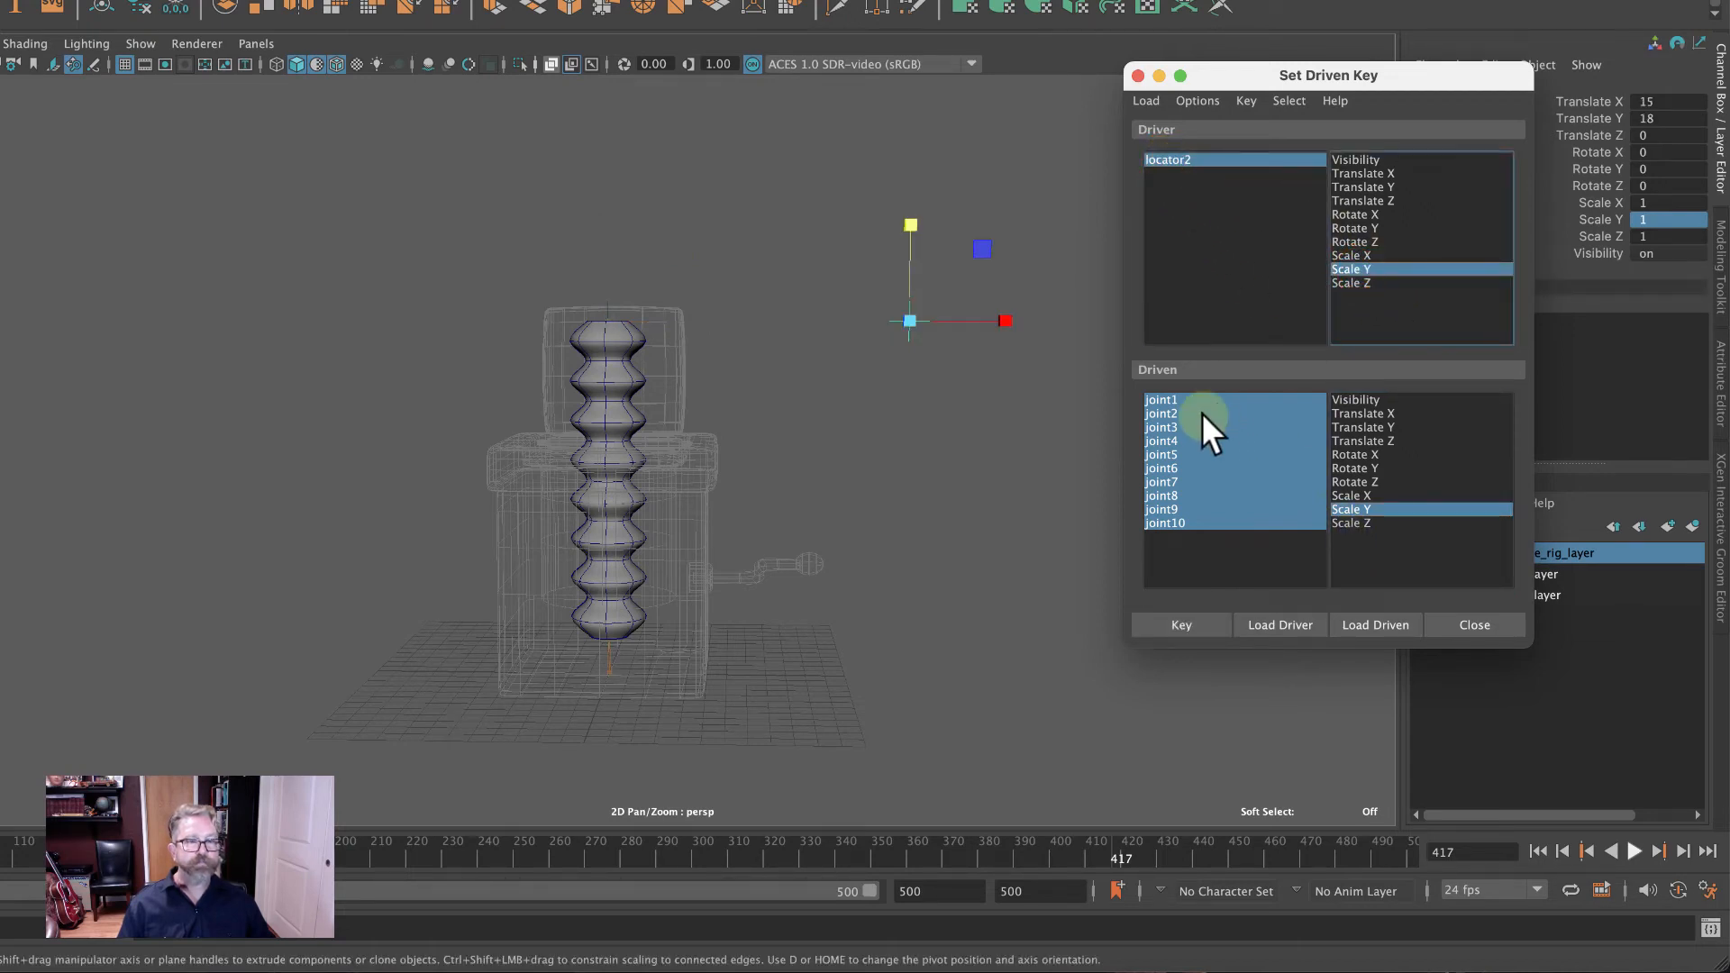
Change the driving attribute to locator2's Translate Y and key it at 18 with the Scale Y of all ten joints at 1.
click(1362, 187)
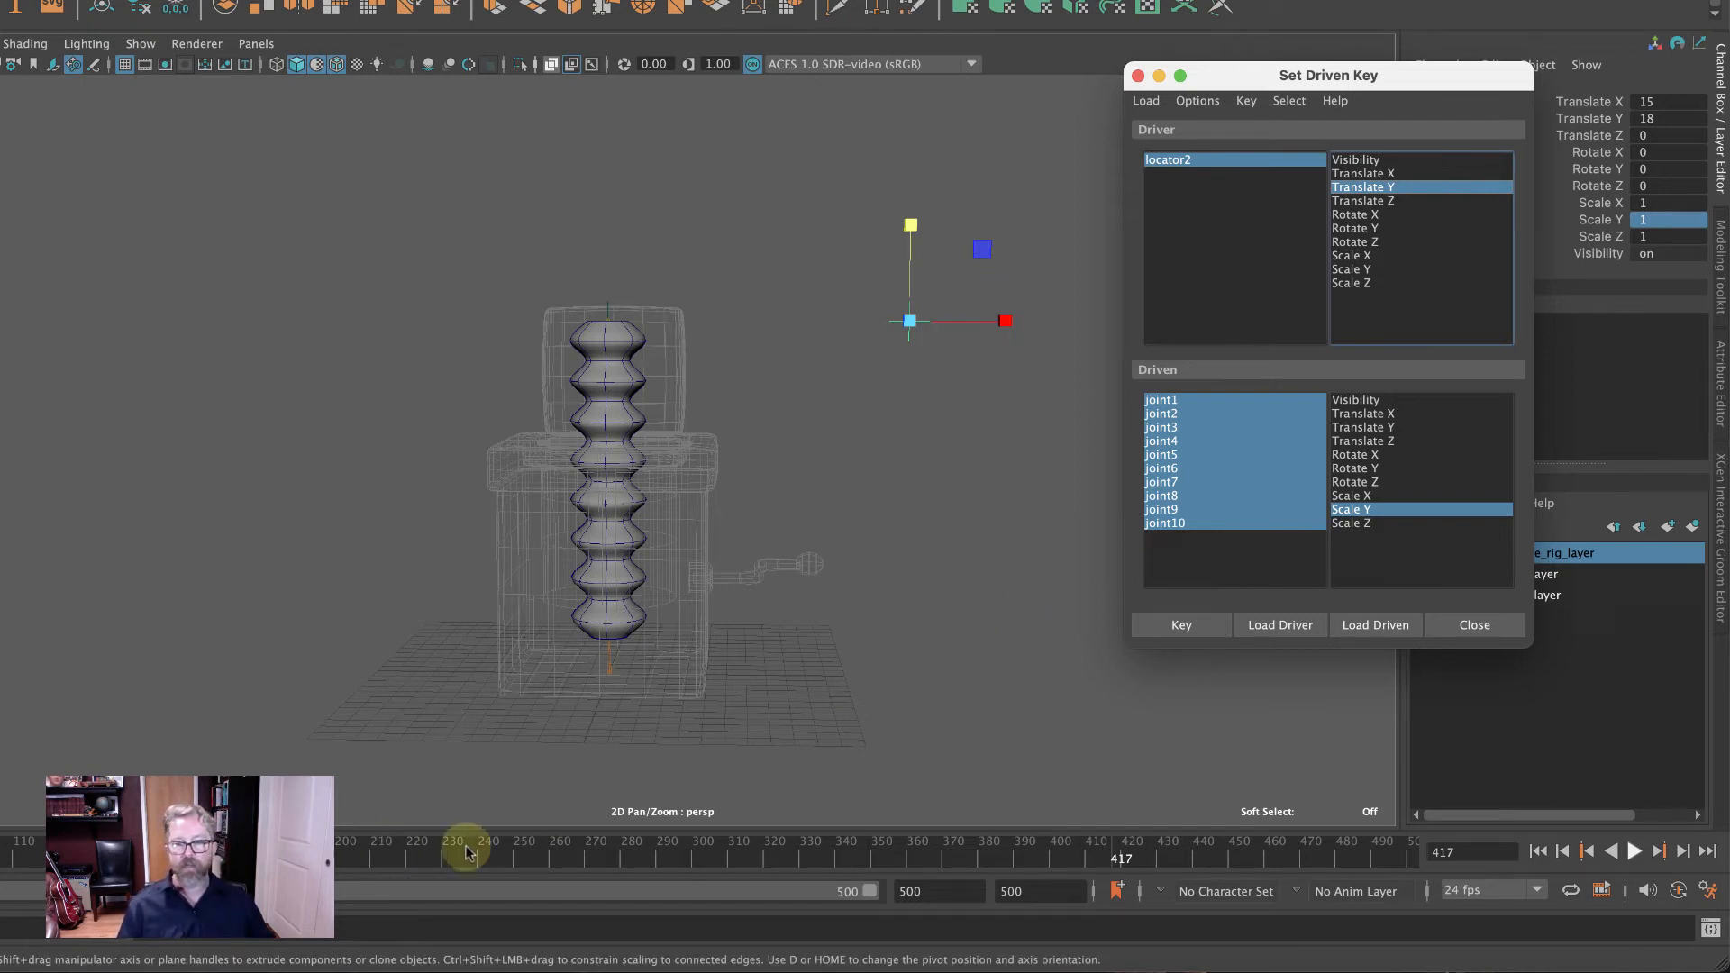
click(1192, 616)
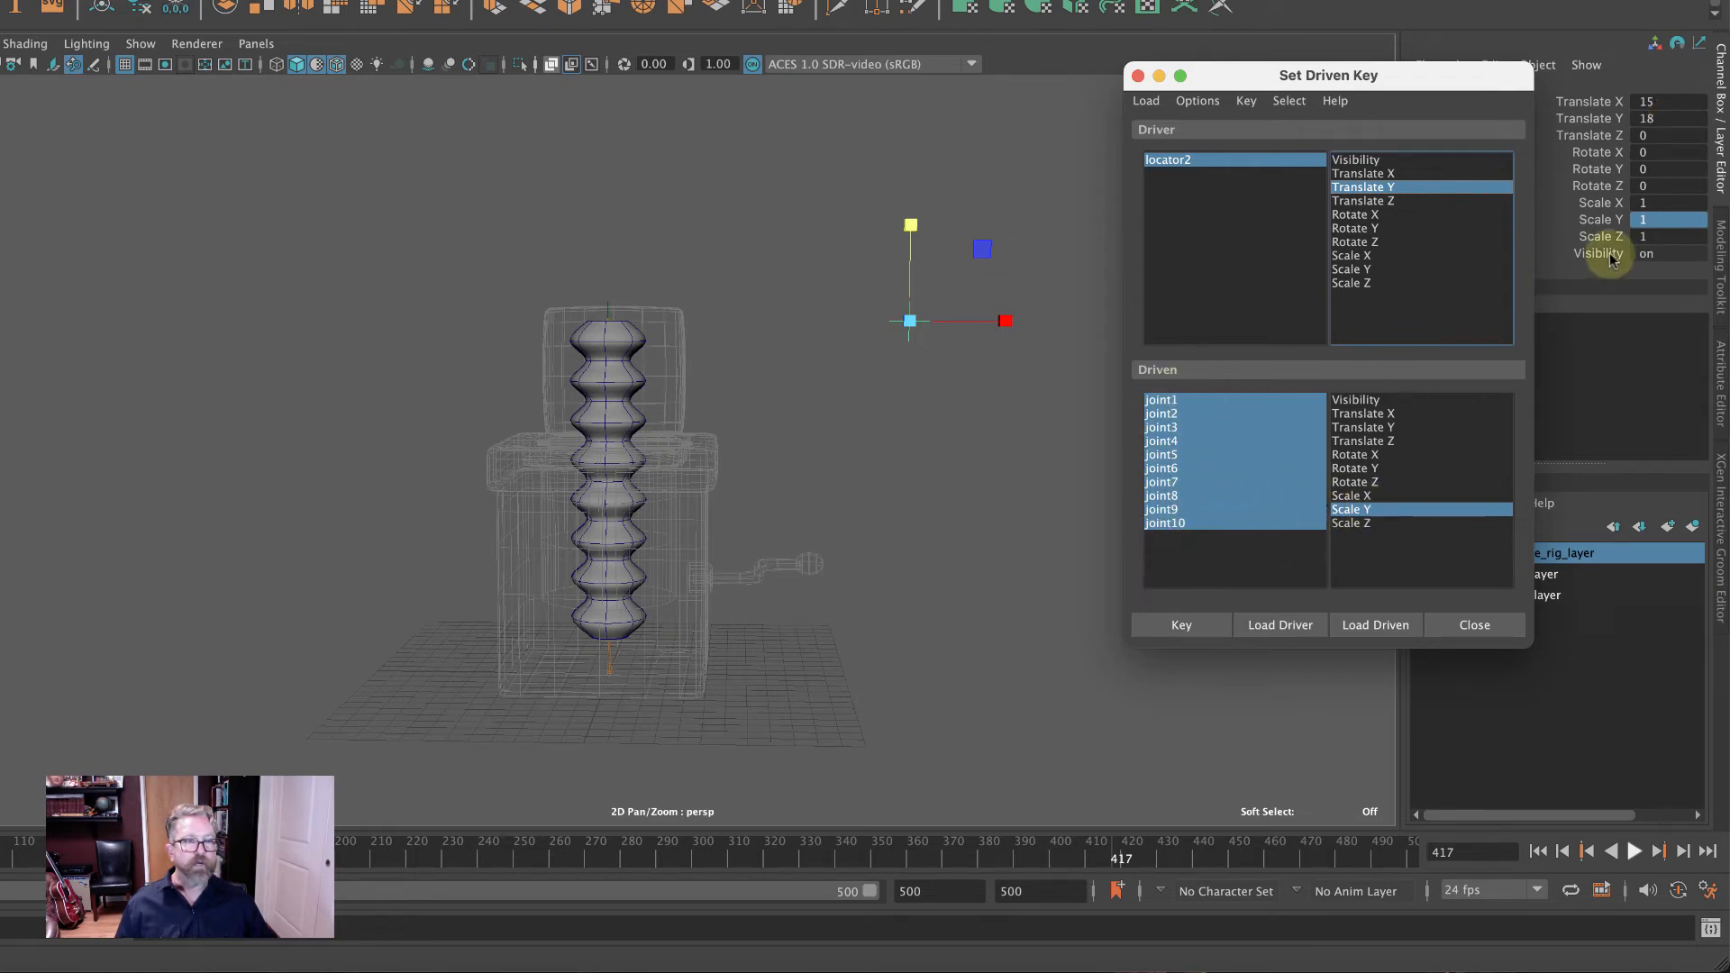
click(1180, 621)
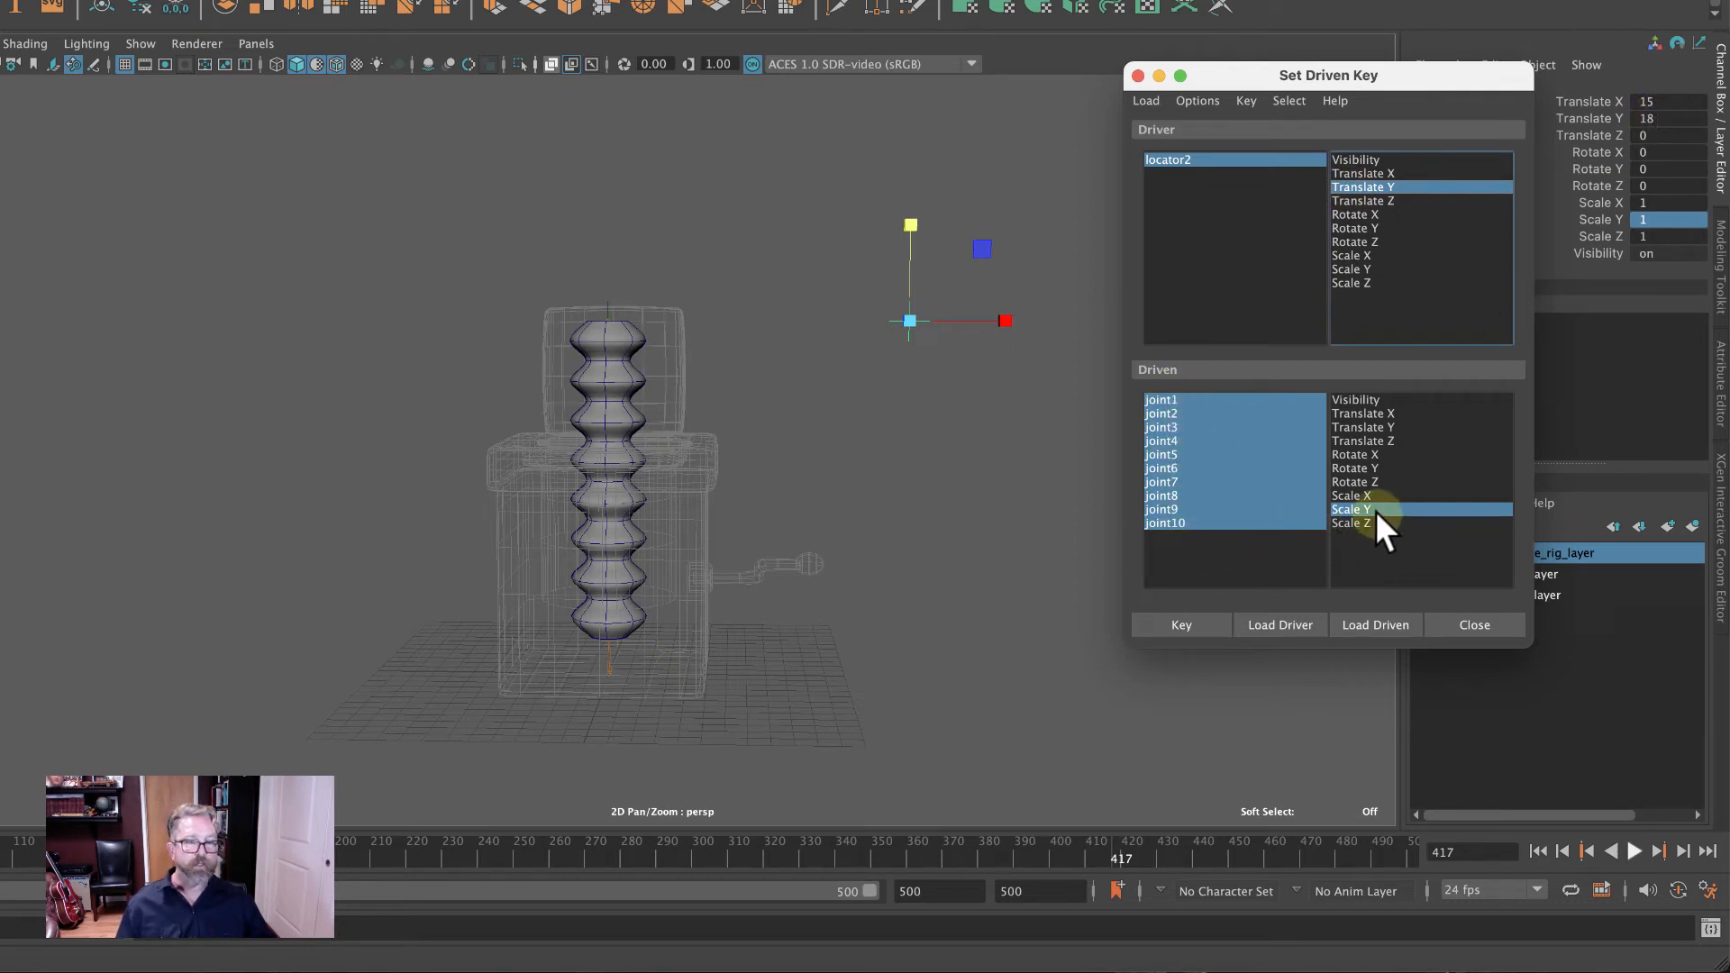
Lower locator2 in the front view and set its Translate Y to 3.
click(1166, 159)
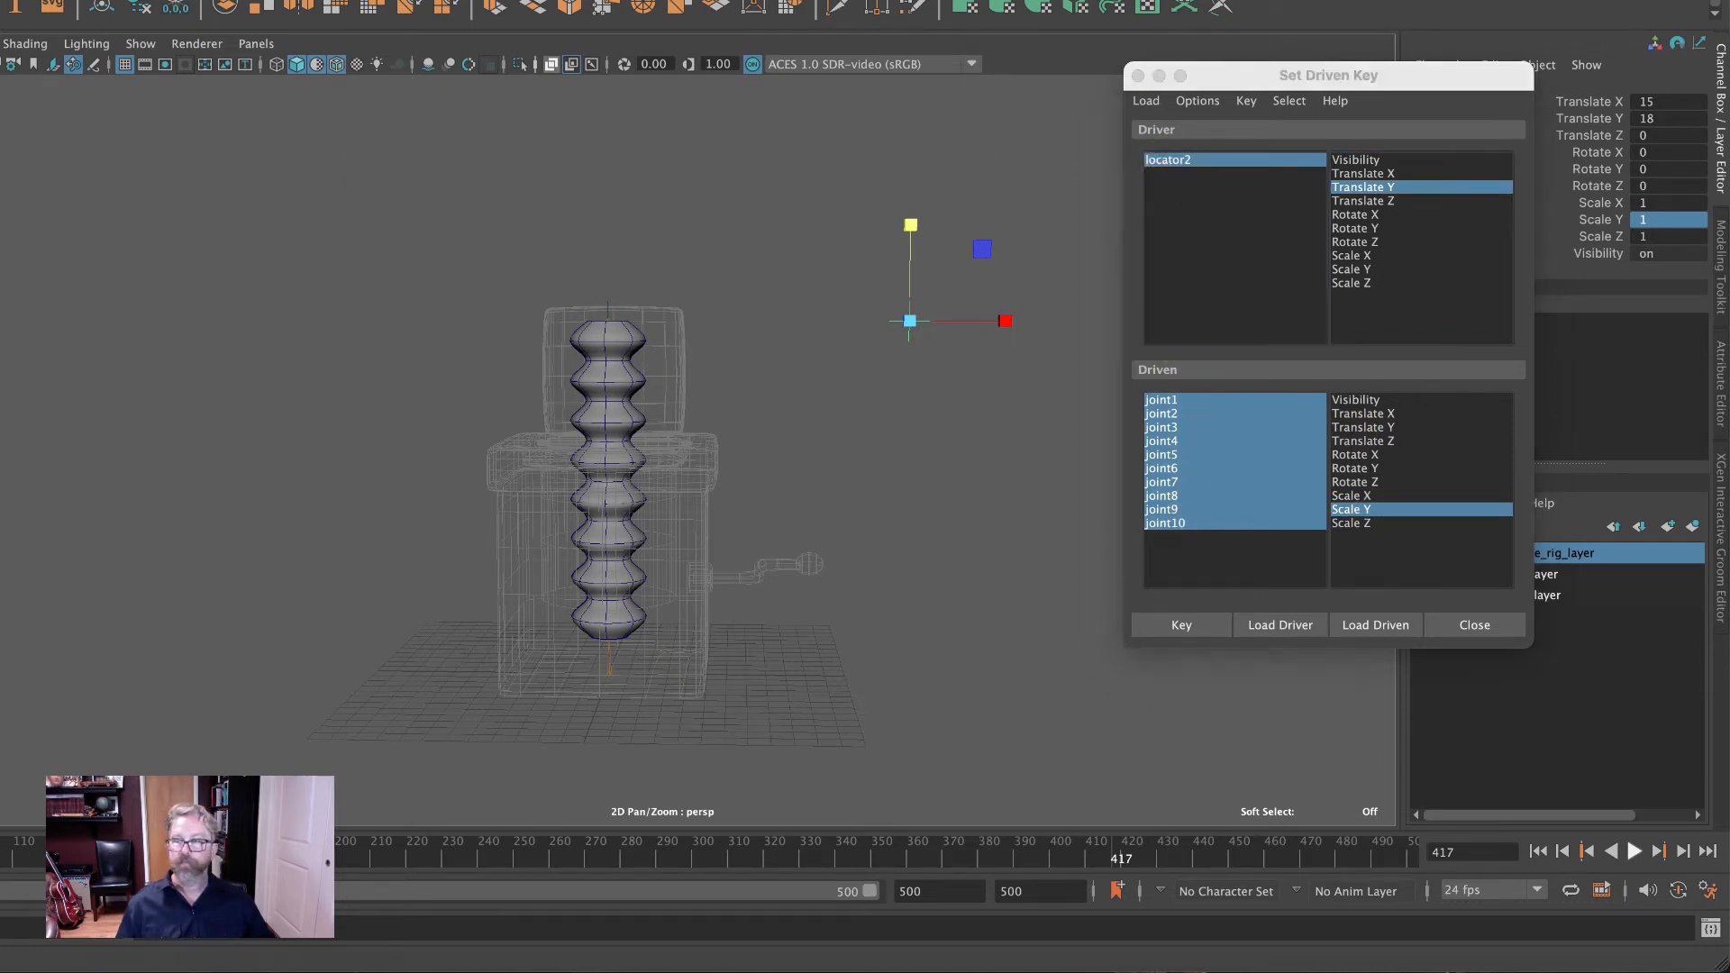
key(w)
key(space)
key(space)
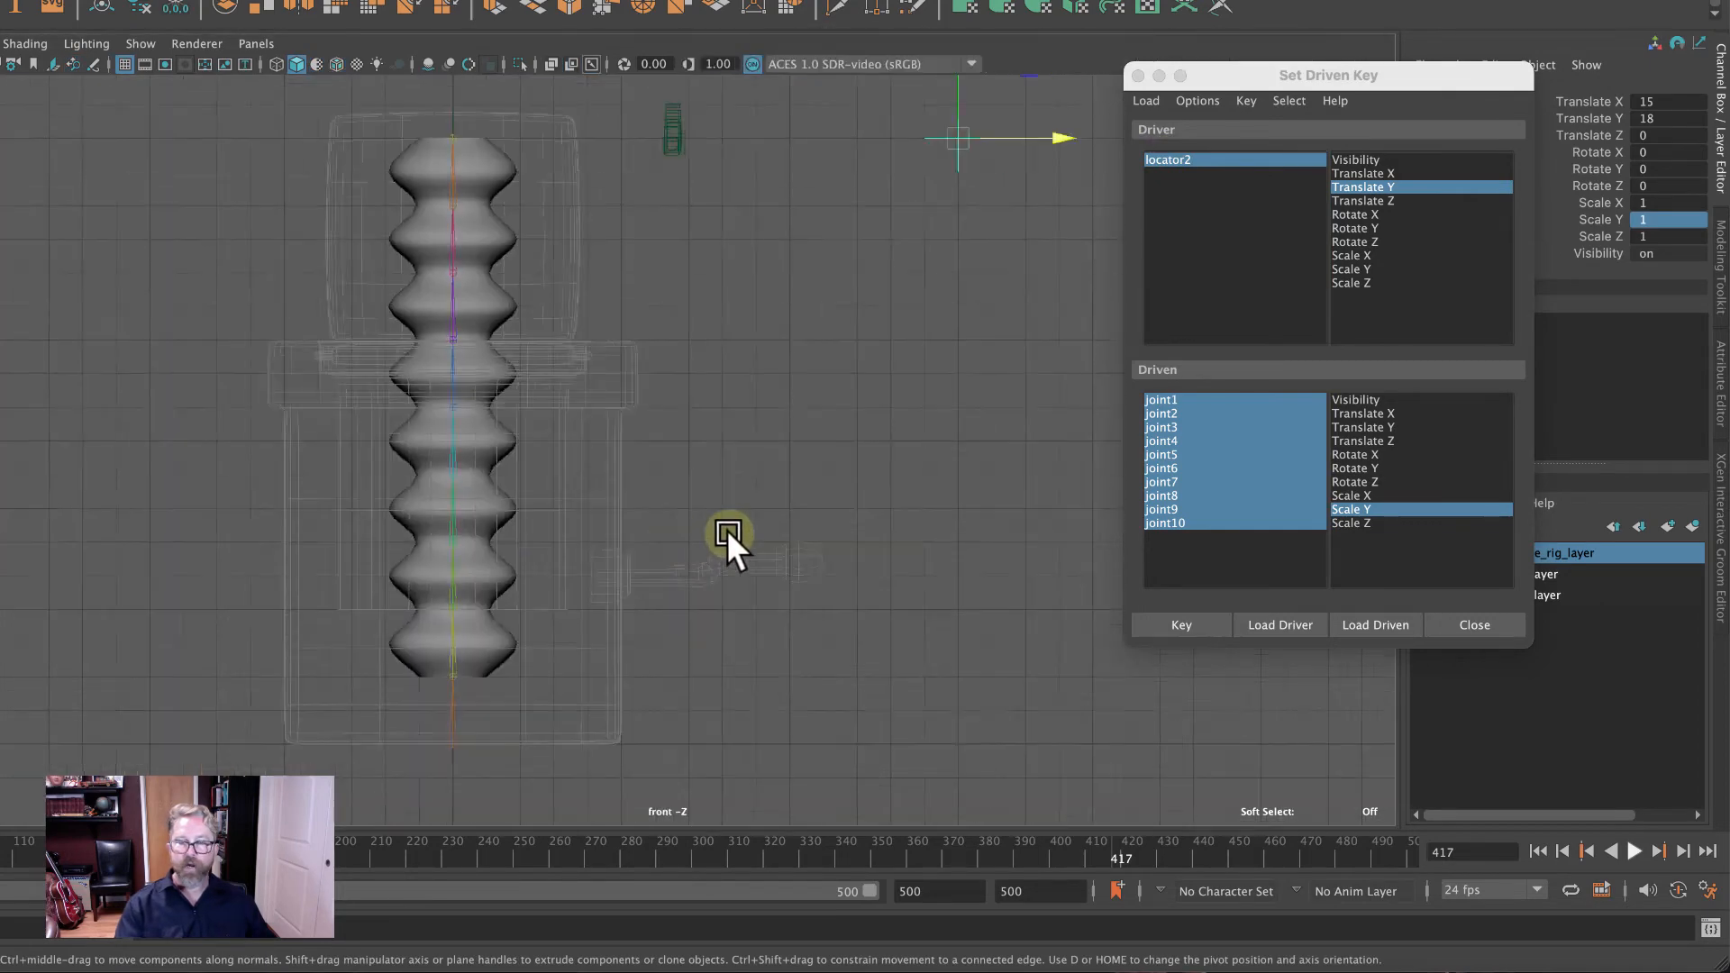
alt+right_drag(727, 528, 320, 433)
drag(882, 124, 877, 488)
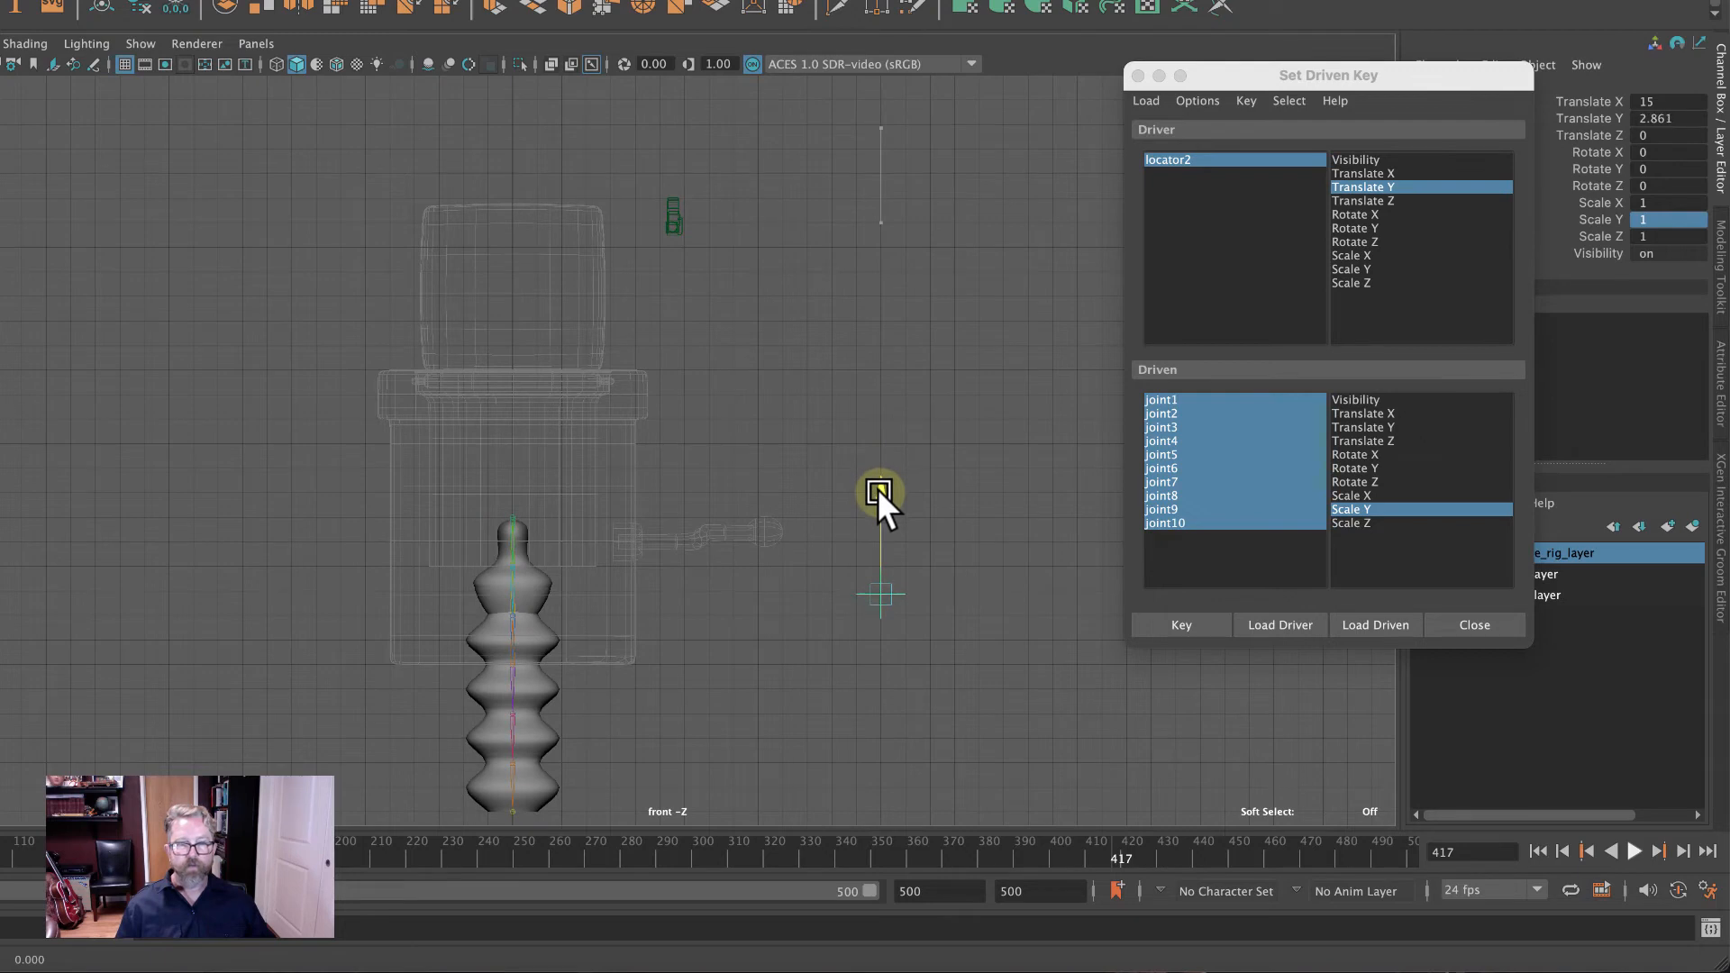
click(1666, 118)
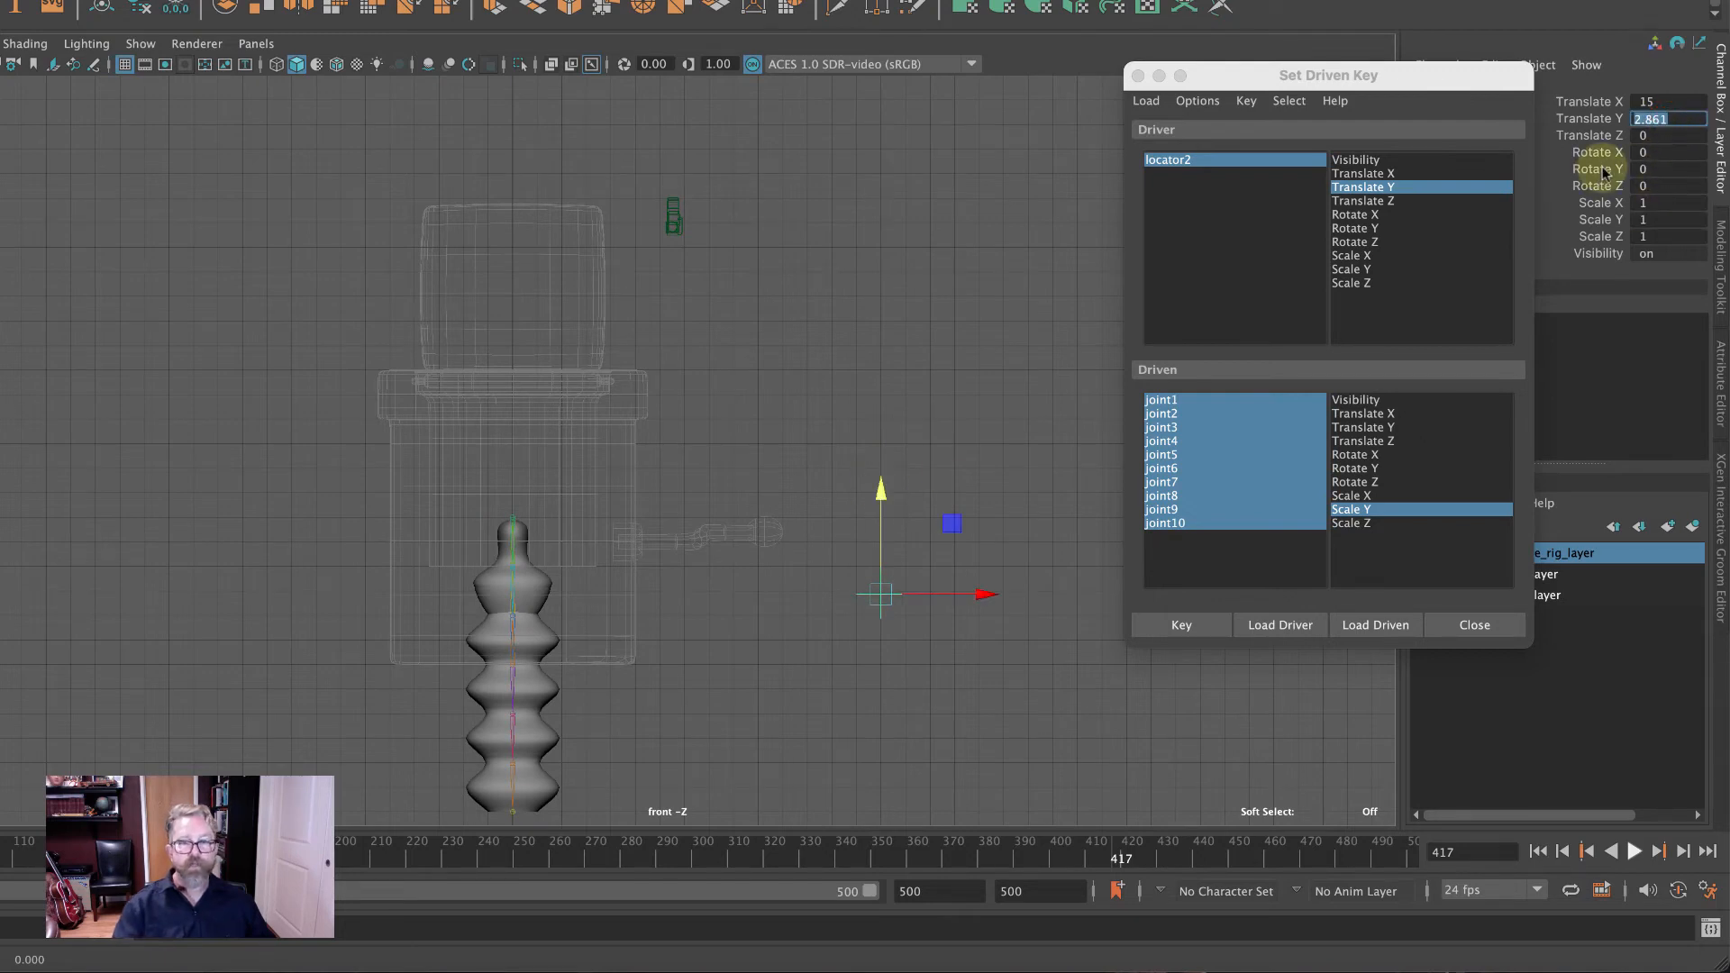
text(2)
key(Return)
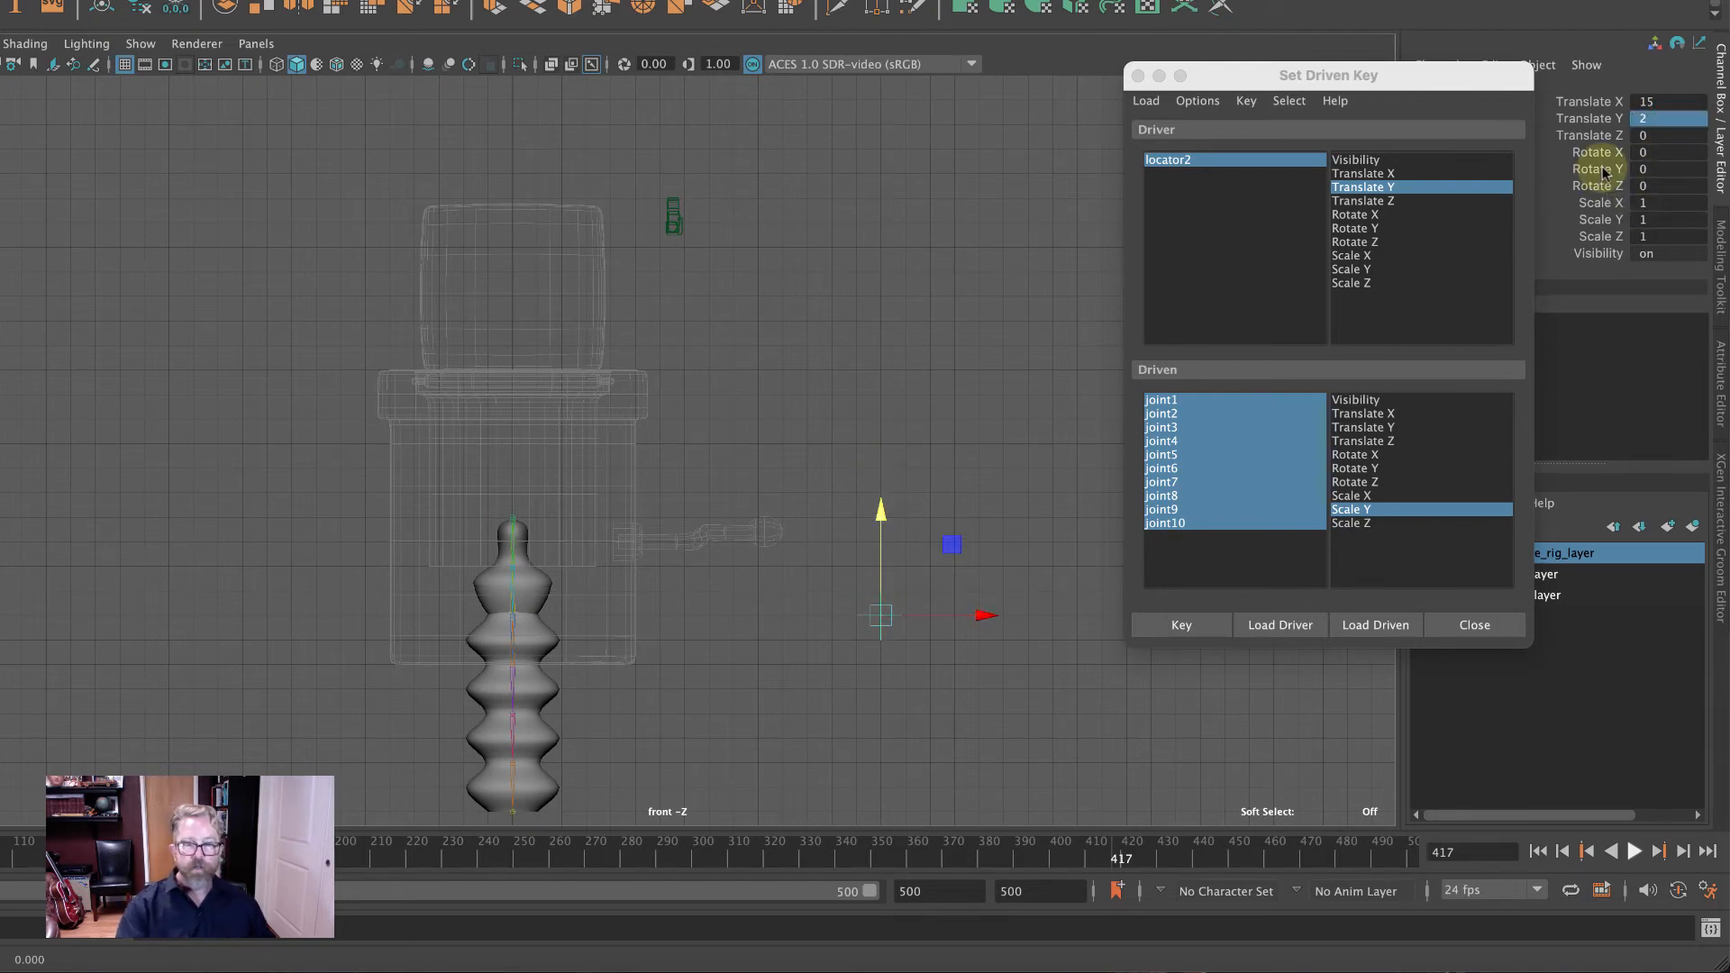
click(1663, 117)
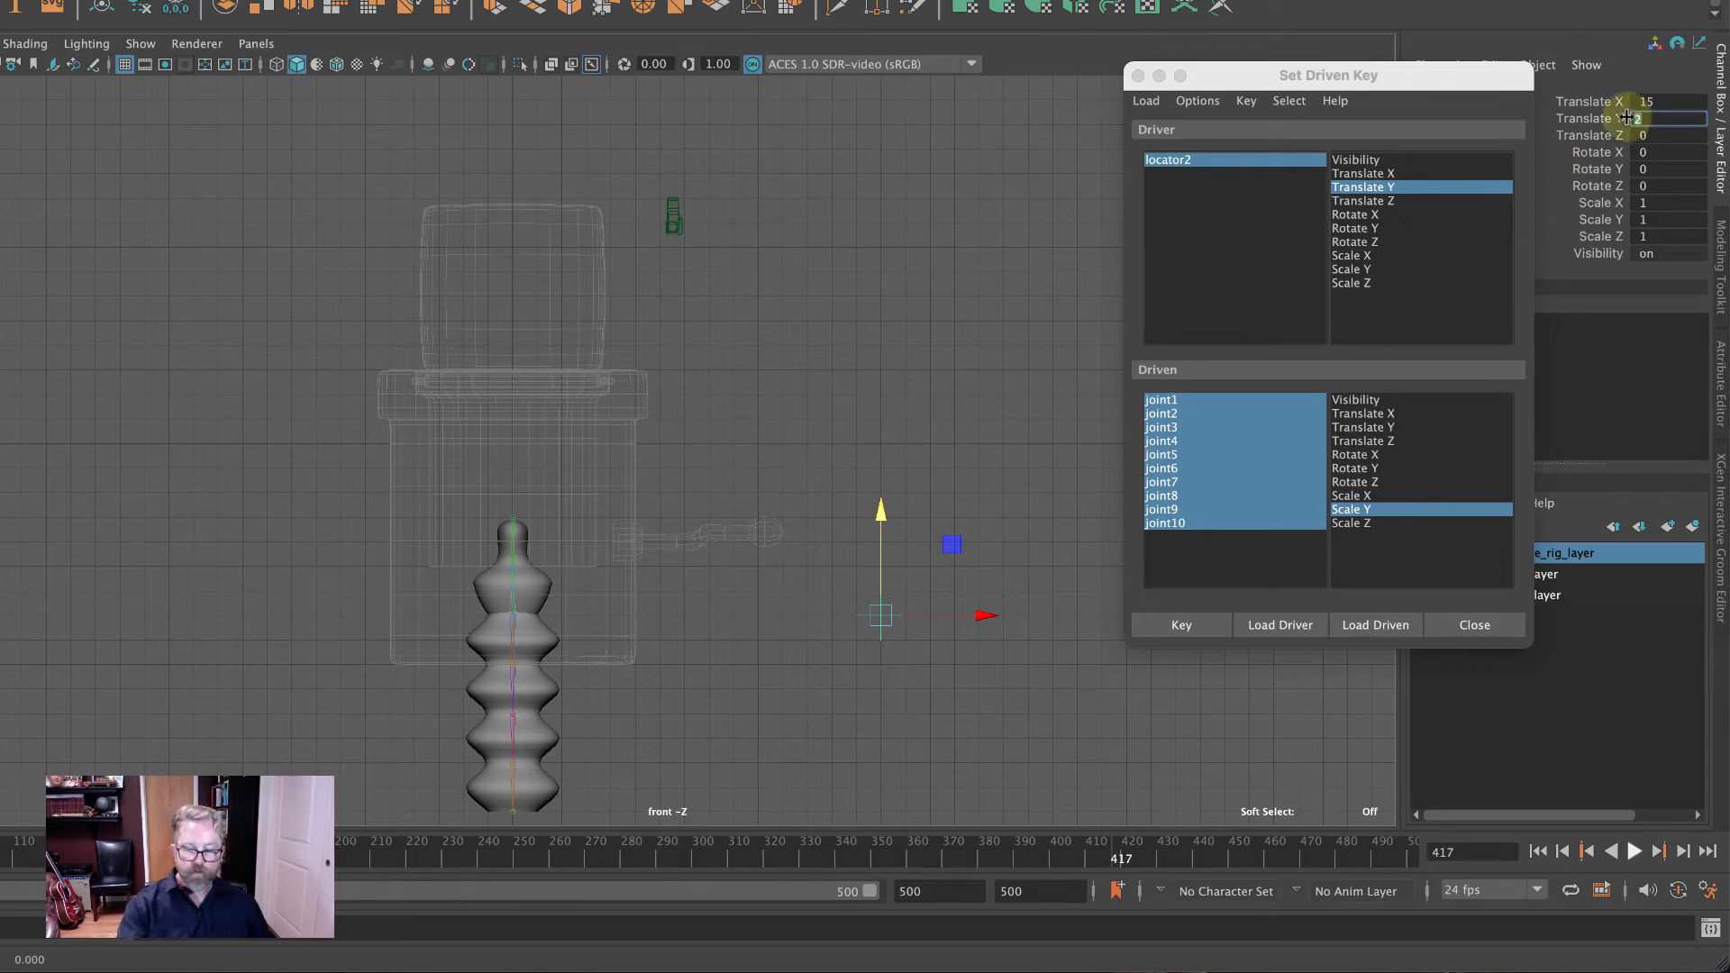
text(3)
key(Return)
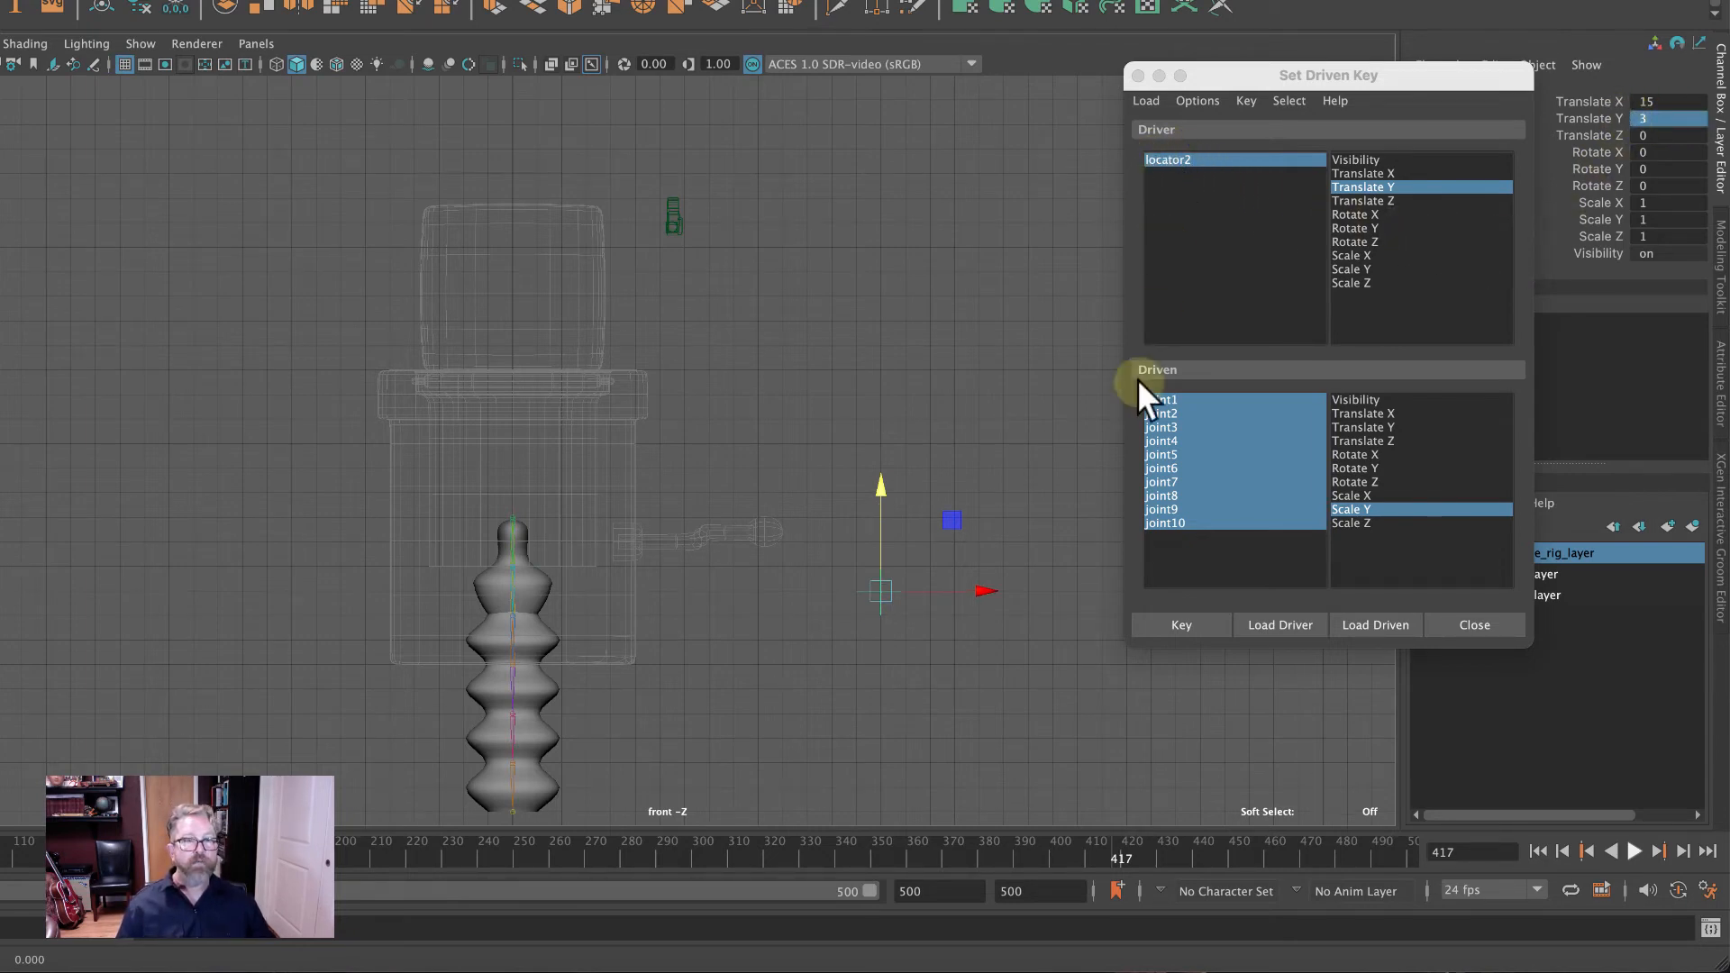
Set the Scale Y of joint1 through joint10 to 0.15 and key this compressed pose against locator2's Translate Y.
drag(1170, 396, 1180, 522)
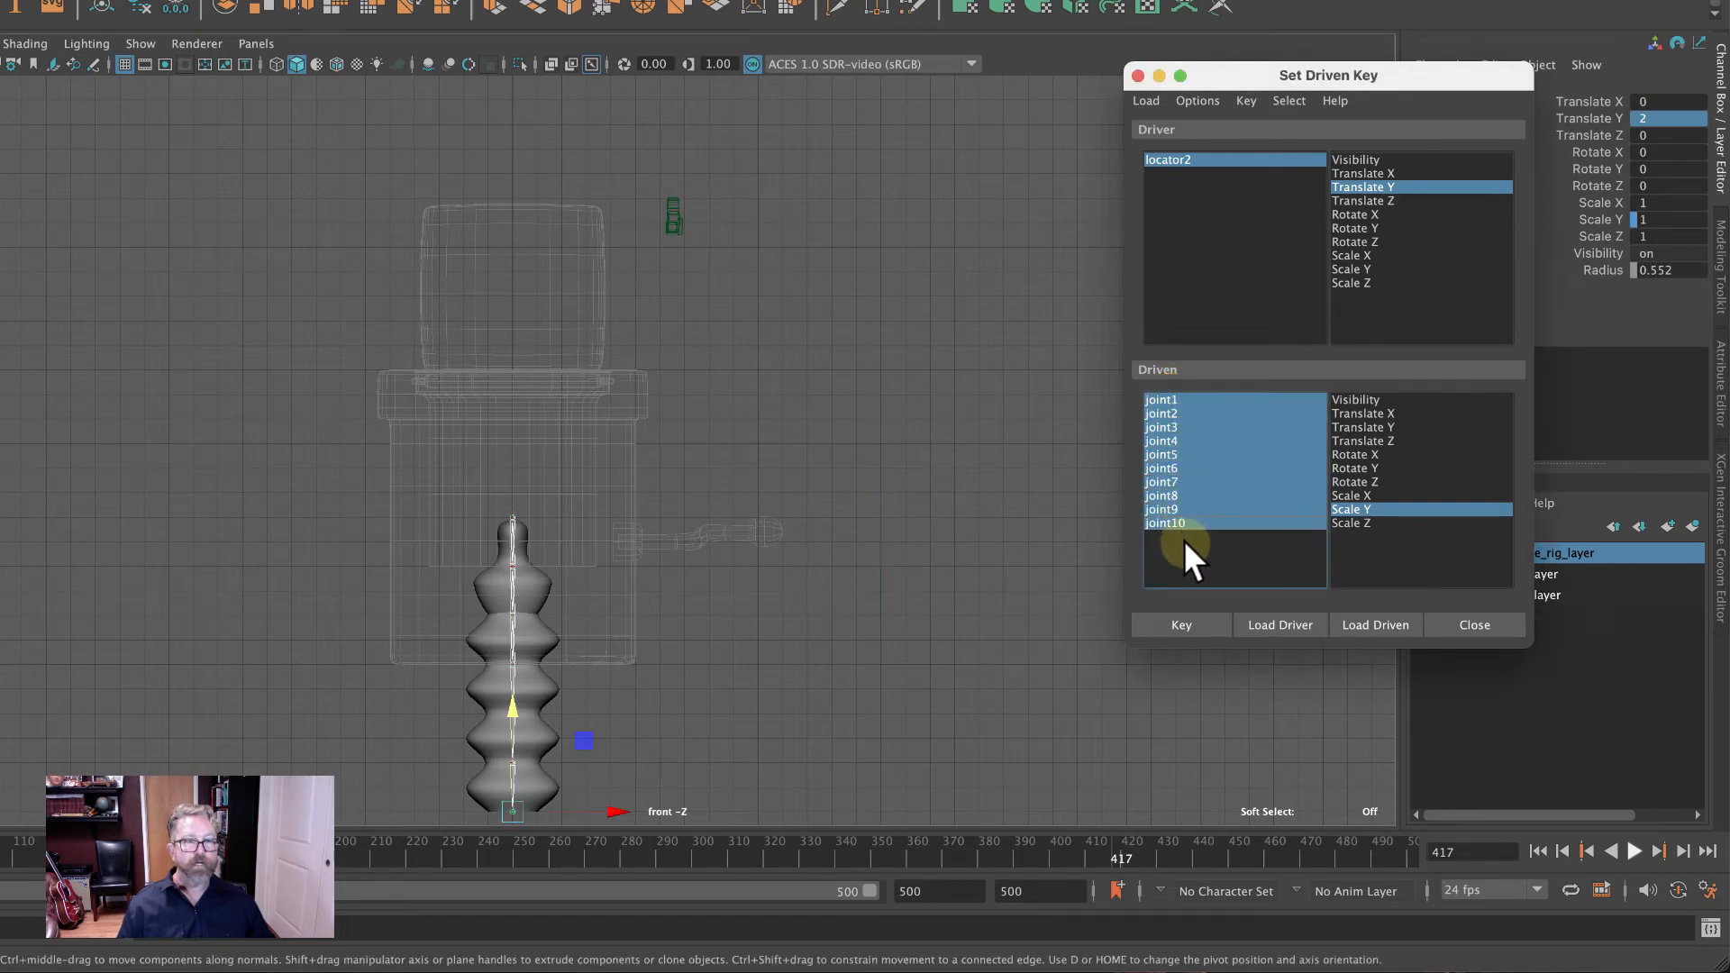
click(1669, 216)
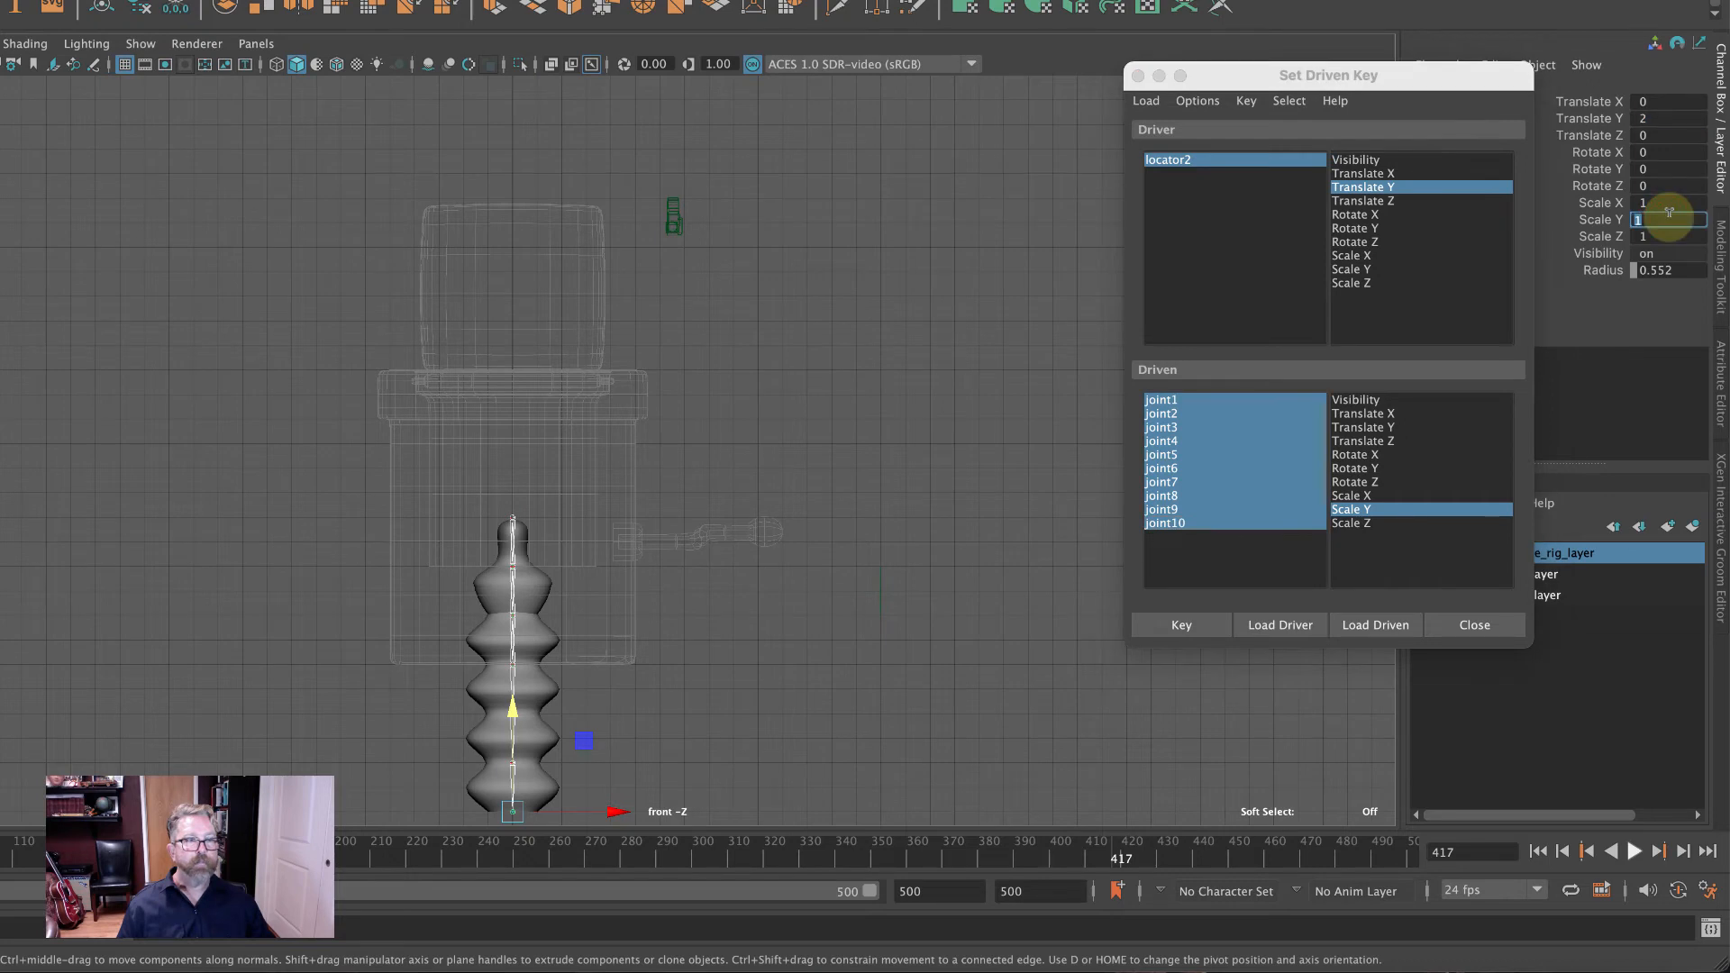
key(BackSpace)
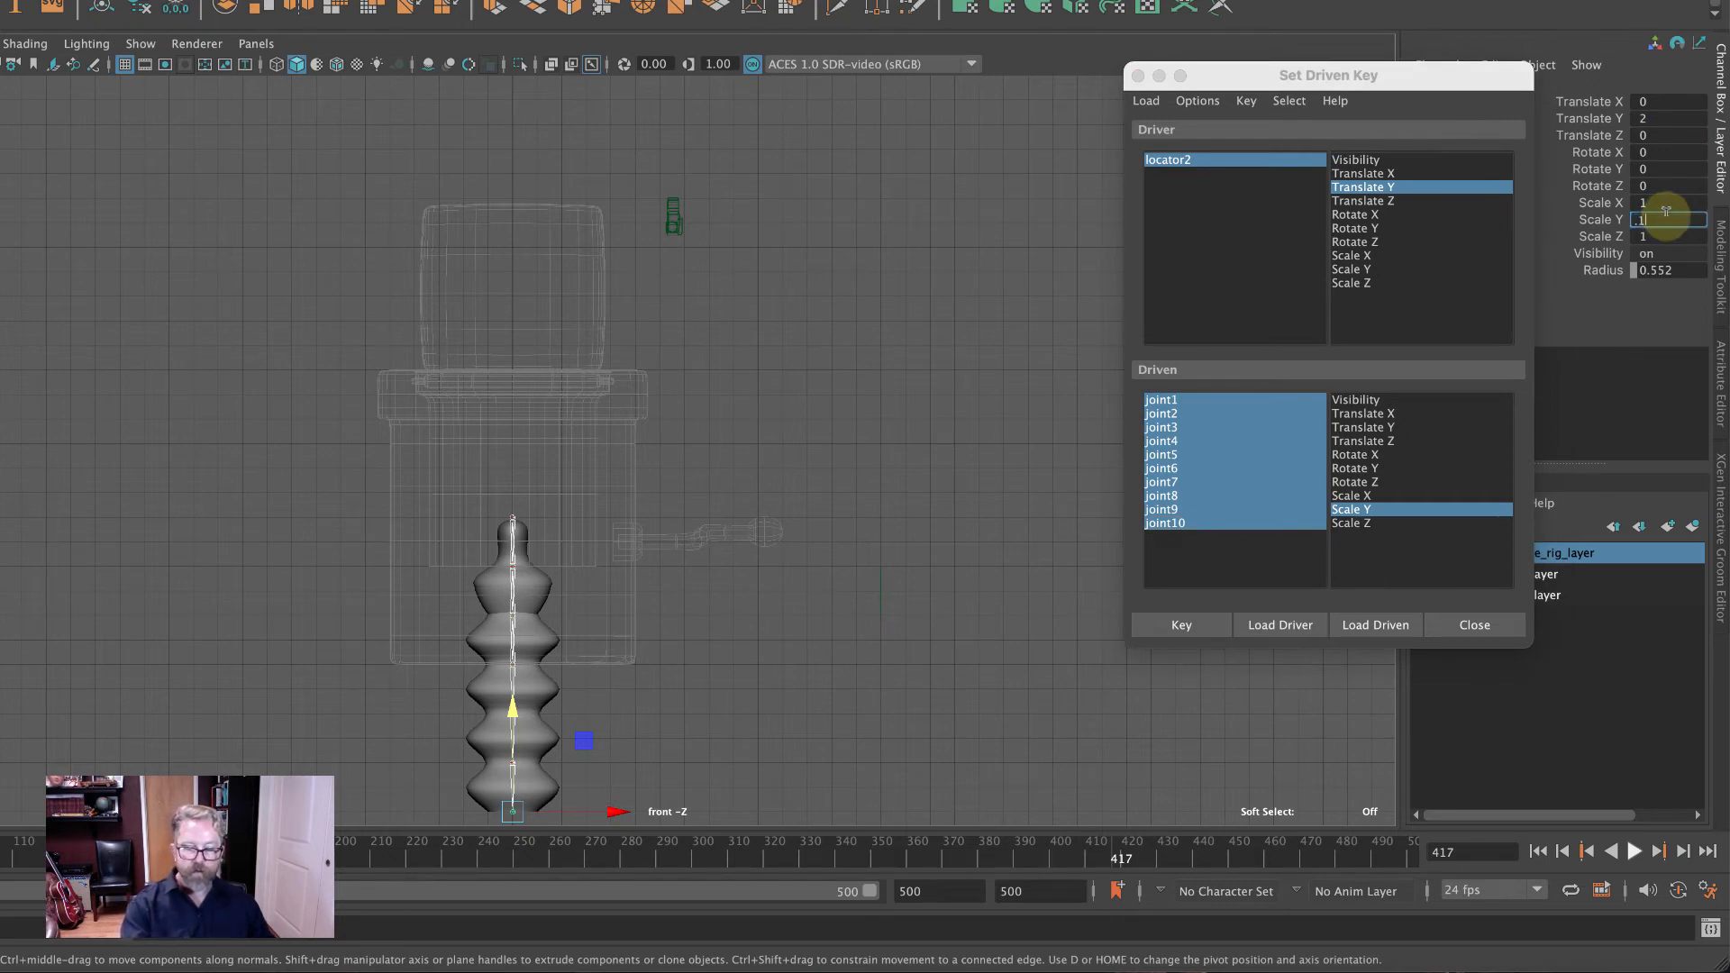
key(Return)
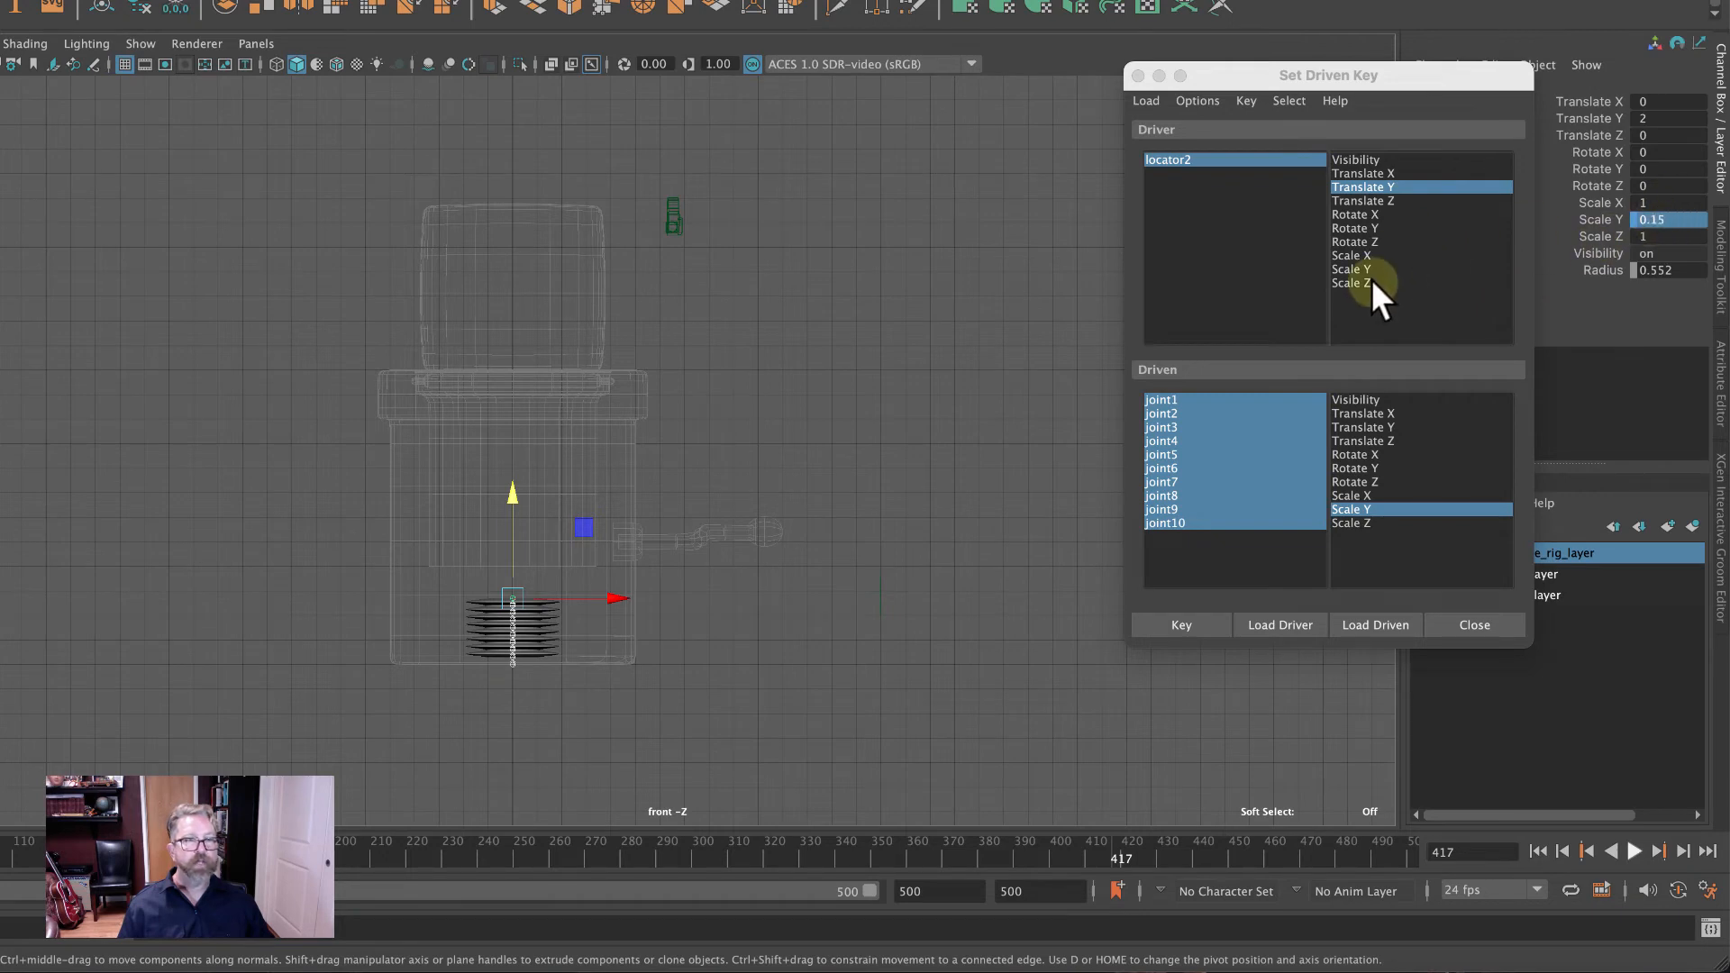
click(1179, 622)
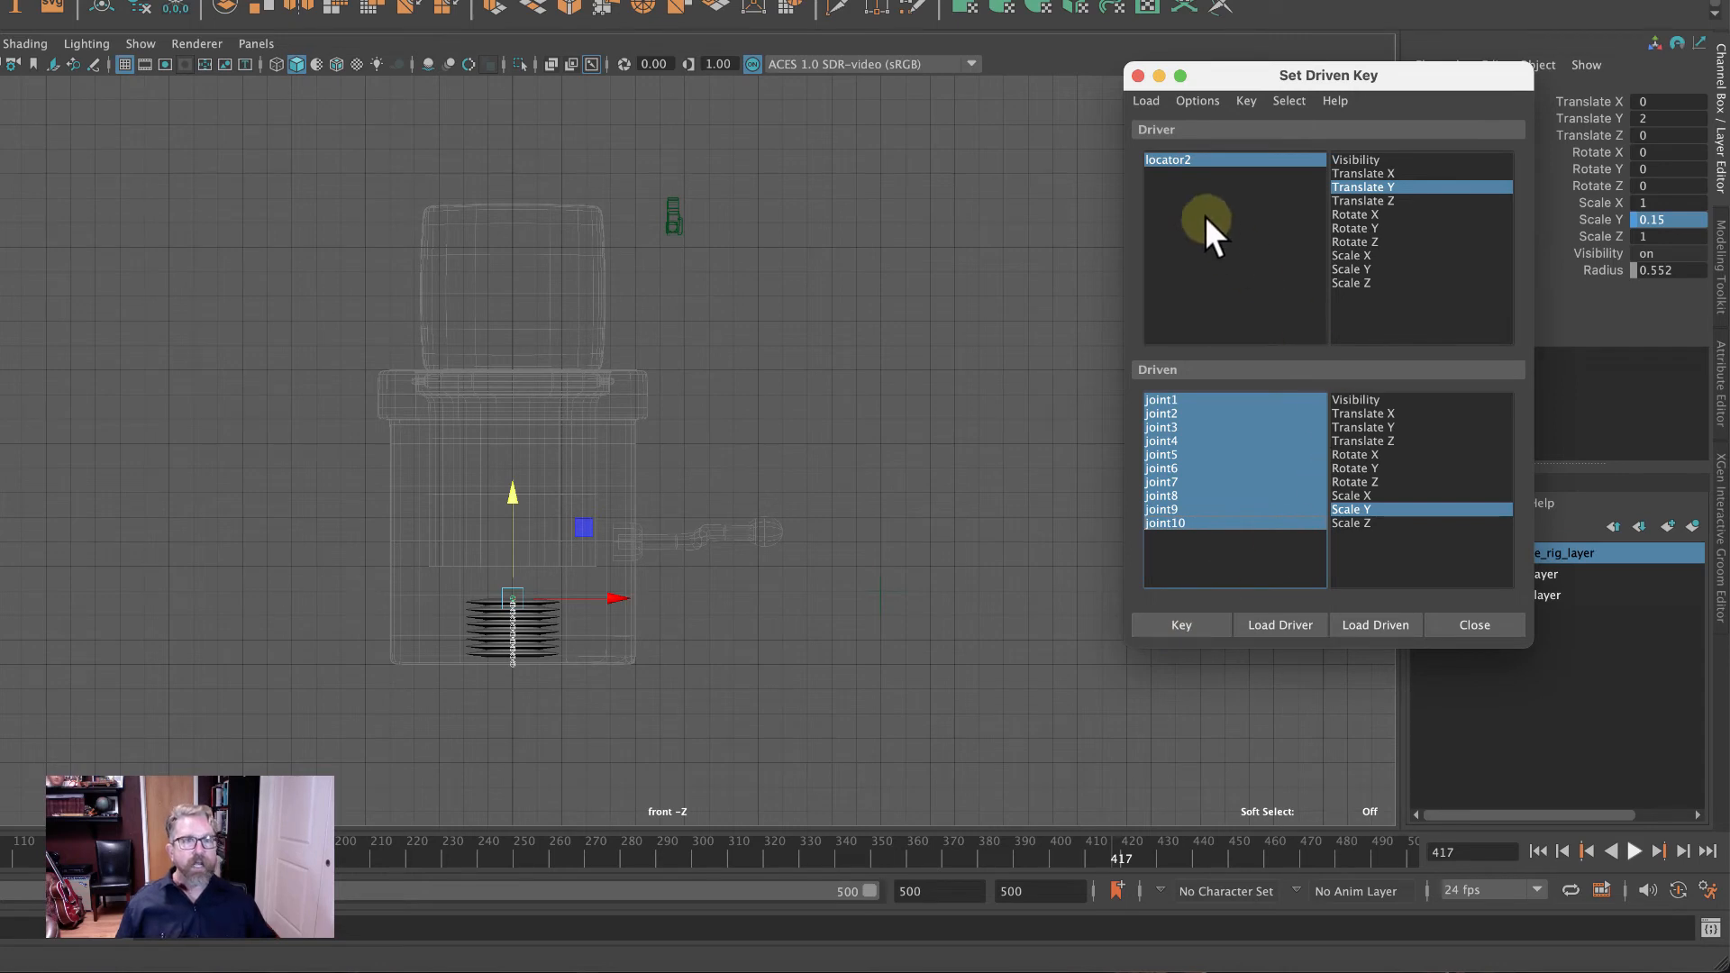
Test the driven keys by moving locator2 up and down to stretch and compress the spring.
click(1171, 160)
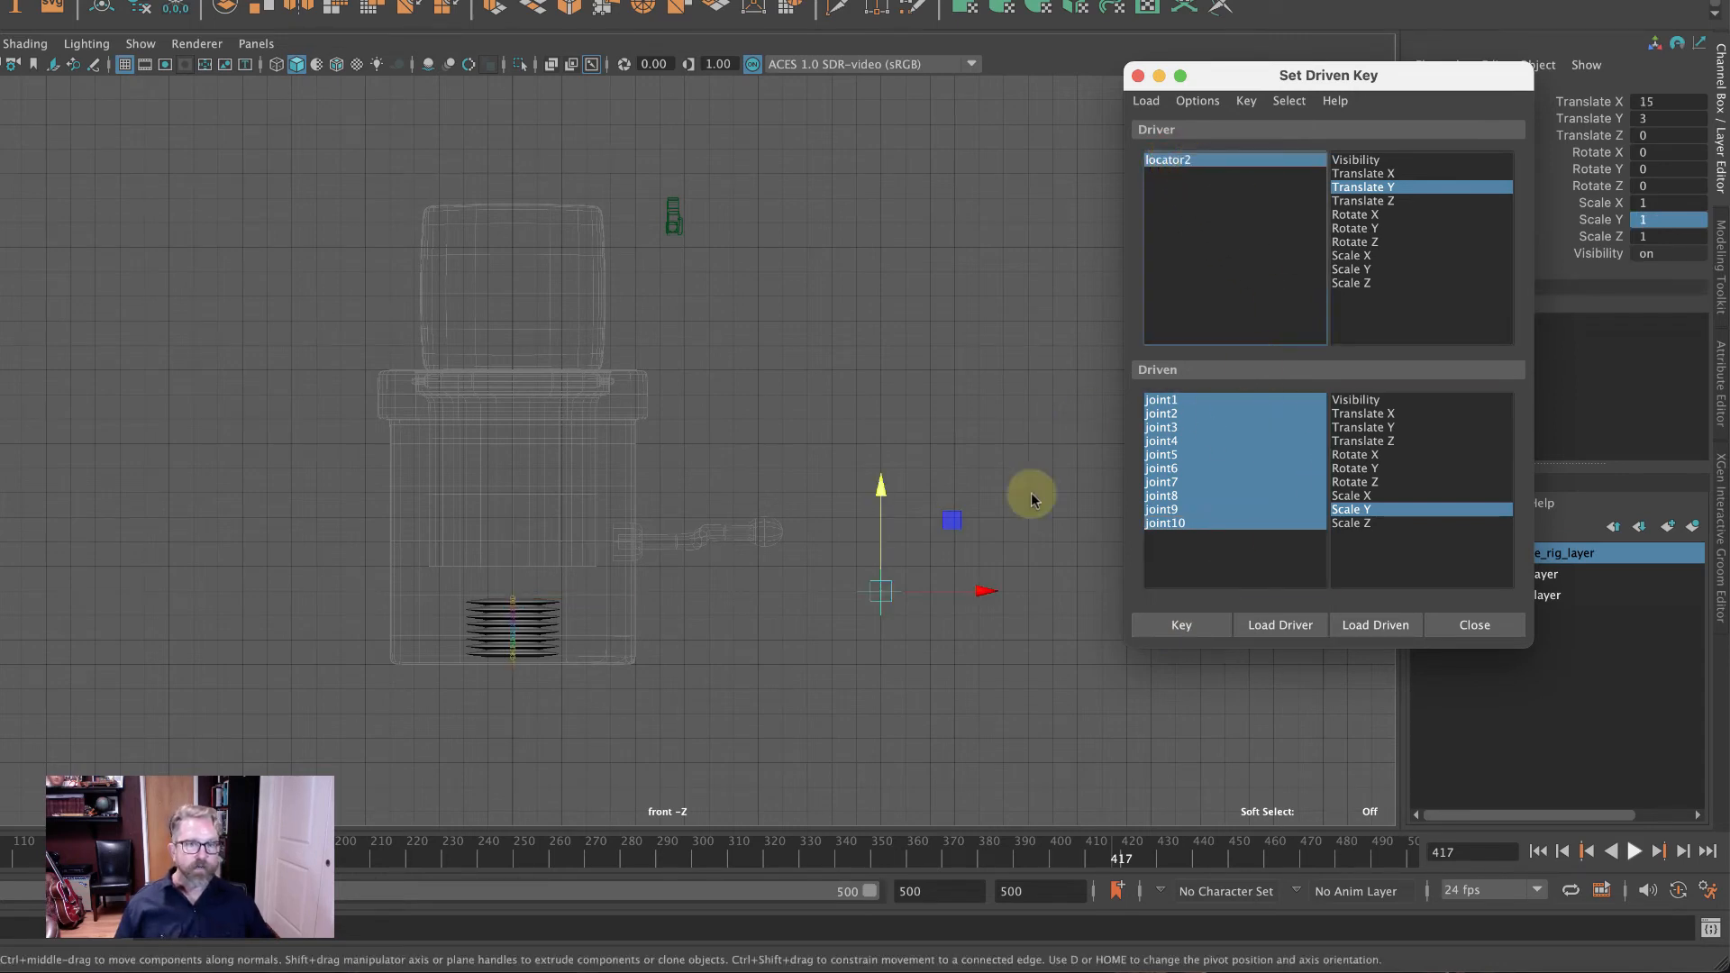
click(878, 486)
drag(880, 483, 998, 85)
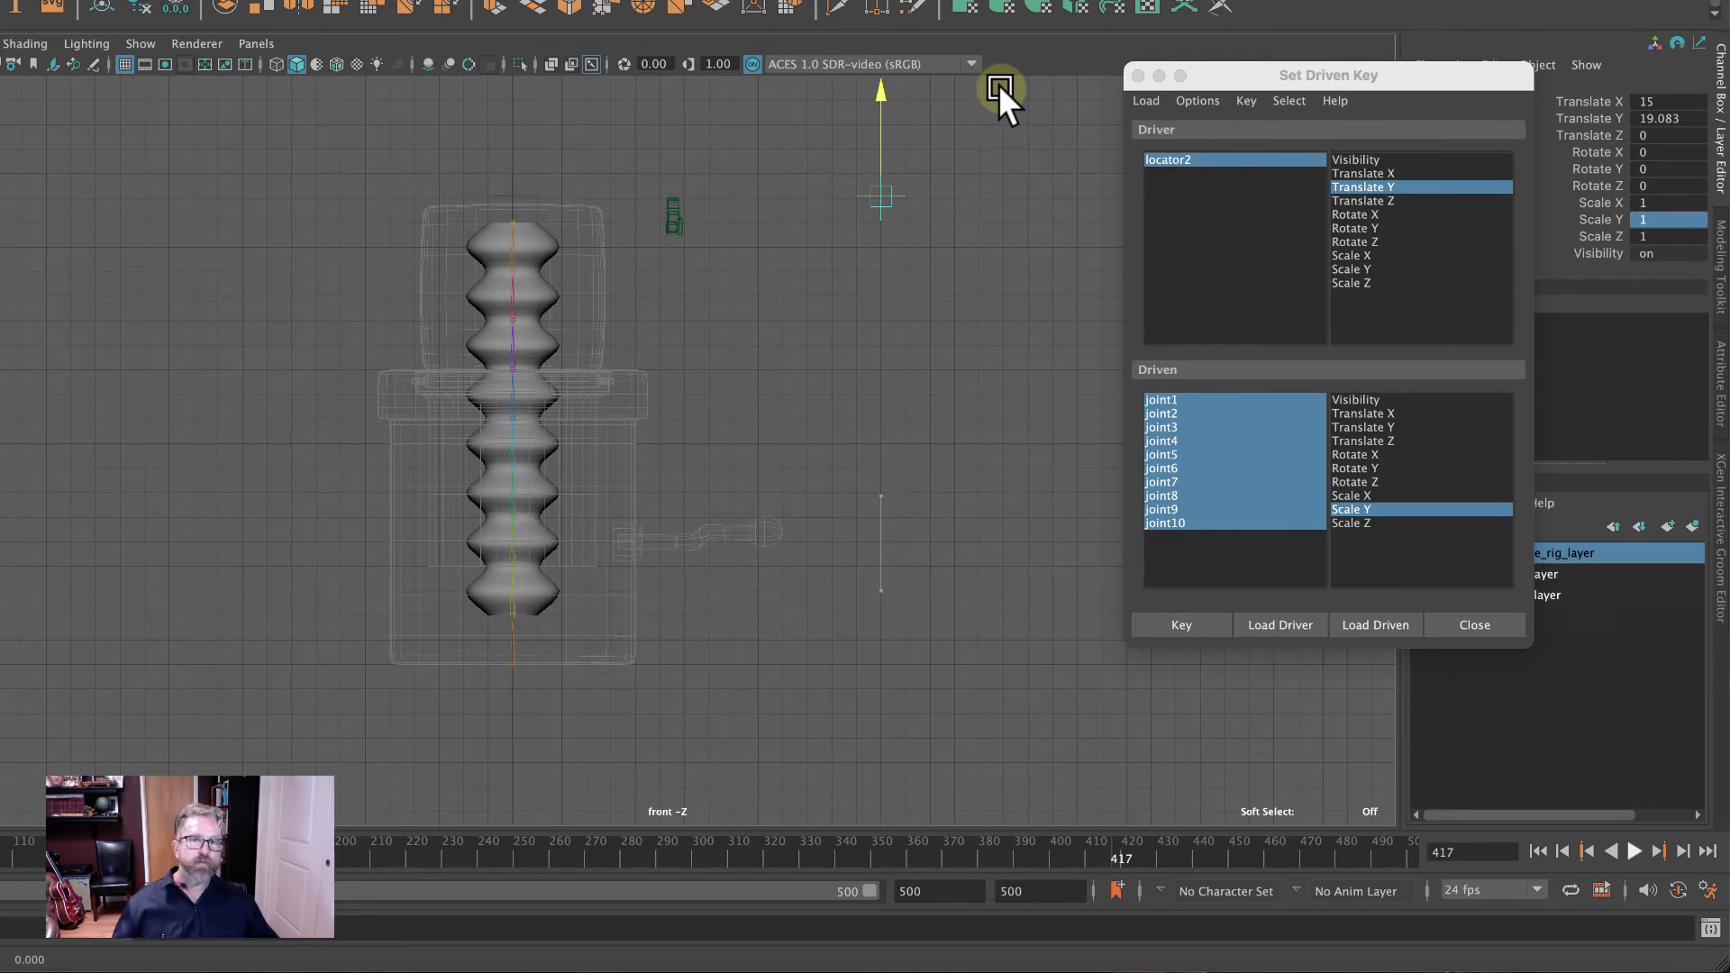
drag(998, 86, 1041, 479)
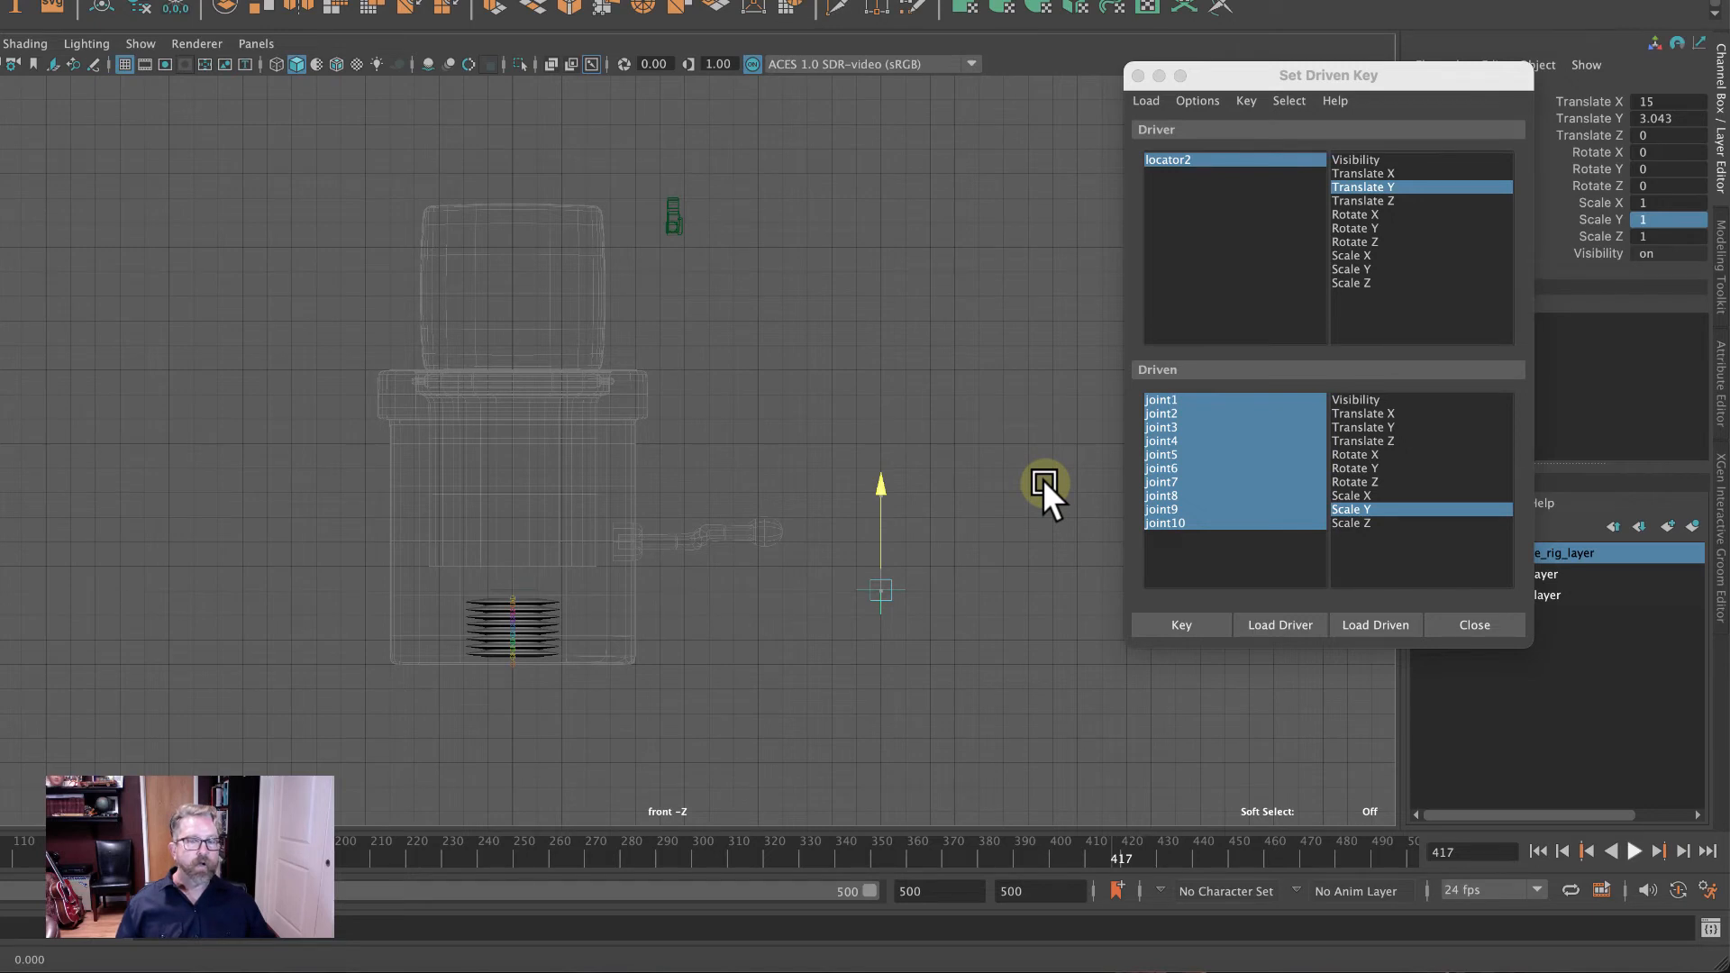
middle_drag(1043, 479, 1097, 100)
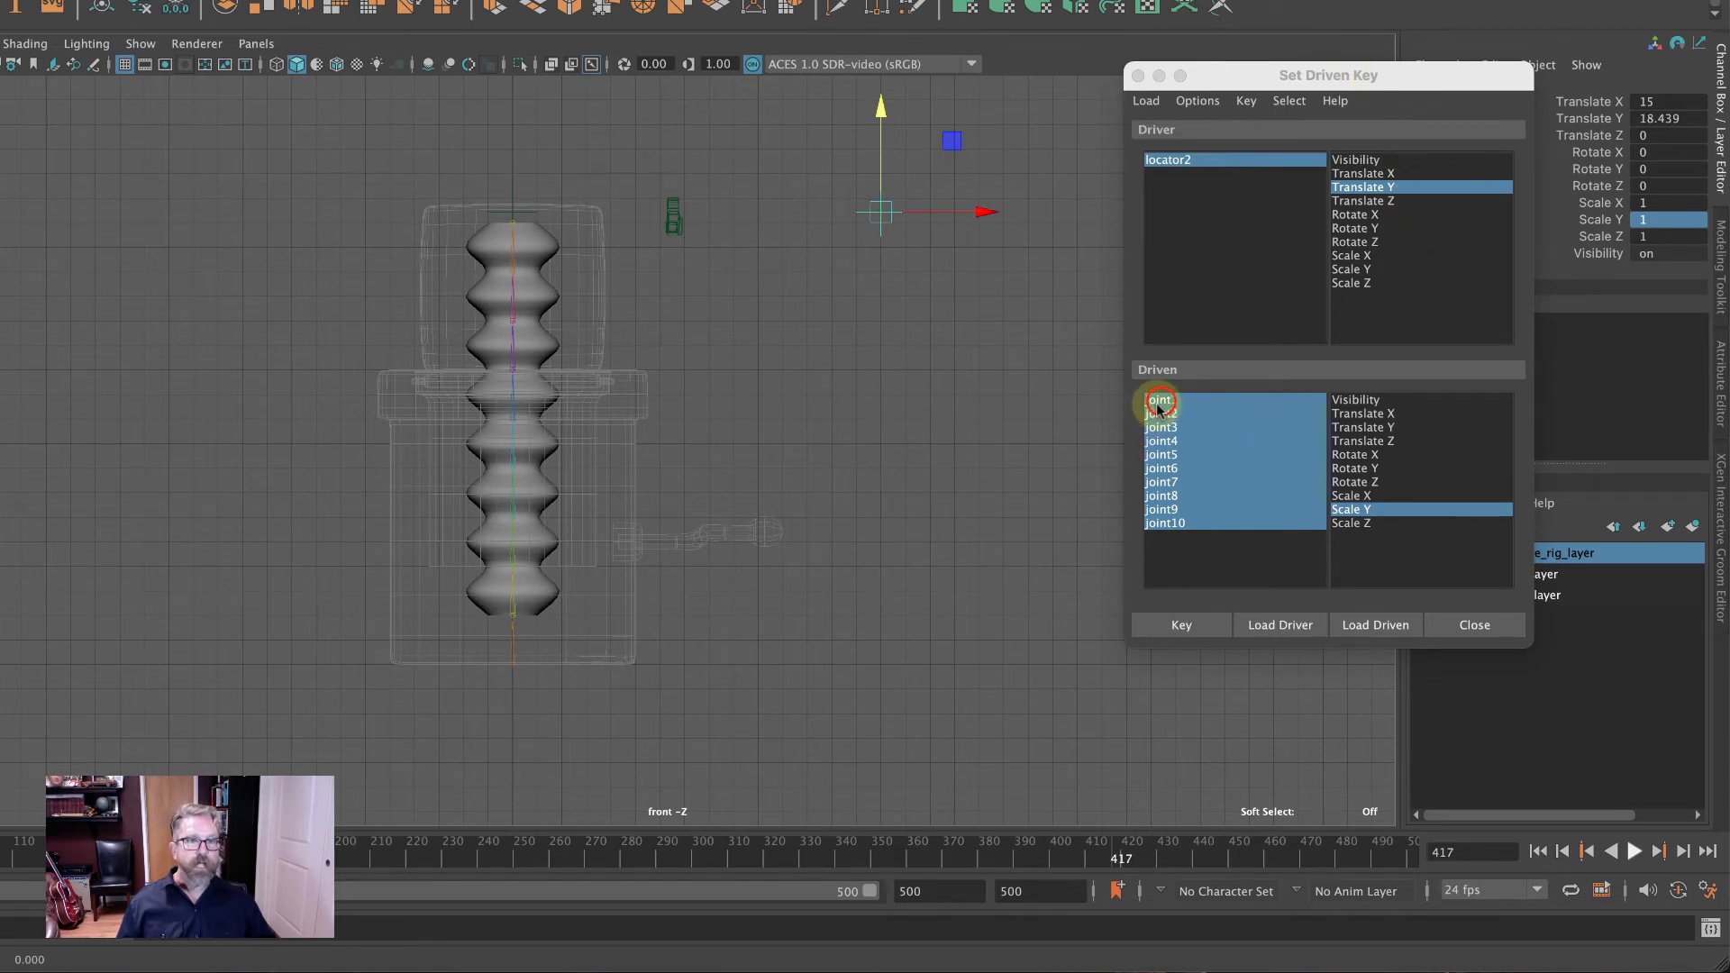
Examine the ten joints' Scale Y curves and both driven keys in the Graph Editor, and close it.
drag(1162, 400, 1249, 524)
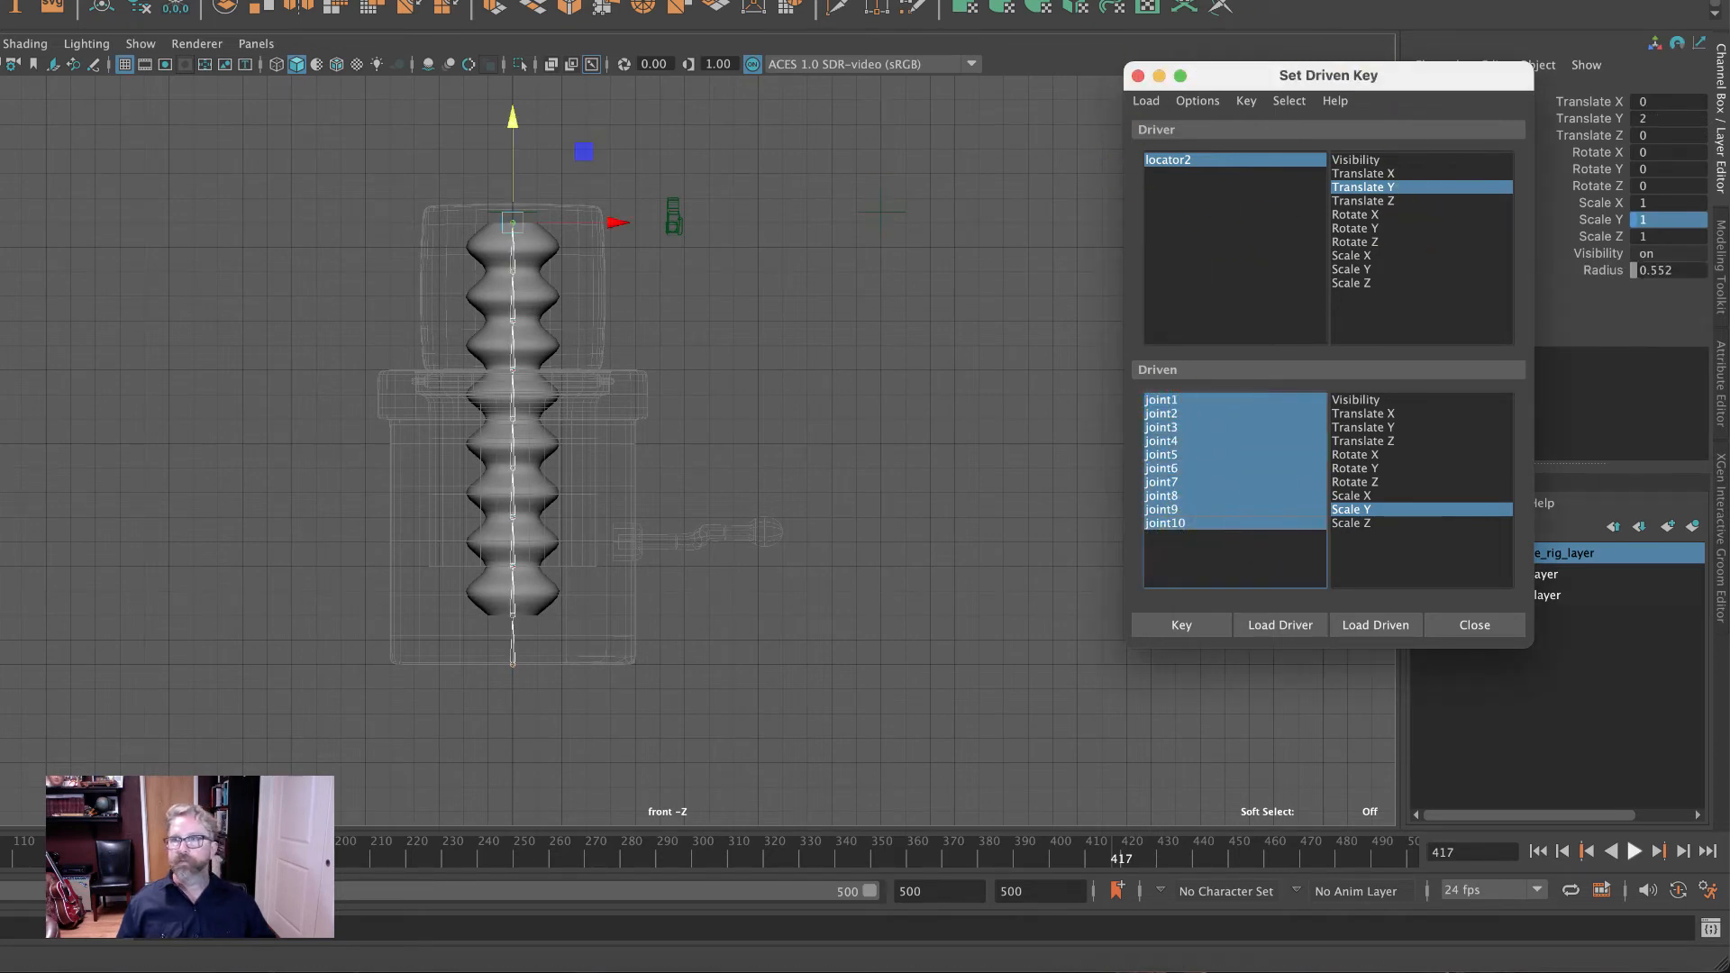
click(43, 4)
mouse_move(54, 41)
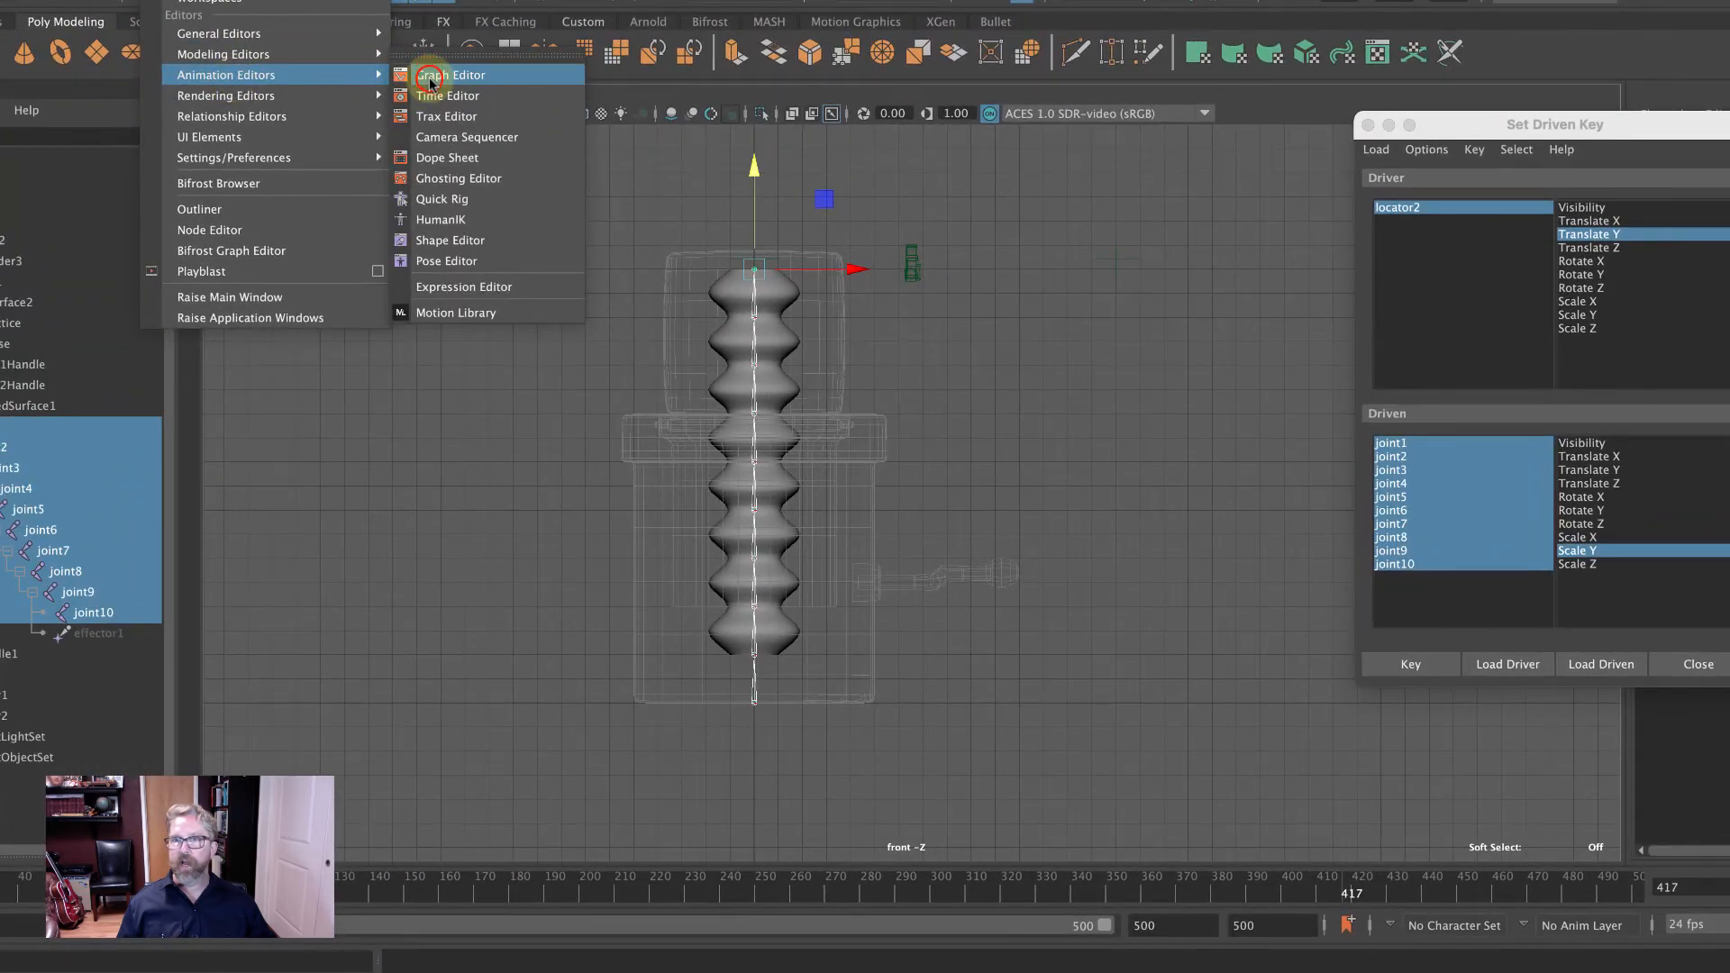
click(260, 47)
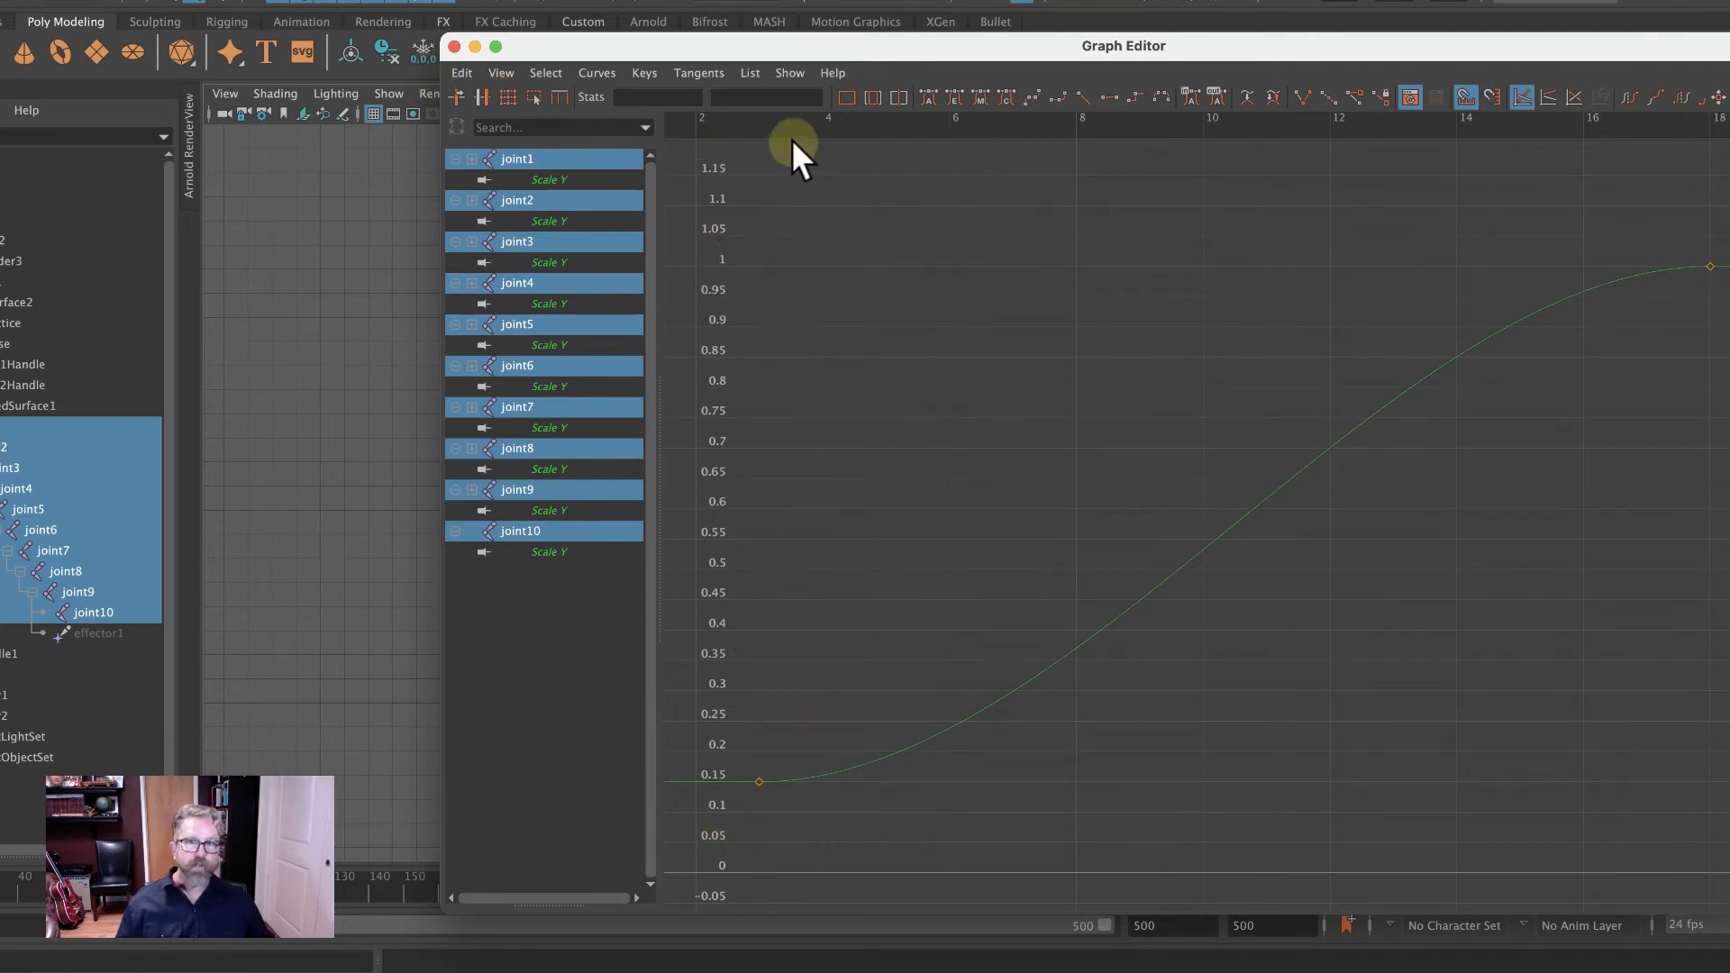
drag(746, 763, 786, 798)
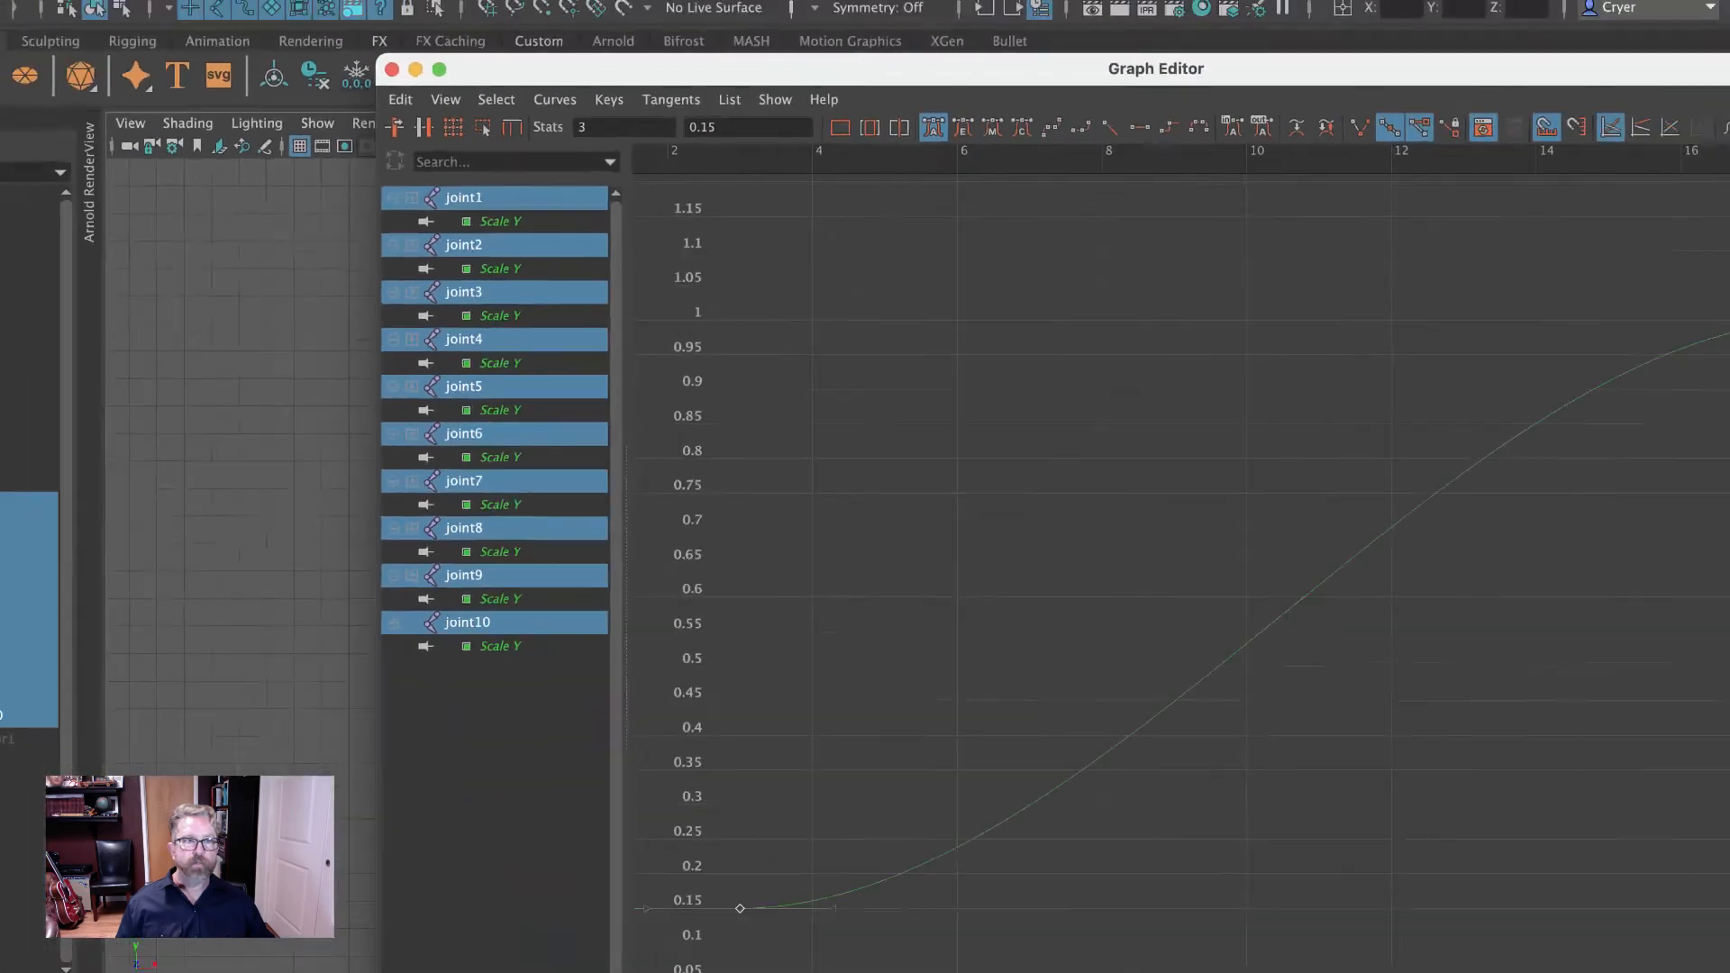
drag(1615, 255, 1694, 350)
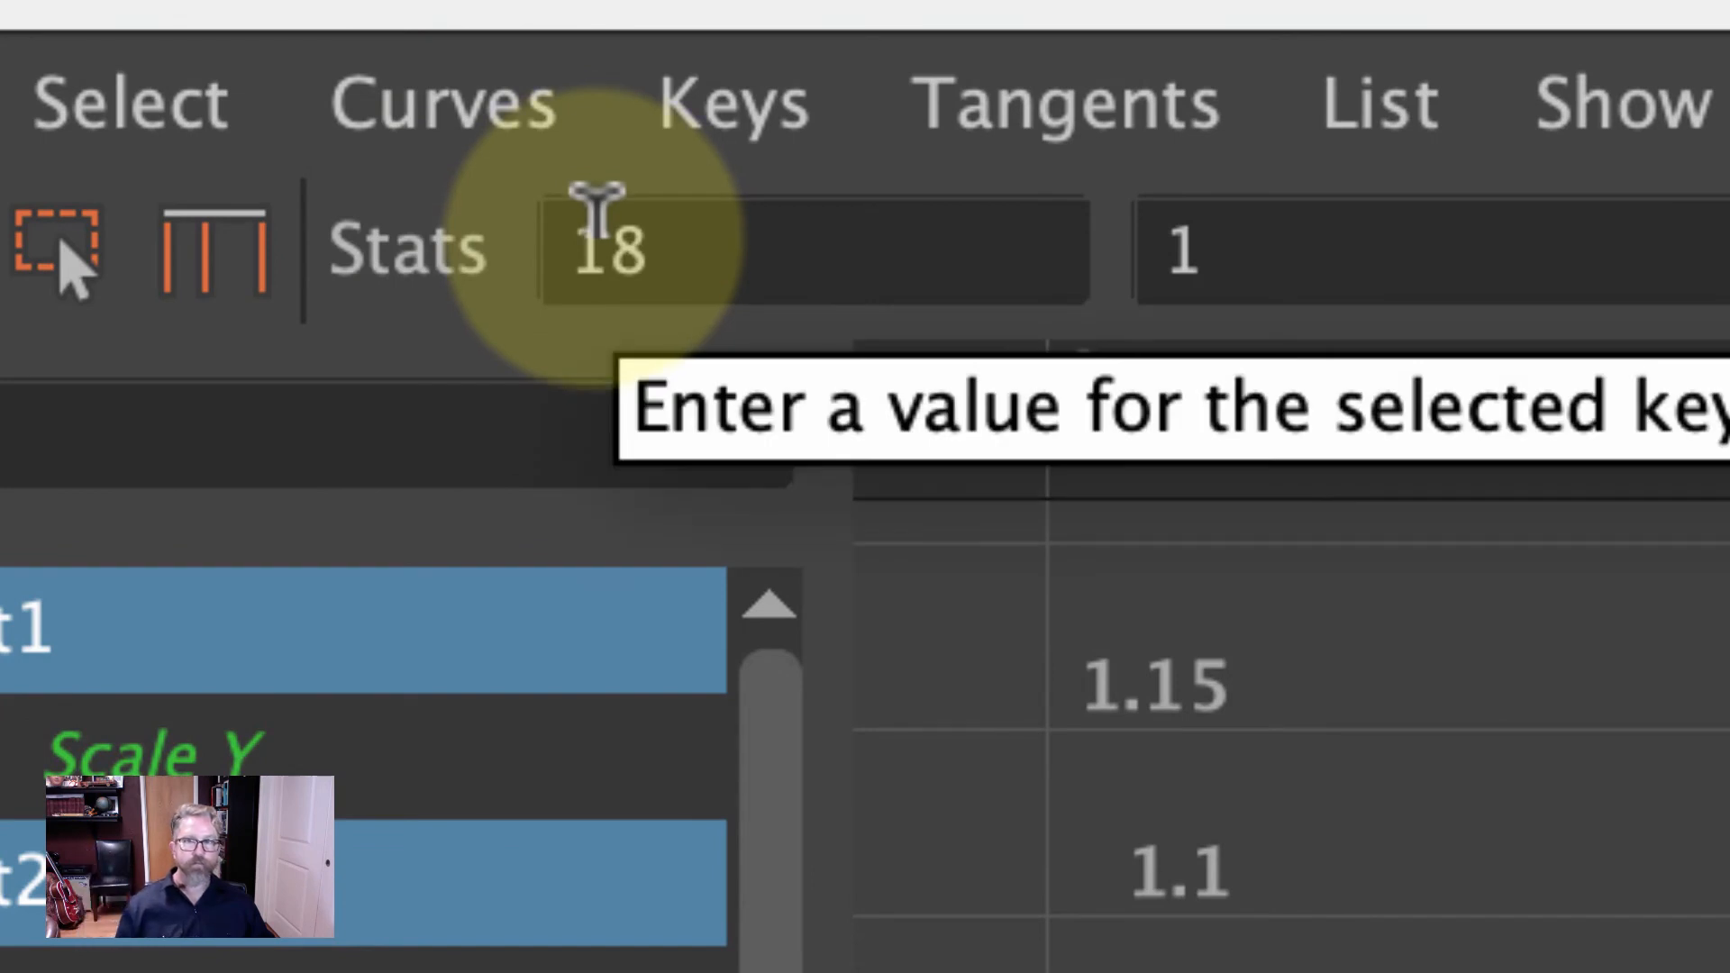
double_click(1297, 243)
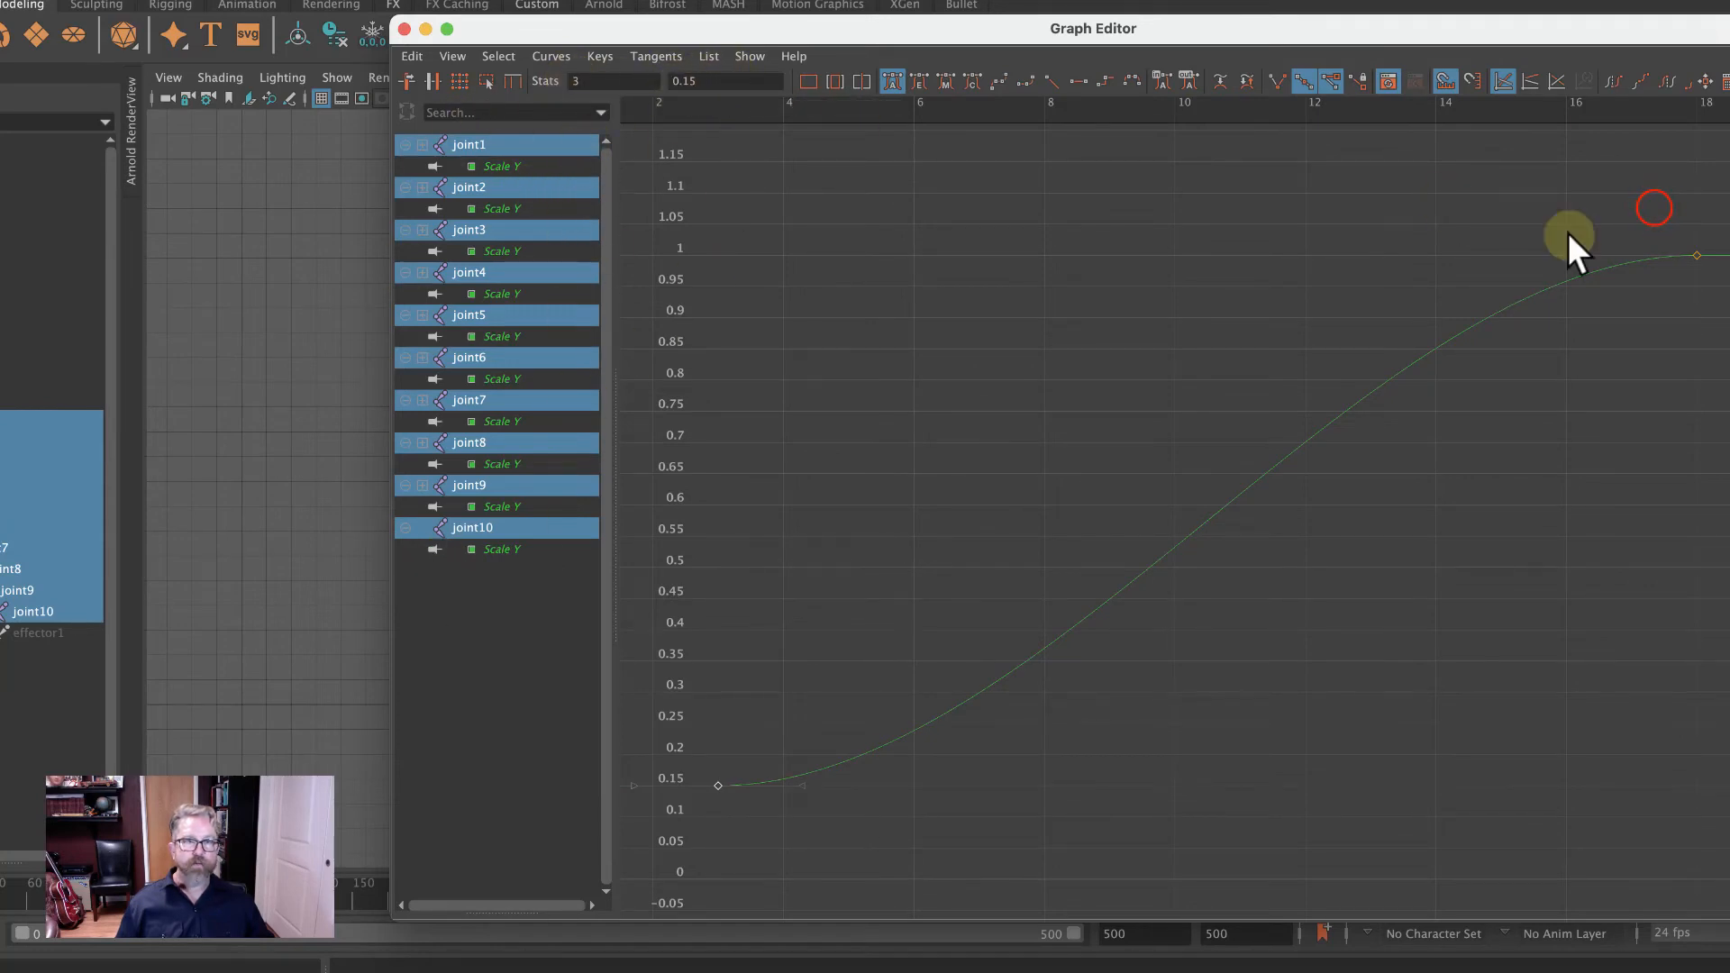
drag(1654, 209, 1705, 256)
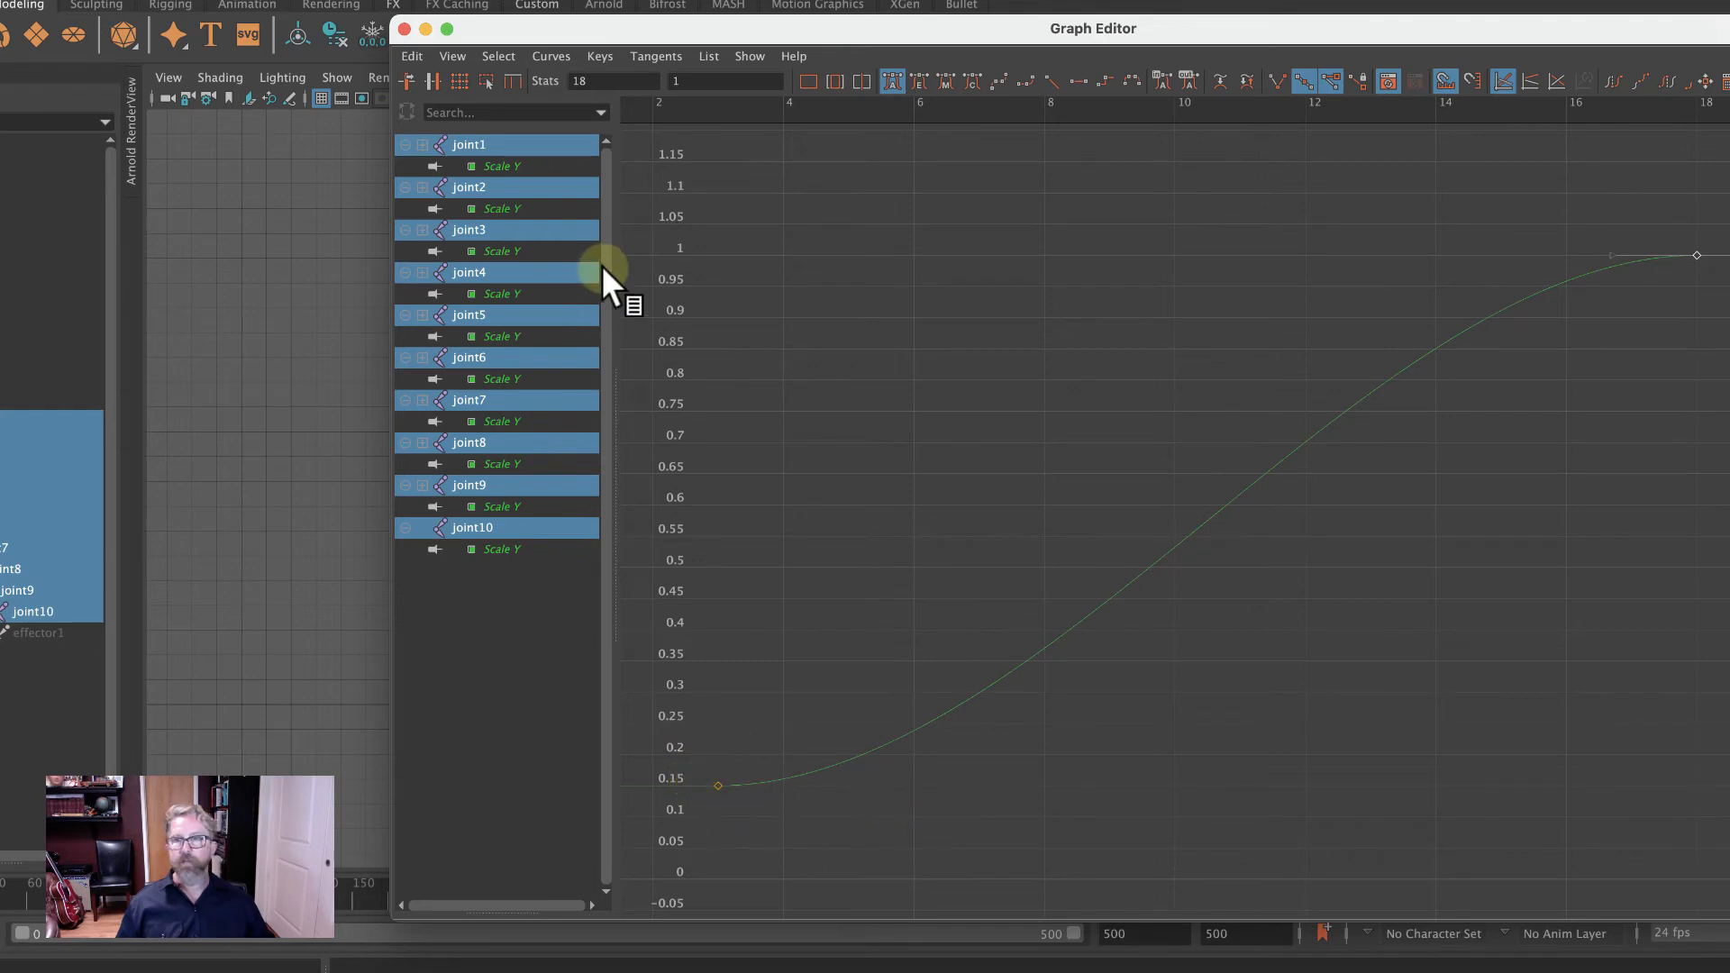
click(403, 28)
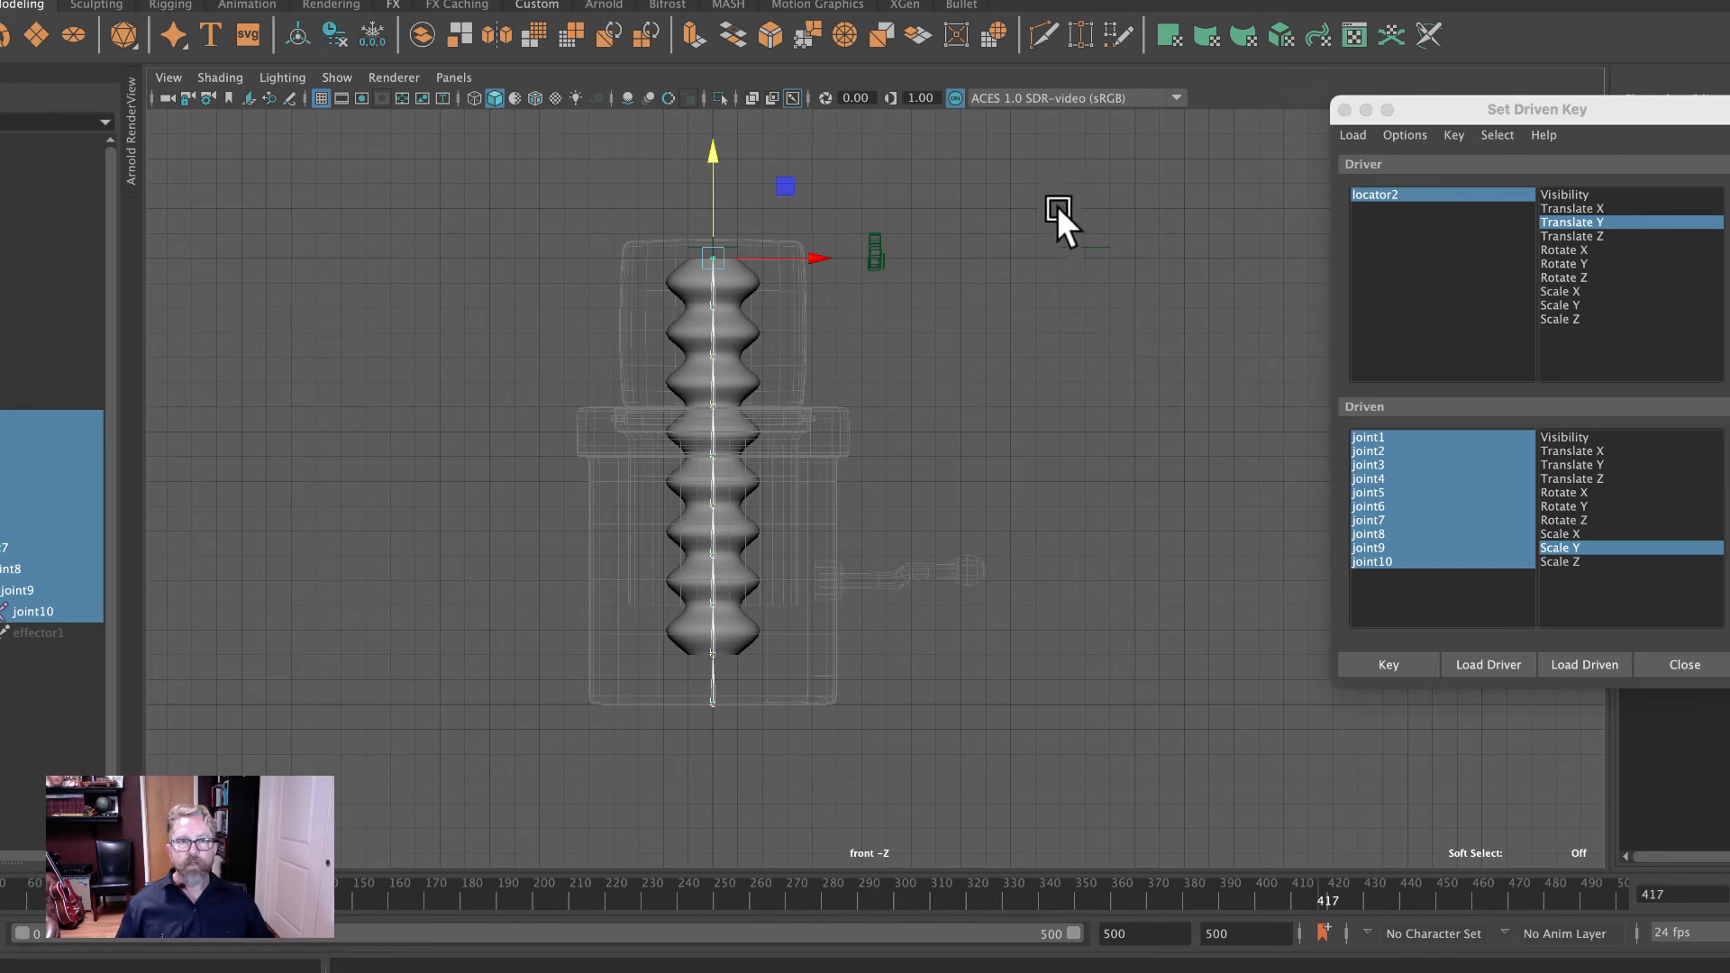
Select locator2, close the Set Driven Key window, and return to the perspective view.
drag(1056, 205, 1133, 322)
click(1344, 109)
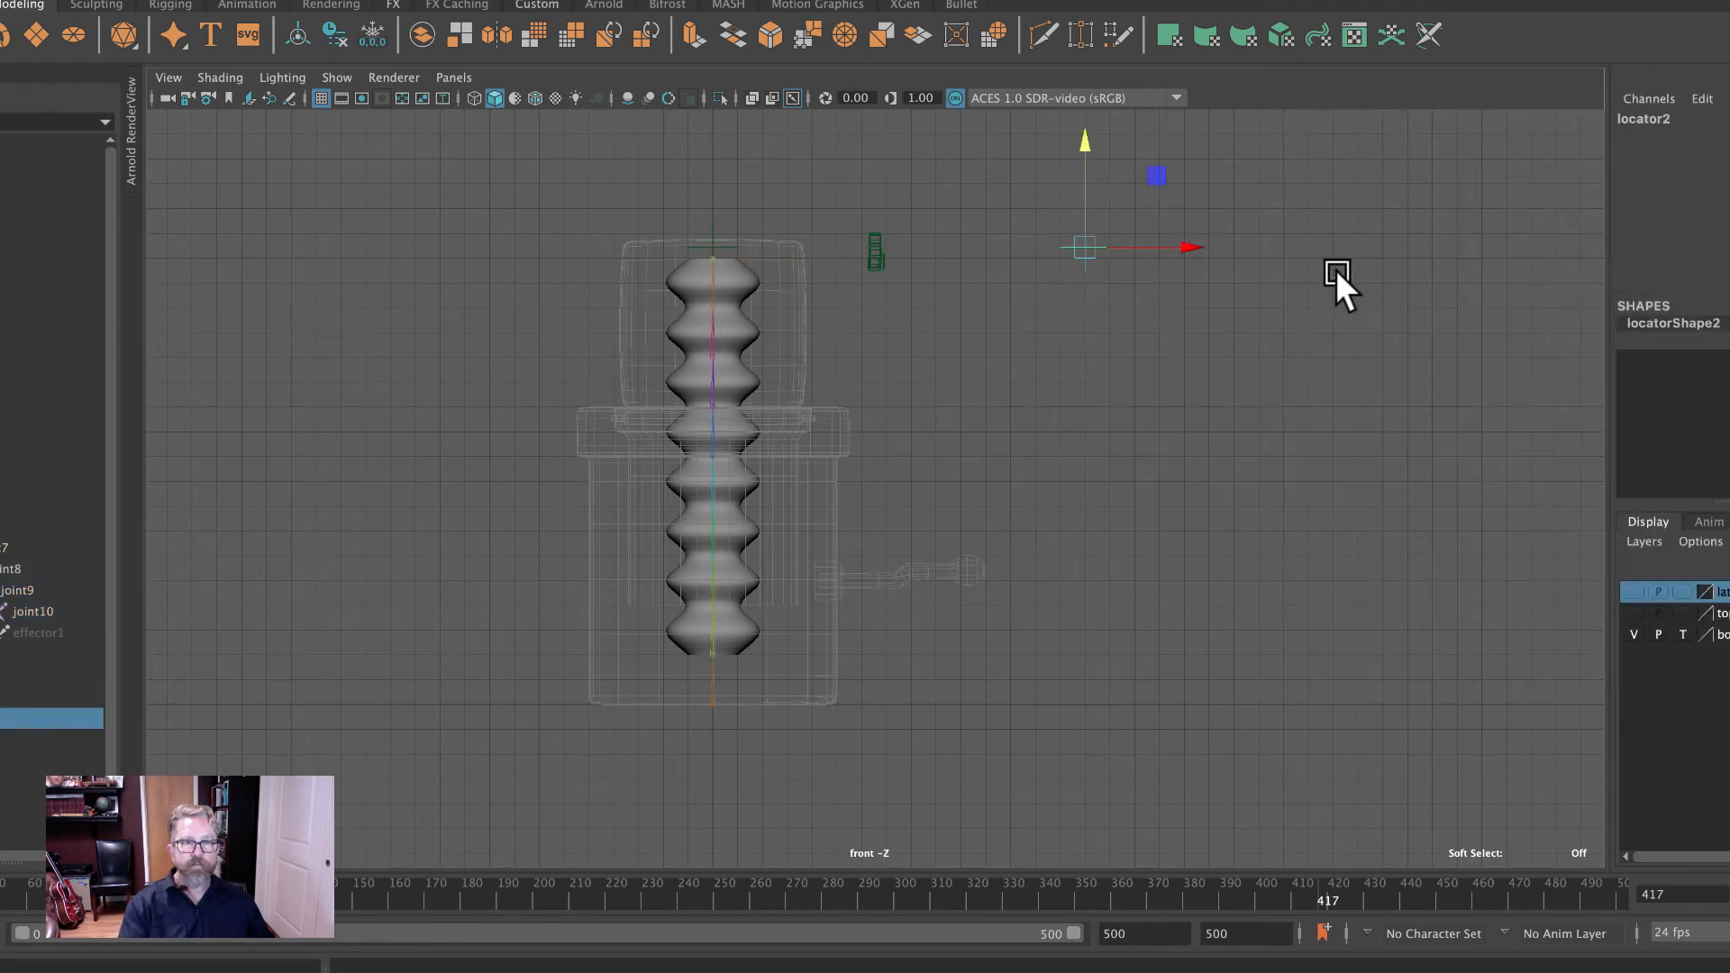
key(space)
key(space)
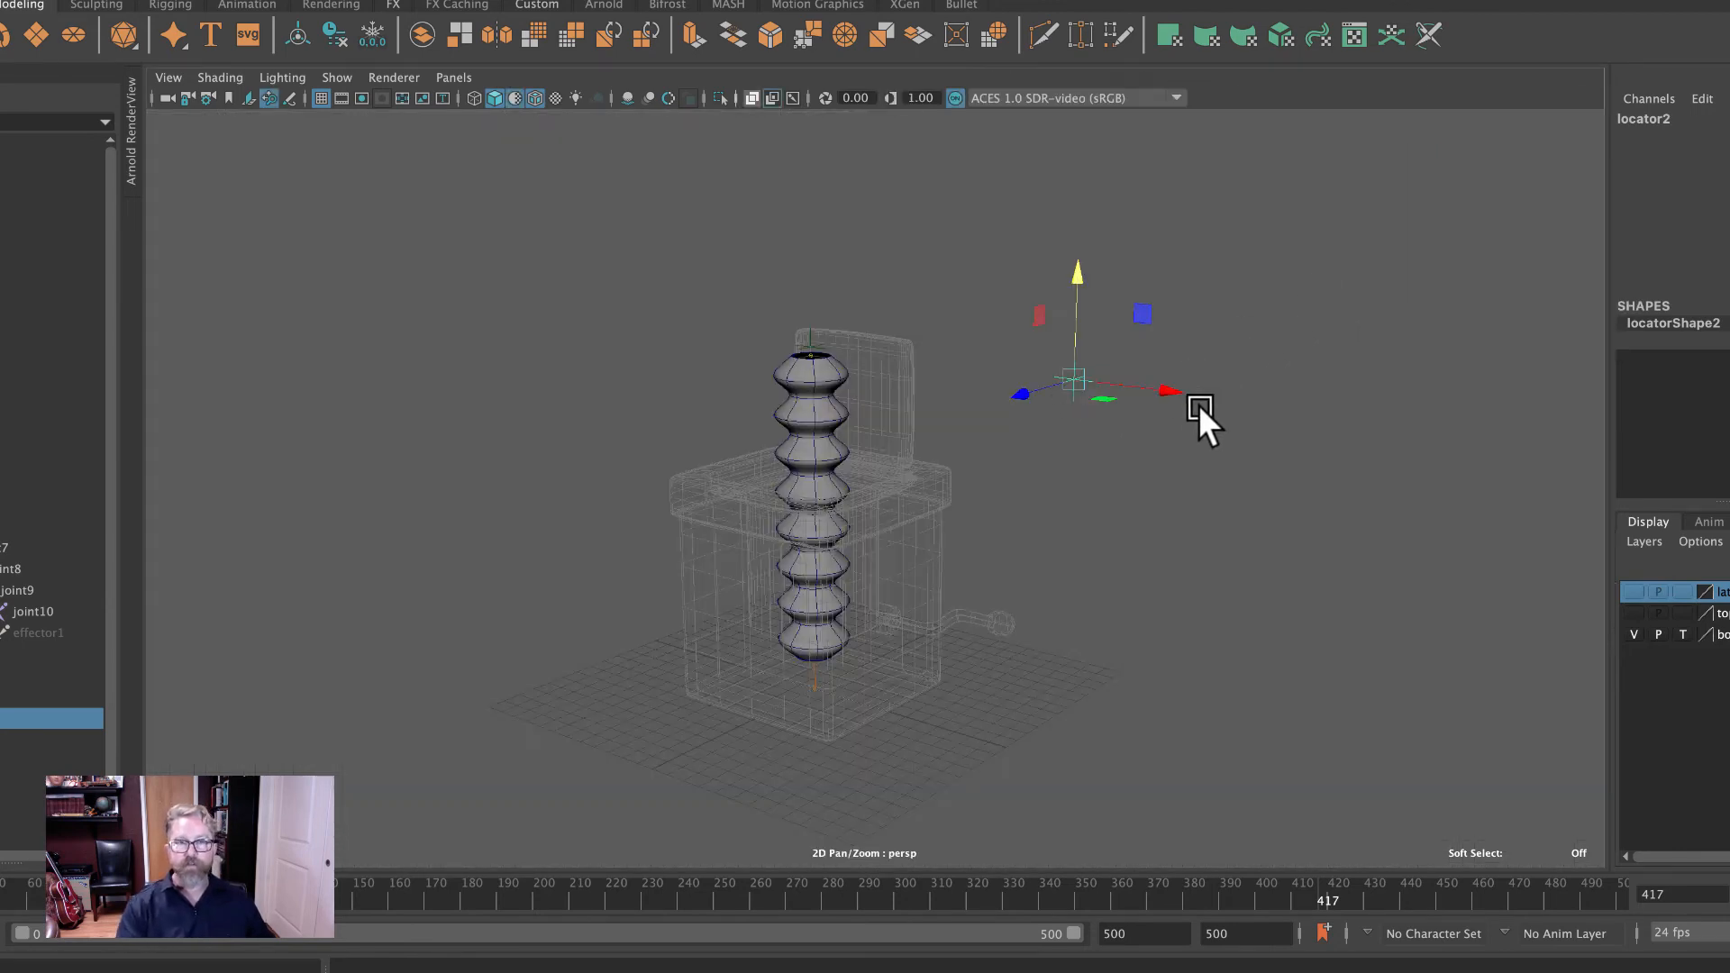
Set locator2's Translate Y to 18.
alt+drag(1200, 404, 1223, 407)
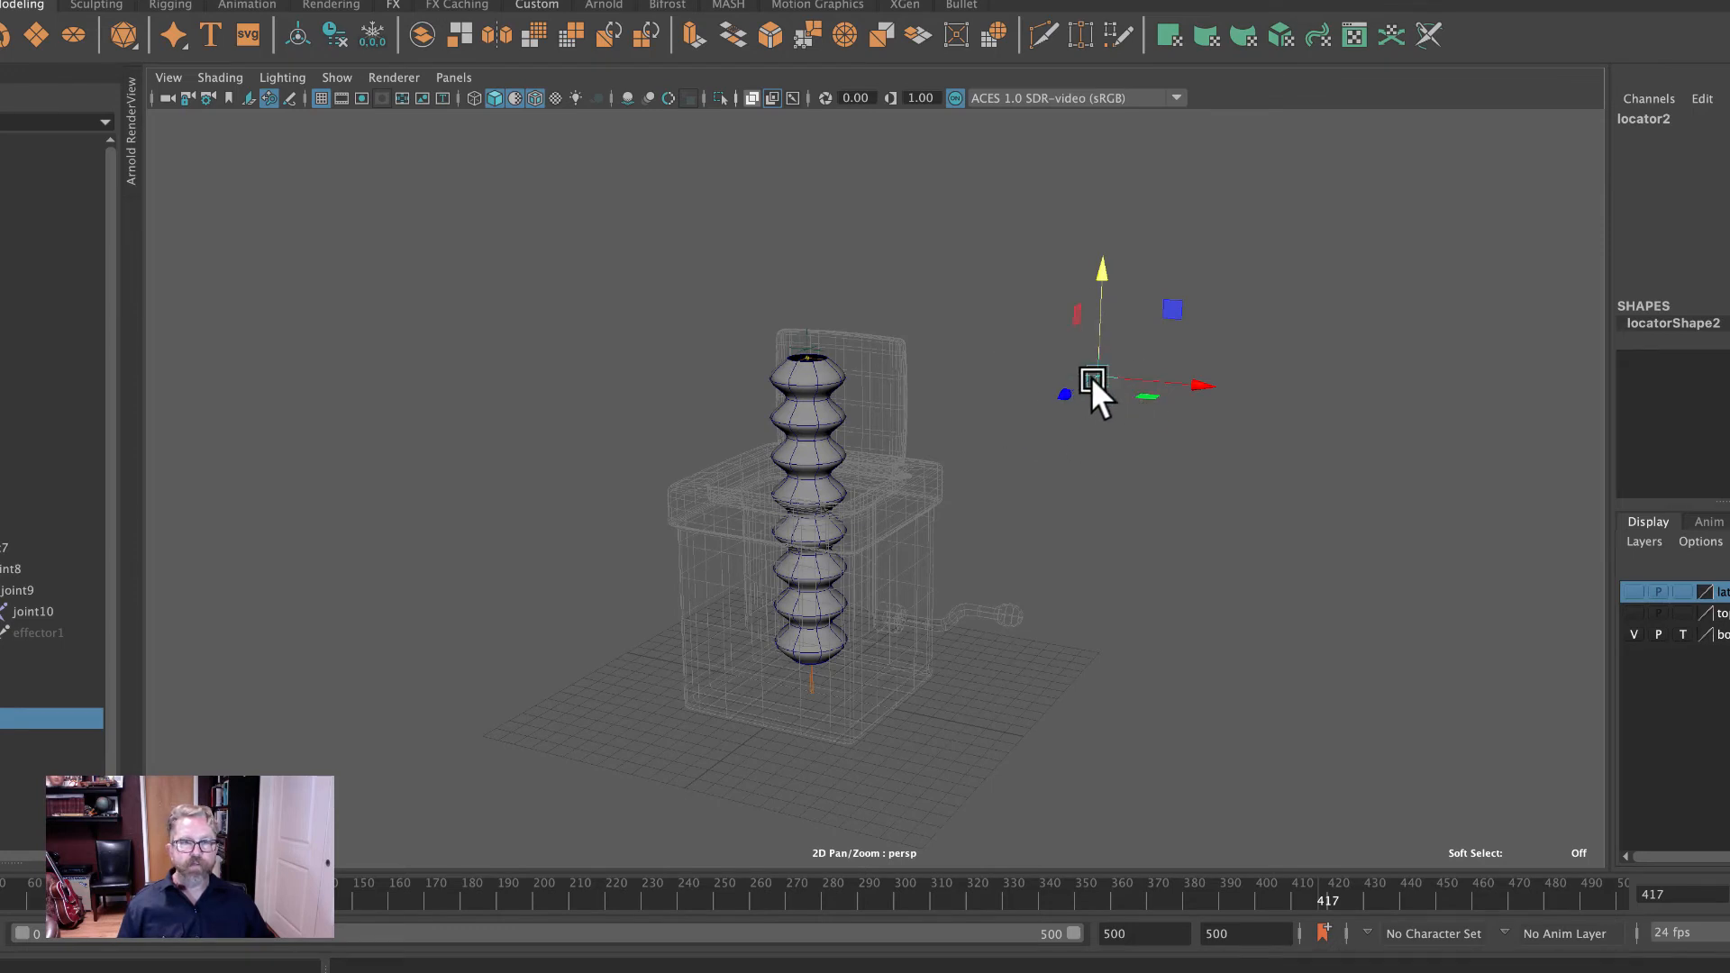
mouse_move(1220, 424)
alt+mouse_down()
mouse_move(1120, 451)
mouse_move(1218, 422)
alt+mouse_up()
alt+middle_drag(1211, 428, 1165, 440)
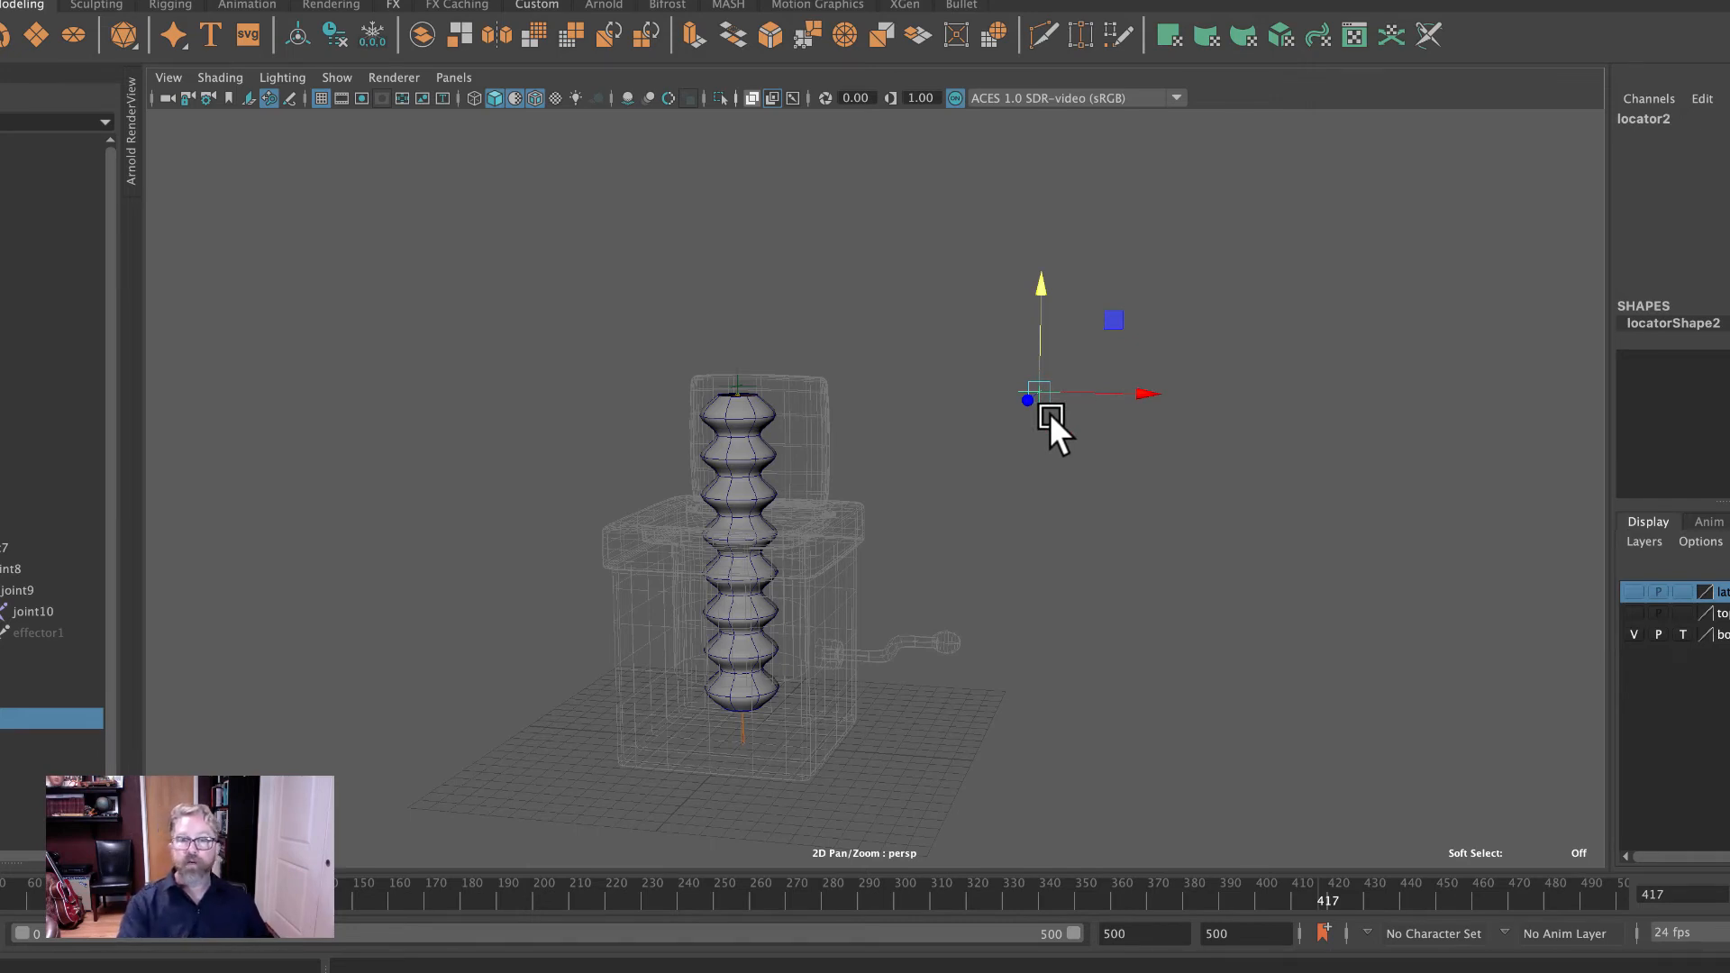
drag(1046, 394, 1021, 367)
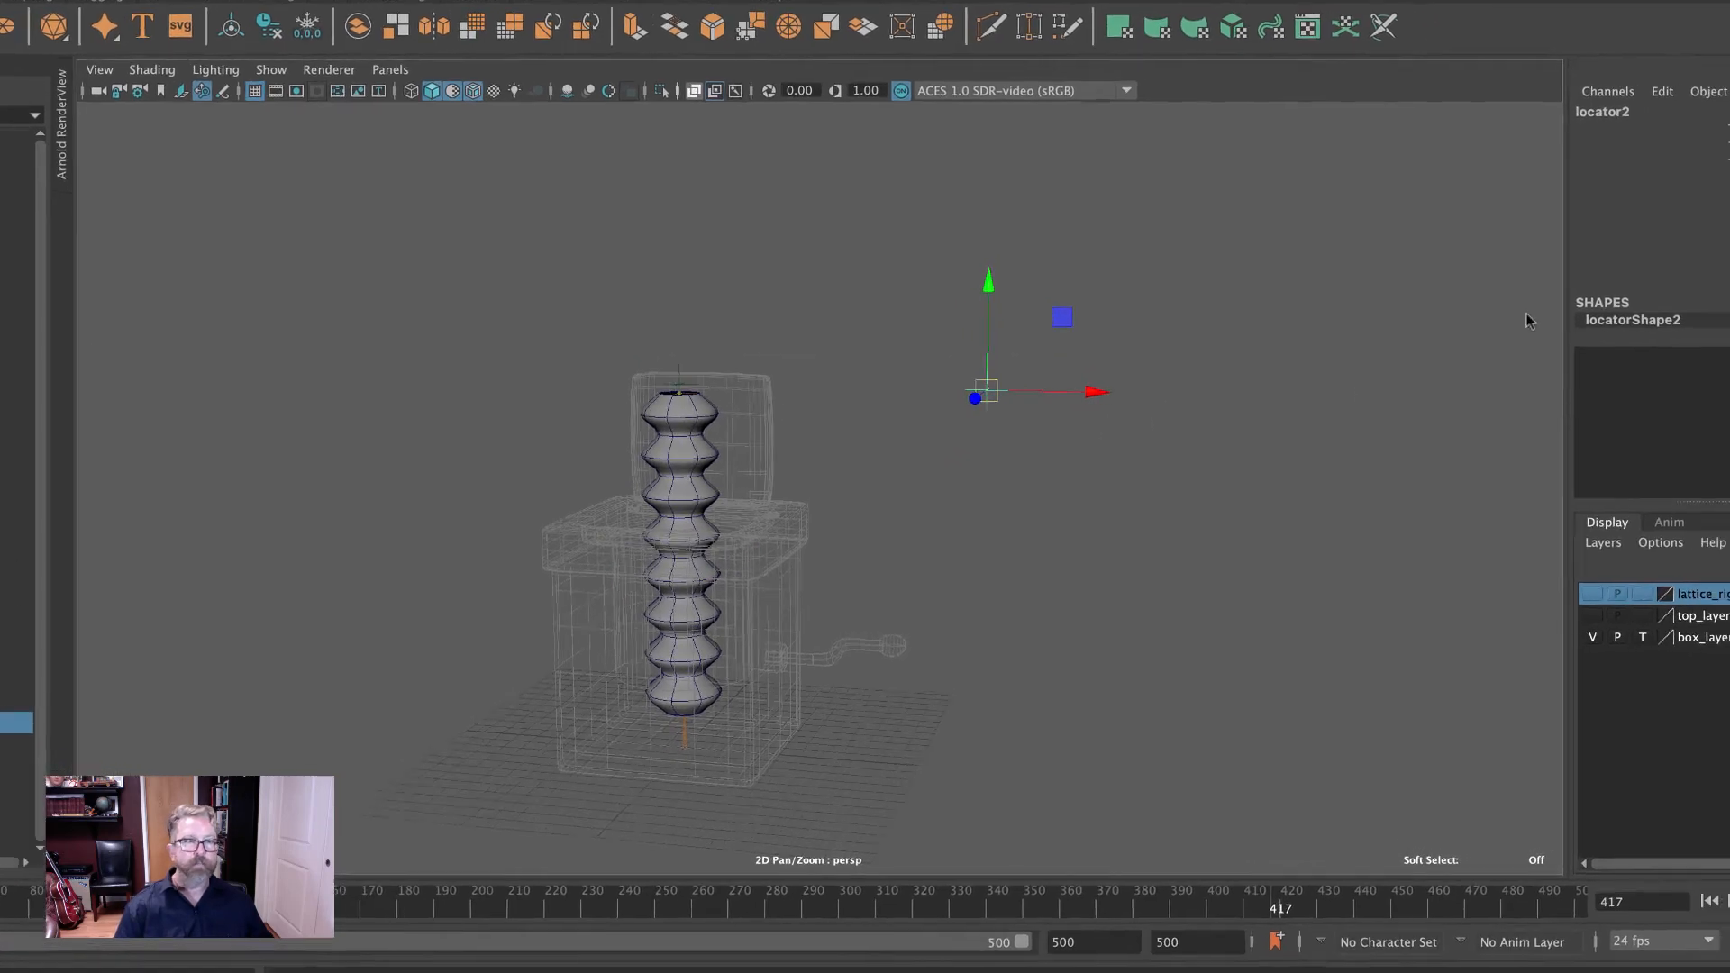
click(1675, 118)
text(18)
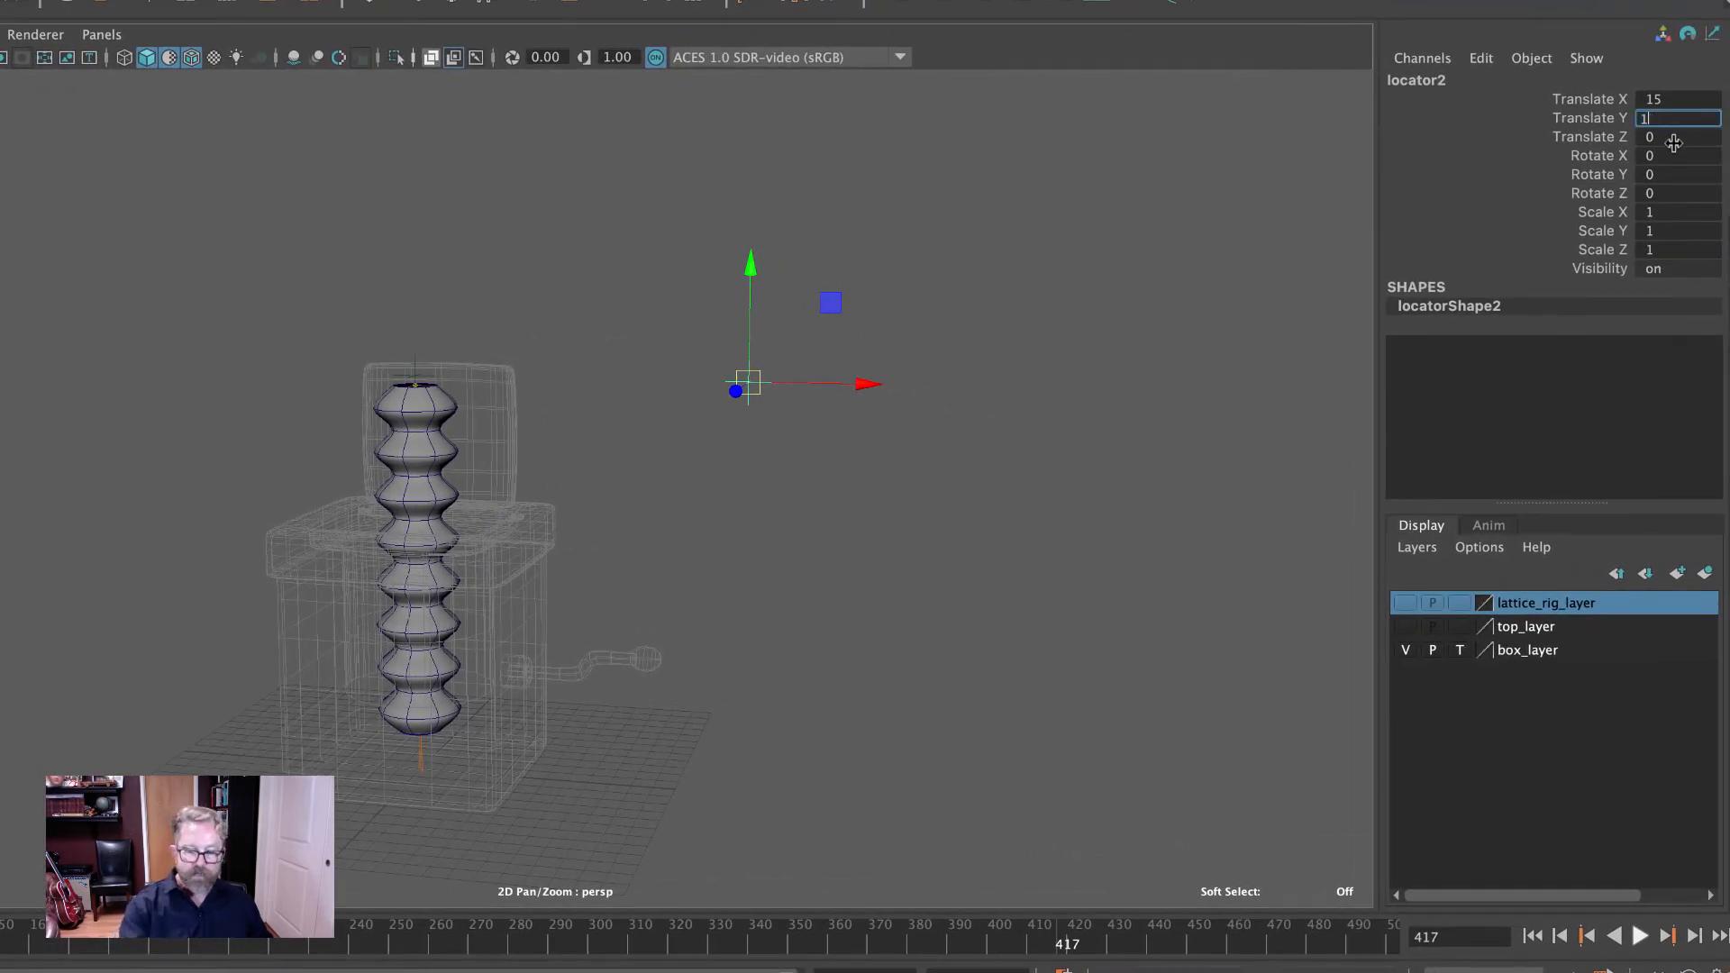
key(Return)
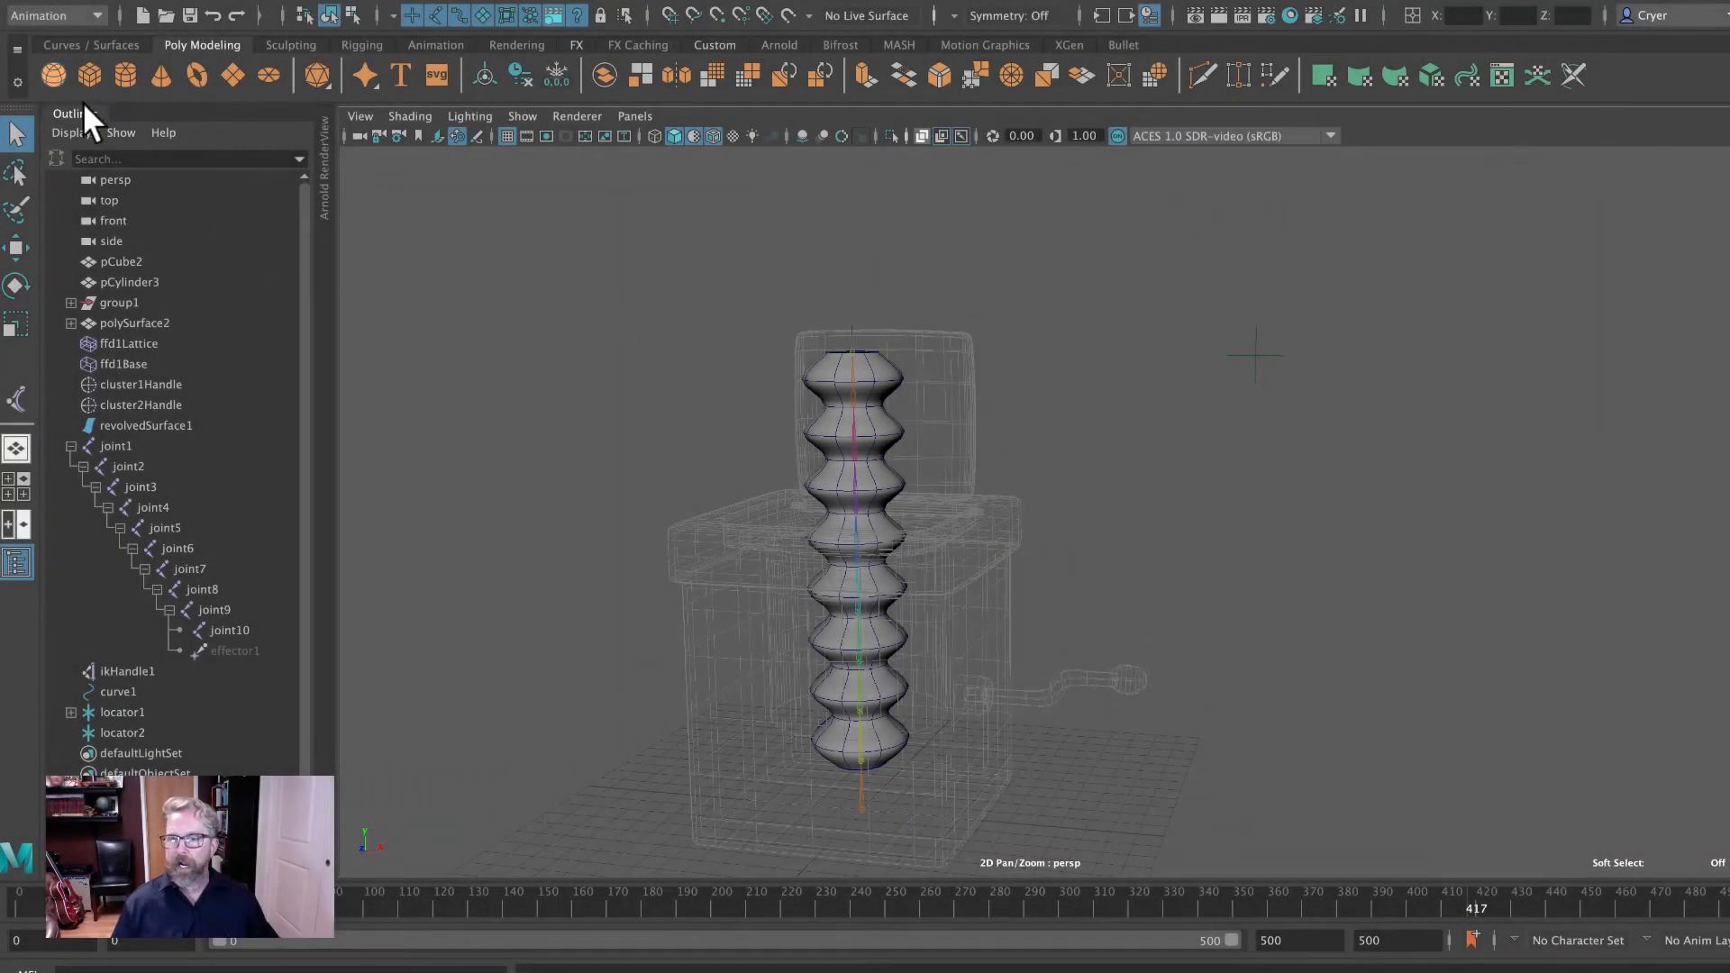
Create a polygon sphere and raise it straight up above the top of the spring.
click(54, 75)
click(16, 247)
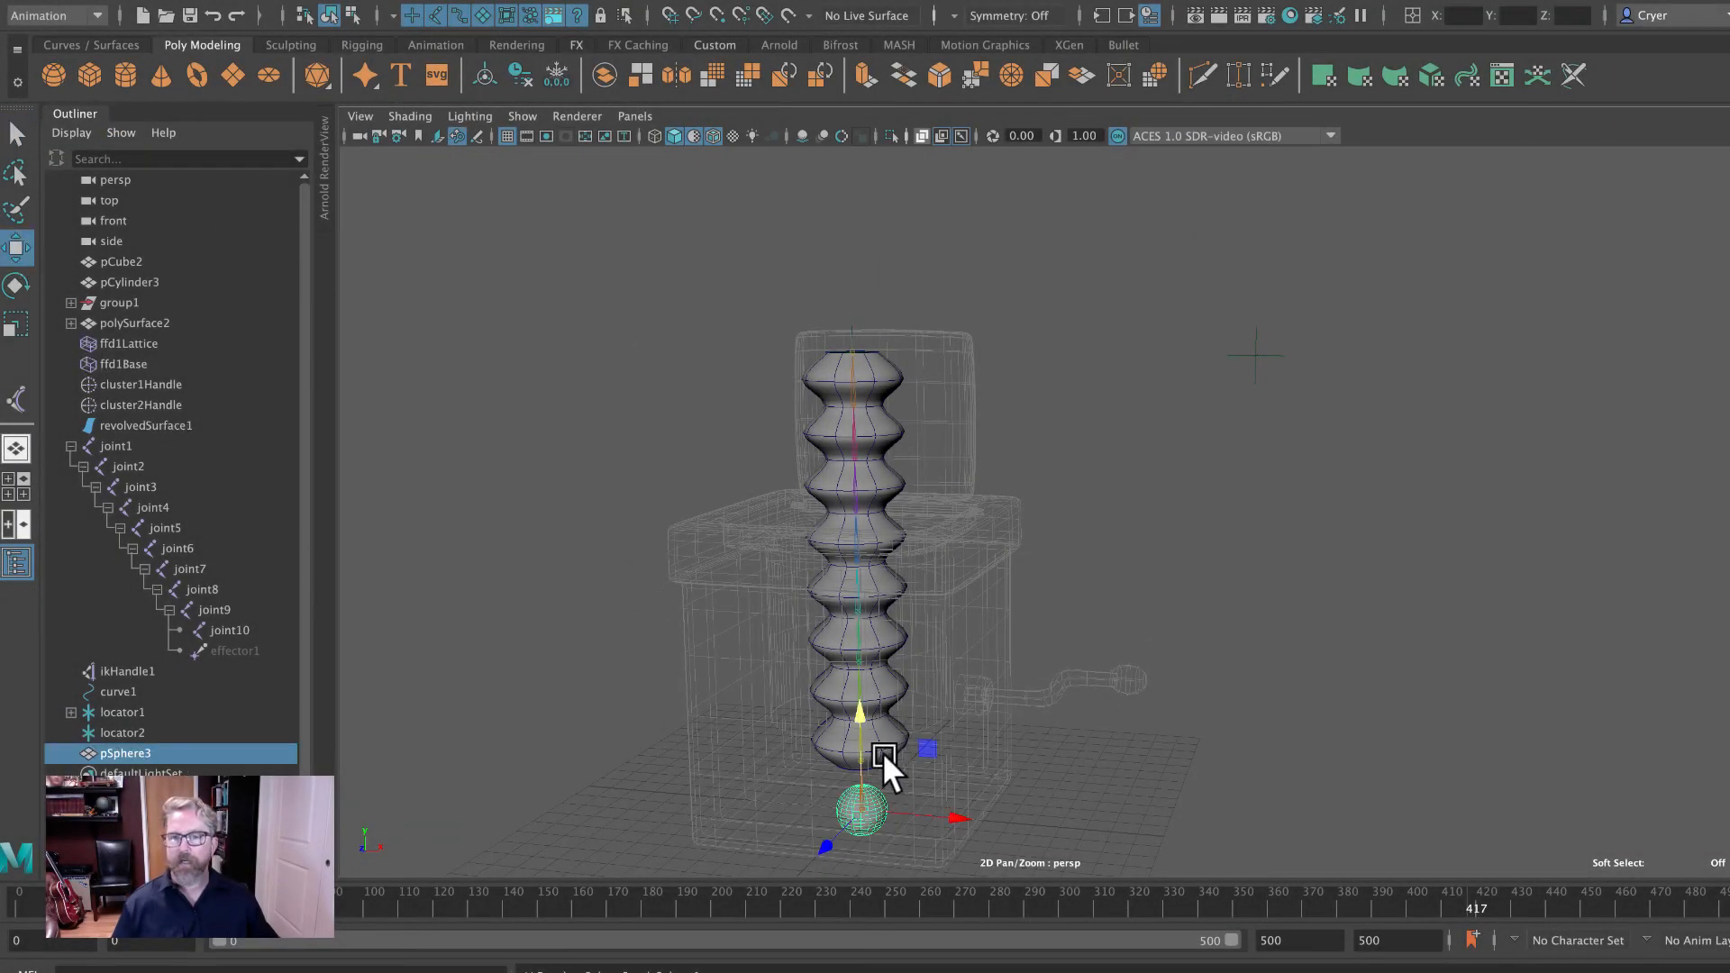
drag(859, 711, 899, 150)
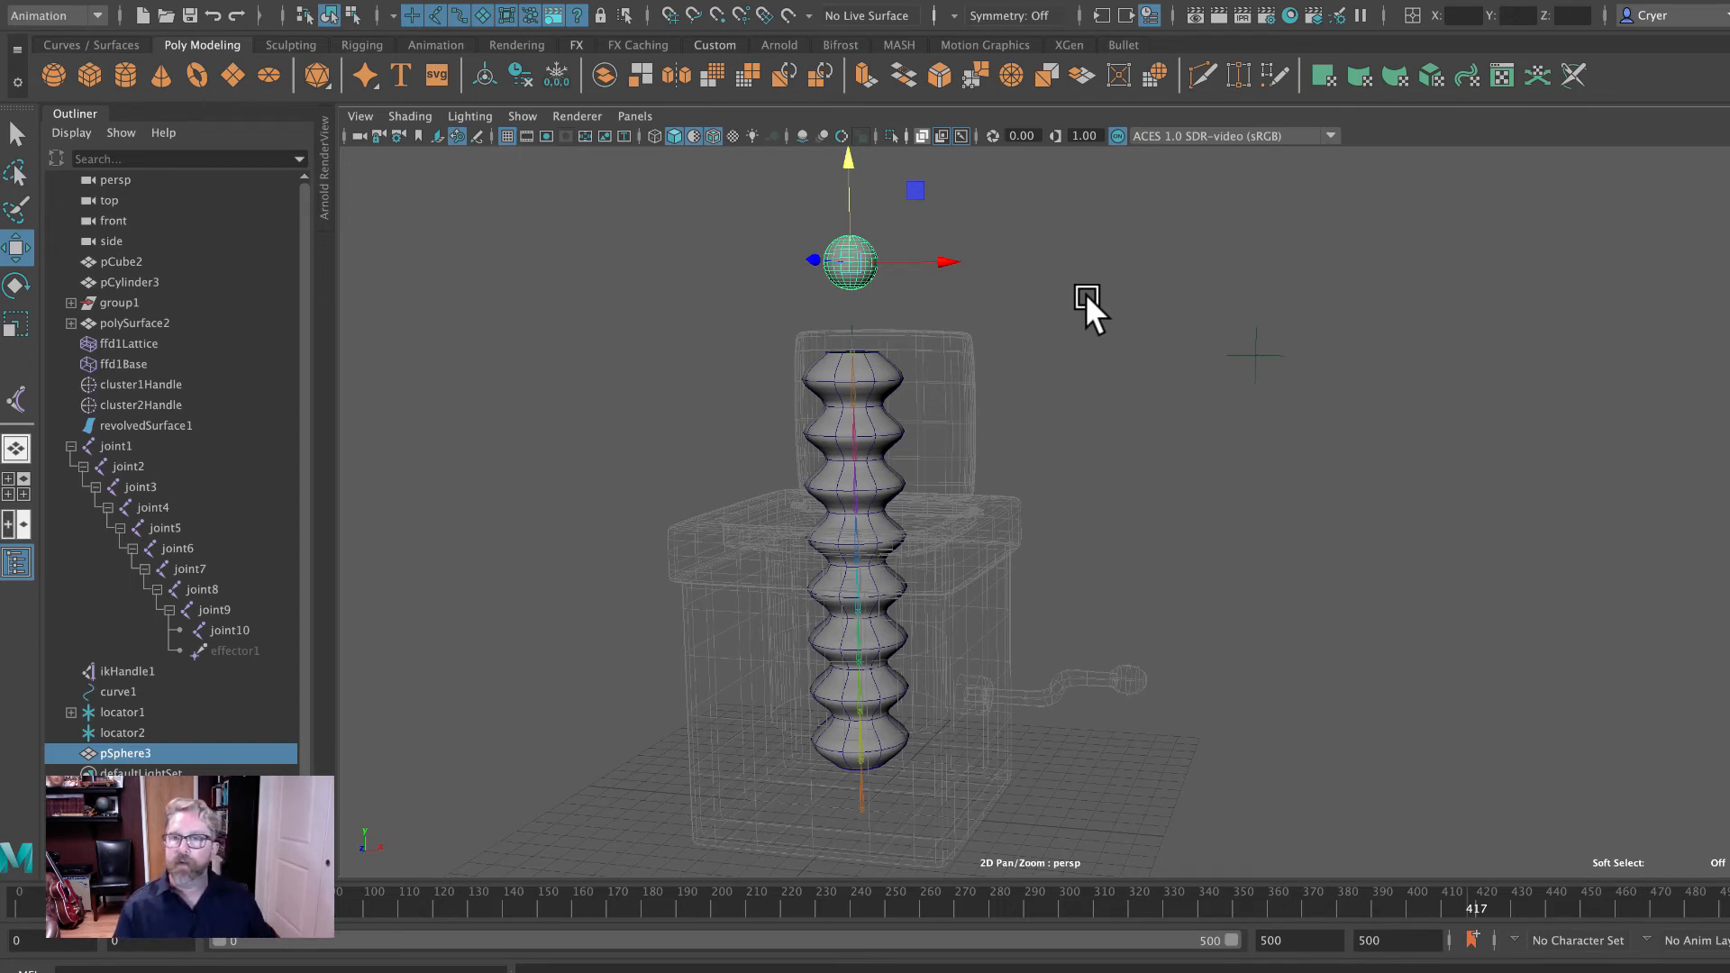
Scale the sphere into an upright egg shape of about 2.36 in X, 3.4 in Y and 2.55 in Z, and deselect it.
click(22, 326)
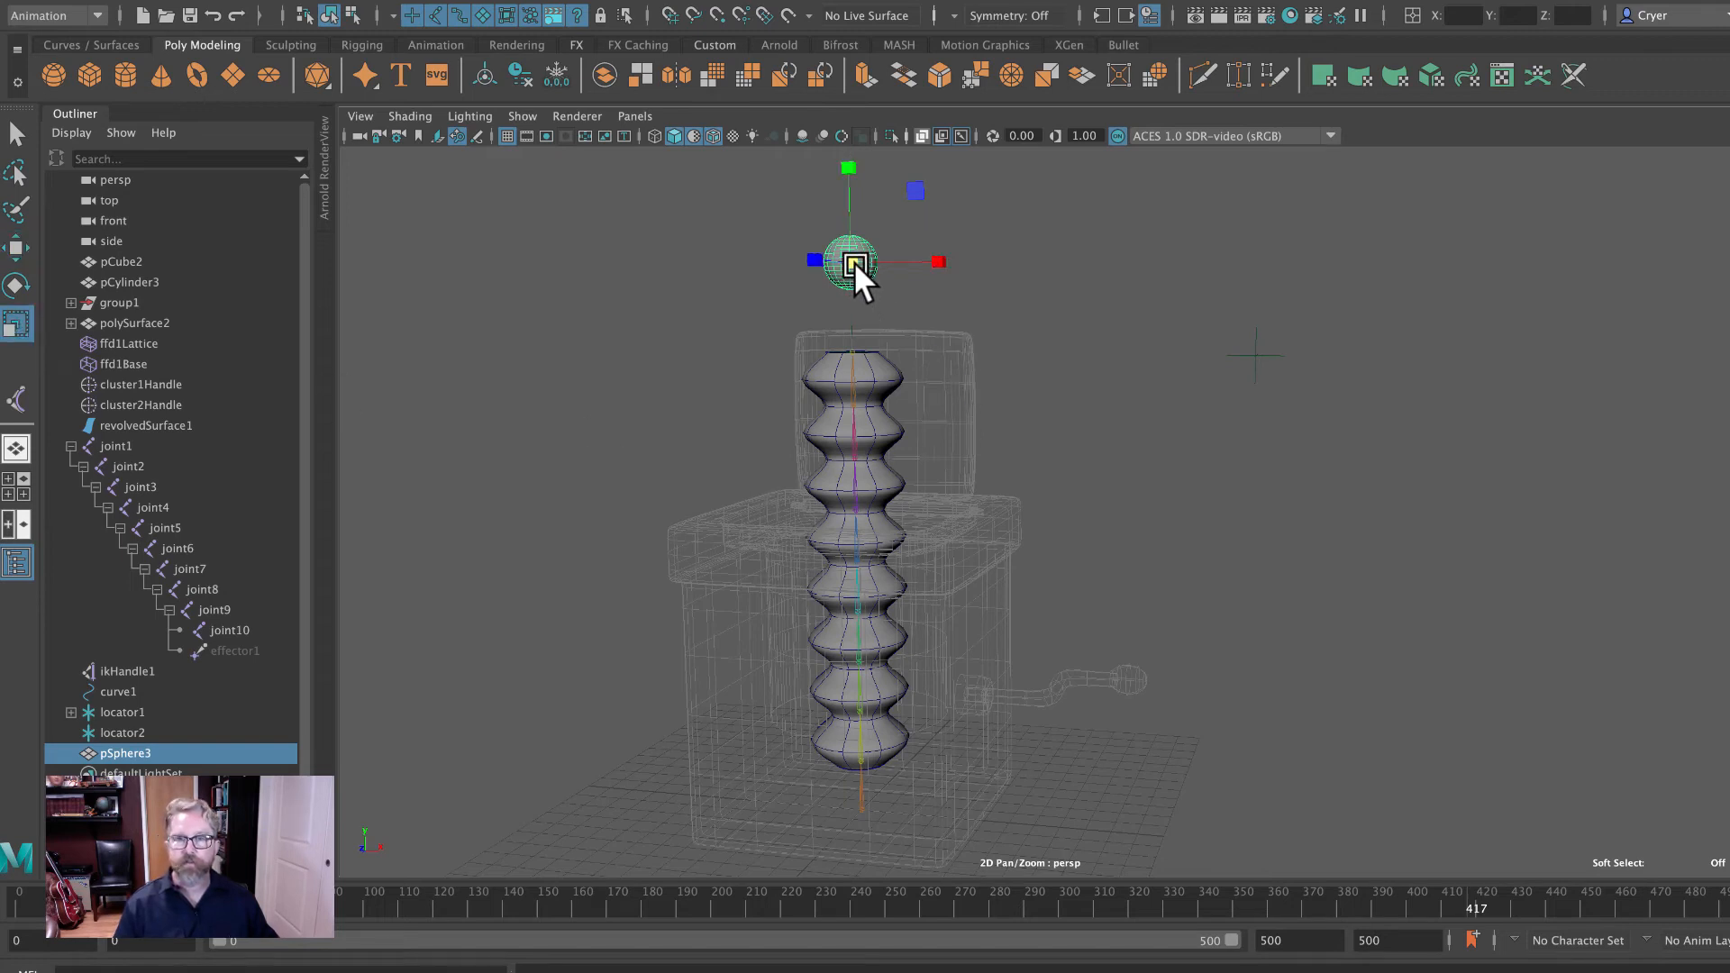
drag(853, 261, 946, 308)
drag(845, 165, 845, 155)
drag(929, 258, 905, 259)
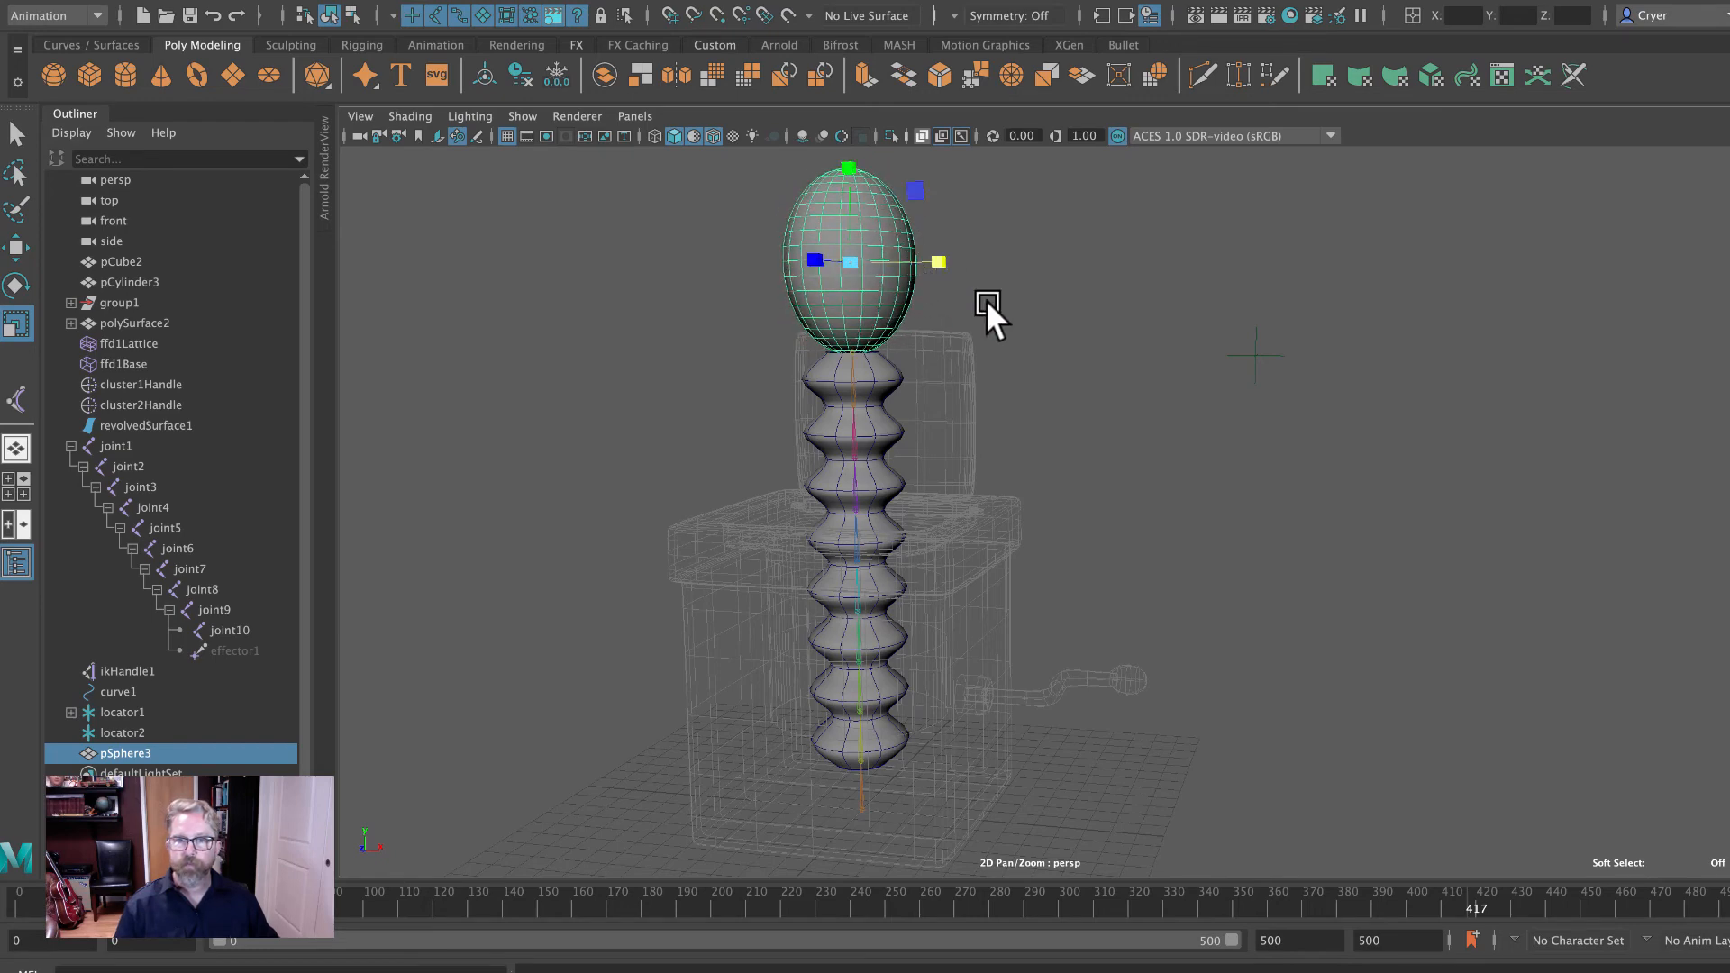
alt+drag(971, 307, 933, 287)
click(787, 299)
alt+drag(788, 299, 907, 335)
key(ctrl+z)
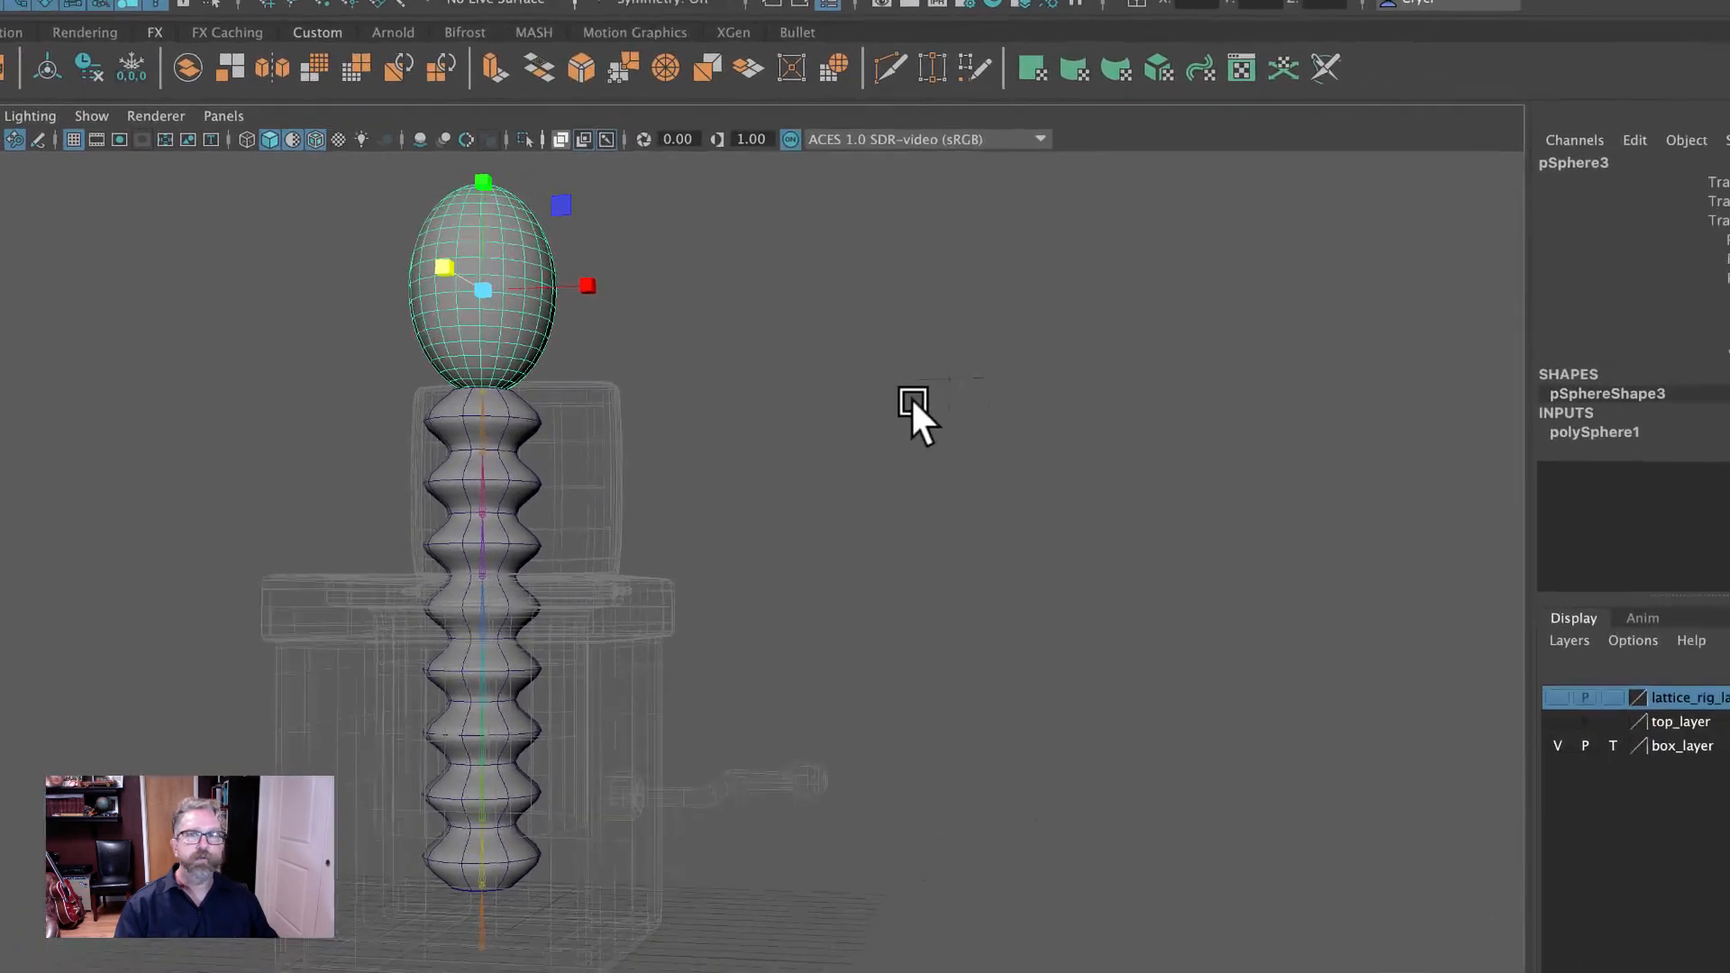
alt+middle_drag(940, 413, 1126, 437)
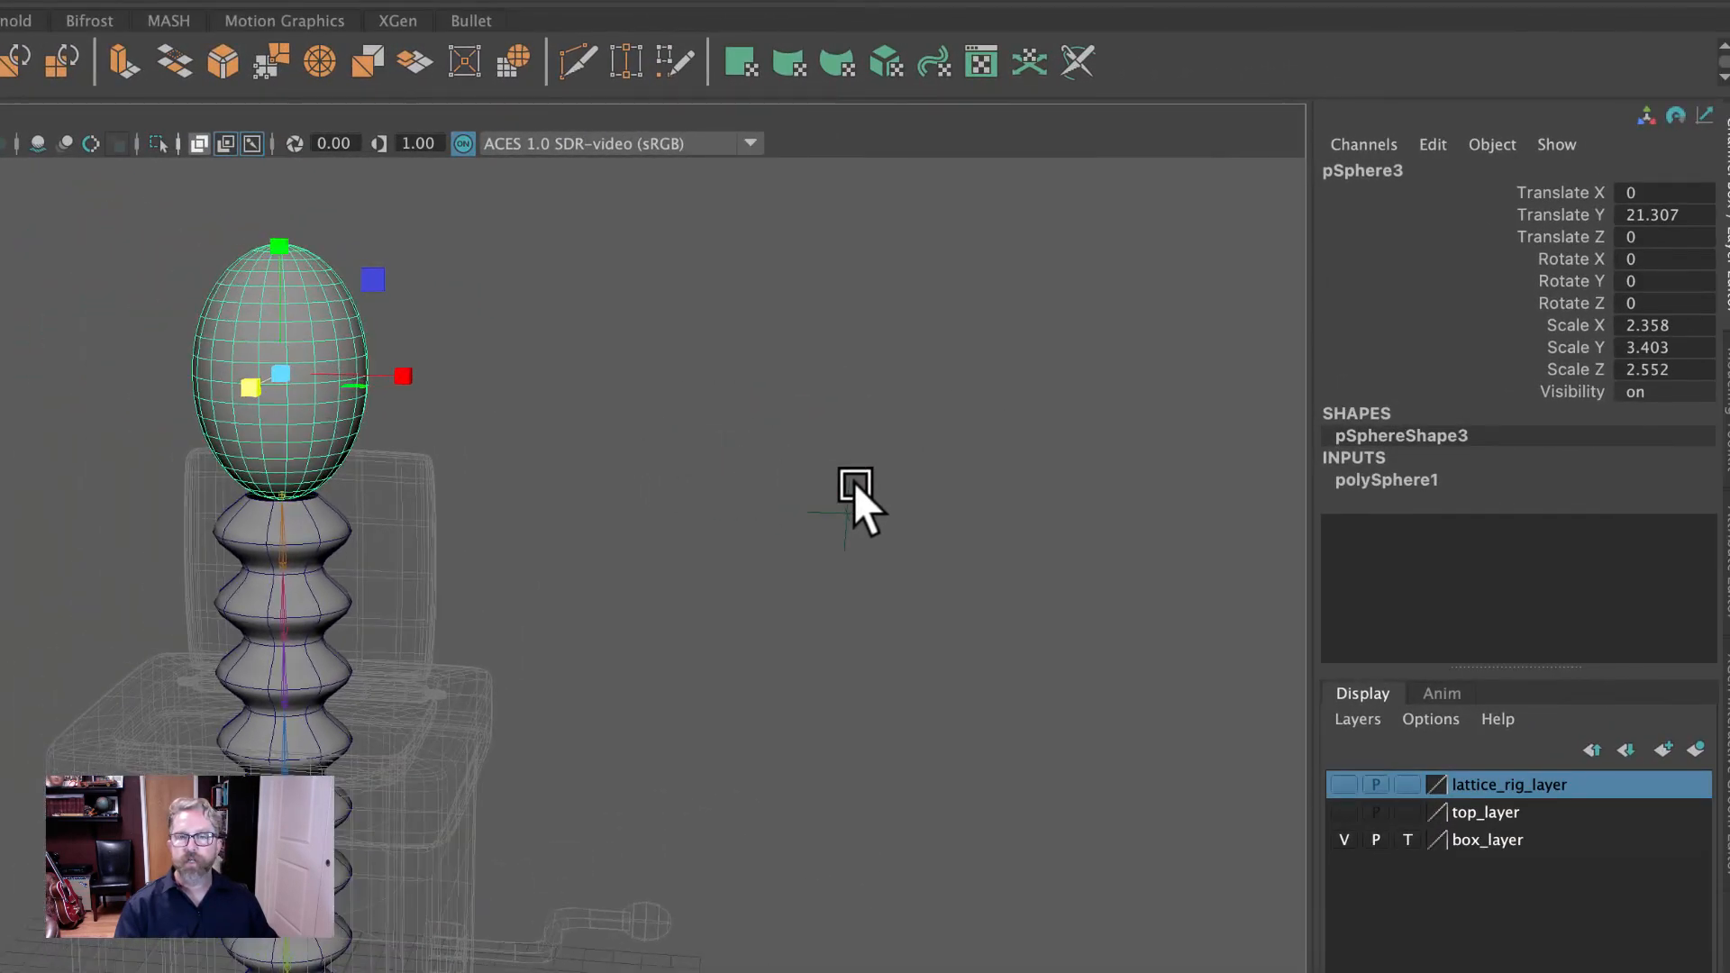
alt+middle_drag(854, 484, 852, 483)
key(q)
click(167, 437)
alt+drag(166, 437, 152, 440)
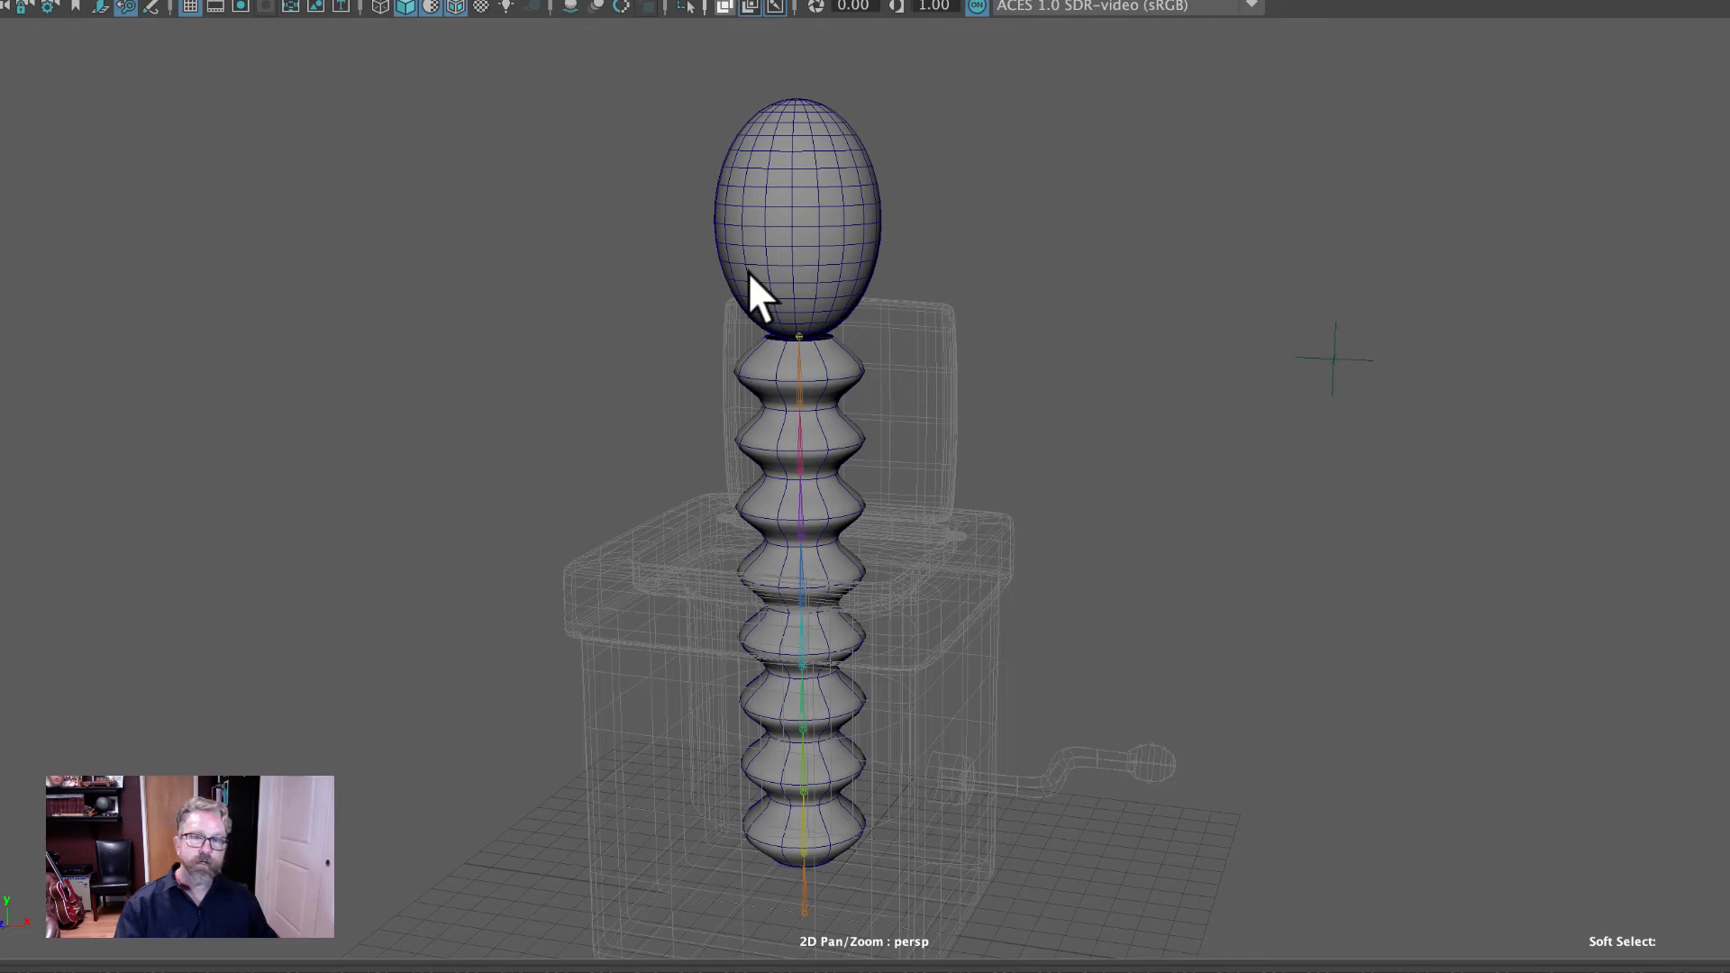
Enlarge the egg-shaped sphere uniformly to a scale of about 2.5 in X, 3.61 in Y and 2.71 in Z.
alt+right_drag(532, 272, 827, 279)
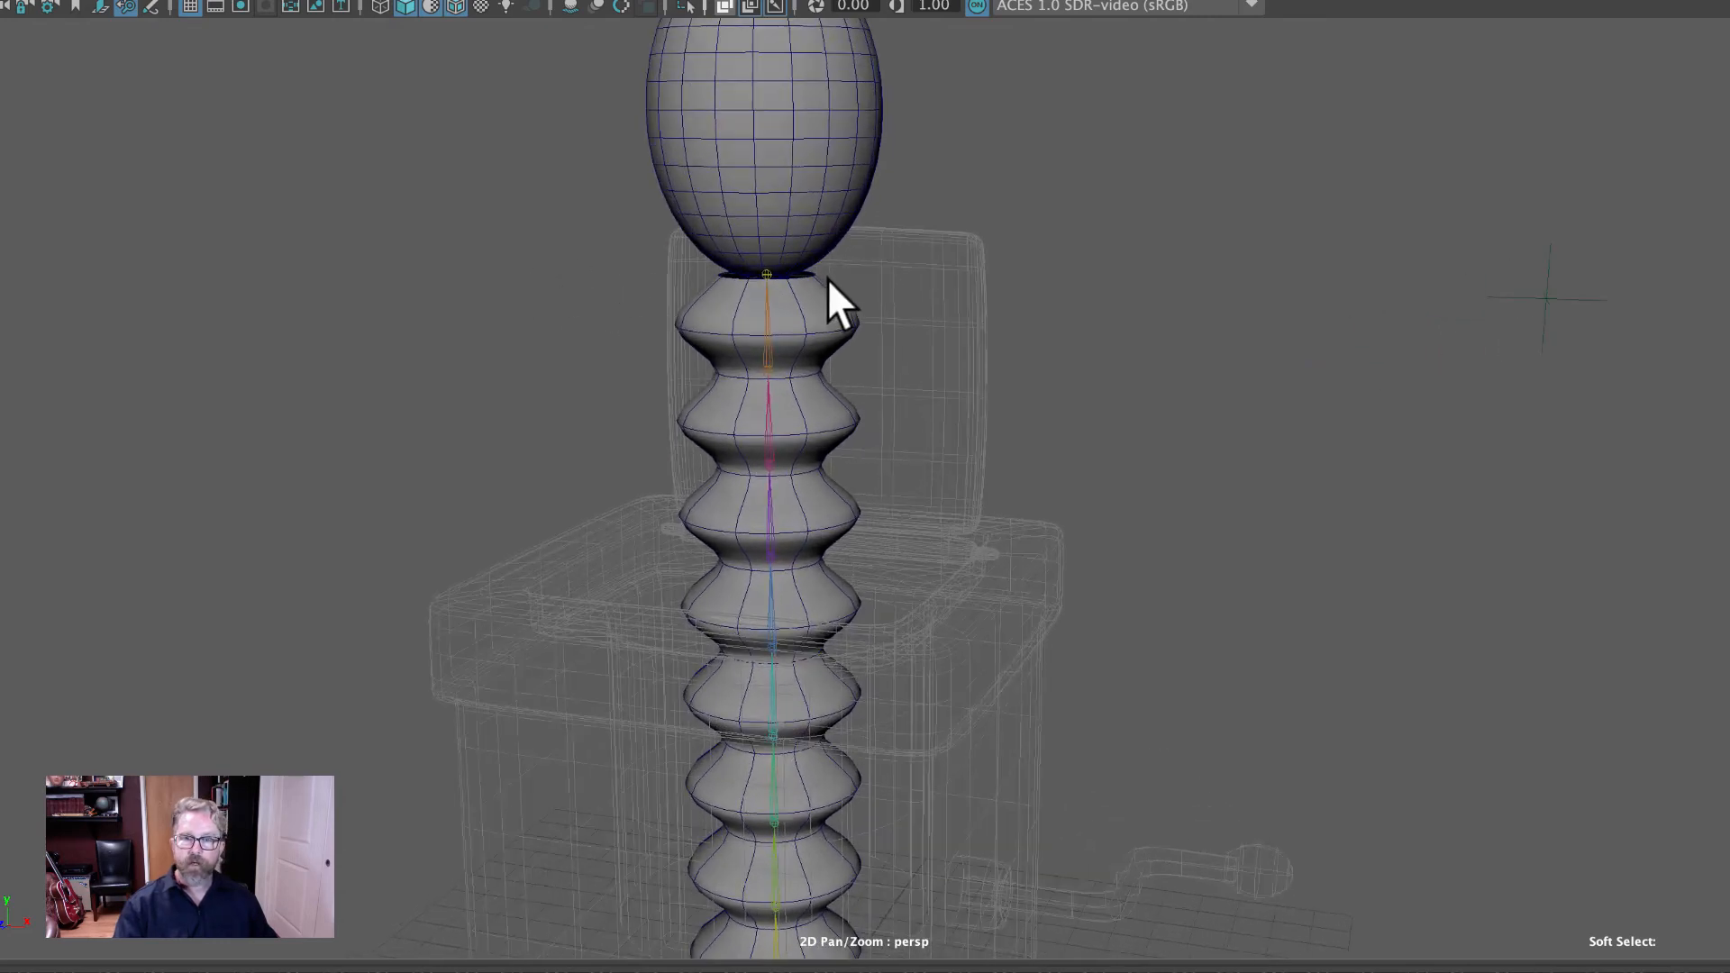
alt+middle_drag(827, 278, 846, 361)
click(813, 252)
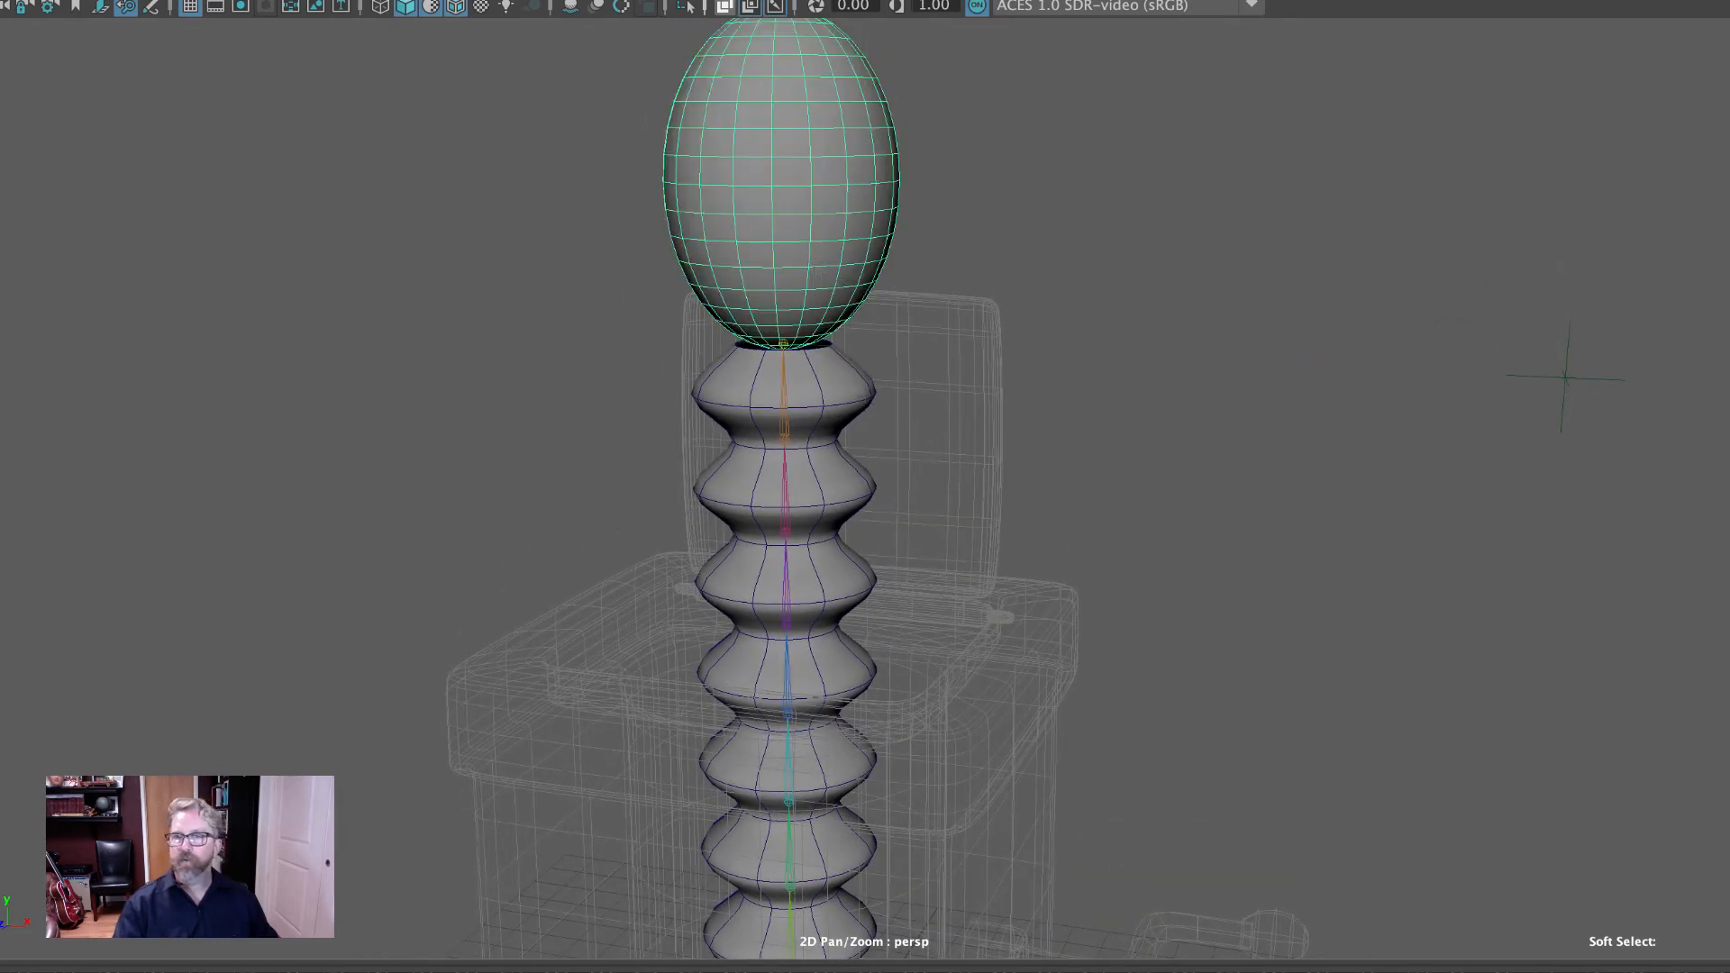
key(r)
drag(786, 193, 798, 187)
click(43, 315)
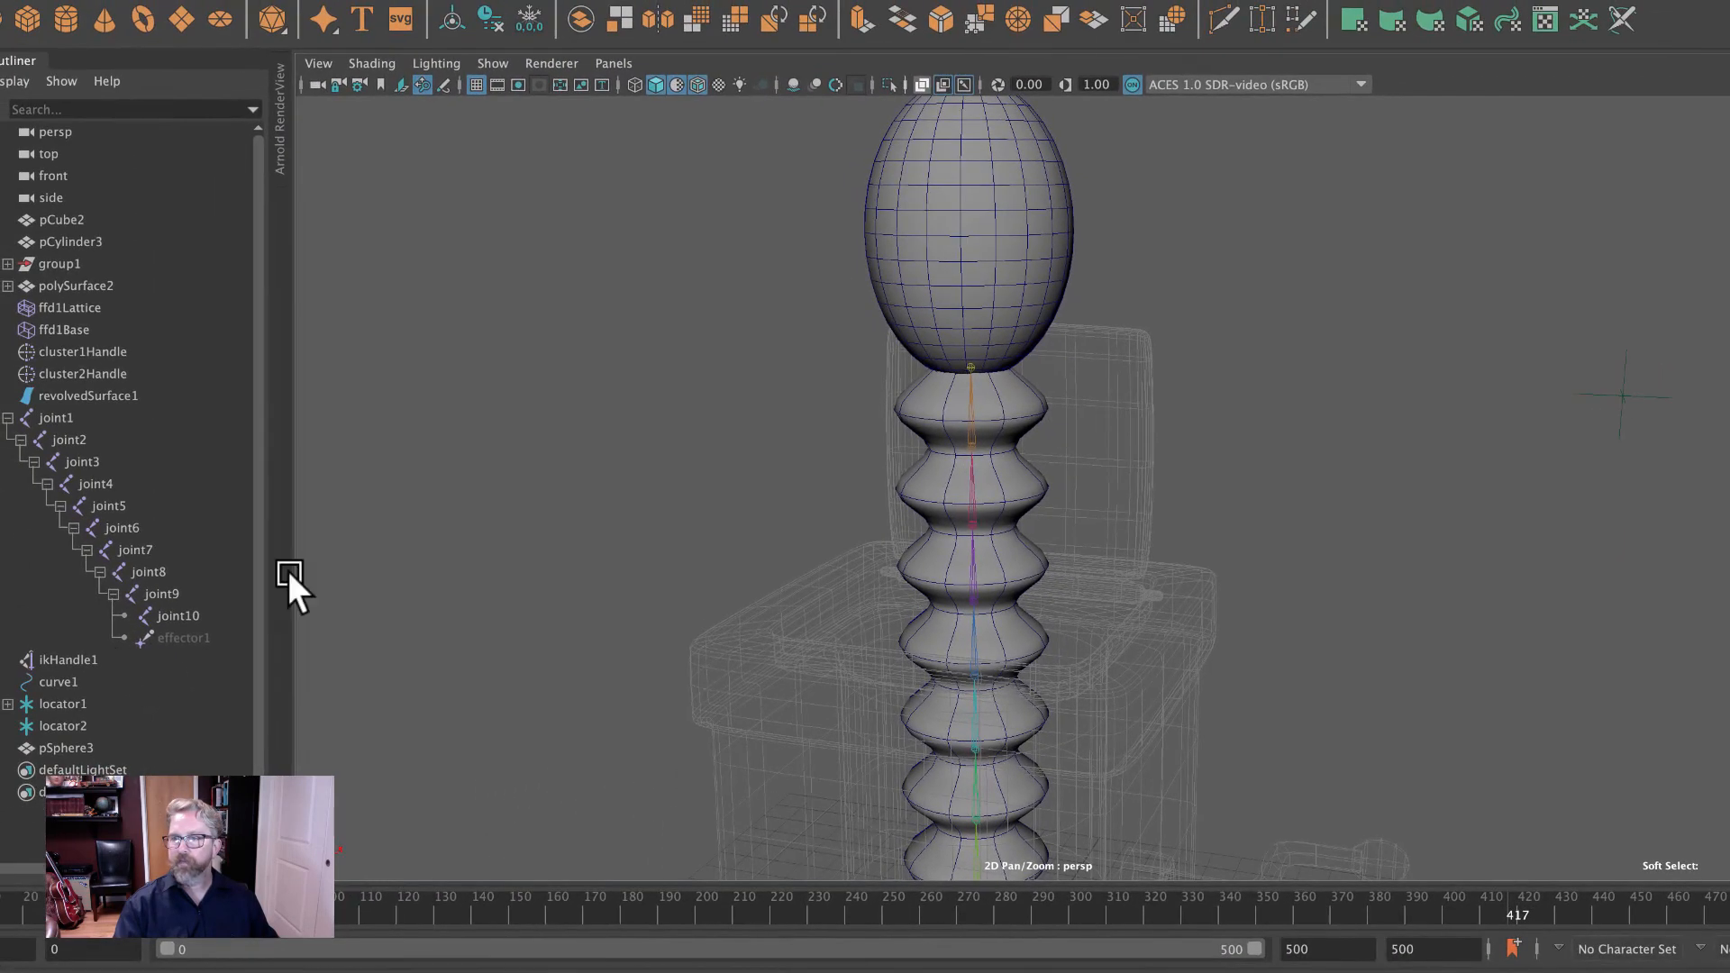
Parent pSphere3 to joint10 at the top of the spring.
click(1034, 176)
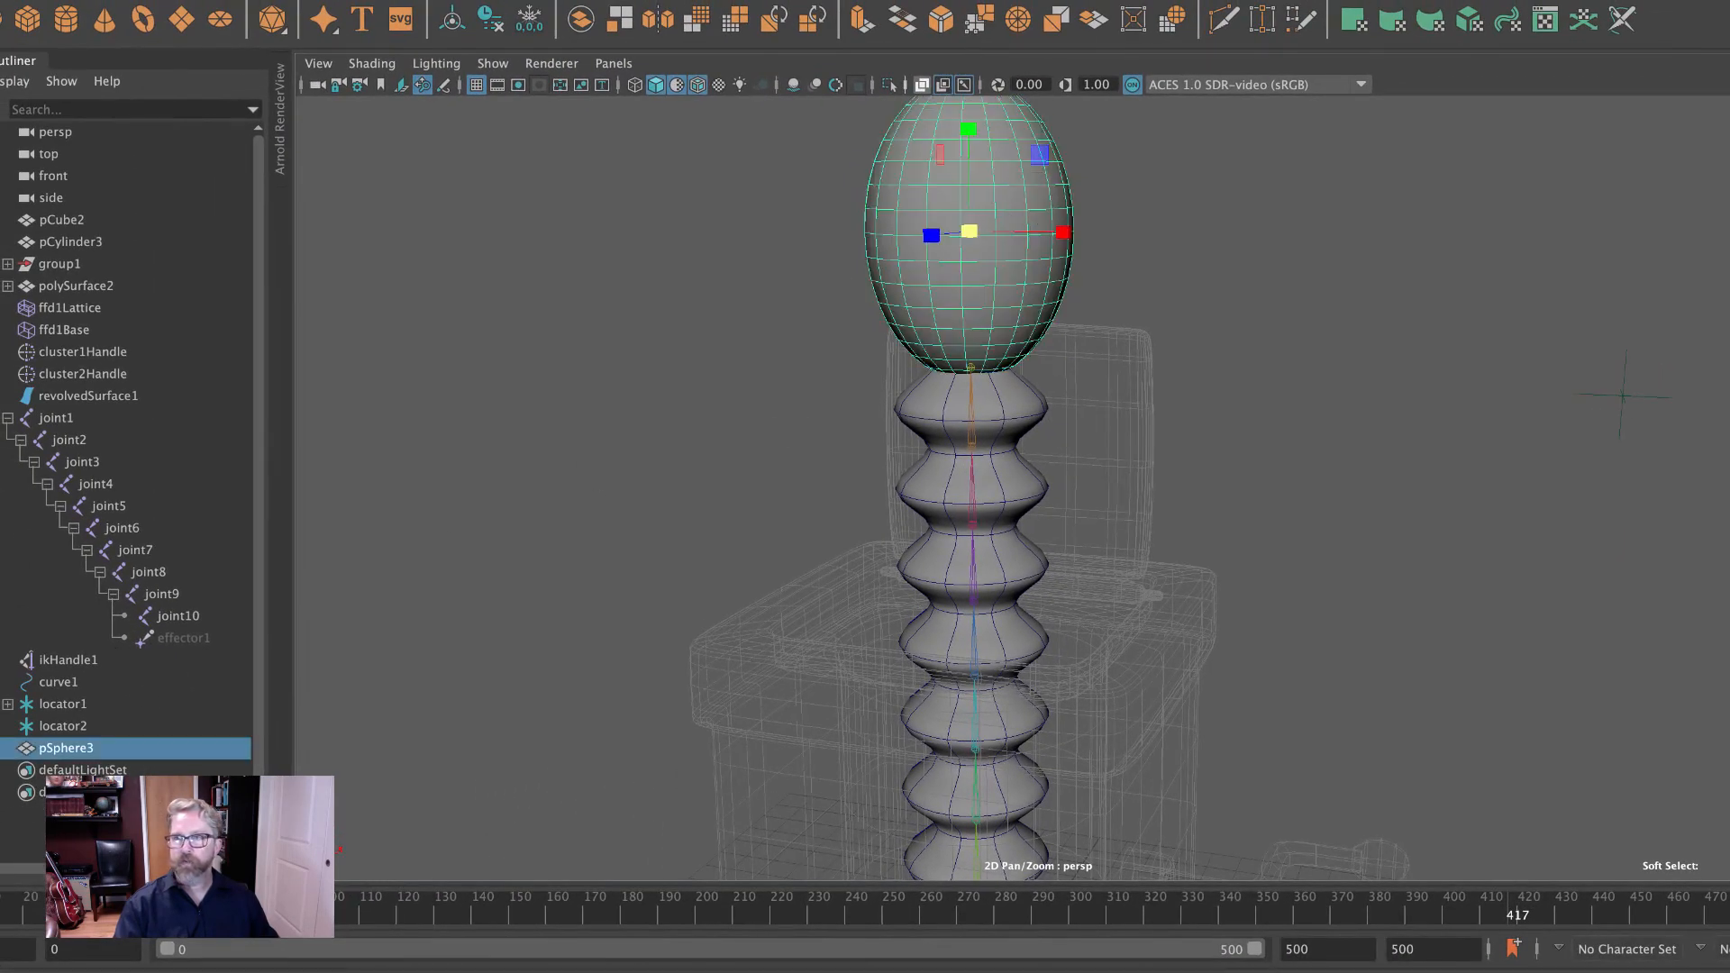
ctrl+click(177, 614)
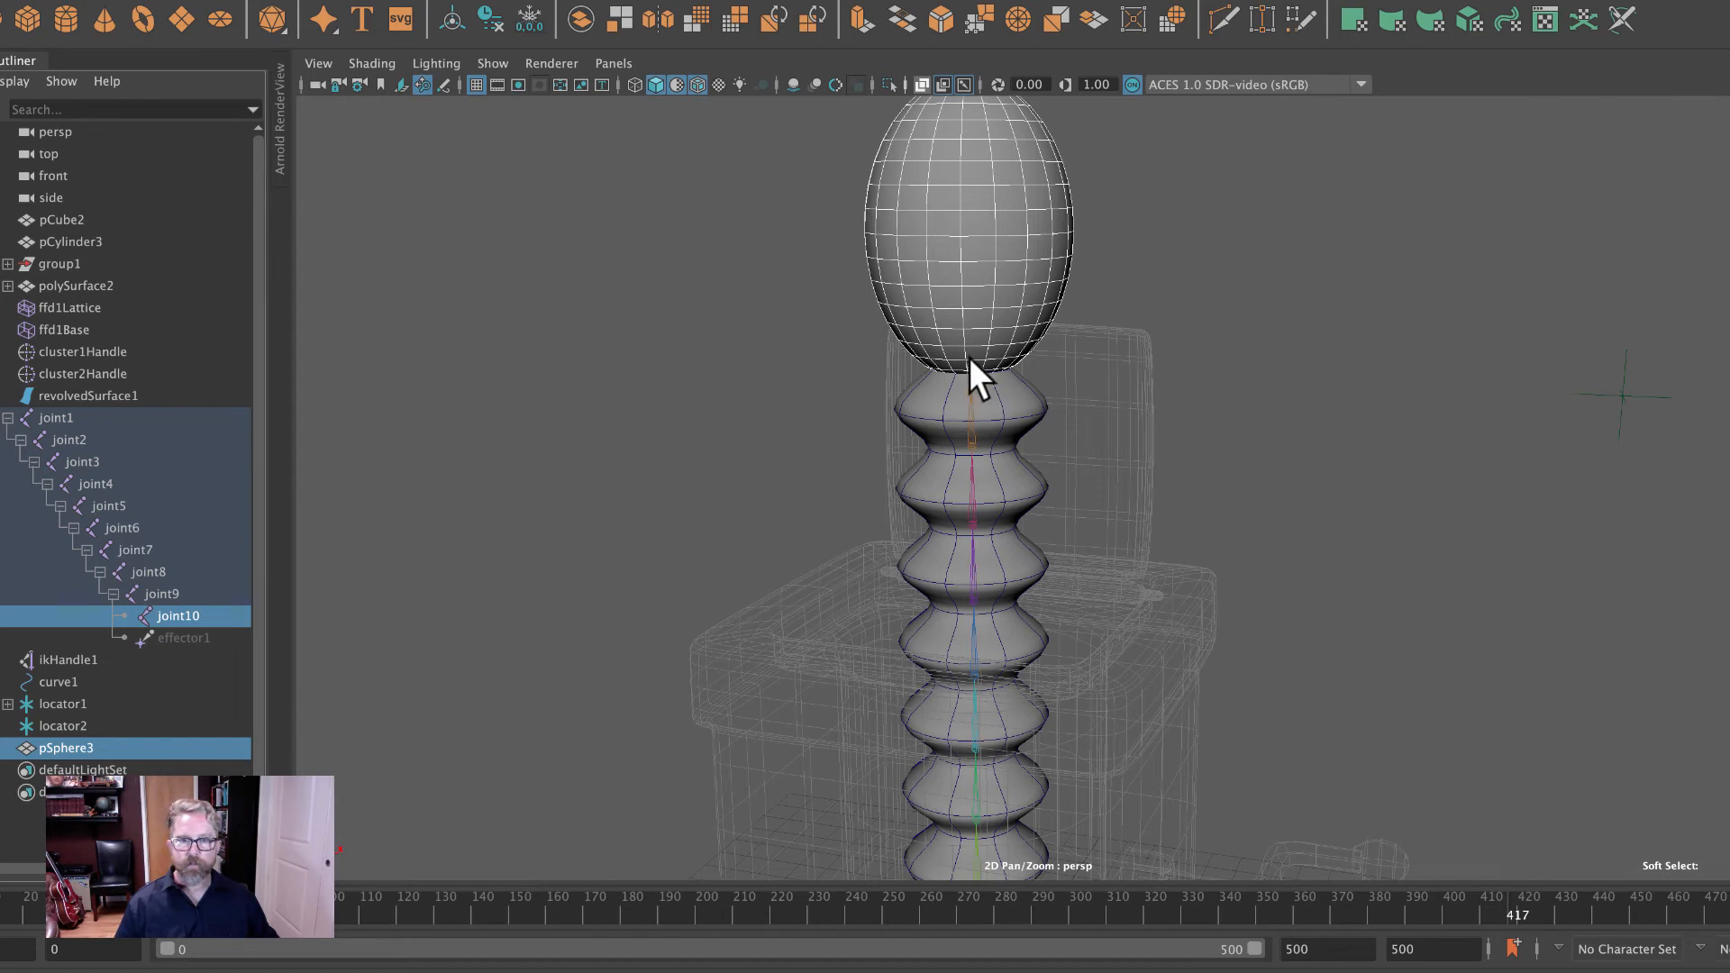
click(65, 749)
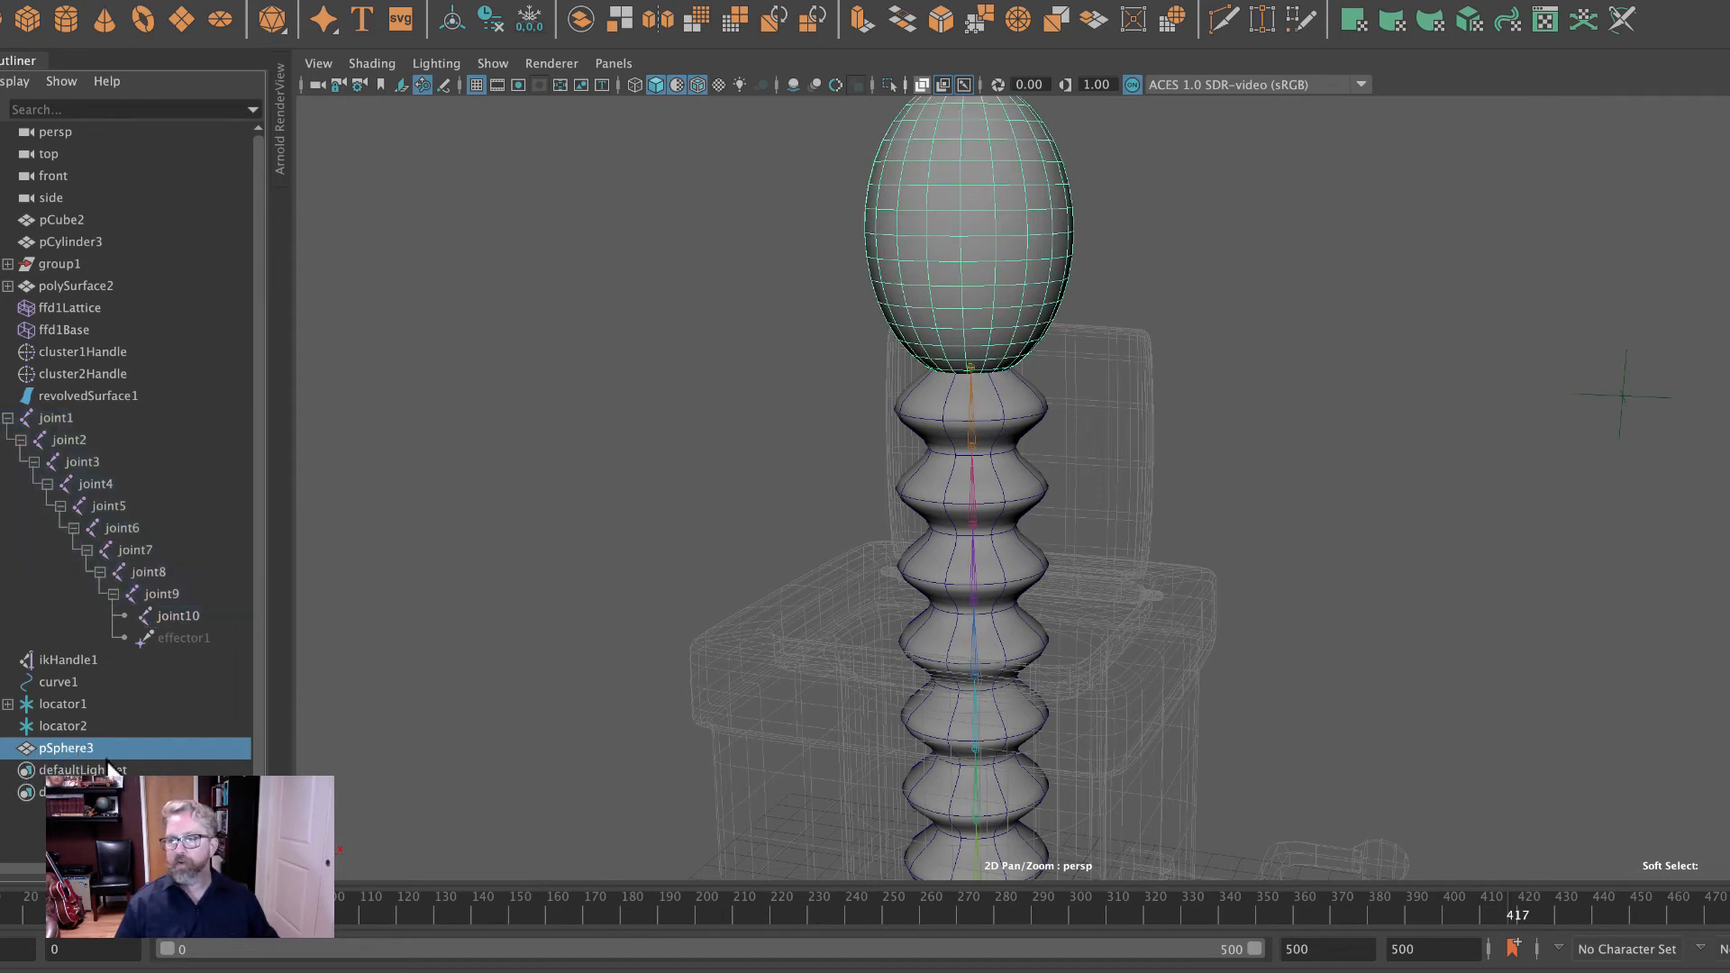
ctrl+click(171, 616)
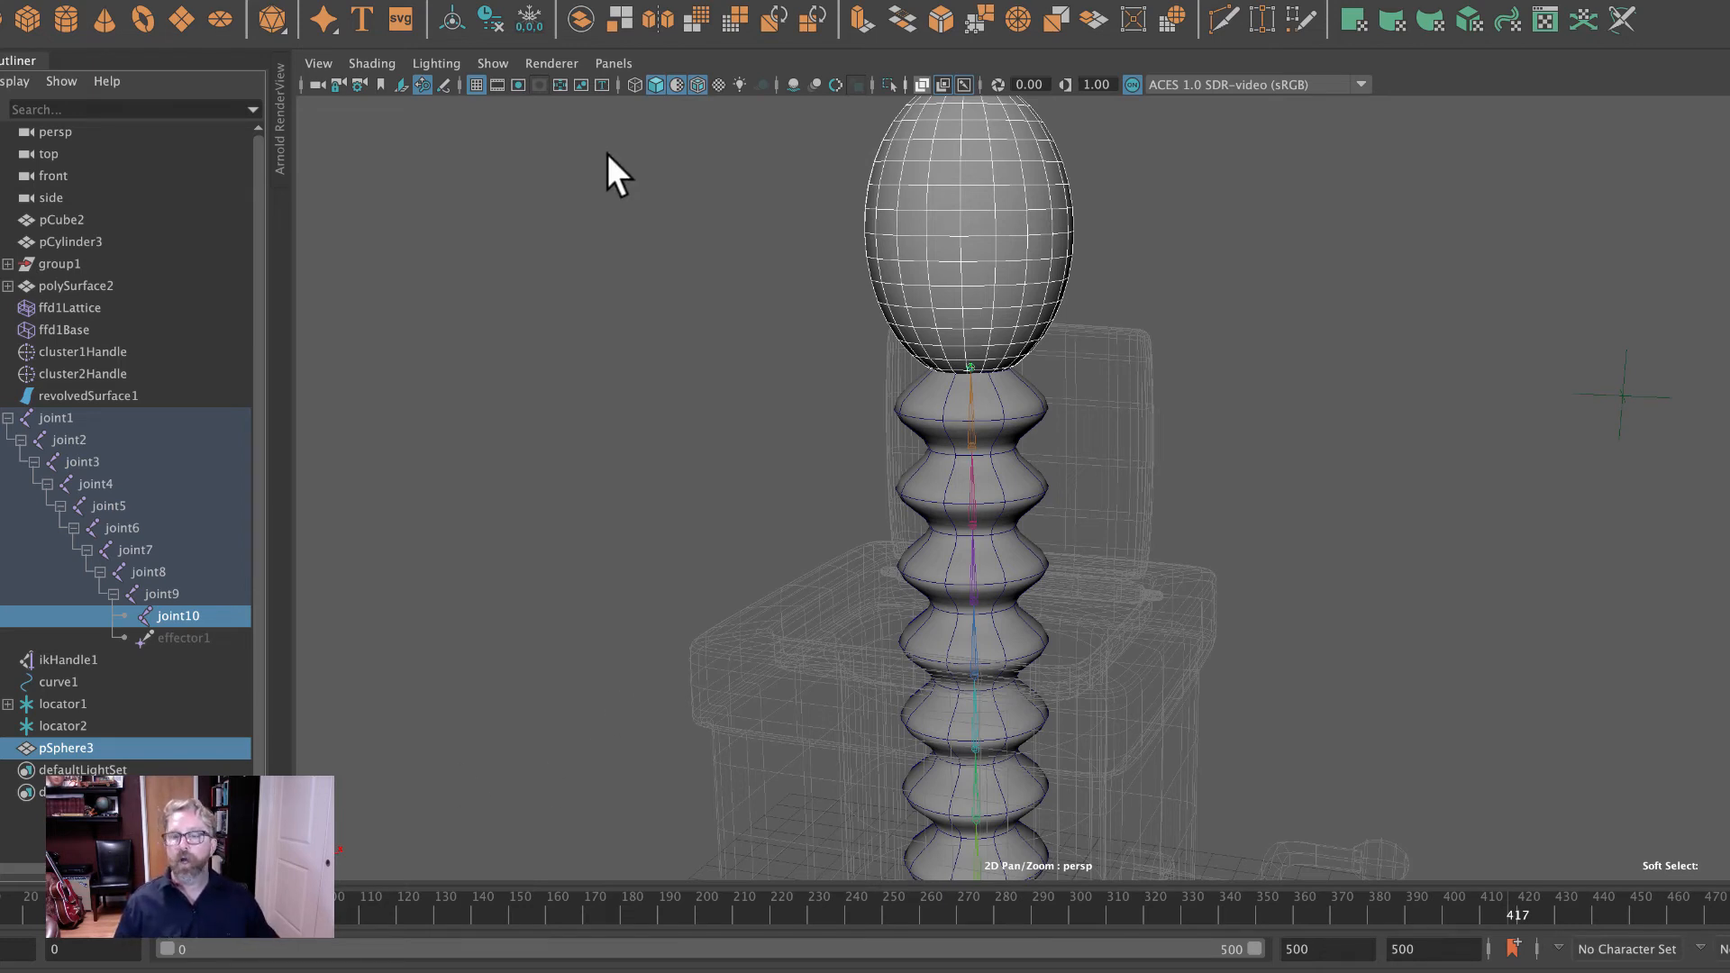
click(13, 2)
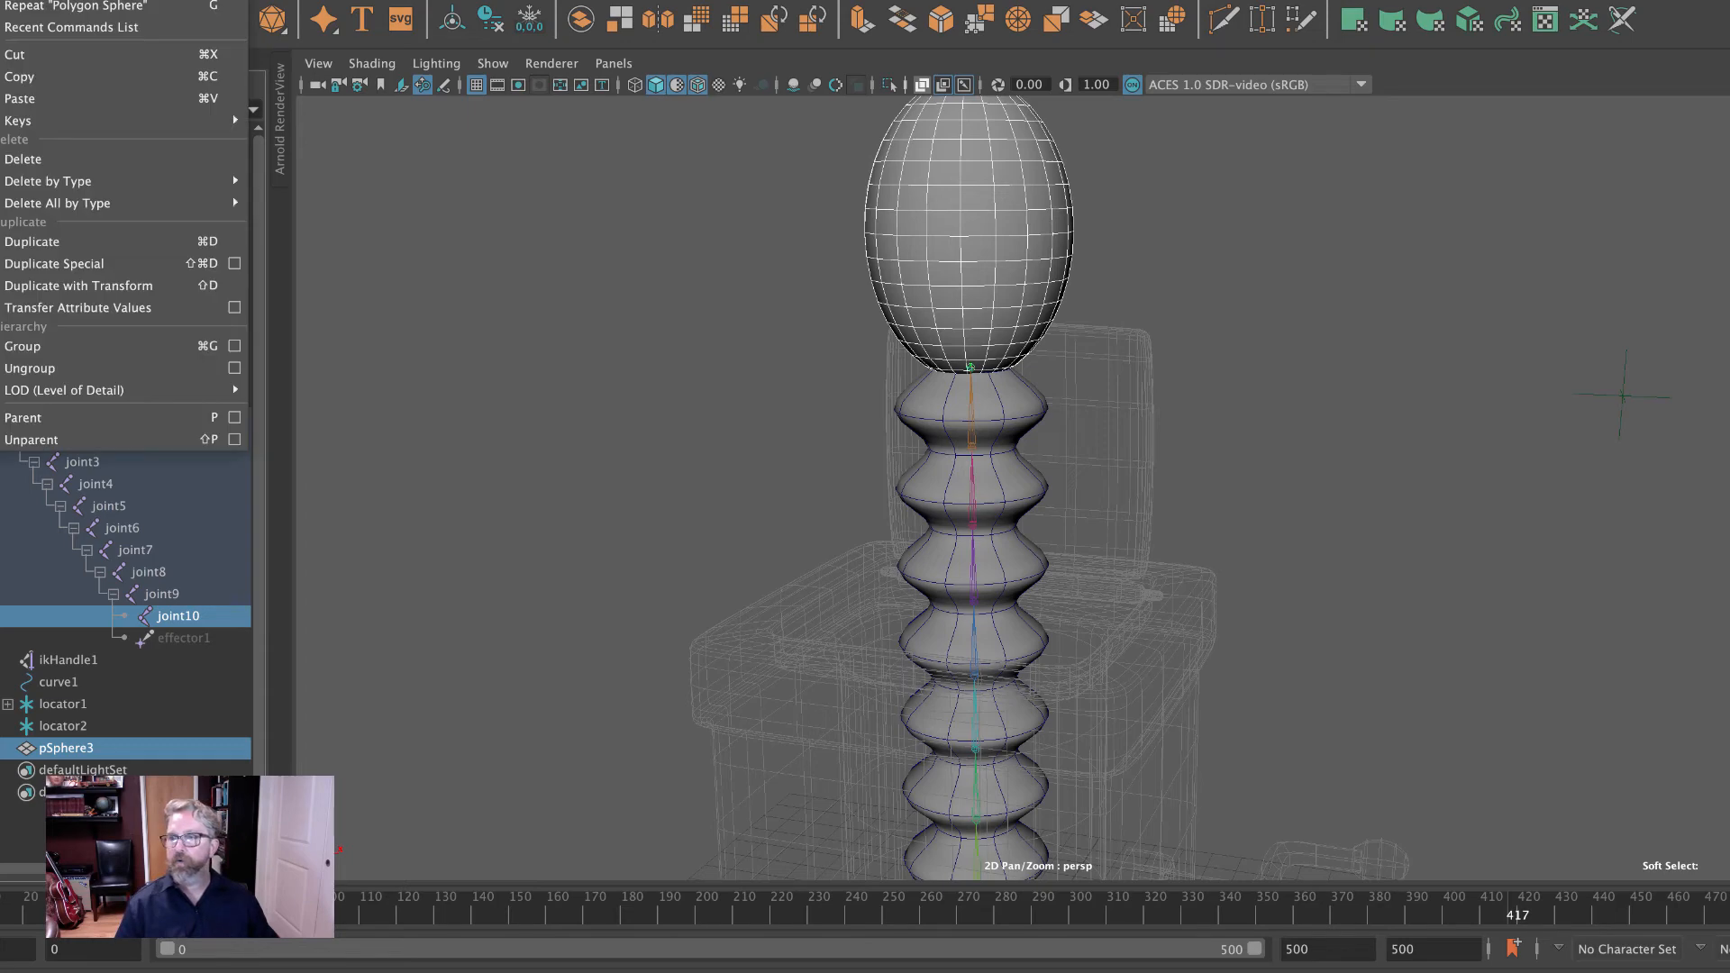
click(124, 416)
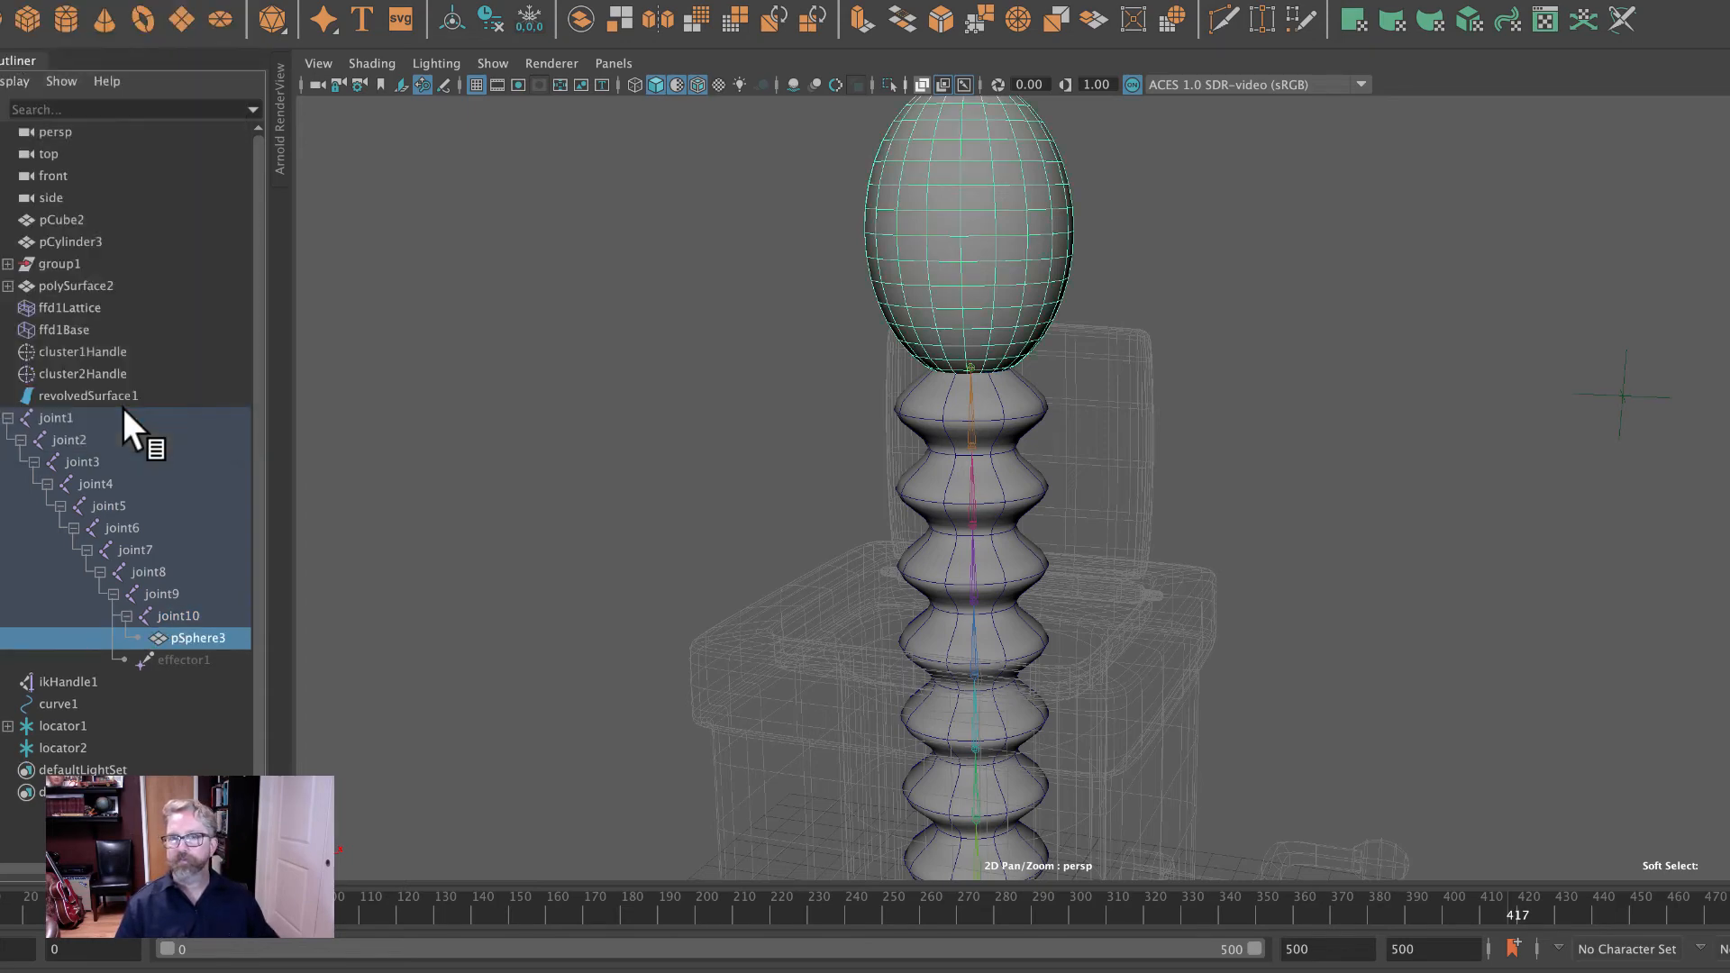
Test how the parented sphere behaves as locator2 is lowered and raised to compress and stretch the spring.
alt+right_drag(1435, 474, 1119, 394)
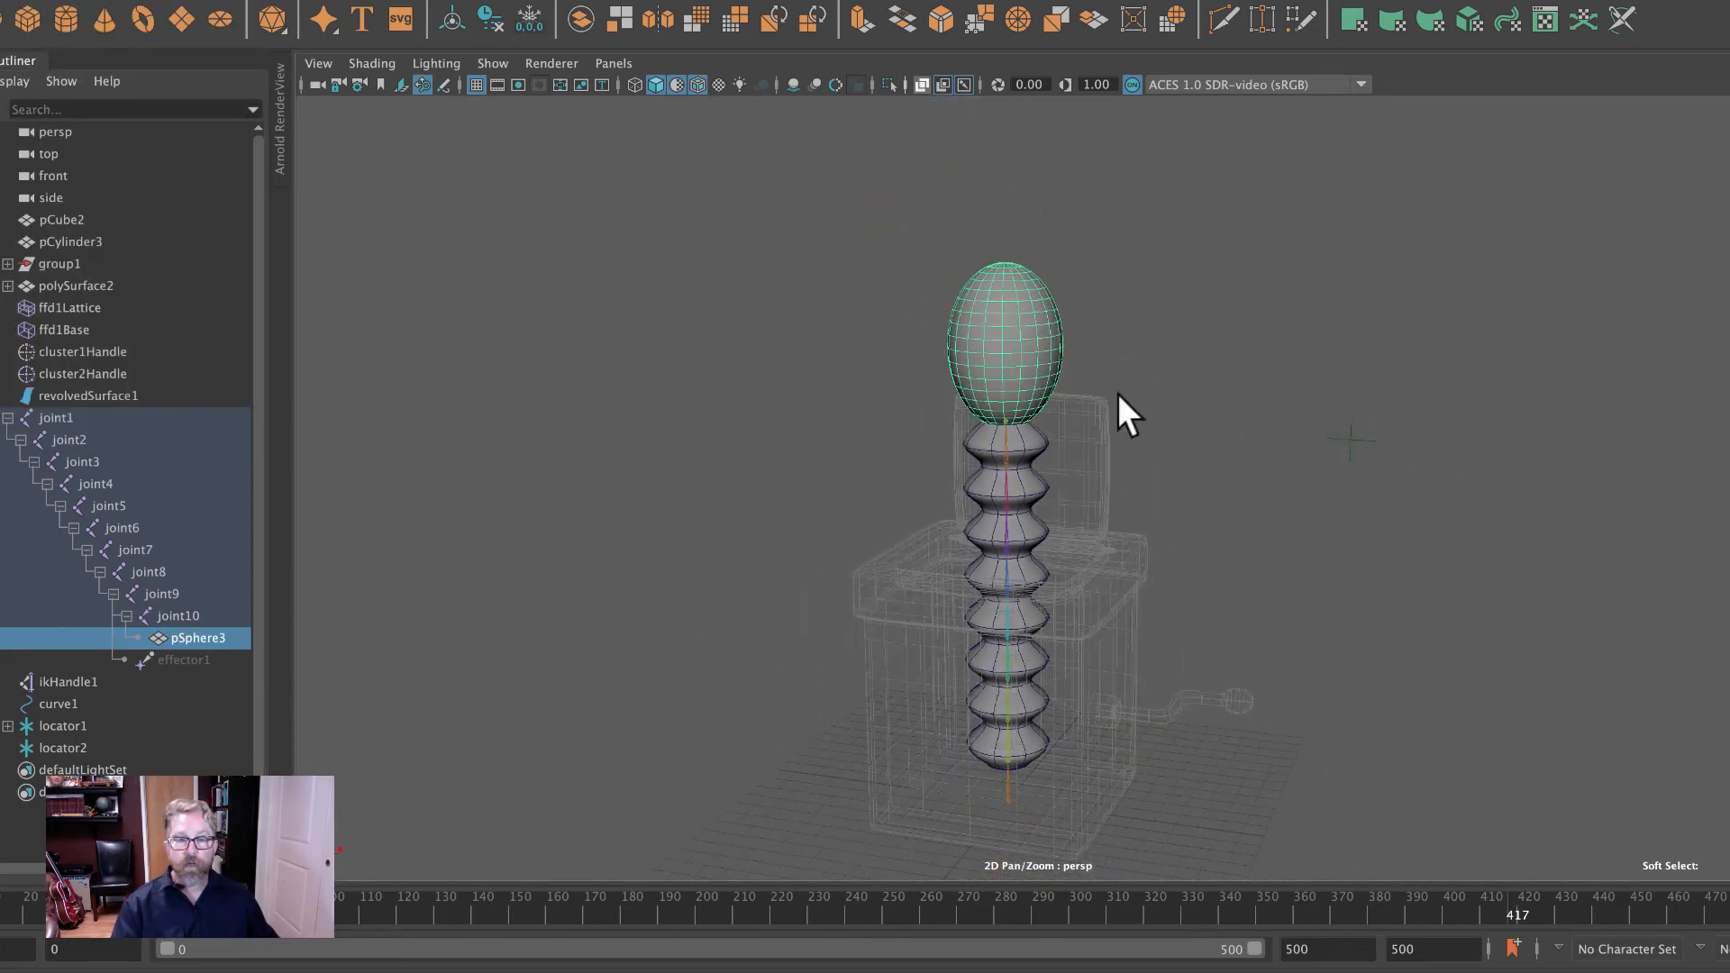
alt+middle_drag(1176, 379, 1146, 280)
click(1320, 338)
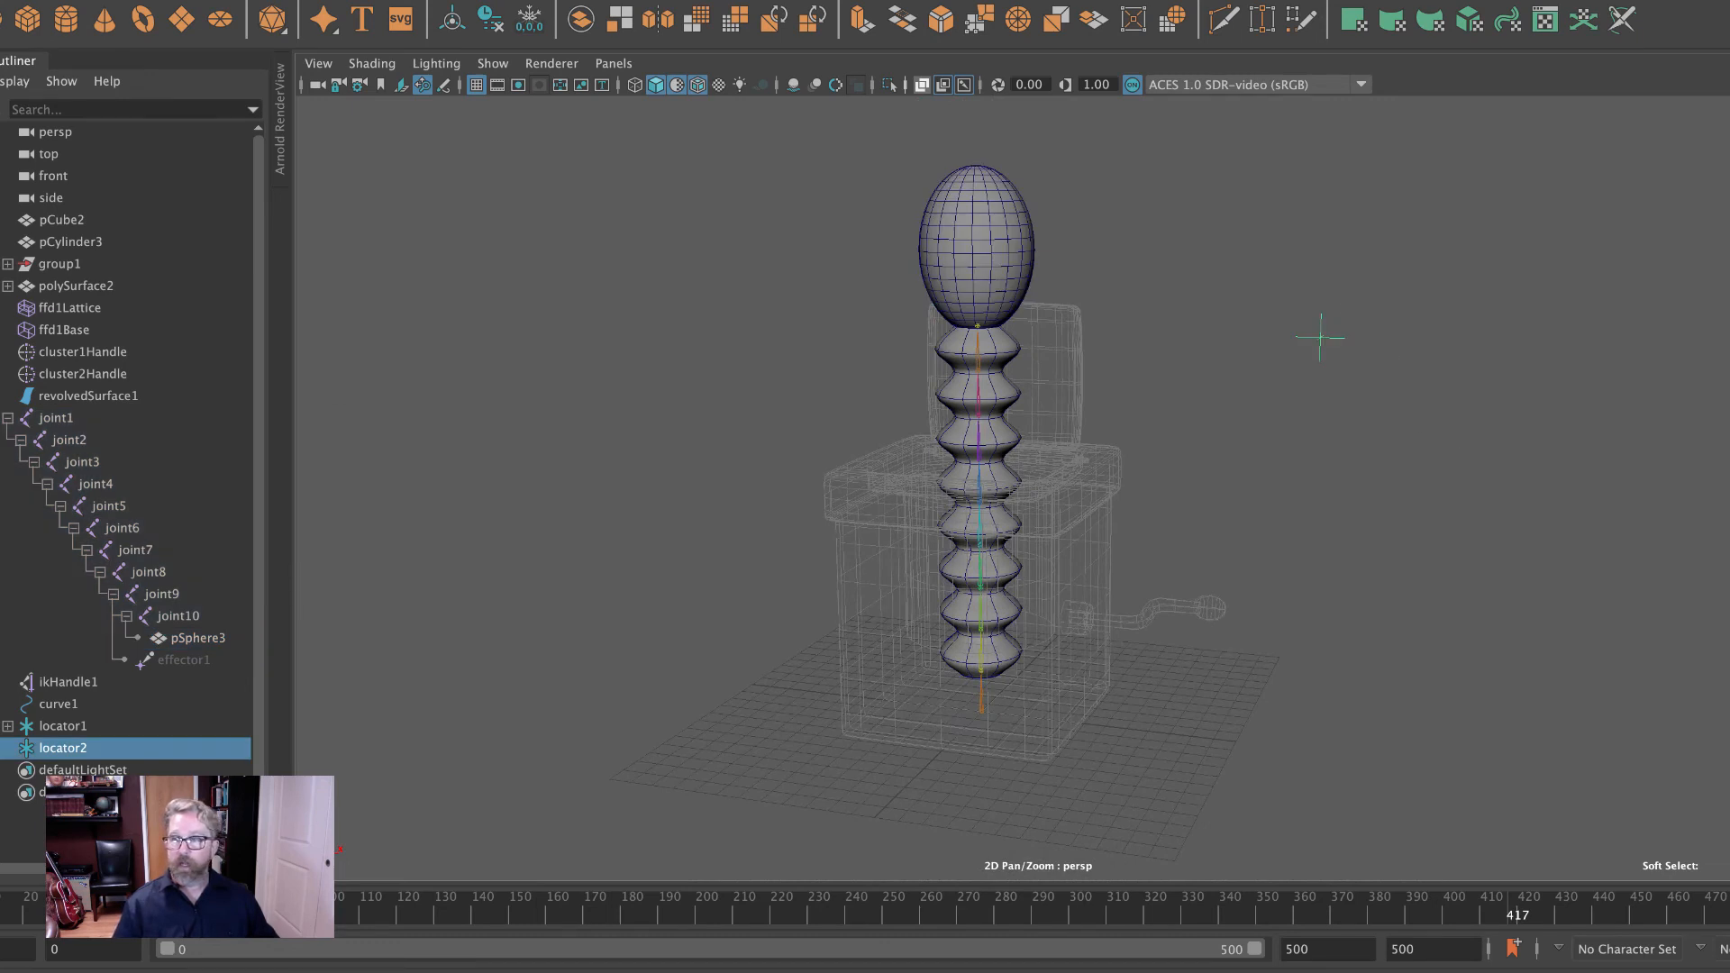
key(w)
drag(1421, 359, 1387, 322)
key(ctrl+z)
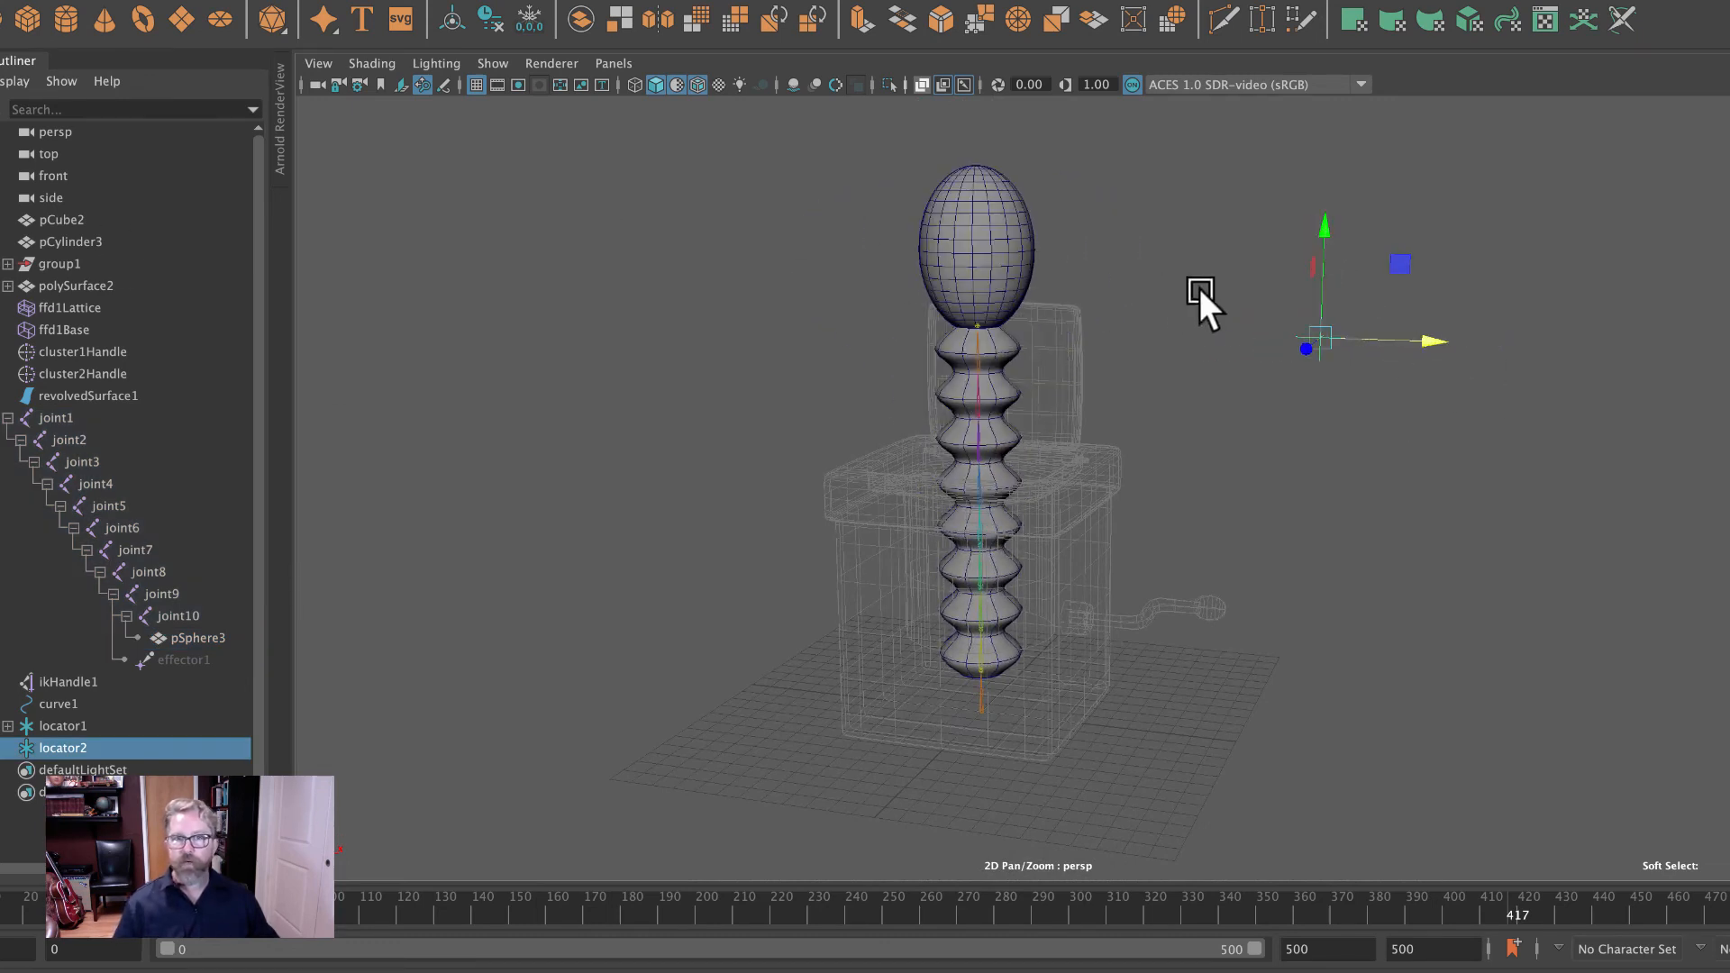
drag(1324, 229, 1428, 607)
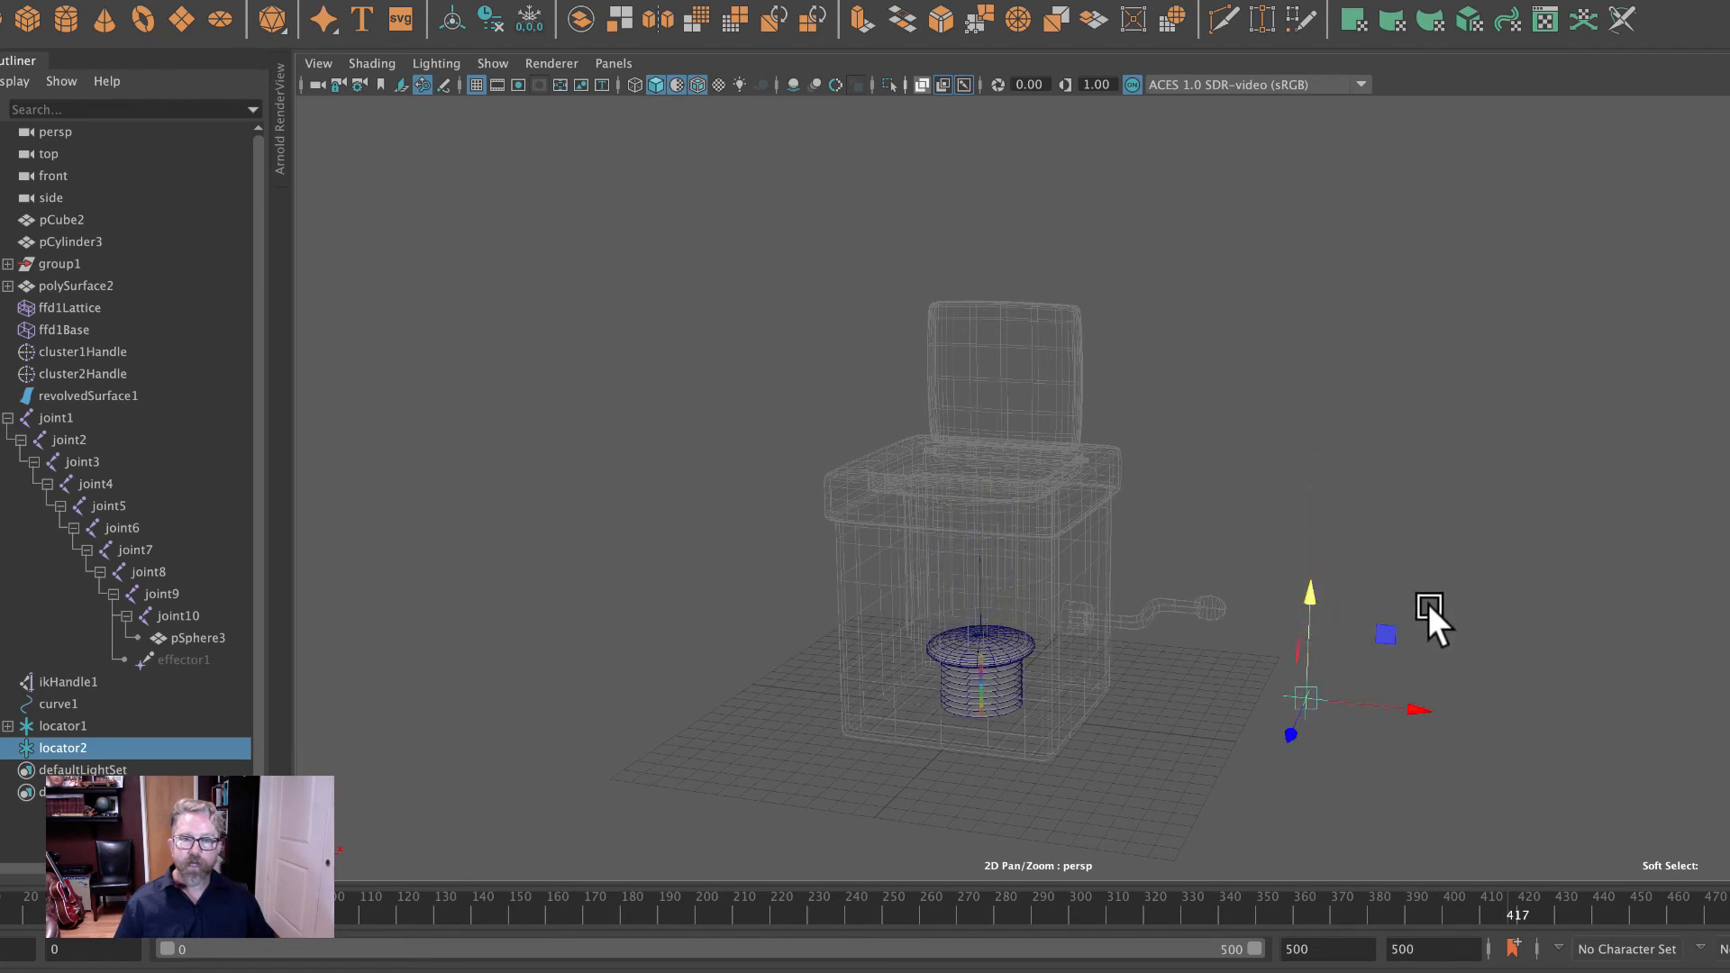
drag(1310, 595, 1317, 416)
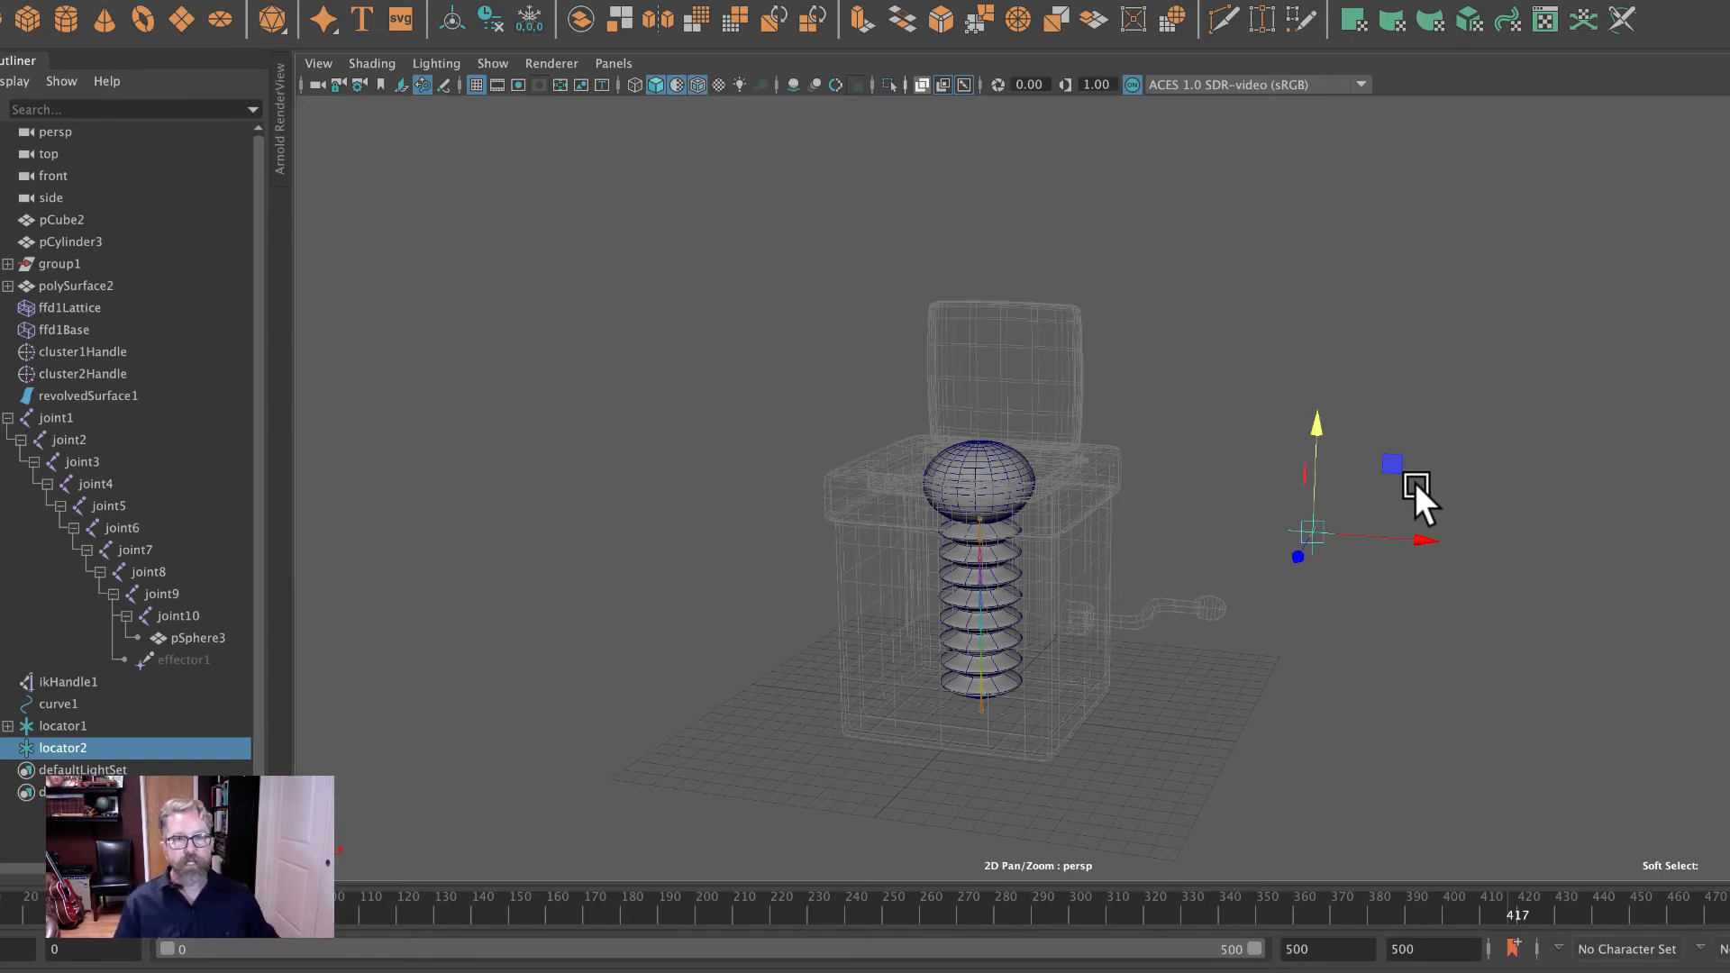
drag(1312, 424, 1398, 603)
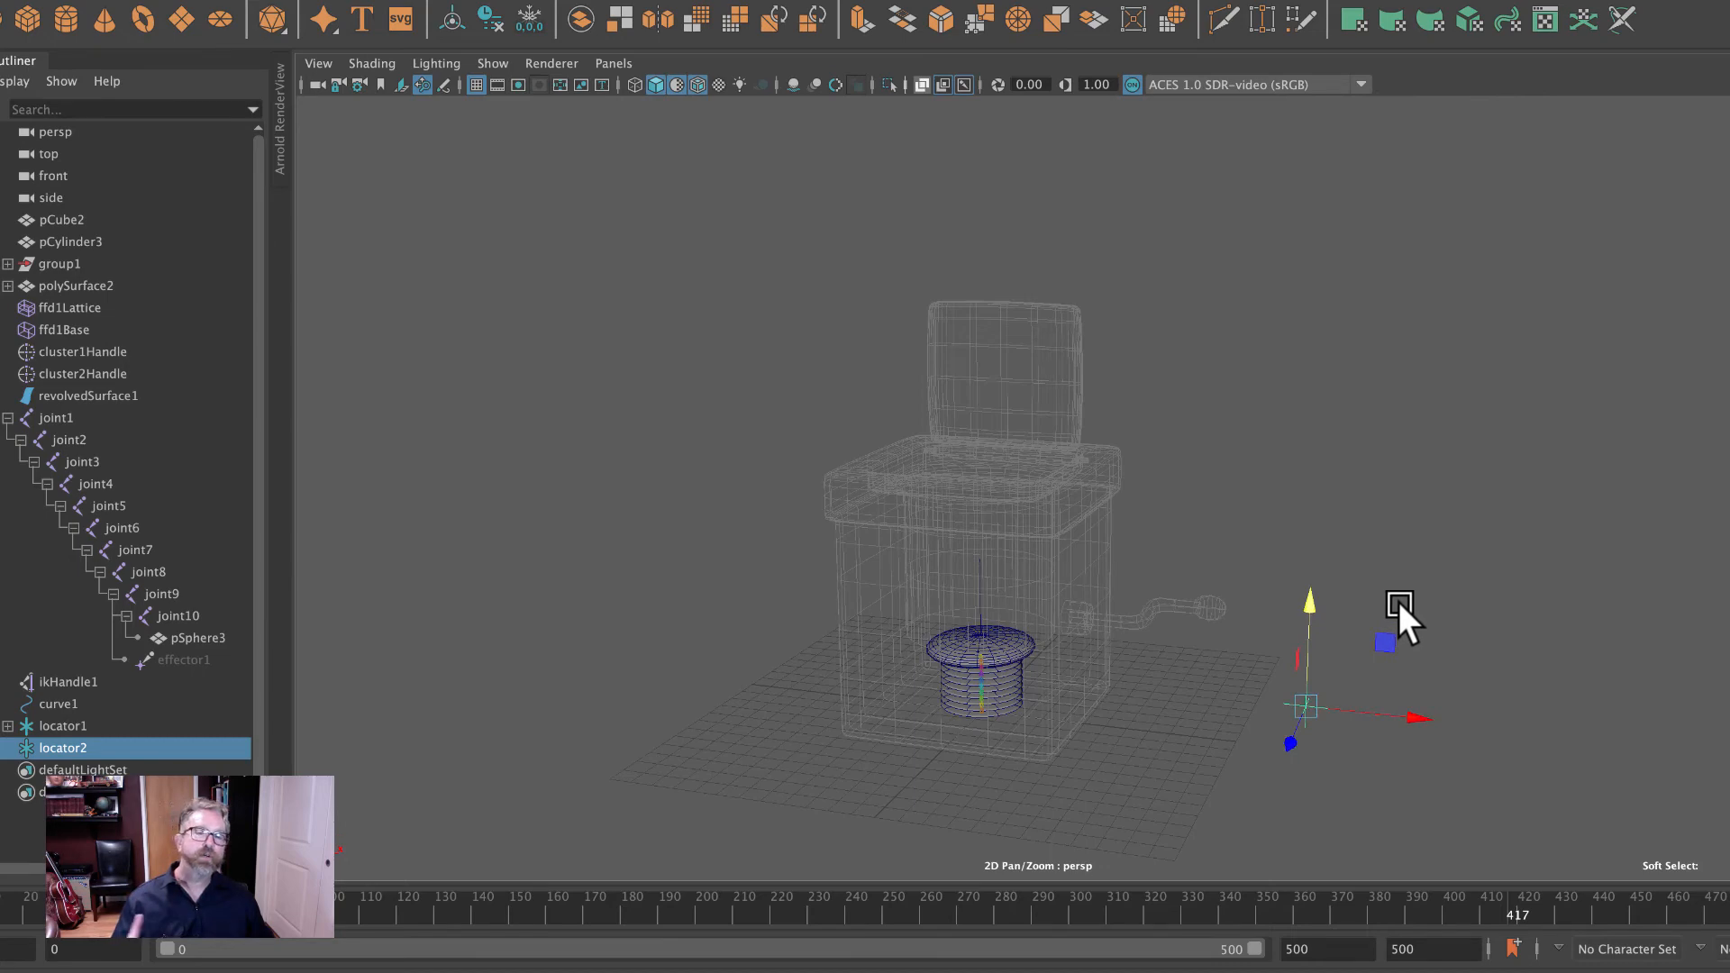
key(ctrl+z)
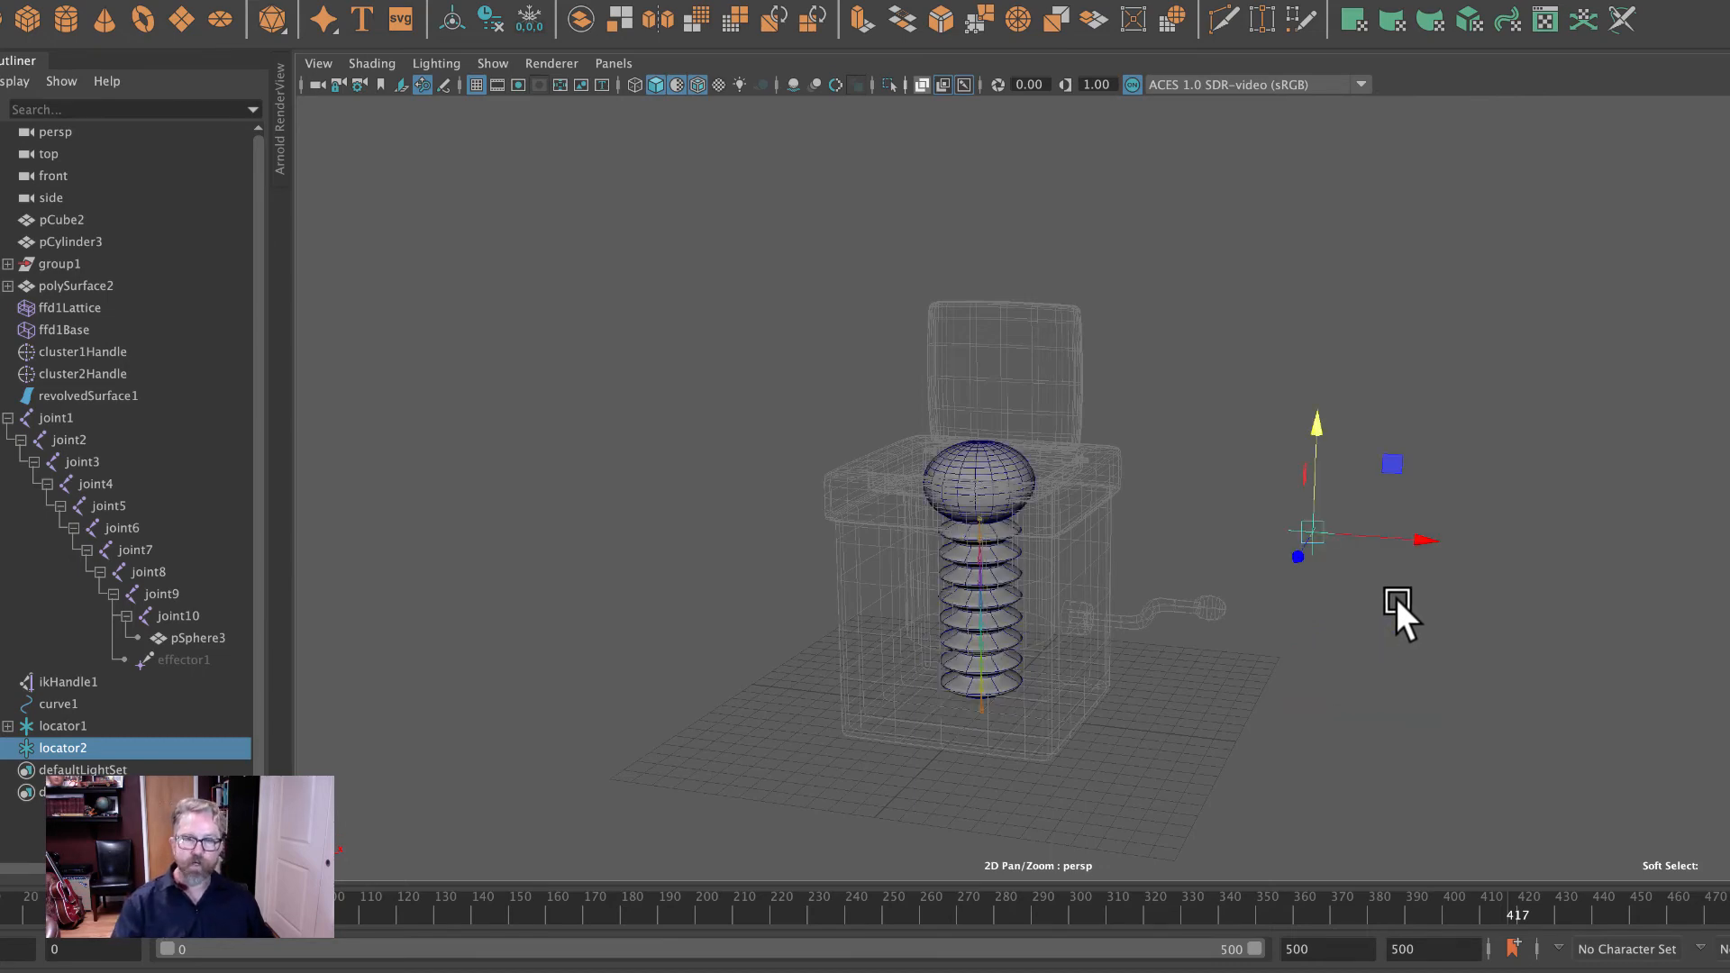
Raise locator2 and set its Translate Y to 18.
drag(1318, 422, 1320, 319)
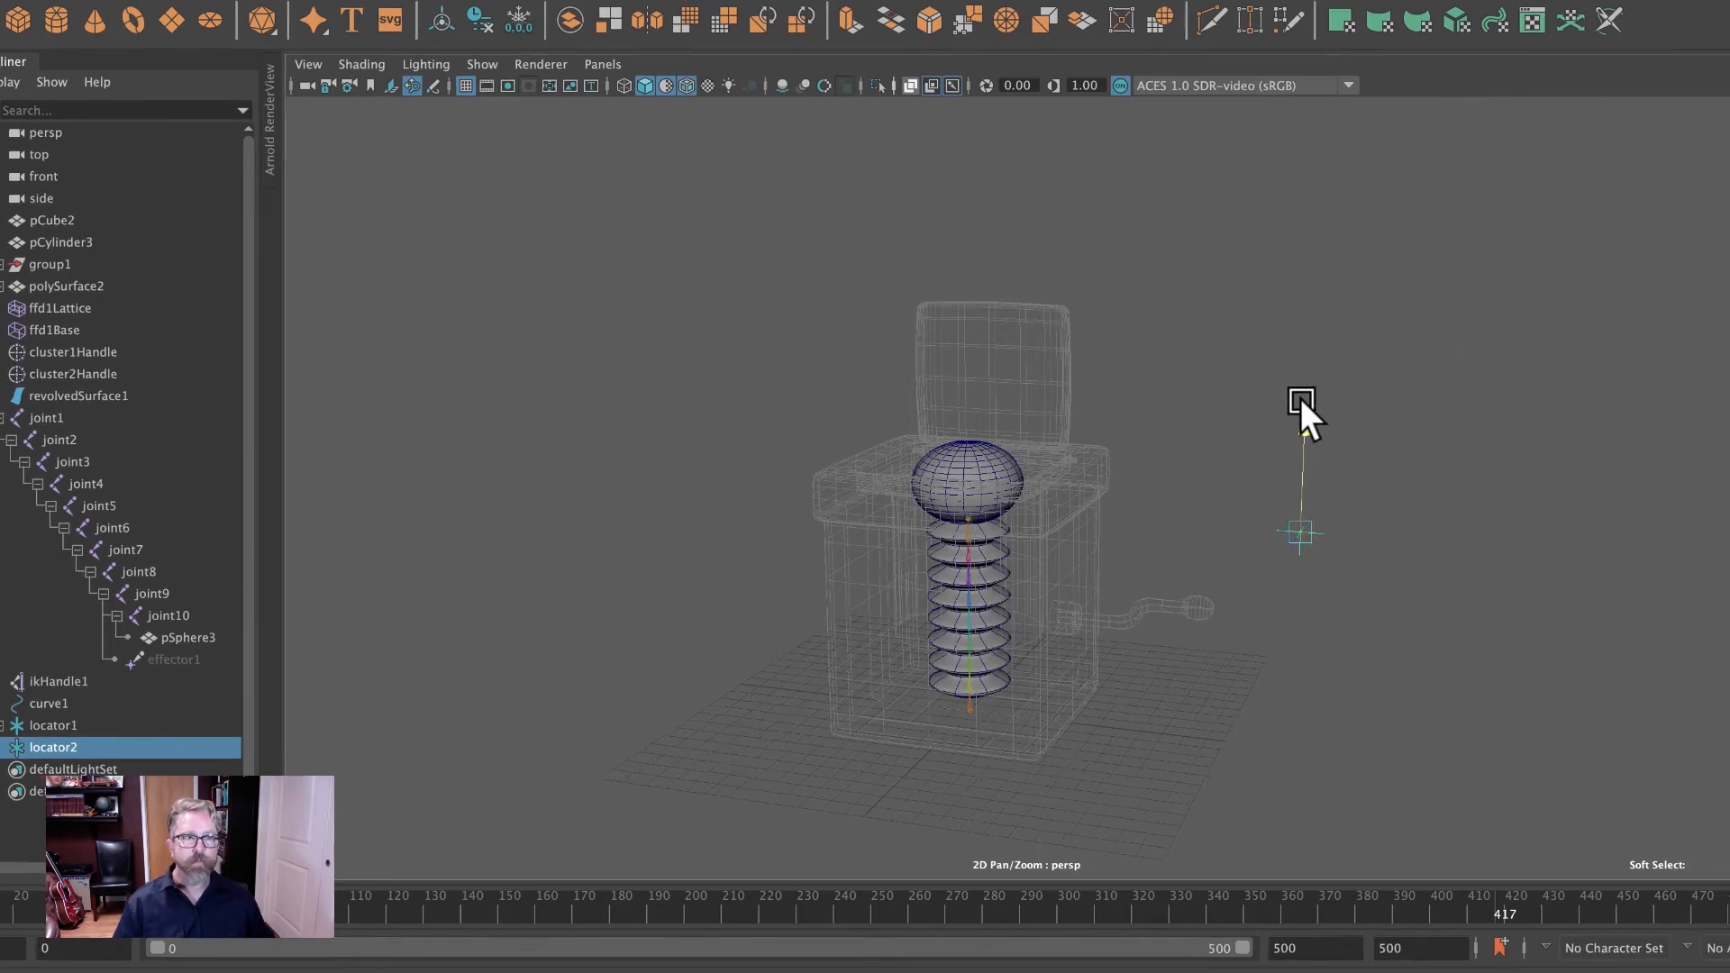
click(1677, 166)
text(18)
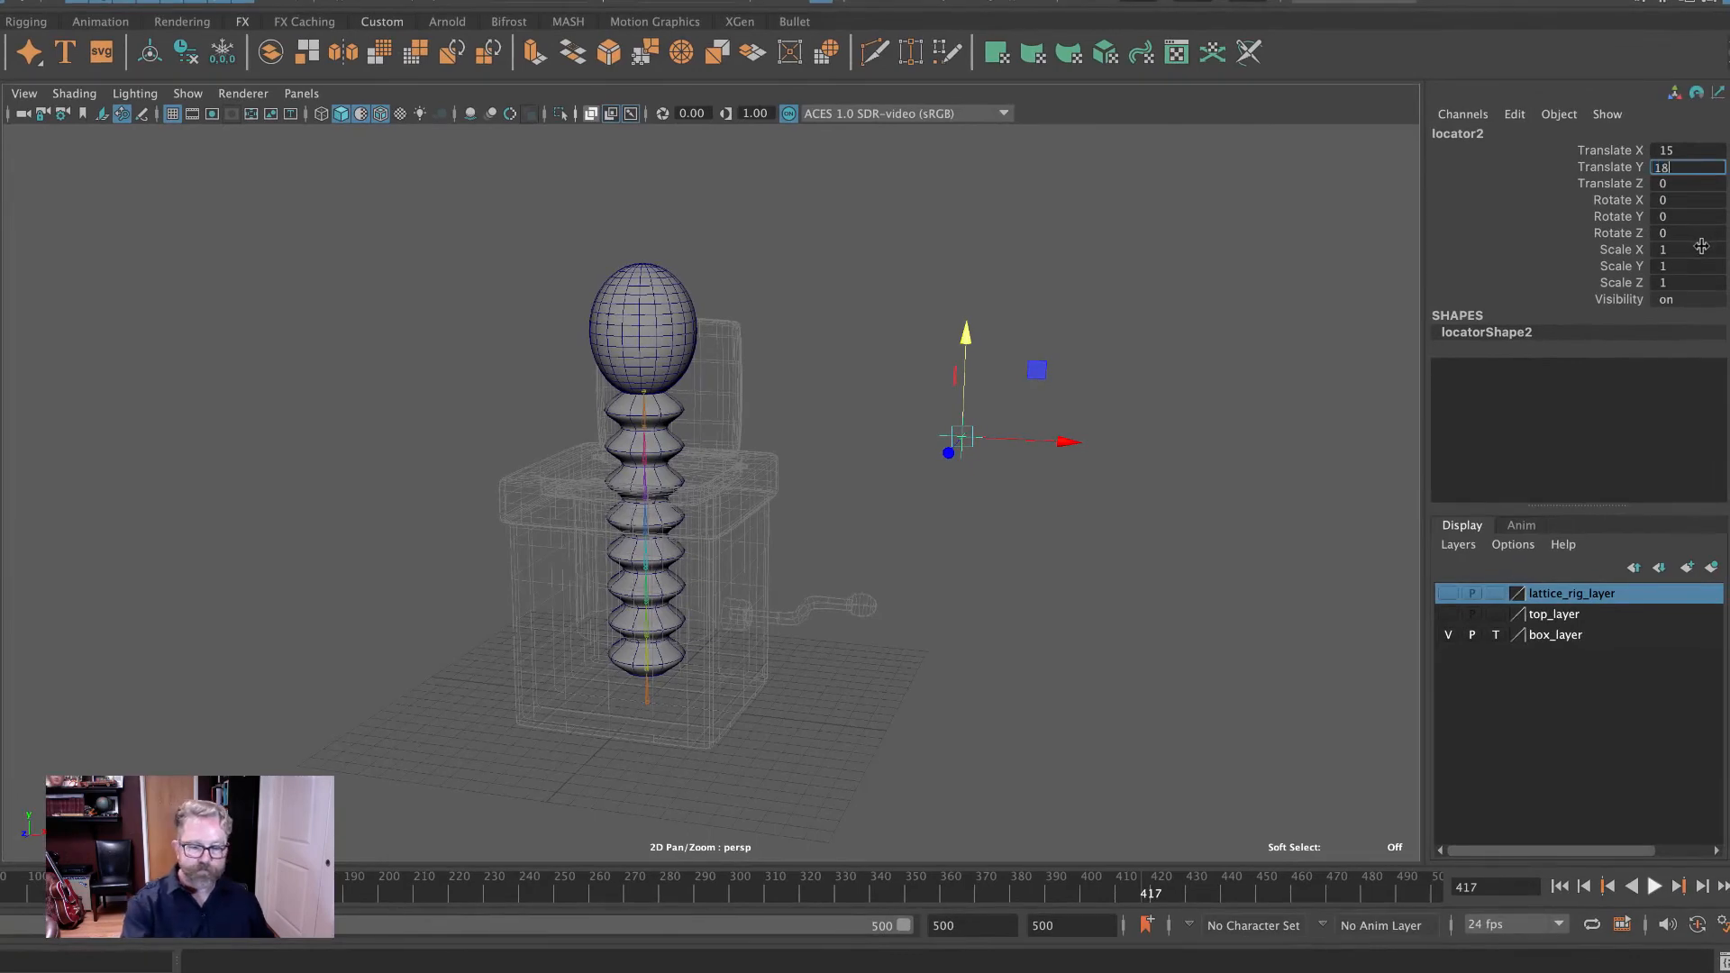
key(Return)
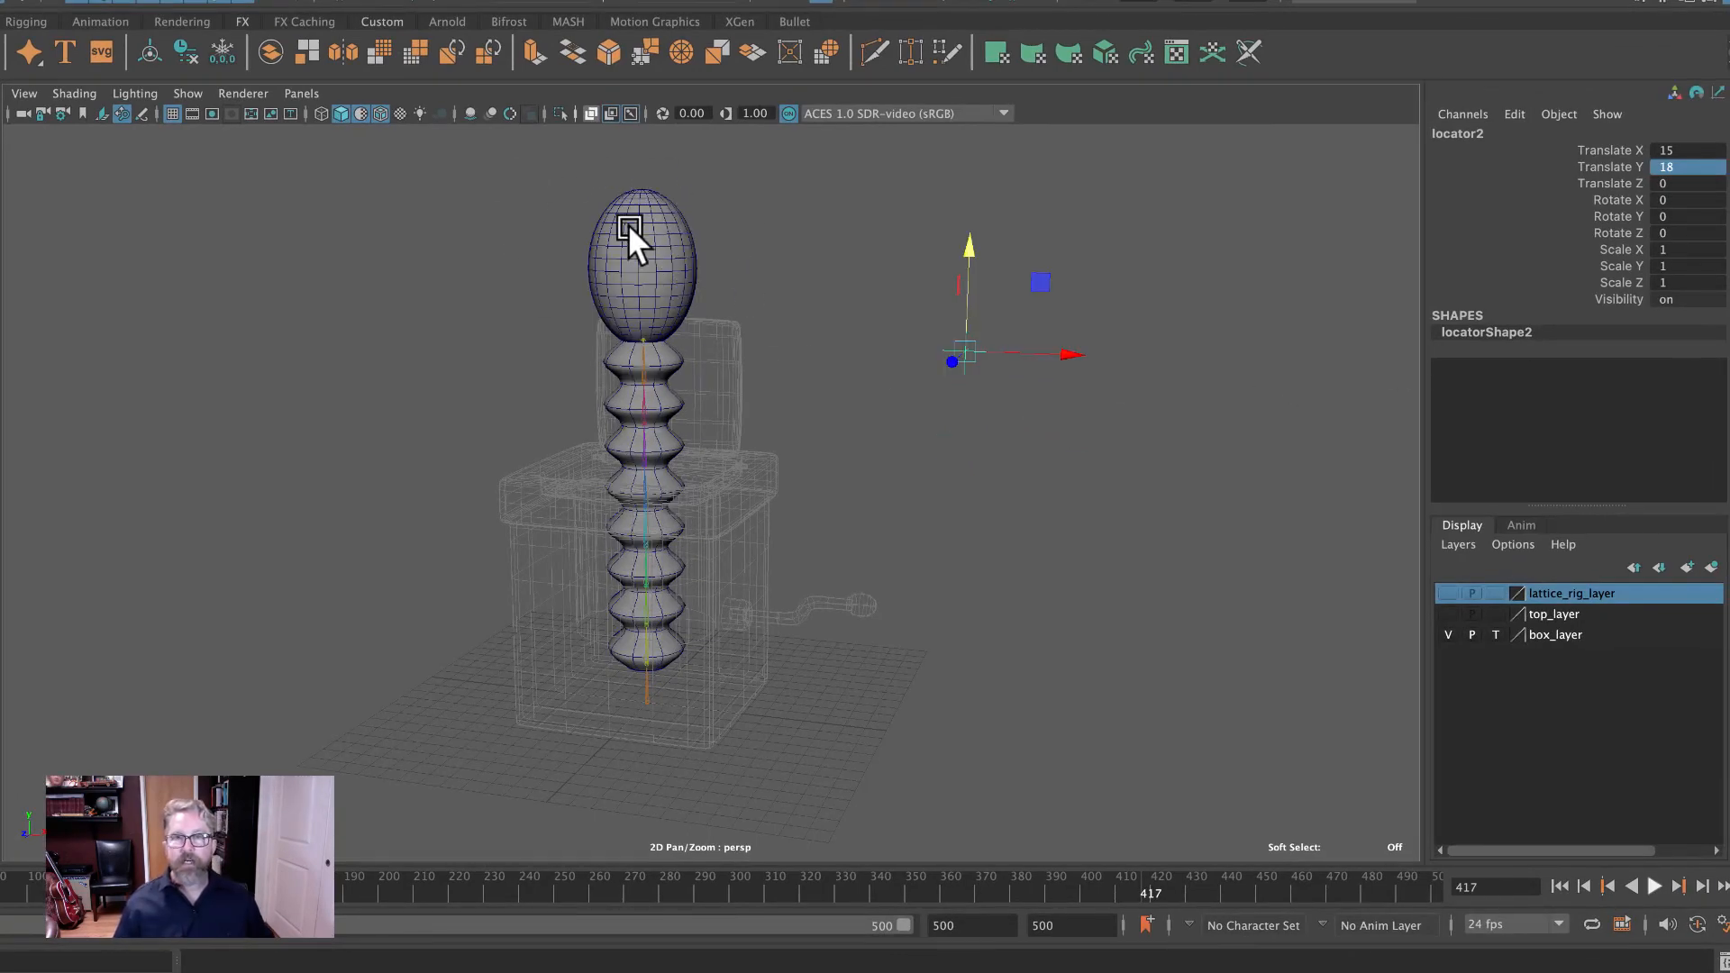
Unparent pSphere3 from joint10.
click(651, 233)
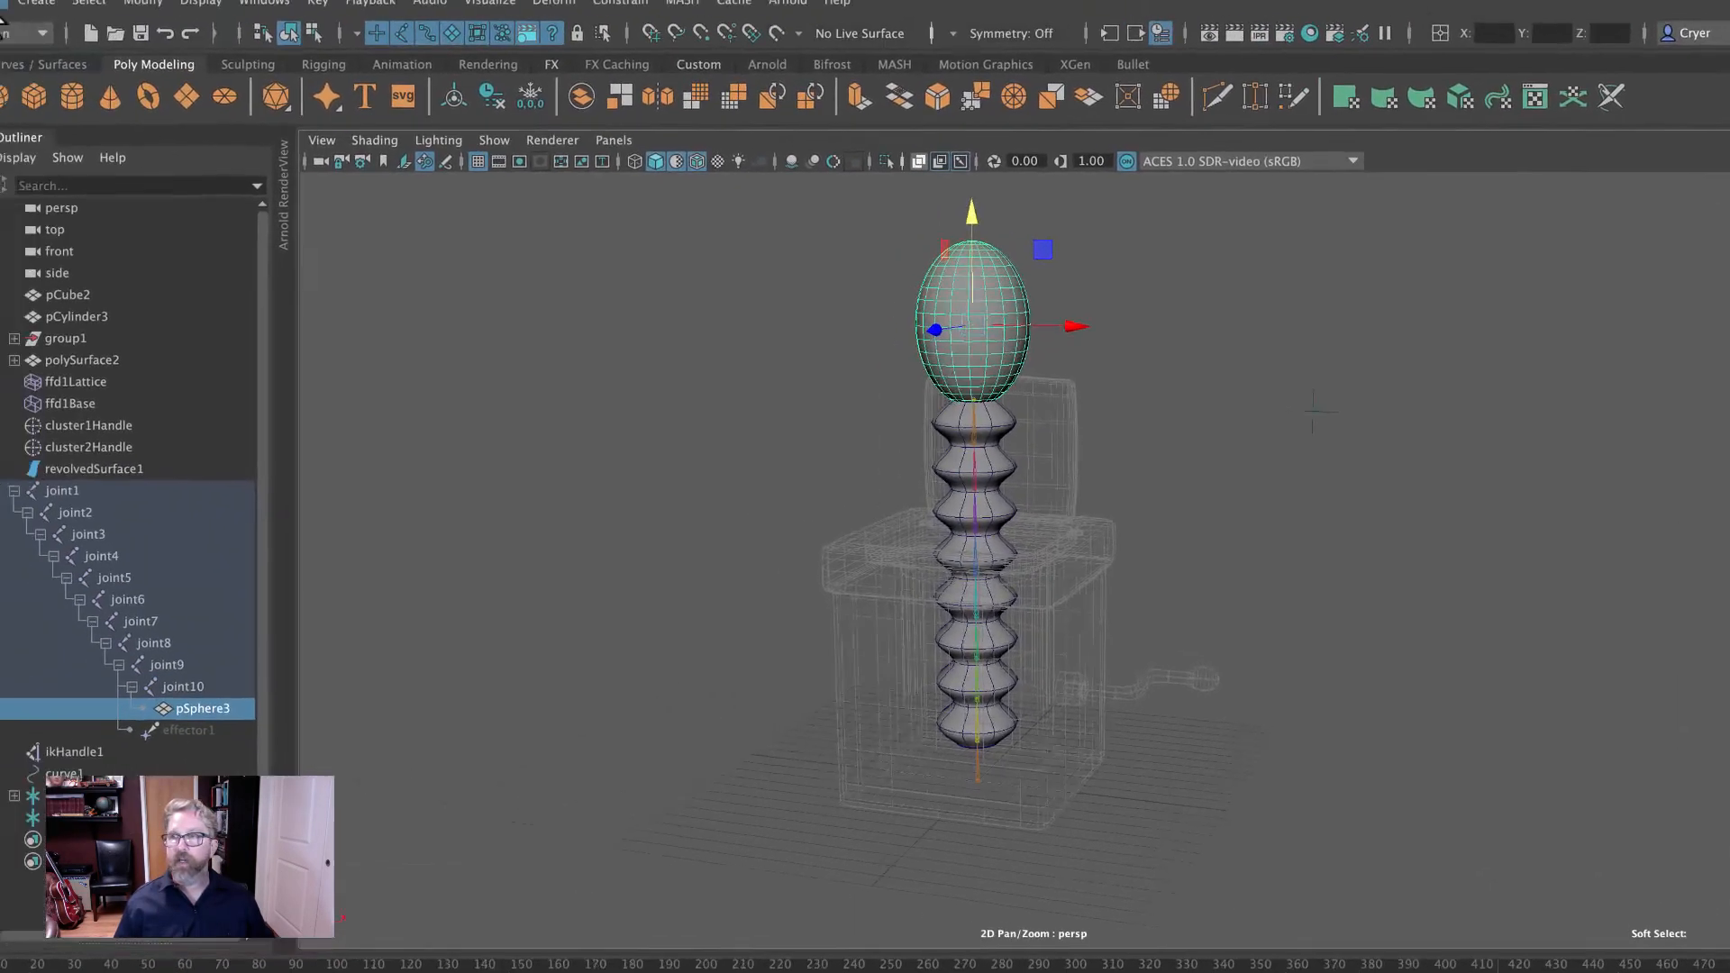
click(3, 7)
click(105, 503)
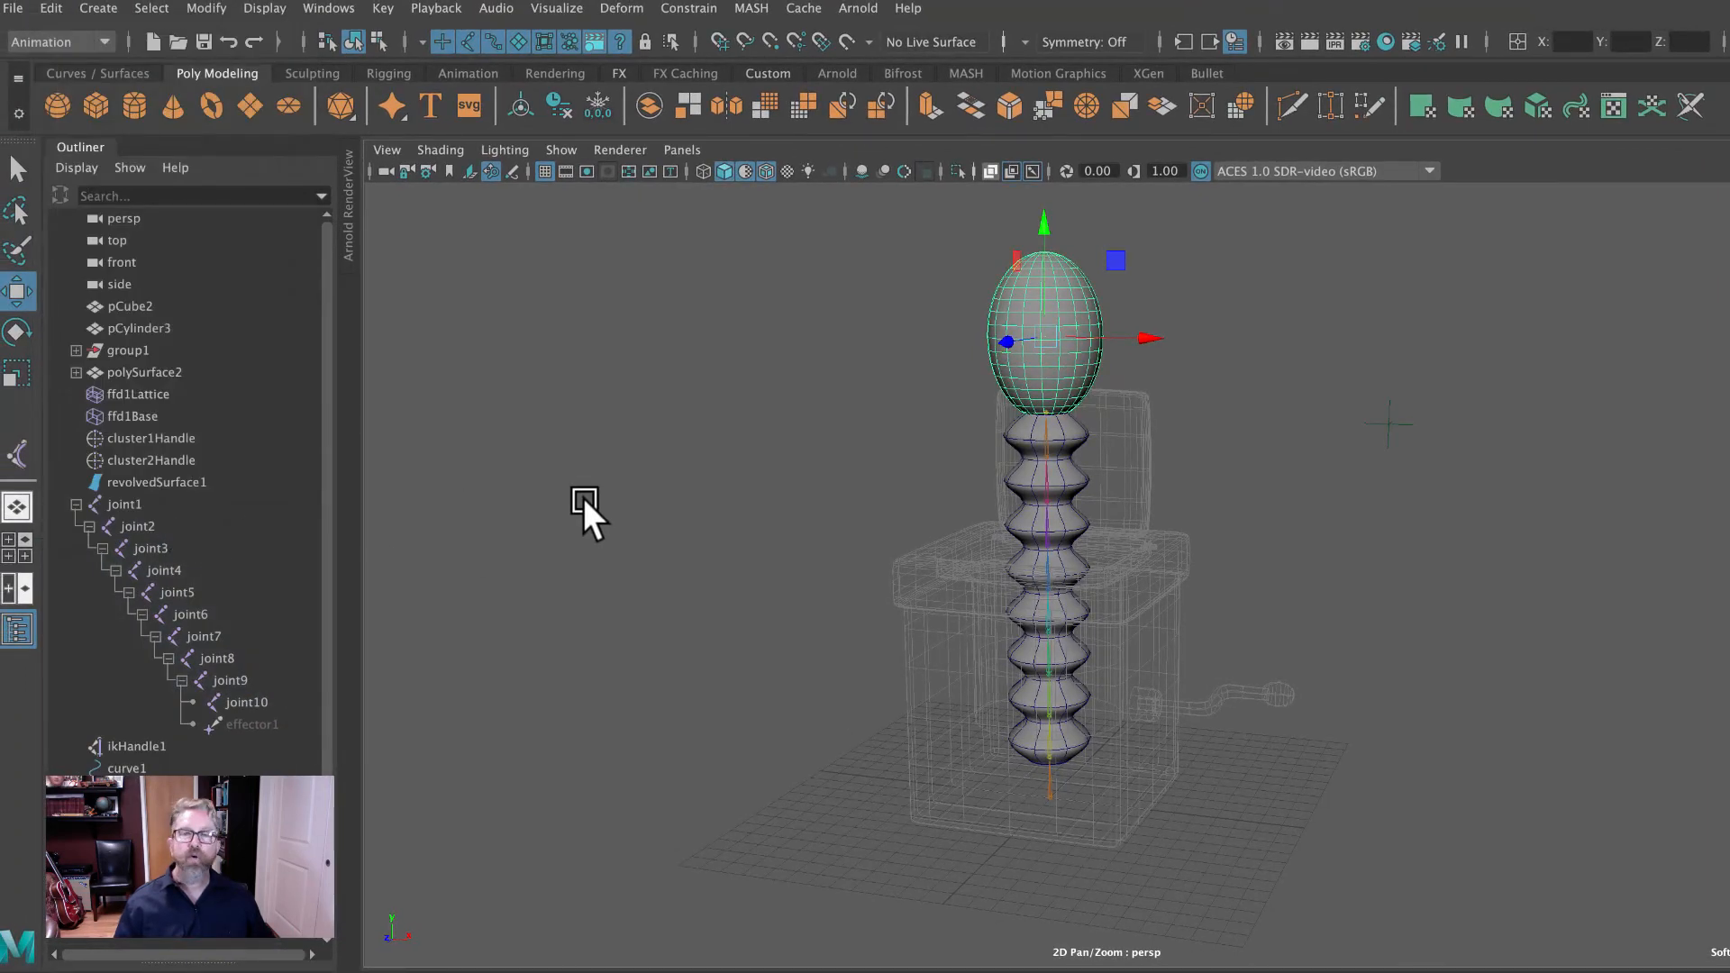
Point-constrain pSphere3 to joint10 and frame the sphere.
click(20, 167)
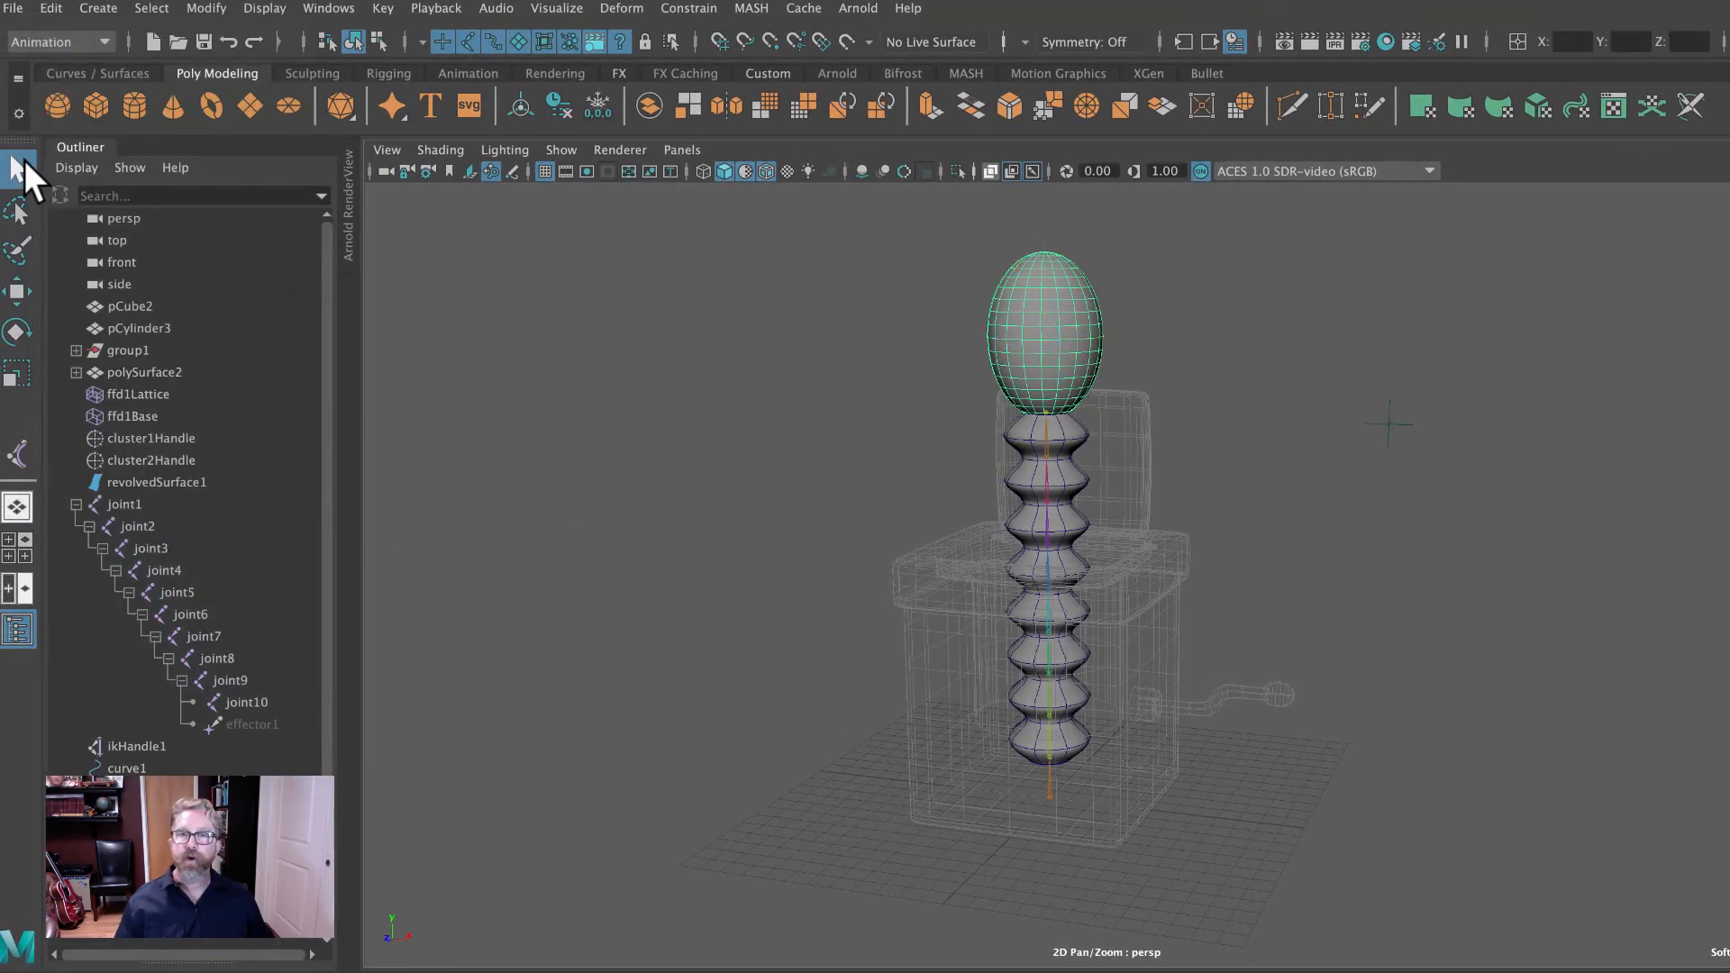
click(689, 9)
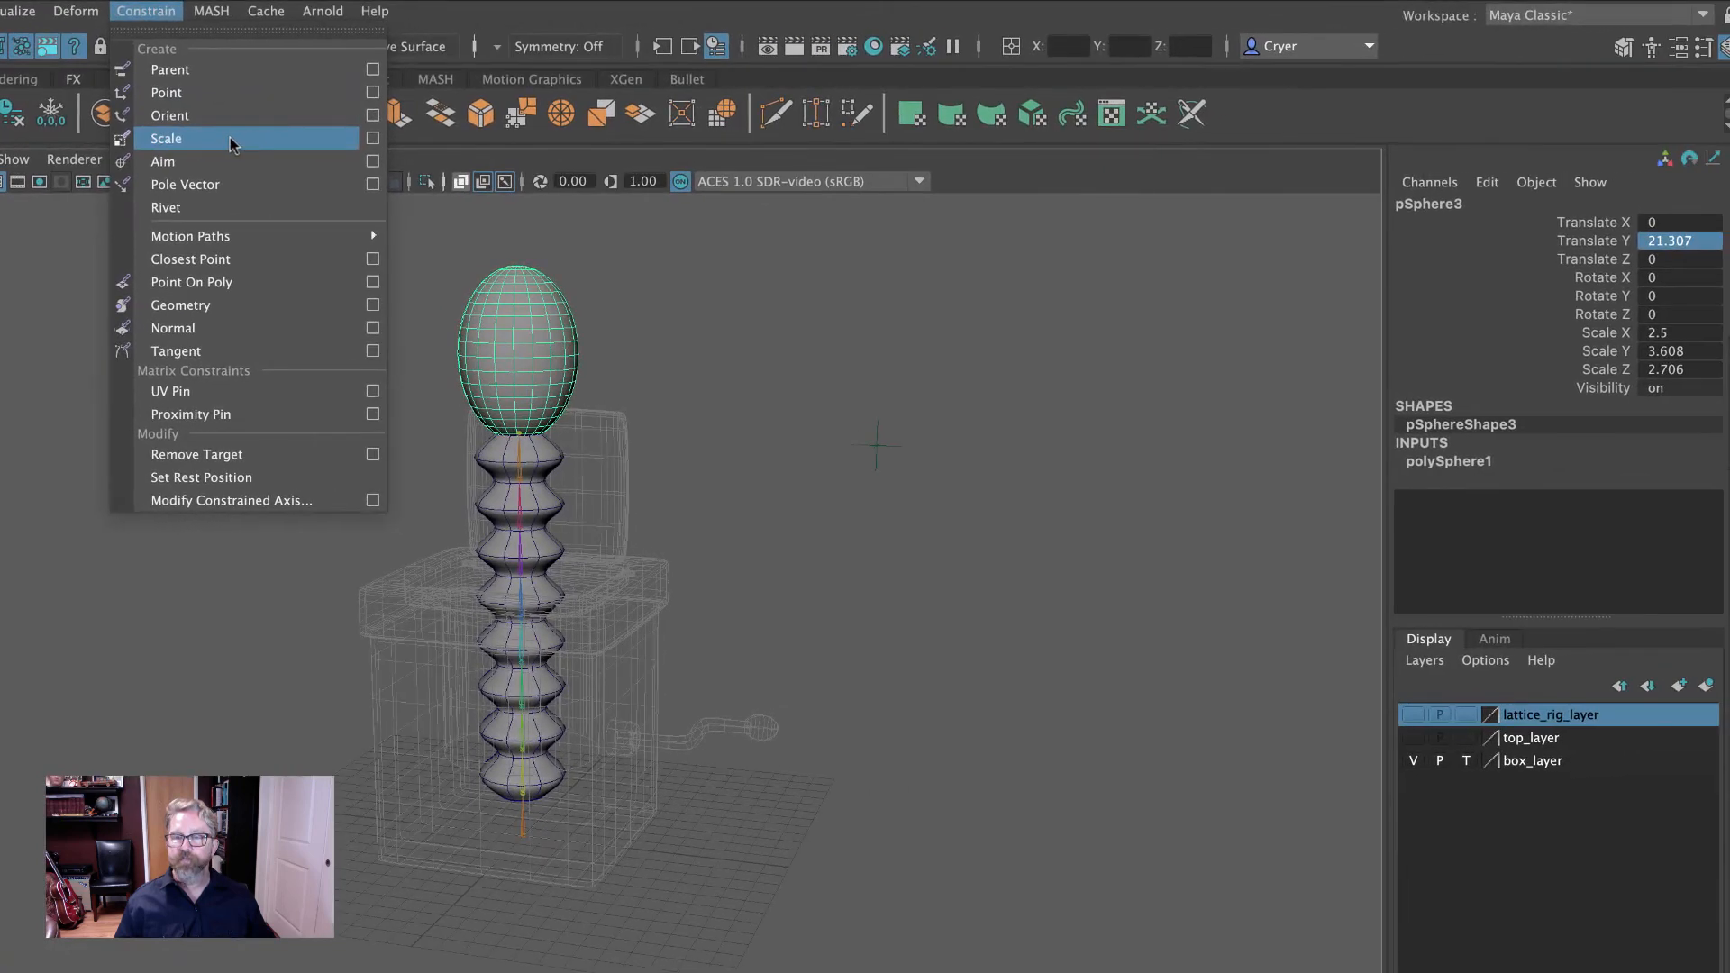
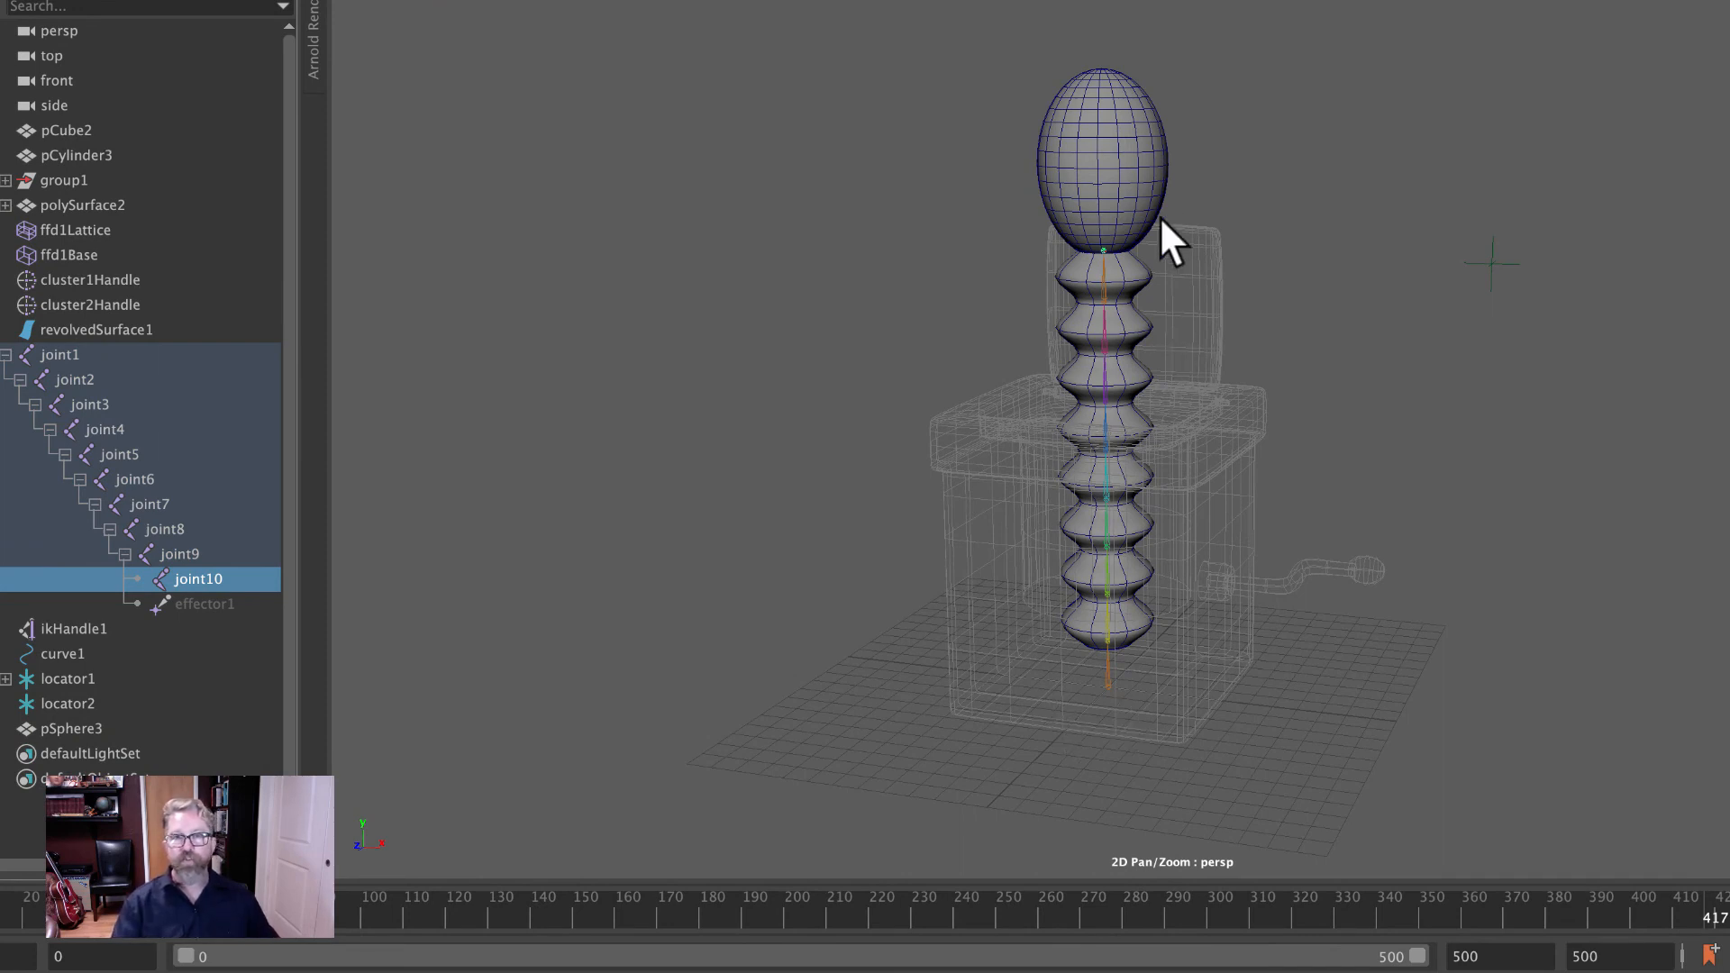
shift+click(1130, 116)
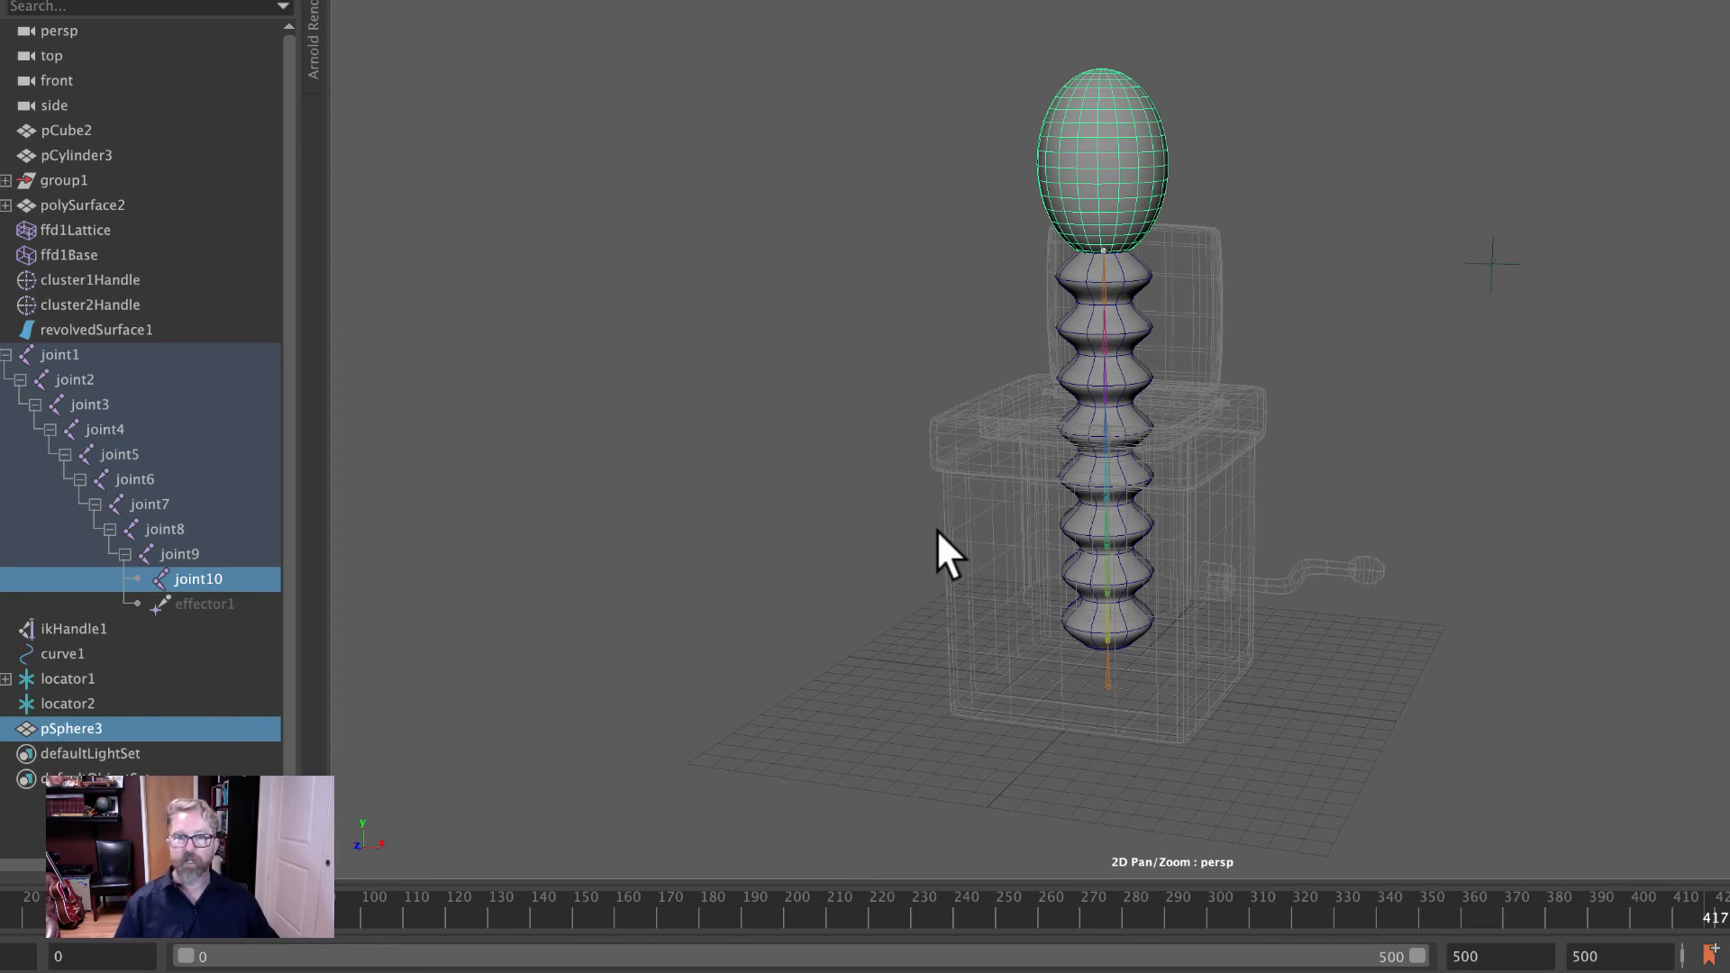
click(515, 12)
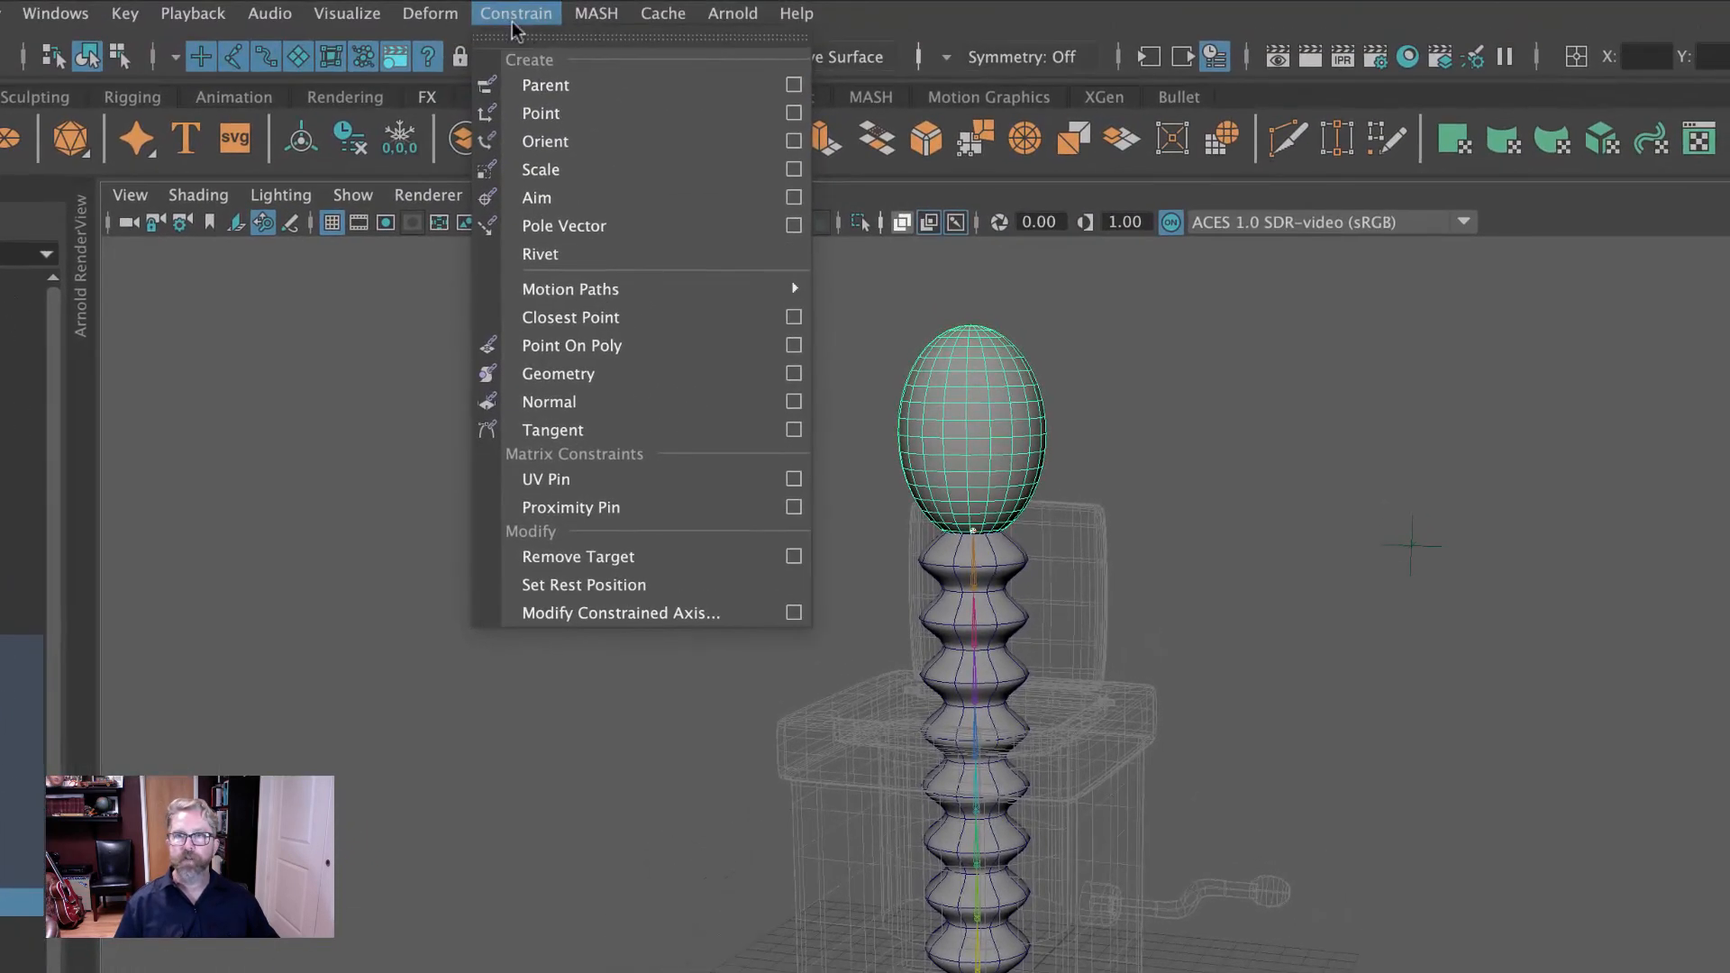
click(579, 114)
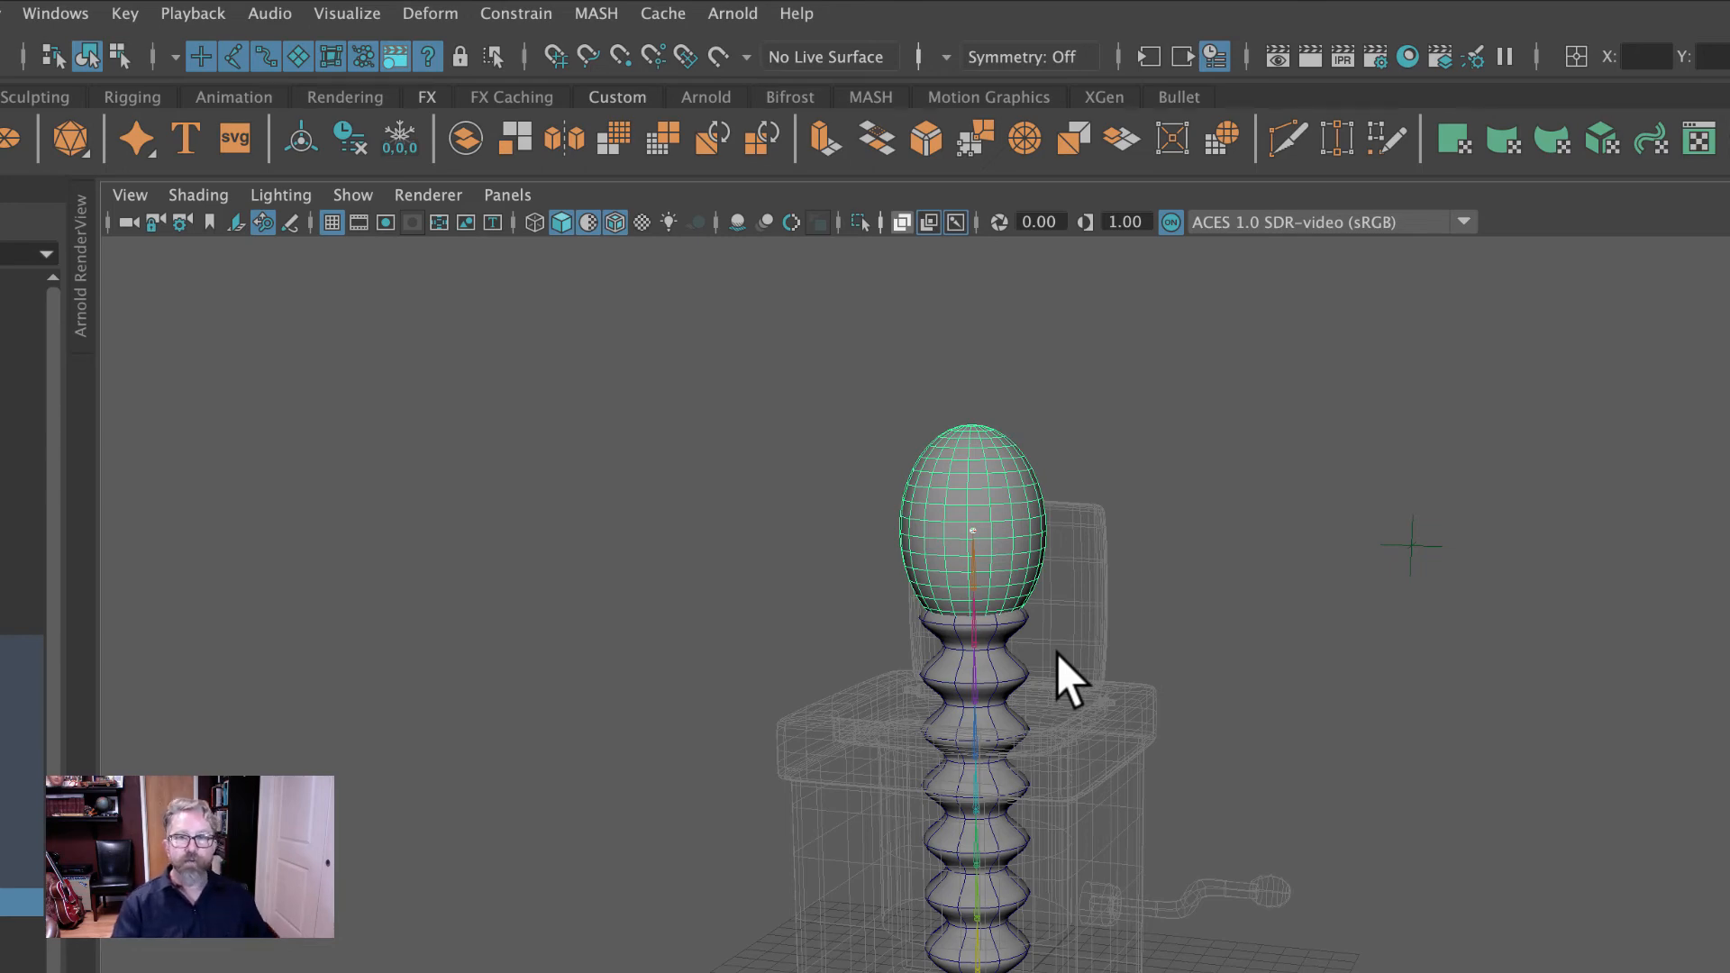
alt+drag(1148, 544, 1151, 603)
key(f)
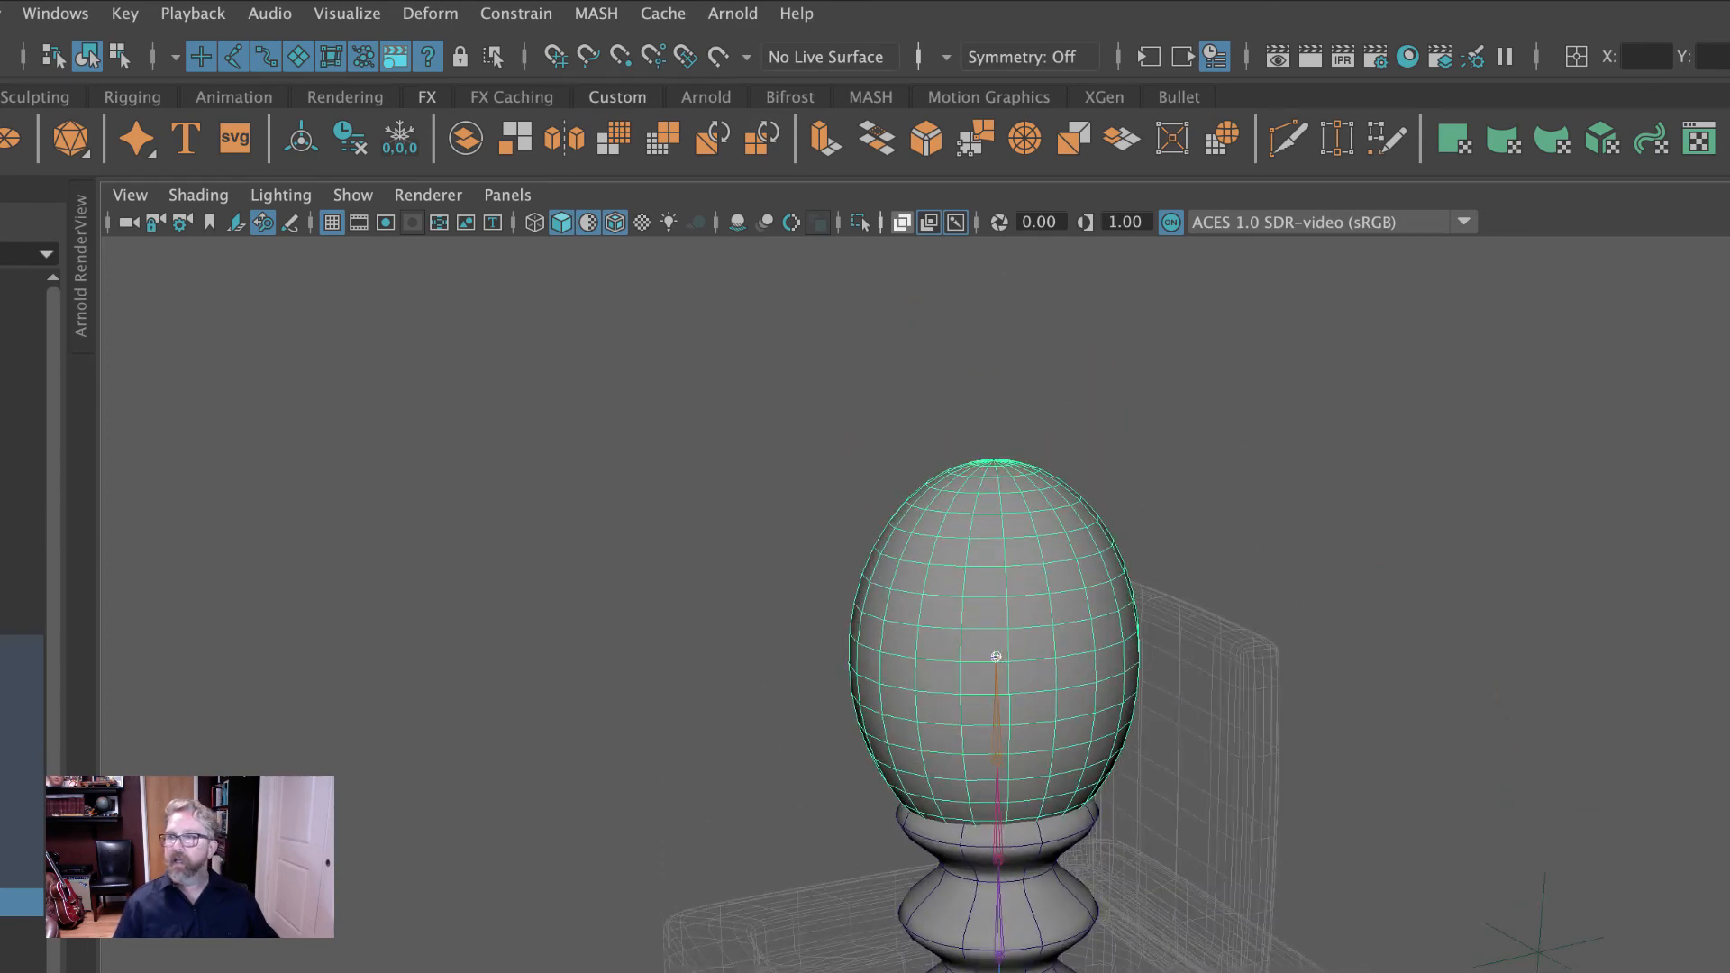
Shift pSphere3's pivot down to the egg's base so the sphere sits on top of joint10, and deselect it.
key(w)
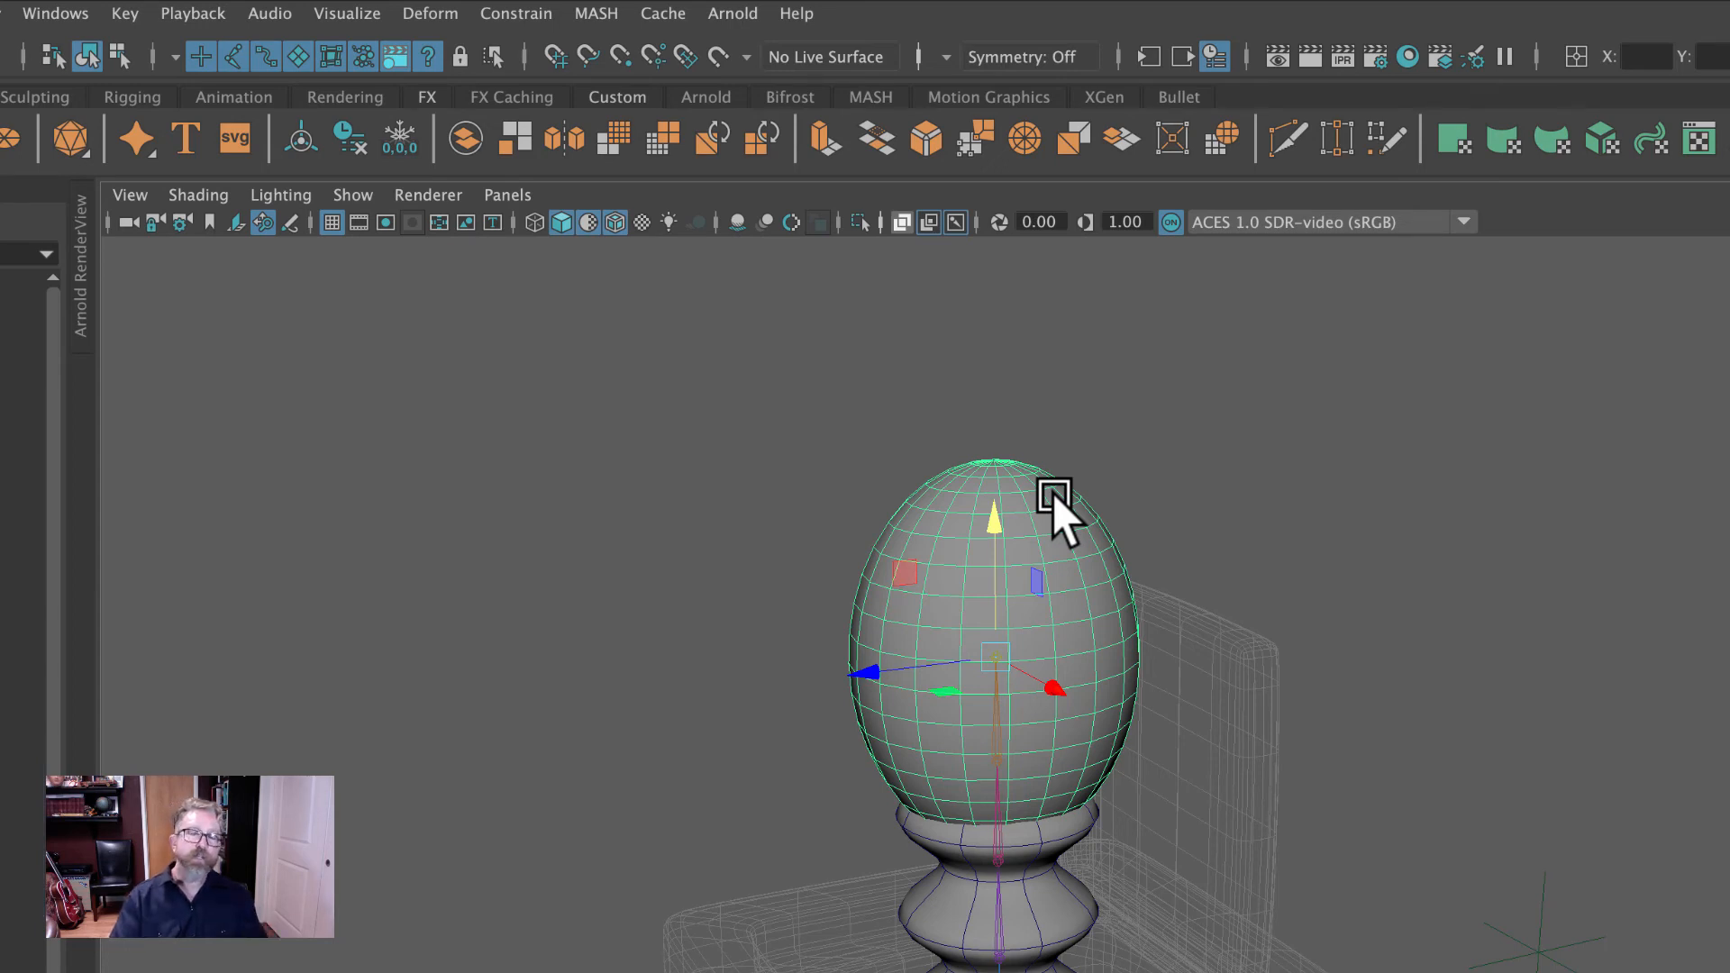
key(e)
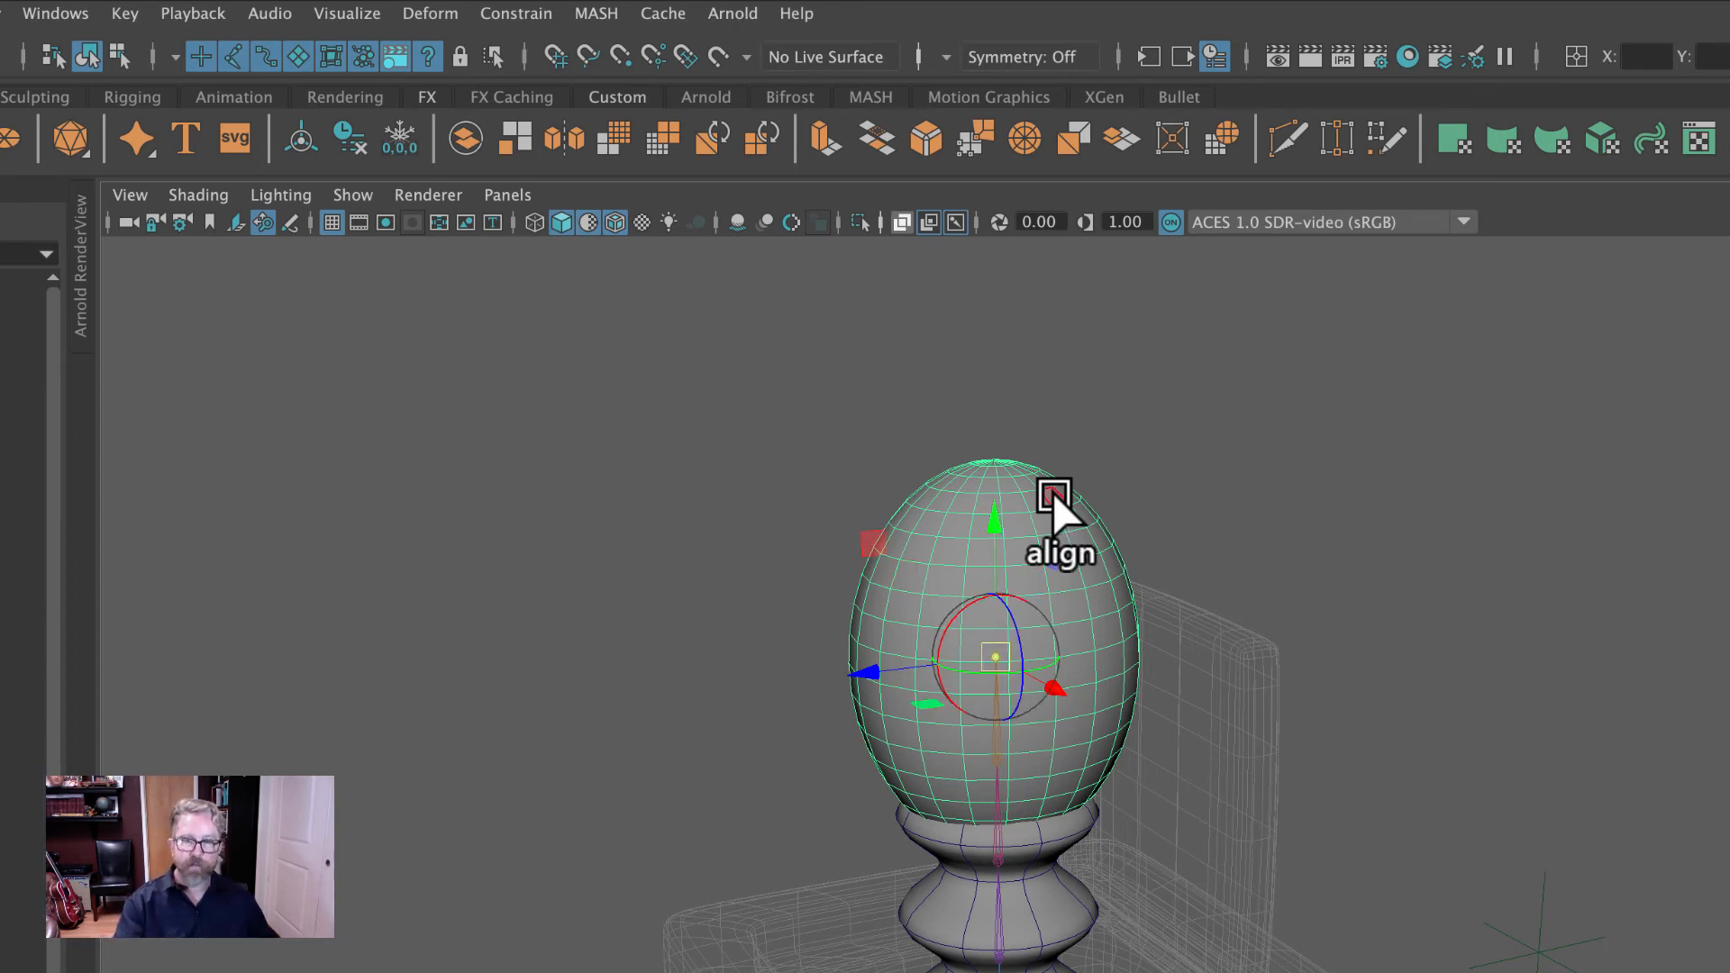
drag(989, 513, 1003, 689)
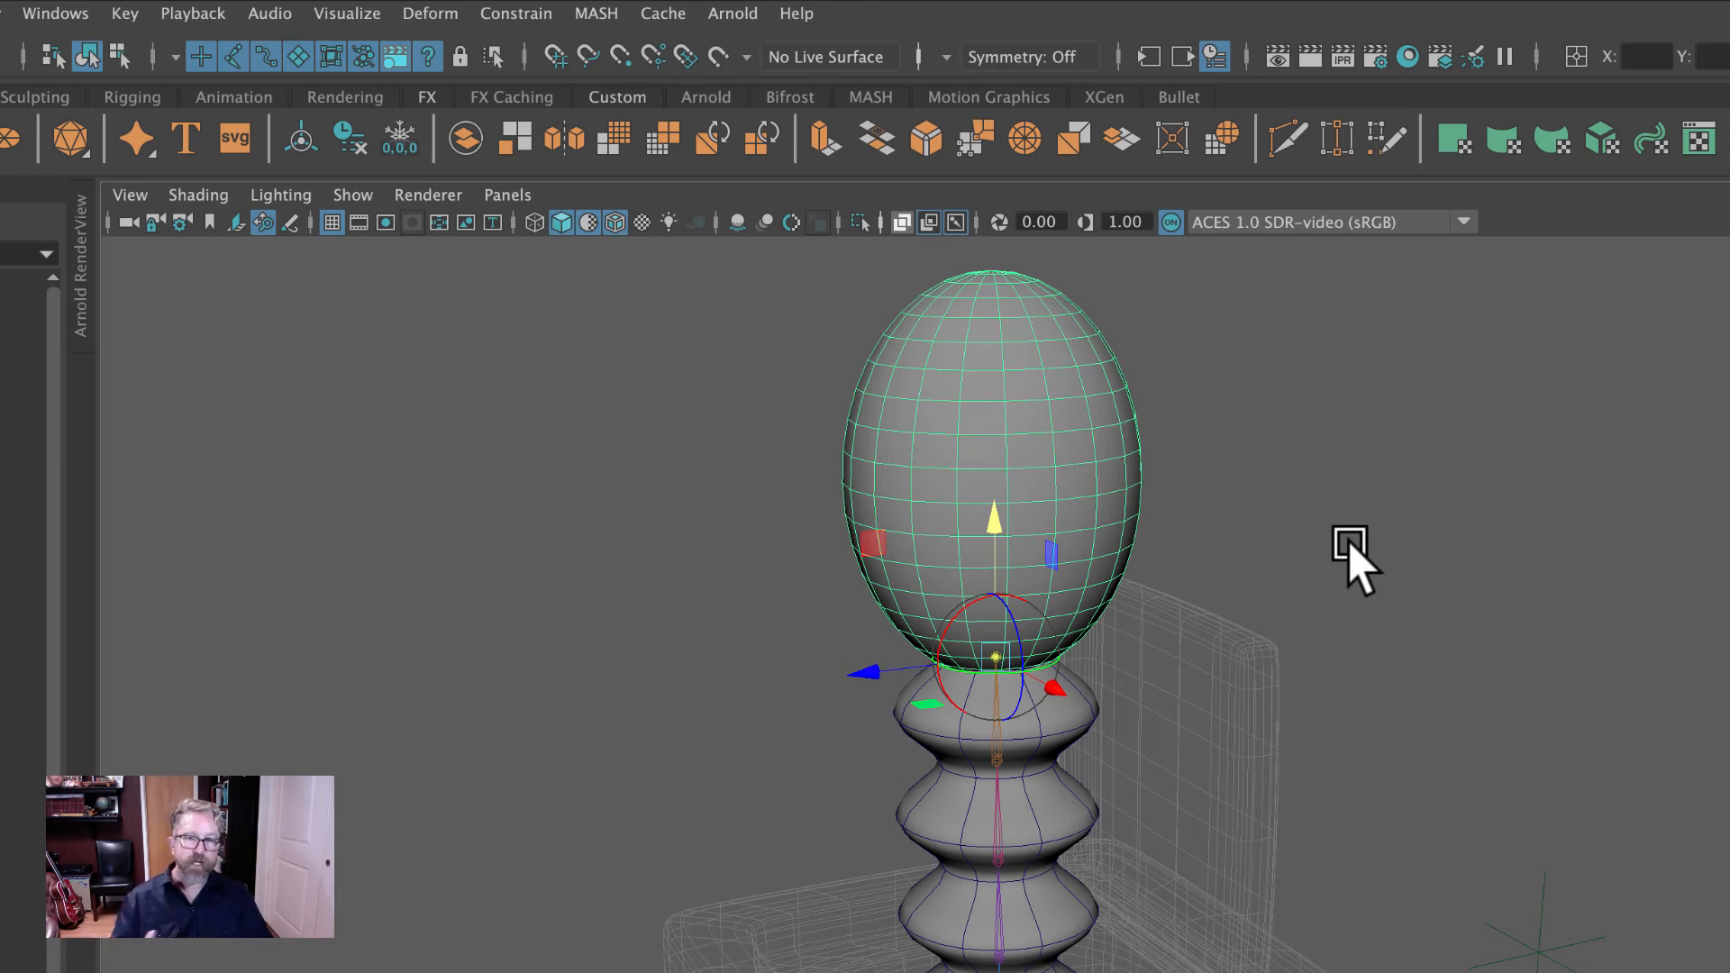
alt+drag(1348, 542, 1489, 528)
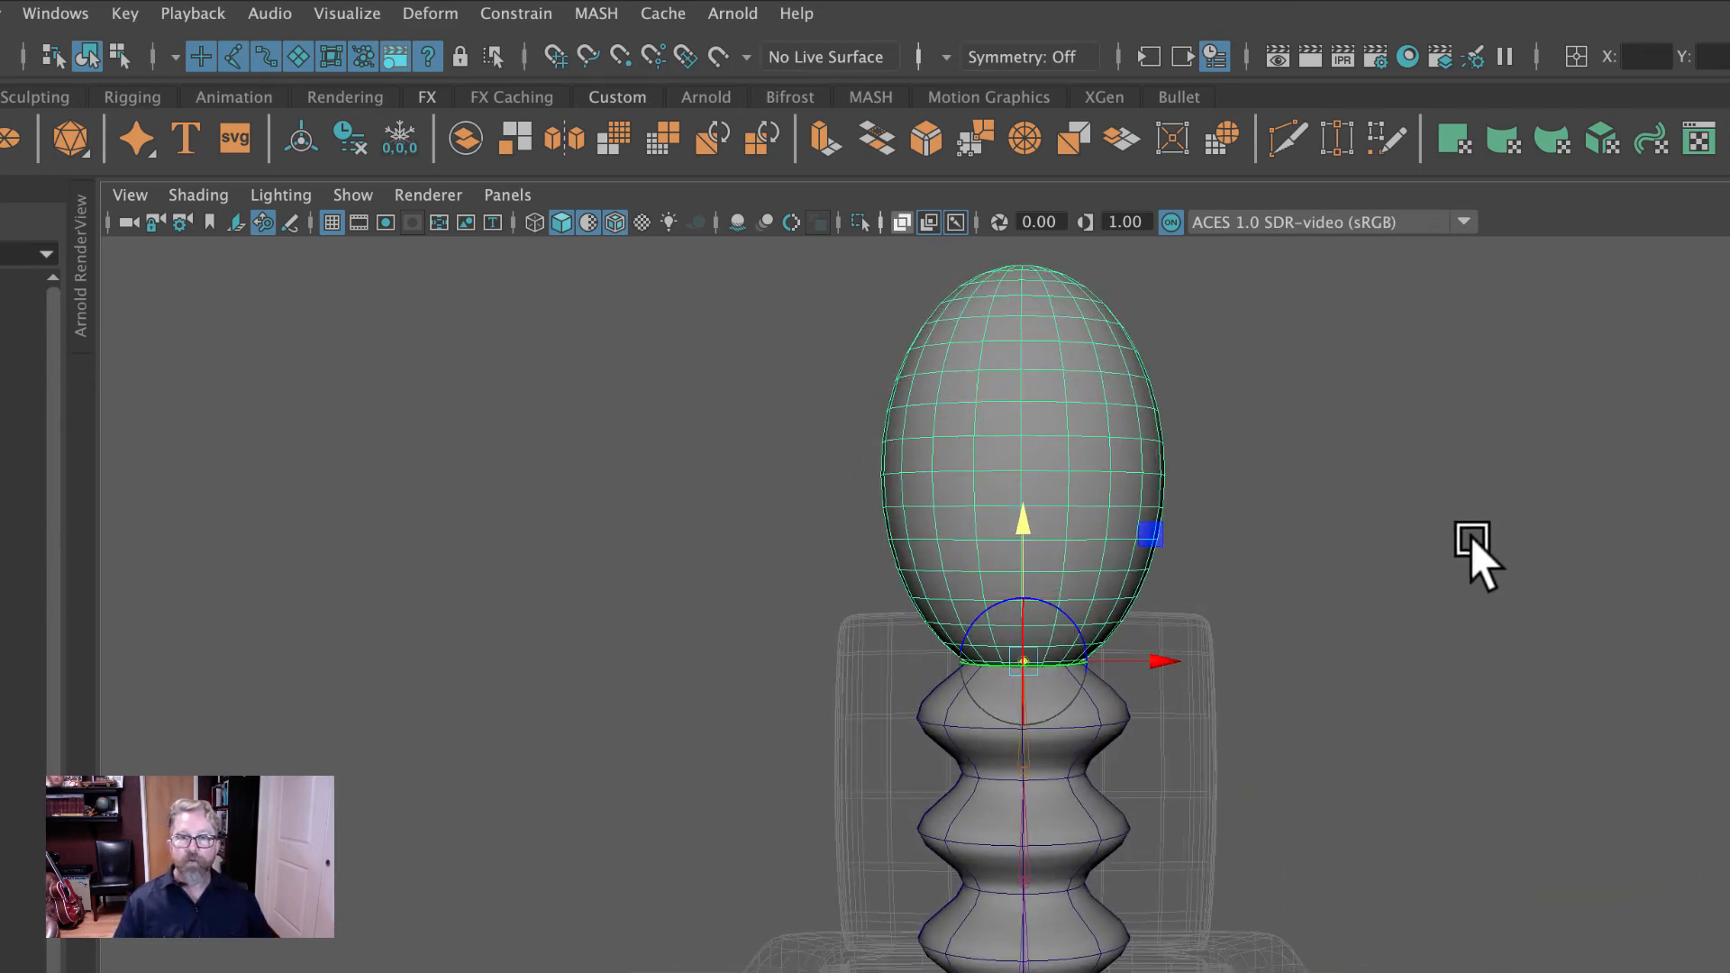
click(1546, 537)
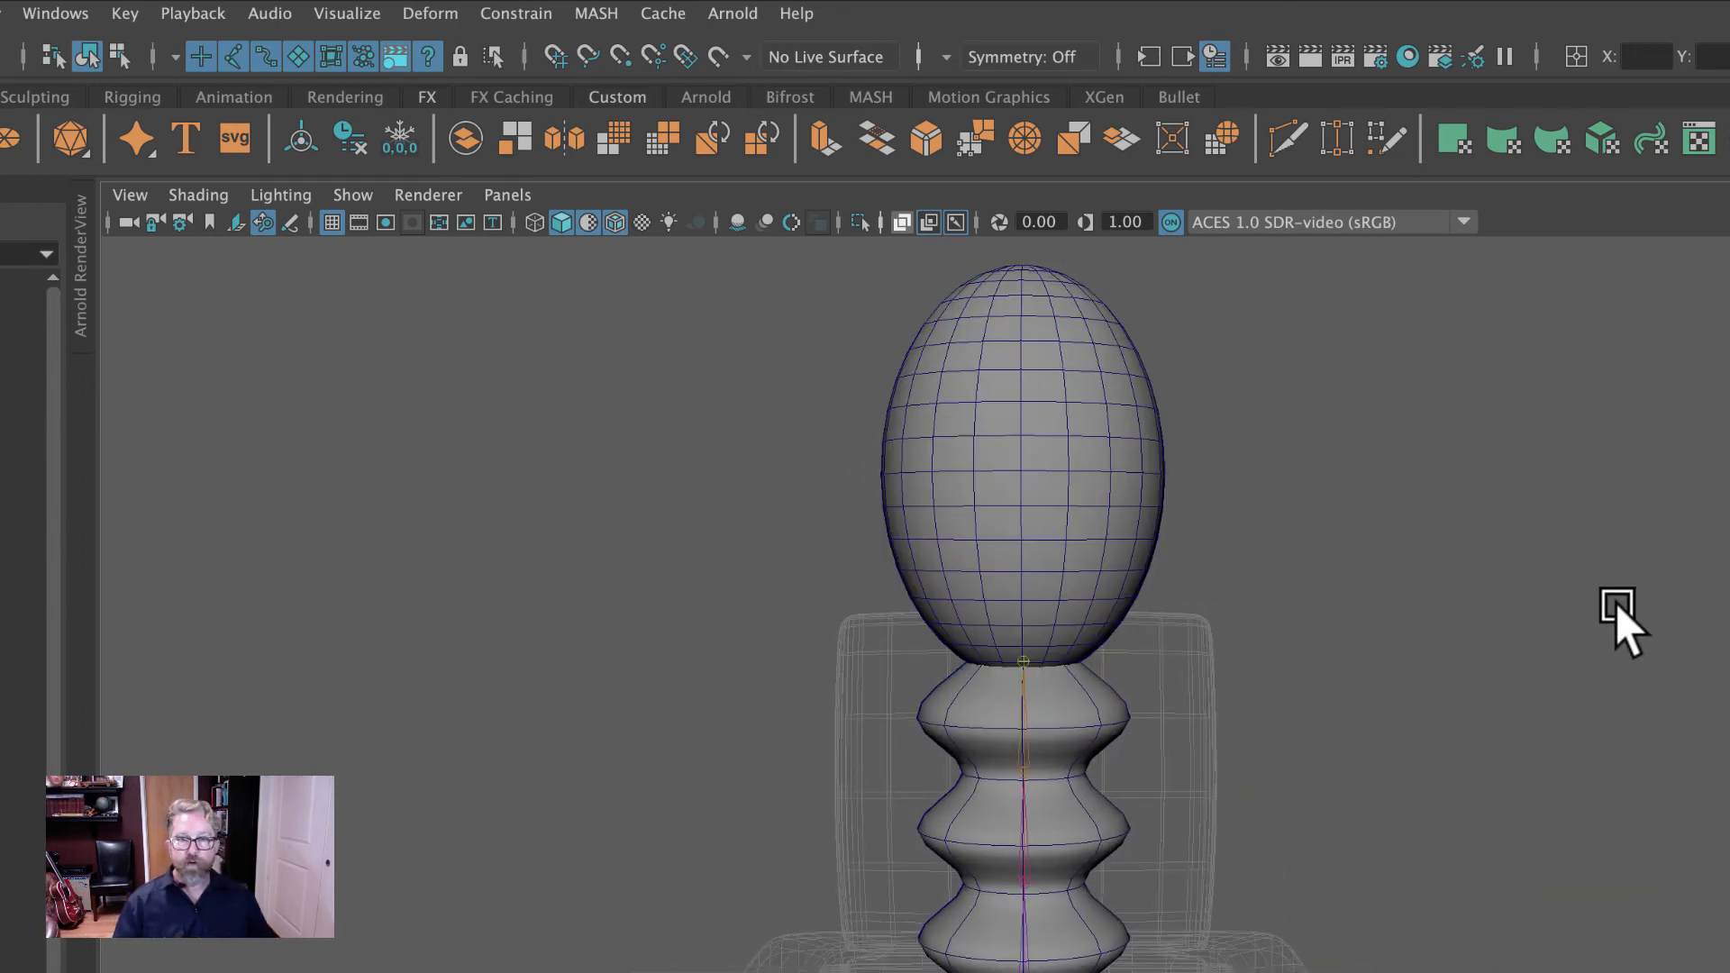
Lower and raise locator2 to test how the point-constrained sphere follows the compressing and stretching spring.
alt+right_drag(1620, 590, 1067, 545)
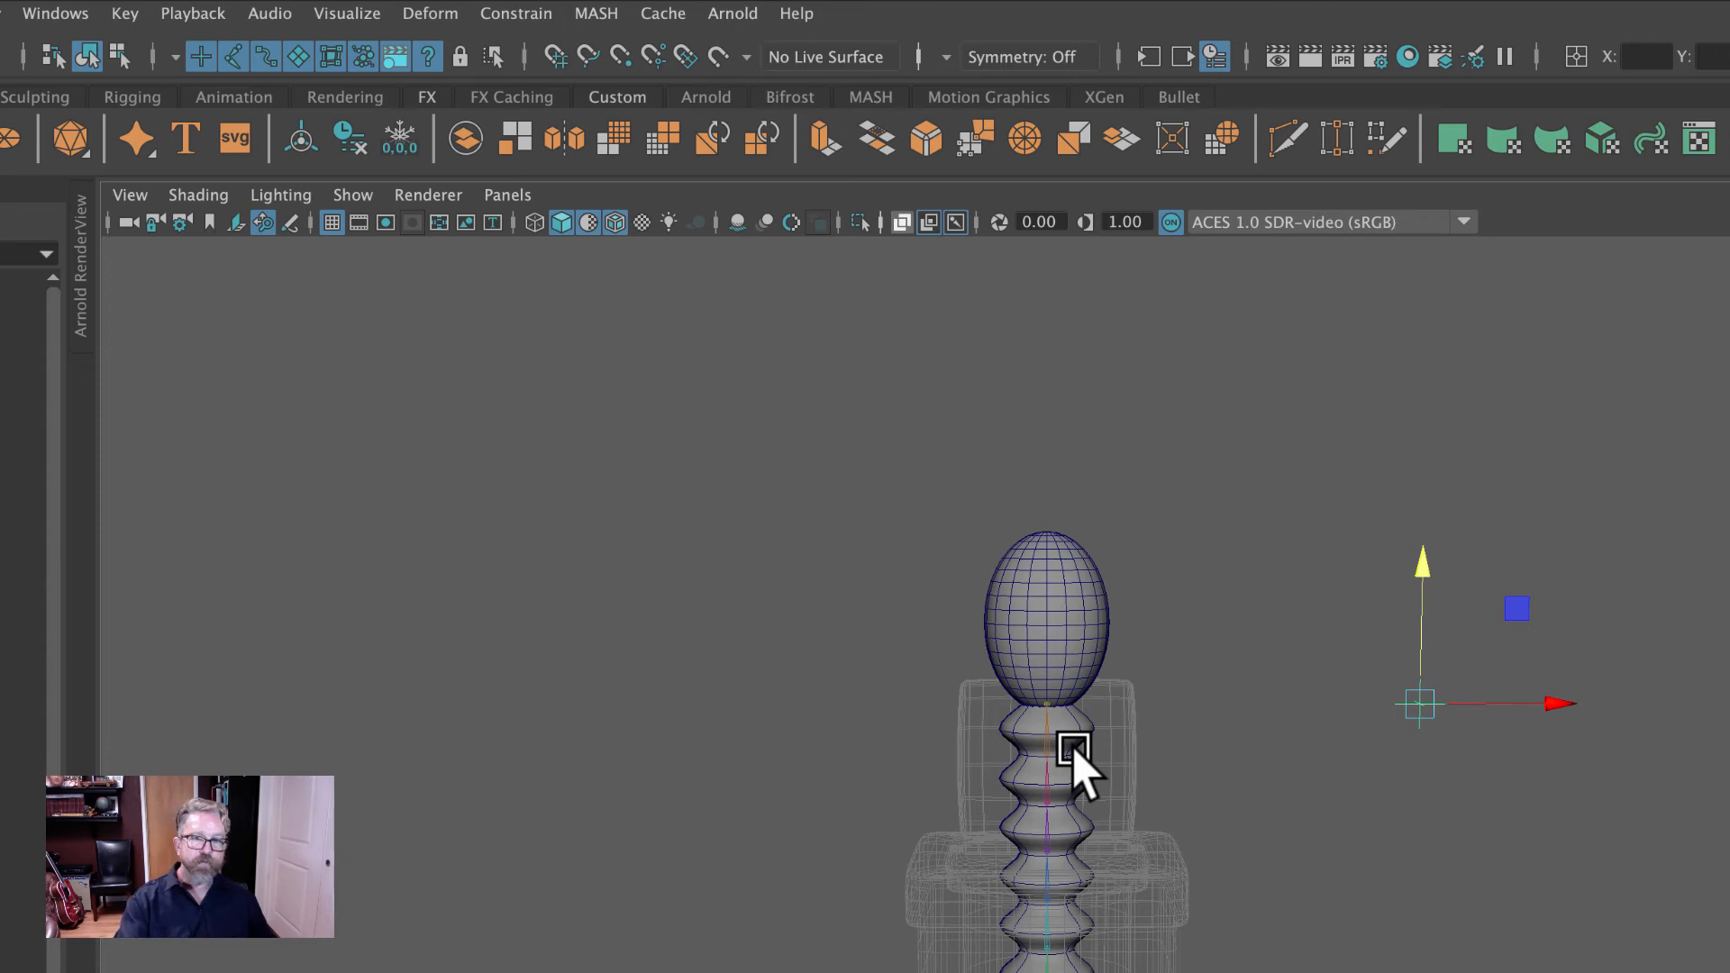
click(526, 11)
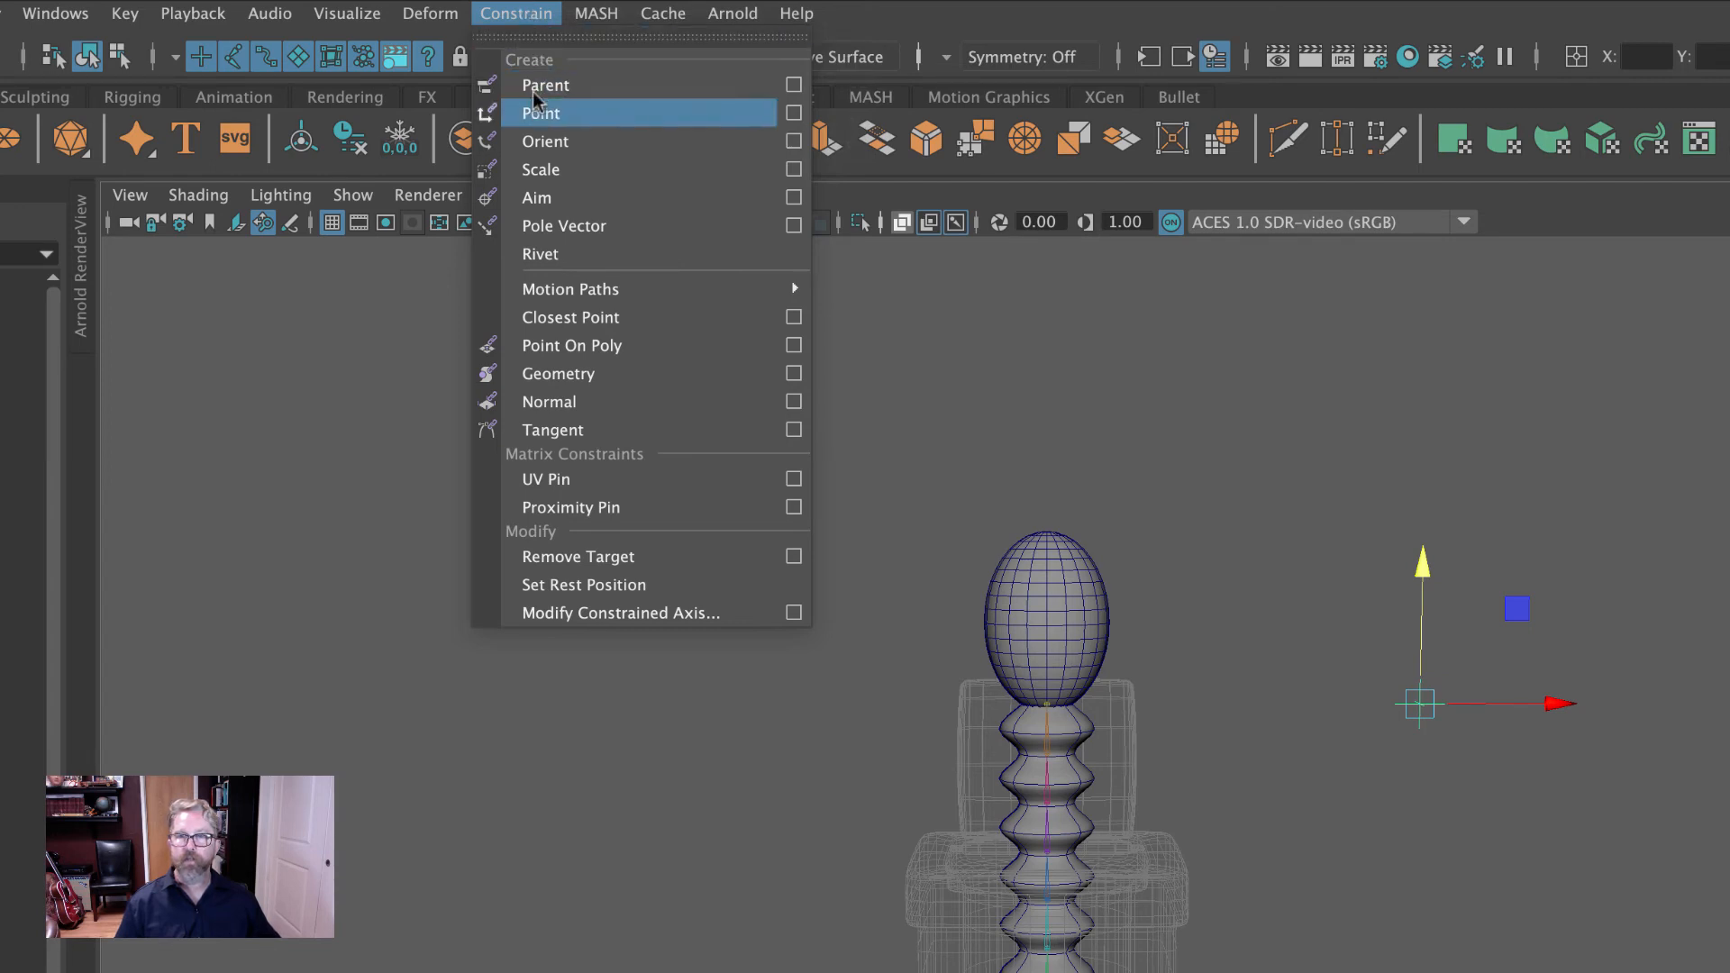
click(1421, 555)
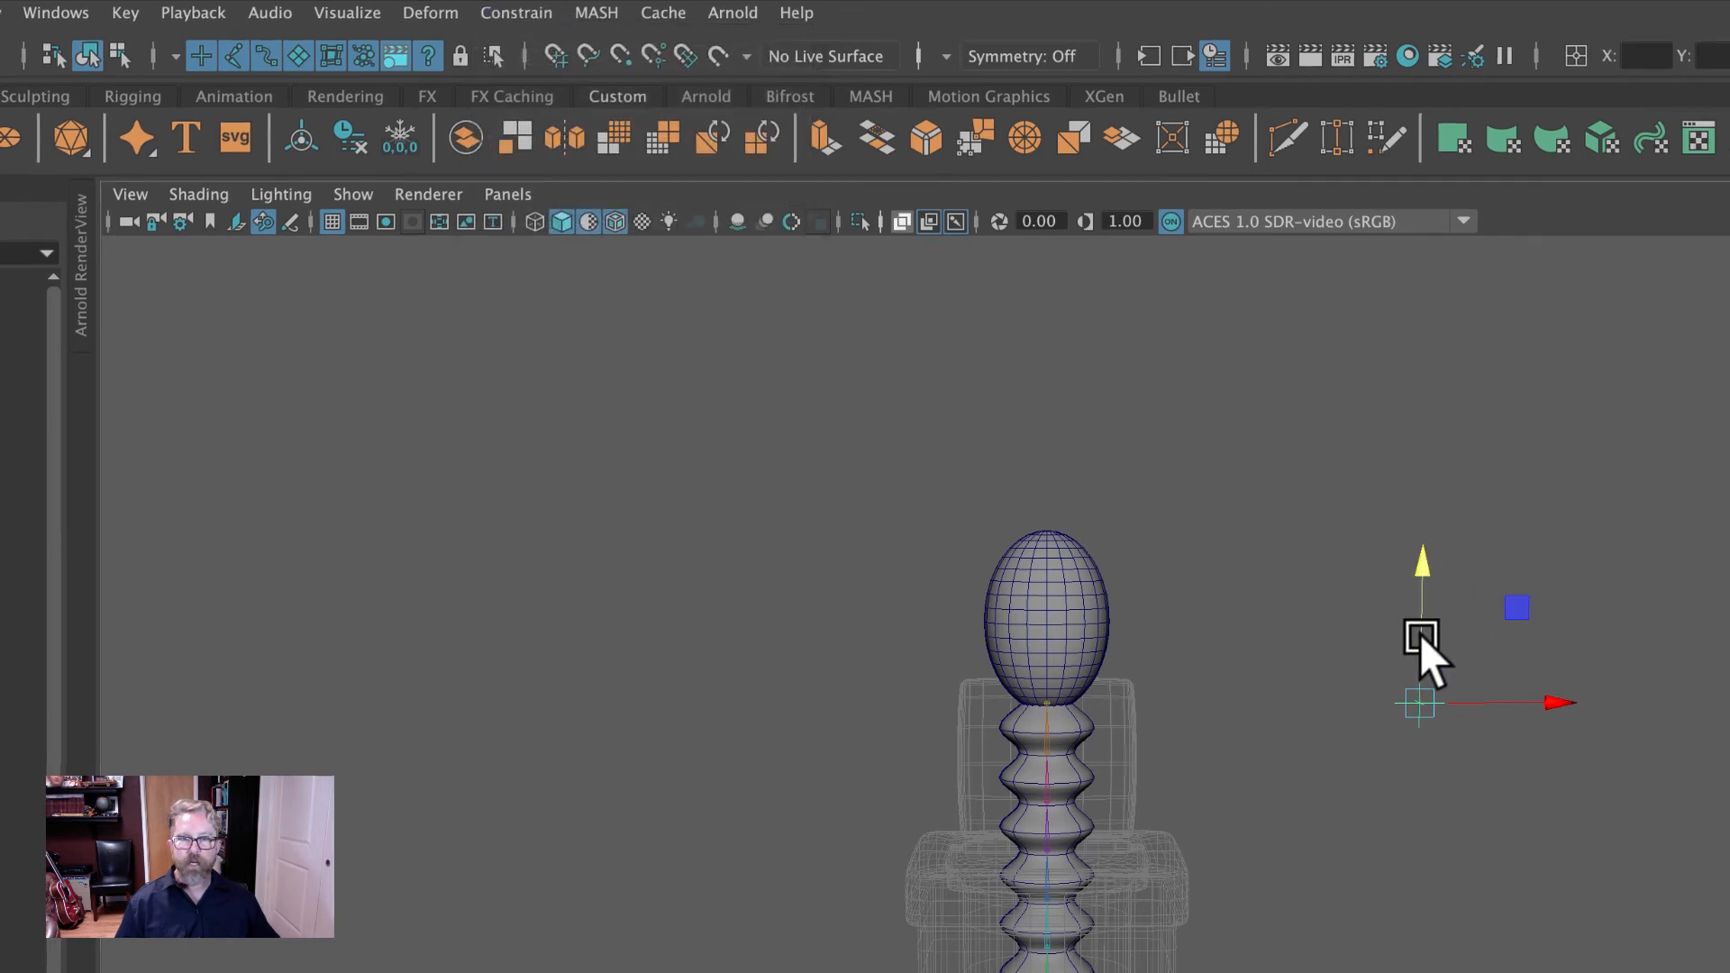
drag(1423, 568, 1430, 846)
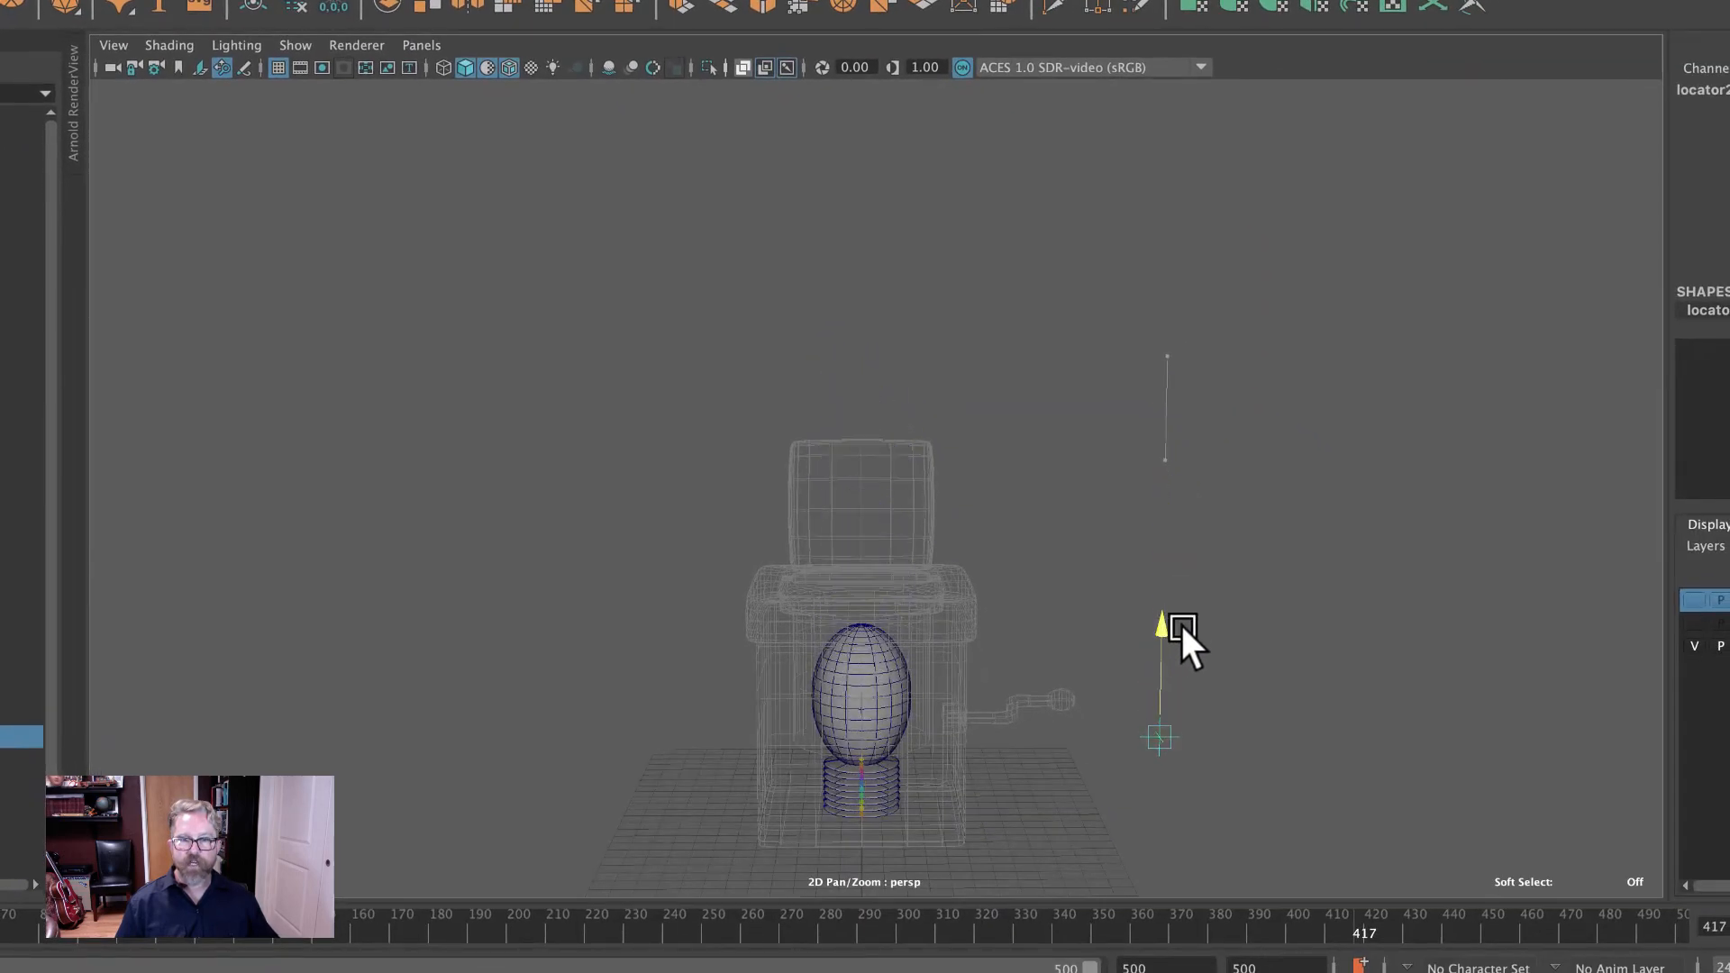
drag(1182, 626, 1198, 476)
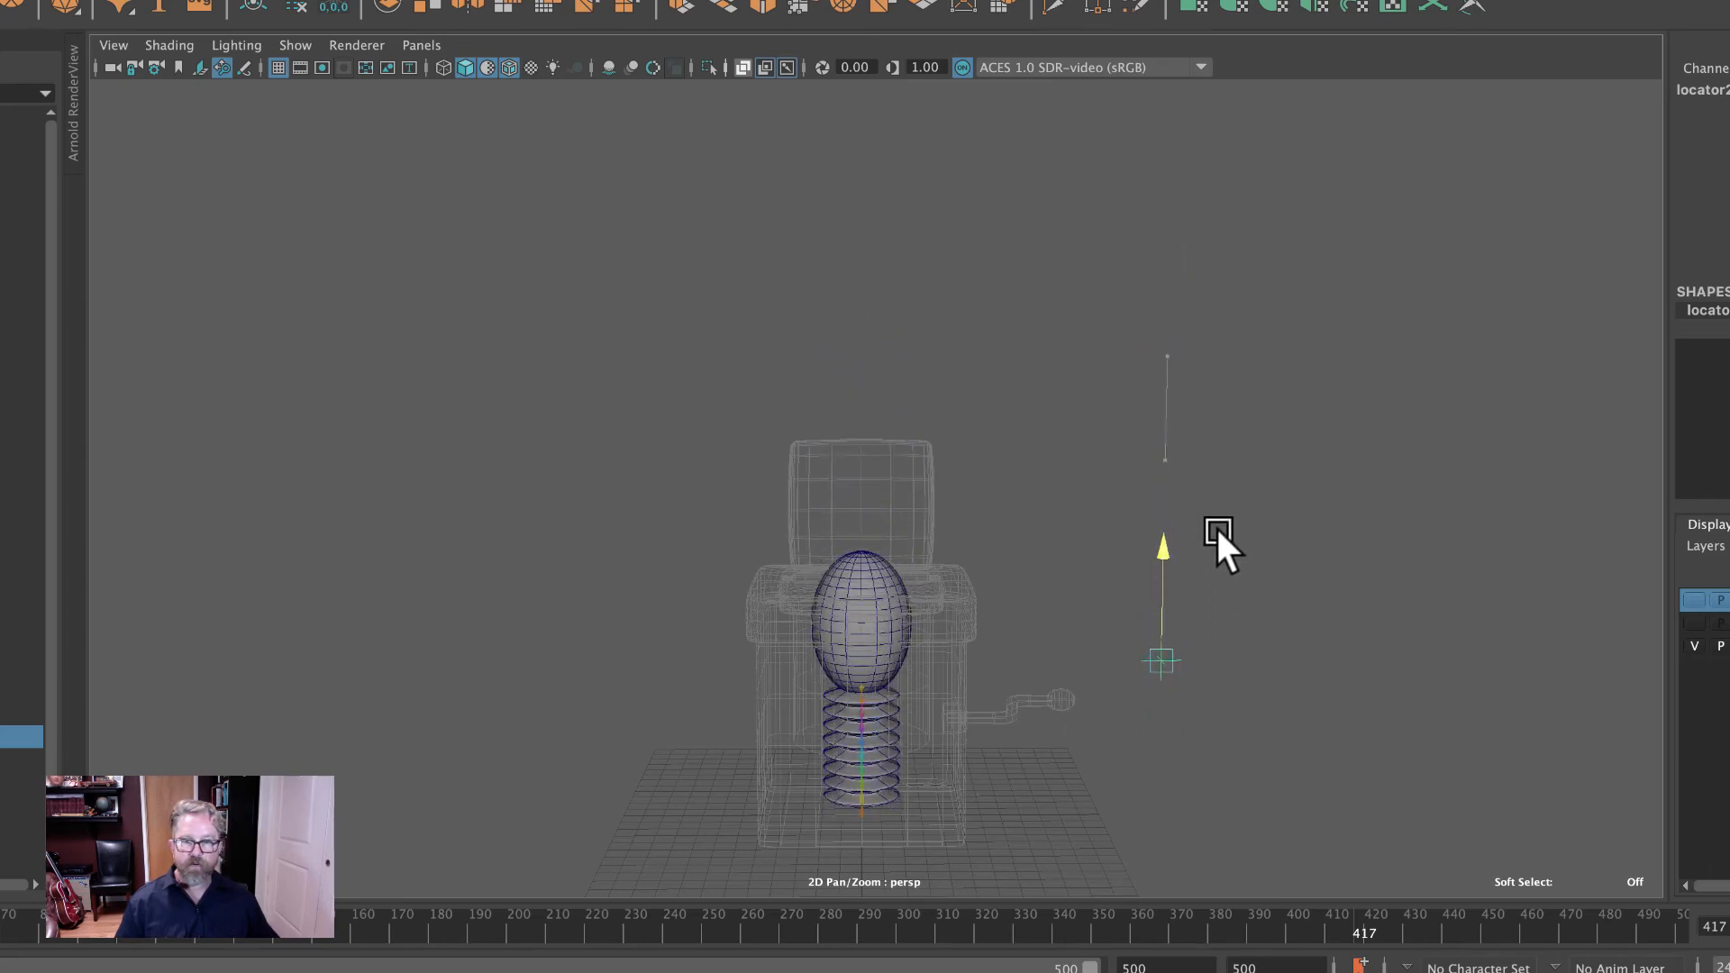
drag(1218, 533, 1225, 254)
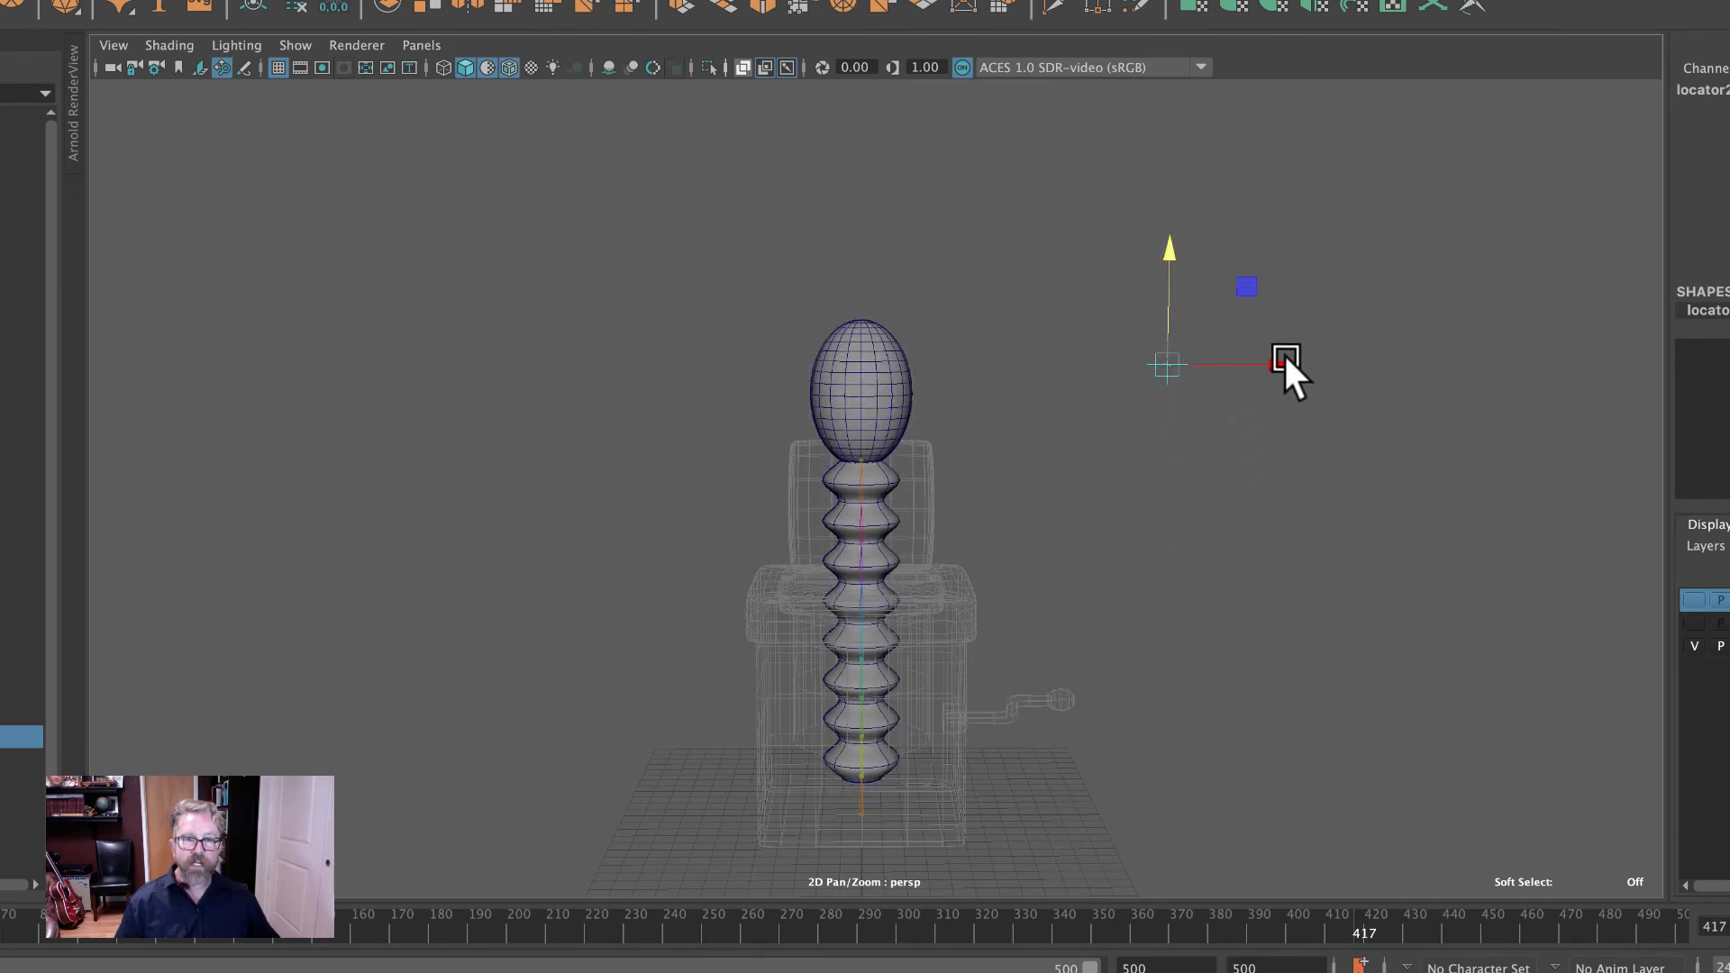
Move locator2 sideways and vertically to test how the sphere follows the bending spring, undoing the test moves.
mouse_move(1282, 361)
mouse_down()
mouse_move(1035, 348)
mouse_move(1533, 374)
mouse_move(1039, 321)
mouse_move(1525, 339)
mouse_move(1009, 306)
mouse_move(1534, 333)
mouse_move(1247, 316)
mouse_move(1031, 328)
mouse_move(1450, 357)
mouse_move(1089, 339)
mouse_move(1452, 337)
mouse_move(1280, 335)
mouse_up()
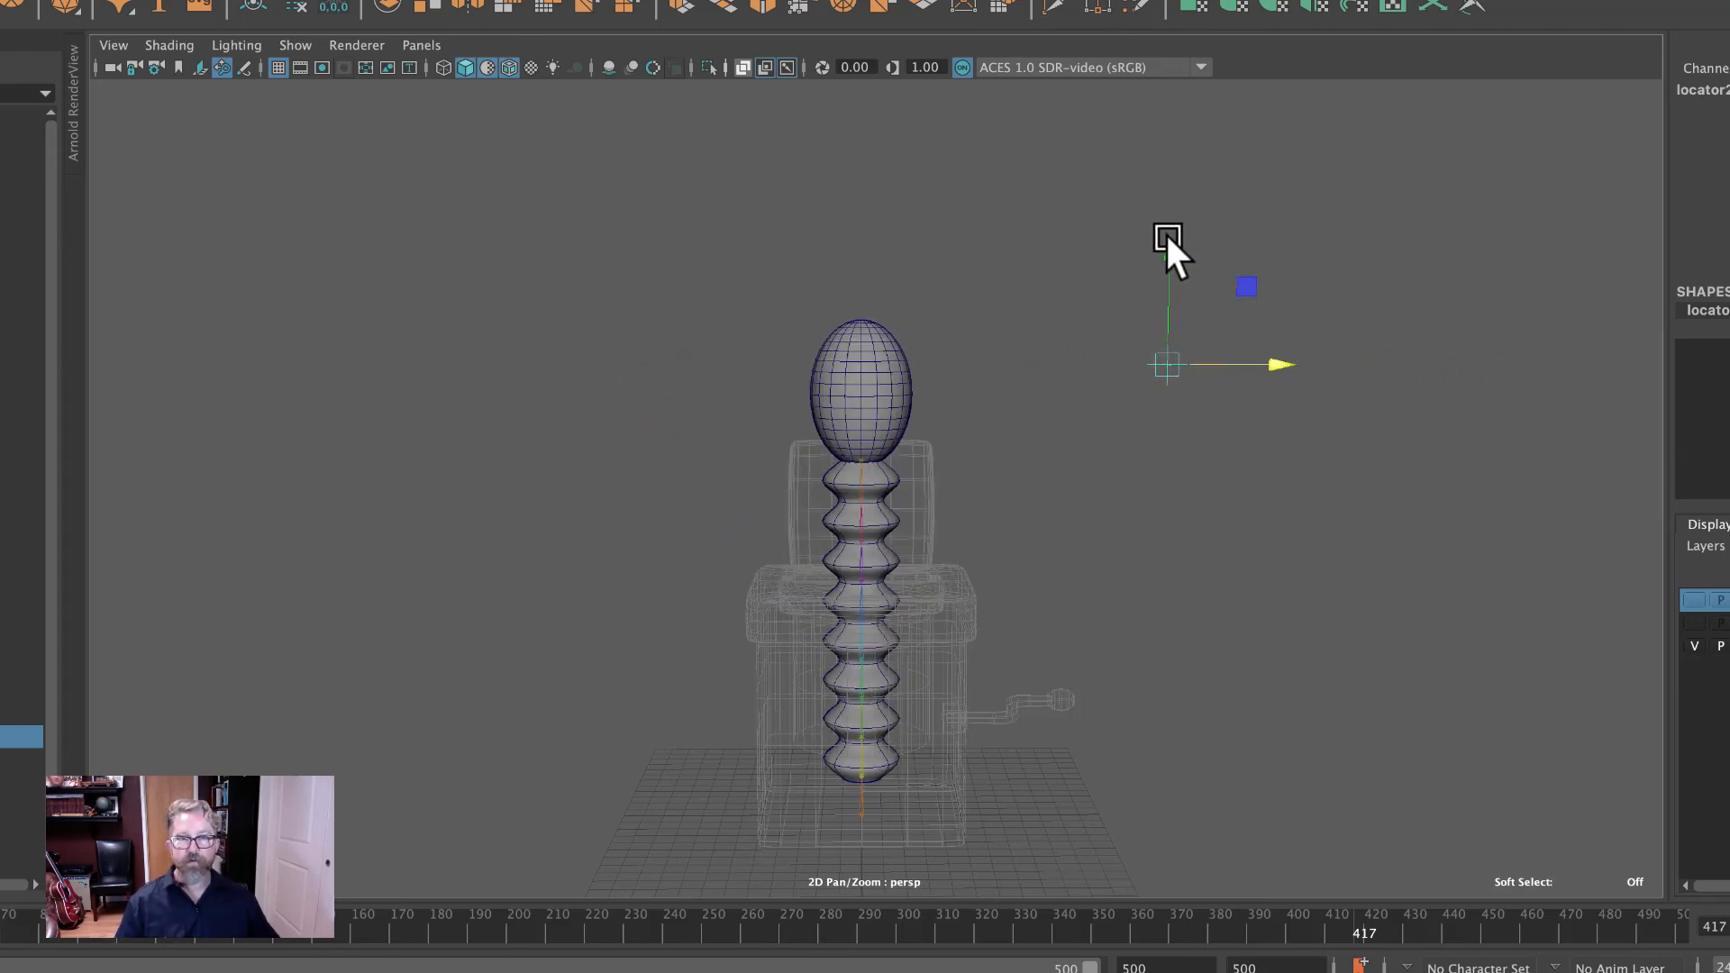
drag(1167, 238, 1171, 339)
key(ctrl+z)
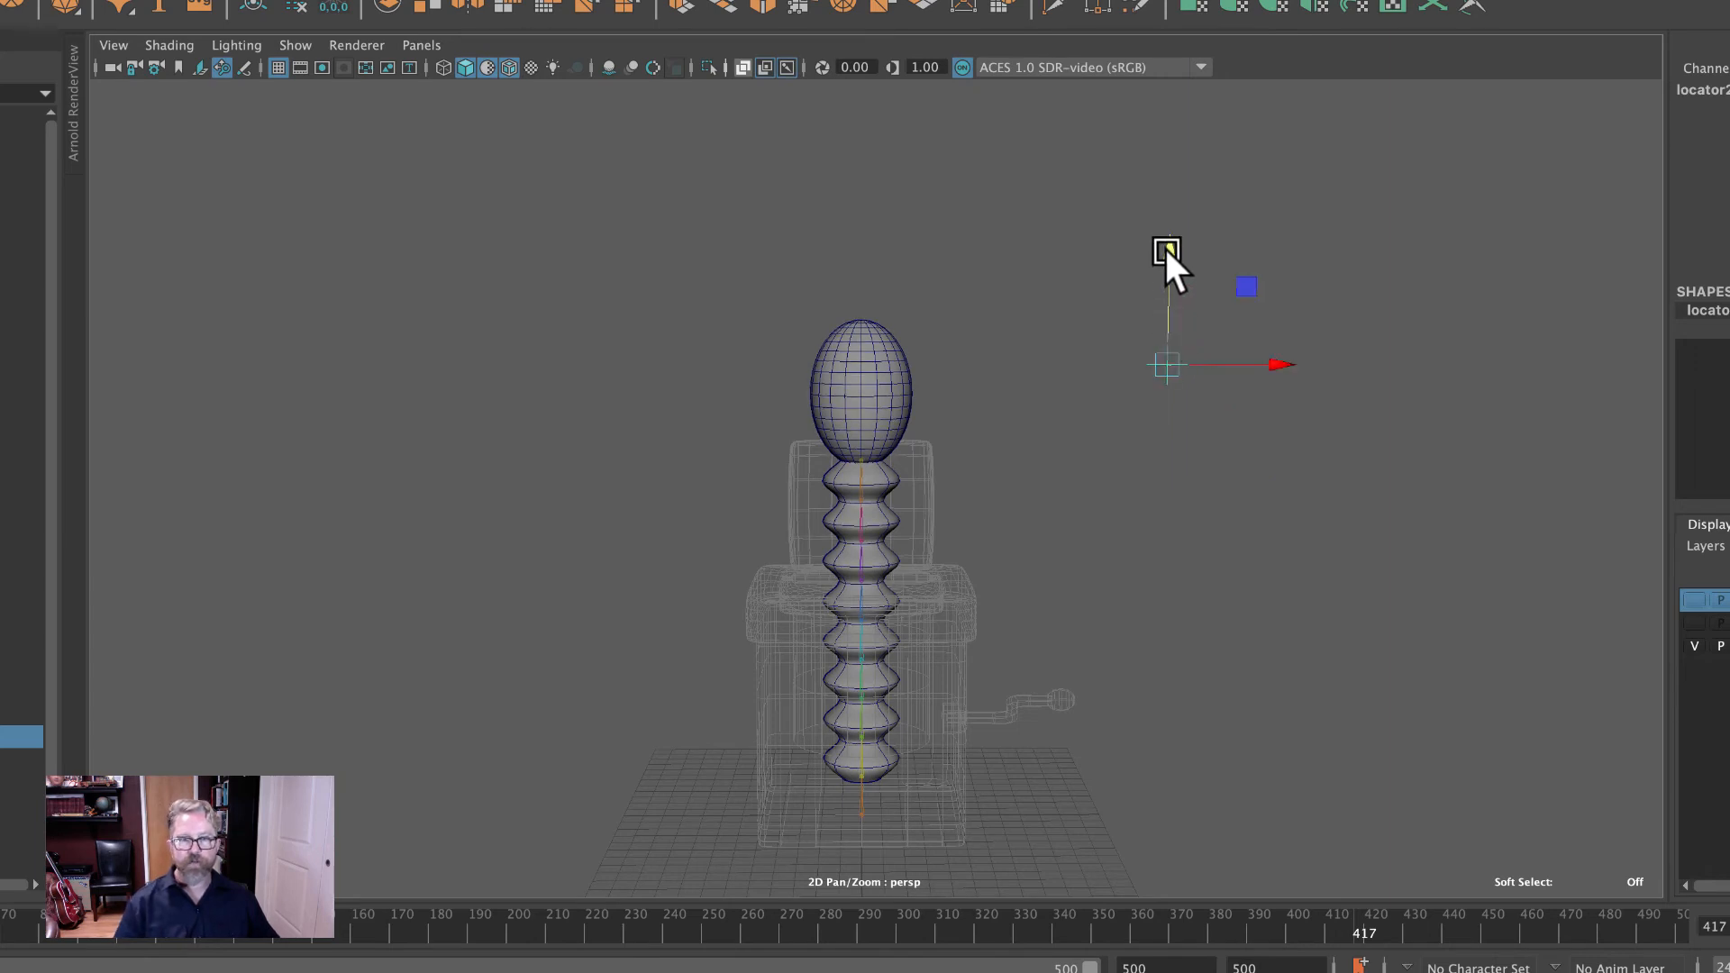
drag(1164, 249, 1251, 253)
drag(1288, 357, 1290, 403)
drag(1173, 261, 1180, 192)
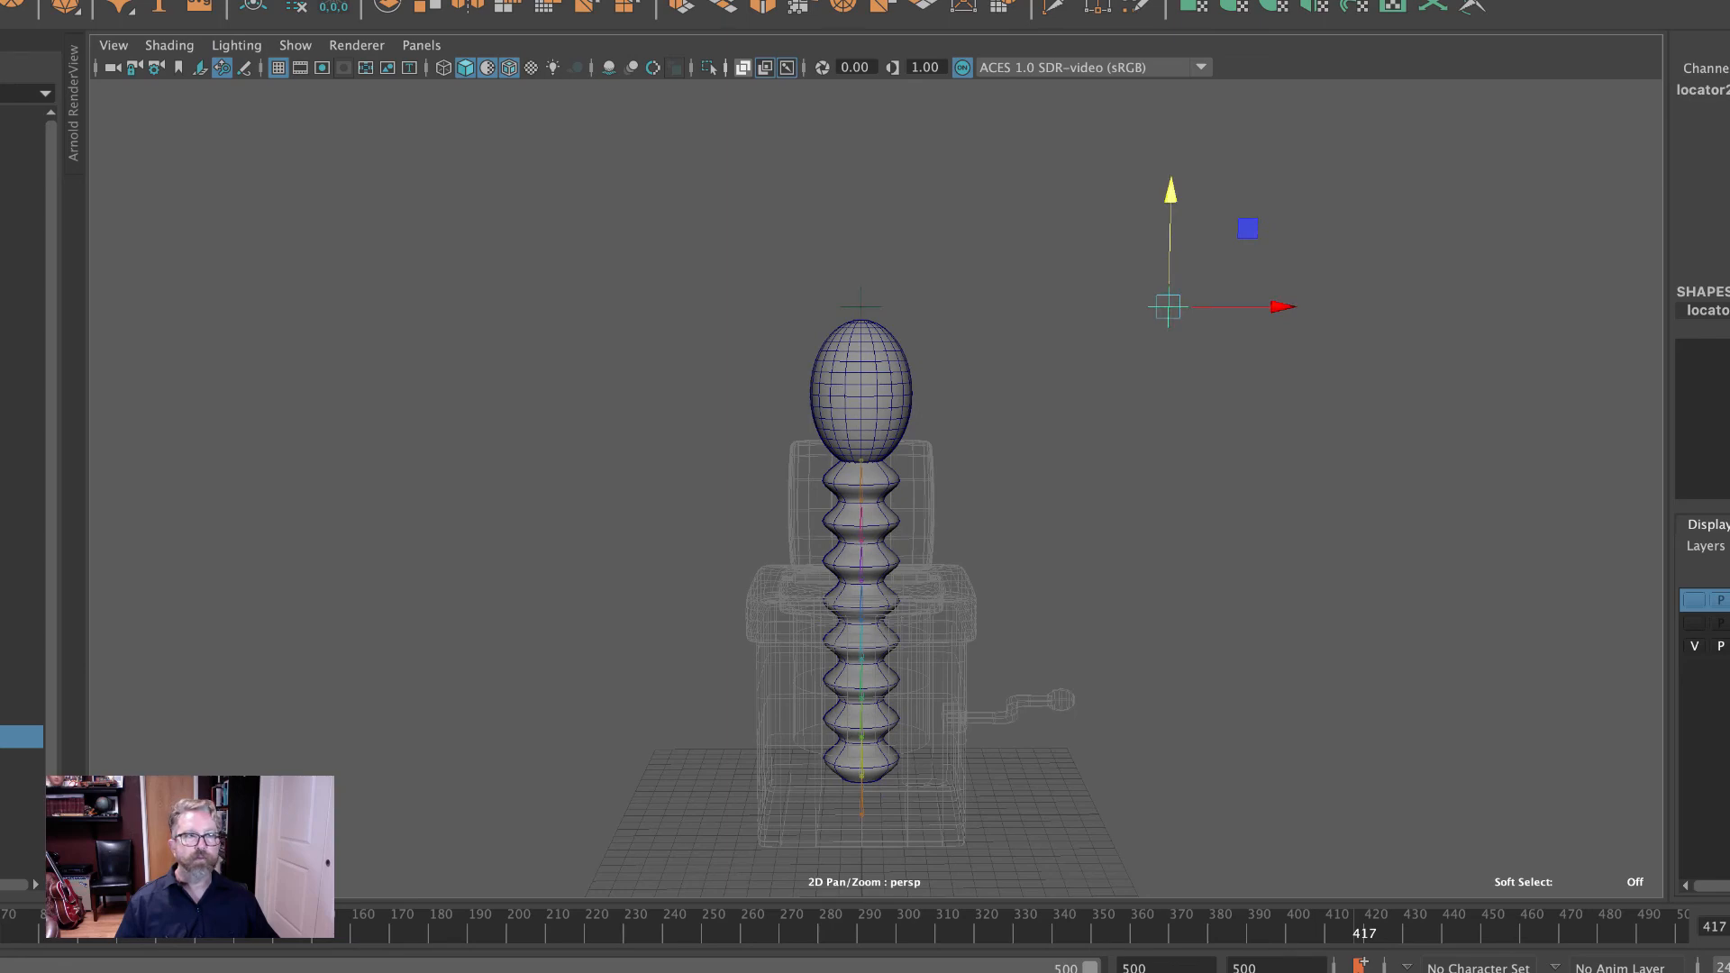
key(z)
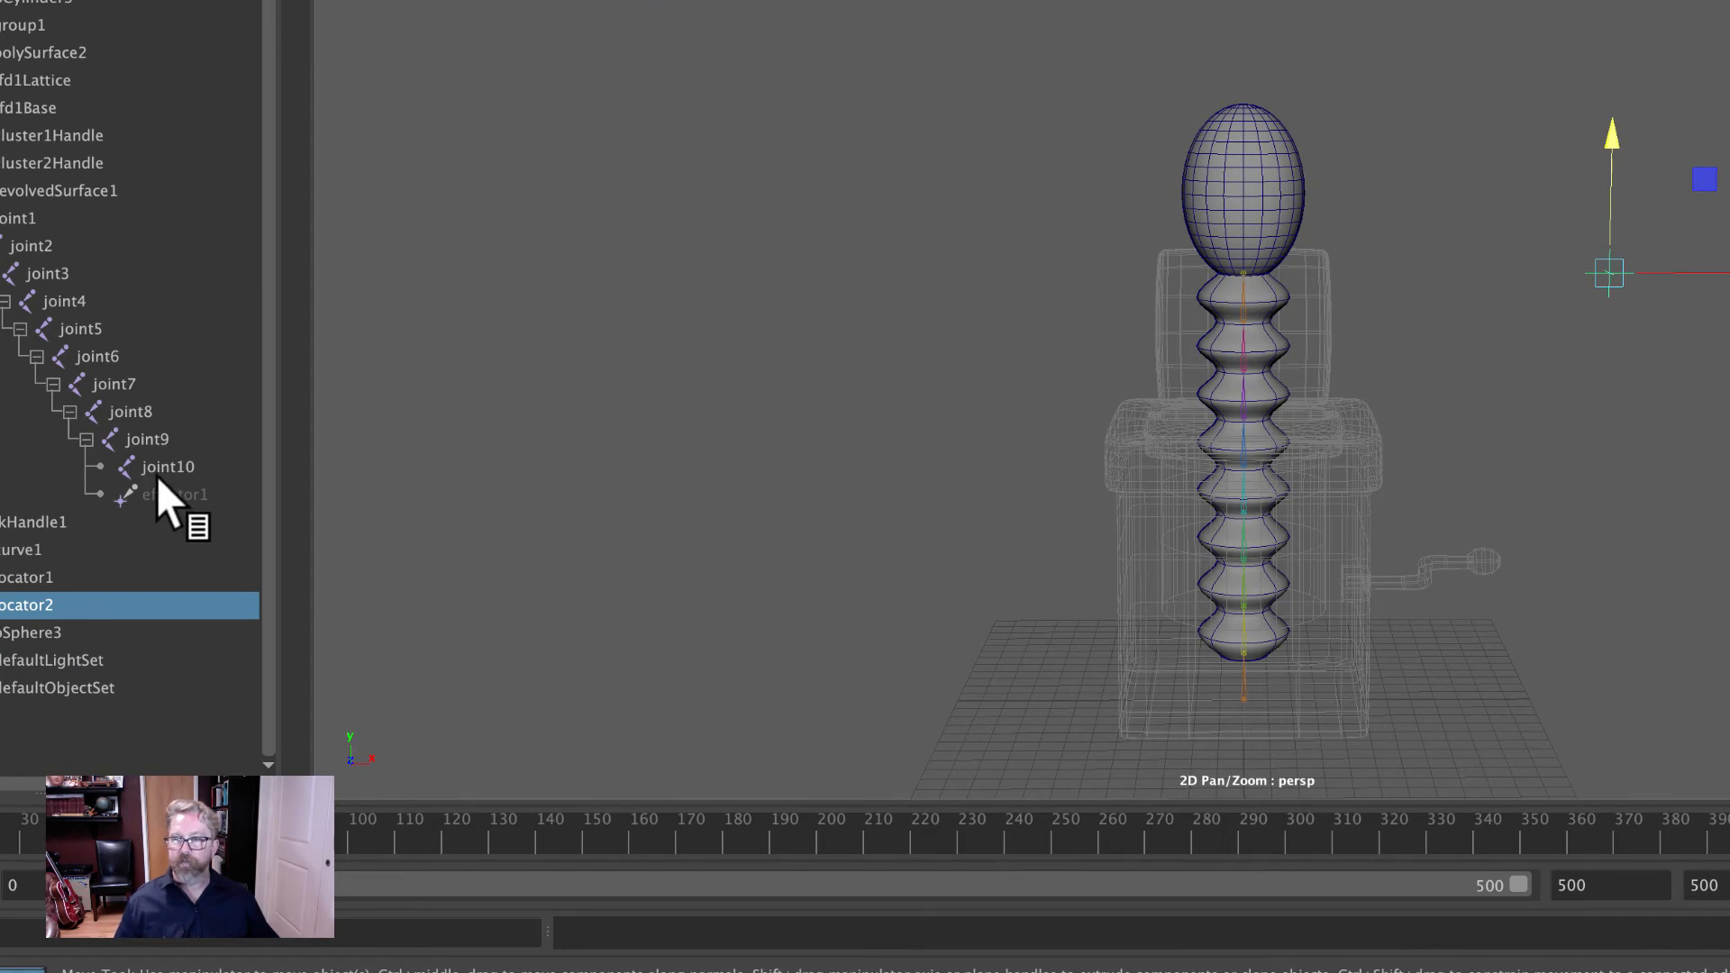
Orient-constrain pSphere3 to joint10.
click(154, 465)
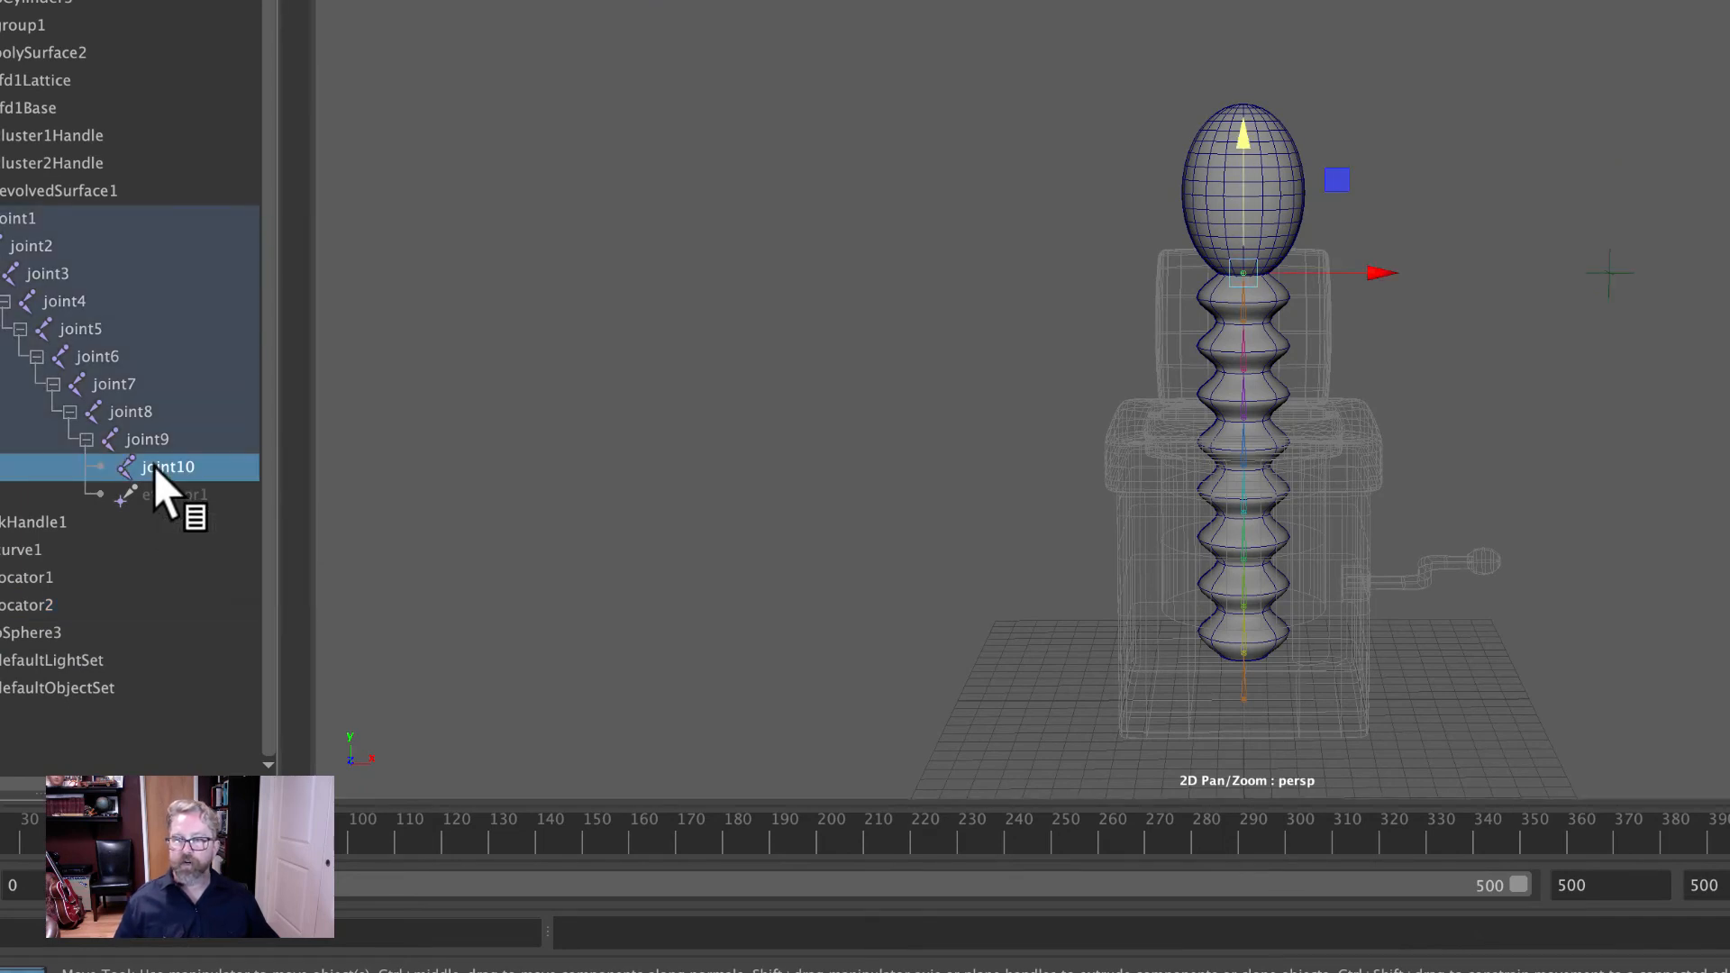
key(q)
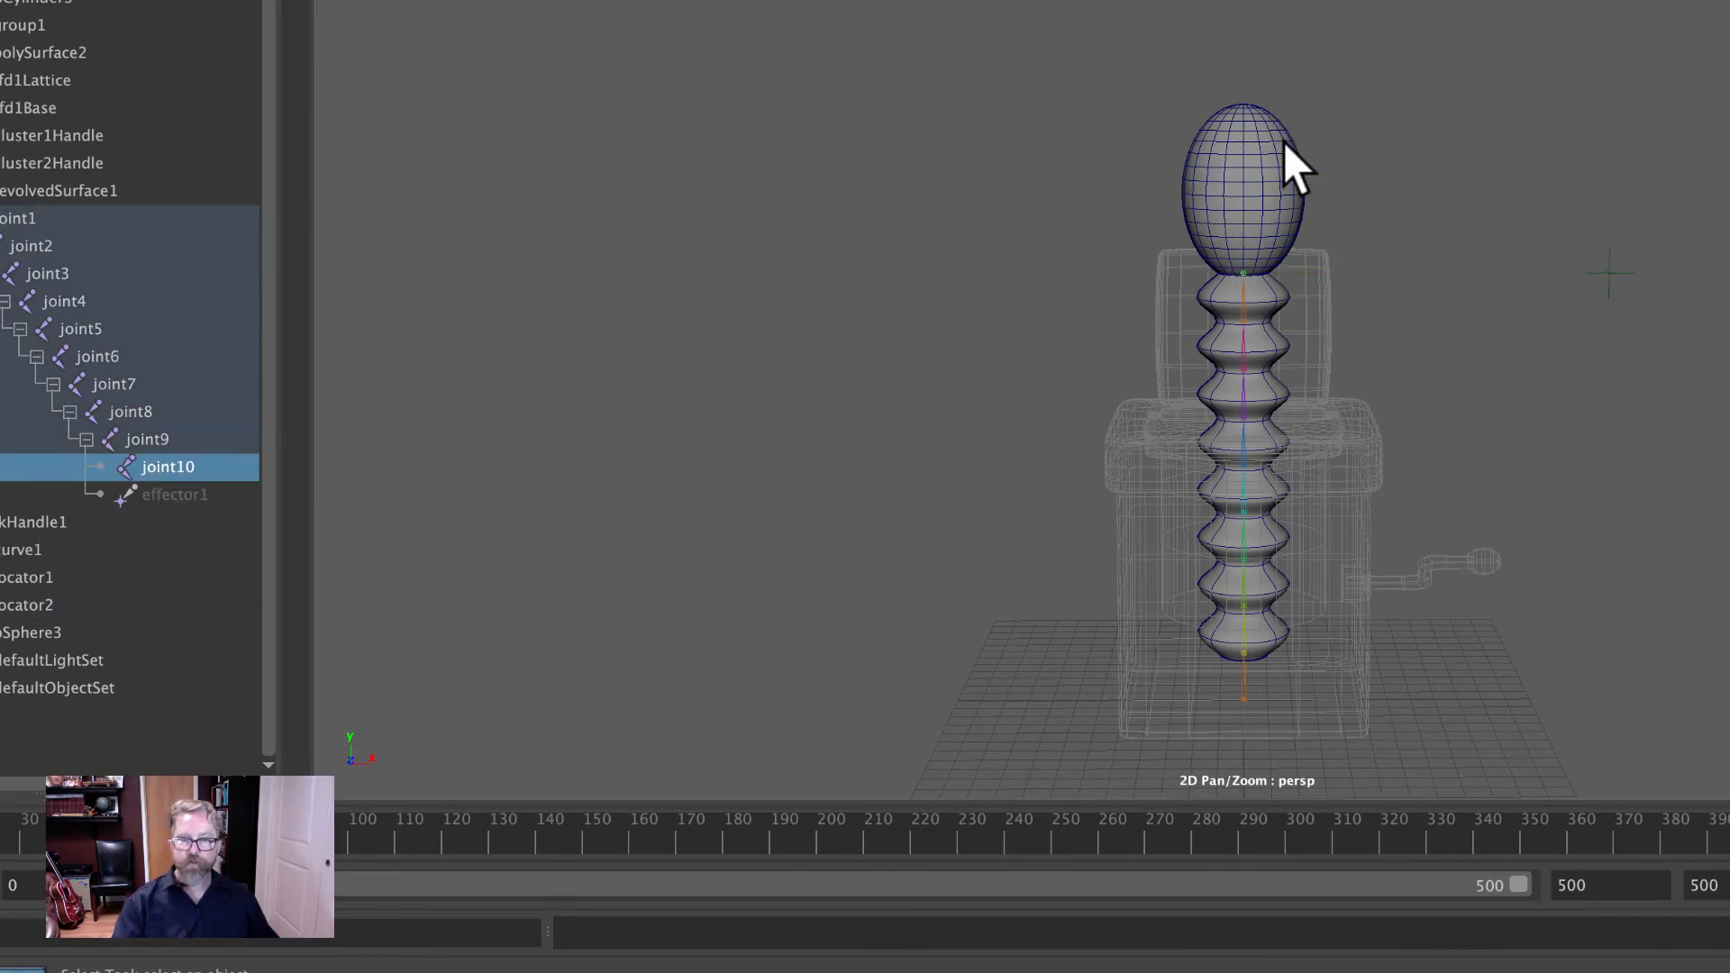
shift+click(1283, 149)
click(464, 19)
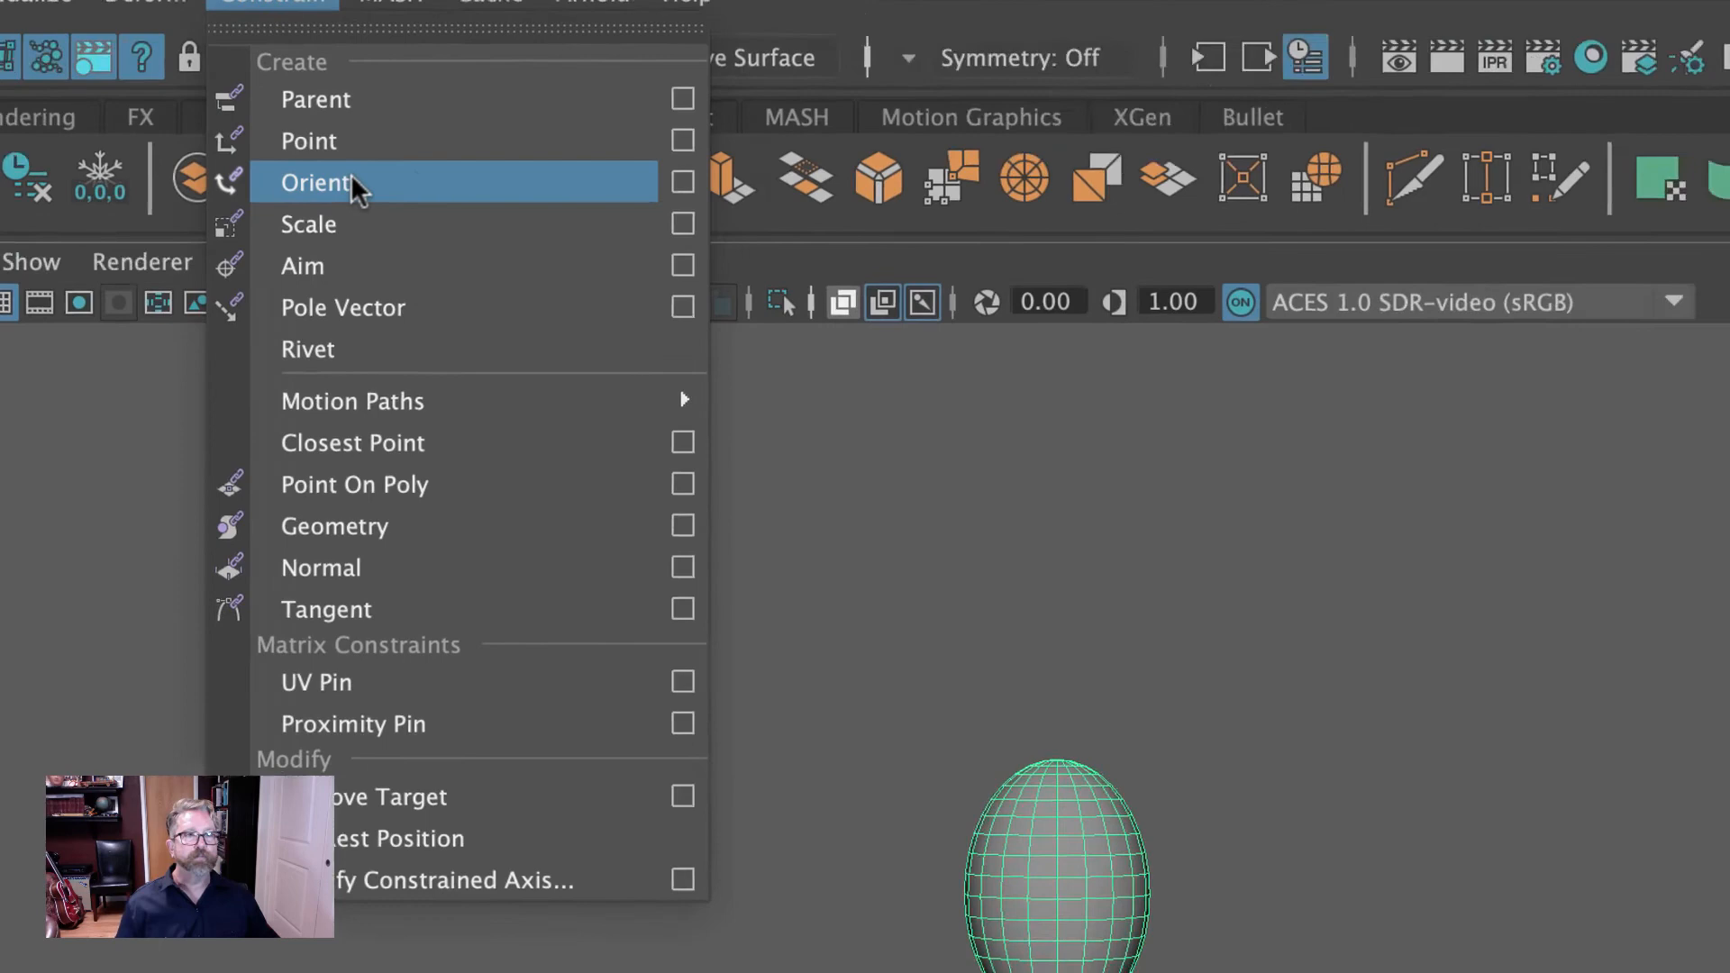
click(531, 196)
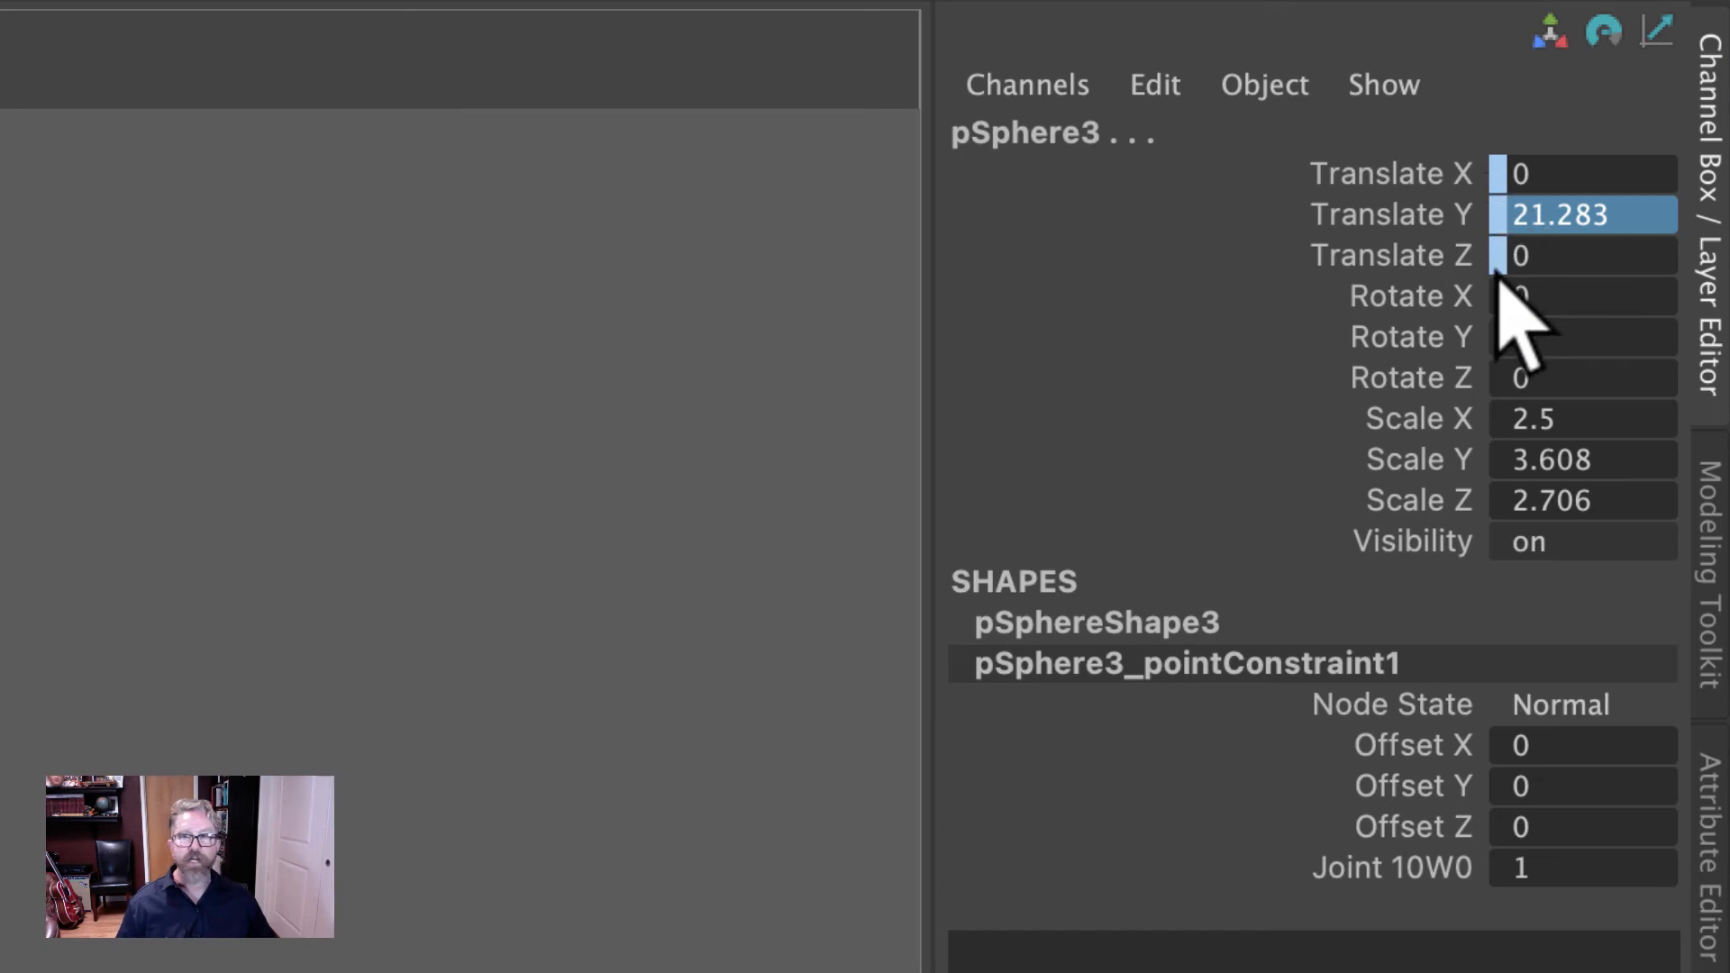
click(253, 3)
click(335, 83)
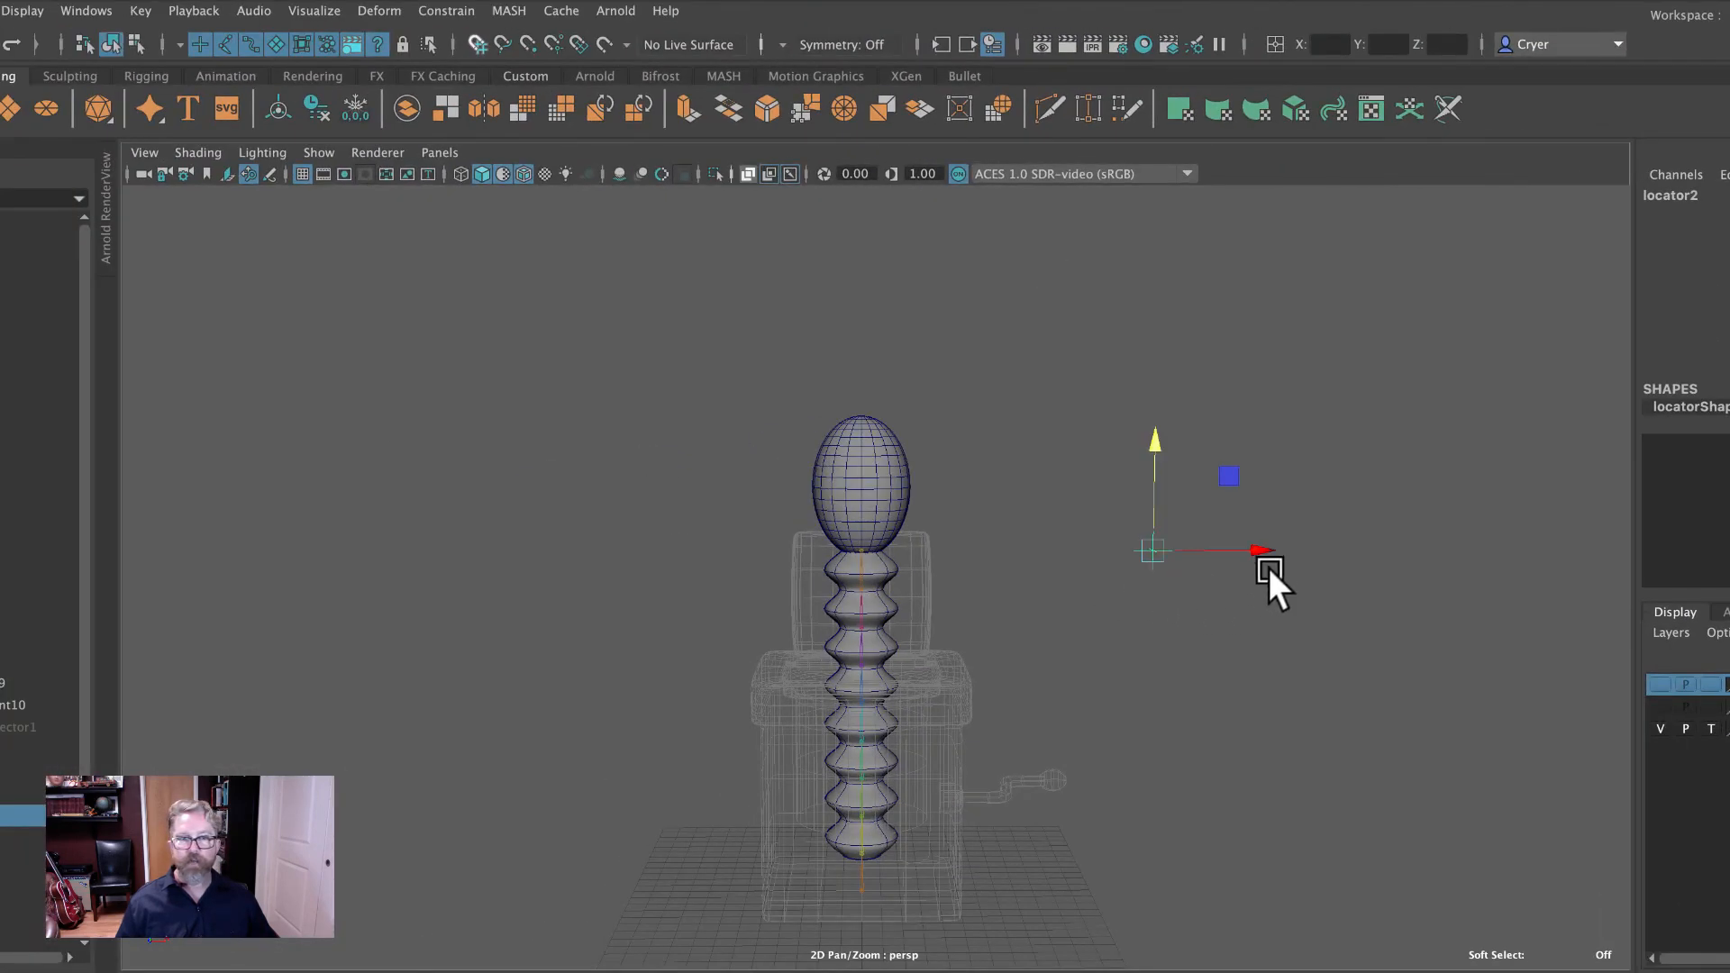
Test the sphere's position and orientation on the spring by moving locator2 sideways and downward, undoing each move.
drag(1267, 567, 1162, 478)
key(ctrl+z)
key(ctrl+z)
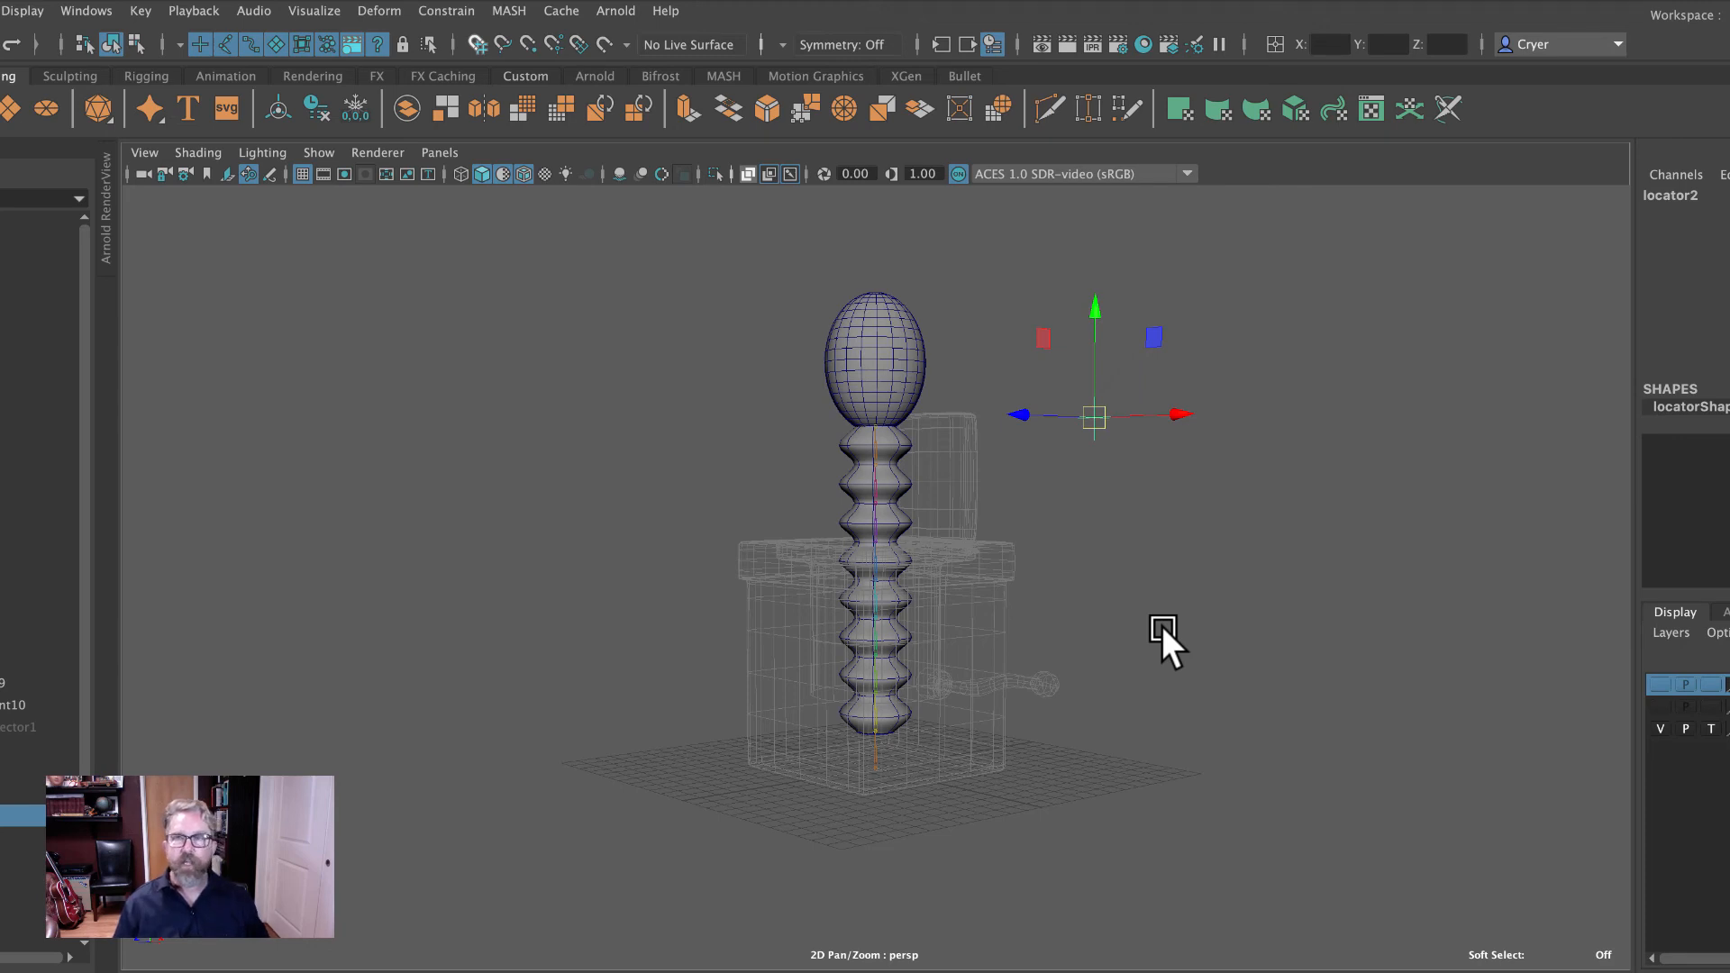
click(434, 13)
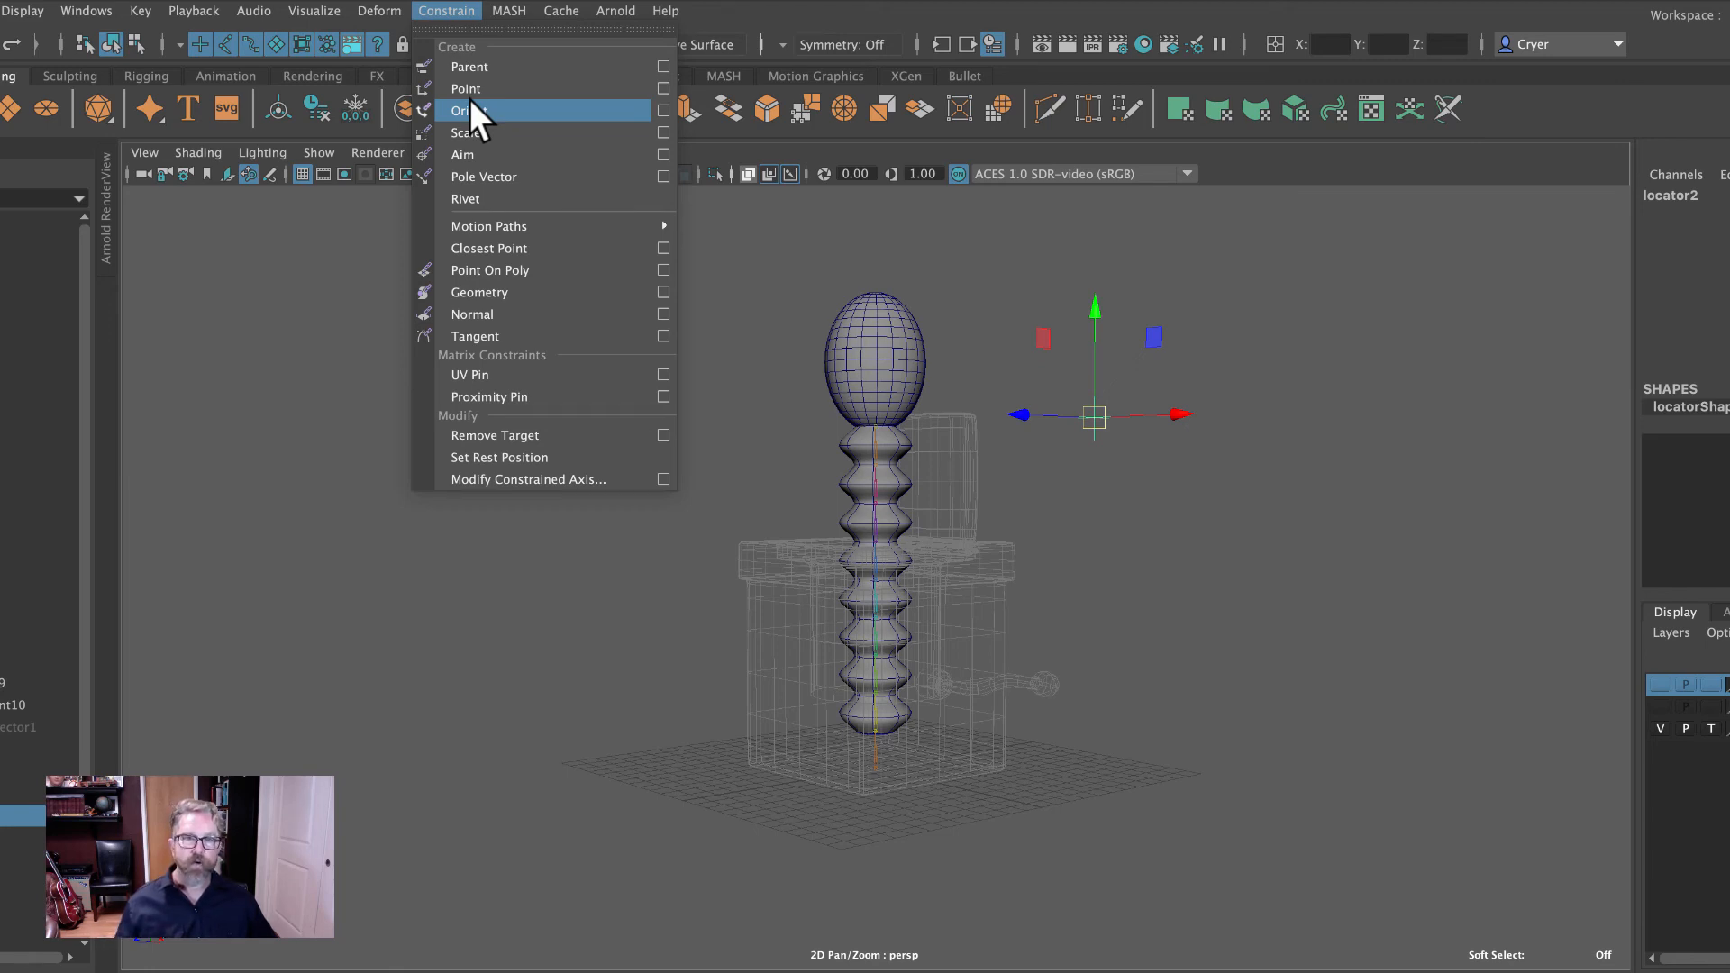
alt+drag(1171, 472, 1209, 483)
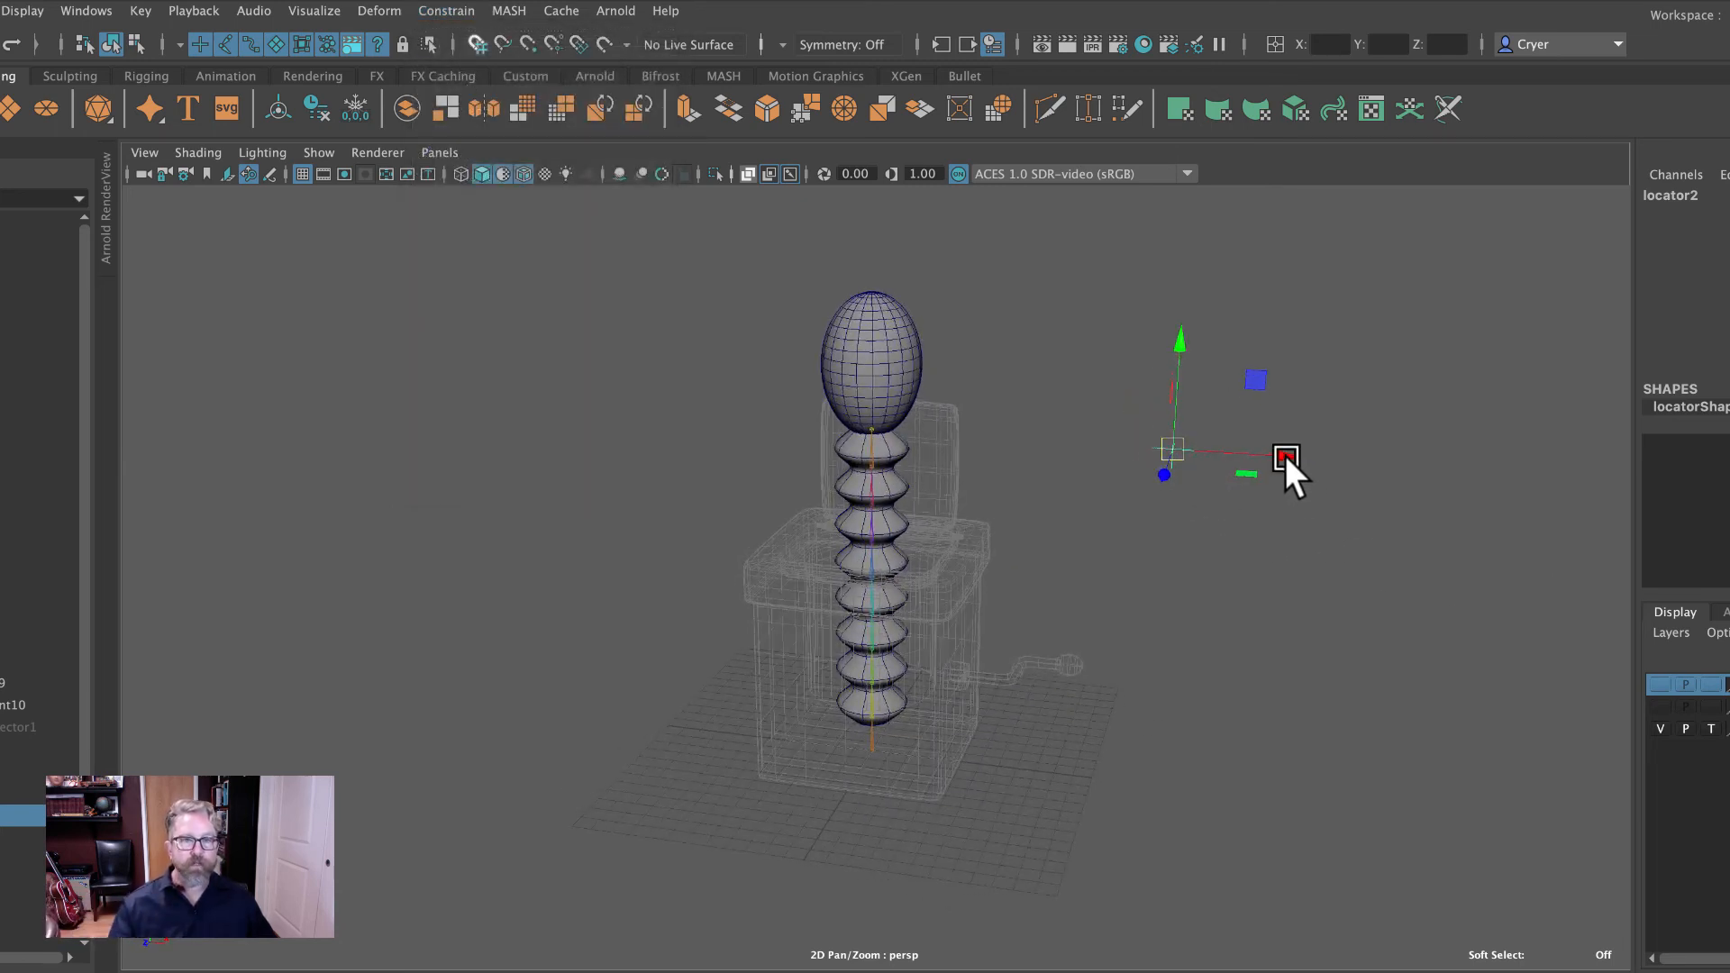
drag(1285, 456, 1245, 447)
key(ctrl+z)
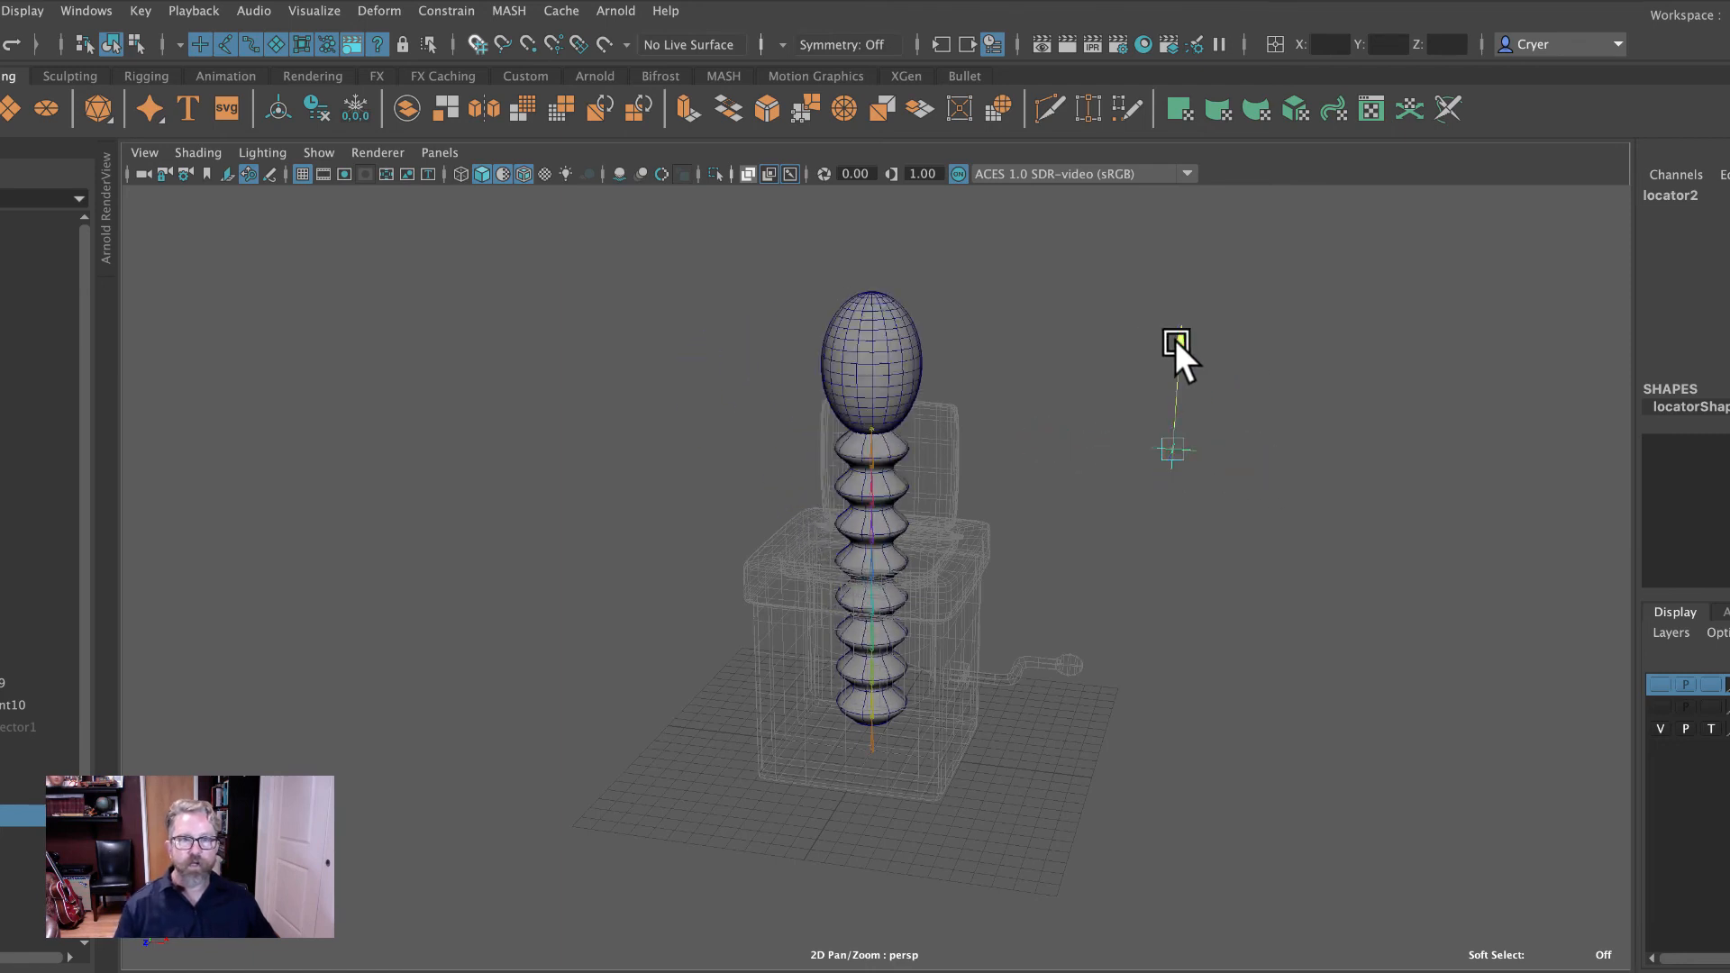
drag(1175, 338, 1174, 441)
key(ctrl+z)
alt+drag(1100, 608, 1166, 620)
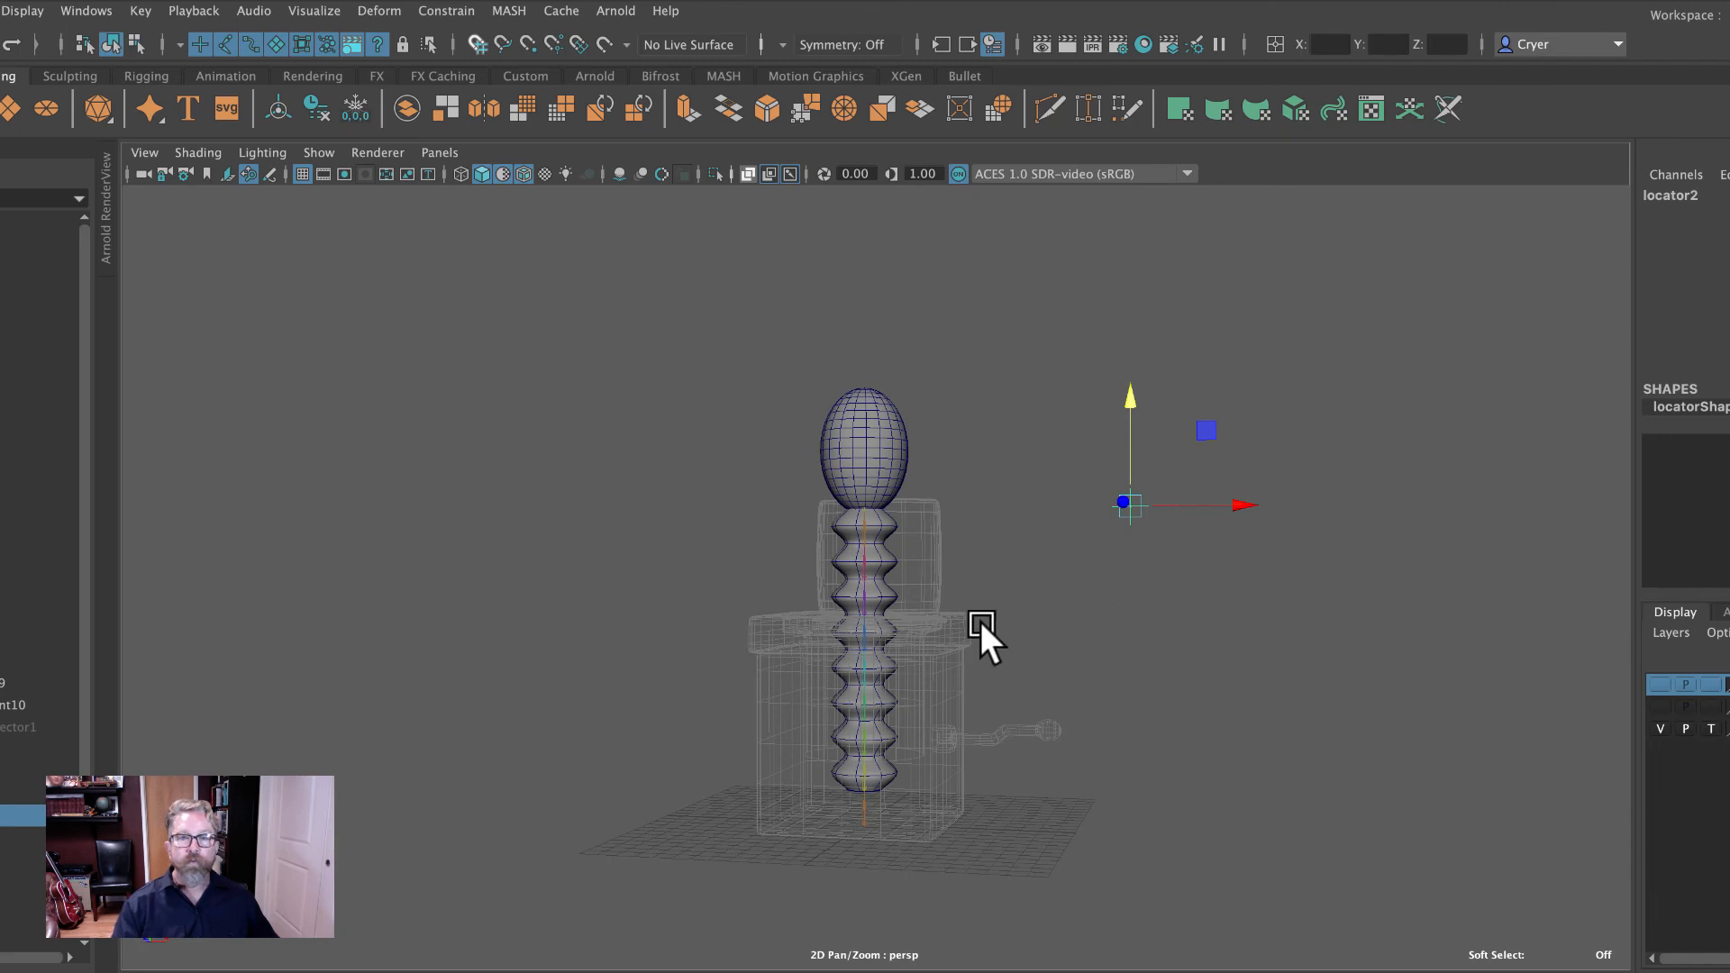
Lower locator2 down to the box to compress the spring and pull the sphere inside.
drag(1133, 391, 1132, 495)
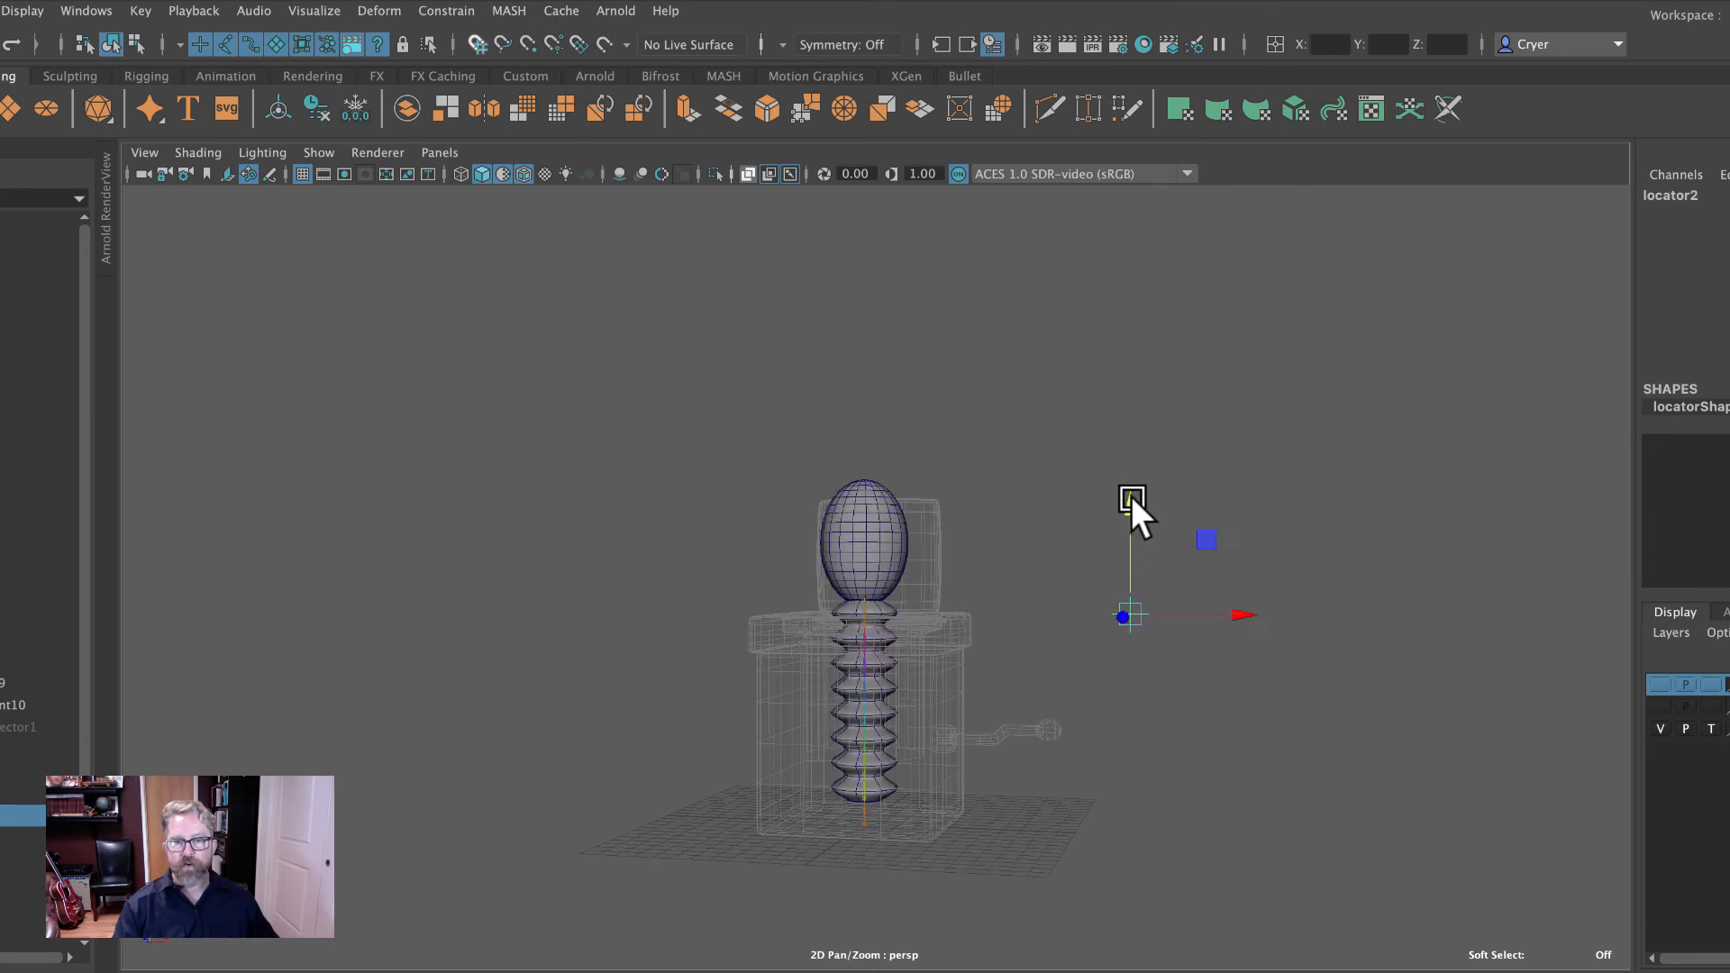
click(7, 705)
click(1023, 593)
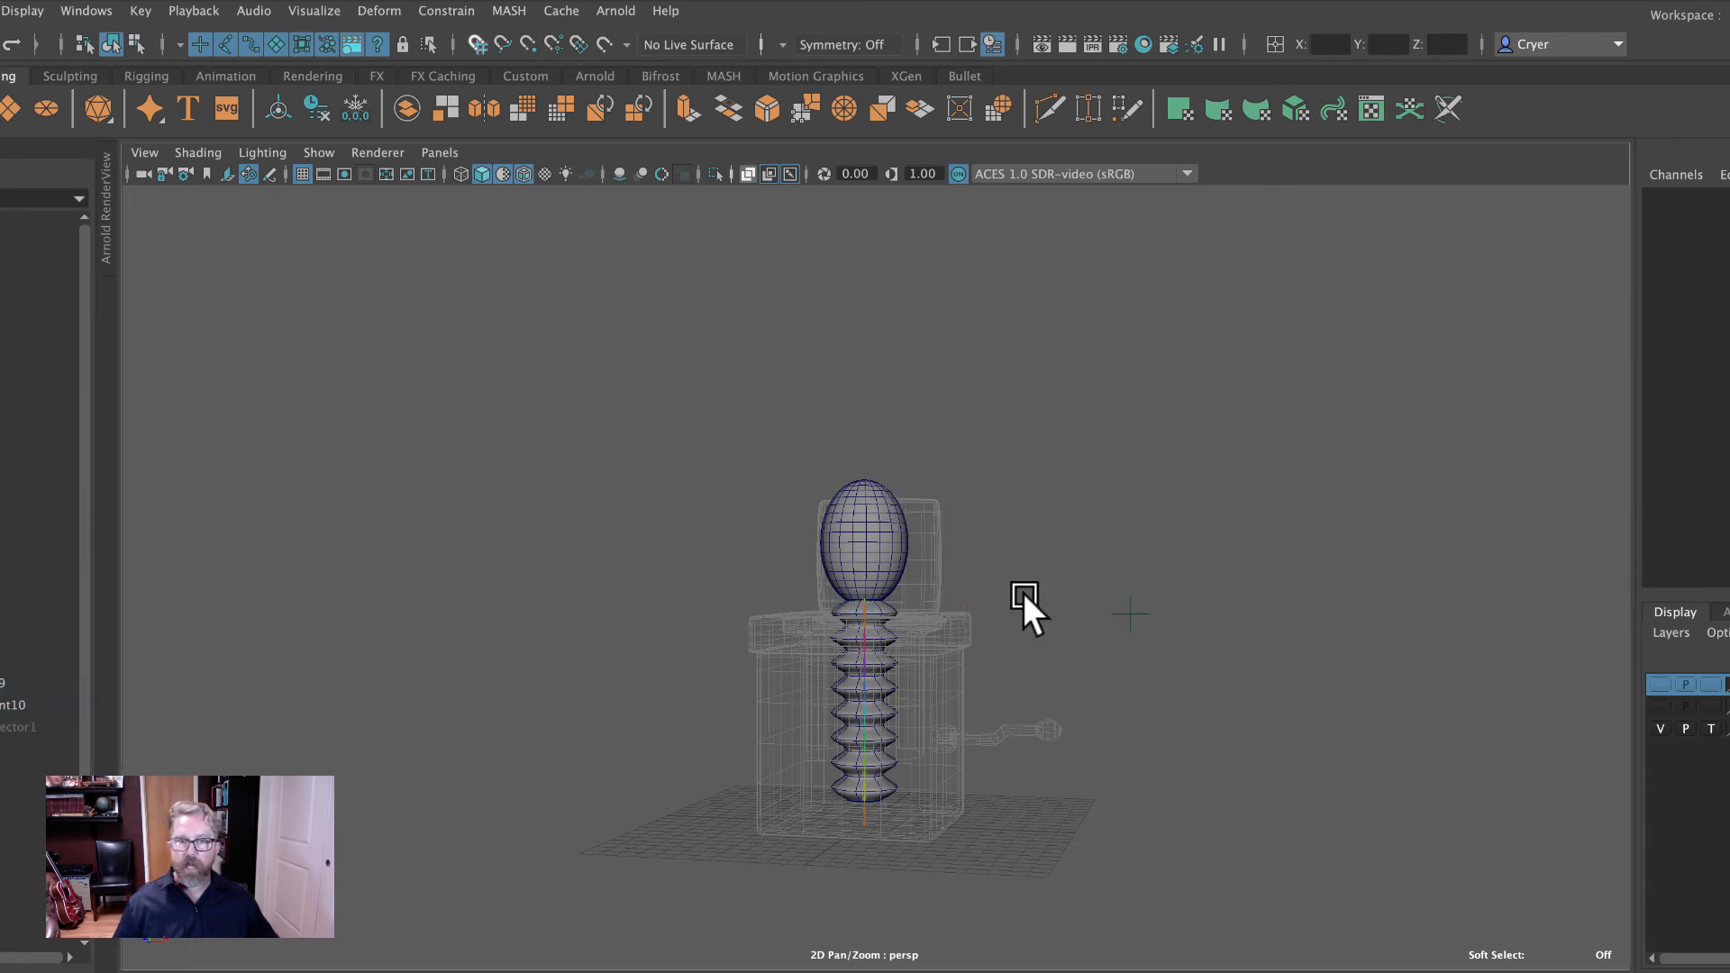
click(1129, 614)
drag(1128, 503, 1128, 507)
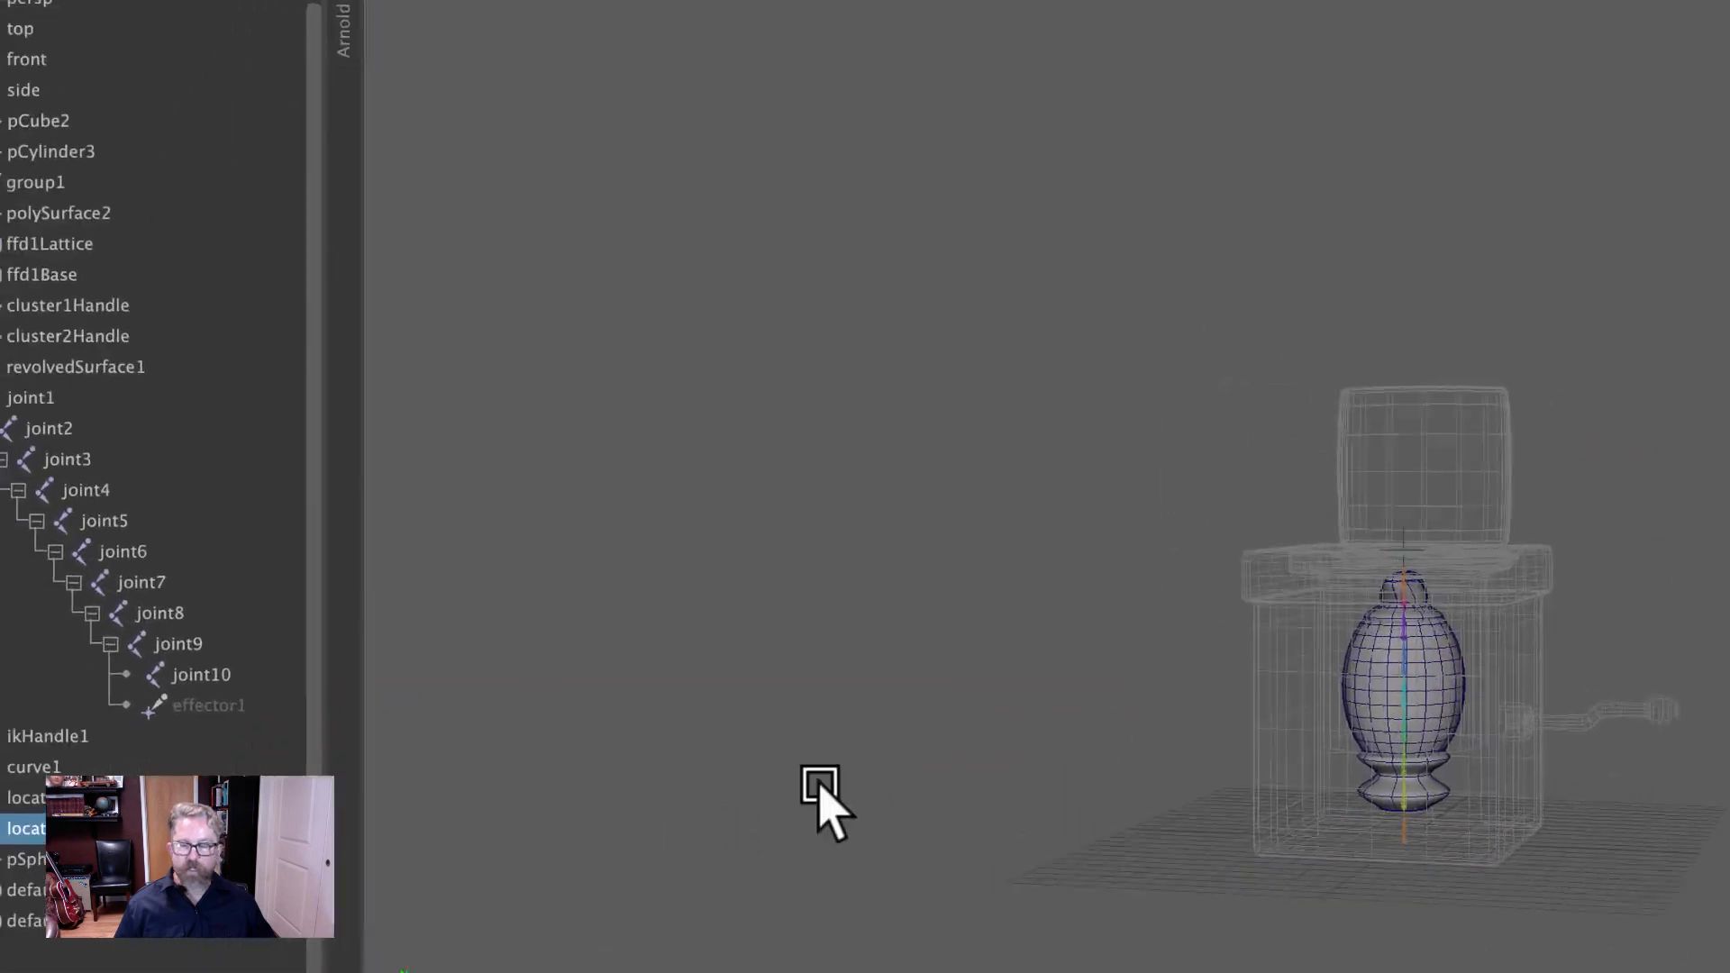
Select the whole joint chain from joint1 to joint10.
drag(324, 659, 171, 367)
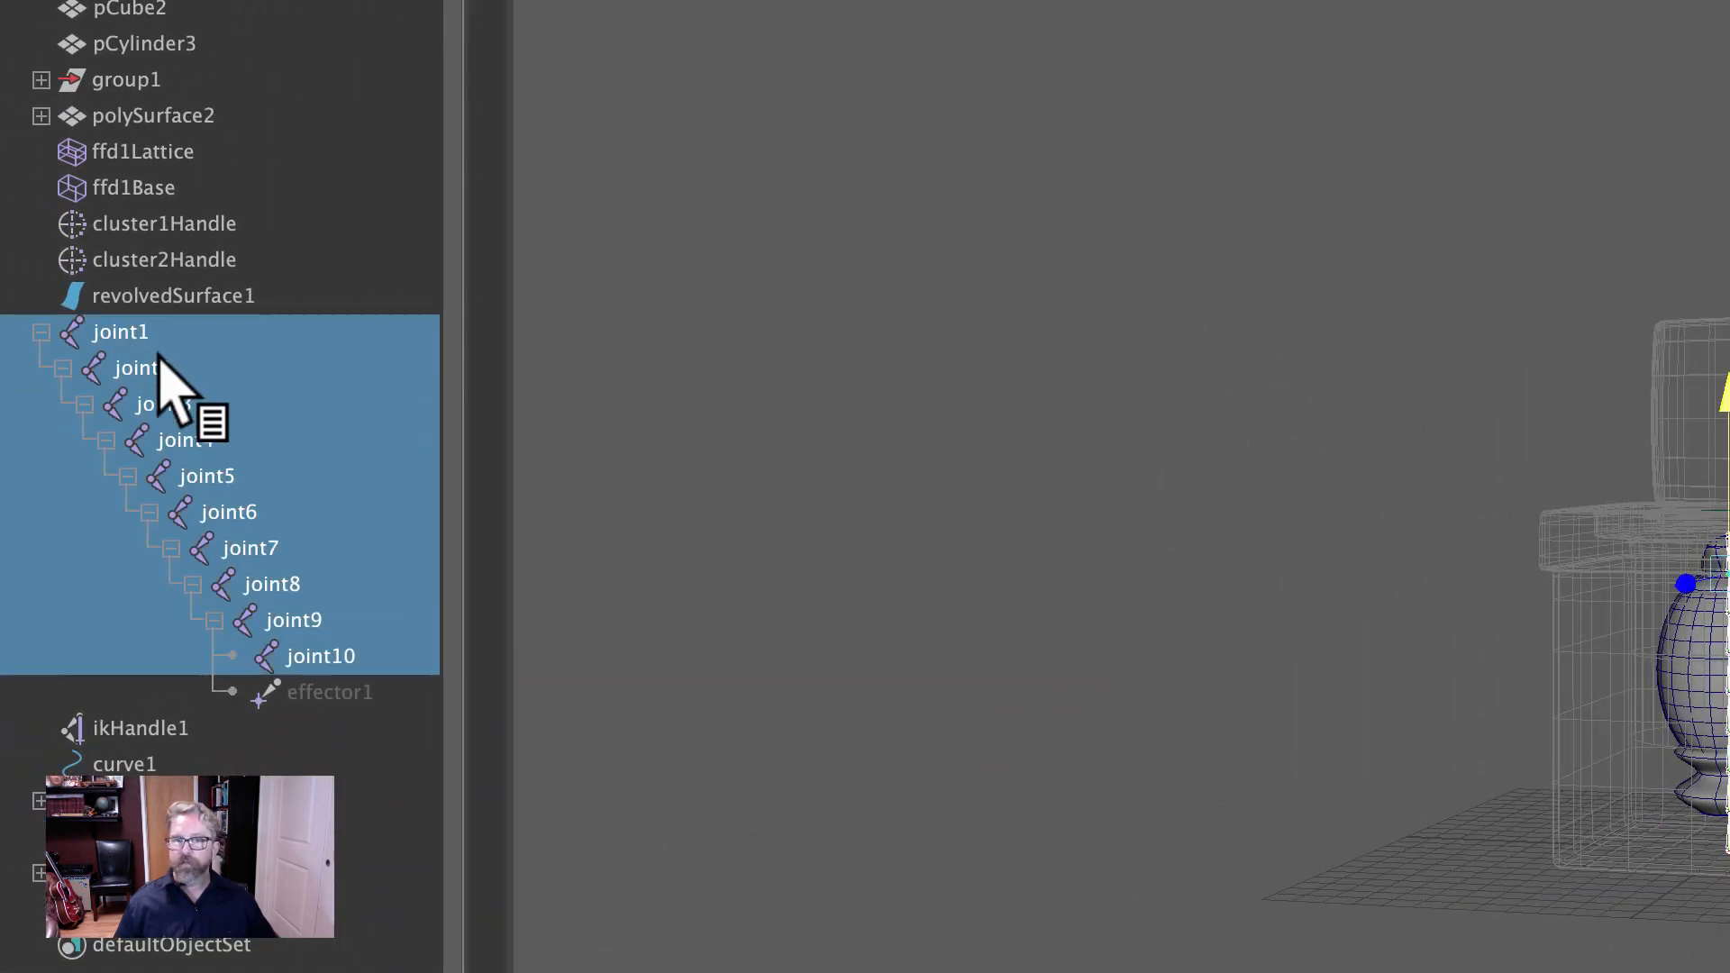
click(147, 10)
mouse_move(215, 129)
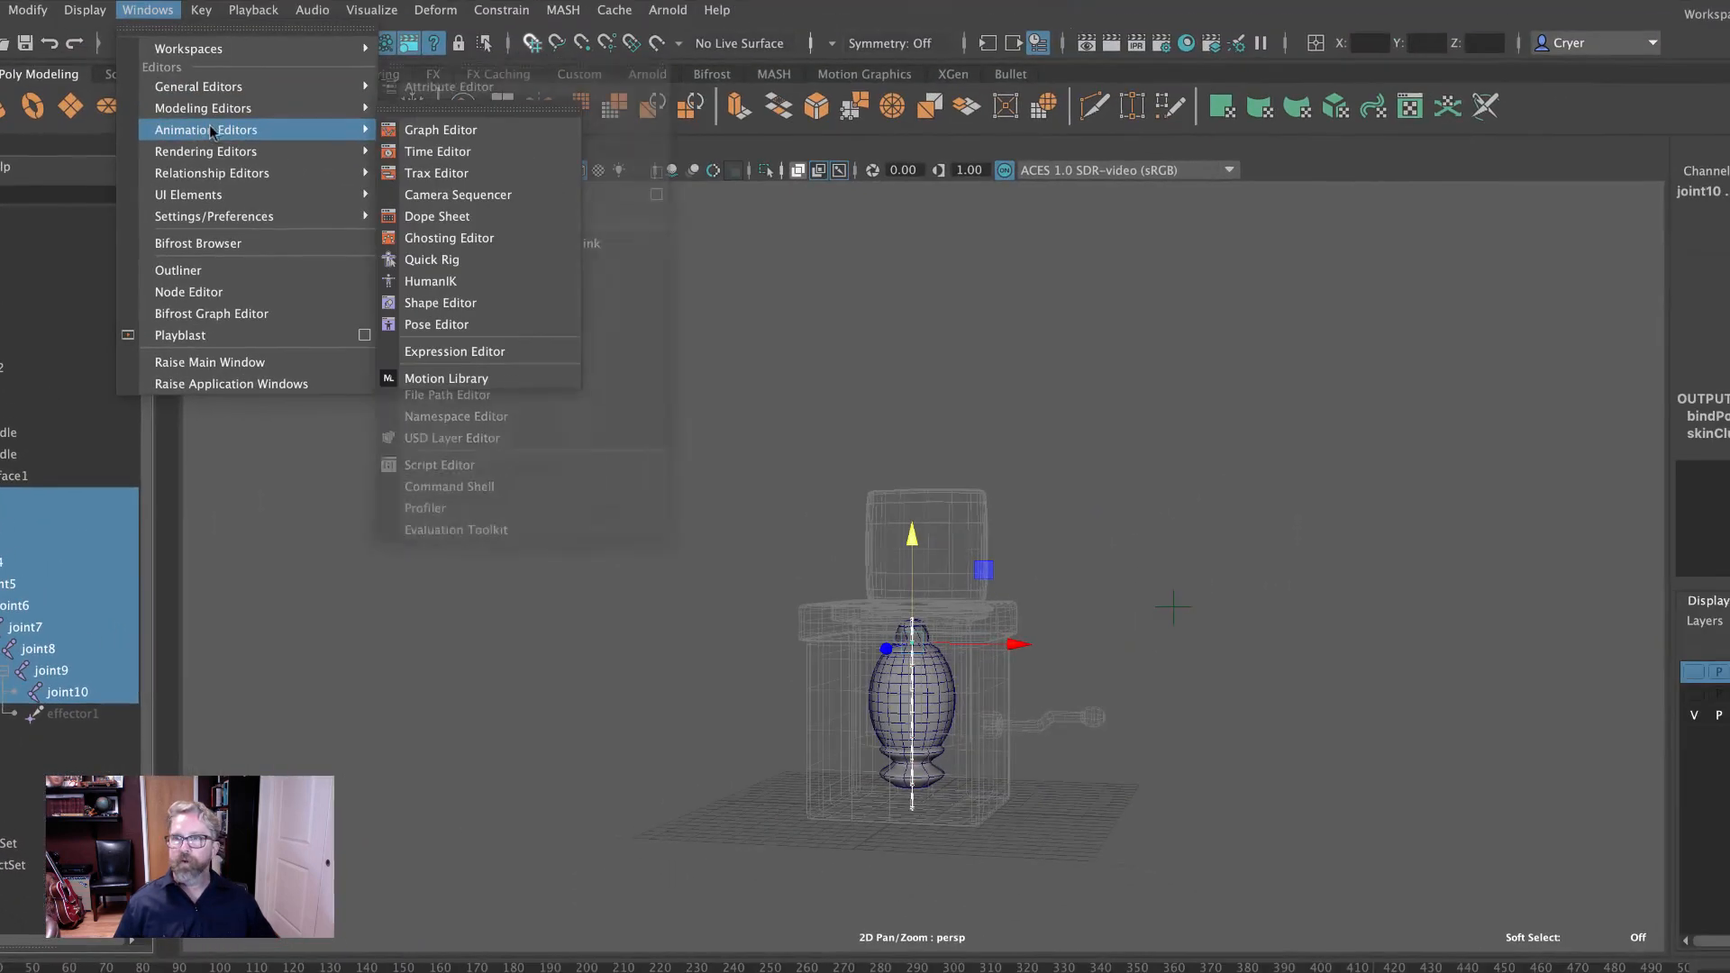
click(438, 149)
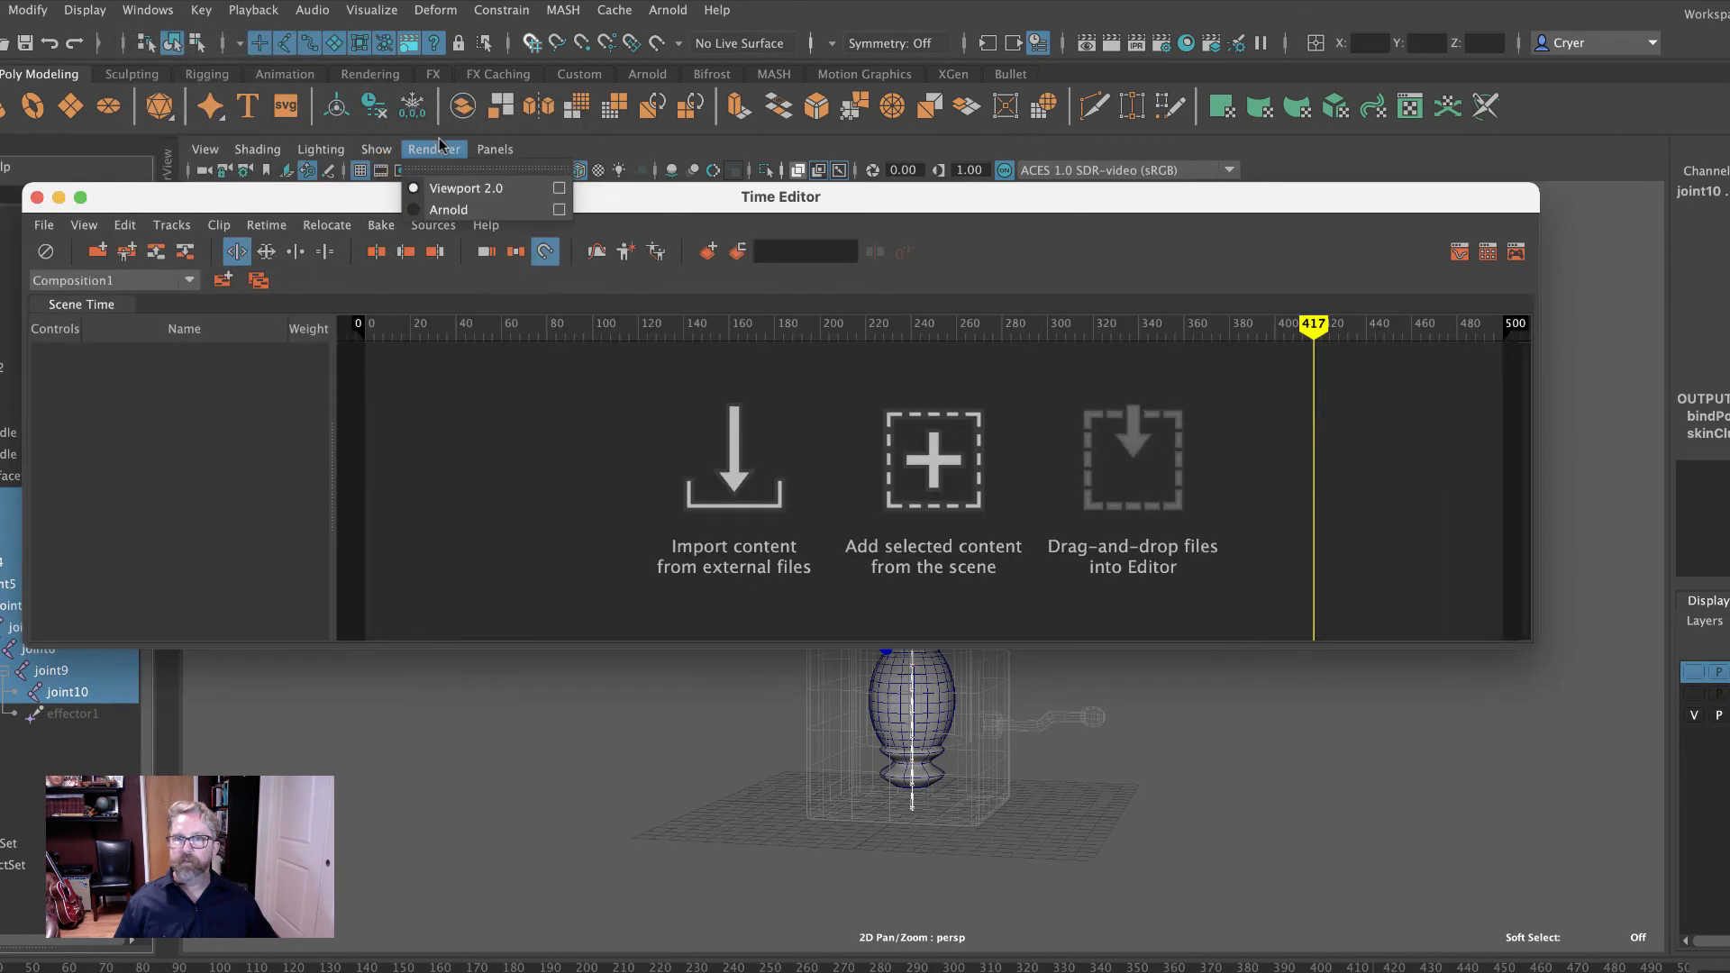
click(37, 197)
Open the Graph Editor for the selected joints, place it beside the box and frame the Scale Y curves.
click(144, 9)
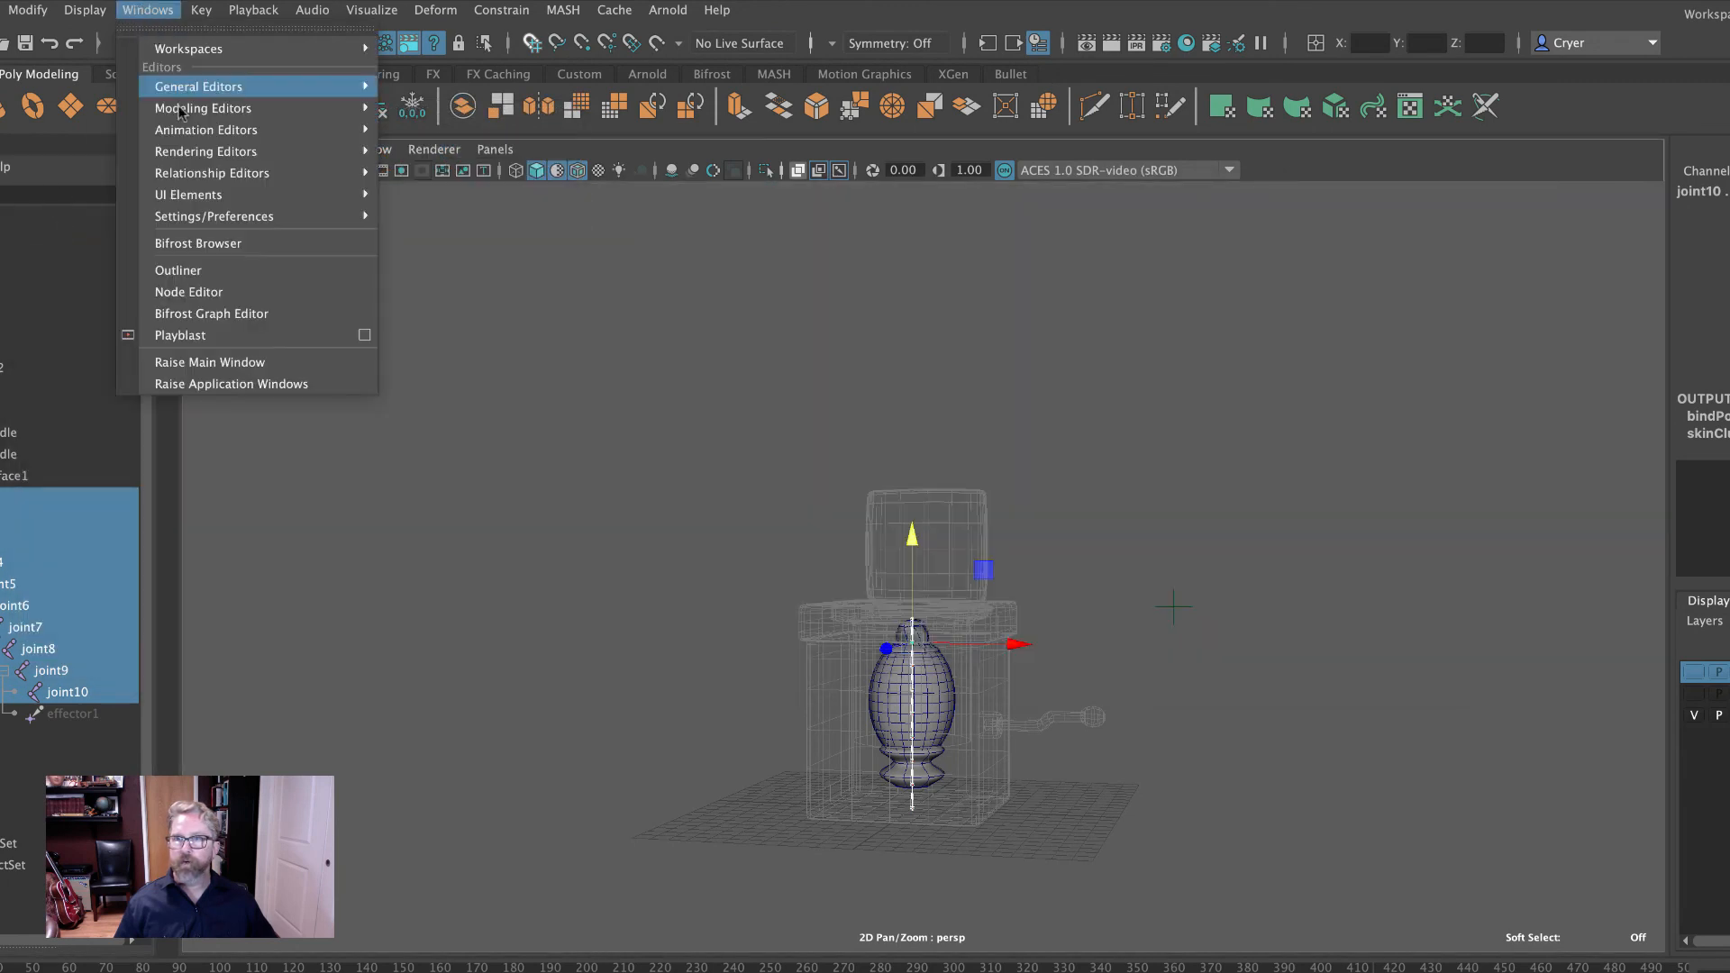
mouse_move(324, 130)
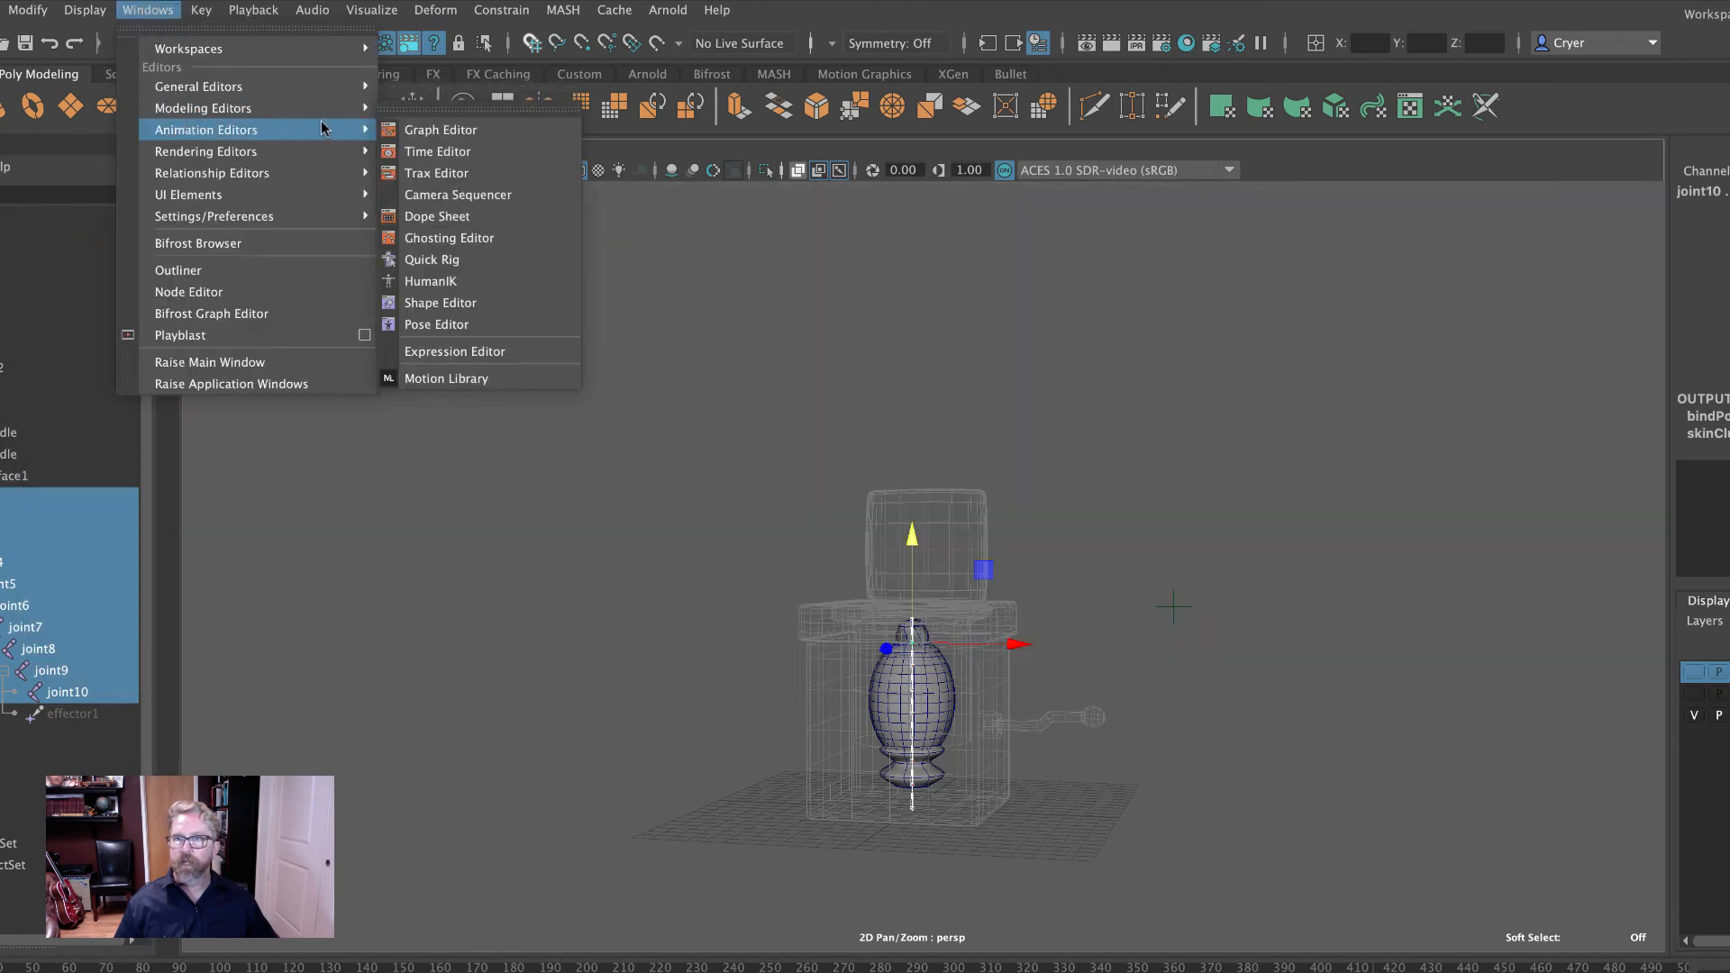
click(448, 132)
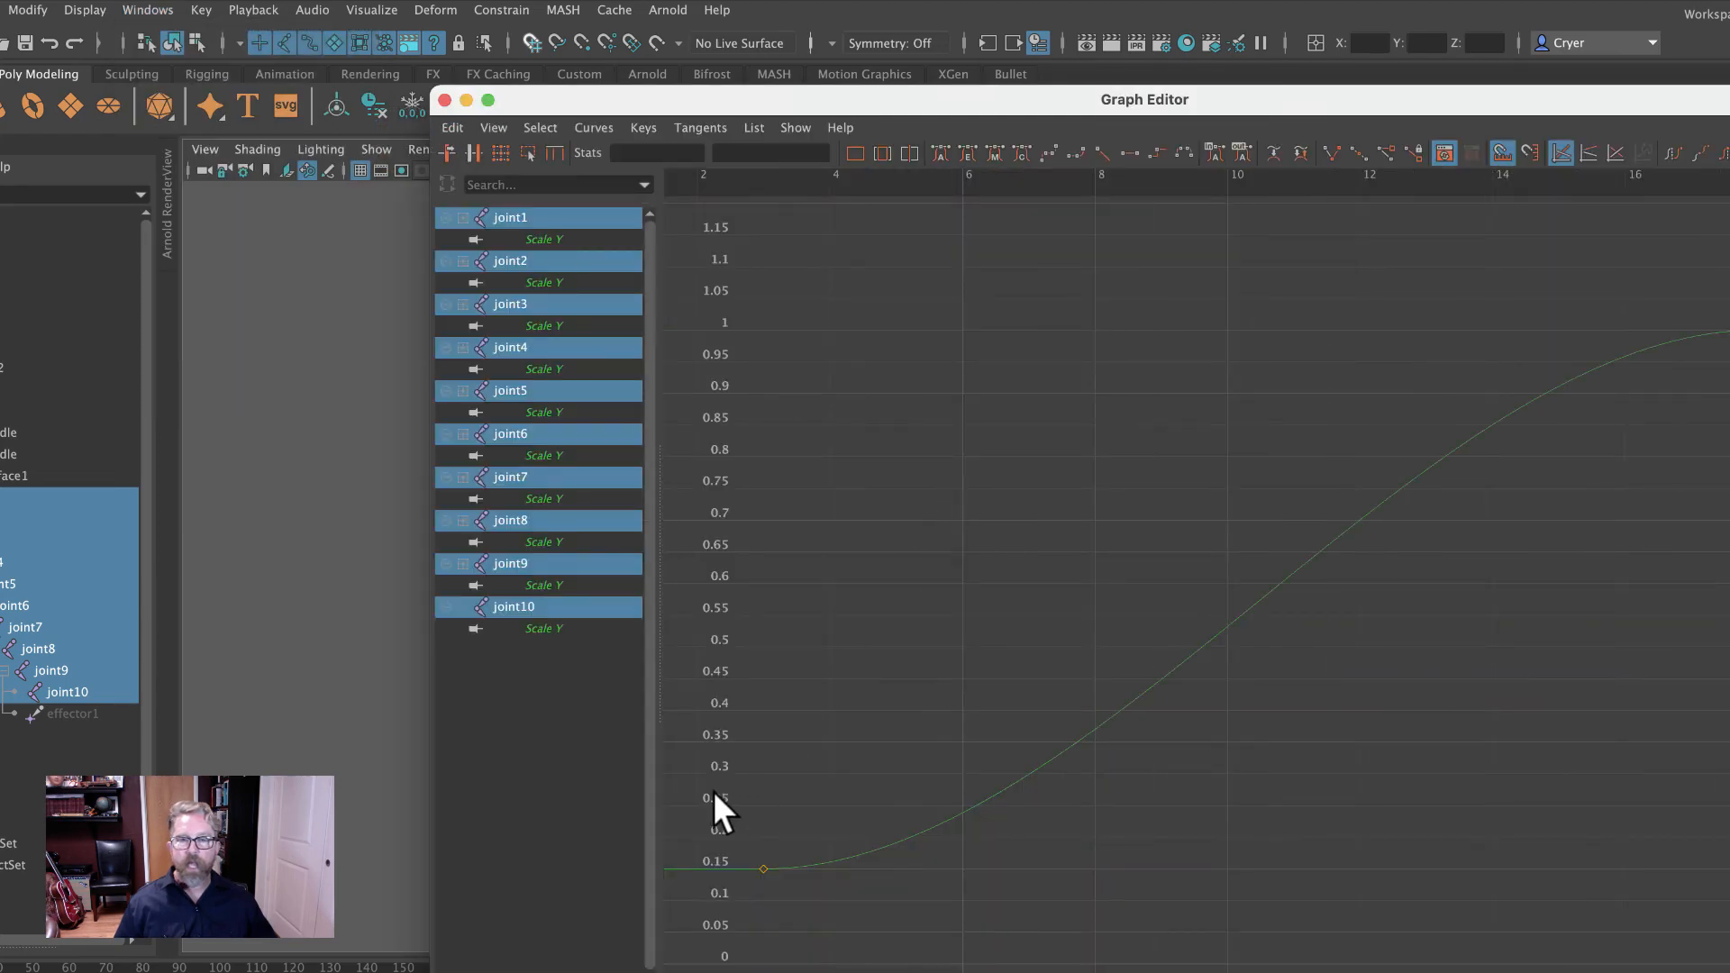
drag(794, 98, 1163, 72)
key(f)
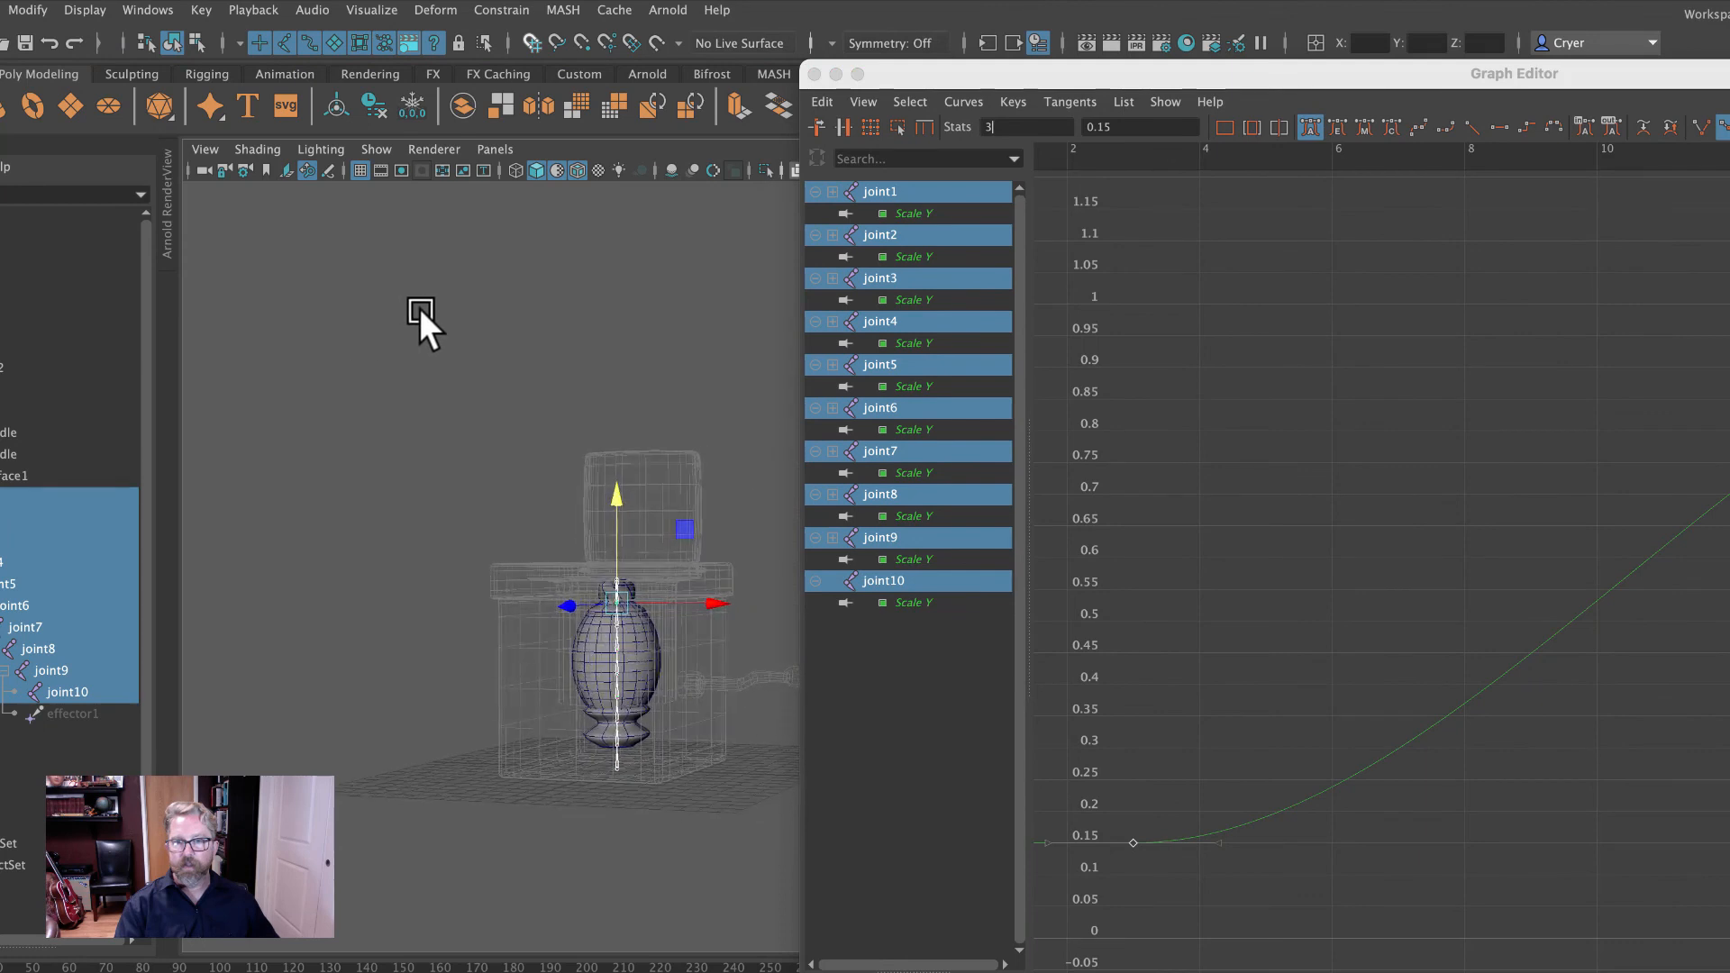
Try a steeper outgoing tangent on the first Scale Y key of the selected joints.
drag(1186, 795, 1266, 901)
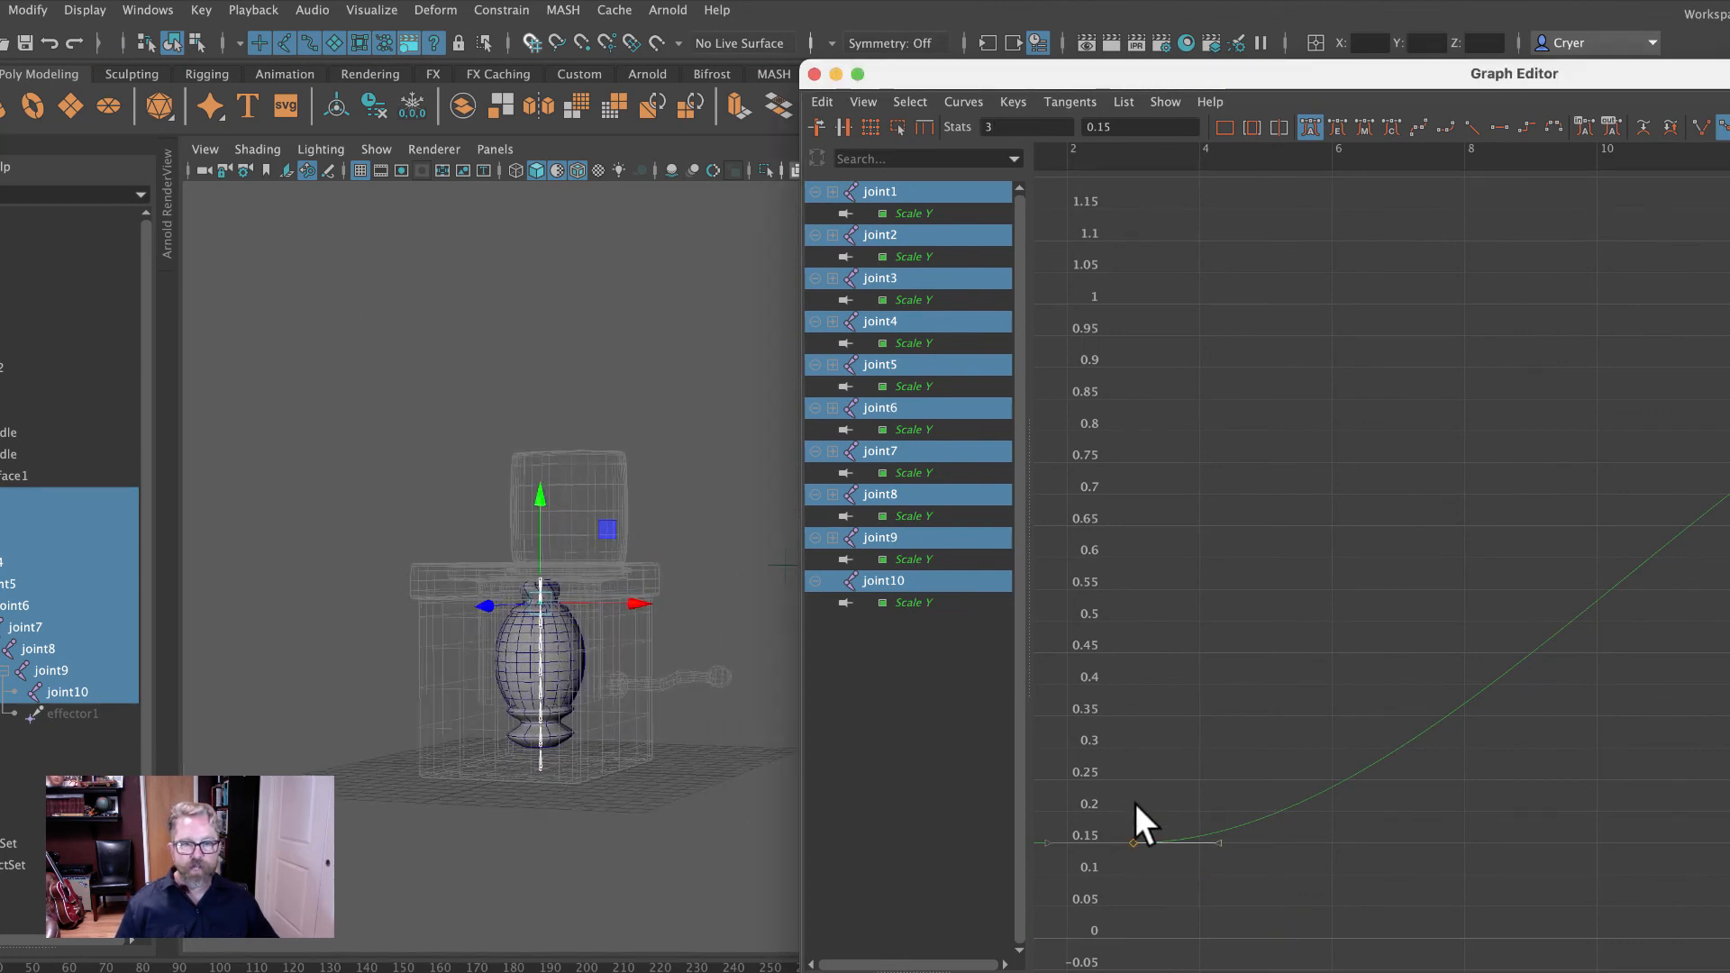
click(1134, 856)
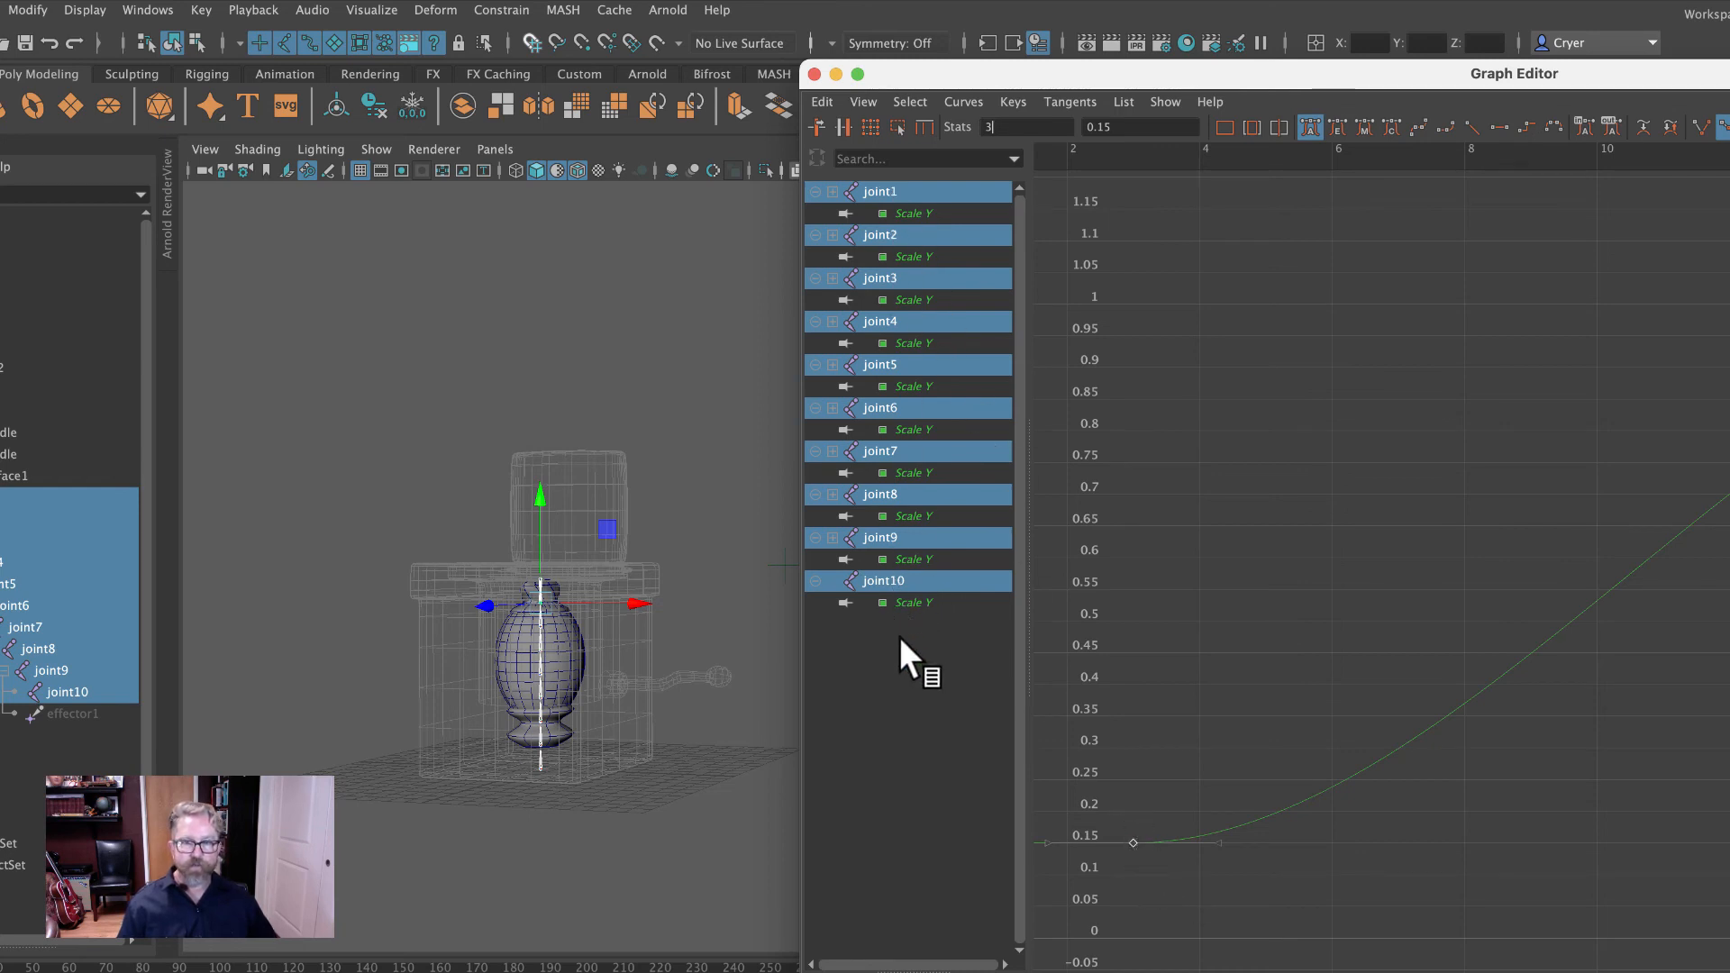
click(1140, 852)
click(1133, 842)
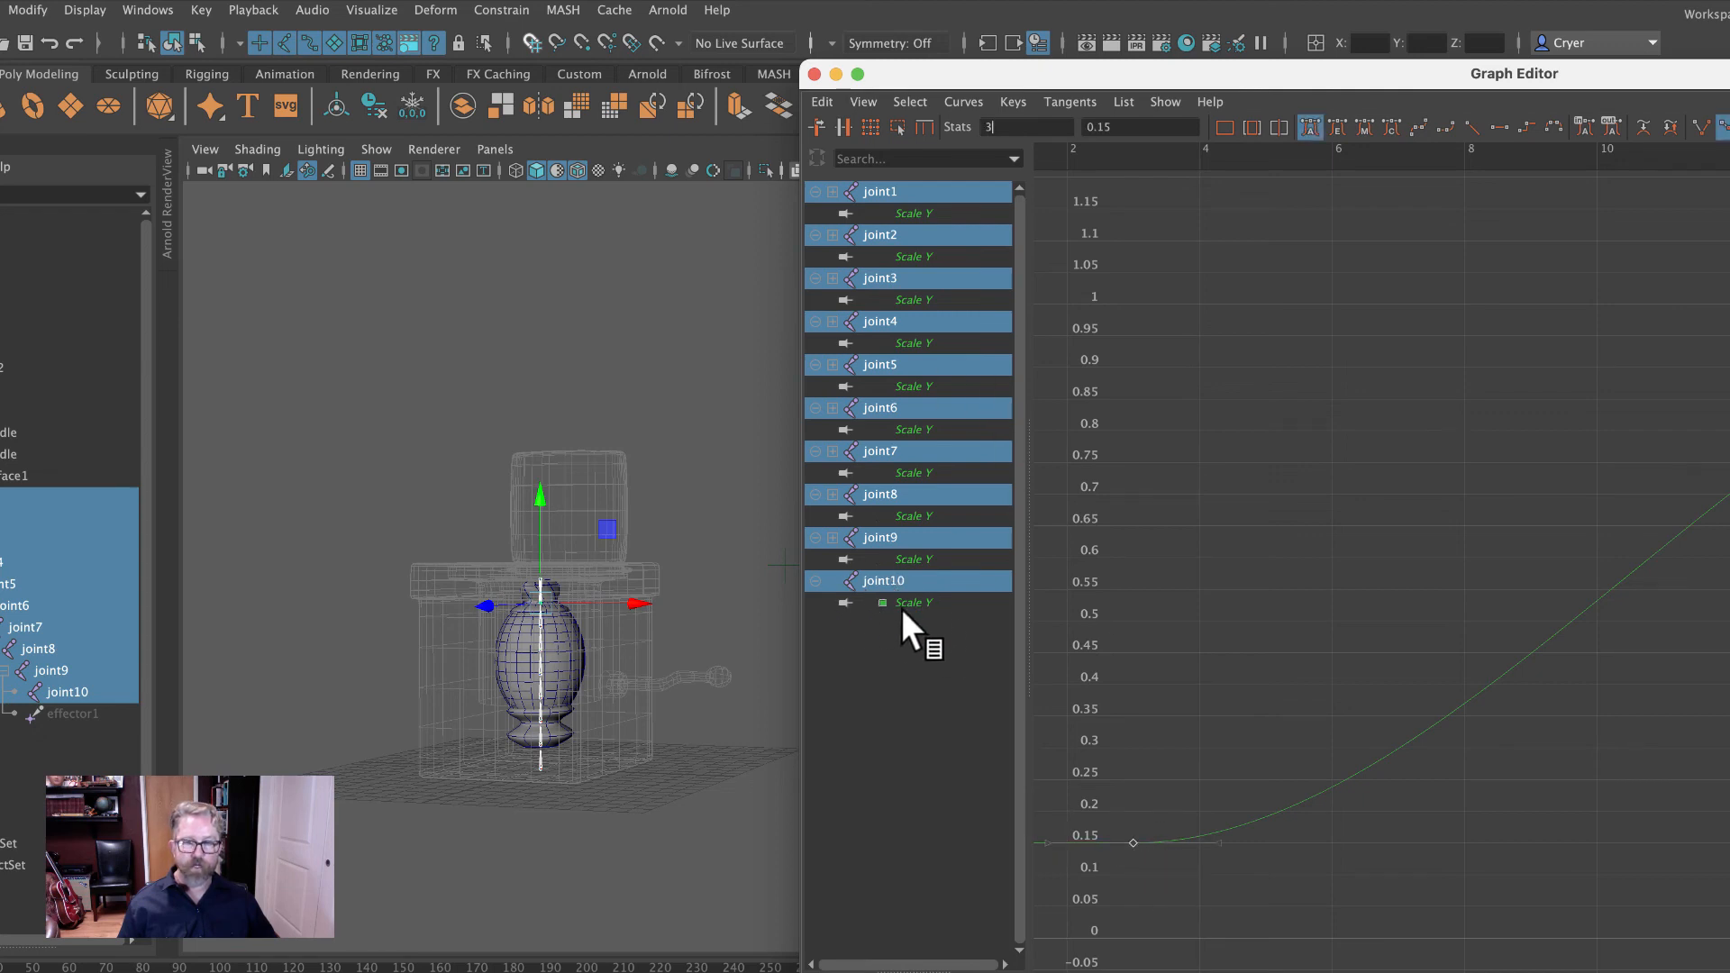
click(1108, 826)
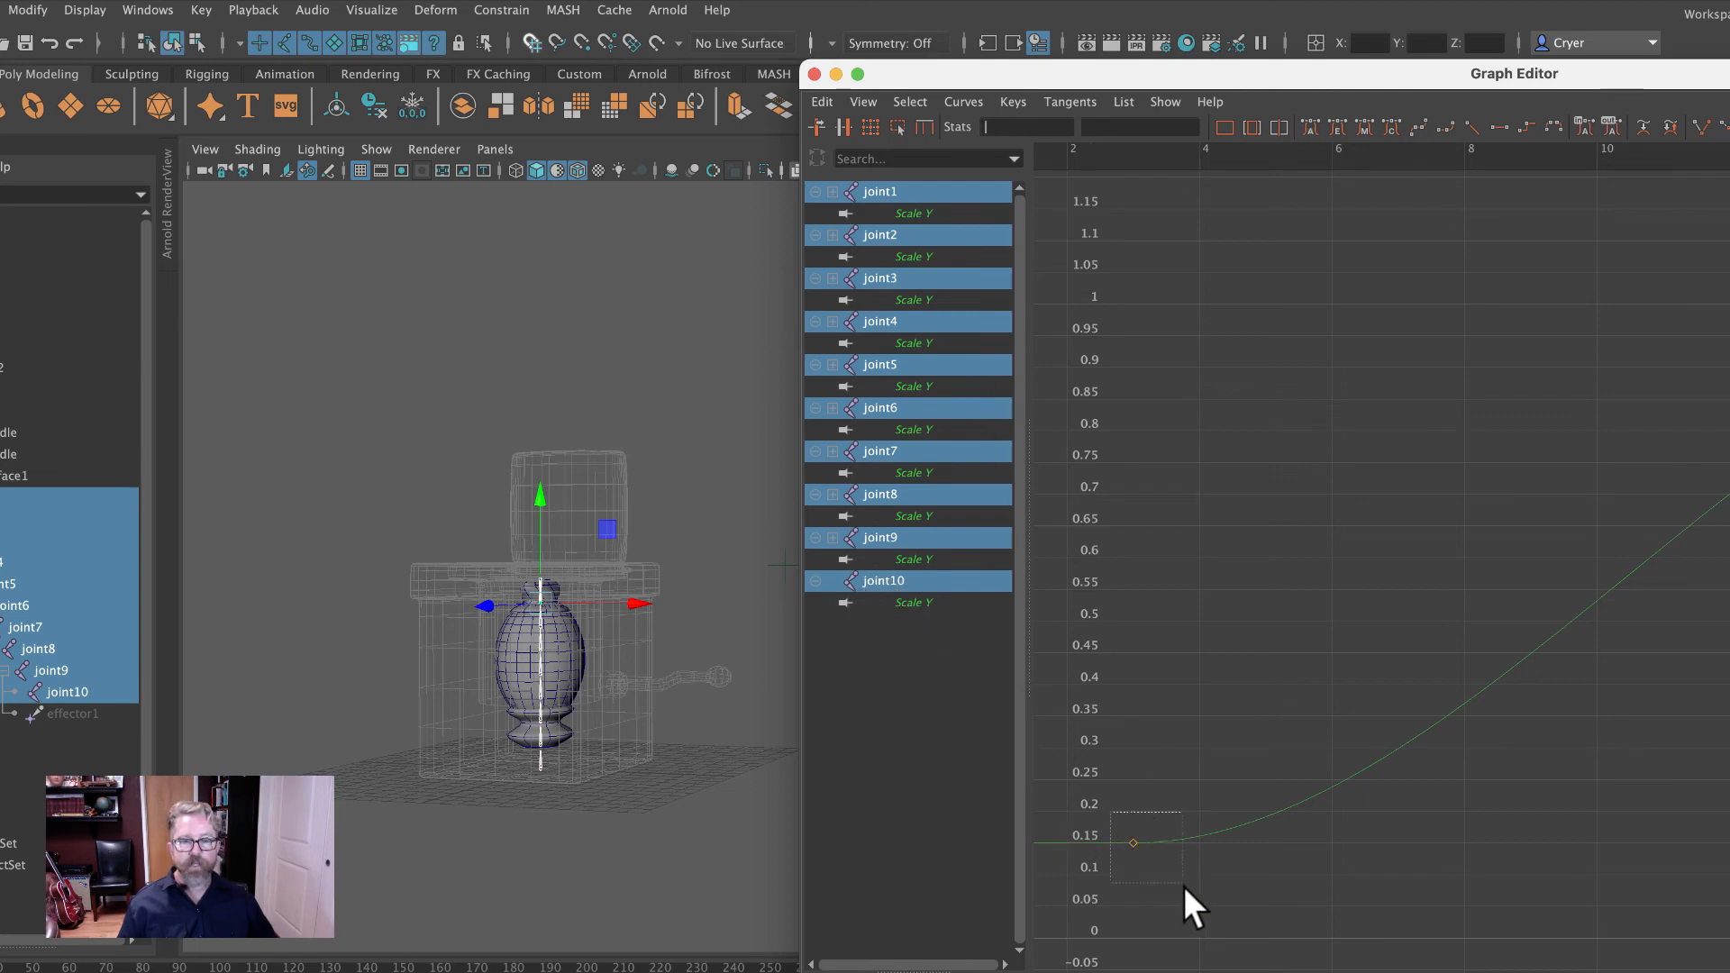
drag(1182, 885, 1259, 888)
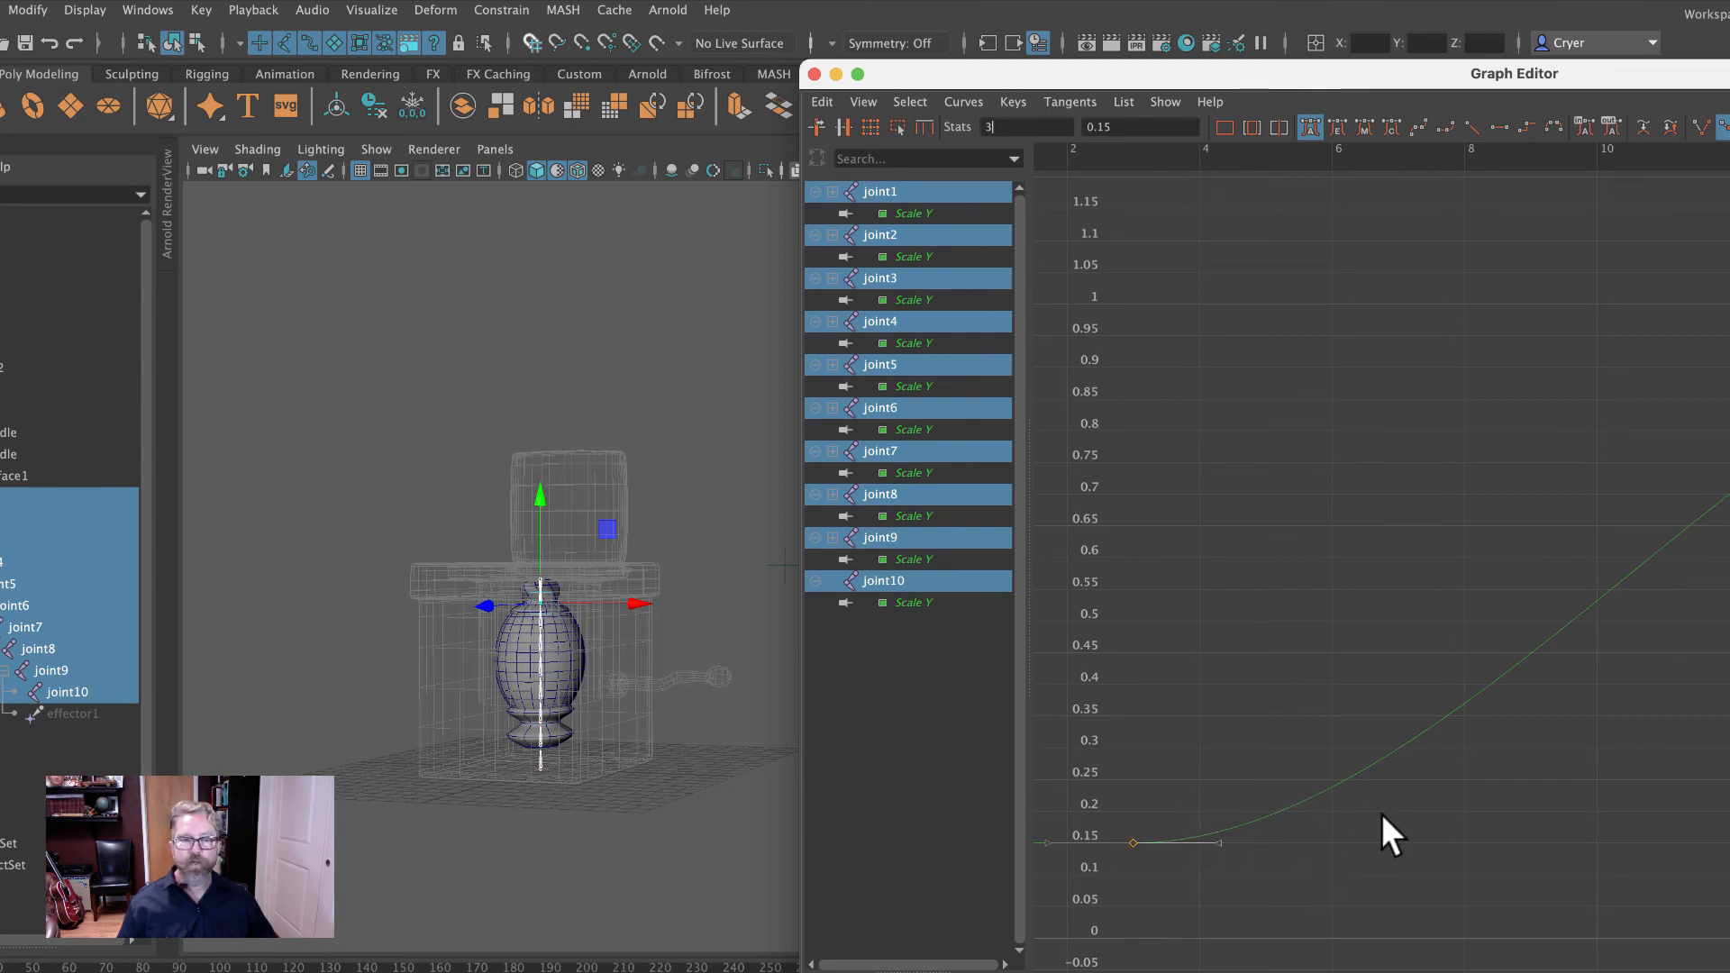
middle_drag(1382, 822, 1390, 761)
alt+right_drag(1658, 707, 1615, 665)
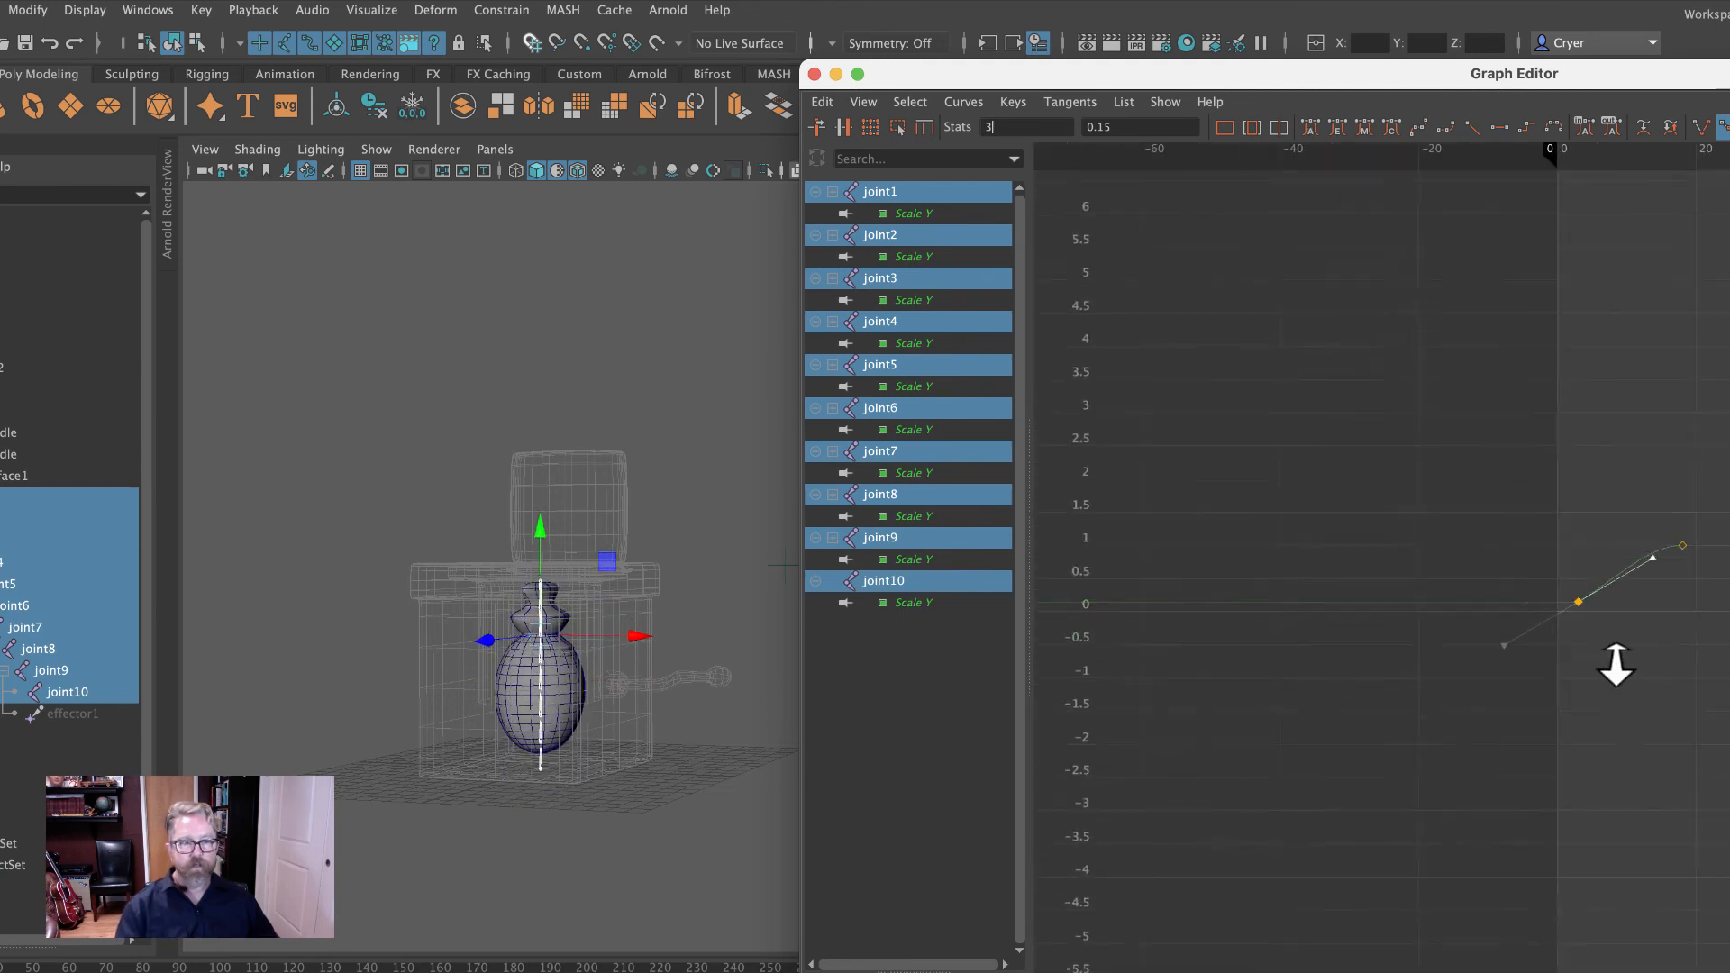
alt+middle_drag(1615, 665, 1421, 653)
mouse_move(1505, 662)
alt+right_down()
mouse_move(1591, 671)
mouse_move(1508, 656)
alt+right_up()
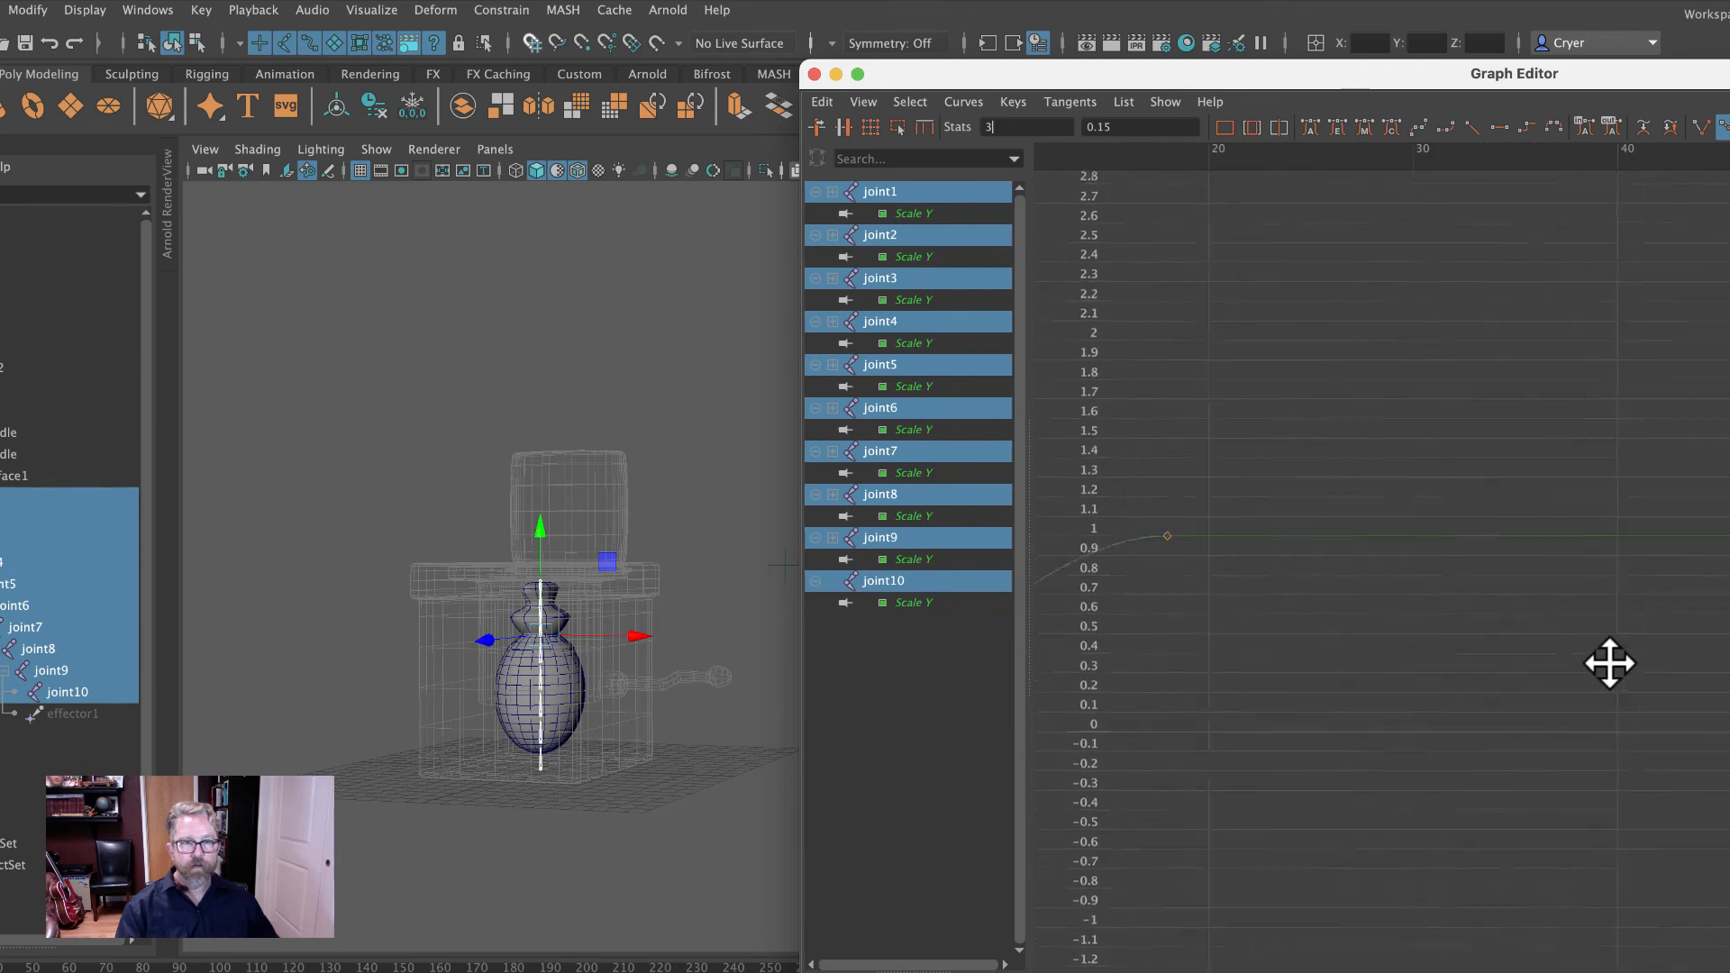
Give both keys of the joints' Scale Y curves linear tangents, close the Graph Editor and clear the selection.
key(f)
drag(1339, 494, 1695, 758)
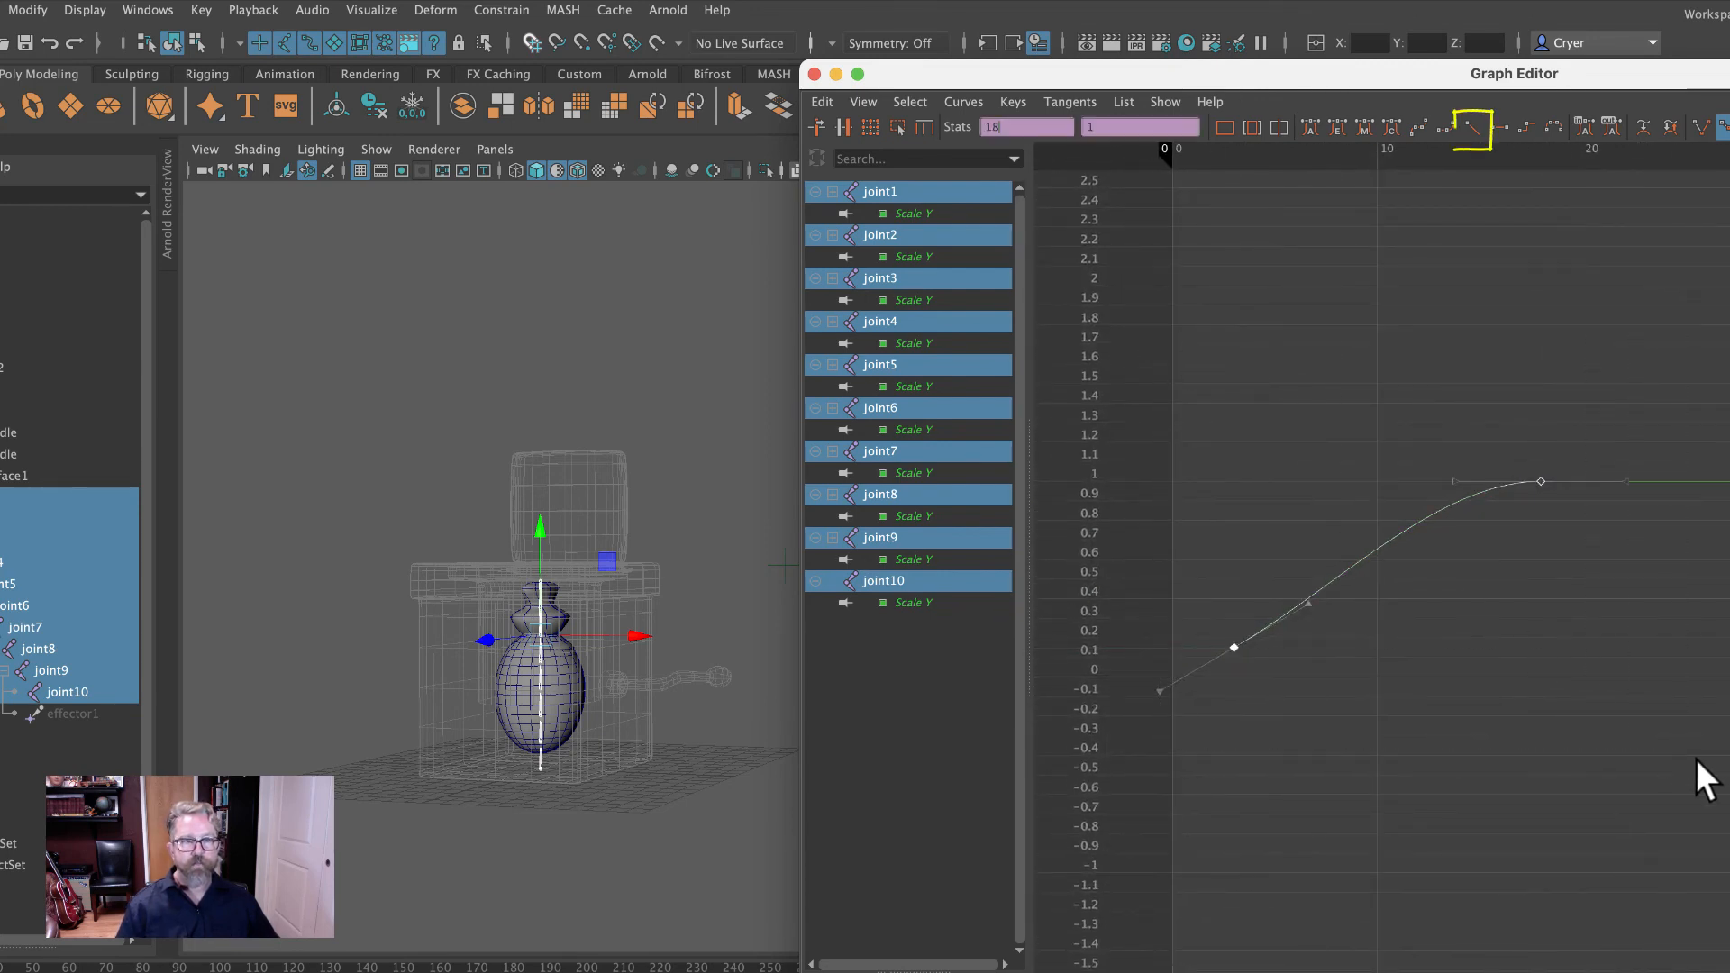
click(1497, 122)
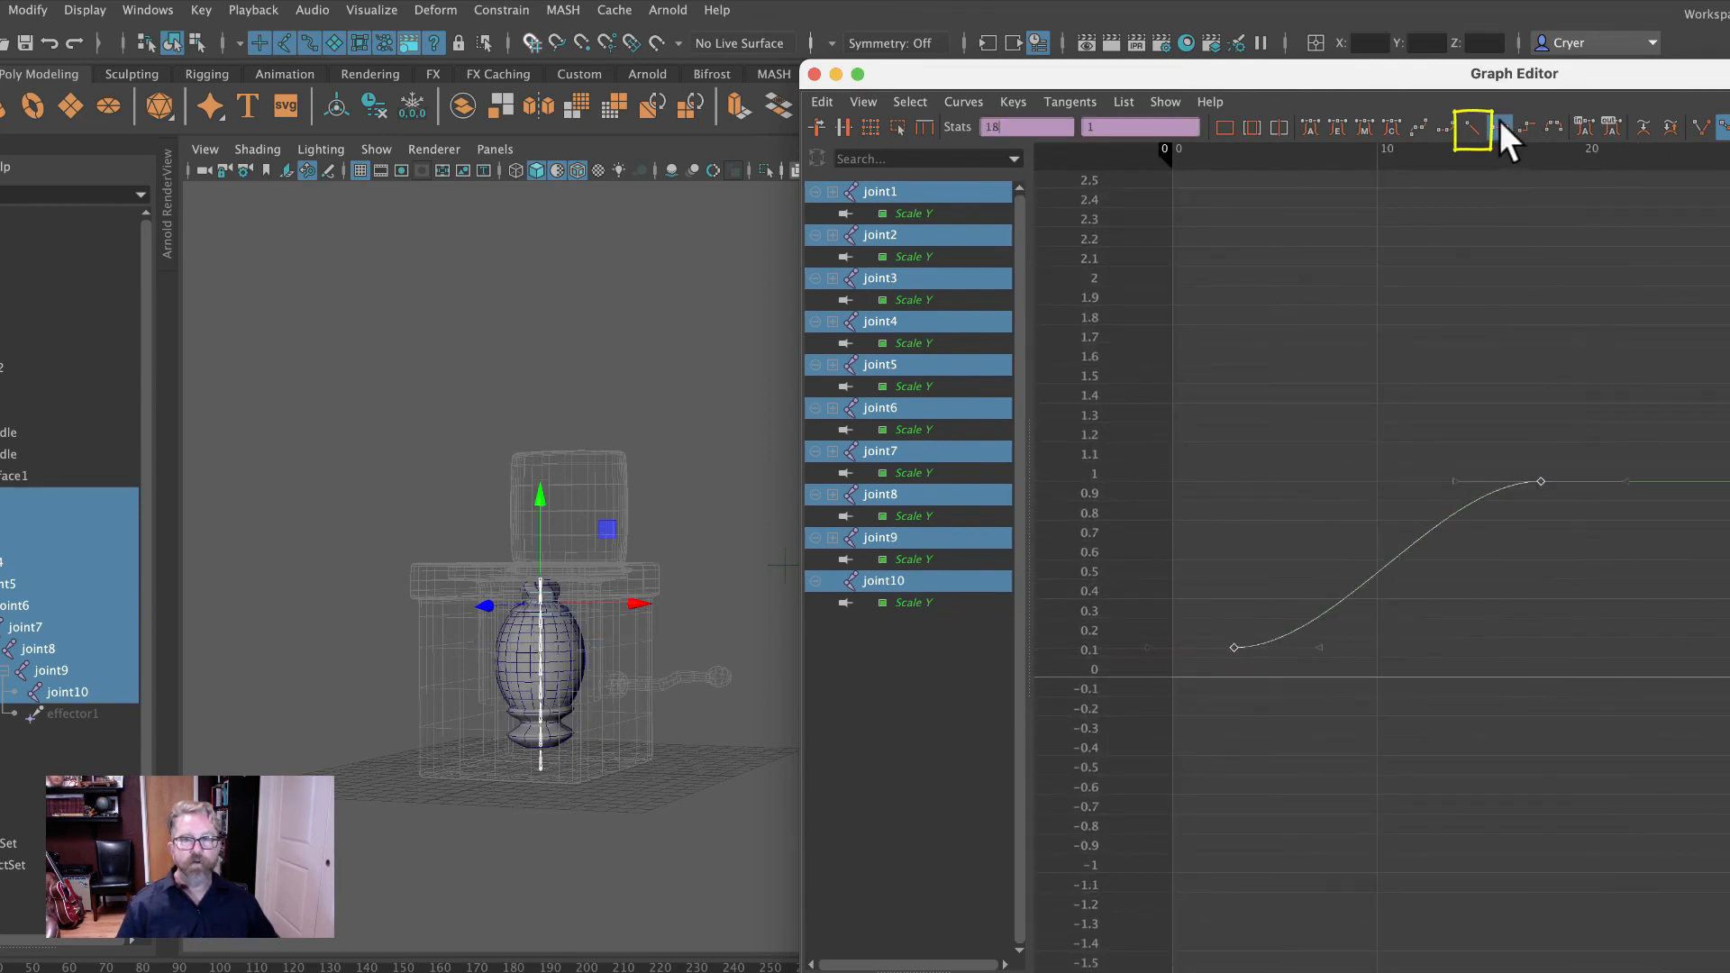
click(1474, 128)
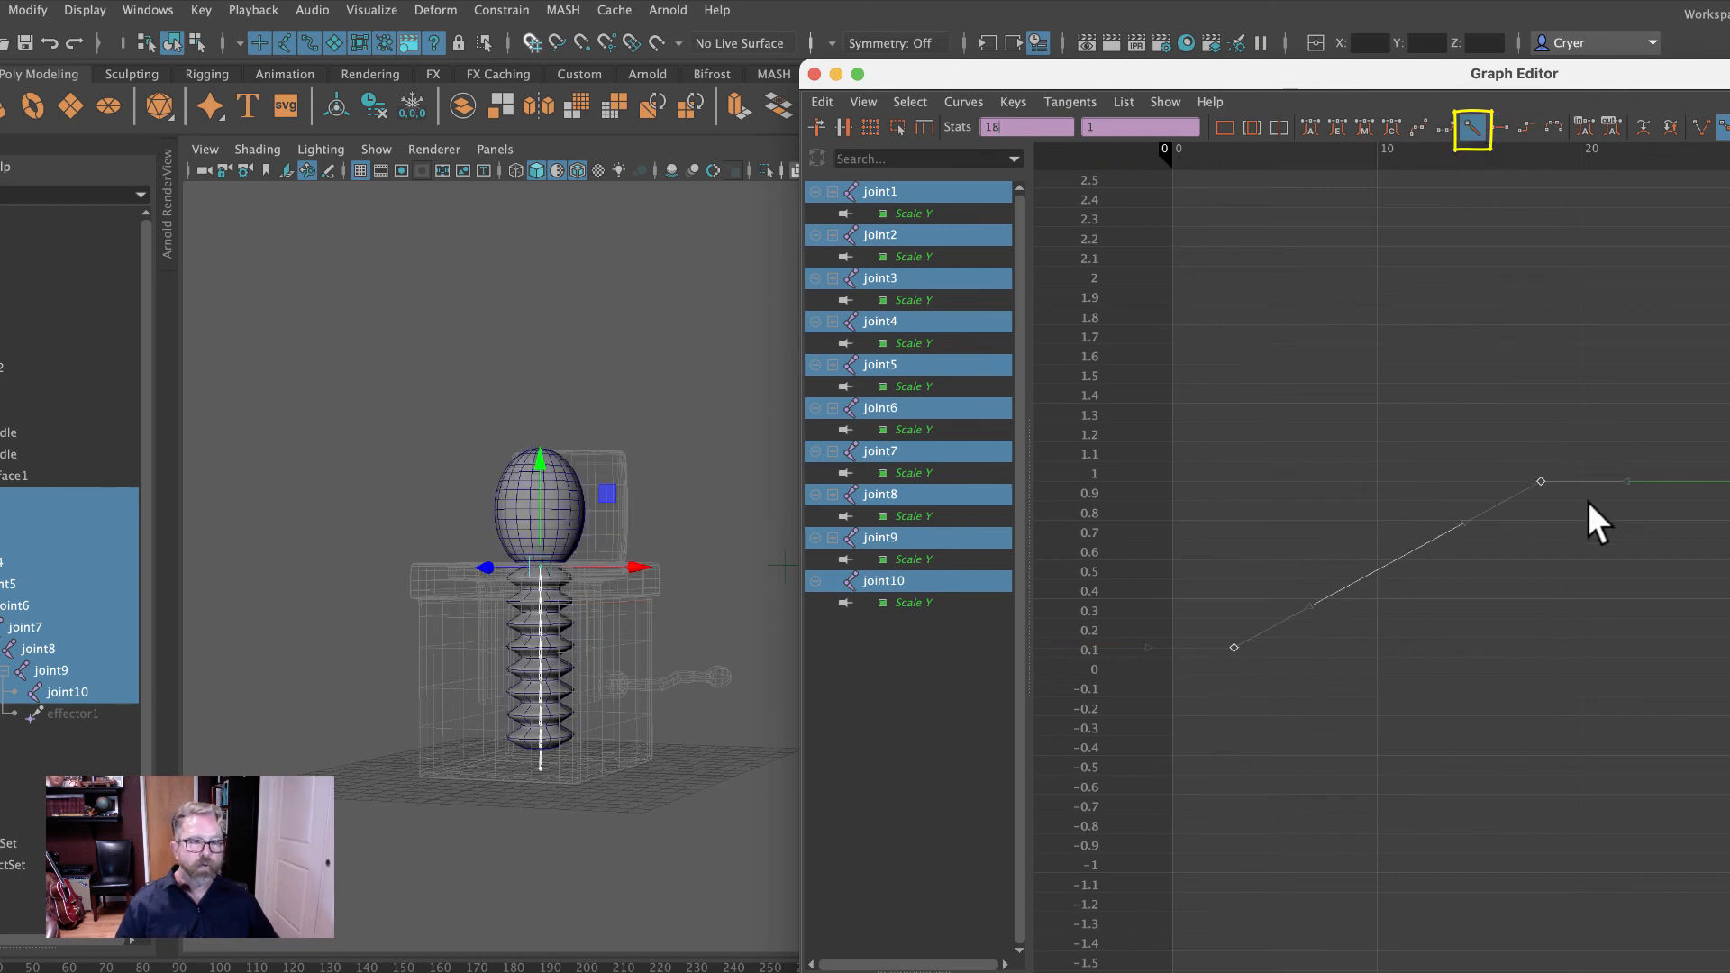
alt+middle_drag(1564, 581, 1666, 568)
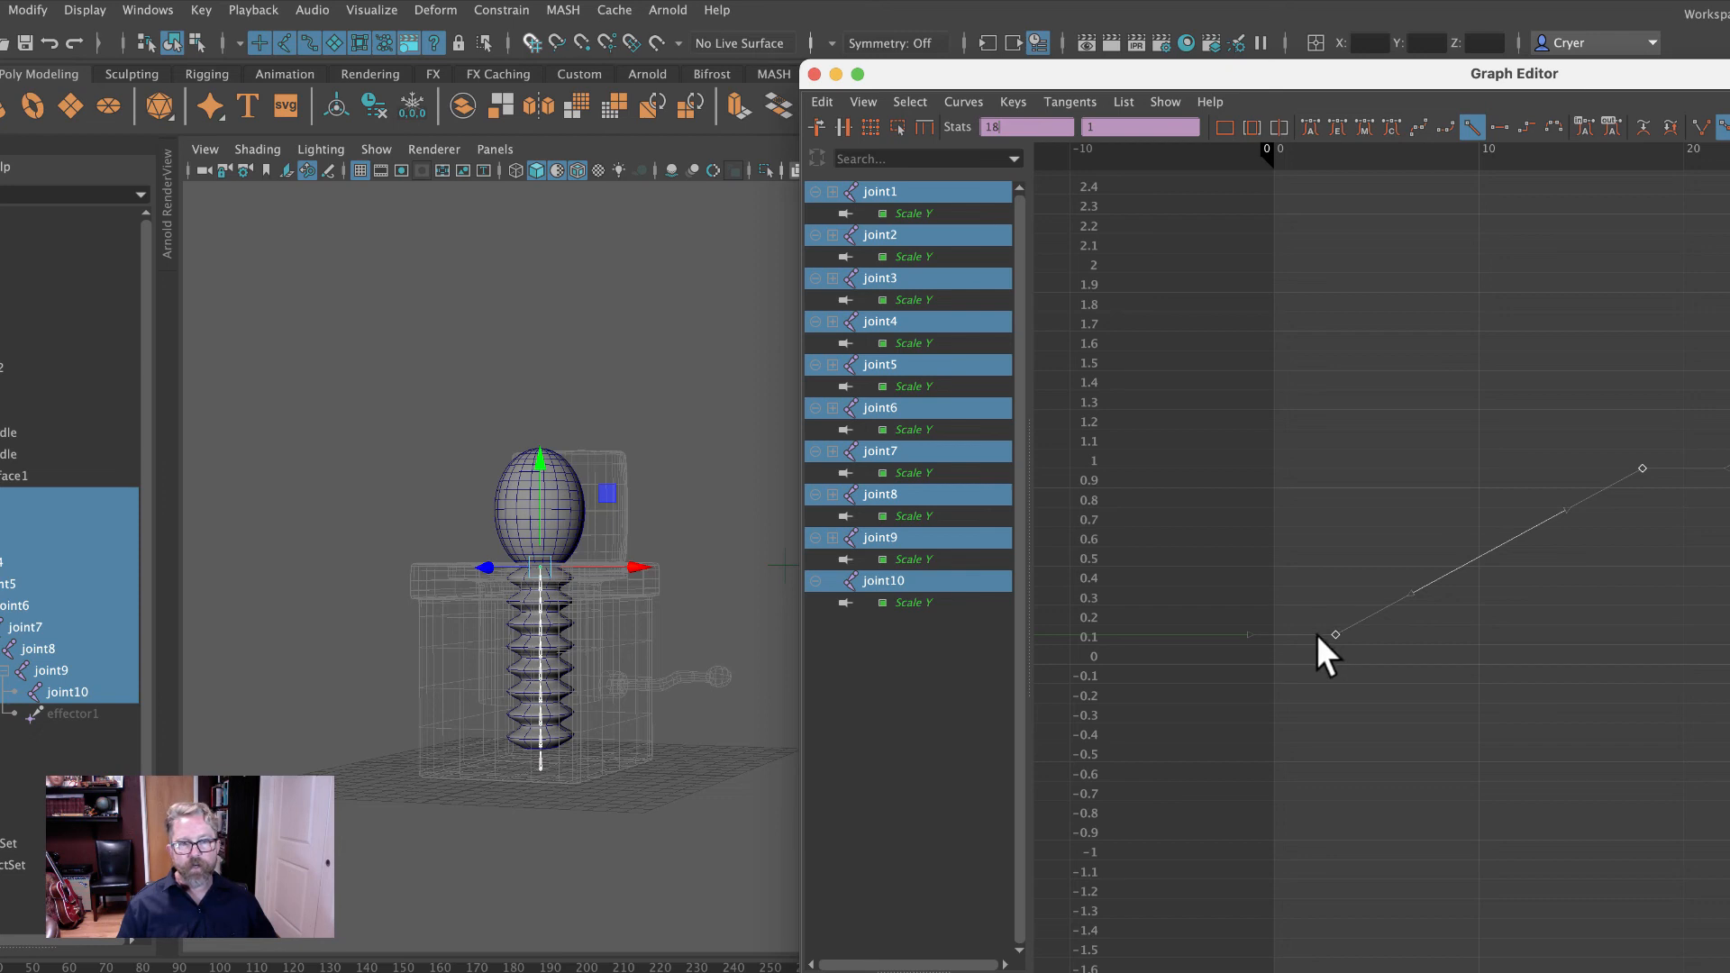
drag(1282, 339, 1711, 753)
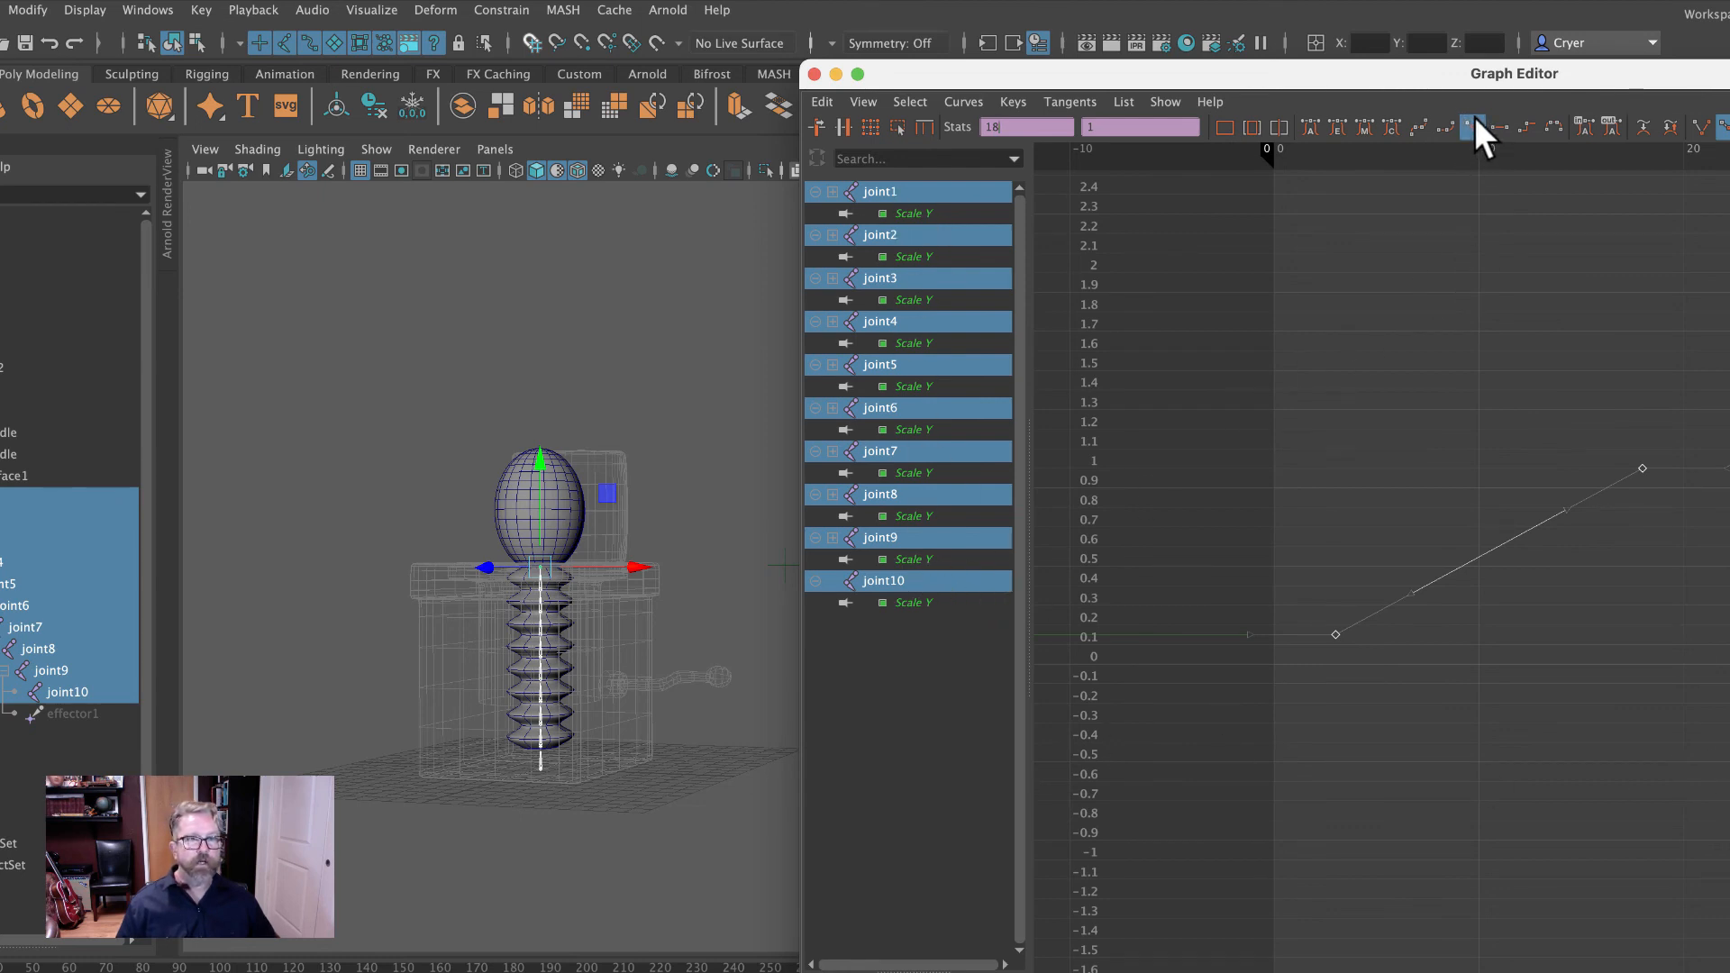
click(812, 75)
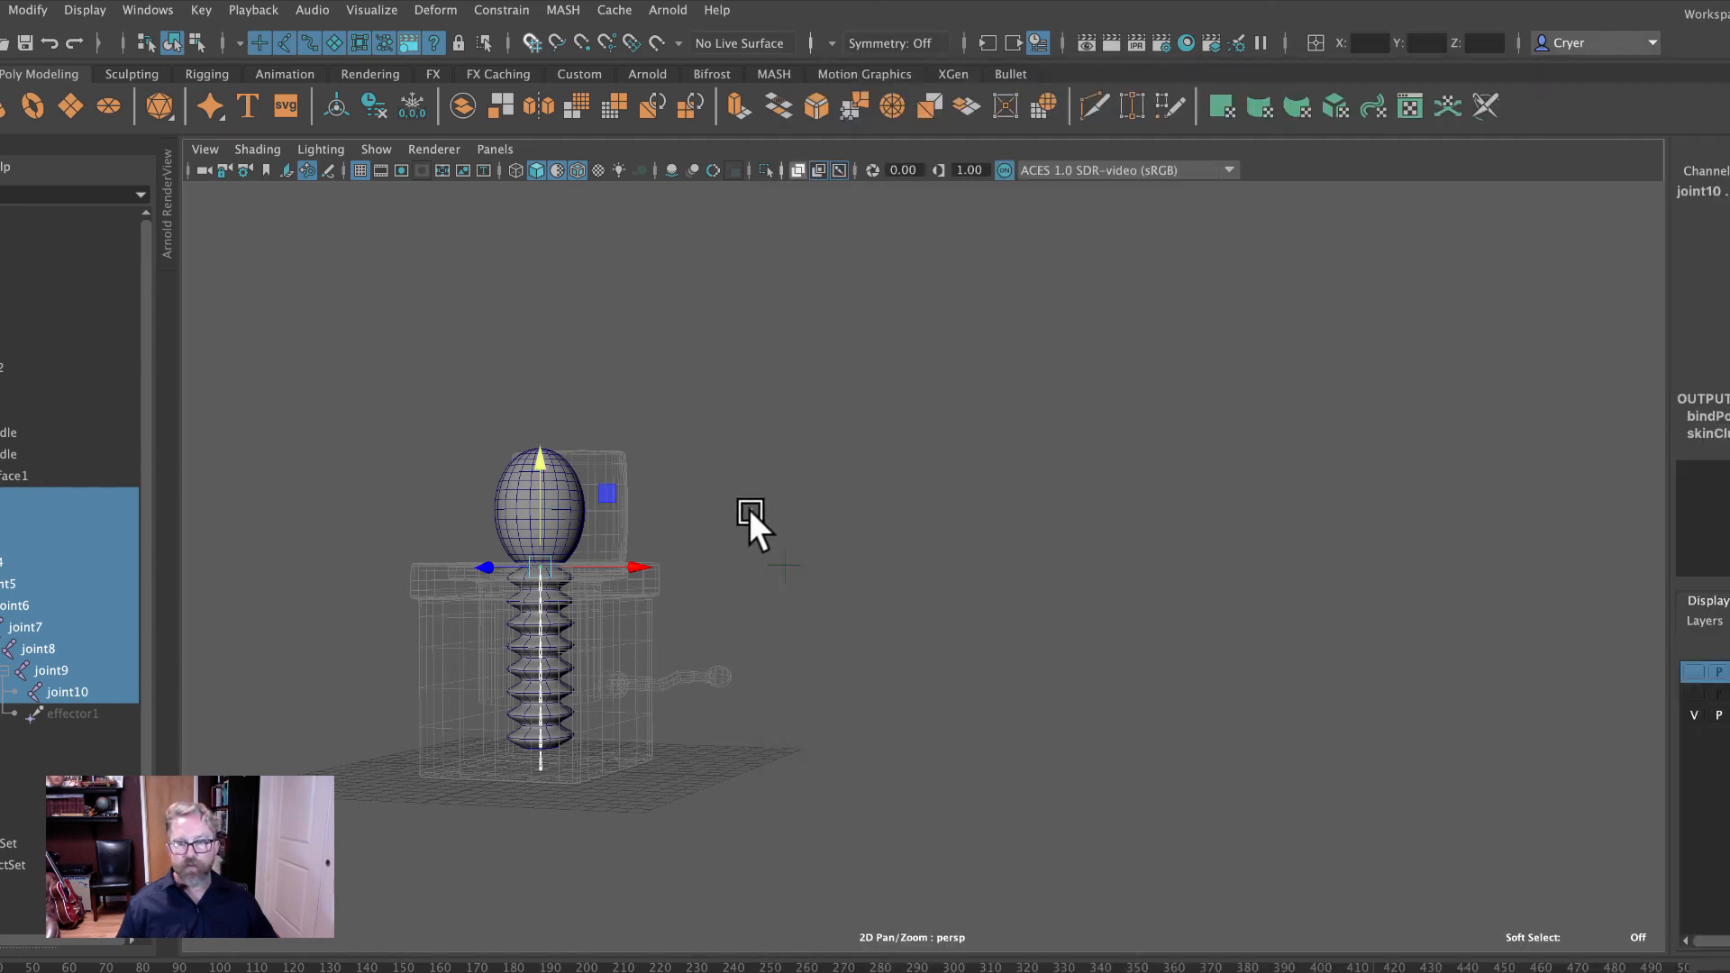
click(784, 566)
Apply a nonlinear Squash deformer to the egg-shaped sphere on top of the spring.
drag(786, 485, 872, 261)
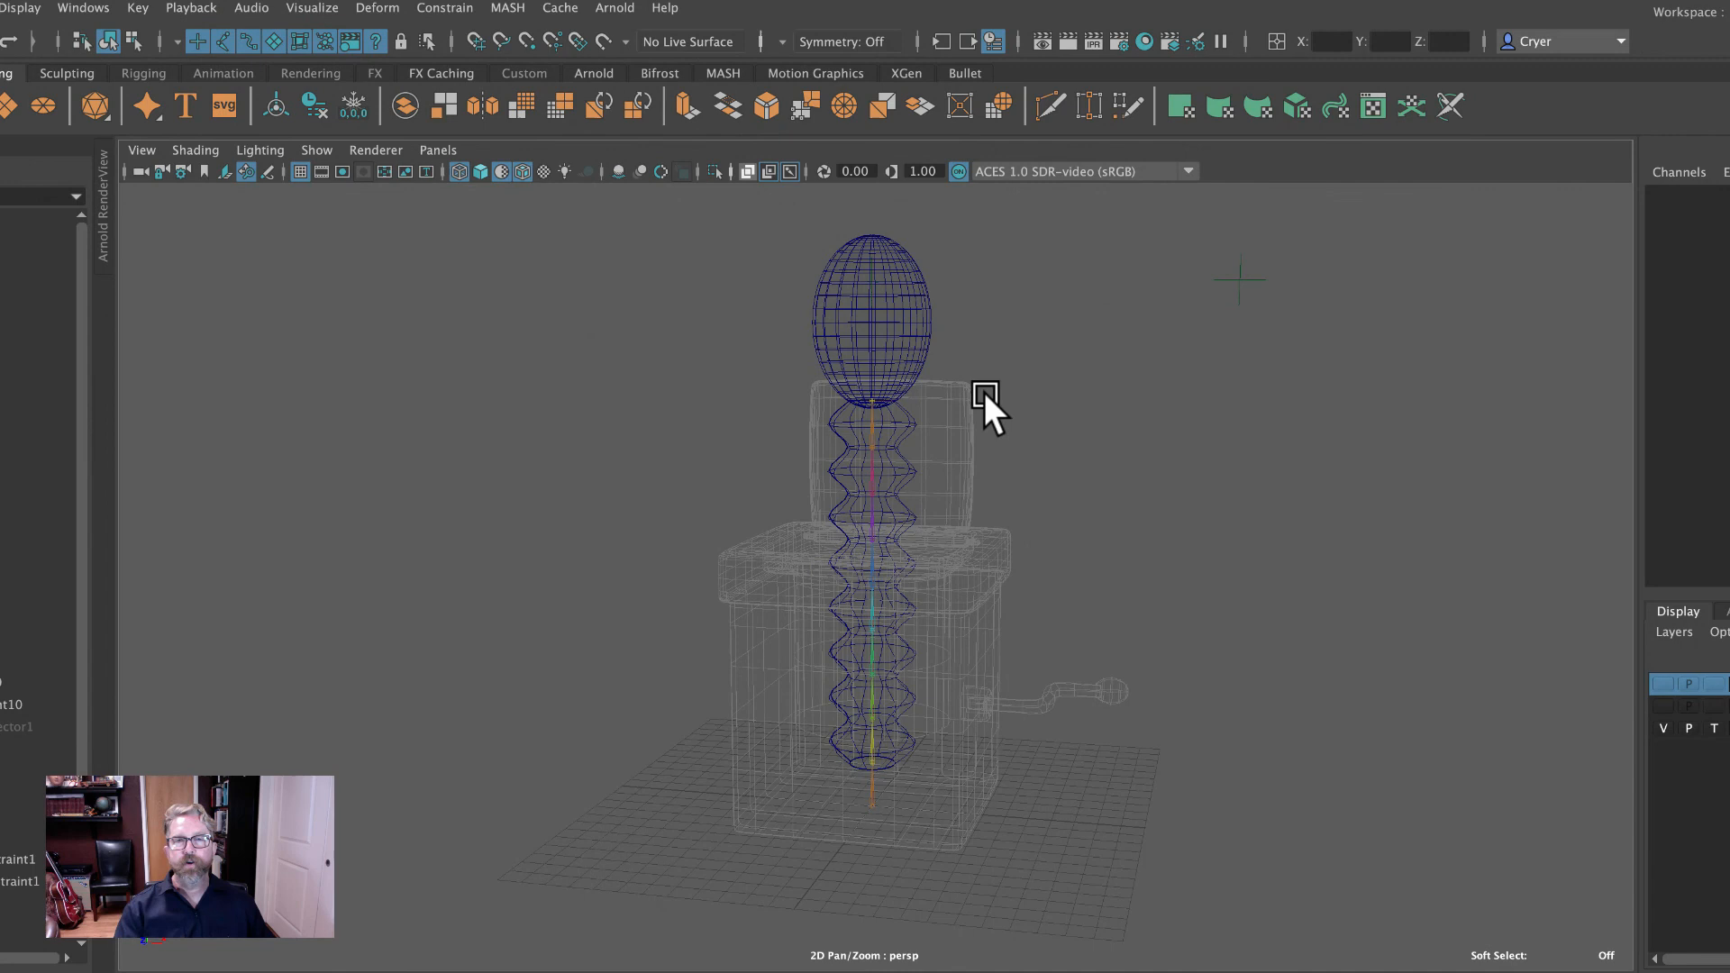
click(873, 292)
key(q)
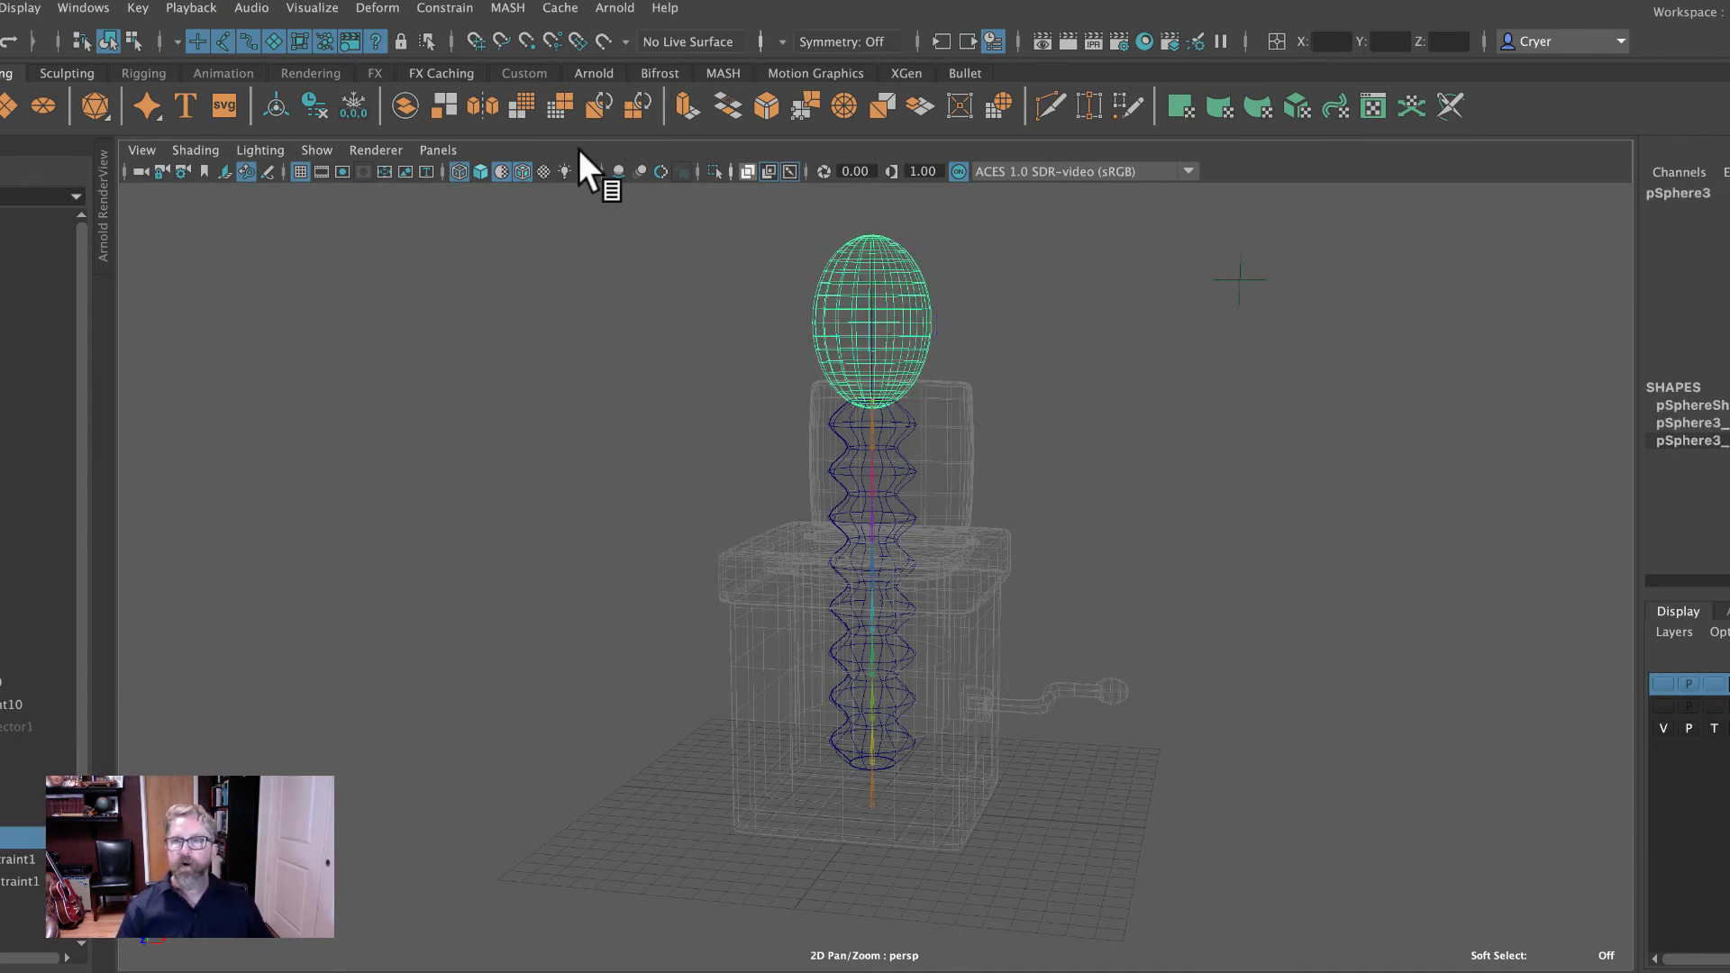
click(377, 9)
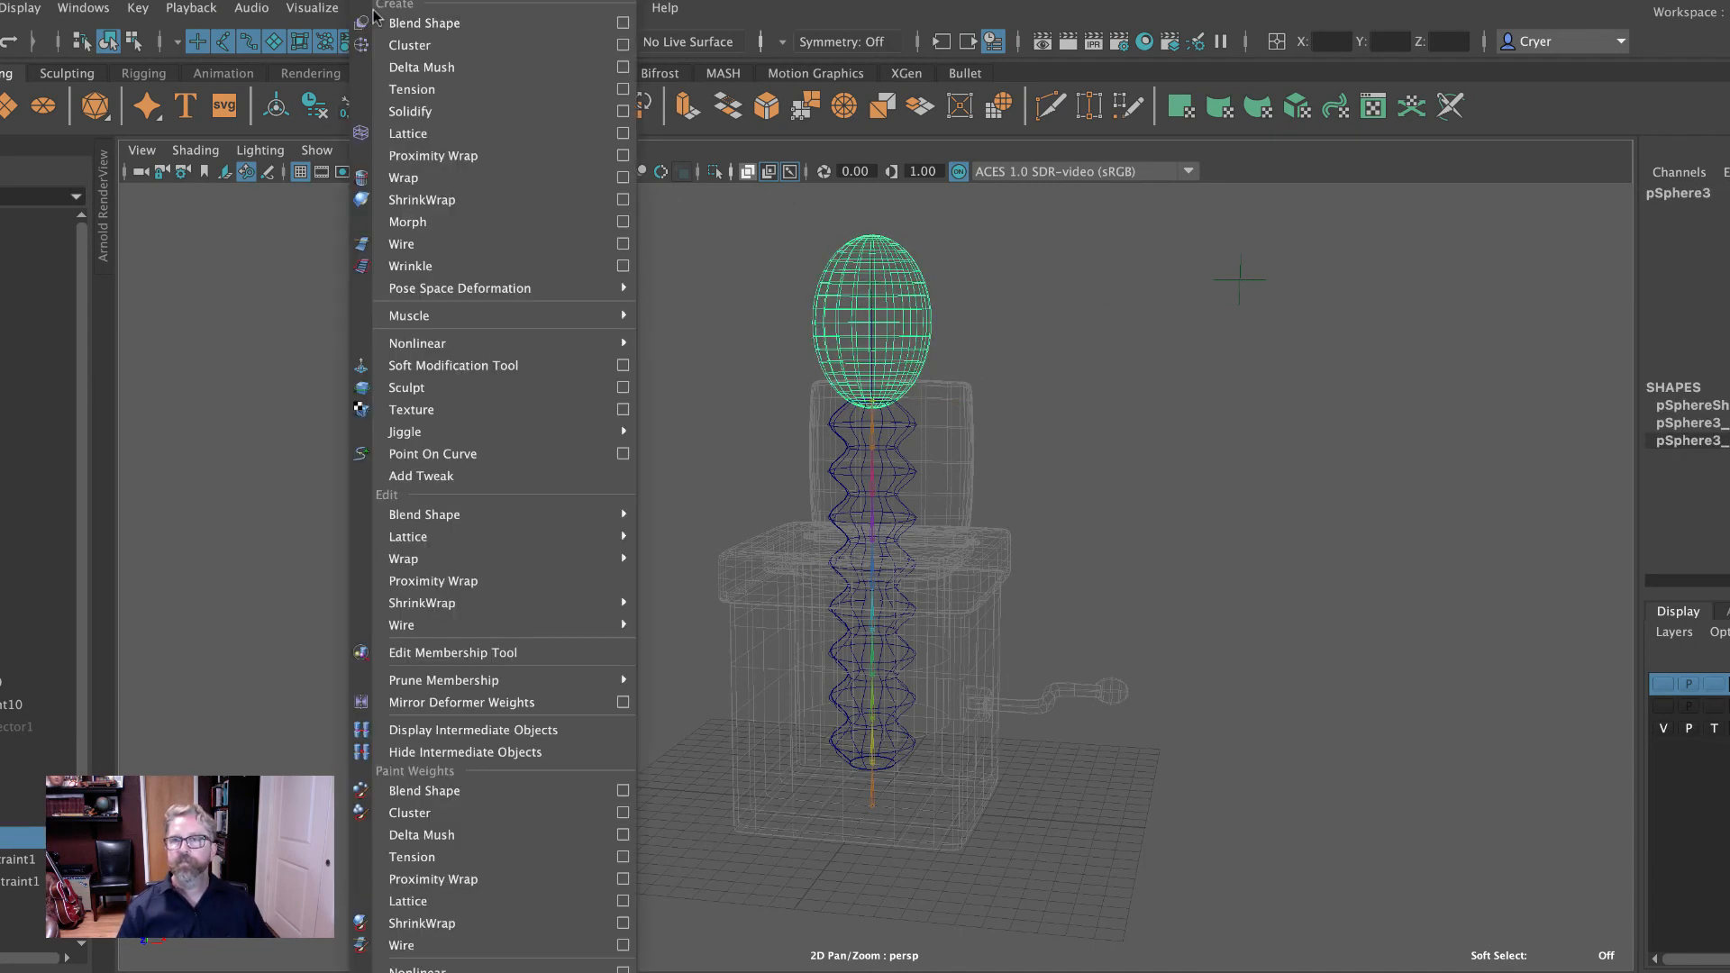
mouse_move(541, 343)
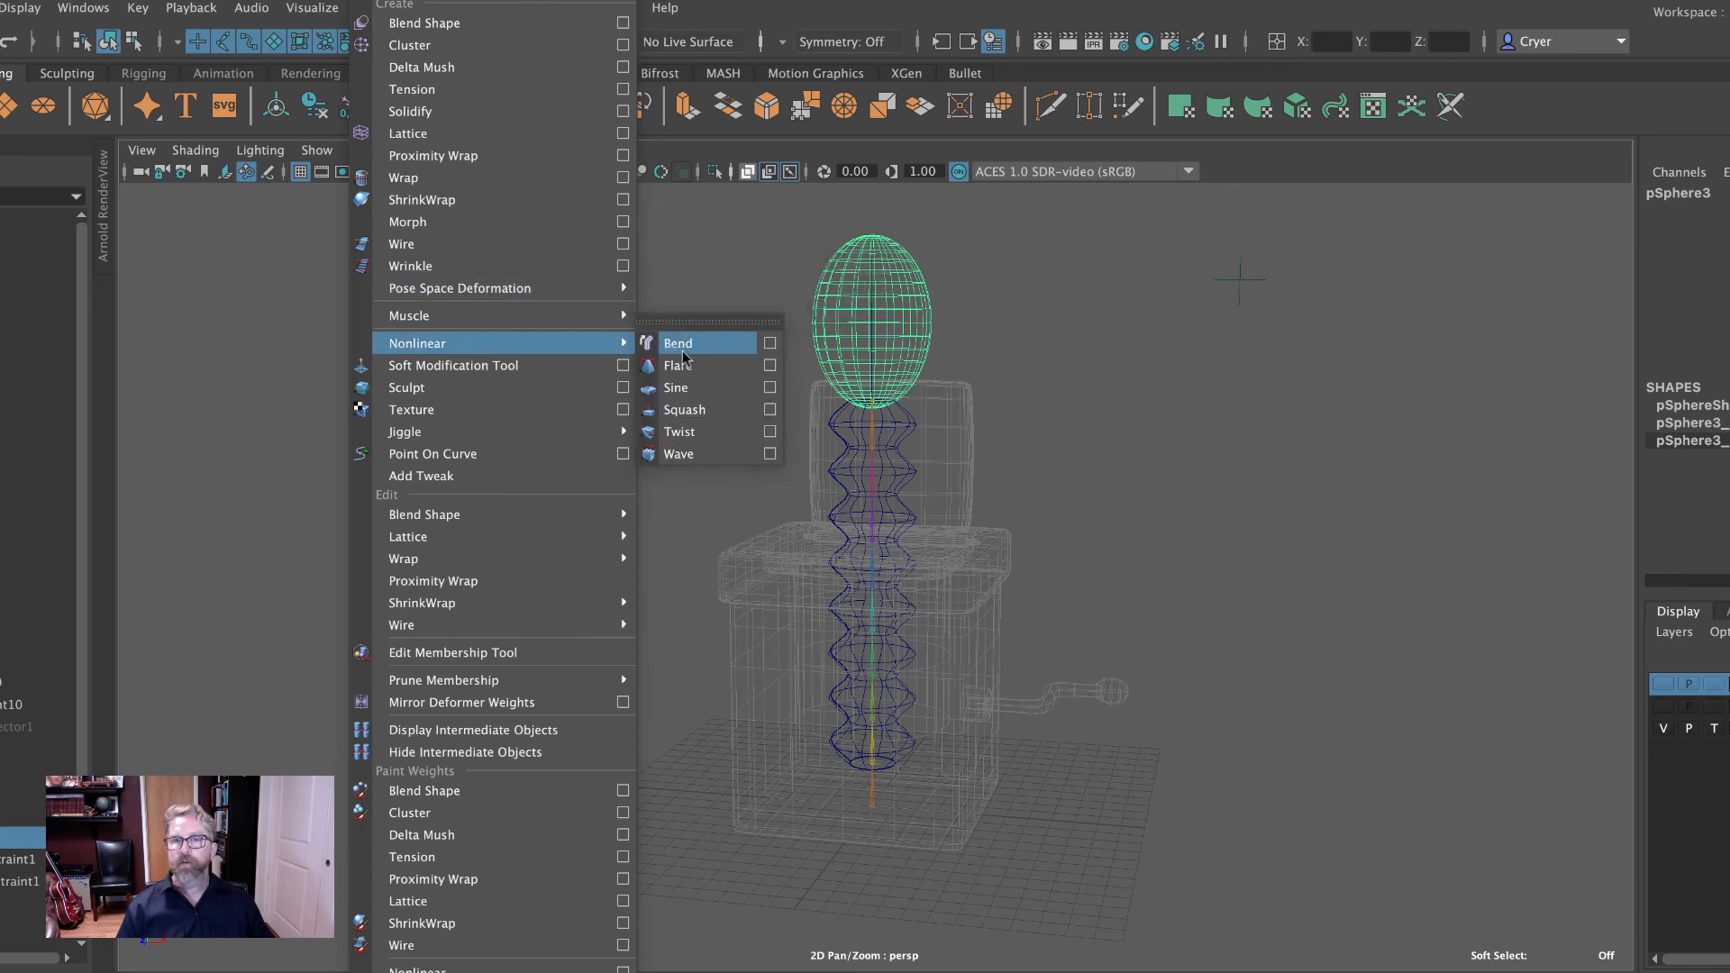
click(701, 411)
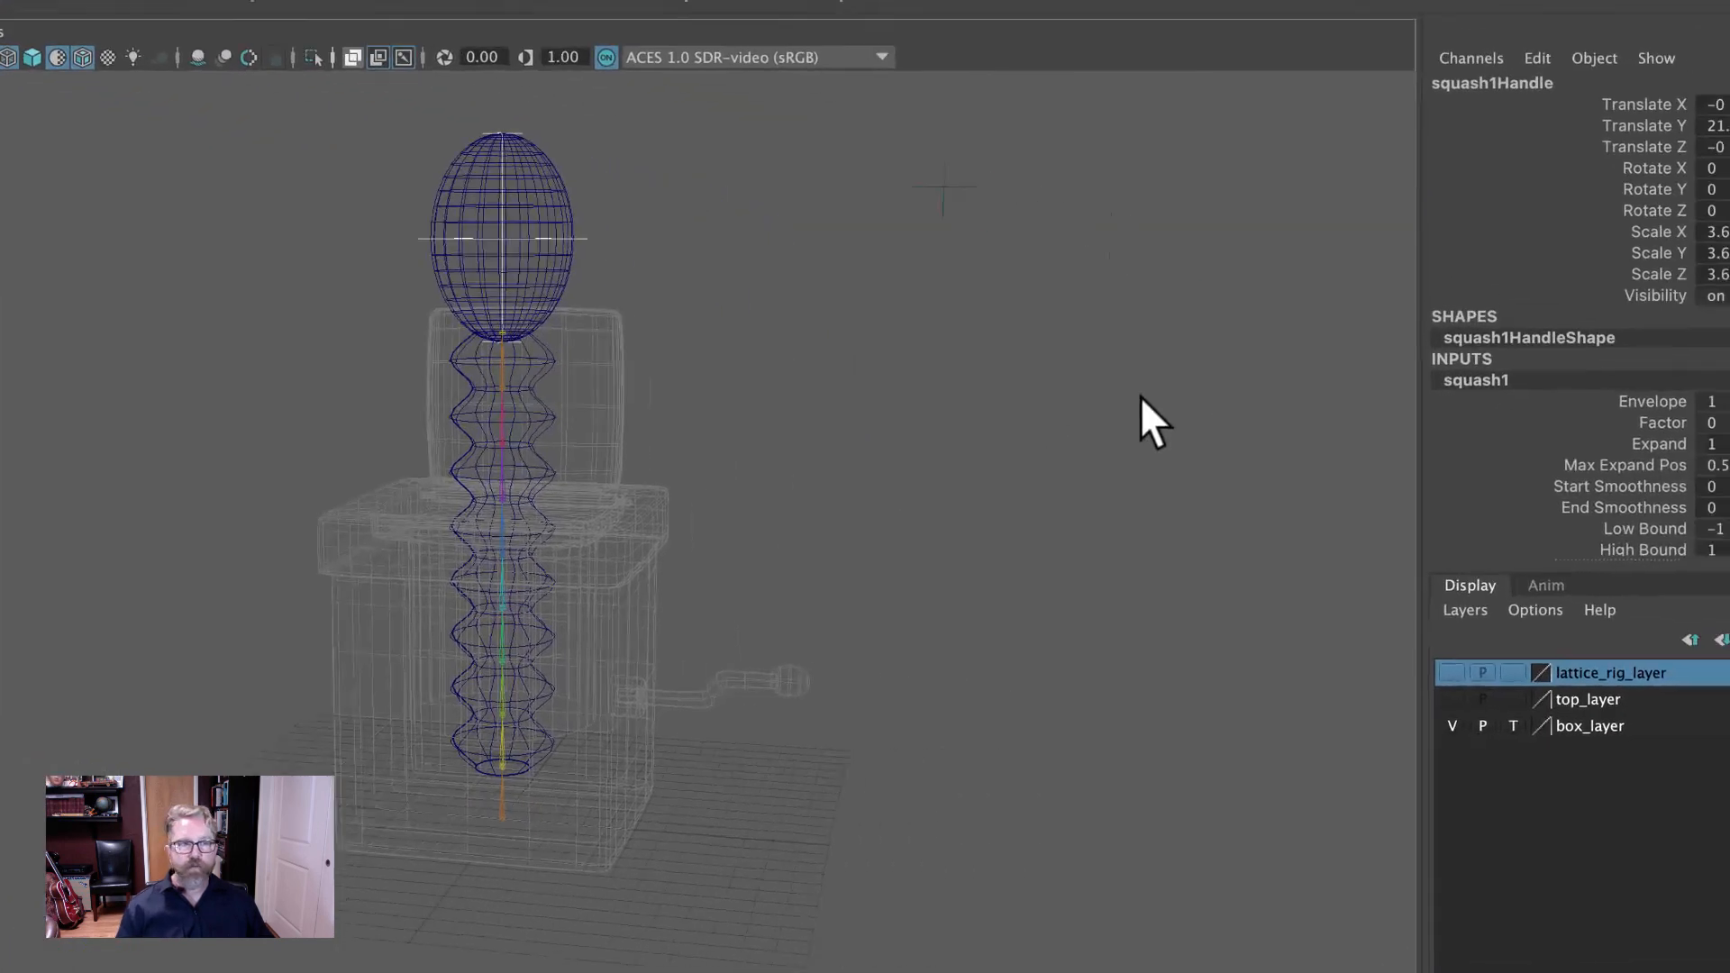
Test the new squash deformer with a Factor of -1 and undo the change.
click(1611, 407)
middle_drag(926, 378, 919, 382)
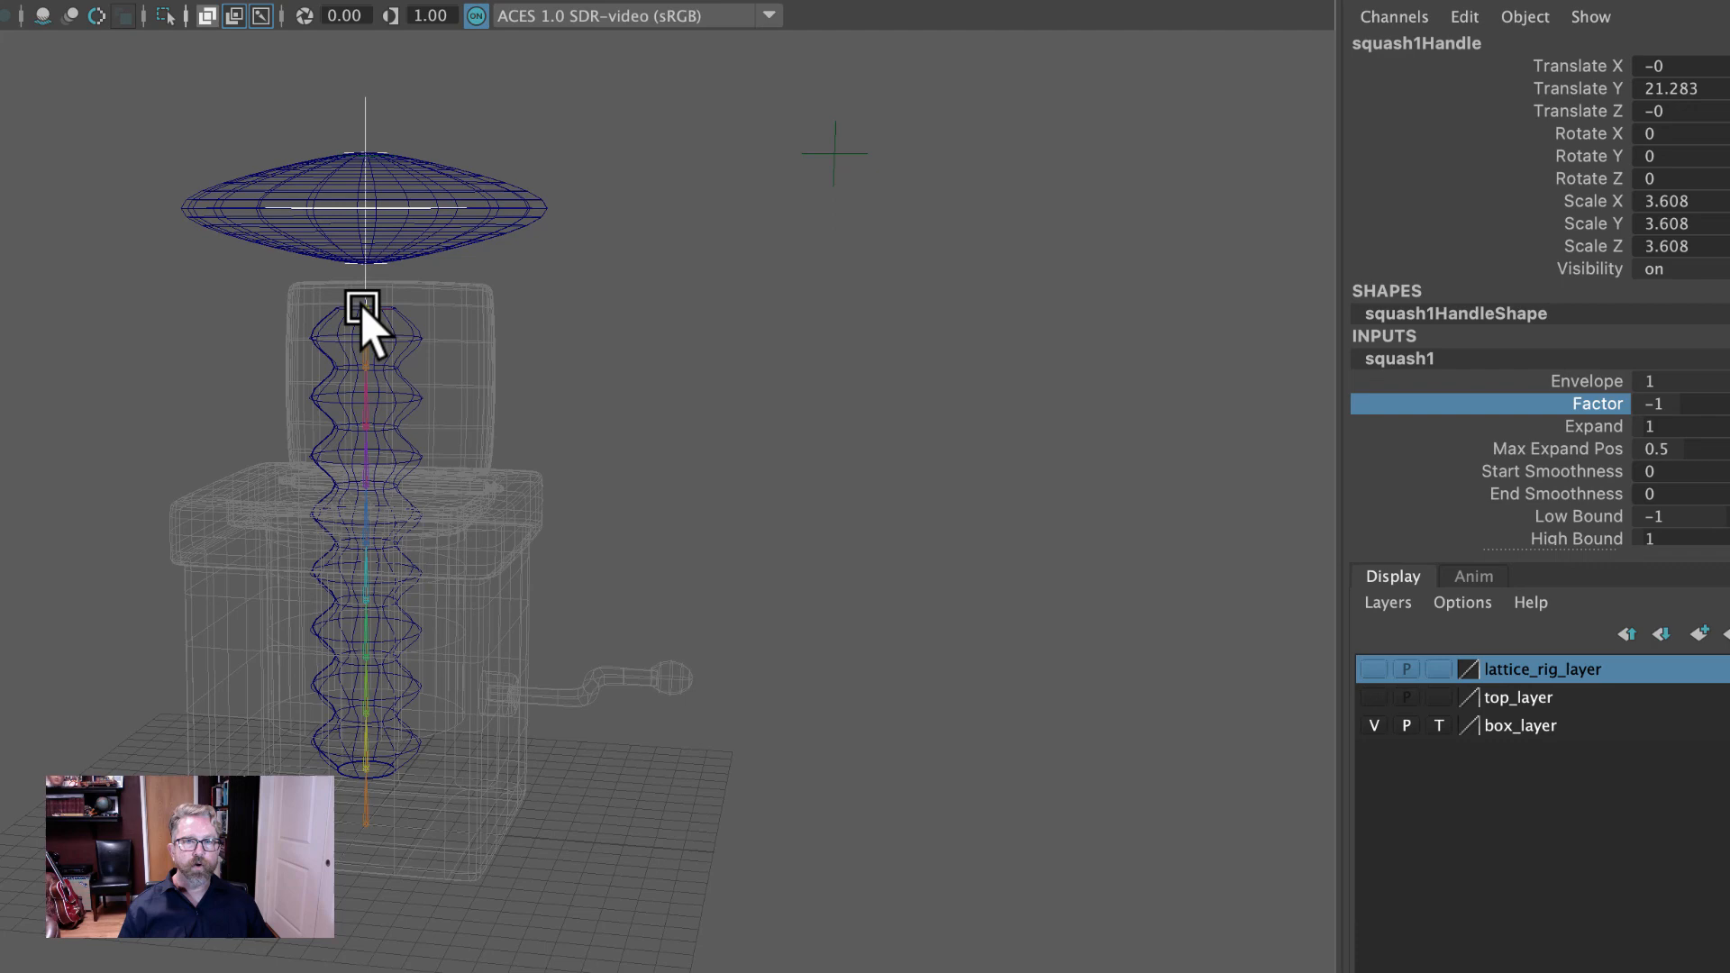
key(z)
Hide polygons in the viewport to expose the squash handle and the spring's top joint.
alt+middle_drag(674, 317, 721, 455)
alt+right_drag(721, 455, 821, 452)
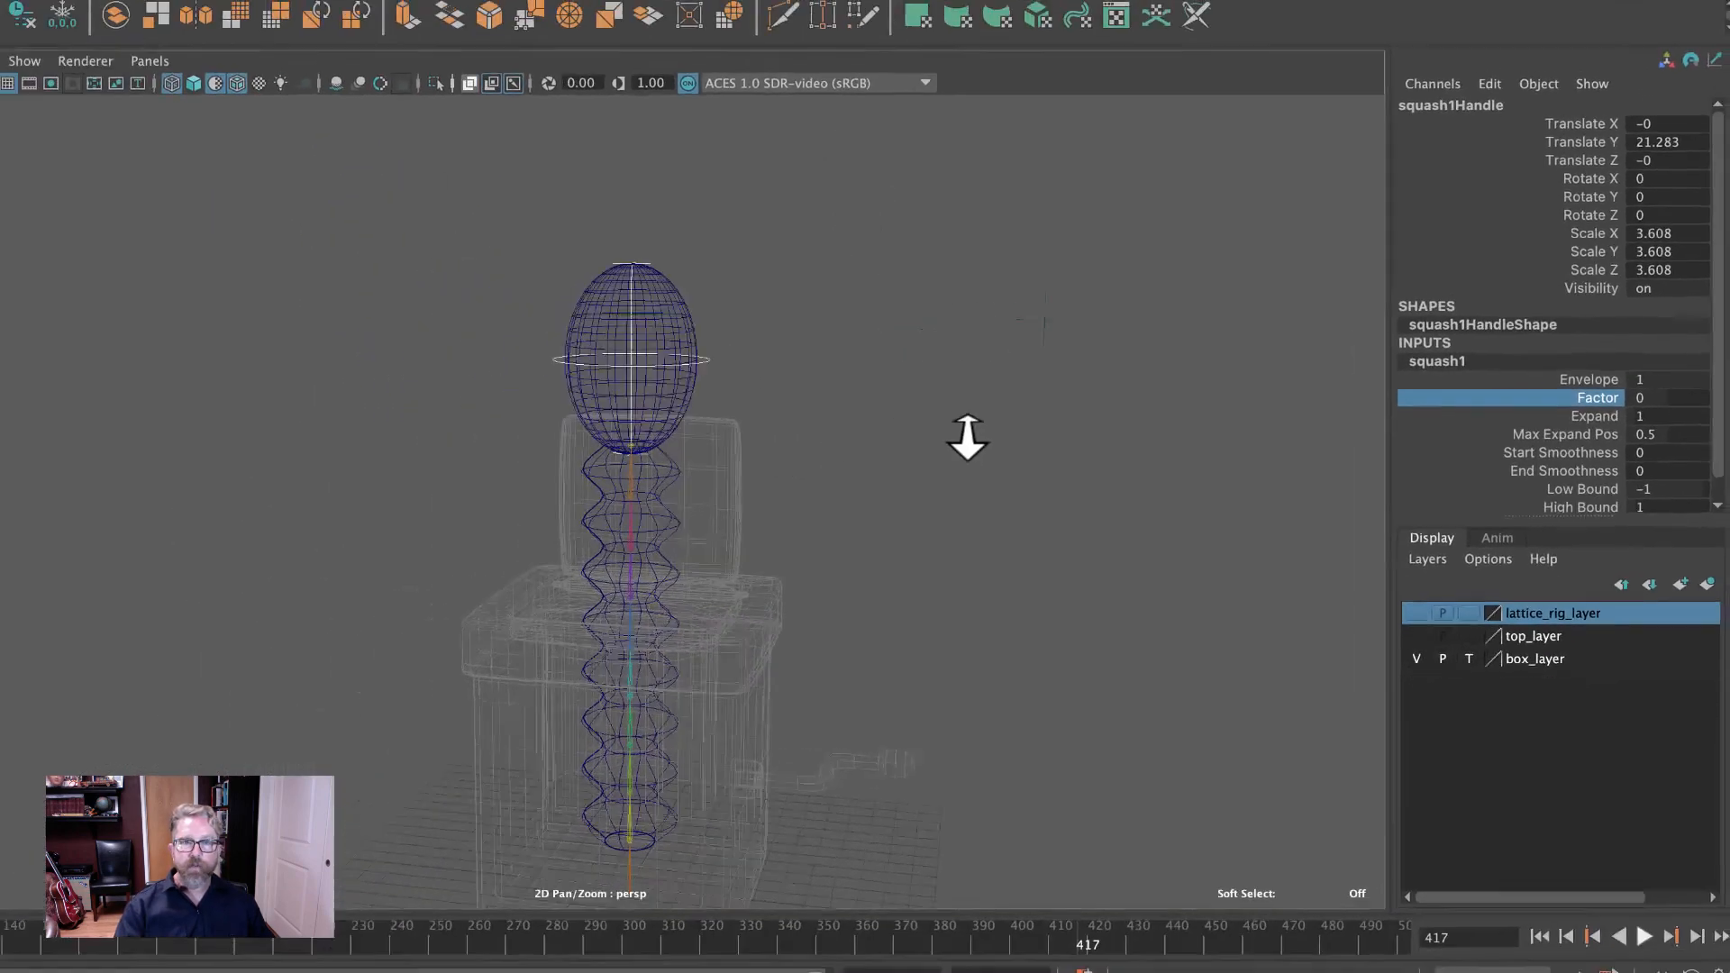
alt+right_drag(968, 438, 1108, 434)
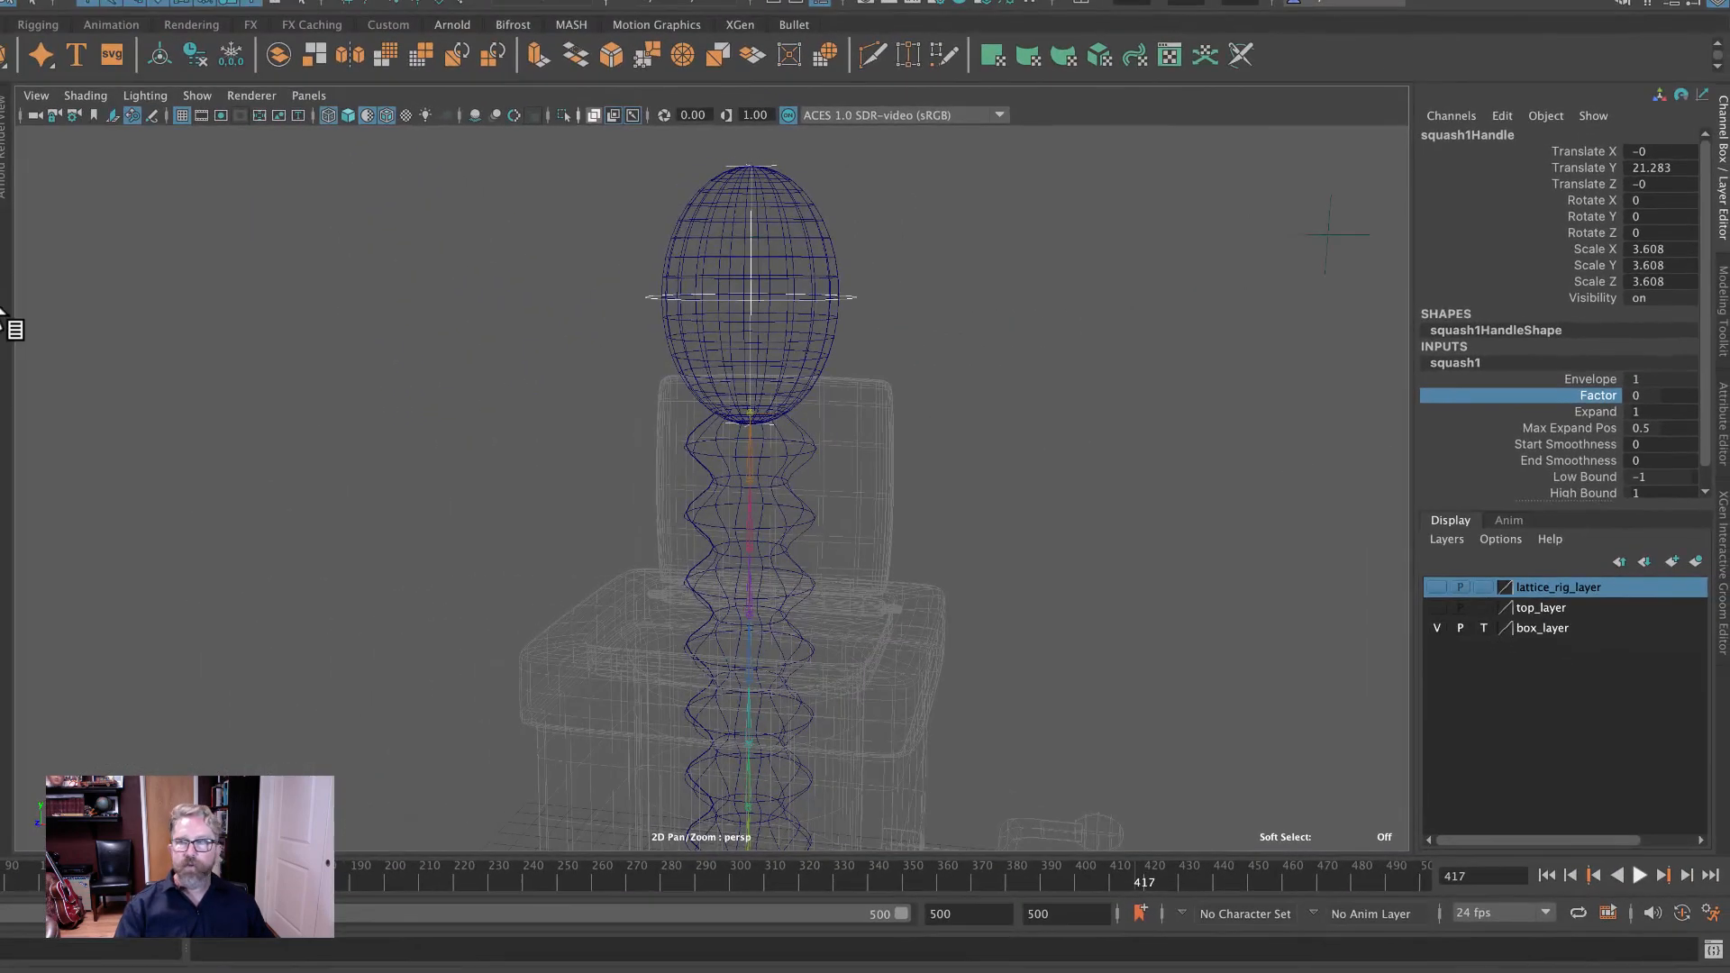
key(w)
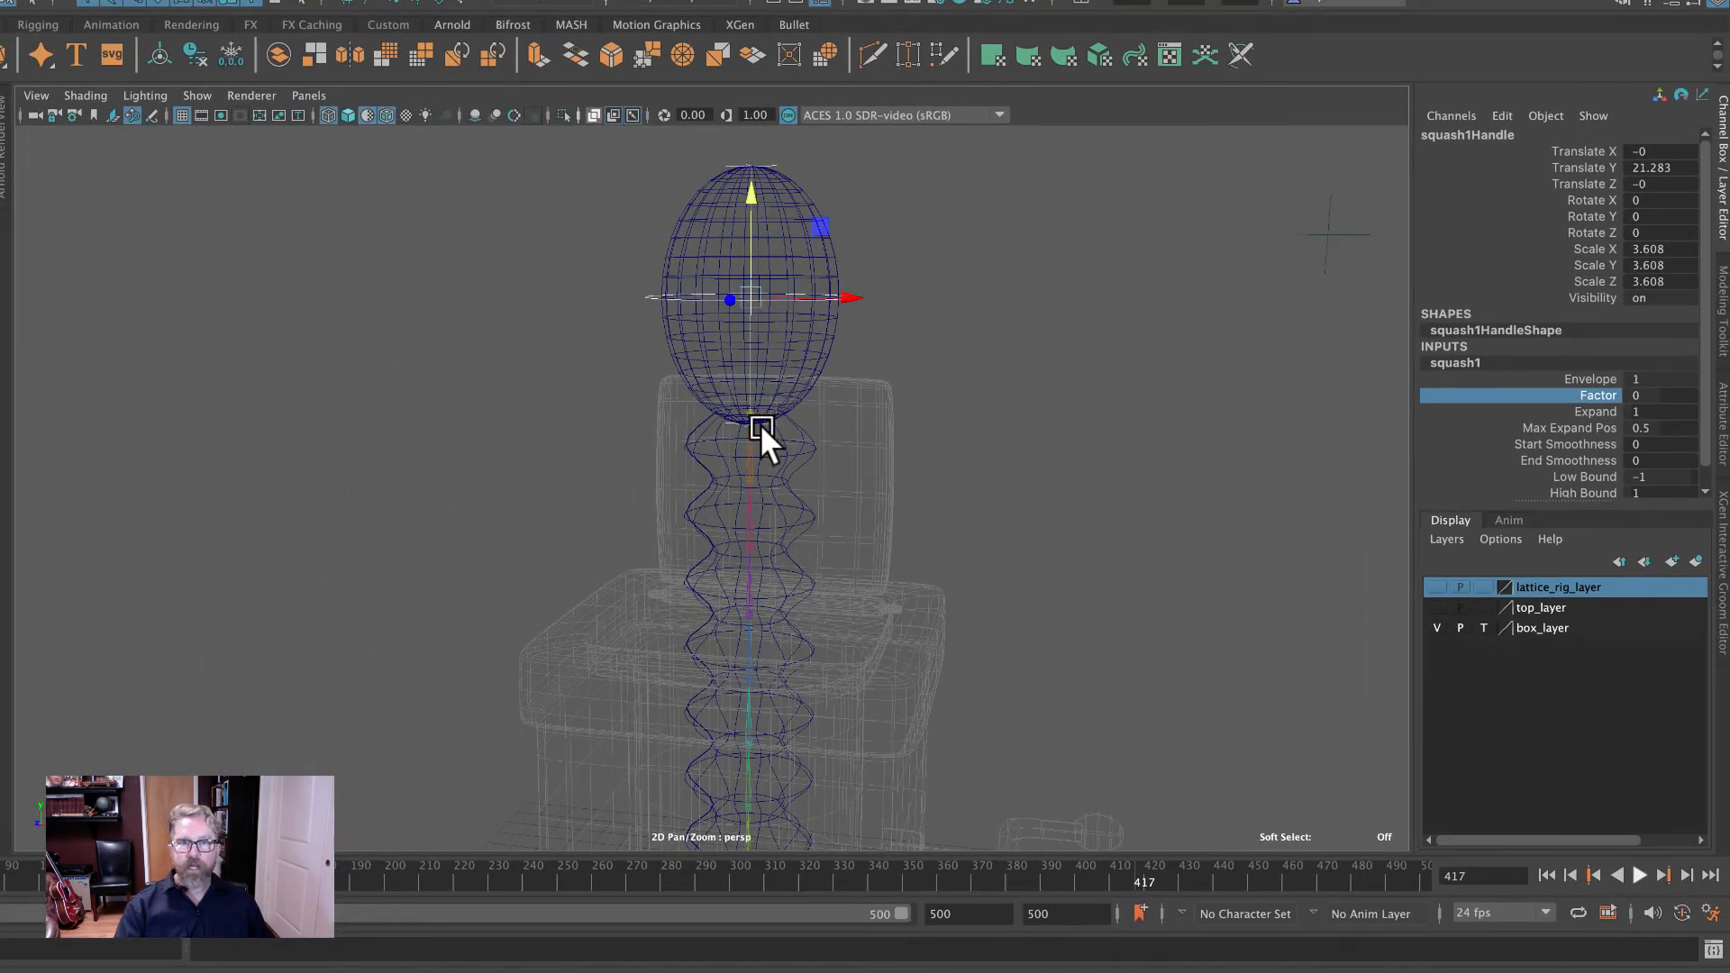
alt+middle_drag(825, 391, 744, 393)
alt+right_drag(863, 416, 1106, 438)
alt+middle_drag(1106, 438, 1141, 669)
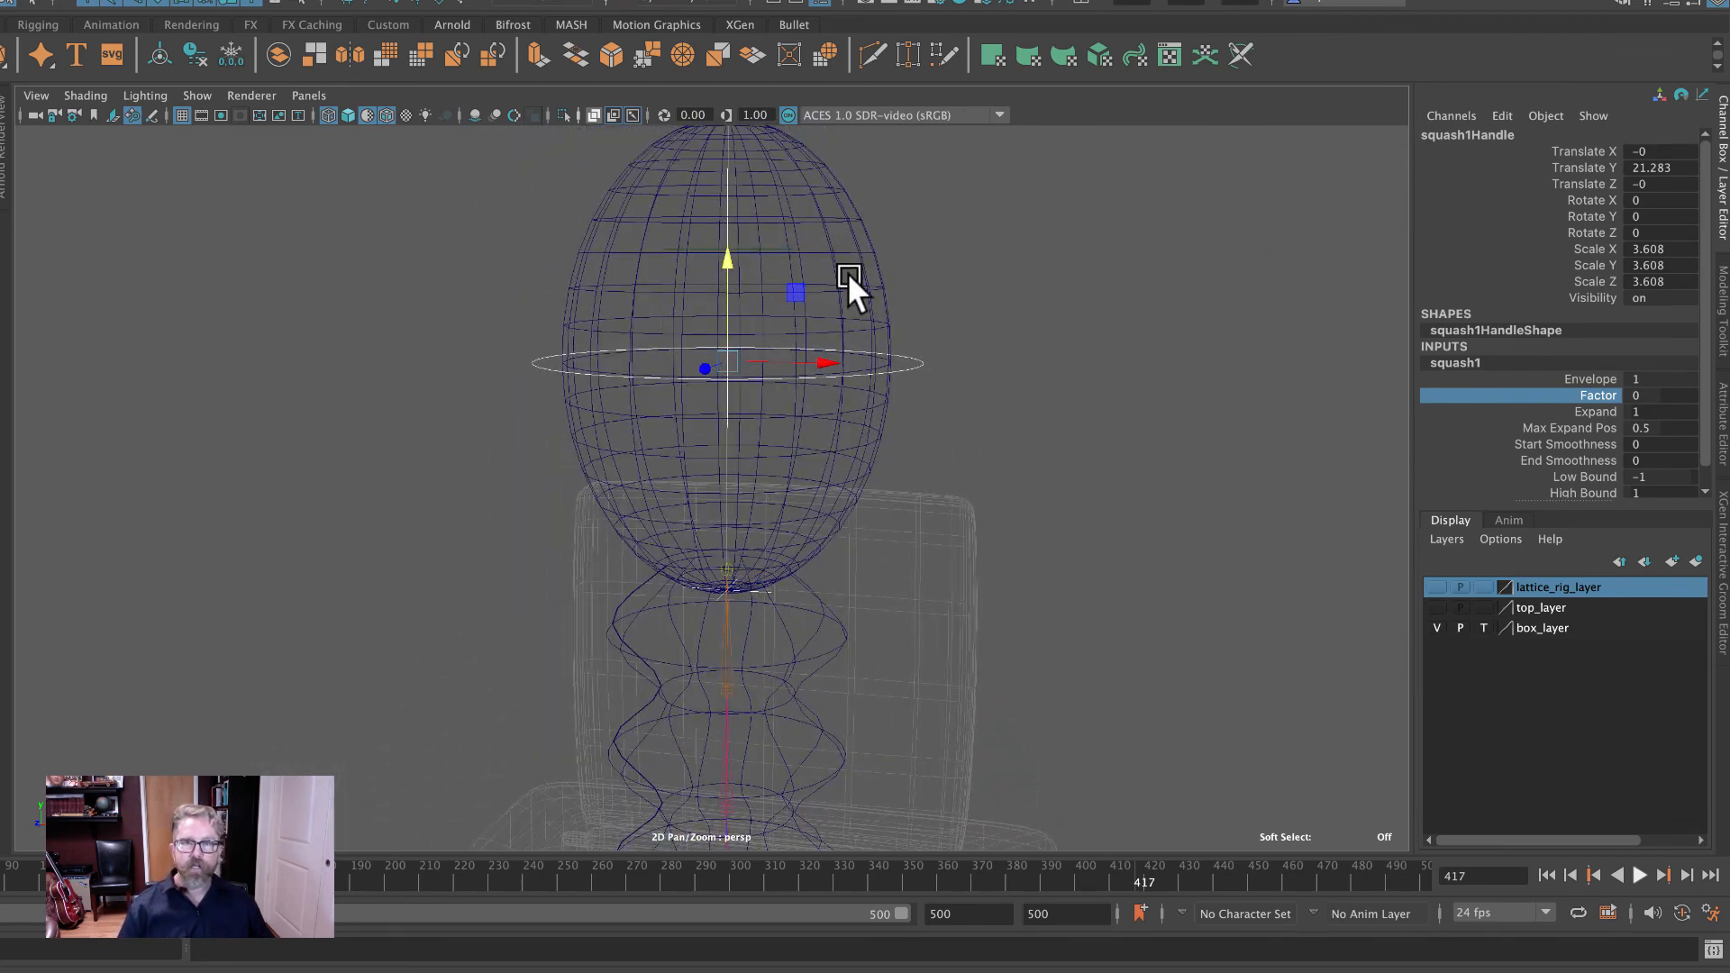
click(197, 95)
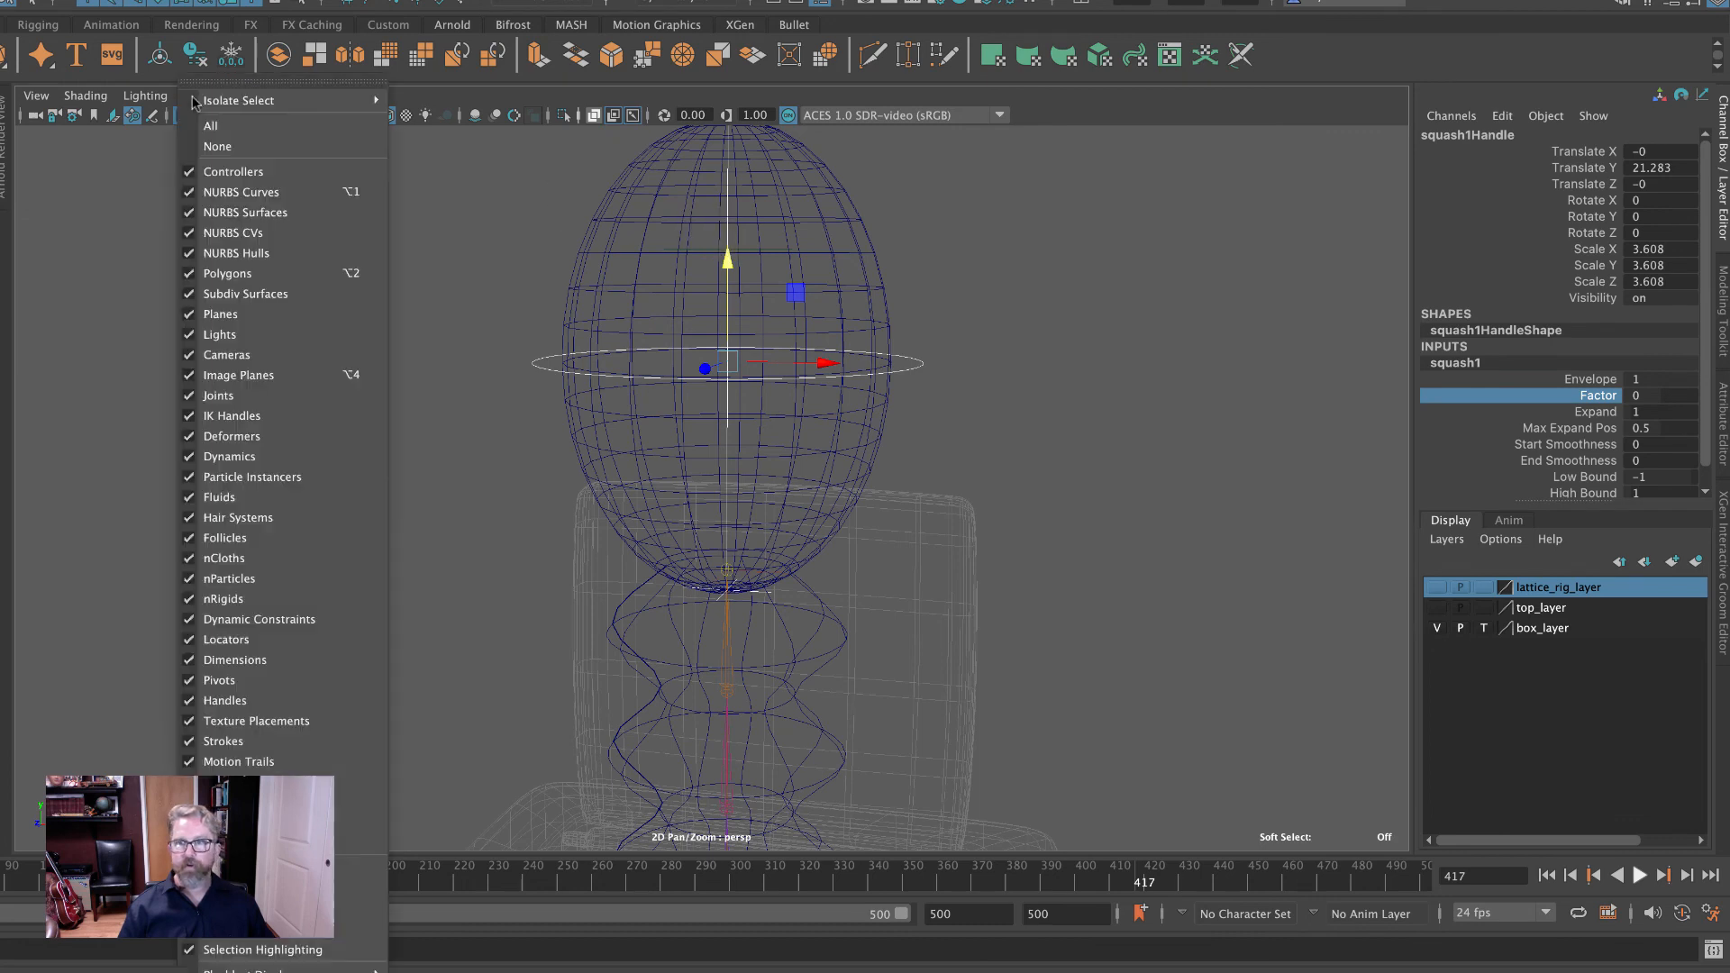
click(249, 274)
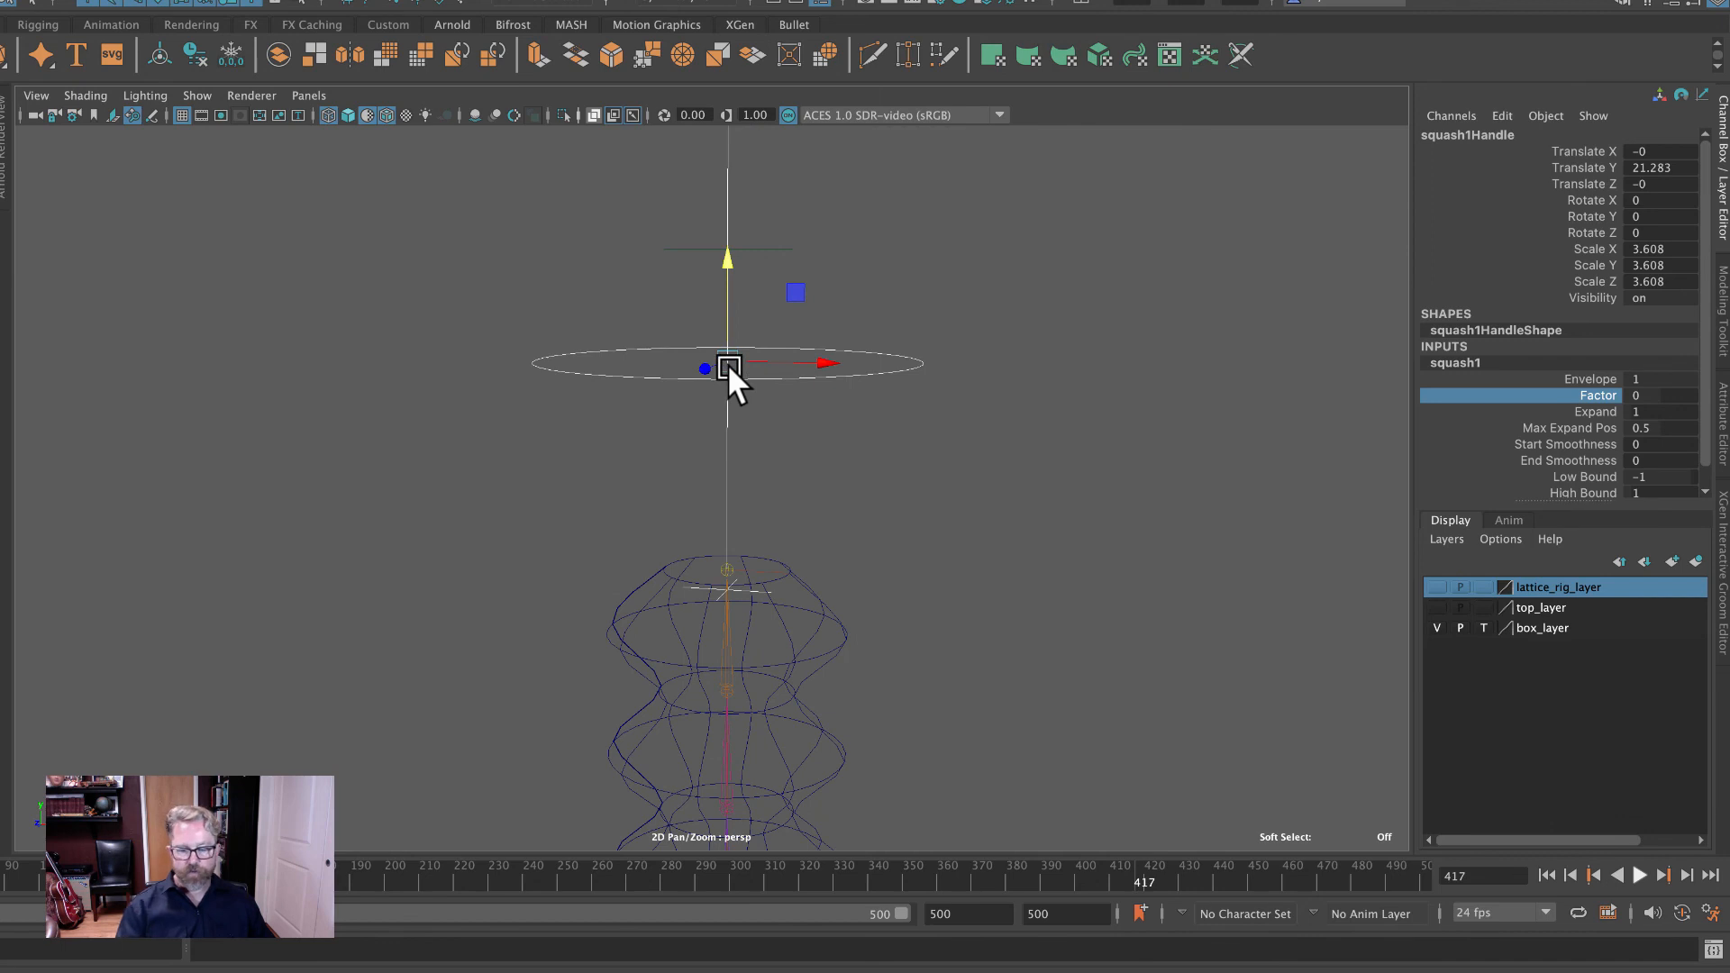
Snap the squash handle down to the spring's top joint at Translate Y 18 and show polygons again.
middle_drag(746, 562, 728, 570)
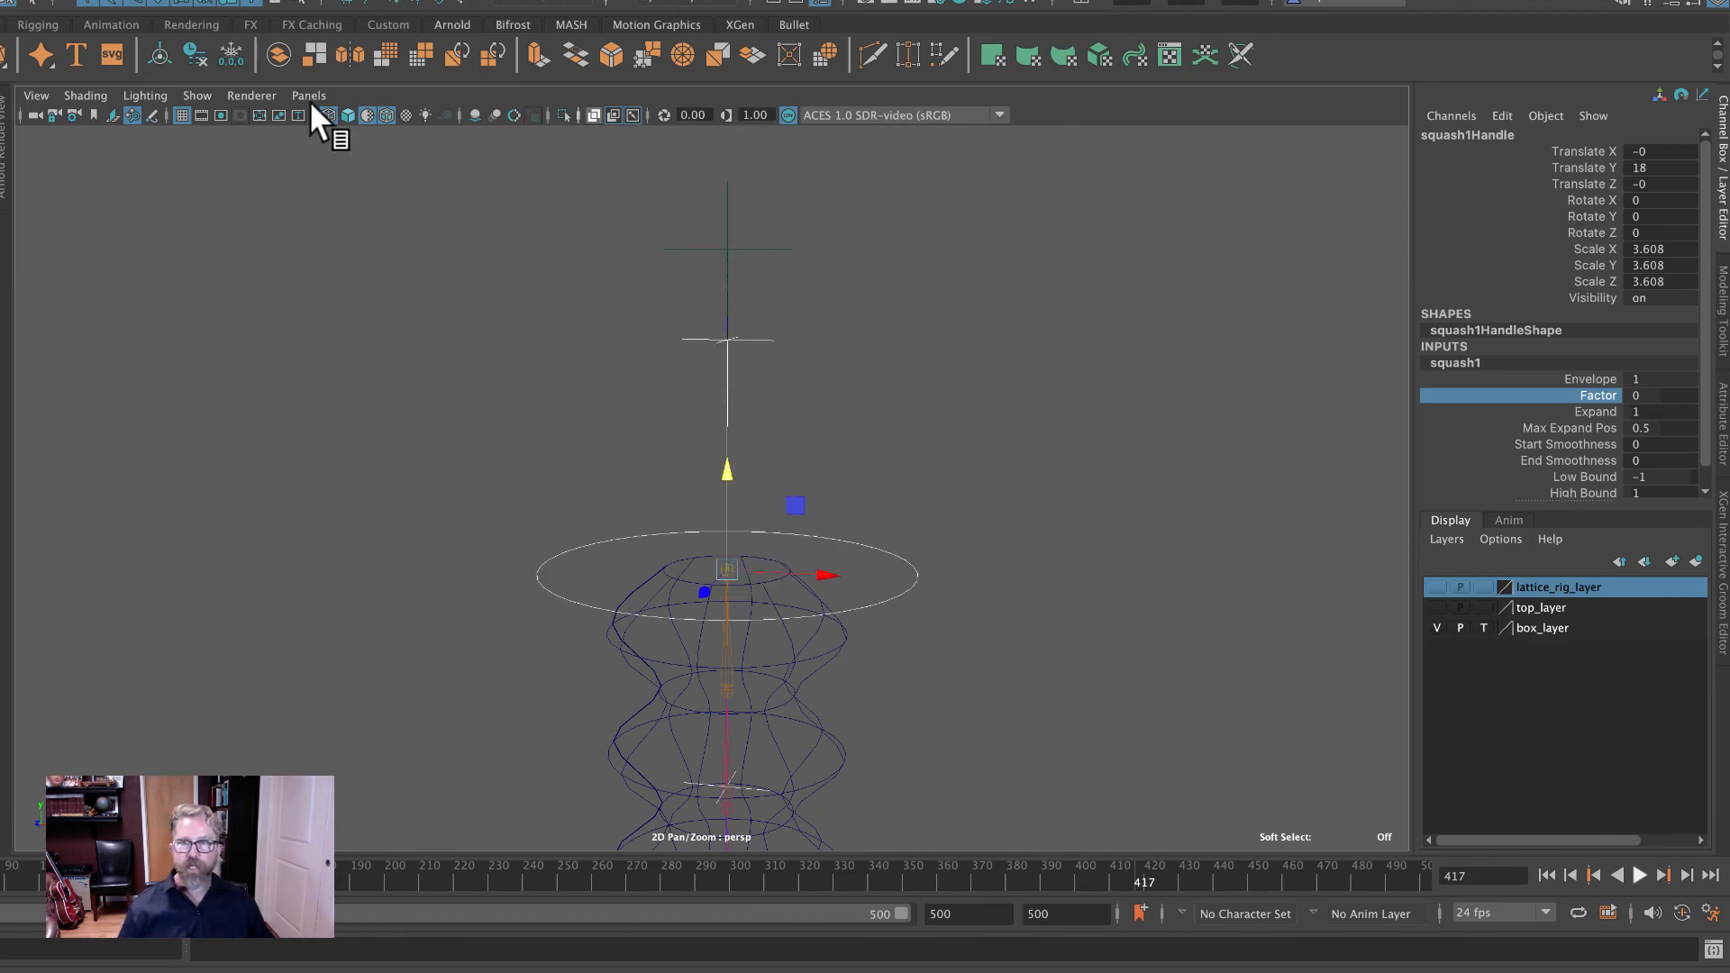
click(198, 96)
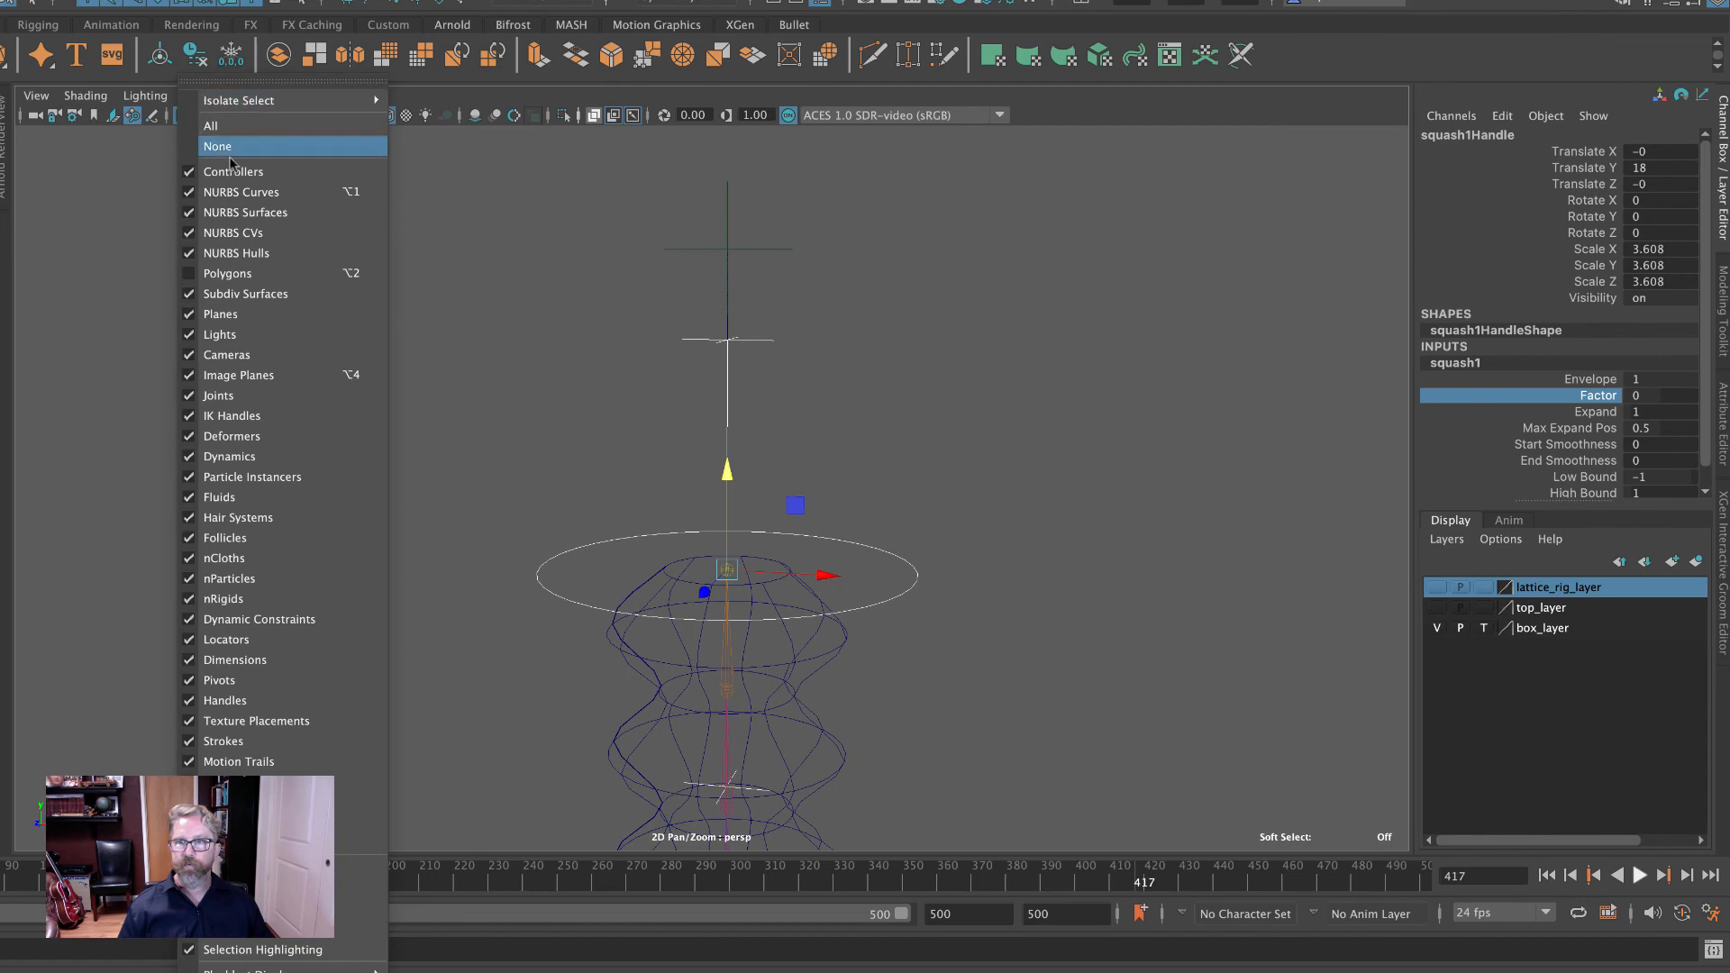
click(259, 269)
alt+right_drag(1076, 342, 657, 292)
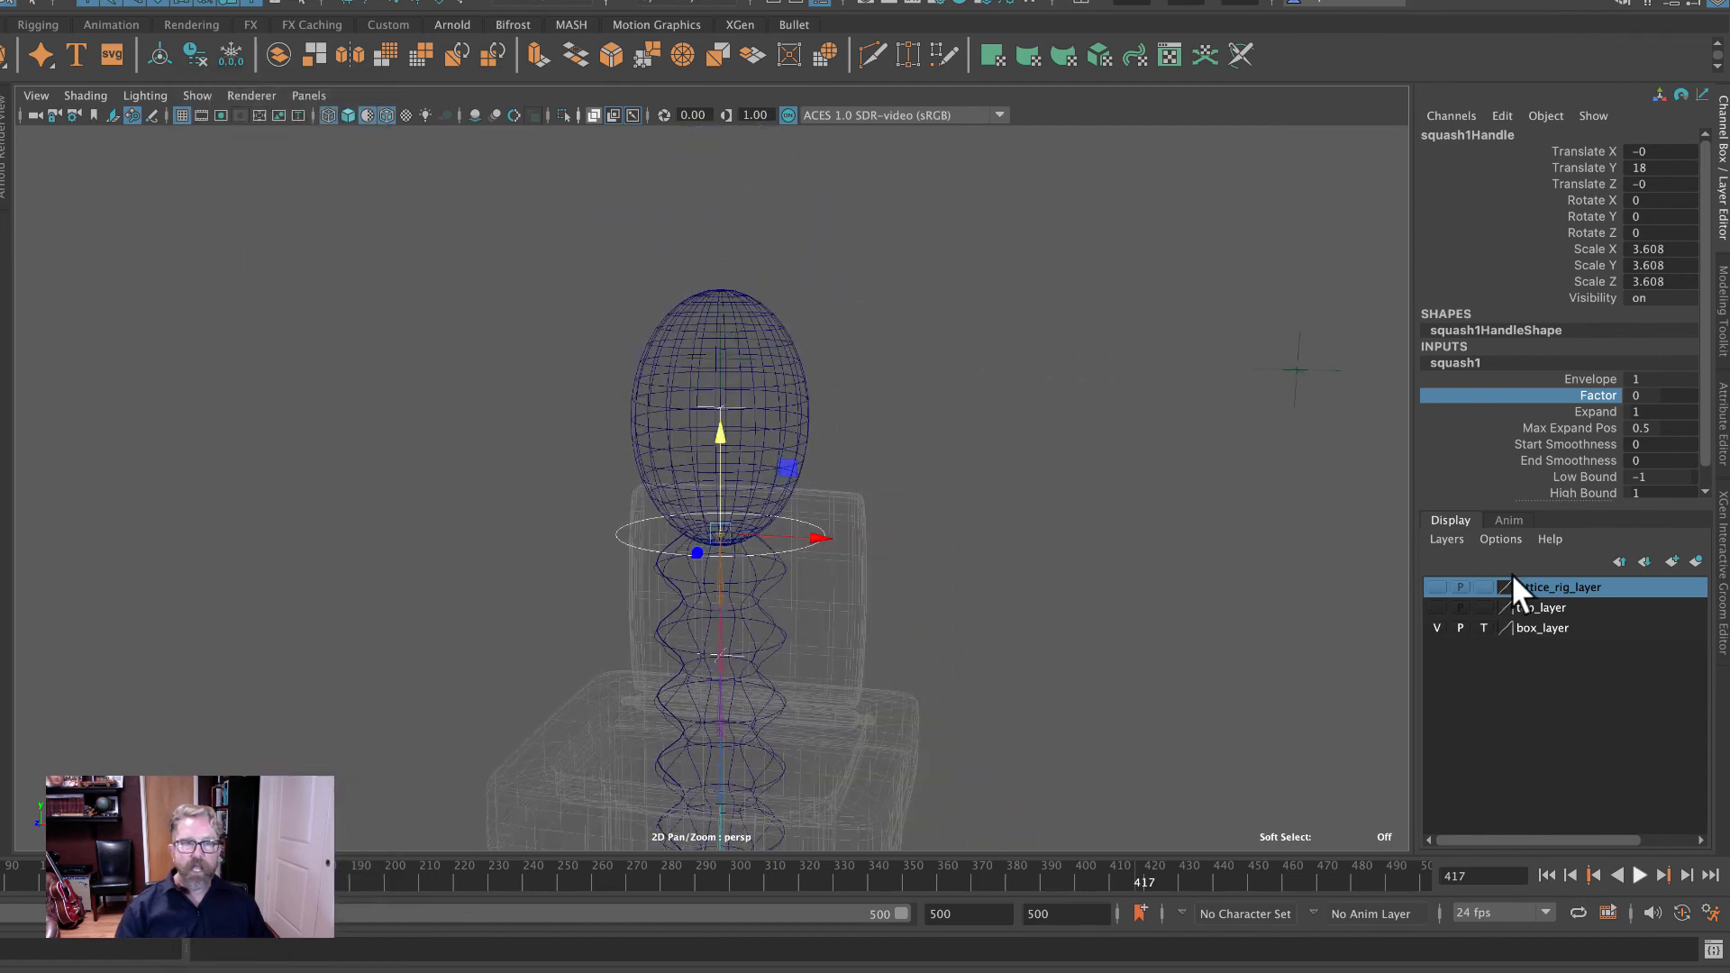
Test the squash at a Factor of 0.8, undo it, and raise the deformer's High Bound to 2.2.
middle_drag(1177, 515, 1184, 506)
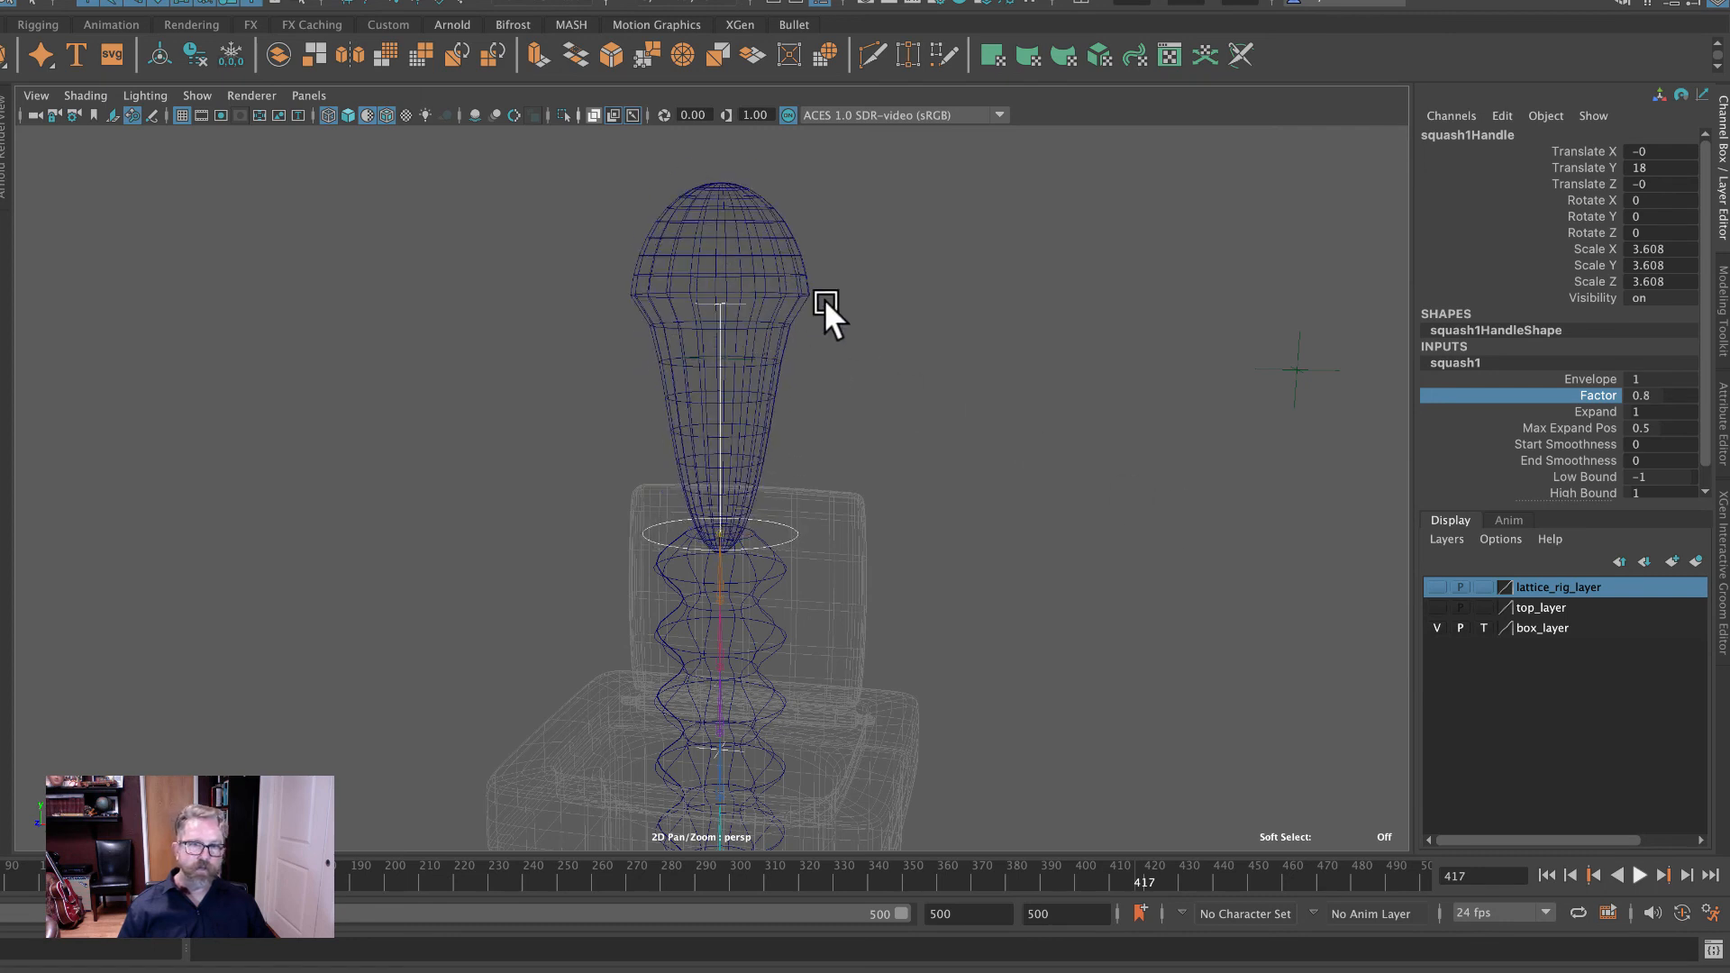
key(ctrl+z)
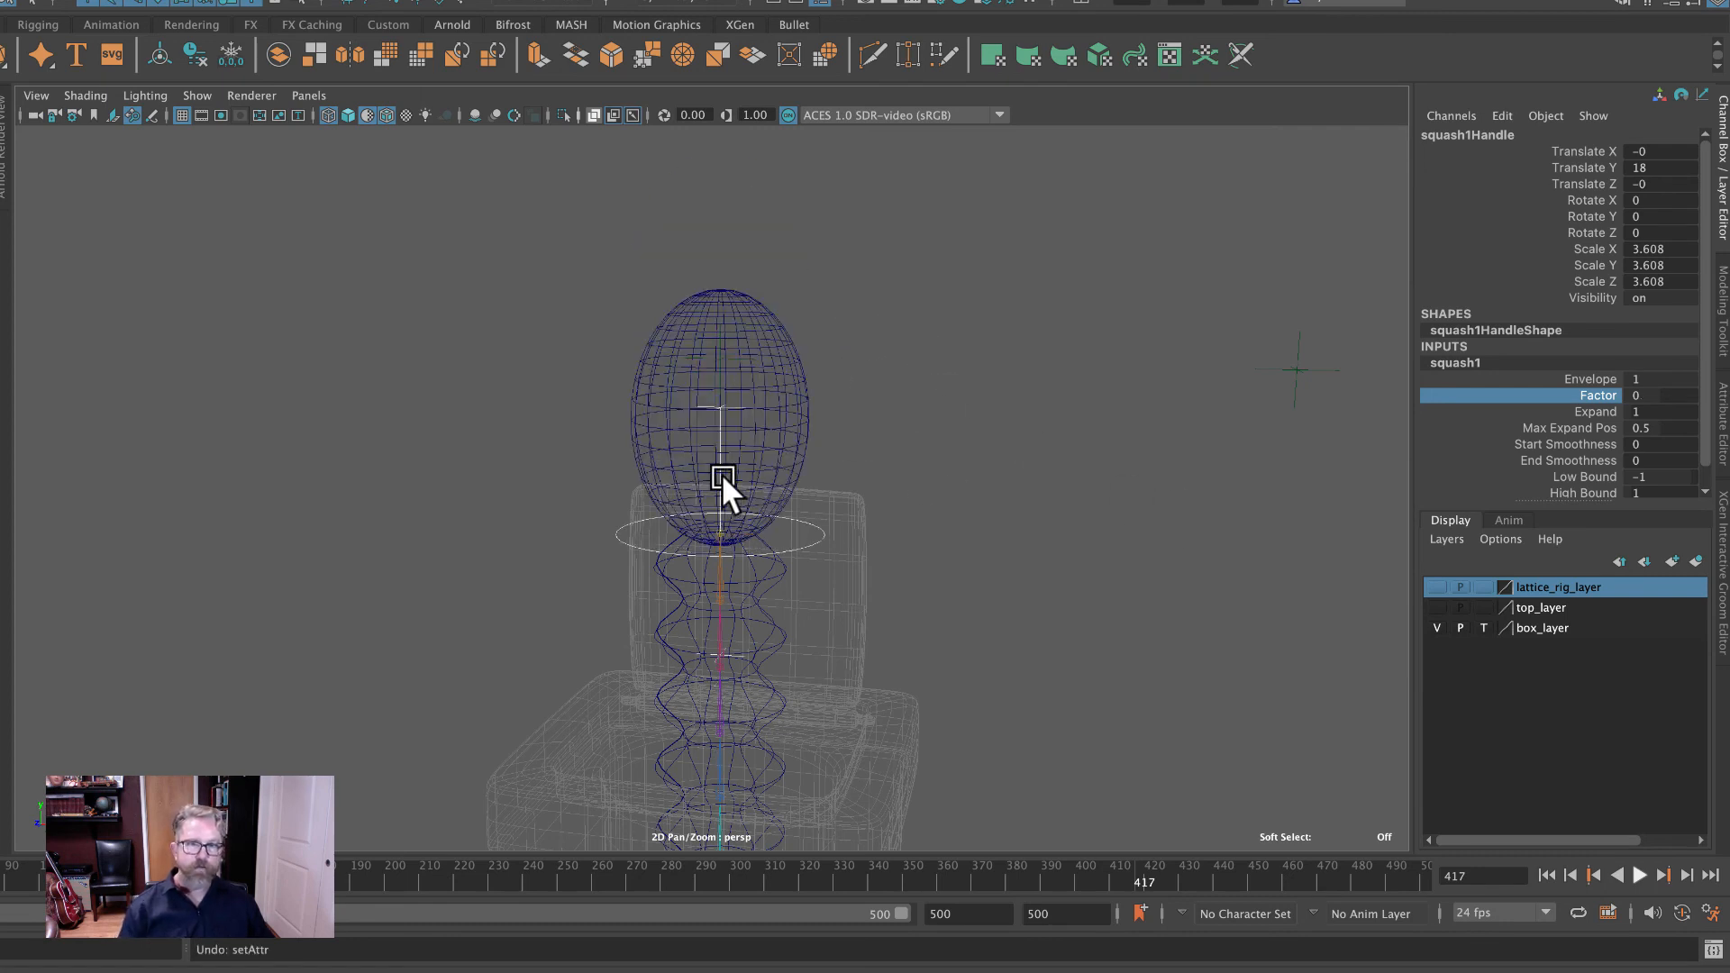
click(1581, 493)
middle_drag(1189, 456, 1196, 447)
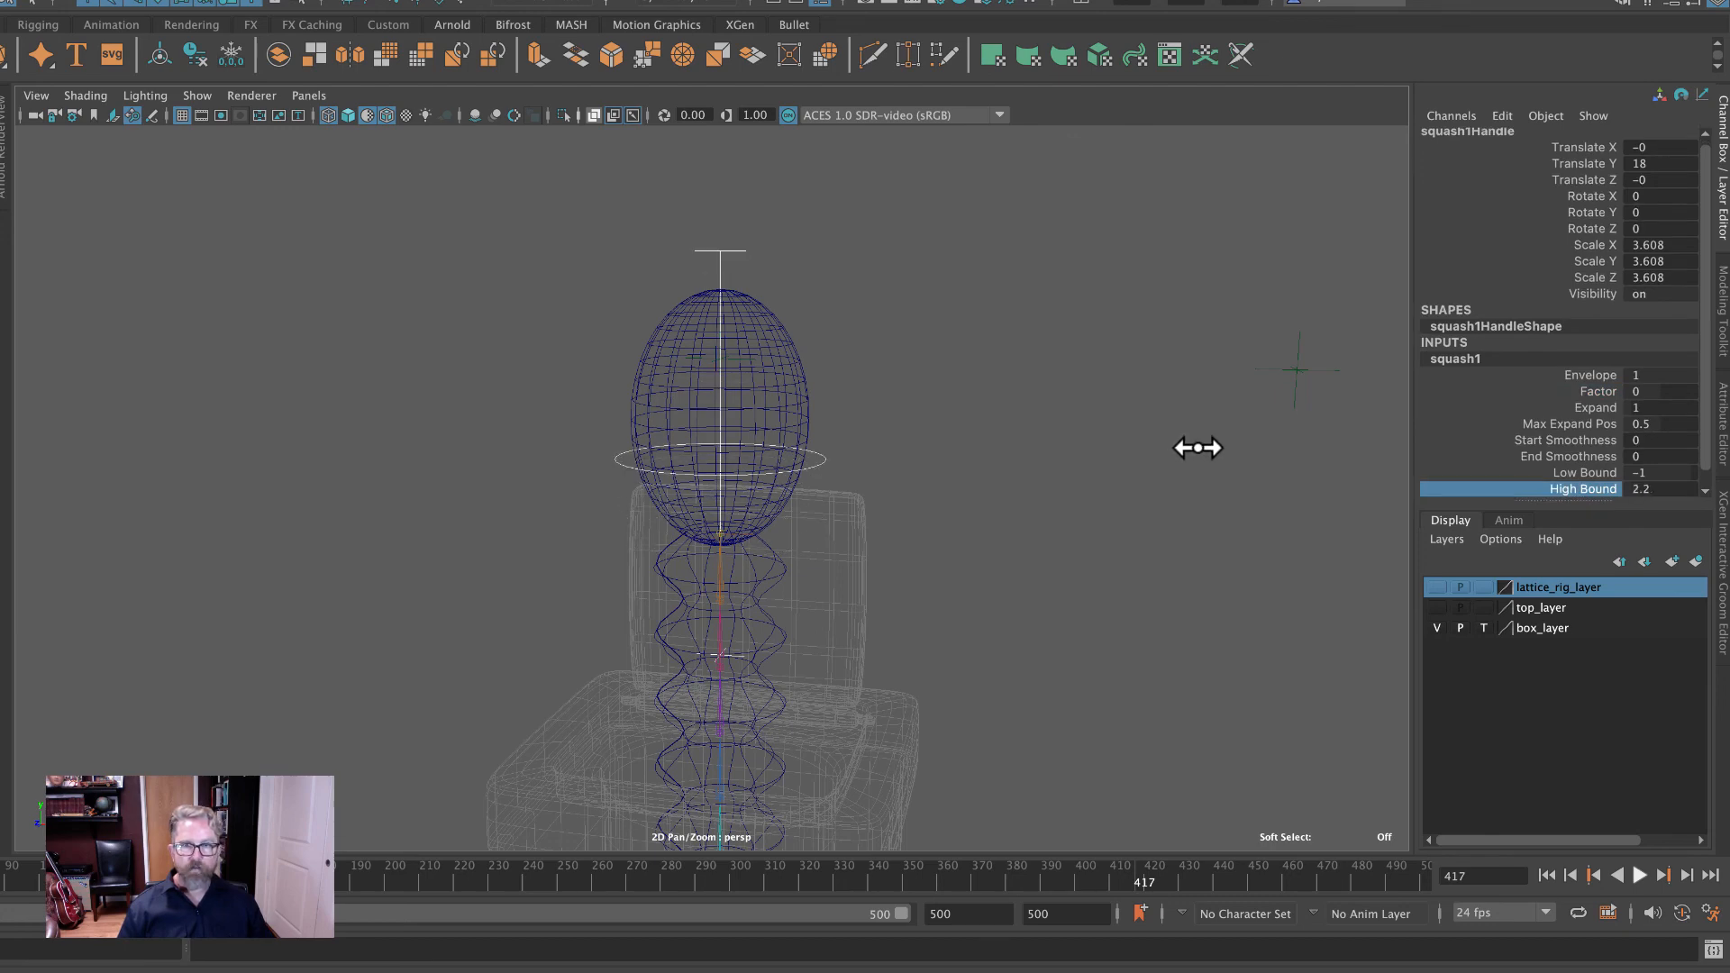
Test the squash Factor with the extended upper bound, undo it, and set the Low Bound to -0.4.
alt+drag(1124, 405, 1139, 387)
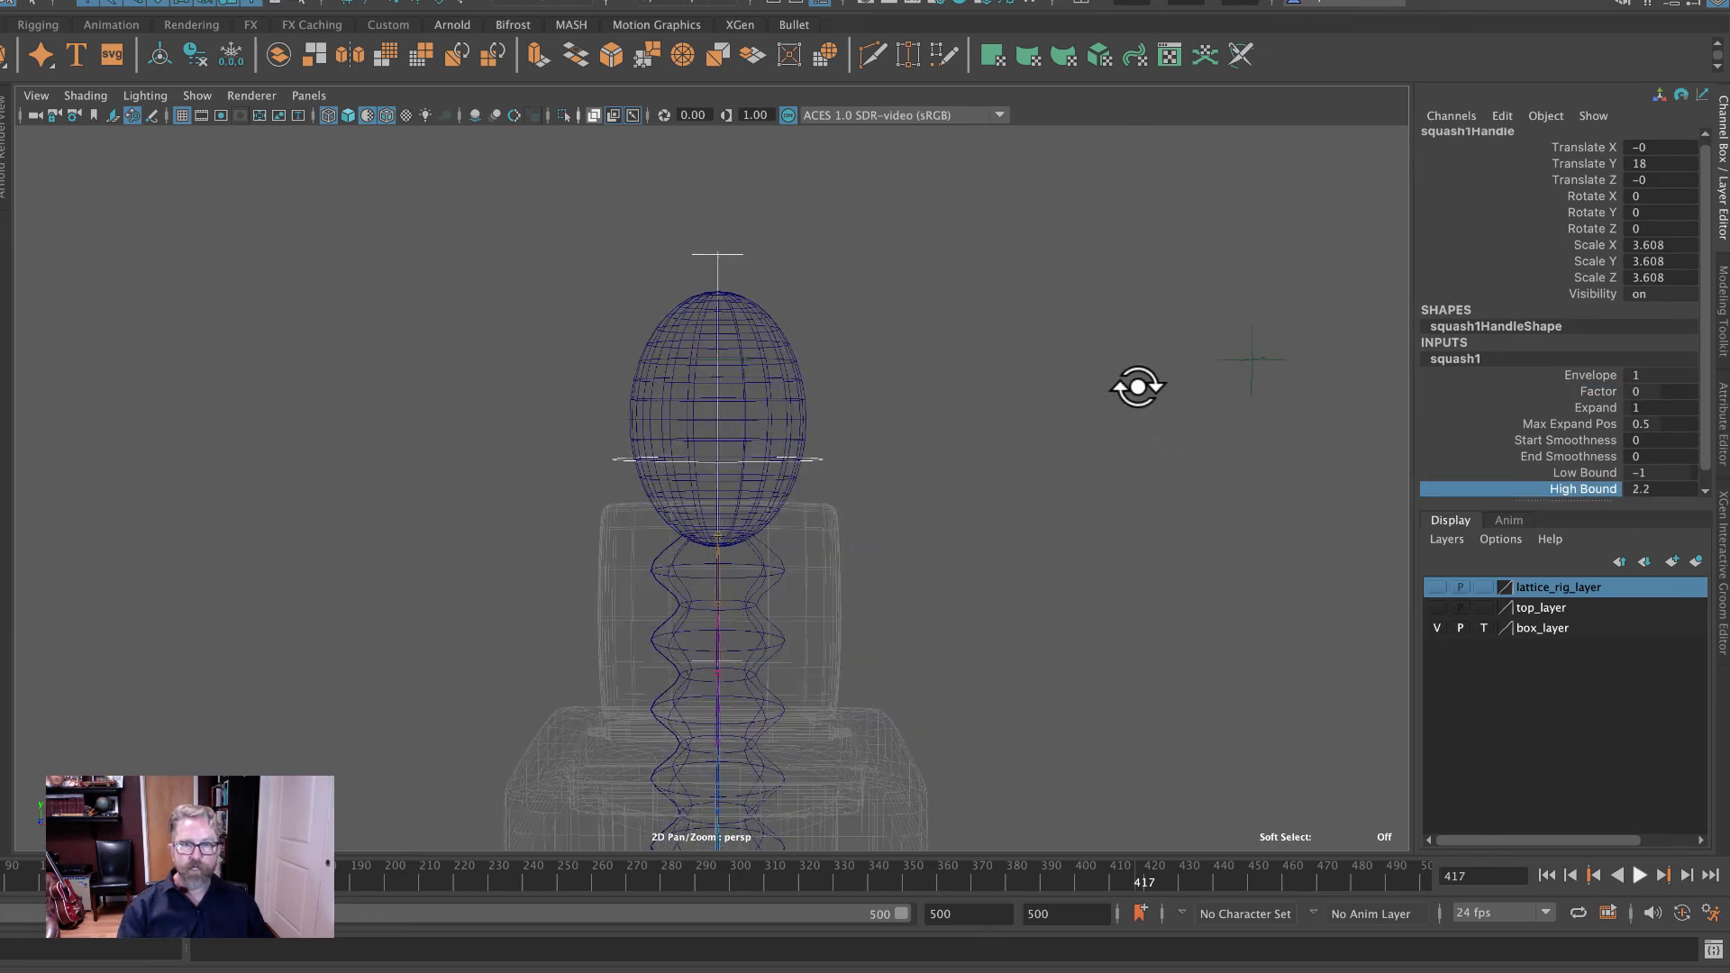
click(1598, 391)
middle_drag(1108, 485, 1360, 521)
key(ctrl+z)
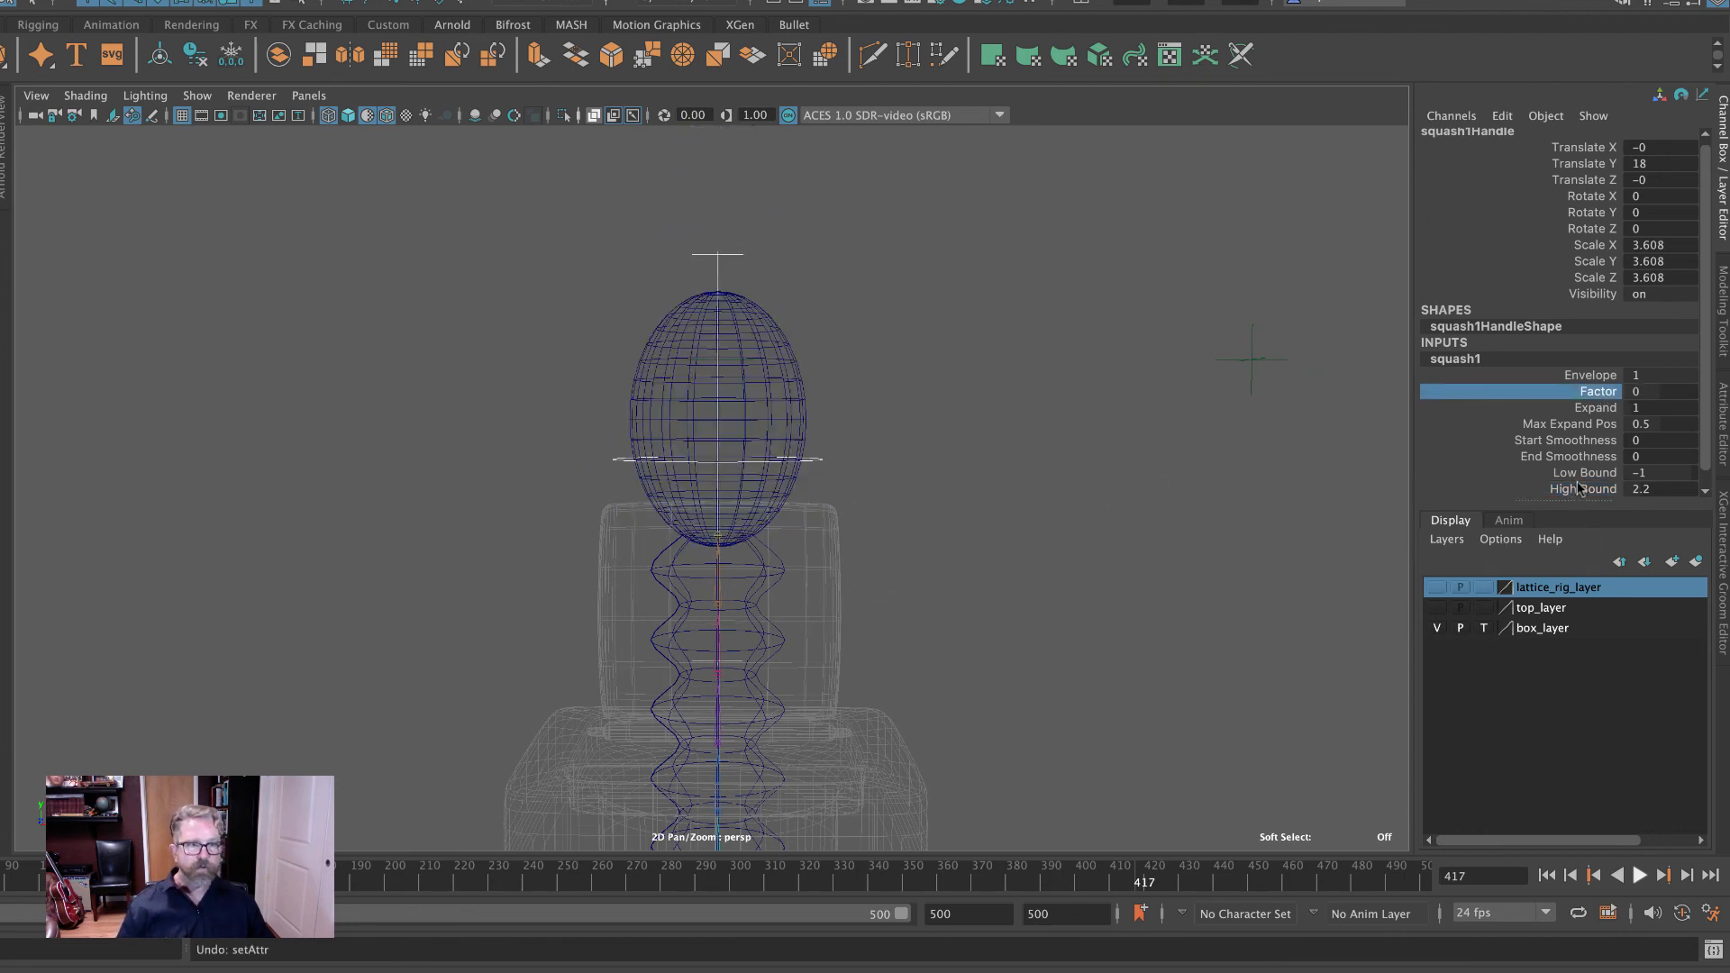
click(1581, 474)
middle_drag(1208, 492, 814, 406)
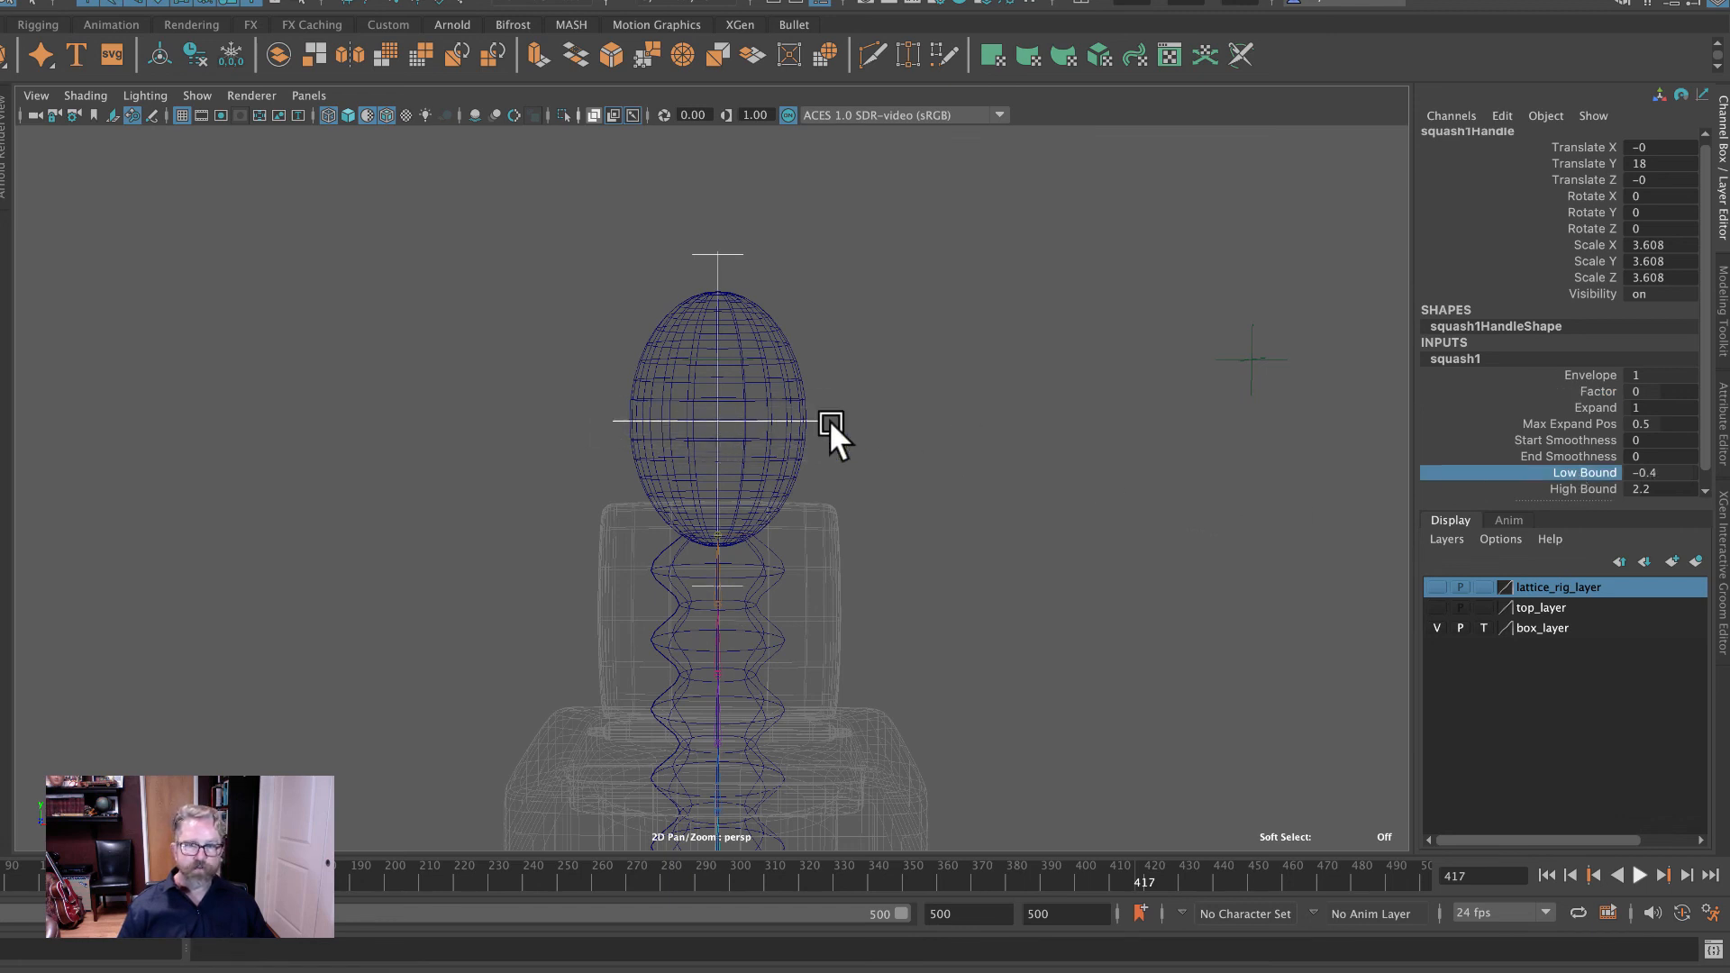
Test the squash Factor with both adjusted bounds and undo the change.
click(1599, 393)
middle_drag(1101, 512, 1122, 513)
key(z)
alt+right_drag(1175, 500, 972, 455)
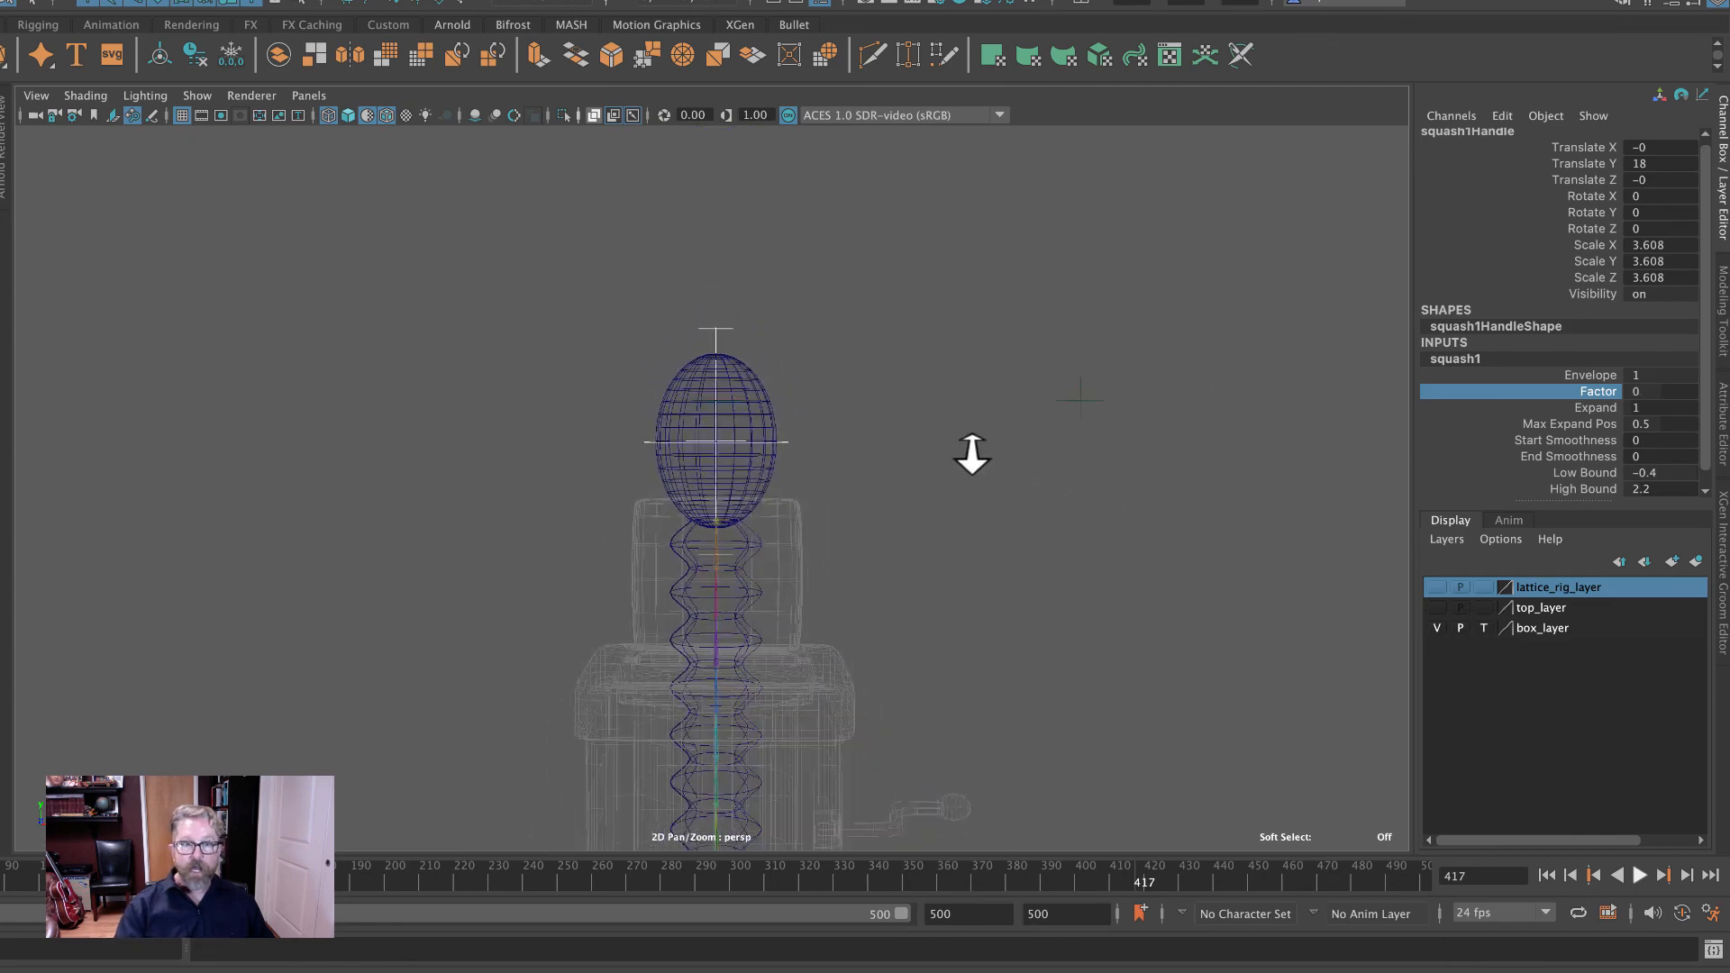
Test the squash Factor while locator2 is moved to about Translate X 5.1, and undo both changes.
alt+drag(972, 455, 996, 417)
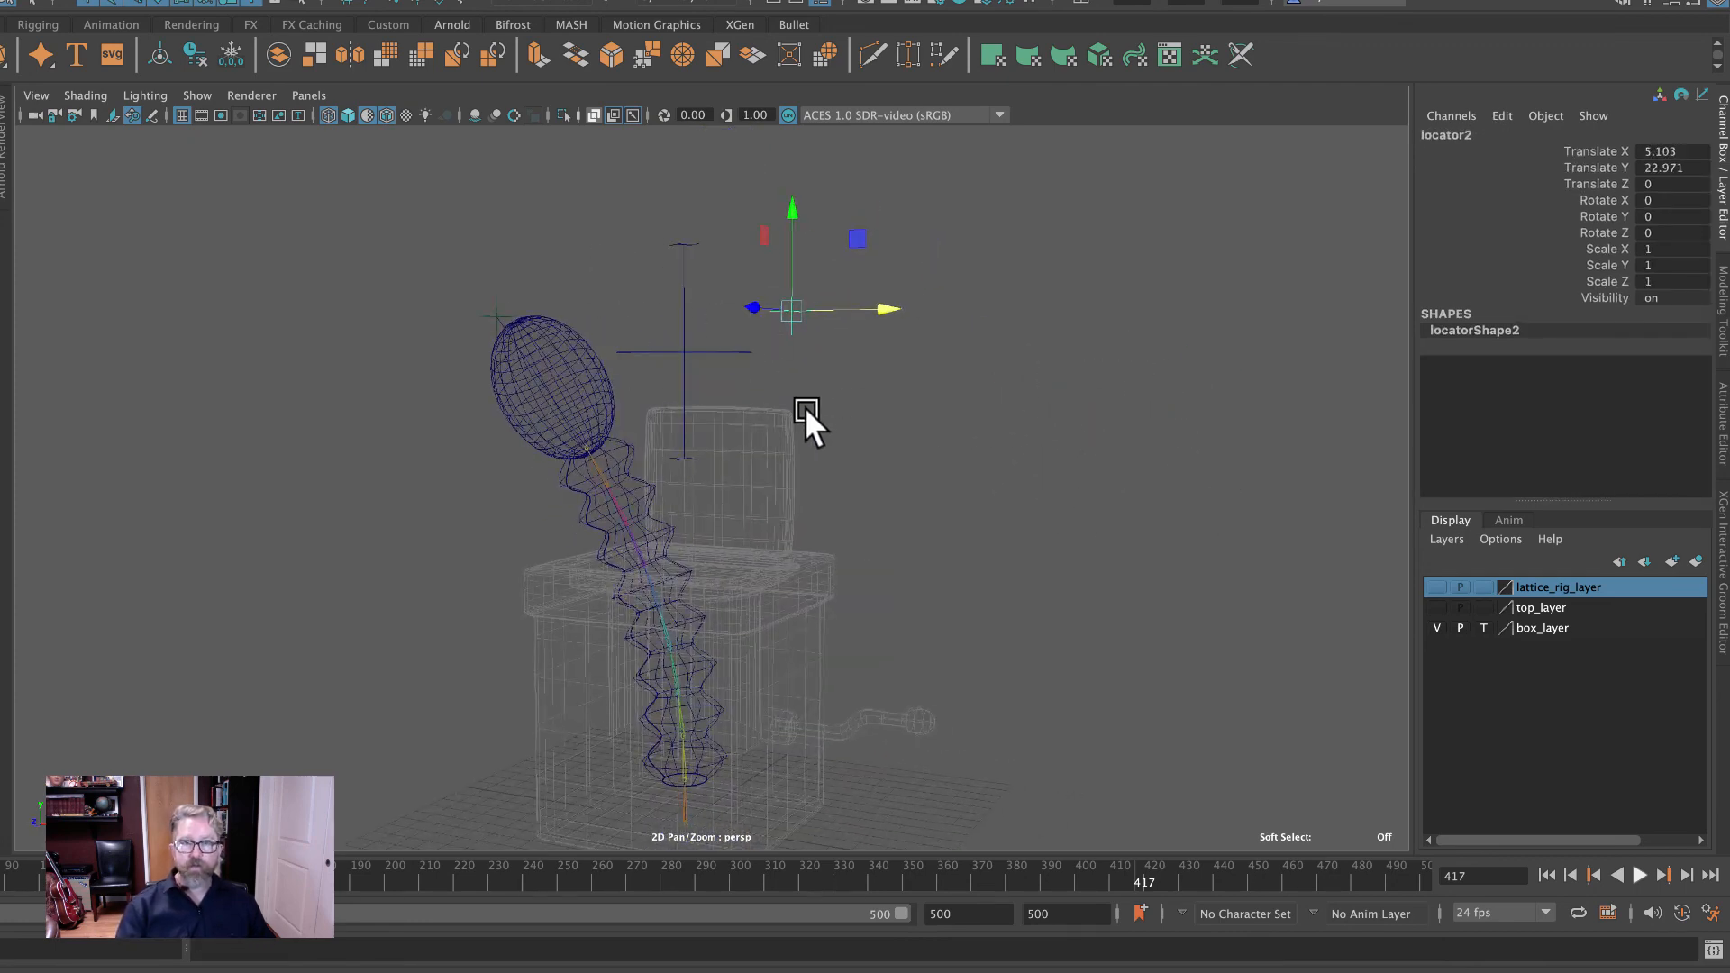
alt+drag(804, 408, 842, 404)
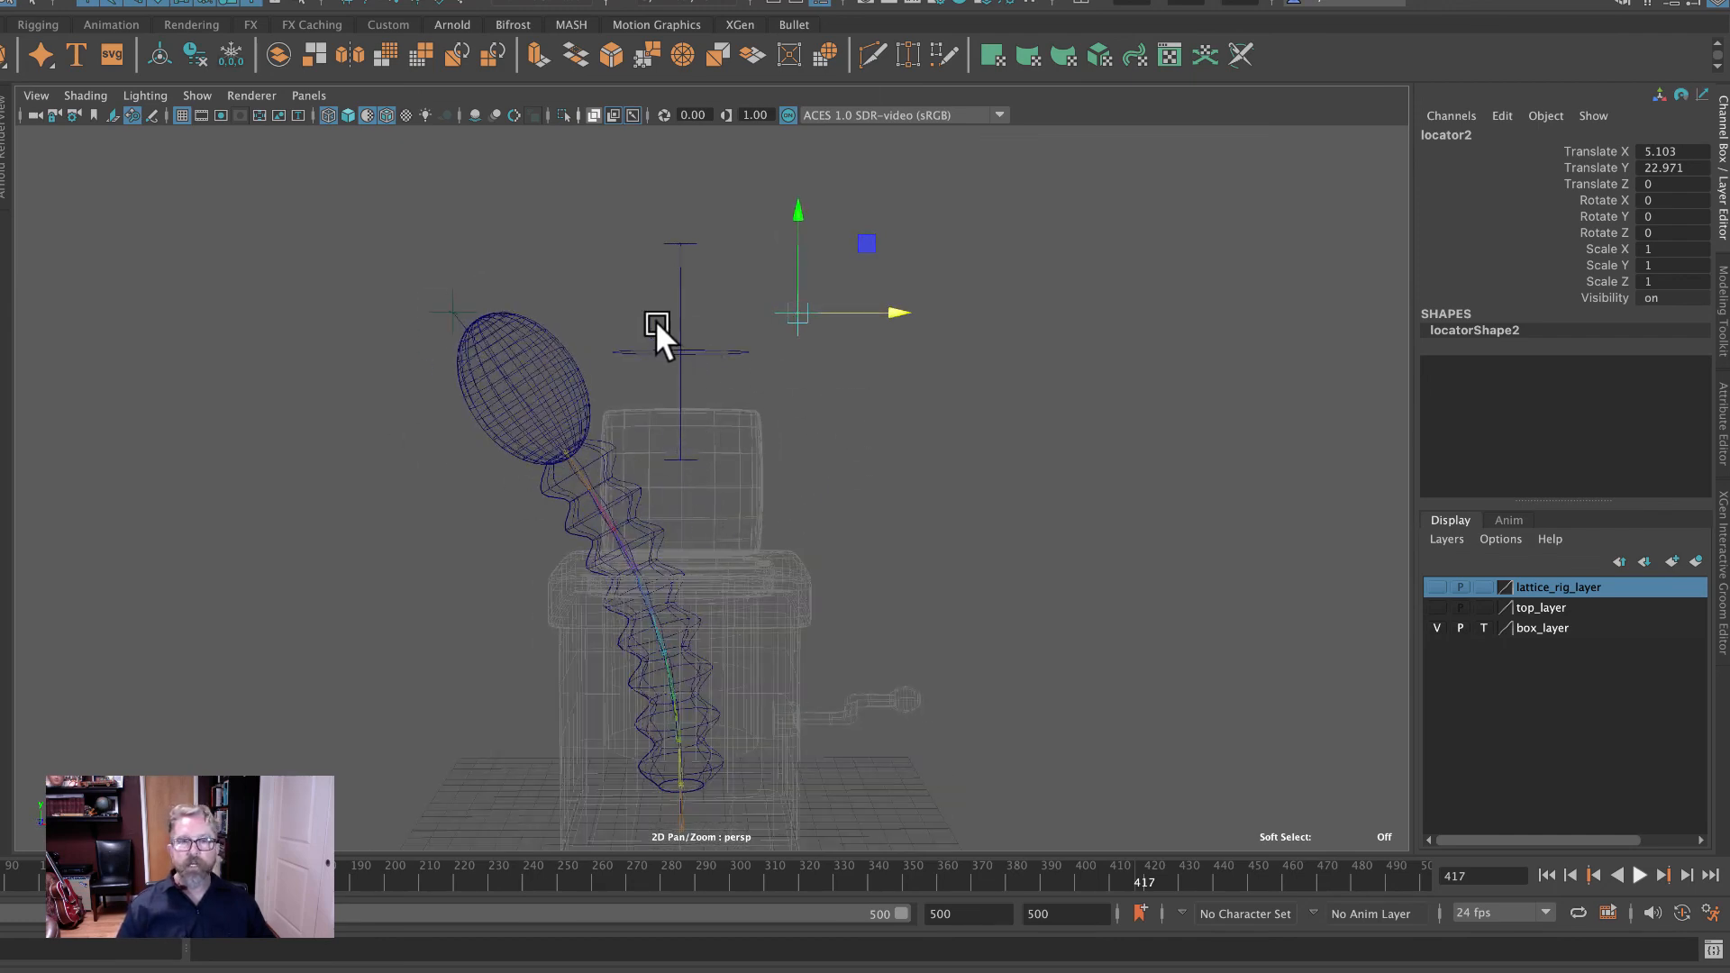
click(680, 330)
click(1454, 364)
click(1599, 395)
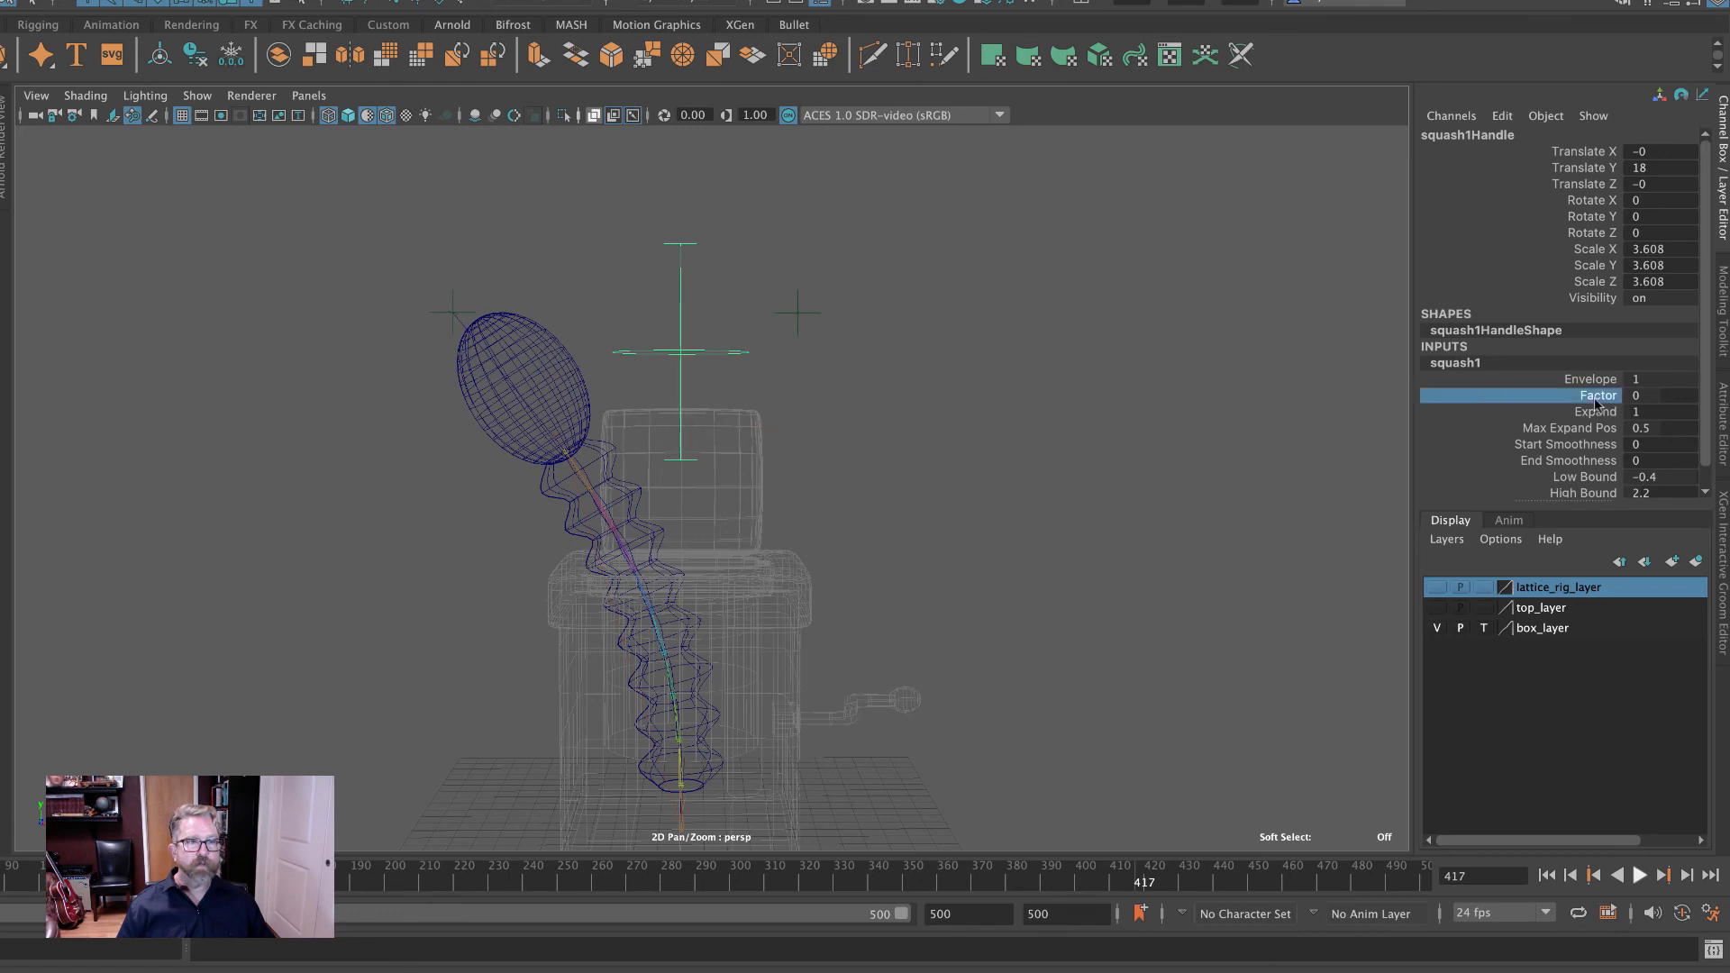
middle_drag(1144, 436, 1149, 434)
key(ctrl+z)
key(ctrl+z)
key(ctrl+z)
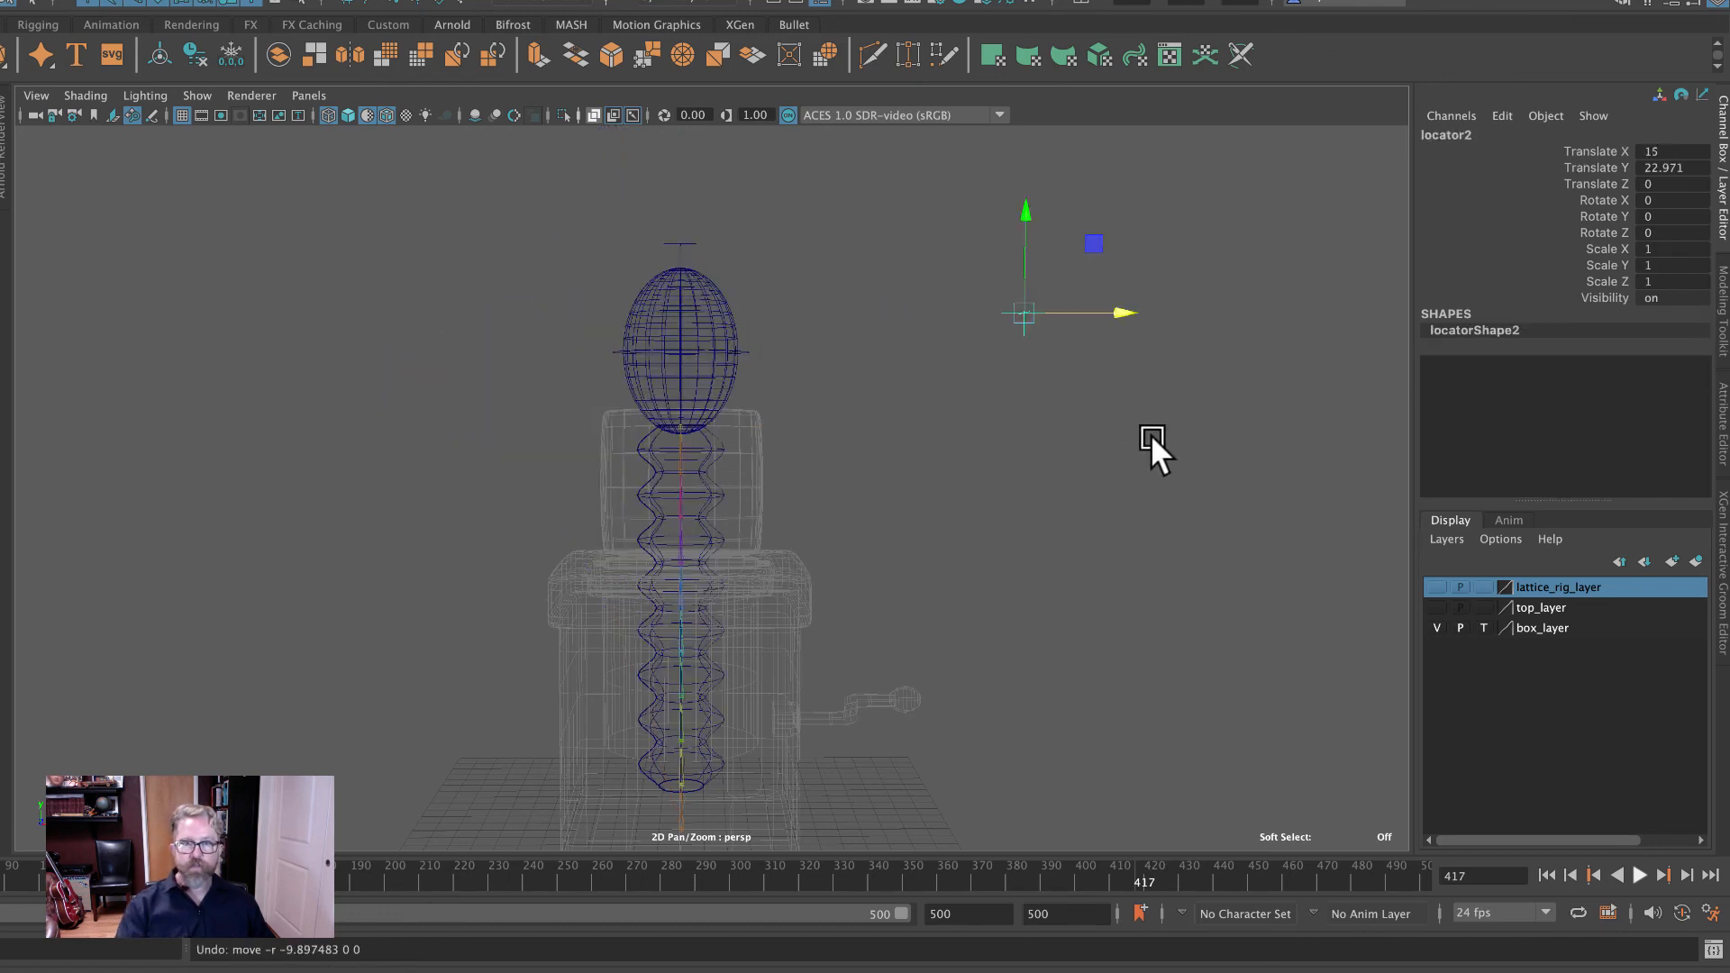
Point-constrain and orient-constrain the squash handle to joint10 at the top of the spring's joint chain.
click(797, 324)
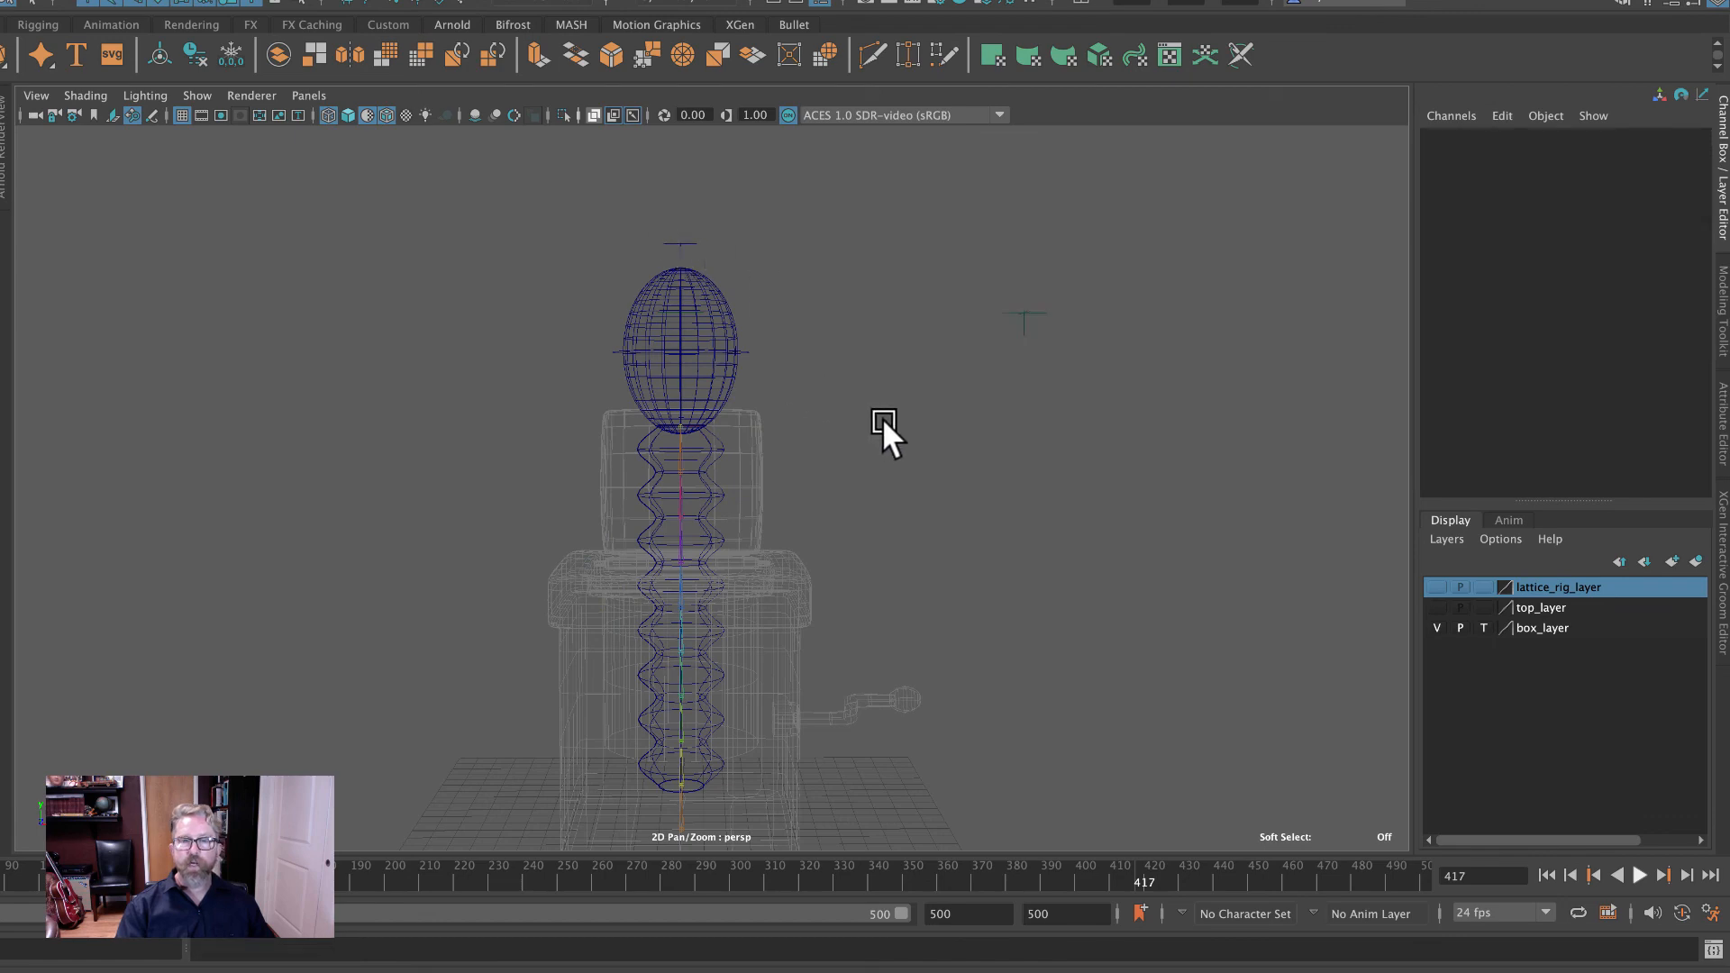
alt+right_drag(883, 418, 1093, 398)
alt+middle_drag(1093, 397, 1100, 586)
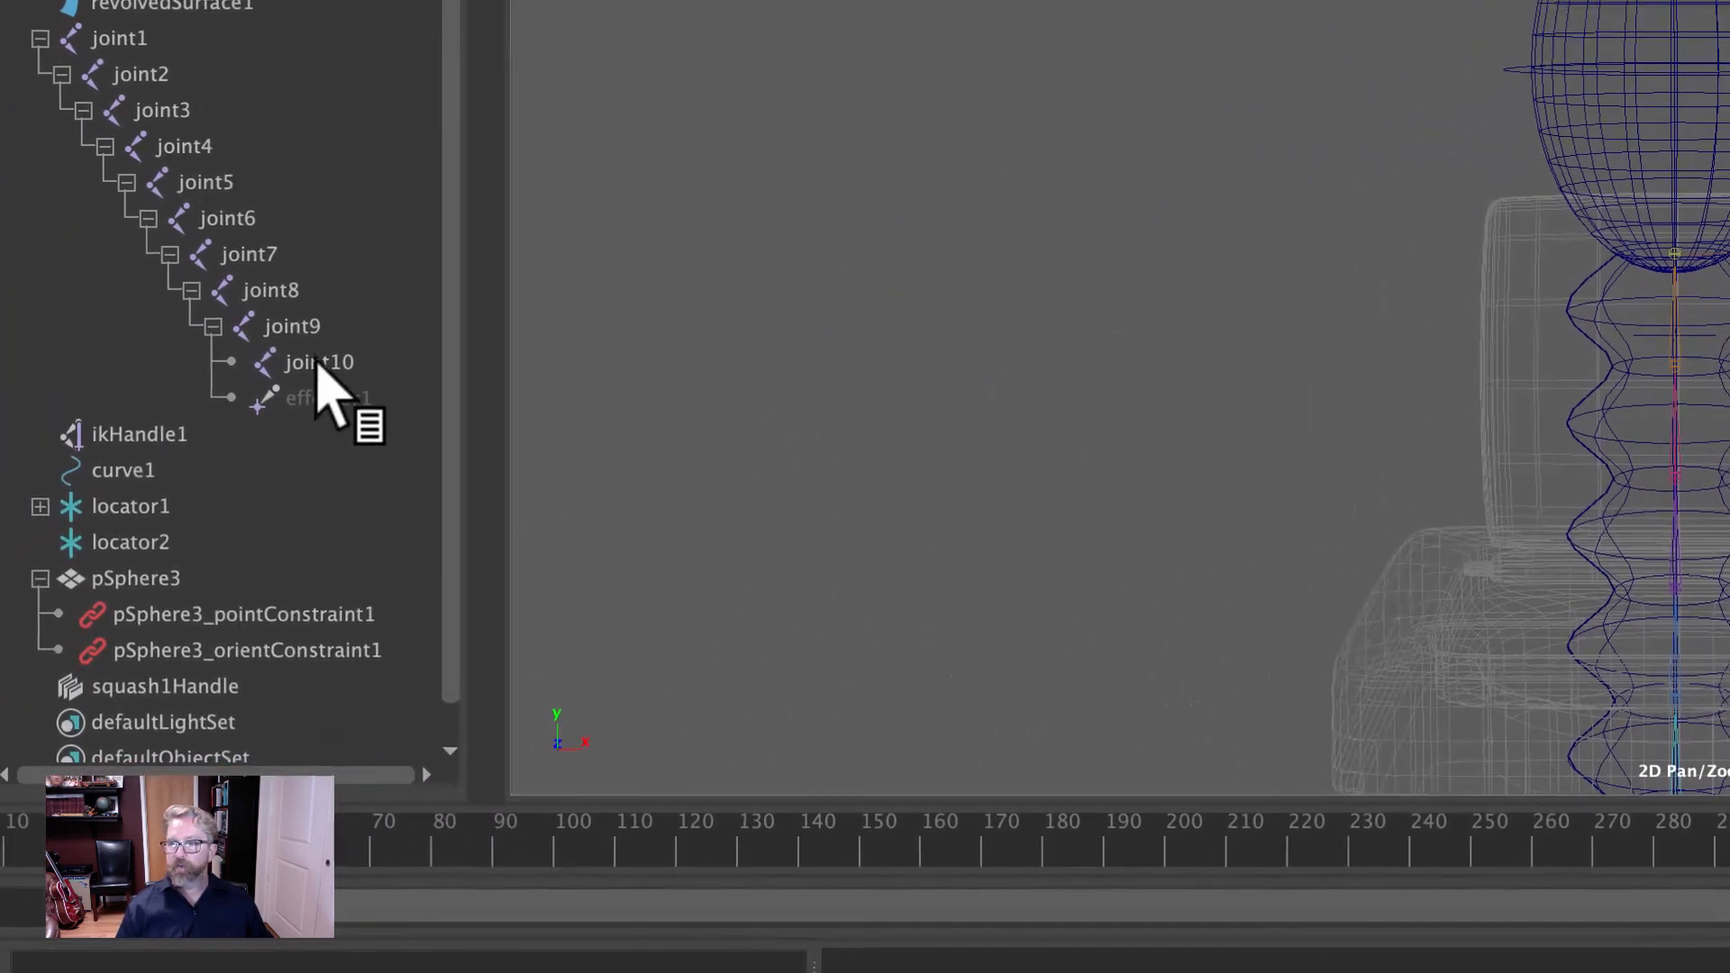
click(318, 363)
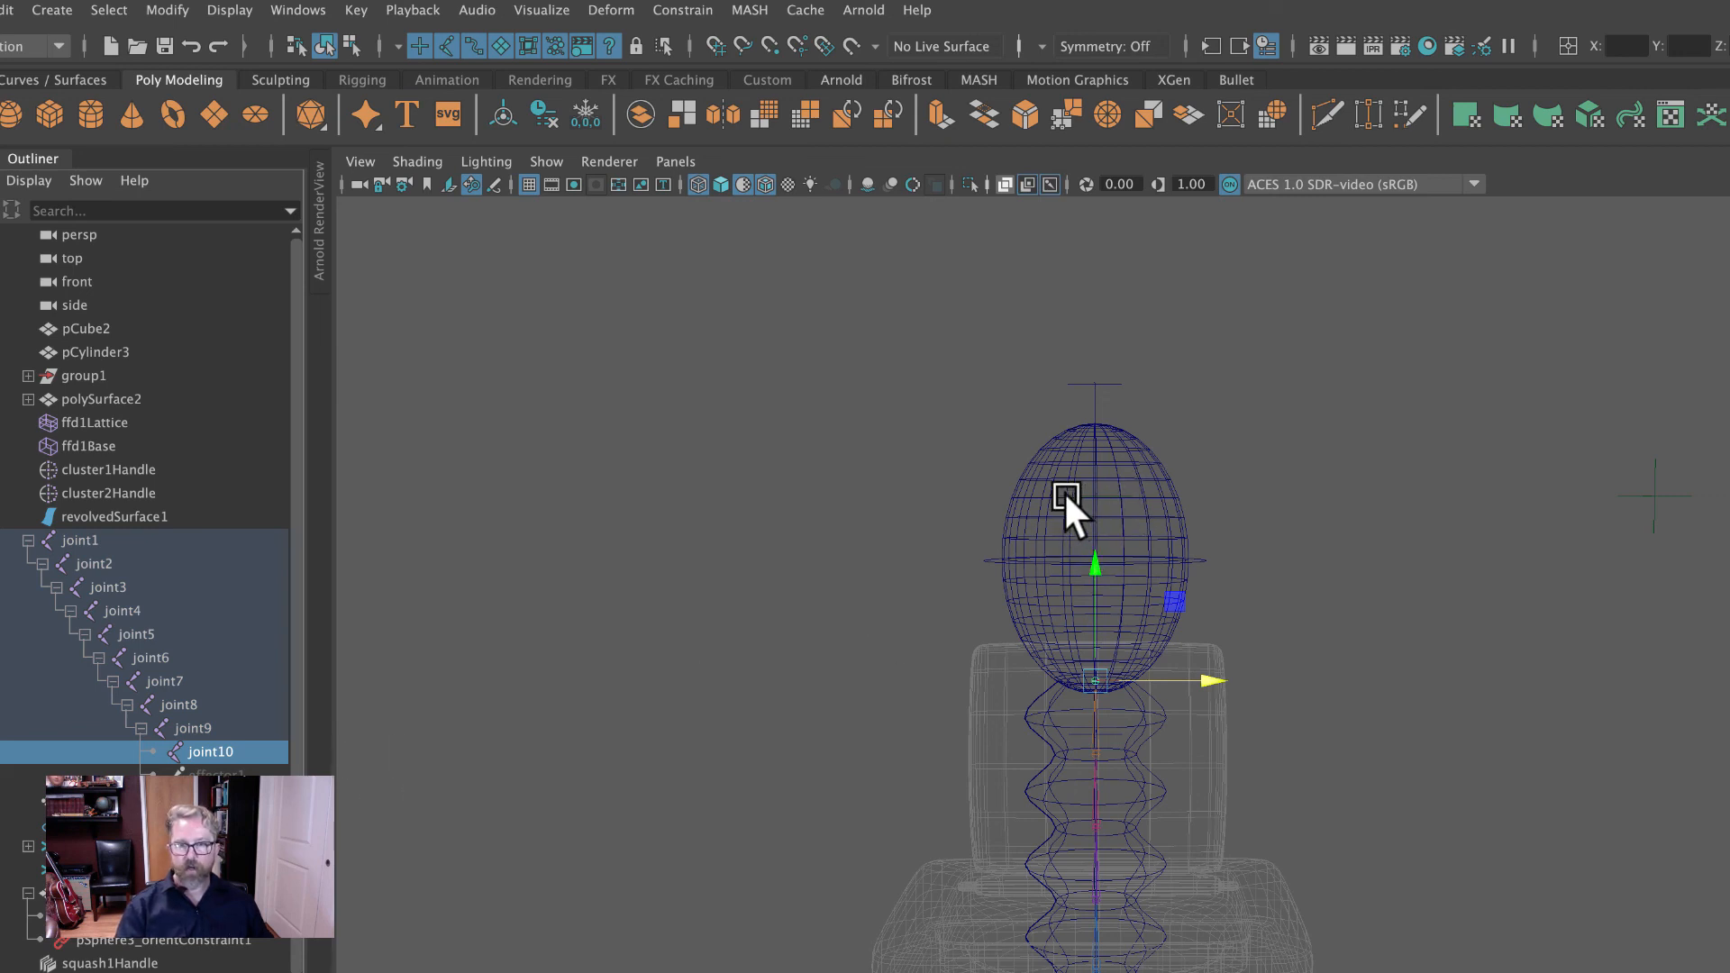
shift+drag(1058, 359, 1126, 402)
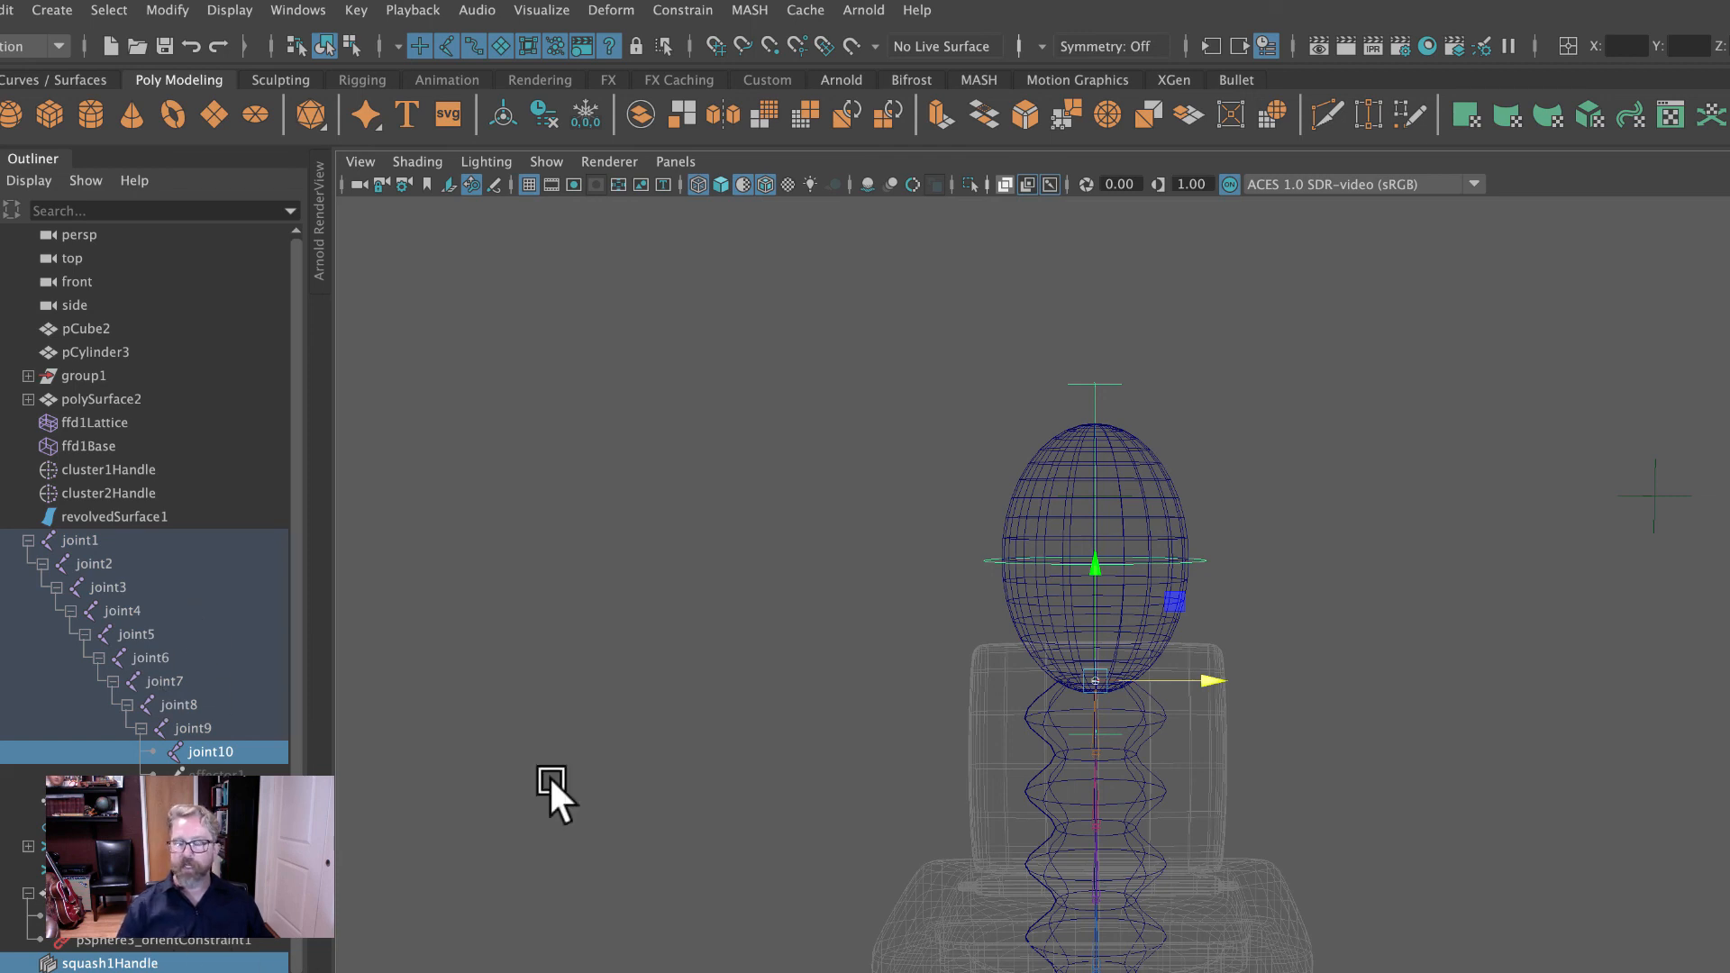
click(674, 9)
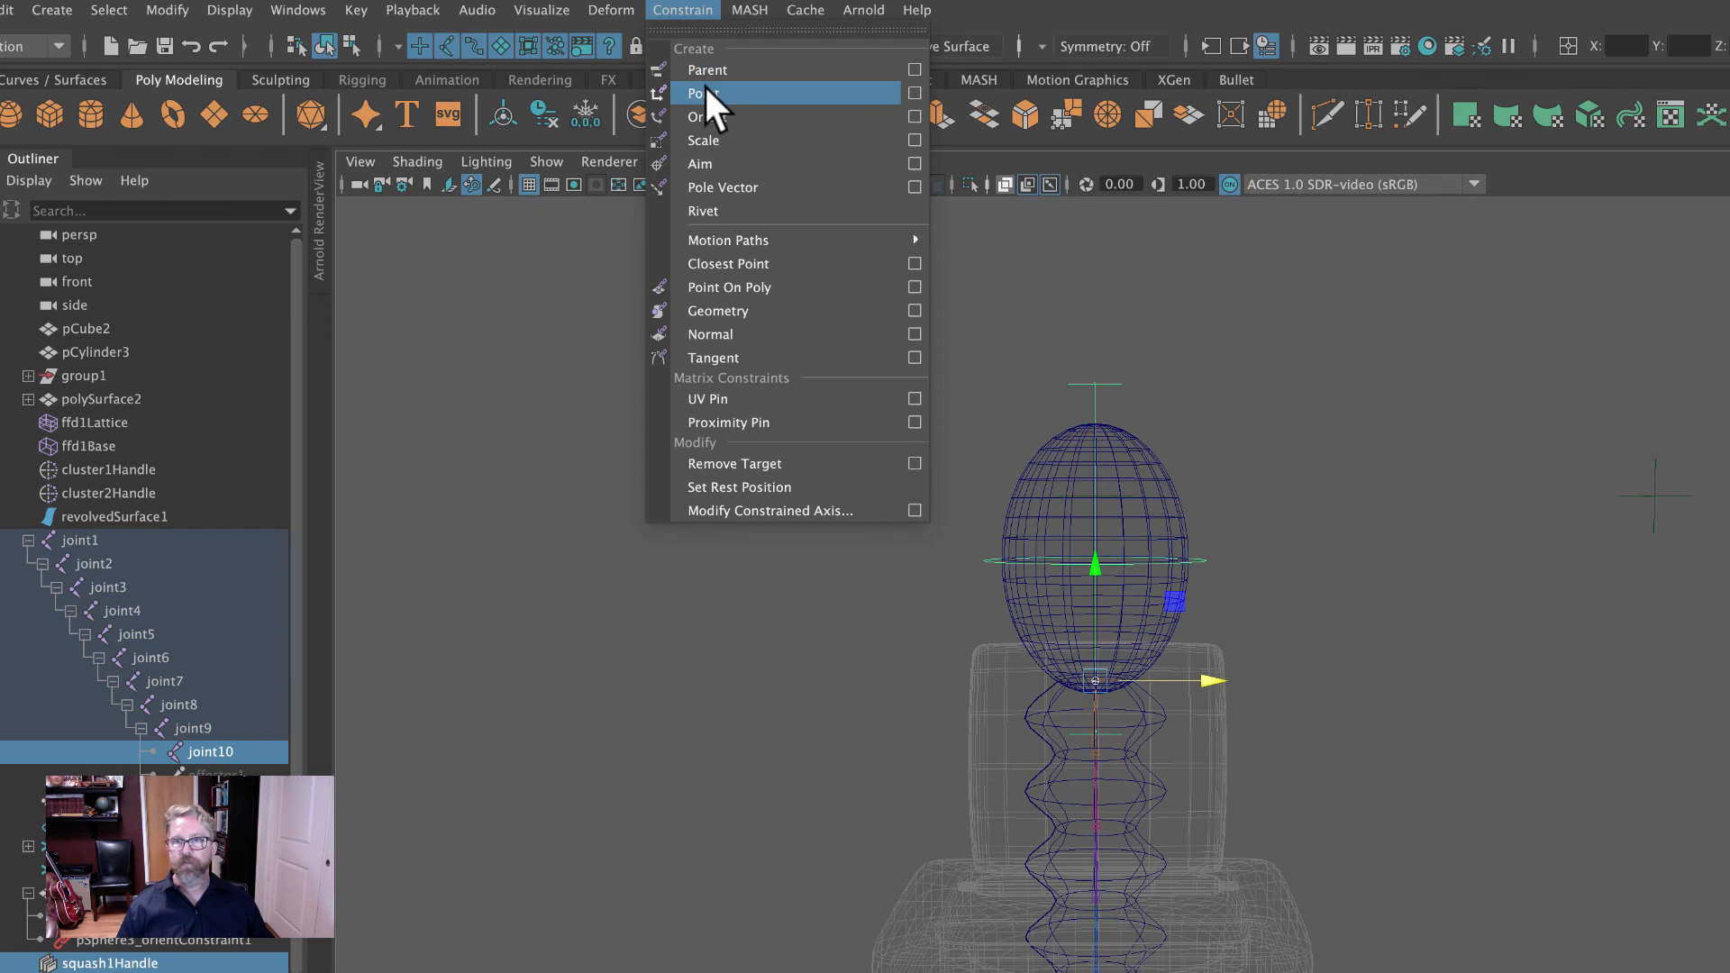
click(705, 87)
click(682, 11)
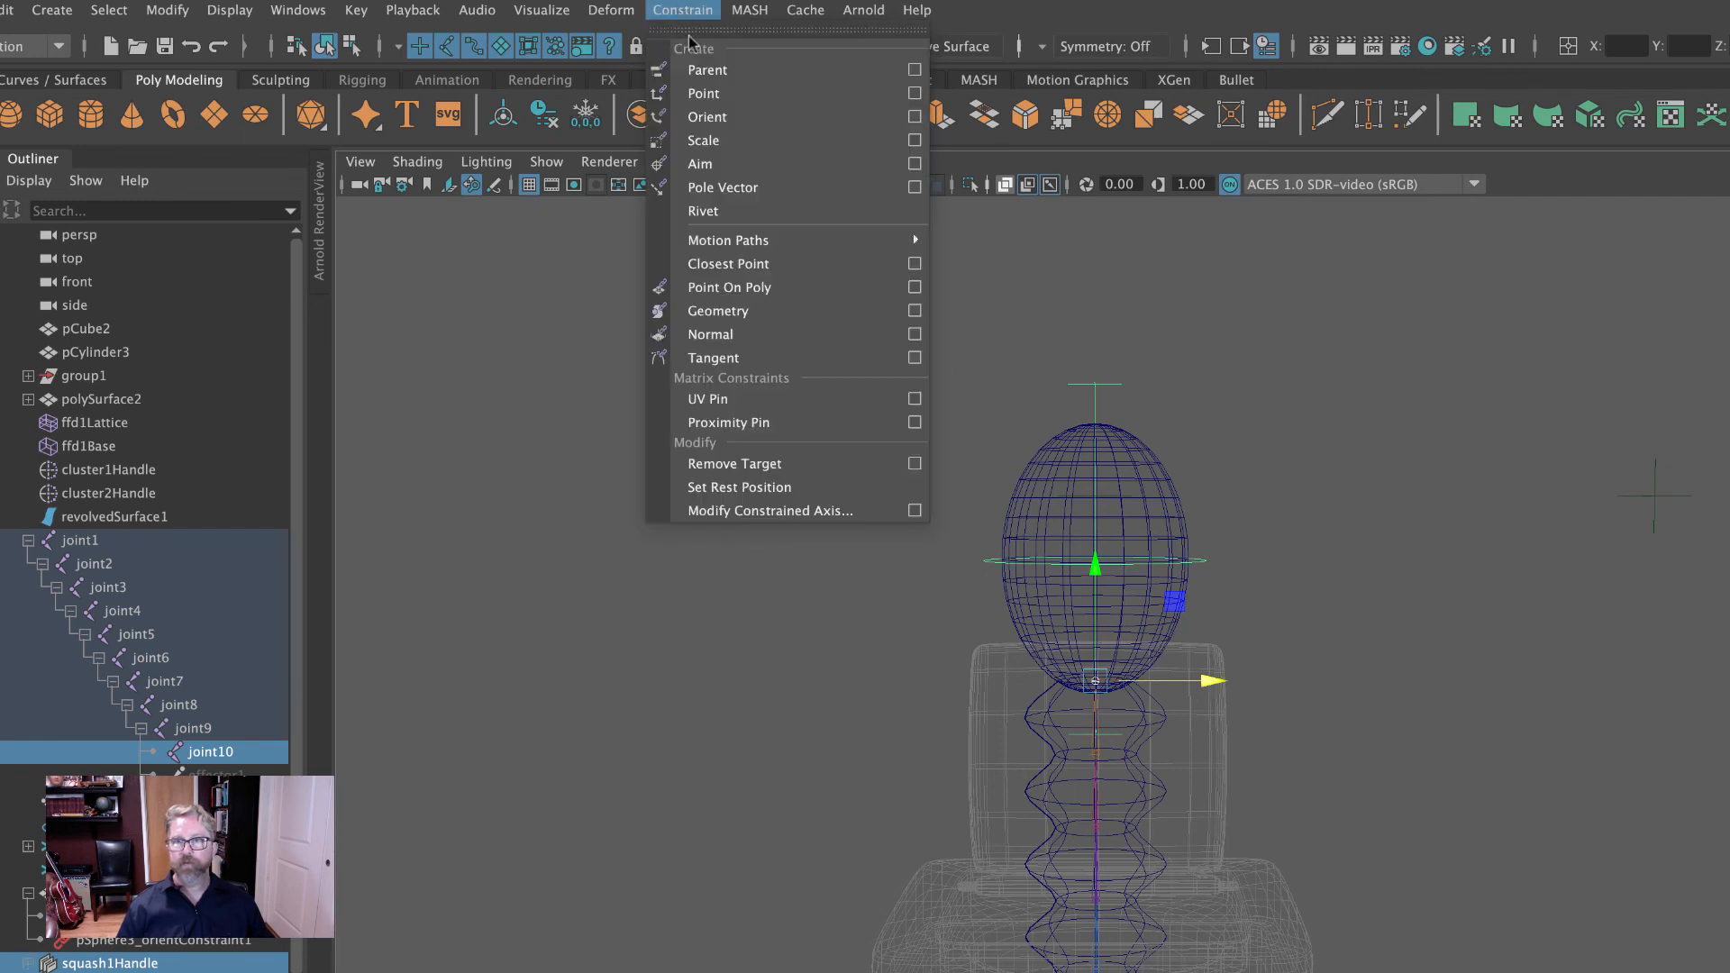
click(712, 114)
Test the constrained squash handle by sliding locator2 along X to about -0.4 so the spring bends.
alt+right_drag(1472, 433, 900, 347)
alt+middle_drag(1100, 386, 1096, 281)
drag(1294, 400, 1429, 445)
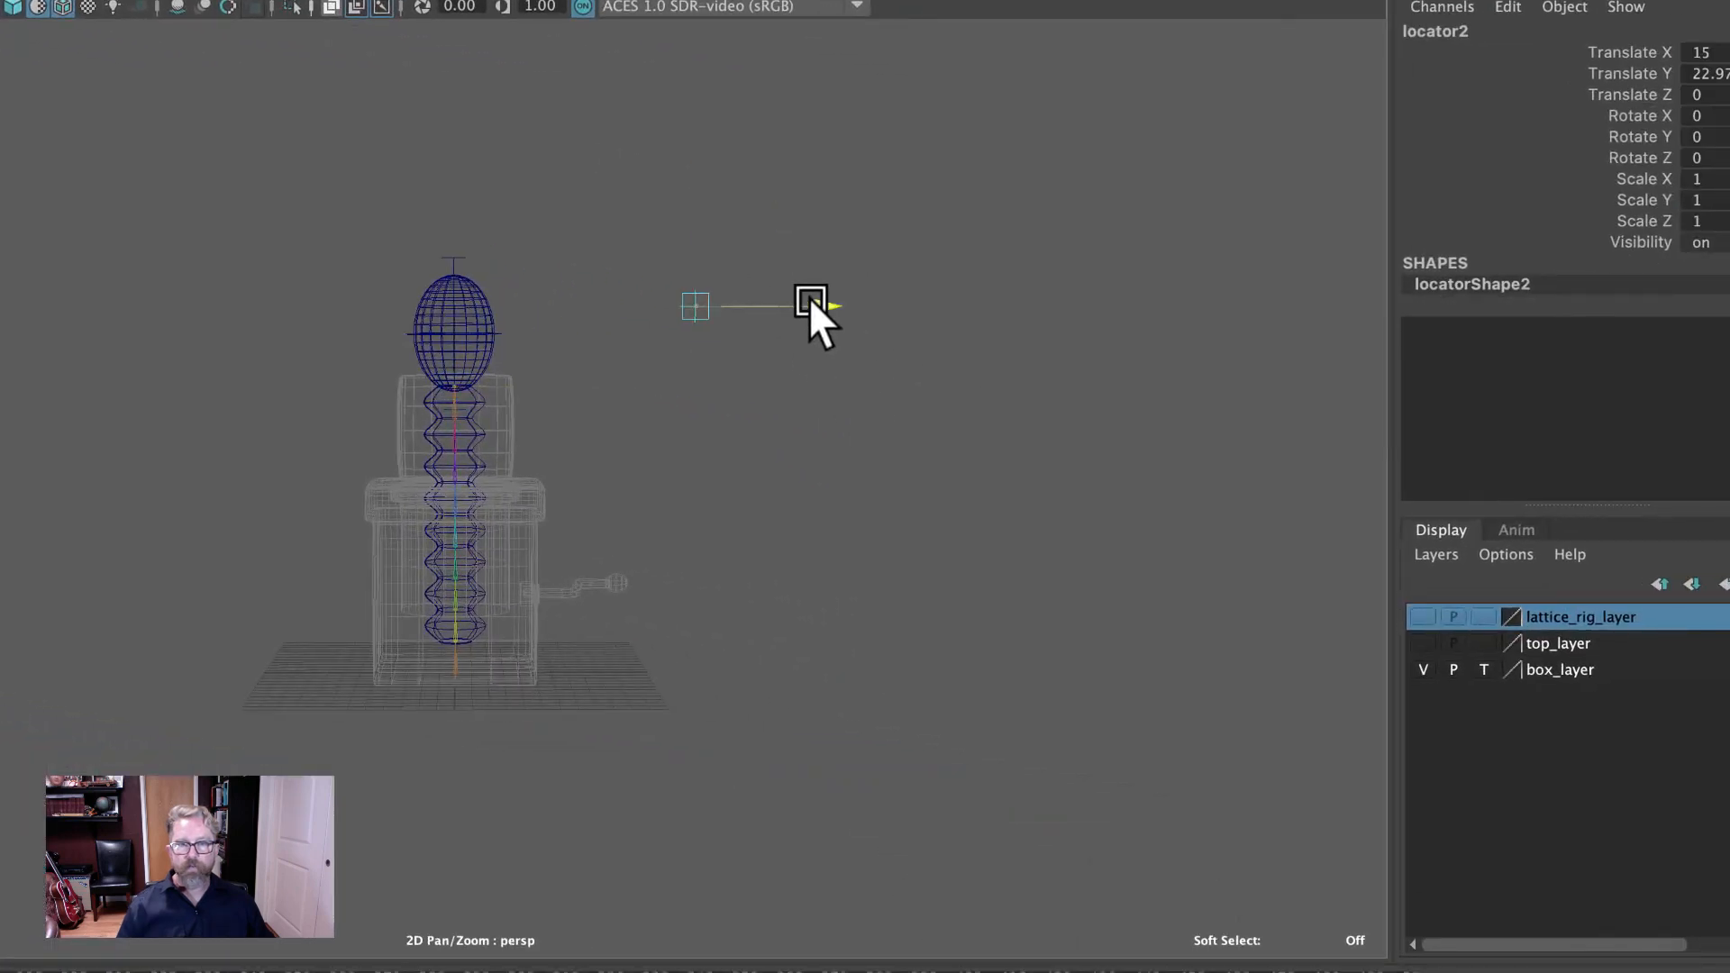
drag(809, 297, 582, 316)
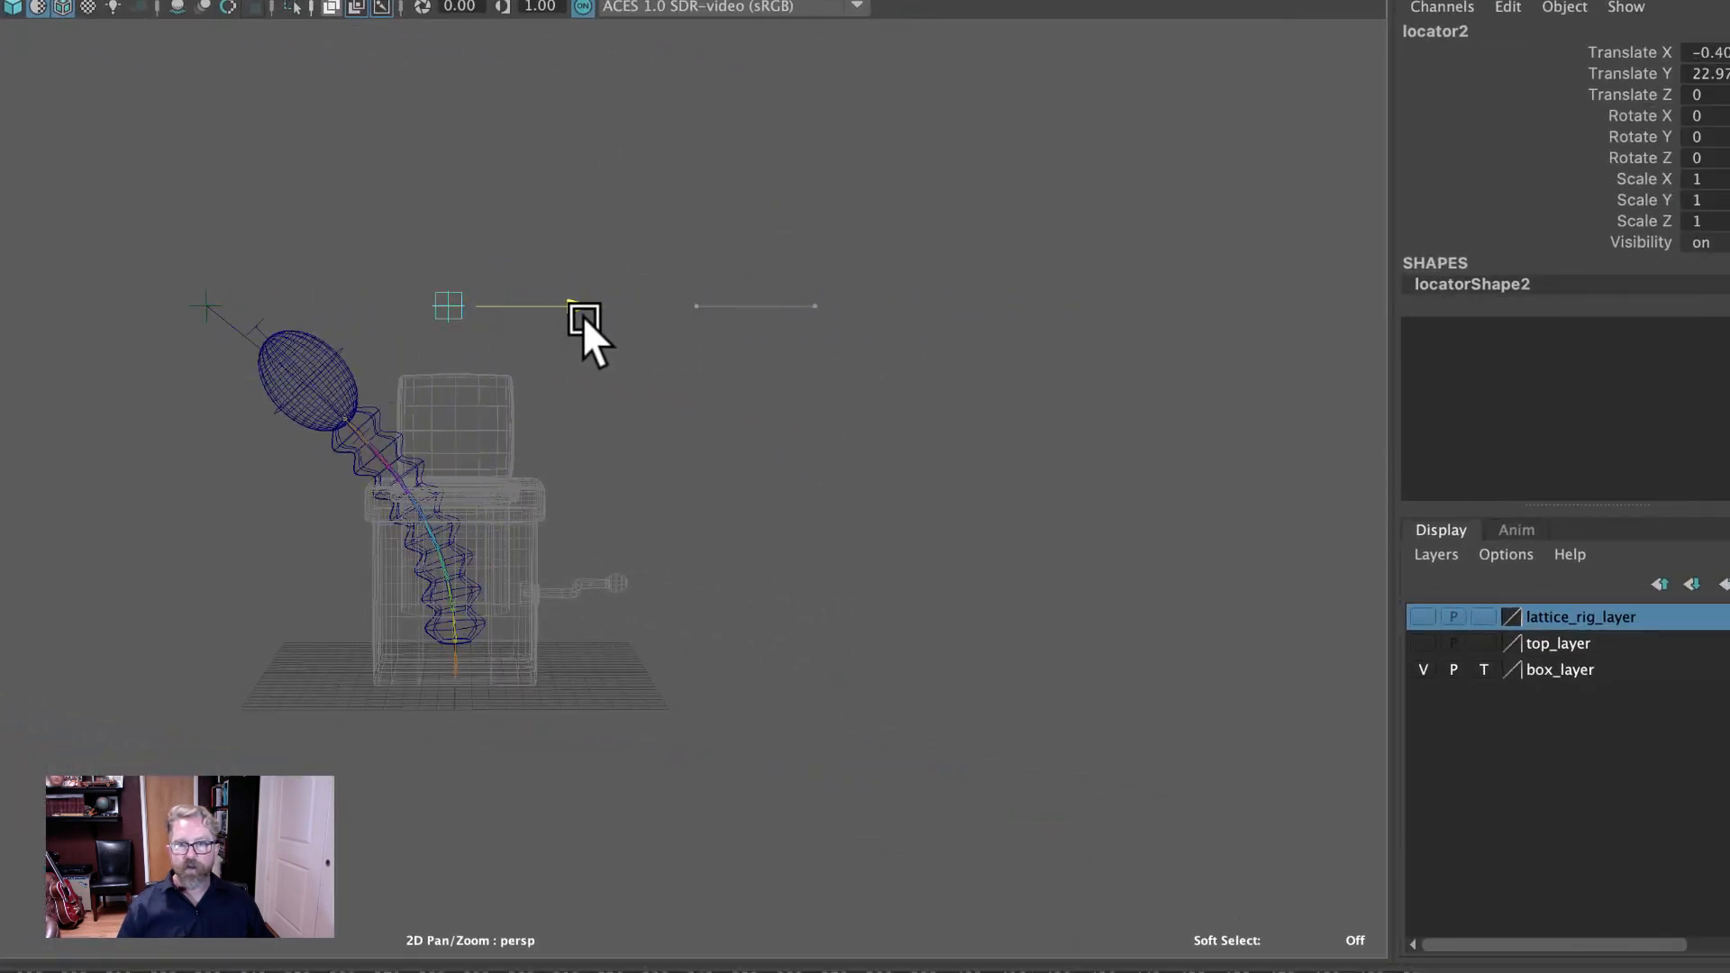
click(257, 326)
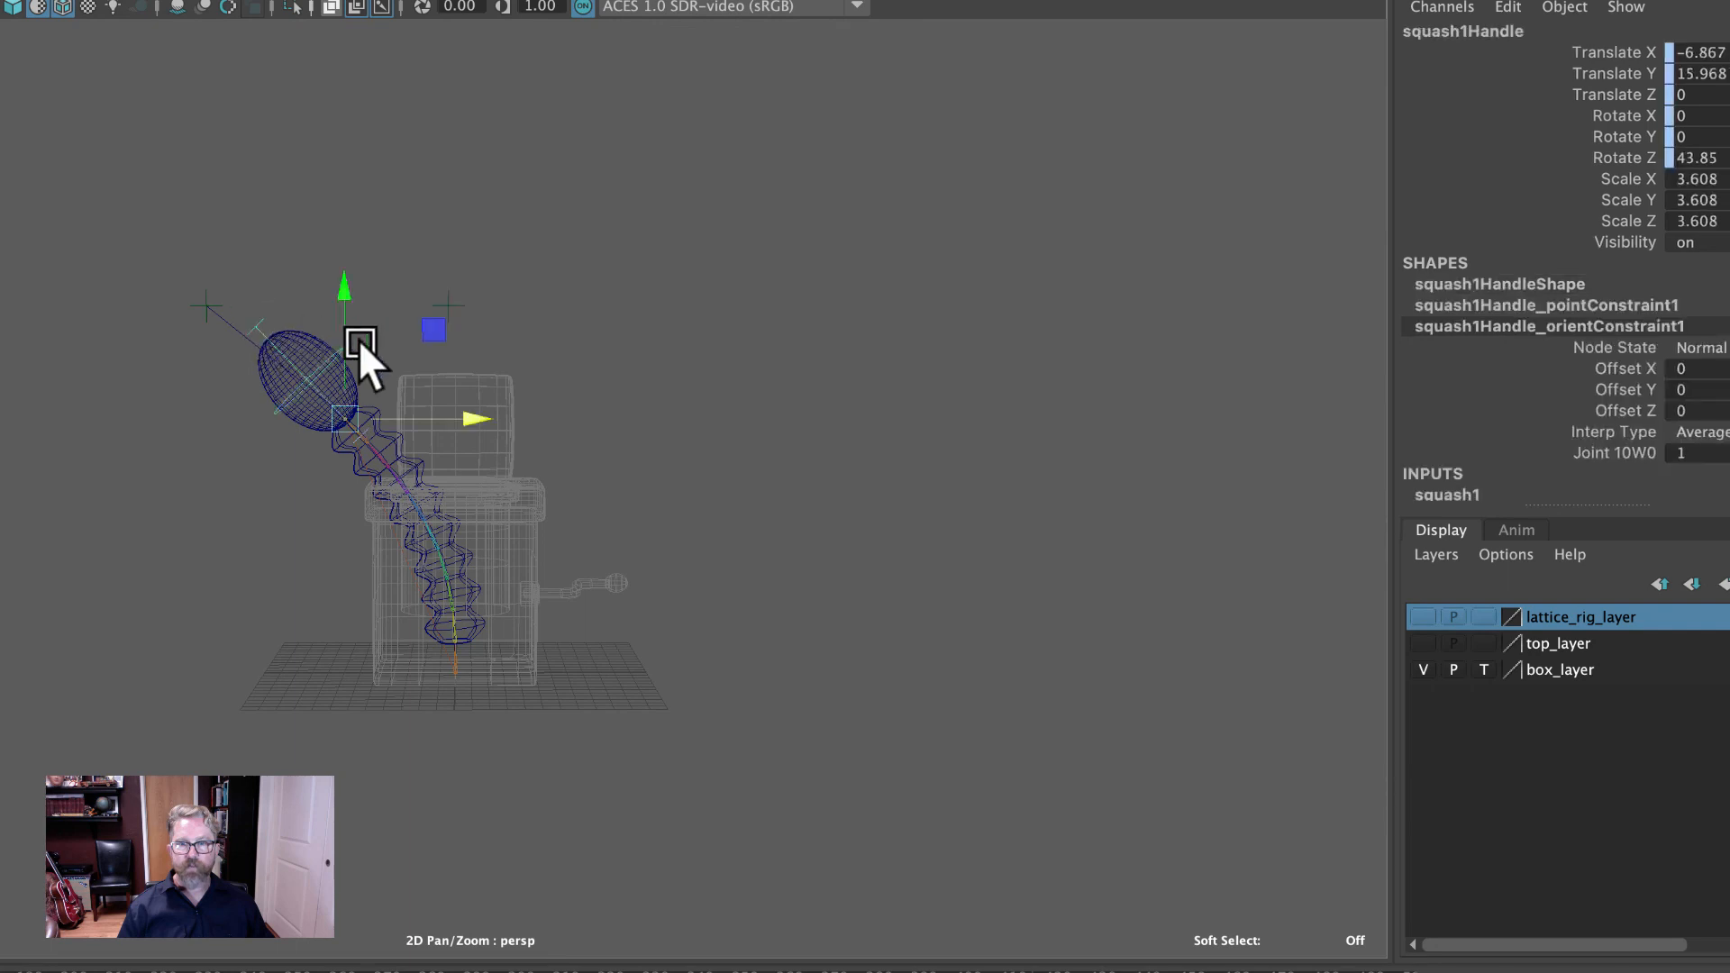
click(535, 327)
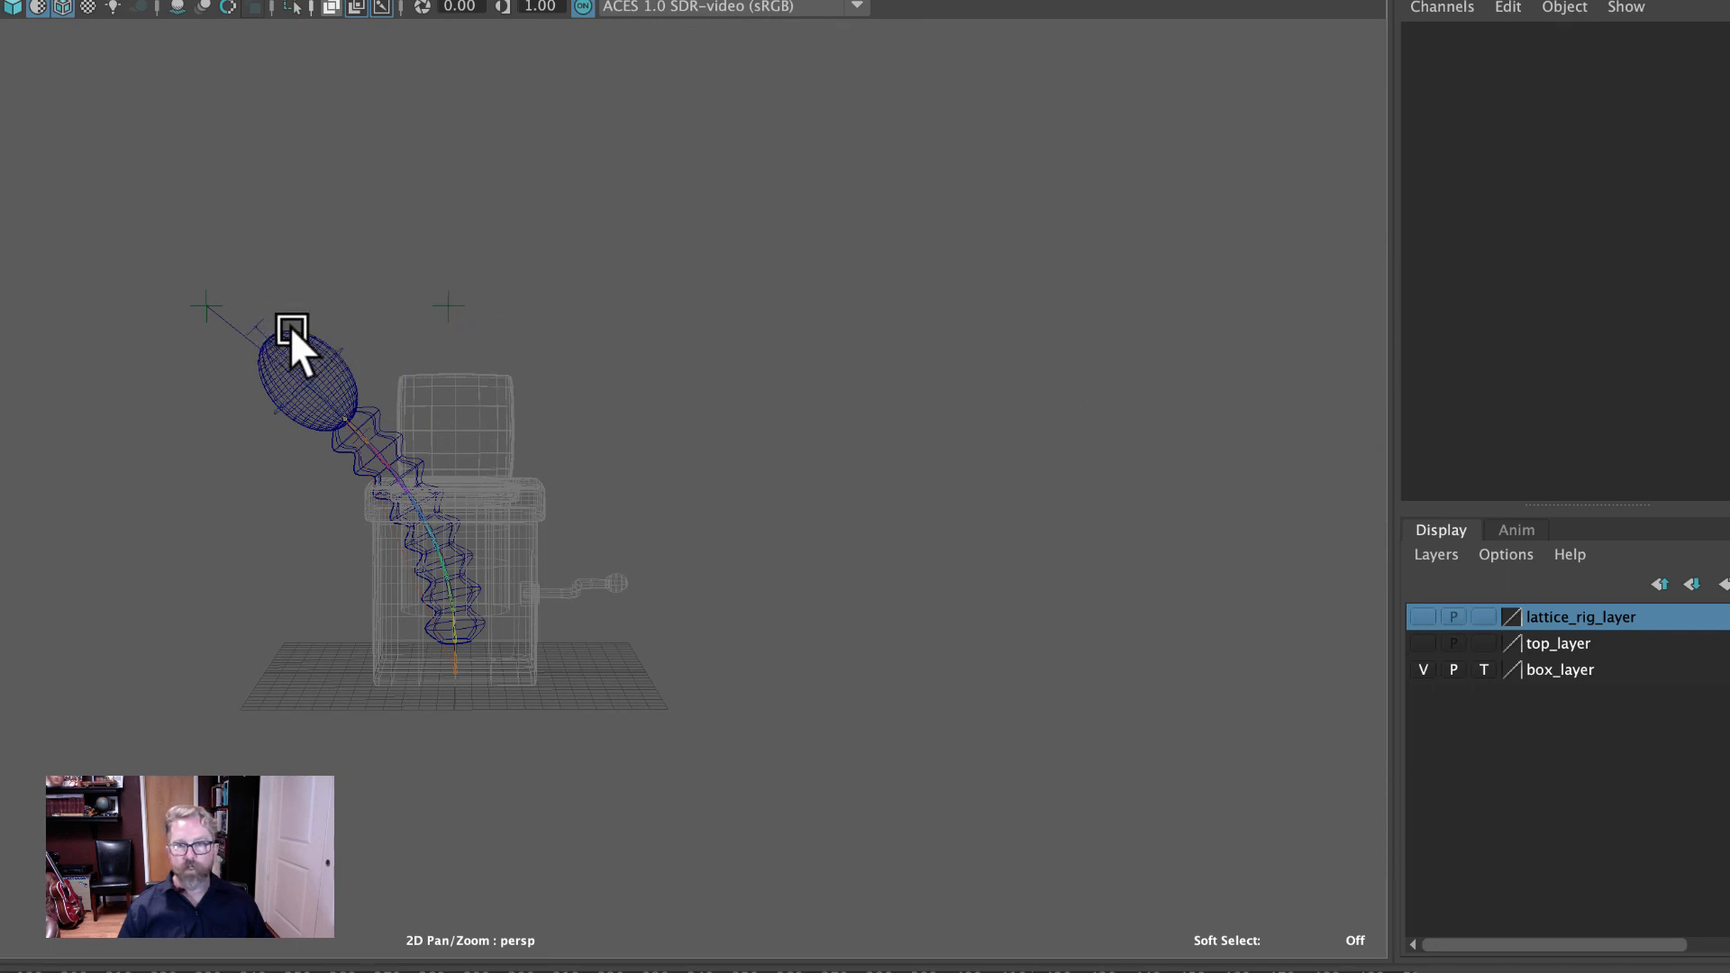
Test the squash Factor on the tilted head, and undo the test along with the locator2 move.
click(252, 315)
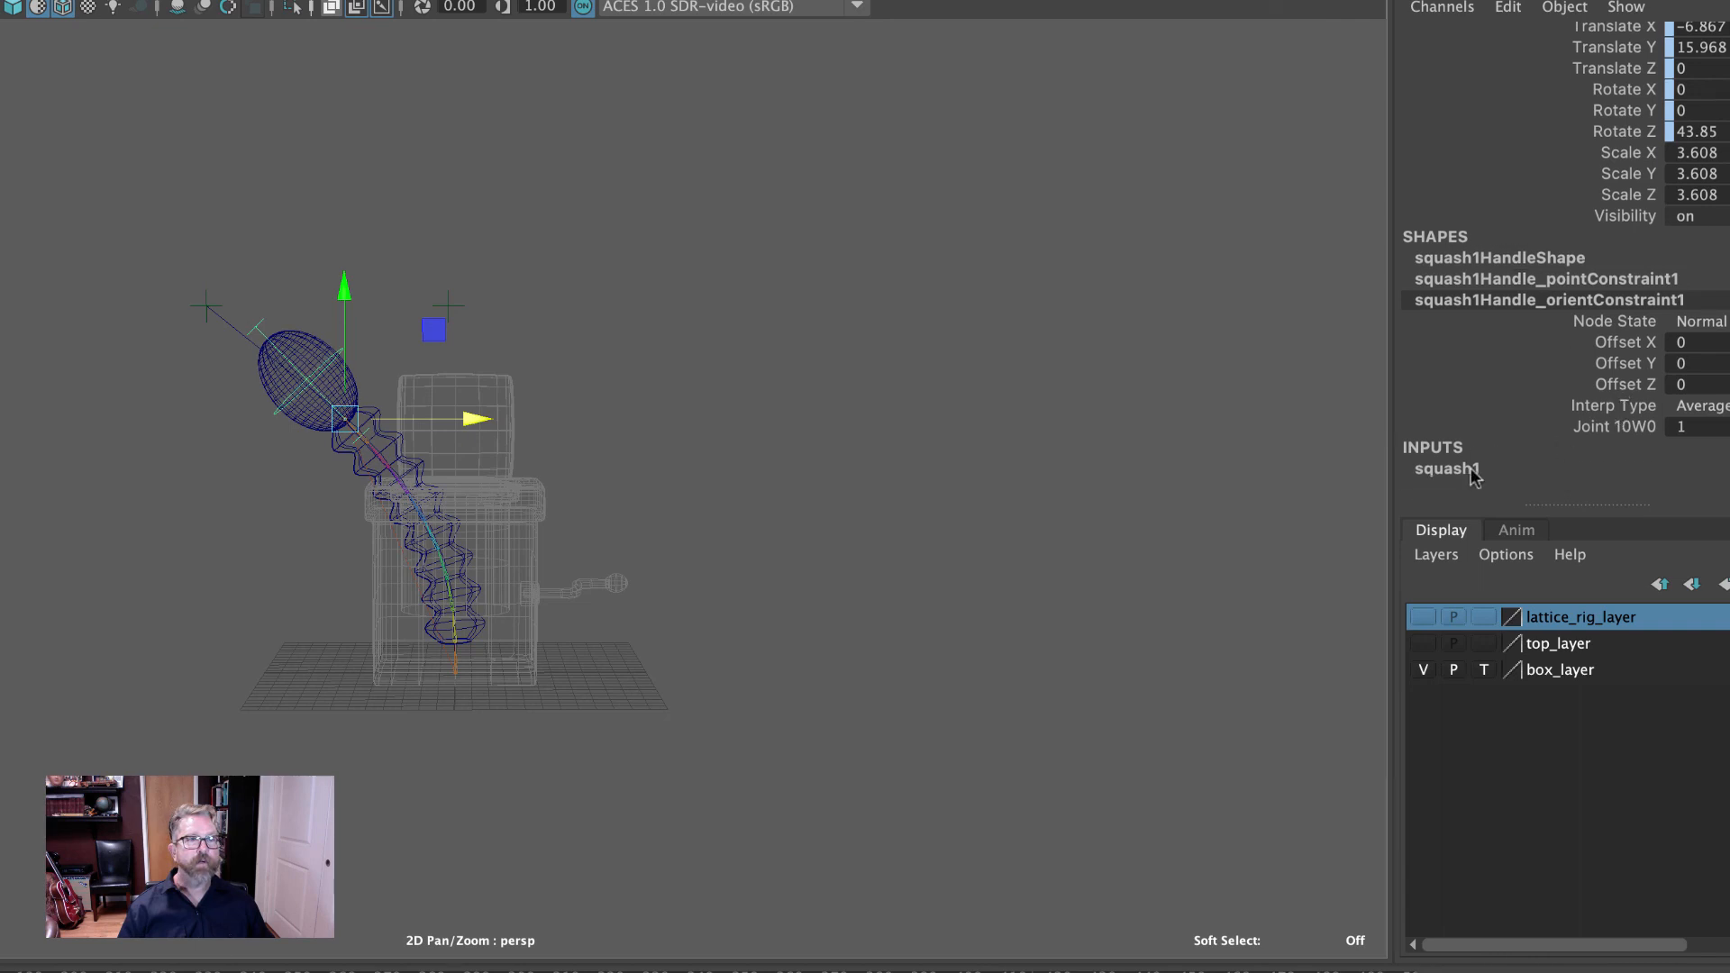
click(1482, 495)
scroll(1586, 414, down, 3)
click(1631, 342)
middle_drag(1104, 397, 1100, 400)
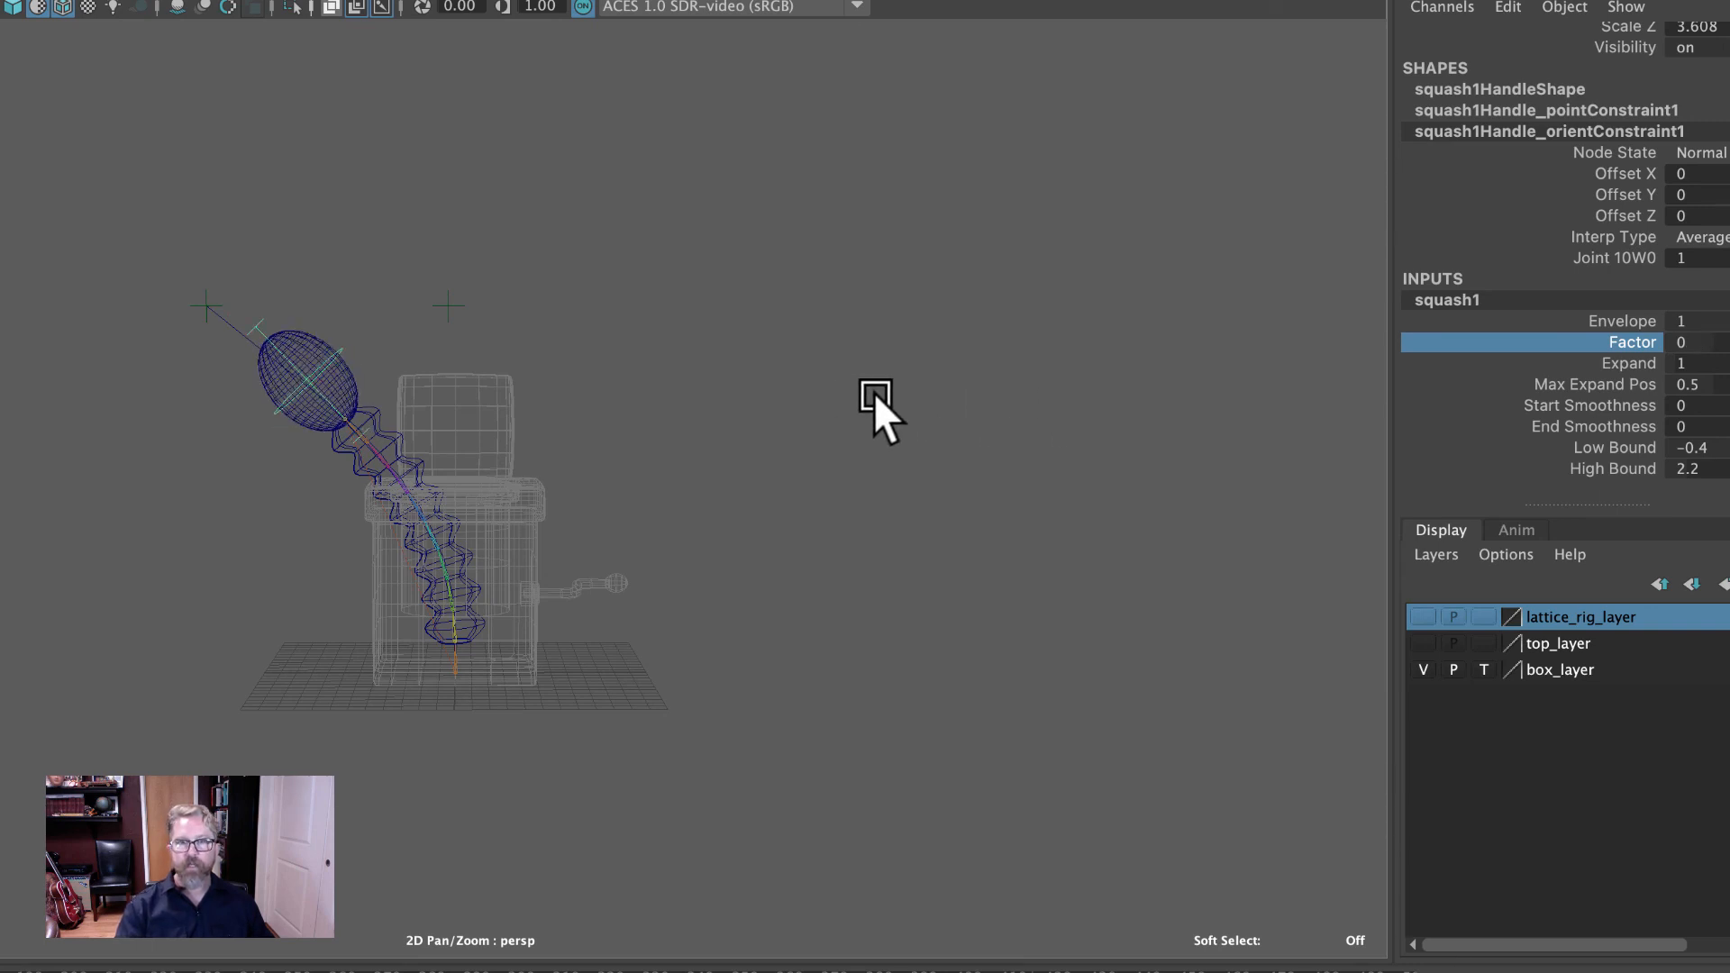
key(z)
key(z)
key(z)
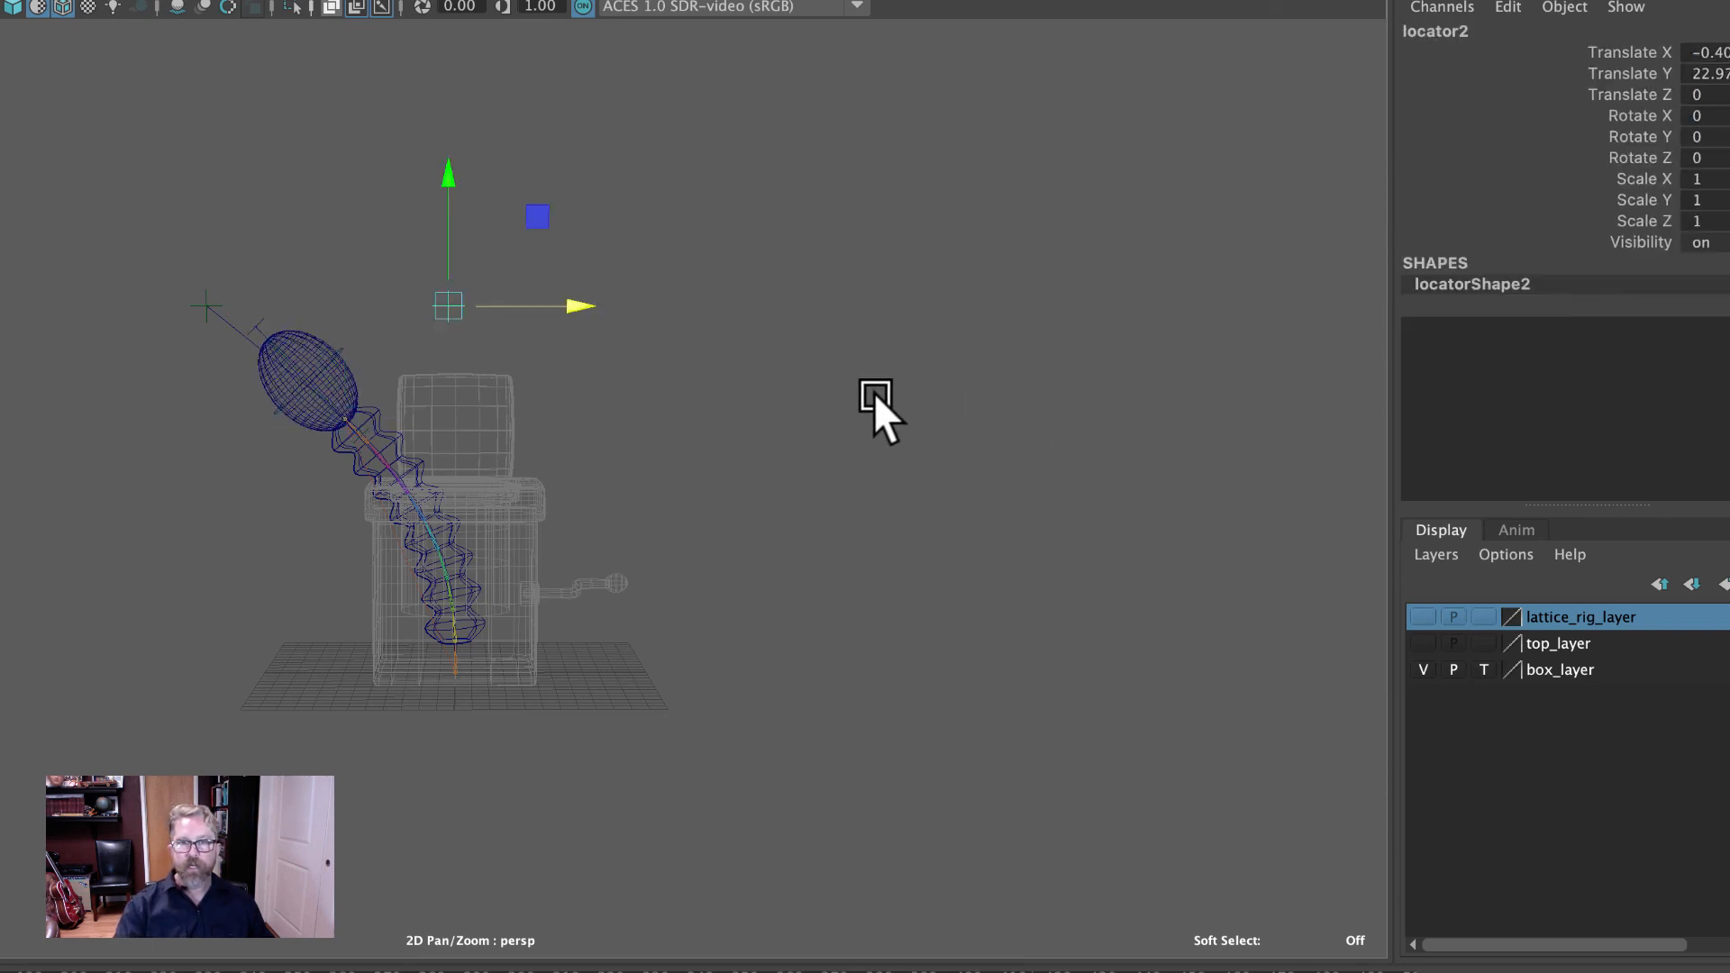
key(z)
Test the spring's compression by lowering locator2 to about Translate Y 10.5 and raising it again.
drag(698, 180, 721, 365)
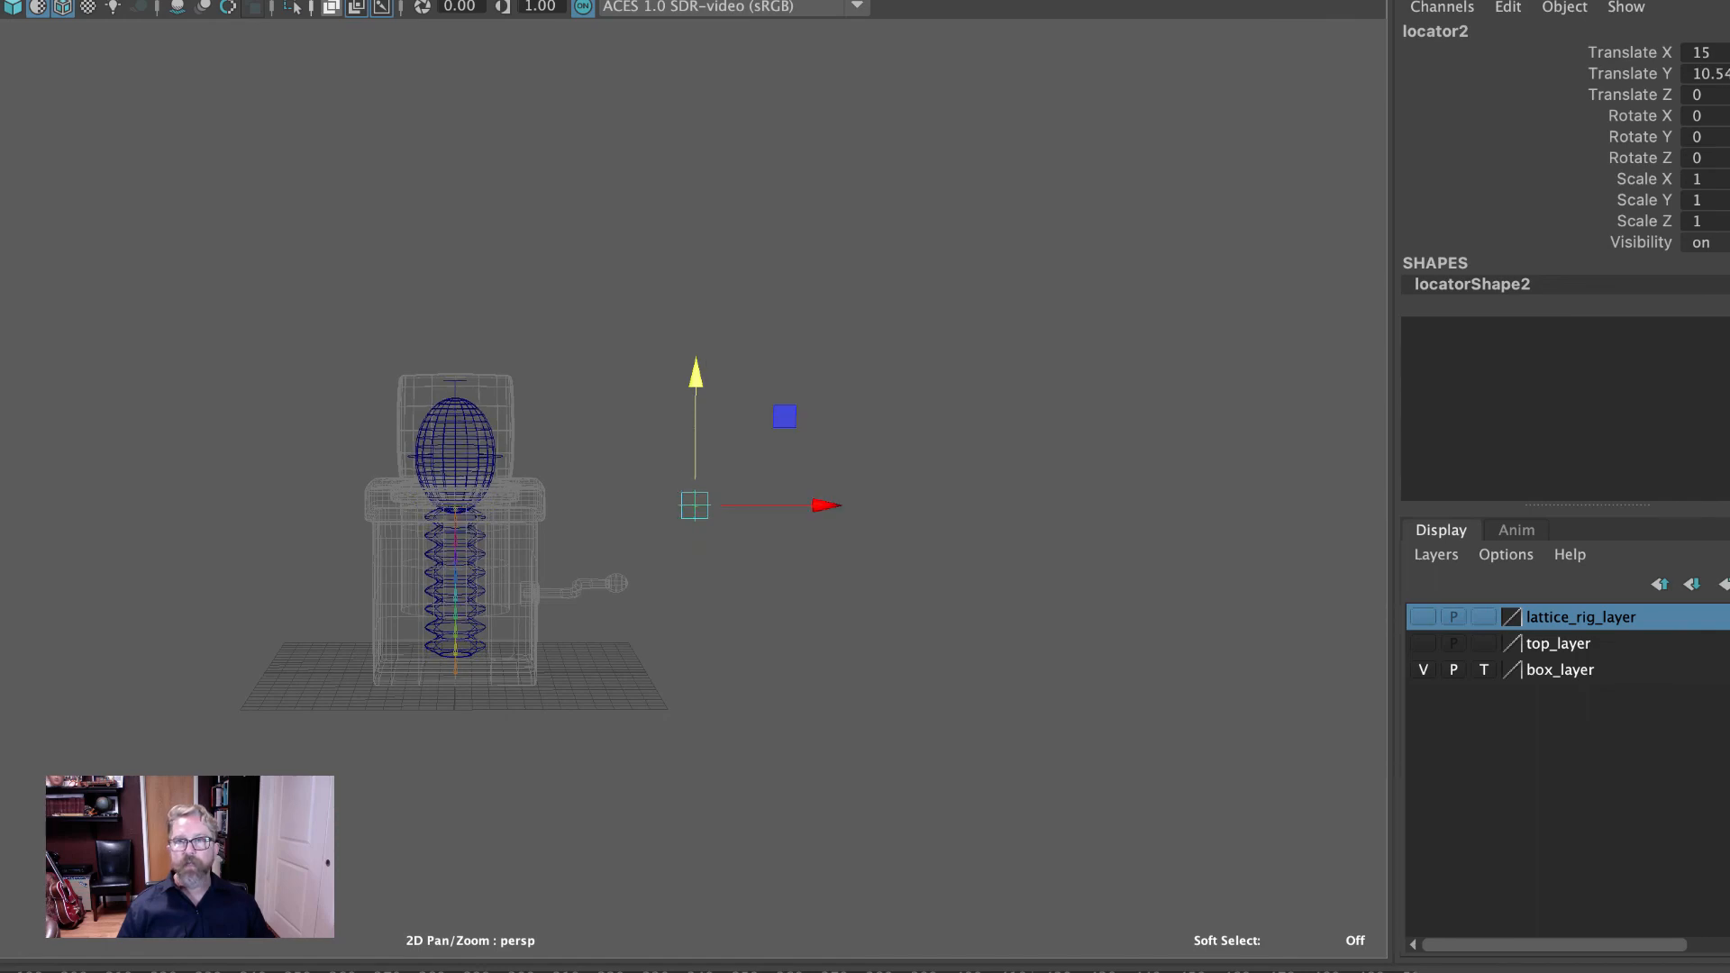
click(455, 7)
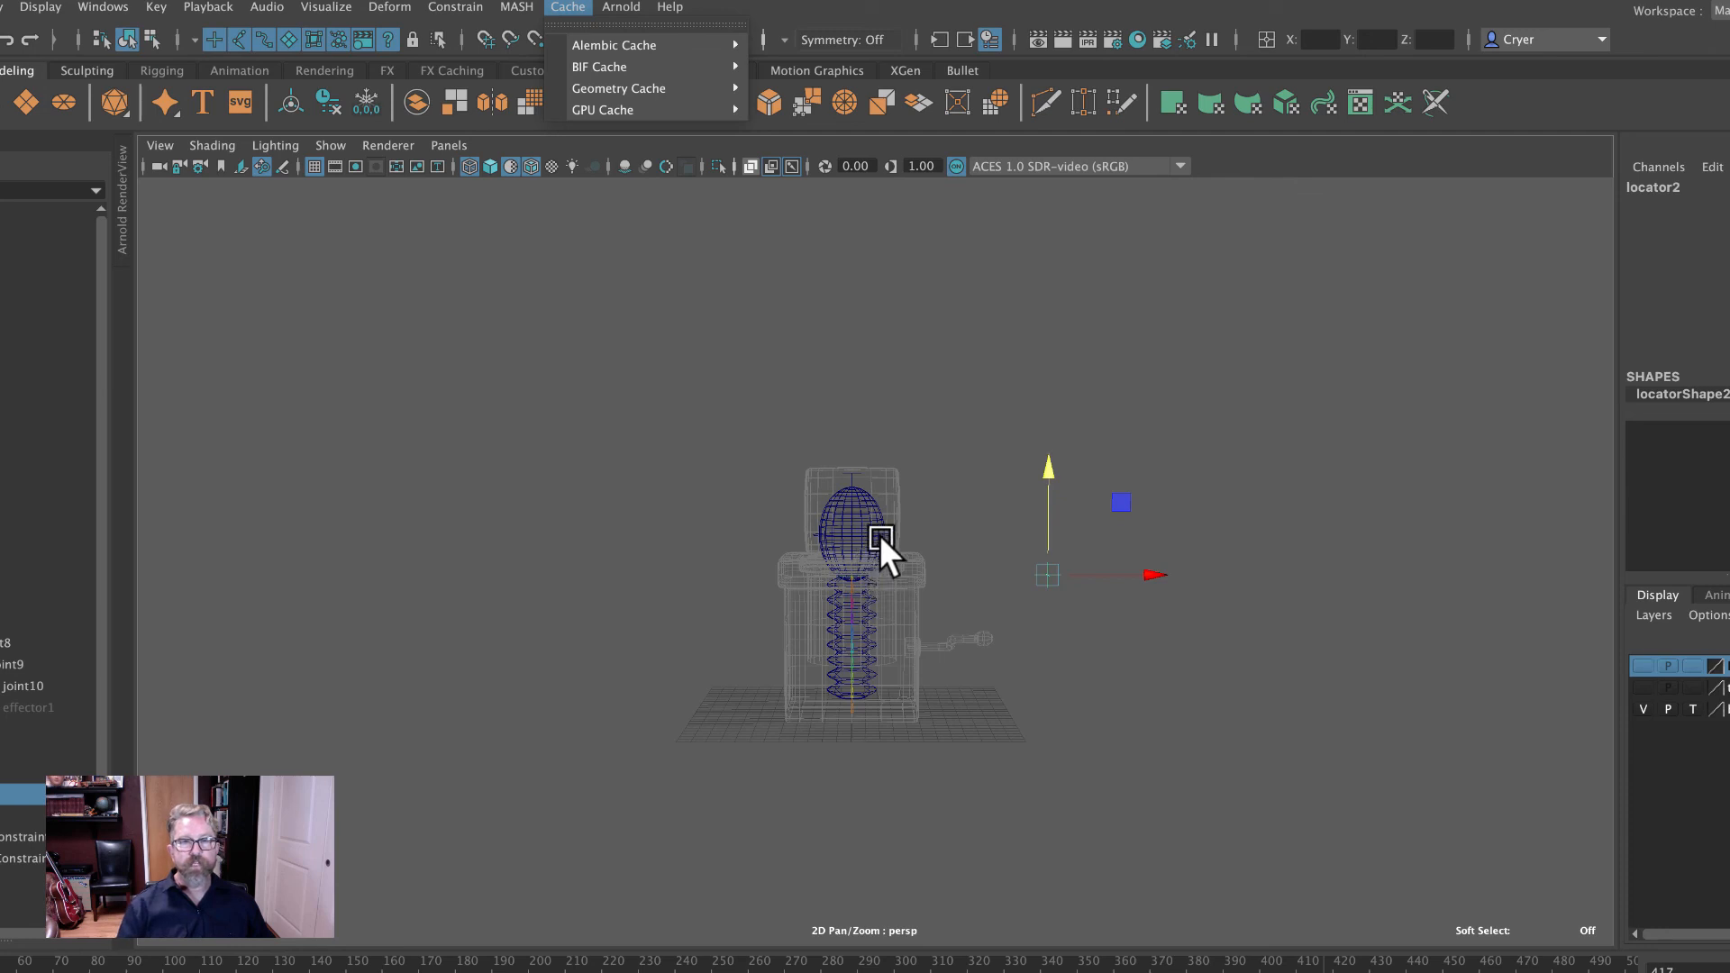
click(1057, 429)
drag(1056, 436, 1058, 316)
Make box_layer selectable again, show top_layer and lattice_rig_layer, and switch the viewport to shaded display.
alt+drag(1143, 555, 1041, 527)
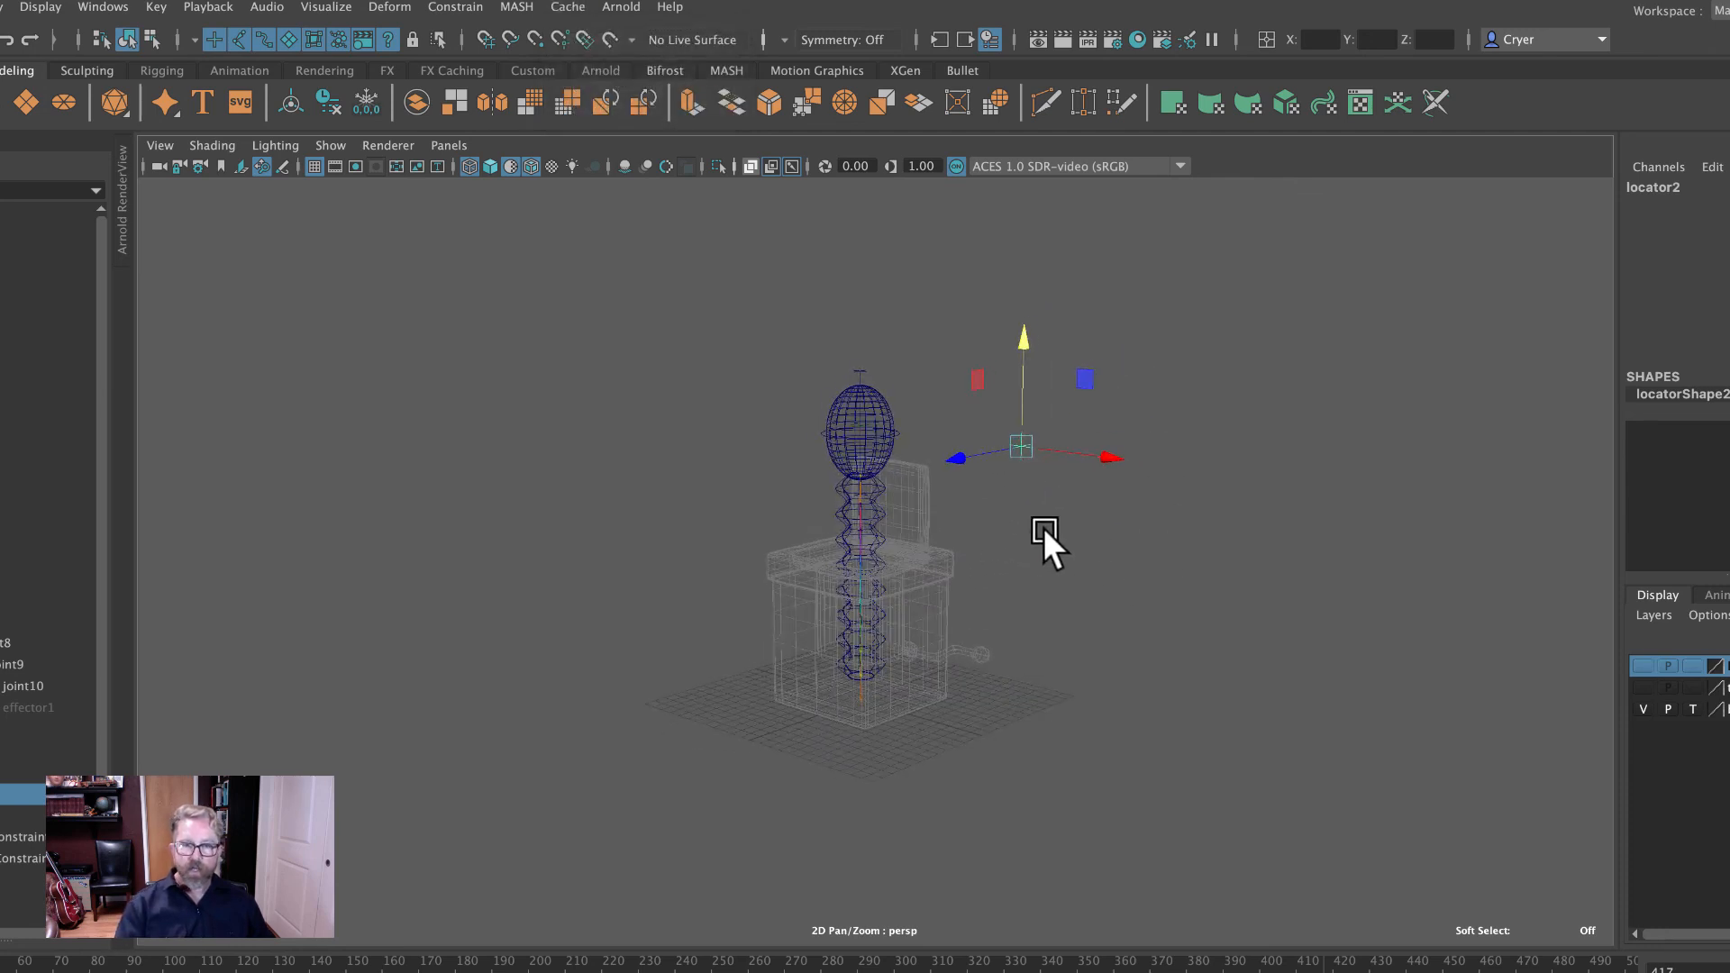
alt+right_drag(1041, 527, 1278, 512)
alt+middle_drag(1278, 511, 1224, 597)
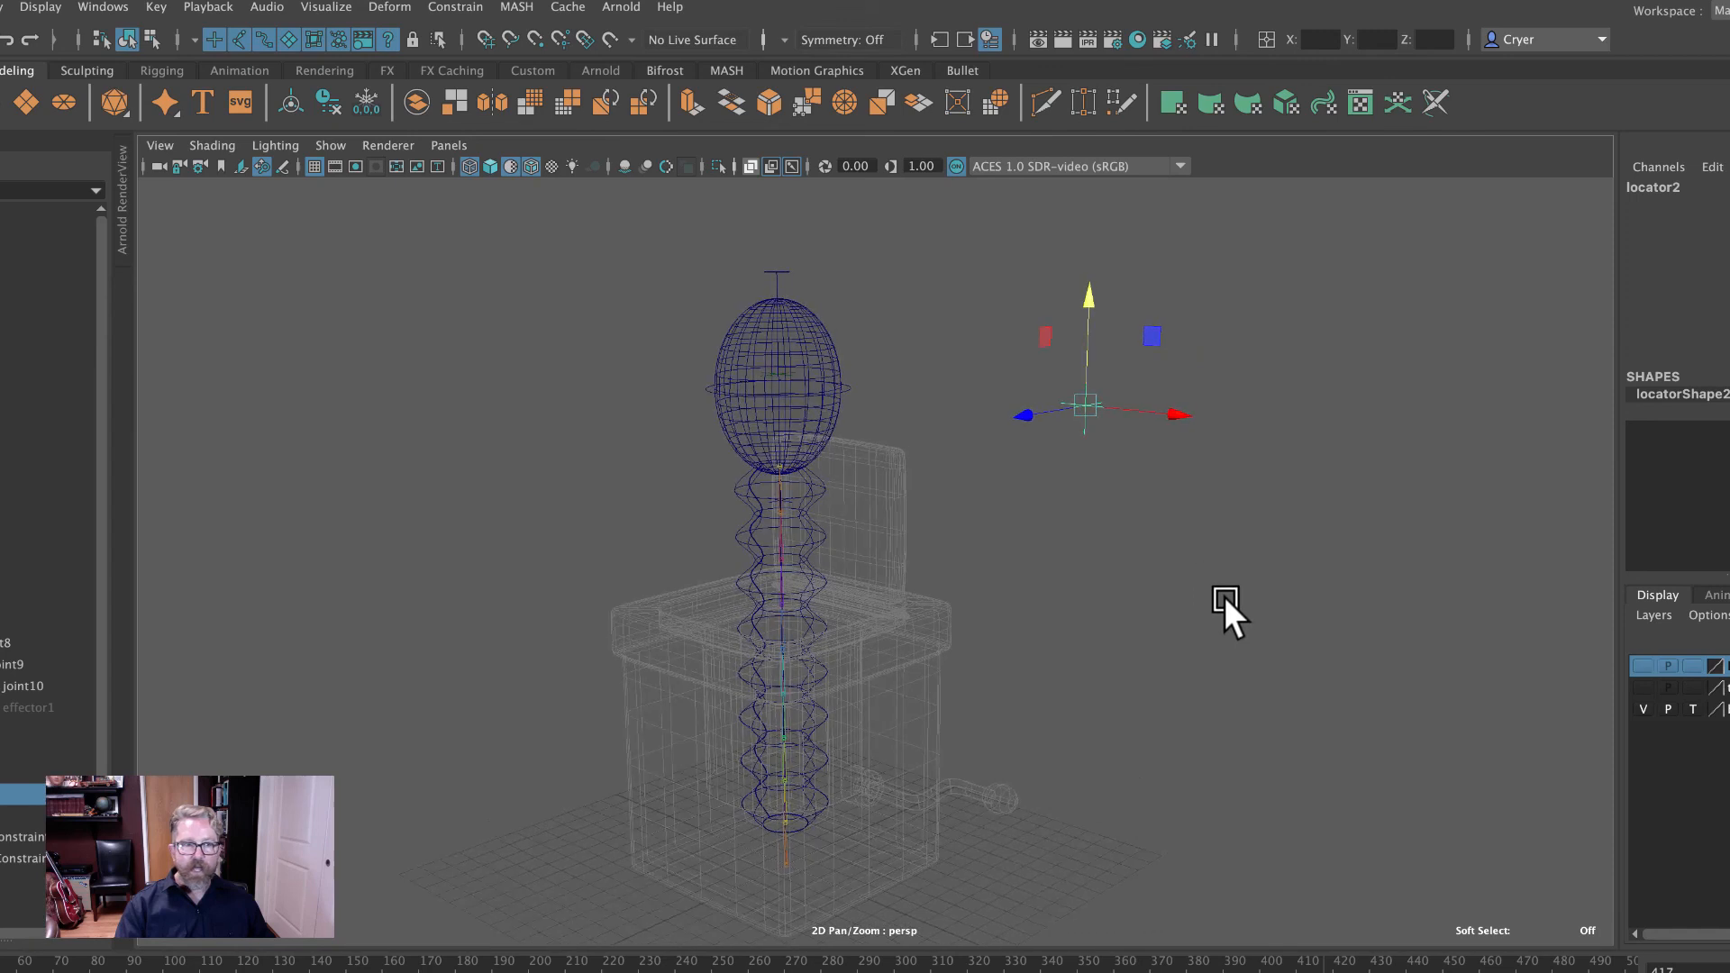
click(1692, 709)
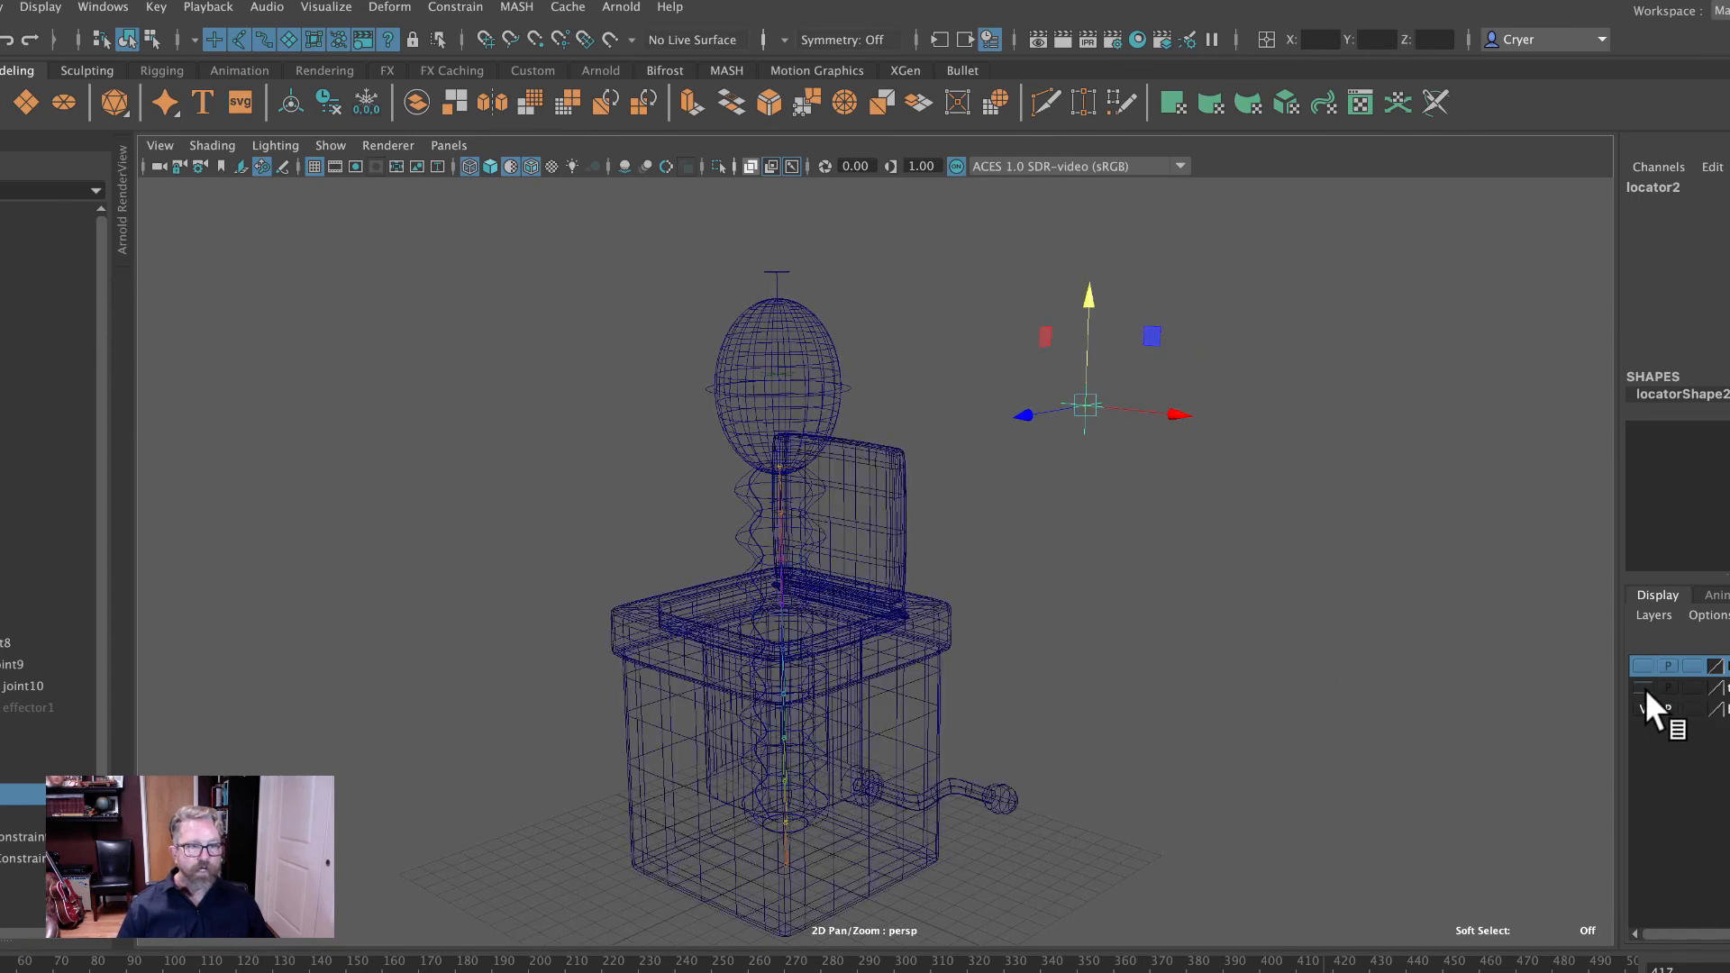
click(1644, 684)
click(1643, 672)
click(1200, 639)
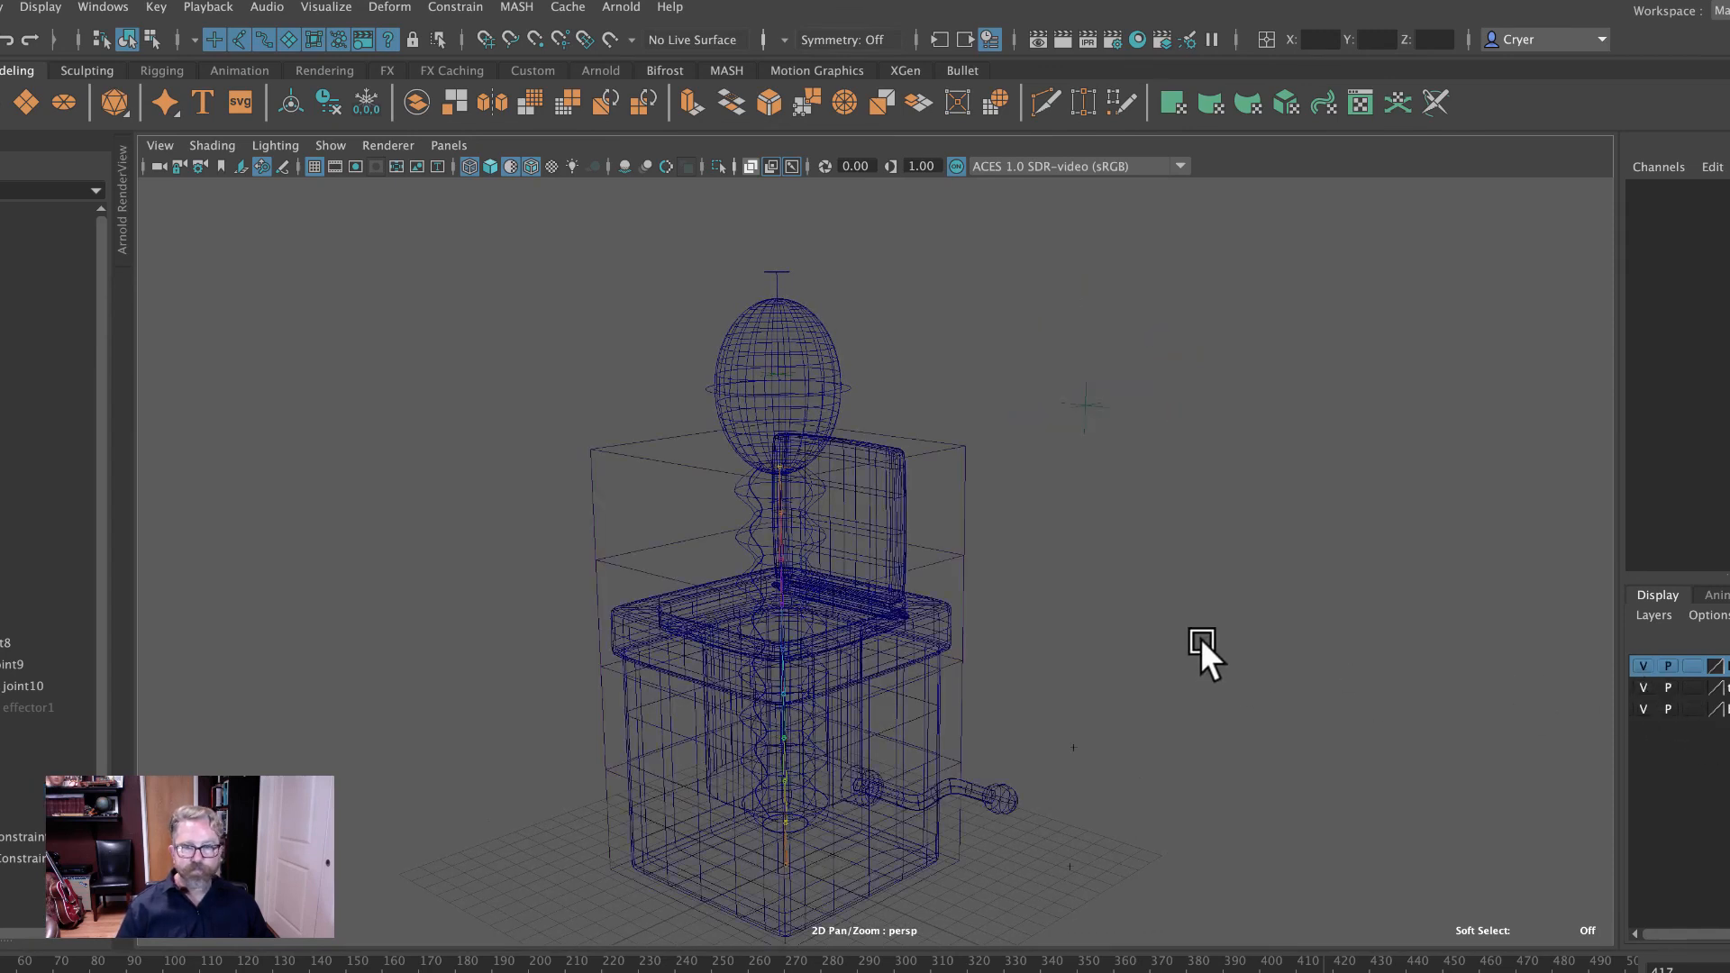
key(5)
mouse_move(1204, 641)
alt+mouse_down()
mouse_move(1278, 610)
mouse_move(890, 604)
alt+mouse_up()
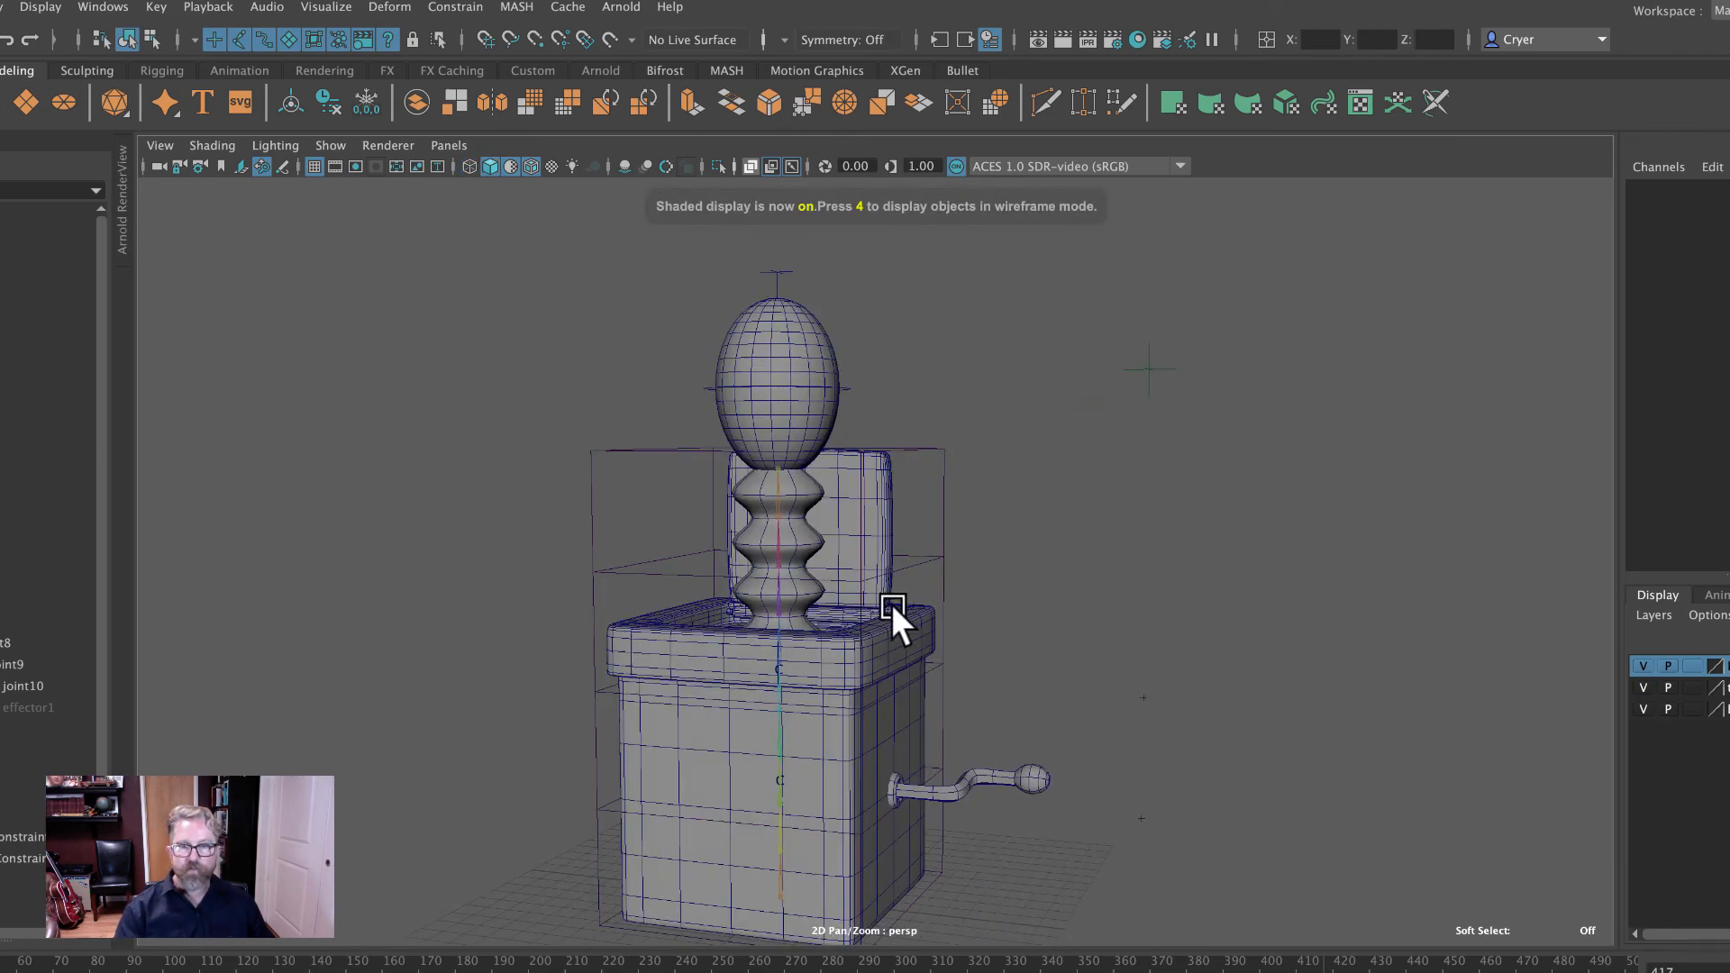
Select the open box lid and turn on the display of its selection handle.
click(825, 605)
alt+drag(1008, 637, 1073, 583)
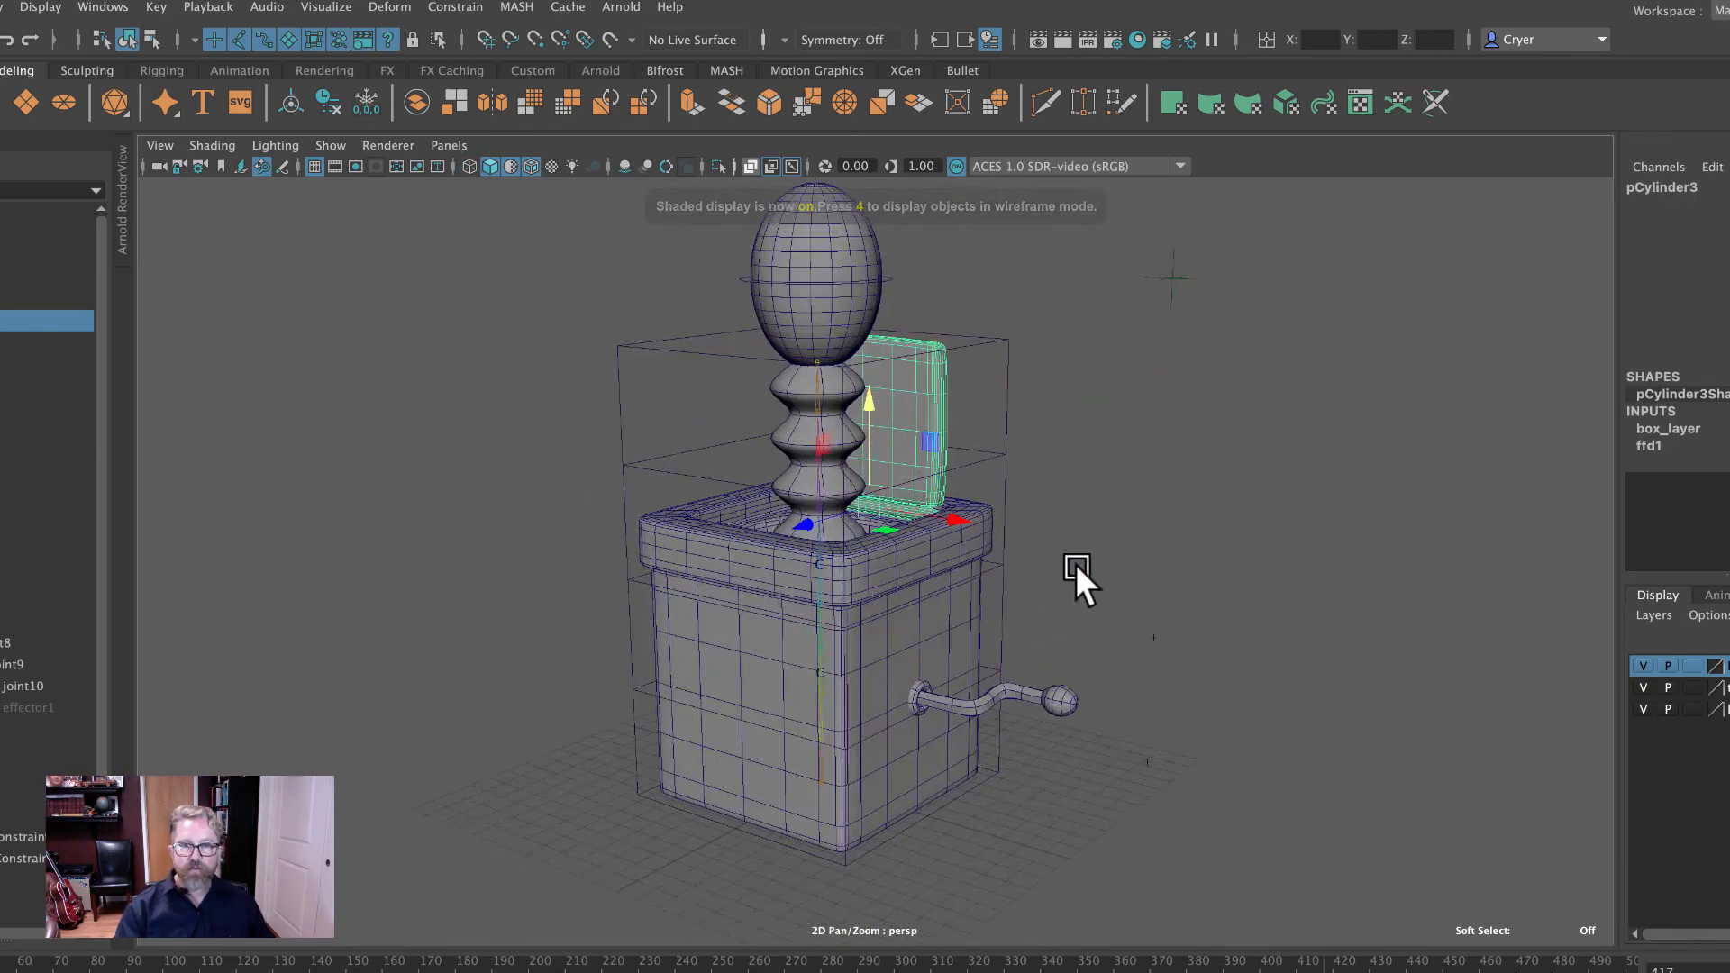
alt+right_drag(1073, 583, 1148, 505)
alt+drag(1149, 497, 911, 463)
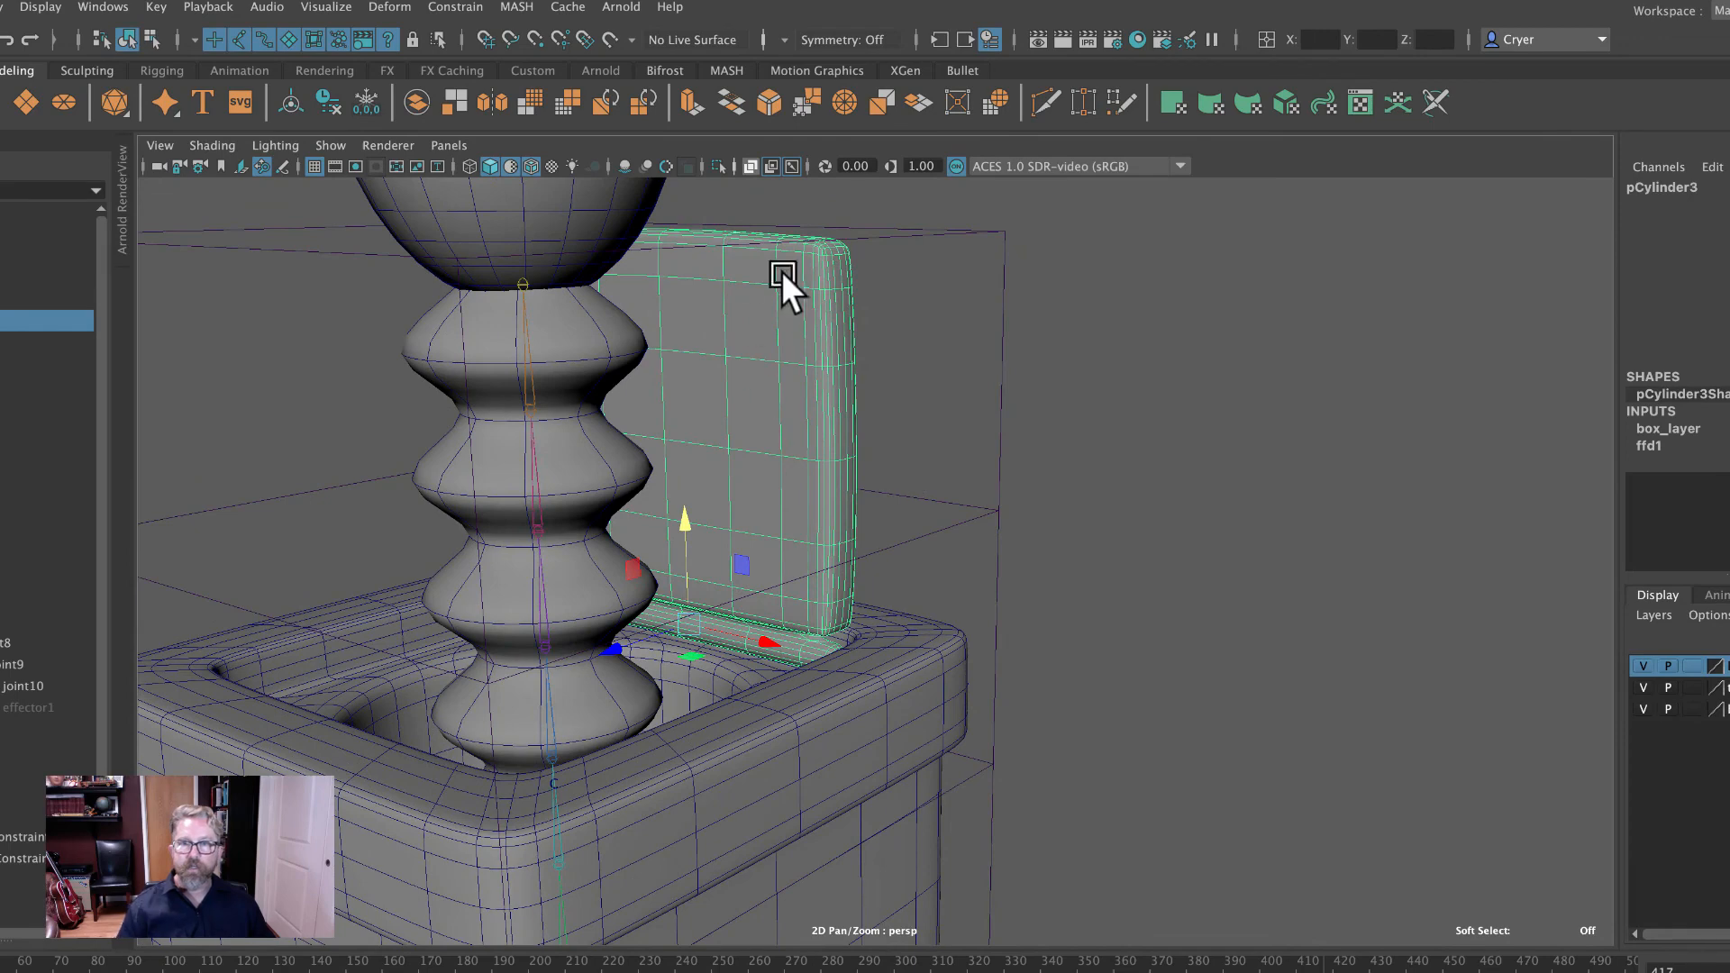
click(36, 7)
mouse_move(239, 255)
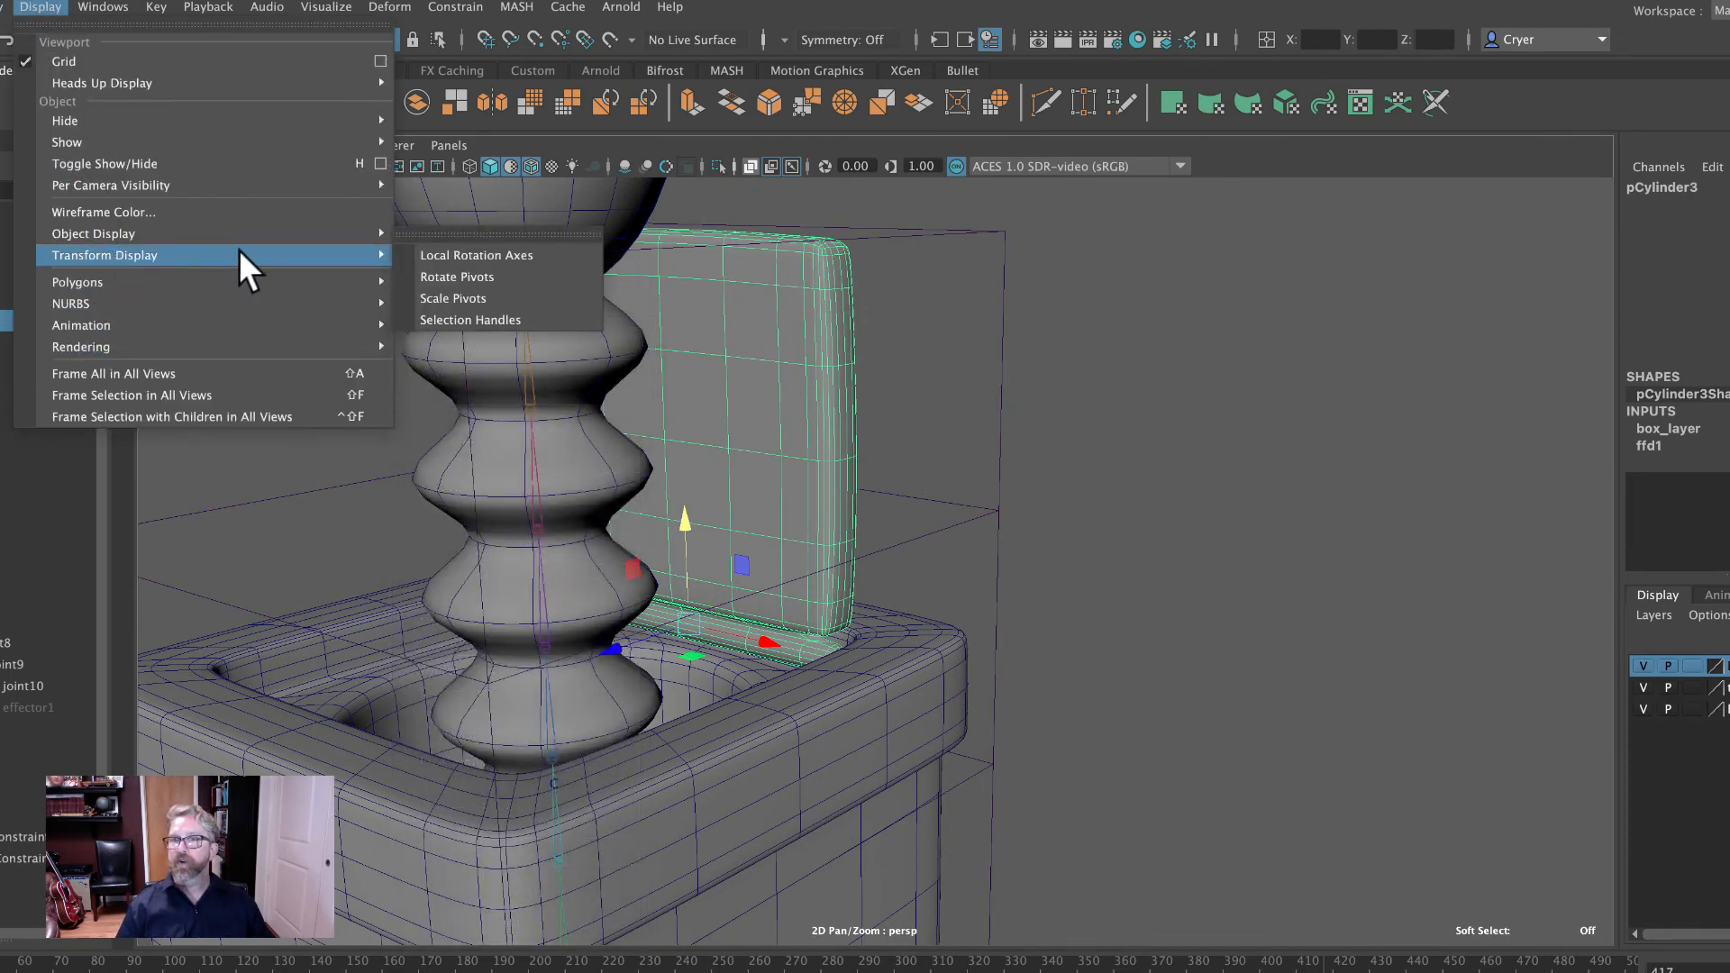
click(487, 299)
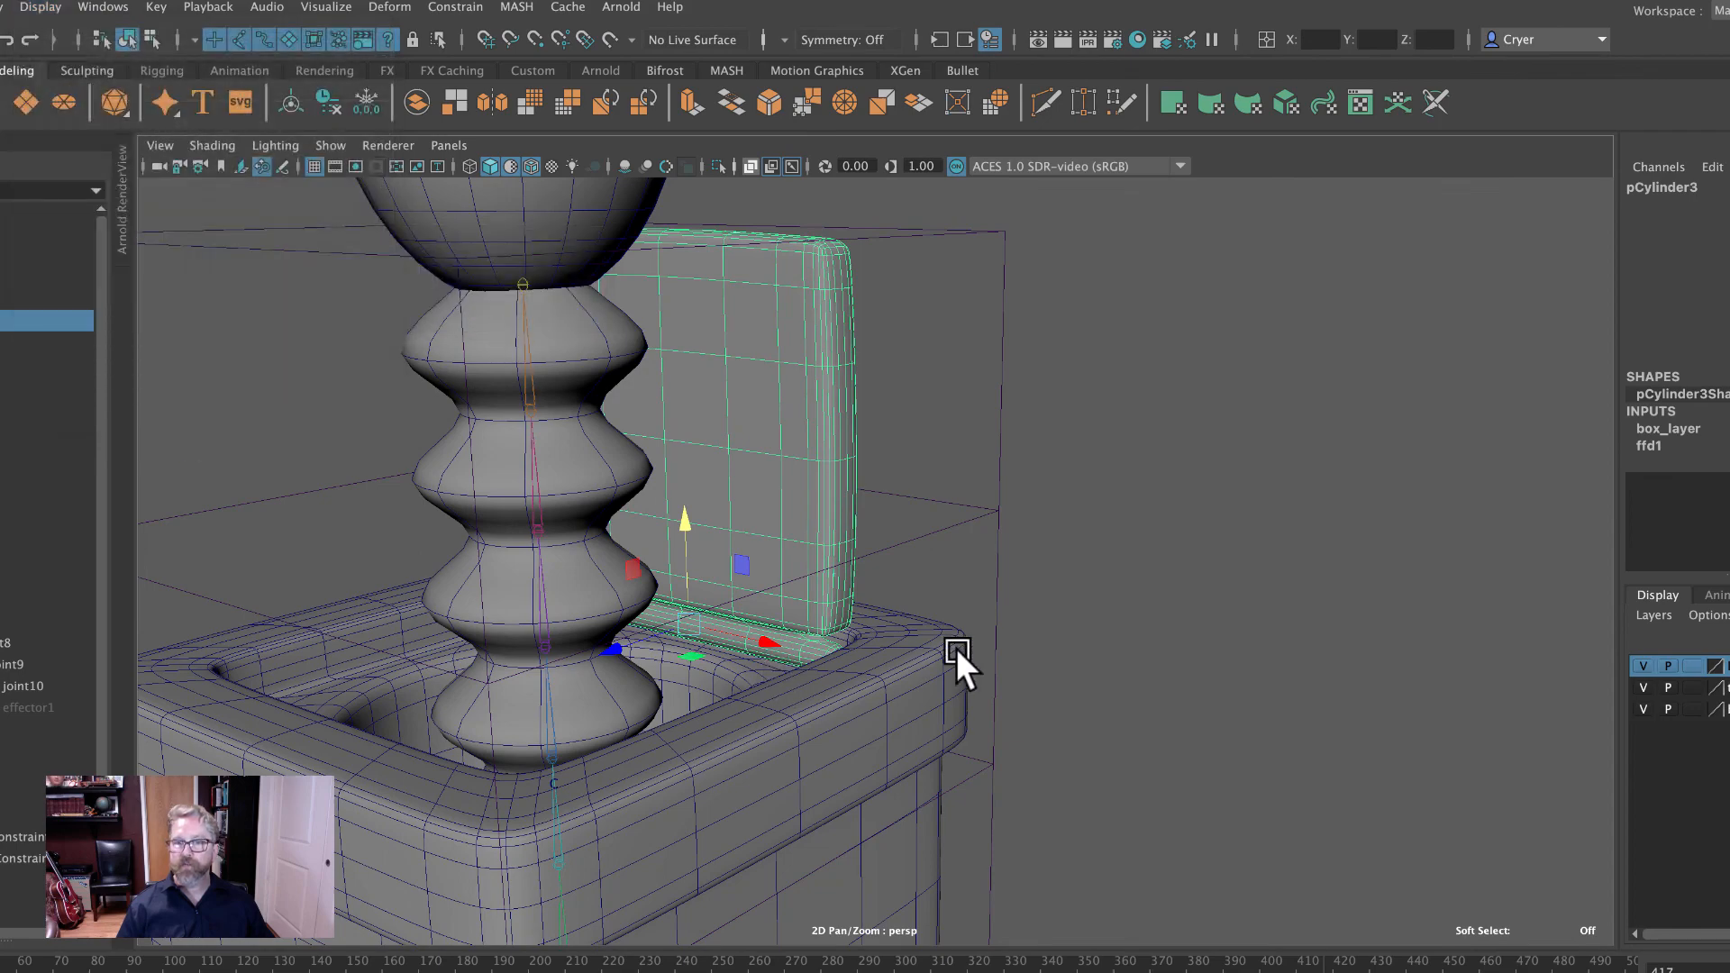
Pick the lid's selection handle beside the hinge in component selection mode.
click(881, 683)
alt+right_drag(721, 606, 979, 659)
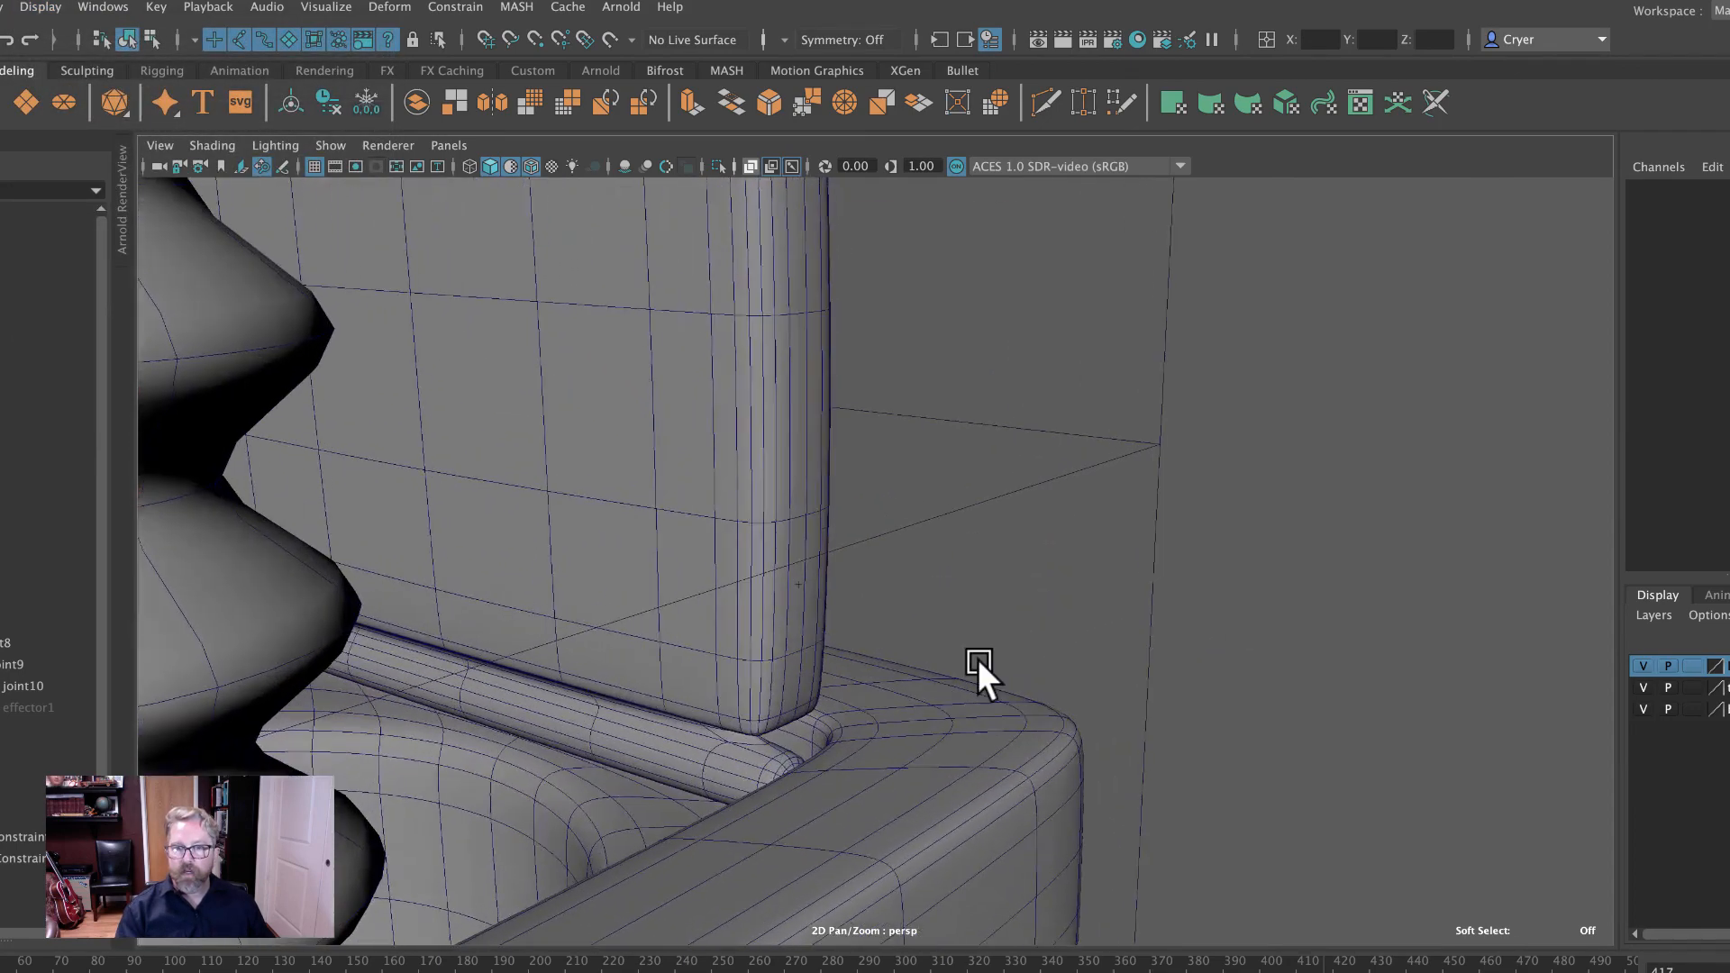
alt+middle_drag(910, 650, 1038, 459)
click(723, 546)
alt+drag(803, 575, 1029, 575)
alt+drag(1311, 580, 1202, 500)
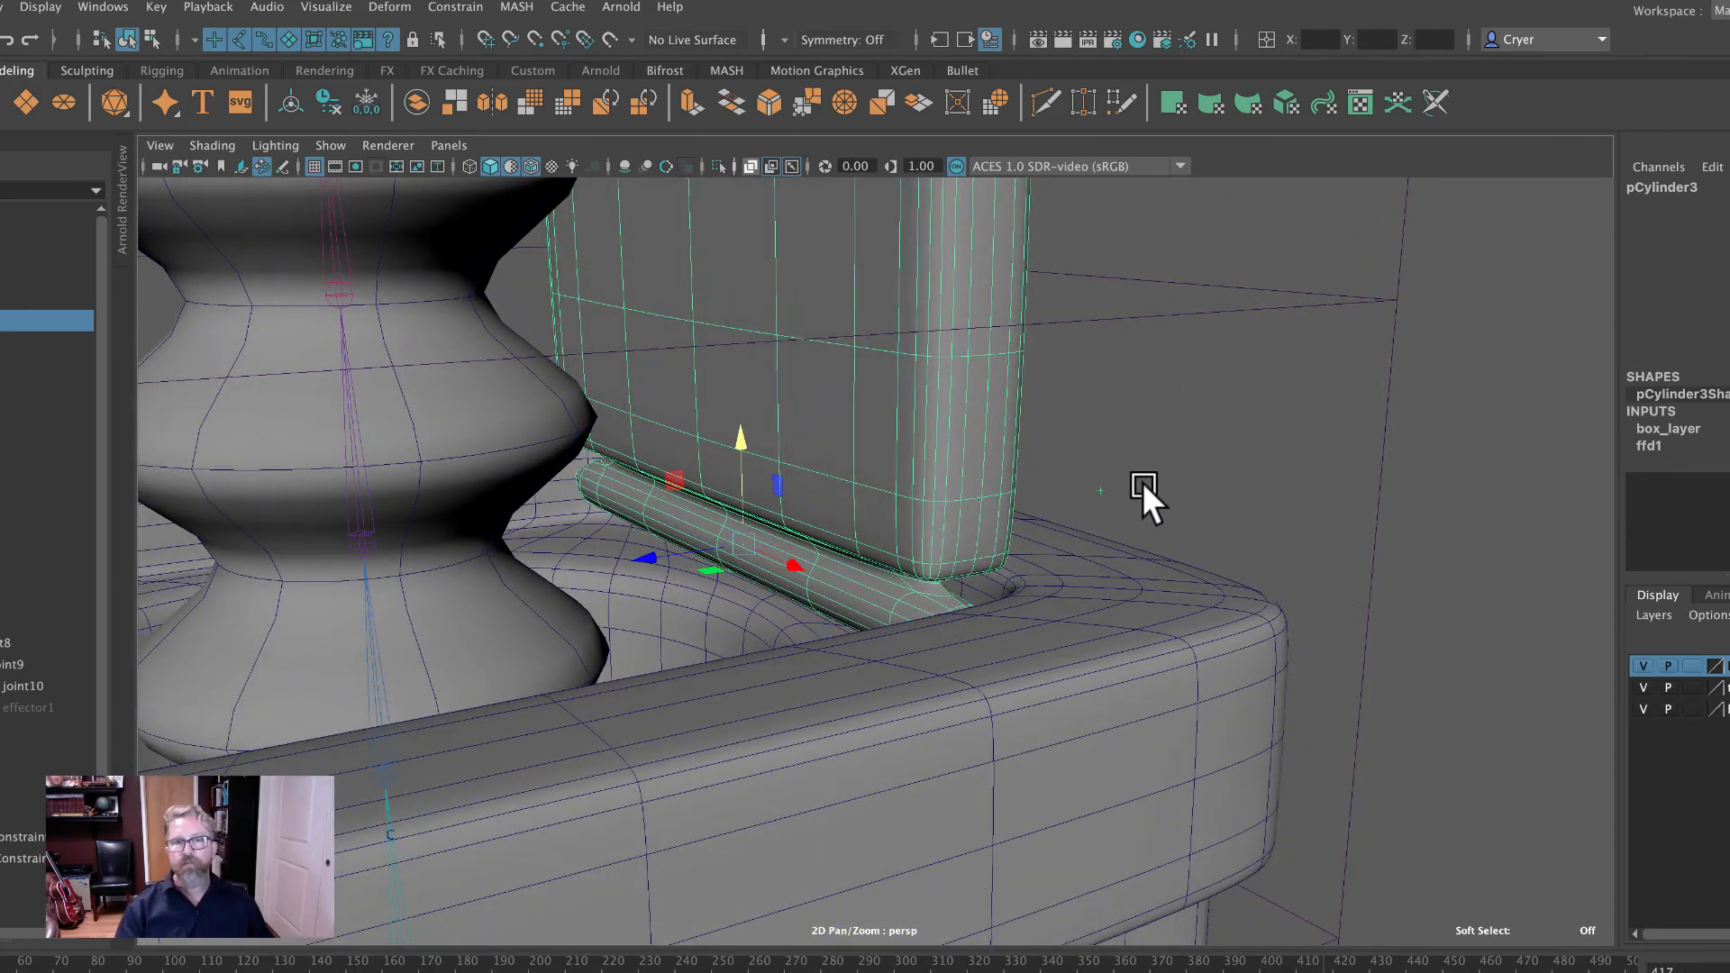
click(149, 40)
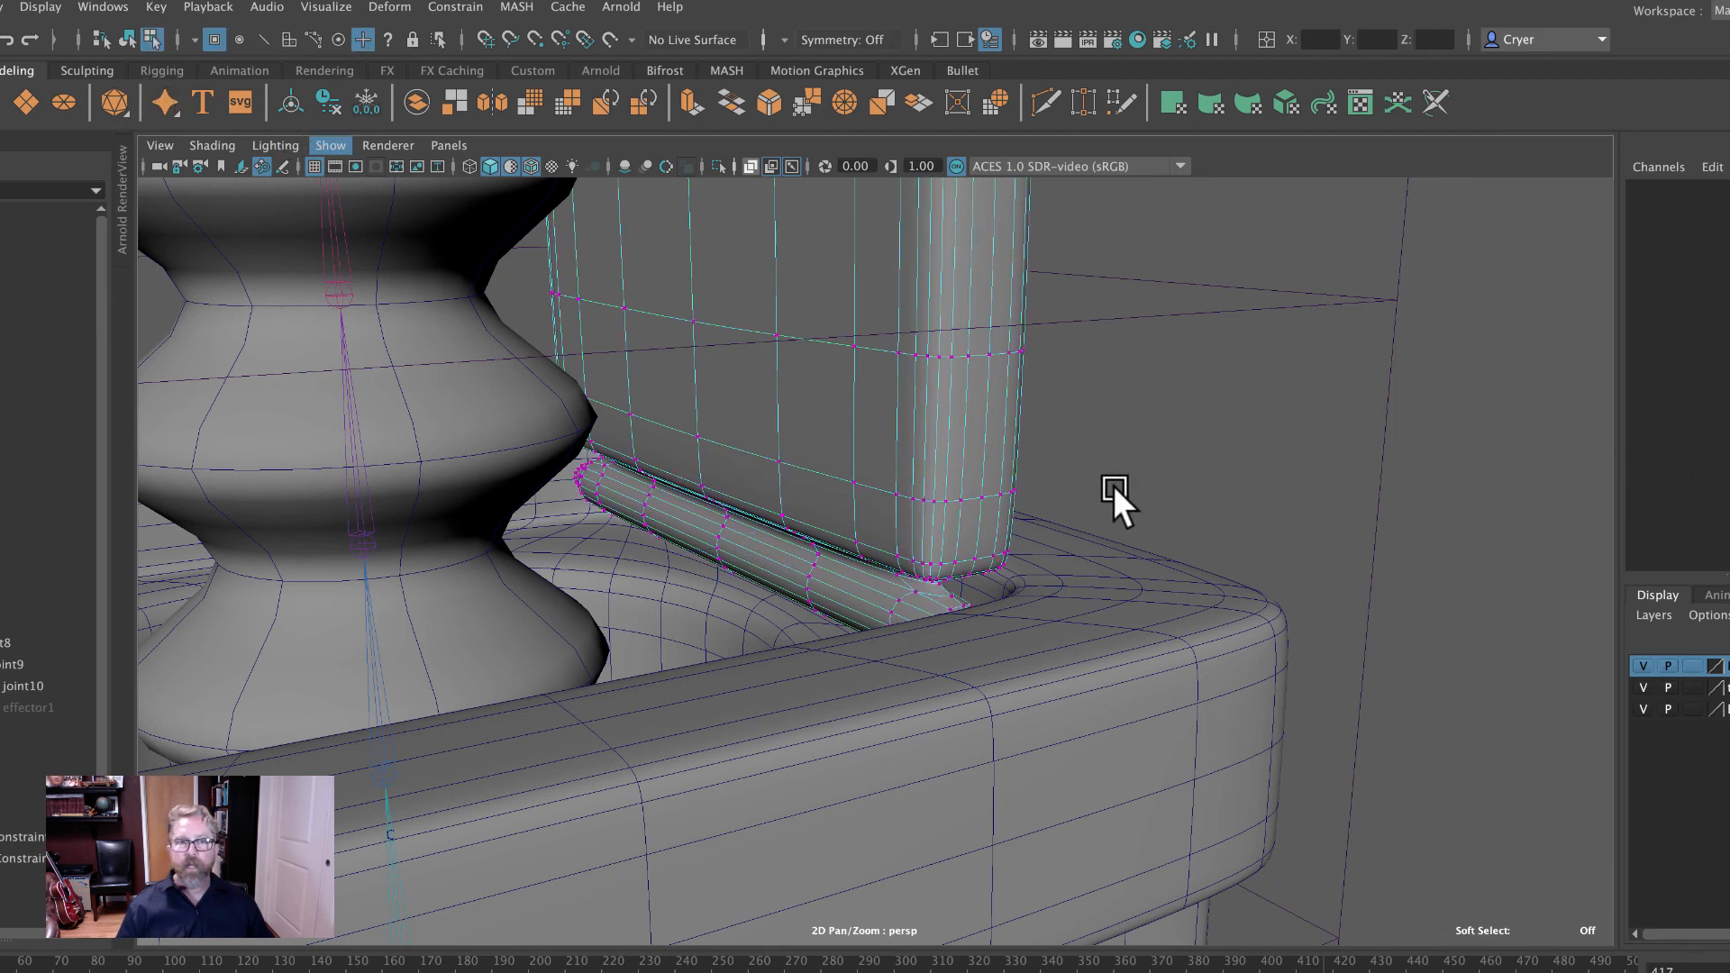
drag(1130, 501, 1133, 505)
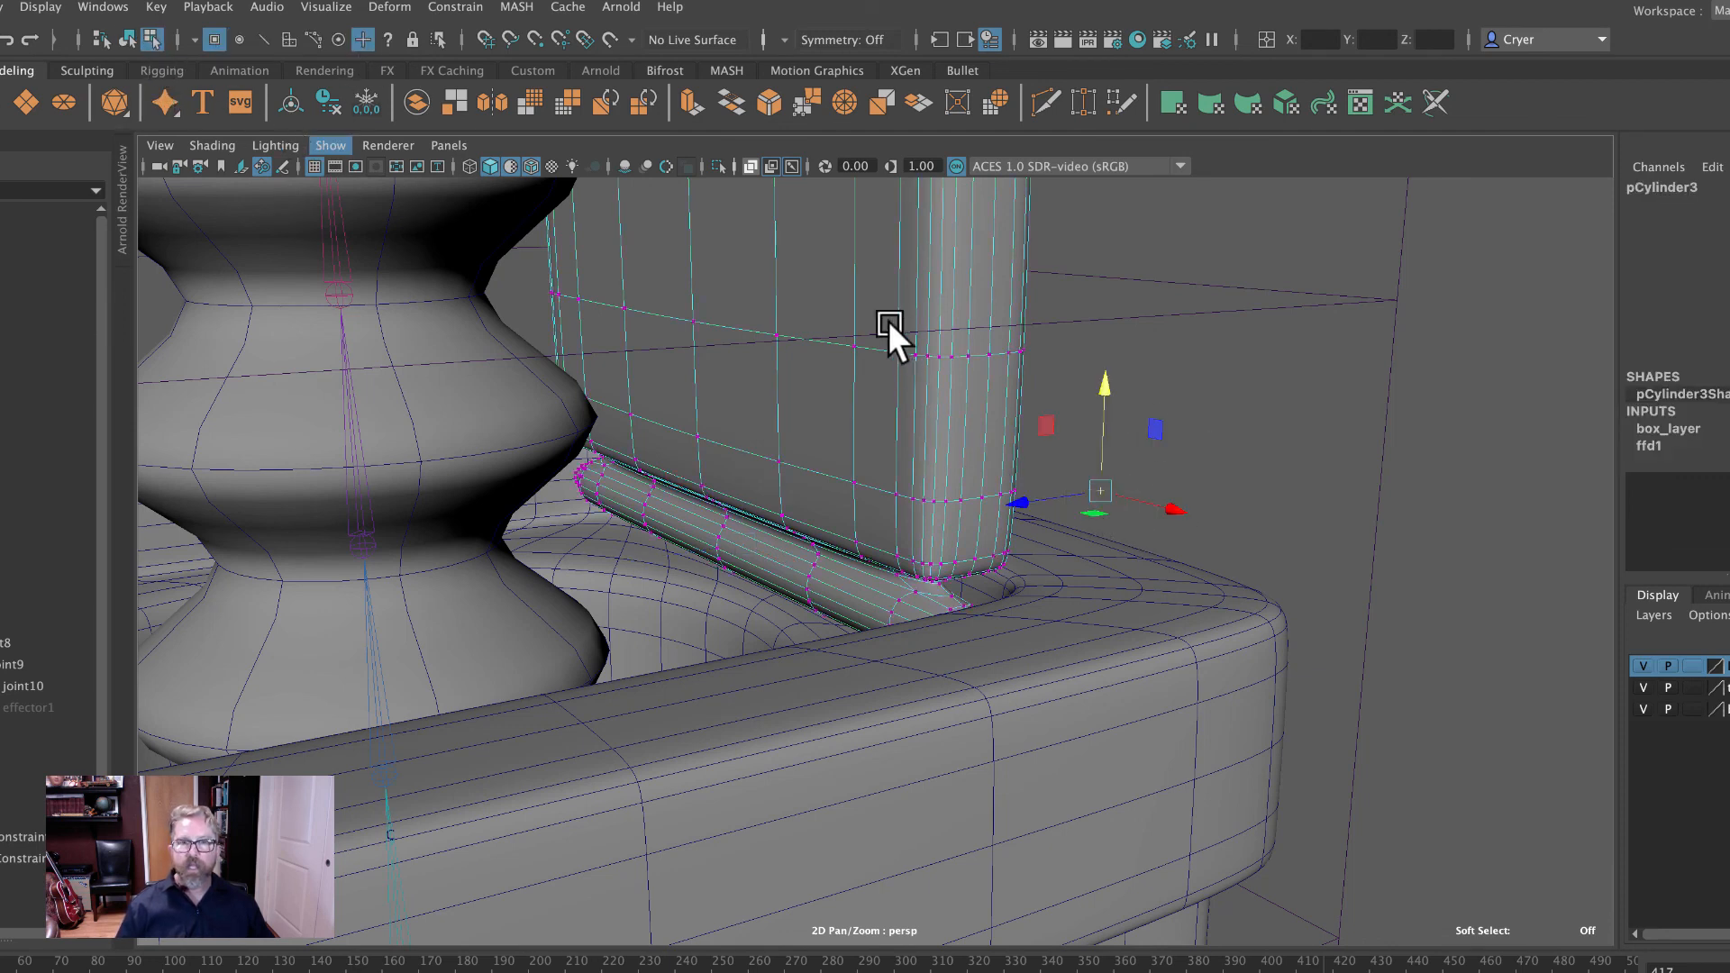
Isolate the lid with its hinge in the viewport and pick its selection handle in component selection mode.
right_drag(888, 321, 972, 255)
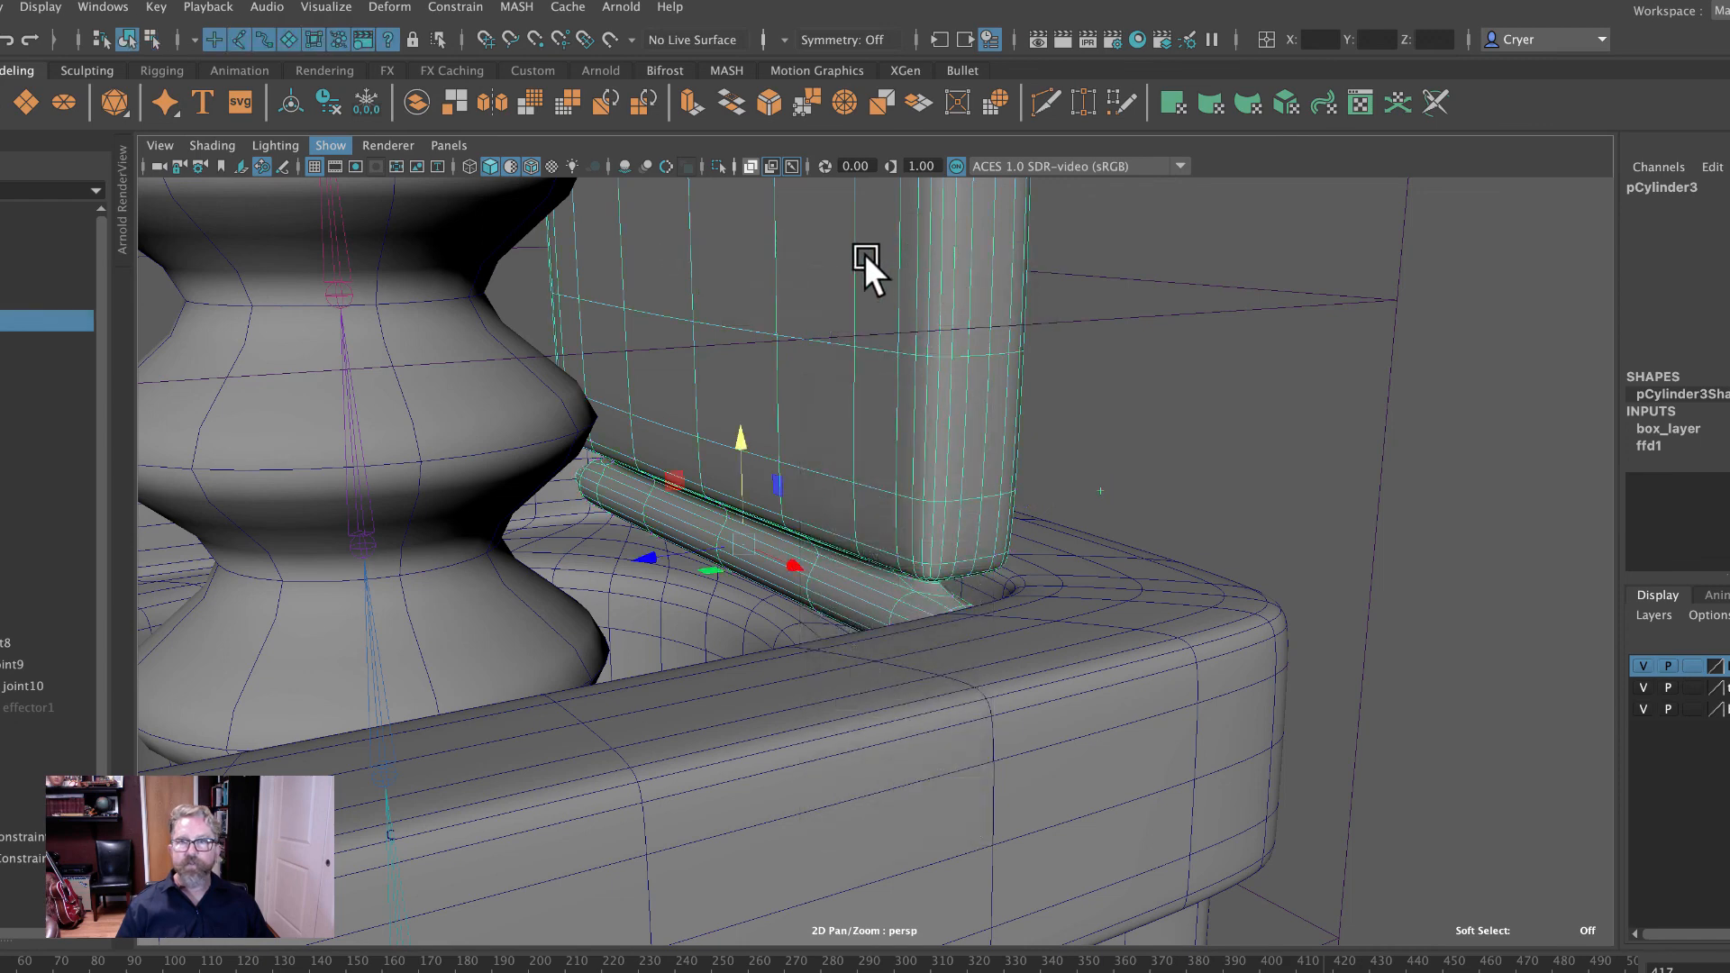
click(717, 165)
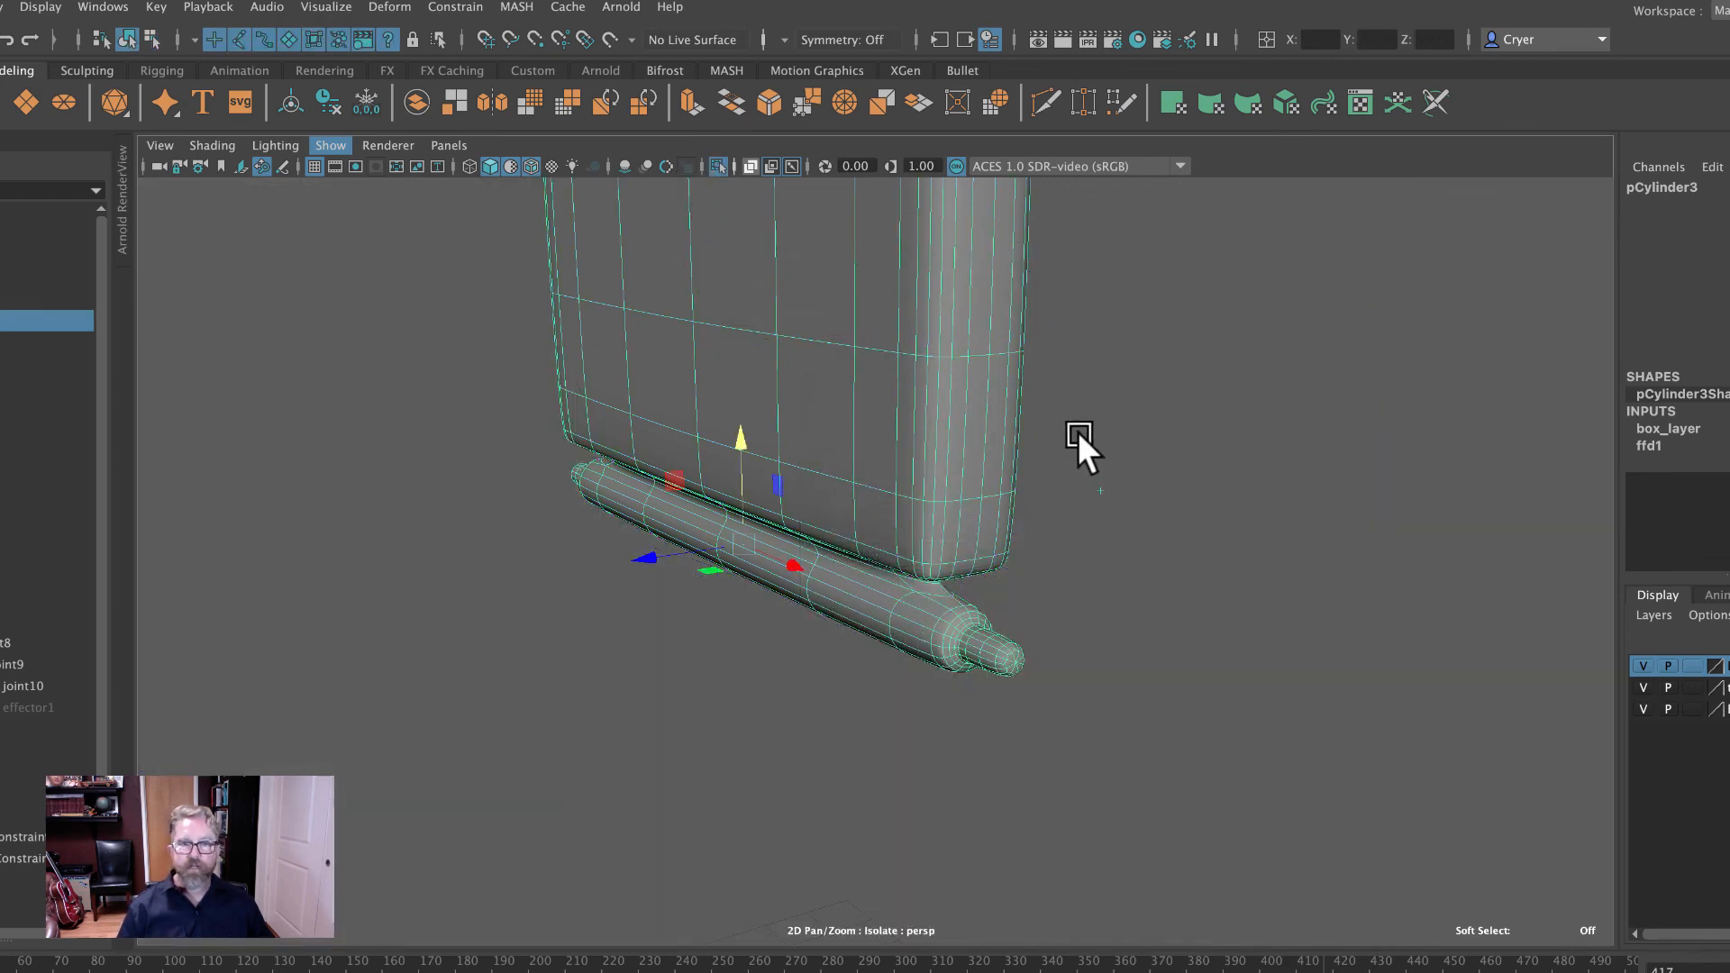
click(150, 38)
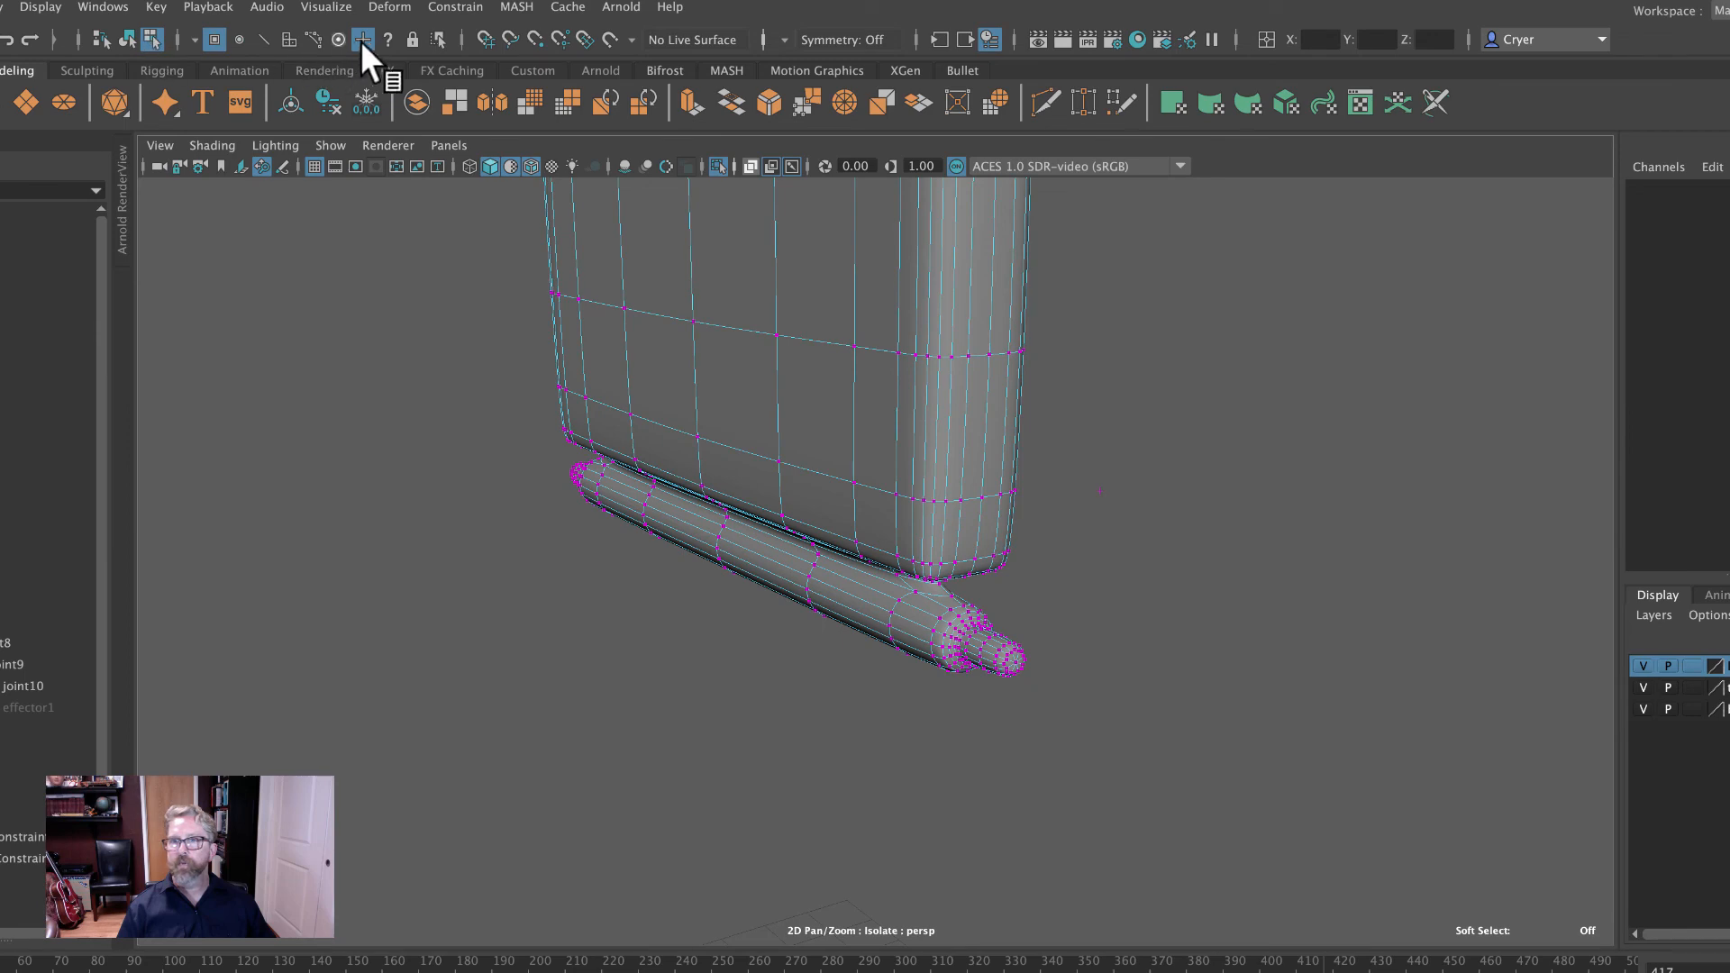
drag(1090, 457, 1148, 521)
Snap the lid's selection handle to the tip of the hinge pin and move it outward along the X axis.
alt+right_drag(1211, 679, 1441, 636)
alt+middle_drag(1442, 637, 1168, 583)
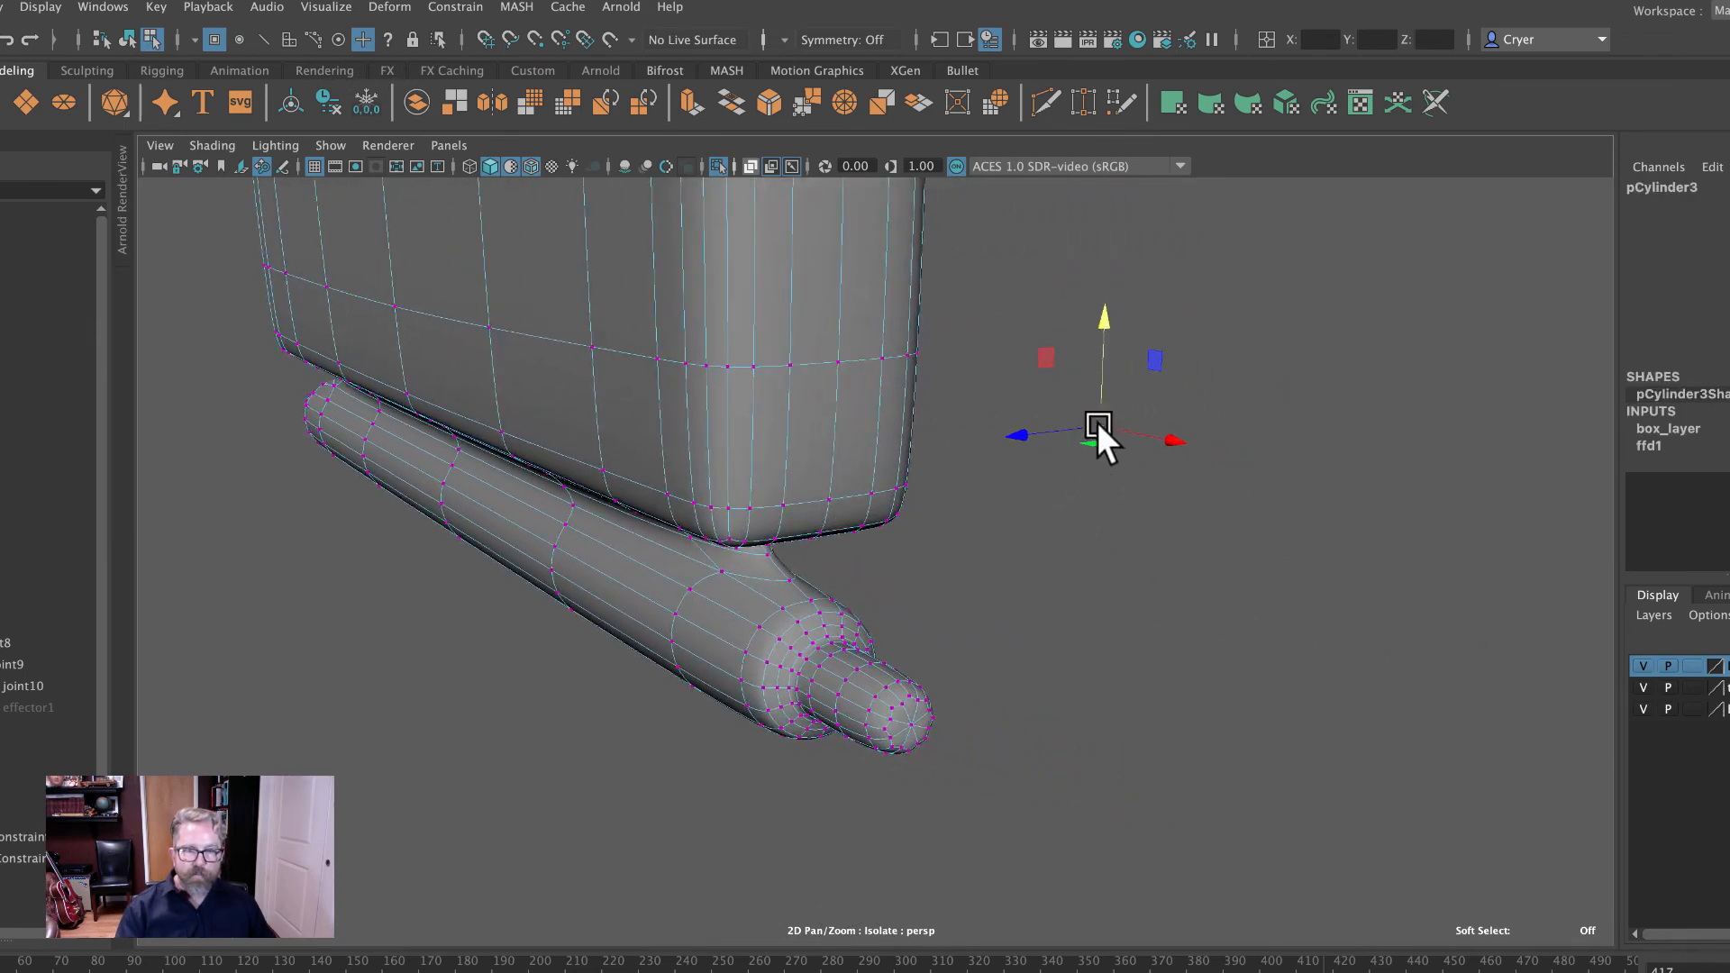
alt+right_drag(996, 678, 1537, 717)
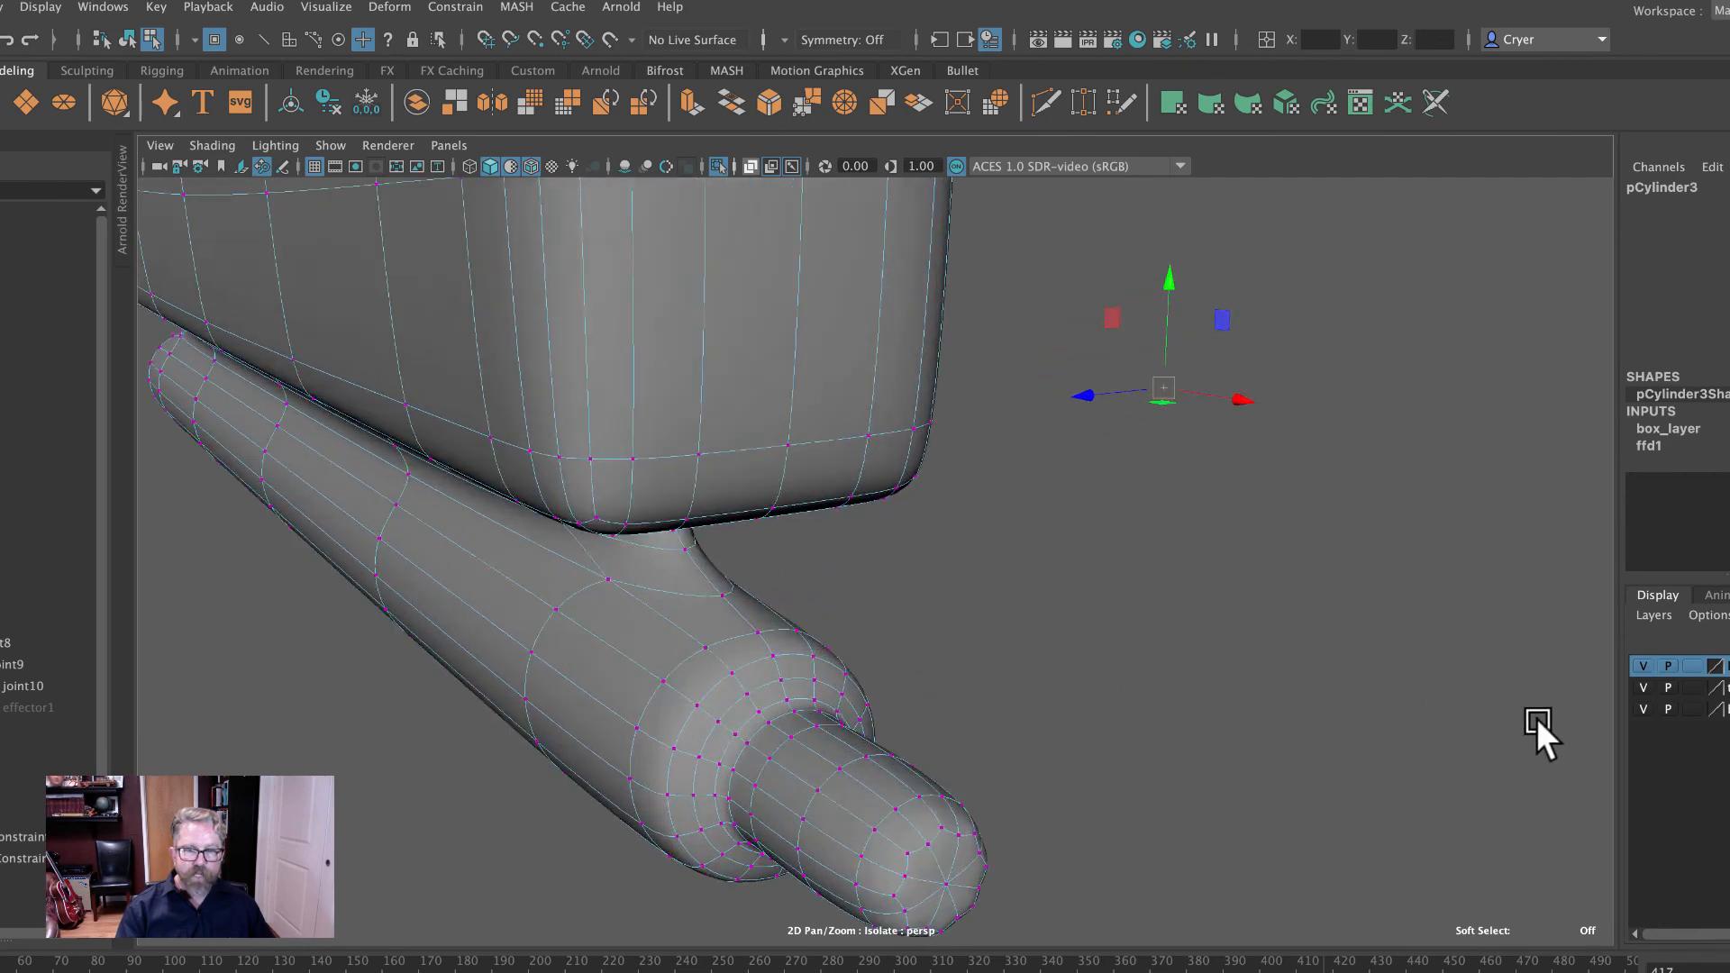
alt+drag(1216, 622, 1171, 473)
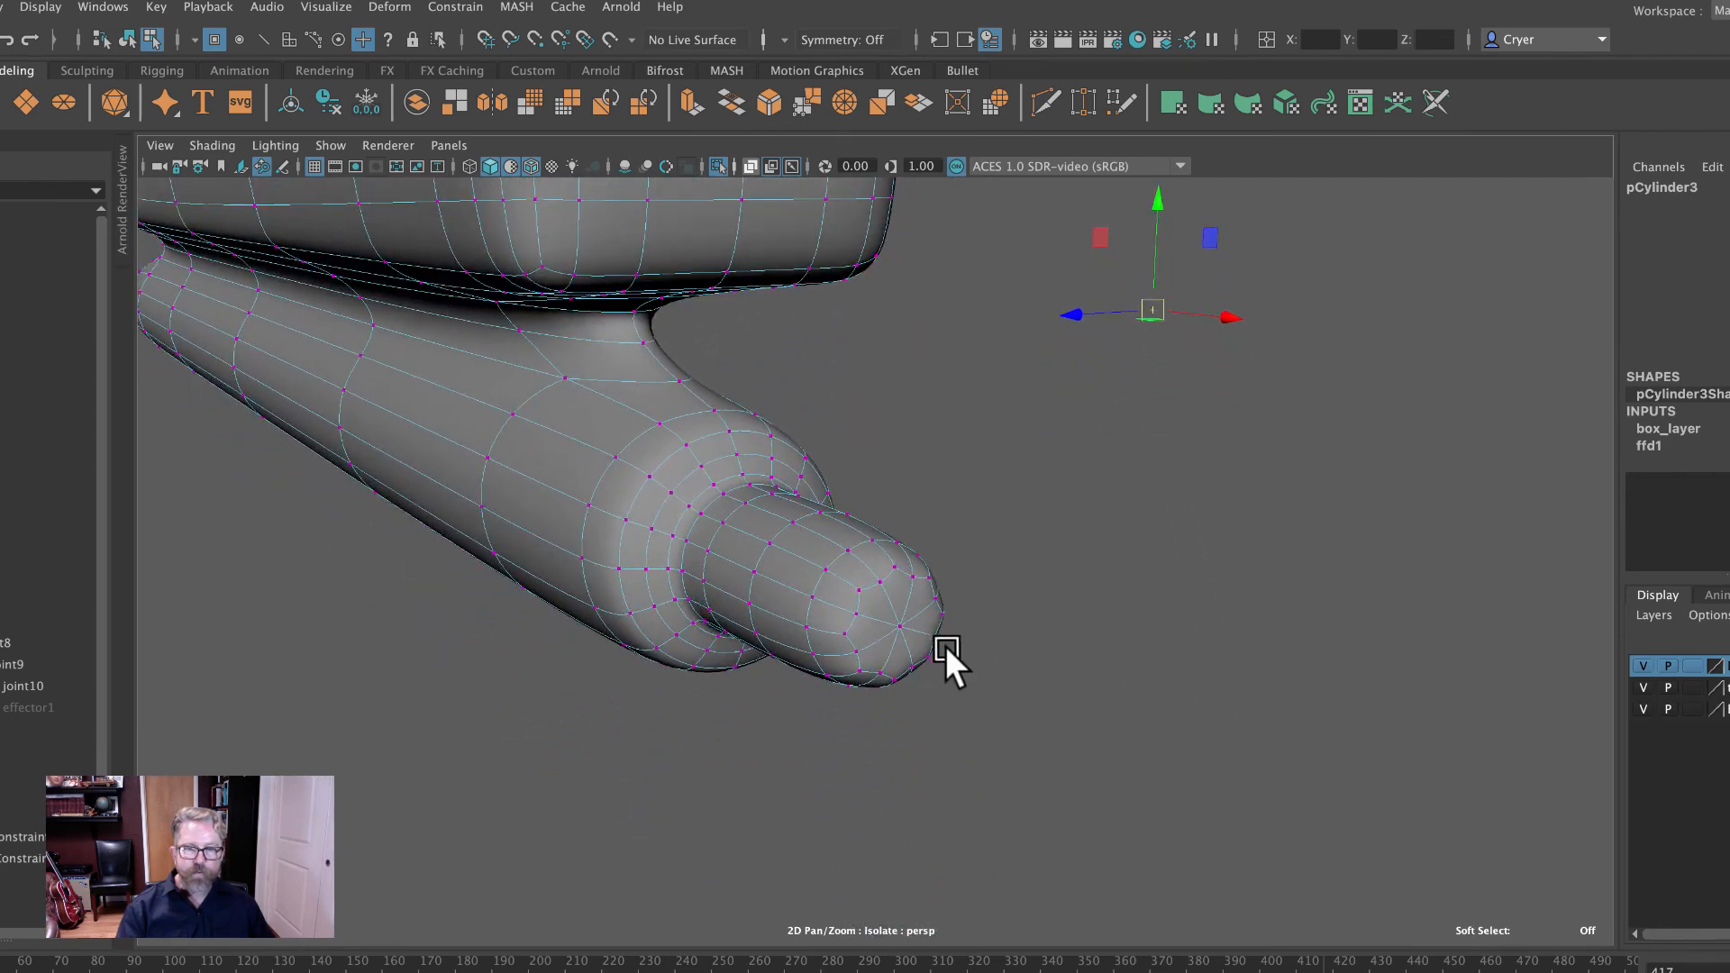
click(901, 634)
mouse_move(1339, 665)
alt+mouse_down()
mouse_move(689, 560)
mouse_move(799, 643)
mouse_move(953, 593)
mouse_move(1317, 642)
alt+mouse_up()
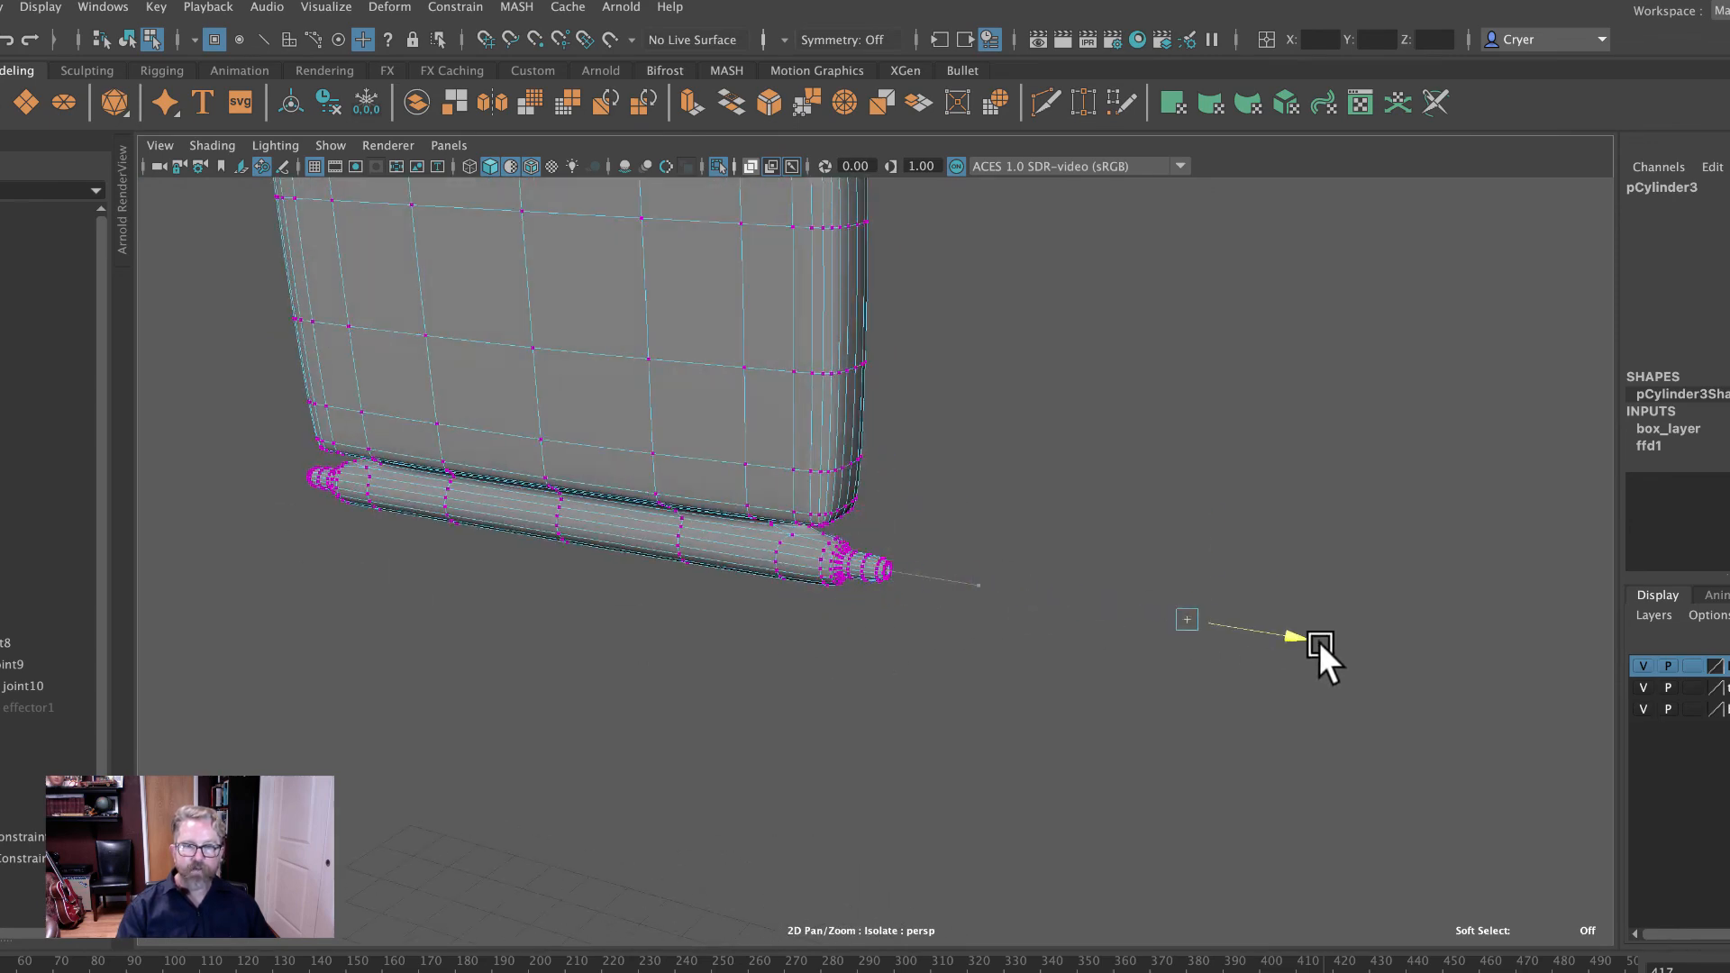
In the front view, move the lid's selection handle along X into line with the column of handles beside the box.
key(space)
key(space)
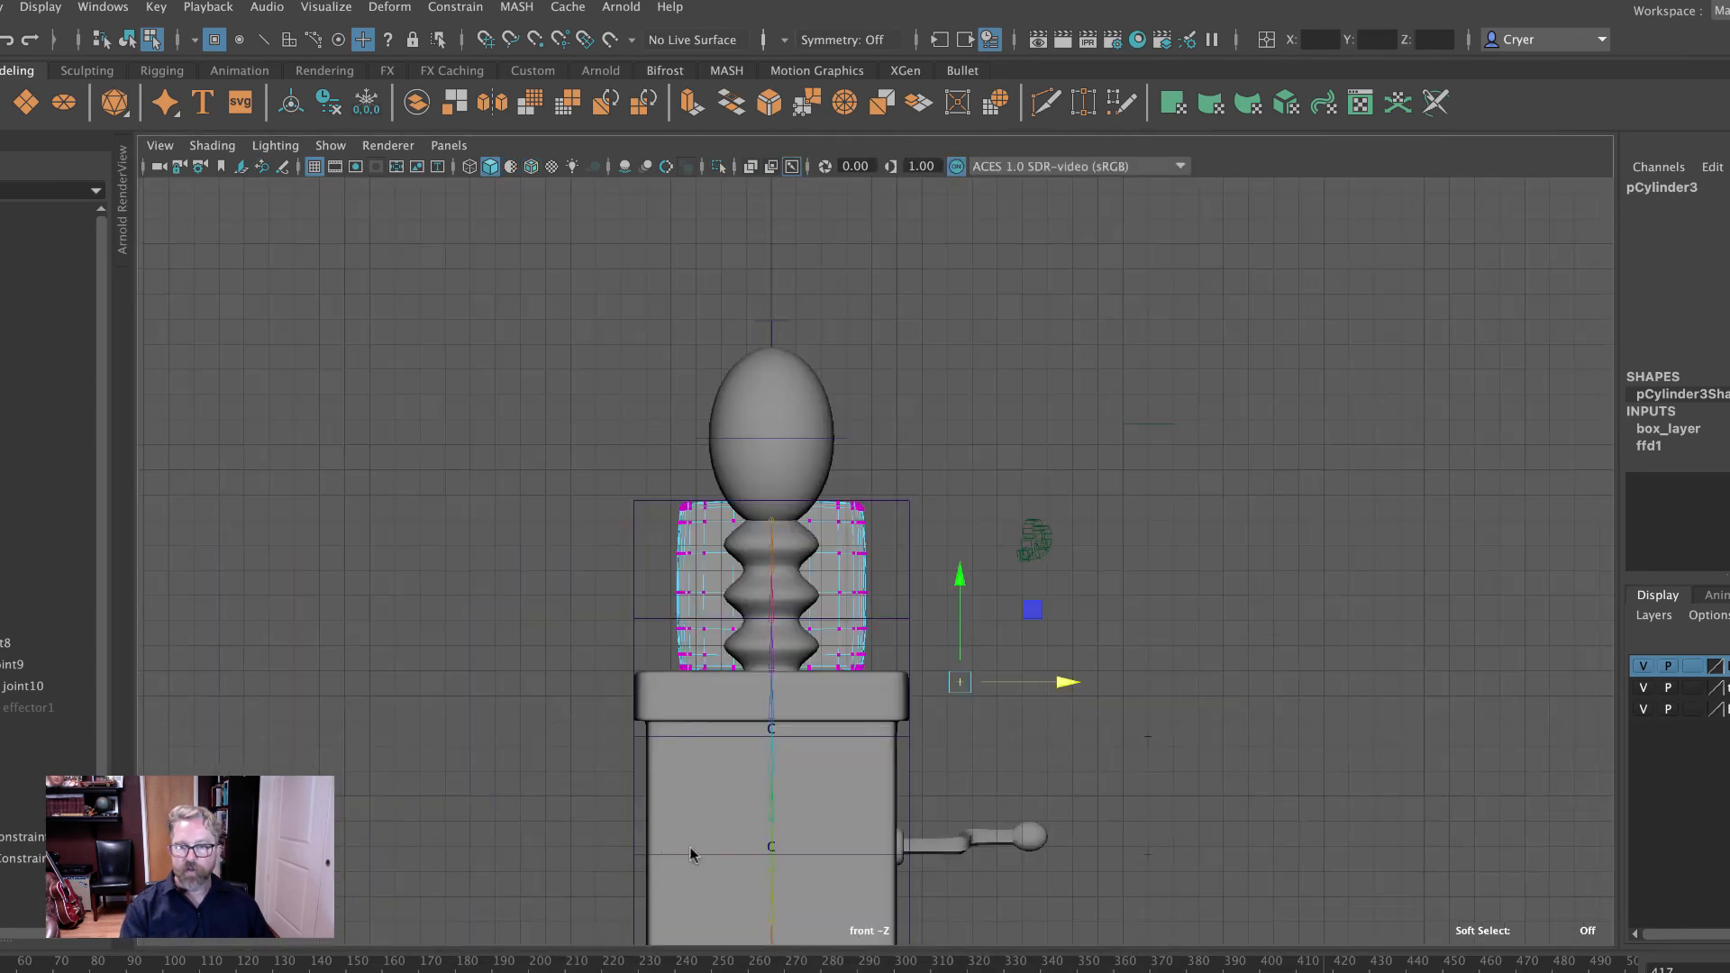
key(space)
key(space)
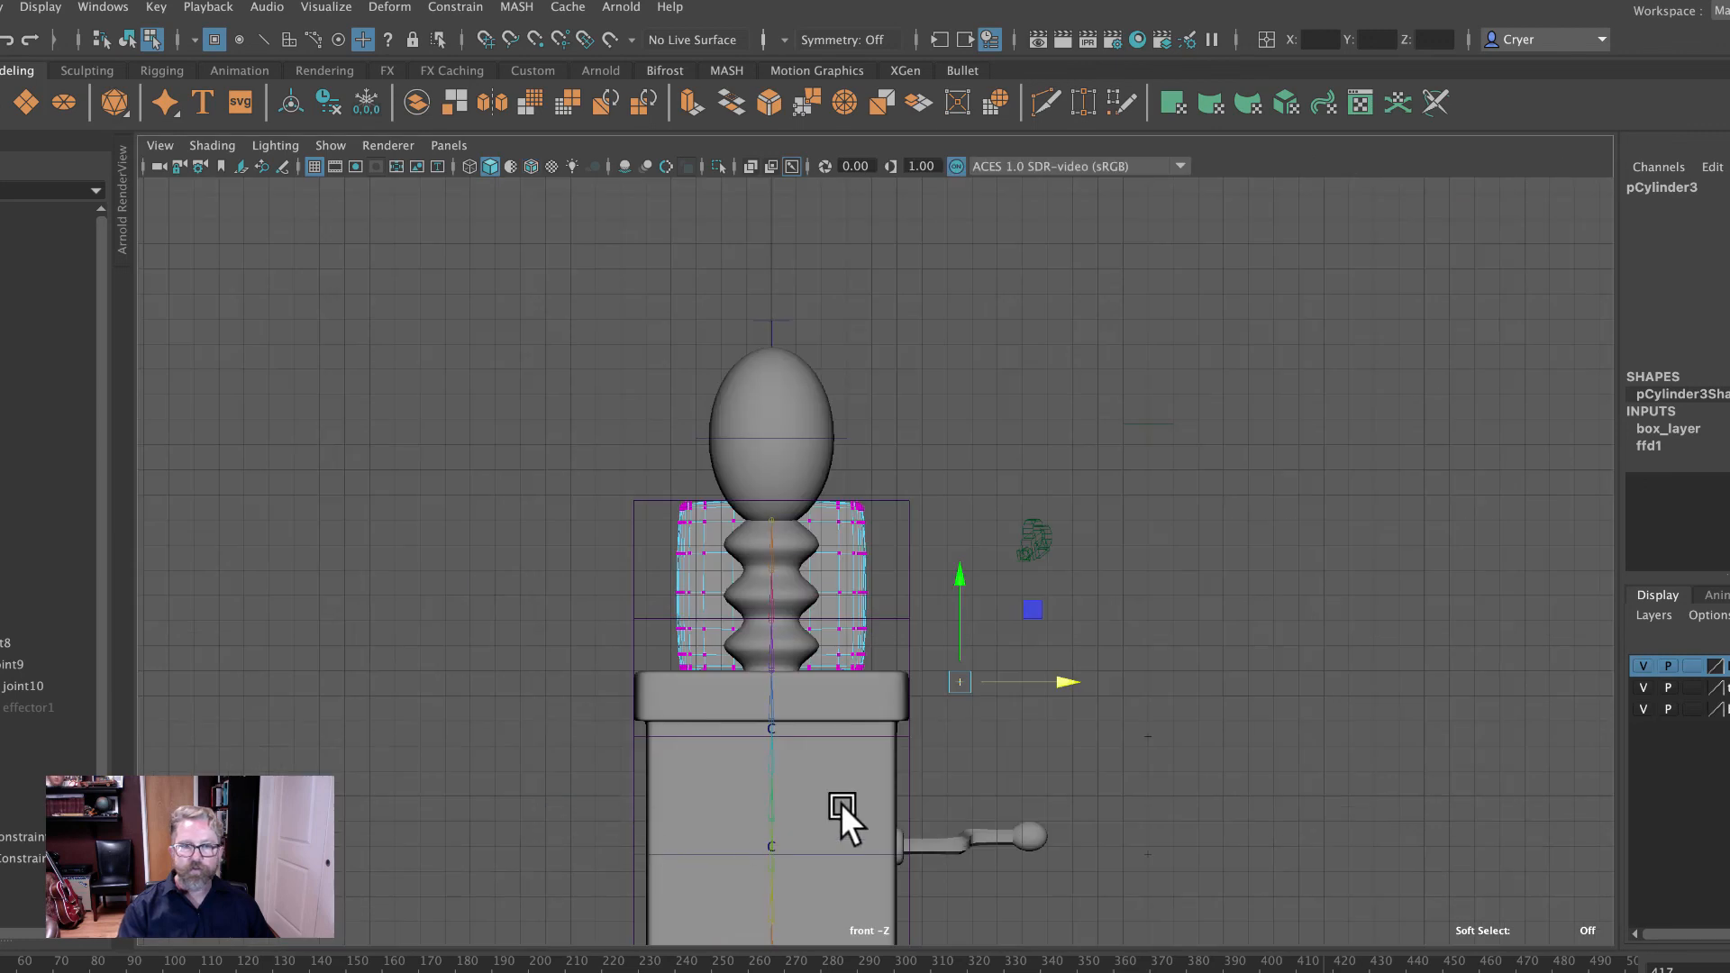
drag(1046, 682, 1139, 618)
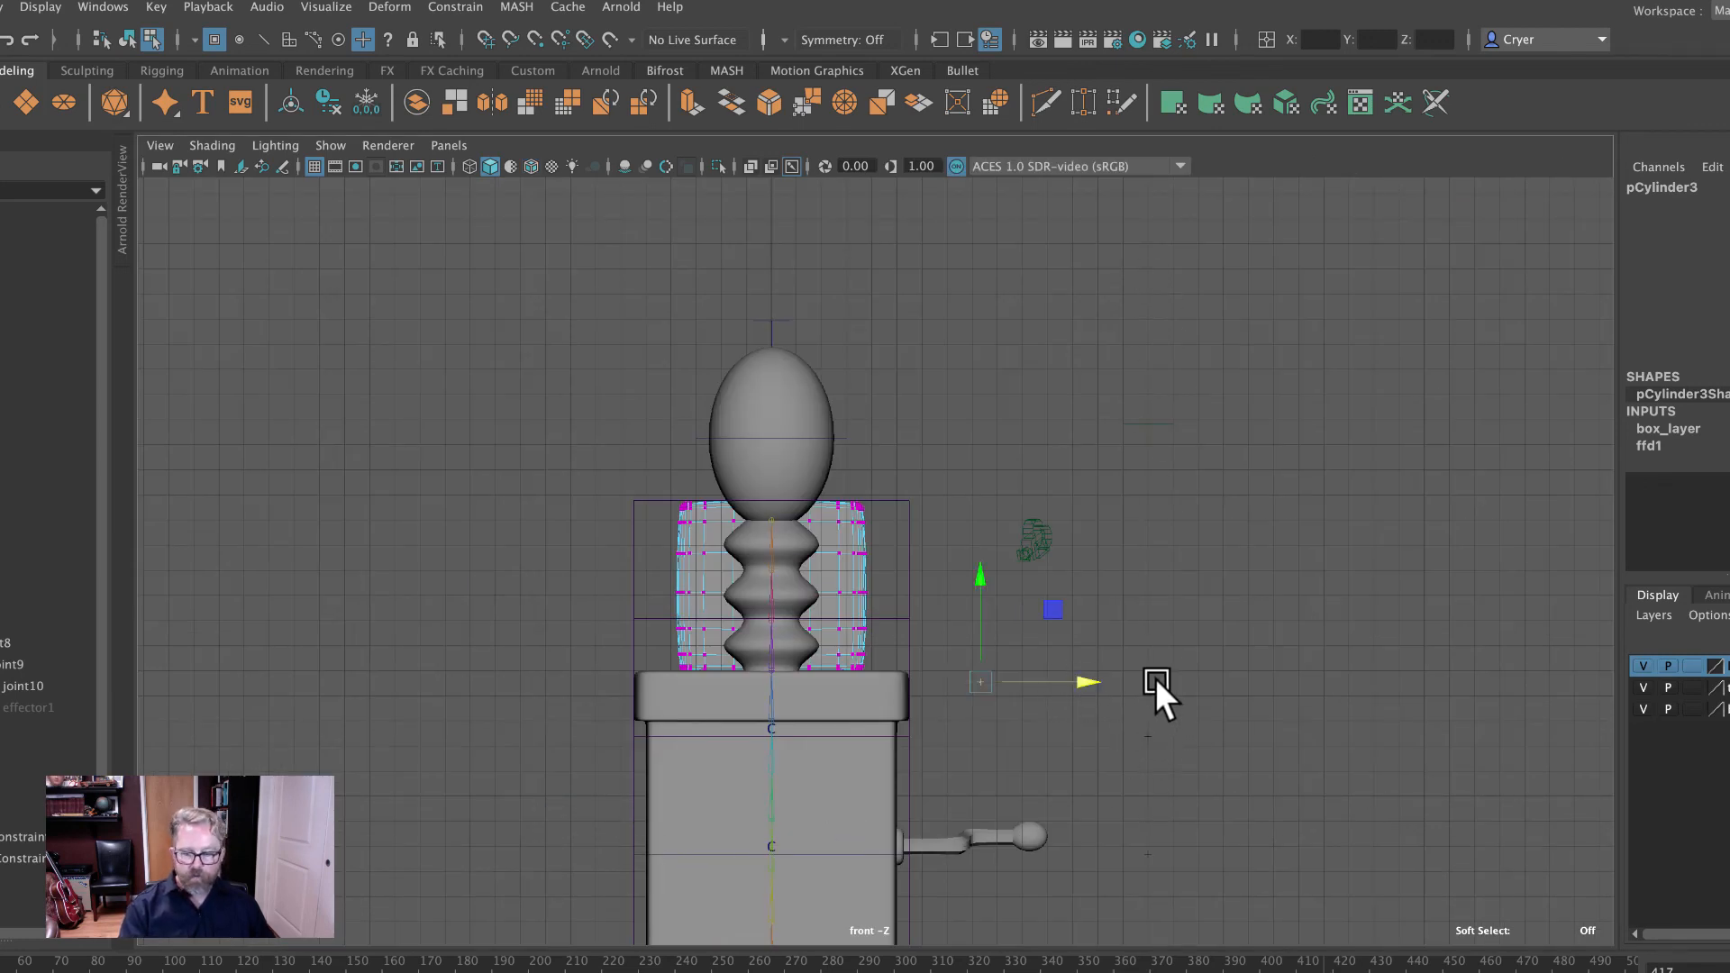
middle_drag(1155, 679, 1150, 668)
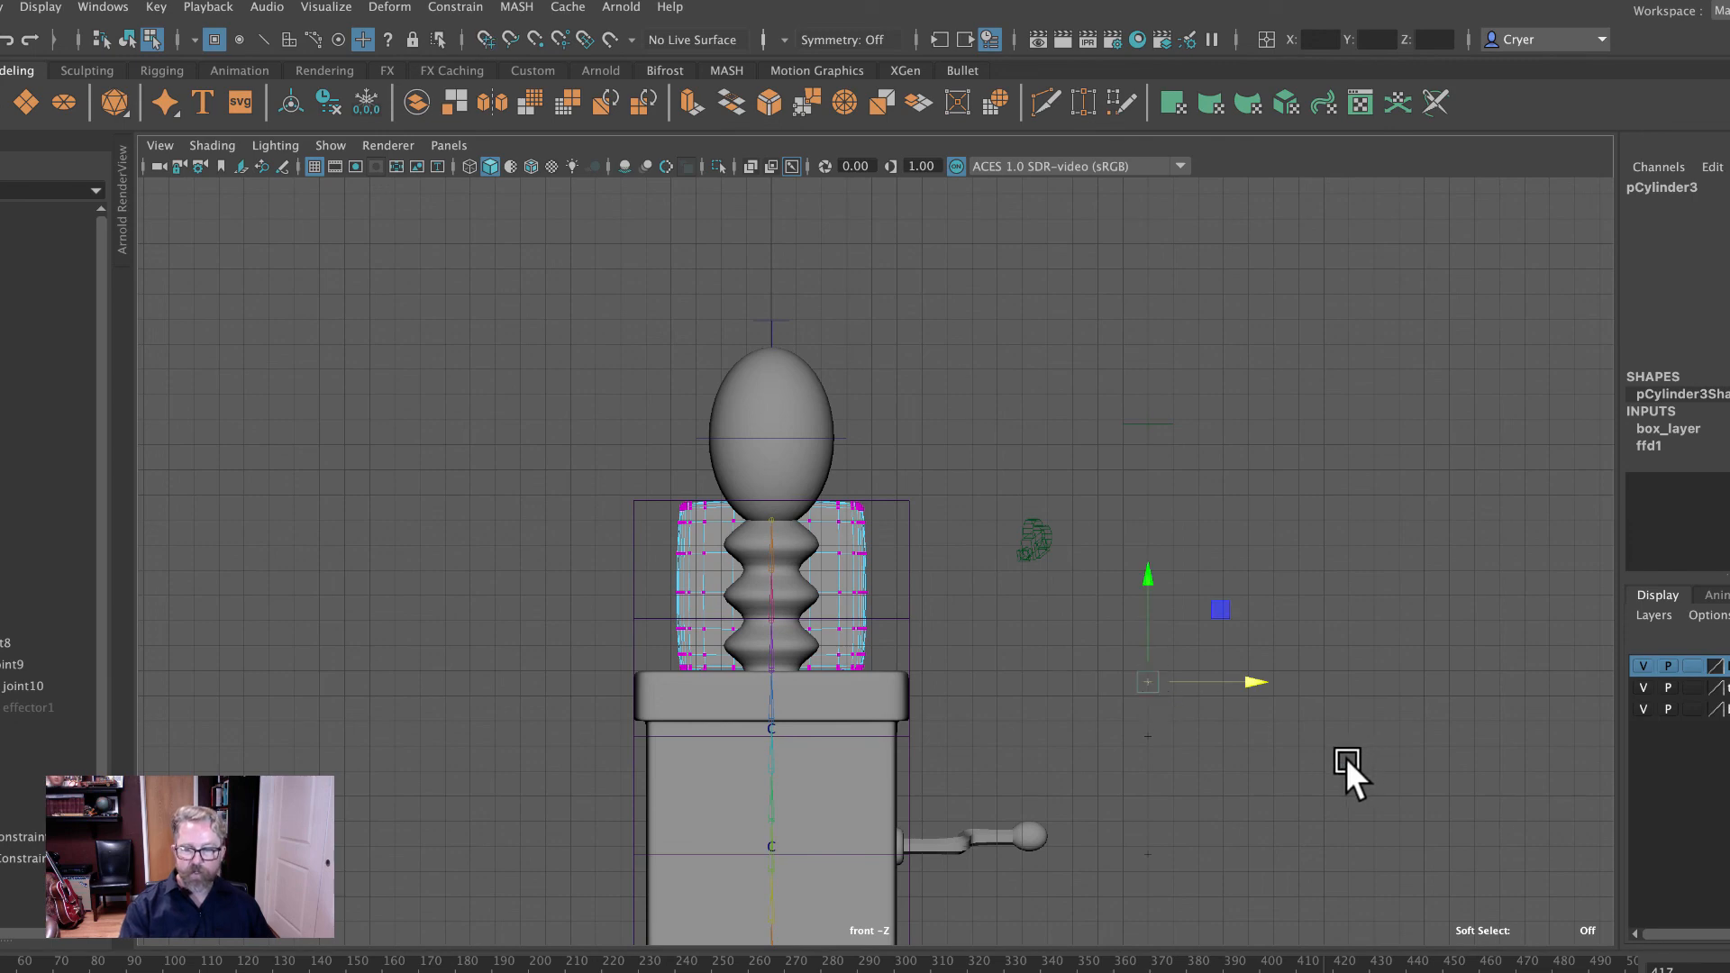
Return to object selection mode, deselect the lid, and show the whole model again in the perspective view.
click(127, 39)
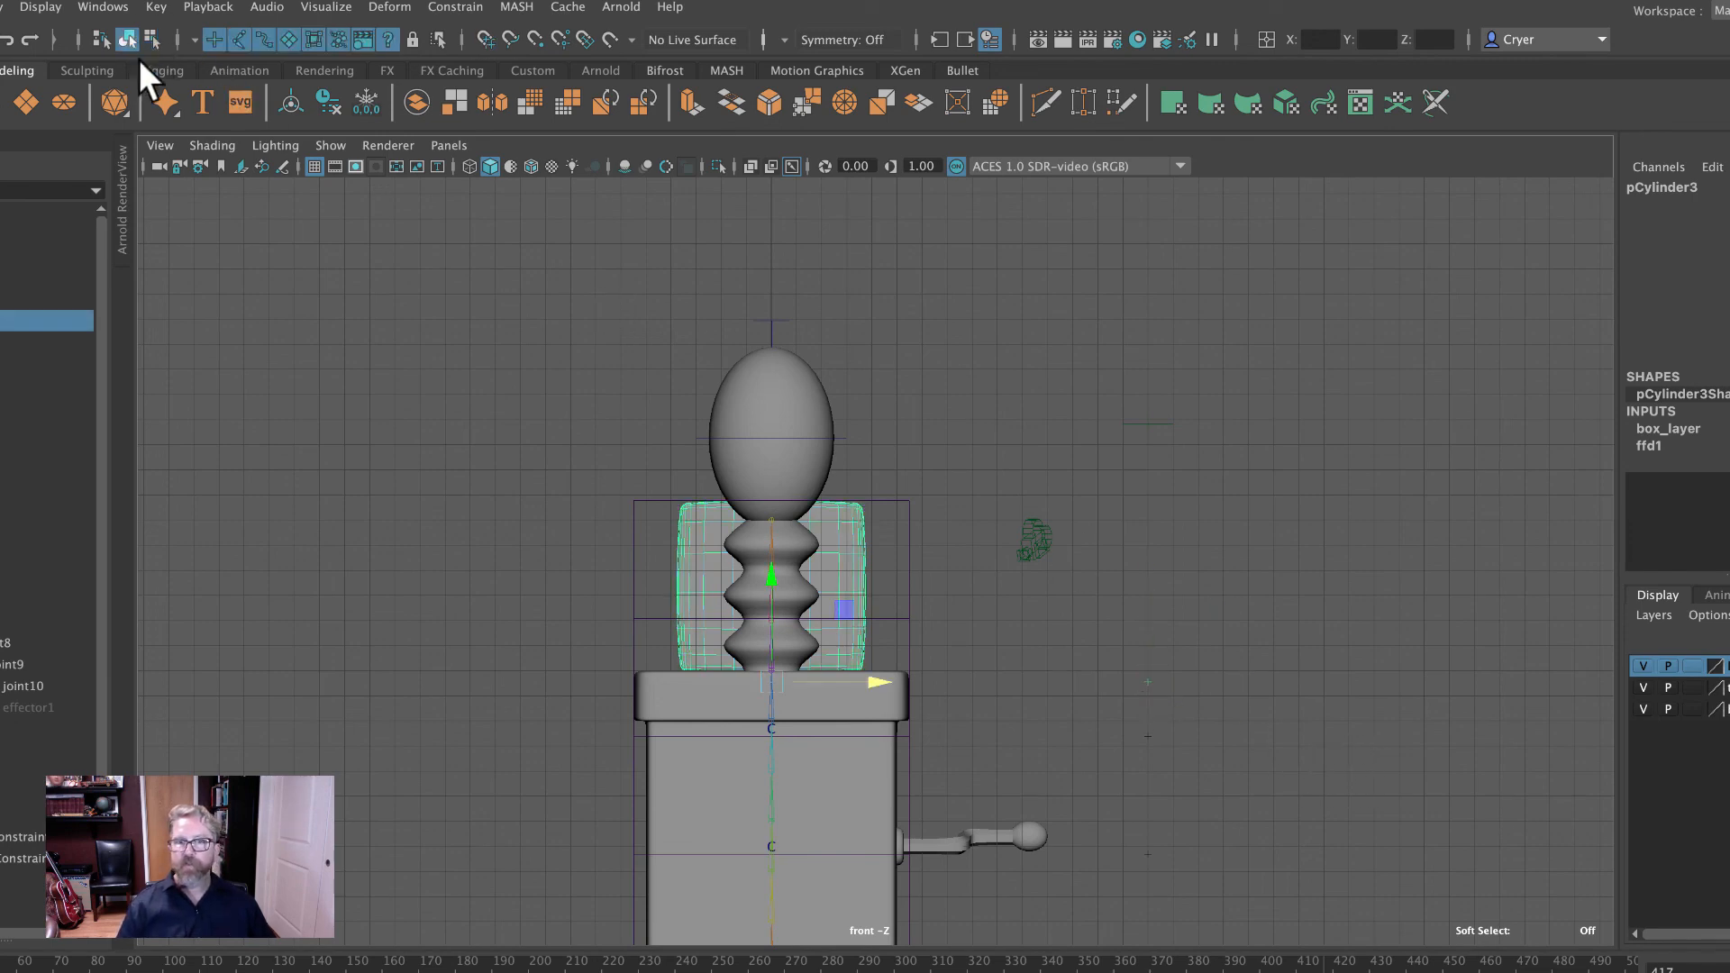
click(854, 344)
key(space)
key(space)
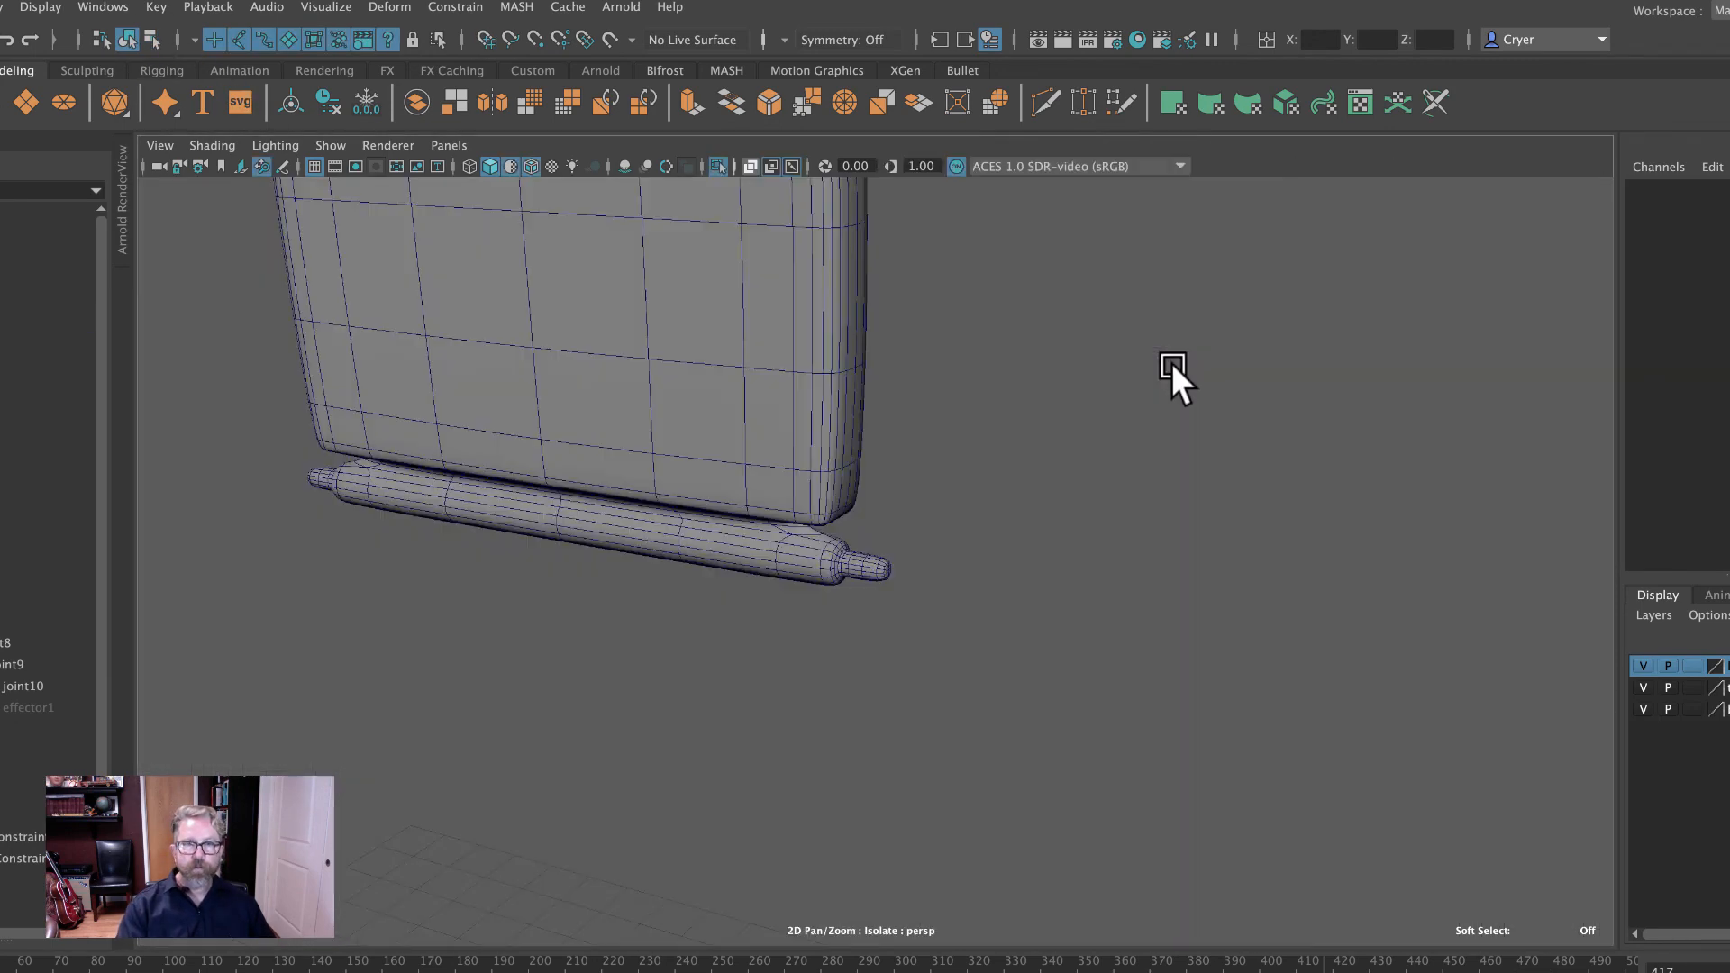
alt+right_drag(1170, 374, 695, 375)
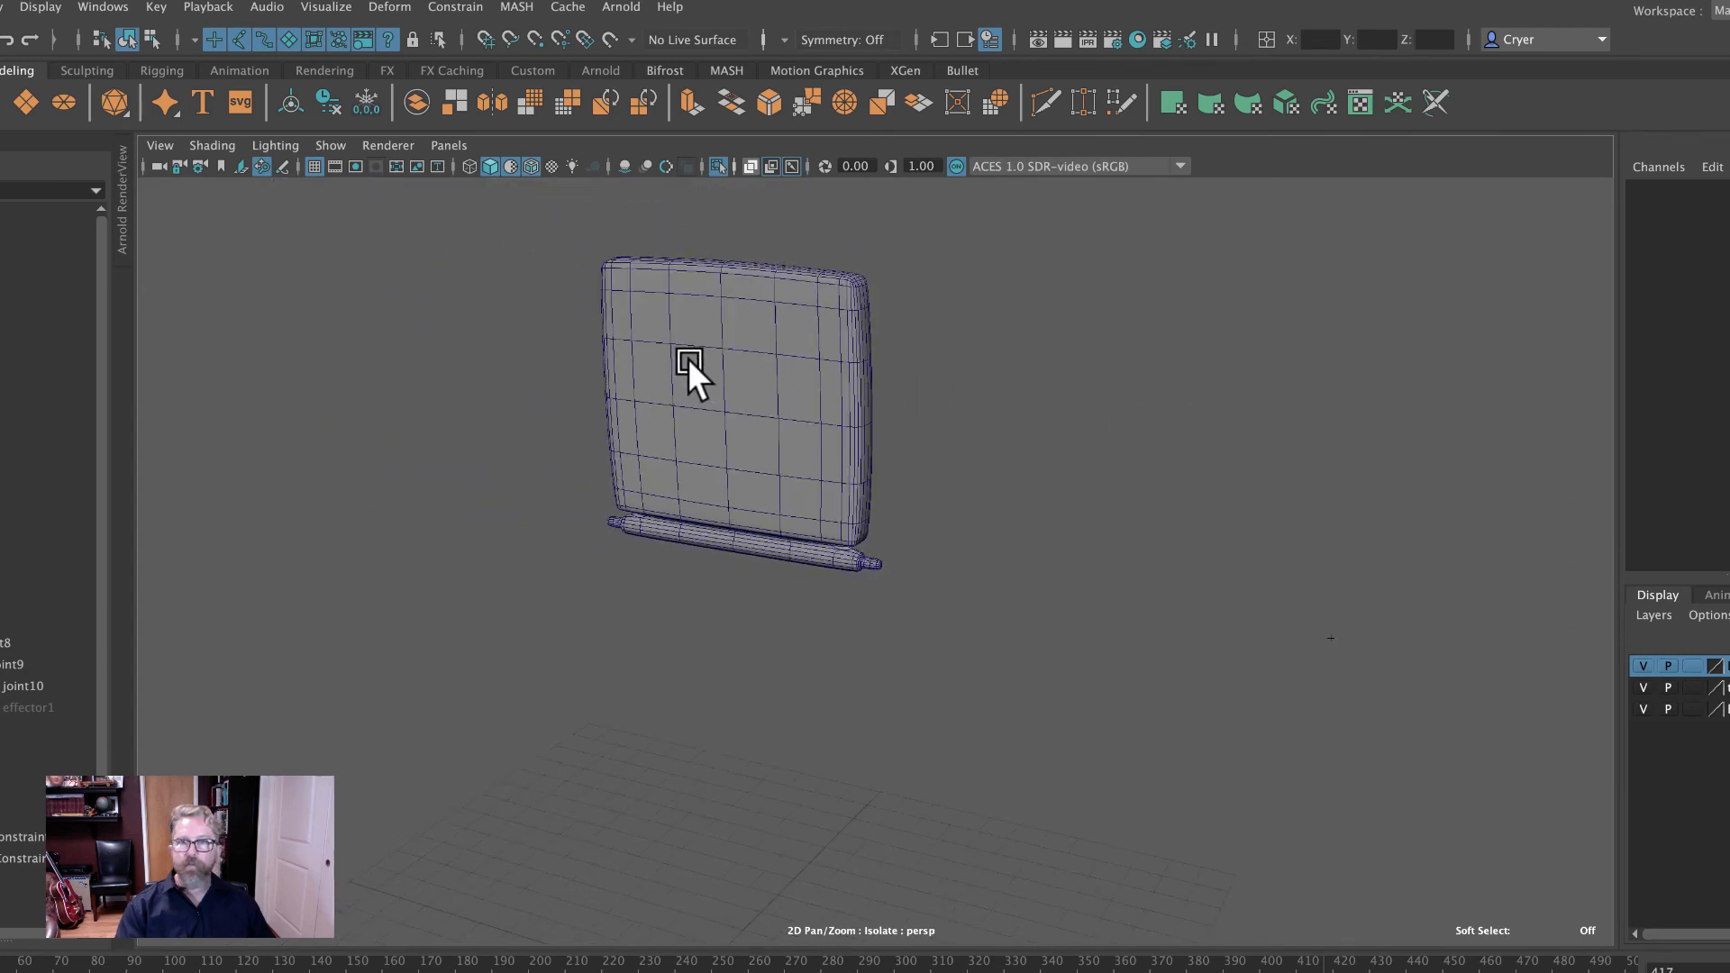
click(718, 166)
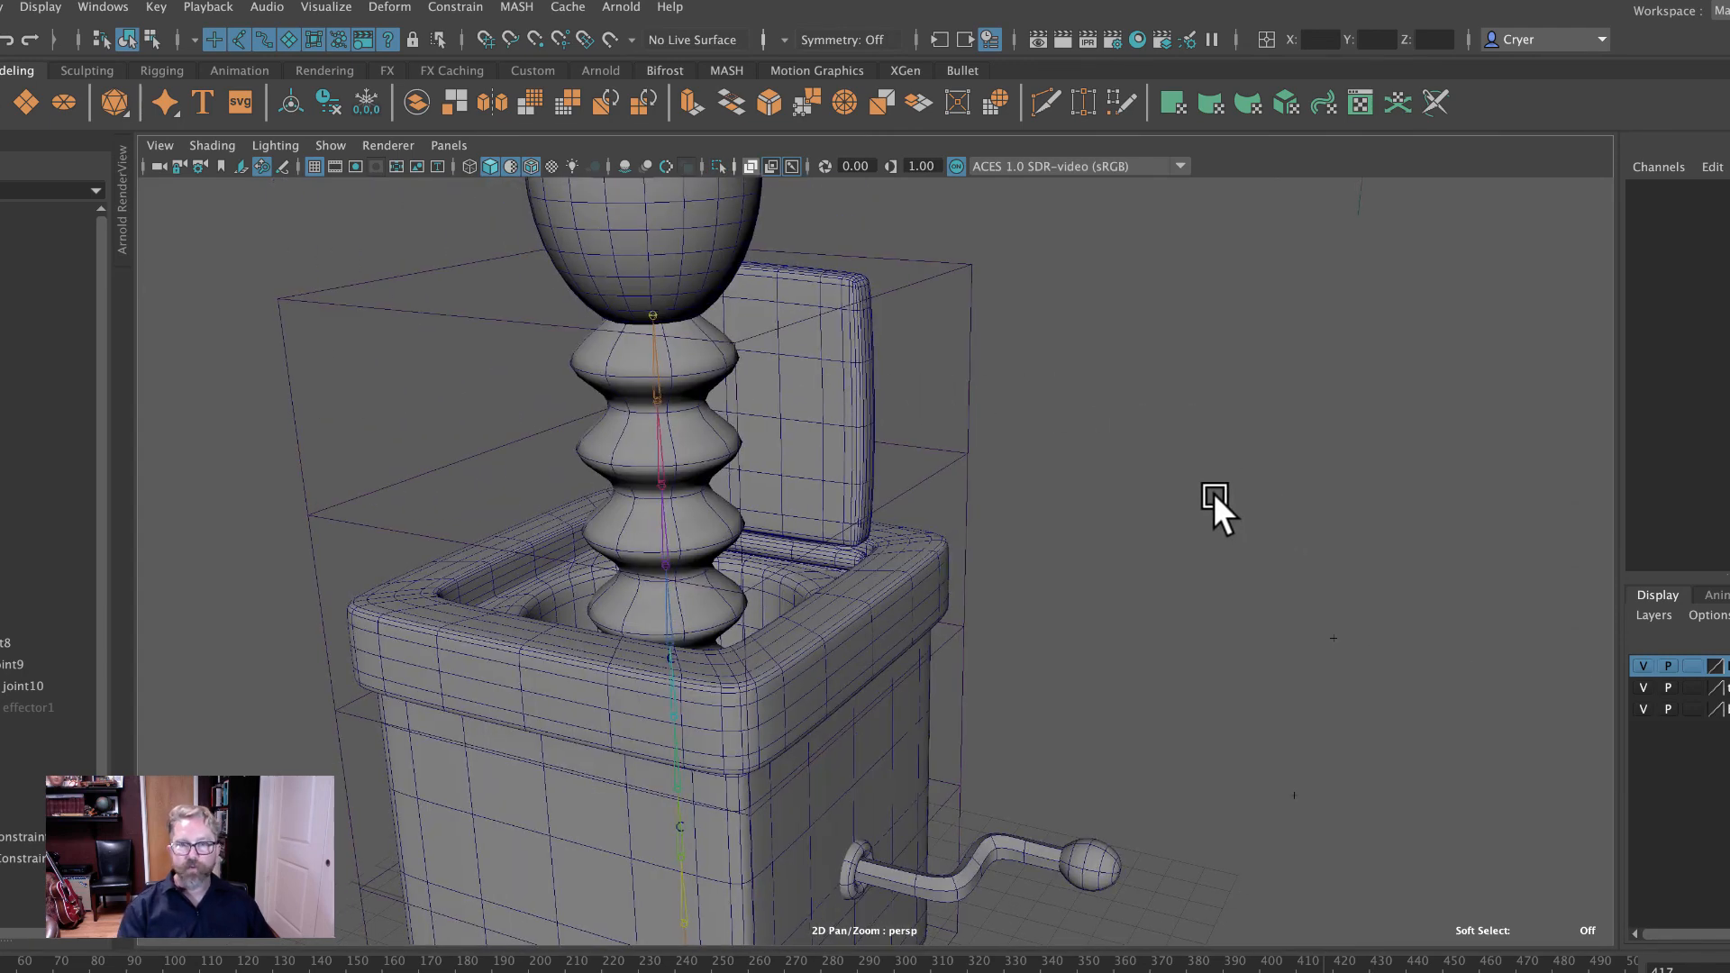
Select locator2 beside the head and lower it along Y to test the spring's compression.
alt+right_drag(1336, 463, 919, 450)
alt+drag(1045, 459, 1054, 455)
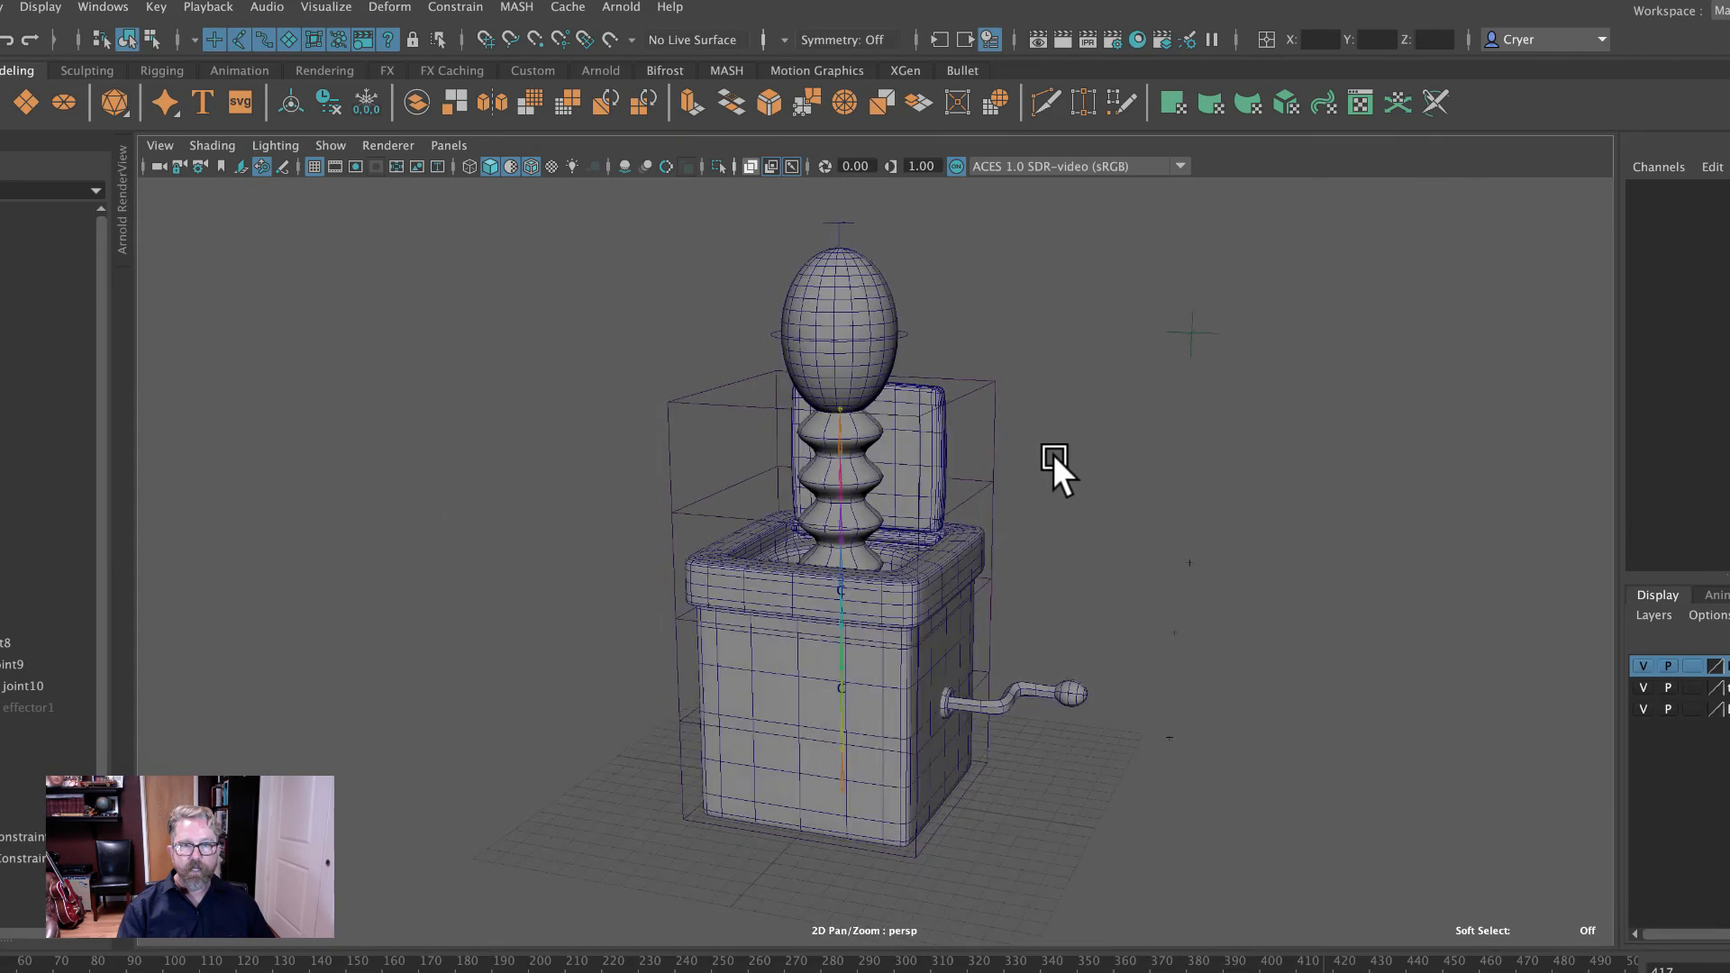
drag(1151, 281, 1289, 367)
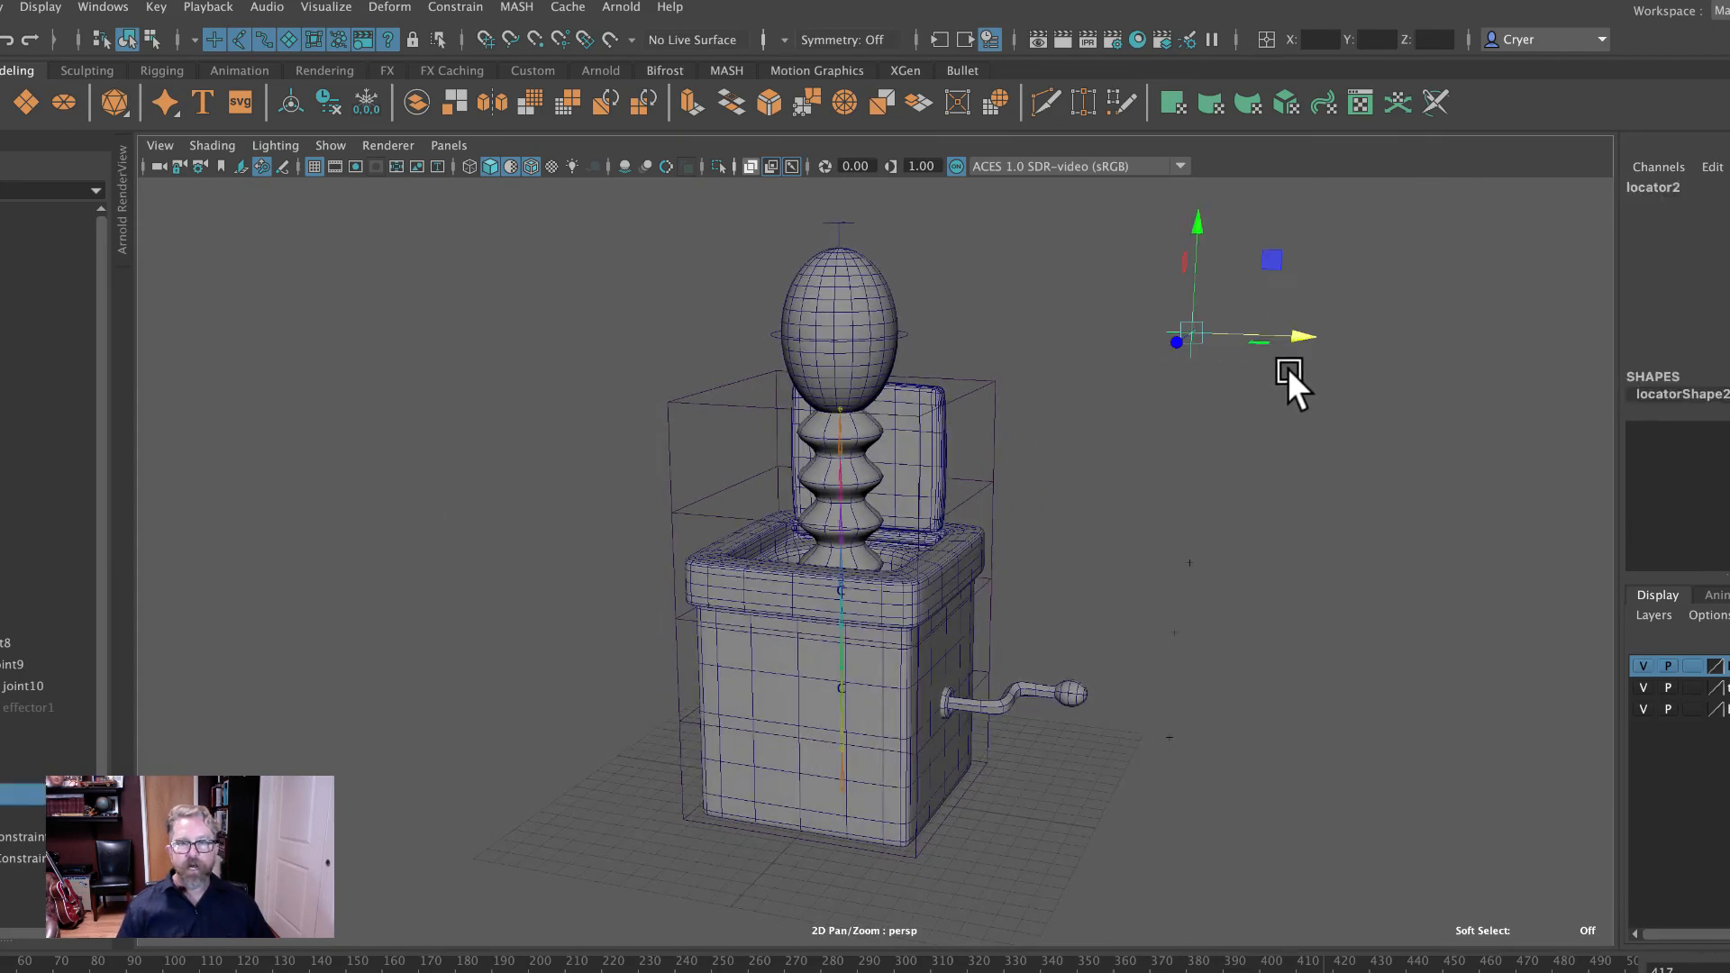
drag(1205, 254, 1209, 374)
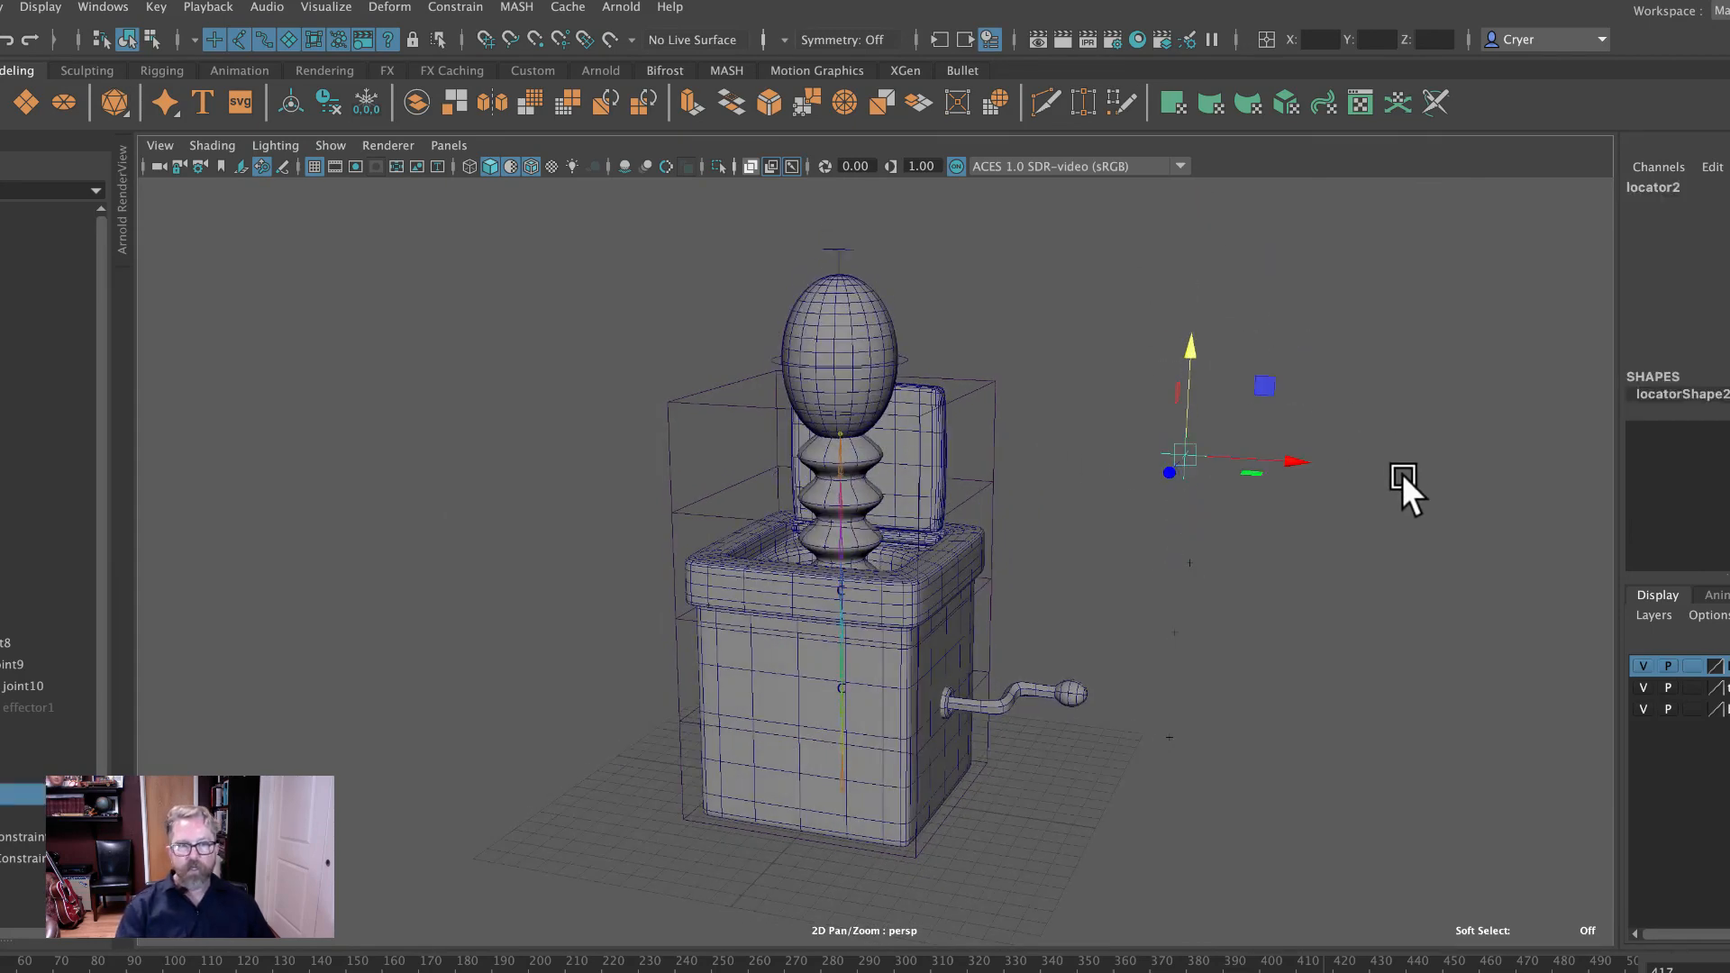
Check the remaining handles by selecting the lid, cluster2Handle and cluster1Handle in turn from beside the box.
drag(1160, 542, 1299, 594)
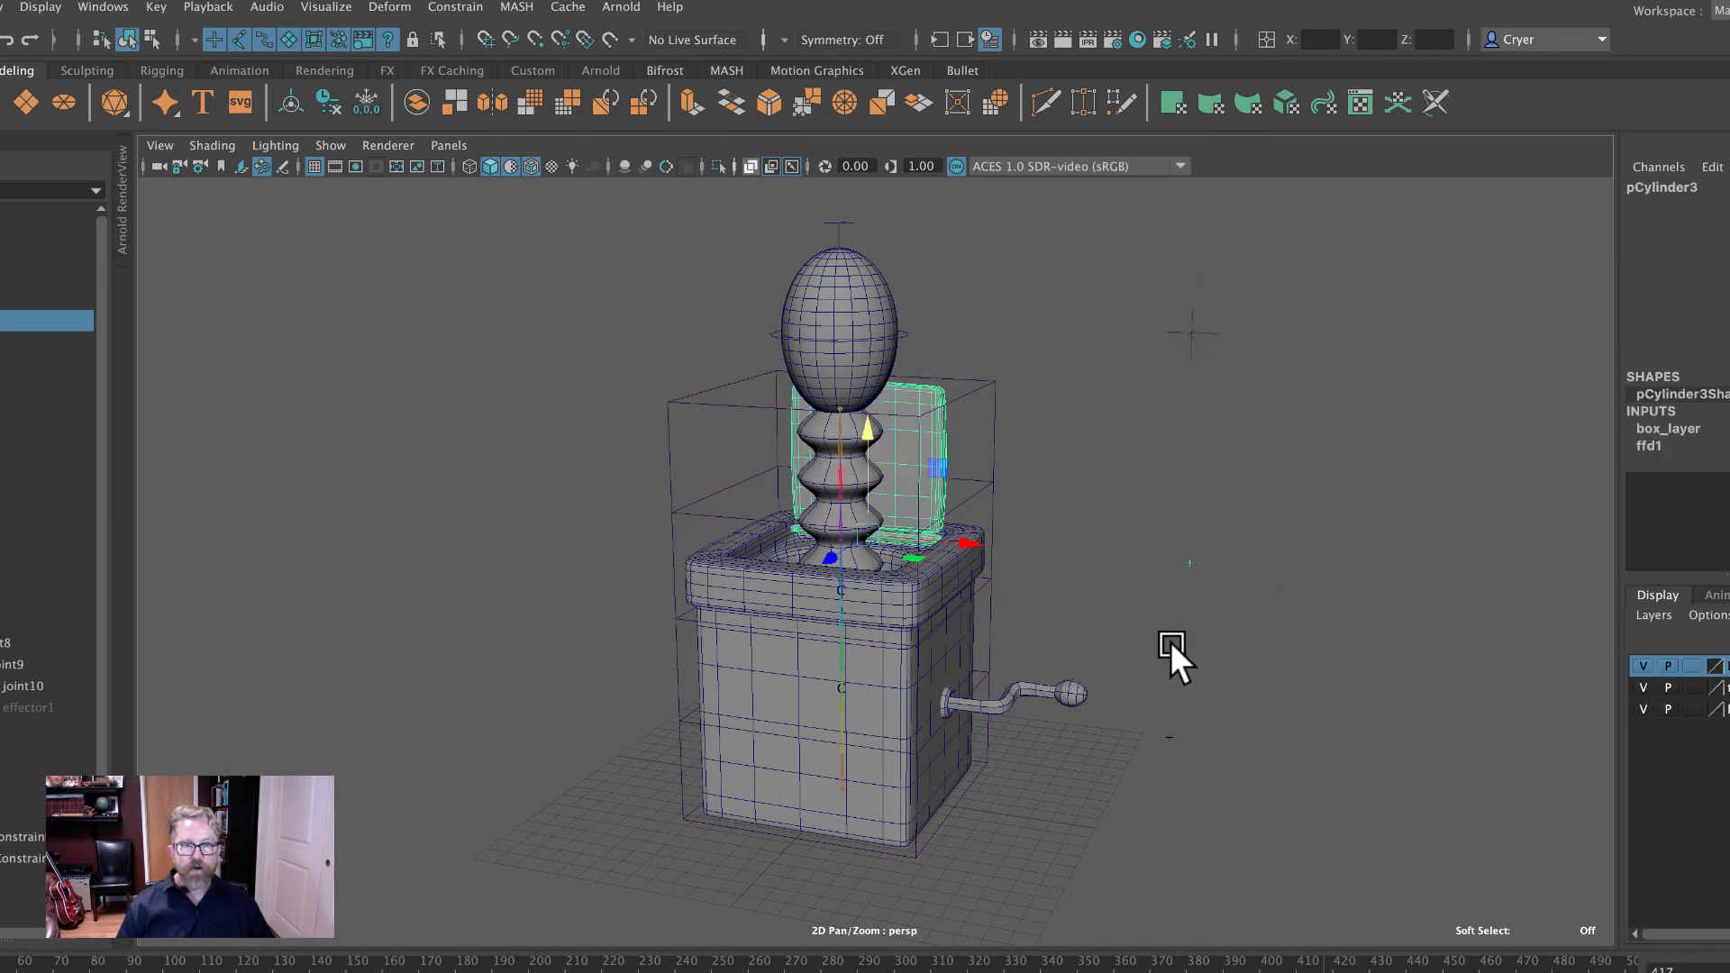
drag(1212, 649, 1214, 651)
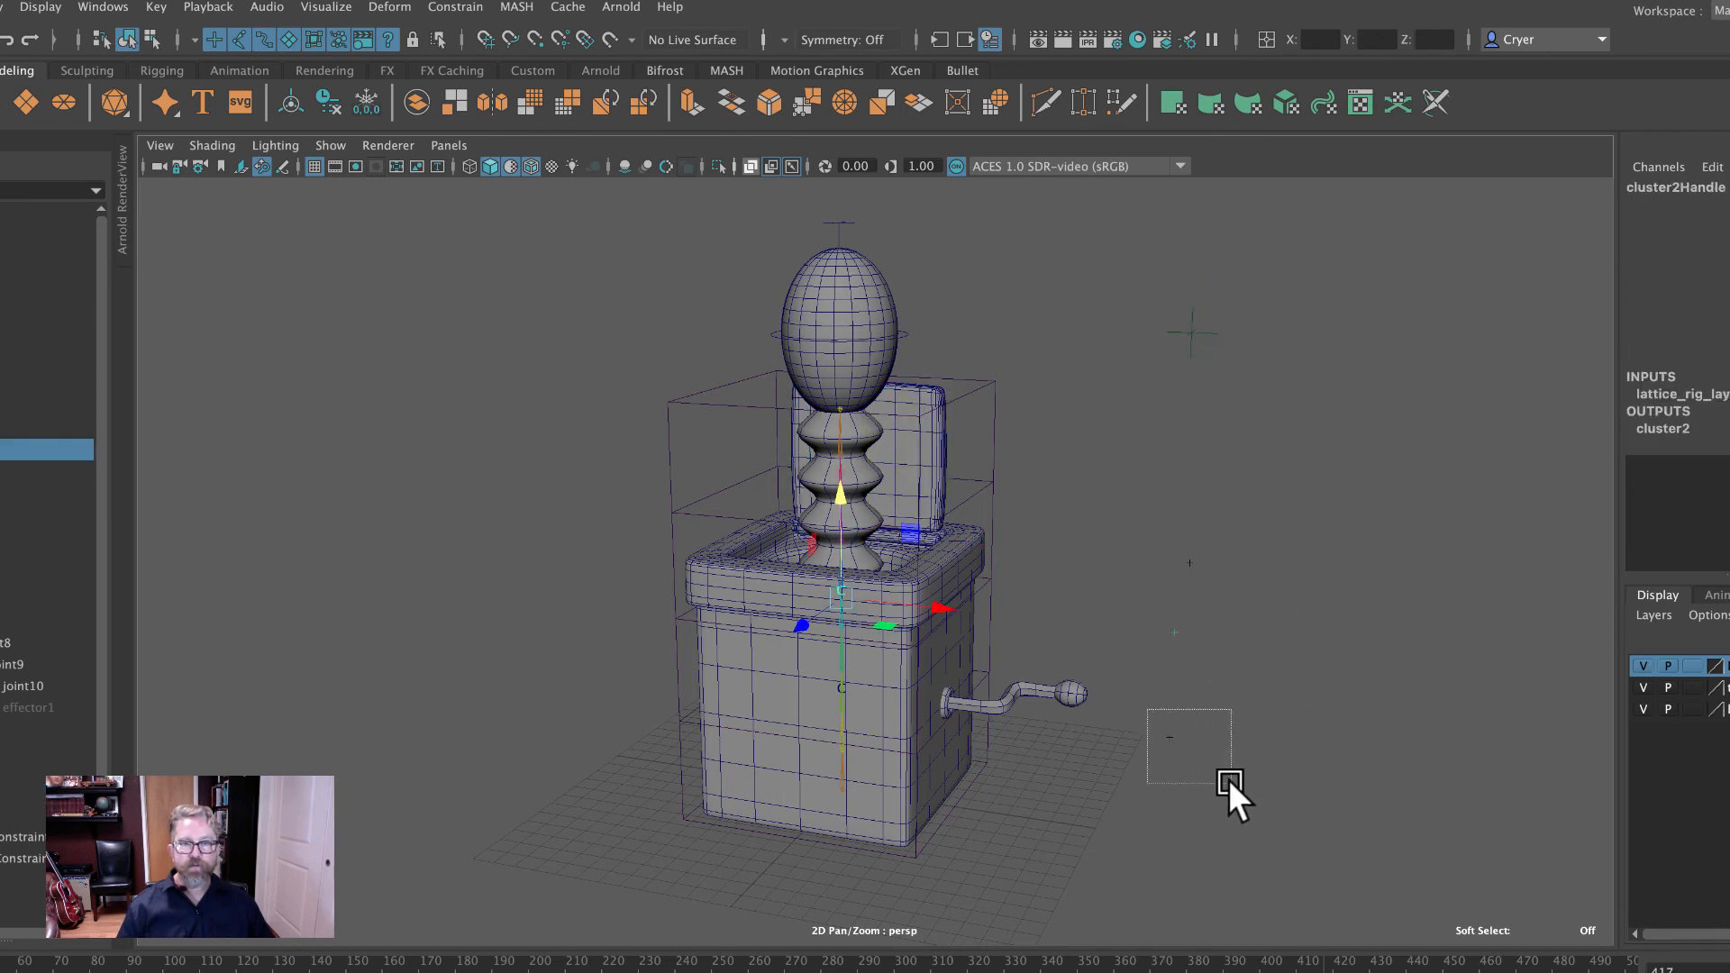
drag(1229, 780, 1227, 779)
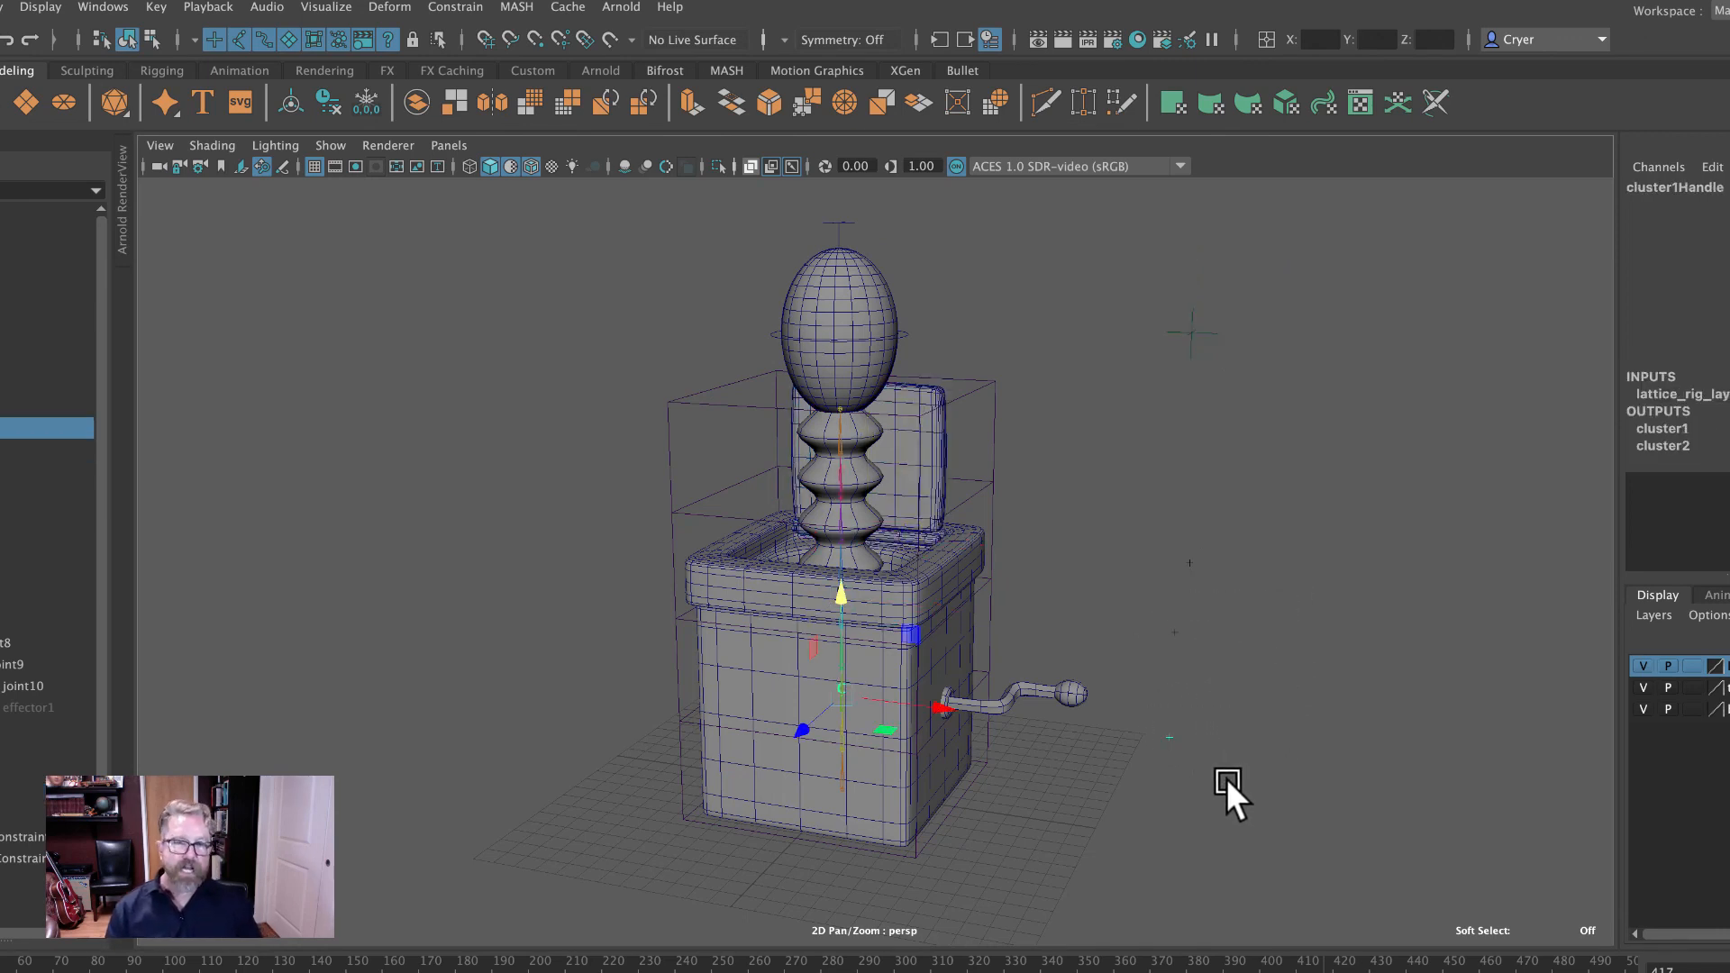